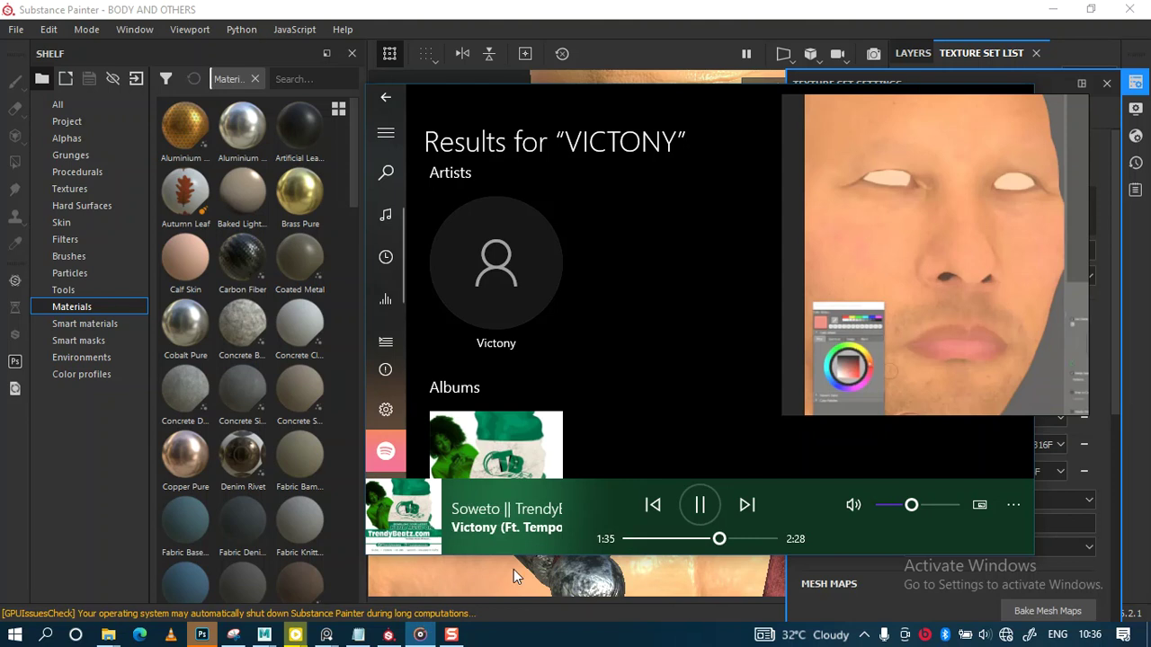
Step: Dismiss the music player and move the skin reference photo to the left side
{"action": "left_click", "coordinate": [653, 505]}
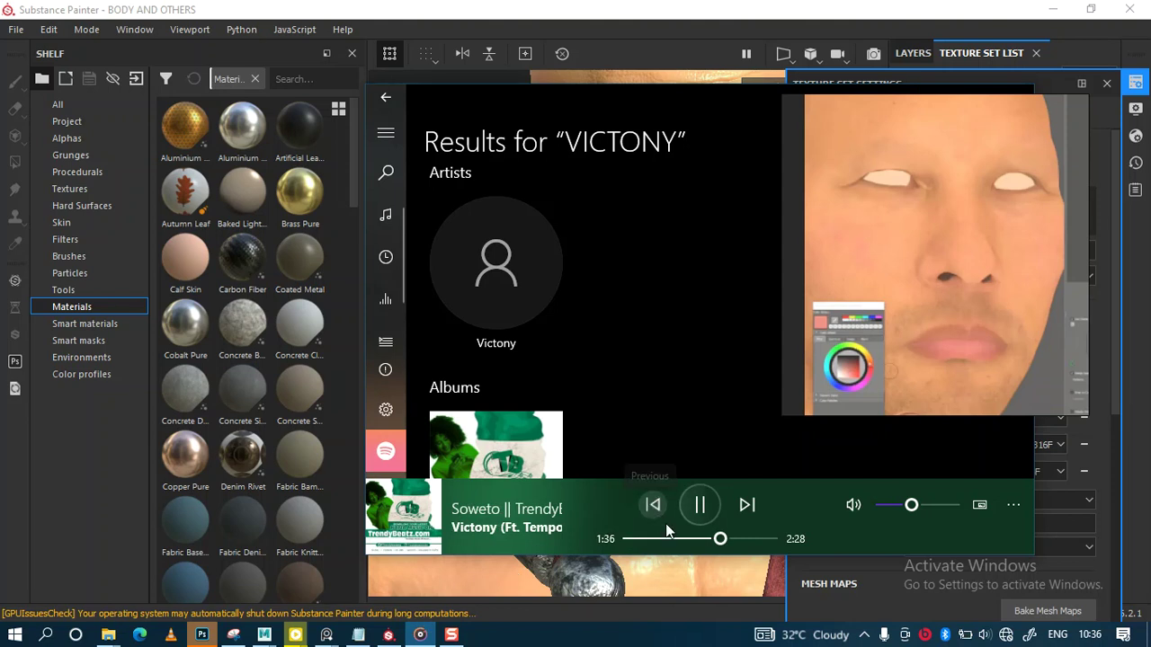
{"action": "left_click", "coordinate": [441, 635]}
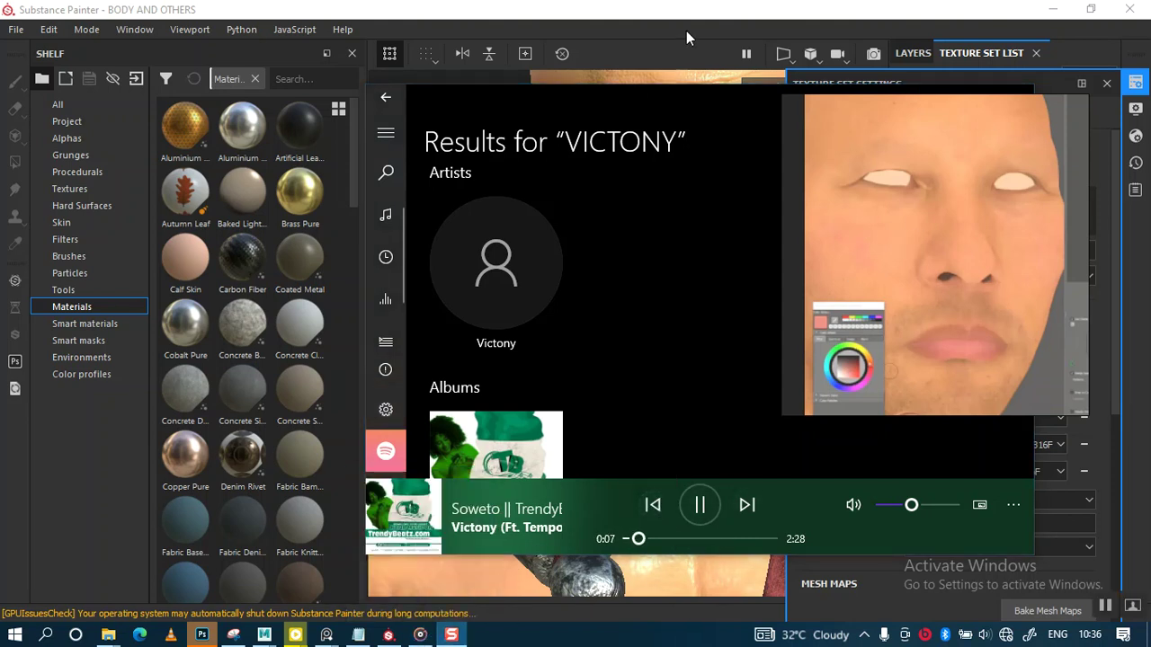
{"action": "left_click", "coordinate": [688, 29]}
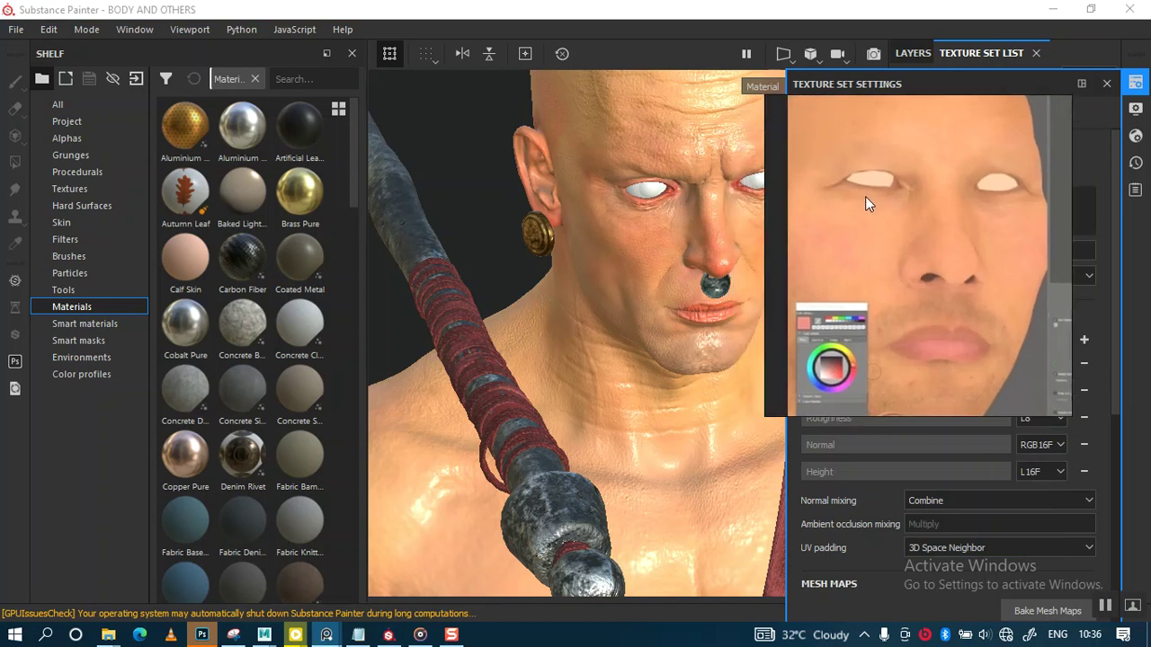
{"action": "left_click_drag", "start_coordinate": [865, 203], "coordinate": [300, 169]}
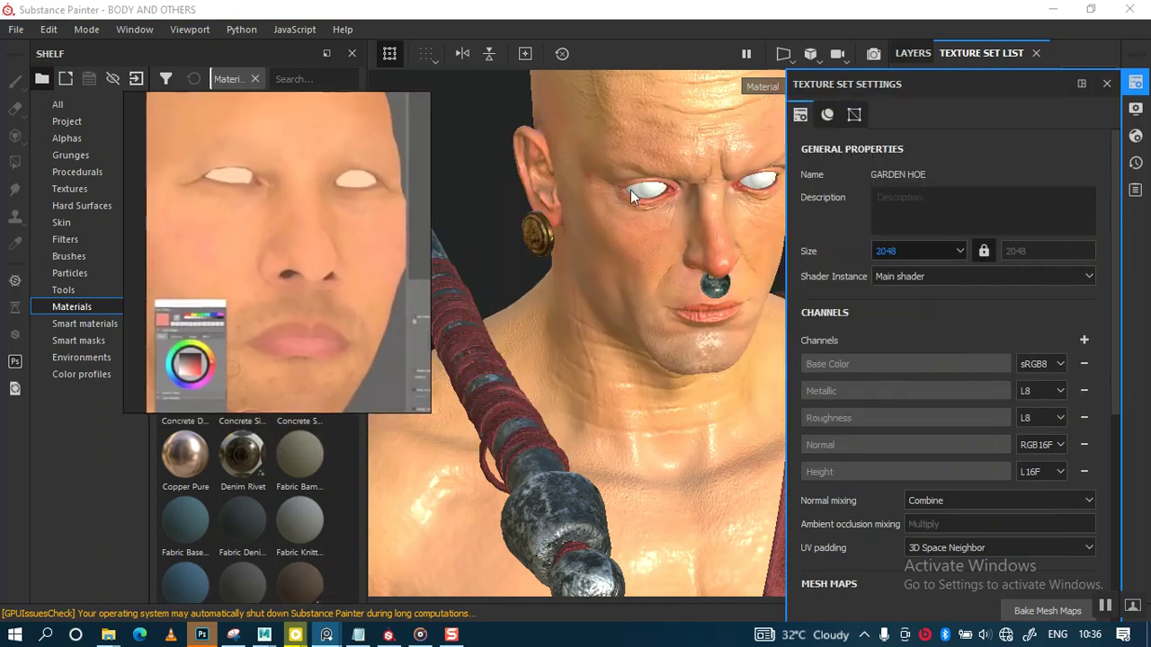
{"action": "mouse_move", "coordinate": [640, 410]}
{"action": "left_mouse_down", "text": "alt"}
{"action": "mouse_move", "coordinate": [602, 332]}
{"action": "mouse_move", "coordinate": [652, 302]}
{"action": "left_mouse_up", "text": "alt"}
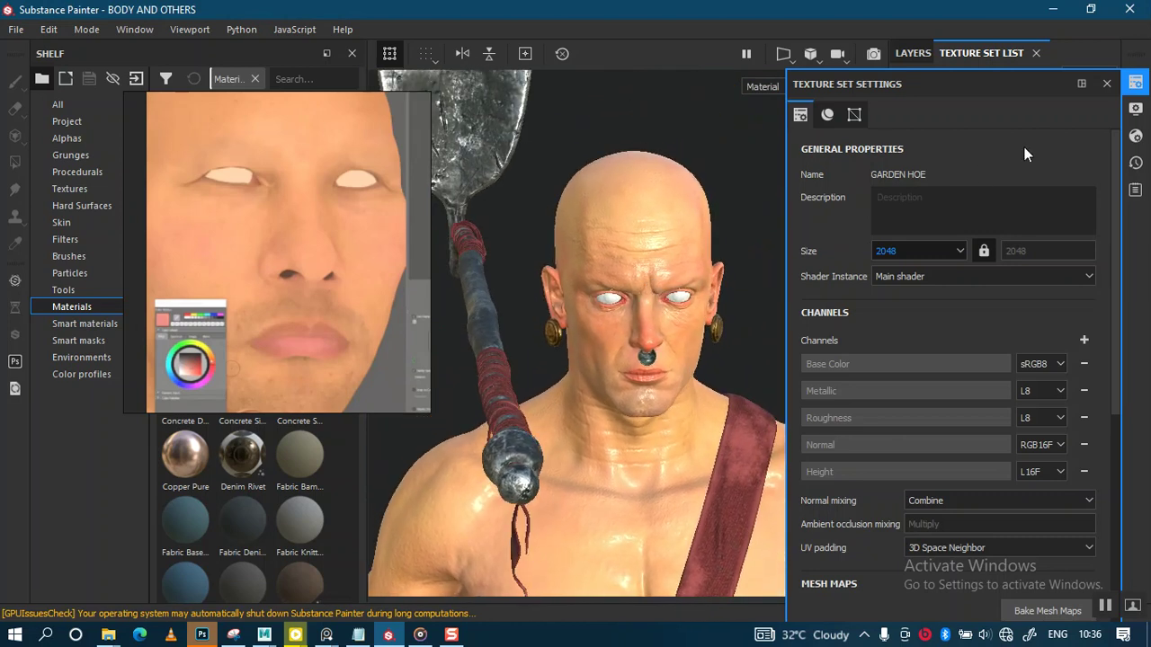
Step: Close Texture Set Settings and solo OLD_HENRY, hiding the hoe, strap, earrings and eyes
{"action": "left_click", "coordinate": [1107, 84]}
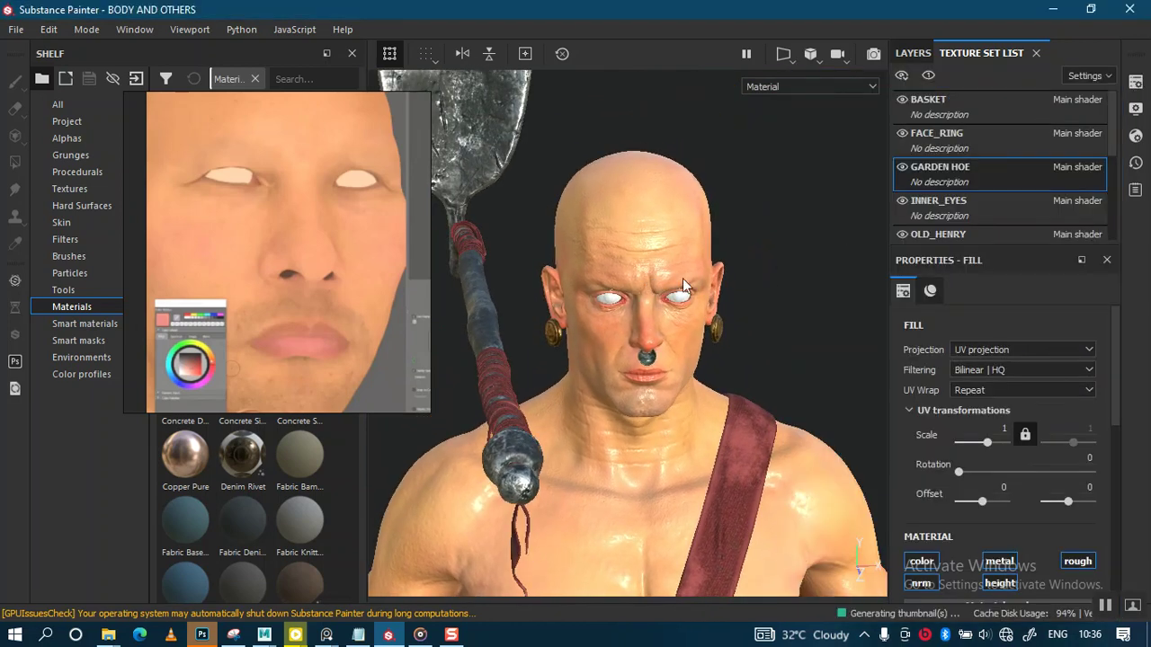
{"action": "right_click_drag", "start_coordinate": [660, 334], "coordinate": [652, 290], "text": "alt"}
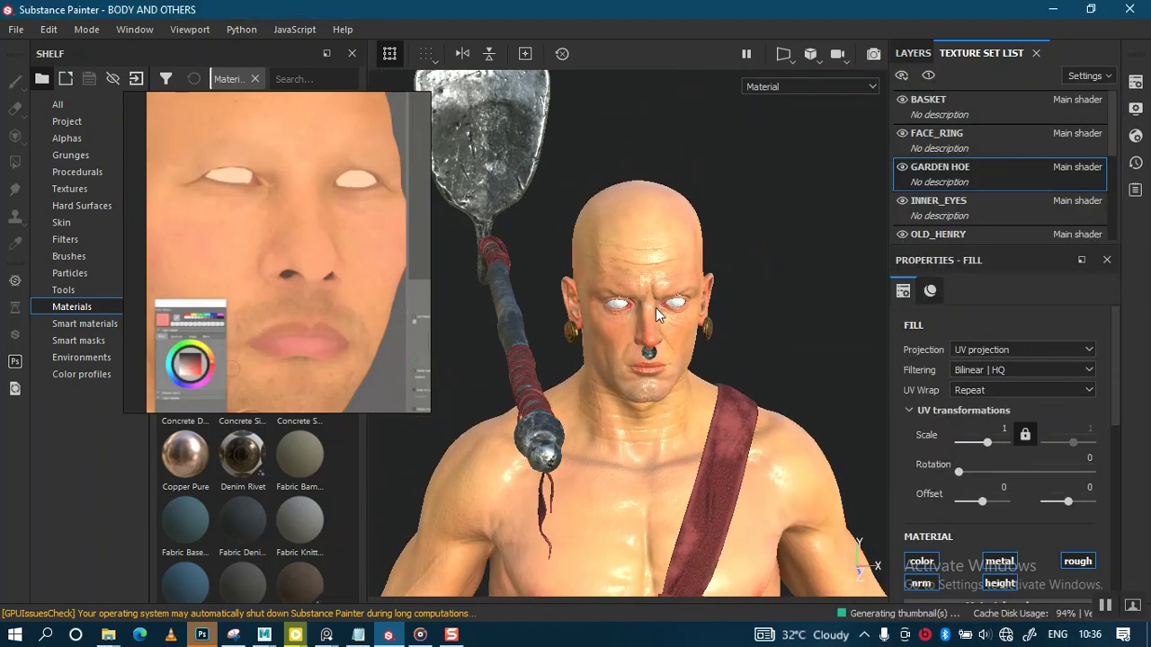
{"action": "mouse_move", "coordinate": [656, 308]}
{"action": "left_mouse_down", "text": "alt"}
{"action": "mouse_move", "coordinate": [777, 271]}
{"action": "mouse_move", "coordinate": [844, 213]}
{"action": "left_mouse_up", "text": "alt"}
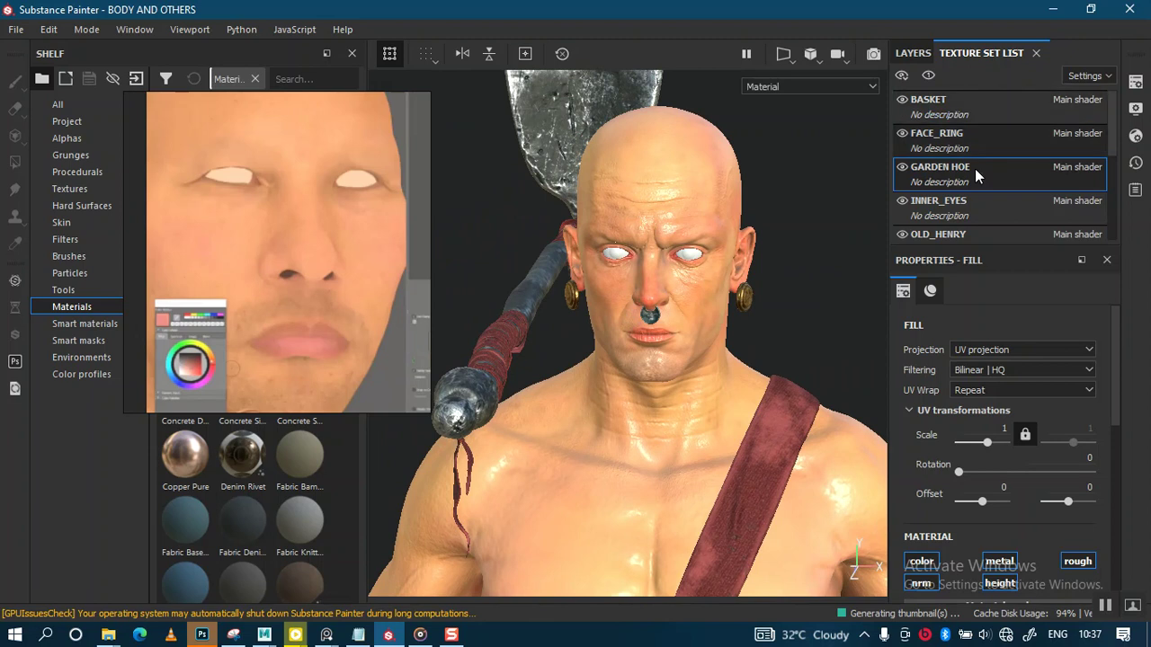
{"action": "left_click", "coordinate": [965, 230]}
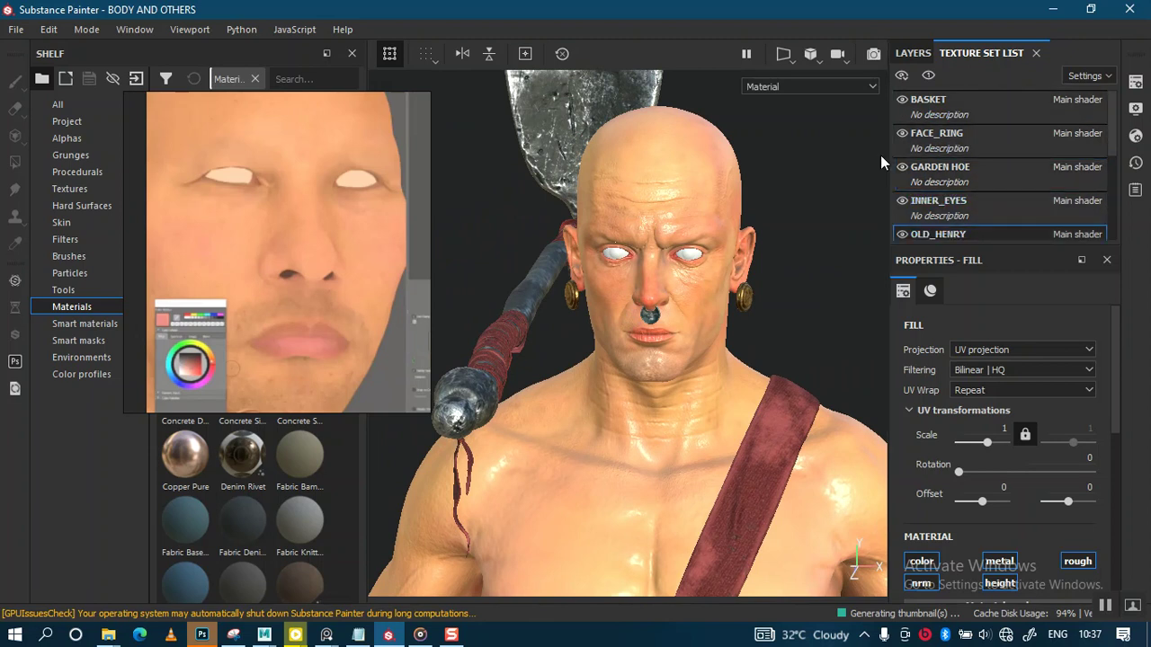
{"action": "left_click", "coordinate": [928, 75]}
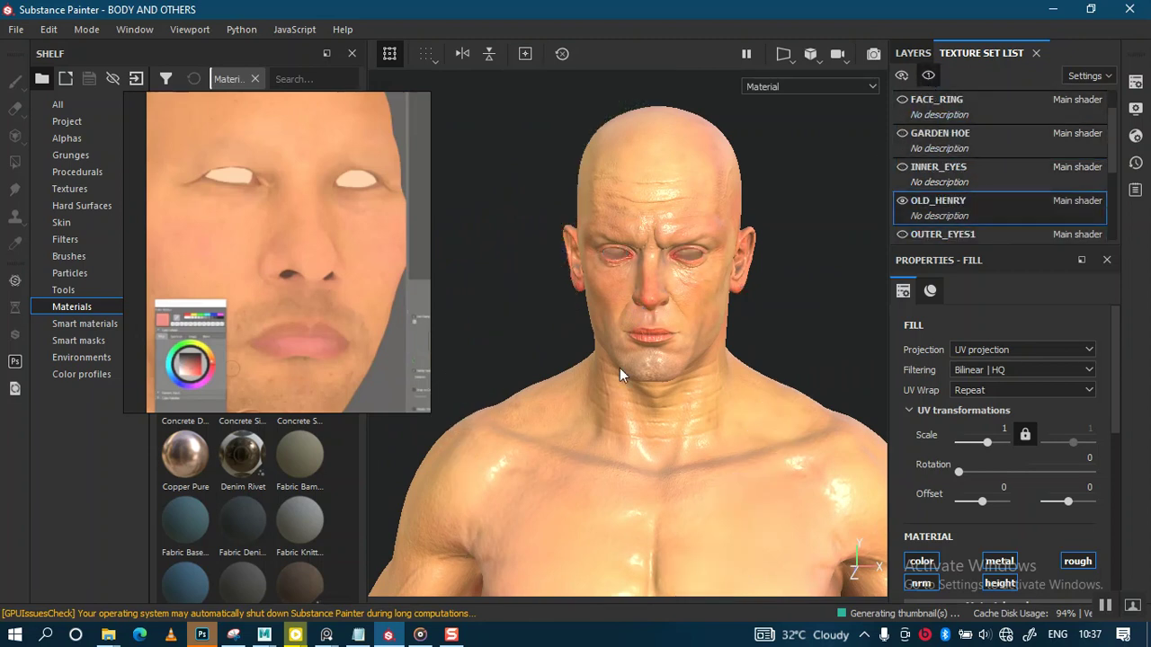
Step: Show OLD_HENRY's layer stack with Fill layer 1, framing the chest and rotating the lighting
{"action": "left_click_drag", "start_coordinate": [620, 355], "coordinate": [574, 287], "text": "alt"}
{"action": "left_click", "coordinate": [911, 53]}
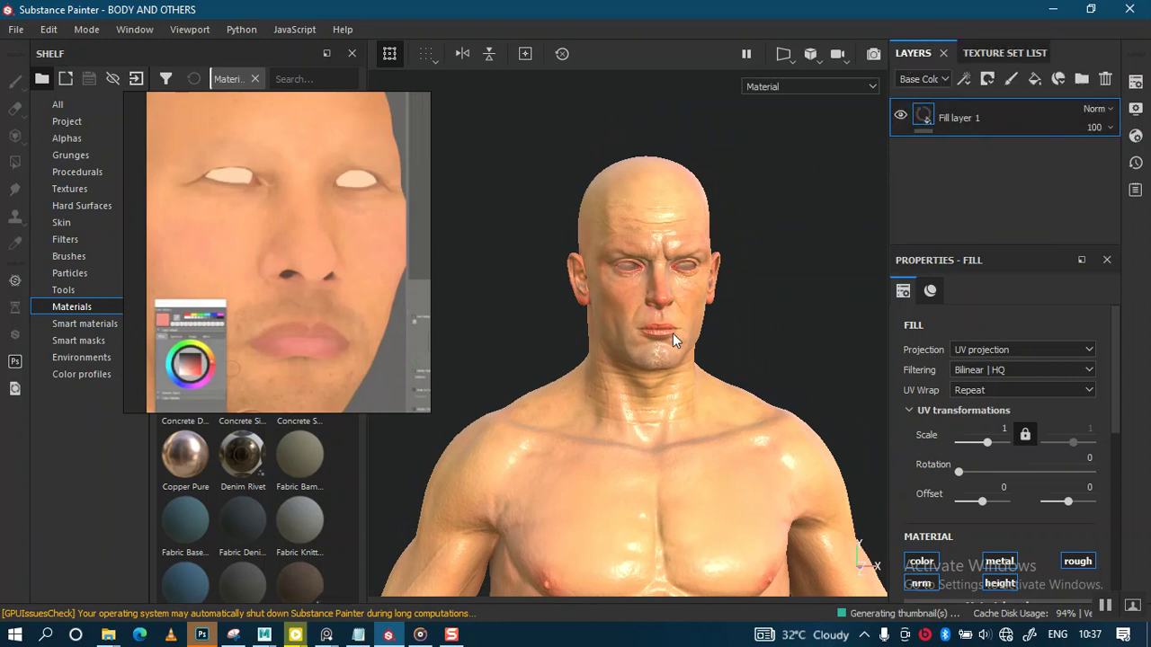
{"action": "left_click_drag", "start_coordinate": [662, 347], "coordinate": [671, 301], "text": "alt"}
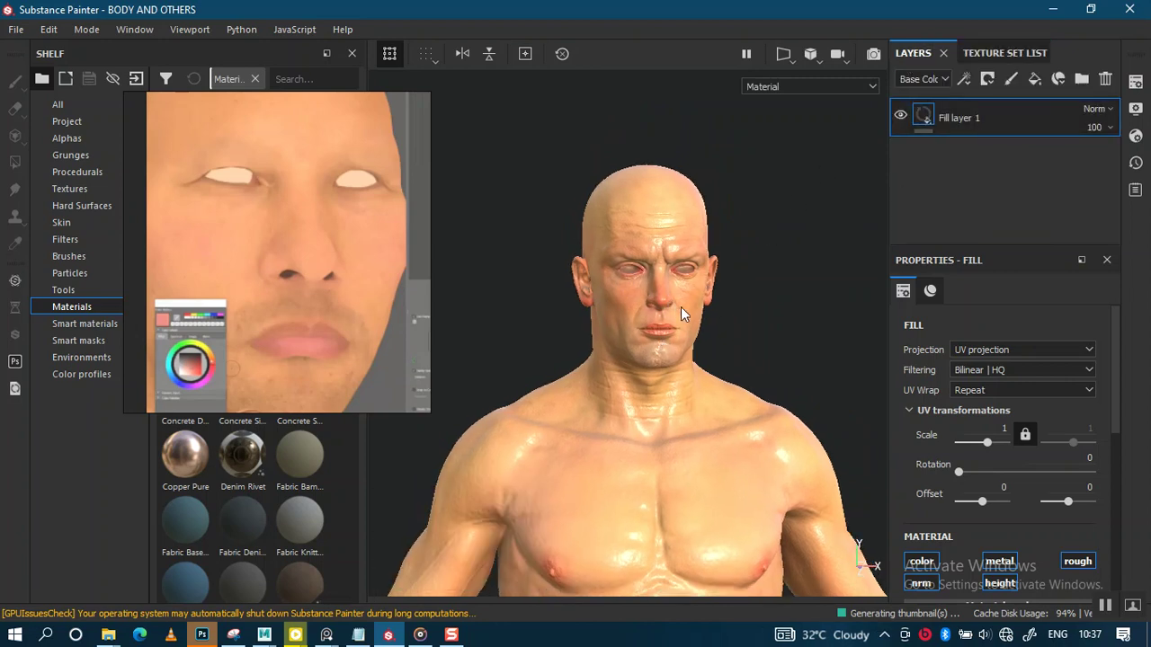
{"action": "right_click_drag", "start_coordinate": [681, 307], "coordinate": [673, 241], "text": "alt"}
{"action": "left_click_drag", "start_coordinate": [674, 241], "coordinate": [662, 261], "text": "alt"}
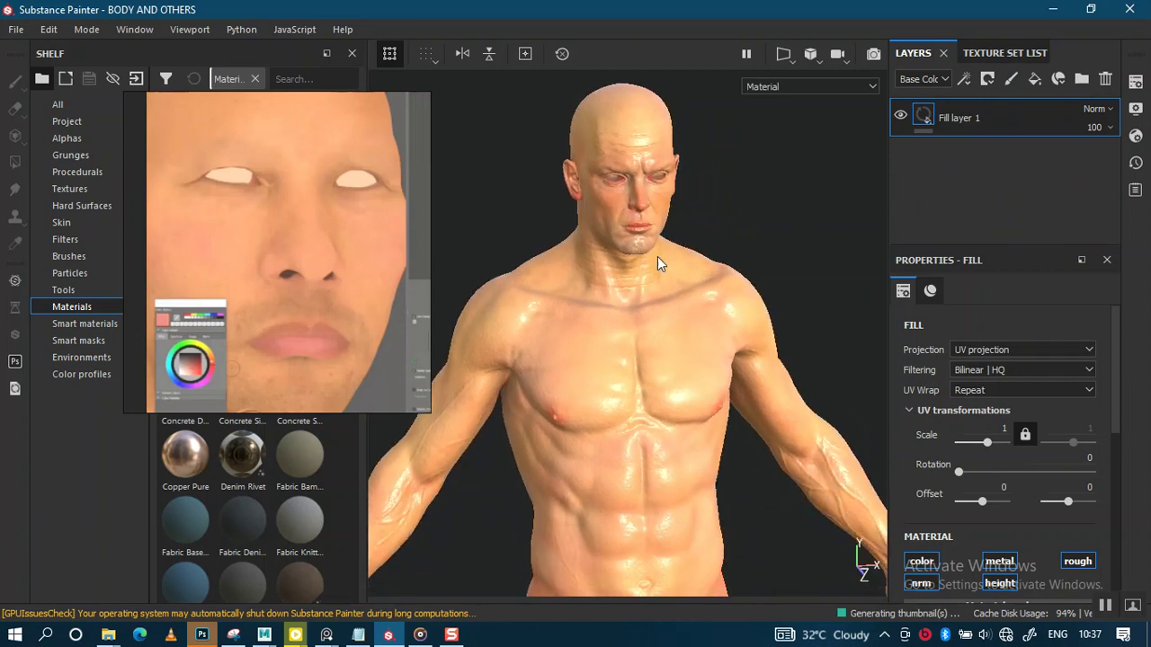
{"action": "middle_click_drag", "start_coordinate": [662, 262], "coordinate": [649, 300], "text": "alt"}
{"action": "mouse_move", "coordinate": [649, 300]}
{"action": "left_mouse_down", "text": "alt"}
{"action": "mouse_move", "coordinate": [637, 284]}
{"action": "mouse_move", "coordinate": [622, 311]}
{"action": "left_mouse_up", "text": "alt"}
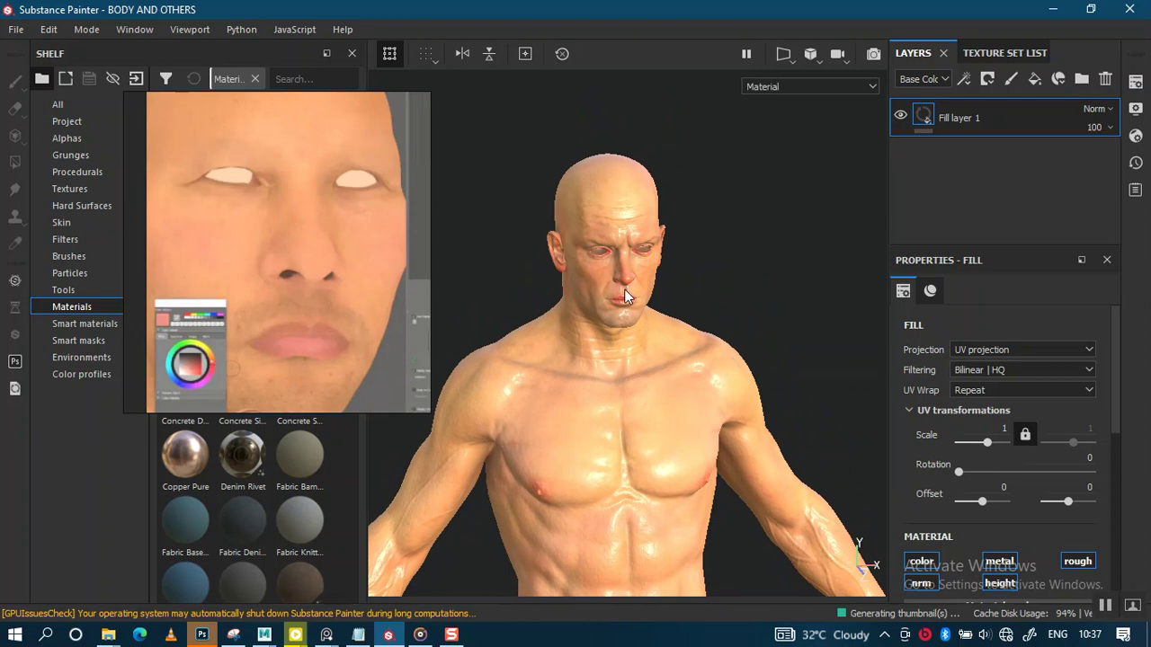
{"action": "left_click_drag", "start_coordinate": [619, 292], "coordinate": [629, 381], "text": "alt"}
{"action": "left_click_drag", "start_coordinate": [881, 217], "coordinate": [889, 214], "text": "alt"}
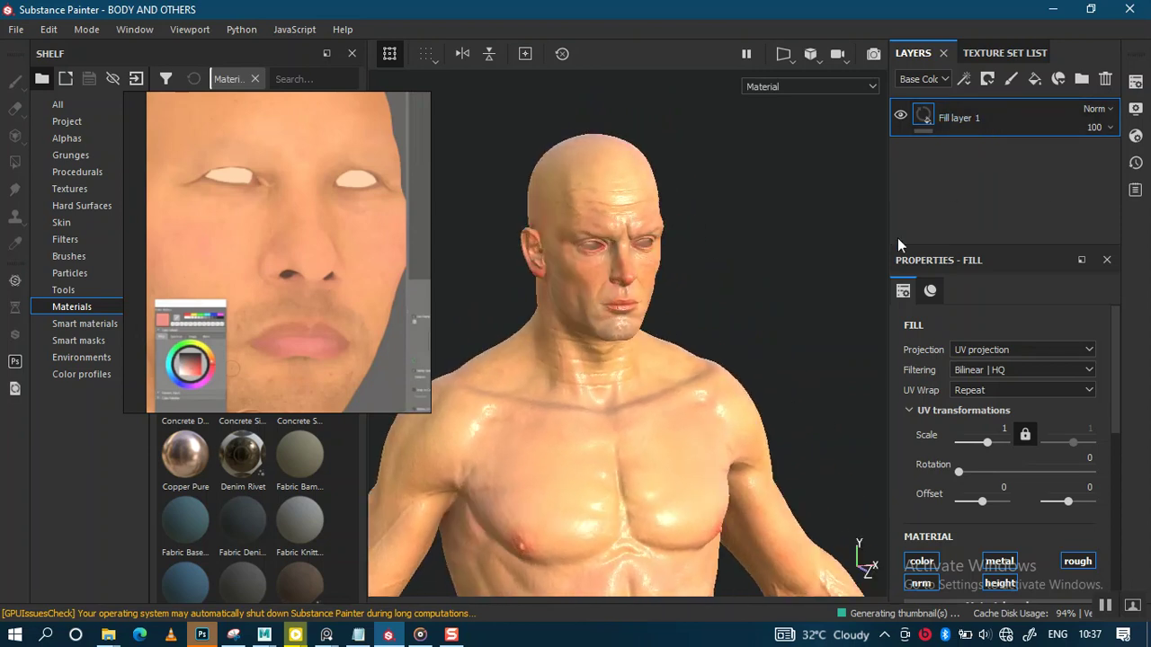
{"action": "mouse_move", "coordinate": [584, 339]}
{"action": "left_mouse_down", "text": "alt"}
{"action": "mouse_move", "coordinate": [629, 462]}
{"action": "mouse_move", "coordinate": [614, 384]}
{"action": "mouse_move", "coordinate": [581, 411]}
{"action": "left_mouse_up", "text": "alt"}
{"action": "mouse_move", "coordinate": [648, 409]}
{"action": "right_mouse_down", "text": "shift"}
{"action": "mouse_move", "coordinate": [616, 404]}
{"action": "mouse_move", "coordinate": [627, 405]}
{"action": "right_mouse_up", "text": "shift"}
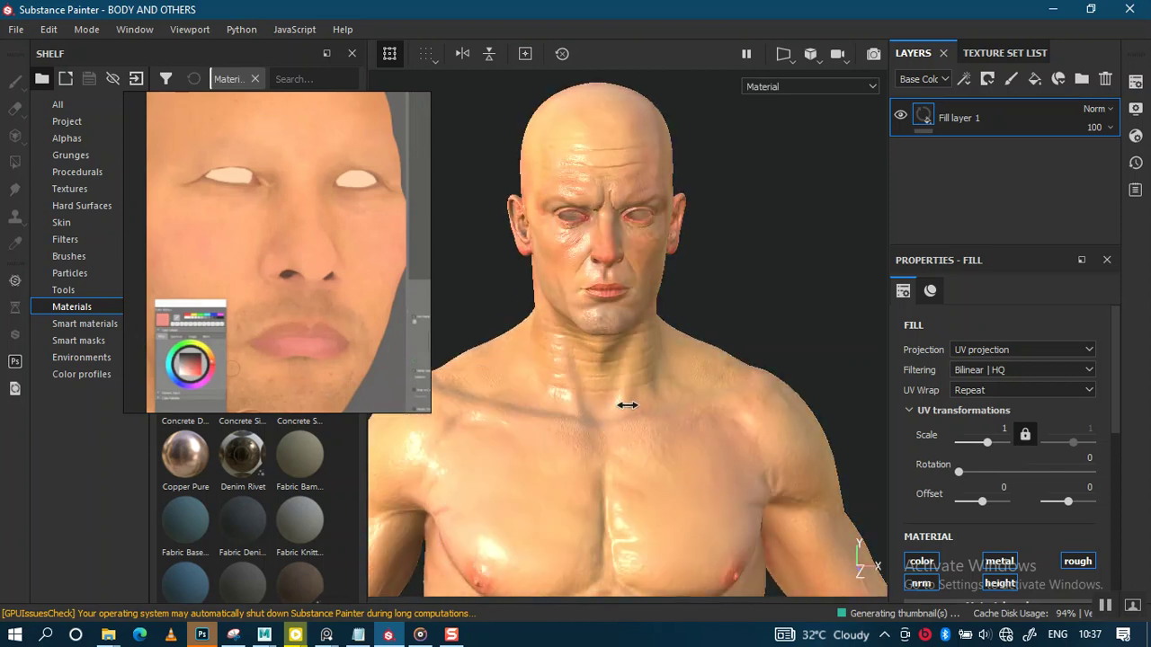
{"action": "scroll", "coordinate": [1108, 529], "scroll_direction": "down", "scroll_amount": 3}
Step: Raise the skin fill layer's roughness to about 0.81 (0.8068)
{"action": "scroll", "coordinate": [1105, 539], "scroll_direction": "down", "scroll_amount": 2}
{"action": "left_click_drag", "start_coordinate": [1026, 501], "coordinate": [1032, 502]}
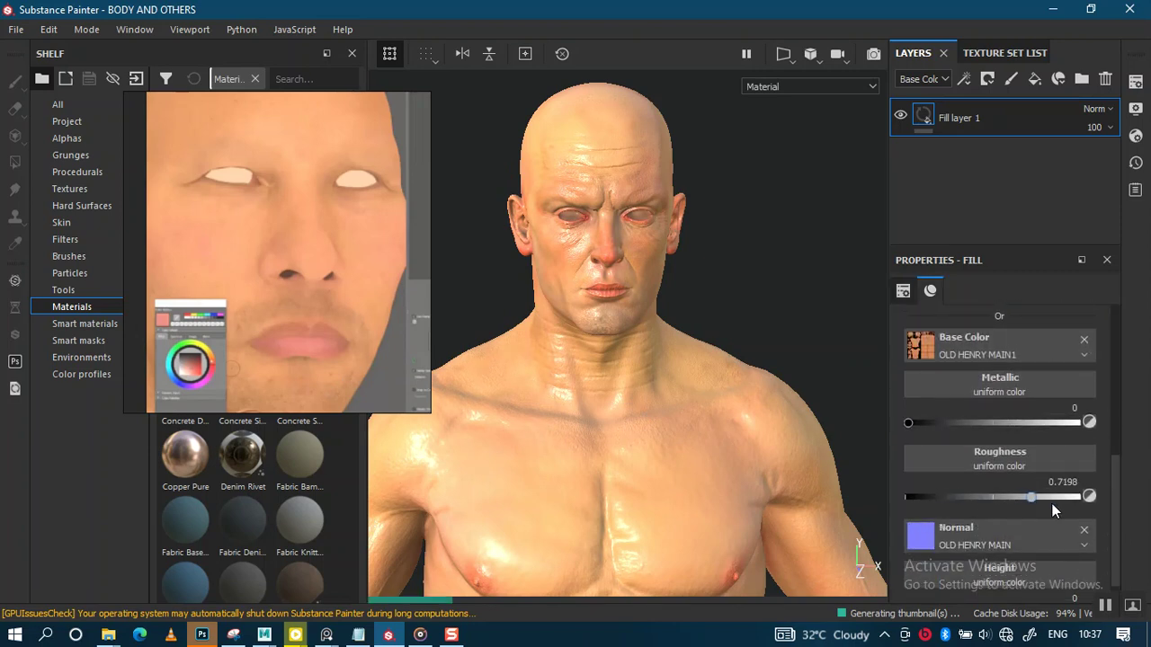
{"action": "left_click", "coordinate": [1052, 503]}
{"action": "left_click", "coordinate": [1047, 501]}
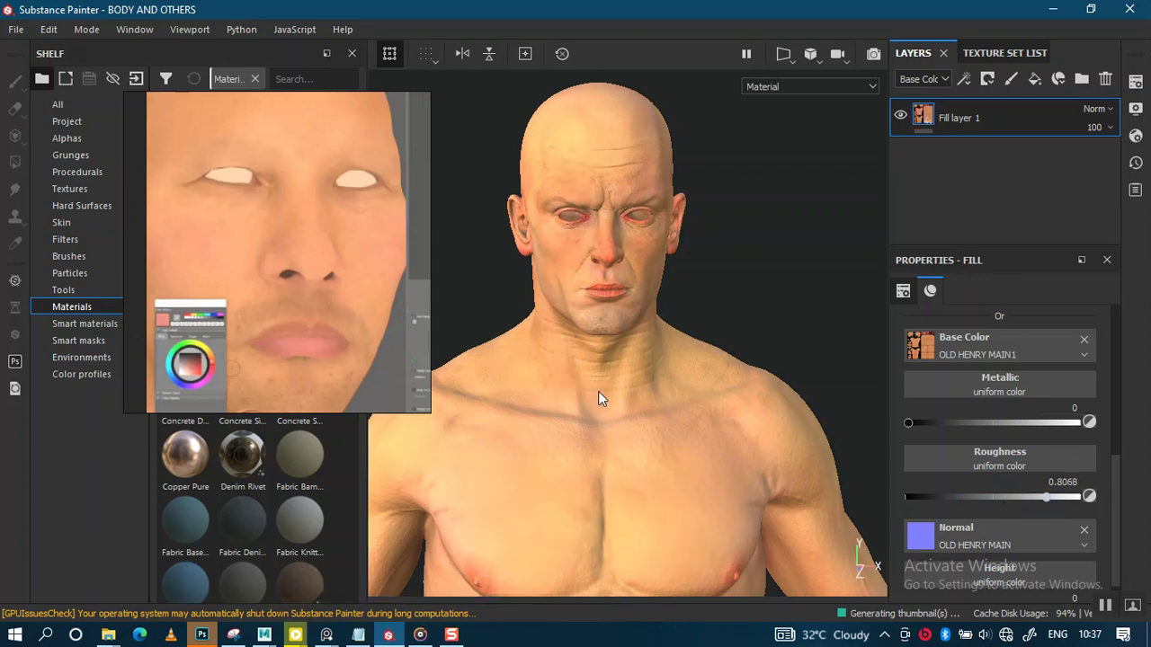
Step: Orbit and zoom around the head to inspect the less glossy skin
{"action": "scroll", "coordinate": [603, 410], "scroll_direction": "up", "scroll_amount": 3}
{"action": "left_click_drag", "start_coordinate": [622, 406], "coordinate": [618, 406], "text": "alt"}
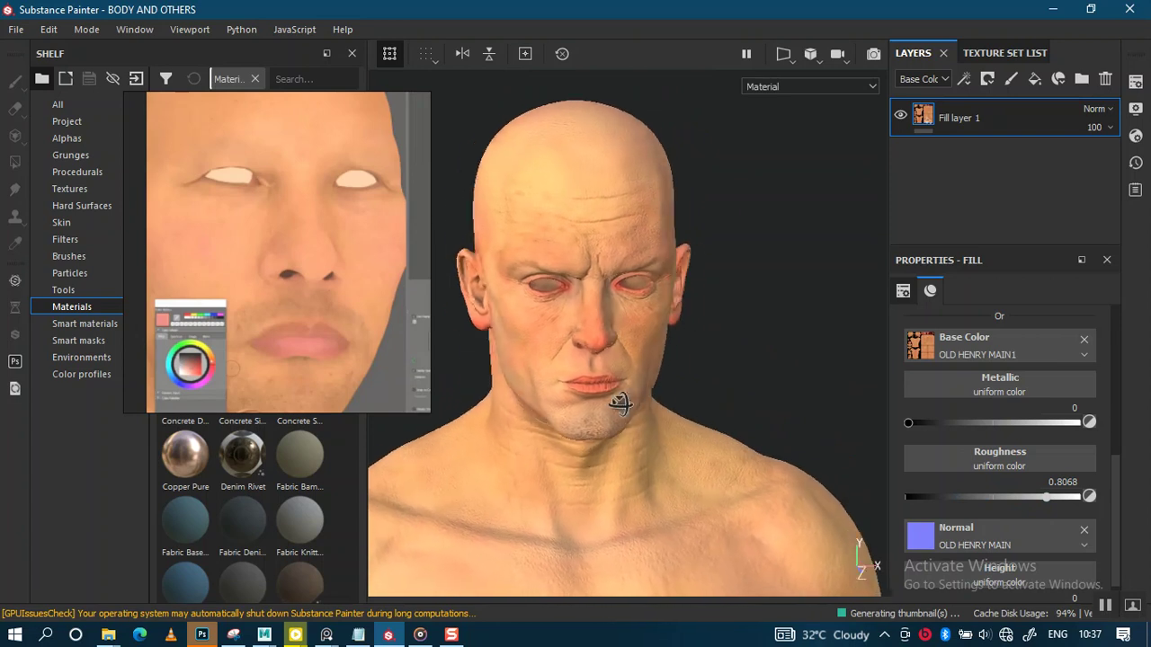
{"action": "right_click_drag", "start_coordinate": [618, 406], "coordinate": [620, 534], "text": "alt"}
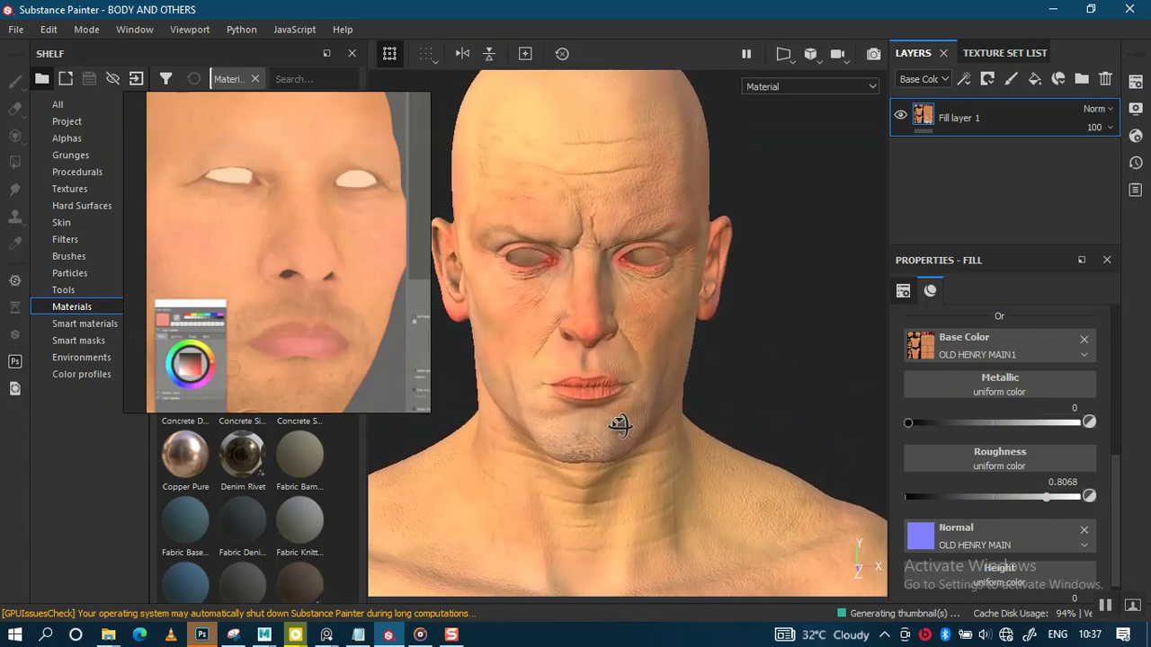
{"action": "right_click_drag", "start_coordinate": [618, 418], "coordinate": [637, 300], "text": "alt"}
{"action": "mouse_move", "coordinate": [637, 301]}
{"action": "left_mouse_down", "text": "alt"}
{"action": "mouse_move", "coordinate": [651, 291]}
{"action": "mouse_move", "coordinate": [558, 342]}
{"action": "mouse_move", "coordinate": [647, 342]}
{"action": "mouse_move", "coordinate": [671, 367]}
{"action": "left_mouse_up", "text": "alt"}
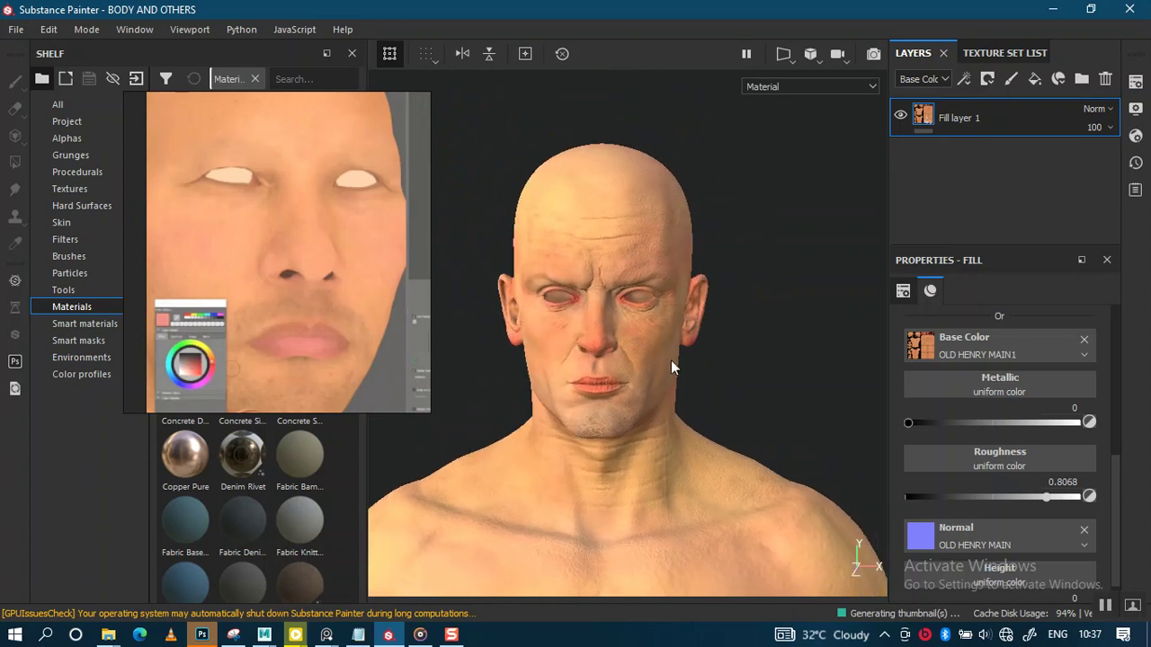
{"action": "mouse_move", "coordinate": [664, 357]}
{"action": "right_mouse_down", "text": "alt"}
{"action": "mouse_move", "coordinate": [696, 405]}
{"action": "mouse_move", "coordinate": [665, 380]}
{"action": "mouse_move", "coordinate": [581, 379]}
{"action": "mouse_move", "coordinate": [612, 398]}
{"action": "right_mouse_up", "text": "alt"}
{"action": "left_click_drag", "start_coordinate": [611, 398], "coordinate": [611, 411], "text": "alt"}
{"action": "right_click_drag", "start_coordinate": [612, 411], "coordinate": [673, 399], "text": "alt"}
{"action": "left_click_drag", "start_coordinate": [673, 399], "coordinate": [666, 395], "text": "alt"}
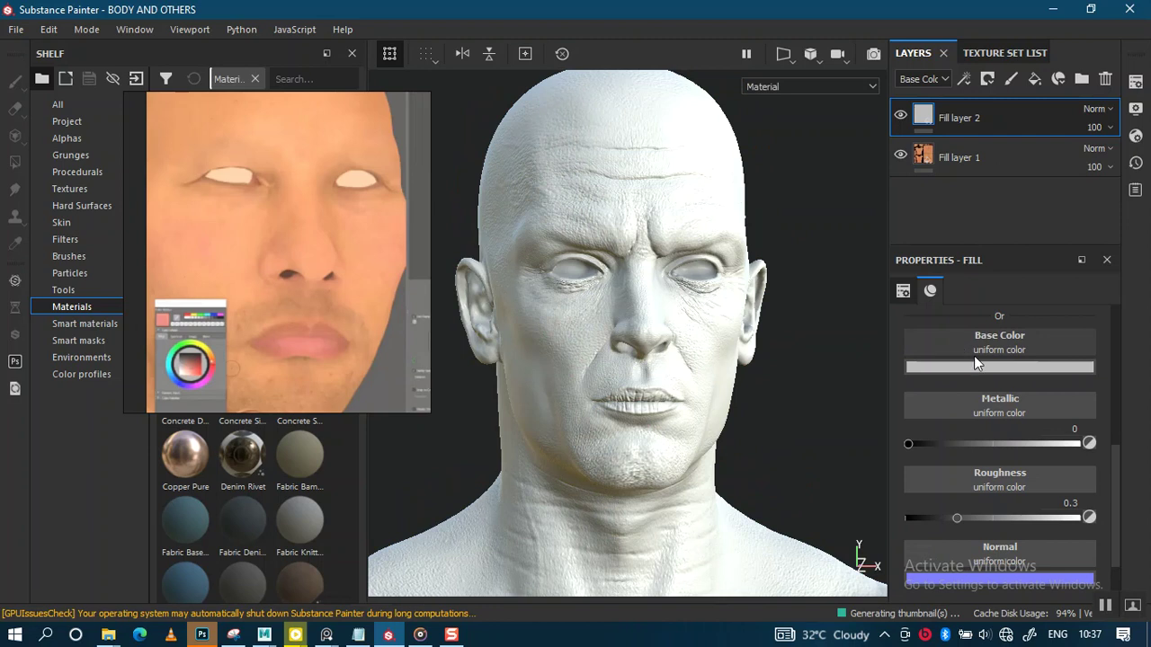
Step: Sample a warm peach tone from the reference photo's face as Fill layer 2's Base Color
{"action": "left_click", "coordinate": [989, 367]}
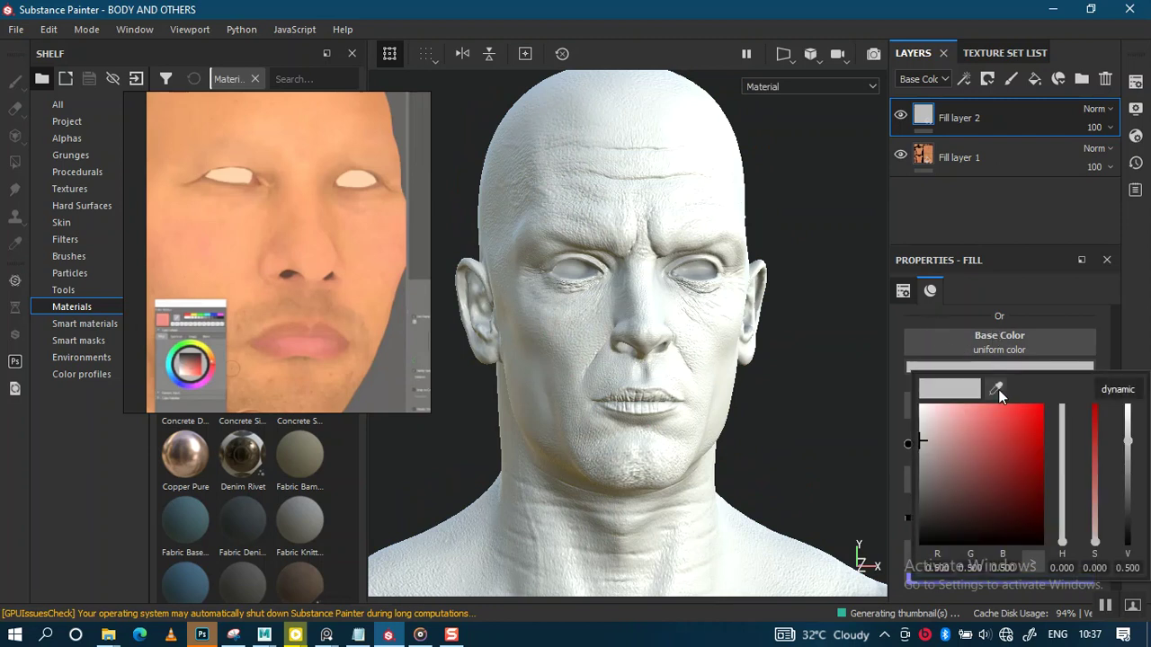
{"action": "left_click", "coordinate": [996, 389]}
{"action": "left_click", "coordinate": [361, 243]}
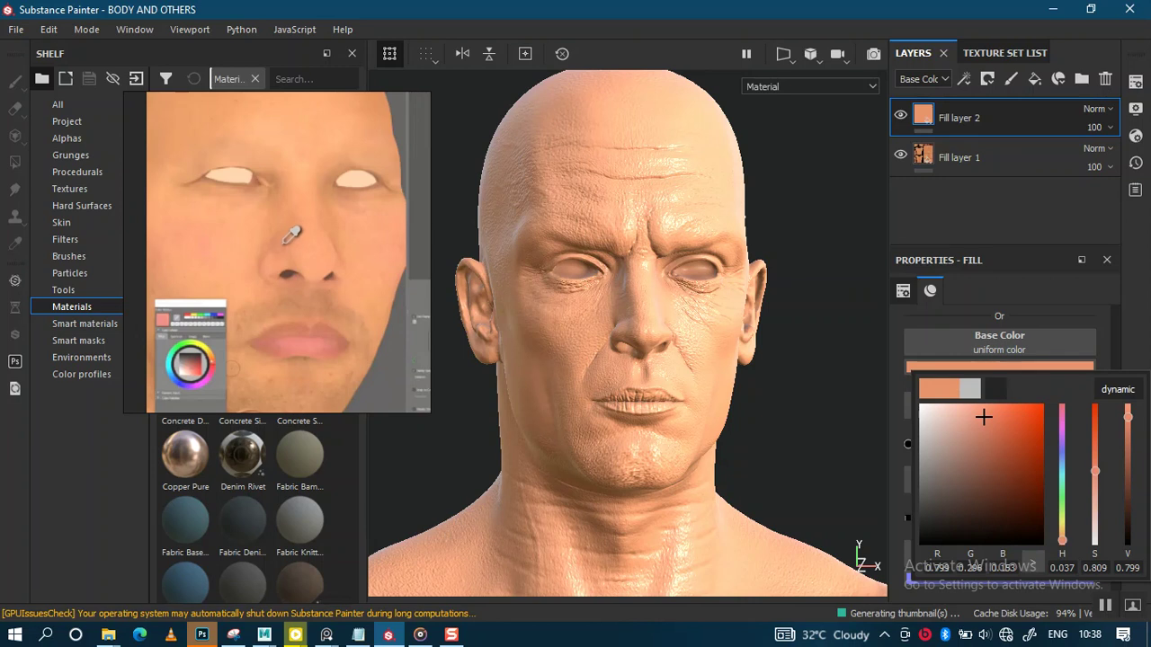
{"action": "left_click", "coordinate": [284, 243]}
{"action": "left_click", "coordinate": [995, 388]}
{"action": "left_click", "coordinate": [286, 234]}
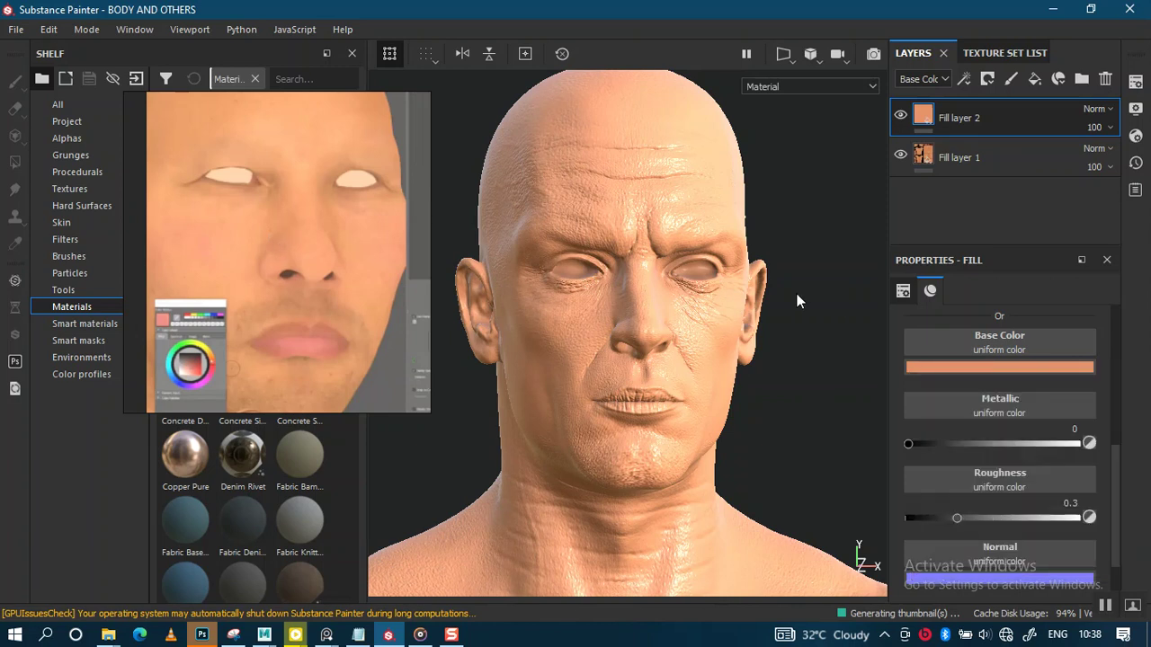
{"action": "scroll", "coordinate": [711, 304], "scroll_direction": "down", "scroll_amount": 2}
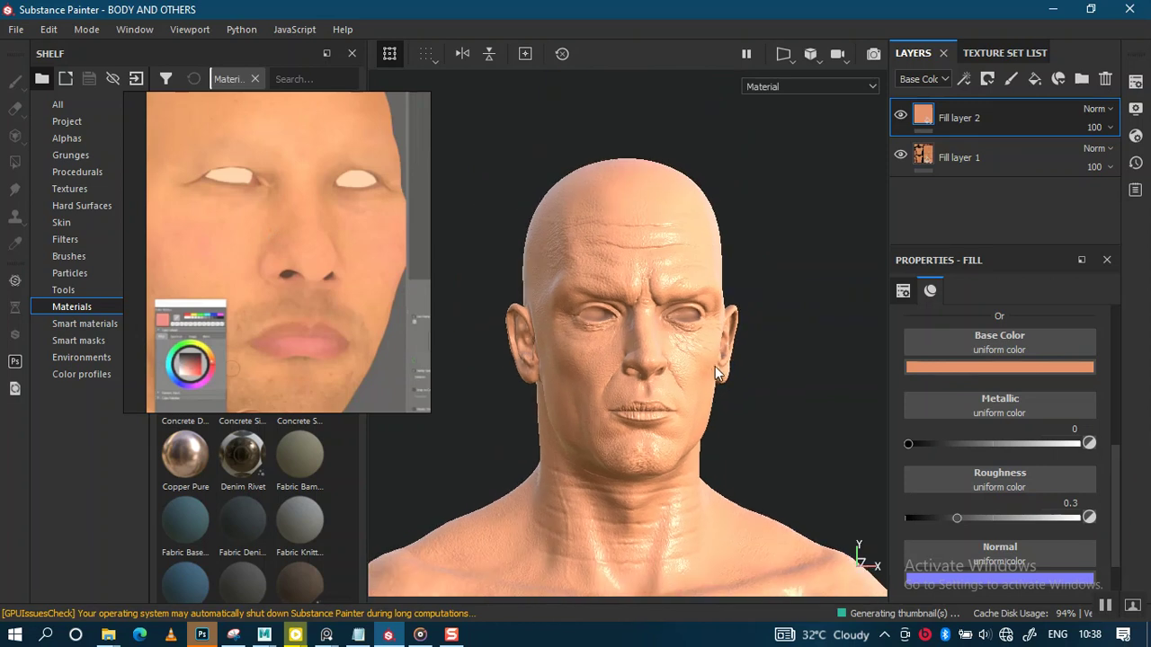
Step: Add a black mask to Fill layer 2
{"action": "key", "text": "f"}
{"action": "right_click", "coordinate": [922, 115]}
{"action": "key", "text": "Escape"}
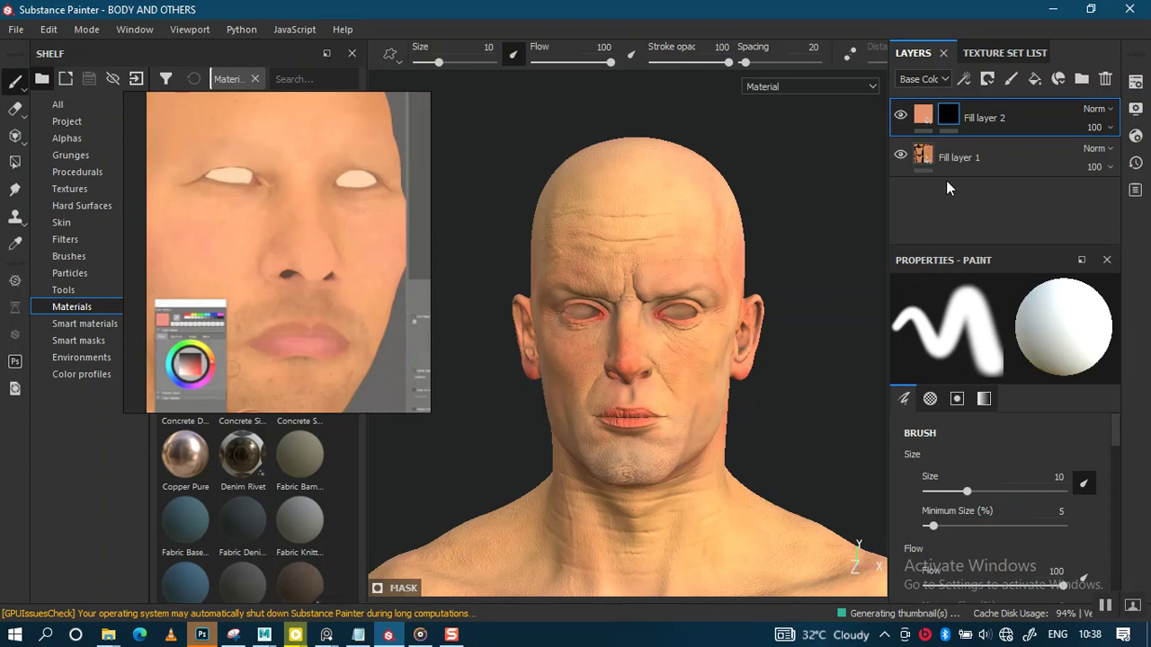
{"action": "right_click_drag", "start_coordinate": [712, 310], "coordinate": [710, 324], "text": "alt"}
{"action": "mouse_move", "coordinate": [711, 324]}
{"action": "left_mouse_down", "text": "alt"}
{"action": "mouse_move", "coordinate": [770, 321]}
{"action": "mouse_move", "coordinate": [745, 321]}
{"action": "mouse_move", "coordinate": [863, 252]}
{"action": "left_mouse_up", "text": "alt"}
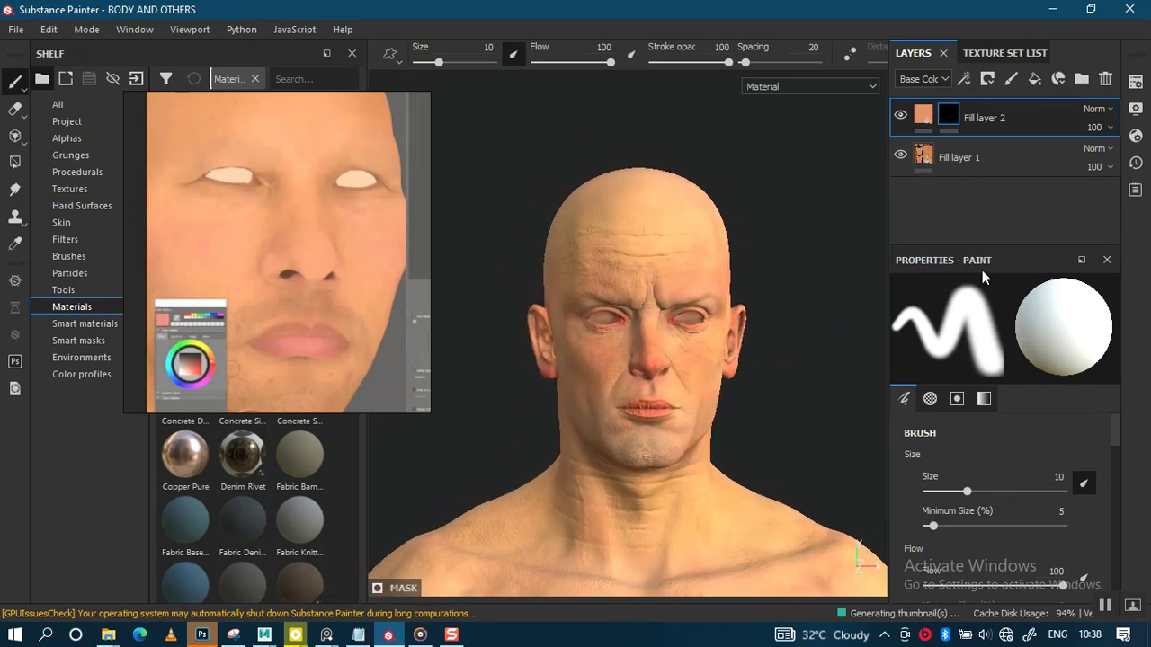
Step: Add a fill effect with grayscale 0.5 inside Fill layer 2's mask
{"action": "right_click", "coordinate": [949, 114]}
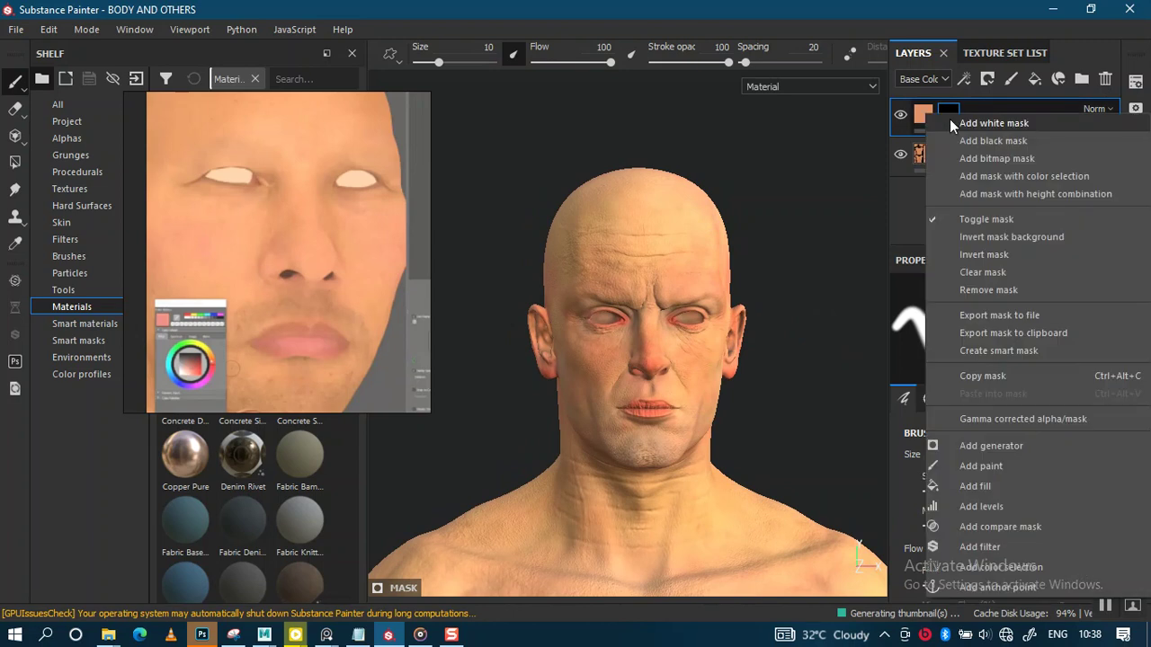
{"action": "left_click", "coordinate": [974, 486]}
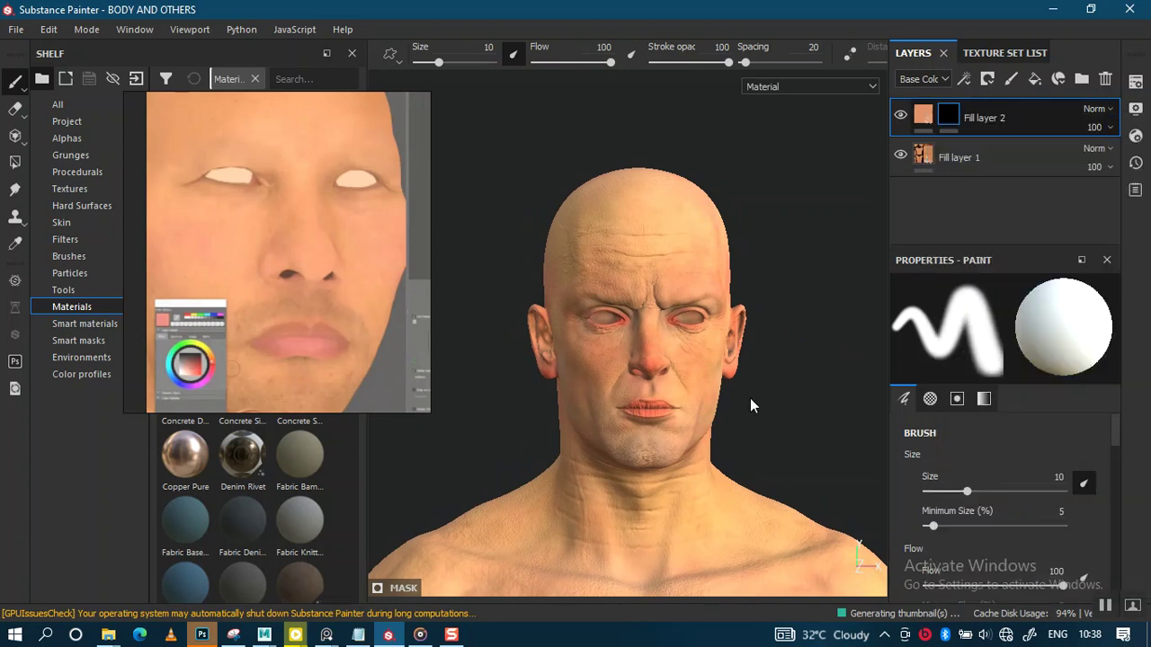
{"action": "mouse_move", "coordinate": [319, 306]}
{"action": "left_mouse_down"}
{"action": "mouse_move", "coordinate": [716, 311]}
{"action": "mouse_move", "coordinate": [703, 312]}
{"action": "left_mouse_up"}
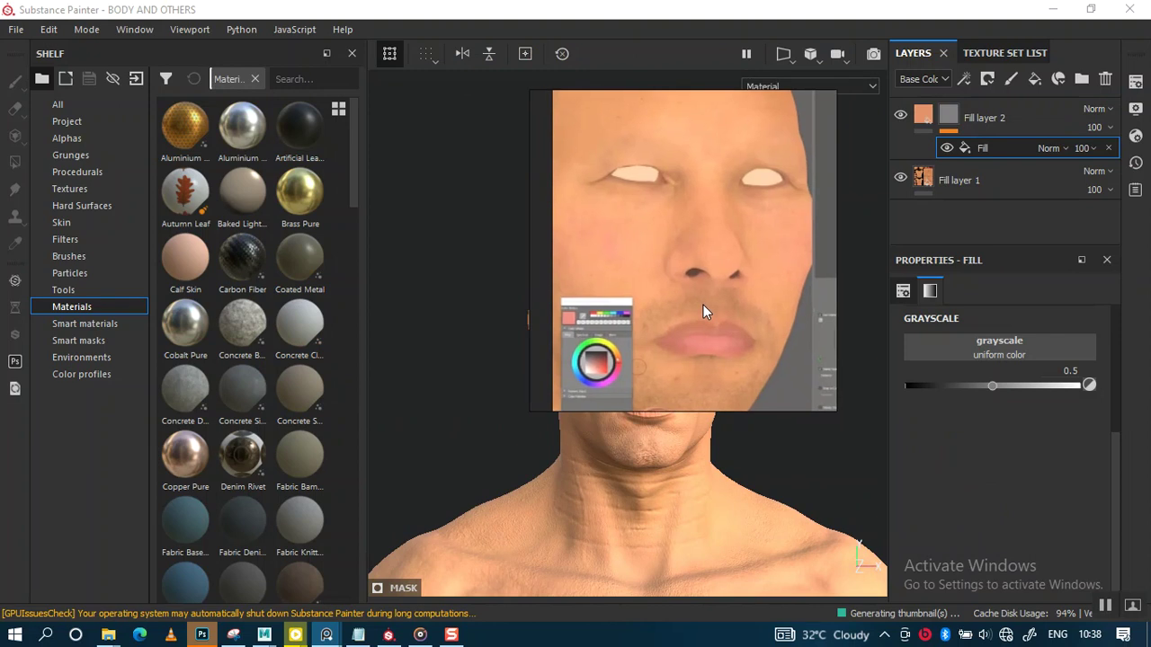
Step: Apply the Clouds 3 procedural from the Shelf to the mask fill's grayscale slot
{"action": "left_click", "coordinate": [89, 170]}
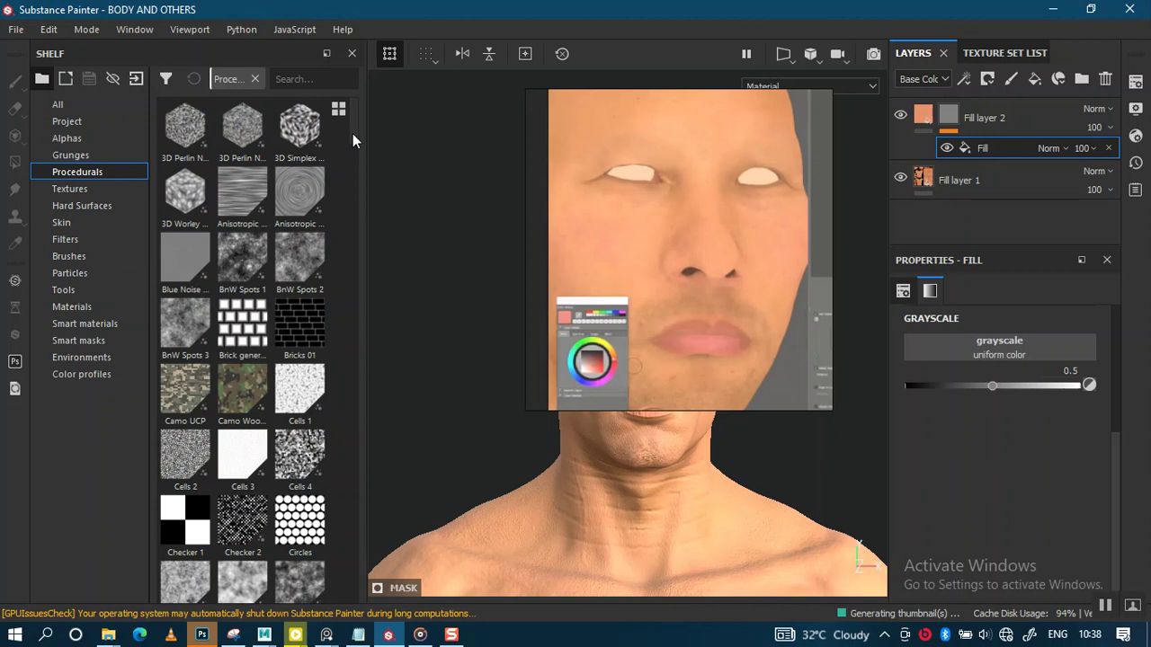
{"action": "left_click_drag", "start_coordinate": [352, 130], "coordinate": [349, 173]}
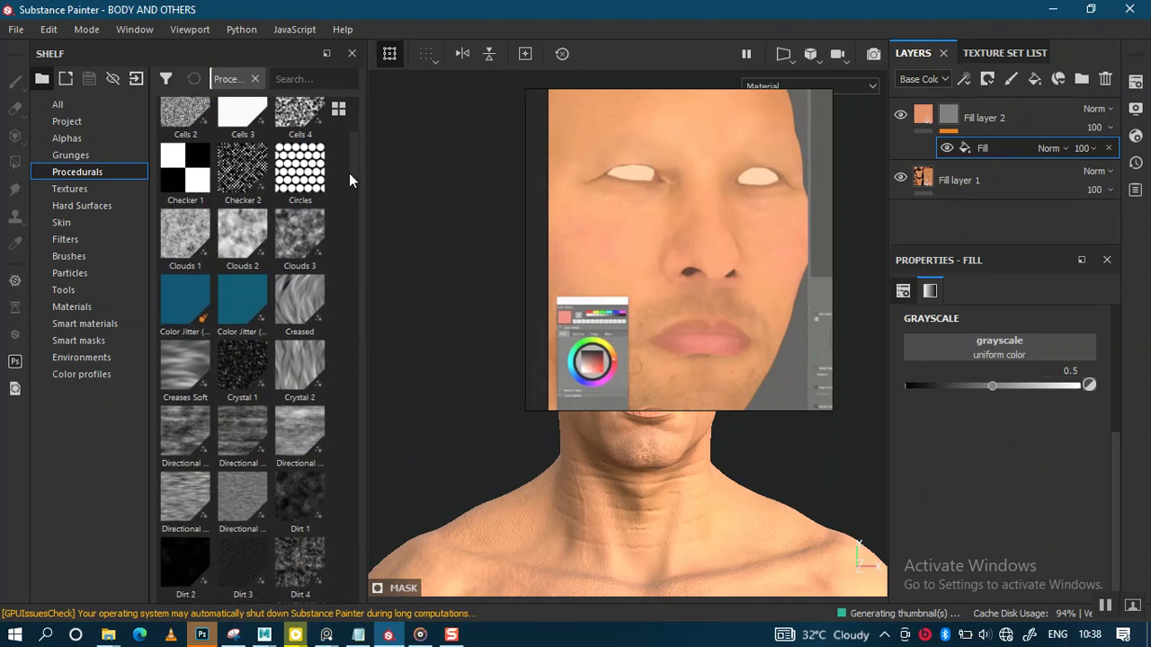
{"action": "left_click_drag", "start_coordinate": [299, 236], "coordinate": [971, 358]}
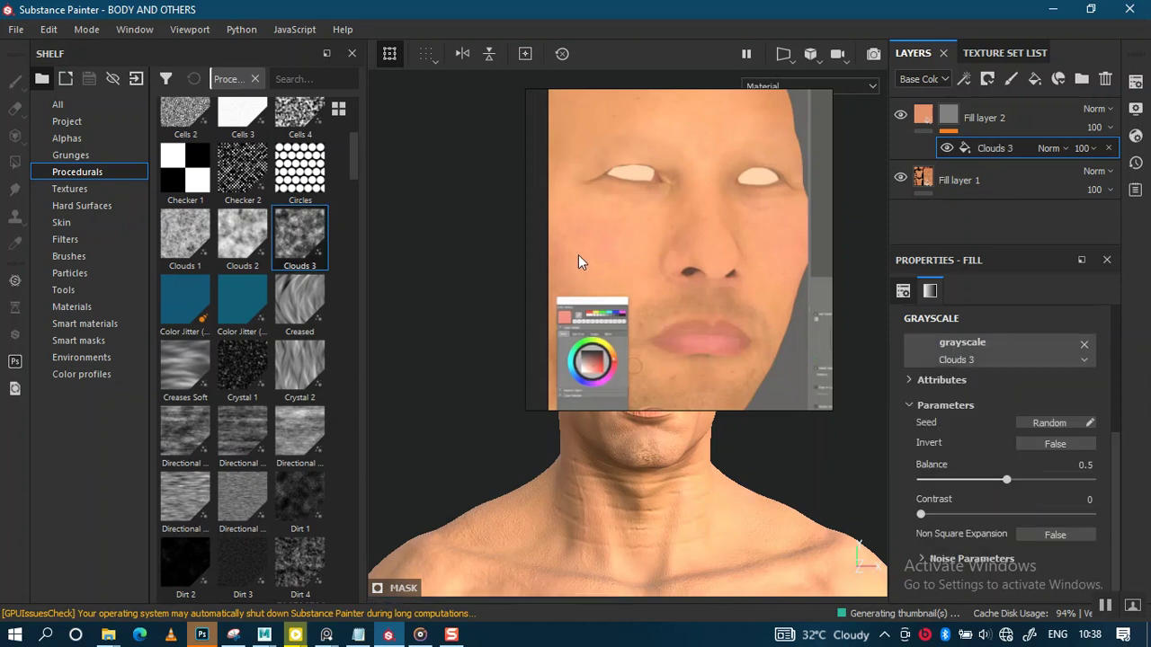
Step: Toggle Fill layer 2 off and on to compare the cloudy peach patches
{"action": "left_click_drag", "start_coordinate": [705, 275], "coordinate": [217, 272]}
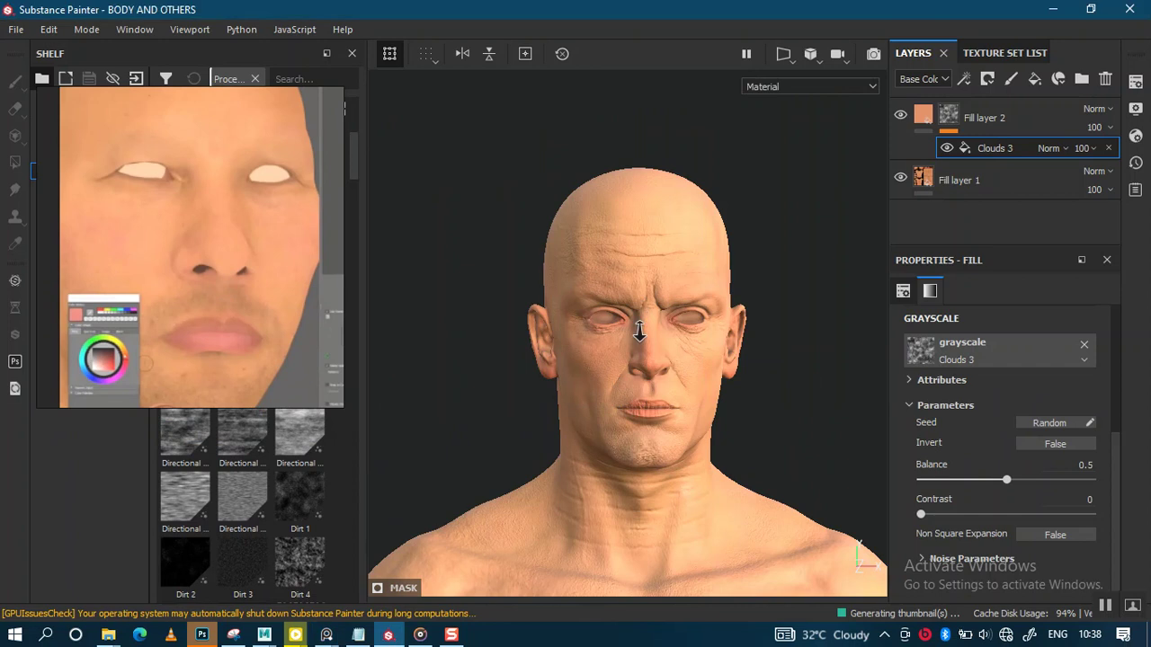
{"action": "mouse_move", "coordinate": [641, 306]}
{"action": "left_mouse_down", "text": "alt"}
{"action": "mouse_move", "coordinate": [620, 349]}
{"action": "mouse_move", "coordinate": [617, 258]}
{"action": "mouse_move", "coordinate": [617, 381]}
{"action": "mouse_move", "coordinate": [603, 390]}
{"action": "mouse_move", "coordinate": [618, 326]}
{"action": "mouse_move", "coordinate": [810, 221]}
{"action": "left_mouse_up", "text": "alt"}
{"action": "left_click", "coordinate": [899, 118]}
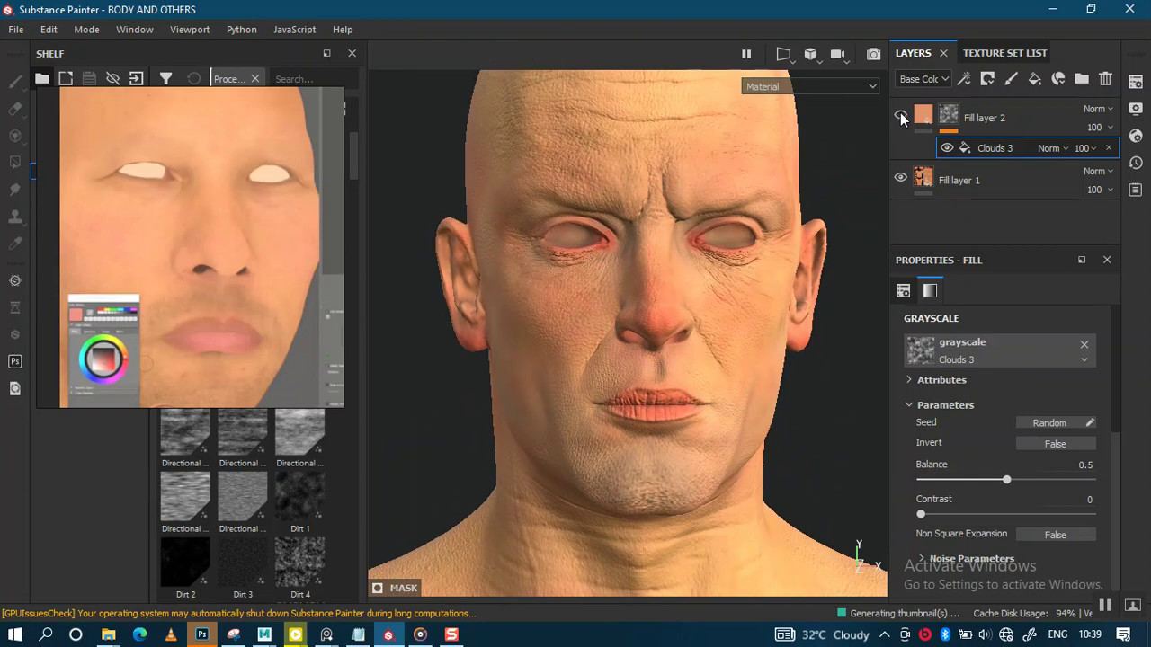
{"action": "left_click", "coordinate": [900, 118]}
{"action": "left_click", "coordinate": [900, 118]}
{"action": "left_click", "coordinate": [899, 118]}
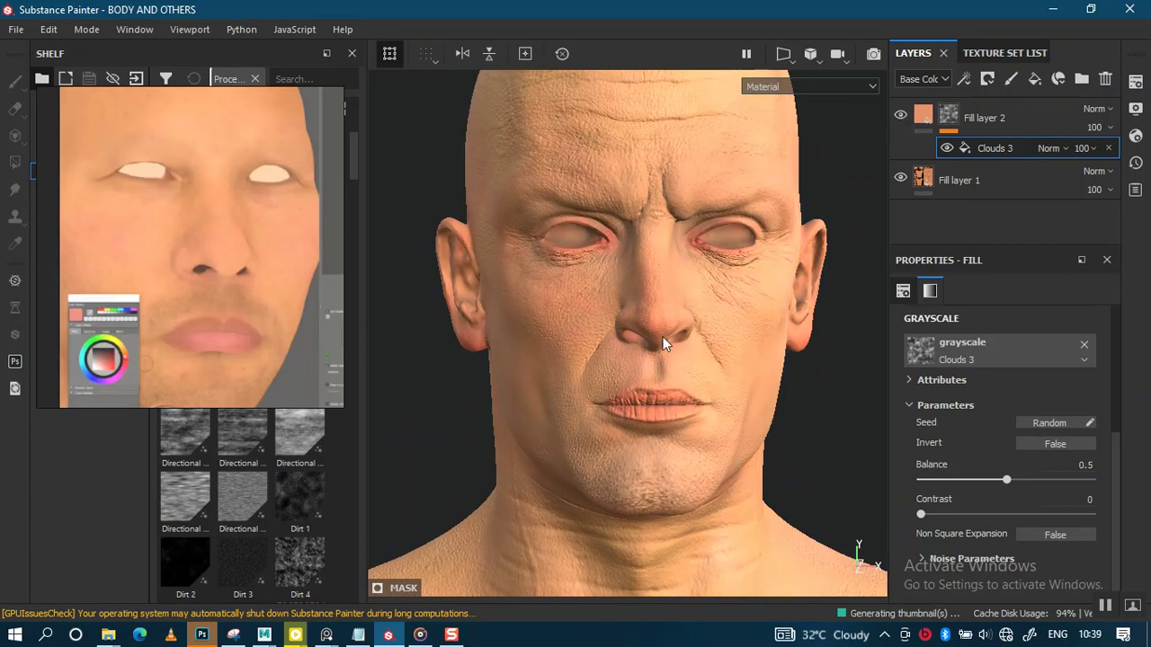
{"action": "right_click_drag", "start_coordinate": [663, 342], "coordinate": [588, 323], "text": "alt"}
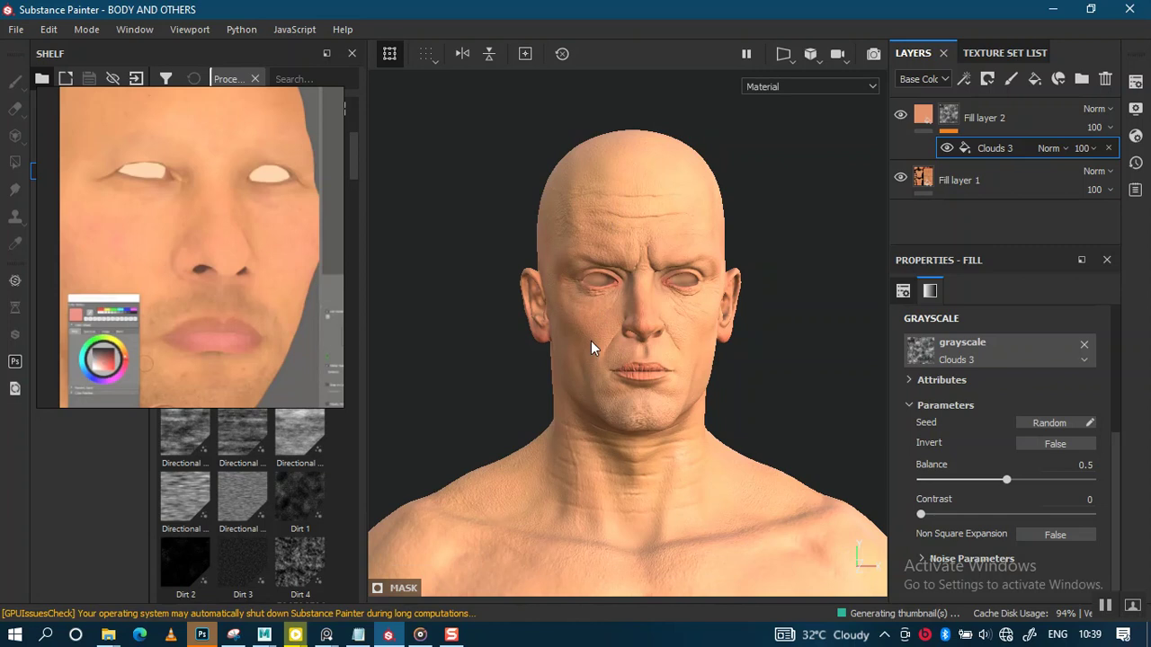
Step: Display the Mask channel and switch the mask fill to Tri-planar projection
{"action": "key", "text": "c"}
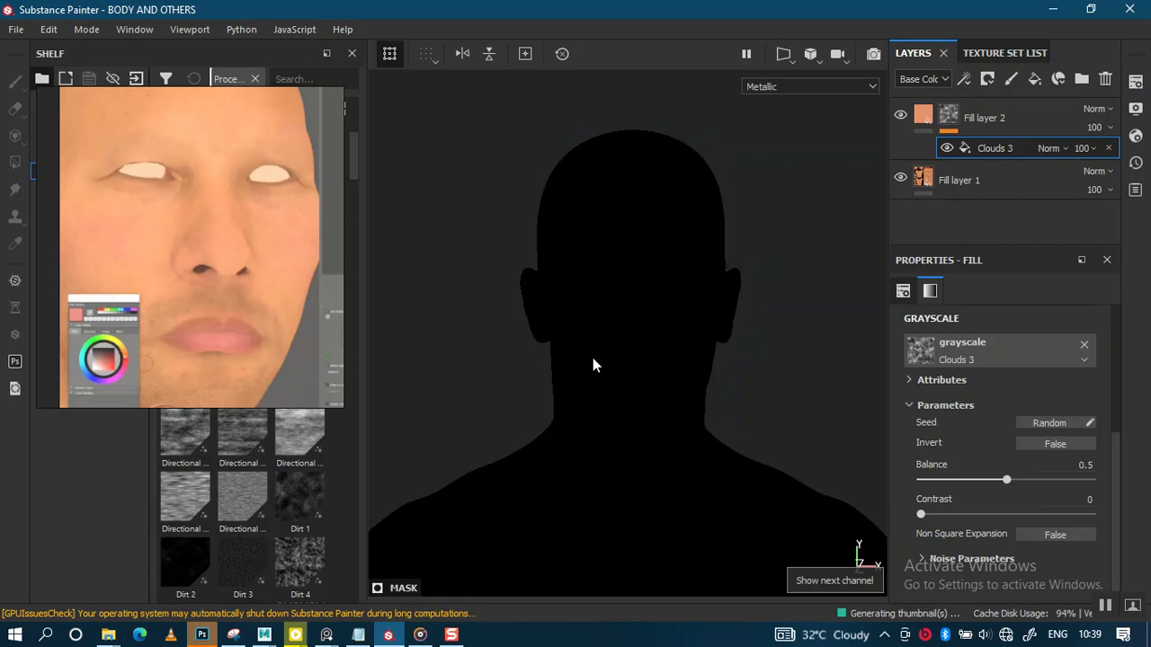
{"action": "key", "text": "c"}
{"action": "key", "text": "c"}
{"action": "key", "text": "c"}
{"action": "key", "text": "c"}
{"action": "key", "text": "c"}
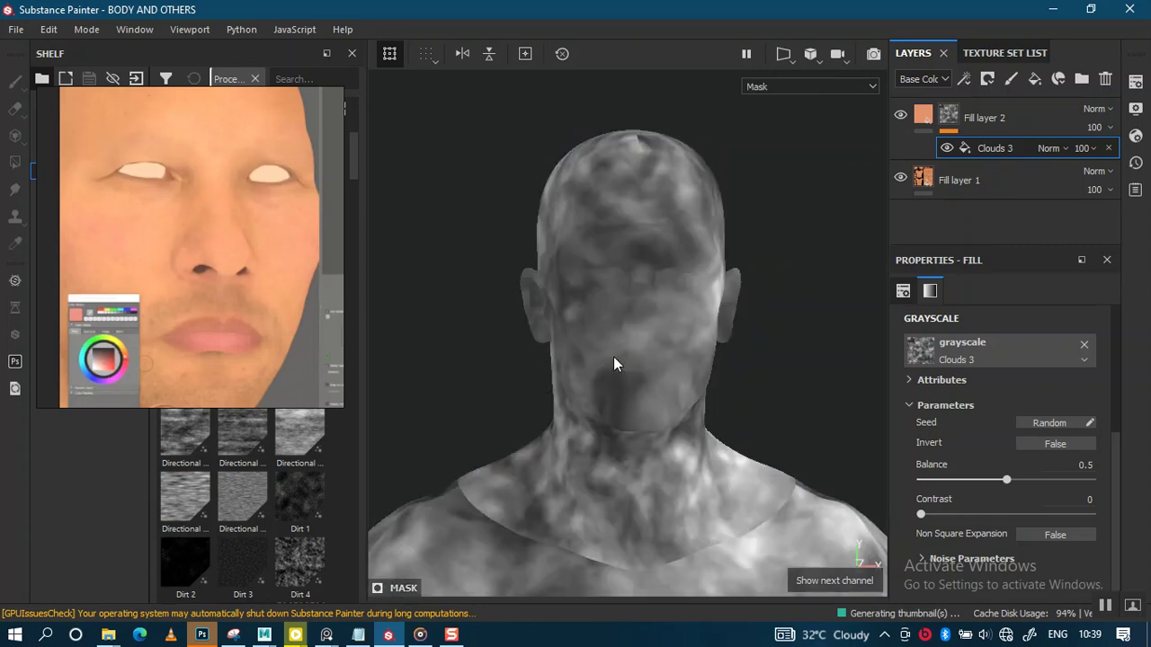
{"action": "right_click_drag", "start_coordinate": [614, 358], "coordinate": [603, 361], "text": "alt"}
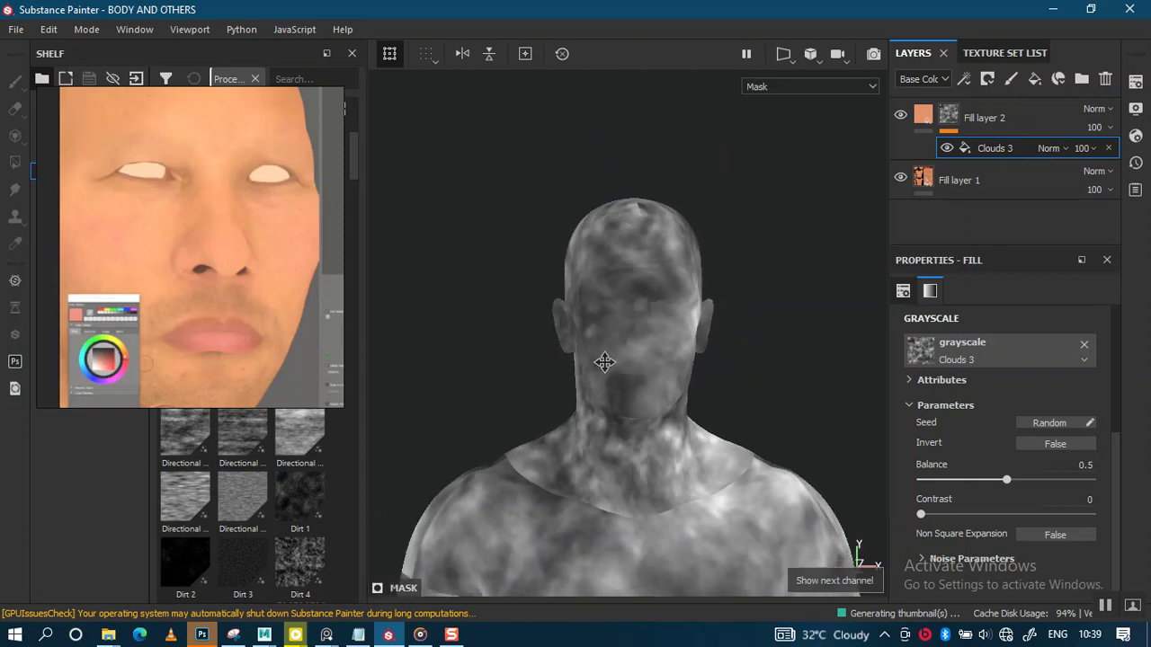
{"action": "mouse_move", "coordinate": [605, 362]}
{"action": "left_mouse_down", "text": "alt"}
{"action": "mouse_move", "coordinate": [614, 167]}
{"action": "mouse_move", "coordinate": [560, 242]}
{"action": "mouse_move", "coordinate": [622, 264]}
{"action": "mouse_move", "coordinate": [436, 260]}
{"action": "mouse_move", "coordinate": [431, 345]}
{"action": "mouse_move", "coordinate": [609, 333]}
{"action": "mouse_move", "coordinate": [782, 299]}
{"action": "left_mouse_up", "text": "alt"}
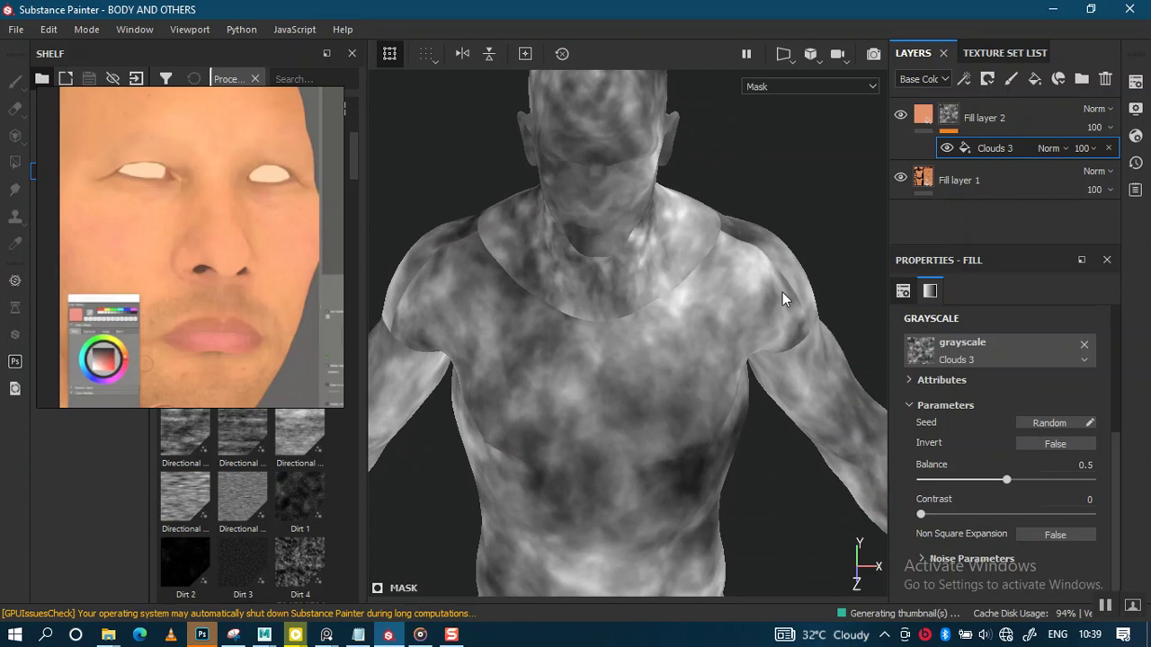
{"action": "left_click_drag", "start_coordinate": [1116, 485], "coordinate": [1122, 356]}
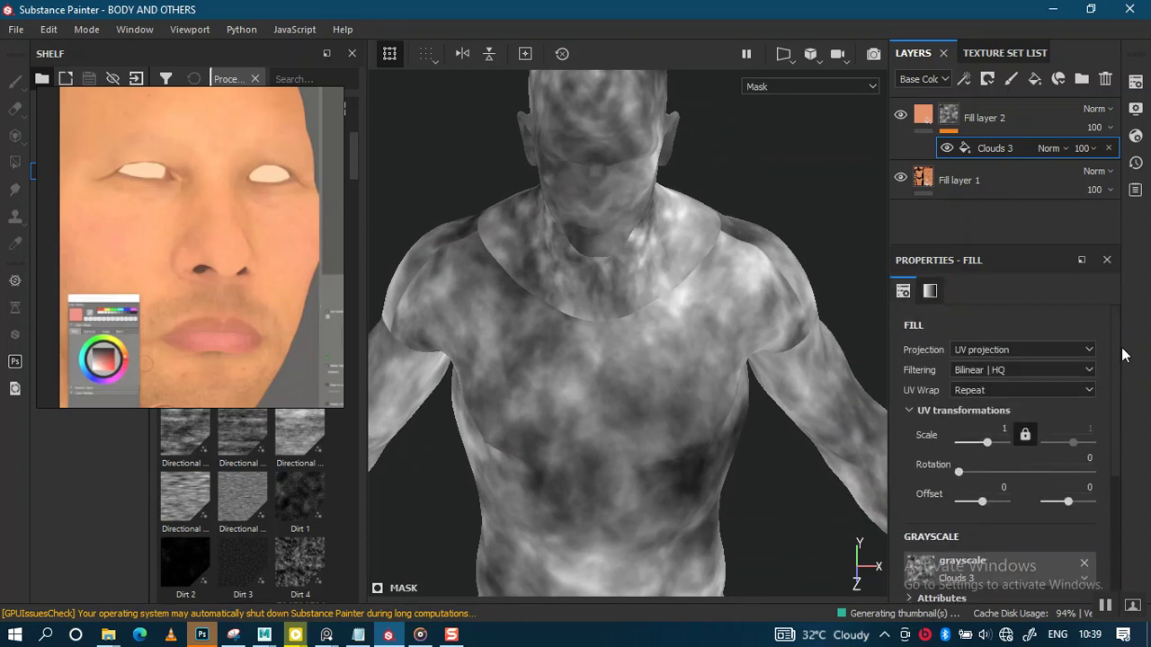
{"action": "left_click", "coordinate": [1027, 351]}
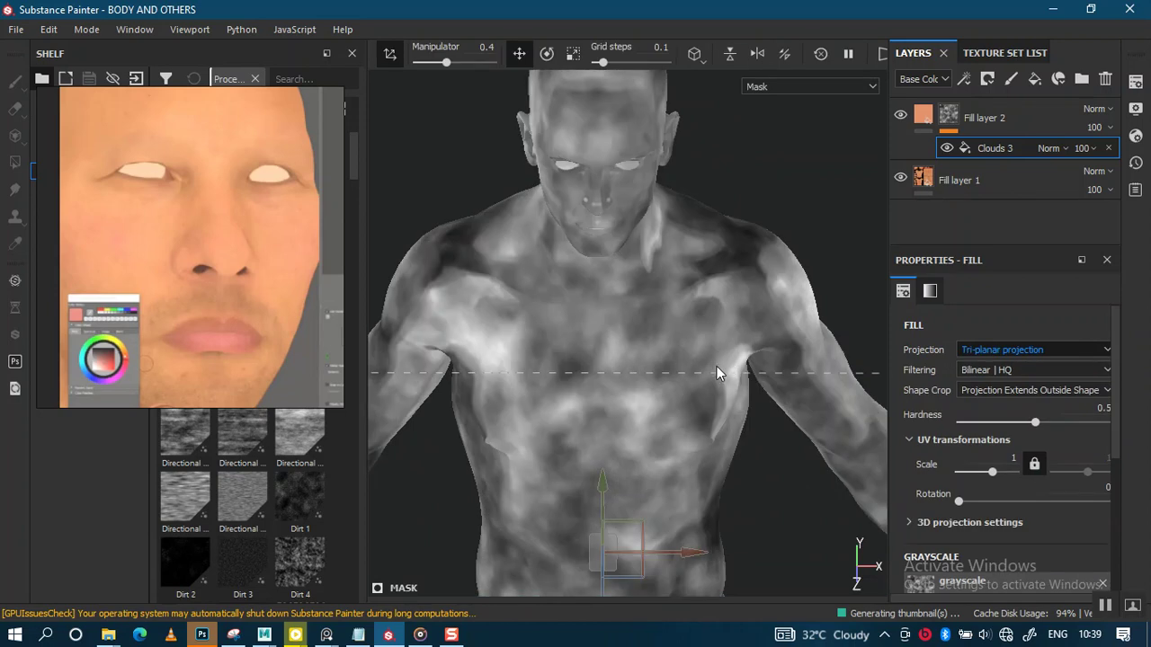
Step: Switch the viewport to the Base Color channel and frame the head
{"action": "mouse_move", "coordinate": [703, 373]}
{"action": "left_mouse_down", "text": "alt"}
{"action": "mouse_move", "coordinate": [681, 441]}
{"action": "mouse_move", "coordinate": [663, 303]}
{"action": "mouse_move", "coordinate": [699, 358]}
{"action": "mouse_move", "coordinate": [603, 359]}
{"action": "mouse_move", "coordinate": [570, 385]}
{"action": "mouse_move", "coordinate": [575, 418]}
{"action": "mouse_move", "coordinate": [727, 368]}
{"action": "mouse_move", "coordinate": [689, 329]}
{"action": "left_mouse_up", "text": "alt"}
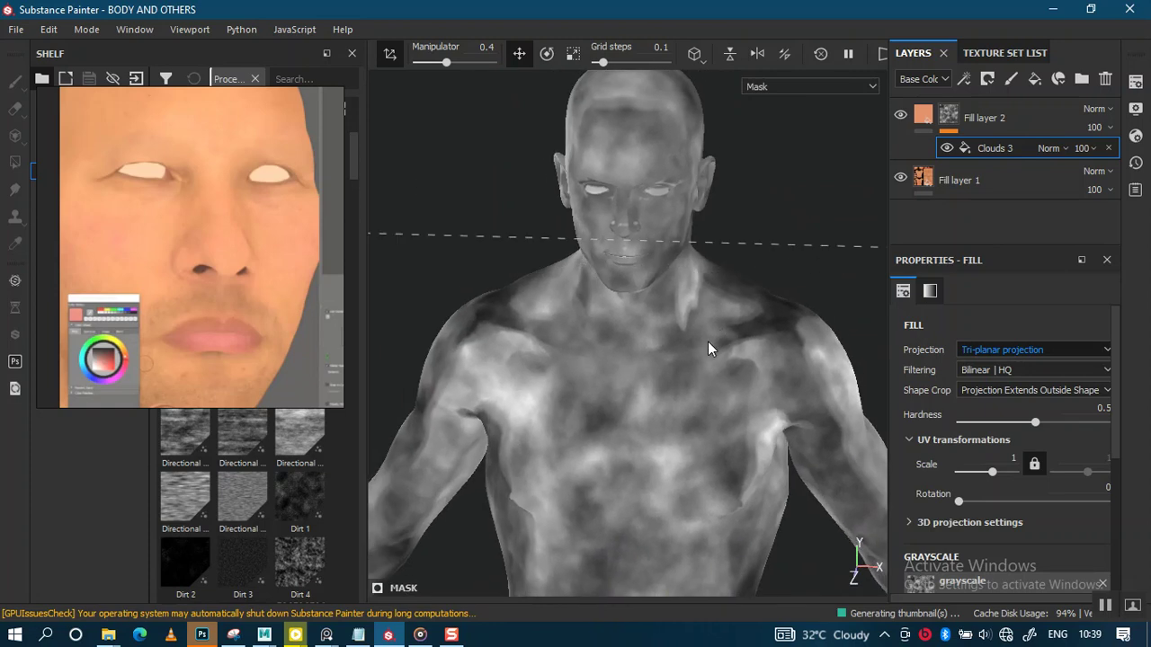
{"action": "key", "text": "c"}
{"action": "scroll", "coordinate": [688, 364], "scroll_direction": "up", "scroll_amount": 3}
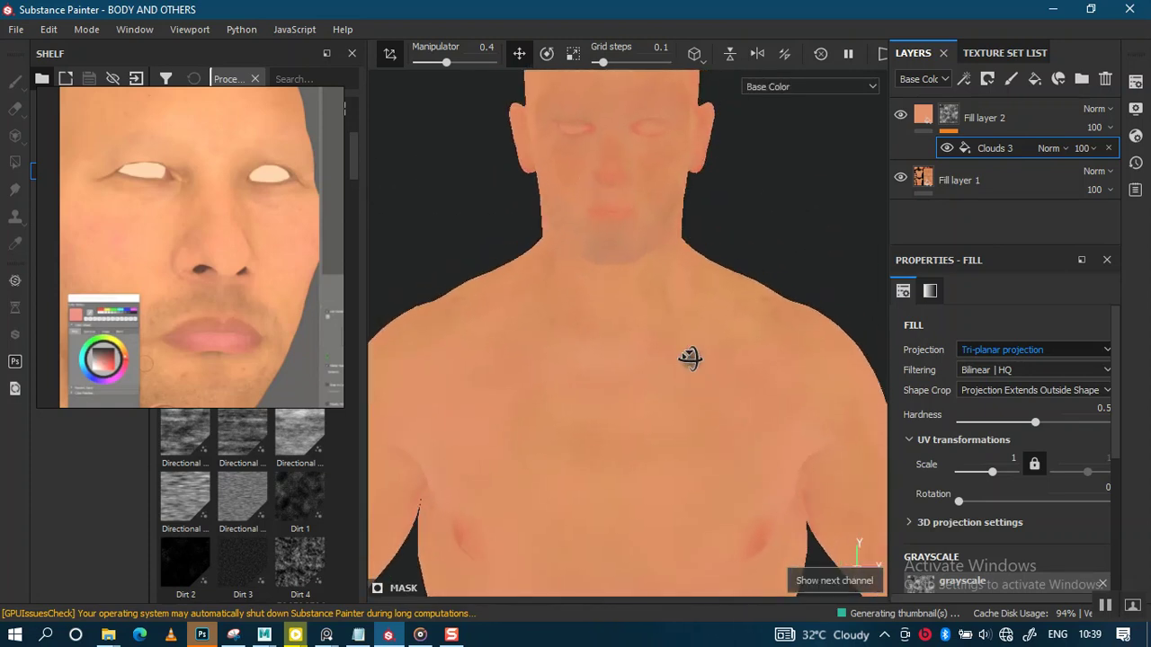
{"action": "scroll", "coordinate": [688, 401], "scroll_direction": "down", "scroll_amount": 3}
{"action": "left_click_drag", "start_coordinate": [686, 442], "coordinate": [681, 341], "text": "alt"}
{"action": "scroll", "coordinate": [727, 386], "scroll_direction": "up", "scroll_amount": 2}
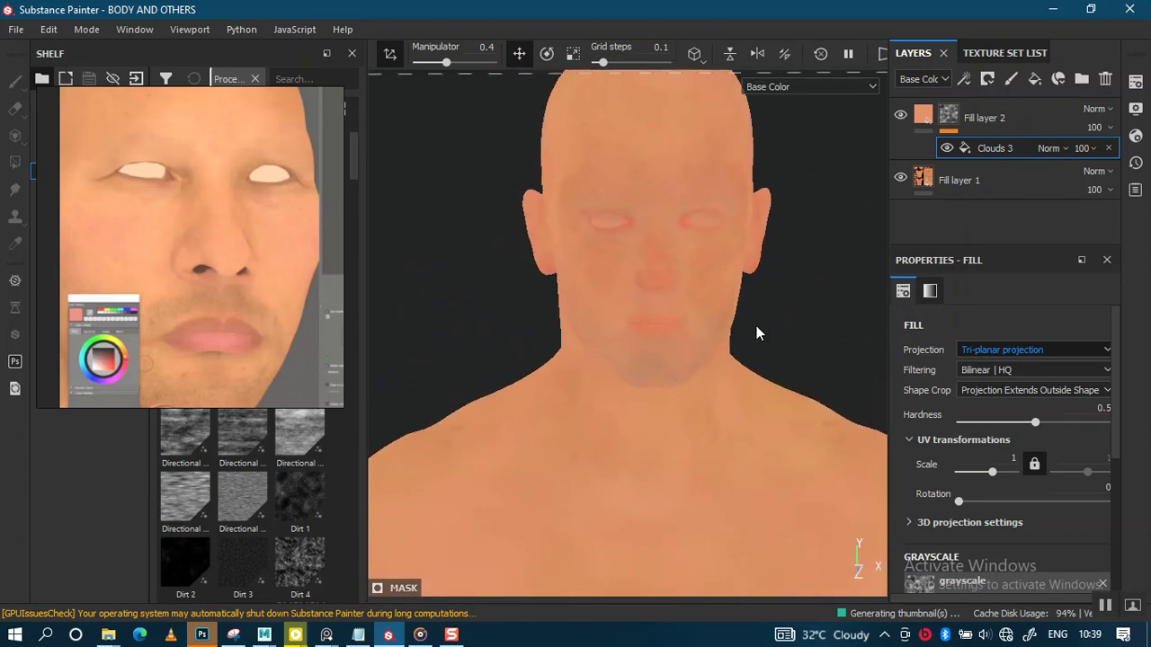
Step: Toggle Fill layer 2 off and on three times to compare the skin tone
{"action": "left_click", "coordinate": [898, 118]}
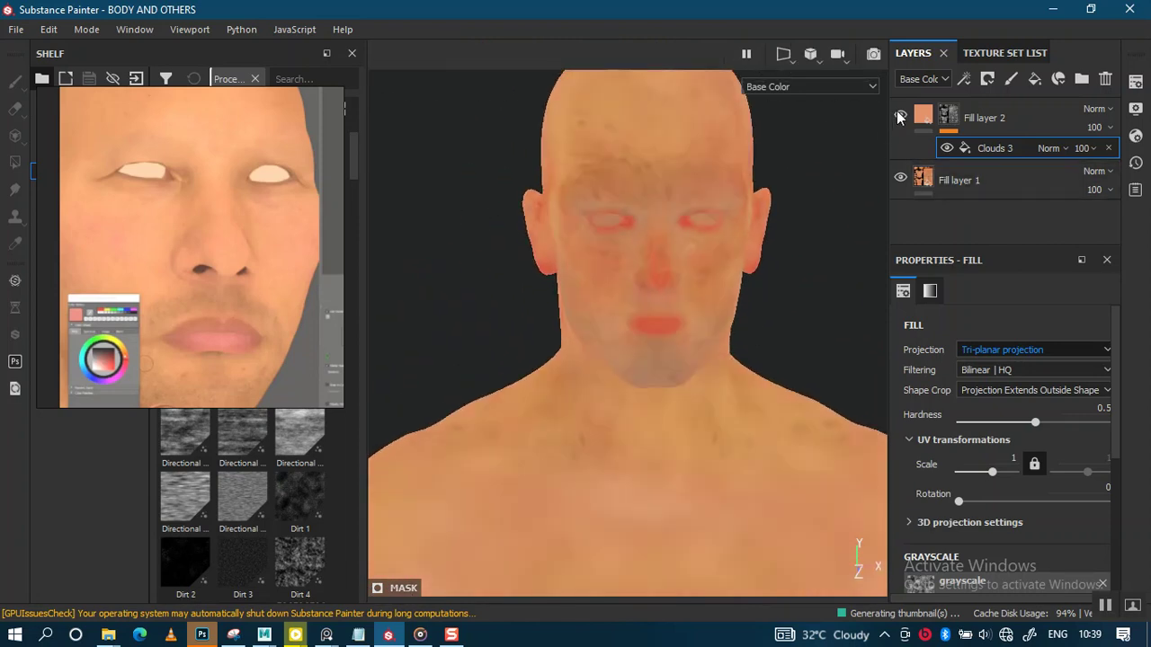
{"action": "left_click", "coordinate": [898, 118]}
{"action": "left_click", "coordinate": [900, 117]}
{"action": "left_click", "coordinate": [900, 118]}
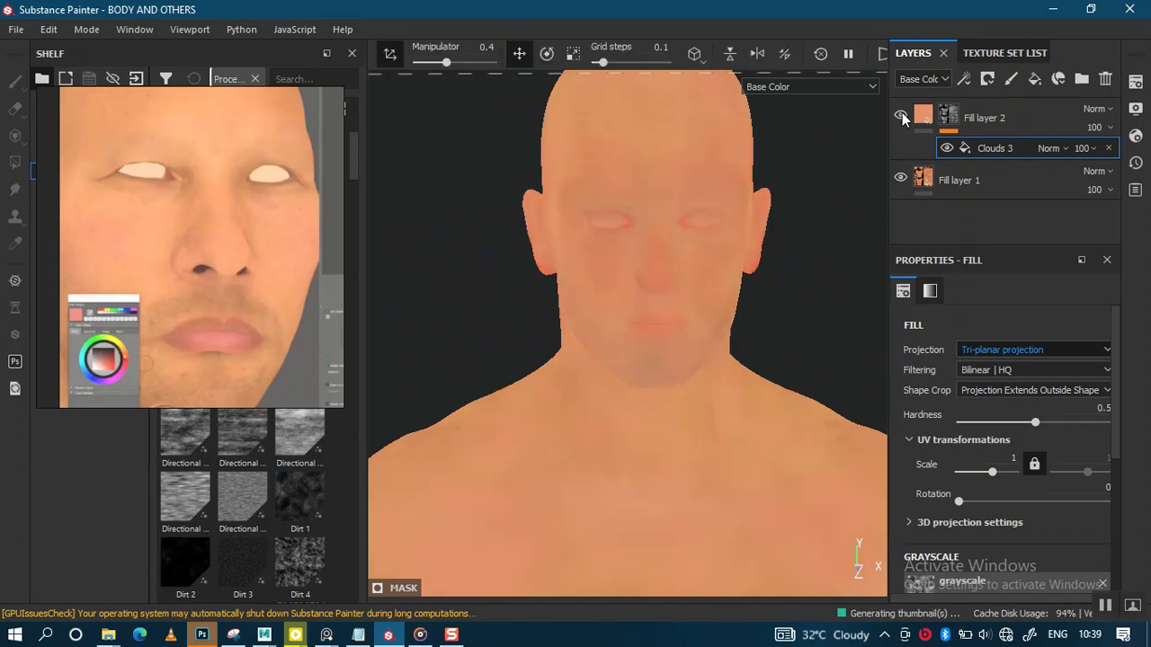
{"action": "left_click", "coordinate": [901, 118]}
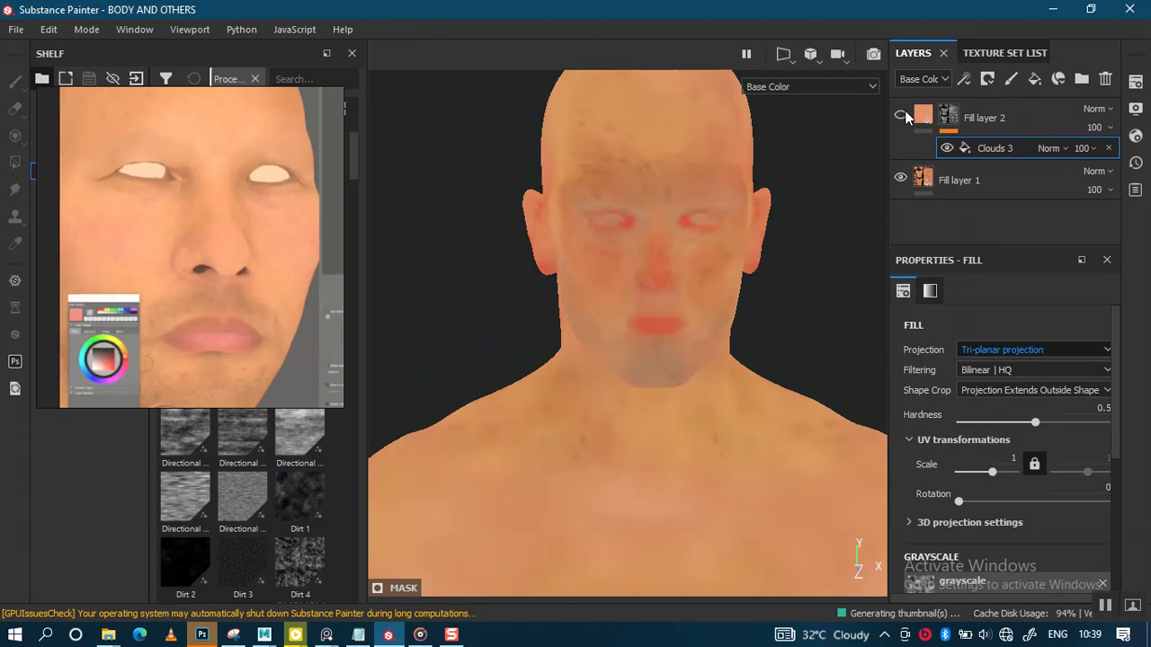
{"action": "left_click", "coordinate": [901, 117]}
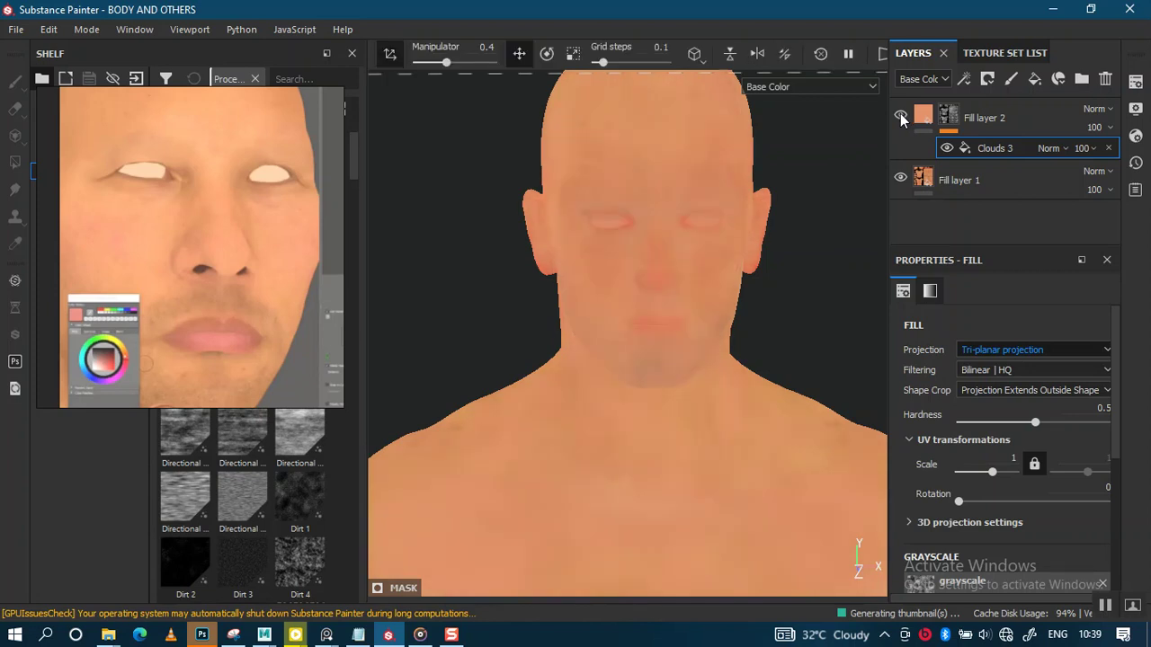
{"action": "scroll", "coordinate": [661, 445], "scroll_direction": "down", "scroll_amount": 2}
{"action": "middle_click_drag", "start_coordinate": [668, 355], "coordinate": [629, 234]}
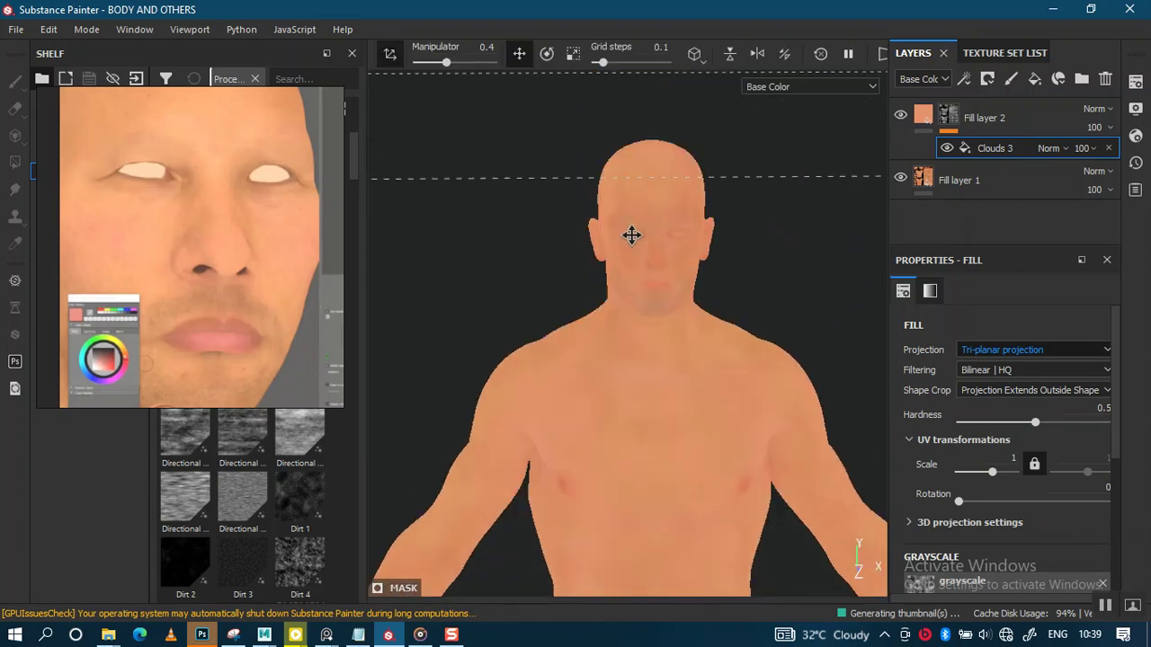
Step: Frame the head and torso and return to full Material shading
{"action": "scroll", "coordinate": [612, 342], "scroll_direction": "up", "scroll_amount": 2}
{"action": "middle_click_drag", "start_coordinate": [611, 342], "coordinate": [637, 162]}
{"action": "mouse_move", "coordinate": [630, 342]}
{"action": "left_mouse_down", "text": "alt"}
{"action": "mouse_move", "coordinate": [678, 244]}
{"action": "mouse_move", "coordinate": [611, 317]}
{"action": "mouse_move", "coordinate": [773, 297]}
{"action": "mouse_move", "coordinate": [663, 275]}
{"action": "mouse_move", "coordinate": [638, 290]}
{"action": "mouse_move", "coordinate": [676, 257]}
{"action": "mouse_move", "coordinate": [686, 335]}
{"action": "mouse_move", "coordinate": [686, 313]}
{"action": "mouse_move", "coordinate": [689, 336]}
{"action": "mouse_move", "coordinate": [716, 324]}
{"action": "left_mouse_up", "text": "alt"}
{"action": "scroll", "coordinate": [635, 280], "scroll_direction": "down", "scroll_amount": 1}
{"action": "key", "text": "m"}
Step: Rotate the environment light and zoom in on the face, chin and neck
{"action": "right_click_drag", "start_coordinate": [684, 316], "coordinate": [689, 314], "text": "shift"}
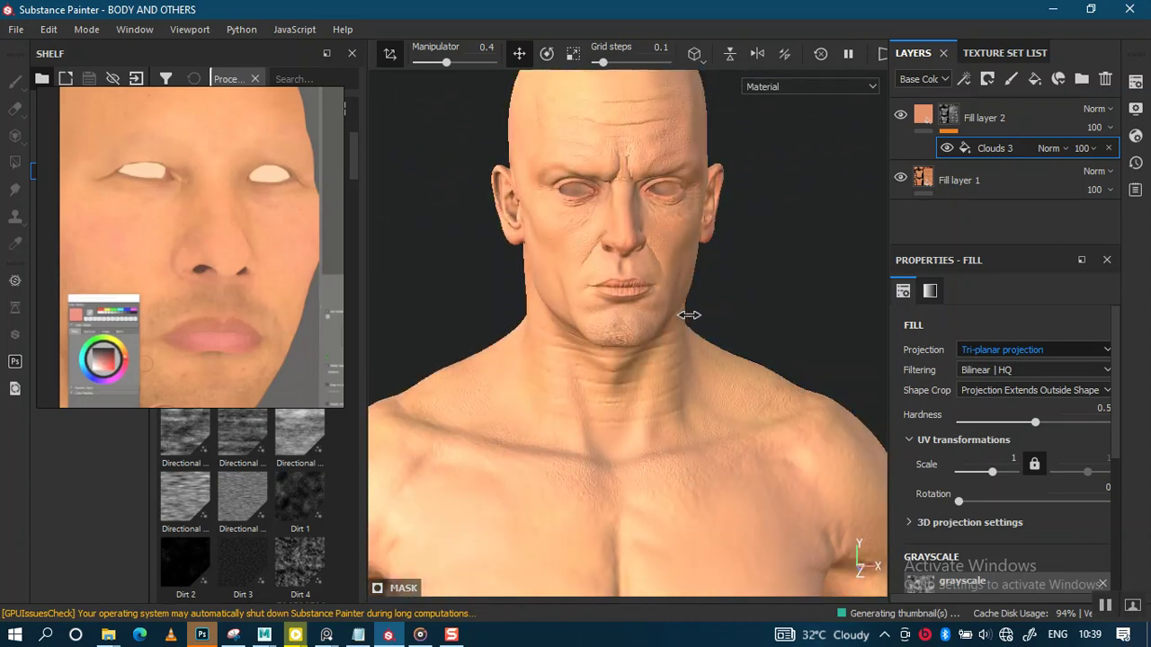
{"action": "left_click_drag", "start_coordinate": [679, 327], "coordinate": [674, 351], "text": "alt"}
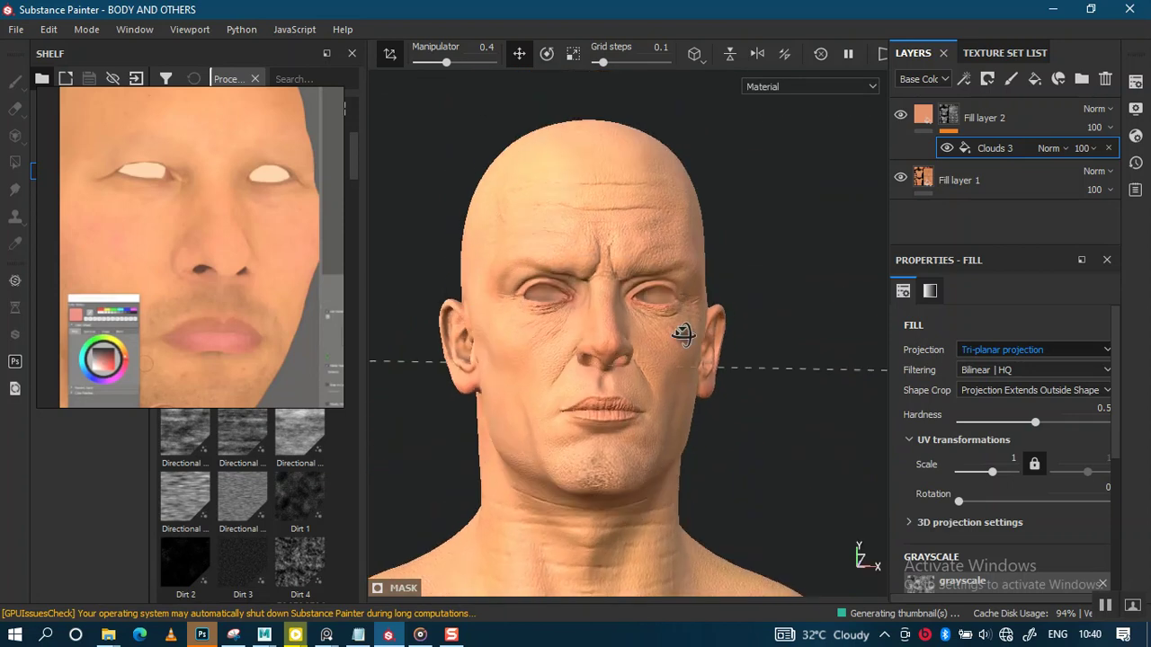
{"action": "scroll", "coordinate": [691, 318], "scroll_direction": "up", "scroll_amount": 3}
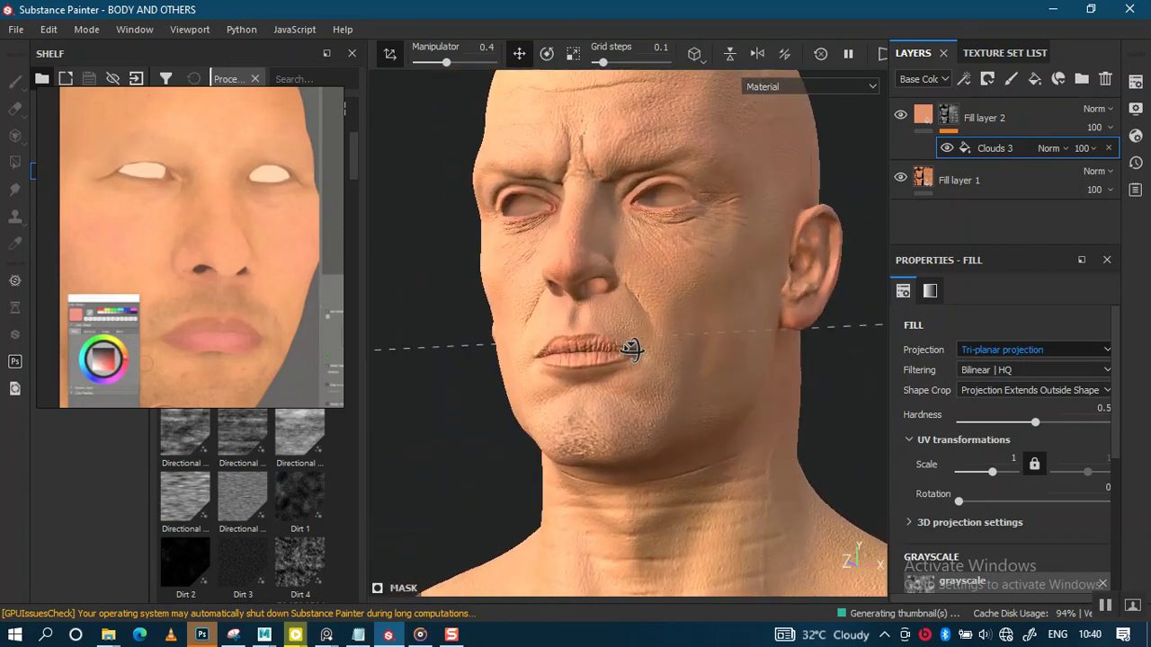
{"action": "left_click_drag", "start_coordinate": [696, 356], "coordinate": [730, 329], "text": "alt"}
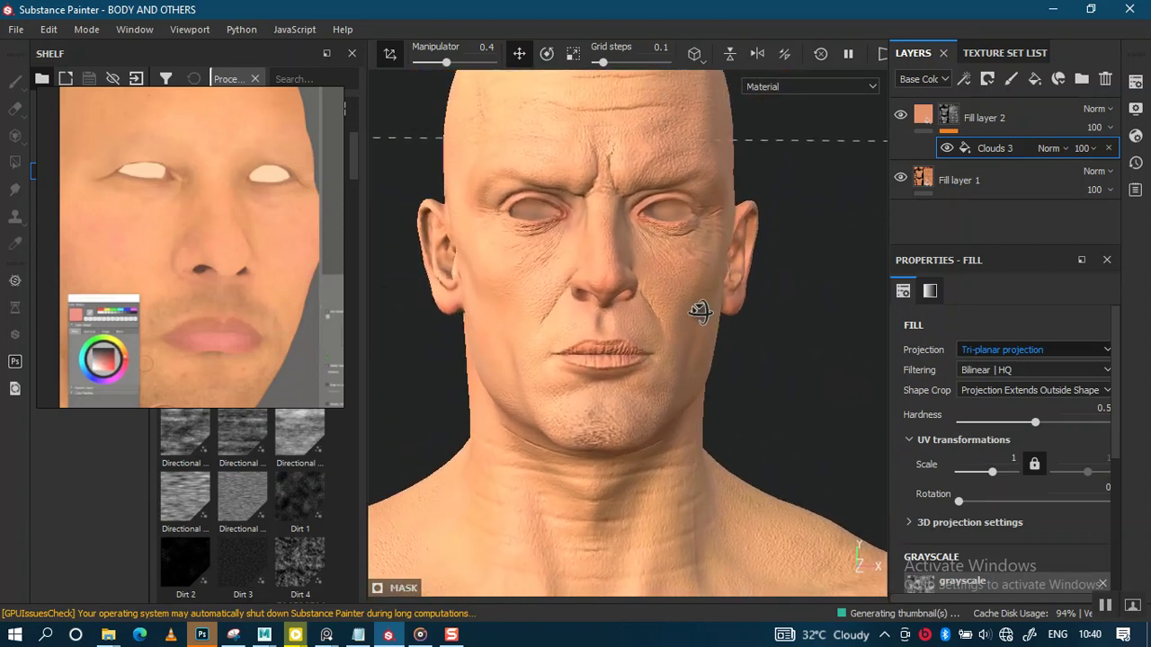
{"action": "mouse_move", "coordinate": [730, 329]}
{"action": "right_mouse_down", "text": "shift"}
{"action": "mouse_move", "coordinate": [685, 318]}
{"action": "mouse_move", "coordinate": [720, 319]}
{"action": "right_mouse_up", "text": "shift"}
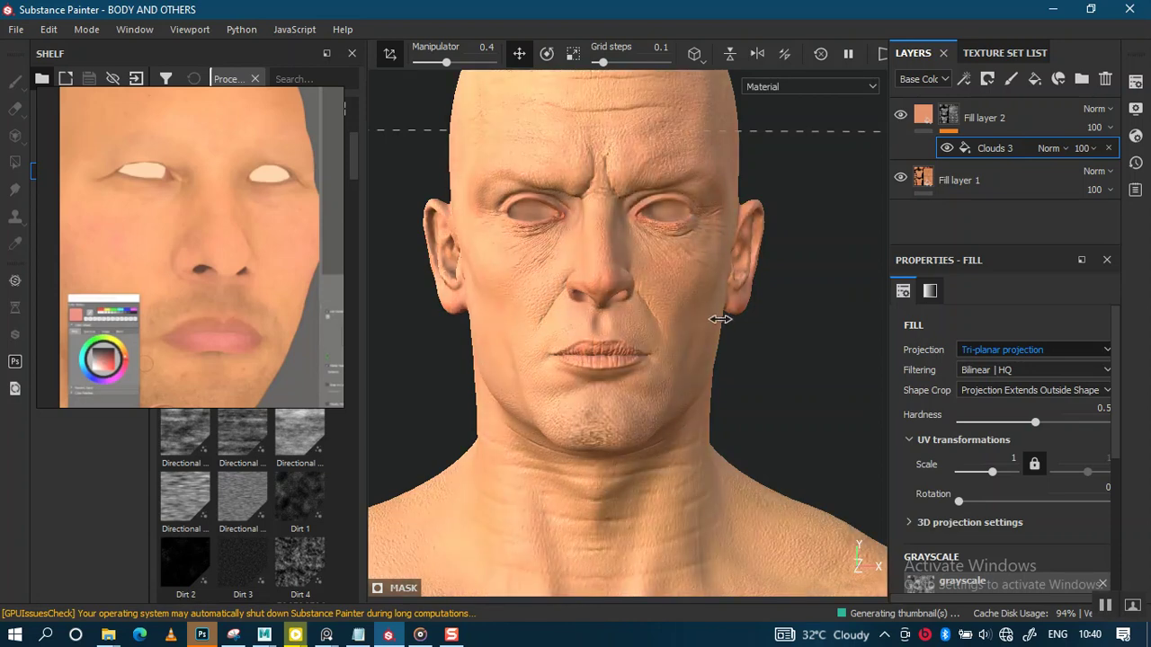
{"action": "mouse_move", "coordinate": [690, 309]}
{"action": "middle_mouse_down", "text": "alt"}
{"action": "mouse_move", "coordinate": [685, 406]}
{"action": "mouse_move", "coordinate": [638, 367]}
{"action": "mouse_move", "coordinate": [687, 321]}
{"action": "middle_mouse_up", "text": "alt"}
{"action": "mouse_move", "coordinate": [688, 321]}
{"action": "right_mouse_down", "text": "alt"}
{"action": "mouse_move", "coordinate": [686, 488]}
{"action": "mouse_move", "coordinate": [668, 426]}
{"action": "right_mouse_up", "text": "alt"}
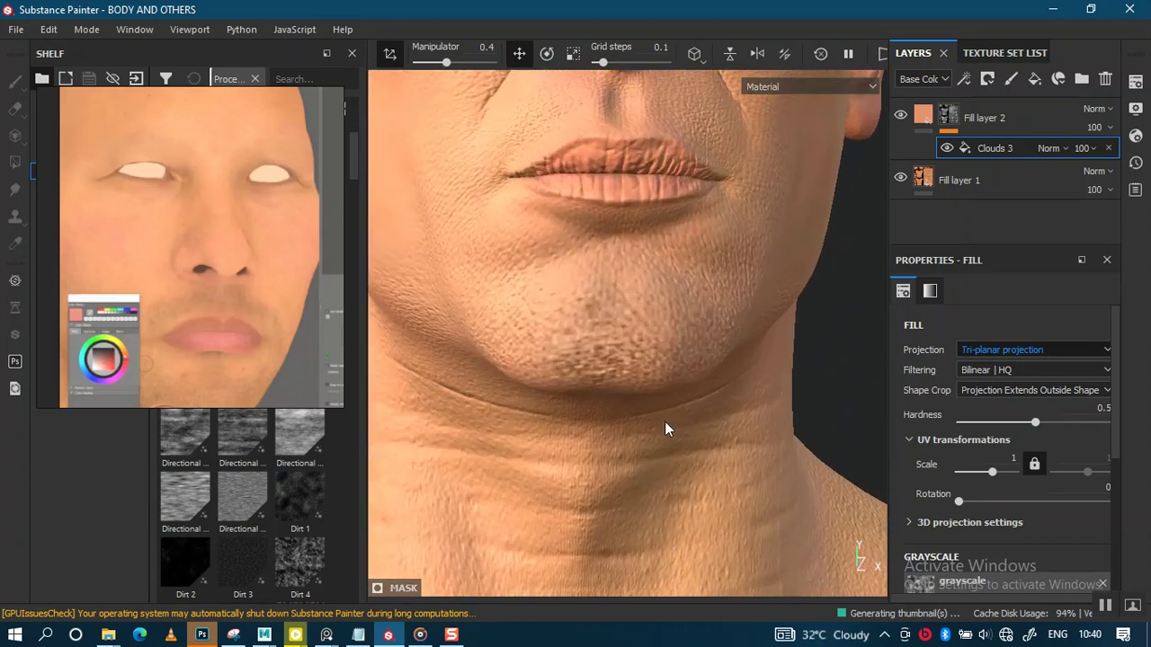
{"action": "left_click_drag", "start_coordinate": [668, 426], "coordinate": [675, 321], "text": "alt"}
{"action": "key", "text": "f"}
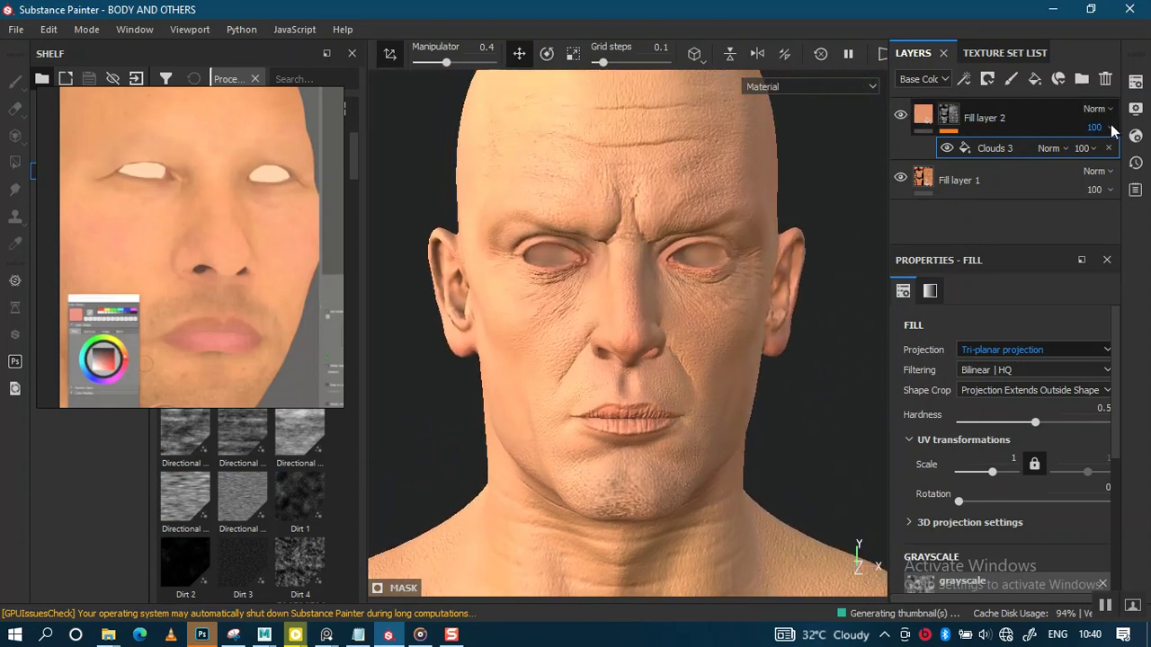
{"action": "scroll", "coordinate": [1108, 110], "scroll_direction": "down", "scroll_amount": 6}
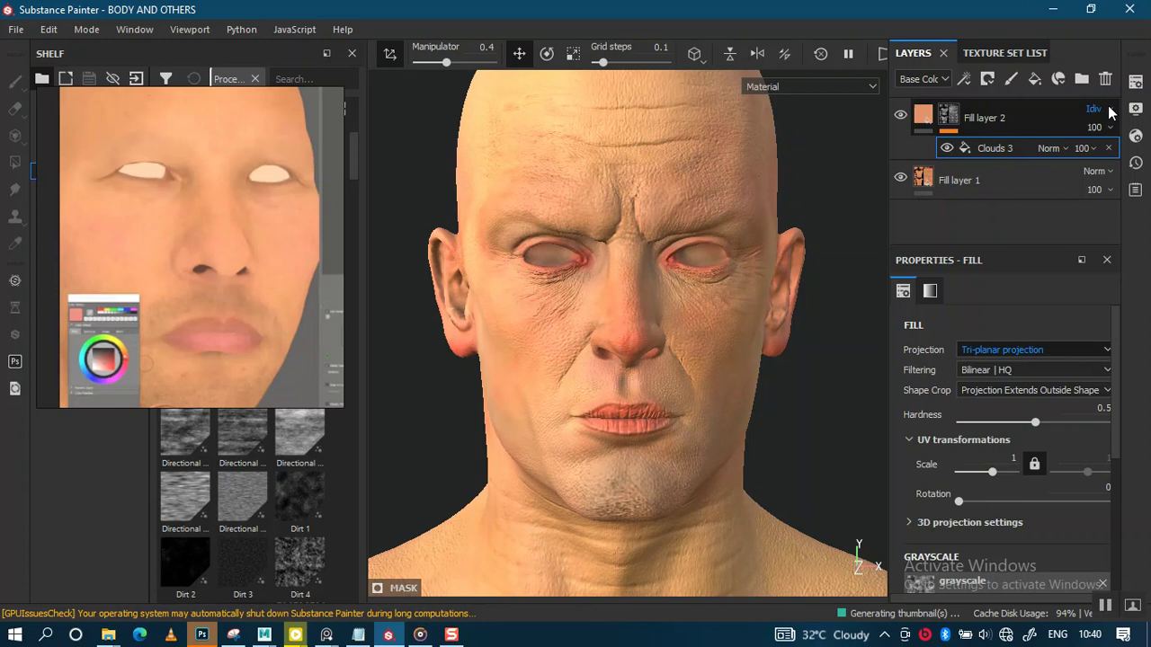
Step: Try Multiply blending on Fill layer 2, then set it back to Normal
{"action": "scroll", "coordinate": [1110, 112], "scroll_direction": "up", "scroll_amount": 2}
{"action": "left_click", "coordinate": [1110, 112]}
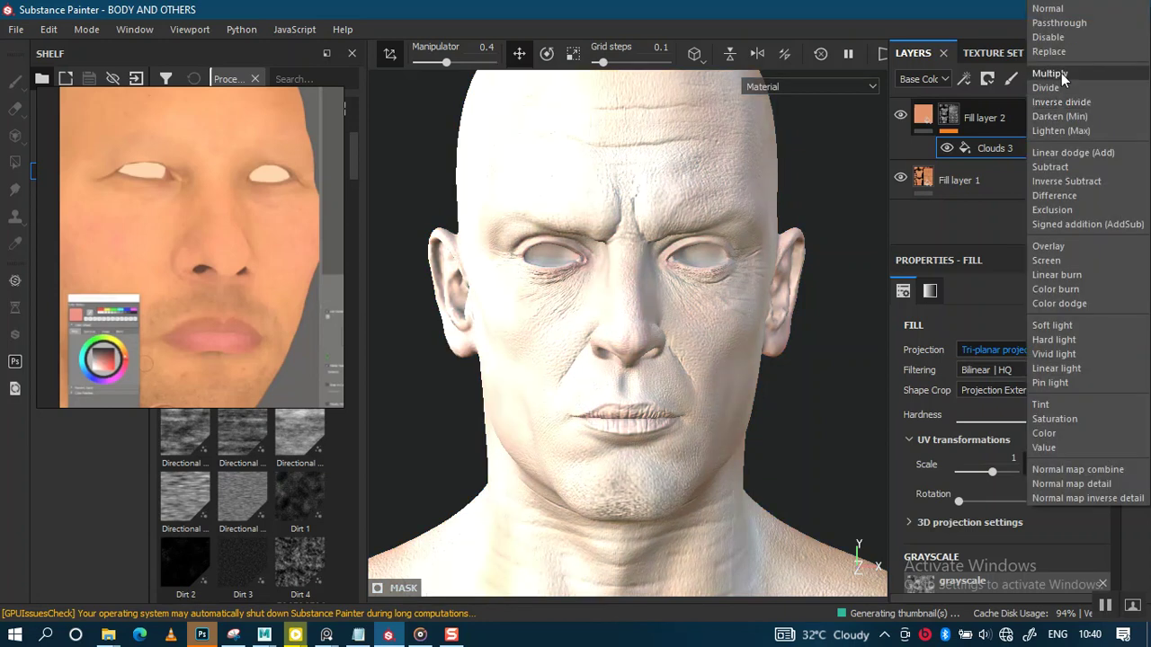
{"action": "left_click", "coordinate": [1061, 75]}
{"action": "scroll", "coordinate": [748, 315], "scroll_direction": "down", "scroll_amount": 2}
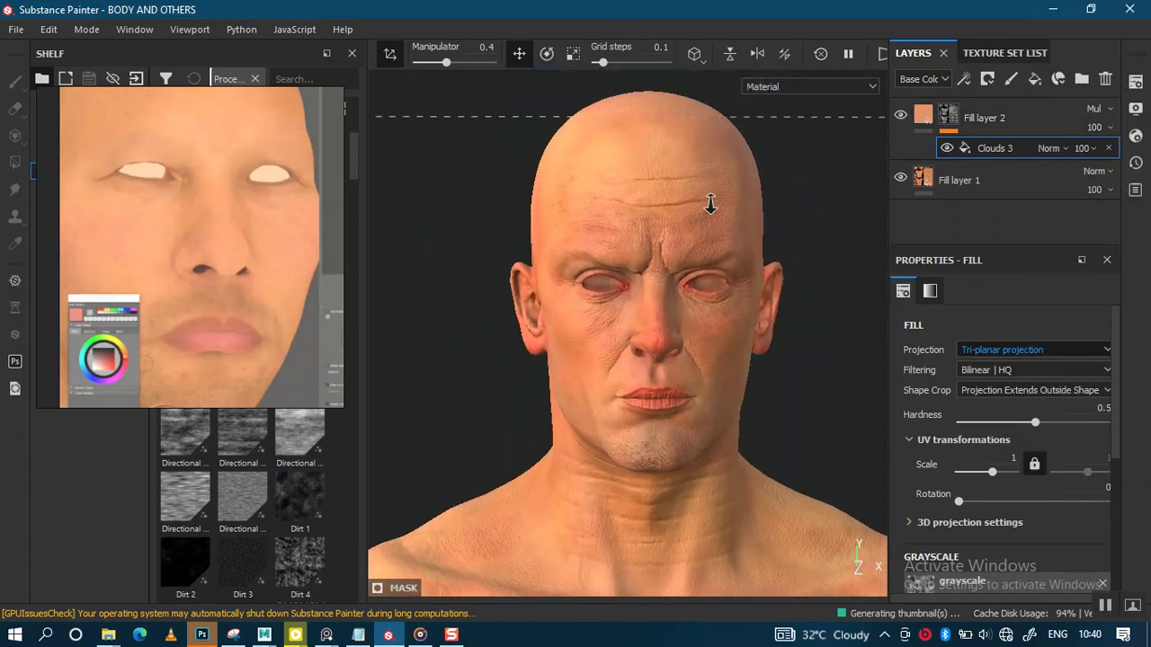
{"action": "left_click", "coordinate": [1103, 119]}
{"action": "left_click", "coordinate": [1097, 112]}
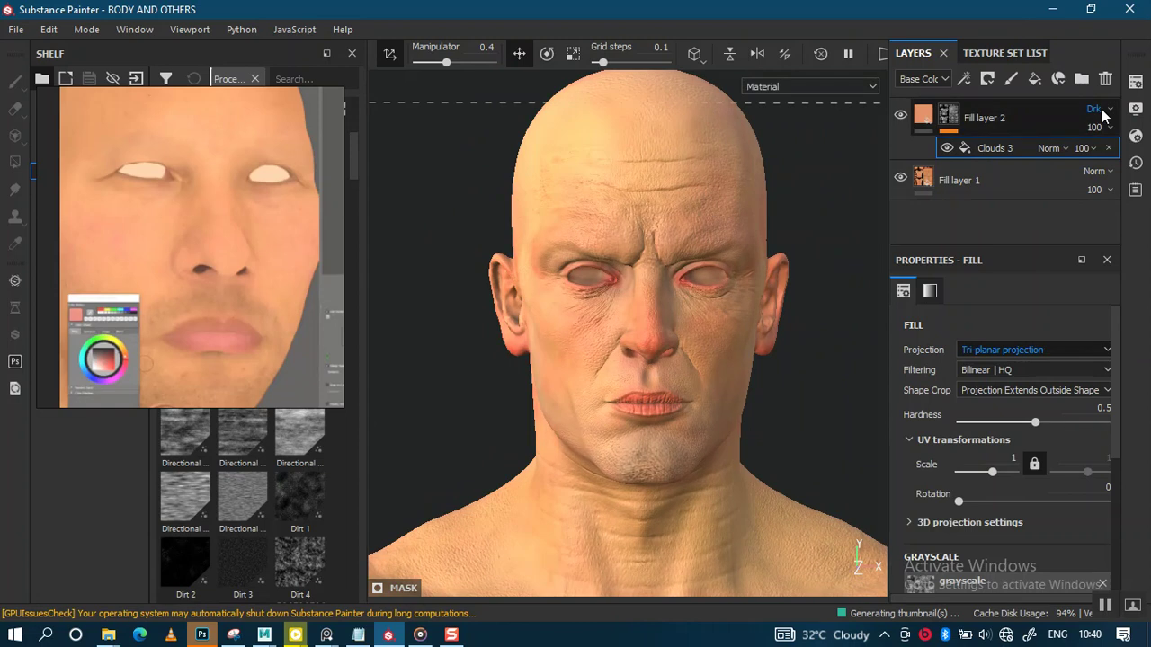
{"action": "left_click", "coordinate": [1102, 109]}
{"action": "left_click", "coordinate": [1048, 8]}
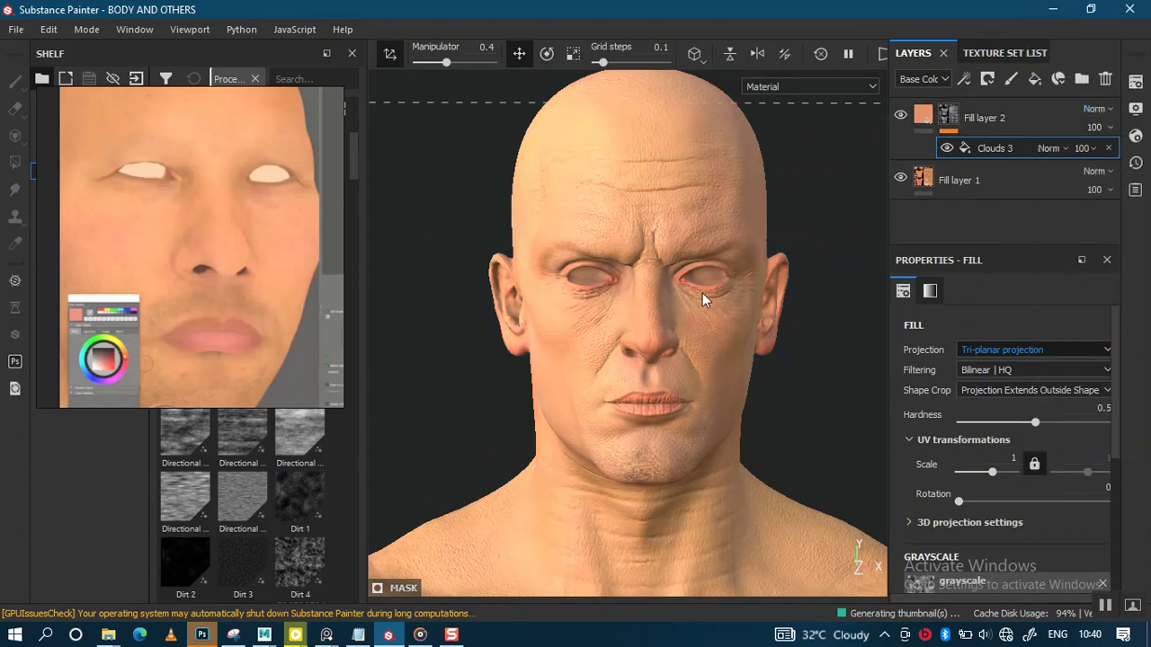
Step: Lower Fill layer 2's opacity to 47 and check the result on the chest
{"action": "left_click", "coordinate": [1105, 128]}
{"action": "left_click_drag", "start_coordinate": [1099, 161], "coordinate": [1095, 160]}
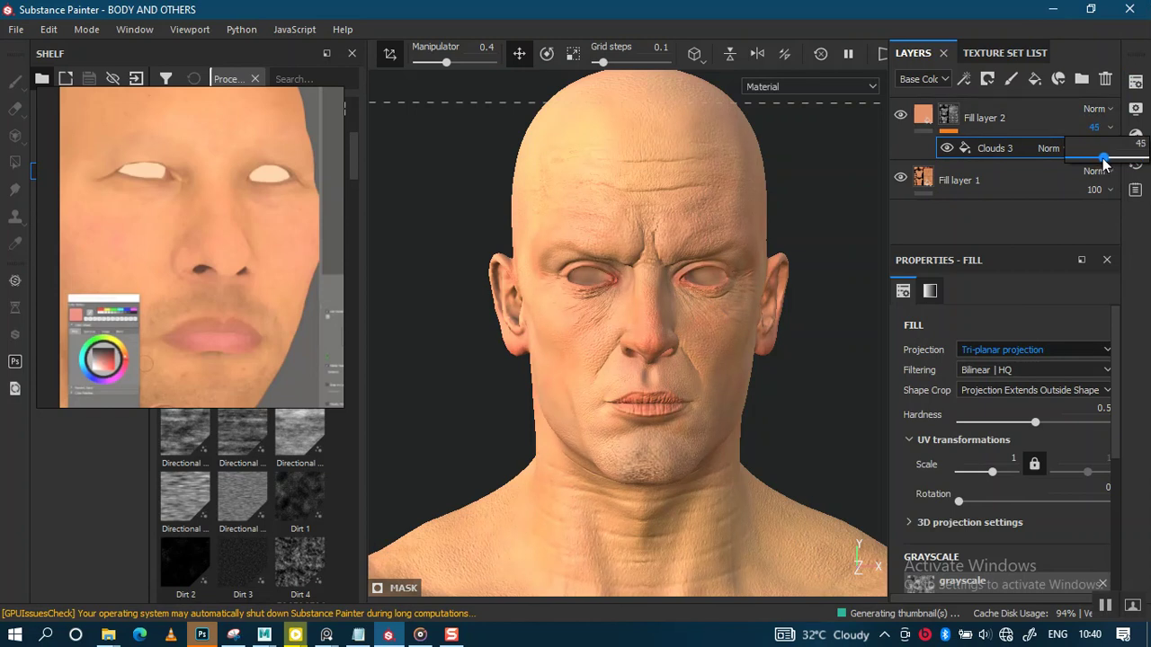
{"action": "left_click_drag", "start_coordinate": [1102, 162], "coordinate": [1106, 162]}
{"action": "scroll", "coordinate": [620, 386], "scroll_direction": "down", "scroll_amount": 3}
{"action": "middle_click_drag", "start_coordinate": [609, 380], "coordinate": [624, 356]}
{"action": "scroll", "coordinate": [634, 350], "scroll_direction": "up", "scroll_amount": 3}
{"action": "mouse_move", "coordinate": [643, 344]}
{"action": "left_mouse_down", "text": "alt"}
{"action": "mouse_move", "coordinate": [693, 335]}
{"action": "mouse_move", "coordinate": [699, 435]}
{"action": "mouse_move", "coordinate": [716, 372]}
{"action": "left_mouse_up", "text": "alt"}
{"action": "right_click_drag", "start_coordinate": [742, 357], "coordinate": [622, 358], "text": "shift"}
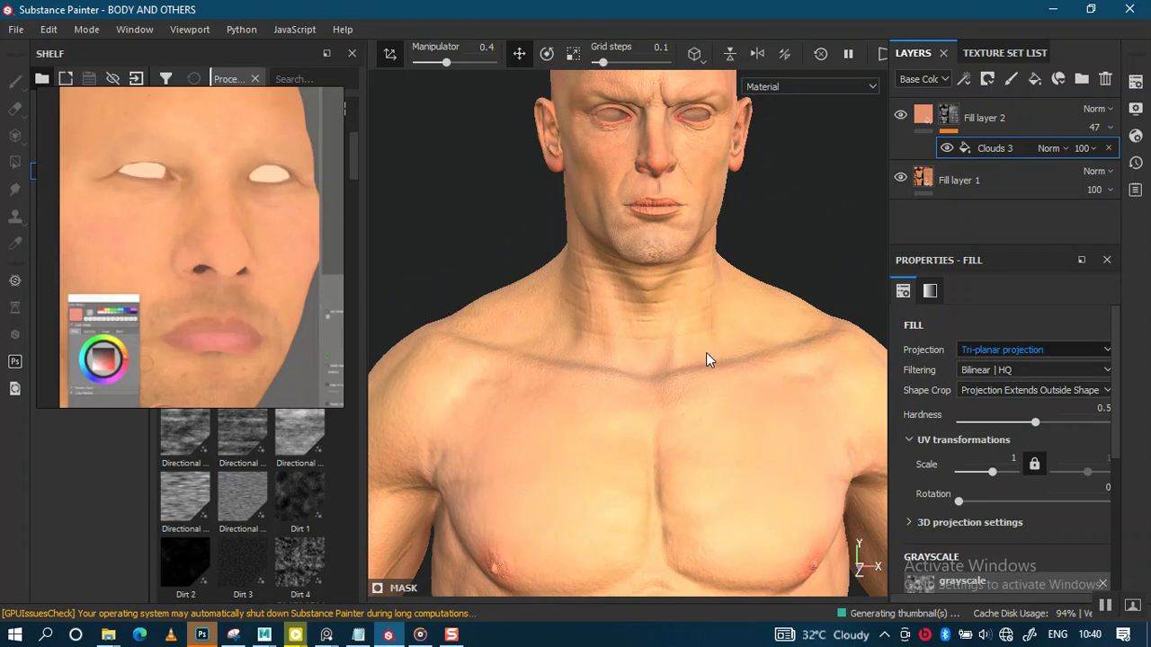
{"action": "left_click", "coordinate": [989, 117]}
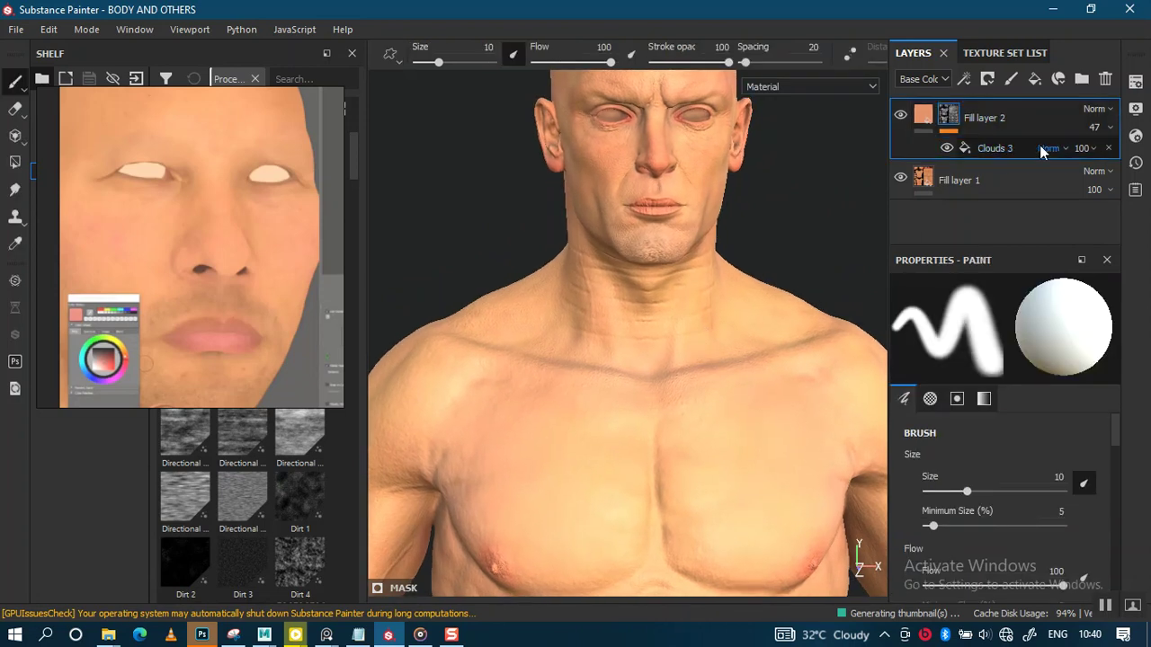
Step: Raise Fill layer 2's opacity to 77
{"action": "left_click", "coordinate": [1108, 127]}
{"action": "left_click_drag", "start_coordinate": [1109, 160], "coordinate": [1144, 162]}
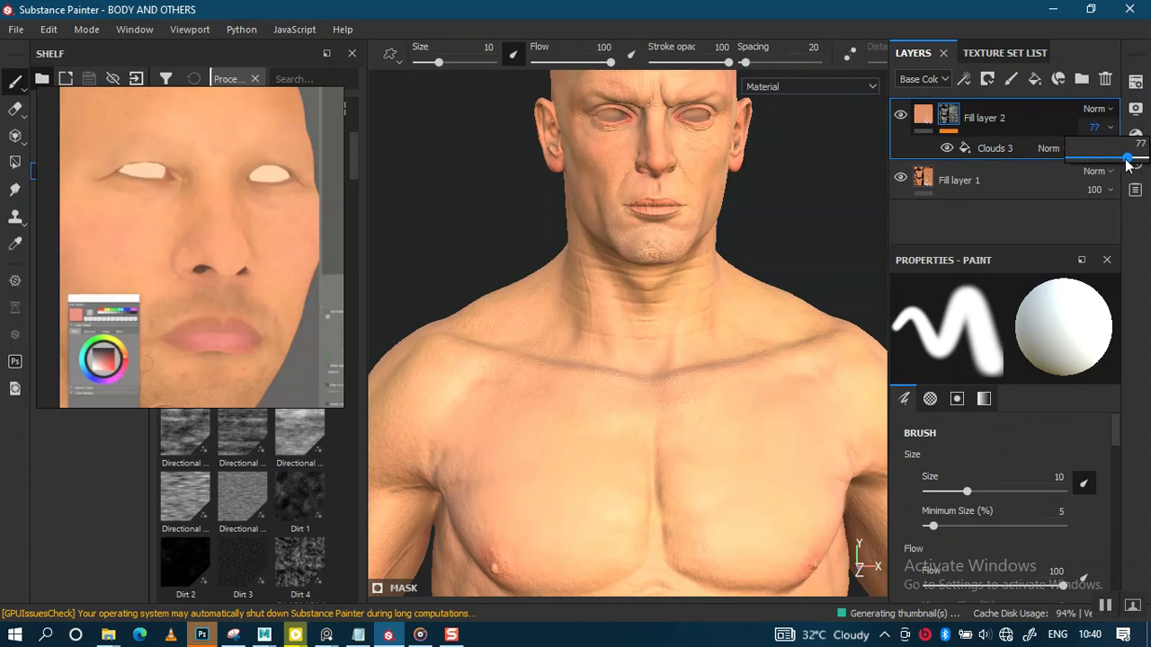
{"action": "left_click_drag", "start_coordinate": [1128, 162], "coordinate": [1130, 162]}
{"action": "middle_click_drag", "start_coordinate": [655, 321], "coordinate": [602, 411], "text": "alt"}
Step: Rename Fill layer 2 to 'BASE TOUCH UP' and frame the head and upper torso
{"action": "double_click", "coordinate": [988, 120]}
{"action": "type", "text": "BASE"}
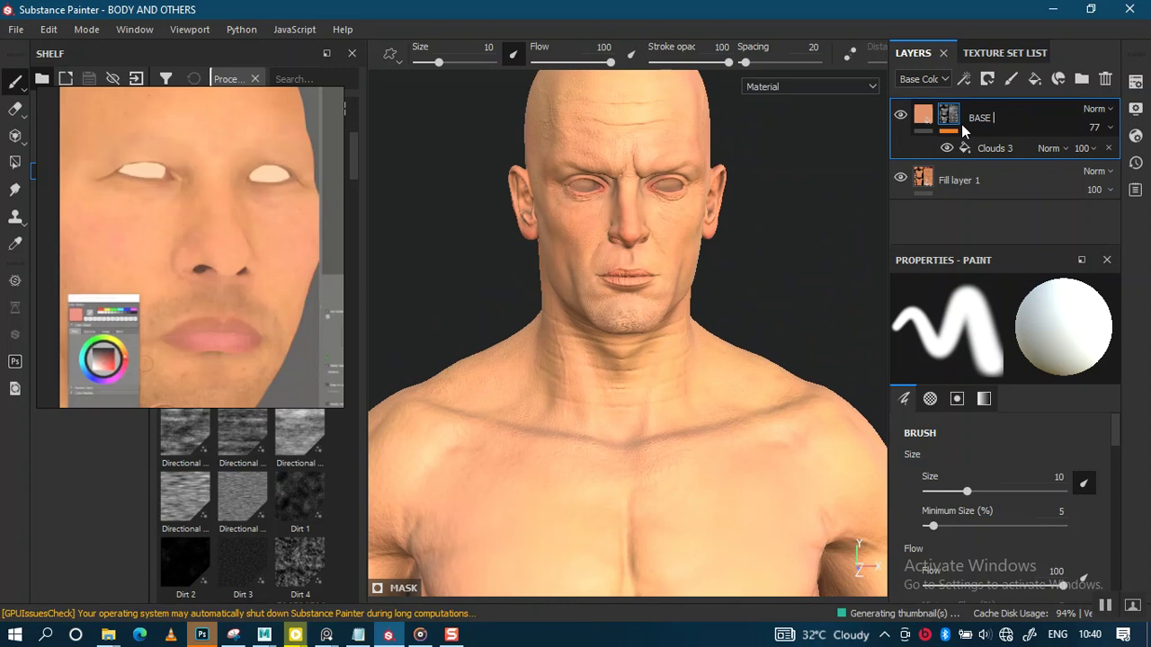
{"action": "type", "text": " TOUCH"}
{"action": "type", "text": " UP"}
{"action": "key", "text": "Return"}
{"action": "left_click_drag", "start_coordinate": [656, 292], "coordinate": [637, 404], "text": "alt"}
{"action": "scroll", "coordinate": [637, 403], "scroll_direction": "down", "scroll_amount": 3}
{"action": "left_click_drag", "start_coordinate": [608, 260], "coordinate": [735, 309], "text": "alt"}
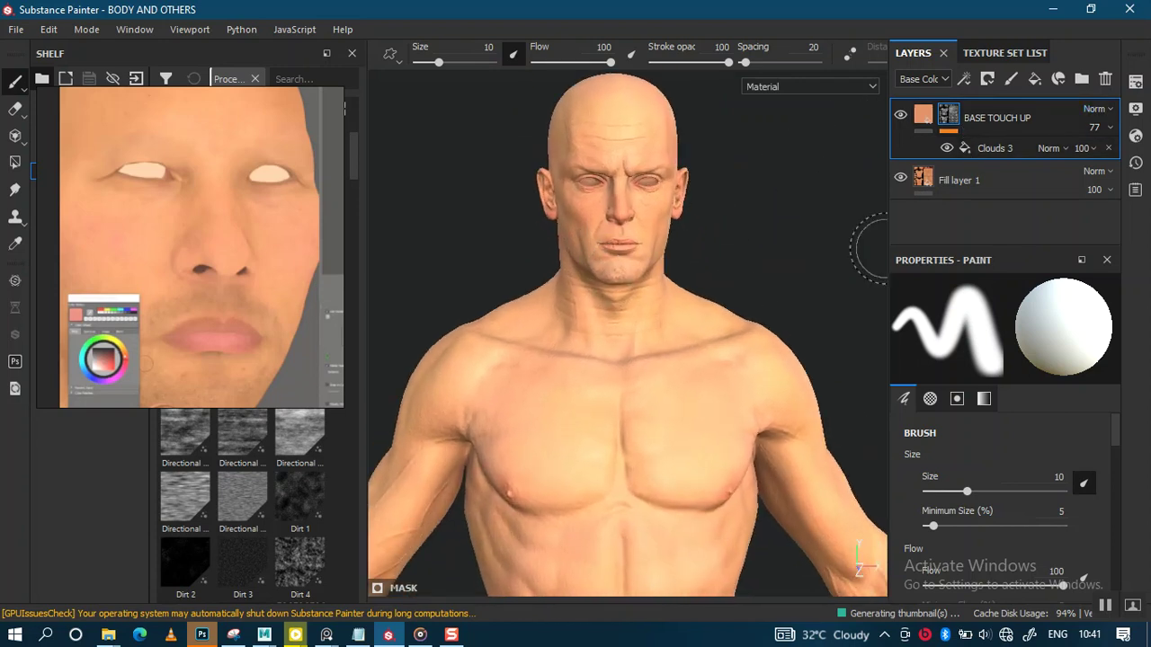
{"action": "left_click", "coordinate": [924, 118]}
Step: Lower BASE TOUCH UP's roughness to about 0.30, then bring up the viewport display settings
{"action": "scroll", "coordinate": [1105, 433], "scroll_direction": "down", "scroll_amount": 3}
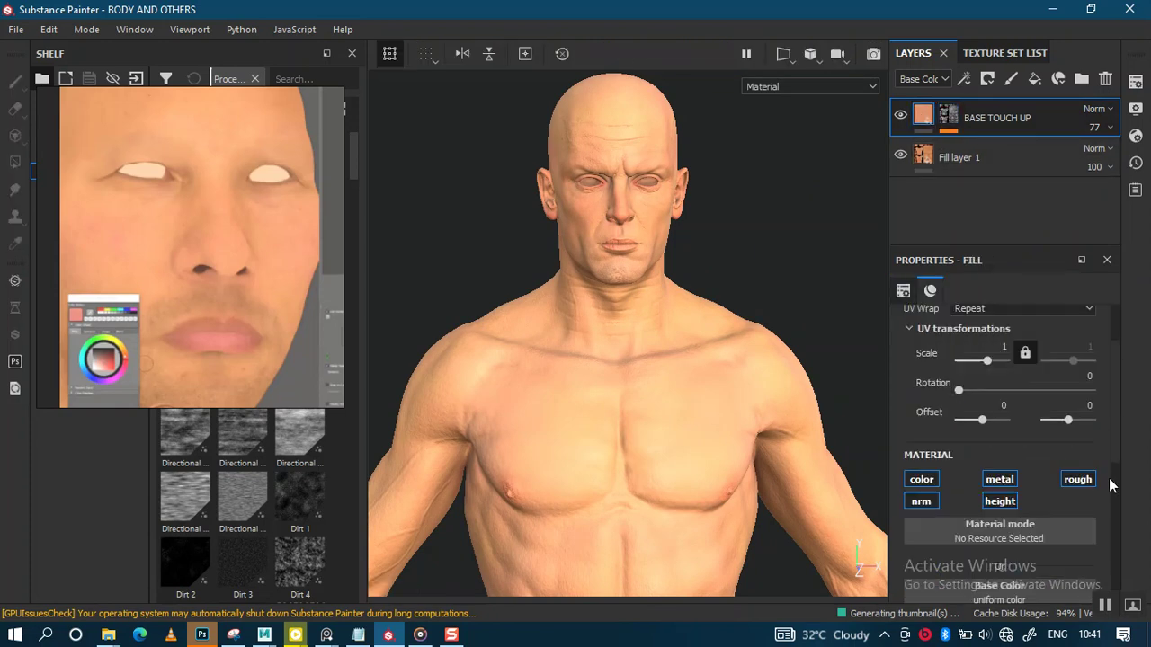
{"action": "scroll", "coordinate": [1104, 537], "scroll_direction": "down", "scroll_amount": 2}
{"action": "left_click_drag", "start_coordinate": [961, 516], "coordinate": [996, 515]}
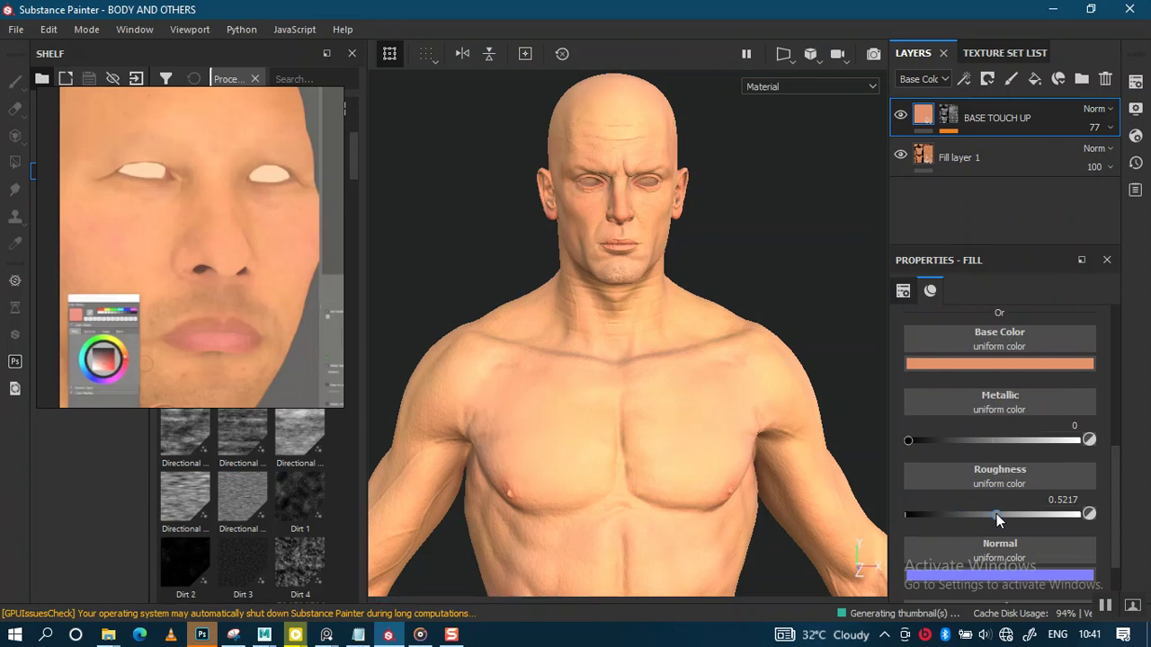
{"action": "left_click_drag", "start_coordinate": [634, 346], "coordinate": [703, 371], "text": "alt"}
{"action": "right_click_drag", "start_coordinate": [668, 367], "coordinate": [679, 371], "text": "alt"}
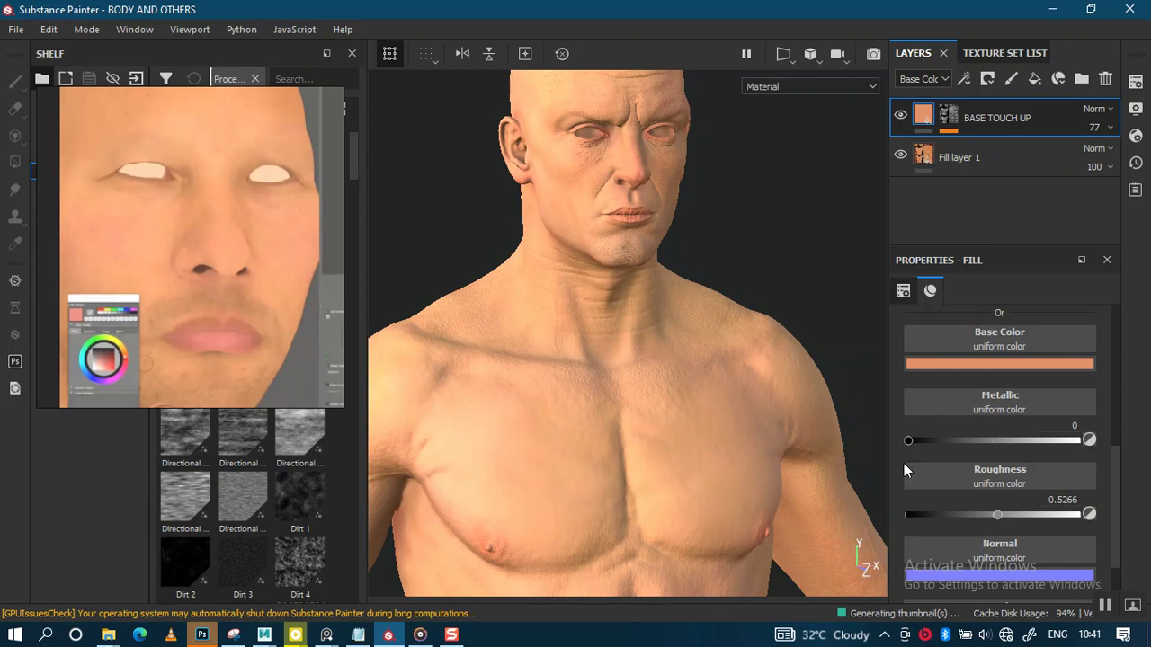
{"action": "mouse_move", "coordinate": [940, 512]}
{"action": "left_mouse_down"}
{"action": "mouse_move", "coordinate": [921, 517]}
{"action": "mouse_move", "coordinate": [957, 516]}
{"action": "left_mouse_up"}
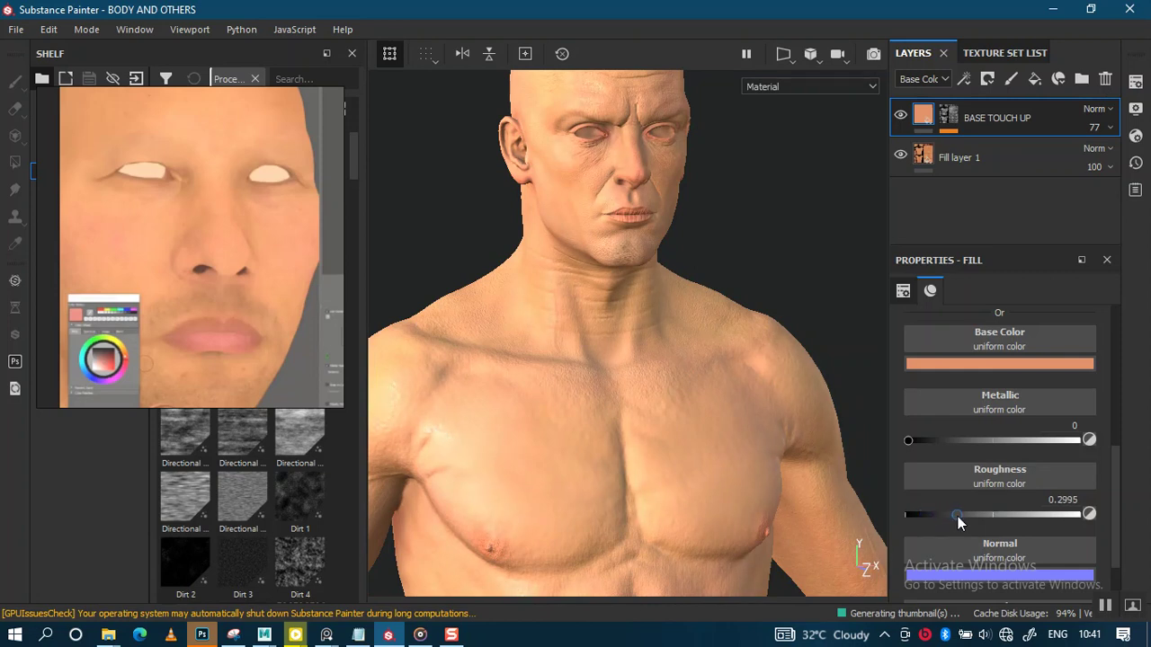
{"action": "left_click_drag", "start_coordinate": [653, 422], "coordinate": [711, 372], "text": "alt"}
{"action": "right_click_drag", "start_coordinate": [711, 372], "coordinate": [570, 383], "text": "alt"}
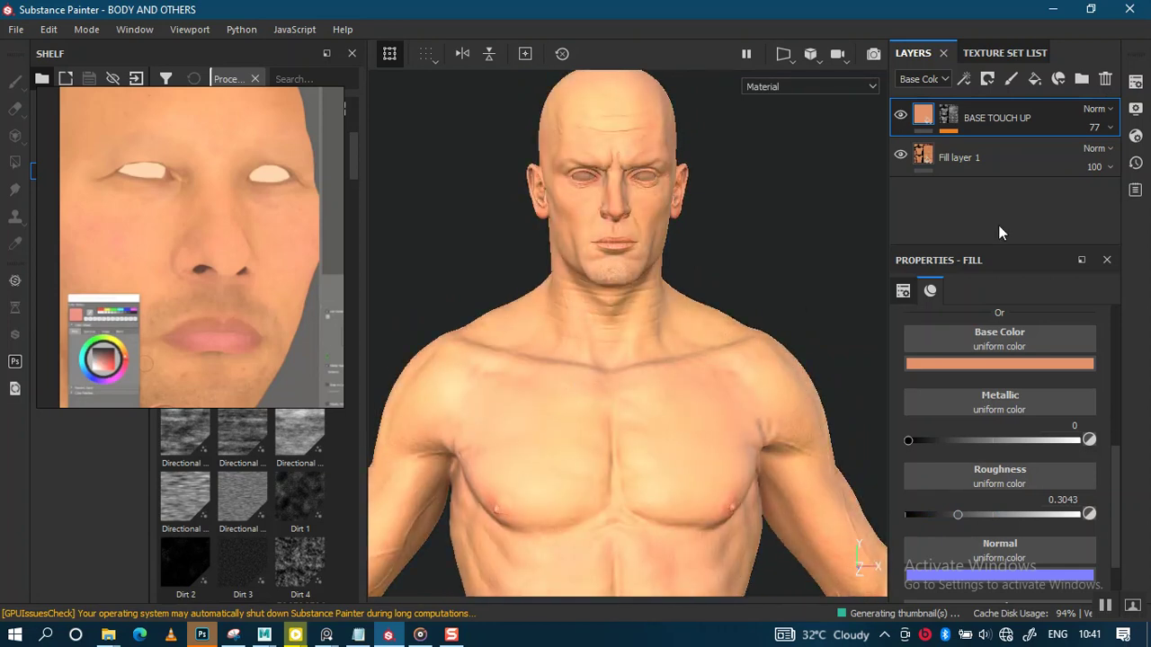
{"action": "left_click", "coordinate": [1136, 109]}
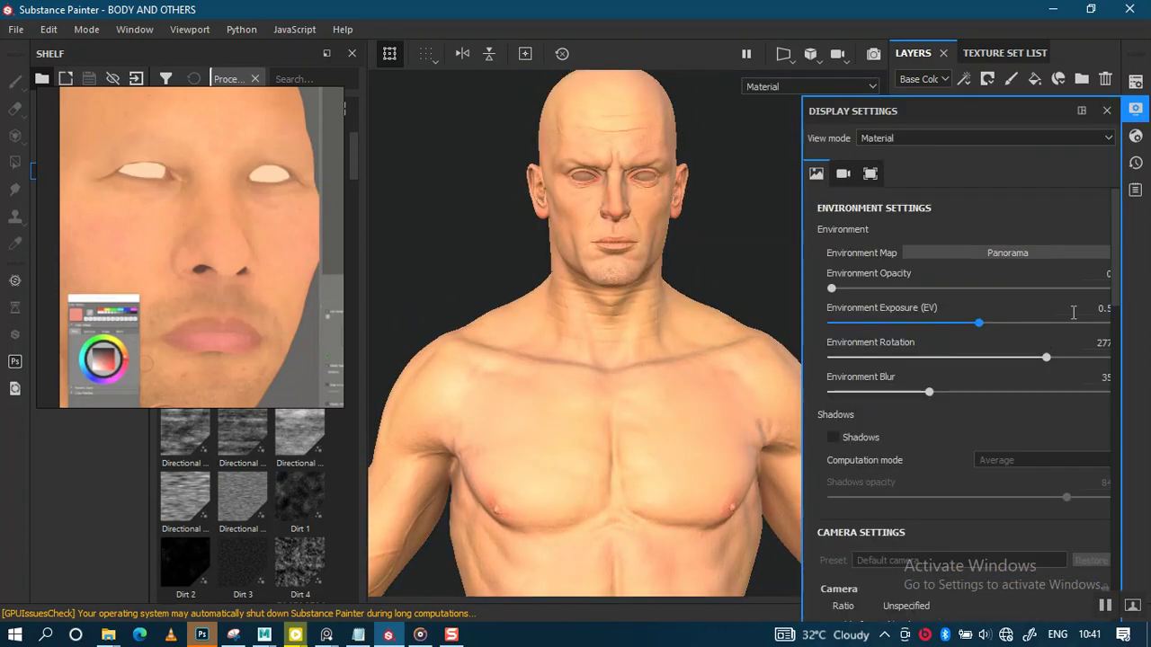
Step: Enable viewport shadows at 84 opacity
{"action": "left_click_drag", "start_coordinate": [1118, 294], "coordinate": [1106, 406]}
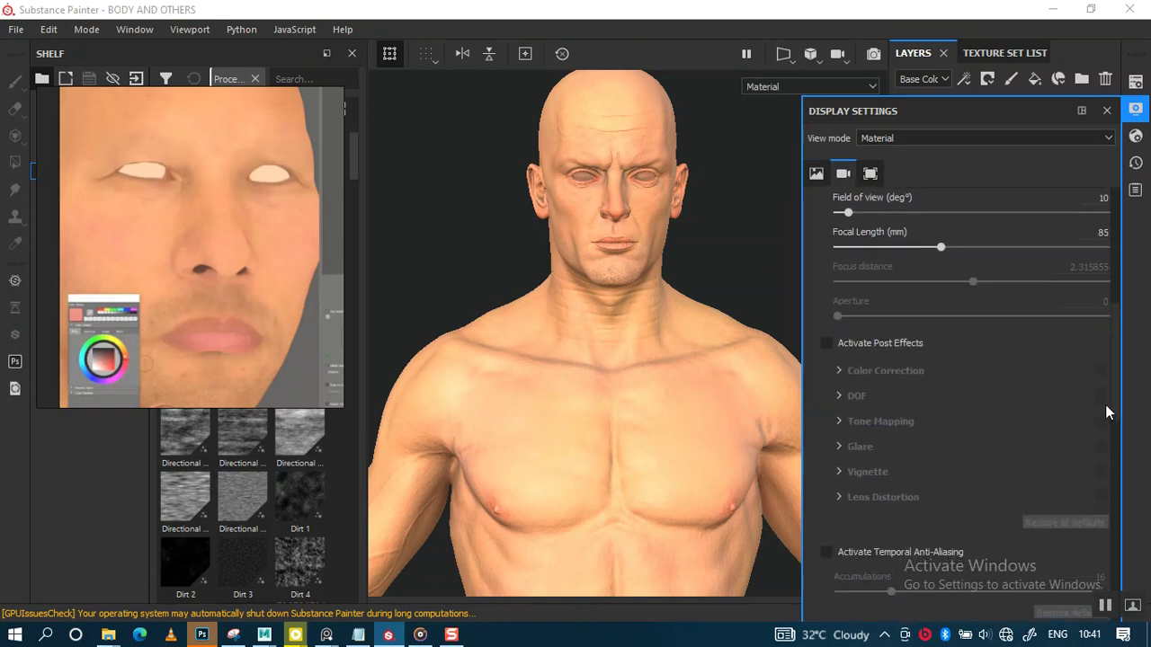
{"action": "scroll", "coordinate": [1105, 405], "scroll_direction": "down", "scroll_amount": 1}
{"action": "left_click_drag", "start_coordinate": [1107, 409], "coordinate": [1115, 297]}
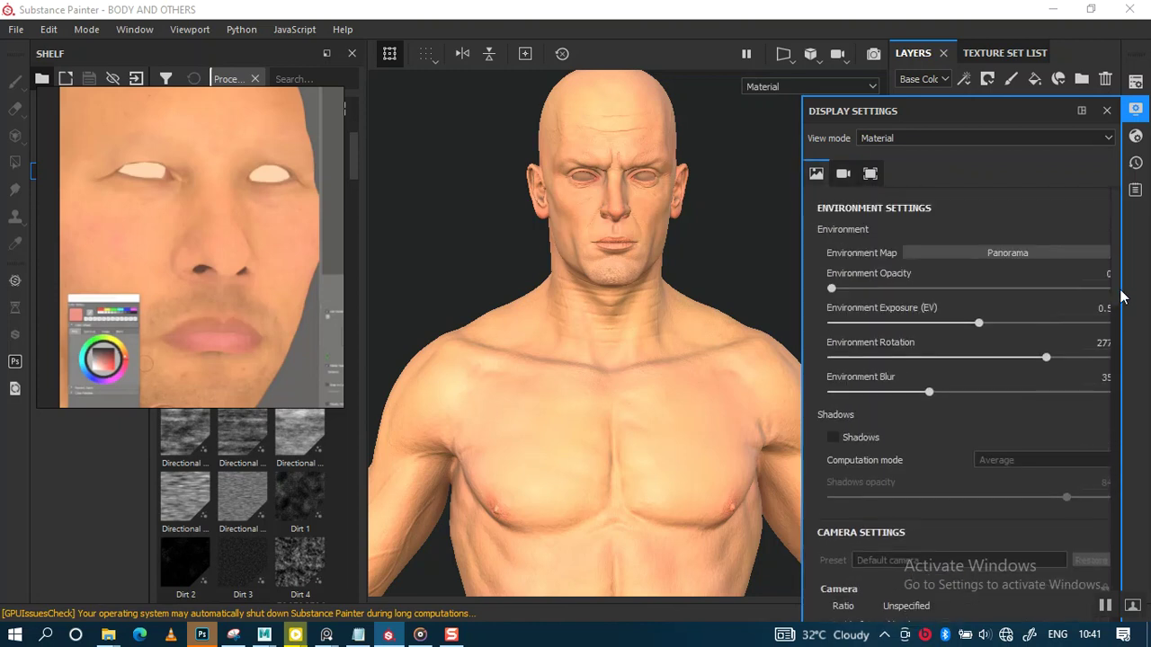
{"action": "left_click", "coordinate": [831, 436]}
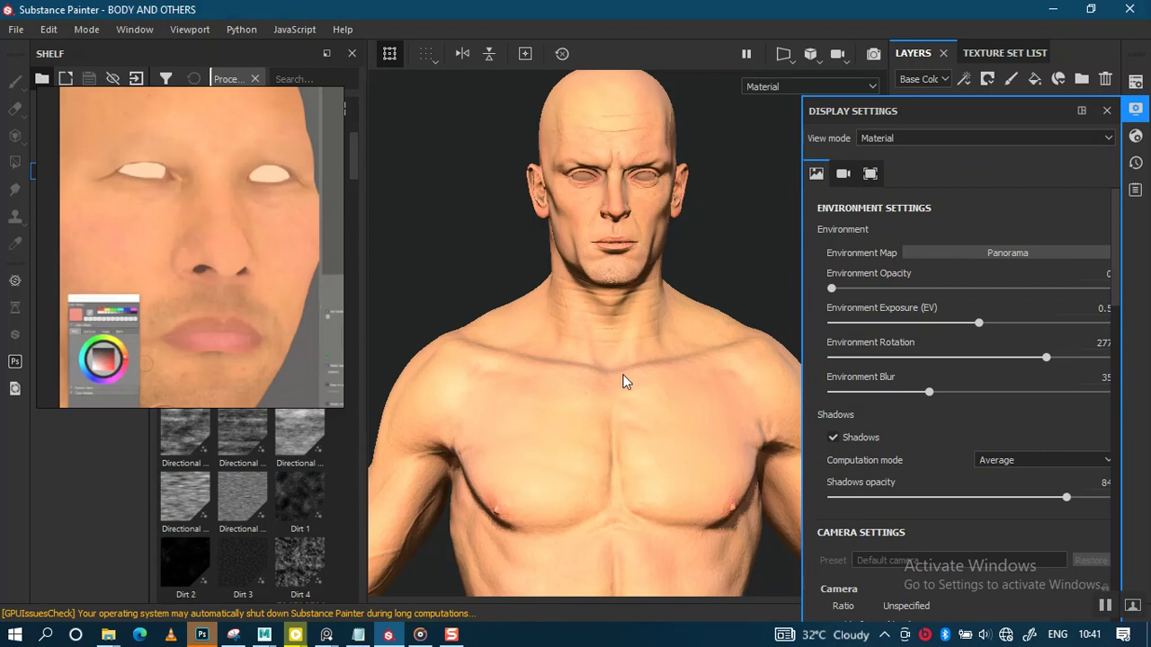
Step: Rotate the environment lighting to 254 and browse the environment maps for Mondarrain 3
{"action": "right_click_drag", "start_coordinate": [645, 389], "coordinate": [688, 361], "text": "shift"}
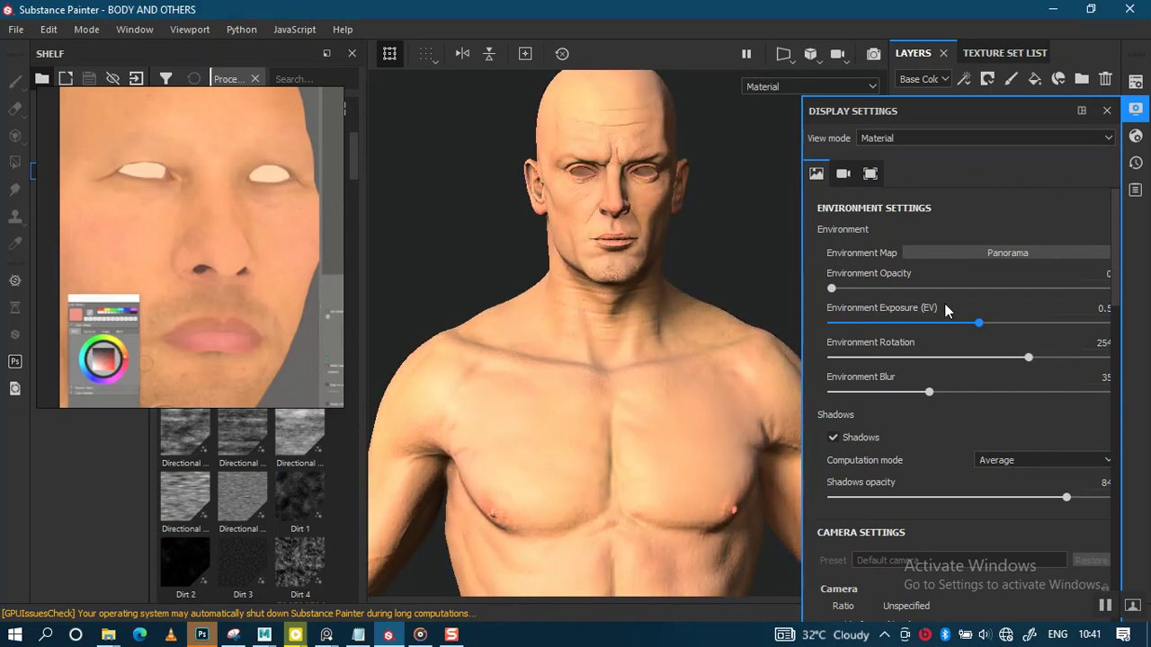
{"action": "left_click", "coordinate": [1033, 252]}
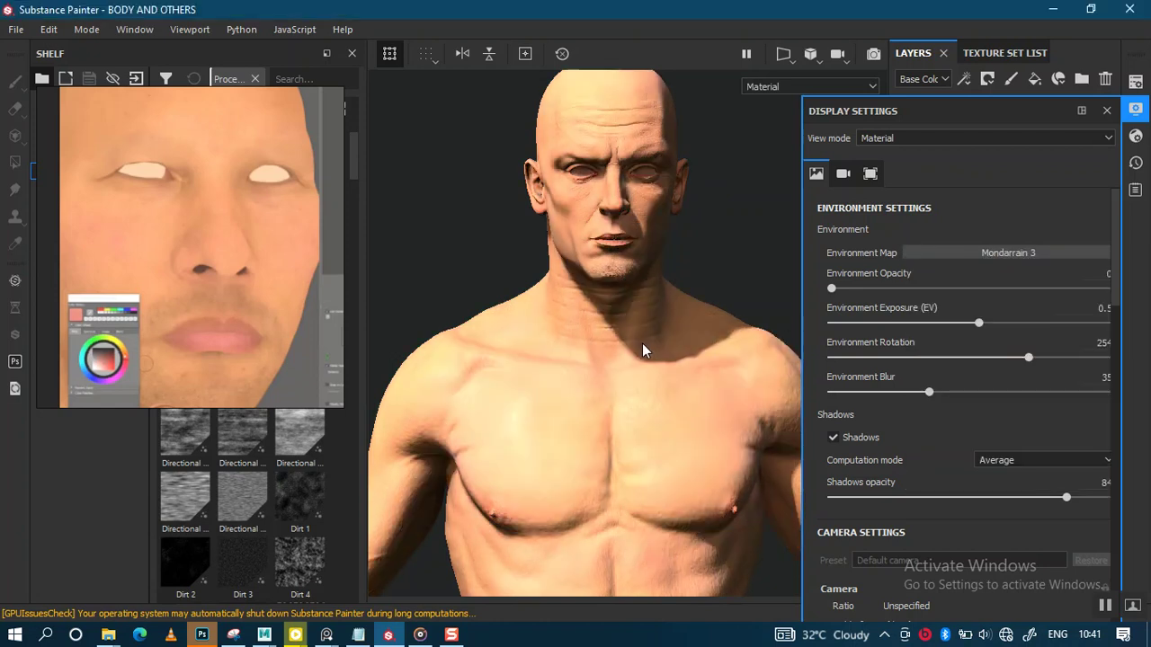
{"action": "left_click", "coordinate": [972, 250]}
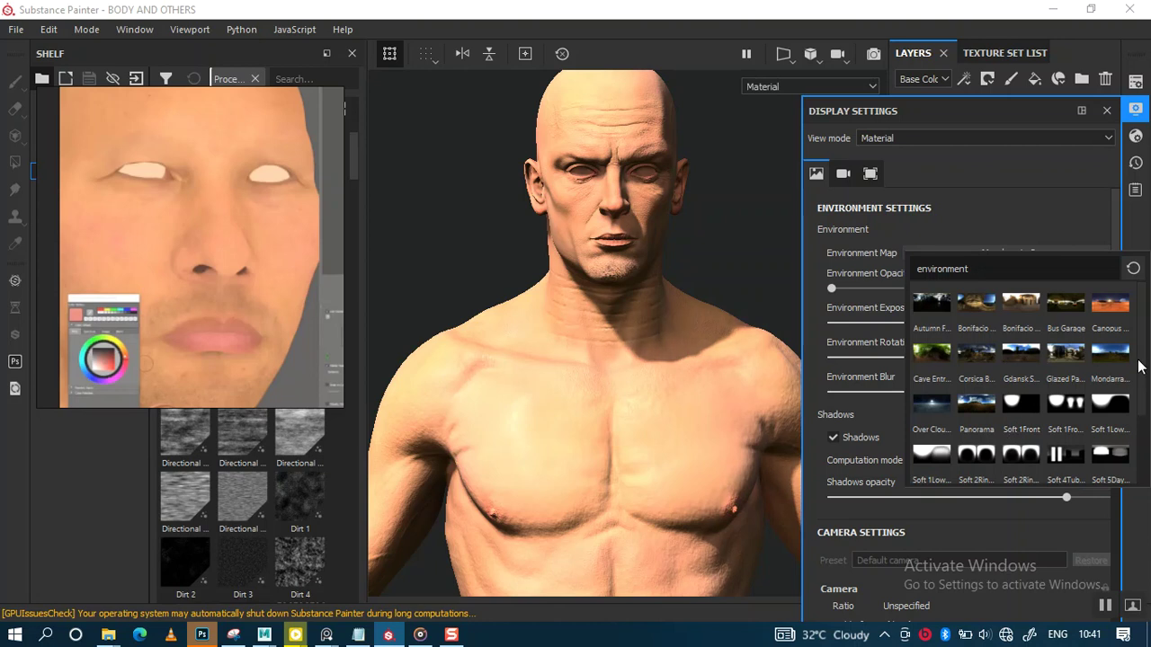
Step: Close the environment map list and turn viewport shadows off
{"action": "scroll", "coordinate": [1137, 386], "scroll_direction": "down", "scroll_amount": 2}
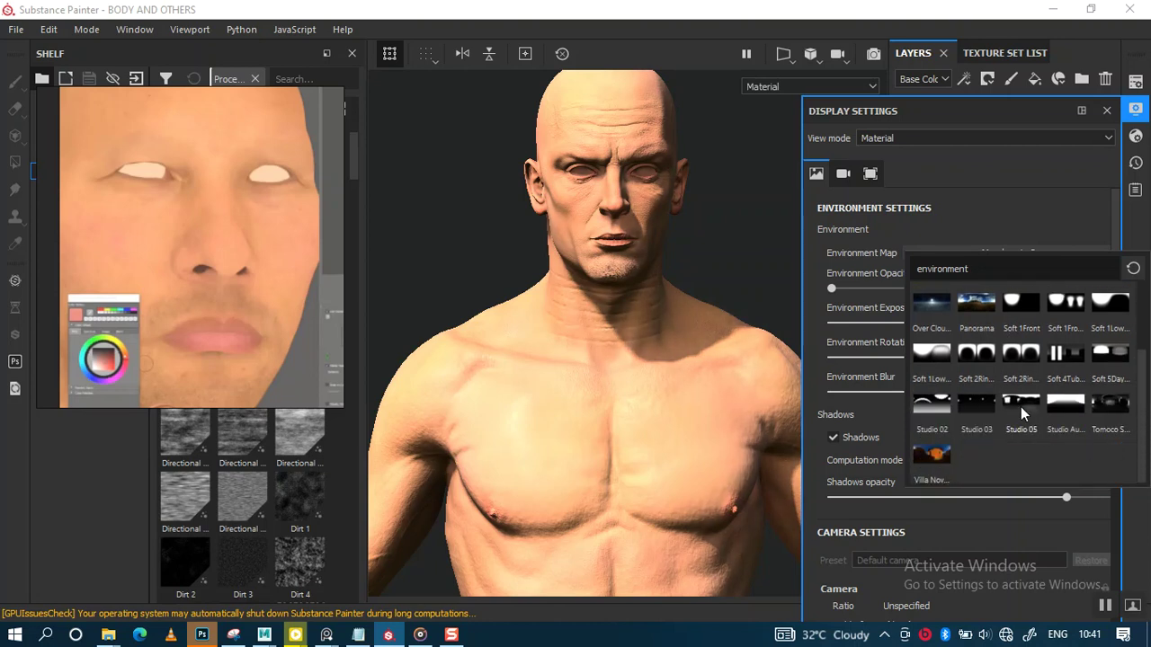
{"action": "key", "text": "Escape"}
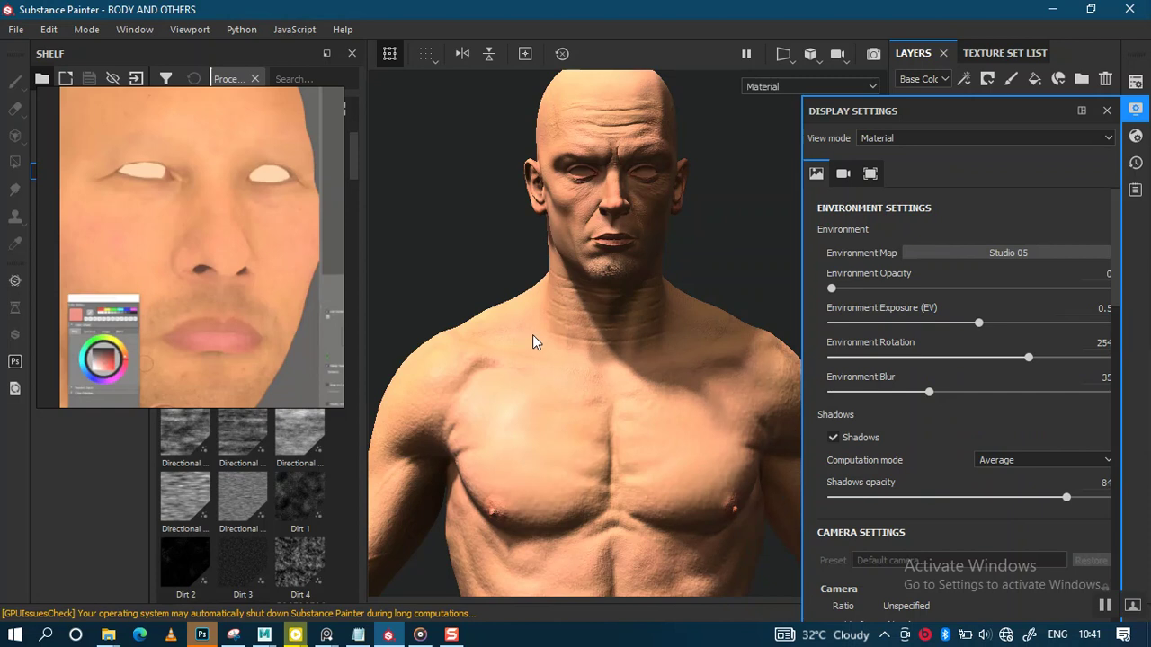
{"action": "scroll", "coordinate": [614, 425], "scroll_direction": "up", "scroll_amount": 2}
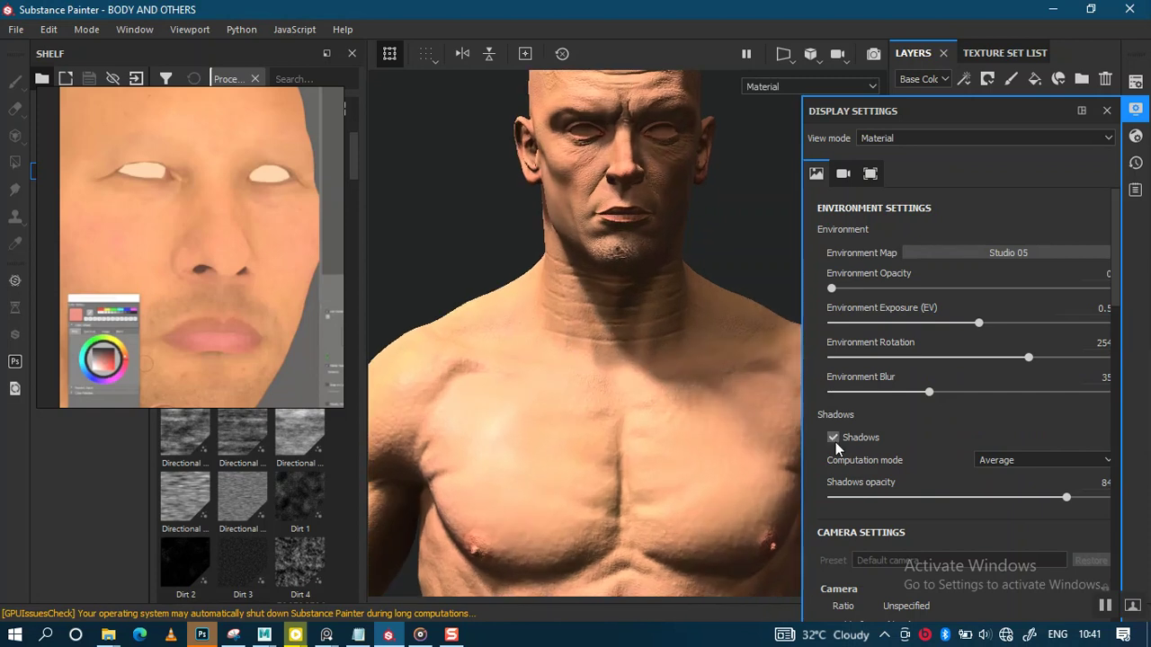
{"action": "left_click", "coordinate": [833, 438]}
Step: Switch to Soft 1Front 2Backs rotated to 310, testing shadows but leaving them off
{"action": "mouse_move", "coordinate": [606, 386]}
{"action": "right_mouse_down", "text": "alt"}
{"action": "mouse_move", "coordinate": [596, 363]}
{"action": "mouse_move", "coordinate": [513, 351]}
{"action": "right_mouse_up", "text": "alt"}
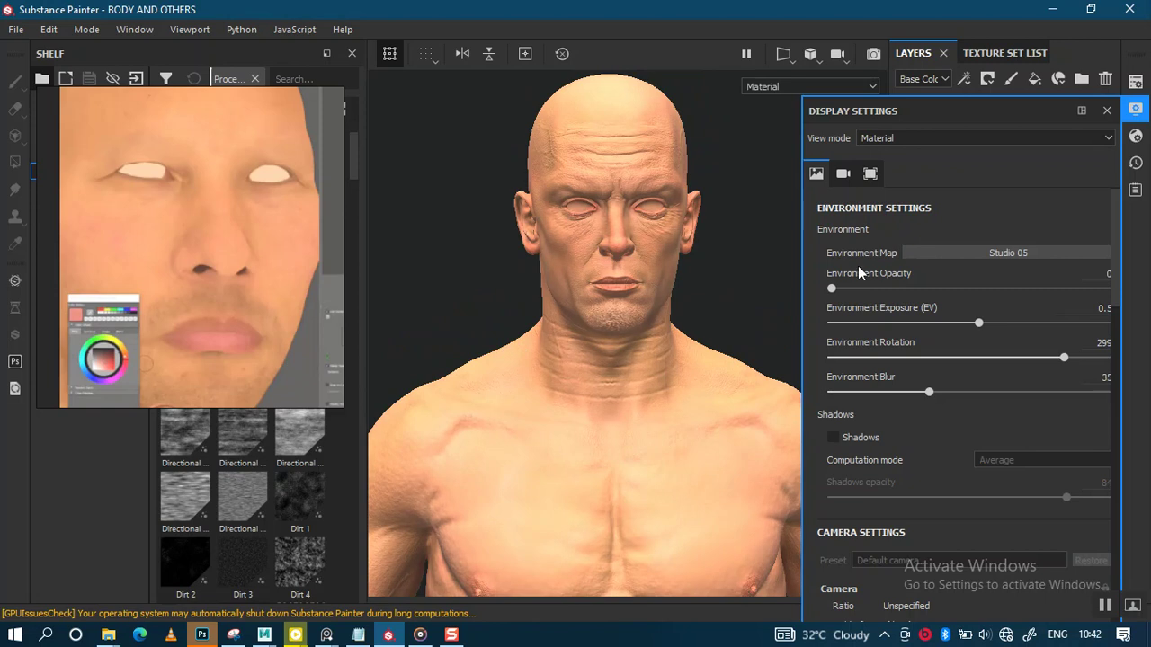
{"action": "left_click", "coordinate": [956, 255]}
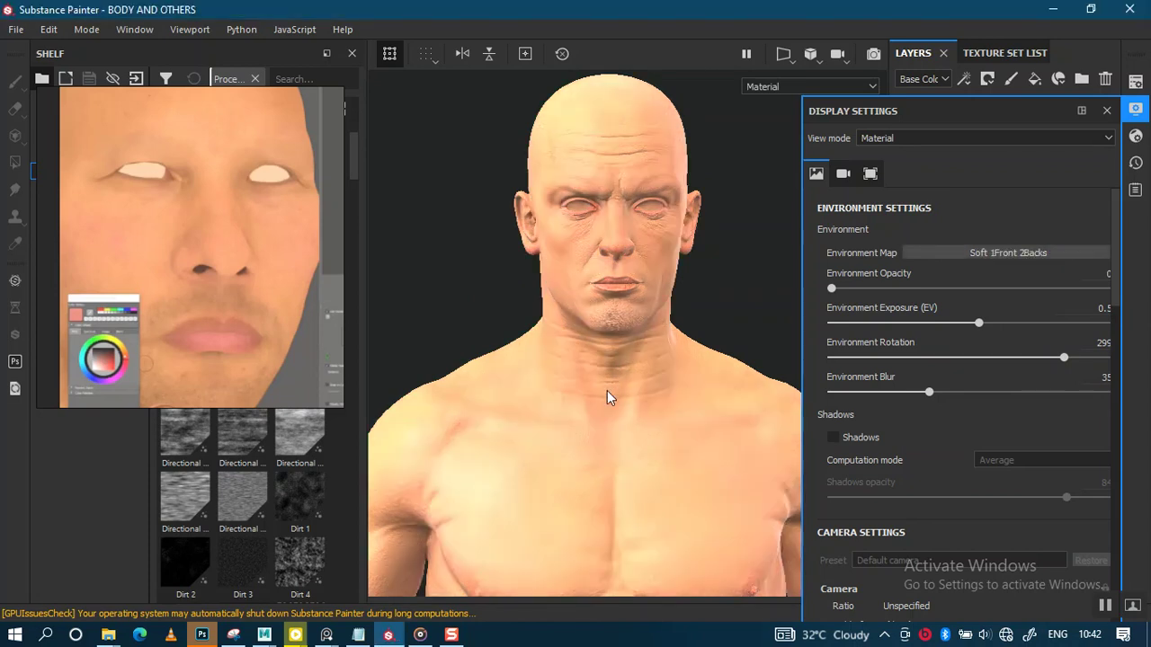
{"action": "mouse_move", "coordinate": [637, 390]}
{"action": "right_mouse_down", "text": "shift"}
{"action": "mouse_move", "coordinate": [493, 392]}
{"action": "mouse_move", "coordinate": [711, 387]}
{"action": "right_mouse_up", "text": "shift"}
{"action": "left_click", "coordinate": [833, 438]}
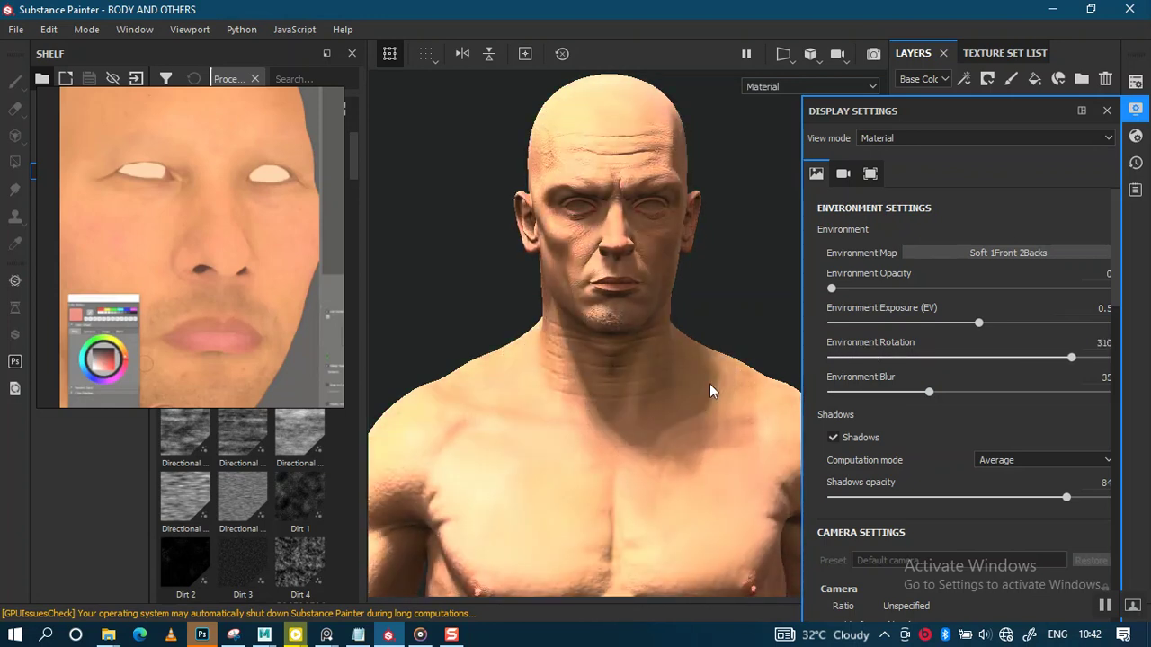
{"action": "left_click", "coordinate": [832, 437]}
Step: Choose the Soft 1Front 2Backs environment and rotate its lighting around the model
{"action": "left_click", "coordinate": [951, 257]}
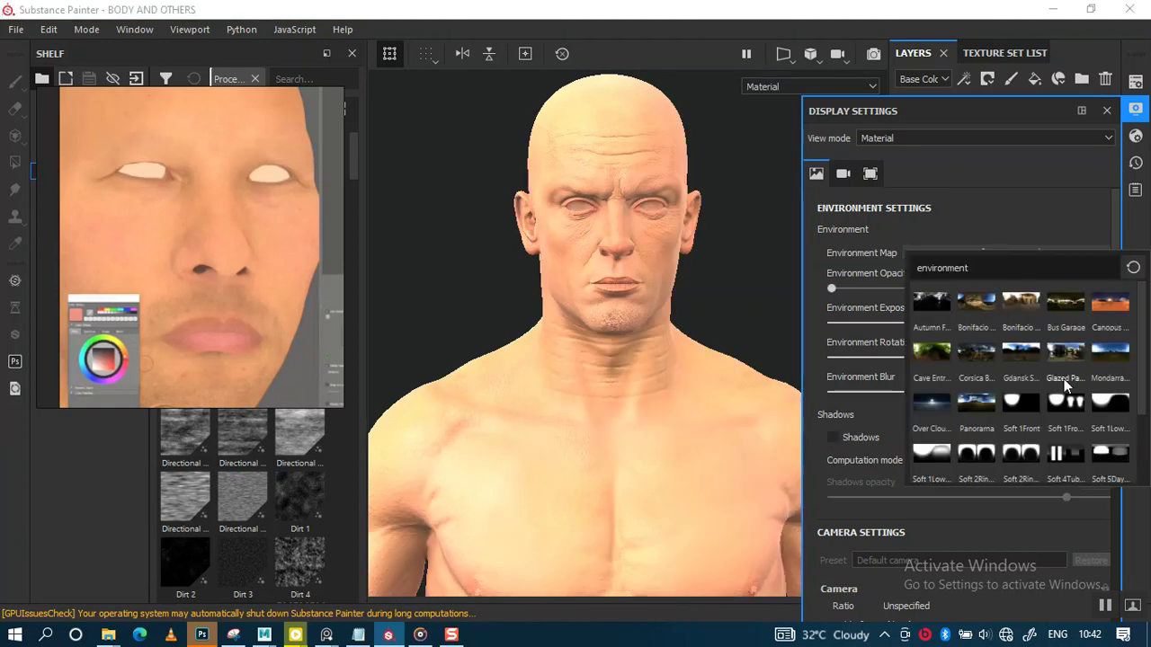
{"action": "scroll", "coordinate": [1144, 393], "scroll_direction": "down", "scroll_amount": 1}
{"action": "scroll", "coordinate": [1143, 393], "scroll_direction": "down", "scroll_amount": 1}
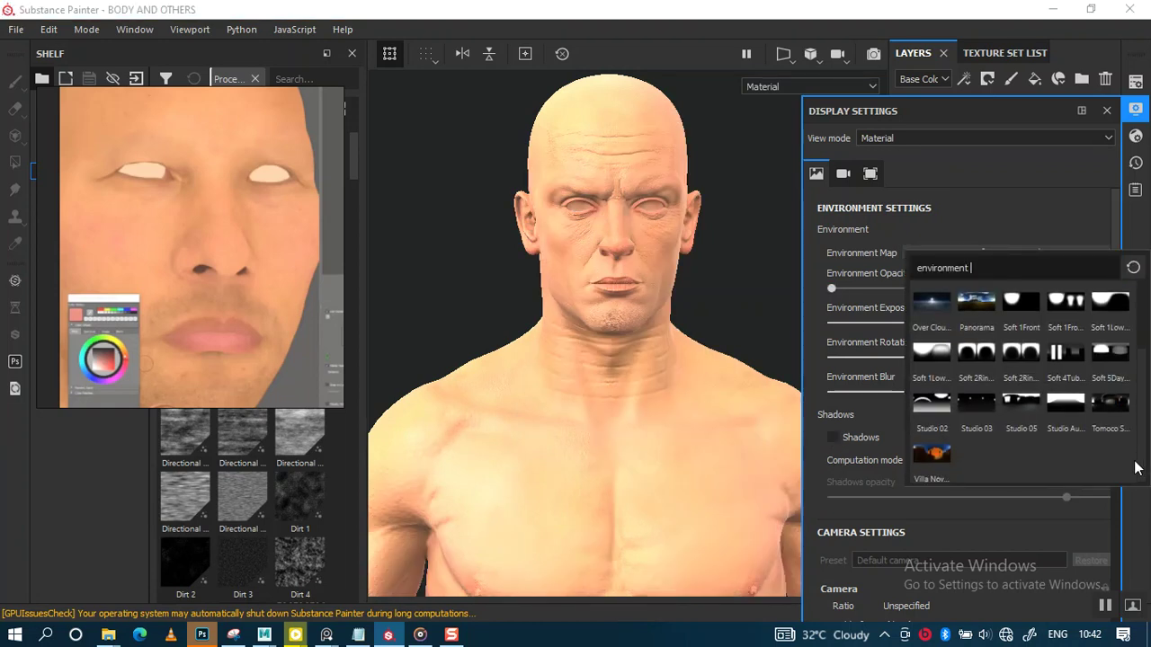
{"action": "left_click", "coordinate": [1070, 409]}
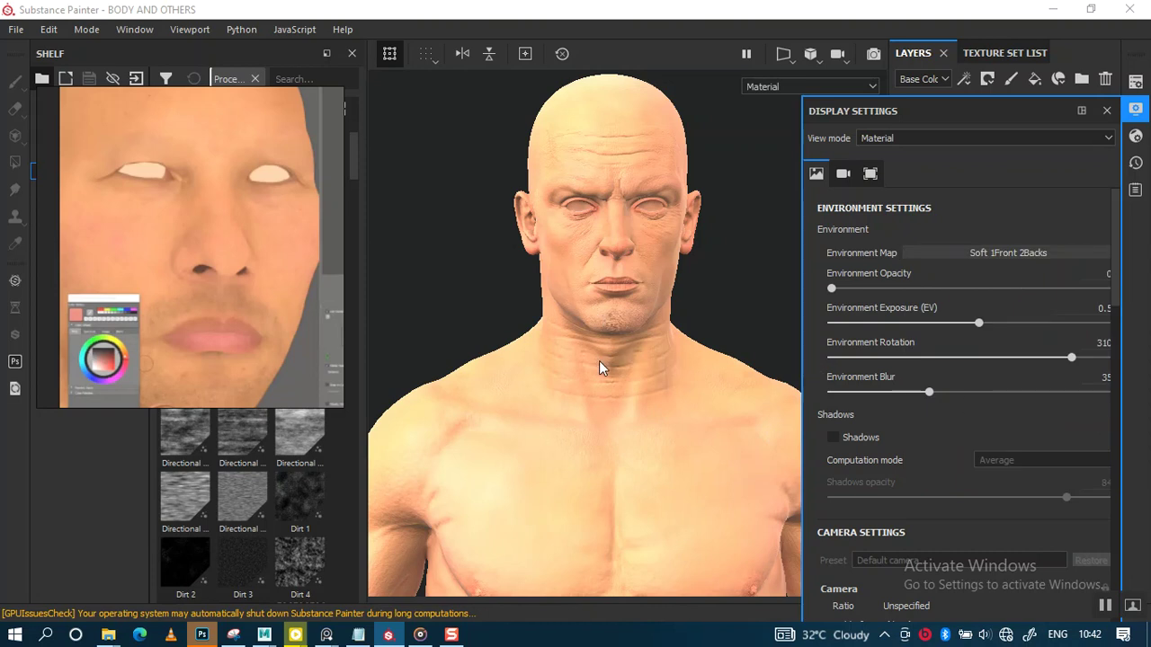
{"action": "scroll", "coordinate": [616, 358], "scroll_direction": "up", "scroll_amount": 1}
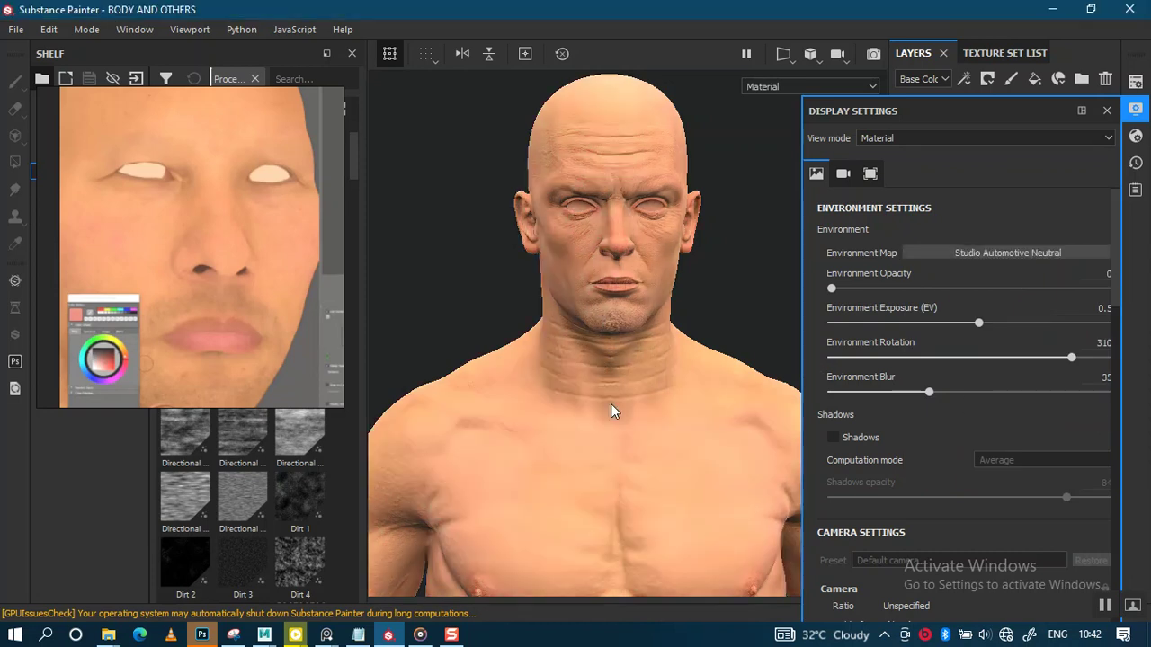
{"action": "mouse_move", "coordinate": [647, 357]}
{"action": "right_mouse_down", "text": "shift"}
{"action": "mouse_move", "coordinate": [673, 378]}
{"action": "mouse_move", "coordinate": [588, 393]}
{"action": "right_mouse_up", "text": "shift"}
{"action": "left_click_drag", "start_coordinate": [640, 342], "coordinate": [616, 390], "text": "alt"}
Step: Switch the environment to Panorama rotated to 290, trying shadows but leaving them off
{"action": "left_click", "coordinate": [965, 252]}
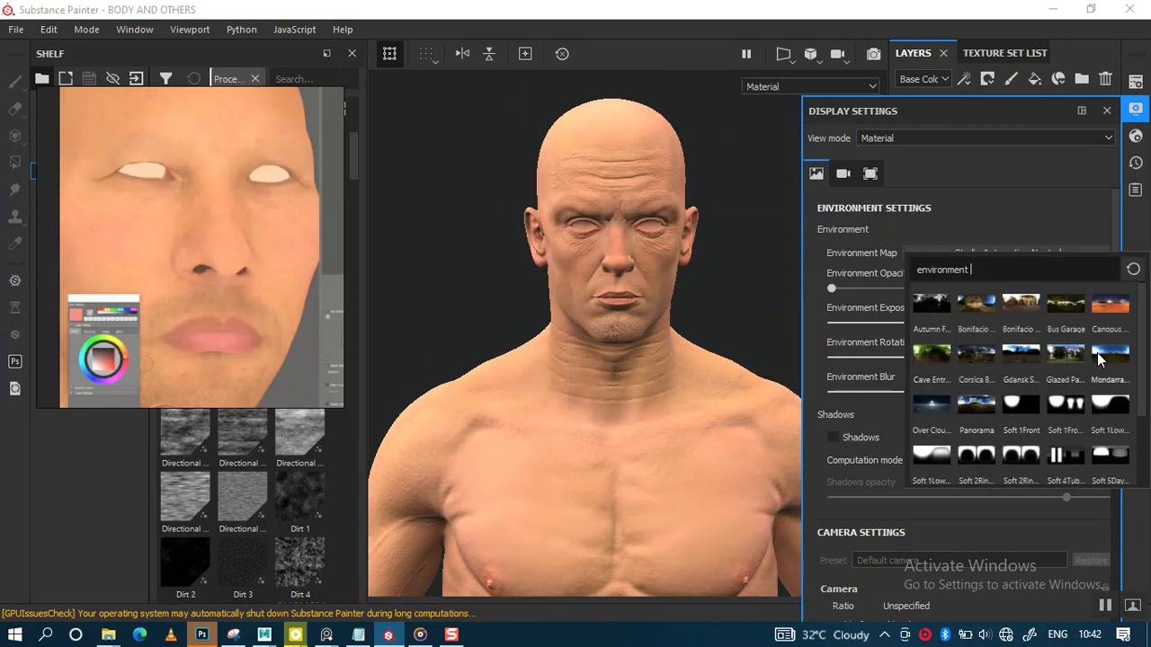
{"action": "left_click", "coordinate": [976, 405]}
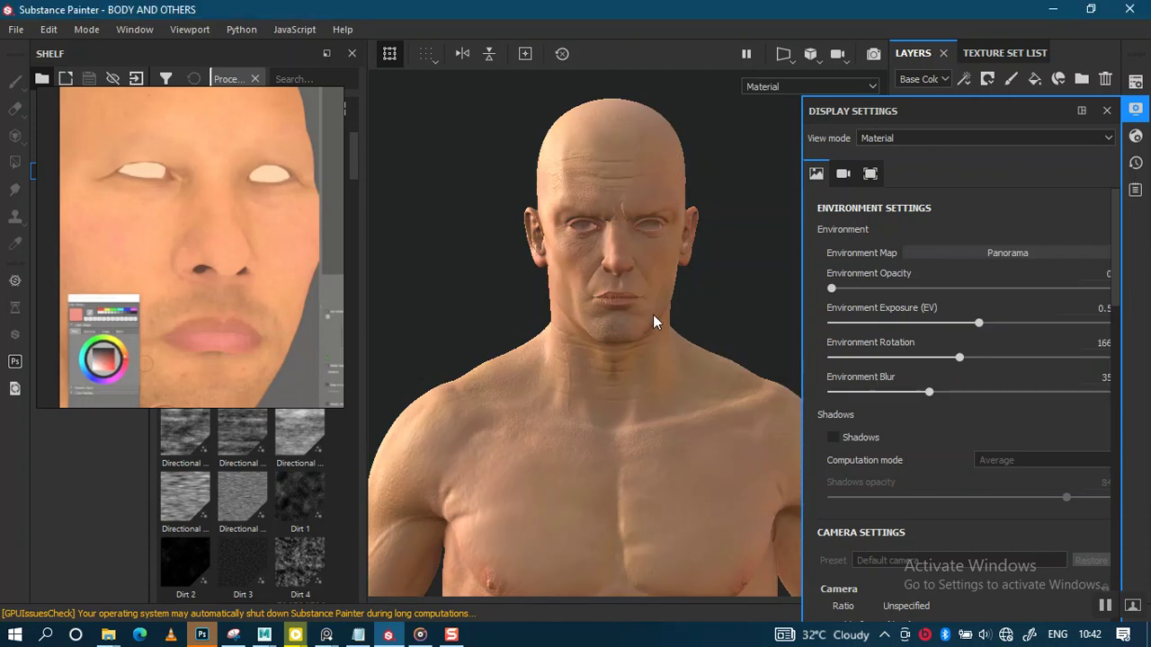
{"action": "right_click_drag", "start_coordinate": [592, 382], "coordinate": [651, 371], "text": "shift"}
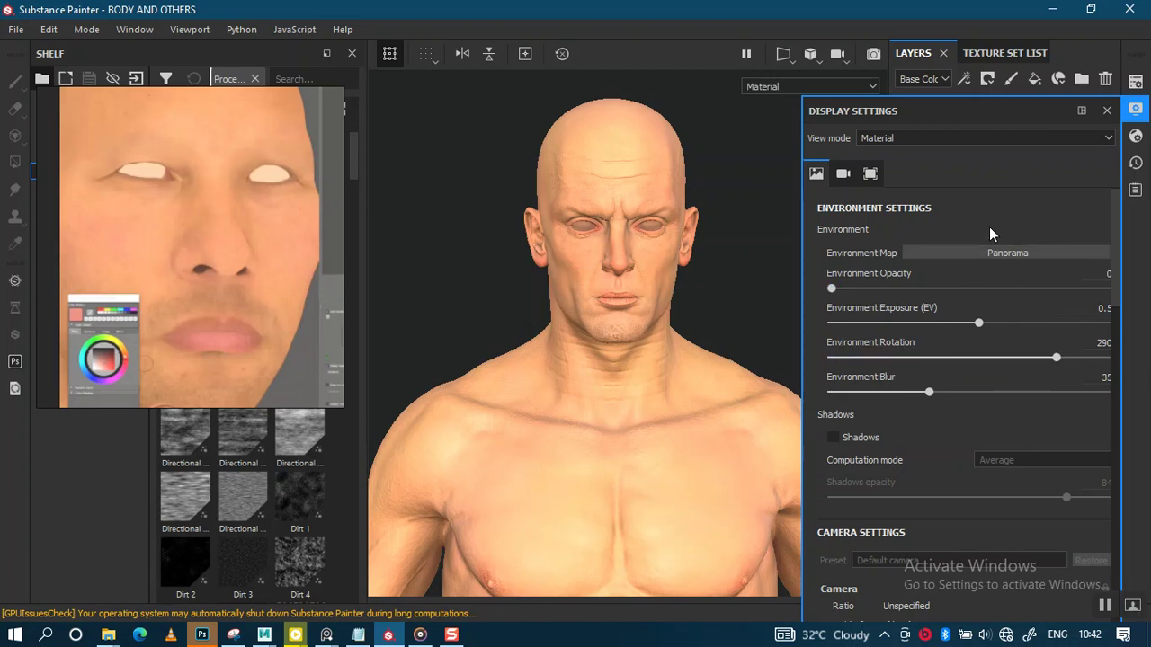
{"action": "left_click", "coordinate": [833, 438]}
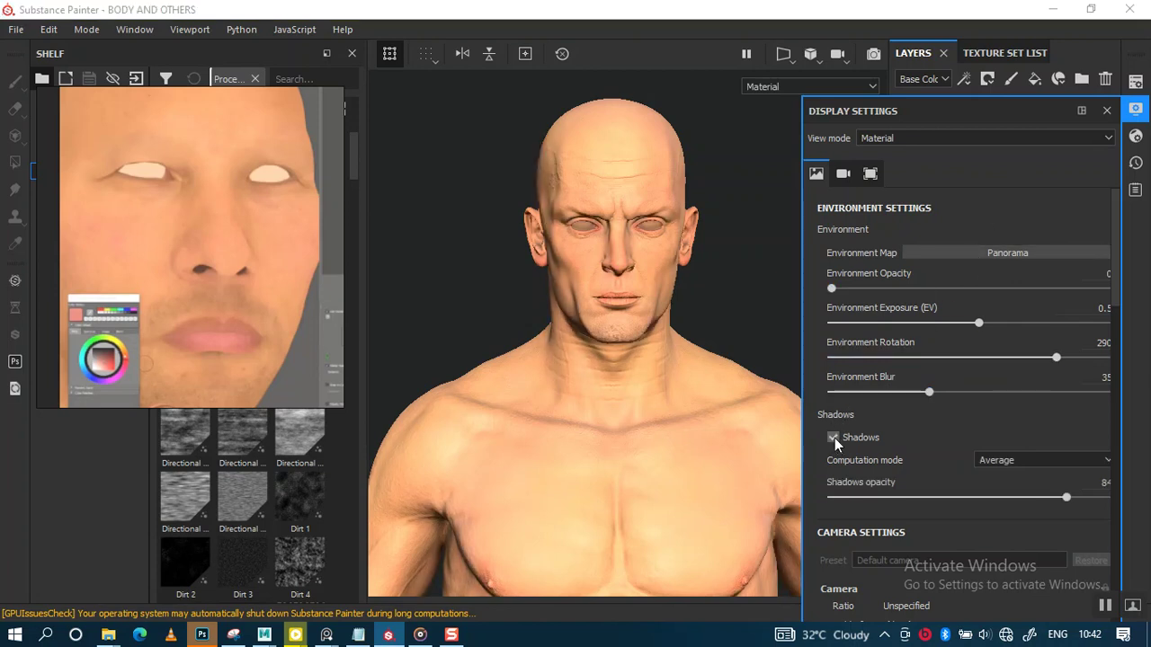
{"action": "left_click", "coordinate": [833, 438]}
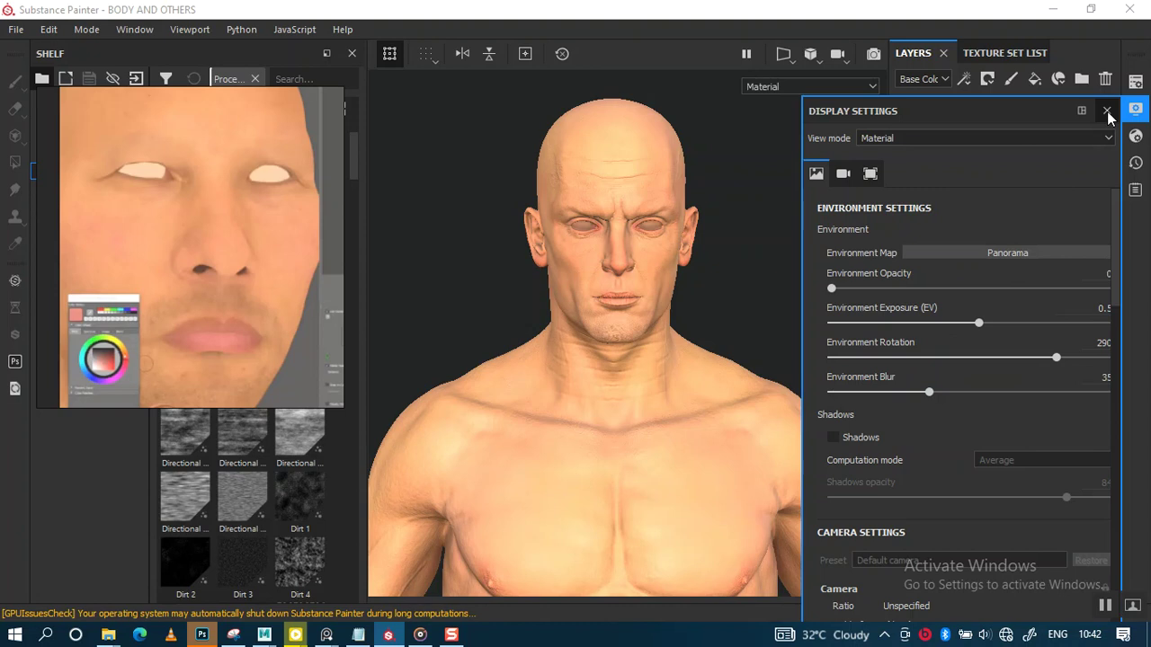
Step: Close the display settings, frame the face frontally, and duplicate BASE TOUCH UP beneath the original
{"action": "left_click", "coordinate": [1107, 110]}
{"action": "mouse_move", "coordinate": [632, 308]}
{"action": "left_mouse_down", "text": "alt"}
{"action": "mouse_move", "coordinate": [616, 308]}
{"action": "mouse_move", "coordinate": [620, 356]}
{"action": "mouse_move", "coordinate": [596, 368]}
{"action": "mouse_move", "coordinate": [624, 405]}
{"action": "mouse_move", "coordinate": [686, 309]}
{"action": "mouse_move", "coordinate": [614, 324]}
{"action": "mouse_move", "coordinate": [629, 303]}
{"action": "mouse_move", "coordinate": [624, 367]}
{"action": "mouse_move", "coordinate": [649, 287]}
{"action": "left_mouse_up", "text": "alt"}
{"action": "scroll", "coordinate": [612, 357], "scroll_direction": "up", "scroll_amount": 3}
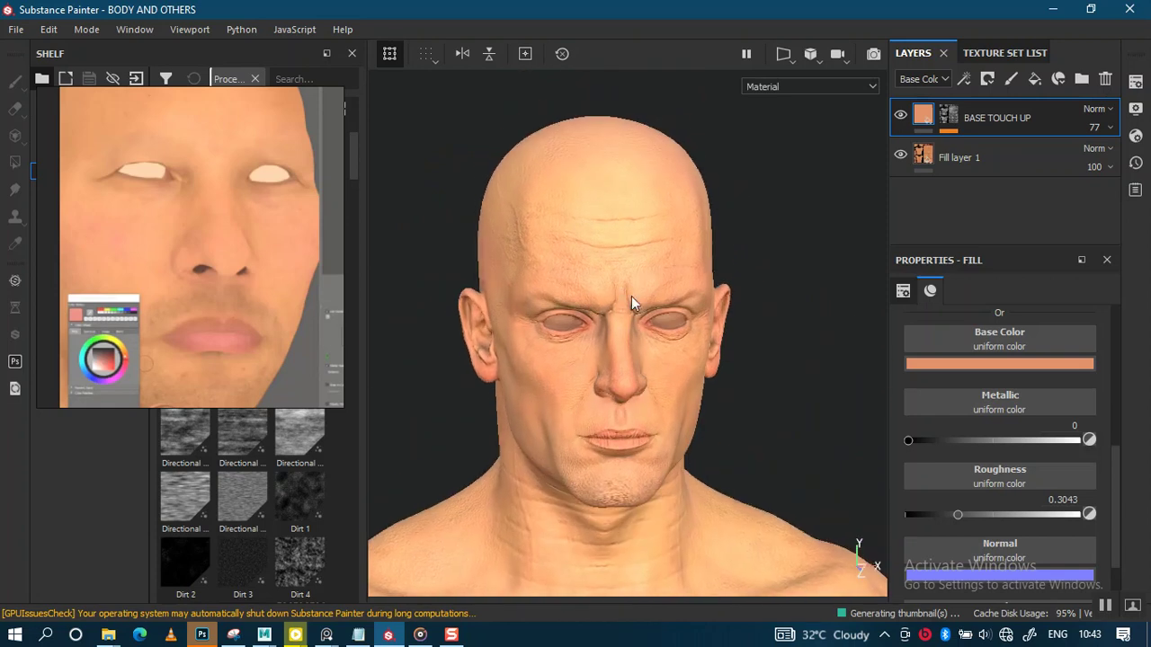
{"action": "middle_click_drag", "start_coordinate": [650, 288], "coordinate": [616, 308], "text": "alt"}
{"action": "mouse_move", "coordinate": [615, 307]}
{"action": "left_mouse_down", "text": "alt"}
{"action": "mouse_move", "coordinate": [608, 316]}
{"action": "mouse_move", "coordinate": [683, 311]}
{"action": "left_mouse_up", "text": "alt"}
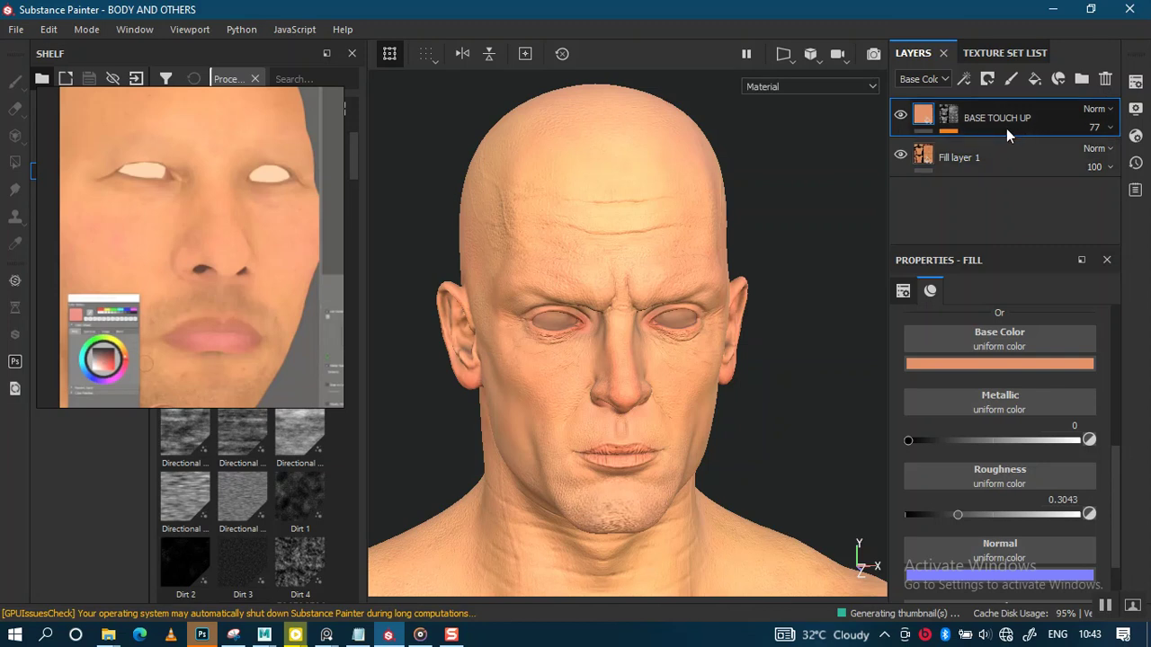
{"action": "key", "text": "ctrl+d"}
{"action": "left_click_drag", "start_coordinate": [1021, 116], "coordinate": [1016, 161]}
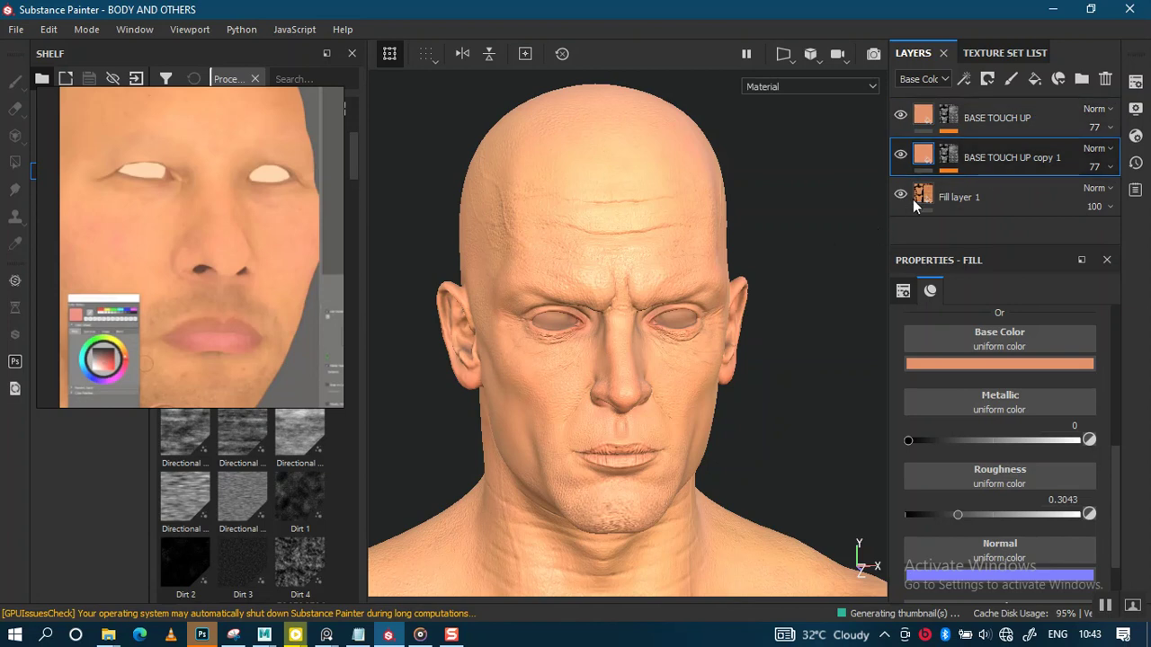
Step: Hide the original BASE TOUCH UP and give the copy a darker skin colour sampled from the reference face
{"action": "left_click", "coordinate": [1101, 167]}
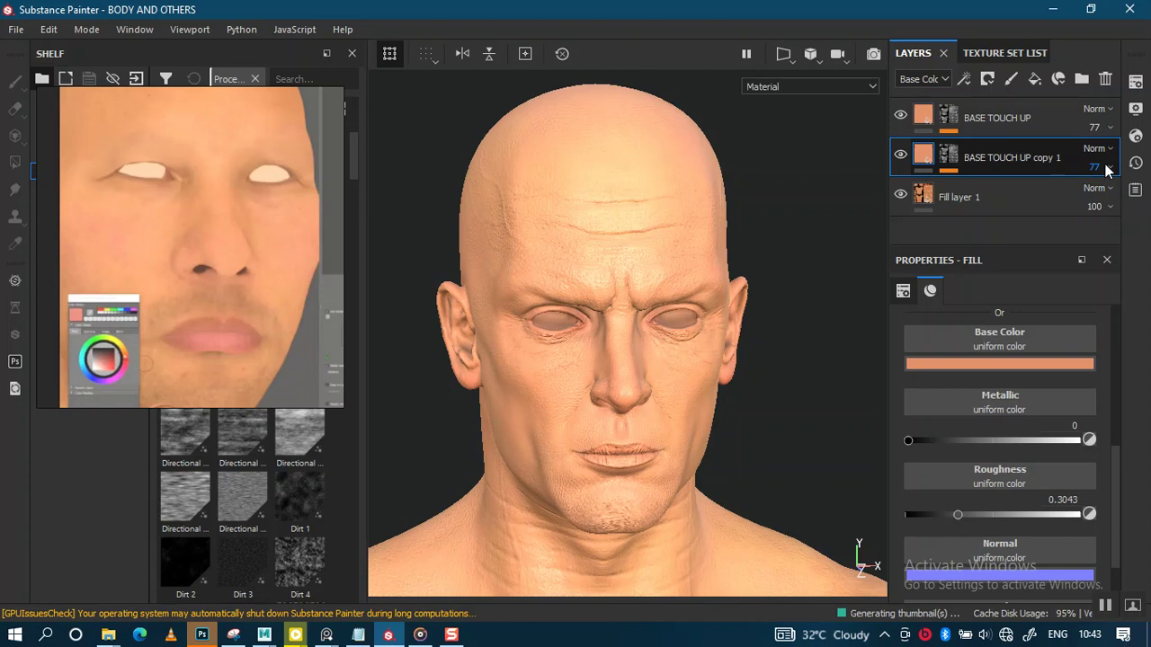
{"action": "left_click", "coordinate": [900, 117]}
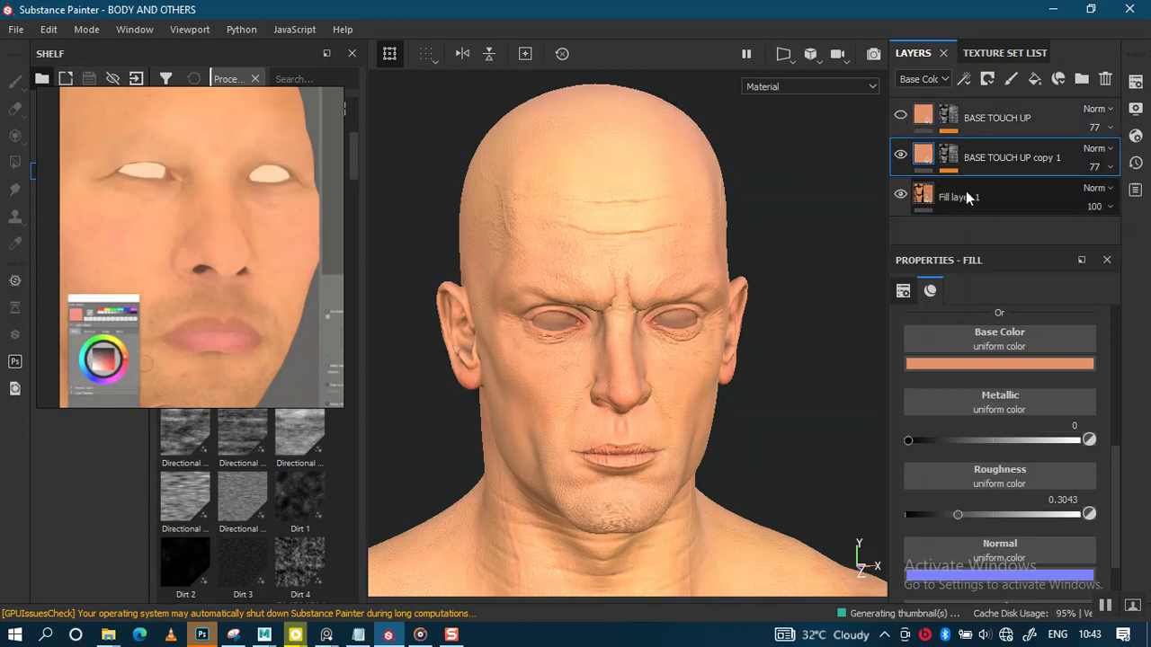
{"action": "left_click", "coordinate": [992, 363]}
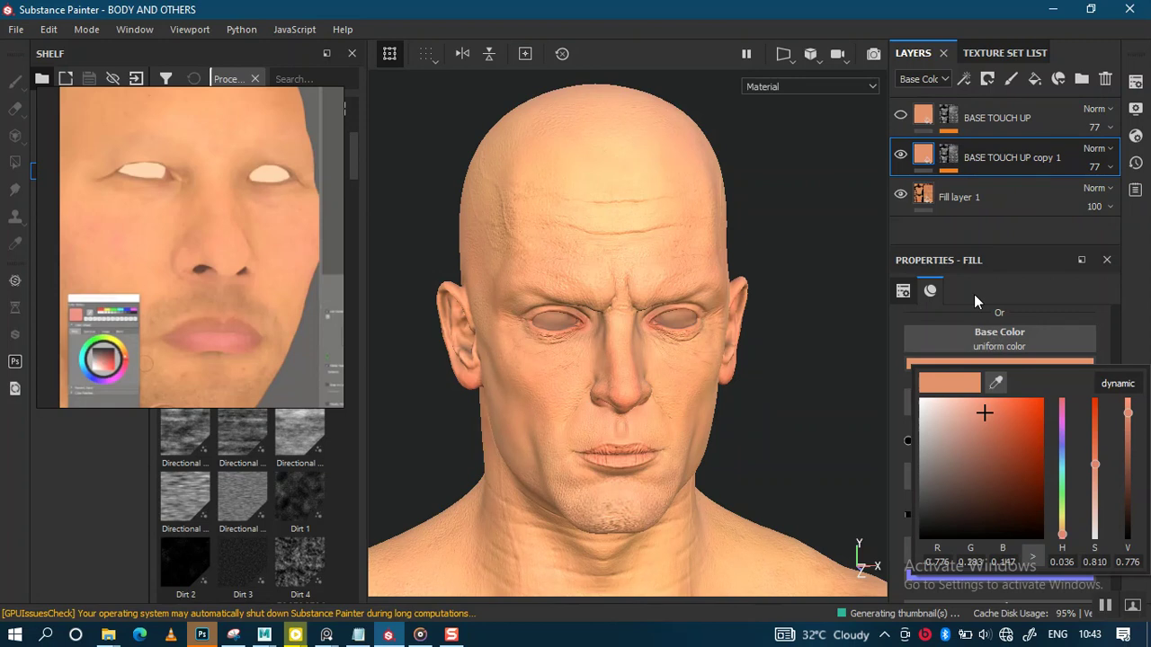
{"action": "left_click", "coordinate": [995, 383]}
{"action": "left_click", "coordinate": [256, 177]}
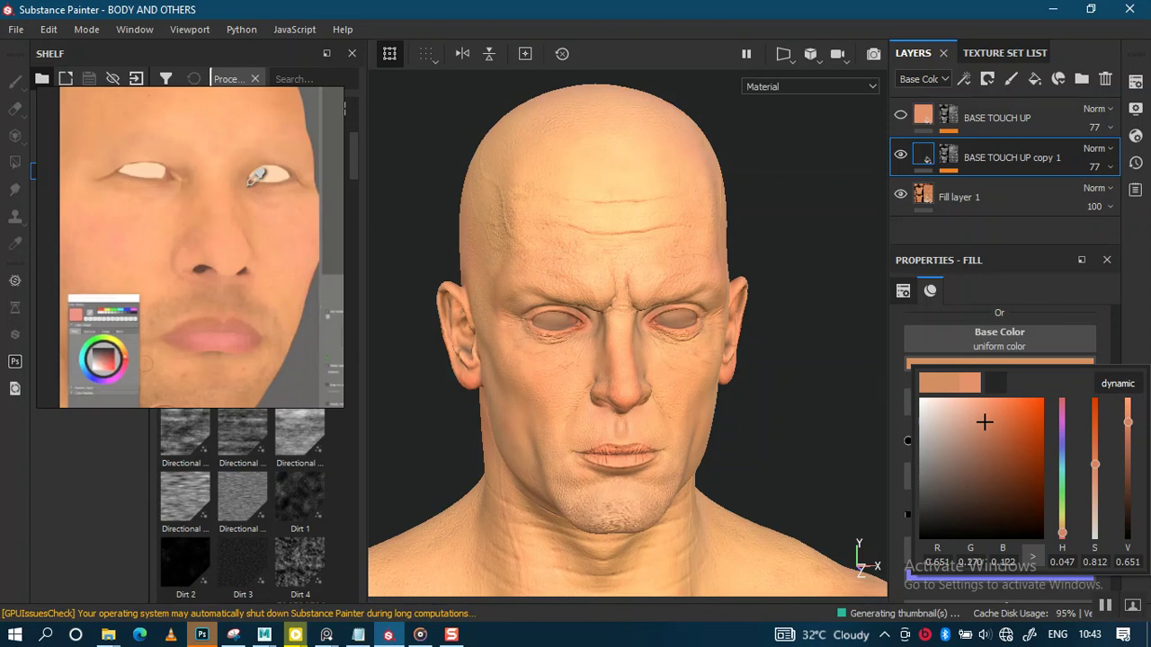
{"action": "left_click_drag", "start_coordinate": [984, 421], "coordinate": [986, 425]}
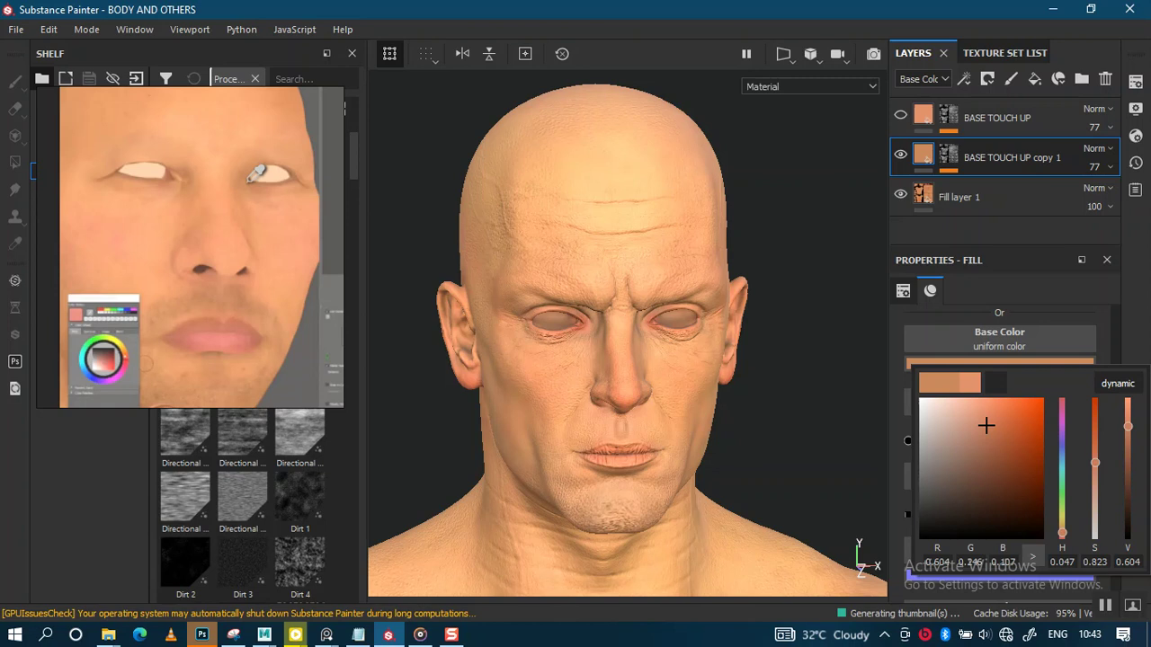
{"action": "left_click", "coordinate": [250, 181]}
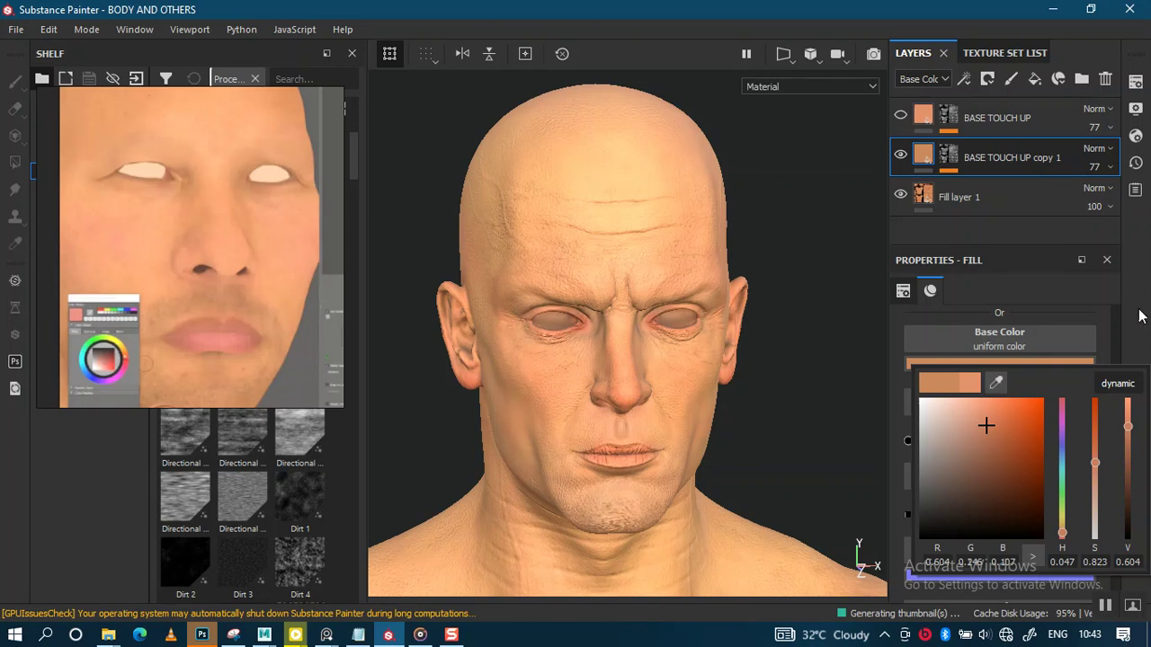
Step: Pull back and orbit to inspect the warmer tone on head, neck and shoulders
{"action": "mouse_move", "coordinate": [583, 444]}
{"action": "left_mouse_down", "text": "alt"}
{"action": "mouse_move", "coordinate": [561, 331]}
{"action": "mouse_move", "coordinate": [550, 374]}
{"action": "mouse_move", "coordinate": [526, 301]}
{"action": "mouse_move", "coordinate": [571, 387]}
{"action": "mouse_move", "coordinate": [590, 378]}
{"action": "mouse_move", "coordinate": [598, 404]}
{"action": "mouse_move", "coordinate": [711, 413]}
{"action": "mouse_move", "coordinate": [683, 434]}
{"action": "mouse_move", "coordinate": [591, 457]}
{"action": "mouse_move", "coordinate": [565, 442]}
{"action": "left_mouse_up", "text": "alt"}
{"action": "scroll", "coordinate": [602, 421], "scroll_direction": "up", "scroll_amount": 3}
{"action": "scroll", "coordinate": [591, 457], "scroll_direction": "down", "scroll_amount": 2}
{"action": "mouse_move", "coordinate": [566, 442]}
{"action": "right_mouse_down", "text": "alt"}
{"action": "mouse_move", "coordinate": [544, 451]}
{"action": "mouse_move", "coordinate": [534, 415]}
{"action": "right_mouse_up", "text": "alt"}
{"action": "mouse_move", "coordinate": [534, 416]}
{"action": "left_mouse_down", "text": "alt"}
{"action": "mouse_move", "coordinate": [629, 442]}
{"action": "mouse_move", "coordinate": [656, 378]}
{"action": "mouse_move", "coordinate": [662, 488]}
{"action": "mouse_move", "coordinate": [444, 455]}
{"action": "mouse_move", "coordinate": [536, 429]}
{"action": "mouse_move", "coordinate": [560, 437]}
{"action": "left_mouse_up", "text": "alt"}
{"action": "right_click_drag", "start_coordinate": [560, 437], "coordinate": [557, 441], "text": "alt"}
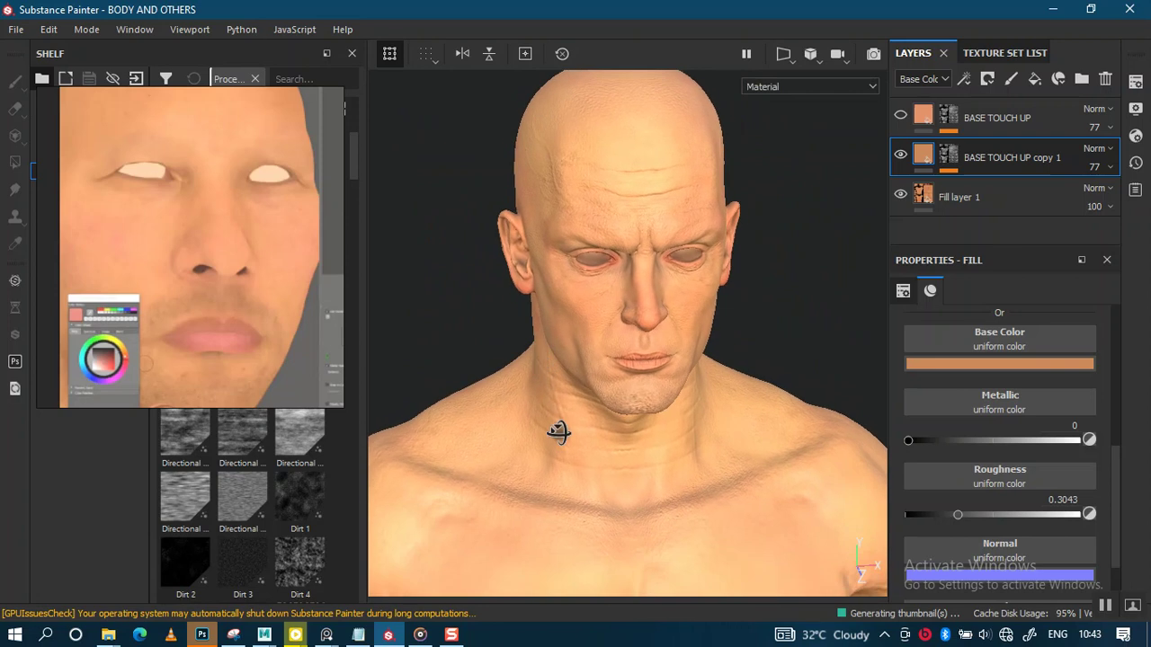
Step: Toggle BASE TOUCH UP copy 1's visibility repeatedly to compare the darker tone
{"action": "left_click", "coordinate": [901, 157]}
{"action": "left_click", "coordinate": [900, 158]}
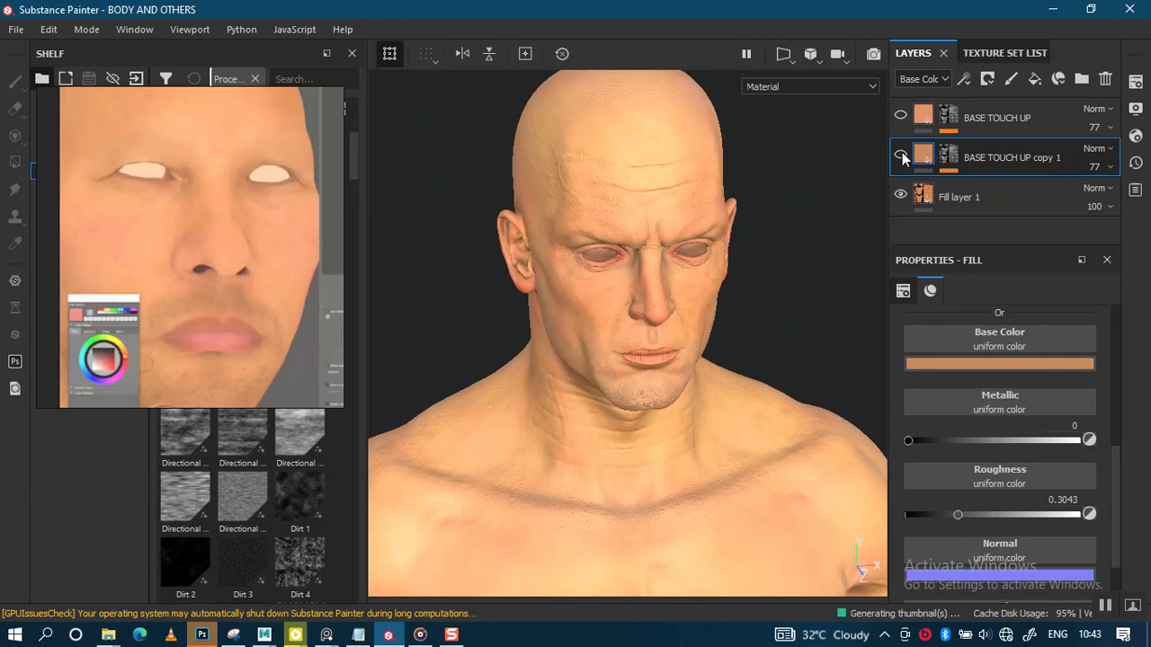
{"action": "left_click", "coordinate": [901, 157]}
{"action": "left_click", "coordinate": [901, 157]}
{"action": "left_click", "coordinate": [900, 157]}
{"action": "left_click", "coordinate": [900, 157]}
Step: Orbit and zoom around the head and chest, then open the copy layer's Clouds 3 mask
{"action": "left_click_drag", "start_coordinate": [609, 368], "coordinate": [564, 358], "text": "alt"}
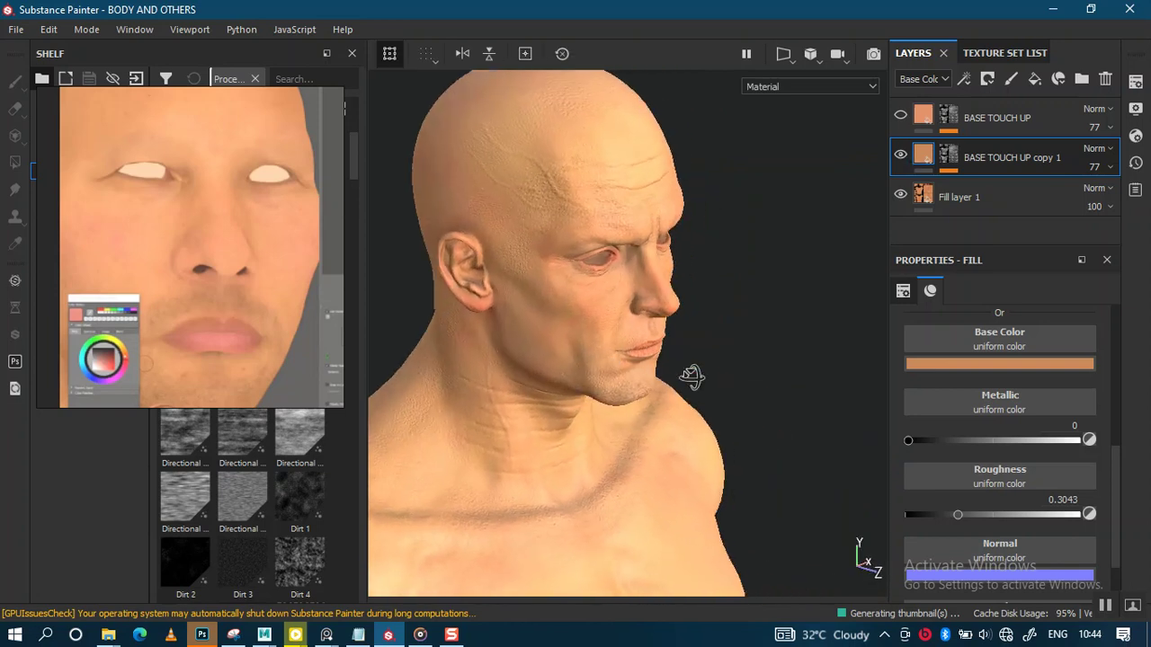
{"action": "middle_click_drag", "start_coordinate": [586, 423], "coordinate": [627, 328]}
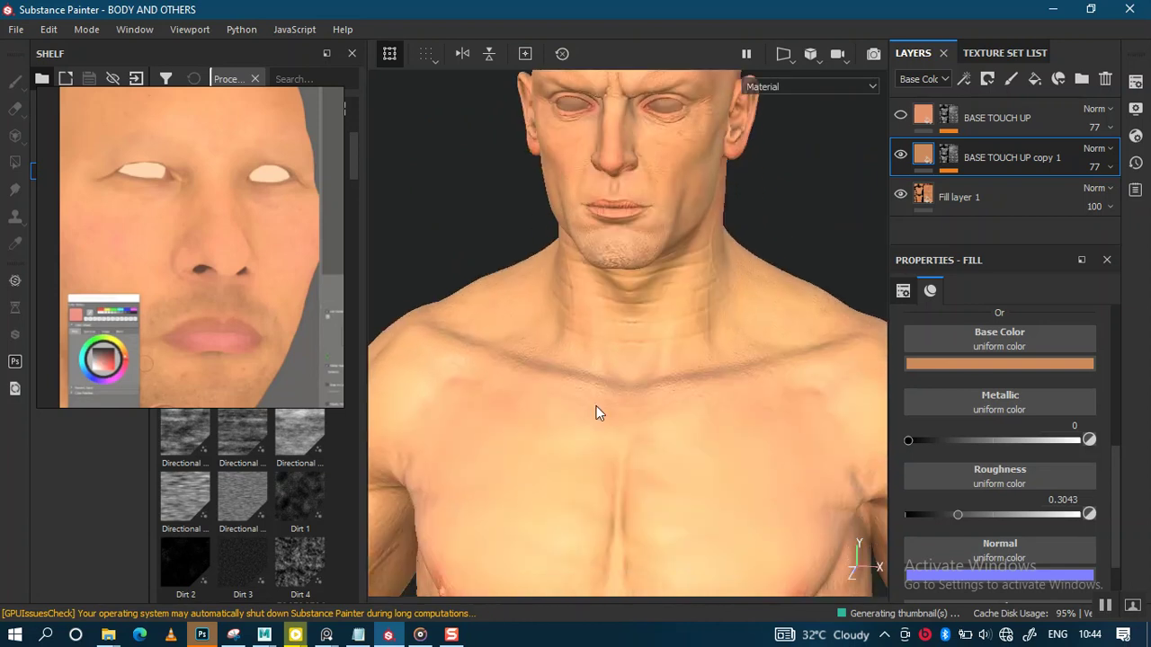
{"action": "scroll", "coordinate": [624, 419], "scroll_direction": "down", "scroll_amount": 2}
{"action": "scroll", "coordinate": [598, 260], "scroll_direction": "down", "scroll_amount": 5}
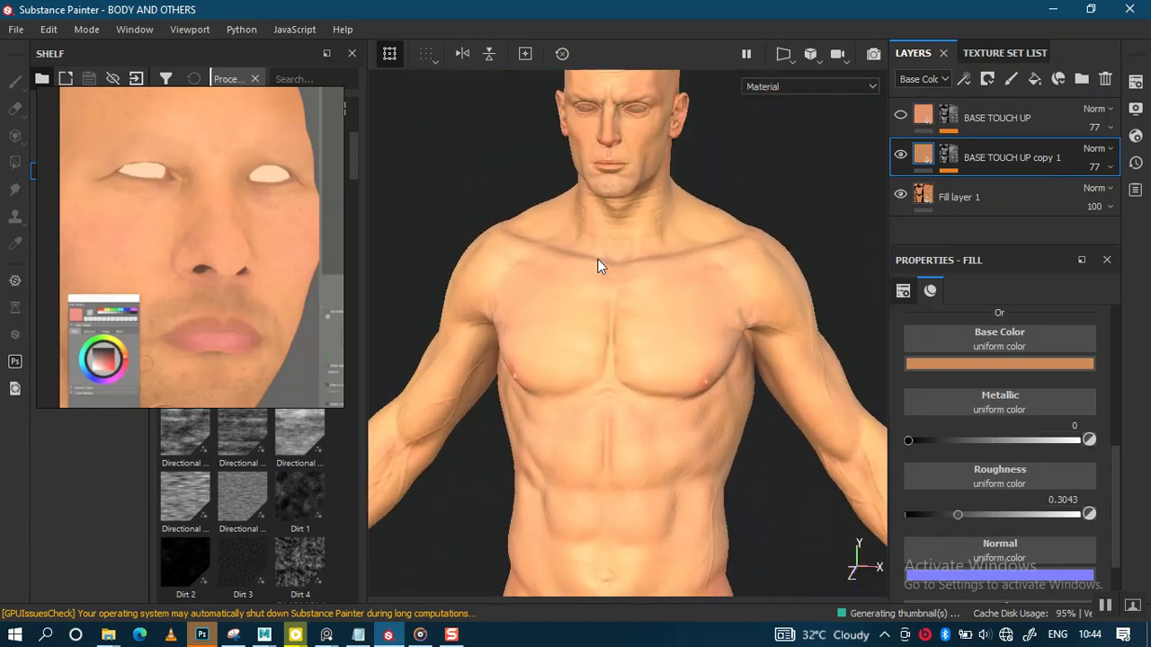
{"action": "mouse_move", "coordinate": [606, 357]}
{"action": "left_mouse_down", "text": "alt"}
{"action": "mouse_move", "coordinate": [437, 359]}
{"action": "mouse_move", "coordinate": [495, 385]}
{"action": "mouse_move", "coordinate": [585, 359]}
{"action": "left_mouse_up", "text": "alt"}
{"action": "mouse_move", "coordinate": [603, 397]}
{"action": "left_mouse_down", "text": "alt"}
{"action": "mouse_move", "coordinate": [760, 390]}
{"action": "mouse_move", "coordinate": [618, 394]}
{"action": "left_mouse_up", "text": "alt"}
{"action": "middle_click_drag", "start_coordinate": [618, 394], "coordinate": [647, 329], "text": "alt"}
{"action": "right_click_drag", "start_coordinate": [647, 329], "coordinate": [667, 570], "text": "alt"}
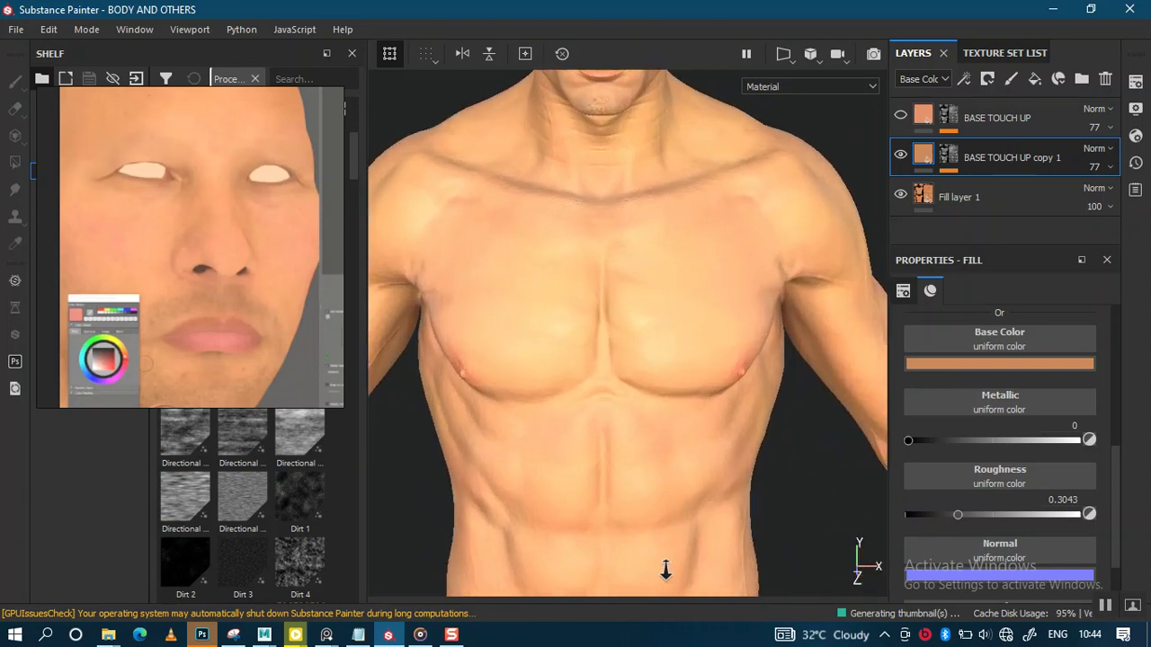
{"action": "middle_click_drag", "start_coordinate": [668, 570], "coordinate": [653, 494], "text": "alt"}
{"action": "mouse_move", "coordinate": [653, 494]}
{"action": "left_mouse_down", "text": "alt"}
{"action": "mouse_move", "coordinate": [711, 375]}
{"action": "mouse_move", "coordinate": [698, 393]}
{"action": "mouse_move", "coordinate": [714, 480]}
{"action": "left_mouse_up", "text": "alt"}
{"action": "right_click_drag", "start_coordinate": [713, 481], "coordinate": [610, 375], "text": "alt"}
{"action": "mouse_move", "coordinate": [608, 375]}
{"action": "middle_mouse_down", "text": "alt"}
{"action": "mouse_move", "coordinate": [581, 552]}
{"action": "mouse_move", "coordinate": [588, 414]}
{"action": "middle_mouse_up", "text": "alt"}
{"action": "mouse_move", "coordinate": [588, 413]}
{"action": "right_mouse_down", "text": "alt"}
{"action": "mouse_move", "coordinate": [655, 390]}
{"action": "mouse_move", "coordinate": [671, 397]}
{"action": "right_mouse_up", "text": "alt"}
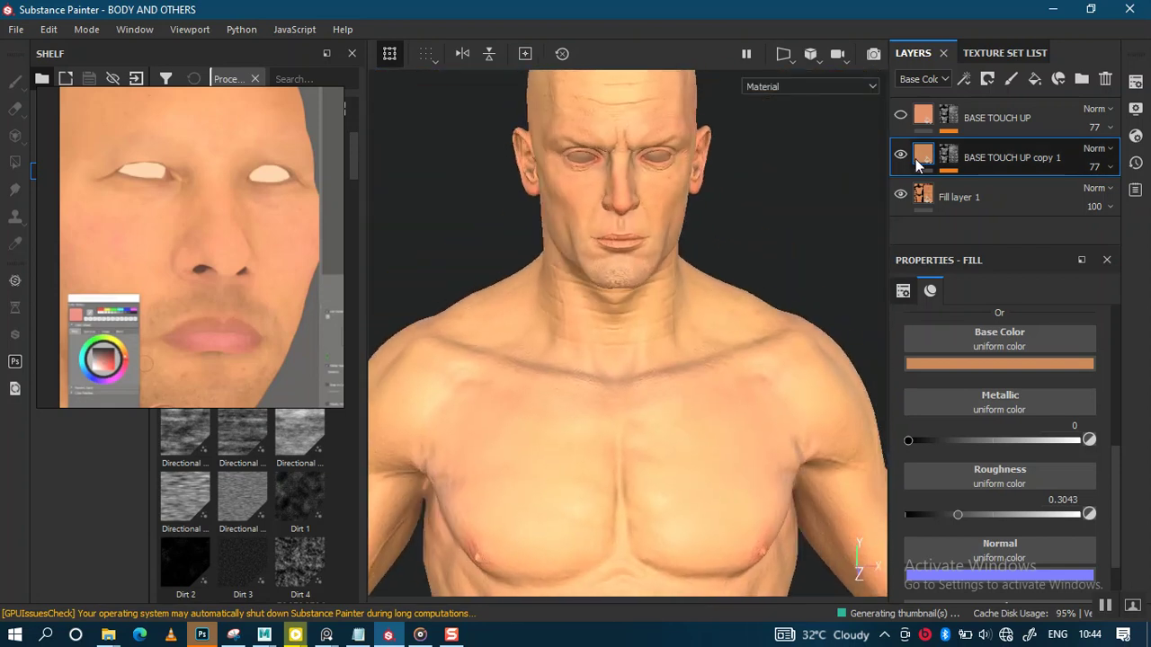
{"action": "left_click", "coordinate": [946, 162]}
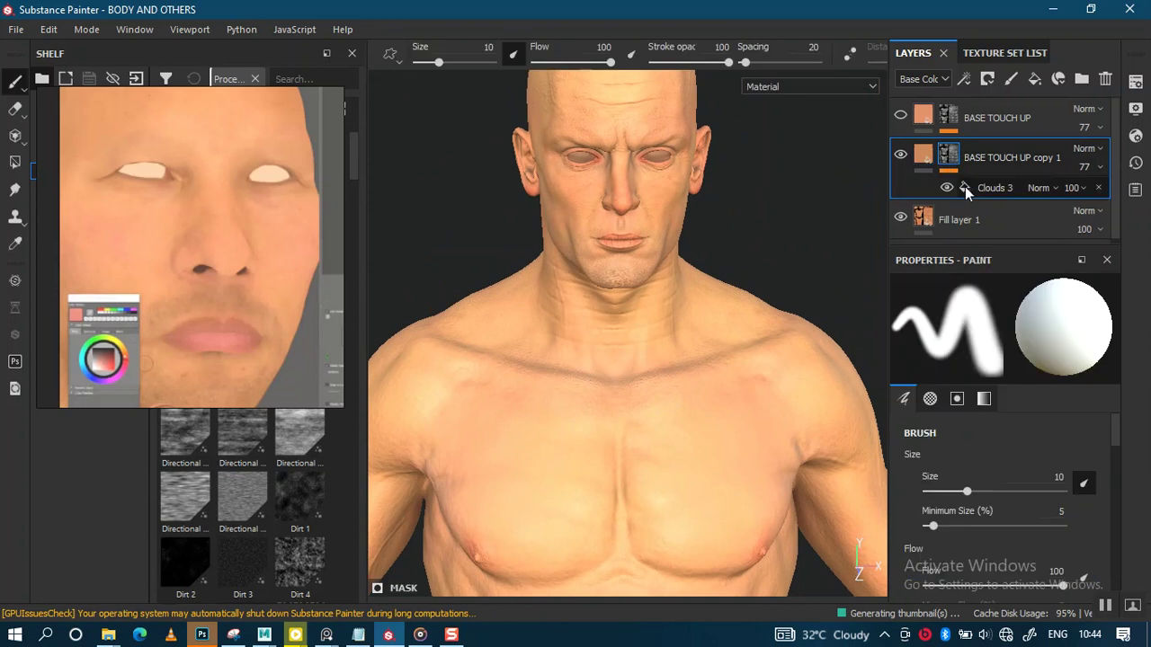
Step: Select the Clouds 3 mask fill, compare the copy layer, and cycle through material channels
{"action": "left_click", "coordinate": [966, 189]}
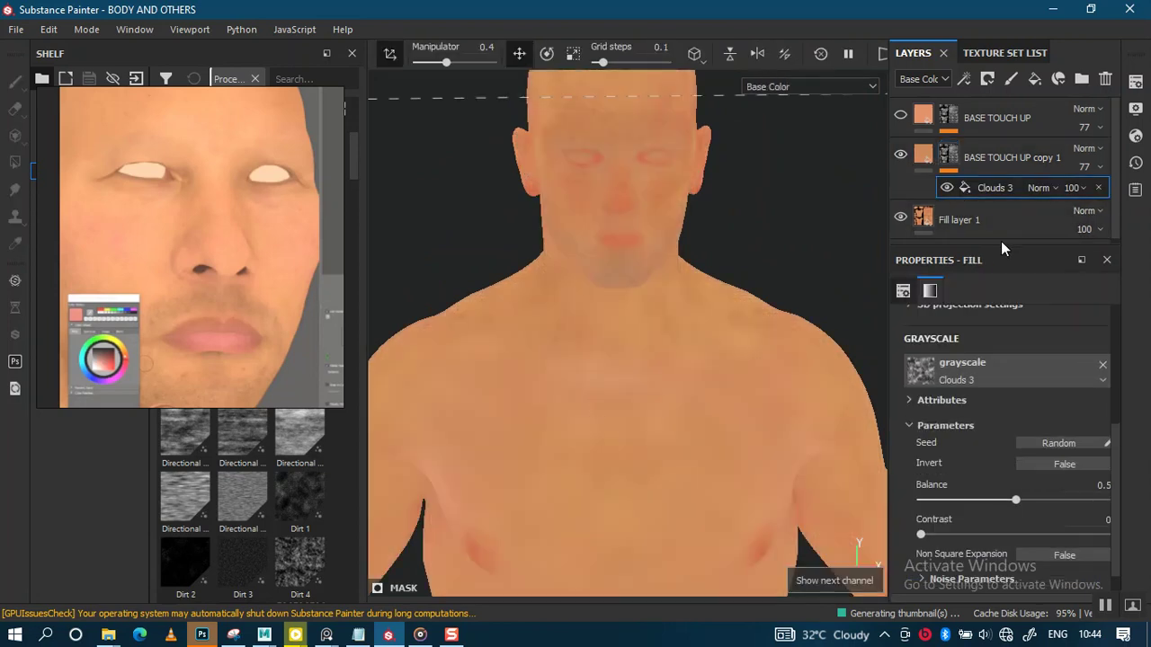
{"action": "scroll", "coordinate": [660, 335], "scroll_direction": "up", "scroll_amount": 3}
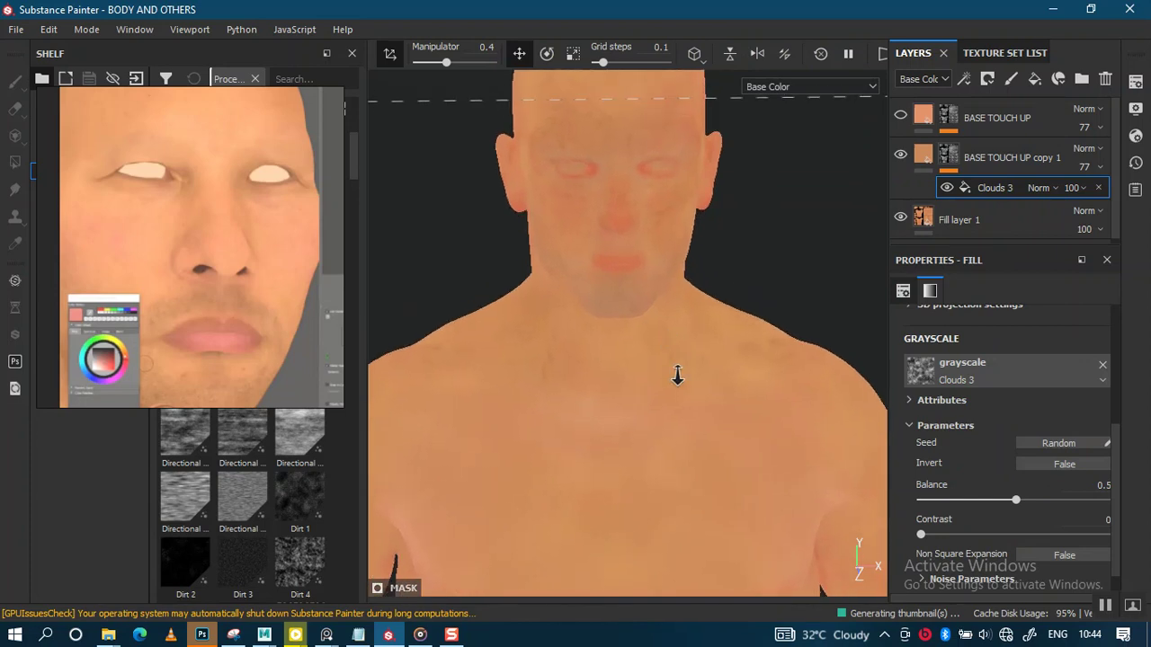
{"action": "left_click", "coordinate": [900, 157]}
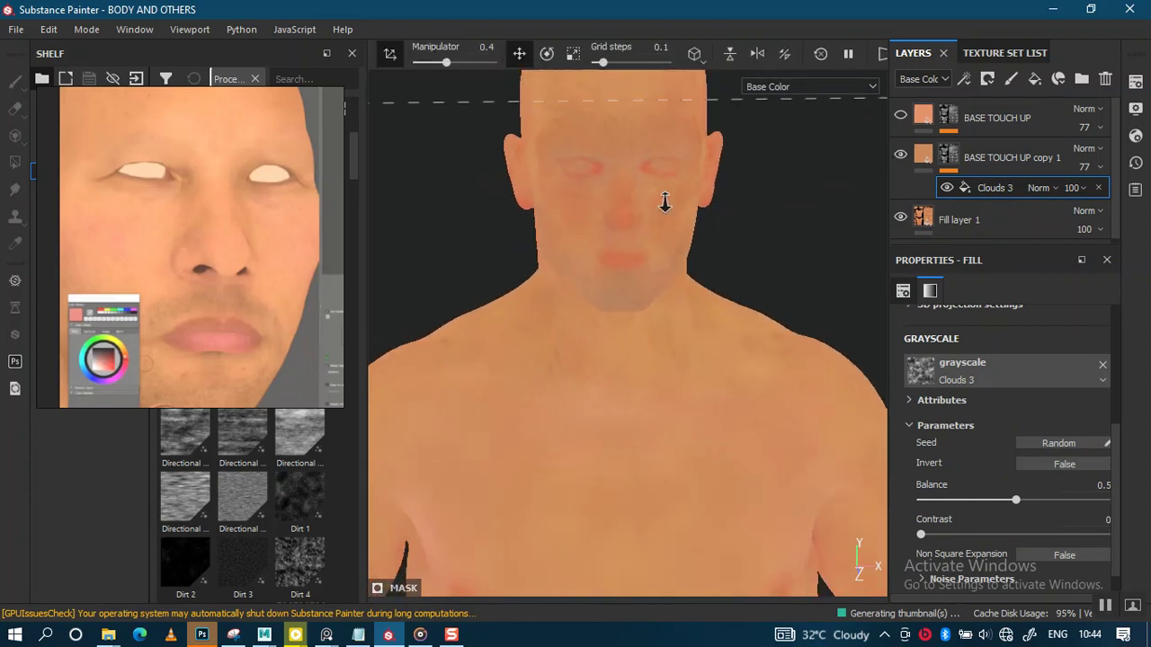
{"action": "left_click_drag", "start_coordinate": [663, 206], "coordinate": [662, 264], "text": "alt"}
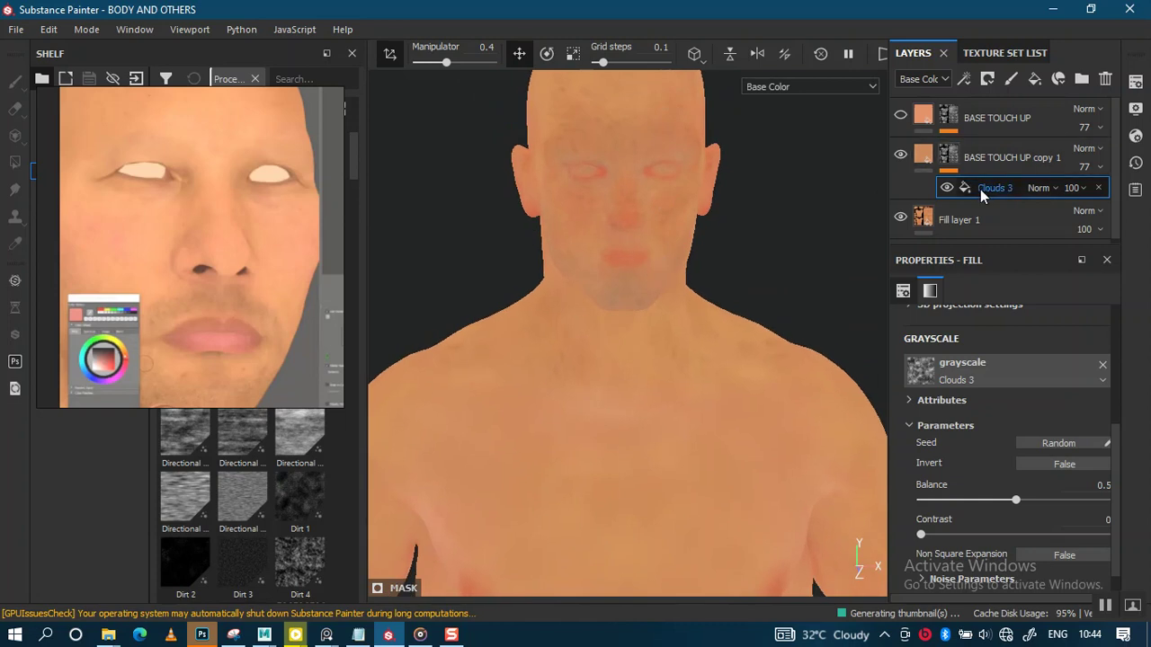
{"action": "key", "text": "c"}
{"action": "key", "text": "c"}
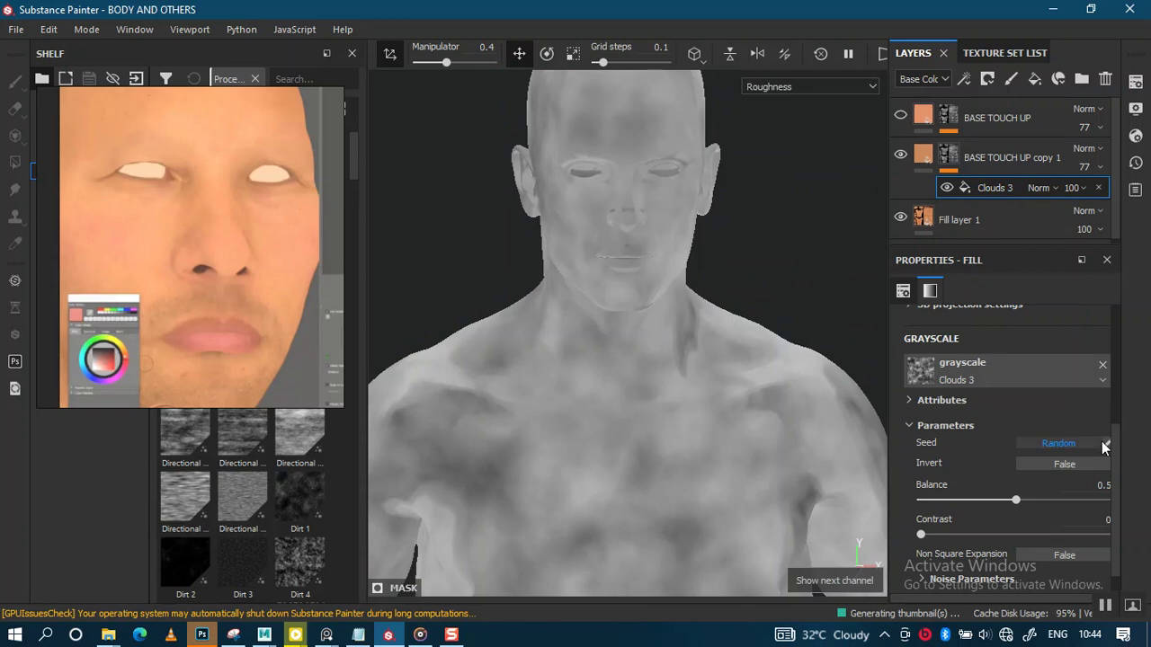
Step: Raise the Clouds 3 Balance to 0.73 and return to the full material view
{"action": "mouse_move", "coordinate": [1017, 493]}
{"action": "left_mouse_down"}
{"action": "mouse_move", "coordinate": [1036, 506]}
{"action": "mouse_move", "coordinate": [1025, 504]}
{"action": "left_mouse_up"}
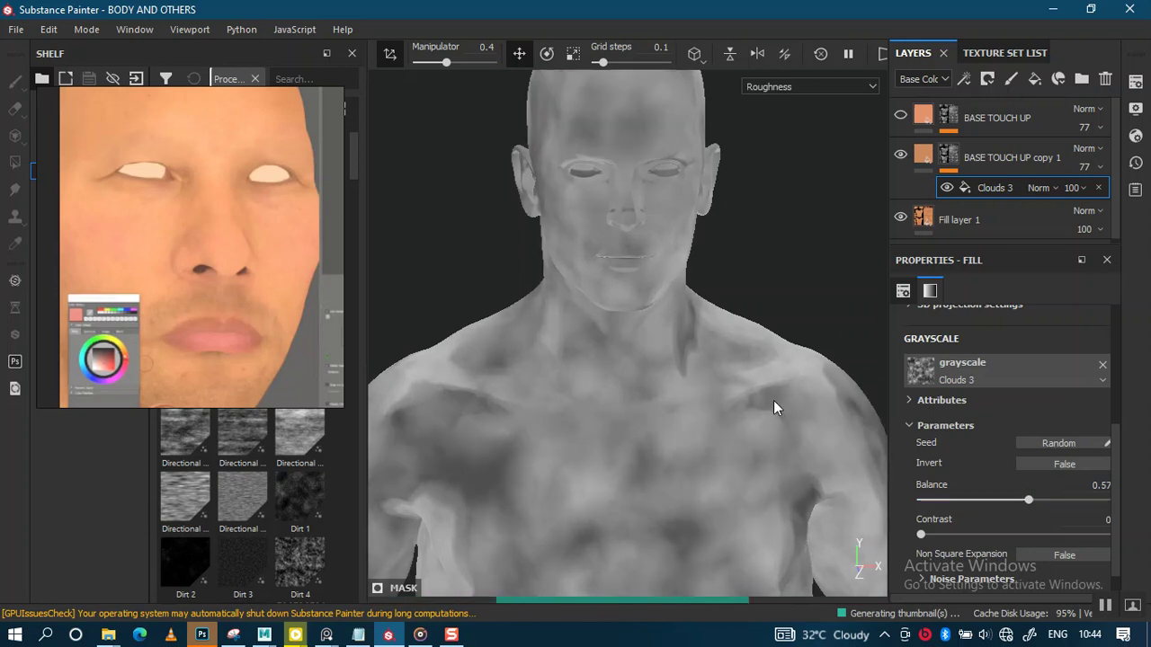
{"action": "key", "text": "m"}
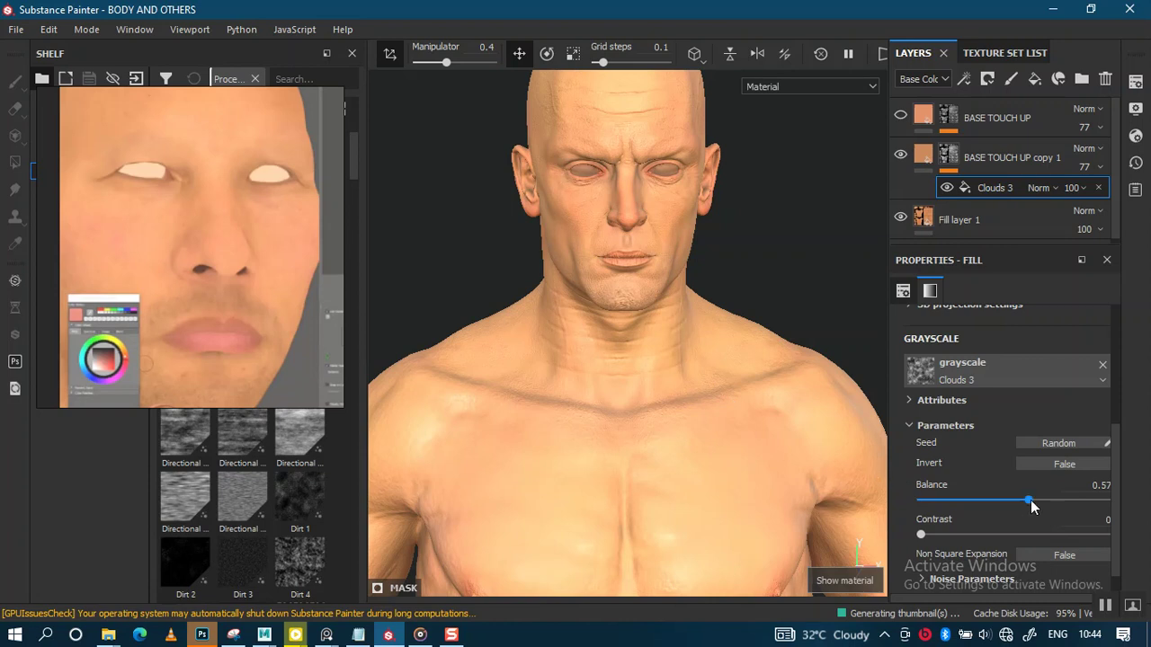
{"action": "left_click_drag", "start_coordinate": [1047, 507], "coordinate": [1062, 506]}
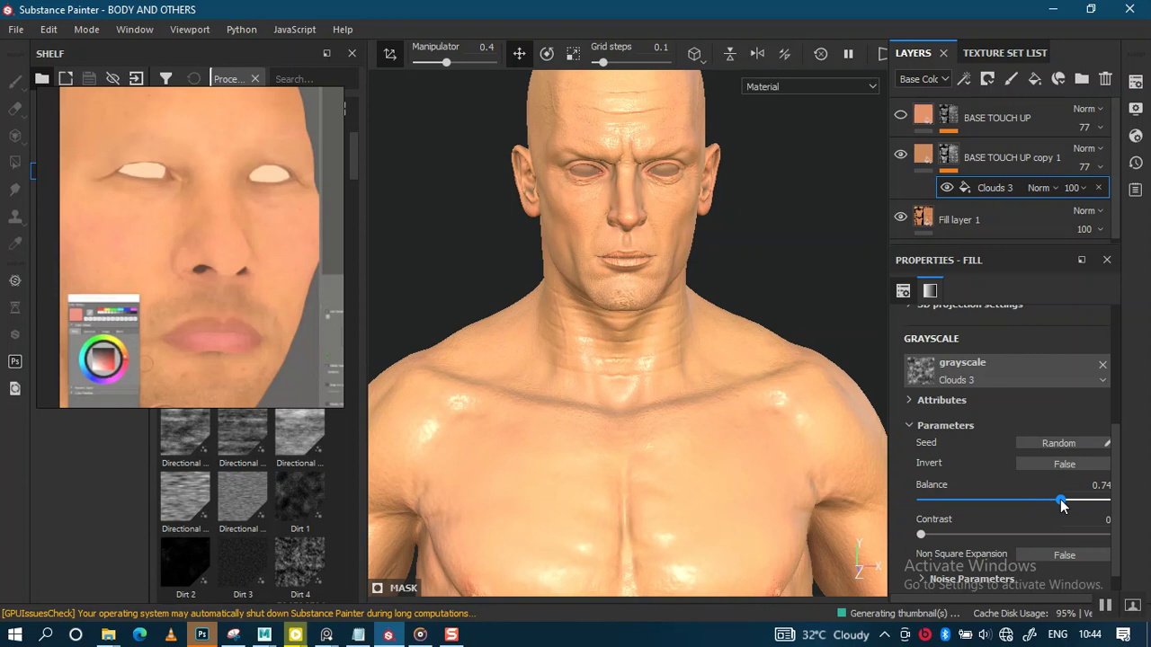
{"action": "left_click_drag", "start_coordinate": [1064, 506], "coordinate": [1058, 506]}
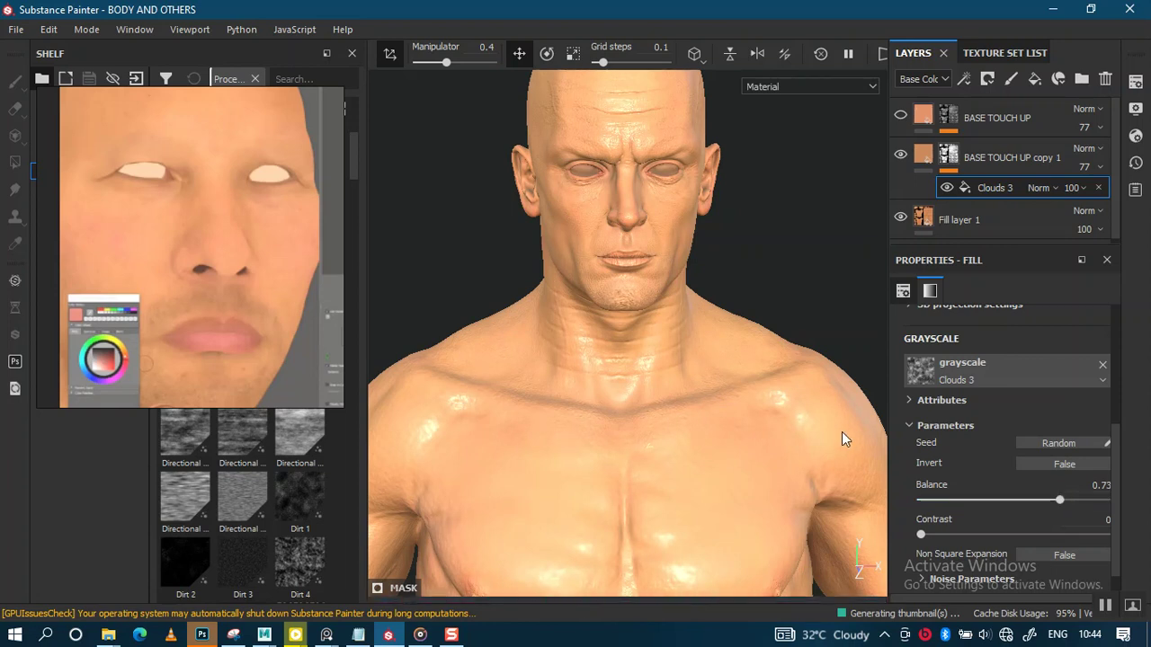
{"action": "key", "text": "F10"}
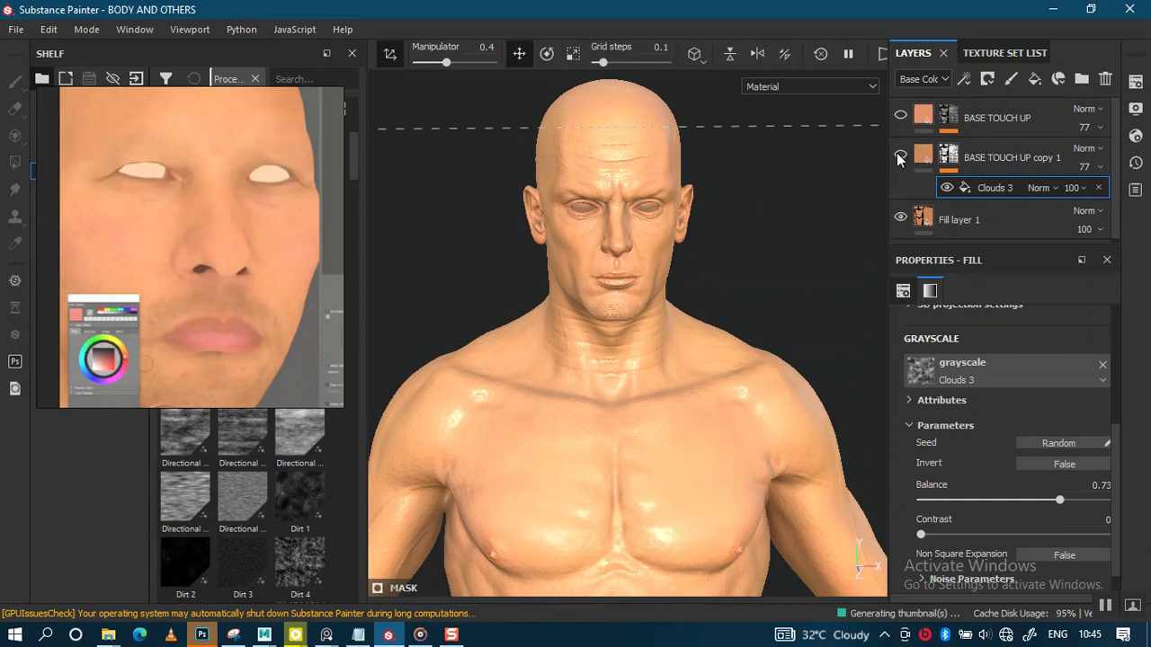
Step: Select BASE TOUCH UP copy 1 and disable its roughness channel to remove the shine
{"action": "left_click", "coordinate": [900, 157]}
{"action": "left_click", "coordinate": [900, 156]}
{"action": "scroll", "coordinate": [642, 390], "scroll_direction": "up", "scroll_amount": 2}
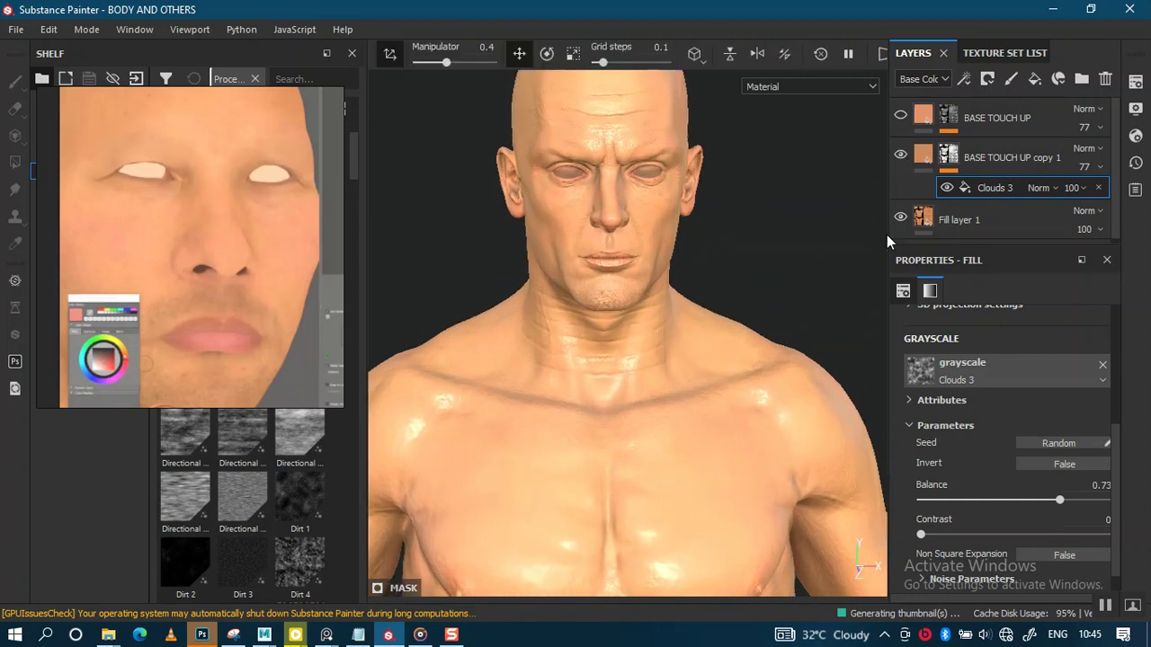
{"action": "left_click", "coordinate": [924, 154]}
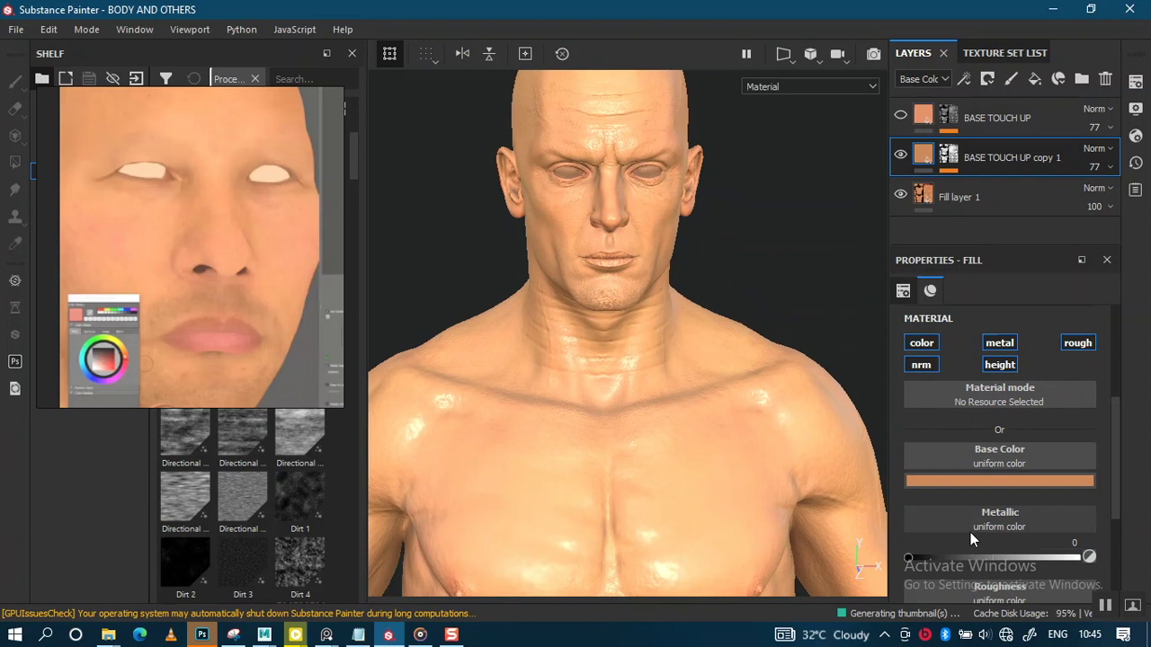
{"action": "left_click", "coordinate": [1075, 343]}
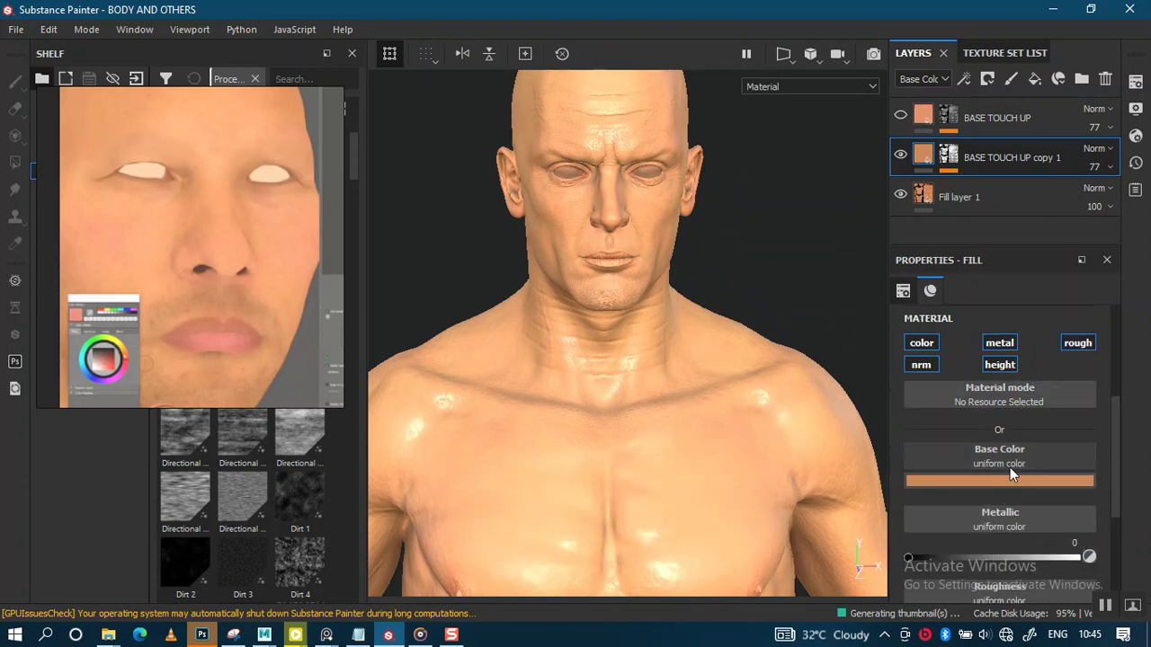
{"action": "left_click", "coordinate": [1078, 350]}
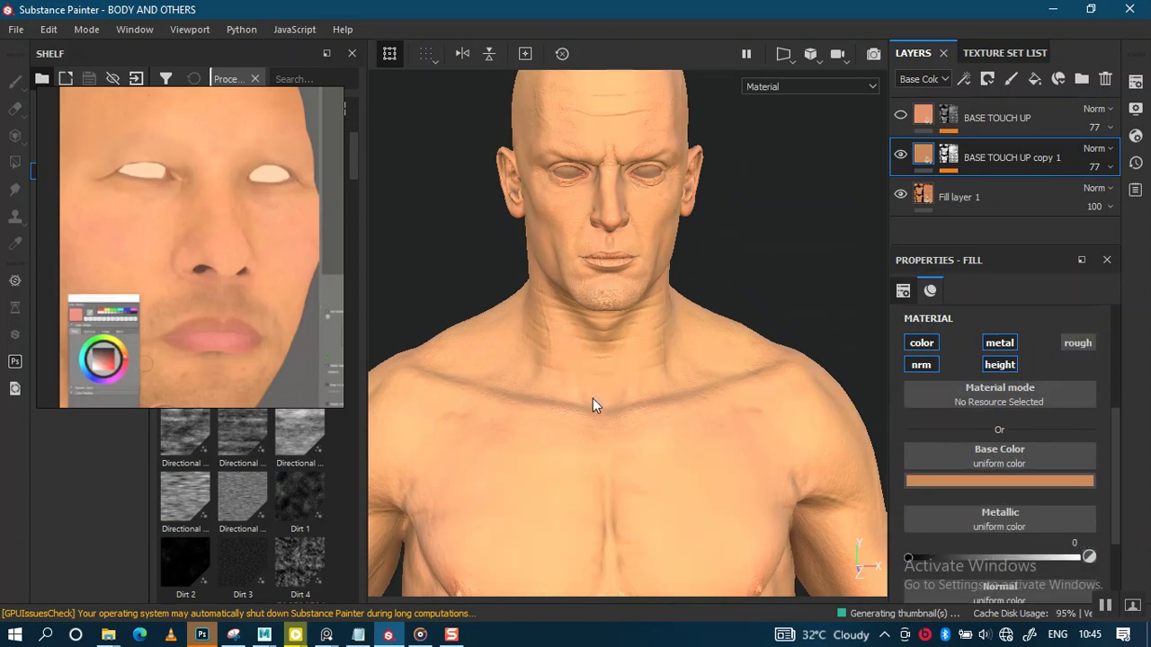
Step: Orbit around the torso and toggle BASE TOUCH UP copy 1 to compare the matte result
{"action": "scroll", "coordinate": [615, 380], "scroll_direction": "up", "scroll_amount": 2}
{"action": "mouse_move", "coordinate": [631, 298]}
{"action": "left_mouse_down", "text": "alt"}
{"action": "mouse_move", "coordinate": [596, 379]}
{"action": "mouse_move", "coordinate": [626, 320]}
{"action": "mouse_move", "coordinate": [656, 315]}
{"action": "left_mouse_up", "text": "alt"}
{"action": "left_click", "coordinate": [903, 158]}
{"action": "left_click", "coordinate": [904, 151]}
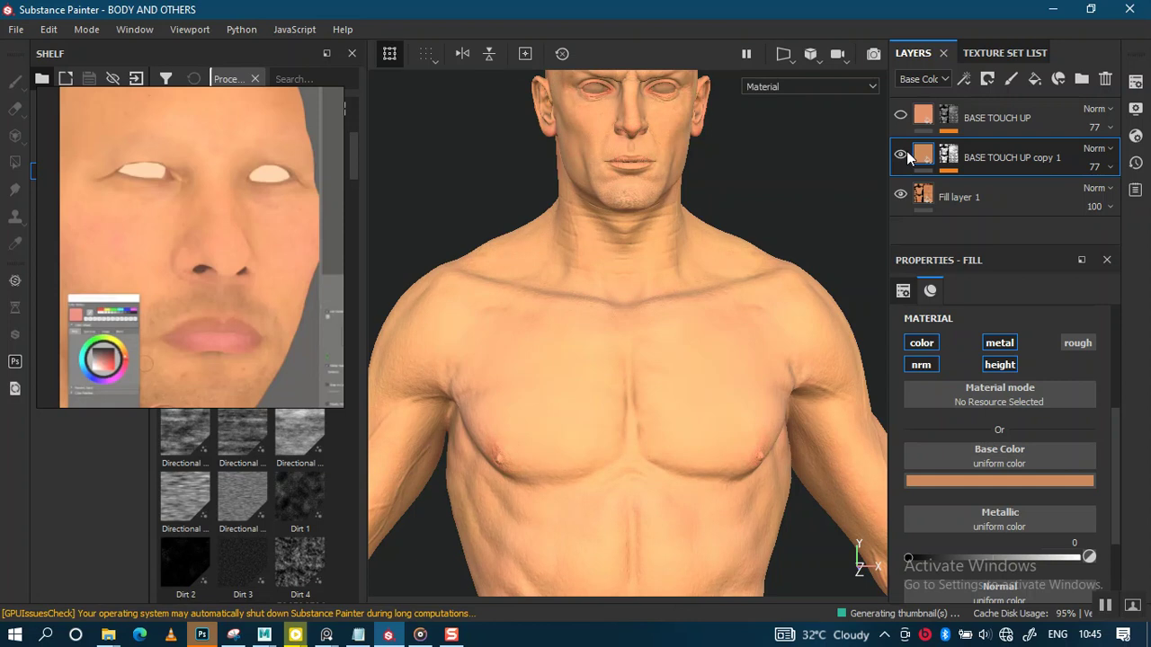
{"action": "middle_click_drag", "start_coordinate": [651, 341], "coordinate": [629, 378], "text": "alt"}
{"action": "mouse_move", "coordinate": [630, 377]}
{"action": "left_mouse_down", "text": "alt"}
{"action": "mouse_move", "coordinate": [650, 315]}
{"action": "mouse_move", "coordinate": [773, 320]}
{"action": "mouse_move", "coordinate": [650, 318]}
{"action": "mouse_move", "coordinate": [650, 301]}
{"action": "mouse_move", "coordinate": [673, 311]}
{"action": "mouse_move", "coordinate": [689, 276]}
{"action": "mouse_move", "coordinate": [674, 275]}
{"action": "left_mouse_up", "text": "alt"}
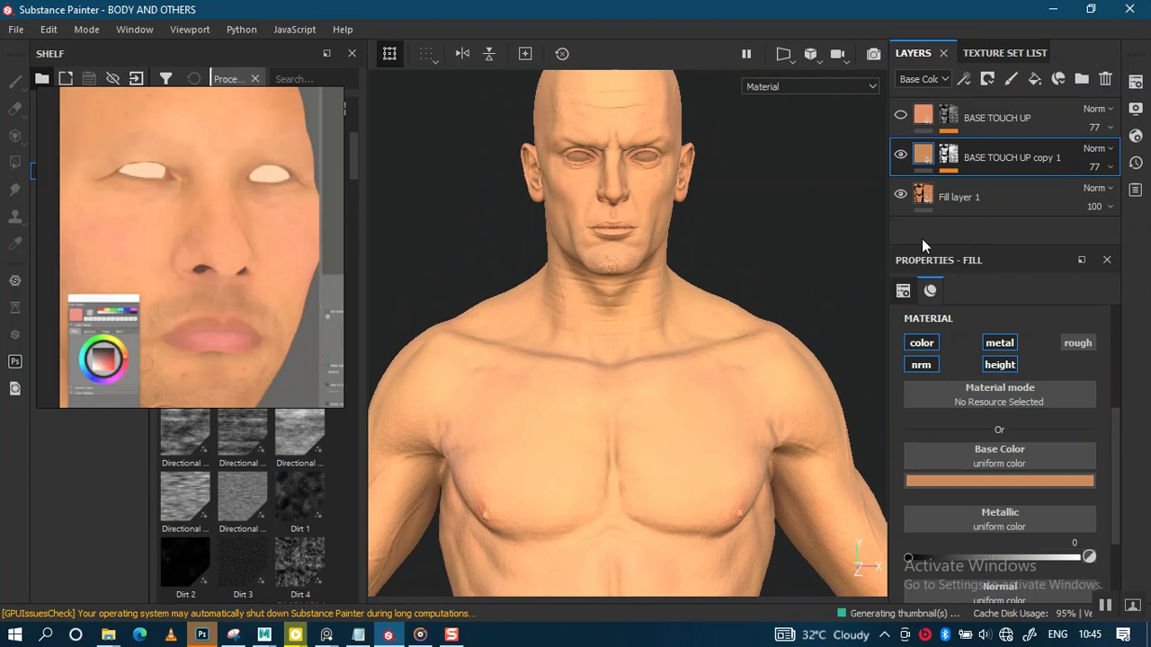
Step: View the mask channel, lower BASE TOUCH UP copy 1's Clouds 3 balance to 0.58, then hide that layer
{"action": "key", "text": "c"}
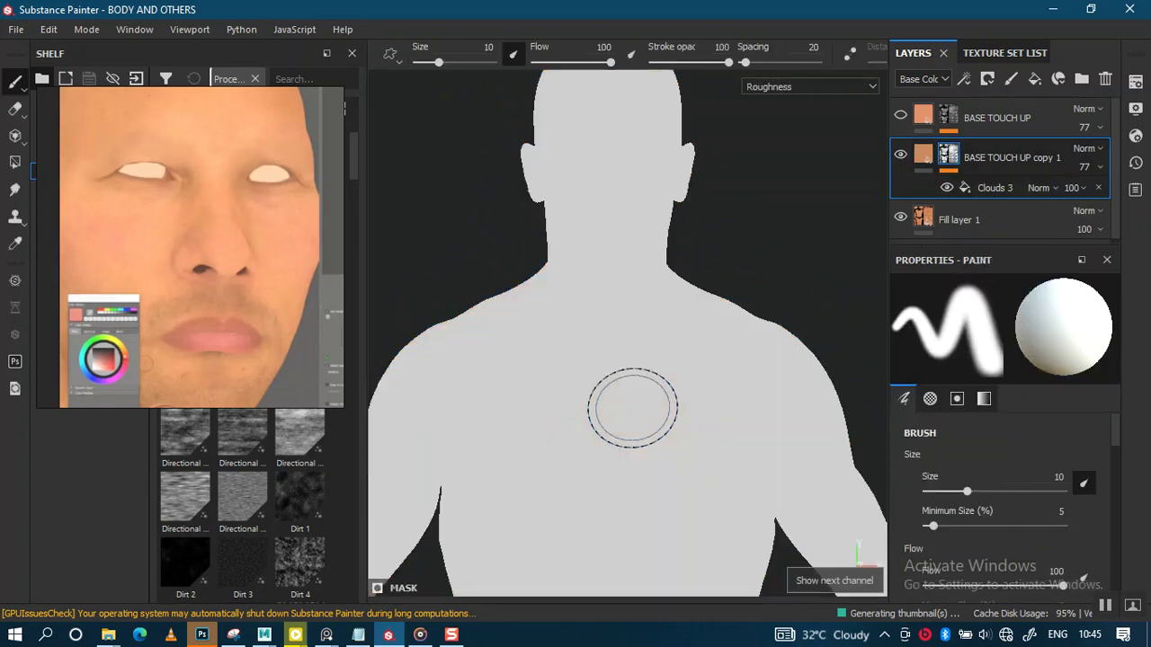
{"action": "key", "text": "c"}
{"action": "key", "text": "c"}
{"action": "key", "text": "c"}
{"action": "key", "text": "c"}
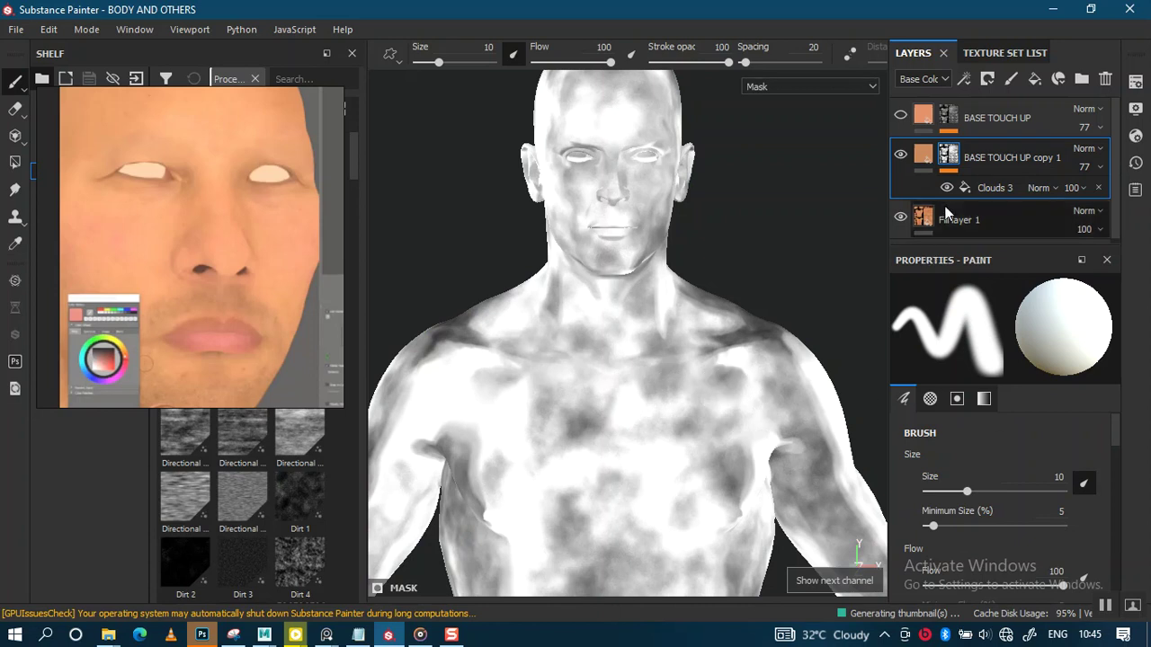
{"action": "left_click", "coordinate": [988, 188]}
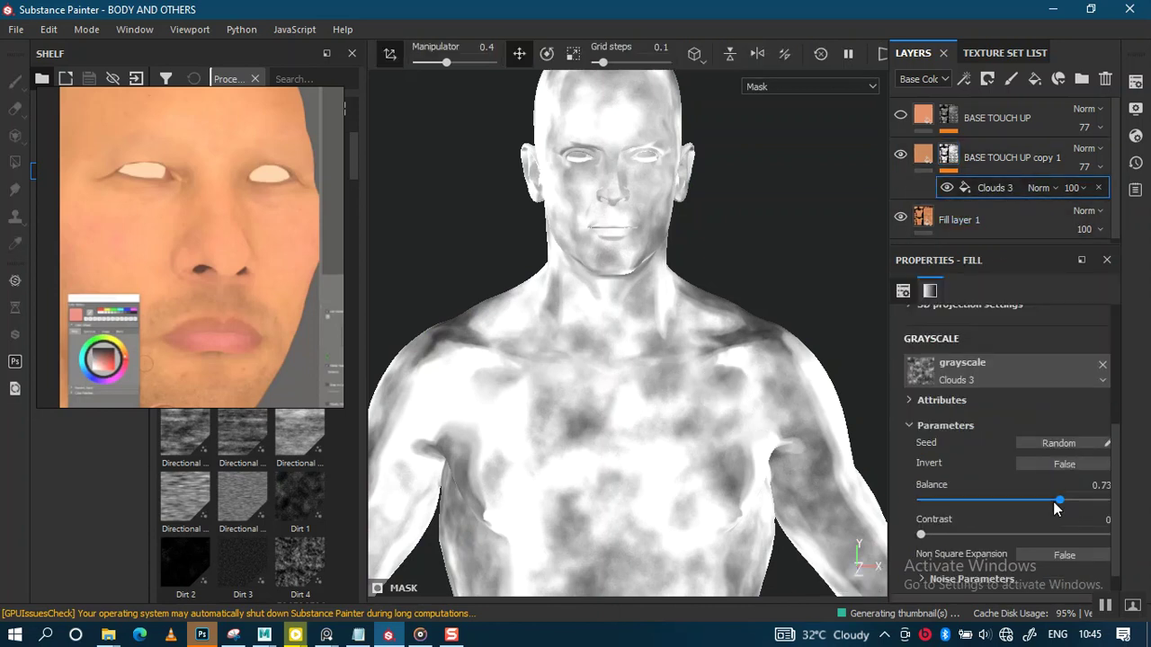
{"action": "left_click_drag", "start_coordinate": [1056, 506], "coordinate": [1029, 507]}
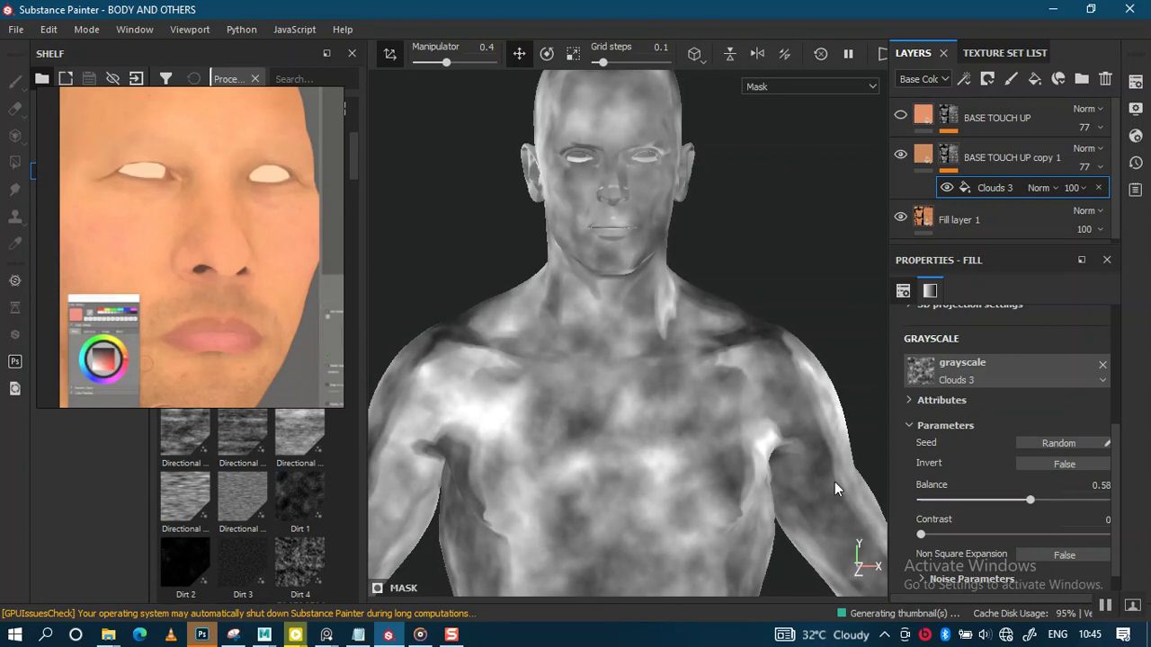
{"action": "mouse_move", "coordinate": [659, 393]}
{"action": "left_mouse_down", "text": "alt"}
{"action": "mouse_move", "coordinate": [570, 438]}
{"action": "mouse_move", "coordinate": [695, 400]}
{"action": "mouse_move", "coordinate": [798, 407]}
{"action": "mouse_move", "coordinate": [661, 406]}
{"action": "mouse_move", "coordinate": [686, 427]}
{"action": "mouse_move", "coordinate": [699, 357]}
{"action": "mouse_move", "coordinate": [655, 354]}
{"action": "mouse_move", "coordinate": [739, 363]}
{"action": "mouse_move", "coordinate": [785, 394]}
{"action": "mouse_move", "coordinate": [745, 404]}
{"action": "mouse_move", "coordinate": [781, 347]}
{"action": "left_mouse_up", "text": "alt"}
{"action": "left_click", "coordinate": [899, 158]}
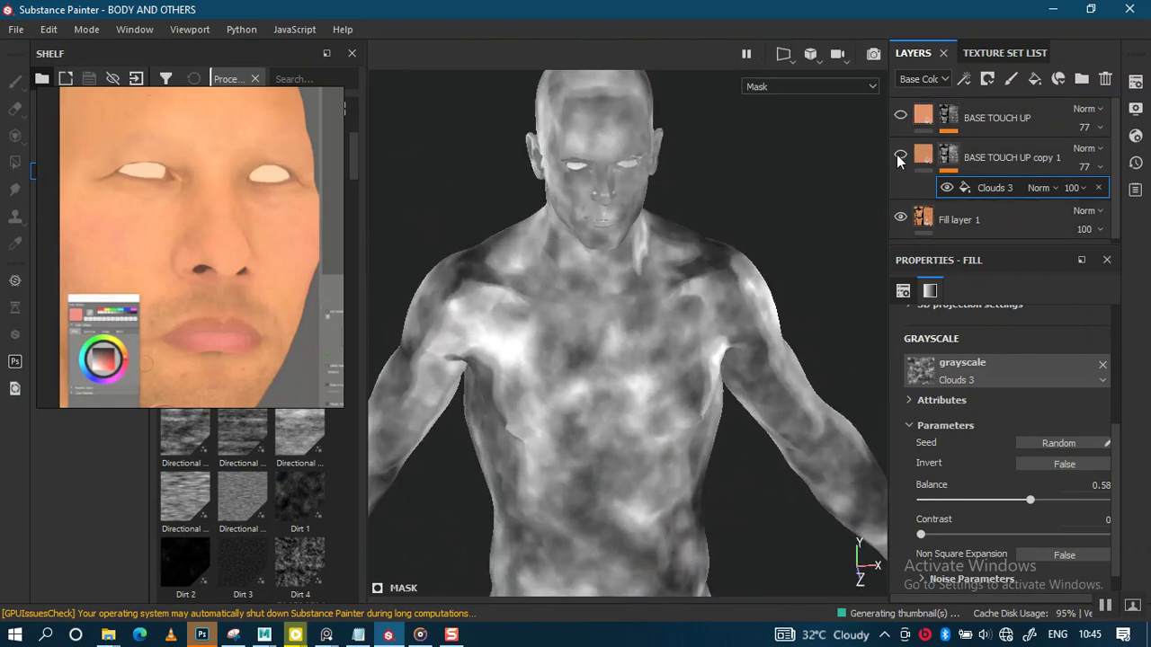
{"action": "left_click", "coordinate": [928, 119]}
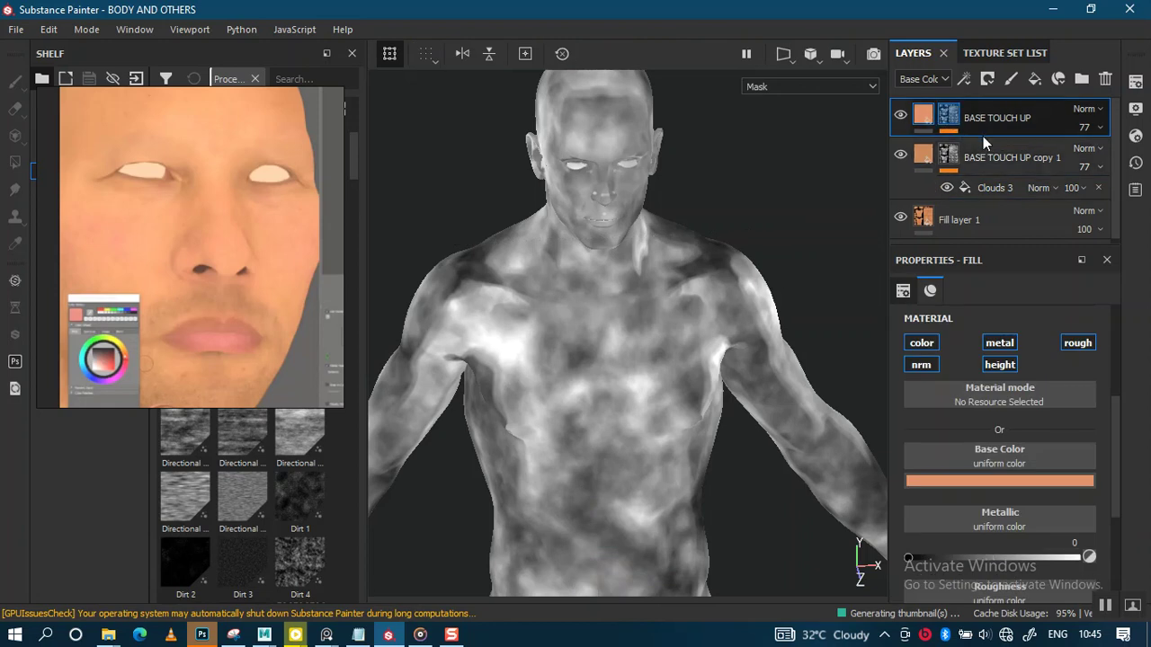
Step: Set BASE TOUCH UP's Clouds 3 mask UV scale to 7.28 and check it in Base Color view
{"action": "left_click", "coordinate": [984, 143]}
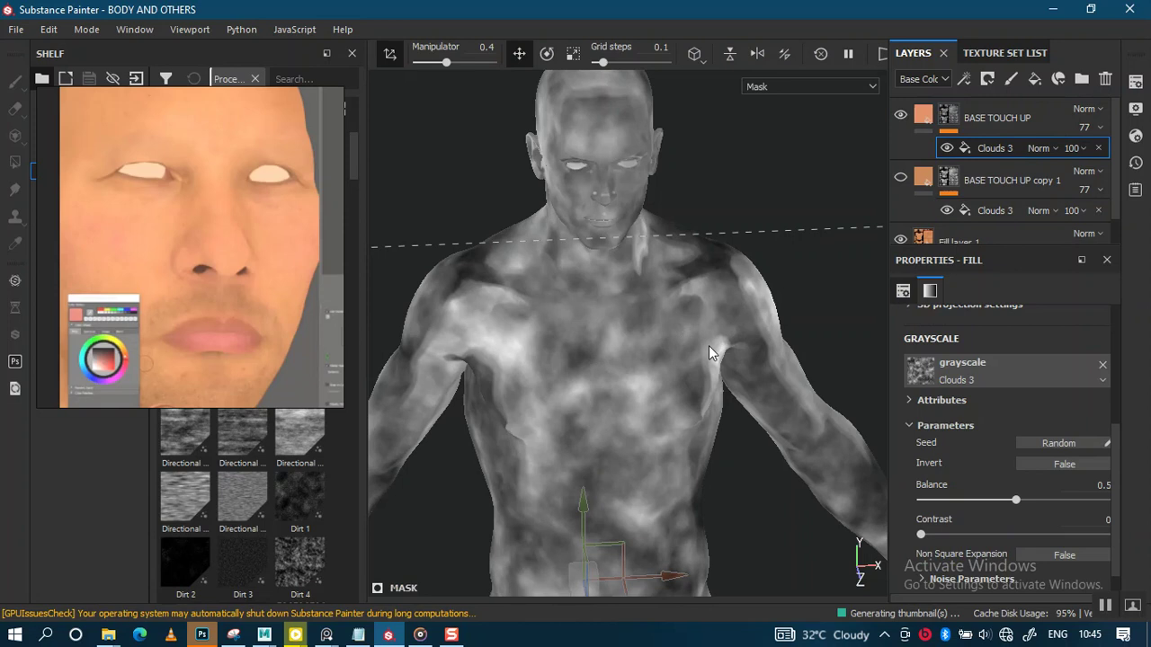
{"action": "key", "text": "m"}
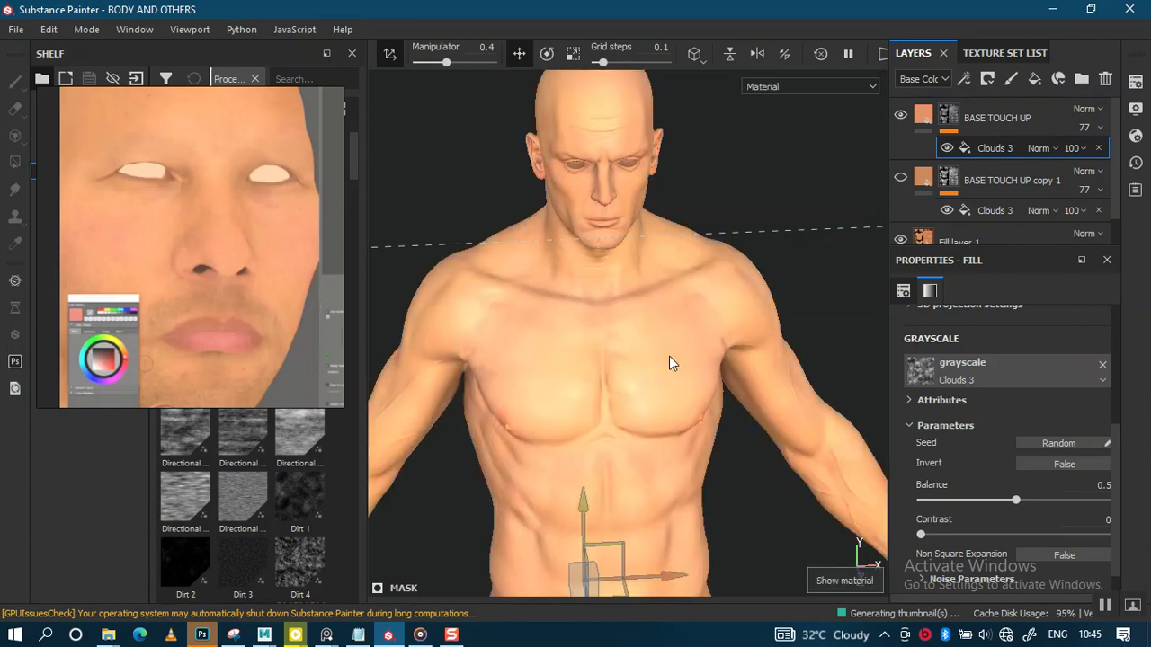
{"action": "key", "text": "c"}
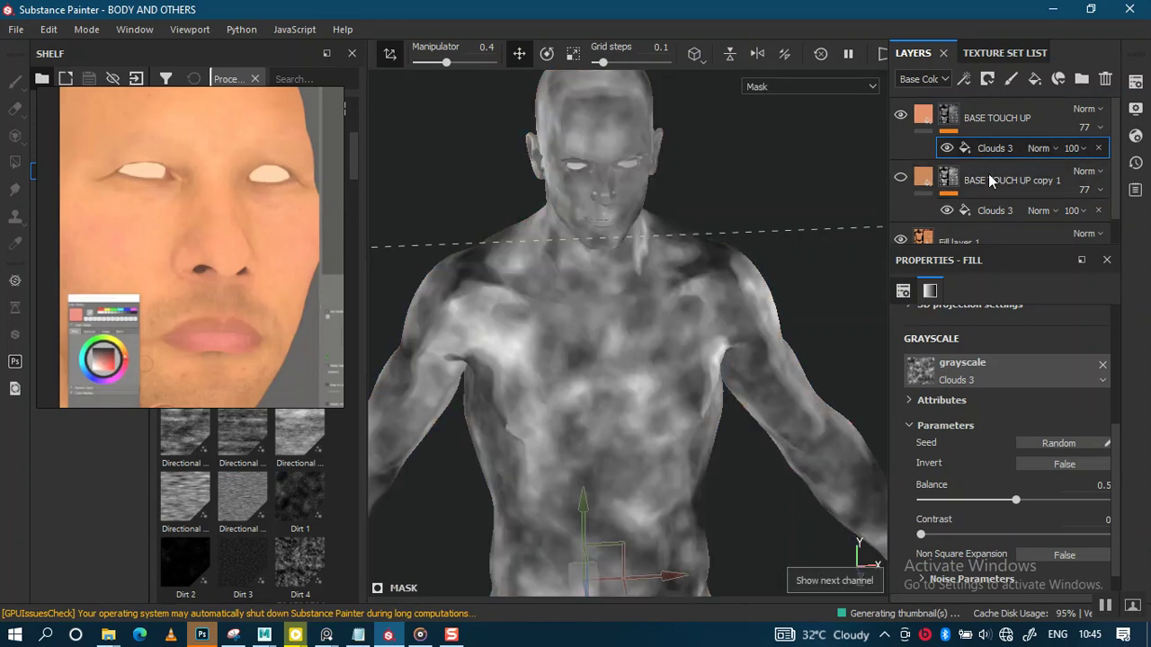
{"action": "scroll", "coordinate": [1119, 486], "scroll_direction": "up", "scroll_amount": 3}
{"action": "scroll", "coordinate": [1115, 450], "scroll_direction": "up", "scroll_amount": 1}
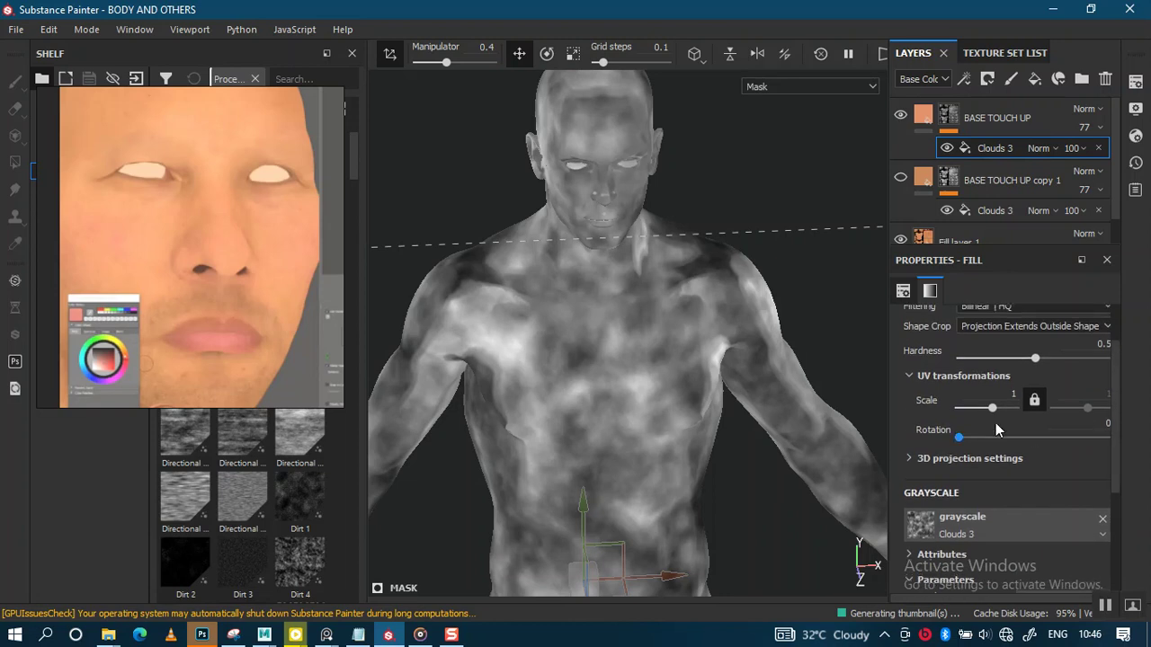
{"action": "left_click_drag", "start_coordinate": [995, 409], "coordinate": [997, 409]}
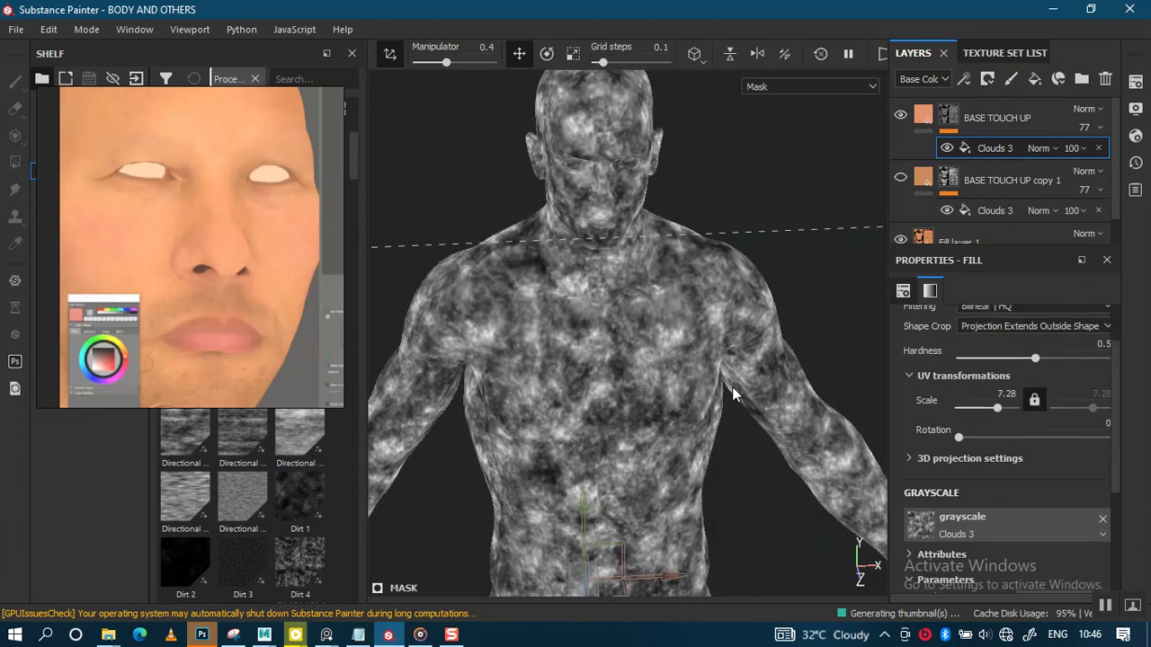
{"action": "left_click_drag", "start_coordinate": [674, 379], "coordinate": [675, 376], "text": "alt"}
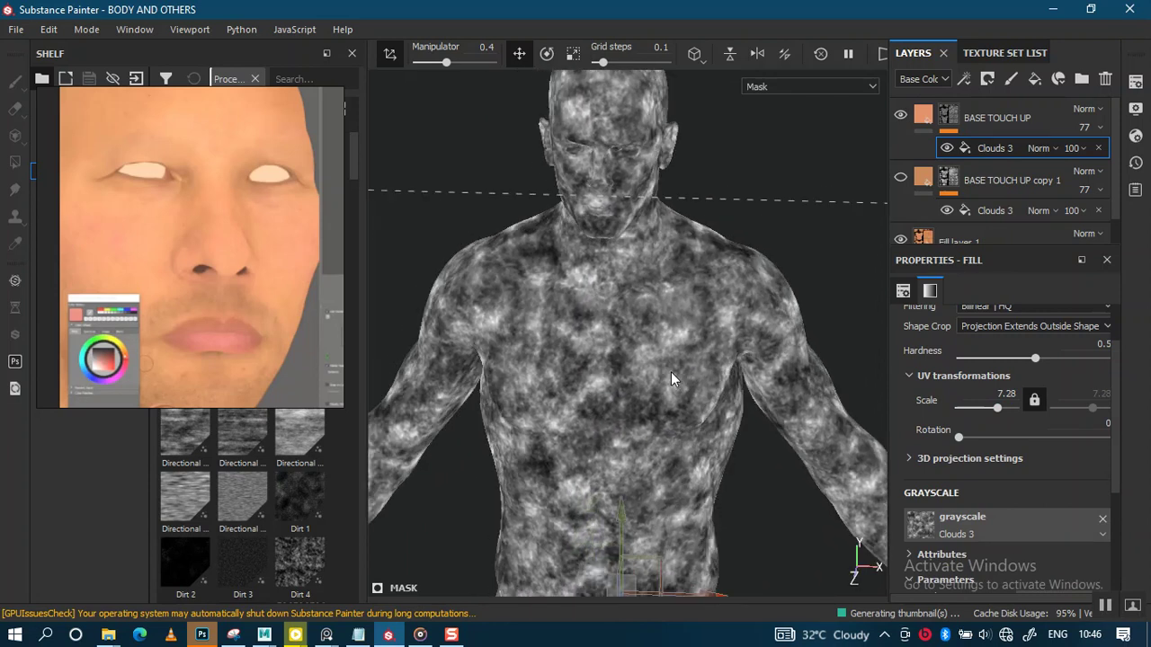
{"action": "key", "text": "c"}
{"action": "right_click_drag", "start_coordinate": [665, 367], "coordinate": [688, 501], "text": "alt"}
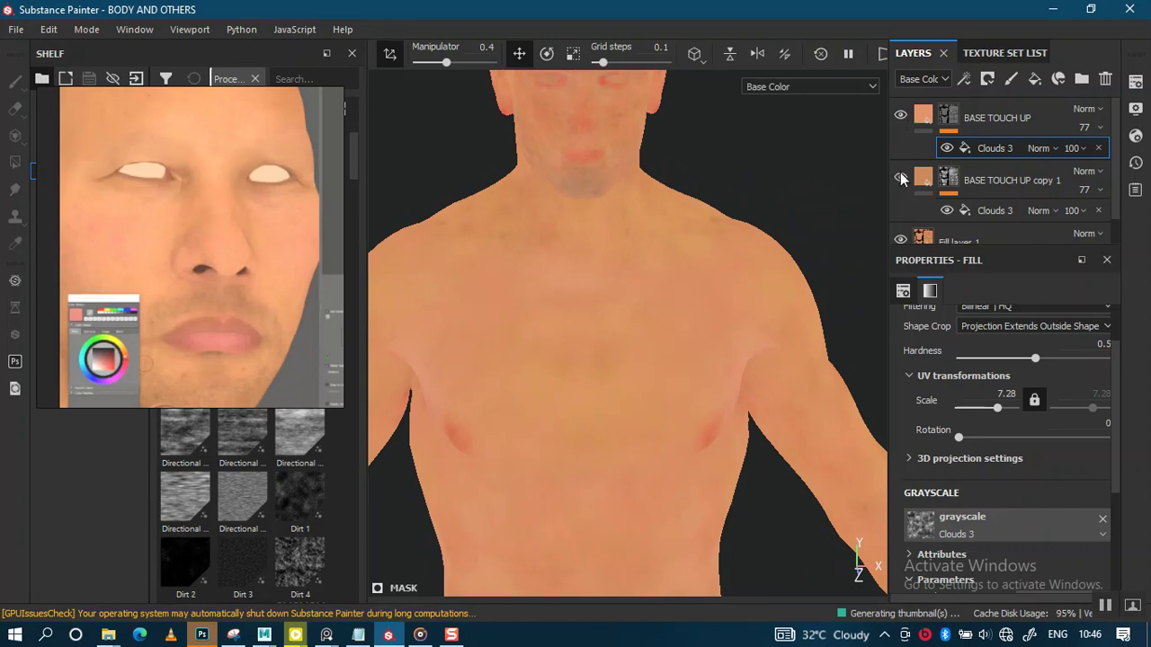
Step: Keep BASE TOUCH UP on Normal blending and raise its opacity to 100
{"action": "scroll", "coordinate": [655, 231], "scroll_direction": "down", "scroll_amount": 2}
{"action": "scroll", "coordinate": [669, 306], "scroll_direction": "down", "scroll_amount": 2}
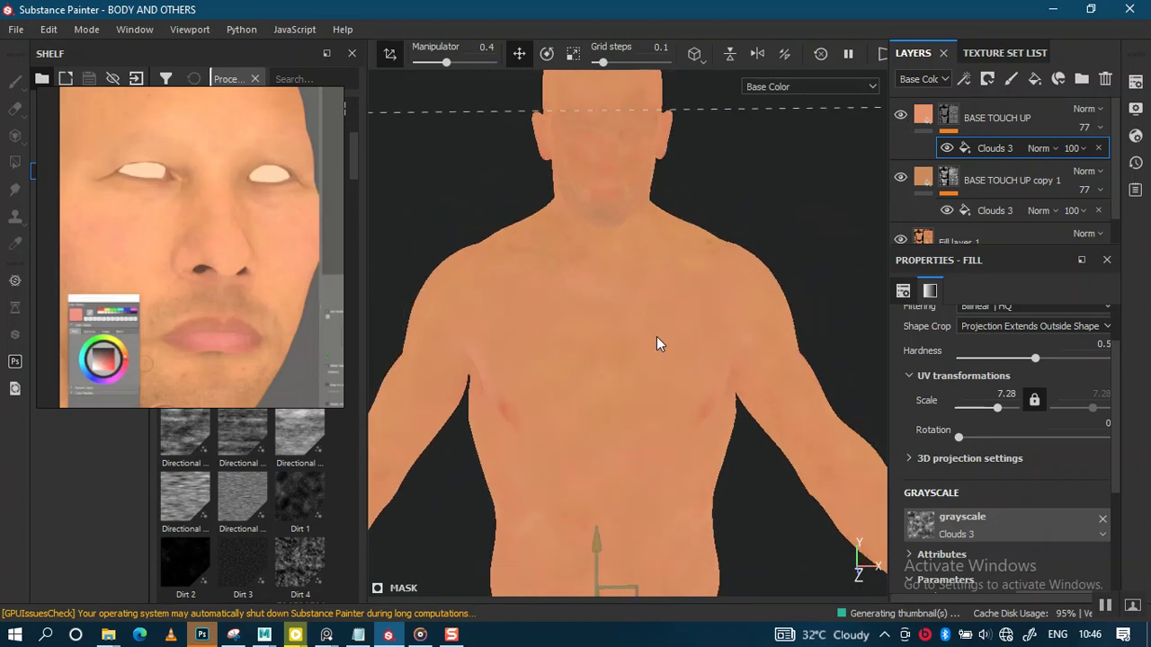
{"action": "middle_click_drag", "start_coordinate": [653, 329], "coordinate": [617, 288], "text": "alt"}
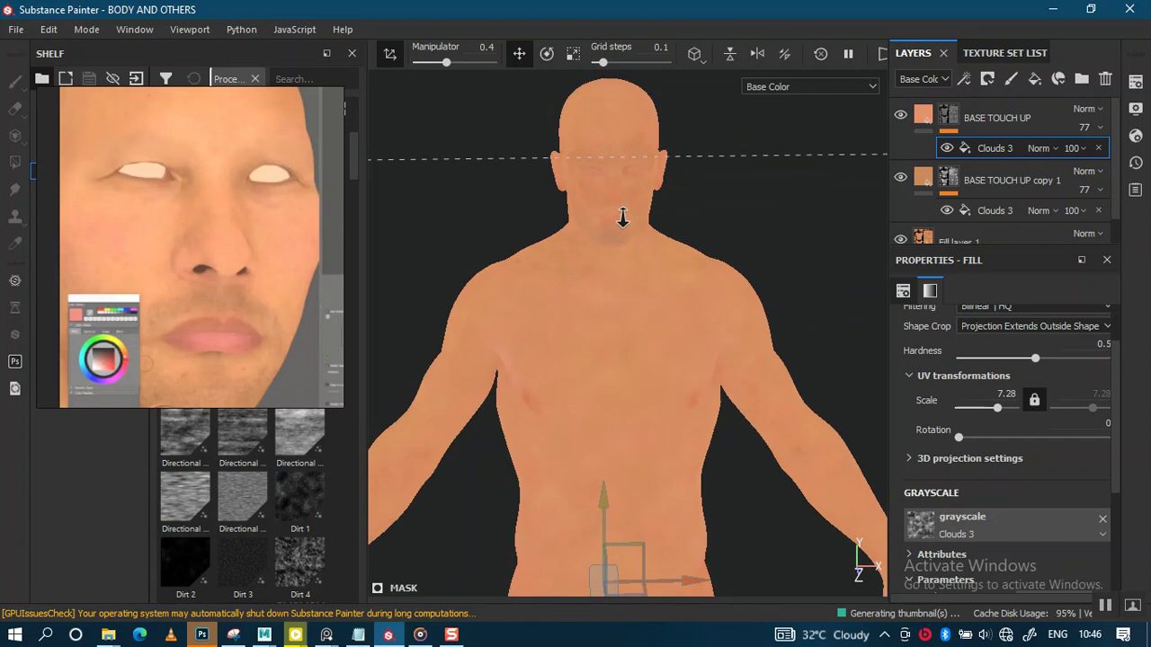
{"action": "mouse_move", "coordinate": [616, 288]}
{"action": "right_mouse_down", "text": "alt"}
{"action": "mouse_move", "coordinate": [619, 342]}
{"action": "mouse_move", "coordinate": [663, 291]}
{"action": "right_mouse_up", "text": "alt"}
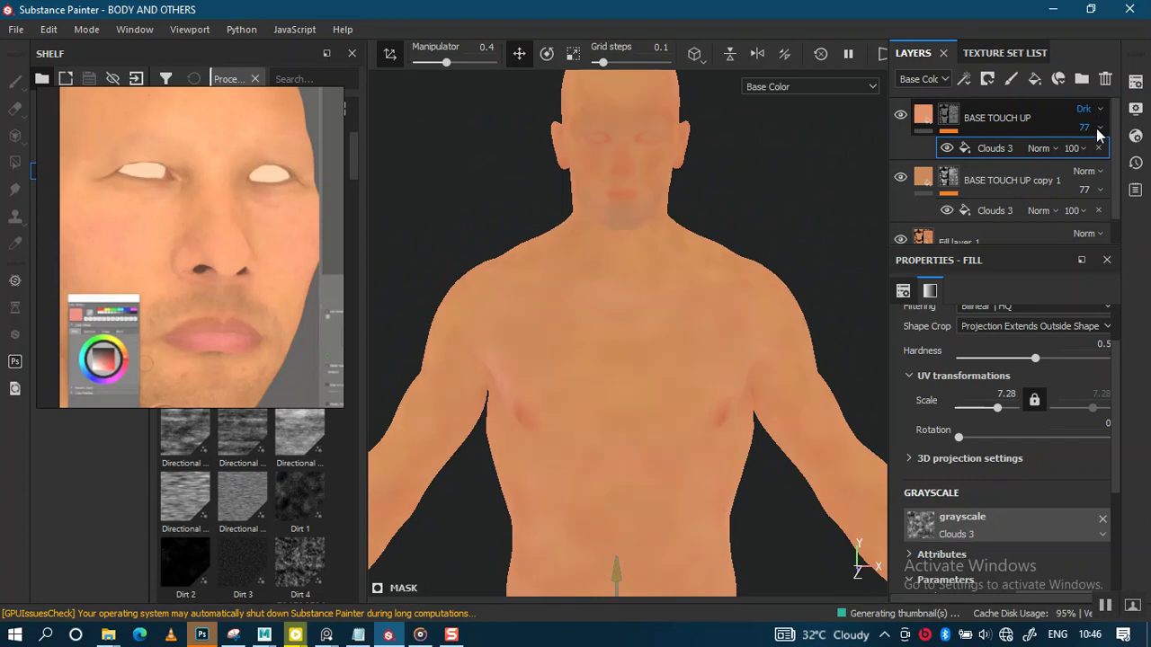
{"action": "left_click", "coordinate": [1097, 109]}
{"action": "left_click", "coordinate": [1083, 9]}
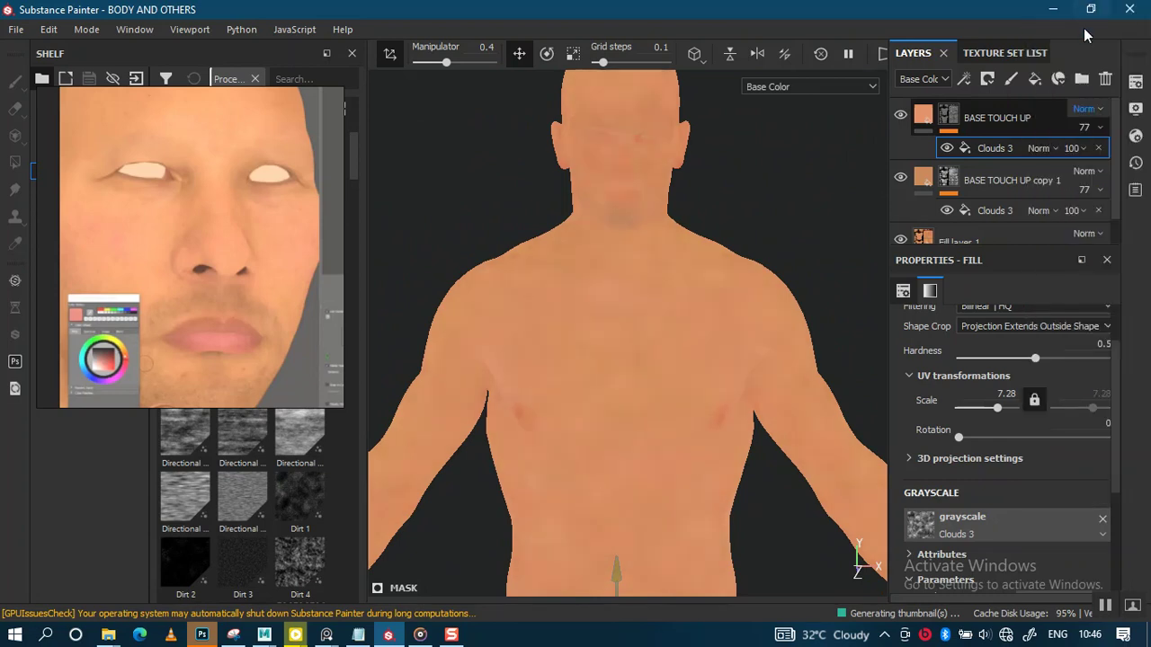
{"action": "left_click", "coordinate": [1089, 128]}
{"action": "left_click_drag", "start_coordinate": [1129, 160], "coordinate": [1140, 160]}
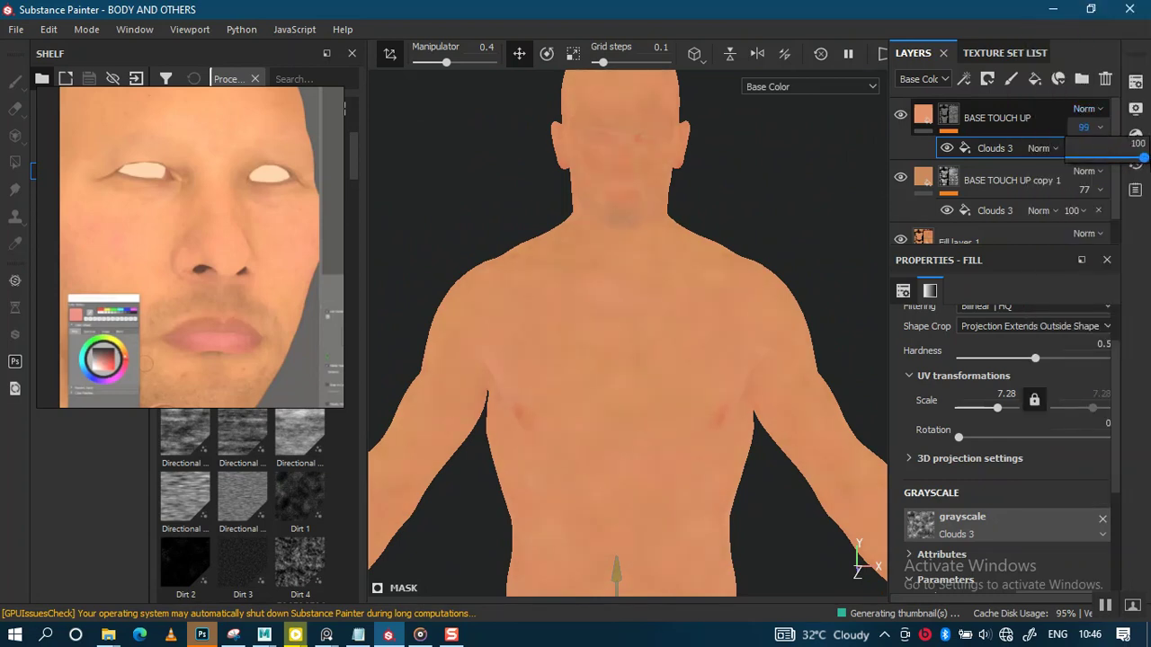
Step: Toggle BASE TOUCH UP's visibility to compare, then reselect the layer and its fill
{"action": "scroll", "coordinate": [649, 289], "scroll_direction": "up", "scroll_amount": 2}
{"action": "scroll", "coordinate": [649, 289], "scroll_direction": "down", "scroll_amount": 2}
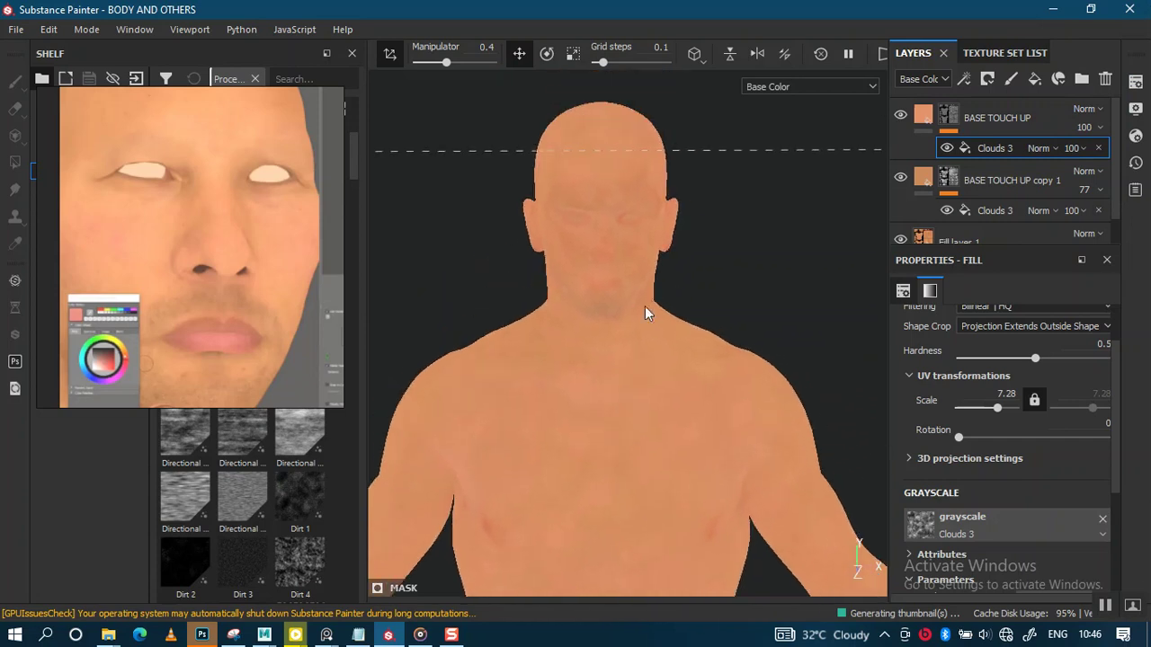
{"action": "left_click", "coordinate": [901, 115]}
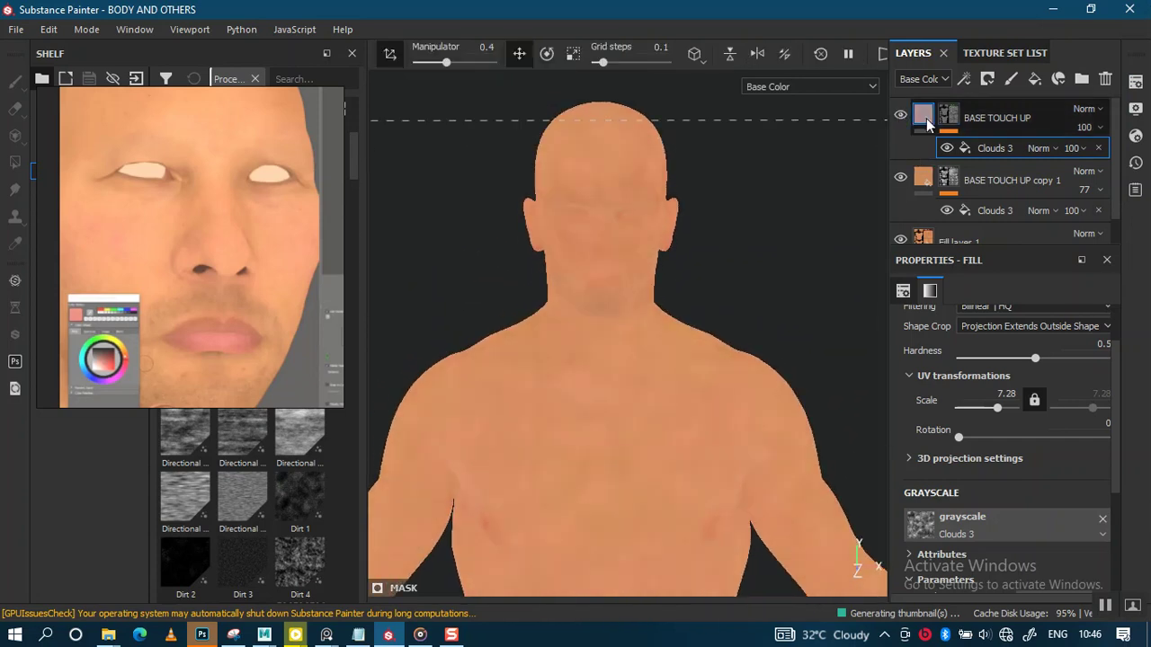
{"action": "left_click", "coordinate": [923, 117]}
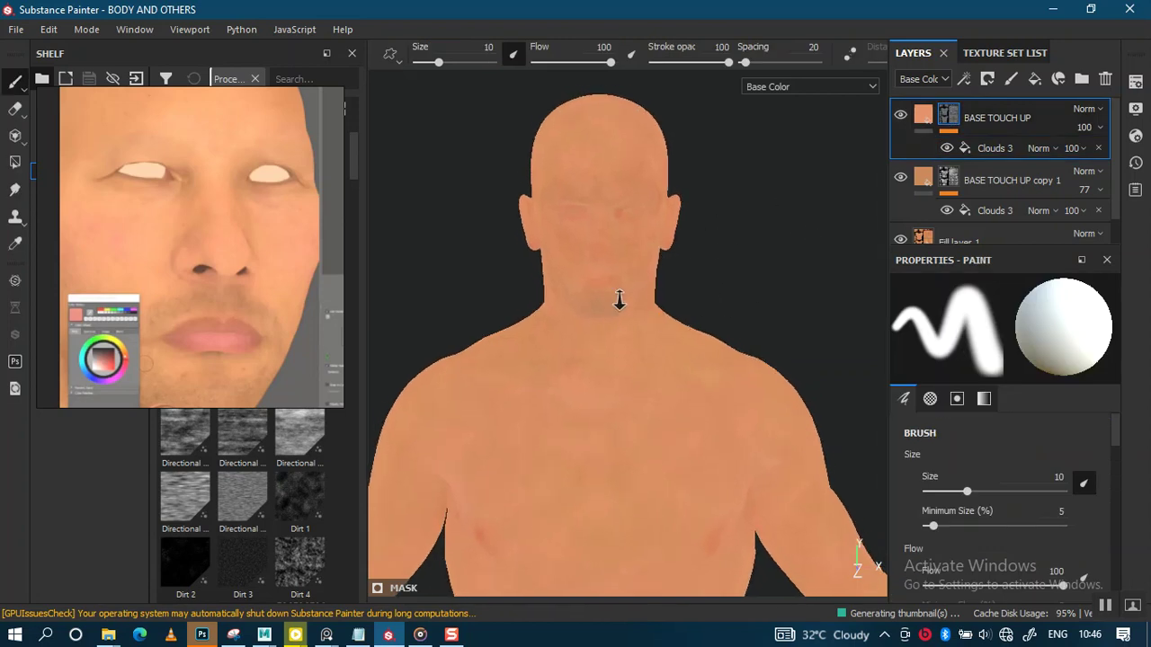
{"action": "right_click_drag", "start_coordinate": [619, 300], "coordinate": [616, 272], "text": "alt"}
{"action": "mouse_move", "coordinate": [617, 272]}
{"action": "left_mouse_down", "text": "alt"}
{"action": "mouse_move", "coordinate": [596, 293]}
{"action": "mouse_move", "coordinate": [629, 270]}
{"action": "left_mouse_up", "text": "alt"}
{"action": "mouse_move", "coordinate": [629, 270]}
{"action": "middle_mouse_down", "text": "alt"}
{"action": "mouse_move", "coordinate": [622, 262]}
{"action": "mouse_move", "coordinate": [660, 245]}
{"action": "middle_mouse_up", "text": "alt"}
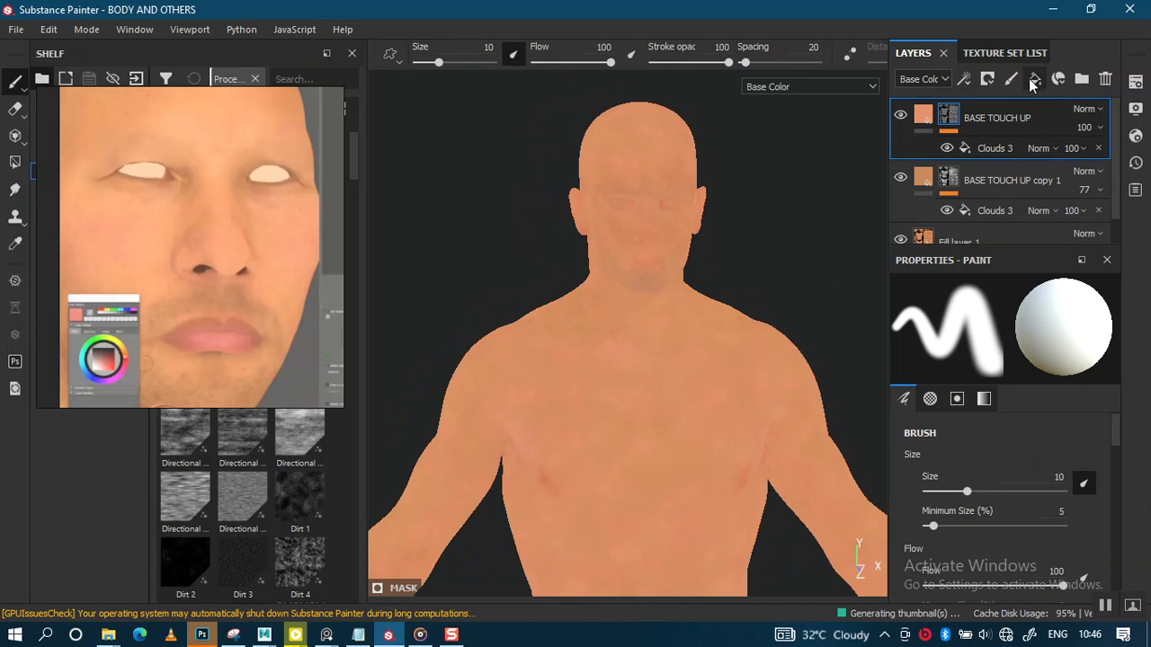
{"action": "left_click", "coordinate": [918, 126]}
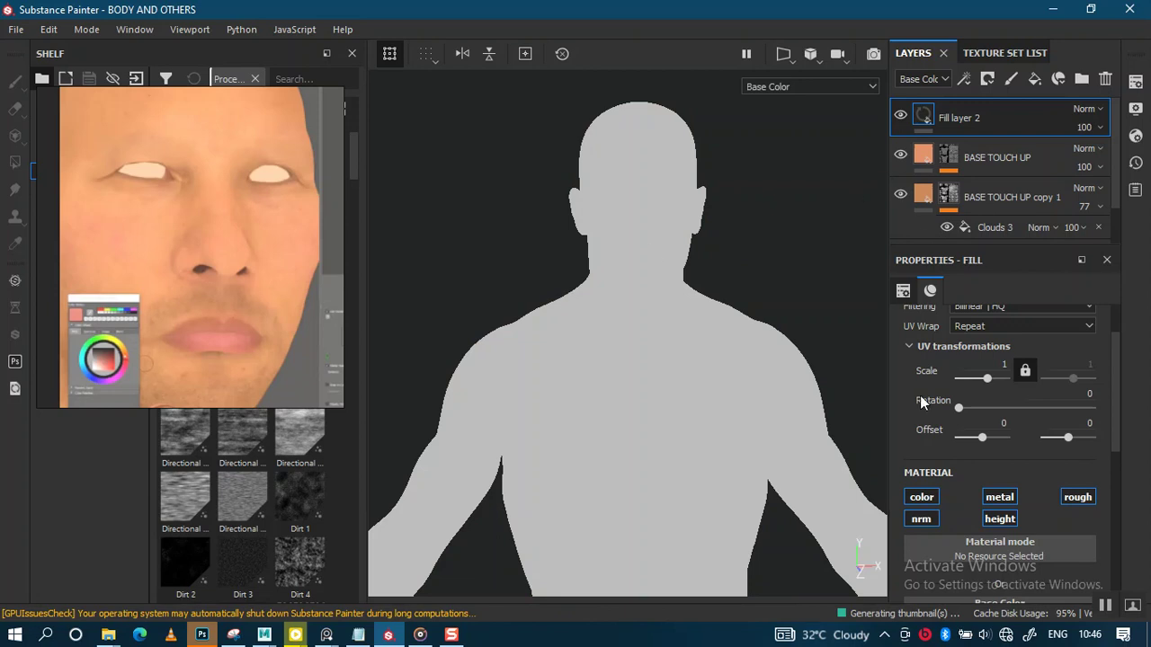
Step: Turn off the roughness channel on Fill layer 2
{"action": "left_click", "coordinate": [1077, 496]}
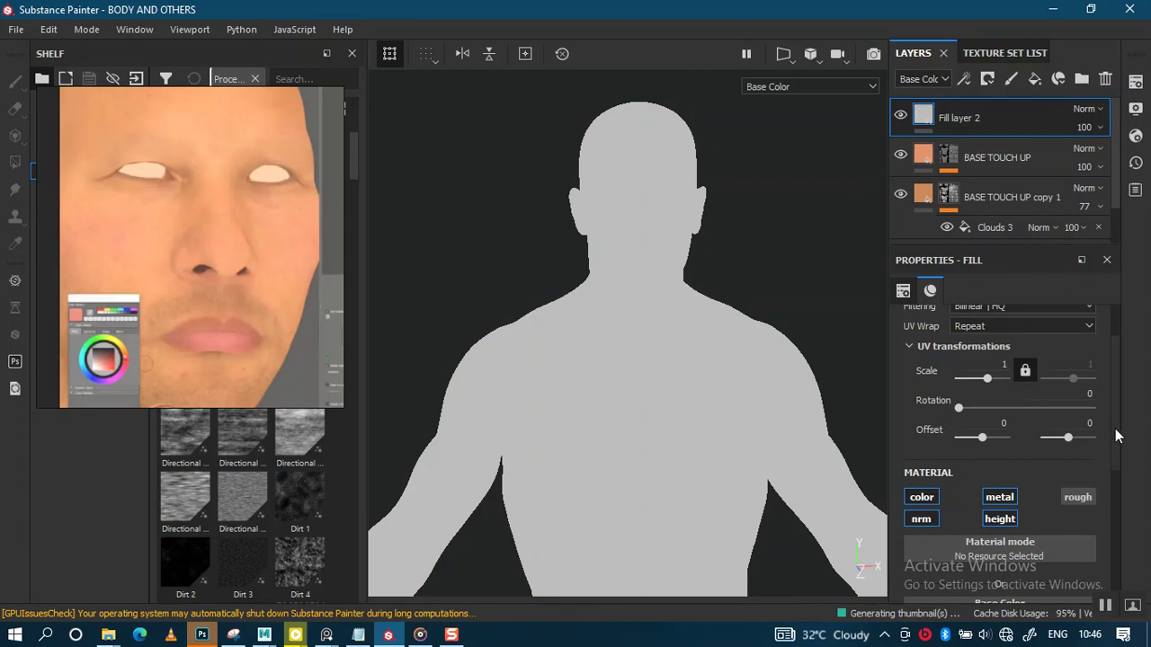
{"action": "scroll", "coordinate": [1096, 499], "scroll_direction": "down", "scroll_amount": 4}
{"action": "scroll", "coordinate": [1061, 495], "scroll_direction": "down", "scroll_amount": 2}
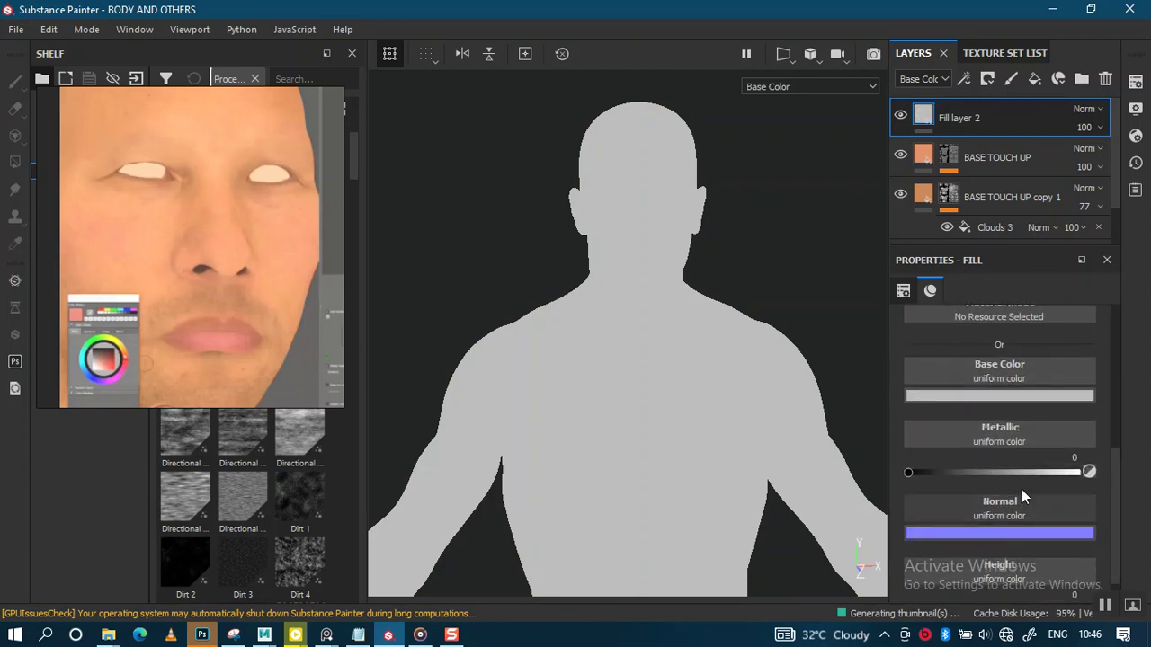
Step: Sample the reference face's skin tone as Fill layer 2's base colour
{"action": "left_click", "coordinate": [953, 396]}
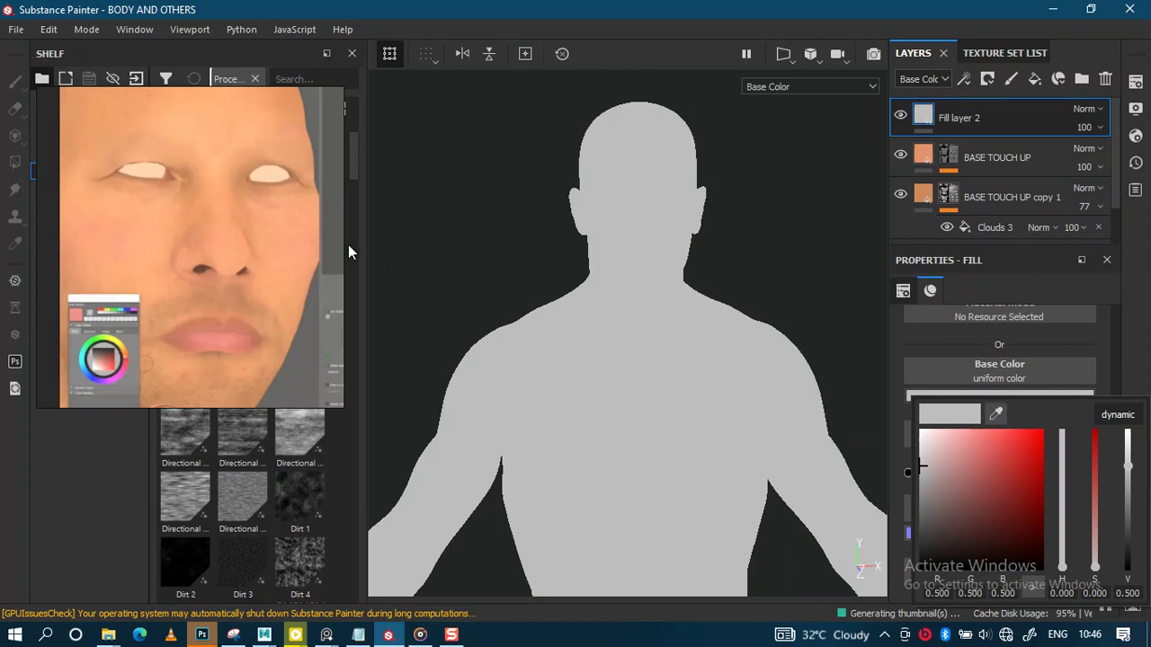
{"action": "scroll", "coordinate": [167, 242], "scroll_direction": "down", "scroll_amount": 2}
{"action": "left_click", "coordinate": [166, 242]}
{"action": "scroll", "coordinate": [207, 238], "scroll_direction": "down", "scroll_amount": 2}
{"action": "scroll", "coordinate": [238, 234], "scroll_direction": "down", "scroll_amount": 2}
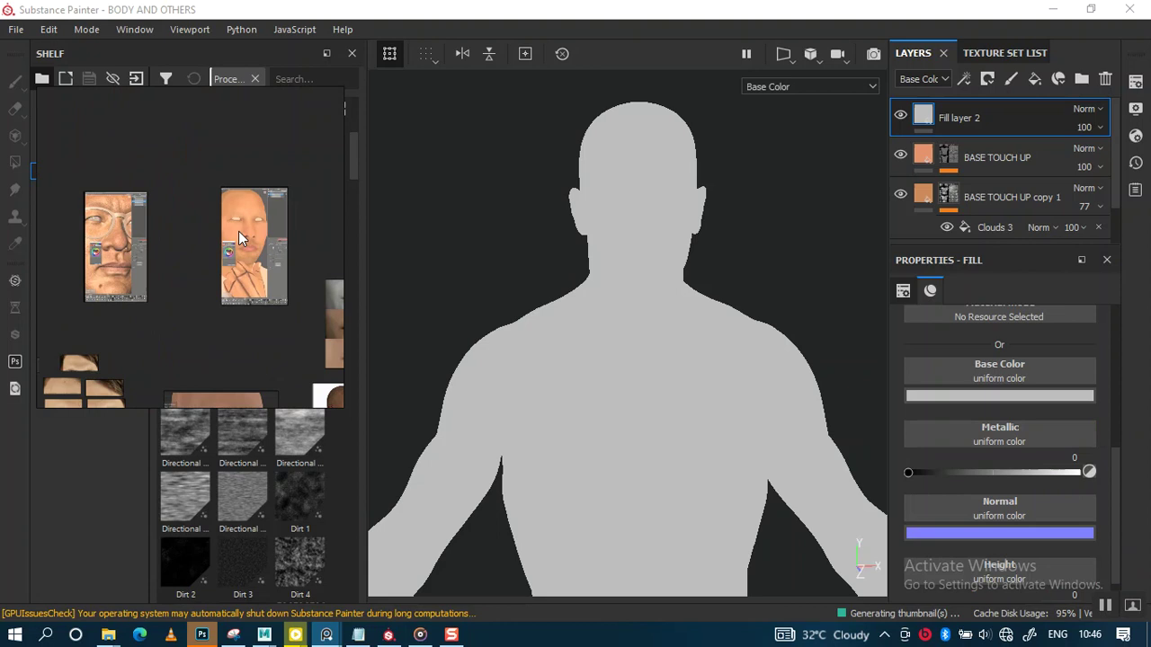
{"action": "scroll", "coordinate": [158, 276], "scroll_direction": "up", "scroll_amount": 2}
{"action": "scroll", "coordinate": [217, 247], "scroll_direction": "up", "scroll_amount": 2}
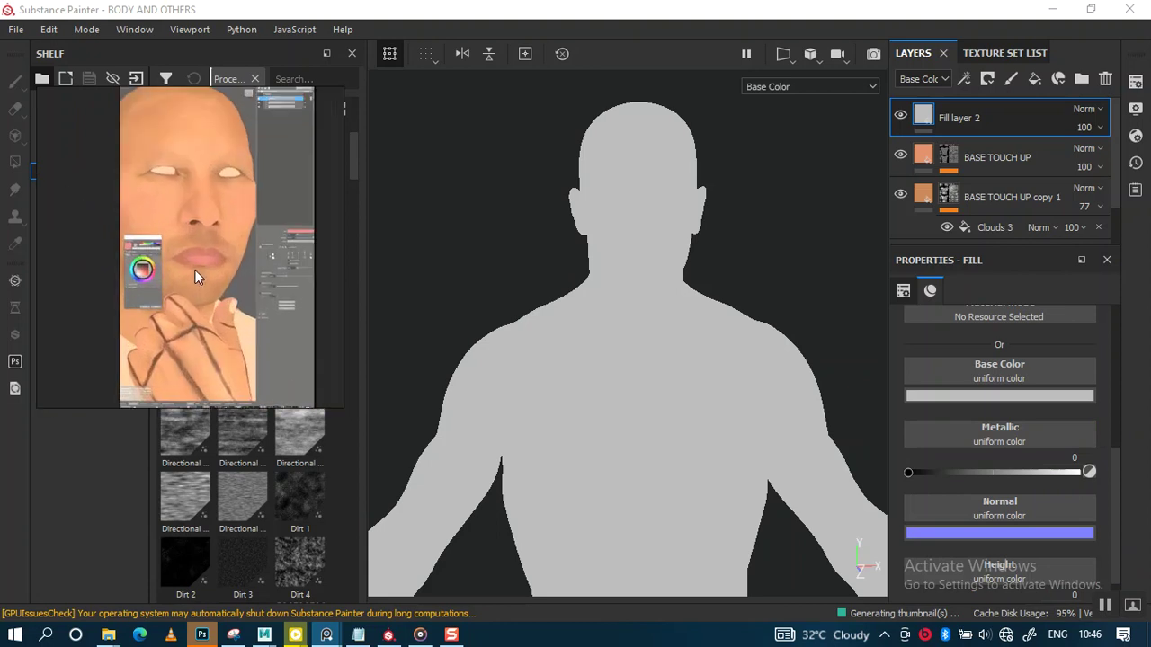
{"action": "scroll", "coordinate": [194, 313], "scroll_direction": "up", "scroll_amount": 2}
{"action": "scroll", "coordinate": [208, 297], "scroll_direction": "up", "scroll_amount": 2}
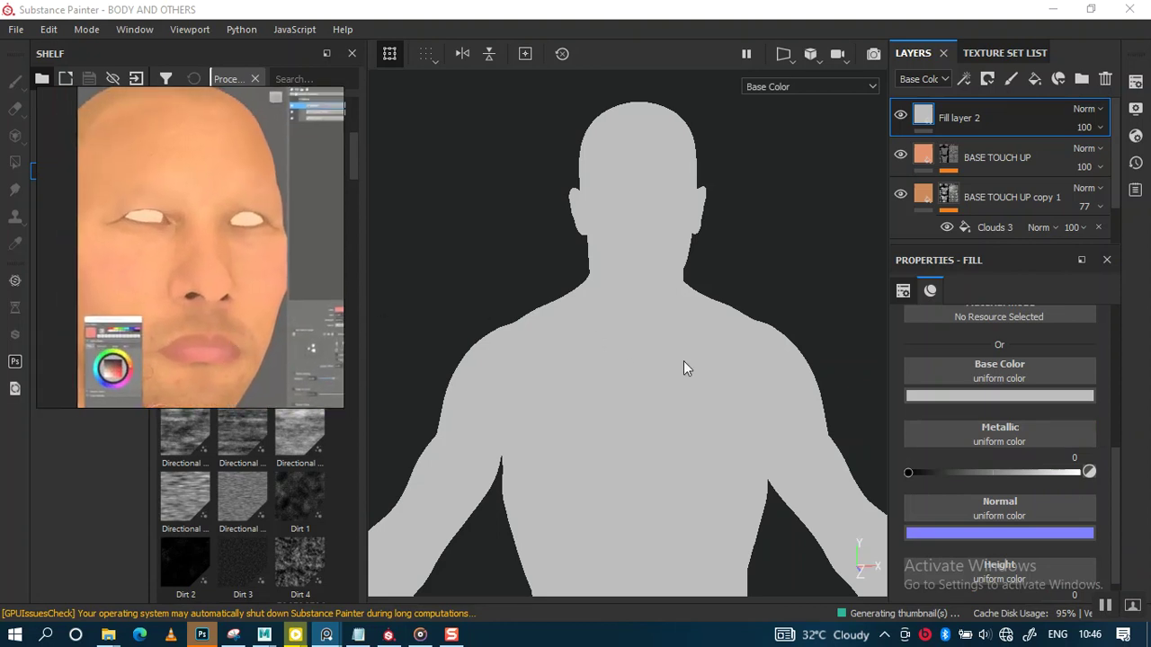
{"action": "left_click", "coordinate": [977, 393]}
{"action": "left_click", "coordinate": [995, 410]}
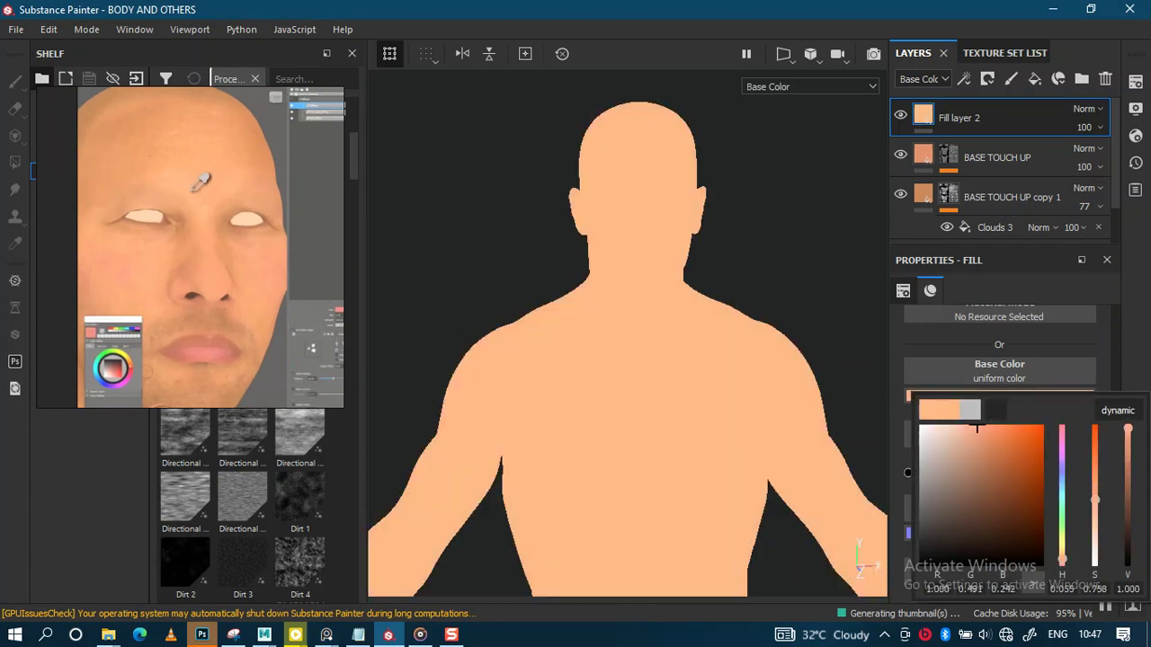
{"action": "left_click", "coordinate": [1128, 309]}
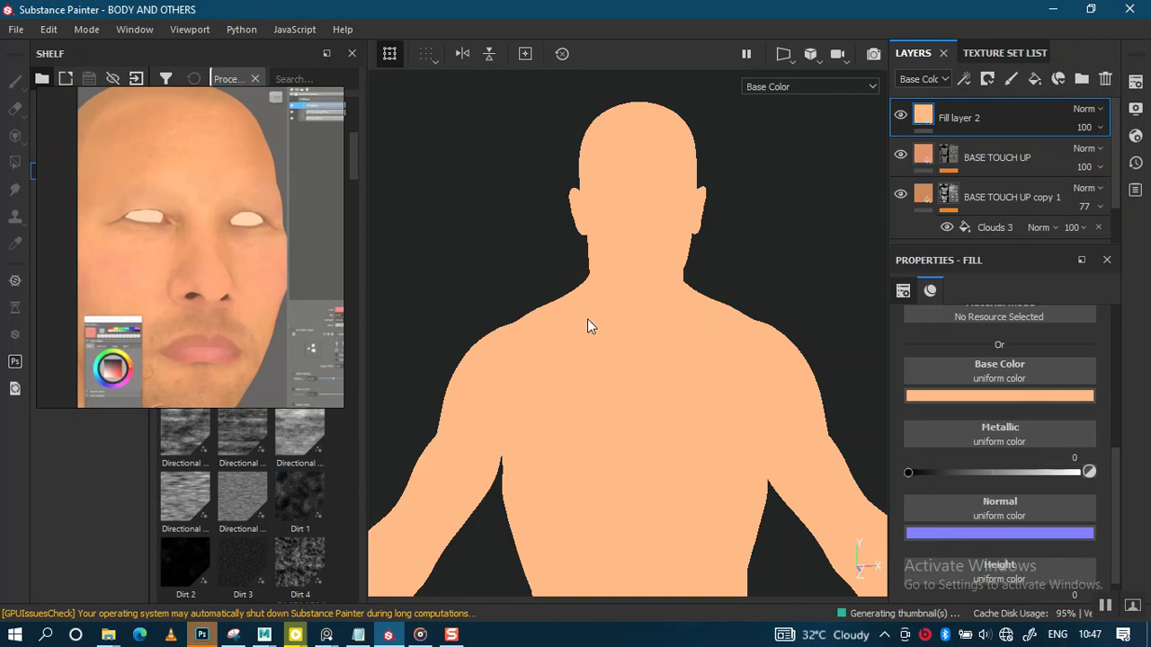
{"action": "scroll", "coordinate": [694, 270], "scroll_direction": "up", "scroll_amount": 2}
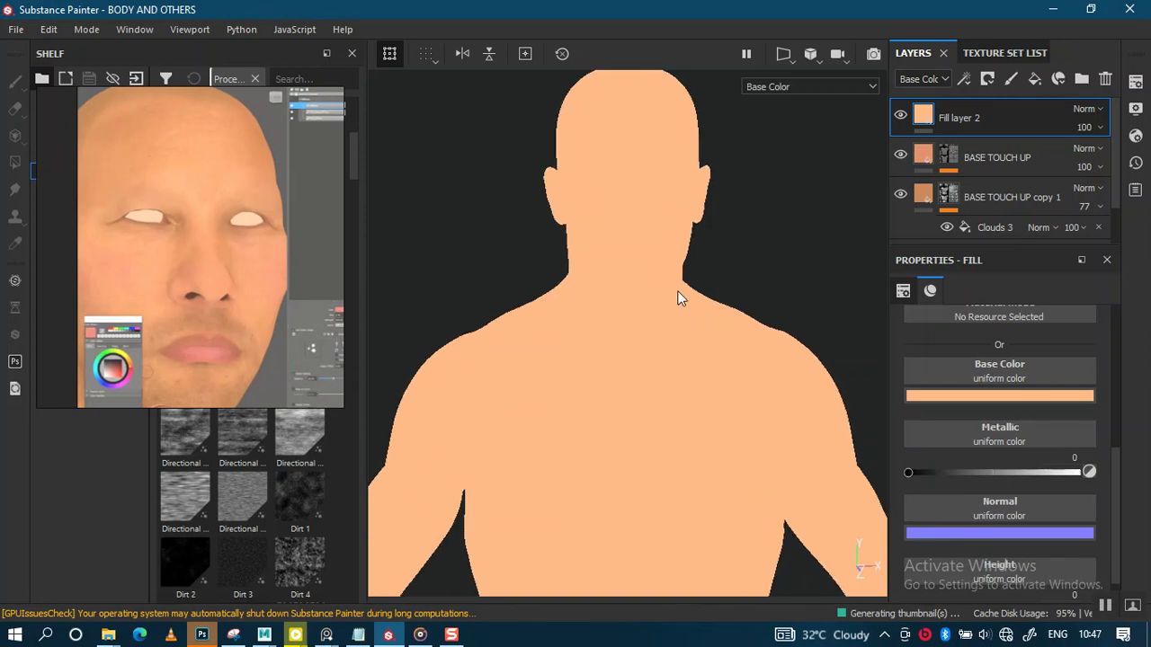
Step: Add a black mask to Fill layer 2
{"action": "right_click", "coordinate": [925, 114]}
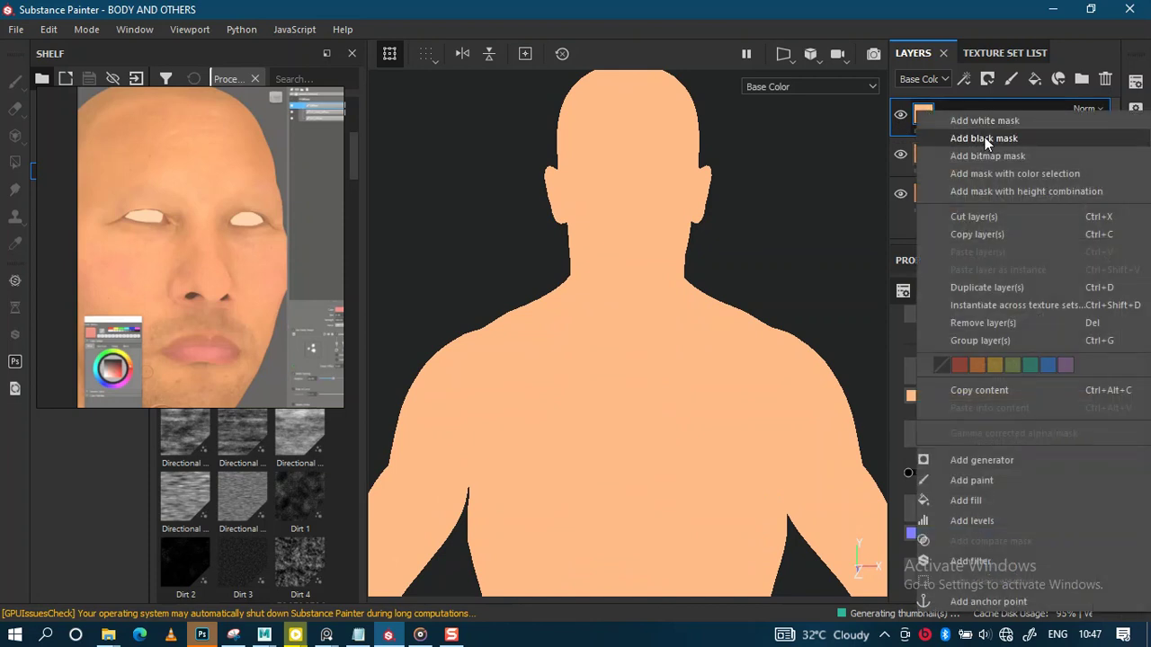
{"action": "left_click", "coordinate": [983, 137]}
{"action": "scroll", "coordinate": [640, 320], "scroll_direction": "down", "scroll_amount": 3}
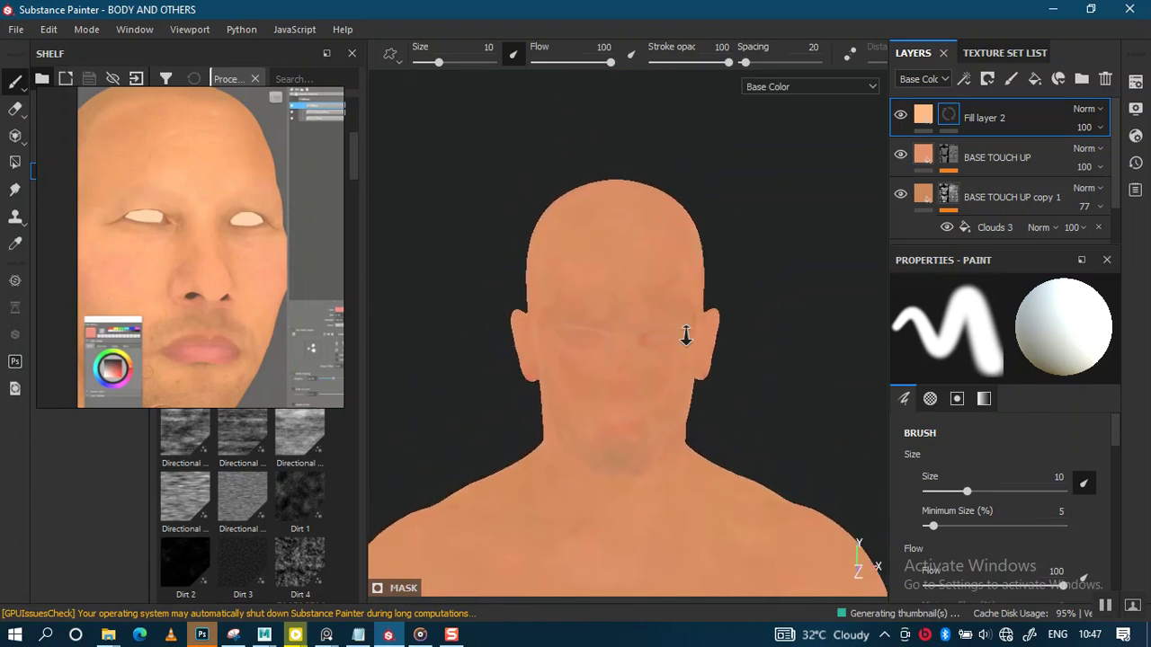
{"action": "scroll", "coordinate": [672, 294], "scroll_direction": "up", "scroll_amount": 2}
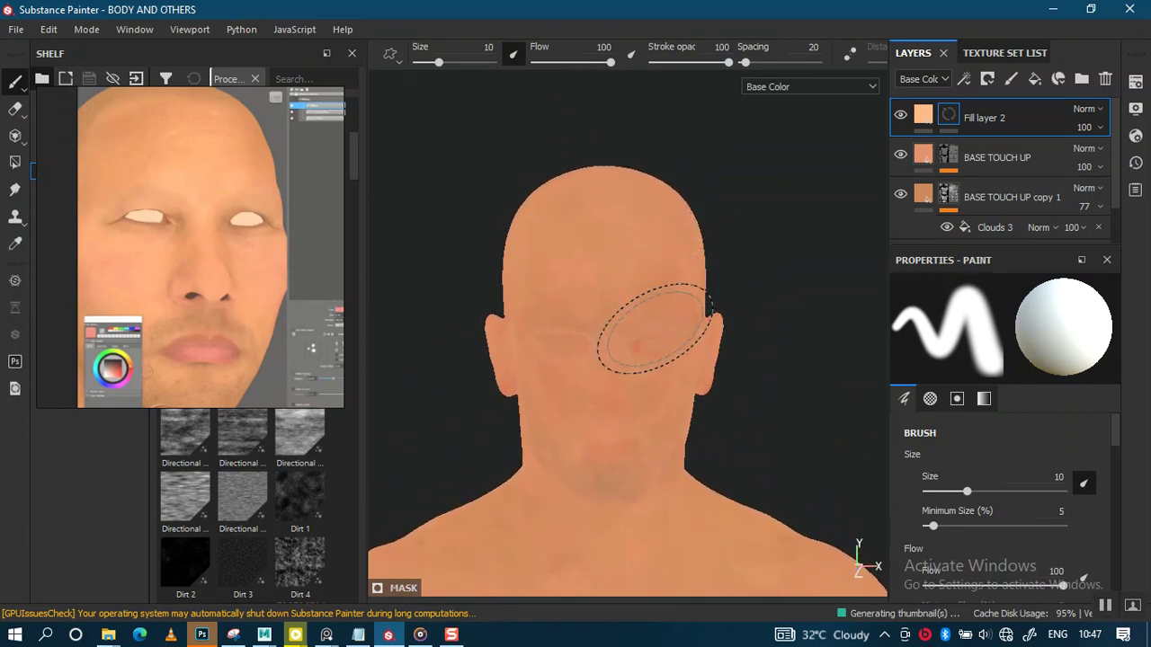
{"action": "scroll", "coordinate": [657, 315], "scroll_direction": "down", "scroll_amount": 2}
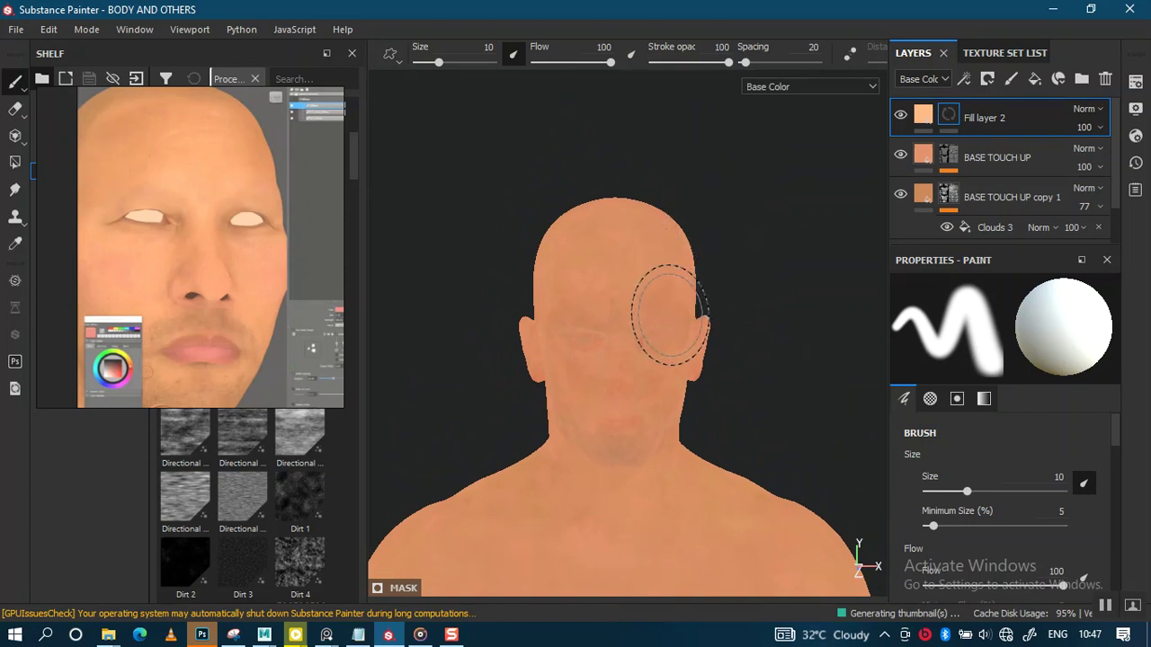
Step: Frame the head and face, shrink the brush to about 5.58, and hide the panels
{"action": "middle_click_drag", "start_coordinate": [680, 272], "coordinate": [674, 256]}
{"action": "scroll", "coordinate": [676, 327], "scroll_direction": "down", "scroll_amount": 2}
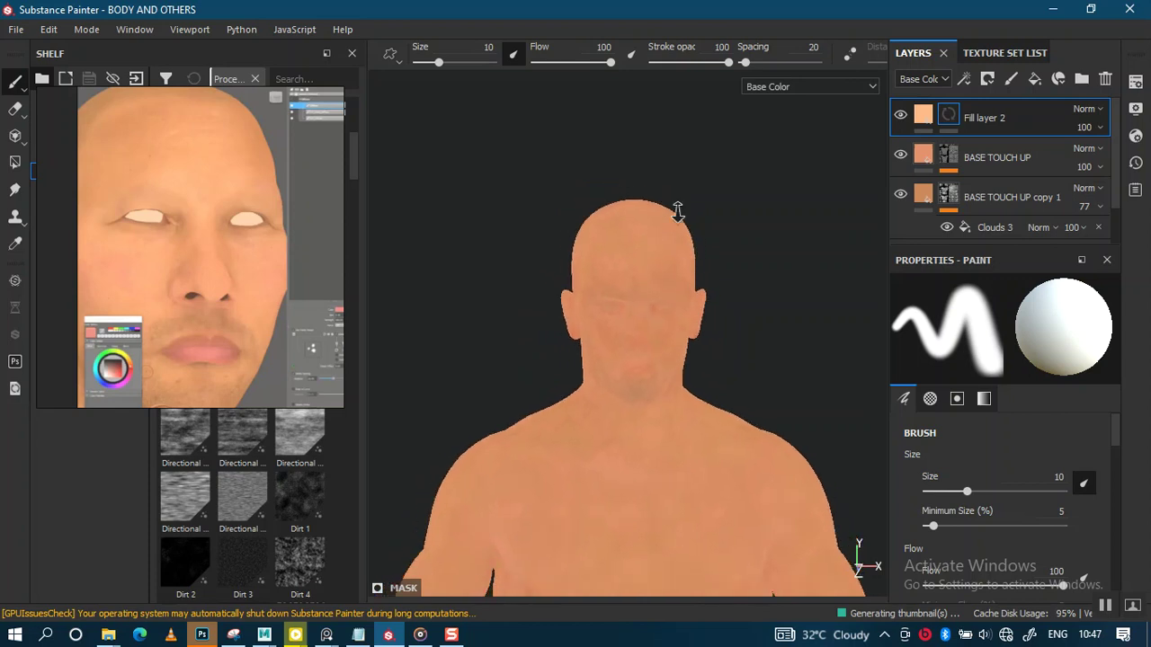
{"action": "middle_click_drag", "start_coordinate": [676, 240], "coordinate": [608, 251]}
{"action": "left_click_drag", "start_coordinate": [623, 286], "coordinate": [592, 321], "text": "alt"}
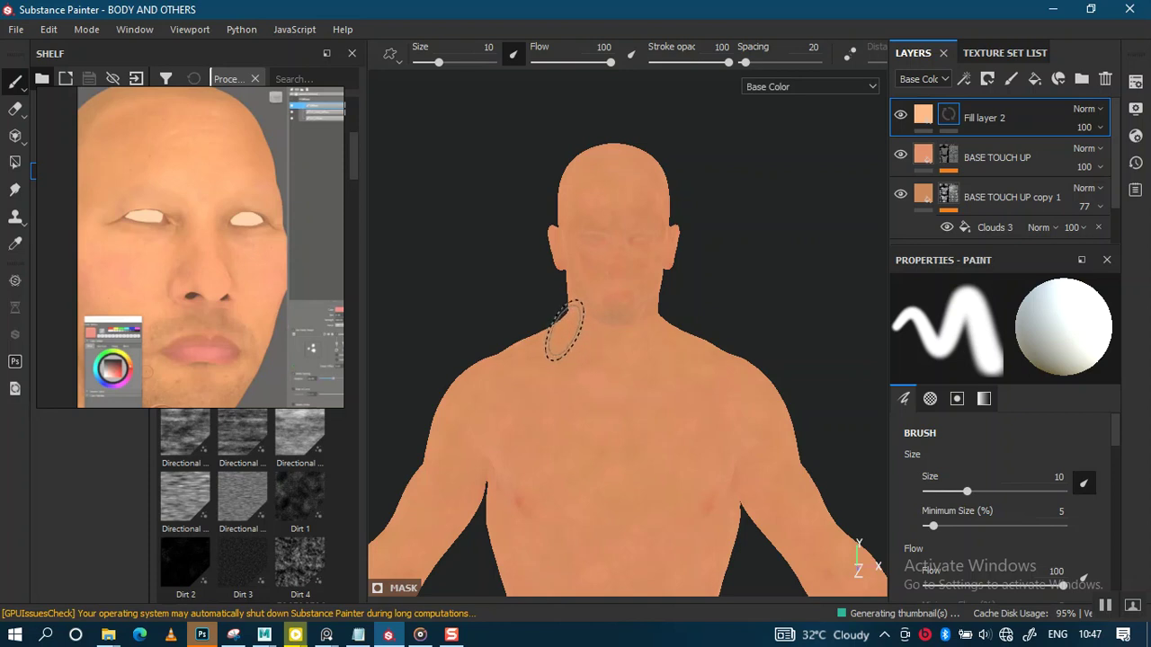
{"action": "left_click_drag", "start_coordinate": [555, 337], "coordinate": [545, 290], "text": "alt"}
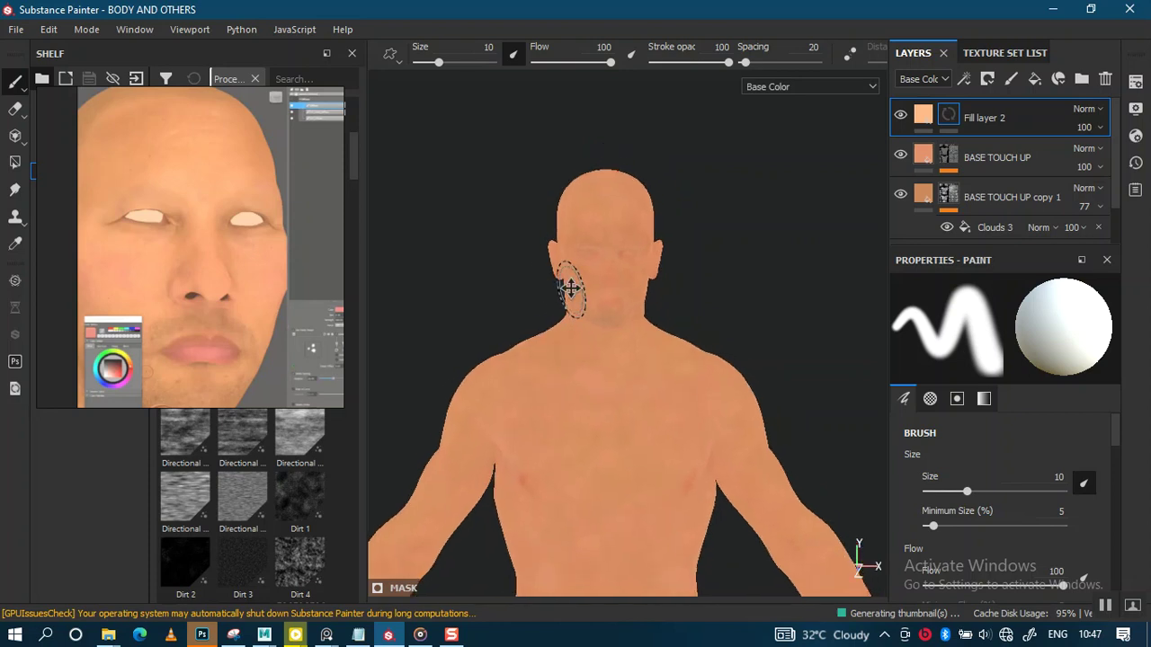
{"action": "right_click_drag", "start_coordinate": [565, 282], "coordinate": [573, 284], "text": "alt"}
{"action": "left_click_drag", "start_coordinate": [585, 285], "coordinate": [580, 306], "text": "alt"}
{"action": "right_click_drag", "start_coordinate": [579, 306], "coordinate": [580, 316], "text": "alt"}
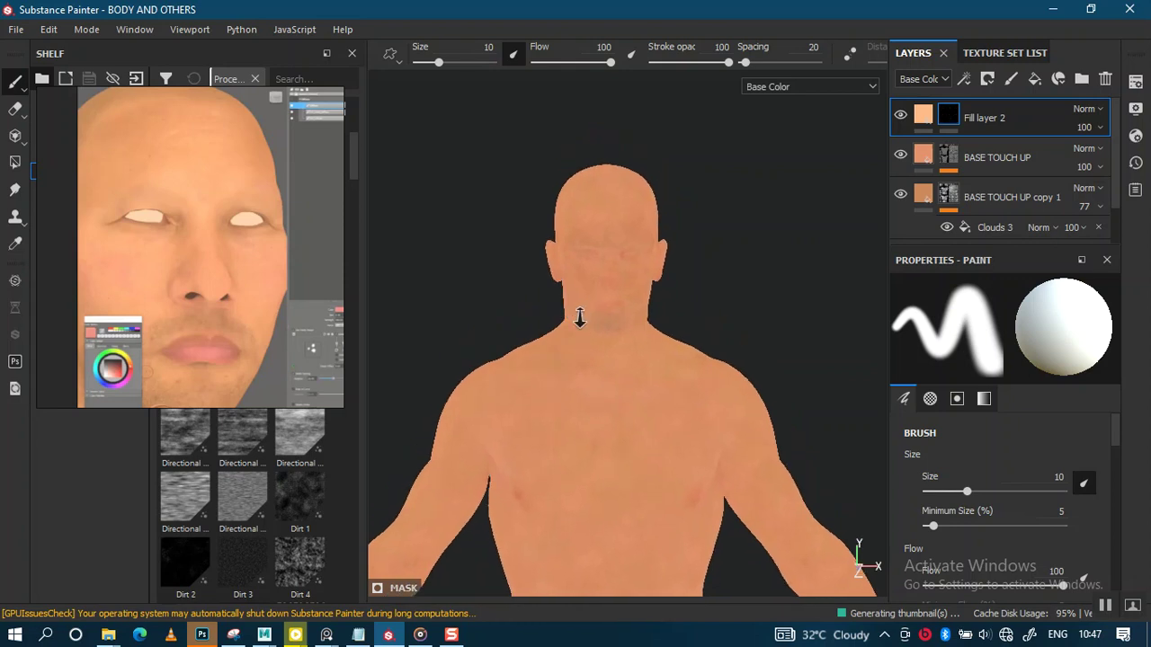
{"action": "mouse_move", "coordinate": [584, 306]}
{"action": "left_mouse_down", "text": "alt"}
{"action": "mouse_move", "coordinate": [586, 380]}
{"action": "mouse_move", "coordinate": [585, 348]}
{"action": "left_mouse_up", "text": "alt"}
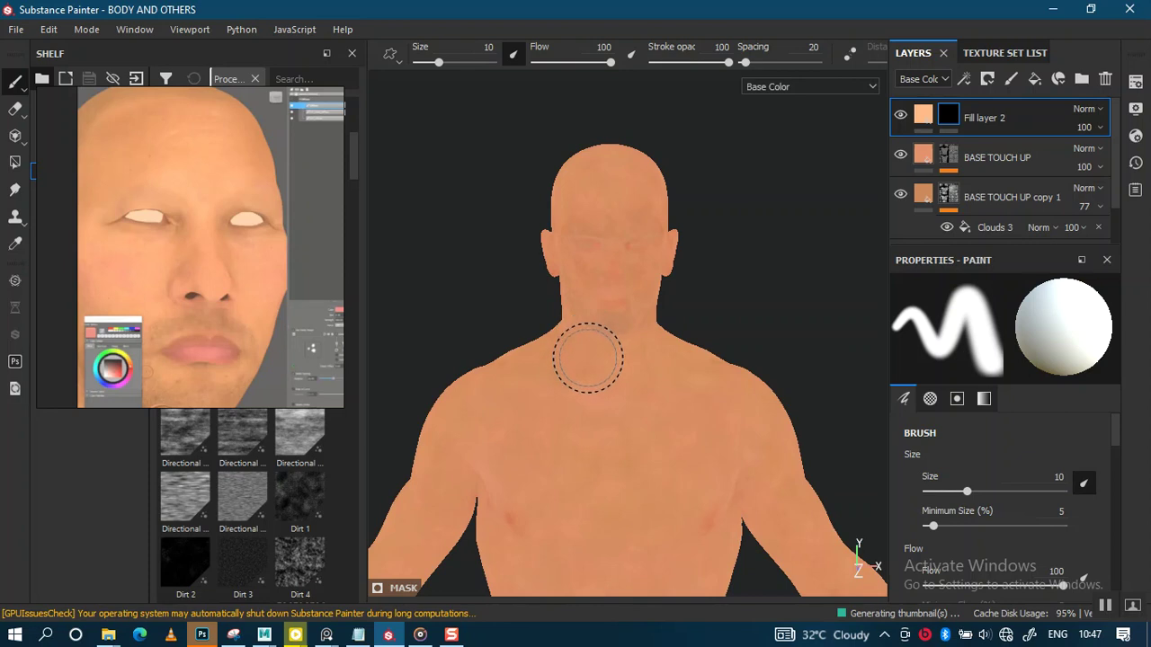
{"action": "mouse_move", "coordinate": [572, 391]}
{"action": "left_mouse_down", "text": "alt"}
{"action": "mouse_move", "coordinate": [598, 257]}
{"action": "mouse_move", "coordinate": [617, 277]}
{"action": "left_mouse_up", "text": "alt"}
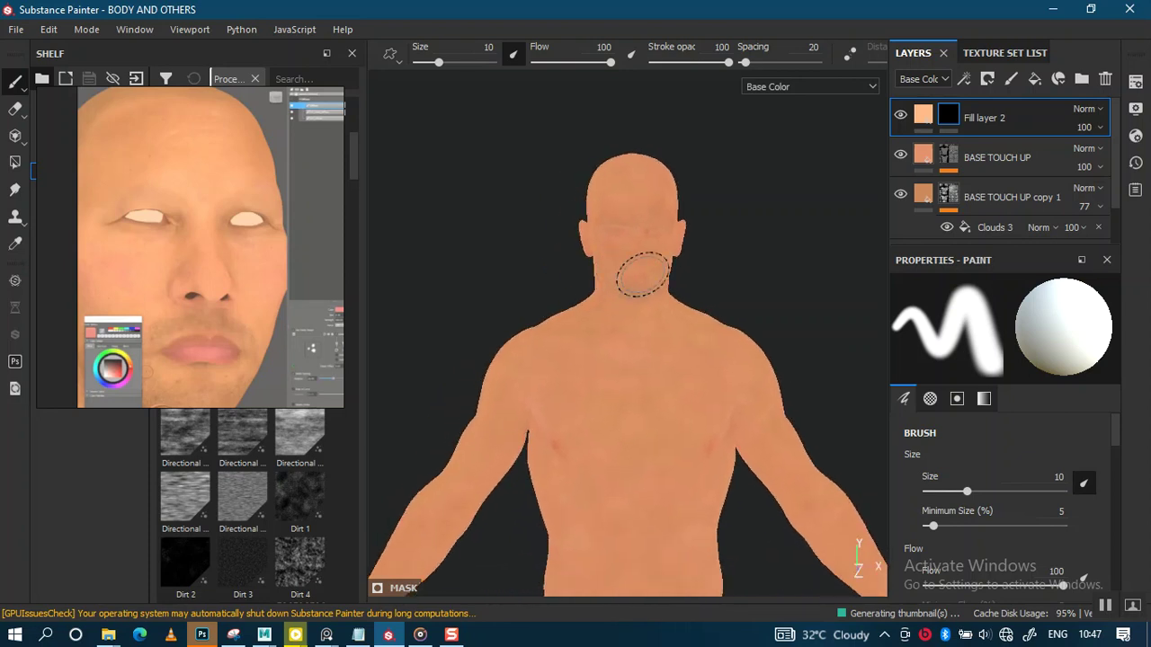
{"action": "mouse_move", "coordinate": [539, 312]}
{"action": "left_mouse_down", "text": "alt"}
{"action": "mouse_move", "coordinate": [547, 393]}
{"action": "mouse_move", "coordinate": [534, 316]}
{"action": "mouse_move", "coordinate": [552, 362]}
{"action": "mouse_move", "coordinate": [556, 332]}
{"action": "mouse_move", "coordinate": [563, 385]}
{"action": "left_mouse_up", "text": "alt"}
{"action": "scroll", "coordinate": [560, 360], "scroll_direction": "up", "scroll_amount": 2}
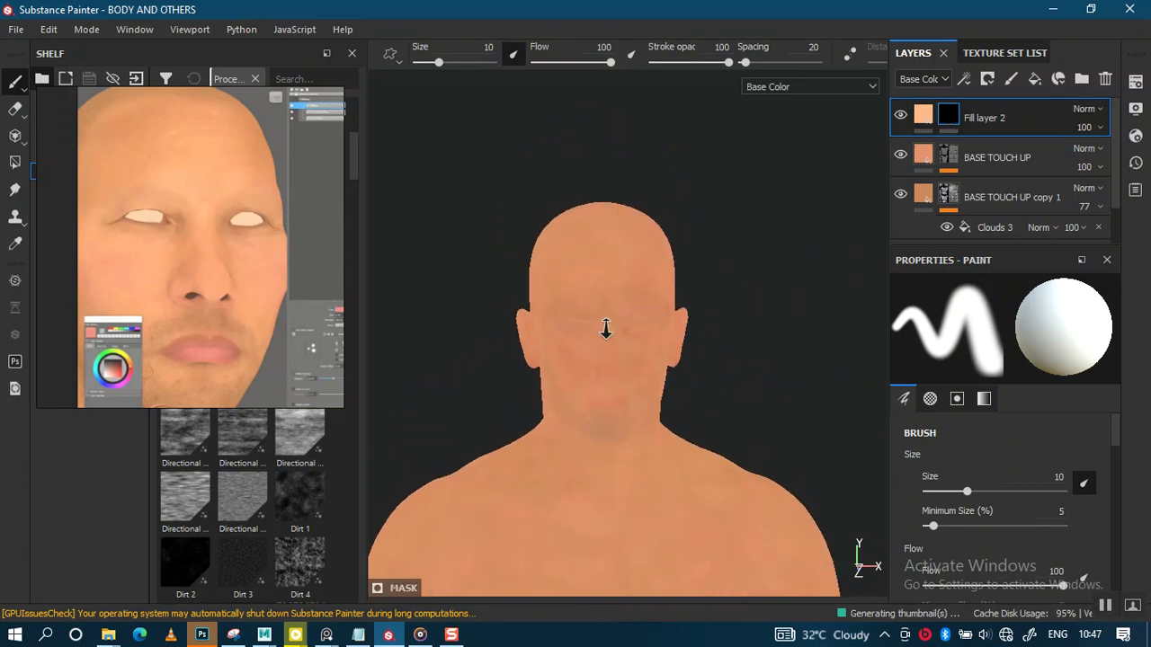
{"action": "right_click_drag", "start_coordinate": [606, 296], "coordinate": [606, 432], "text": "alt"}
{"action": "left_click_drag", "start_coordinate": [584, 420], "coordinate": [585, 360], "text": "alt"}
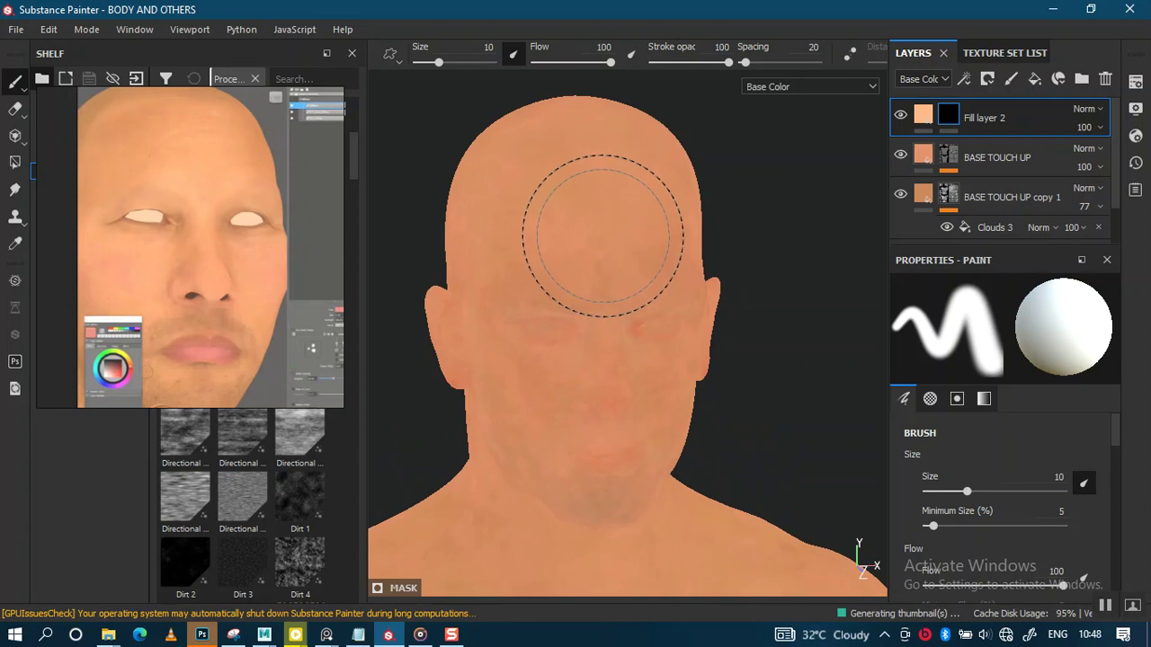
{"action": "right_click_drag", "start_coordinate": [599, 230], "coordinate": [584, 233], "text": "ctrl"}
{"action": "key", "text": "Tab"}
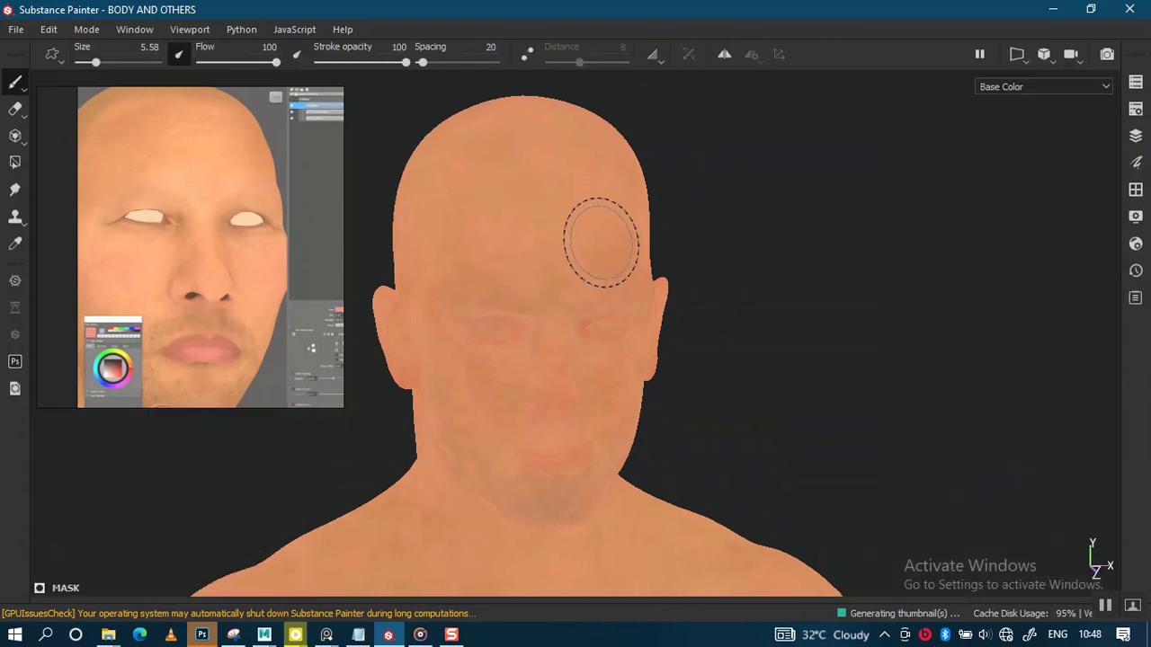
Step: Turn on mirrored painting and frame the head in a level frontal view
{"action": "mouse_move", "coordinate": [679, 259]}
{"action": "left_mouse_down", "text": "alt"}
{"action": "mouse_move", "coordinate": [723, 104]}
{"action": "mouse_move", "coordinate": [642, 206]}
{"action": "mouse_move", "coordinate": [701, 231]}
{"action": "left_mouse_up", "text": "alt"}
{"action": "left_click", "coordinate": [725, 54]}
{"action": "right_click_drag", "start_coordinate": [702, 231], "coordinate": [679, 328], "text": "alt"}
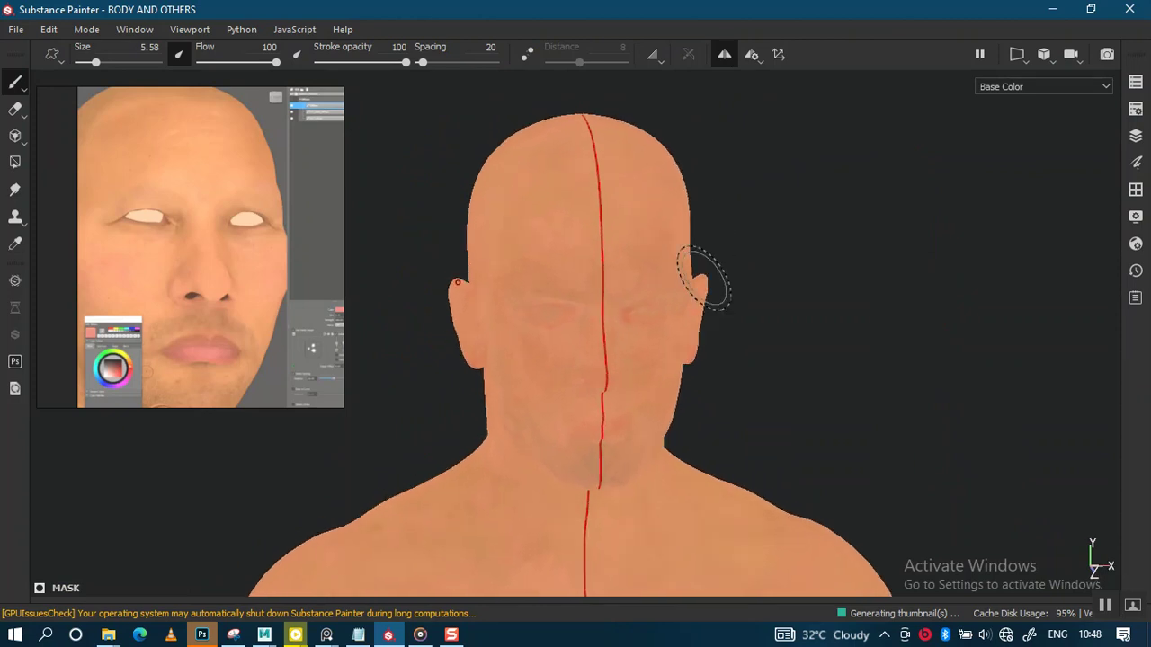
{"action": "middle_click_drag", "start_coordinate": [711, 264], "coordinate": [743, 244], "text": "alt"}
{"action": "mouse_move", "coordinate": [742, 244]}
{"action": "right_mouse_down", "text": "alt"}
{"action": "mouse_move", "coordinate": [693, 351]}
{"action": "mouse_move", "coordinate": [722, 297]}
{"action": "mouse_move", "coordinate": [706, 249]}
{"action": "right_mouse_up", "text": "alt"}
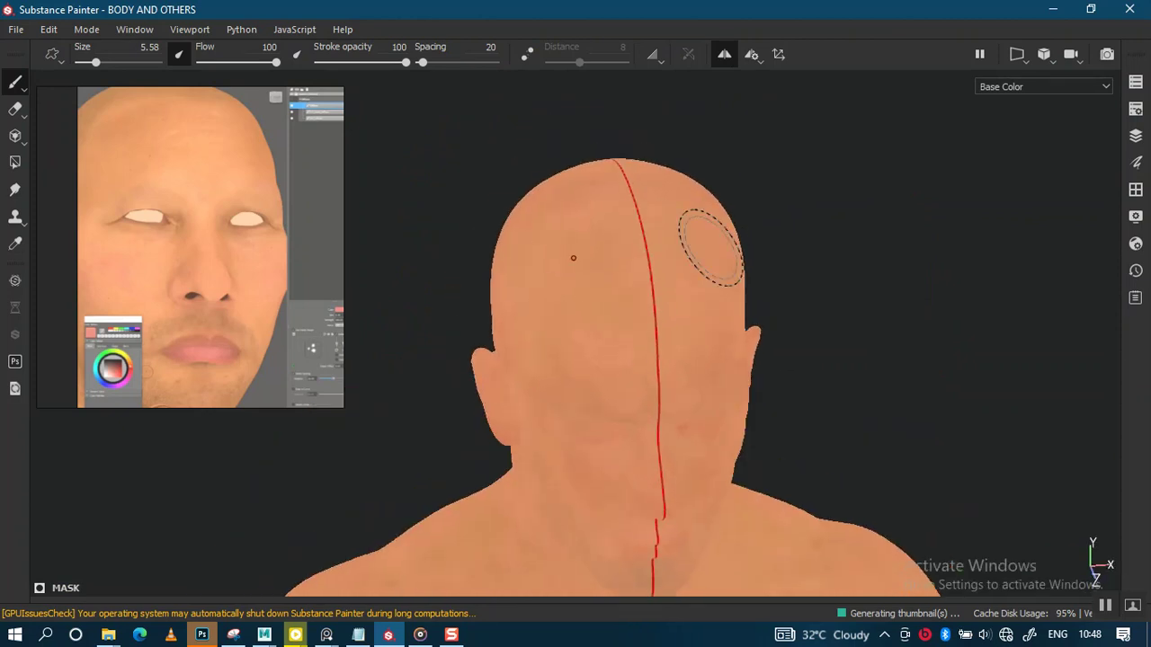
{"action": "right_click_drag", "start_coordinate": [701, 193], "coordinate": [693, 296], "text": "alt"}
{"action": "mouse_move", "coordinate": [642, 278]}
{"action": "left_mouse_down", "text": "alt"}
{"action": "mouse_move", "coordinate": [686, 280]}
{"action": "mouse_move", "coordinate": [689, 242]}
{"action": "mouse_move", "coordinate": [650, 246]}
{"action": "mouse_move", "coordinate": [671, 246]}
{"action": "mouse_move", "coordinate": [662, 268]}
{"action": "left_mouse_up", "text": "alt"}
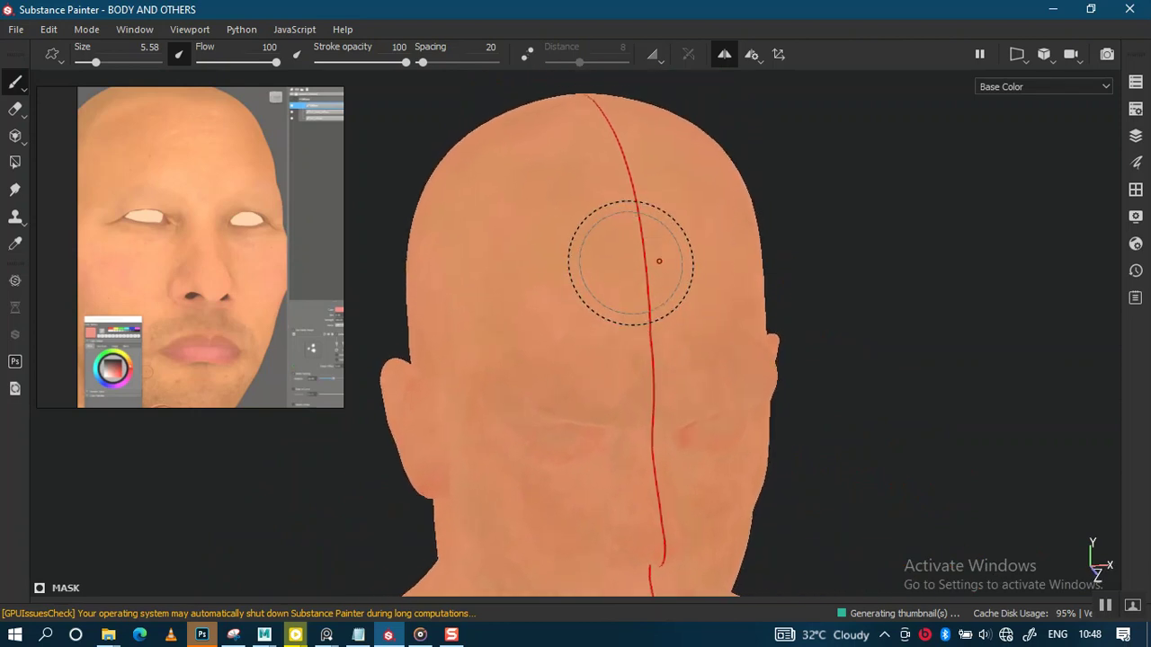
{"action": "mouse_move", "coordinate": [656, 258]}
{"action": "right_mouse_down", "text": "alt"}
{"action": "mouse_move", "coordinate": [627, 278]}
{"action": "mouse_move", "coordinate": [642, 243]}
{"action": "mouse_move", "coordinate": [626, 272]}
{"action": "right_mouse_up", "text": "alt"}
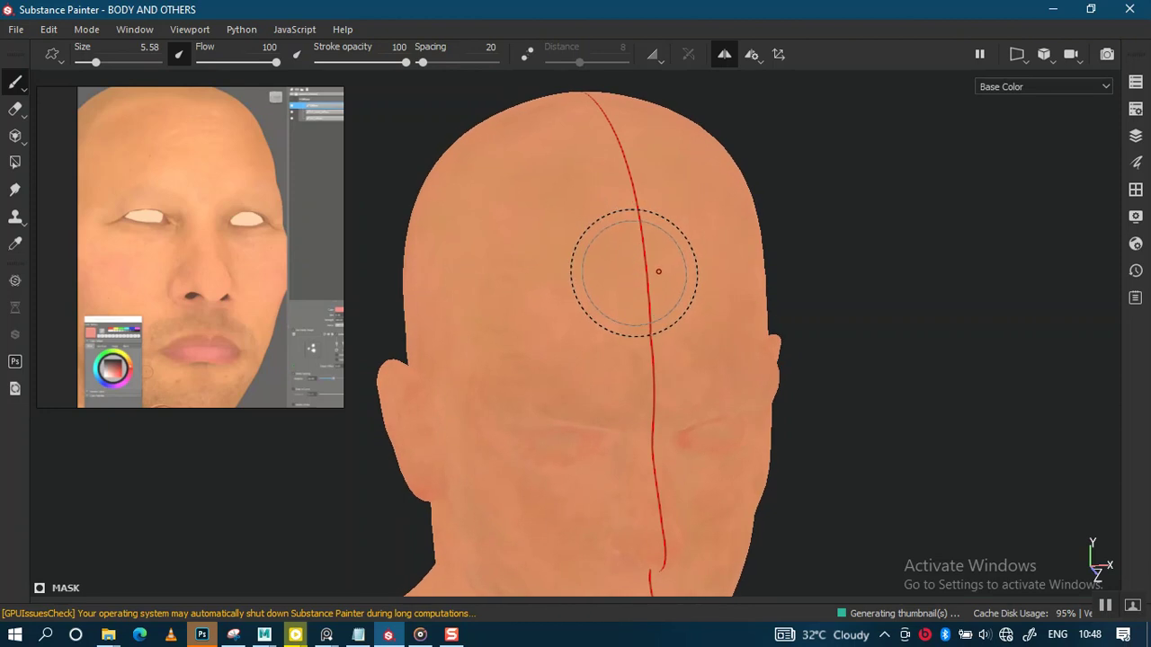
Step: Test a light stroke on the head, undo it, and lower stroke opacity to 40
{"action": "mouse_move", "coordinate": [671, 274]}
{"action": "right_mouse_down", "text": "alt"}
{"action": "mouse_move", "coordinate": [619, 311]}
{"action": "mouse_move", "coordinate": [657, 243]}
{"action": "right_mouse_up", "text": "alt"}
{"action": "mouse_move", "coordinate": [657, 243]}
{"action": "left_mouse_down"}
{"action": "mouse_move", "coordinate": [629, 247]}
{"action": "mouse_move", "coordinate": [702, 263]}
{"action": "left_mouse_up"}
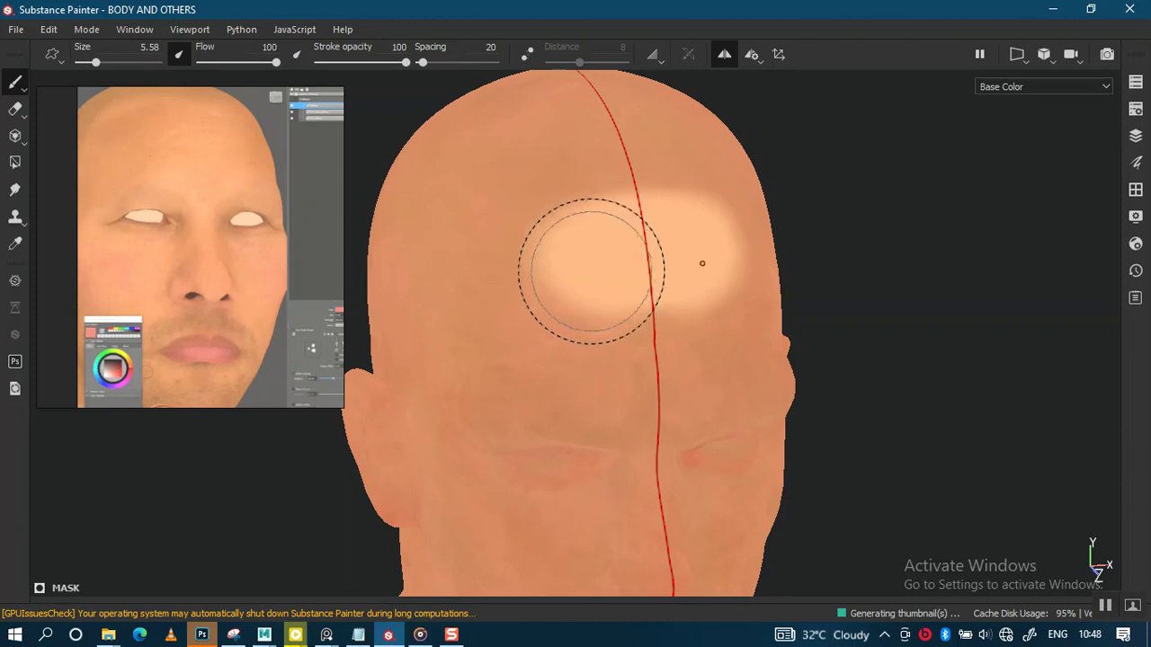
{"action": "key", "text": "ctrl+z"}
{"action": "right_click_drag", "start_coordinate": [708, 296], "coordinate": [682, 231], "text": "alt"}
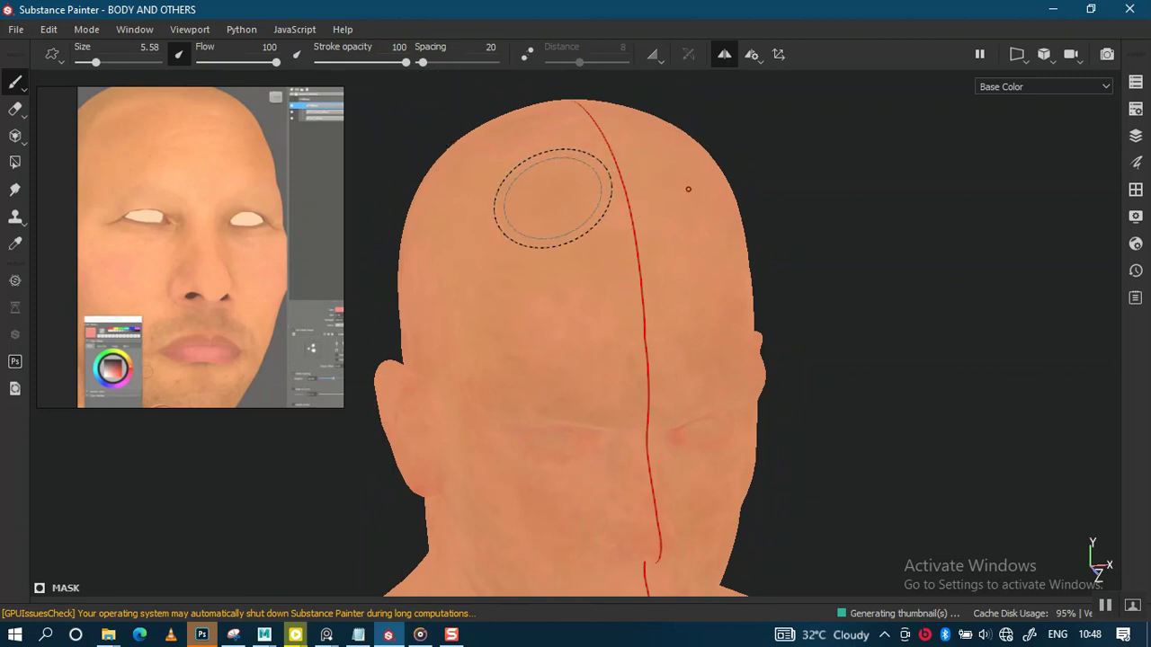
{"action": "left_click_drag", "start_coordinate": [405, 62], "coordinate": [351, 62]}
Step: Paint a soft light skin-tone band across the back of the head
{"action": "right_click_drag", "start_coordinate": [591, 249], "coordinate": [612, 303], "text": "alt"}
{"action": "left_click_drag", "start_coordinate": [612, 303], "coordinate": [596, 288], "text": "alt"}
{"action": "left_click_drag", "start_coordinate": [668, 290], "coordinate": [550, 310]}
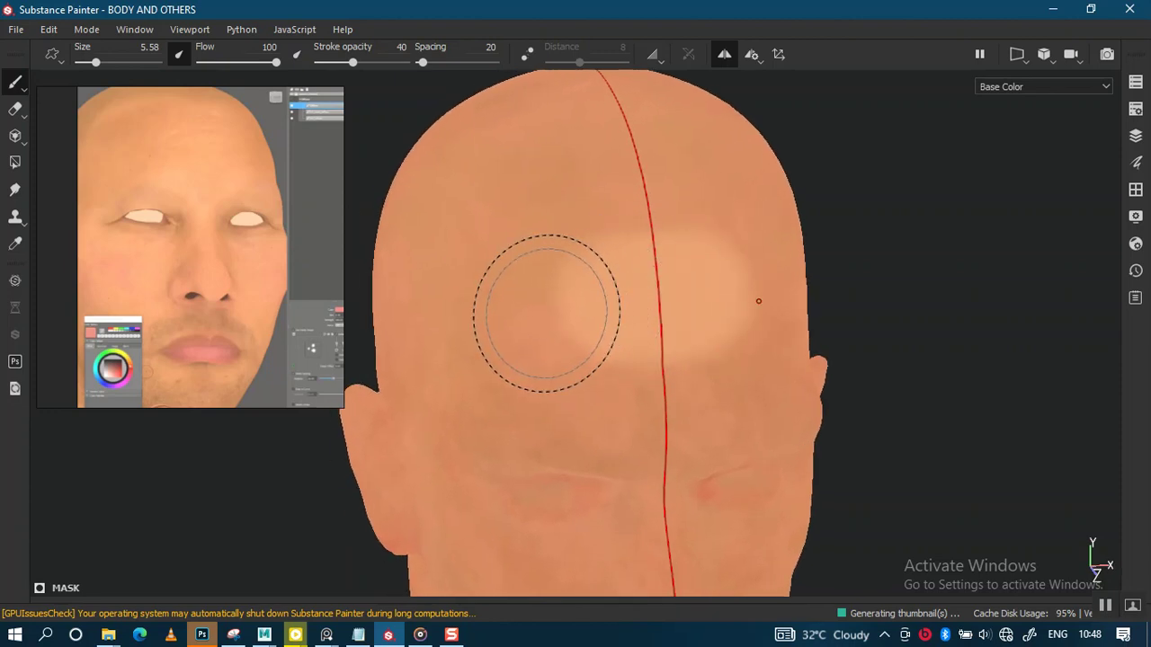
{"action": "mouse_move", "coordinate": [567, 302]}
{"action": "right_mouse_down", "text": "alt"}
{"action": "mouse_move", "coordinate": [552, 231]}
{"action": "mouse_move", "coordinate": [561, 262]}
{"action": "right_mouse_up", "text": "alt"}
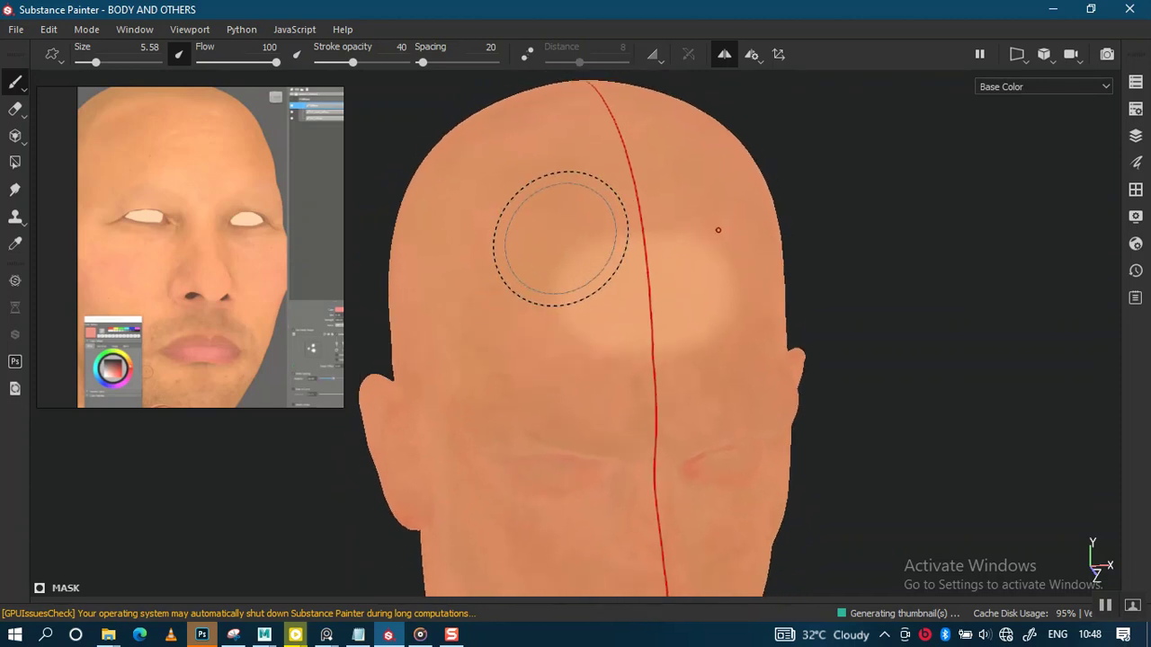
{"action": "mouse_move", "coordinate": [566, 237]}
{"action": "right_mouse_down", "text": "alt"}
{"action": "mouse_move", "coordinate": [573, 219]}
{"action": "mouse_move", "coordinate": [565, 272]}
{"action": "mouse_move", "coordinate": [589, 256]}
{"action": "right_mouse_up", "text": "alt"}
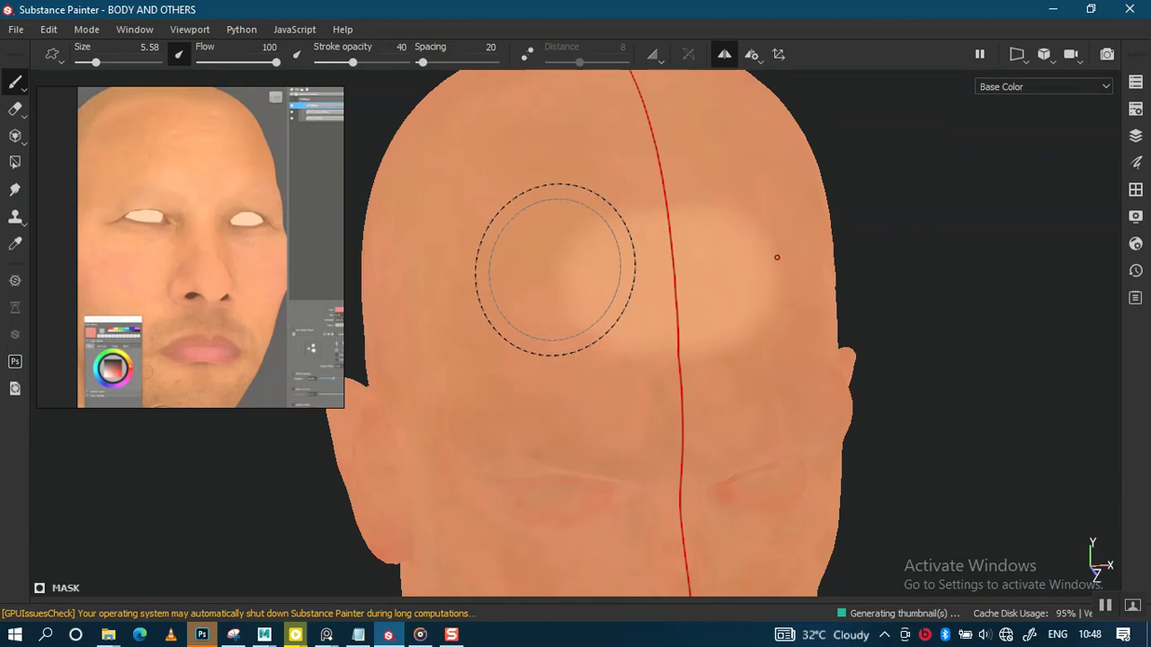
{"action": "mouse_move", "coordinate": [581, 287]}
{"action": "right_mouse_down", "text": "alt"}
{"action": "mouse_move", "coordinate": [581, 256]}
{"action": "mouse_move", "coordinate": [601, 333]}
{"action": "right_mouse_up", "text": "alt"}
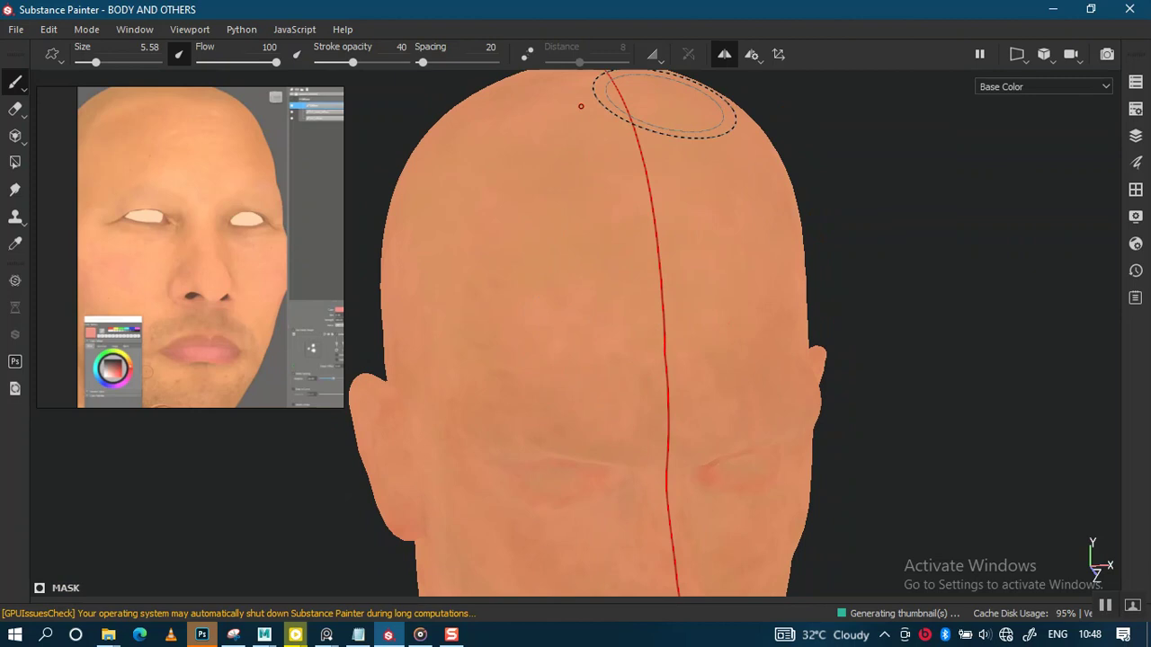
Step: Toggle mirrored painting off and back on, move closer, and switch to Material view
{"action": "left_click", "coordinate": [722, 56]}
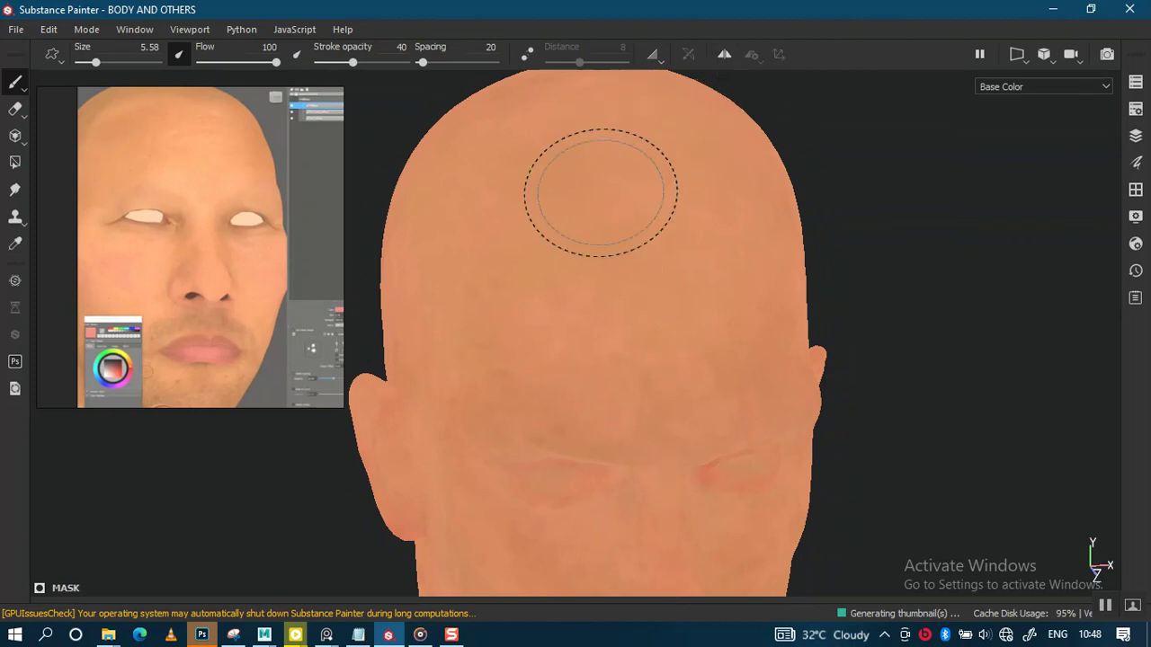
{"action": "middle_click_drag", "start_coordinate": [601, 189], "coordinate": [593, 214], "text": "alt"}
{"action": "right_click_drag", "start_coordinate": [593, 214], "coordinate": [591, 231], "text": "alt"}
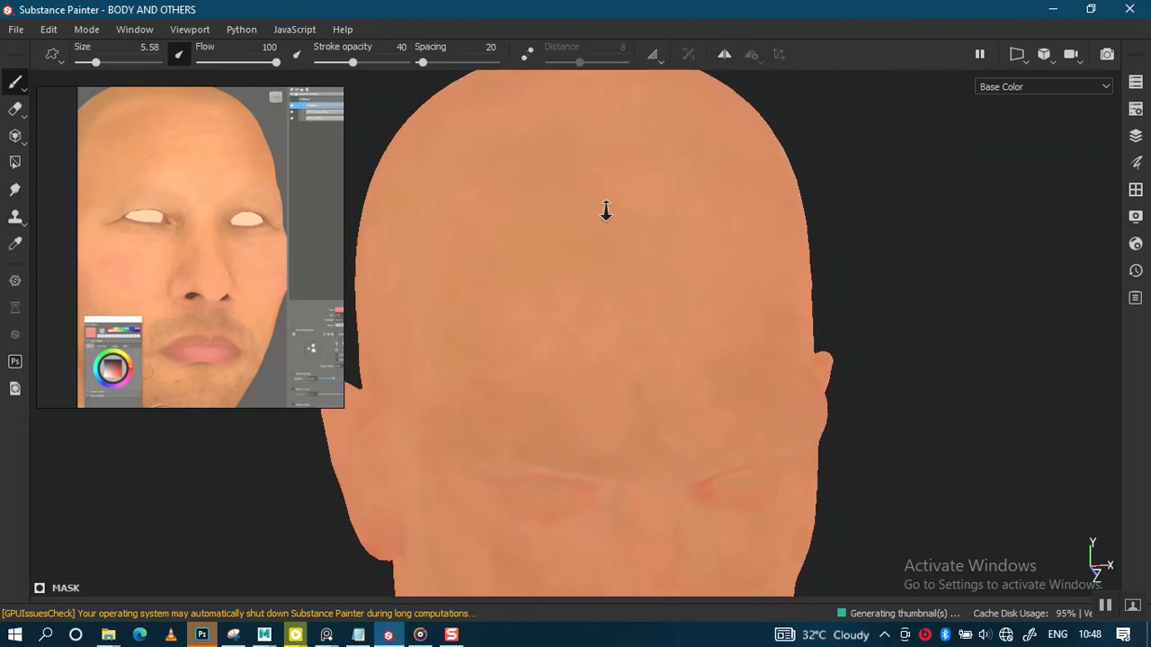
{"action": "left_click", "coordinate": [722, 55]}
{"action": "scroll", "coordinate": [709, 314], "scroll_direction": "up", "scroll_amount": 3}
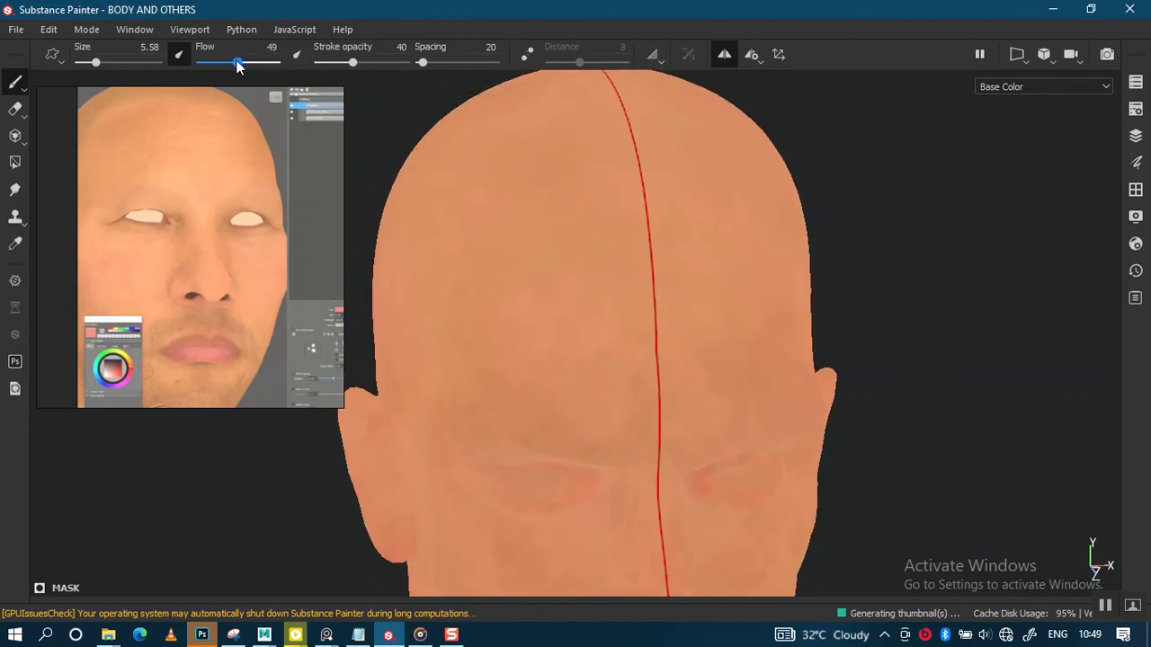
{"action": "right_click_drag", "start_coordinate": [581, 244], "coordinate": [578, 288], "text": "alt"}
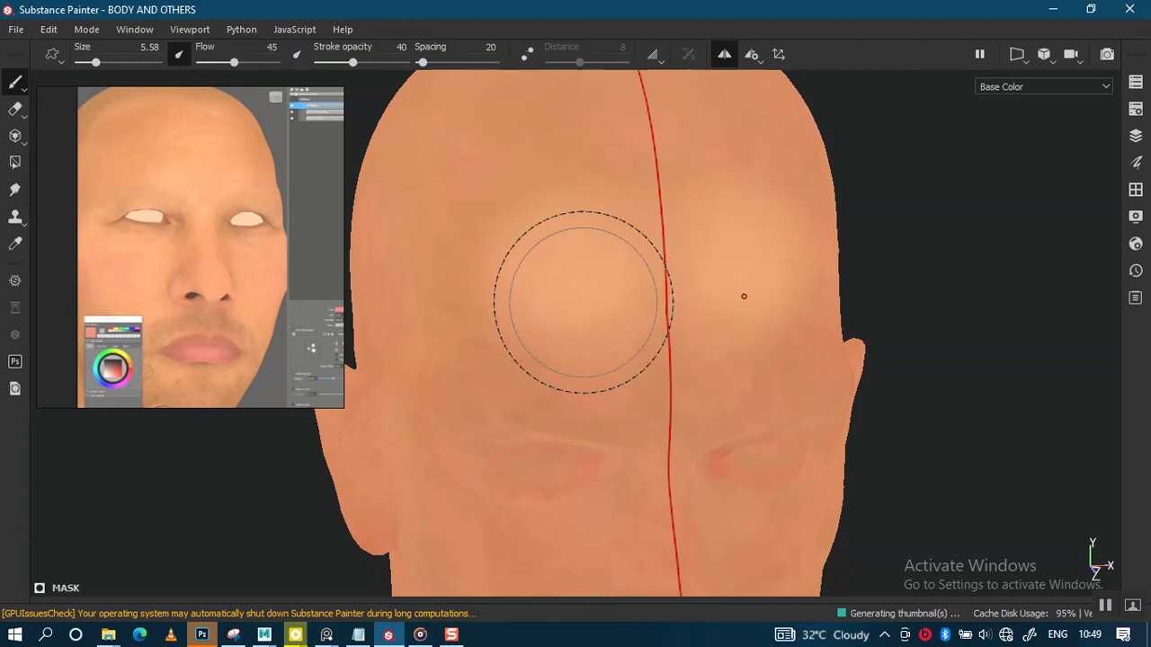
{"action": "key", "text": "m"}
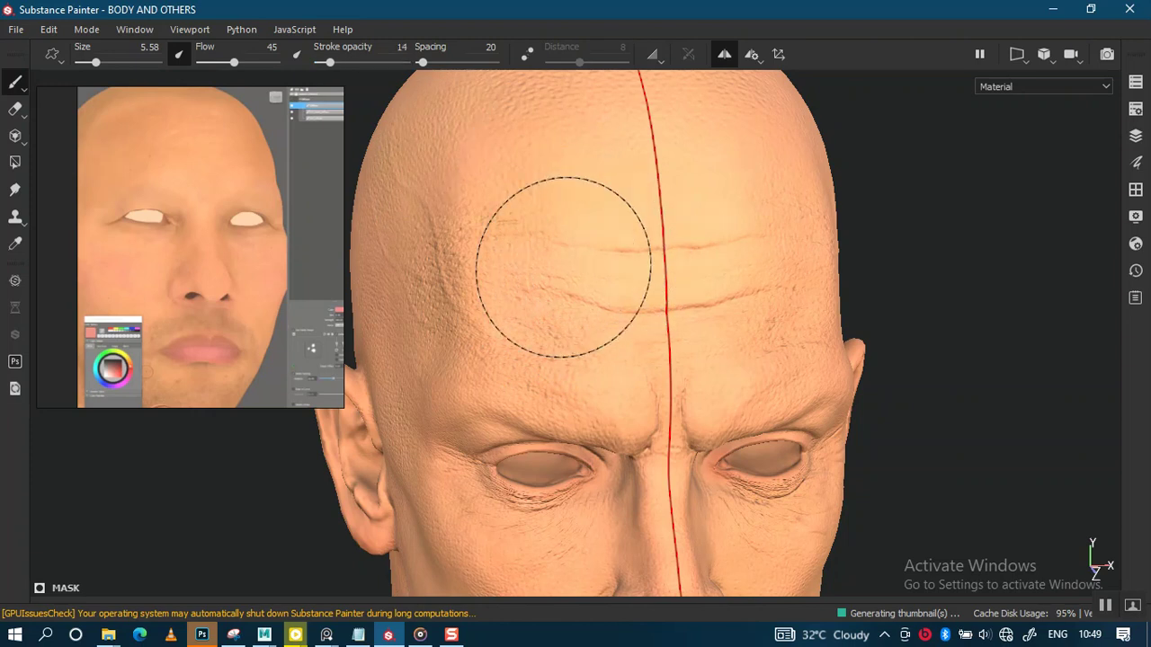
Step: Level the head in a straight frontal view and switch the viewport to the Base Color channel
{"action": "scroll", "coordinate": [563, 270], "scroll_direction": "up", "scroll_amount": 1}
{"action": "scroll", "coordinate": [552, 270], "scroll_direction": "up", "scroll_amount": 1}
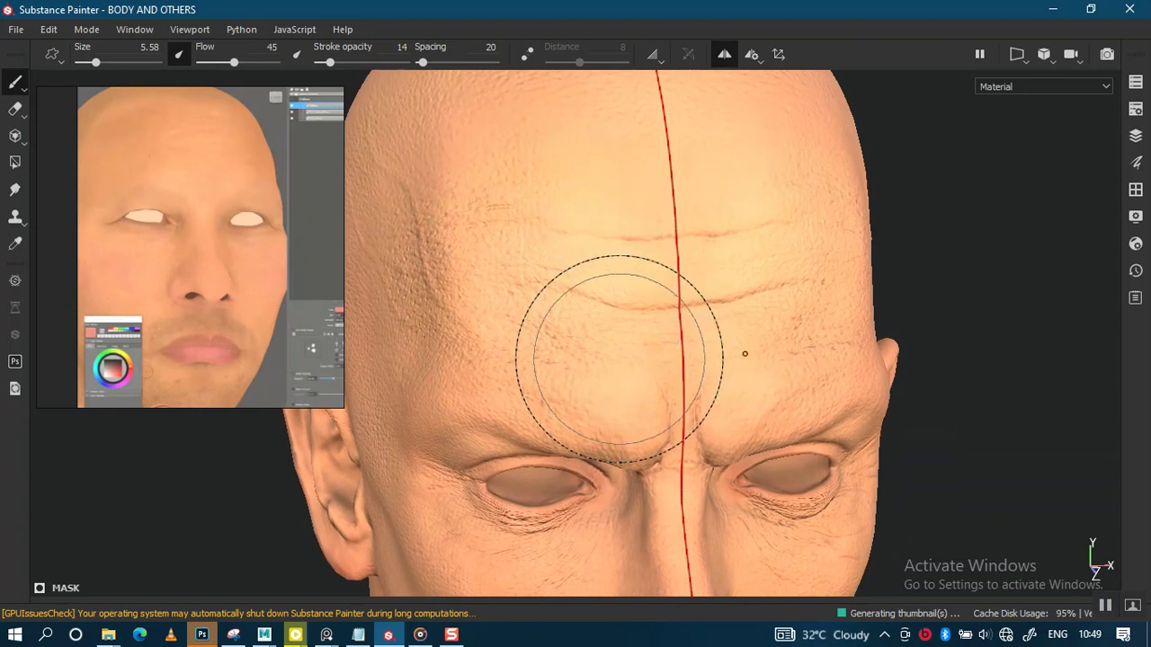
{"action": "right_click_drag", "start_coordinate": [825, 311], "coordinate": [725, 110], "text": "alt"}
{"action": "mouse_move", "coordinate": [693, 175]}
{"action": "left_mouse_down", "text": "alt"}
{"action": "mouse_move", "coordinate": [721, 236]}
{"action": "mouse_move", "coordinate": [608, 260]}
{"action": "mouse_move", "coordinate": [601, 419]}
{"action": "mouse_move", "coordinate": [704, 260]}
{"action": "mouse_move", "coordinate": [740, 268]}
{"action": "left_mouse_up", "text": "alt"}
{"action": "right_click_drag", "start_coordinate": [737, 213], "coordinate": [791, 261], "text": "alt"}
{"action": "mouse_move", "coordinate": [791, 261]}
{"action": "left_mouse_down", "text": "alt"}
{"action": "mouse_move", "coordinate": [855, 288]}
{"action": "mouse_move", "coordinate": [745, 141]}
{"action": "mouse_move", "coordinate": [799, 239]}
{"action": "mouse_move", "coordinate": [696, 254]}
{"action": "mouse_move", "coordinate": [683, 334]}
{"action": "mouse_move", "coordinate": [621, 300]}
{"action": "mouse_move", "coordinate": [642, 278]}
{"action": "mouse_move", "coordinate": [665, 277]}
{"action": "left_mouse_up", "text": "alt"}
{"action": "middle_click_drag", "start_coordinate": [665, 277], "coordinate": [727, 241], "text": "alt"}
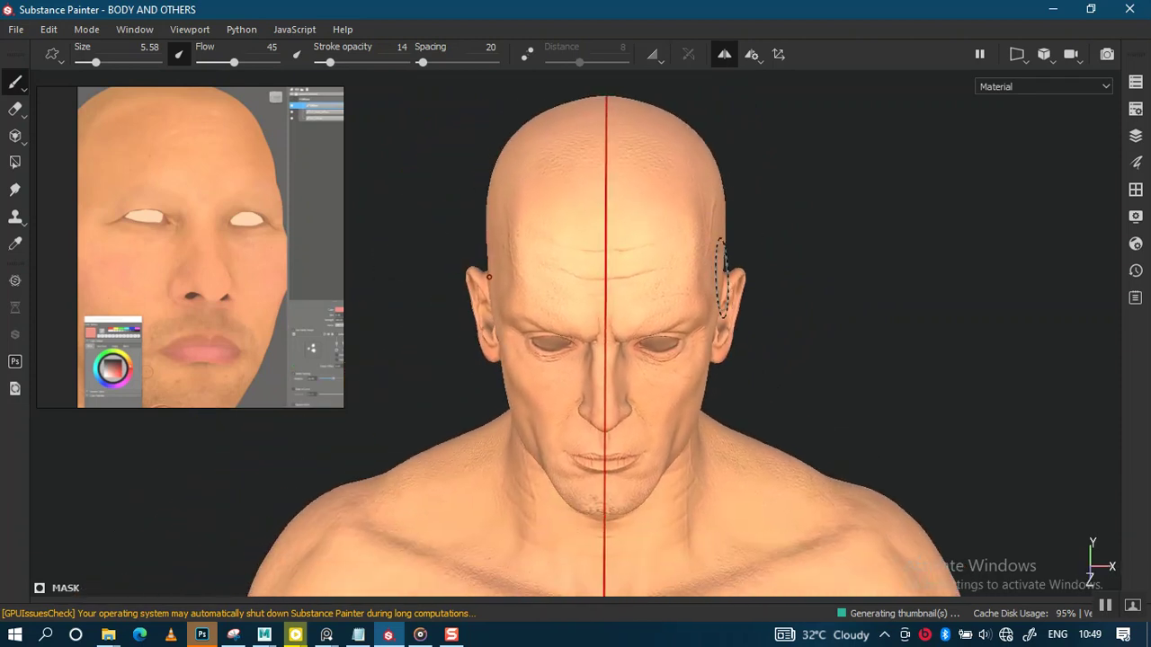
{"action": "key", "text": "c"}
{"action": "left_click_drag", "start_coordinate": [727, 277], "coordinate": [745, 368], "text": "alt"}
{"action": "scroll", "coordinate": [746, 367], "scroll_direction": "up", "scroll_amount": 2}
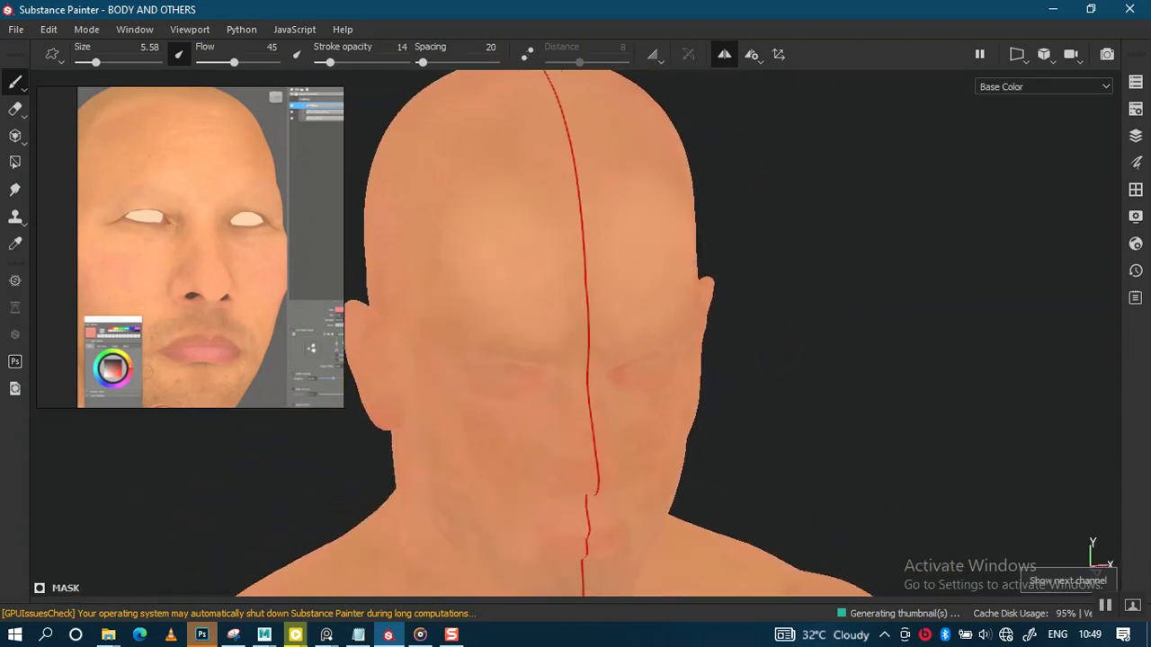
{"action": "mouse_move", "coordinate": [560, 257]}
{"action": "middle_mouse_down", "text": "alt"}
{"action": "mouse_move", "coordinate": [534, 270]}
{"action": "mouse_move", "coordinate": [491, 243]}
{"action": "middle_mouse_up", "text": "alt"}
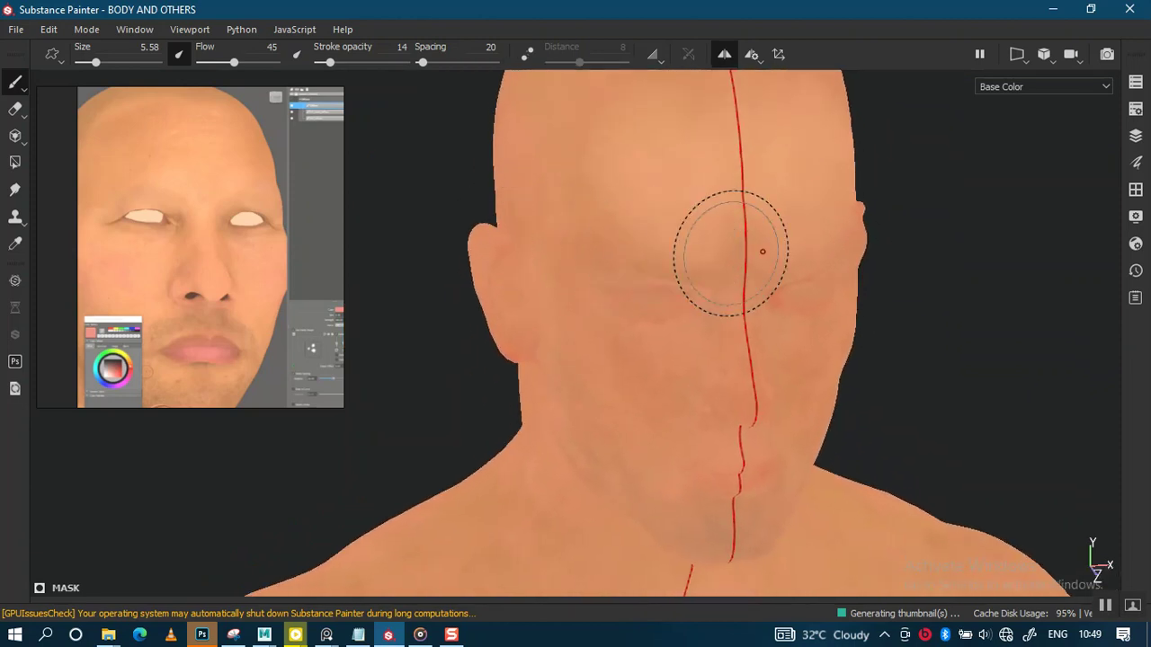
{"action": "left_click_drag", "start_coordinate": [688, 248], "coordinate": [660, 296], "text": "alt"}
{"action": "scroll", "coordinate": [660, 296], "scroll_direction": "up", "scroll_amount": 2}
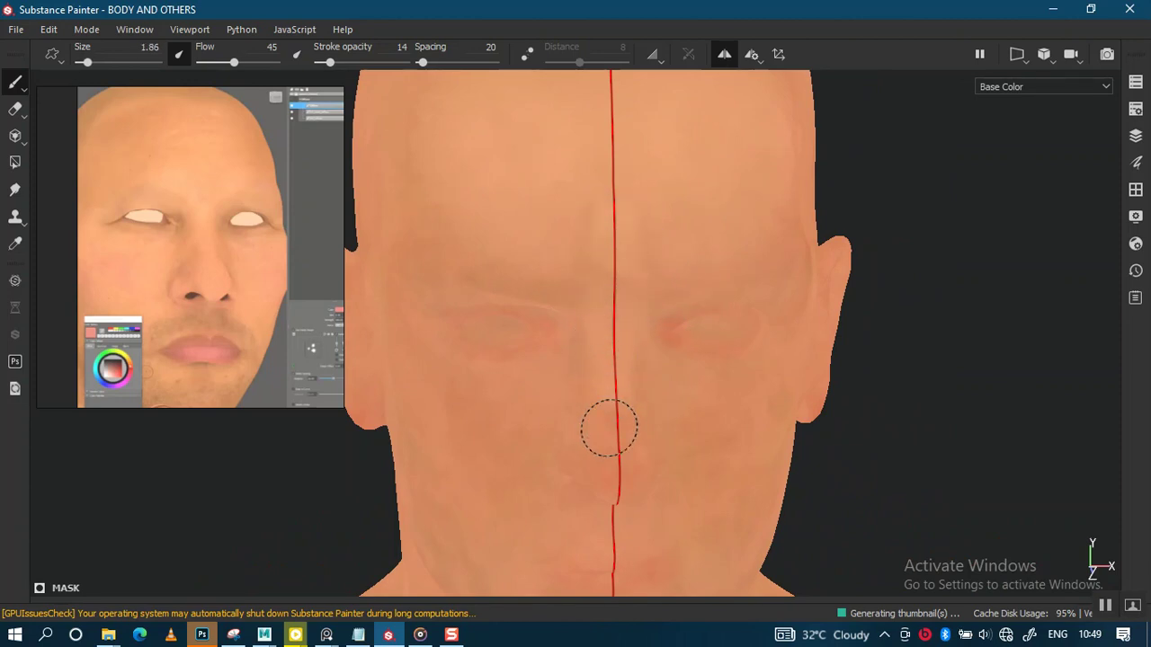
{"action": "mouse_move", "coordinate": [619, 311]}
{"action": "left_mouse_down", "text": "alt"}
{"action": "mouse_move", "coordinate": [647, 255]}
{"action": "mouse_move", "coordinate": [581, 270]}
{"action": "mouse_move", "coordinate": [642, 326]}
{"action": "mouse_move", "coordinate": [674, 324]}
{"action": "left_mouse_up", "text": "alt"}
{"action": "left_click_drag", "start_coordinate": [619, 273], "coordinate": [659, 302], "text": "alt"}
{"action": "right_click_drag", "start_coordinate": [639, 239], "coordinate": [637, 225], "text": "ctrl"}
{"action": "middle_click_drag", "start_coordinate": [588, 295], "coordinate": [655, 239], "text": "alt"}
{"action": "mouse_move", "coordinate": [611, 424]}
{"action": "left_mouse_down", "text": "alt"}
{"action": "mouse_move", "coordinate": [556, 278]}
{"action": "mouse_move", "coordinate": [700, 282]}
{"action": "left_mouse_up", "text": "alt"}
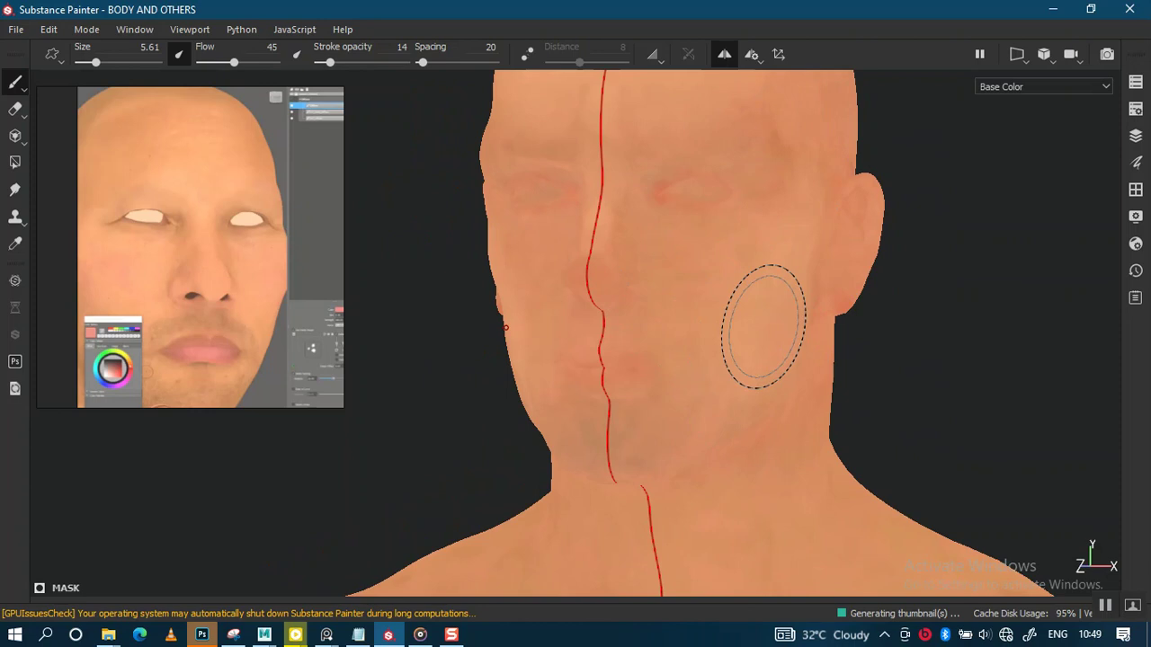
{"action": "scroll", "coordinate": [701, 434], "scroll_direction": "down", "scroll_amount": 3}
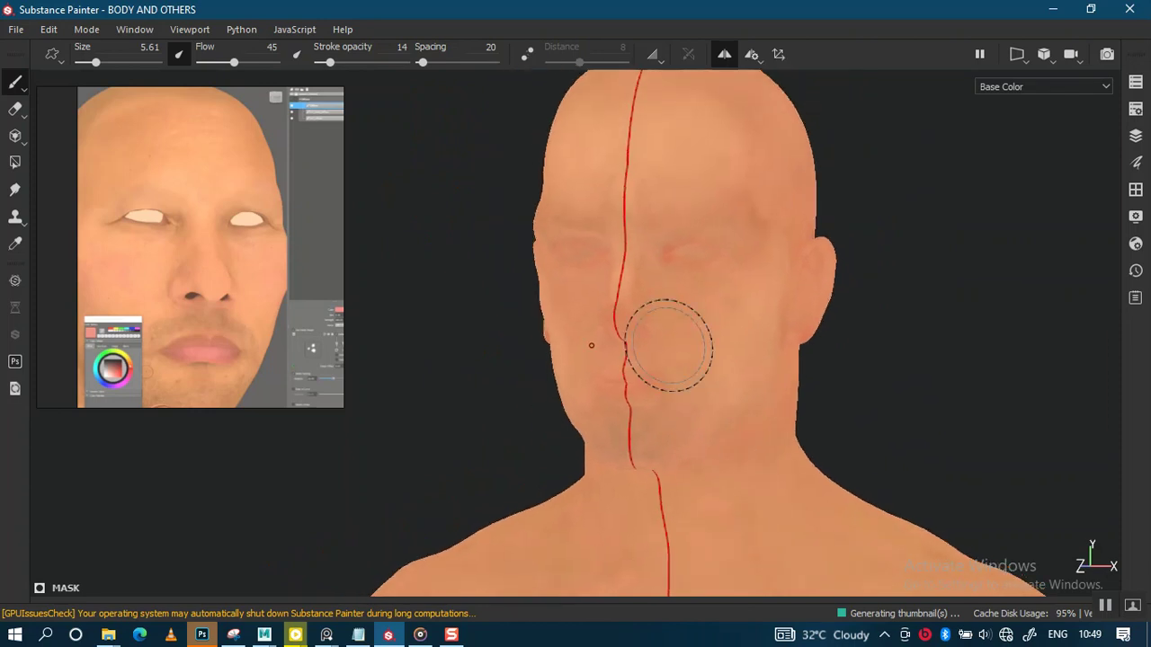
Step: Orbit around the shoulders, chest and arm, toggling mirrored painting off and back on
{"action": "middle_click_drag", "start_coordinate": [668, 342], "coordinate": [680, 411], "text": "alt"}
{"action": "mouse_move", "coordinate": [710, 423]}
{"action": "left_mouse_down", "text": "alt"}
{"action": "mouse_move", "coordinate": [744, 339]}
{"action": "mouse_move", "coordinate": [690, 320]}
{"action": "left_mouse_up", "text": "alt"}
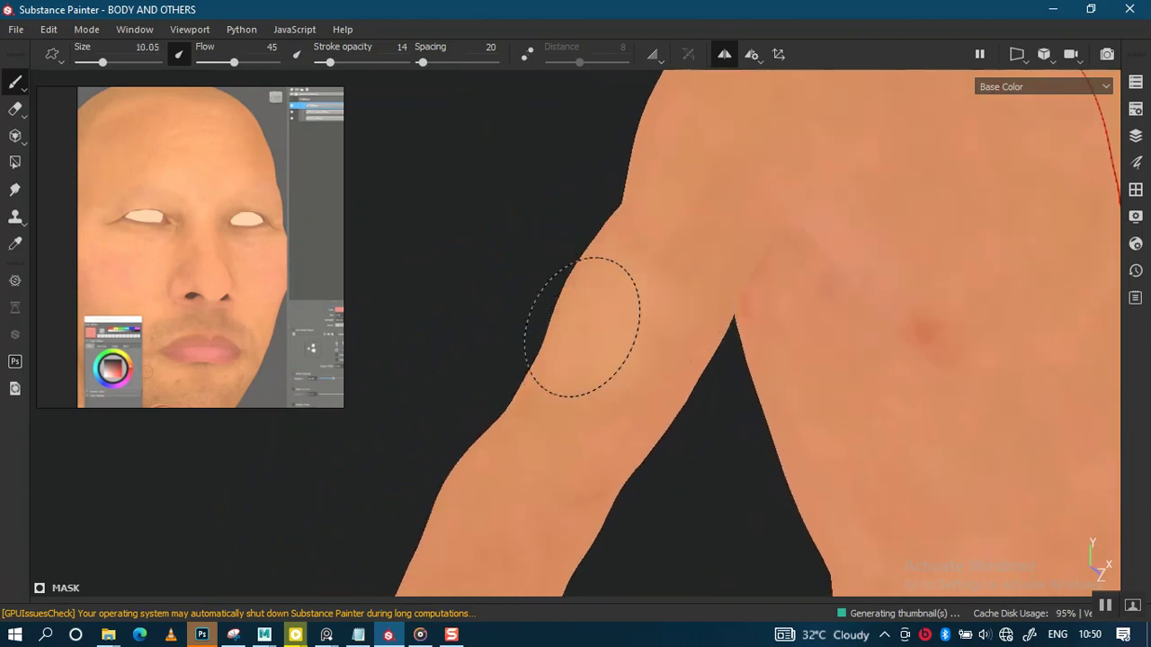
{"action": "mouse_move", "coordinate": [639, 363]}
{"action": "left_mouse_down", "text": "alt"}
{"action": "mouse_move", "coordinate": [672, 397]}
{"action": "mouse_move", "coordinate": [609, 391]}
{"action": "mouse_move", "coordinate": [644, 399]}
{"action": "mouse_move", "coordinate": [598, 373]}
{"action": "mouse_move", "coordinate": [633, 382]}
{"action": "mouse_move", "coordinate": [637, 426]}
{"action": "mouse_move", "coordinate": [637, 341]}
{"action": "mouse_move", "coordinate": [689, 368]}
{"action": "mouse_move", "coordinate": [693, 398]}
{"action": "mouse_move", "coordinate": [672, 321]}
{"action": "left_mouse_up", "text": "alt"}
{"action": "scroll", "coordinate": [689, 368], "scroll_direction": "up", "scroll_amount": 2}
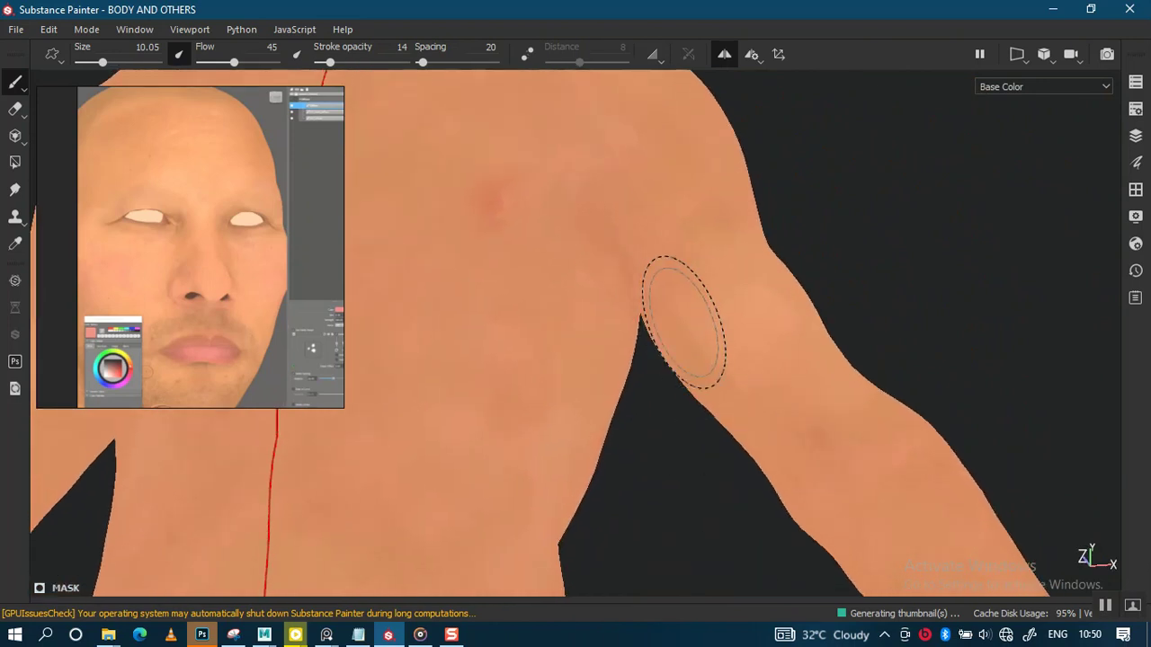
{"action": "left_click_drag", "start_coordinate": [771, 401], "coordinate": [801, 419], "text": "alt"}
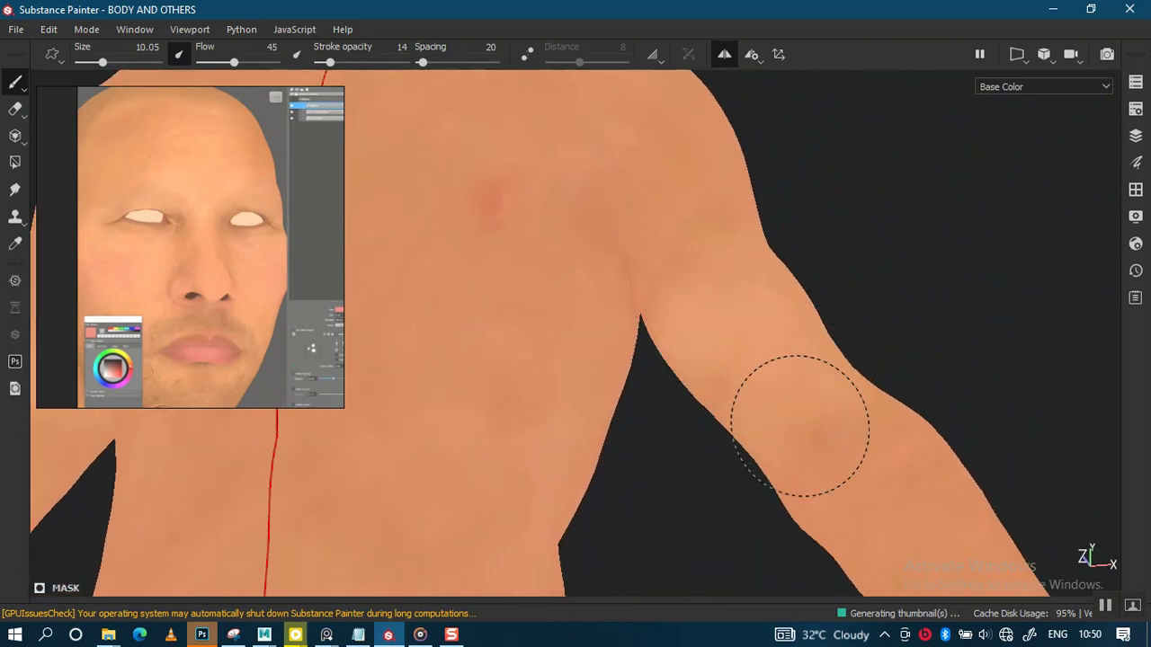
{"action": "scroll", "coordinate": [830, 378], "scroll_direction": "down", "scroll_amount": 3}
{"action": "mouse_move", "coordinate": [830, 378]}
{"action": "left_mouse_down", "text": "alt"}
{"action": "mouse_move", "coordinate": [851, 386]}
{"action": "mouse_move", "coordinate": [709, 450]}
{"action": "mouse_move", "coordinate": [702, 371]}
{"action": "mouse_move", "coordinate": [737, 411]}
{"action": "mouse_move", "coordinate": [765, 401]}
{"action": "mouse_move", "coordinate": [695, 407]}
{"action": "mouse_move", "coordinate": [950, 442]}
{"action": "mouse_move", "coordinate": [801, 342]}
{"action": "mouse_move", "coordinate": [686, 396]}
{"action": "mouse_move", "coordinate": [827, 449]}
{"action": "mouse_move", "coordinate": [781, 419]}
{"action": "left_mouse_up", "text": "alt"}
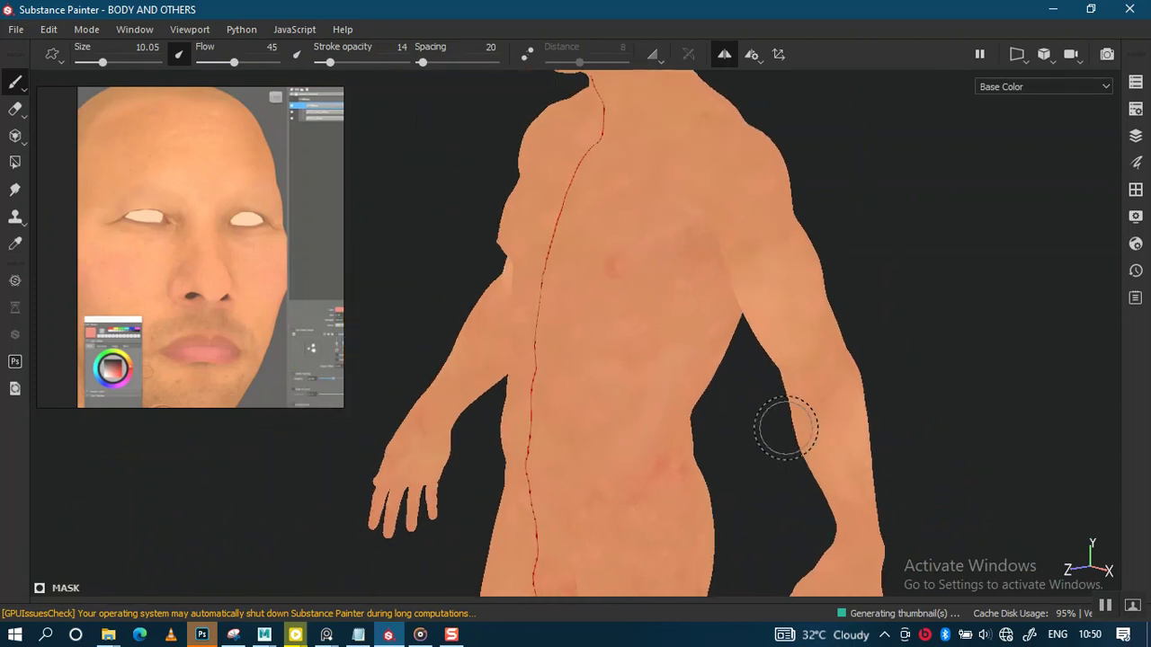
{"action": "mouse_move", "coordinate": [785, 462]}
{"action": "right_mouse_down", "text": "alt"}
{"action": "mouse_move", "coordinate": [788, 480]}
{"action": "mouse_move", "coordinate": [810, 430]}
{"action": "right_mouse_up", "text": "alt"}
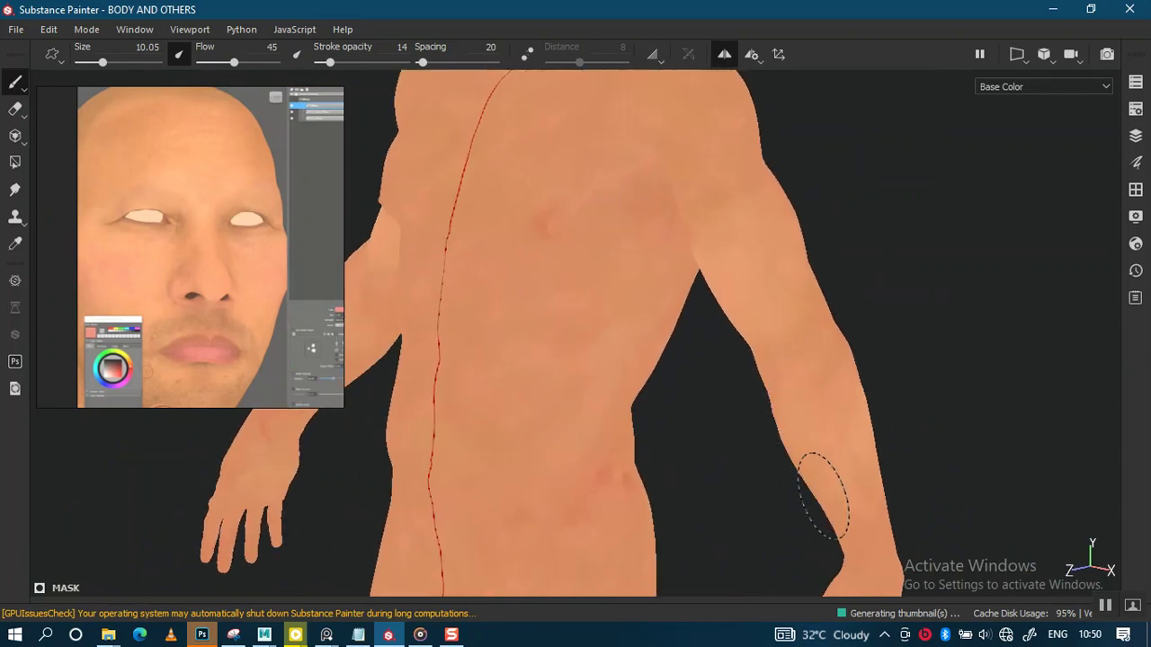
{"action": "left_click_drag", "start_coordinate": [855, 486], "coordinate": [687, 373], "text": "alt"}
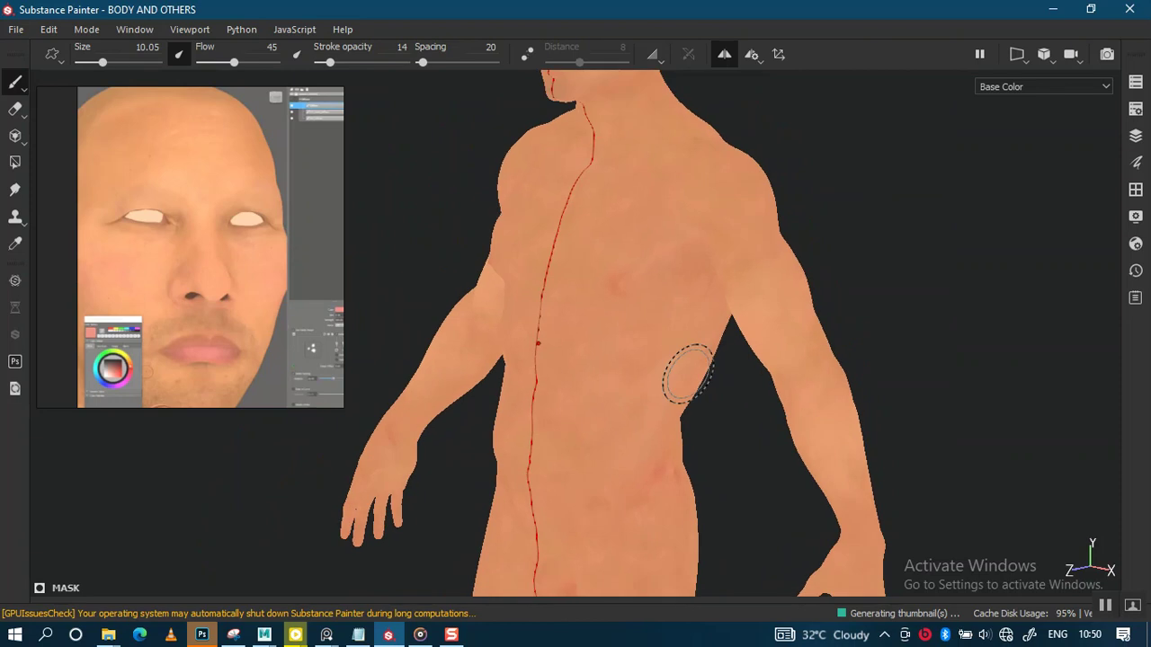
{"action": "mouse_move", "coordinate": [616, 410]}
{"action": "left_mouse_down", "text": "alt"}
{"action": "mouse_move", "coordinate": [620, 457]}
{"action": "mouse_move", "coordinate": [693, 173]}
{"action": "left_mouse_up", "text": "alt"}
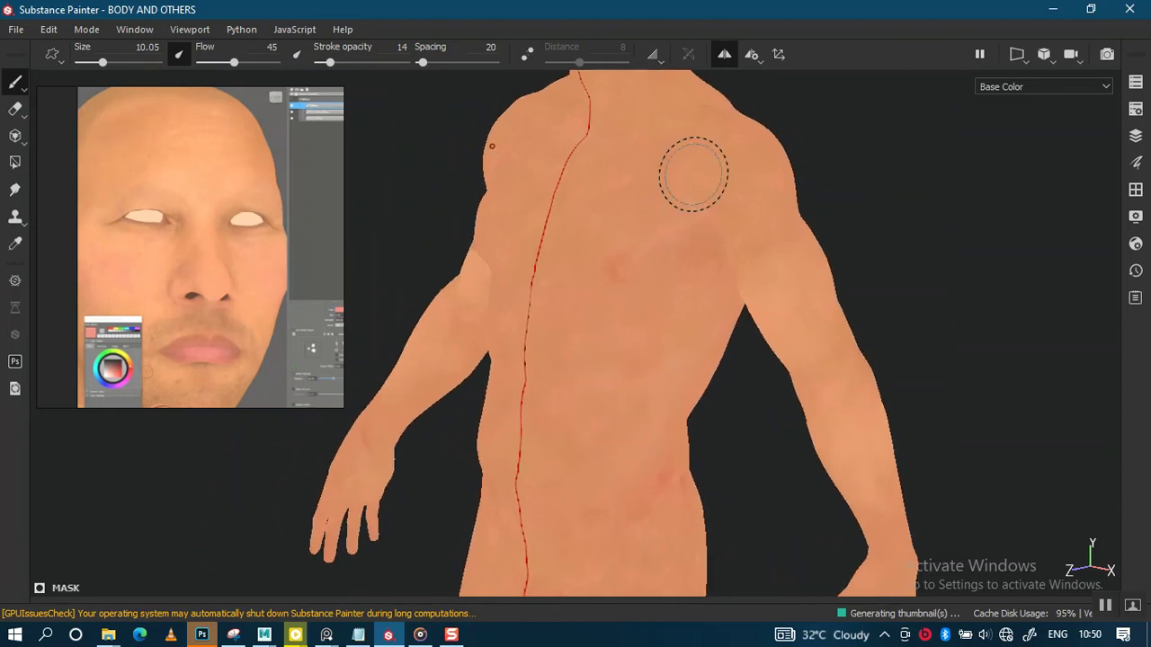
{"action": "left_click", "coordinate": [725, 54]}
{"action": "left_click_drag", "start_coordinate": [637, 226], "coordinate": [661, 256], "text": "alt"}
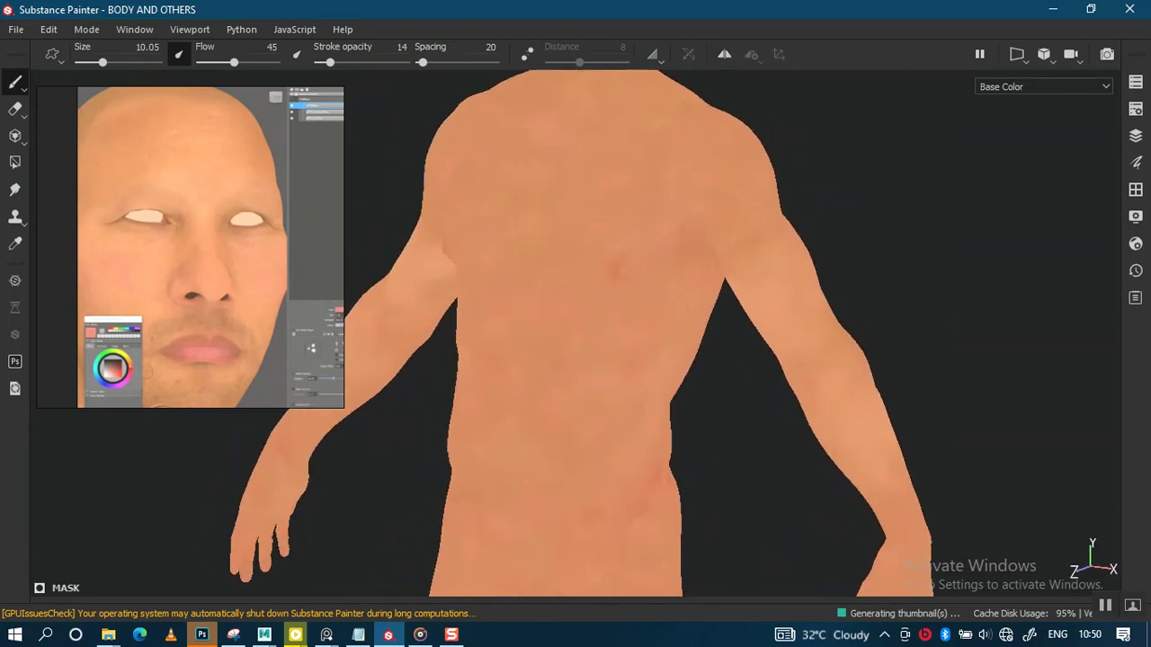
{"action": "scroll", "coordinate": [699, 411], "scroll_direction": "up", "scroll_amount": 3}
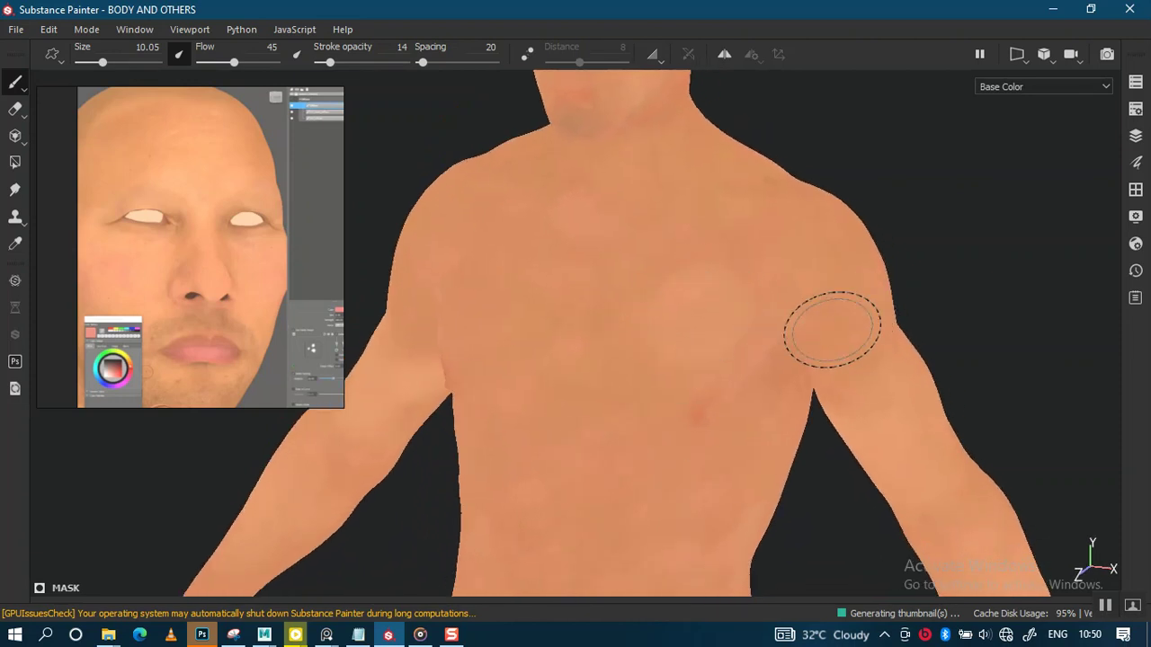
{"action": "left_click", "coordinate": [724, 54]}
Step: Raise stroke opacity to 69, test light strokes on the chest, and undo them
{"action": "left_click_drag", "start_coordinate": [350, 60], "coordinate": [377, 62]}
{"action": "mouse_move", "coordinate": [693, 307]}
{"action": "left_mouse_down"}
{"action": "mouse_move", "coordinate": [690, 291]}
{"action": "mouse_move", "coordinate": [648, 341]}
{"action": "mouse_move", "coordinate": [681, 248]}
{"action": "left_mouse_up"}
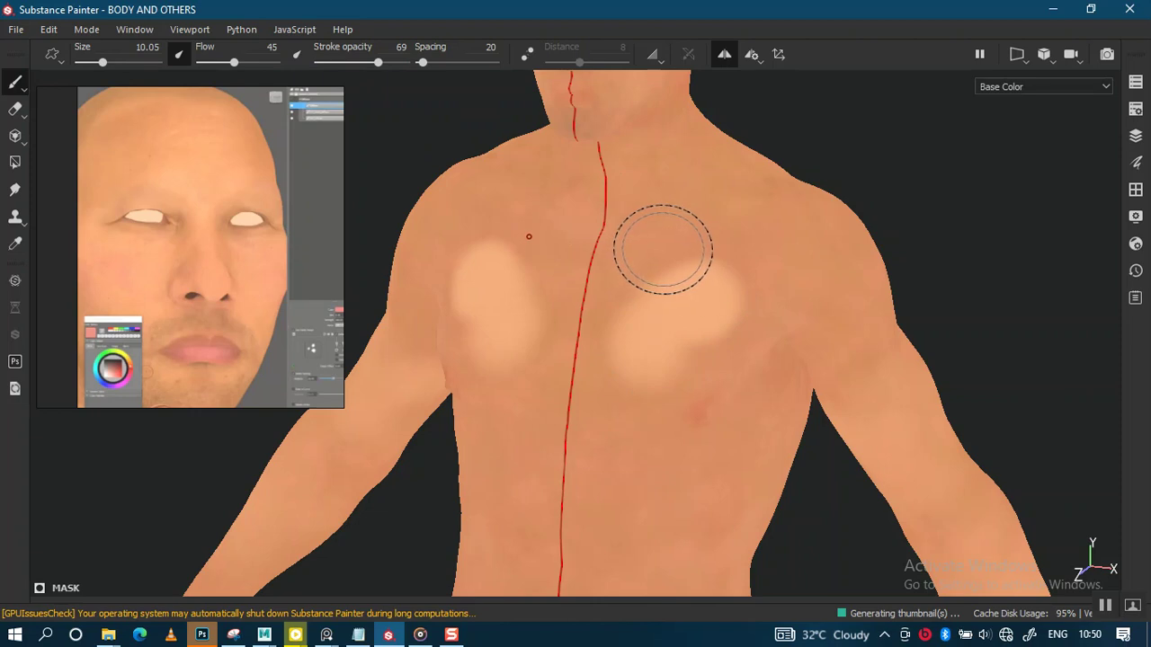
{"action": "key", "text": "ctrl+z"}
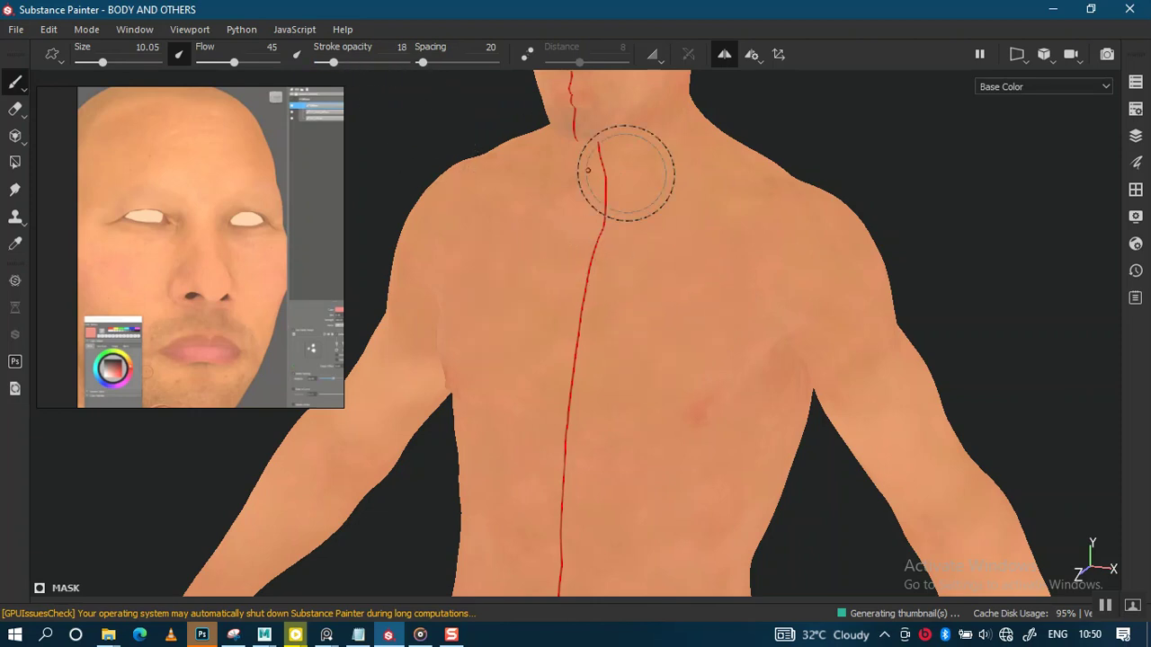
Step: Reframe the upper chest and show the body in full material shading
{"action": "middle_click_drag", "start_coordinate": [672, 250], "coordinate": [692, 221], "text": "alt"}
{"action": "mouse_move", "coordinate": [691, 221]}
{"action": "right_mouse_down", "text": "alt"}
{"action": "mouse_move", "coordinate": [699, 277]}
{"action": "mouse_move", "coordinate": [689, 270]}
{"action": "right_mouse_up", "text": "alt"}
{"action": "left_click_drag", "start_coordinate": [689, 270], "coordinate": [668, 262], "text": "alt"}
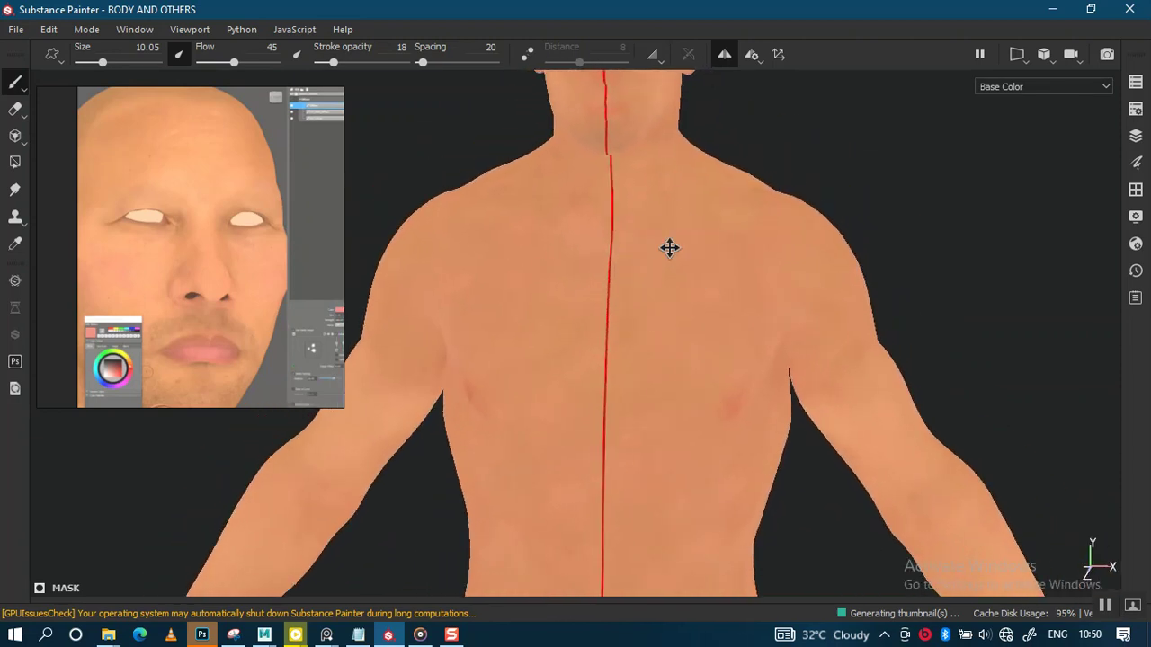
{"action": "middle_click_drag", "start_coordinate": [668, 246], "coordinate": [669, 243], "text": "alt"}
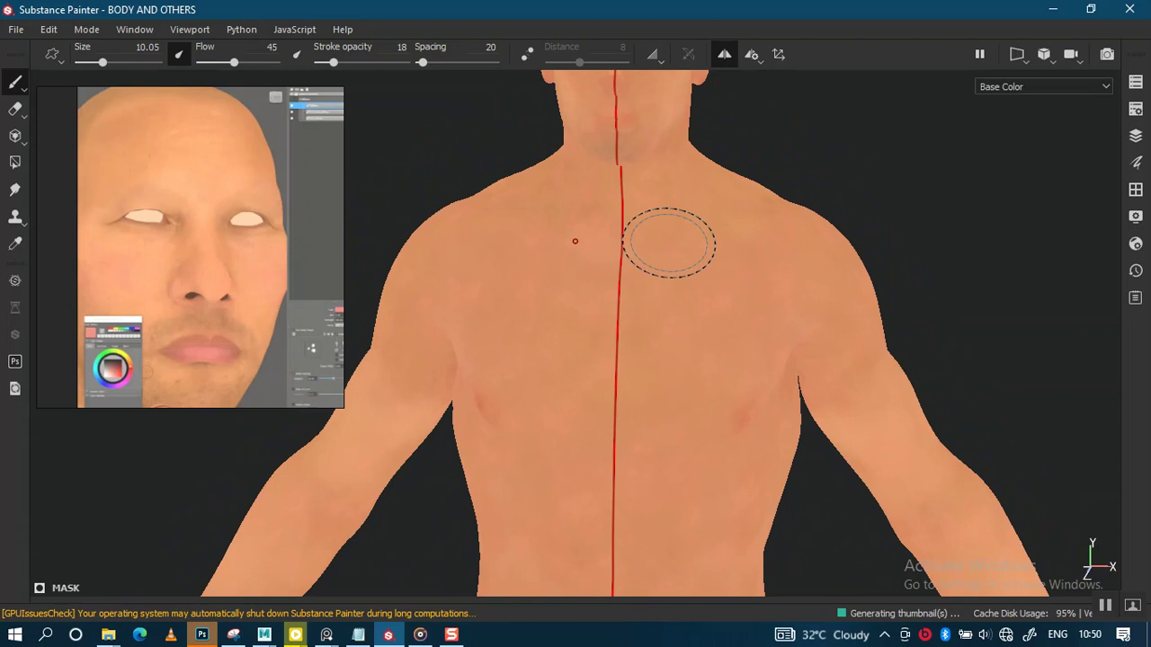
{"action": "mouse_move", "coordinate": [702, 232]}
{"action": "right_mouse_down", "text": "alt"}
{"action": "mouse_move", "coordinate": [698, 360]}
{"action": "mouse_move", "coordinate": [708, 324]}
{"action": "right_mouse_up", "text": "alt"}
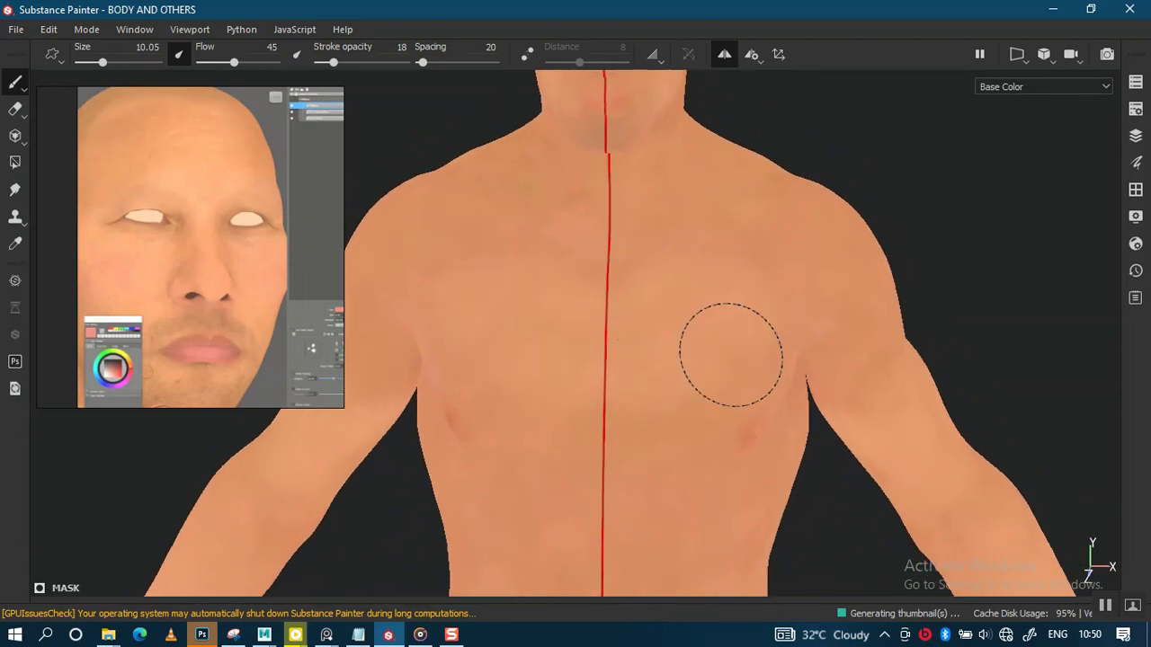
{"action": "mouse_move", "coordinate": [630, 398]}
{"action": "left_mouse_down", "text": "alt"}
{"action": "mouse_move", "coordinate": [633, 264]}
{"action": "mouse_move", "coordinate": [626, 295]}
{"action": "left_mouse_up", "text": "alt"}
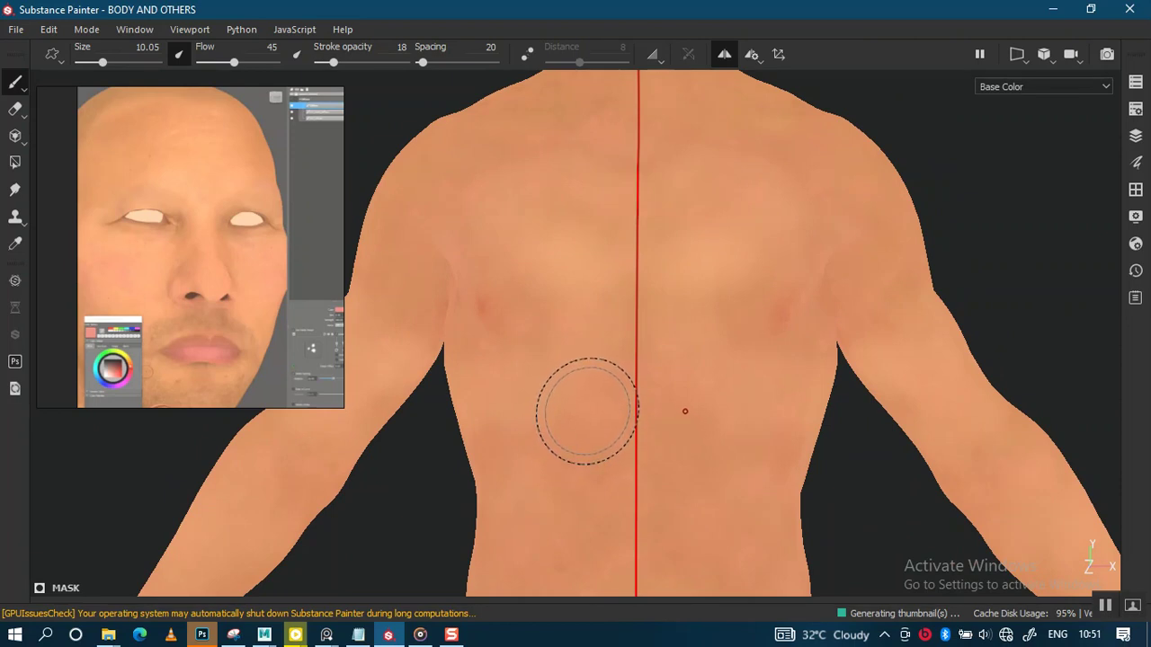
{"action": "key", "text": "m"}
{"action": "mouse_move", "coordinate": [629, 308]}
{"action": "right_mouse_down", "text": "alt"}
{"action": "mouse_move", "coordinate": [783, 360]}
{"action": "mouse_move", "coordinate": [670, 355]}
{"action": "right_mouse_up", "text": "alt"}
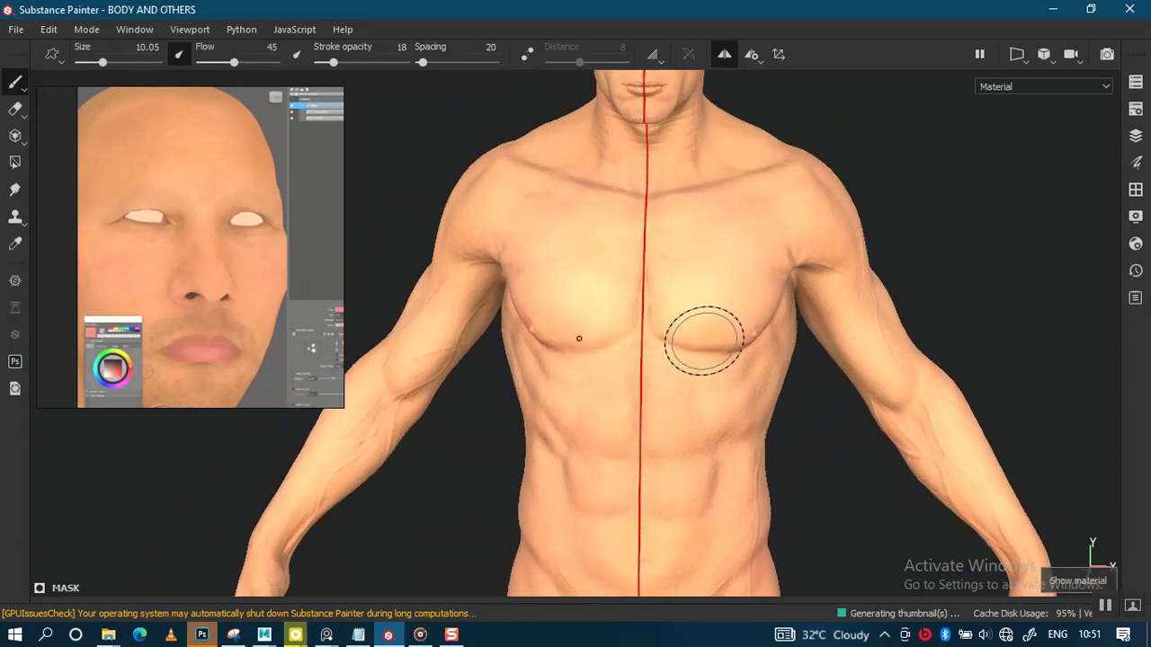
Step: Orbit around the chest, shoulder and abdomen to inspect the skin up close
{"action": "right_click_drag", "start_coordinate": [647, 411], "coordinate": [655, 347], "text": "alt"}
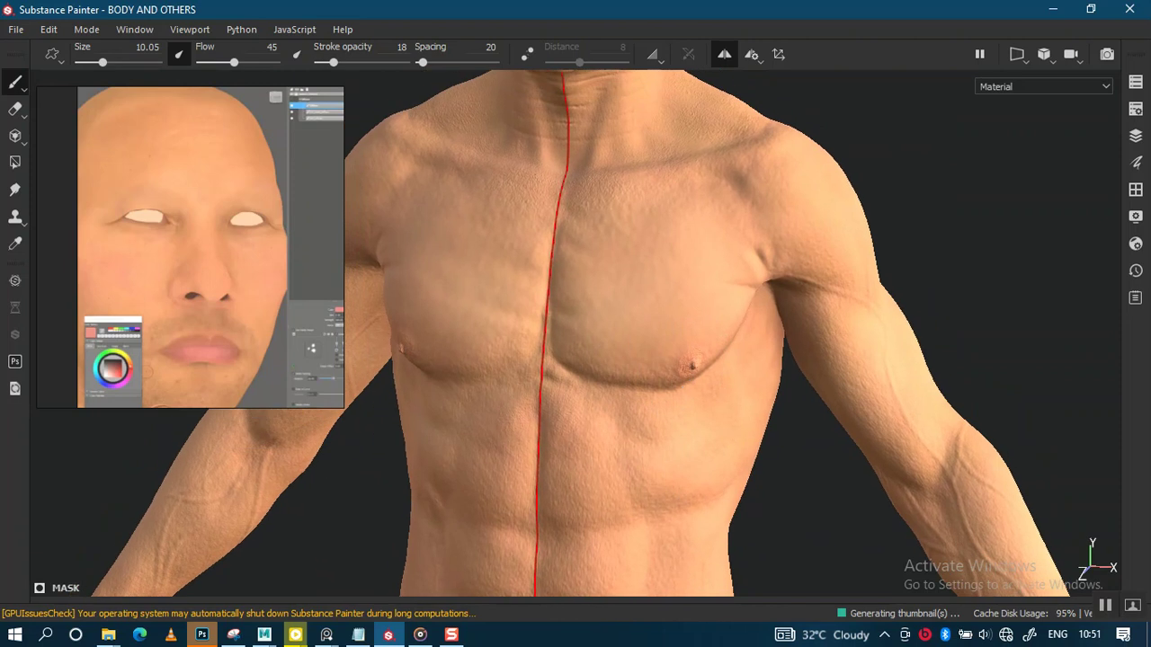
{"action": "mouse_move", "coordinate": [655, 347]}
{"action": "left_mouse_down", "text": "alt"}
{"action": "mouse_move", "coordinate": [659, 314]}
{"action": "mouse_move", "coordinate": [591, 261]}
{"action": "left_mouse_up", "text": "alt"}
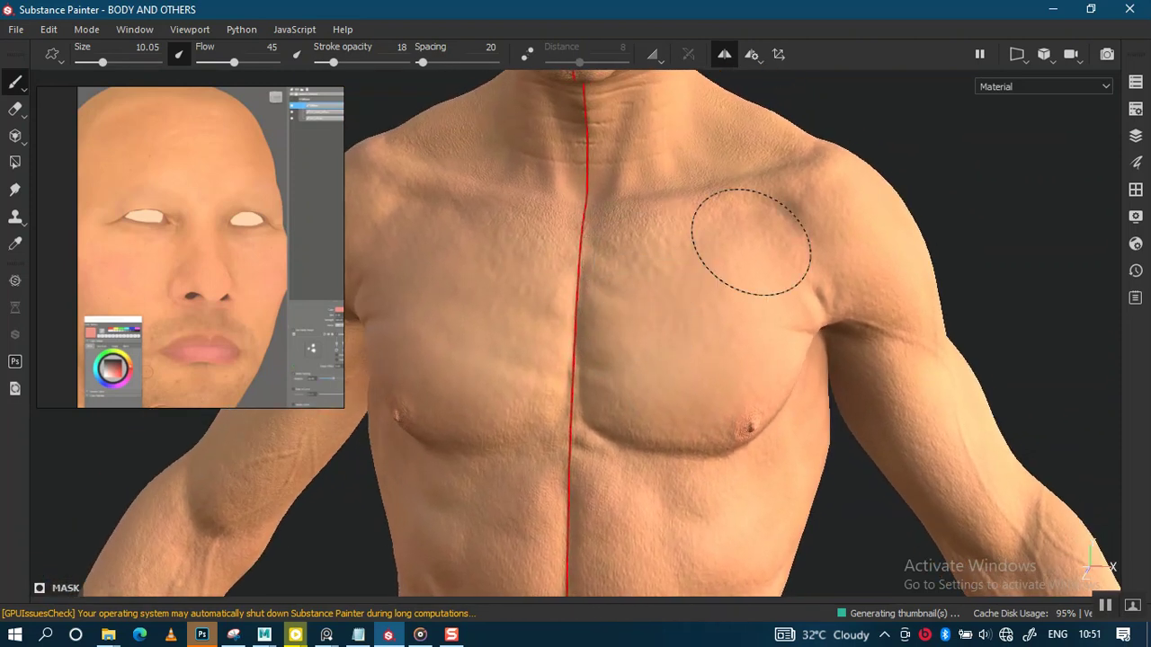
{"action": "middle_click_drag", "start_coordinate": [655, 438], "coordinate": [711, 233], "text": "alt"}
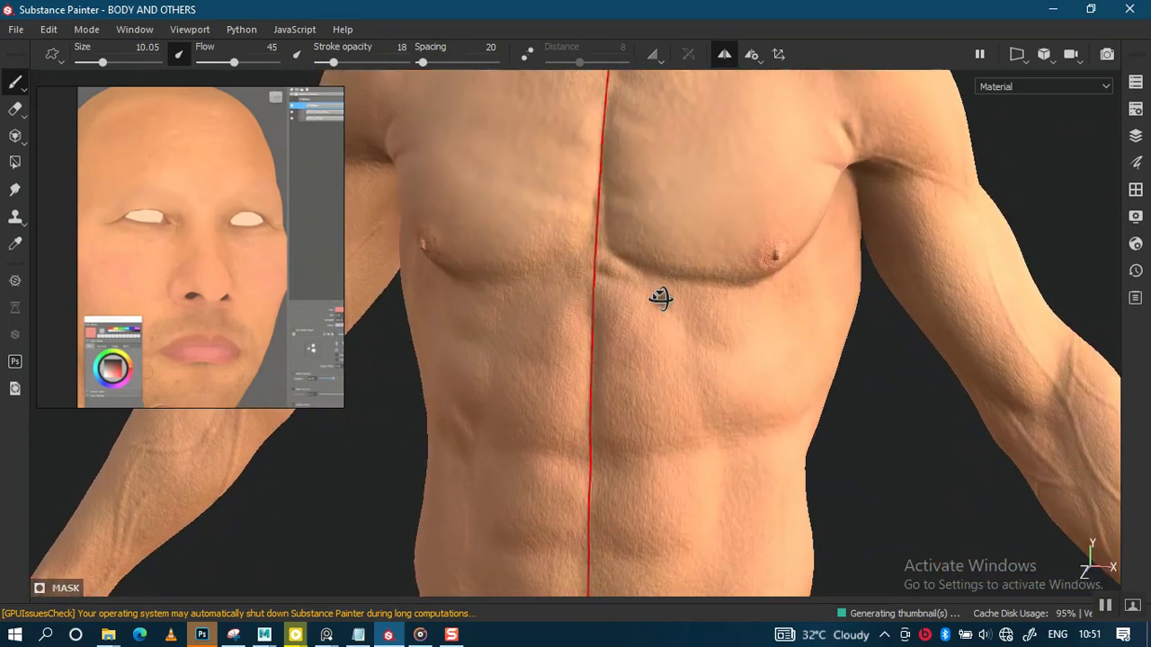
{"action": "middle_click_drag", "start_coordinate": [684, 308], "coordinate": [632, 309], "text": "alt"}
{"action": "mouse_move", "coordinate": [631, 308]}
{"action": "right_mouse_down", "text": "alt"}
{"action": "mouse_move", "coordinate": [636, 475]}
{"action": "mouse_move", "coordinate": [620, 395]}
{"action": "mouse_move", "coordinate": [741, 419]}
{"action": "mouse_move", "coordinate": [699, 267]}
{"action": "right_mouse_up", "text": "alt"}
{"action": "mouse_move", "coordinate": [698, 267]}
{"action": "left_mouse_down", "text": "alt"}
{"action": "mouse_move", "coordinate": [730, 309]}
{"action": "mouse_move", "coordinate": [660, 368]}
{"action": "mouse_move", "coordinate": [673, 255]}
{"action": "mouse_move", "coordinate": [707, 475]}
{"action": "left_mouse_up", "text": "alt"}
{"action": "mouse_move", "coordinate": [707, 476]}
{"action": "right_mouse_down", "text": "alt"}
{"action": "mouse_move", "coordinate": [730, 349]}
{"action": "mouse_move", "coordinate": [706, 373]}
{"action": "right_mouse_up", "text": "alt"}
{"action": "mouse_move", "coordinate": [706, 372]}
{"action": "left_mouse_down", "text": "alt"}
{"action": "mouse_move", "coordinate": [606, 404]}
{"action": "mouse_move", "coordinate": [604, 422]}
{"action": "left_mouse_up", "text": "alt"}
{"action": "right_click_drag", "start_coordinate": [603, 421], "coordinate": [656, 373], "text": "alt"}
{"action": "mouse_move", "coordinate": [657, 374]}
{"action": "middle_mouse_down", "text": "alt"}
{"action": "mouse_move", "coordinate": [640, 411]}
{"action": "mouse_move", "coordinate": [673, 423]}
{"action": "middle_mouse_up", "text": "alt"}
{"action": "mouse_move", "coordinate": [673, 424]}
{"action": "right_mouse_down", "text": "alt"}
{"action": "mouse_move", "coordinate": [674, 448]}
{"action": "mouse_move", "coordinate": [681, 265]}
{"action": "right_mouse_up", "text": "alt"}
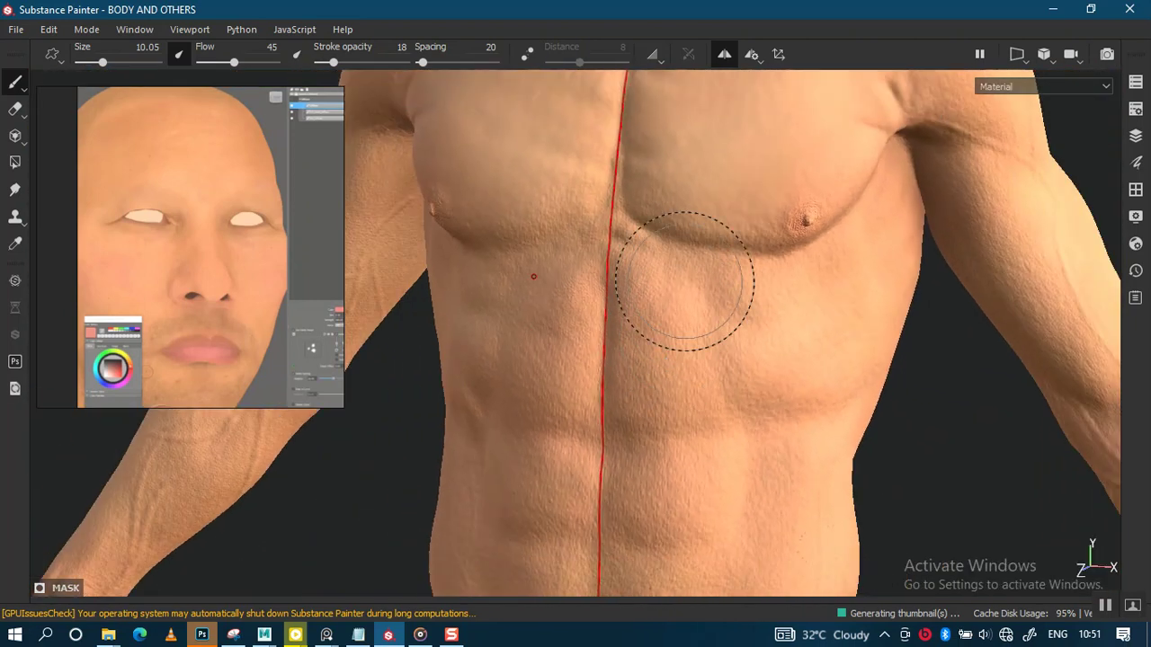
{"action": "middle_click_drag", "start_coordinate": [680, 264], "coordinate": [655, 385], "text": "alt"}
{"action": "right_click_drag", "start_coordinate": [655, 386], "coordinate": [634, 411], "text": "alt"}
{"action": "mouse_move", "coordinate": [634, 412]}
{"action": "middle_mouse_down", "text": "alt"}
{"action": "mouse_move", "coordinate": [657, 453]}
{"action": "mouse_move", "coordinate": [680, 386]}
{"action": "mouse_move", "coordinate": [652, 402]}
{"action": "middle_mouse_up", "text": "alt"}
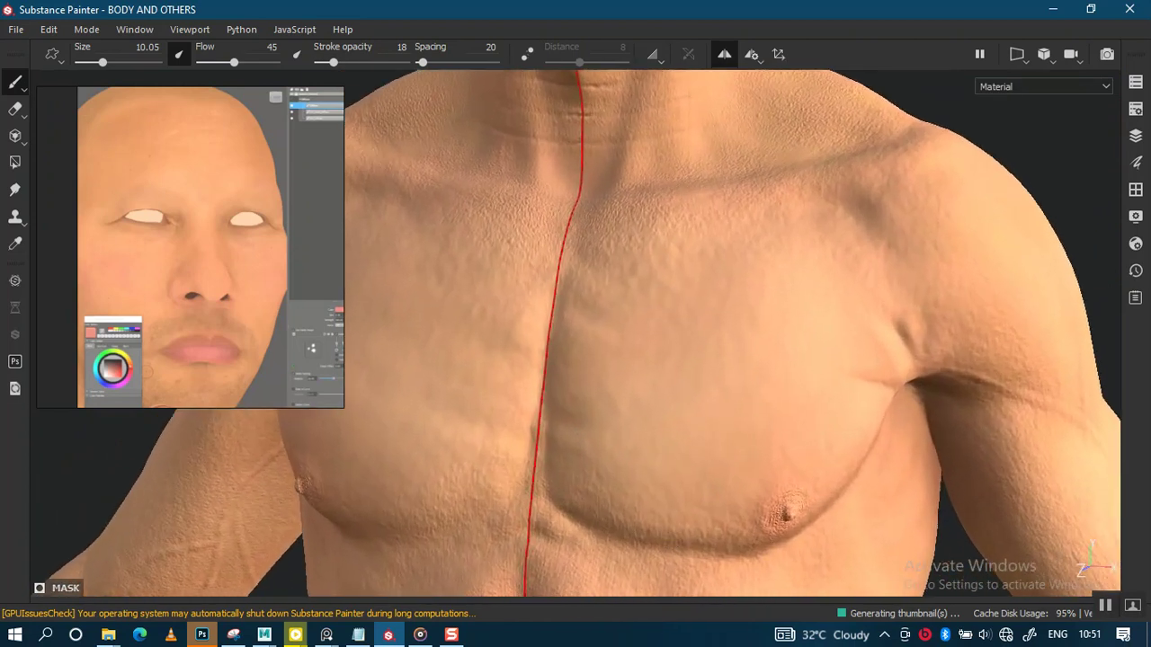
Step: Zoom in on the chest, restore the Shelf, Layers and Properties panels, and move the face reference aside
{"action": "mouse_move", "coordinate": [665, 378]}
{"action": "right_mouse_down", "text": "alt"}
{"action": "mouse_move", "coordinate": [700, 321]}
{"action": "mouse_move", "coordinate": [673, 176]}
{"action": "right_mouse_up", "text": "alt"}
{"action": "scroll", "coordinate": [534, 314], "scroll_direction": "up", "scroll_amount": 1}
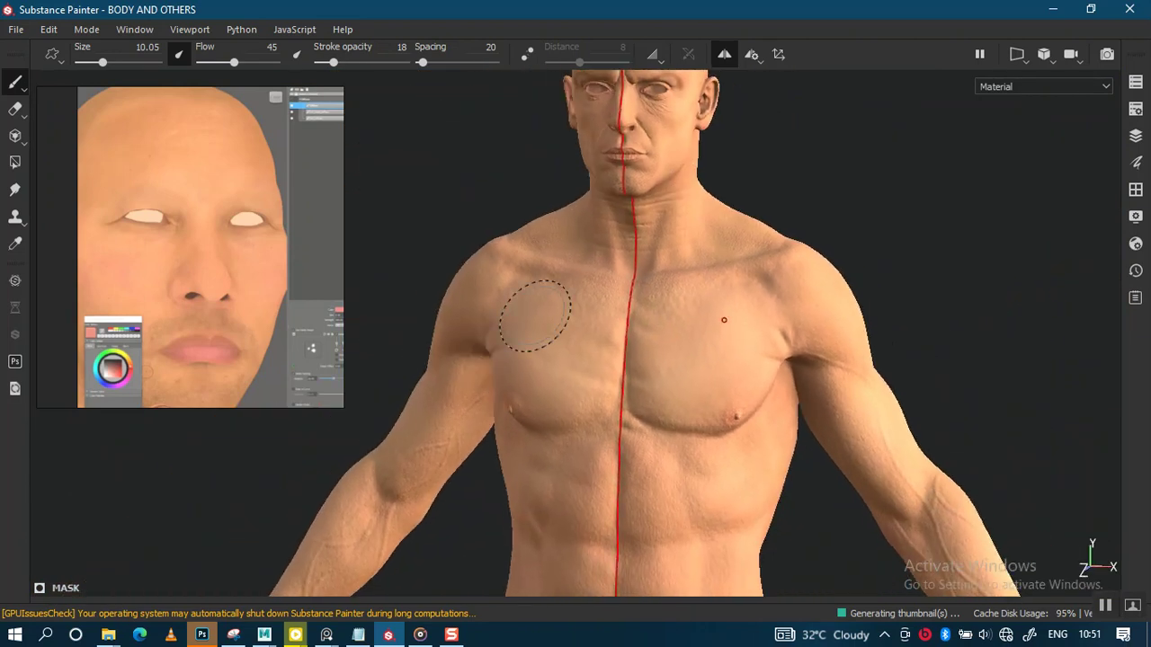
{"action": "scroll", "coordinate": [534, 314], "scroll_direction": "up", "scroll_amount": 2}
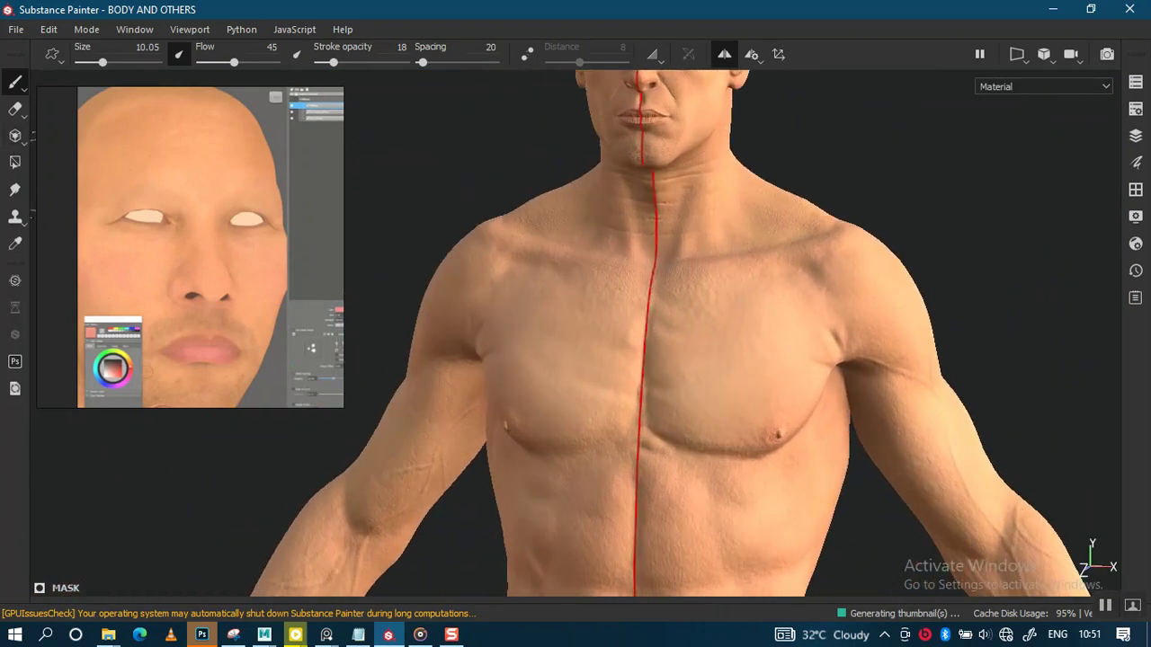
{"action": "key", "text": "Tab"}
{"action": "left_click_drag", "start_coordinate": [168, 288], "coordinate": [828, 288]}
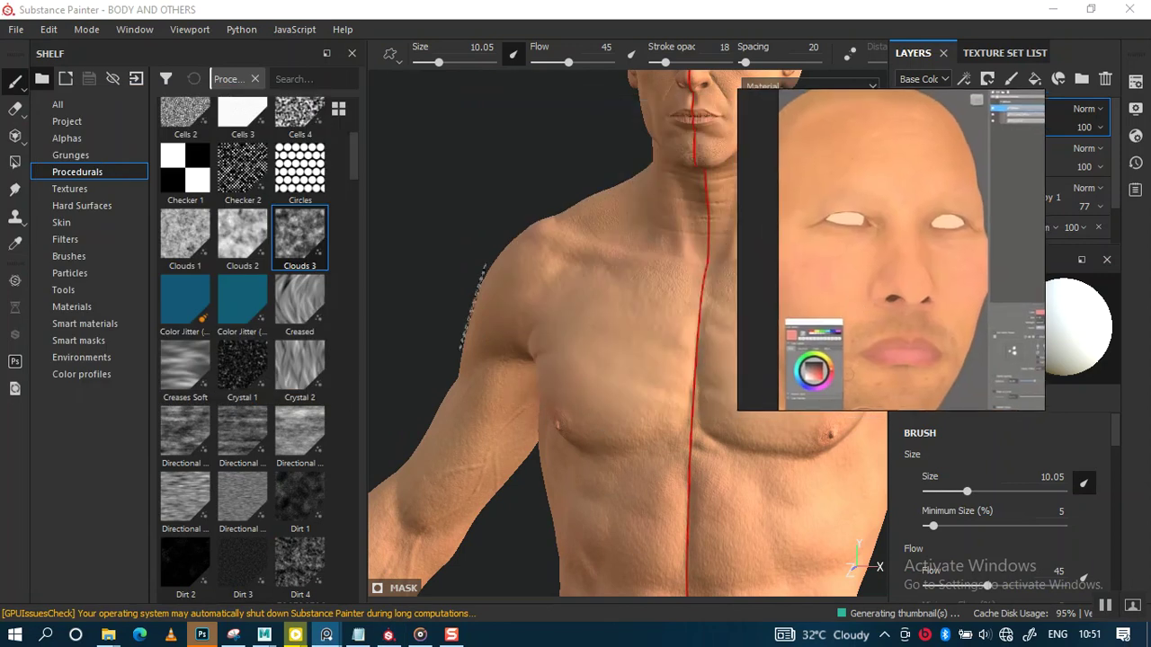
Step: Filter the shelf to Brushes, search 'DIRT' and select the Dirt 3 brush
{"action": "left_click", "coordinate": [69, 256]}
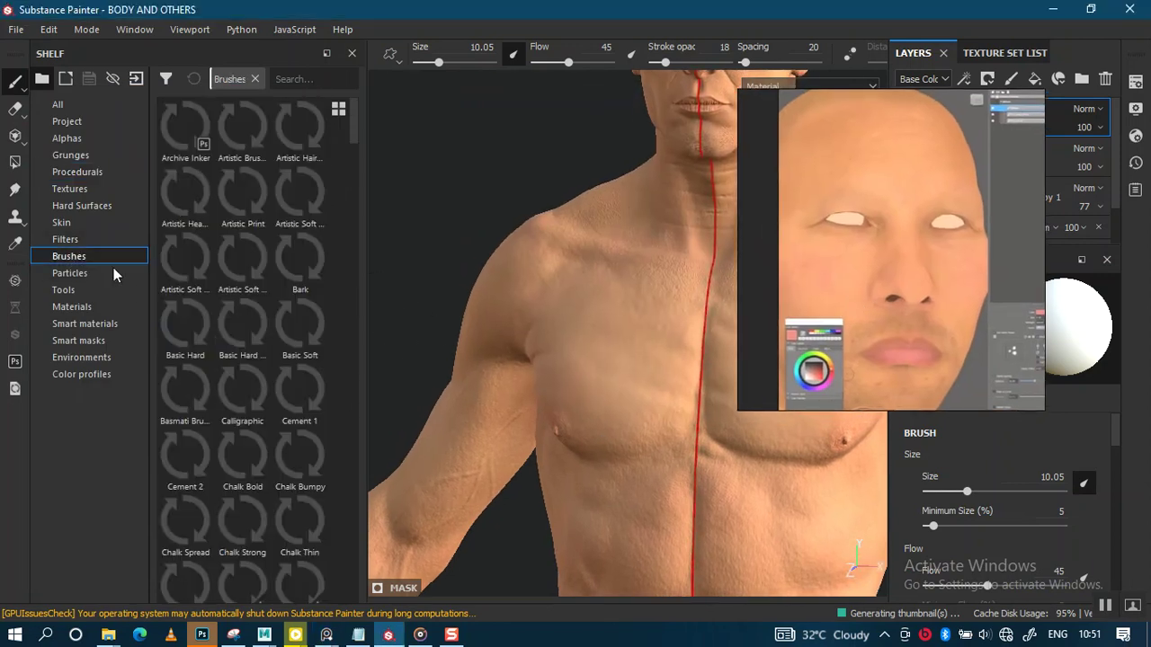
{"action": "scroll", "coordinate": [351, 144], "scroll_direction": "down", "scroll_amount": 5}
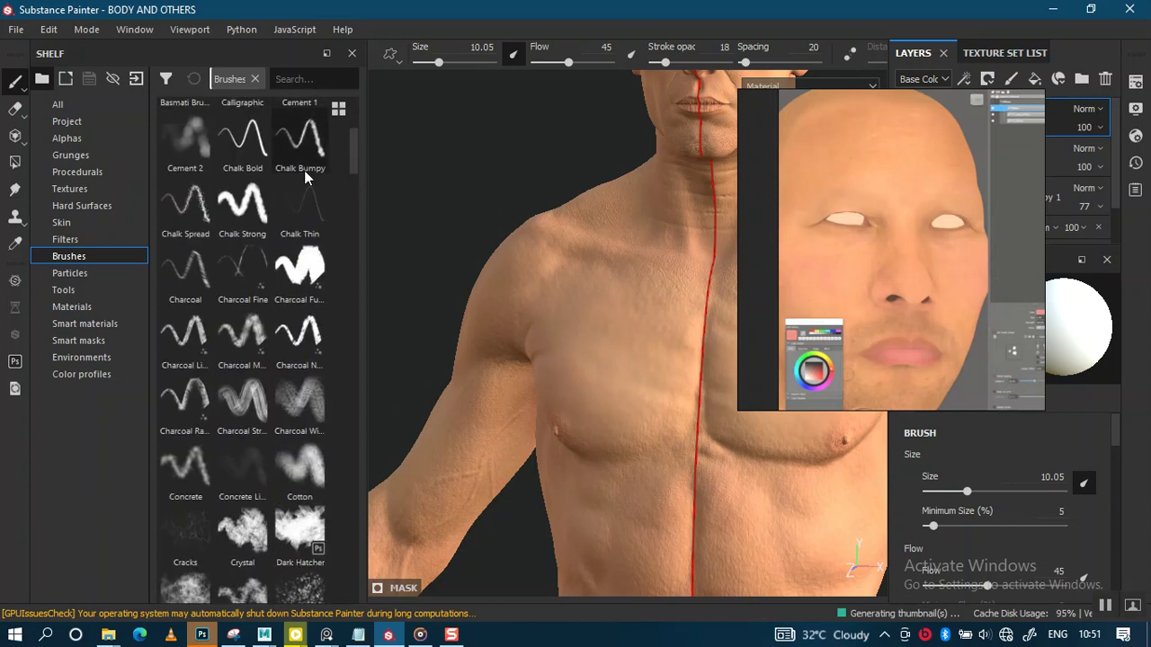
{"action": "type", "text": "DIRT"}
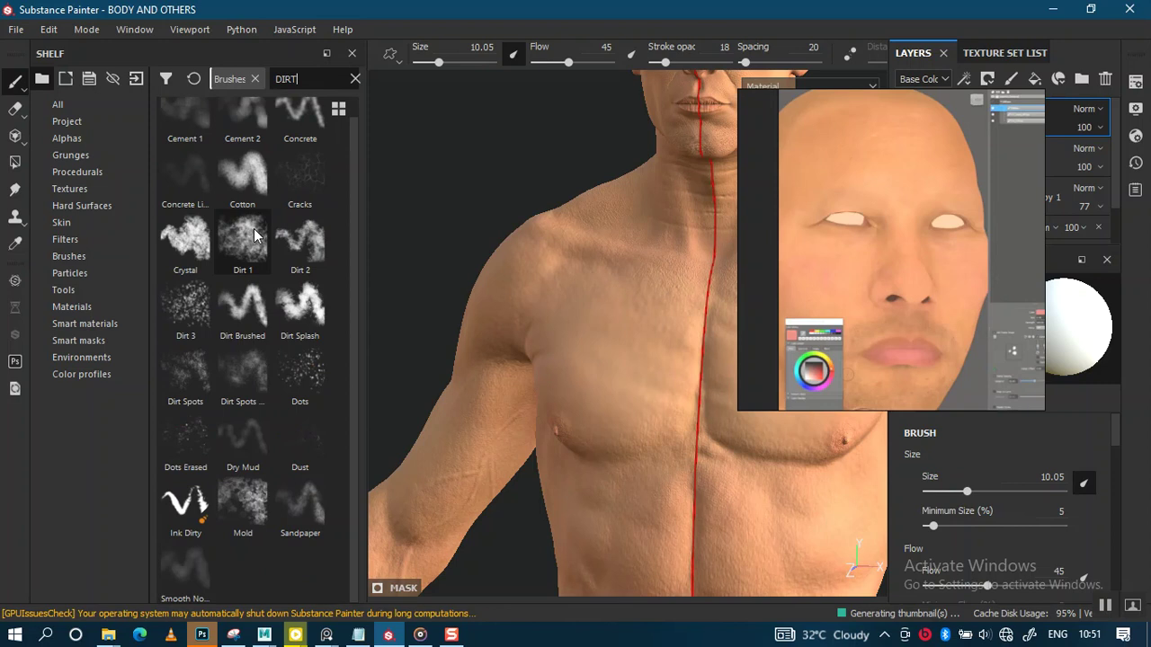
{"action": "left_click", "coordinate": [188, 317]}
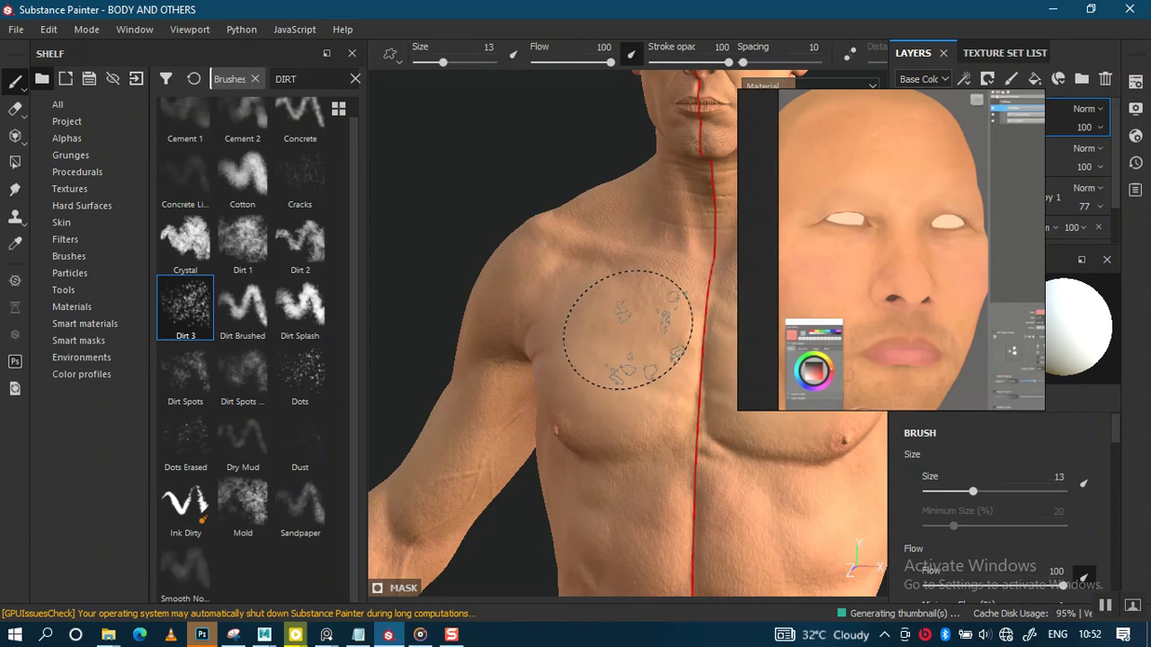
{"action": "right_click_drag", "start_coordinate": [617, 329], "coordinate": [595, 510], "text": "alt"}
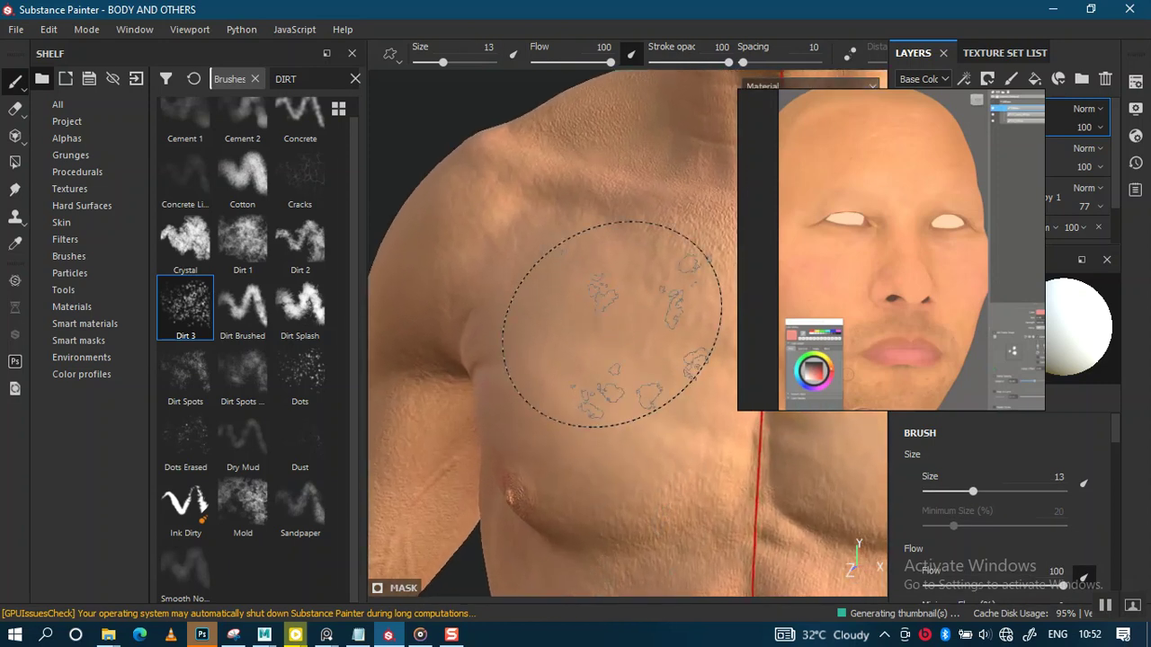
{"action": "left_click_drag", "start_coordinate": [890, 234], "coordinate": [129, 170]}
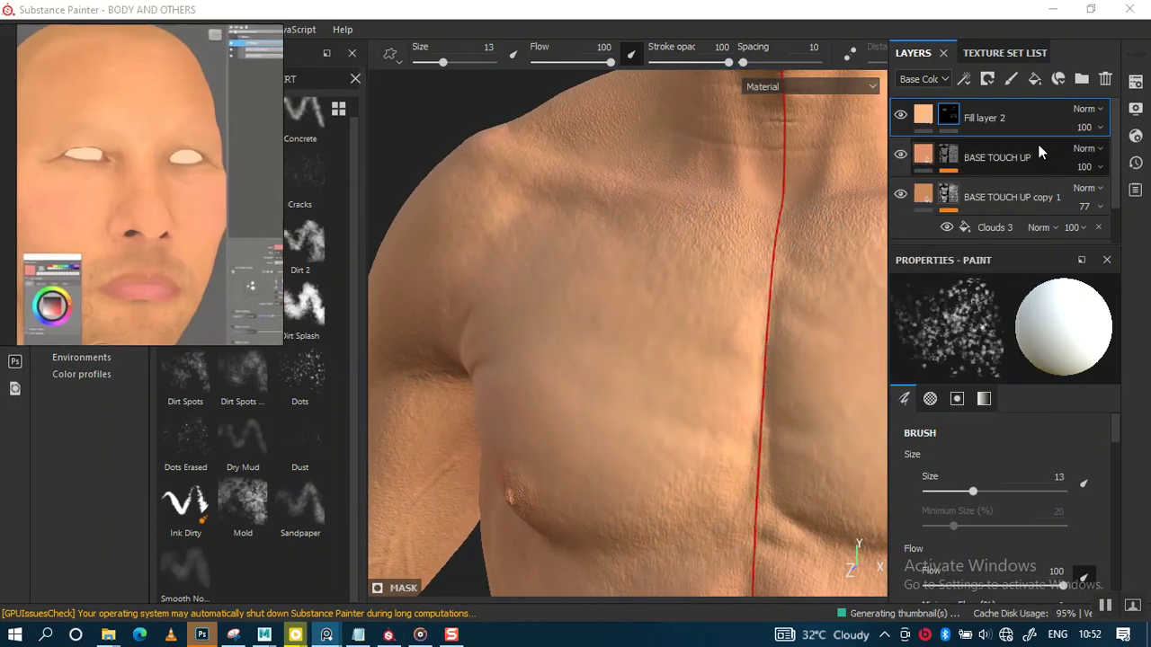
Step: Duplicate Fill layer 2, set the copy's base colour to dark orange and add a black mask
{"action": "left_click", "coordinate": [1025, 127]}
{"action": "key", "text": "ctrl+d"}
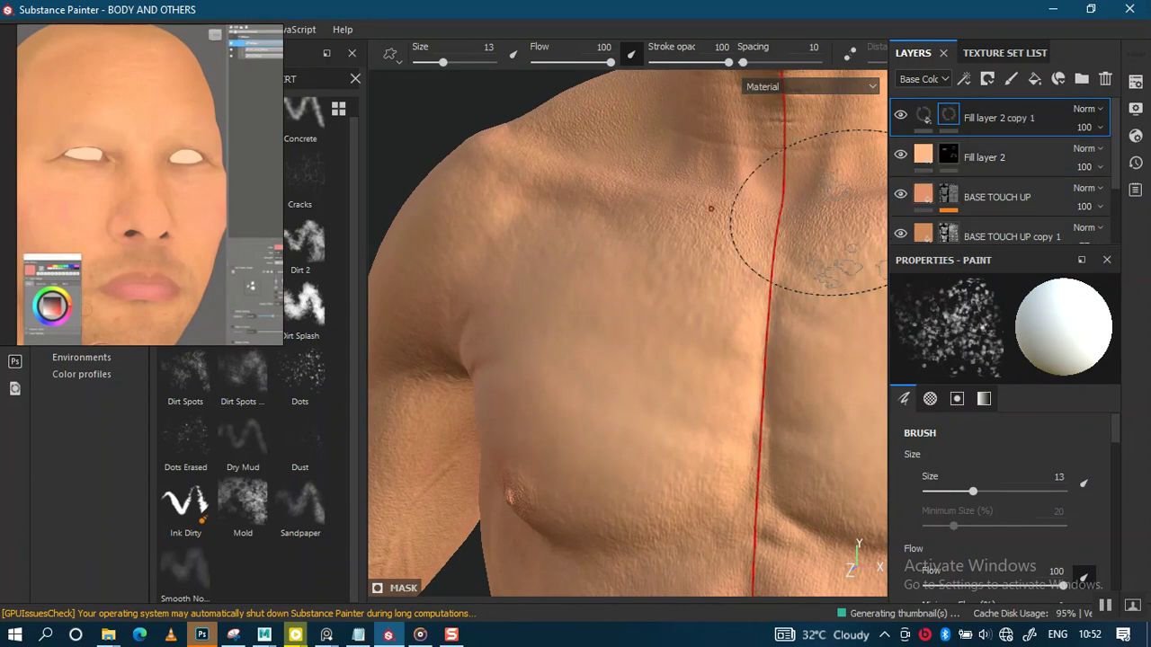
{"action": "left_click", "coordinate": [917, 134]}
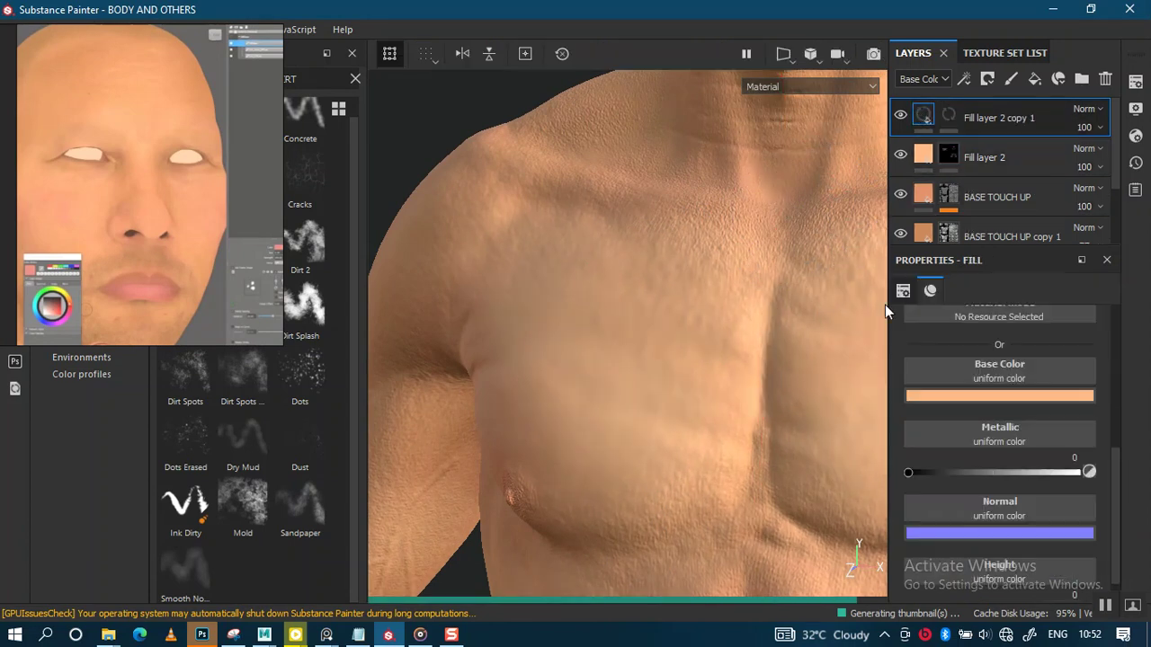
{"action": "left_click", "coordinate": [989, 397]}
{"action": "left_click_drag", "start_coordinate": [1021, 453], "coordinate": [1026, 482]}
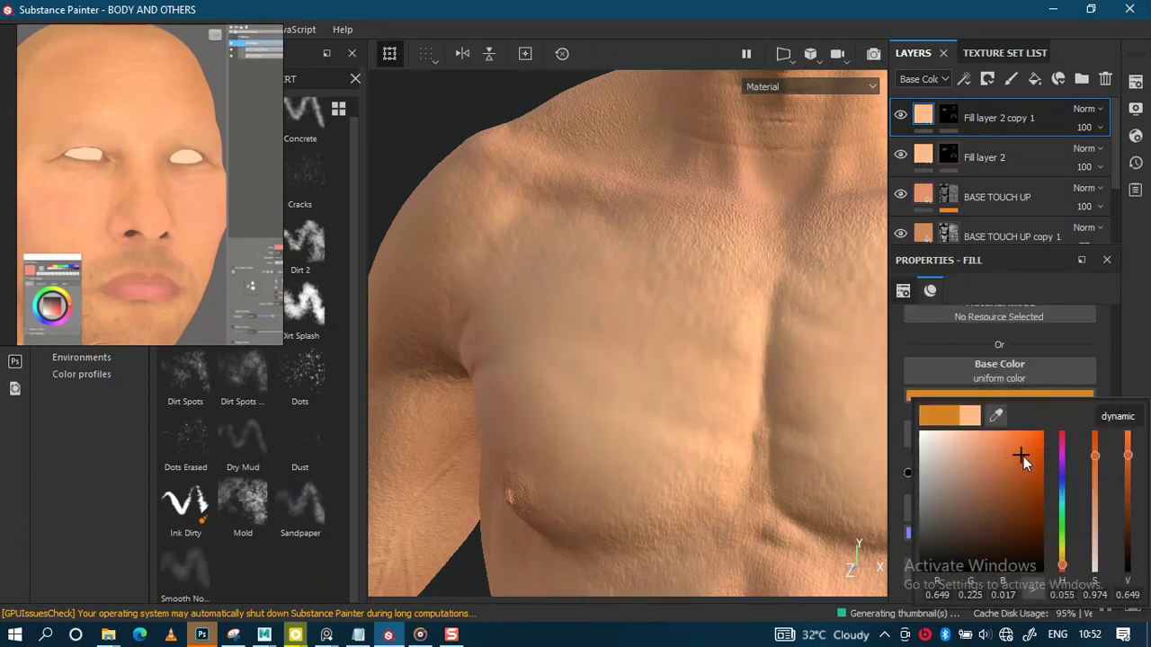
{"action": "right_click", "coordinate": [948, 115]}
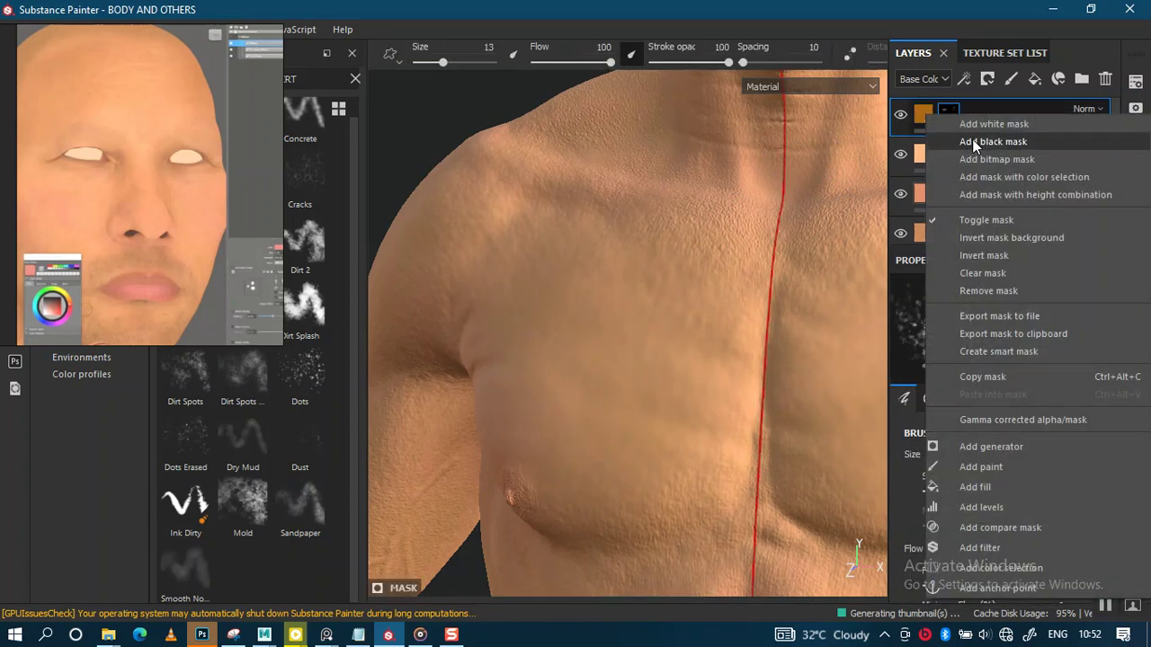
{"action": "left_click", "coordinate": [971, 142]}
Step: Shrink the brush to 3.28 and paint small brown spots on the chest
{"action": "key", "text": "bracketleft"}
{"action": "key", "text": "bracketleft"}
{"action": "key", "text": "bracketleft"}
{"action": "key", "text": "bracketleft"}
{"action": "key", "text": "bracketleft"}
{"action": "key", "text": "bracketleft"}
{"action": "key", "text": "bracketleft"}
{"action": "key", "text": "bracketleft"}
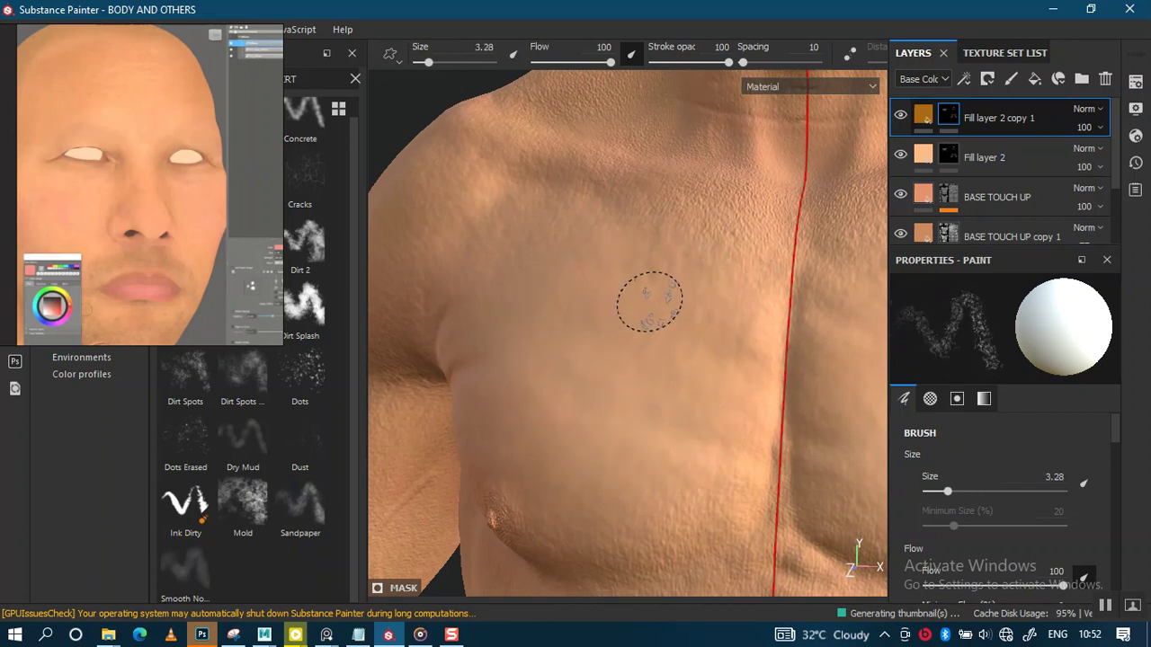
{"action": "scroll", "coordinate": [680, 326], "scroll_direction": "up", "scroll_amount": 3}
{"action": "left_click_drag", "start_coordinate": [681, 368], "coordinate": [632, 301]}
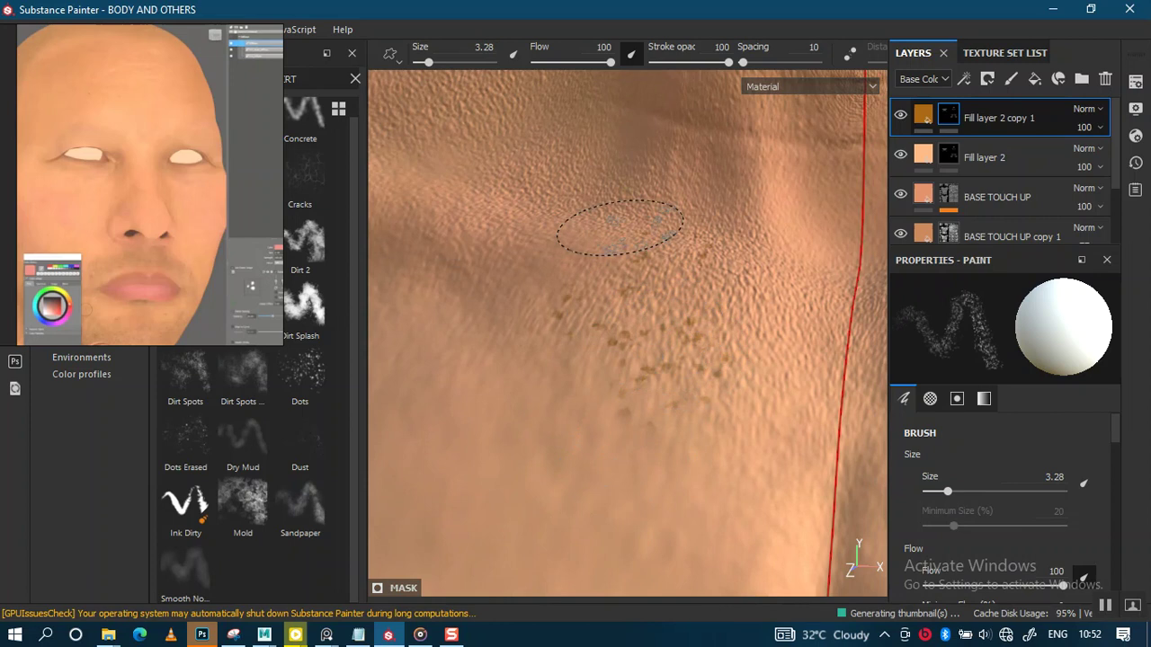
{"action": "mouse_move", "coordinate": [632, 231]}
{"action": "left_mouse_down", "text": "alt"}
{"action": "mouse_move", "coordinate": [725, 360]}
{"action": "mouse_move", "coordinate": [693, 411]}
{"action": "left_mouse_up", "text": "alt"}
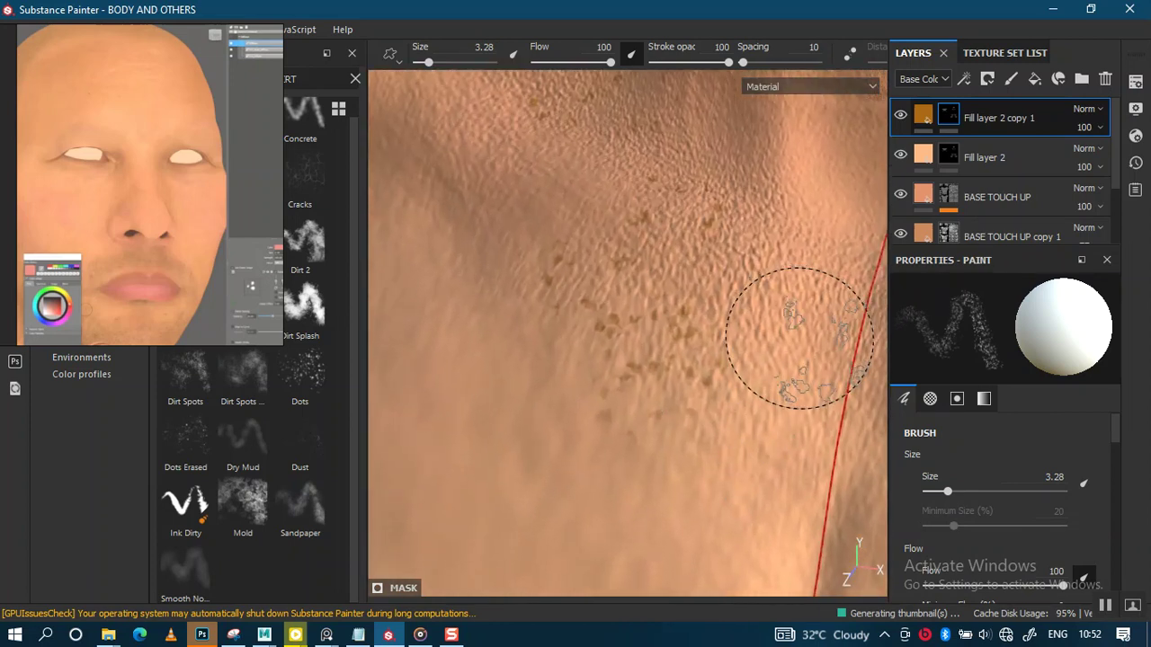
{"action": "left_click", "coordinate": [924, 116]}
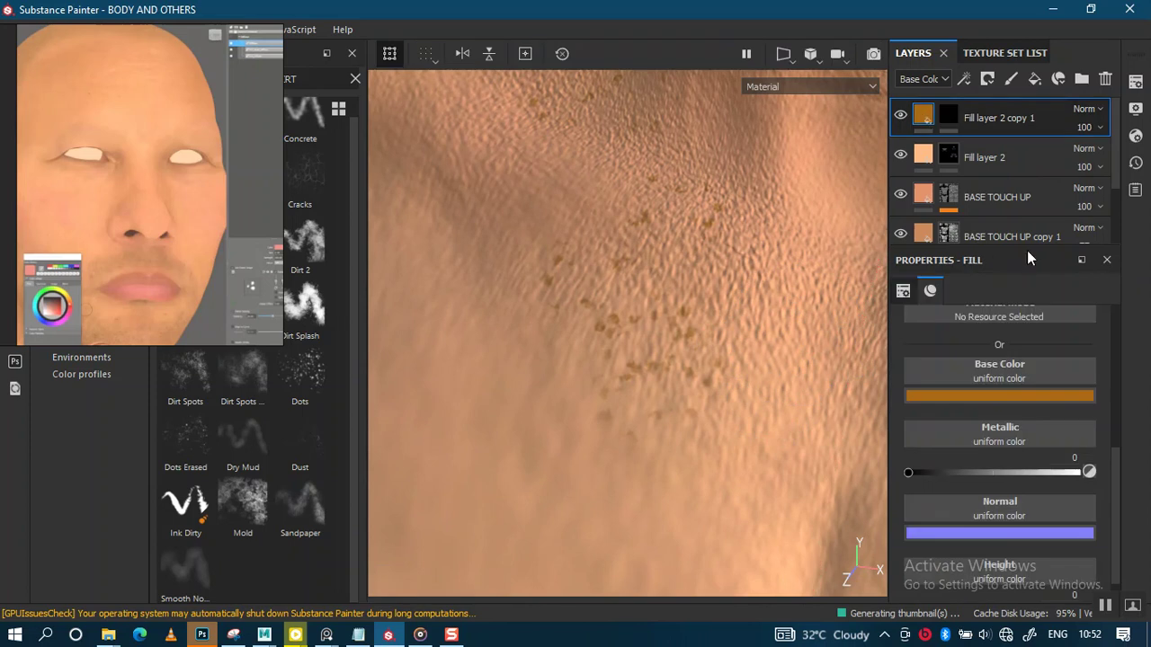
Step: Adjust Fill layer 2 copy 1's base colour brightness and shift it toward a deep brown
{"action": "left_click", "coordinate": [999, 396]}
{"action": "left_click", "coordinate": [938, 468]}
{"action": "mouse_move", "coordinate": [939, 464]}
{"action": "left_mouse_down"}
{"action": "mouse_move", "coordinate": [952, 452]}
{"action": "mouse_move", "coordinate": [959, 494]}
{"action": "mouse_move", "coordinate": [976, 508]}
{"action": "mouse_move", "coordinate": [972, 479]}
{"action": "left_mouse_up"}
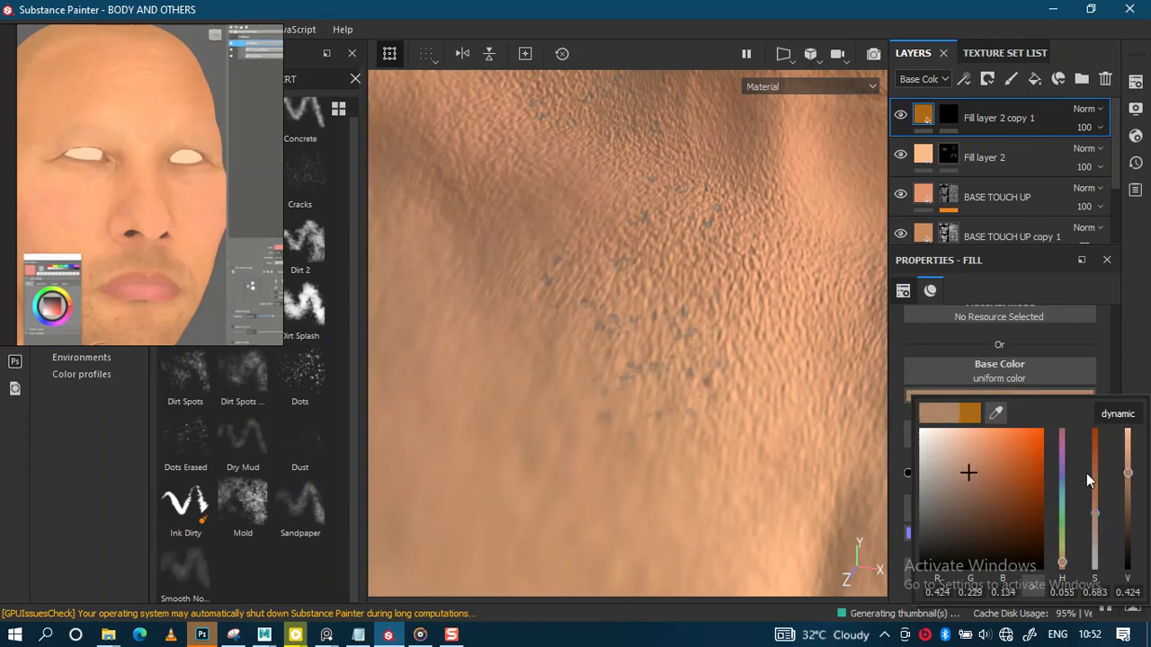
{"action": "left_click_drag", "start_coordinate": [1130, 474], "coordinate": [1131, 466]}
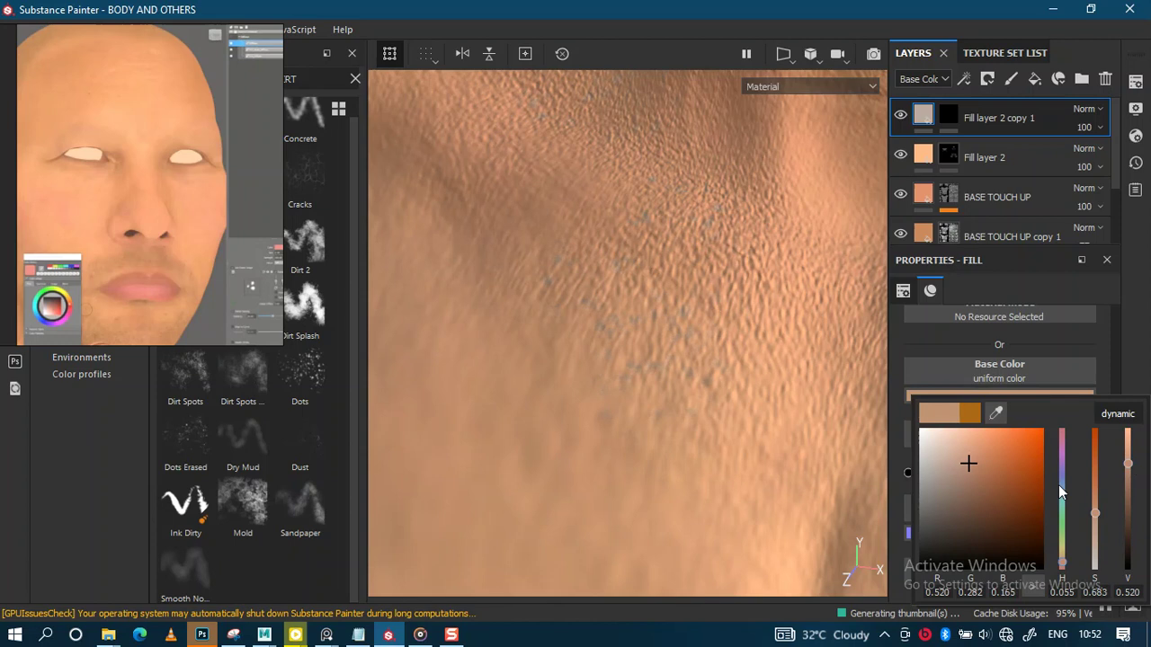
{"action": "mouse_move", "coordinate": [987, 469]}
{"action": "left_mouse_down"}
{"action": "mouse_move", "coordinate": [989, 488]}
{"action": "mouse_move", "coordinate": [1005, 489]}
{"action": "left_mouse_up"}
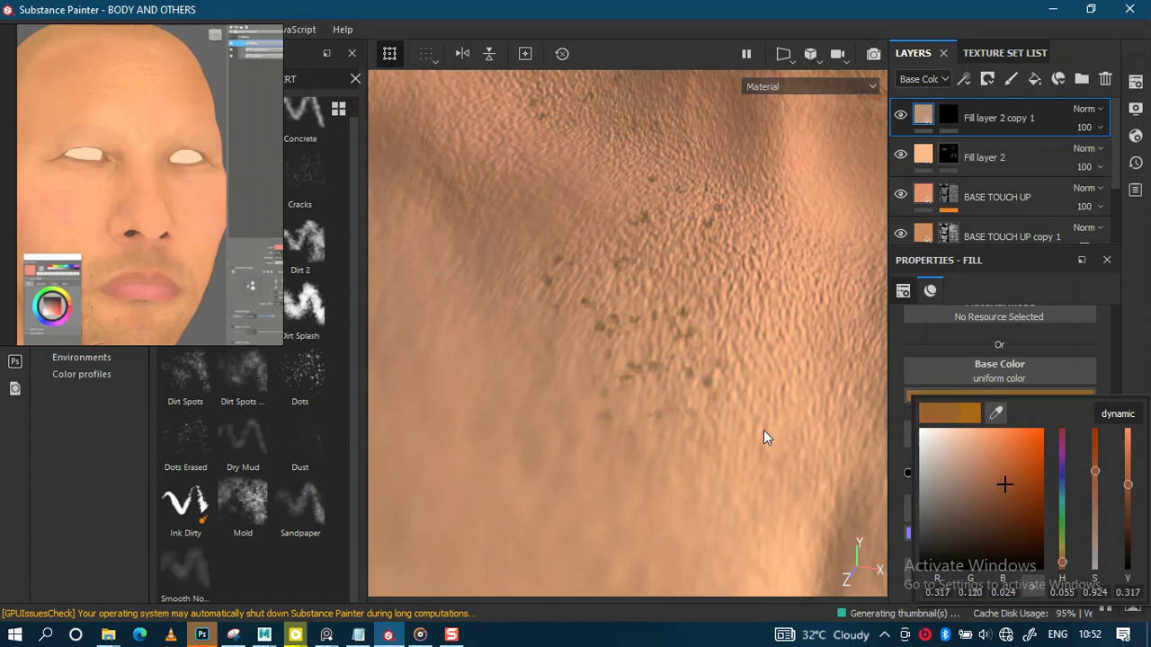
Step: Undo the stray speckle strokes near the collarbone
{"action": "scroll", "coordinate": [657, 278], "scroll_direction": "down", "scroll_amount": 3}
{"action": "scroll", "coordinate": [662, 326], "scroll_direction": "down", "scroll_amount": 2}
{"action": "scroll", "coordinate": [662, 329], "scroll_direction": "down", "scroll_amount": 3}
{"action": "scroll", "coordinate": [694, 307], "scroll_direction": "down", "scroll_amount": 3}
{"action": "scroll", "coordinate": [710, 301], "scroll_direction": "up", "scroll_amount": 2}
{"action": "scroll", "coordinate": [728, 360], "scroll_direction": "up", "scroll_amount": 2}
{"action": "scroll", "coordinate": [719, 377], "scroll_direction": "up", "scroll_amount": 2}
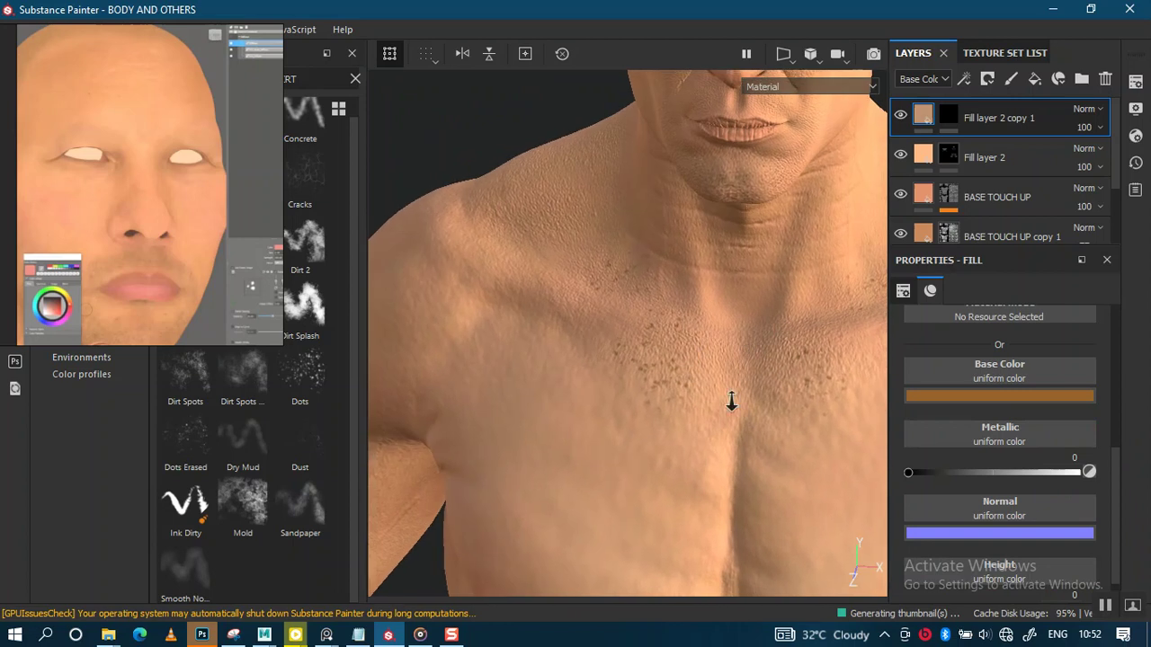
{"action": "scroll", "coordinate": [731, 402], "scroll_direction": "up", "scroll_amount": 2}
{"action": "scroll", "coordinate": [737, 452], "scroll_direction": "up", "scroll_amount": 2}
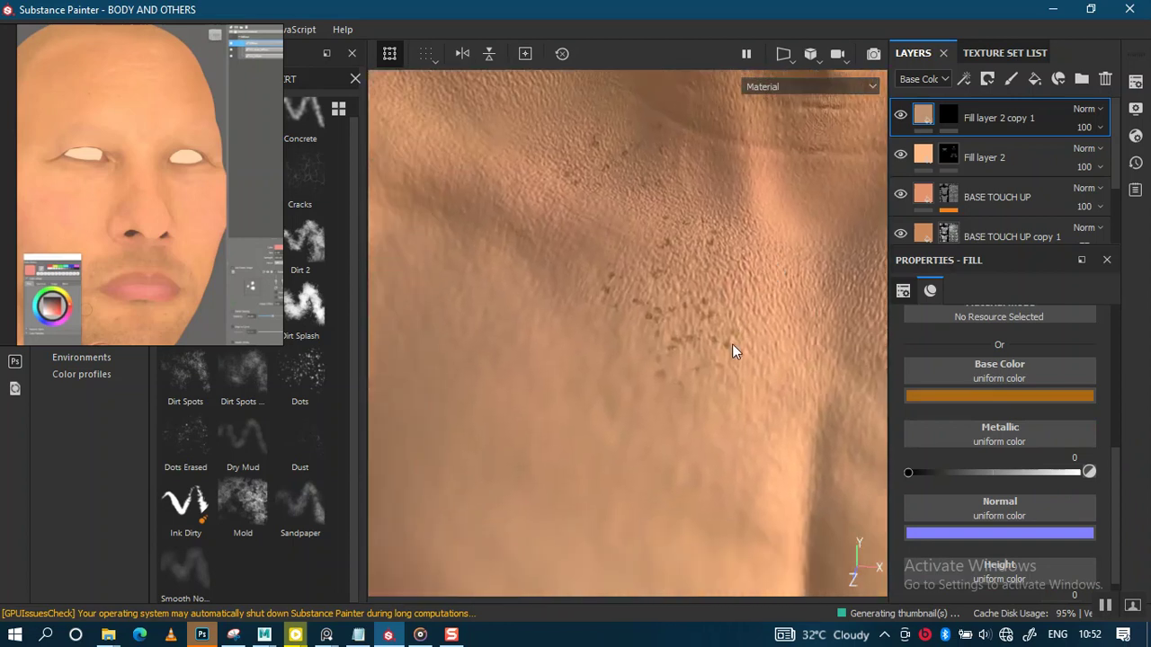
{"action": "key", "text": "ctrl"}
{"action": "key", "text": "ctrl"}
{"action": "key", "text": "ctrl+z"}
{"action": "key", "text": "ctrl+z"}
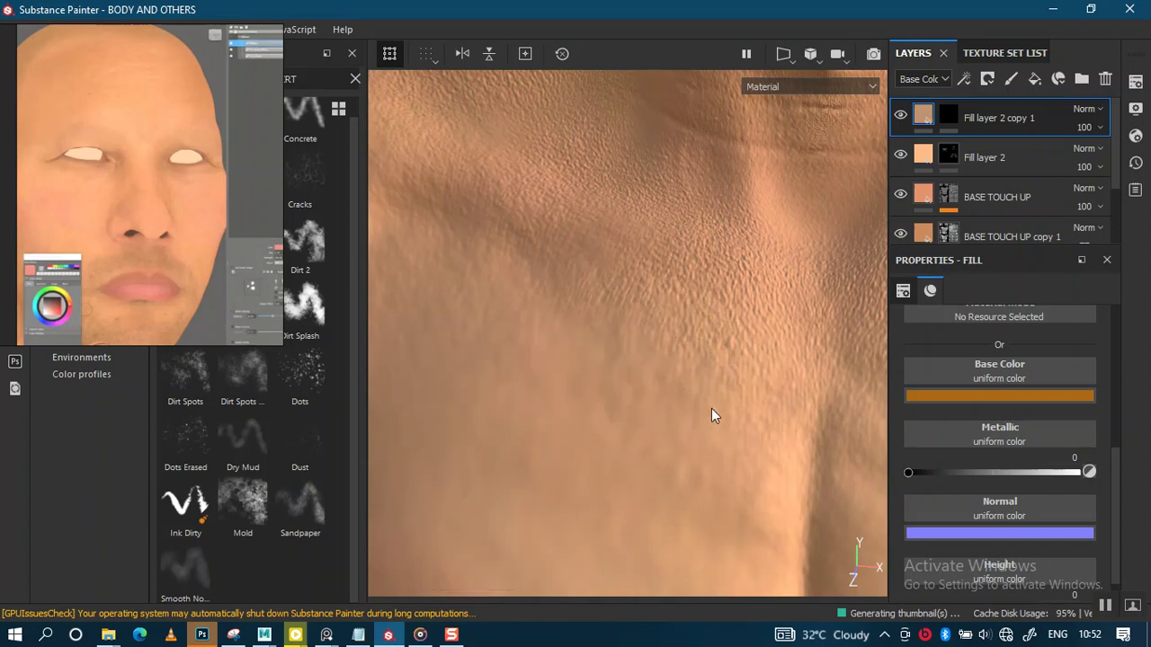
{"action": "scroll", "coordinate": [711, 416], "scroll_direction": "down", "scroll_amount": 5}
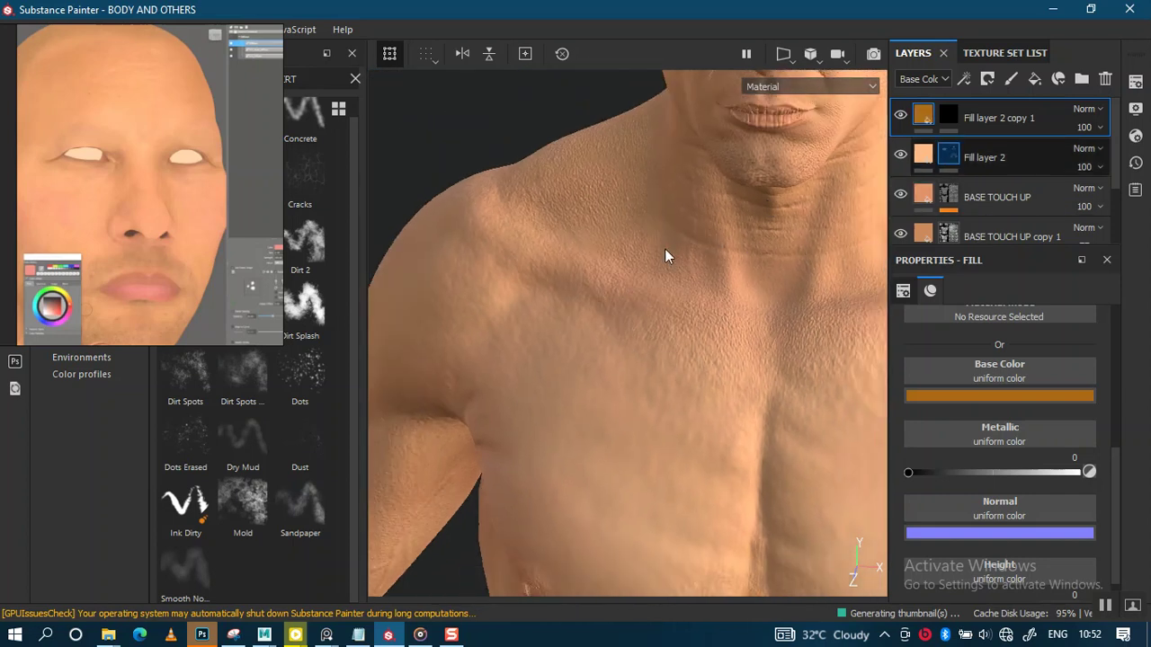
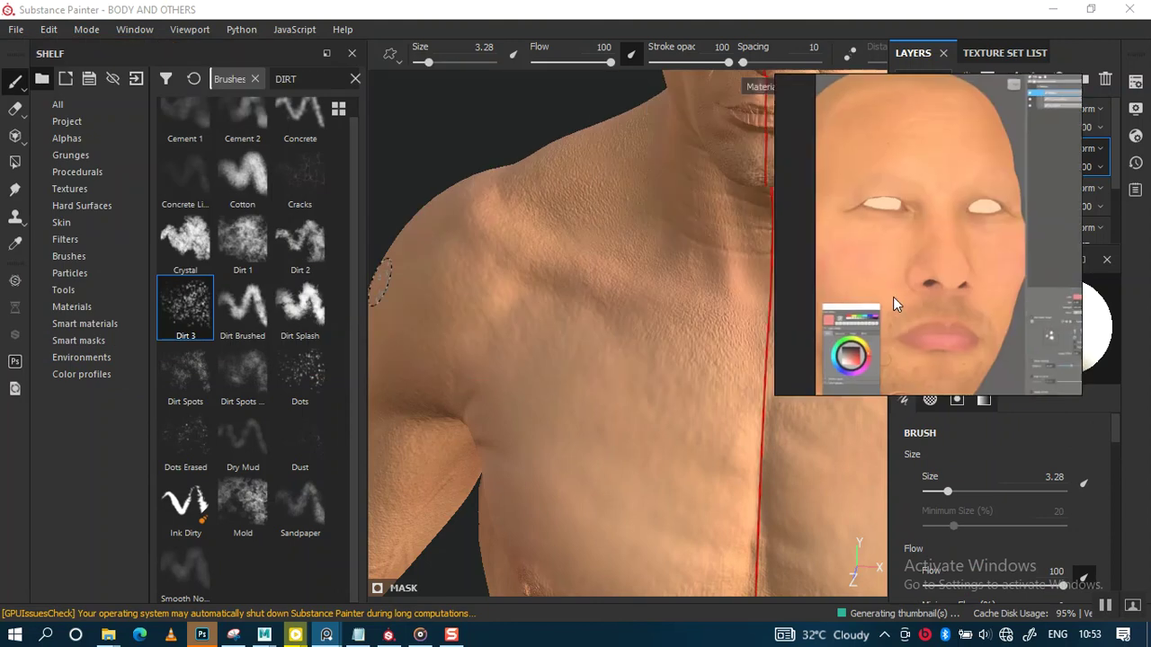
Step: Switch to the Dirt 1 brush and dab speckled dirt onto the shoulder
{"action": "left_click_drag", "start_coordinate": [131, 267], "coordinate": [973, 320]}
{"action": "right_click_drag", "start_coordinate": [543, 292], "coordinate": [540, 257], "text": "alt"}
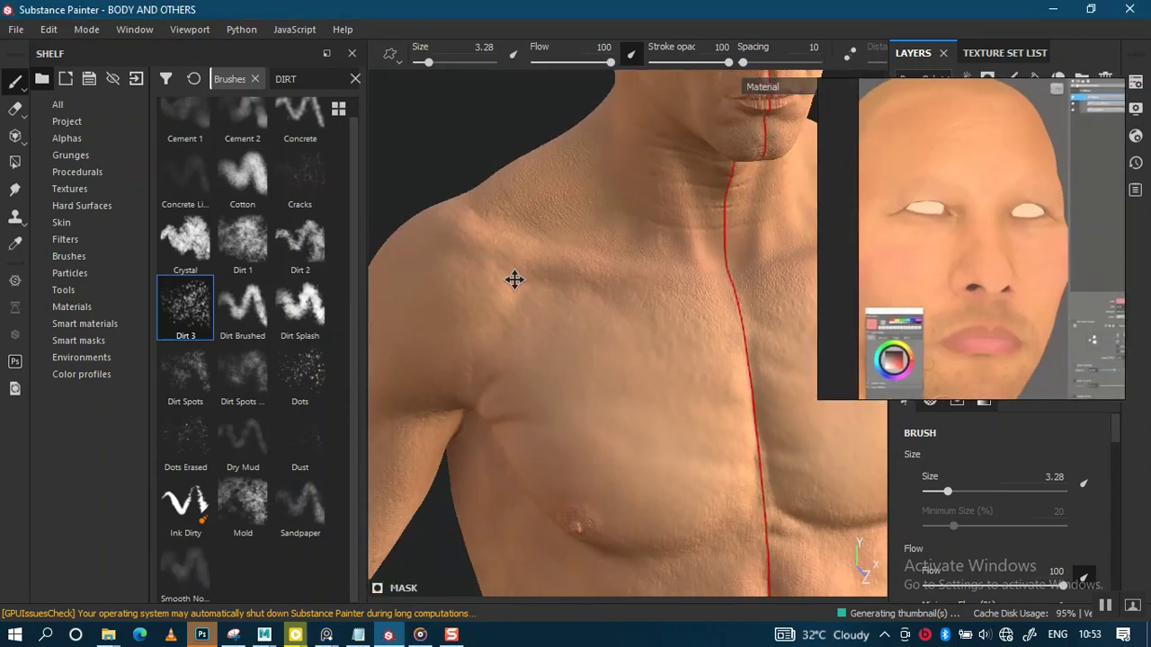
{"action": "left_click_drag", "start_coordinate": [521, 252], "coordinate": [444, 347], "text": "alt"}
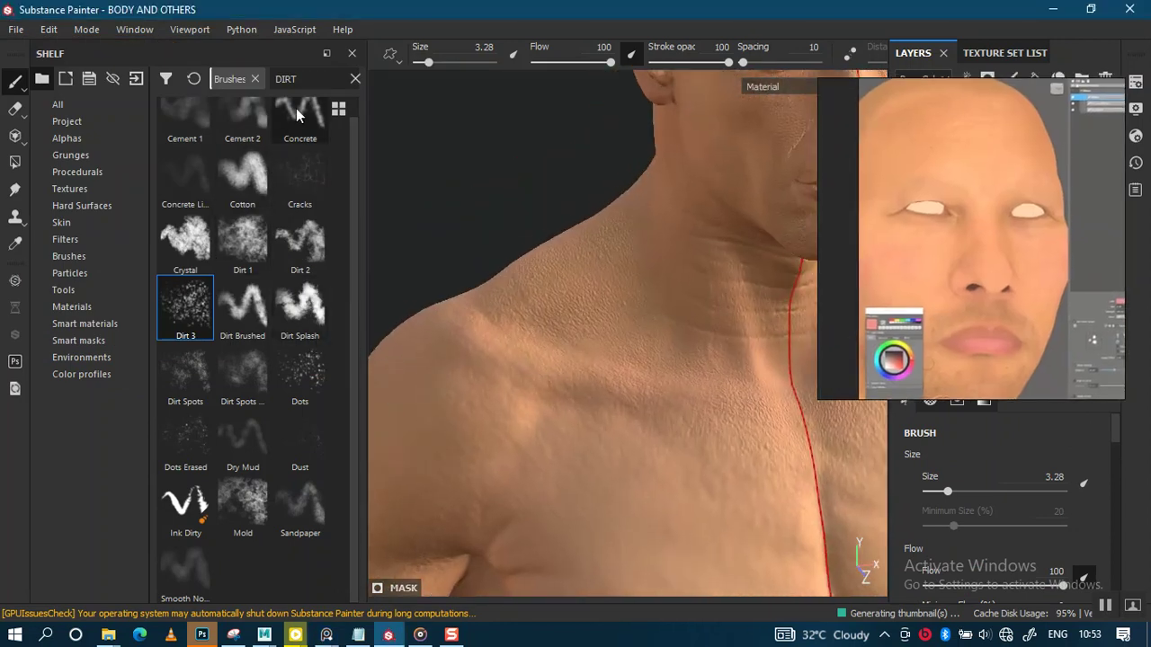
{"action": "left_click", "coordinate": [238, 254]}
{"action": "mouse_move", "coordinate": [654, 359]}
{"action": "left_mouse_down", "text": "alt"}
{"action": "mouse_move", "coordinate": [514, 270]}
{"action": "mouse_move", "coordinate": [292, 278]}
{"action": "left_mouse_up", "text": "alt"}
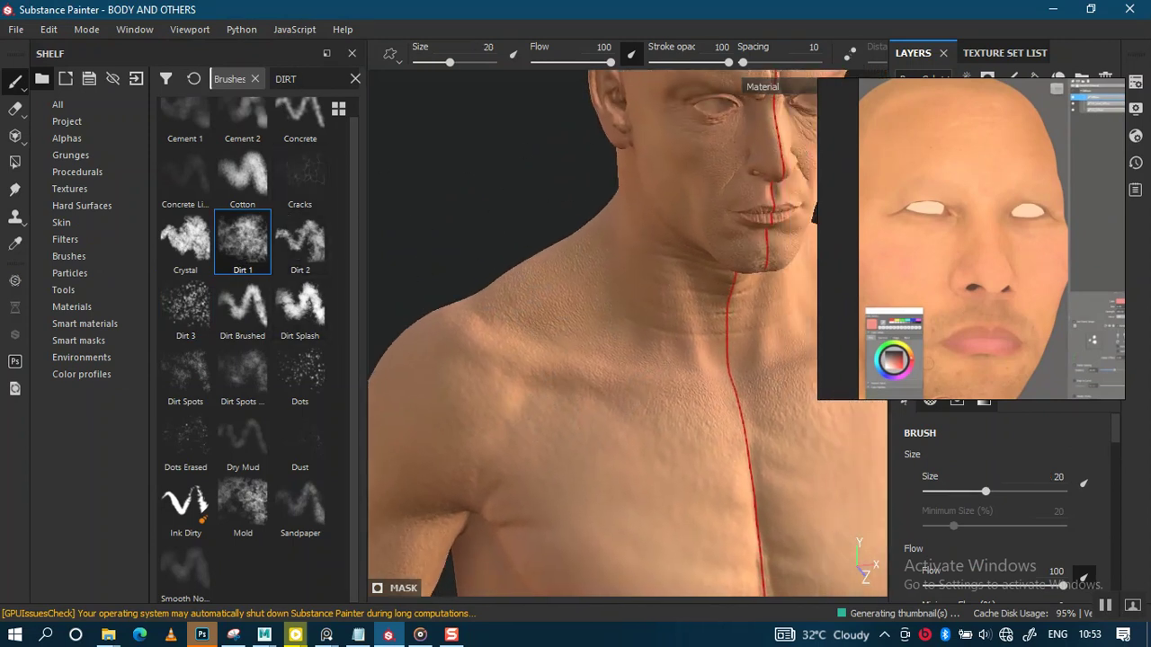
{"action": "left_click", "coordinate": [589, 350]}
Step: Paint light speckled dirt patches across the chest
{"action": "left_click_drag", "start_coordinate": [588, 350], "coordinate": [567, 350], "text": "alt"}
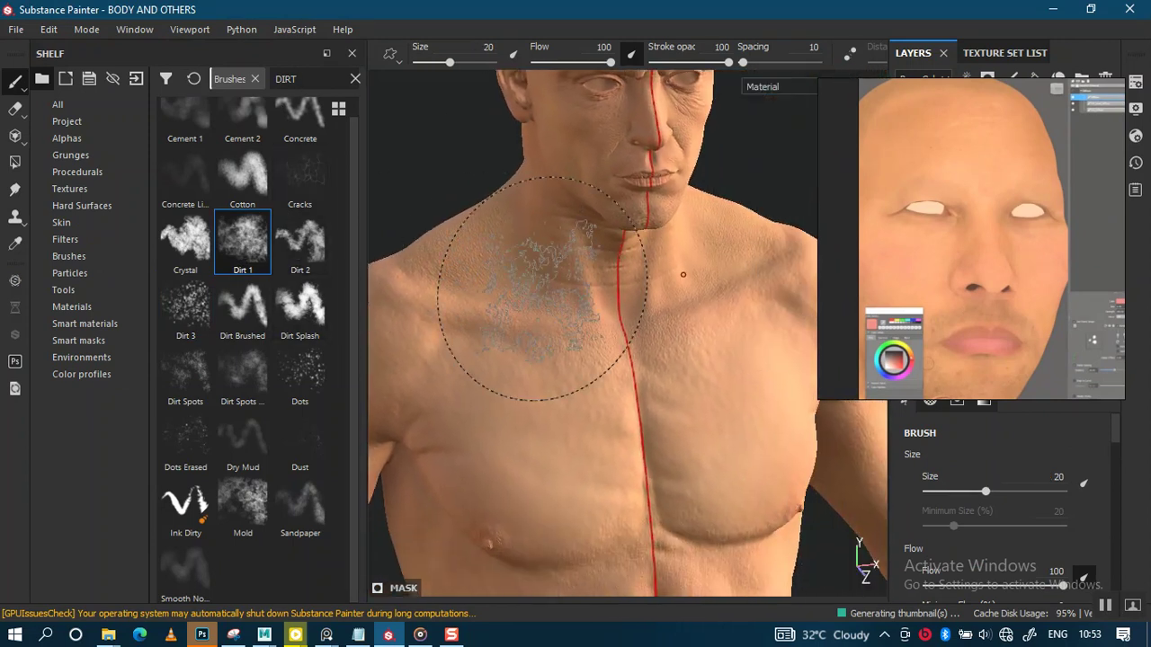
{"action": "left_click_drag", "start_coordinate": [567, 351], "coordinate": [863, 296], "text": "alt"}
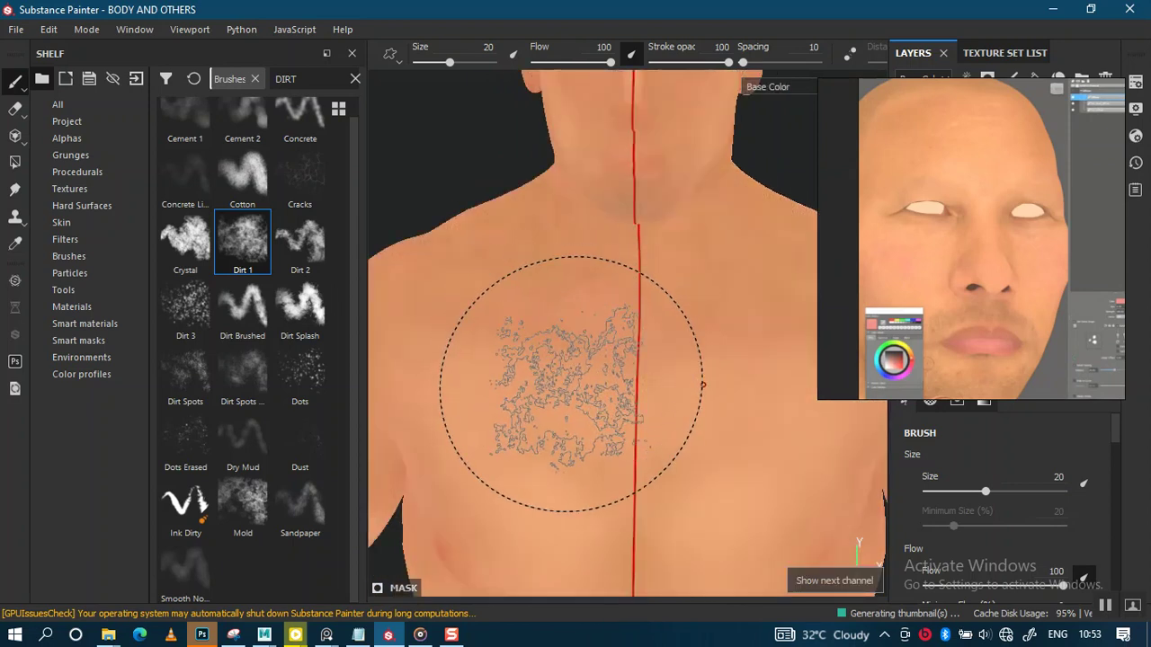
{"action": "left_click_drag", "start_coordinate": [1005, 280], "coordinate": [239, 280]}
{"action": "mouse_move", "coordinate": [598, 269]}
{"action": "left_mouse_down", "text": "alt"}
{"action": "mouse_move", "coordinate": [617, 333]}
{"action": "mouse_move", "coordinate": [642, 306]}
{"action": "mouse_move", "coordinate": [578, 398]}
{"action": "left_mouse_up", "text": "alt"}
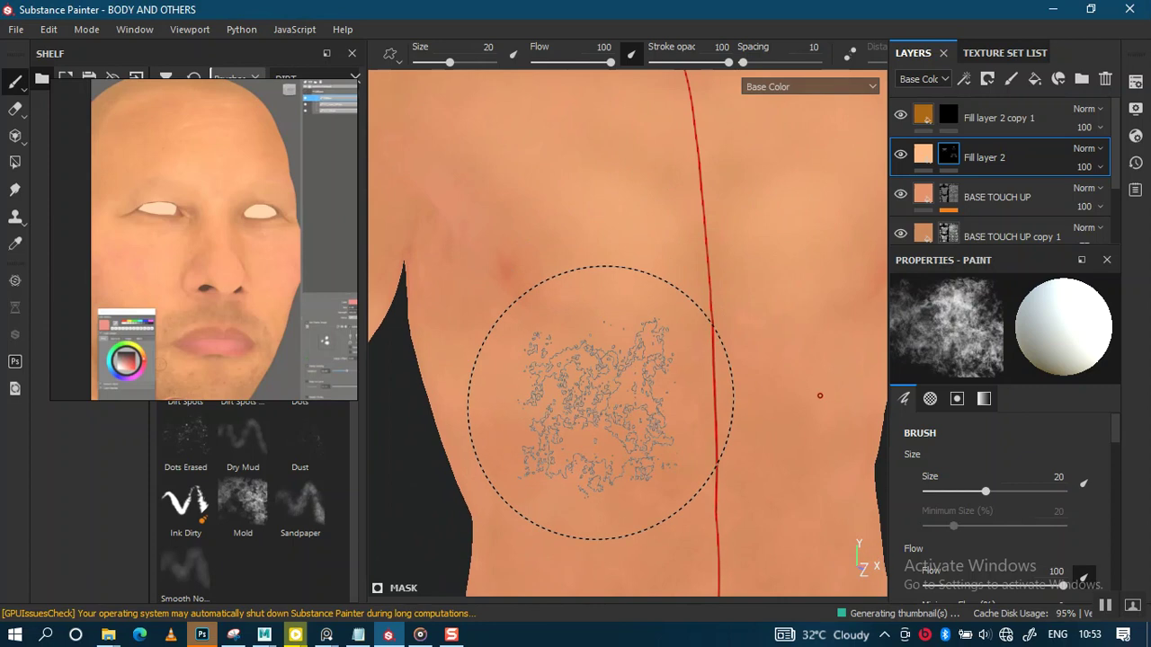
{"action": "left_click", "coordinate": [567, 391]}
Step: Reduce the brush size to 8.24 and clear the brush search term
{"action": "right_click_drag", "start_coordinate": [794, 432], "coordinate": [794, 385], "text": "ctrl"}
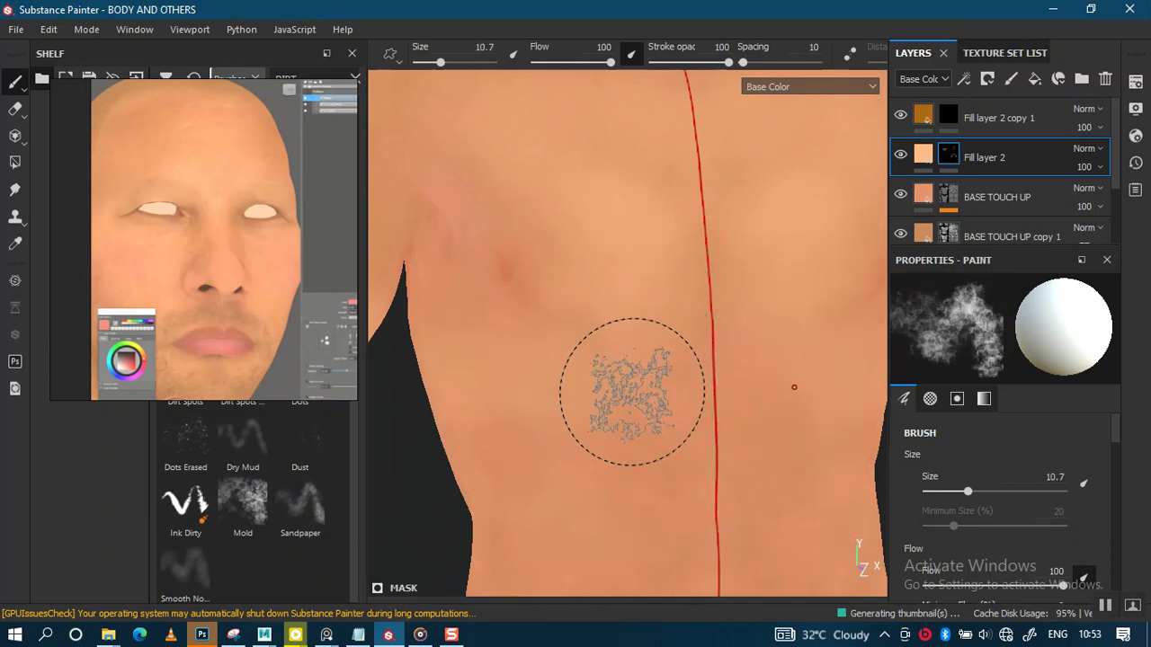
{"action": "left_click_drag", "start_coordinate": [256, 312], "coordinate": [815, 314]}
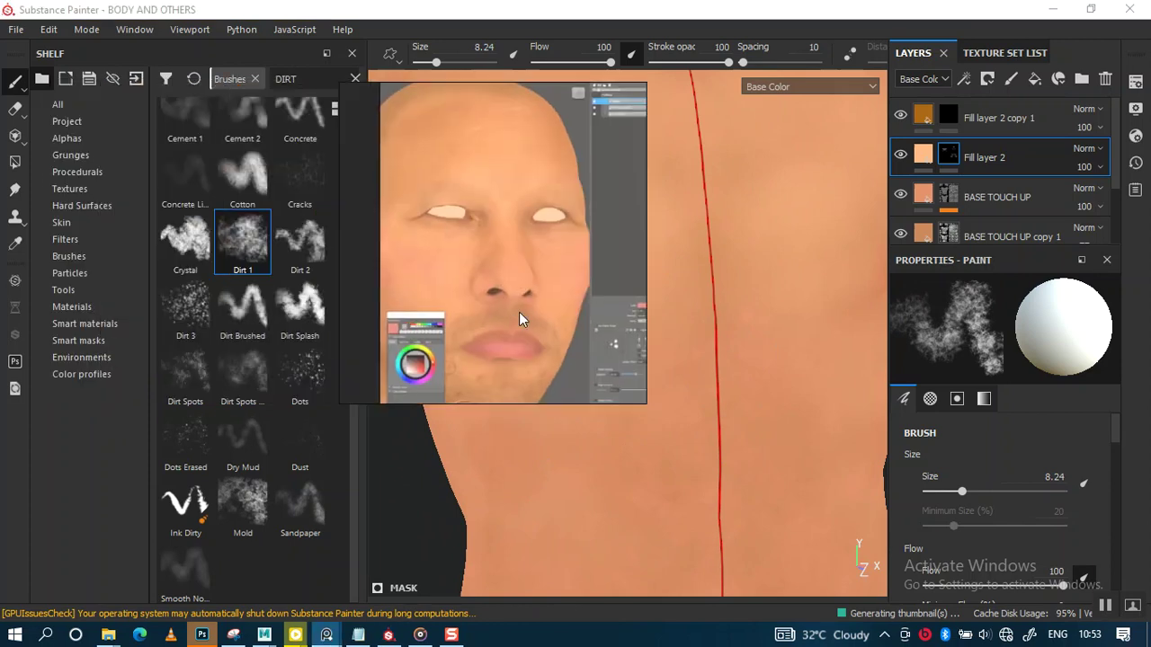
{"action": "key", "text": "BackSpace"}
{"action": "key", "text": "BackSpace"}
{"action": "key", "text": "BackSpace"}
Step: Select the Artistic Soft brush and remove its Alpha Cracks 02 alpha
{"action": "type", "text": "DEF"}
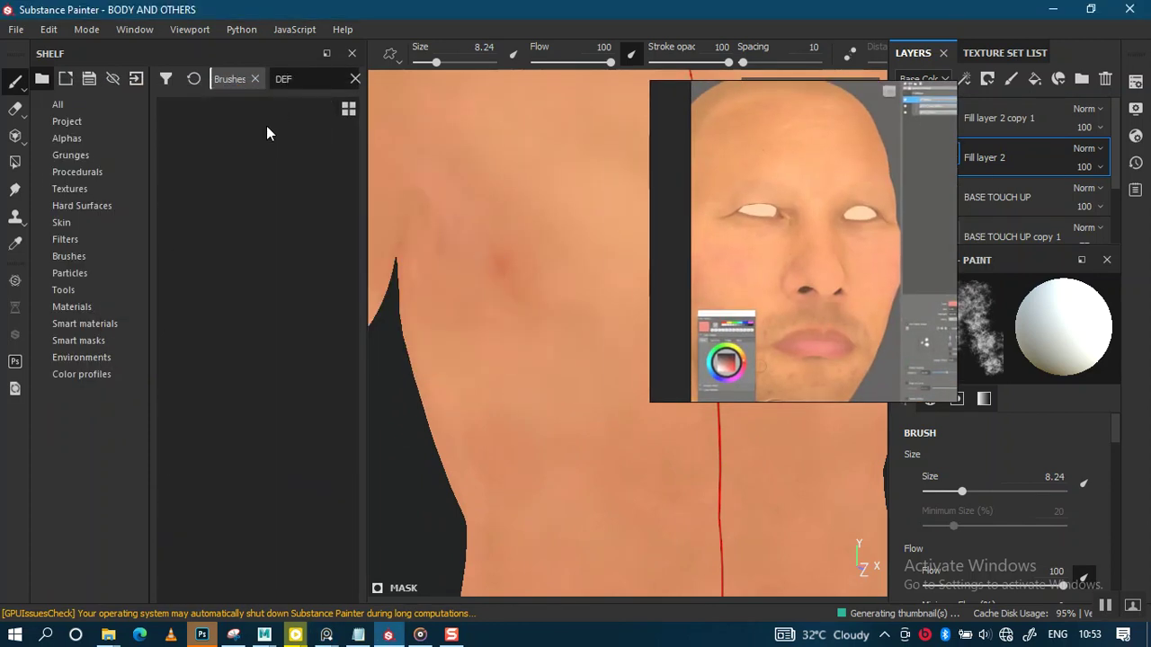
{"action": "key", "text": "BackSpace"}
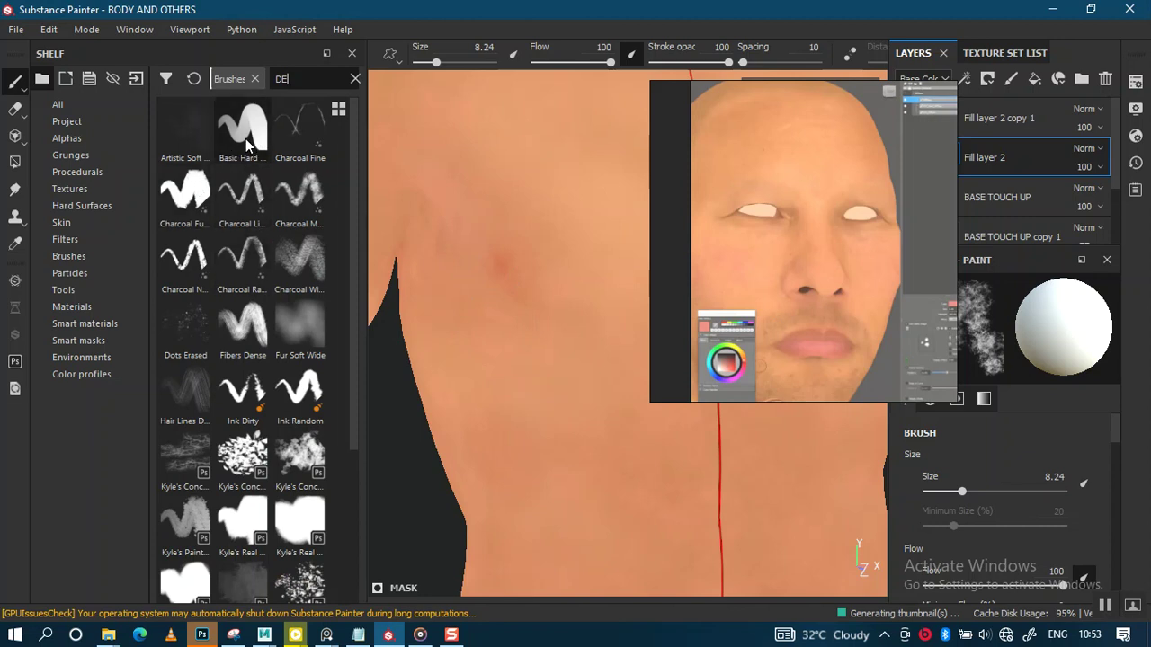
{"action": "left_click", "coordinate": [185, 142]}
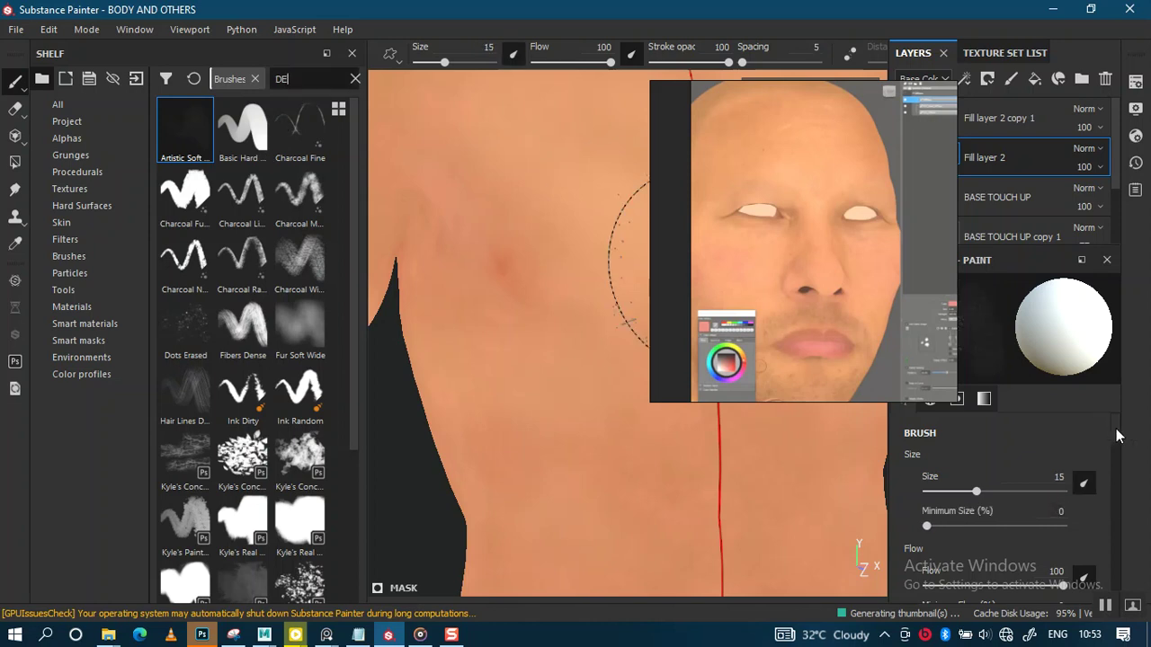
{"action": "left_click_drag", "start_coordinate": [1115, 436], "coordinate": [1106, 542]}
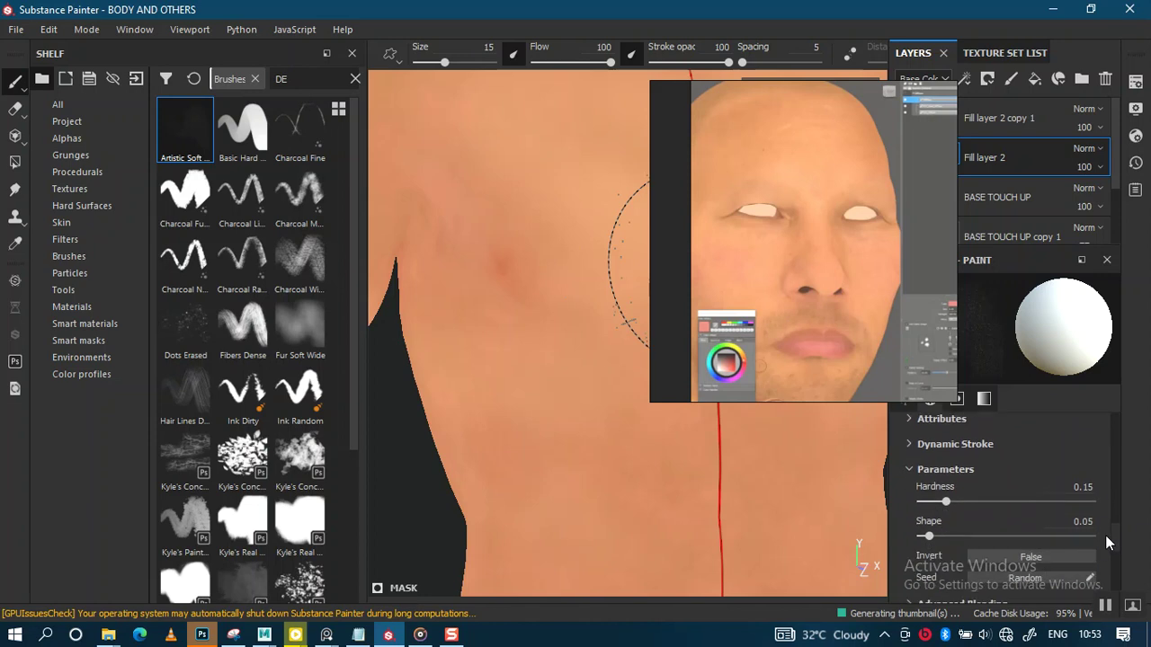
{"action": "mouse_move", "coordinate": [1105, 534]}
{"action": "left_mouse_down"}
{"action": "mouse_move", "coordinate": [1110, 564]}
{"action": "mouse_move", "coordinate": [1113, 532]}
{"action": "left_mouse_up"}
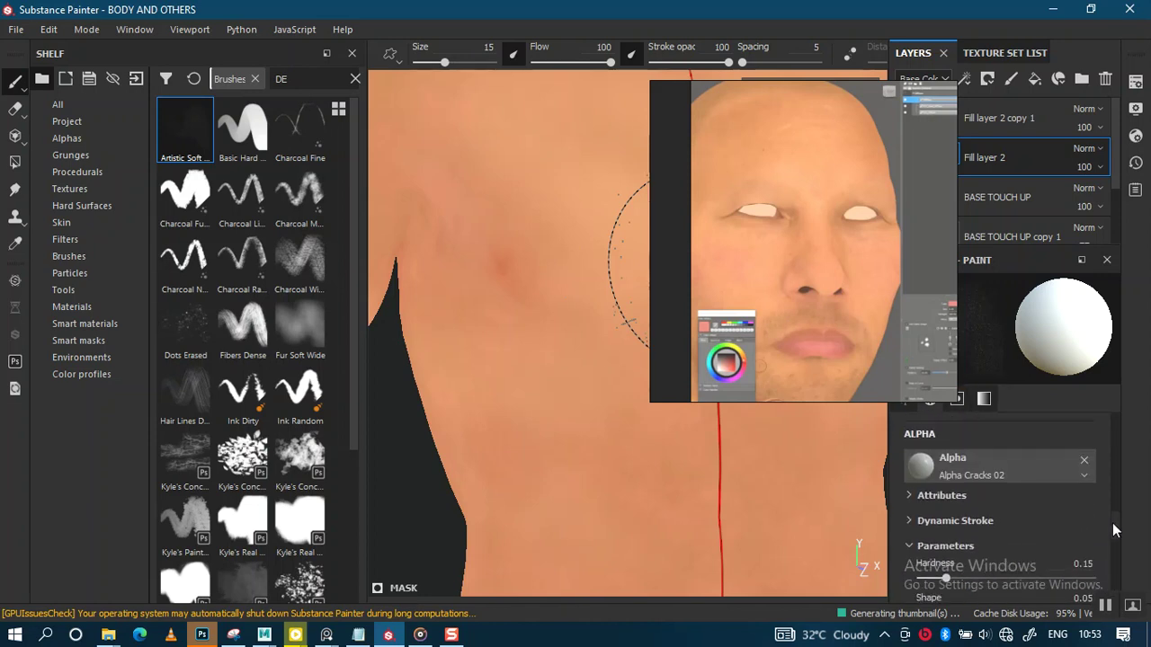
{"action": "left_click", "coordinate": [1085, 463]}
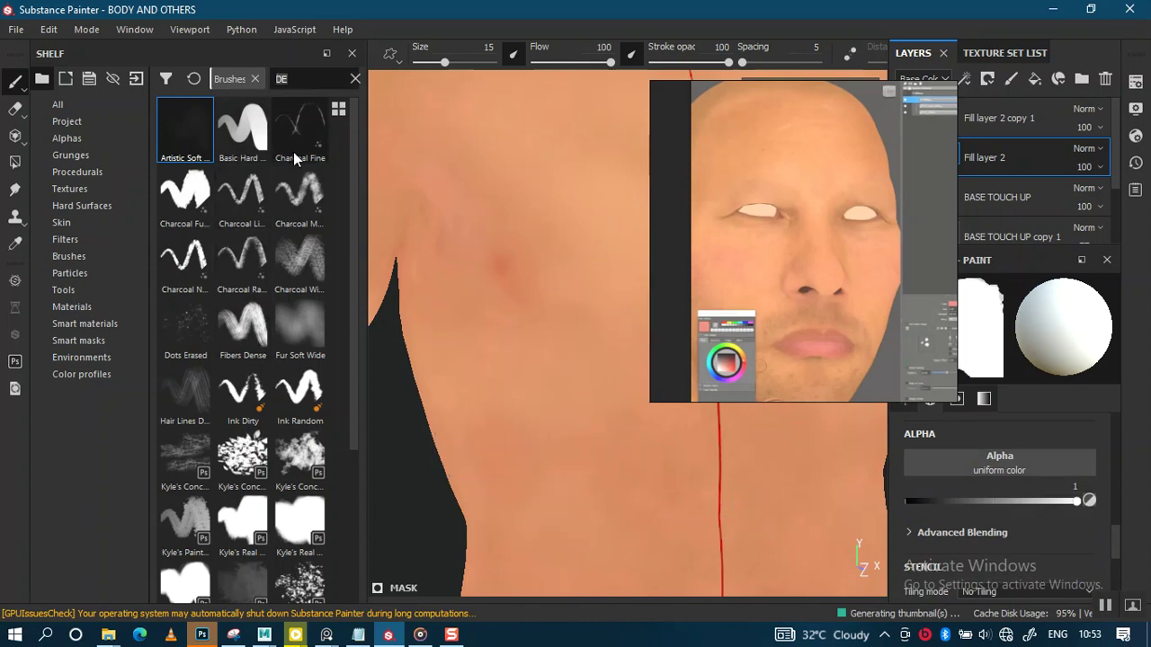
Step: Search 'SOFT' and load the Basic Soft brush at size 10, spacing 20, hardness 0
{"action": "type", "text": "SOFT"}
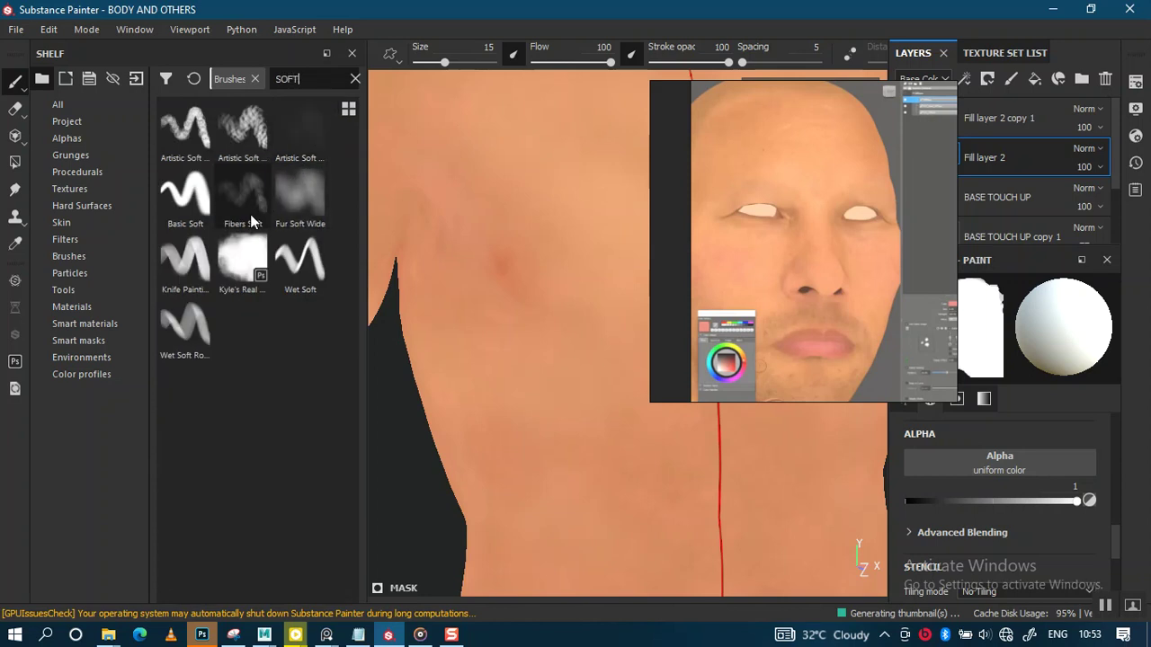
{"action": "left_click", "coordinate": [202, 205]}
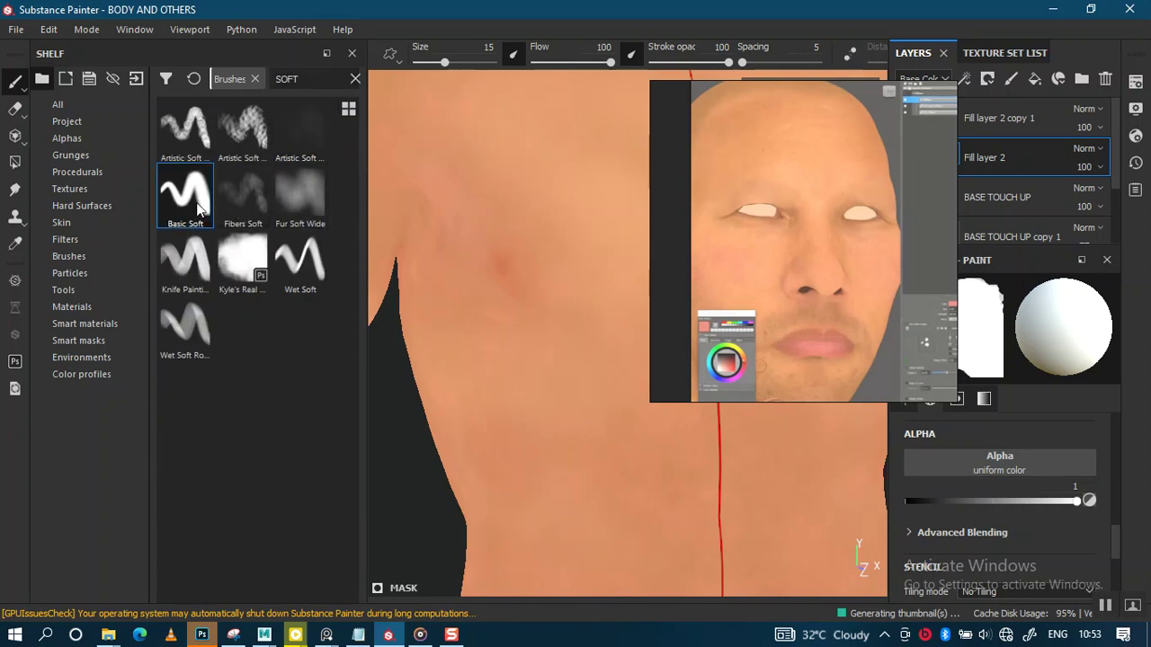
{"action": "left_click_drag", "start_coordinate": [656, 301], "coordinate": [41, 349]}
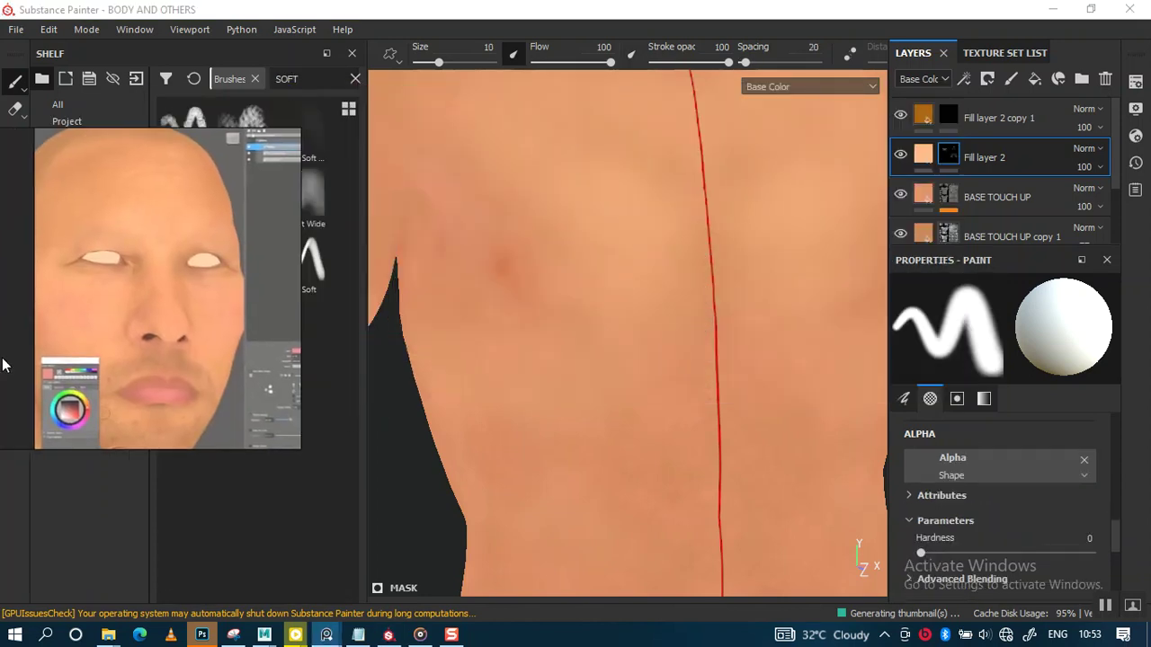
Step: Undo the pale blobs on the back and set stroke opacity 11, flow 38
{"action": "mouse_move", "coordinate": [609, 347]}
{"action": "left_mouse_down", "text": "alt"}
{"action": "mouse_move", "coordinate": [572, 303]}
{"action": "mouse_move", "coordinate": [585, 314]}
{"action": "mouse_move", "coordinate": [555, 351]}
{"action": "left_mouse_up", "text": "alt"}
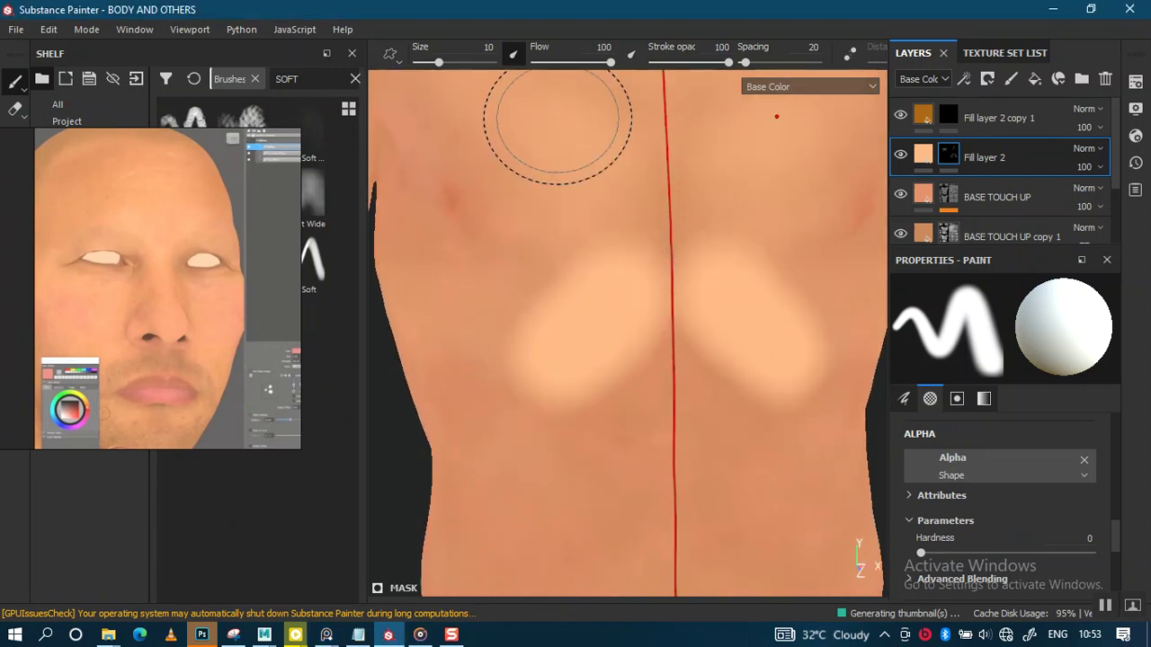
{"action": "key", "text": "ctrl+z"}
{"action": "left_click_drag", "start_coordinate": [690, 62], "coordinate": [663, 61]}
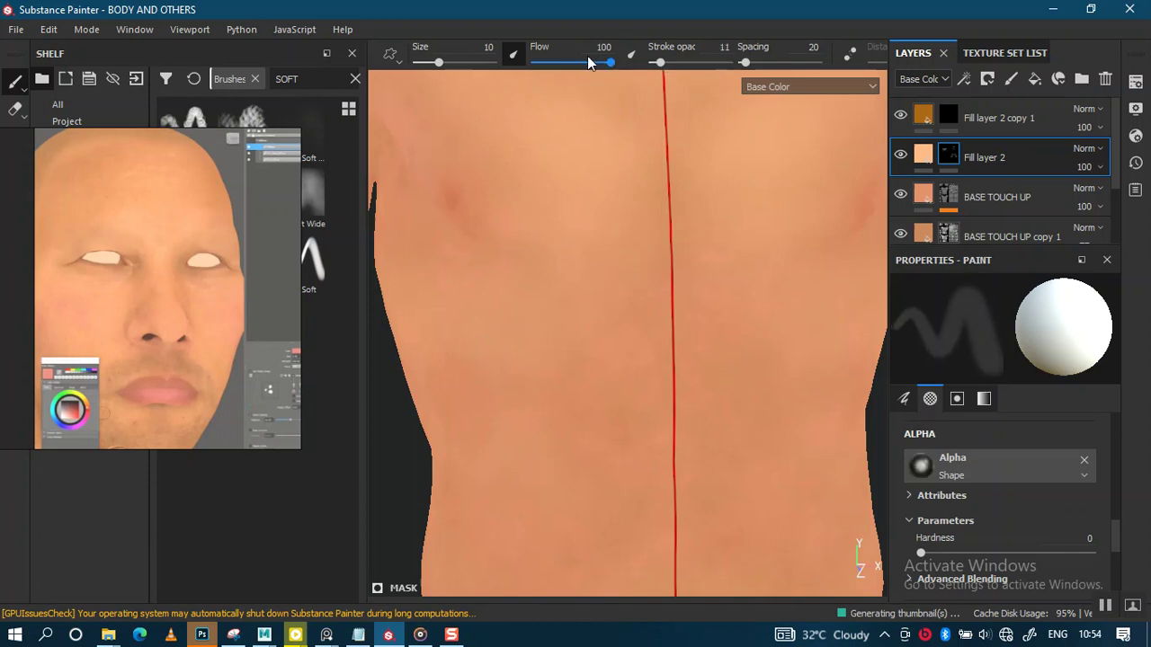
Step: Frame the front of the abdomen in the fully lit Material view
{"action": "left_click_drag", "start_coordinate": [658, 110], "coordinate": [786, 252], "text": "alt"}
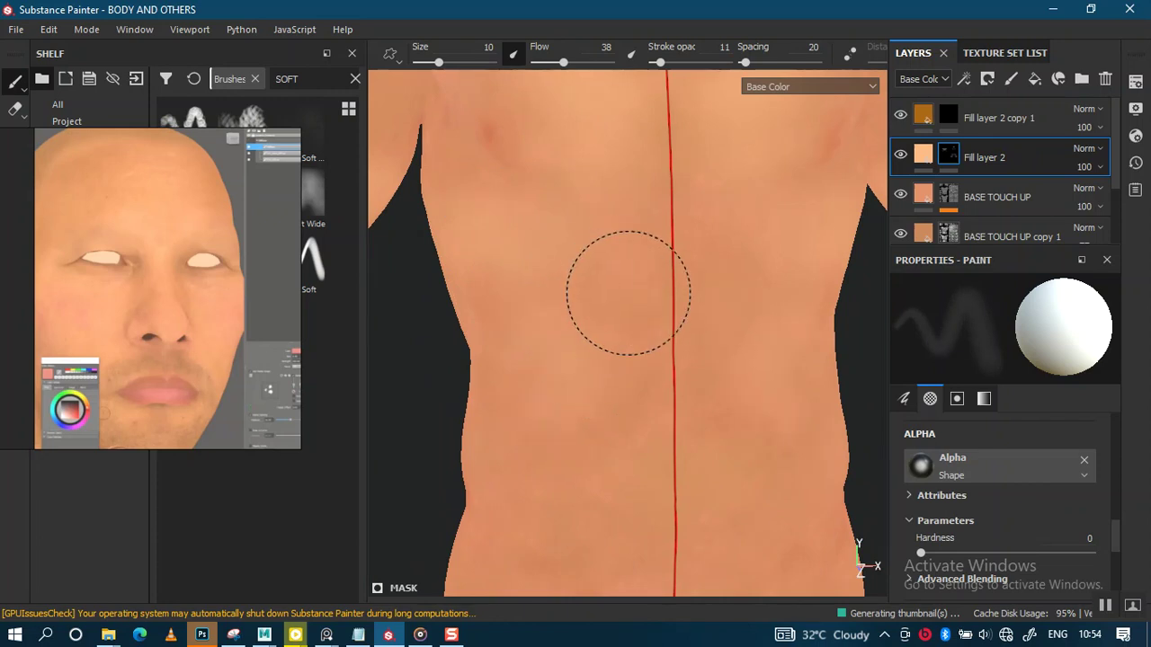
{"action": "left_click_drag", "start_coordinate": [585, 267], "coordinate": [600, 249], "text": "alt"}
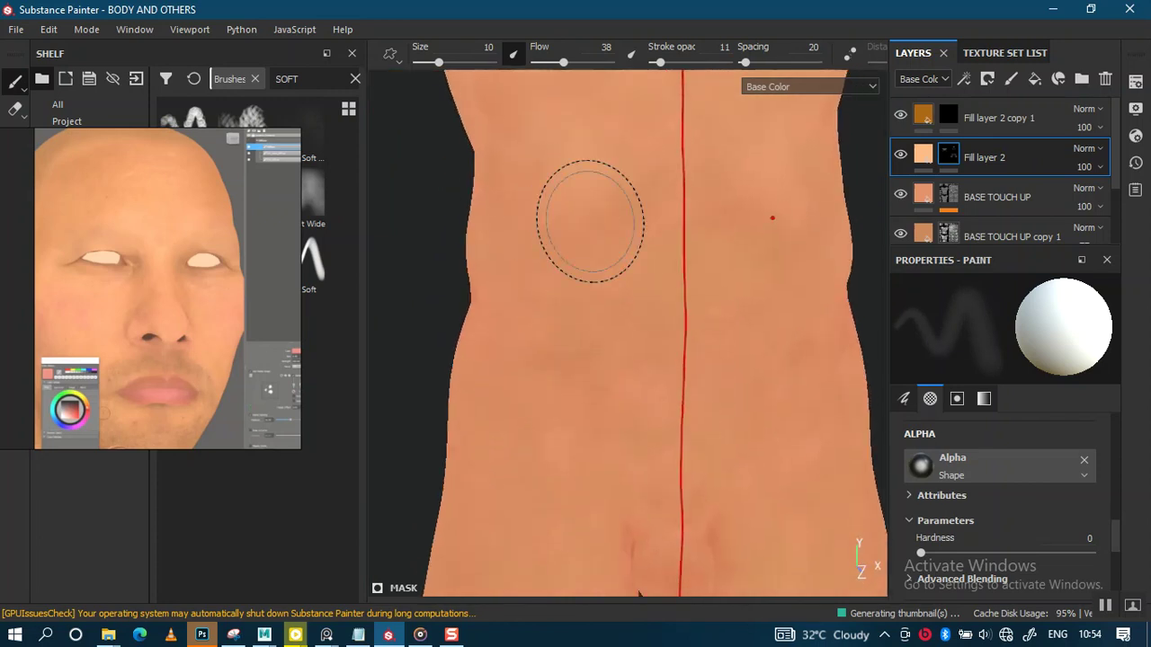
{"action": "scroll", "coordinate": [585, 260], "scroll_direction": "up", "scroll_amount": 2}
{"action": "scroll", "coordinate": [585, 333], "scroll_direction": "up", "scroll_amount": 3}
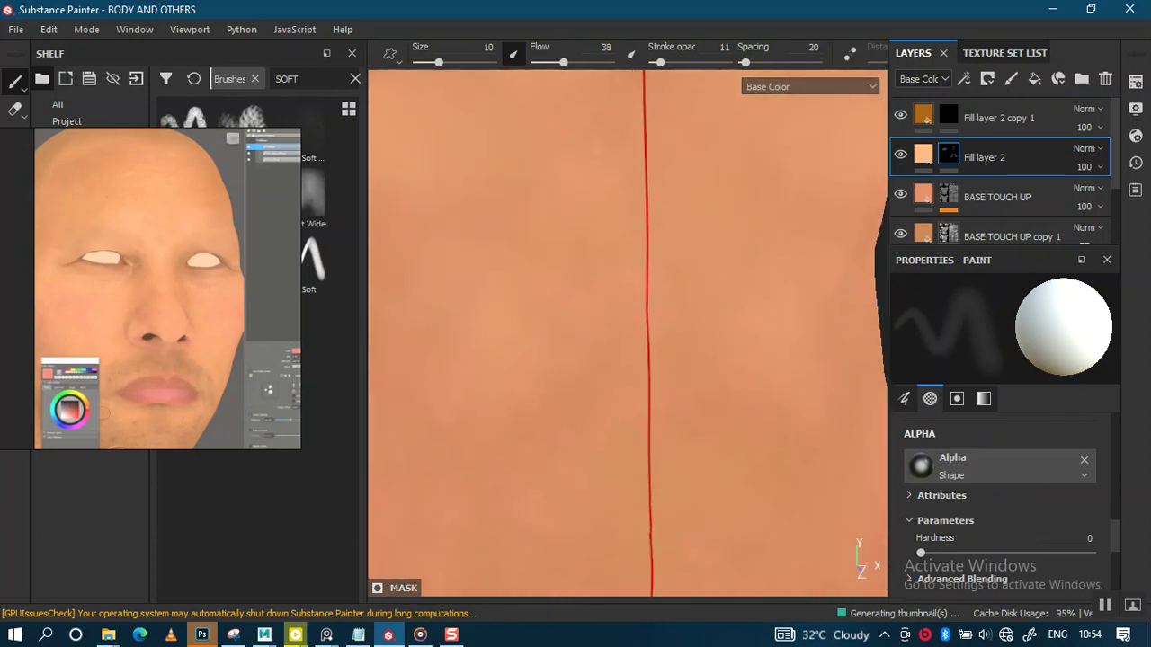
{"action": "key", "text": "m"}
{"action": "scroll", "coordinate": [746, 234], "scroll_direction": "down", "scroll_amount": 2}
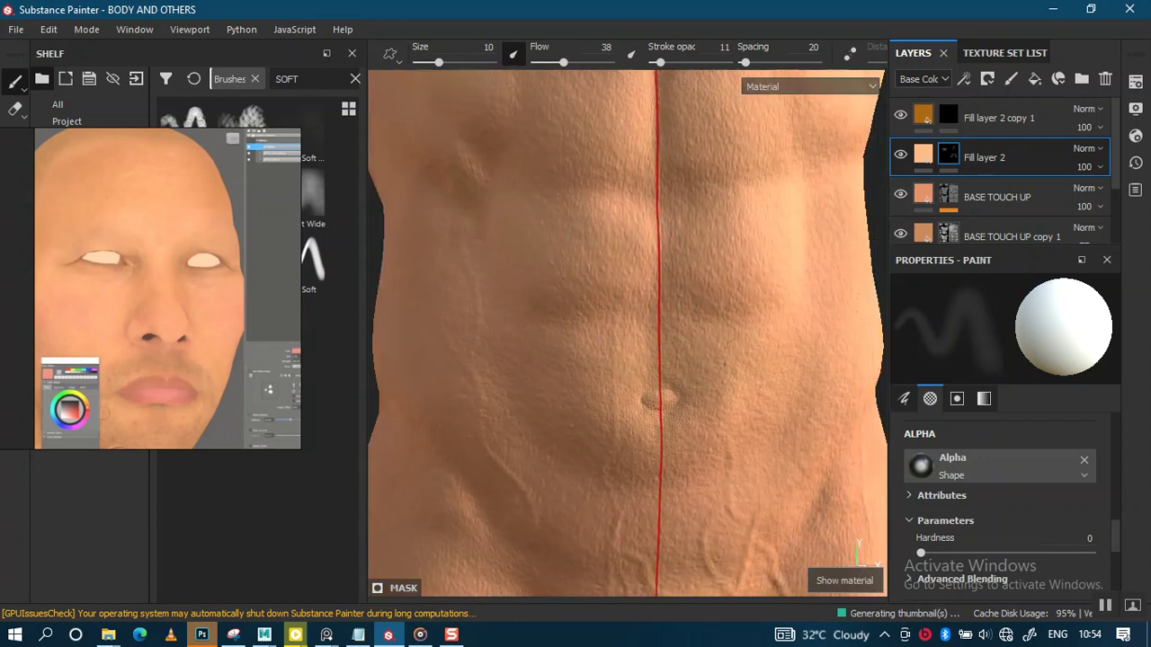
Step: Check the groin and upper abdomen for cracks and set the brush size to 4.69
{"action": "scroll", "coordinate": [648, 272], "scroll_direction": "down", "scroll_amount": 3}
{"action": "scroll", "coordinate": [672, 312], "scroll_direction": "down", "scroll_amount": 2}
{"action": "middle_click_drag", "start_coordinate": [672, 312], "coordinate": [591, 154]}
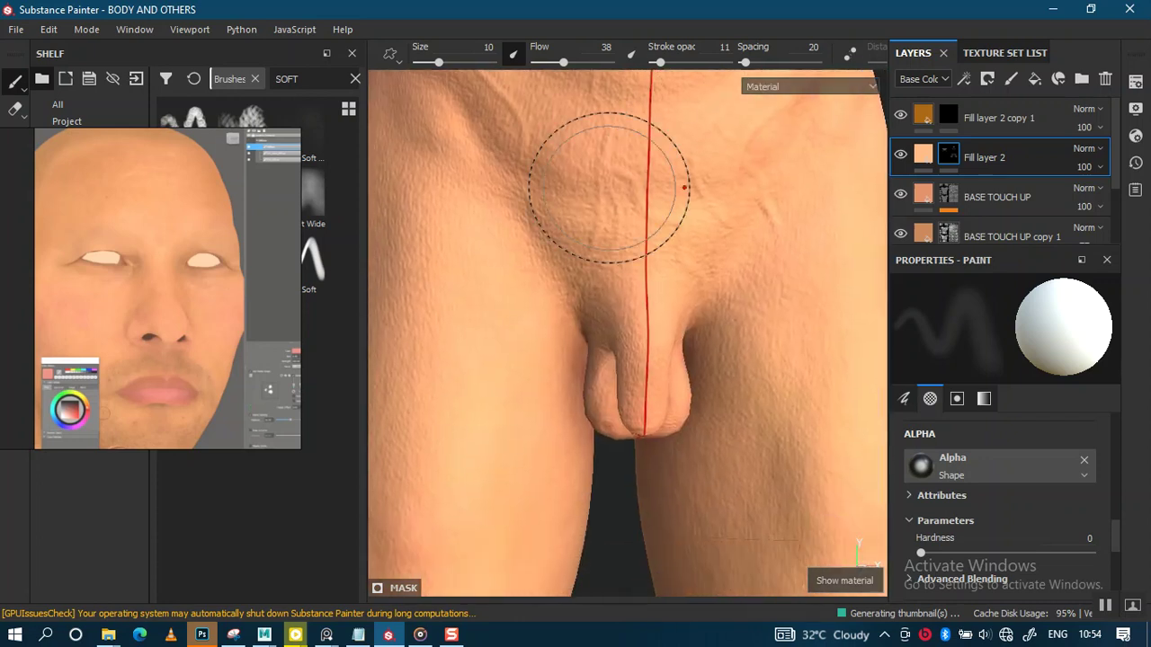
{"action": "scroll", "coordinate": [616, 192], "scroll_direction": "up", "scroll_amount": 3}
{"action": "mouse_move", "coordinate": [688, 337]}
{"action": "left_mouse_down", "text": "alt"}
{"action": "mouse_move", "coordinate": [636, 272]}
{"action": "mouse_move", "coordinate": [578, 387]}
{"action": "left_mouse_up", "text": "alt"}
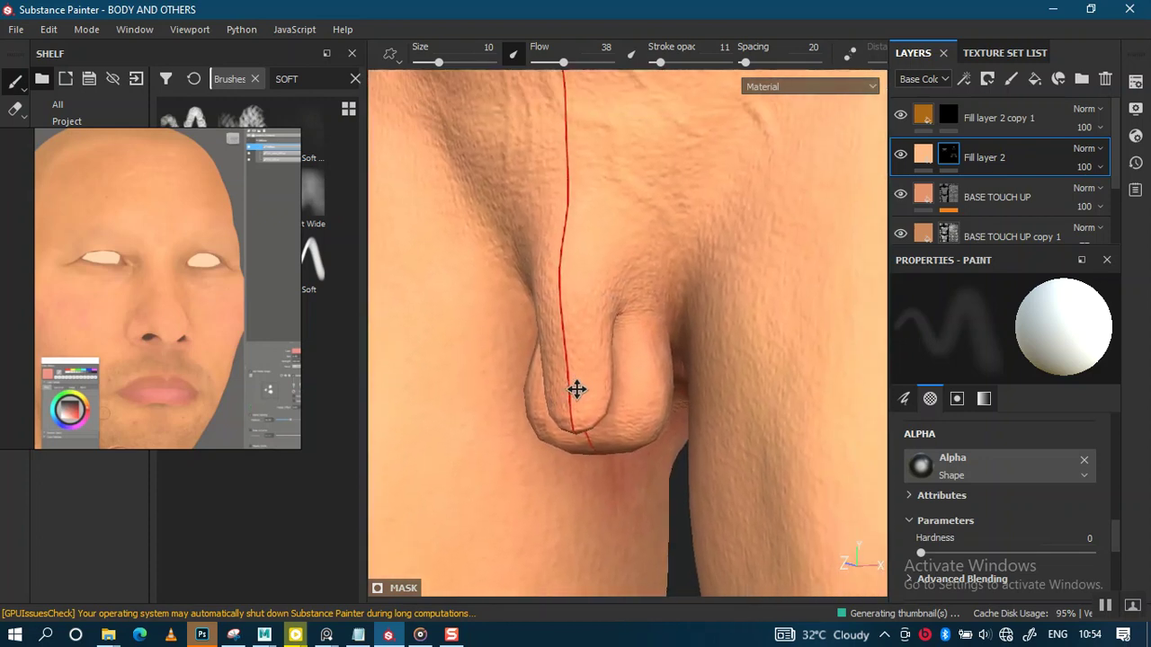
{"action": "mouse_move", "coordinate": [596, 269]}
{"action": "middle_mouse_down", "text": "alt"}
{"action": "mouse_move", "coordinate": [611, 226]}
{"action": "mouse_move", "coordinate": [570, 193]}
{"action": "mouse_move", "coordinate": [620, 301]}
{"action": "middle_mouse_up", "text": "alt"}
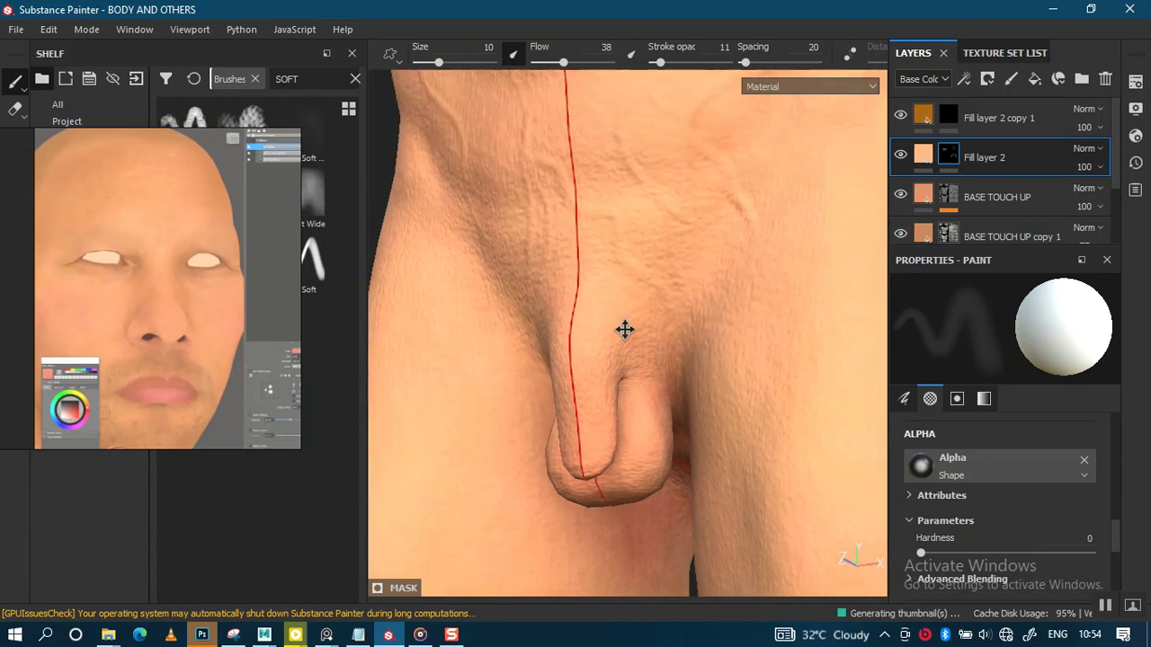
{"action": "middle_click_drag", "start_coordinate": [611, 154], "coordinate": [626, 311], "text": "alt"}
{"action": "mouse_move", "coordinate": [624, 227]}
{"action": "middle_mouse_down", "text": "alt"}
{"action": "mouse_move", "coordinate": [647, 282]}
{"action": "mouse_move", "coordinate": [591, 210]}
{"action": "mouse_move", "coordinate": [655, 249]}
{"action": "middle_mouse_up", "text": "alt"}
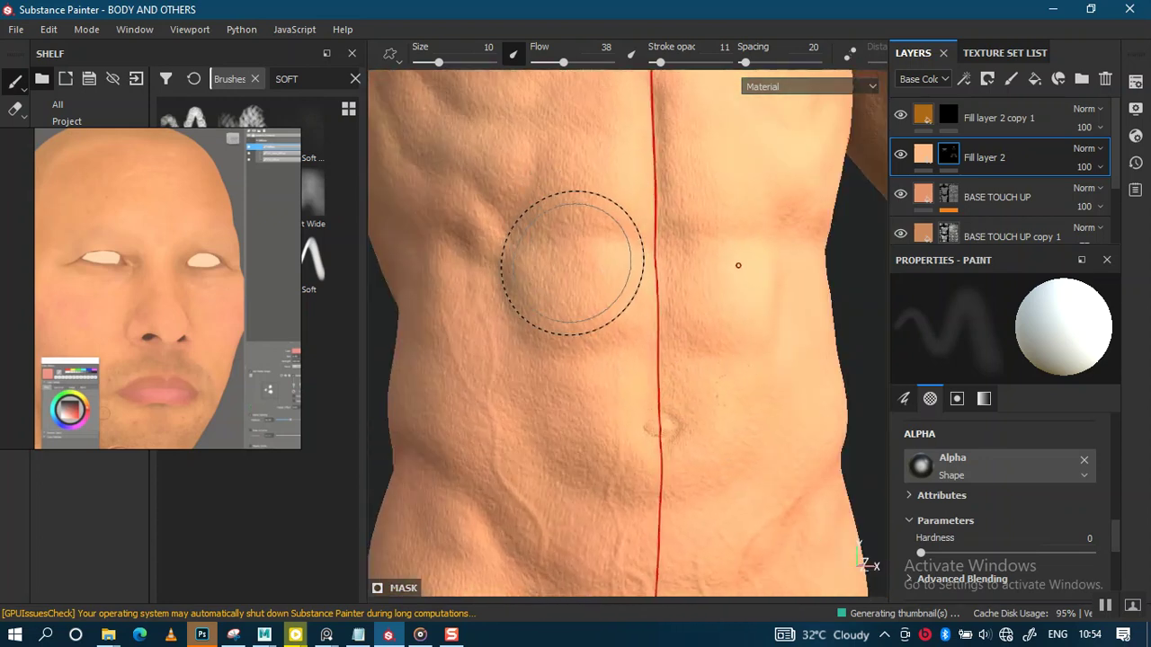
{"action": "mouse_move", "coordinate": [617, 249]}
{"action": "left_mouse_down", "text": "alt"}
{"action": "mouse_move", "coordinate": [629, 241]}
{"action": "mouse_move", "coordinate": [619, 231]}
{"action": "left_mouse_up", "text": "alt"}
{"action": "middle_click_drag", "start_coordinate": [604, 281], "coordinate": [614, 357], "text": "alt"}
{"action": "scroll", "coordinate": [629, 324], "scroll_direction": "up", "scroll_amount": 3}
{"action": "right_click_drag", "start_coordinate": [663, 248], "coordinate": [662, 250], "text": "ctrl"}
Step: Orbit around the abdomen toward the chest, checking the shading for leftover cracks
{"action": "mouse_move", "coordinate": [657, 257]}
{"action": "left_mouse_down", "text": "alt"}
{"action": "mouse_move", "coordinate": [655, 303]}
{"action": "mouse_move", "coordinate": [683, 255]}
{"action": "left_mouse_up", "text": "alt"}
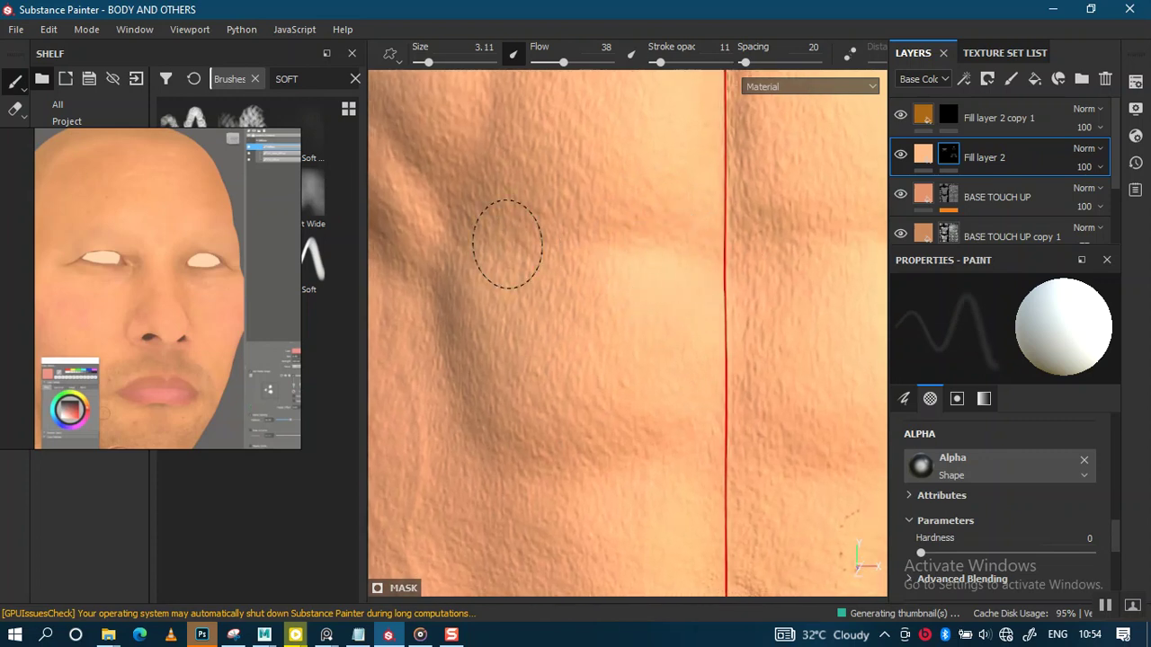
{"action": "mouse_move", "coordinate": [462, 236]}
{"action": "left_mouse_down", "text": "alt"}
{"action": "mouse_move", "coordinate": [611, 121]}
{"action": "mouse_move", "coordinate": [639, 271]}
{"action": "mouse_move", "coordinate": [561, 330]}
{"action": "left_mouse_up", "text": "alt"}
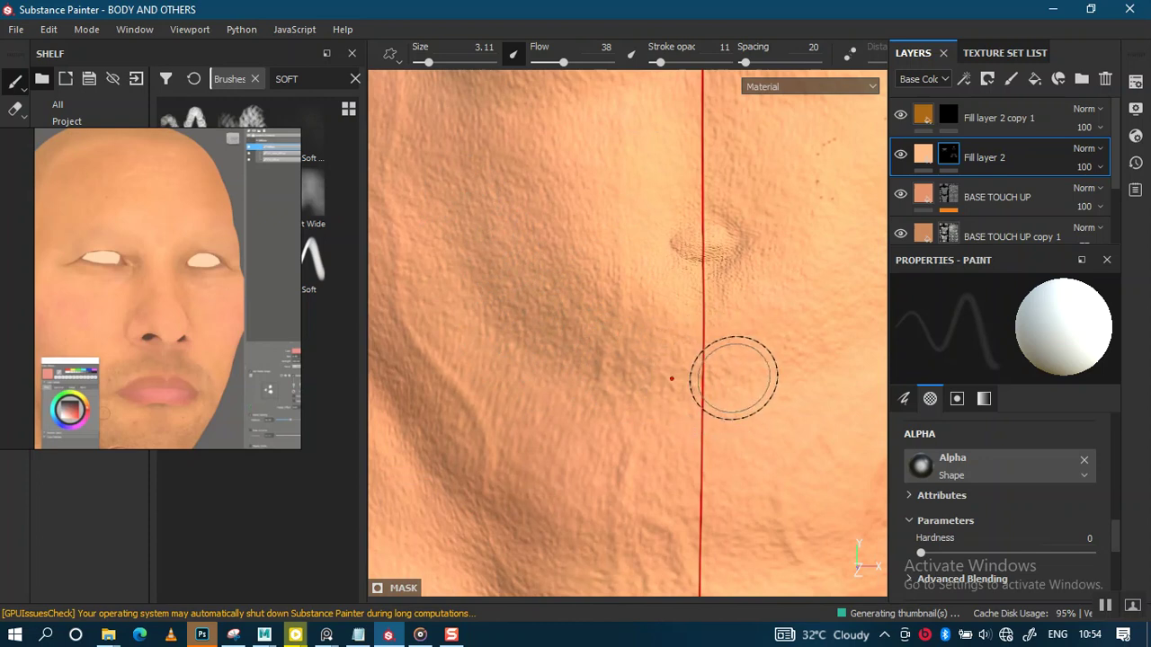
{"action": "scroll", "coordinate": [719, 308], "scroll_direction": "down", "scroll_amount": 2}
{"action": "scroll", "coordinate": [722, 351], "scroll_direction": "down", "scroll_amount": 2}
{"action": "scroll", "coordinate": [722, 351], "scroll_direction": "down", "scroll_amount": 2}
{"action": "scroll", "coordinate": [652, 333], "scroll_direction": "up", "scroll_amount": 1}
{"action": "scroll", "coordinate": [653, 303], "scroll_direction": "up", "scroll_amount": 1}
{"action": "scroll", "coordinate": [693, 474], "scroll_direction": "up", "scroll_amount": 3}
{"action": "left_click_drag", "start_coordinate": [693, 474], "coordinate": [611, 369], "text": "alt"}
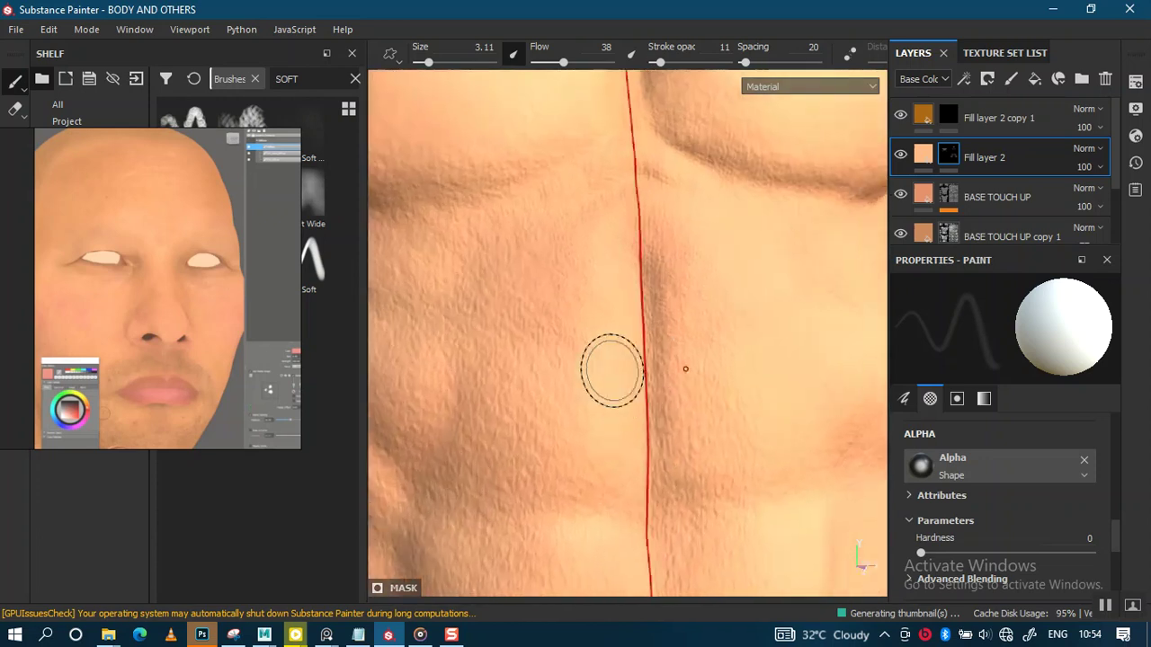
{"action": "mouse_move", "coordinate": [641, 285]}
{"action": "left_mouse_down", "text": "alt"}
{"action": "mouse_move", "coordinate": [673, 278]}
{"action": "mouse_move", "coordinate": [661, 293]}
{"action": "left_mouse_up", "text": "alt"}
{"action": "right_click_drag", "start_coordinate": [661, 293], "coordinate": [645, 302], "text": "shift"}
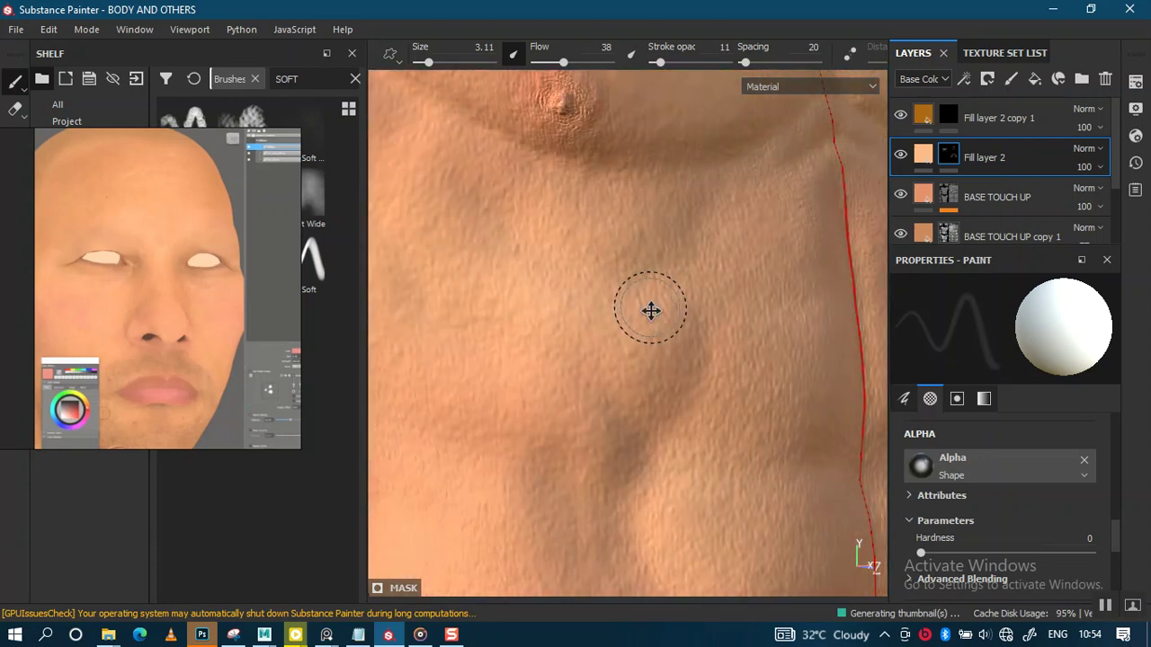
{"action": "middle_click_drag", "start_coordinate": [651, 310], "coordinate": [663, 324], "text": "alt"}
Step: Examine the chest, neck, chin and armpit from several angles for remaining cracks
{"action": "mouse_move", "coordinate": [492, 239]}
{"action": "middle_mouse_down", "text": "alt"}
{"action": "mouse_move", "coordinate": [695, 251]}
{"action": "mouse_move", "coordinate": [724, 330]}
{"action": "middle_mouse_up", "text": "alt"}
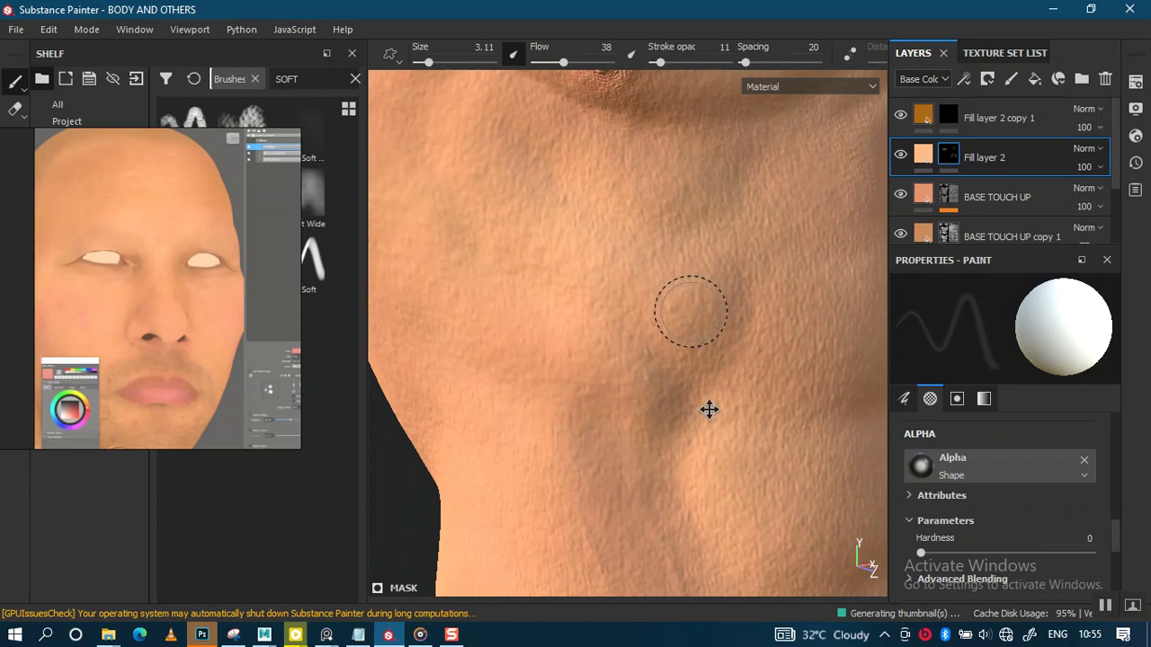
{"action": "middle_click_drag", "start_coordinate": [709, 409], "coordinate": [686, 354], "text": "alt"}
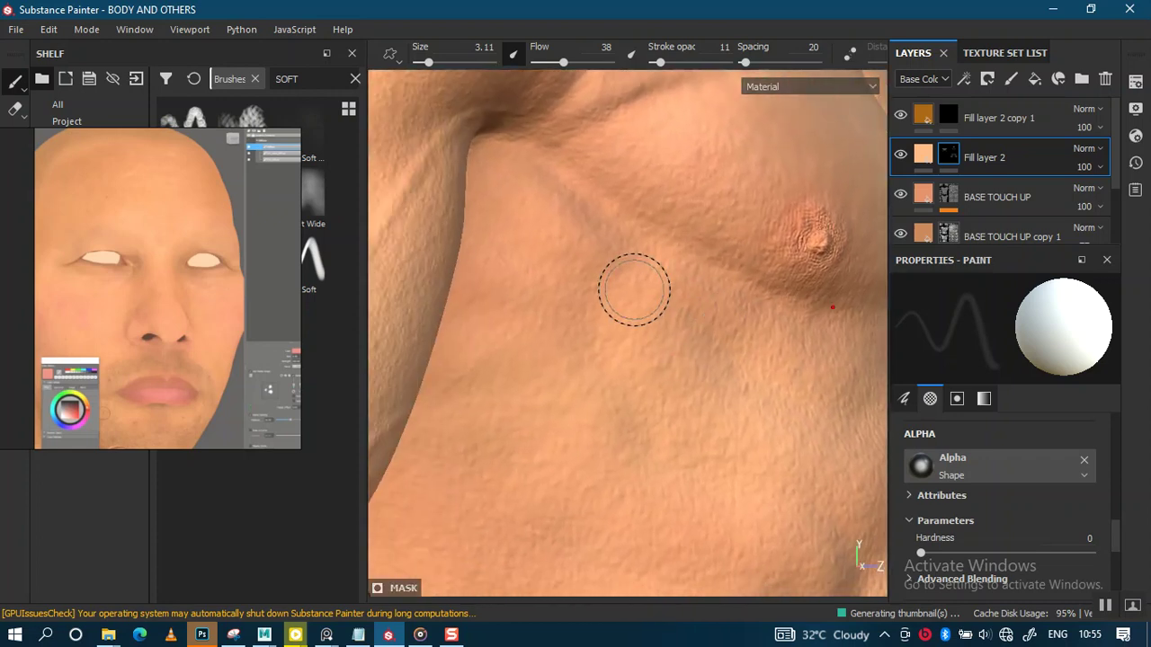
{"action": "mouse_move", "coordinate": [605, 342]}
{"action": "left_mouse_down", "text": "alt"}
{"action": "mouse_move", "coordinate": [665, 328]}
{"action": "mouse_move", "coordinate": [637, 329]}
{"action": "mouse_move", "coordinate": [570, 386]}
{"action": "mouse_move", "coordinate": [522, 360]}
{"action": "mouse_move", "coordinate": [666, 324]}
{"action": "left_mouse_up", "text": "alt"}
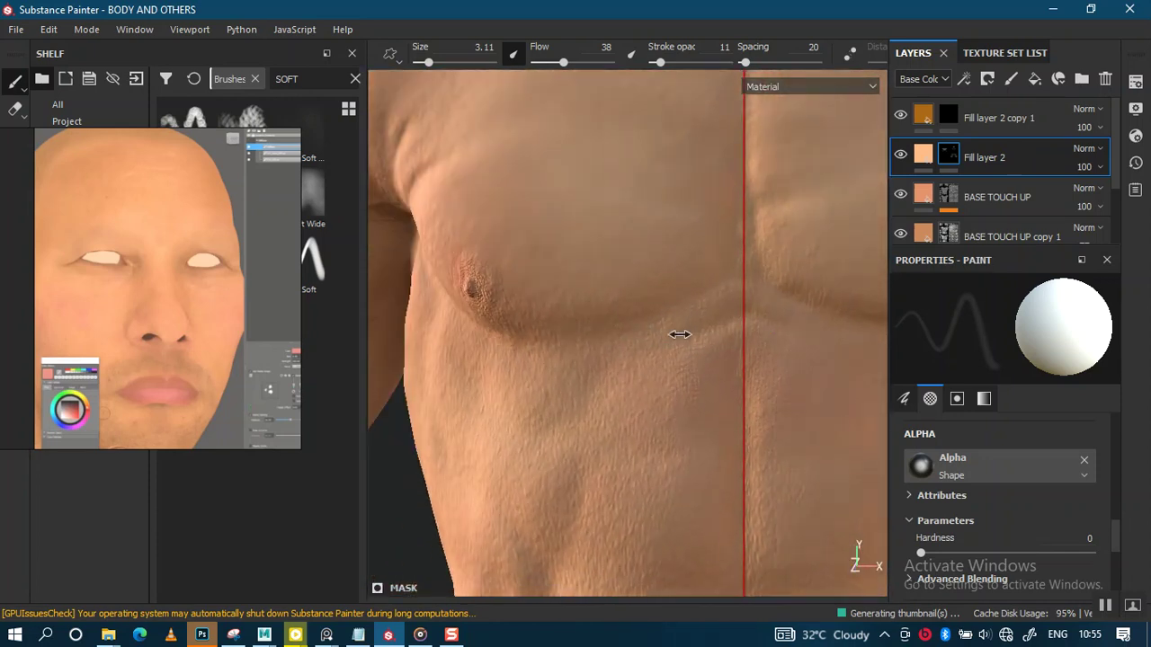
{"action": "right_click_drag", "start_coordinate": [666, 331], "coordinate": [698, 334], "text": "shift"}
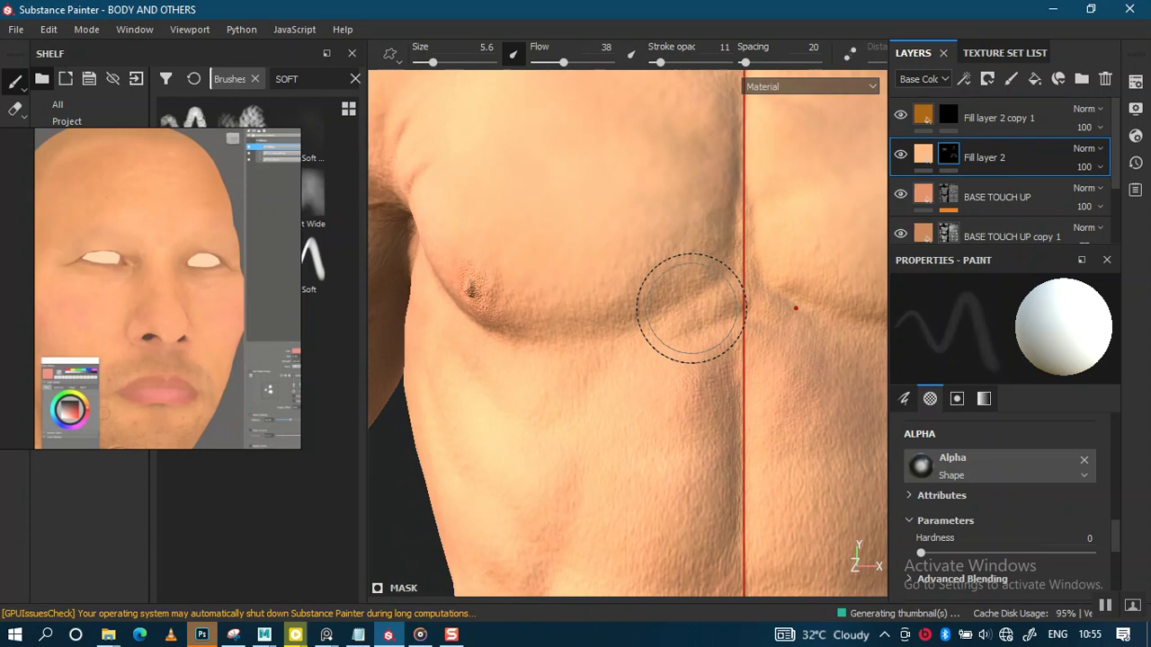
{"action": "mouse_move", "coordinate": [605, 320]}
{"action": "left_mouse_down", "text": "alt"}
{"action": "mouse_move", "coordinate": [611, 314]}
{"action": "mouse_move", "coordinate": [635, 367]}
{"action": "mouse_move", "coordinate": [517, 403]}
{"action": "left_mouse_up", "text": "alt"}
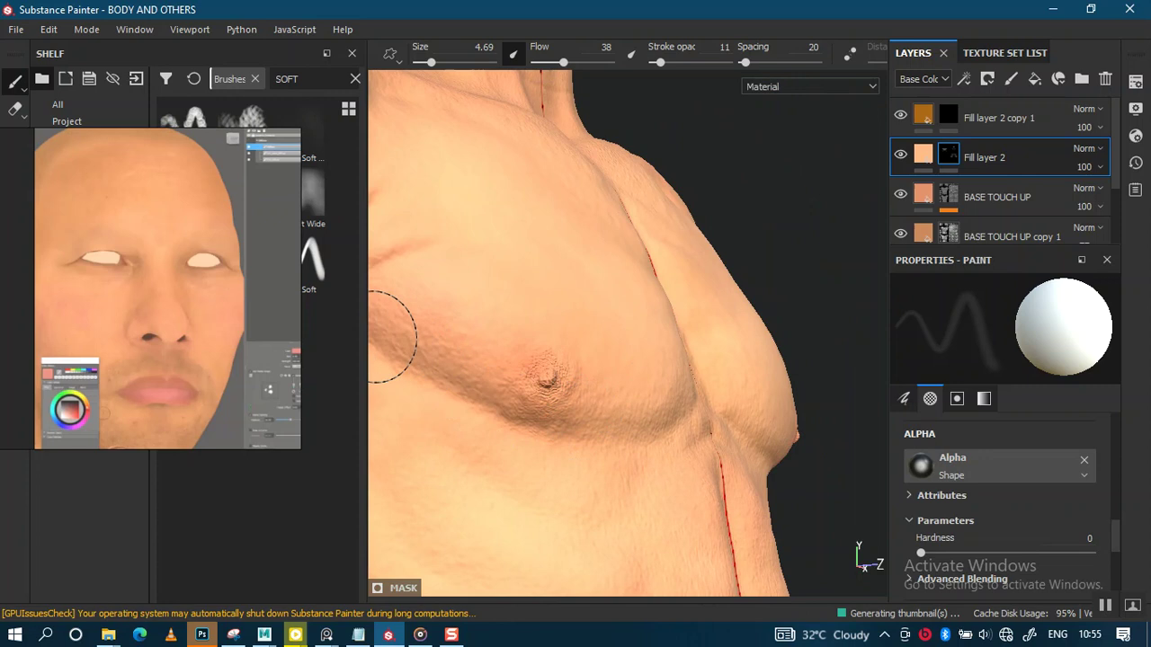
{"action": "left_click_drag", "start_coordinate": [630, 351], "coordinate": [559, 369], "text": "alt"}
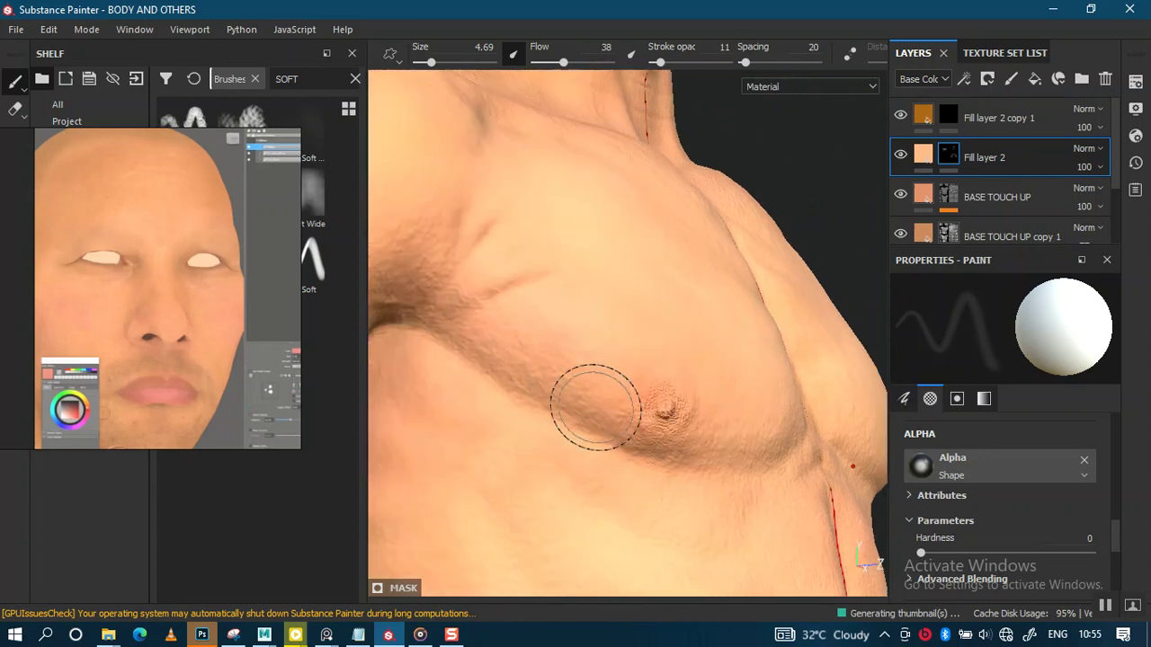
{"action": "mouse_move", "coordinate": [595, 407]}
{"action": "left_mouse_down", "text": "alt"}
{"action": "mouse_move", "coordinate": [684, 296]}
{"action": "mouse_move", "coordinate": [623, 362]}
{"action": "mouse_move", "coordinate": [650, 329]}
{"action": "mouse_move", "coordinate": [623, 405]}
{"action": "mouse_move", "coordinate": [513, 383]}
{"action": "mouse_move", "coordinate": [632, 398]}
{"action": "left_mouse_up", "text": "alt"}
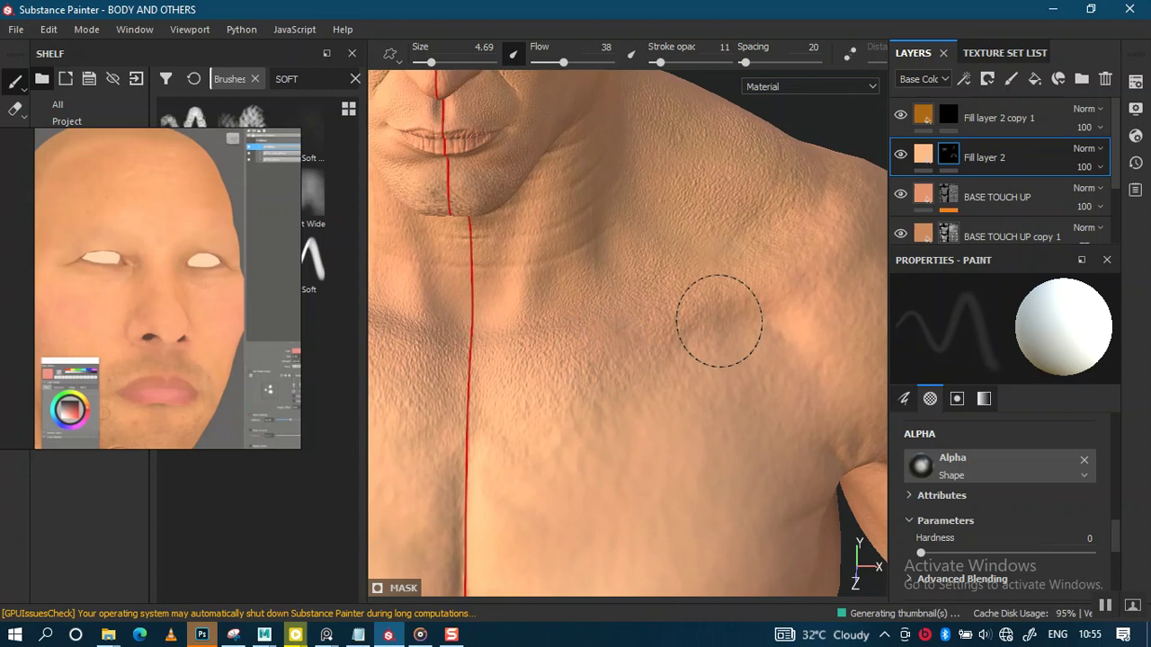
{"action": "mouse_move", "coordinate": [504, 349]}
{"action": "left_mouse_down", "text": "alt"}
{"action": "mouse_move", "coordinate": [585, 246]}
{"action": "mouse_move", "coordinate": [673, 324]}
{"action": "mouse_move", "coordinate": [620, 322]}
{"action": "mouse_move", "coordinate": [681, 298]}
{"action": "left_mouse_up", "text": "alt"}
{"action": "mouse_move", "coordinate": [681, 298]}
{"action": "right_mouse_down", "text": "alt"}
{"action": "mouse_move", "coordinate": [648, 293]}
{"action": "mouse_move", "coordinate": [726, 326]}
{"action": "right_mouse_up", "text": "alt"}
{"action": "middle_click_drag", "start_coordinate": [727, 326], "coordinate": [650, 265], "text": "alt"}
{"action": "left_click_drag", "start_coordinate": [650, 265], "coordinate": [695, 298], "text": "alt"}
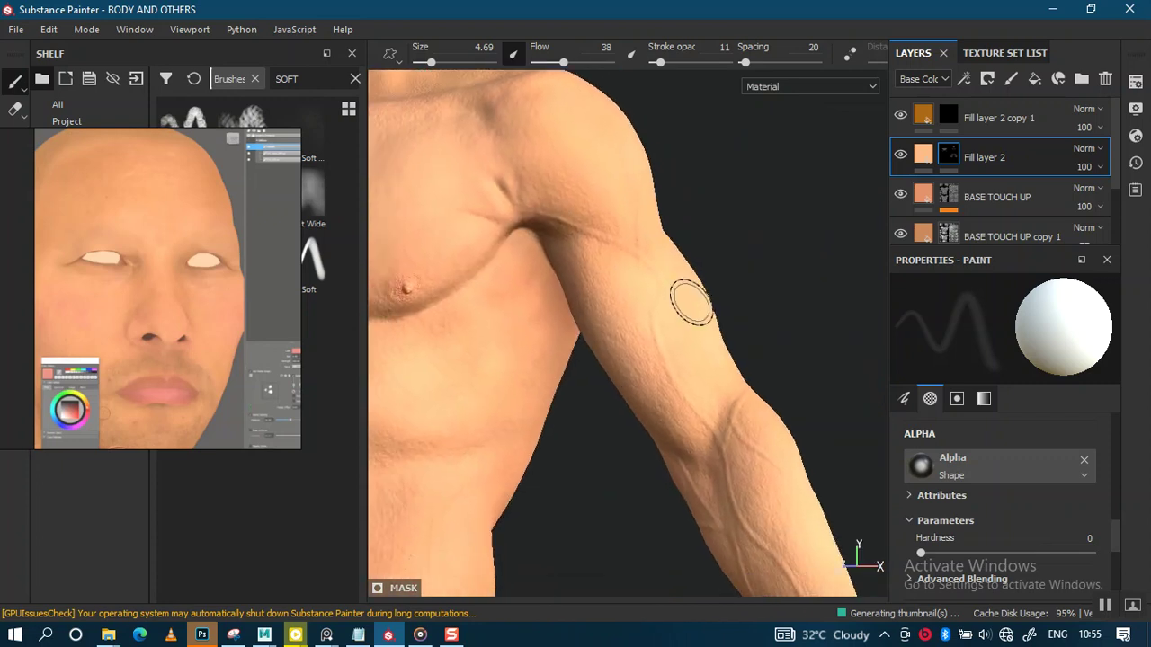
{"action": "key", "text": "c"}
{"action": "mouse_move", "coordinate": [586, 385]}
{"action": "left_mouse_down", "text": "alt"}
{"action": "mouse_move", "coordinate": [599, 301]}
{"action": "mouse_move", "coordinate": [620, 344]}
{"action": "mouse_move", "coordinate": [657, 352]}
{"action": "mouse_move", "coordinate": [627, 343]}
{"action": "mouse_move", "coordinate": [663, 336]}
{"action": "mouse_move", "coordinate": [645, 465]}
{"action": "mouse_move", "coordinate": [635, 401]}
{"action": "mouse_move", "coordinate": [633, 413]}
{"action": "left_mouse_up", "text": "alt"}
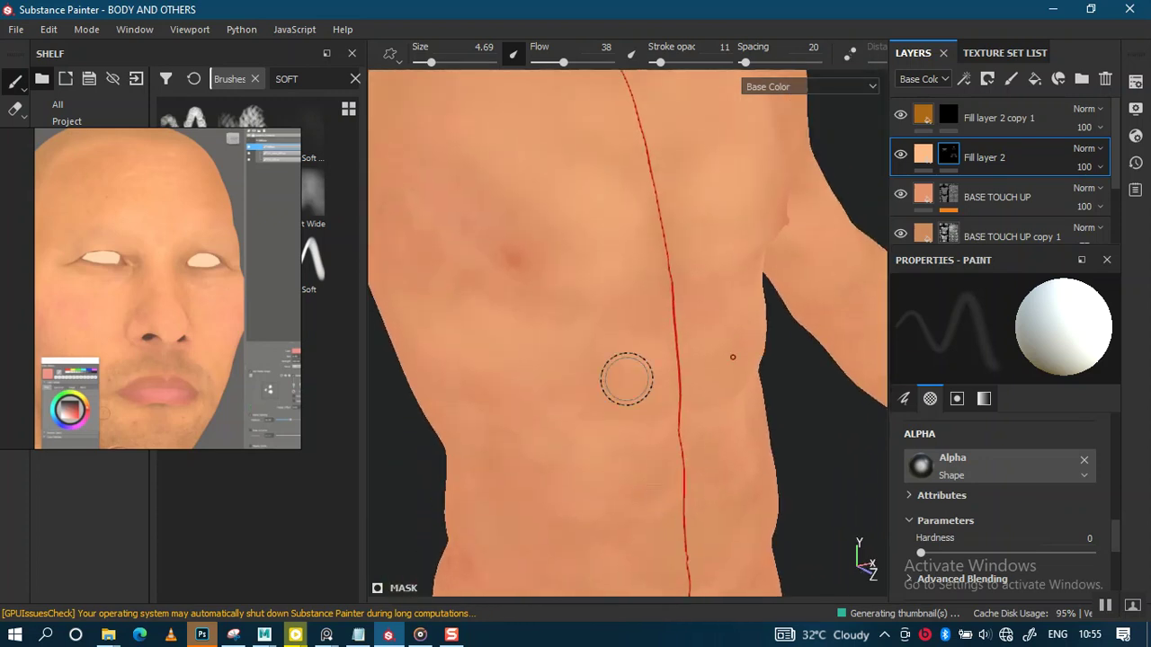
{"action": "middle_click_drag", "start_coordinate": [633, 414], "coordinate": [619, 431], "text": "alt"}
{"action": "mouse_move", "coordinate": [619, 432]}
{"action": "left_mouse_down", "text": "alt"}
{"action": "mouse_move", "coordinate": [653, 406]}
{"action": "mouse_move", "coordinate": [635, 318]}
{"action": "left_mouse_up", "text": "alt"}
{"action": "middle_click_drag", "start_coordinate": [635, 318], "coordinate": [689, 272], "text": "alt"}
{"action": "mouse_move", "coordinate": [690, 273]}
{"action": "left_mouse_down", "text": "alt"}
{"action": "mouse_move", "coordinate": [637, 367]}
{"action": "mouse_move", "coordinate": [649, 352]}
{"action": "mouse_move", "coordinate": [668, 412]}
{"action": "mouse_move", "coordinate": [744, 360]}
{"action": "left_mouse_up", "text": "alt"}
{"action": "key", "text": "m"}
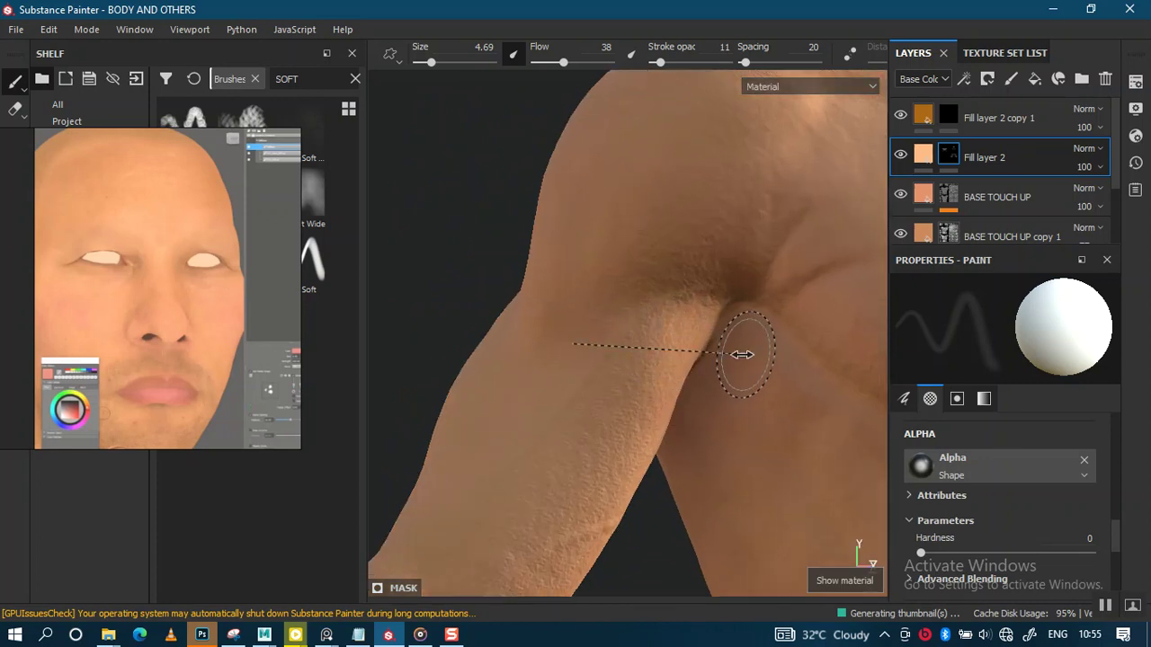
{"action": "middle_click_drag", "start_coordinate": [744, 360], "coordinate": [714, 354], "text": "alt"}
{"action": "left_click_drag", "start_coordinate": [712, 334], "coordinate": [643, 293], "text": "alt"}
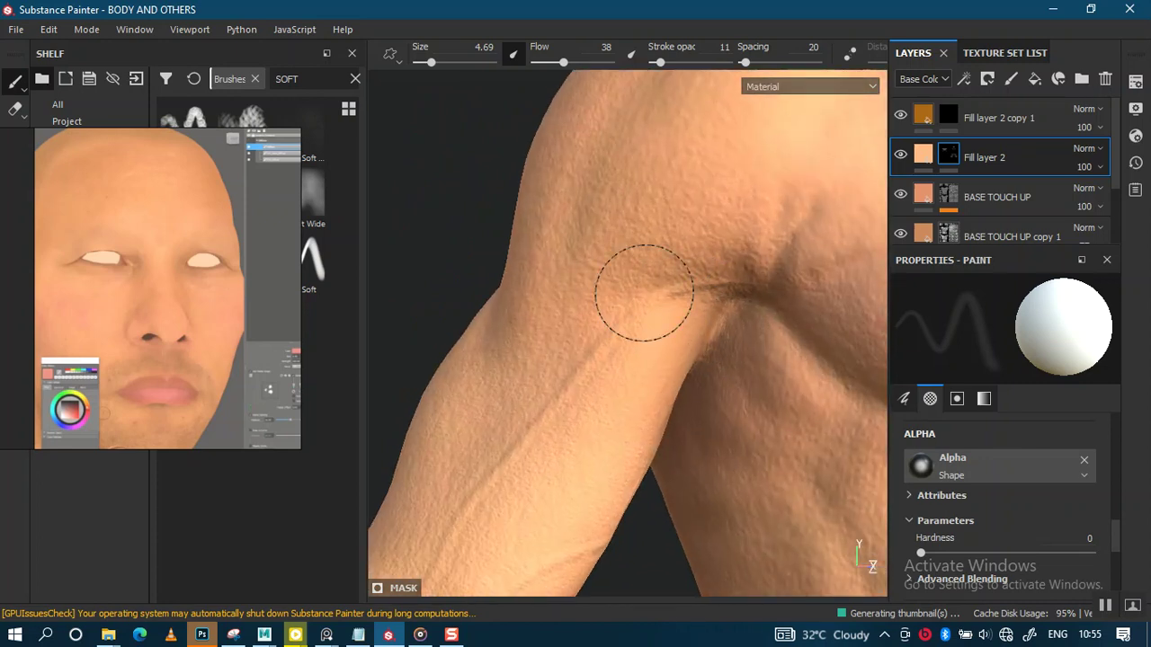
{"action": "mouse_move", "coordinate": [557, 318]}
{"action": "left_mouse_down", "text": "alt"}
{"action": "mouse_move", "coordinate": [666, 188]}
{"action": "mouse_move", "coordinate": [690, 293]}
{"action": "left_mouse_up", "text": "alt"}
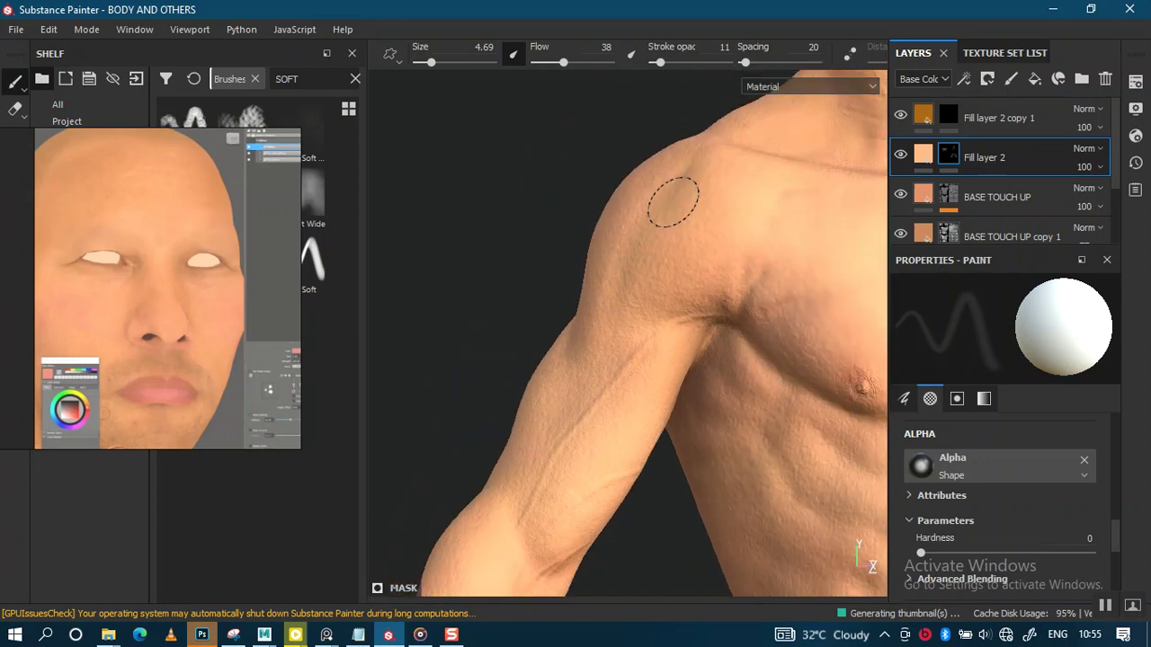
{"action": "left_click_drag", "start_coordinate": [684, 316], "coordinate": [627, 302], "text": "alt"}
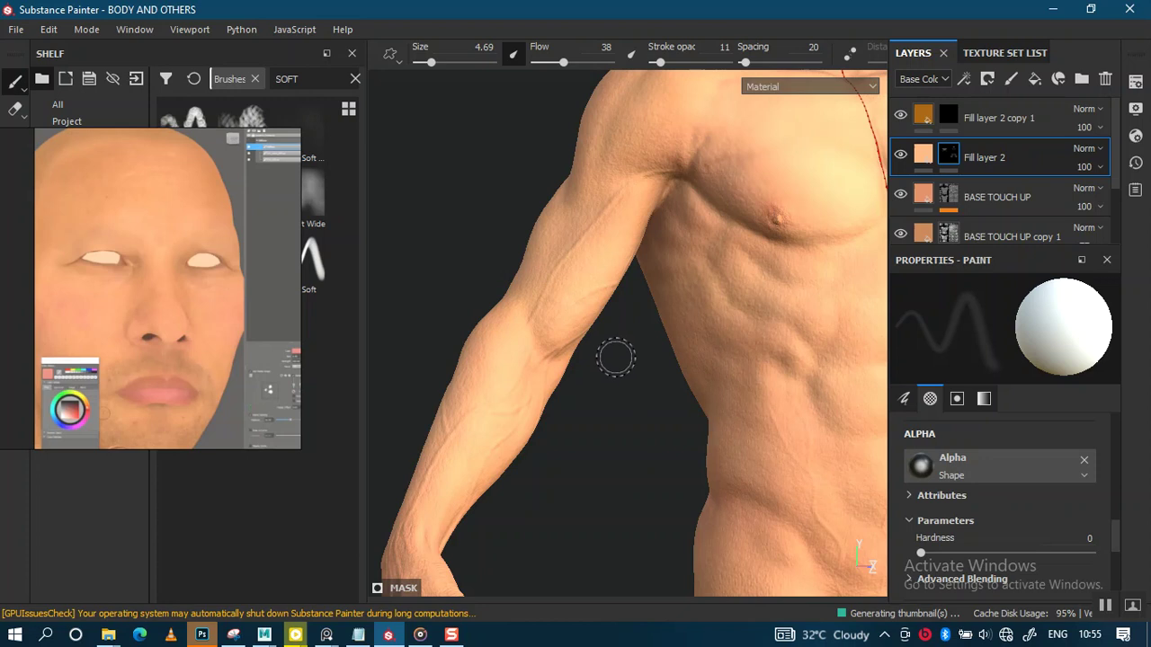
{"action": "left_click_drag", "start_coordinate": [625, 337], "coordinate": [546, 404], "text": "alt"}
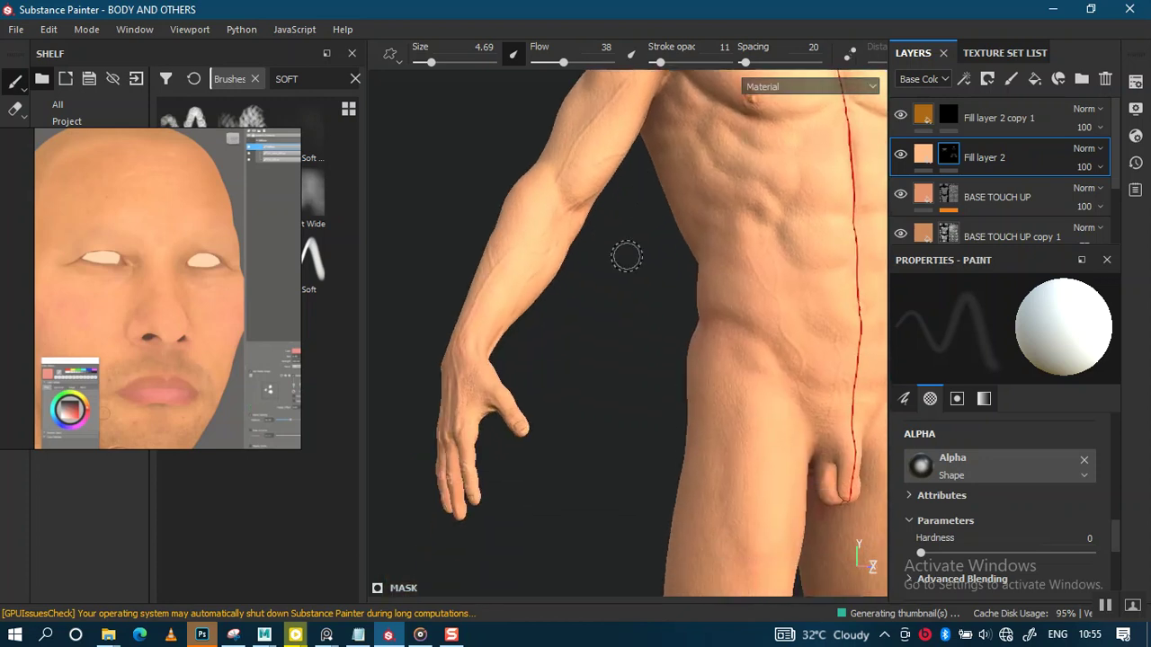
{"action": "middle_click_drag", "start_coordinate": [546, 404], "coordinate": [614, 295], "text": "alt"}
{"action": "left_click_drag", "start_coordinate": [614, 294], "coordinate": [629, 314], "text": "alt"}
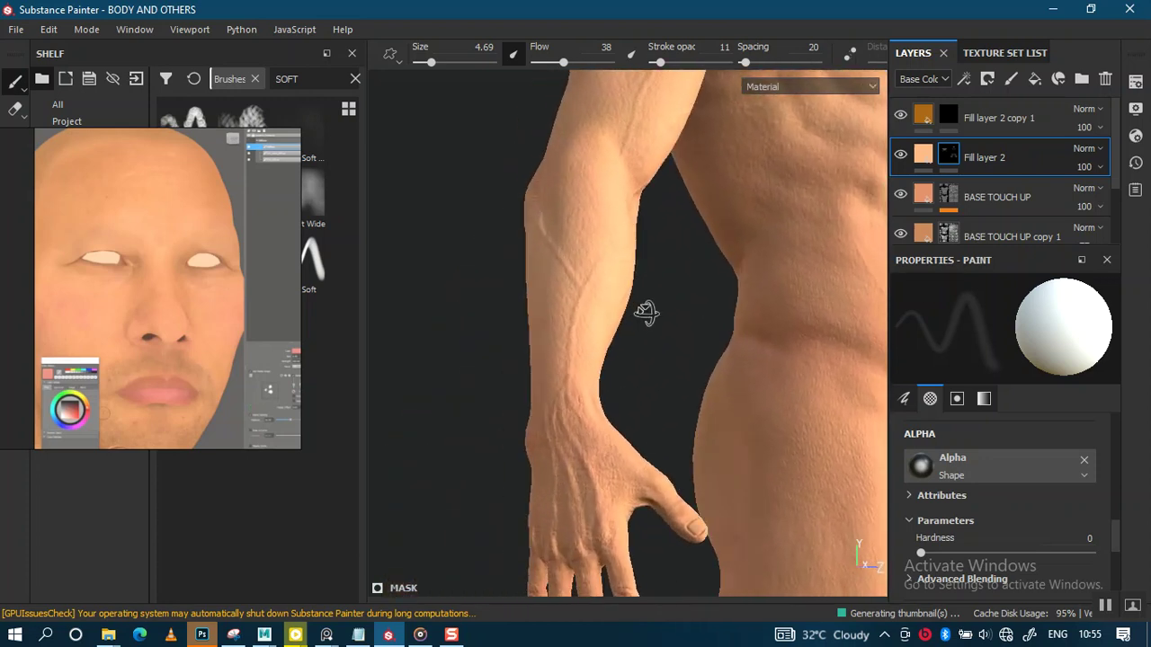
{"action": "middle_click_drag", "start_coordinate": [629, 314], "coordinate": [611, 196], "text": "alt"}
{"action": "left_click_drag", "start_coordinate": [611, 196], "coordinate": [593, 318], "text": "alt"}
{"action": "mouse_move", "coordinate": [629, 225]}
{"action": "left_mouse_down", "text": "alt"}
{"action": "mouse_move", "coordinate": [647, 329]}
{"action": "mouse_move", "coordinate": [642, 179]}
{"action": "mouse_move", "coordinate": [642, 288]}
{"action": "left_mouse_up", "text": "alt"}
{"action": "mouse_move", "coordinate": [642, 288]}
{"action": "middle_mouse_down", "text": "alt"}
{"action": "mouse_move", "coordinate": [661, 331]}
{"action": "mouse_move", "coordinate": [533, 351]}
{"action": "middle_mouse_up", "text": "alt"}
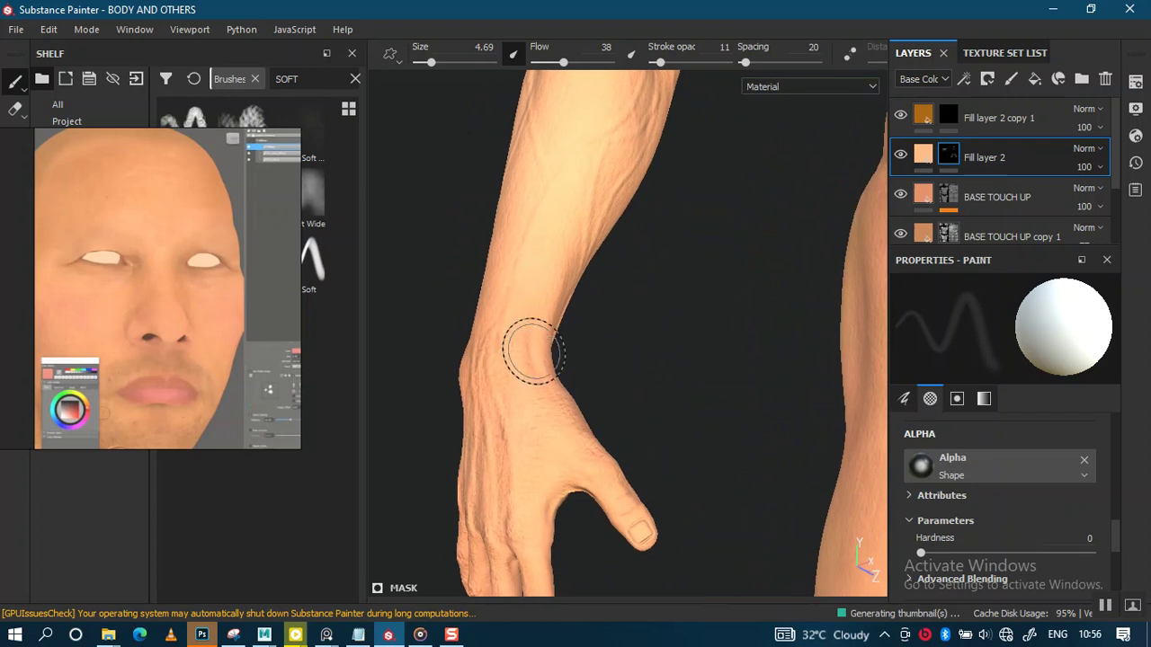
{"action": "mouse_move", "coordinate": [612, 324]}
{"action": "middle_mouse_down", "text": "alt"}
{"action": "mouse_move", "coordinate": [737, 298]}
{"action": "mouse_move", "coordinate": [714, 273]}
{"action": "middle_mouse_up", "text": "alt"}
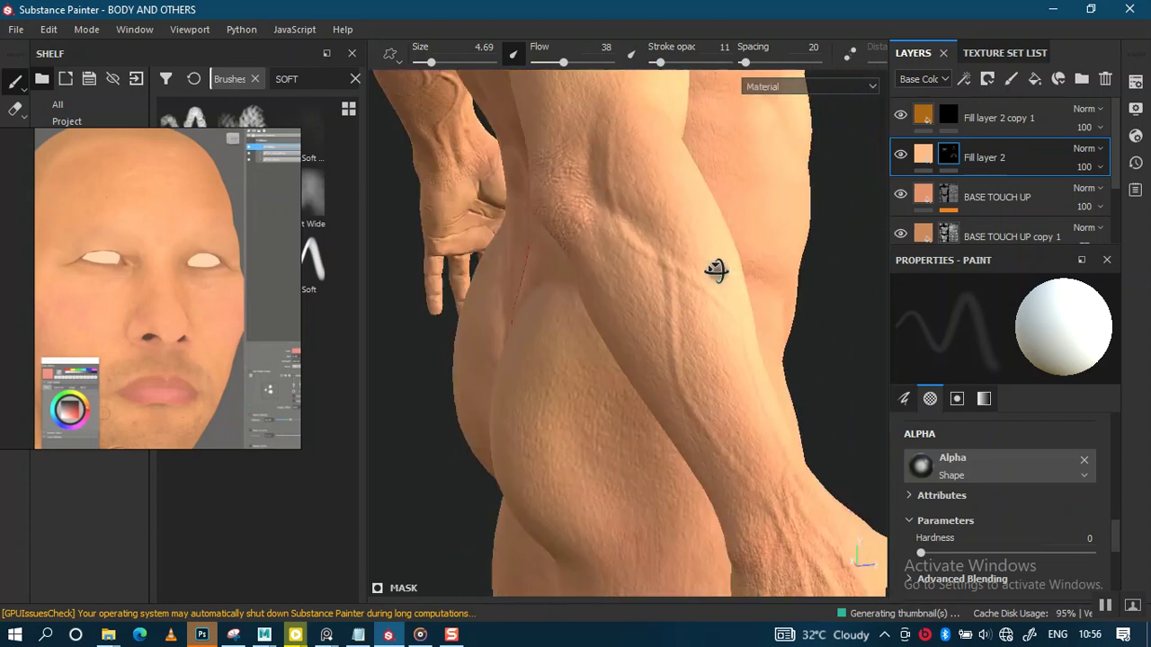
{"action": "scroll", "coordinate": [710, 296], "scroll_direction": "up", "scroll_amount": 3}
{"action": "mouse_move", "coordinate": [733, 255]}
{"action": "left_mouse_down", "text": "alt"}
{"action": "mouse_move", "coordinate": [706, 377]}
{"action": "mouse_move", "coordinate": [707, 301]}
{"action": "mouse_move", "coordinate": [693, 290]}
{"action": "mouse_move", "coordinate": [699, 308]}
{"action": "mouse_move", "coordinate": [562, 373]}
{"action": "left_mouse_up", "text": "alt"}
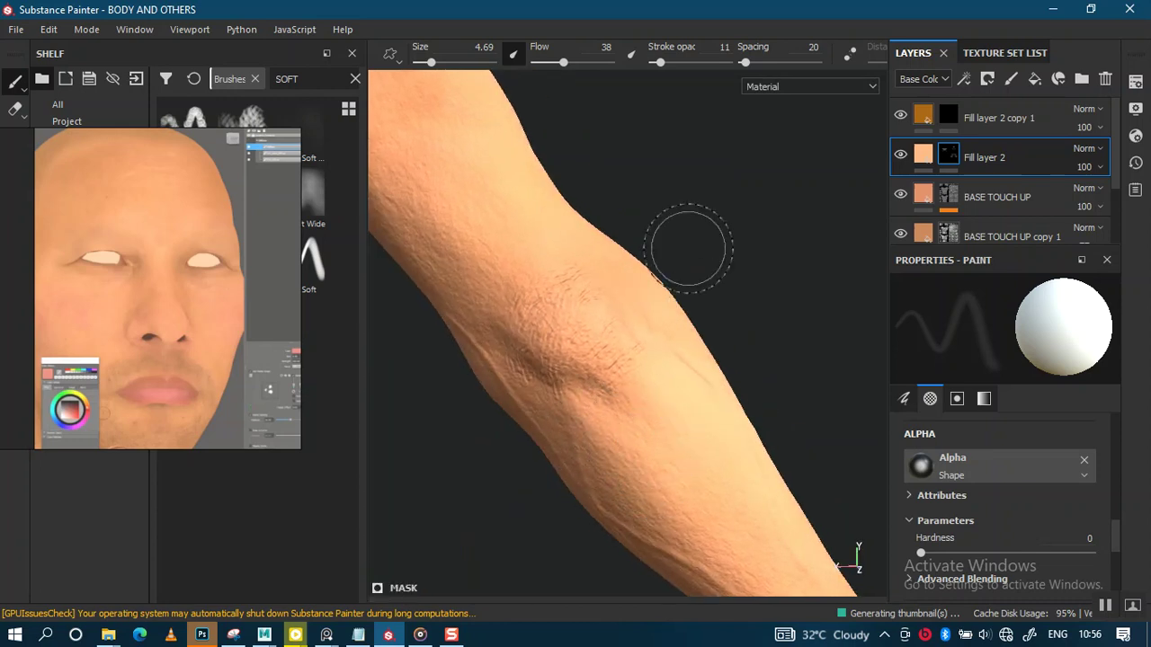
{"action": "left_click_drag", "start_coordinate": [688, 247], "coordinate": [668, 296], "text": "alt"}
{"action": "scroll", "coordinate": [668, 295], "scroll_direction": "up", "scroll_amount": 2}
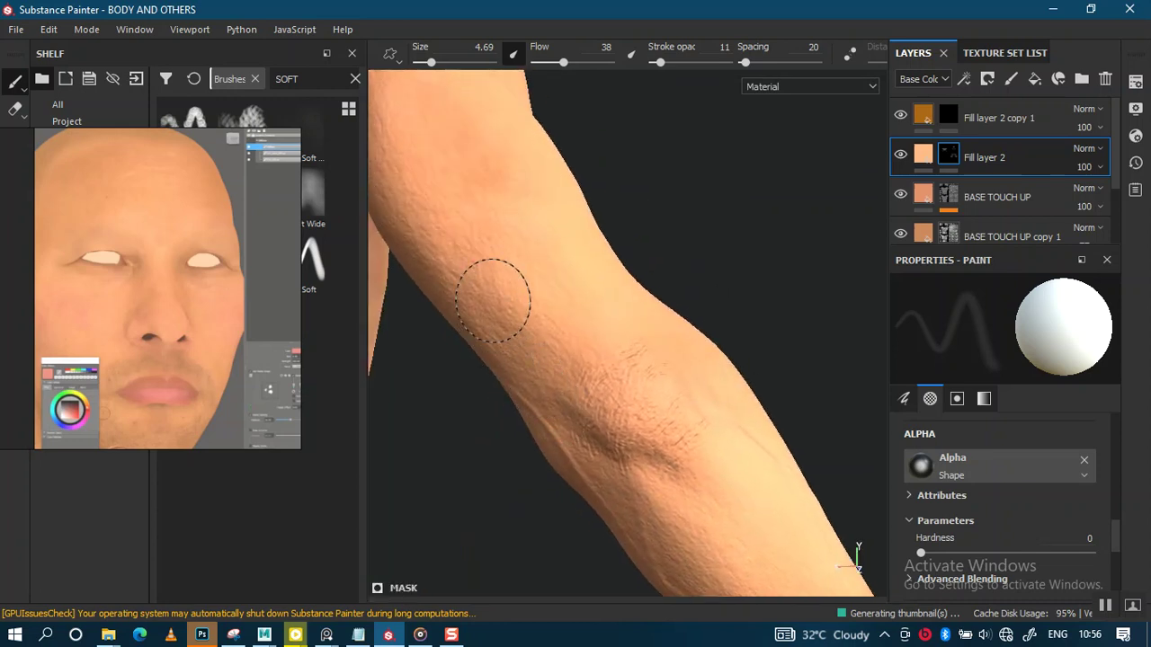
{"action": "scroll", "coordinate": [507, 316], "scroll_direction": "down", "scroll_amount": 2}
{"action": "mouse_move", "coordinate": [585, 225]}
{"action": "left_mouse_down", "text": "alt"}
{"action": "mouse_move", "coordinate": [638, 308]}
{"action": "mouse_move", "coordinate": [585, 317]}
{"action": "left_mouse_up", "text": "alt"}
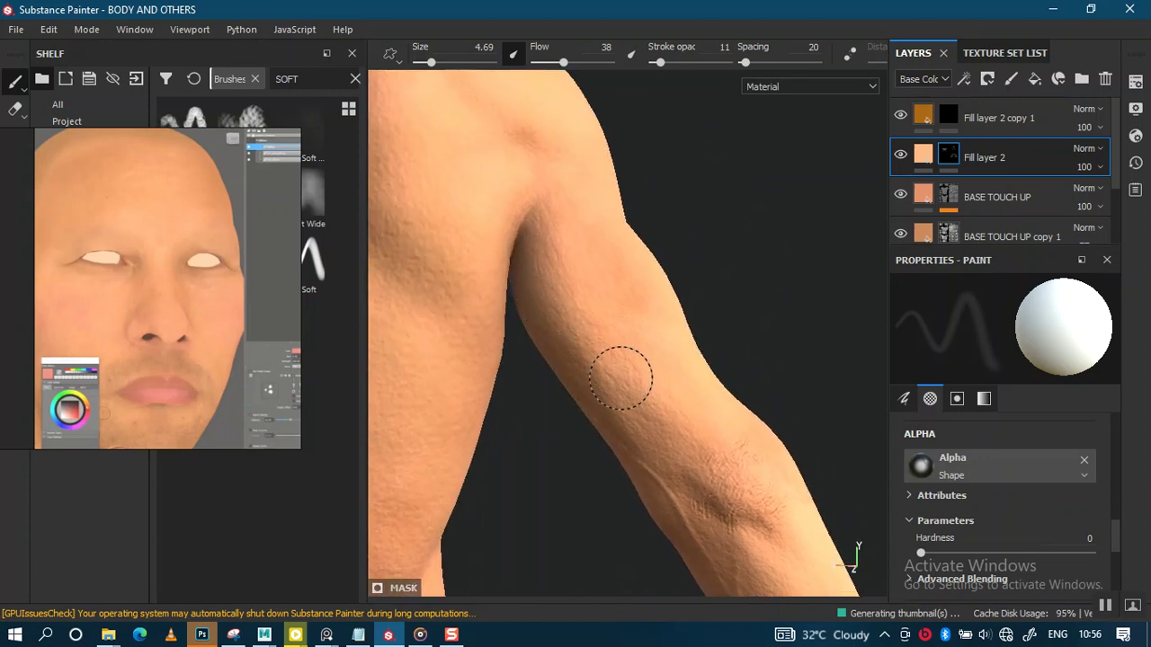
{"action": "mouse_move", "coordinate": [605, 397]}
{"action": "left_mouse_down", "text": "alt"}
{"action": "mouse_move", "coordinate": [668, 213]}
{"action": "mouse_move", "coordinate": [608, 329]}
{"action": "mouse_move", "coordinate": [680, 398]}
{"action": "mouse_move", "coordinate": [662, 374]}
{"action": "mouse_move", "coordinate": [699, 308]}
{"action": "mouse_move", "coordinate": [600, 240]}
{"action": "left_mouse_up", "text": "alt"}
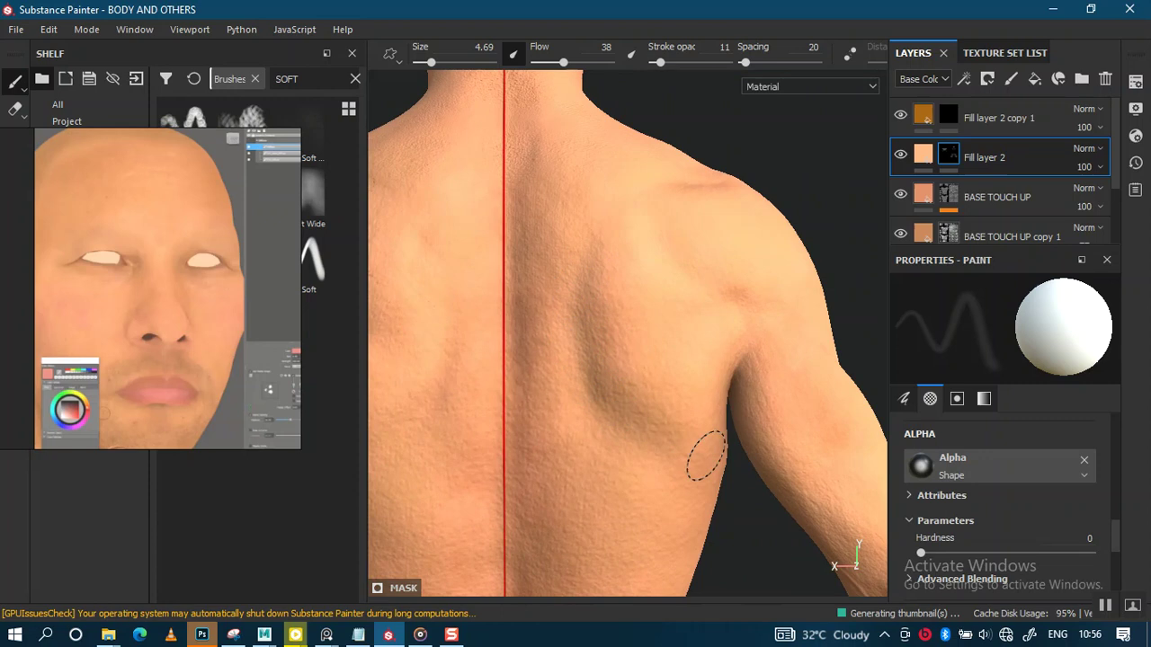
{"action": "left_click_drag", "start_coordinate": [573, 355], "coordinate": [632, 280], "text": "alt"}
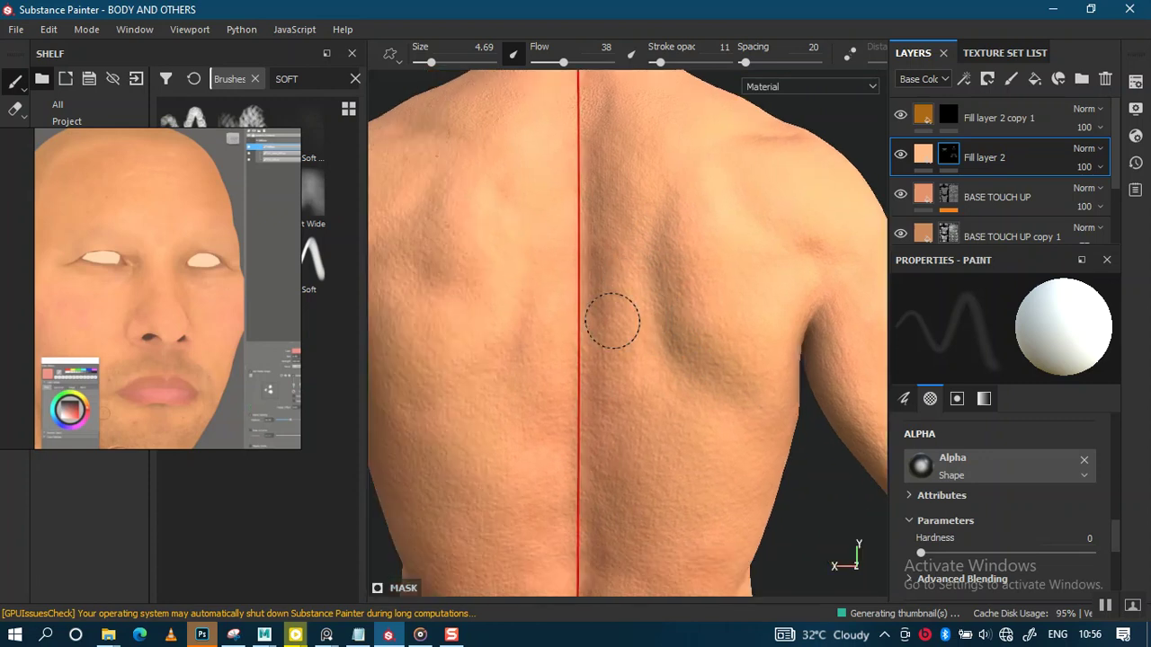
{"action": "middle_click_drag", "start_coordinate": [644, 370], "coordinate": [721, 441], "text": "alt"}
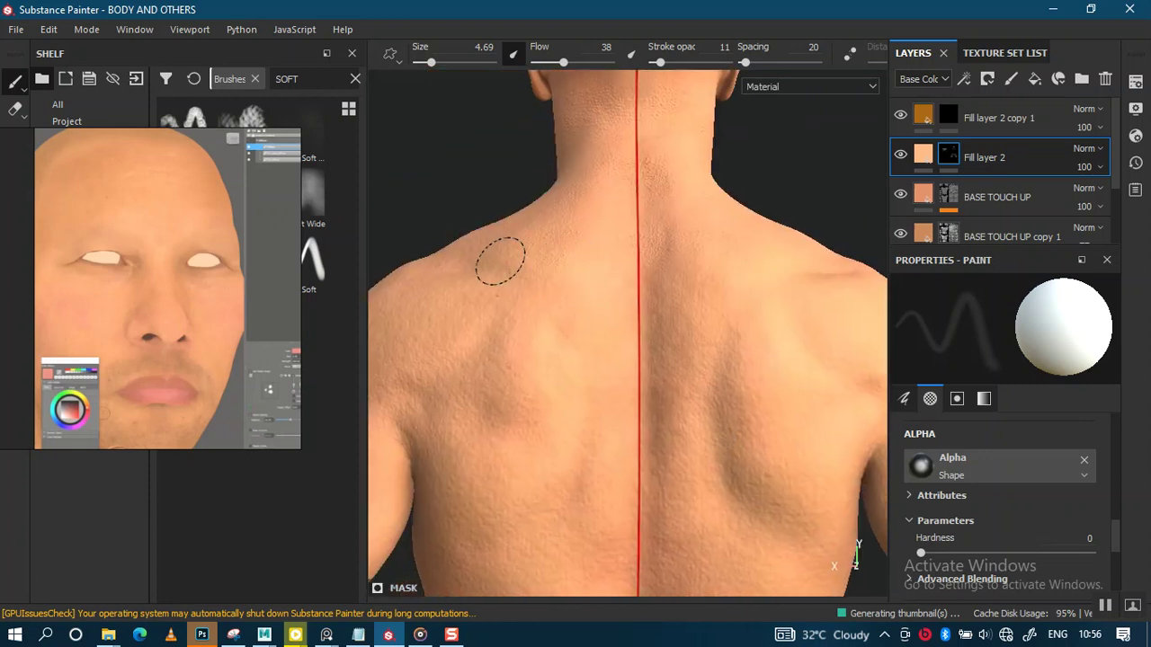
{"action": "left_click_drag", "start_coordinate": [545, 262], "coordinate": [562, 339], "text": "alt"}
{"action": "middle_click_drag", "start_coordinate": [618, 280], "coordinate": [606, 272], "text": "alt"}
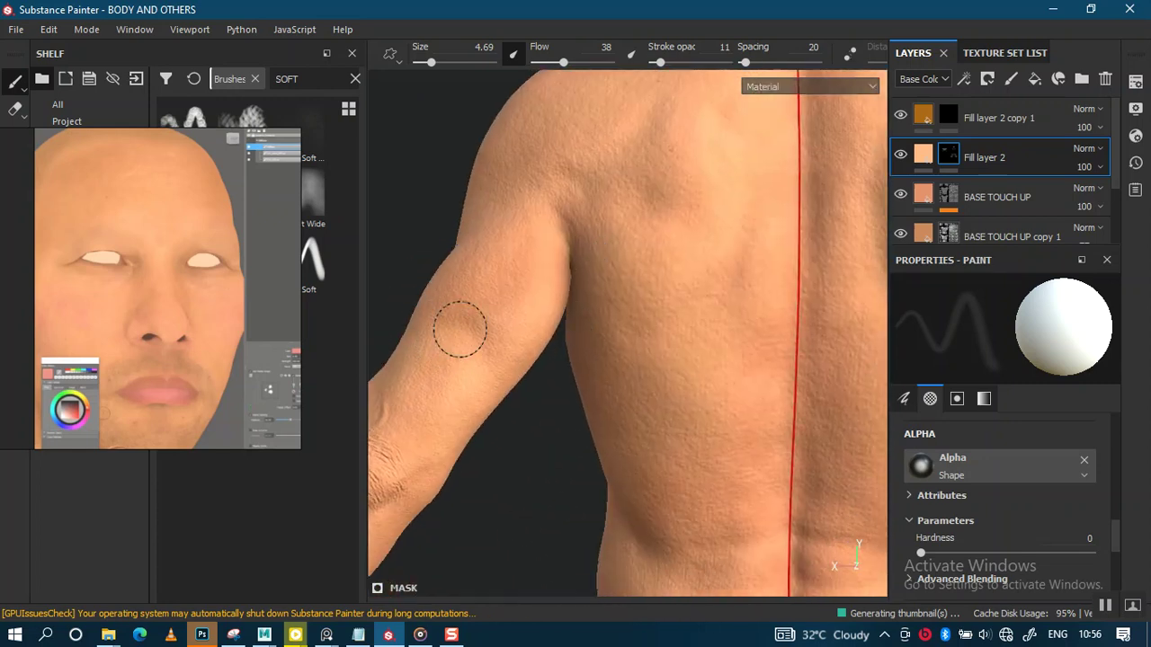
{"action": "mouse_move", "coordinate": [465, 320]}
{"action": "left_mouse_down", "text": "alt"}
{"action": "mouse_move", "coordinate": [618, 381]}
{"action": "mouse_move", "coordinate": [585, 318]}
{"action": "left_mouse_up", "text": "alt"}
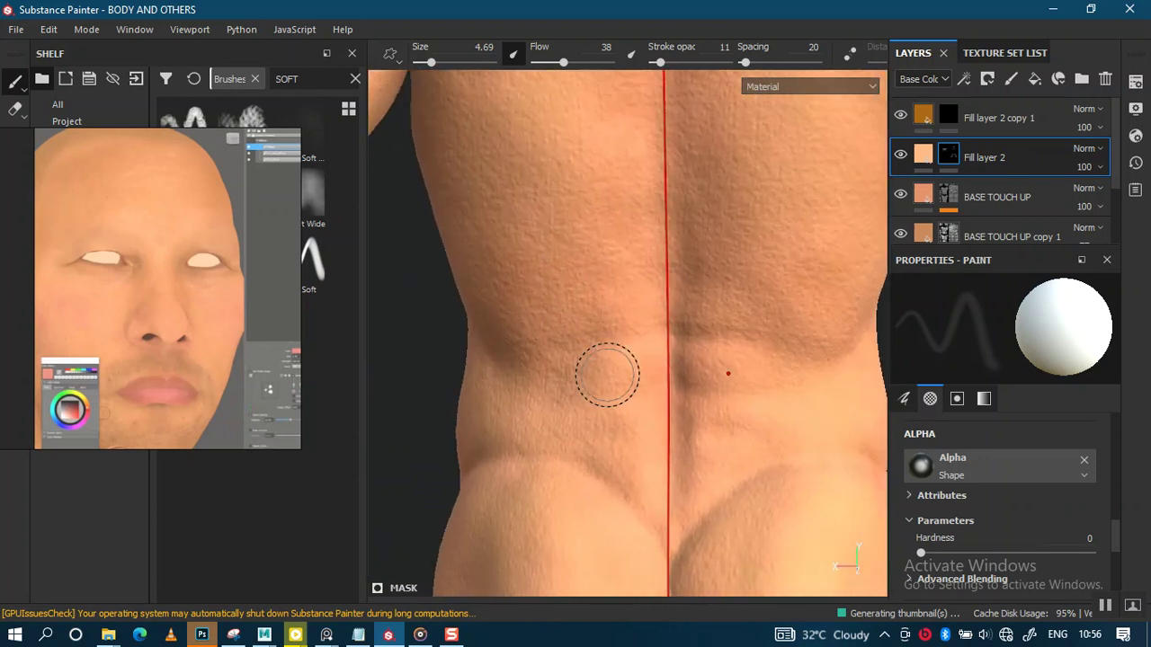
{"action": "left_click_drag", "start_coordinate": [713, 382], "coordinate": [582, 381], "text": "alt"}
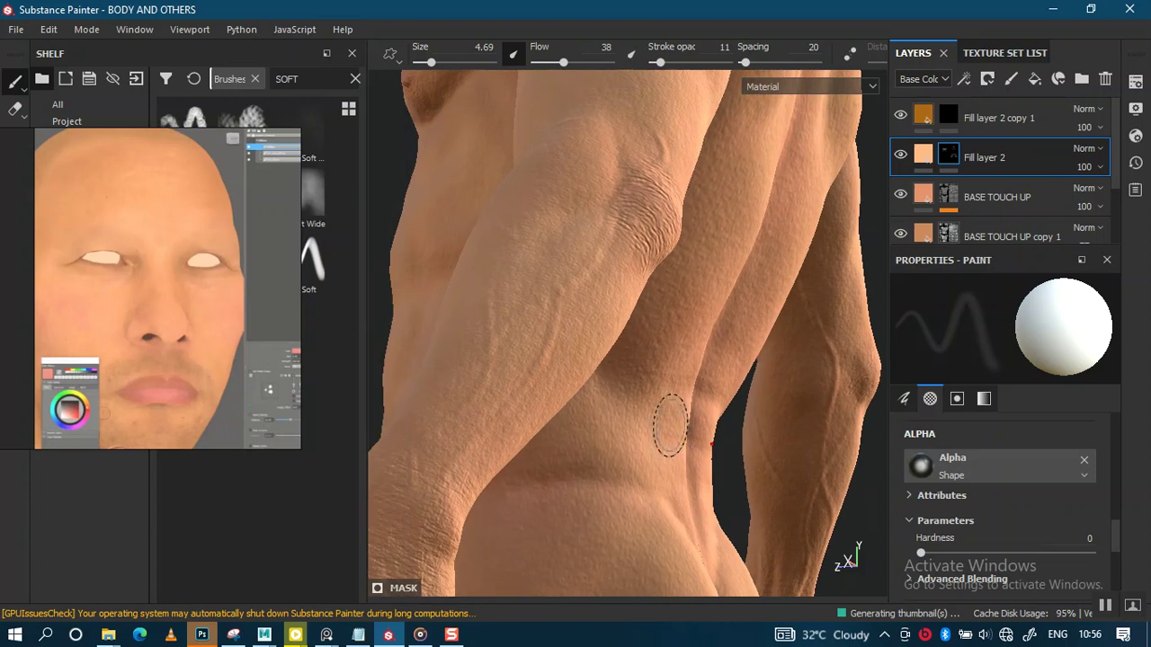
{"action": "mouse_move", "coordinate": [585, 335]}
{"action": "left_mouse_down", "text": "alt"}
{"action": "mouse_move", "coordinate": [612, 415]}
{"action": "mouse_move", "coordinate": [670, 519]}
{"action": "mouse_move", "coordinate": [637, 384]}
{"action": "left_mouse_up", "text": "alt"}
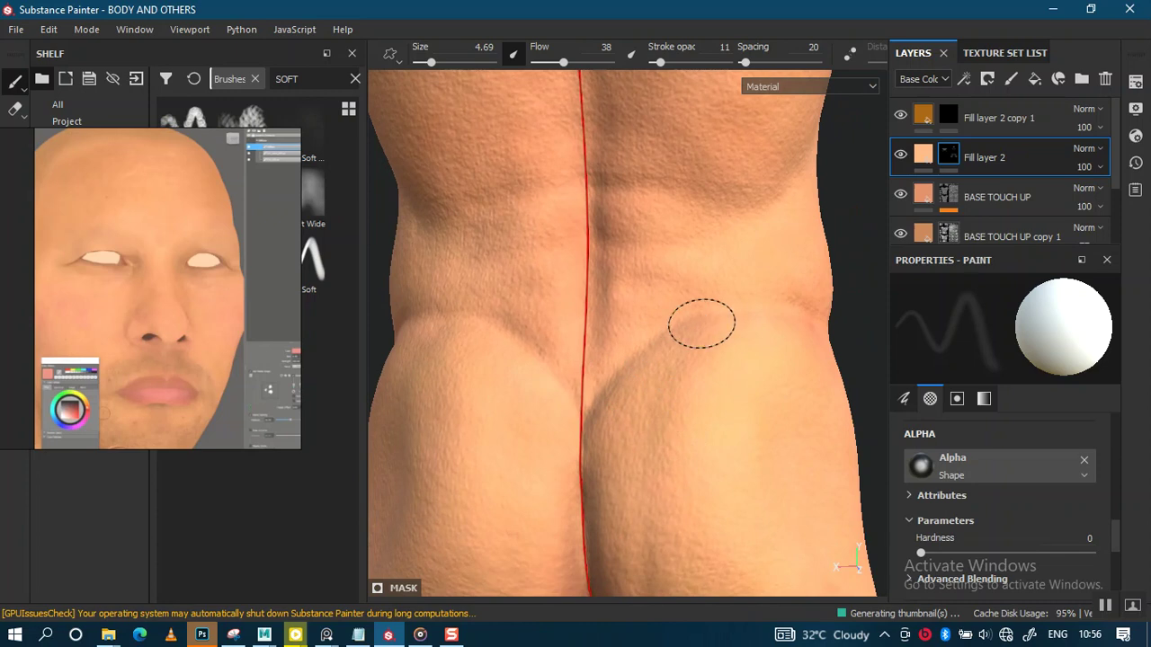
{"action": "middle_click_drag", "start_coordinate": [701, 323], "coordinate": [653, 506], "text": "alt"}
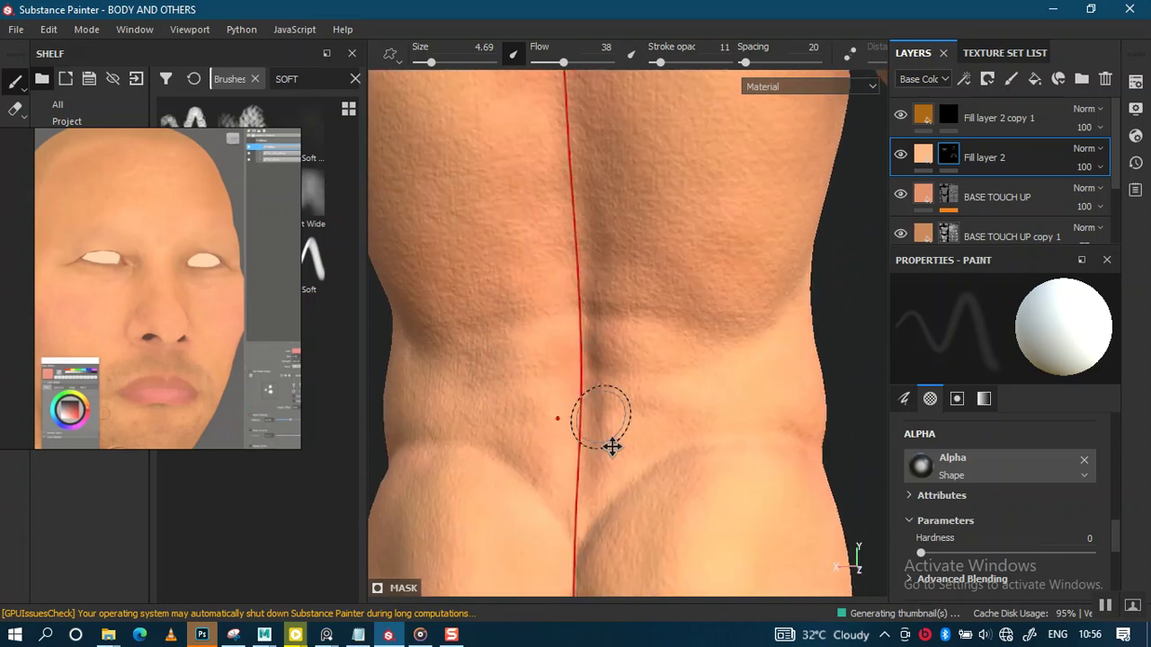
{"action": "scroll", "coordinate": [611, 446], "scroll_direction": "down", "scroll_amount": 3}
{"action": "scroll", "coordinate": [558, 462], "scroll_direction": "down", "scroll_amount": 2}
{"action": "mouse_move", "coordinate": [557, 462]}
{"action": "middle_mouse_down", "text": "alt"}
{"action": "mouse_move", "coordinate": [567, 352]}
{"action": "mouse_move", "coordinate": [568, 569]}
{"action": "middle_mouse_up", "text": "alt"}
{"action": "scroll", "coordinate": [567, 352], "scroll_direction": "up", "scroll_amount": 4}
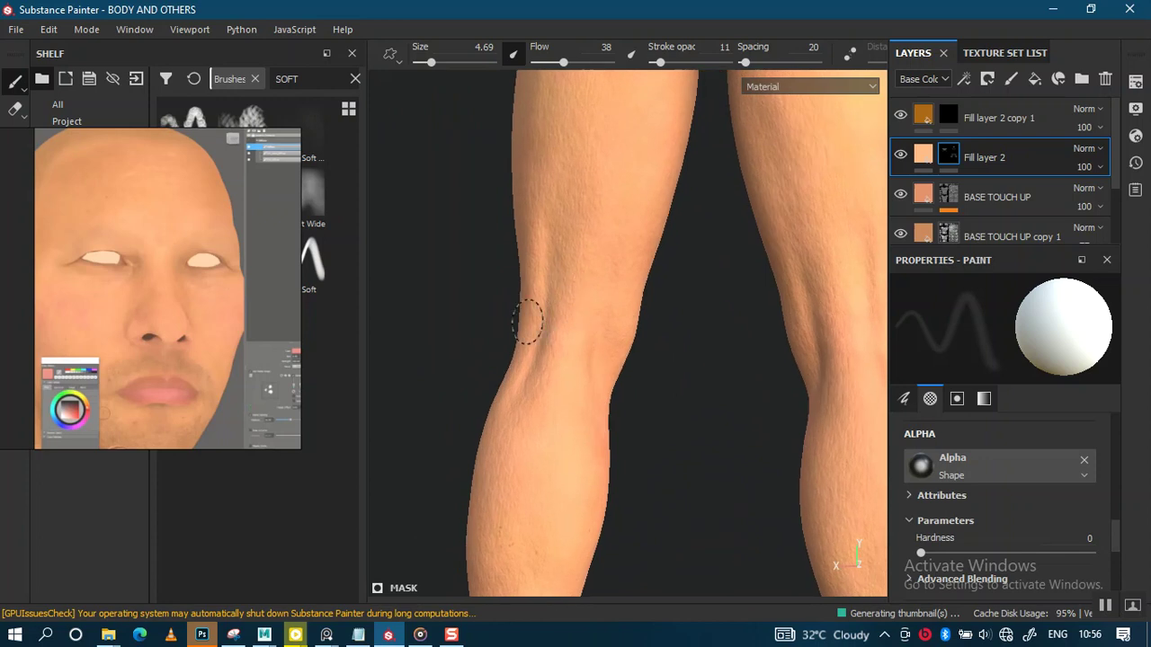
{"action": "middle_click_drag", "start_coordinate": [663, 405], "coordinate": [524, 555], "text": "alt"}
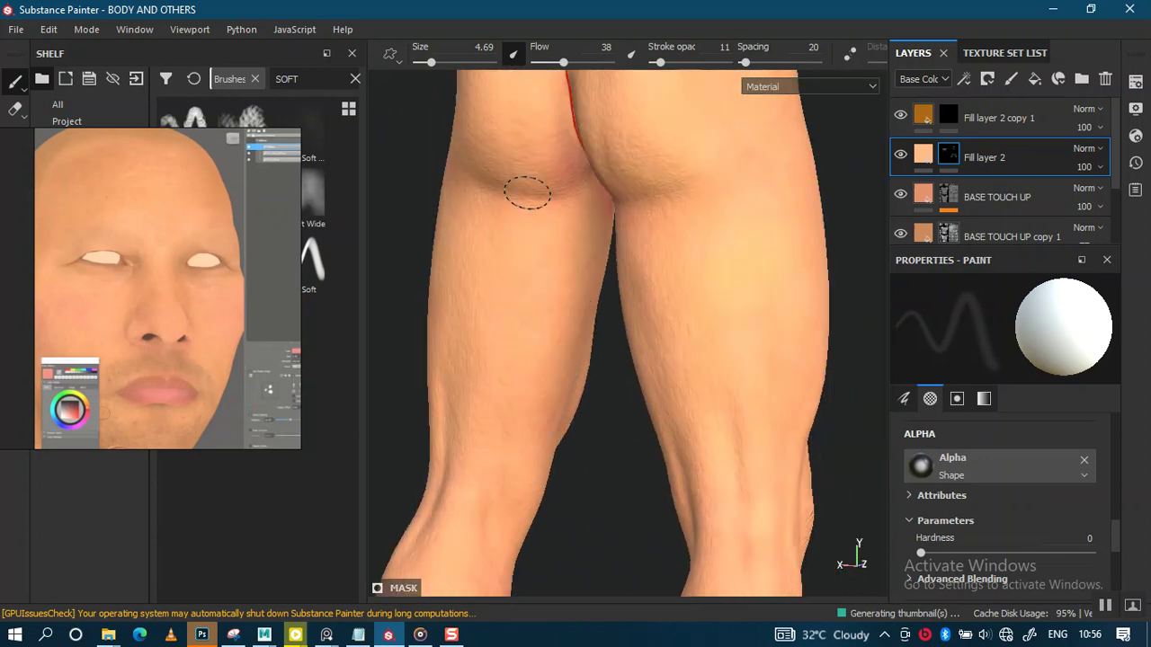
{"action": "mouse_move", "coordinate": [518, 211]}
{"action": "left_mouse_down", "text": "alt"}
{"action": "mouse_move", "coordinate": [581, 457]}
{"action": "mouse_move", "coordinate": [553, 334]}
{"action": "left_mouse_up", "text": "alt"}
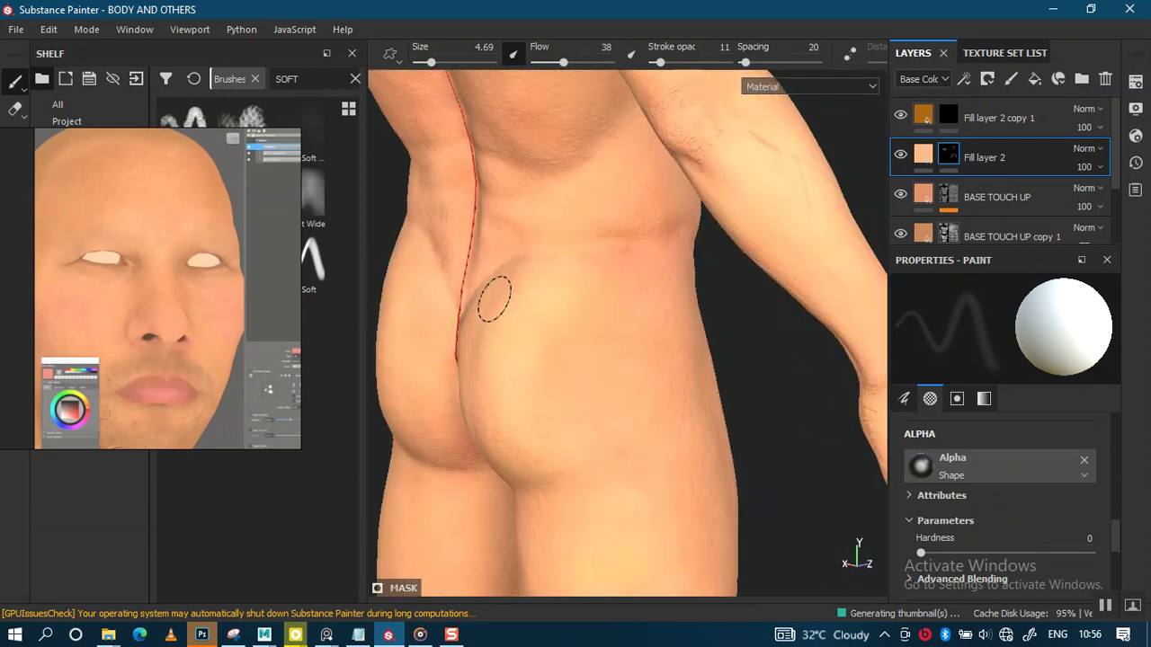
{"action": "mouse_move", "coordinate": [671, 413]}
{"action": "left_mouse_down", "text": "alt"}
{"action": "mouse_move", "coordinate": [445, 349]}
{"action": "mouse_move", "coordinate": [557, 524]}
{"action": "mouse_move", "coordinate": [606, 442]}
{"action": "mouse_move", "coordinate": [590, 368]}
{"action": "left_mouse_up", "text": "alt"}
{"action": "right_click_drag", "start_coordinate": [591, 368], "coordinate": [532, 362], "text": "alt"}
{"action": "mouse_move", "coordinate": [557, 369]}
{"action": "left_mouse_down", "text": "alt"}
{"action": "mouse_move", "coordinate": [611, 527]}
{"action": "mouse_move", "coordinate": [623, 419]}
{"action": "left_mouse_up", "text": "alt"}
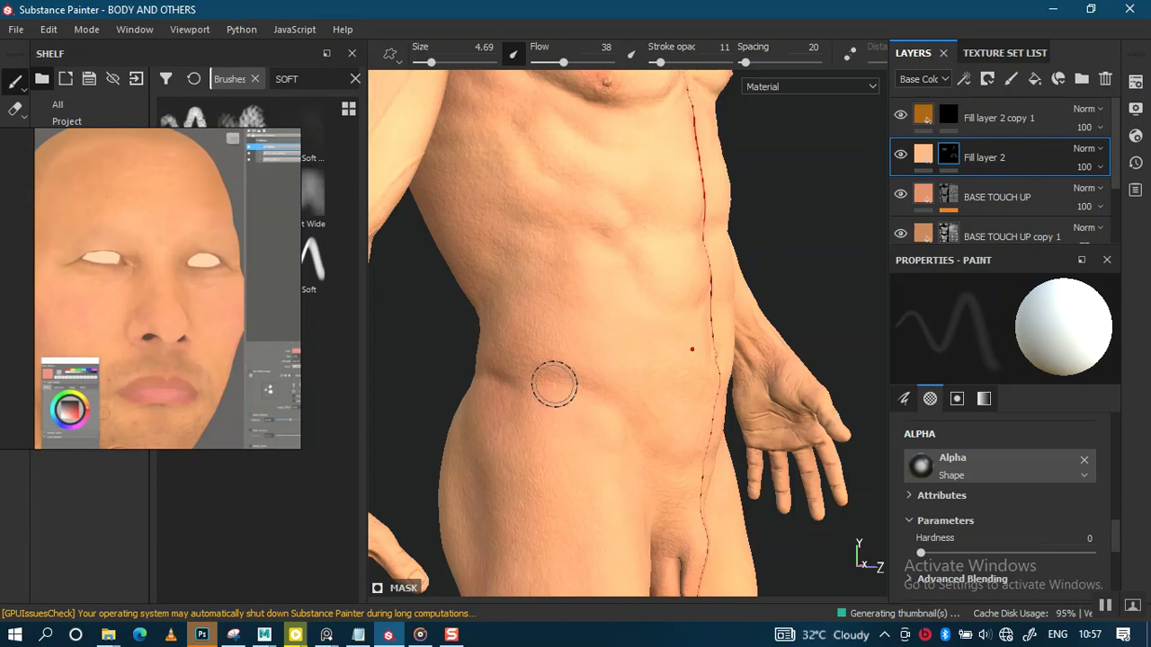
{"action": "right_click_drag", "start_coordinate": [627, 452], "coordinate": [560, 464], "text": "alt"}
{"action": "left_click_drag", "start_coordinate": [560, 464], "coordinate": [527, 476], "text": "alt"}
{"action": "right_click_drag", "start_coordinate": [527, 476], "coordinate": [504, 298], "text": "alt"}
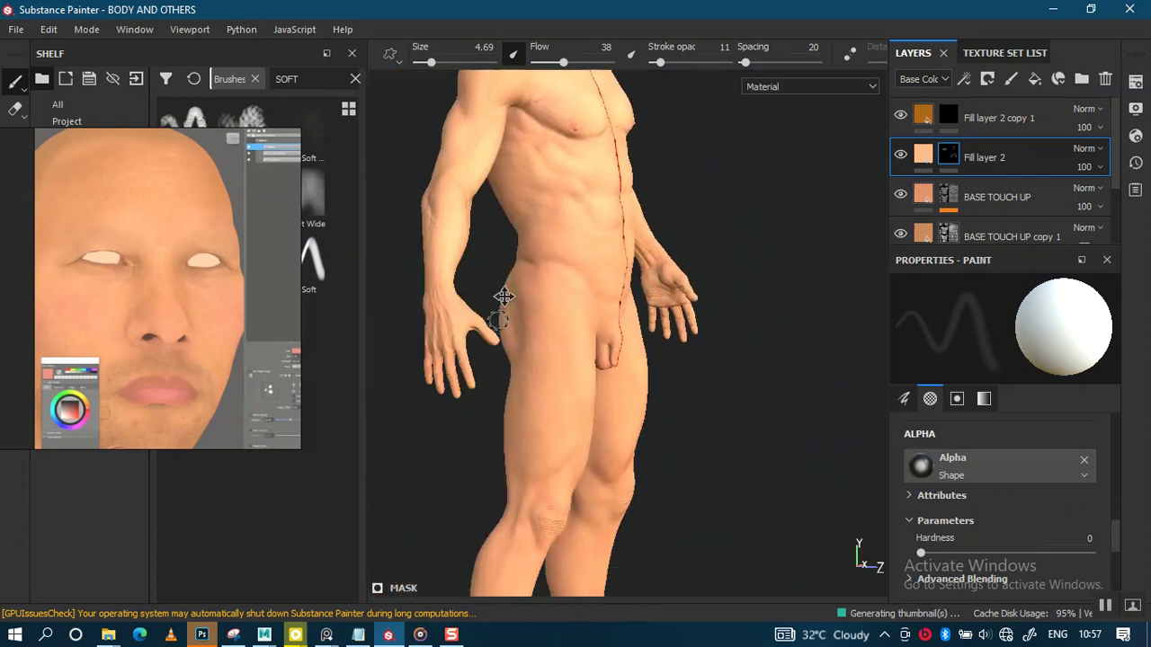
{"action": "middle_click_drag", "start_coordinate": [504, 298], "coordinate": [478, 218], "text": "alt"}
{"action": "mouse_move", "coordinate": [477, 218]}
{"action": "right_mouse_down", "text": "alt"}
{"action": "mouse_move", "coordinate": [545, 249]}
{"action": "mouse_move", "coordinate": [598, 368]}
{"action": "right_mouse_up", "text": "alt"}
{"action": "mouse_move", "coordinate": [599, 368]}
{"action": "left_mouse_down", "text": "alt"}
{"action": "mouse_move", "coordinate": [551, 323]}
{"action": "mouse_move", "coordinate": [585, 287]}
{"action": "left_mouse_up", "text": "alt"}
{"action": "mouse_move", "coordinate": [585, 287]}
{"action": "right_mouse_down", "text": "alt"}
{"action": "mouse_move", "coordinate": [588, 375]}
{"action": "mouse_move", "coordinate": [593, 239]}
{"action": "right_mouse_up", "text": "alt"}
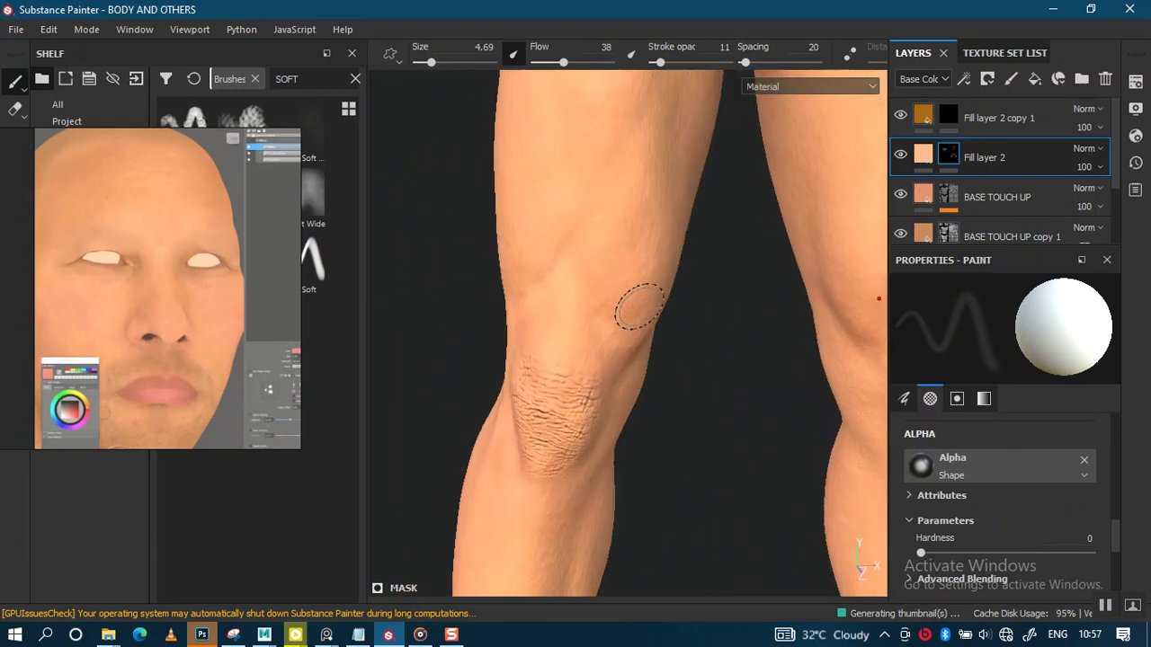
{"action": "mouse_move", "coordinate": [659, 281]}
{"action": "left_mouse_down", "text": "alt"}
{"action": "mouse_move", "coordinate": [612, 308]}
{"action": "mouse_move", "coordinate": [551, 282]}
{"action": "left_mouse_up", "text": "alt"}
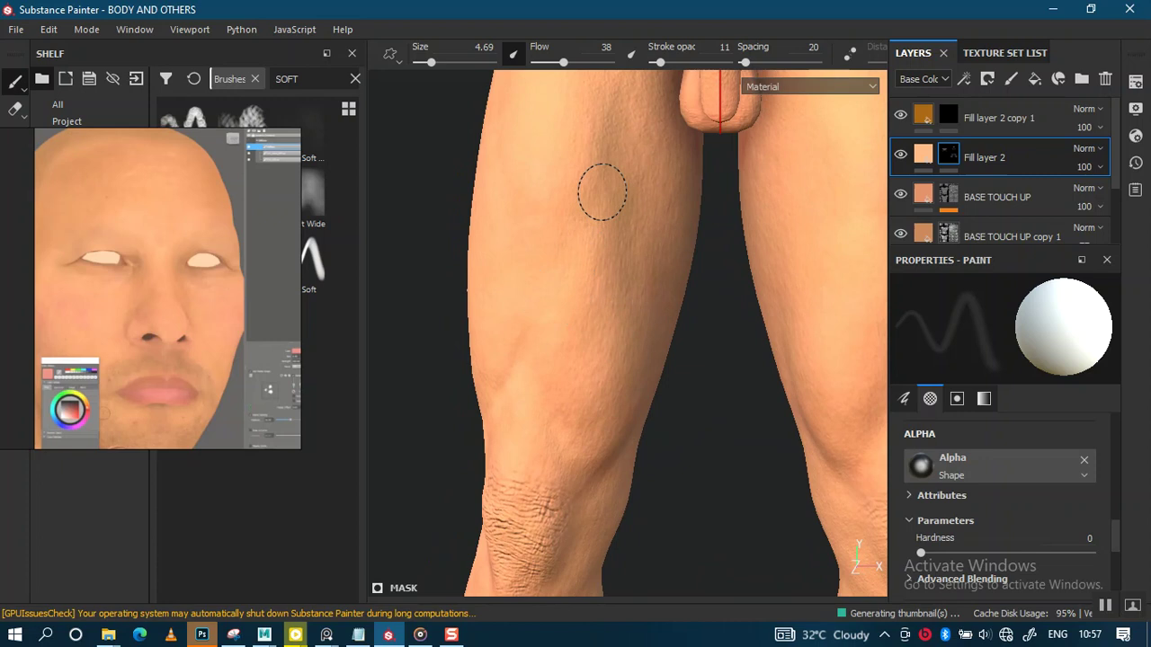
{"action": "left_click_drag", "start_coordinate": [644, 364], "coordinate": [663, 150], "text": "alt"}
{"action": "mouse_move", "coordinate": [663, 150]}
{"action": "right_mouse_down", "text": "alt"}
{"action": "mouse_move", "coordinate": [620, 311]}
{"action": "mouse_move", "coordinate": [543, 295]}
{"action": "right_mouse_up", "text": "alt"}
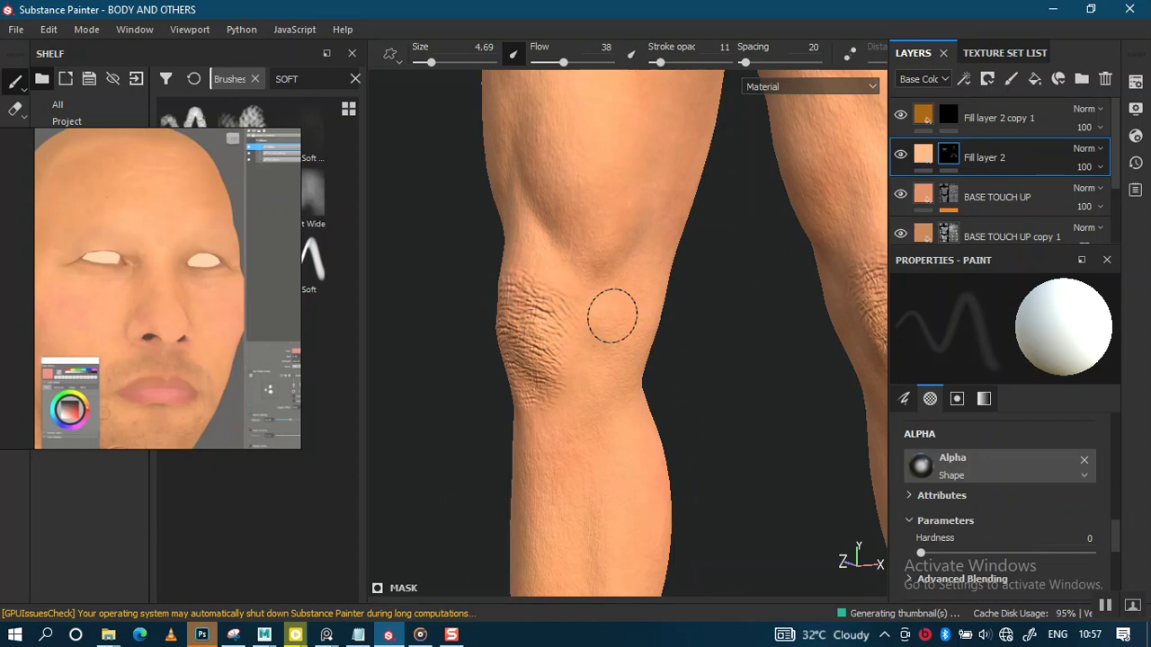
{"action": "middle_click_drag", "start_coordinate": [611, 195], "coordinate": [593, 123], "text": "alt"}
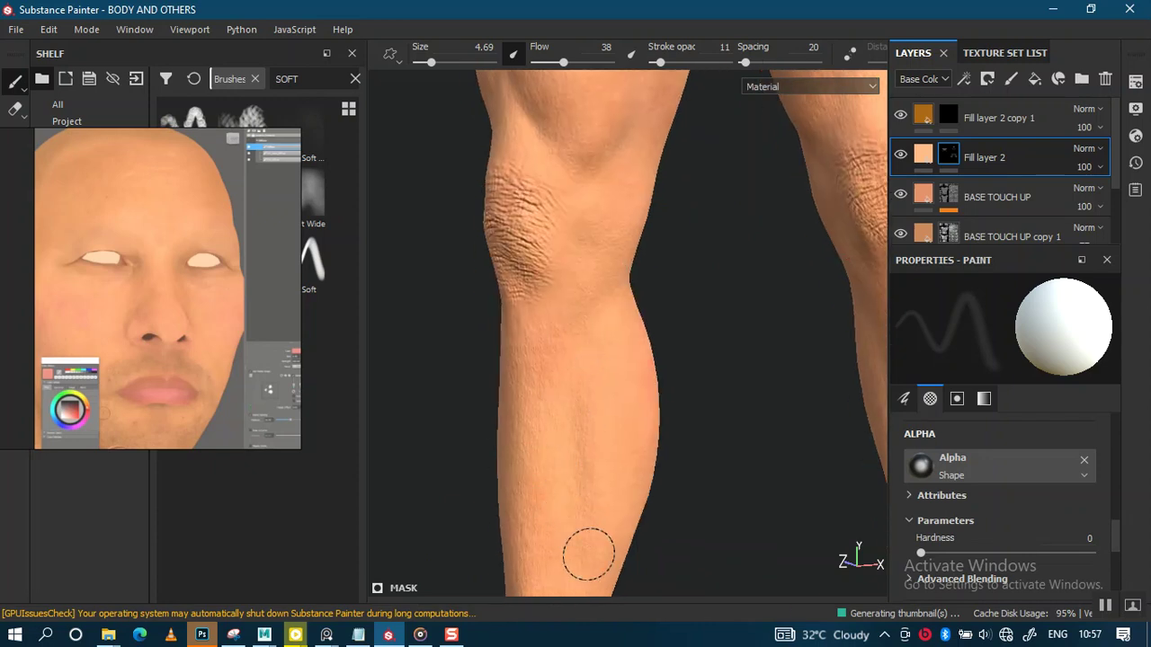
{"action": "middle_click_drag", "start_coordinate": [588, 552], "coordinate": [632, 257], "text": "alt"}
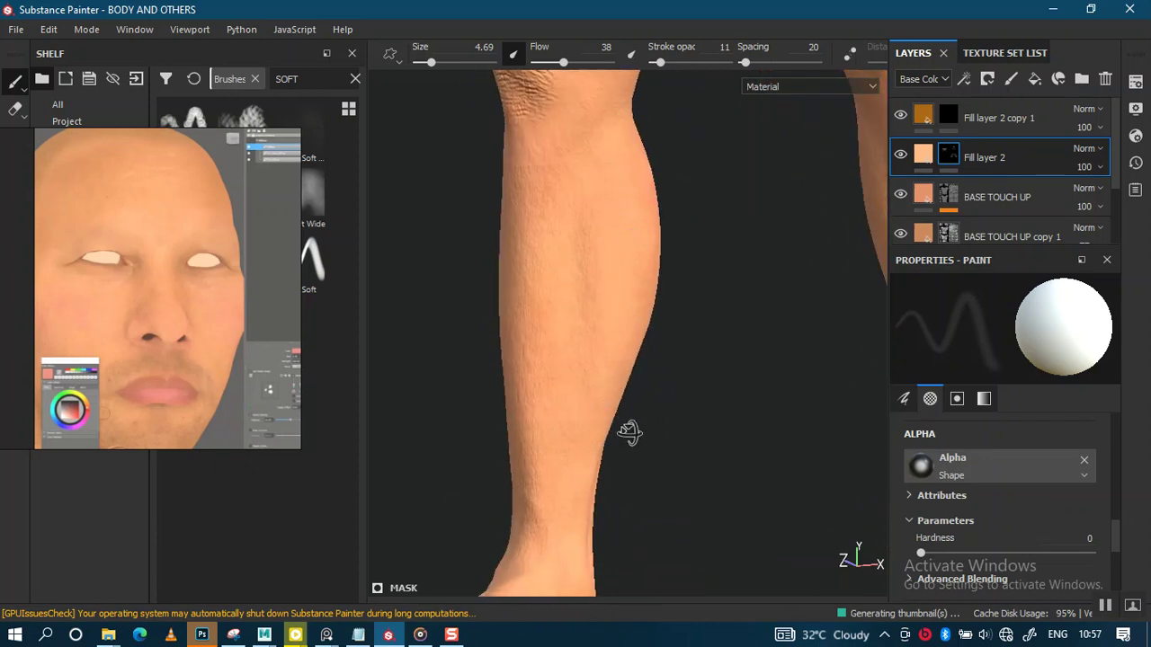
{"action": "left_click_drag", "start_coordinate": [624, 431], "coordinate": [688, 360], "text": "alt"}
{"action": "left_click_drag", "start_coordinate": [612, 336], "coordinate": [582, 372], "text": "alt"}
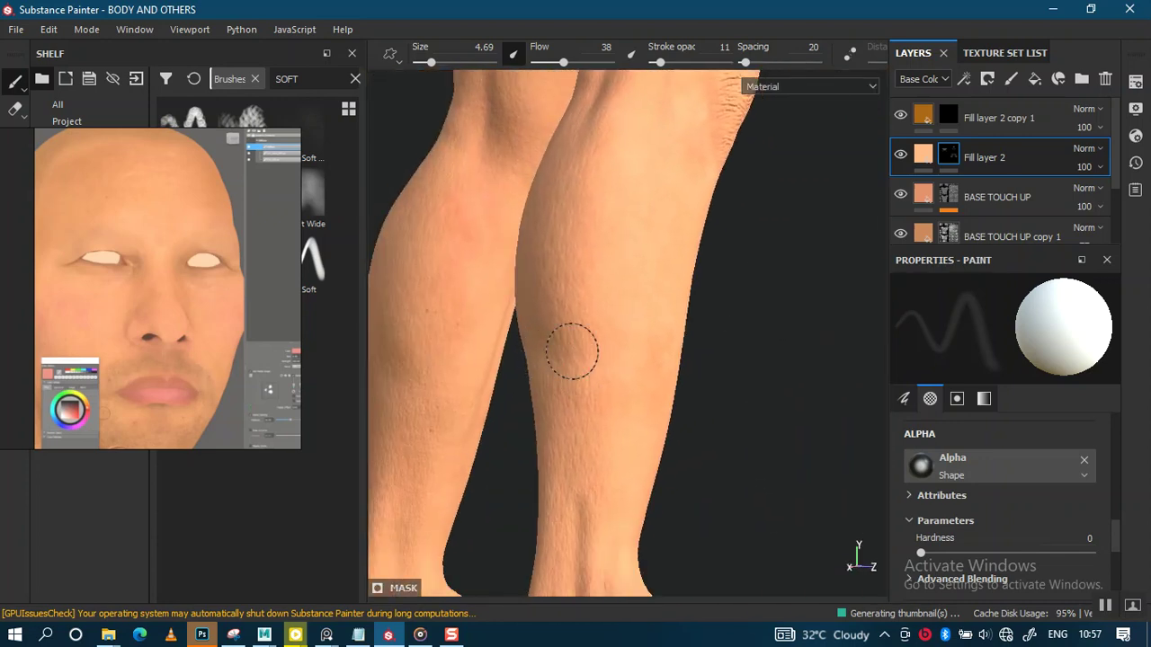
{"action": "mouse_move", "coordinate": [639, 385]}
{"action": "left_mouse_down", "text": "alt"}
{"action": "mouse_move", "coordinate": [617, 368]}
{"action": "mouse_move", "coordinate": [573, 380]}
{"action": "left_mouse_up", "text": "alt"}
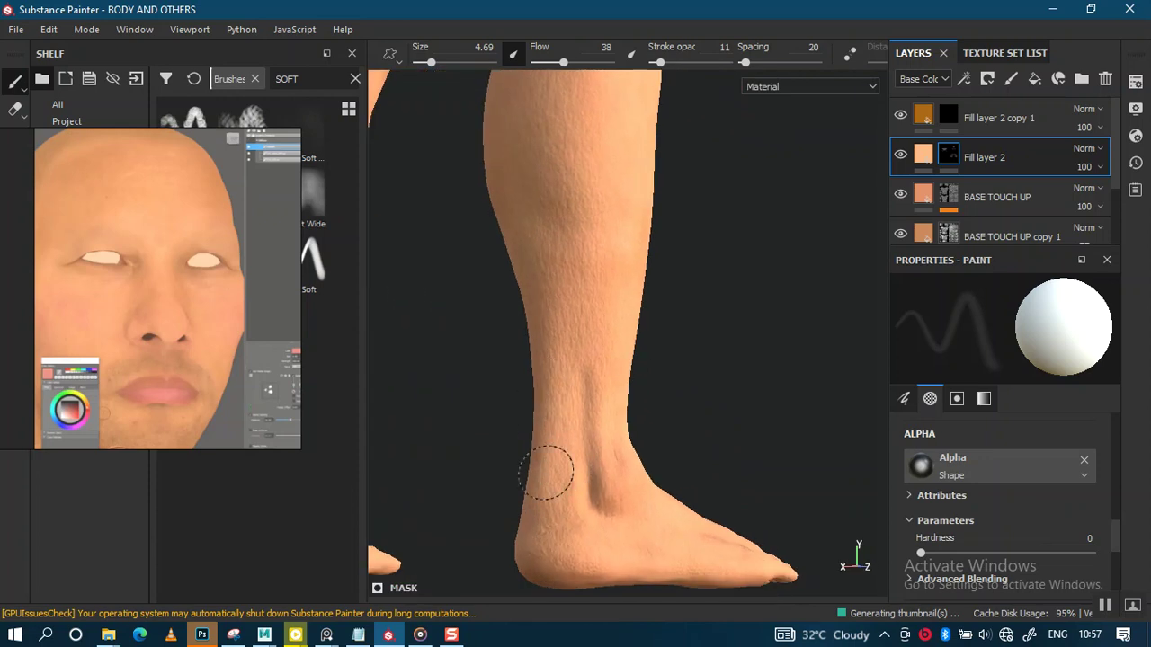
{"action": "mouse_move", "coordinate": [572, 566]}
{"action": "left_mouse_down", "text": "alt"}
{"action": "mouse_move", "coordinate": [621, 462]}
{"action": "mouse_move", "coordinate": [530, 375]}
{"action": "mouse_move", "coordinate": [572, 485]}
{"action": "left_mouse_up", "text": "alt"}
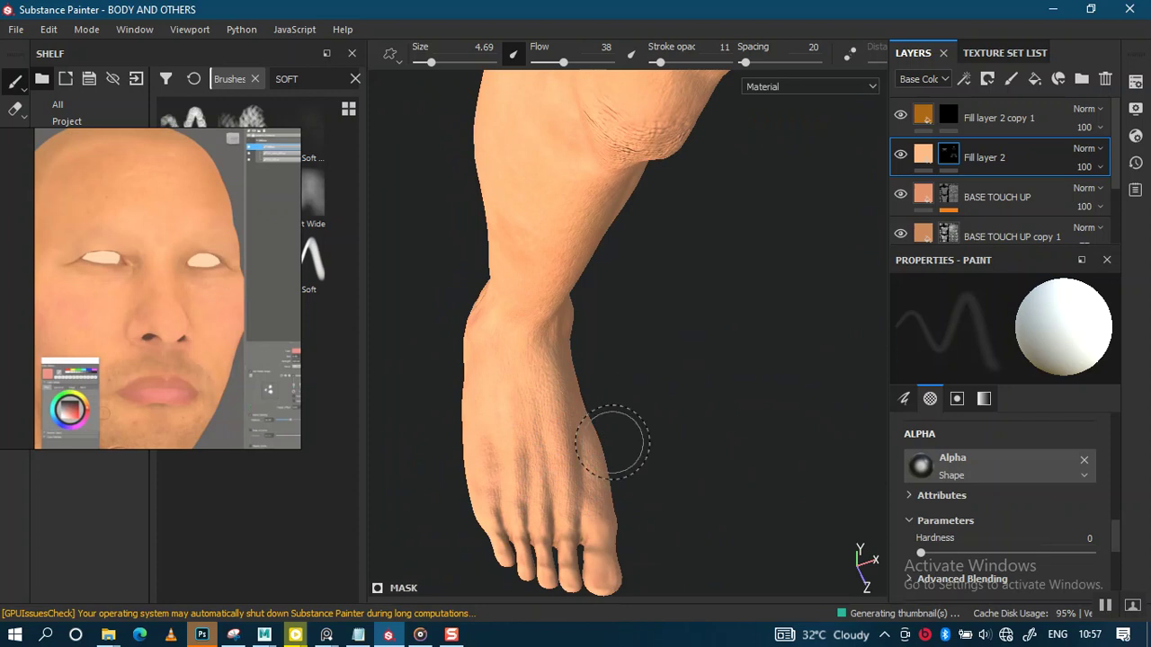
{"action": "right_click_drag", "start_coordinate": [592, 436], "coordinate": [575, 410], "text": "alt"}
{"action": "mouse_move", "coordinate": [576, 411]}
{"action": "left_mouse_down", "text": "alt"}
{"action": "mouse_move", "coordinate": [593, 432]}
{"action": "mouse_move", "coordinate": [603, 413]}
{"action": "left_mouse_up", "text": "alt"}
{"action": "mouse_move", "coordinate": [602, 414]}
{"action": "right_mouse_down", "text": "alt"}
{"action": "mouse_move", "coordinate": [609, 423]}
{"action": "mouse_move", "coordinate": [540, 377]}
{"action": "right_mouse_up", "text": "alt"}
{"action": "left_click_drag", "start_coordinate": [539, 378], "coordinate": [513, 336], "text": "alt"}
Step: Paint the scalp pores smooth on Fill layer 2's mask beside the ear
{"action": "mouse_move", "coordinate": [513, 337]}
{"action": "middle_mouse_down", "text": "alt"}
{"action": "mouse_move", "coordinate": [596, 527]}
{"action": "mouse_move", "coordinate": [612, 319]}
{"action": "middle_mouse_up", "text": "alt"}
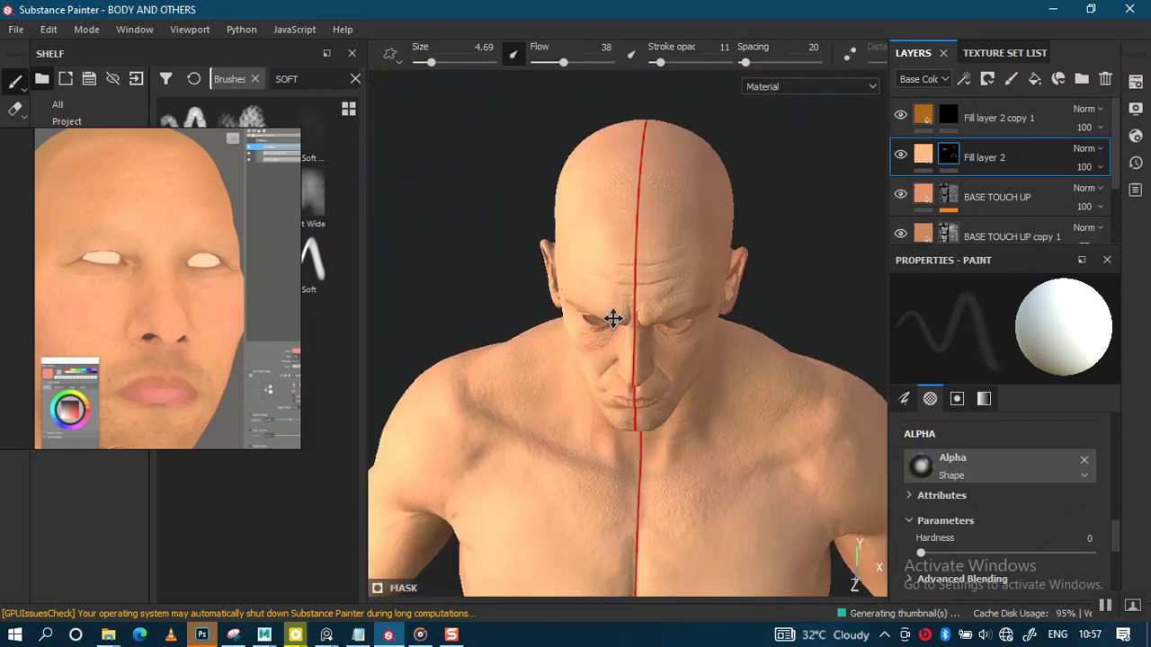
{"action": "right_click_drag", "start_coordinate": [612, 318], "coordinate": [617, 437], "text": "alt"}
{"action": "mouse_move", "coordinate": [616, 437]}
{"action": "left_mouse_down", "text": "alt"}
{"action": "mouse_move", "coordinate": [652, 381]}
{"action": "mouse_move", "coordinate": [642, 530]}
{"action": "mouse_move", "coordinate": [674, 374]}
{"action": "left_mouse_up", "text": "alt"}
{"action": "right_click_drag", "start_coordinate": [673, 374], "coordinate": [656, 297], "text": "alt"}
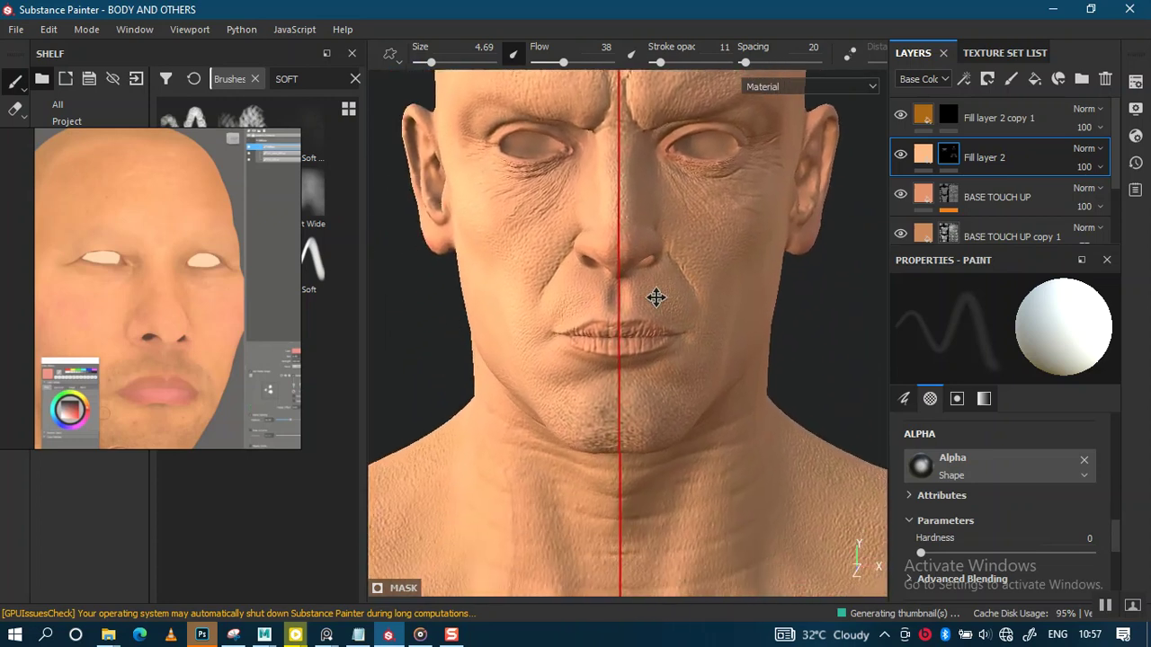
{"action": "mouse_move", "coordinate": [617, 411]}
{"action": "left_mouse_down", "text": "alt"}
{"action": "mouse_move", "coordinate": [629, 437]}
{"action": "mouse_move", "coordinate": [618, 386]}
{"action": "mouse_move", "coordinate": [675, 375]}
{"action": "mouse_move", "coordinate": [607, 375]}
{"action": "mouse_move", "coordinate": [674, 449]}
{"action": "mouse_move", "coordinate": [722, 393]}
{"action": "mouse_move", "coordinate": [693, 333]}
{"action": "left_mouse_up", "text": "alt"}
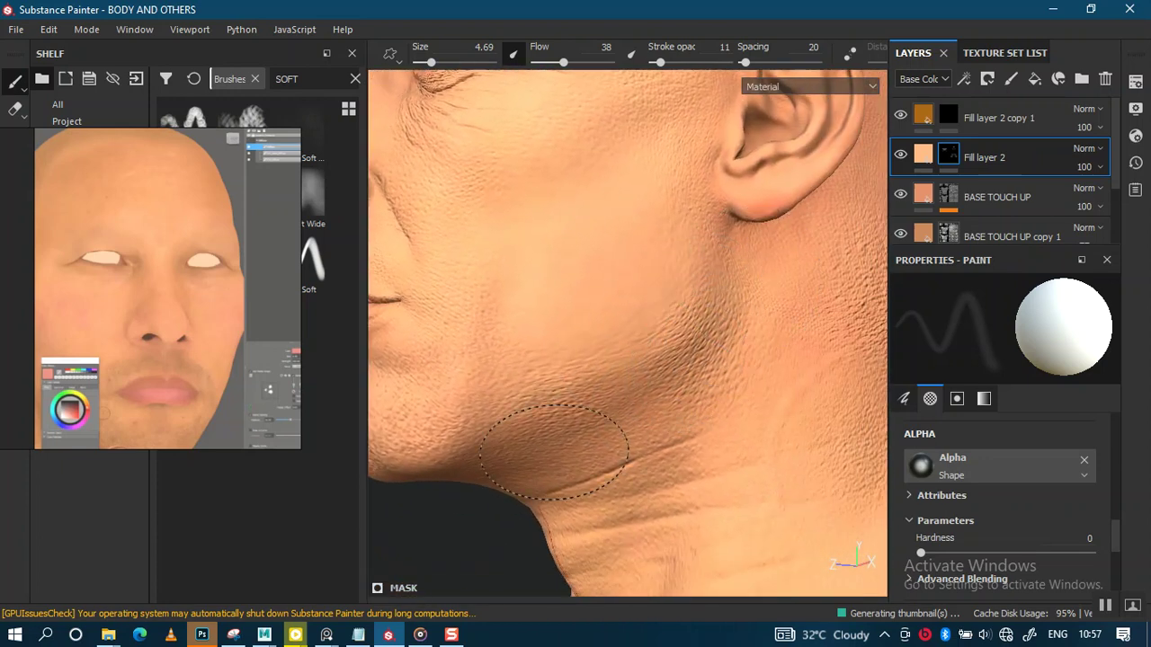
{"action": "mouse_move", "coordinate": [633, 413]}
{"action": "left_mouse_down", "text": "alt"}
{"action": "mouse_move", "coordinate": [593, 534]}
{"action": "mouse_move", "coordinate": [665, 337]}
{"action": "mouse_move", "coordinate": [692, 486]}
{"action": "mouse_move", "coordinate": [673, 285]}
{"action": "left_mouse_up", "text": "alt"}
{"action": "mouse_move", "coordinate": [576, 252]}
{"action": "left_mouse_down"}
{"action": "mouse_move", "coordinate": [546, 154]}
{"action": "mouse_move", "coordinate": [608, 135]}
{"action": "mouse_move", "coordinate": [454, 159]}
{"action": "mouse_move", "coordinate": [634, 348]}
{"action": "left_mouse_up"}
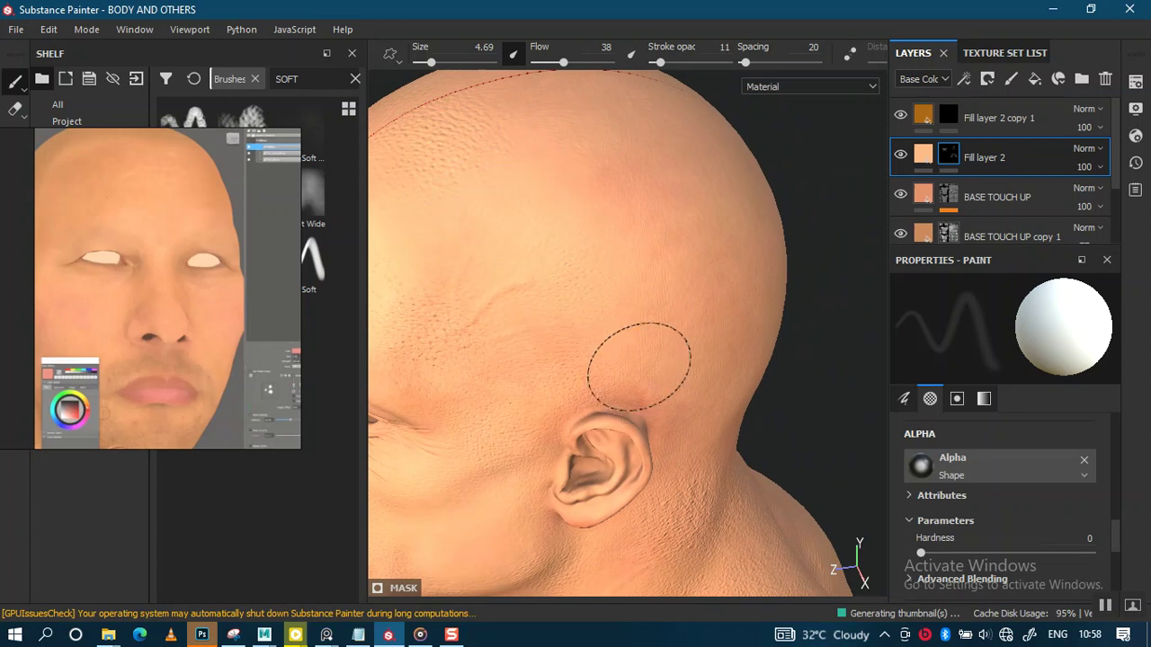
Step: Enlarge the brush to 8.81 and cover the top and back of the scalp
{"action": "mouse_move", "coordinate": [650, 396]}
{"action": "left_mouse_down", "text": "alt"}
{"action": "mouse_move", "coordinate": [683, 323]}
{"action": "mouse_move", "coordinate": [713, 360]}
{"action": "mouse_move", "coordinate": [626, 410]}
{"action": "left_mouse_up", "text": "alt"}
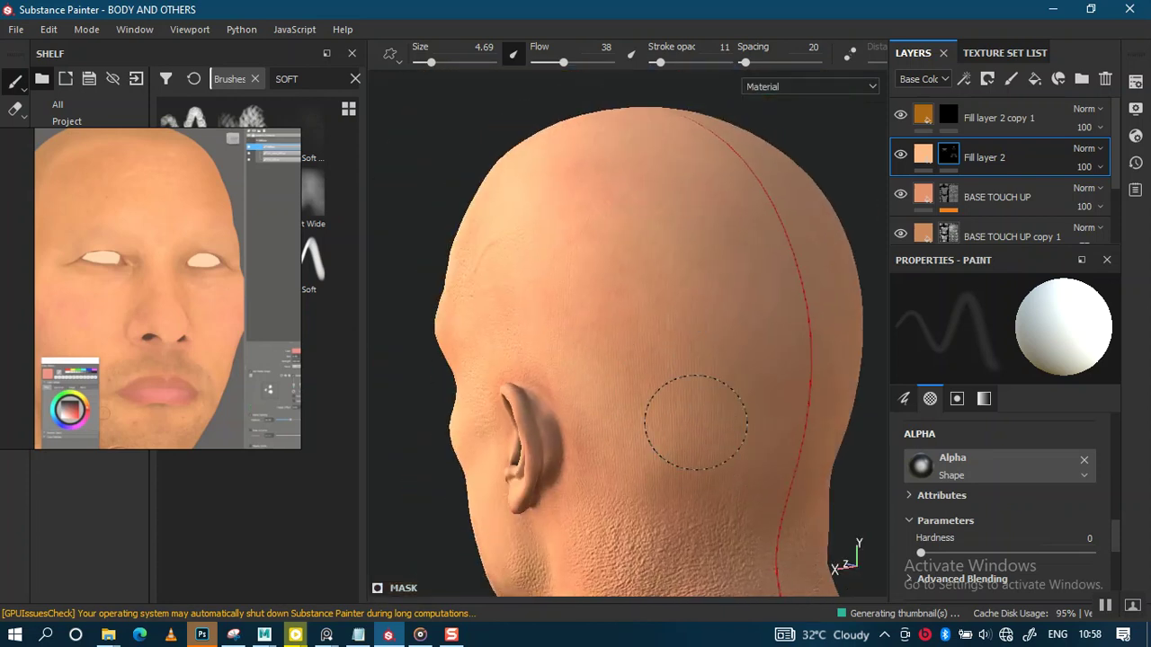
{"action": "right_click_drag", "start_coordinate": [668, 355], "coordinate": [660, 373], "text": "ctrl"}
{"action": "mouse_move", "coordinate": [660, 372]}
{"action": "left_mouse_down", "text": "alt"}
{"action": "mouse_move", "coordinate": [686, 395]}
{"action": "mouse_move", "coordinate": [671, 445]}
{"action": "mouse_move", "coordinate": [557, 419]}
{"action": "mouse_move", "coordinate": [609, 410]}
{"action": "left_mouse_up", "text": "alt"}
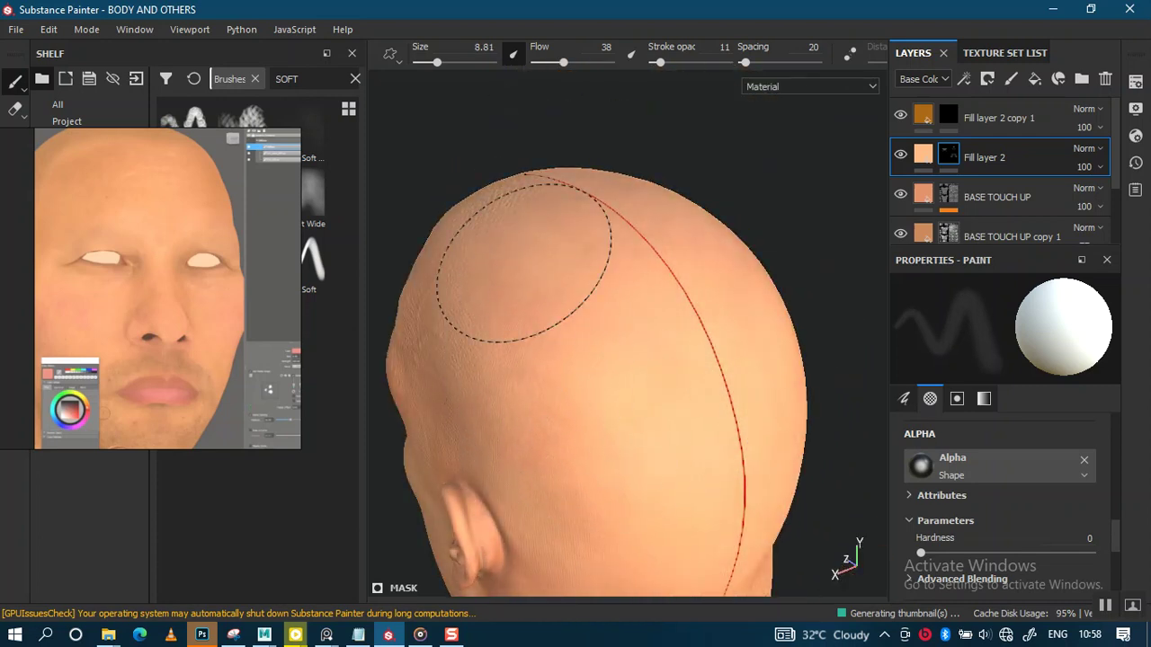
{"action": "right_click_drag", "start_coordinate": [680, 410], "coordinate": [683, 312], "text": "alt"}
{"action": "left_click_drag", "start_coordinate": [684, 312], "coordinate": [639, 375], "text": "alt"}
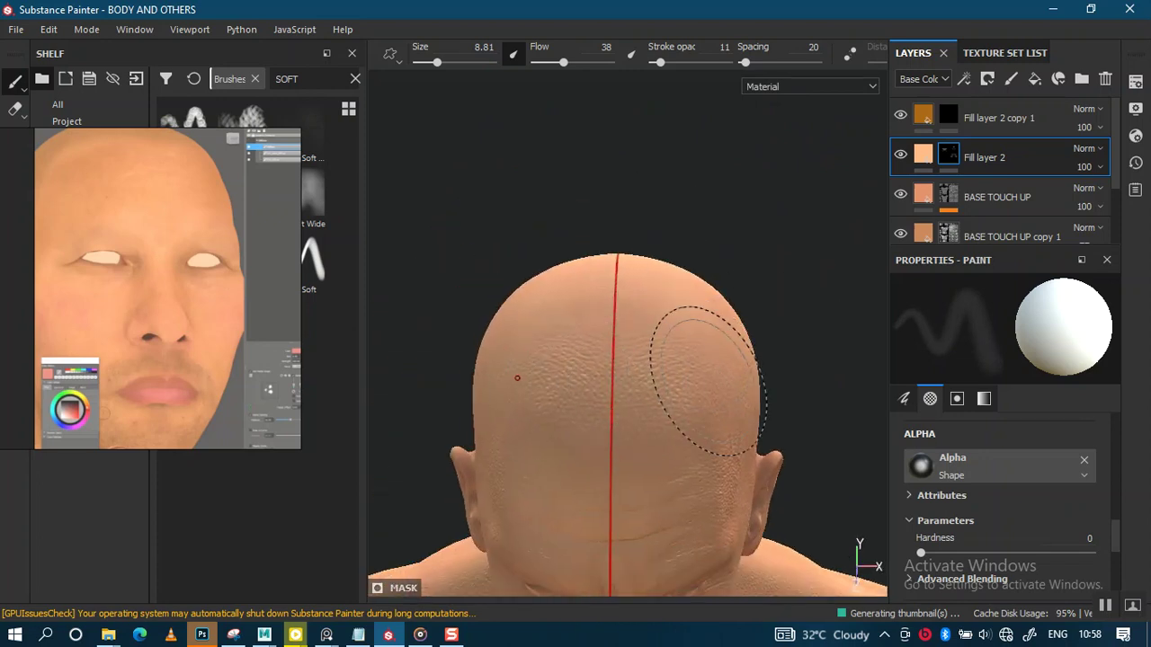
{"action": "mouse_move", "coordinate": [698, 386]}
{"action": "left_mouse_down", "text": "alt"}
{"action": "mouse_move", "coordinate": [658, 377]}
{"action": "mouse_move", "coordinate": [640, 419]}
{"action": "mouse_move", "coordinate": [666, 306]}
{"action": "left_mouse_up", "text": "alt"}
{"action": "mouse_move", "coordinate": [611, 458]}
{"action": "left_mouse_down", "text": "alt"}
{"action": "mouse_move", "coordinate": [674, 495]}
{"action": "mouse_move", "coordinate": [685, 383]}
{"action": "left_mouse_up", "text": "alt"}
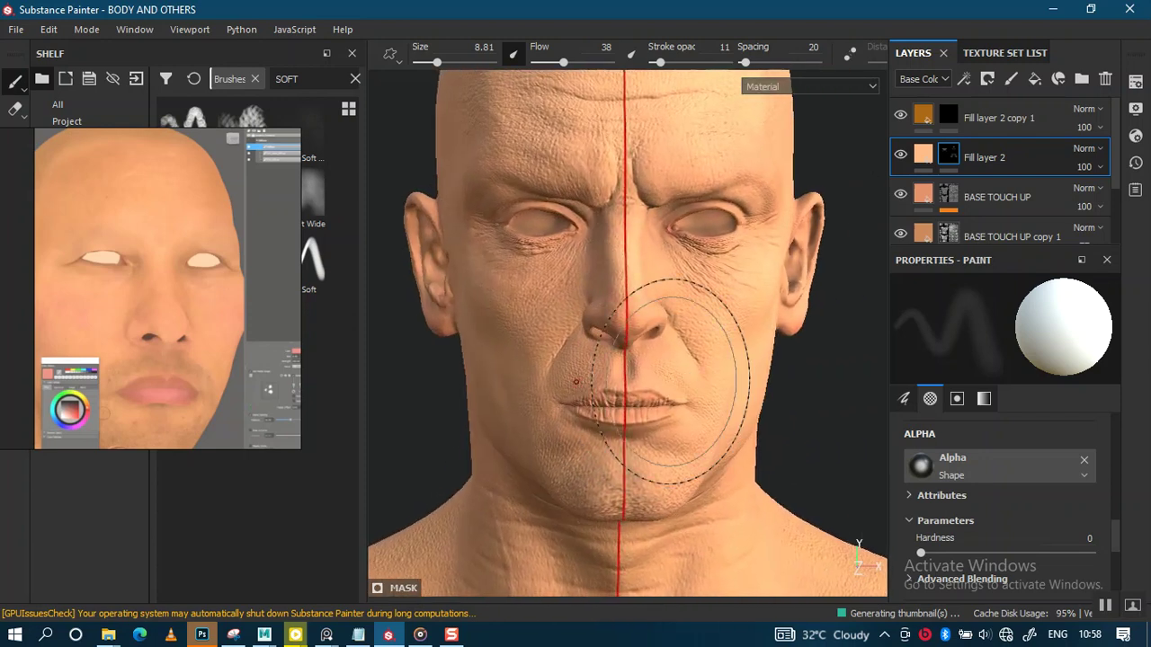
{"action": "scroll", "coordinate": [666, 405], "scroll_direction": "up", "scroll_amount": 2}
{"action": "scroll", "coordinate": [639, 470], "scroll_direction": "up", "scroll_amount": 2}
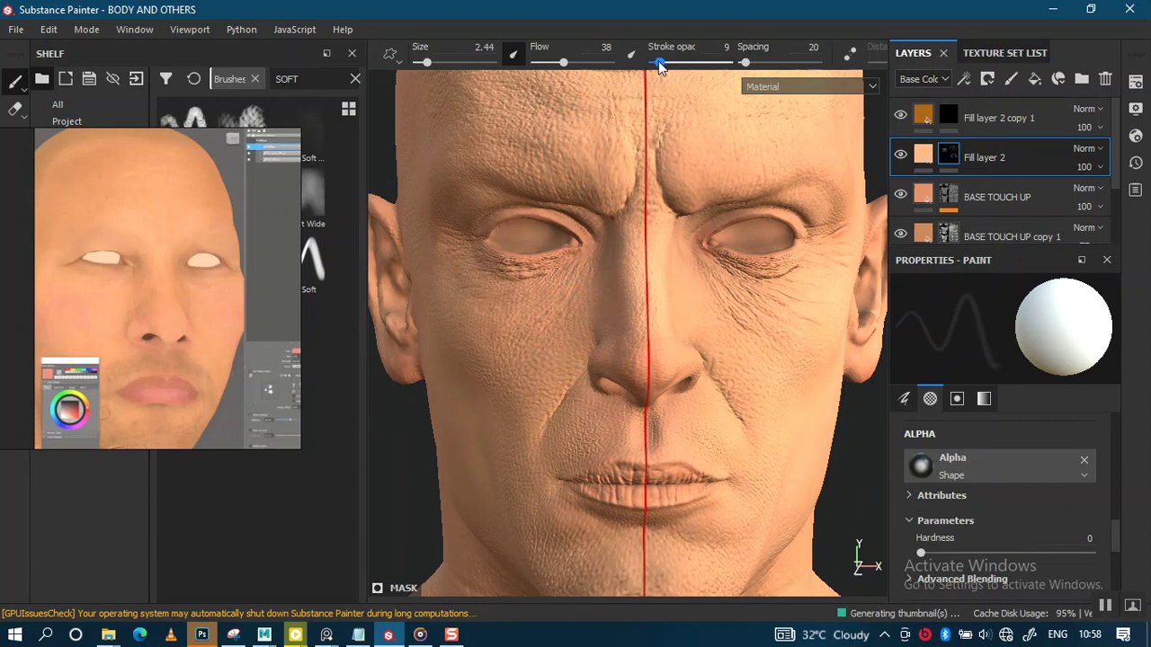
Step: Bring the face to a frontal view and turn off mirrored painting symmetry
{"action": "left_click_drag", "start_coordinate": [628, 168], "coordinate": [577, 307], "text": "alt"}
{"action": "mouse_move", "coordinate": [601, 347]}
{"action": "left_mouse_down", "text": "alt"}
{"action": "mouse_move", "coordinate": [585, 333]}
{"action": "mouse_move", "coordinate": [581, 351]}
{"action": "mouse_move", "coordinate": [624, 361]}
{"action": "mouse_move", "coordinate": [621, 239]}
{"action": "mouse_move", "coordinate": [611, 441]}
{"action": "mouse_move", "coordinate": [562, 328]}
{"action": "left_mouse_up", "text": "alt"}
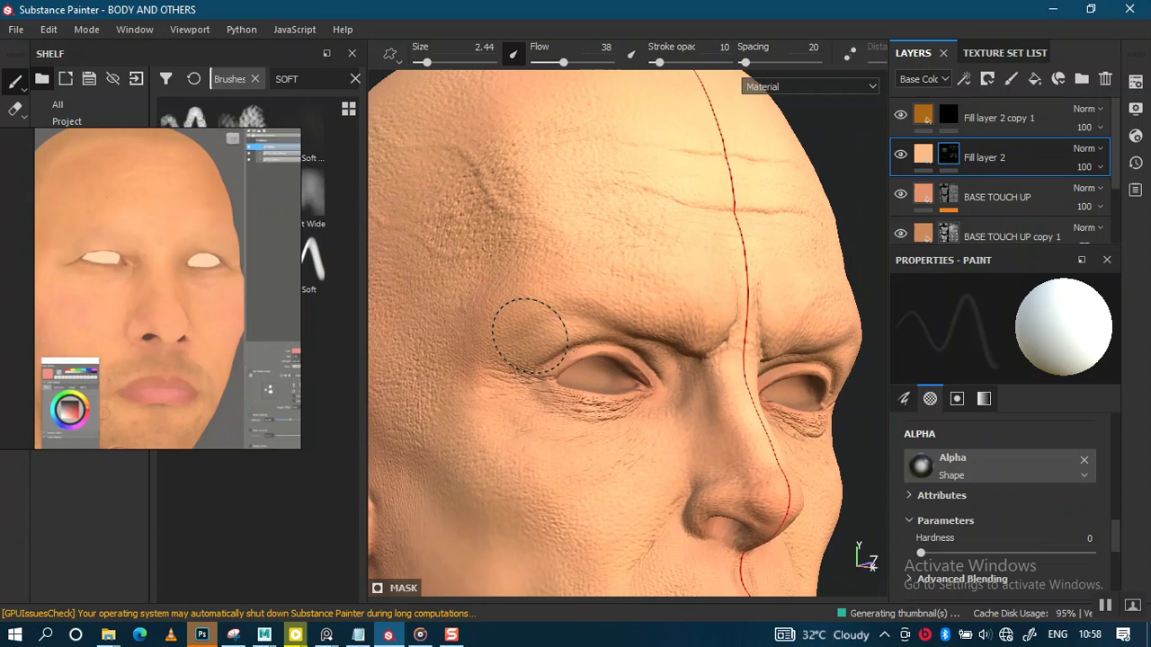
{"action": "mouse_move", "coordinate": [638, 341]}
{"action": "left_mouse_down", "text": "alt"}
{"action": "mouse_move", "coordinate": [642, 231]}
{"action": "mouse_move", "coordinate": [699, 187]}
{"action": "mouse_move", "coordinate": [627, 340]}
{"action": "left_mouse_up", "text": "alt"}
{"action": "key", "text": "Tab"}
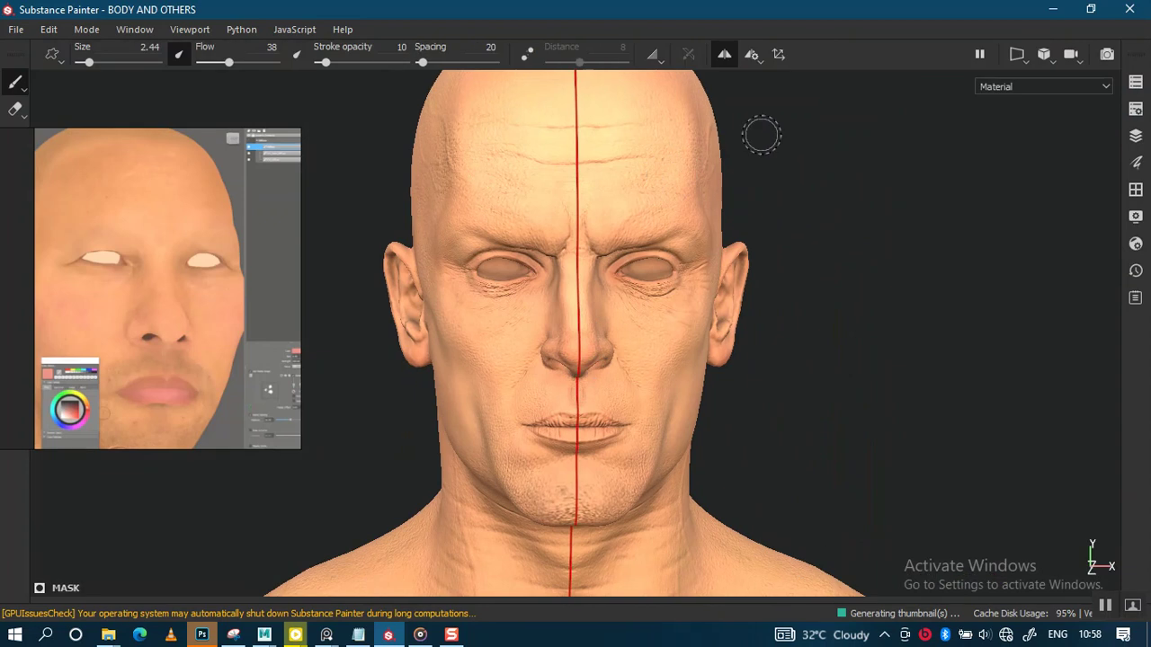
{"action": "left_click", "coordinate": [724, 54]}
Step: Show the head's flat Base Color channel in a zoomed three-quarter view
{"action": "scroll", "coordinate": [692, 243], "scroll_direction": "down", "scroll_amount": 2}
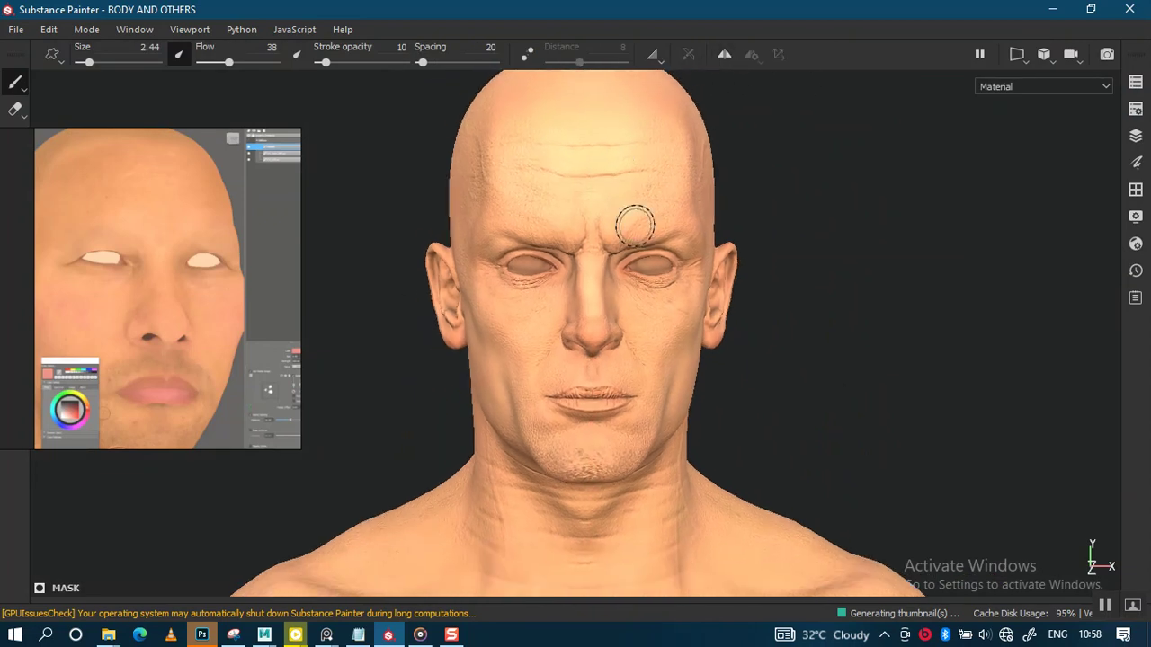
{"action": "mouse_move", "coordinate": [627, 400]}
{"action": "left_mouse_down", "text": "alt"}
{"action": "mouse_move", "coordinate": [608, 264]}
{"action": "mouse_move", "coordinate": [608, 350]}
{"action": "mouse_move", "coordinate": [539, 368]}
{"action": "mouse_move", "coordinate": [632, 376]}
{"action": "left_mouse_up", "text": "alt"}
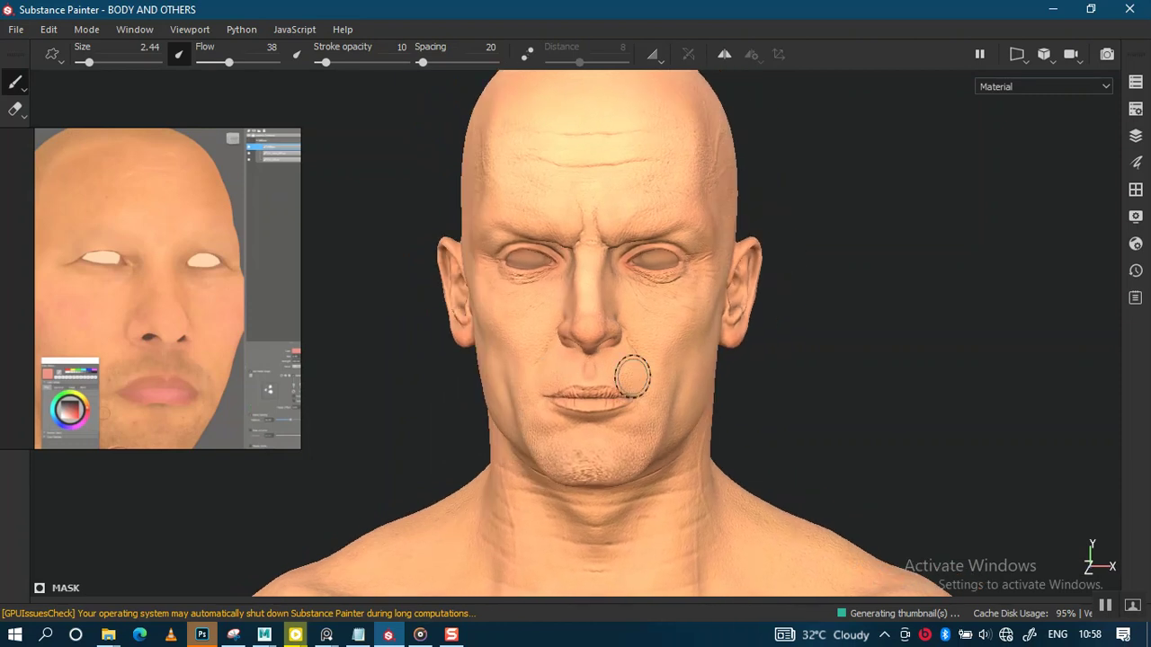
{"action": "key", "text": "Tab"}
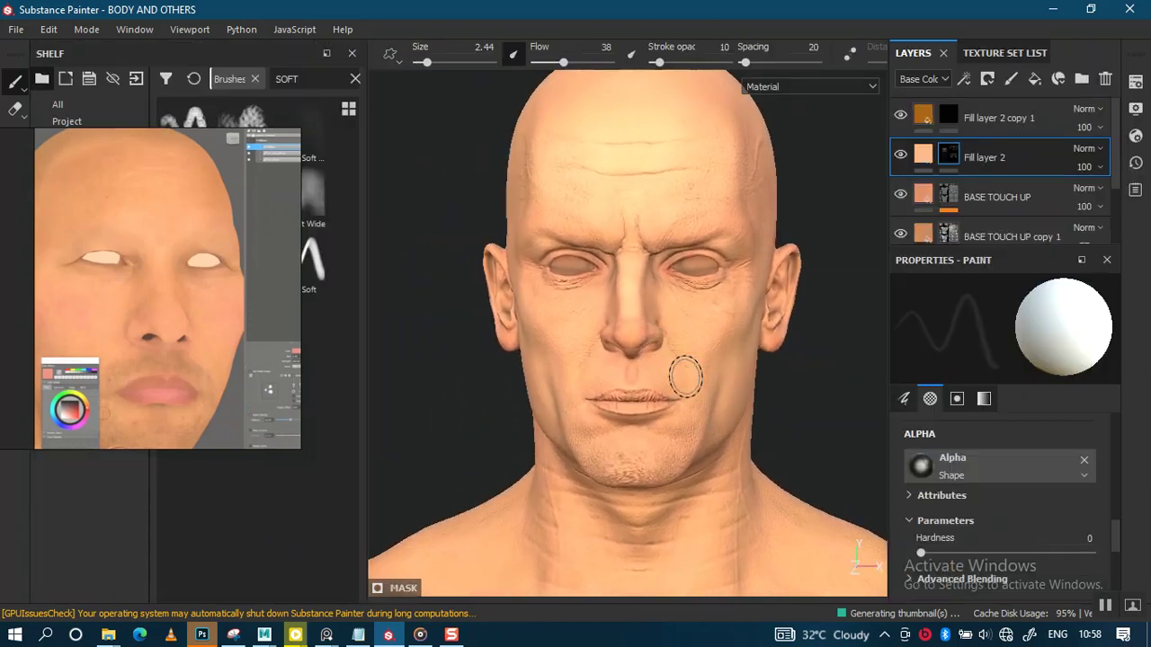
{"action": "scroll", "coordinate": [647, 390], "scroll_direction": "up", "scroll_amount": 2}
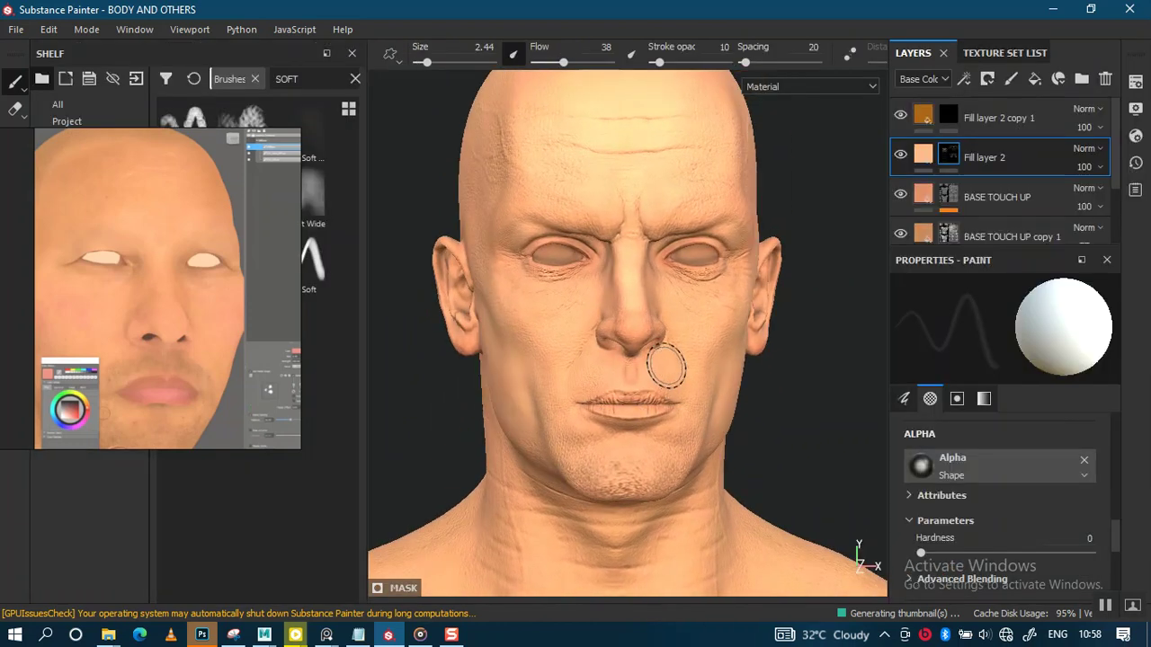
{"action": "key", "text": "c"}
{"action": "right_click_drag", "start_coordinate": [647, 381], "coordinate": [648, 449], "text": "alt"}
{"action": "mouse_move", "coordinate": [647, 450]}
{"action": "left_mouse_down", "text": "alt"}
{"action": "mouse_move", "coordinate": [698, 367]}
{"action": "mouse_move", "coordinate": [665, 392]}
{"action": "mouse_move", "coordinate": [655, 377]}
{"action": "left_mouse_up", "text": "alt"}
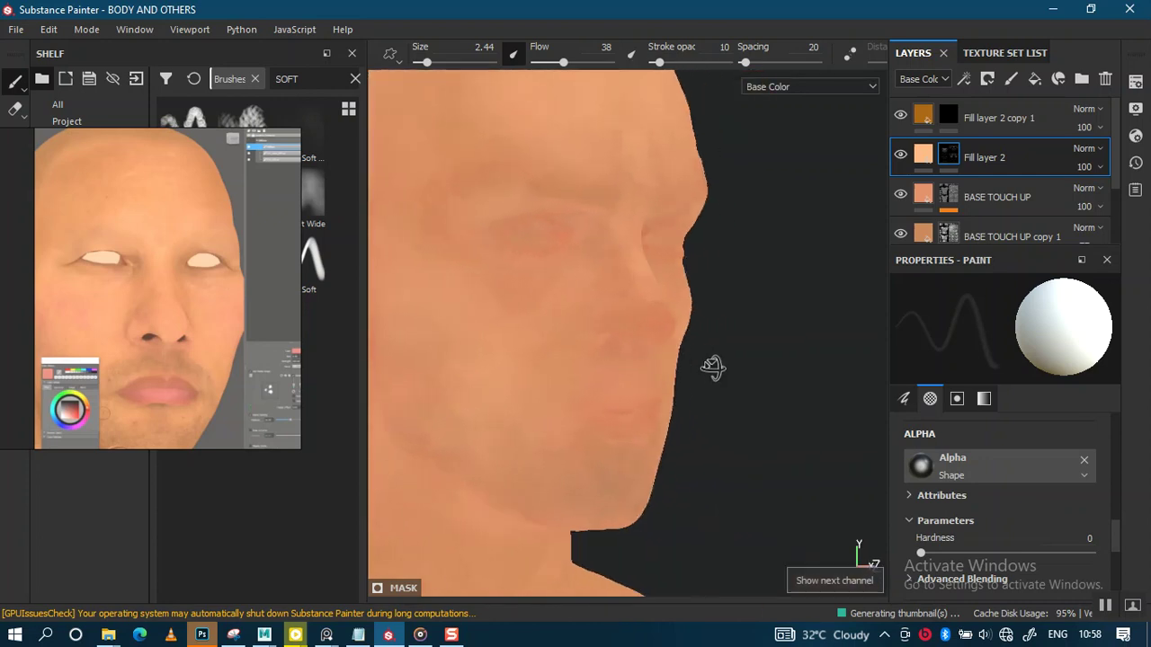
{"action": "scroll", "coordinate": [633, 319], "scroll_direction": "down", "scroll_amount": 1}
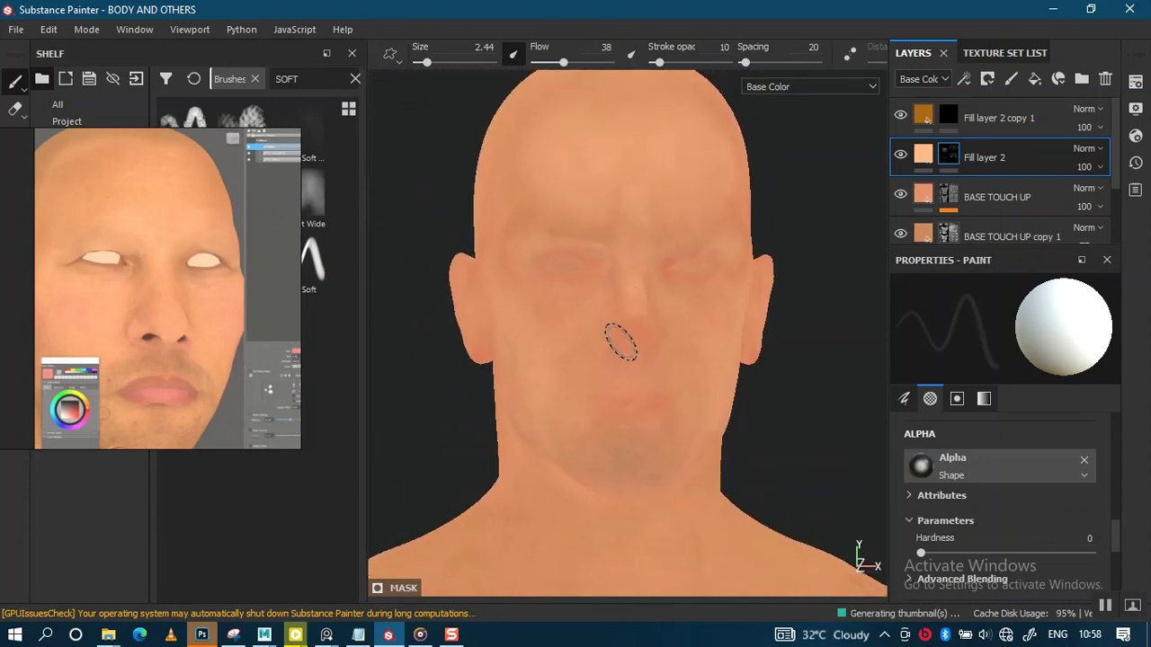
Step: Inspect the chin, neck and left jaw up close
{"action": "scroll", "coordinate": [634, 394], "scroll_direction": "up", "scroll_amount": 2}
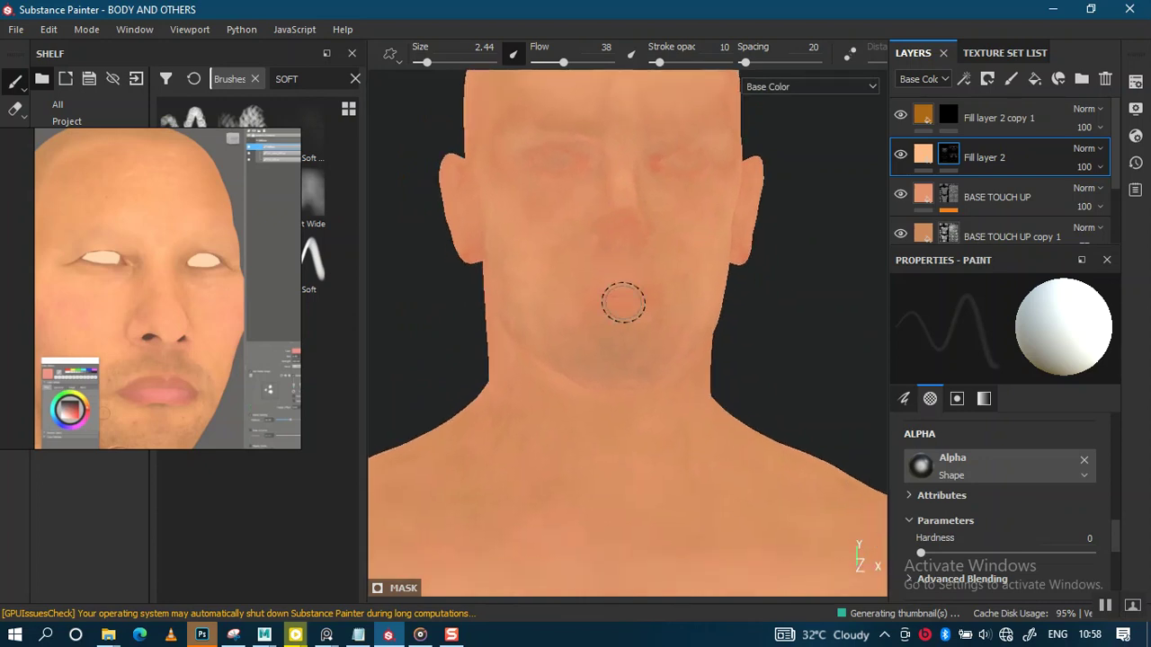
{"action": "right_click_drag", "start_coordinate": [616, 298], "coordinate": [632, 480], "text": "alt"}
{"action": "mouse_move", "coordinate": [632, 480]}
{"action": "left_mouse_down", "text": "alt"}
{"action": "mouse_move", "coordinate": [641, 377]}
{"action": "mouse_move", "coordinate": [626, 360]}
{"action": "left_mouse_up", "text": "alt"}
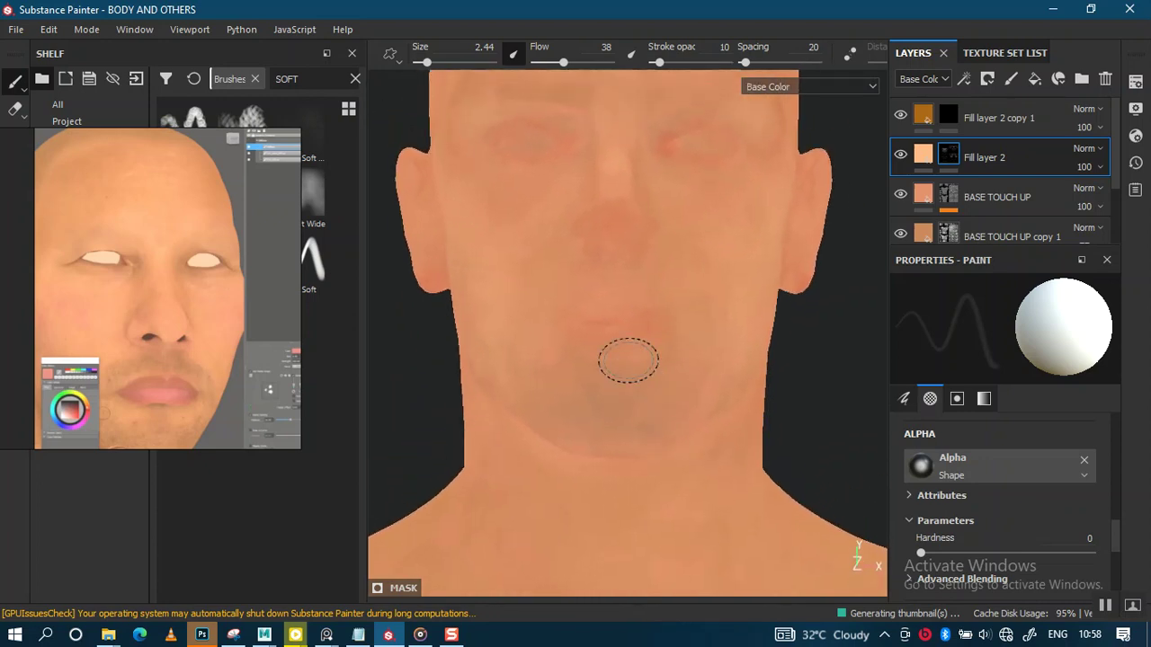
{"action": "right_click_drag", "start_coordinate": [627, 359], "coordinate": [621, 441], "text": "alt"}
{"action": "mouse_move", "coordinate": [675, 357]}
{"action": "right_mouse_down", "text": "alt"}
{"action": "mouse_move", "coordinate": [673, 474]}
{"action": "mouse_move", "coordinate": [668, 368]}
{"action": "right_mouse_up", "text": "alt"}
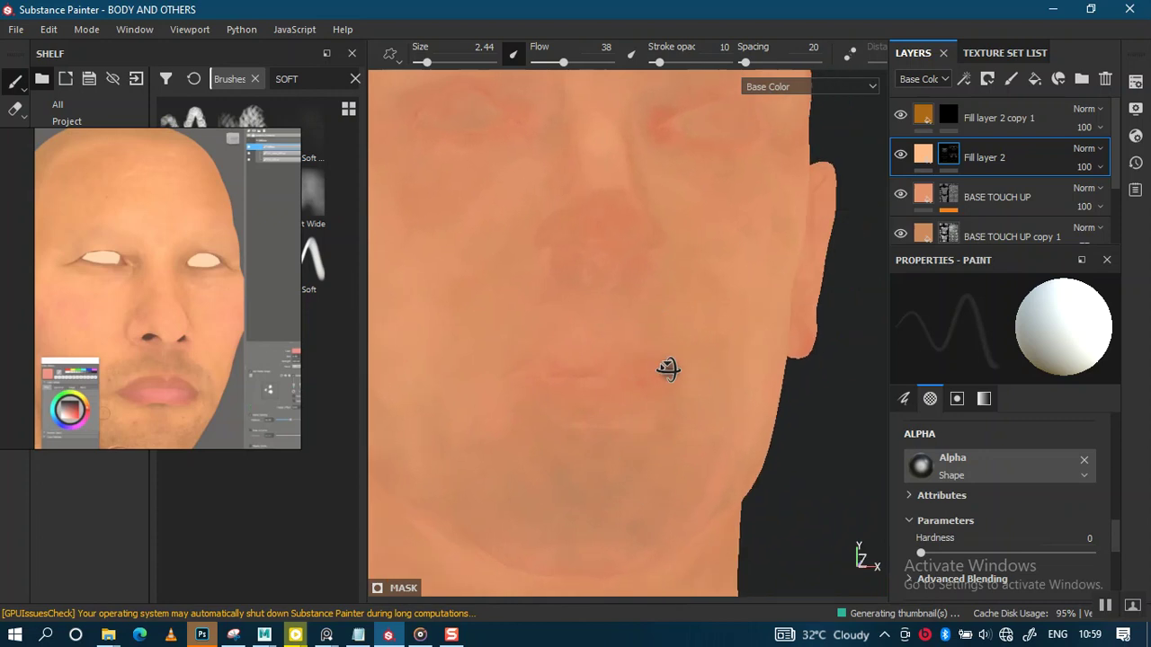
{"action": "mouse_move", "coordinate": [668, 368]}
{"action": "left_mouse_down", "text": "alt"}
{"action": "mouse_move", "coordinate": [678, 324]}
{"action": "mouse_move", "coordinate": [660, 418]}
{"action": "left_mouse_up", "text": "alt"}
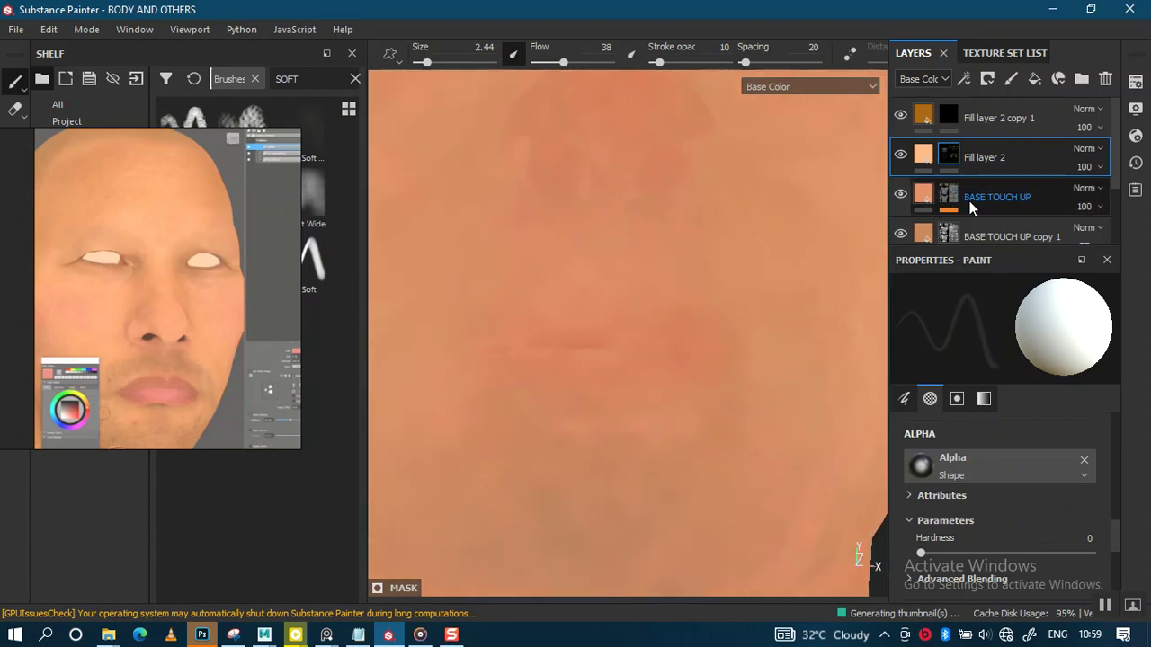
{"action": "scroll", "coordinate": [673, 303], "scroll_direction": "down", "scroll_amount": 2}
{"action": "scroll", "coordinate": [688, 211], "scroll_direction": "down", "scroll_amount": 3}
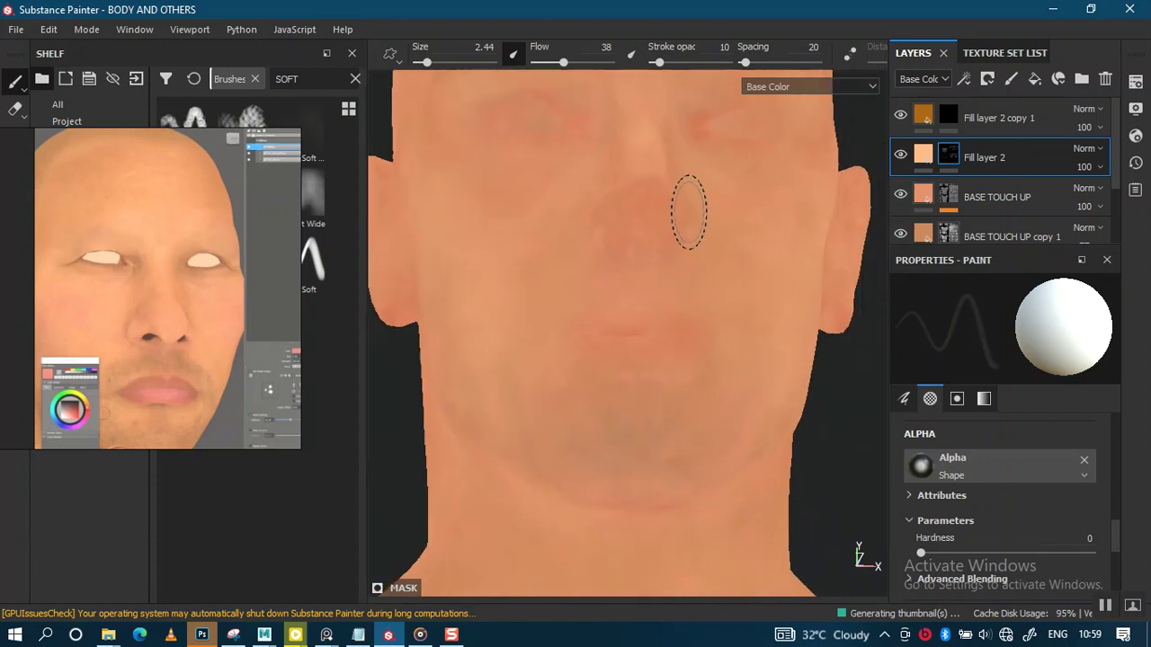
{"action": "mouse_move", "coordinate": [697, 274]}
{"action": "left_mouse_down", "text": "alt"}
{"action": "mouse_move", "coordinate": [652, 278]}
{"action": "mouse_move", "coordinate": [617, 249]}
{"action": "mouse_move", "coordinate": [650, 192]}
{"action": "mouse_move", "coordinate": [665, 285]}
{"action": "mouse_move", "coordinate": [693, 264]}
{"action": "mouse_move", "coordinate": [690, 134]}
{"action": "mouse_move", "coordinate": [740, 290]}
{"action": "left_mouse_up", "text": "alt"}
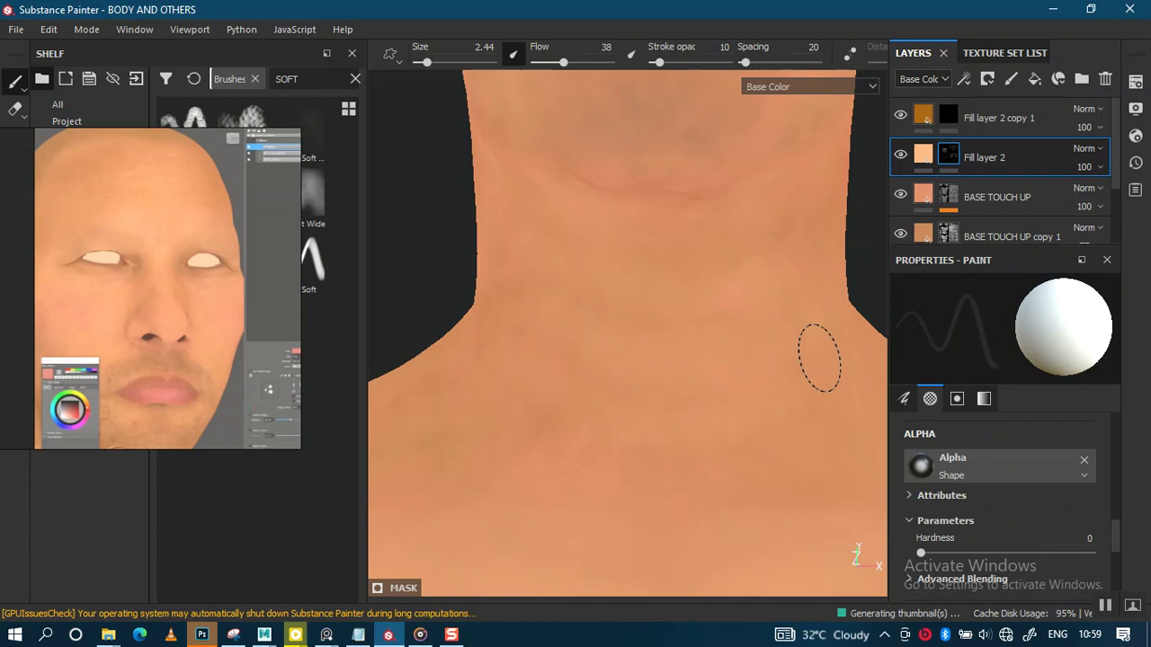
{"action": "mouse_move", "coordinate": [794, 202]}
{"action": "left_mouse_down", "text": "alt"}
{"action": "mouse_move", "coordinate": [680, 185]}
{"action": "mouse_move", "coordinate": [745, 291]}
{"action": "mouse_move", "coordinate": [695, 249]}
{"action": "mouse_move", "coordinate": [676, 260]}
{"action": "mouse_move", "coordinate": [629, 386]}
{"action": "mouse_move", "coordinate": [657, 411]}
{"action": "mouse_move", "coordinate": [651, 371]}
{"action": "mouse_move", "coordinate": [763, 326]}
{"action": "left_mouse_up", "text": "alt"}
Step: Select Fill layer 1 and add Fill layer 3 above it with a pale base colour
{"action": "left_click_drag", "start_coordinate": [1116, 160], "coordinate": [1117, 197]}
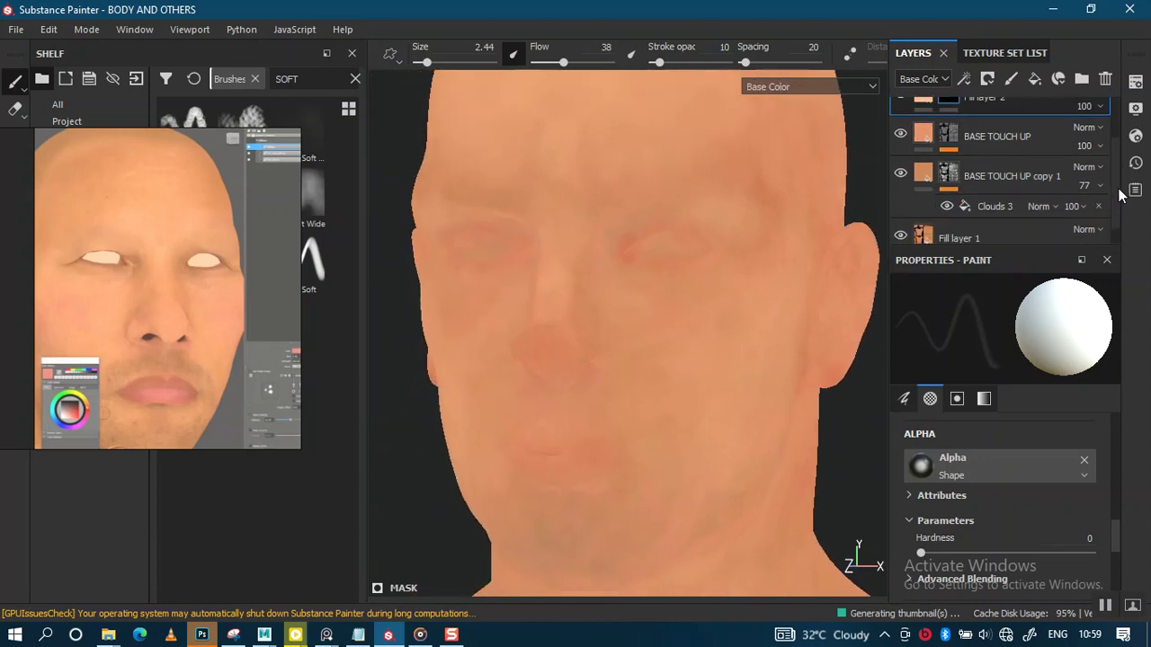
{"action": "scroll", "coordinate": [1112, 197], "scroll_direction": "down", "scroll_amount": 1}
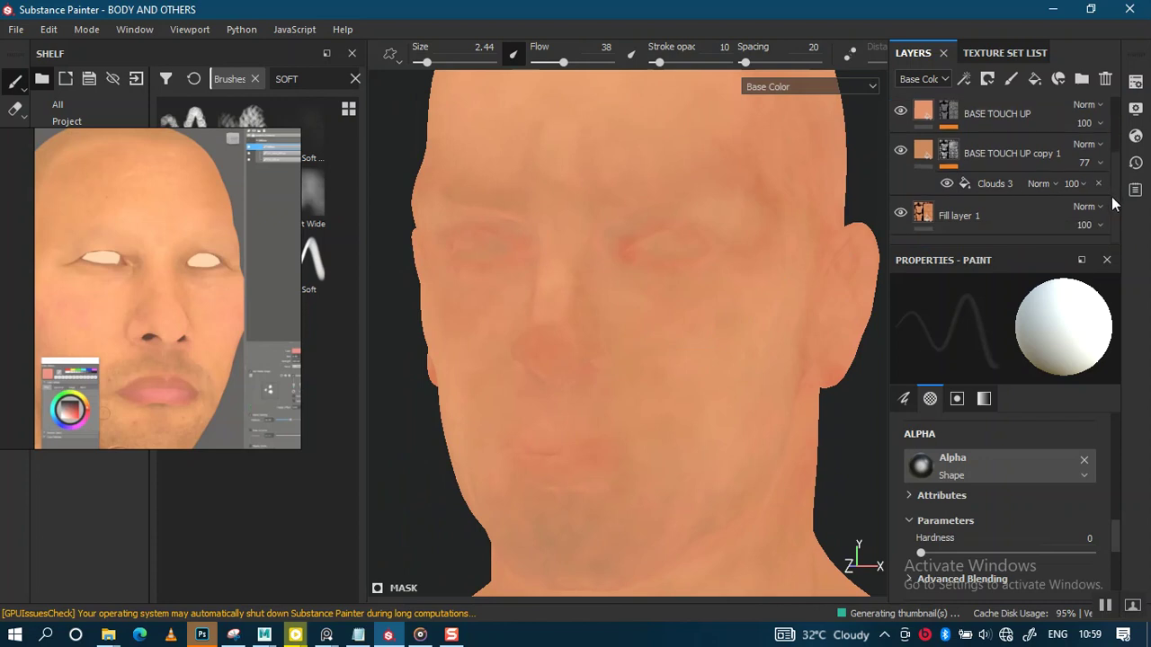
{"action": "left_click", "coordinate": [1042, 226]}
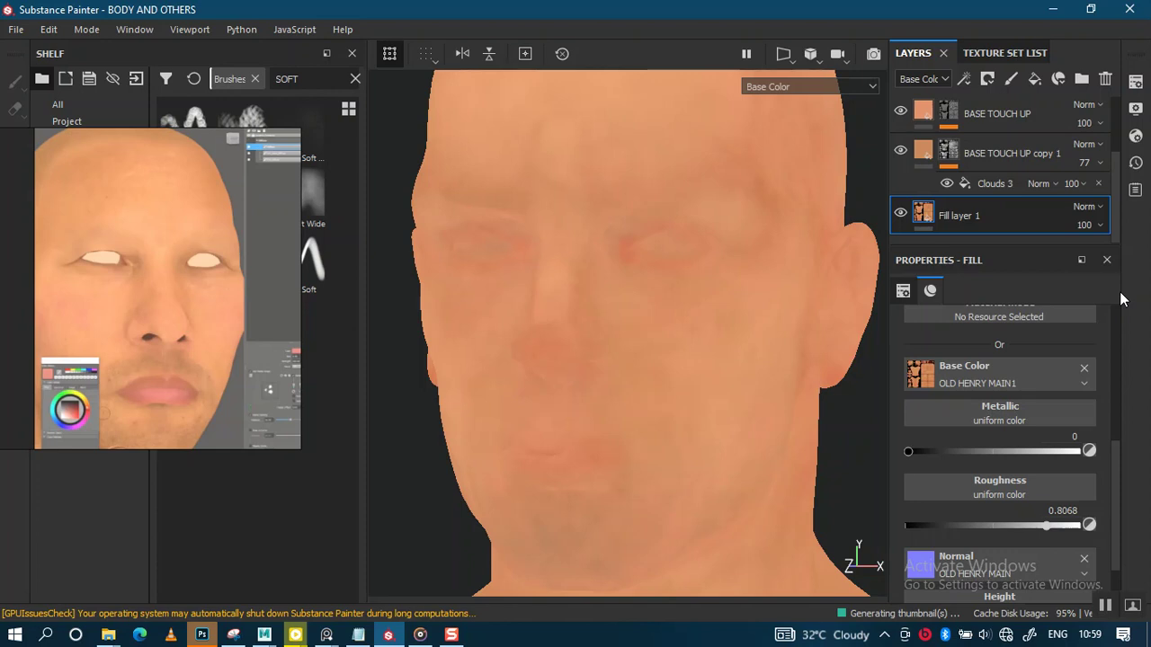
{"action": "mouse_move", "coordinate": [635, 347]}
{"action": "left_mouse_down", "text": "alt"}
{"action": "mouse_move", "coordinate": [606, 282]}
{"action": "mouse_move", "coordinate": [673, 282]}
{"action": "left_mouse_up", "text": "alt"}
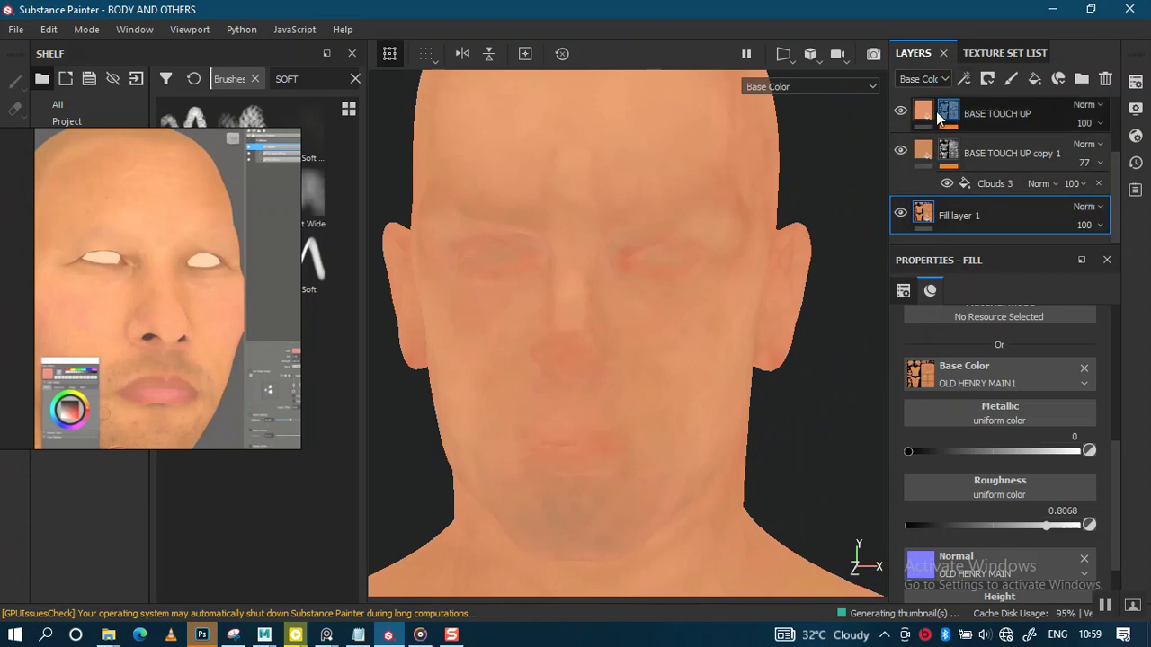
{"action": "left_click_drag", "start_coordinate": [634, 258], "coordinate": [600, 274], "text": "alt"}
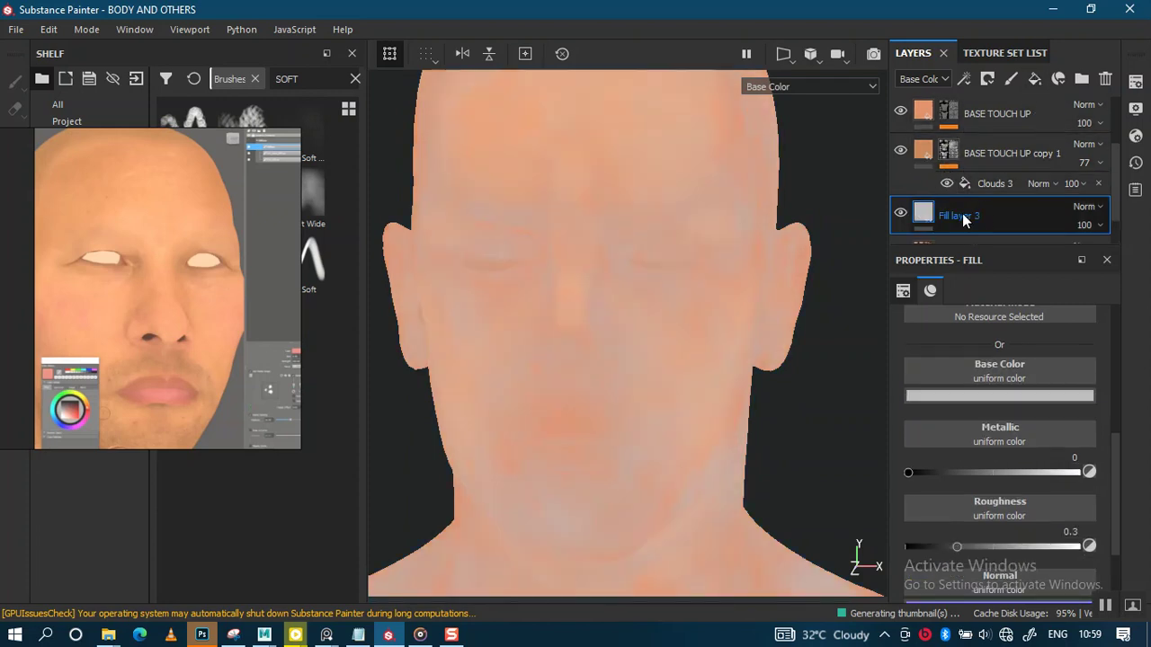
Step: Tint Fill layer 3's base colour red-pink, then eyedrop the reference photo's lip colour
{"action": "left_click", "coordinate": [999, 396]}
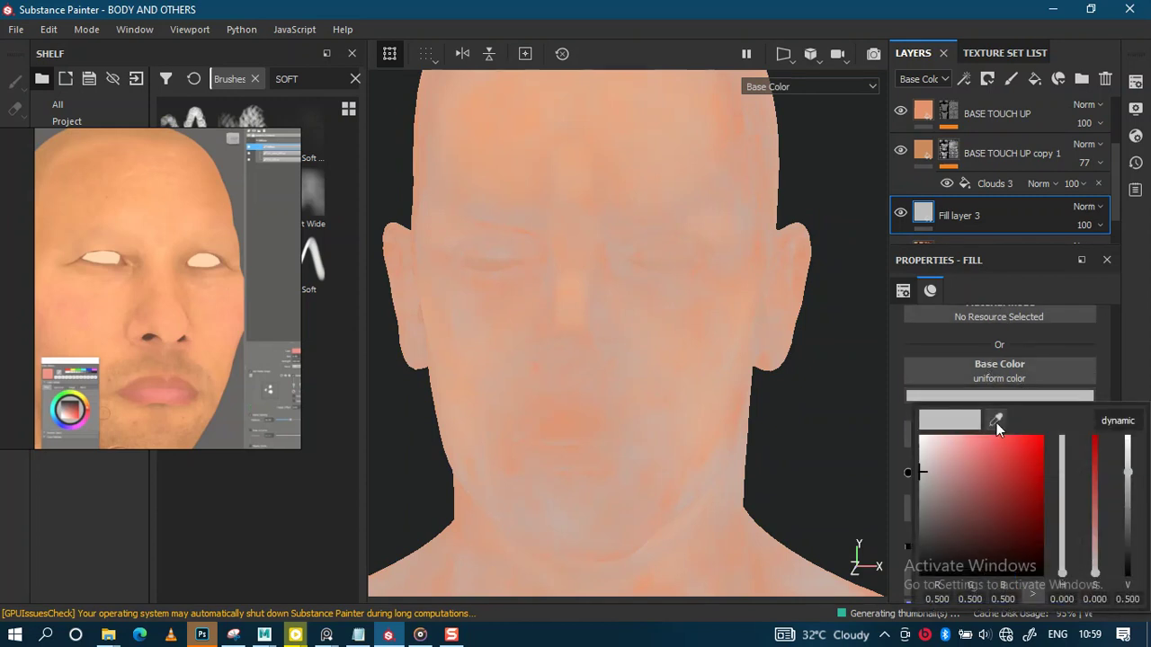
{"action": "left_click", "coordinate": [1064, 438]}
{"action": "left_click_drag", "start_coordinate": [1090, 454], "coordinate": [1095, 433]}
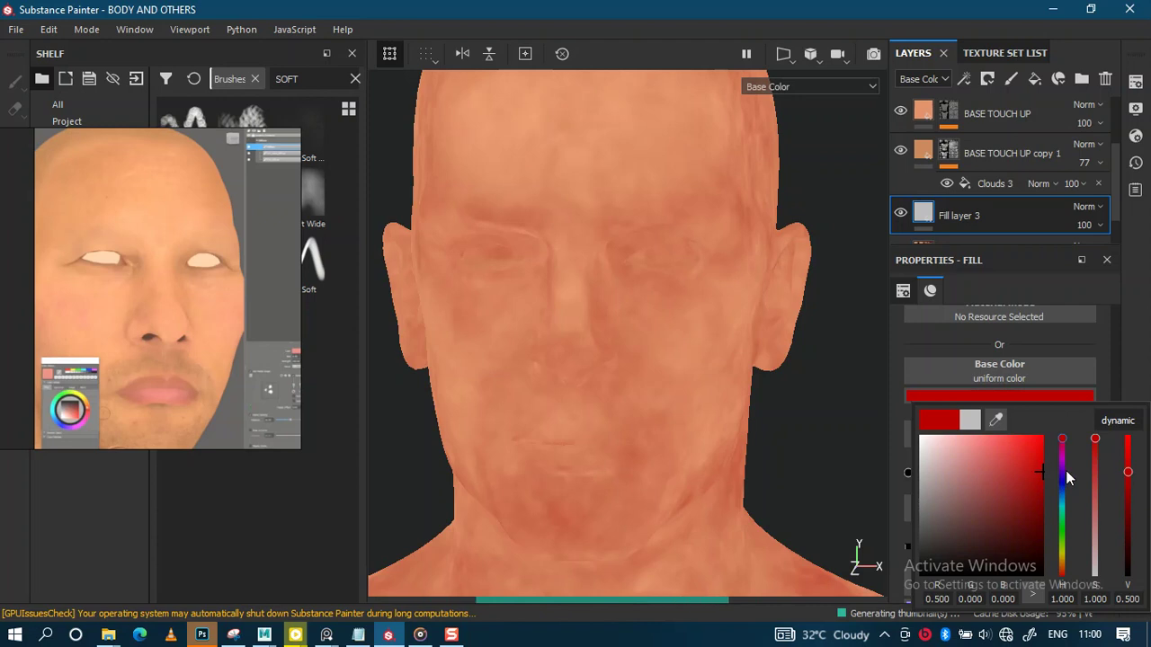
{"action": "left_click", "coordinate": [1063, 445]}
{"action": "left_click", "coordinate": [1063, 452]}
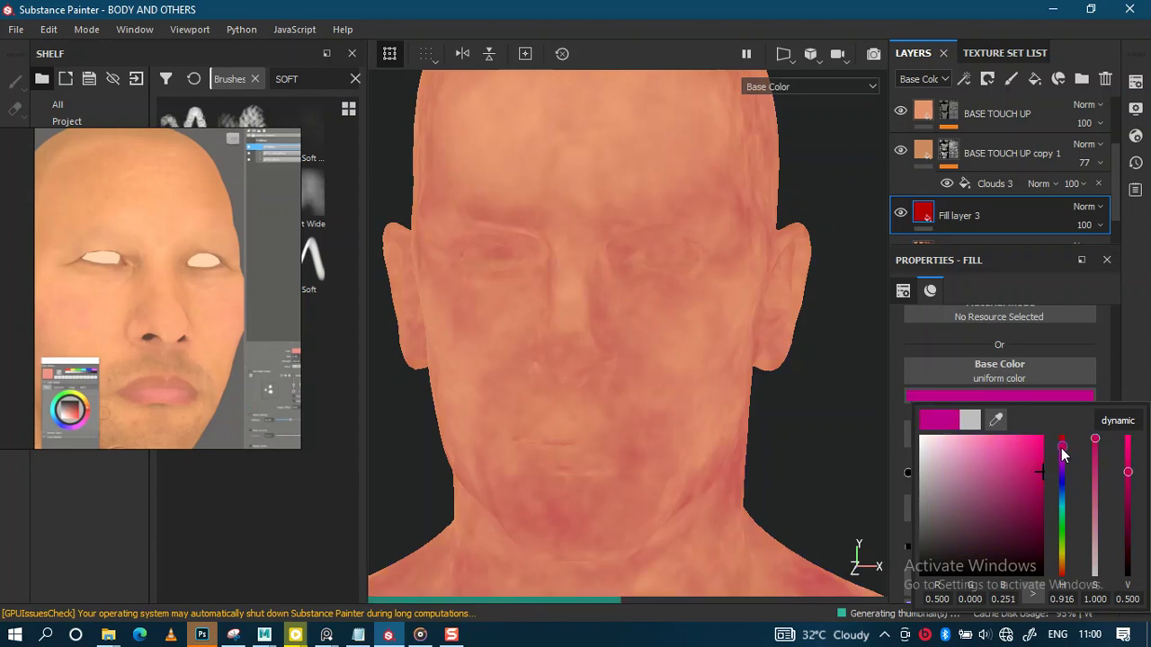
{"action": "left_click", "coordinate": [1063, 449]}
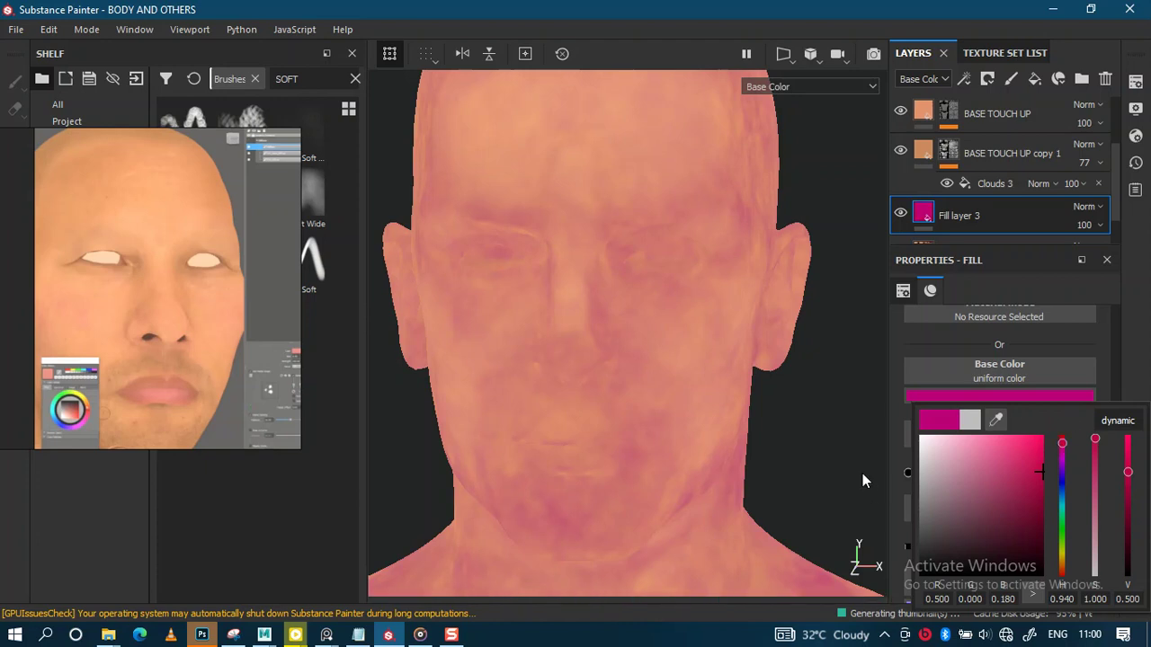
{"action": "left_click", "coordinate": [995, 420]}
{"action": "left_click", "coordinate": [495, 442]}
{"action": "left_click", "coordinate": [156, 396]}
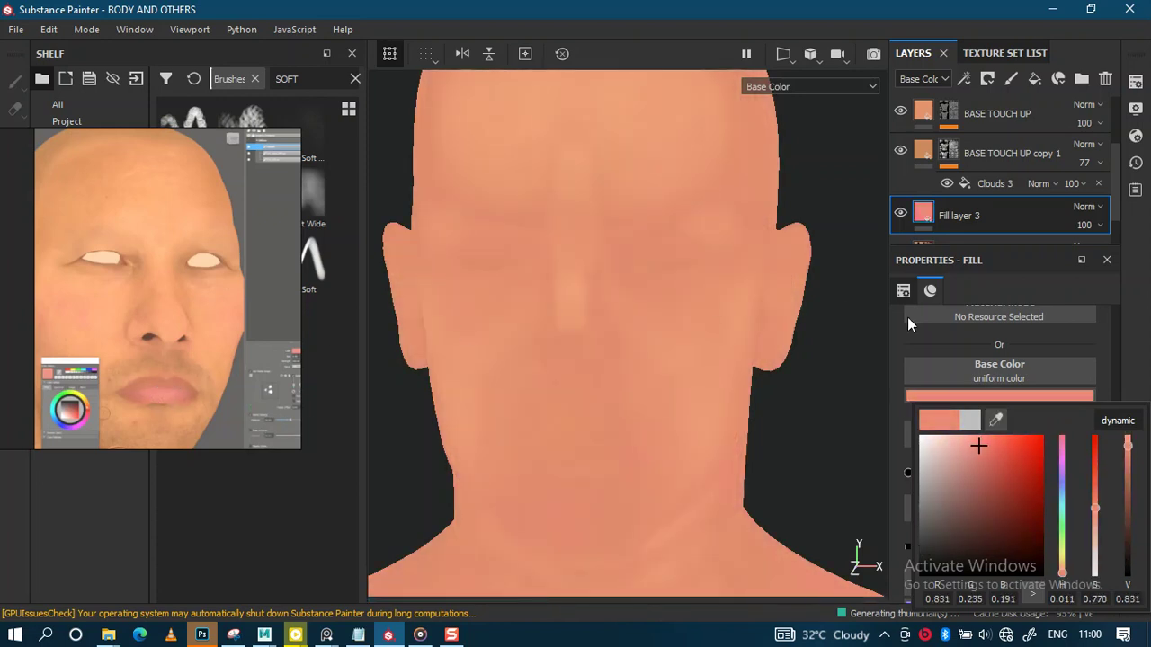
Step: Reframe the reference photo on the whole bald head to compare the salmon skin tone
{"action": "scroll", "coordinate": [178, 352], "scroll_direction": "down", "scroll_amount": 3}
{"action": "scroll", "coordinate": [191, 306], "scroll_direction": "down", "scroll_amount": 3}
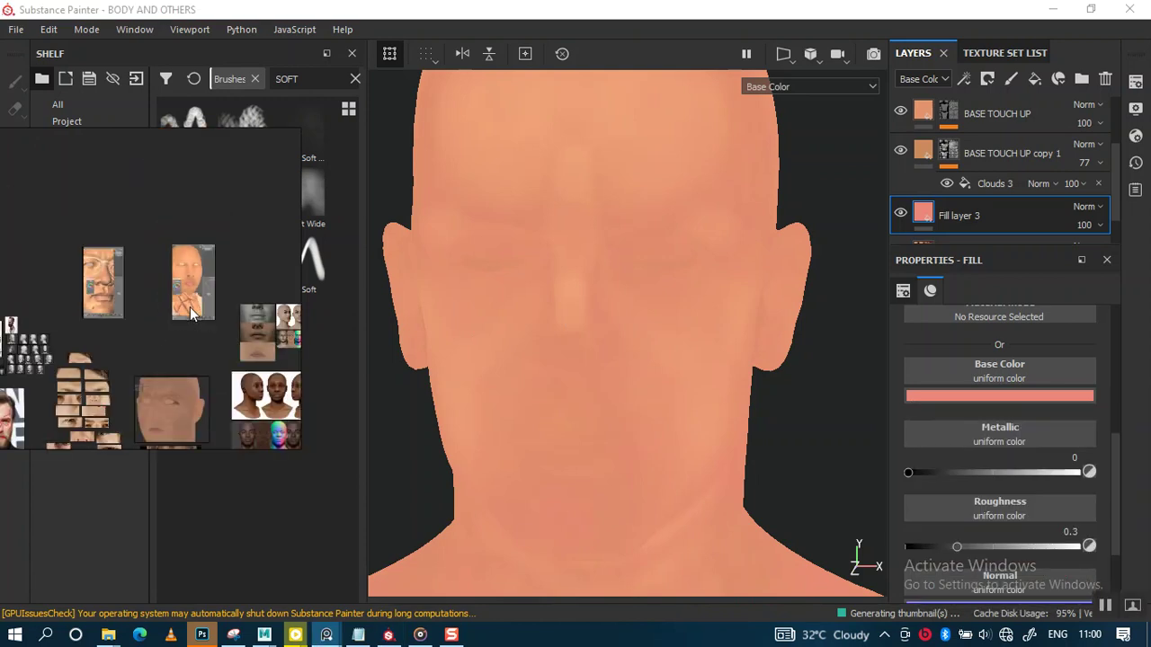
{"action": "scroll", "coordinate": [194, 288], "scroll_direction": "down", "scroll_amount": 2}
{"action": "scroll", "coordinate": [217, 238], "scroll_direction": "down", "scroll_amount": 2}
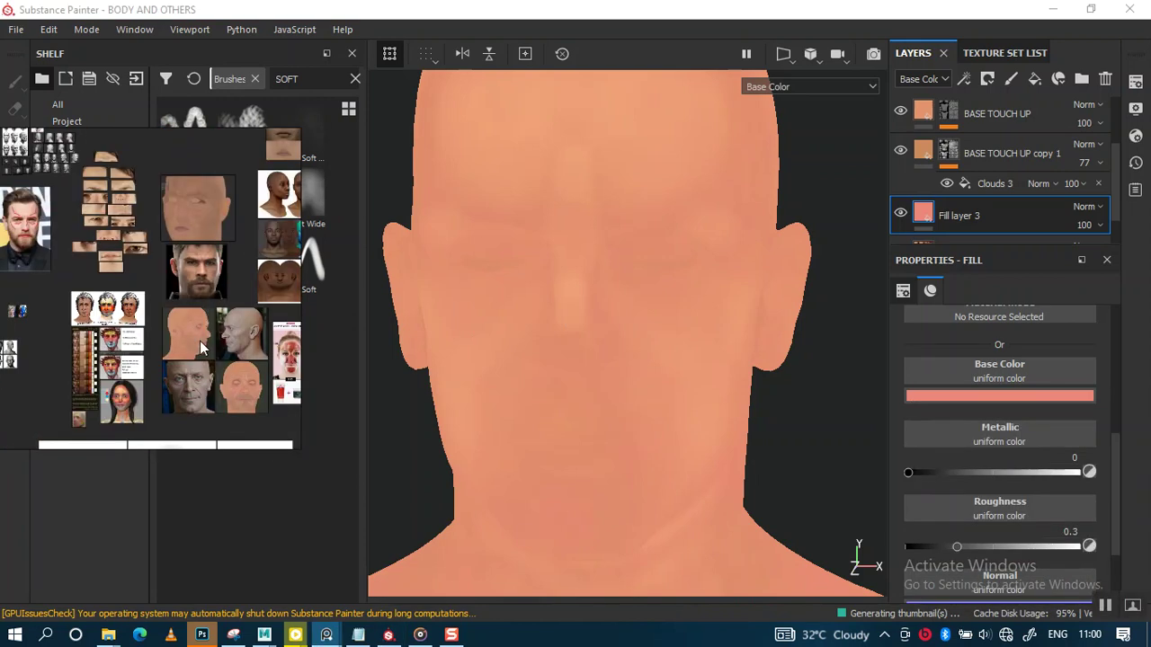
{"action": "scroll", "coordinate": [217, 379], "scroll_direction": "up", "scroll_amount": 3}
{"action": "scroll", "coordinate": [229, 365], "scroll_direction": "up", "scroll_amount": 2}
{"action": "scroll", "coordinate": [179, 338], "scroll_direction": "up", "scroll_amount": 2}
{"action": "scroll", "coordinate": [165, 318], "scroll_direction": "up", "scroll_amount": 2}
{"action": "scroll", "coordinate": [171, 324], "scroll_direction": "up", "scroll_amount": 1}
{"action": "scroll", "coordinate": [230, 338], "scroll_direction": "up", "scroll_amount": 2}
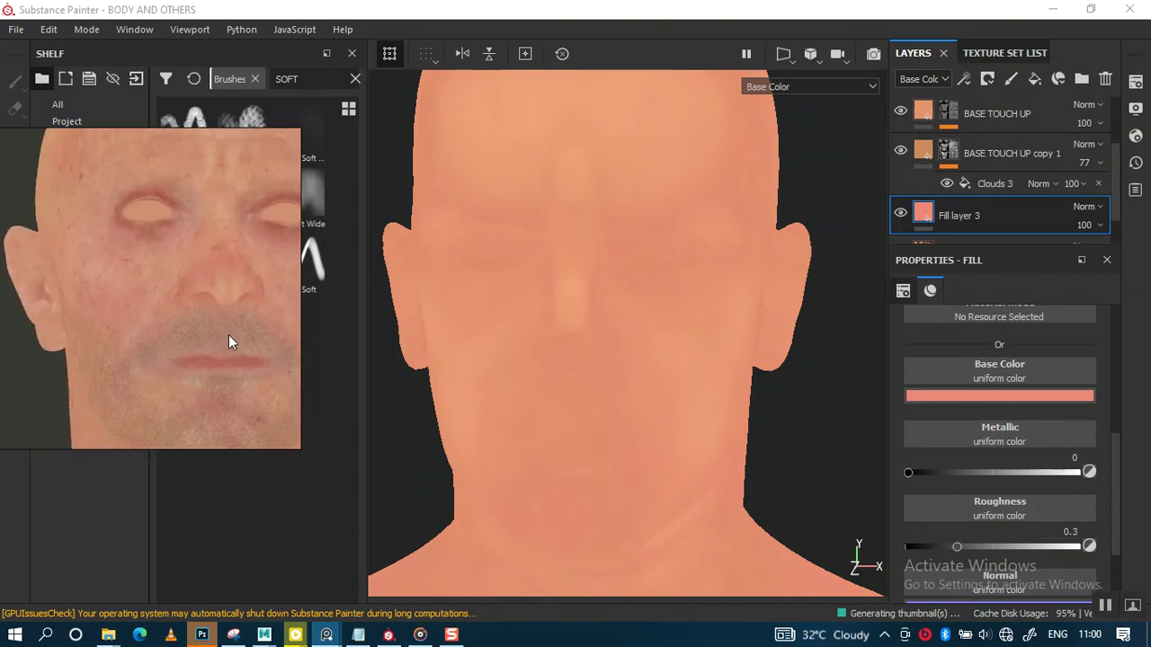
{"action": "scroll", "coordinate": [198, 336], "scroll_direction": "up", "scroll_amount": 1}
{"action": "left_click_drag", "start_coordinate": [190, 342], "coordinate": [242, 414]}
{"action": "left_click_drag", "start_coordinate": [160, 316], "coordinate": [168, 337]}
{"action": "scroll", "coordinate": [167, 336], "scroll_direction": "down", "scroll_amount": 2}
{"action": "scroll", "coordinate": [160, 347], "scroll_direction": "down", "scroll_amount": 1}
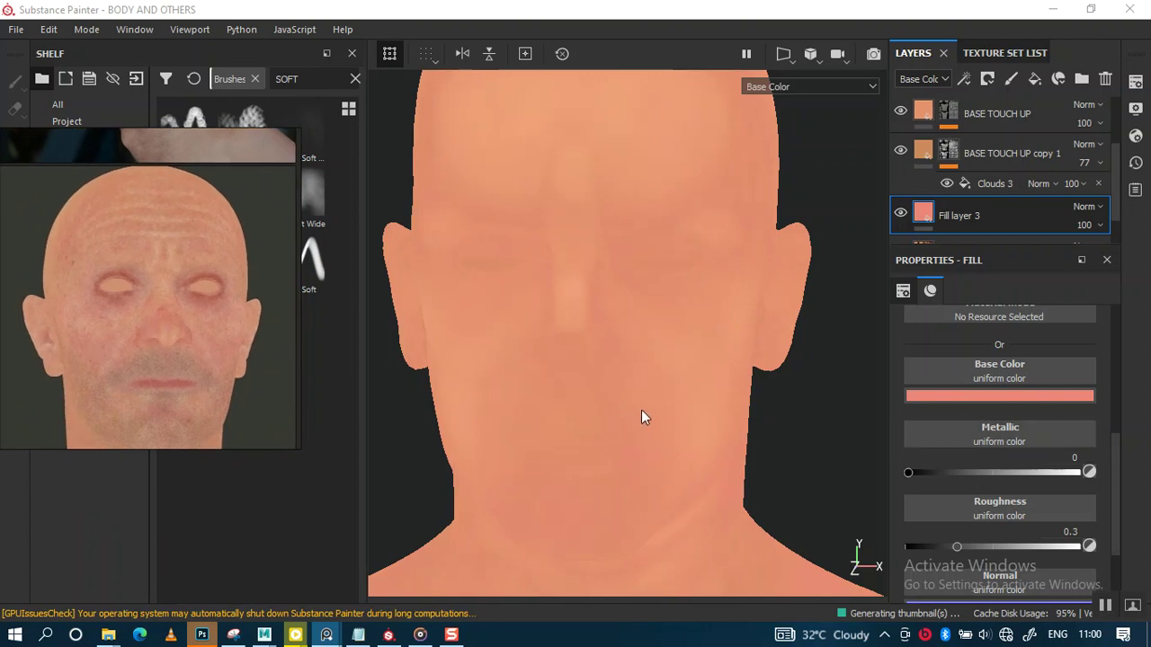
{"action": "scroll", "coordinate": [638, 442], "scroll_direction": "up", "scroll_amount": 2}
{"action": "scroll", "coordinate": [643, 436], "scroll_direction": "up", "scroll_amount": 2}
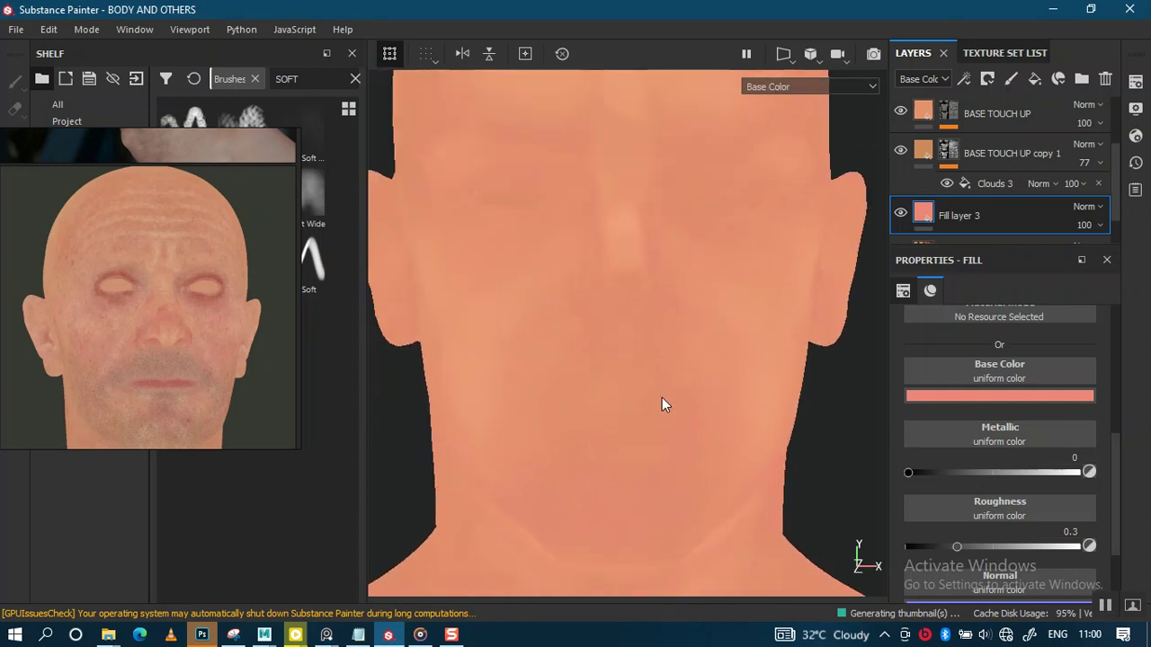
{"action": "scroll", "coordinate": [672, 392], "scroll_direction": "up", "scroll_amount": 1}
{"action": "mouse_move", "coordinate": [667, 476]}
{"action": "left_mouse_down", "text": "alt"}
{"action": "mouse_move", "coordinate": [682, 407]}
{"action": "mouse_move", "coordinate": [666, 367]}
{"action": "left_mouse_up", "text": "alt"}
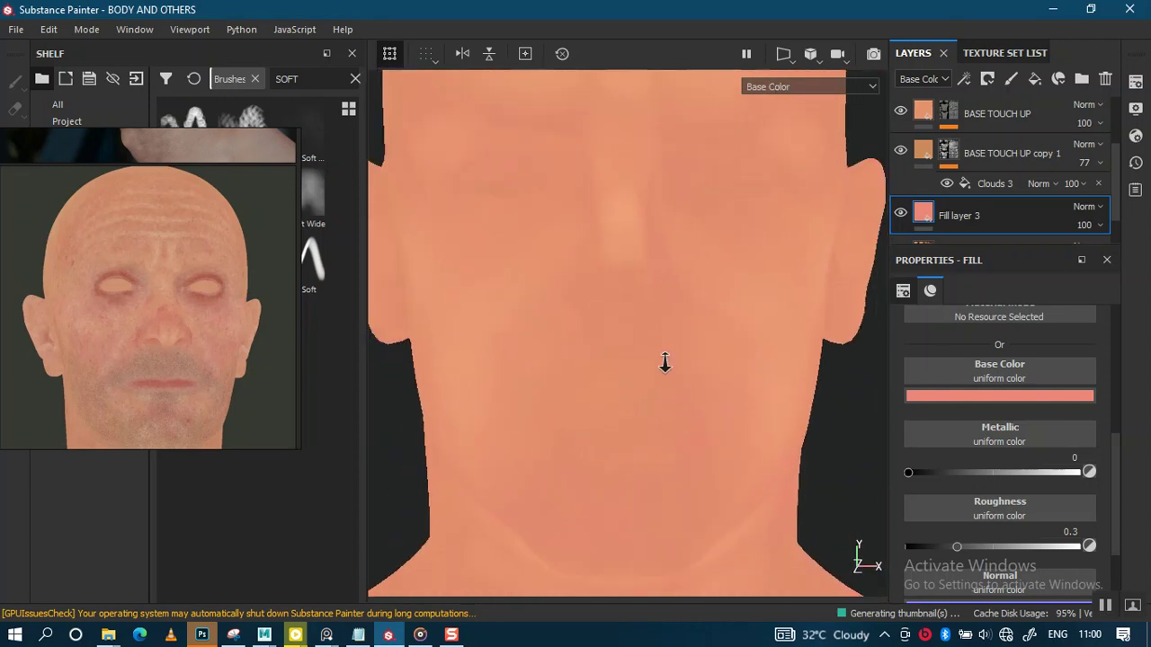
Step: Sample a deep brick red (0.418, 0.141, 0.100) from the reference forehead for Fill layer 3, then undo it
{"action": "left_click", "coordinate": [965, 393]}
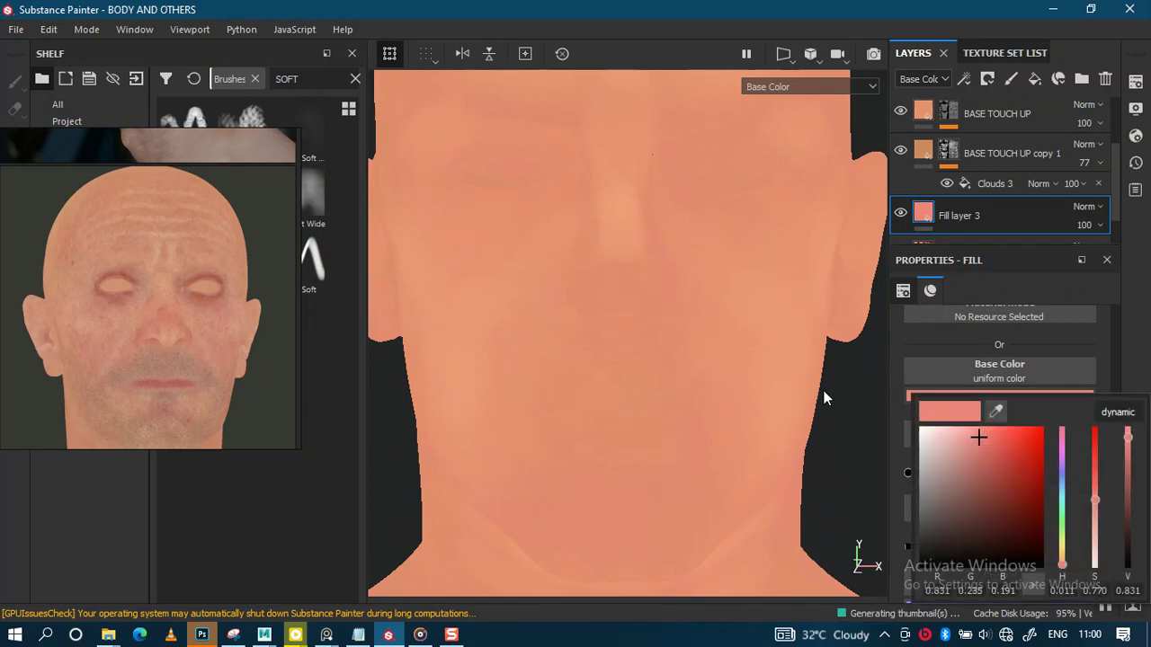
{"action": "left_click", "coordinate": [997, 414]}
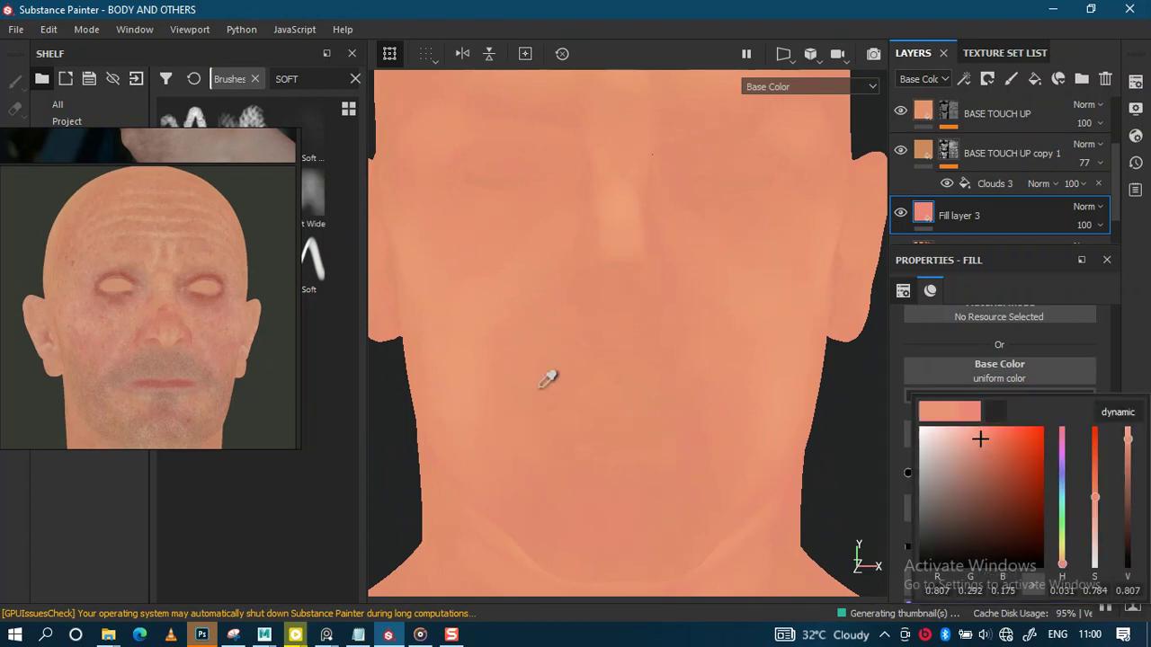
{"action": "left_click", "coordinate": [178, 380]}
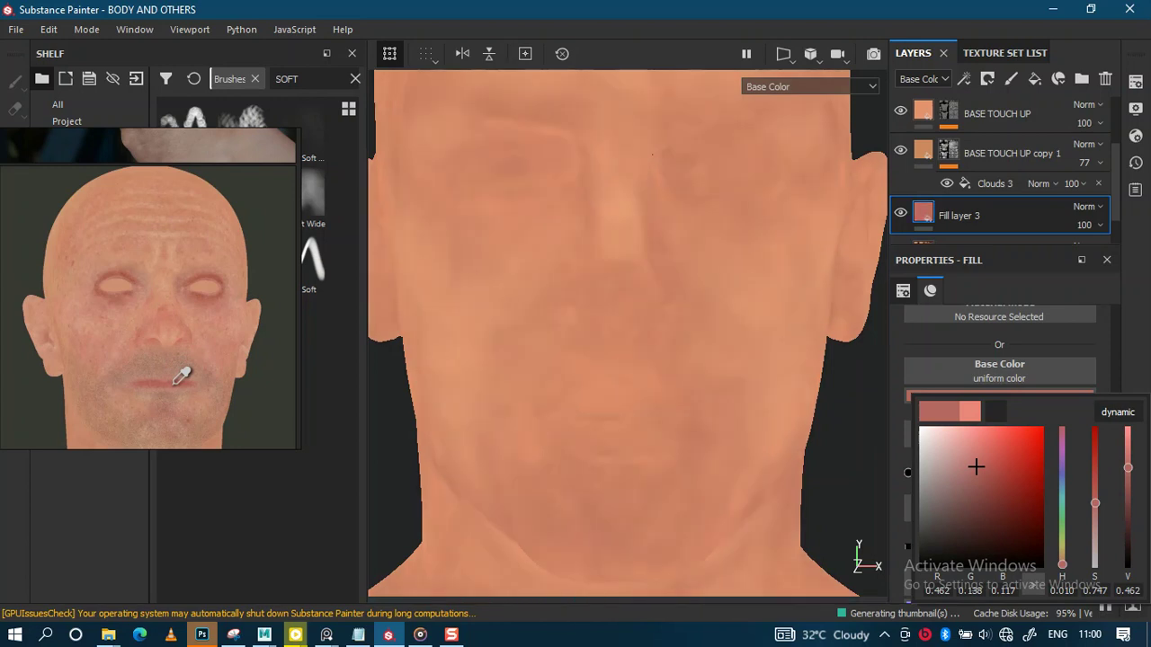
{"action": "left_click_drag", "start_coordinate": [180, 375], "coordinate": [139, 284]}
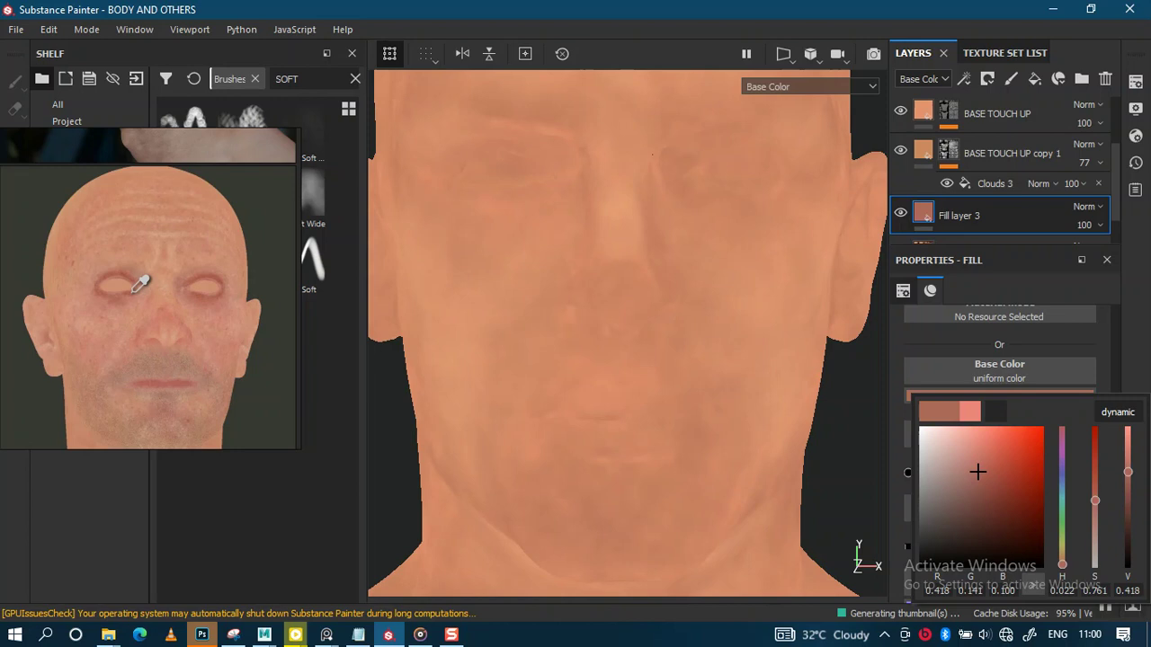
{"action": "left_click", "coordinate": [140, 284]}
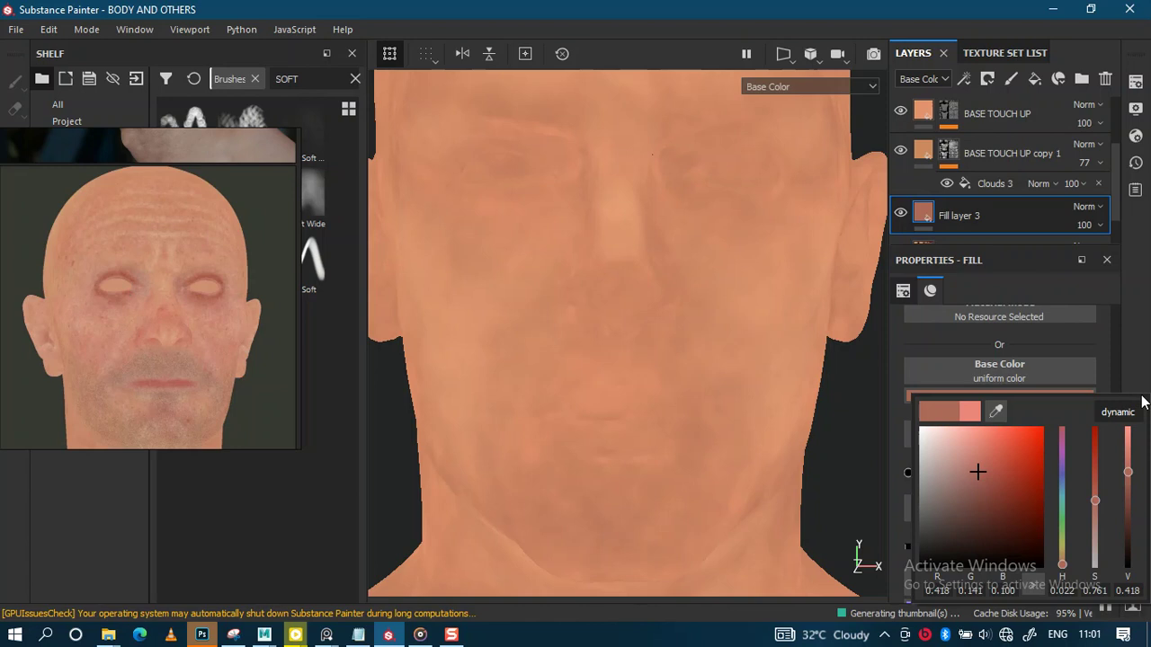
{"action": "key", "text": "ctrl+z"}
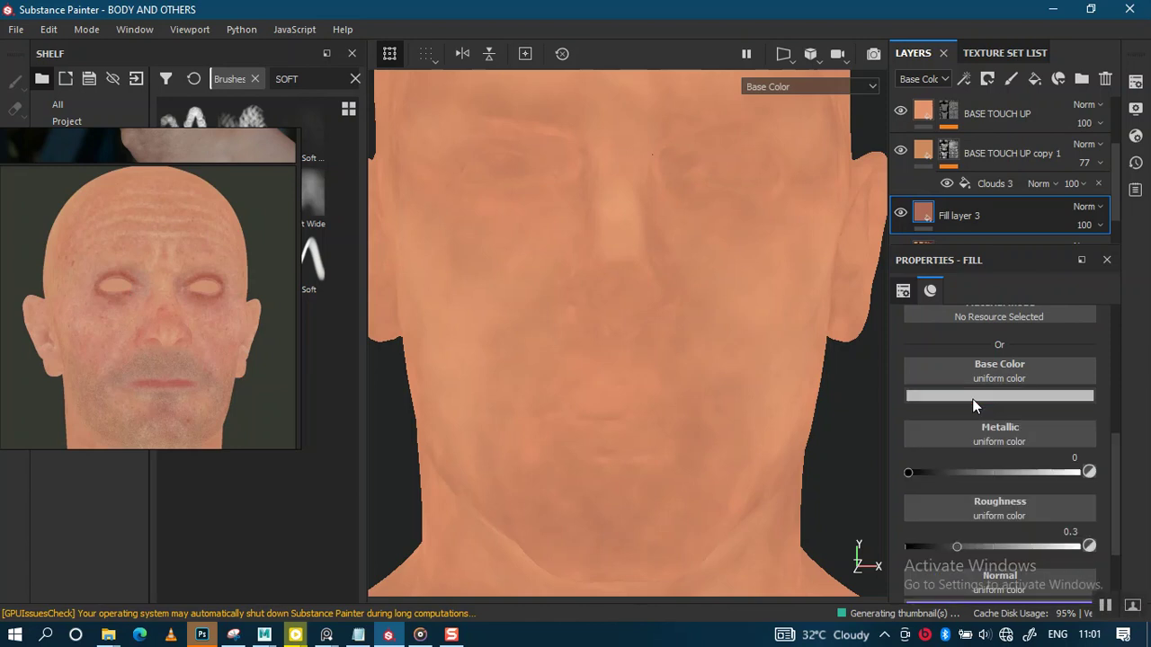
Step: Open Fill layer 3's base colour picker and bring the reference photos into view
{"action": "left_click", "coordinate": [933, 395]}
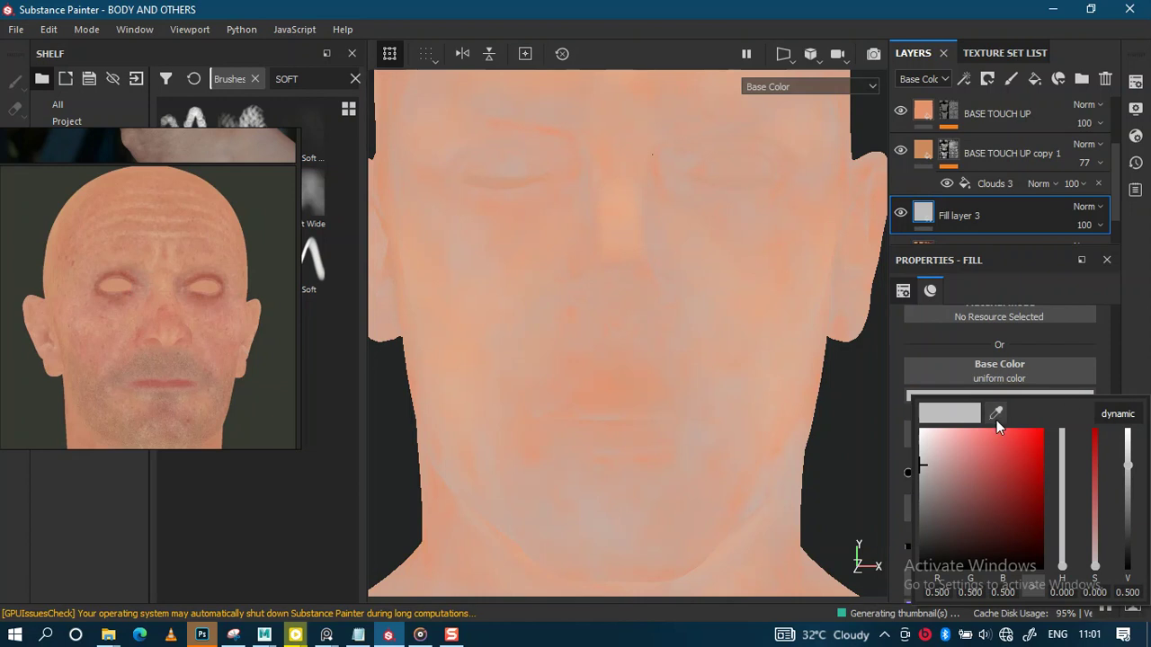
{"action": "scroll", "coordinate": [170, 268], "scroll_direction": "down", "scroll_amount": 2}
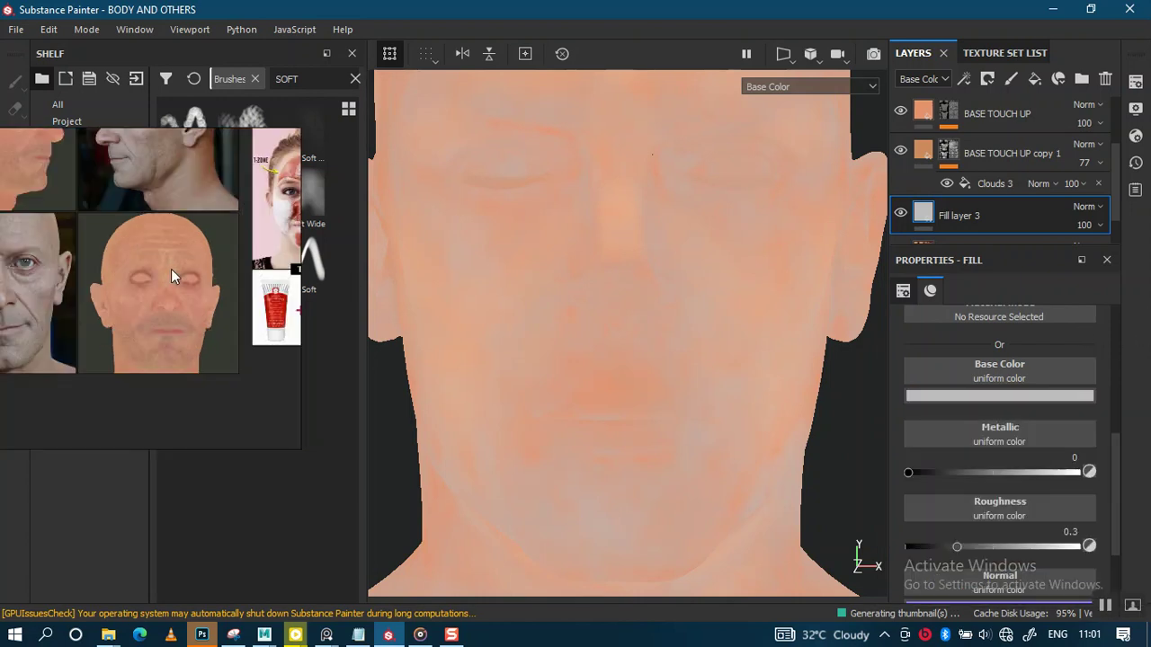
{"action": "scroll", "coordinate": [171, 269], "scroll_direction": "down", "scroll_amount": 2}
{"action": "scroll", "coordinate": [171, 268], "scroll_direction": "down", "scroll_amount": 1}
{"action": "scroll", "coordinate": [171, 283], "scroll_direction": "down", "scroll_amount": 1}
{"action": "middle_click_drag", "start_coordinate": [172, 289], "coordinate": [193, 374]}
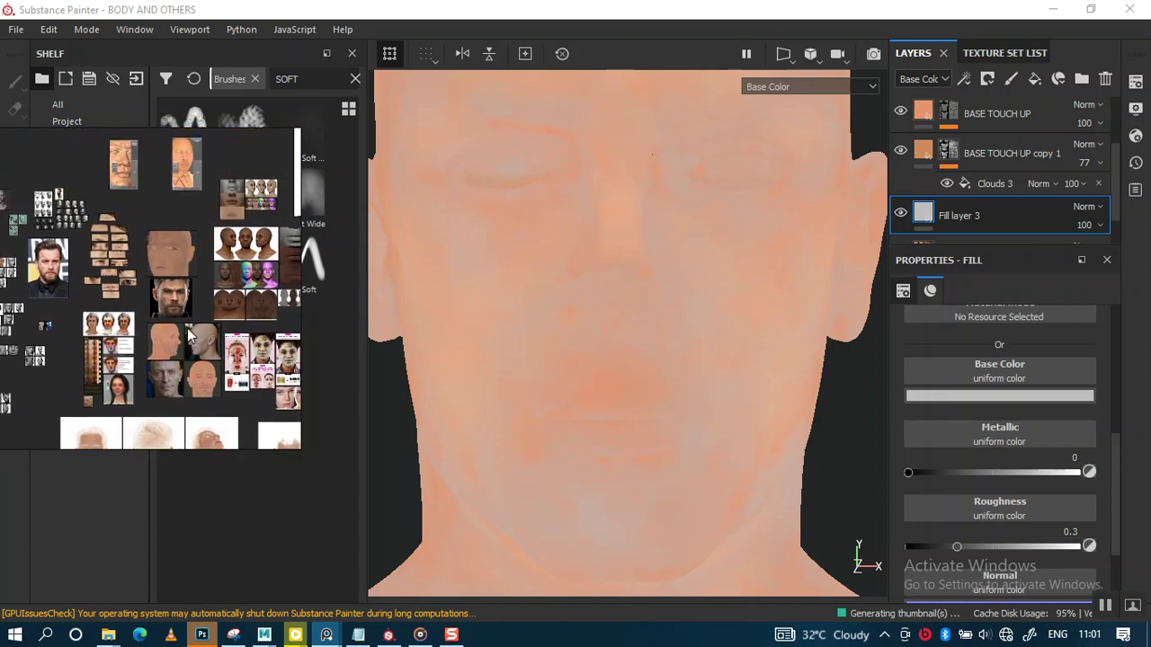
{"action": "scroll", "coordinate": [201, 337], "scroll_direction": "up", "scroll_amount": 1}
{"action": "scroll", "coordinate": [203, 304], "scroll_direction": "up", "scroll_amount": 2}
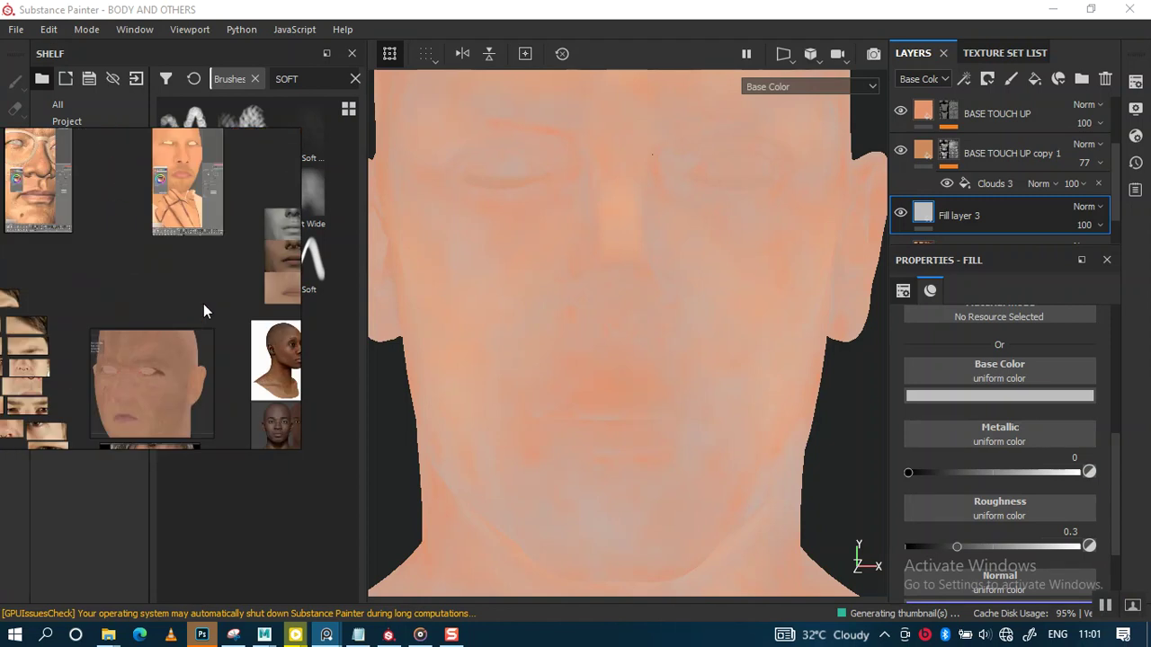
{"action": "scroll", "coordinate": [190, 370], "scroll_direction": "up", "scroll_amount": 2}
{"action": "scroll", "coordinate": [164, 327], "scroll_direction": "up", "scroll_amount": 2}
{"action": "scroll", "coordinate": [163, 328], "scroll_direction": "up", "scroll_amount": 2}
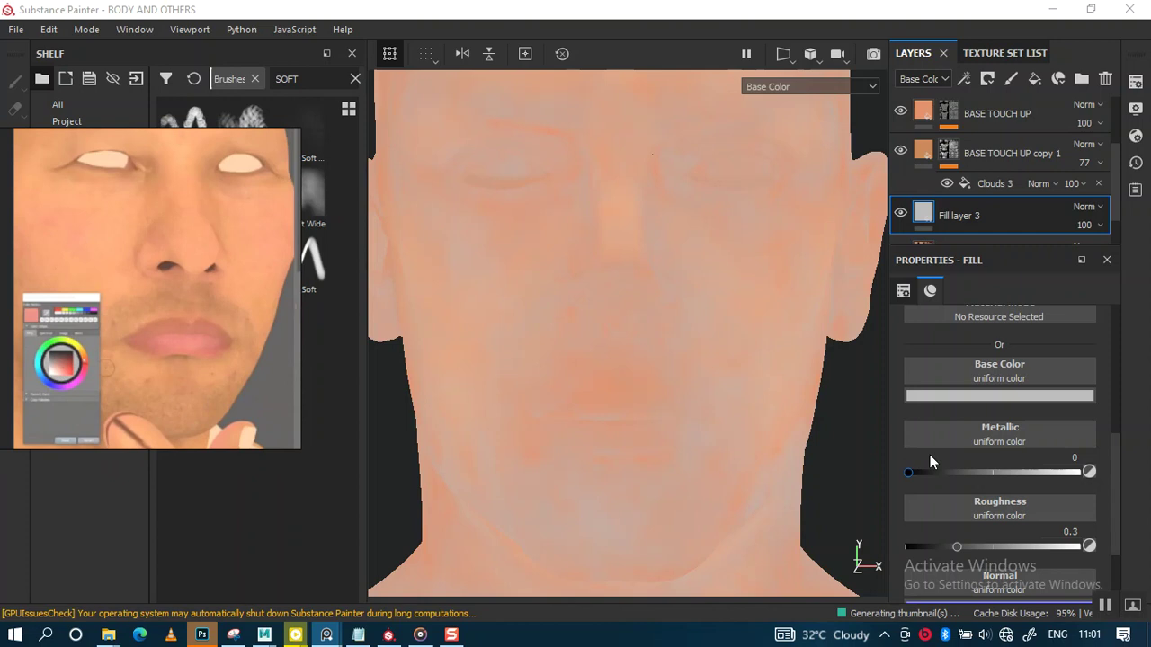
Step: Sample a pink lip tone from the reference, then brighten and slightly saturate it to coral pink
{"action": "left_click", "coordinate": [971, 395]}
{"action": "left_click", "coordinate": [995, 405]}
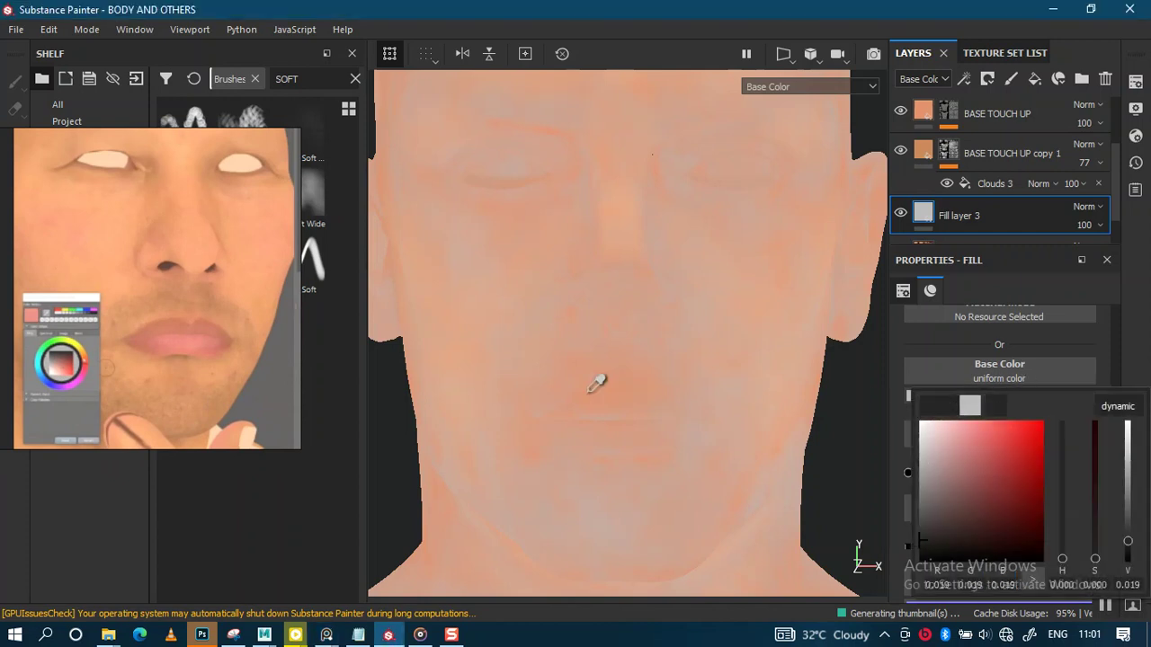
{"action": "left_click", "coordinate": [200, 338]}
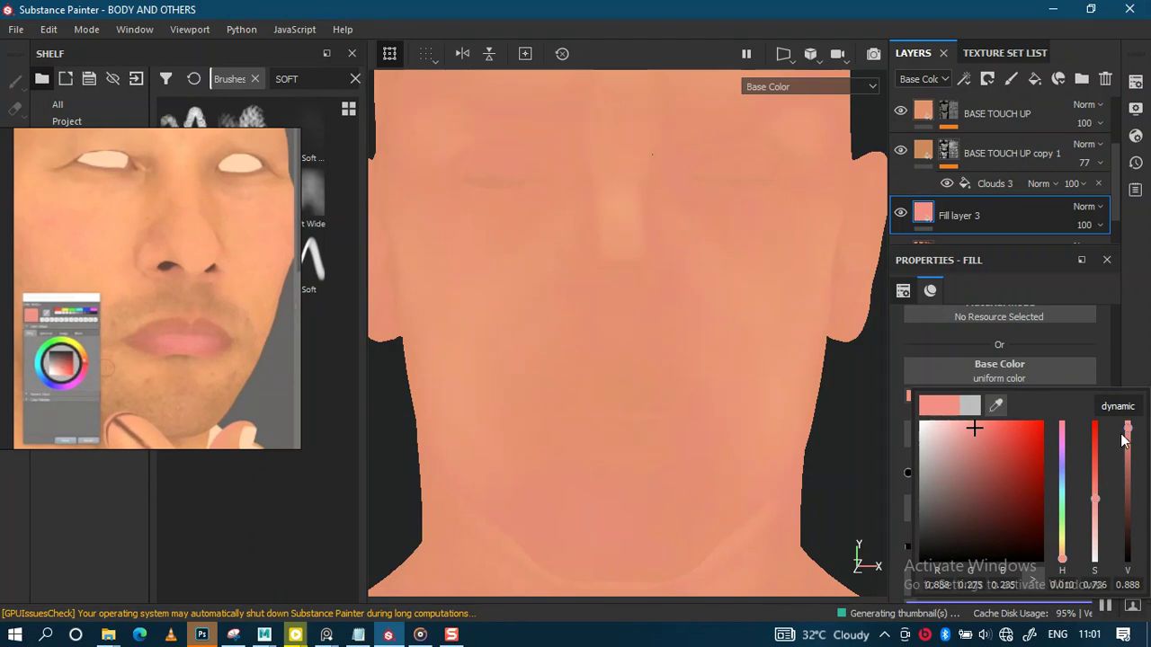
{"action": "left_click_drag", "start_coordinate": [1124, 438], "coordinate": [1128, 423]}
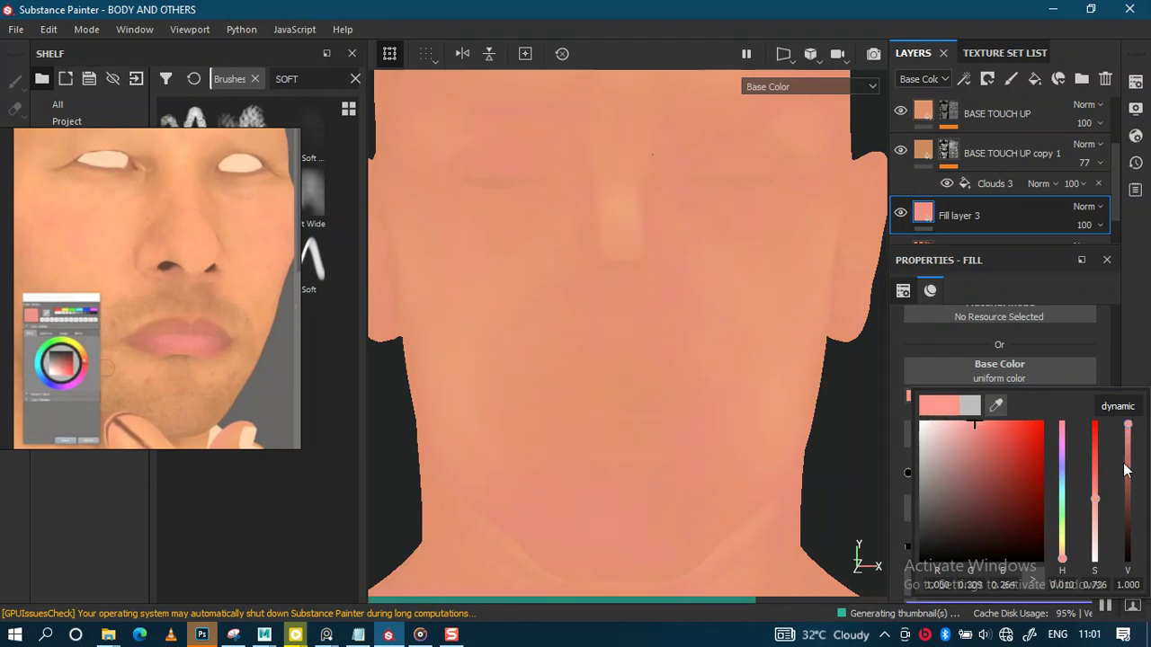
{"action": "left_click_drag", "start_coordinate": [1096, 490], "coordinate": [1092, 481]}
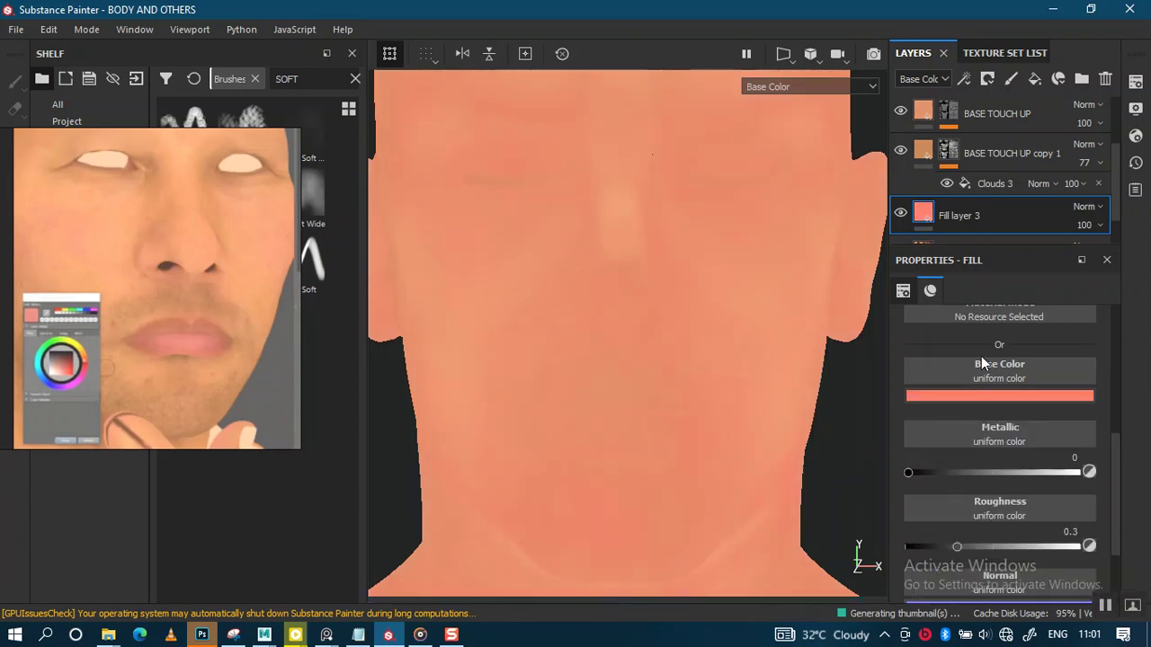
{"action": "scroll", "coordinate": [557, 314], "scroll_direction": "down", "scroll_amount": 2}
{"action": "scroll", "coordinate": [593, 234], "scroll_direction": "down", "scroll_amount": 3}
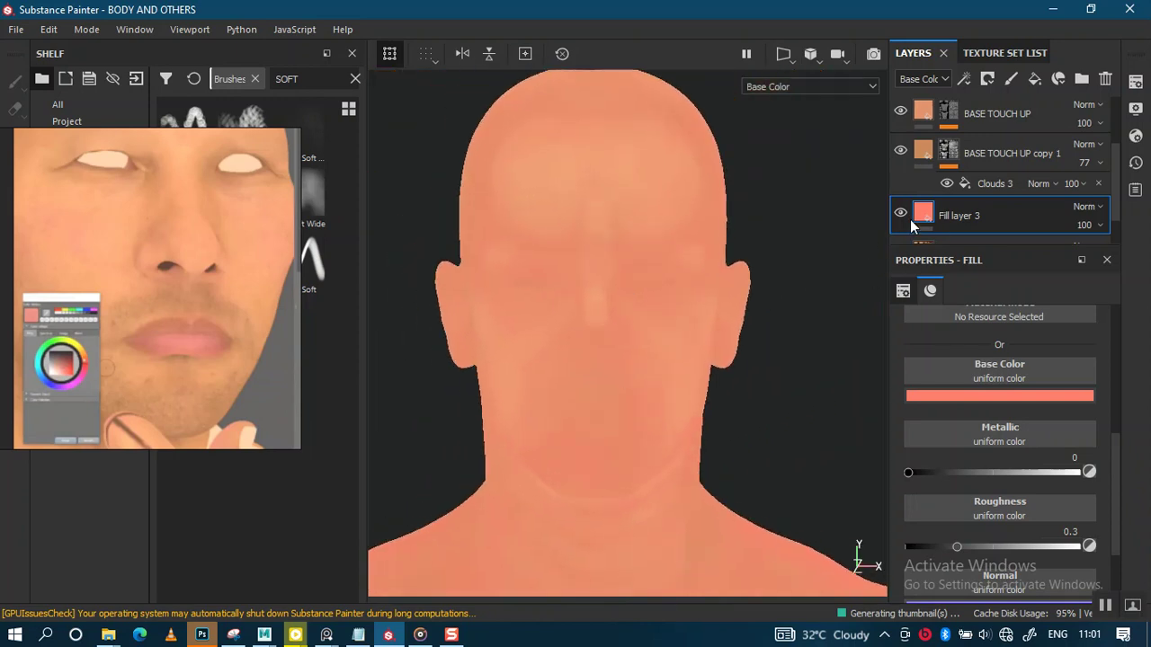
{"action": "double_click", "coordinate": [955, 217]}
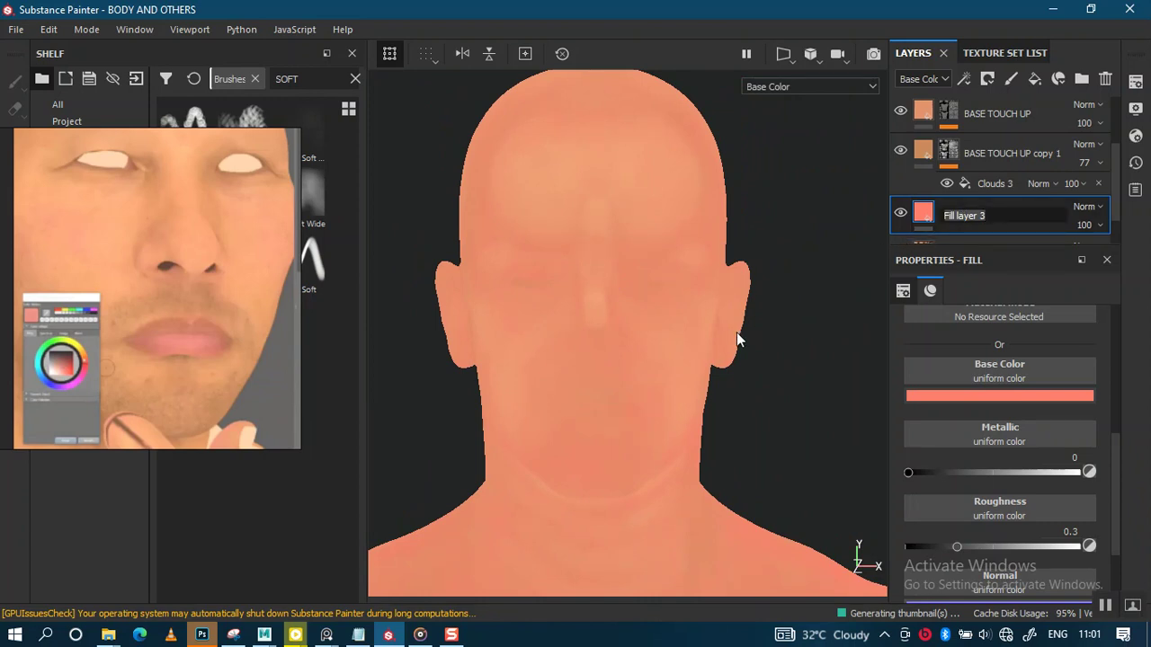
Step: Rename Fill layer 3 to UNDER TONE
{"action": "type", "text": "UNDER TONE"}
{"action": "key", "text": "Return"}
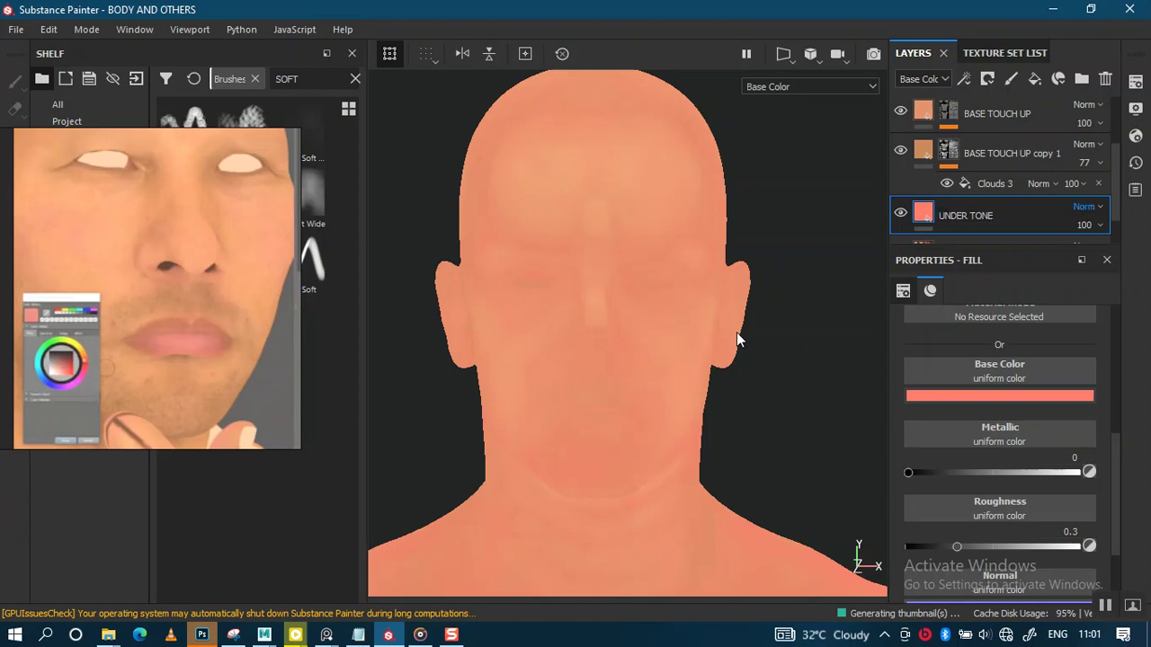
{"action": "right_click_drag", "start_coordinate": [647, 375], "coordinate": [720, 294], "text": "alt"}
{"action": "left_click_drag", "start_coordinate": [720, 294], "coordinate": [698, 321], "text": "alt"}
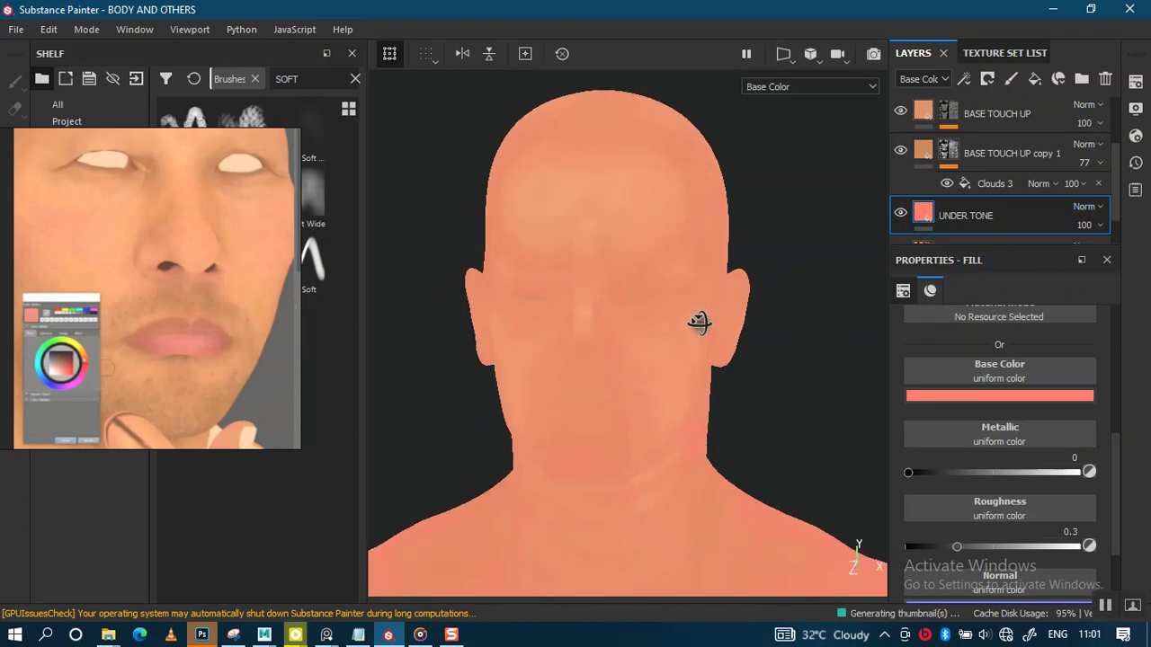
{"action": "right_click_drag", "start_coordinate": [699, 321], "coordinate": [705, 381], "text": "alt"}
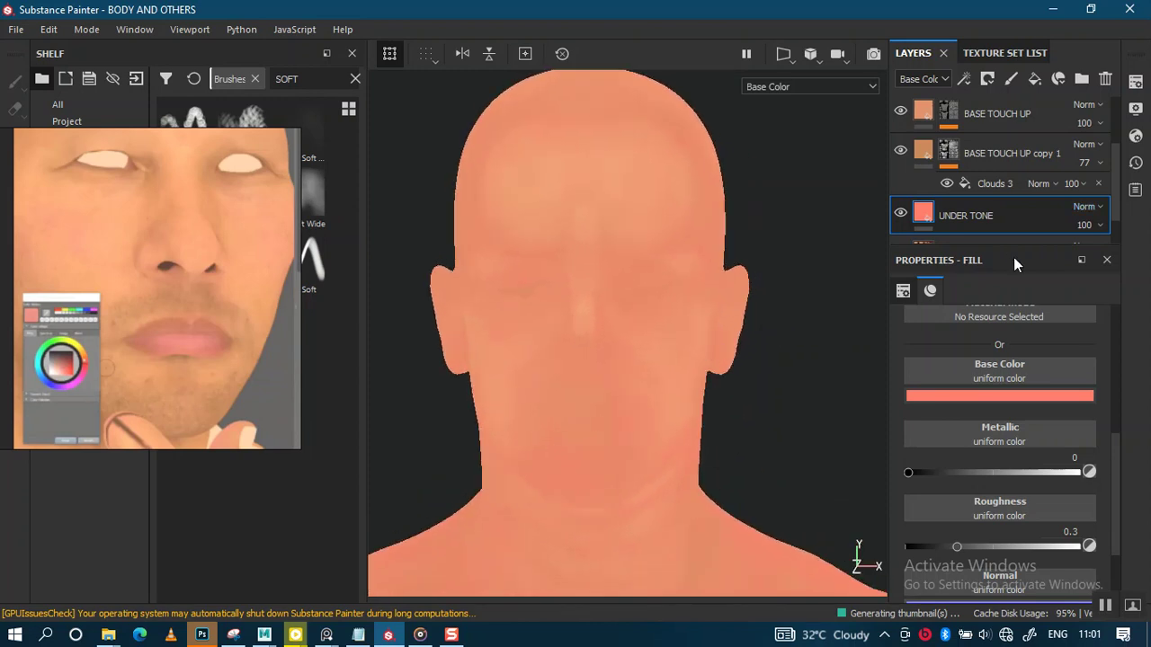
Step: Add a black mask to UNDER TONE and put a fill effect inside the mask
{"action": "right_click", "coordinate": [944, 218]}
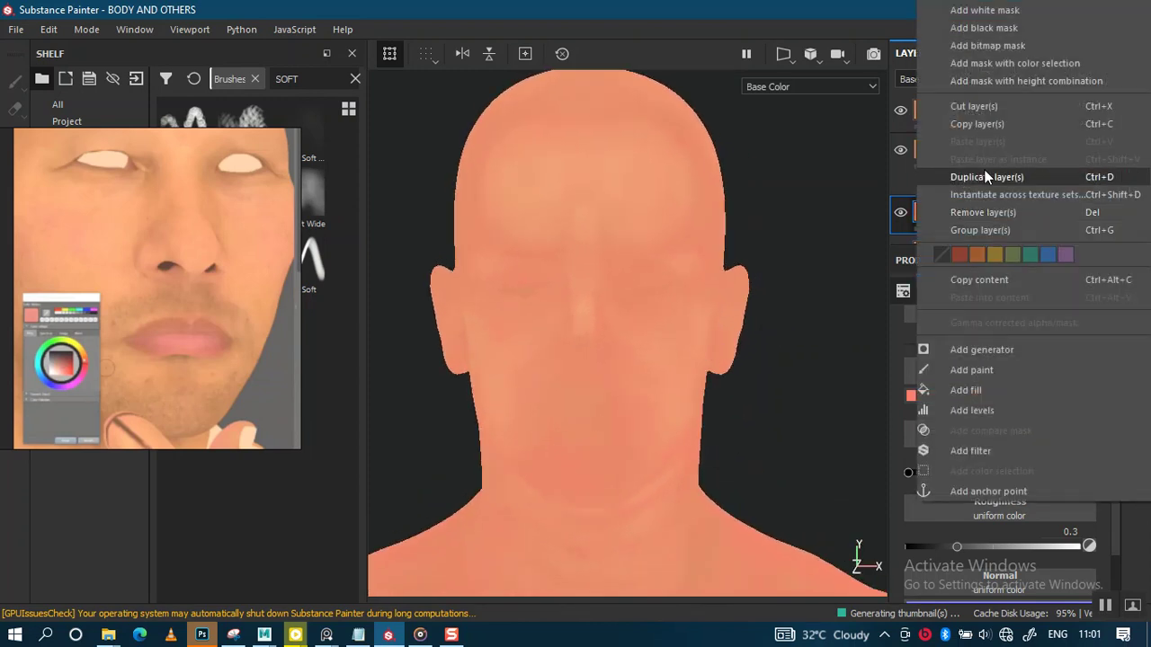
{"action": "left_click", "coordinate": [999, 29]}
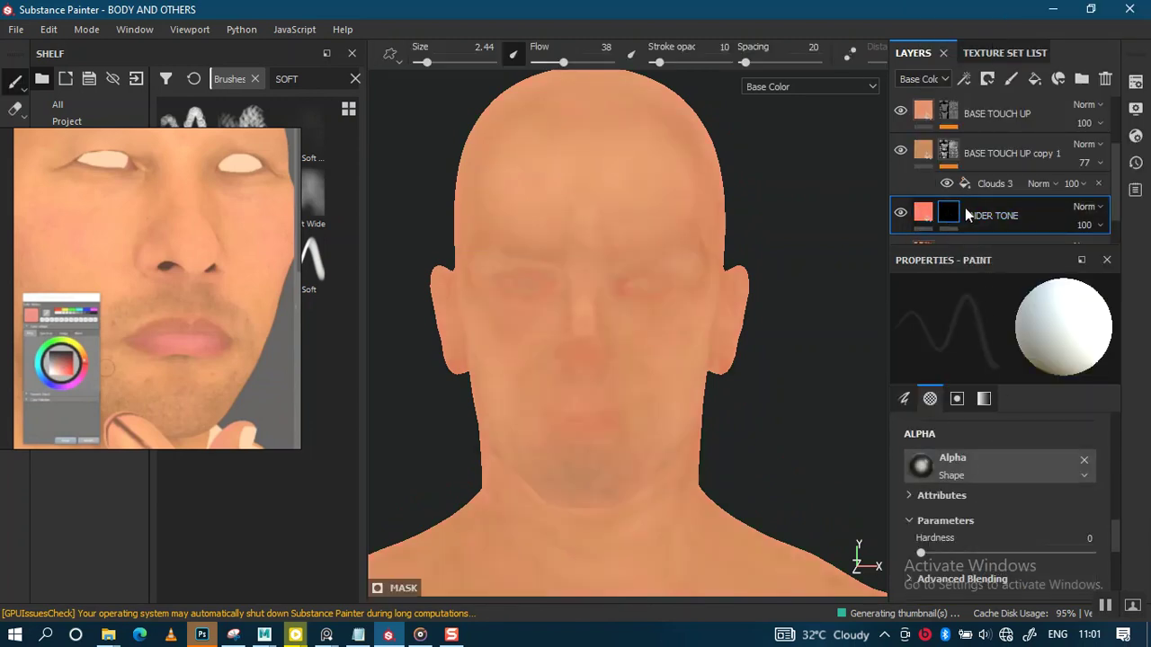
{"action": "right_click", "coordinate": [951, 212]}
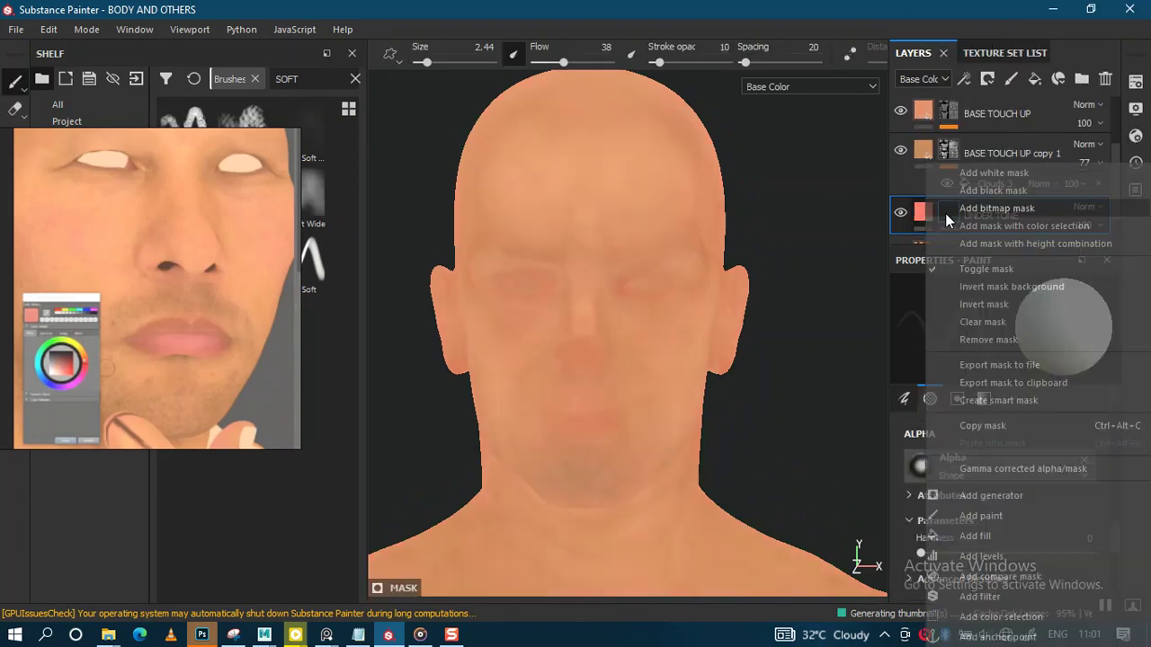
{"action": "left_click", "coordinate": [983, 536]}
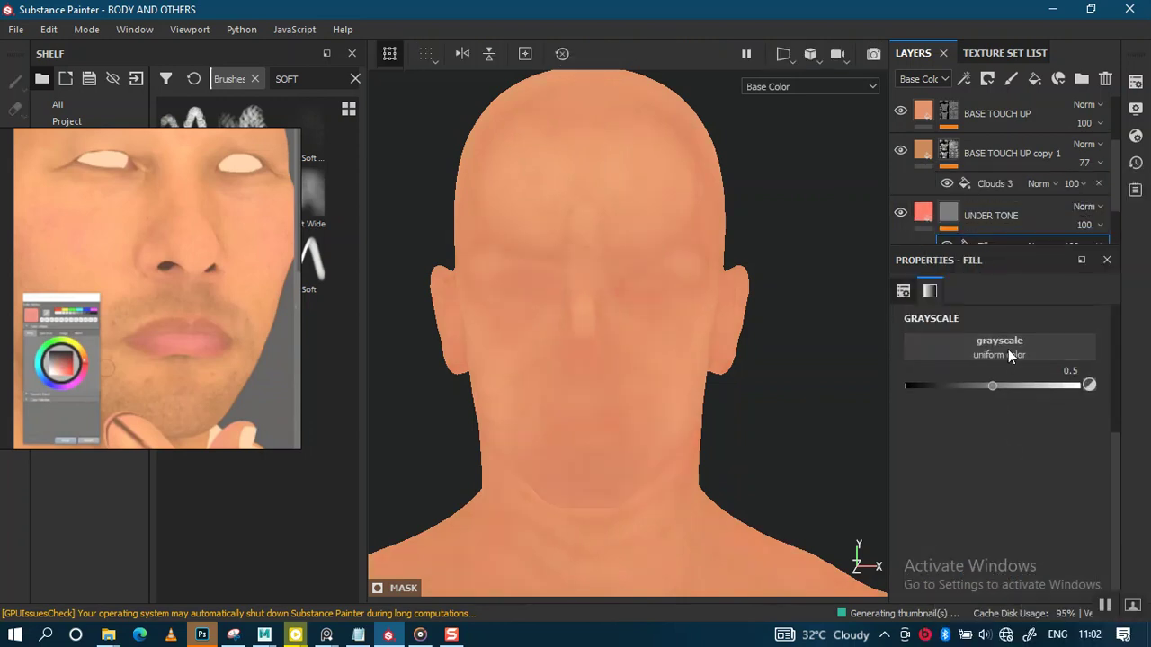
Step: Set the mask fill's grayscale to the OLD_HENRY curvature map and save the project
{"action": "left_click", "coordinate": [1008, 354]}
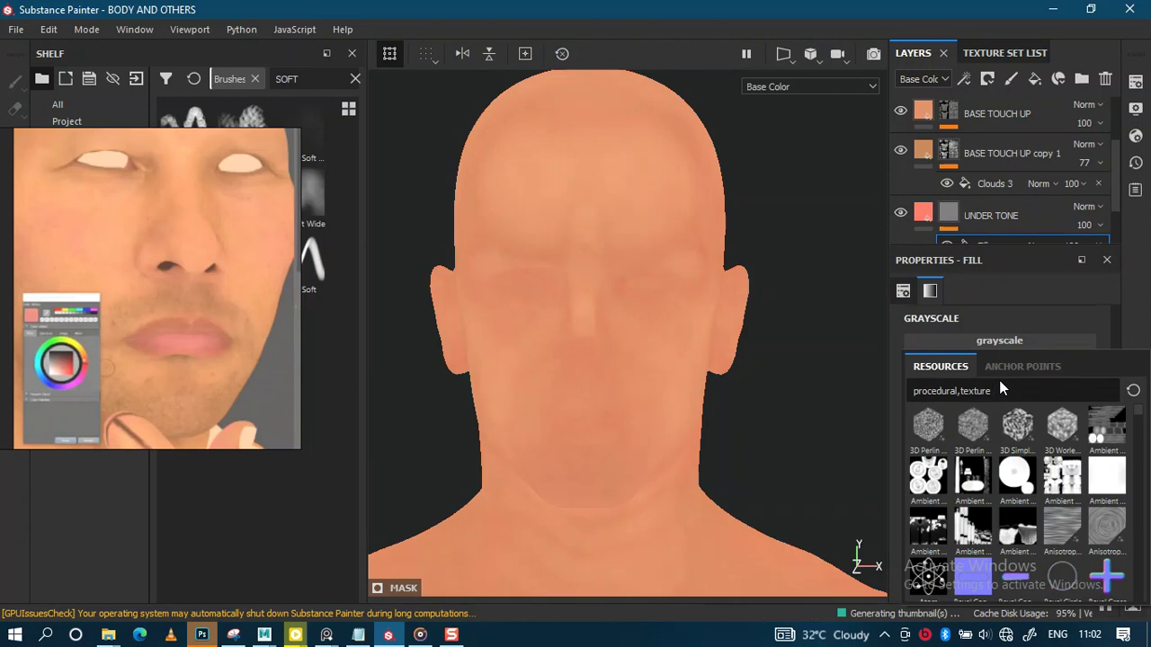
{"action": "type", "text": "c"}
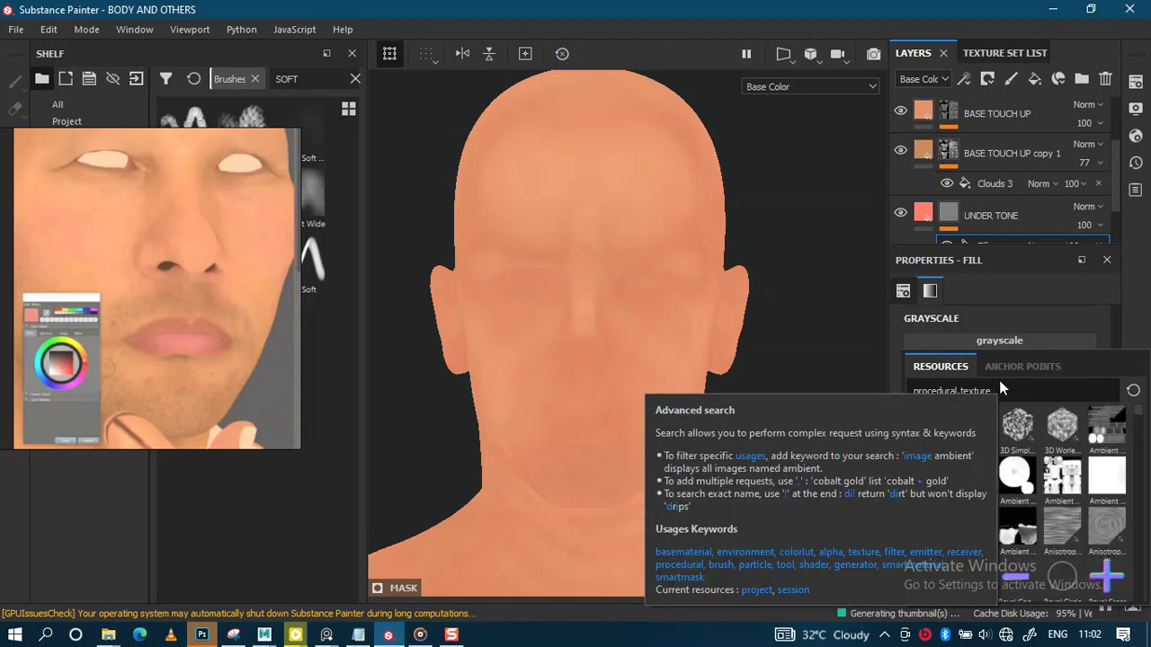
{"action": "left_click", "coordinate": [1018, 390]}
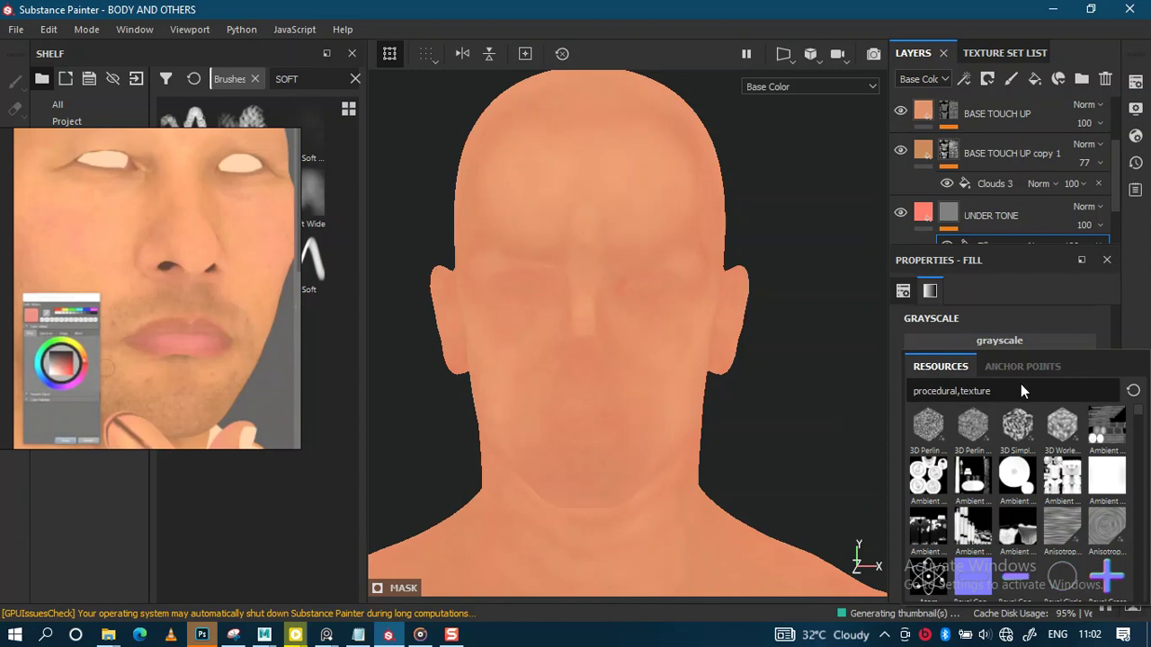
{"action": "type", "text": "OLD HE"}
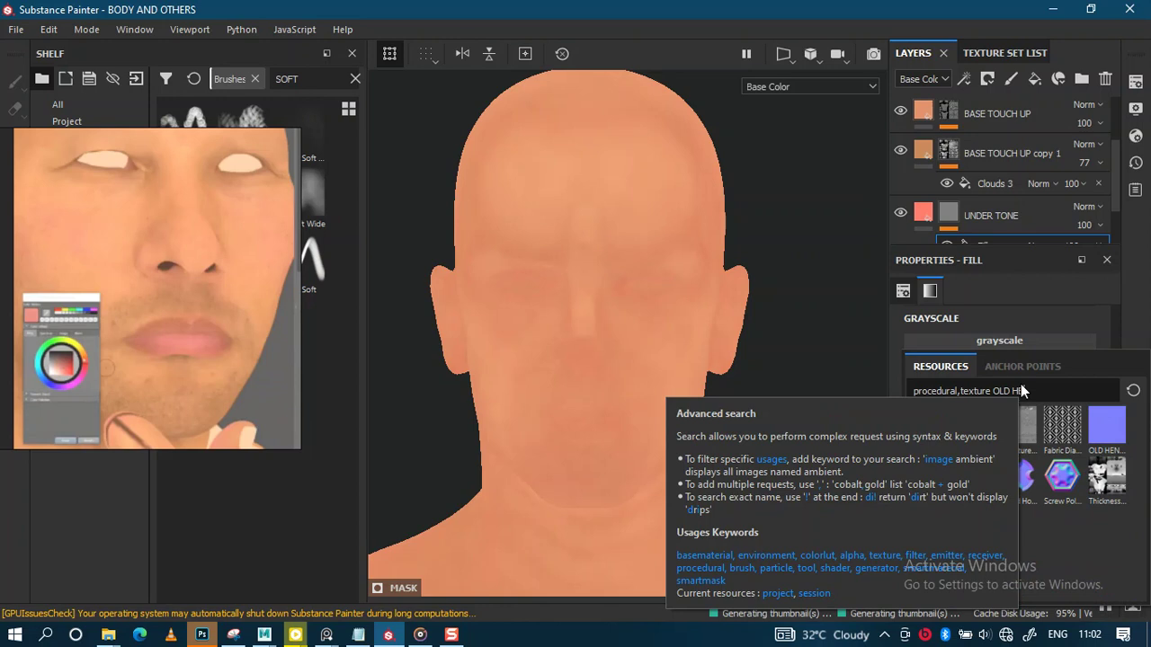
{"action": "type", "text": "NE"}
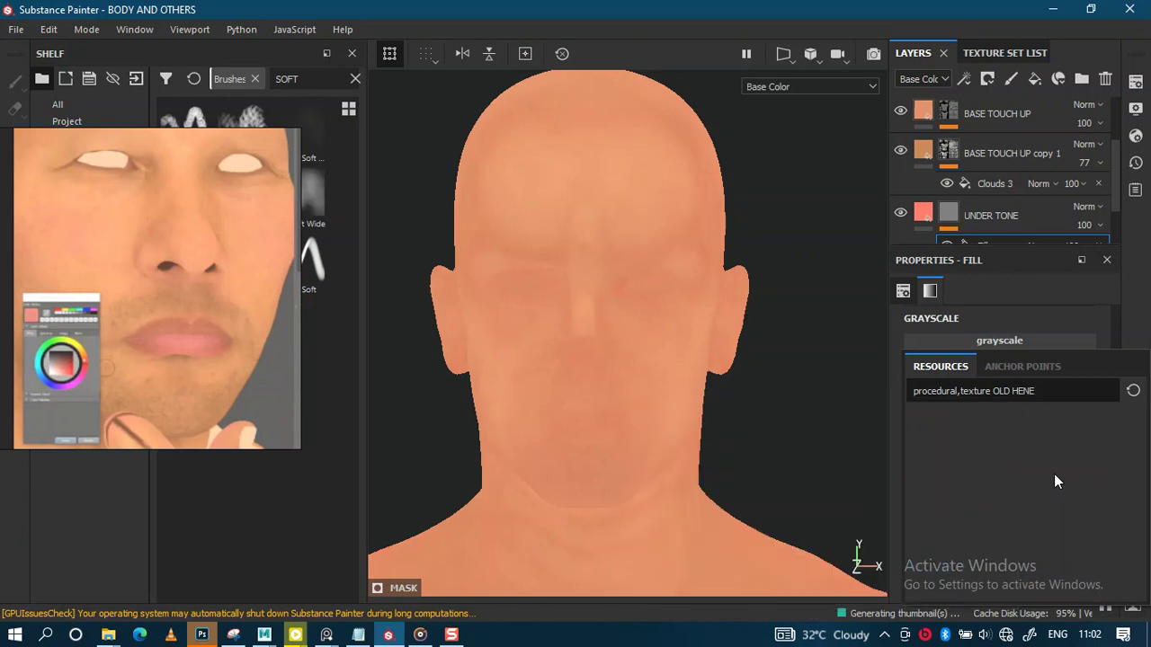
{"action": "key", "text": "BackSpace"}
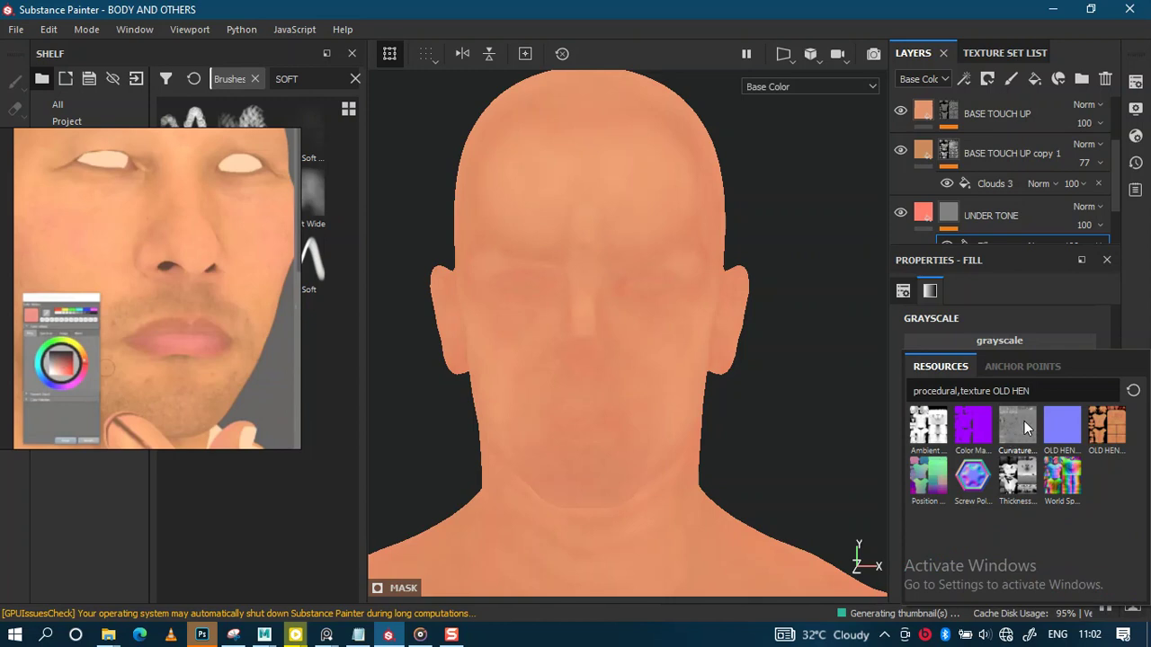
{"action": "left_click", "coordinate": [1017, 426]}
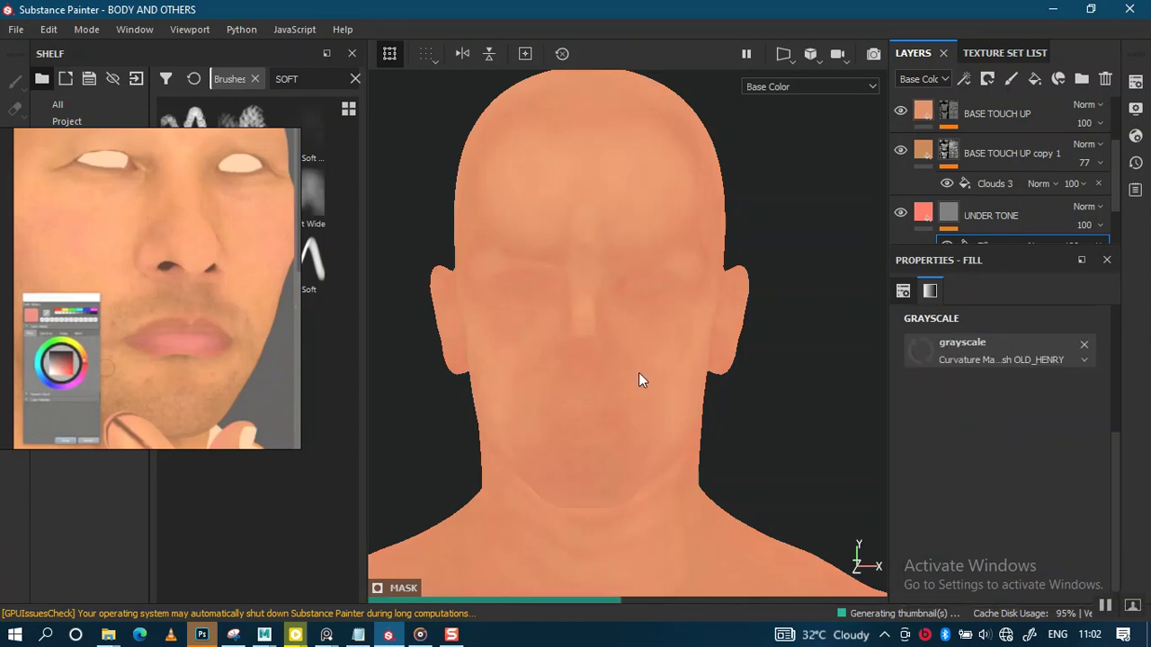
{"action": "key", "text": "ctrl+s"}
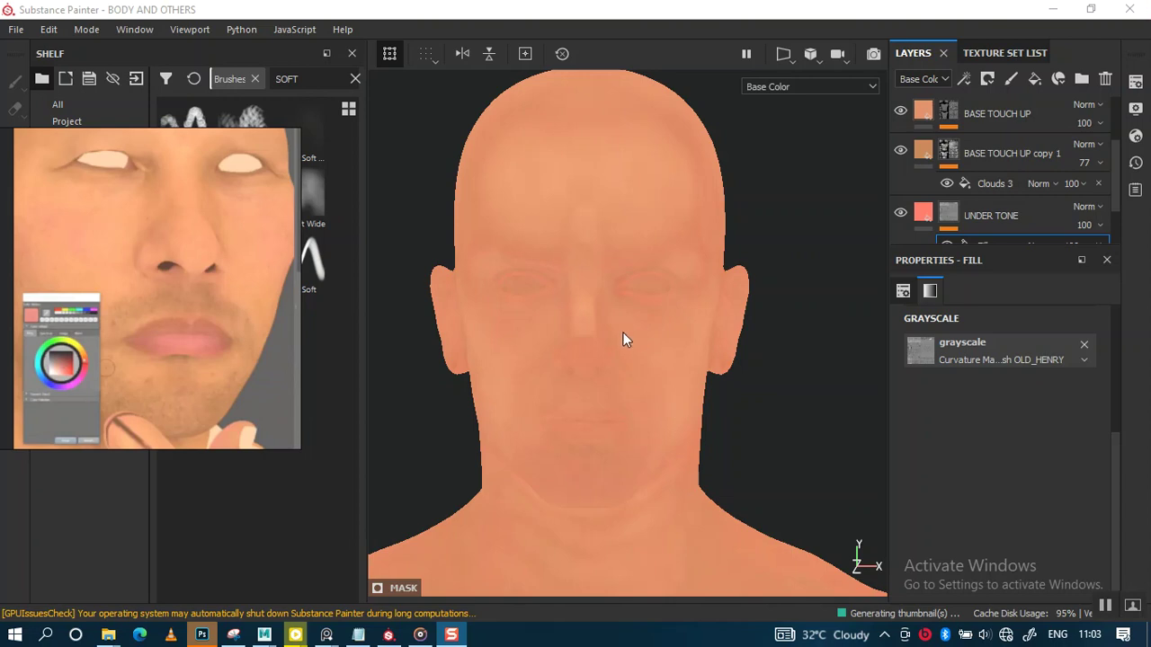
Step: View the mask channel close up on the face and select the UNDER TONE mask
{"action": "right_click_drag", "start_coordinate": [629, 323], "coordinate": [600, 489], "text": "alt"}
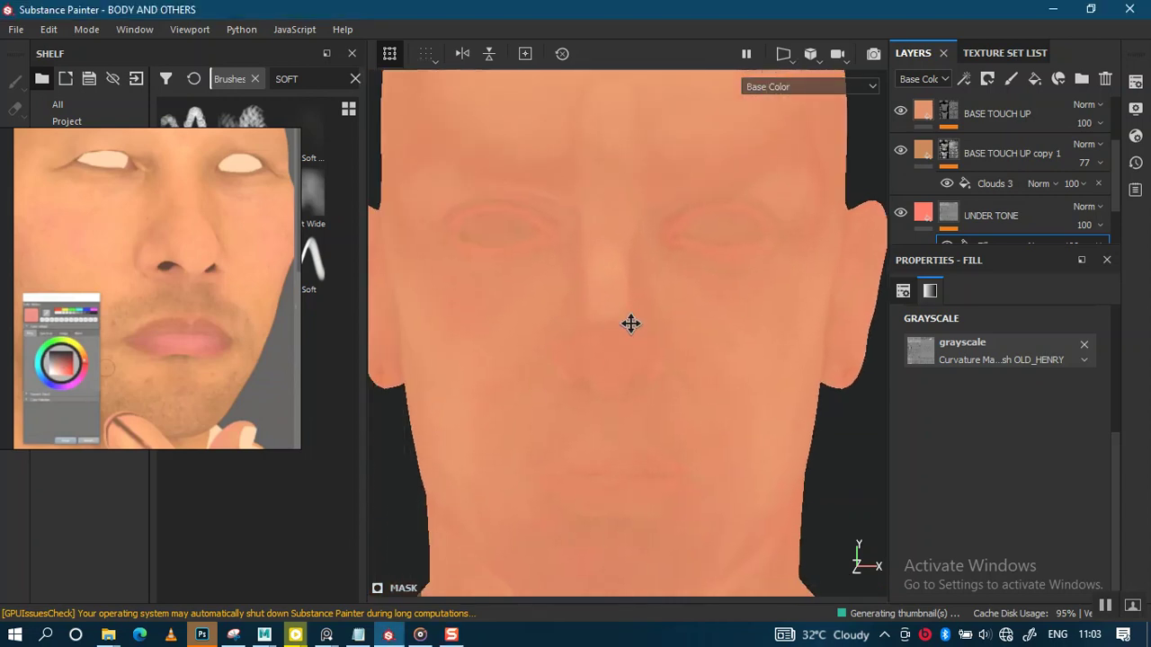
{"action": "key", "text": "c"}
{"action": "key", "text": "c"}
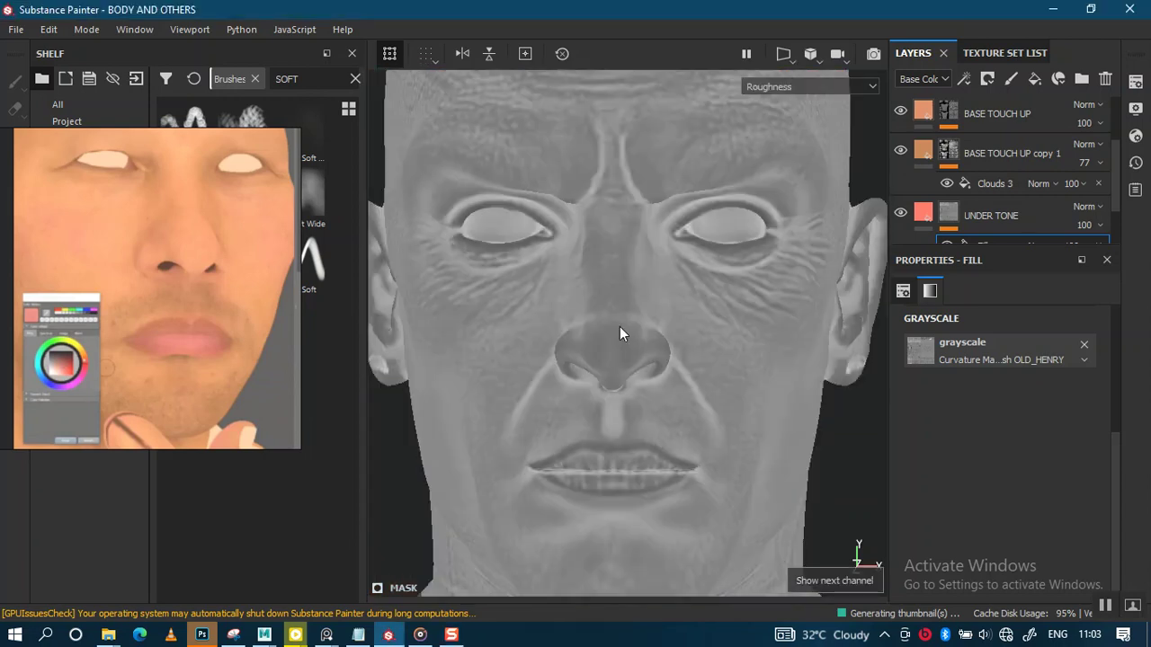
{"action": "key", "text": "c"}
{"action": "key", "text": "c"}
{"action": "key", "text": "c"}
{"action": "key", "text": "c"}
{"action": "right_click_drag", "start_coordinate": [624, 344], "coordinate": [681, 409], "text": "alt"}
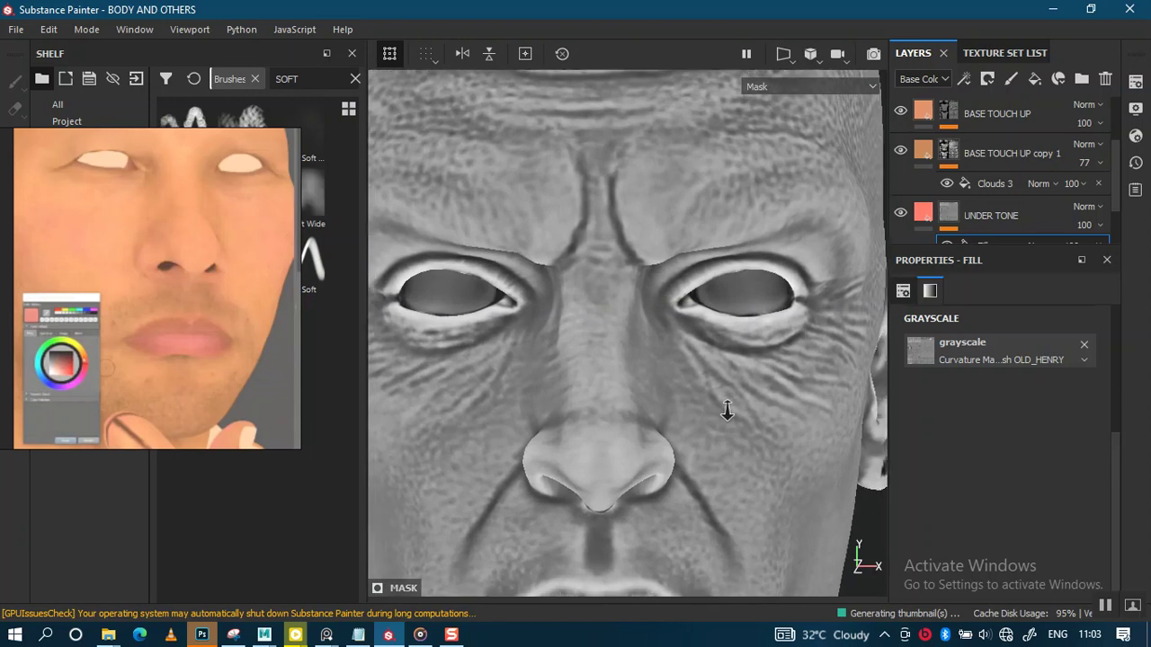
{"action": "scroll", "coordinate": [1116, 197], "scroll_direction": "down", "scroll_amount": 1}
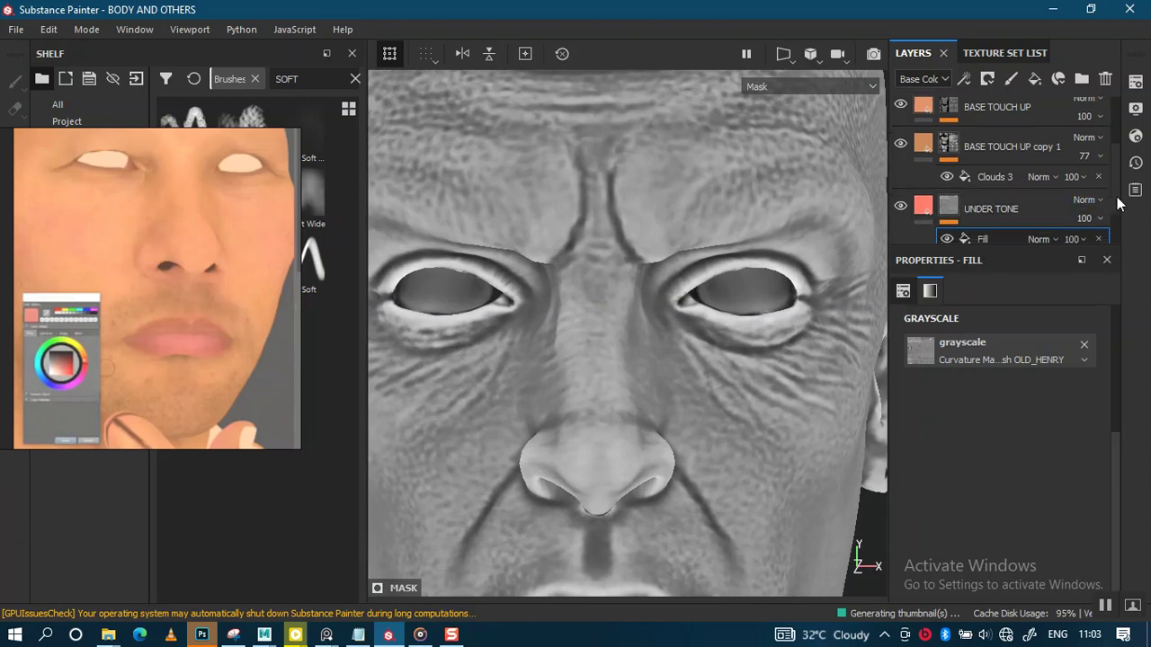
{"action": "scroll", "coordinate": [1117, 196], "scroll_direction": "down", "scroll_amount": 1}
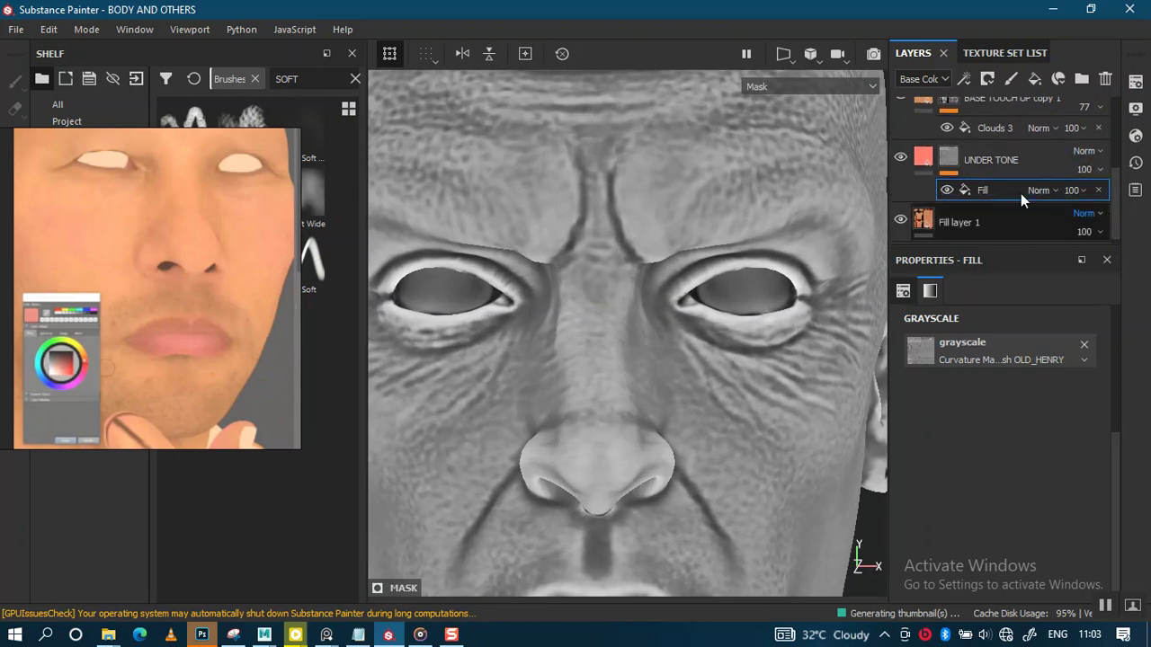
{"action": "left_click", "coordinate": [949, 163]}
{"action": "right_click", "coordinate": [950, 164]}
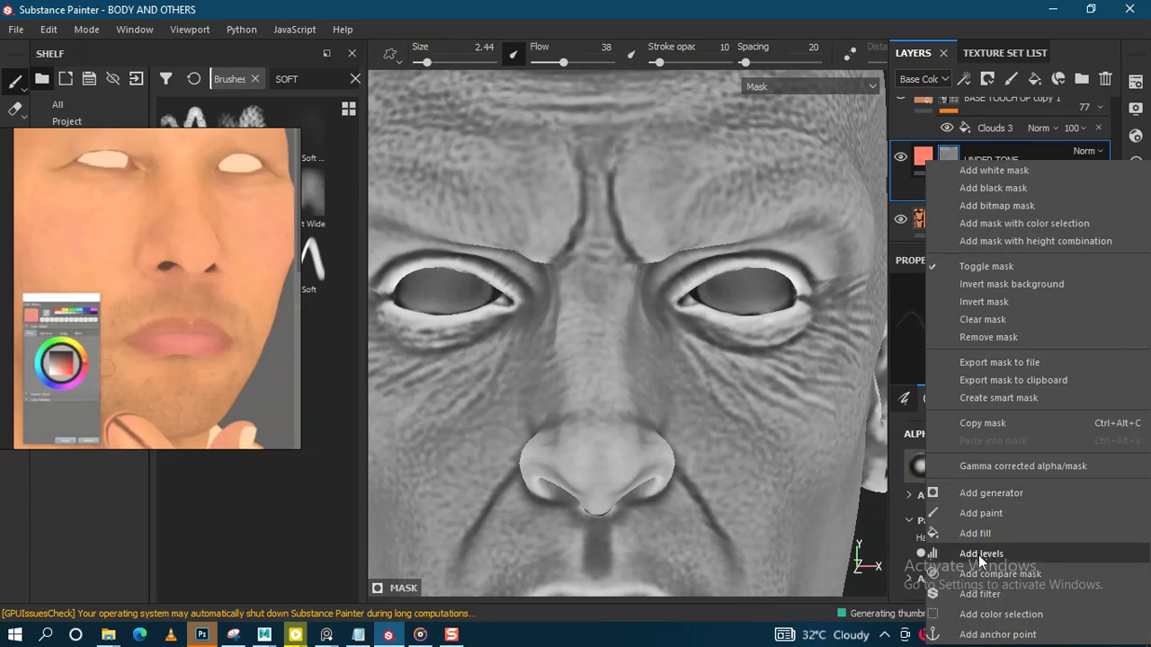
Step: Add an inverted Levels effect to the UNDER TONE mask, set to 0, 0.519 and 0.53
{"action": "left_click", "coordinate": [980, 554]}
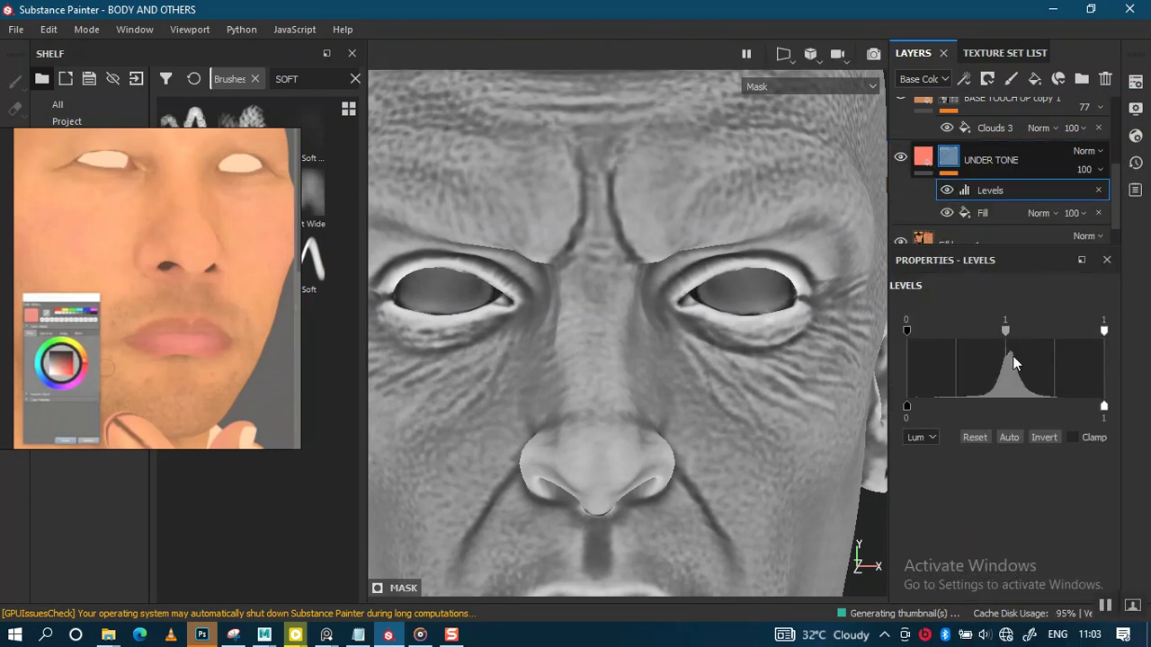
{"action": "left_click", "coordinate": [1041, 438]}
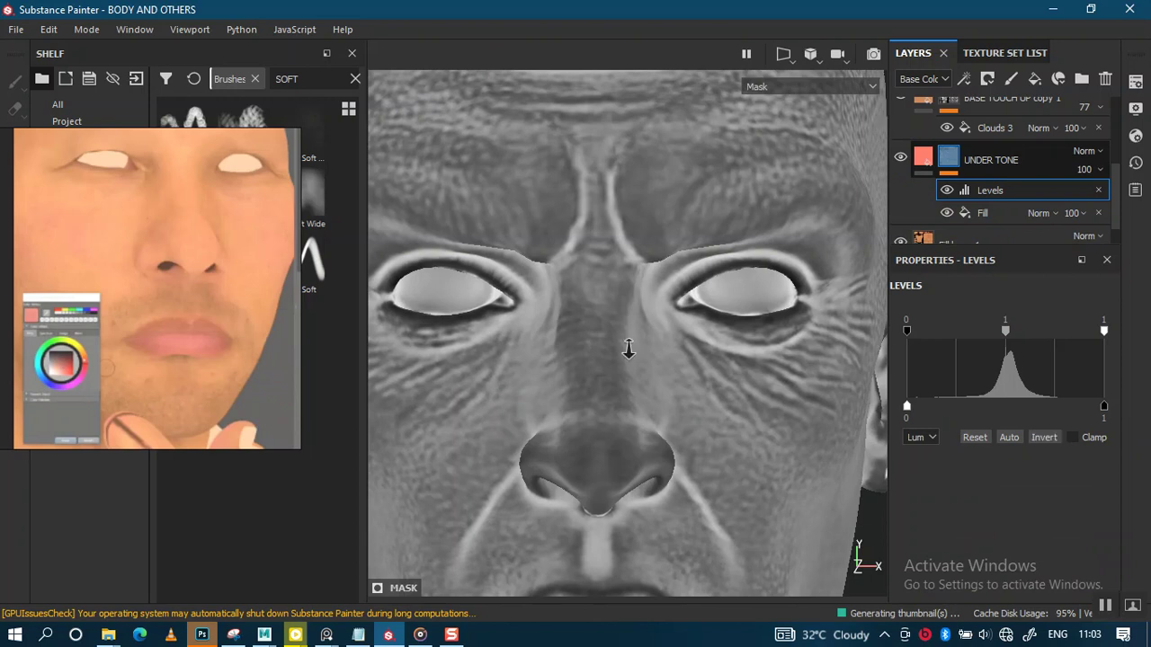
{"action": "scroll", "coordinate": [638, 429], "scroll_direction": "up", "scroll_amount": 3}
{"action": "scroll", "coordinate": [650, 378], "scroll_direction": "up", "scroll_amount": 2}
{"action": "middle_click_drag", "start_coordinate": [650, 378], "coordinate": [635, 443]}
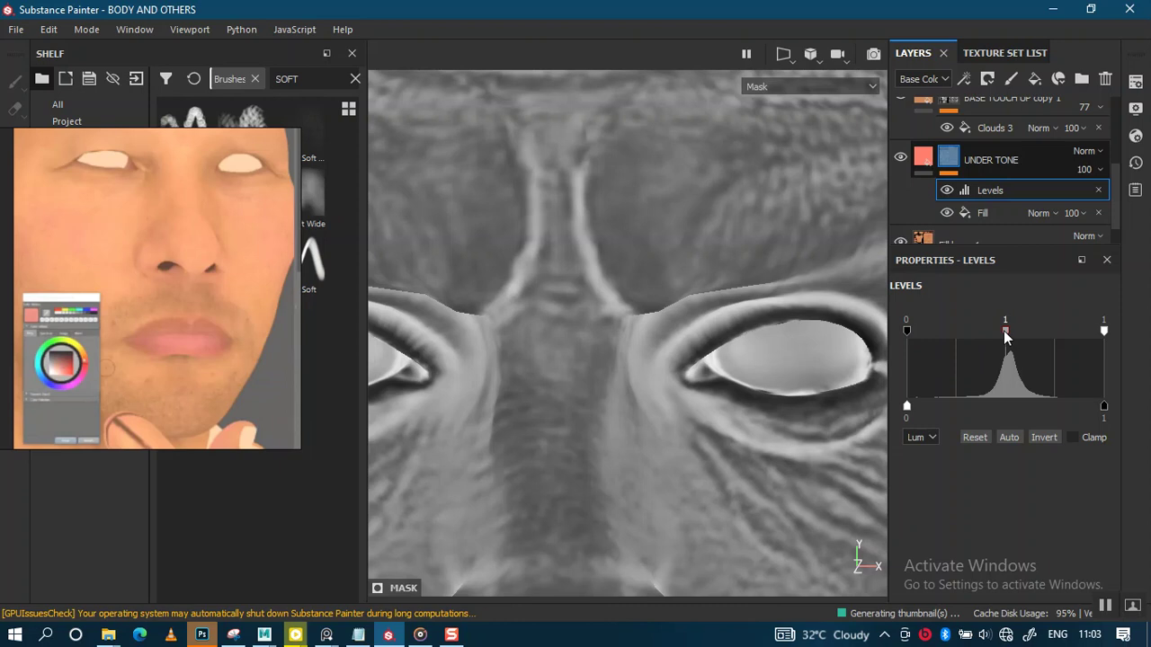
{"action": "left_click_drag", "start_coordinate": [980, 335], "coordinate": [955, 335]}
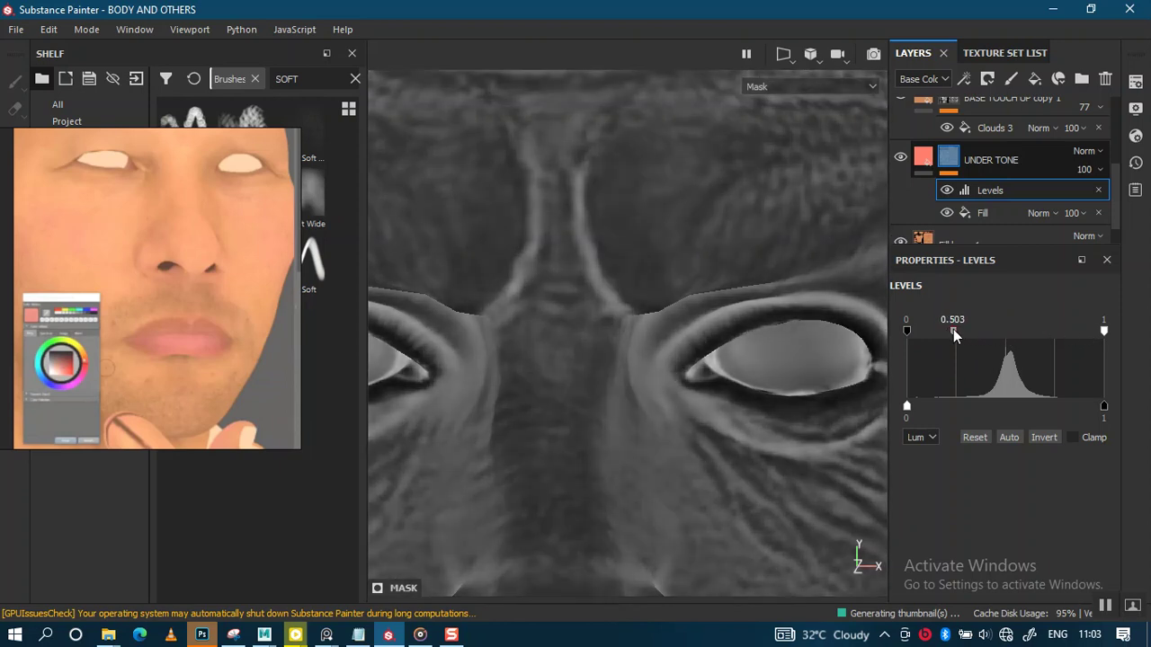
{"action": "left_click_drag", "start_coordinate": [1105, 333], "coordinate": [1011, 330]}
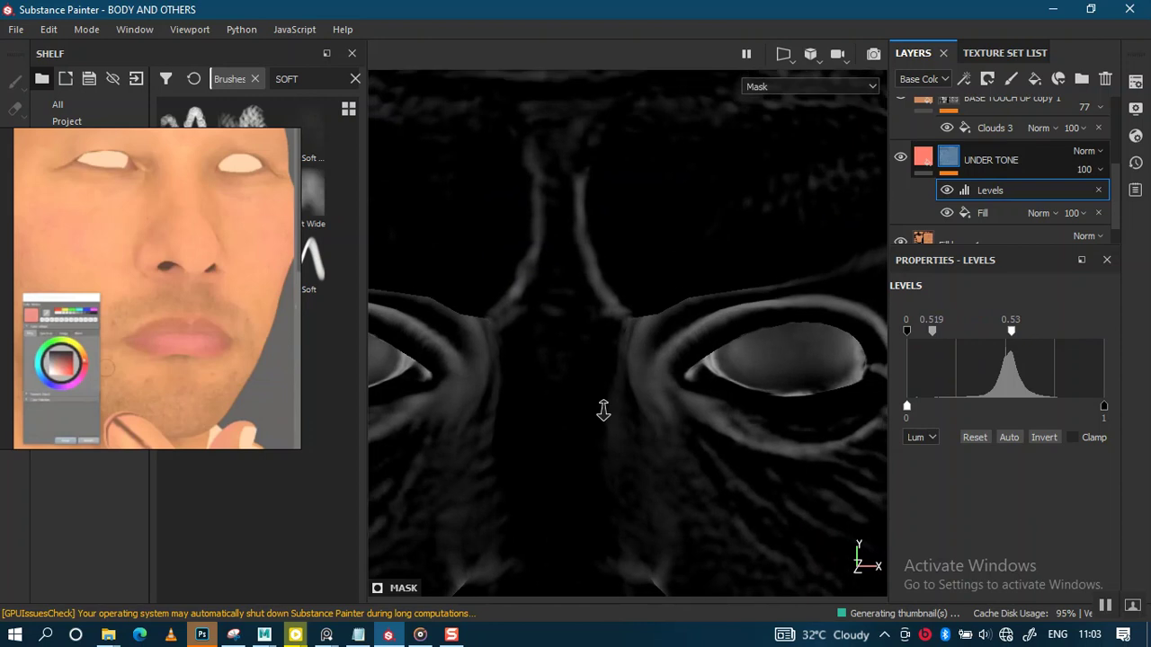
Step: Inspect the mask across the head and upper body, then switch back to Material view
{"action": "scroll", "coordinate": [591, 341], "scroll_direction": "down", "scroll_amount": 2}
{"action": "scroll", "coordinate": [609, 447], "scroll_direction": "down", "scroll_amount": 2}
{"action": "scroll", "coordinate": [608, 446], "scroll_direction": "down", "scroll_amount": 3}
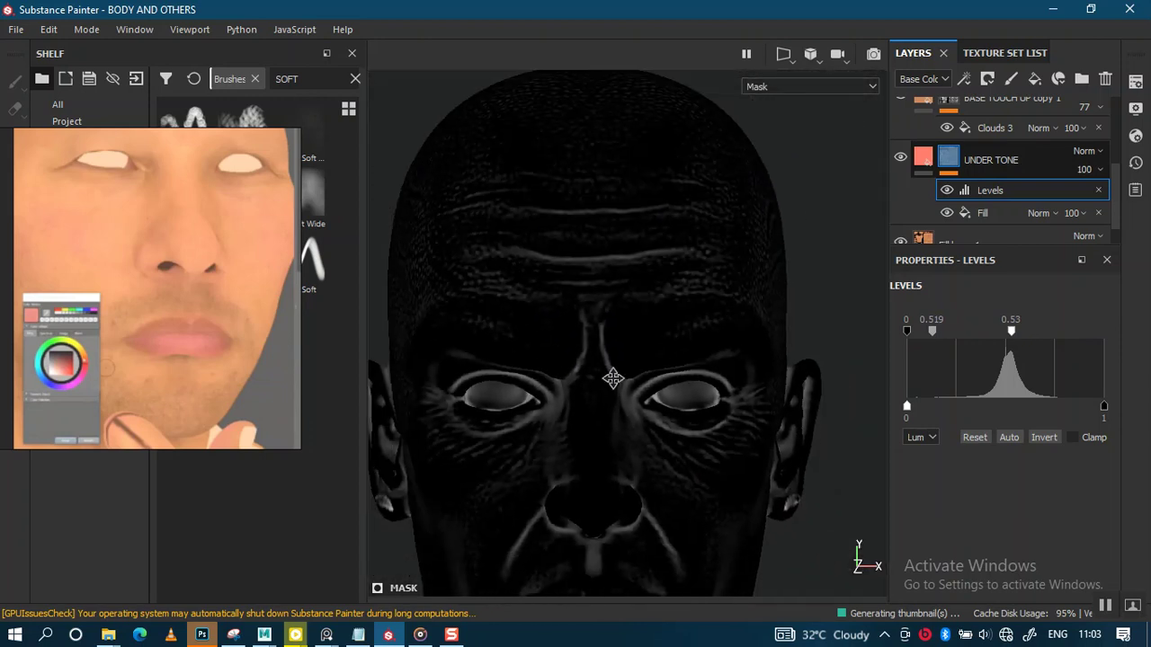
{"action": "middle_click_drag", "start_coordinate": [608, 399], "coordinate": [653, 232]}
{"action": "left_click_drag", "start_coordinate": [638, 345], "coordinate": [653, 283], "text": "alt"}
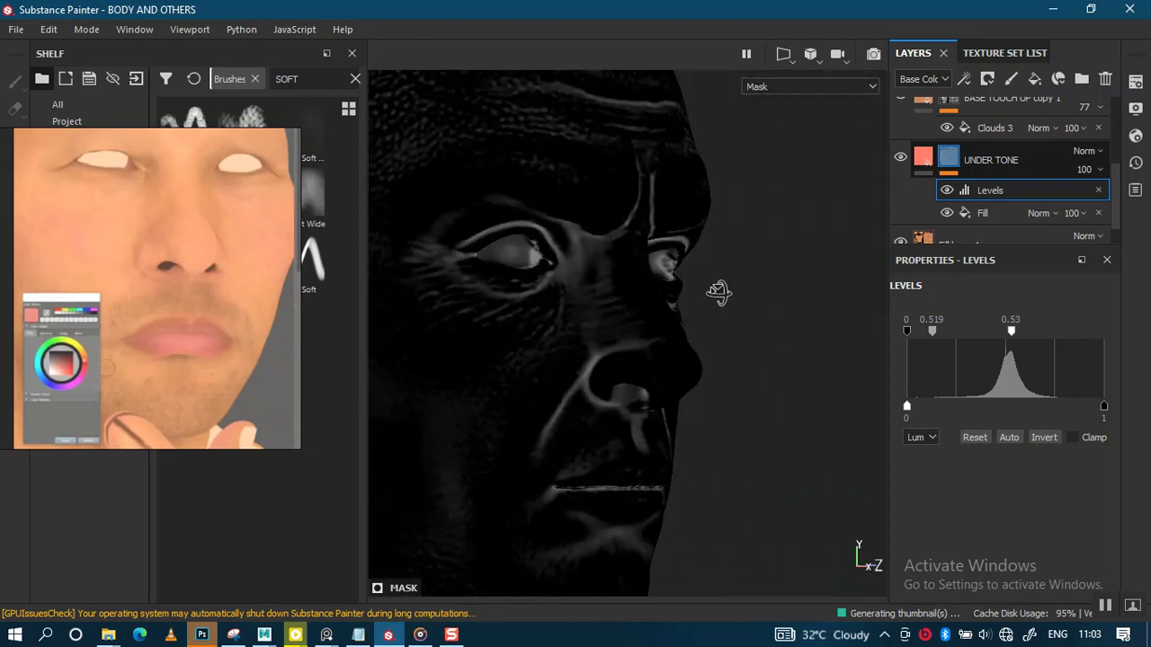
{"action": "mouse_move", "coordinate": [616, 365]}
{"action": "left_mouse_down", "text": "alt"}
{"action": "mouse_move", "coordinate": [580, 337]}
{"action": "mouse_move", "coordinate": [617, 332]}
{"action": "left_mouse_up", "text": "alt"}
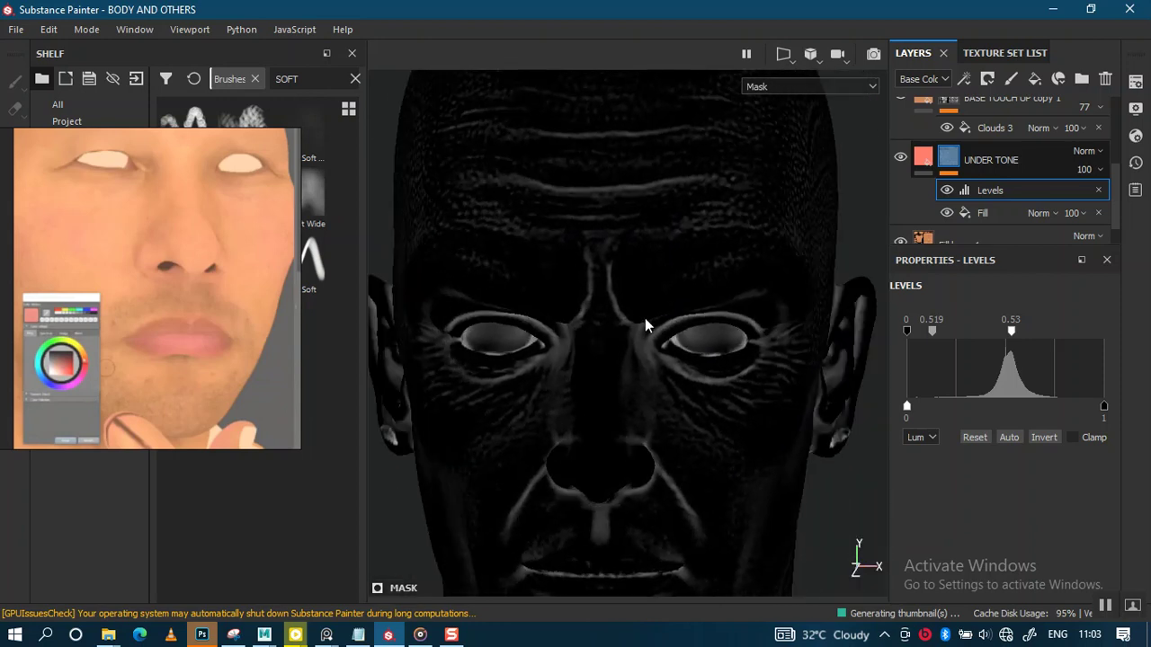
{"action": "mouse_move", "coordinate": [642, 403]}
{"action": "left_mouse_down", "text": "alt"}
{"action": "mouse_move", "coordinate": [629, 470]}
{"action": "mouse_move", "coordinate": [666, 308]}
{"action": "mouse_move", "coordinate": [670, 381]}
{"action": "mouse_move", "coordinate": [646, 314]}
{"action": "left_mouse_up", "text": "alt"}
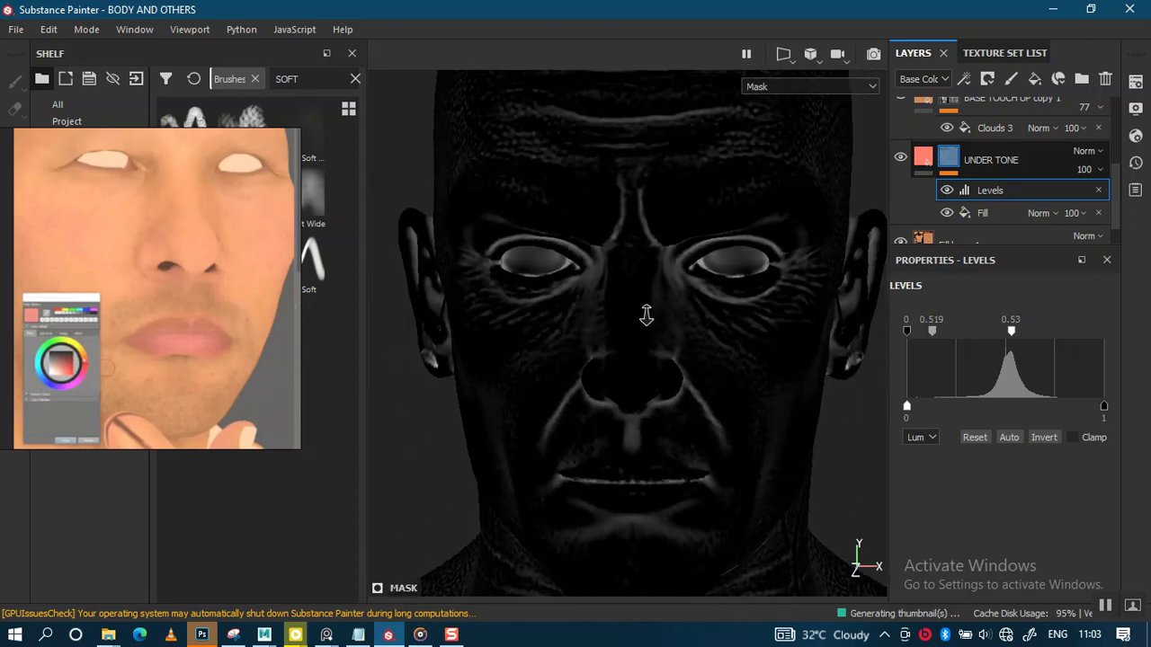
{"action": "right_click_drag", "start_coordinate": [646, 315], "coordinate": [617, 380], "text": "alt"}
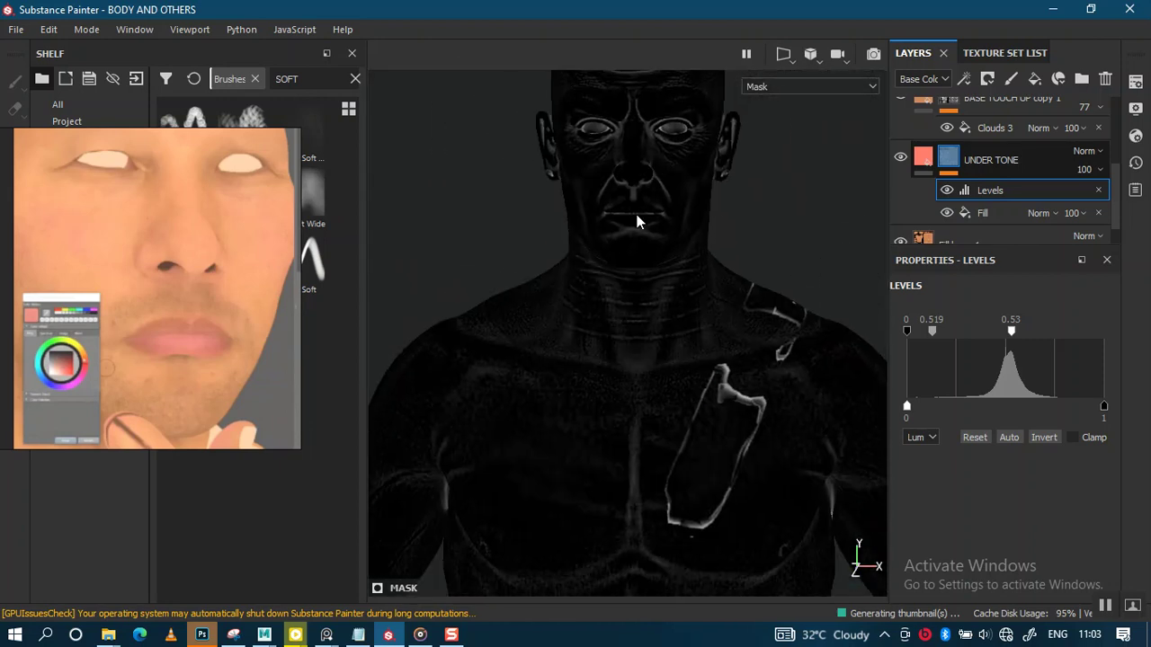
{"action": "right_click_drag", "start_coordinate": [650, 308], "coordinate": [642, 419], "text": "alt"}
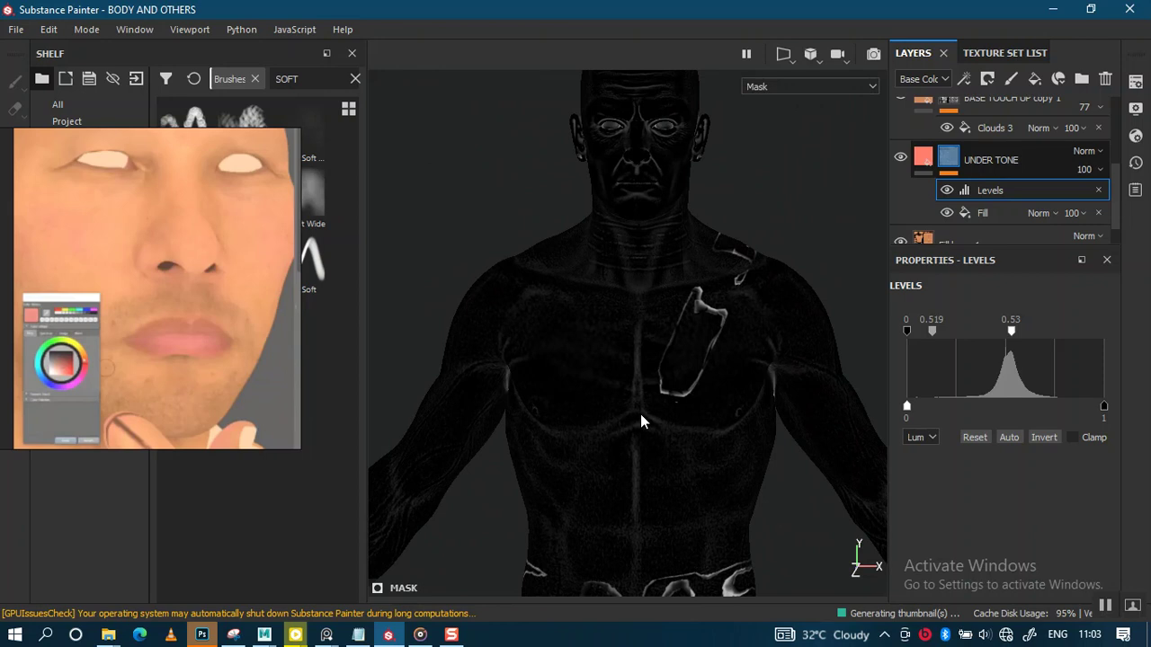
{"action": "mouse_move", "coordinate": [644, 268]}
{"action": "left_mouse_down", "text": "alt"}
{"action": "mouse_move", "coordinate": [642, 327]}
{"action": "mouse_move", "coordinate": [873, 324]}
{"action": "mouse_move", "coordinate": [674, 316]}
{"action": "left_mouse_up", "text": "alt"}
{"action": "mouse_move", "coordinate": [673, 315]}
{"action": "right_mouse_down", "text": "alt"}
{"action": "mouse_move", "coordinate": [661, 373]}
{"action": "mouse_move", "coordinate": [668, 327]}
{"action": "mouse_move", "coordinate": [681, 363]}
{"action": "mouse_move", "coordinate": [652, 367]}
{"action": "mouse_move", "coordinate": [688, 411]}
{"action": "right_mouse_up", "text": "alt"}
{"action": "middle_click_drag", "start_coordinate": [689, 411], "coordinate": [695, 404], "text": "alt"}
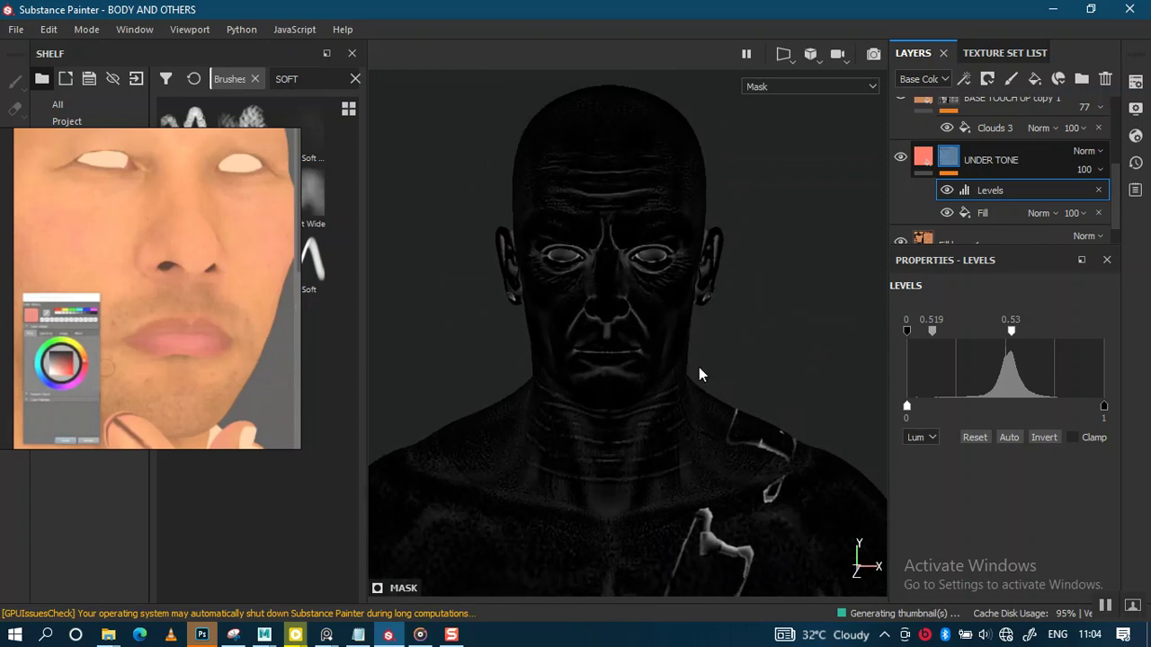
{"action": "mouse_move", "coordinate": [668, 397]}
{"action": "right_mouse_down", "text": "alt"}
{"action": "mouse_move", "coordinate": [650, 462]}
{"action": "mouse_move", "coordinate": [657, 453]}
{"action": "right_mouse_up", "text": "alt"}
{"action": "mouse_move", "coordinate": [657, 453]}
{"action": "left_mouse_down", "text": "alt"}
{"action": "mouse_move", "coordinate": [735, 362]}
{"action": "mouse_move", "coordinate": [775, 360]}
{"action": "mouse_move", "coordinate": [648, 367]}
{"action": "left_mouse_up", "text": "alt"}
{"action": "middle_click_drag", "start_coordinate": [647, 368], "coordinate": [668, 342], "text": "alt"}
{"action": "mouse_move", "coordinate": [667, 341]}
{"action": "right_mouse_down", "text": "alt"}
{"action": "mouse_move", "coordinate": [656, 542]}
{"action": "mouse_move", "coordinate": [688, 309]}
{"action": "right_mouse_up", "text": "alt"}
{"action": "mouse_move", "coordinate": [689, 308]}
{"action": "left_mouse_down", "text": "alt"}
{"action": "mouse_move", "coordinate": [677, 347]}
{"action": "mouse_move", "coordinate": [690, 382]}
{"action": "left_mouse_up", "text": "alt"}
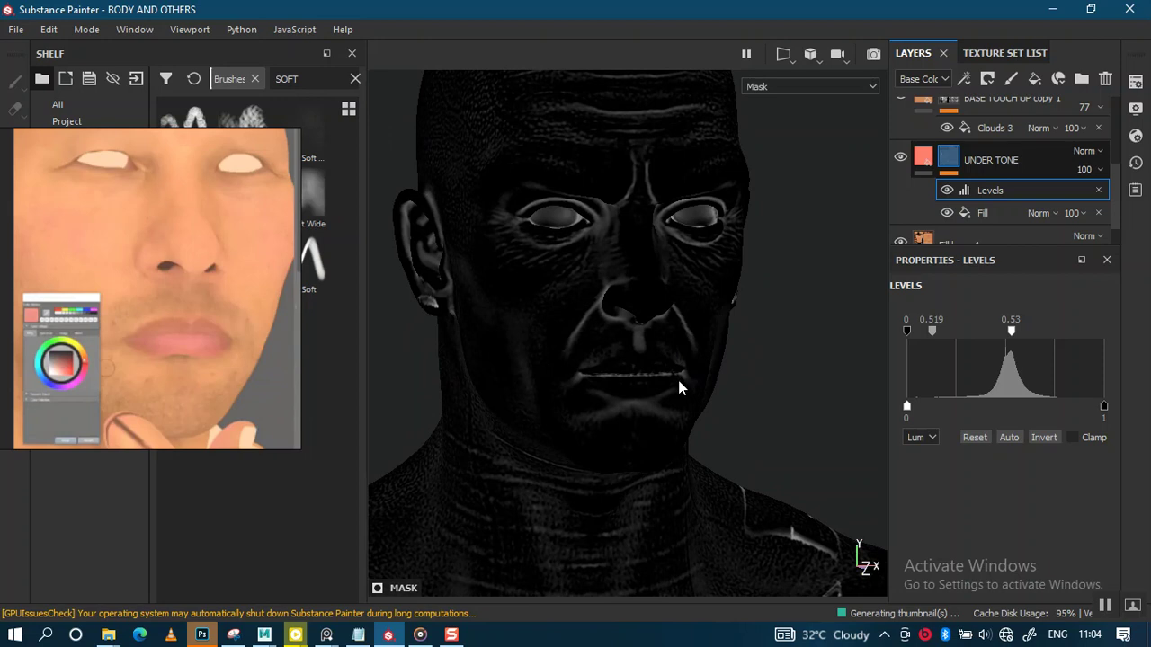
{"action": "key", "text": "m"}
{"action": "mouse_move", "coordinate": [674, 373]}
{"action": "right_mouse_down", "text": "alt"}
{"action": "mouse_move", "coordinate": [655, 475]}
{"action": "mouse_move", "coordinate": [663, 398]}
{"action": "mouse_move", "coordinate": [668, 456]}
{"action": "mouse_move", "coordinate": [668, 341]}
{"action": "right_mouse_up", "text": "alt"}
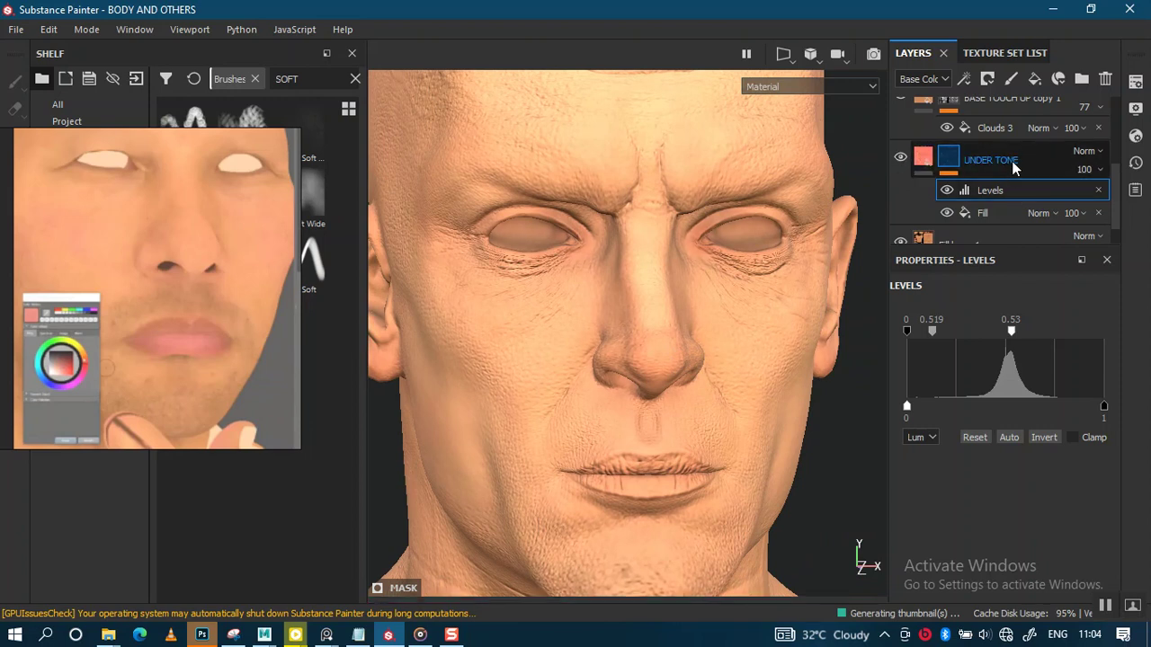
Step: Move UNDER TONE higher and rename Fill layer 2 to YELLOW OVER TONE
{"action": "mouse_move", "coordinate": [1006, 119]}
{"action": "left_mouse_down"}
{"action": "mouse_move", "coordinate": [1009, 102]}
{"action": "mouse_move", "coordinate": [1012, 125]}
{"action": "left_mouse_up"}
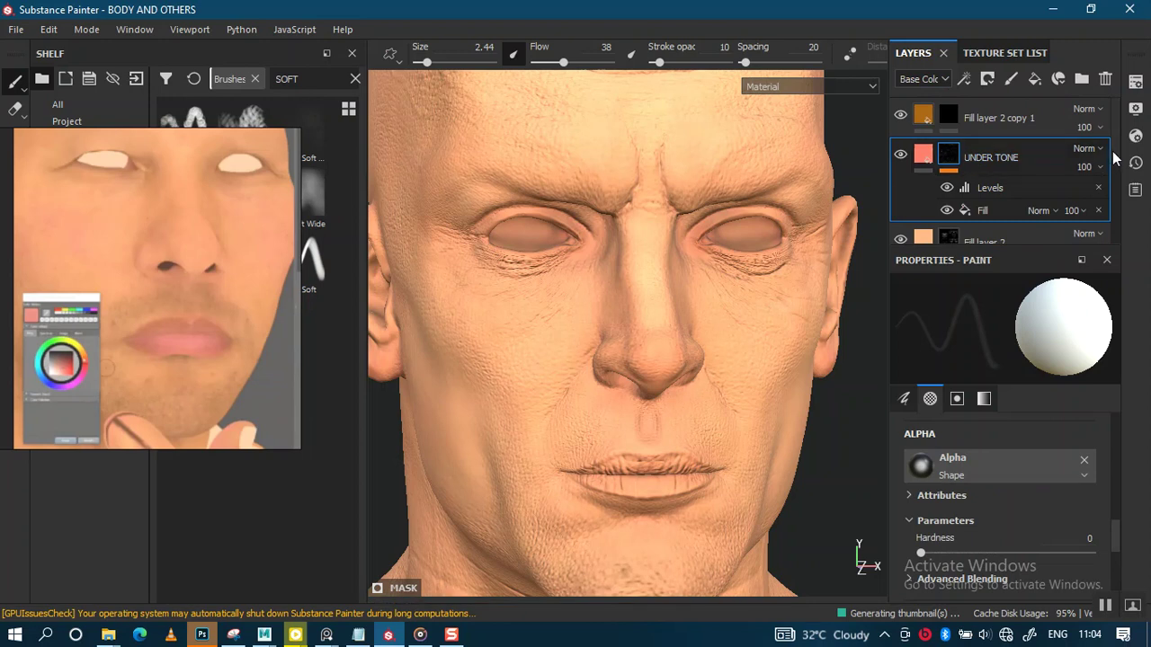
{"action": "scroll", "coordinate": [1106, 170], "scroll_direction": "down", "scroll_amount": 2}
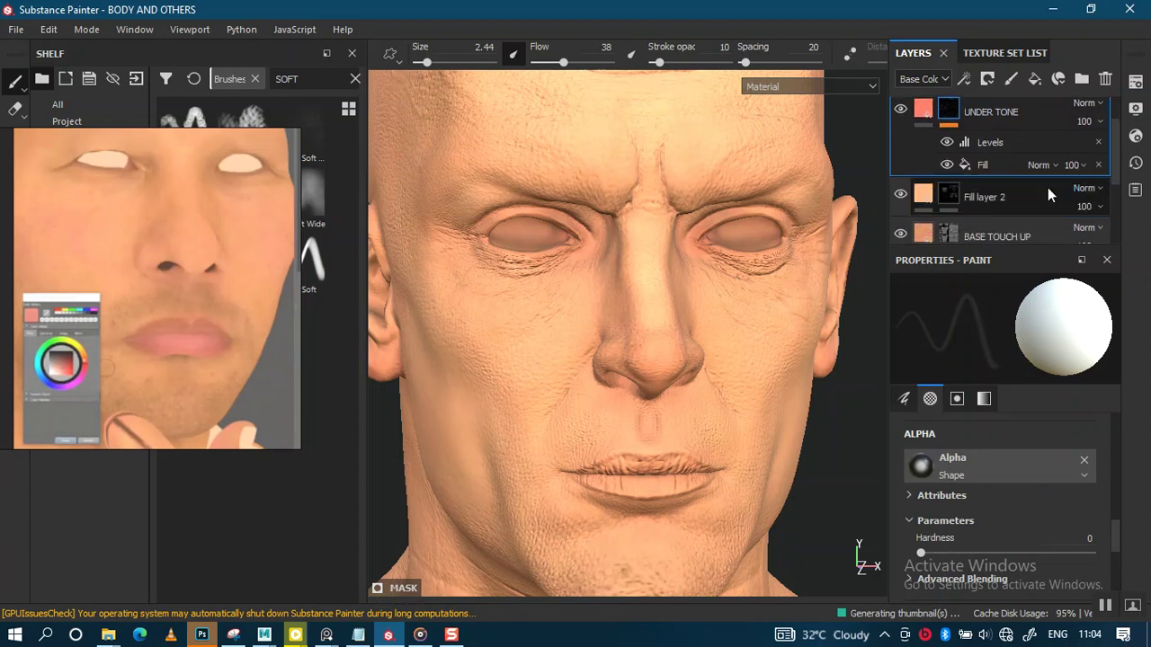
{"action": "double_click", "coordinate": [994, 197]}
{"action": "type", "text": "YELLOW UNDER T"}
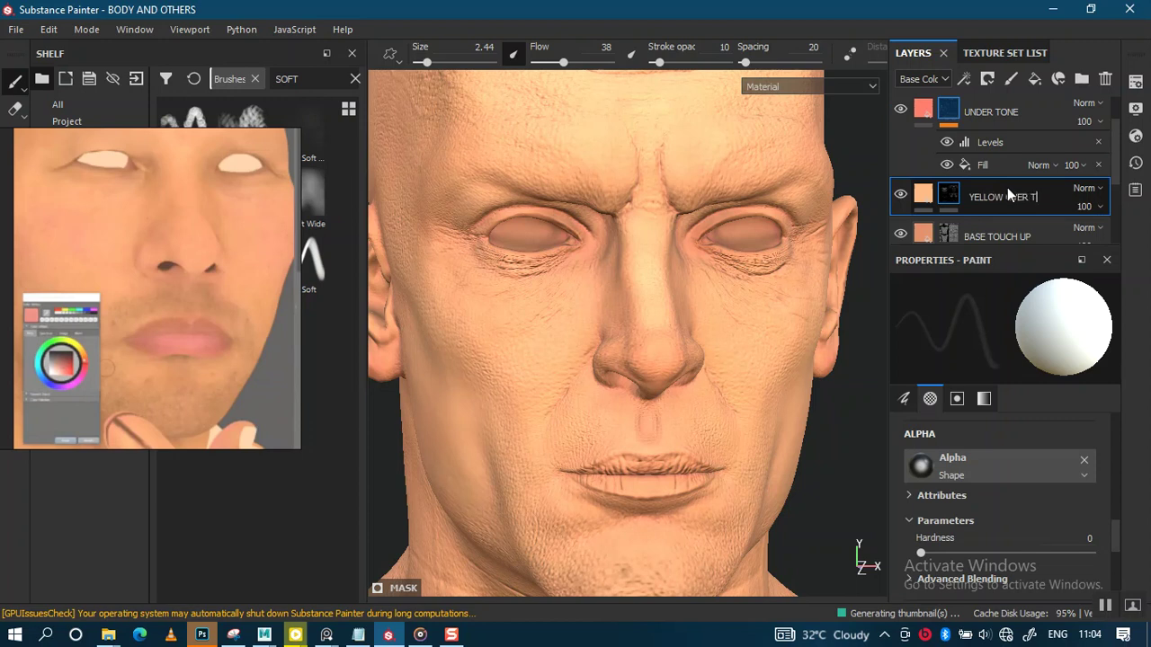
{"action": "type", "text": "ONE"}
{"action": "key", "text": "Return"}
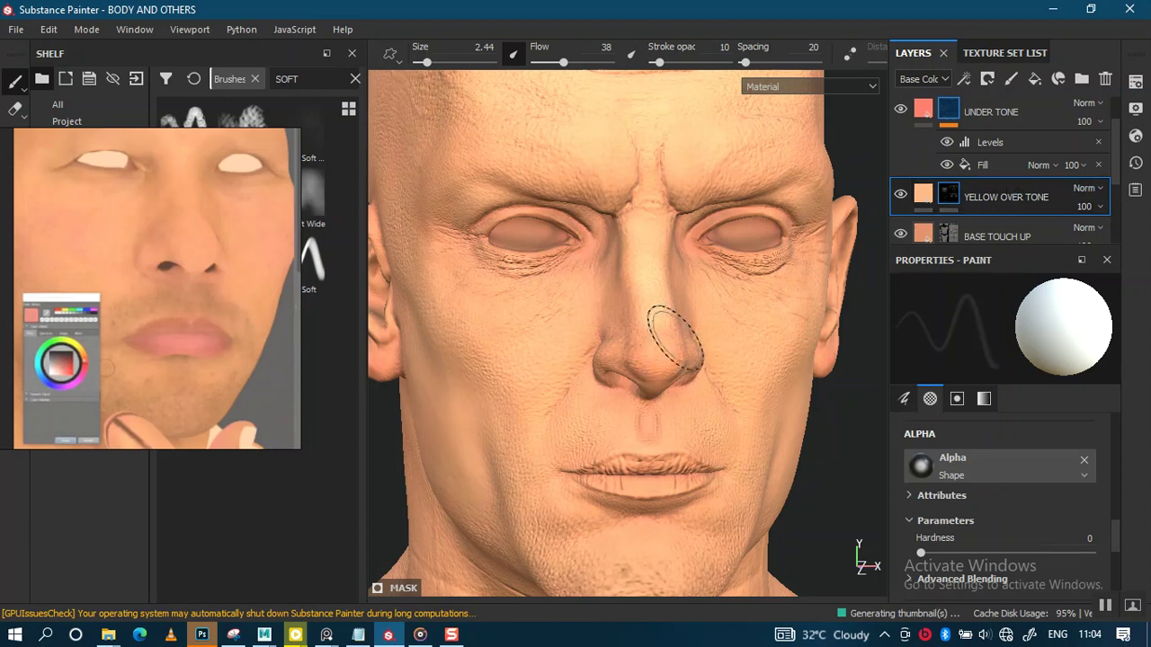
{"action": "right_click_drag", "start_coordinate": [668, 333], "coordinate": [650, 172], "text": "alt"}
{"action": "right_click_drag", "start_coordinate": [659, 243], "coordinate": [723, 355], "text": "alt"}
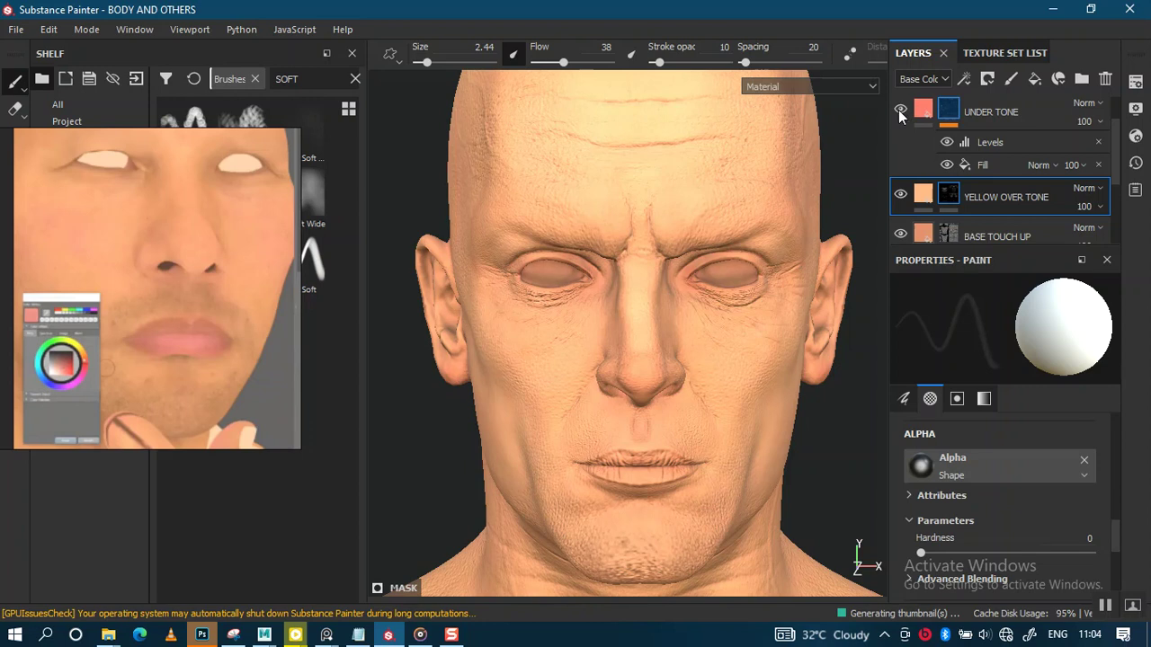
Step: Duplicate the UNDER TONE layer into UNDER TONE copy 1
{"action": "scroll", "coordinate": [711, 341], "scroll_direction": "up", "scroll_amount": 2}
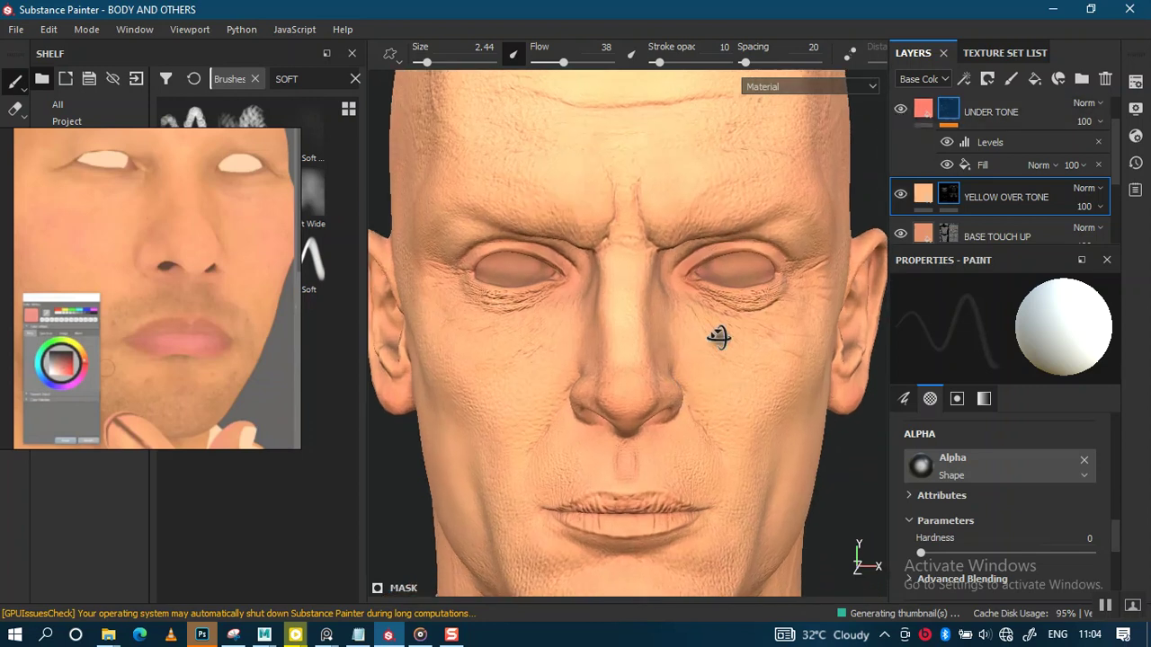
{"action": "scroll", "coordinate": [711, 342], "scroll_direction": "up", "scroll_amount": 1}
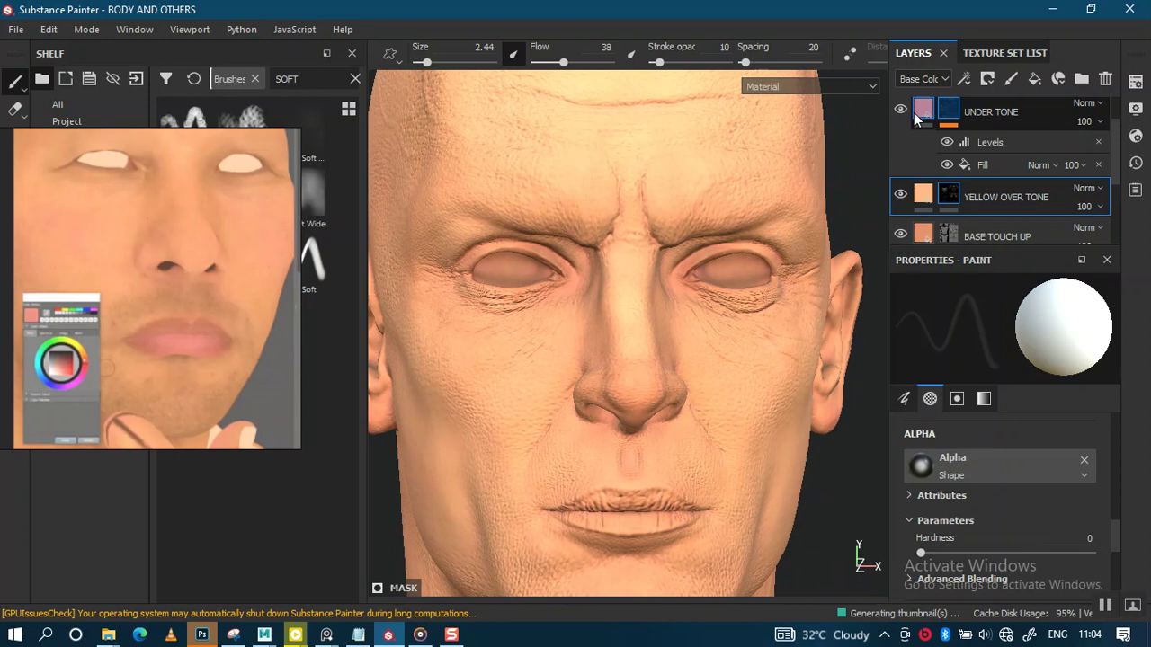
{"action": "left_click", "coordinate": [1009, 117]}
{"action": "key", "text": "ctrl+d"}
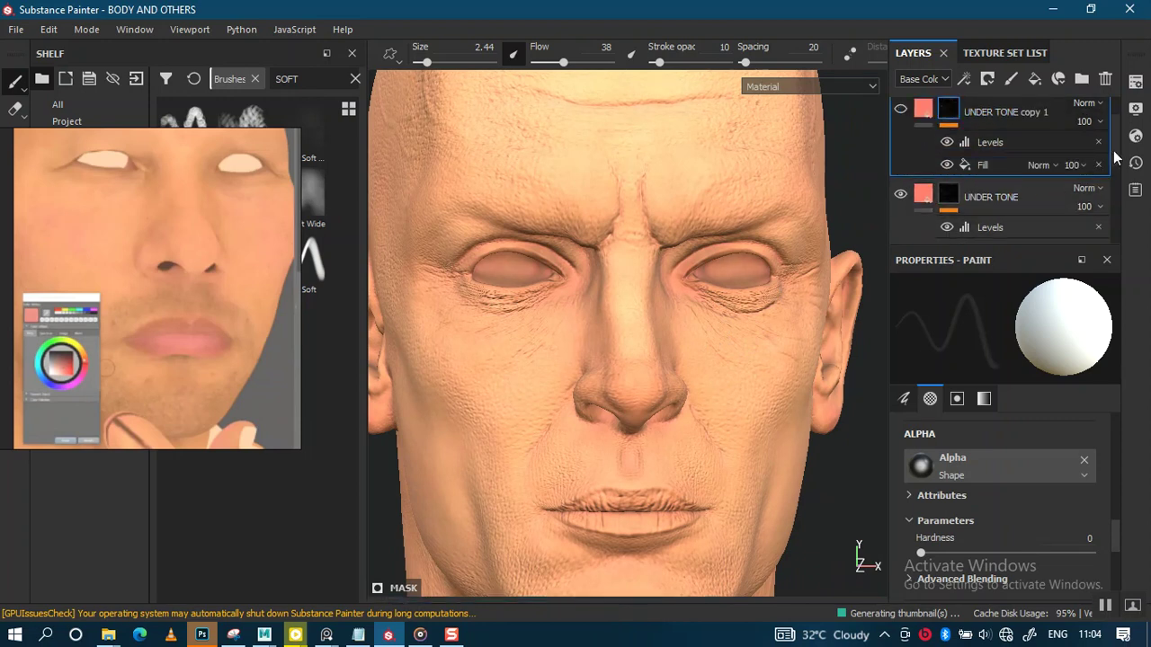
Step: Move Fill layer 2 copy 1 lower in the layer stack
{"action": "scroll", "coordinate": [1114, 171], "scroll_direction": "down", "scroll_amount": 2}
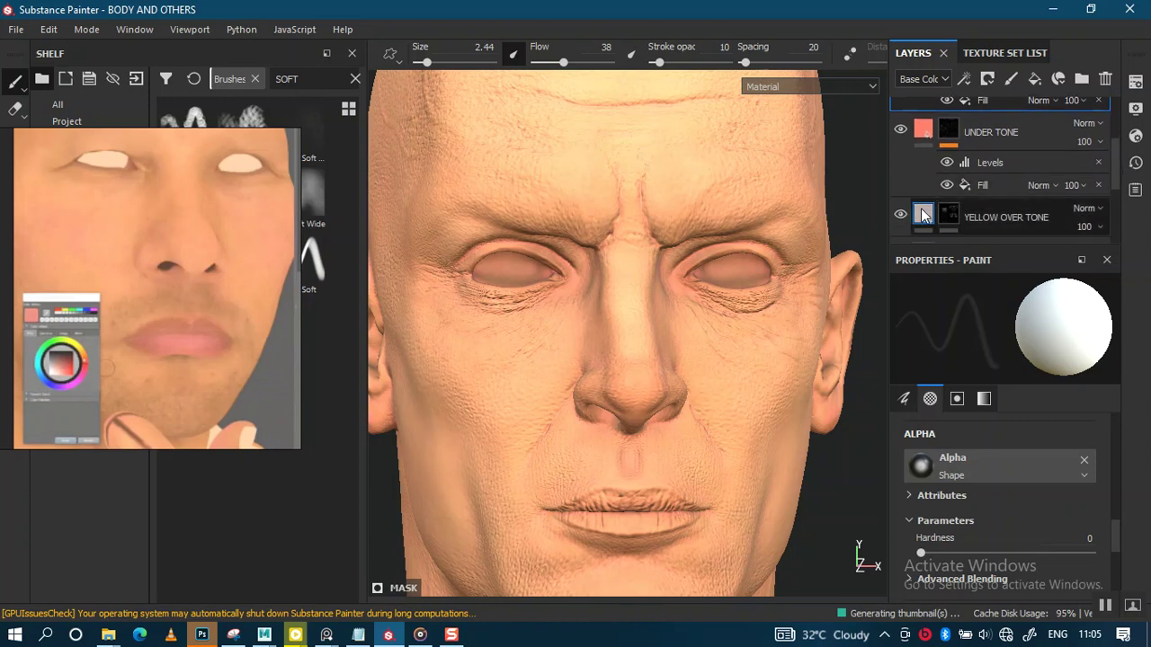
{"action": "scroll", "coordinate": [1116, 167], "scroll_direction": "up", "scroll_amount": 2}
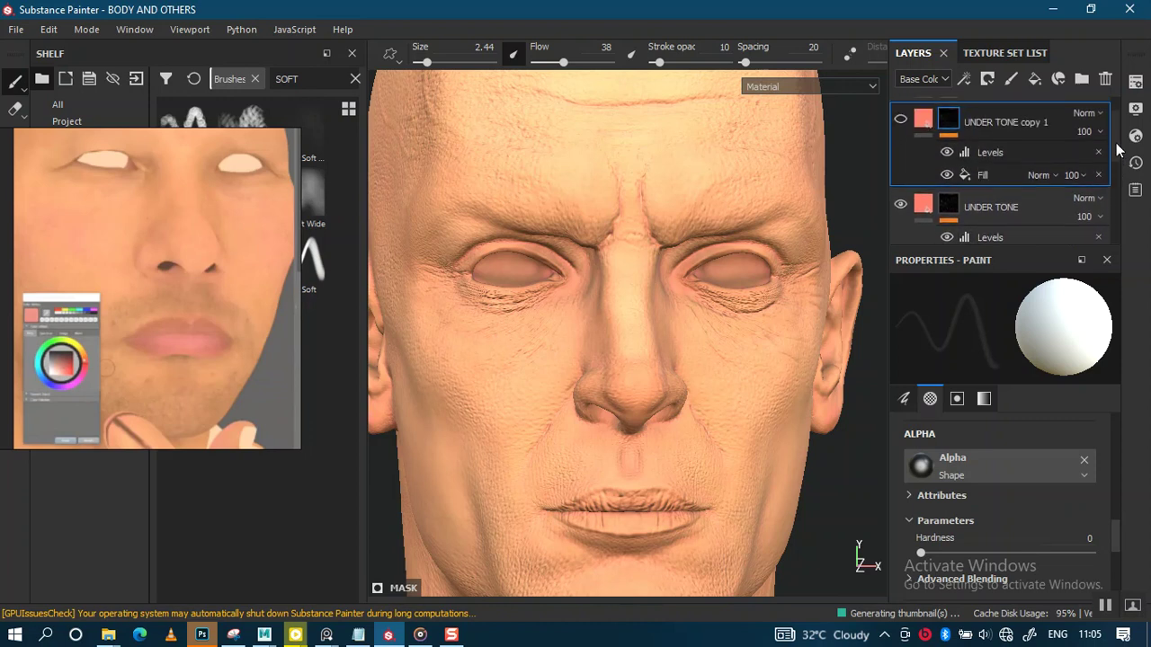
{"action": "scroll", "coordinate": [1120, 150], "scroll_direction": "up", "scroll_amount": 1}
{"action": "left_click", "coordinate": [1009, 122]}
{"action": "mouse_move", "coordinate": [1010, 125]}
{"action": "left_mouse_down"}
{"action": "mouse_move", "coordinate": [1012, 239]}
{"action": "mouse_move", "coordinate": [1023, 139]}
{"action": "left_mouse_up"}
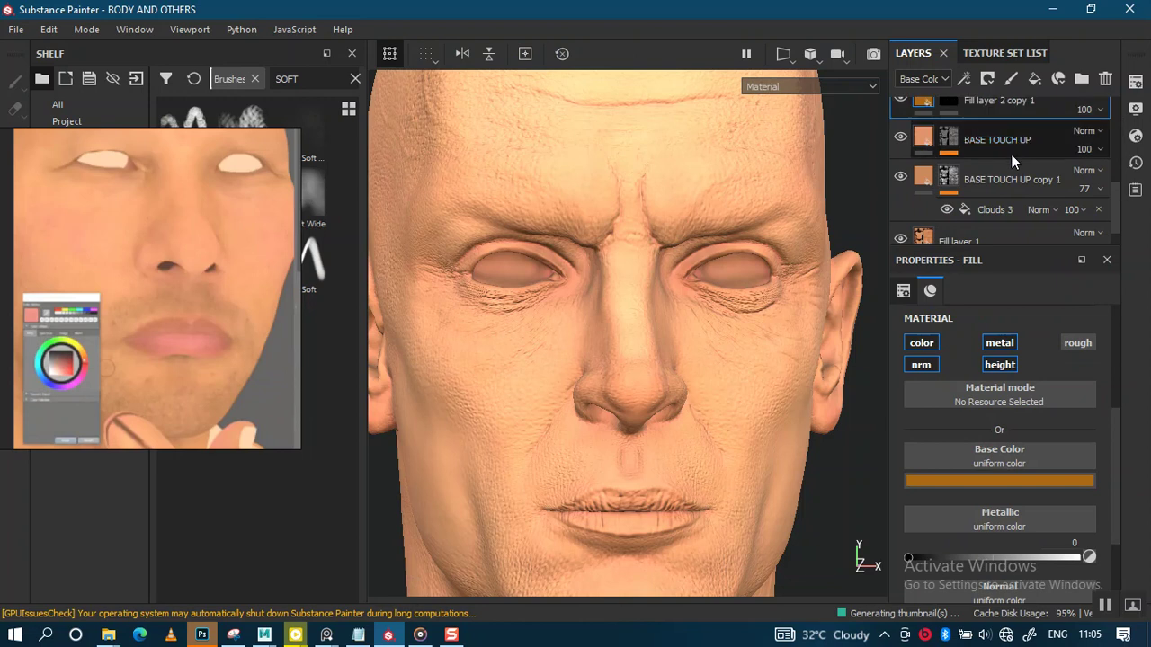
{"action": "mouse_move", "coordinate": [718, 326]}
{"action": "left_mouse_down", "text": "alt"}
{"action": "mouse_move", "coordinate": [691, 218]}
{"action": "mouse_move", "coordinate": [827, 250]}
{"action": "left_mouse_up", "text": "alt"}
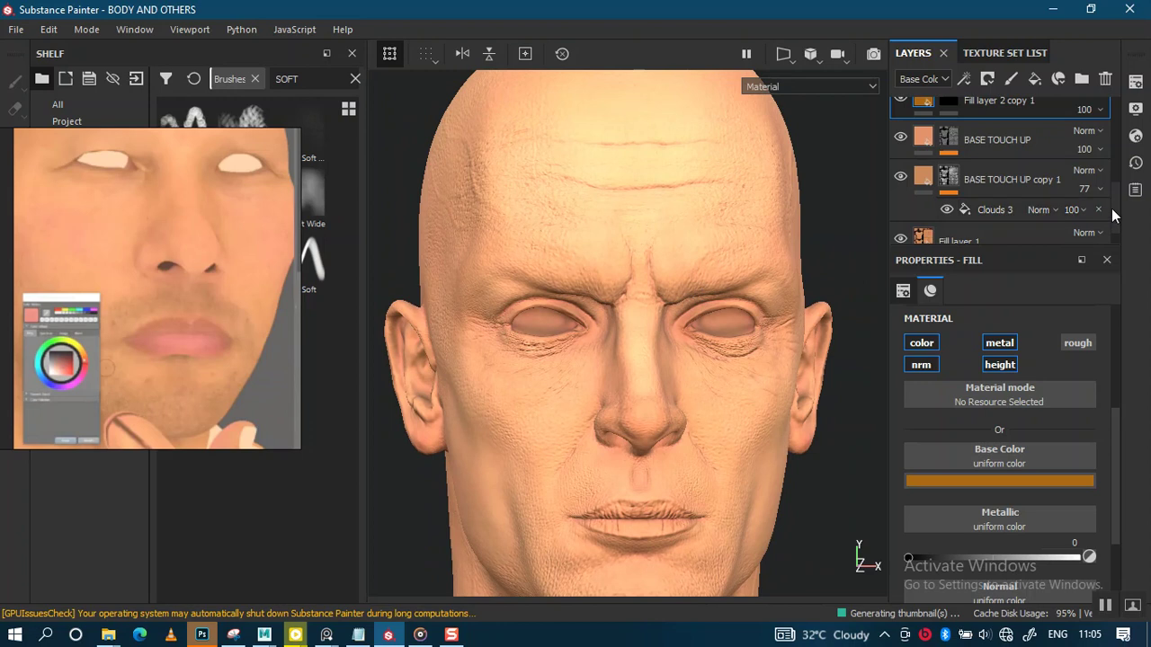
{"action": "left_click_drag", "start_coordinate": [1114, 190], "coordinate": [1118, 158]}
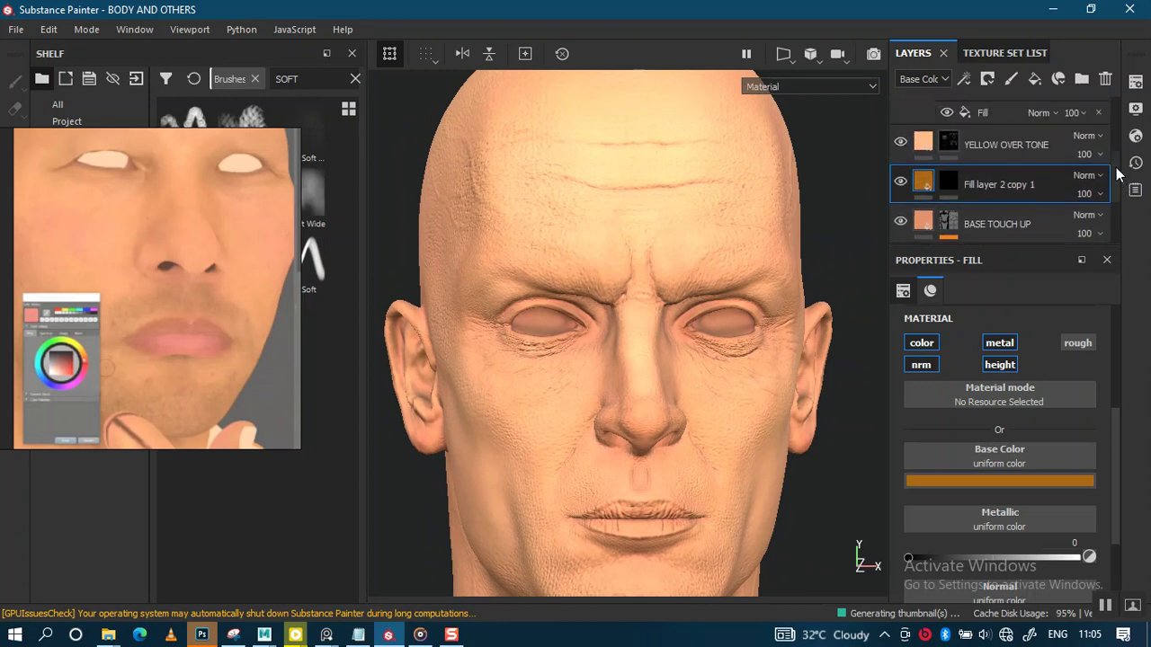
{"action": "scroll", "coordinate": [1117, 157], "scroll_direction": "up", "scroll_amount": 1}
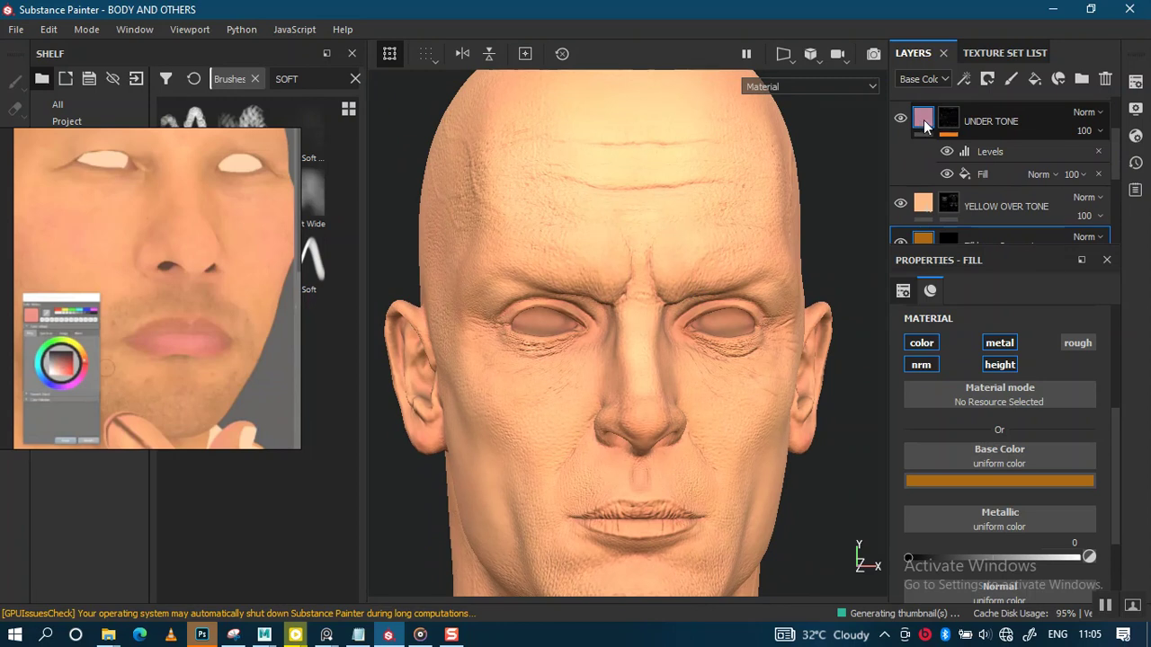
{"action": "scroll", "coordinate": [1114, 158], "scroll_direction": "up", "scroll_amount": 1}
{"action": "scroll", "coordinate": [1113, 158], "scroll_direction": "up", "scroll_amount": 2}
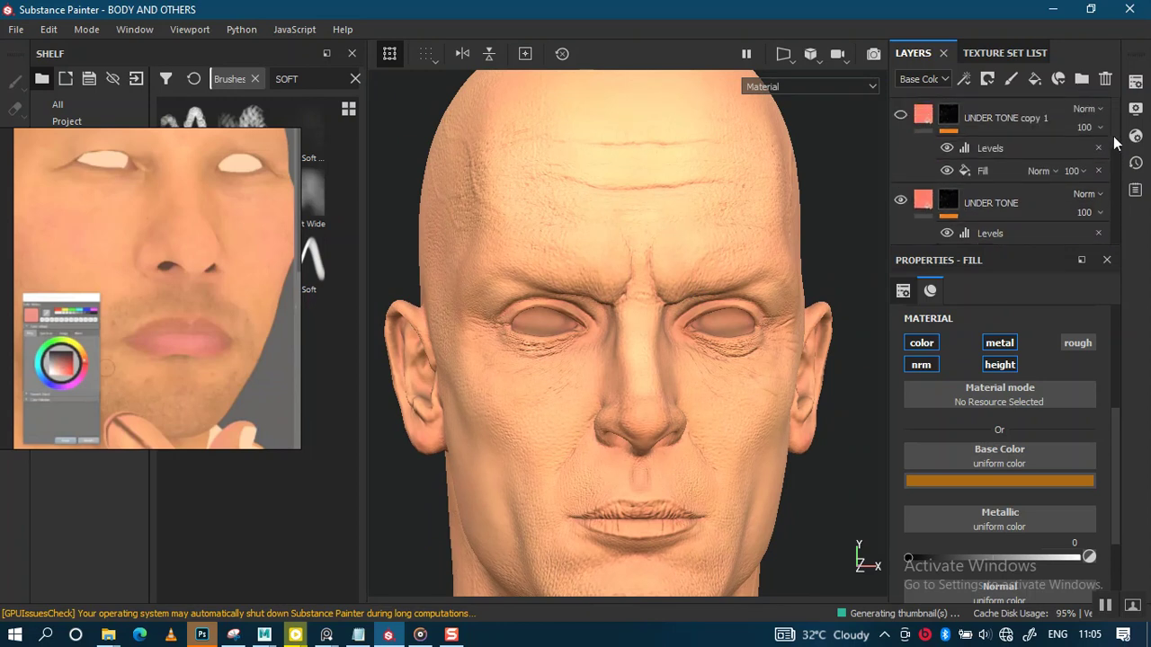
{"action": "scroll", "coordinate": [1110, 154], "scroll_direction": "down", "scroll_amount": 2}
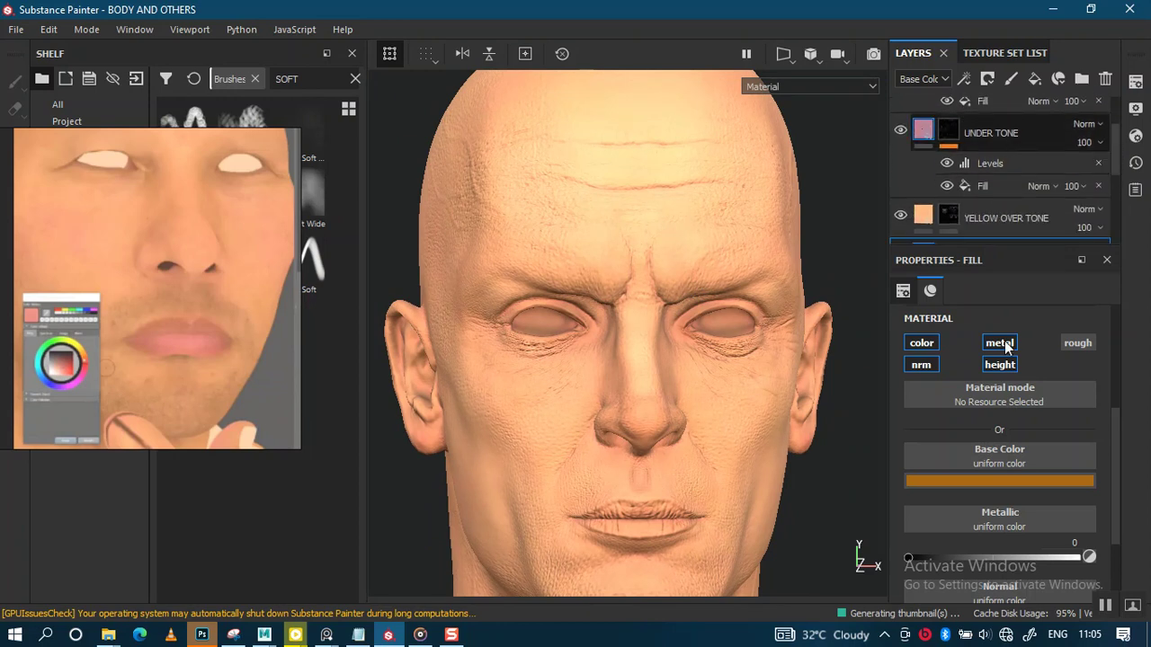
Step: Make UNDER TONE a saturated red-orange and check the tint across the head
{"action": "left_click", "coordinate": [999, 480]}
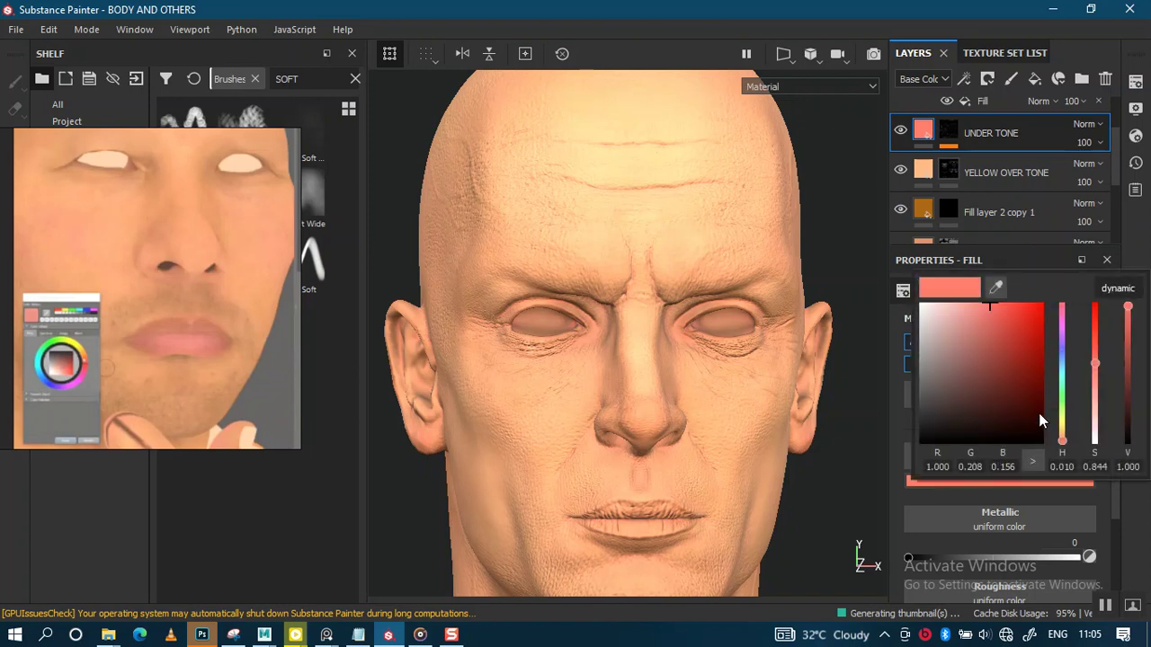
{"action": "left_click_drag", "start_coordinate": [1038, 327], "coordinate": [1043, 302]}
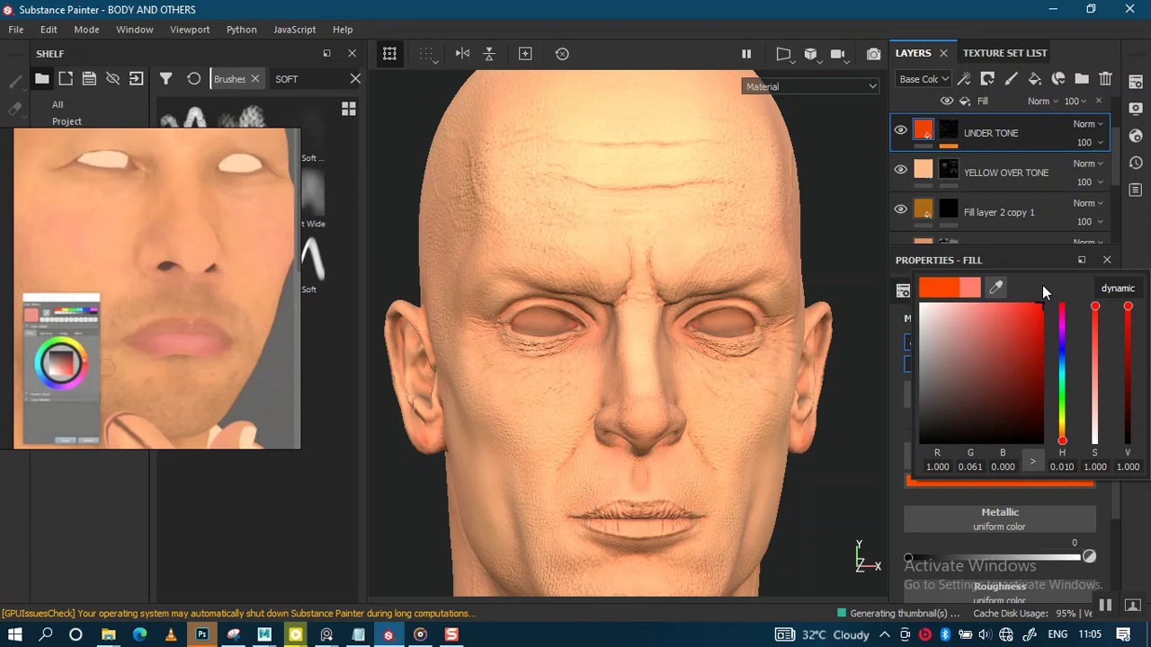
{"action": "left_click", "coordinate": [665, 263]}
{"action": "scroll", "coordinate": [661, 266], "scroll_direction": "up", "scroll_amount": 5}
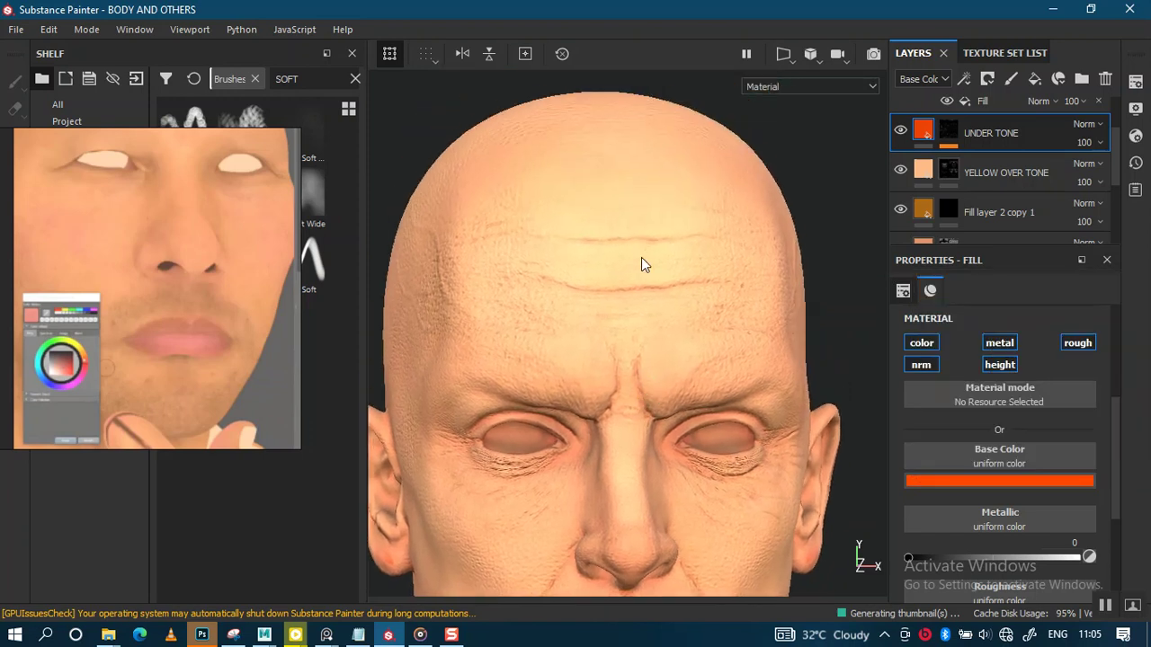
{"action": "left_click_drag", "start_coordinate": [654, 289], "coordinate": [695, 270], "text": "alt"}
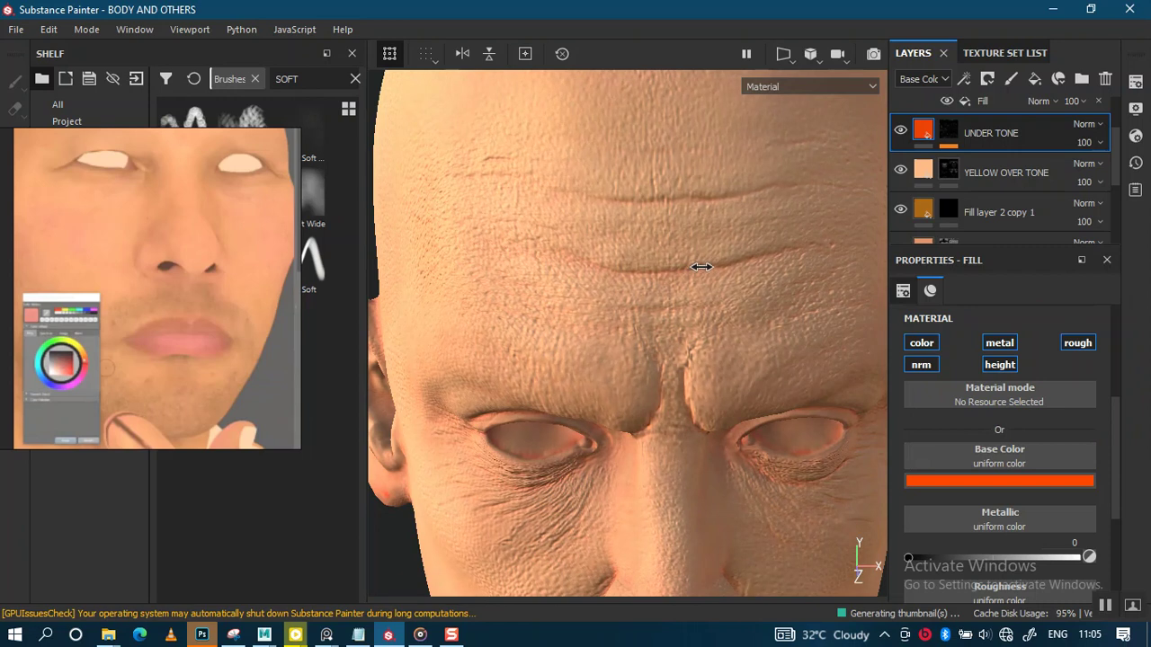
{"action": "mouse_move", "coordinate": [691, 268]}
{"action": "right_mouse_down", "text": "shift"}
{"action": "mouse_move", "coordinate": [744, 261]}
{"action": "mouse_move", "coordinate": [719, 264]}
{"action": "right_mouse_up", "text": "shift"}
{"action": "left_click_drag", "start_coordinate": [732, 278], "coordinate": [708, 184], "text": "alt"}
{"action": "mouse_move", "coordinate": [708, 185]}
{"action": "right_mouse_down", "text": "alt"}
{"action": "mouse_move", "coordinate": [721, 260]}
{"action": "mouse_move", "coordinate": [750, 292]}
{"action": "right_mouse_up", "text": "alt"}
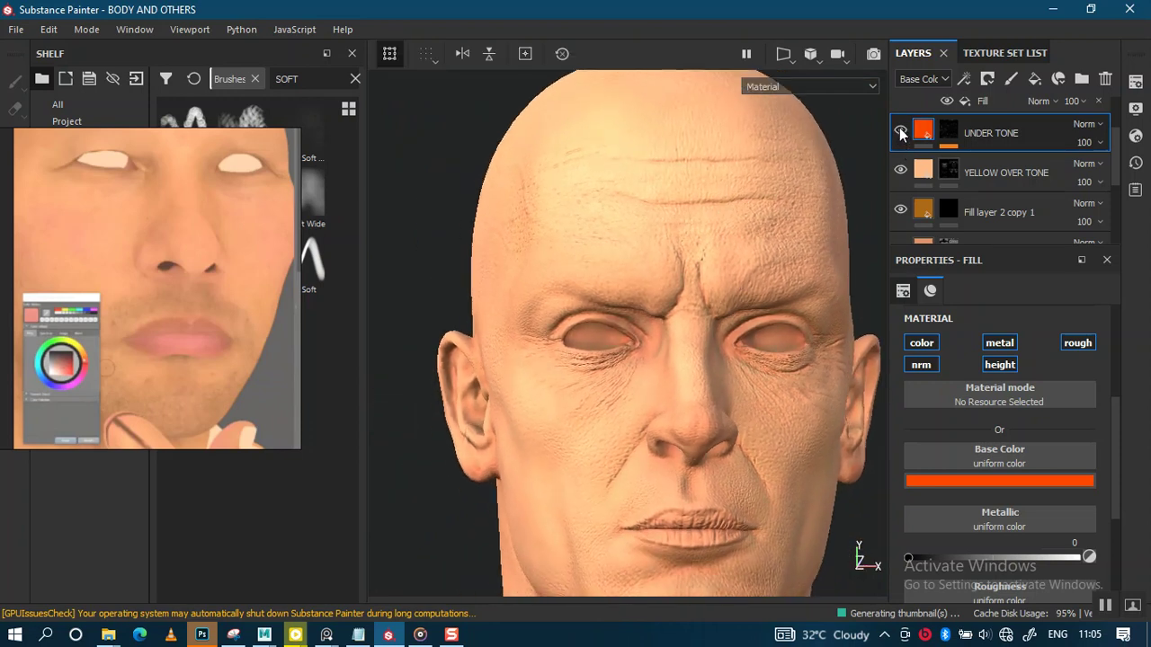
{"action": "mouse_move", "coordinate": [711, 280]}
{"action": "left_mouse_down", "text": "alt"}
{"action": "mouse_move", "coordinate": [699, 264]}
{"action": "mouse_move", "coordinate": [685, 281]}
{"action": "left_mouse_up", "text": "alt"}
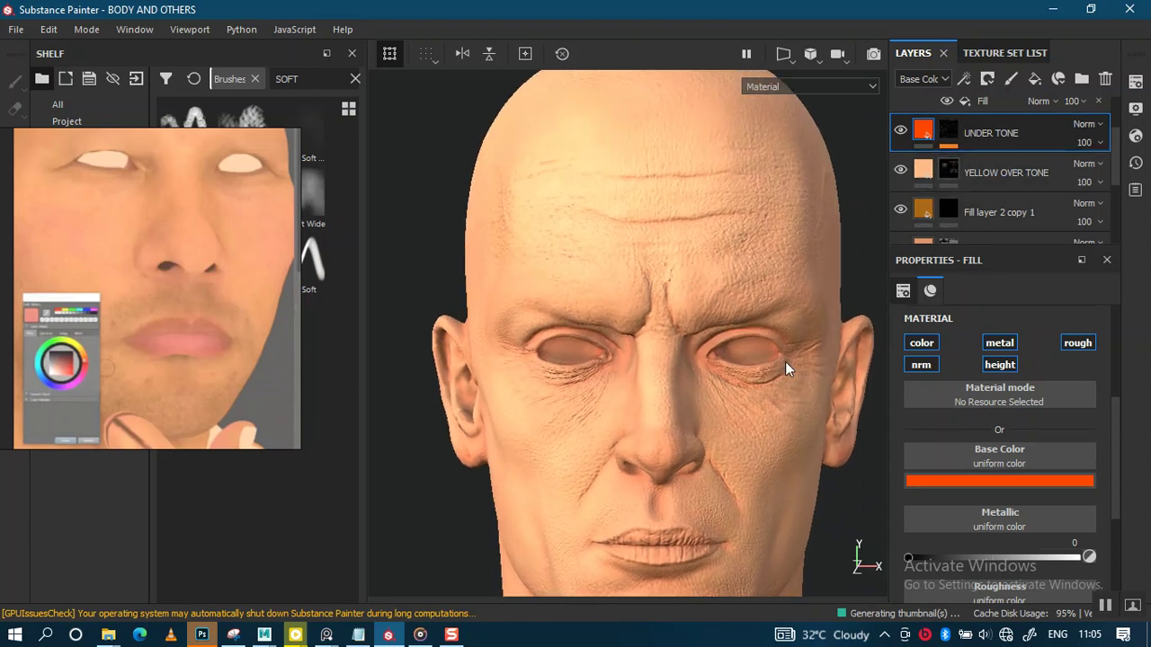
{"action": "left_click_drag", "start_coordinate": [685, 367], "coordinate": [698, 342], "text": "alt"}
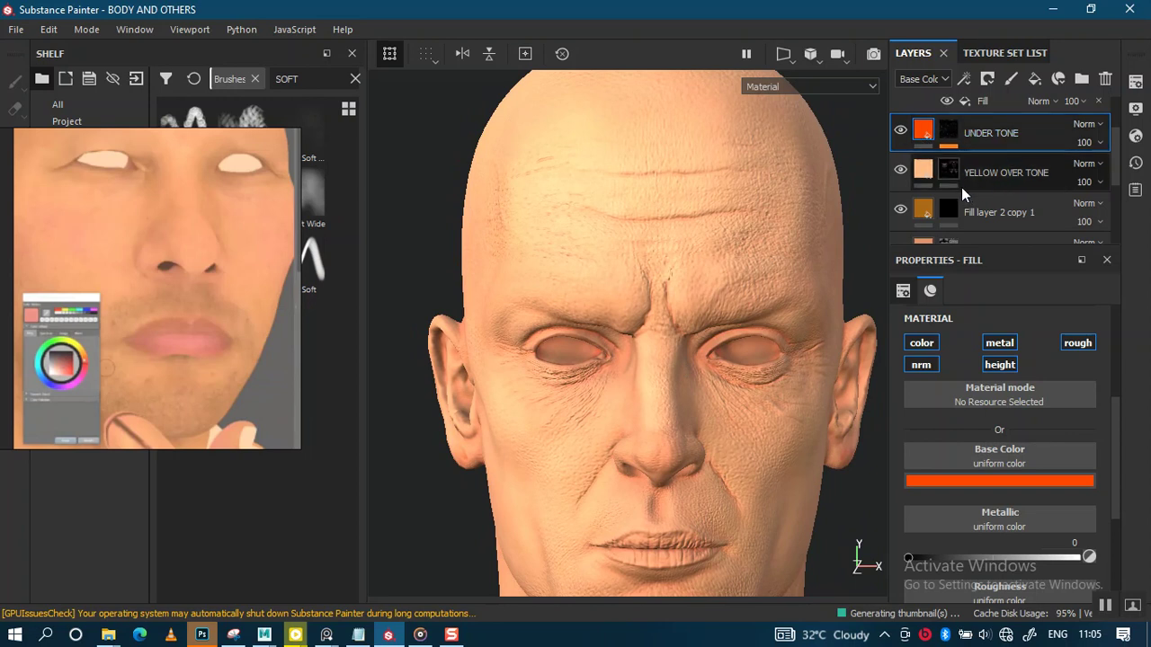
Step: Duplicate UNDER TONE, then resample the original to a peach tone (1.000, 0.439, 0.165), slightly more saturated
{"action": "key", "text": "ctrl+d"}
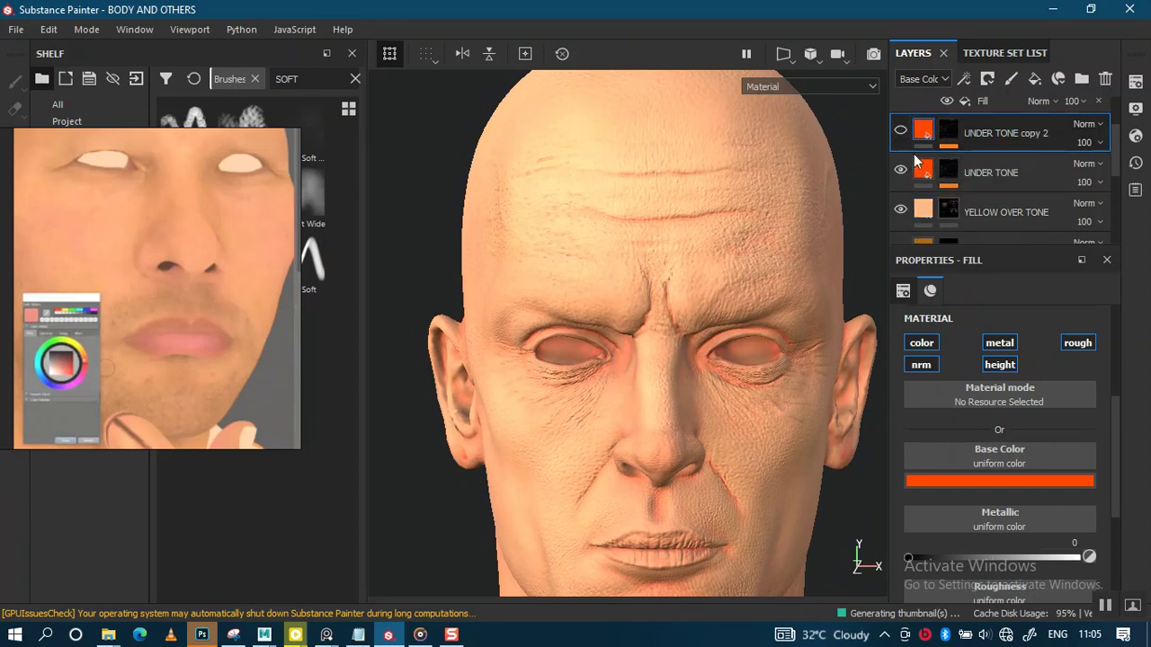
{"action": "left_click", "coordinate": [926, 173]}
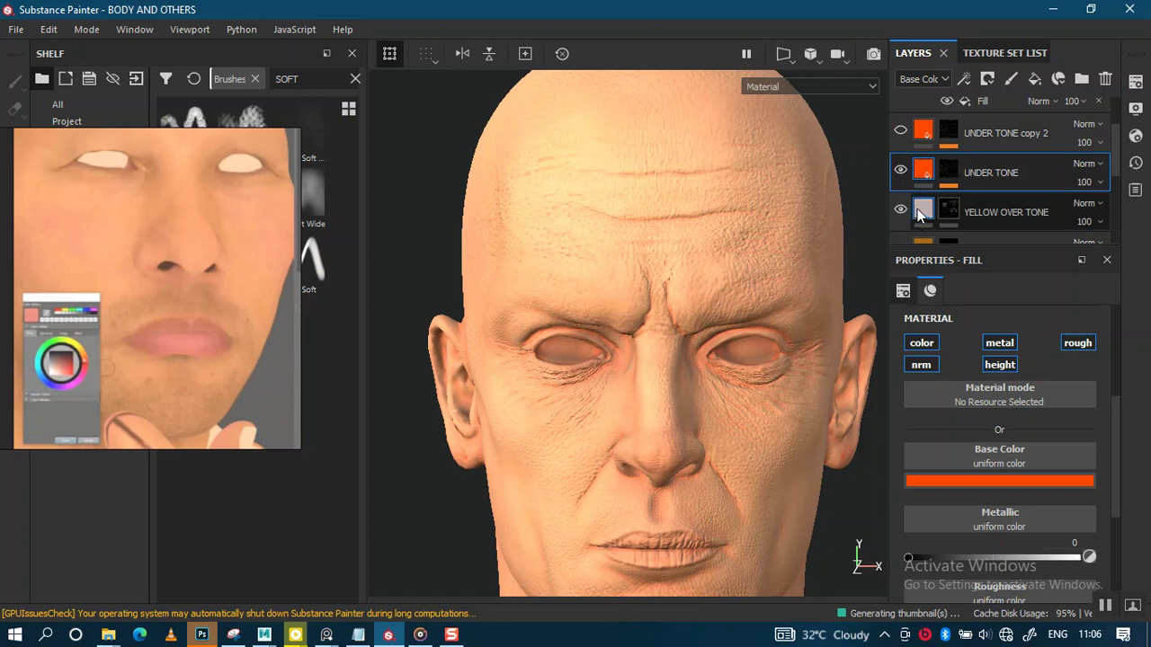
{"action": "left_click", "coordinate": [962, 483]}
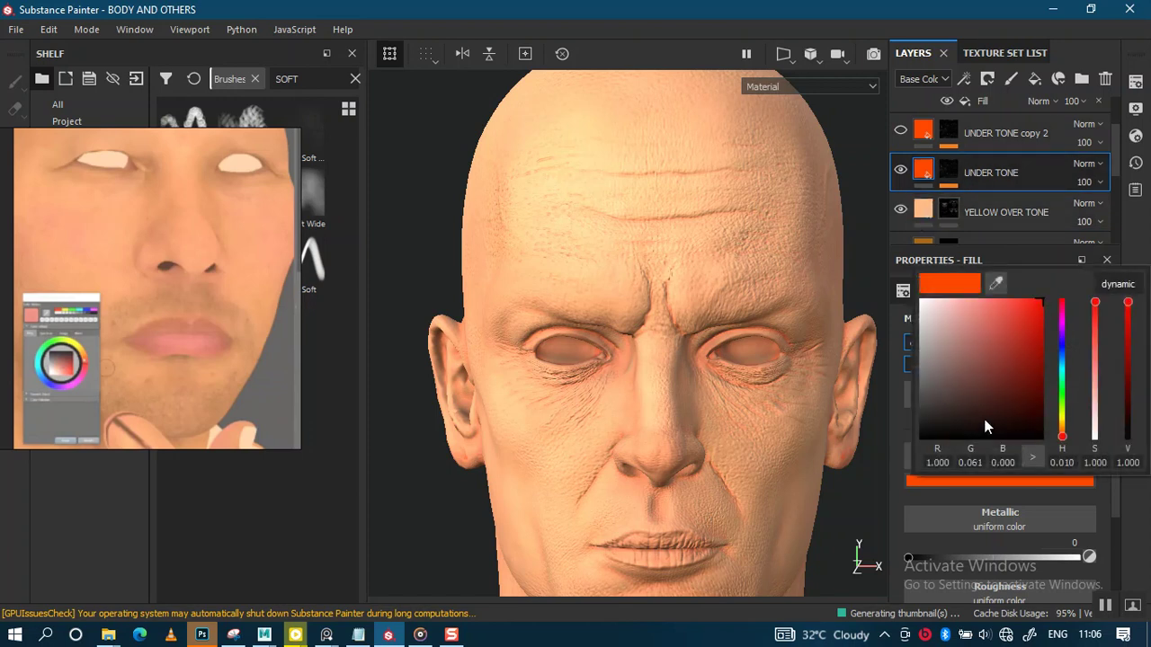
{"action": "left_click_drag", "start_coordinate": [922, 404], "coordinate": [976, 303]}
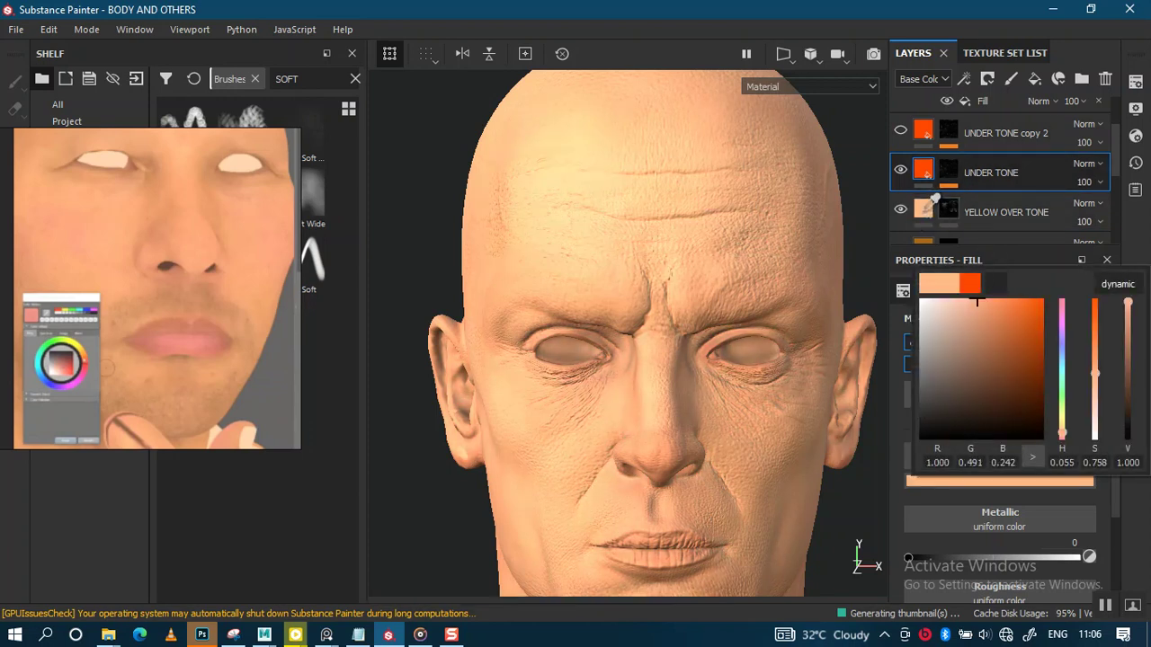
{"action": "left_click", "coordinate": [926, 211]}
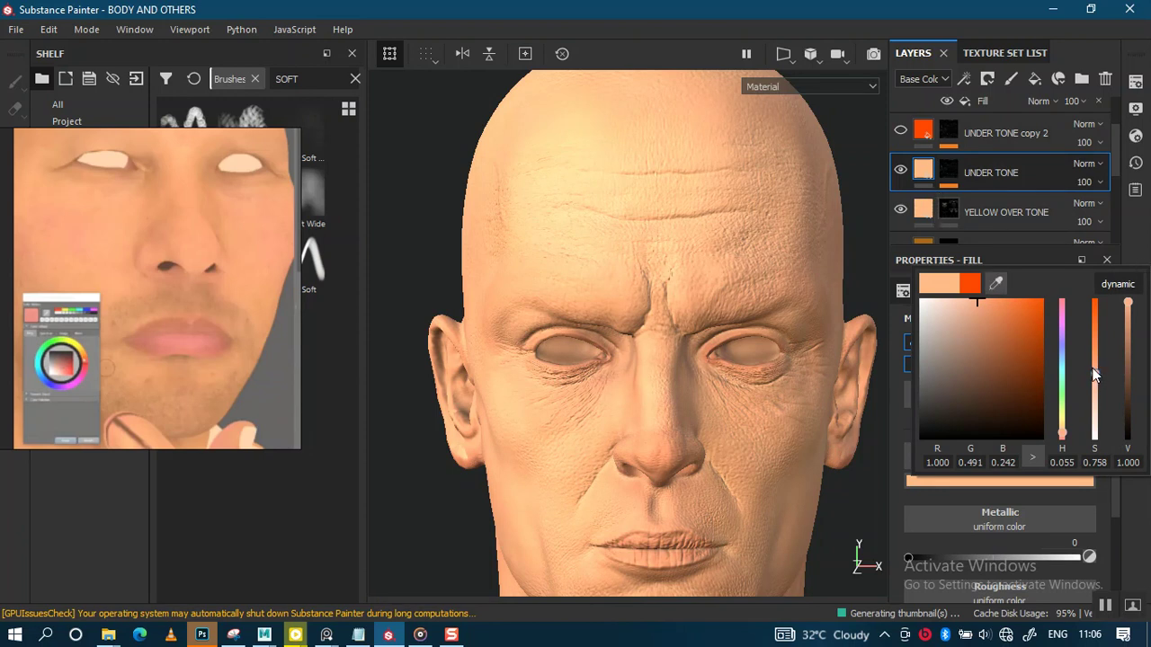
{"action": "left_click_drag", "start_coordinate": [1094, 372], "coordinate": [1095, 364]}
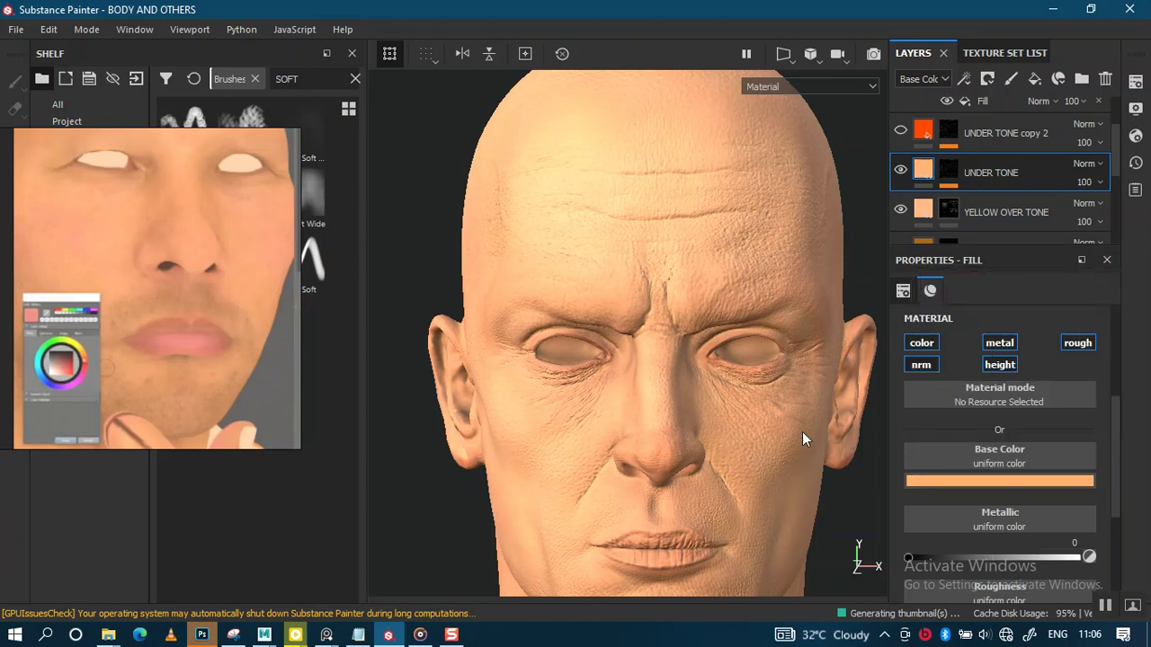
{"action": "left_click_drag", "start_coordinate": [817, 424], "coordinate": [692, 378], "text": "alt"}
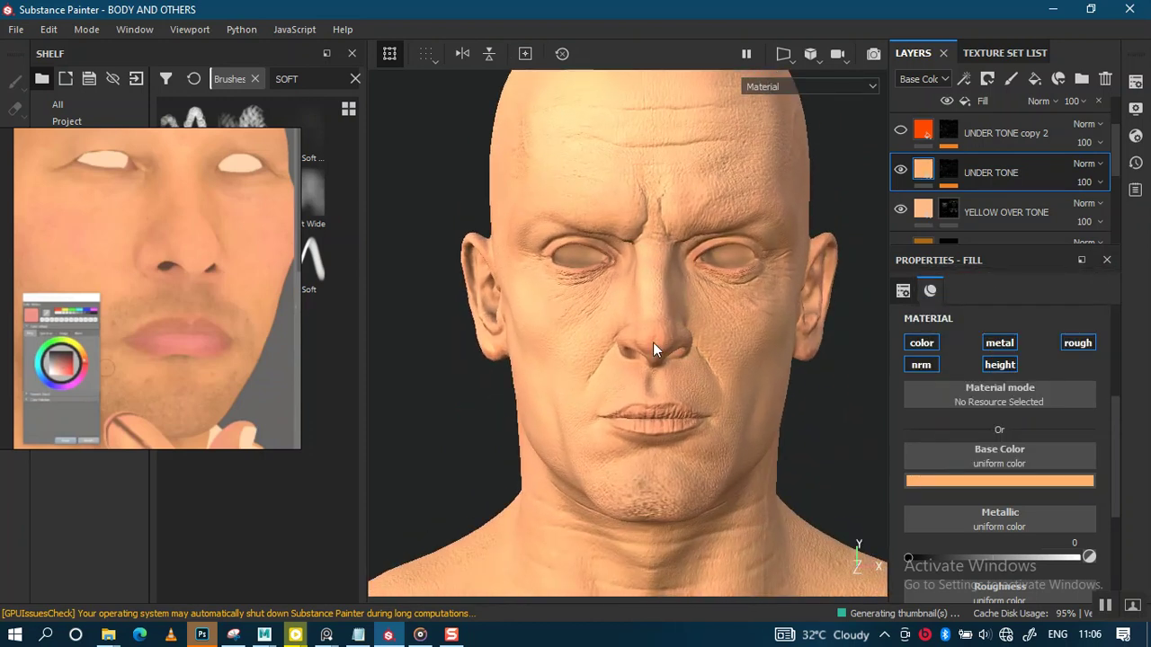
Step: Show the base colour channel and toggle UNDER TONE's visibility to compare
{"action": "key", "text": "c"}
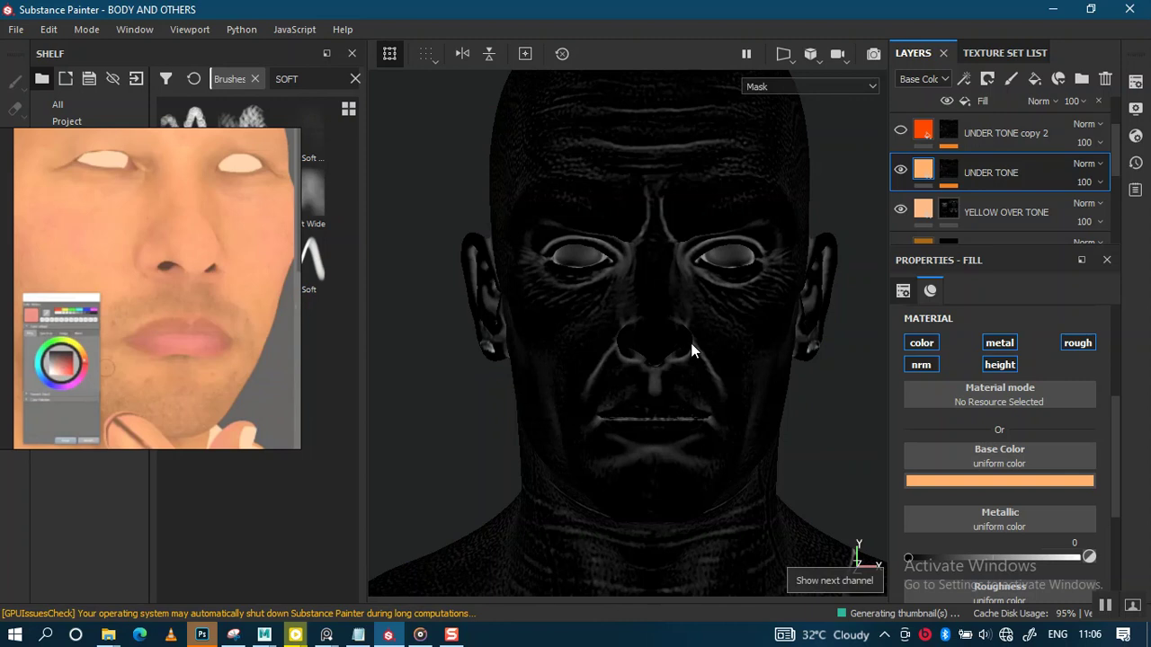
{"action": "key", "text": "c"}
{"action": "left_click_drag", "start_coordinate": [689, 346], "coordinate": [718, 346], "text": "alt"}
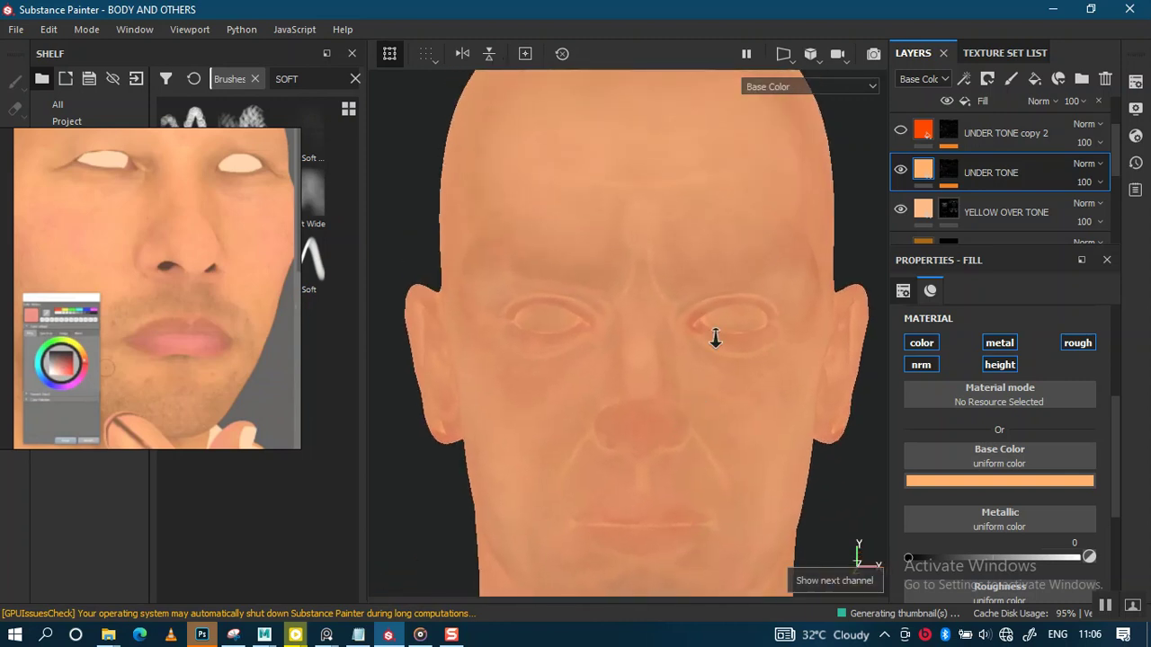
{"action": "left_click", "coordinate": [692, 350]}
{"action": "scroll", "coordinate": [719, 359], "scroll_direction": "up", "scroll_amount": 3}
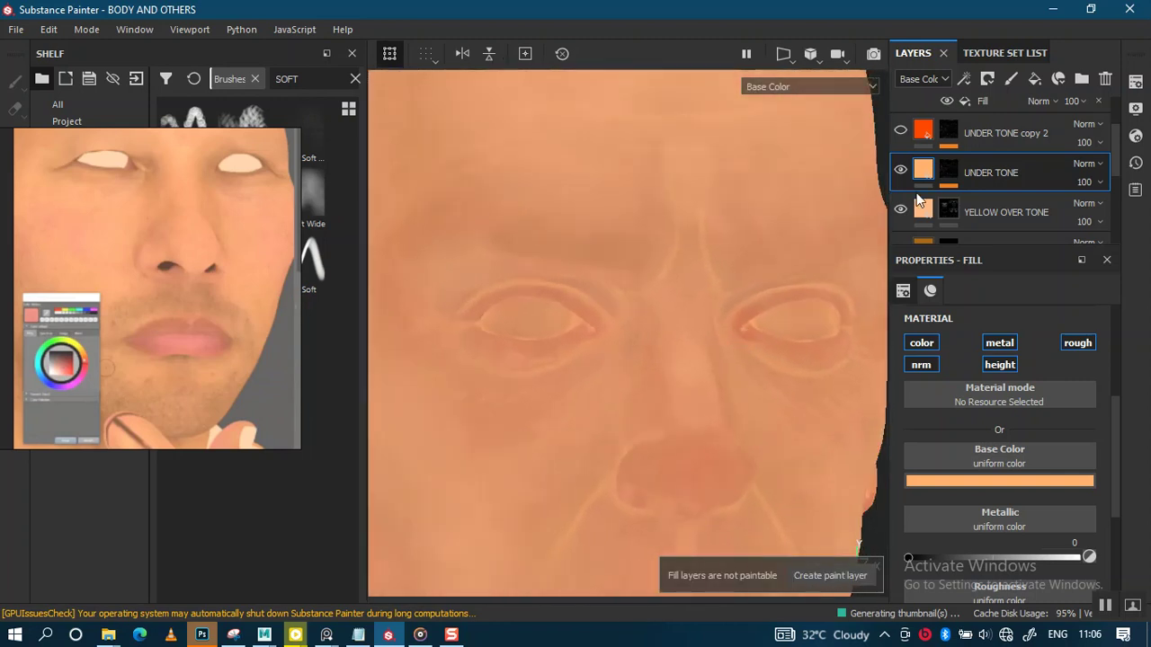
{"action": "left_click", "coordinate": [900, 171]}
{"action": "left_click", "coordinate": [900, 170]}
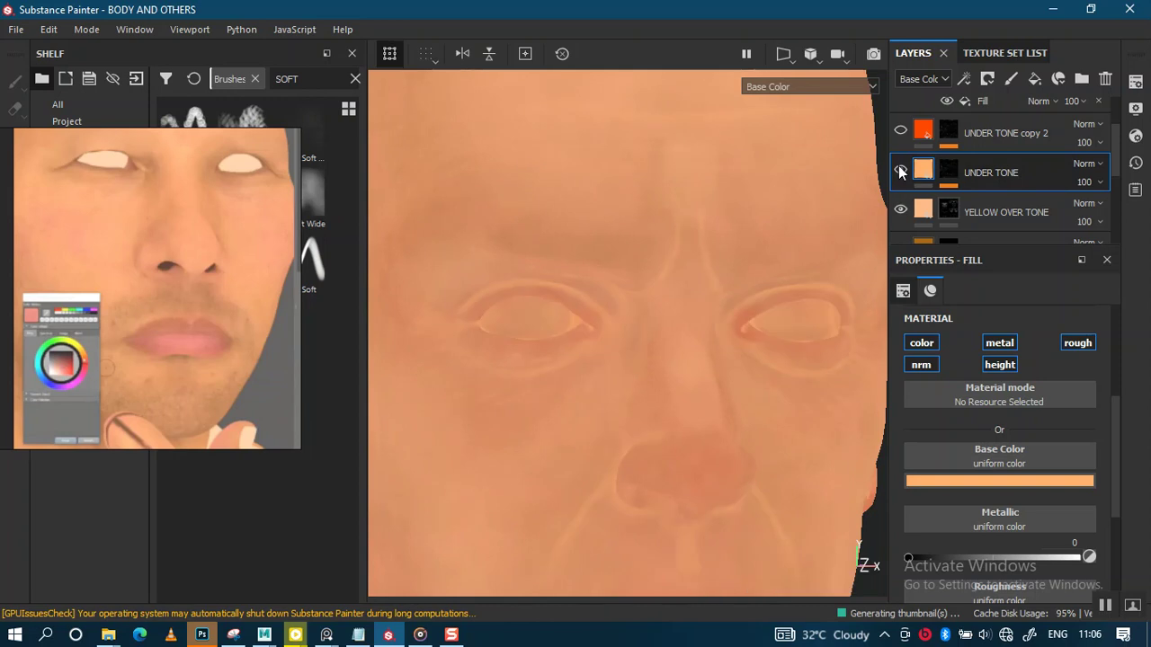
{"action": "left_click", "coordinate": [900, 171]}
{"action": "left_click", "coordinate": [900, 170]}
{"action": "scroll", "coordinate": [719, 405], "scroll_direction": "down", "scroll_amount": 5}
Step: Zoom over the neck, shoulder and chest to inspect the pale crack streaks
{"action": "right_click_drag", "start_coordinate": [723, 286], "coordinate": [729, 342], "text": "alt"}
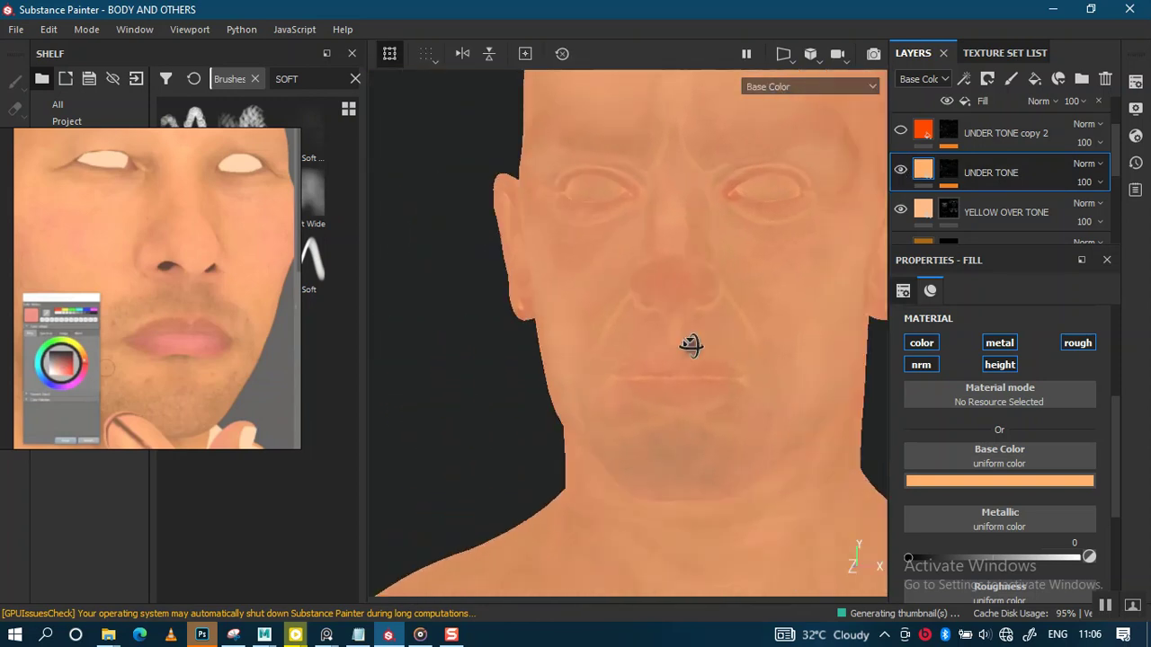
{"action": "middle_click_drag", "start_coordinate": [717, 336], "coordinate": [698, 211], "text": "alt"}
{"action": "right_click_drag", "start_coordinate": [699, 211], "coordinate": [682, 274], "text": "alt"}
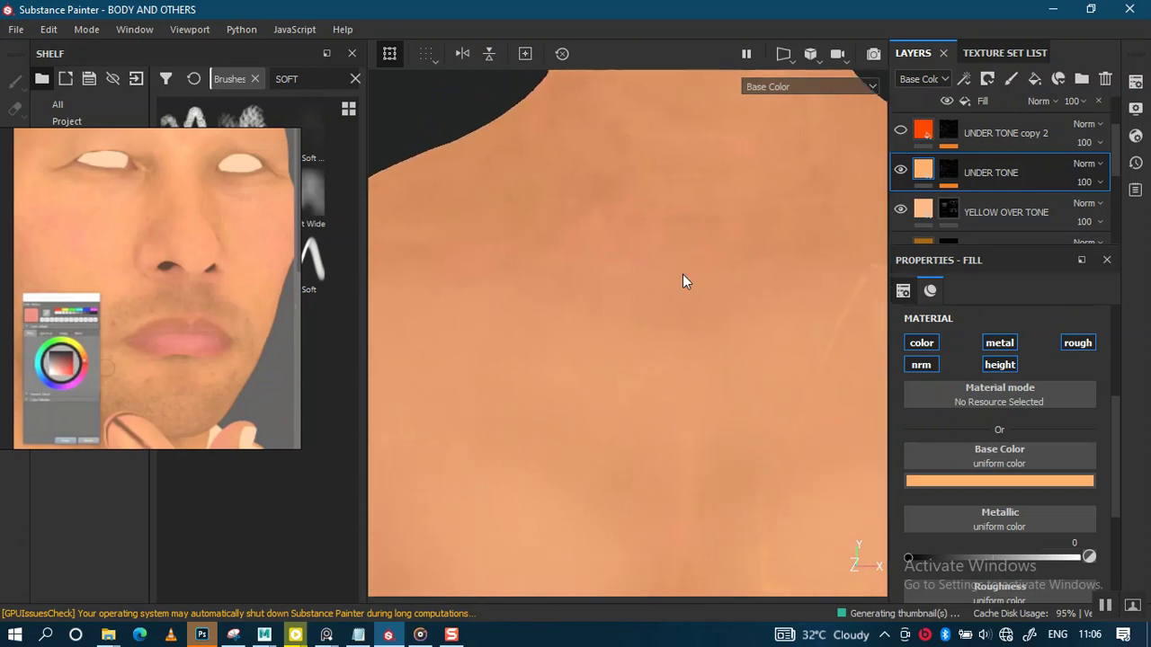
{"action": "middle_click_drag", "start_coordinate": [684, 293], "coordinate": [722, 212], "text": "alt"}
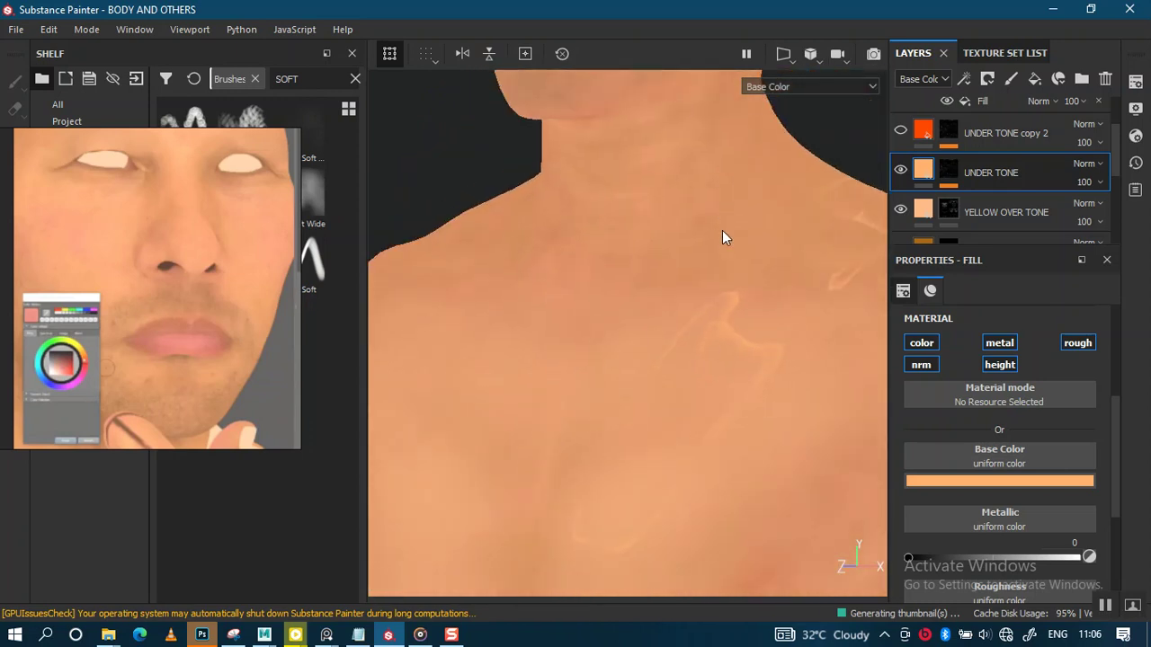
{"action": "left_click_drag", "start_coordinate": [740, 238], "coordinate": [642, 216], "text": "alt"}
{"action": "right_click_drag", "start_coordinate": [683, 258], "coordinate": [643, 316], "text": "alt"}
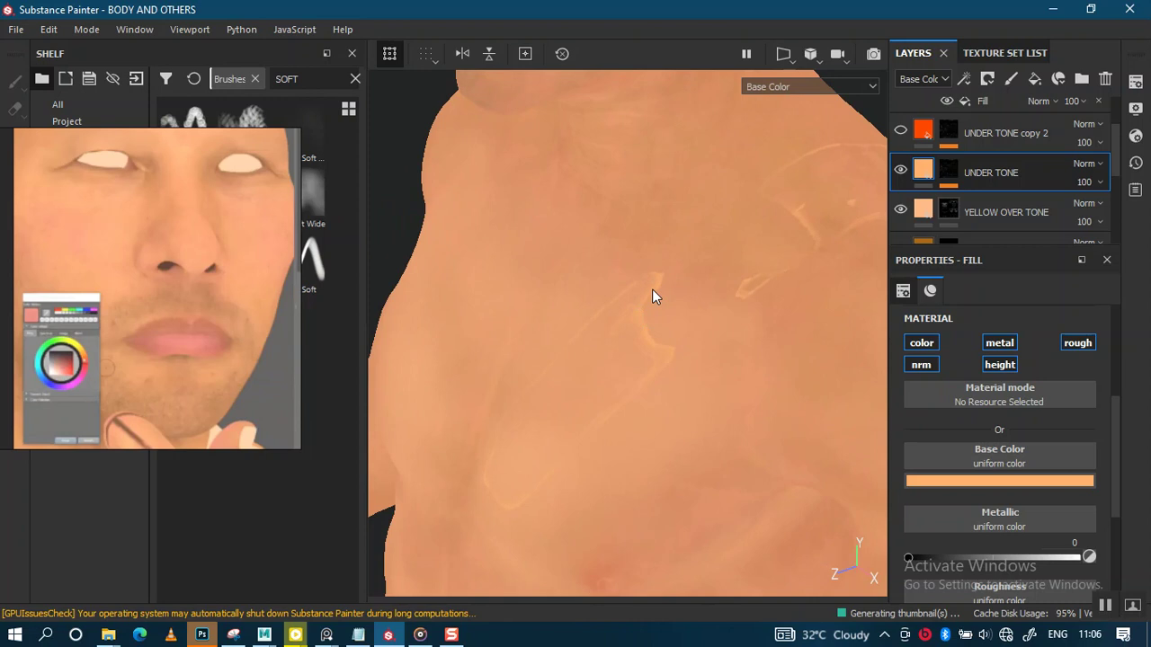
{"action": "middle_click_drag", "start_coordinate": [643, 317], "coordinate": [623, 71], "text": "alt"}
{"action": "left_click_drag", "start_coordinate": [624, 72], "coordinate": [660, 239], "text": "alt"}
{"action": "mouse_move", "coordinate": [635, 244]}
{"action": "right_mouse_down", "text": "alt"}
{"action": "mouse_move", "coordinate": [649, 275]}
{"action": "mouse_move", "coordinate": [657, 250]}
{"action": "right_mouse_up", "text": "alt"}
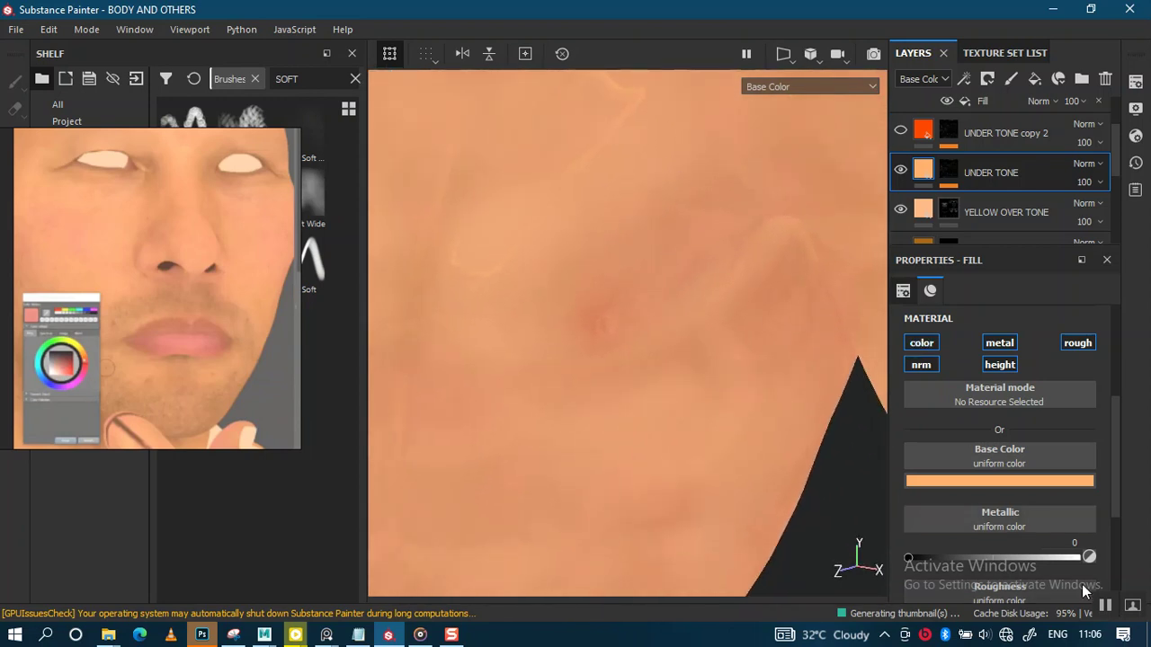
{"action": "left_click_drag", "start_coordinate": [655, 334], "coordinate": [642, 306], "text": "alt"}
{"action": "mouse_move", "coordinate": [642, 305]}
{"action": "right_mouse_down", "text": "alt"}
{"action": "mouse_move", "coordinate": [662, 398]}
{"action": "mouse_move", "coordinate": [621, 368]}
{"action": "right_mouse_up", "text": "alt"}
{"action": "mouse_move", "coordinate": [637, 349]}
{"action": "left_mouse_down", "text": "alt"}
{"action": "mouse_move", "coordinate": [605, 295]}
{"action": "mouse_move", "coordinate": [675, 347]}
{"action": "mouse_move", "coordinate": [698, 344]}
{"action": "left_mouse_up", "text": "alt"}
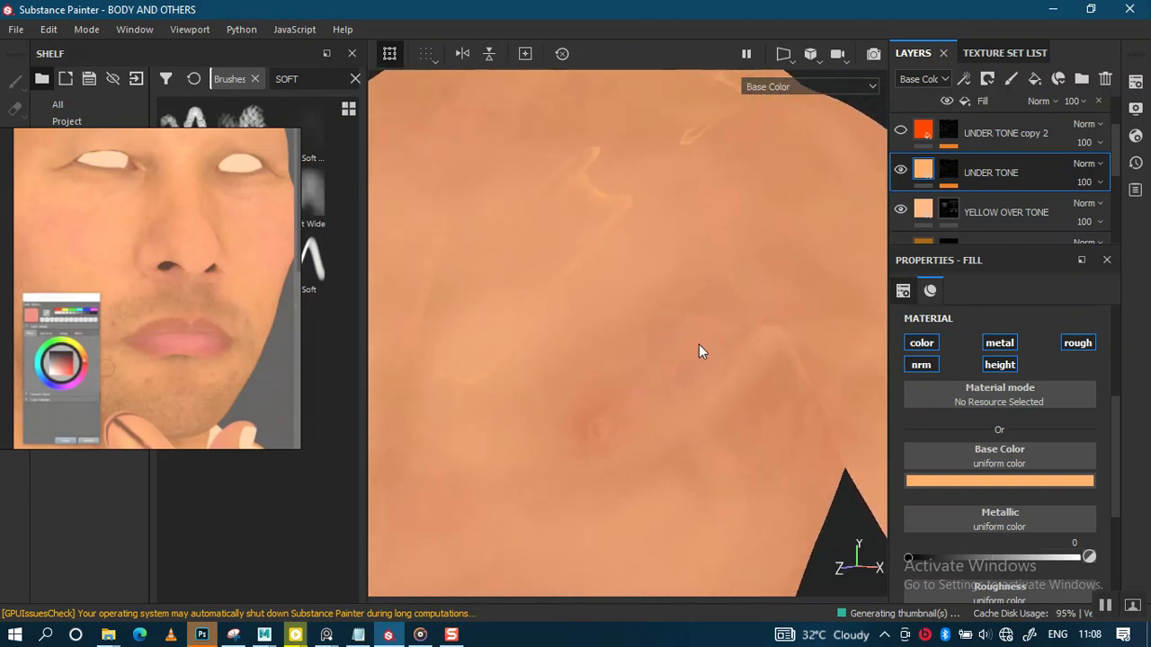
Step: Rename the UNDER TONE layer to 'CRACKS YELLOW TON…' after the yellow cracks
{"action": "left_click", "coordinate": [990, 173]}
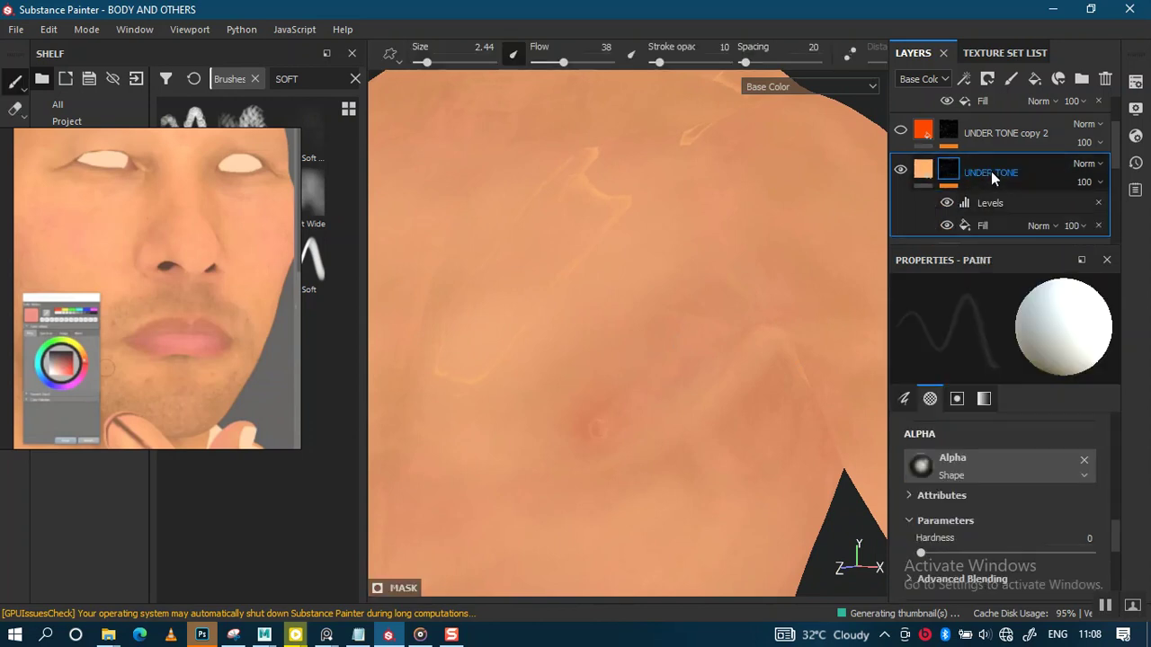
{"action": "double_click", "coordinate": [989, 172]}
{"action": "type", "text": "c"}
Step: Add a Paint effect to the cracks layer's mask
{"action": "right_click", "coordinate": [952, 171]}
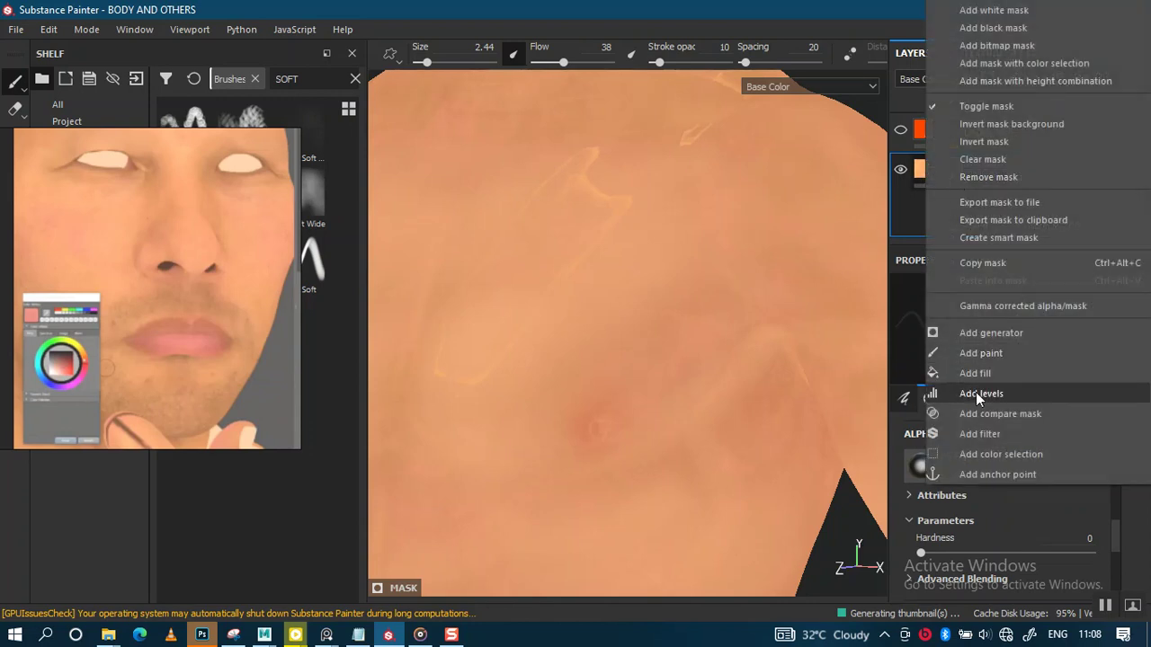
{"action": "left_click", "coordinate": [980, 354]}
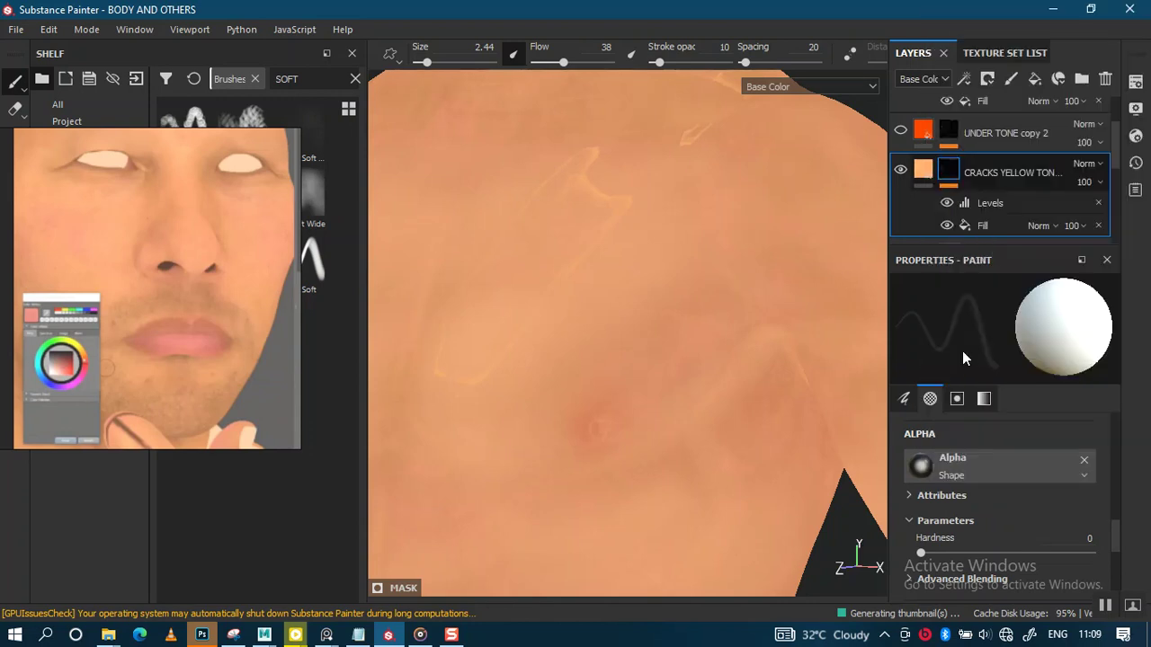
{"action": "left_click_drag", "start_coordinate": [629, 294], "coordinate": [627, 347], "text": "alt"}
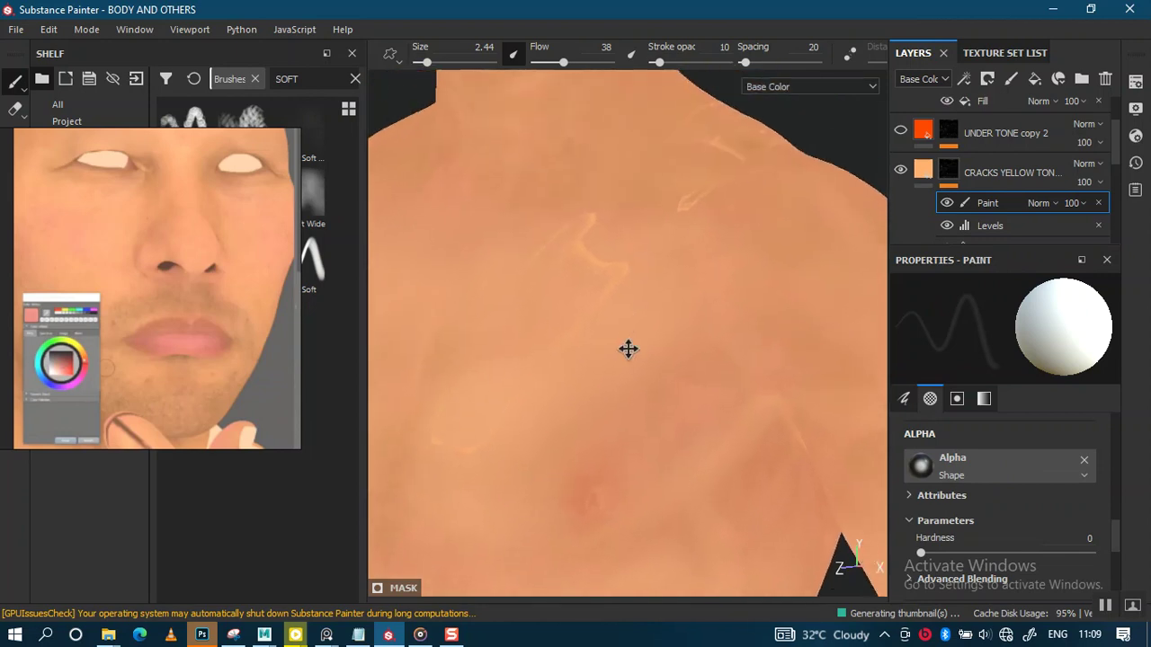
Step: Set the brush size to 5.56 and the stroke opacity to 100
{"action": "mouse_move", "coordinate": [252, 324]}
{"action": "left_mouse_down"}
{"action": "mouse_move", "coordinate": [1090, 243]}
{"action": "mouse_move", "coordinate": [558, 327]}
{"action": "mouse_move", "coordinate": [333, 323]}
{"action": "left_mouse_up"}
{"action": "right_click_drag", "start_coordinate": [660, 317], "coordinate": [710, 315], "text": "ctrl"}
{"action": "left_click_drag", "start_coordinate": [652, 296], "coordinate": [641, 233], "text": "alt"}
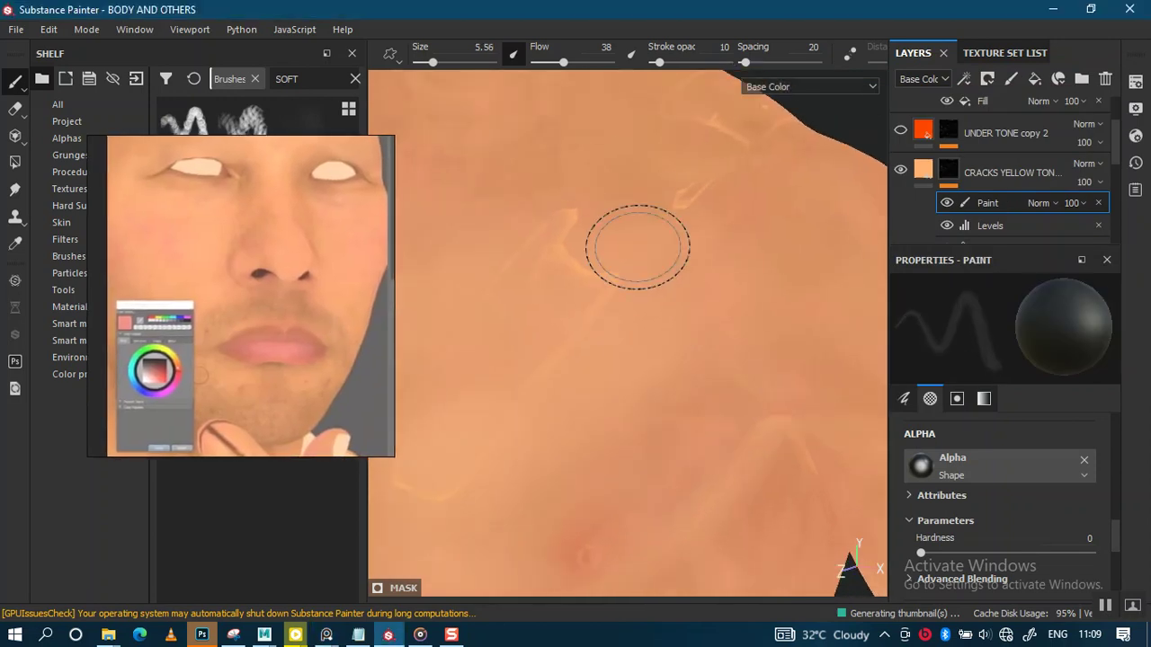
{"action": "mouse_move", "coordinate": [744, 288]}
{"action": "left_mouse_down", "text": "alt"}
{"action": "mouse_move", "coordinate": [642, 272]}
{"action": "mouse_move", "coordinate": [704, 300]}
{"action": "left_mouse_up", "text": "alt"}
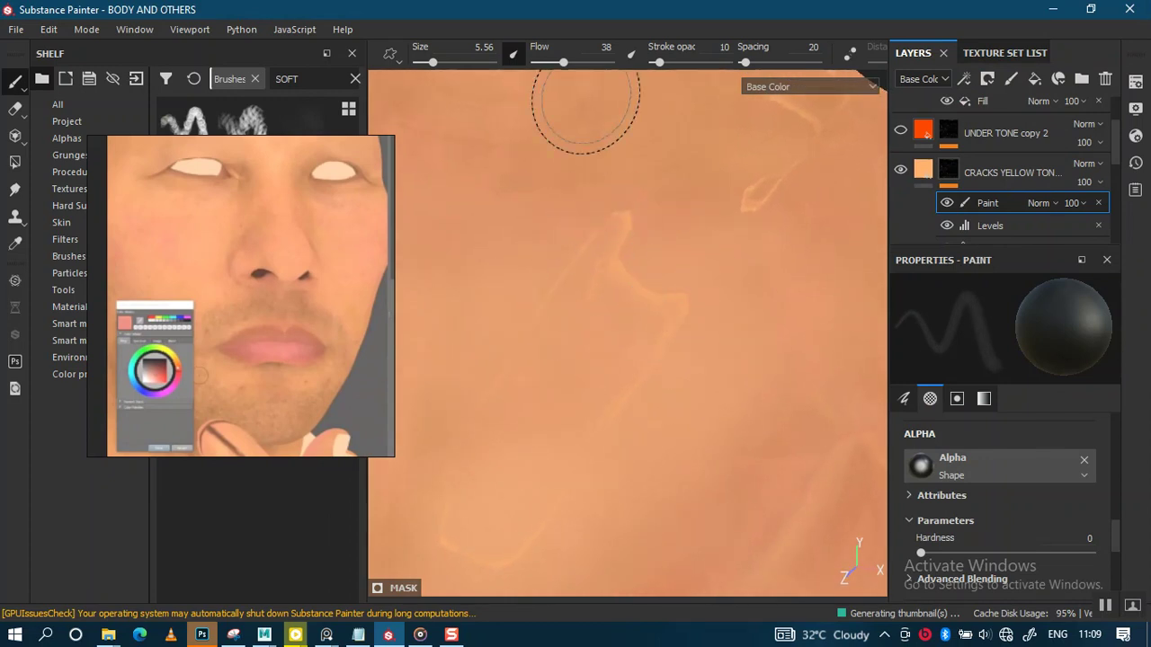
{"action": "left_click_drag", "start_coordinate": [673, 62], "coordinate": [768, 64]}
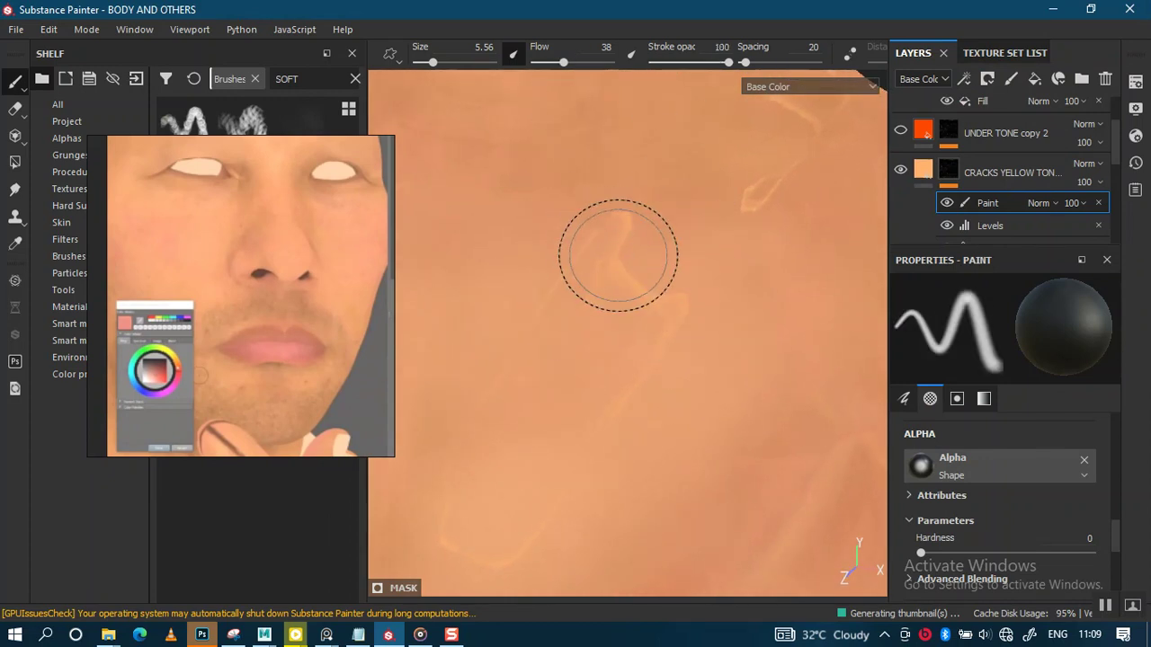
Step: Paint skin tone over the diagonal crack and faint marks on the chest
{"action": "left_click_drag", "start_coordinate": [640, 276], "coordinate": [684, 315]}
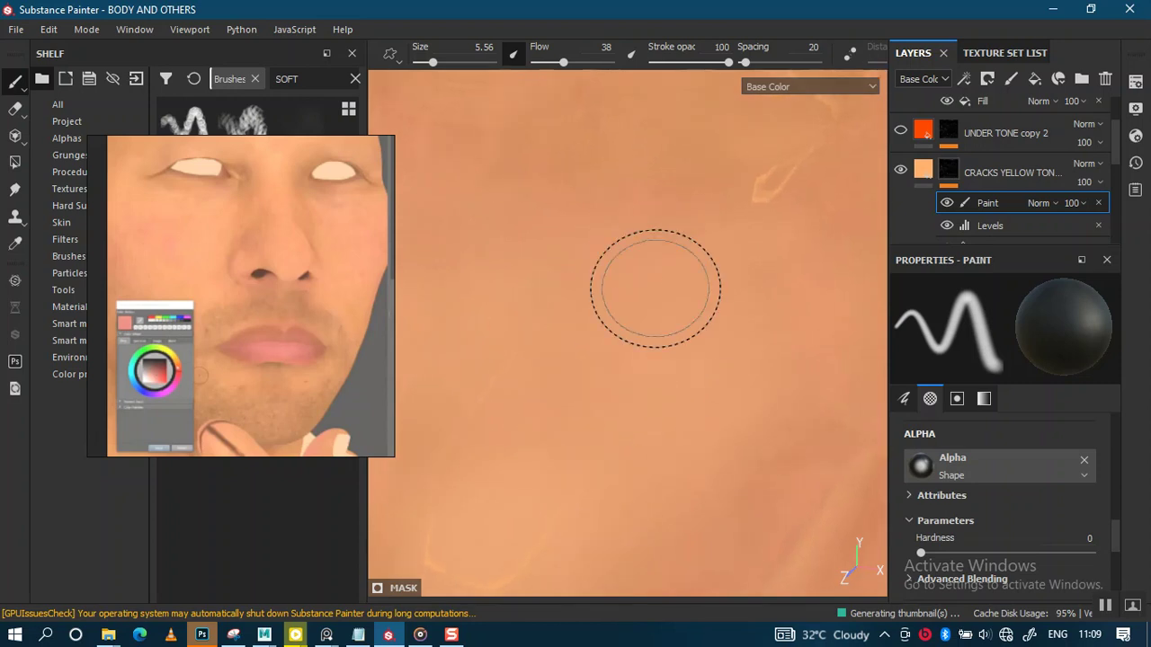
{"action": "scroll", "coordinate": [642, 288], "scroll_direction": "down", "scroll_amount": 1}
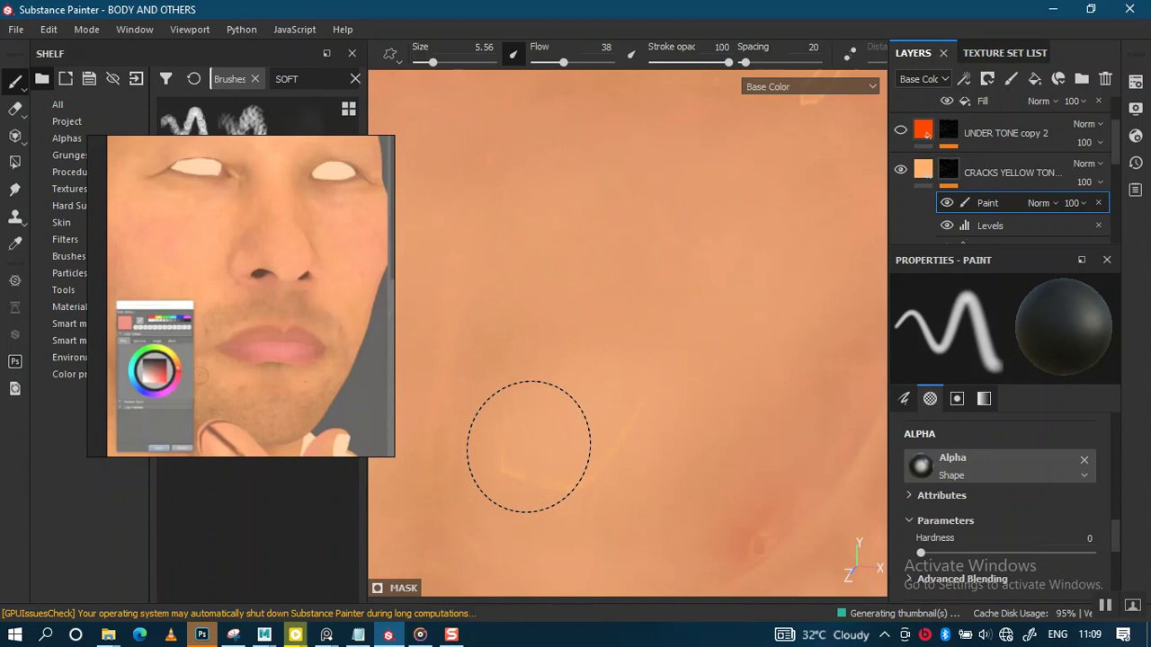
{"action": "left_click_drag", "start_coordinate": [534, 423], "coordinate": [616, 431]}
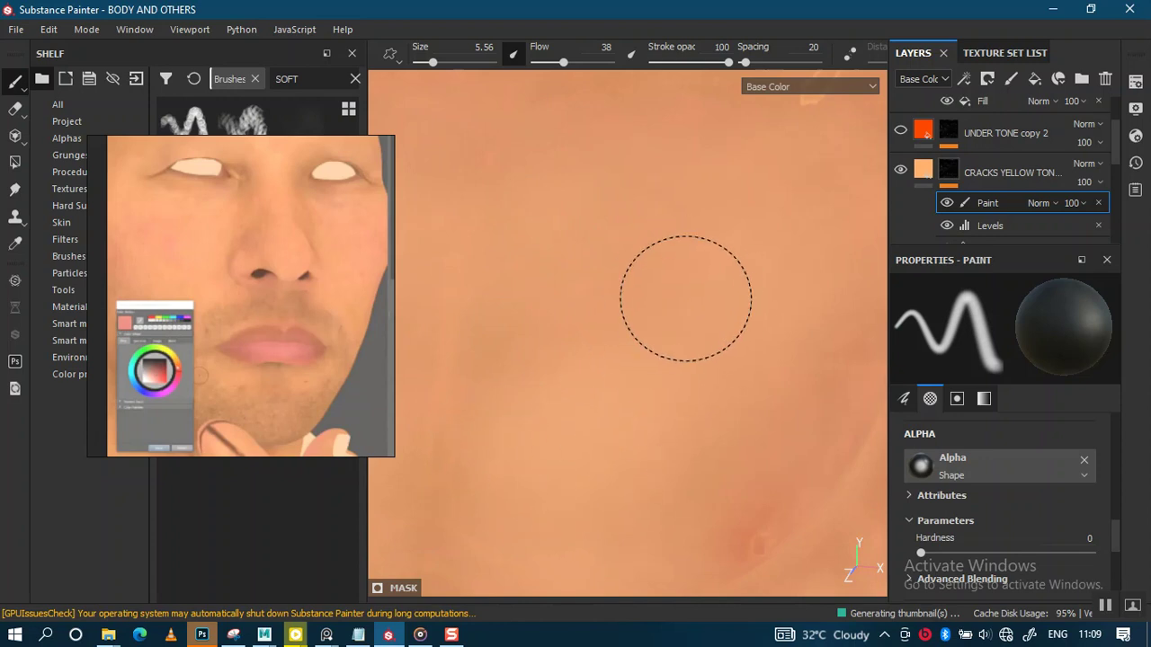
{"action": "mouse_move", "coordinate": [642, 243]}
{"action": "right_mouse_down", "text": "alt"}
{"action": "mouse_move", "coordinate": [643, 358]}
{"action": "mouse_move", "coordinate": [635, 339]}
{"action": "right_mouse_up", "text": "alt"}
Step: Paint over the remaining light crack marks near the shoulder
{"action": "left_click_drag", "start_coordinate": [634, 368], "coordinate": [657, 384], "text": "alt"}
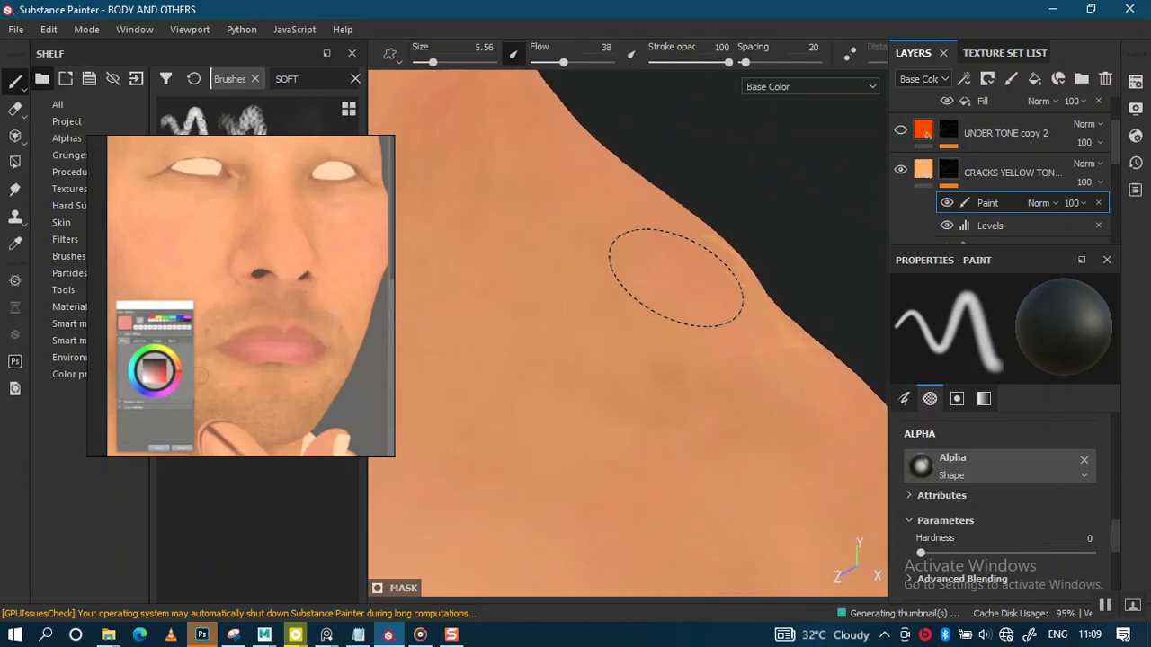
{"action": "left_click_drag", "start_coordinate": [676, 277], "coordinate": [620, 279], "text": "alt"}
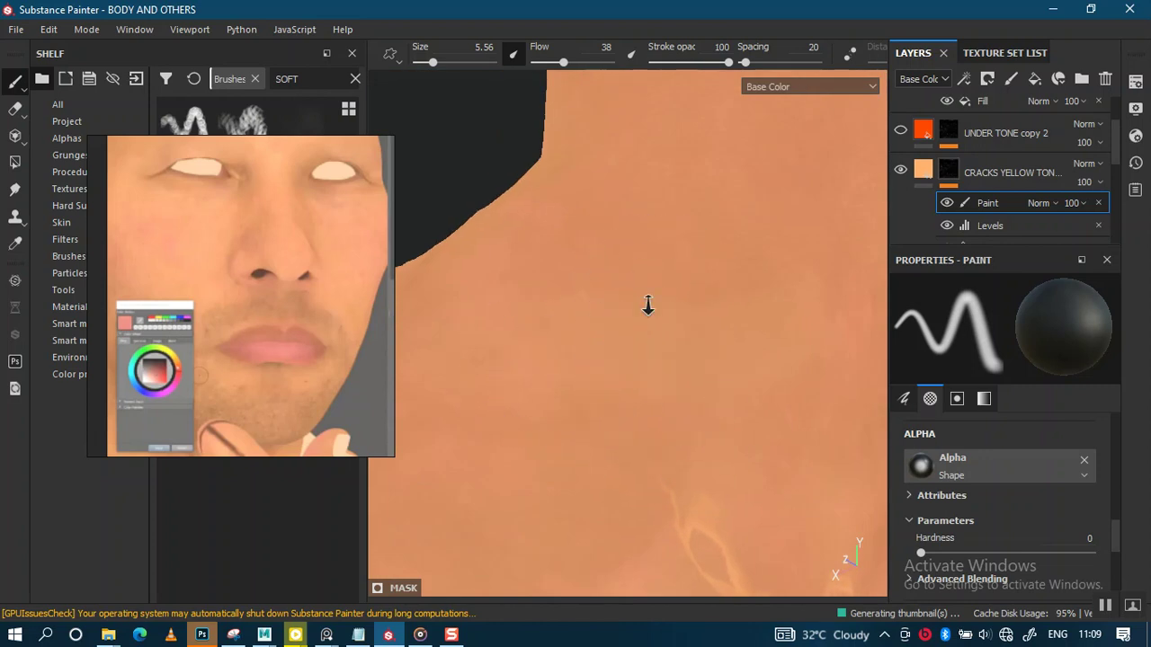
{"action": "middle_click_drag", "start_coordinate": [647, 308], "coordinate": [627, 163]}
{"action": "mouse_move", "coordinate": [627, 163]}
{"action": "left_mouse_down", "text": "alt"}
{"action": "mouse_move", "coordinate": [668, 311]}
{"action": "mouse_move", "coordinate": [655, 366]}
{"action": "left_mouse_up", "text": "alt"}
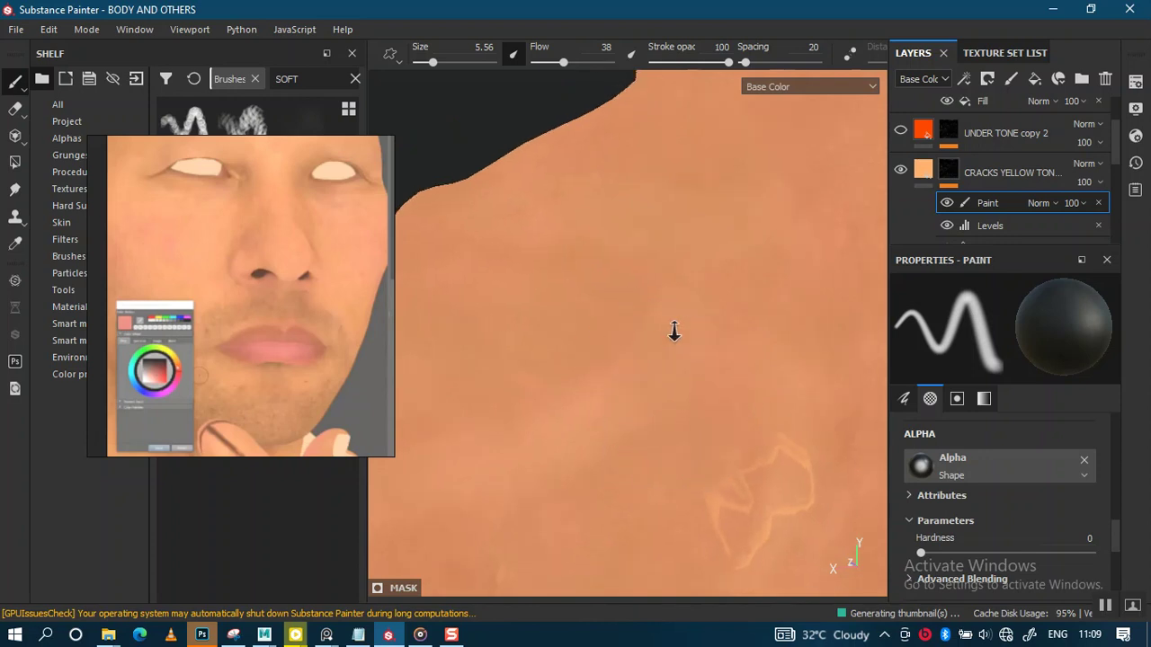
{"action": "middle_click_drag", "start_coordinate": [698, 443], "coordinate": [642, 297]}
{"action": "left_click_drag", "start_coordinate": [559, 436], "coordinate": [575, 483]}
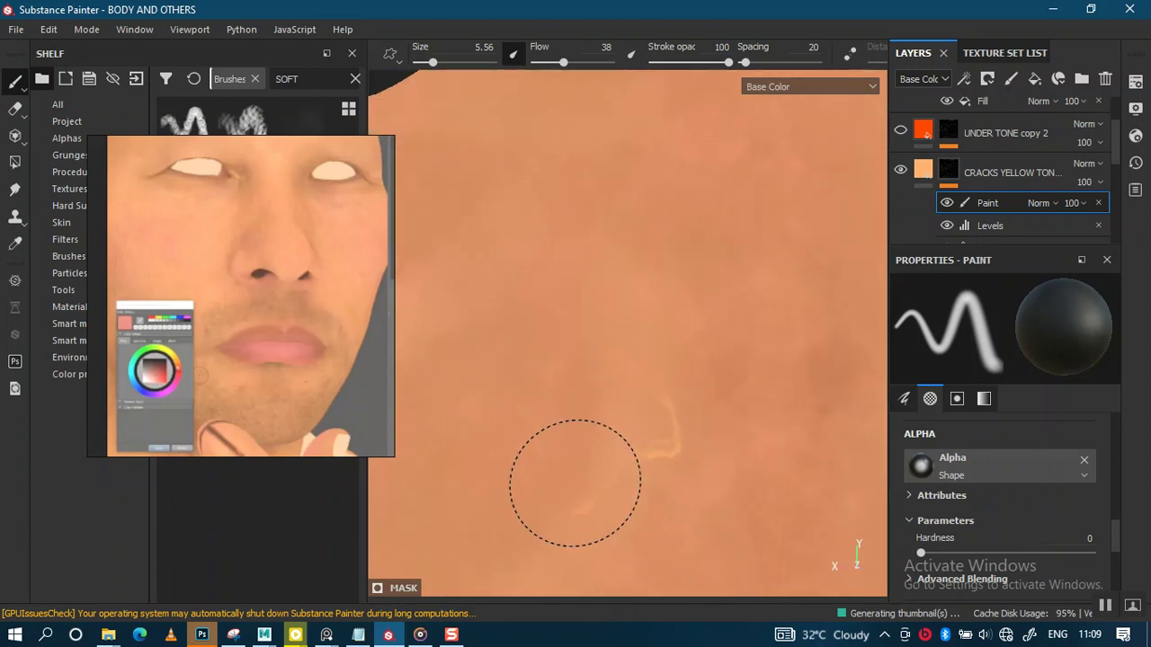
{"action": "mouse_move", "coordinate": [652, 382]}
{"action": "left_mouse_down", "text": "alt"}
{"action": "mouse_move", "coordinate": [588, 278]}
{"action": "mouse_move", "coordinate": [659, 236]}
{"action": "mouse_move", "coordinate": [549, 351]}
{"action": "mouse_move", "coordinate": [639, 300]}
{"action": "mouse_move", "coordinate": [659, 254]}
{"action": "left_mouse_up", "text": "alt"}
{"action": "middle_click_drag", "start_coordinate": [659, 255], "coordinate": [552, 372], "text": "alt"}
{"action": "left_click_drag", "start_coordinate": [552, 372], "coordinate": [673, 231], "text": "alt"}
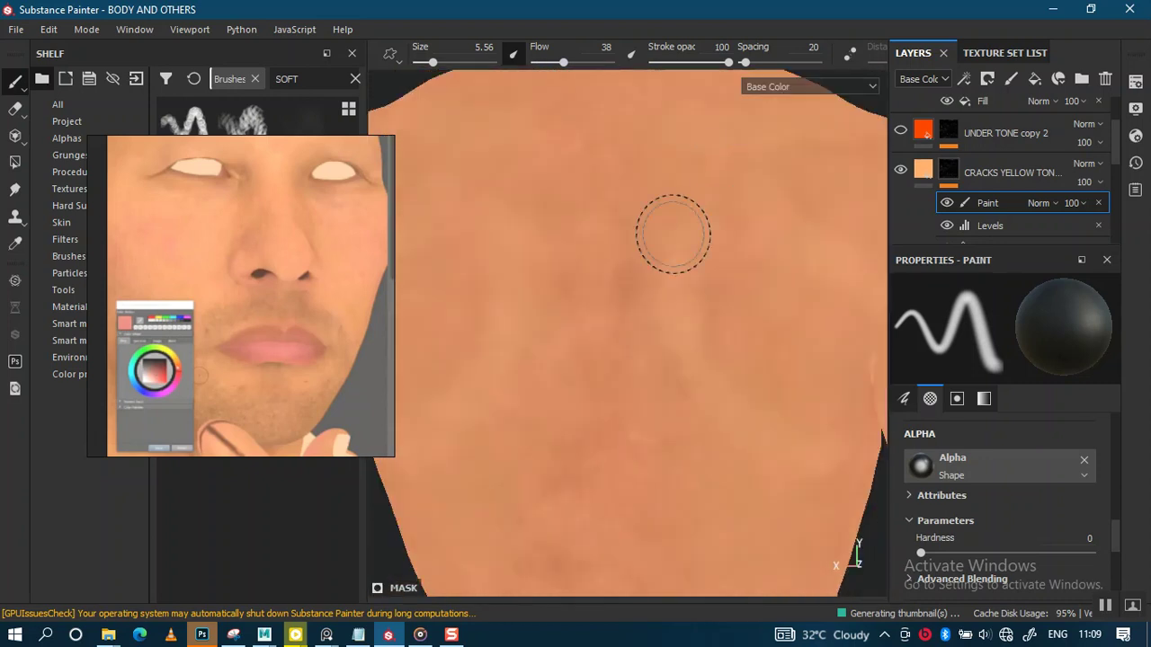
Step: Paint skin tone over the lower-left and middle crack streaks on the torso front
{"action": "left_click_drag", "start_coordinate": [601, 341], "coordinate": [637, 251], "text": "alt"}
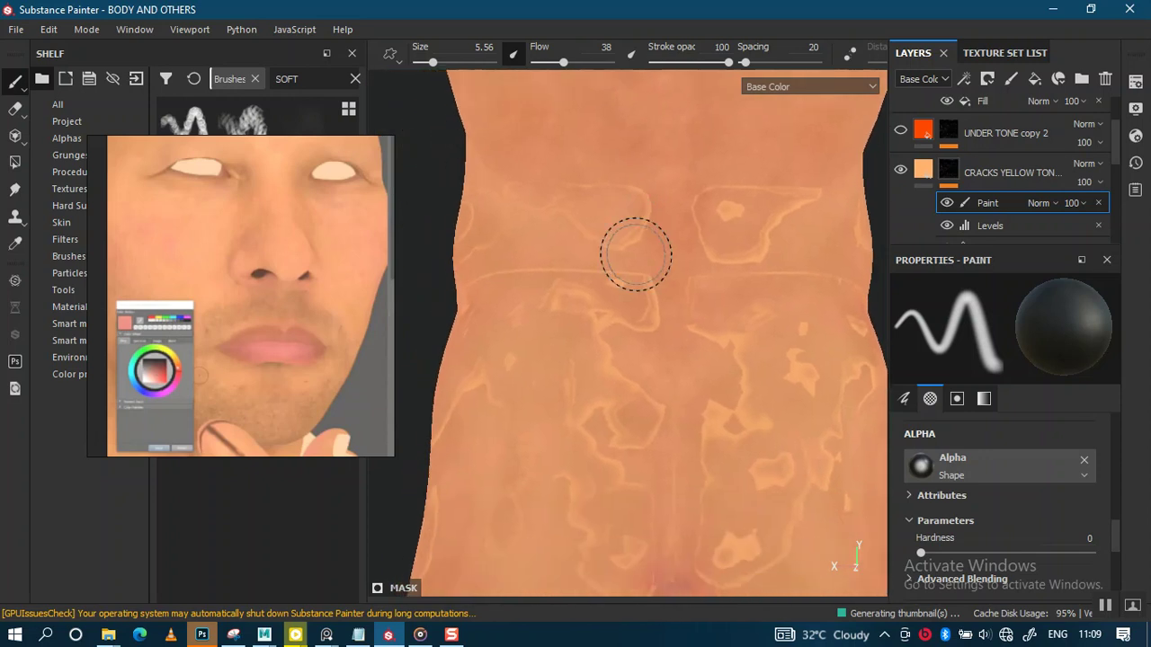
{"action": "right_click_drag", "start_coordinate": [638, 252], "coordinate": [650, 342], "text": "alt"}
{"action": "mouse_move", "coordinate": [650, 342]}
{"action": "left_mouse_down", "text": "alt"}
{"action": "mouse_move", "coordinate": [644, 405]}
{"action": "mouse_move", "coordinate": [670, 399]}
{"action": "left_mouse_up", "text": "alt"}
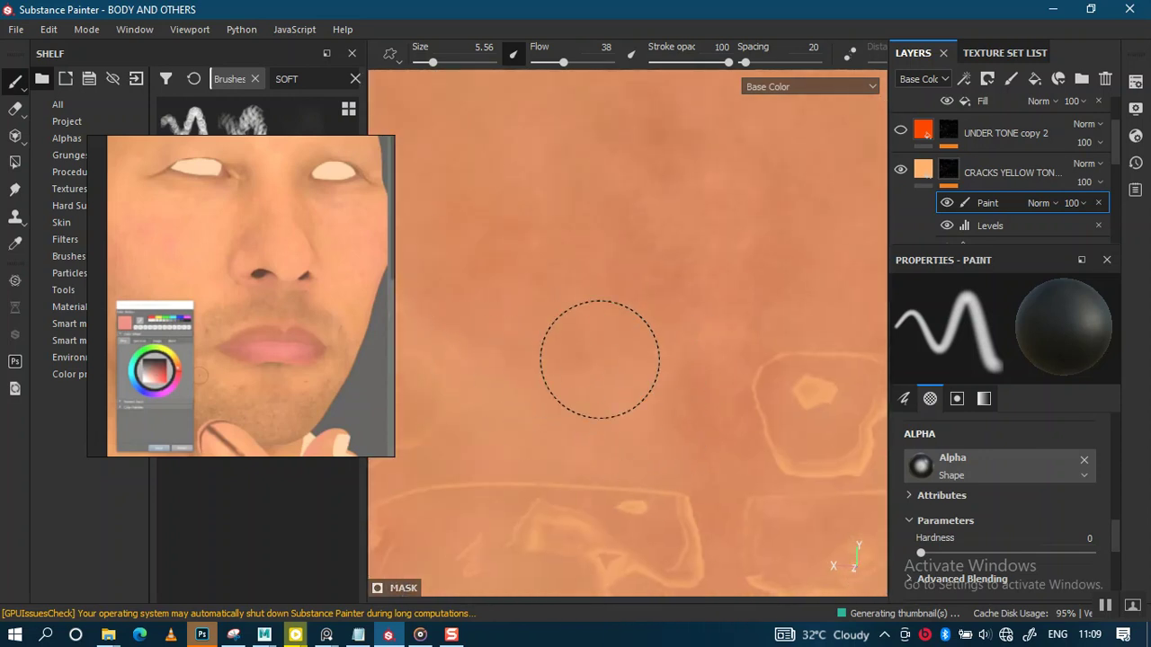
{"action": "mouse_move", "coordinate": [686, 272]}
{"action": "left_mouse_down", "text": "alt"}
{"action": "mouse_move", "coordinate": [652, 372]}
{"action": "mouse_move", "coordinate": [801, 365]}
{"action": "mouse_move", "coordinate": [548, 395]}
{"action": "left_mouse_up", "text": "alt"}
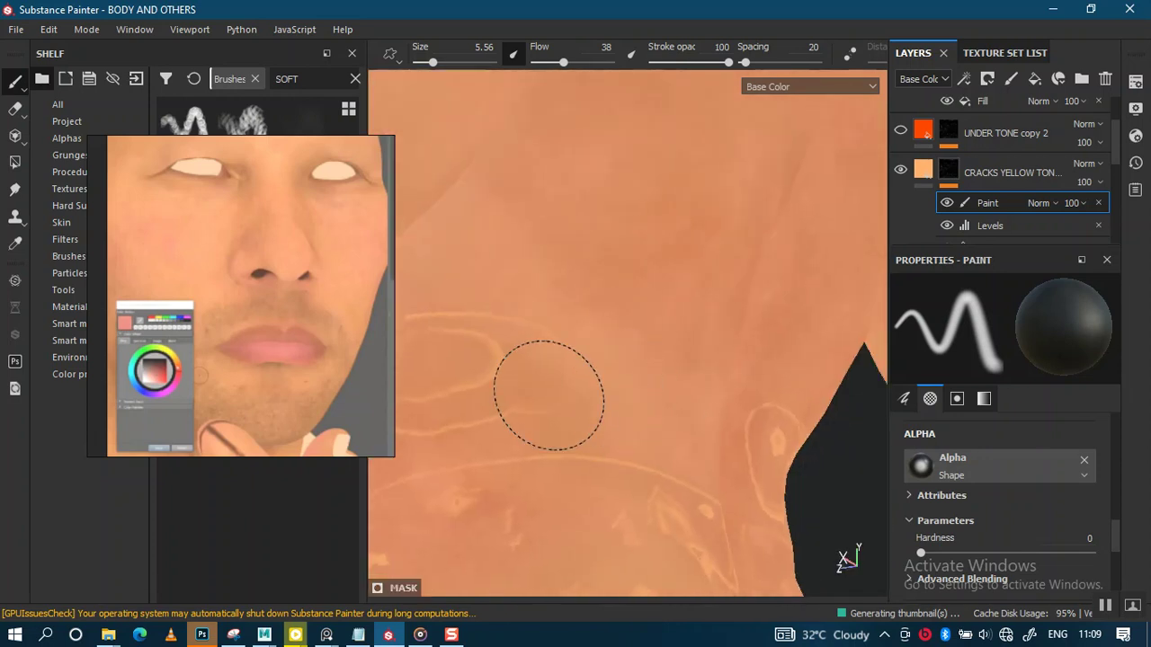
{"action": "mouse_move", "coordinate": [430, 400]}
{"action": "left_mouse_down", "text": "alt"}
{"action": "mouse_move", "coordinate": [611, 360]}
{"action": "mouse_move", "coordinate": [713, 398]}
{"action": "mouse_move", "coordinate": [654, 409]}
{"action": "left_mouse_up", "text": "alt"}
{"action": "mouse_move", "coordinate": [661, 359]}
{"action": "middle_mouse_down", "text": "alt"}
{"action": "mouse_move", "coordinate": [699, 357]}
{"action": "mouse_move", "coordinate": [616, 334]}
{"action": "middle_mouse_up", "text": "alt"}
{"action": "mouse_move", "coordinate": [494, 333]}
{"action": "middle_mouse_down", "text": "alt"}
{"action": "mouse_move", "coordinate": [774, 380]}
{"action": "mouse_move", "coordinate": [563, 340]}
{"action": "middle_mouse_up", "text": "alt"}
{"action": "left_click_drag", "start_coordinate": [563, 339], "coordinate": [531, 374]}
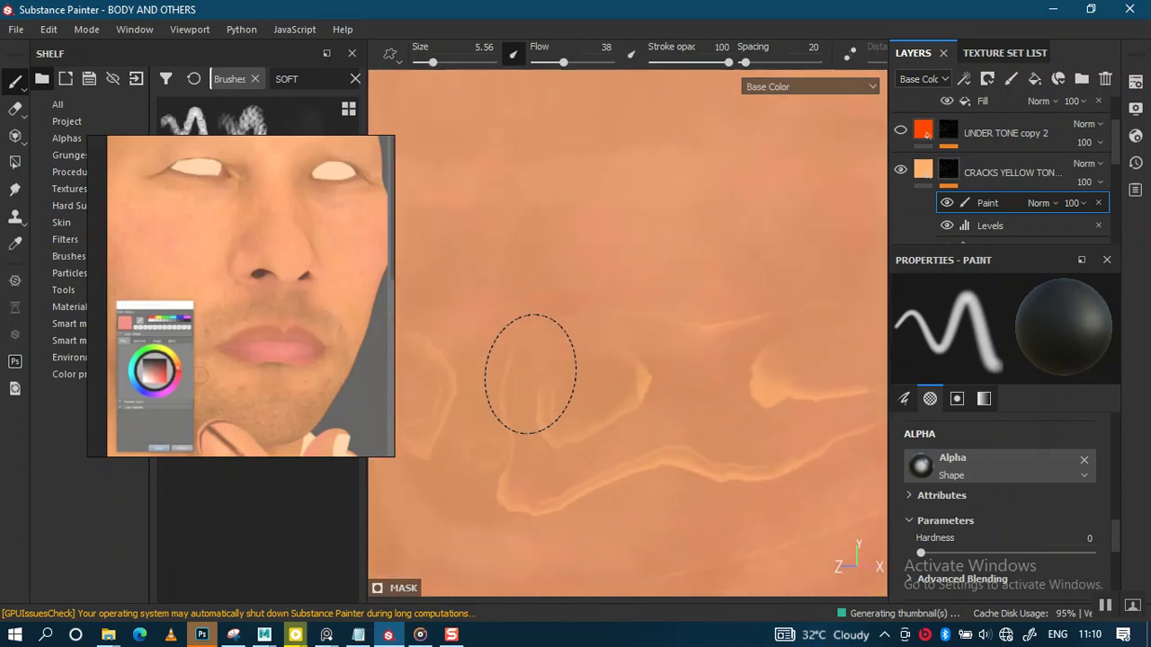
{"action": "mouse_move", "coordinate": [486, 437]}
{"action": "left_mouse_down"}
{"action": "mouse_move", "coordinate": [547, 471]}
{"action": "mouse_move", "coordinate": [552, 487]}
{"action": "mouse_move", "coordinate": [663, 385]}
{"action": "mouse_move", "coordinate": [760, 322]}
{"action": "left_mouse_up"}
{"action": "mouse_move", "coordinate": [617, 411]}
{"action": "left_mouse_down", "text": "alt"}
{"action": "mouse_move", "coordinate": [630, 449]}
{"action": "mouse_move", "coordinate": [609, 437]}
{"action": "left_mouse_up", "text": "alt"}
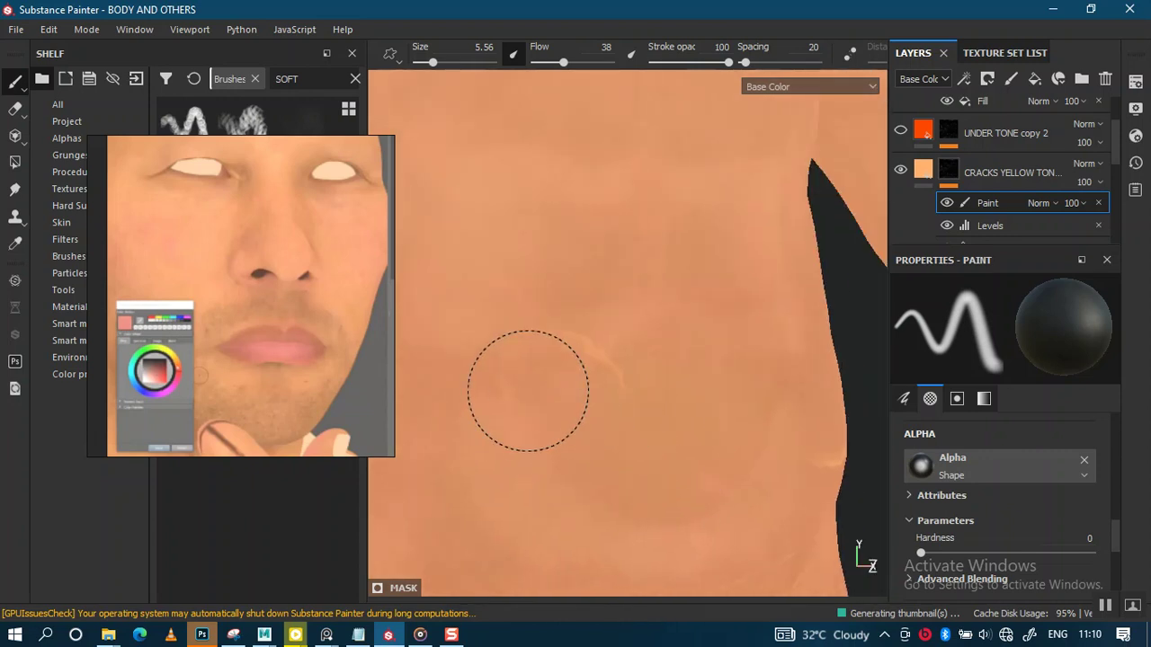
Step: Cover the next light crack patch and streaks on the body with skin colour
{"action": "mouse_move", "coordinate": [702, 387]}
{"action": "left_mouse_down", "text": "alt"}
{"action": "mouse_move", "coordinate": [604, 399]}
{"action": "mouse_move", "coordinate": [673, 478]}
{"action": "mouse_move", "coordinate": [606, 437]}
{"action": "mouse_move", "coordinate": [621, 415]}
{"action": "left_mouse_up", "text": "alt"}
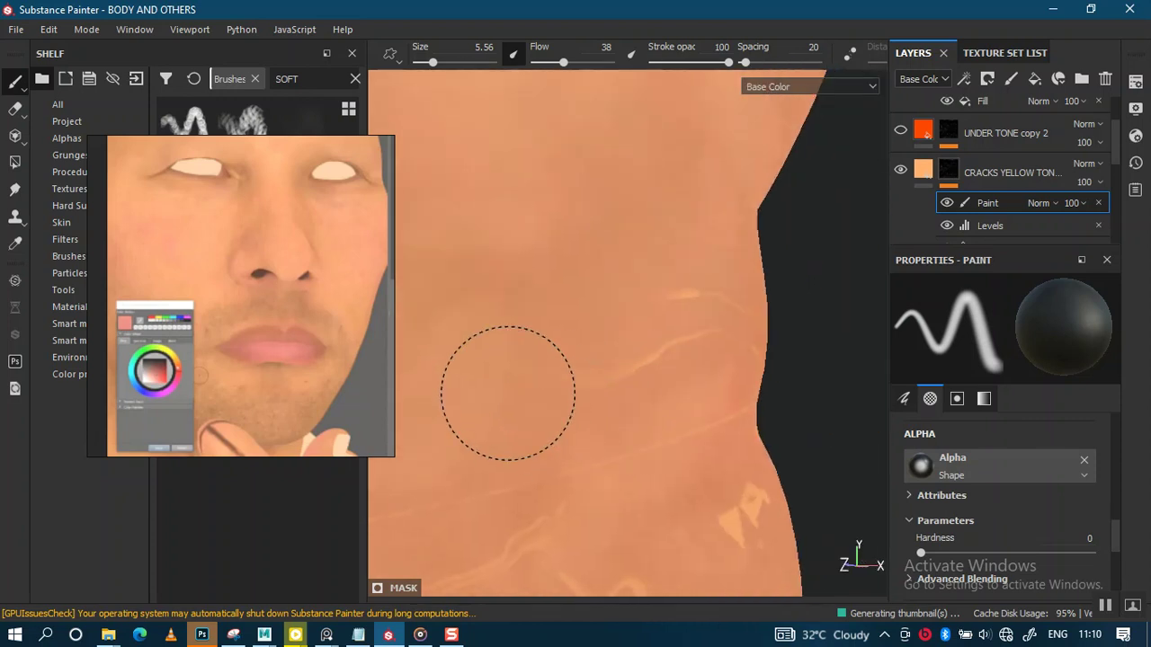
{"action": "mouse_move", "coordinate": [704, 335]}
{"action": "left_mouse_down", "text": "alt"}
{"action": "mouse_move", "coordinate": [552, 360]}
{"action": "mouse_move", "coordinate": [735, 375]}
{"action": "left_mouse_up", "text": "alt"}
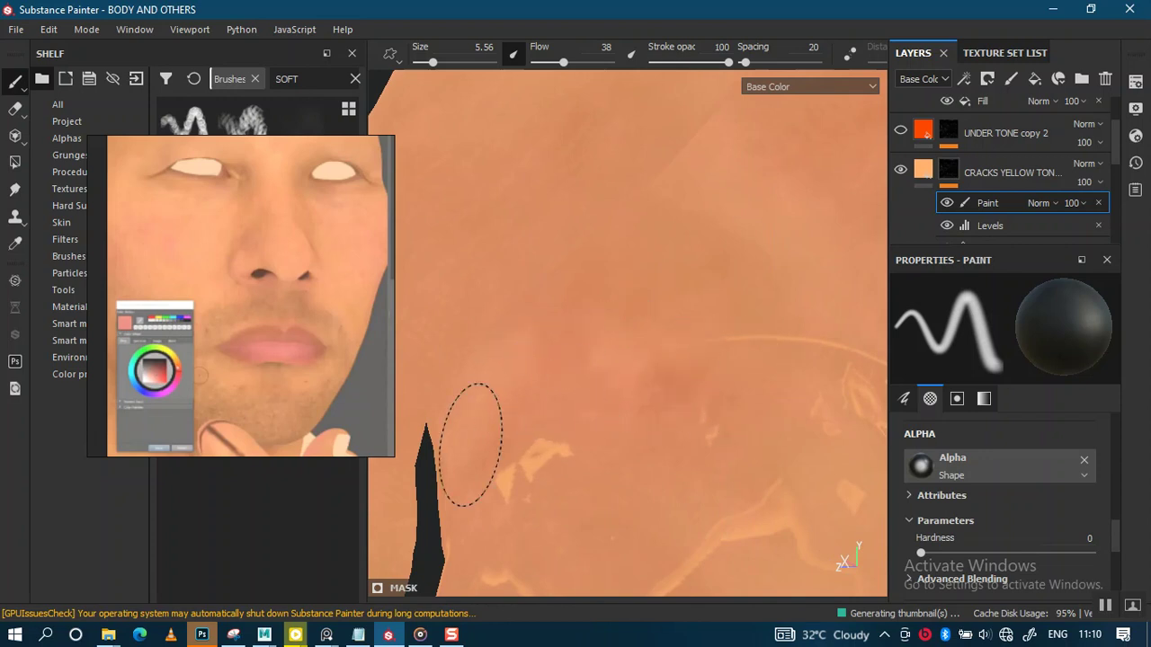
{"action": "left_click_drag", "start_coordinate": [521, 428], "coordinate": [545, 492]}
{"action": "left_click_drag", "start_coordinate": [553, 423], "coordinate": [655, 404], "text": "alt"}
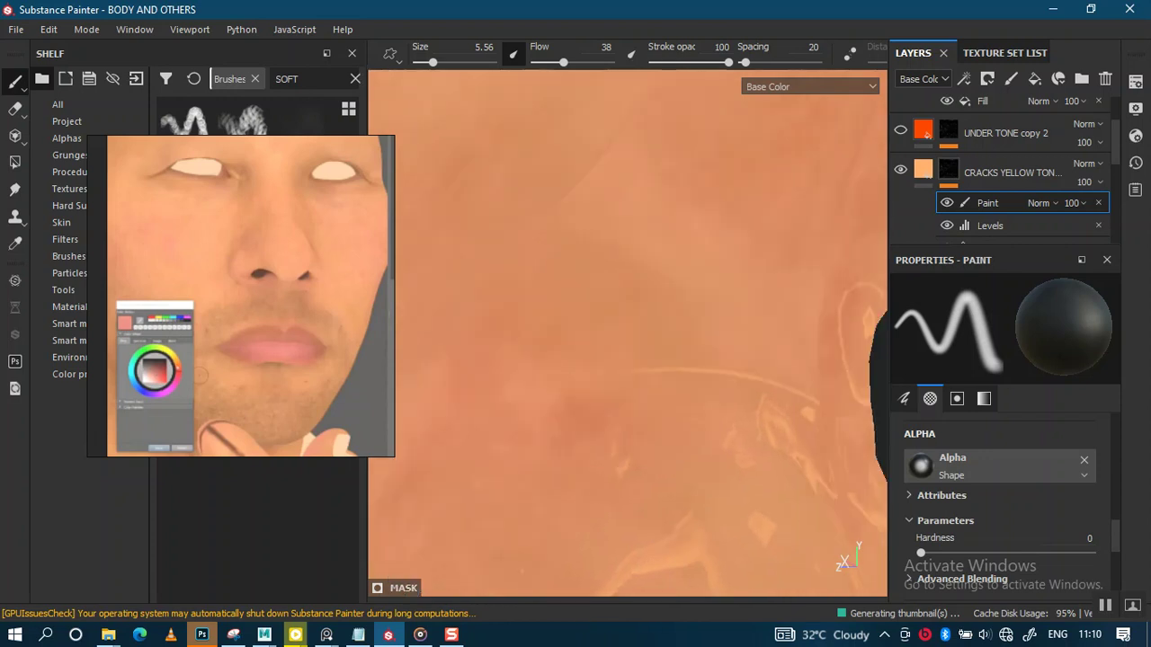
{"action": "left_click_drag", "start_coordinate": [798, 393], "coordinate": [722, 419]}
{"action": "mouse_move", "coordinate": [518, 494]}
{"action": "left_mouse_down", "text": "alt"}
{"action": "mouse_move", "coordinate": [693, 342]}
{"action": "mouse_move", "coordinate": [578, 383]}
{"action": "mouse_move", "coordinate": [668, 411]}
{"action": "left_mouse_up", "text": "alt"}
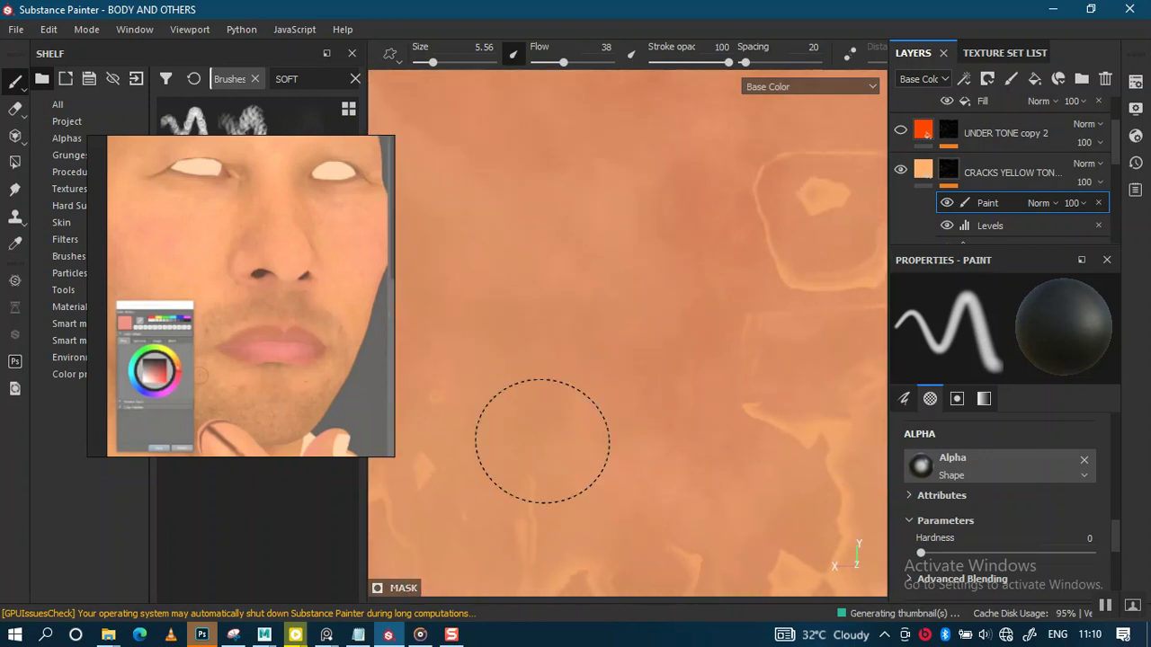
{"action": "mouse_move", "coordinate": [561, 483]}
{"action": "left_mouse_down", "text": "alt"}
{"action": "mouse_move", "coordinate": [545, 379]}
{"action": "mouse_move", "coordinate": [656, 314]}
{"action": "mouse_move", "coordinate": [727, 326]}
{"action": "left_mouse_up", "text": "alt"}
{"action": "left_click_drag", "start_coordinate": [555, 320], "coordinate": [602, 425]}
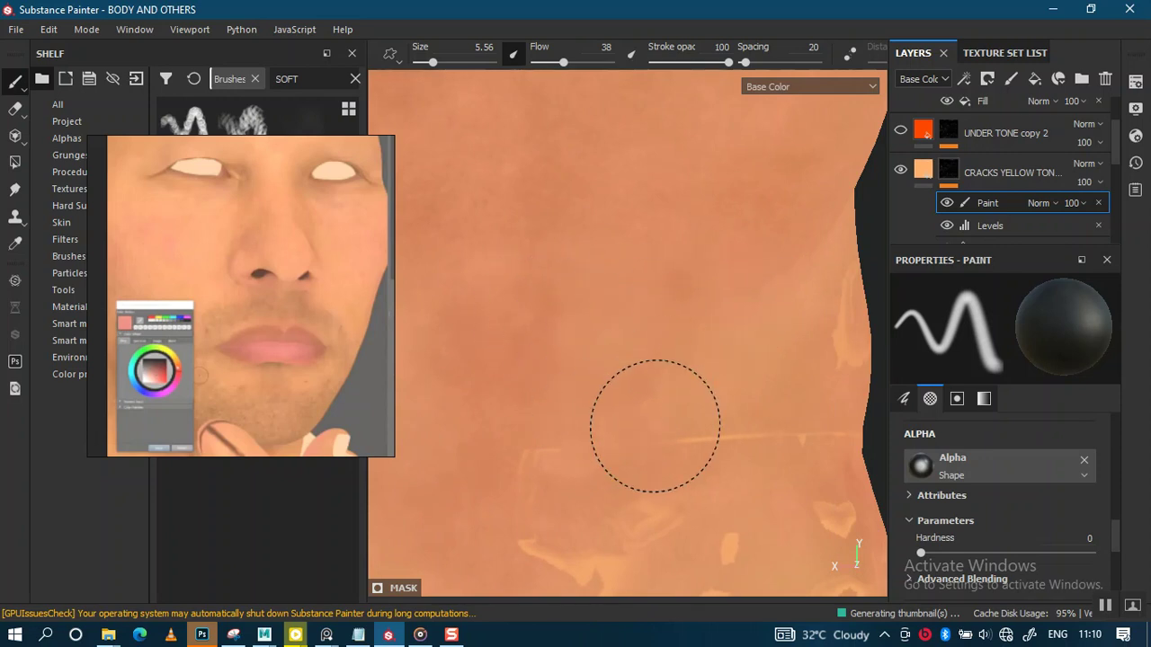
Step: Paint over further crack patterns and a light crack blob with skin tone
{"action": "mouse_move", "coordinate": [621, 526]}
{"action": "left_mouse_down", "text": "alt"}
{"action": "mouse_move", "coordinate": [594, 275]}
{"action": "mouse_move", "coordinate": [588, 344]}
{"action": "left_mouse_up", "text": "alt"}
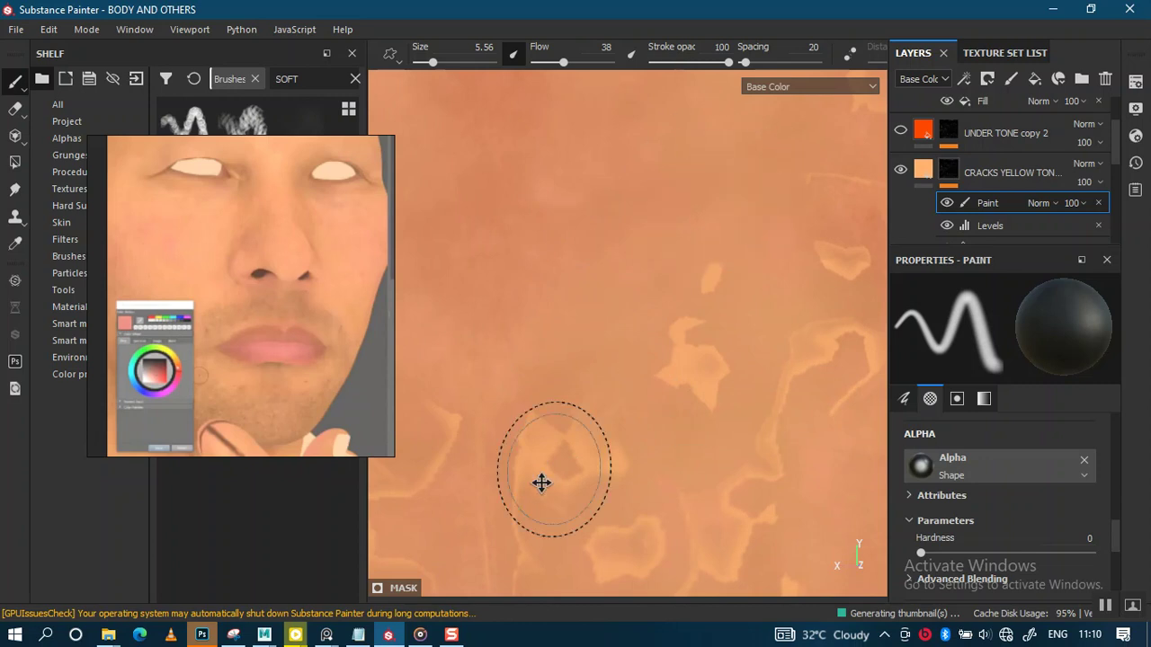
{"action": "left_click_drag", "start_coordinate": [552, 468], "coordinate": [571, 482], "text": "alt"}
{"action": "scroll", "coordinate": [571, 483], "scroll_direction": "down", "scroll_amount": 3}
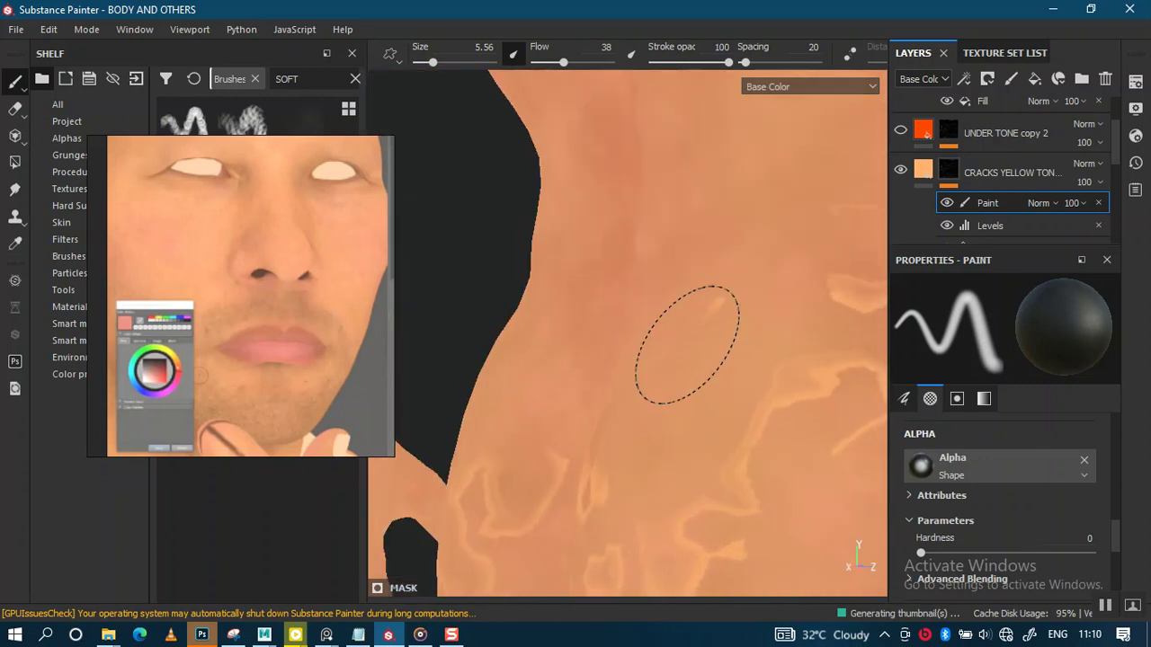
{"action": "left_click_drag", "start_coordinate": [603, 476], "coordinate": [660, 303], "text": "alt"}
{"action": "scroll", "coordinate": [722, 360], "scroll_direction": "up", "scroll_amount": 3}
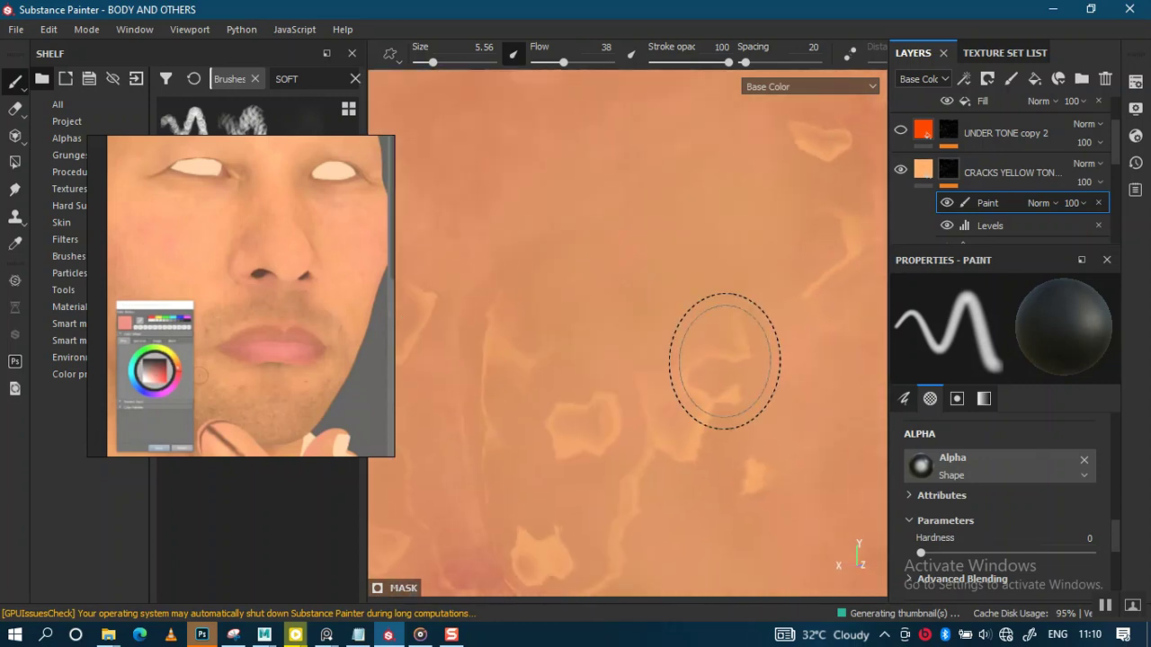
{"action": "mouse_move", "coordinate": [649, 433]}
{"action": "left_mouse_down"}
{"action": "mouse_move", "coordinate": [745, 488]}
{"action": "mouse_move", "coordinate": [527, 416]}
{"action": "mouse_move", "coordinate": [514, 341]}
{"action": "left_mouse_up"}
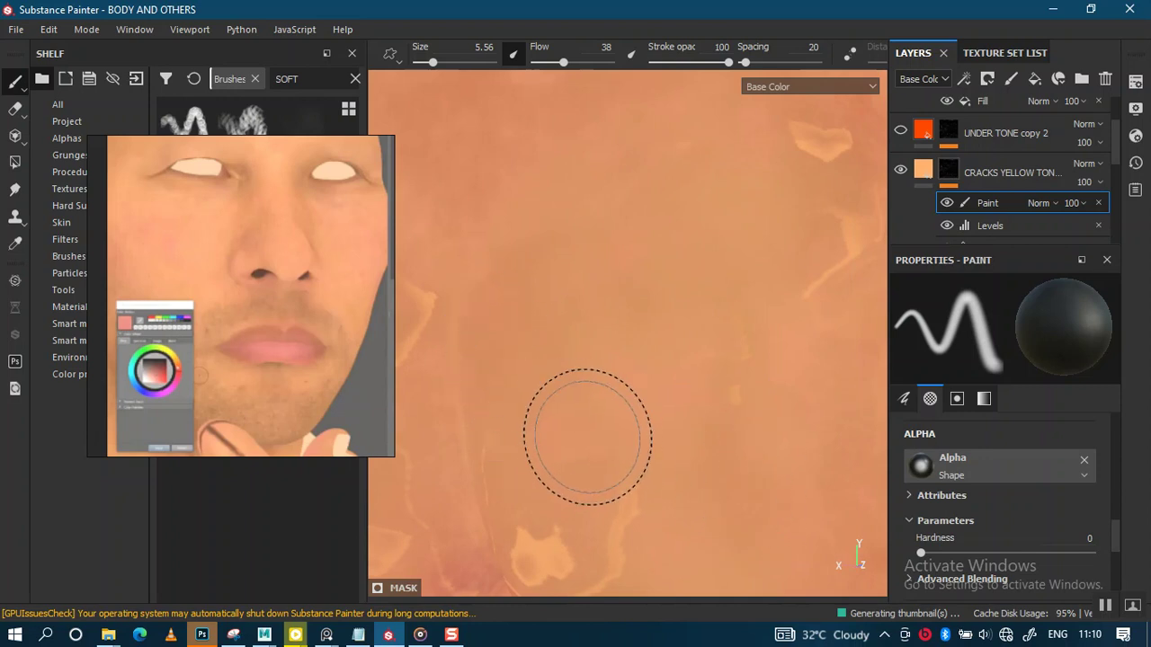
{"action": "left_click_drag", "start_coordinate": [570, 462], "coordinate": [606, 291], "text": "alt"}
{"action": "mouse_move", "coordinate": [559, 401]}
{"action": "left_mouse_down"}
{"action": "mouse_move", "coordinate": [578, 411]}
{"action": "mouse_move", "coordinate": [638, 357]}
{"action": "left_mouse_up"}
Step: Paint out the pale crack lines and marks along the side of the body
{"action": "mouse_move", "coordinate": [637, 243]}
{"action": "left_mouse_down", "text": "alt"}
{"action": "mouse_move", "coordinate": [648, 404]}
{"action": "mouse_move", "coordinate": [551, 485]}
{"action": "left_mouse_up", "text": "alt"}
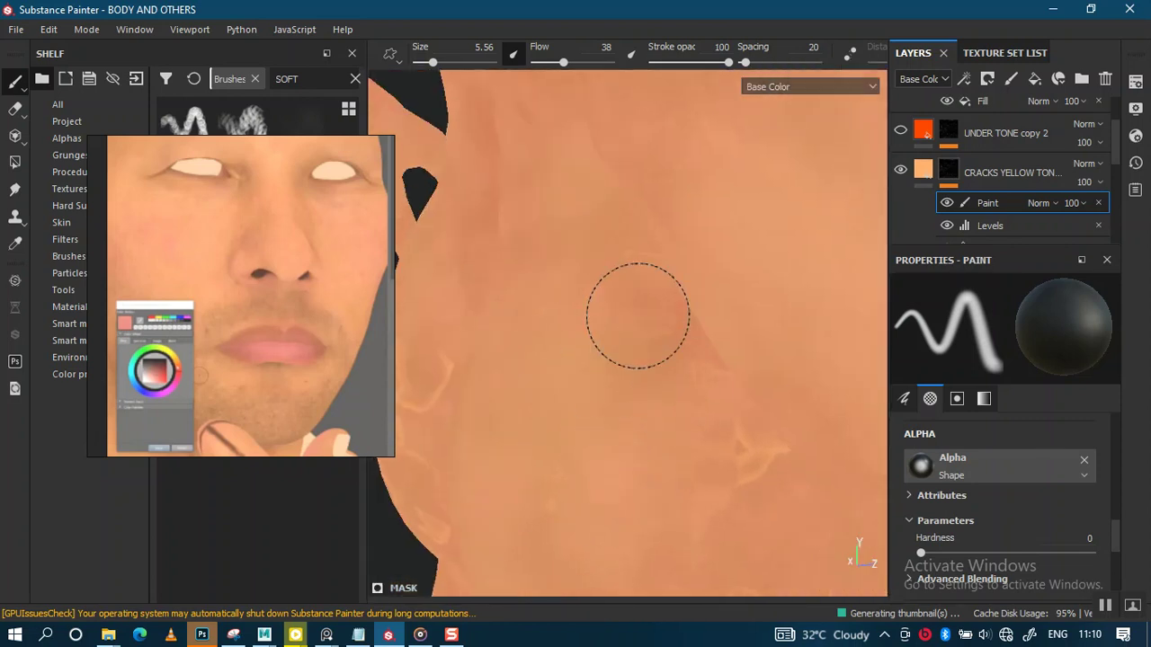
{"action": "mouse_move", "coordinate": [527, 539]}
{"action": "left_mouse_down", "text": "alt"}
{"action": "mouse_move", "coordinate": [619, 404]}
{"action": "mouse_move", "coordinate": [590, 321]}
{"action": "mouse_move", "coordinate": [542, 462]}
{"action": "mouse_move", "coordinate": [585, 326]}
{"action": "left_mouse_up", "text": "alt"}
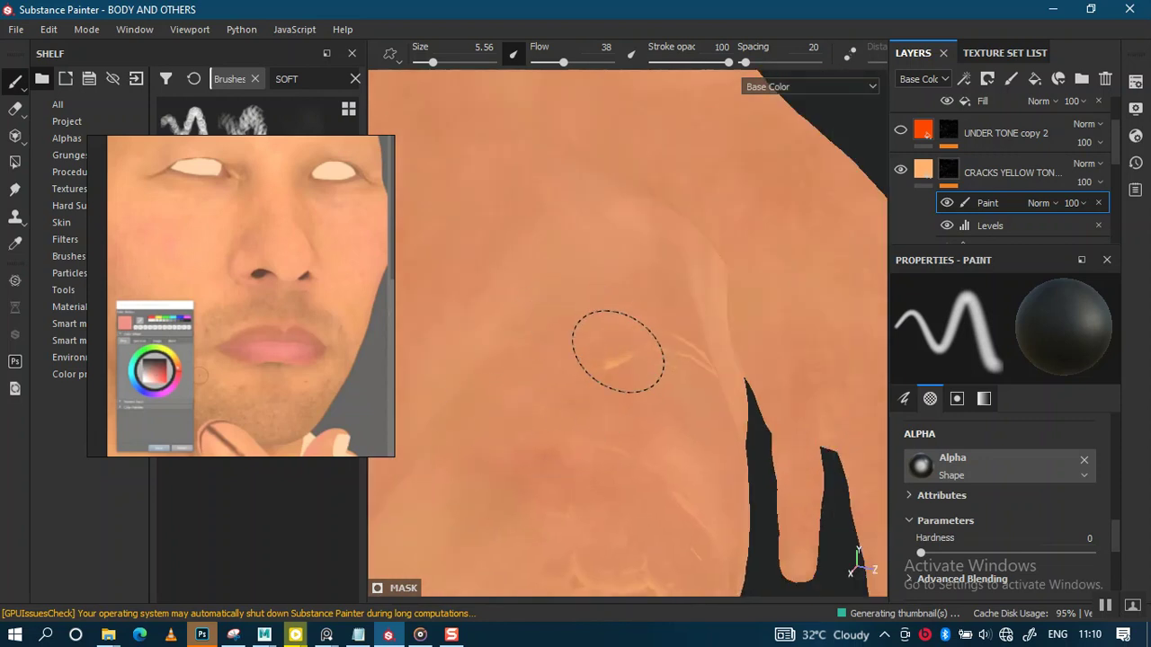
{"action": "mouse_move", "coordinate": [665, 385]}
{"action": "left_mouse_down", "text": "alt"}
{"action": "mouse_move", "coordinate": [432, 380]}
{"action": "mouse_move", "coordinate": [552, 462]}
{"action": "left_mouse_up", "text": "alt"}
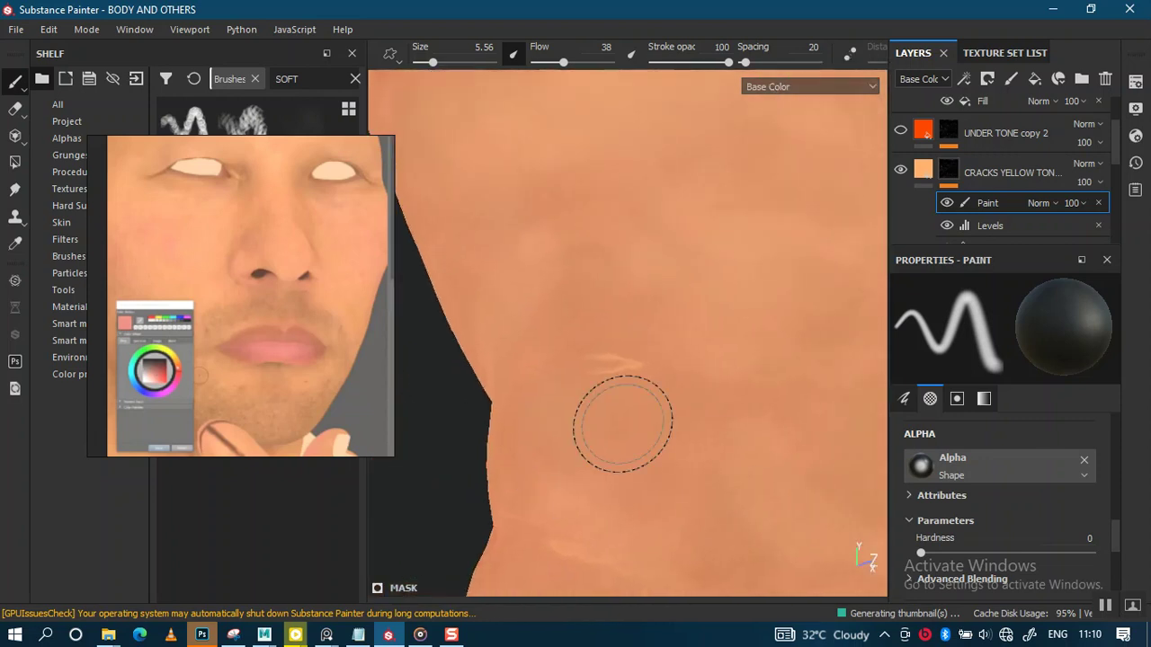
{"action": "mouse_move", "coordinate": [595, 416]}
{"action": "left_mouse_down", "text": "alt"}
{"action": "mouse_move", "coordinate": [617, 429]}
{"action": "mouse_move", "coordinate": [542, 360]}
{"action": "mouse_move", "coordinate": [558, 522]}
{"action": "mouse_move", "coordinate": [685, 413]}
{"action": "mouse_move", "coordinate": [580, 334]}
{"action": "left_mouse_up", "text": "alt"}
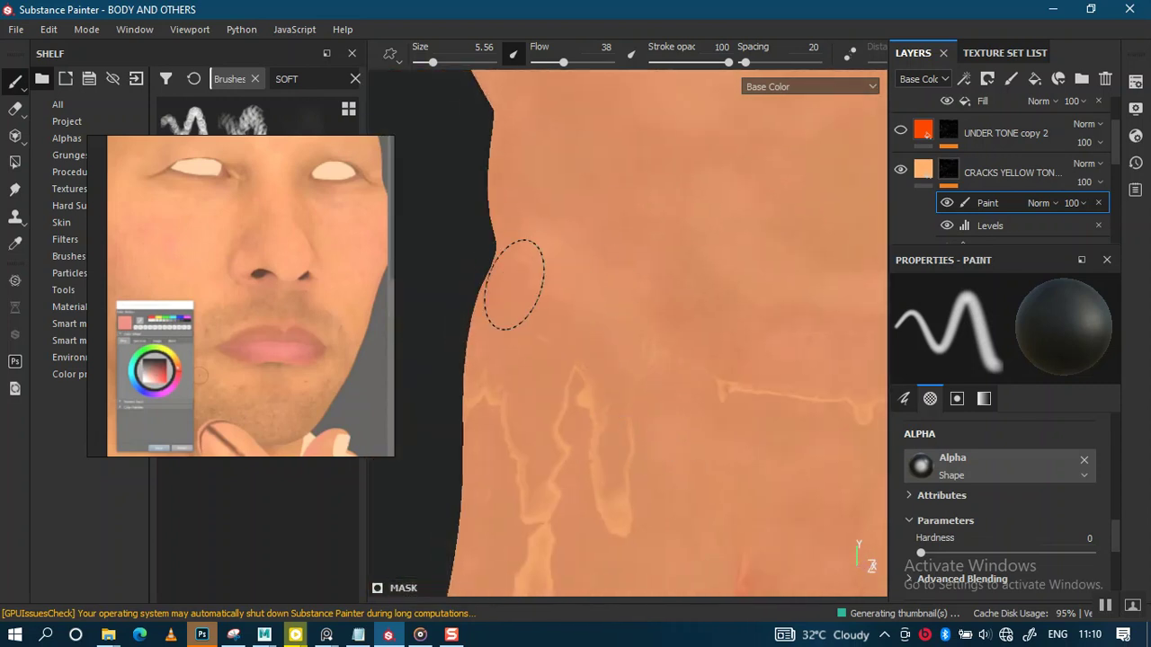
{"action": "left_click_drag", "start_coordinate": [686, 352], "coordinate": [751, 396]}
{"action": "mouse_move", "coordinate": [685, 378]}
{"action": "left_mouse_down", "text": "alt"}
{"action": "mouse_move", "coordinate": [650, 440]}
{"action": "mouse_move", "coordinate": [650, 403]}
{"action": "left_mouse_up", "text": "alt"}
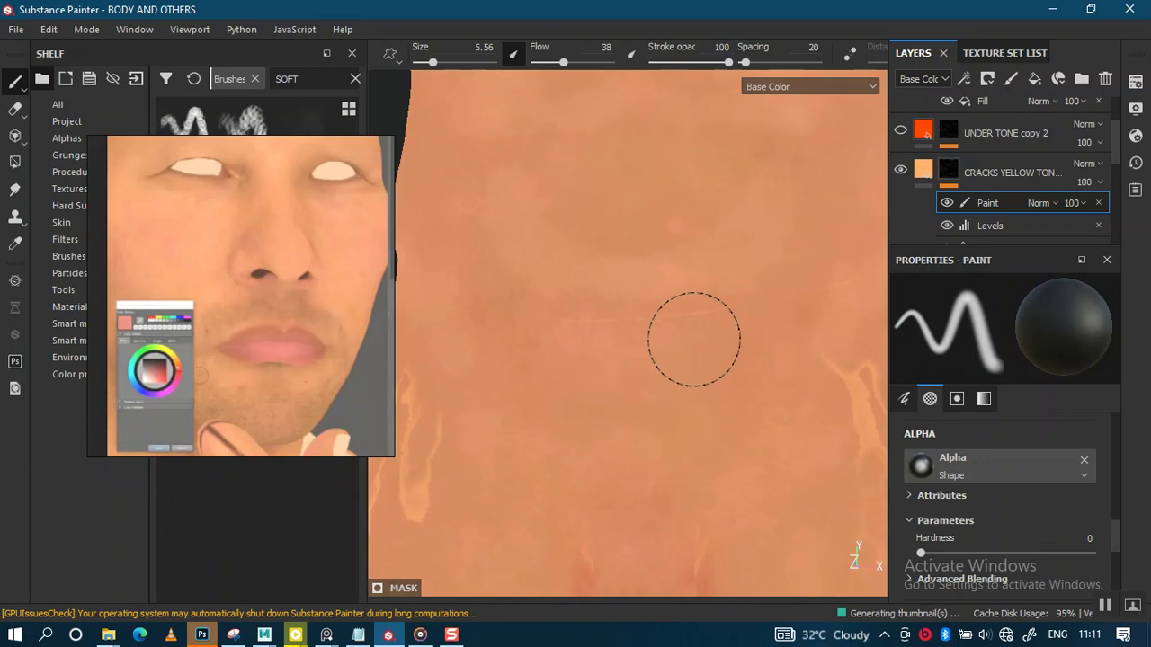
{"action": "left_click_drag", "start_coordinate": [506, 352], "coordinate": [662, 339], "text": "alt"}
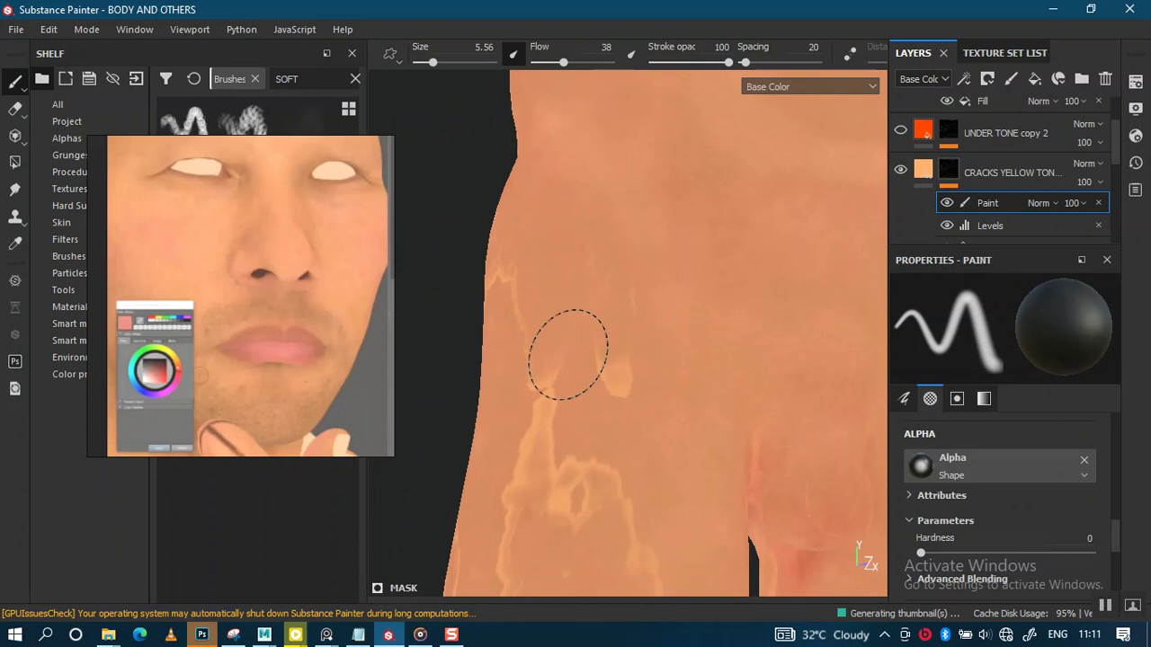
{"action": "left_click_drag", "start_coordinate": [552, 376], "coordinate": [609, 334]}
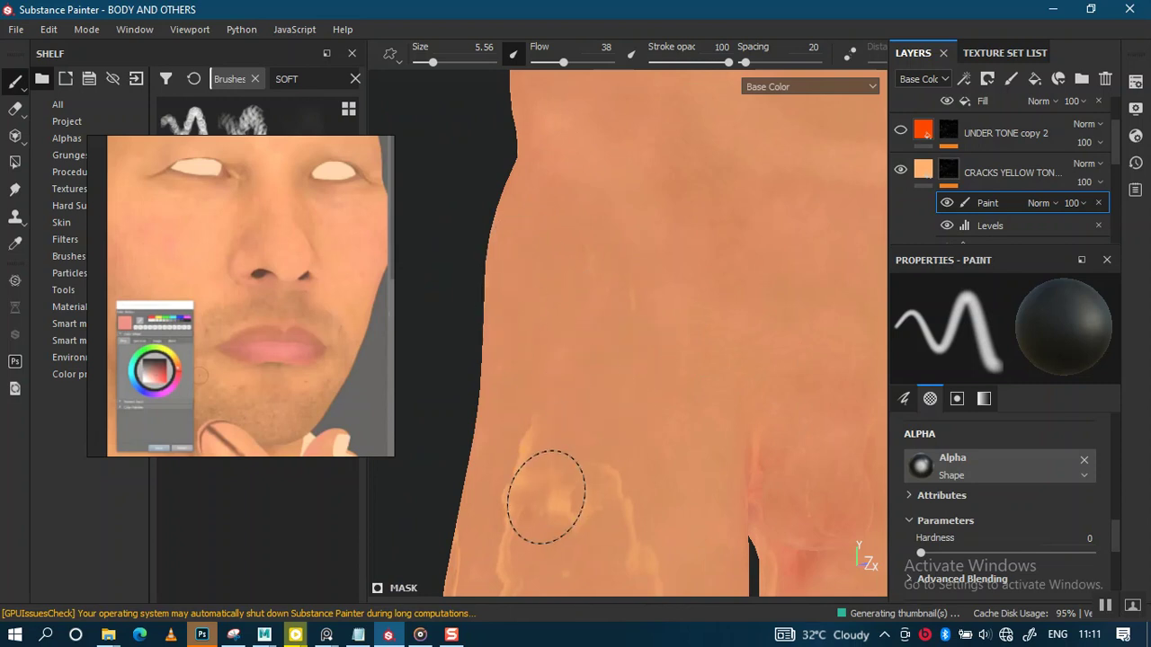
{"action": "mouse_move", "coordinate": [563, 462]}
{"action": "left_mouse_down", "text": "alt"}
{"action": "mouse_move", "coordinate": [633, 366]}
{"action": "mouse_move", "coordinate": [645, 386]}
{"action": "left_mouse_up", "text": "alt"}
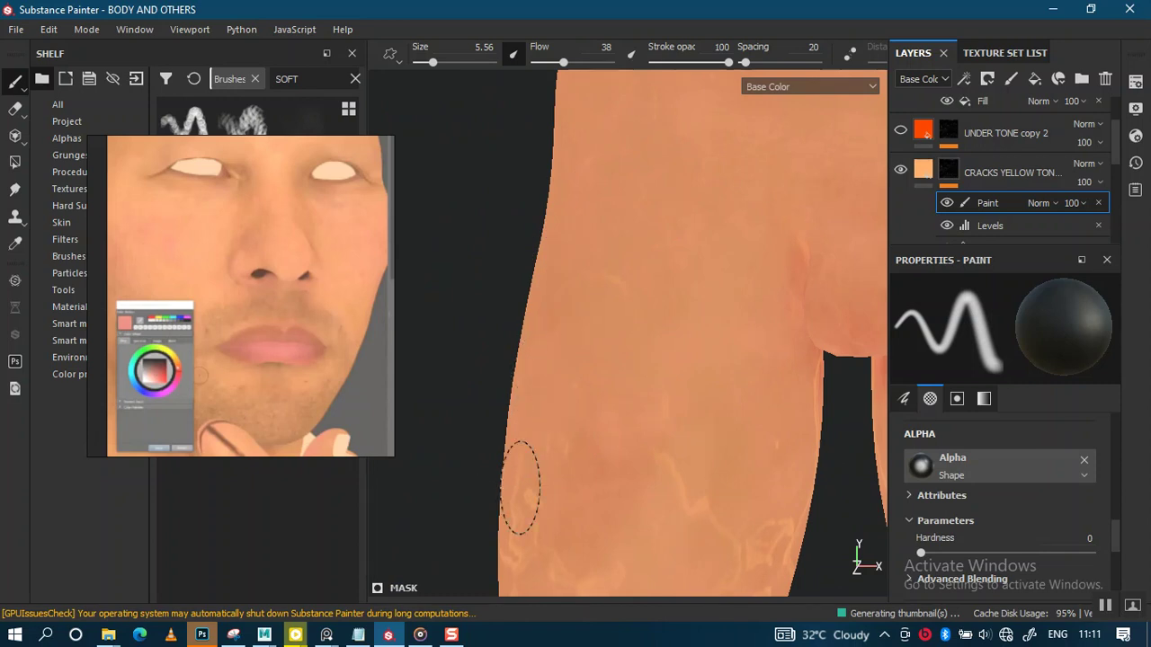
{"action": "left_click_drag", "start_coordinate": [672, 509], "coordinate": [598, 334], "text": "alt"}
{"action": "left_click_drag", "start_coordinate": [608, 294], "coordinate": [575, 453]}
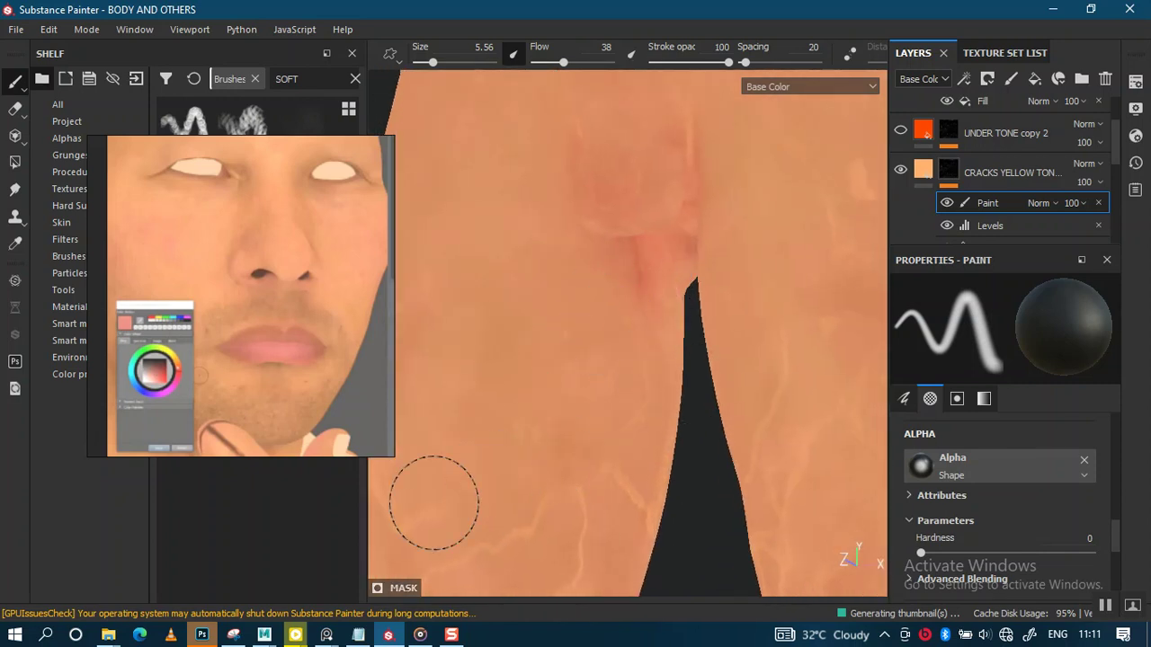
{"action": "mouse_move", "coordinate": [514, 522]}
{"action": "left_mouse_down", "text": "alt"}
{"action": "mouse_move", "coordinate": [603, 326]}
{"action": "mouse_move", "coordinate": [539, 495]}
{"action": "mouse_move", "coordinate": [624, 391]}
{"action": "mouse_move", "coordinate": [532, 414]}
{"action": "mouse_move", "coordinate": [570, 347]}
{"action": "mouse_move", "coordinate": [609, 406]}
{"action": "mouse_move", "coordinate": [578, 444]}
{"action": "left_mouse_up", "text": "alt"}
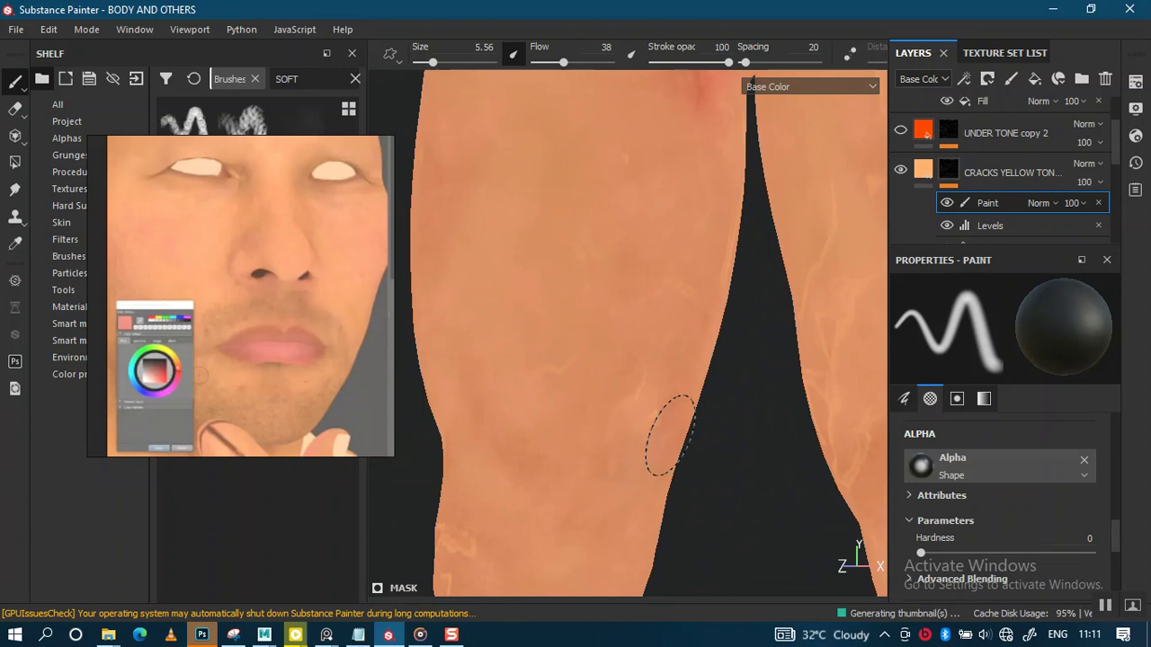
Step: Paint over the crack streaks running across the upper leg
{"action": "left_click_drag", "start_coordinate": [629, 274], "coordinate": [512, 480], "text": "alt"}
{"action": "right_click_drag", "start_coordinate": [511, 480], "coordinate": [599, 339], "text": "alt"}
{"action": "left_click_drag", "start_coordinate": [599, 338], "coordinate": [585, 386], "text": "alt"}
{"action": "right_click_drag", "start_coordinate": [585, 386], "coordinate": [592, 403], "text": "alt"}
{"action": "middle_click_drag", "start_coordinate": [592, 403], "coordinate": [604, 411], "text": "alt"}
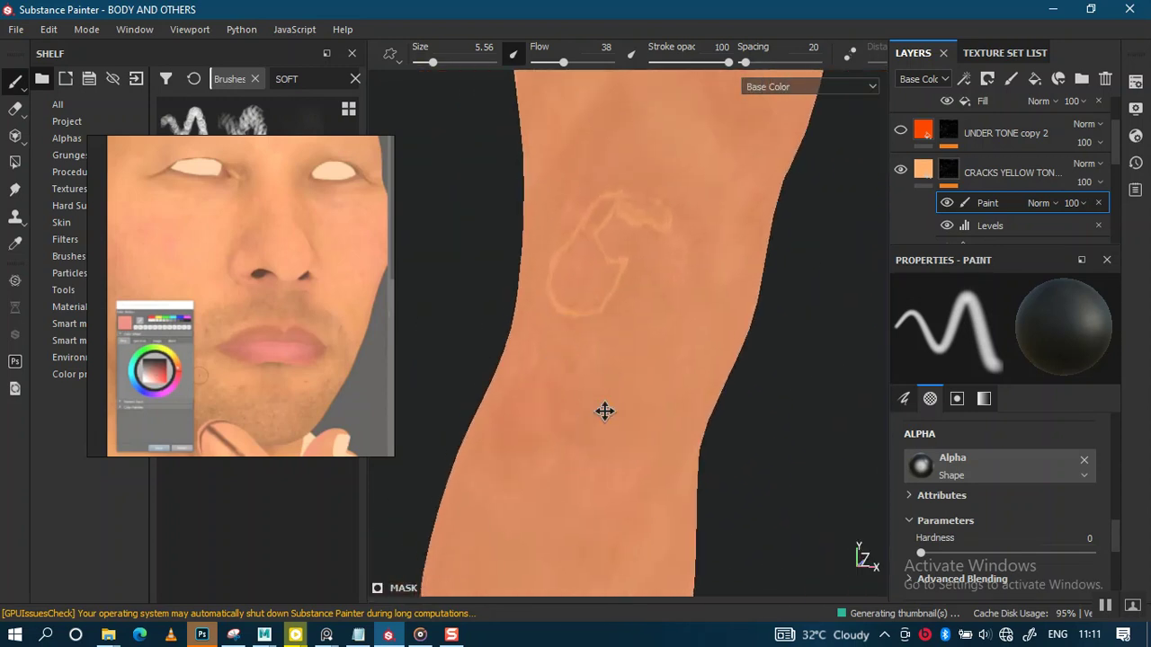
{"action": "left_click_drag", "start_coordinate": [604, 411], "coordinate": [557, 376], "text": "alt"}
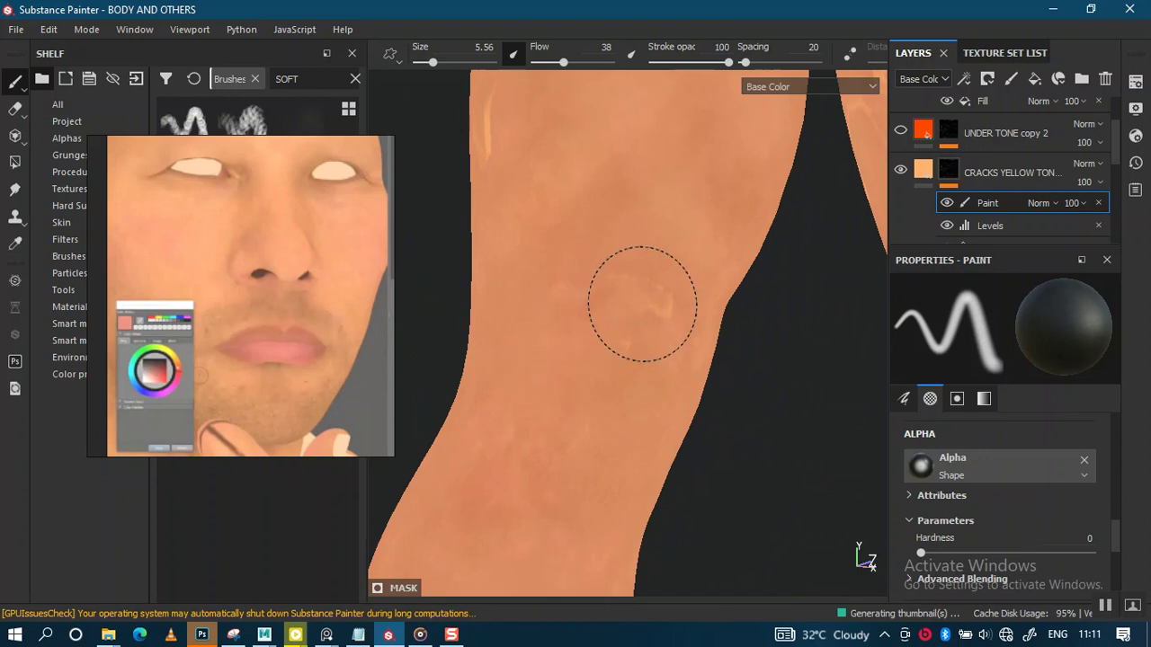
{"action": "left_click_drag", "start_coordinate": [617, 295], "coordinate": [599, 270], "text": "alt"}
{"action": "right_click_drag", "start_coordinate": [599, 270], "coordinate": [606, 403], "text": "alt"}
{"action": "middle_click_drag", "start_coordinate": [606, 404], "coordinate": [582, 534], "text": "alt"}
{"action": "right_click_drag", "start_coordinate": [582, 534], "coordinate": [634, 444], "text": "alt"}
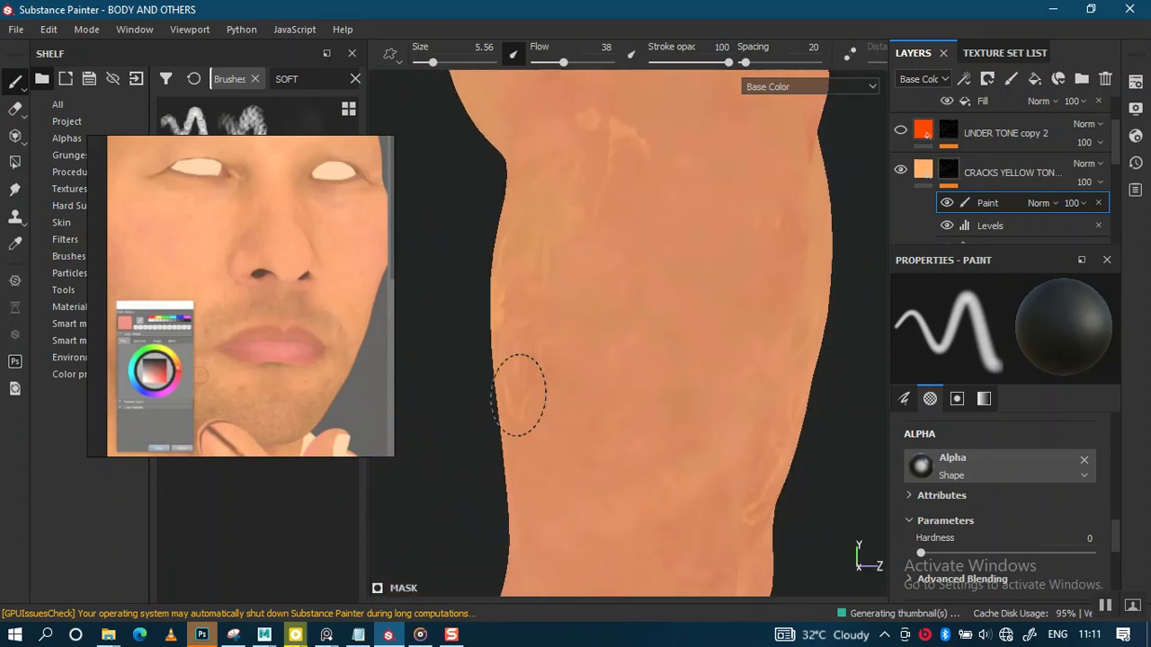
{"action": "middle_click_drag", "start_coordinate": [522, 390], "coordinate": [623, 521], "text": "alt"}
{"action": "right_click_drag", "start_coordinate": [624, 521], "coordinate": [624, 457], "text": "alt"}
{"action": "mouse_move", "coordinate": [624, 456]}
{"action": "middle_mouse_down", "text": "alt"}
{"action": "mouse_move", "coordinate": [666, 464]}
{"action": "mouse_move", "coordinate": [742, 449]}
{"action": "middle_mouse_up", "text": "alt"}
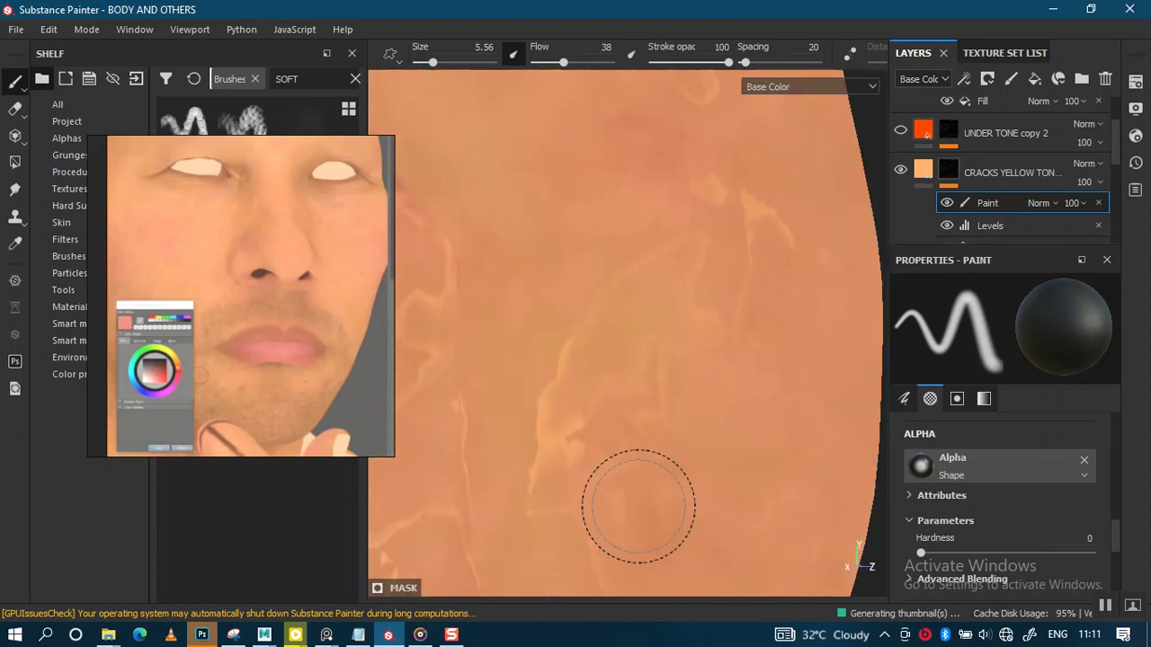
{"action": "mouse_move", "coordinate": [537, 407]}
{"action": "left_mouse_down"}
{"action": "mouse_move", "coordinate": [662, 224]}
{"action": "mouse_move", "coordinate": [719, 192]}
{"action": "mouse_move", "coordinate": [707, 316]}
{"action": "mouse_move", "coordinate": [572, 472]}
{"action": "left_mouse_up"}
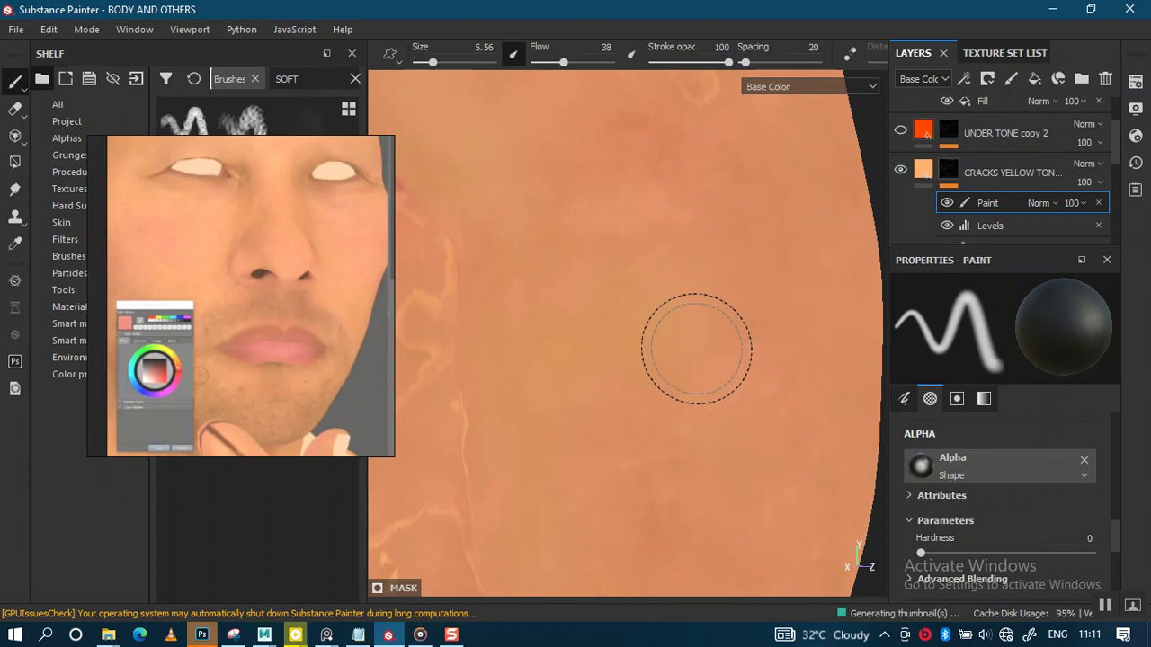
{"action": "mouse_move", "coordinate": [547, 488]}
{"action": "left_mouse_down", "text": "alt"}
{"action": "mouse_move", "coordinate": [609, 331]}
{"action": "mouse_move", "coordinate": [612, 460]}
{"action": "mouse_move", "coordinate": [652, 347]}
{"action": "left_mouse_up", "text": "alt"}
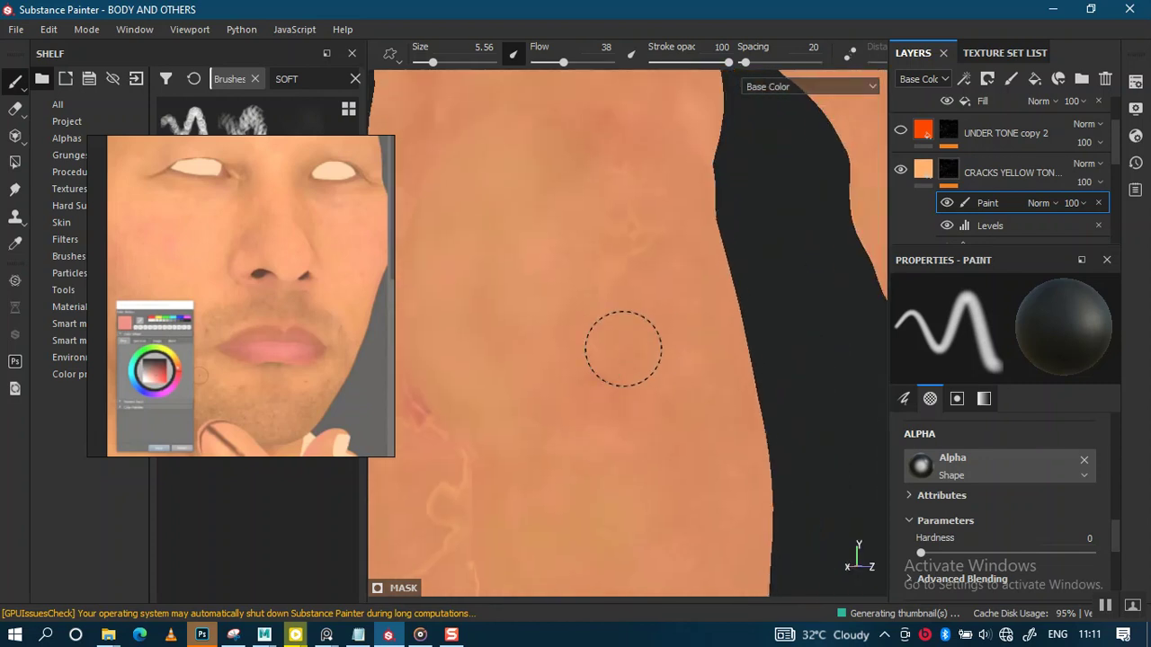
{"action": "mouse_move", "coordinate": [712, 325]}
{"action": "middle_mouse_down", "text": "alt"}
{"action": "mouse_move", "coordinate": [648, 351]}
{"action": "mouse_move", "coordinate": [660, 246]}
{"action": "mouse_move", "coordinate": [616, 316]}
{"action": "mouse_move", "coordinate": [630, 201]}
{"action": "mouse_move", "coordinate": [588, 303]}
{"action": "mouse_move", "coordinate": [570, 221]}
{"action": "middle_mouse_up", "text": "alt"}
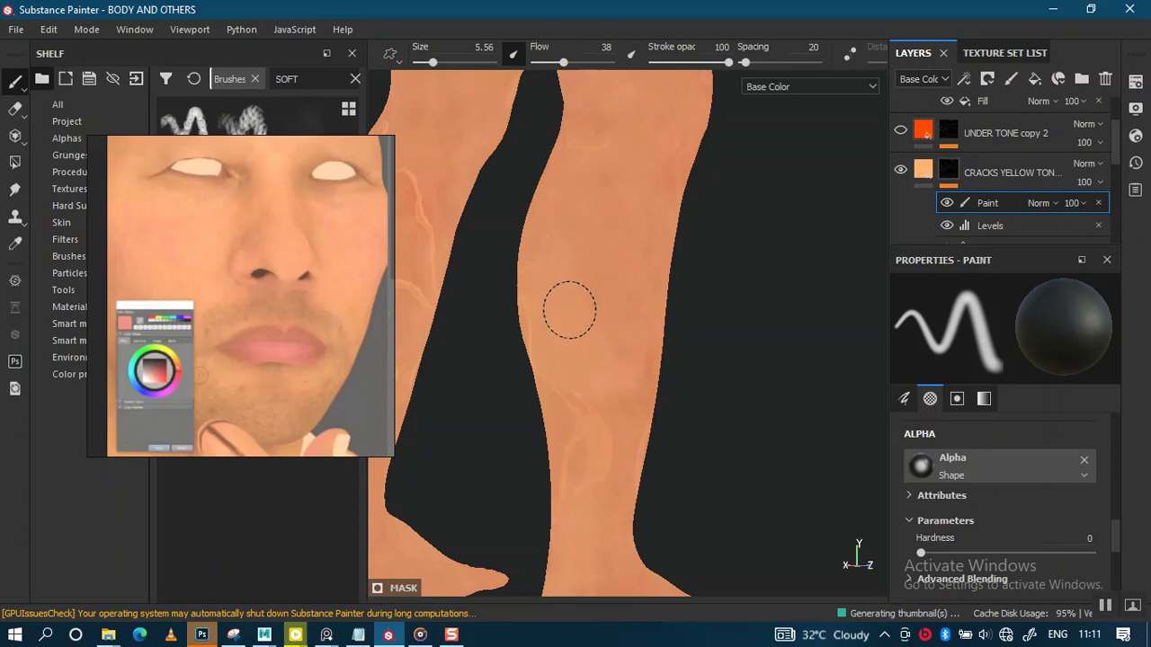
{"action": "mouse_move", "coordinate": [593, 441]}
{"action": "left_mouse_down", "text": "alt"}
{"action": "mouse_move", "coordinate": [600, 374]}
{"action": "mouse_move", "coordinate": [616, 399]}
{"action": "mouse_move", "coordinate": [666, 375]}
{"action": "left_mouse_up", "text": "alt"}
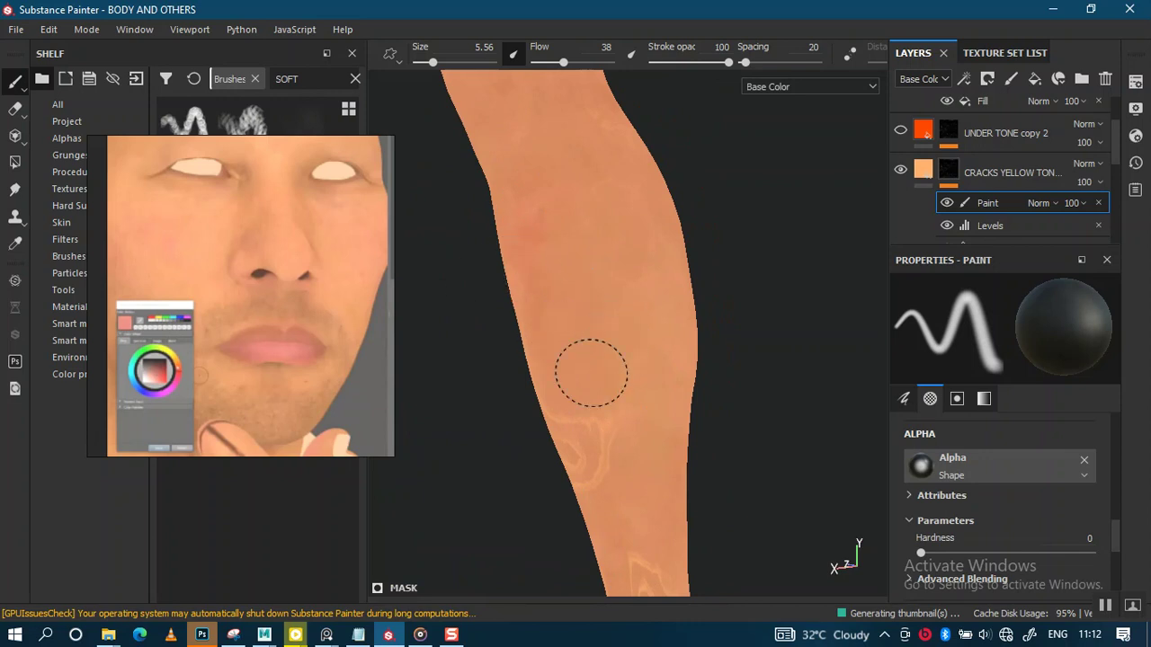
Step: Paint skin colour over the crack line on the lower leg
{"action": "middle_click_drag", "start_coordinate": [611, 459], "coordinate": [564, 206], "text": "alt"}
{"action": "right_click_drag", "start_coordinate": [617, 408], "coordinate": [549, 280], "text": "alt"}
{"action": "middle_click_drag", "start_coordinate": [549, 280], "coordinate": [599, 437]}
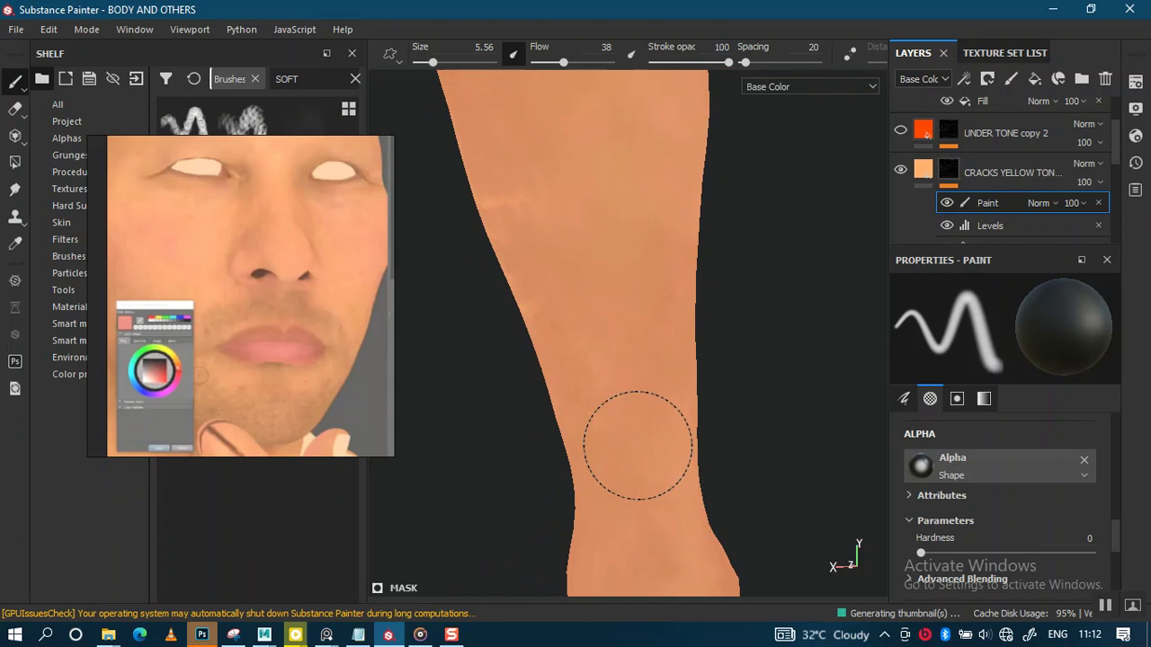
{"action": "left_click_drag", "start_coordinate": [620, 371], "coordinate": [598, 305], "text": "alt"}
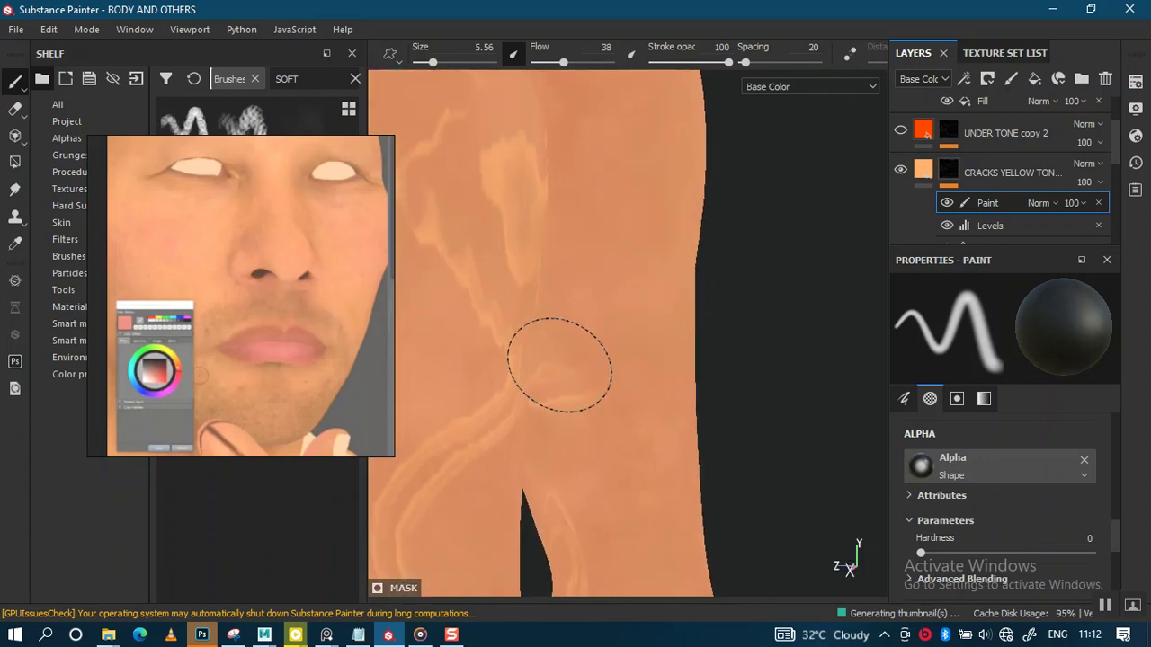
{"action": "mouse_move", "coordinate": [629, 371]}
{"action": "left_mouse_down", "text": "alt"}
{"action": "mouse_move", "coordinate": [689, 418]}
{"action": "mouse_move", "coordinate": [626, 382]}
{"action": "mouse_move", "coordinate": [632, 414]}
{"action": "left_mouse_up", "text": "alt"}
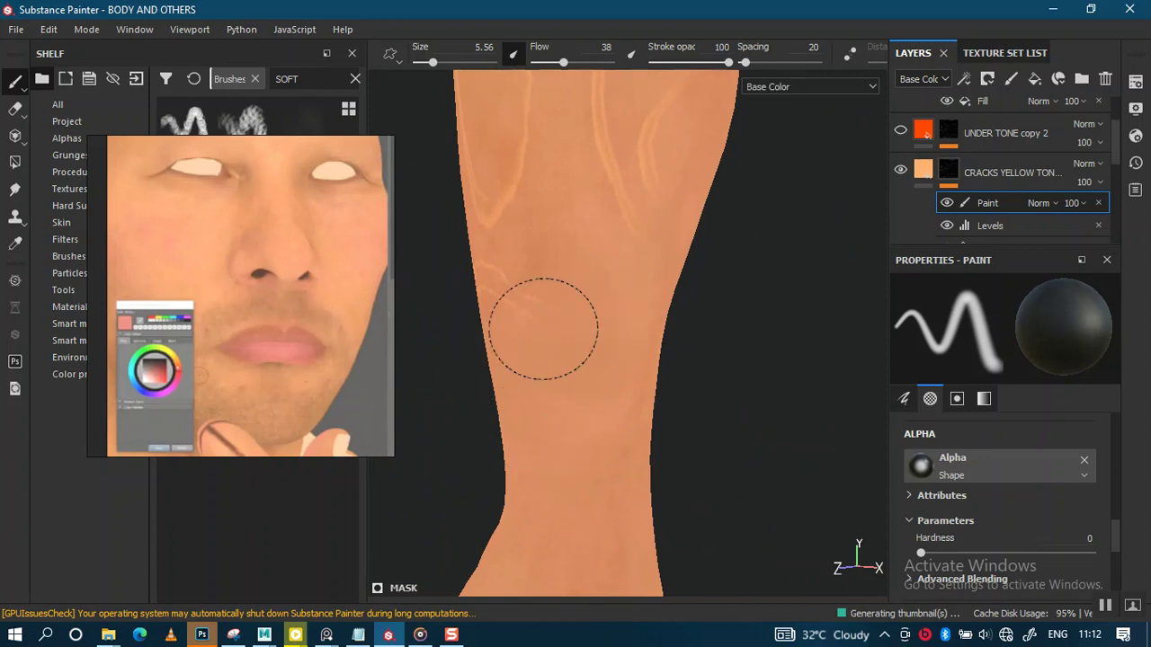
{"action": "mouse_move", "coordinate": [482, 265]}
{"action": "left_mouse_down", "text": "alt"}
{"action": "mouse_move", "coordinate": [563, 426]}
{"action": "mouse_move", "coordinate": [548, 360]}
{"action": "mouse_move", "coordinate": [477, 396]}
{"action": "mouse_move", "coordinate": [483, 357]}
{"action": "mouse_move", "coordinate": [412, 511]}
{"action": "left_mouse_up", "text": "alt"}
{"action": "mouse_move", "coordinate": [455, 270]}
{"action": "left_mouse_down"}
{"action": "mouse_move", "coordinate": [532, 266]}
{"action": "mouse_move", "coordinate": [642, 225]}
{"action": "mouse_move", "coordinate": [701, 309]}
{"action": "mouse_move", "coordinate": [602, 342]}
{"action": "left_mouse_up"}
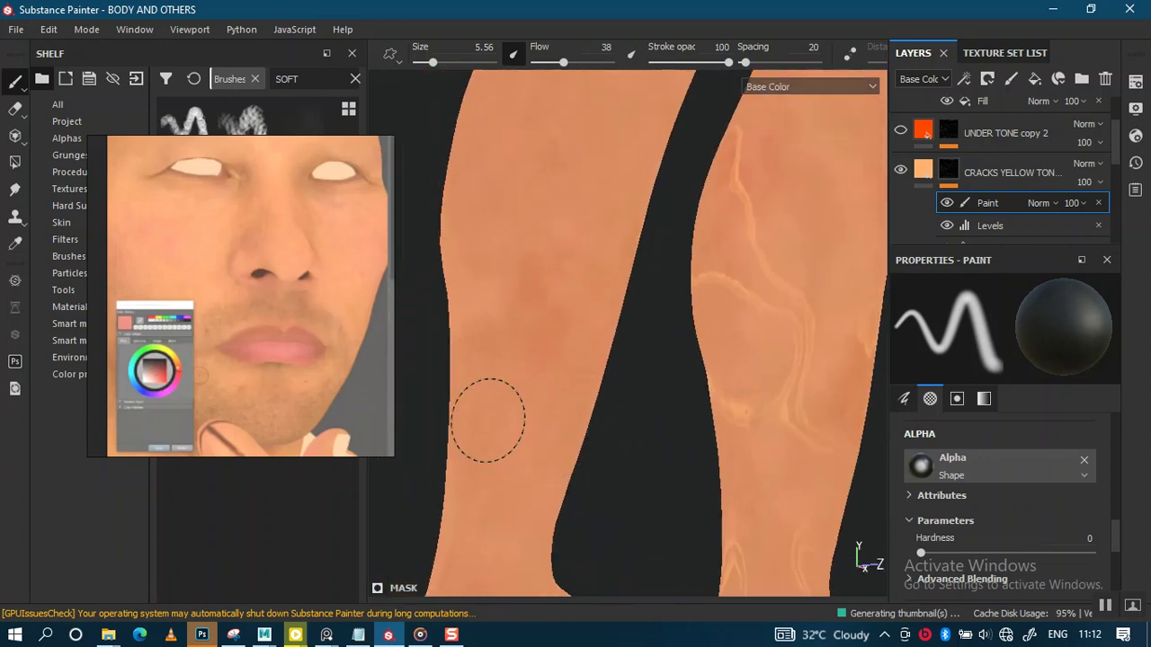
Step: Enlarge the brush to 20.74 for broader strokes on the legs
{"action": "mouse_move", "coordinate": [534, 399]}
{"action": "left_mouse_down", "text": "alt"}
{"action": "mouse_move", "coordinate": [606, 321]}
{"action": "mouse_move", "coordinate": [477, 321]}
{"action": "mouse_move", "coordinate": [770, 257]}
{"action": "mouse_move", "coordinate": [511, 358]}
{"action": "left_mouse_up", "text": "alt"}
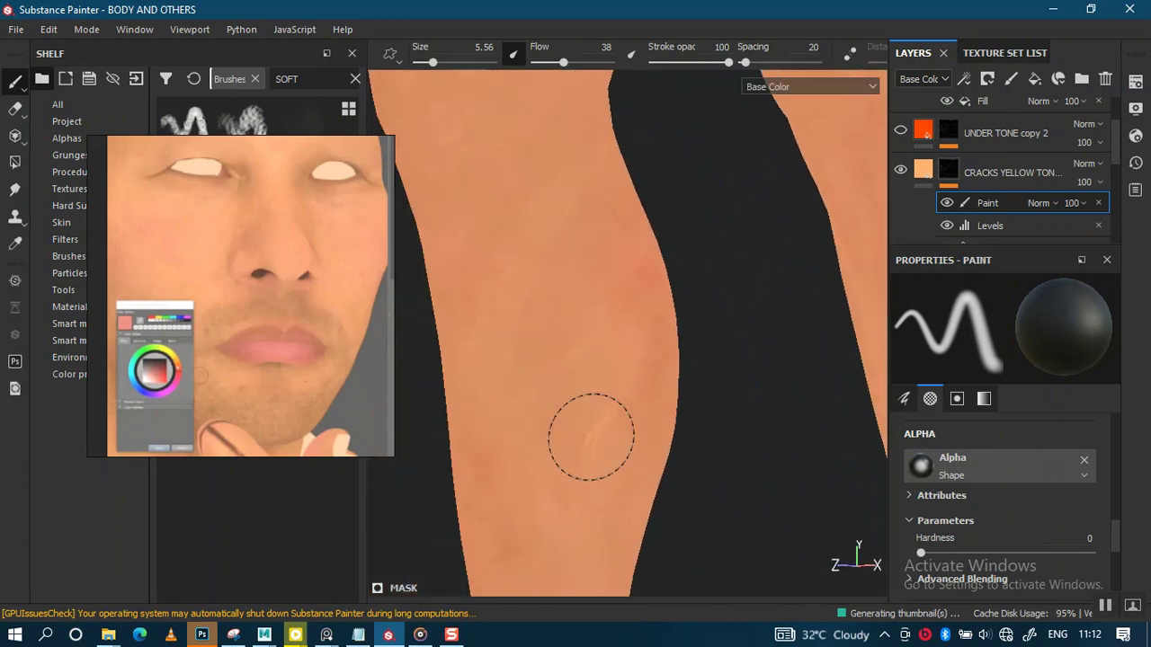
{"action": "mouse_move", "coordinate": [529, 304]}
{"action": "left_mouse_down", "text": "alt"}
{"action": "mouse_move", "coordinate": [629, 329]}
{"action": "mouse_move", "coordinate": [462, 329]}
{"action": "mouse_move", "coordinate": [627, 349]}
{"action": "mouse_move", "coordinate": [567, 329]}
{"action": "mouse_move", "coordinate": [560, 188]}
{"action": "mouse_move", "coordinate": [727, 231]}
{"action": "mouse_move", "coordinate": [592, 325]}
{"action": "mouse_move", "coordinate": [706, 390]}
{"action": "mouse_move", "coordinate": [817, 386]}
{"action": "mouse_move", "coordinate": [727, 375]}
{"action": "mouse_move", "coordinate": [571, 421]}
{"action": "mouse_move", "coordinate": [606, 432]}
{"action": "mouse_move", "coordinate": [577, 525]}
{"action": "left_mouse_up", "text": "alt"}
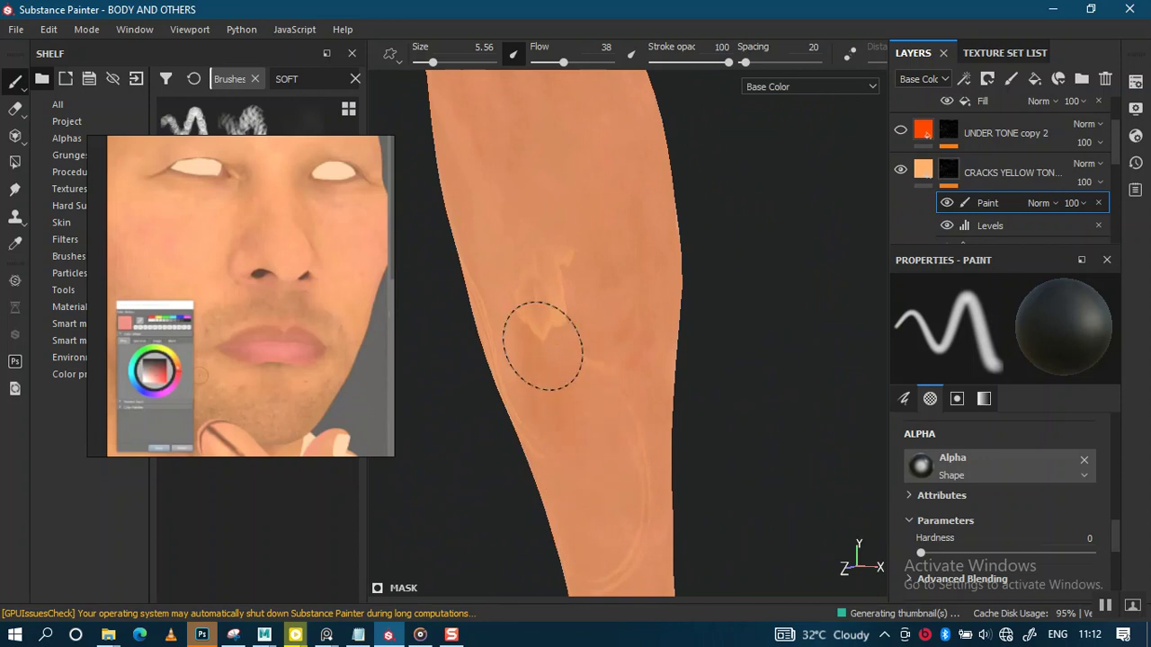
{"action": "mouse_move", "coordinate": [626, 423]}
{"action": "left_mouse_down", "text": "alt"}
{"action": "mouse_move", "coordinate": [601, 345]}
{"action": "mouse_move", "coordinate": [619, 367]}
{"action": "mouse_move", "coordinate": [623, 428]}
{"action": "left_mouse_up", "text": "alt"}
{"action": "mouse_move", "coordinate": [572, 485]}
{"action": "left_mouse_down", "text": "alt"}
{"action": "mouse_move", "coordinate": [642, 403]}
{"action": "mouse_move", "coordinate": [660, 333]}
{"action": "mouse_move", "coordinate": [678, 485]}
{"action": "left_mouse_up", "text": "alt"}
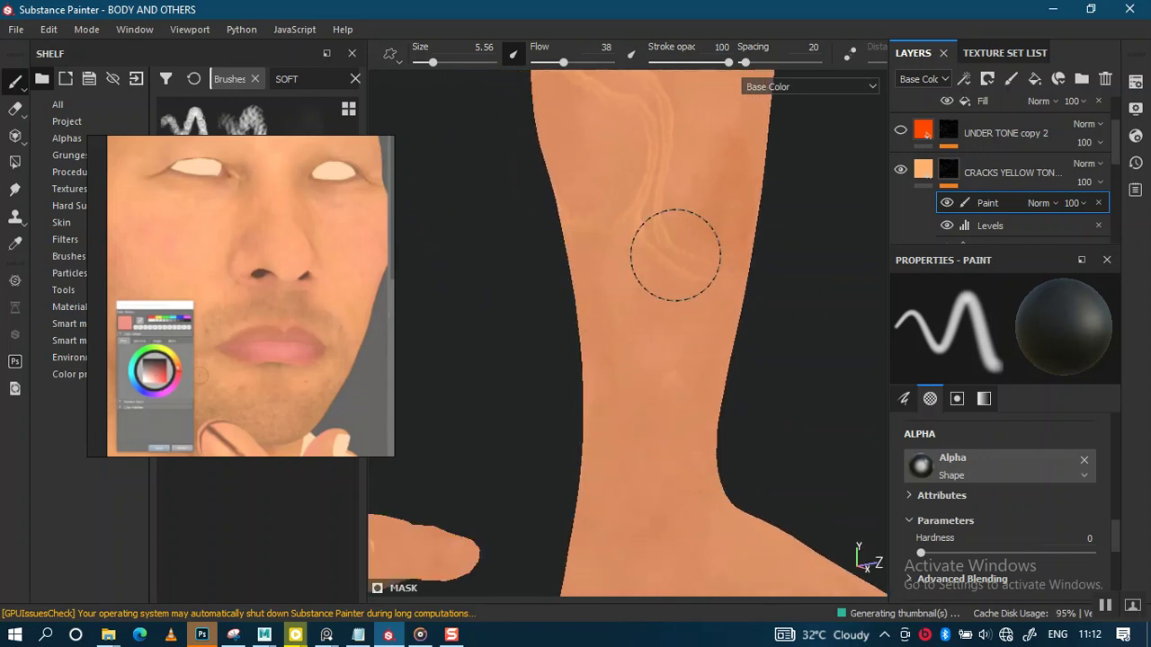
{"action": "mouse_move", "coordinate": [622, 236]}
{"action": "left_mouse_down", "text": "alt"}
{"action": "mouse_move", "coordinate": [693, 339]}
{"action": "mouse_move", "coordinate": [627, 384]}
{"action": "left_mouse_up", "text": "alt"}
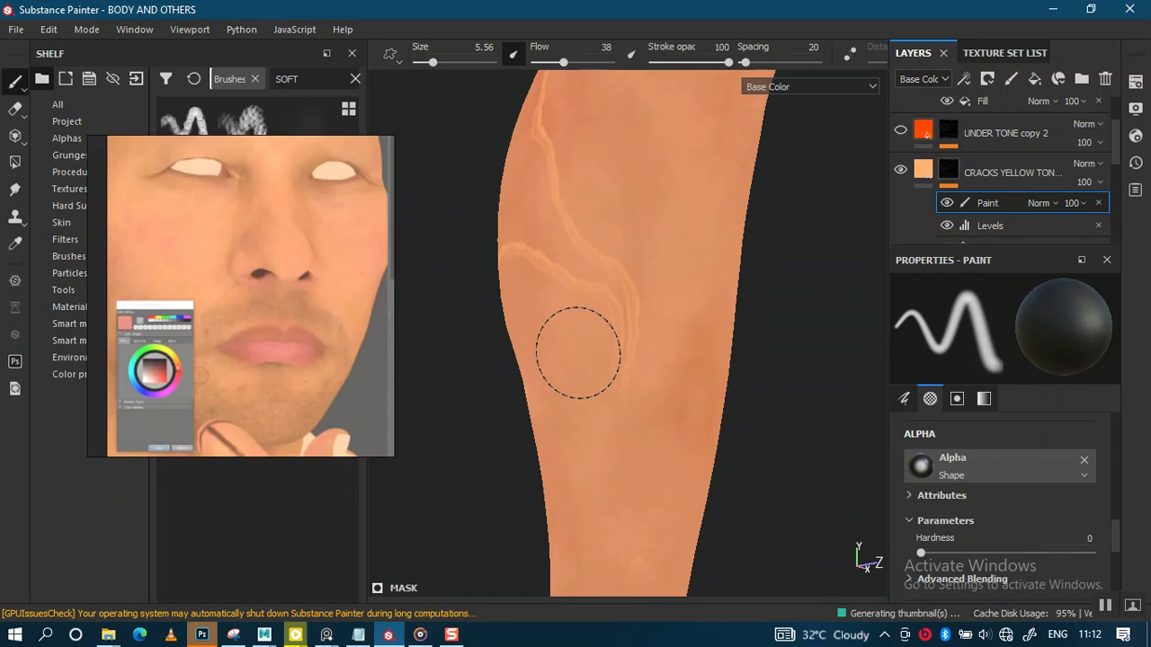
{"action": "mouse_move", "coordinate": [558, 253]}
{"action": "left_mouse_down", "text": "alt"}
{"action": "mouse_move", "coordinate": [671, 347]}
{"action": "mouse_move", "coordinate": [721, 365]}
{"action": "mouse_move", "coordinate": [665, 377]}
{"action": "mouse_move", "coordinate": [629, 494]}
{"action": "mouse_move", "coordinate": [611, 470]}
{"action": "mouse_move", "coordinate": [623, 479]}
{"action": "left_mouse_up", "text": "alt"}
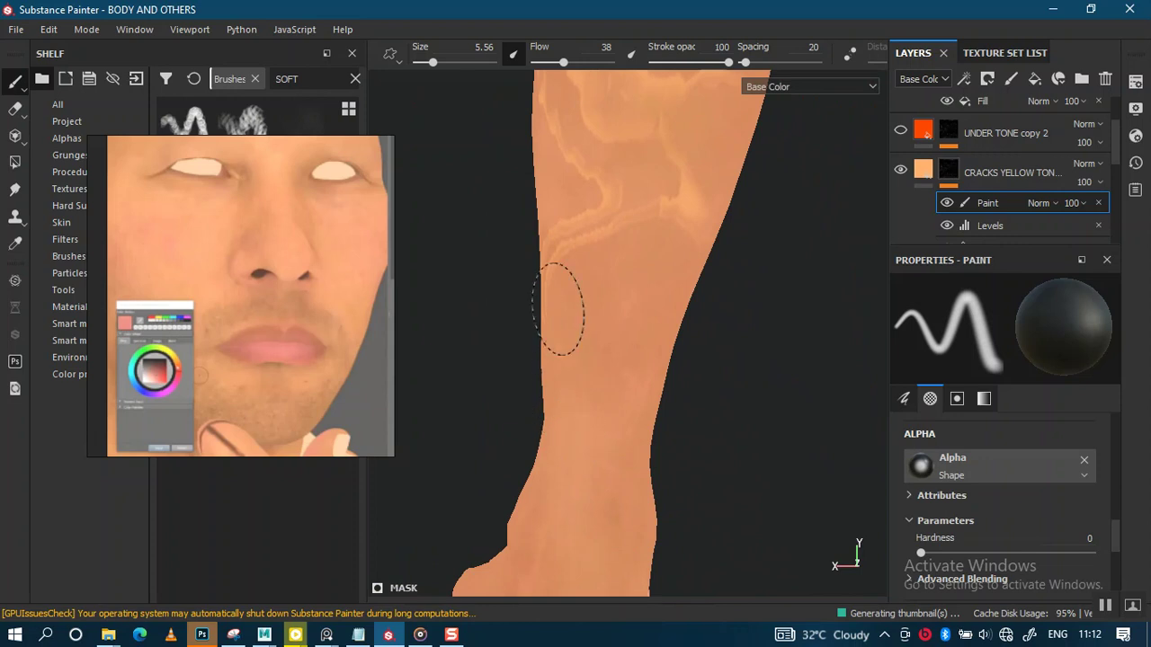
{"action": "mouse_move", "coordinate": [685, 218]}
{"action": "left_mouse_down", "text": "alt"}
{"action": "mouse_move", "coordinate": [635, 365]}
{"action": "mouse_move", "coordinate": [539, 390]}
{"action": "left_mouse_up", "text": "alt"}
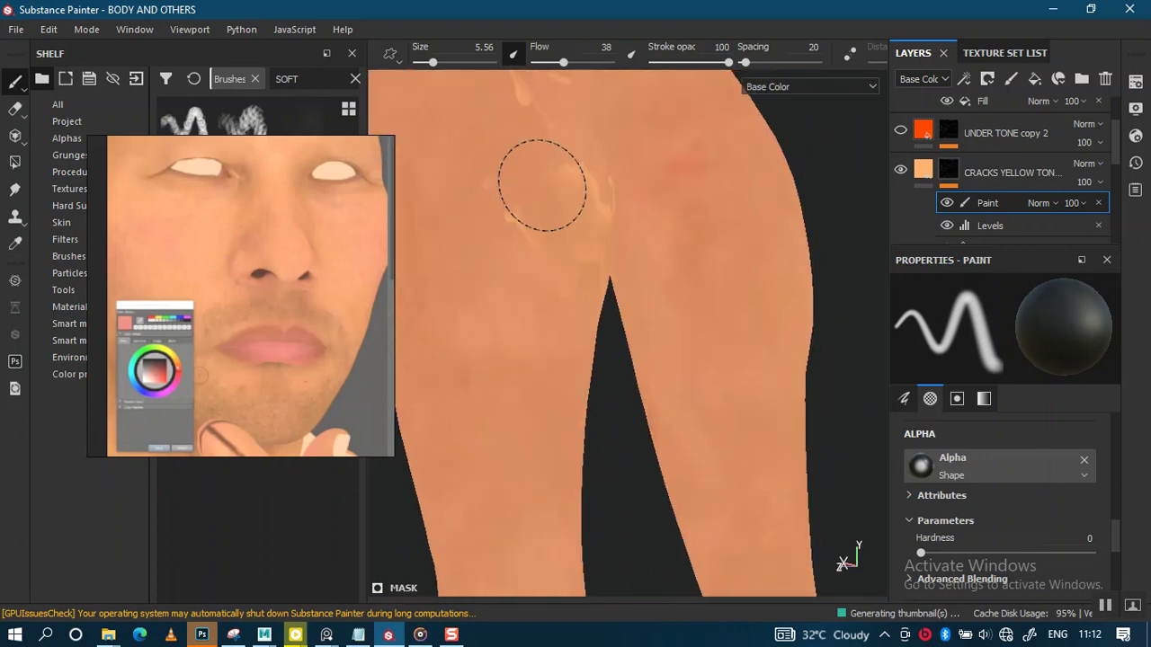
{"action": "left_click_drag", "start_coordinate": [547, 228], "coordinate": [526, 390], "text": "alt"}
{"action": "right_click_drag", "start_coordinate": [570, 373], "coordinate": [629, 382], "text": "ctrl"}
{"action": "mouse_move", "coordinate": [578, 398]}
{"action": "left_mouse_down", "text": "alt"}
{"action": "mouse_move", "coordinate": [604, 372]}
{"action": "mouse_move", "coordinate": [539, 373]}
{"action": "mouse_move", "coordinate": [566, 286]}
{"action": "left_mouse_up", "text": "alt"}
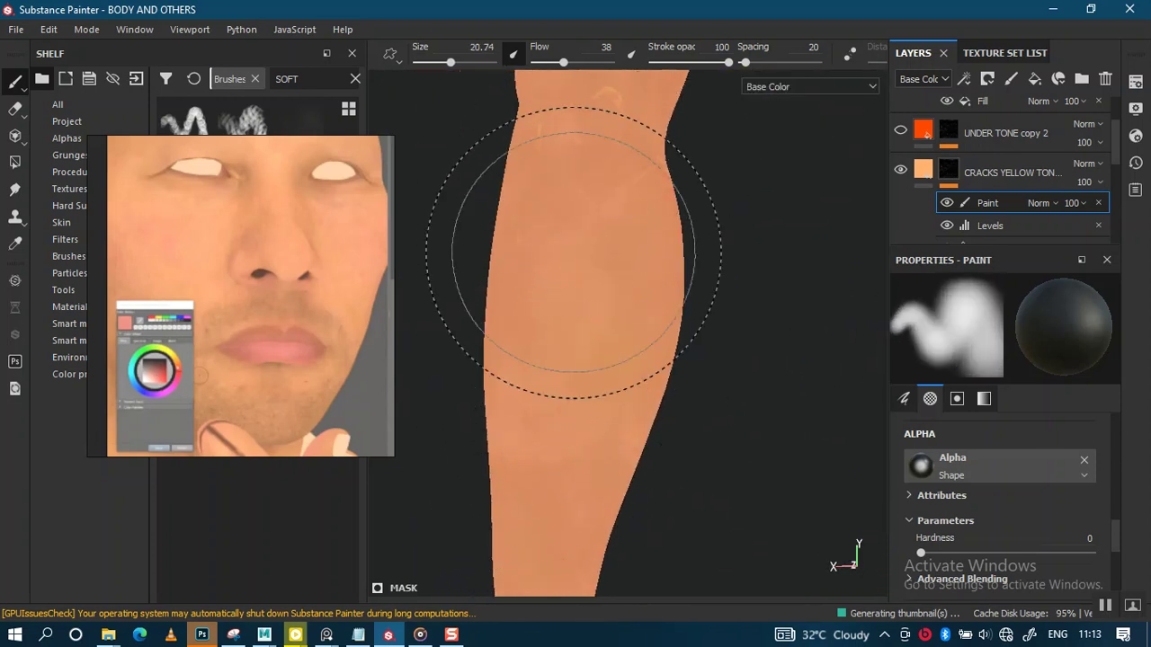
Step: Paint over the remaining cracks on the upper legs and inner thighs
{"action": "mouse_move", "coordinate": [527, 501]}
{"action": "left_mouse_down", "text": "alt"}
{"action": "mouse_move", "coordinate": [566, 513]}
{"action": "mouse_move", "coordinate": [566, 427]}
{"action": "mouse_move", "coordinate": [590, 385]}
{"action": "mouse_move", "coordinate": [542, 504]}
{"action": "mouse_move", "coordinate": [719, 257]}
{"action": "mouse_move", "coordinate": [627, 248]}
{"action": "left_mouse_up", "text": "alt"}
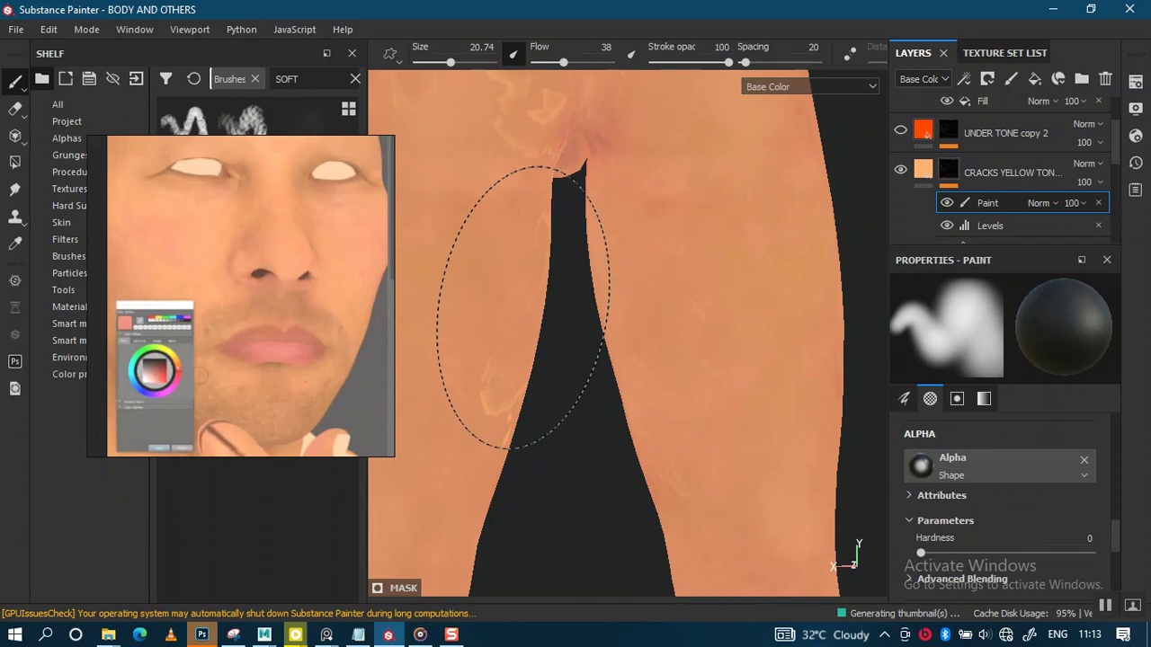
{"action": "left_click_drag", "start_coordinate": [506, 514], "coordinate": [513, 519], "text": "alt"}
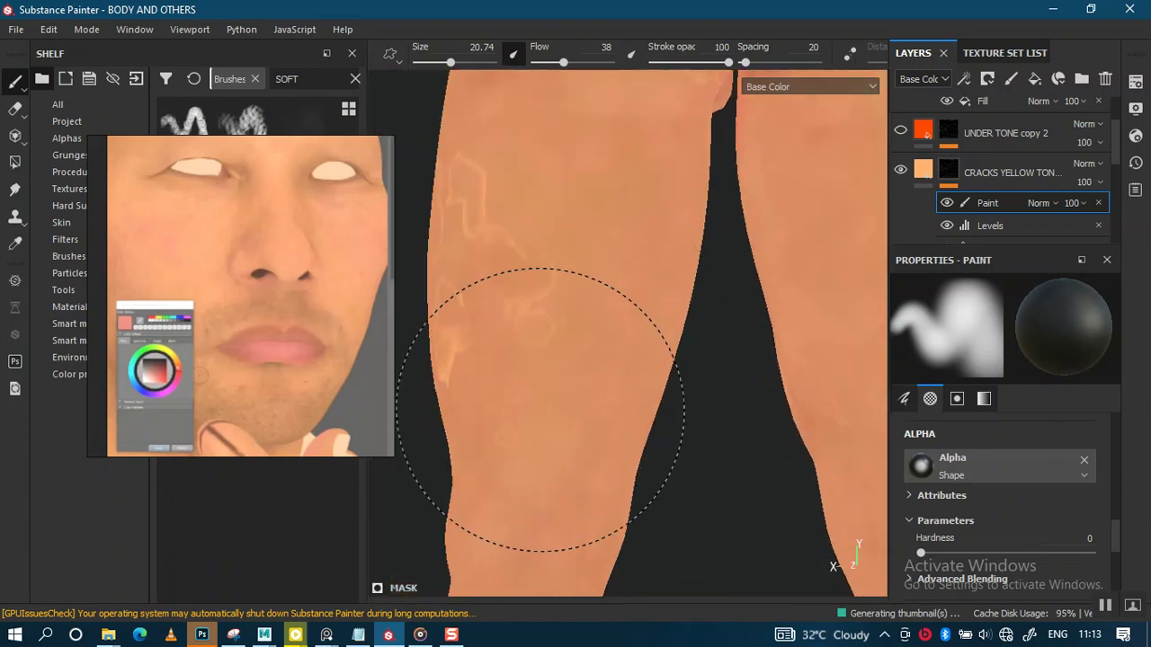
{"action": "mouse_move", "coordinate": [545, 337]}
{"action": "left_mouse_down", "text": "alt"}
{"action": "mouse_move", "coordinate": [689, 372]}
{"action": "mouse_move", "coordinate": [540, 418]}
{"action": "left_mouse_up", "text": "alt"}
{"action": "mouse_move", "coordinate": [564, 351]}
{"action": "left_mouse_down", "text": "alt"}
{"action": "mouse_move", "coordinate": [689, 386]}
{"action": "mouse_move", "coordinate": [744, 423]}
{"action": "mouse_move", "coordinate": [588, 387]}
{"action": "mouse_move", "coordinate": [655, 282]}
{"action": "mouse_move", "coordinate": [596, 423]}
{"action": "mouse_move", "coordinate": [539, 442]}
{"action": "left_mouse_up", "text": "alt"}
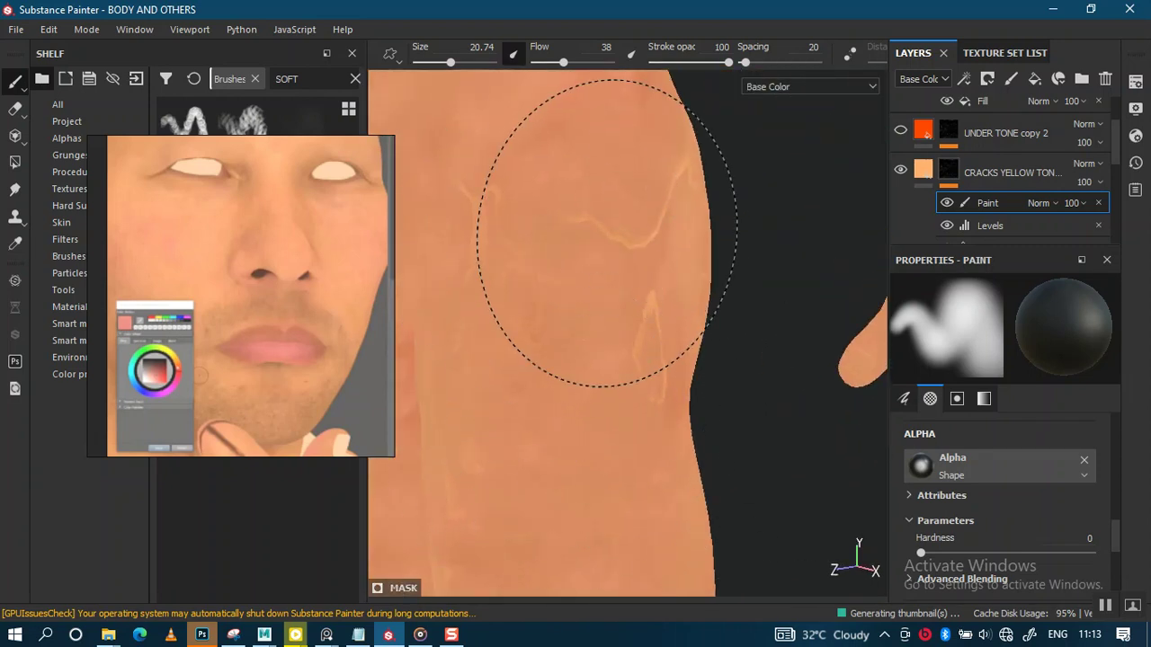
{"action": "mouse_move", "coordinate": [634, 303]}
{"action": "left_mouse_down", "text": "alt"}
{"action": "mouse_move", "coordinate": [629, 316]}
{"action": "mouse_move", "coordinate": [611, 304]}
{"action": "left_mouse_up", "text": "alt"}
{"action": "mouse_move", "coordinate": [548, 442]}
{"action": "left_mouse_down", "text": "alt"}
{"action": "mouse_move", "coordinate": [513, 424]}
{"action": "mouse_move", "coordinate": [609, 380]}
{"action": "mouse_move", "coordinate": [655, 315]}
{"action": "left_mouse_up", "text": "alt"}
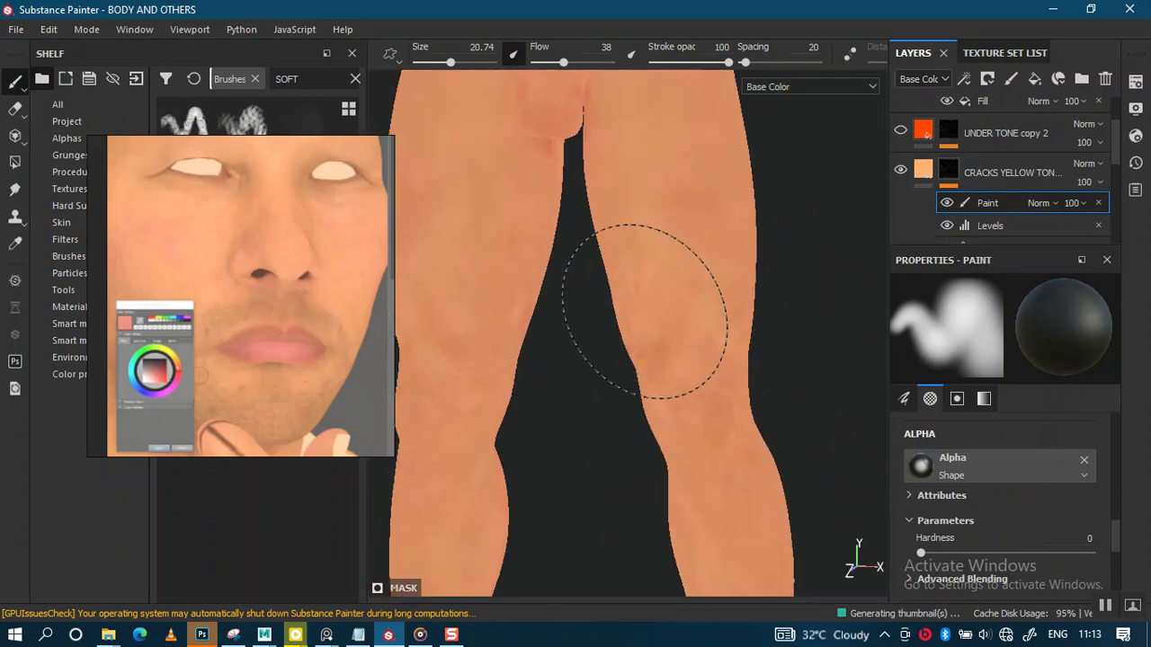
Step: Bring the chest and head into view, shrink the brush to 5.56, and select the Paint effect
{"action": "mouse_move", "coordinate": [644, 306]}
{"action": "middle_mouse_down", "text": "alt"}
{"action": "mouse_move", "coordinate": [560, 192]}
{"action": "mouse_move", "coordinate": [513, 483]}
{"action": "mouse_move", "coordinate": [523, 395]}
{"action": "middle_mouse_up", "text": "alt"}
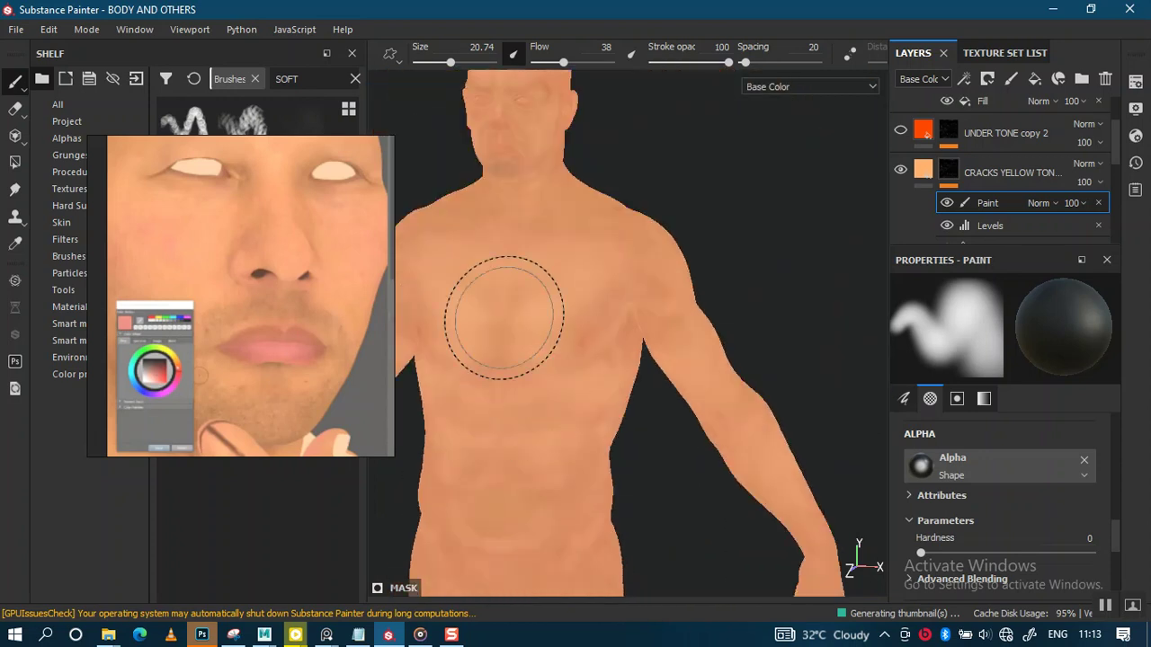
{"action": "scroll", "coordinate": [560, 313], "scroll_direction": "up", "scroll_amount": 3}
{"action": "mouse_move", "coordinate": [552, 296]}
{"action": "middle_mouse_down", "text": "alt"}
{"action": "mouse_move", "coordinate": [584, 360]}
{"action": "mouse_move", "coordinate": [600, 310]}
{"action": "middle_mouse_up", "text": "alt"}
{"action": "scroll", "coordinate": [589, 364], "scroll_direction": "up", "scroll_amount": 2}
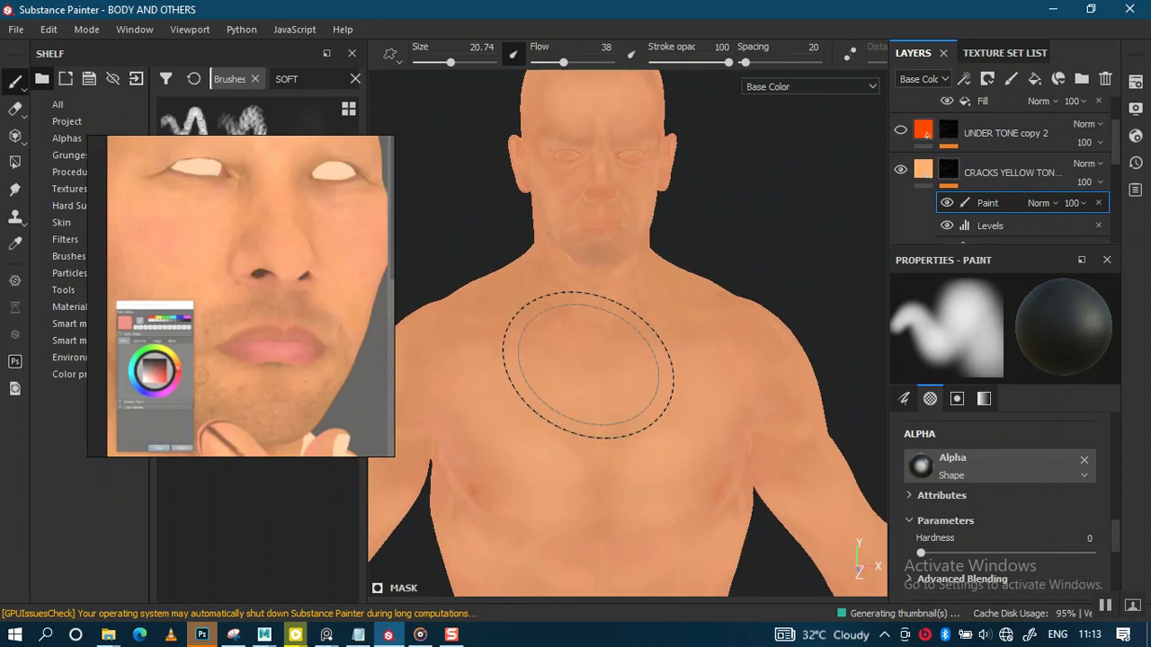
{"action": "scroll", "coordinate": [604, 372], "scroll_direction": "up", "scroll_amount": 2}
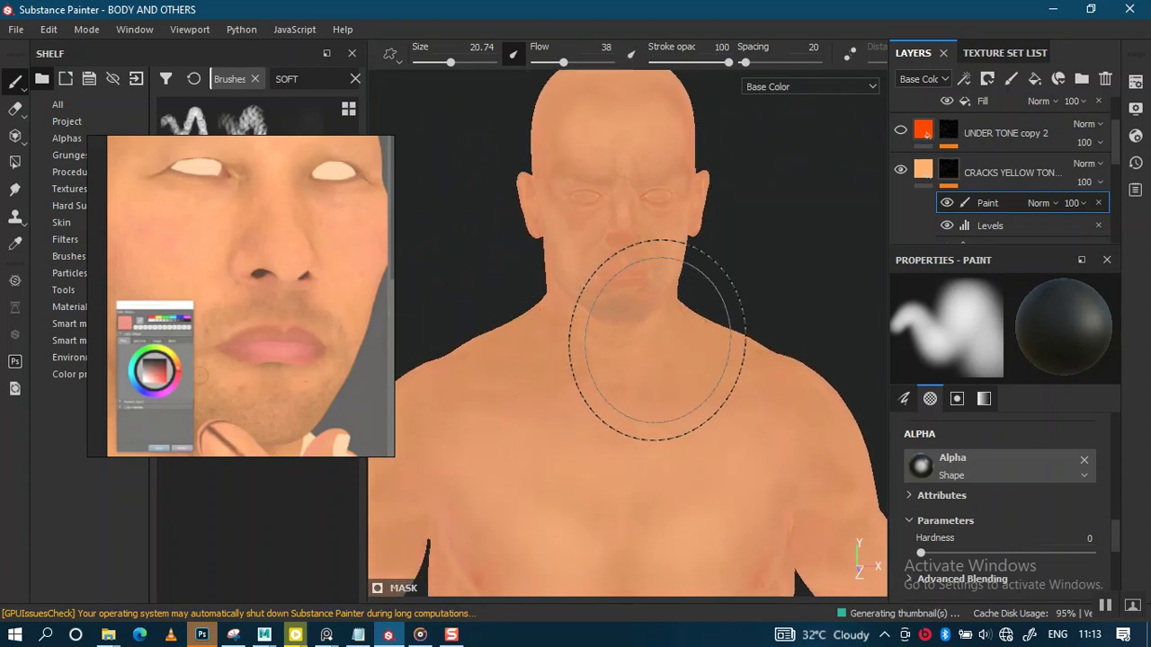
{"action": "key", "text": "bracketleft"}
{"action": "key", "text": "bracketleft"}
{"action": "key", "text": "bracketleft"}
{"action": "key", "text": "bracketleft"}
{"action": "key", "text": "bracketleft"}
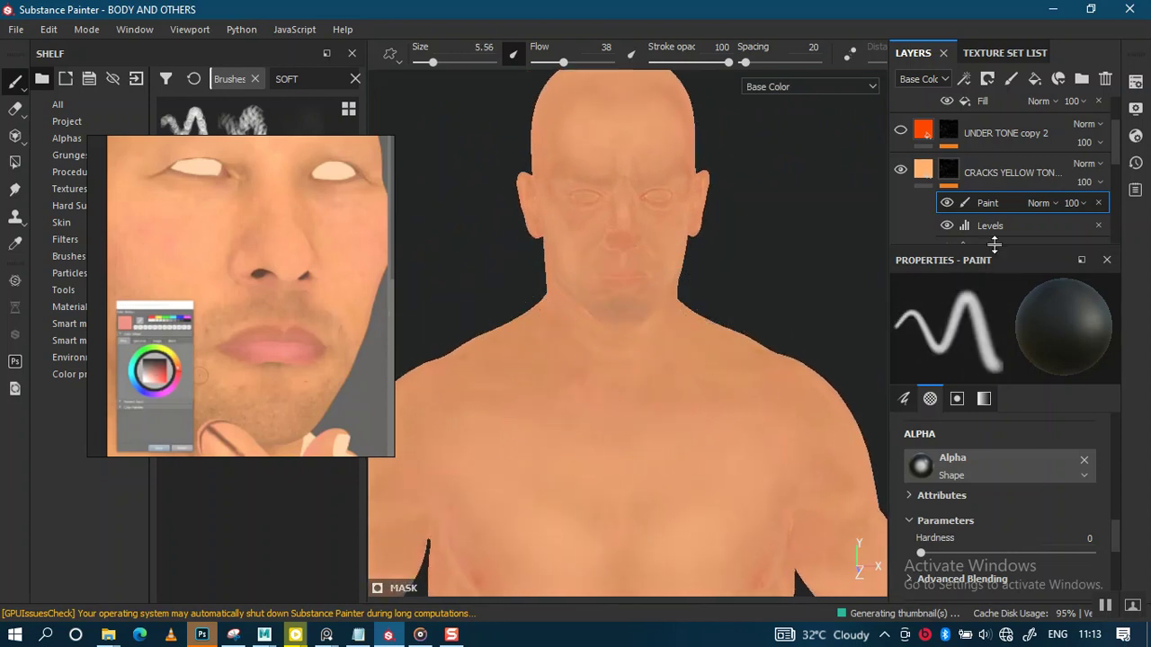
{"action": "left_click", "coordinate": [986, 205]}
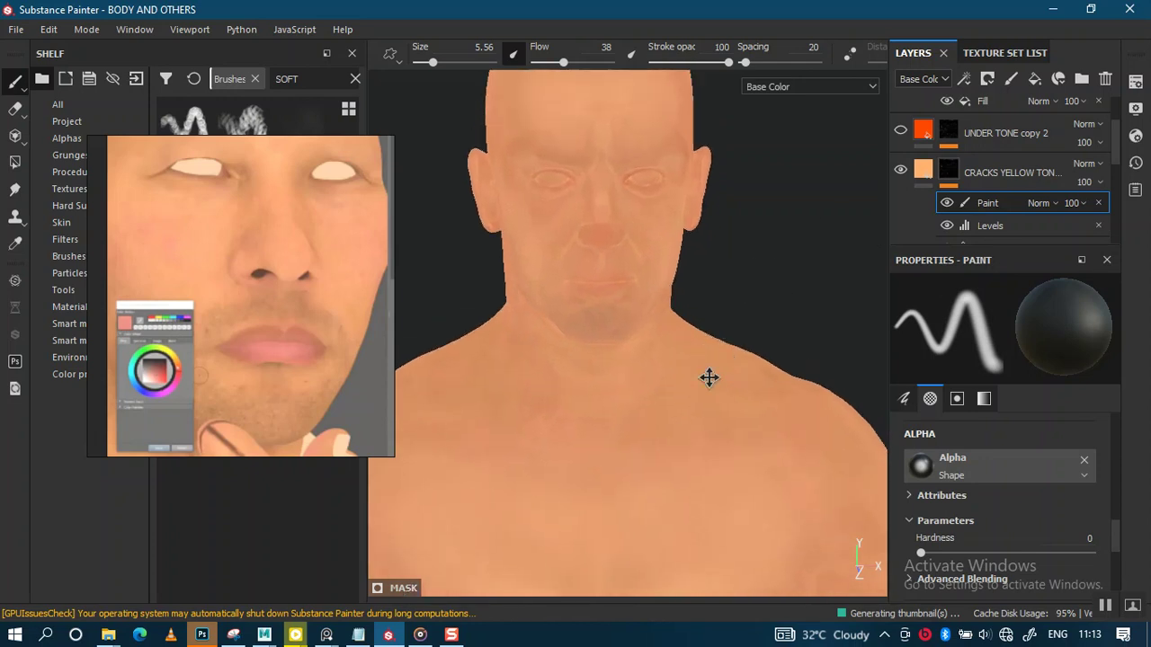
Step: Add a Blur filter to the cracks layer's mask
{"action": "left_click_drag", "start_coordinate": [701, 328], "coordinate": [745, 404], "text": "alt"}
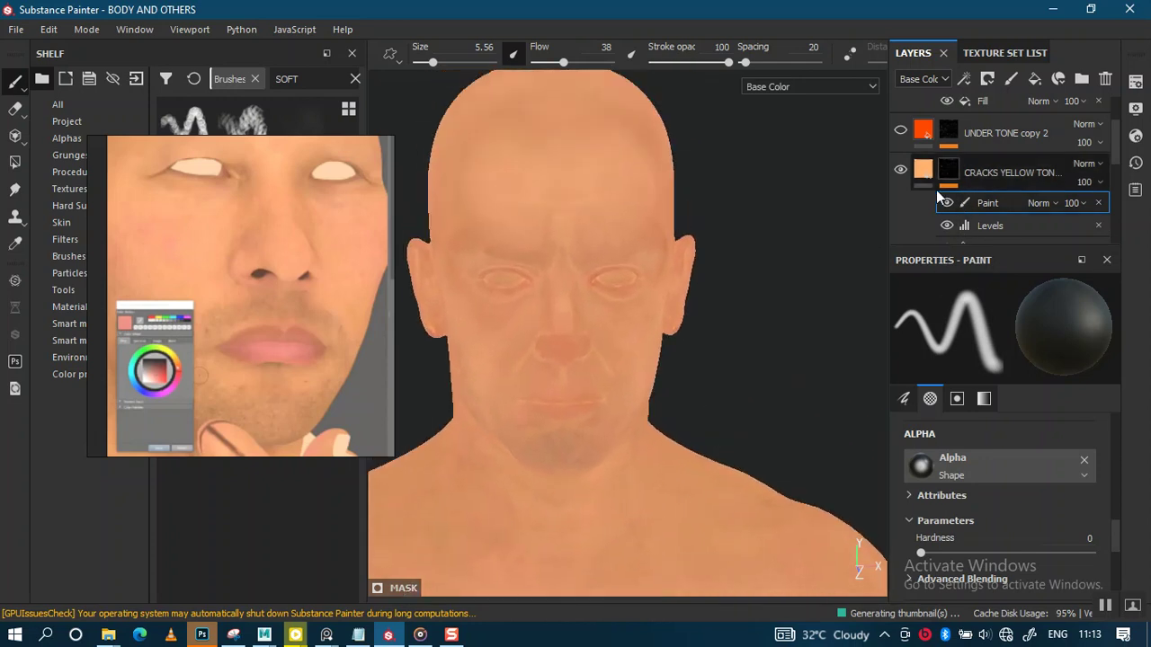
{"action": "right_click", "coordinate": [970, 208]}
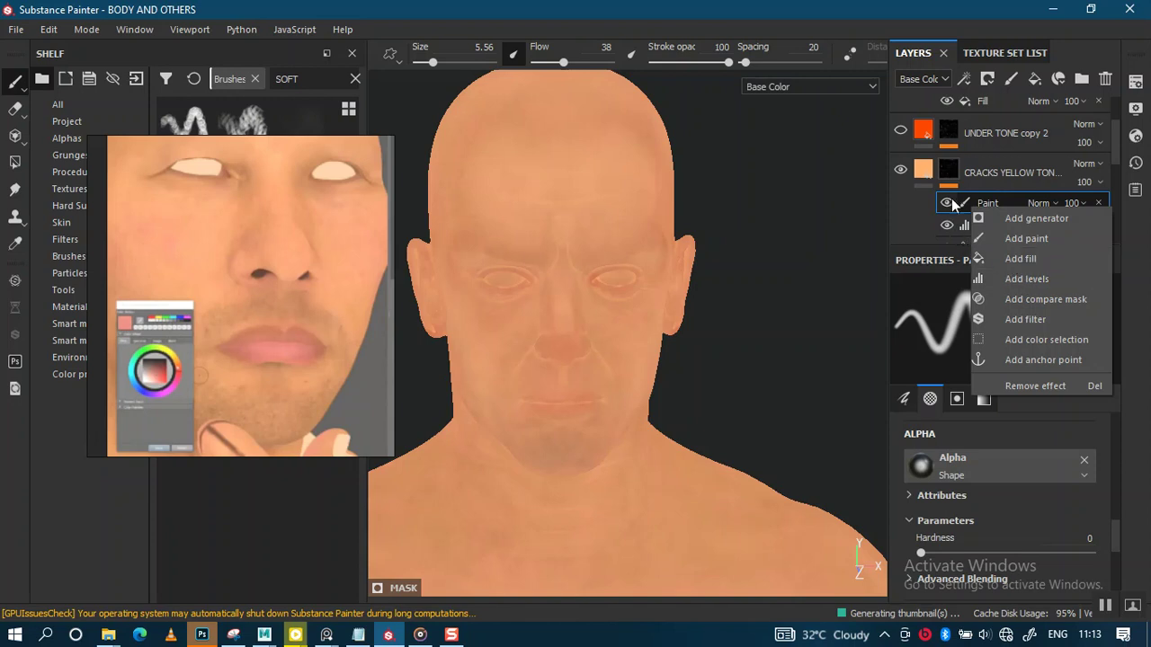
{"action": "left_click", "coordinate": [947, 174]}
{"action": "right_click", "coordinate": [949, 172]}
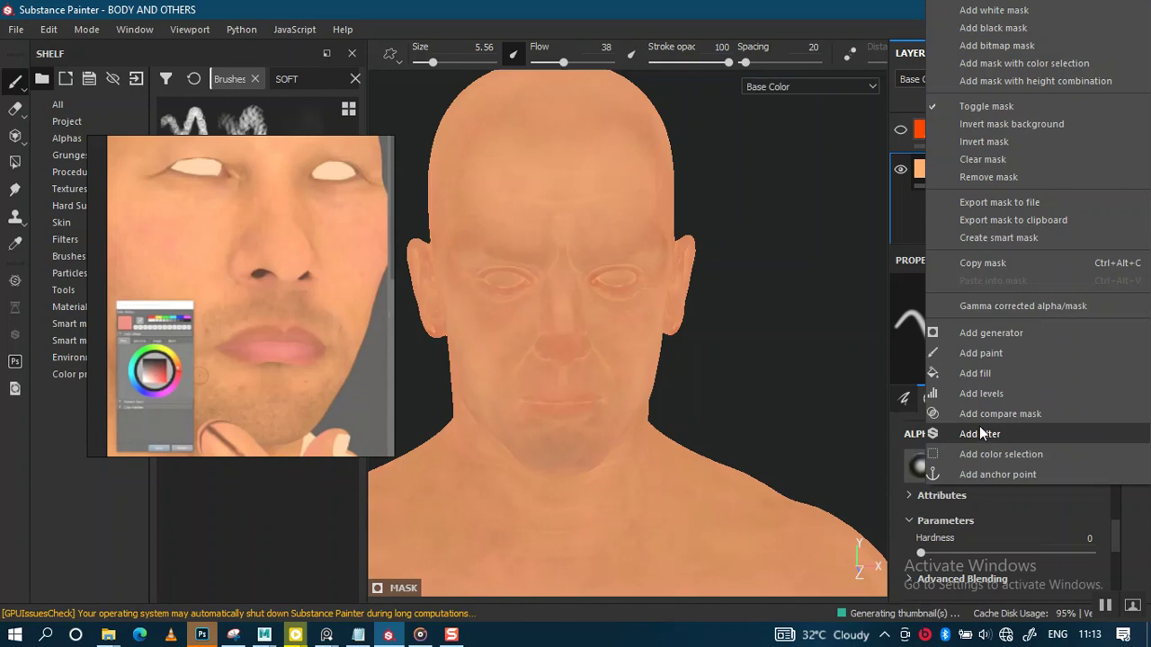
{"action": "key", "text": "Escape"}
{"action": "left_click", "coordinate": [993, 314]}
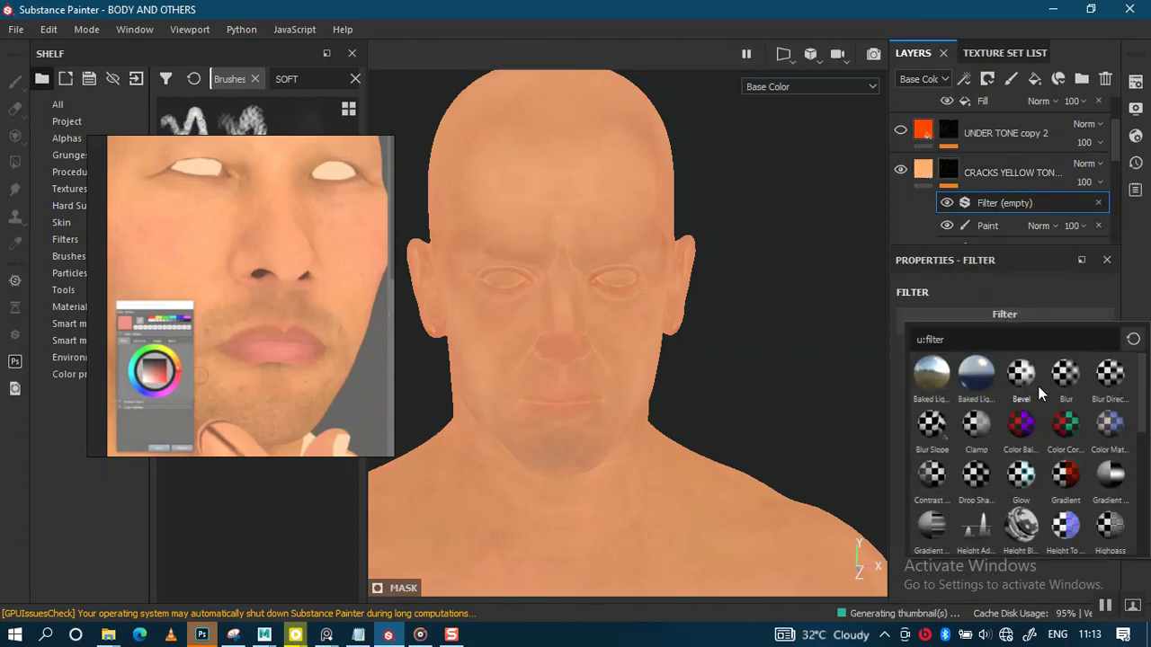
{"action": "left_click", "coordinate": [1066, 378]}
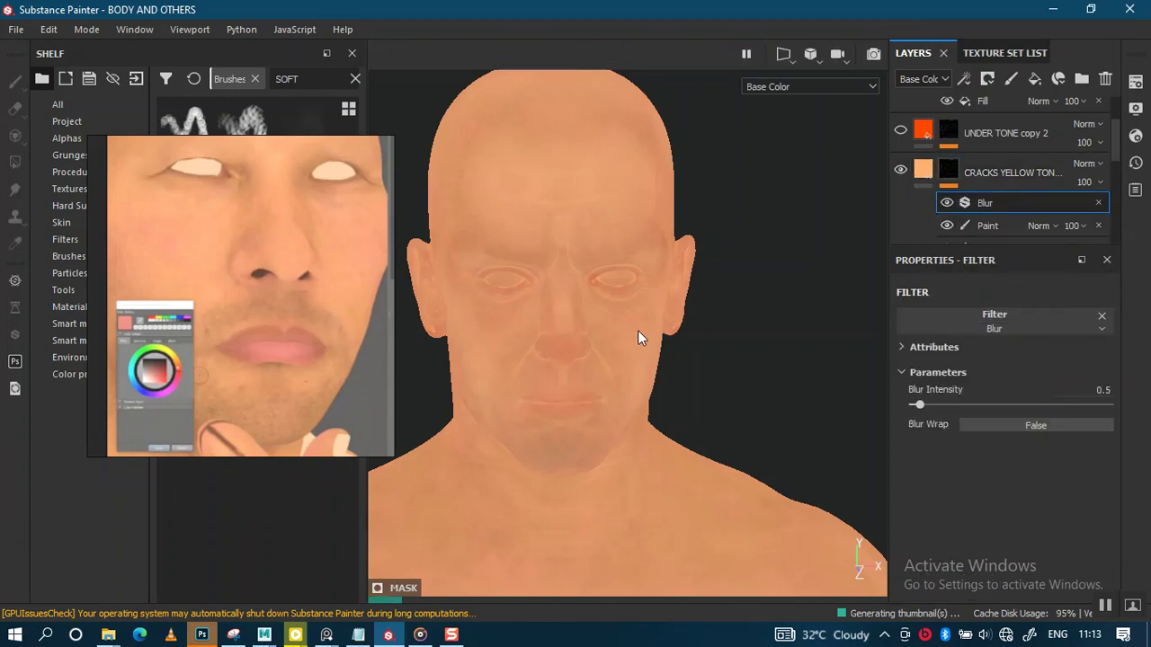
Step: Lower the Blur filter's intensity to 0.28
{"action": "scroll", "coordinate": [634, 332], "scroll_direction": "up", "scroll_amount": 2}
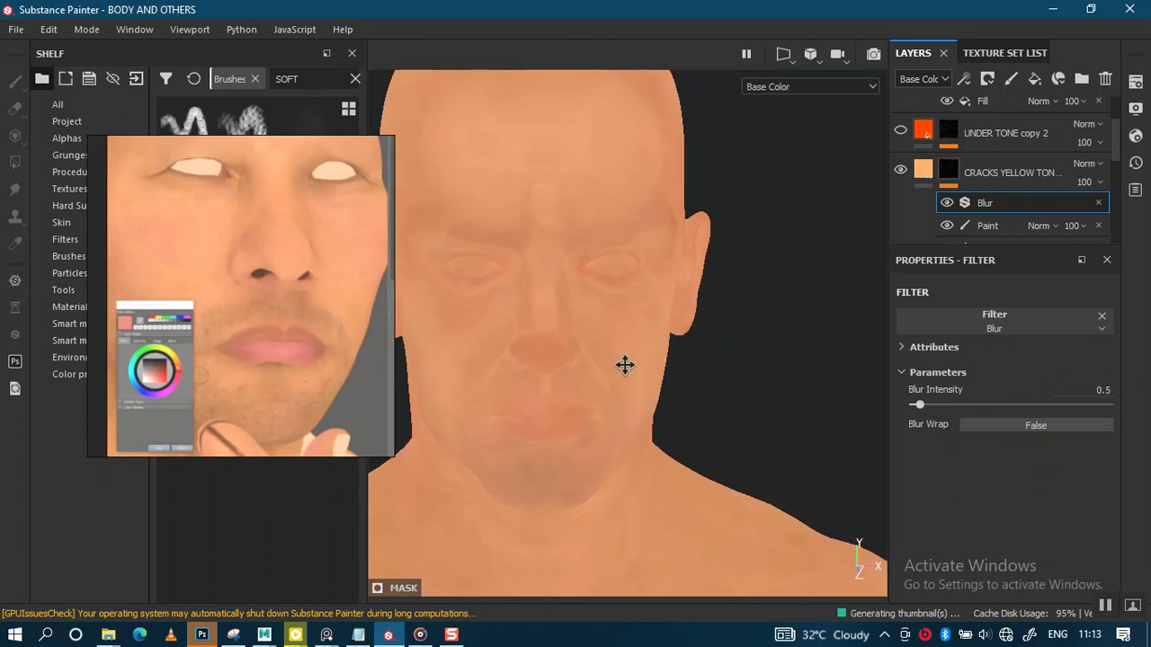
{"action": "scroll", "coordinate": [622, 364], "scroll_direction": "up", "scroll_amount": 1}
{"action": "scroll", "coordinate": [668, 386], "scroll_direction": "up", "scroll_amount": 1}
{"action": "scroll", "coordinate": [662, 340], "scroll_direction": "up", "scroll_amount": 1}
{"action": "scroll", "coordinate": [729, 353], "scroll_direction": "up", "scroll_amount": 1}
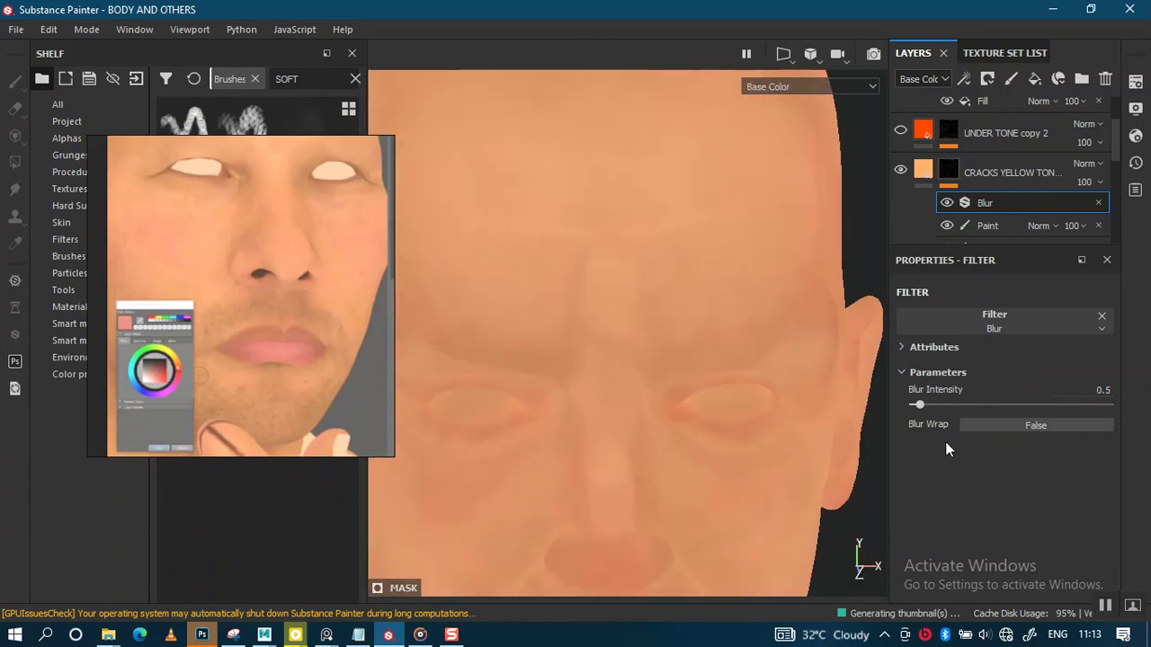
{"action": "left_click_drag", "start_coordinate": [918, 407], "coordinate": [916, 407]}
{"action": "scroll", "coordinate": [618, 419], "scroll_direction": "down", "scroll_amount": 2}
{"action": "scroll", "coordinate": [629, 359], "scroll_direction": "up", "scroll_amount": 1}
{"action": "scroll", "coordinate": [667, 473], "scroll_direction": "up", "scroll_amount": 1}
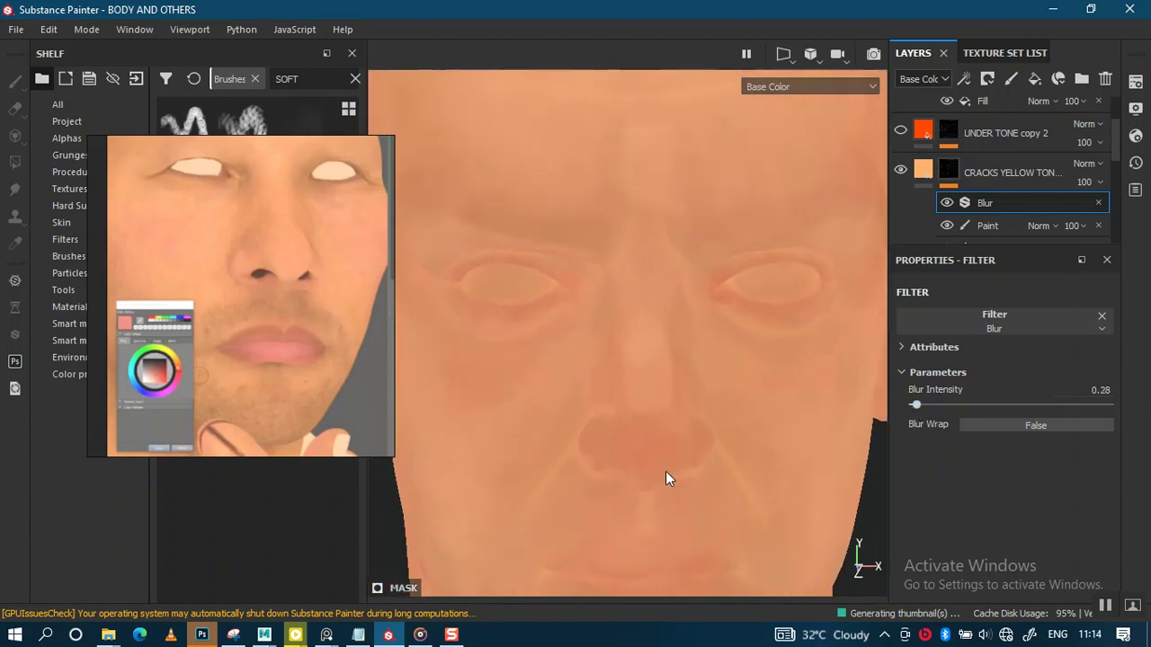
{"action": "scroll", "coordinate": [696, 400], "scroll_direction": "up", "scroll_amount": 1}
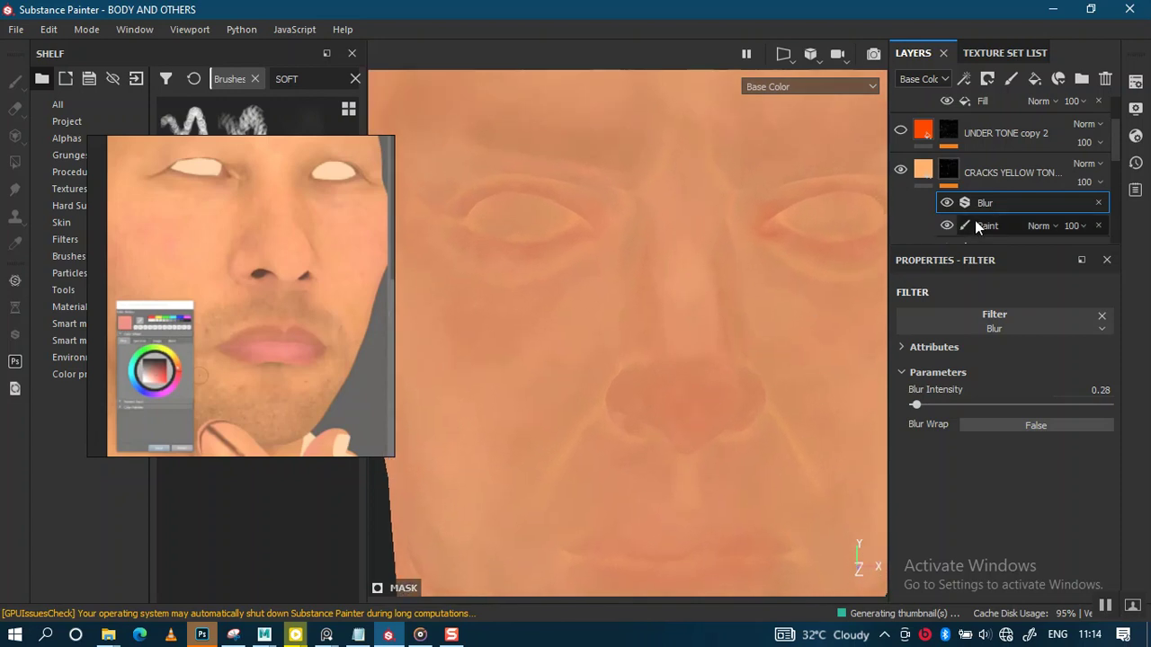
{"action": "key", "text": "1"}
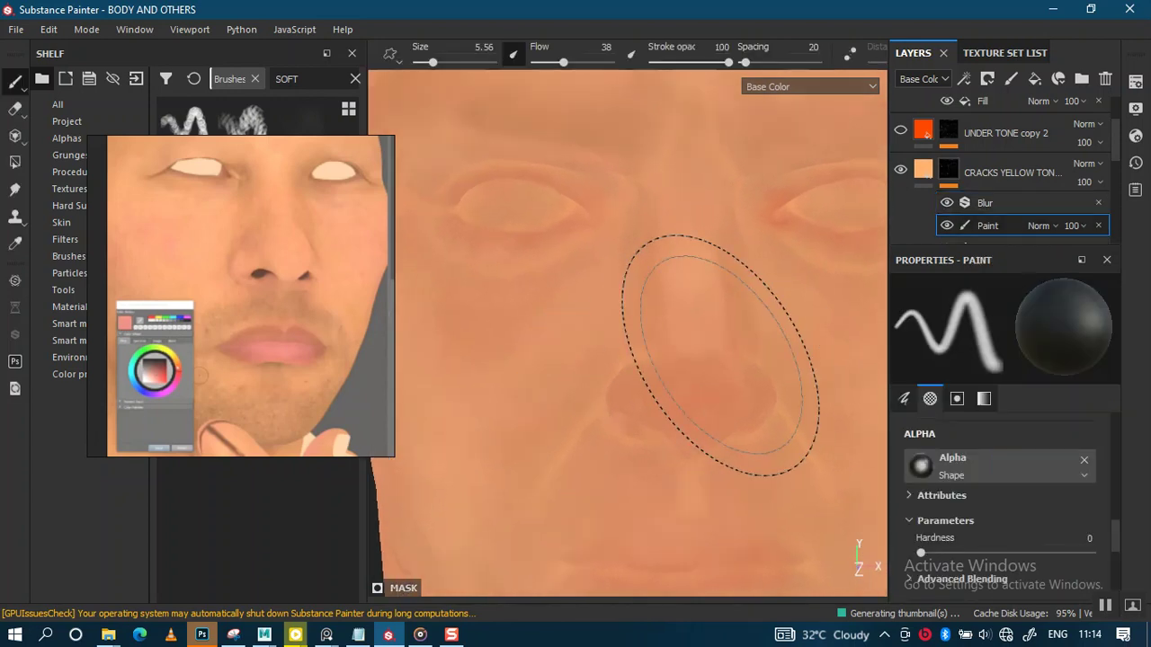
Step: Shrink the brush to size 1.84 for fine painting around the nose
{"action": "key", "text": "bracketleft"}
{"action": "key", "text": "bracketleft"}
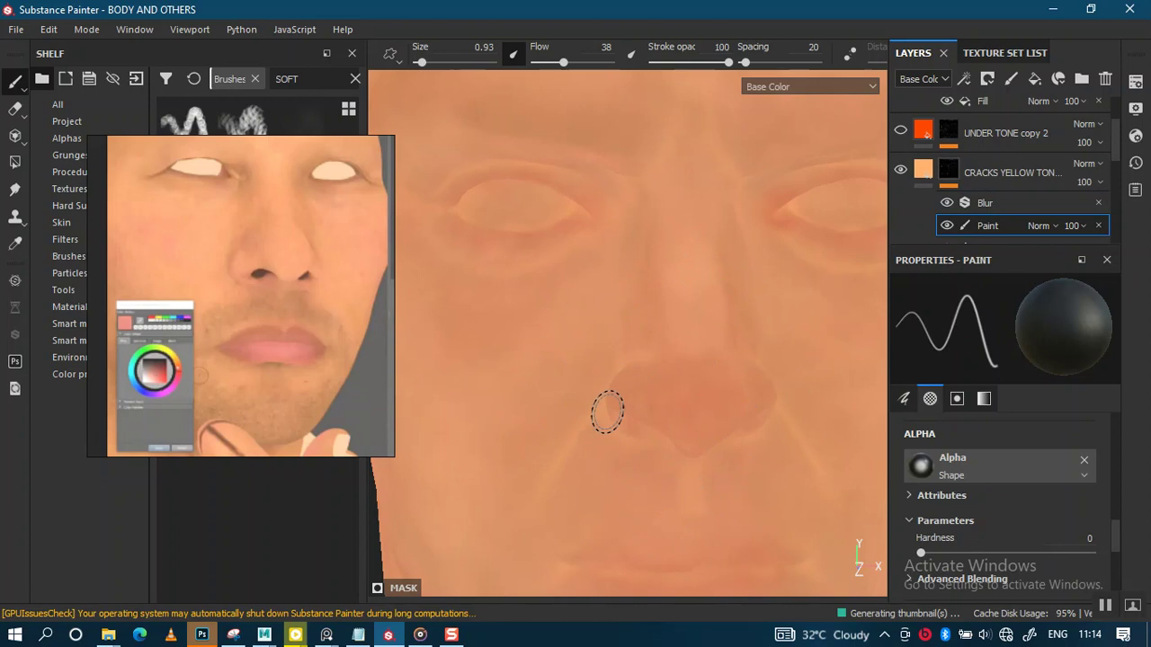
{"action": "mouse_move", "coordinate": [601, 422]}
{"action": "left_mouse_down", "text": "alt"}
{"action": "mouse_move", "coordinate": [616, 374]}
{"action": "mouse_move", "coordinate": [624, 388]}
{"action": "left_mouse_up", "text": "alt"}
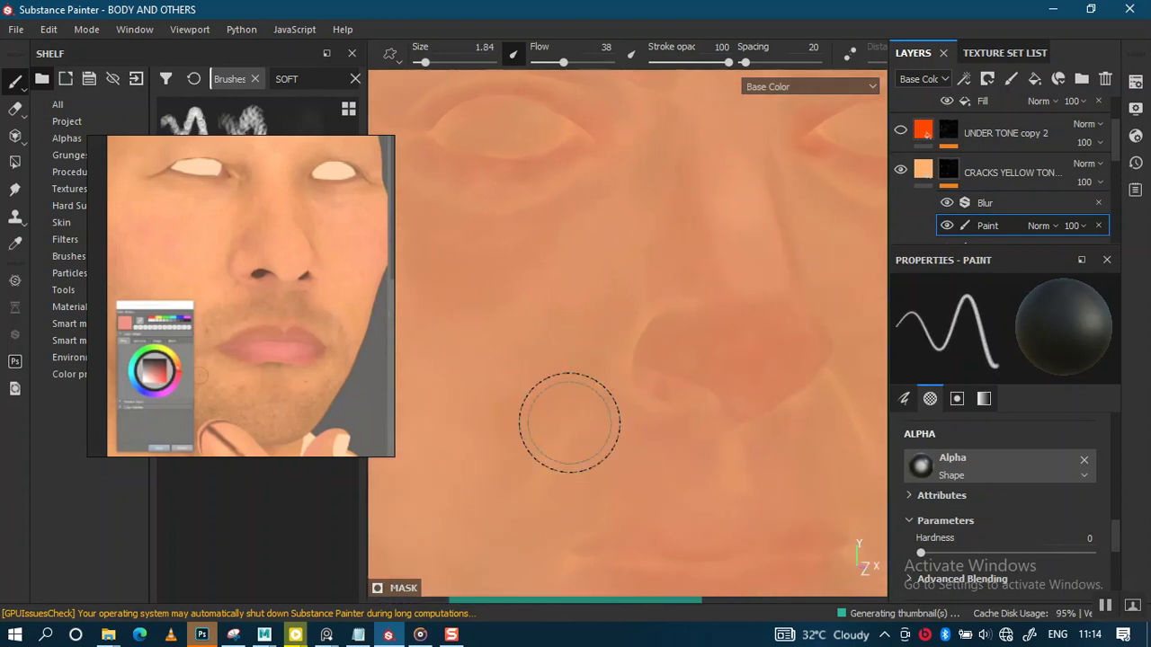
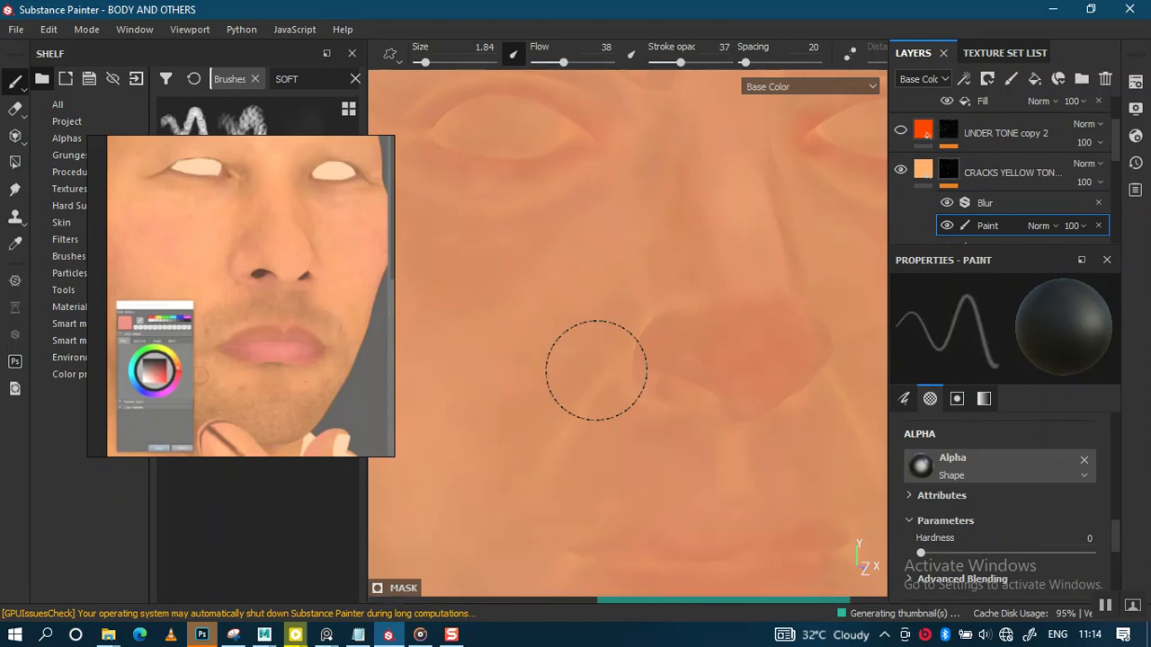
Step: Pull back from the nose to the whole face and switch the viewport to full Material view
{"action": "left_click_drag", "start_coordinate": [670, 220], "coordinate": [638, 217], "text": "alt"}
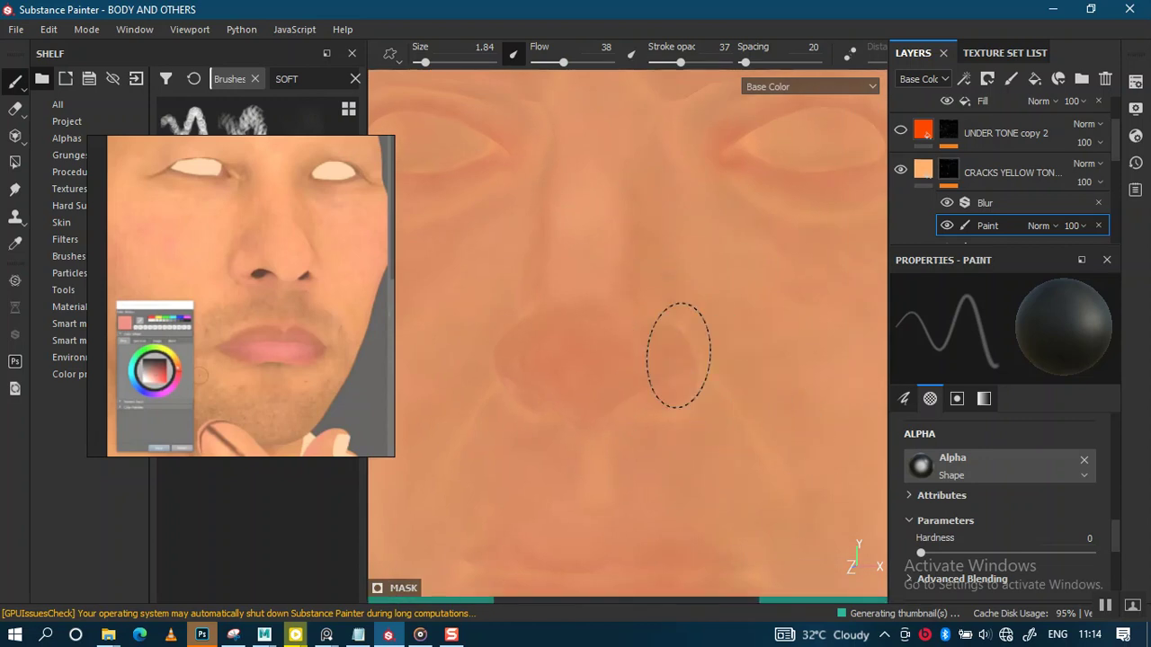
{"action": "scroll", "coordinate": [600, 90], "scroll_direction": "down", "scroll_amount": 4}
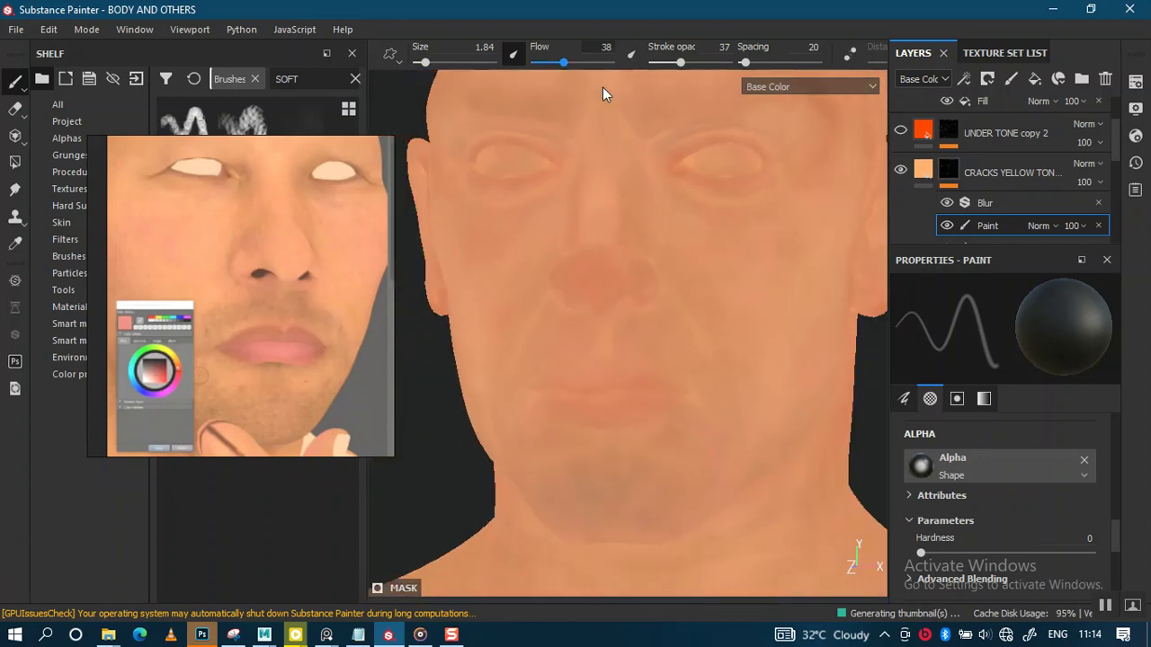
{"action": "mouse_move", "coordinate": [570, 231]}
{"action": "left_mouse_down", "text": "alt"}
{"action": "mouse_move", "coordinate": [555, 187]}
{"action": "mouse_move", "coordinate": [596, 258]}
{"action": "mouse_move", "coordinate": [603, 237]}
{"action": "mouse_move", "coordinate": [576, 249]}
{"action": "mouse_move", "coordinate": [628, 243]}
{"action": "mouse_move", "coordinate": [599, 250]}
{"action": "left_mouse_up", "text": "alt"}
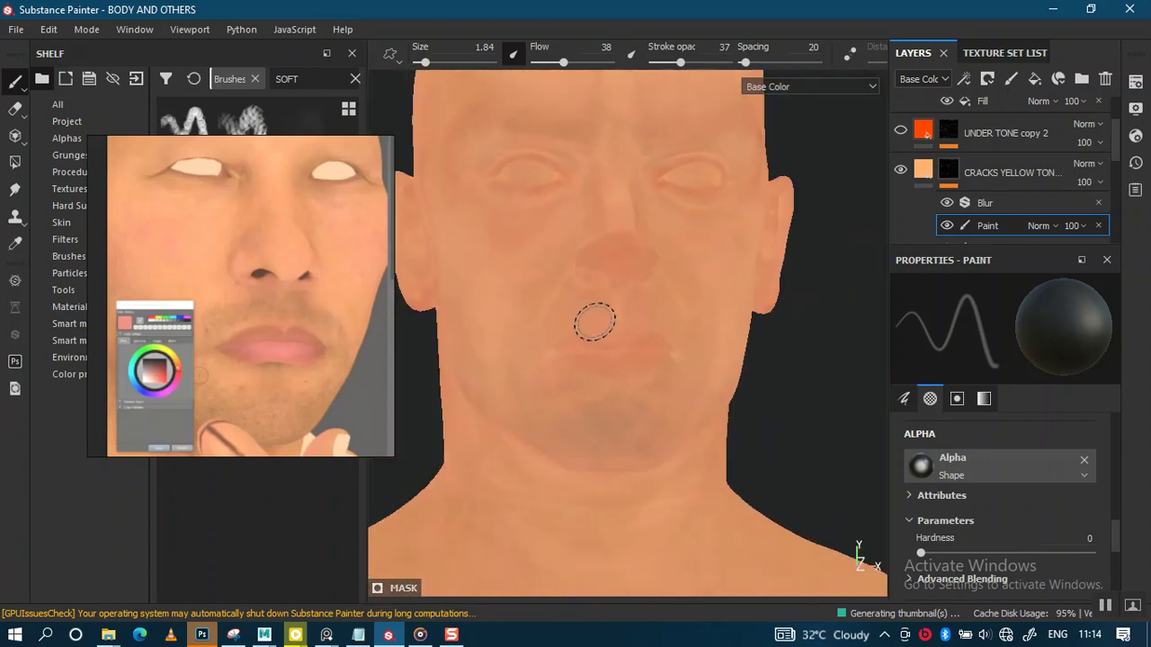
{"action": "key", "text": "m"}
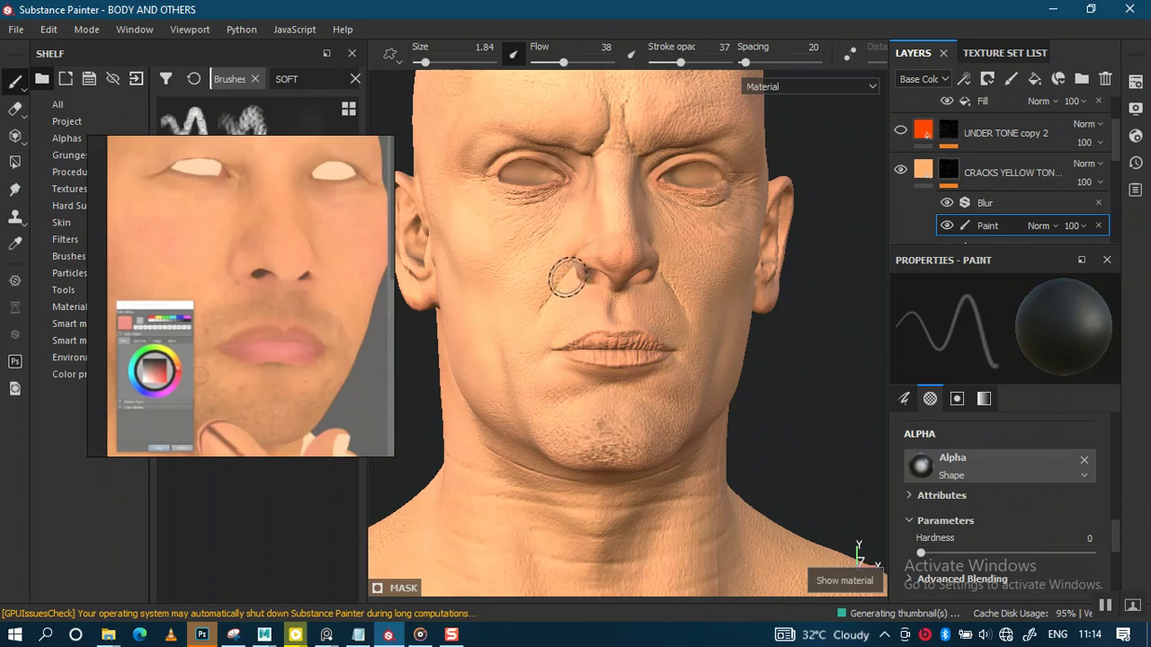
Step: Turn the head forward and rotate the lighting to frame the brow, forehead and crown
{"action": "scroll", "coordinate": [580, 313], "scroll_direction": "up", "scroll_amount": 2}
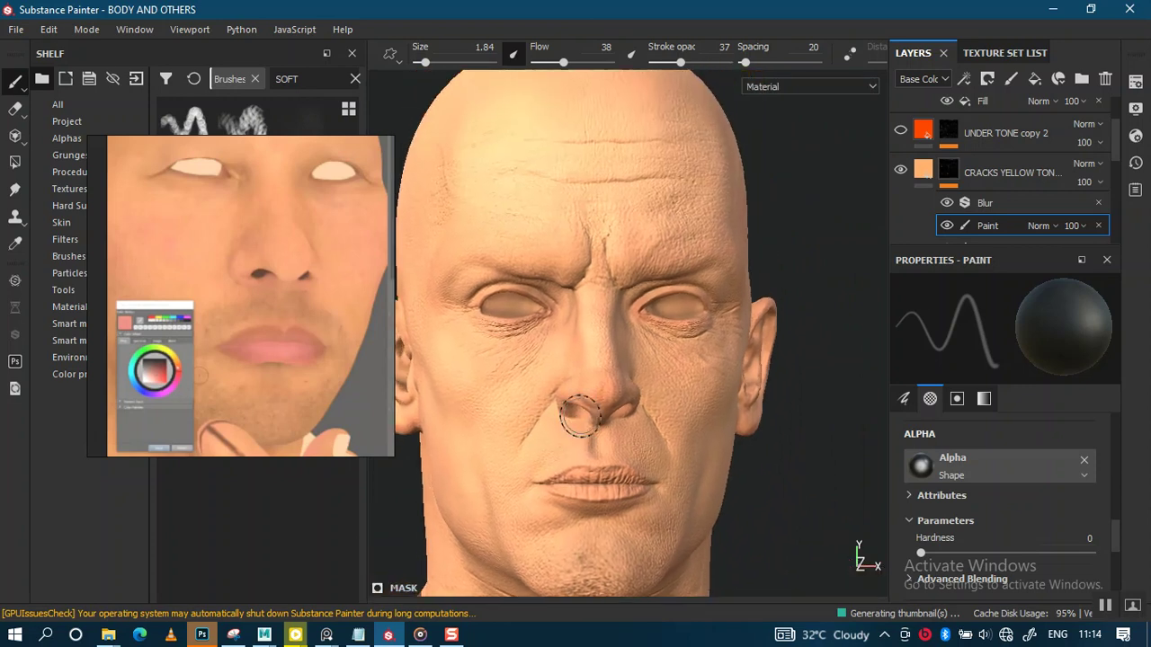
{"action": "scroll", "coordinate": [617, 329], "scroll_direction": "up", "scroll_amount": 2}
{"action": "scroll", "coordinate": [617, 329], "scroll_direction": "up", "scroll_amount": 2}
{"action": "left_click_drag", "start_coordinate": [683, 351], "coordinate": [726, 352], "text": "alt"}
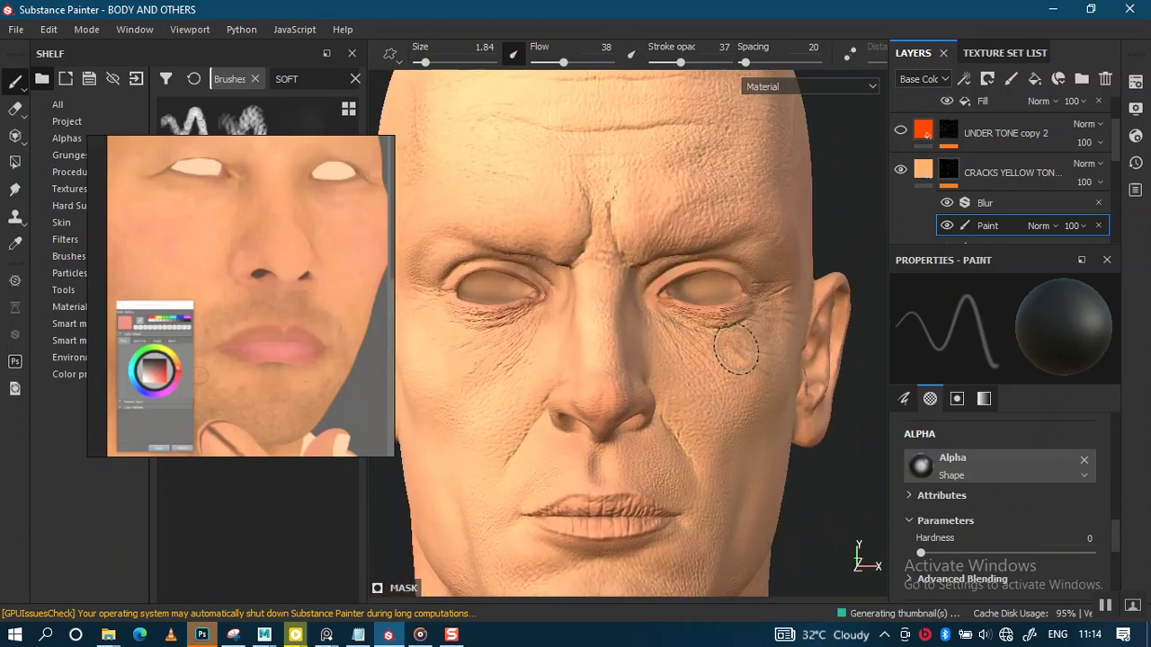
{"action": "right_click_drag", "start_coordinate": [726, 351], "coordinate": [580, 343], "text": "shift"}
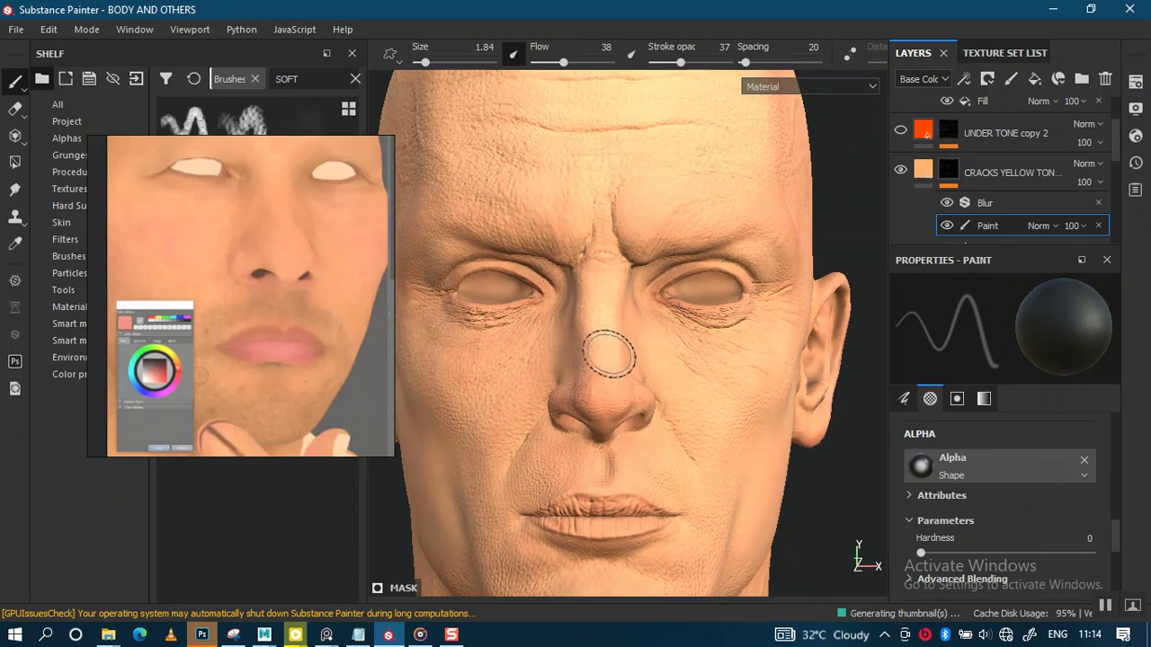
{"action": "middle_click_drag", "start_coordinate": [596, 347], "coordinate": [599, 416], "text": "alt"}
{"action": "scroll", "coordinate": [588, 372], "scroll_direction": "up", "scroll_amount": 1}
{"action": "right_click_drag", "start_coordinate": [617, 326], "coordinate": [596, 329], "text": "shift"}
{"action": "mouse_move", "coordinate": [596, 329]}
{"action": "middle_mouse_down", "text": "alt"}
{"action": "mouse_move", "coordinate": [629, 380]}
{"action": "mouse_move", "coordinate": [603, 458]}
{"action": "middle_mouse_up", "text": "alt"}
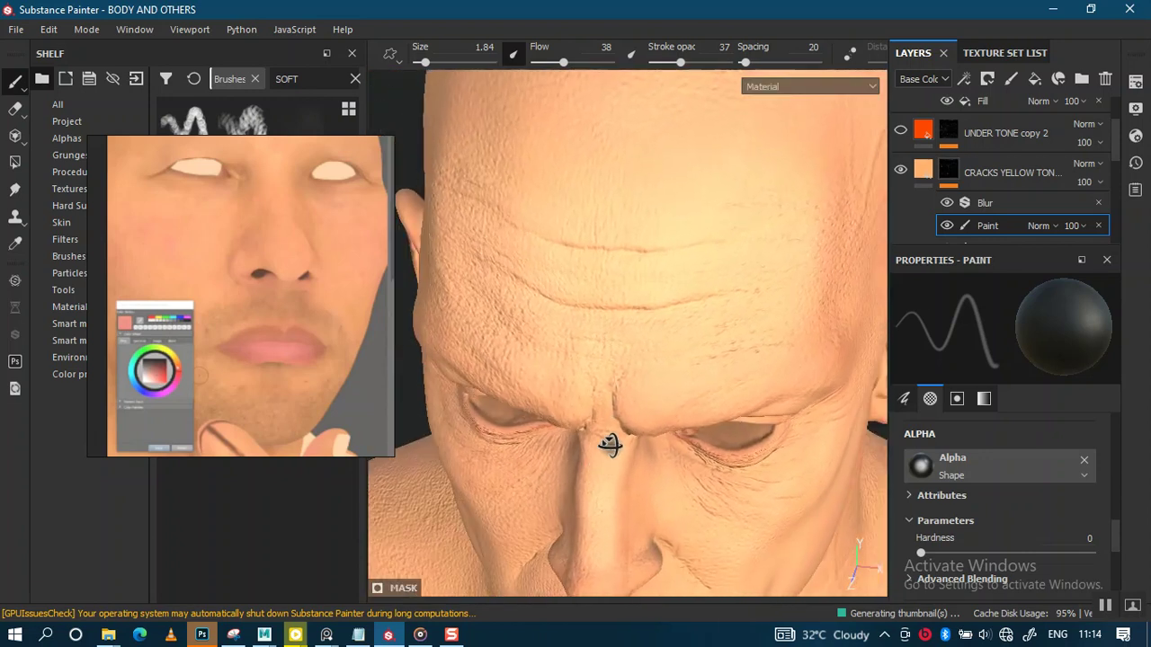
{"action": "scroll", "coordinate": [638, 352], "scroll_direction": "down", "scroll_amount": 2}
{"action": "scroll", "coordinate": [663, 352], "scroll_direction": "down", "scroll_amount": 1}
{"action": "left_click_drag", "start_coordinate": [1113, 143], "coordinate": [1117, 187]}
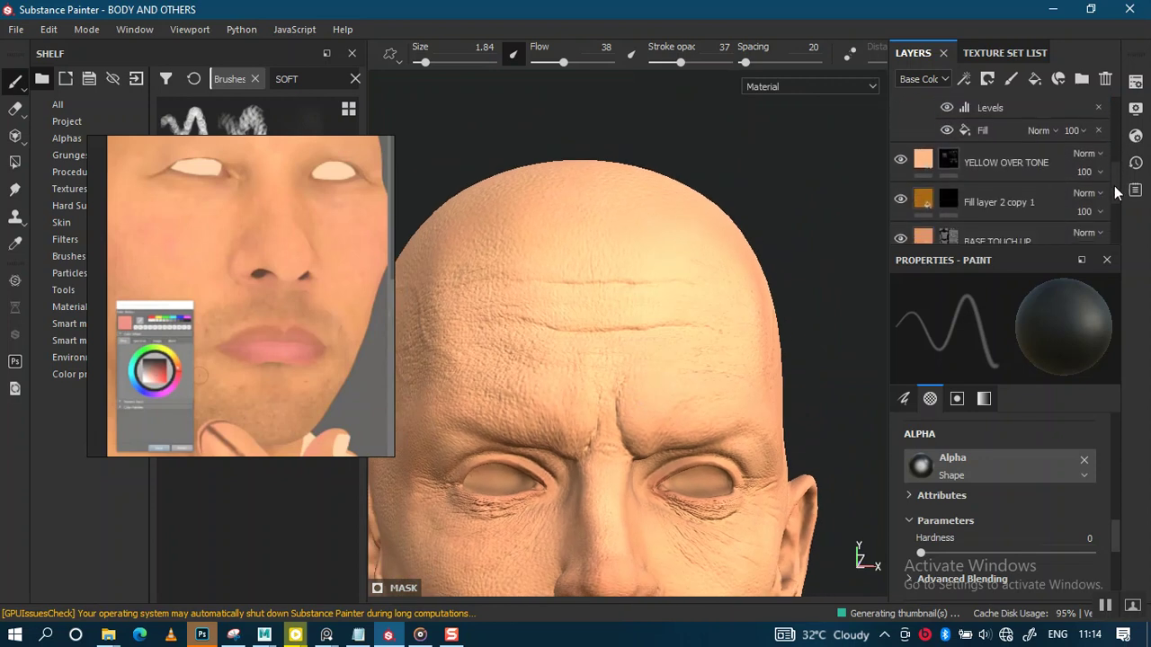
Step: Try YELLOW OVER TONE opacity at 34, then 47, viewing only base colour
{"action": "left_click", "coordinate": [1090, 192]}
{"action": "left_click", "coordinate": [1092, 221]}
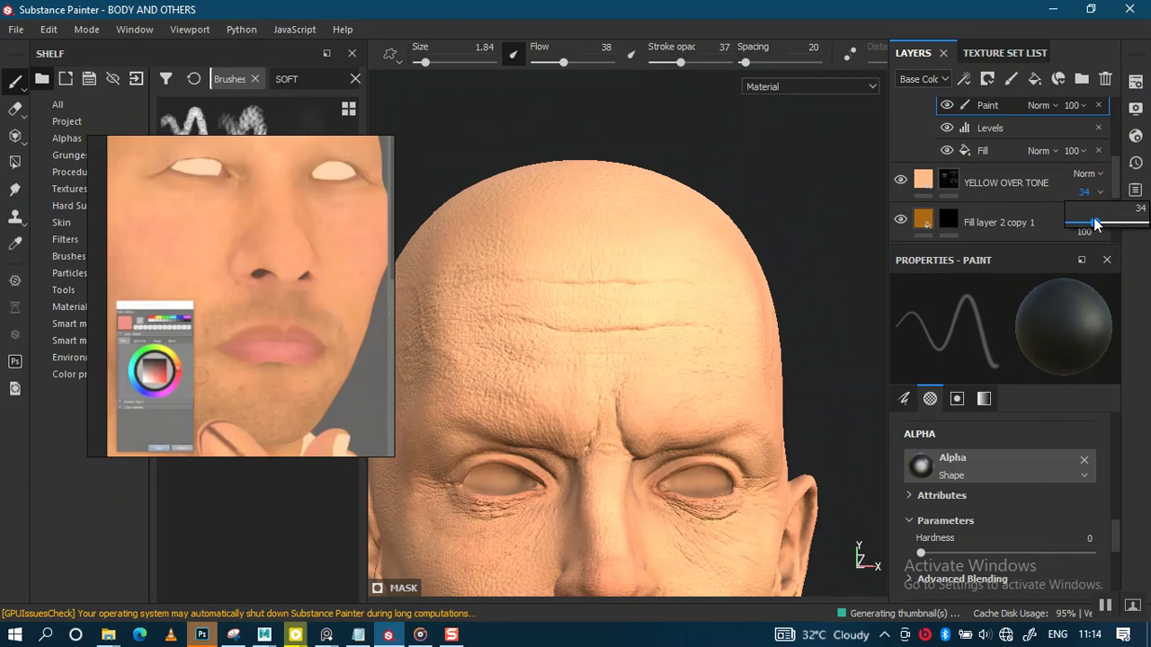
{"action": "left_click_drag", "start_coordinate": [1103, 224], "coordinate": [1107, 224]}
{"action": "middle_click_drag", "start_coordinate": [645, 387], "coordinate": [615, 344]}
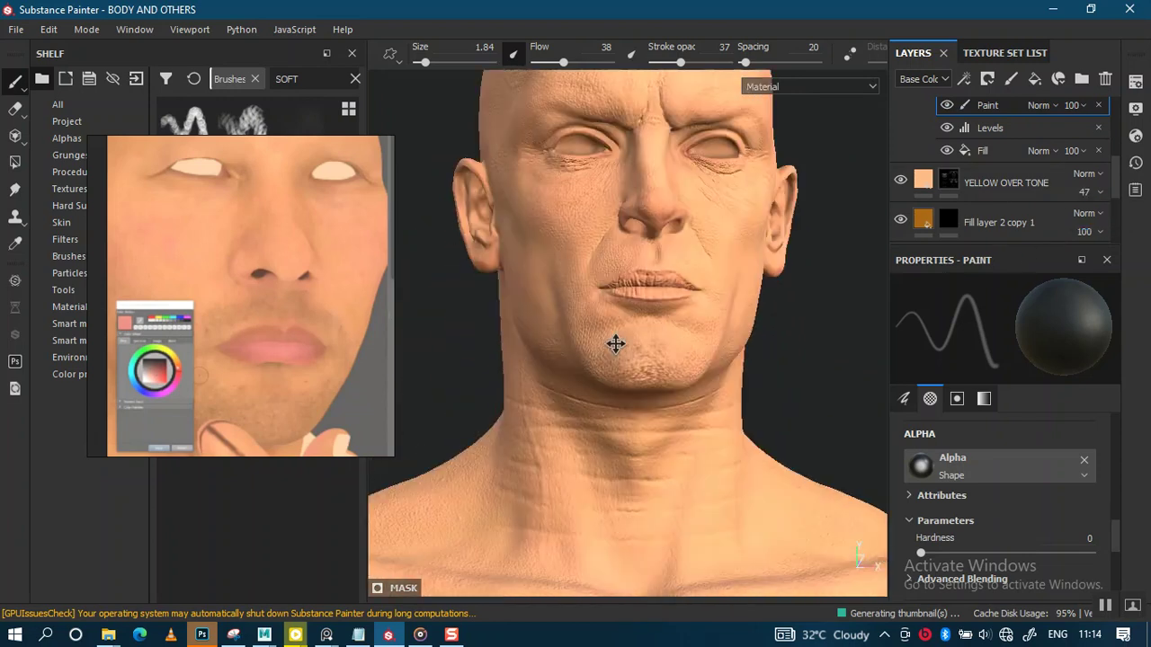
{"action": "scroll", "coordinate": [615, 345], "scroll_direction": "down", "scroll_amount": 5}
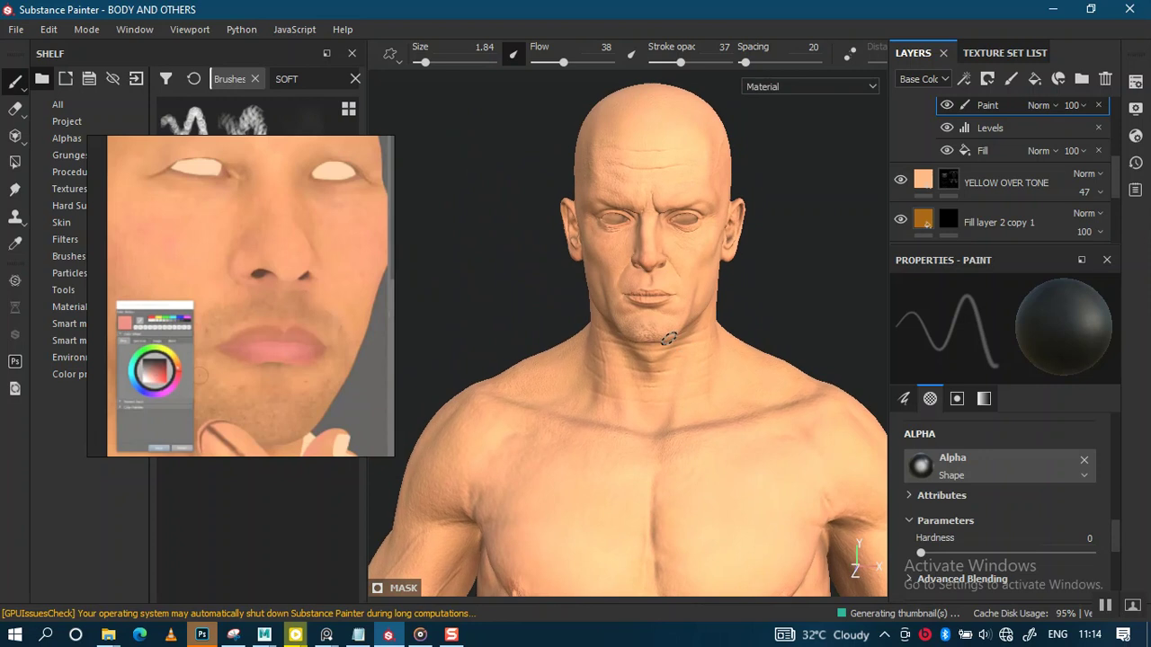
{"action": "key", "text": "c"}
Step: Test YELLOW OVER TONE opacity at 64, then at 100
{"action": "left_click", "coordinate": [1098, 193]}
{"action": "left_click_drag", "start_coordinate": [1105, 225], "coordinate": [1118, 227]}
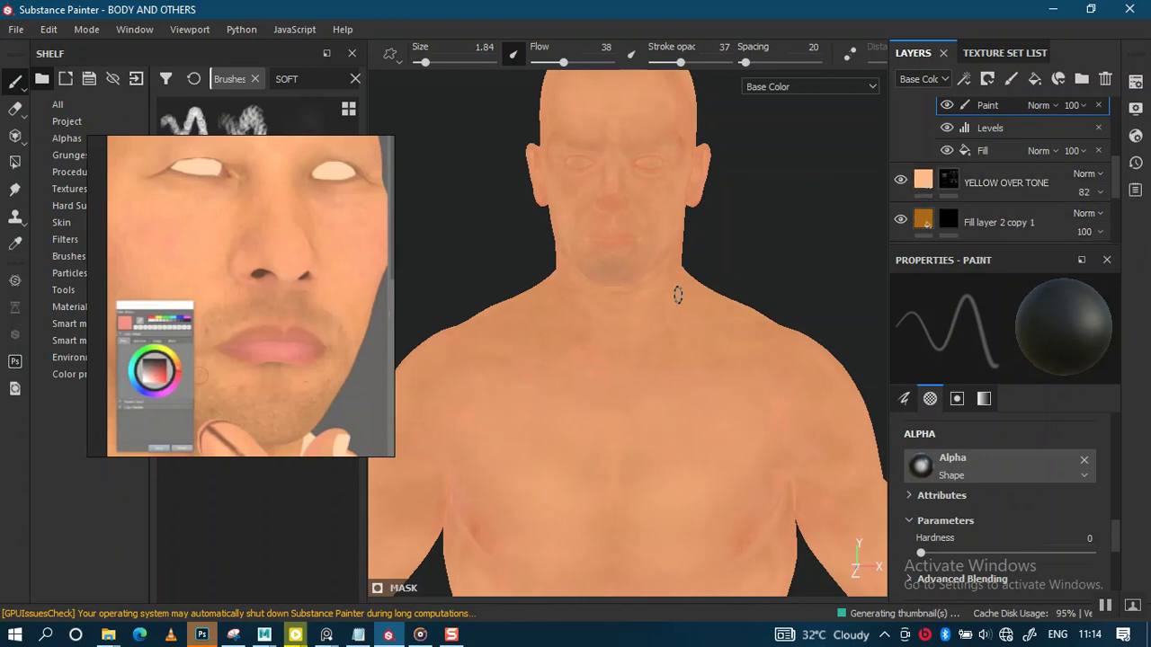
{"action": "left_click_drag", "start_coordinate": [660, 301], "coordinate": [670, 357], "text": "alt"}
{"action": "left_click", "coordinate": [1098, 193]}
{"action": "left_click_drag", "start_coordinate": [1129, 223], "coordinate": [1143, 222]}
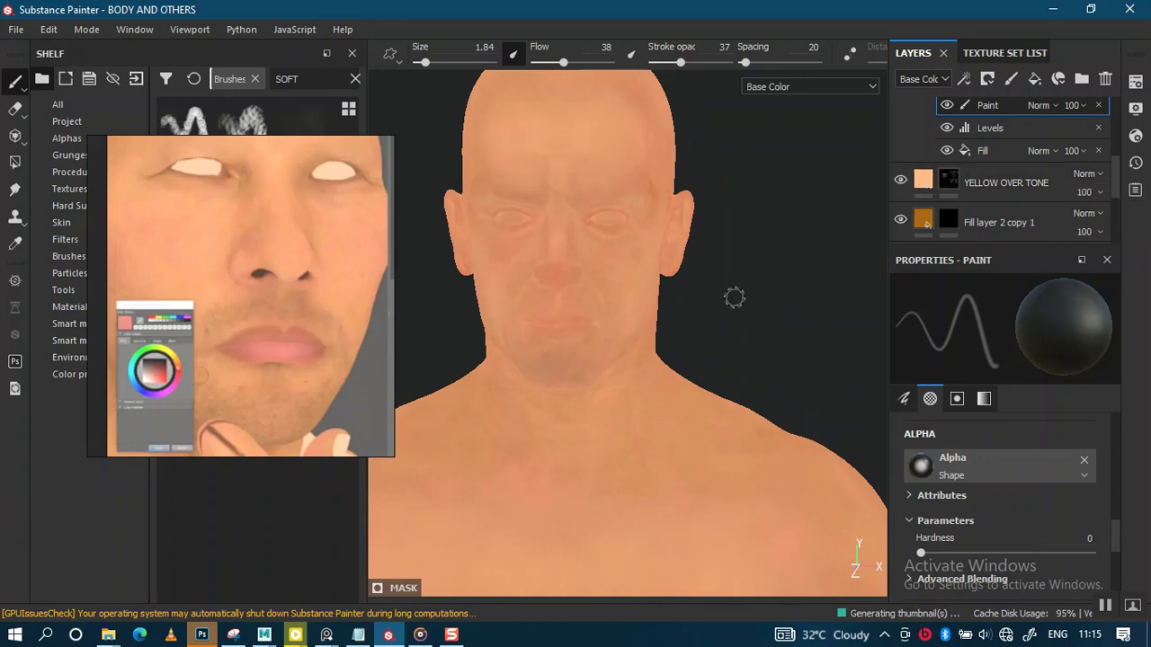
{"action": "left_click_drag", "start_coordinate": [657, 311], "coordinate": [661, 404], "text": "alt"}
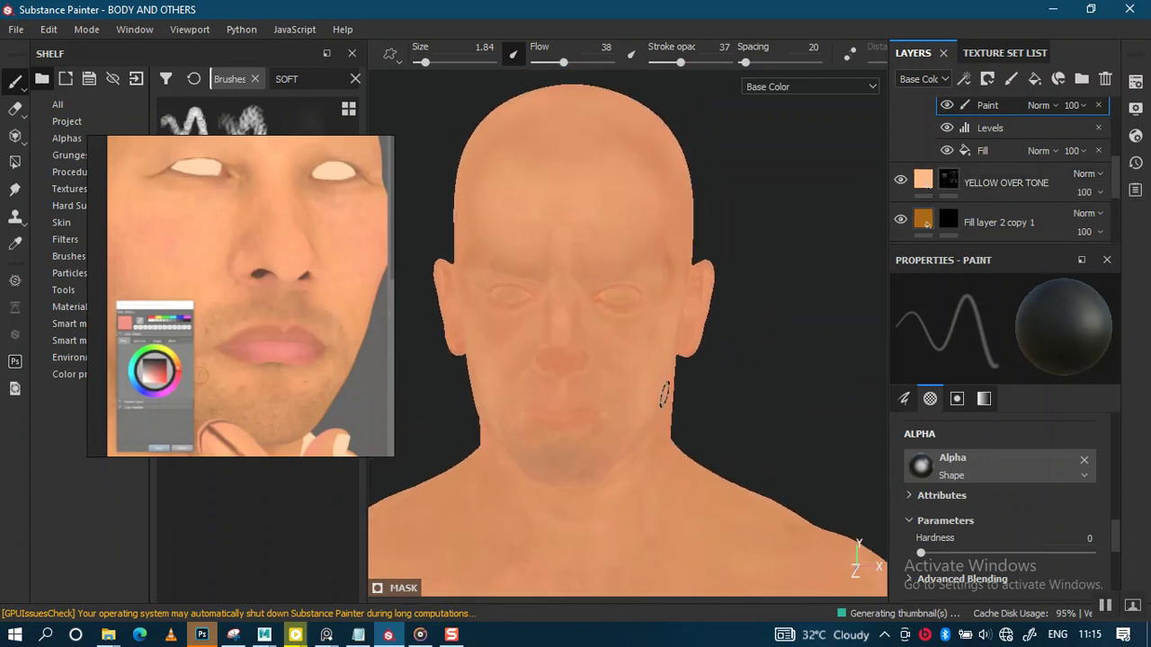
Step: Back in Material view, settle YELLOW OVER TONE opacity at 51 and frame the face
{"action": "key", "text": "m"}
{"action": "mouse_move", "coordinate": [665, 394]}
{"action": "left_mouse_down", "text": "alt"}
{"action": "mouse_move", "coordinate": [714, 352]}
{"action": "mouse_move", "coordinate": [726, 419]}
{"action": "mouse_move", "coordinate": [589, 404]}
{"action": "mouse_move", "coordinate": [609, 365]}
{"action": "mouse_move", "coordinate": [693, 365]}
{"action": "mouse_move", "coordinate": [668, 347]}
{"action": "left_mouse_up", "text": "alt"}
{"action": "mouse_move", "coordinate": [683, 348]}
{"action": "right_mouse_down", "text": "shift"}
{"action": "mouse_move", "coordinate": [747, 342]}
{"action": "mouse_move", "coordinate": [733, 345]}
{"action": "right_mouse_up", "text": "shift"}
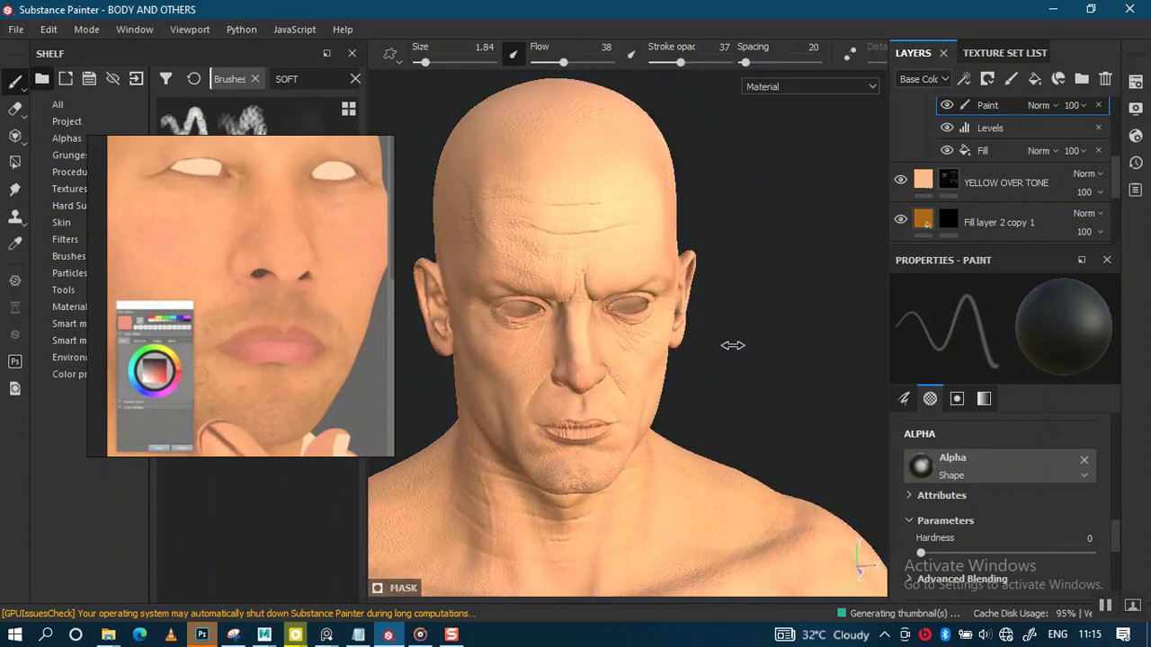
{"action": "mouse_move", "coordinate": [663, 321]}
{"action": "left_mouse_down", "text": "alt"}
{"action": "mouse_move", "coordinate": [738, 470]}
{"action": "mouse_move", "coordinate": [689, 357]}
{"action": "mouse_move", "coordinate": [609, 360]}
{"action": "mouse_move", "coordinate": [613, 346]}
{"action": "mouse_move", "coordinate": [707, 329]}
{"action": "mouse_move", "coordinate": [728, 352]}
{"action": "left_mouse_up", "text": "alt"}
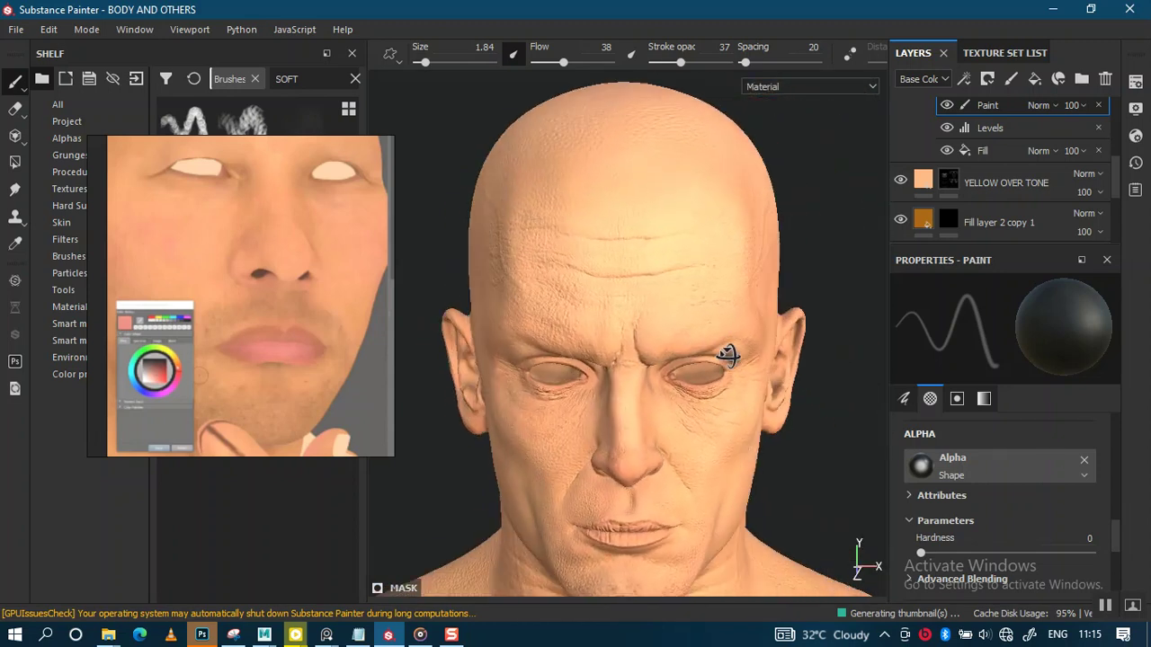
{"action": "left_click", "coordinate": [1098, 222]}
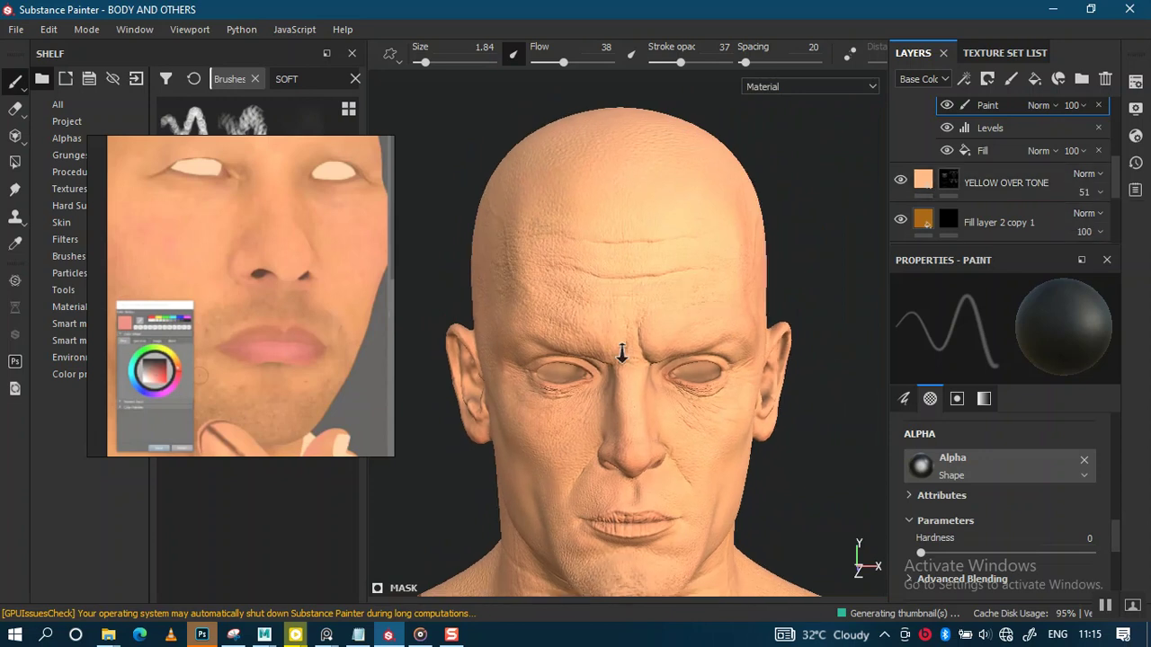
{"action": "middle_click_drag", "start_coordinate": [624, 351], "coordinate": [620, 282], "text": "alt"}
{"action": "mouse_move", "coordinate": [620, 282]}
{"action": "right_mouse_down", "text": "alt"}
{"action": "mouse_move", "coordinate": [629, 396]}
{"action": "mouse_move", "coordinate": [660, 452]}
{"action": "right_mouse_up", "text": "alt"}
{"action": "middle_click_drag", "start_coordinate": [660, 452], "coordinate": [663, 444], "text": "alt"}
{"action": "left_click_drag", "start_coordinate": [663, 444], "coordinate": [663, 385], "text": "alt"}
{"action": "scroll", "coordinate": [674, 503], "scroll_direction": "down", "scroll_amount": 1}
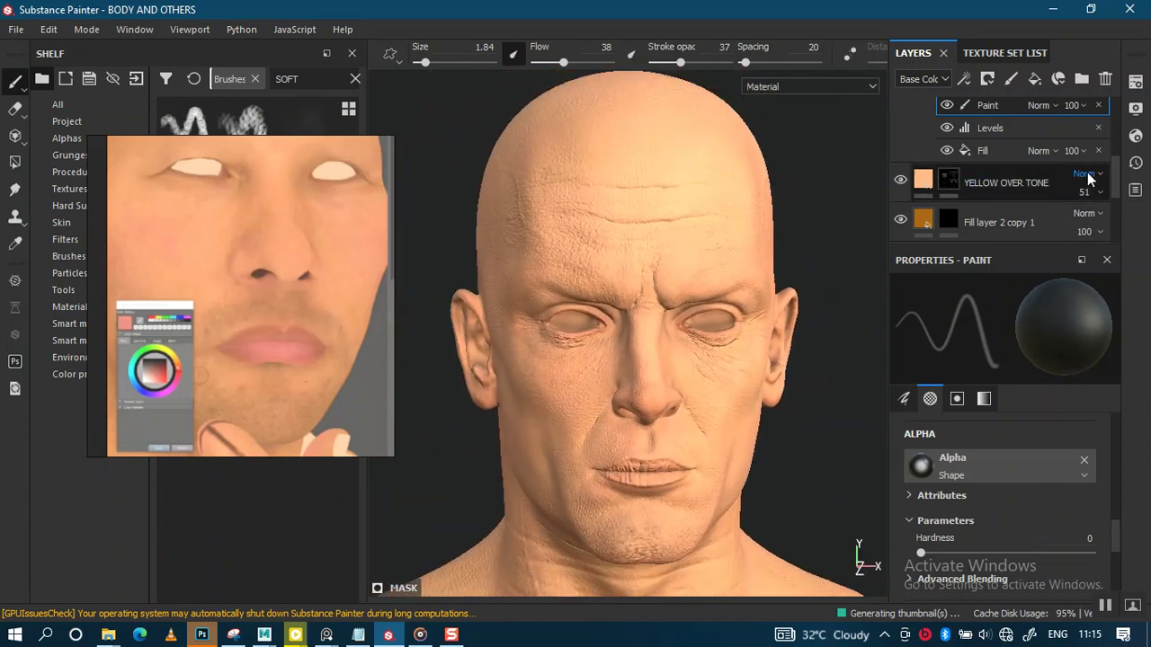
{"action": "scroll", "coordinate": [1114, 171], "scroll_direction": "up", "scroll_amount": 3}
{"action": "scroll", "coordinate": [1007, 170], "scroll_direction": "up", "scroll_amount": 1}
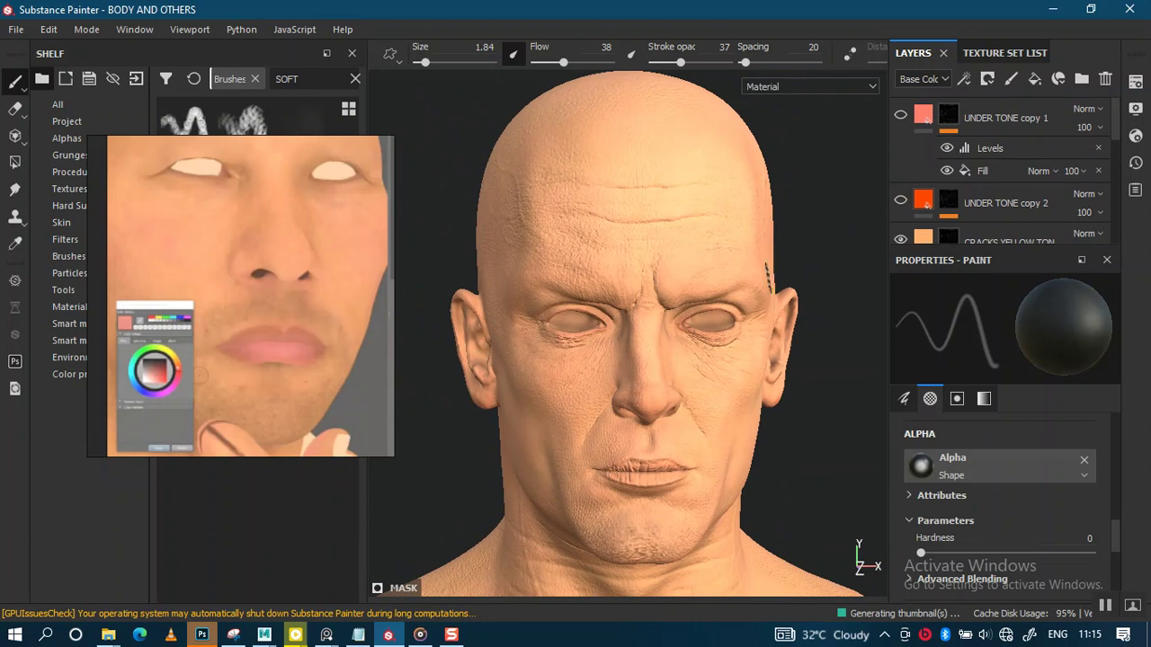
{"action": "middle_click_drag", "start_coordinate": [724, 350], "coordinate": [725, 324]}
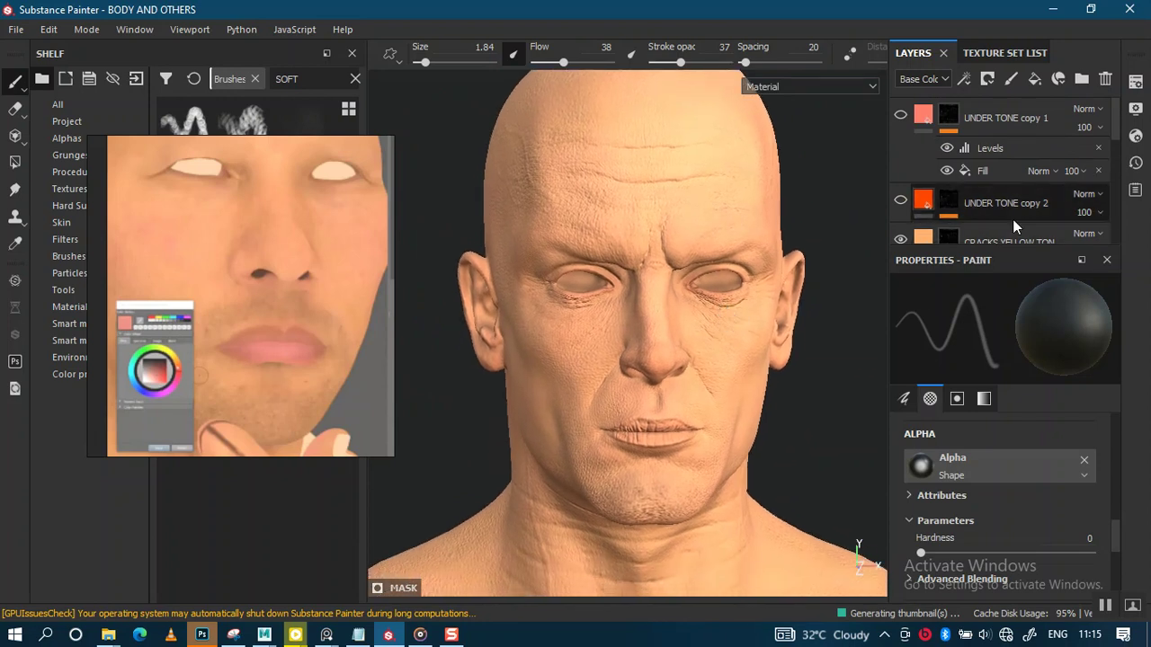
Step: Remove the Blur effect from the CRACKS YELLOW TONE layer
{"action": "left_click_drag", "start_coordinate": [1118, 123], "coordinate": [1112, 152]}
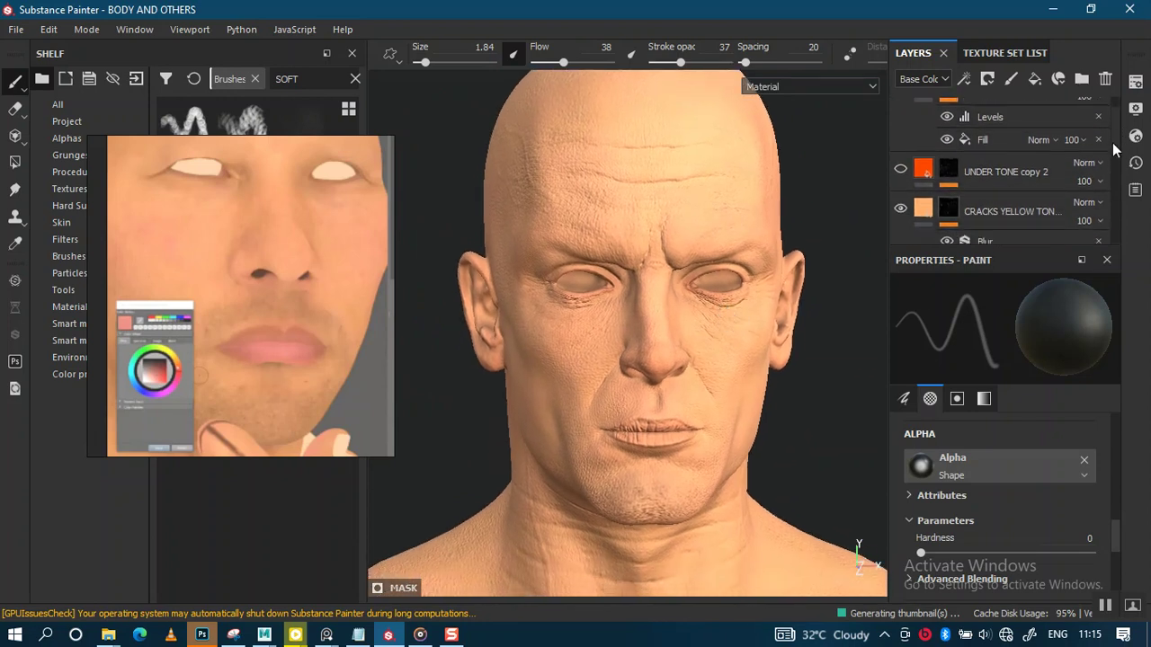
{"action": "left_click", "coordinate": [1019, 178]}
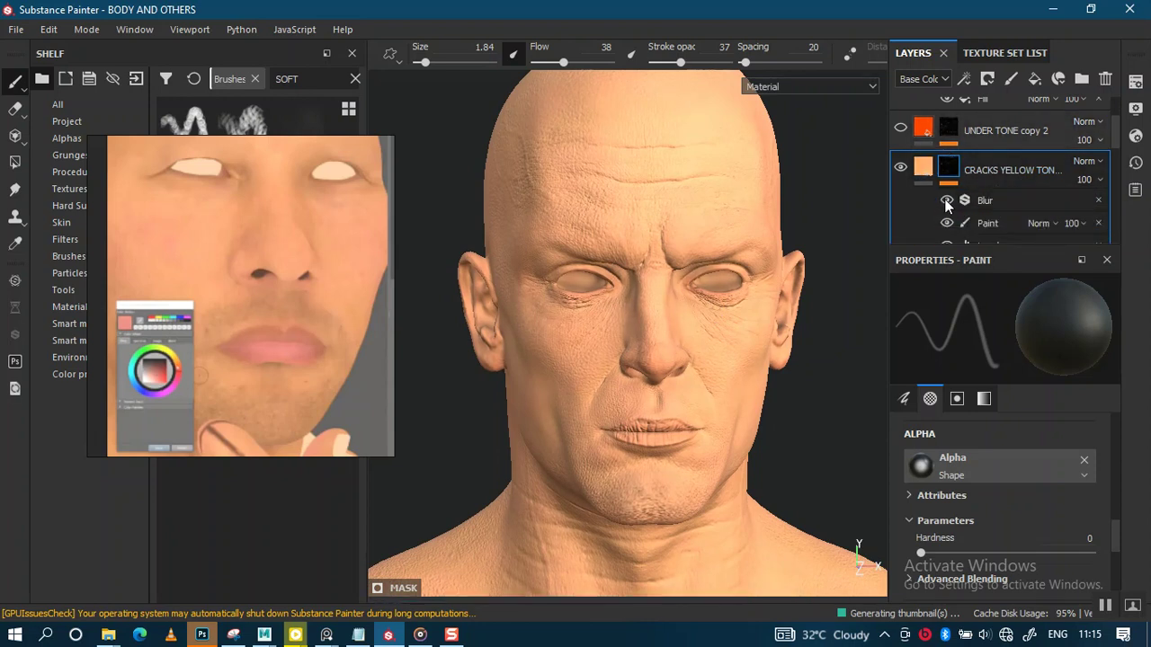
{"action": "left_click", "coordinate": [1010, 224]}
{"action": "scroll", "coordinate": [1113, 153], "scroll_direction": "down", "scroll_amount": 2}
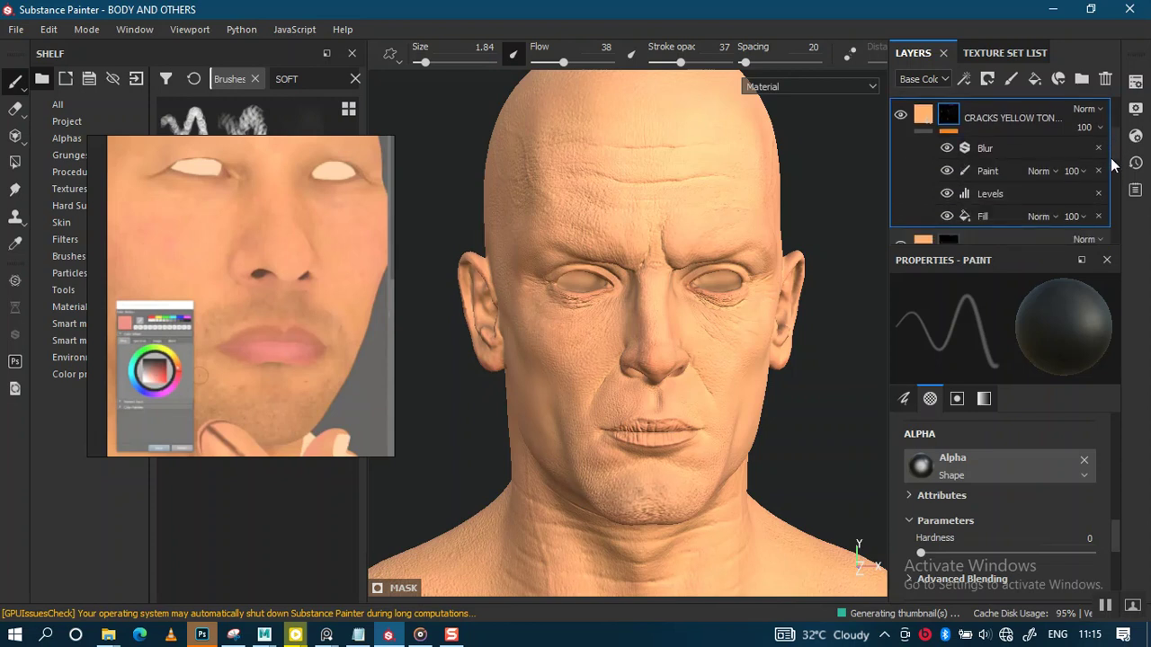
{"action": "scroll", "coordinate": [1110, 157], "scroll_direction": "up", "scroll_amount": 1}
{"action": "scroll", "coordinate": [1109, 156], "scroll_direction": "up", "scroll_amount": 1}
{"action": "scroll", "coordinate": [1097, 160], "scroll_direction": "down", "scroll_amount": 1}
{"action": "left_click", "coordinate": [1098, 169]}
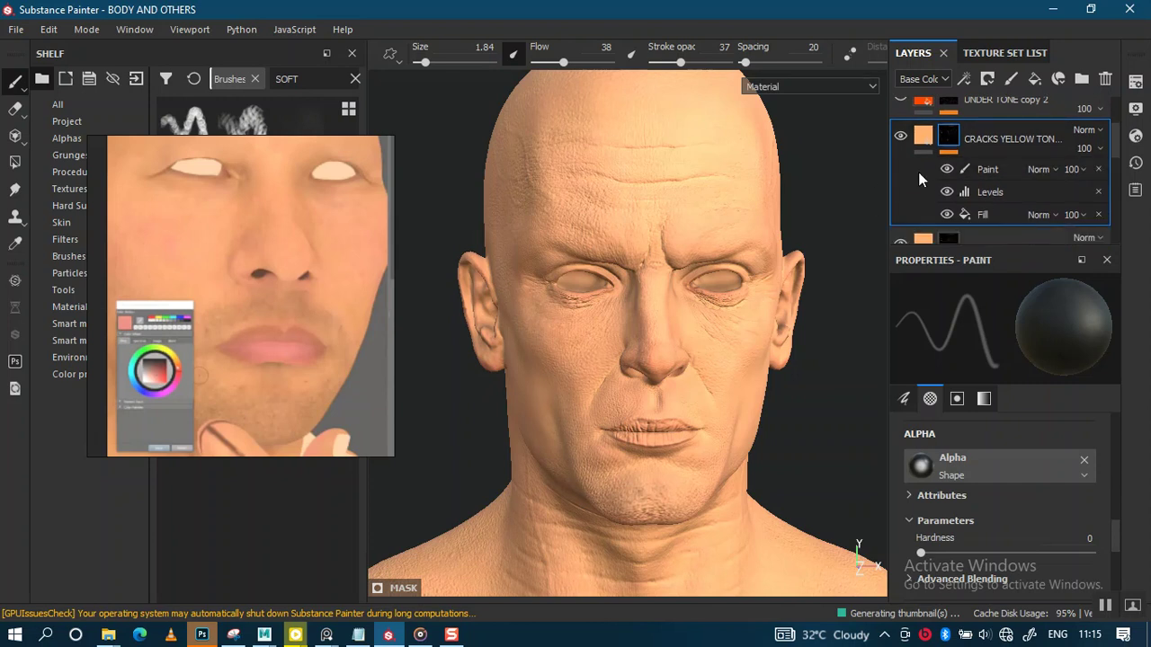
Step: Sample the orange under-tone colour as the layer's base colour
{"action": "left_click", "coordinate": [924, 135]}
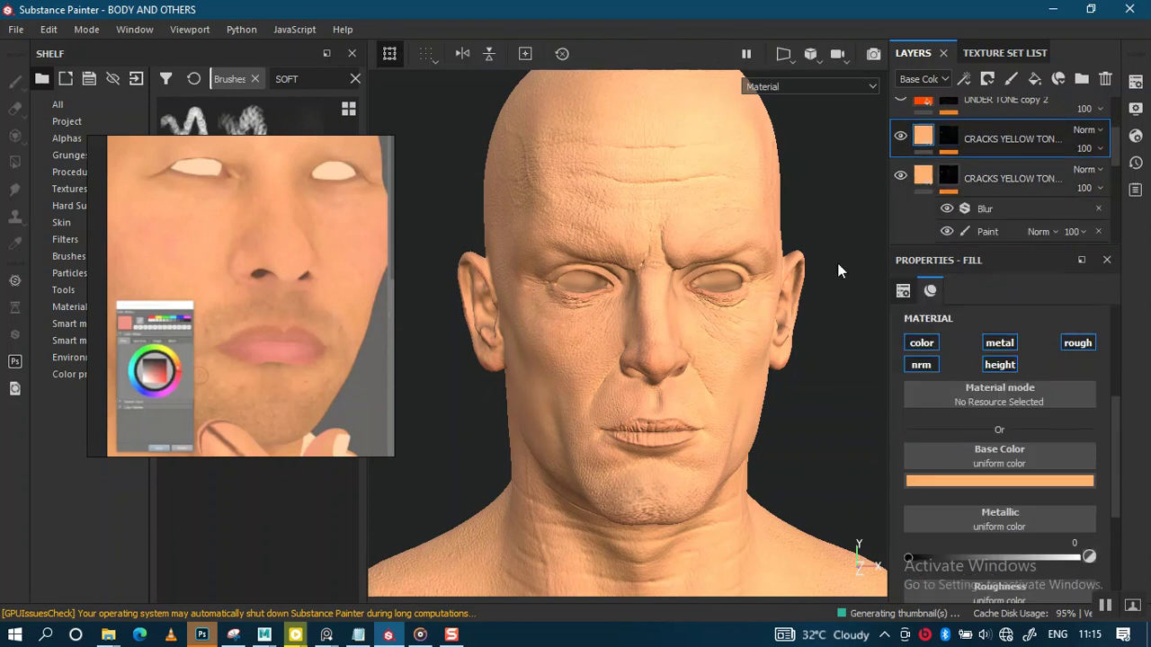
{"action": "left_click_drag", "start_coordinate": [1112, 157], "coordinate": [1113, 143]}
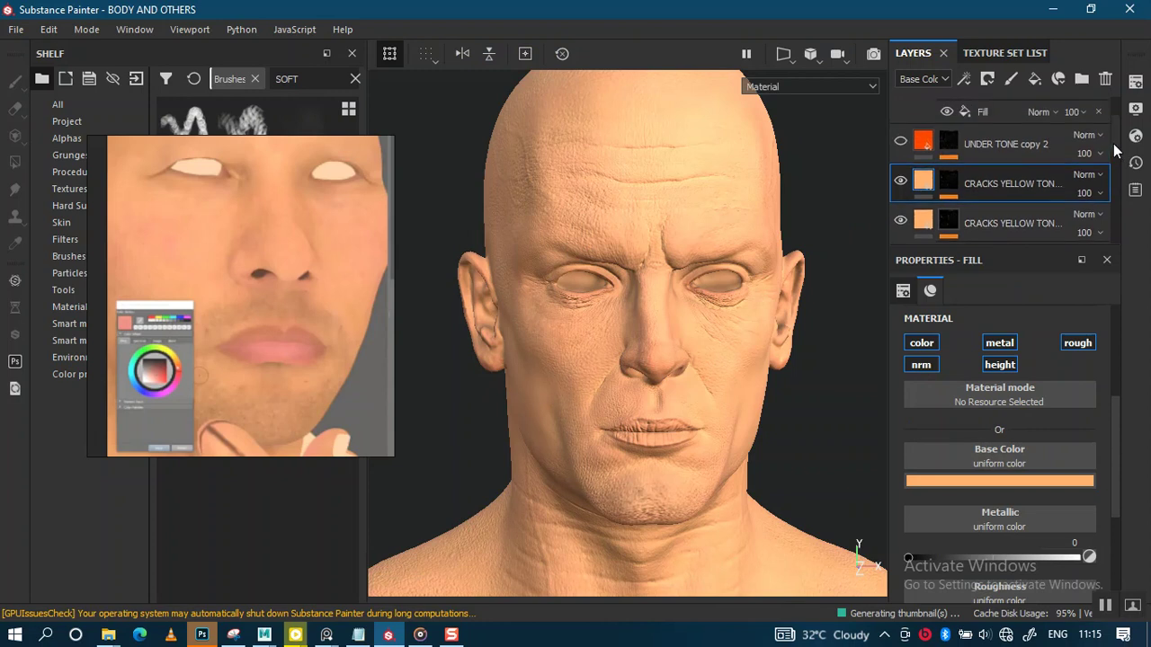
{"action": "left_click", "coordinate": [952, 482]}
{"action": "left_click", "coordinate": [992, 286]}
{"action": "left_click", "coordinate": [928, 149]}
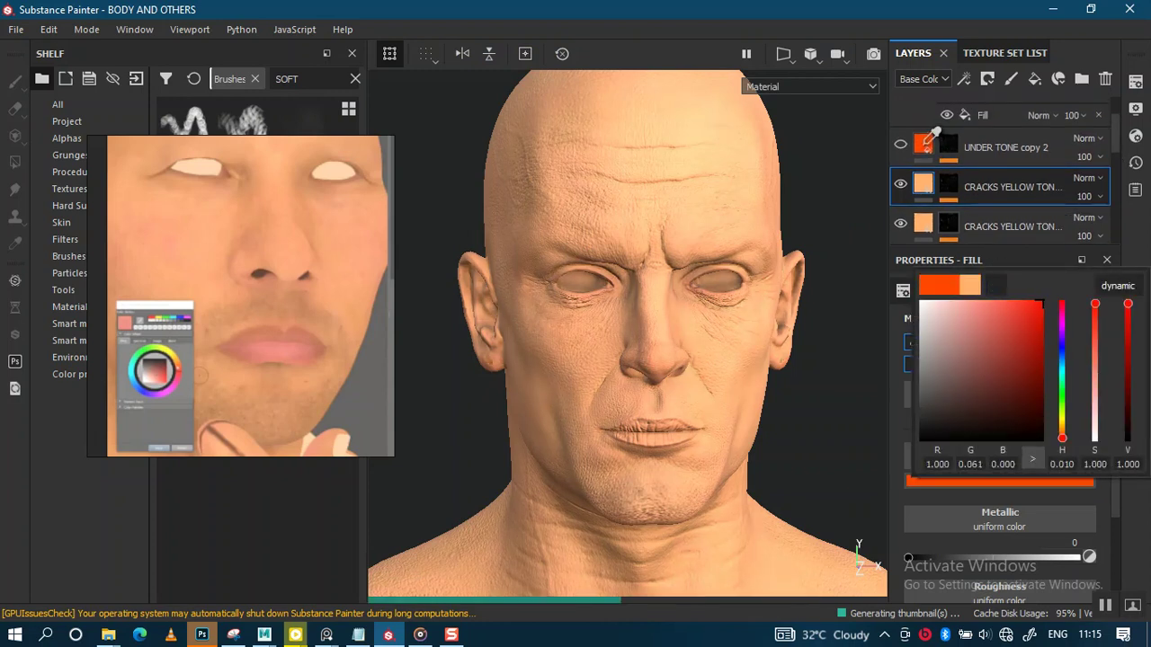
{"action": "left_click", "coordinate": [926, 149]}
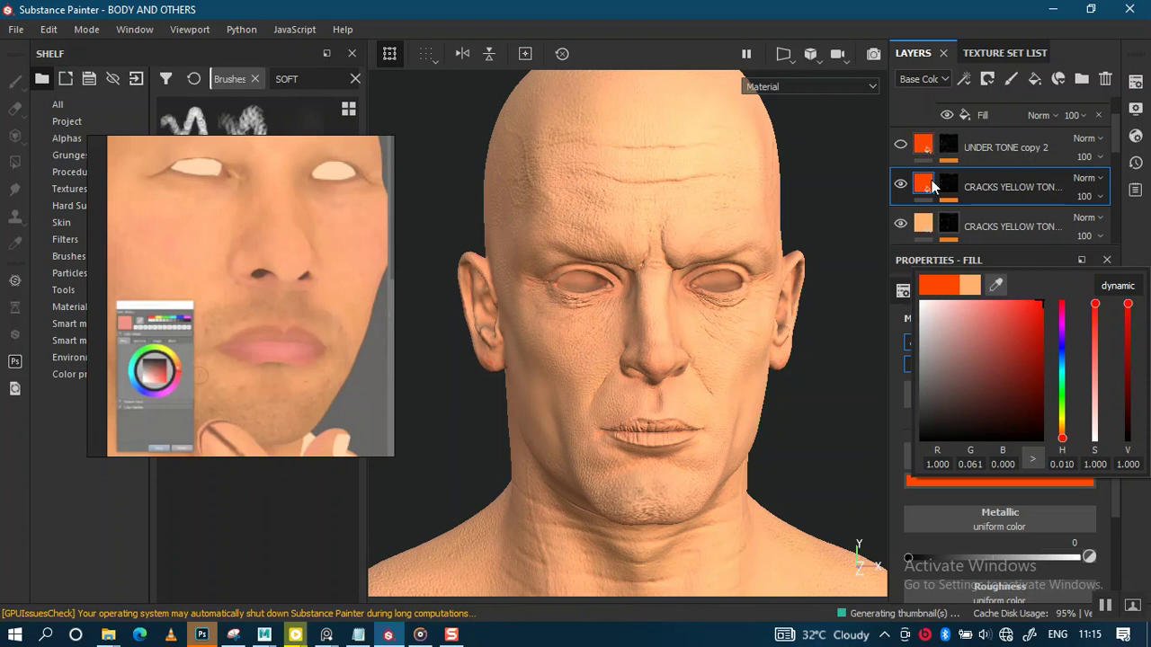
Step: Delete the UNDER TONE copy 2 layer and rename CRACKS to CAVITY REDNESS
{"action": "left_click", "coordinate": [1016, 154]}
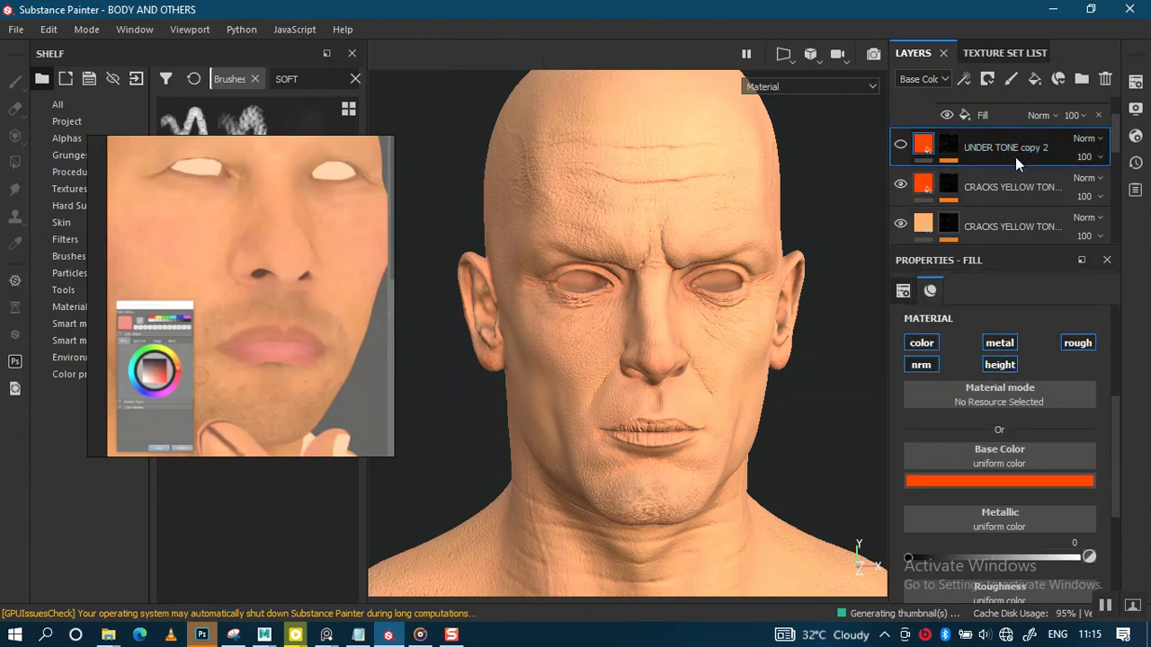
{"action": "key", "text": "Delete"}
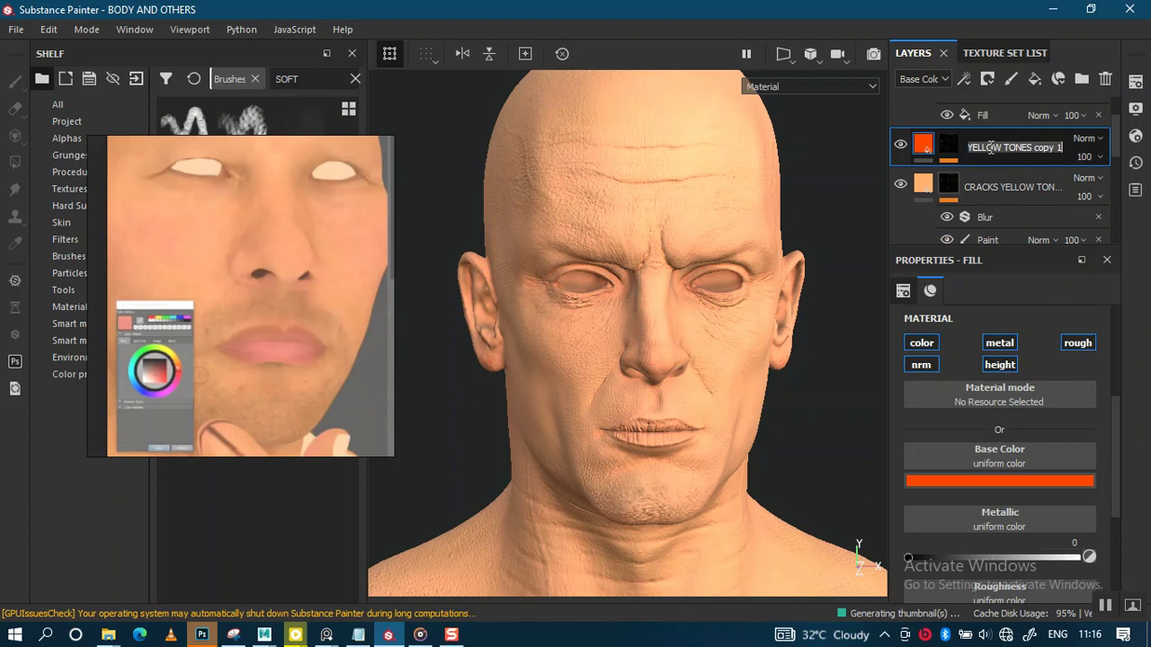
{"action": "type", "text": "CRACKS"}
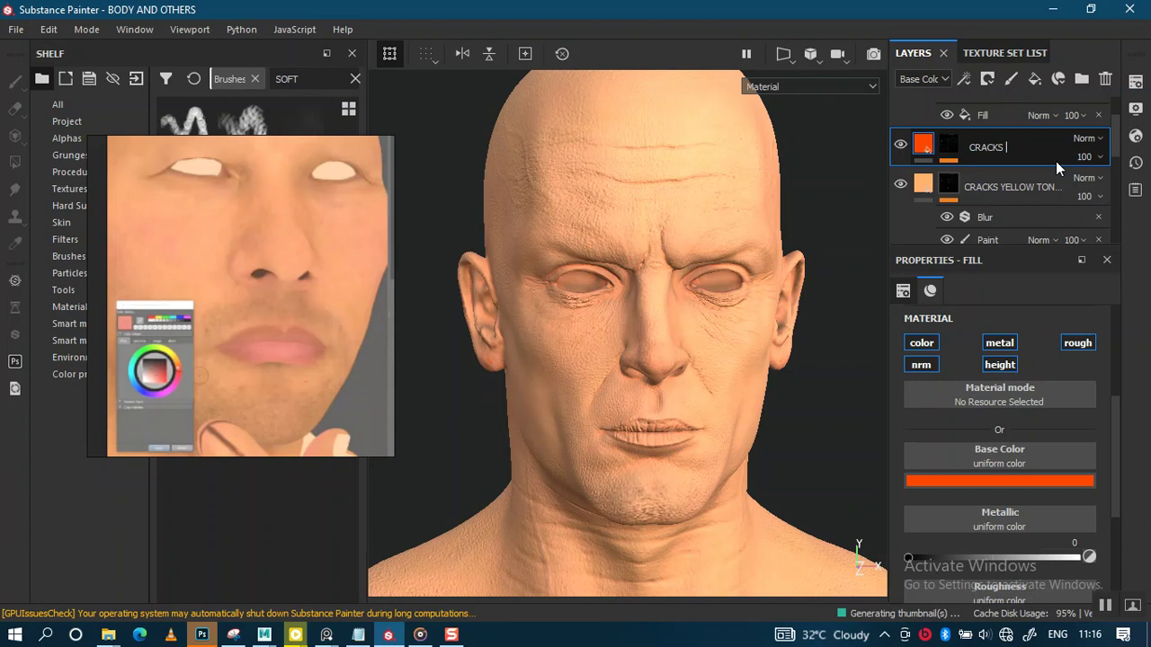
{"action": "key", "text": "BackSpace"}
{"action": "key", "text": "BackSpace"}
{"action": "key", "text": "BackSpace"}
{"action": "type", "text": "CAVITY RED"}
{"action": "key", "text": "Return"}
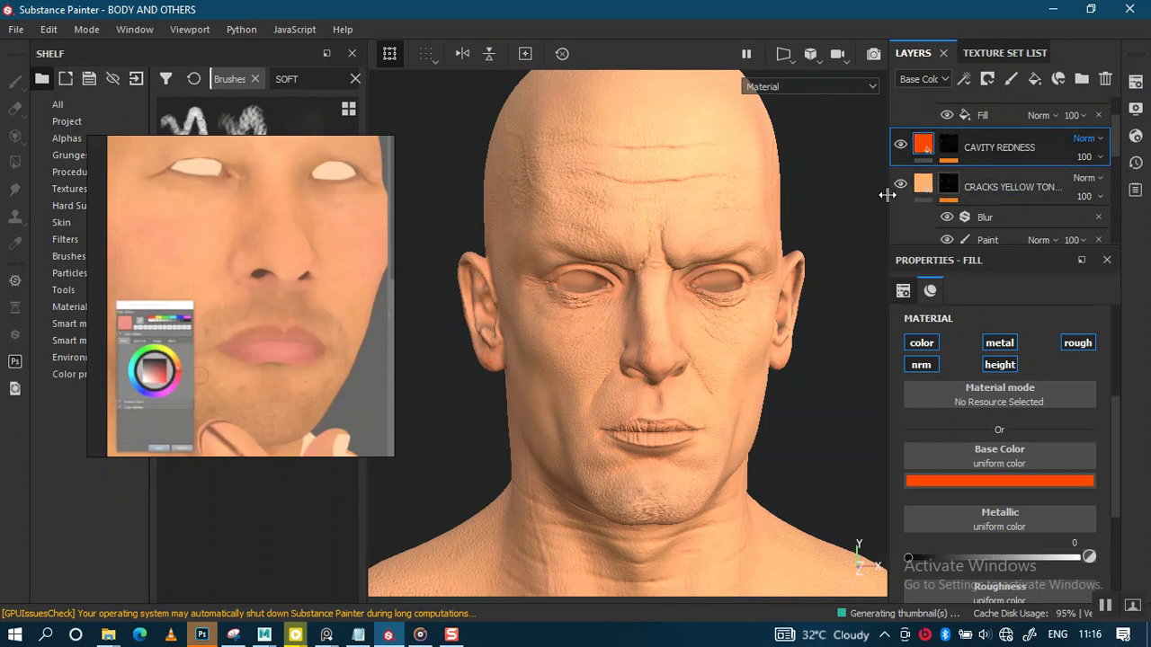
{"action": "scroll", "coordinate": [706, 360], "scroll_direction": "up", "scroll_amount": 3}
{"action": "scroll", "coordinate": [718, 294], "scroll_direction": "up", "scroll_amount": 2}
Step: Zoom to the forehead, select the CAVITY REDNESS mask and view the base colour channel
{"action": "scroll", "coordinate": [744, 232], "scroll_direction": "up", "scroll_amount": 2}
{"action": "middle_click_drag", "start_coordinate": [727, 270], "coordinate": [729, 267]}
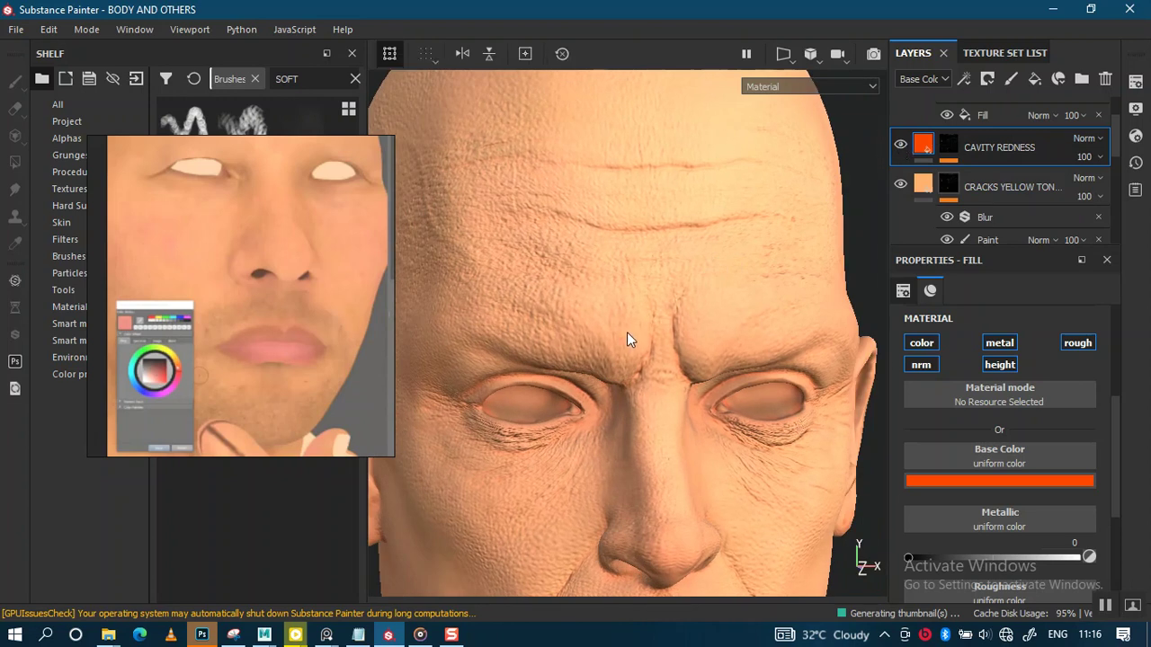
{"action": "left_click", "coordinate": [946, 149]}
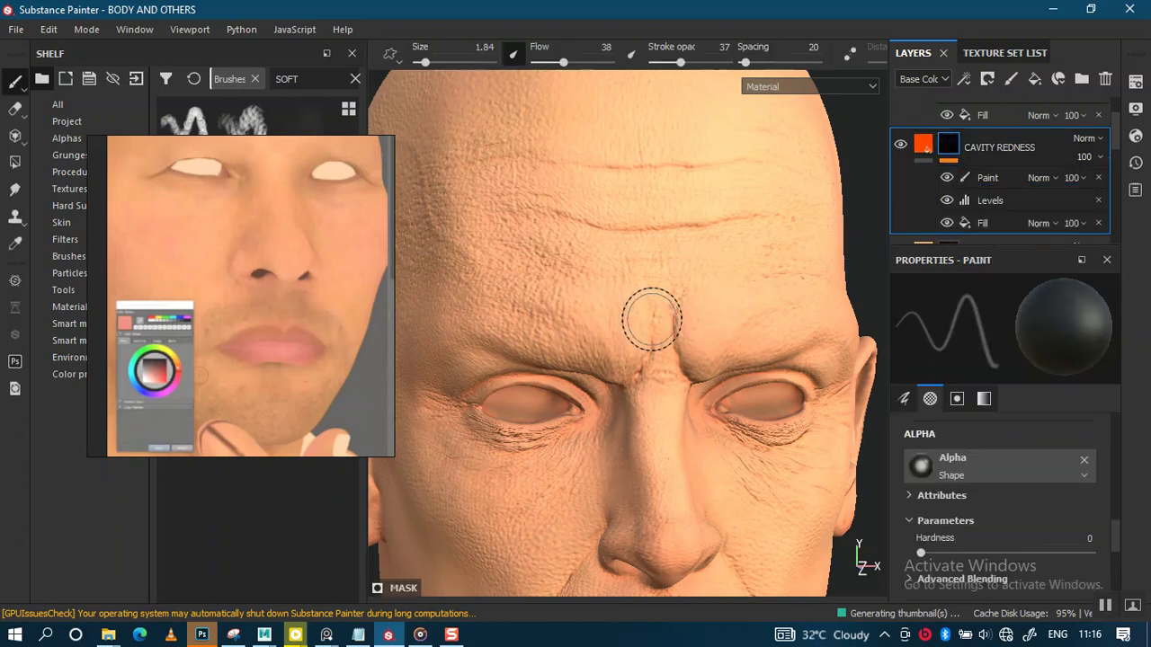
{"action": "key", "text": "c"}
{"action": "right_click_drag", "start_coordinate": [686, 310], "coordinate": [691, 341], "text": "alt"}
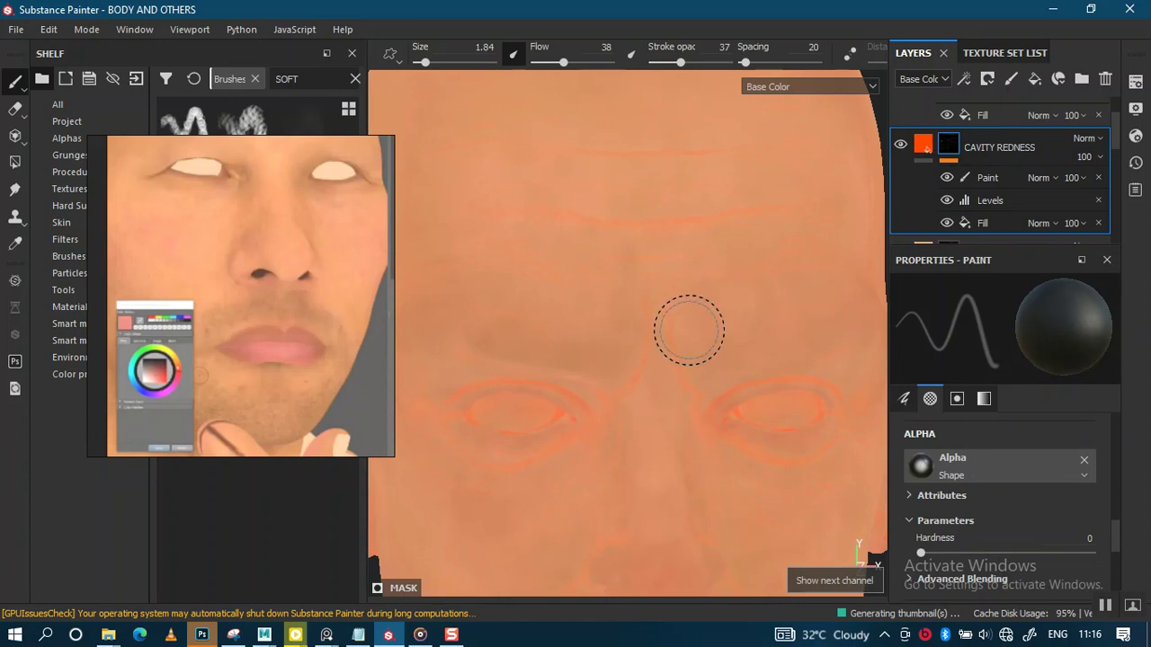
{"action": "middle_click_drag", "start_coordinate": [627, 270], "coordinate": [609, 260], "text": "alt"}
{"action": "middle_click_drag", "start_coordinate": [637, 220], "coordinate": [637, 274], "text": "alt"}
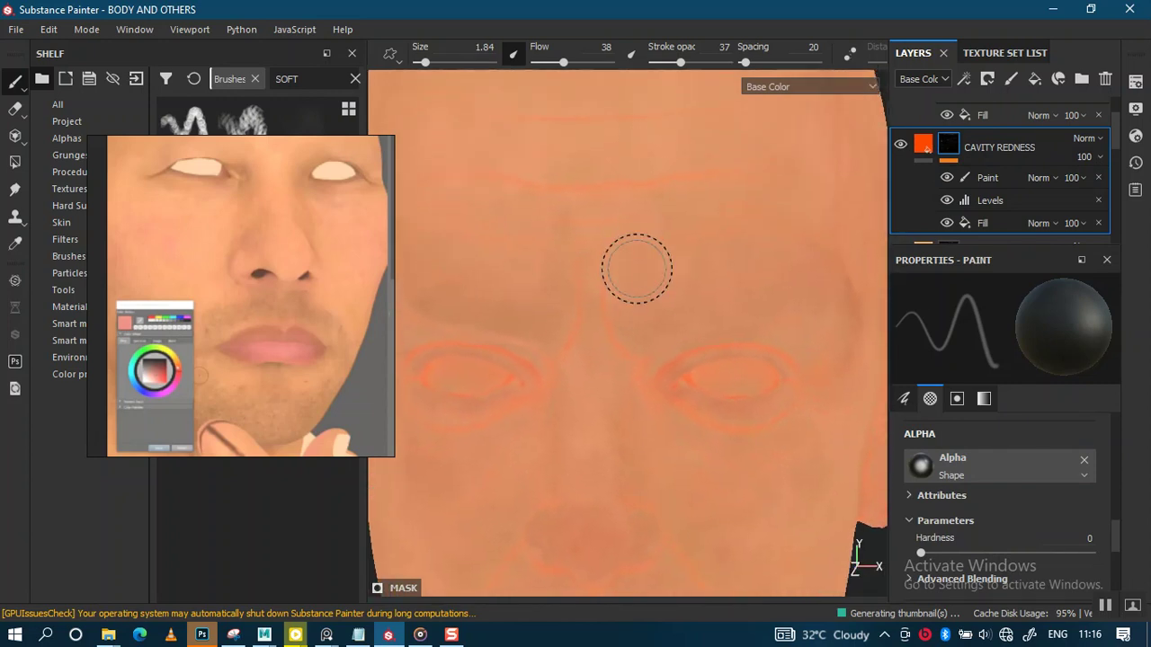
{"action": "middle_click_drag", "start_coordinate": [635, 226], "coordinate": [667, 296], "text": "alt"}
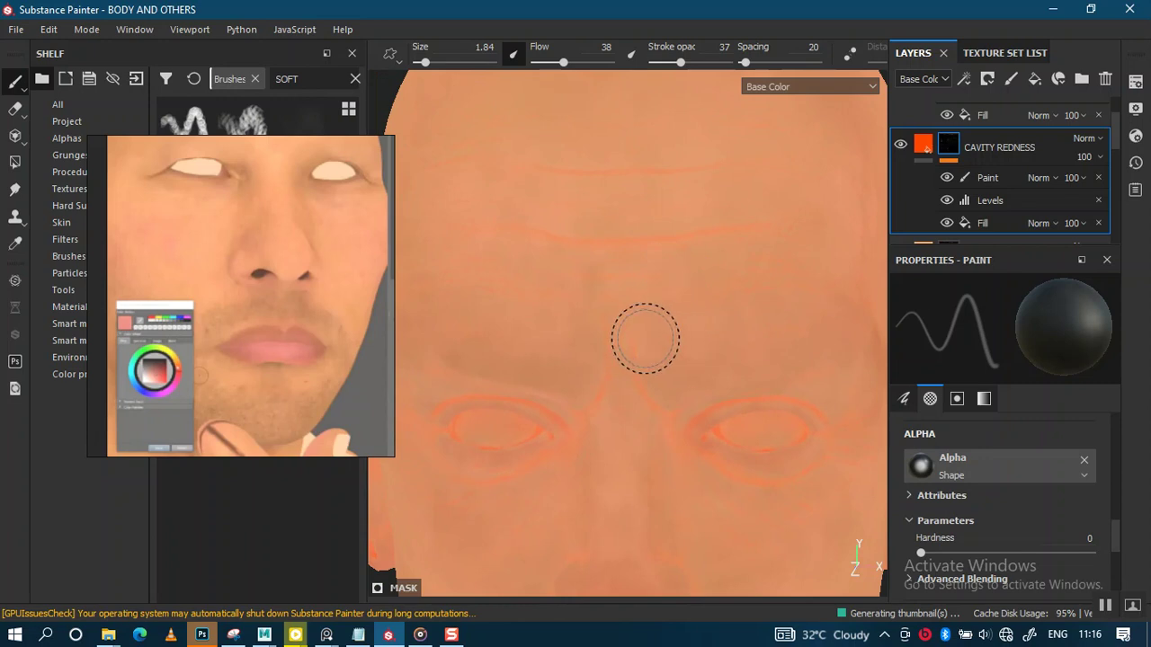
Step: Check the head's right side, then select the Paint sub-layer and switch to Roughness view
{"action": "scroll", "coordinate": [658, 306], "scroll_direction": "down", "scroll_amount": 3}
{"action": "mouse_move", "coordinate": [660, 290]}
{"action": "left_mouse_down", "text": "alt"}
{"action": "mouse_move", "coordinate": [732, 291]}
{"action": "mouse_move", "coordinate": [689, 309]}
{"action": "mouse_move", "coordinate": [686, 324]}
{"action": "left_mouse_up", "text": "alt"}
{"action": "scroll", "coordinate": [1120, 140], "scroll_direction": "up", "scroll_amount": 1}
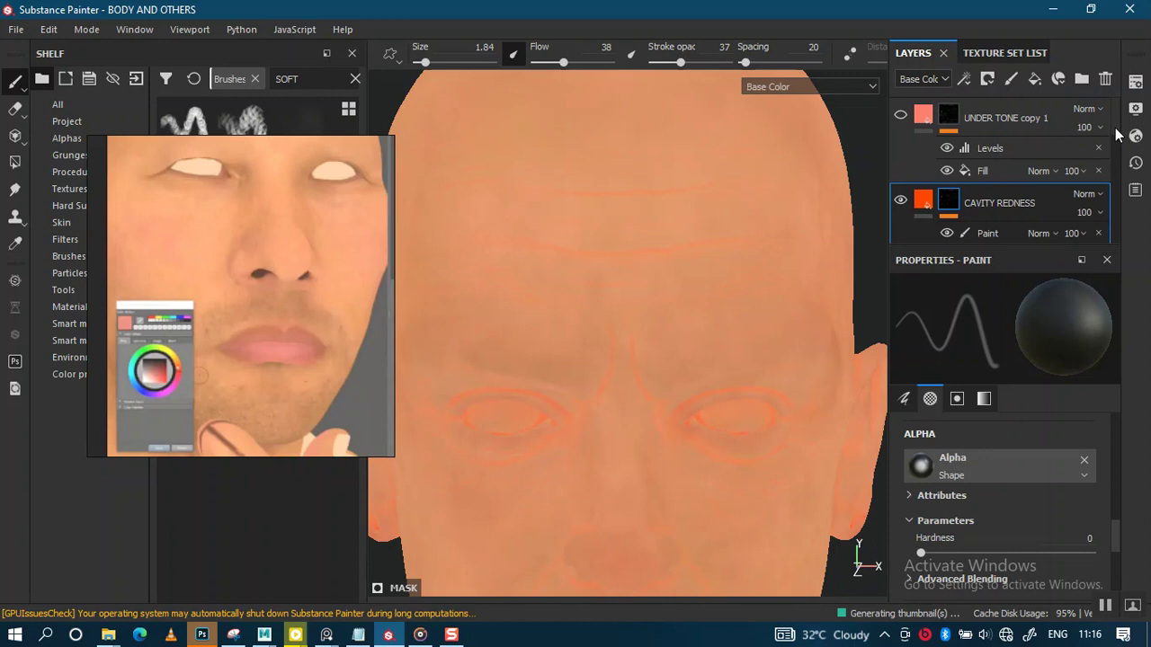
{"action": "scroll", "coordinate": [1114, 130], "scroll_direction": "down", "scroll_amount": 1}
{"action": "scroll", "coordinate": [1114, 143], "scroll_direction": "down", "scroll_amount": 1}
{"action": "scroll", "coordinate": [1116, 135], "scroll_direction": "up", "scroll_amount": 1}
{"action": "scroll", "coordinate": [1119, 132], "scroll_direction": "up", "scroll_amount": 1}
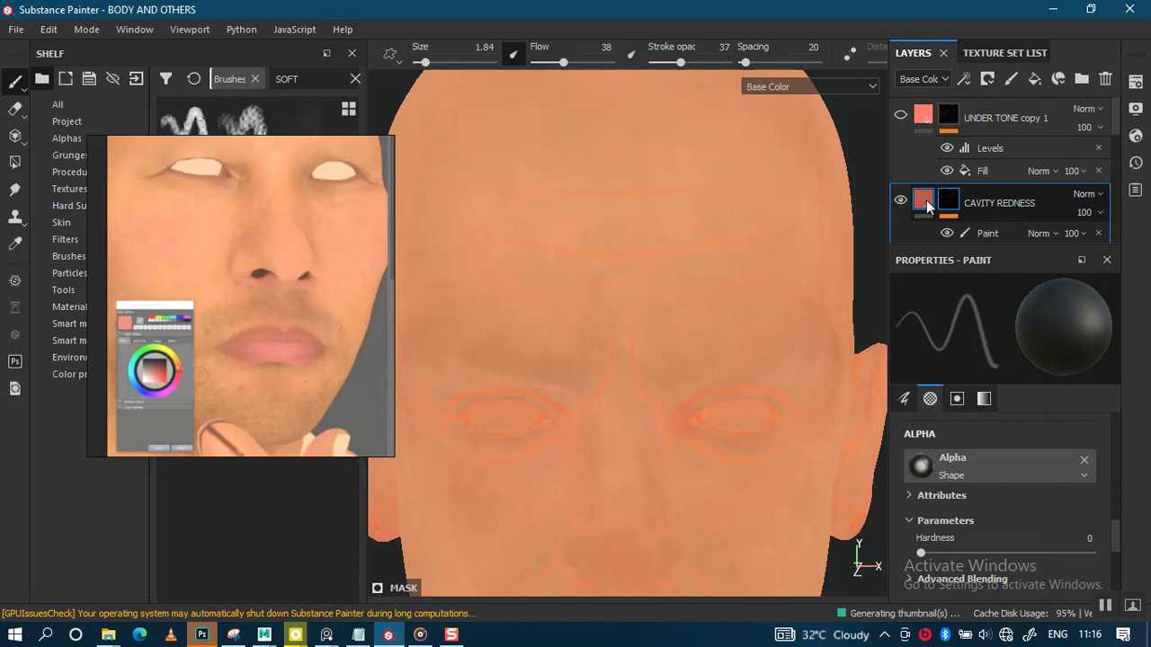
{"action": "left_click", "coordinate": [988, 235]}
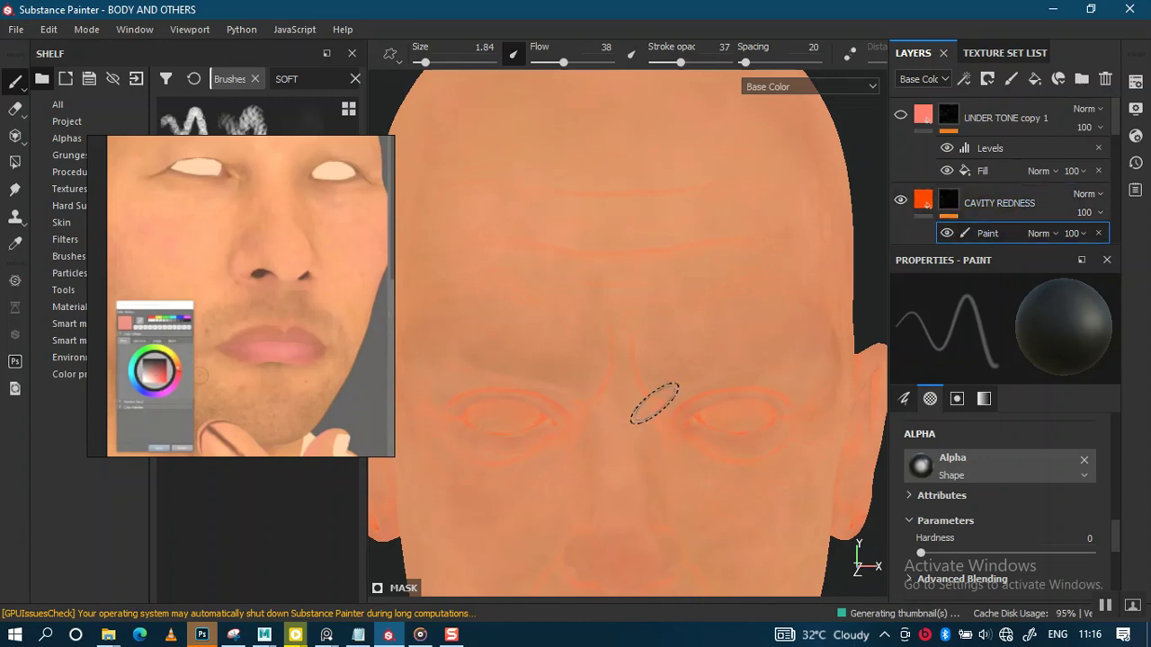
{"action": "key", "text": "c"}
{"action": "key", "text": "c"}
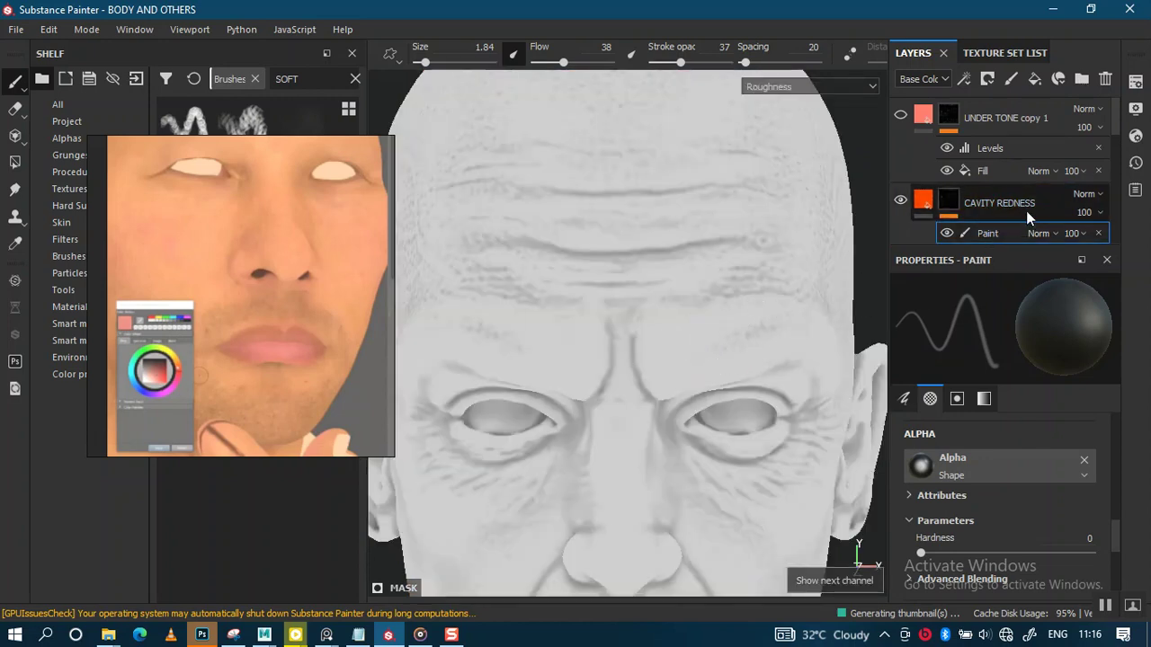
Step: Select the curvature fill in the CAVITY REDNESS mask and show the viewport's Mask channel
{"action": "scroll", "coordinate": [1114, 135], "scroll_direction": "down", "scroll_amount": 2}
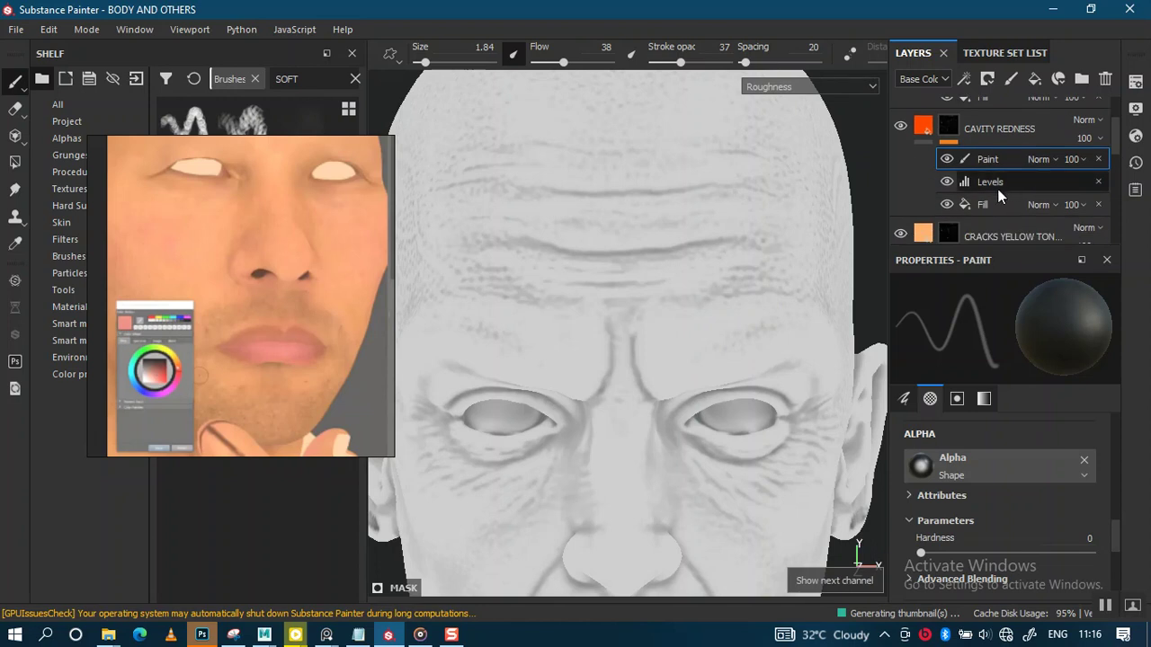
{"action": "left_click", "coordinate": [991, 205]}
{"action": "key", "text": "c"}
{"action": "key", "text": "c"}
{"action": "key", "text": "c"}
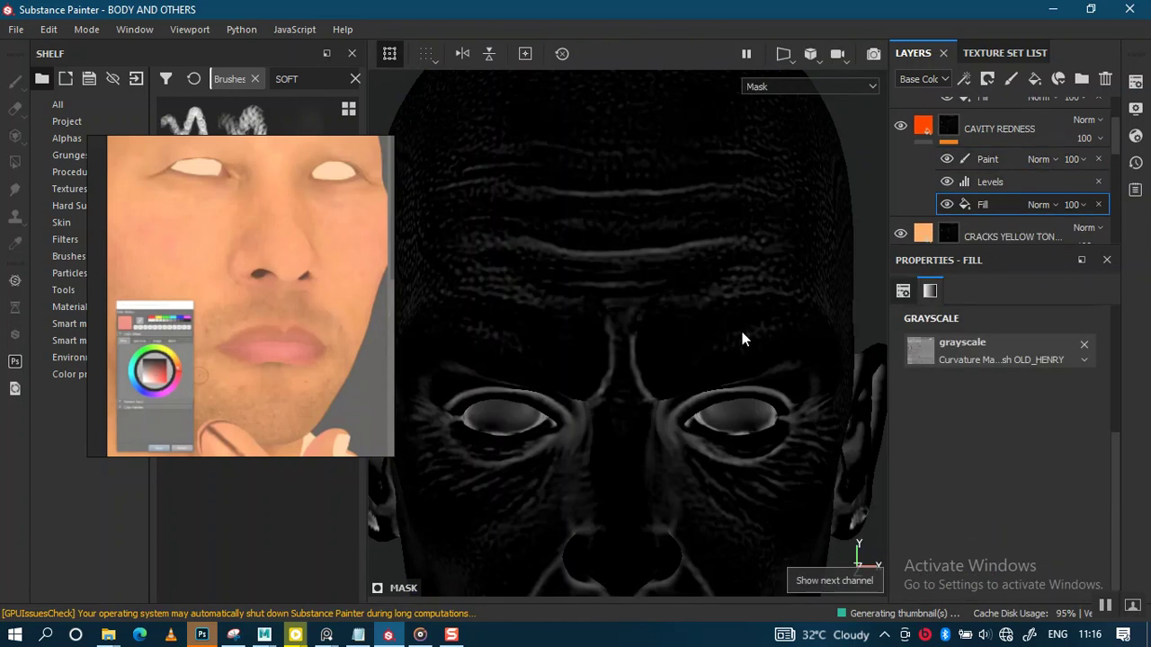
{"action": "mouse_move", "coordinate": [654, 333]}
{"action": "left_mouse_down", "text": "alt"}
{"action": "mouse_move", "coordinate": [668, 275]}
{"action": "mouse_move", "coordinate": [689, 329]}
{"action": "left_mouse_up", "text": "alt"}
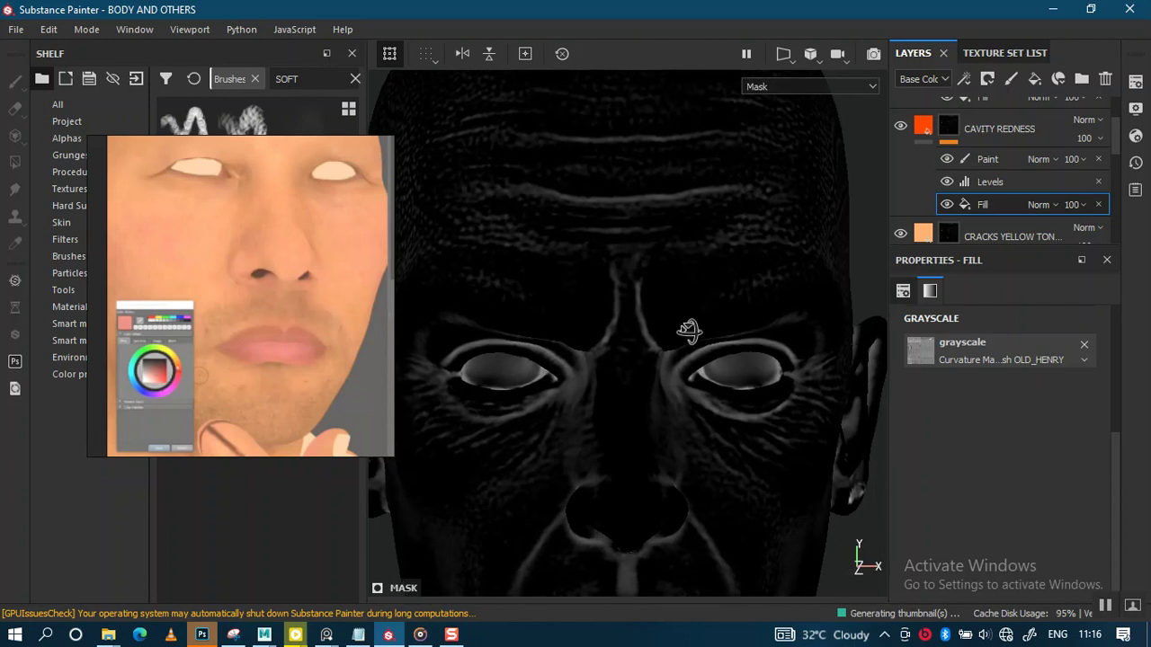
{"action": "left_click", "coordinate": [982, 181]}
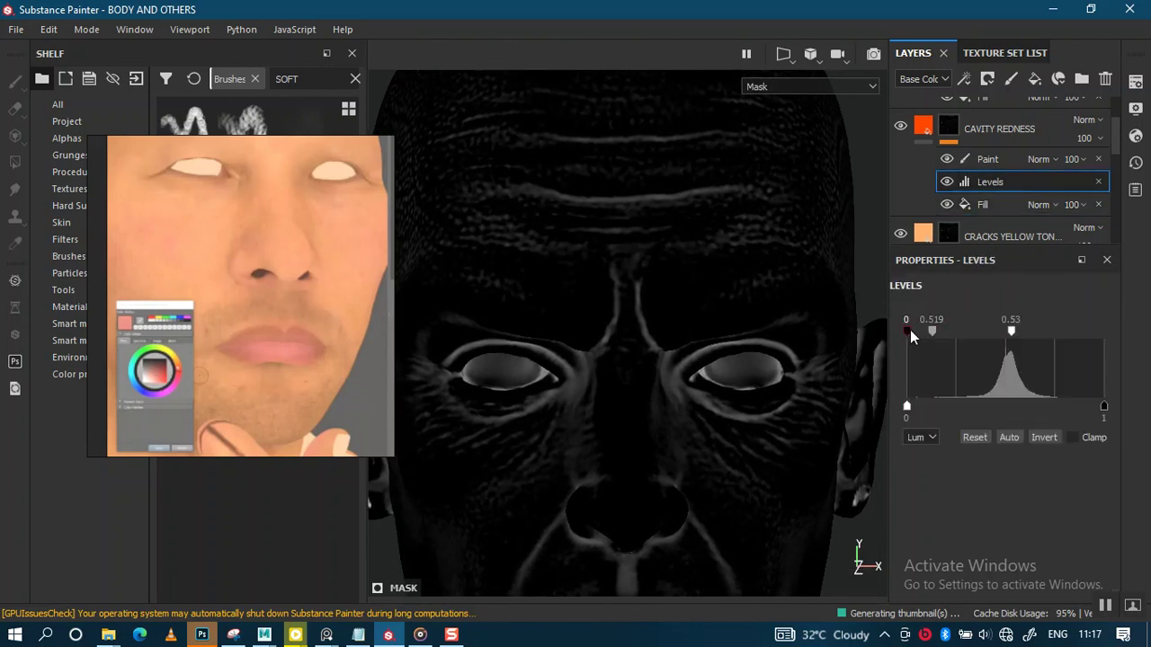
Step: Raise the Levels black point to about 0.38 to isolate cavities, checking neck and shoulder
{"action": "left_click_drag", "start_coordinate": [915, 334], "coordinate": [996, 337]}
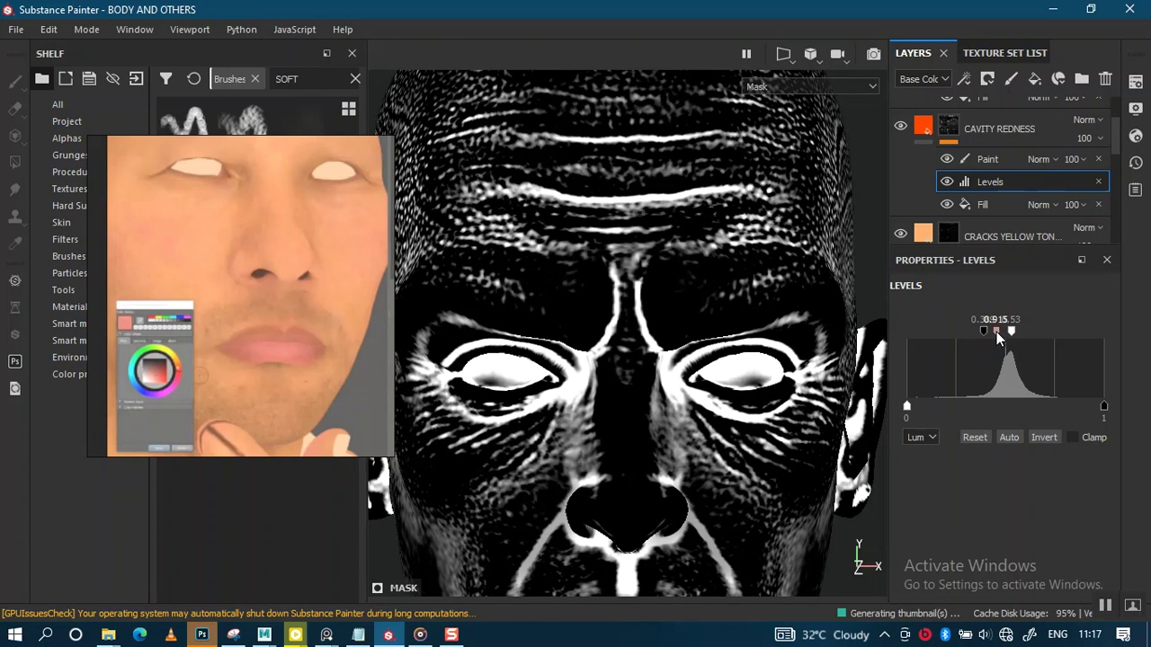
{"action": "scroll", "coordinate": [641, 352], "scroll_direction": "down", "scroll_amount": 5}
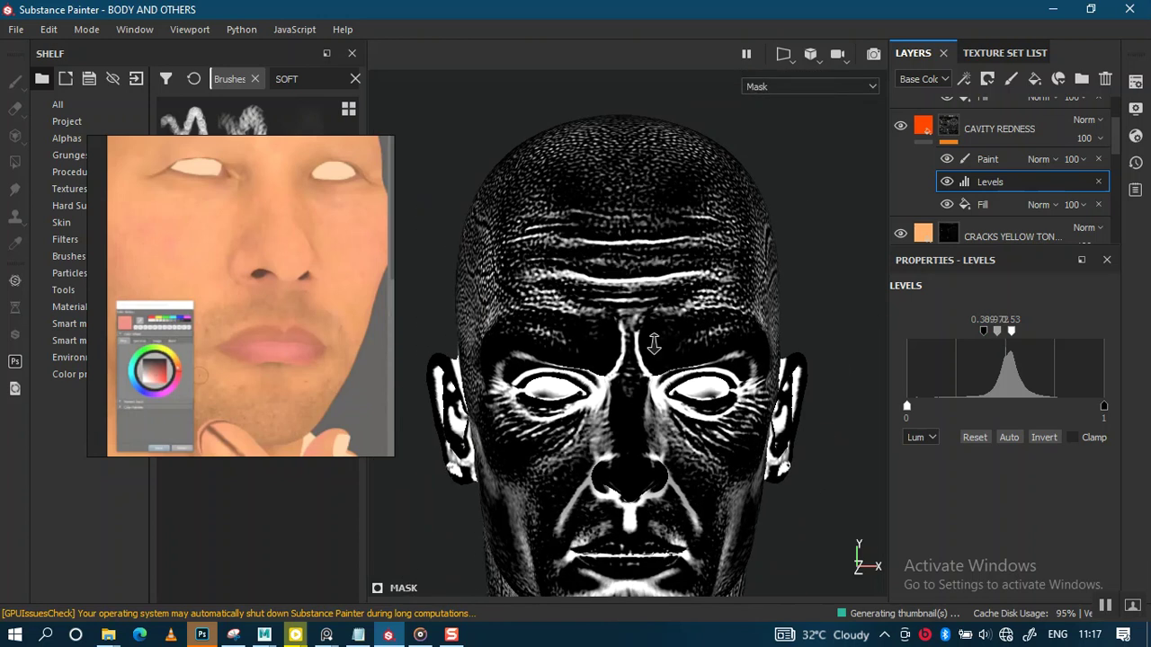
{"action": "mouse_move", "coordinate": [642, 353]}
{"action": "middle_mouse_down"}
{"action": "mouse_move", "coordinate": [669, 403]}
{"action": "mouse_move", "coordinate": [644, 249]}
{"action": "middle_mouse_up"}
{"action": "scroll", "coordinate": [668, 404], "scroll_direction": "down", "scroll_amount": 2}
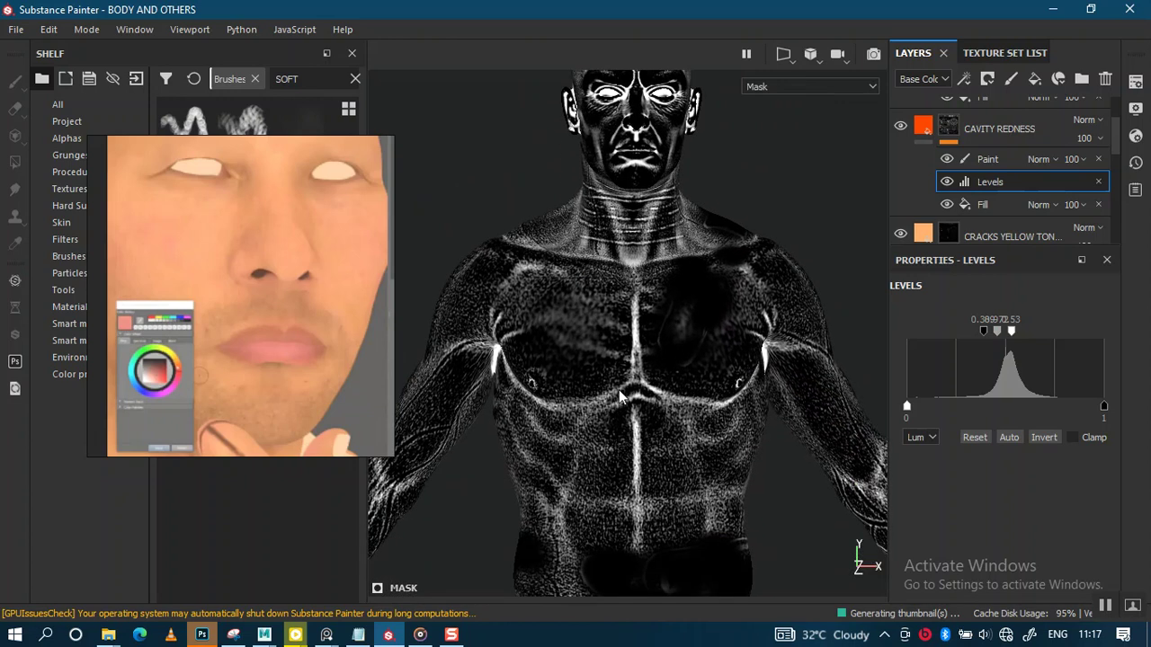
{"action": "scroll", "coordinate": [627, 395], "scroll_direction": "up", "scroll_amount": 2}
{"action": "mouse_move", "coordinate": [663, 311]}
{"action": "left_mouse_down", "text": "alt"}
{"action": "mouse_move", "coordinate": [653, 280]}
{"action": "mouse_move", "coordinate": [665, 305]}
{"action": "left_mouse_up", "text": "alt"}
{"action": "scroll", "coordinate": [675, 342], "scroll_direction": "up", "scroll_amount": 2}
{"action": "scroll", "coordinate": [663, 390], "scroll_direction": "up", "scroll_amount": 2}
{"action": "mouse_move", "coordinate": [663, 390]}
{"action": "left_mouse_down", "text": "alt"}
{"action": "mouse_move", "coordinate": [678, 470]}
{"action": "mouse_move", "coordinate": [693, 297]}
{"action": "mouse_move", "coordinate": [710, 274]}
{"action": "mouse_move", "coordinate": [760, 336]}
{"action": "left_mouse_up", "text": "alt"}
{"action": "scroll", "coordinate": [693, 339], "scroll_direction": "down", "scroll_amount": 2}
{"action": "scroll", "coordinate": [697, 340], "scroll_direction": "up", "scroll_amount": 2}
{"action": "scroll", "coordinate": [704, 342], "scroll_direction": "up", "scroll_amount": 2}
{"action": "scroll", "coordinate": [709, 274], "scroll_direction": "up", "scroll_amount": 2}
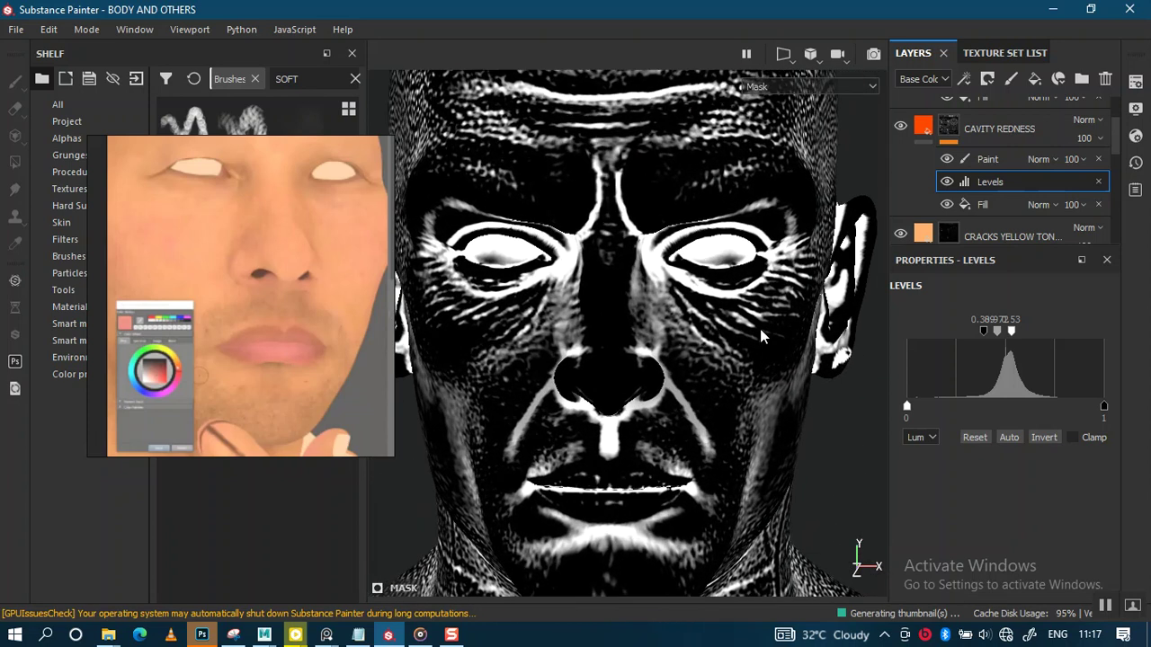
Step: Test Invert, keep Luminance as the channel, and darken the levels to shrink white areas
{"action": "left_click", "coordinate": [1045, 439]}
{"action": "left_click", "coordinate": [1043, 440]}
{"action": "left_click", "coordinate": [934, 440]}
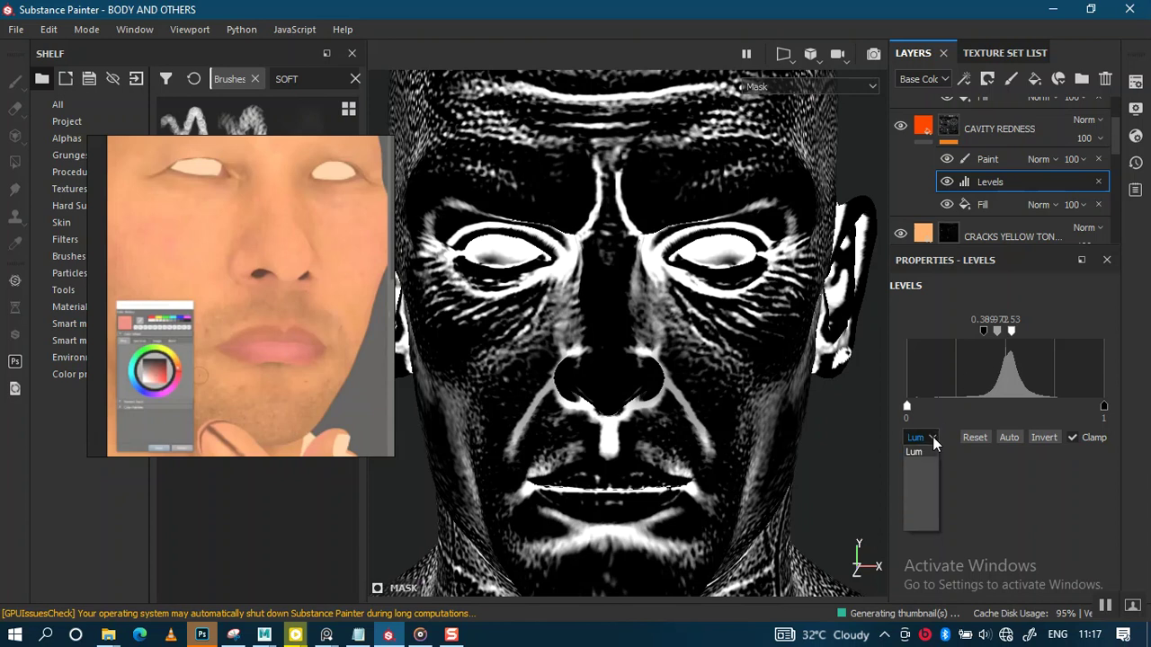
{"action": "left_click", "coordinate": [938, 438]}
{"action": "mouse_move", "coordinate": [908, 406]}
{"action": "left_mouse_down"}
{"action": "mouse_move", "coordinate": [978, 408]}
{"action": "mouse_move", "coordinate": [906, 407]}
{"action": "left_mouse_up"}
{"action": "mouse_move", "coordinate": [1102, 406]}
{"action": "left_mouse_down"}
{"action": "mouse_move", "coordinate": [964, 406]}
{"action": "mouse_move", "coordinate": [1149, 409]}
{"action": "left_mouse_up"}
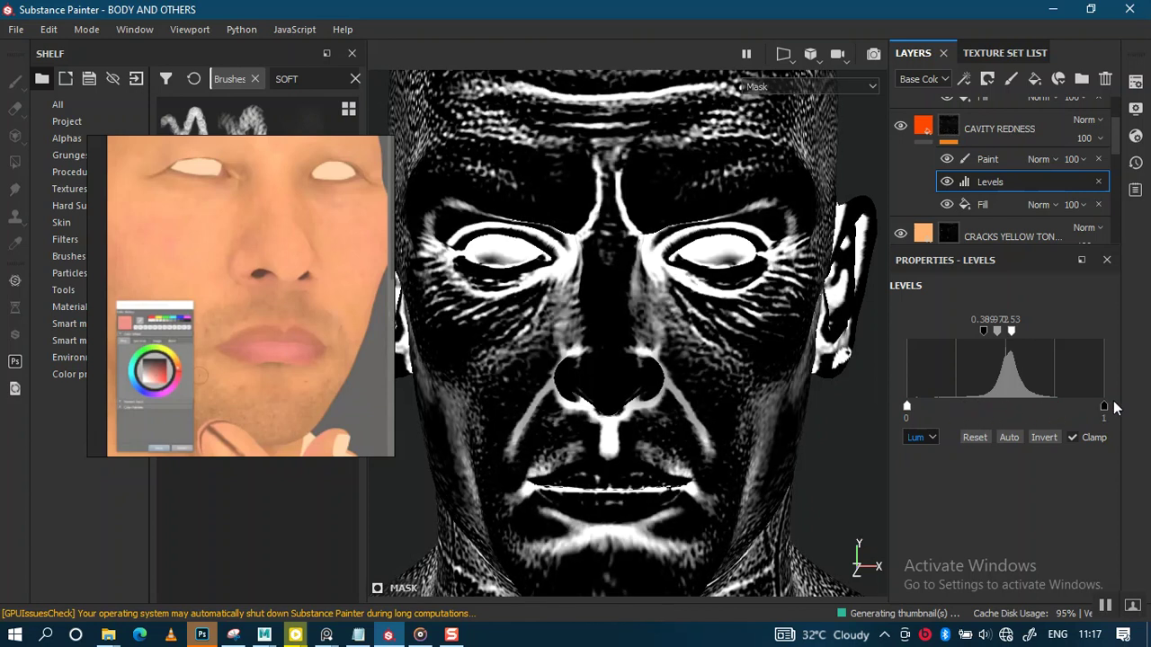
{"action": "scroll", "coordinate": [640, 272], "scroll_direction": "down", "scroll_amount": 3}
{"action": "mouse_move", "coordinate": [616, 254]}
{"action": "left_mouse_down", "text": "alt"}
{"action": "mouse_move", "coordinate": [638, 265]}
{"action": "mouse_move", "coordinate": [669, 186]}
{"action": "left_mouse_up", "text": "alt"}
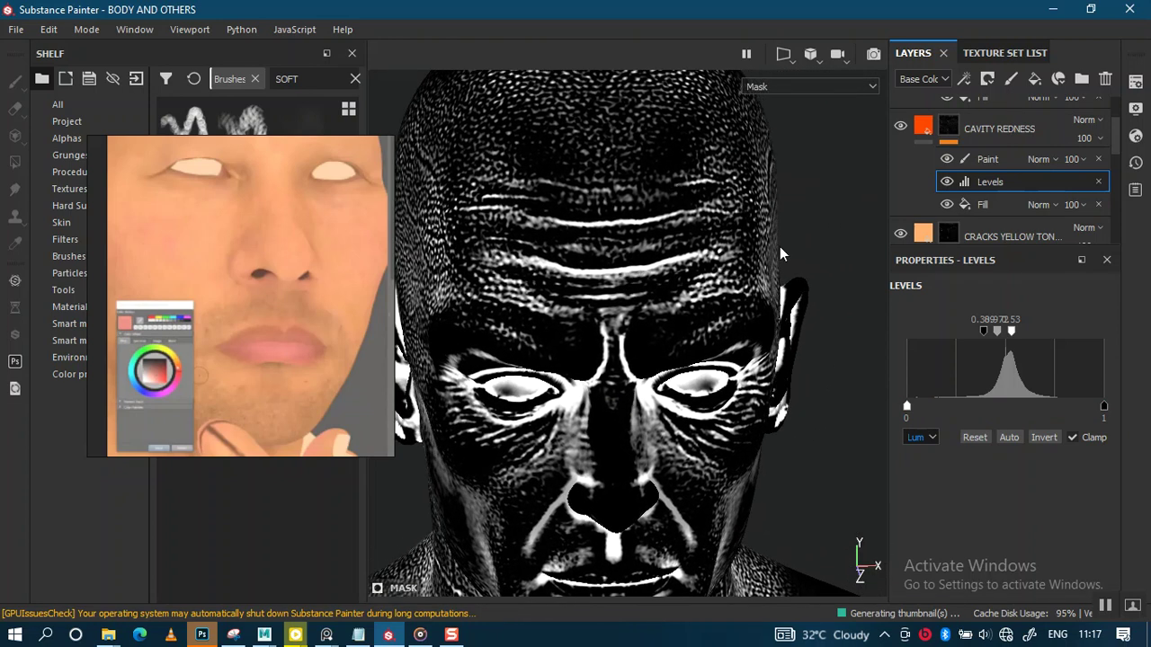
{"action": "scroll", "coordinate": [699, 287], "scroll_direction": "up", "scroll_amount": 2}
{"action": "scroll", "coordinate": [693, 312], "scroll_direction": "up", "scroll_amount": 3}
{"action": "mouse_move", "coordinate": [694, 312]}
{"action": "left_mouse_down", "text": "alt"}
{"action": "mouse_move", "coordinate": [548, 277]}
{"action": "mouse_move", "coordinate": [665, 207]}
{"action": "left_mouse_up", "text": "alt"}
{"action": "right_click_drag", "start_coordinate": [665, 206], "coordinate": [671, 185], "text": "alt"}
{"action": "left_click_drag", "start_coordinate": [672, 184], "coordinate": [681, 245], "text": "alt"}
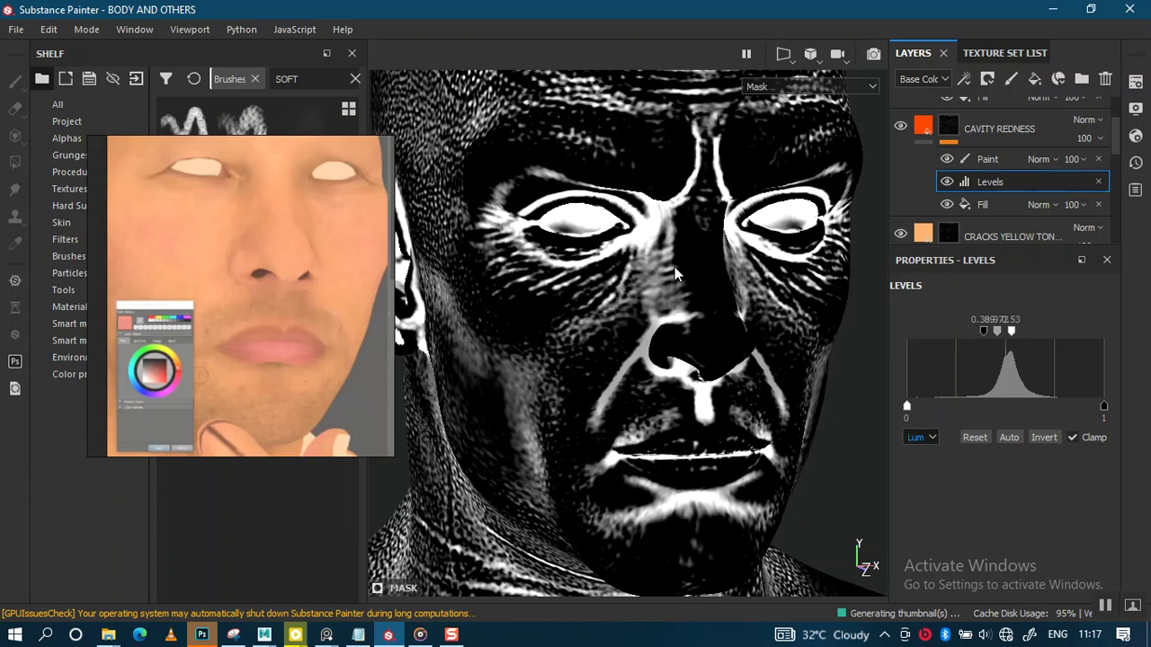
Step: In base colour view, review the cavity redness over the face, neck and torso
{"action": "key", "text": "c"}
{"action": "mouse_move", "coordinate": [667, 298]}
{"action": "left_mouse_down", "text": "alt"}
{"action": "mouse_move", "coordinate": [714, 236]}
{"action": "mouse_move", "coordinate": [732, 244]}
{"action": "mouse_move", "coordinate": [668, 272]}
{"action": "mouse_move", "coordinate": [711, 307]}
{"action": "left_mouse_up", "text": "alt"}
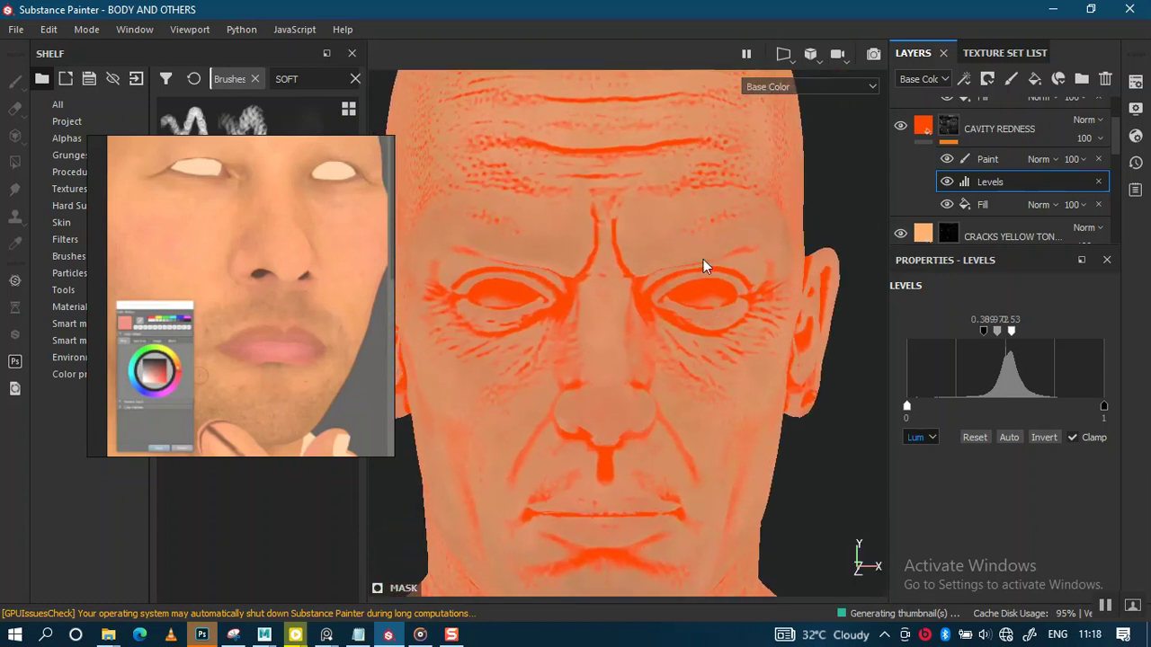
{"action": "mouse_move", "coordinate": [626, 396]}
{"action": "right_mouse_down", "text": "alt"}
{"action": "mouse_move", "coordinate": [601, 359]}
{"action": "mouse_move", "coordinate": [563, 359]}
{"action": "right_mouse_up", "text": "alt"}
{"action": "mouse_move", "coordinate": [563, 359]}
{"action": "middle_mouse_down", "text": "alt"}
{"action": "mouse_move", "coordinate": [611, 318]}
{"action": "mouse_move", "coordinate": [608, 226]}
{"action": "middle_mouse_up", "text": "alt"}
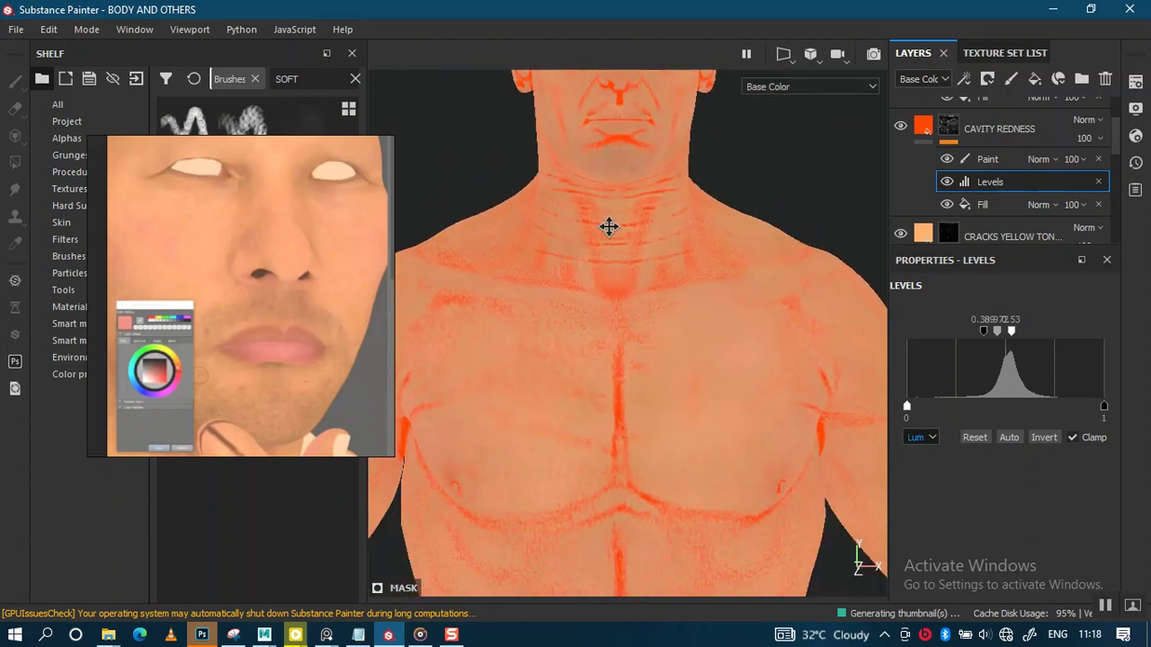
{"action": "right_click_drag", "start_coordinate": [609, 226], "coordinate": [609, 159], "text": "alt"}
{"action": "right_click_drag", "start_coordinate": [609, 240], "coordinate": [631, 53], "text": "alt"}
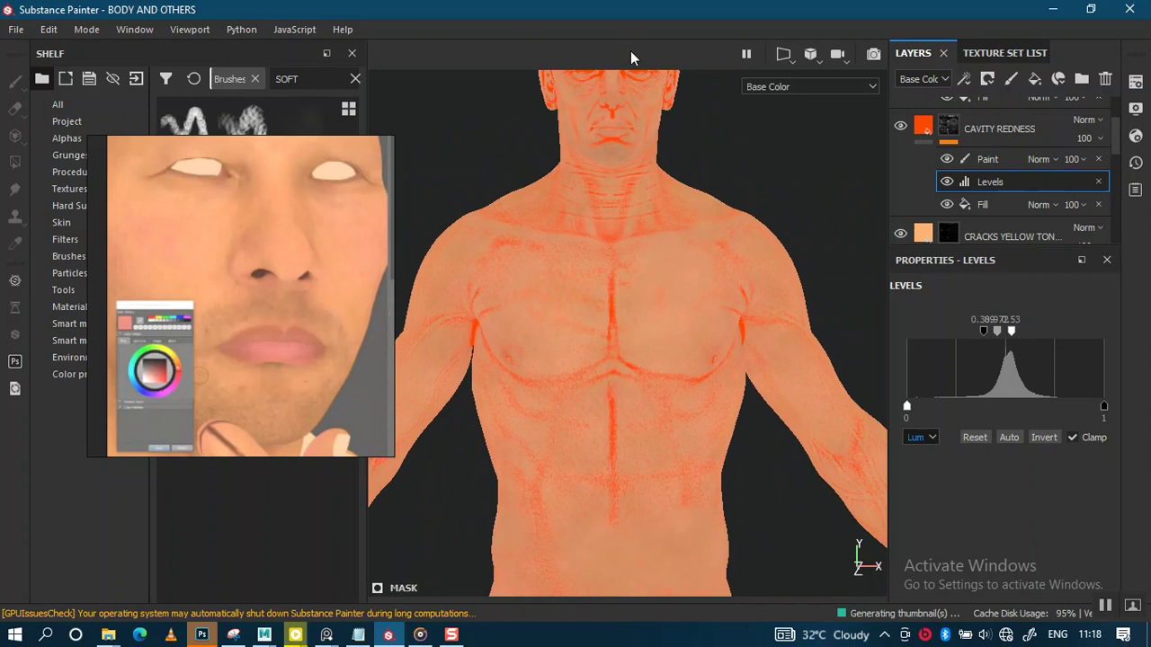
{"action": "right_click_drag", "start_coordinate": [615, 241], "coordinate": [652, 31], "text": "alt"}
{"action": "middle_click_drag", "start_coordinate": [596, 326], "coordinate": [630, 188], "text": "alt"}
{"action": "mouse_move", "coordinate": [630, 189]}
{"action": "right_mouse_down", "text": "alt"}
{"action": "mouse_move", "coordinate": [600, 291]}
{"action": "mouse_move", "coordinate": [563, 288]}
{"action": "right_mouse_up", "text": "alt"}
{"action": "mouse_move", "coordinate": [563, 288]}
{"action": "left_mouse_down", "text": "alt"}
{"action": "mouse_move", "coordinate": [530, 377]}
{"action": "mouse_move", "coordinate": [598, 346]}
{"action": "mouse_move", "coordinate": [683, 251]}
{"action": "mouse_move", "coordinate": [655, 303]}
{"action": "mouse_move", "coordinate": [629, 229]}
{"action": "left_mouse_up", "text": "alt"}
Step: Inspect the arm and hand, then select the mask's Paint sub-layer
{"action": "right_click_drag", "start_coordinate": [629, 229], "coordinate": [625, 360], "text": "alt"}
{"action": "mouse_move", "coordinate": [625, 360]}
{"action": "left_mouse_down", "text": "alt"}
{"action": "mouse_move", "coordinate": [614, 380]}
{"action": "mouse_move", "coordinate": [624, 390]}
{"action": "left_mouse_up", "text": "alt"}
{"action": "middle_click_drag", "start_coordinate": [624, 390], "coordinate": [645, 441], "text": "alt"}
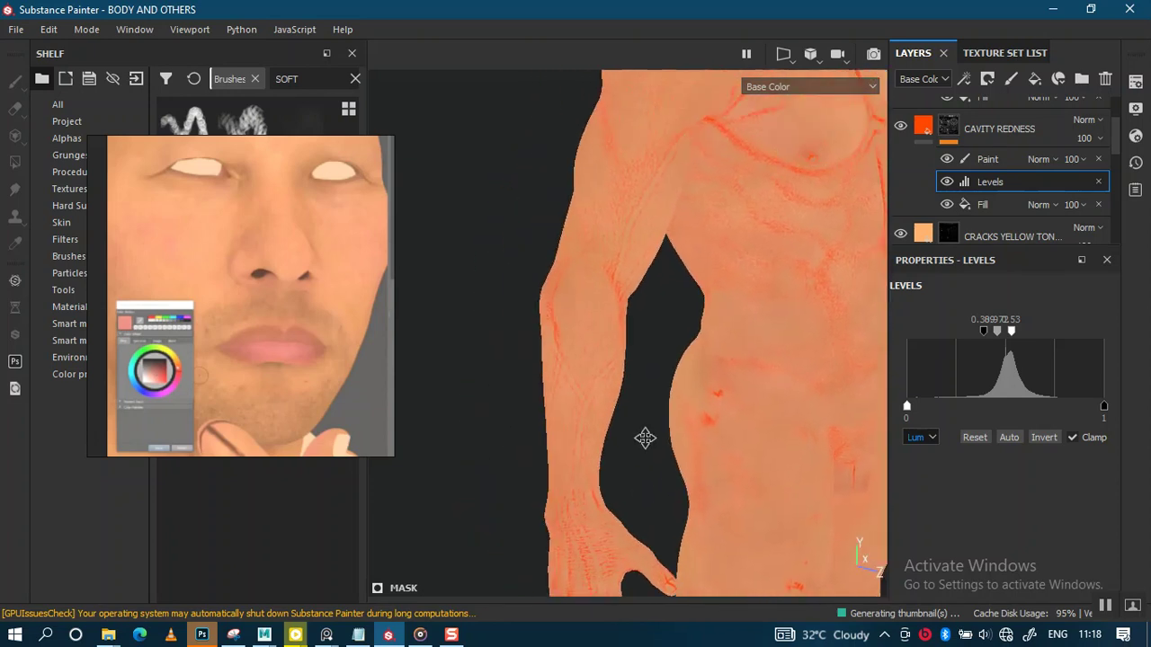
{"action": "mouse_move", "coordinate": [644, 441]}
{"action": "right_mouse_down", "text": "alt"}
{"action": "mouse_move", "coordinate": [670, 440]}
{"action": "mouse_move", "coordinate": [594, 413]}
{"action": "right_mouse_up", "text": "alt"}
{"action": "mouse_move", "coordinate": [593, 414]}
{"action": "left_mouse_down", "text": "alt"}
{"action": "mouse_move", "coordinate": [729, 370]}
{"action": "mouse_move", "coordinate": [608, 250]}
{"action": "left_mouse_up", "text": "alt"}
{"action": "left_click_drag", "start_coordinate": [680, 355], "coordinate": [563, 347], "text": "alt"}
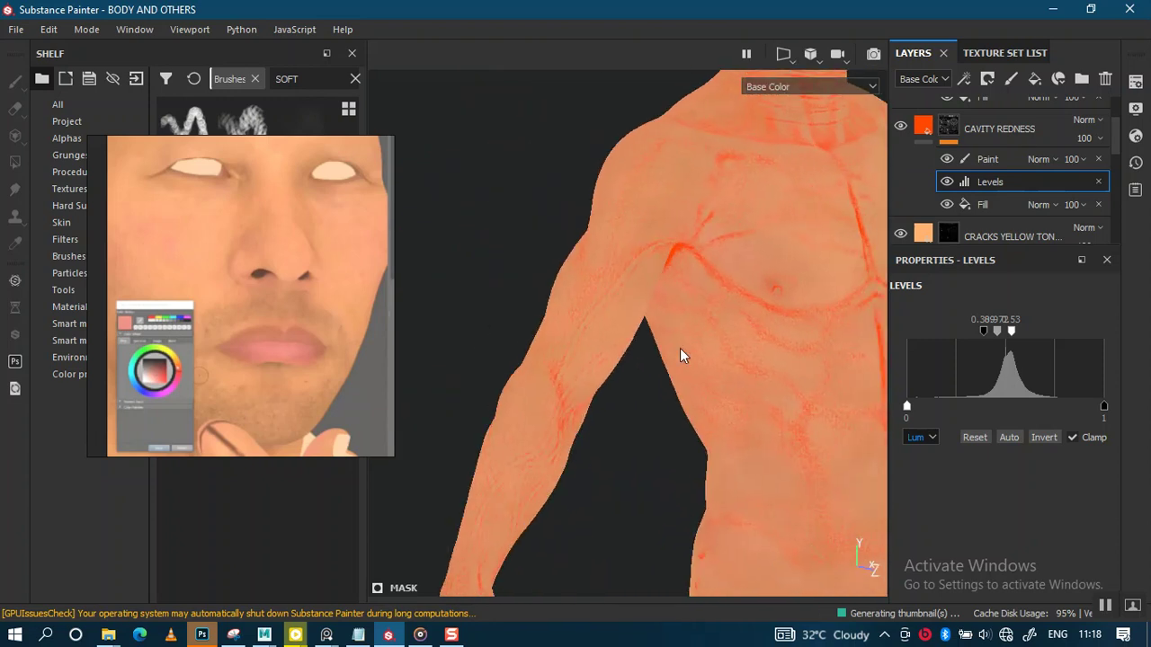
{"action": "middle_click_drag", "start_coordinate": [563, 347], "coordinate": [570, 243], "text": "alt"}
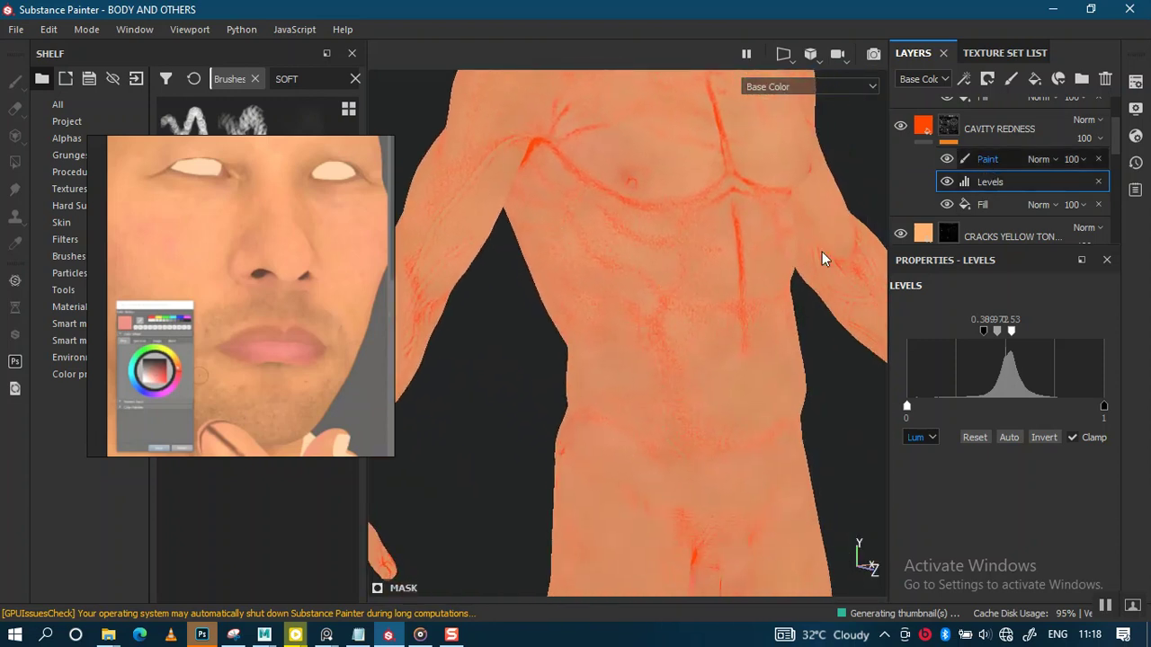
{"action": "left_click", "coordinate": [987, 159]}
{"action": "left_click_drag", "start_coordinate": [618, 386], "coordinate": [618, 348], "text": "alt"}
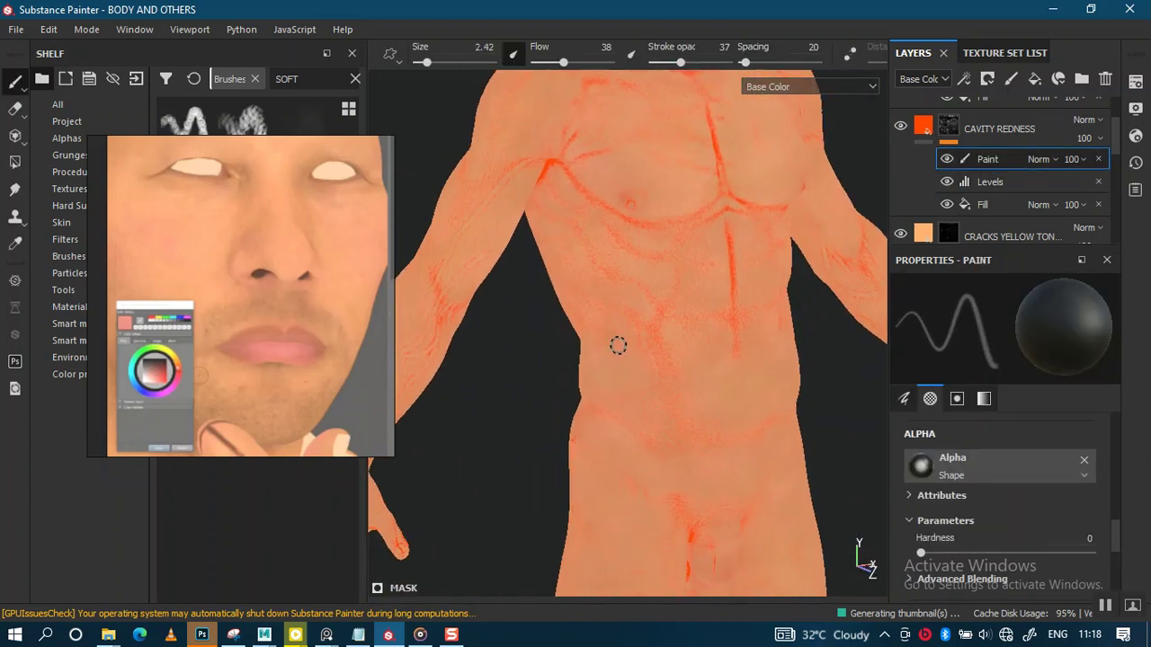
Step: Enlarge the brush to about 11 and paint out the orange marks from left hip to groin
{"action": "right_click_drag", "start_coordinate": [618, 343], "coordinate": [607, 376], "text": "ctrl"}
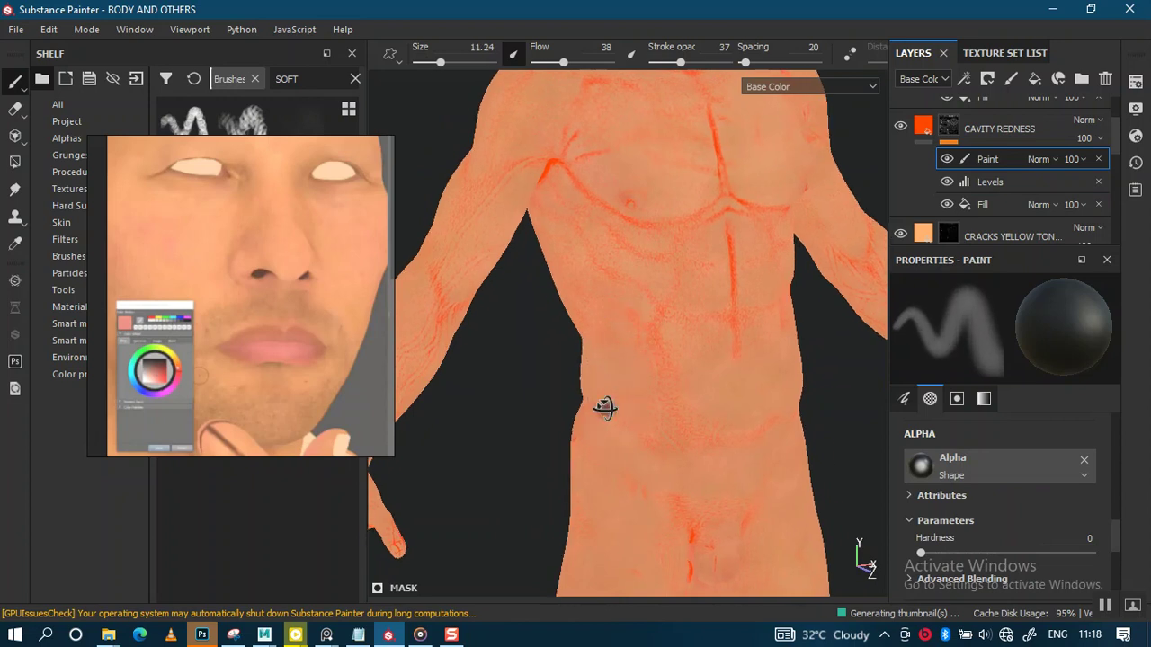
{"action": "mouse_move", "coordinate": [612, 387]}
{"action": "left_mouse_down", "text": "alt"}
{"action": "mouse_move", "coordinate": [786, 339]}
{"action": "mouse_move", "coordinate": [617, 347]}
{"action": "mouse_move", "coordinate": [752, 290]}
{"action": "mouse_move", "coordinate": [650, 416]}
{"action": "left_mouse_up", "text": "alt"}
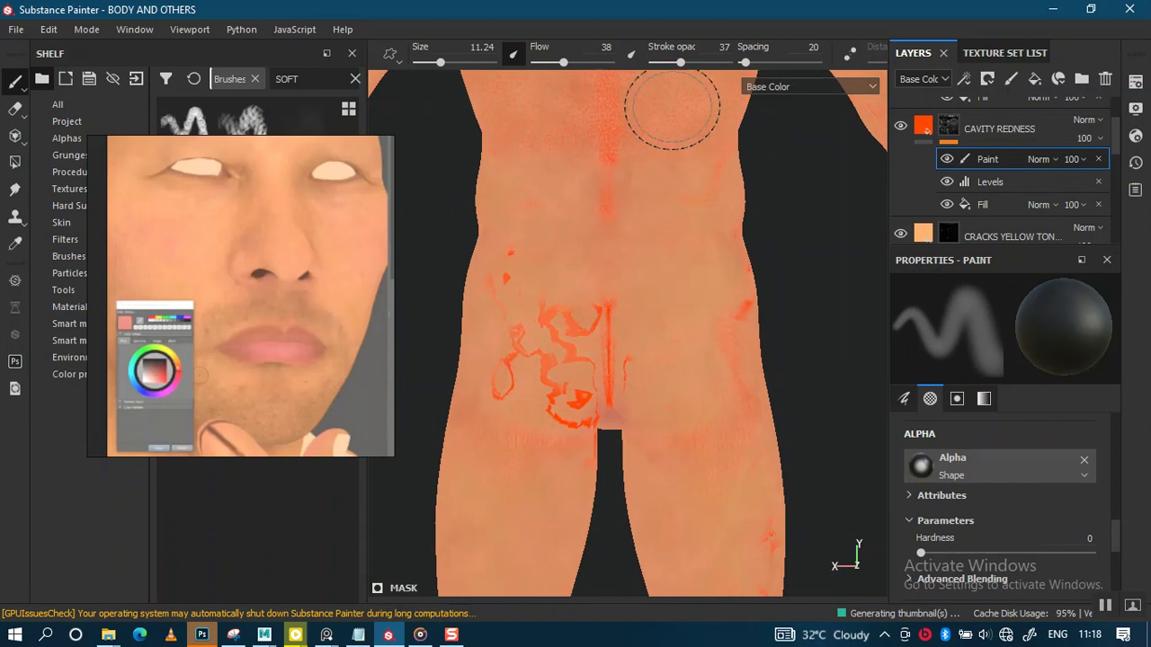
{"action": "left_click_drag", "start_coordinate": [724, 72], "coordinate": [729, 63]}
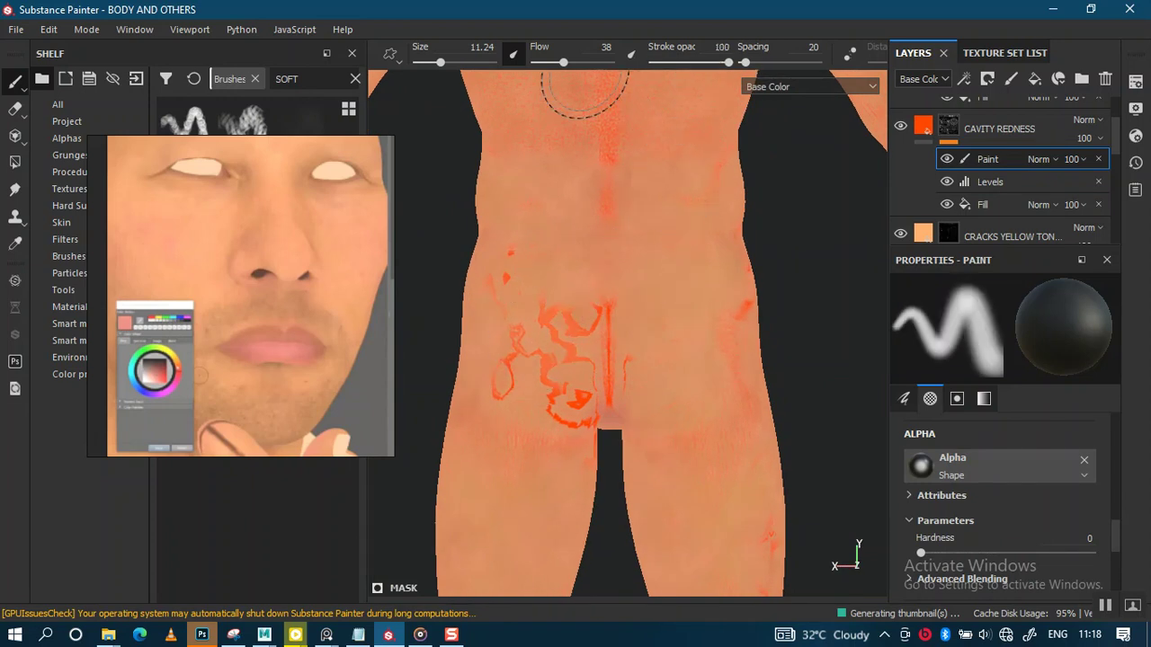
{"action": "left_click_drag", "start_coordinate": [539, 333], "coordinate": [546, 365]}
{"action": "mouse_move", "coordinate": [488, 290]}
{"action": "left_mouse_down"}
{"action": "mouse_move", "coordinate": [527, 257]}
{"action": "mouse_move", "coordinate": [566, 347]}
{"action": "mouse_move", "coordinate": [585, 303]}
{"action": "mouse_move", "coordinate": [599, 349]}
{"action": "mouse_move", "coordinate": [570, 380]}
{"action": "mouse_move", "coordinate": [586, 410]}
{"action": "left_mouse_up"}
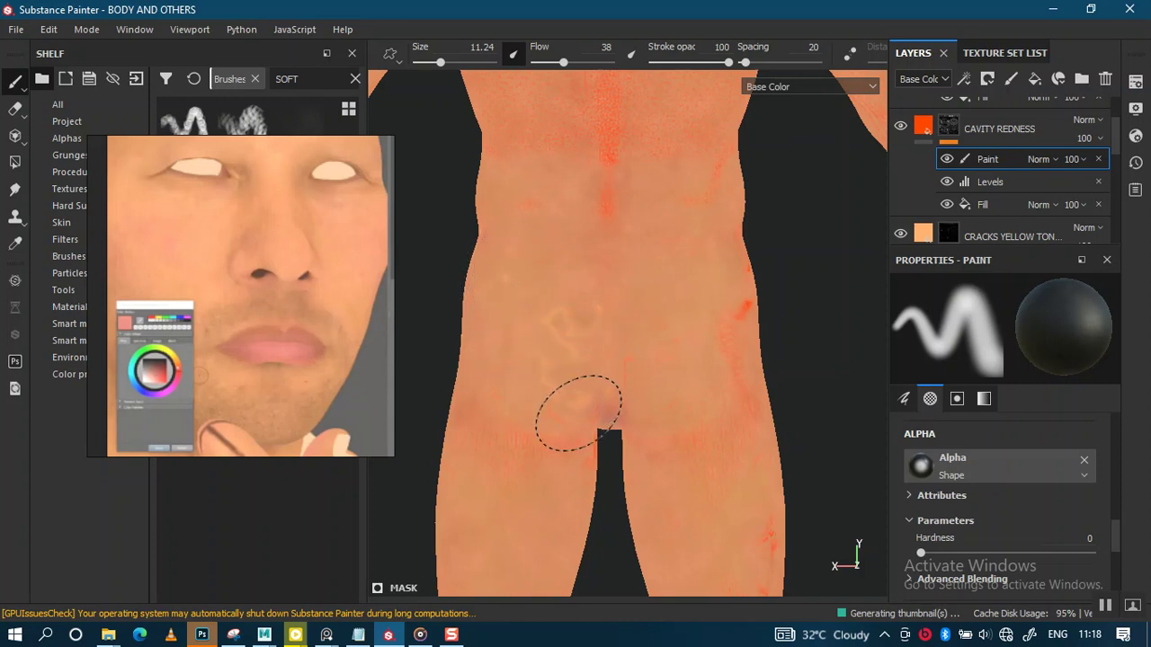
{"action": "left_click", "coordinate": [954, 233]}
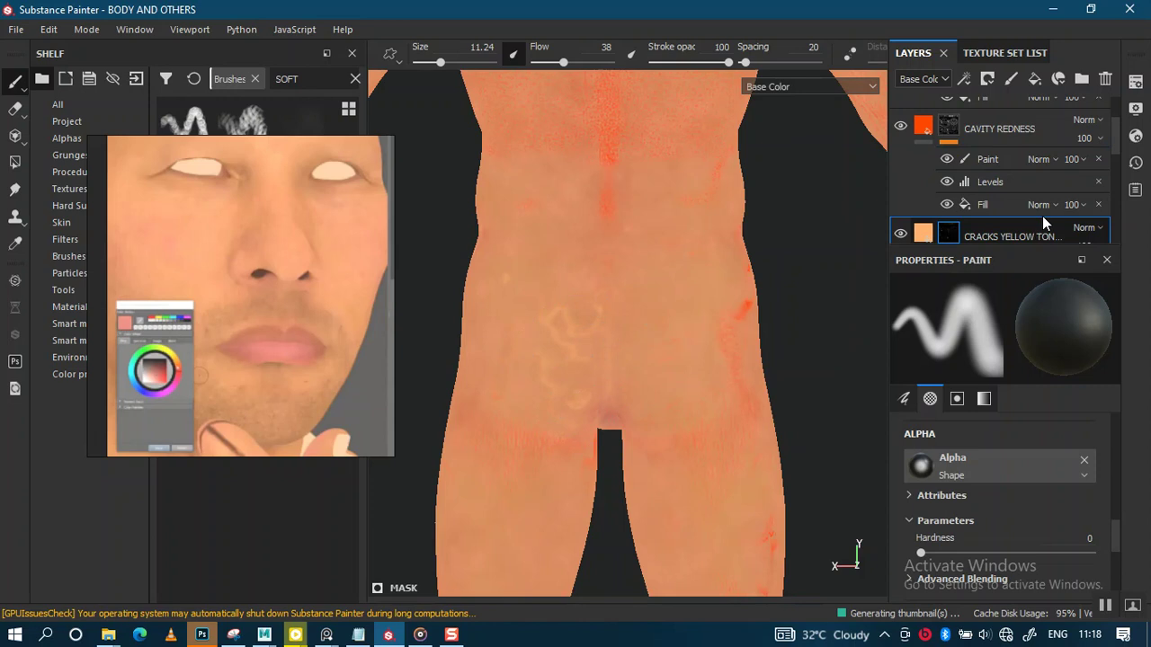
Step: Select the Paint sublayer under CRACKS YELLOW TONE and paint over the pale belly squiggle
{"action": "left_click_drag", "start_coordinate": [1118, 148], "coordinate": [1113, 189]}
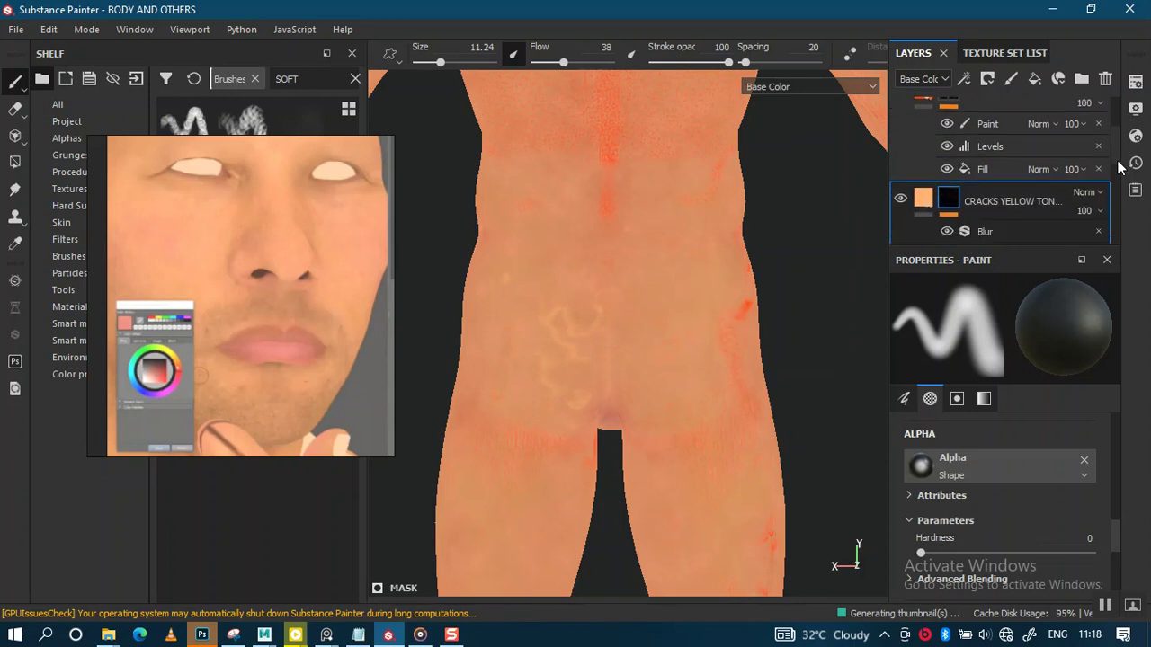
{"action": "scroll", "coordinate": [1112, 189], "scroll_direction": "up", "scroll_amount": 3}
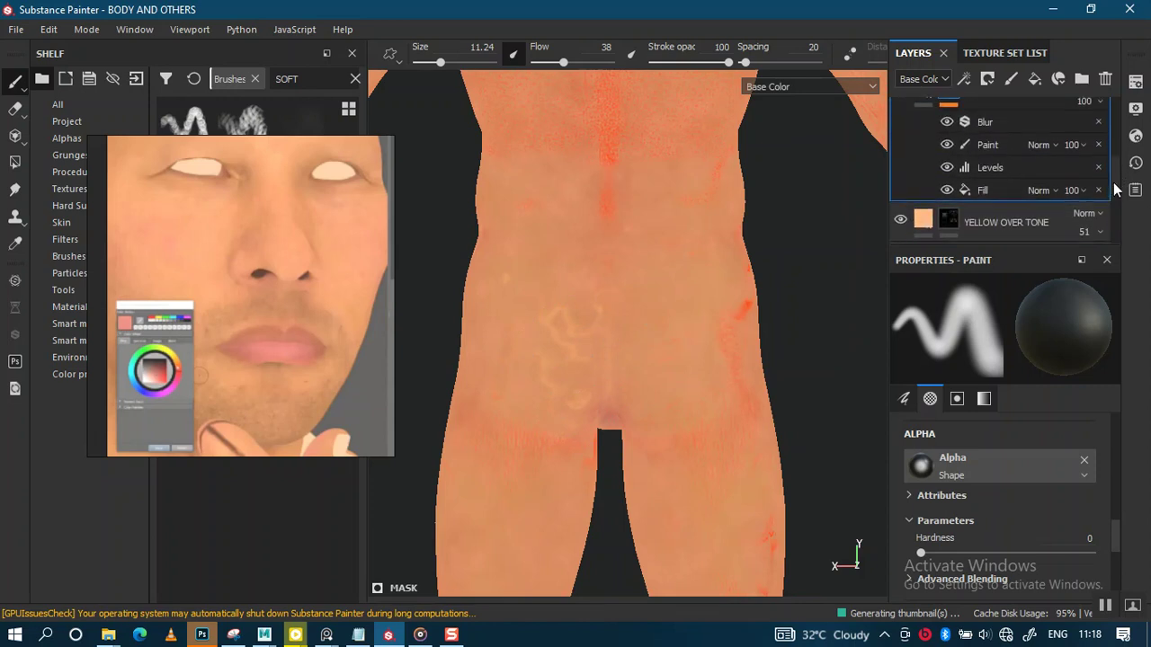
{"action": "left_click", "coordinate": [1003, 166]}
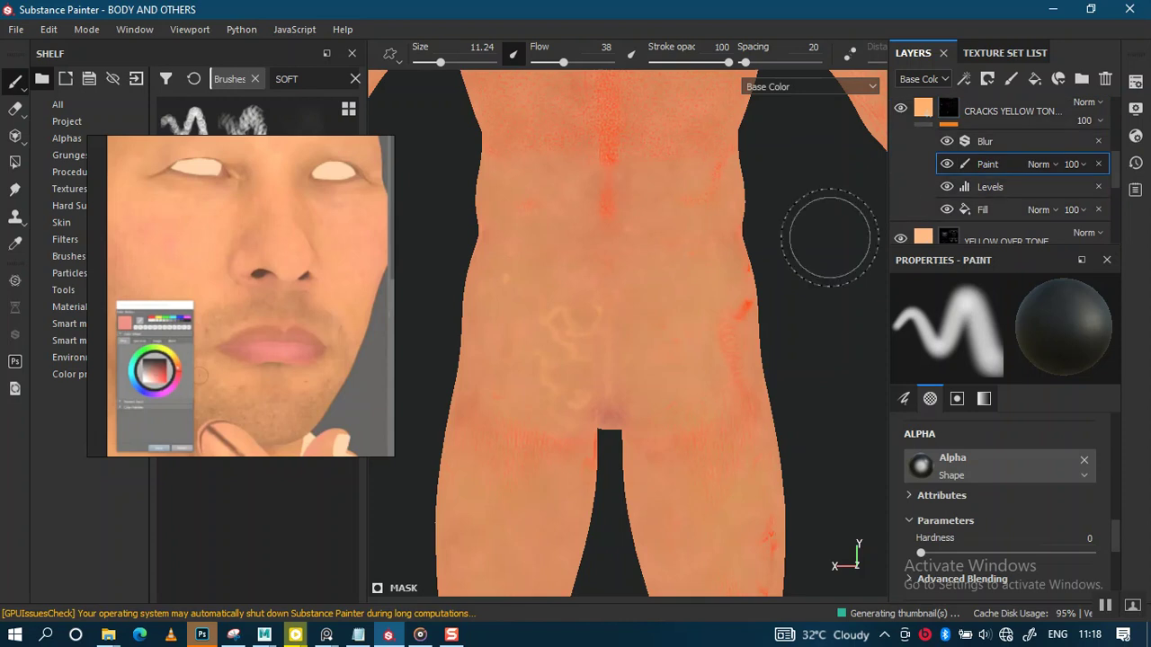
{"action": "left_click_drag", "start_coordinate": [547, 321], "coordinate": [594, 321]}
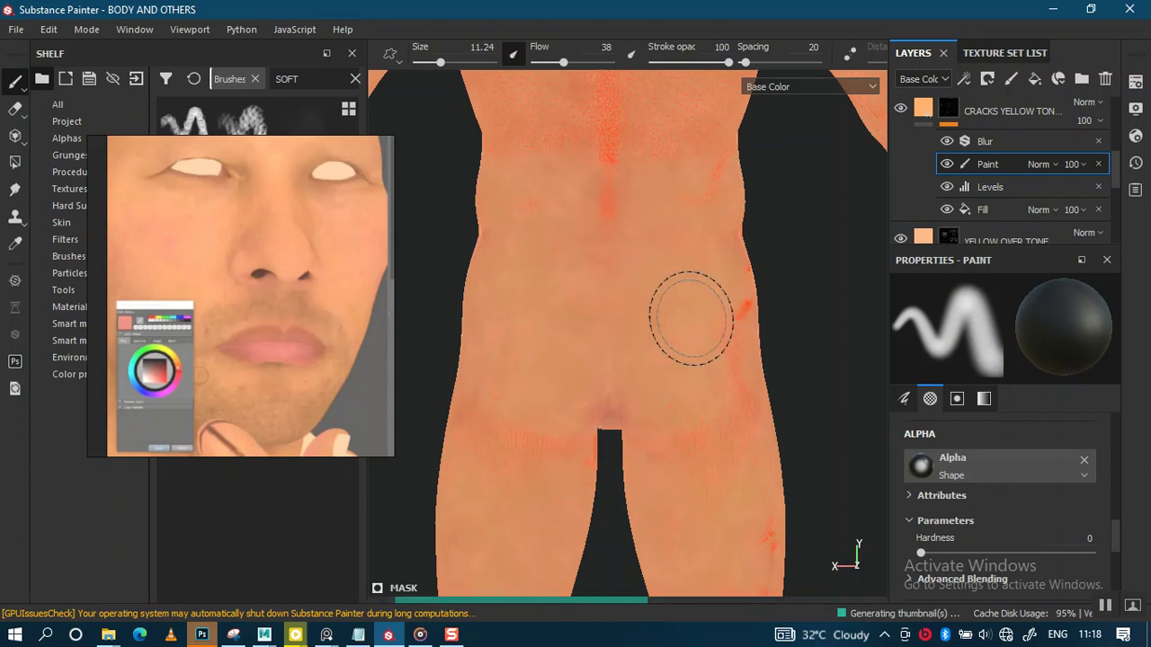
Step: Orbit and zoom around the body to confirm the lower abdomen and groin are clean
{"action": "mouse_move", "coordinate": [663, 329]}
{"action": "left_mouse_down", "text": "alt"}
{"action": "mouse_move", "coordinate": [565, 315]}
{"action": "mouse_move", "coordinate": [645, 301]}
{"action": "left_mouse_up", "text": "alt"}
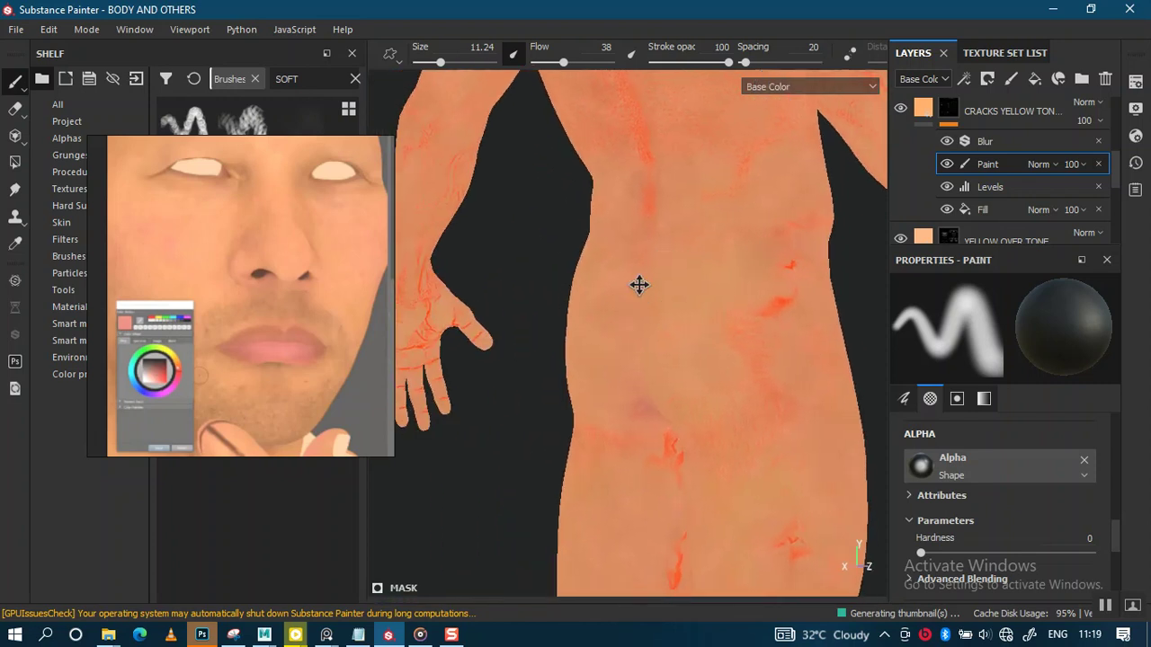
{"action": "middle_click_drag", "start_coordinate": [624, 219], "coordinate": [675, 210], "text": "alt"}
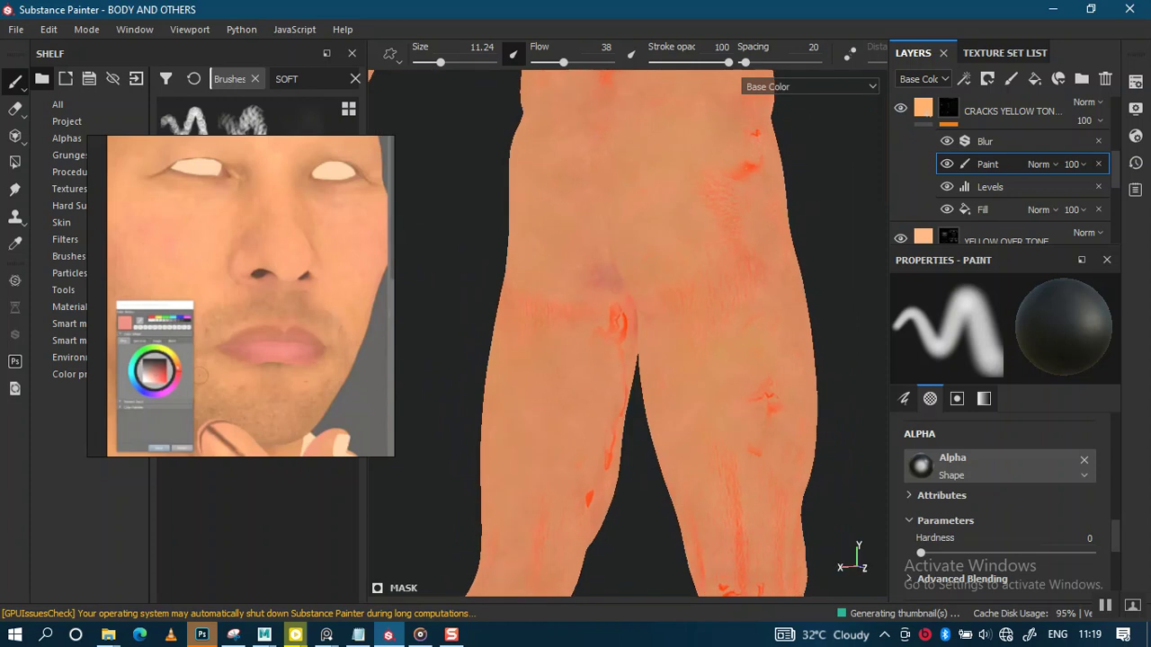
{"action": "scroll", "coordinate": [1114, 162], "scroll_direction": "up", "scroll_amount": 1}
{"action": "scroll", "coordinate": [1113, 159], "scroll_direction": "up", "scroll_amount": 2}
{"action": "scroll", "coordinate": [1115, 147], "scroll_direction": "up", "scroll_amount": 2}
{"action": "scroll", "coordinate": [1115, 139], "scroll_direction": "up", "scroll_amount": 2}
Step: Select the CAVITY REDNESS Paint sublayer and inspect the redness on the knees and thighs
{"action": "left_click", "coordinate": [986, 174]}
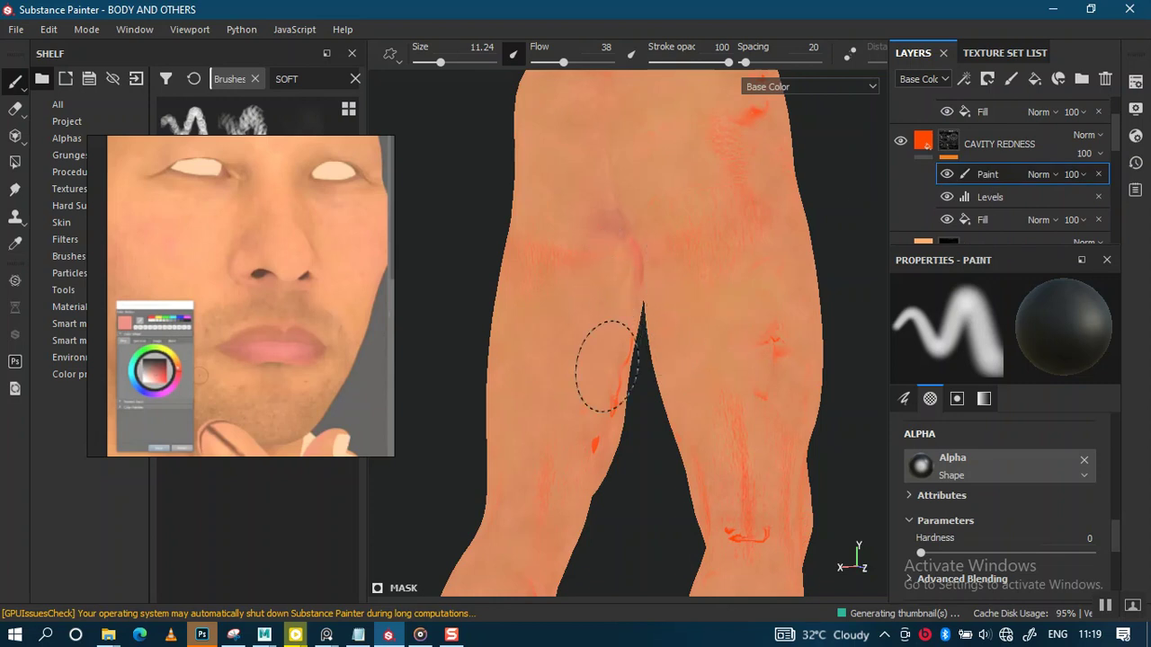
{"action": "scroll", "coordinate": [750, 425], "scroll_direction": "down", "scroll_amount": 2}
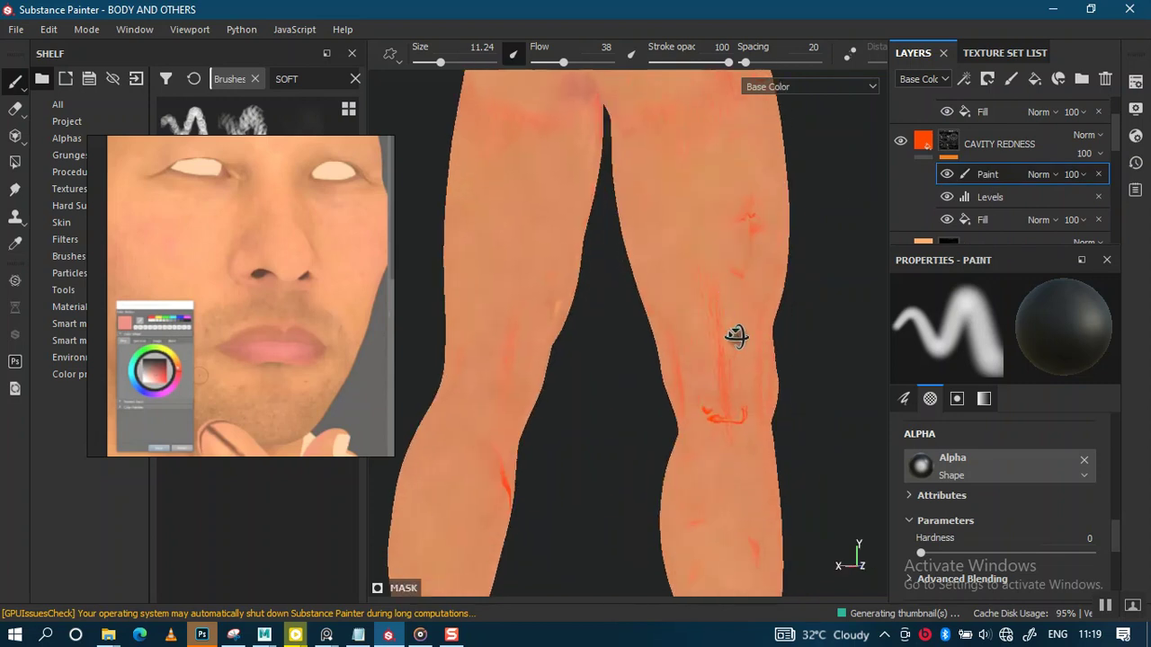
{"action": "scroll", "coordinate": [731, 333], "scroll_direction": "down", "scroll_amount": 2}
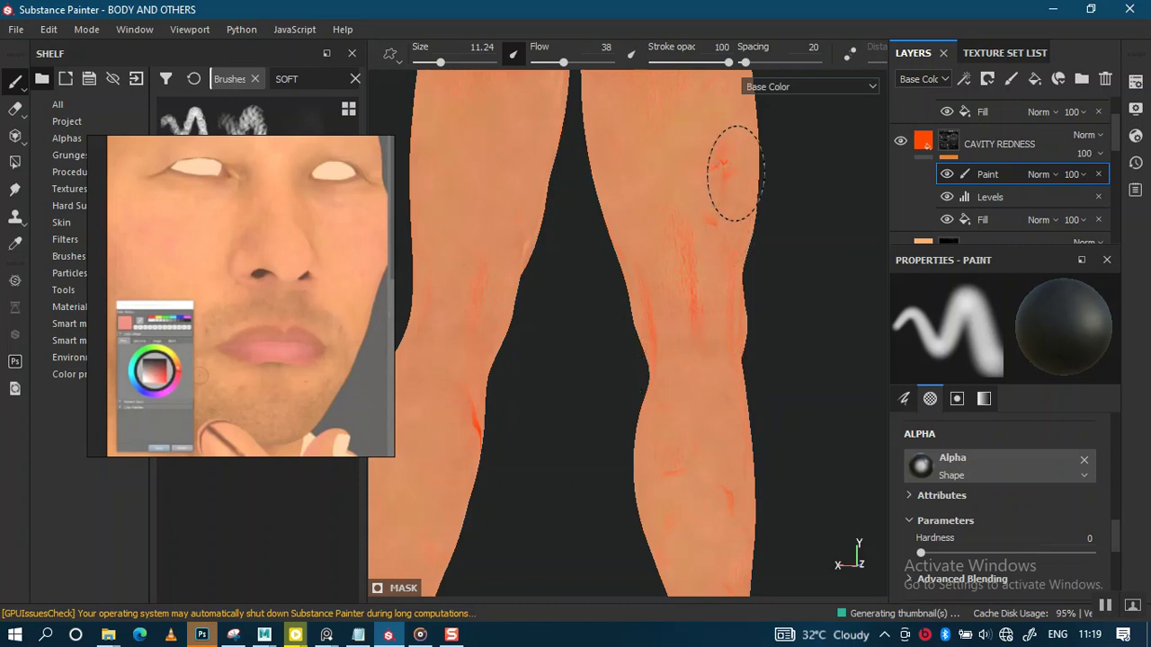
{"action": "mouse_move", "coordinate": [560, 354]}
{"action": "left_mouse_down", "text": "alt"}
{"action": "mouse_move", "coordinate": [621, 383]}
{"action": "mouse_move", "coordinate": [707, 367]}
{"action": "left_mouse_up", "text": "alt"}
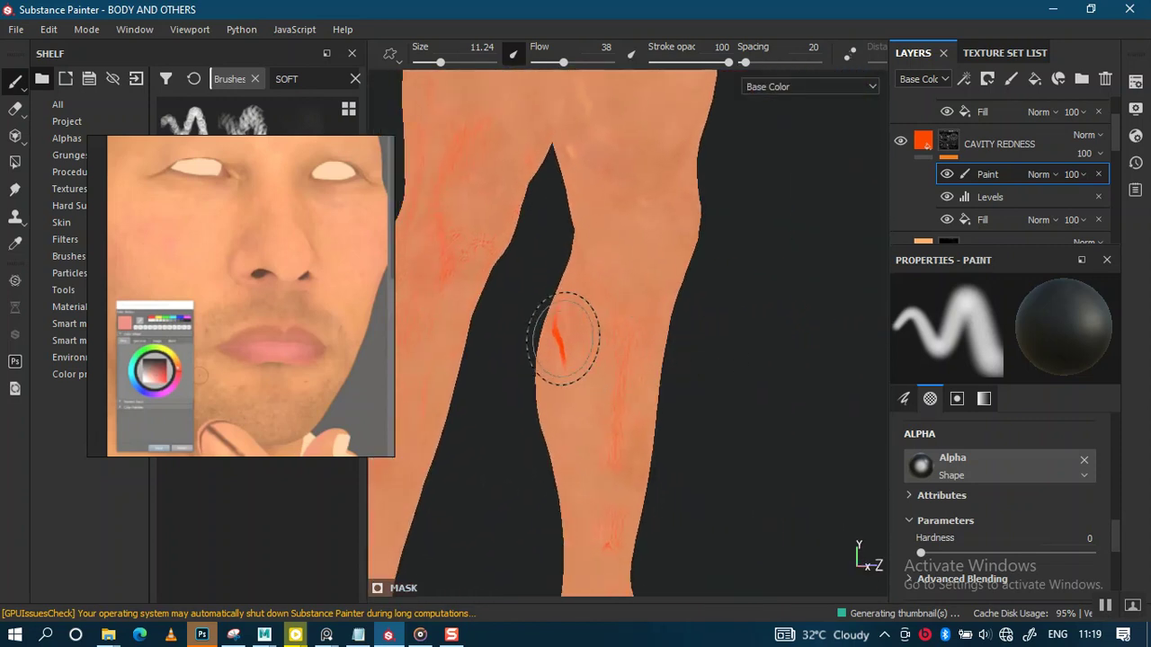
{"action": "scroll", "coordinate": [644, 381], "scroll_direction": "down", "scroll_amount": 3}
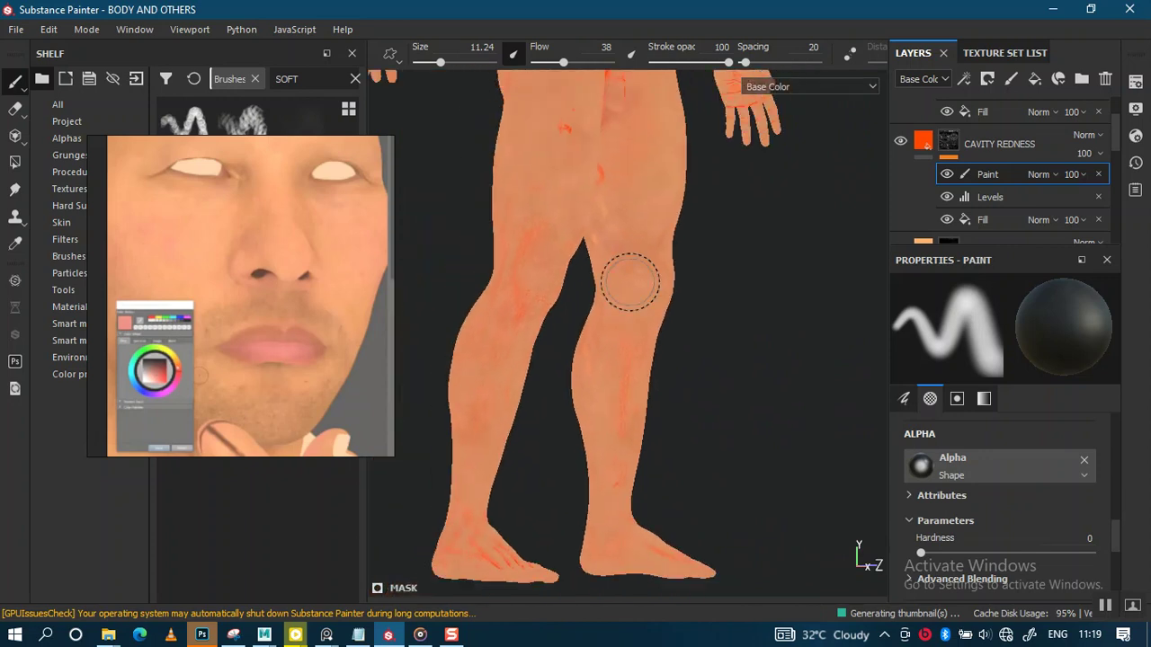
{"action": "middle_click_drag", "start_coordinate": [629, 416], "coordinate": [688, 455], "text": "alt"}
{"action": "scroll", "coordinate": [620, 374], "scroll_direction": "up", "scroll_amount": 2}
{"action": "scroll", "coordinate": [680, 390], "scroll_direction": "down", "scroll_amount": 2}
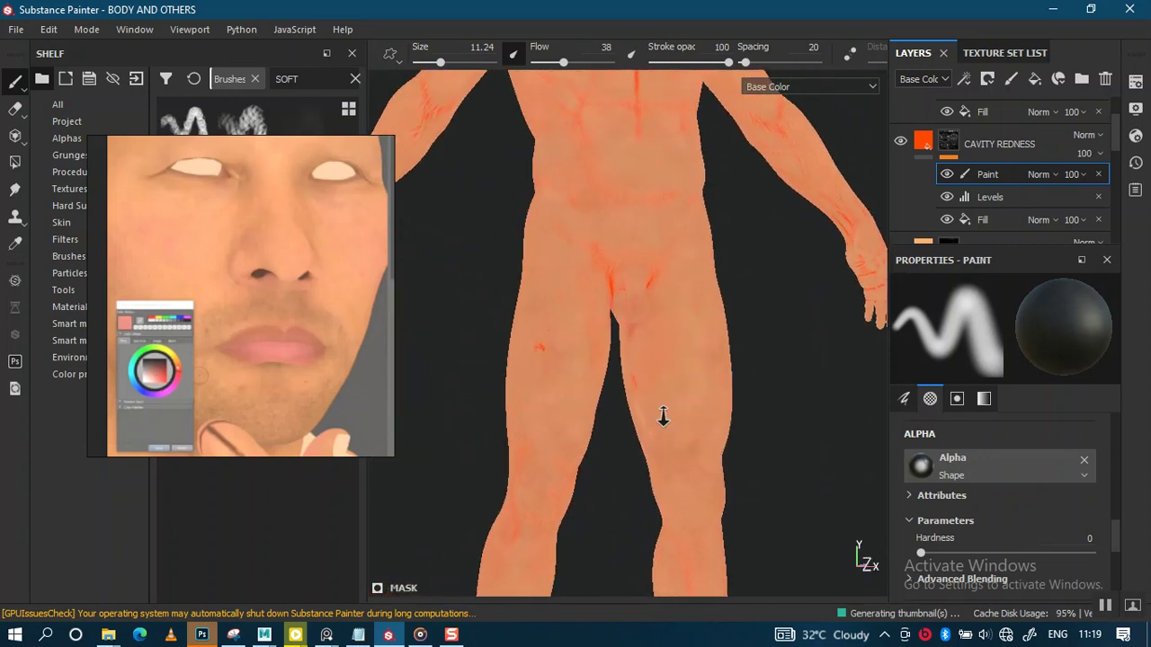
{"action": "scroll", "coordinate": [629, 411], "scroll_direction": "up", "scroll_amount": 2}
{"action": "mouse_move", "coordinate": [630, 411]}
{"action": "middle_mouse_down", "text": "alt"}
{"action": "mouse_move", "coordinate": [651, 382]}
{"action": "mouse_move", "coordinate": [576, 405]}
{"action": "middle_mouse_up", "text": "alt"}
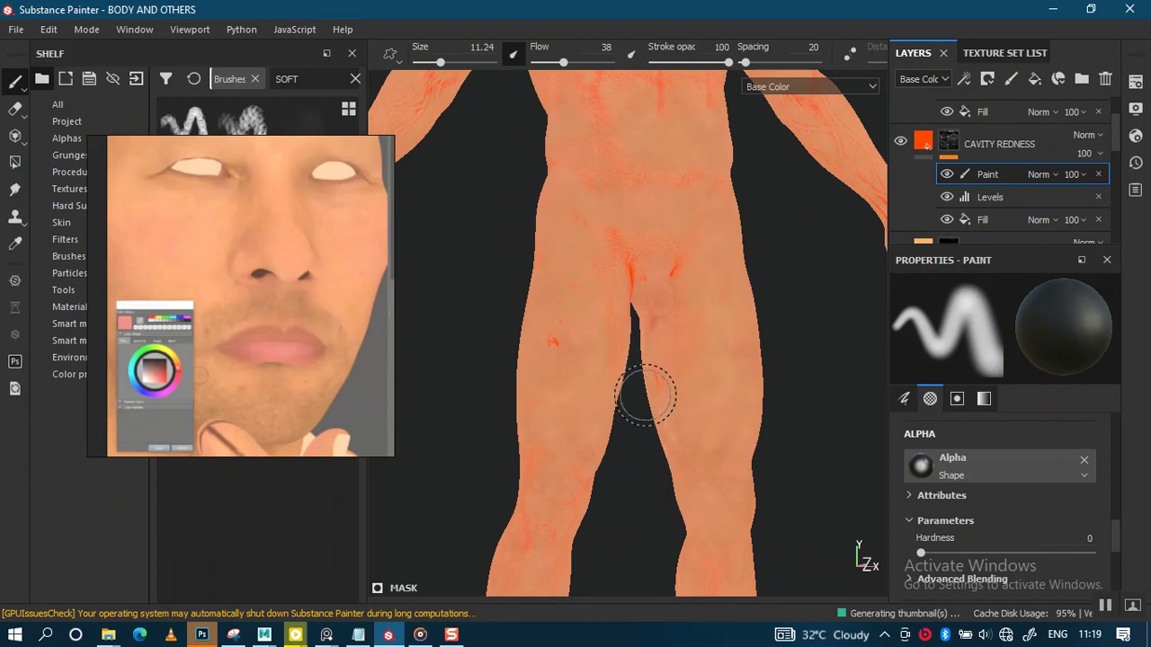
{"action": "mouse_move", "coordinate": [638, 395]}
{"action": "left_mouse_down", "text": "alt"}
{"action": "mouse_move", "coordinate": [617, 419]}
{"action": "mouse_move", "coordinate": [653, 386]}
{"action": "mouse_move", "coordinate": [656, 419]}
{"action": "mouse_move", "coordinate": [641, 415]}
{"action": "mouse_move", "coordinate": [656, 391]}
{"action": "left_mouse_up", "text": "alt"}
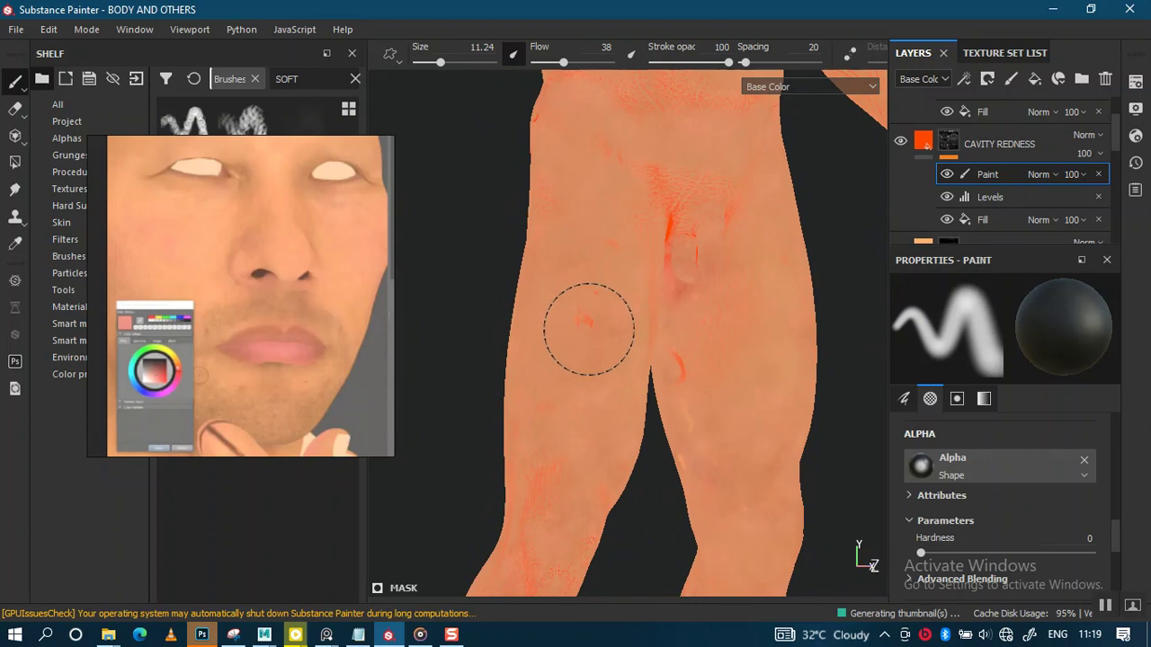
{"action": "mouse_move", "coordinate": [710, 387]}
{"action": "left_mouse_down", "text": "alt"}
{"action": "mouse_move", "coordinate": [726, 368]}
{"action": "mouse_move", "coordinate": [614, 360]}
{"action": "left_mouse_up", "text": "alt"}
{"action": "right_click_drag", "start_coordinate": [614, 360], "coordinate": [719, 480], "text": "alt"}
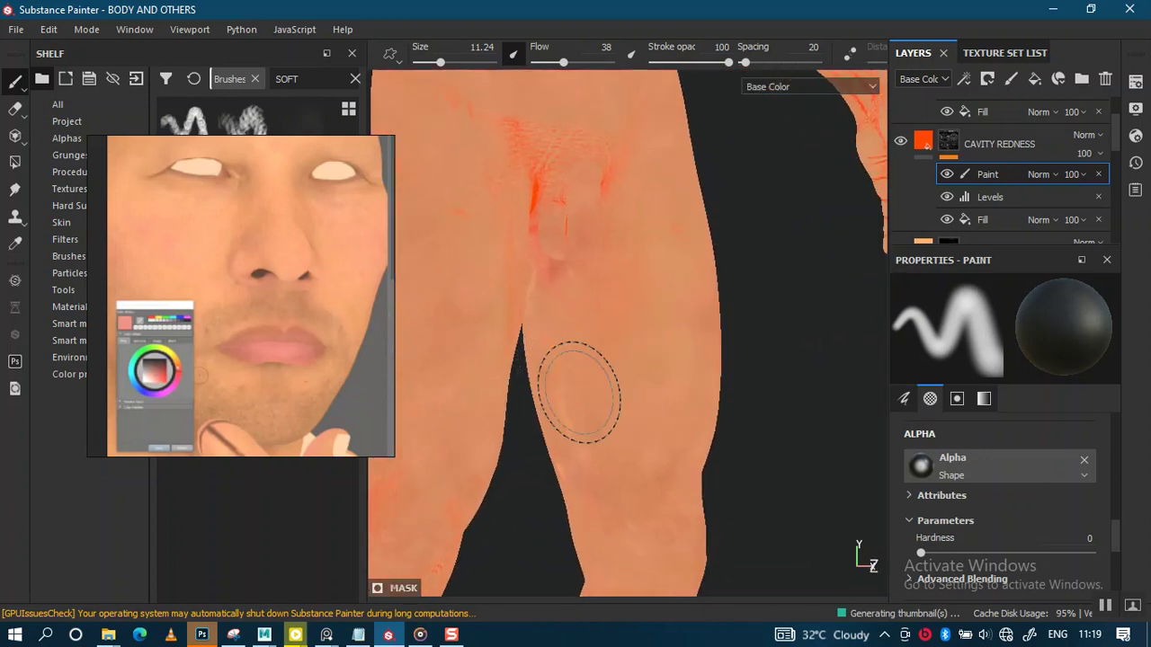
Step: Inspect the redness around the groin and inner thighs from several angles
{"action": "right_click_drag", "start_coordinate": [644, 351], "coordinate": [647, 360], "text": "alt"}
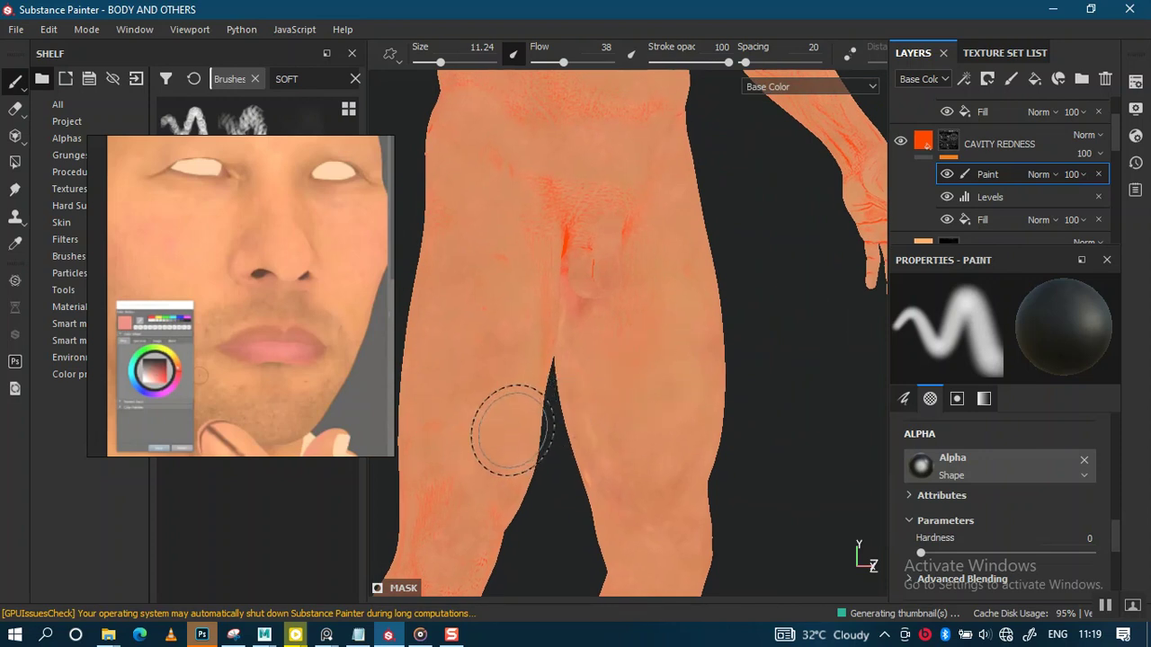
{"action": "right_click_drag", "start_coordinate": [501, 405], "coordinate": [596, 386], "text": "alt"}
{"action": "middle_click_drag", "start_coordinate": [596, 387], "coordinate": [560, 552], "text": "alt"}
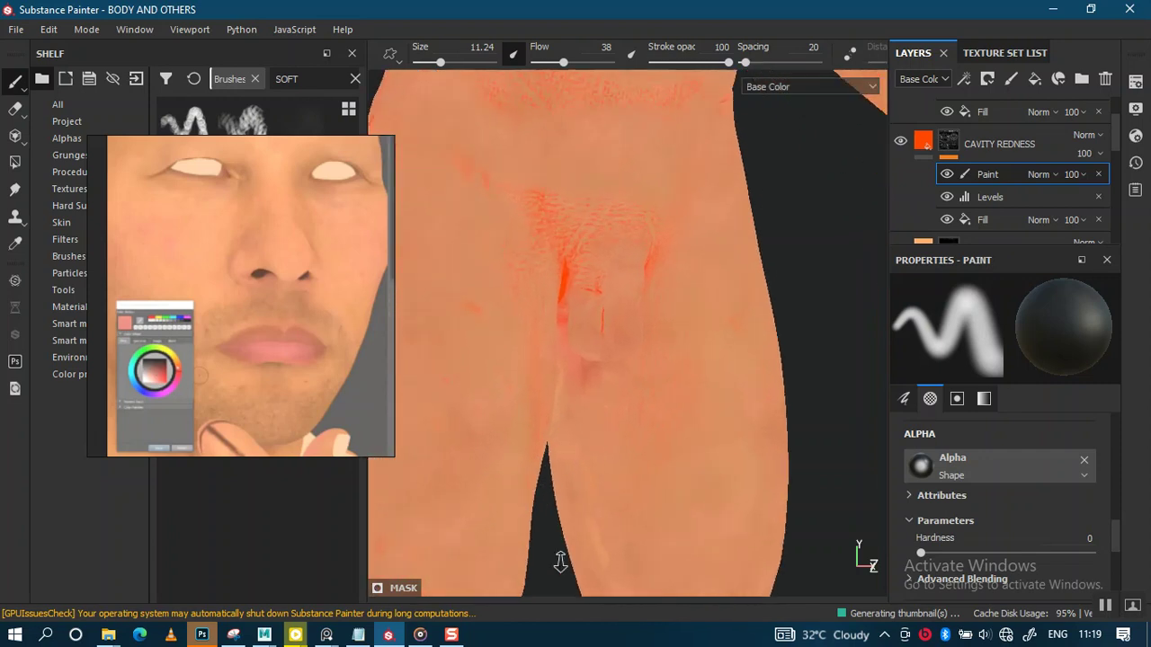
{"action": "scroll", "coordinate": [592, 399], "scroll_direction": "up", "scroll_amount": 2}
{"action": "scroll", "coordinate": [556, 369], "scroll_direction": "up", "scroll_amount": 2}
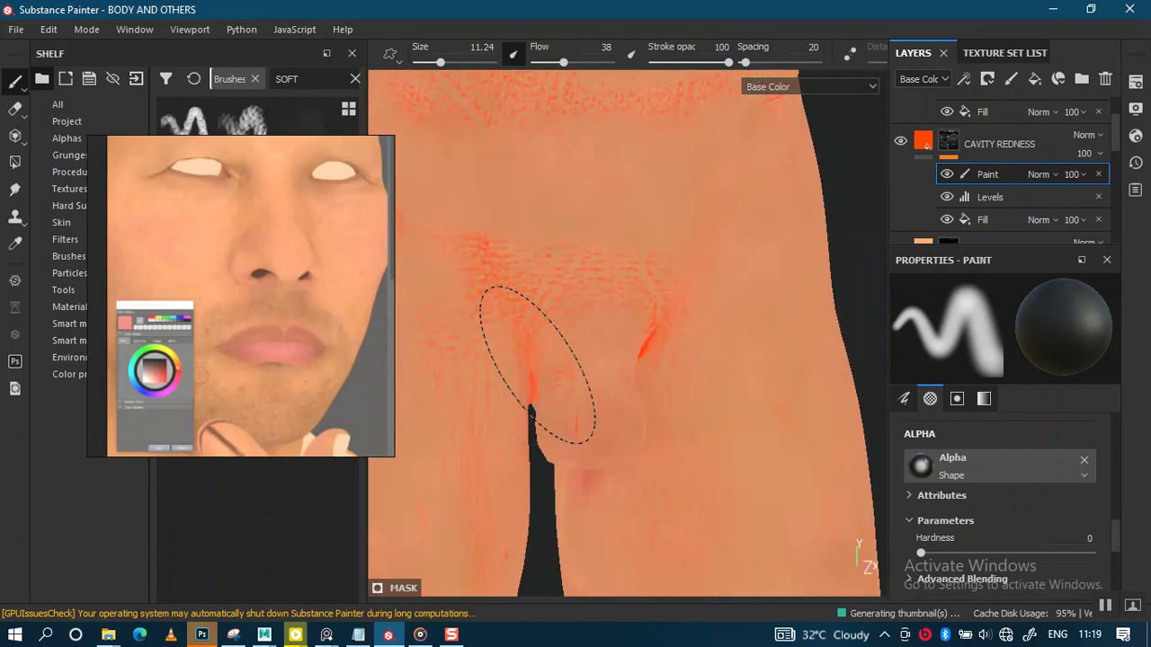
{"action": "mouse_move", "coordinate": [603, 372]}
{"action": "left_mouse_down", "text": "alt"}
{"action": "mouse_move", "coordinate": [648, 339]}
{"action": "mouse_move", "coordinate": [611, 370]}
{"action": "mouse_move", "coordinate": [668, 301]}
{"action": "left_mouse_up", "text": "alt"}
{"action": "scroll", "coordinate": [620, 350], "scroll_direction": "down", "scroll_amount": 2}
Step: Move up over the chest, neck and face, and shrink the brush to 3.82
{"action": "middle_click_drag", "start_coordinate": [619, 437], "coordinate": [650, 411], "text": "alt"}
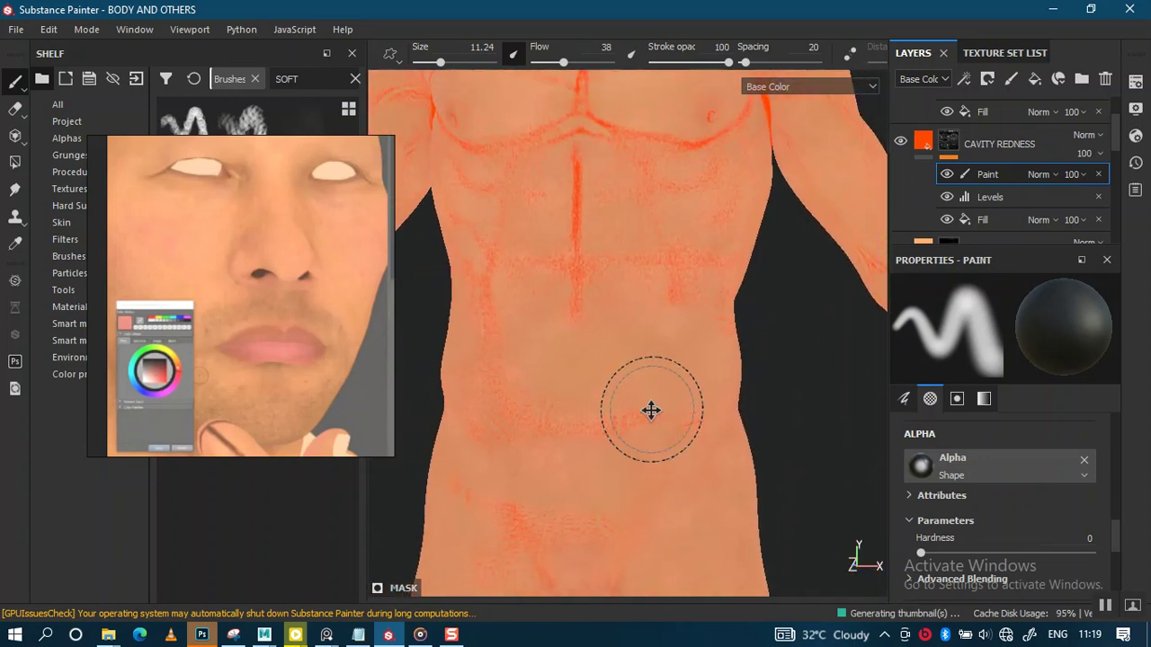
{"action": "left_click_drag", "start_coordinate": [647, 347], "coordinate": [678, 333], "text": "alt"}
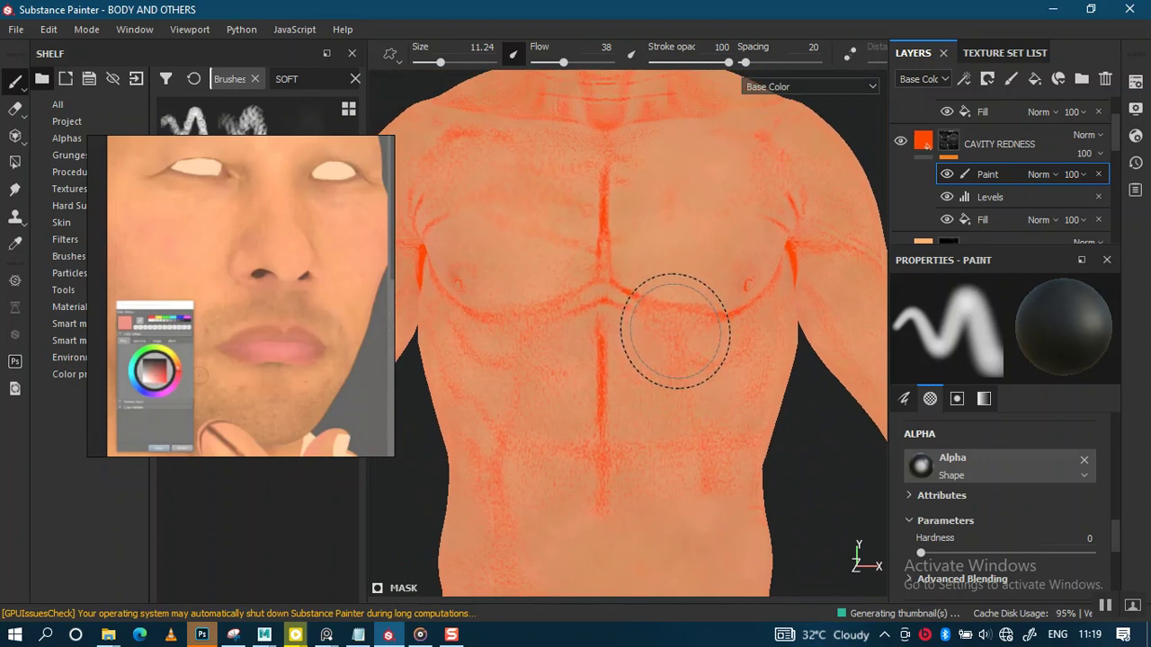
{"action": "left_click_drag", "start_coordinate": [674, 331], "coordinate": [662, 403], "text": "alt"}
{"action": "scroll", "coordinate": [662, 403], "scroll_direction": "up", "scroll_amount": 1}
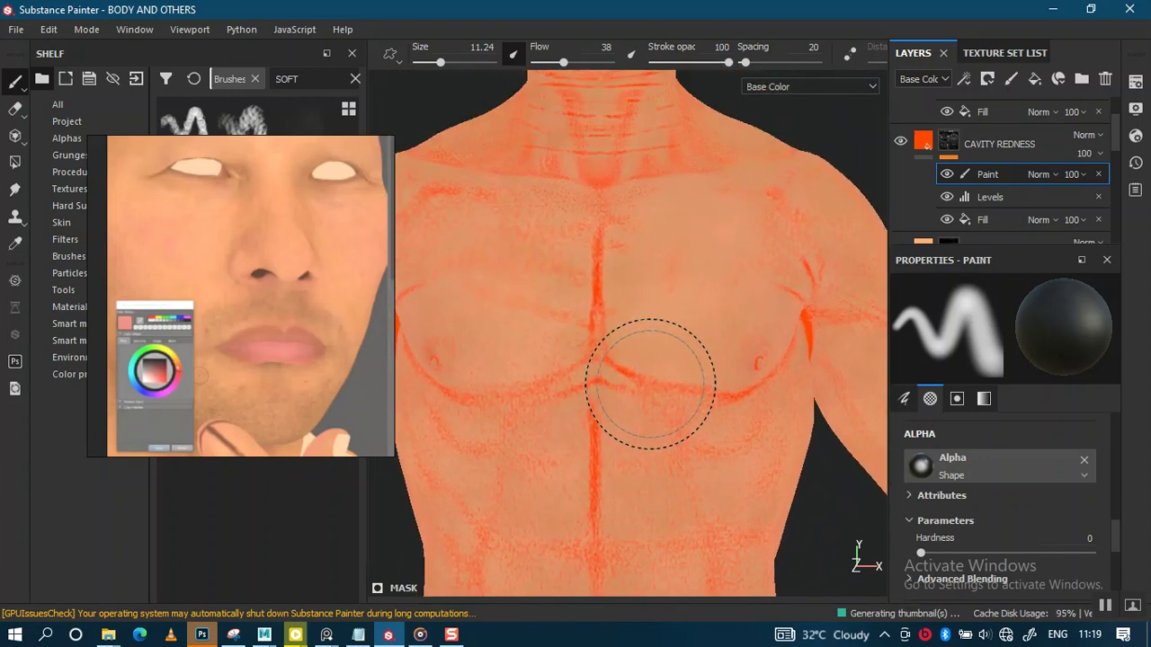
{"action": "scroll", "coordinate": [629, 360], "scroll_direction": "down", "scroll_amount": 2}
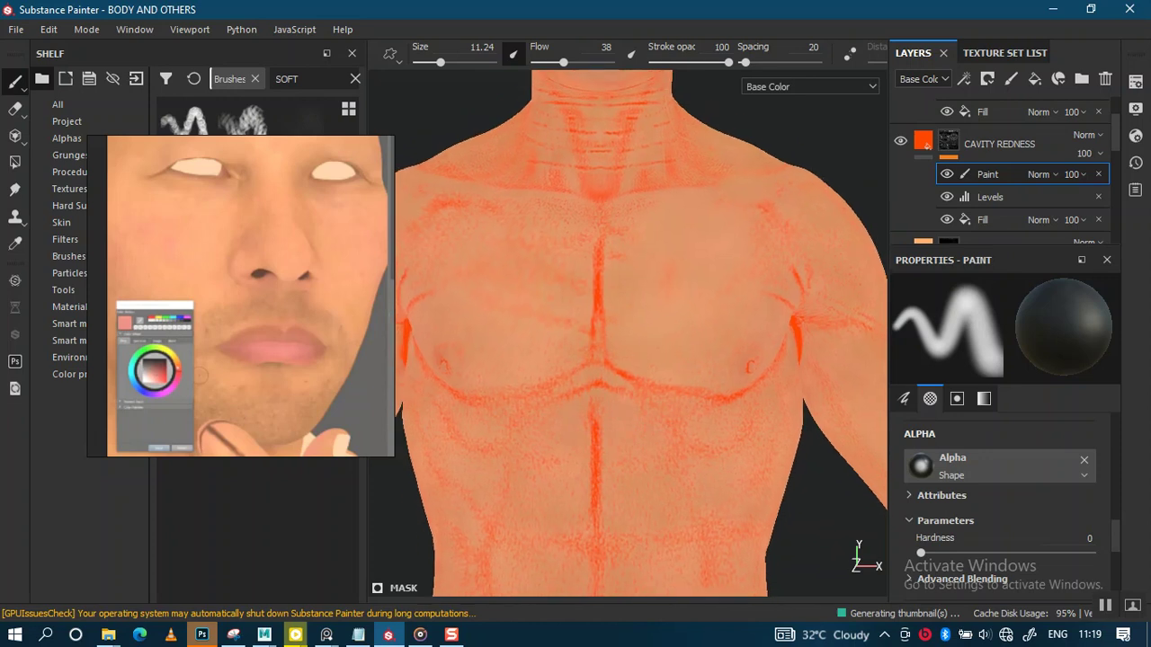
{"action": "left_click_drag", "start_coordinate": [637, 349], "coordinate": [607, 400], "text": "alt"}
{"action": "scroll", "coordinate": [606, 400], "scroll_direction": "down", "scroll_amount": 2}
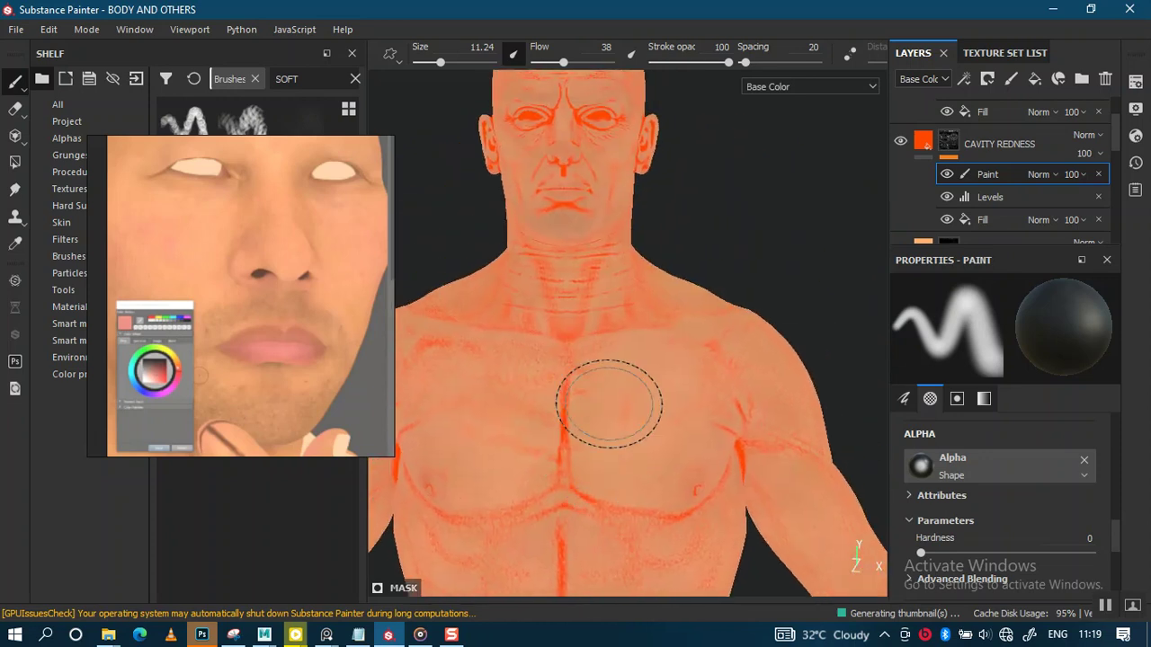
{"action": "middle_click_drag", "start_coordinate": [617, 399], "coordinate": [606, 450], "text": "alt"}
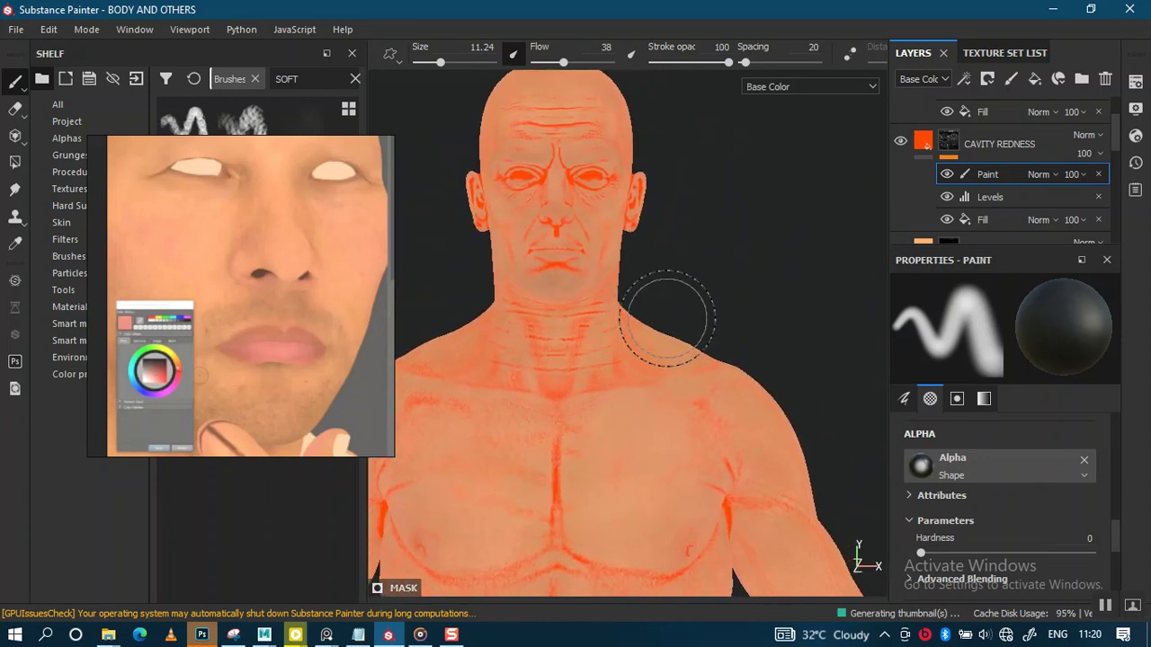
{"action": "middle_click_drag", "start_coordinate": [668, 257], "coordinate": [673, 377], "text": "alt"}
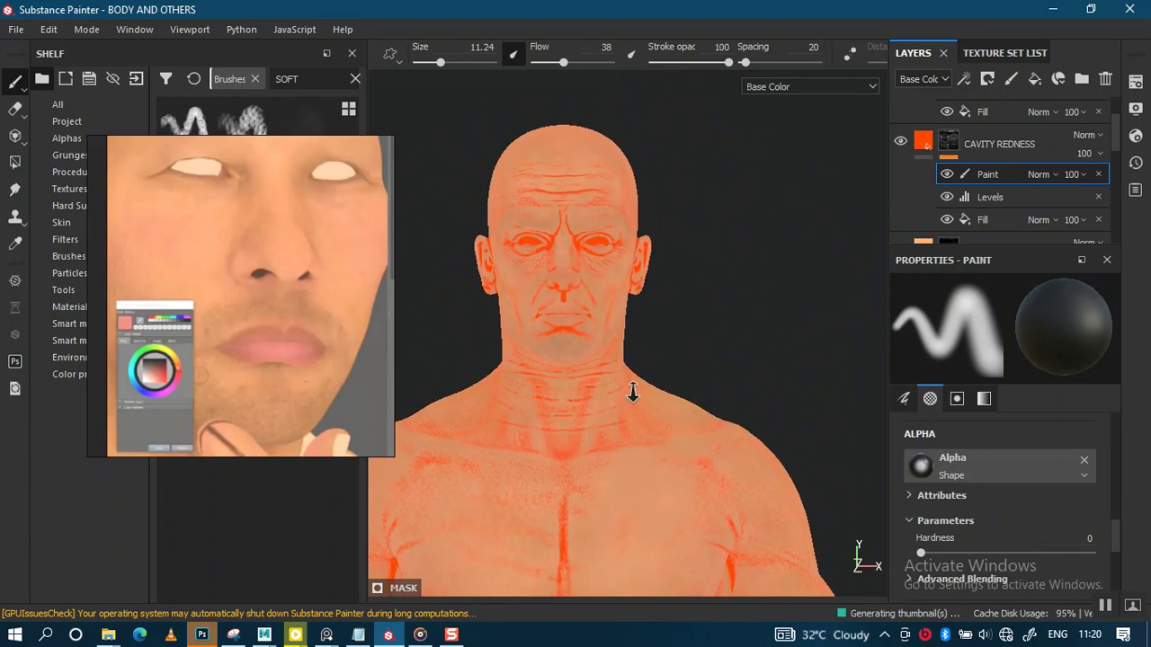
{"action": "middle_click_drag", "start_coordinate": [629, 419], "coordinate": [639, 457], "text": "alt"}
{"action": "scroll", "coordinate": [639, 457], "scroll_direction": "up", "scroll_amount": 1}
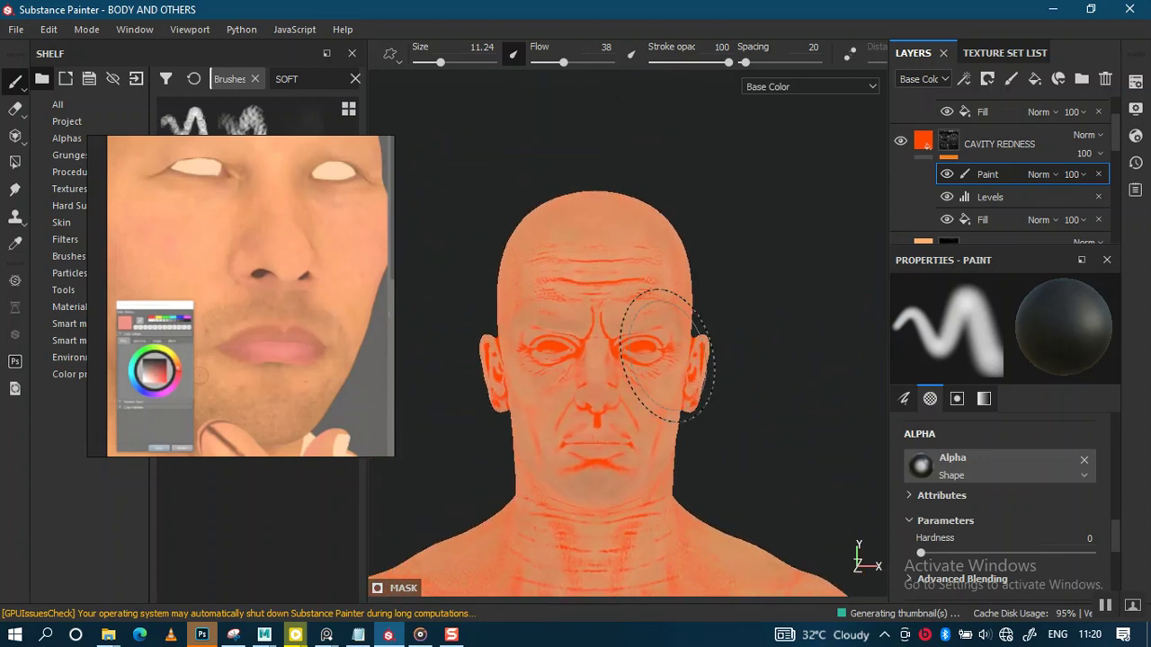
{"action": "scroll", "coordinate": [654, 347], "scroll_direction": "up", "scroll_amount": 3}
{"action": "scroll", "coordinate": [680, 372], "scroll_direction": "up", "scroll_amount": 1}
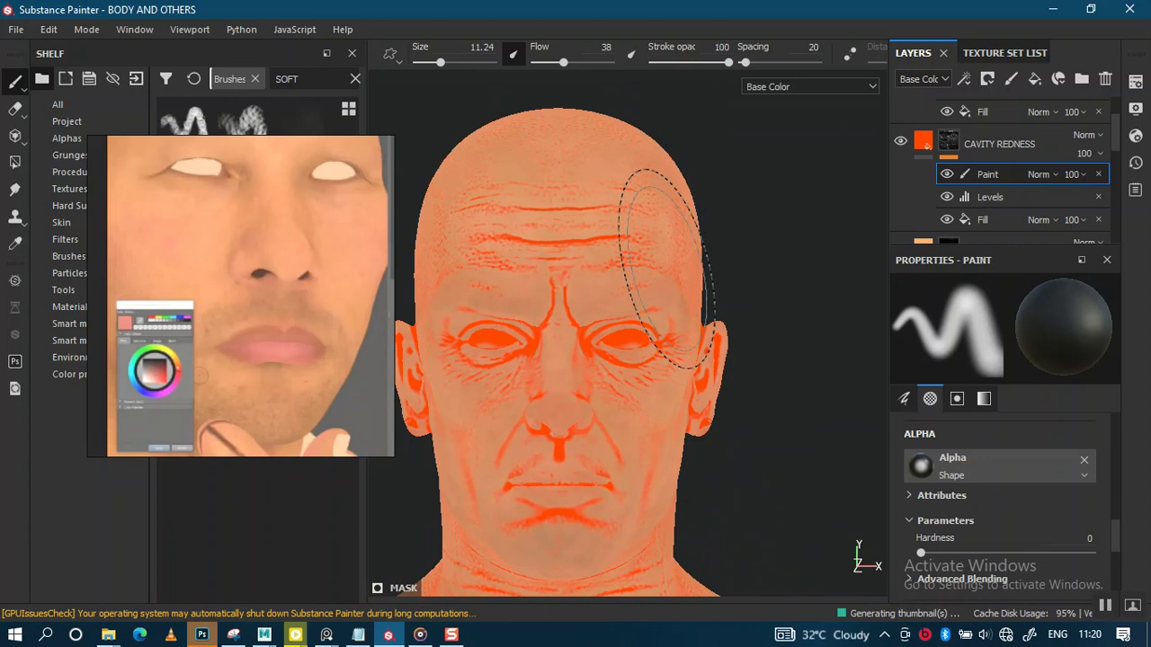
{"action": "scroll", "coordinate": [644, 387], "scroll_direction": "up", "scroll_amount": 1}
{"action": "scroll", "coordinate": [654, 404], "scroll_direction": "up", "scroll_amount": 1}
{"action": "right_click_drag", "start_coordinate": [658, 360], "coordinate": [644, 354], "text": "ctrl"}
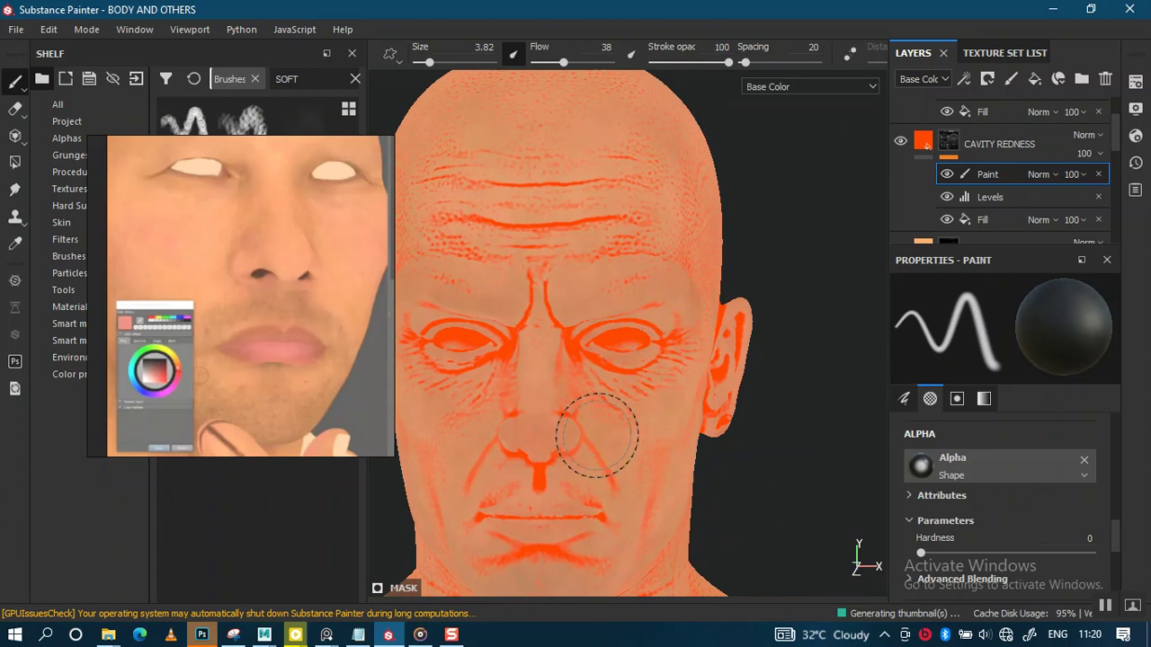
Step: Hide the side panels with Tab and turn on symmetry painting
{"action": "scroll", "coordinate": [605, 476], "scroll_direction": "up", "scroll_amount": 1}
{"action": "scroll", "coordinate": [647, 405], "scroll_direction": "up", "scroll_amount": 1}
{"action": "scroll", "coordinate": [681, 437], "scroll_direction": "up", "scroll_amount": 1}
{"action": "scroll", "coordinate": [636, 371], "scroll_direction": "up", "scroll_amount": 1}
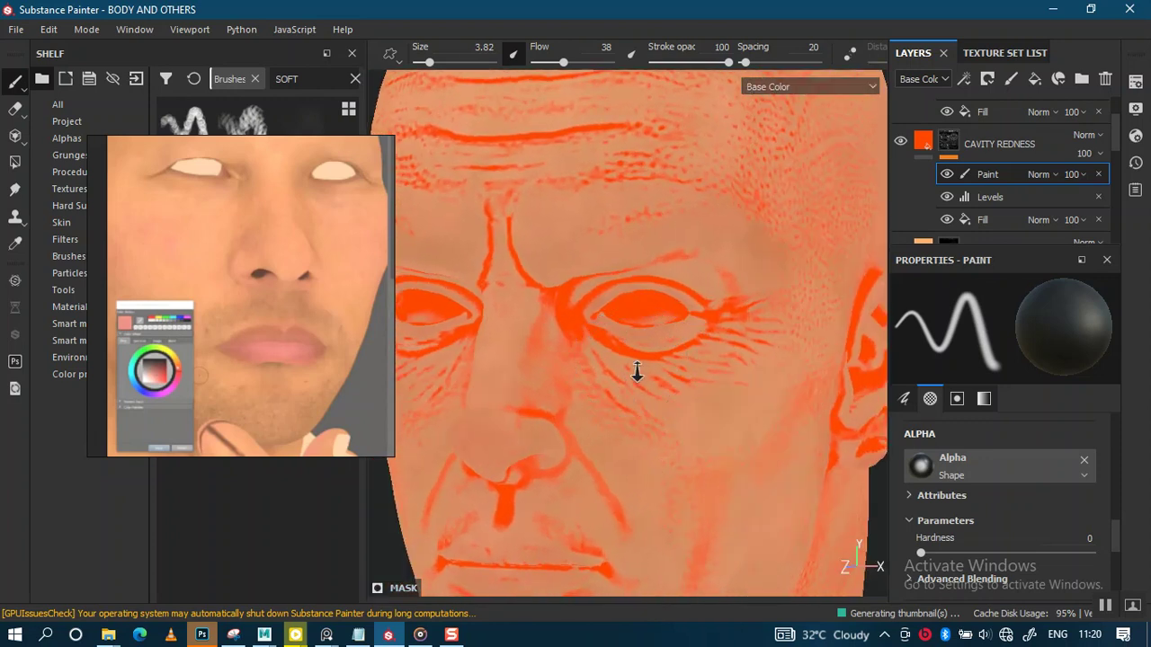
{"action": "scroll", "coordinate": [653, 398], "scroll_direction": "up", "scroll_amount": 2}
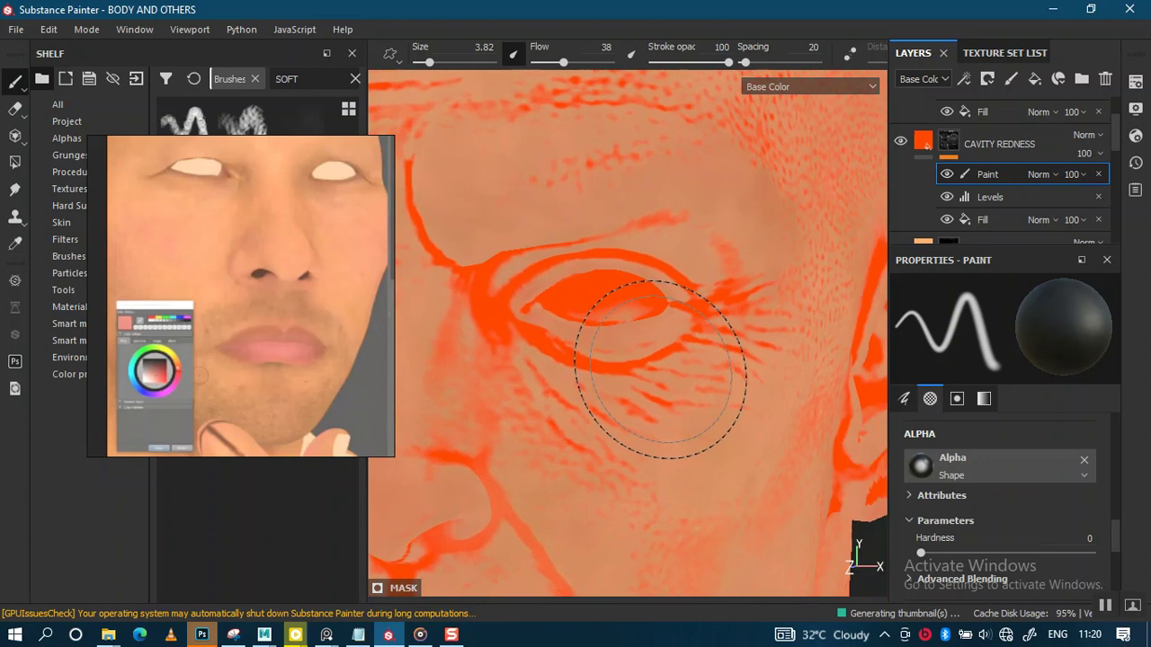
{"action": "key", "text": "Tab"}
{"action": "scroll", "coordinate": [642, 391], "scroll_direction": "down", "scroll_amount": 2}
{"action": "scroll", "coordinate": [728, 290], "scroll_direction": "down", "scroll_amount": 1}
{"action": "left_click", "coordinate": [727, 52]}
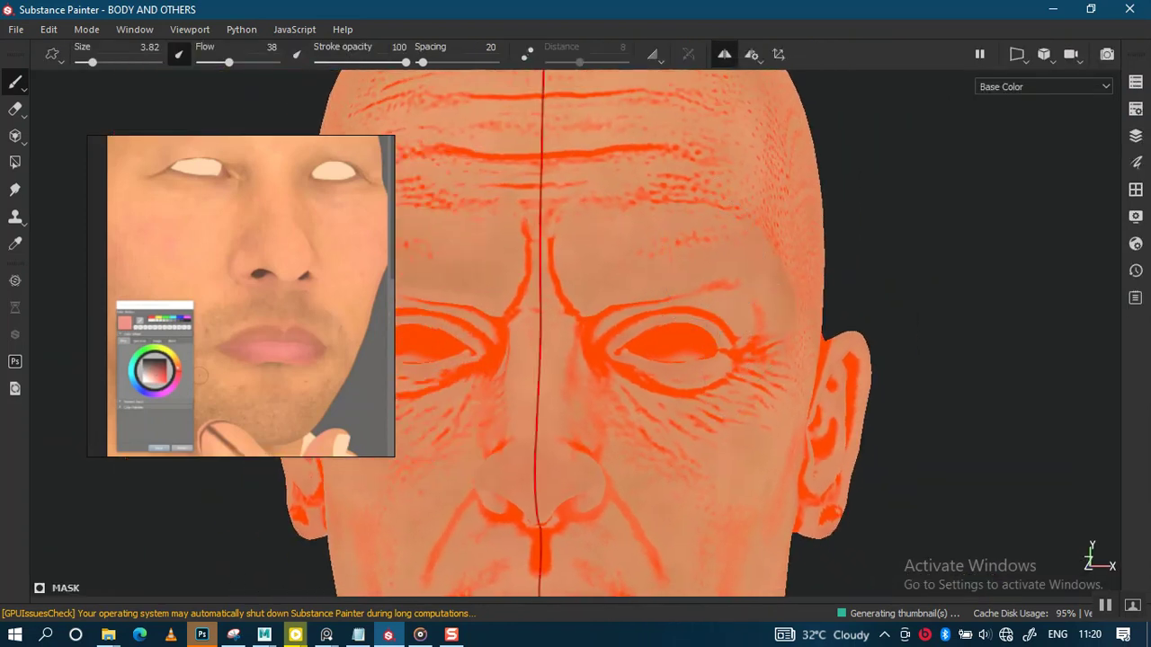
Step: Paint skin tone over the orange redness at both inner eye corners
{"action": "mouse_move", "coordinate": [739, 238]}
{"action": "left_mouse_down", "text": "alt"}
{"action": "mouse_move", "coordinate": [681, 198]}
{"action": "mouse_move", "coordinate": [719, 228]}
{"action": "mouse_move", "coordinate": [675, 267]}
{"action": "left_mouse_up", "text": "alt"}
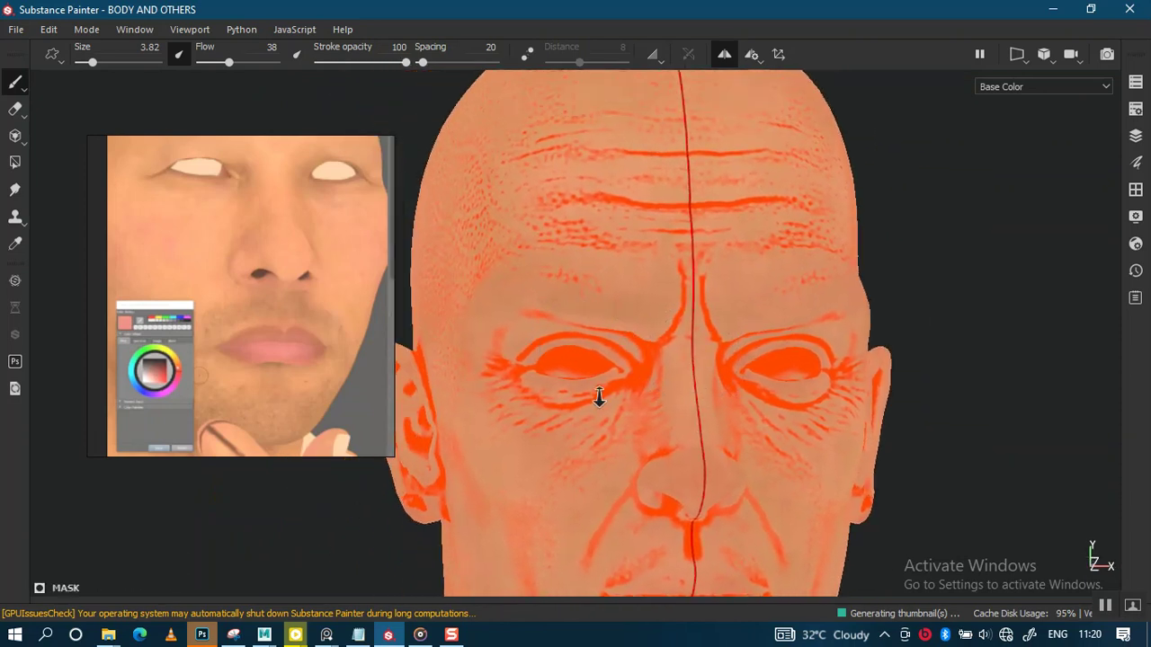
{"action": "left_click_drag", "start_coordinate": [585, 347], "coordinate": [619, 278], "text": "alt"}
{"action": "scroll", "coordinate": [619, 288], "scroll_direction": "up", "scroll_amount": 3}
{"action": "middle_click_drag", "start_coordinate": [603, 297], "coordinate": [637, 254], "text": "alt"}
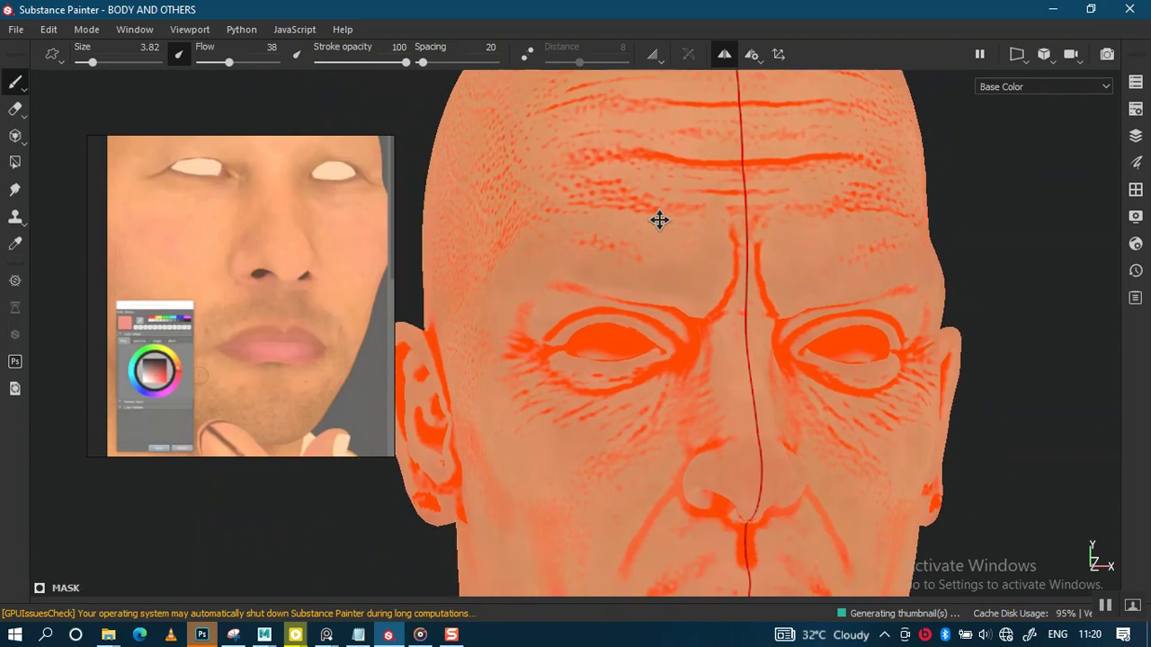
{"action": "scroll", "coordinate": [650, 339], "scroll_direction": "up", "scroll_amount": 2}
{"action": "mouse_move", "coordinate": [661, 367]}
{"action": "left_mouse_down"}
{"action": "mouse_move", "coordinate": [647, 369]}
{"action": "mouse_move", "coordinate": [670, 360]}
{"action": "left_mouse_up"}
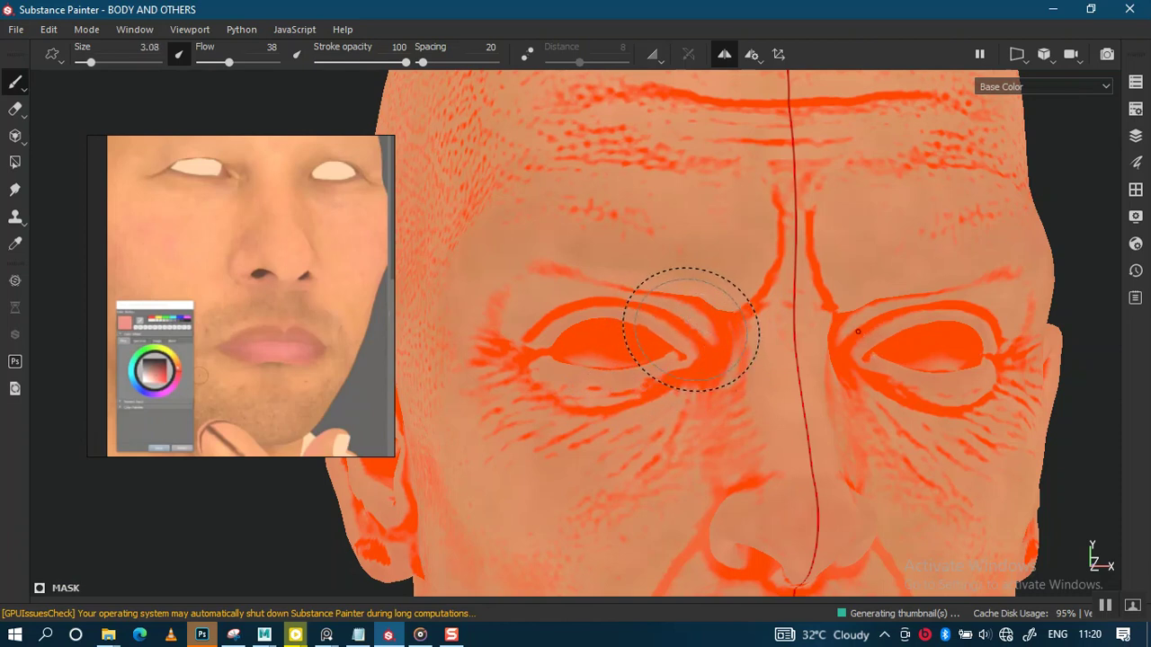
{"action": "left_click_drag", "start_coordinate": [691, 329], "coordinate": [619, 355]}
Step: Zoom out to review both sides of the head, then preview the full shaded material with M
{"action": "mouse_move", "coordinate": [619, 356]}
{"action": "right_mouse_down", "text": "alt"}
{"action": "mouse_move", "coordinate": [585, 134]}
{"action": "mouse_move", "coordinate": [593, 105]}
{"action": "right_mouse_up", "text": "alt"}
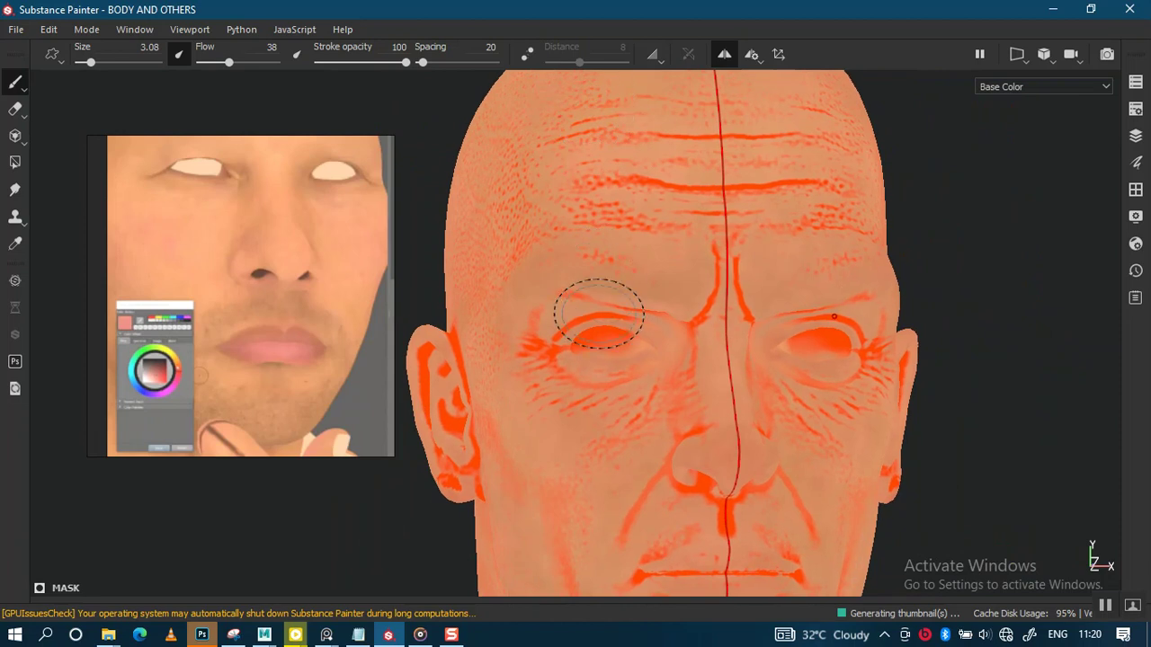
{"action": "middle_click_drag", "start_coordinate": [598, 312], "coordinate": [542, 303], "text": "alt"}
{"action": "scroll", "coordinate": [560, 321], "scroll_direction": "down", "scroll_amount": 2}
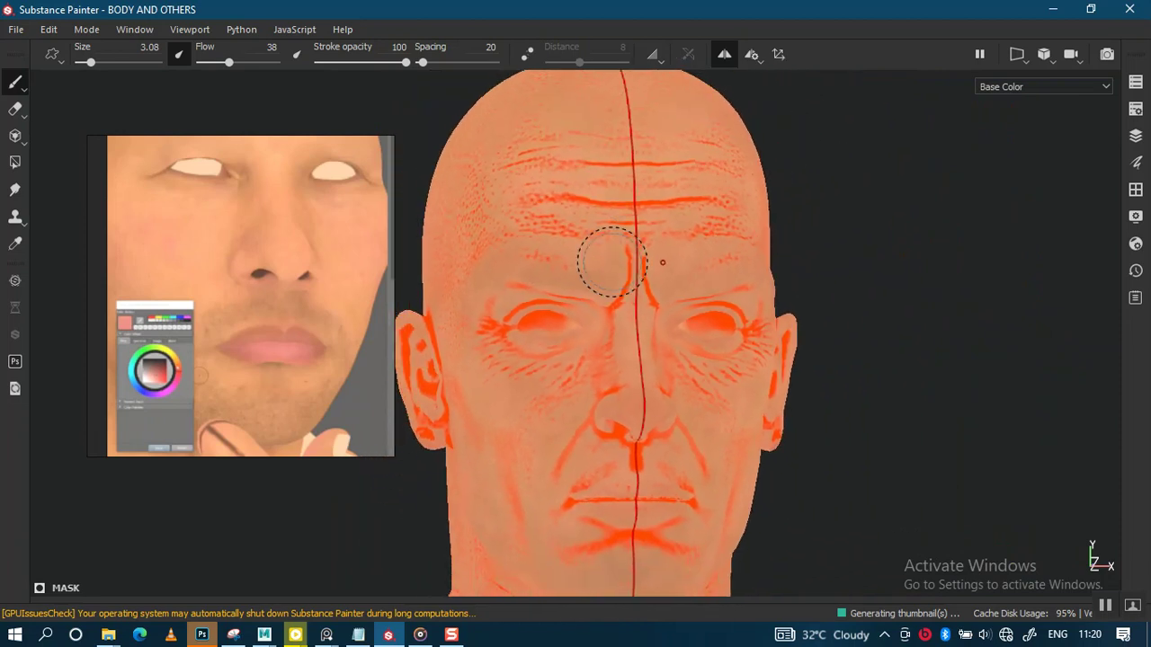
{"action": "left_click_drag", "start_coordinate": [611, 262], "coordinate": [636, 296], "text": "alt"}
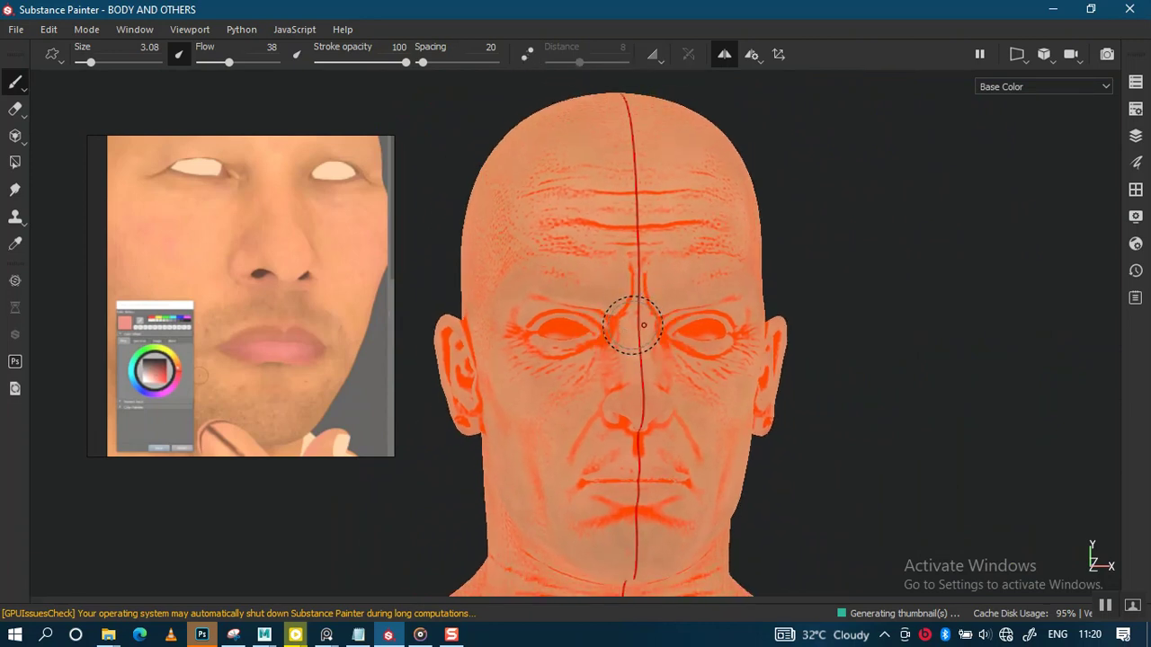
{"action": "key", "text": "m"}
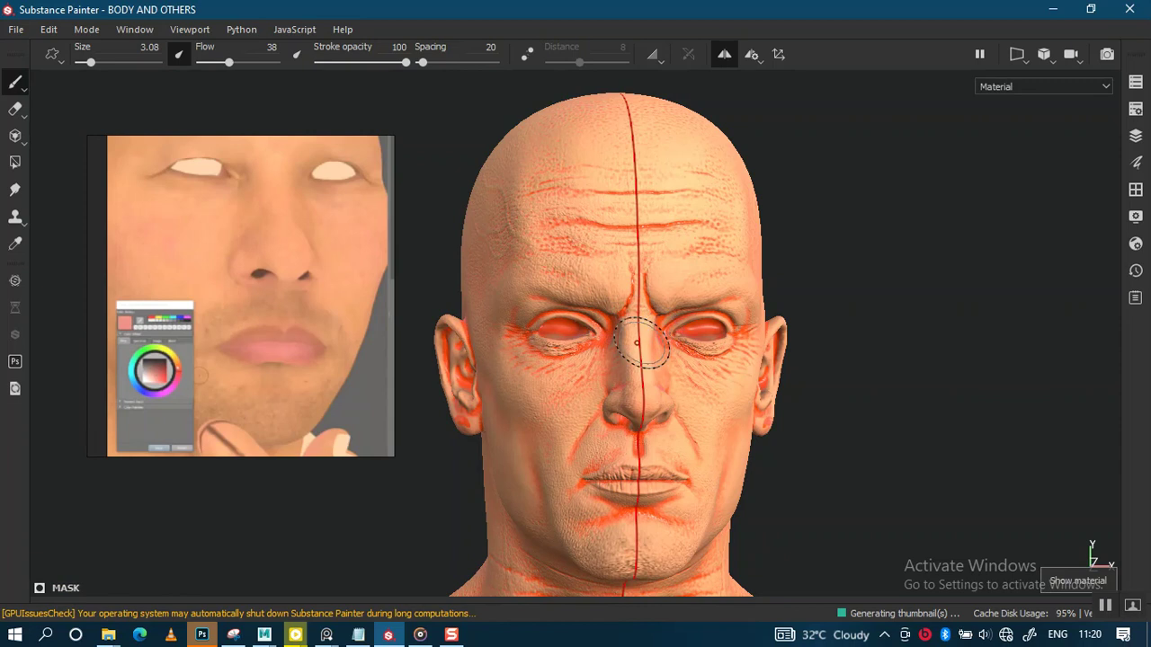
Step: Group the CAVITY REDNESS layer into Folder 1 with Ctrl+G and give that folder a black mask
{"action": "left_click_drag", "start_coordinate": [653, 352], "coordinate": [646, 315], "text": "alt"}
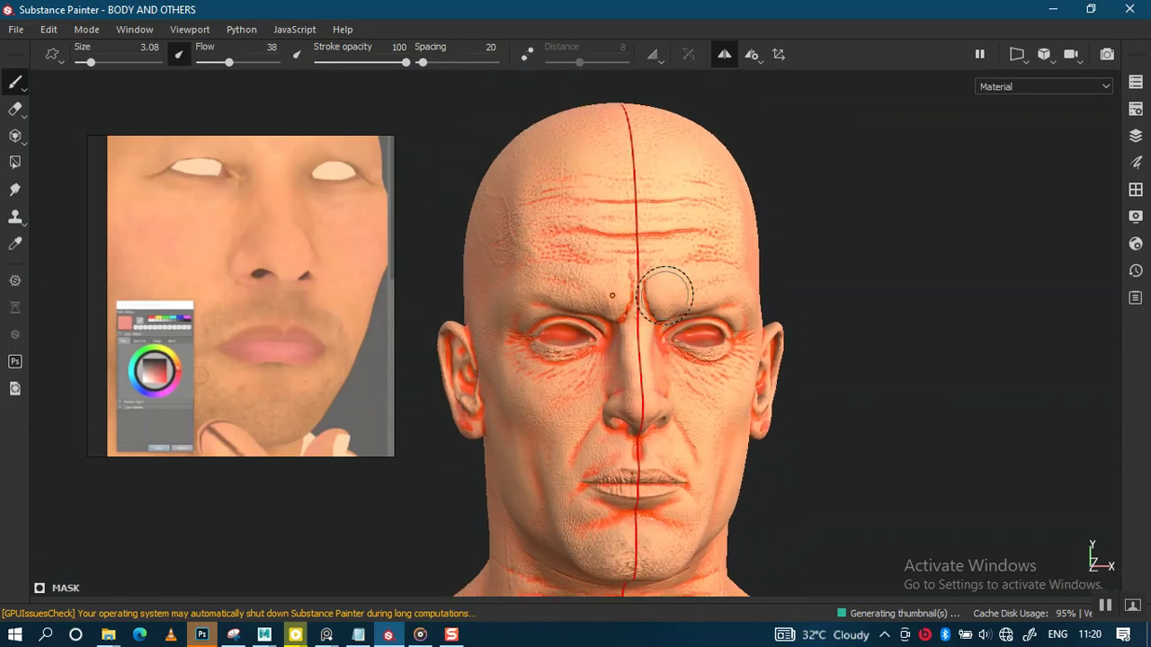
{"action": "middle_click_drag", "start_coordinate": [646, 315], "coordinate": [596, 283], "text": "alt"}
{"action": "scroll", "coordinate": [596, 283], "scroll_direction": "up", "scroll_amount": 3}
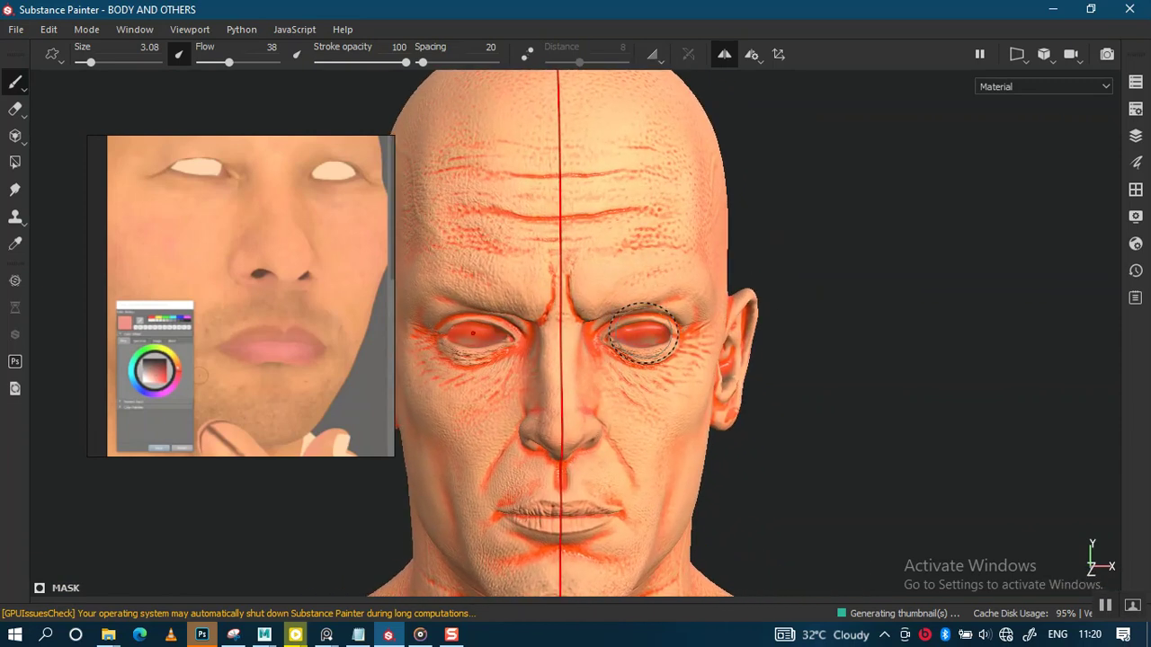
{"action": "key", "text": "Tab"}
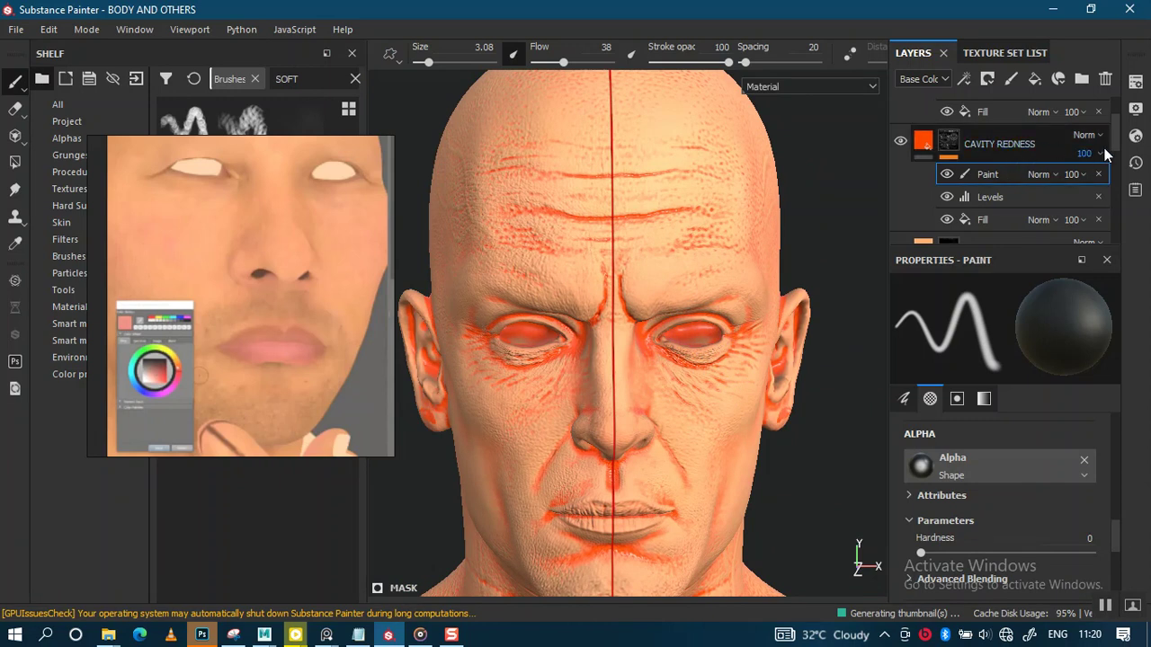
{"action": "scroll", "coordinate": [1114, 143], "scroll_direction": "up", "scroll_amount": 2}
{"action": "scroll", "coordinate": [1111, 142], "scroll_direction": "down", "scroll_amount": 1}
{"action": "left_click", "coordinate": [1033, 171]}
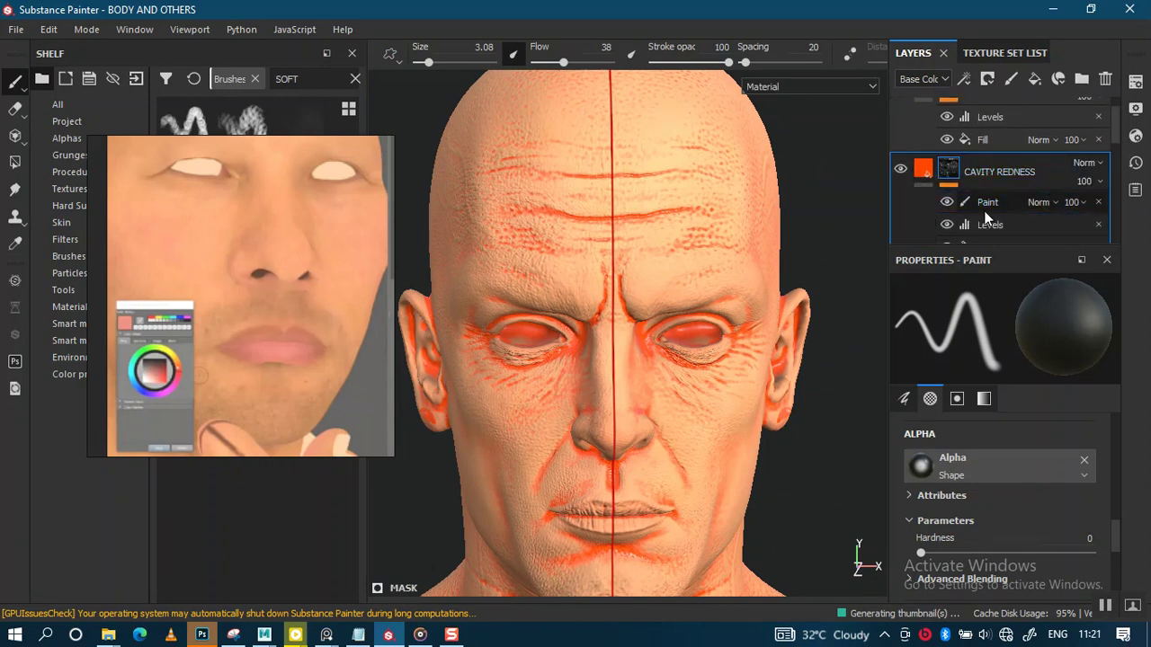
{"action": "key", "text": "ctrl+g"}
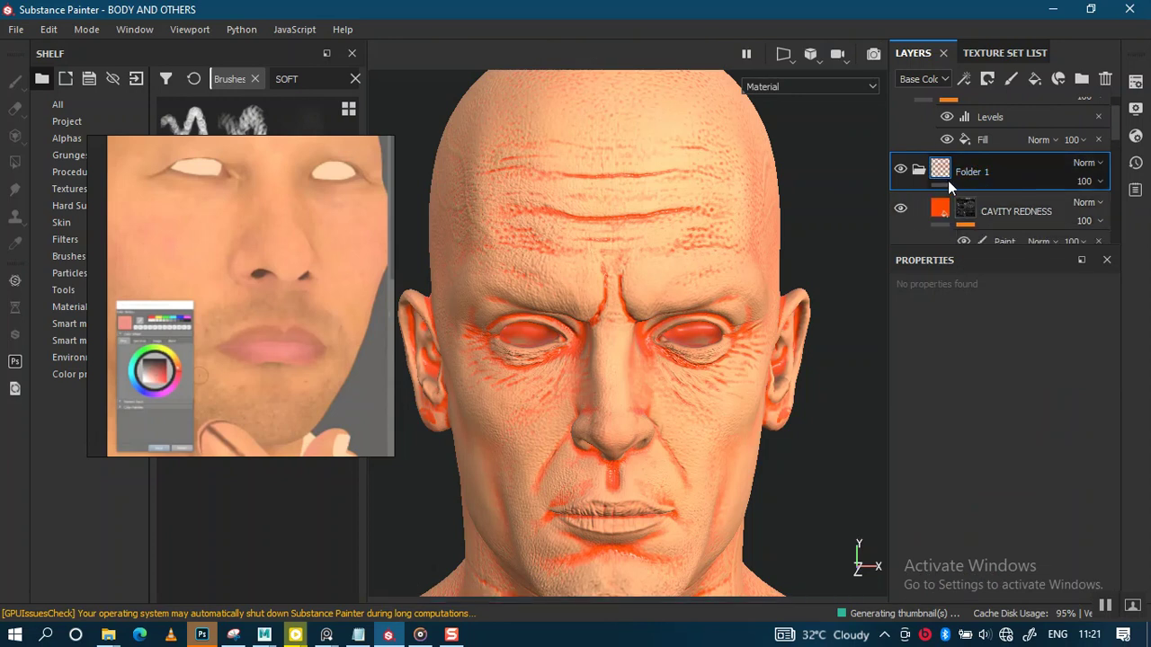
{"action": "right_click", "coordinate": [945, 171]}
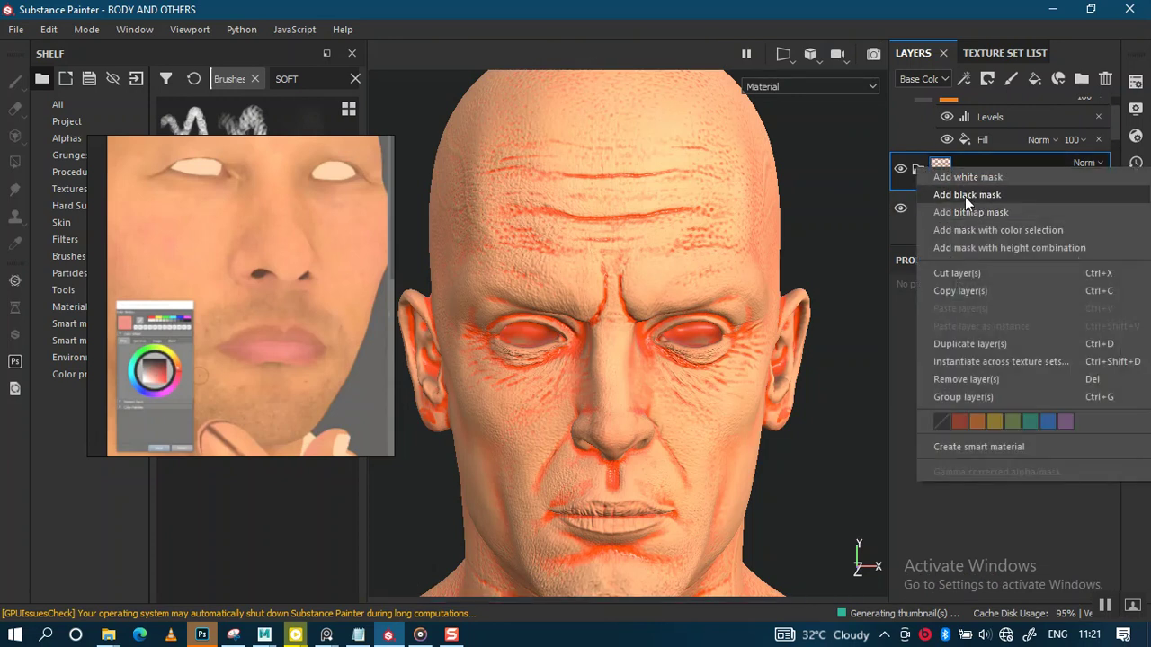
{"action": "left_click", "coordinate": [969, 195]}
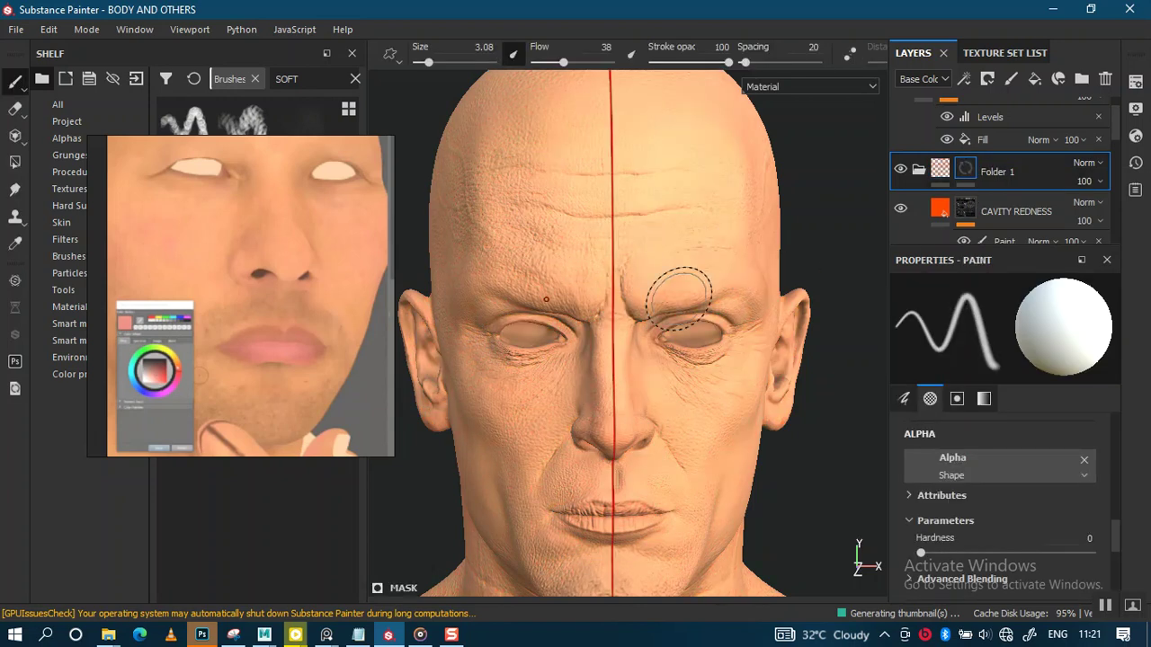
Step: Paint a first stroke of redness onto the forehead through the mask, then undo it
{"action": "scroll", "coordinate": [688, 291], "scroll_direction": "up", "scroll_amount": 2}
{"action": "scroll", "coordinate": [657, 226], "scroll_direction": "down", "scroll_amount": 1}
{"action": "mouse_move", "coordinate": [537, 200]}
{"action": "left_mouse_down"}
{"action": "mouse_move", "coordinate": [495, 215]}
{"action": "mouse_move", "coordinate": [552, 231]}
{"action": "left_mouse_up"}
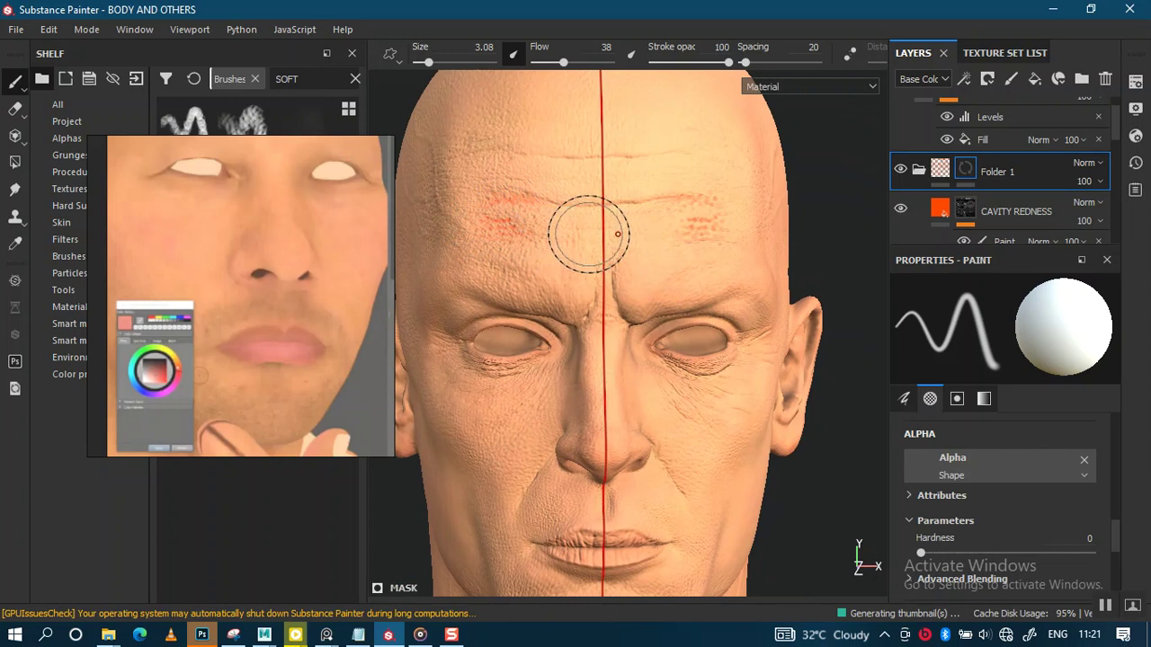
{"action": "key", "text": "ctrl+z"}
Step: Zoom in on the forehead and paint redness along the wrinkle lines on both sides
{"action": "mouse_move", "coordinate": [551, 249]}
{"action": "right_mouse_down", "text": "alt"}
{"action": "mouse_move", "coordinate": [629, 388]}
{"action": "mouse_move", "coordinate": [620, 308]}
{"action": "right_mouse_up", "text": "alt"}
{"action": "middle_click_drag", "start_coordinate": [620, 308], "coordinate": [624, 300], "text": "alt"}
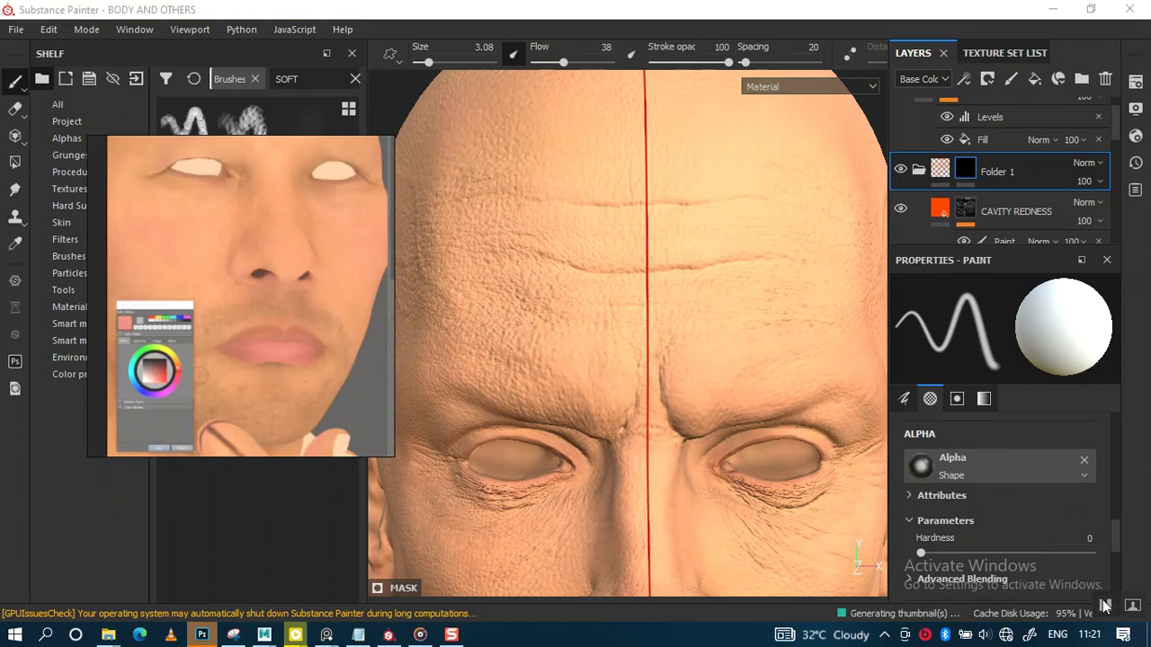
{"action": "mouse_move", "coordinate": [616, 411]}
{"action": "right_mouse_down", "text": "alt"}
{"action": "mouse_move", "coordinate": [606, 243]}
{"action": "mouse_move", "coordinate": [600, 361]}
{"action": "right_mouse_up", "text": "alt"}
{"action": "mouse_move", "coordinate": [600, 362]}
{"action": "left_mouse_down", "text": "alt"}
{"action": "mouse_move", "coordinate": [637, 333]}
{"action": "mouse_move", "coordinate": [585, 419]}
{"action": "left_mouse_up", "text": "alt"}
{"action": "right_click_drag", "start_coordinate": [585, 419], "coordinate": [585, 362], "text": "alt"}
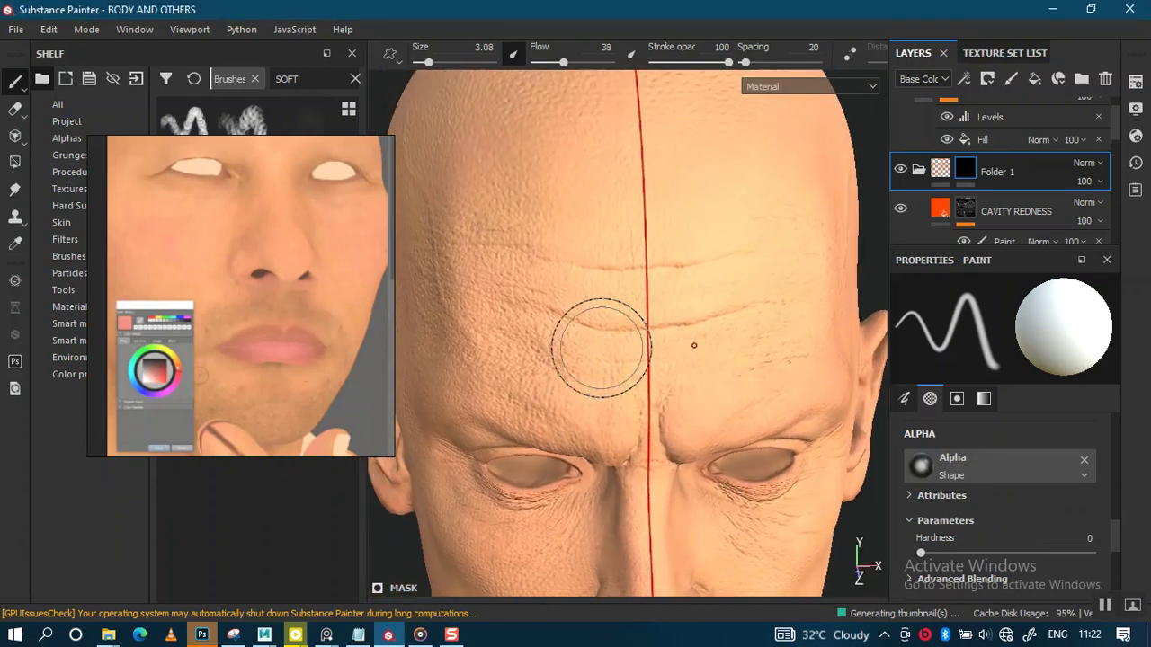
{"action": "mouse_move", "coordinate": [584, 363]}
{"action": "left_mouse_down", "text": "alt"}
{"action": "mouse_move", "coordinate": [609, 370]}
{"action": "mouse_move", "coordinate": [513, 355]}
{"action": "mouse_move", "coordinate": [489, 303]}
{"action": "left_mouse_up", "text": "alt"}
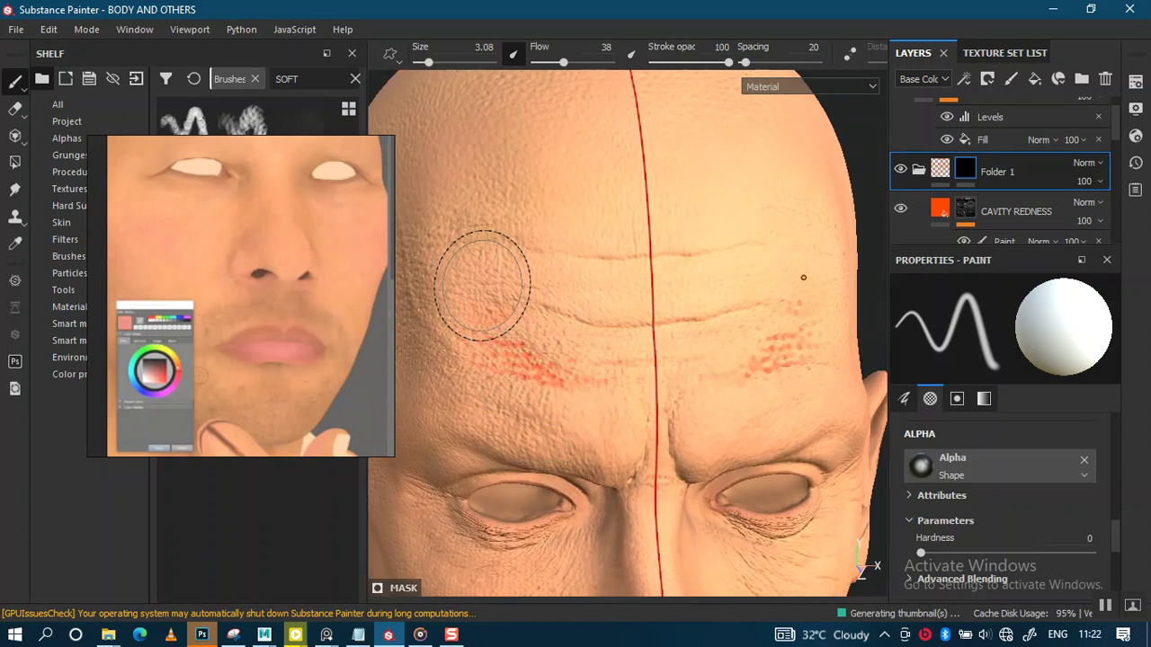
{"action": "mouse_move", "coordinate": [546, 264]}
{"action": "left_mouse_down"}
{"action": "mouse_move", "coordinate": [650, 264]}
{"action": "mouse_move", "coordinate": [729, 329]}
{"action": "left_mouse_up"}
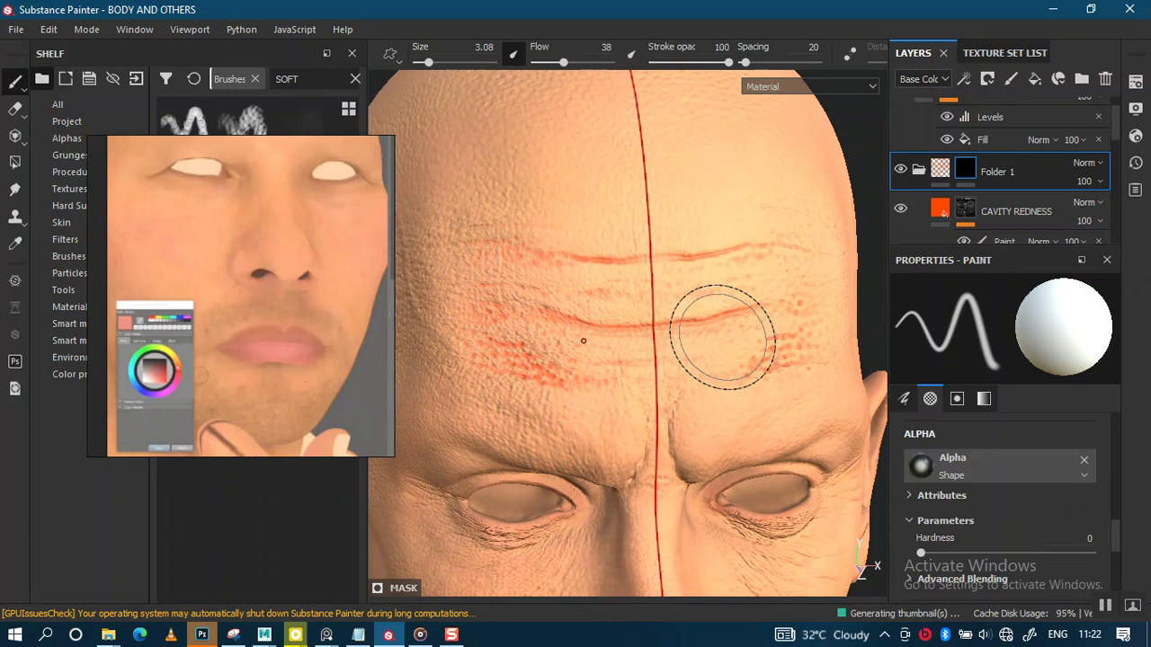
{"action": "scroll", "coordinate": [665, 241], "scroll_direction": "down", "scroll_amount": 2}
{"action": "left_click_drag", "start_coordinate": [665, 242], "coordinate": [809, 296], "text": "alt"}
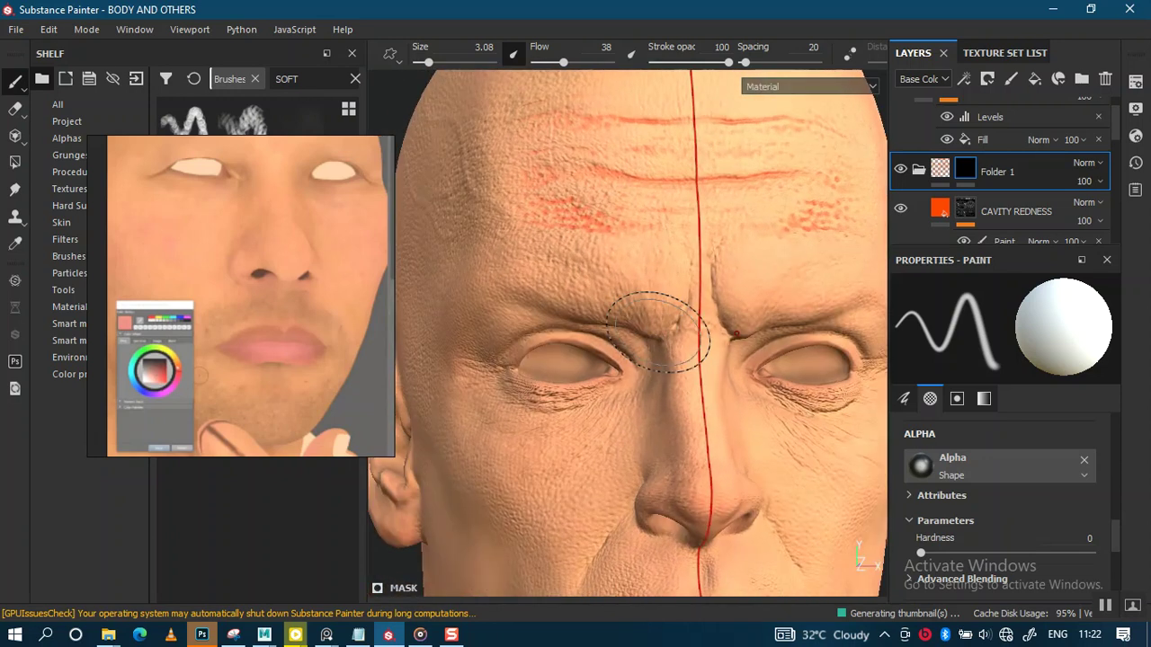
{"action": "scroll", "coordinate": [847, 311], "scroll_direction": "up", "scroll_amount": 2}
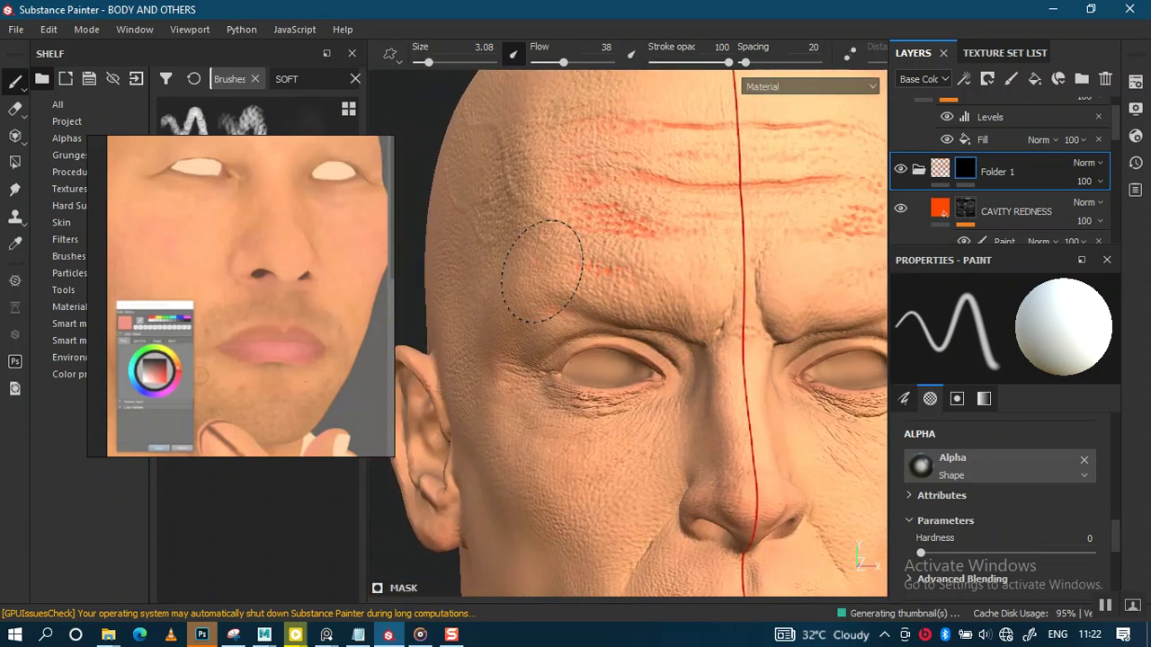
Step: Switch the view to Base Color and undo a bad stroke under the eyes
{"action": "key", "text": "c"}
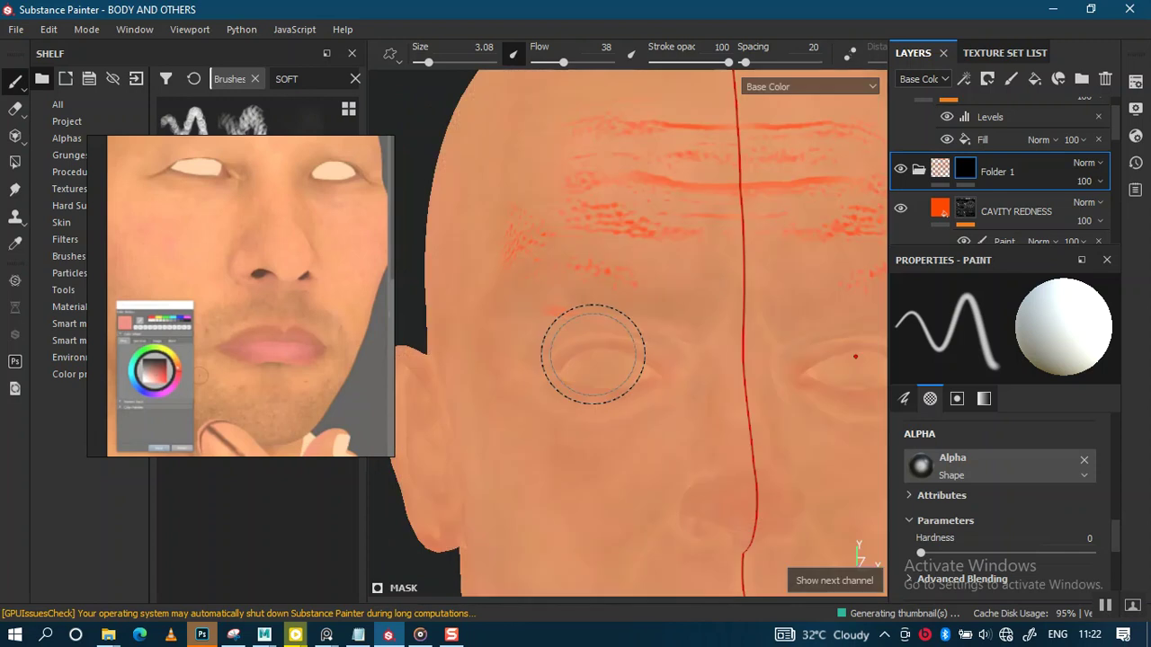
{"action": "scroll", "coordinate": [617, 400], "scroll_direction": "down", "scroll_amount": 2}
{"action": "left_click_drag", "start_coordinate": [638, 398], "coordinate": [688, 386], "text": "alt"}
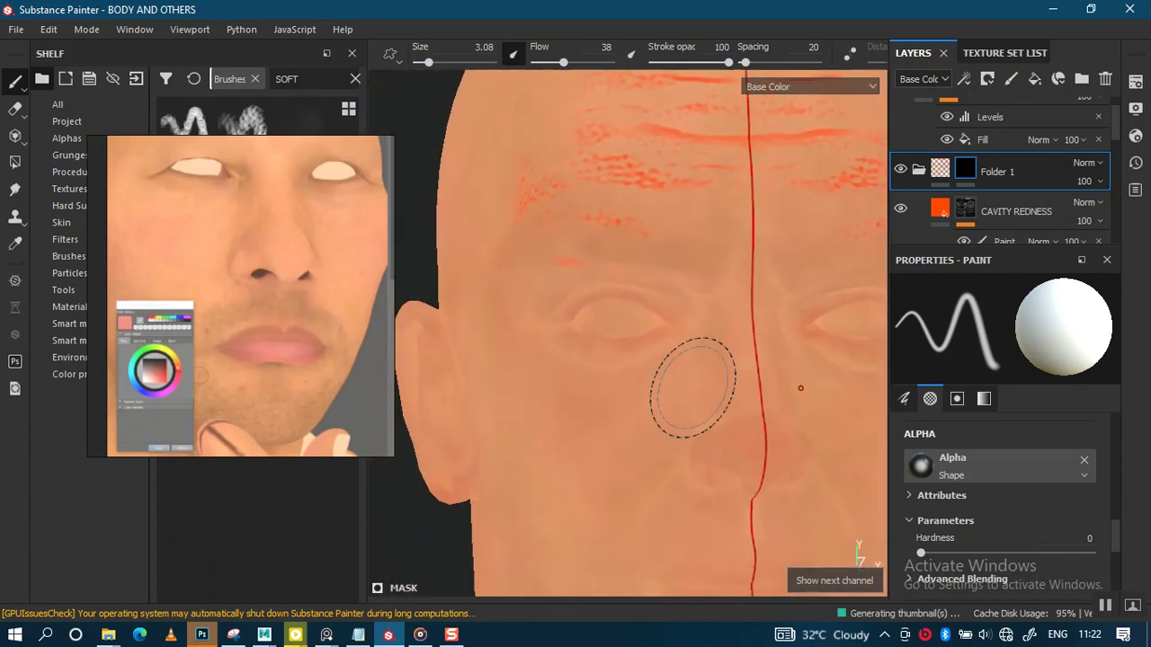
{"action": "scroll", "coordinate": [689, 385], "scroll_direction": "up", "scroll_amount": 2}
{"action": "mouse_move", "coordinate": [620, 383]}
{"action": "left_mouse_down", "text": "alt"}
{"action": "mouse_move", "coordinate": [620, 460]}
{"action": "mouse_move", "coordinate": [637, 417]}
{"action": "mouse_move", "coordinate": [502, 402]}
{"action": "left_mouse_up", "text": "alt"}
{"action": "key", "text": "ctrl"}
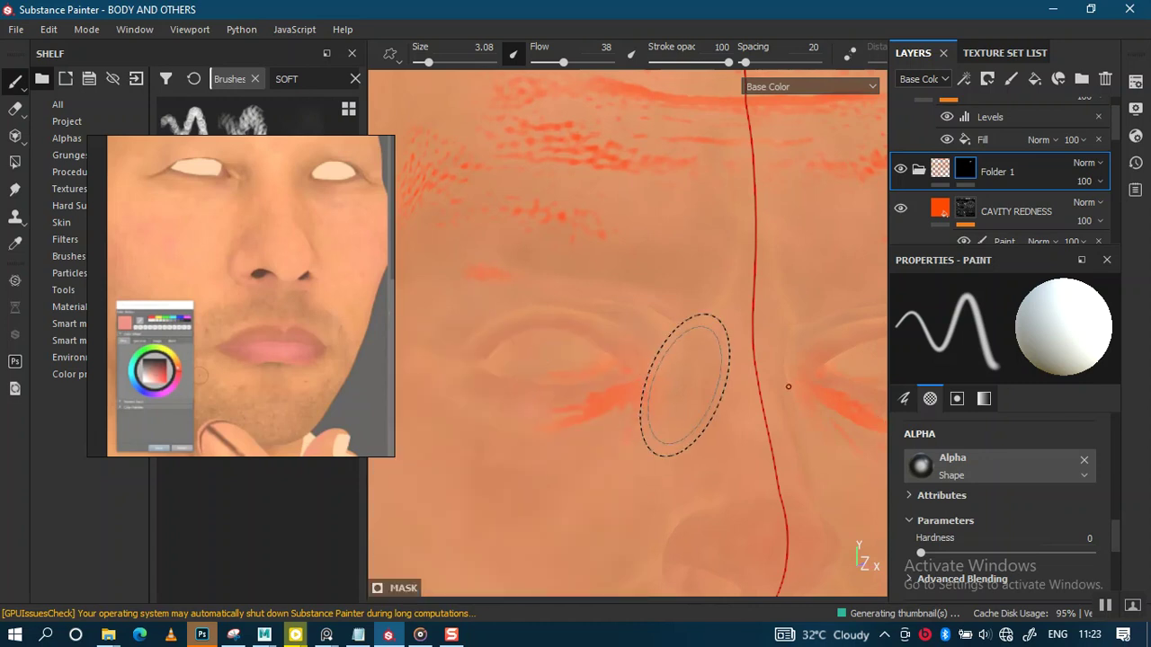
{"action": "key", "text": "ctrl+z"}
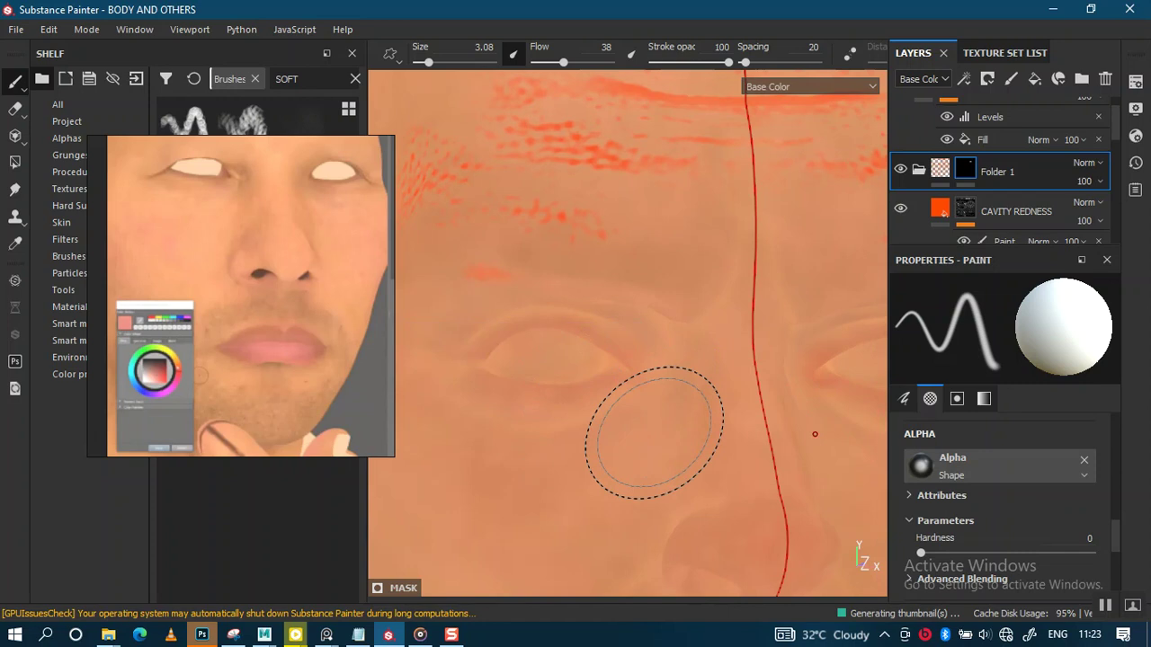
Step: Orbit to a three-quarter view and paint mirrored redness onto the cheek creases beneath the eyes
{"action": "scroll", "coordinate": [662, 413], "scroll_direction": "down", "scroll_amount": 4}
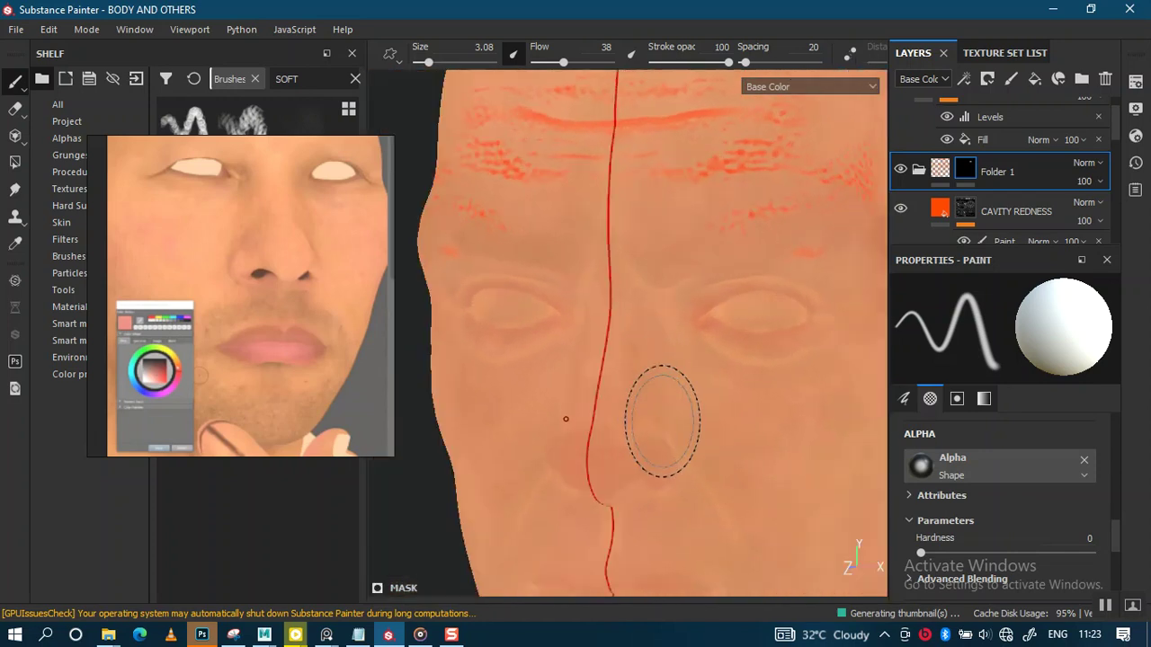
{"action": "left_click_drag", "start_coordinate": [739, 424], "coordinate": [406, 423], "text": "alt"}
{"action": "scroll", "coordinate": [405, 423], "scroll_direction": "up", "scroll_amount": 2}
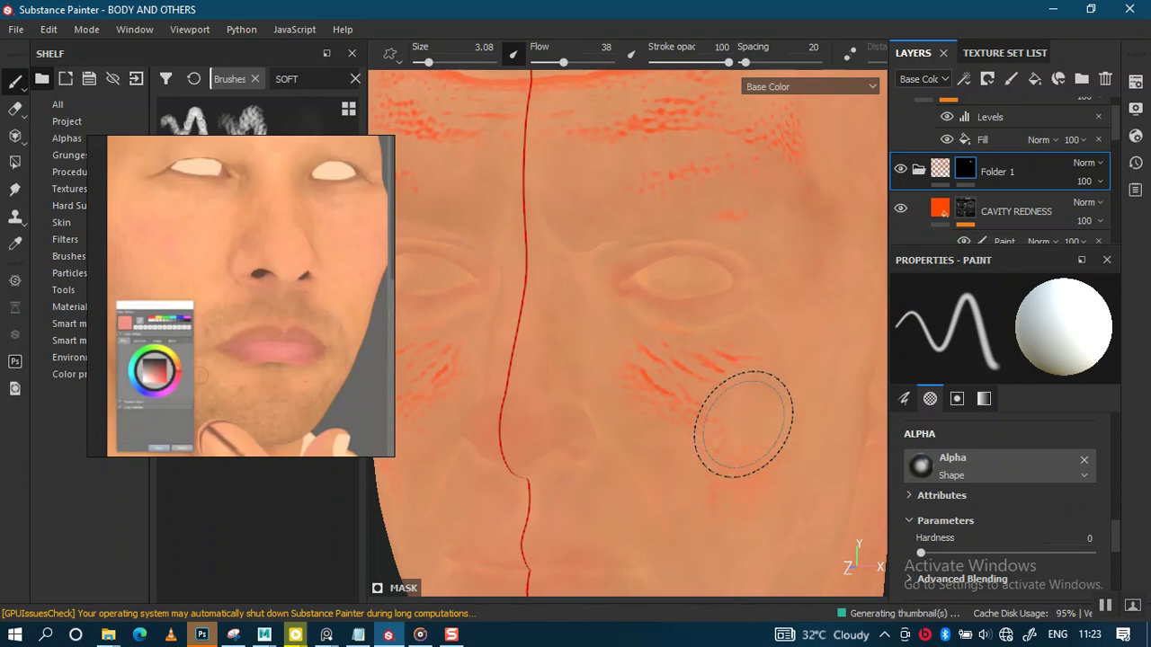
{"action": "mouse_move", "coordinate": [775, 420]}
{"action": "left_mouse_down", "text": "alt"}
{"action": "mouse_move", "coordinate": [437, 393]}
{"action": "mouse_move", "coordinate": [440, 414]}
{"action": "left_mouse_up", "text": "alt"}
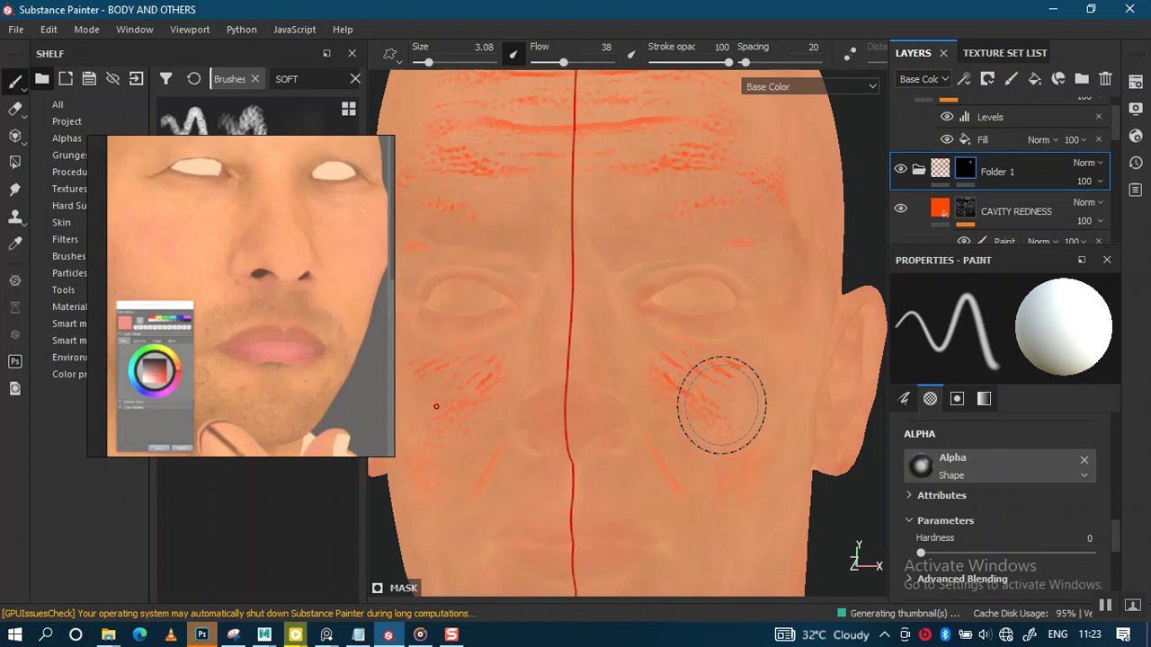
{"action": "left_click_drag", "start_coordinate": [724, 400], "coordinate": [713, 439], "text": "alt"}
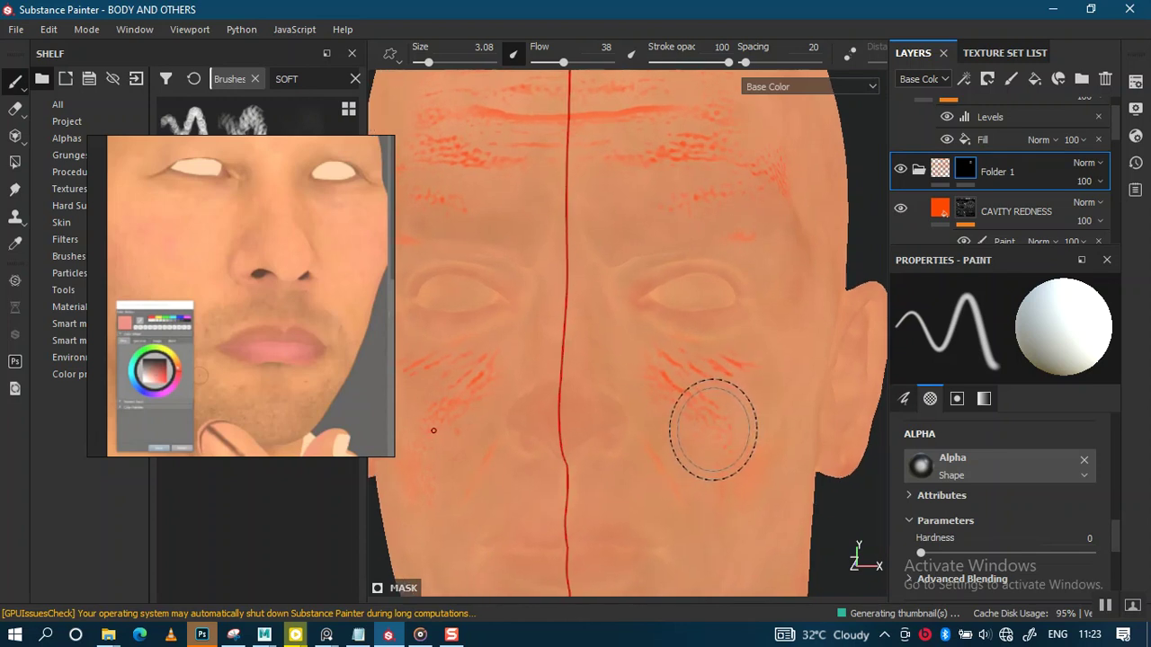
{"action": "mouse_move", "coordinate": [738, 405]}
{"action": "left_mouse_down", "text": "alt"}
{"action": "mouse_move", "coordinate": [619, 363]}
{"action": "mouse_move", "coordinate": [681, 424]}
{"action": "mouse_move", "coordinate": [659, 409]}
{"action": "left_mouse_up", "text": "alt"}
{"action": "scroll", "coordinate": [663, 402], "scroll_direction": "up", "scroll_amount": 3}
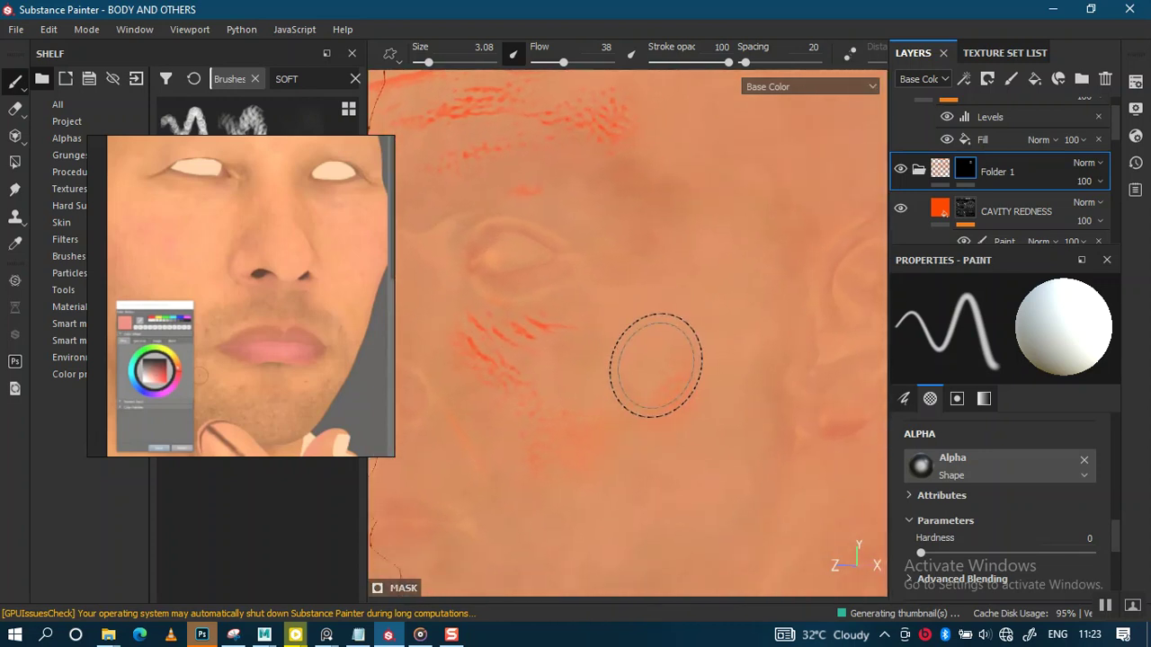
{"action": "mouse_move", "coordinate": [608, 468]}
{"action": "left_mouse_down"}
{"action": "mouse_move", "coordinate": [616, 500]}
{"action": "mouse_move", "coordinate": [653, 464]}
{"action": "left_mouse_up"}
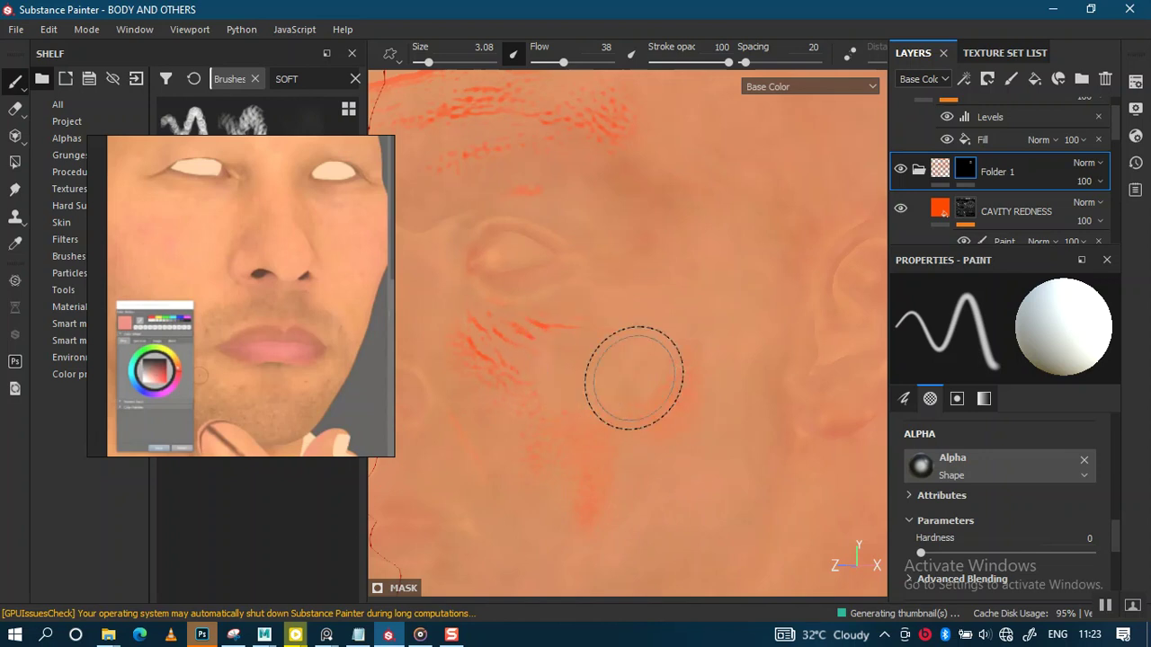
{"action": "left_click_drag", "start_coordinate": [634, 377], "coordinate": [703, 360], "text": "alt"}
{"action": "scroll", "coordinate": [532, 417], "scroll_direction": "up", "scroll_amount": 3}
{"action": "left_click_drag", "start_coordinate": [540, 409], "coordinate": [566, 386], "text": "alt"}
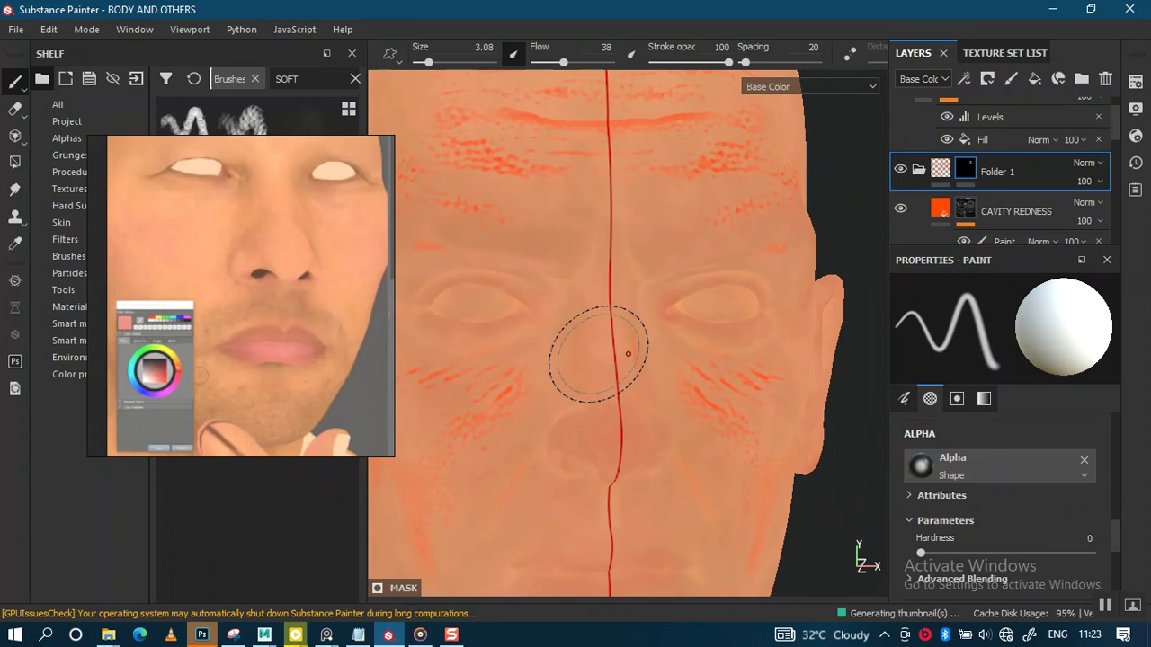
Step: Shrink the brush to about 0.92 and paint mirrored frown lines from the brows toward the inner eyes
{"action": "right_click_drag", "start_coordinate": [649, 445], "coordinate": [630, 399], "text": "ctrl"}
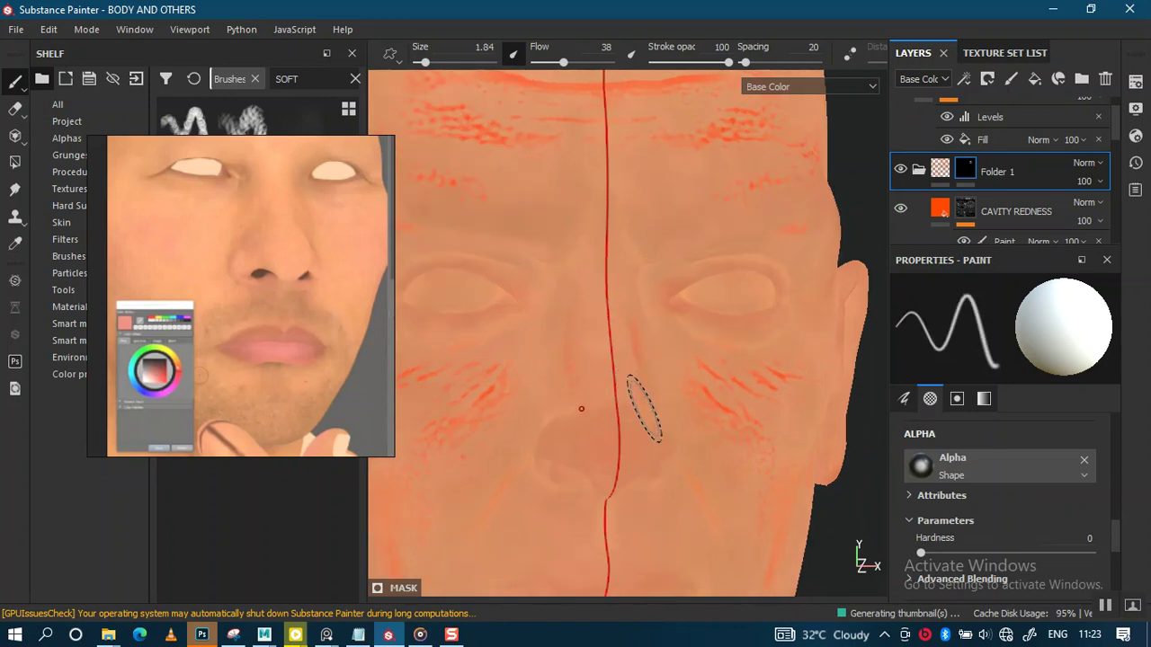
{"action": "scroll", "coordinate": [623, 402], "scroll_direction": "up", "scroll_amount": 2}
{"action": "left_click_drag", "start_coordinate": [647, 437], "coordinate": [636, 435], "text": "alt"}
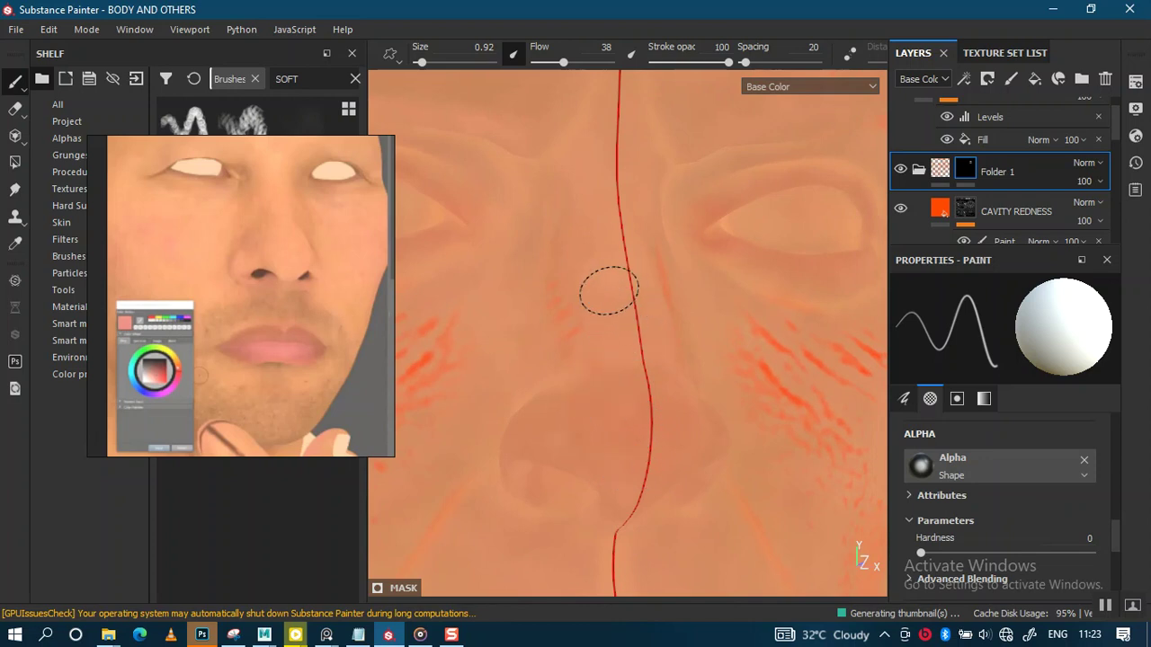
{"action": "mouse_move", "coordinate": [621, 320]}
{"action": "left_mouse_down", "text": "alt"}
{"action": "mouse_move", "coordinate": [660, 475]}
{"action": "mouse_move", "coordinate": [614, 424]}
{"action": "left_mouse_up", "text": "alt"}
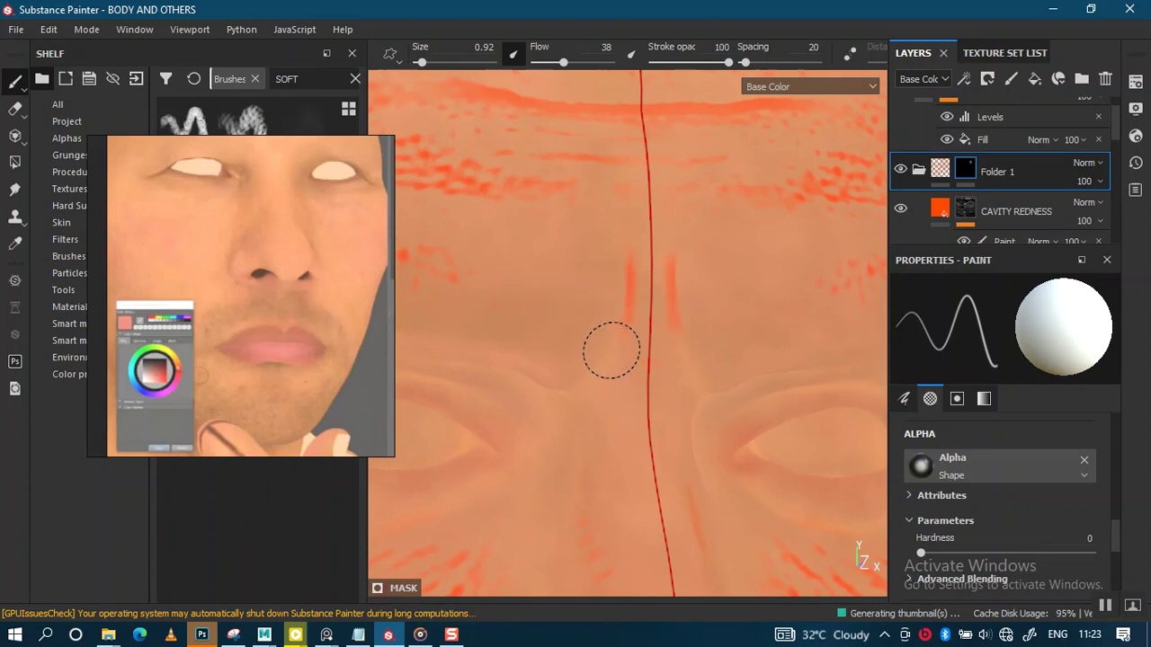
{"action": "left_click_drag", "start_coordinate": [611, 350], "coordinate": [632, 400]}
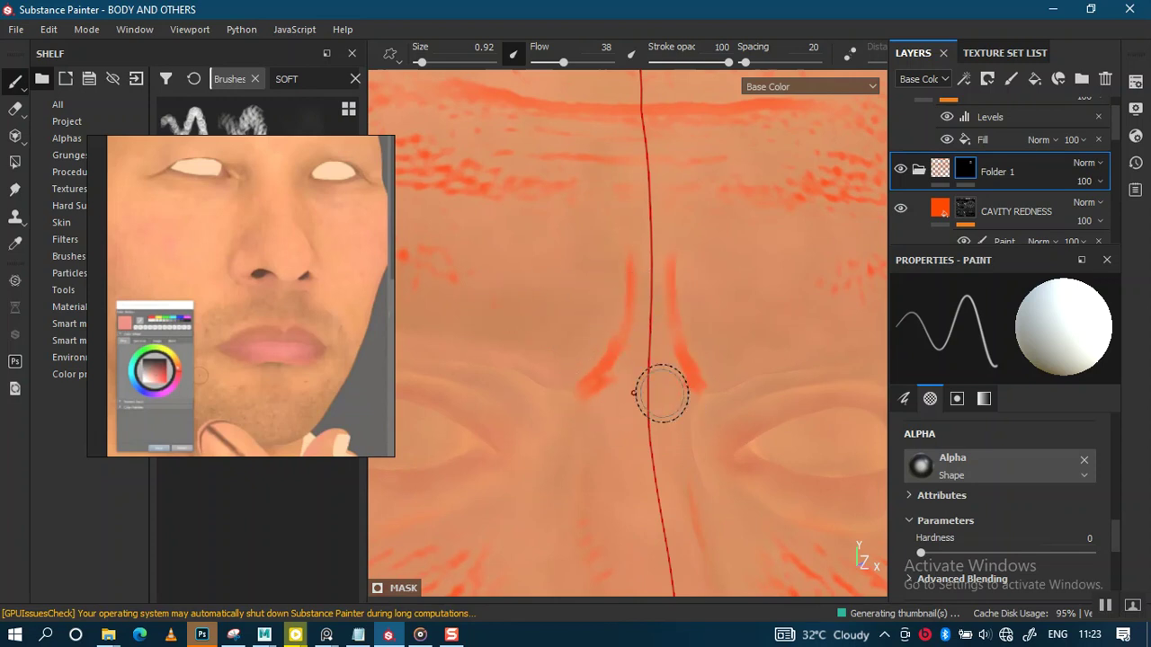
{"action": "key", "text": "ctrl+z"}
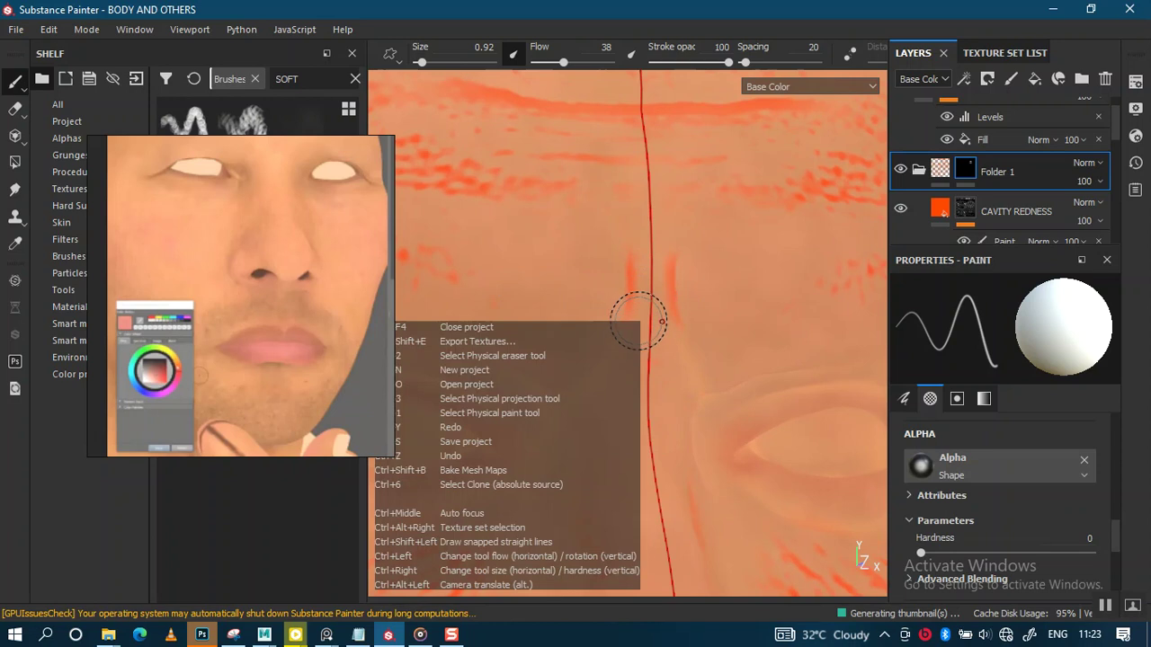
{"action": "left_click_drag", "start_coordinate": [619, 341], "coordinate": [614, 401]}
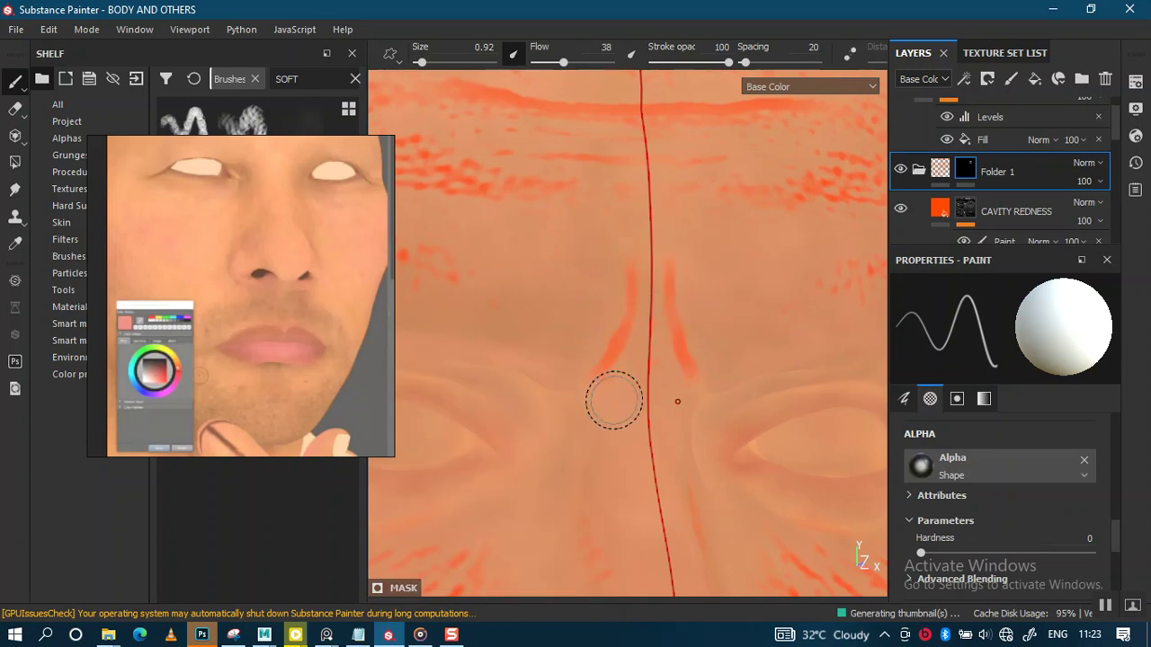
Step: Orbit the head through side profile toward the back to review the mirrored redness
{"action": "mouse_move", "coordinate": [664, 462]}
{"action": "left_mouse_down", "text": "alt"}
{"action": "mouse_move", "coordinate": [645, 389]}
{"action": "mouse_move", "coordinate": [602, 304]}
{"action": "left_mouse_up", "text": "alt"}
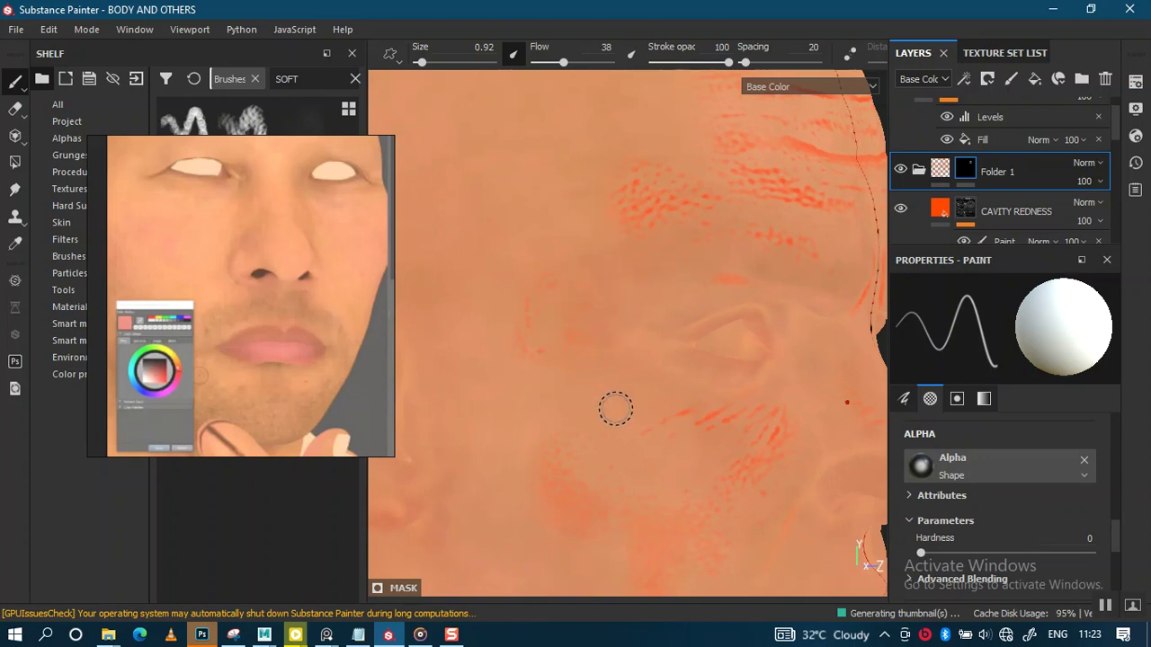
{"action": "mouse_move", "coordinate": [616, 409]}
{"action": "left_mouse_down", "text": "alt"}
{"action": "mouse_move", "coordinate": [638, 419]}
{"action": "mouse_move", "coordinate": [660, 342]}
{"action": "mouse_move", "coordinate": [690, 472]}
{"action": "mouse_move", "coordinate": [685, 377]}
{"action": "mouse_move", "coordinate": [547, 333]}
{"action": "mouse_move", "coordinate": [567, 441]}
{"action": "left_mouse_up", "text": "alt"}
{"action": "scroll", "coordinate": [567, 441], "scroll_direction": "up", "scroll_amount": 3}
{"action": "middle_click_drag", "start_coordinate": [695, 478], "coordinate": [599, 438], "text": "alt"}
{"action": "left_click_drag", "start_coordinate": [599, 437], "coordinate": [570, 429], "text": "alt"}
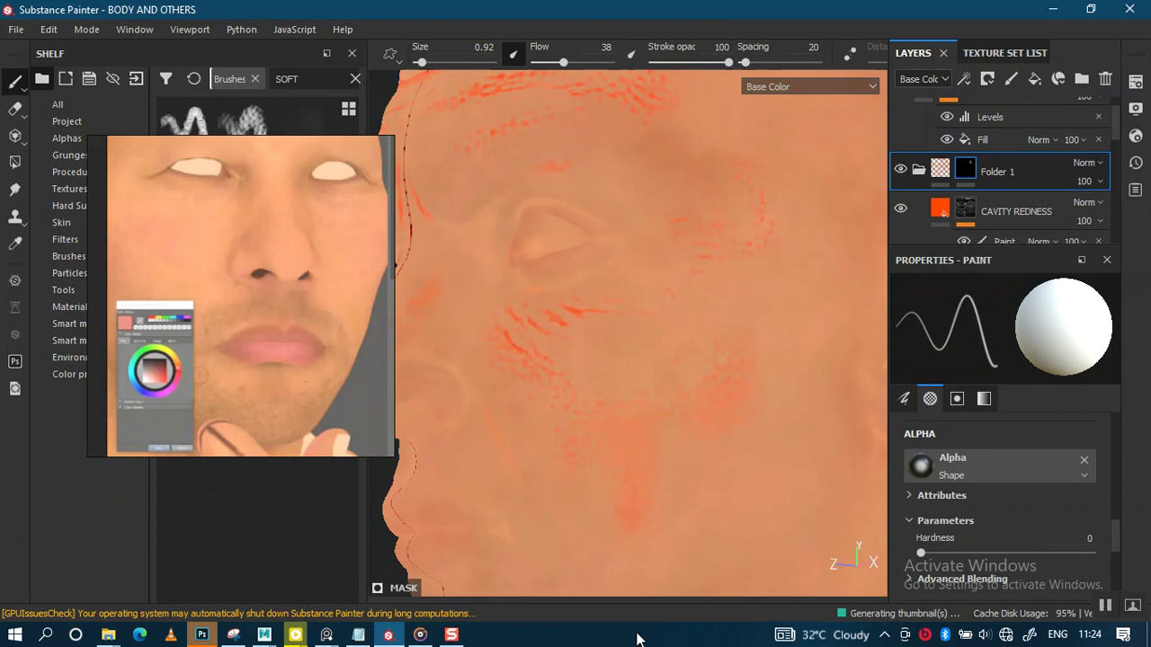
{"action": "scroll", "coordinate": [584, 286], "scroll_direction": "down", "scroll_amount": 2}
{"action": "mouse_move", "coordinate": [551, 320]}
{"action": "left_mouse_down", "text": "alt"}
{"action": "mouse_move", "coordinate": [621, 296]}
{"action": "mouse_move", "coordinate": [650, 321]}
{"action": "mouse_move", "coordinate": [542, 360]}
{"action": "mouse_move", "coordinate": [552, 300]}
{"action": "left_mouse_up", "text": "alt"}
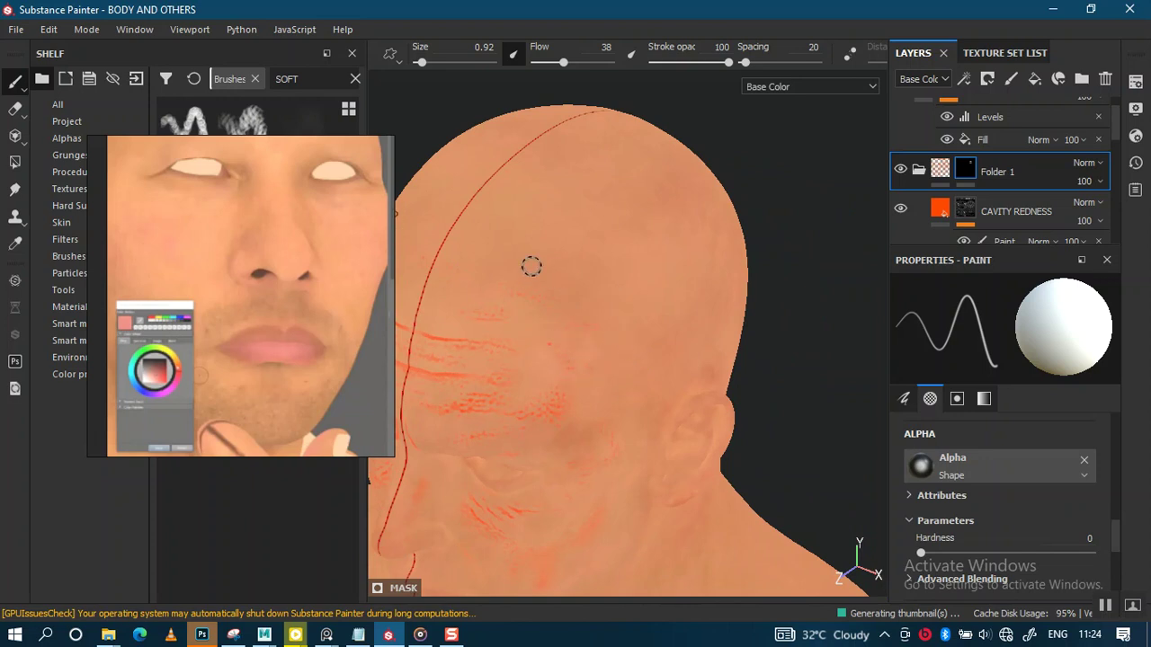
Step: Enlarge the brush to 6.52 and paint a soft red tint along the chest centre line
{"action": "mouse_move", "coordinate": [605, 343]}
{"action": "left_mouse_down", "text": "alt"}
{"action": "mouse_move", "coordinate": [674, 386]}
{"action": "mouse_move", "coordinate": [683, 252]}
{"action": "mouse_move", "coordinate": [587, 293]}
{"action": "mouse_move", "coordinate": [594, 426]}
{"action": "mouse_move", "coordinate": [650, 404]}
{"action": "mouse_move", "coordinate": [606, 416]}
{"action": "mouse_move", "coordinate": [629, 386]}
{"action": "mouse_move", "coordinate": [581, 452]}
{"action": "mouse_move", "coordinate": [588, 393]}
{"action": "mouse_move", "coordinate": [584, 414]}
{"action": "left_mouse_up", "text": "alt"}
{"action": "right_click_drag", "start_coordinate": [573, 413], "coordinate": [603, 411], "text": "ctrl"}
{"action": "mouse_move", "coordinate": [585, 480]}
{"action": "left_mouse_down", "text": "alt"}
{"action": "mouse_move", "coordinate": [604, 430]}
{"action": "mouse_move", "coordinate": [609, 440]}
{"action": "left_mouse_up", "text": "alt"}
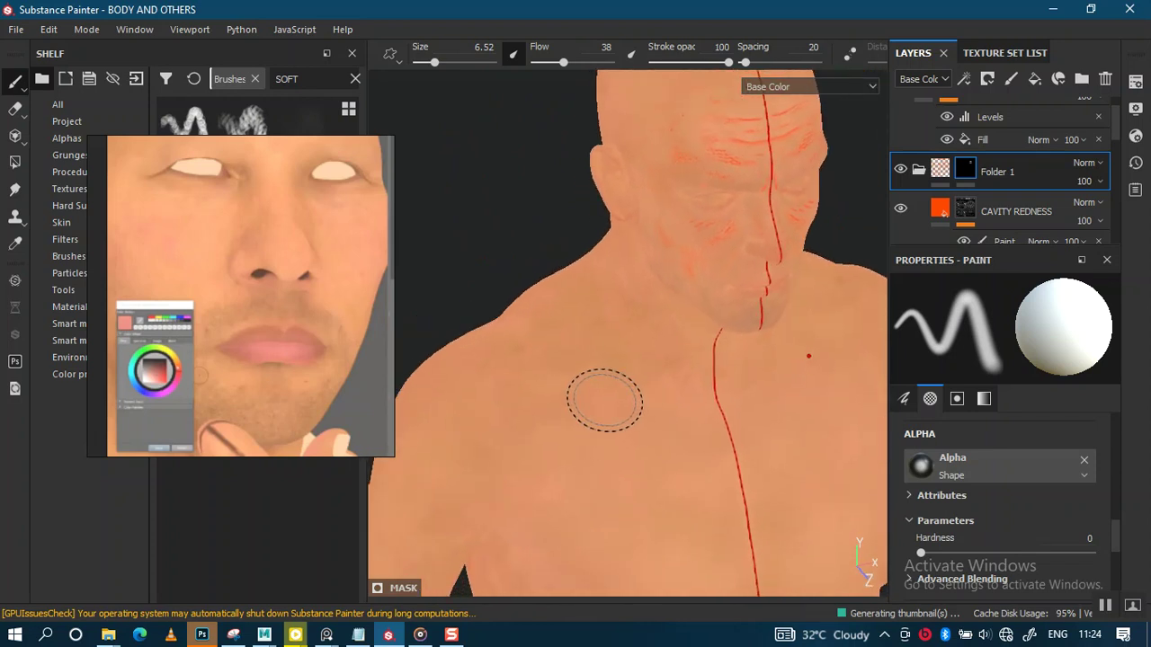
{"action": "mouse_move", "coordinate": [606, 419]}
{"action": "left_mouse_down", "text": "alt"}
{"action": "mouse_move", "coordinate": [602, 462]}
{"action": "mouse_move", "coordinate": [654, 456]}
{"action": "left_mouse_up", "text": "alt"}
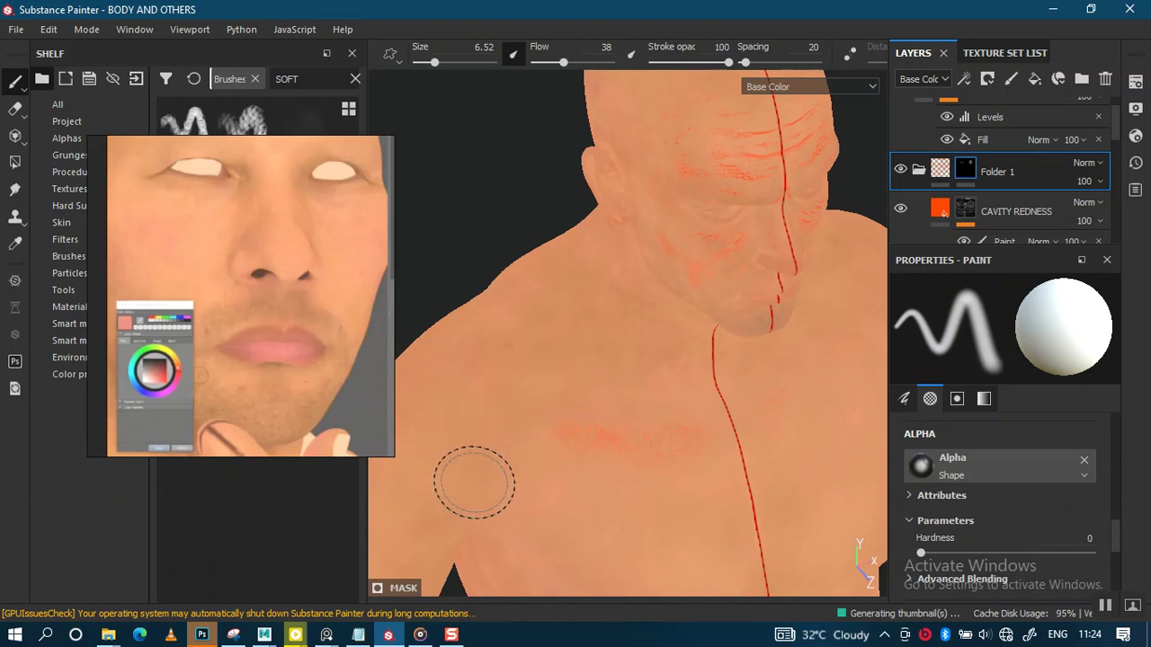
{"action": "mouse_move", "coordinate": [476, 469]}
{"action": "left_mouse_down", "text": "alt"}
{"action": "mouse_move", "coordinate": [596, 501]}
{"action": "mouse_move", "coordinate": [581, 411]}
{"action": "left_mouse_up", "text": "alt"}
{"action": "middle_click_drag", "start_coordinate": [581, 411], "coordinate": [581, 372], "text": "alt"}
{"action": "mouse_move", "coordinate": [580, 373]}
{"action": "left_mouse_down", "text": "alt"}
{"action": "mouse_move", "coordinate": [518, 378]}
{"action": "mouse_move", "coordinate": [495, 333]}
{"action": "left_mouse_up", "text": "alt"}
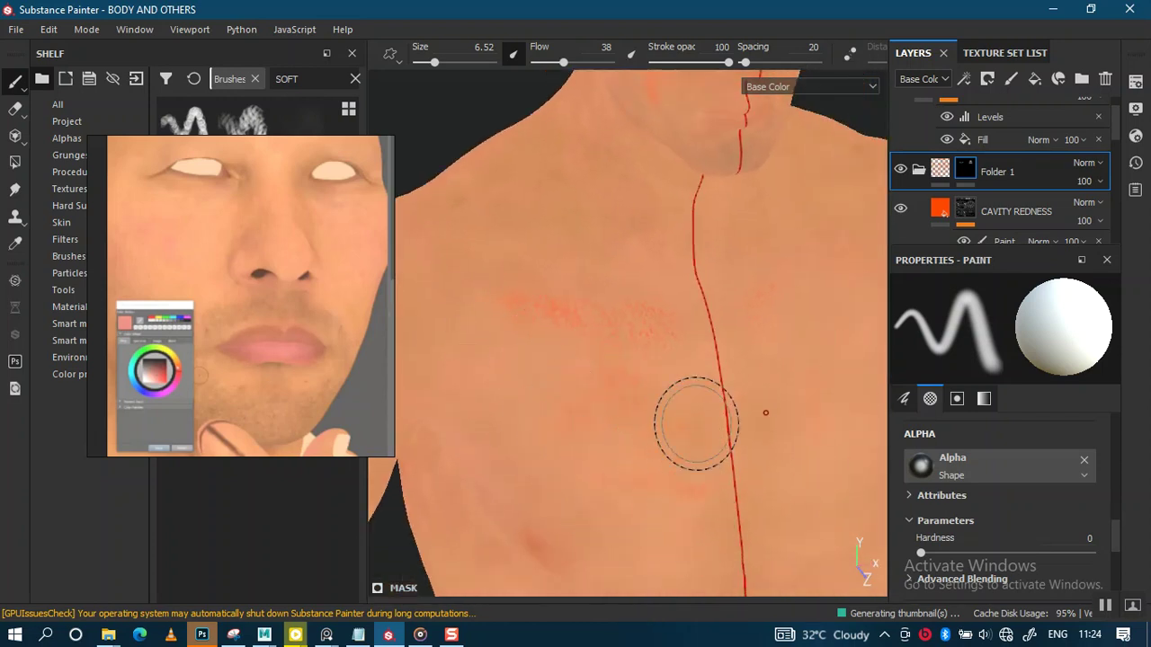
{"action": "left_click_drag", "start_coordinate": [719, 365], "coordinate": [692, 395]}
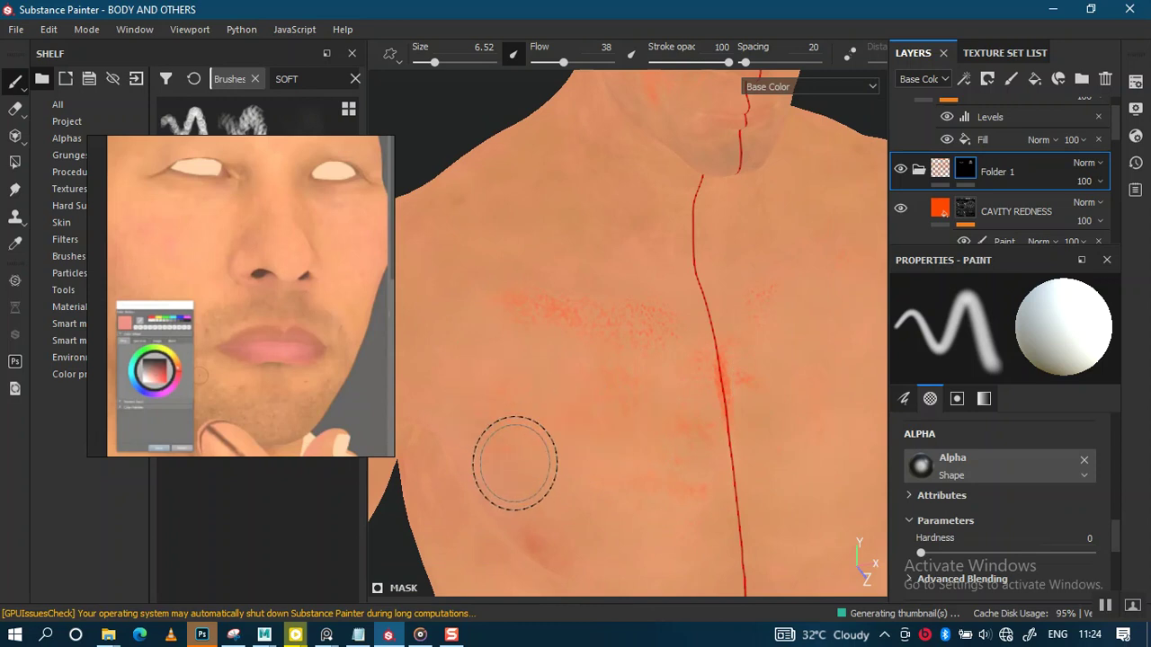
Step: Orbit around the shoulder and arm and paint a faint red patch near the armpit
{"action": "mouse_move", "coordinate": [663, 481]}
{"action": "left_mouse_down", "text": "alt"}
{"action": "mouse_move", "coordinate": [616, 360]}
{"action": "mouse_move", "coordinate": [657, 379]}
{"action": "left_mouse_up", "text": "alt"}
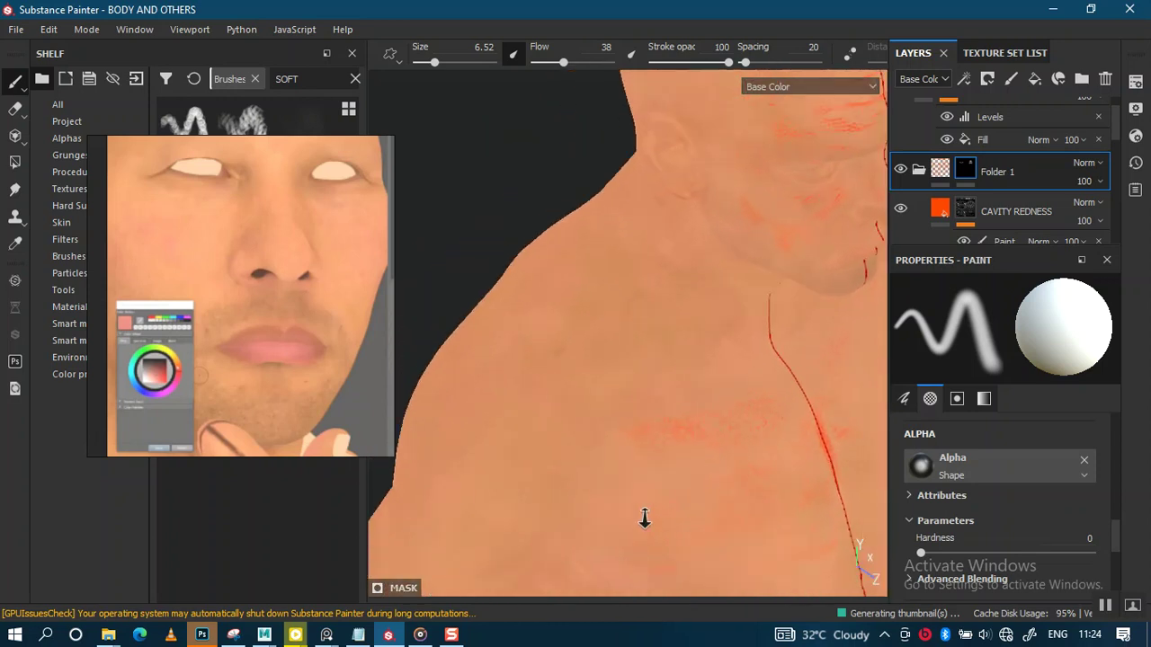
{"action": "mouse_move", "coordinate": [680, 308]}
{"action": "left_mouse_down", "text": "alt"}
{"action": "mouse_move", "coordinate": [624, 384]}
{"action": "mouse_move", "coordinate": [596, 385]}
{"action": "left_mouse_up", "text": "alt"}
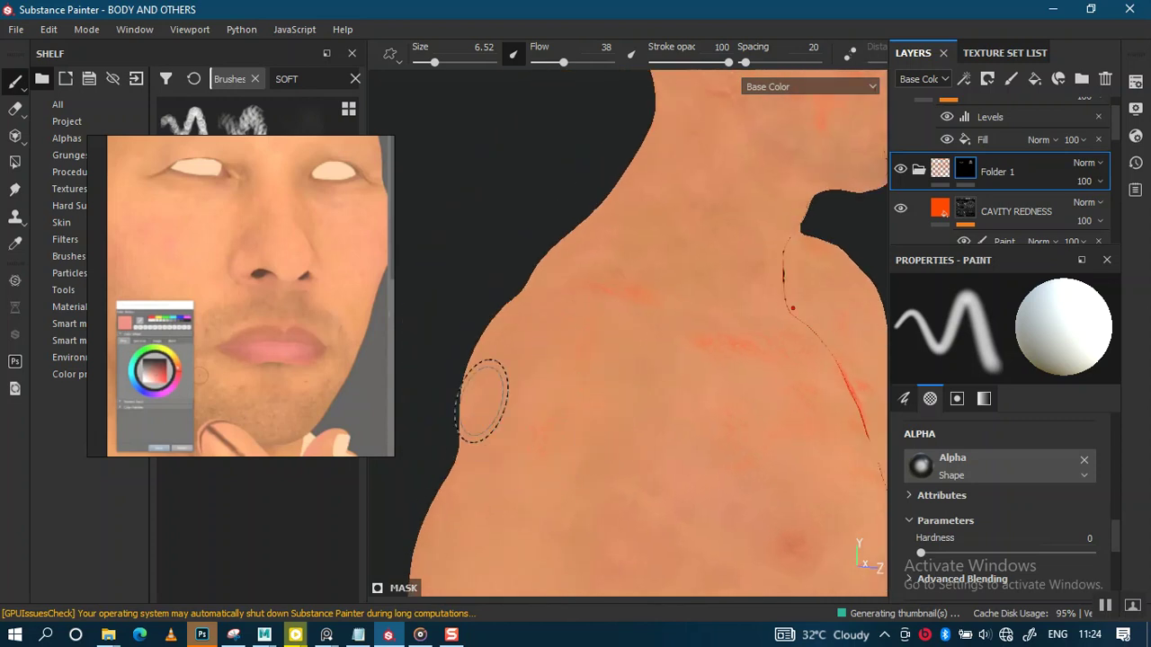
{"action": "mouse_move", "coordinate": [560, 498]}
{"action": "left_mouse_down", "text": "alt"}
{"action": "mouse_move", "coordinate": [603, 449]}
{"action": "mouse_move", "coordinate": [619, 347]}
{"action": "mouse_move", "coordinate": [593, 341]}
{"action": "mouse_move", "coordinate": [595, 444]}
{"action": "left_mouse_up", "text": "alt"}
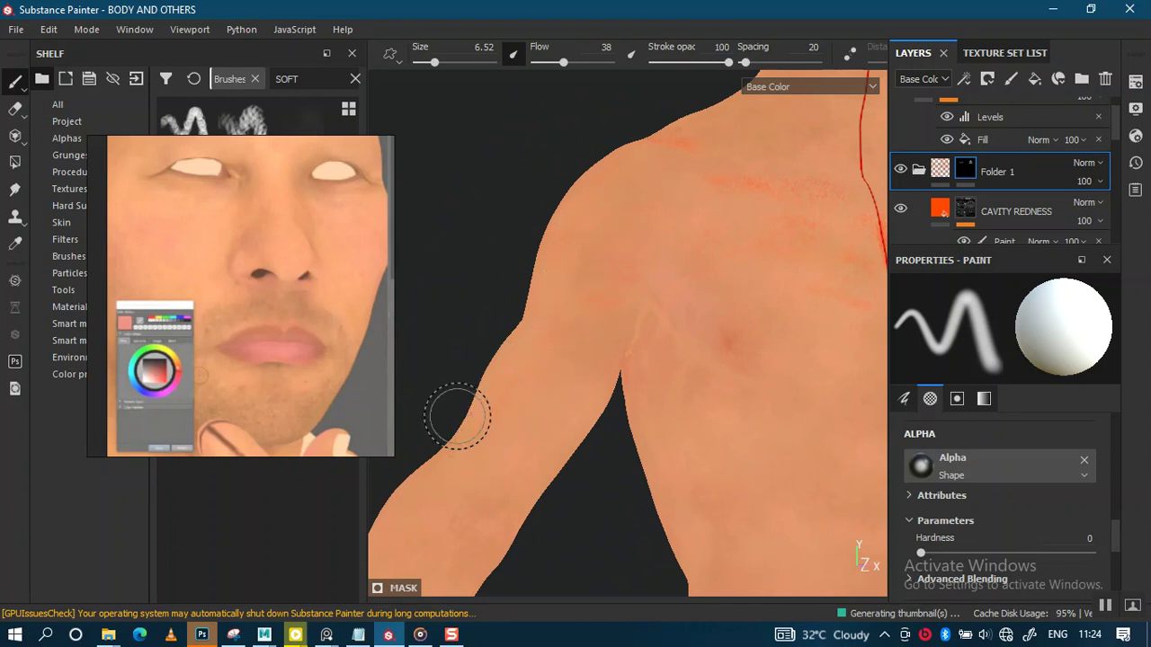
{"action": "mouse_move", "coordinate": [588, 421]}
{"action": "left_mouse_down", "text": "alt"}
{"action": "mouse_move", "coordinate": [647, 450]}
{"action": "mouse_move", "coordinate": [627, 442]}
{"action": "left_mouse_up", "text": "alt"}
{"action": "mouse_move", "coordinate": [626, 441]}
{"action": "right_mouse_down", "text": "alt"}
{"action": "mouse_move", "coordinate": [735, 380]}
{"action": "mouse_move", "coordinate": [667, 465]}
{"action": "right_mouse_up", "text": "alt"}
{"action": "mouse_move", "coordinate": [667, 465]}
{"action": "left_mouse_down", "text": "alt"}
{"action": "mouse_move", "coordinate": [729, 419]}
{"action": "mouse_move", "coordinate": [726, 380]}
{"action": "mouse_move", "coordinate": [683, 398]}
{"action": "mouse_move", "coordinate": [649, 321]}
{"action": "left_mouse_up", "text": "alt"}
{"action": "left_click_drag", "start_coordinate": [552, 354], "coordinate": [560, 343]}
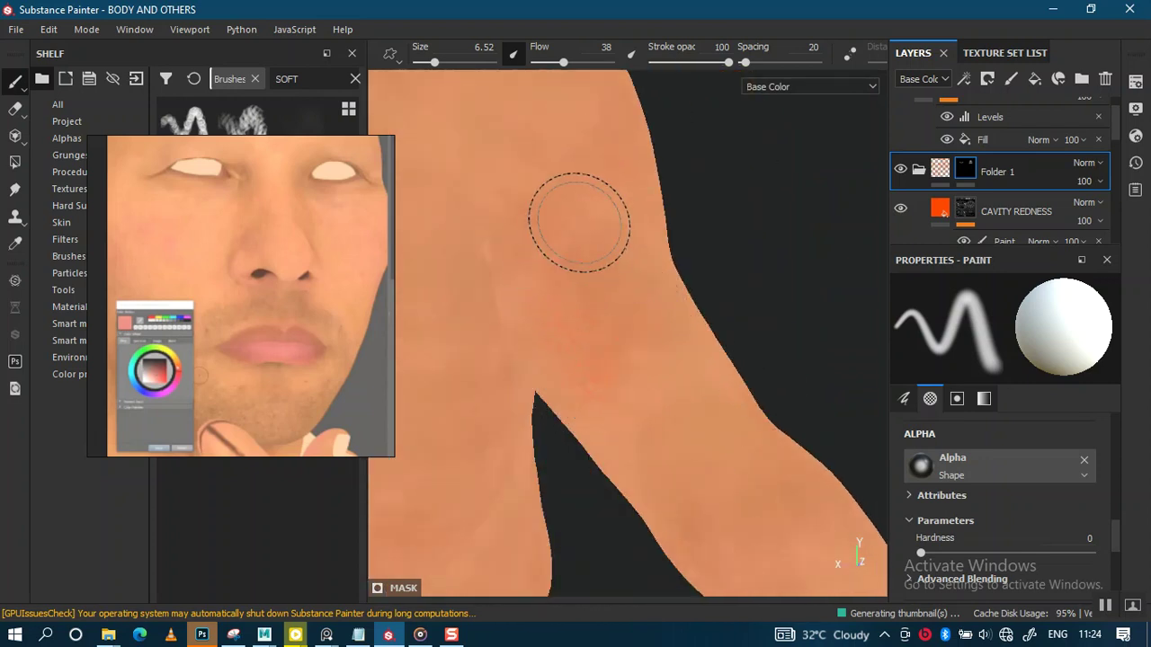
{"action": "mouse_move", "coordinate": [670, 404]}
{"action": "left_mouse_down", "text": "alt"}
{"action": "mouse_move", "coordinate": [677, 385]}
{"action": "mouse_move", "coordinate": [732, 432]}
{"action": "mouse_move", "coordinate": [688, 400]}
{"action": "left_mouse_up", "text": "alt"}
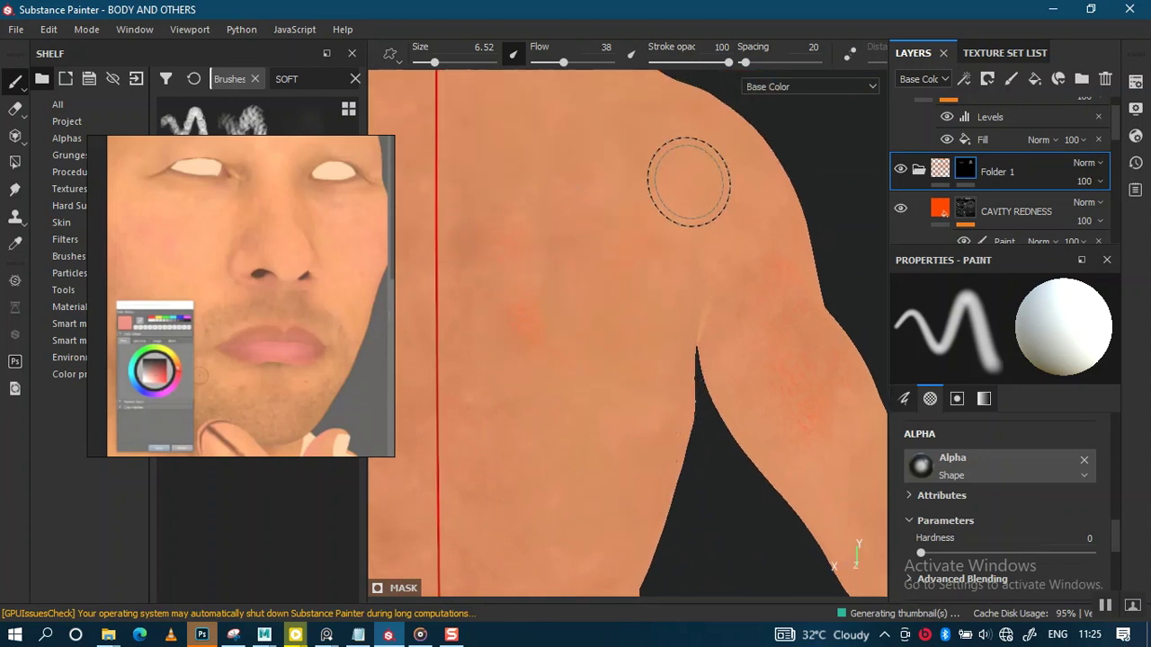
Step: Paint soft red mottling across the upper back, working around from the torso side
{"action": "left_click_drag", "start_coordinate": [630, 433], "coordinate": [645, 322], "text": "alt"}
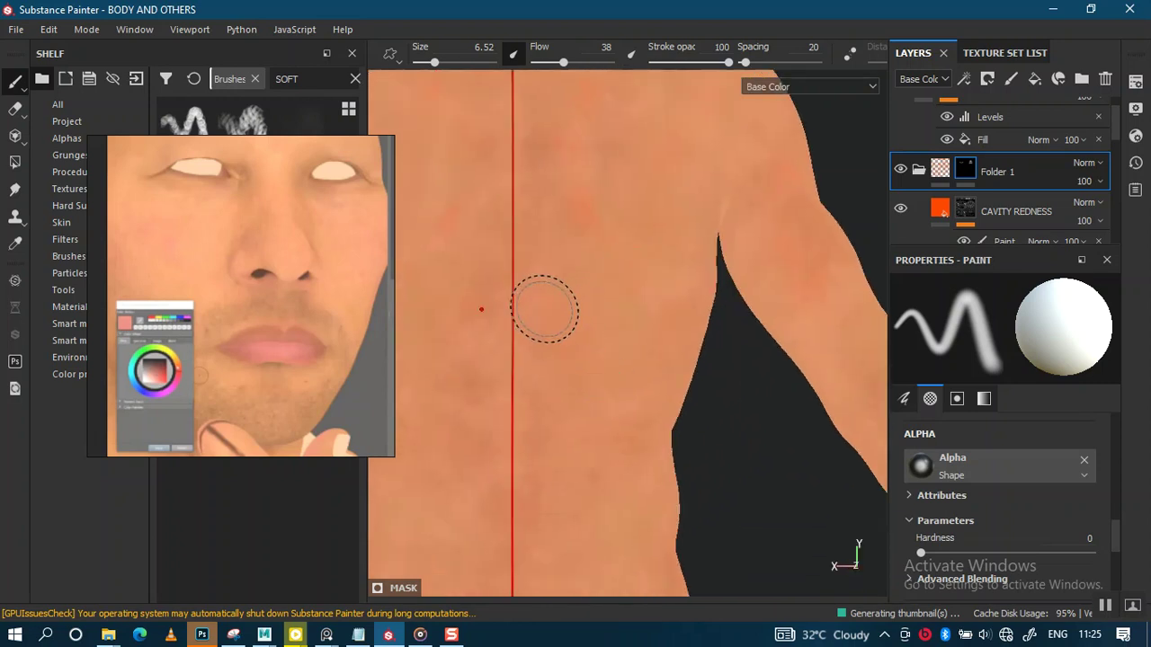
{"action": "mouse_move", "coordinate": [626, 497]}
{"action": "left_mouse_down", "text": "alt"}
{"action": "mouse_move", "coordinate": [706, 531]}
{"action": "mouse_move", "coordinate": [639, 468]}
{"action": "mouse_move", "coordinate": [740, 366]}
{"action": "left_mouse_up", "text": "alt"}
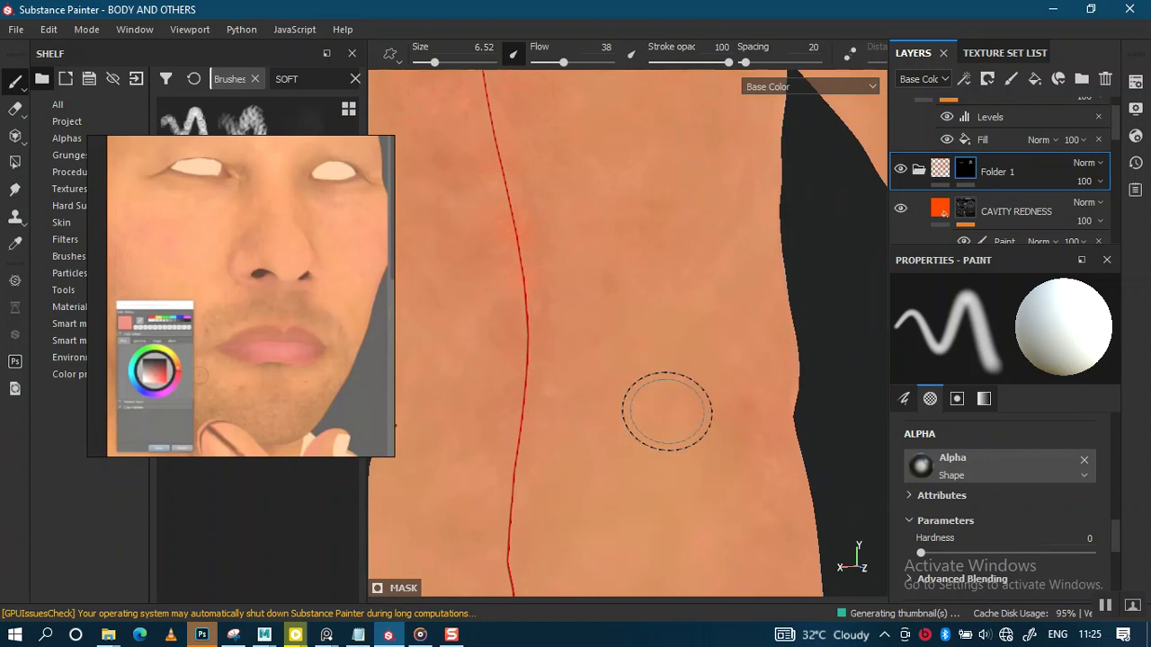
{"action": "mouse_move", "coordinate": [740, 458]}
{"action": "left_mouse_down", "text": "alt"}
{"action": "mouse_move", "coordinate": [709, 513]}
{"action": "mouse_move", "coordinate": [629, 368]}
{"action": "mouse_move", "coordinate": [653, 443]}
{"action": "left_mouse_up", "text": "alt"}
{"action": "scroll", "coordinate": [731, 357], "scroll_direction": "down", "scroll_amount": 3}
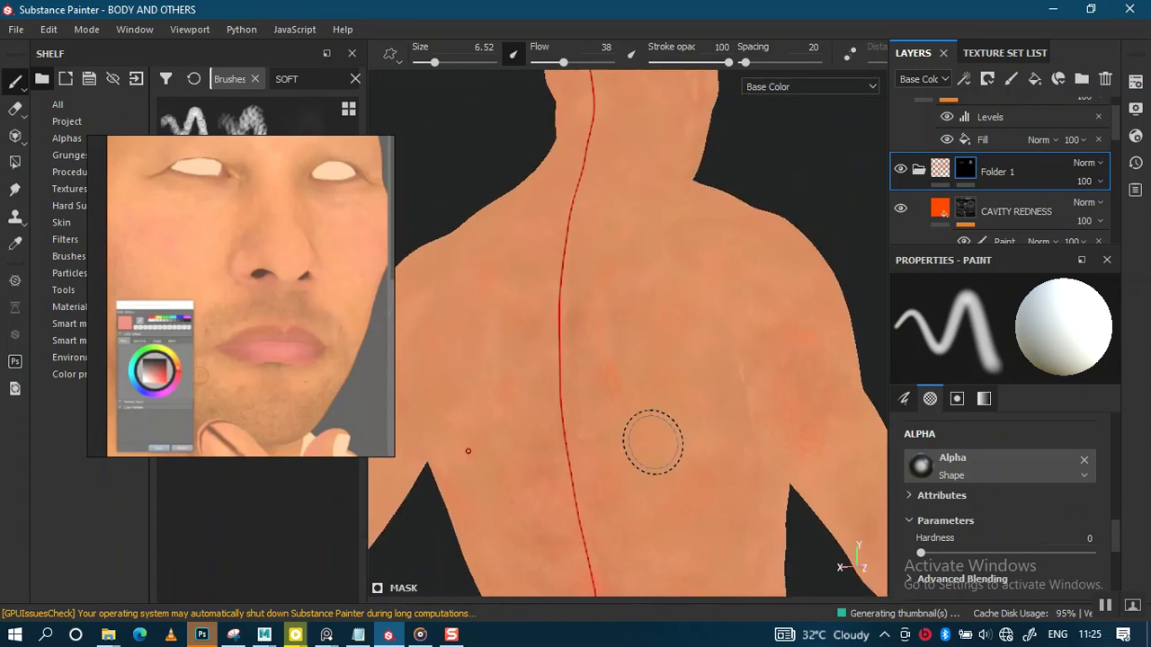
{"action": "mouse_move", "coordinate": [644, 347]}
{"action": "left_mouse_down", "text": "alt"}
{"action": "mouse_move", "coordinate": [637, 329]}
{"action": "mouse_move", "coordinate": [673, 341]}
{"action": "mouse_move", "coordinate": [692, 367]}
{"action": "left_mouse_up", "text": "alt"}
{"action": "mouse_move", "coordinate": [692, 368]}
{"action": "right_mouse_down", "text": "alt"}
{"action": "mouse_move", "coordinate": [694, 432]}
{"action": "mouse_move", "coordinate": [689, 423]}
{"action": "right_mouse_up", "text": "alt"}
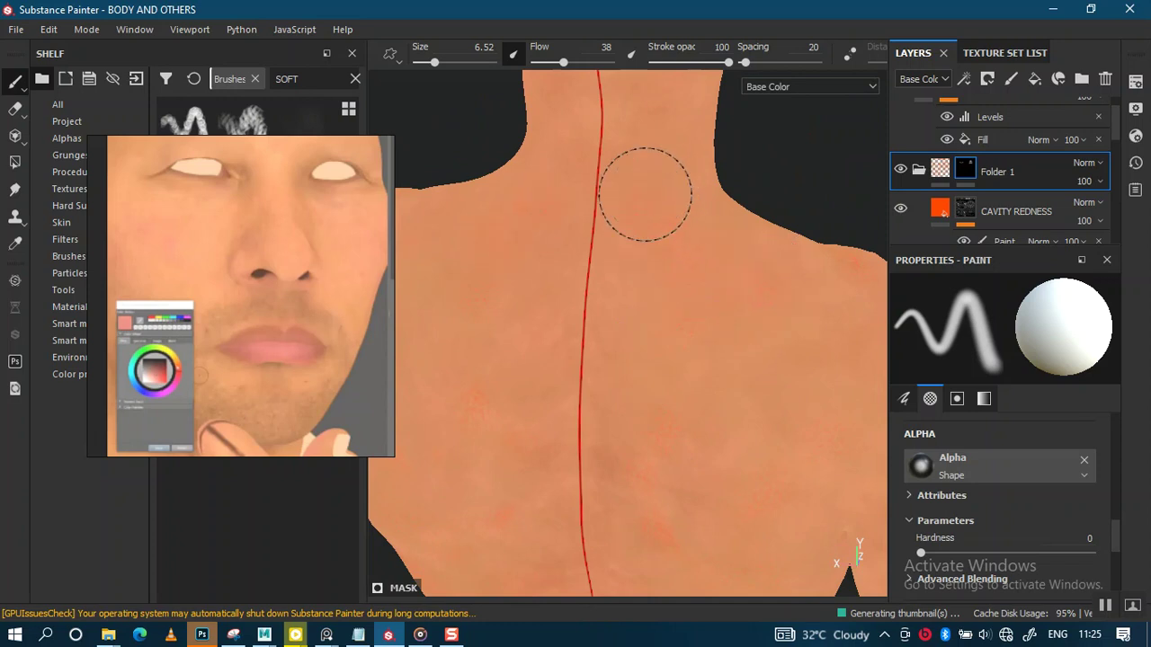
{"action": "mouse_move", "coordinate": [717, 378]}
{"action": "left_mouse_down", "text": "alt"}
{"action": "mouse_move", "coordinate": [681, 321]}
{"action": "mouse_move", "coordinate": [702, 364]}
{"action": "mouse_move", "coordinate": [683, 359]}
{"action": "left_mouse_up", "text": "alt"}
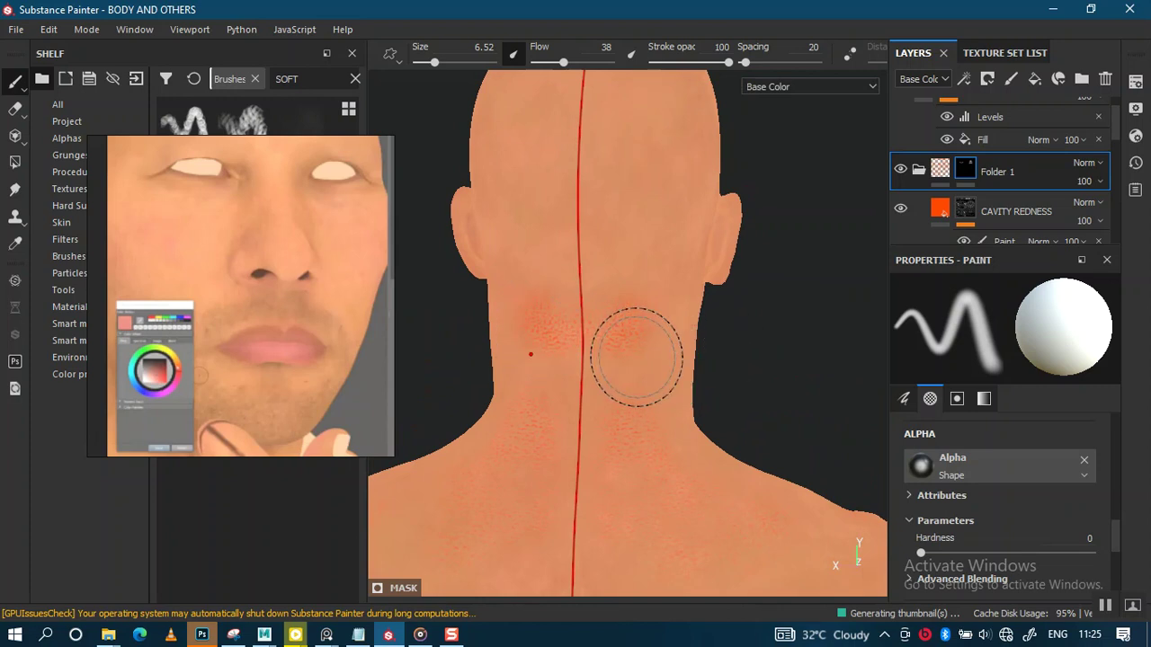
Step: Add soft red tones along the side of the neck, shoulder and upper chest
{"action": "mouse_move", "coordinate": [631, 340]}
{"action": "left_mouse_down", "text": "alt"}
{"action": "mouse_move", "coordinate": [617, 341]}
{"action": "mouse_move", "coordinate": [658, 339]}
{"action": "left_mouse_up", "text": "alt"}
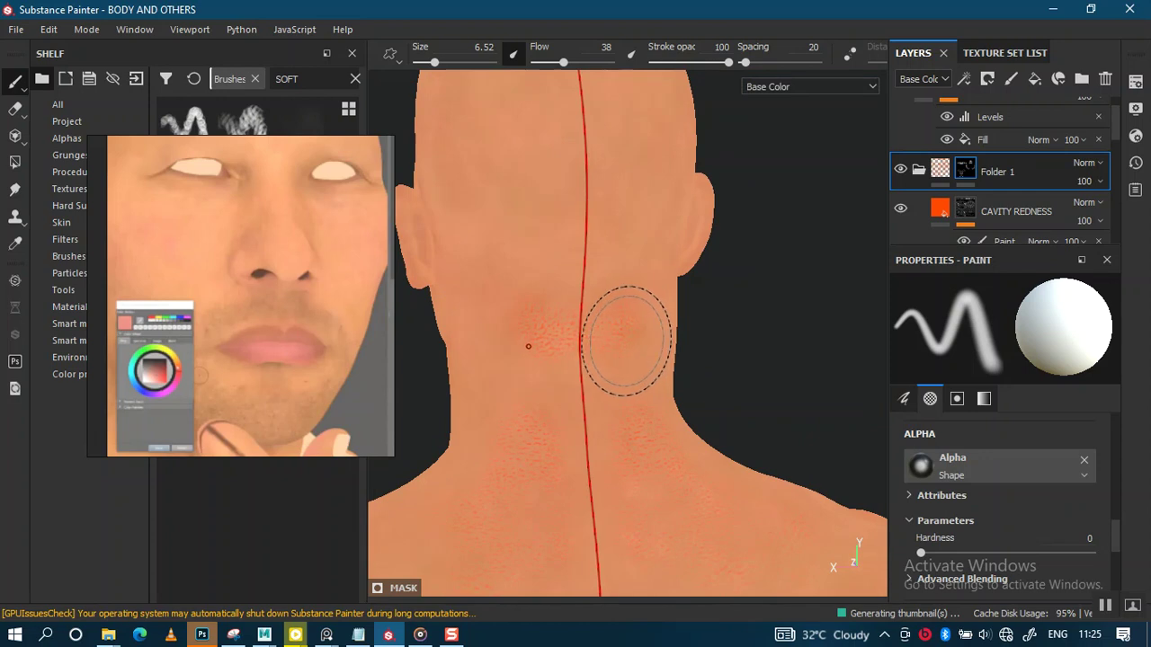
{"action": "mouse_move", "coordinate": [590, 339]}
{"action": "left_mouse_down", "text": "alt"}
{"action": "mouse_move", "coordinate": [698, 311]}
{"action": "mouse_move", "coordinate": [615, 326]}
{"action": "left_mouse_up", "text": "alt"}
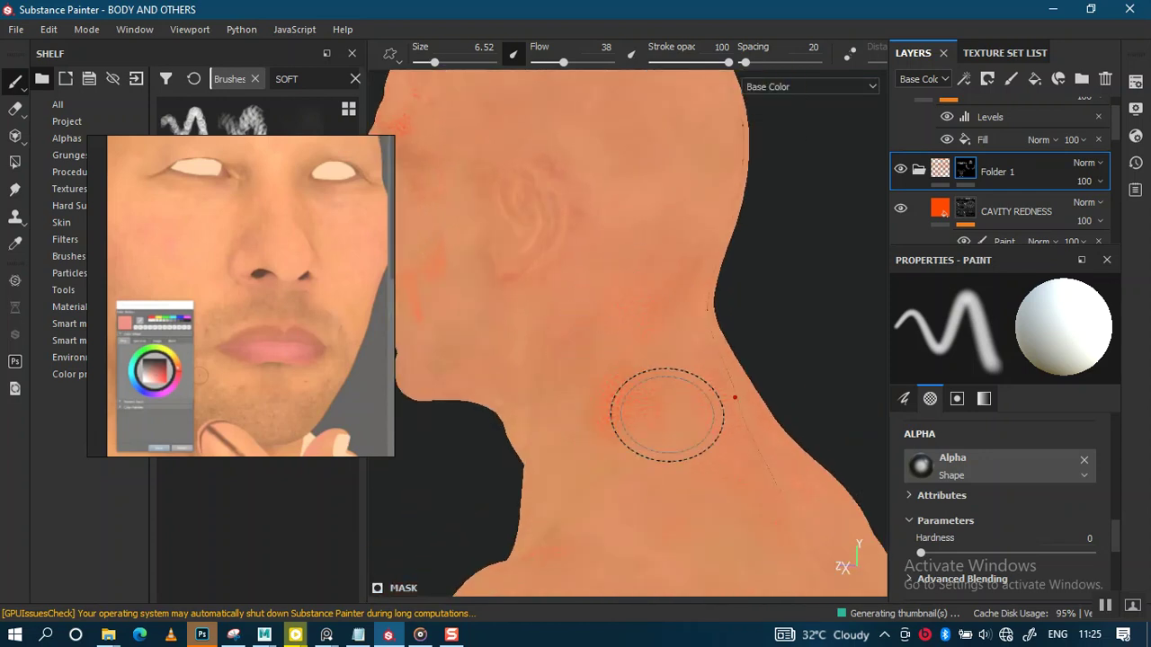
{"action": "mouse_move", "coordinate": [666, 415]}
{"action": "right_mouse_down", "text": "alt"}
{"action": "mouse_move", "coordinate": [732, 372]}
{"action": "mouse_move", "coordinate": [645, 363]}
{"action": "right_mouse_up", "text": "alt"}
{"action": "mouse_move", "coordinate": [645, 363]}
{"action": "left_mouse_down", "text": "alt"}
{"action": "mouse_move", "coordinate": [689, 359]}
{"action": "mouse_move", "coordinate": [681, 342]}
{"action": "mouse_move", "coordinate": [663, 371]}
{"action": "left_mouse_up", "text": "alt"}
{"action": "mouse_move", "coordinate": [629, 381]}
{"action": "right_mouse_down", "text": "alt"}
{"action": "mouse_move", "coordinate": [719, 277]}
{"action": "mouse_move", "coordinate": [681, 404]}
{"action": "right_mouse_up", "text": "alt"}
{"action": "mouse_move", "coordinate": [680, 403]}
{"action": "left_mouse_down", "text": "alt"}
{"action": "mouse_move", "coordinate": [660, 386]}
{"action": "mouse_move", "coordinate": [644, 401]}
{"action": "mouse_move", "coordinate": [635, 297]}
{"action": "left_mouse_up", "text": "alt"}
{"action": "mouse_move", "coordinate": [644, 249]}
{"action": "left_mouse_down", "text": "alt"}
{"action": "mouse_move", "coordinate": [683, 347]}
{"action": "mouse_move", "coordinate": [610, 229]}
{"action": "left_mouse_up", "text": "alt"}
{"action": "mouse_move", "coordinate": [557, 375]}
{"action": "left_mouse_down", "text": "alt"}
{"action": "mouse_move", "coordinate": [671, 314]}
{"action": "mouse_move", "coordinate": [655, 375]}
{"action": "mouse_move", "coordinate": [632, 387]}
{"action": "mouse_move", "coordinate": [616, 359]}
{"action": "left_mouse_up", "text": "alt"}
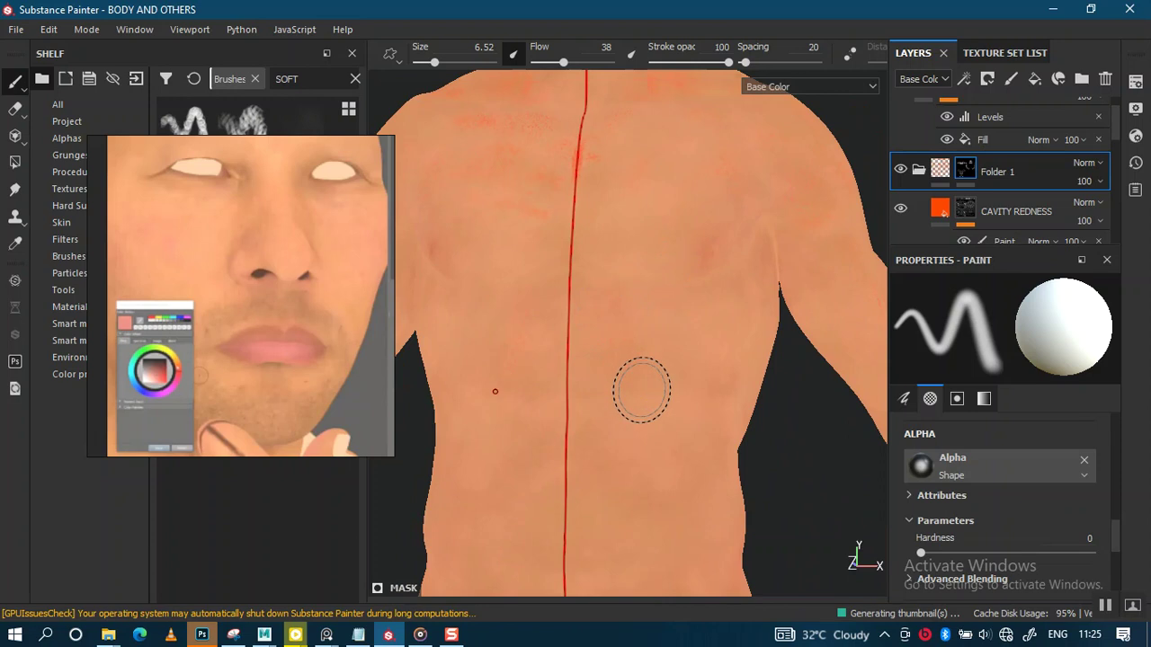
Step: Enlarge the brush to size 9.94
{"action": "mouse_move", "coordinate": [661, 458]}
{"action": "left_mouse_down", "text": "alt"}
{"action": "mouse_move", "coordinate": [638, 393]}
{"action": "mouse_move", "coordinate": [666, 468]}
{"action": "mouse_move", "coordinate": [660, 342]}
{"action": "left_mouse_up", "text": "alt"}
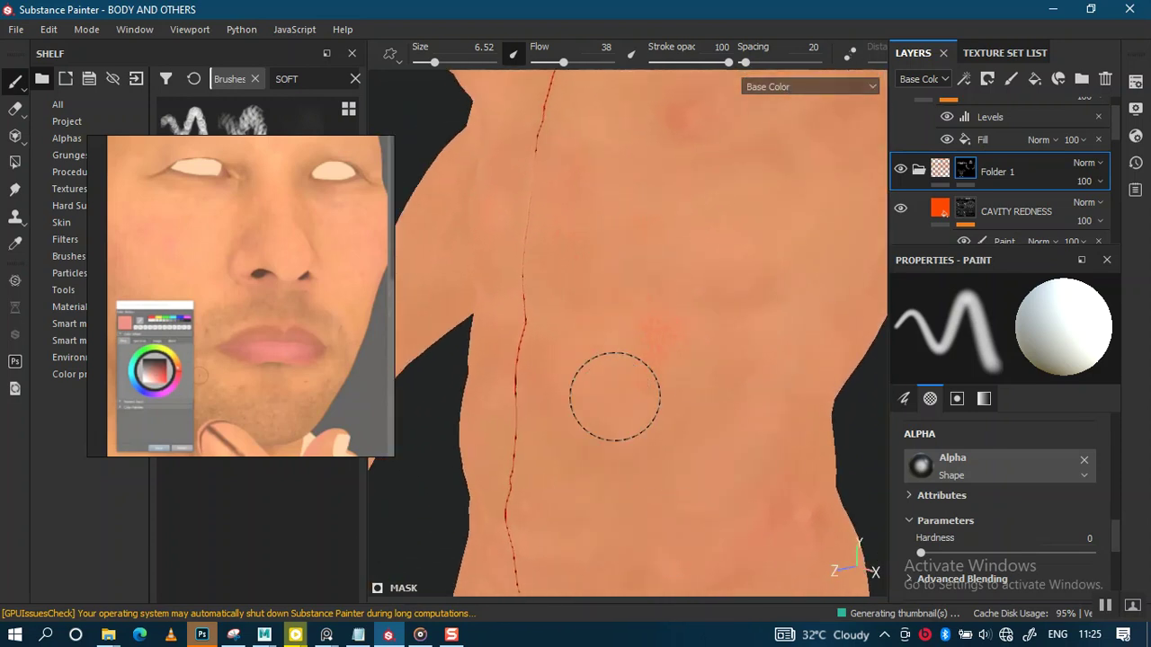
{"action": "right_click_drag", "start_coordinate": [726, 423], "coordinate": [680, 410], "text": "ctrl"}
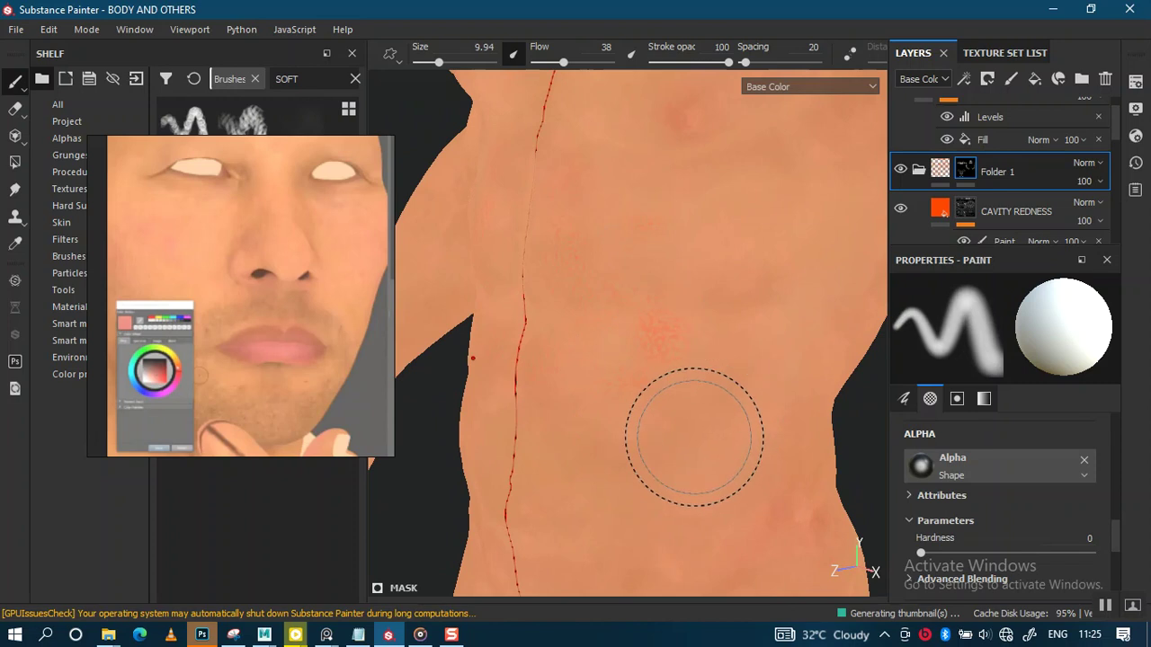
{"action": "mouse_move", "coordinate": [673, 432]}
{"action": "left_mouse_down", "text": "alt"}
{"action": "mouse_move", "coordinate": [647, 386]}
{"action": "mouse_move", "coordinate": [663, 335]}
{"action": "mouse_move", "coordinate": [599, 471]}
{"action": "mouse_move", "coordinate": [635, 329]}
{"action": "left_mouse_up", "text": "alt"}
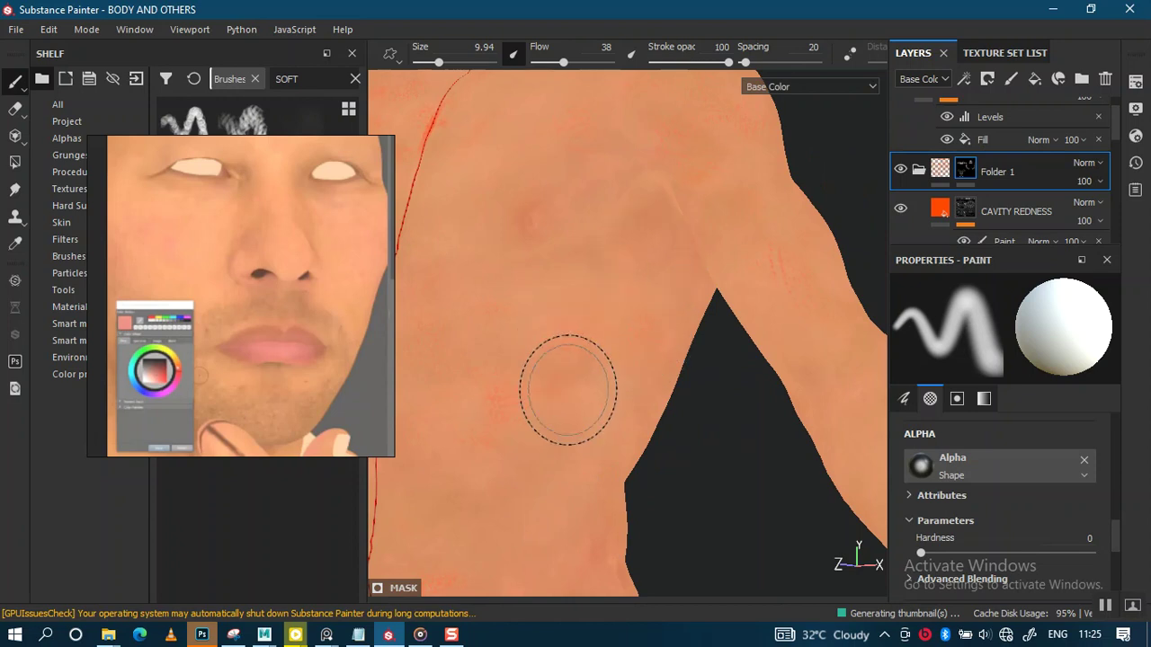
Step: Paint faint redness over the chest, abdomen, torso sides and down to the groin
{"action": "mouse_move", "coordinate": [570, 475]}
{"action": "left_mouse_down", "text": "alt"}
{"action": "mouse_move", "coordinate": [682, 298]}
{"action": "mouse_move", "coordinate": [658, 383]}
{"action": "left_mouse_up", "text": "alt"}
{"action": "scroll", "coordinate": [683, 297], "scroll_direction": "down", "scroll_amount": 3}
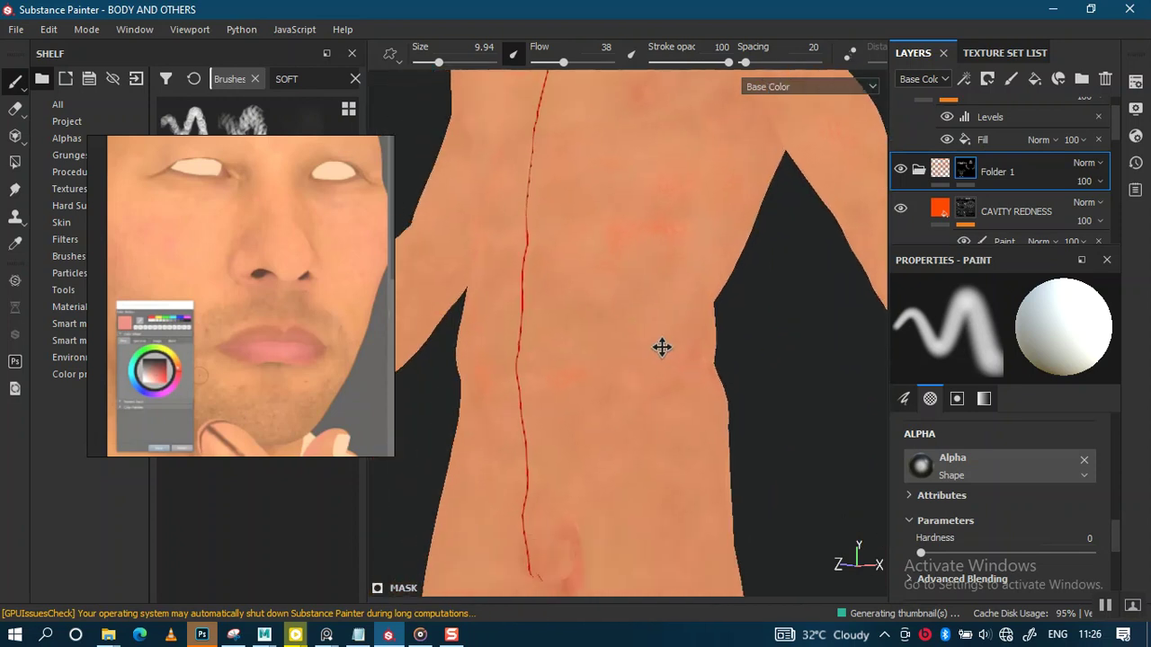
{"action": "right_click_drag", "start_coordinate": [675, 359], "coordinate": [653, 442], "text": "alt"}
{"action": "left_click_drag", "start_coordinate": [653, 441], "coordinate": [638, 392], "text": "alt"}
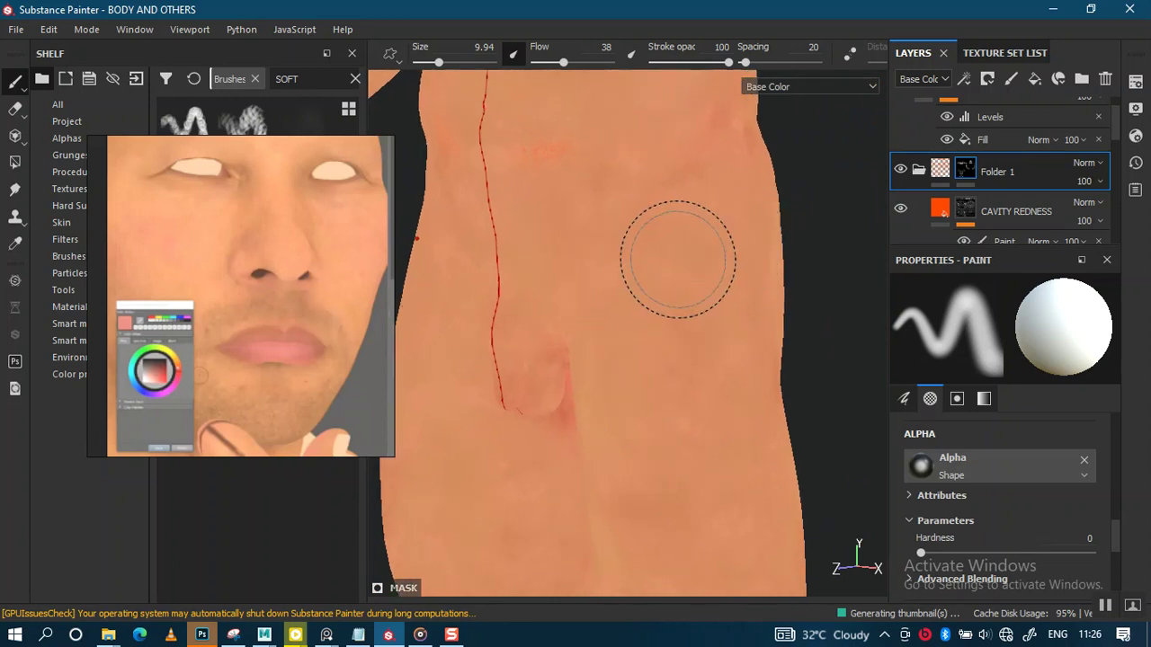
{"action": "left_click_drag", "start_coordinate": [665, 331], "coordinate": [657, 393], "text": "alt"}
{"action": "middle_click_drag", "start_coordinate": [657, 392], "coordinate": [596, 254], "text": "alt"}
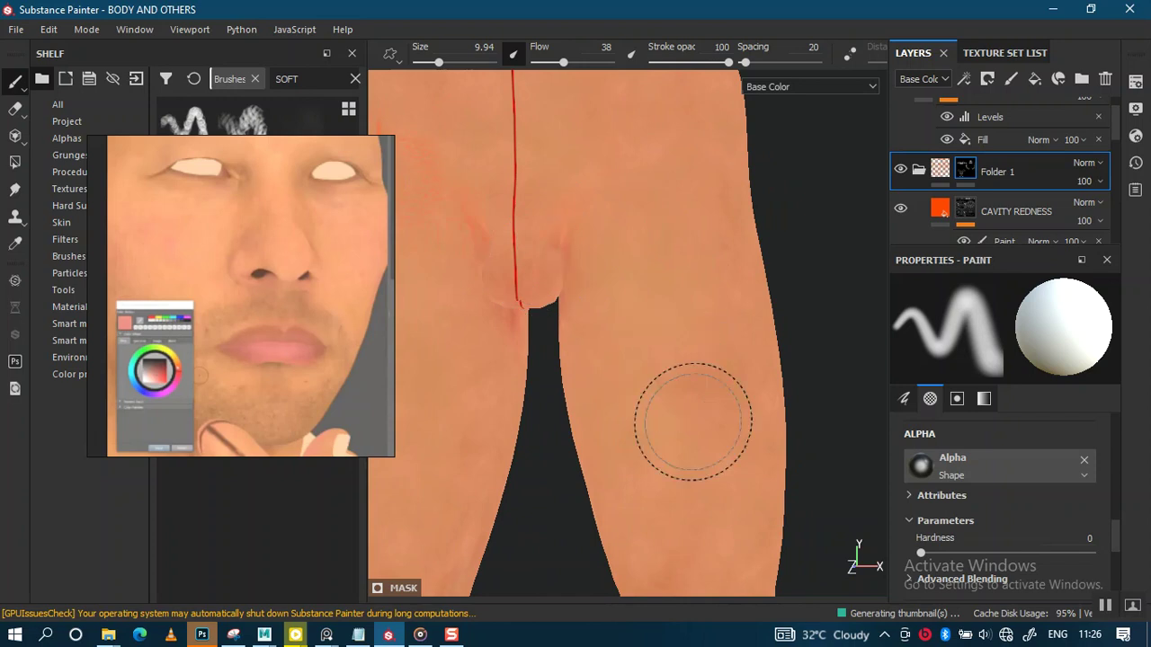
{"action": "left_click_drag", "start_coordinate": [667, 370], "coordinate": [653, 386], "text": "alt"}
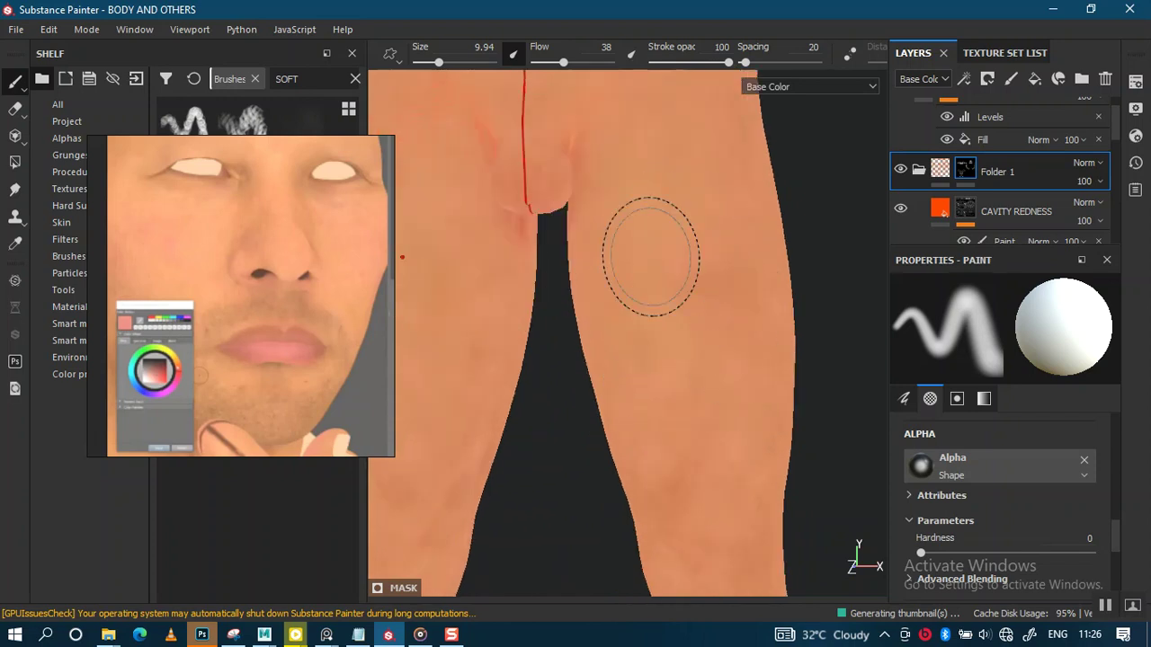
{"action": "scroll", "coordinate": [665, 360], "scroll_direction": "up", "scroll_amount": 2}
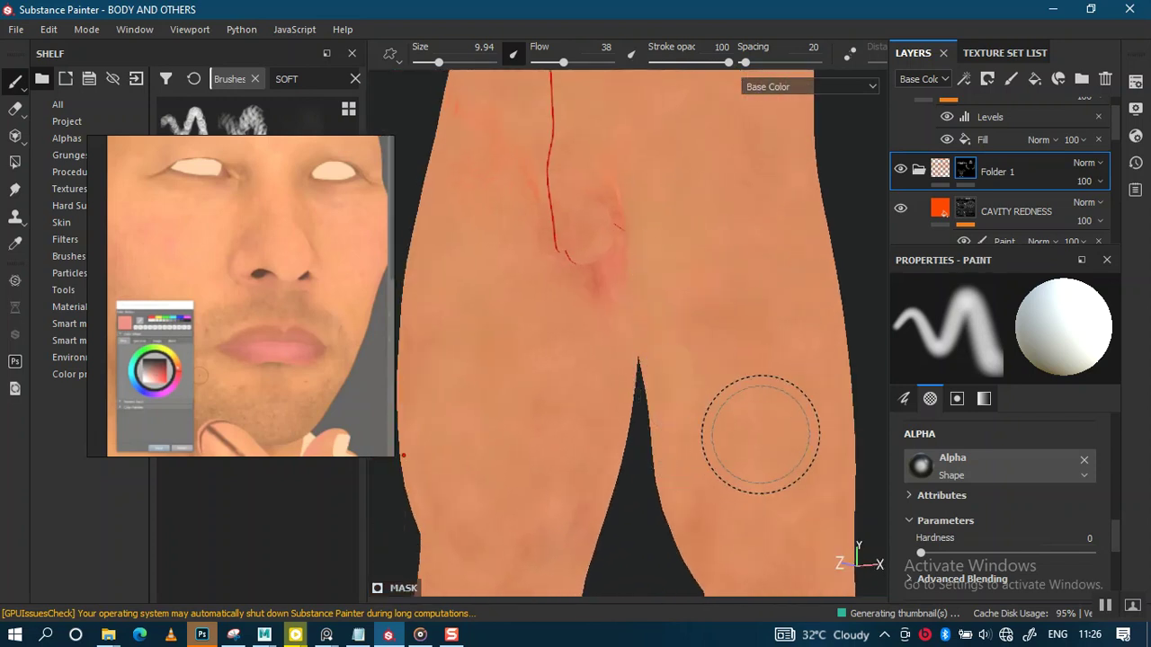
{"action": "left_click_drag", "start_coordinate": [797, 334], "coordinate": [441, 351], "text": "alt"}
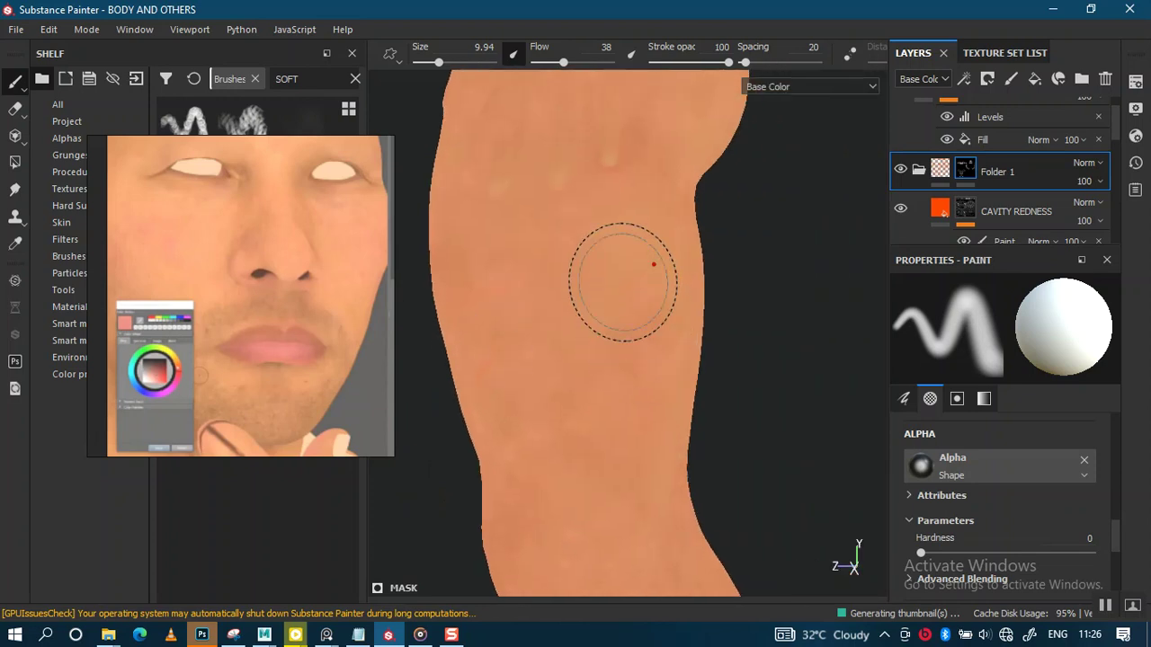
{"action": "mouse_move", "coordinate": [656, 326]}
{"action": "left_mouse_down", "text": "alt"}
{"action": "mouse_move", "coordinate": [647, 440]}
{"action": "mouse_move", "coordinate": [632, 282]}
{"action": "left_mouse_up", "text": "alt"}
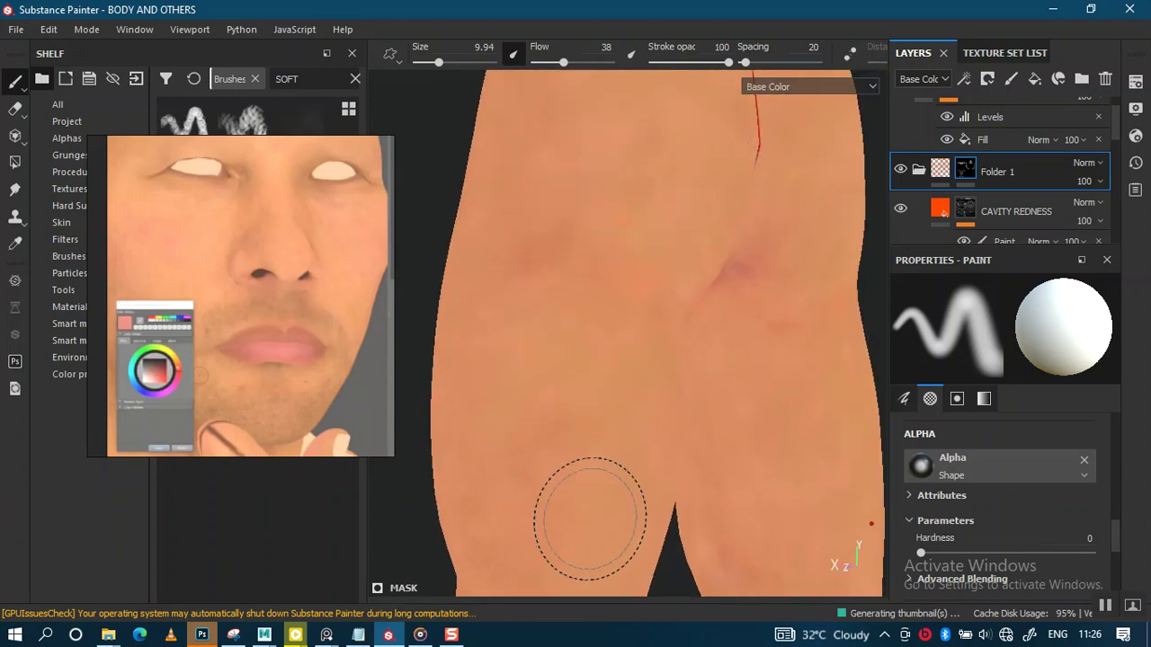
{"action": "mouse_move", "coordinate": [604, 488]}
{"action": "left_mouse_down", "text": "alt"}
{"action": "mouse_move", "coordinate": [583, 383]}
{"action": "mouse_move", "coordinate": [615, 296]}
{"action": "mouse_move", "coordinate": [638, 326]}
{"action": "left_mouse_up", "text": "alt"}
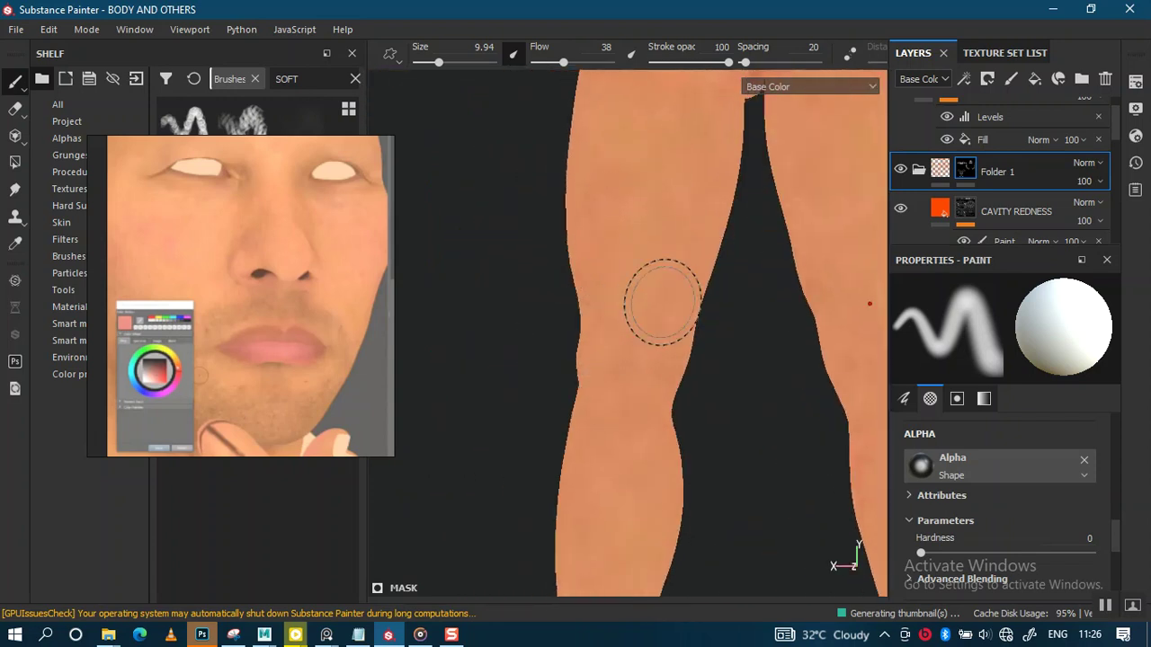
{"action": "mouse_move", "coordinate": [639, 484]}
{"action": "left_mouse_down", "text": "alt"}
{"action": "mouse_move", "coordinate": [623, 311]}
{"action": "mouse_move", "coordinate": [629, 432]}
{"action": "left_mouse_up", "text": "alt"}
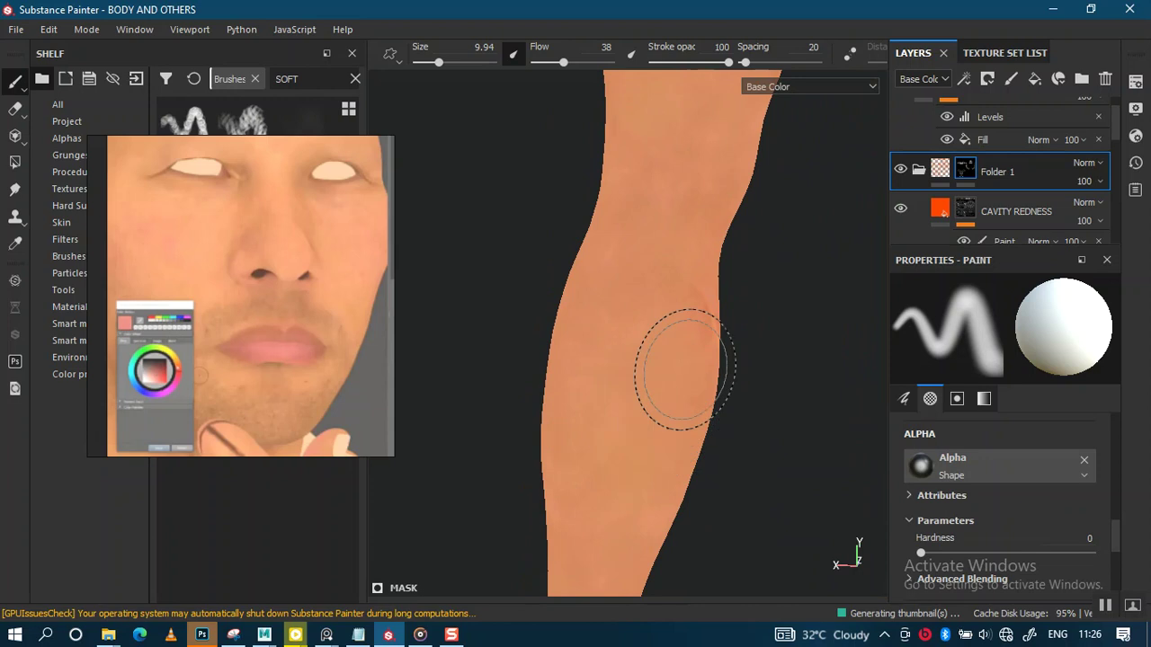
{"action": "mouse_move", "coordinate": [608, 334]}
{"action": "left_mouse_down", "text": "alt"}
{"action": "mouse_move", "coordinate": [663, 249]}
{"action": "mouse_move", "coordinate": [668, 174]}
{"action": "mouse_move", "coordinate": [563, 465]}
{"action": "mouse_move", "coordinate": [650, 342]}
{"action": "mouse_move", "coordinate": [656, 385]}
{"action": "mouse_move", "coordinate": [713, 301]}
{"action": "mouse_move", "coordinate": [587, 380]}
{"action": "mouse_move", "coordinate": [509, 308]}
{"action": "left_mouse_up", "text": "alt"}
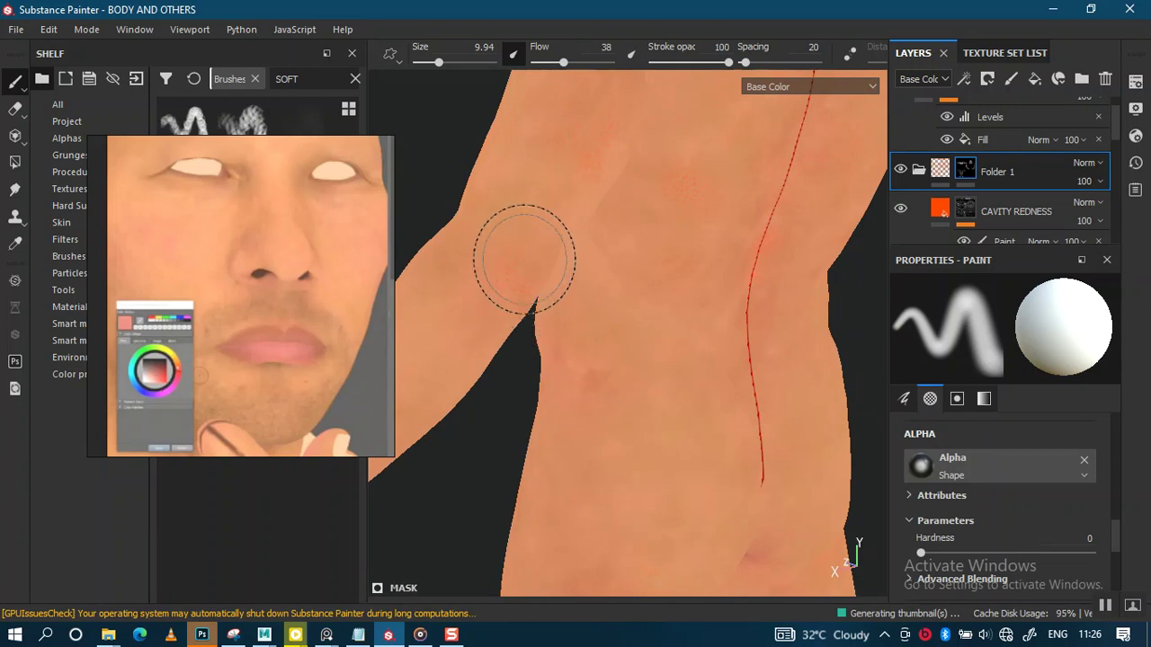
{"action": "mouse_move", "coordinate": [607, 315]}
{"action": "left_mouse_down", "text": "alt"}
{"action": "mouse_move", "coordinate": [682, 364]}
{"action": "mouse_move", "coordinate": [608, 365]}
{"action": "mouse_move", "coordinate": [620, 342]}
{"action": "mouse_move", "coordinate": [662, 411]}
{"action": "mouse_move", "coordinate": [707, 352]}
{"action": "mouse_move", "coordinate": [678, 423]}
{"action": "mouse_move", "coordinate": [653, 381]}
{"action": "mouse_move", "coordinate": [662, 405]}
{"action": "mouse_move", "coordinate": [652, 333]}
{"action": "mouse_move", "coordinate": [765, 392]}
{"action": "mouse_move", "coordinate": [539, 360]}
{"action": "mouse_move", "coordinate": [670, 371]}
{"action": "mouse_move", "coordinate": [638, 424]}
{"action": "mouse_move", "coordinate": [569, 449]}
{"action": "left_mouse_up", "text": "alt"}
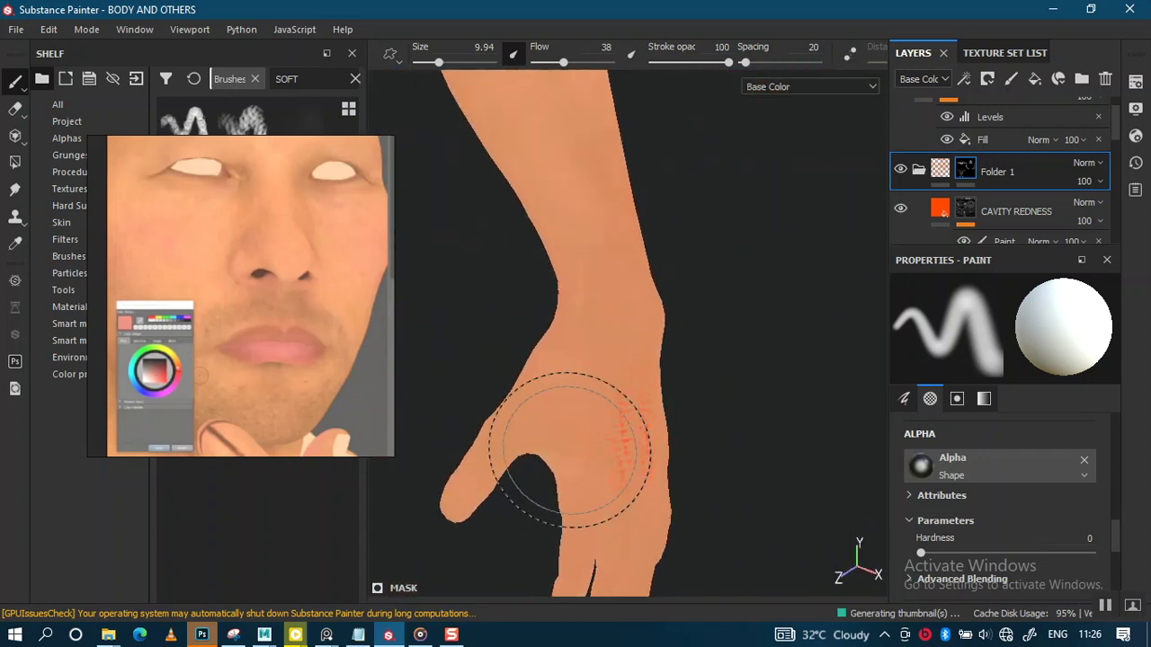
{"action": "left_click_drag", "start_coordinate": [580, 379], "coordinate": [699, 385], "text": "alt"}
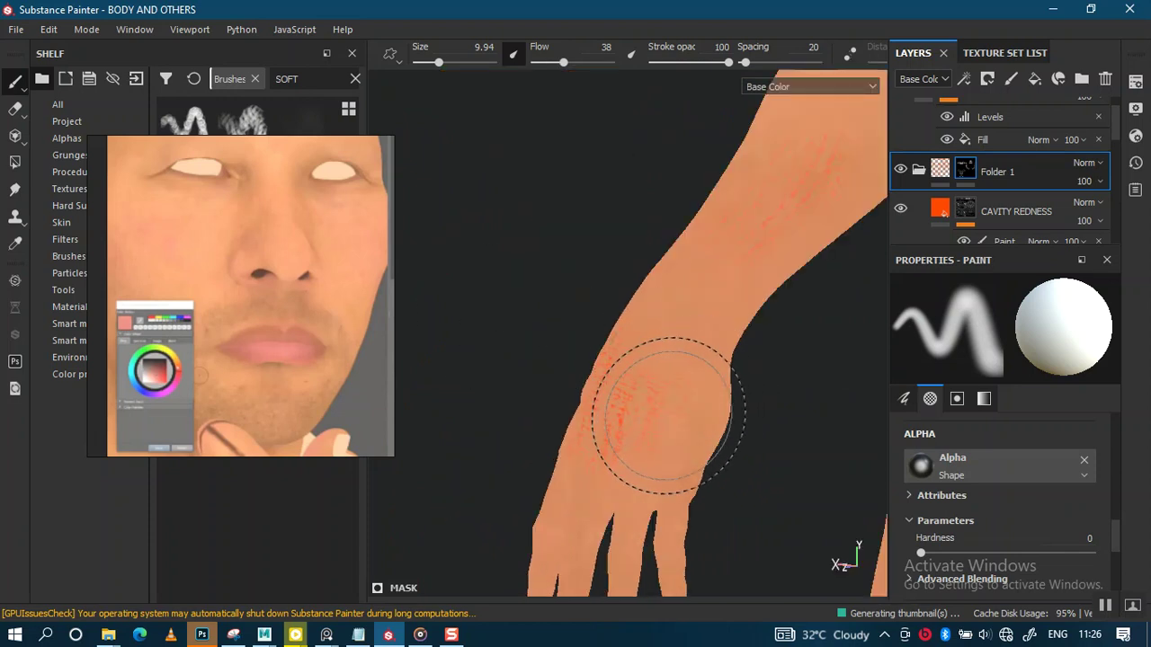
{"action": "middle_click_drag", "start_coordinate": [681, 372], "coordinate": [519, 498]}
{"action": "mouse_move", "coordinate": [747, 106]}
{"action": "left_mouse_down", "text": "alt"}
{"action": "mouse_move", "coordinate": [759, 269]}
{"action": "mouse_move", "coordinate": [698, 277]}
{"action": "mouse_move", "coordinate": [770, 236]}
{"action": "mouse_move", "coordinate": [725, 329]}
{"action": "mouse_move", "coordinate": [721, 268]}
{"action": "left_mouse_up", "text": "alt"}
{"action": "mouse_move", "coordinate": [479, 275]}
{"action": "left_mouse_down", "text": "alt"}
{"action": "mouse_move", "coordinate": [737, 333]}
{"action": "mouse_move", "coordinate": [681, 333]}
{"action": "mouse_move", "coordinate": [693, 386]}
{"action": "mouse_move", "coordinate": [628, 312]}
{"action": "mouse_move", "coordinate": [555, 308]}
{"action": "mouse_move", "coordinate": [552, 347]}
{"action": "mouse_move", "coordinate": [597, 291]}
{"action": "left_mouse_up", "text": "alt"}
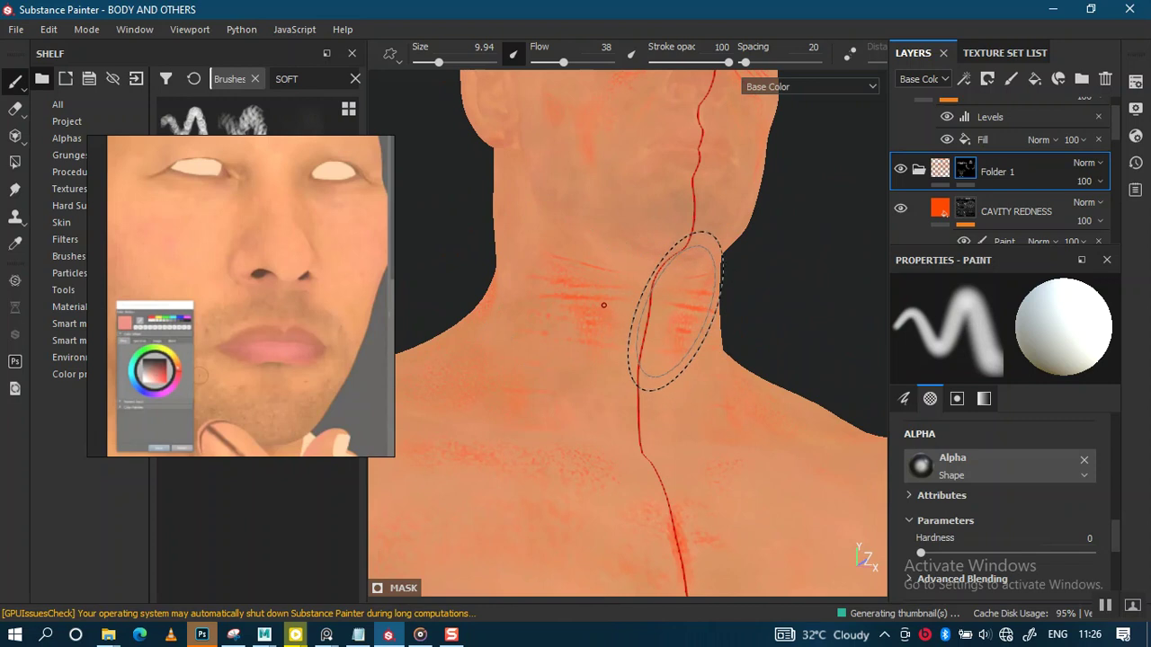
{"action": "mouse_move", "coordinate": [641, 329]}
{"action": "left_mouse_down", "text": "alt"}
{"action": "mouse_move", "coordinate": [673, 278]}
{"action": "mouse_move", "coordinate": [701, 261]}
{"action": "mouse_move", "coordinate": [585, 257]}
{"action": "mouse_move", "coordinate": [570, 231]}
{"action": "mouse_move", "coordinate": [585, 347]}
{"action": "mouse_move", "coordinate": [560, 347]}
{"action": "mouse_move", "coordinate": [585, 349]}
{"action": "mouse_move", "coordinate": [650, 291]}
{"action": "mouse_move", "coordinate": [650, 267]}
{"action": "mouse_move", "coordinate": [575, 243]}
{"action": "left_mouse_up", "text": "alt"}
{"action": "scroll", "coordinate": [629, 270], "scroll_direction": "up", "scroll_amount": 3}
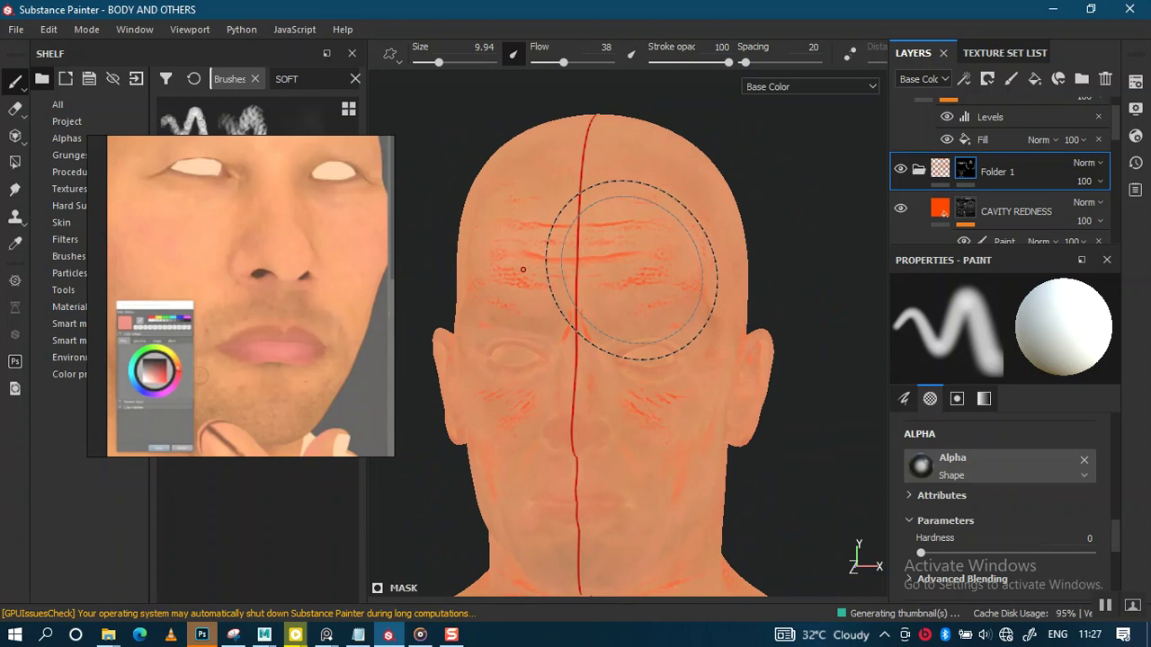
{"action": "key", "text": "m"}
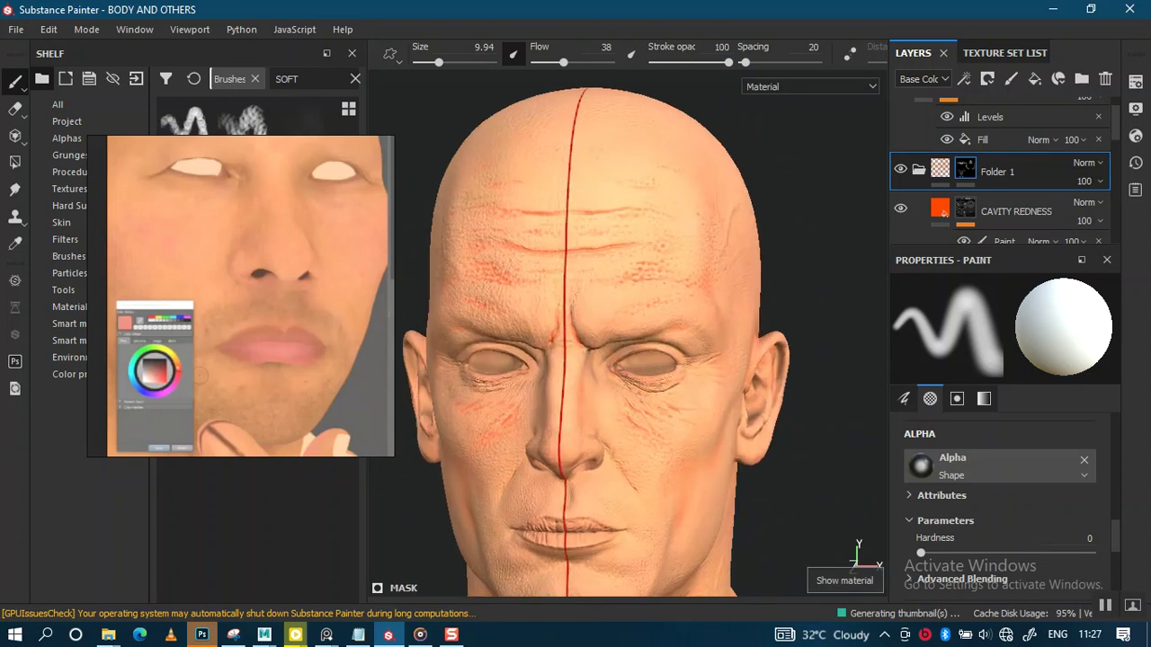
Step: Set Folder 1's opacity to 33 and check the faded face redness in the base colour view
{"action": "scroll", "coordinate": [646, 262], "scroll_direction": "up", "scroll_amount": 1}
{"action": "scroll", "coordinate": [646, 263], "scroll_direction": "up", "scroll_amount": 2}
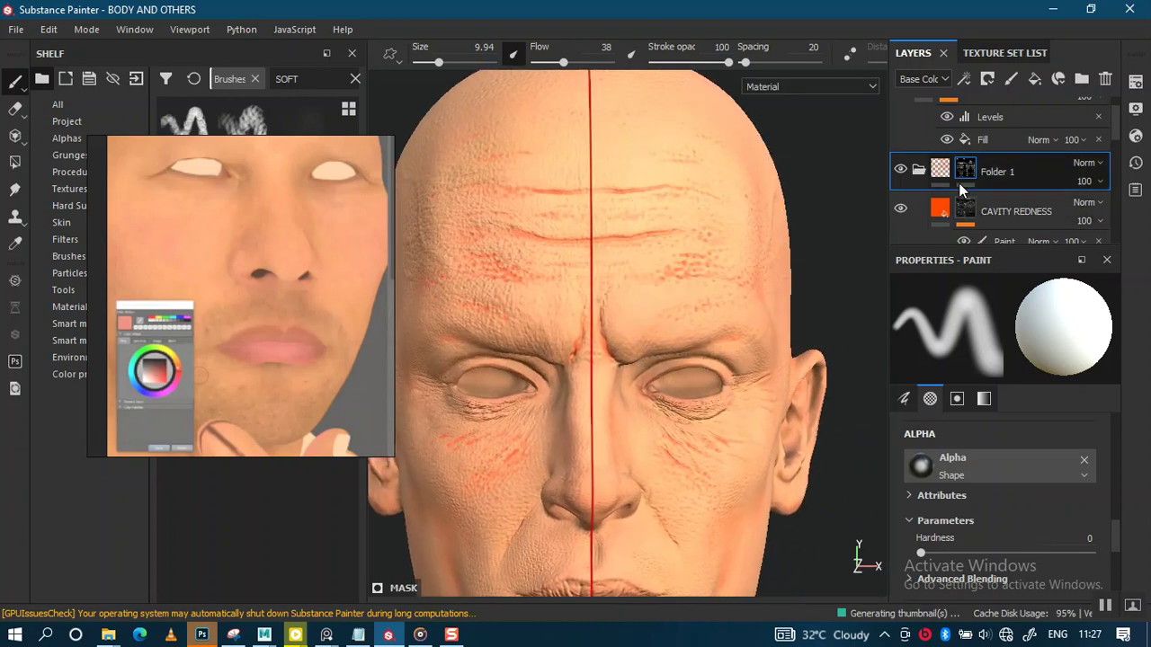
{"action": "left_click", "coordinate": [1088, 180]}
{"action": "left_click", "coordinate": [1090, 212]}
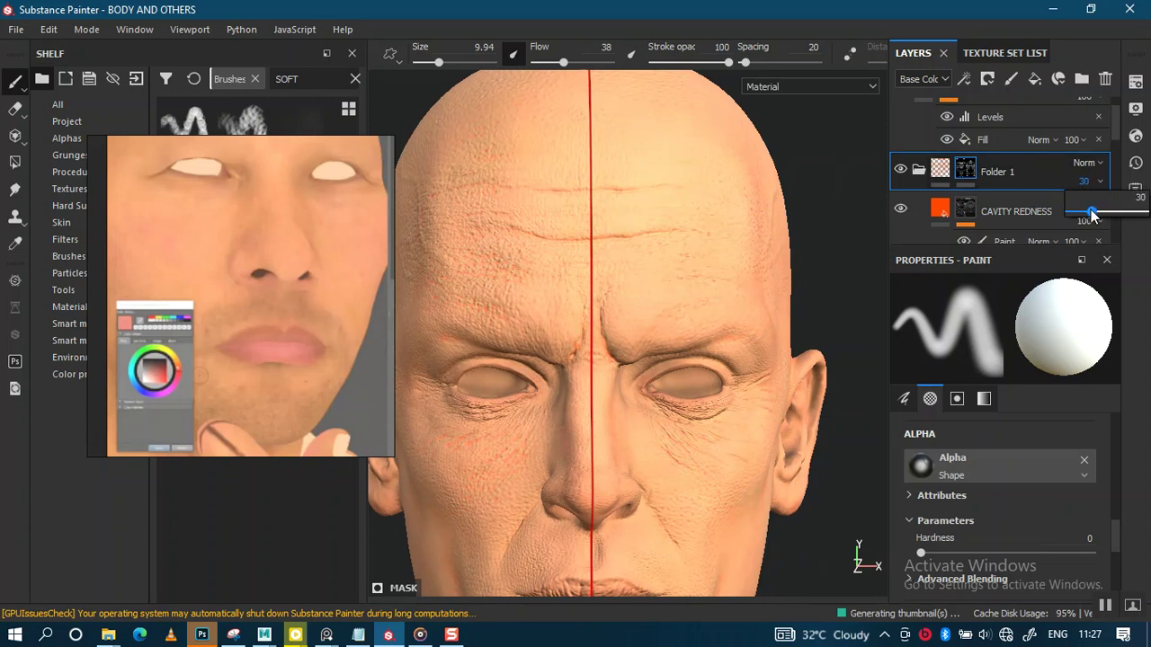
{"action": "left_click_drag", "start_coordinate": [1095, 214], "coordinate": [1104, 217]}
{"action": "left_click_drag", "start_coordinate": [591, 288], "coordinate": [678, 382], "text": "alt"}
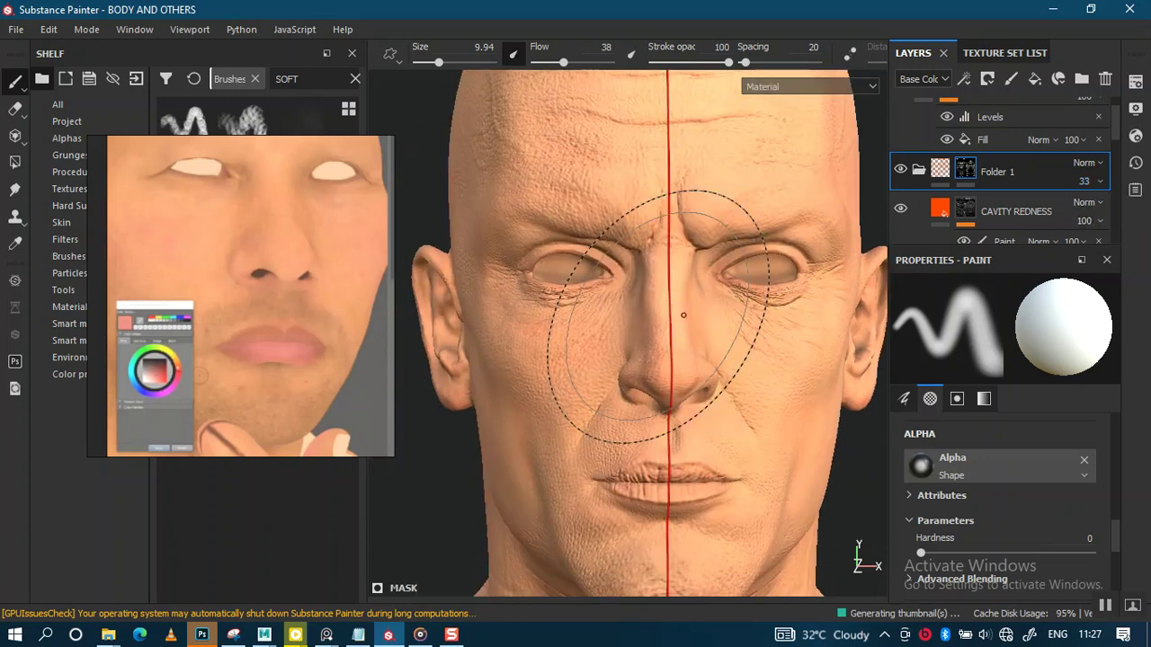
{"action": "key", "text": "c"}
{"action": "scroll", "coordinate": [674, 338], "scroll_direction": "up", "scroll_amount": 3}
Step: Return to the Material view and shrink the brush to size 3.82
{"action": "mouse_move", "coordinate": [671, 344]}
{"action": "middle_mouse_down", "text": "alt"}
{"action": "mouse_move", "coordinate": [661, 372]}
{"action": "mouse_move", "coordinate": [662, 344]}
{"action": "middle_mouse_up", "text": "alt"}
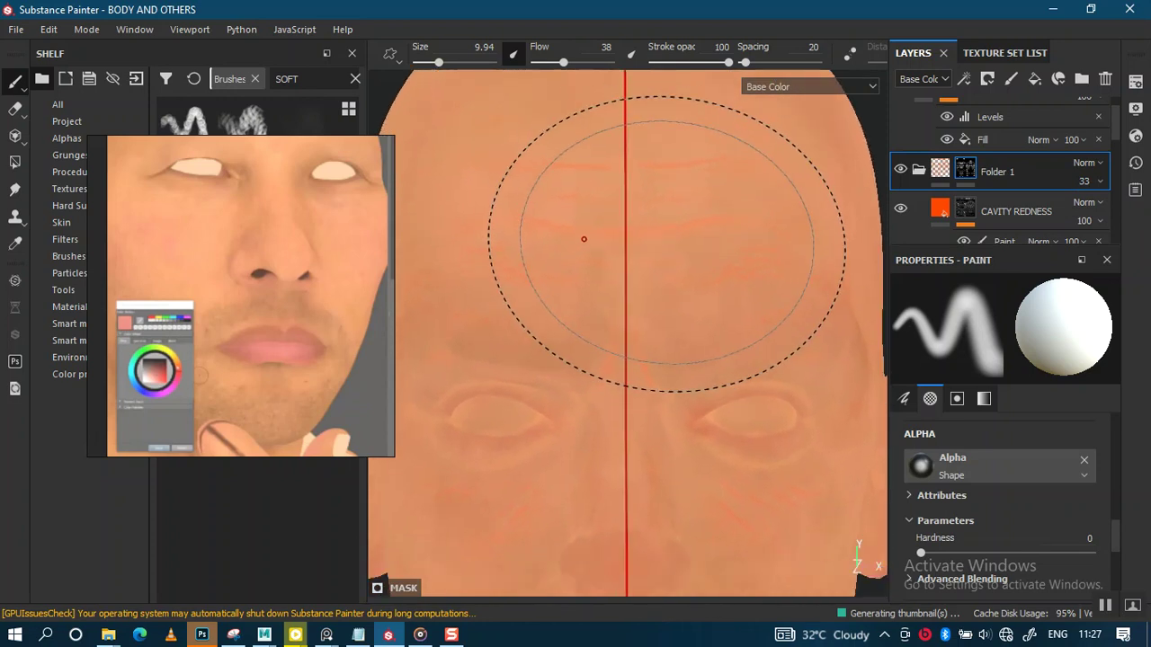
{"action": "key", "text": "m"}
{"action": "mouse_move", "coordinate": [619, 293]}
{"action": "left_mouse_down", "text": "alt"}
{"action": "mouse_move", "coordinate": [640, 244]}
{"action": "mouse_move", "coordinate": [670, 275]}
{"action": "left_mouse_up", "text": "alt"}
{"action": "mouse_move", "coordinate": [670, 275]}
{"action": "right_mouse_down", "text": "alt"}
{"action": "mouse_move", "coordinate": [693, 258]}
{"action": "mouse_move", "coordinate": [593, 301]}
{"action": "right_mouse_up", "text": "alt"}
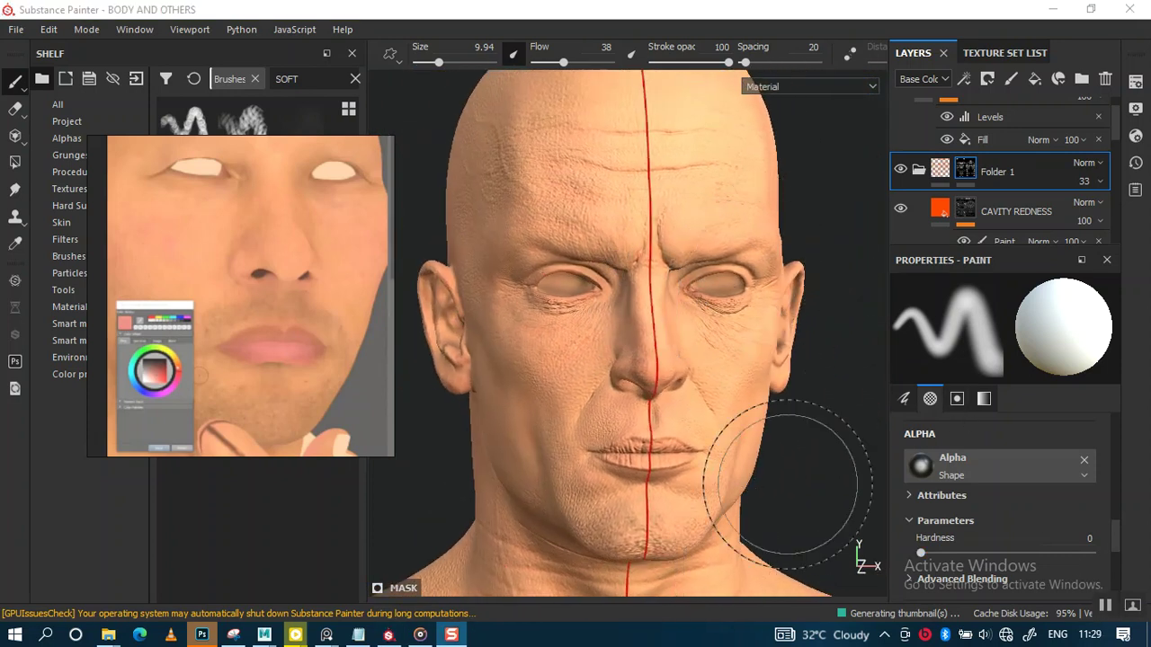
{"action": "mouse_move", "coordinate": [736, 445]}
{"action": "left_mouse_down", "text": "alt"}
{"action": "mouse_move", "coordinate": [722, 412]}
{"action": "mouse_move", "coordinate": [672, 404]}
{"action": "left_mouse_up", "text": "alt"}
{"action": "right_click_drag", "start_coordinate": [676, 400], "coordinate": [620, 400], "text": "ctrl"}
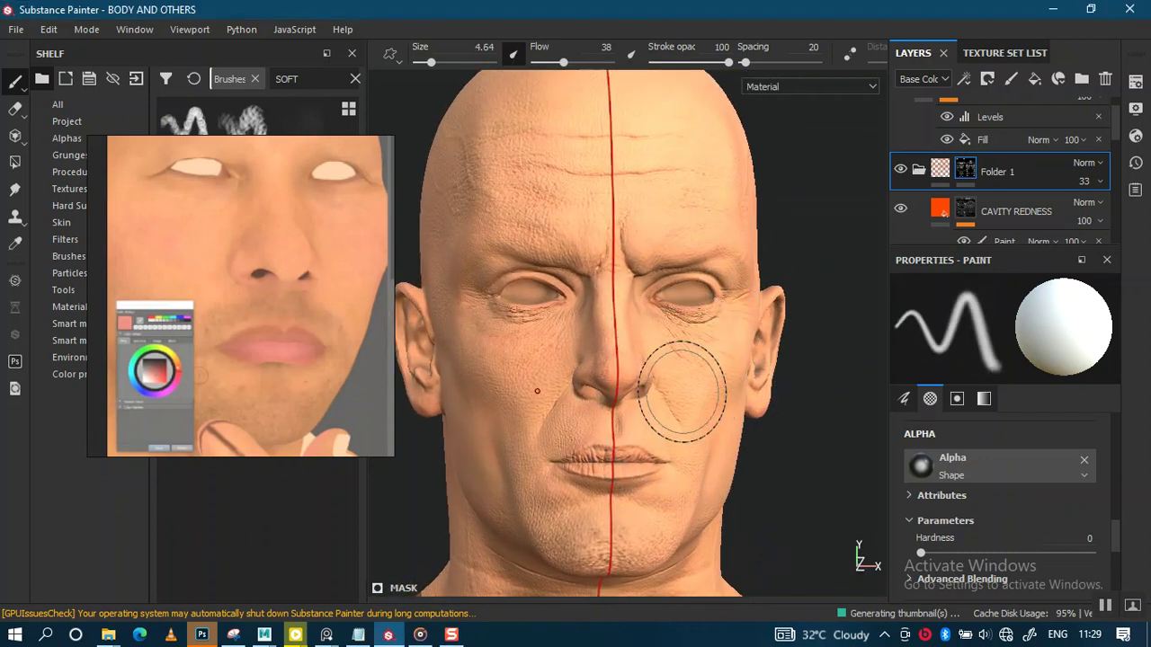
{"action": "scroll", "coordinate": [699, 470], "scroll_direction": "up", "scroll_amount": 2}
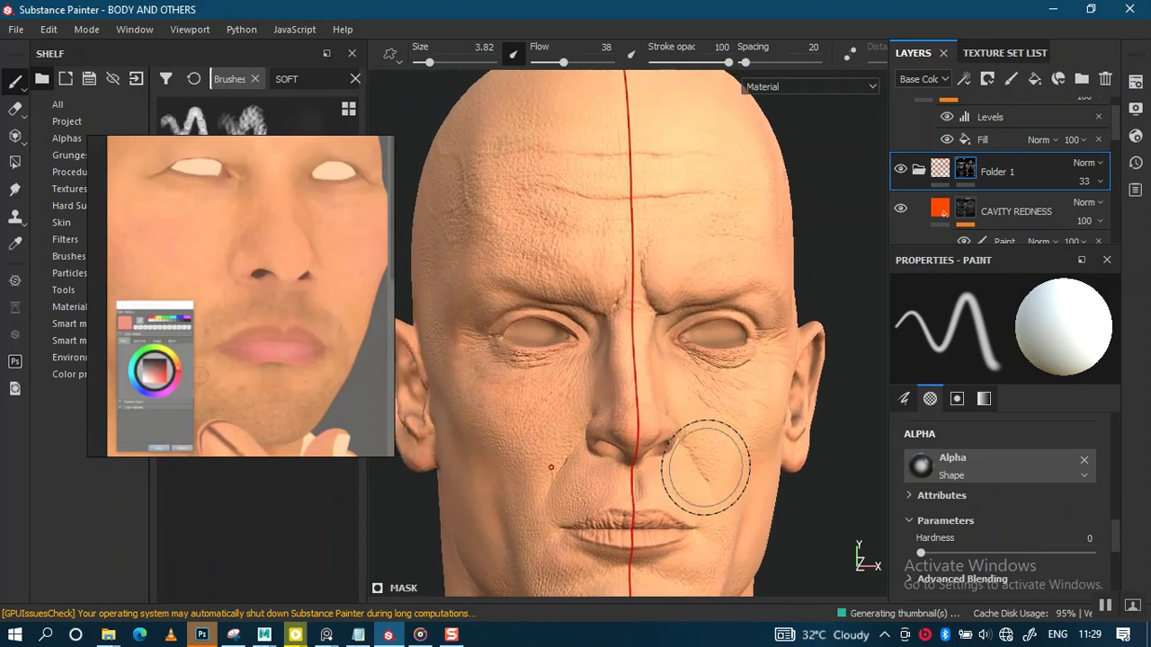
{"action": "scroll", "coordinate": [681, 488], "scroll_direction": "up", "scroll_amount": 2}
Step: Collapse Folder 1 in the layer stack
{"action": "mouse_move", "coordinate": [681, 488]}
{"action": "left_mouse_down", "text": "alt"}
{"action": "mouse_move", "coordinate": [693, 396]}
{"action": "mouse_move", "coordinate": [673, 360]}
{"action": "mouse_move", "coordinate": [638, 424]}
{"action": "mouse_move", "coordinate": [592, 392]}
{"action": "mouse_move", "coordinate": [632, 404]}
{"action": "mouse_move", "coordinate": [626, 414]}
{"action": "left_mouse_up", "text": "alt"}
{"action": "mouse_move", "coordinate": [624, 476]}
{"action": "left_mouse_down", "text": "alt"}
{"action": "mouse_move", "coordinate": [636, 429]}
{"action": "mouse_move", "coordinate": [689, 373]}
{"action": "mouse_move", "coordinate": [655, 470]}
{"action": "left_mouse_up", "text": "alt"}
{"action": "mouse_move", "coordinate": [656, 470]}
{"action": "right_mouse_down", "text": "alt"}
{"action": "mouse_move", "coordinate": [686, 477]}
{"action": "mouse_move", "coordinate": [702, 450]}
{"action": "right_mouse_up", "text": "alt"}
{"action": "left_click", "coordinate": [917, 173]}
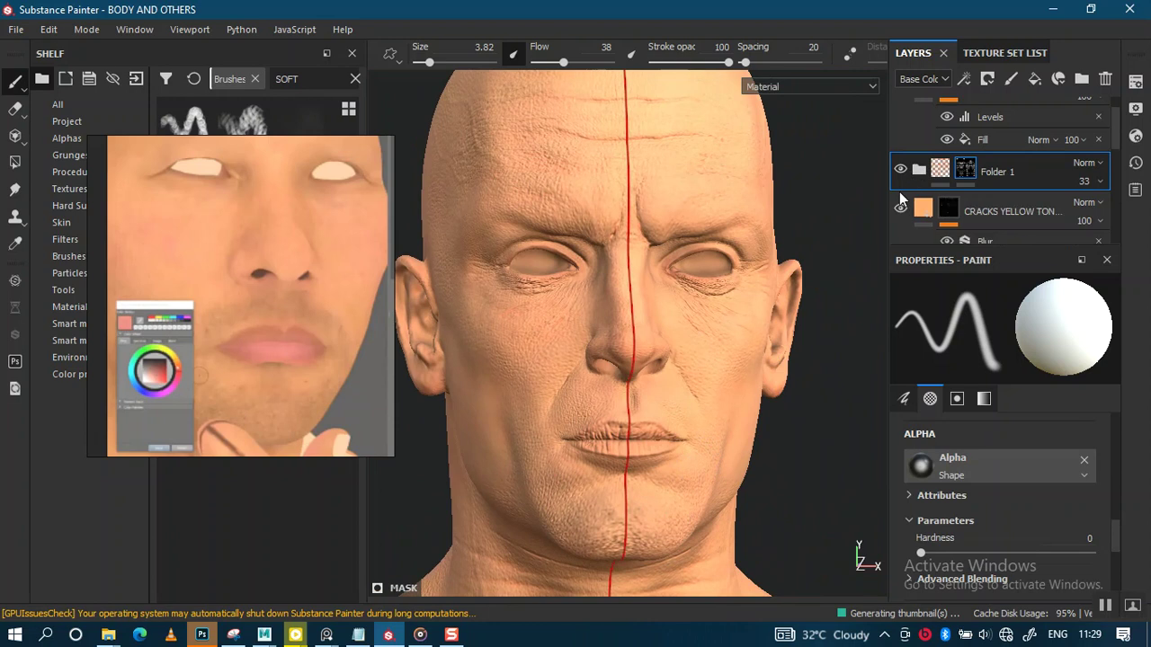
{"action": "mouse_move", "coordinate": [657, 298]}
{"action": "left_mouse_down", "text": "alt"}
{"action": "mouse_move", "coordinate": [656, 372]}
{"action": "mouse_move", "coordinate": [732, 337]}
{"action": "mouse_move", "coordinate": [671, 342]}
{"action": "mouse_move", "coordinate": [607, 367]}
{"action": "mouse_move", "coordinate": [667, 359]}
{"action": "mouse_move", "coordinate": [753, 391]}
{"action": "left_mouse_up", "text": "alt"}
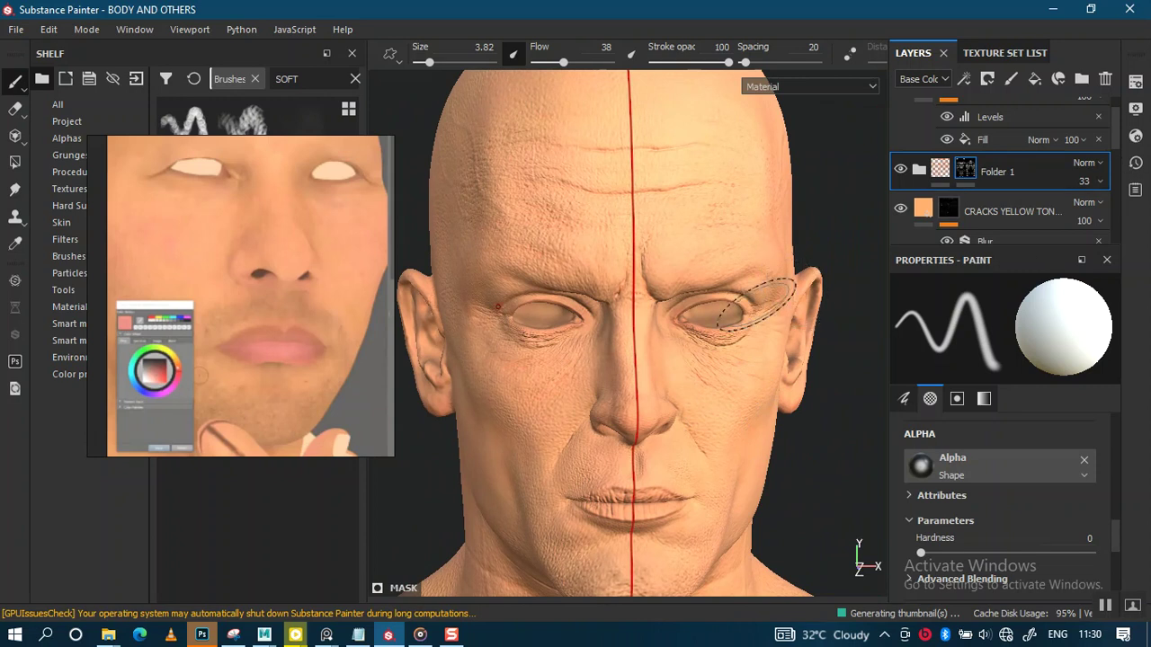
{"action": "left_click_drag", "start_coordinate": [755, 304], "coordinate": [754, 219], "text": "alt"}
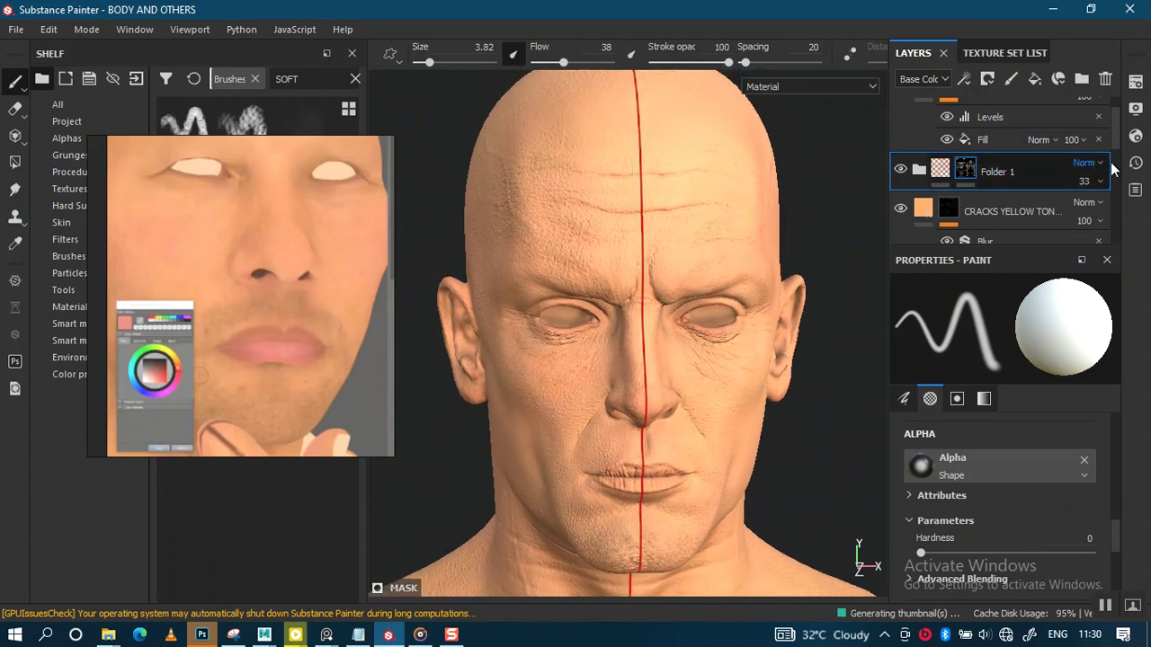
Step: Select Fill layer 1 to show its OLD HENRY MAIN1 fill properties
{"action": "scroll", "coordinate": [1115, 149], "scroll_direction": "down", "scroll_amount": 2}
{"action": "scroll", "coordinate": [1111, 180], "scroll_direction": "down", "scroll_amount": 2}
{"action": "scroll", "coordinate": [1111, 180], "scroll_direction": "down", "scroll_amount": 3}
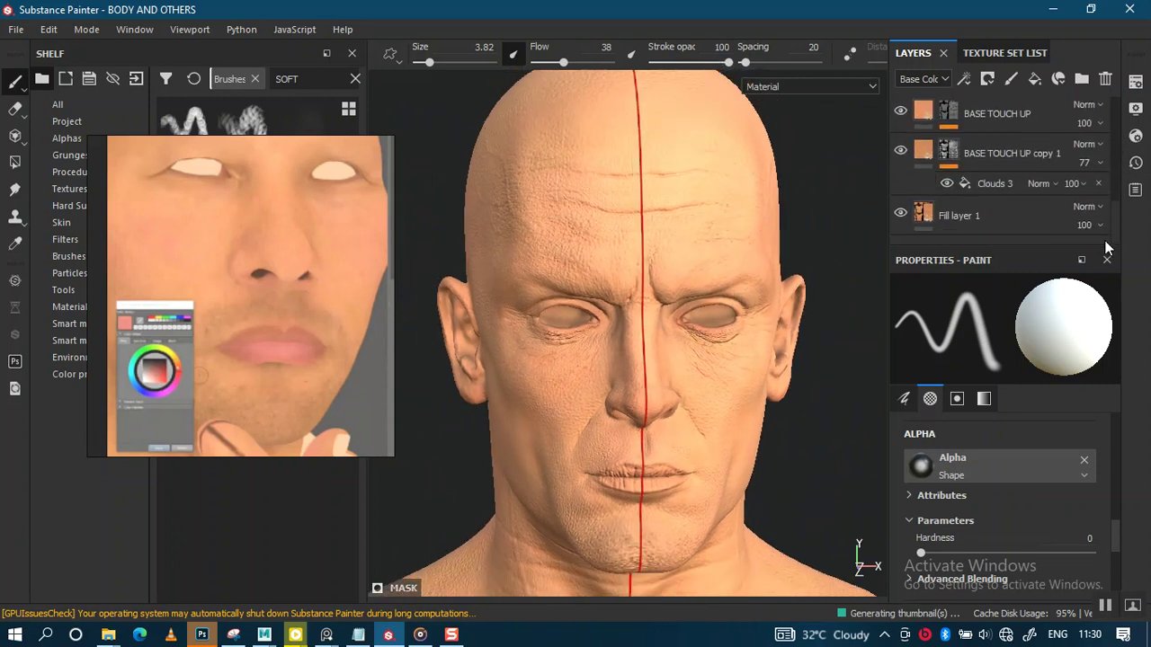
{"action": "left_click", "coordinate": [1016, 209]}
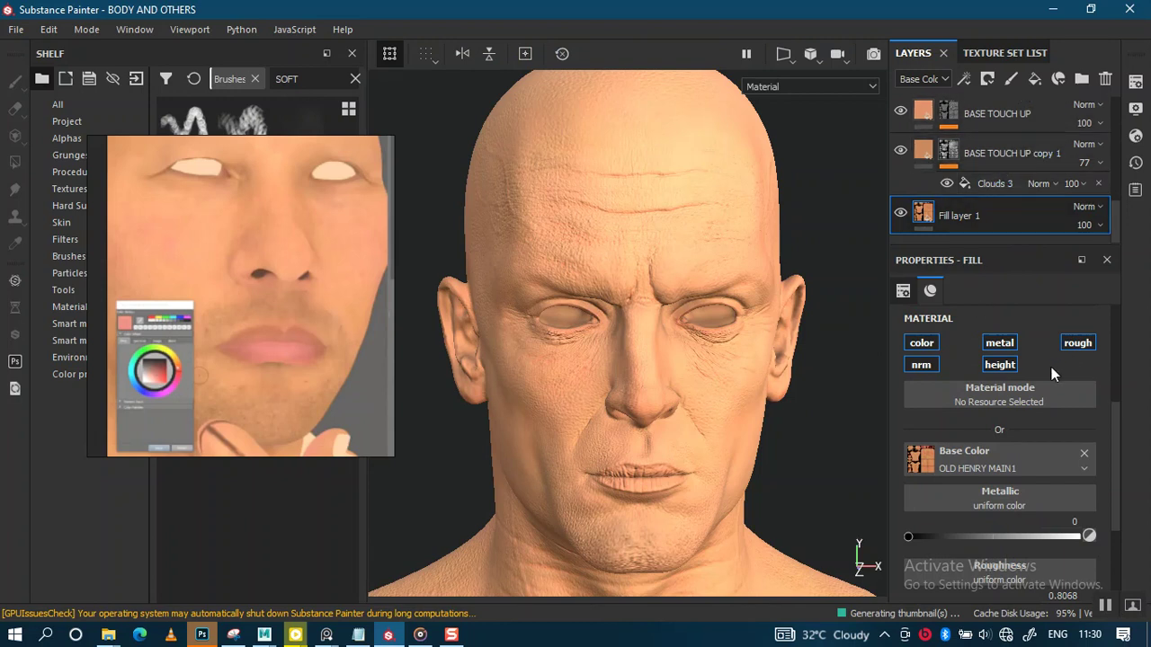
Step: Turn on Activate Subsurface Scattering in the Display Settings
{"action": "left_click", "coordinate": [1135, 82]}
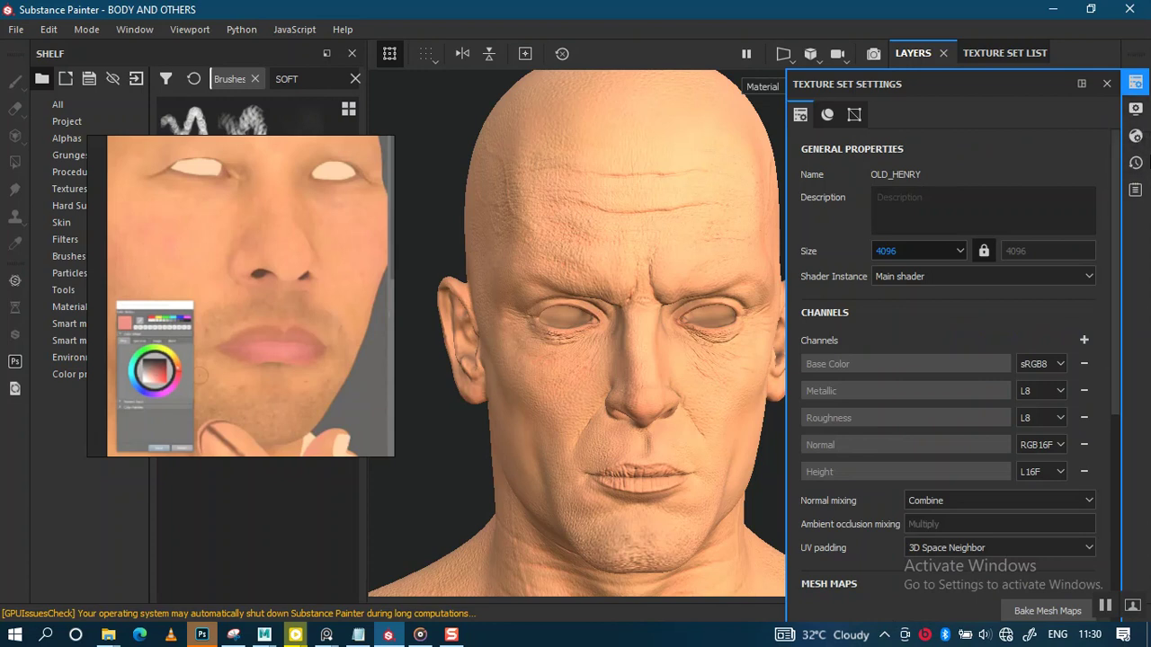
{"action": "left_click", "coordinate": [1135, 108]}
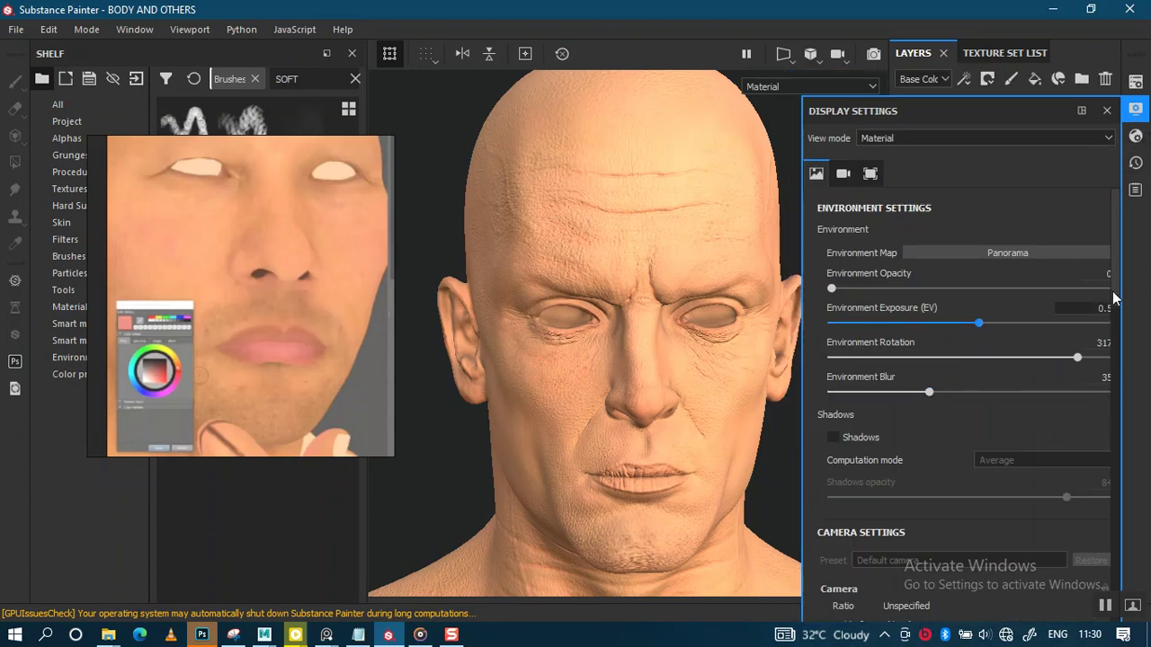
{"action": "left_click_drag", "start_coordinate": [1115, 296], "coordinate": [1106, 453]}
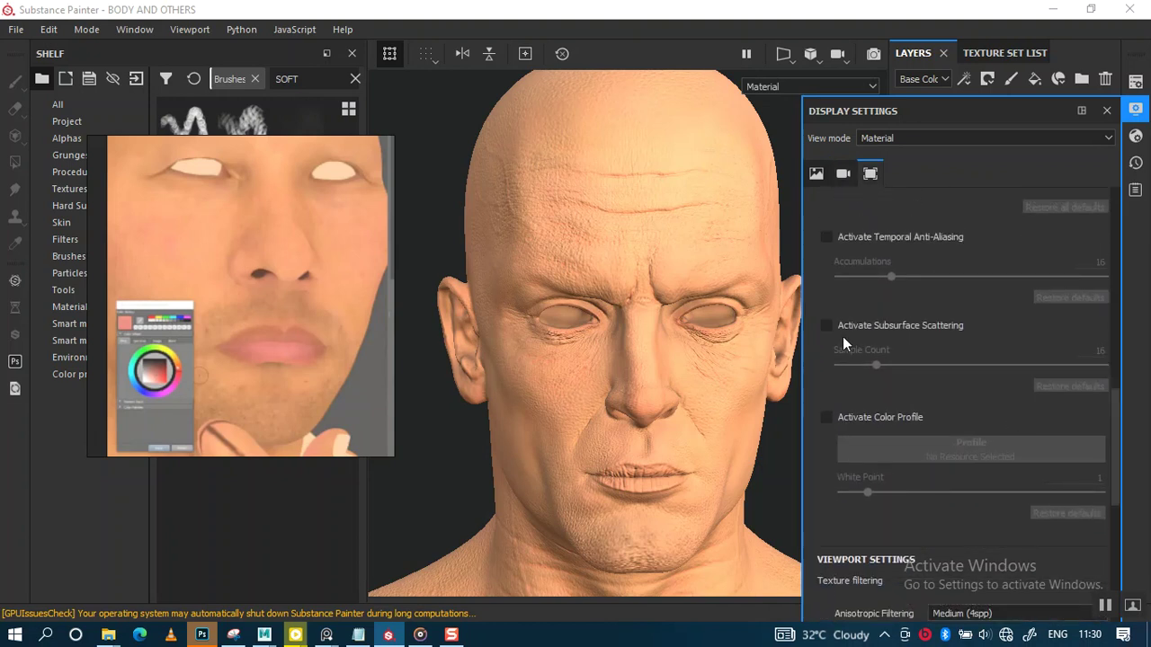
{"action": "left_click", "coordinate": [826, 325]}
{"action": "left_click", "coordinate": [1106, 111]}
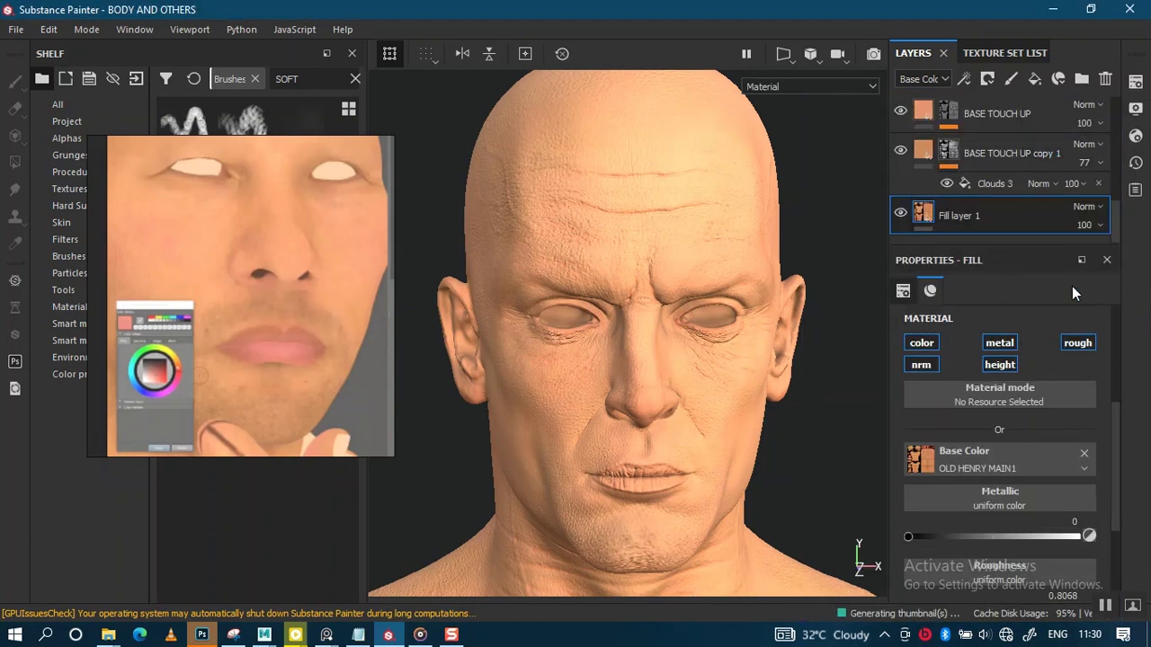
Step: Add a Scattering channel to the OLD_HENRY texture set
{"action": "left_click", "coordinate": [1136, 82]}
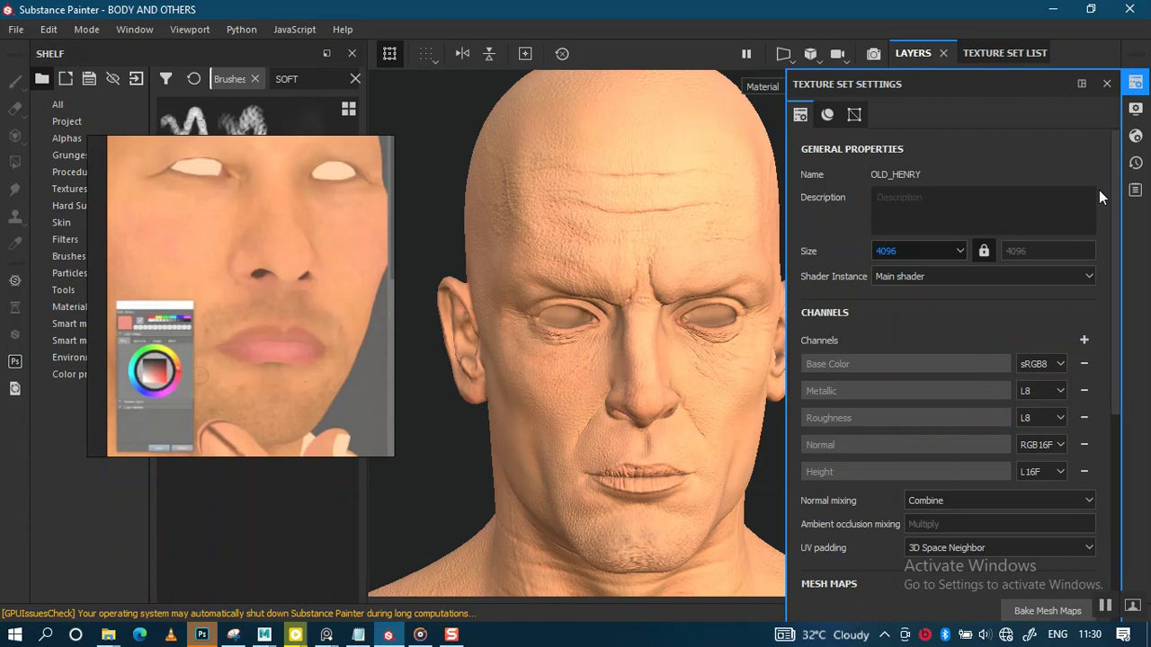
{"action": "left_click", "coordinate": [1084, 342]}
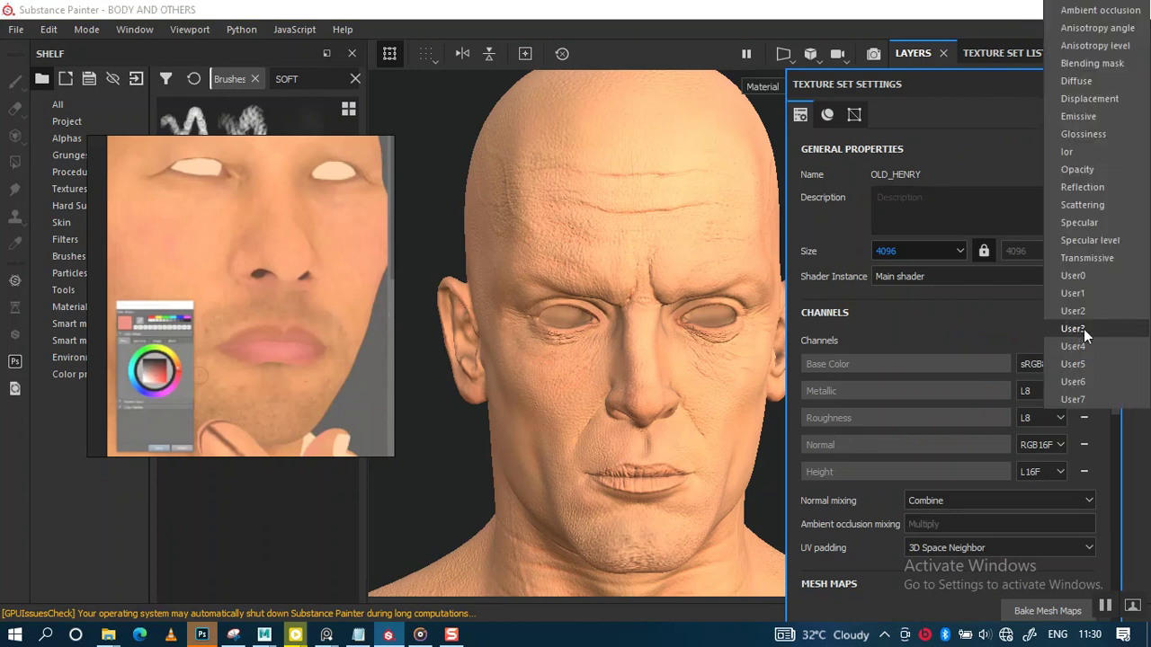
{"action": "left_click", "coordinate": [1083, 205]}
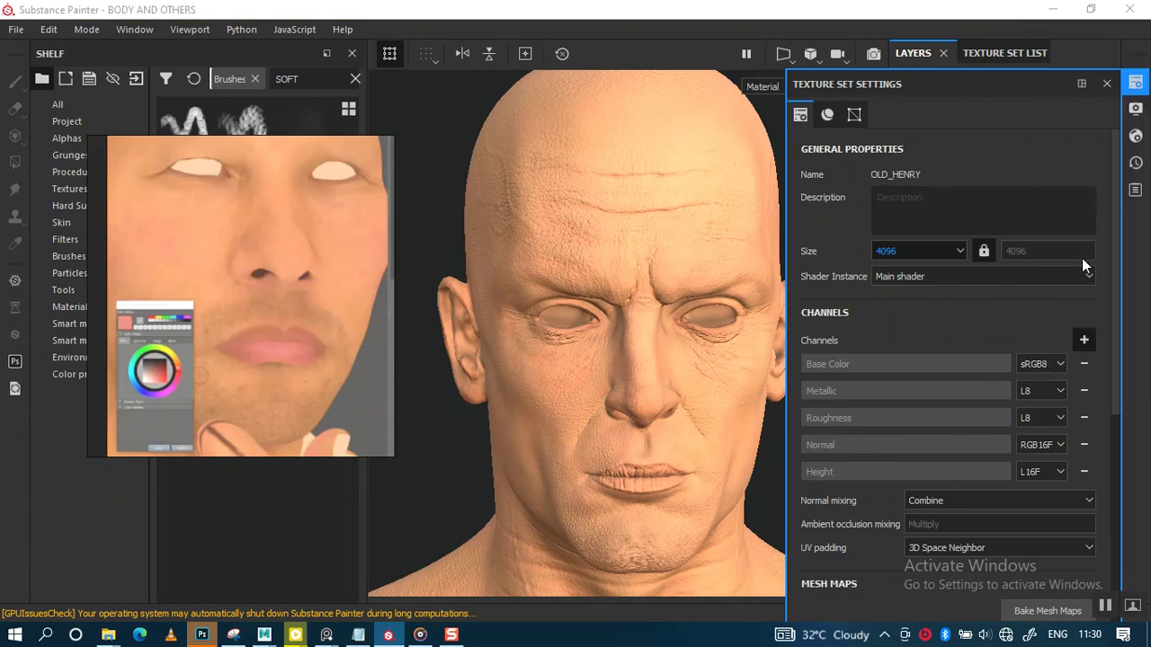
{"action": "left_click", "coordinate": [1106, 85]}
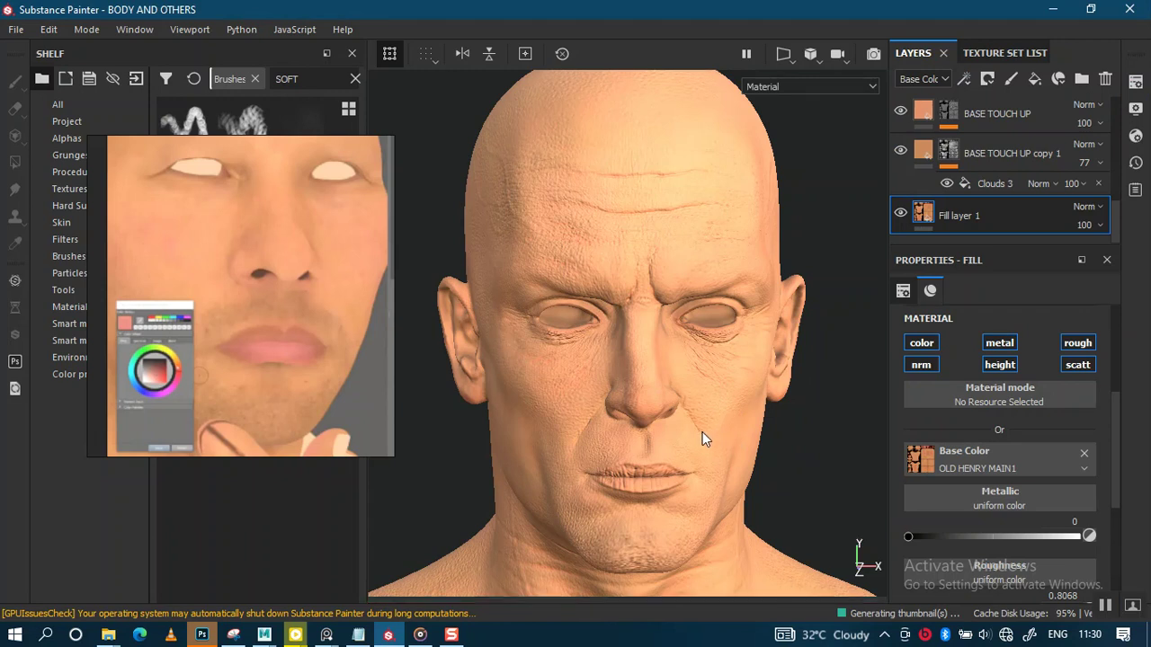
Step: Raise Fill layer 1's Scattering with the slider, then pull it back to about 0.07
{"action": "mouse_move", "coordinate": [701, 437]}
{"action": "left_mouse_down", "text": "alt"}
{"action": "mouse_move", "coordinate": [696, 478]}
{"action": "mouse_move", "coordinate": [683, 401]}
{"action": "mouse_move", "coordinate": [800, 416]}
{"action": "left_mouse_up", "text": "alt"}
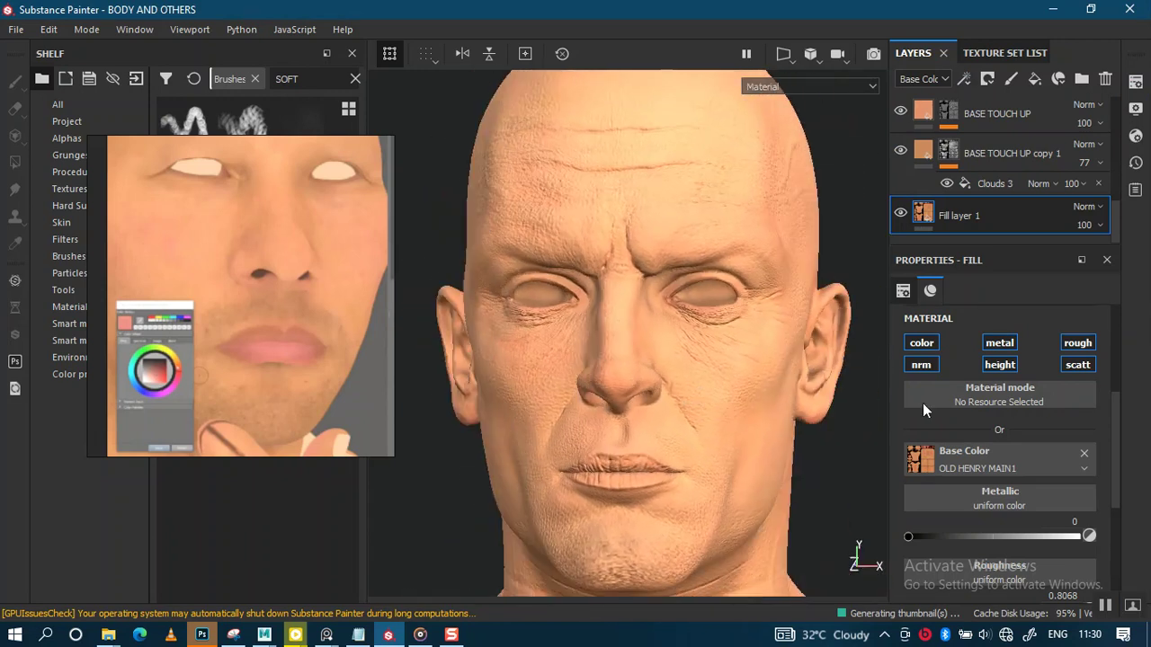
{"action": "left_click_drag", "start_coordinate": [1110, 439], "coordinate": [1071, 591]}
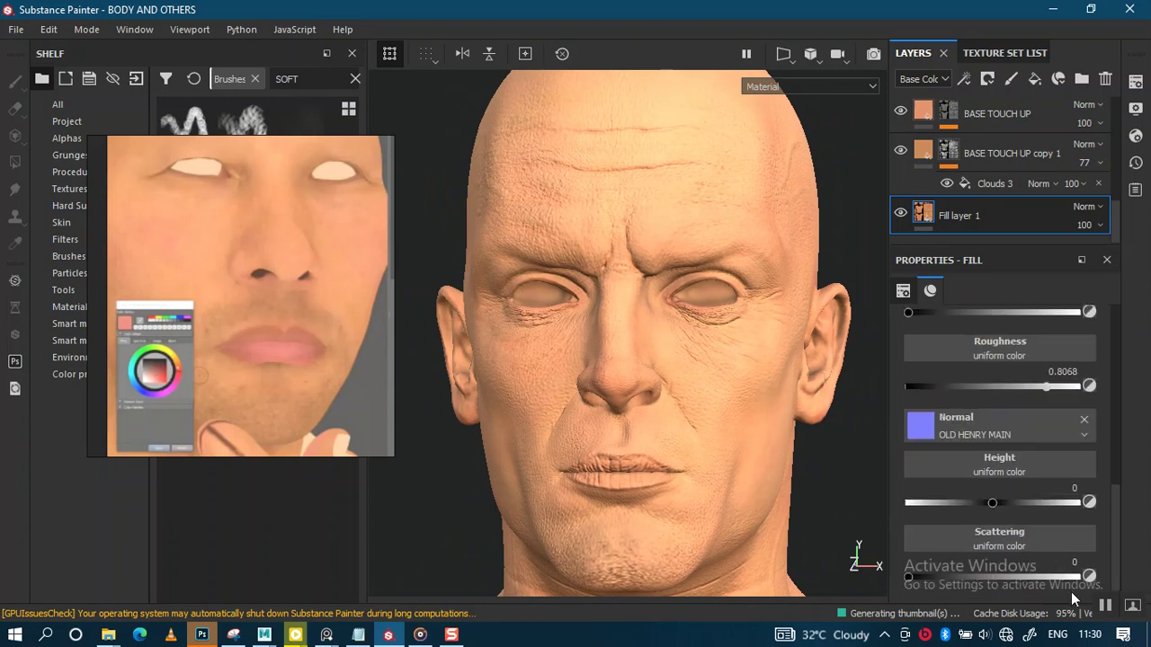
{"action": "left_click_drag", "start_coordinate": [917, 575], "coordinate": [964, 576]}
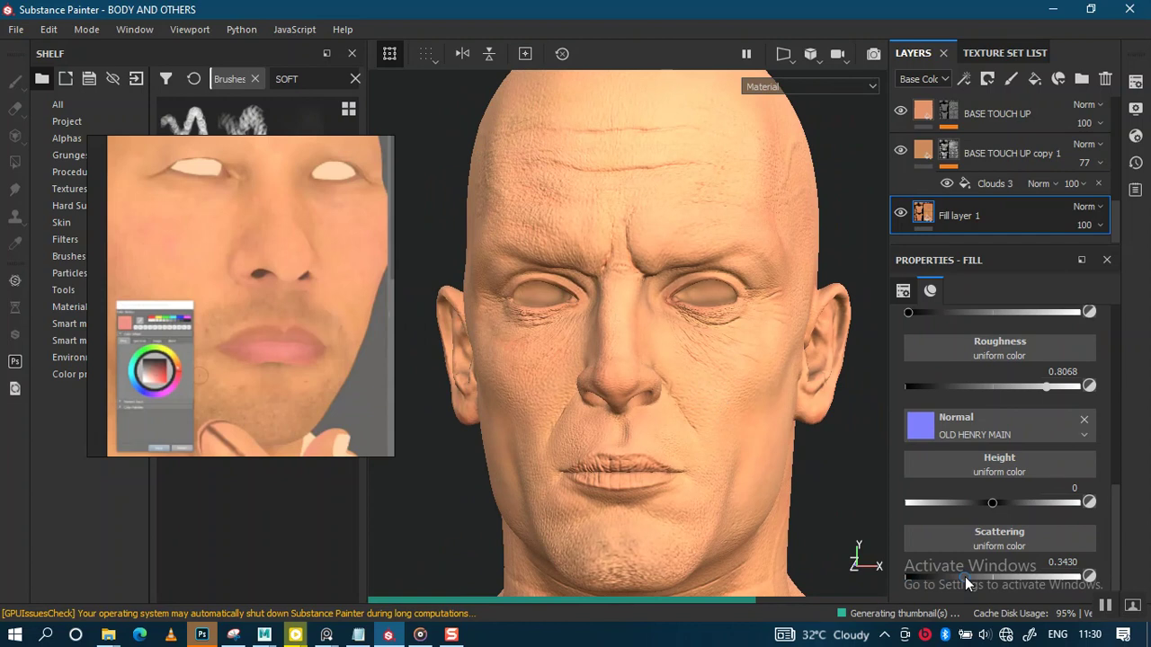
{"action": "left_click", "coordinate": [965, 576]}
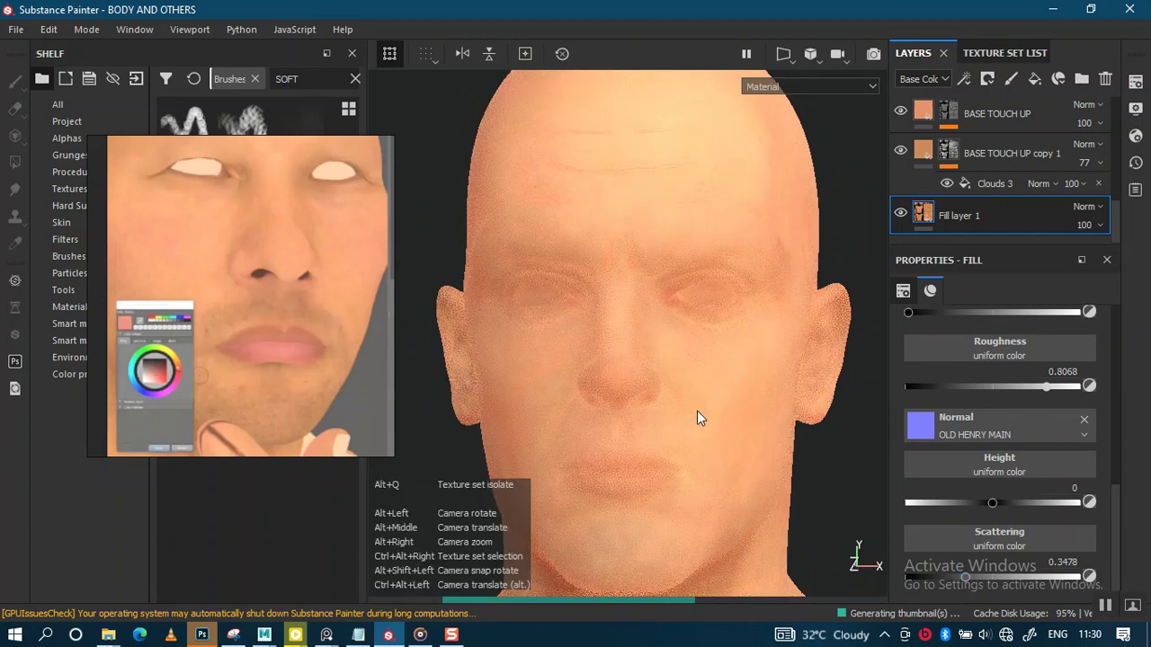
{"action": "mouse_move", "coordinate": [700, 413]}
{"action": "right_mouse_down", "text": "alt"}
{"action": "mouse_move", "coordinate": [700, 453]}
{"action": "mouse_move", "coordinate": [739, 476]}
{"action": "right_mouse_up", "text": "alt"}
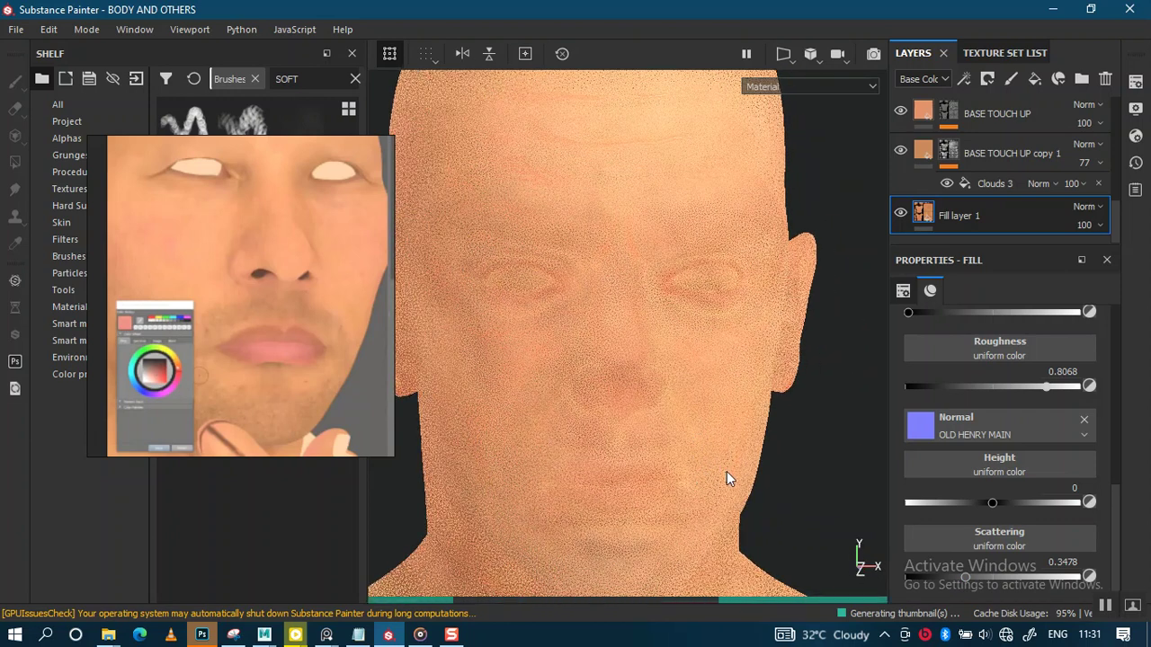
{"action": "middle_click_drag", "start_coordinate": [725, 471], "coordinate": [760, 444], "text": "alt"}
{"action": "key", "text": "f"}
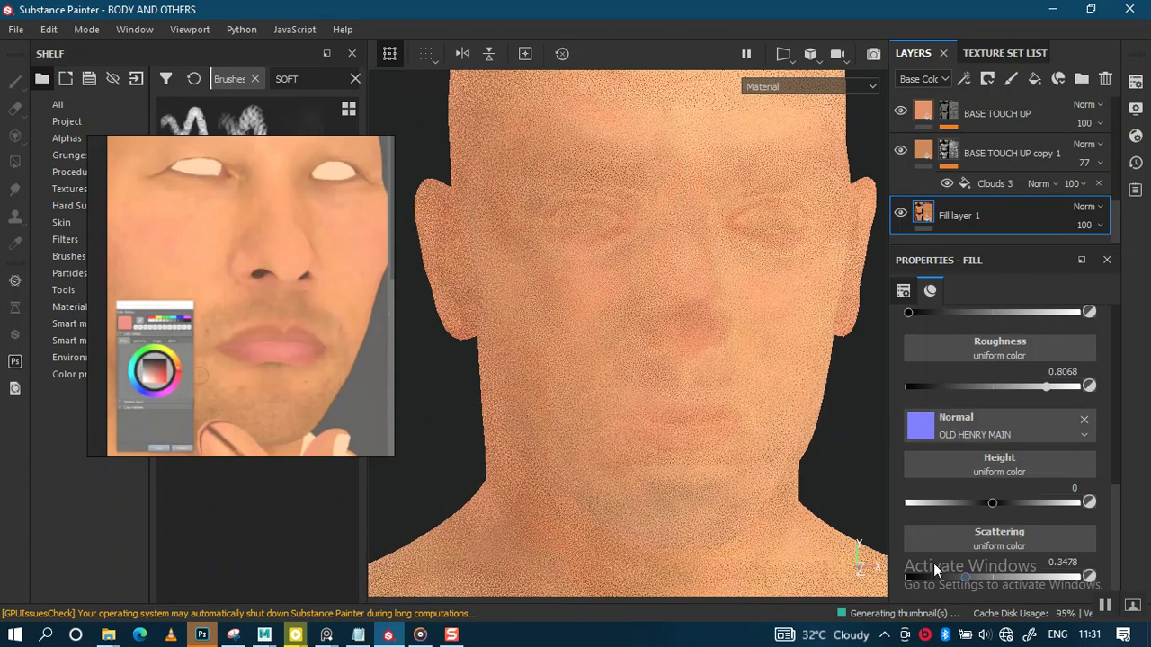
{"action": "left_click_drag", "start_coordinate": [923, 571], "coordinate": [915, 574]}
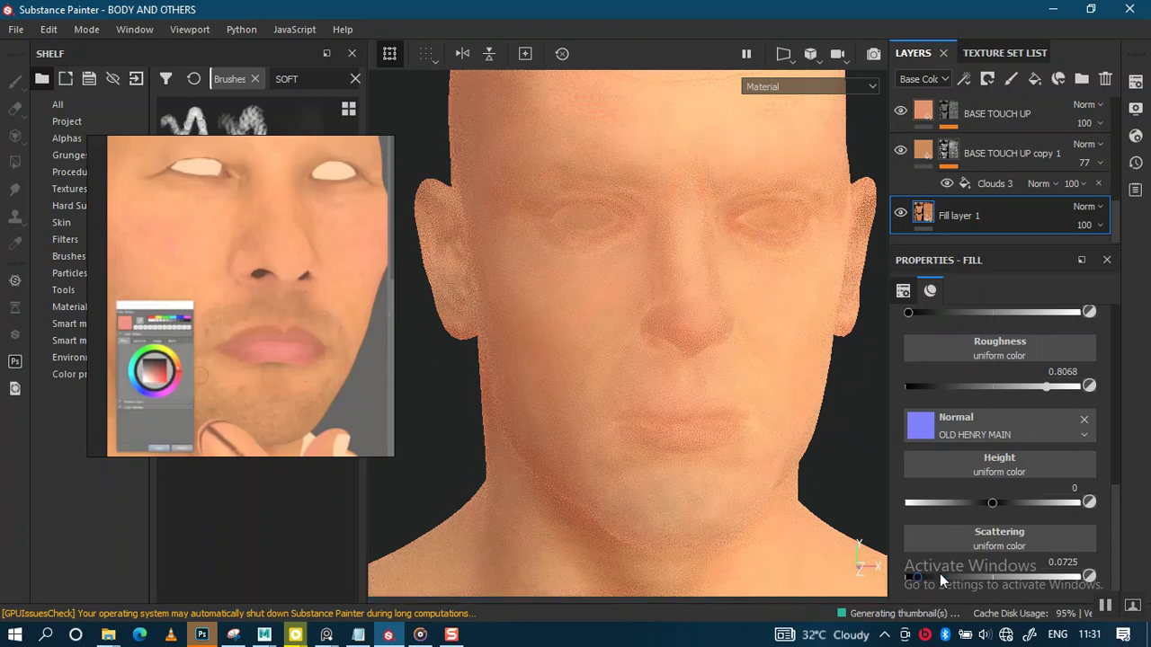
Step: Enter exact Scattering values of 0.01, then 0.005
{"action": "left_click", "coordinate": [1062, 562]}
{"action": "type", "text": "0.01"}
{"action": "key", "text": "Return"}
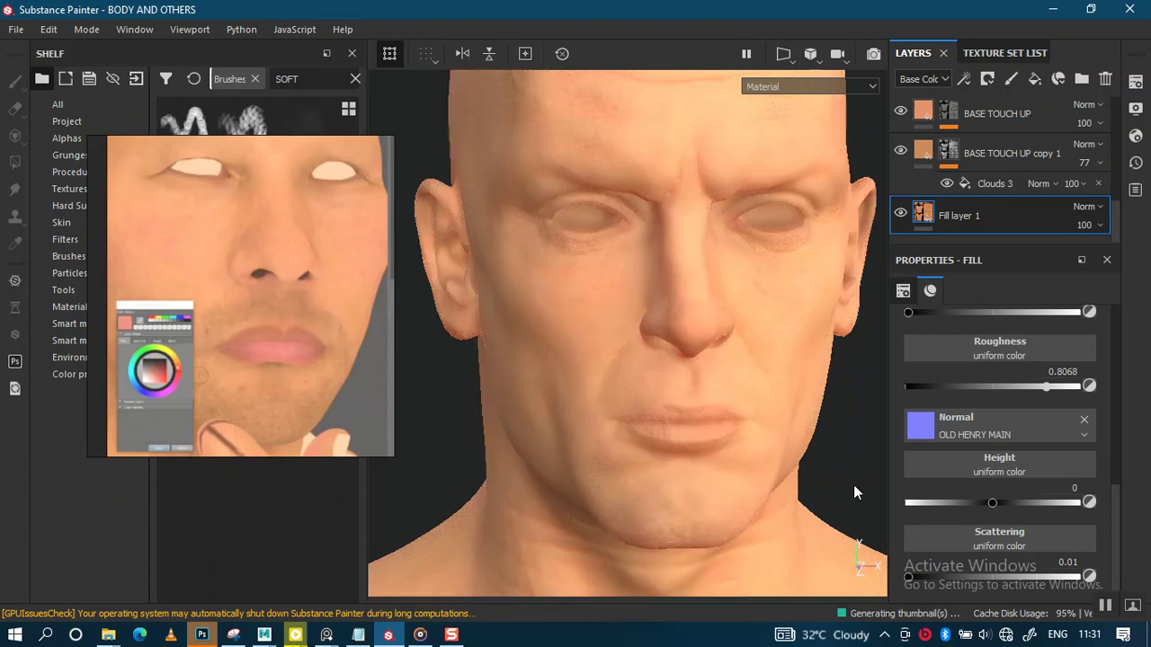
{"action": "left_click", "coordinate": [1074, 561]}
{"action": "type", "text": "0.005"}
{"action": "key", "text": "Return"}
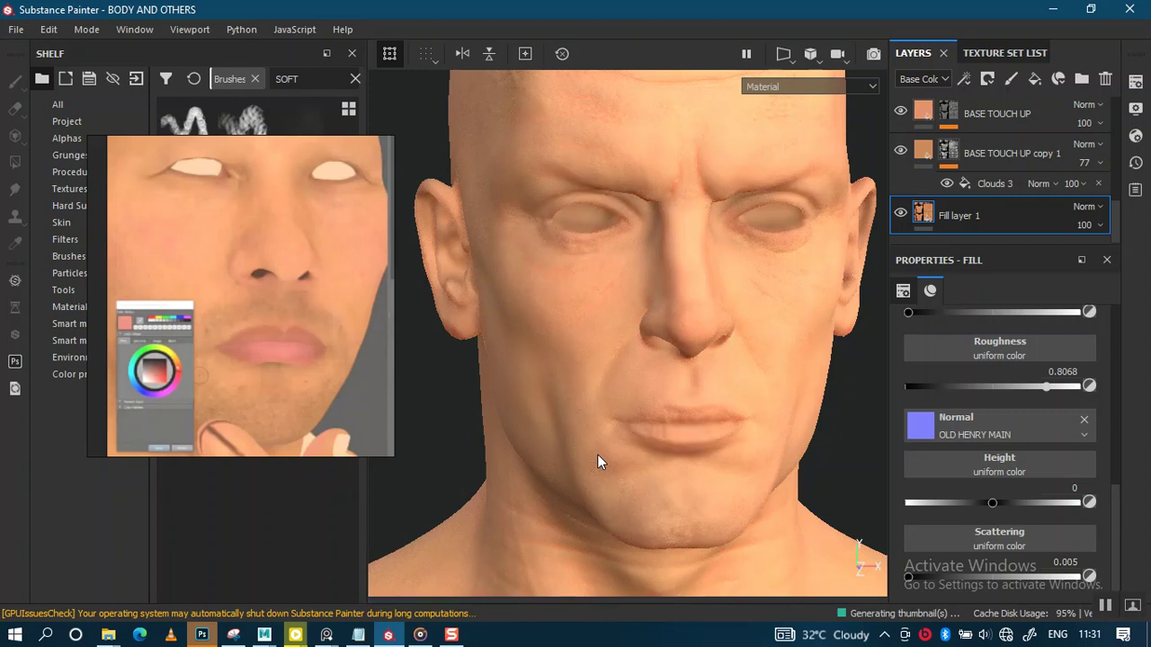
{"action": "right_click_drag", "start_coordinate": [613, 433], "coordinate": [630, 527], "text": "alt"}
{"action": "mouse_move", "coordinate": [630, 527]}
{"action": "left_mouse_down", "text": "alt"}
{"action": "mouse_move", "coordinate": [578, 393]}
{"action": "mouse_move", "coordinate": [769, 428]}
{"action": "left_mouse_up", "text": "alt"}
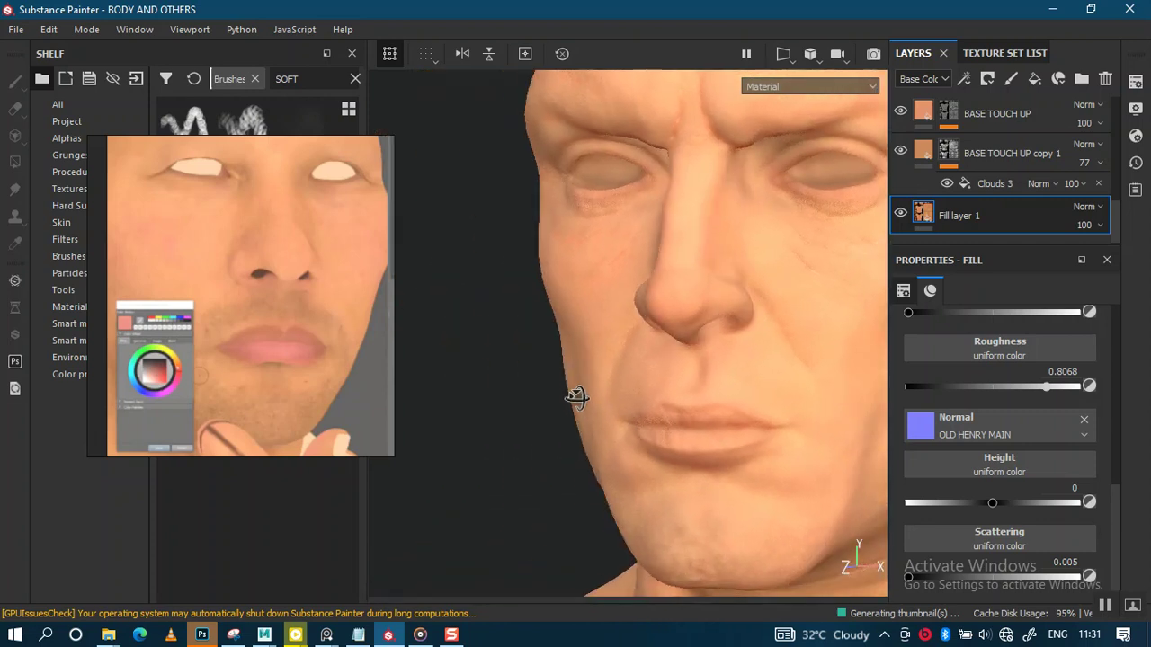
Step: Try a Scattering of 0.002, then set it back to 0.005
{"action": "left_click", "coordinate": [1075, 560]}
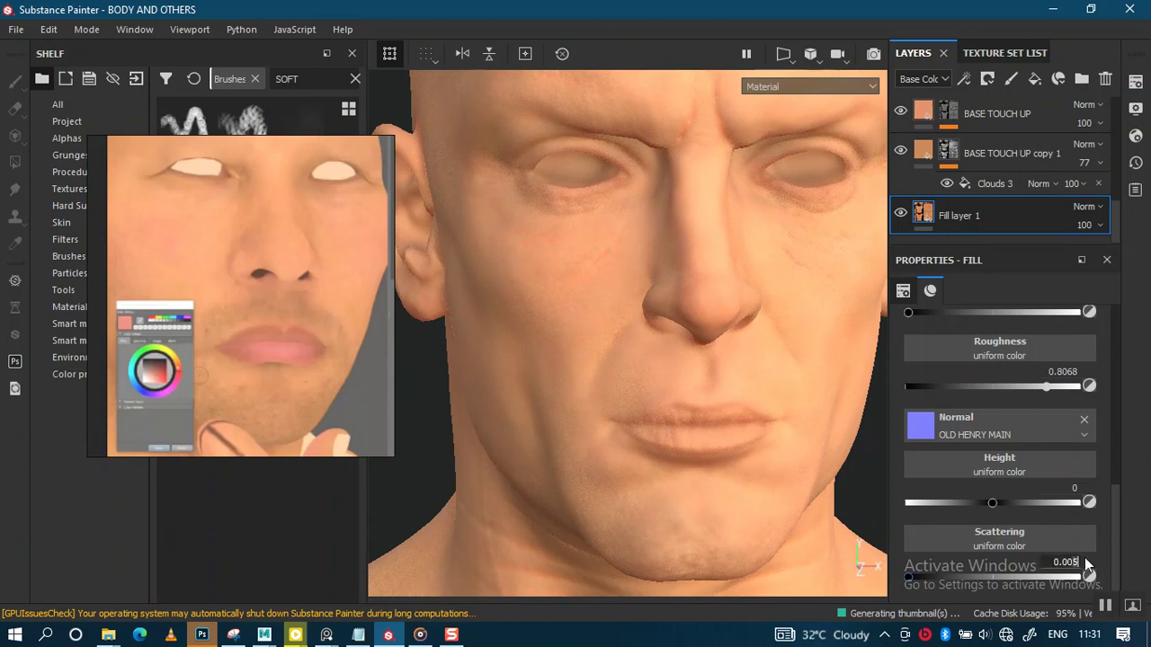
{"action": "key", "text": "BackSpace"}
{"action": "type", "text": "1"}
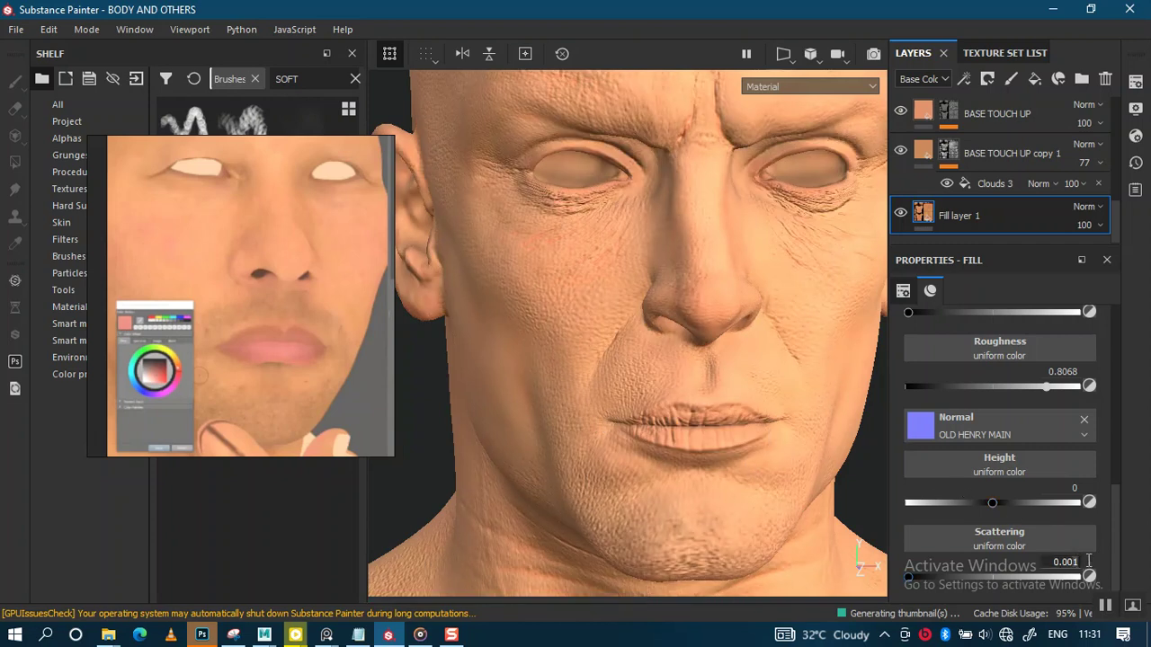
{"action": "key", "text": "BackSpace"}
{"action": "type", "text": "2"}
{"action": "key", "text": "Return"}
{"action": "left_click_drag", "start_coordinate": [647, 370], "coordinate": [647, 295], "text": "alt"}
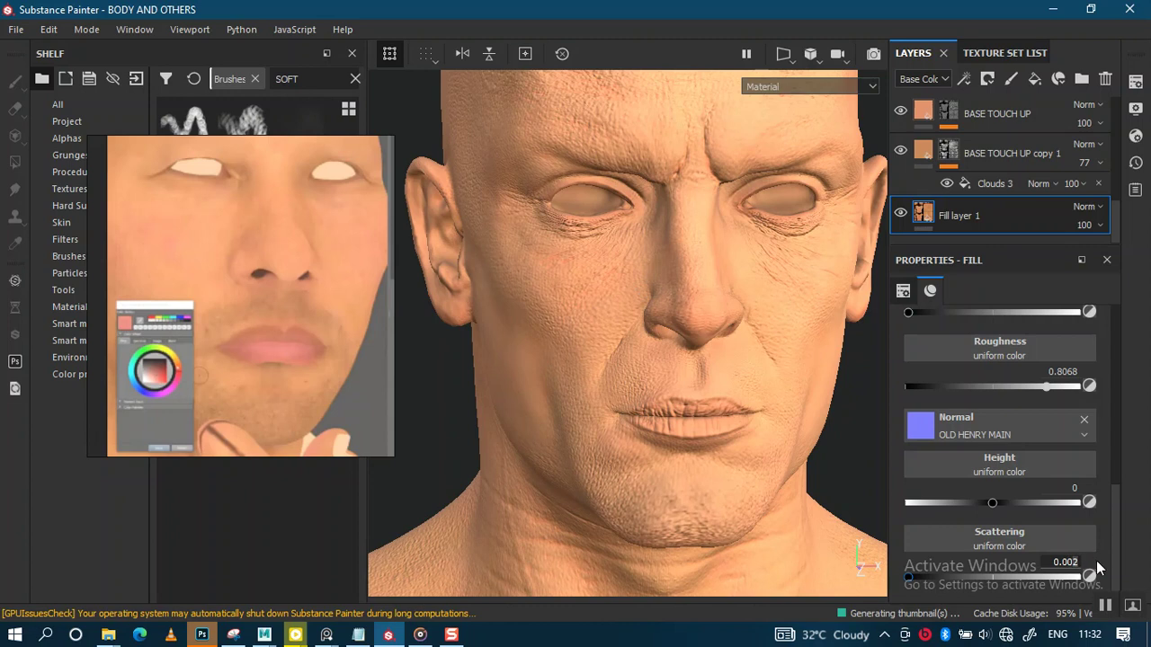
{"action": "type", "text": "0.005"}
{"action": "key", "text": "Return"}
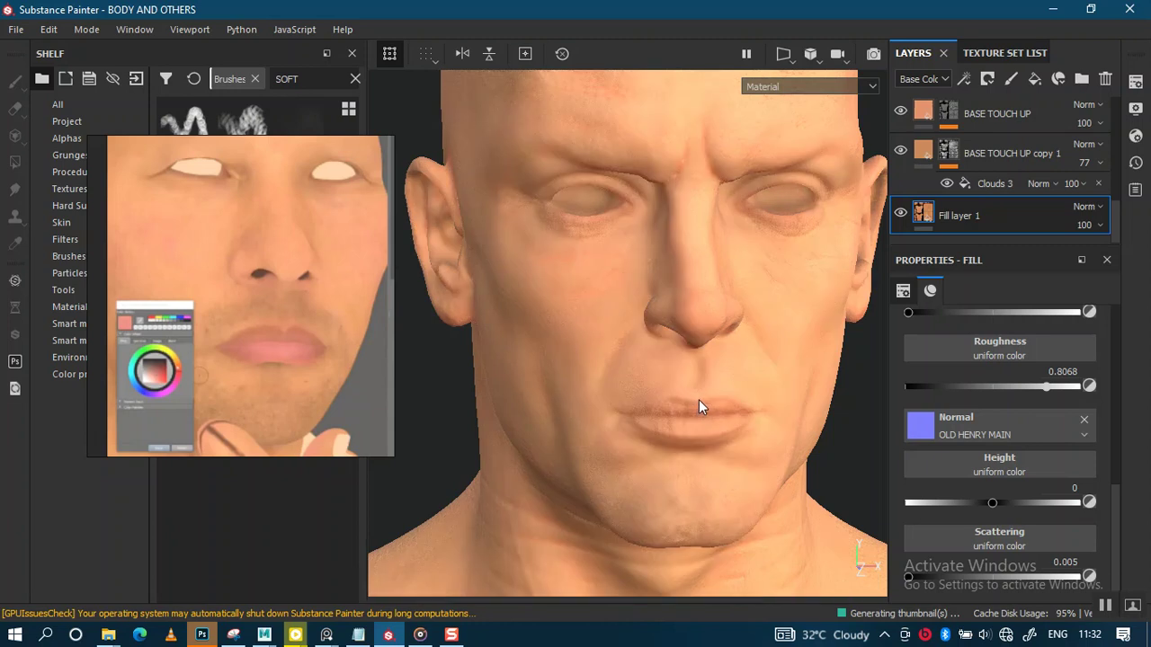
{"action": "left_click", "coordinate": [1081, 562]}
Step: Set Fill layer 1's Scattering to 0.003 and inspect the warmer skin on the head
{"action": "key", "text": "Return"}
{"action": "mouse_move", "coordinate": [744, 486]}
{"action": "left_mouse_down", "text": "alt"}
{"action": "mouse_move", "coordinate": [747, 336]}
{"action": "mouse_move", "coordinate": [673, 341]}
{"action": "mouse_move", "coordinate": [804, 401]}
{"action": "left_mouse_up", "text": "alt"}
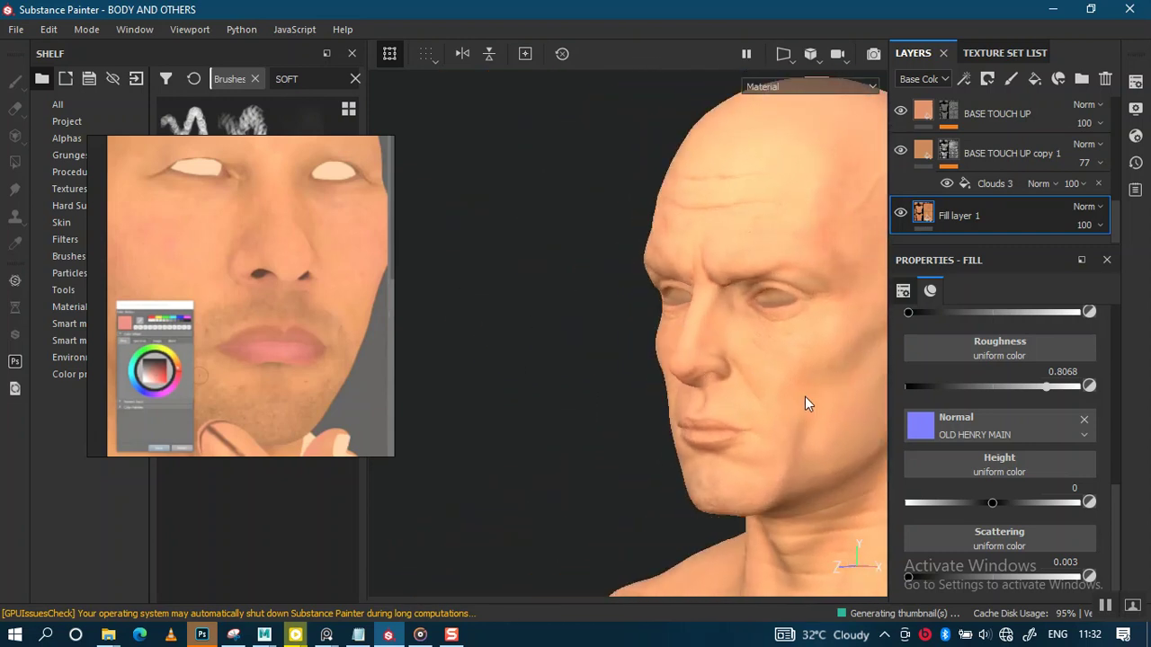
{"action": "mouse_move", "coordinate": [679, 342]}
{"action": "left_mouse_down", "text": "alt"}
{"action": "mouse_move", "coordinate": [686, 375]}
{"action": "mouse_move", "coordinate": [742, 333]}
{"action": "mouse_move", "coordinate": [684, 411]}
{"action": "mouse_move", "coordinate": [632, 414]}
{"action": "mouse_move", "coordinate": [714, 368]}
{"action": "mouse_move", "coordinate": [674, 368]}
{"action": "mouse_move", "coordinate": [812, 300]}
{"action": "mouse_move", "coordinate": [800, 458]}
{"action": "mouse_move", "coordinate": [753, 404]}
{"action": "mouse_move", "coordinate": [700, 409]}
{"action": "mouse_move", "coordinate": [704, 376]}
{"action": "mouse_move", "coordinate": [685, 476]}
{"action": "mouse_move", "coordinate": [689, 426]}
{"action": "mouse_move", "coordinate": [650, 432]}
{"action": "mouse_move", "coordinate": [675, 420]}
{"action": "mouse_move", "coordinate": [663, 430]}
{"action": "mouse_move", "coordinate": [711, 341]}
{"action": "mouse_move", "coordinate": [696, 462]}
{"action": "mouse_move", "coordinate": [718, 414]}
{"action": "left_mouse_up", "text": "alt"}
{"action": "scroll", "coordinate": [631, 413], "scroll_direction": "up", "scroll_amount": 3}
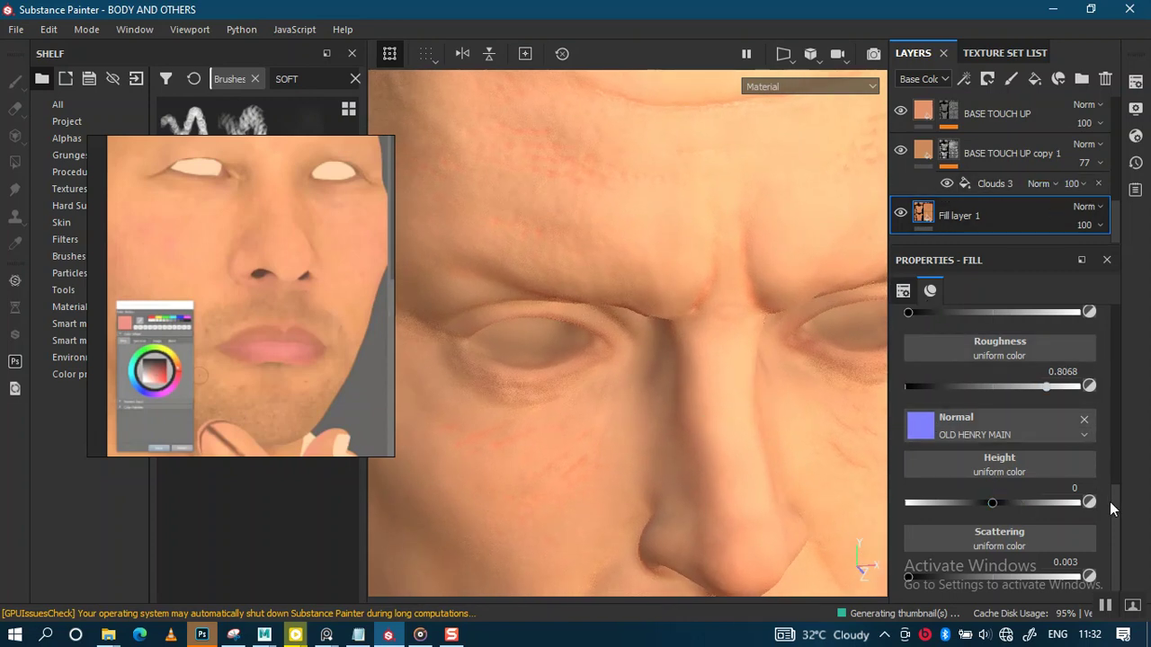
{"action": "left_click_drag", "start_coordinate": [1109, 533], "coordinate": [1109, 389]}
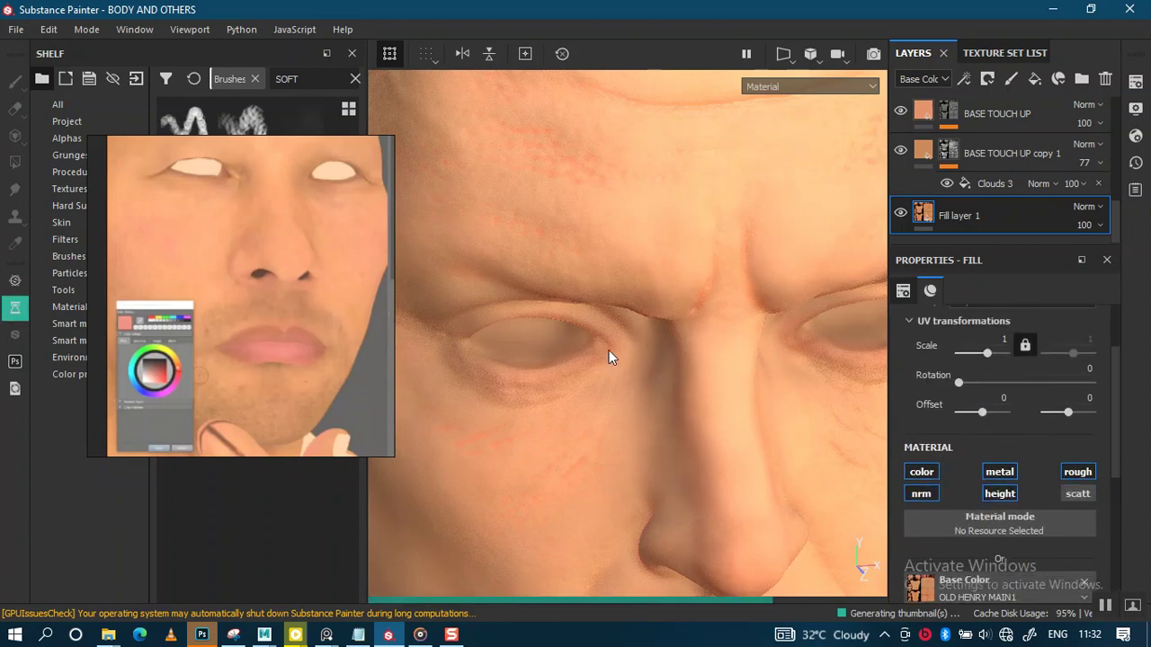
{"action": "key", "text": "alt"}
{"action": "mouse_move", "coordinate": [622, 321]}
{"action": "left_mouse_down", "text": "alt"}
{"action": "mouse_move", "coordinate": [632, 222]}
{"action": "mouse_move", "coordinate": [614, 303]}
{"action": "left_mouse_up", "text": "alt"}
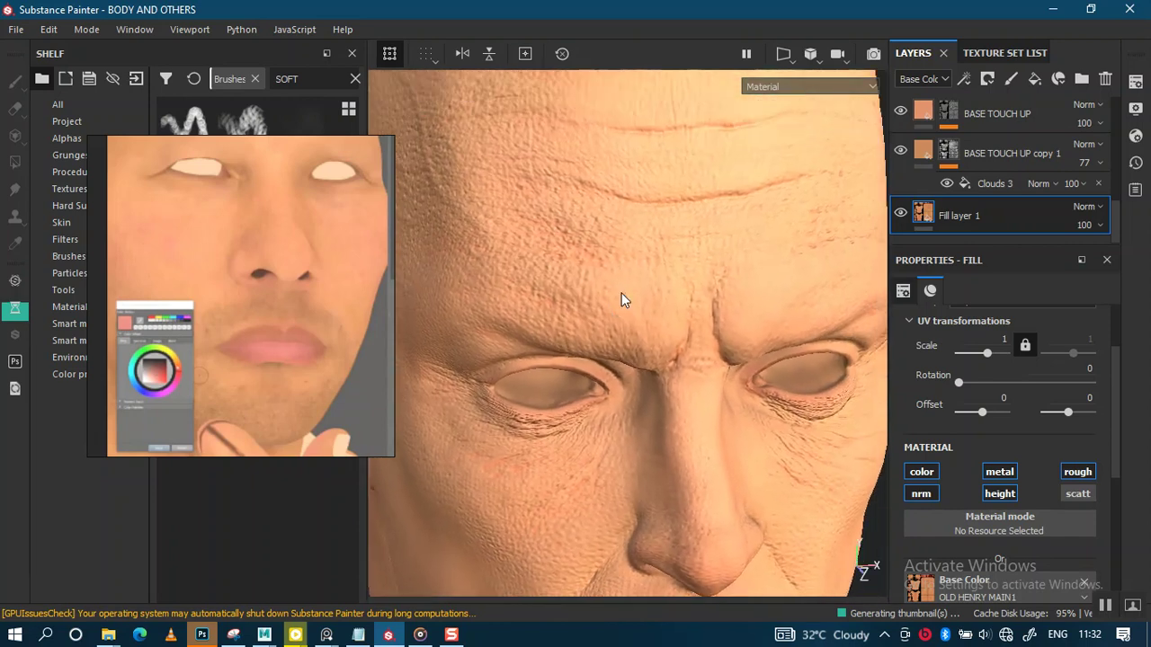
{"action": "scroll", "coordinate": [615, 302], "scroll_direction": "up", "scroll_amount": 2}
{"action": "scroll", "coordinate": [662, 285], "scroll_direction": "up", "scroll_amount": 1}
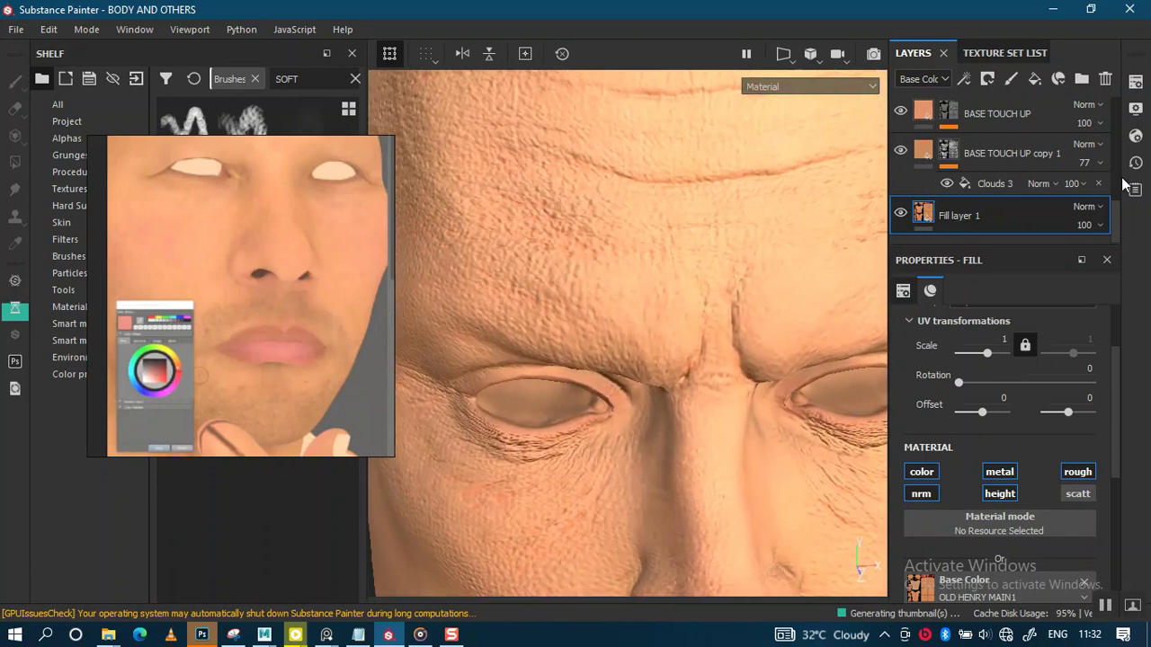
Step: Expand Folder 1 in the layer stack and save the project with Ctrl+S
{"action": "scroll", "coordinate": [1119, 211], "scroll_direction": "up", "scroll_amount": 1}
{"action": "scroll", "coordinate": [1113, 189], "scroll_direction": "up", "scroll_amount": 2}
{"action": "scroll", "coordinate": [1102, 153], "scroll_direction": "up", "scroll_amount": 2}
{"action": "scroll", "coordinate": [1099, 149], "scroll_direction": "up", "scroll_amount": 1}
{"action": "scroll", "coordinate": [1097, 137], "scroll_direction": "up", "scroll_amount": 1}
{"action": "scroll", "coordinate": [1099, 143], "scroll_direction": "down", "scroll_amount": 2}
{"action": "scroll", "coordinate": [1099, 152], "scroll_direction": "down", "scroll_amount": 2}
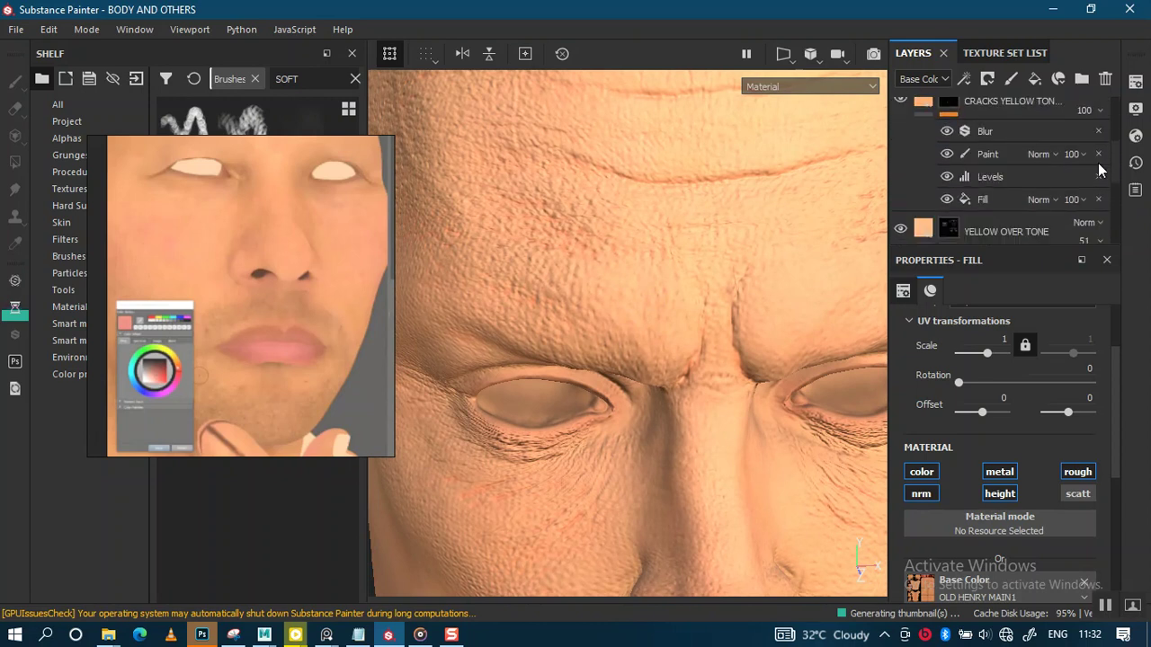
{"action": "scroll", "coordinate": [1097, 171], "scroll_direction": "down", "scroll_amount": 2}
{"action": "scroll", "coordinate": [1096, 186], "scroll_direction": "down", "scroll_amount": 1}
{"action": "scroll", "coordinate": [1097, 171], "scroll_direction": "up", "scroll_amount": 4}
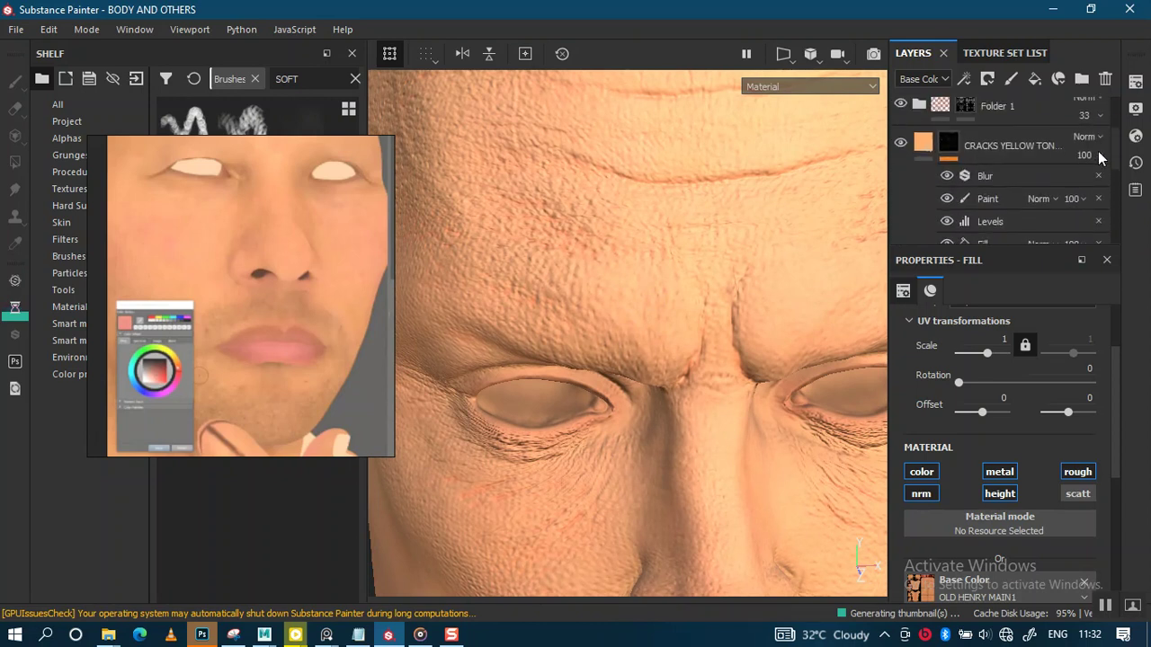
{"action": "scroll", "coordinate": [1098, 148], "scroll_direction": "up", "scroll_amount": 1}
{"action": "left_click", "coordinate": [1041, 150]}
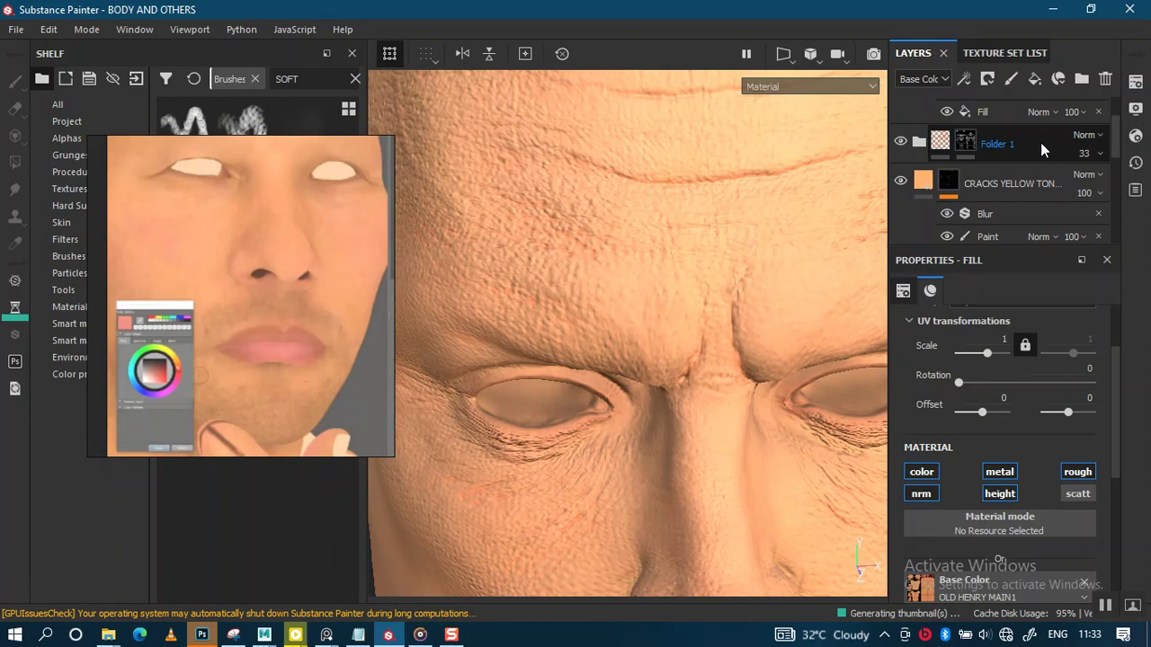
{"action": "left_click", "coordinate": [918, 141]}
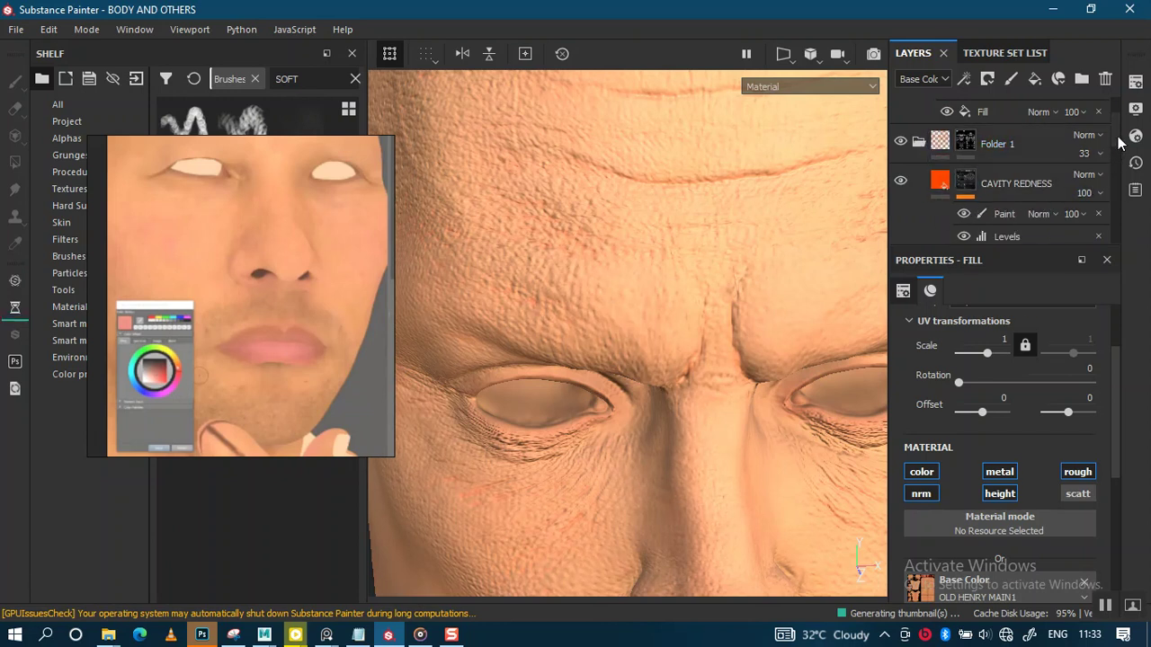
{"action": "key", "text": "ctrl+s"}
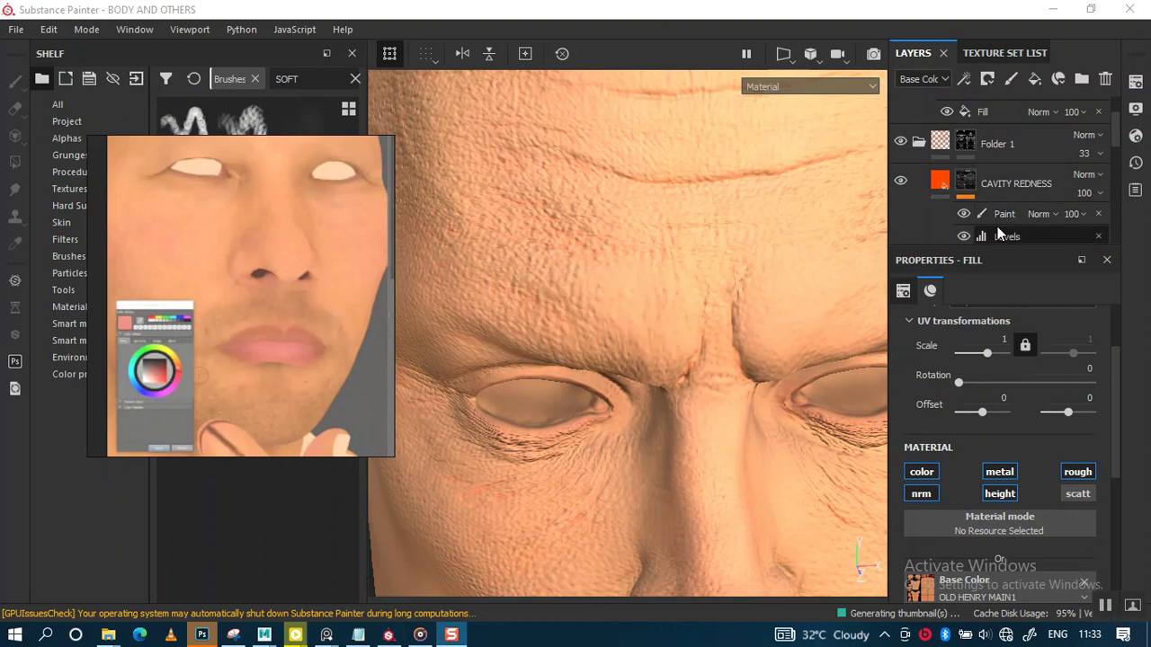
Step: Select the CAVITY REDNESS mask's Fill, show the Roughness channel, and open its Levels
{"action": "scroll", "coordinate": [1016, 220], "scroll_direction": "down", "scroll_amount": 1}
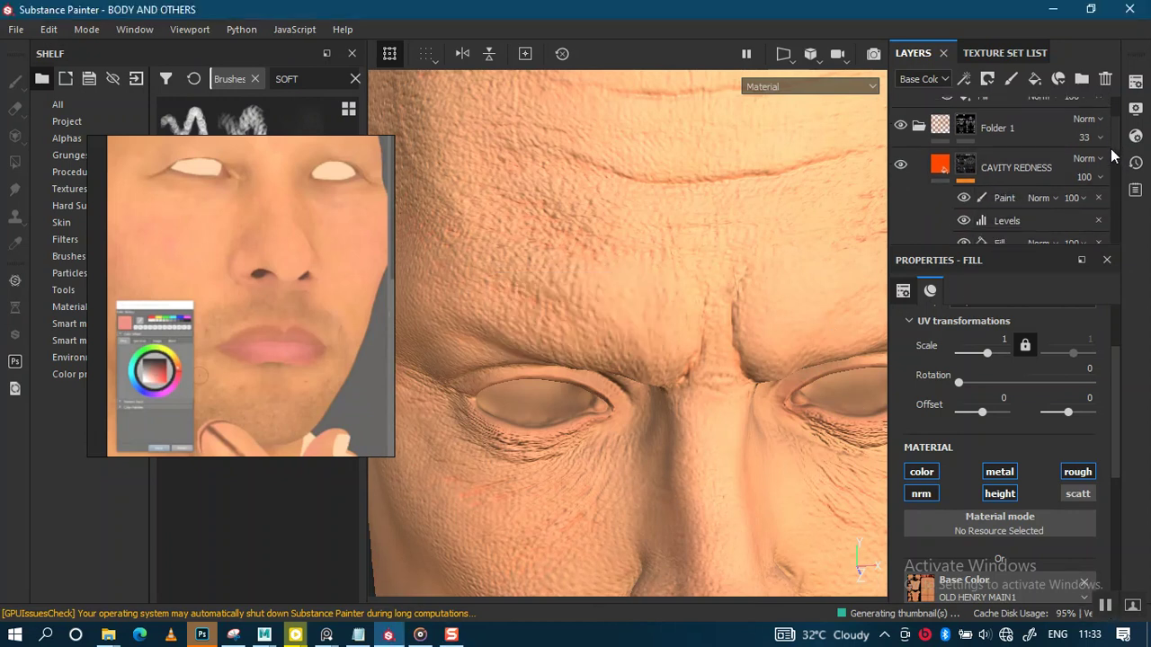
{"action": "scroll", "coordinate": [1034, 208], "scroll_direction": "down", "scroll_amount": 1}
{"action": "left_click", "coordinate": [1003, 216]}
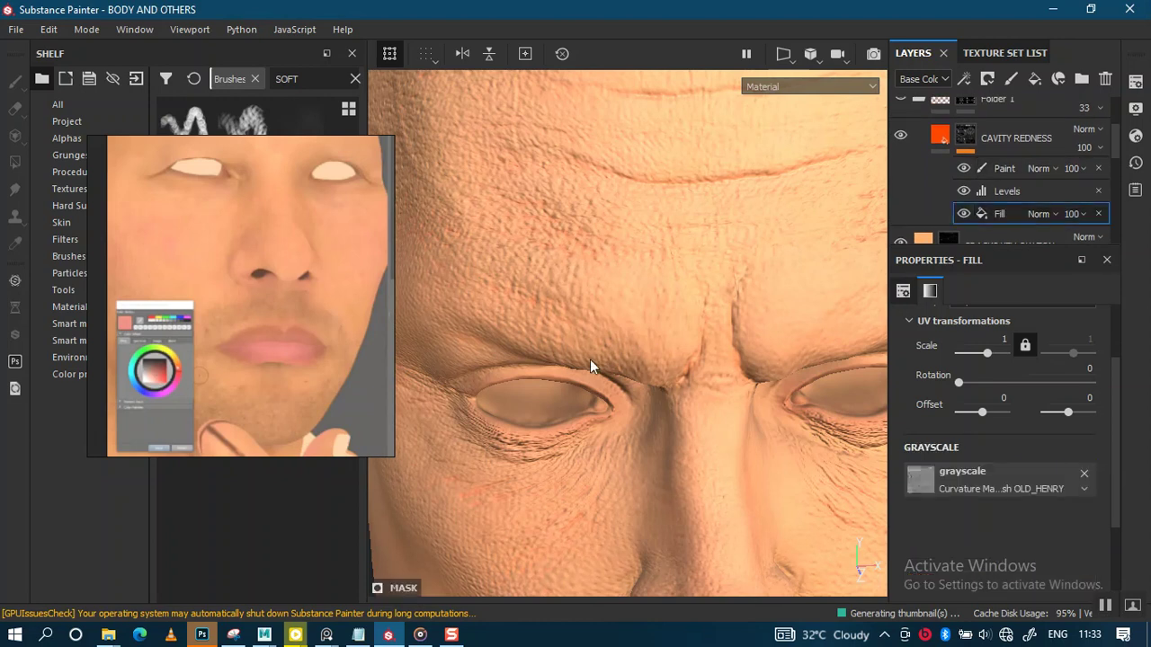
{"action": "key", "text": "c"}
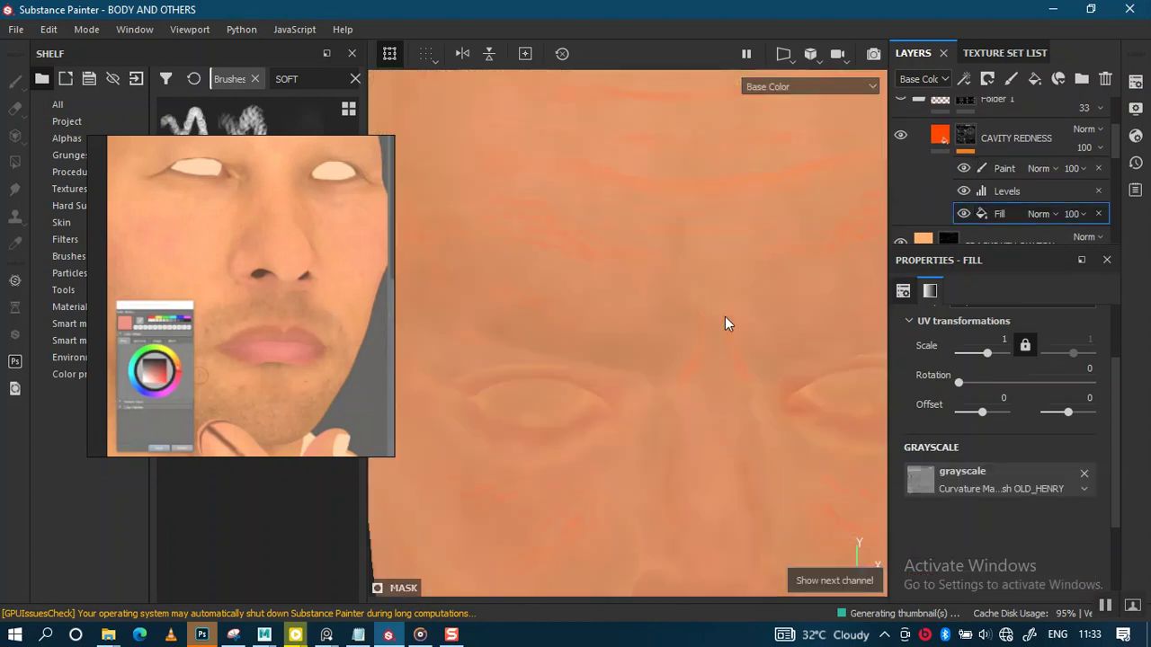
{"action": "key", "text": "c"}
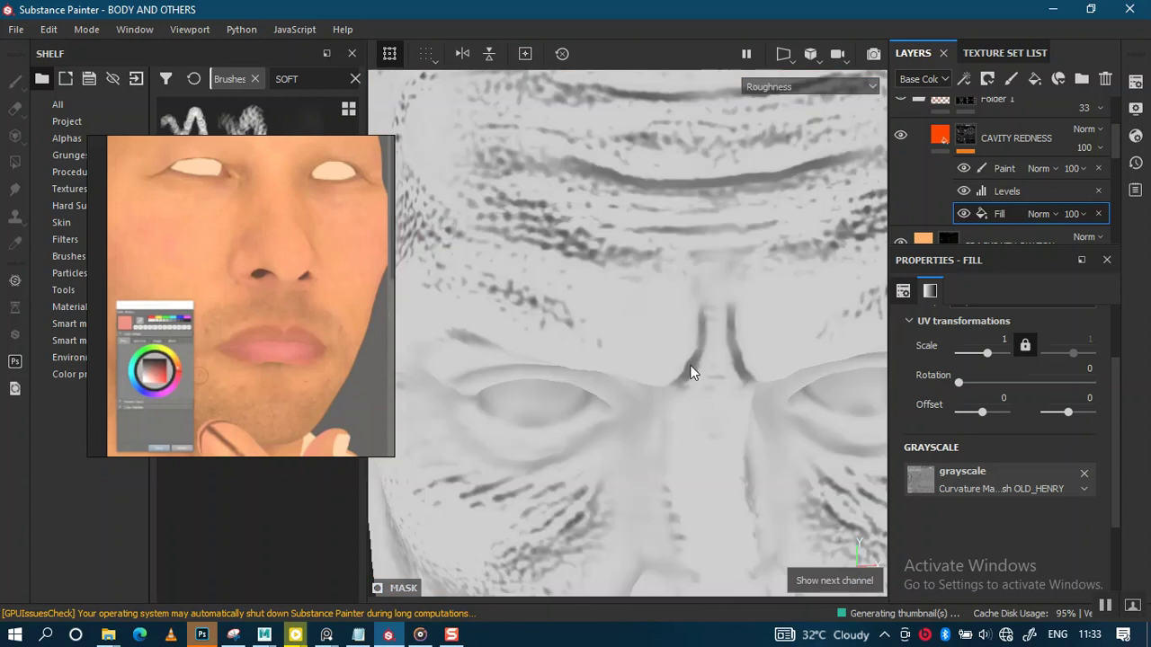
{"action": "scroll", "coordinate": [691, 372], "scroll_direction": "down", "scroll_amount": 3}
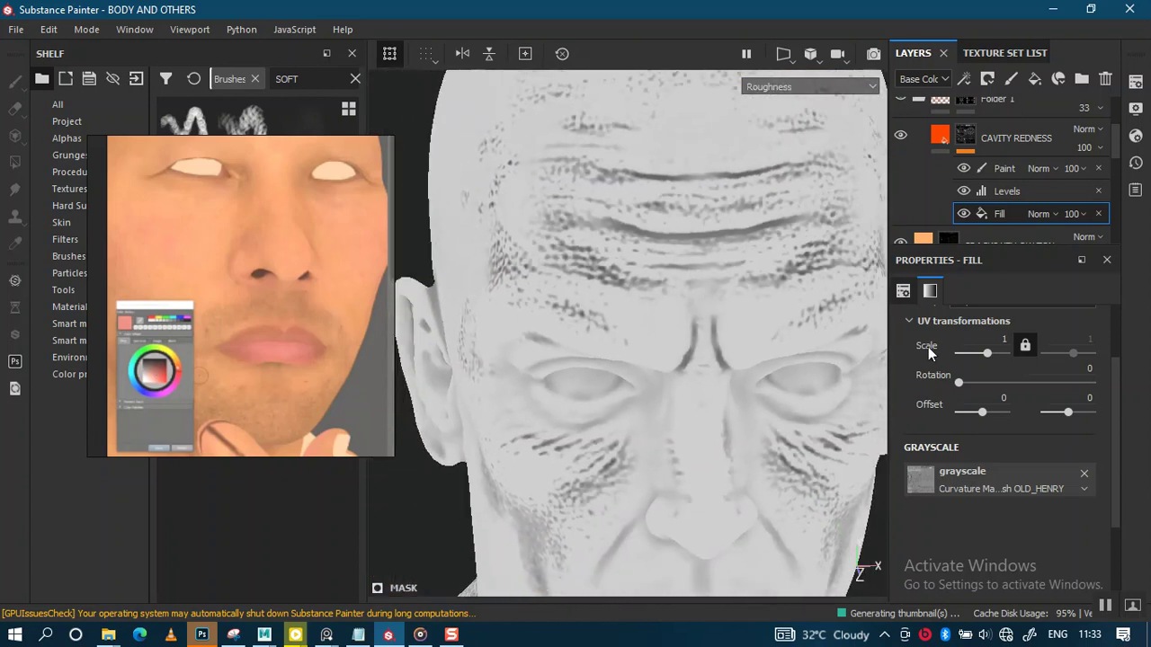
{"action": "left_click", "coordinate": [1012, 191]}
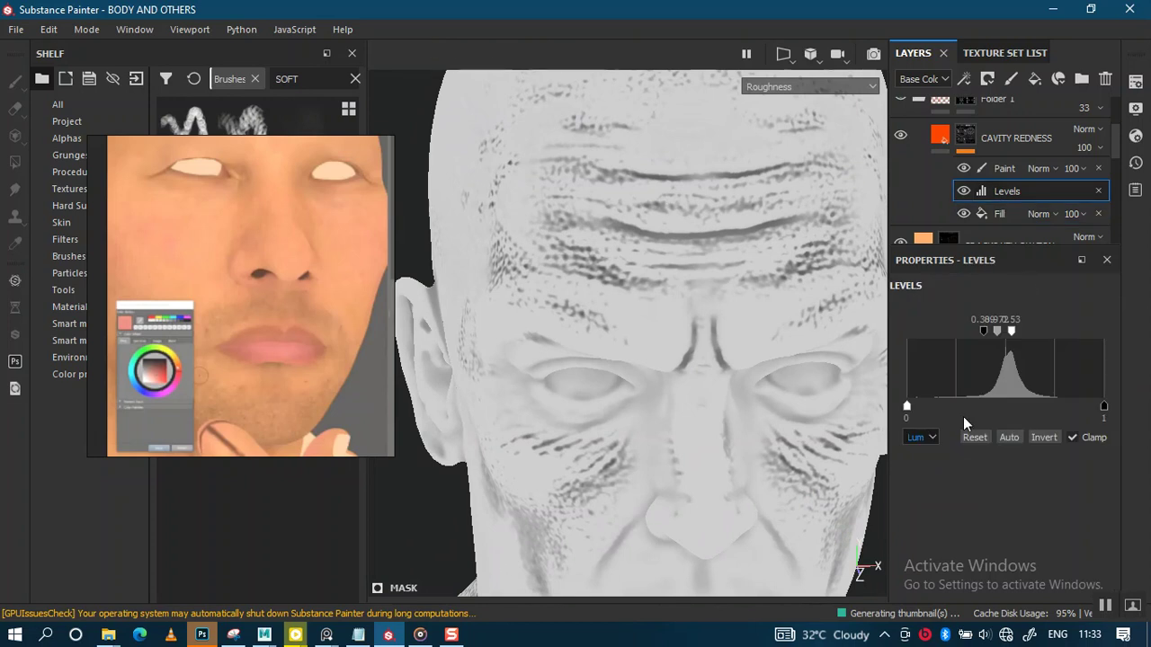
Step: Retune the CAVITY REDNESS Levels to about 0.188 and 0.53, keeping roughness only in the deepest creases
{"action": "left_click_drag", "start_coordinate": [988, 330], "coordinate": [992, 330]}
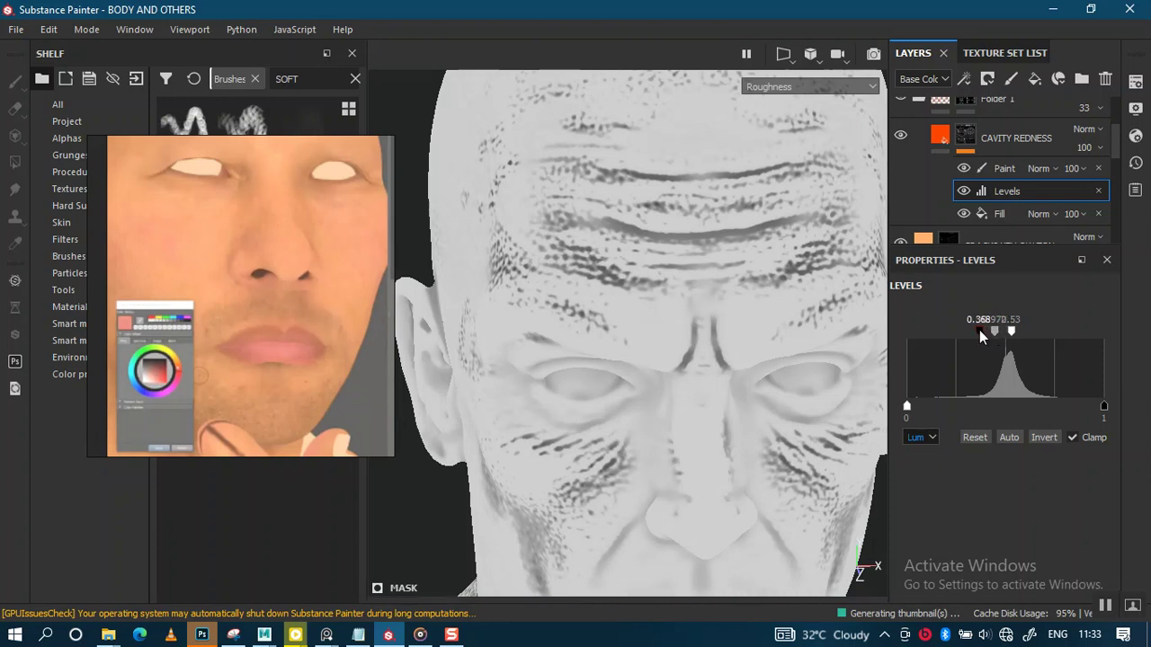
{"action": "left_click_drag", "start_coordinate": [979, 330], "coordinate": [977, 330]}
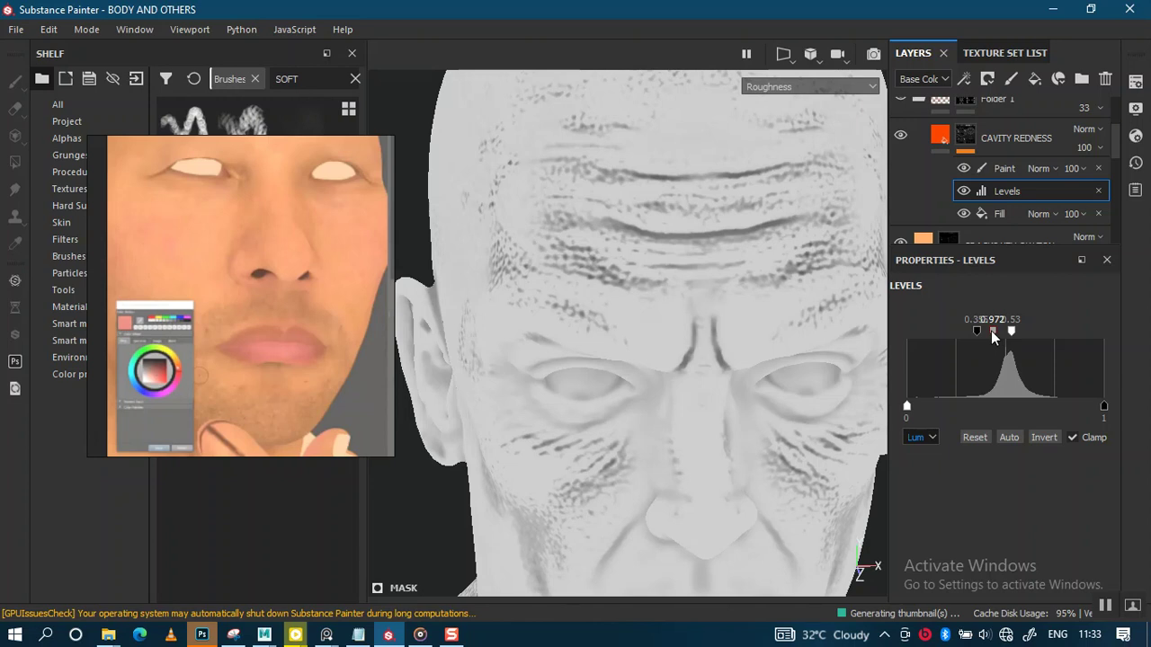
{"action": "left_click_drag", "start_coordinate": [998, 335], "coordinate": [980, 336]}
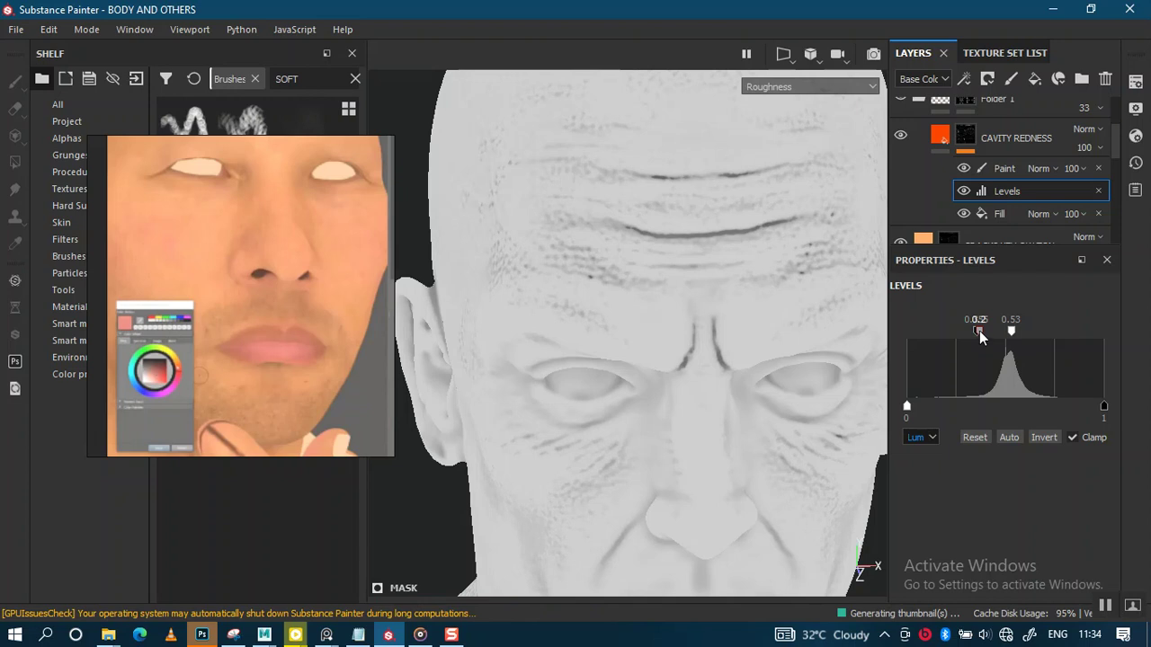
{"action": "left_click_drag", "start_coordinate": [980, 337], "coordinate": [979, 337]}
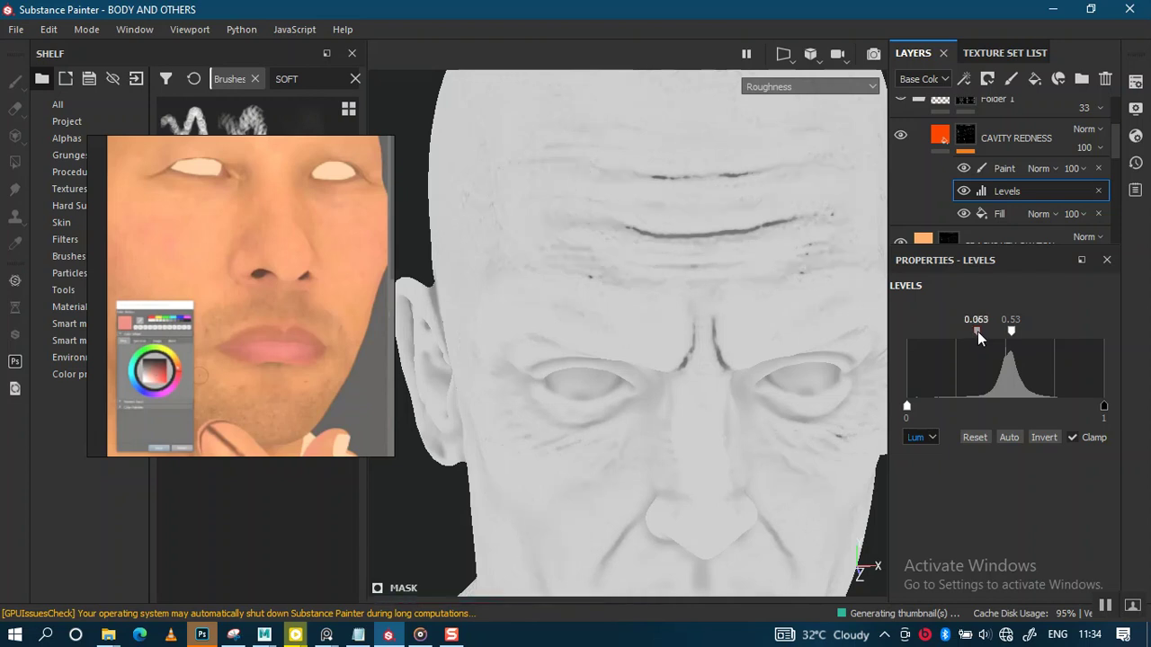
{"action": "left_click_drag", "start_coordinate": [657, 350], "coordinate": [678, 360], "text": "alt"}
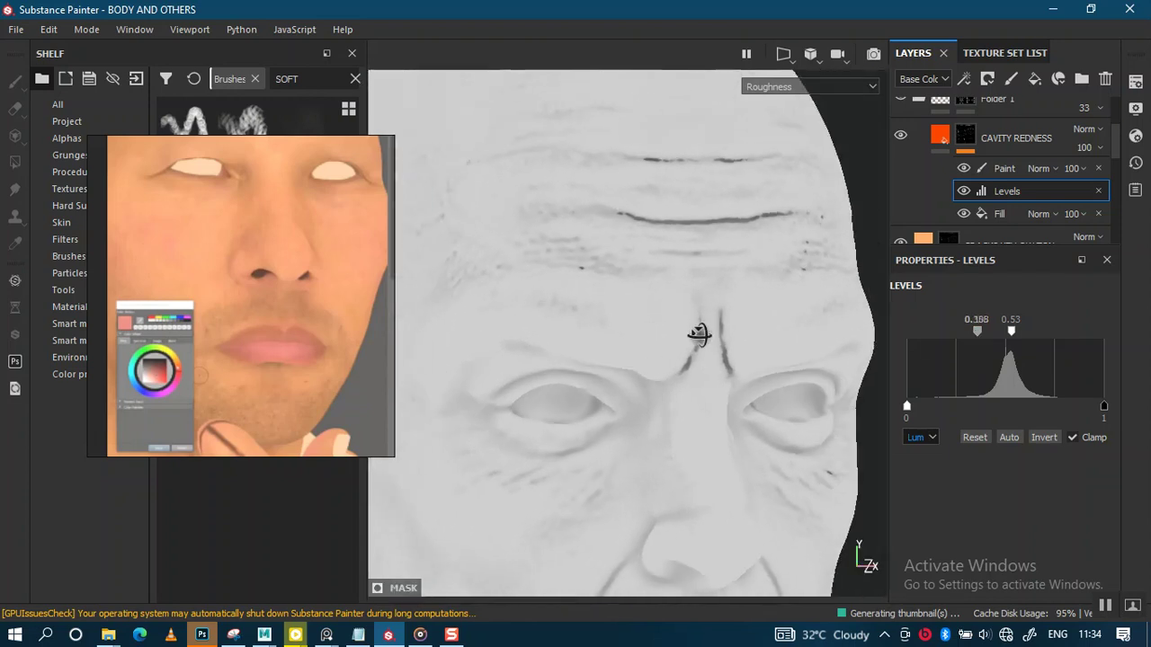
Step: Inspect the roughness closely on the cheek, eye and ear
{"action": "mouse_move", "coordinate": [679, 359]}
{"action": "right_mouse_down", "text": "alt"}
{"action": "mouse_move", "coordinate": [683, 570]}
{"action": "mouse_move", "coordinate": [684, 367]}
{"action": "mouse_move", "coordinate": [700, 312]}
{"action": "mouse_move", "coordinate": [696, 432]}
{"action": "right_mouse_up", "text": "alt"}
{"action": "mouse_move", "coordinate": [696, 432]}
{"action": "left_mouse_down", "text": "alt"}
{"action": "mouse_move", "coordinate": [644, 269]}
{"action": "mouse_move", "coordinate": [693, 381]}
{"action": "mouse_move", "coordinate": [723, 388]}
{"action": "mouse_move", "coordinate": [704, 393]}
{"action": "mouse_move", "coordinate": [719, 432]}
{"action": "mouse_move", "coordinate": [729, 375]}
{"action": "mouse_move", "coordinate": [719, 381]}
{"action": "left_mouse_up", "text": "alt"}
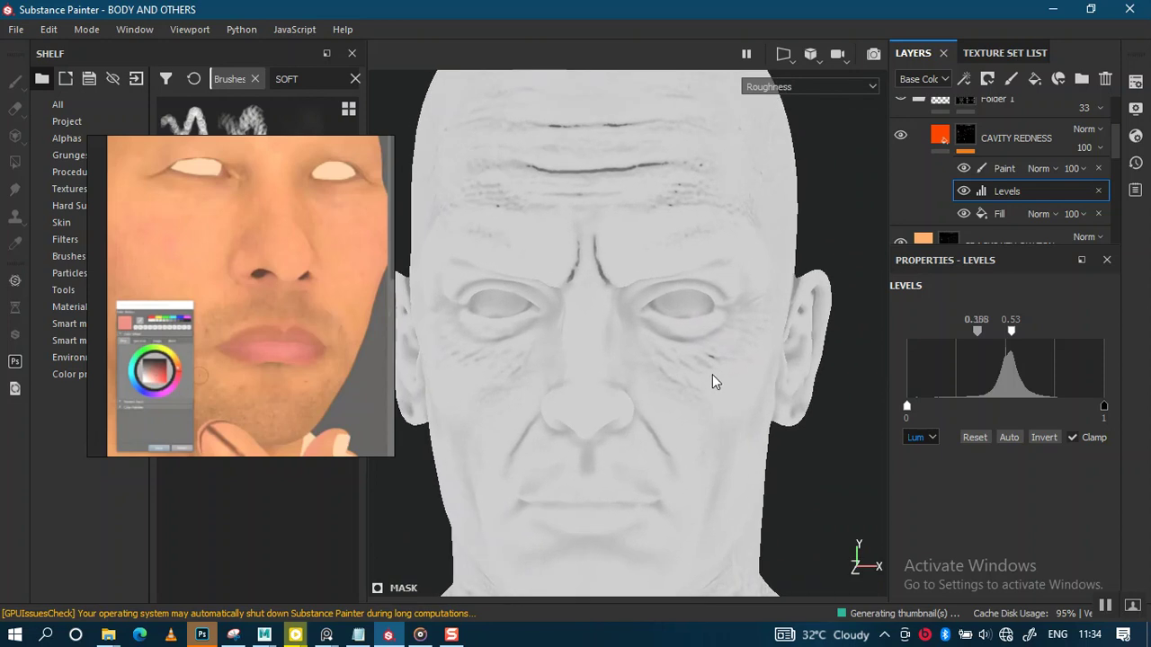
{"action": "mouse_move", "coordinate": [710, 373]}
{"action": "left_mouse_down", "text": "alt"}
{"action": "mouse_move", "coordinate": [617, 377]}
{"action": "mouse_move", "coordinate": [650, 326]}
{"action": "left_mouse_up", "text": "alt"}
{"action": "right_click_drag", "start_coordinate": [650, 326], "coordinate": [681, 462], "text": "alt"}
{"action": "left_click_drag", "start_coordinate": [680, 462], "coordinate": [689, 378], "text": "alt"}
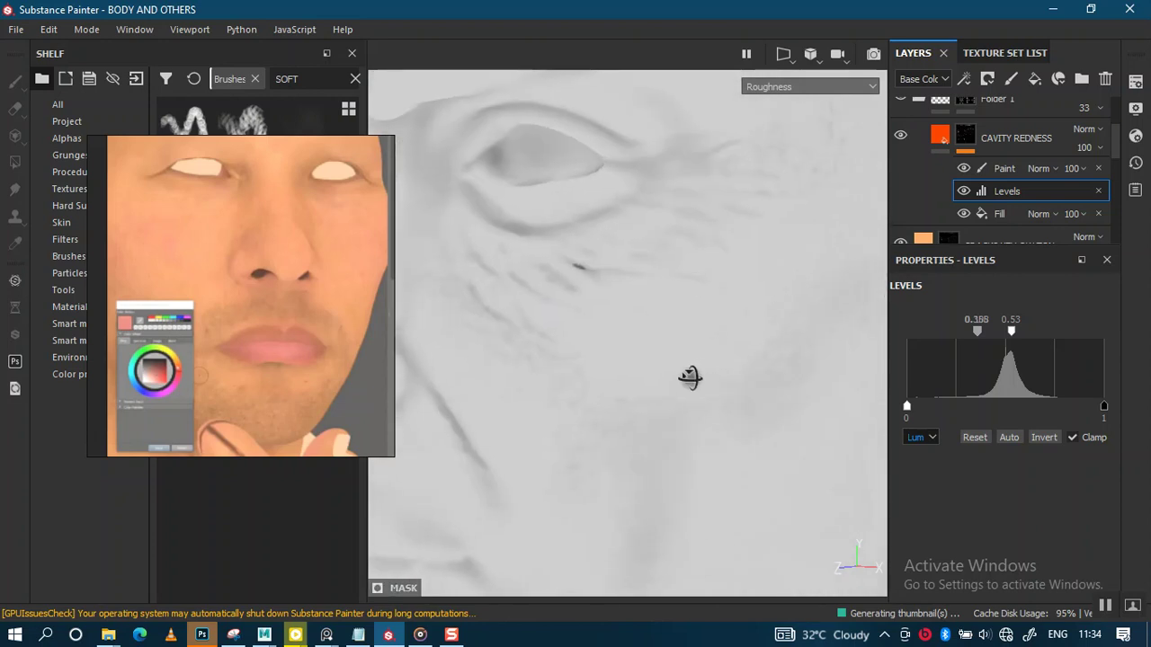
{"action": "mouse_move", "coordinate": [728, 403]}
{"action": "right_mouse_down", "text": "alt"}
{"action": "mouse_move", "coordinate": [642, 342]}
{"action": "mouse_move", "coordinate": [673, 327]}
{"action": "right_mouse_up", "text": "alt"}
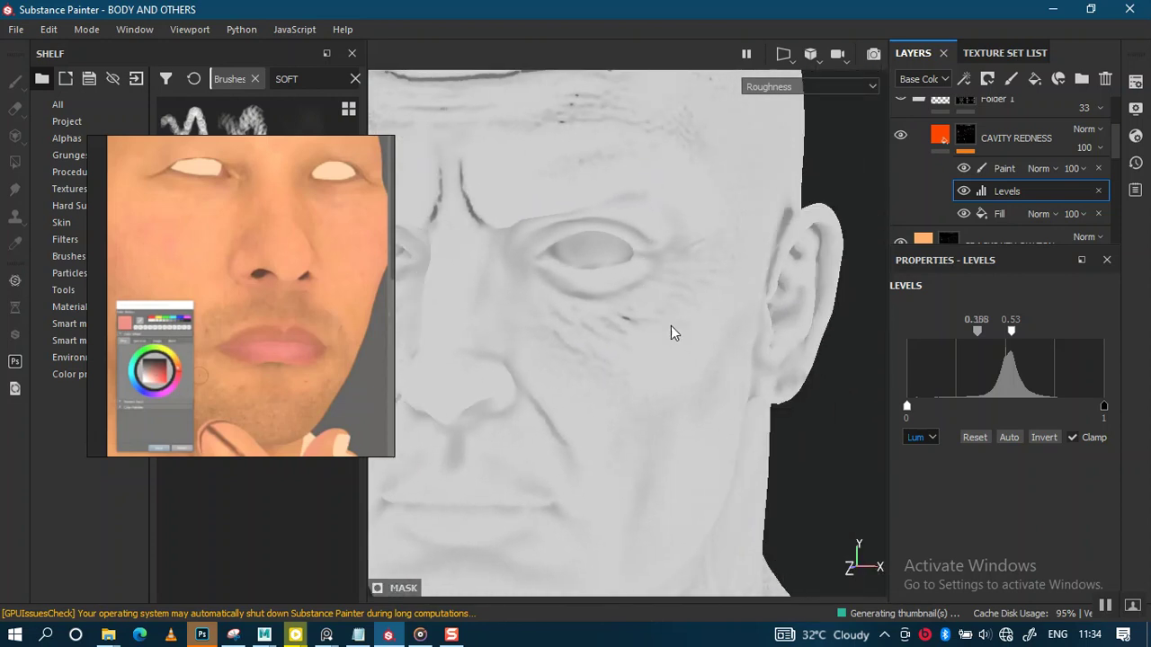
Step: Return to the Material view and frame the neck and chest from the front
{"action": "key", "text": "m"}
{"action": "left_click_drag", "start_coordinate": [621, 367], "coordinate": [709, 411], "text": "alt"}
{"action": "mouse_move", "coordinate": [709, 411]}
{"action": "right_mouse_down", "text": "alt"}
{"action": "mouse_move", "coordinate": [680, 390]}
{"action": "mouse_move", "coordinate": [675, 342]}
{"action": "right_mouse_up", "text": "alt"}
{"action": "left_click_drag", "start_coordinate": [675, 342], "coordinate": [668, 251], "text": "alt"}
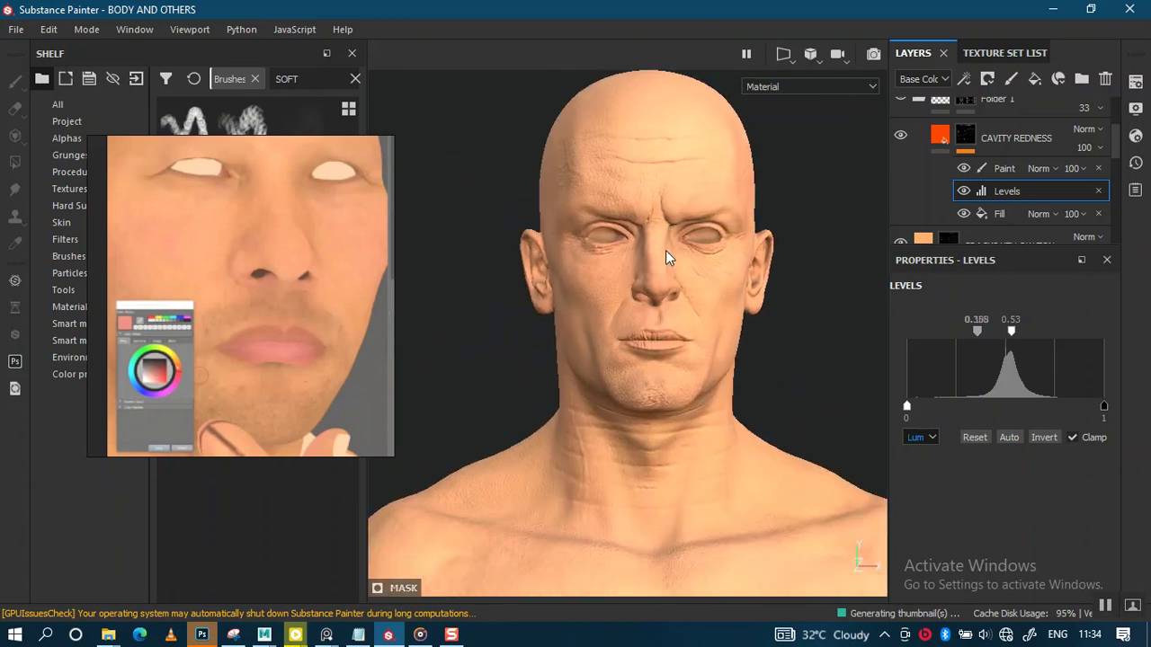
{"action": "middle_click_drag", "start_coordinate": [668, 251], "coordinate": [642, 321], "text": "alt"}
{"action": "right_click_drag", "start_coordinate": [642, 321], "coordinate": [710, 431], "text": "alt"}
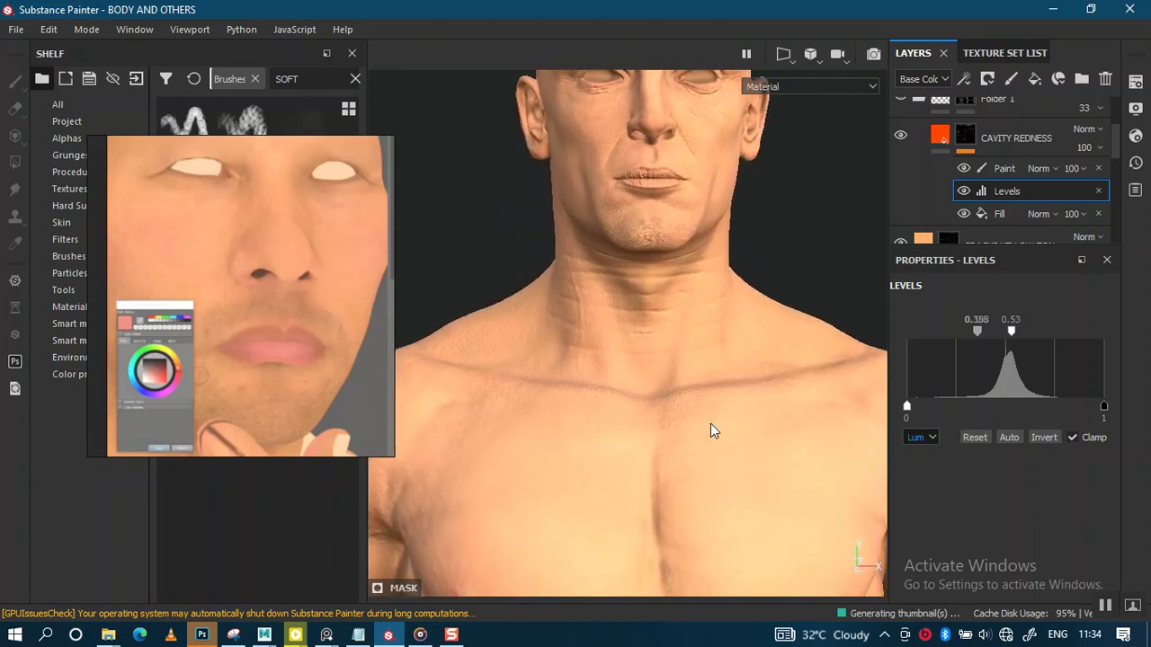
{"action": "left_click_drag", "start_coordinate": [710, 430], "coordinate": [688, 411], "text": "alt"}
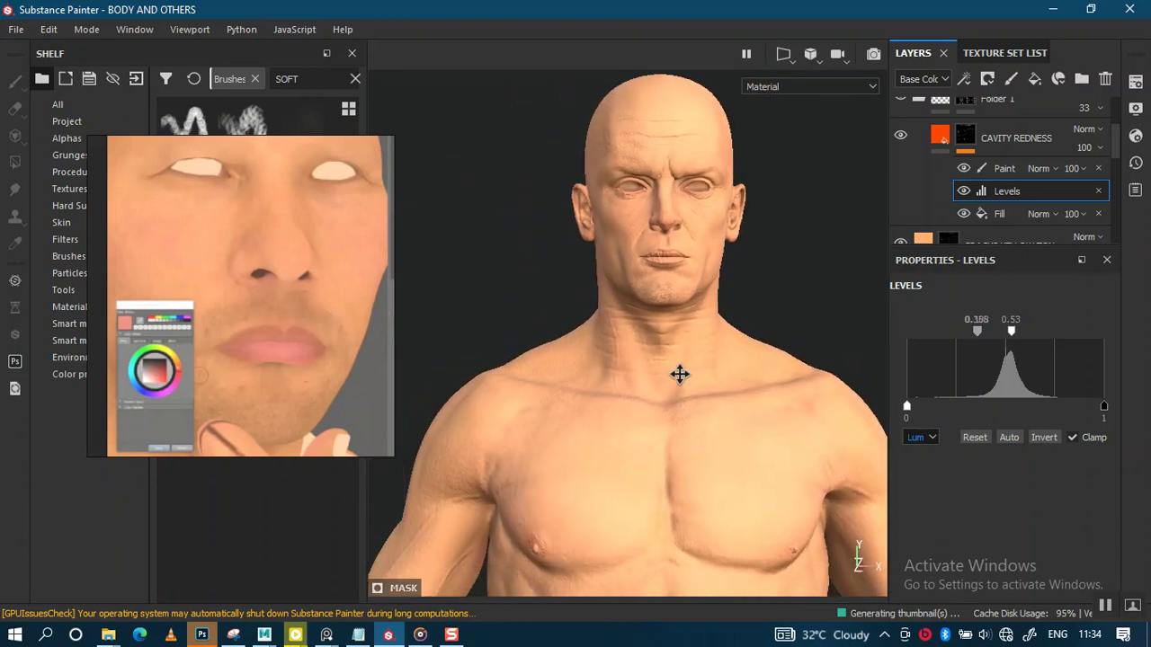
{"action": "middle_click_drag", "start_coordinate": [689, 411], "coordinate": [683, 352], "text": "alt"}
{"action": "right_click_drag", "start_coordinate": [684, 352], "coordinate": [686, 376], "text": "alt"}
Step: Cycle the single-channel views of the chest with B toward Base Color
{"action": "key", "text": "b"}
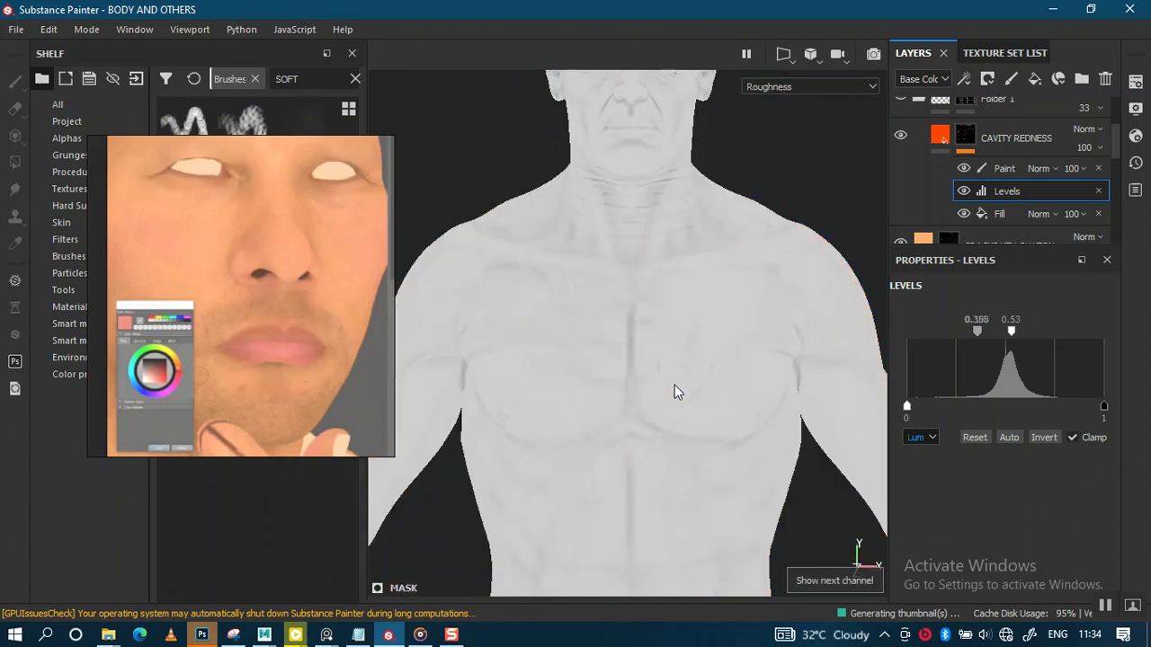
{"action": "key", "text": "b"}
{"action": "key", "text": "b"}
{"action": "key", "text": "b"}
{"action": "key", "text": "b"}
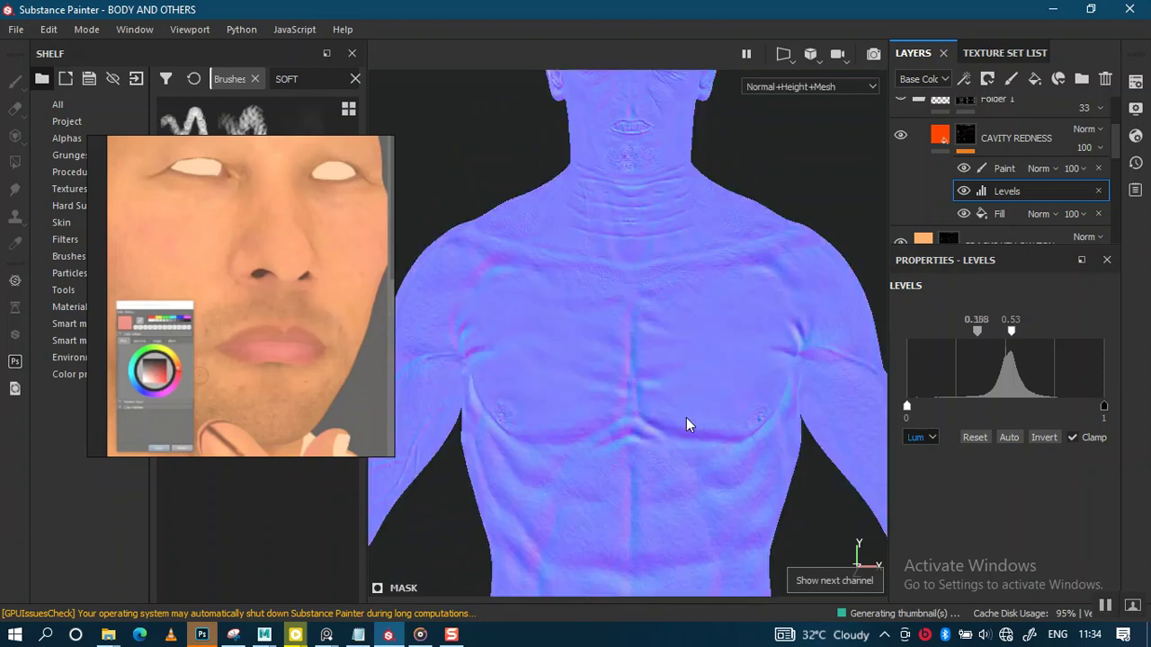
{"action": "key", "text": "b"}
{"action": "key", "text": "b"}
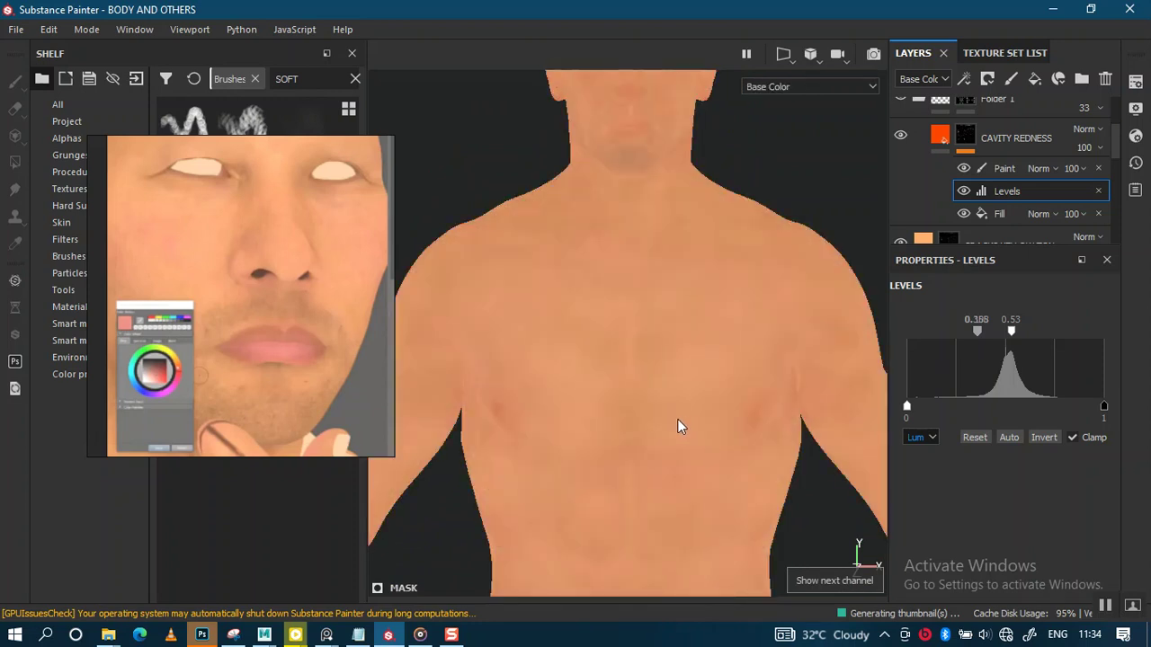
Step: Toggle the UNDER TONE copy 1 layer's visibility to compare its effect on the body
{"action": "scroll", "coordinate": [655, 303], "scroll_direction": "down", "scroll_amount": 1}
{"action": "scroll", "coordinate": [644, 342], "scroll_direction": "down", "scroll_amount": 1}
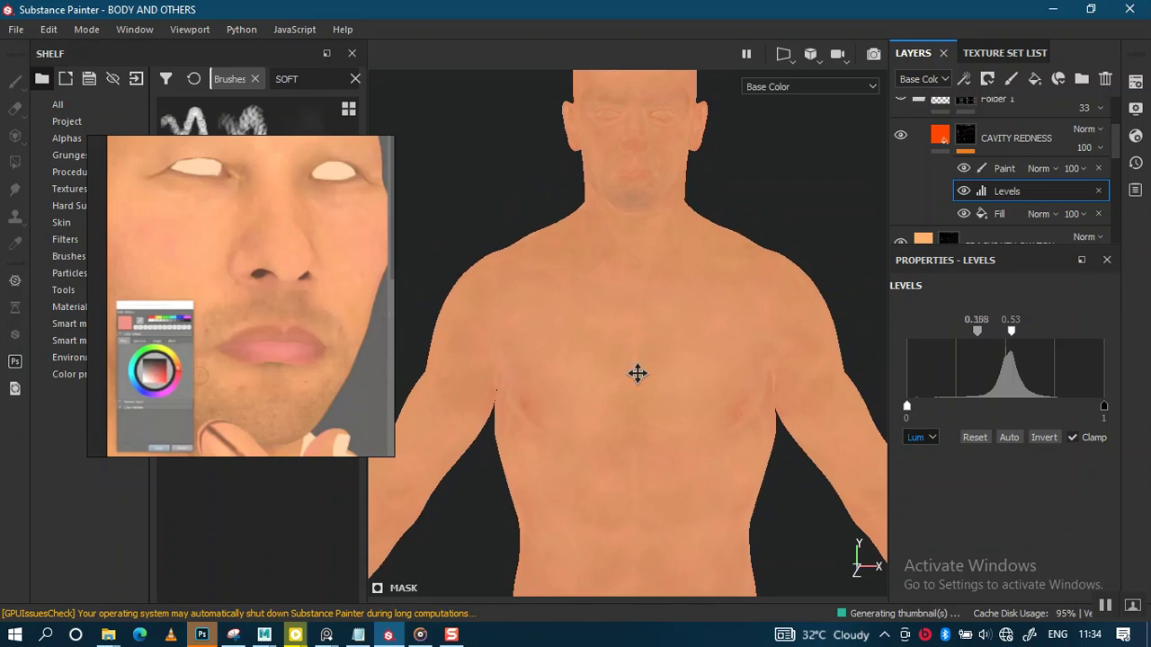
{"action": "scroll", "coordinate": [660, 404], "scroll_direction": "down", "scroll_amount": 2}
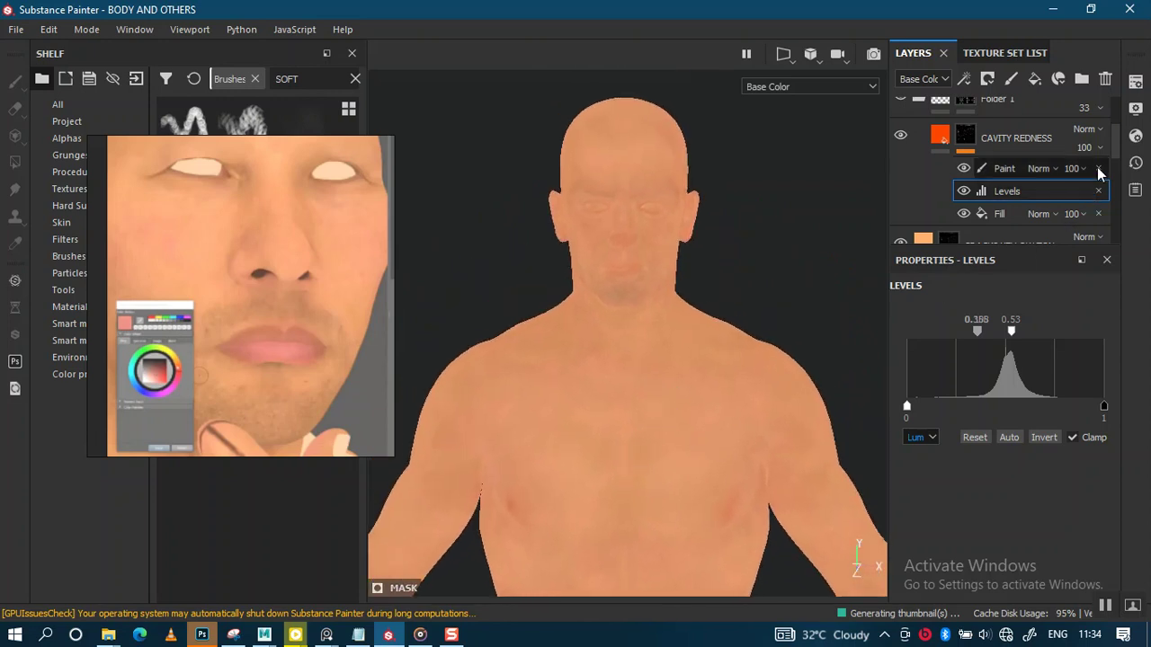
{"action": "scroll", "coordinate": [1034, 171], "scroll_direction": "up", "scroll_amount": 1}
{"action": "scroll", "coordinate": [953, 166], "scroll_direction": "up", "scroll_amount": 2}
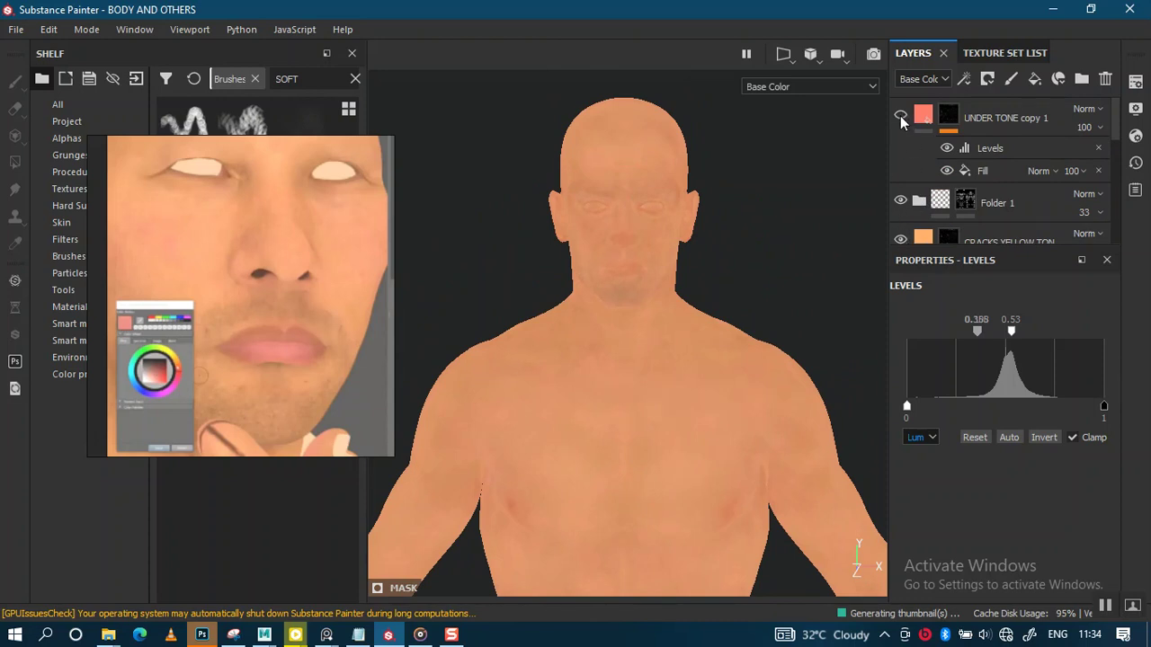
{"action": "left_click", "coordinate": [900, 117]}
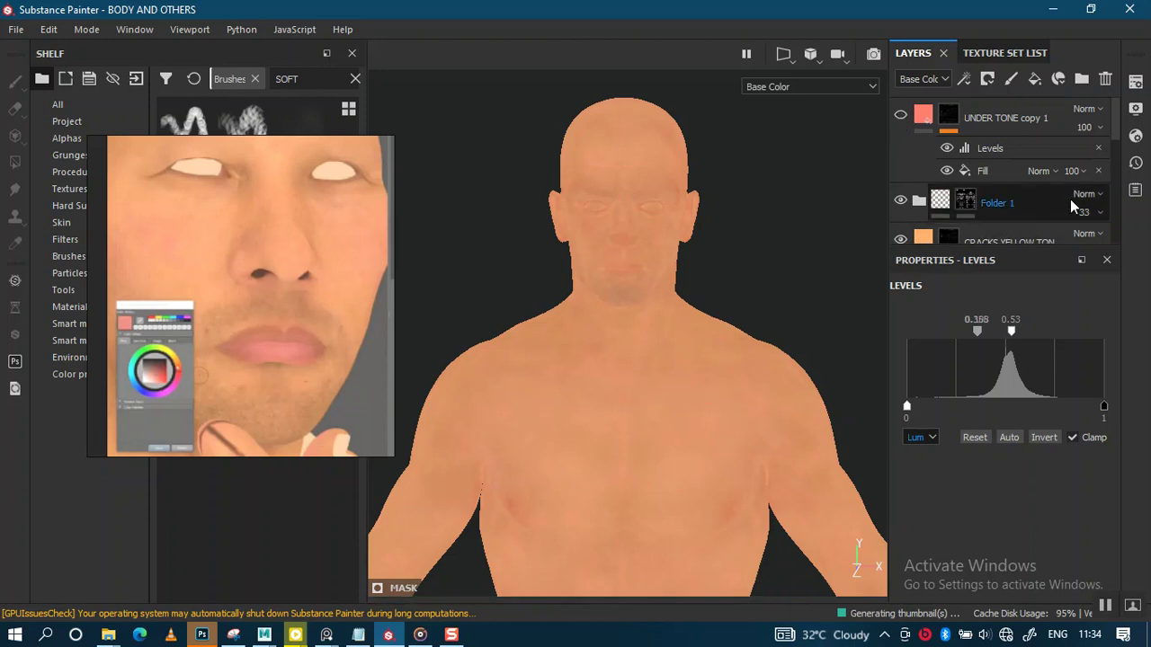
Step: Raise the YELLOW OVER TONE layer's opacity to 63
{"action": "scroll", "coordinate": [1078, 179], "scroll_direction": "down", "scroll_amount": 3}
{"action": "scroll", "coordinate": [1108, 173], "scroll_direction": "down", "scroll_amount": 1}
{"action": "scroll", "coordinate": [1108, 174], "scroll_direction": "down", "scroll_amount": 1}
{"action": "left_click", "coordinate": [1100, 200]}
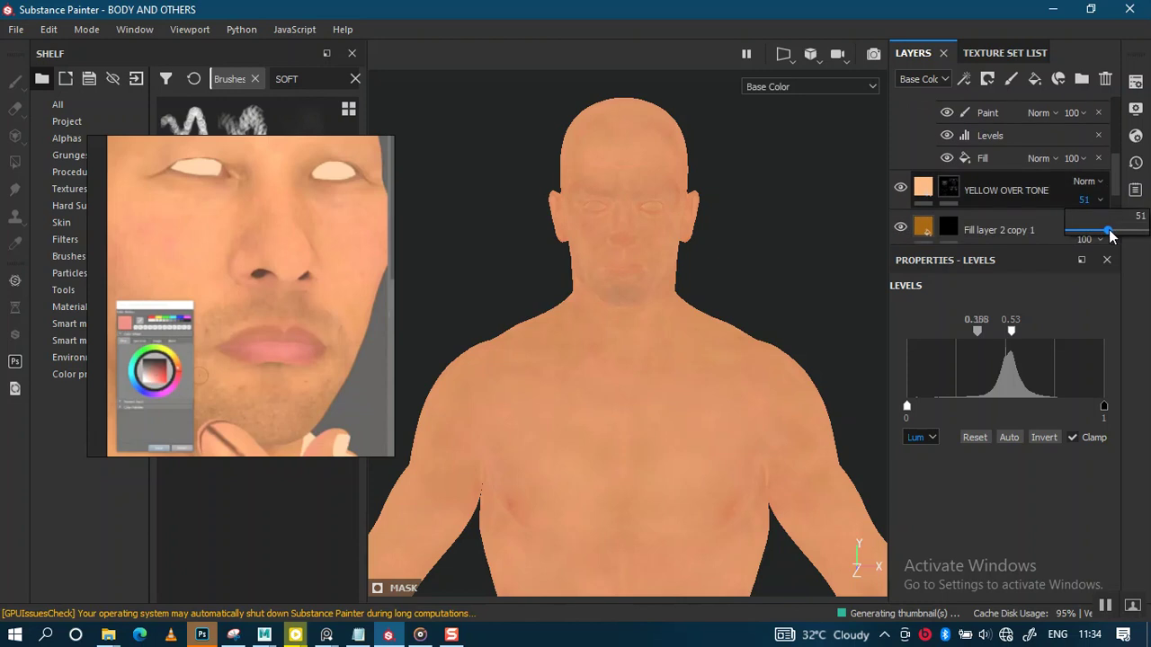
{"action": "left_click_drag", "start_coordinate": [1111, 232], "coordinate": [1122, 232]}
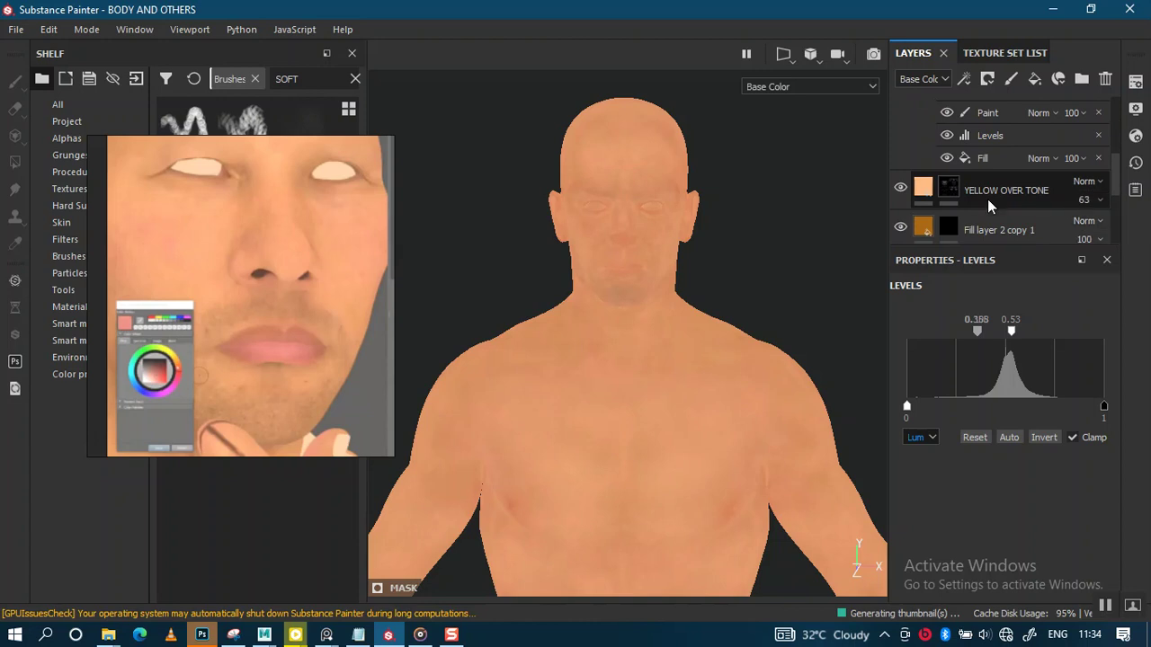
Step: Zoom and orbit over the chest, torso side and face to review the updated tones
{"action": "middle_click_drag", "start_coordinate": [617, 128], "coordinate": [606, 269]}
{"action": "scroll", "coordinate": [606, 270], "scroll_direction": "up", "scroll_amount": 3}
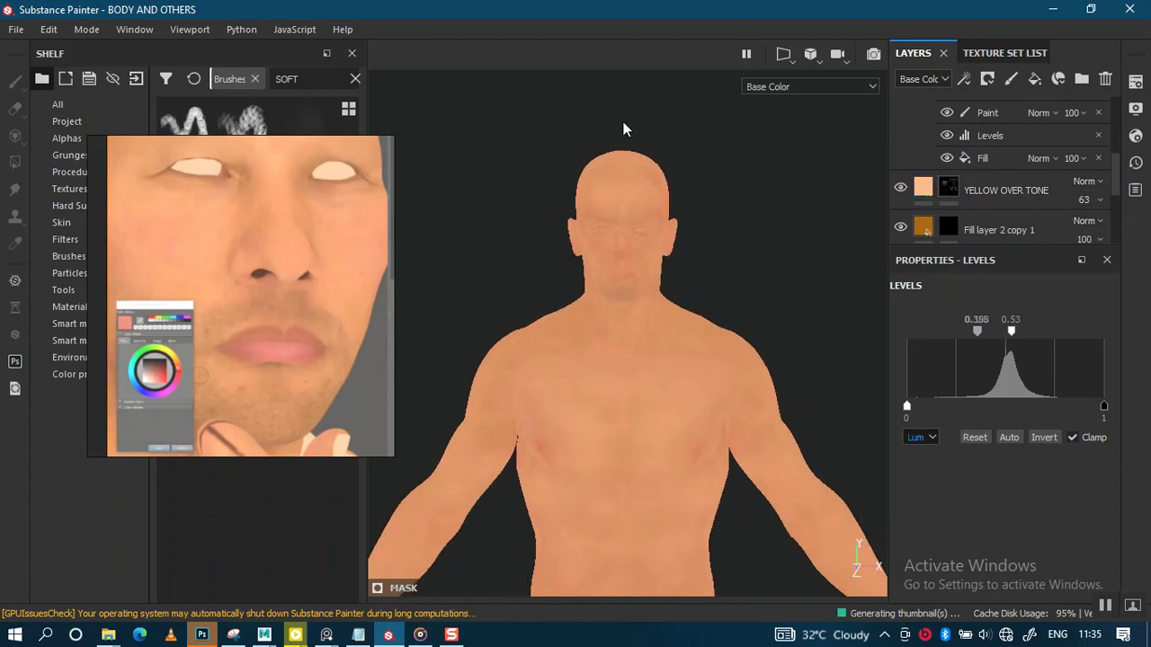
{"action": "scroll", "coordinate": [653, 309], "scroll_direction": "down", "scroll_amount": 2}
{"action": "mouse_move", "coordinate": [618, 352]}
{"action": "left_mouse_down", "text": "alt"}
{"action": "mouse_move", "coordinate": [693, 261]}
{"action": "mouse_move", "coordinate": [765, 262]}
{"action": "mouse_move", "coordinate": [611, 254]}
{"action": "left_mouse_up", "text": "alt"}
{"action": "scroll", "coordinate": [621, 238], "scroll_direction": "down", "scroll_amount": 1}
{"action": "scroll", "coordinate": [550, 318], "scroll_direction": "up", "scroll_amount": 2}
{"action": "scroll", "coordinate": [603, 475], "scroll_direction": "up", "scroll_amount": 2}
{"action": "scroll", "coordinate": [583, 366], "scroll_direction": "up", "scroll_amount": 1}
{"action": "mouse_move", "coordinate": [582, 366]}
{"action": "left_mouse_down", "text": "alt"}
{"action": "mouse_move", "coordinate": [616, 391]}
{"action": "mouse_move", "coordinate": [616, 332]}
{"action": "mouse_move", "coordinate": [747, 355]}
{"action": "left_mouse_up", "text": "alt"}
{"action": "scroll", "coordinate": [747, 354], "scroll_direction": "up", "scroll_amount": 1}
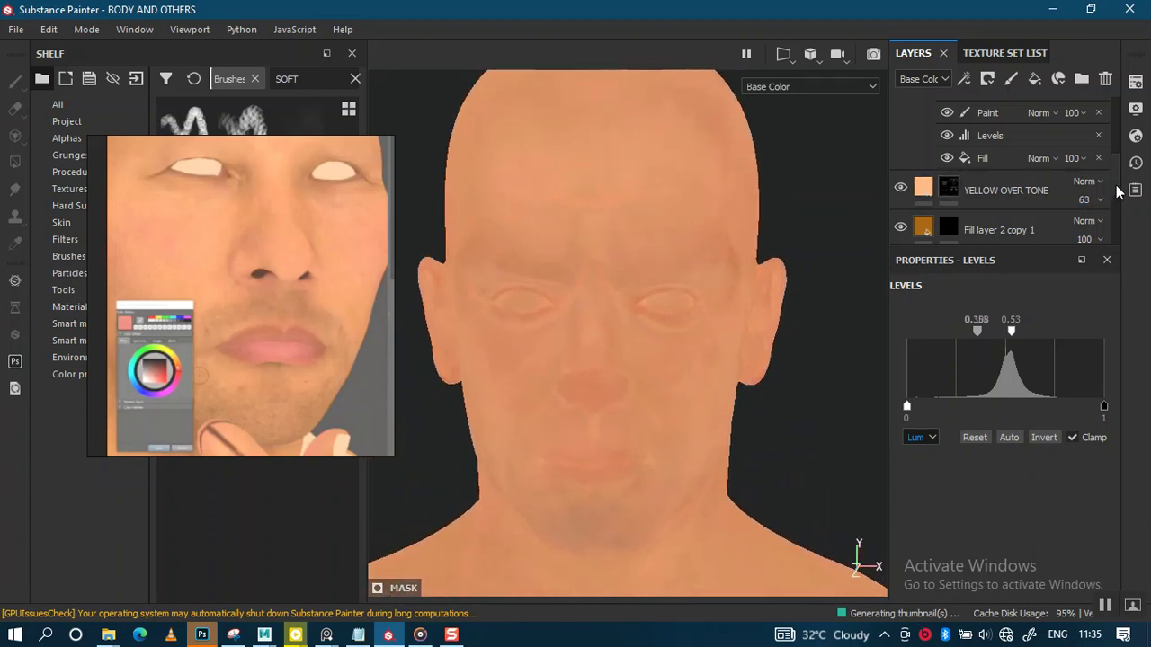
{"action": "scroll", "coordinate": [1007, 180], "scroll_direction": "up", "scroll_amount": 2}
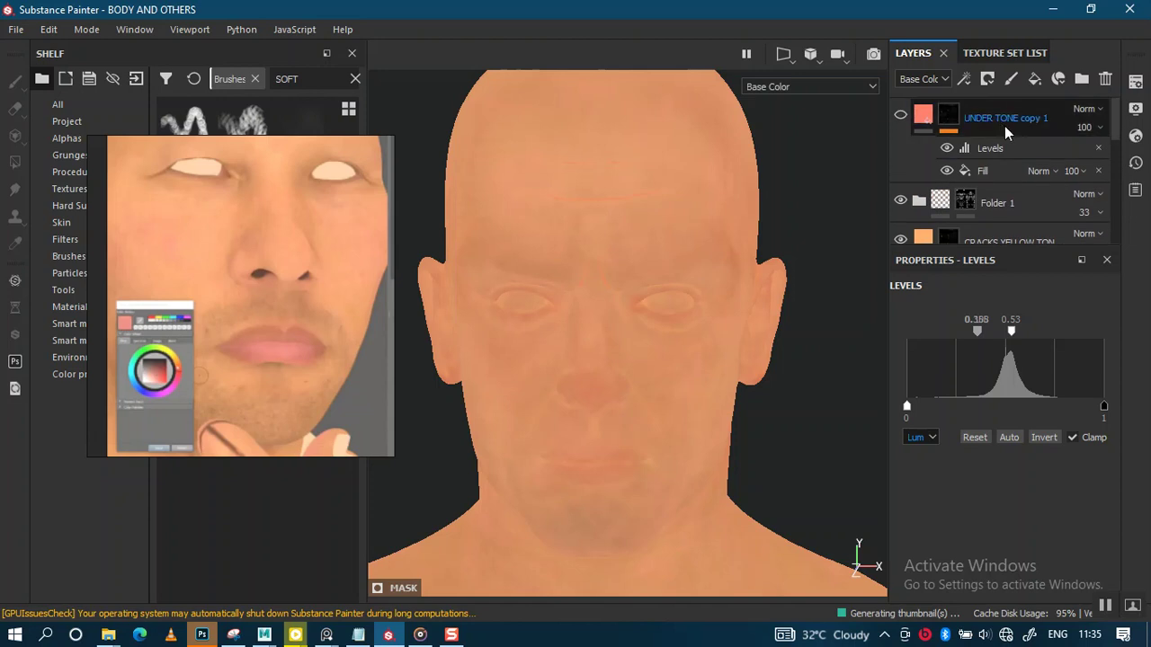
Step: Switch to the paint brush and turn off mirrored symmetry painting, framing the head frontally
{"action": "key", "text": "1"}
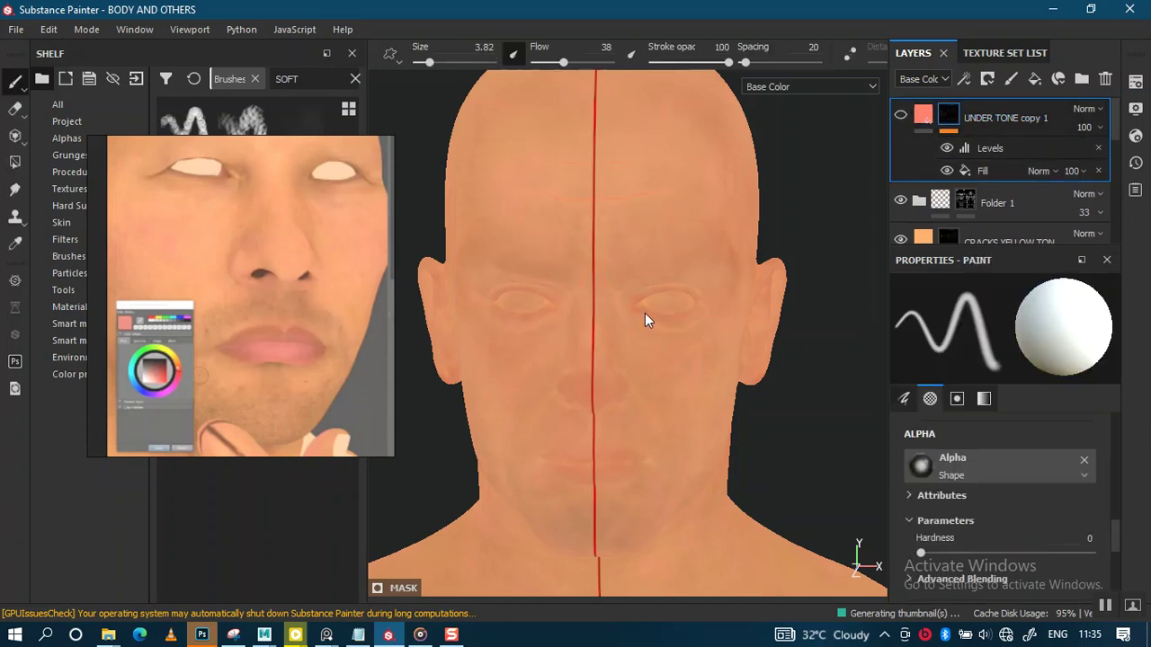
{"action": "scroll", "coordinate": [620, 360], "scroll_direction": "up", "scroll_amount": 2}
{"action": "mouse_move", "coordinate": [637, 329]}
{"action": "left_mouse_down", "text": "alt"}
{"action": "mouse_move", "coordinate": [653, 375]}
{"action": "mouse_move", "coordinate": [650, 319]}
{"action": "left_mouse_up", "text": "alt"}
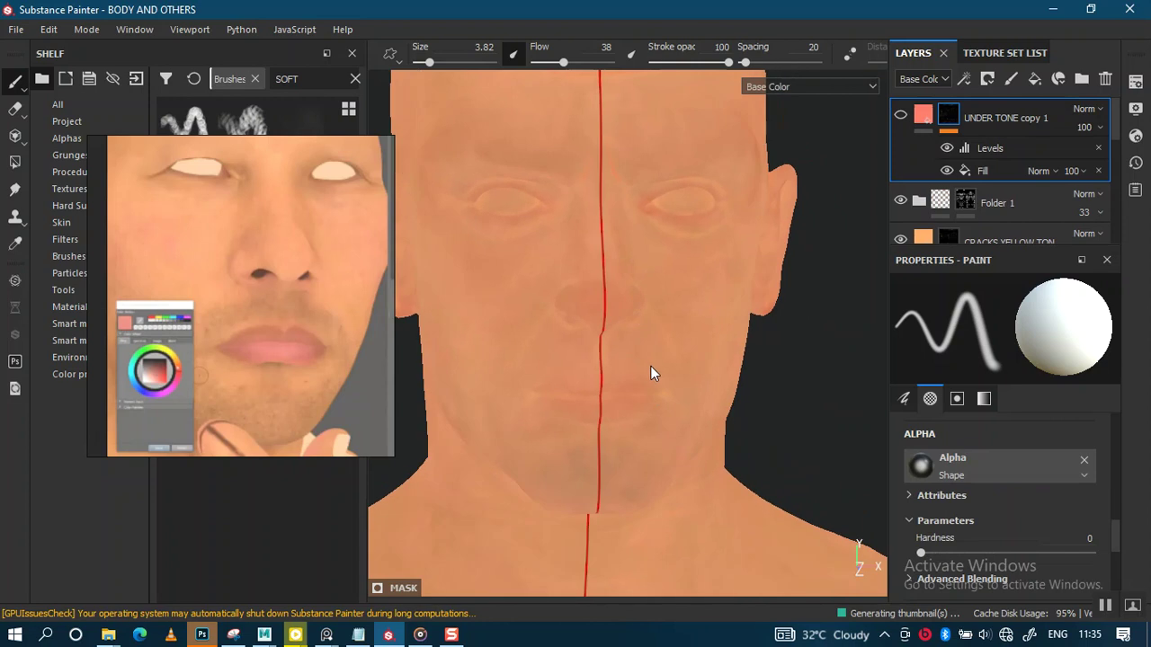
{"action": "key", "text": "Tab"}
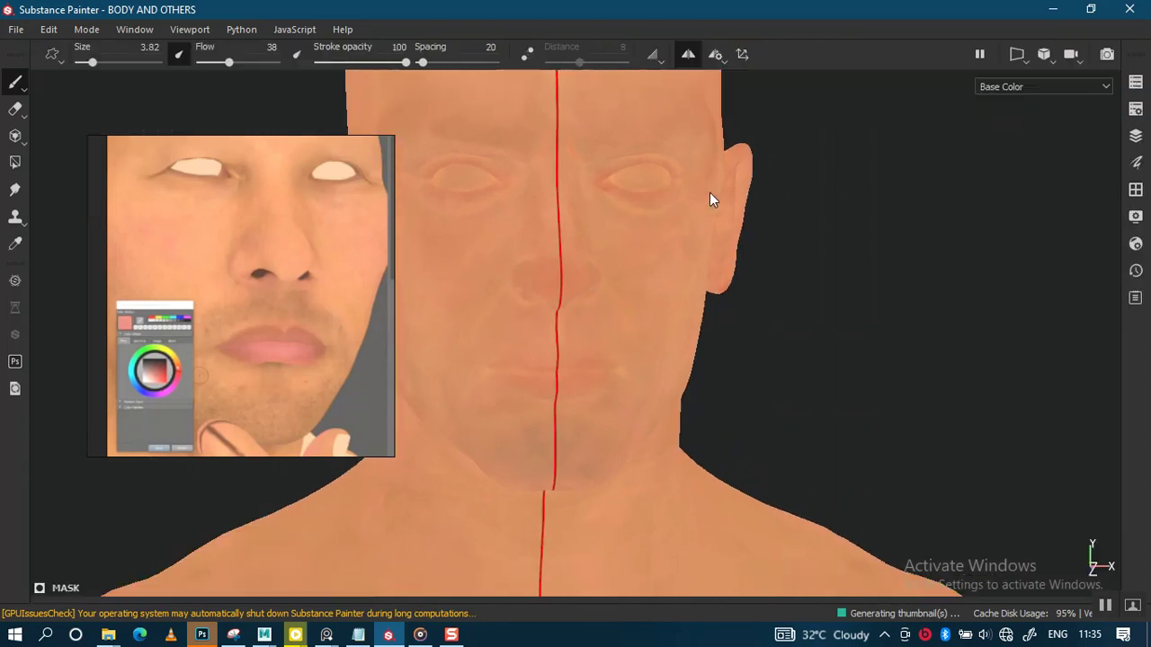
{"action": "left_click", "coordinate": [686, 55]}
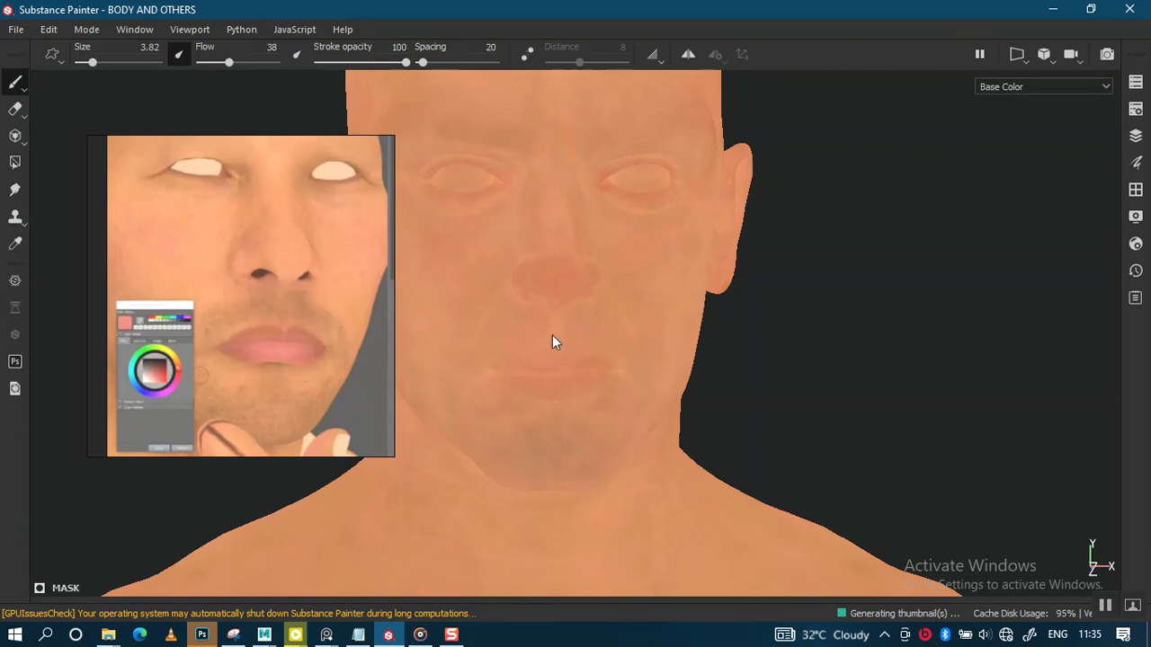
{"action": "mouse_move", "coordinate": [613, 392]}
{"action": "left_mouse_down", "text": "alt"}
{"action": "mouse_move", "coordinate": [599, 300]}
{"action": "mouse_move", "coordinate": [649, 368]}
{"action": "left_mouse_up", "text": "alt"}
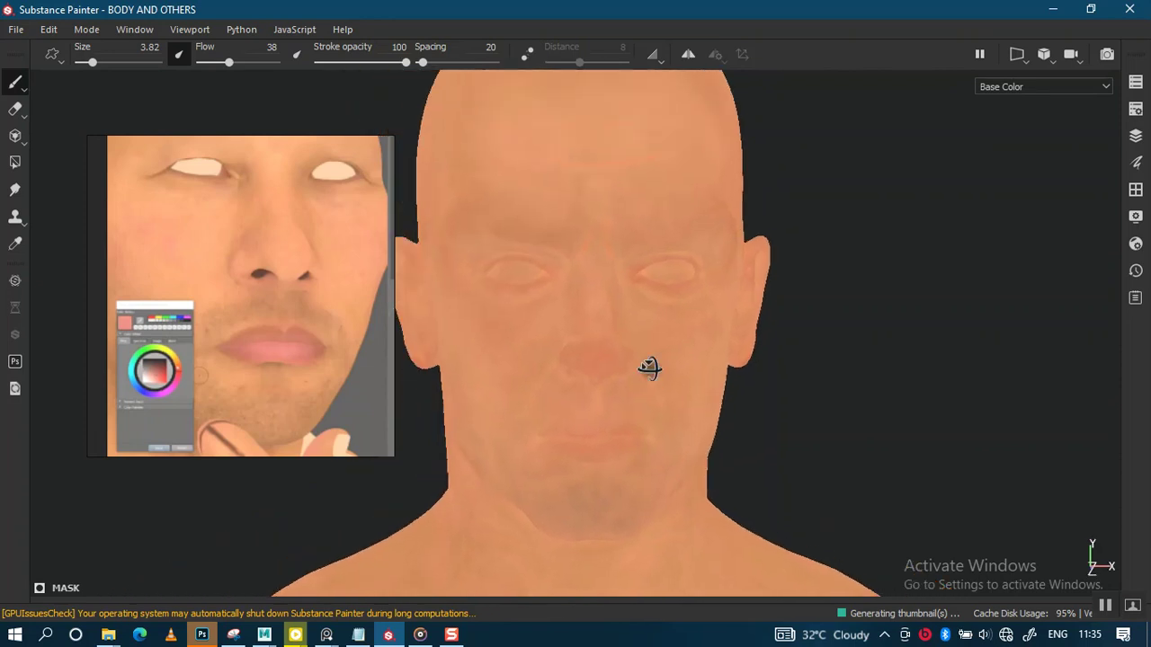
{"action": "key", "text": "Tab"}
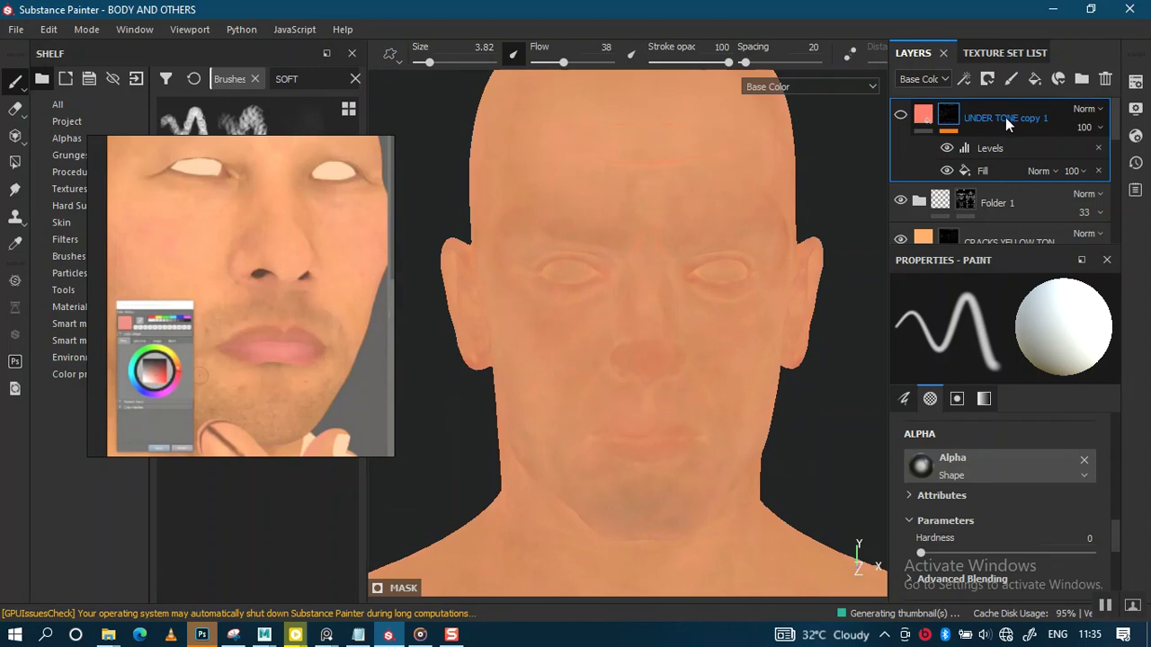
Step: Duplicate the undertone layer as UNDER TONE copy 2 and give it a black mask
{"action": "key", "text": "ctrl+d"}
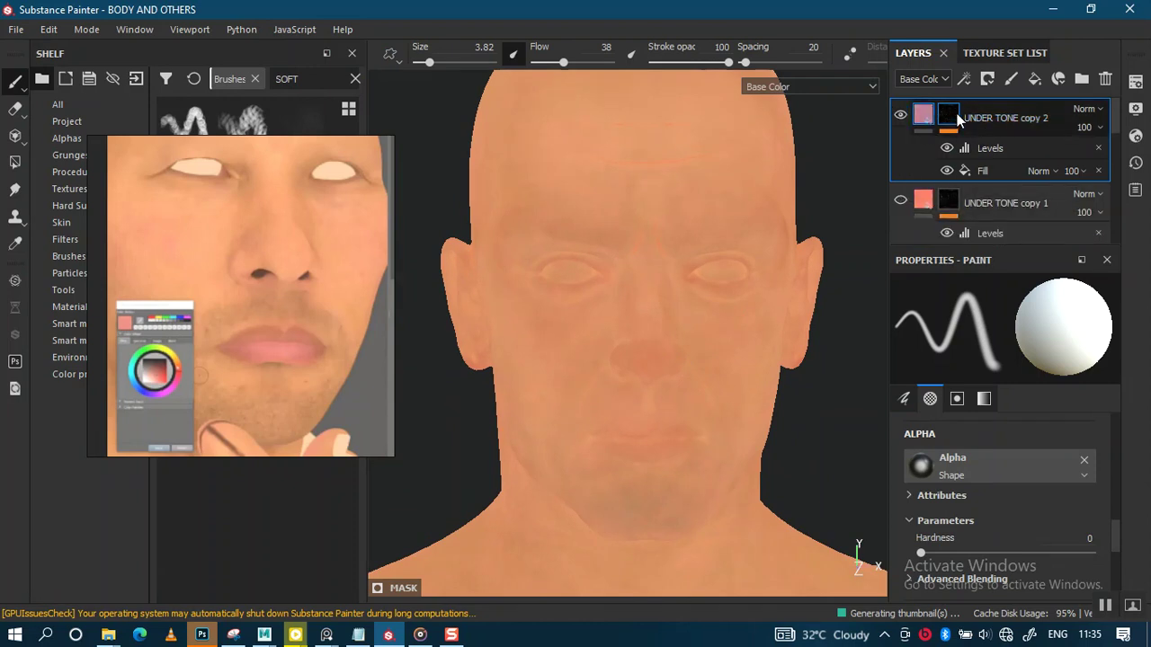
{"action": "right_click", "coordinate": [953, 118]}
{"action": "left_click", "coordinate": [973, 140]}
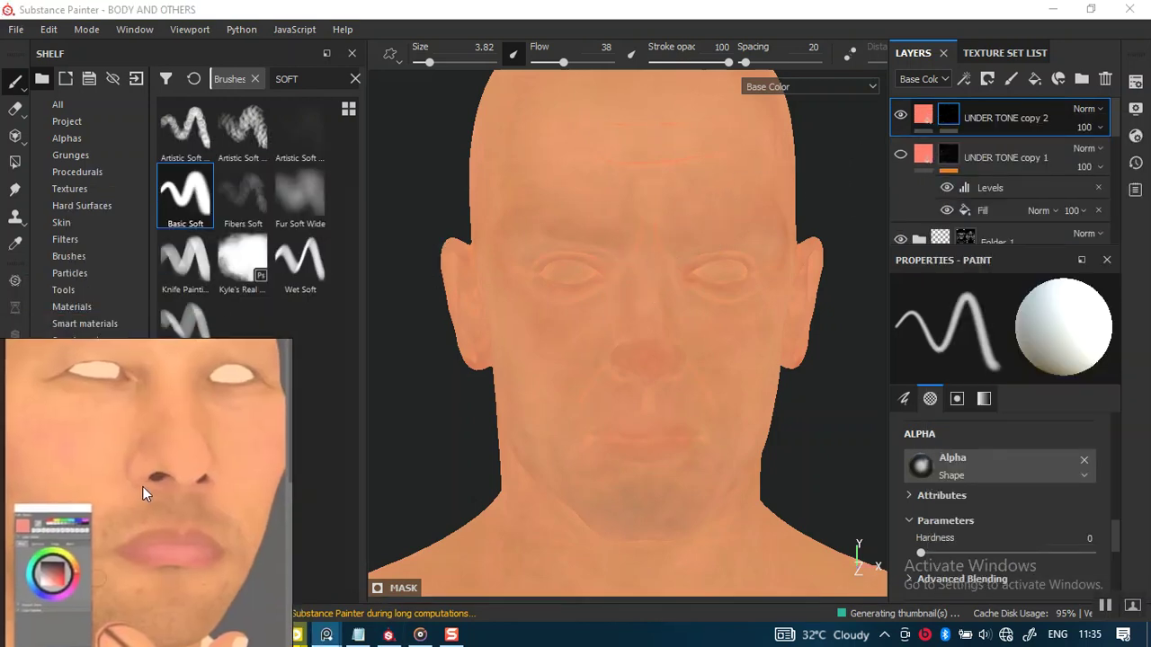
{"action": "left_click", "coordinate": [273, 79]}
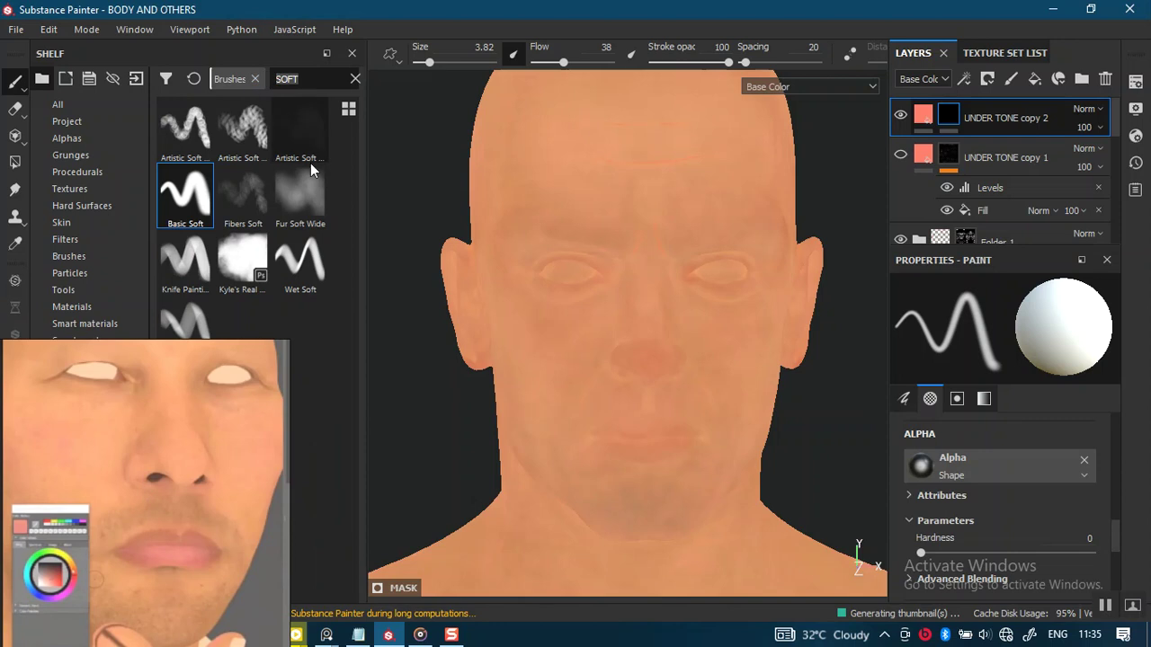
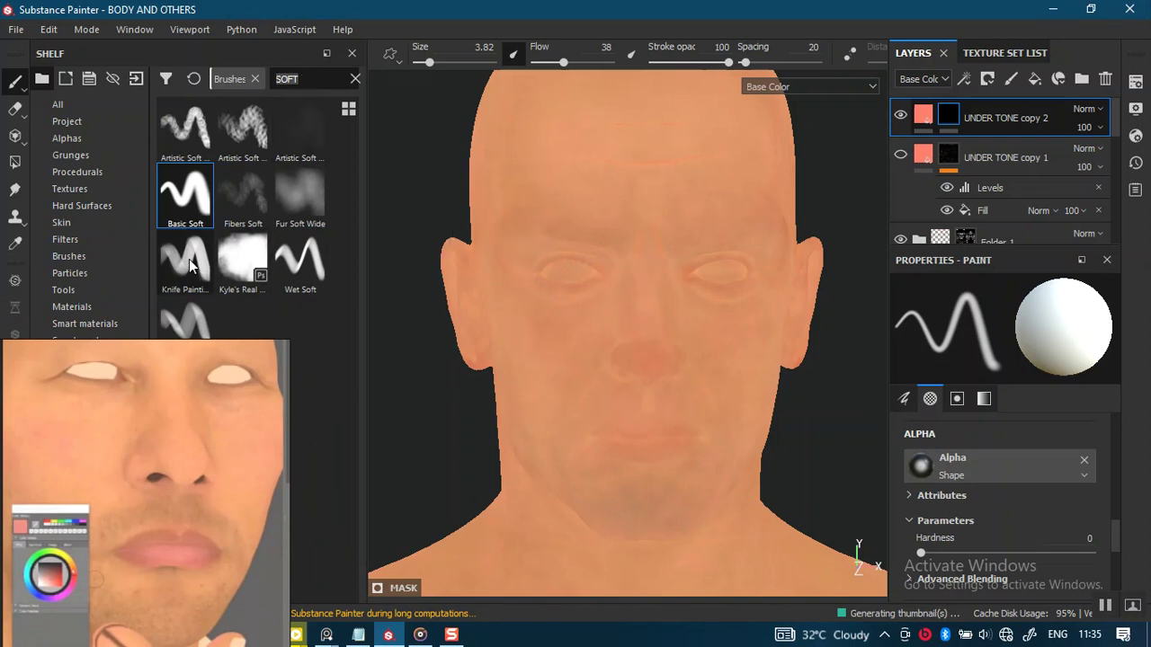
Step: Pick the Fibers Soft brush, zoom in on the face and shrink the brush to about 1.29
{"action": "left_click", "coordinate": [246, 134]}
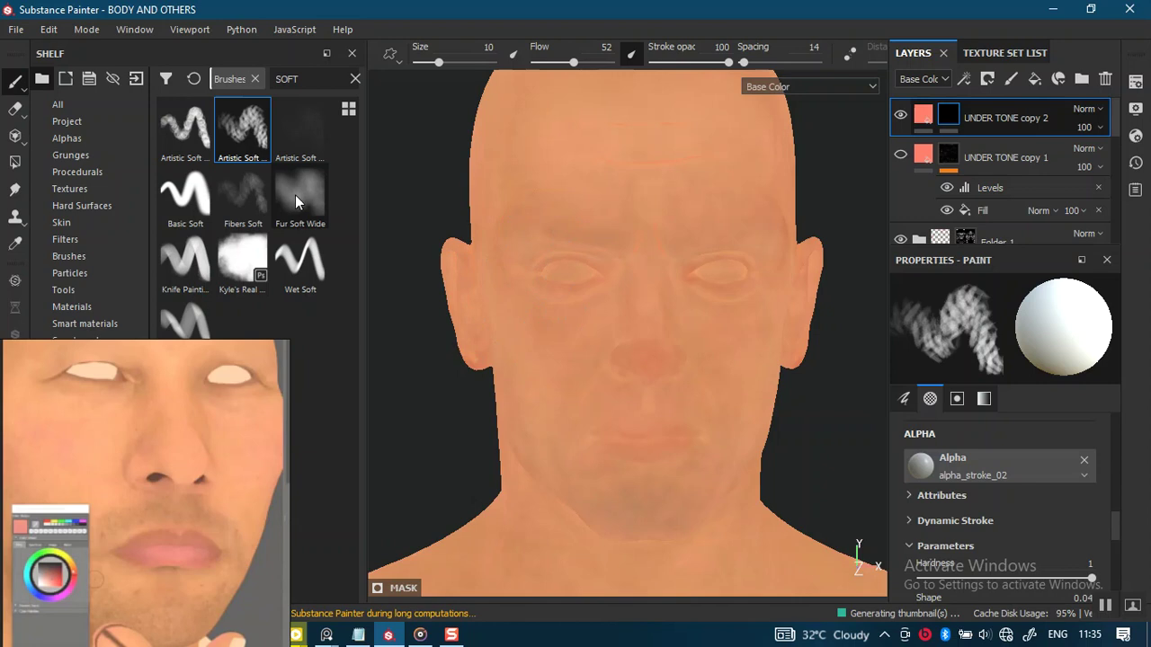
{"action": "left_click", "coordinate": [242, 190]}
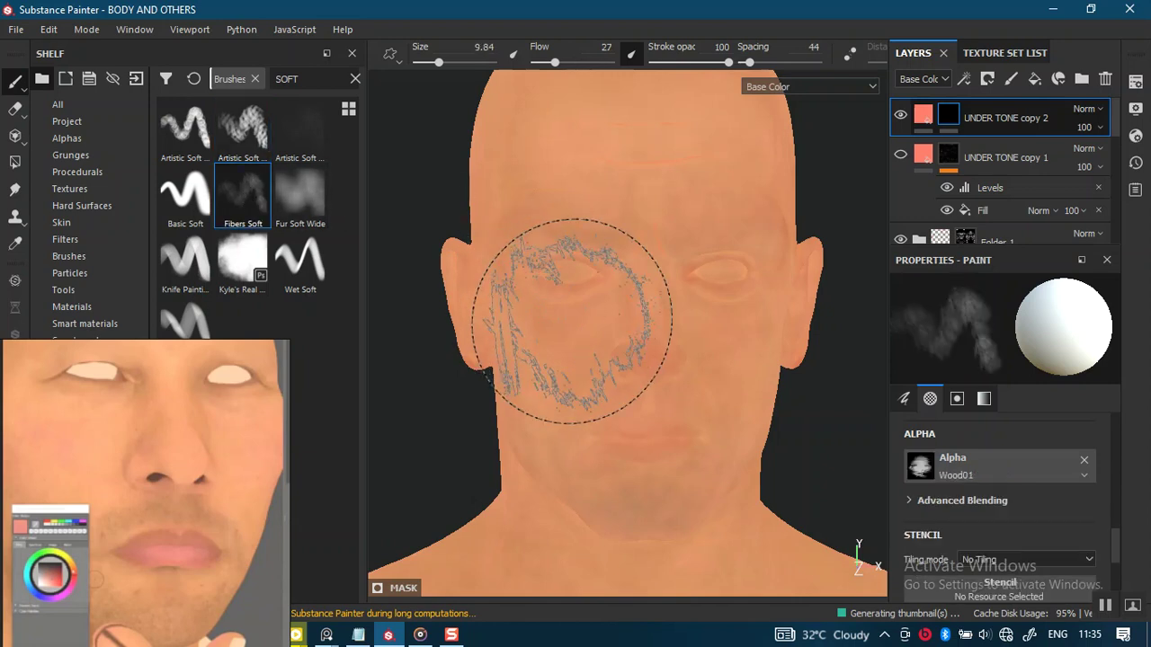
{"action": "mouse_move", "coordinate": [655, 398]}
{"action": "right_mouse_down", "text": "alt"}
{"action": "mouse_move", "coordinate": [650, 422]}
{"action": "mouse_move", "coordinate": [629, 360]}
{"action": "right_mouse_up", "text": "alt"}
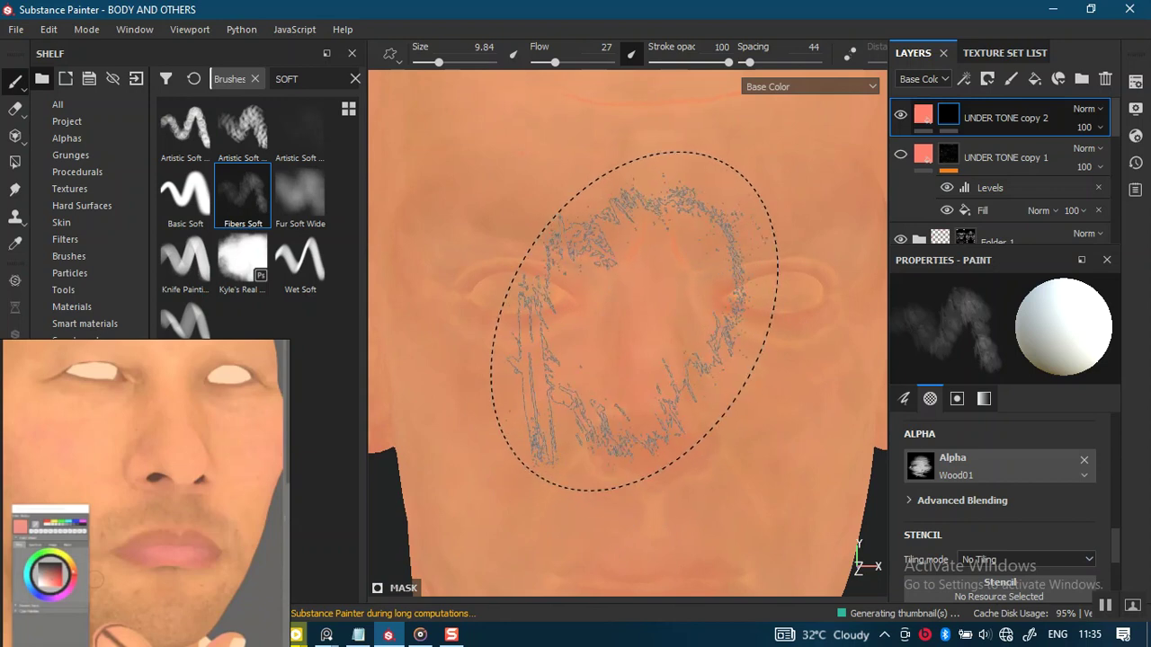
{"action": "key", "text": "ctrl"}
{"action": "right_click_drag", "start_coordinate": [654, 352], "coordinate": [588, 328], "text": "ctrl"}
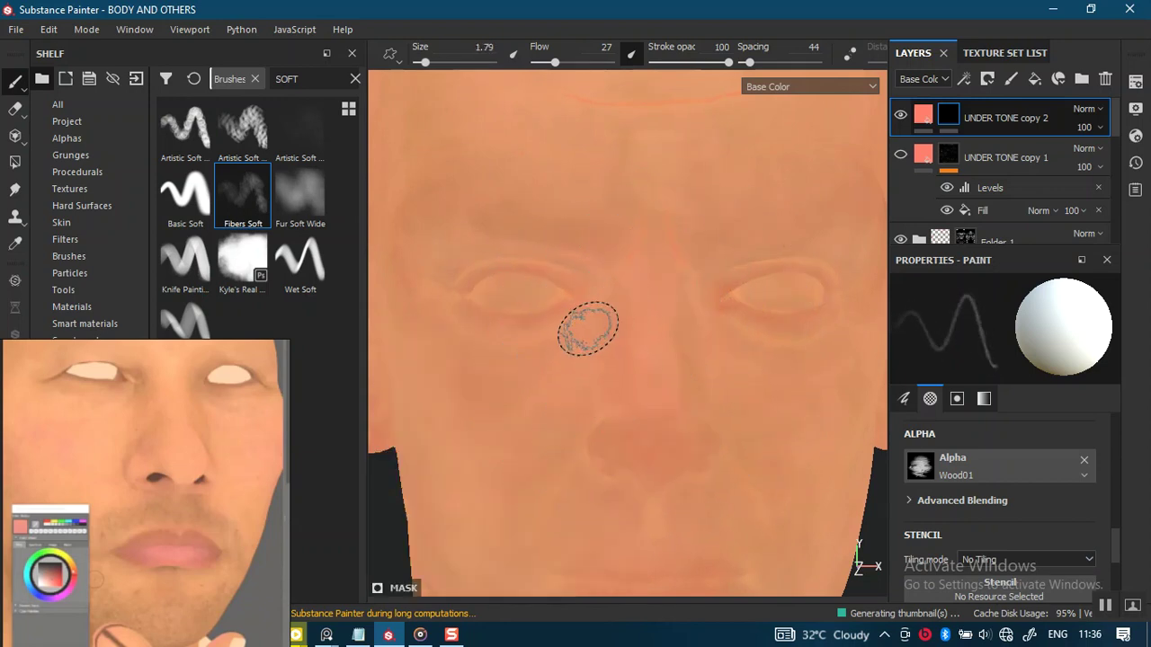
{"action": "scroll", "coordinate": [581, 312], "scroll_direction": "up", "scroll_amount": 2}
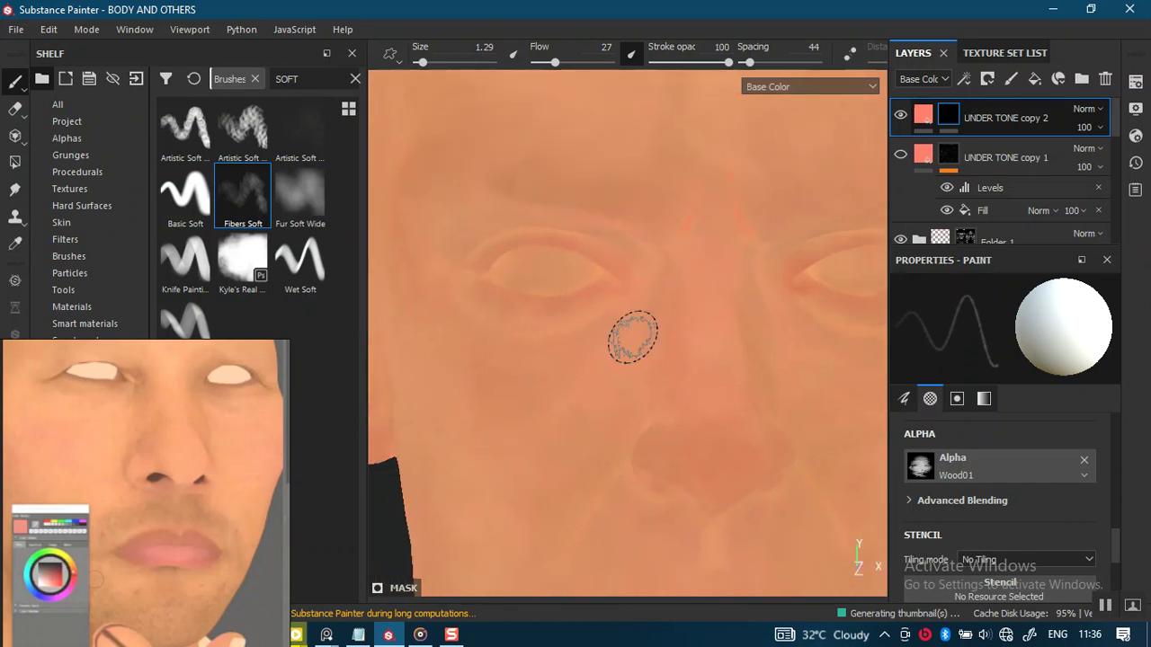
{"action": "scroll", "coordinate": [648, 328], "scroll_direction": "up", "scroll_amount": 2}
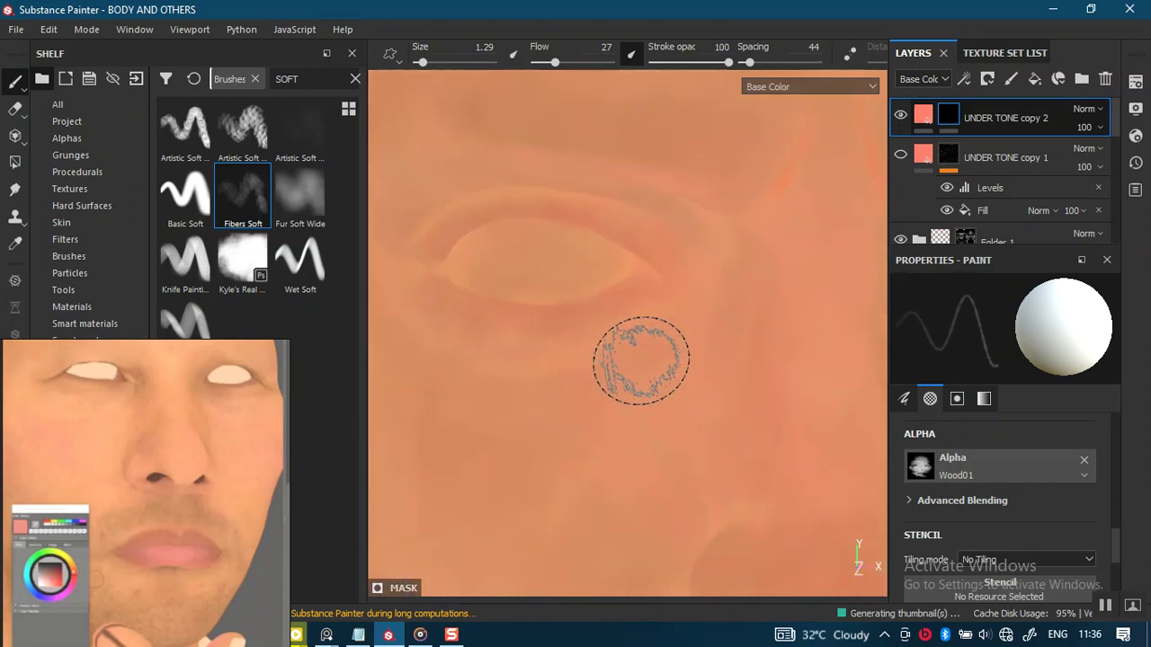
Step: In Material view, paint pinkish redness along the lower eyelid and inner eye corner with a smaller brush
{"action": "key", "text": "m"}
{"action": "scroll", "coordinate": [673, 367], "scroll_direction": "down", "scroll_amount": 2}
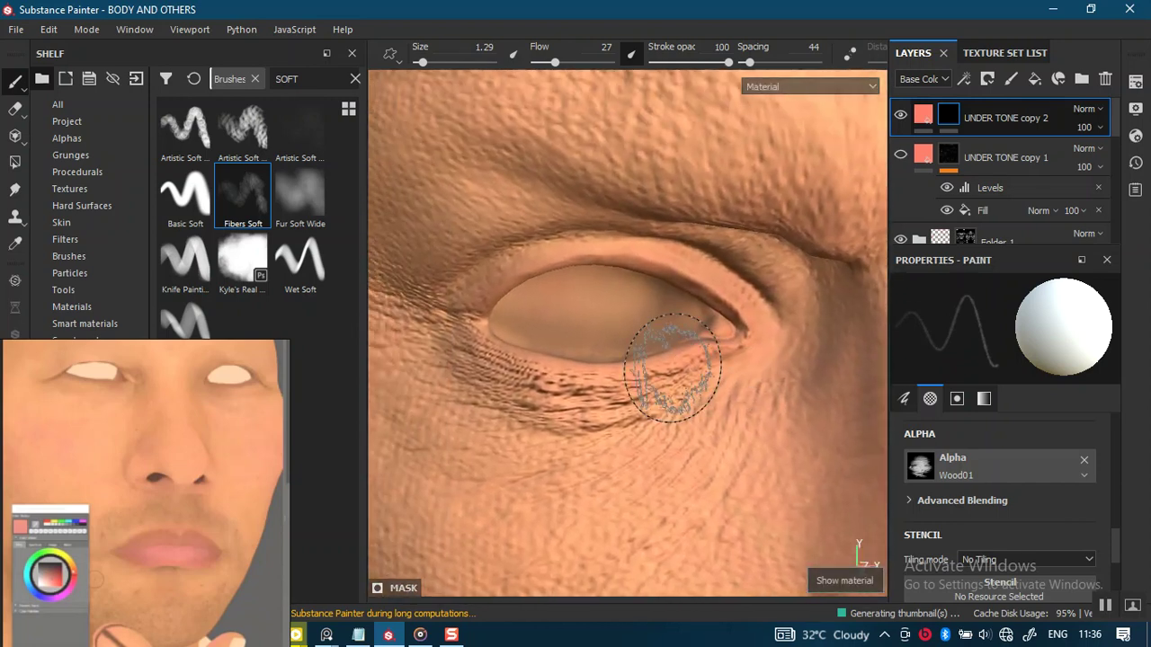
{"action": "scroll", "coordinate": [673, 368], "scroll_direction": "up", "scroll_amount": 2}
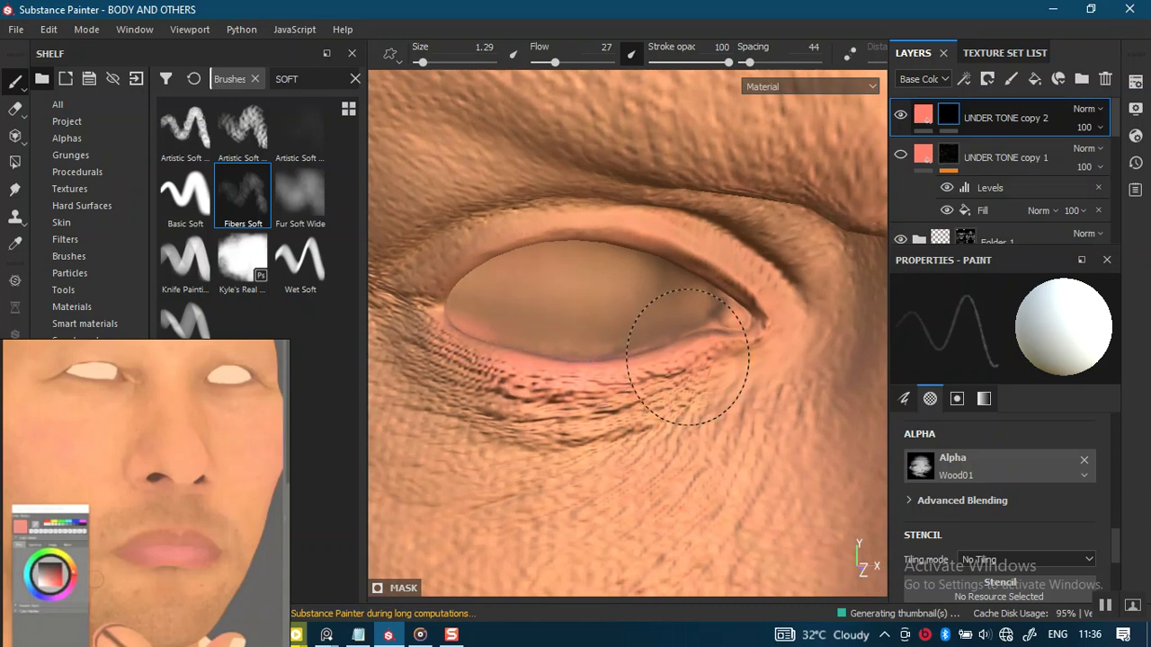
{"action": "left_click_drag", "start_coordinate": [704, 317], "coordinate": [685, 256], "text": "alt"}
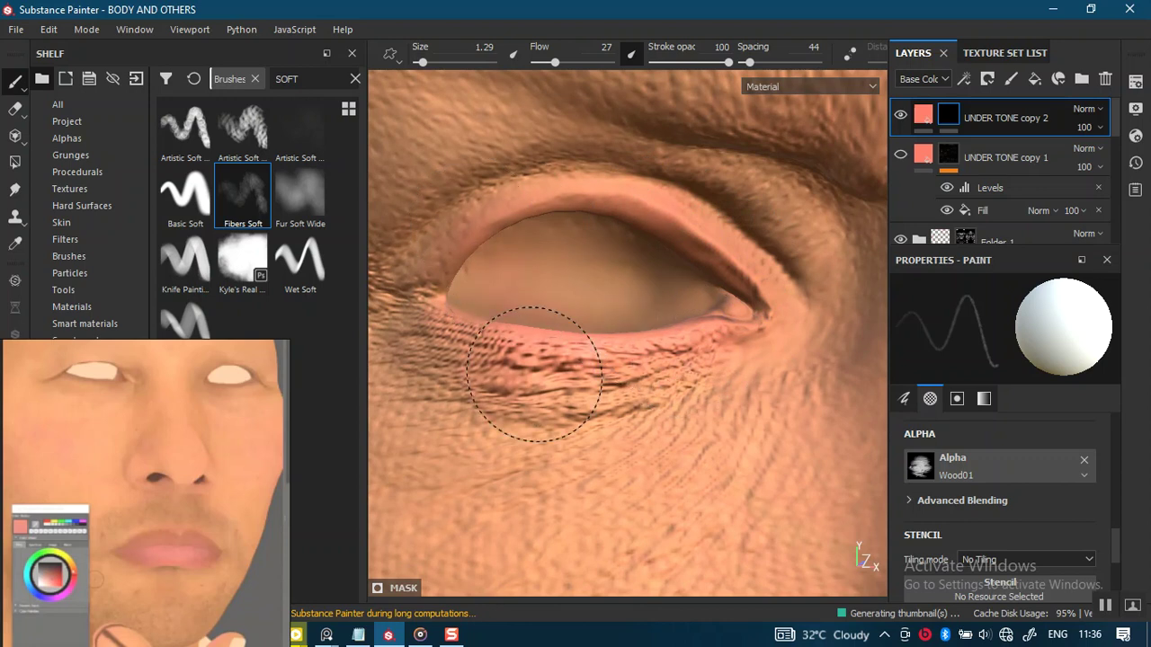
{"action": "scroll", "coordinate": [660, 225], "scroll_direction": "down", "scroll_amount": 5}
{"action": "left_click_drag", "start_coordinate": [657, 262], "coordinate": [475, 295], "text": "alt"}
{"action": "scroll", "coordinate": [629, 303], "scroll_direction": "up", "scroll_amount": 3}
{"action": "scroll", "coordinate": [598, 366], "scroll_direction": "up", "scroll_amount": 2}
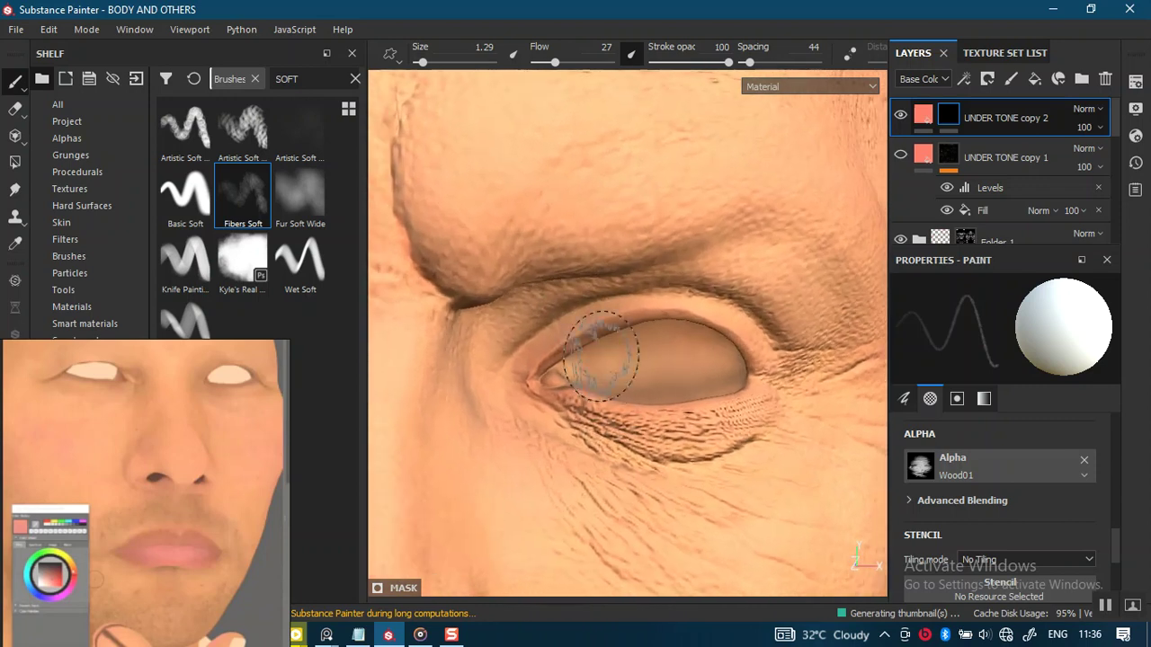
{"action": "scroll", "coordinate": [629, 405], "scroll_direction": "up", "scroll_amount": 2}
{"action": "left_click_drag", "start_coordinate": [662, 462], "coordinate": [544, 330], "text": "alt"}
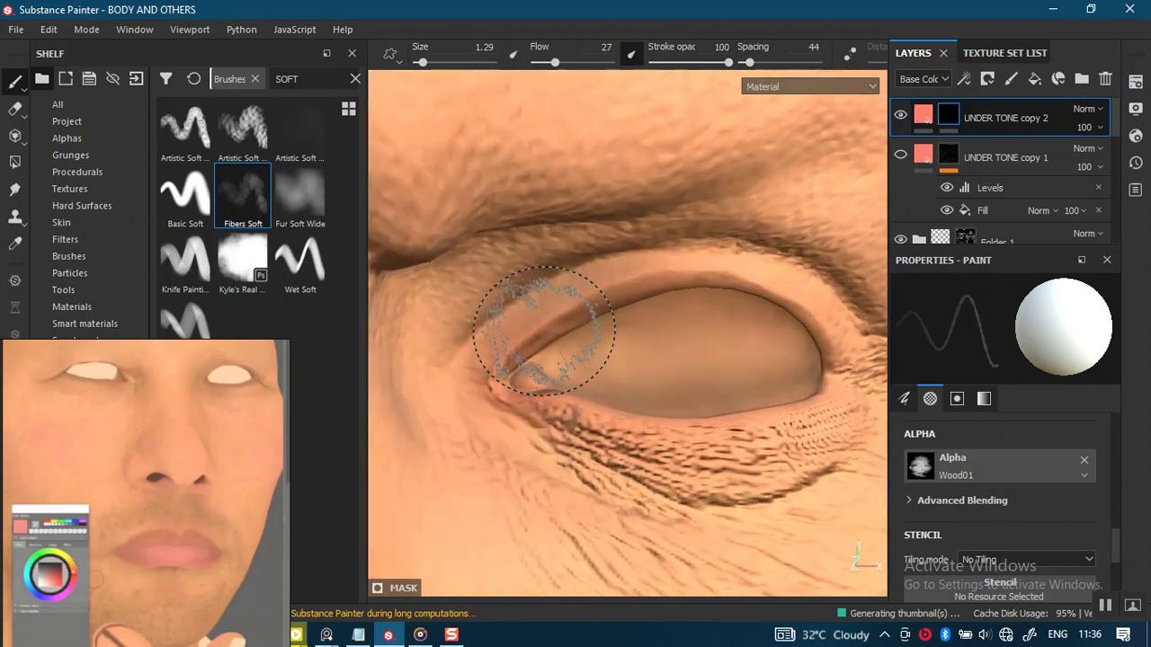
{"action": "left_click_drag", "start_coordinate": [636, 329], "coordinate": [639, 303], "text": "alt"}
{"action": "scroll", "coordinate": [611, 488], "scroll_direction": "up", "scroll_amount": 3}
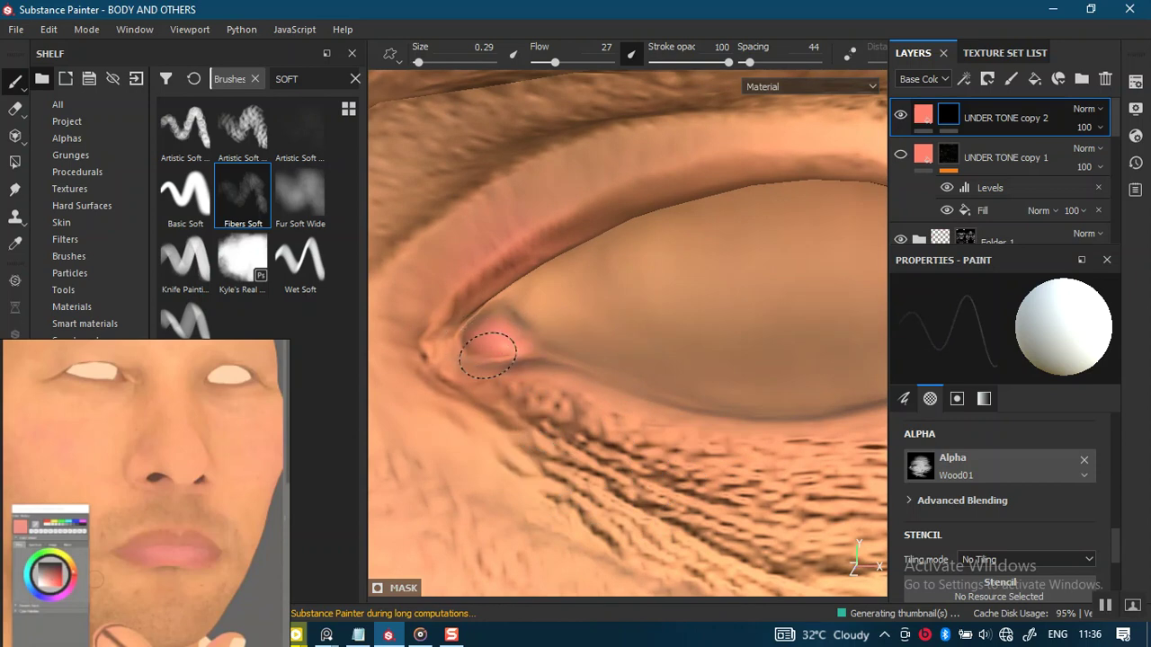
{"action": "scroll", "coordinate": [626, 420], "scroll_direction": "down", "scroll_amount": 2}
Step: Paint pinkish undertone around both eye rims and between the eyes from a frontal view
{"action": "mouse_move", "coordinate": [621, 390]}
{"action": "left_mouse_down", "text": "alt"}
{"action": "mouse_move", "coordinate": [575, 216]}
{"action": "mouse_move", "coordinate": [513, 341]}
{"action": "left_mouse_up", "text": "alt"}
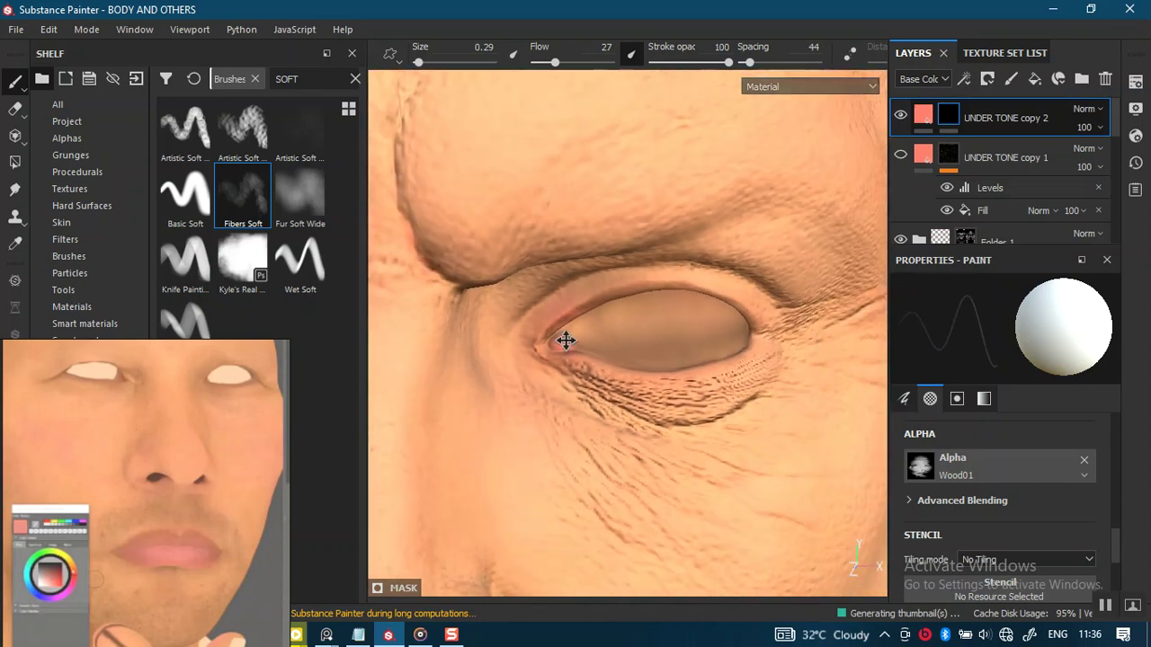
{"action": "middle_click_drag", "start_coordinate": [514, 341], "coordinate": [621, 348], "text": "alt"}
{"action": "scroll", "coordinate": [621, 348], "scroll_direction": "up", "scroll_amount": 5}
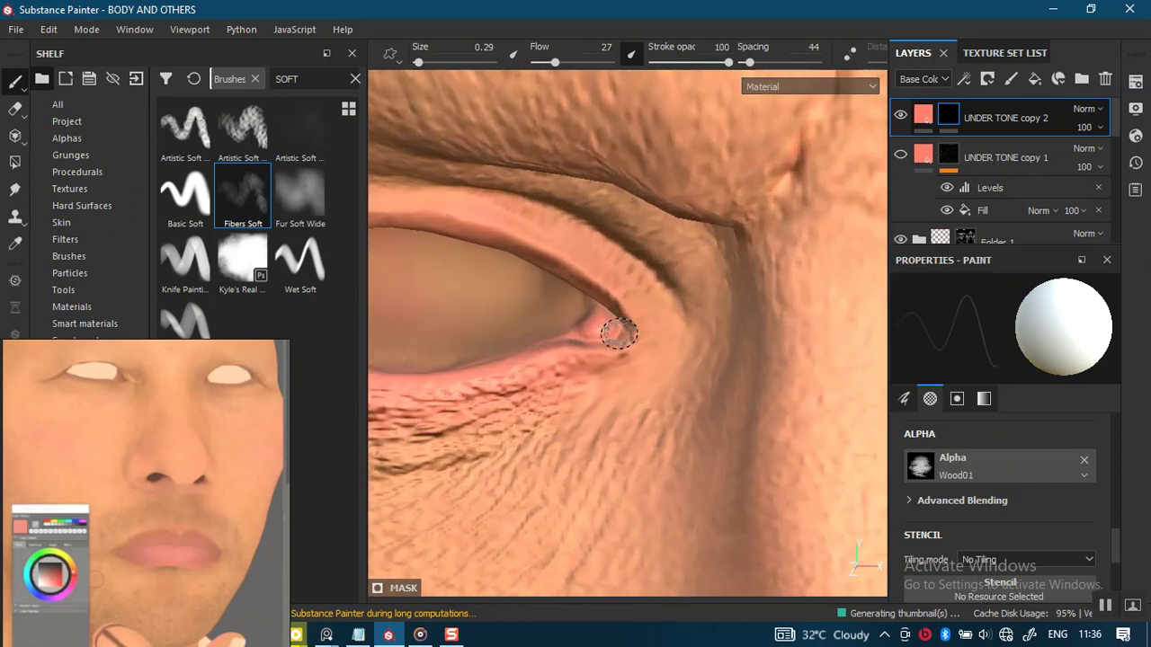
{"action": "scroll", "coordinate": [552, 192], "scroll_direction": "down", "scroll_amount": 2}
{"action": "scroll", "coordinate": [629, 249], "scroll_direction": "down", "scroll_amount": 2}
{"action": "middle_click_drag", "start_coordinate": [663, 311], "coordinate": [695, 485], "text": "alt"}
{"action": "scroll", "coordinate": [588, 342], "scroll_direction": "up", "scroll_amount": 3}
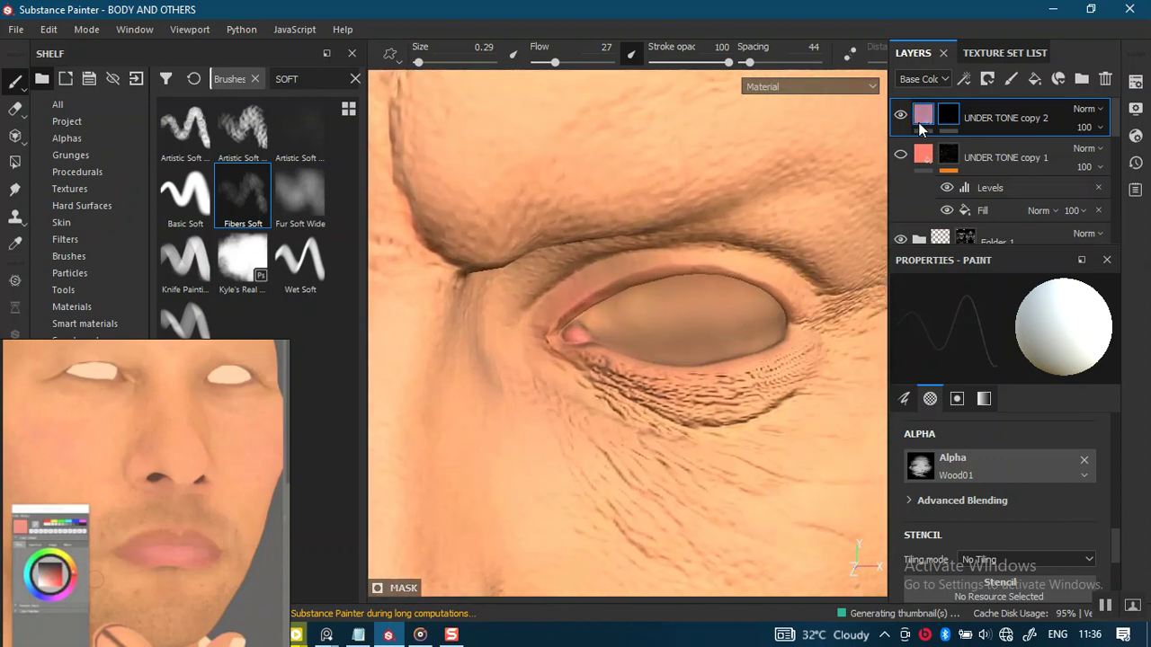
Step: Check UNDER TONE copy 2's fill settings, reselect its mask, refine the eye area and switch paint to black
{"action": "left_click", "coordinate": [923, 117]}
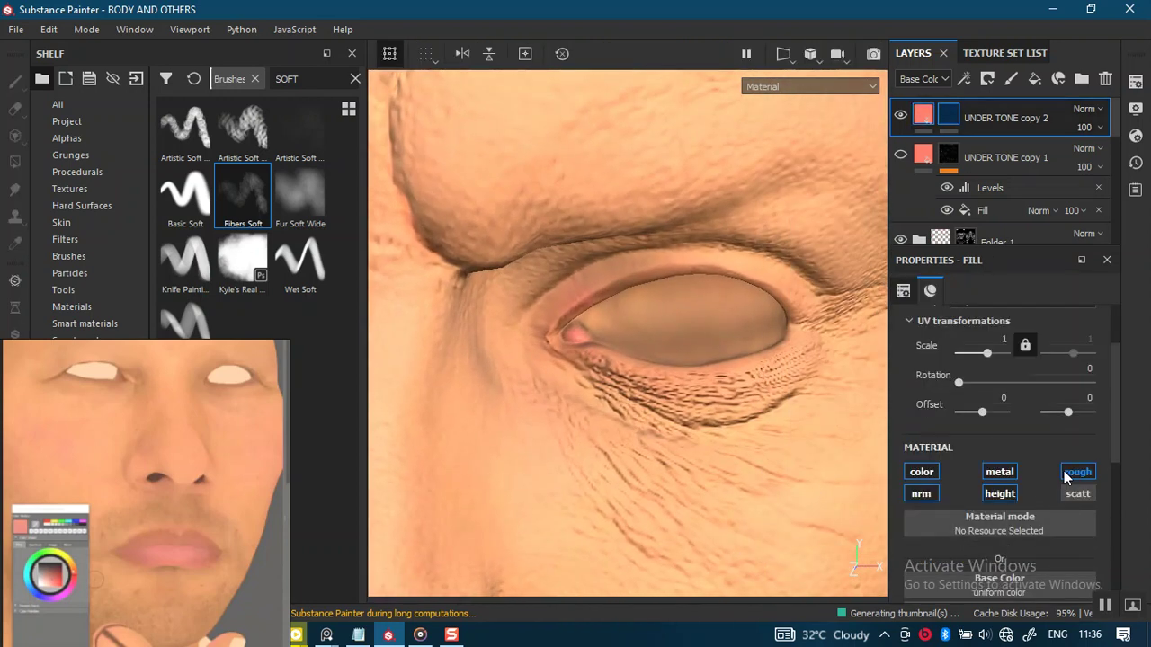
{"action": "scroll", "coordinate": [642, 377], "scroll_direction": "up", "scroll_amount": 2}
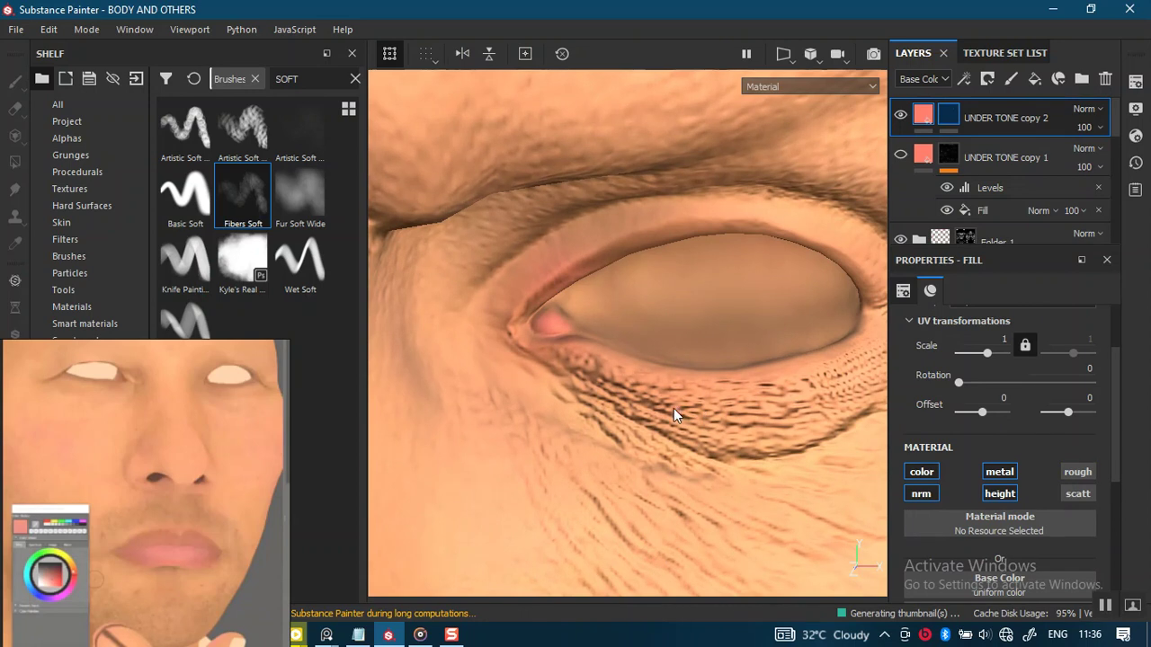
{"action": "mouse_move", "coordinate": [668, 409]}
{"action": "left_mouse_down", "text": "alt"}
{"action": "mouse_move", "coordinate": [657, 446]}
{"action": "mouse_move", "coordinate": [664, 432]}
{"action": "left_mouse_up", "text": "alt"}
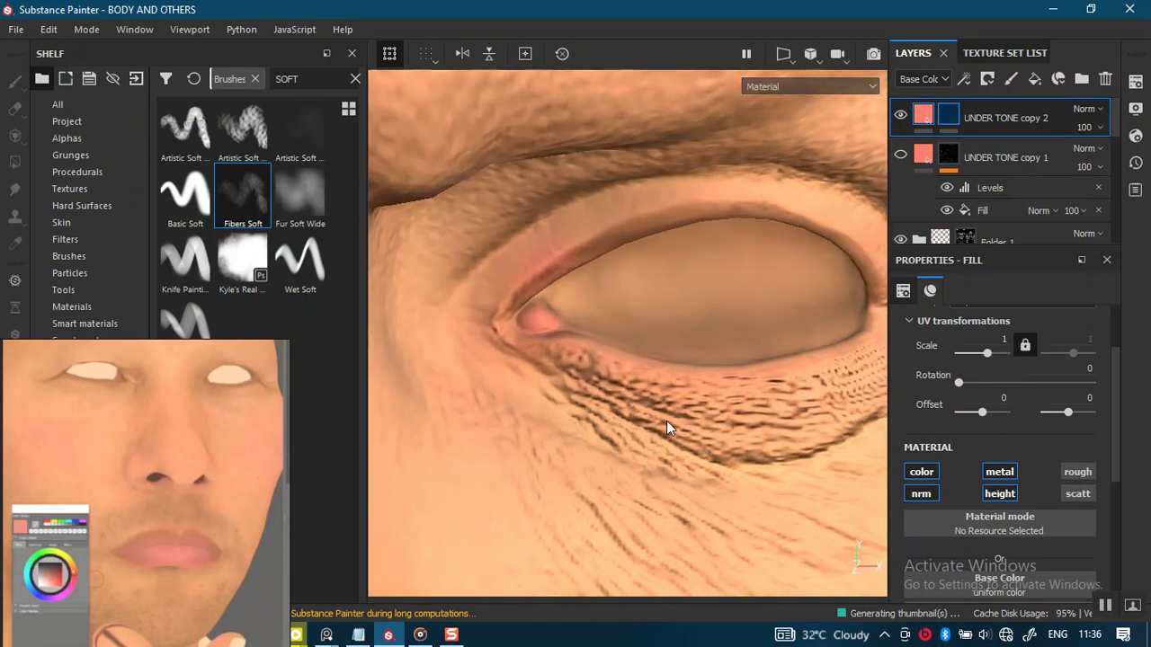
{"action": "left_click", "coordinate": [950, 114]}
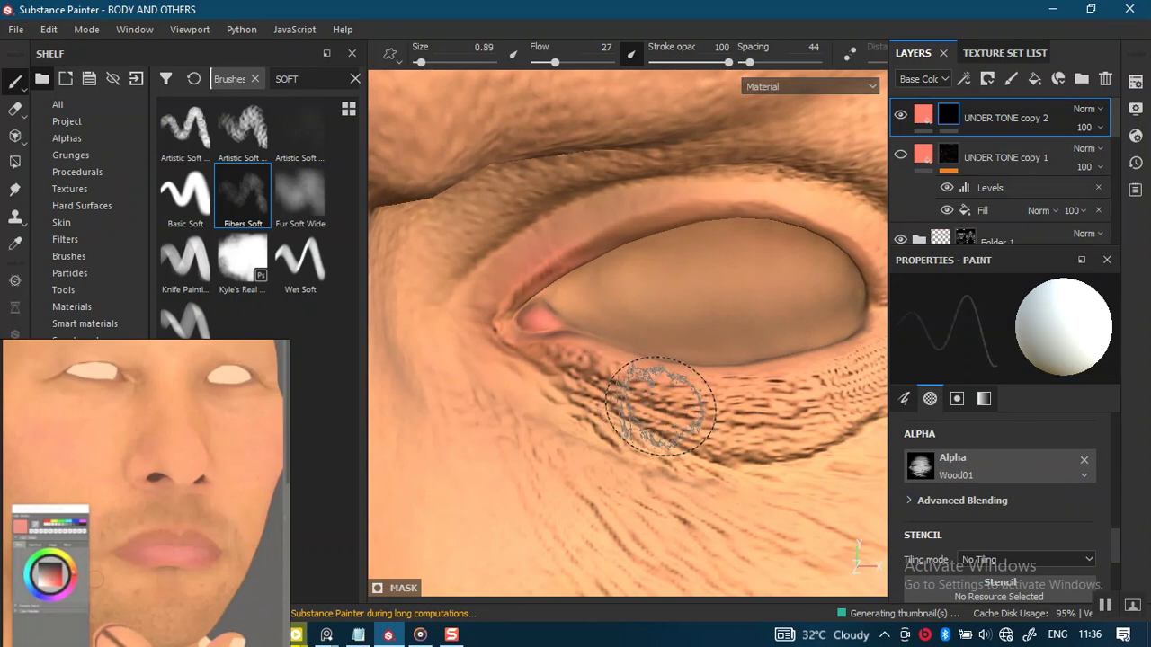
{"action": "left_click_drag", "start_coordinate": [642, 398], "coordinate": [601, 452], "text": "alt"}
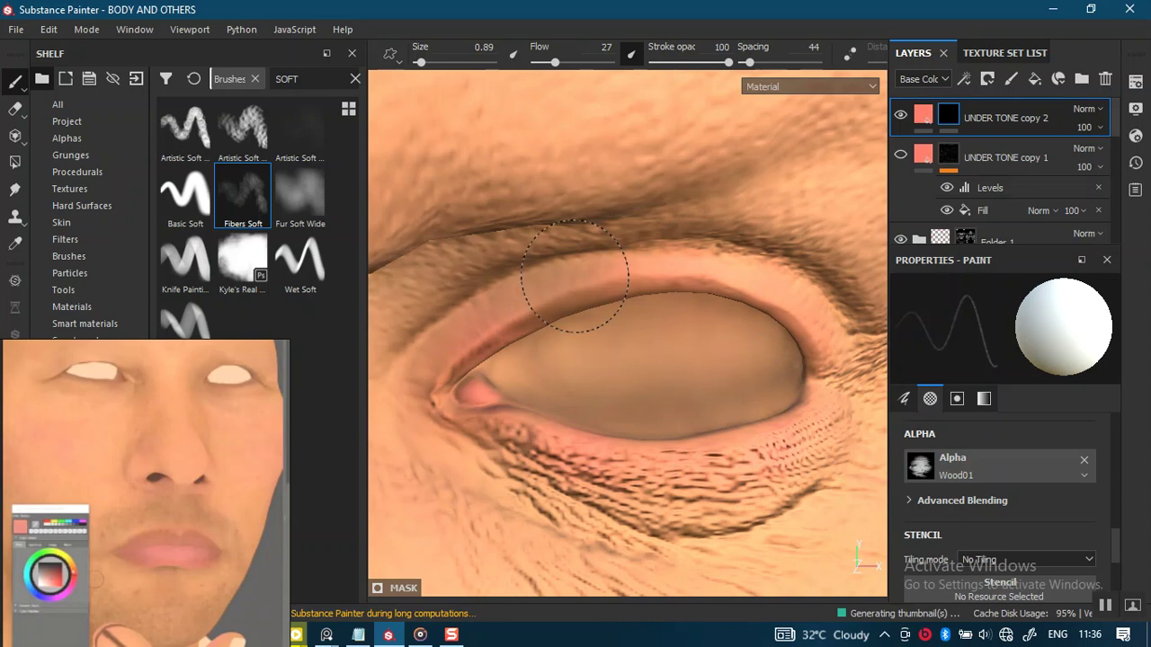
{"action": "scroll", "coordinate": [683, 337], "scroll_direction": "down", "scroll_amount": 3}
{"action": "scroll", "coordinate": [534, 326], "scroll_direction": "down", "scroll_amount": 3}
{"action": "scroll", "coordinate": [578, 241], "scroll_direction": "down", "scroll_amount": 3}
{"action": "scroll", "coordinate": [702, 189], "scroll_direction": "down", "scroll_amount": 1}
{"action": "mouse_move", "coordinate": [619, 277]}
{"action": "left_mouse_down", "text": "alt"}
{"action": "mouse_move", "coordinate": [599, 314]}
{"action": "mouse_move", "coordinate": [606, 381]}
{"action": "mouse_move", "coordinate": [615, 341]}
{"action": "left_mouse_up", "text": "alt"}
{"action": "scroll", "coordinate": [599, 313], "scroll_direction": "up", "scroll_amount": 2}
{"action": "scroll", "coordinate": [593, 431], "scroll_direction": "up", "scroll_amount": 2}
{"action": "scroll", "coordinate": [594, 389], "scroll_direction": "up", "scroll_amount": 1}
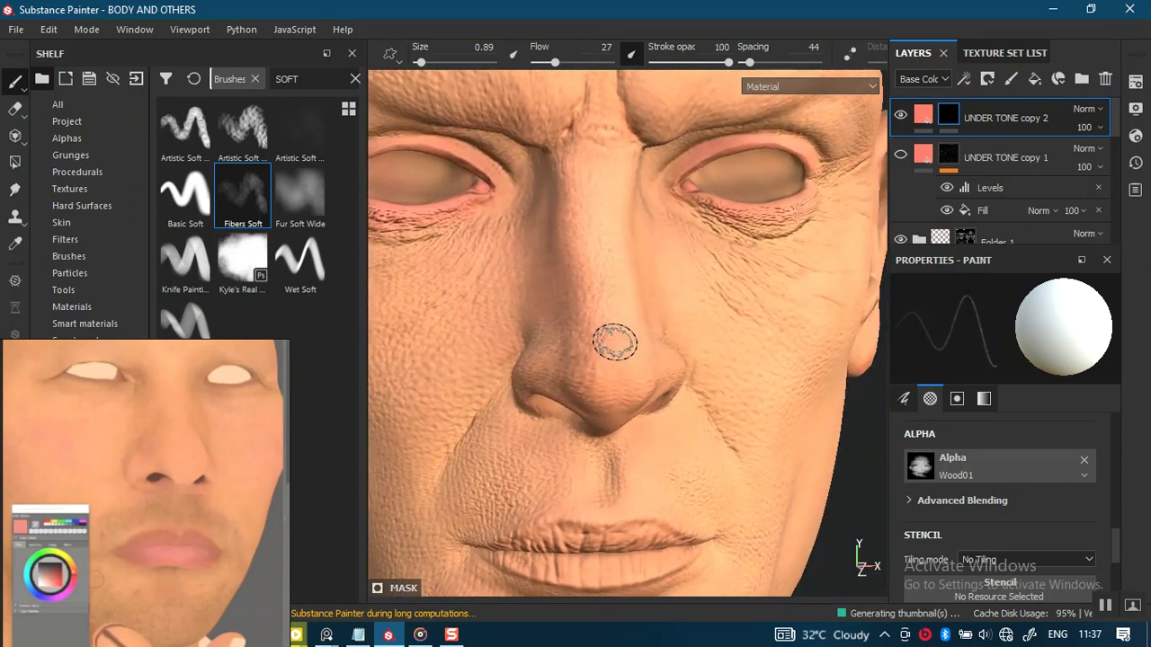
{"action": "key", "text": "x"}
{"action": "key", "text": "x"}
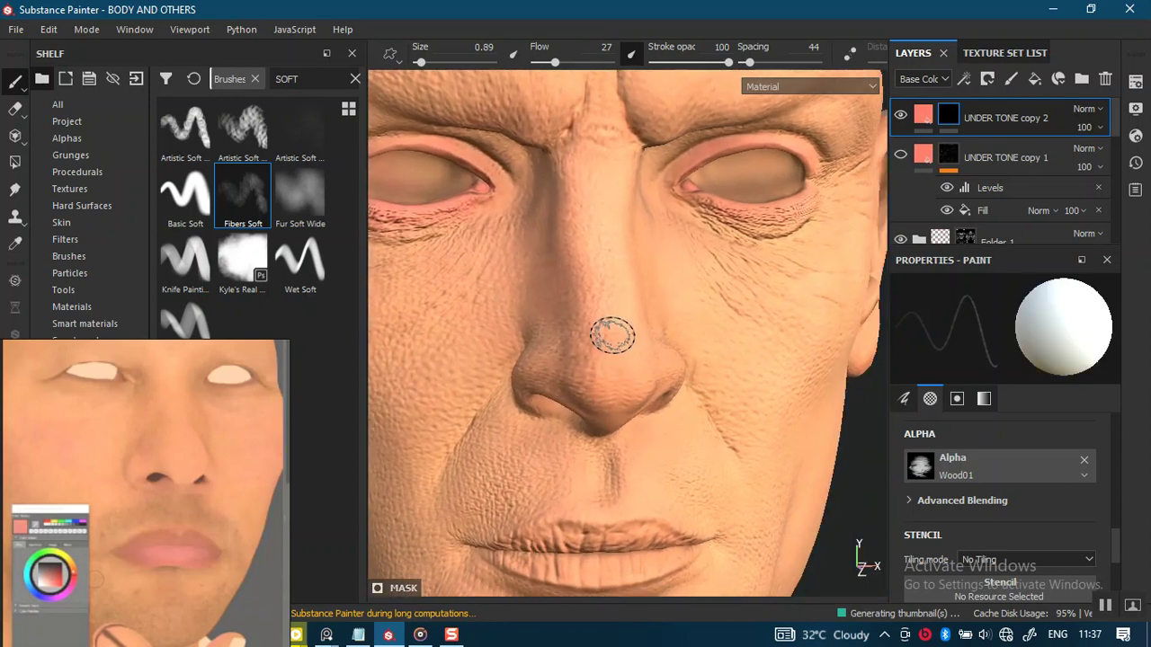
Step: Show the Base Color channel and enlarge the Fibers Soft brush to about 2.39
{"action": "key", "text": "c"}
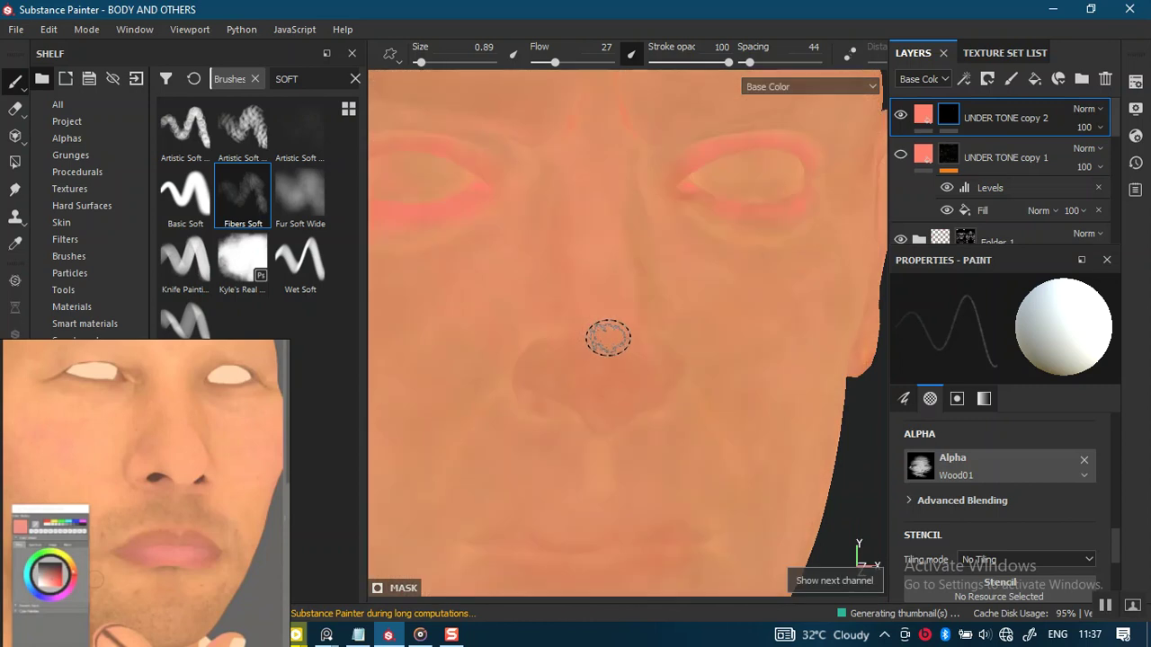
{"action": "scroll", "coordinate": [614, 340], "scroll_direction": "up", "scroll_amount": 2}
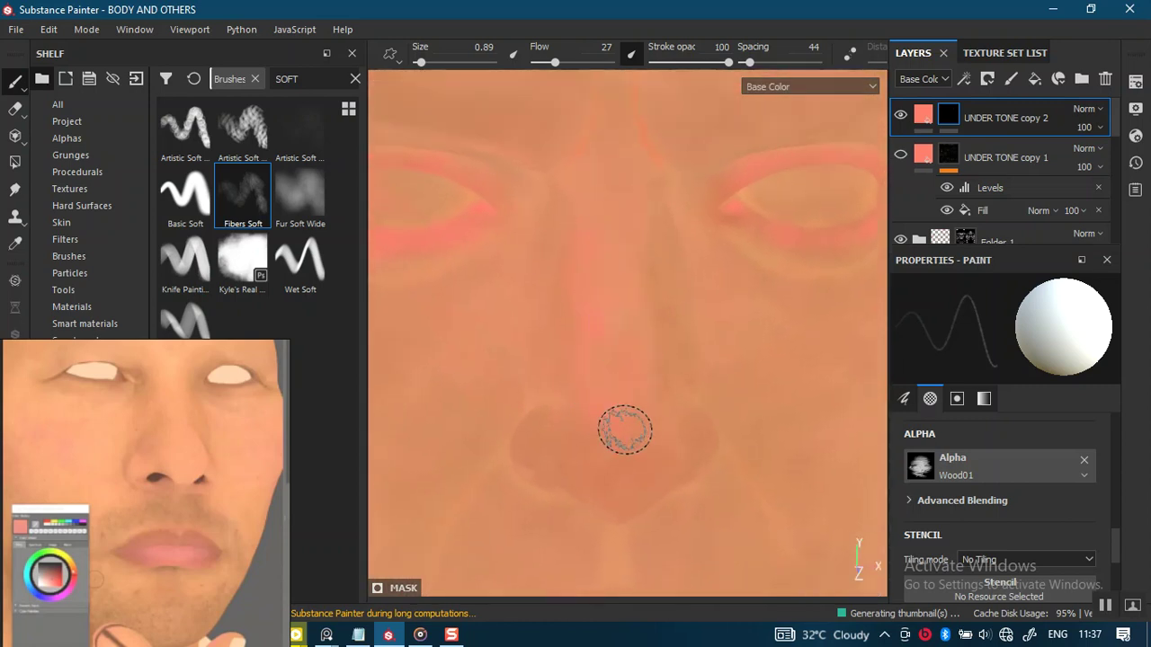
{"action": "scroll", "coordinate": [647, 330], "scroll_direction": "down", "scroll_amount": 2}
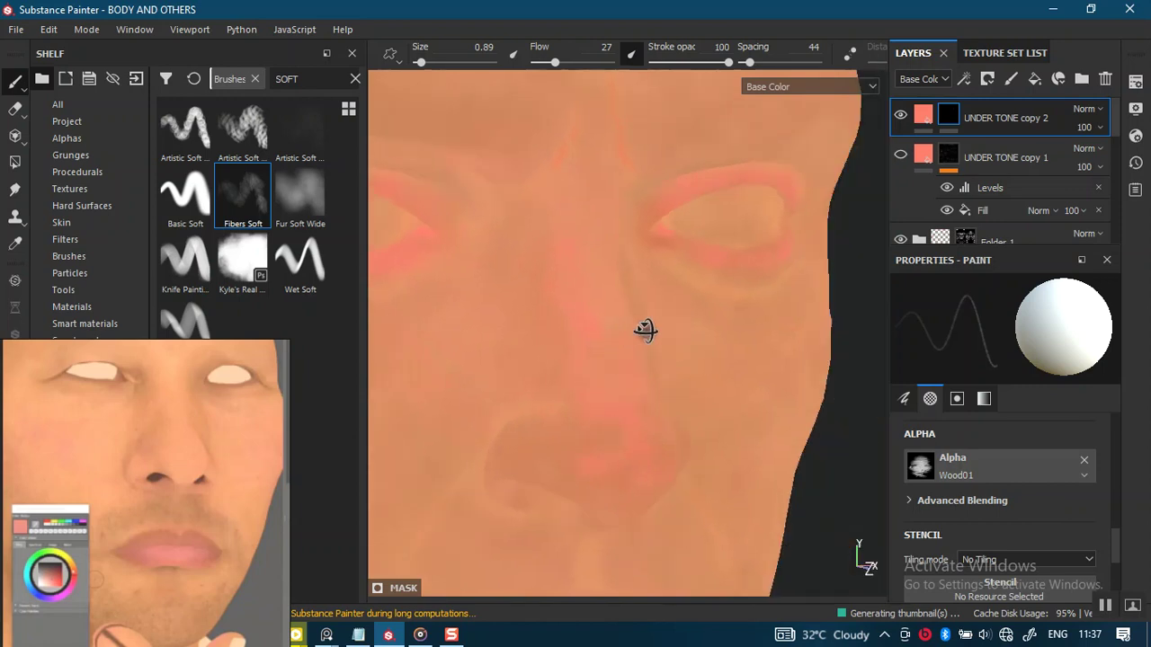
{"action": "right_click_drag", "start_coordinate": [620, 338], "coordinate": [624, 359], "text": "ctrl"}
{"action": "scroll", "coordinate": [624, 360], "scroll_direction": "down", "scroll_amount": 2}
{"action": "mouse_move", "coordinate": [673, 166]}
{"action": "middle_mouse_down"}
{"action": "mouse_move", "coordinate": [672, 373]}
{"action": "mouse_move", "coordinate": [657, 244]}
{"action": "middle_mouse_up"}
{"action": "scroll", "coordinate": [596, 372], "scroll_direction": "up", "scroll_amount": 2}
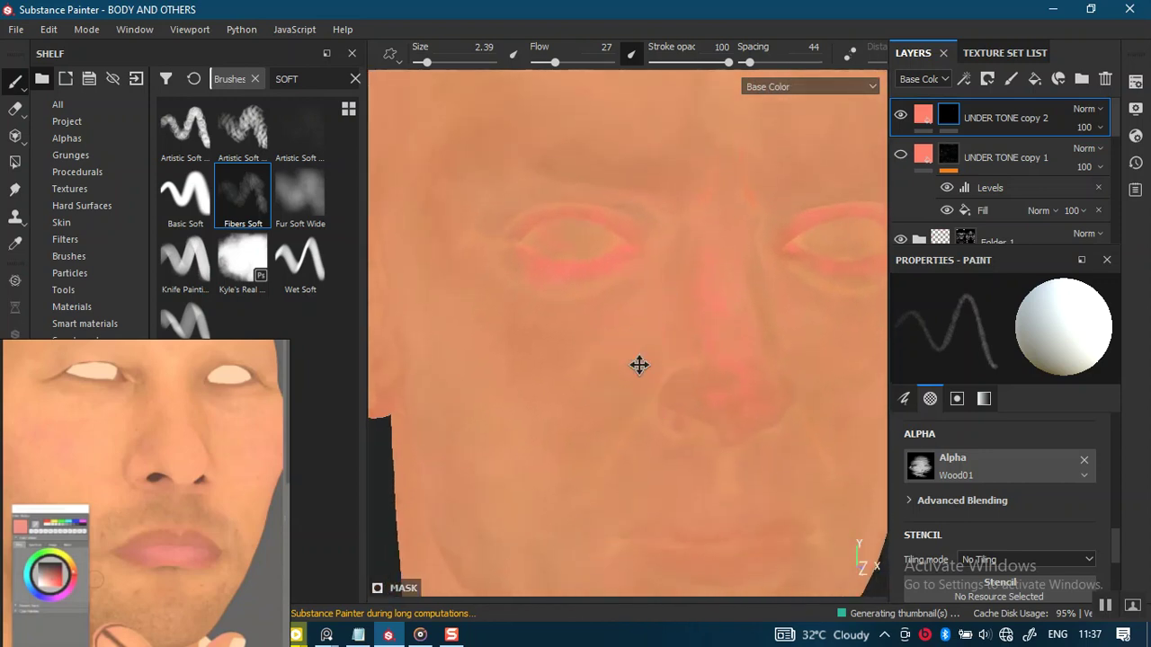
Step: Orbit from the ear out to the left hand and scroll Layers to the CRACKS YELLOW TONE group
{"action": "middle_click_drag", "start_coordinate": [638, 364], "coordinate": [630, 344]}
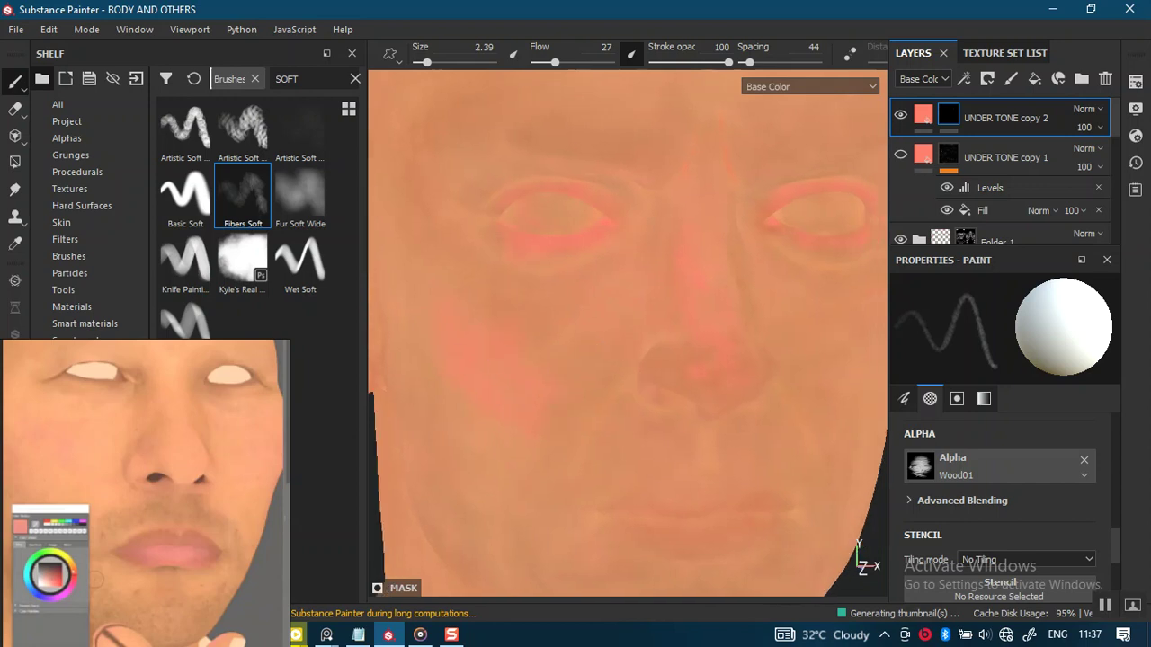
{"action": "left_click_drag", "start_coordinate": [498, 354], "coordinate": [554, 355], "text": "alt"}
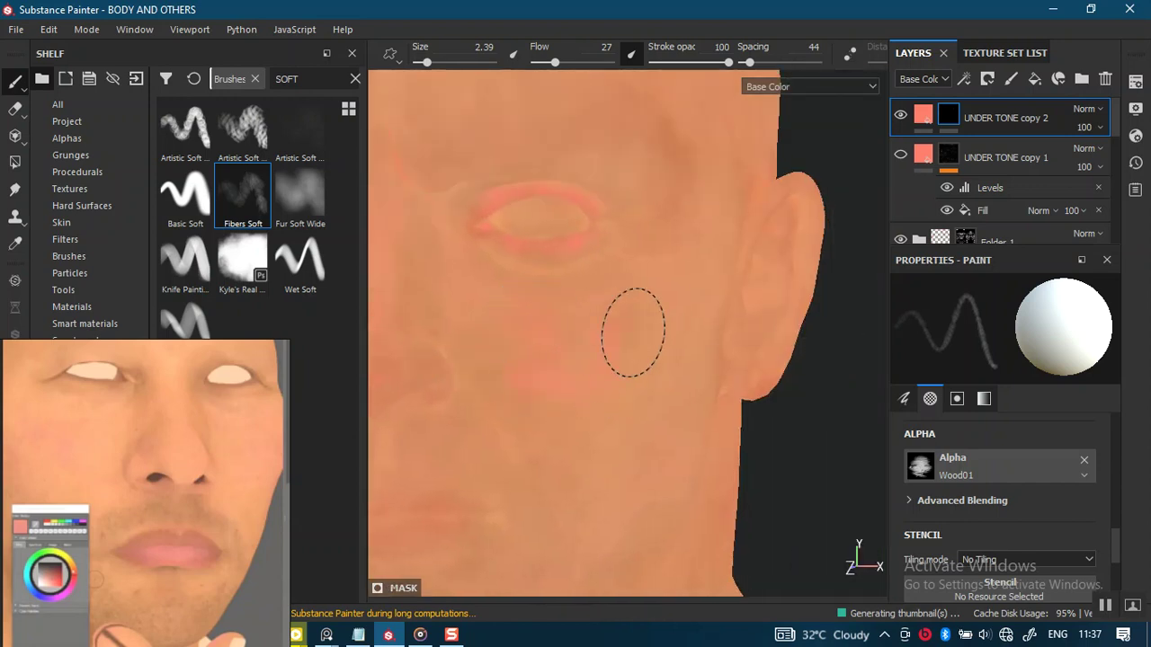
{"action": "scroll", "coordinate": [576, 337], "scroll_direction": "down", "scroll_amount": 3}
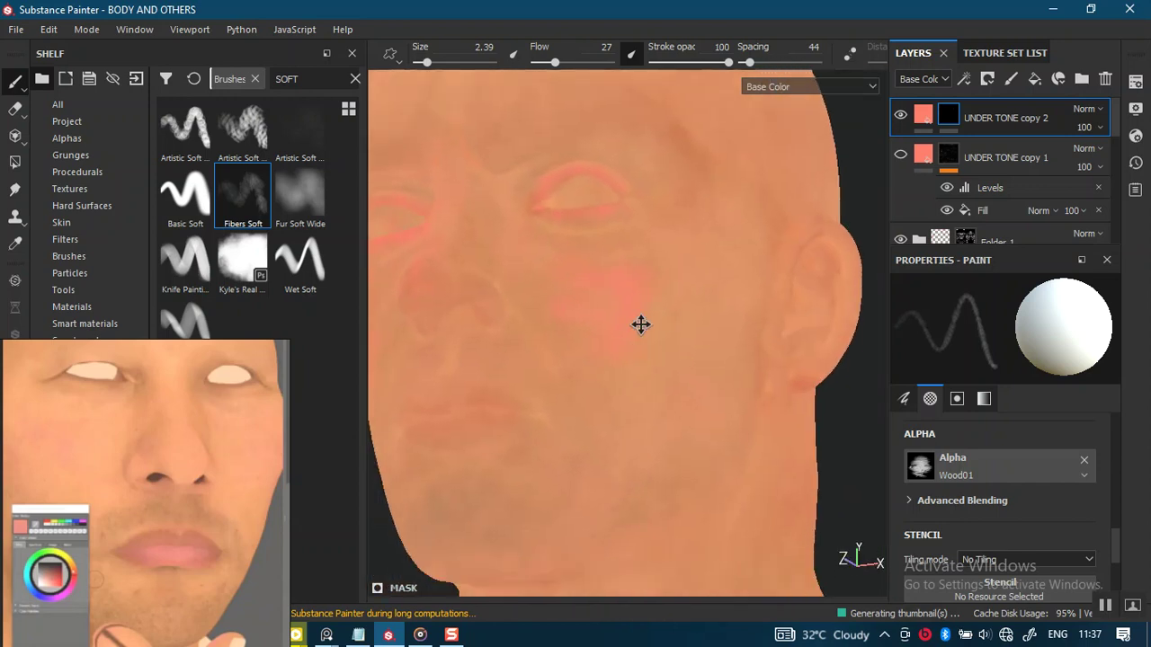
{"action": "left_click_drag", "start_coordinate": [644, 323], "coordinate": [703, 357], "text": "alt"}
{"action": "middle_click_drag", "start_coordinate": [703, 358], "coordinate": [662, 265], "text": "alt"}
{"action": "scroll", "coordinate": [681, 386], "scroll_direction": "down", "scroll_amount": 3}
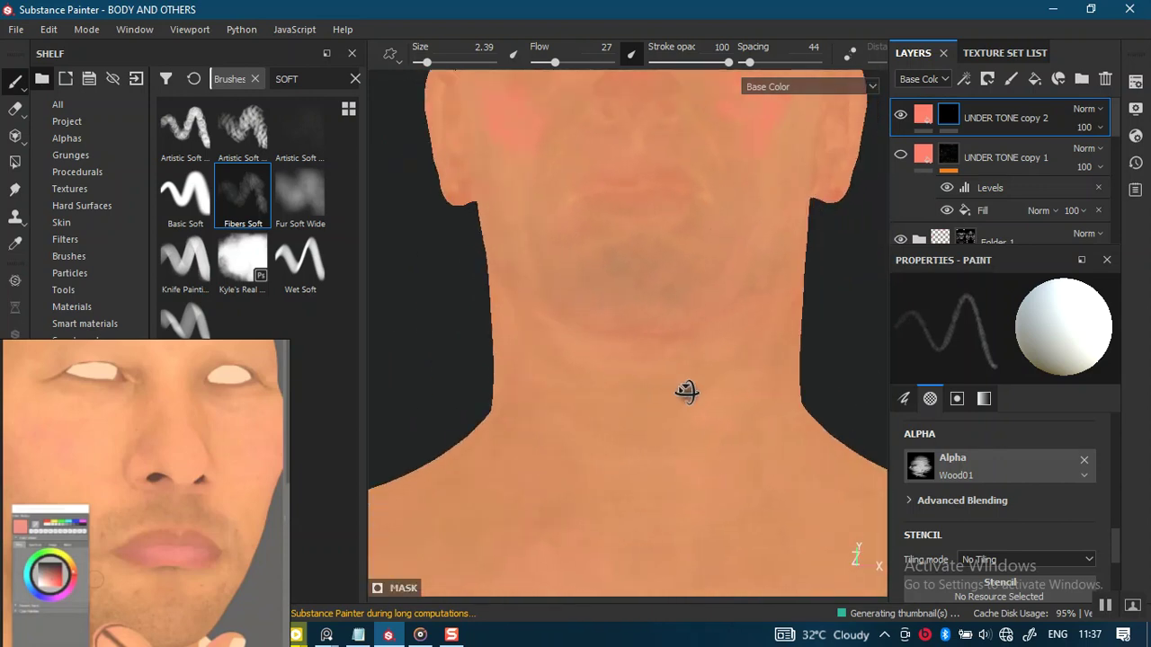
{"action": "mouse_move", "coordinate": [637, 366]}
{"action": "left_mouse_down", "text": "alt"}
{"action": "mouse_move", "coordinate": [632, 390]}
{"action": "mouse_move", "coordinate": [552, 405]}
{"action": "mouse_move", "coordinate": [643, 498]}
{"action": "left_mouse_up", "text": "alt"}
{"action": "scroll", "coordinate": [570, 501], "scroll_direction": "up", "scroll_amount": 3}
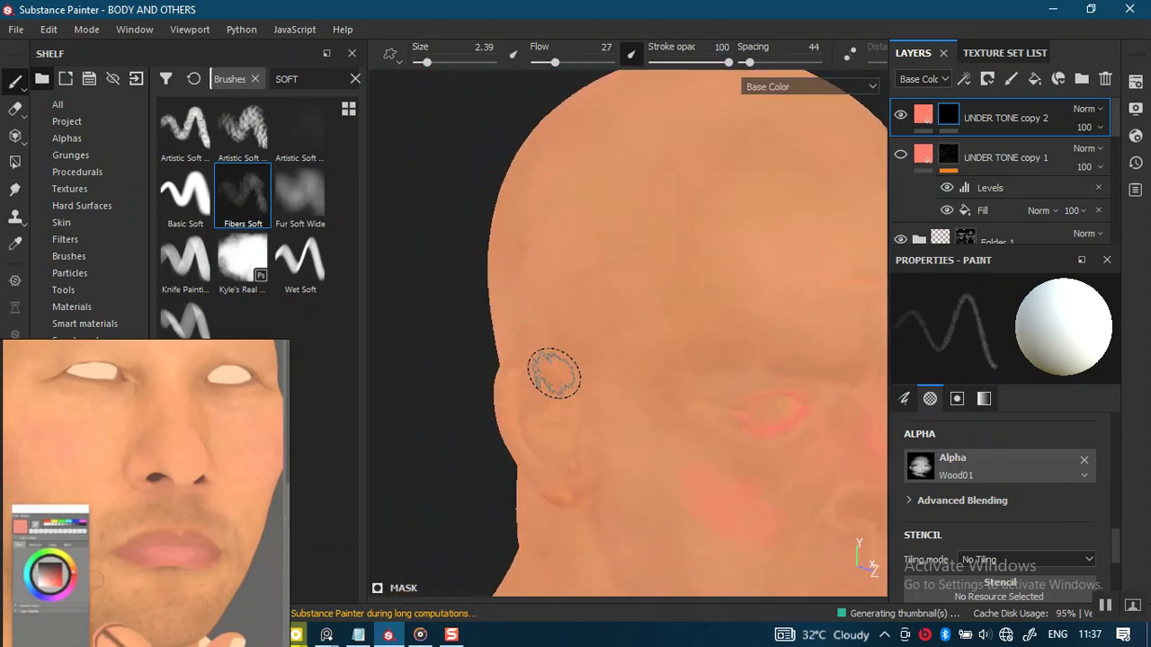
{"action": "scroll", "coordinate": [558, 326], "scroll_direction": "down", "scroll_amount": 3}
{"action": "mouse_move", "coordinate": [557, 327]}
{"action": "middle_mouse_down", "text": "alt"}
{"action": "mouse_move", "coordinate": [580, 386]}
{"action": "mouse_move", "coordinate": [554, 482]}
{"action": "mouse_move", "coordinate": [631, 387]}
{"action": "middle_mouse_up", "text": "alt"}
{"action": "scroll", "coordinate": [554, 482], "scroll_direction": "up", "scroll_amount": 3}
{"action": "scroll", "coordinate": [578, 483], "scroll_direction": "up", "scroll_amount": 2}
{"action": "scroll", "coordinate": [631, 386], "scroll_direction": "up", "scroll_amount": 2}
{"action": "scroll", "coordinate": [631, 387], "scroll_direction": "up", "scroll_amount": 2}
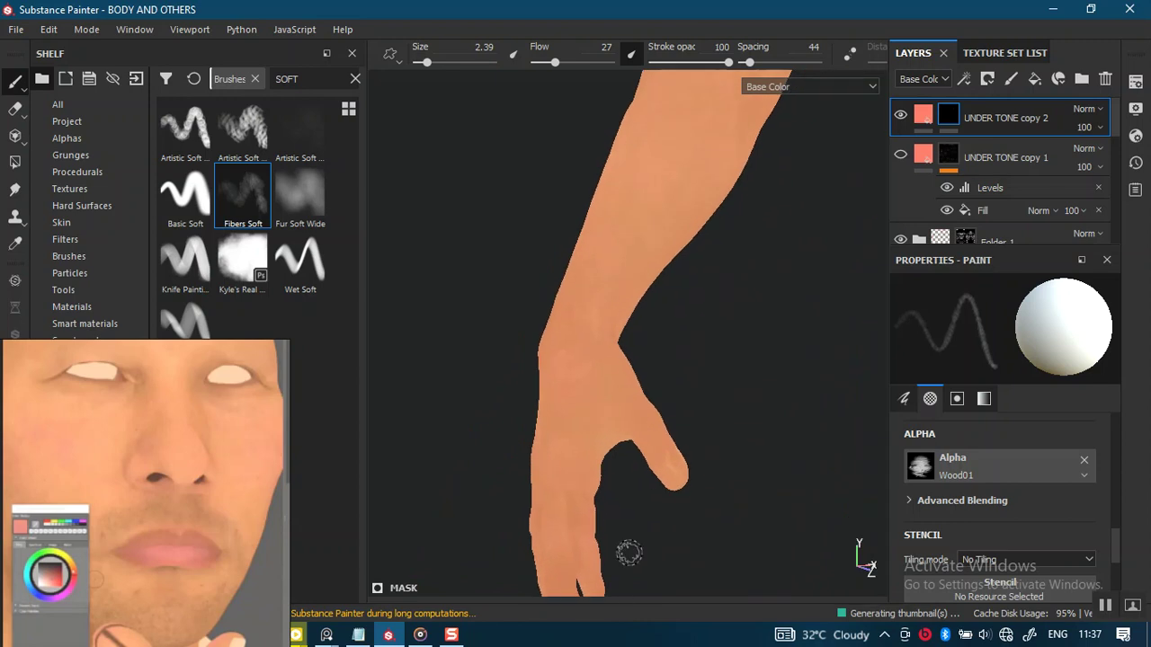
{"action": "mouse_move", "coordinate": [631, 386]}
{"action": "left_mouse_down", "text": "alt"}
{"action": "mouse_move", "coordinate": [628, 423]}
{"action": "mouse_move", "coordinate": [603, 423]}
{"action": "mouse_move", "coordinate": [637, 467]}
{"action": "mouse_move", "coordinate": [526, 452]}
{"action": "mouse_move", "coordinate": [455, 403]}
{"action": "mouse_move", "coordinate": [555, 436]}
{"action": "mouse_move", "coordinate": [596, 427]}
{"action": "mouse_move", "coordinate": [639, 482]}
{"action": "mouse_move", "coordinate": [559, 381]}
{"action": "mouse_move", "coordinate": [575, 435]}
{"action": "mouse_move", "coordinate": [595, 430]}
{"action": "left_mouse_up", "text": "alt"}
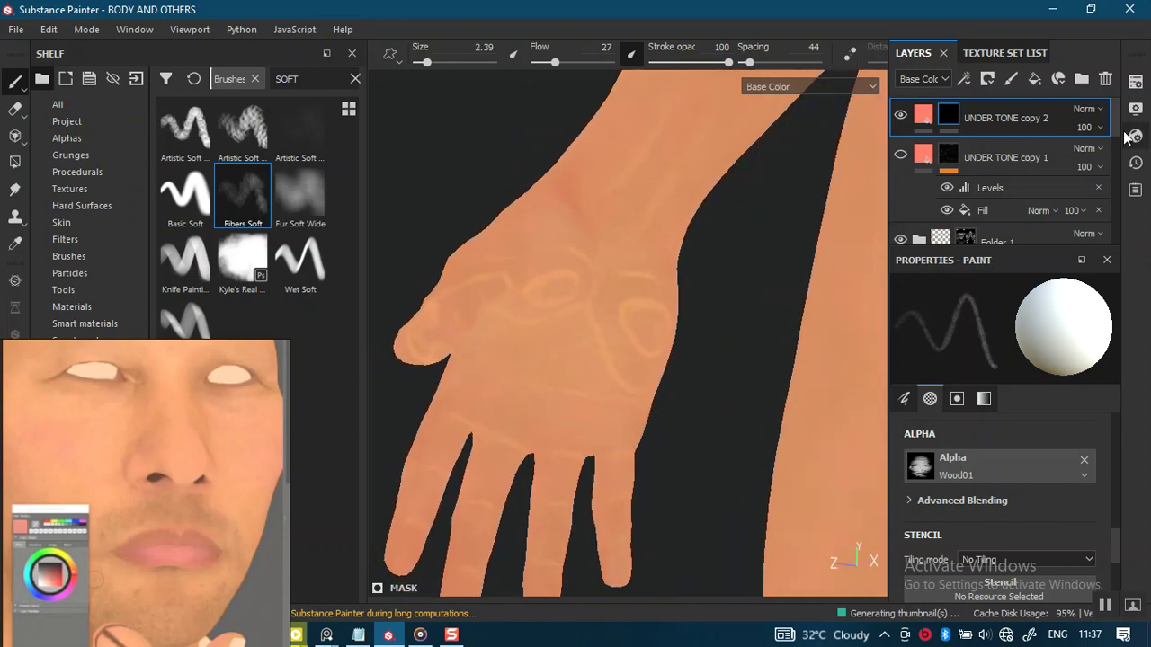
{"action": "left_click_drag", "start_coordinate": [1118, 128], "coordinate": [1107, 169]}
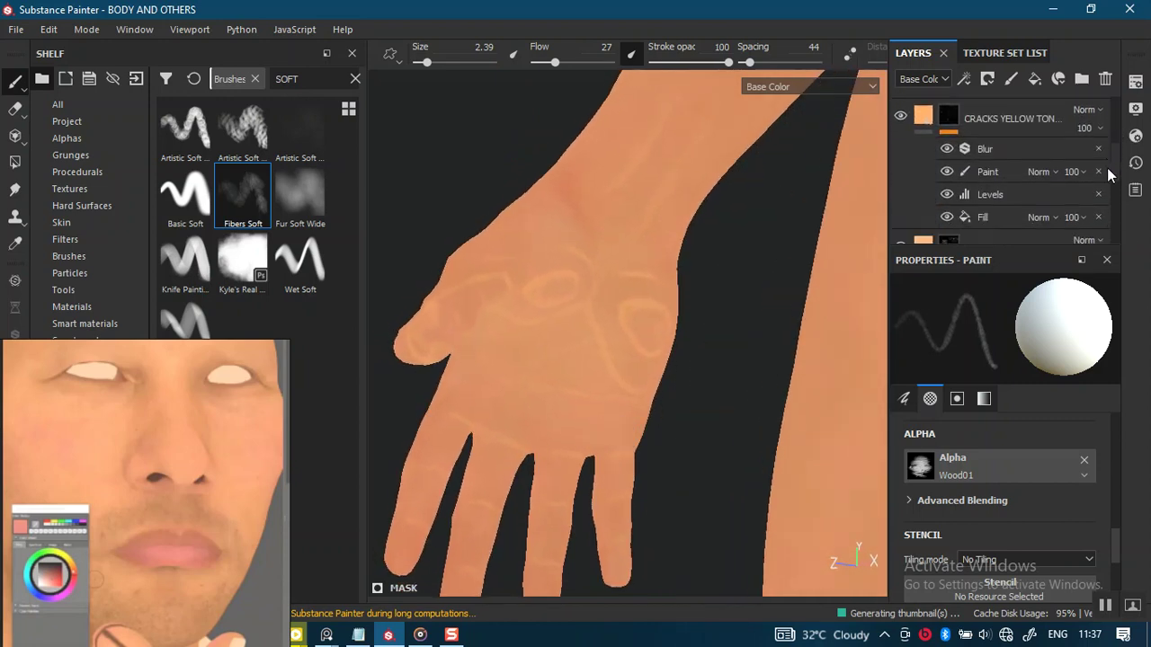
Step: On the CRACKS YELLOW TONE paint layer, raise brush size to 6.49 and paint crease marks on hand and palm
{"action": "left_click", "coordinate": [998, 168]}
{"action": "mouse_move", "coordinate": [593, 280]}
{"action": "left_mouse_down", "text": "alt"}
{"action": "mouse_move", "coordinate": [585, 393]}
{"action": "mouse_move", "coordinate": [585, 344]}
{"action": "left_mouse_up", "text": "alt"}
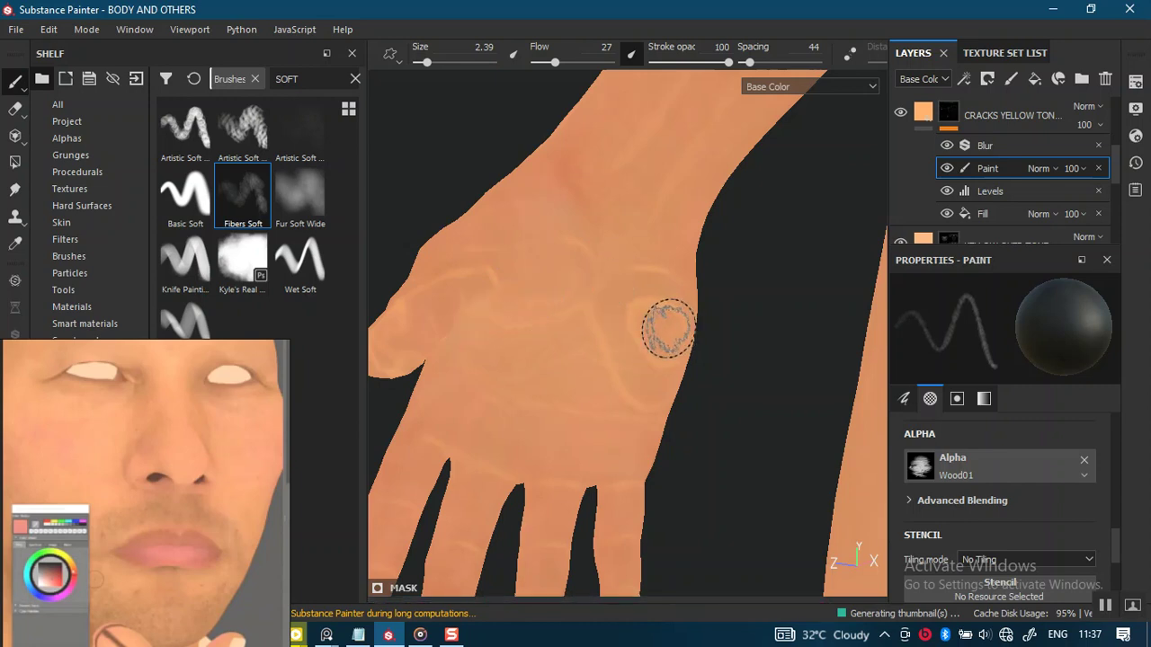
{"action": "right_click_drag", "start_coordinate": [631, 334], "coordinate": [615, 328], "text": "ctrl"}
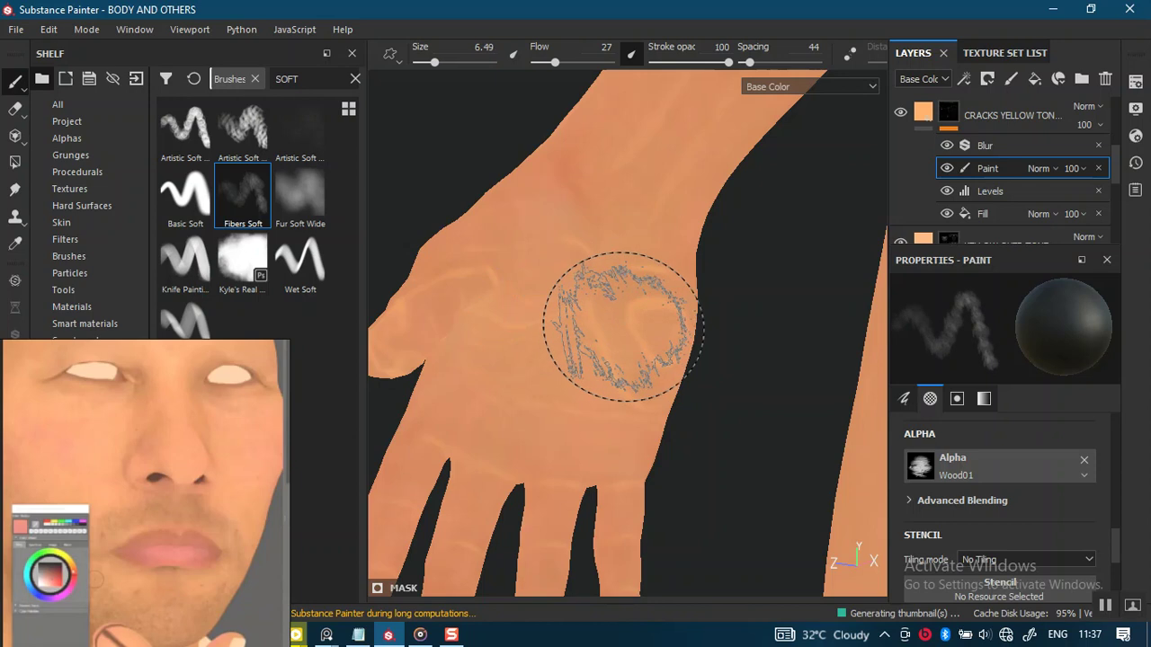
{"action": "middle_click_drag", "start_coordinate": [616, 328], "coordinate": [611, 419], "text": "alt"}
{"action": "scroll", "coordinate": [616, 351], "scroll_direction": "up", "scroll_amount": 3}
{"action": "scroll", "coordinate": [611, 360], "scroll_direction": "down", "scroll_amount": 3}
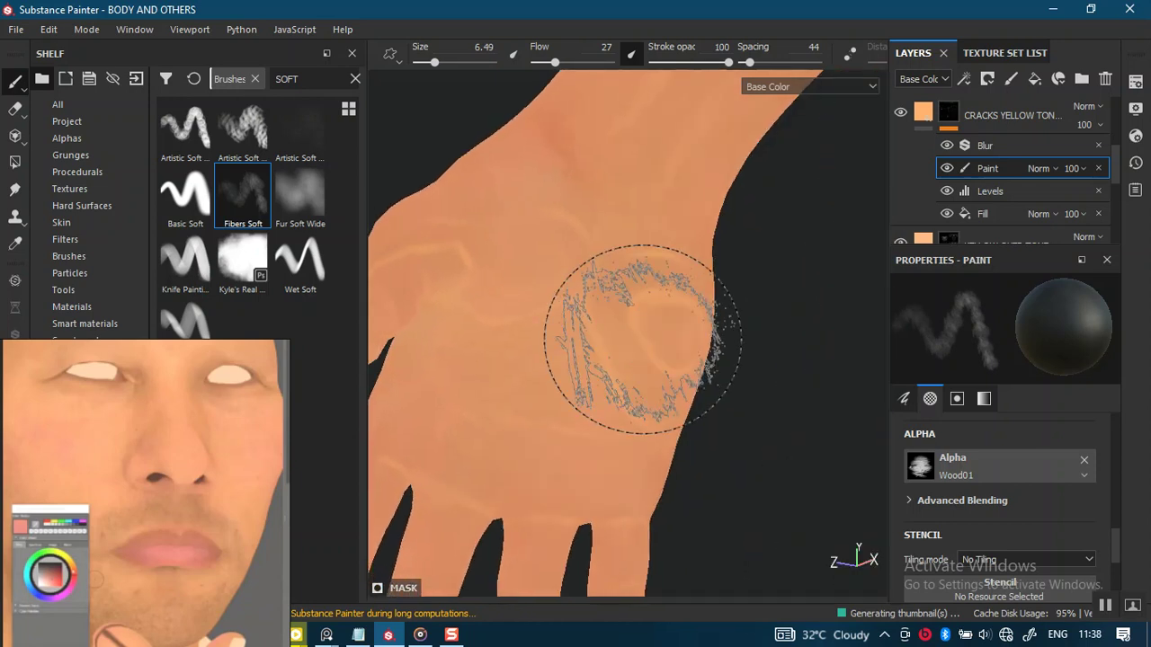
{"action": "left_click_drag", "start_coordinate": [612, 325], "coordinate": [649, 310]}
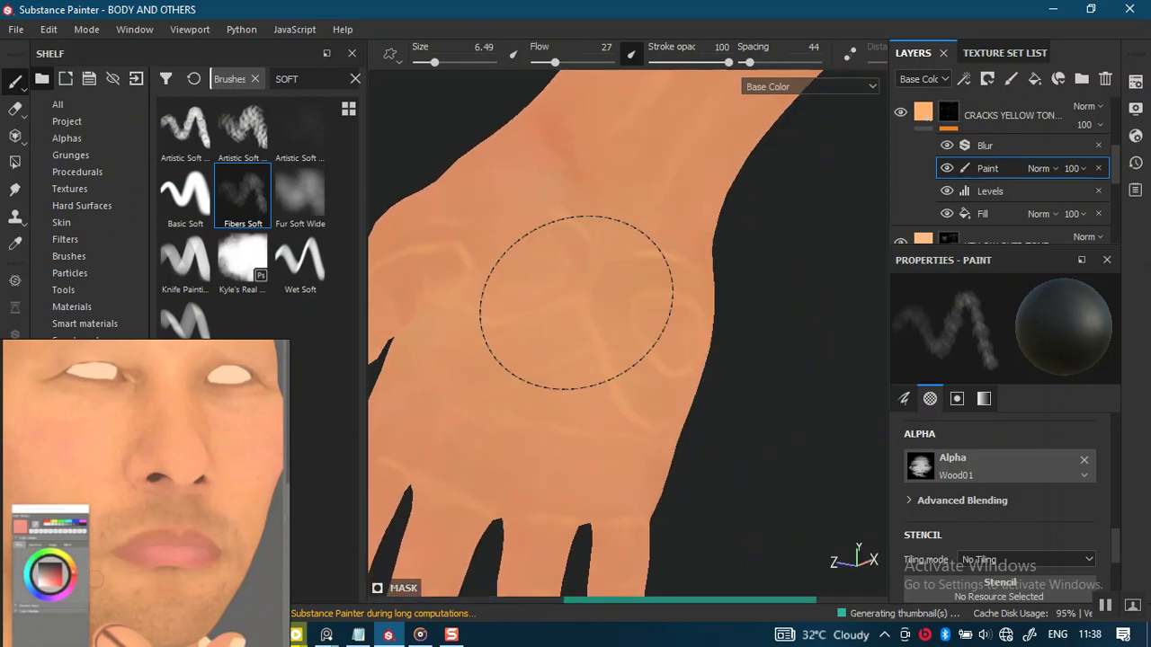
{"action": "mouse_move", "coordinate": [513, 288]}
{"action": "left_mouse_down"}
{"action": "mouse_move", "coordinate": [527, 300]}
{"action": "mouse_move", "coordinate": [462, 296]}
{"action": "mouse_move", "coordinate": [500, 301]}
{"action": "left_mouse_up"}
{"action": "middle_click_drag", "start_coordinate": [501, 300], "coordinate": [580, 287], "text": "alt"}
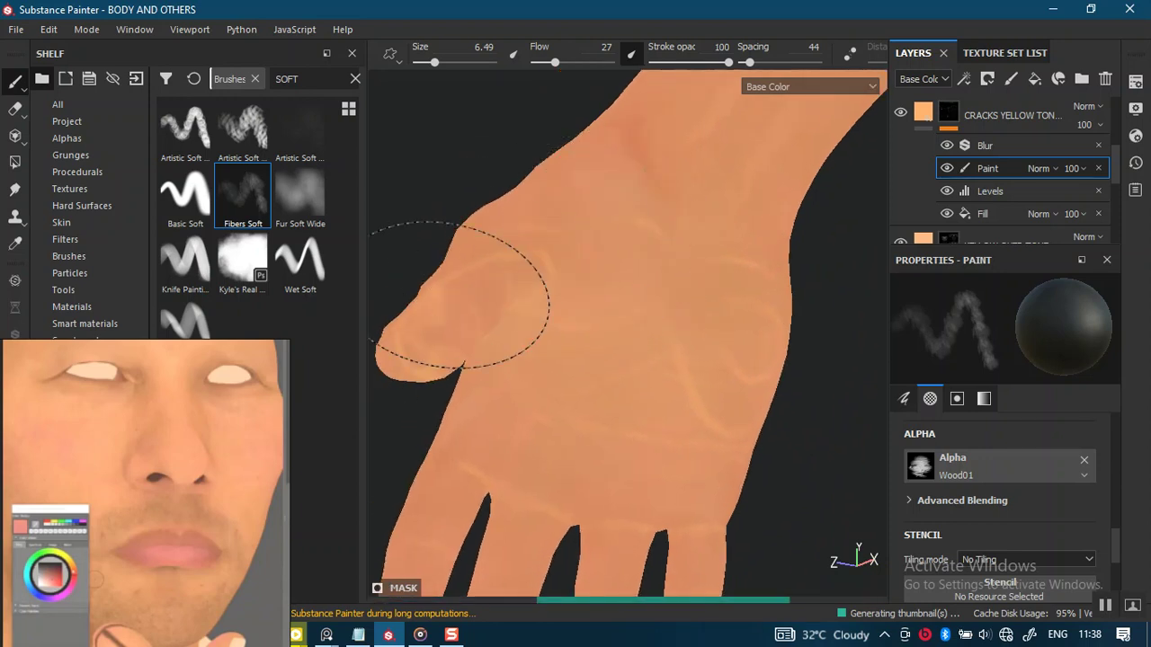
{"action": "left_click_drag", "start_coordinate": [629, 411], "coordinate": [655, 411]}
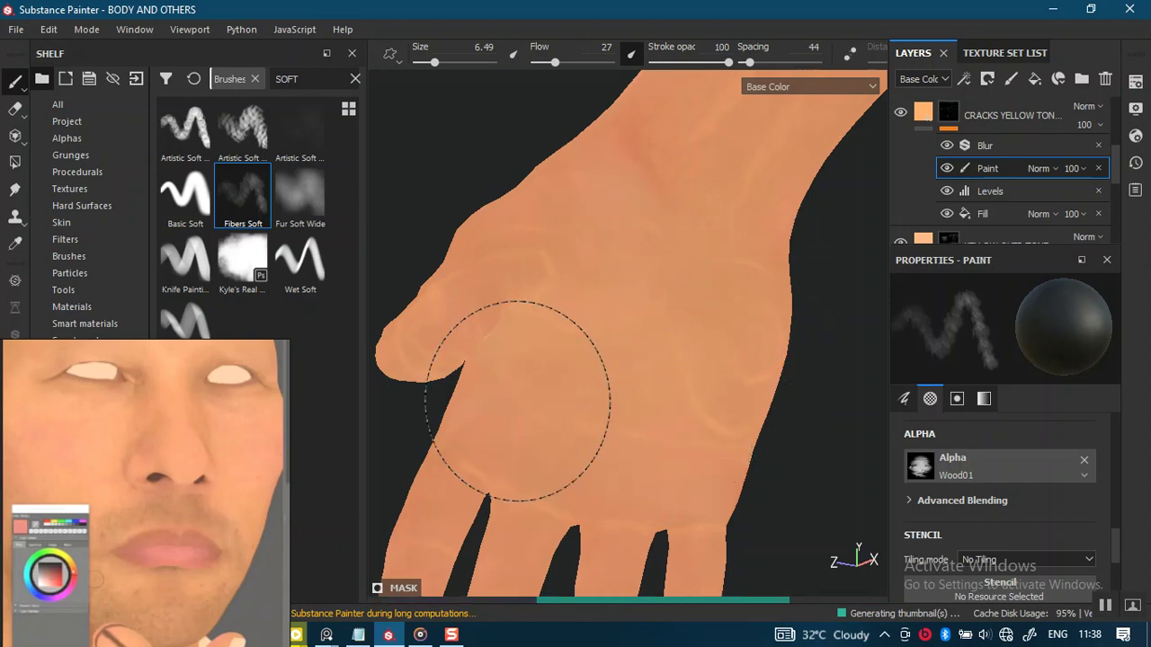
{"action": "mouse_move", "coordinate": [534, 392]}
{"action": "left_mouse_down"}
{"action": "mouse_move", "coordinate": [623, 351]}
{"action": "mouse_move", "coordinate": [698, 174]}
{"action": "mouse_move", "coordinate": [689, 467]}
{"action": "left_mouse_up"}
Step: Frame the whole body and orbit down the arm to the back of the hand
{"action": "scroll", "coordinate": [552, 333], "scroll_direction": "up", "scroll_amount": 3}
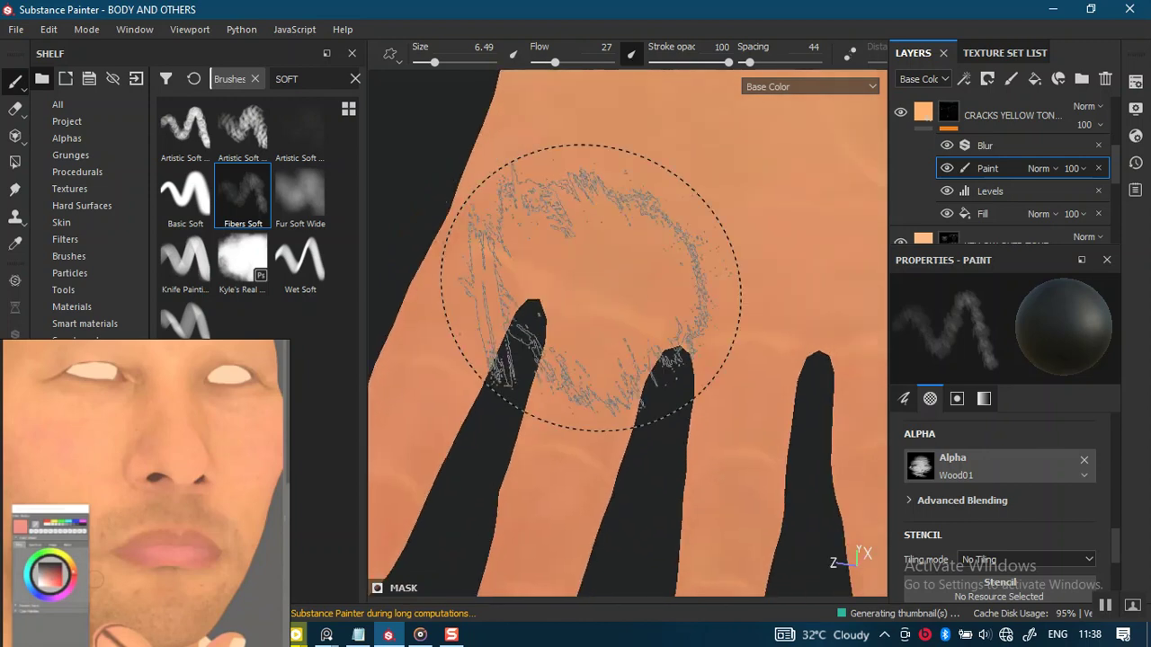
{"action": "scroll", "coordinate": [639, 318], "scroll_direction": "up", "scroll_amount": 3}
{"action": "scroll", "coordinate": [639, 319], "scroll_direction": "up", "scroll_amount": 3}
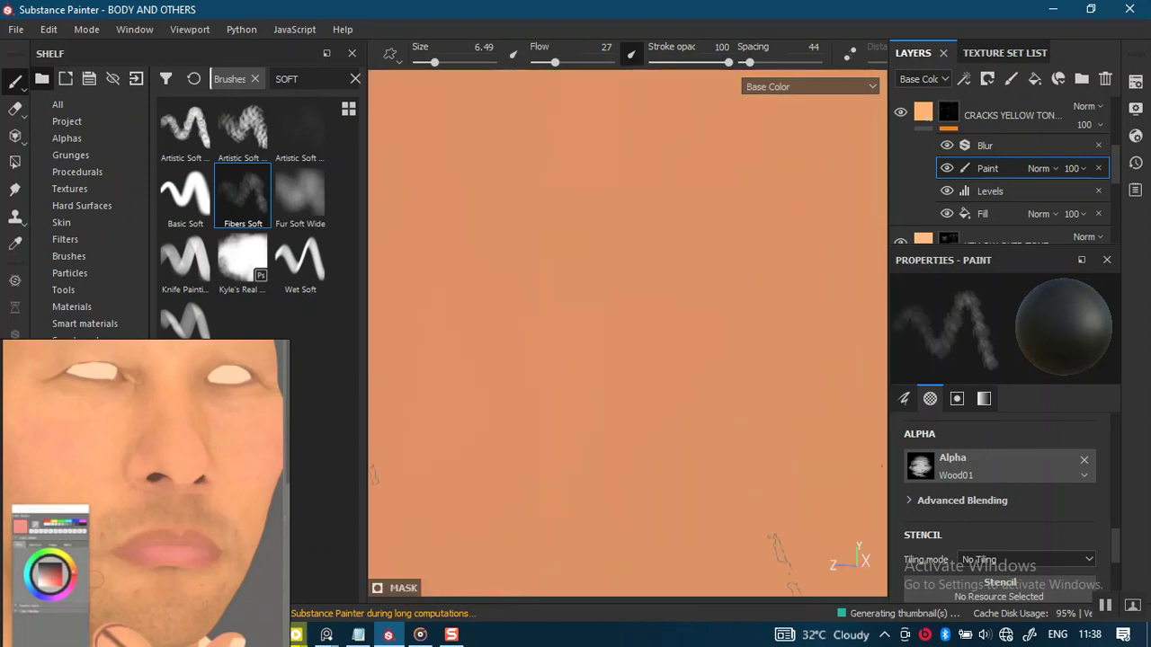
{"action": "key", "text": "f"}
{"action": "left_click_drag", "start_coordinate": [586, 297], "coordinate": [539, 290], "text": "alt"}
{"action": "middle_click_drag", "start_coordinate": [539, 290], "coordinate": [681, 303], "text": "alt"}
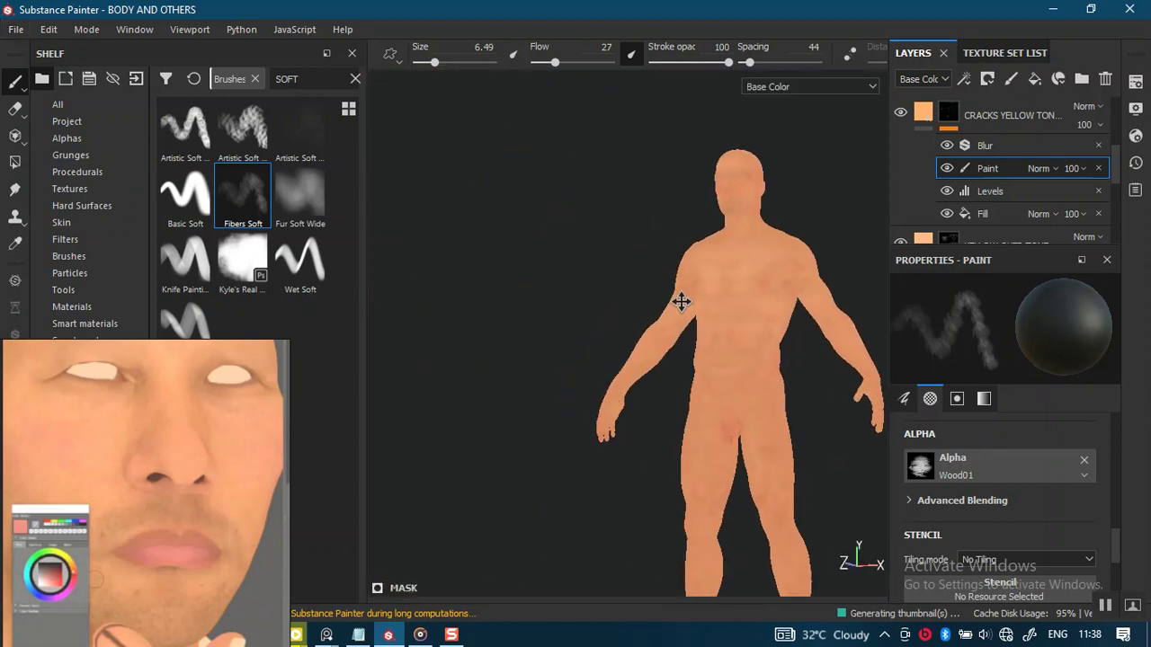
{"action": "scroll", "coordinate": [608, 483], "scroll_direction": "up", "scroll_amount": 3}
{"action": "scroll", "coordinate": [516, 338], "scroll_direction": "up", "scroll_amount": 2}
{"action": "middle_click_drag", "start_coordinate": [516, 338], "coordinate": [569, 442], "text": "alt"}
{"action": "scroll", "coordinate": [539, 570], "scroll_direction": "up", "scroll_amount": 3}
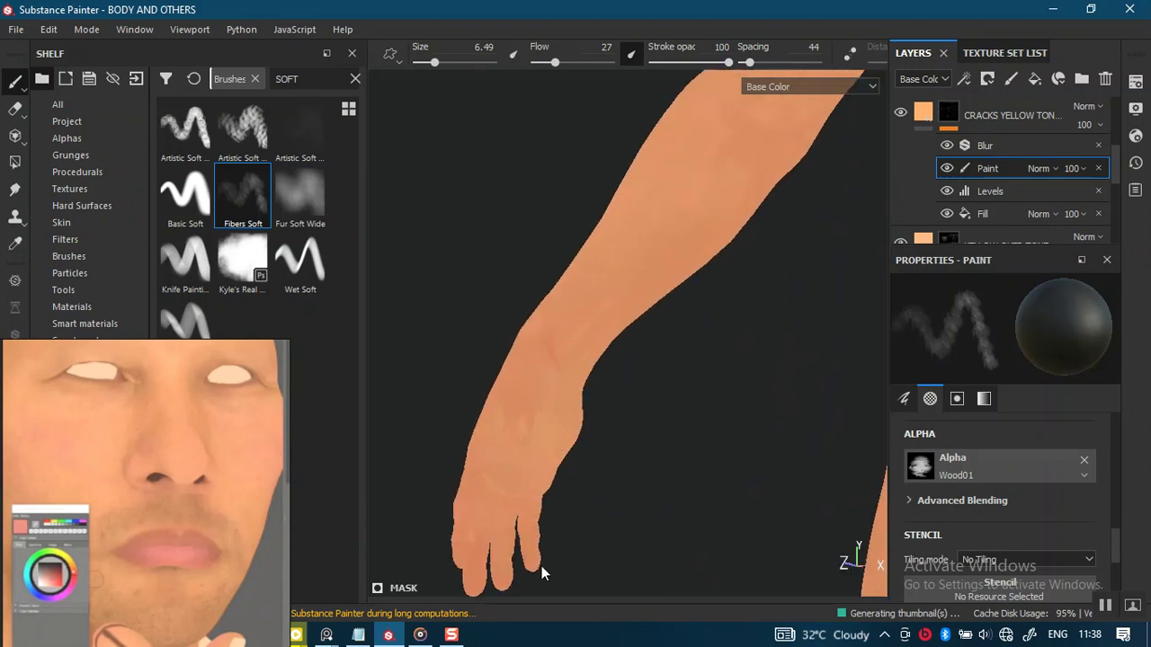
{"action": "scroll", "coordinate": [596, 410], "scroll_direction": "up", "scroll_amount": 3}
{"action": "scroll", "coordinate": [608, 393], "scroll_direction": "up", "scroll_amount": 2}
{"action": "left_click_drag", "start_coordinate": [608, 393], "coordinate": [585, 313], "text": "alt"}
{"action": "scroll", "coordinate": [629, 333], "scroll_direction": "up", "scroll_amount": 2}
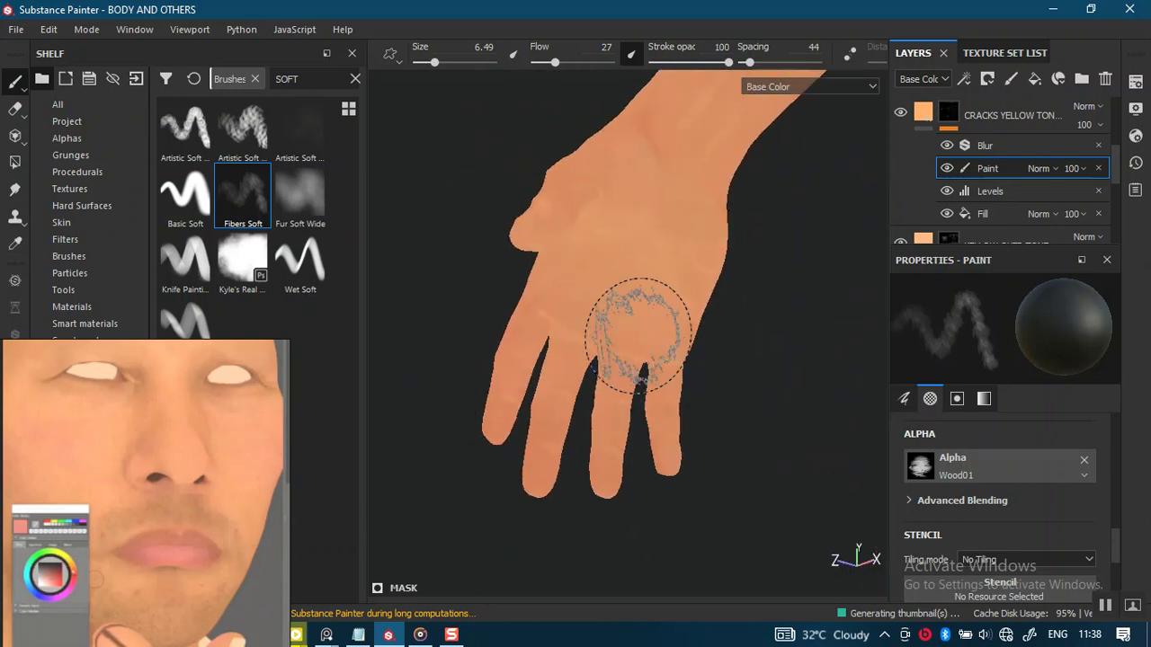
{"action": "scroll", "coordinate": [596, 416], "scroll_direction": "up", "scroll_amount": 2}
{"action": "scroll", "coordinate": [631, 413], "scroll_direction": "up", "scroll_amount": 2}
{"action": "scroll", "coordinate": [631, 414], "scroll_direction": "up", "scroll_amount": 3}
Step: Inspect the hand and forearm up close, then scroll the Layers panel back up
{"action": "middle_click_drag", "start_coordinate": [650, 375], "coordinate": [632, 334], "text": "alt"}
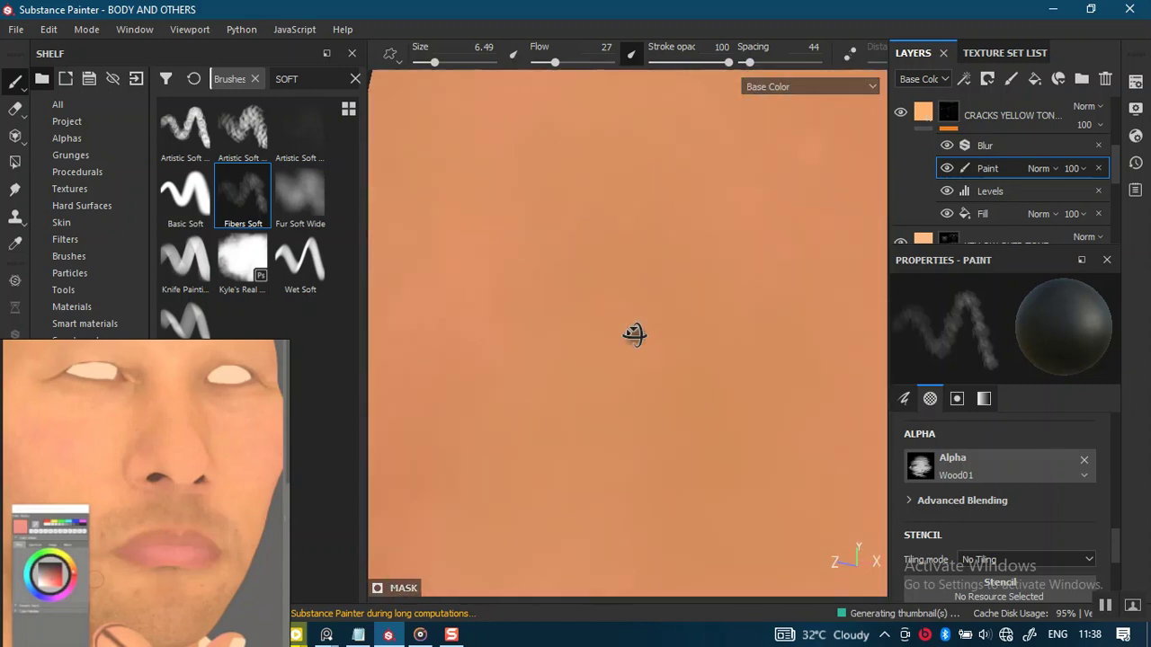
{"action": "right_click_drag", "start_coordinate": [642, 411], "coordinate": [486, 198], "text": "alt"}
{"action": "middle_click_drag", "start_coordinate": [487, 198], "coordinate": [650, 385], "text": "alt"}
{"action": "mouse_move", "coordinate": [650, 386]}
{"action": "right_mouse_down", "text": "alt"}
{"action": "mouse_move", "coordinate": [611, 195]}
{"action": "mouse_move", "coordinate": [647, 287]}
{"action": "right_mouse_up", "text": "alt"}
{"action": "mouse_move", "coordinate": [647, 288]}
{"action": "left_mouse_down", "text": "alt"}
{"action": "mouse_move", "coordinate": [673, 321]}
{"action": "mouse_move", "coordinate": [556, 290]}
{"action": "mouse_move", "coordinate": [608, 231]}
{"action": "mouse_move", "coordinate": [548, 230]}
{"action": "left_mouse_up", "text": "alt"}
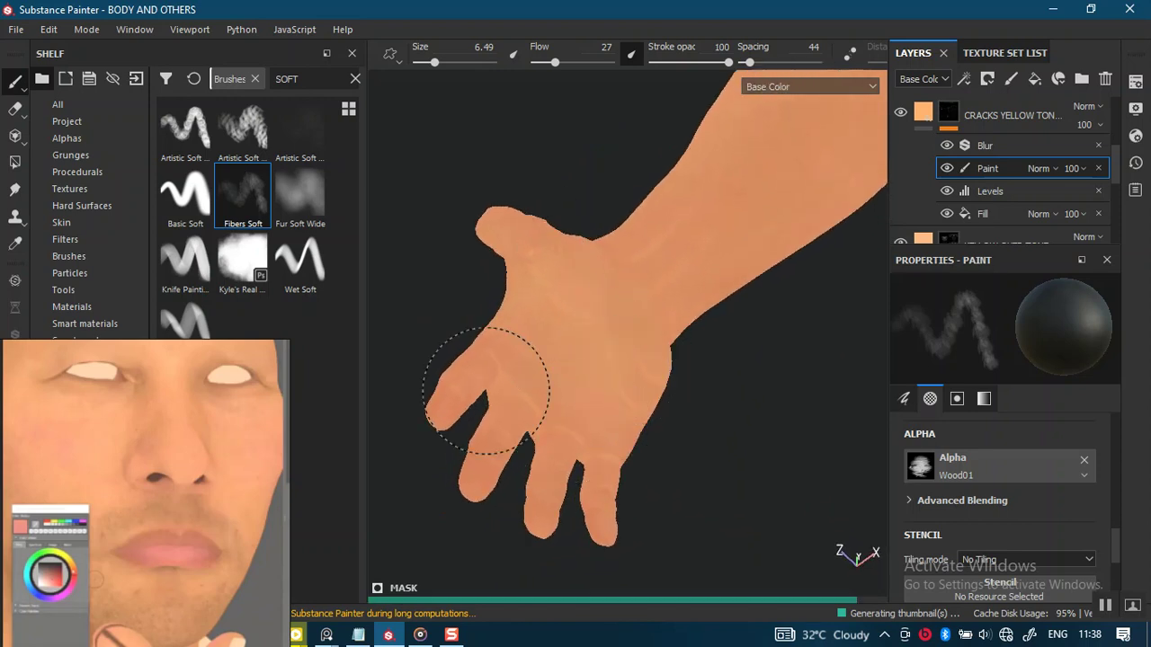
{"action": "mouse_move", "coordinate": [613, 433]}
{"action": "left_mouse_down", "text": "alt"}
{"action": "mouse_move", "coordinate": [570, 261]}
{"action": "mouse_move", "coordinate": [641, 327]}
{"action": "mouse_move", "coordinate": [424, 257]}
{"action": "mouse_move", "coordinate": [639, 303]}
{"action": "mouse_move", "coordinate": [437, 347]}
{"action": "mouse_move", "coordinate": [640, 436]}
{"action": "mouse_move", "coordinate": [681, 315]}
{"action": "mouse_move", "coordinate": [649, 342]}
{"action": "left_mouse_up", "text": "alt"}
{"action": "mouse_move", "coordinate": [650, 341]}
{"action": "right_mouse_down", "text": "alt"}
{"action": "mouse_move", "coordinate": [596, 298]}
{"action": "mouse_move", "coordinate": [557, 321]}
{"action": "mouse_move", "coordinate": [506, 458]}
{"action": "mouse_move", "coordinate": [483, 175]}
{"action": "mouse_move", "coordinate": [493, 173]}
{"action": "right_mouse_up", "text": "alt"}
{"action": "left_click_drag", "start_coordinate": [493, 173], "coordinate": [596, 308], "text": "alt"}
{"action": "mouse_move", "coordinate": [596, 309]}
{"action": "right_mouse_down", "text": "alt"}
{"action": "mouse_move", "coordinate": [596, 513]}
{"action": "mouse_move", "coordinate": [534, 410]}
{"action": "right_mouse_up", "text": "alt"}
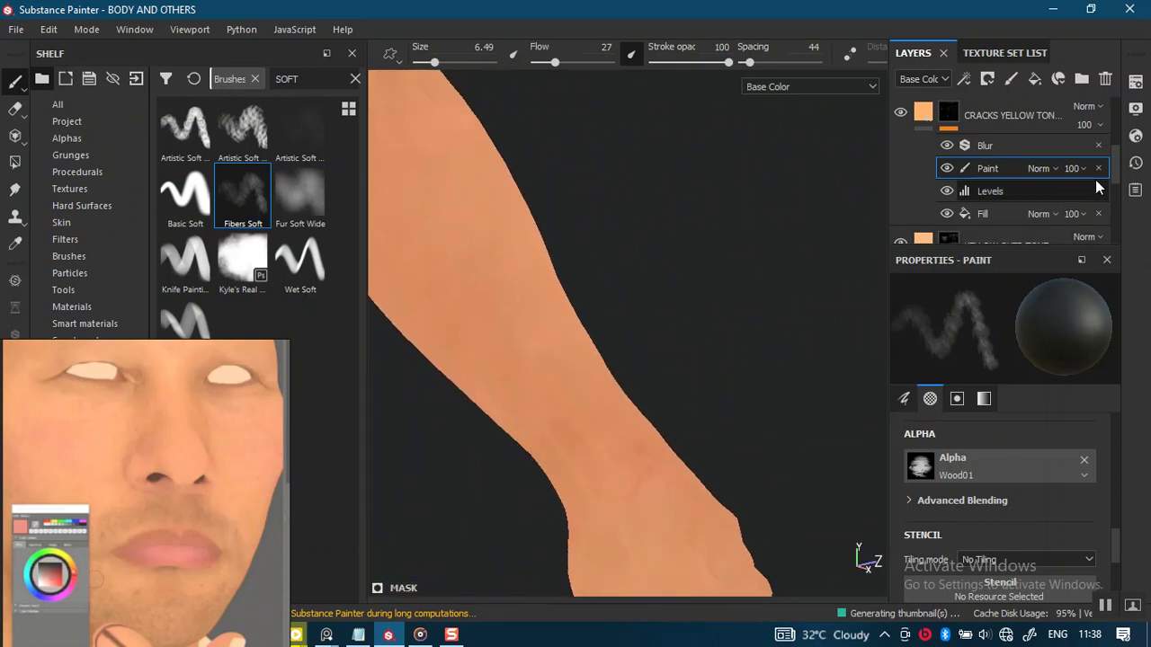
{"action": "left_click_drag", "start_coordinate": [1116, 171], "coordinate": [1116, 124]}
{"action": "scroll", "coordinate": [1026, 120], "scroll_direction": "up", "scroll_amount": 1}
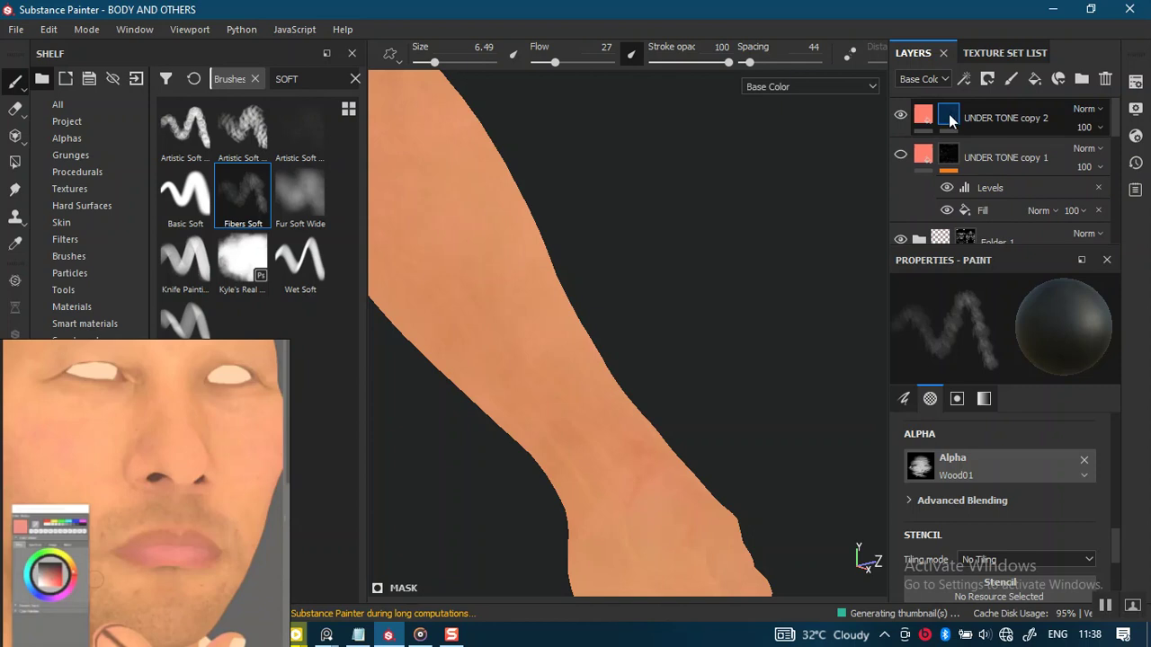
Step: Paint reddish blush onto the forearm on UNDER TONE copy 2
{"action": "left_click_drag", "start_coordinate": [784, 211], "coordinate": [477, 360], "text": "alt"}
{"action": "left_click_drag", "start_coordinate": [530, 323], "coordinate": [588, 330], "text": "alt"}
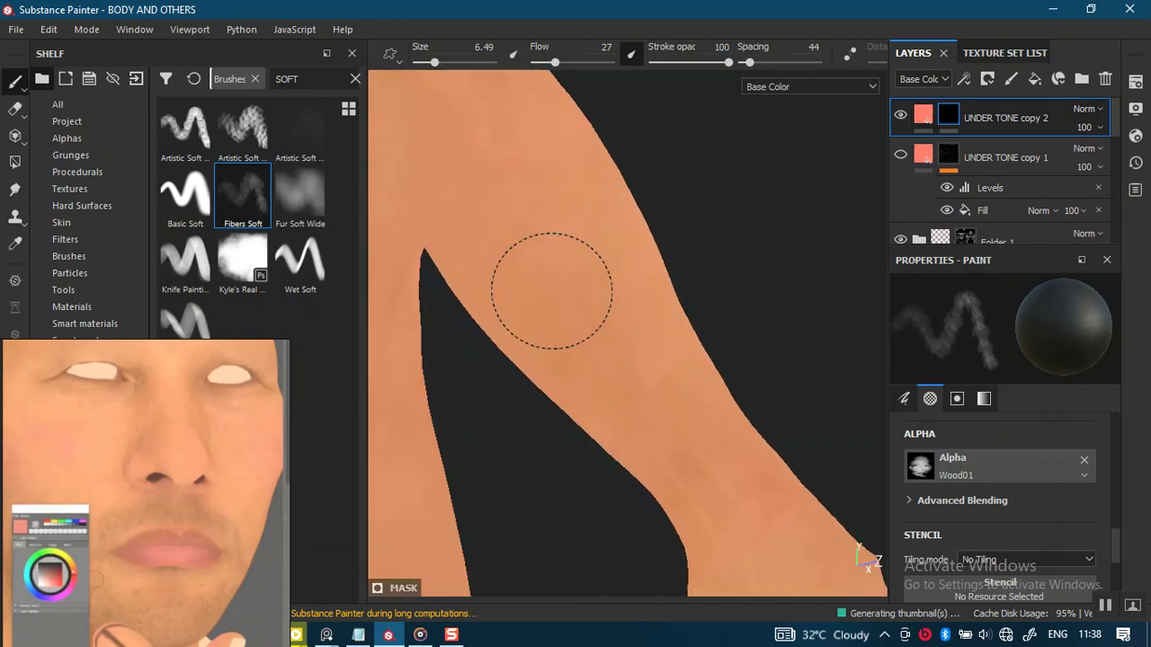
{"action": "left_click_drag", "start_coordinate": [603, 334], "coordinate": [533, 244]}
{"action": "mouse_move", "coordinate": [570, 347]}
{"action": "left_mouse_down"}
{"action": "mouse_move", "coordinate": [640, 314]}
{"action": "mouse_move", "coordinate": [585, 260]}
{"action": "mouse_move", "coordinate": [693, 368]}
{"action": "mouse_move", "coordinate": [614, 312]}
{"action": "mouse_move", "coordinate": [634, 259]}
{"action": "mouse_move", "coordinate": [653, 390]}
{"action": "mouse_move", "coordinate": [599, 298]}
{"action": "mouse_move", "coordinate": [512, 304]}
{"action": "mouse_move", "coordinate": [615, 294]}
{"action": "left_mouse_up"}
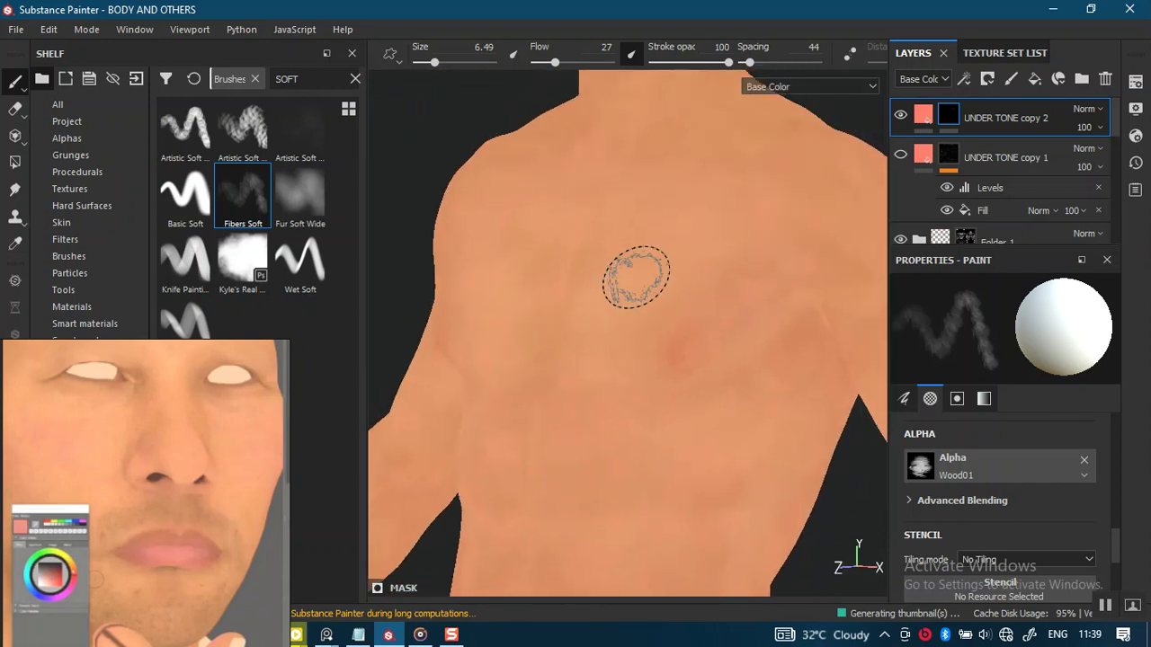
Step: Orbit across the chest to the armpit and the side of the torso
{"action": "mouse_move", "coordinate": [638, 274]}
{"action": "left_mouse_down", "text": "alt"}
{"action": "mouse_move", "coordinate": [683, 288]}
{"action": "mouse_move", "coordinate": [543, 322]}
{"action": "left_mouse_up", "text": "alt"}
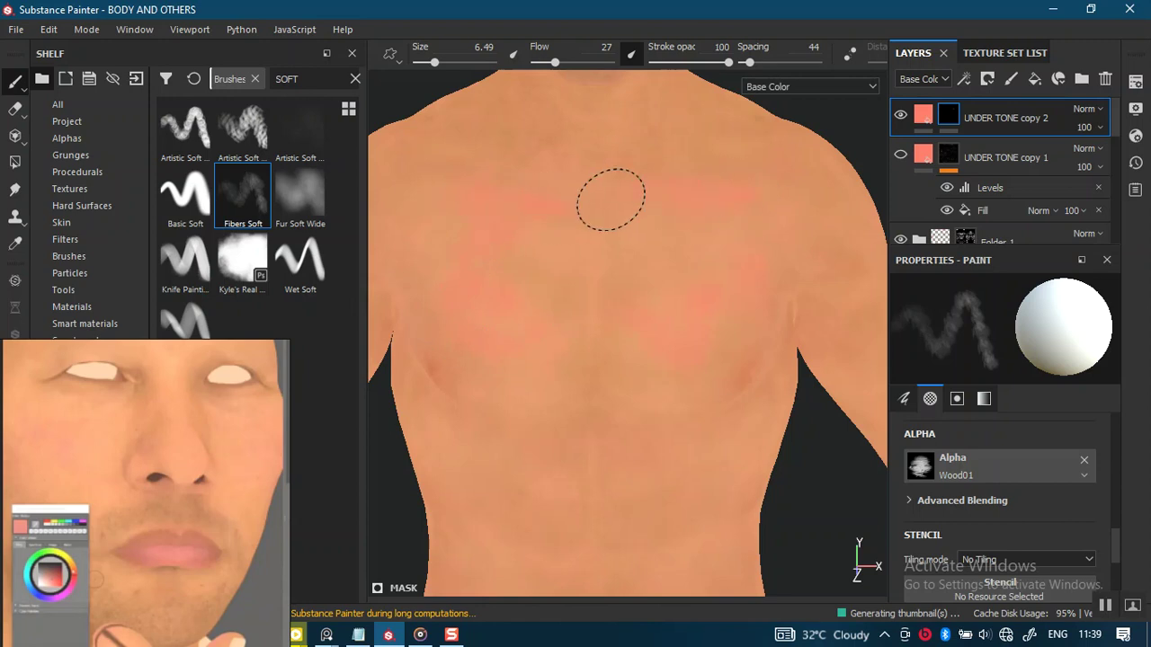
{"action": "scroll", "coordinate": [629, 243], "scroll_direction": "down", "scroll_amount": 3}
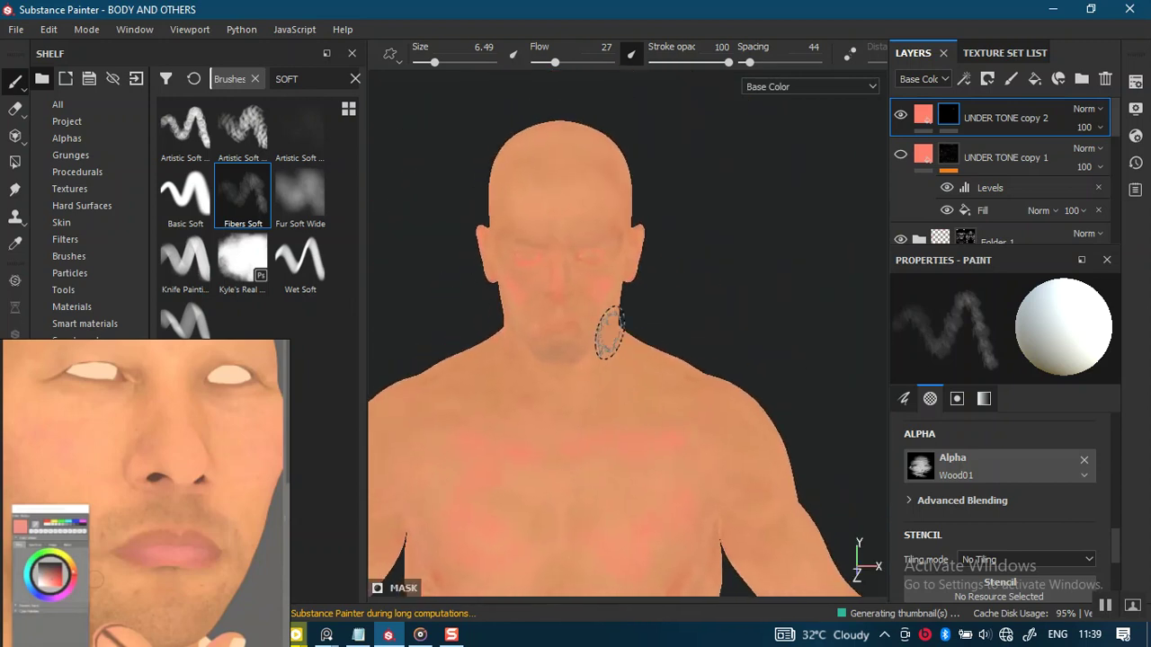
{"action": "scroll", "coordinate": [582, 325], "scroll_direction": "up", "scroll_amount": 3}
{"action": "mouse_move", "coordinate": [709, 186]}
{"action": "left_mouse_down", "text": "alt"}
{"action": "mouse_move", "coordinate": [636, 249]}
{"action": "mouse_move", "coordinate": [639, 229]}
{"action": "left_mouse_up", "text": "alt"}
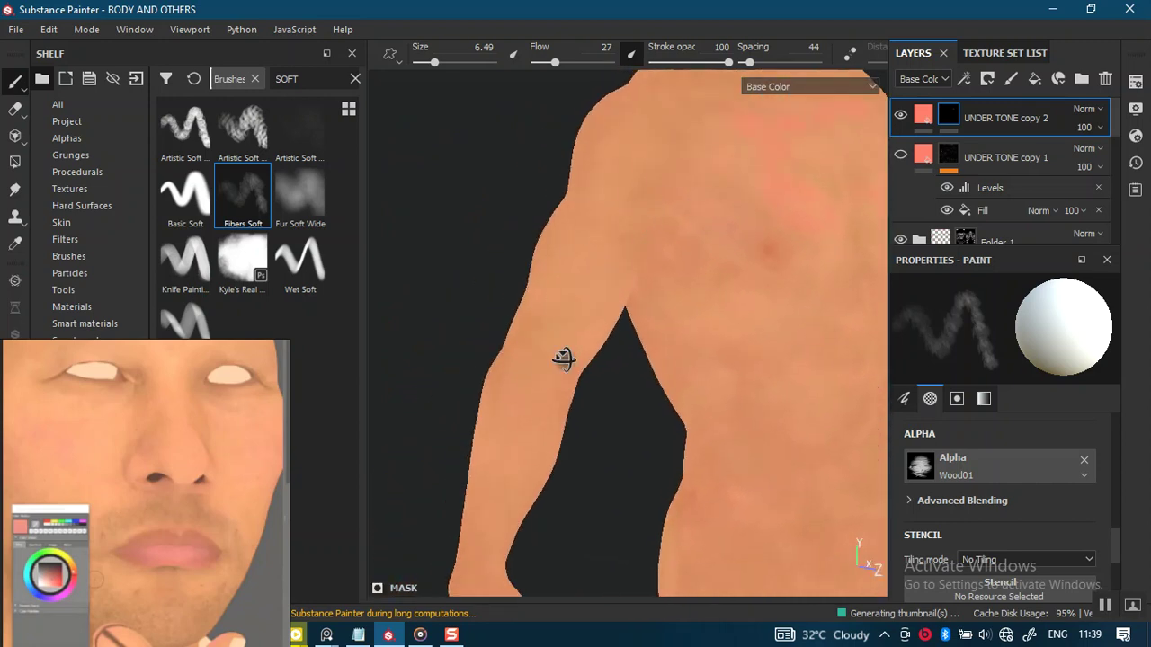
{"action": "left_click_drag", "start_coordinate": [556, 362], "coordinate": [665, 329], "text": "alt"}
{"action": "scroll", "coordinate": [681, 290], "scroll_direction": "up", "scroll_amount": 3}
{"action": "left_click_drag", "start_coordinate": [680, 291], "coordinate": [674, 264], "text": "alt"}
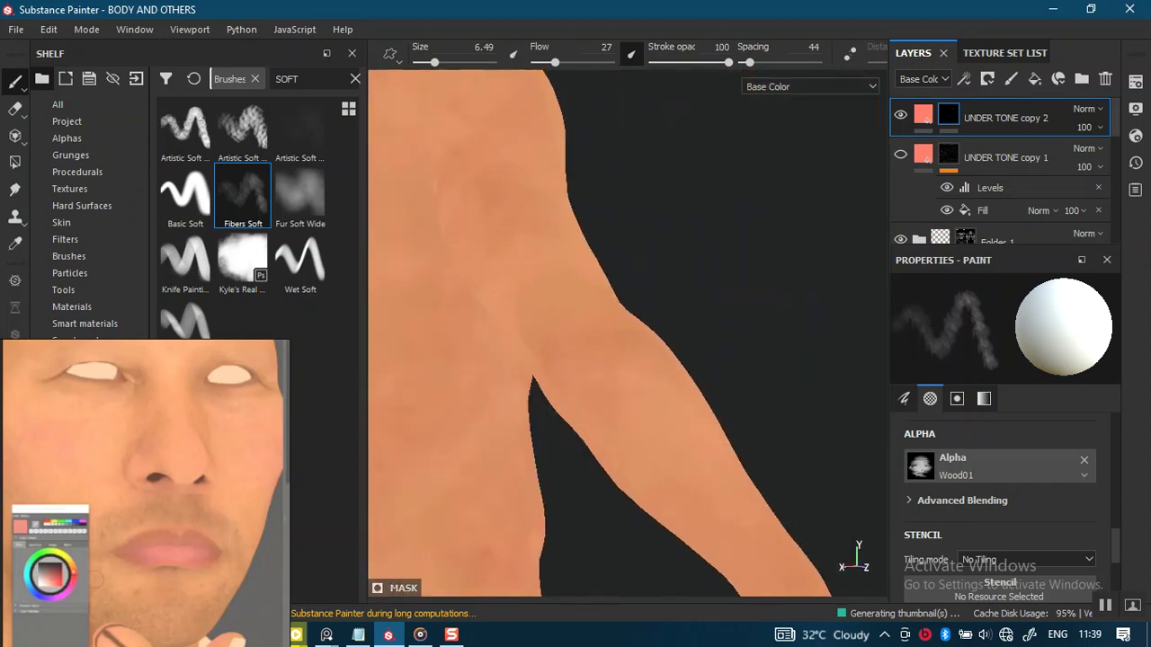
{"action": "left_click_drag", "start_coordinate": [617, 411], "coordinate": [589, 369], "text": "alt"}
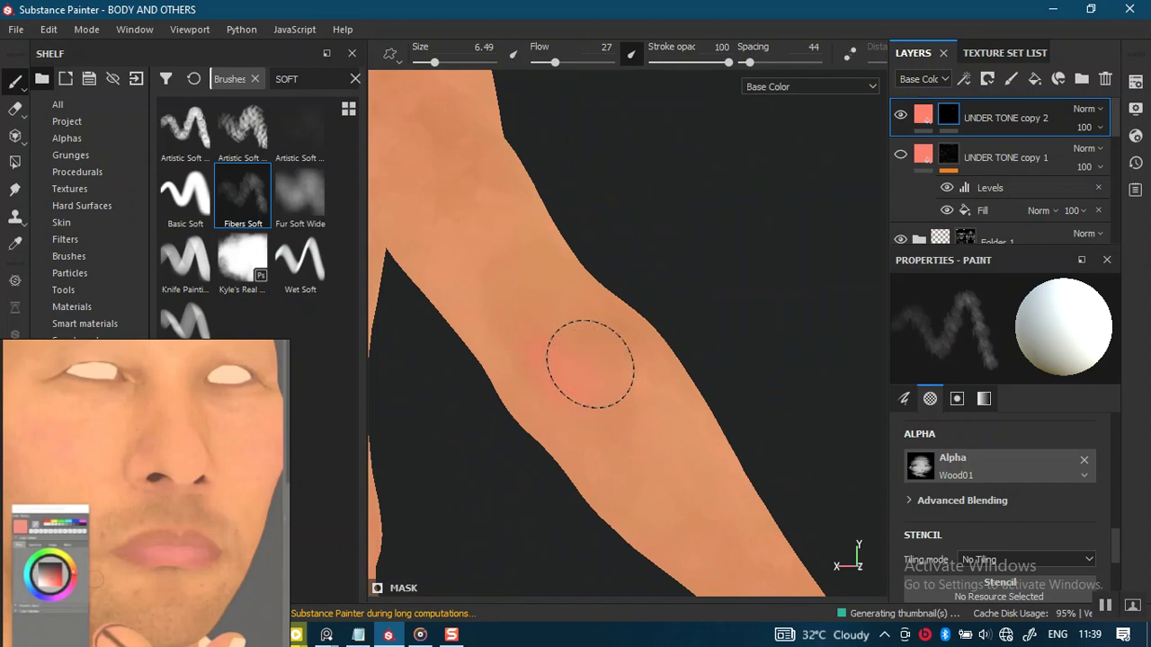
{"action": "mouse_move", "coordinate": [618, 405]}
{"action": "left_mouse_down", "text": "alt"}
{"action": "mouse_move", "coordinate": [578, 219]}
{"action": "mouse_move", "coordinate": [603, 278]}
{"action": "mouse_move", "coordinate": [554, 297]}
{"action": "mouse_move", "coordinate": [680, 304]}
{"action": "mouse_move", "coordinate": [552, 314]}
{"action": "mouse_move", "coordinate": [598, 333]}
{"action": "mouse_move", "coordinate": [576, 324]}
{"action": "left_mouse_up", "text": "alt"}
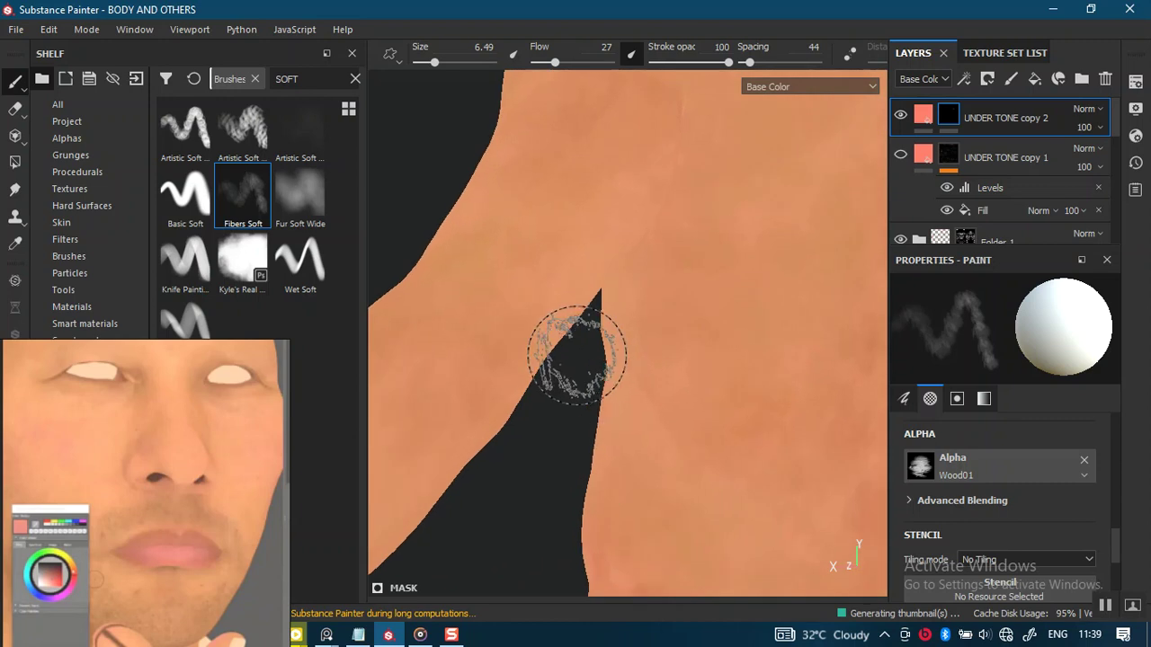
Step: Switch to Material view and orbit around the elbow, shoulder and back
{"action": "key", "text": "m"}
{"action": "mouse_move", "coordinate": [512, 333]}
{"action": "left_mouse_down", "text": "alt"}
{"action": "mouse_move", "coordinate": [465, 332]}
{"action": "mouse_move", "coordinate": [562, 346]}
{"action": "left_mouse_up", "text": "alt"}
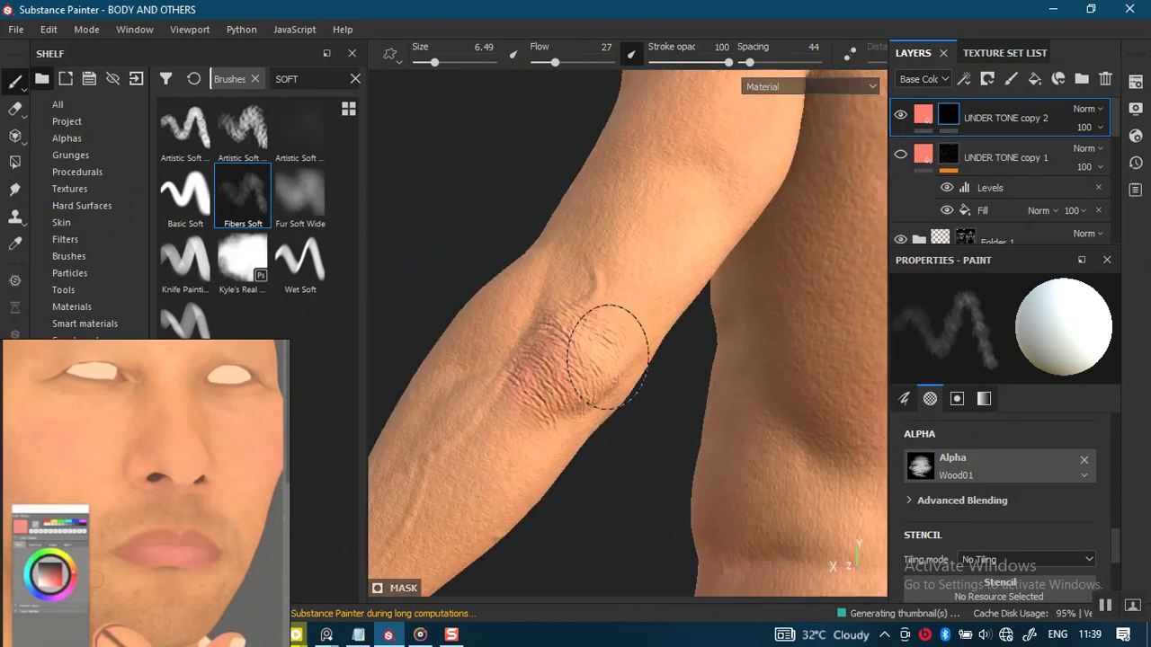
{"action": "mouse_move", "coordinate": [553, 438]}
{"action": "left_mouse_down", "text": "alt"}
{"action": "mouse_move", "coordinate": [577, 303]}
{"action": "mouse_move", "coordinate": [546, 314]}
{"action": "mouse_move", "coordinate": [544, 437]}
{"action": "mouse_move", "coordinate": [527, 336]}
{"action": "mouse_move", "coordinate": [536, 397]}
{"action": "left_mouse_up", "text": "alt"}
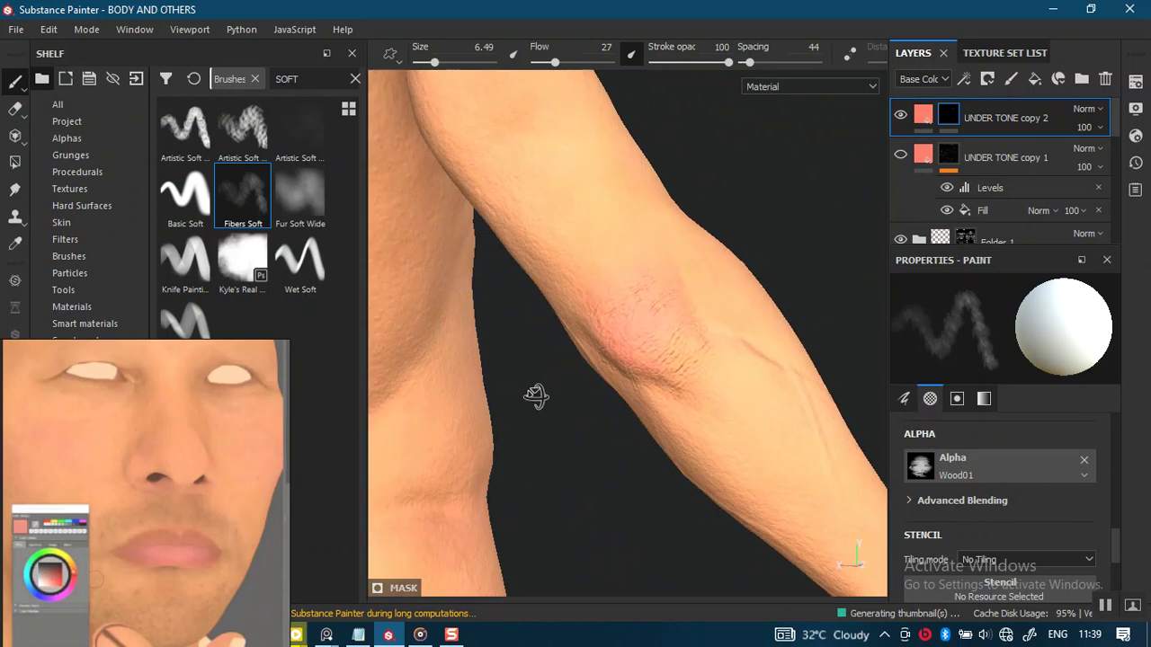
{"action": "mouse_move", "coordinate": [681, 333]}
{"action": "middle_mouse_down", "text": "alt"}
{"action": "mouse_move", "coordinate": [618, 409]}
{"action": "mouse_move", "coordinate": [546, 457]}
{"action": "mouse_move", "coordinate": [600, 268]}
{"action": "middle_mouse_up", "text": "alt"}
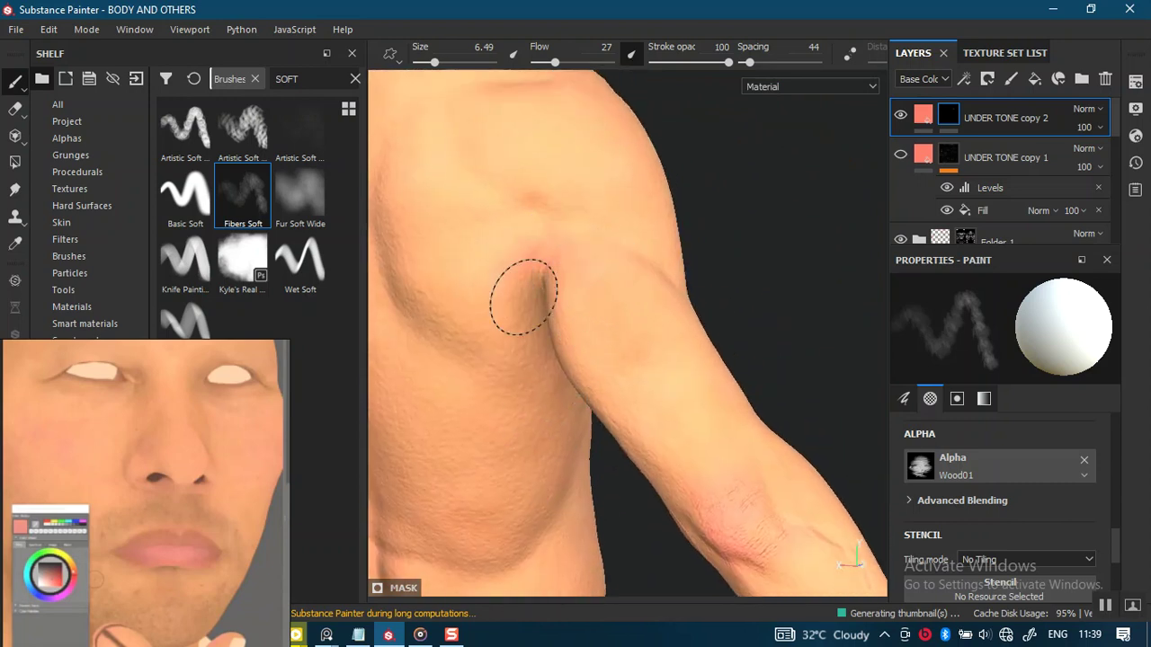
{"action": "mouse_move", "coordinate": [451, 341]}
{"action": "left_mouse_down", "text": "alt"}
{"action": "mouse_move", "coordinate": [522, 321]}
{"action": "mouse_move", "coordinate": [497, 331]}
{"action": "mouse_move", "coordinate": [501, 460]}
{"action": "left_mouse_up", "text": "alt"}
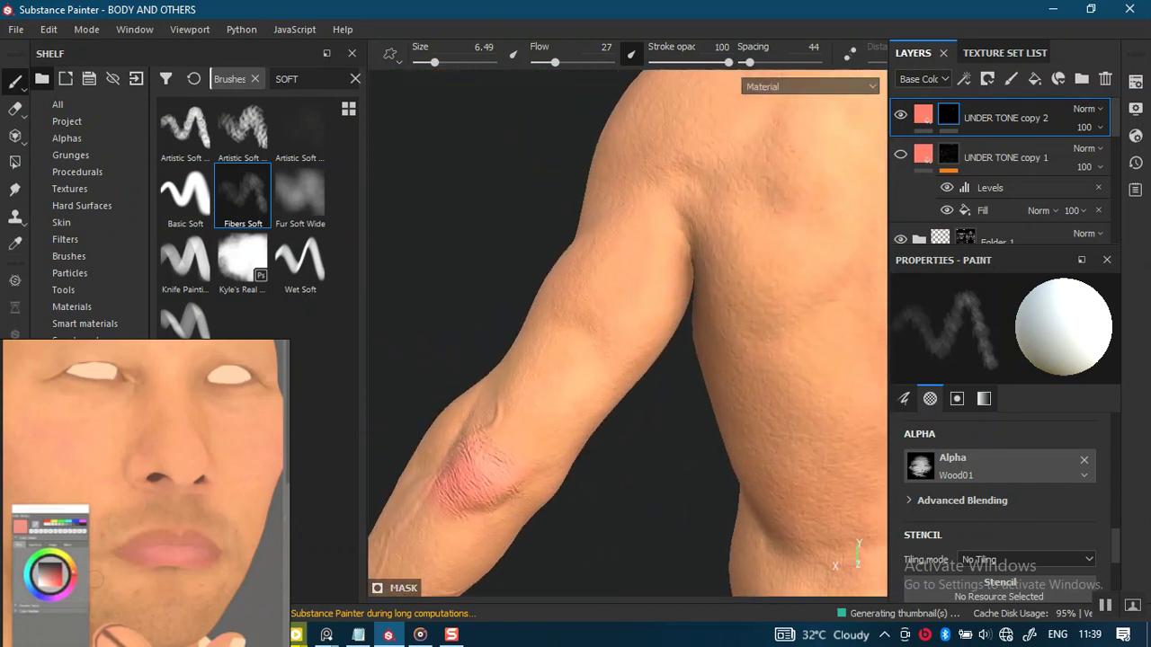
{"action": "left_click_drag", "start_coordinate": [598, 336], "coordinate": [586, 292], "text": "alt"}
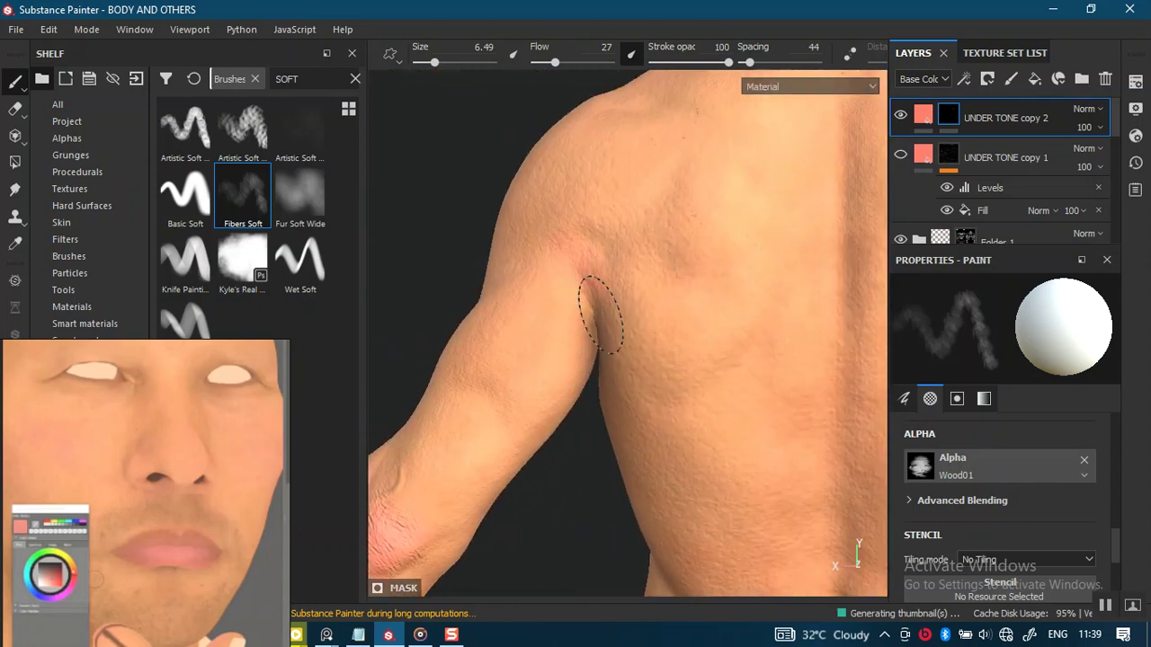
{"action": "right_click_drag", "start_coordinate": [607, 372], "coordinate": [540, 218], "text": "alt"}
{"action": "mouse_move", "coordinate": [540, 218]}
{"action": "left_mouse_down", "text": "alt"}
{"action": "mouse_move", "coordinate": [506, 347]}
{"action": "mouse_move", "coordinate": [557, 360]}
{"action": "mouse_move", "coordinate": [620, 305]}
{"action": "left_mouse_up", "text": "alt"}
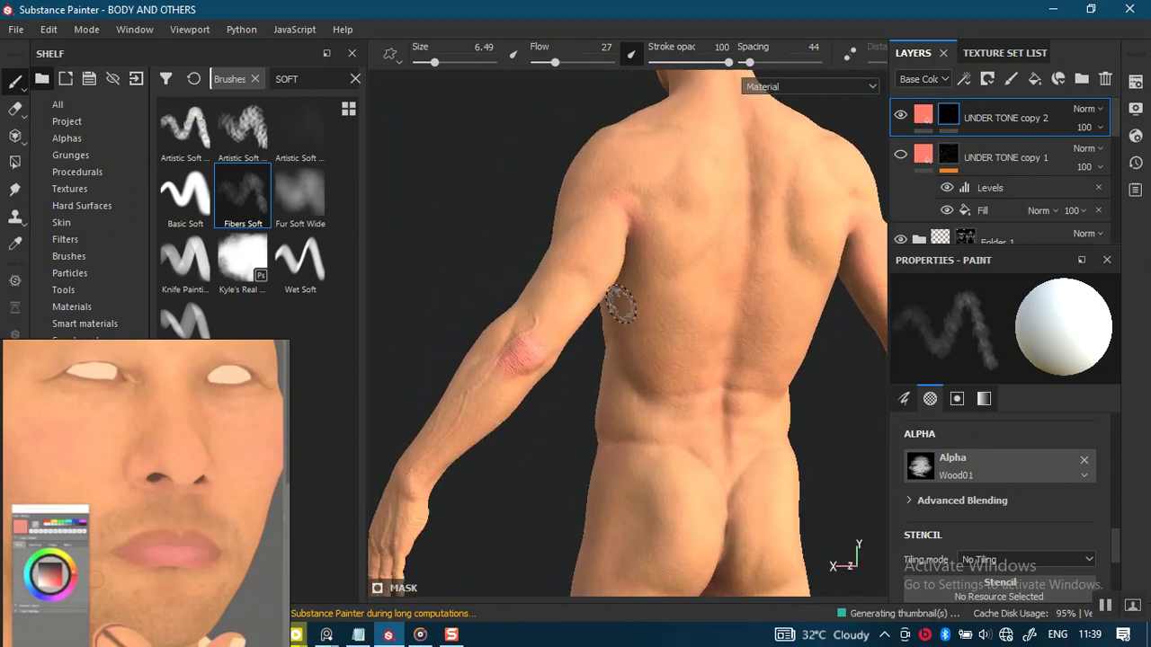
Step: Close in on the back of the hand and paint pinkish redness along the finger
{"action": "mouse_move", "coordinate": [590, 306]}
{"action": "middle_mouse_down", "text": "alt"}
{"action": "mouse_move", "coordinate": [586, 296]}
{"action": "mouse_move", "coordinate": [501, 321]}
{"action": "middle_mouse_up", "text": "alt"}
{"action": "left_click_drag", "start_coordinate": [501, 321], "coordinate": [585, 329], "text": "alt"}
{"action": "right_click_drag", "start_coordinate": [585, 329], "coordinate": [585, 462], "text": "alt"}
{"action": "mouse_move", "coordinate": [585, 462]}
{"action": "left_mouse_down", "text": "alt"}
{"action": "mouse_move", "coordinate": [552, 359]}
{"action": "mouse_move", "coordinate": [596, 437]}
{"action": "mouse_move", "coordinate": [598, 404]}
{"action": "mouse_move", "coordinate": [573, 414]}
{"action": "mouse_move", "coordinate": [602, 393]}
{"action": "left_mouse_up", "text": "alt"}
{"action": "right_click_drag", "start_coordinate": [602, 393], "coordinate": [560, 455], "text": "alt"}
{"action": "middle_click_drag", "start_coordinate": [560, 455], "coordinate": [584, 387], "text": "alt"}
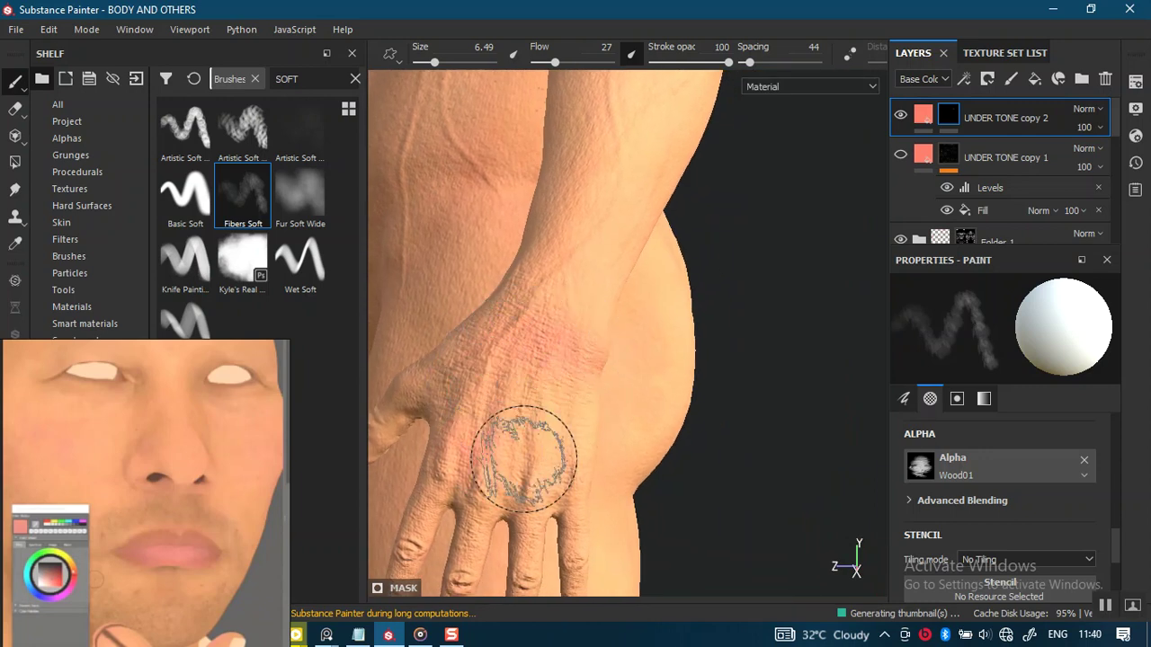
{"action": "mouse_move", "coordinate": [574, 428]}
{"action": "left_mouse_down", "text": "alt"}
{"action": "mouse_move", "coordinate": [578, 327]}
{"action": "mouse_move", "coordinate": [578, 354]}
{"action": "left_mouse_up", "text": "alt"}
{"action": "mouse_move", "coordinate": [578, 354]}
{"action": "right_mouse_down", "text": "alt"}
{"action": "mouse_move", "coordinate": [544, 560]}
{"action": "mouse_move", "coordinate": [534, 402]}
{"action": "right_mouse_up", "text": "alt"}
{"action": "left_click_drag", "start_coordinate": [501, 394], "coordinate": [499, 472]}
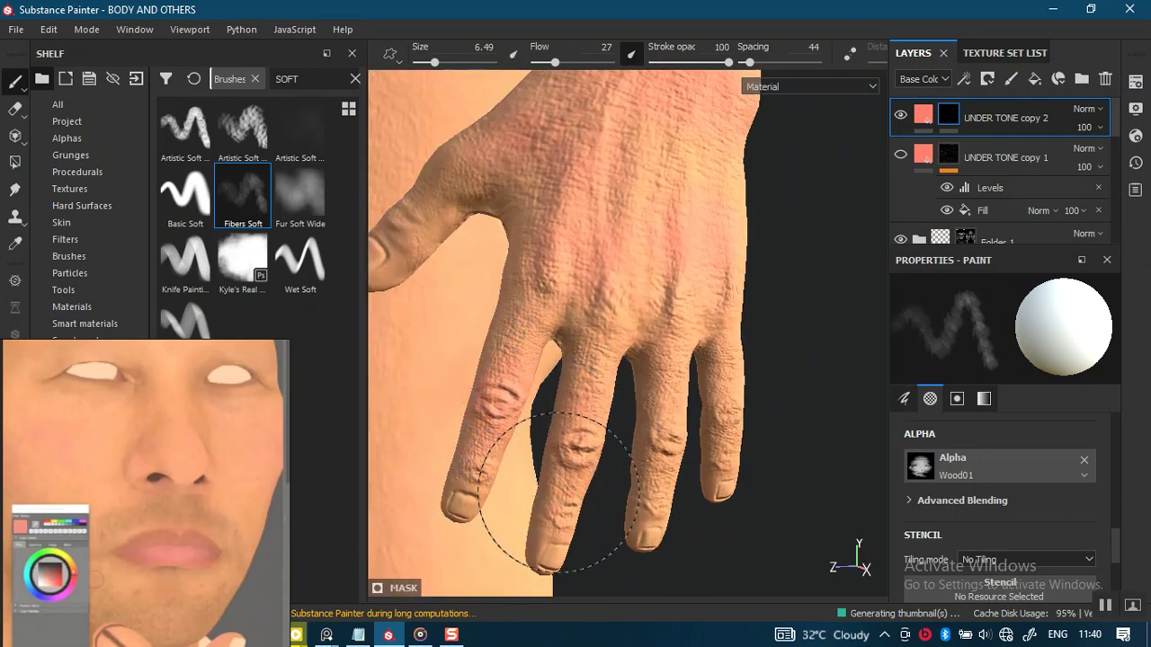
{"action": "mouse_move", "coordinate": [698, 385]}
{"action": "left_mouse_down", "text": "alt"}
{"action": "mouse_move", "coordinate": [647, 378]}
{"action": "mouse_move", "coordinate": [614, 346]}
{"action": "mouse_move", "coordinate": [581, 404]}
{"action": "mouse_move", "coordinate": [617, 437]}
{"action": "mouse_move", "coordinate": [614, 383]}
{"action": "left_mouse_up", "text": "alt"}
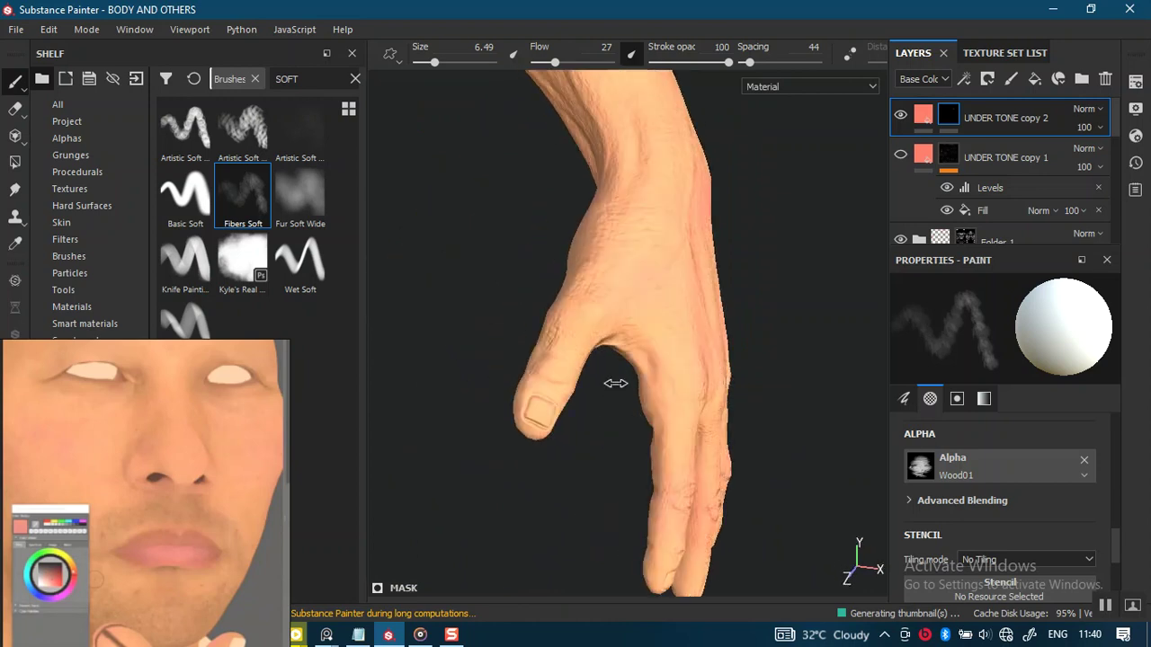
{"action": "mouse_move", "coordinate": [637, 211]}
{"action": "left_mouse_down", "text": "alt"}
{"action": "mouse_move", "coordinate": [617, 333]}
{"action": "mouse_move", "coordinate": [707, 335]}
{"action": "mouse_move", "coordinate": [637, 318]}
{"action": "mouse_move", "coordinate": [560, 333]}
{"action": "mouse_move", "coordinate": [560, 398]}
{"action": "mouse_move", "coordinate": [555, 349]}
{"action": "left_mouse_up", "text": "alt"}
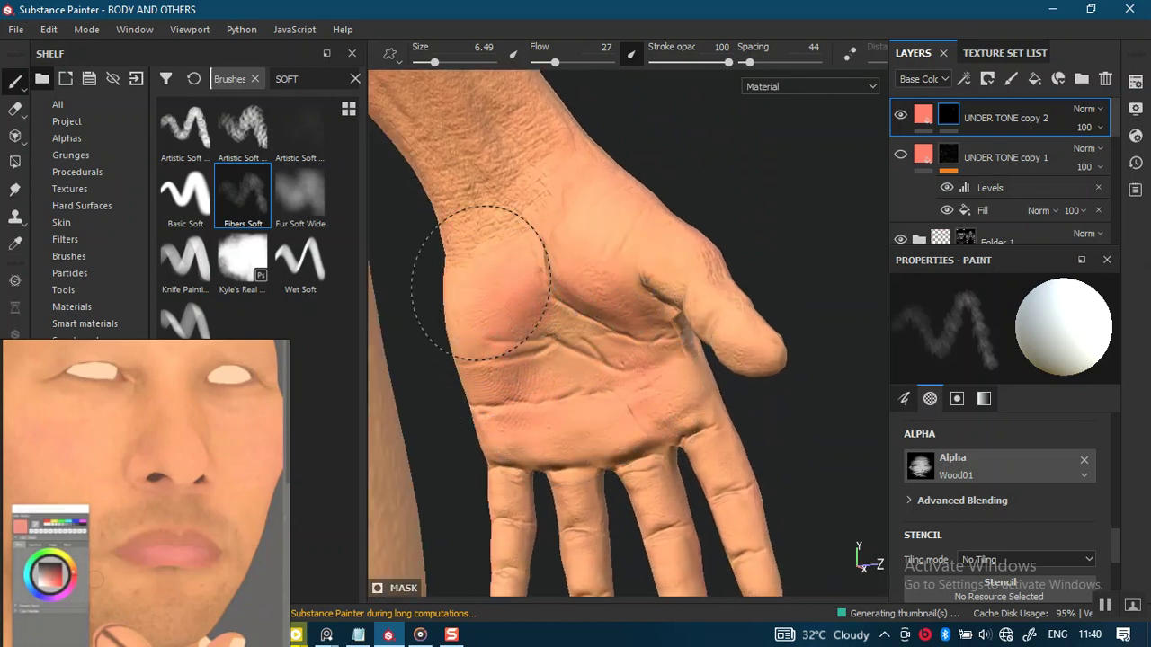
Step: Work soft pink blush over the heel of the palm, the wrist and the inner forearm
{"action": "scroll", "coordinate": [640, 355], "scroll_direction": "down", "scroll_amount": 5}
{"action": "middle_click_drag", "start_coordinate": [629, 333], "coordinate": [635, 431], "text": "alt"}
{"action": "scroll", "coordinate": [635, 431], "scroll_direction": "up", "scroll_amount": 5}
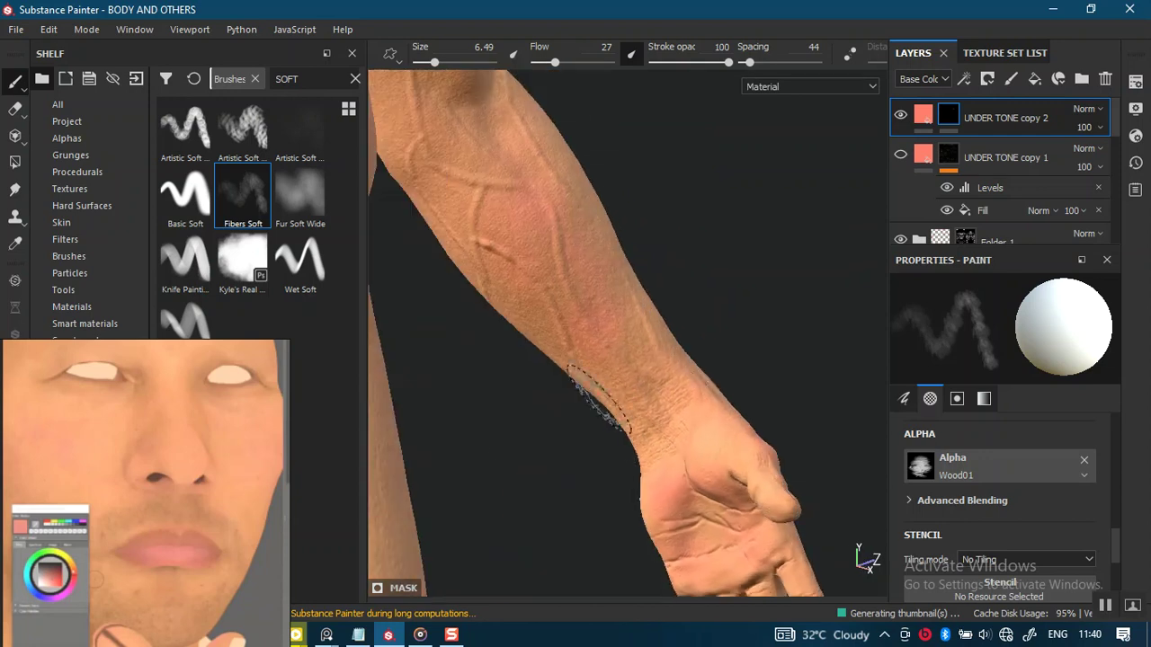
{"action": "mouse_move", "coordinate": [509, 195]}
{"action": "left_mouse_down", "text": "alt"}
{"action": "mouse_move", "coordinate": [617, 462]}
{"action": "mouse_move", "coordinate": [545, 390]}
{"action": "mouse_move", "coordinate": [562, 379]}
{"action": "left_mouse_up", "text": "alt"}
{"action": "left_click_drag", "start_coordinate": [445, 239], "coordinate": [629, 333], "text": "alt"}
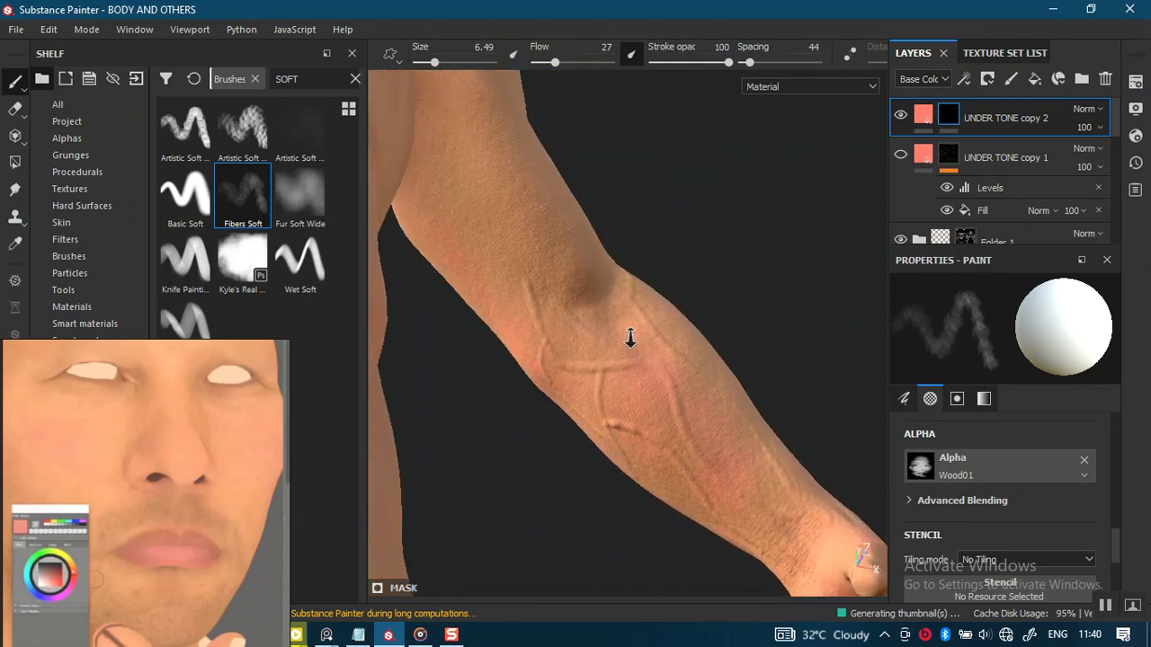
{"action": "scroll", "coordinate": [495, 360], "scroll_direction": "down", "scroll_amount": 3}
{"action": "scroll", "coordinate": [462, 329], "scroll_direction": "down", "scroll_amount": 2}
{"action": "middle_click_drag", "start_coordinate": [462, 329], "coordinate": [561, 409], "text": "alt"}
Step: Paint soft pinkish blotches over the abdominal muscles
{"action": "mouse_move", "coordinate": [561, 409]}
{"action": "left_mouse_down", "text": "alt"}
{"action": "mouse_move", "coordinate": [647, 465]}
{"action": "mouse_move", "coordinate": [565, 501]}
{"action": "left_mouse_up", "text": "alt"}
{"action": "scroll", "coordinate": [575, 444], "scroll_direction": "up", "scroll_amount": 1}
{"action": "scroll", "coordinate": [656, 404], "scroll_direction": "up", "scroll_amount": 1}
{"action": "mouse_move", "coordinate": [656, 405]}
{"action": "left_mouse_down", "text": "alt"}
{"action": "mouse_move", "coordinate": [566, 398]}
{"action": "mouse_move", "coordinate": [554, 410]}
{"action": "mouse_move", "coordinate": [538, 372]}
{"action": "left_mouse_up", "text": "alt"}
{"action": "scroll", "coordinate": [578, 398], "scroll_direction": "up", "scroll_amount": 1}
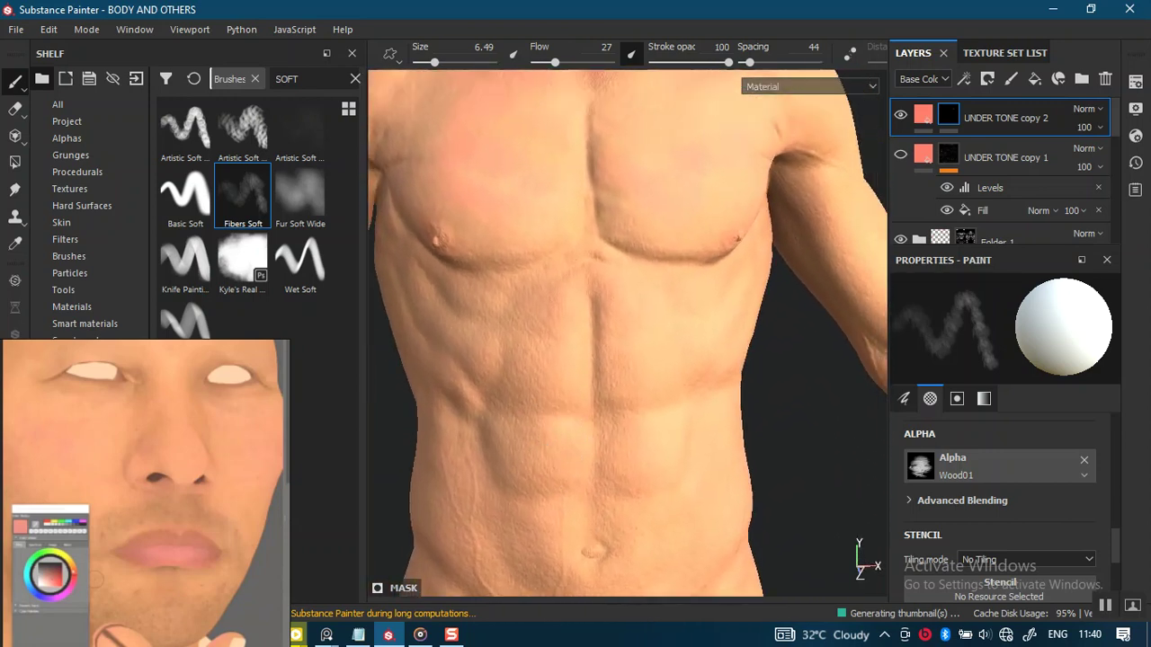
{"action": "scroll", "coordinate": [537, 372], "scroll_direction": "up", "scroll_amount": 1}
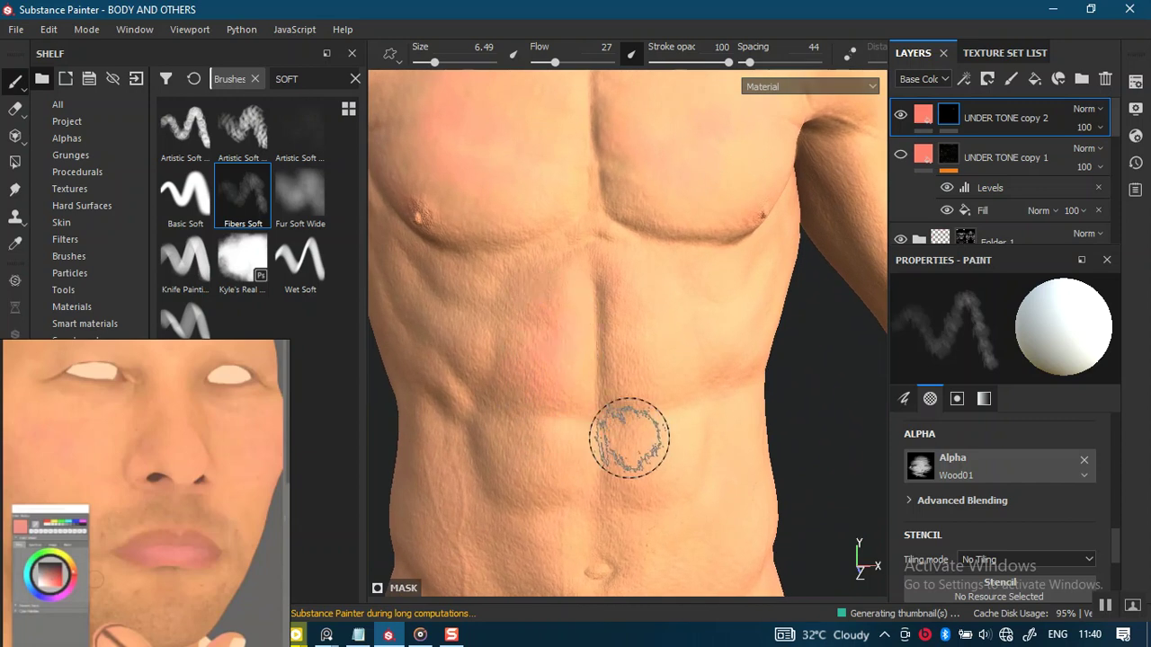
{"action": "middle_click_drag", "start_coordinate": [573, 347], "coordinate": [555, 306], "text": "alt"}
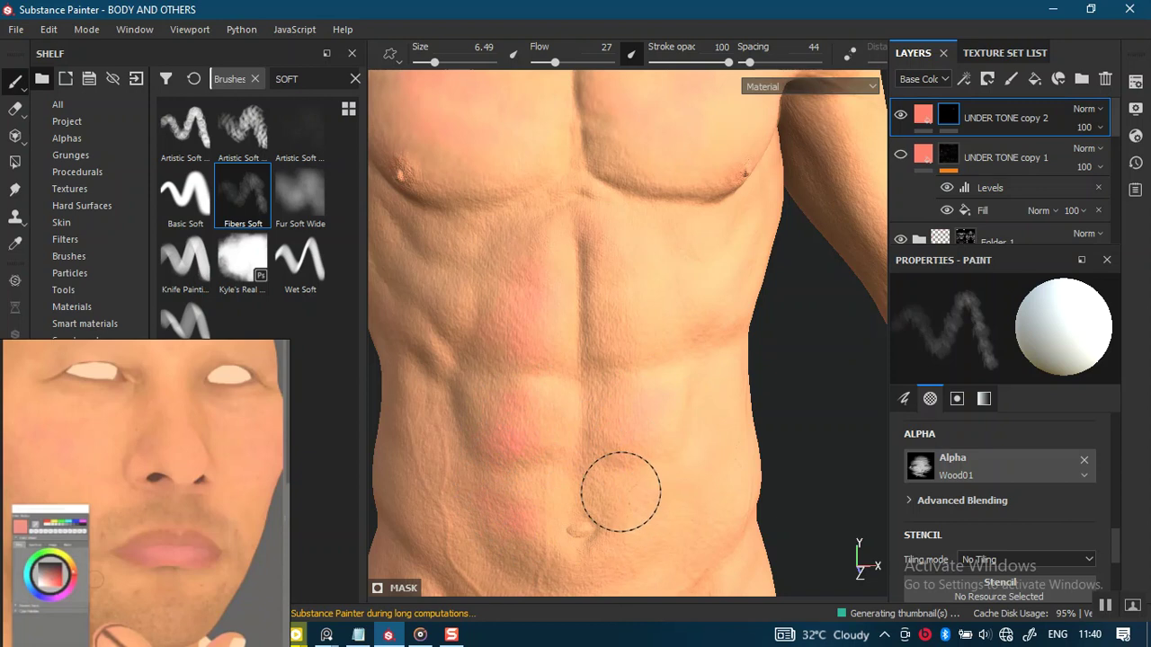
{"action": "left_click_drag", "start_coordinate": [637, 388], "coordinate": [623, 380], "text": "alt"}
{"action": "left_click_drag", "start_coordinate": [610, 524], "coordinate": [548, 437], "text": "alt"}
{"action": "scroll", "coordinate": [545, 480], "scroll_direction": "up", "scroll_amount": 3}
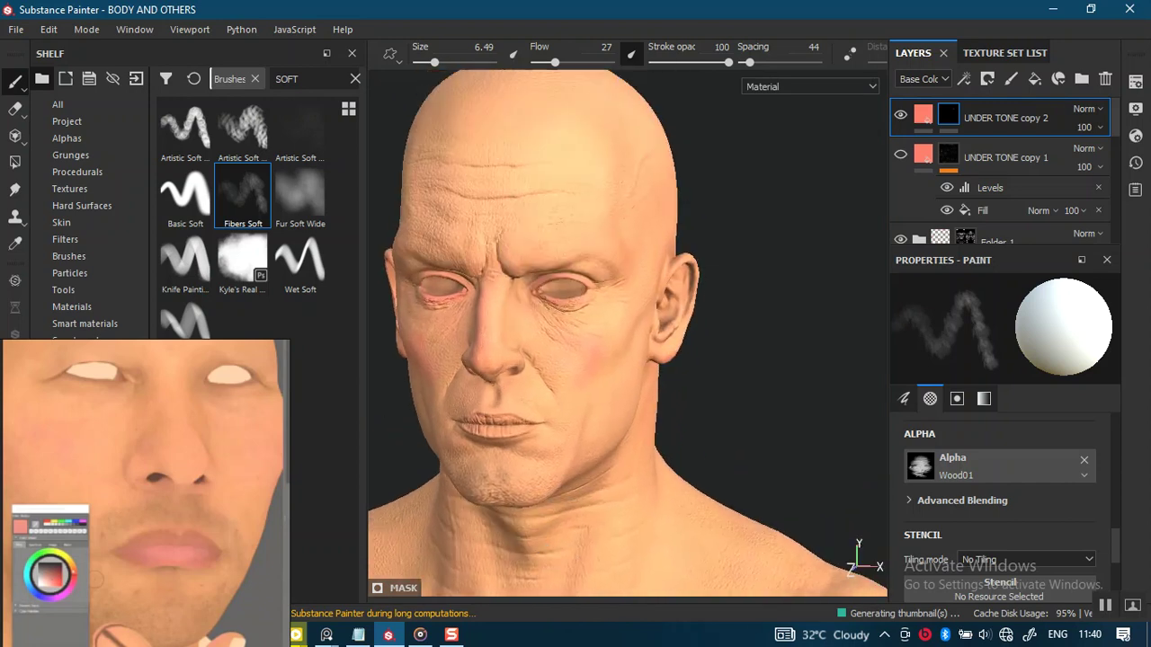
Step: Paint subtle redness around the forehead, eyes, neck and shoulder while orbiting the head
{"action": "left_click_drag", "start_coordinate": [545, 480], "coordinate": [474, 432], "text": "alt"}
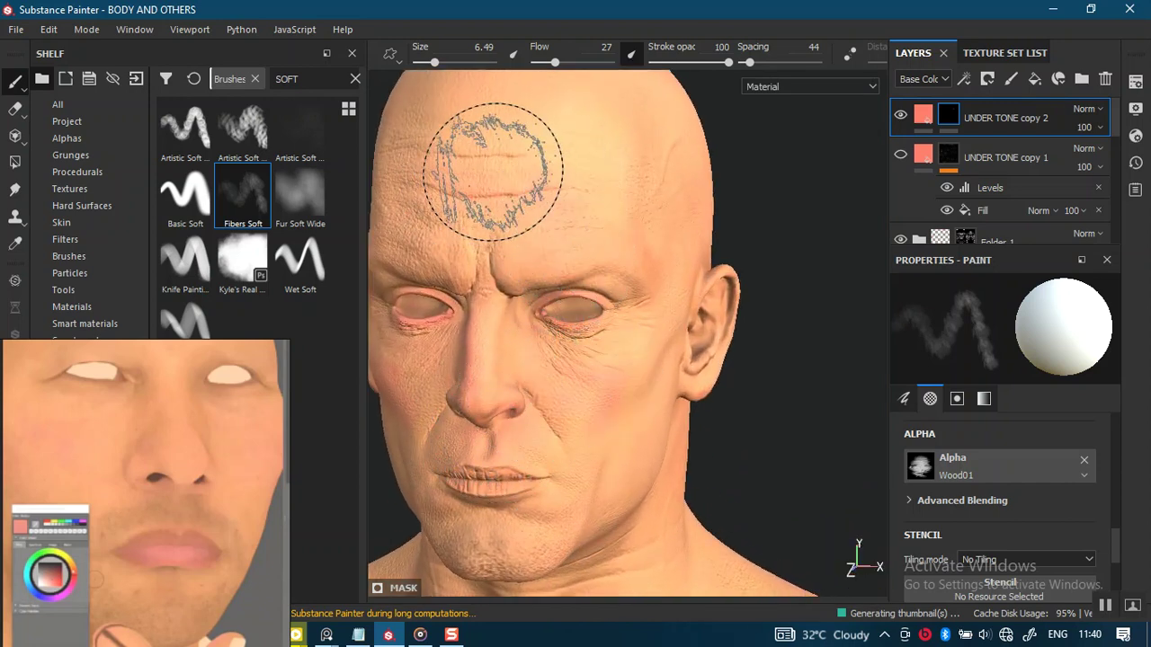
{"action": "left_click_drag", "start_coordinate": [629, 333], "coordinate": [711, 262], "text": "alt"}
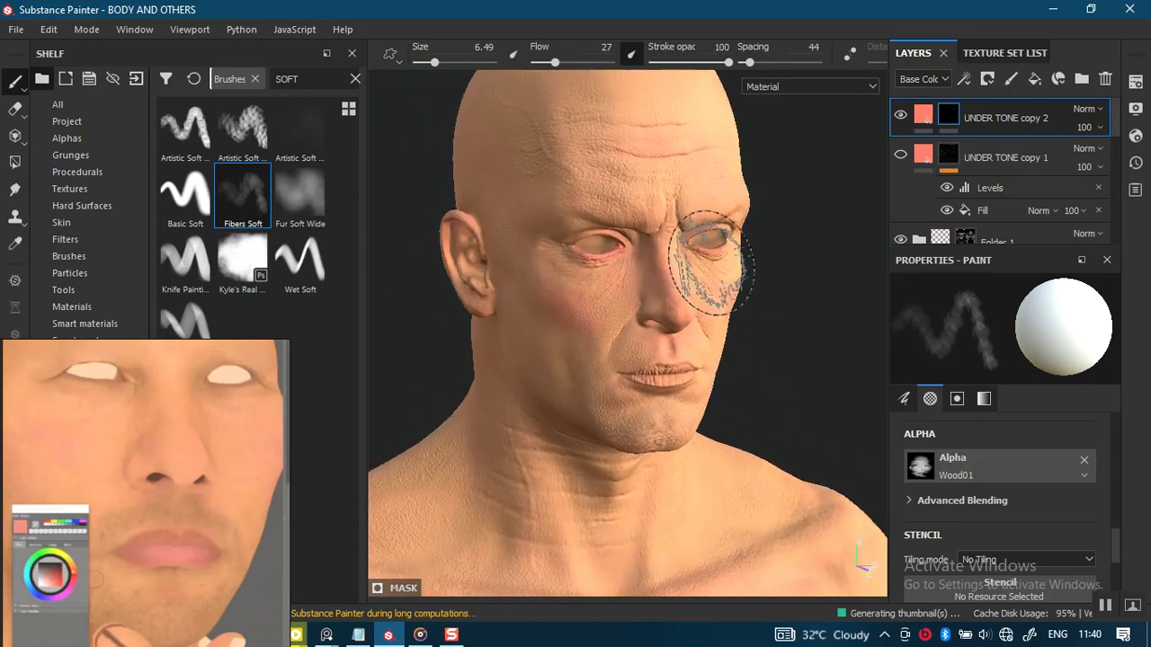
{"action": "left_click_drag", "start_coordinate": [611, 314], "coordinate": [590, 347], "text": "alt"}
{"action": "middle_click_drag", "start_coordinate": [590, 347], "coordinate": [571, 310], "text": "alt"}
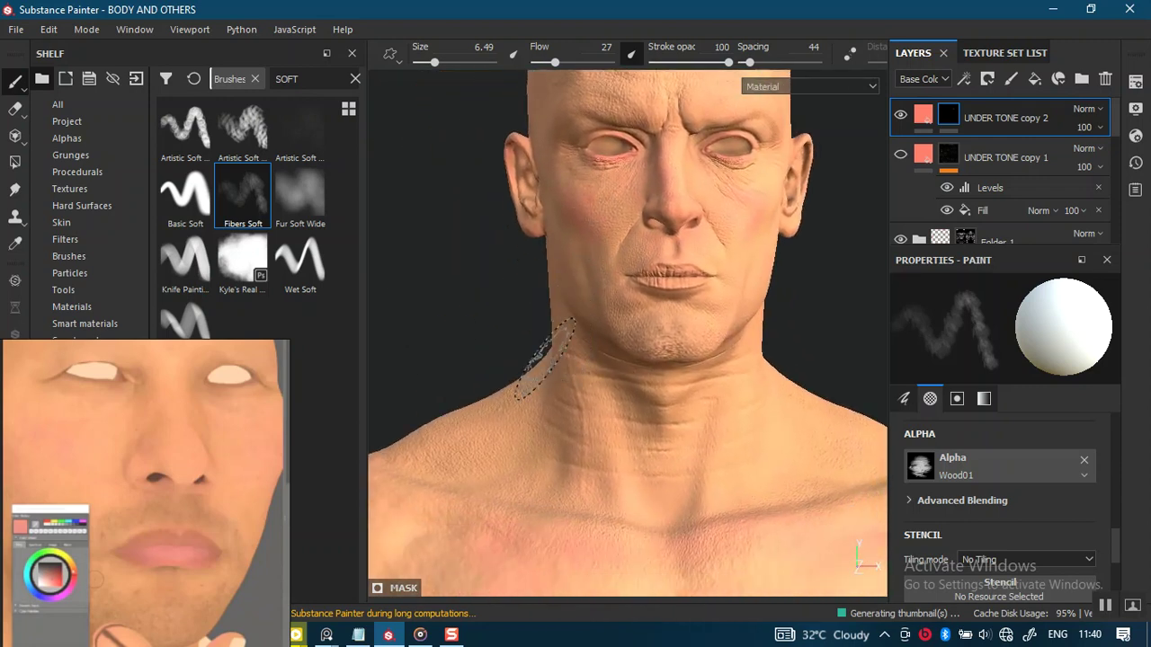
{"action": "left_click_drag", "start_coordinate": [570, 310], "coordinate": [527, 442], "text": "alt"}
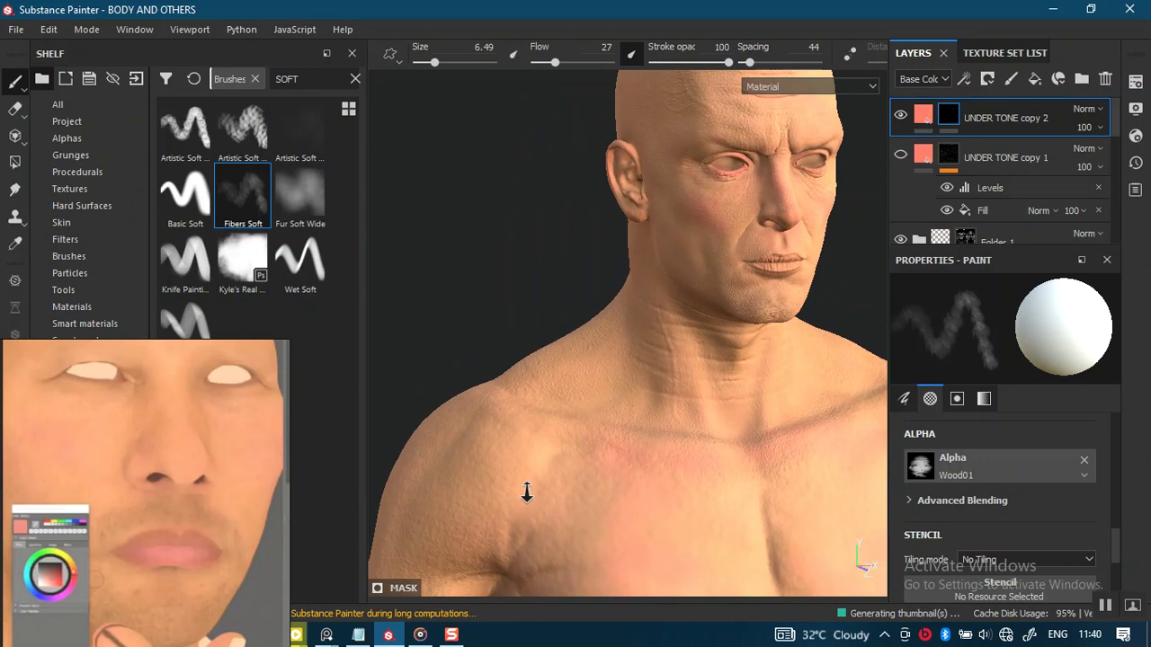
{"action": "mouse_move", "coordinate": [547, 482]}
{"action": "right_mouse_down", "text": "shift"}
{"action": "mouse_move", "coordinate": [542, 465]}
{"action": "mouse_move", "coordinate": [508, 449]}
{"action": "right_mouse_up", "text": "shift"}
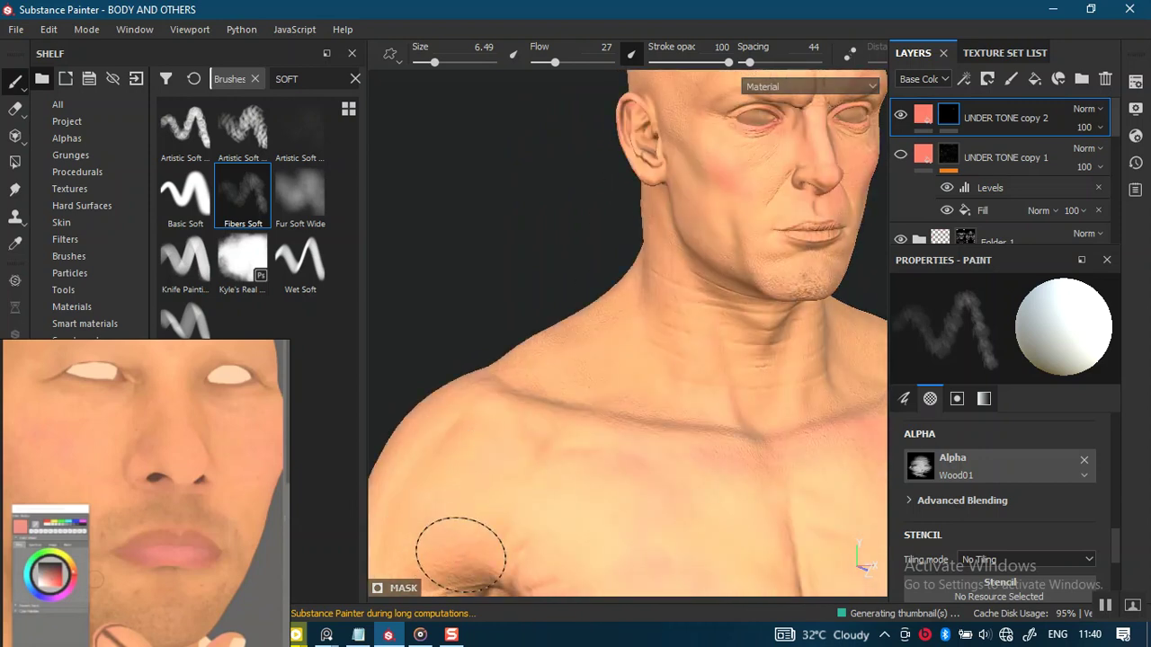
{"action": "left_click_drag", "start_coordinate": [568, 451], "coordinate": [537, 480], "text": "alt"}
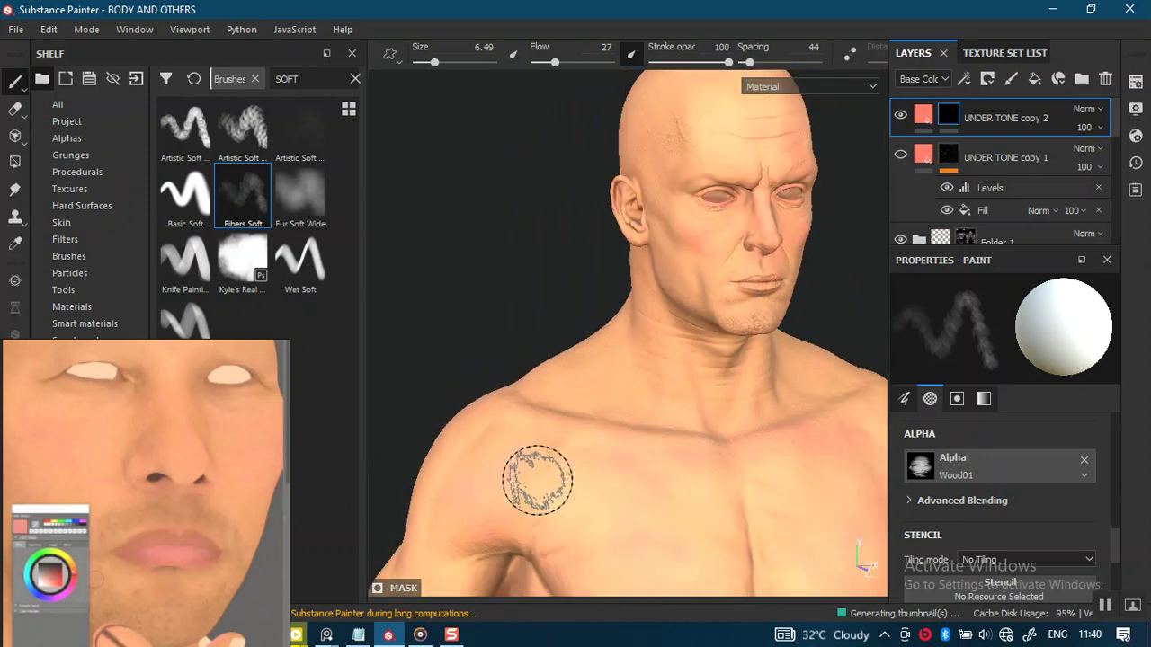
{"action": "mouse_move", "coordinate": [607, 490]}
{"action": "left_mouse_down", "text": "alt"}
{"action": "mouse_move", "coordinate": [501, 360]}
{"action": "mouse_move", "coordinate": [446, 386]}
{"action": "mouse_move", "coordinate": [596, 480]}
{"action": "mouse_move", "coordinate": [636, 447]}
{"action": "mouse_move", "coordinate": [590, 333]}
{"action": "mouse_move", "coordinate": [653, 475]}
{"action": "left_mouse_up", "text": "alt"}
{"action": "right_click_drag", "start_coordinate": [653, 476], "coordinate": [687, 549], "text": "alt"}
Step: Shrink the brush to about 0.89 and tint the lips pink
{"action": "left_click_drag", "start_coordinate": [688, 548], "coordinate": [630, 449], "text": "alt"}
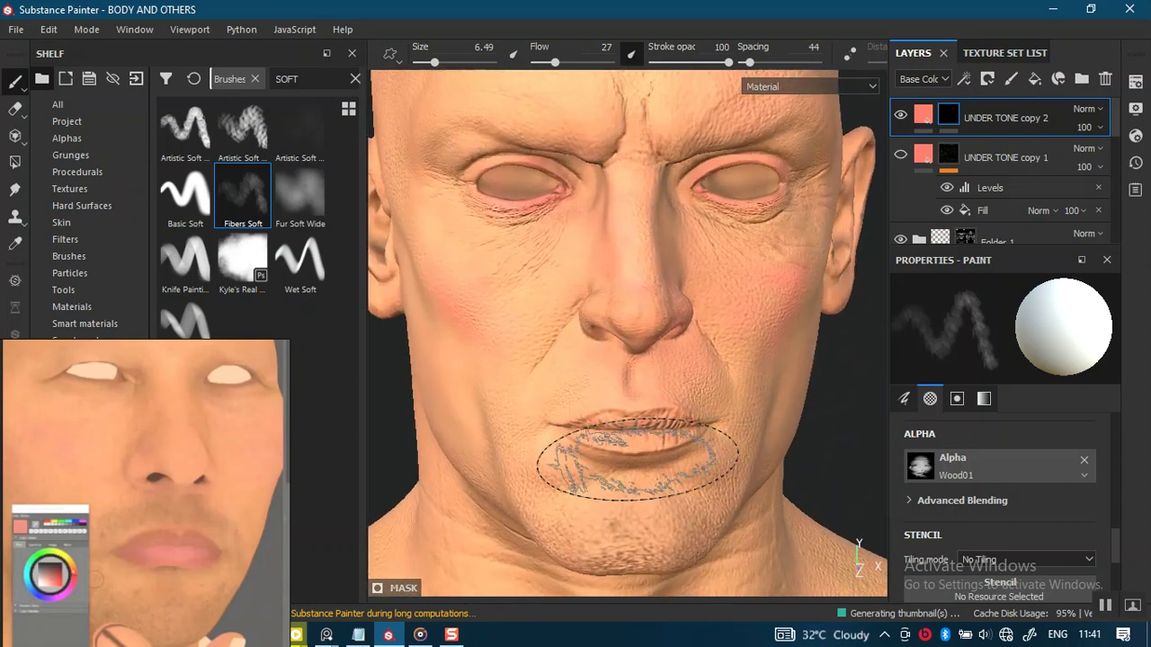
{"action": "mouse_move", "coordinate": [649, 434]}
{"action": "right_mouse_down", "text": "ctrl"}
{"action": "mouse_move", "coordinate": [612, 436]}
{"action": "mouse_move", "coordinate": [673, 522]}
{"action": "mouse_move", "coordinate": [632, 526]}
{"action": "right_mouse_up", "text": "ctrl"}
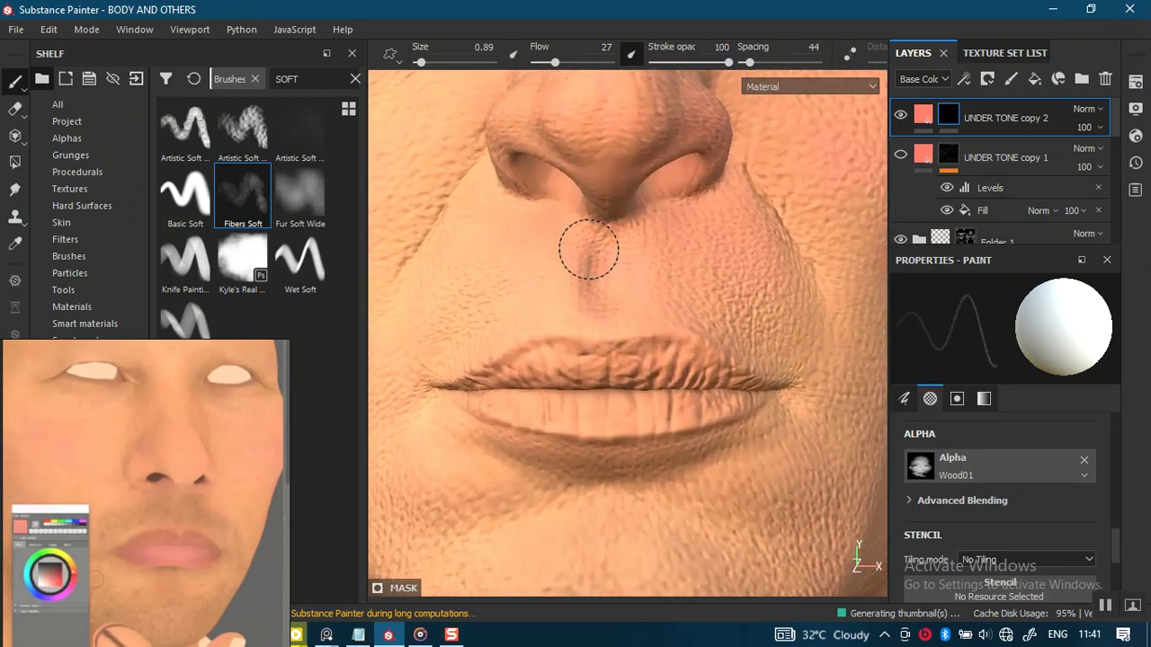
{"action": "mouse_move", "coordinate": [673, 371]}
{"action": "right_mouse_down", "text": "alt"}
{"action": "mouse_move", "coordinate": [689, 496]}
{"action": "mouse_move", "coordinate": [670, 421]}
{"action": "right_mouse_up", "text": "alt"}
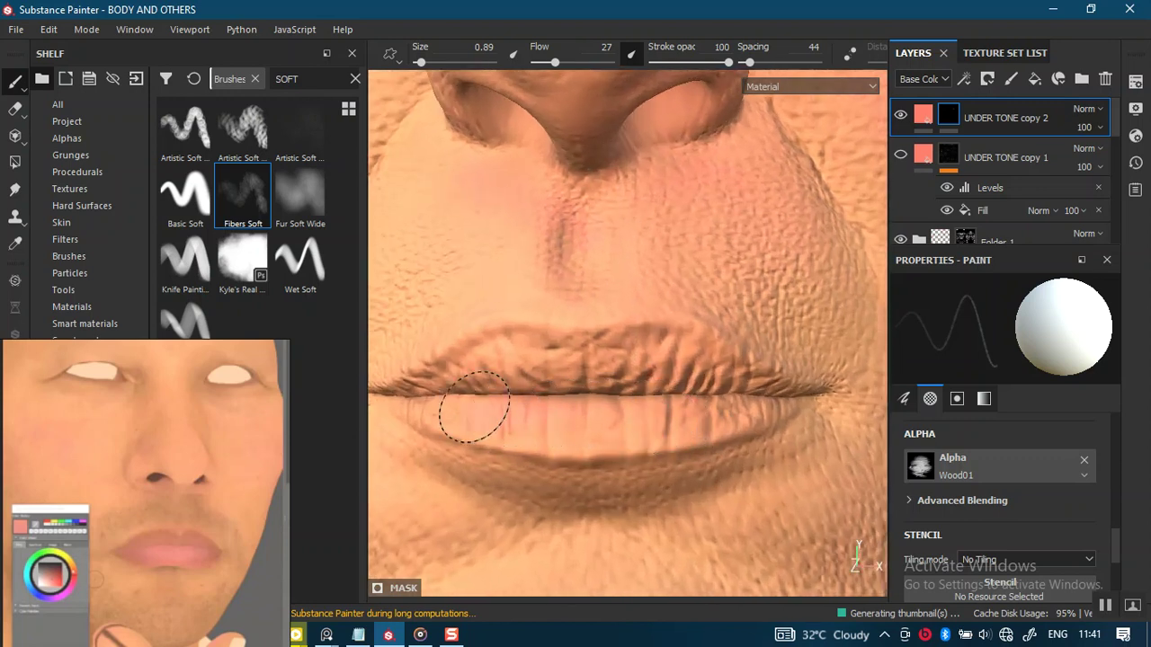
{"action": "left_click_drag", "start_coordinate": [659, 400], "coordinate": [630, 360], "text": "alt"}
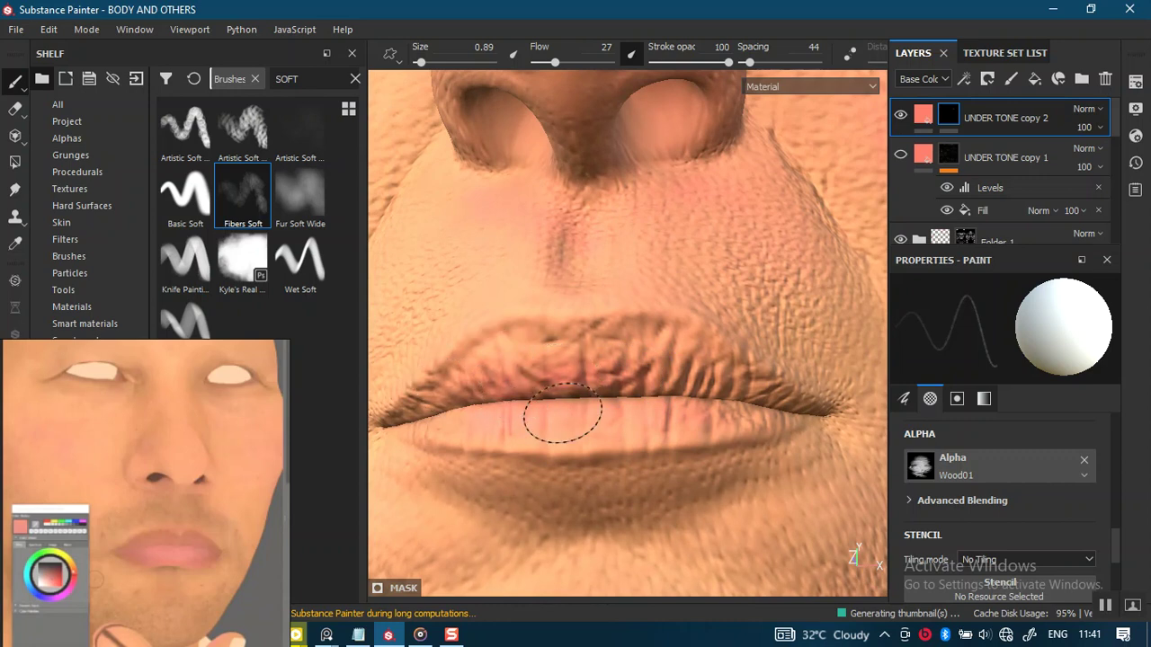
{"action": "mouse_move", "coordinate": [680, 349]}
{"action": "left_mouse_down", "text": "alt"}
{"action": "mouse_move", "coordinate": [655, 417]}
{"action": "mouse_move", "coordinate": [702, 410]}
{"action": "left_mouse_up", "text": "alt"}
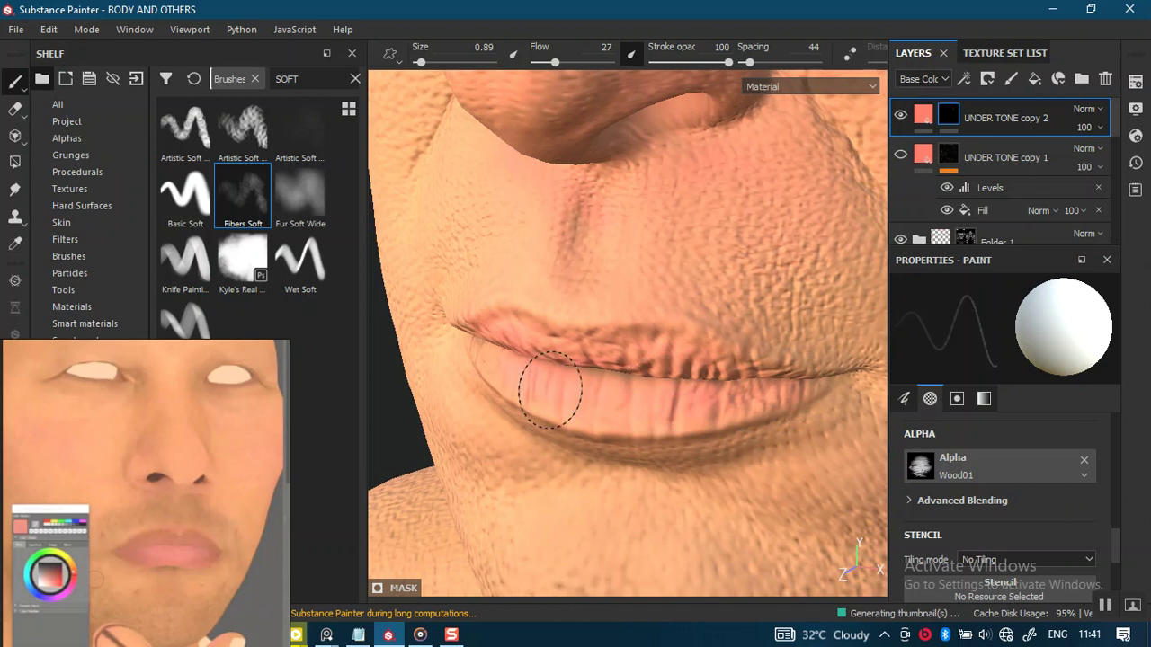
Step: Flush the cheeks, chin and jaw with pink, with the brush back at 2.39
{"action": "mouse_move", "coordinate": [583, 360]}
{"action": "left_mouse_down", "text": "alt"}
{"action": "mouse_move", "coordinate": [693, 334]}
{"action": "mouse_move", "coordinate": [469, 399]}
{"action": "left_mouse_up", "text": "alt"}
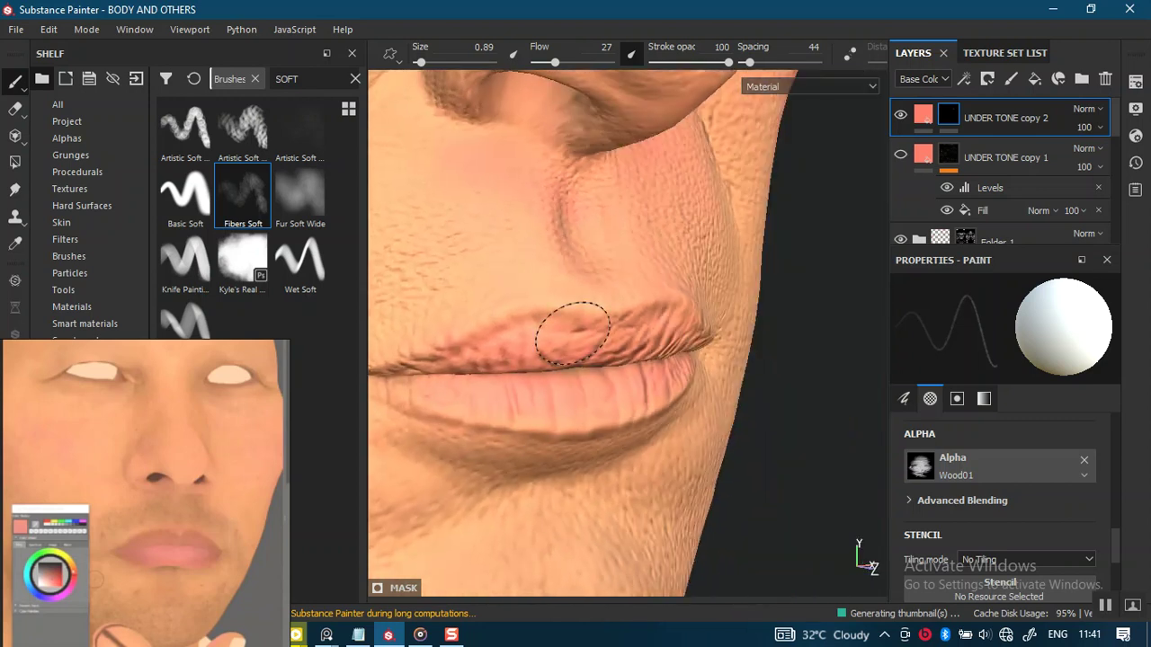
{"action": "mouse_move", "coordinate": [621, 438]}
{"action": "right_mouse_down", "text": "alt"}
{"action": "mouse_move", "coordinate": [578, 411]}
{"action": "mouse_move", "coordinate": [570, 213]}
{"action": "right_mouse_up", "text": "alt"}
{"action": "left_click_drag", "start_coordinate": [570, 213], "coordinate": [565, 460], "text": "alt"}
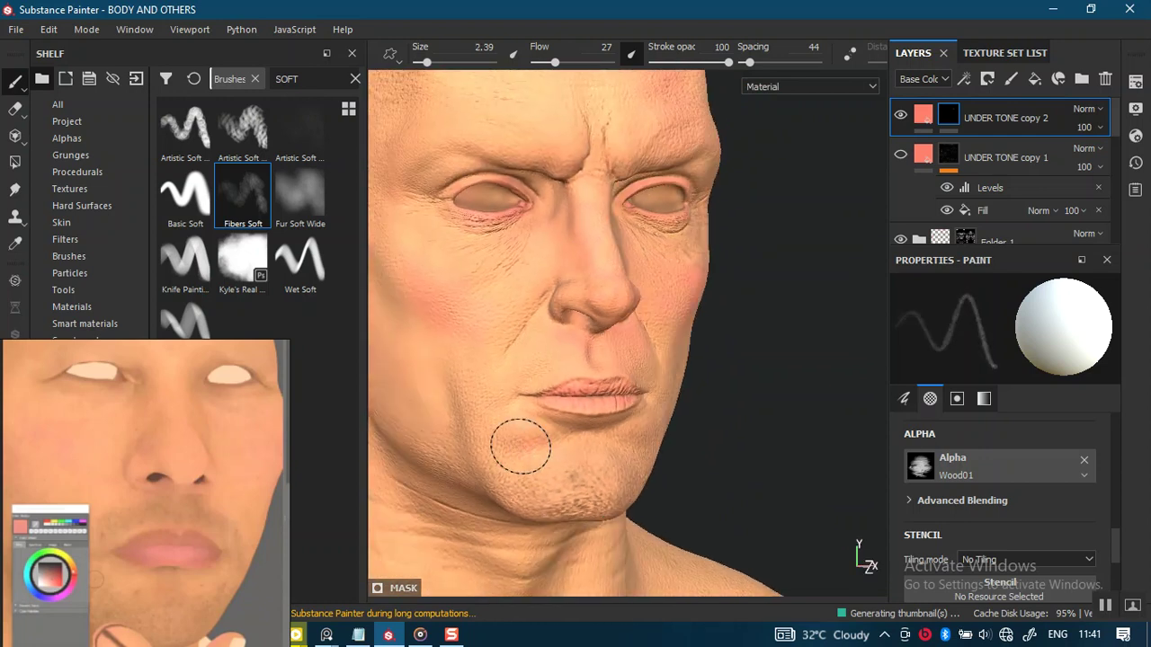
{"action": "mouse_move", "coordinate": [534, 427]}
{"action": "left_mouse_down", "text": "alt"}
{"action": "mouse_move", "coordinate": [635, 424]}
{"action": "mouse_move", "coordinate": [686, 308]}
{"action": "mouse_move", "coordinate": [612, 360]}
{"action": "mouse_move", "coordinate": [675, 410]}
{"action": "left_mouse_up", "text": "alt"}
{"action": "mouse_move", "coordinate": [681, 359]}
{"action": "left_mouse_down", "text": "alt"}
{"action": "mouse_move", "coordinate": [683, 411]}
{"action": "mouse_move", "coordinate": [727, 405]}
{"action": "mouse_move", "coordinate": [714, 378]}
{"action": "mouse_move", "coordinate": [760, 372]}
{"action": "left_mouse_up", "text": "alt"}
{"action": "right_click_drag", "start_coordinate": [760, 372], "coordinate": [630, 303], "text": "alt"}
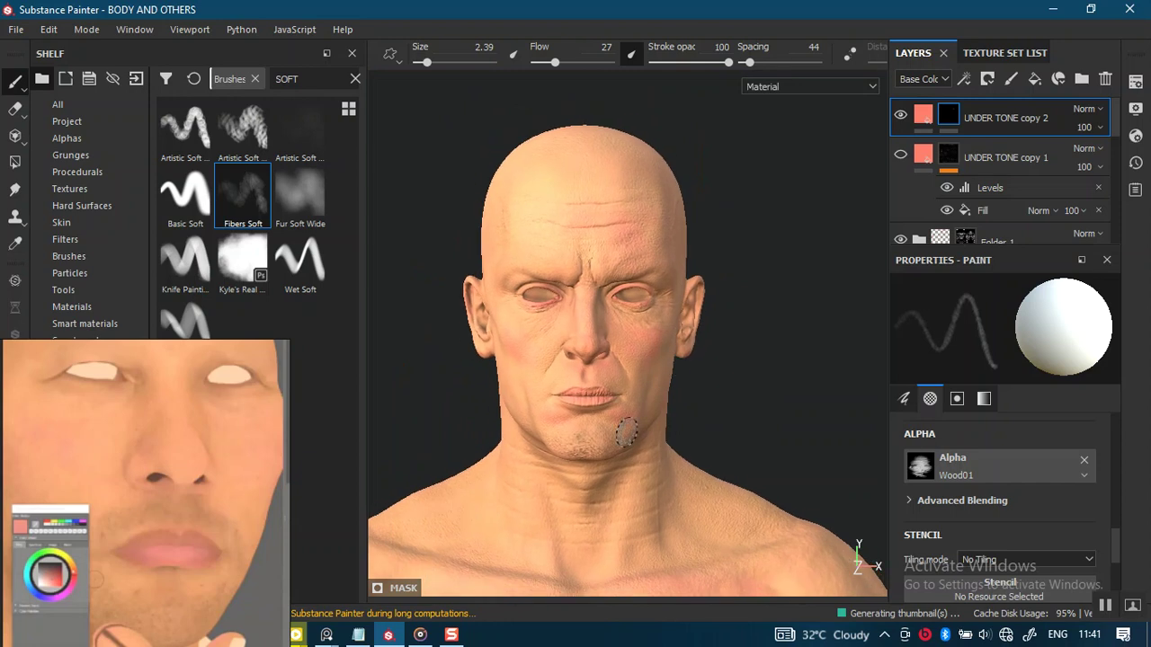
{"action": "scroll", "coordinate": [640, 303], "scroll_direction": "up", "scroll_amount": 2}
{"action": "scroll", "coordinate": [640, 303], "scroll_direction": "down", "scroll_amount": 2}
{"action": "scroll", "coordinate": [609, 442], "scroll_direction": "down", "scroll_amount": 1}
{"action": "mouse_move", "coordinate": [565, 424]}
{"action": "middle_mouse_down", "text": "alt"}
{"action": "mouse_move", "coordinate": [650, 180]}
{"action": "mouse_move", "coordinate": [578, 310]}
{"action": "mouse_move", "coordinate": [589, 117]}
{"action": "middle_mouse_up", "text": "alt"}
Step: Enlarge the brush to 7.55 and paint pink redness over the wrinkled knees
{"action": "middle_click_drag", "start_coordinate": [596, 534], "coordinate": [598, 363], "text": "alt"}
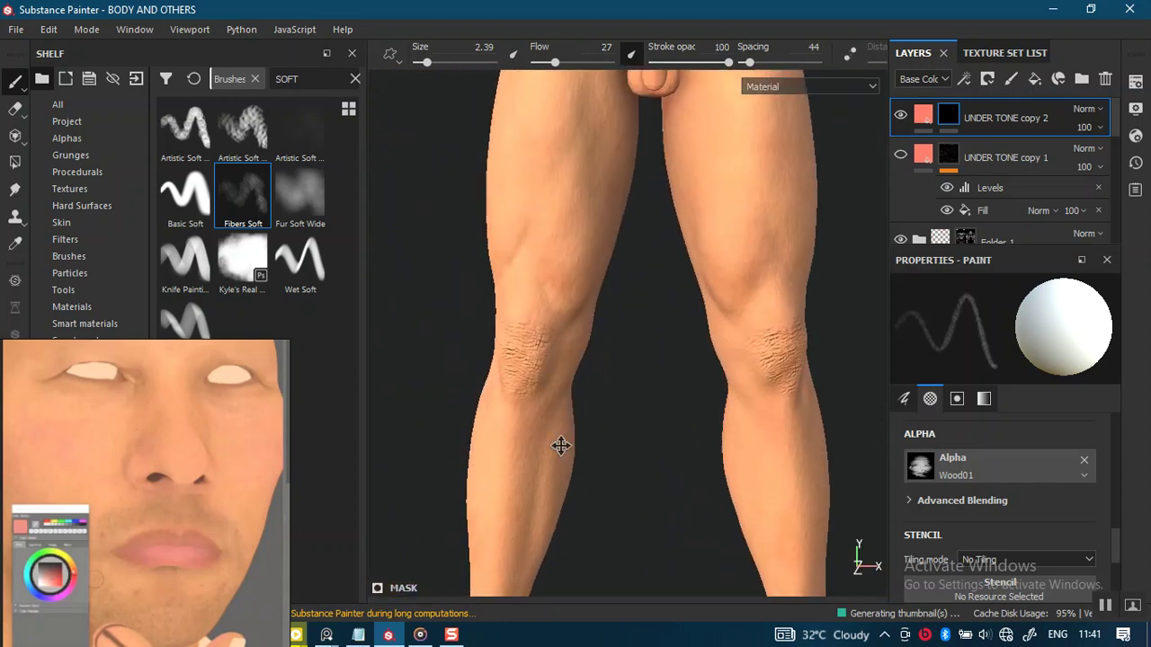
{"action": "mouse_move", "coordinate": [598, 363]}
{"action": "right_mouse_down", "text": "alt"}
{"action": "mouse_move", "coordinate": [638, 406]}
{"action": "mouse_move", "coordinate": [613, 406]}
{"action": "right_mouse_up", "text": "alt"}
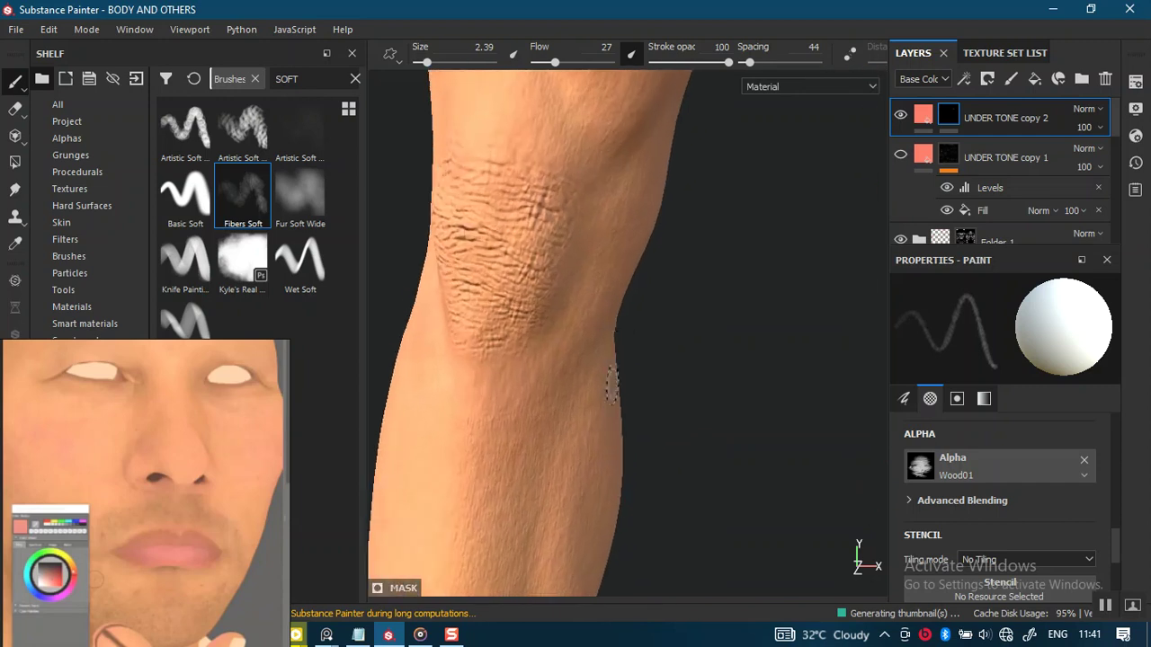
{"action": "right_click_drag", "start_coordinate": [487, 246], "coordinate": [491, 235], "text": "ctrl"}
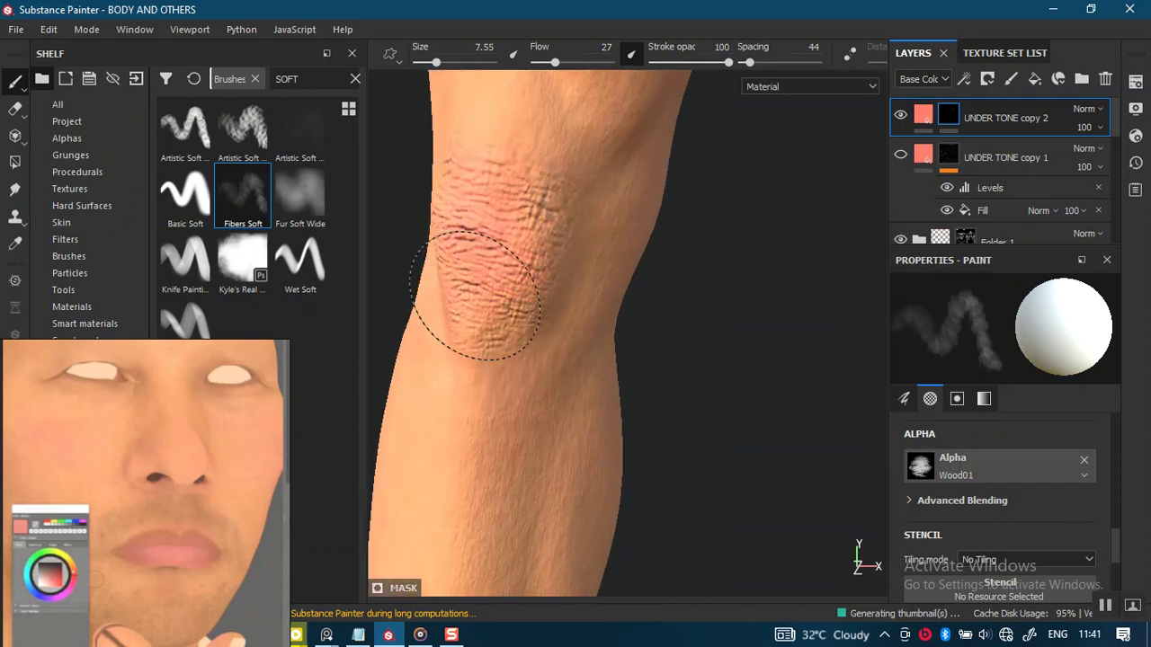
{"action": "mouse_move", "coordinate": [559, 261]}
{"action": "left_mouse_down", "text": "alt"}
{"action": "mouse_move", "coordinate": [616, 270]}
{"action": "mouse_move", "coordinate": [599, 297]}
{"action": "left_mouse_up", "text": "alt"}
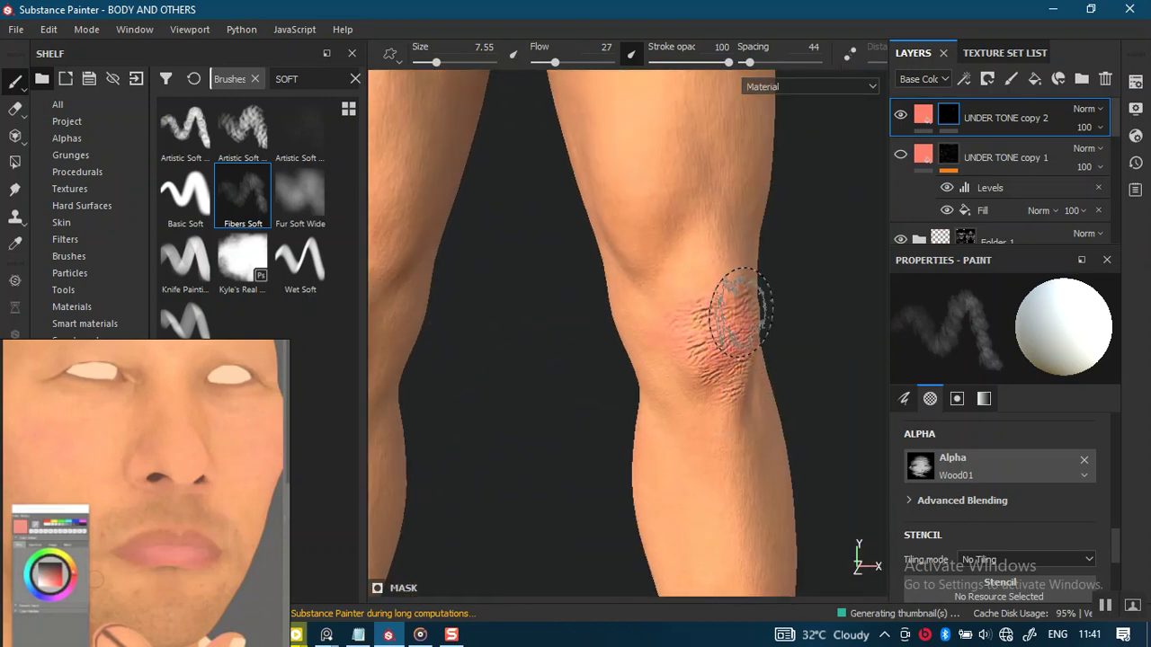
{"action": "scroll", "coordinate": [740, 312], "scroll_direction": "down", "scroll_amount": 3}
{"action": "mouse_move", "coordinate": [596, 188]}
{"action": "left_mouse_down", "text": "alt"}
{"action": "mouse_move", "coordinate": [634, 362]}
{"action": "mouse_move", "coordinate": [617, 441]}
{"action": "left_mouse_up", "text": "alt"}
{"action": "mouse_move", "coordinate": [617, 441]}
{"action": "middle_mouse_down", "text": "alt"}
{"action": "mouse_move", "coordinate": [608, 286]}
{"action": "mouse_move", "coordinate": [613, 377]}
{"action": "middle_mouse_up", "text": "alt"}
{"action": "mouse_move", "coordinate": [613, 377]}
{"action": "left_mouse_down", "text": "alt"}
{"action": "mouse_move", "coordinate": [616, 411]}
{"action": "mouse_move", "coordinate": [603, 398]}
{"action": "mouse_move", "coordinate": [576, 270]}
{"action": "mouse_move", "coordinate": [546, 411]}
{"action": "left_mouse_up", "text": "alt"}
{"action": "scroll", "coordinate": [547, 411], "scroll_direction": "up", "scroll_amount": 5}
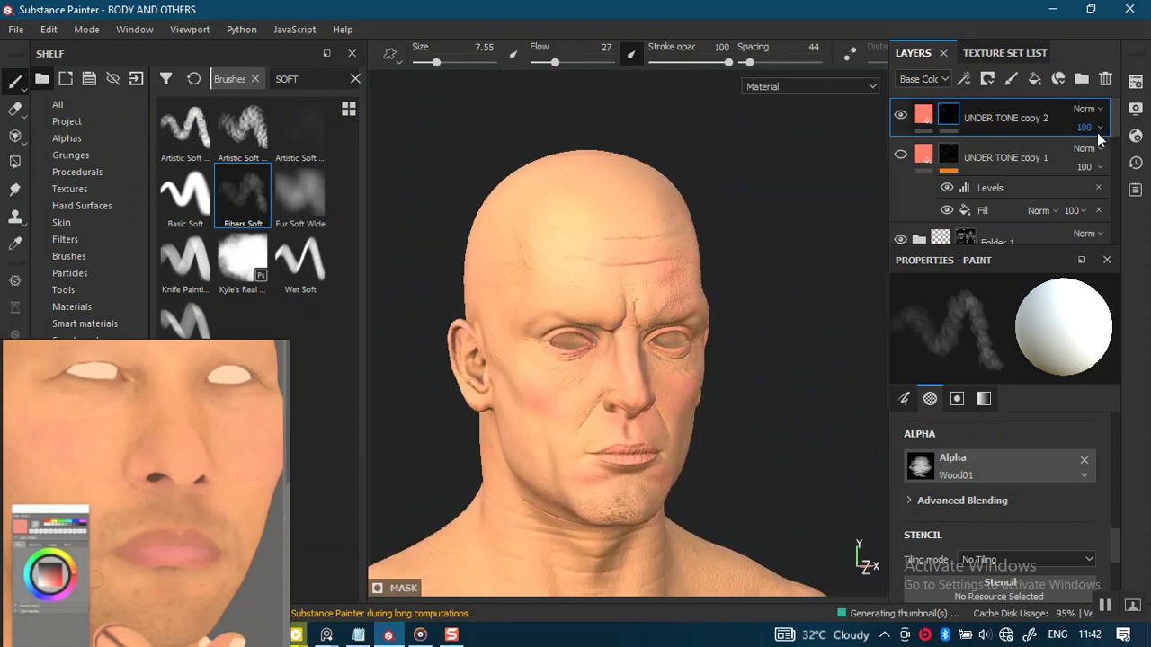
Step: Set the UNDER TONE copy 2 layer opacity to 53
{"action": "left_click", "coordinate": [1109, 160]}
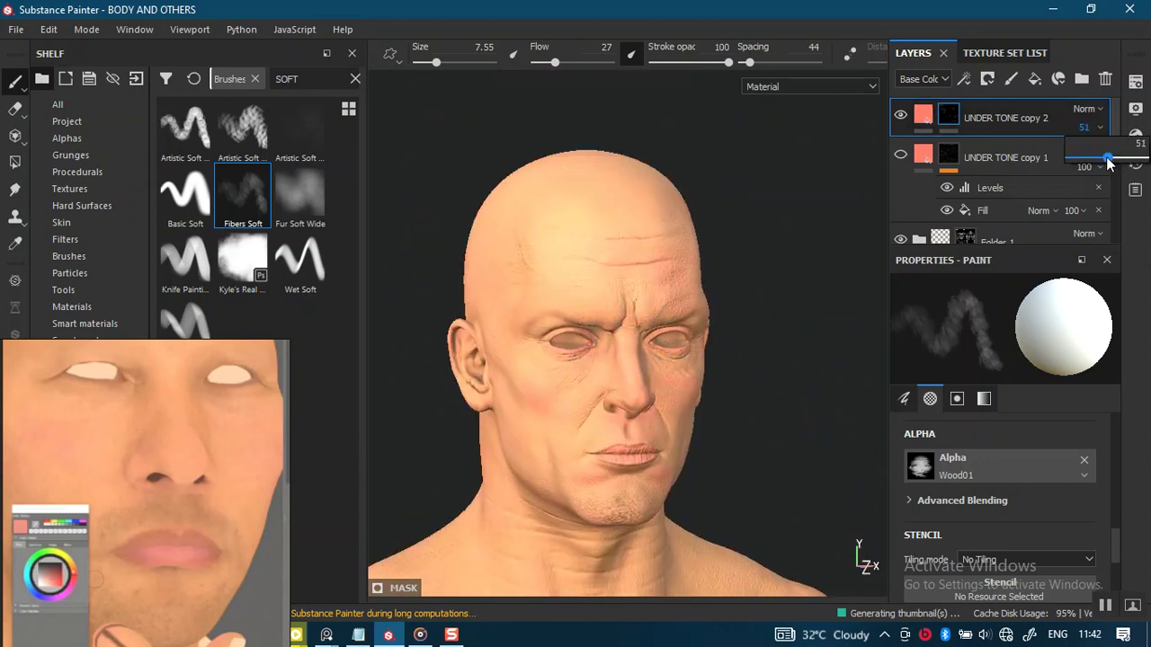
{"action": "left_click_drag", "start_coordinate": [1109, 162], "coordinate": [1113, 162]}
{"action": "mouse_move", "coordinate": [693, 231]}
{"action": "left_mouse_down", "text": "alt"}
{"action": "mouse_move", "coordinate": [721, 319]}
{"action": "mouse_move", "coordinate": [693, 352]}
{"action": "left_mouse_up", "text": "alt"}
{"action": "right_click_drag", "start_coordinate": [758, 347], "coordinate": [762, 308], "text": "shift"}
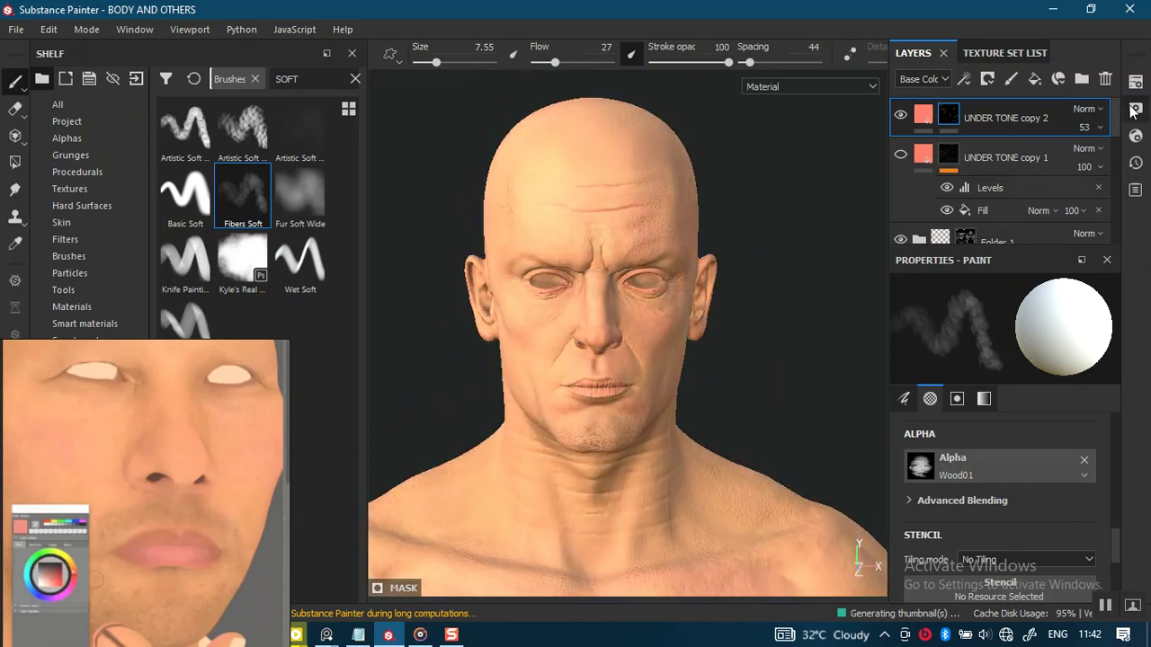
Step: Switch the environment map to Soft 1LowContrast Front in Display Settings
{"action": "left_click", "coordinate": [1135, 109]}
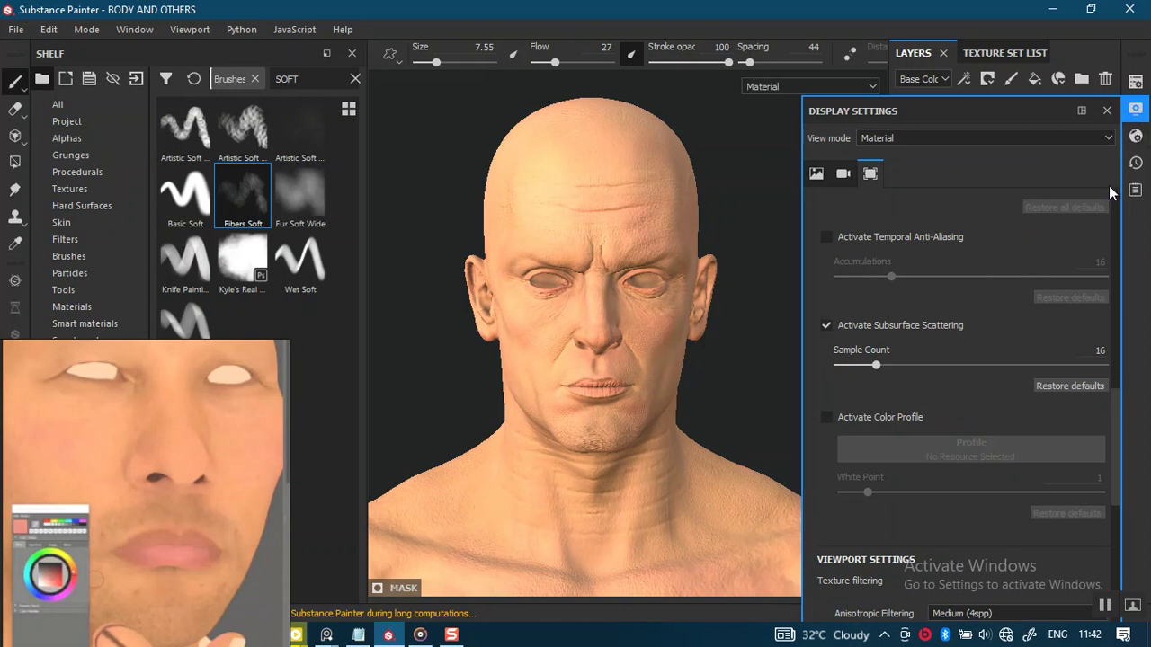
{"action": "scroll", "coordinate": [1106, 257], "scroll_direction": "up", "scroll_amount": 5}
{"action": "scroll", "coordinate": [1106, 258], "scroll_direction": "up", "scroll_amount": 5}
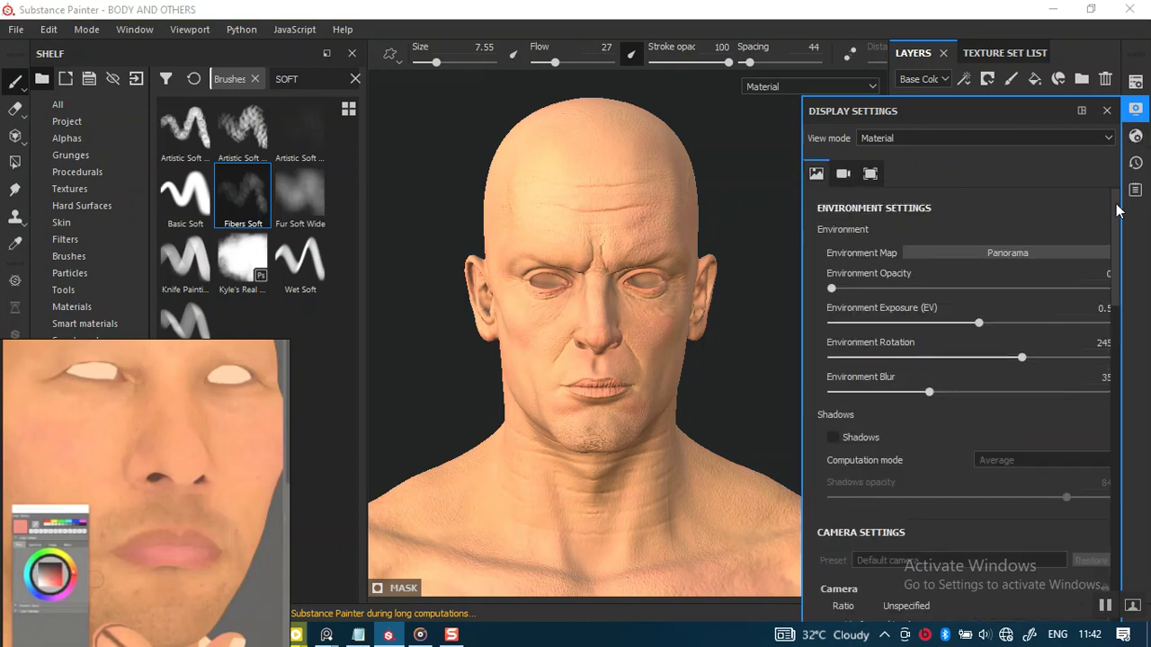
{"action": "left_click", "coordinate": [1026, 253]}
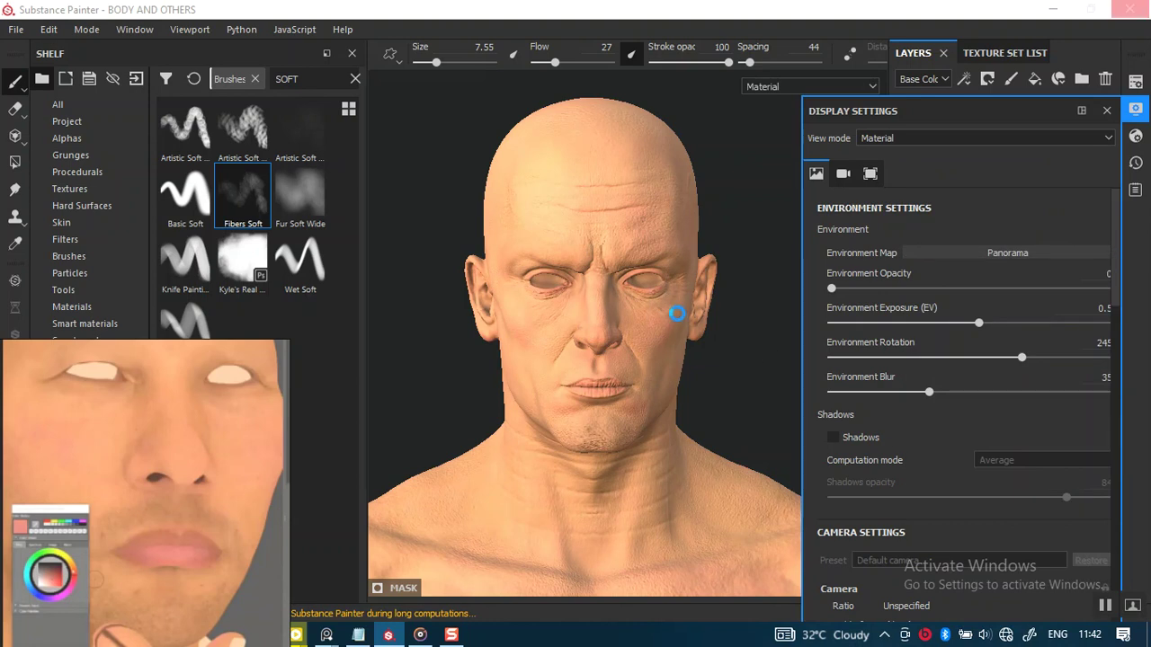
{"action": "left_click_drag", "start_coordinate": [663, 319], "coordinate": [650, 369], "text": "alt"}
{"action": "mouse_move", "coordinate": [668, 416]}
{"action": "left_mouse_down", "text": "alt"}
{"action": "mouse_move", "coordinate": [685, 343]}
{"action": "mouse_move", "coordinate": [664, 353]}
{"action": "left_mouse_up", "text": "alt"}
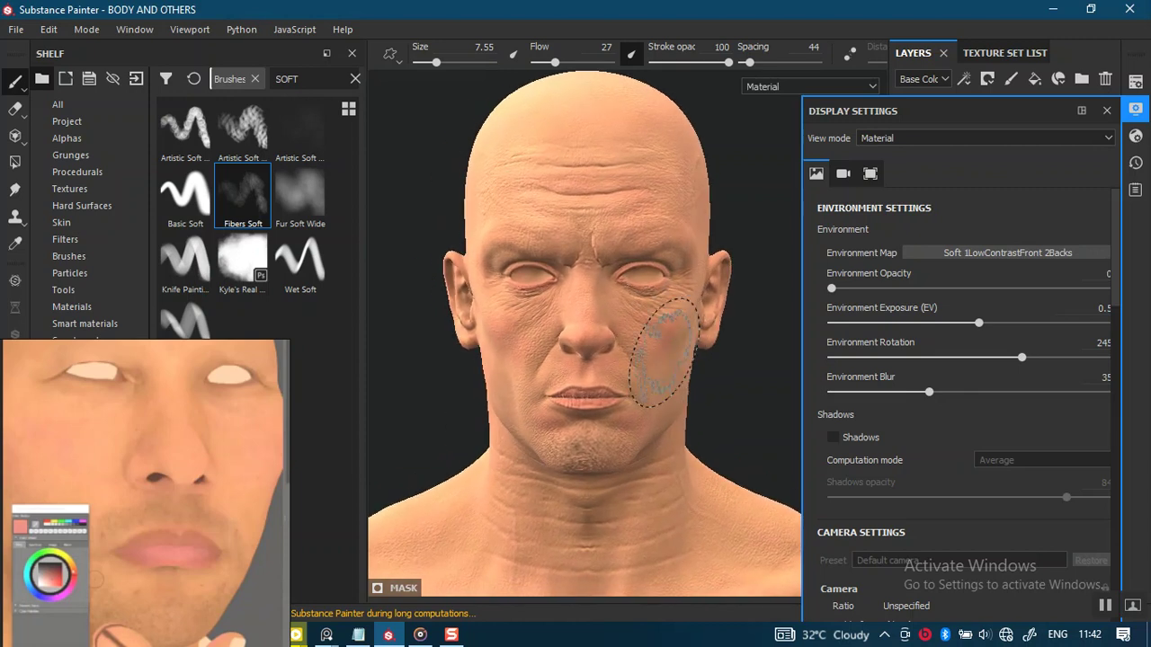
{"action": "mouse_move", "coordinate": [696, 355]}
{"action": "right_mouse_down", "text": "shift"}
{"action": "mouse_move", "coordinate": [607, 368]}
{"action": "mouse_move", "coordinate": [621, 378]}
{"action": "mouse_move", "coordinate": [655, 363]}
{"action": "mouse_move", "coordinate": [735, 359]}
{"action": "mouse_move", "coordinate": [689, 366]}
{"action": "right_mouse_up", "text": "shift"}
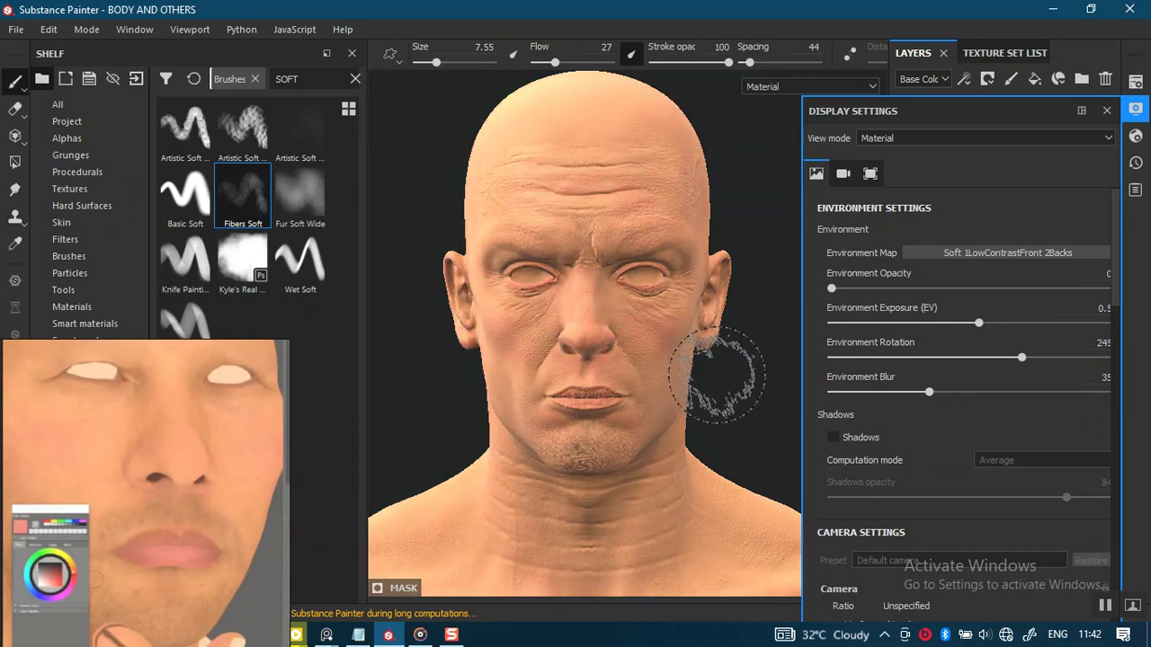
{"action": "left_click", "coordinate": [986, 254]}
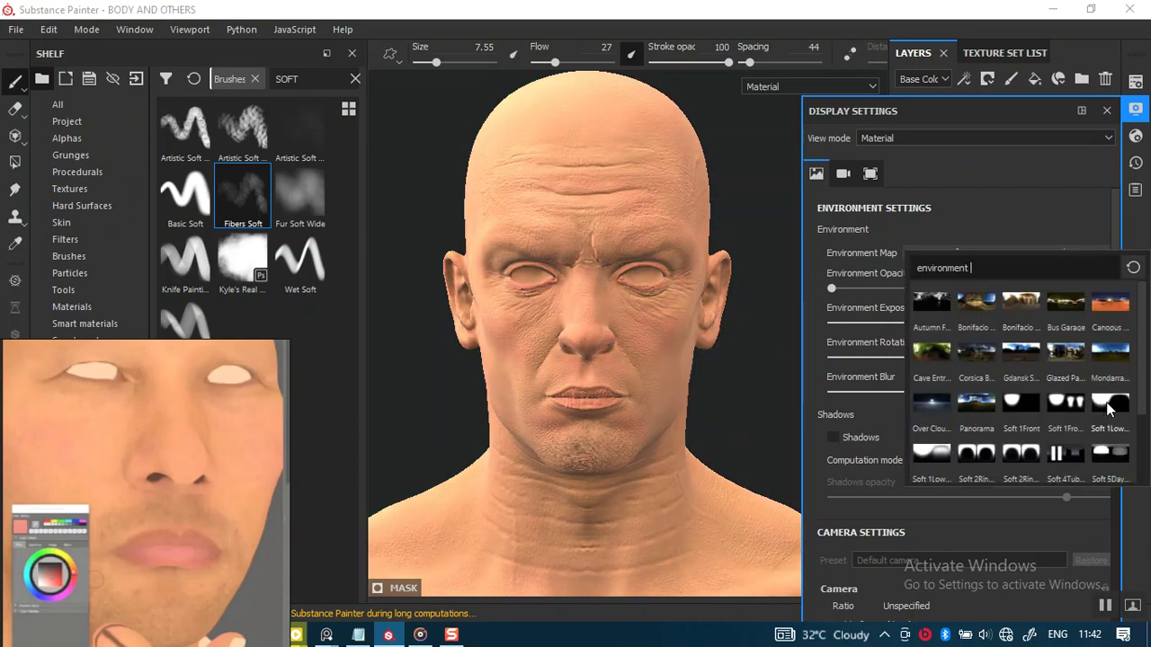
{"action": "left_click", "coordinate": [1108, 406]}
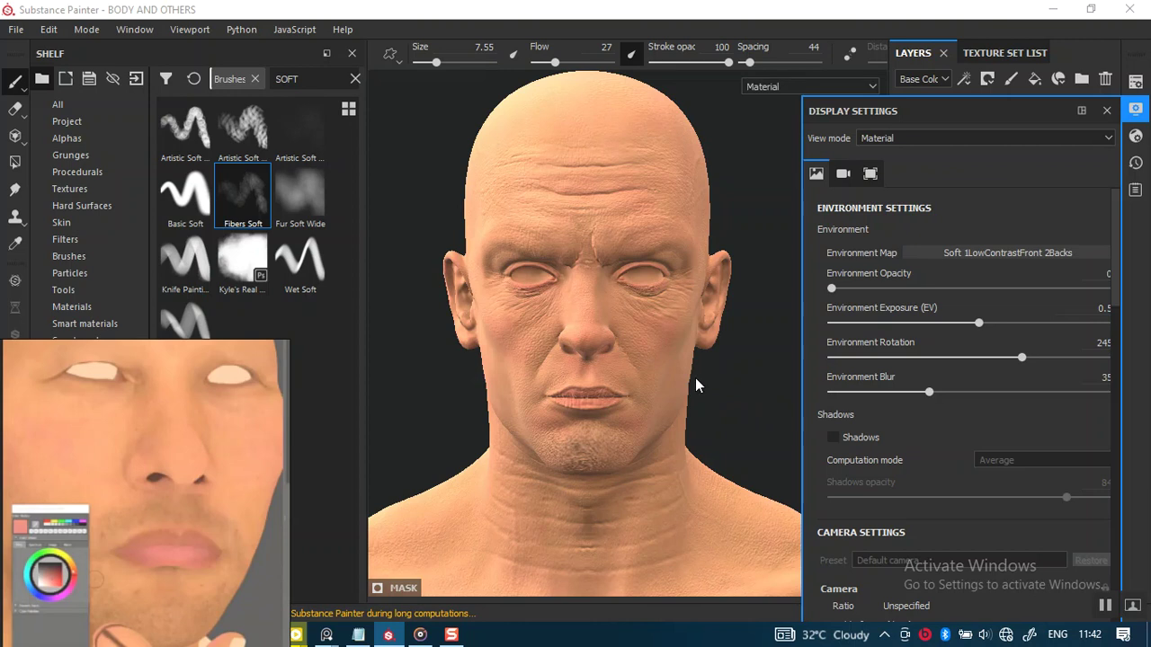
Step: Enable shadows and set Environment Rotation to 7 to relight the head
{"action": "left_click_drag", "start_coordinate": [682, 337], "coordinate": [680, 360], "text": "alt"}
{"action": "scroll", "coordinate": [687, 377], "scroll_direction": "up", "scroll_amount": 3}
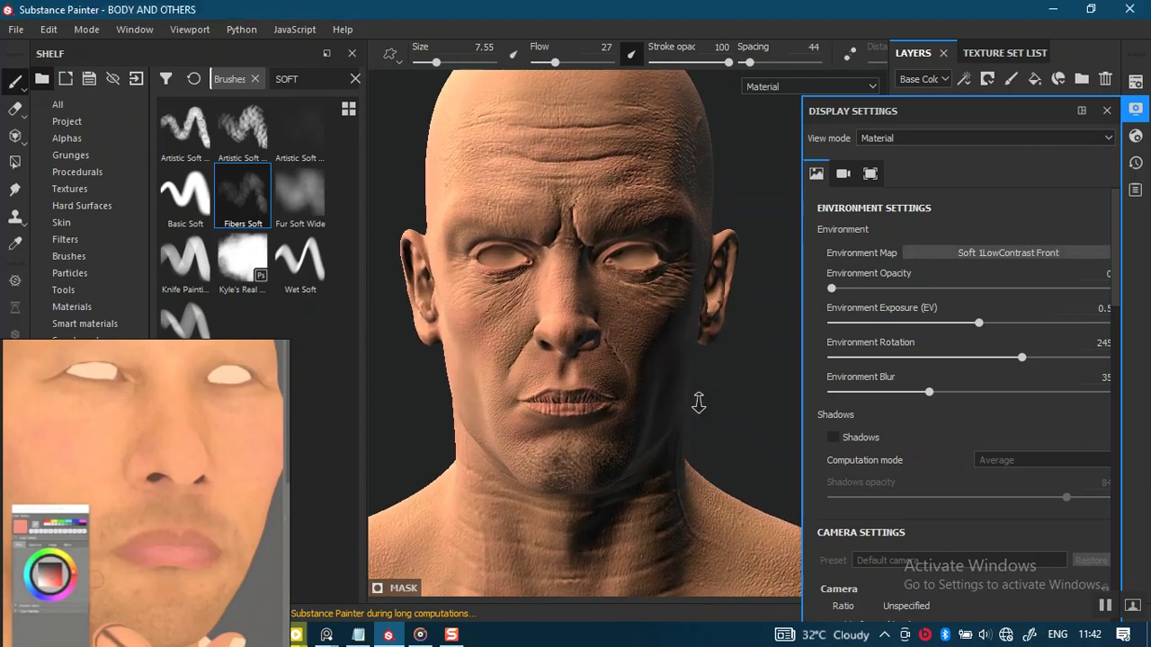
{"action": "left_click", "coordinate": [862, 437]}
{"action": "left_click", "coordinate": [837, 439]}
{"action": "mouse_move", "coordinate": [737, 377]}
{"action": "right_mouse_down", "text": "shift"}
{"action": "mouse_move", "coordinate": [616, 324]}
{"action": "mouse_move", "coordinate": [590, 329]}
{"action": "right_mouse_up", "text": "shift"}
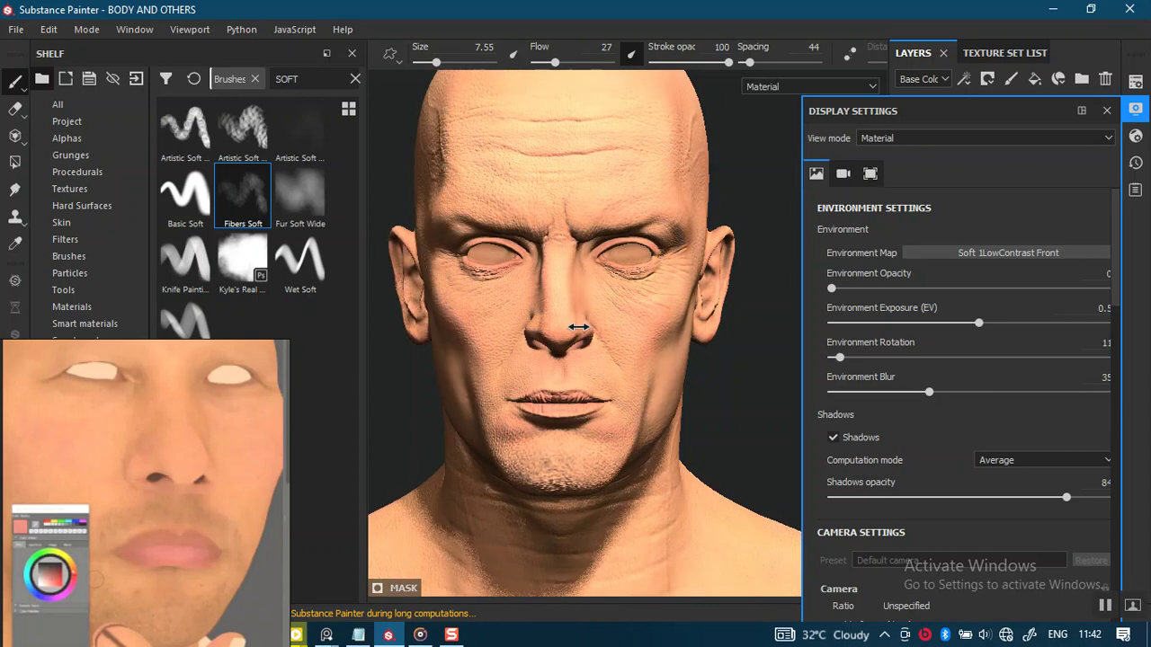
{"action": "left_click_drag", "start_coordinate": [591, 329], "coordinate": [647, 337], "text": "alt"}
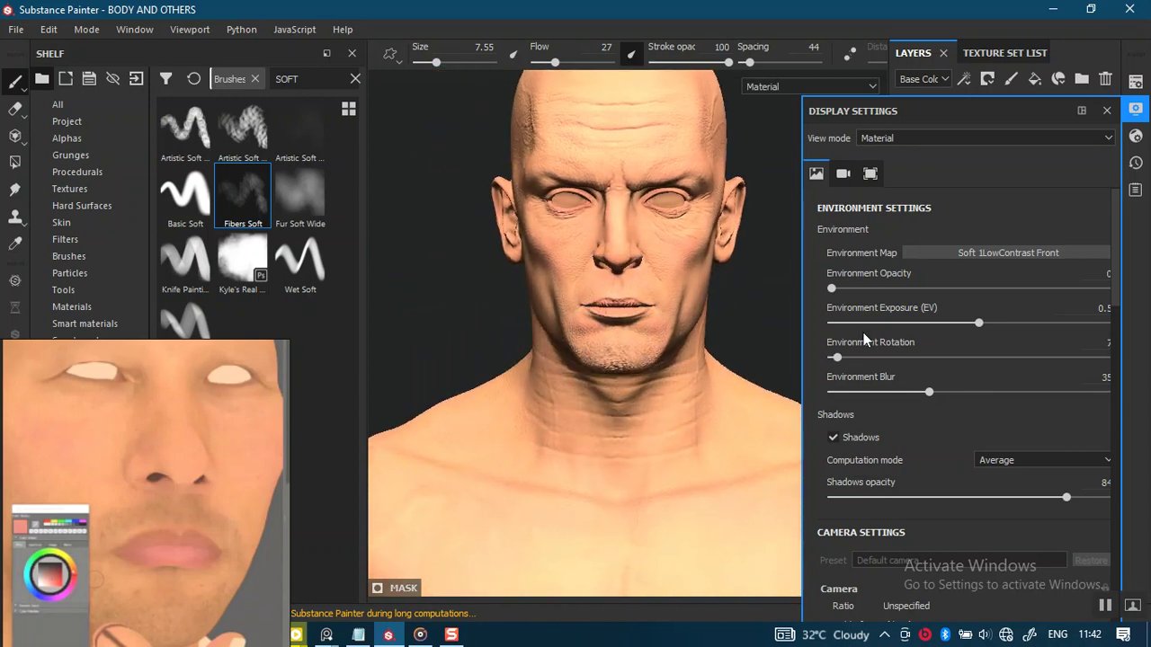
{"action": "mouse_move", "coordinate": [673, 388]}
{"action": "left_mouse_down", "text": "alt"}
{"action": "mouse_move", "coordinate": [637, 386]}
{"action": "mouse_move", "coordinate": [667, 269]}
{"action": "mouse_move", "coordinate": [647, 470]}
{"action": "left_mouse_up", "text": "alt"}
{"action": "scroll", "coordinate": [617, 449], "scroll_direction": "up", "scroll_amount": 2}
{"action": "middle_click_drag", "start_coordinate": [617, 450], "coordinate": [613, 382], "text": "alt"}
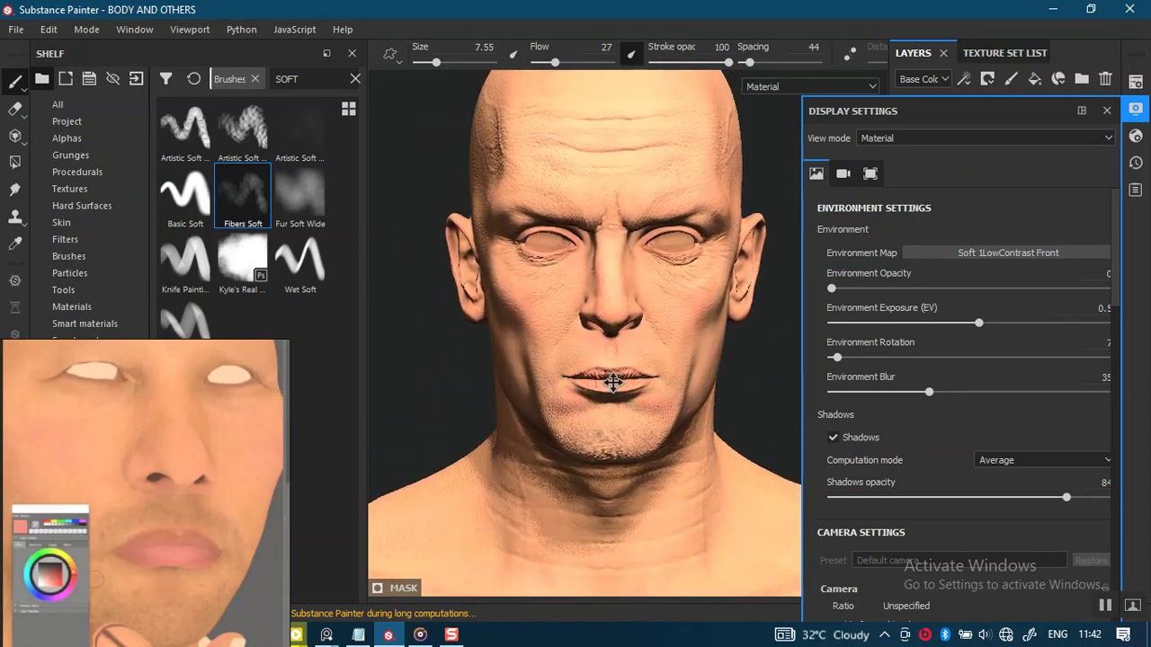
{"action": "mouse_move", "coordinate": [612, 382]}
{"action": "left_mouse_down", "text": "alt"}
{"action": "mouse_move", "coordinate": [668, 334]}
{"action": "mouse_move", "coordinate": [614, 348]}
{"action": "mouse_move", "coordinate": [634, 380]}
{"action": "mouse_move", "coordinate": [612, 405]}
{"action": "mouse_move", "coordinate": [623, 380]}
{"action": "mouse_move", "coordinate": [644, 390]}
{"action": "mouse_move", "coordinate": [655, 379]}
{"action": "left_mouse_up", "text": "alt"}
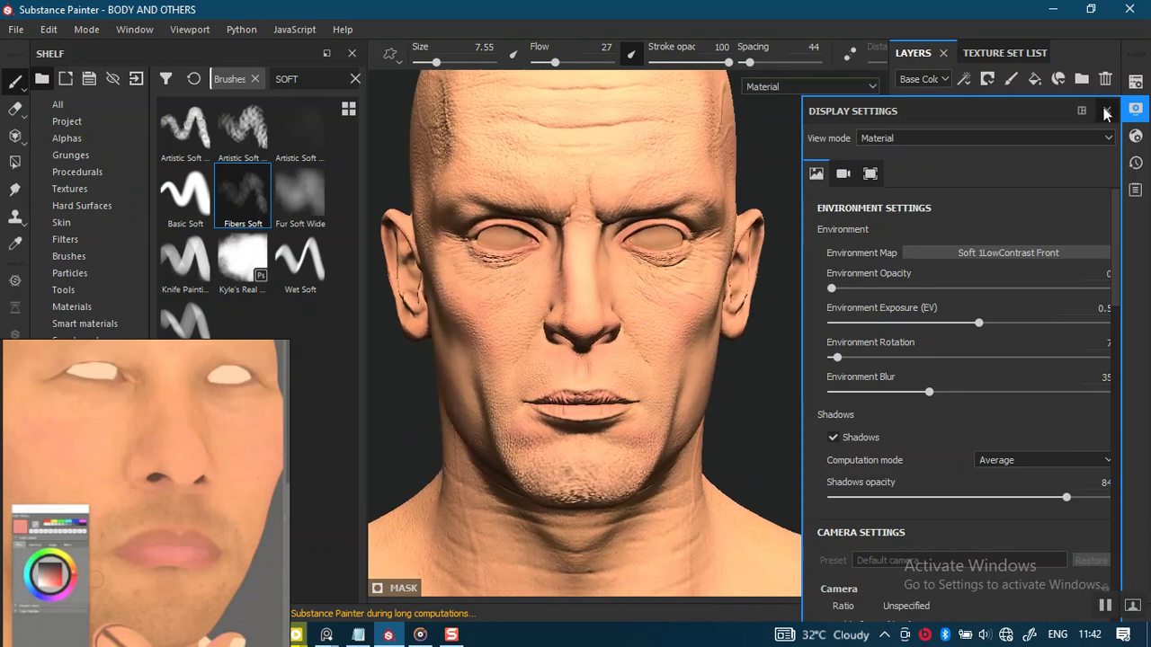
{"action": "left_click", "coordinate": [1104, 112]}
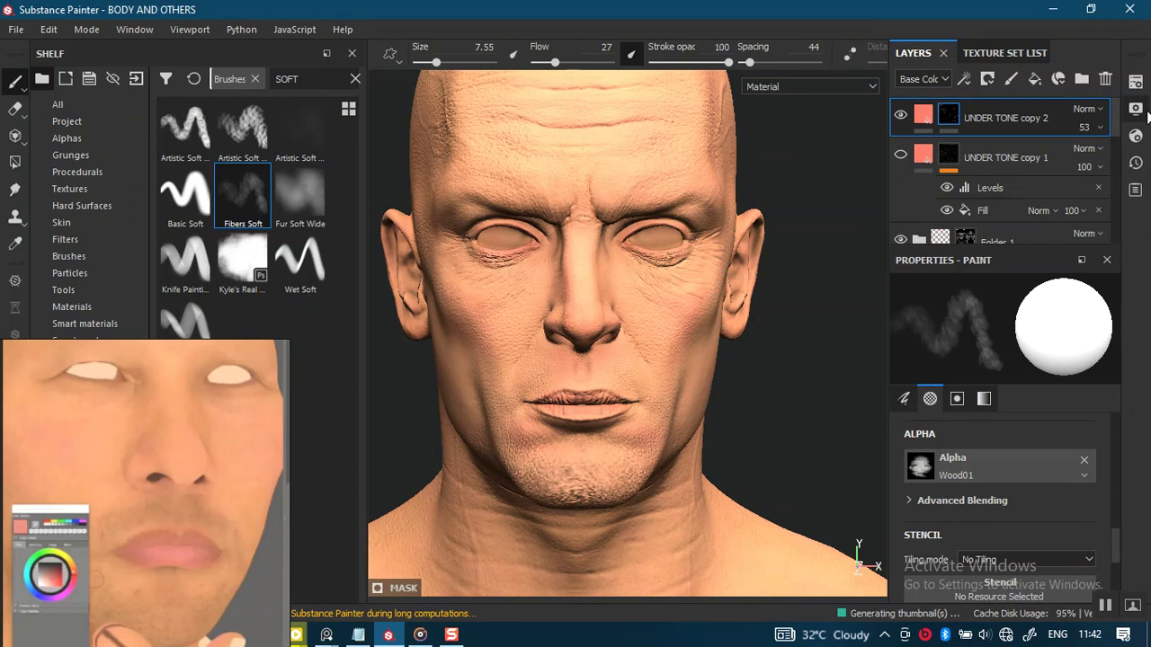
Step: Turn viewport shadows back off in Display Settings
{"action": "left_click", "coordinate": [1136, 108]}
{"action": "left_click", "coordinate": [834, 435]}
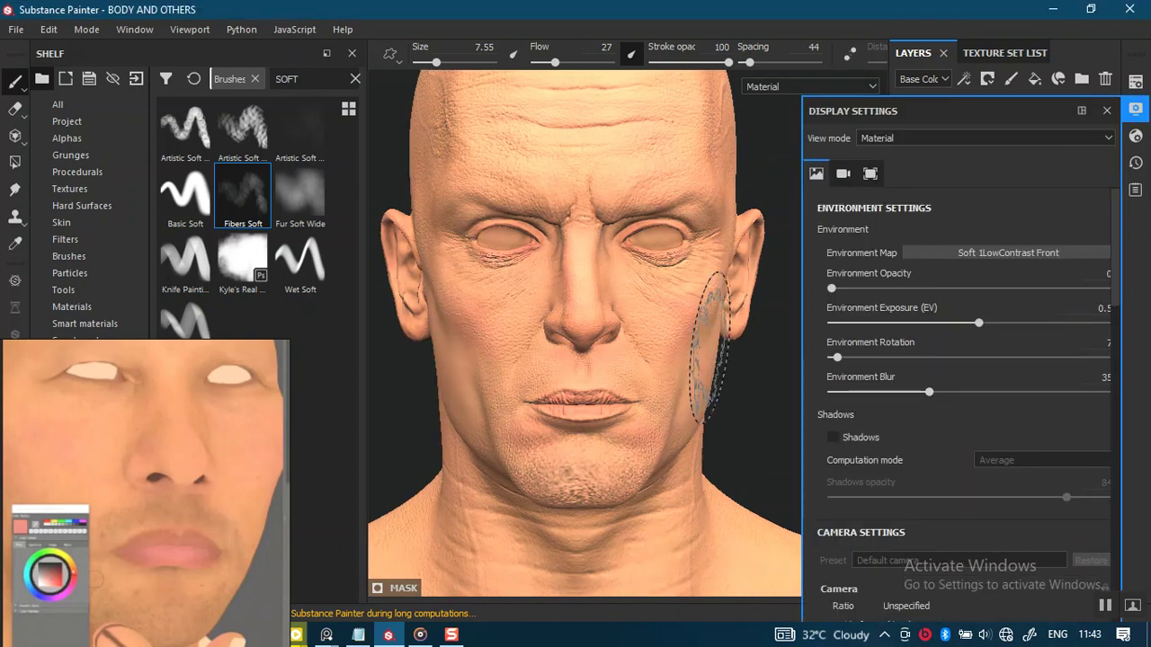
{"action": "left_click", "coordinate": [1106, 111]}
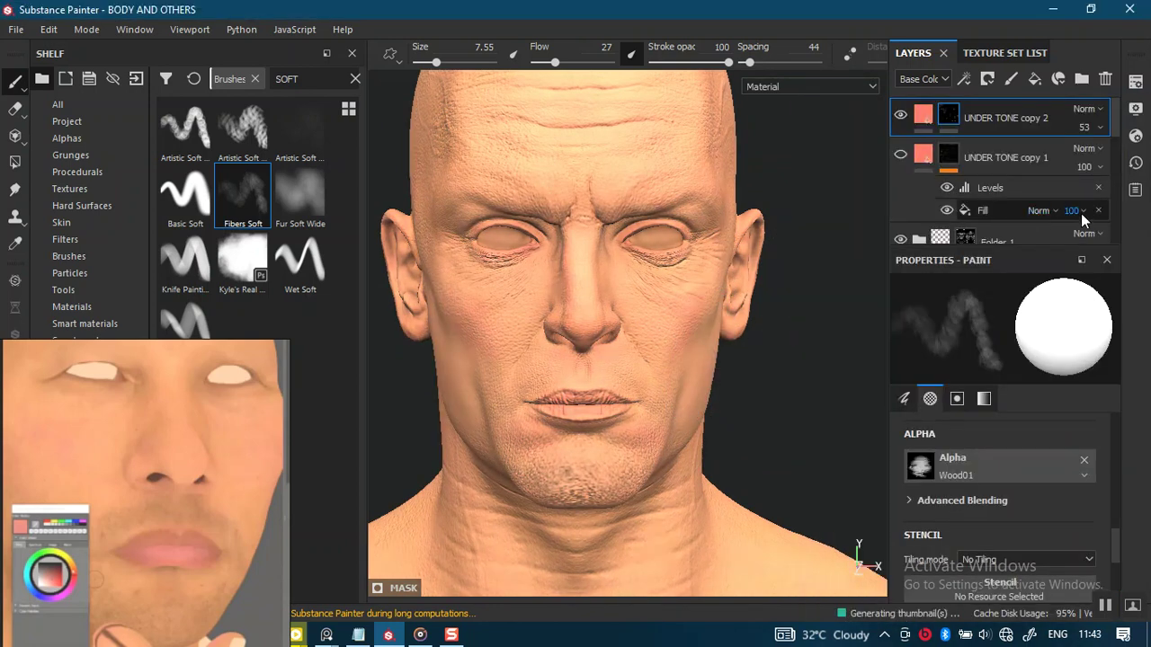
Step: Duplicate the layer and rename the two copies BLUSH REDNESS and LIPS
{"action": "key", "text": "ctrl+d"}
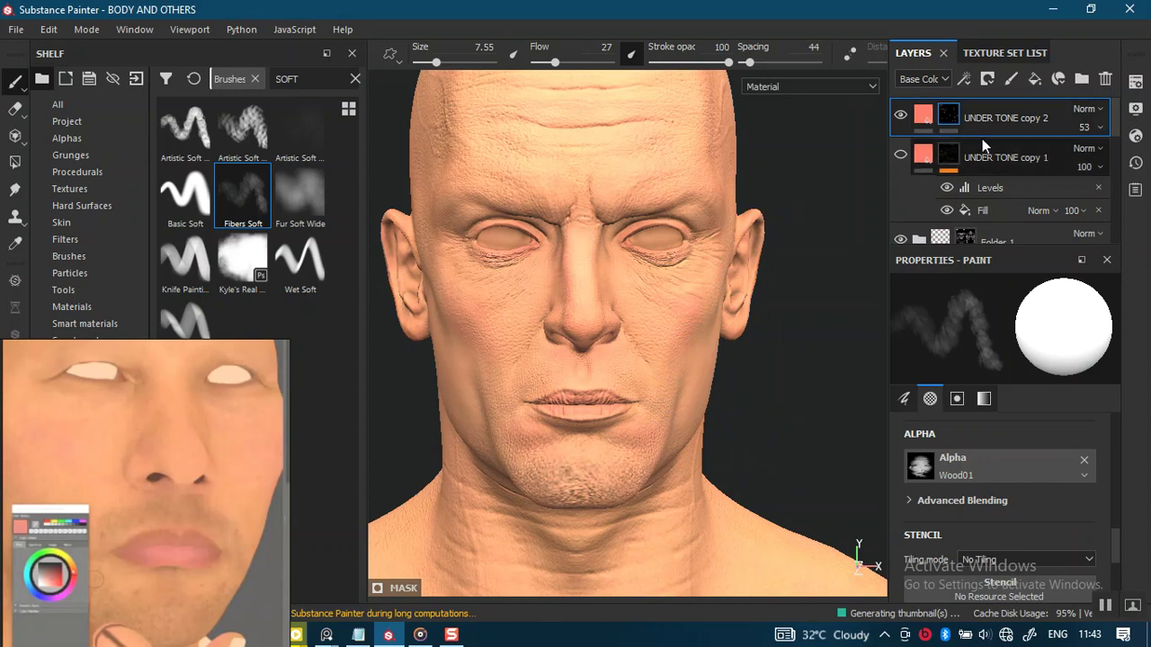
{"action": "double_click", "coordinate": [1005, 159]}
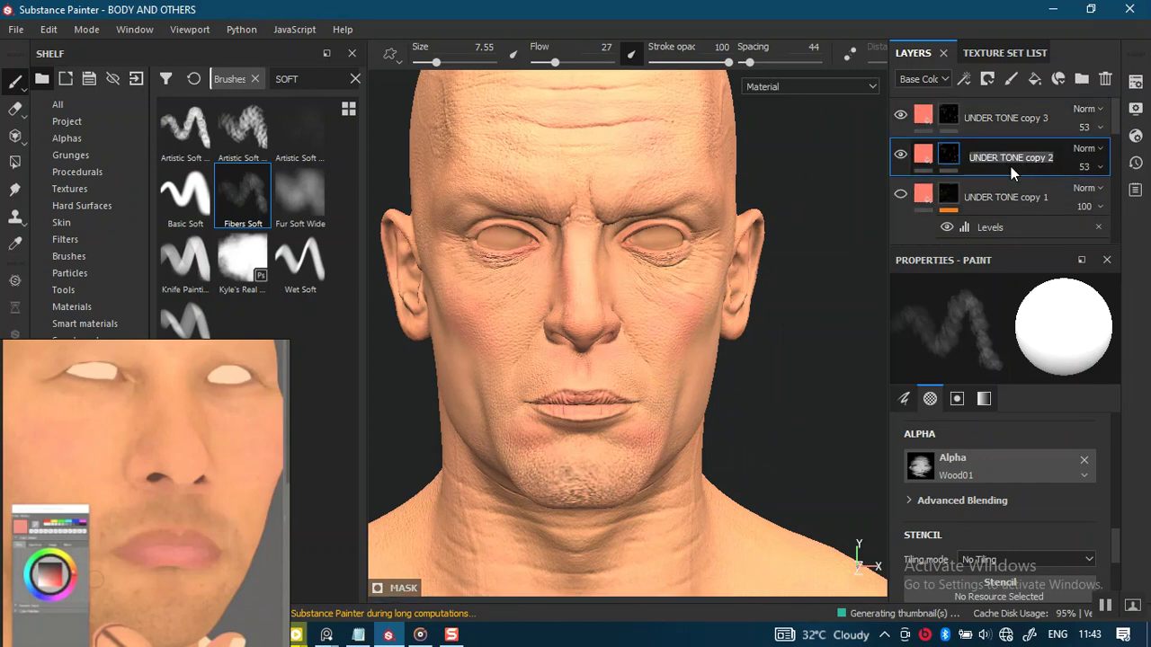
{"action": "type", "text": "BLU"}
{"action": "type", "text": "S"}
{"action": "key", "text": "Return"}
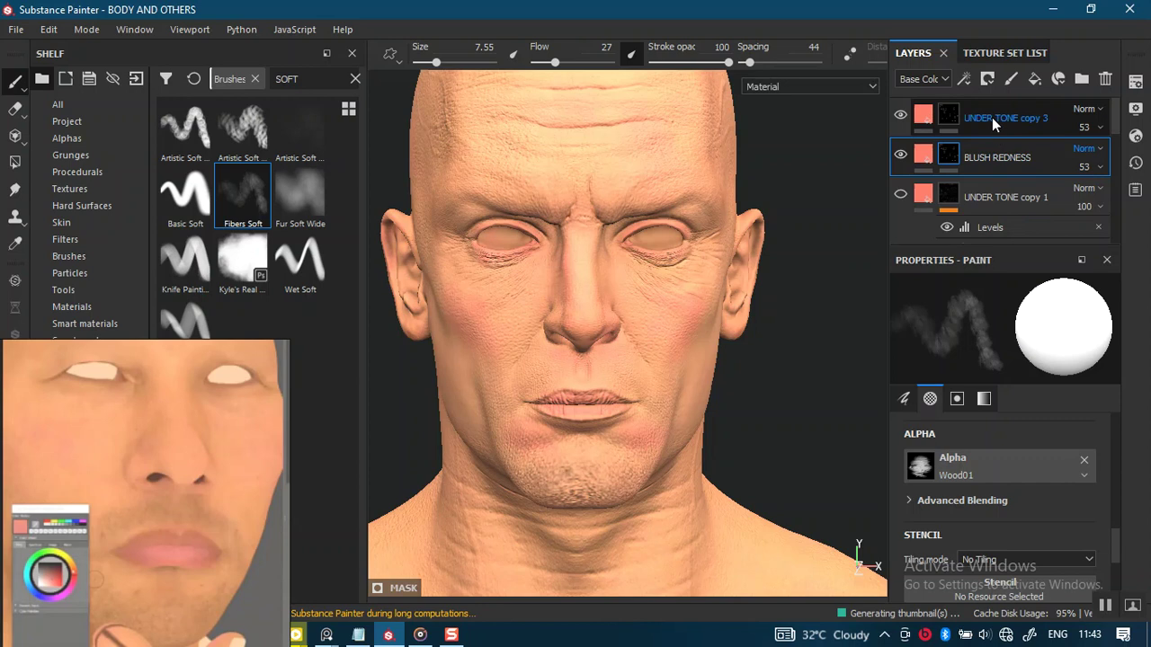
{"action": "double_click", "coordinate": [992, 118]}
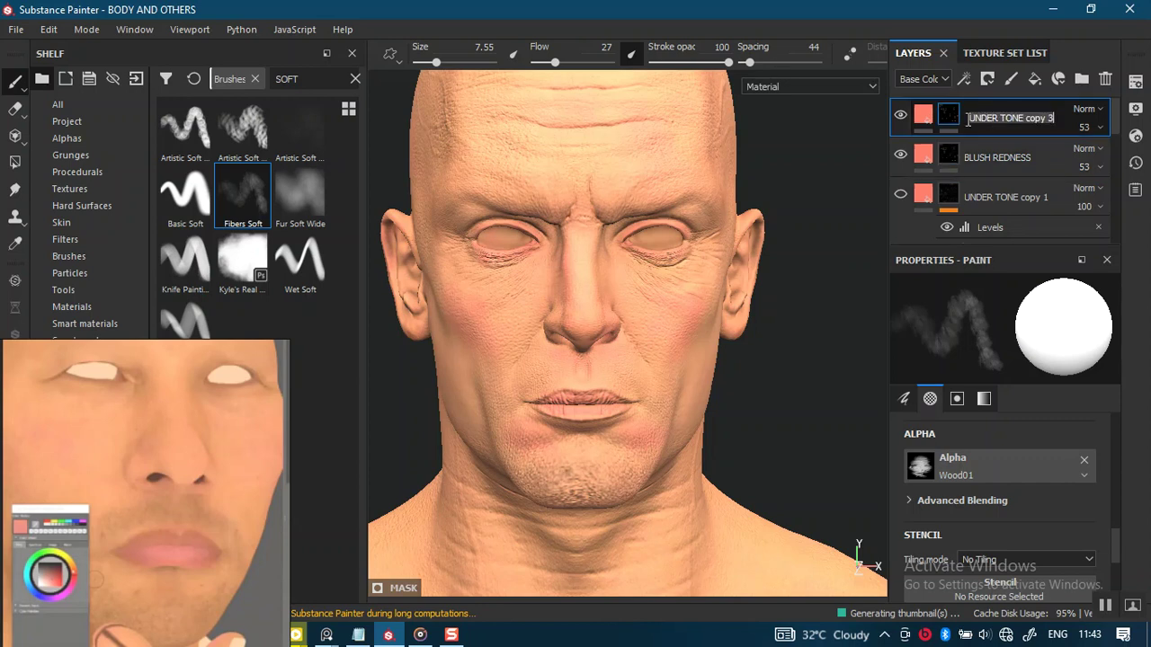
{"action": "key", "text": "BackSpace"}
{"action": "type", "text": "LIPS"}
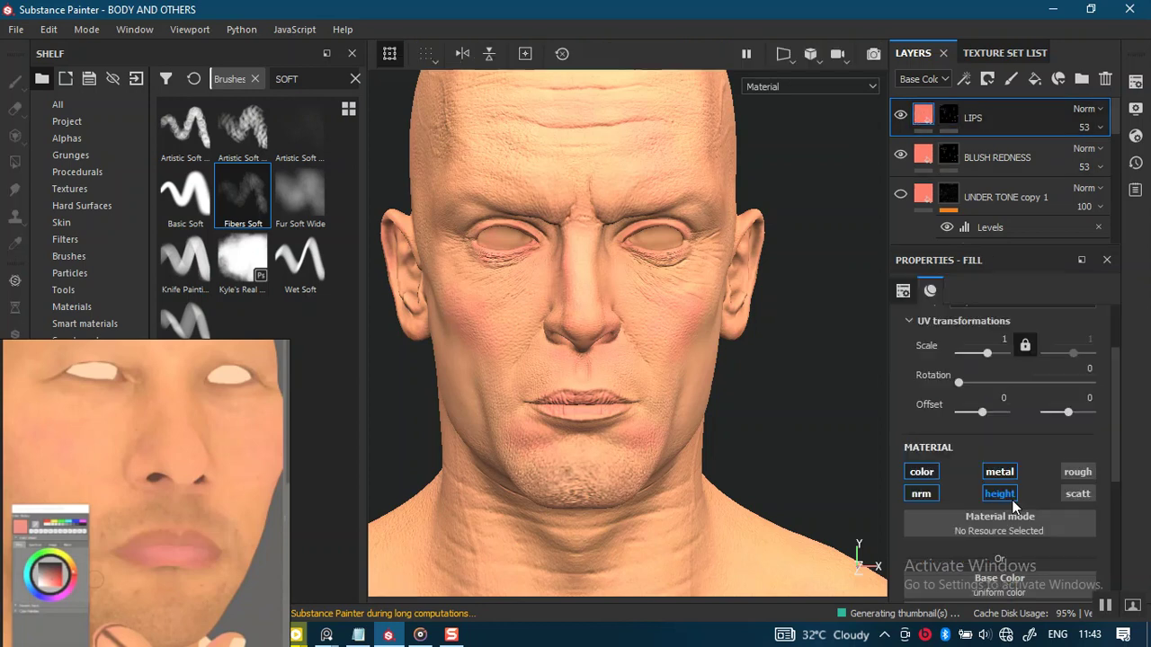
{"action": "scroll", "coordinate": [1007, 525], "scroll_direction": "down", "scroll_amount": 3}
Step: Darken the LIPS fill to a brownish tone, give it a black mask and 100 opacity
{"action": "left_click", "coordinate": [986, 507]}
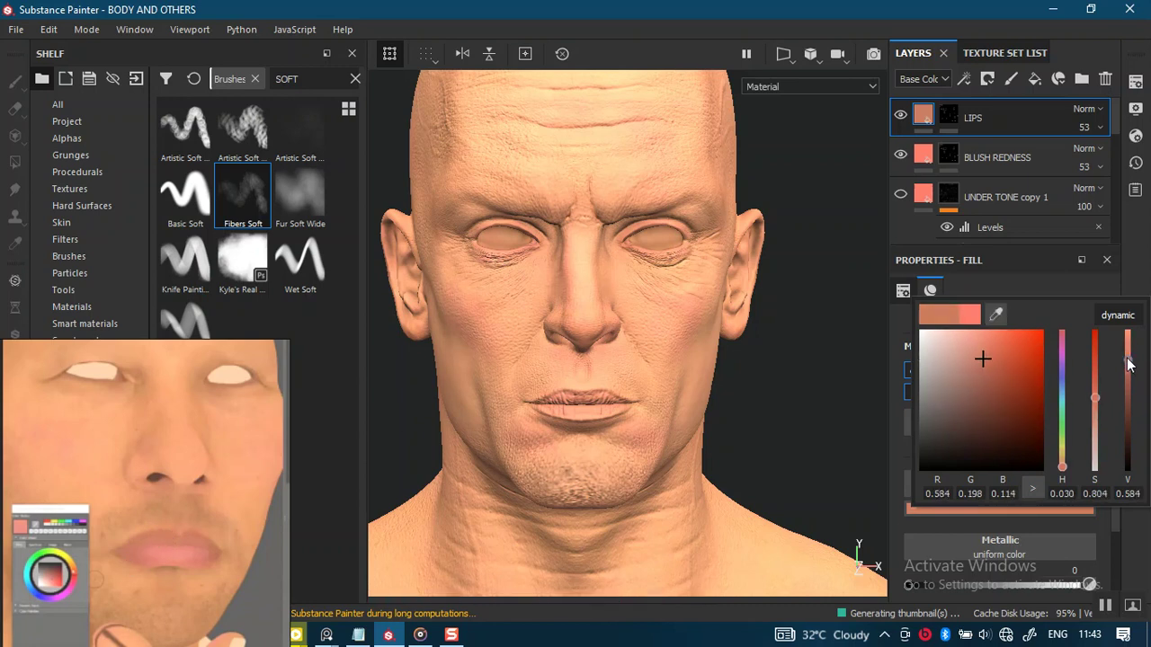
{"action": "left_click_drag", "start_coordinate": [1130, 371], "coordinate": [1129, 381]}
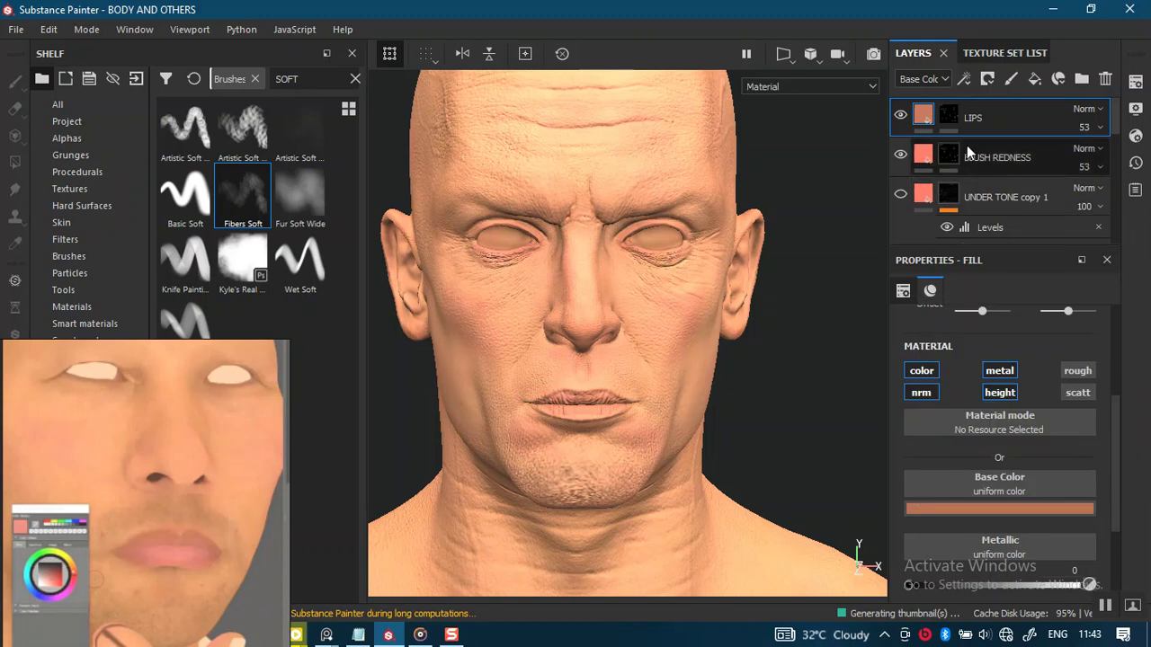
{"action": "right_click", "coordinate": [952, 115]}
{"action": "left_click", "coordinate": [957, 144]}
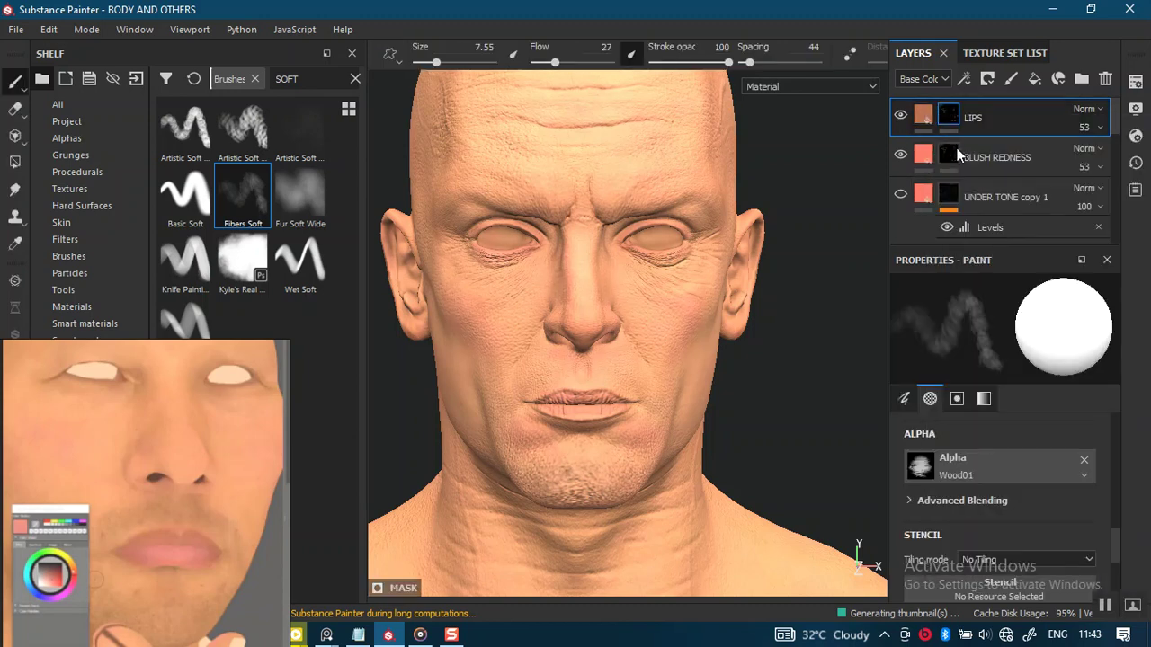
{"action": "right_click", "coordinate": [951, 115]}
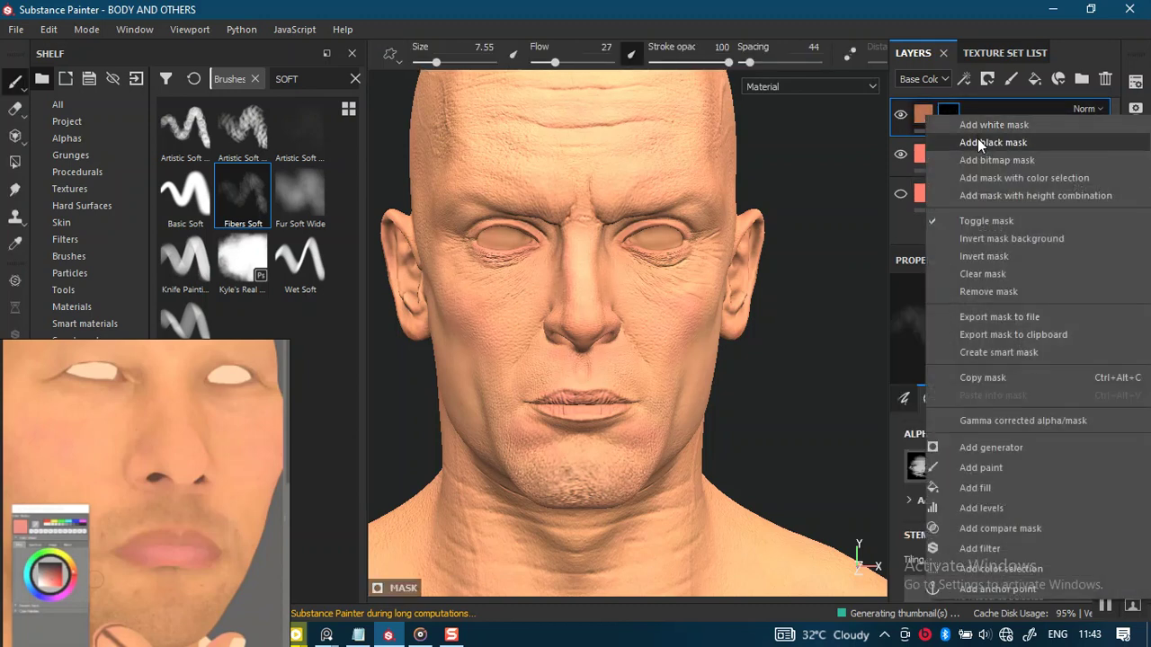
{"action": "left_click", "coordinate": [983, 149]}
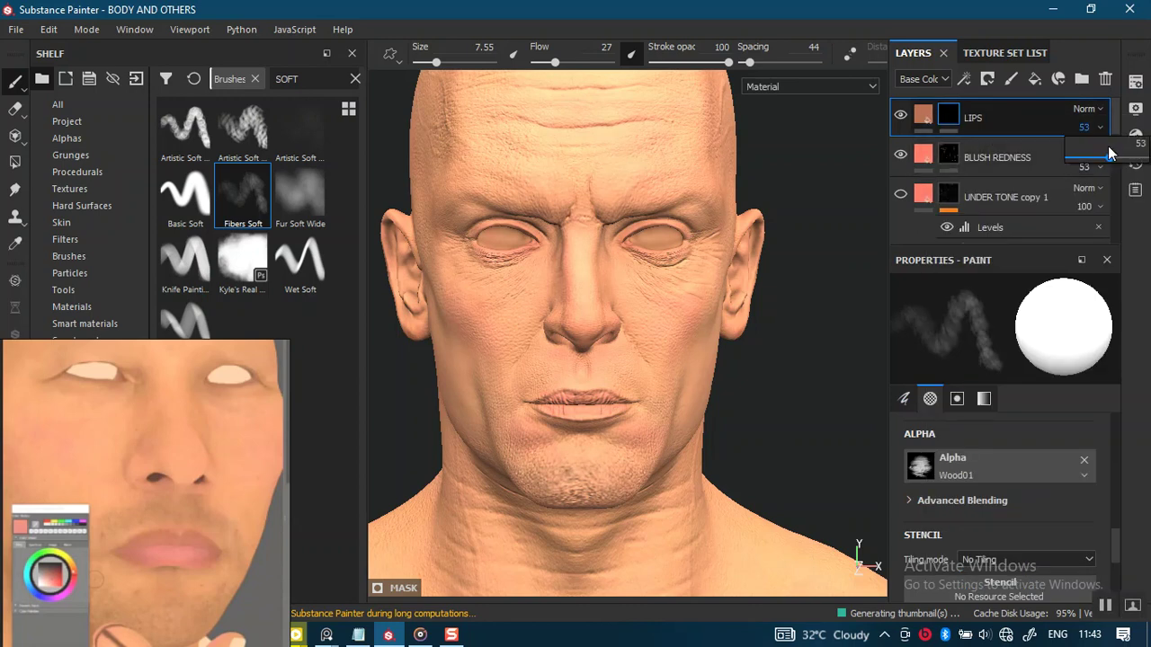
{"action": "left_click_drag", "start_coordinate": [1112, 160], "coordinate": [1143, 160]}
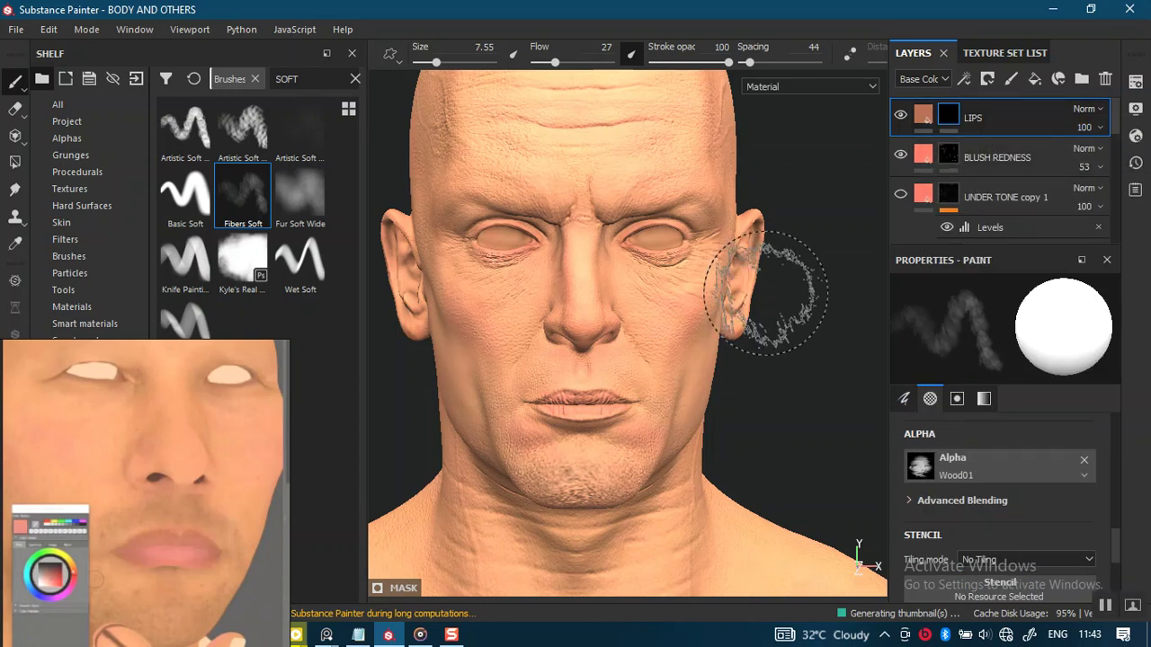
{"action": "scroll", "coordinate": [566, 432], "scroll_direction": "up", "scroll_amount": 2}
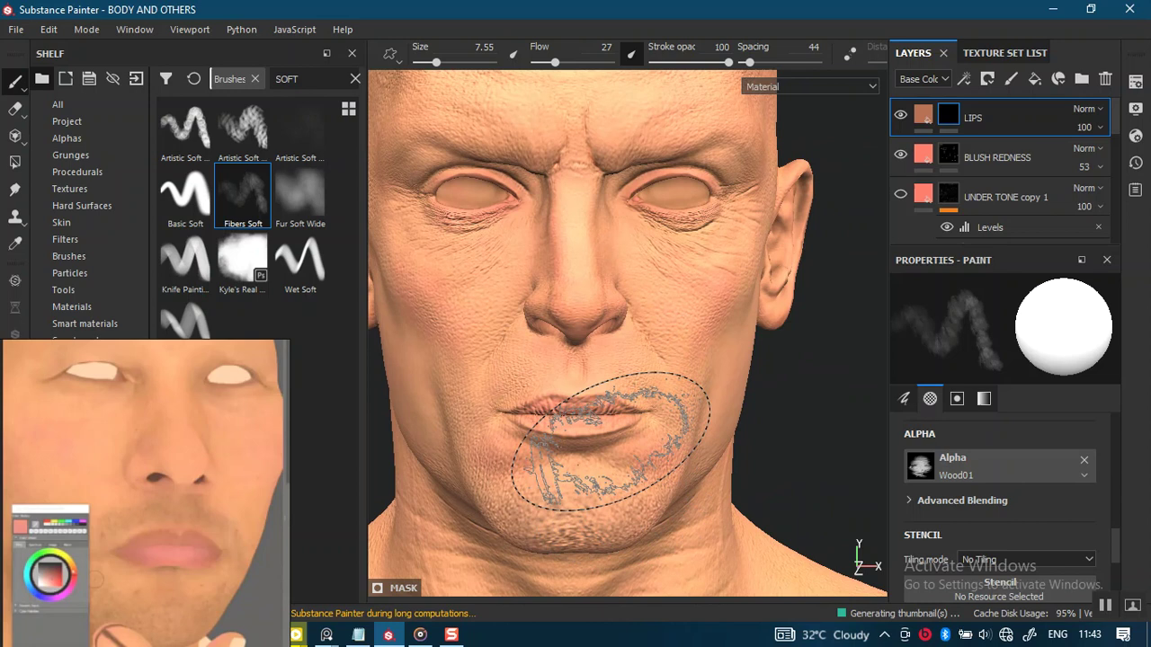
Step: Shrink the brush to 0.89 and paint the darker lip colour, checking it in Base Color view
{"action": "key", "text": "c"}
{"action": "right_click_drag", "start_coordinate": [616, 437], "coordinate": [655, 438], "text": "alt"}
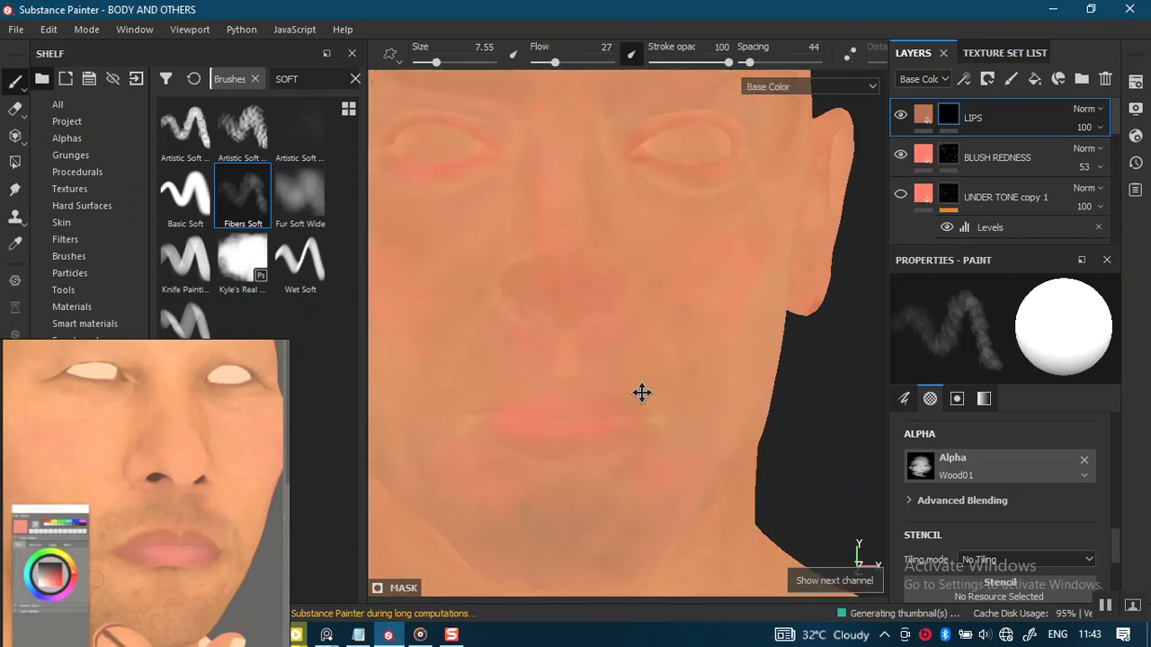
{"action": "mouse_move", "coordinate": [642, 374]}
{"action": "right_mouse_down", "text": "ctrl"}
{"action": "mouse_move", "coordinate": [659, 487]}
{"action": "mouse_move", "coordinate": [657, 321]}
{"action": "right_mouse_up", "text": "ctrl"}
{"action": "key", "text": "m"}
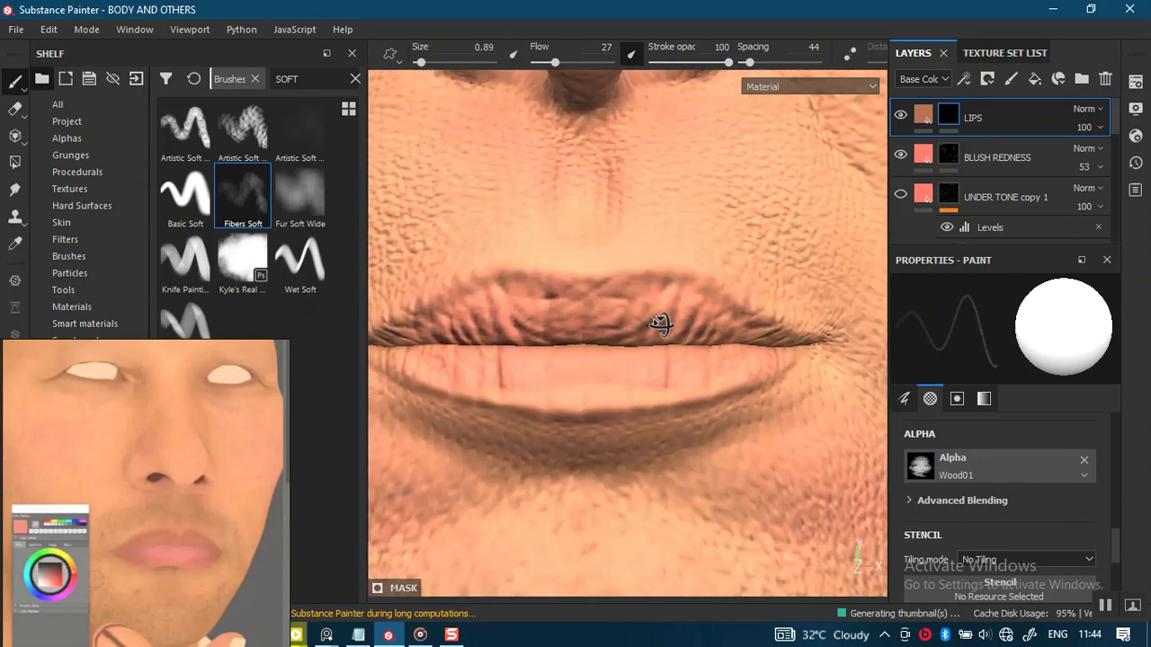
{"action": "mouse_move", "coordinate": [657, 321]}
{"action": "left_mouse_down", "text": "alt"}
{"action": "mouse_move", "coordinate": [624, 292]}
{"action": "mouse_move", "coordinate": [490, 295]}
{"action": "left_mouse_up", "text": "alt"}
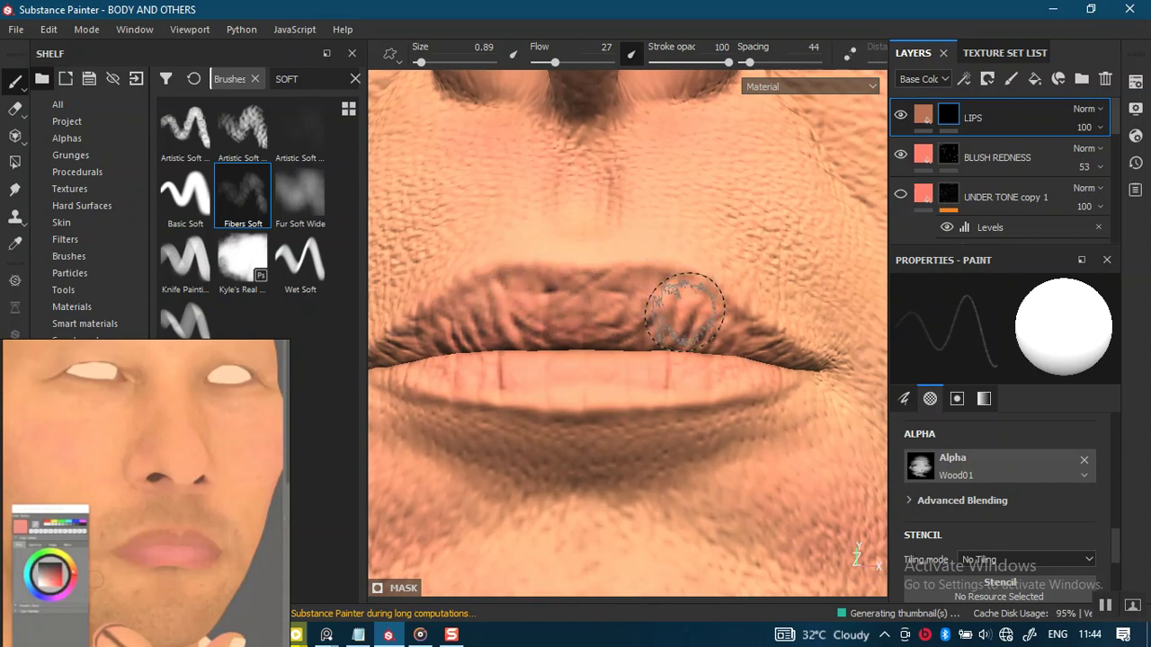
{"action": "left_click_drag", "start_coordinate": [685, 310], "coordinate": [673, 296], "text": "alt"}
{"action": "mouse_move", "coordinate": [769, 319]}
{"action": "left_mouse_down", "text": "alt"}
{"action": "mouse_move", "coordinate": [724, 359]}
{"action": "mouse_move", "coordinate": [728, 380]}
{"action": "mouse_move", "coordinate": [652, 384]}
{"action": "left_mouse_up", "text": "alt"}
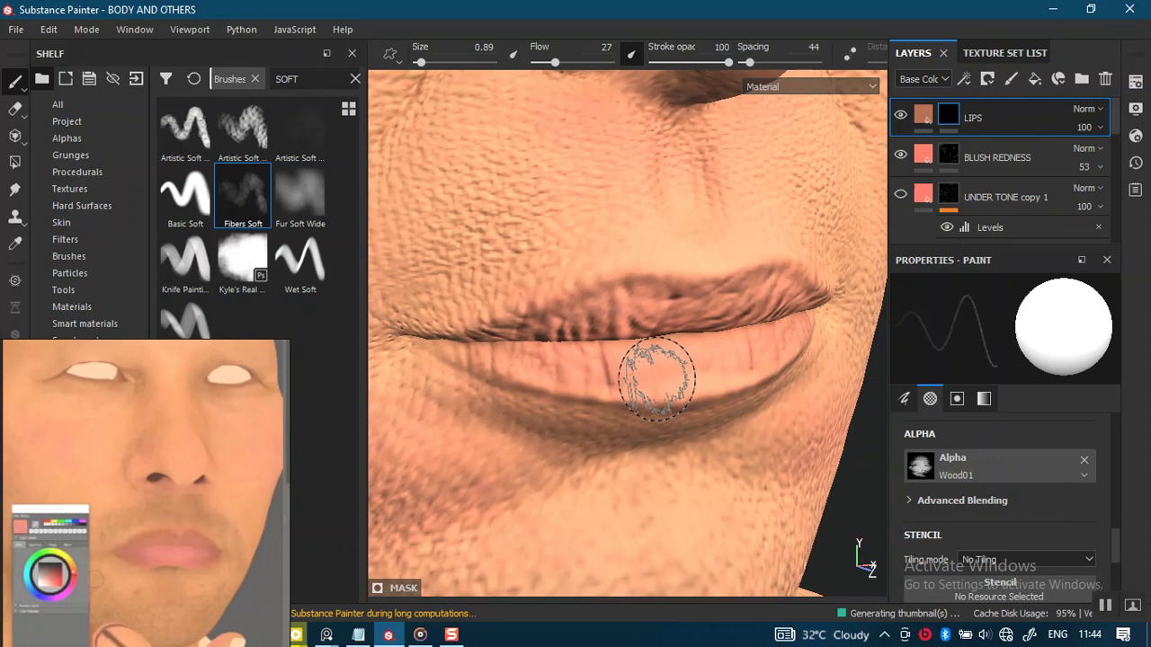
{"action": "key", "text": "c"}
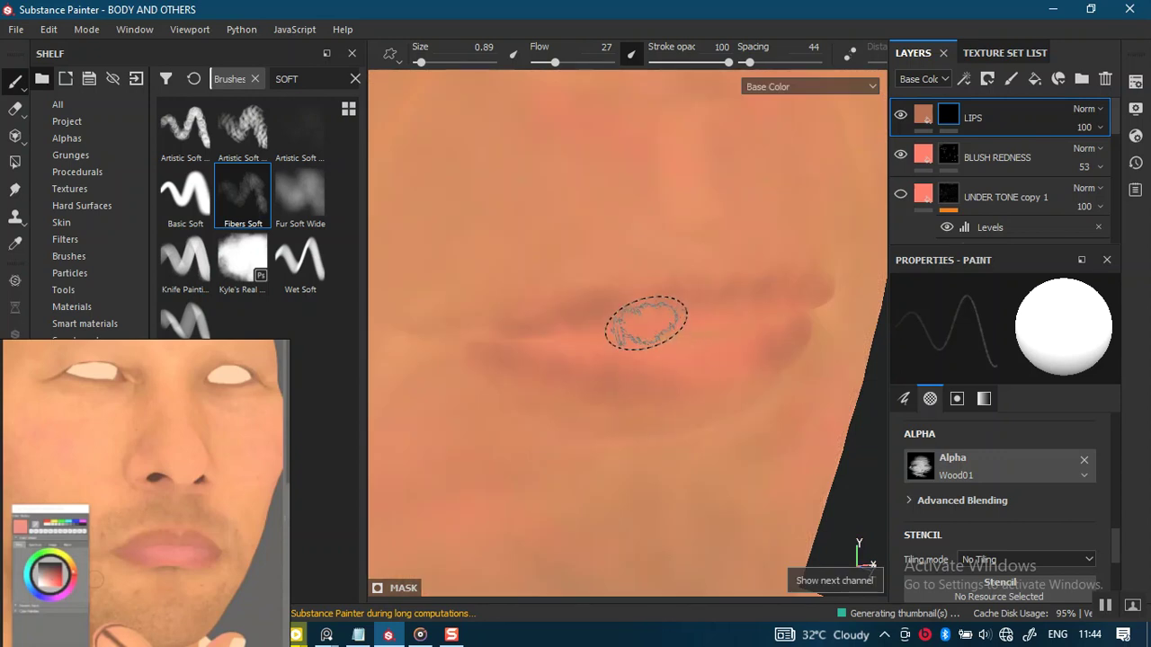
{"action": "scroll", "coordinate": [646, 324], "scroll_direction": "up", "scroll_amount": 2}
{"action": "scroll", "coordinate": [636, 316], "scroll_direction": "up", "scroll_amount": 2}
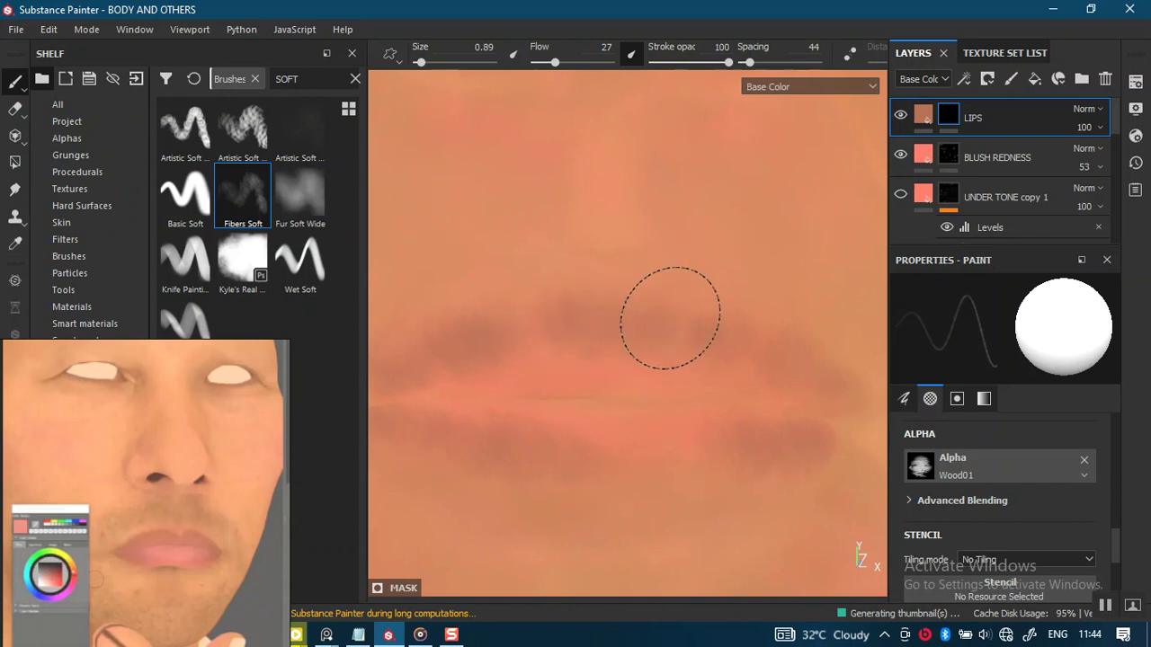
{"action": "scroll", "coordinate": [576, 324], "scroll_direction": "down", "scroll_amount": 2}
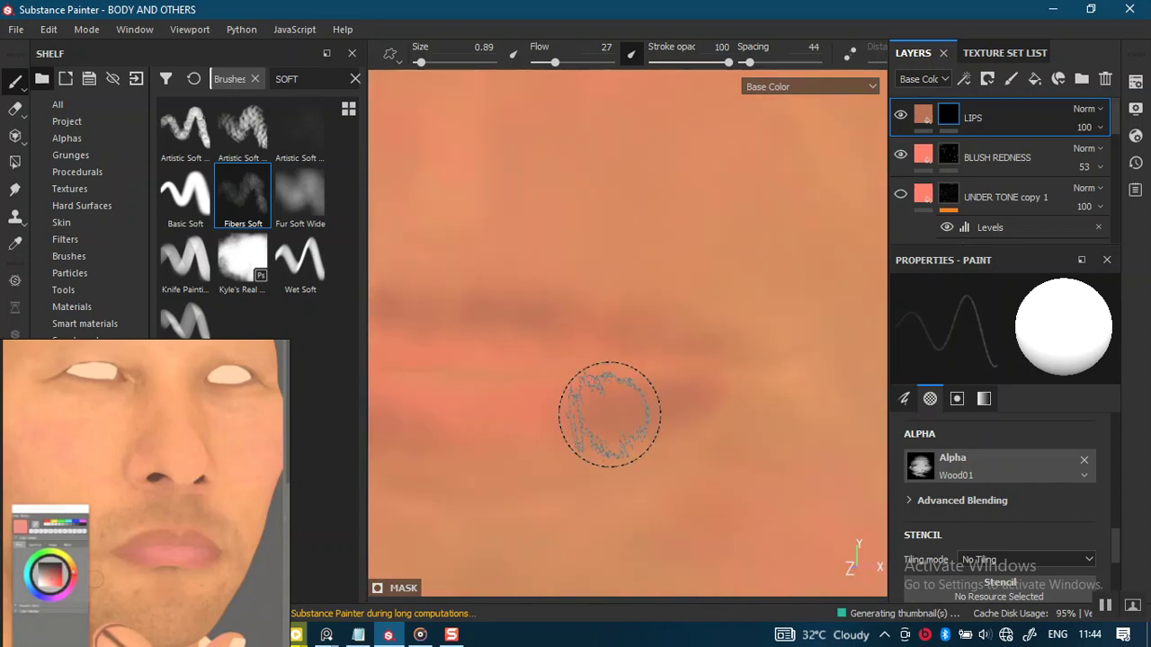
{"action": "left_click_drag", "start_coordinate": [547, 423], "coordinate": [521, 418], "text": "alt"}
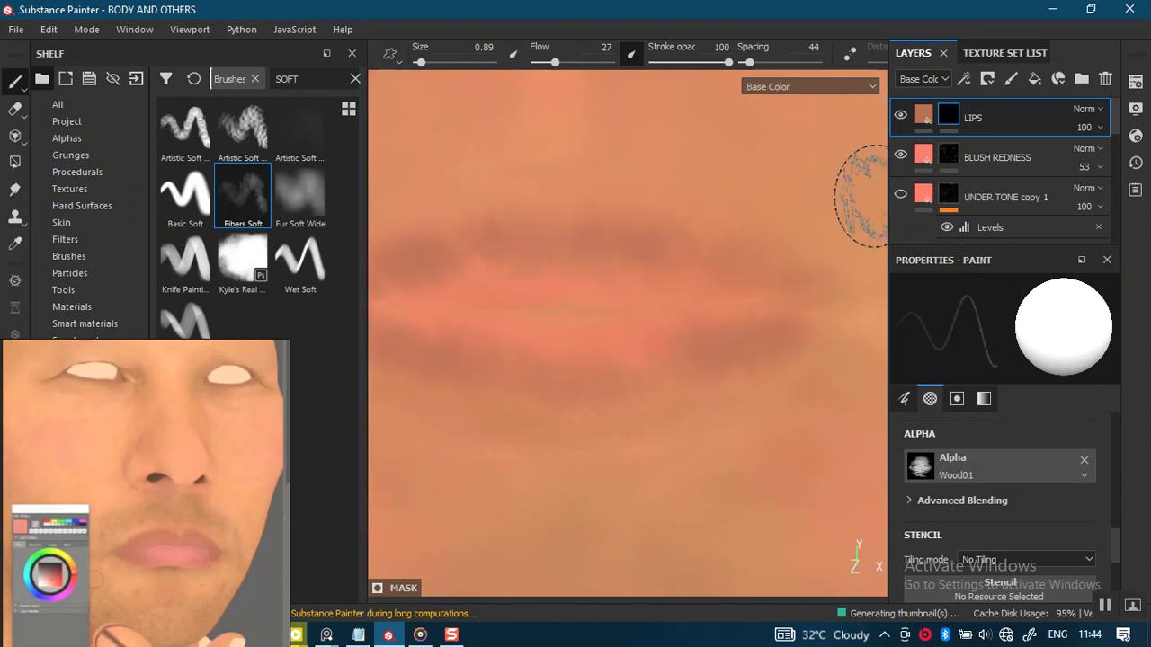
{"action": "left_click", "coordinate": [950, 155]}
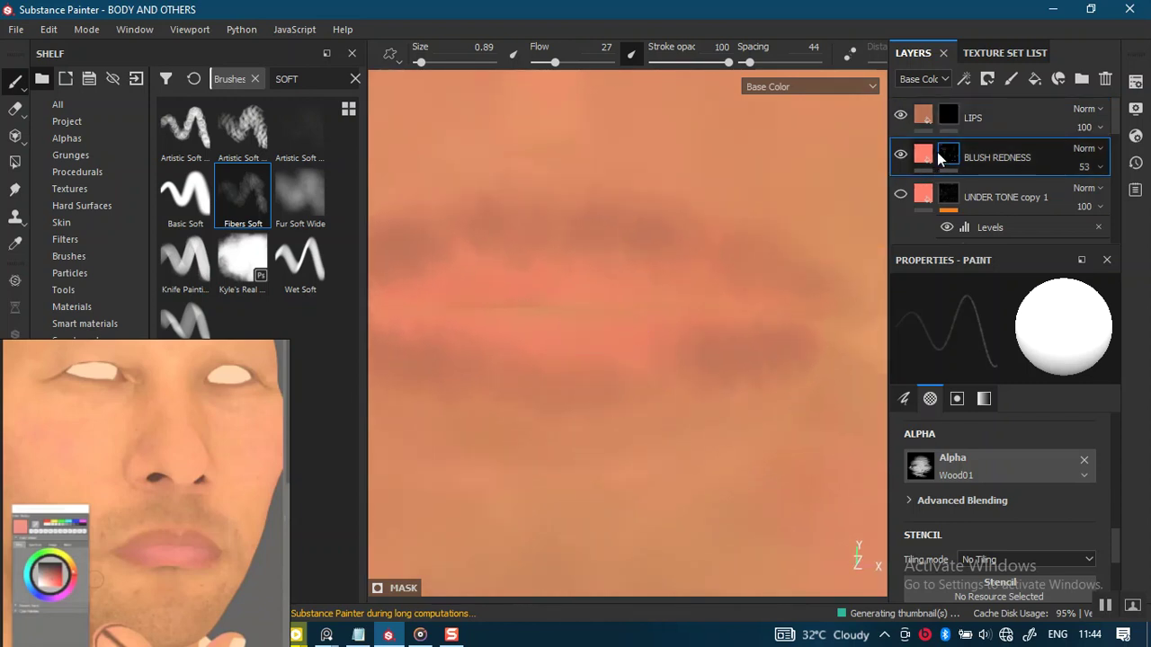
Step: Brush extra redness across the middle of the lips on the BLUSH REDNESS mask
{"action": "left_click", "coordinate": [950, 155]}
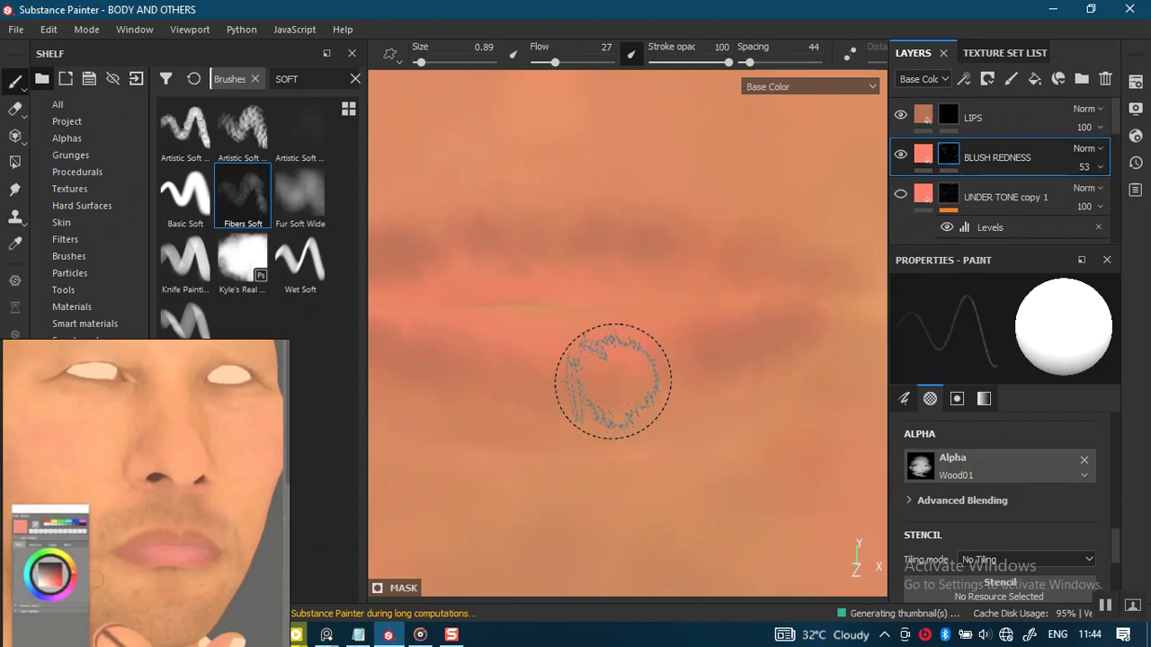
{"action": "mouse_move", "coordinate": [499, 347]}
{"action": "left_mouse_down"}
{"action": "mouse_move", "coordinate": [475, 334]}
{"action": "mouse_move", "coordinate": [571, 352]}
{"action": "left_mouse_up"}
{"action": "left_click_drag", "start_coordinate": [654, 321], "coordinate": [629, 288], "text": "alt"}
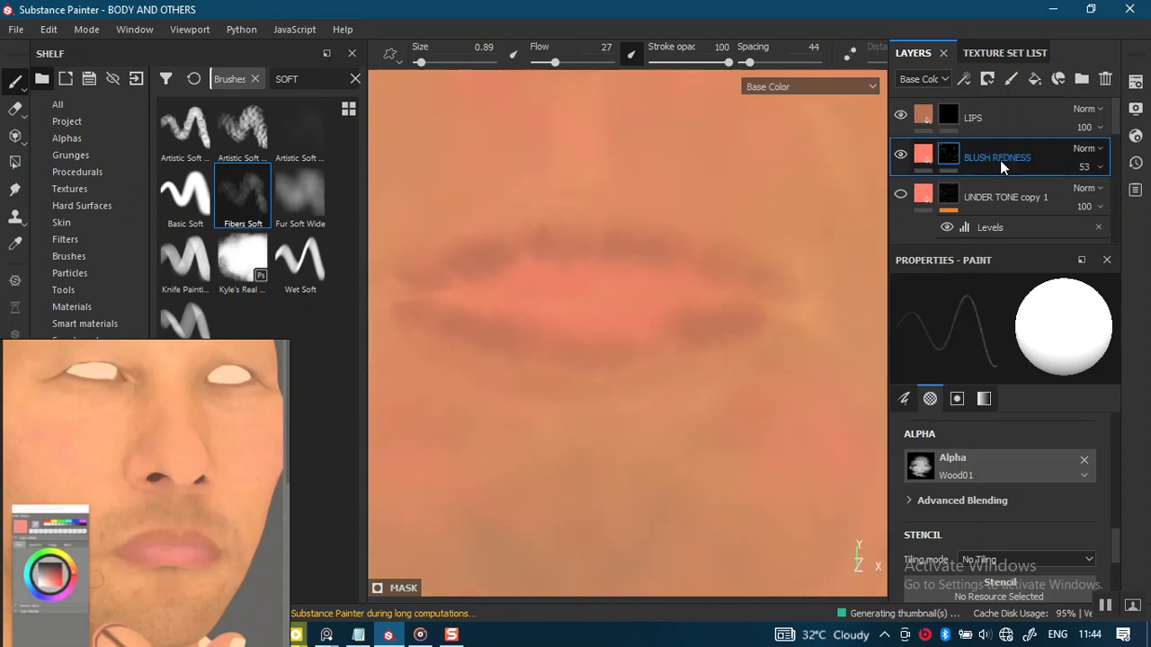
{"action": "left_click", "coordinate": [1010, 113]}
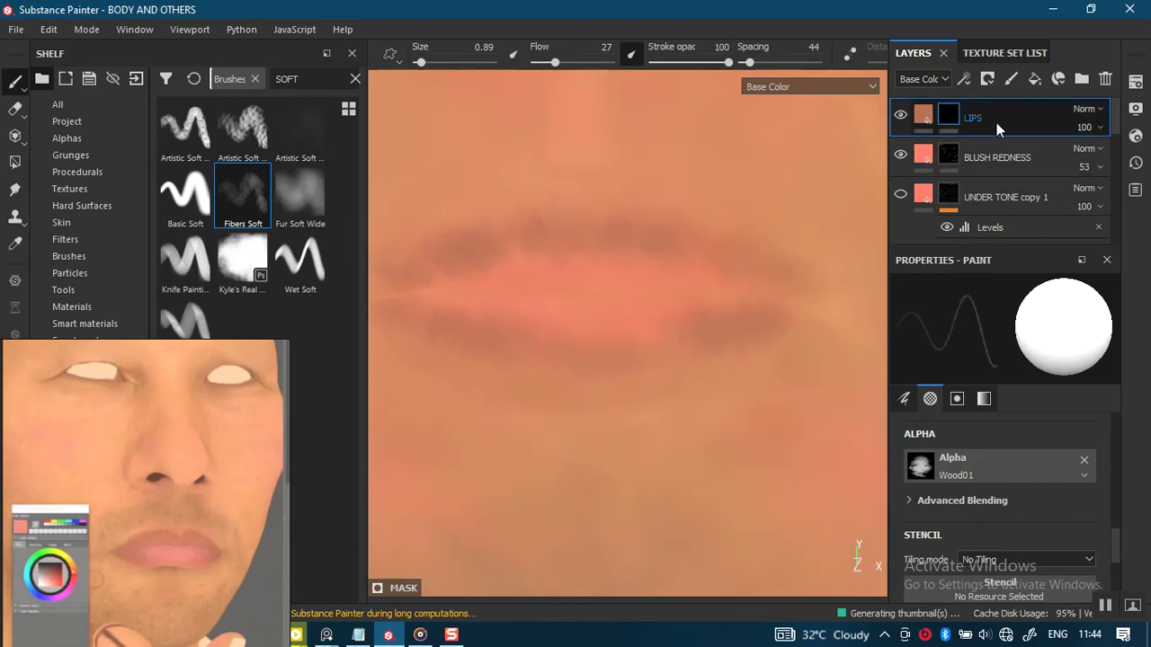
Step: Rename LIPS to LIPS DARK TONE and name its duplicate LIPS BRIGHT TONE
{"action": "double_click", "coordinate": [975, 122]}
{"action": "type", "text": "DARK TONE"}
{"action": "key", "text": "ctrl+d"}
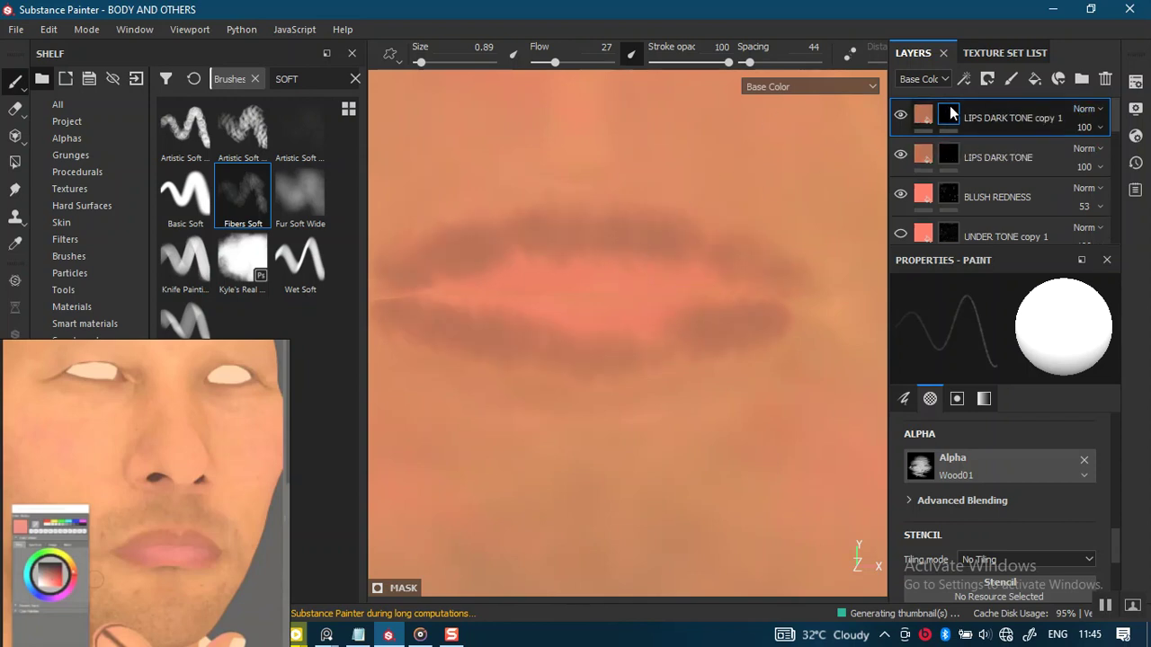
{"action": "double_click", "coordinate": [982, 117]}
{"action": "left_click_drag", "start_coordinate": [983, 118], "coordinate": [1109, 123]}
{"action": "type", "text": "BRIGHT"}
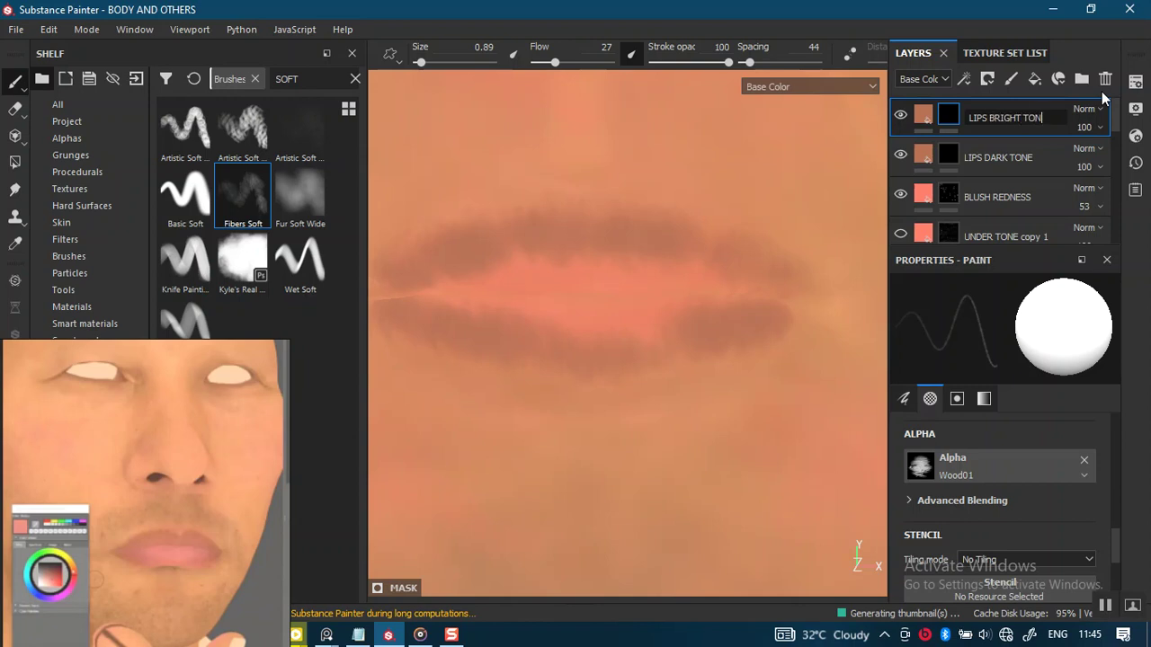
{"action": "key", "text": "Return"}
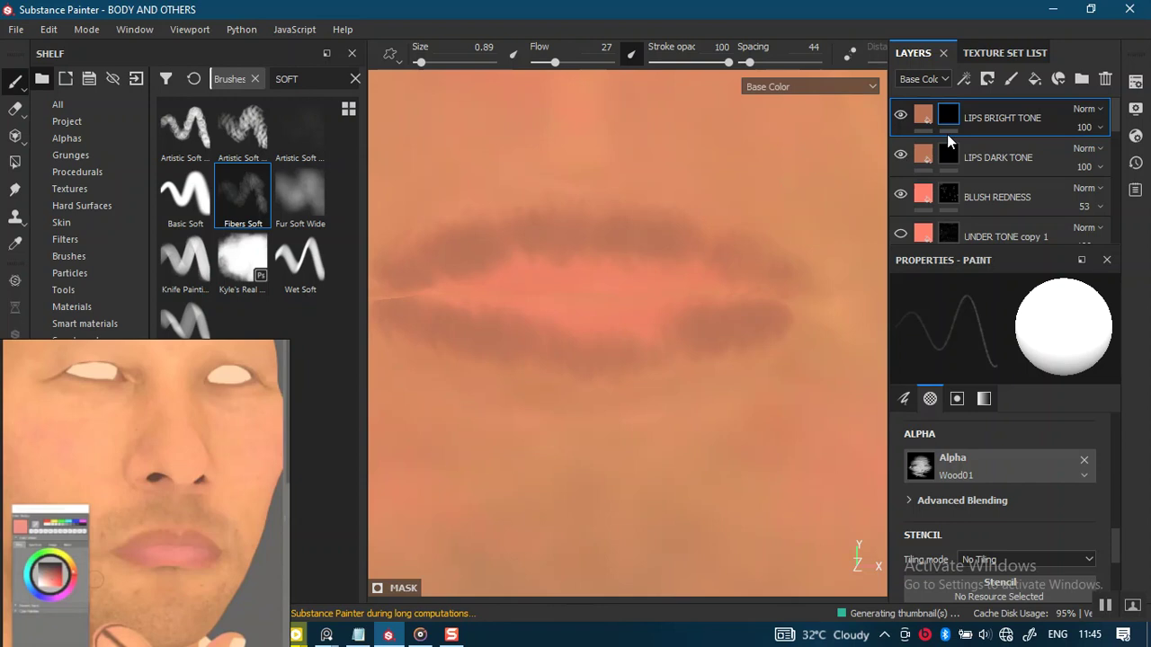
{"action": "right_click", "coordinate": [952, 114]}
{"action": "left_click", "coordinate": [931, 126]}
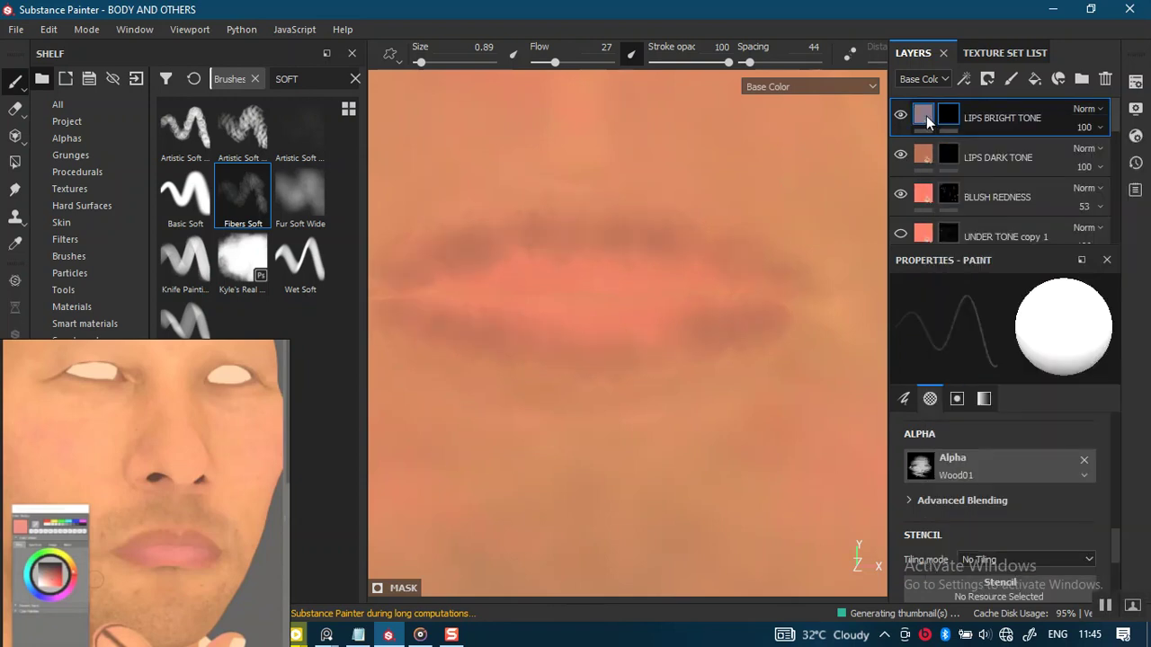
Step: Sample a lighter pink from the lips as the LIPS BRIGHT TONE base colour
{"action": "left_click", "coordinate": [961, 509]}
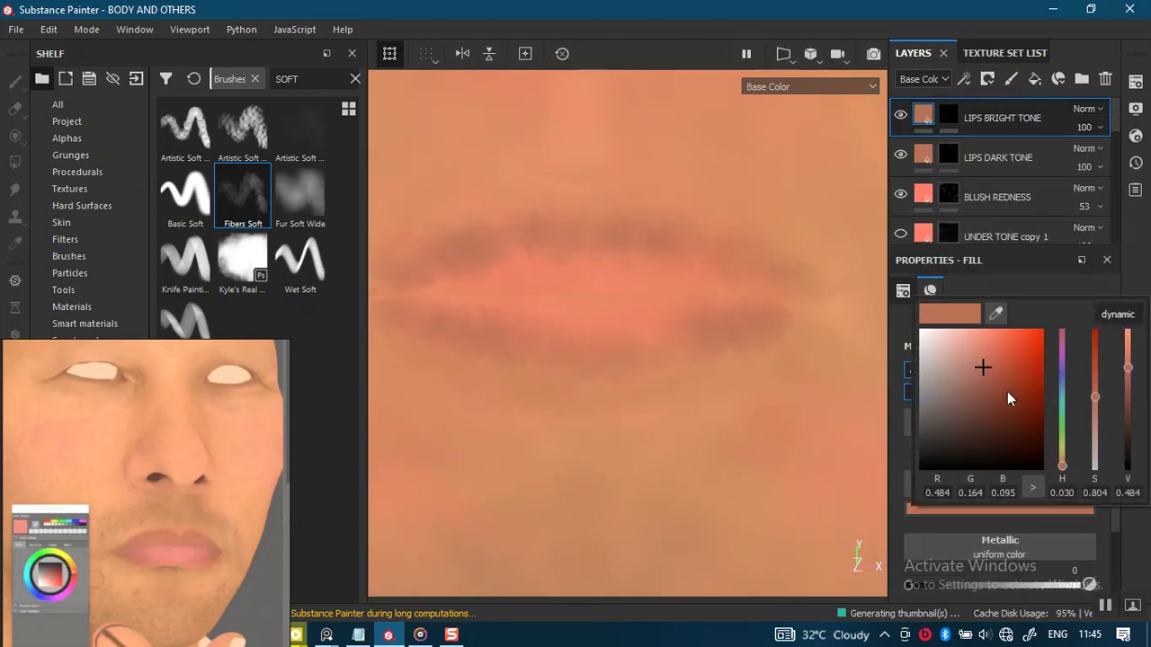
{"action": "left_click", "coordinate": [995, 313]}
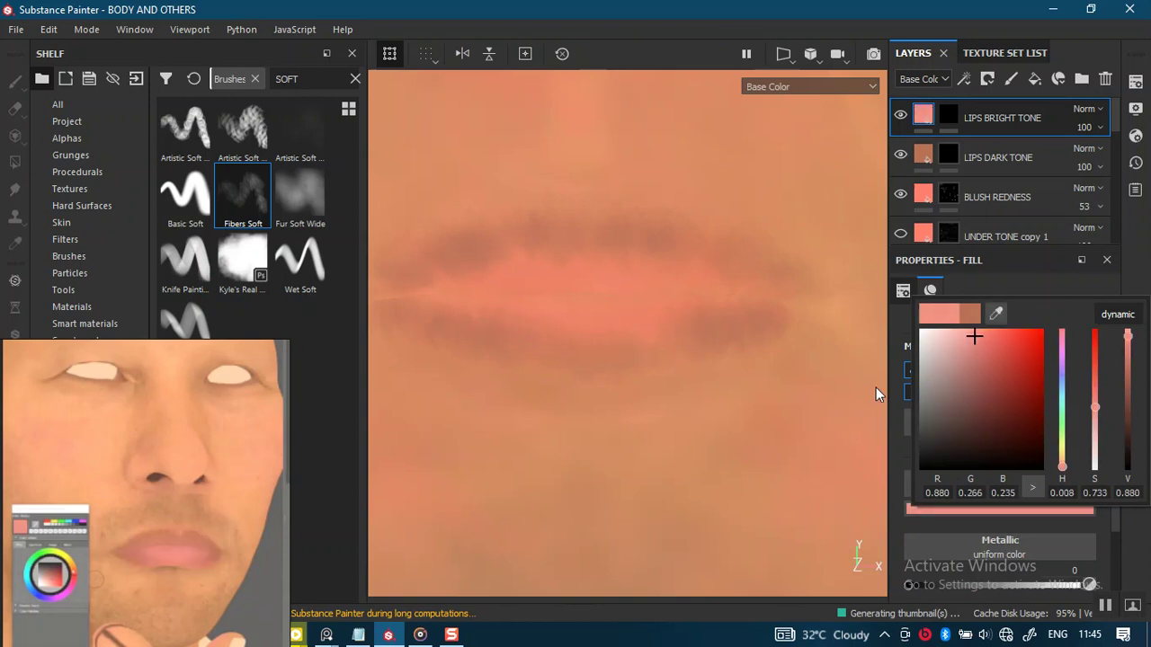
{"action": "left_click", "coordinate": [1082, 283]}
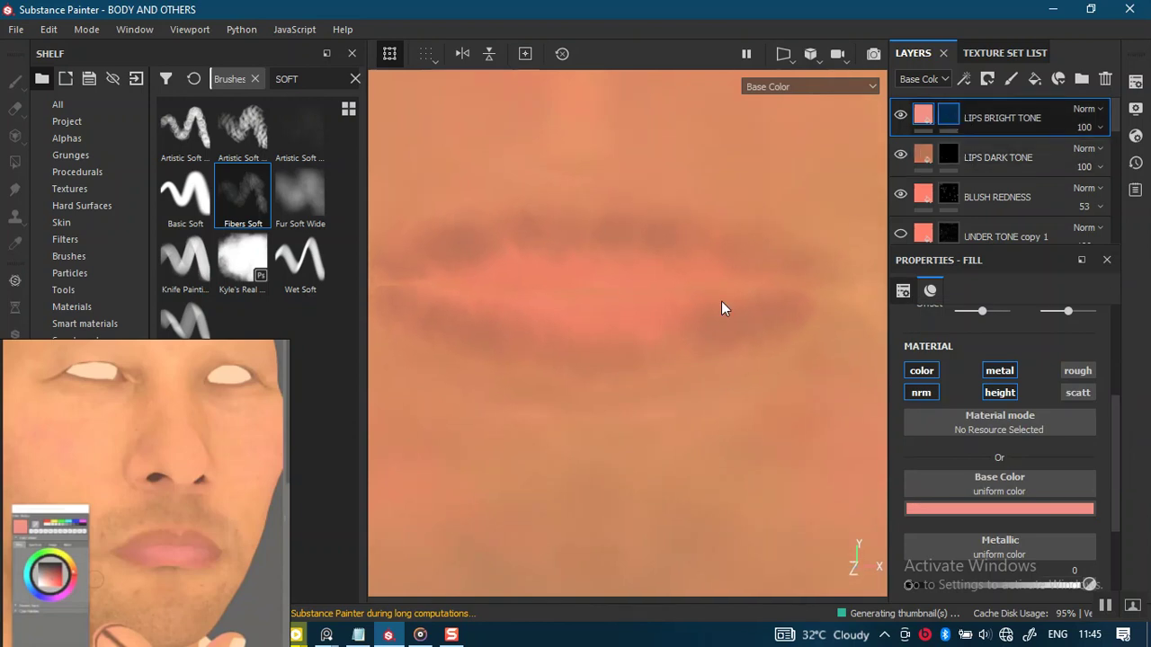
Step: Paint lighter pink highlights along the centre of both lips
{"action": "key", "text": "1"}
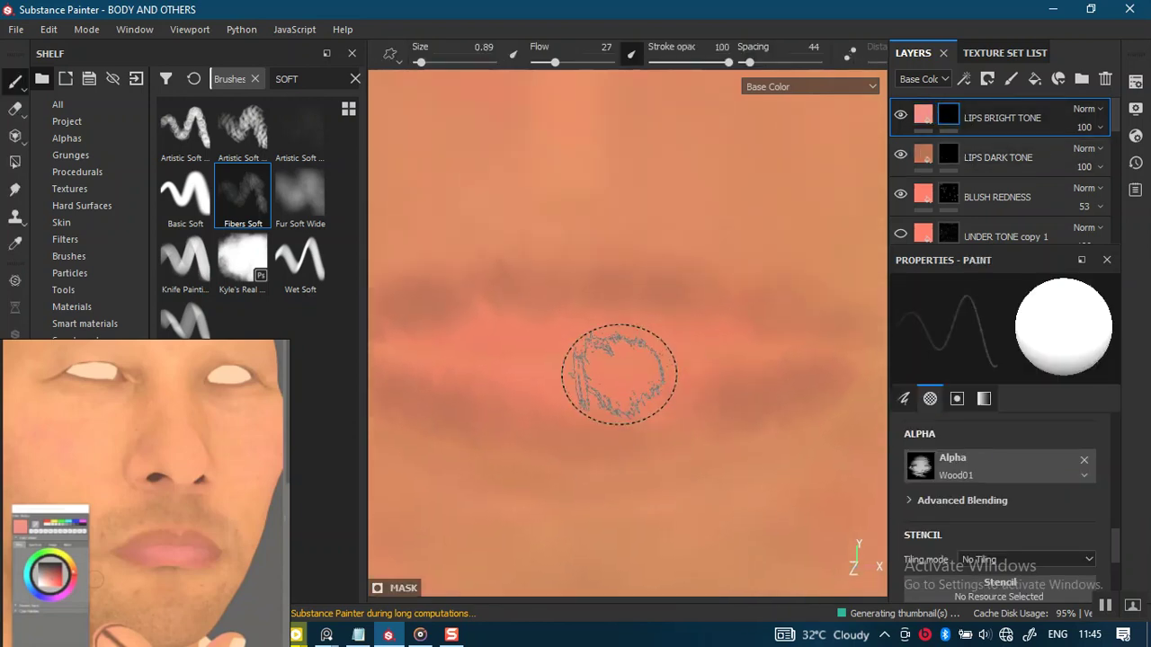
{"action": "mouse_move", "coordinate": [616, 367]}
{"action": "left_mouse_down"}
{"action": "mouse_move", "coordinate": [497, 388]}
{"action": "mouse_move", "coordinate": [558, 386]}
{"action": "left_mouse_up"}
{"action": "left_click_drag", "start_coordinate": [660, 386], "coordinate": [694, 383]}
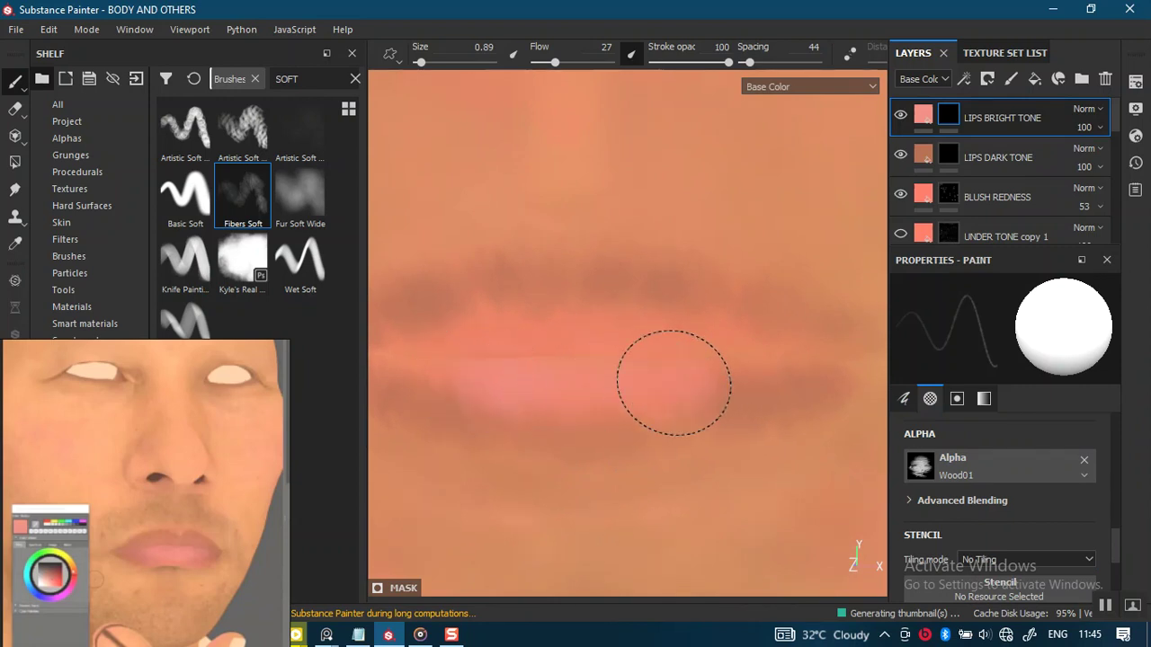
{"action": "mouse_move", "coordinate": [485, 370]}
{"action": "left_mouse_down"}
{"action": "mouse_move", "coordinate": [506, 329]}
{"action": "mouse_move", "coordinate": [575, 329]}
{"action": "mouse_move", "coordinate": [646, 345]}
{"action": "mouse_move", "coordinate": [529, 349]}
{"action": "mouse_move", "coordinate": [673, 375]}
{"action": "mouse_move", "coordinate": [634, 372]}
{"action": "left_mouse_up"}
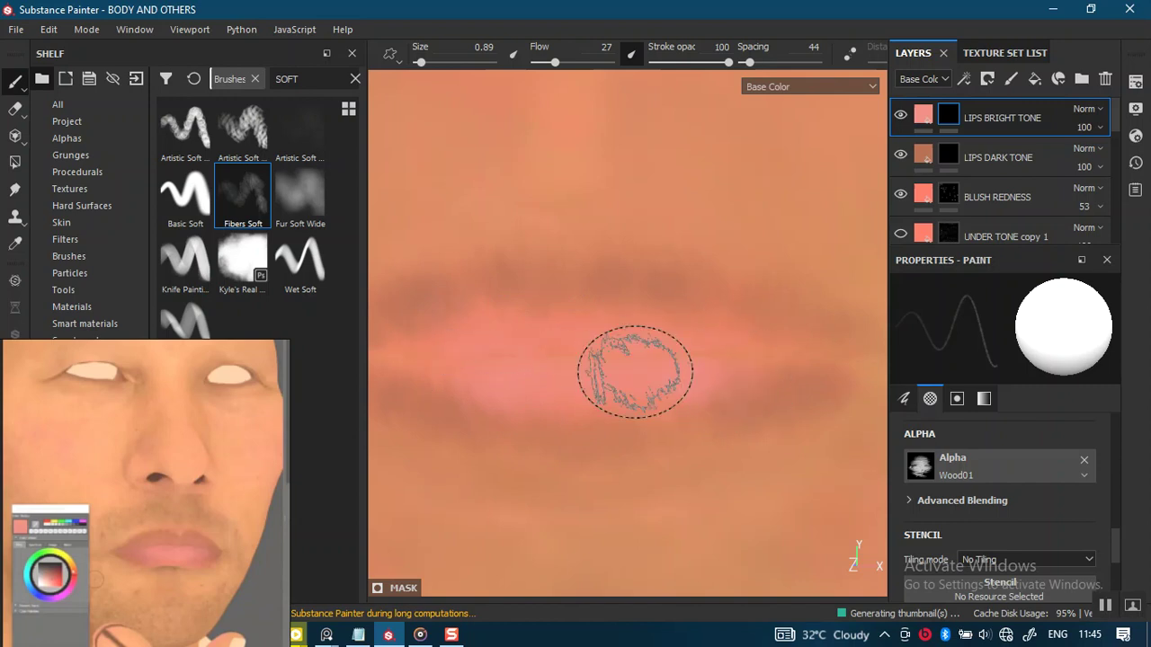
{"action": "left_click", "coordinate": [954, 154]}
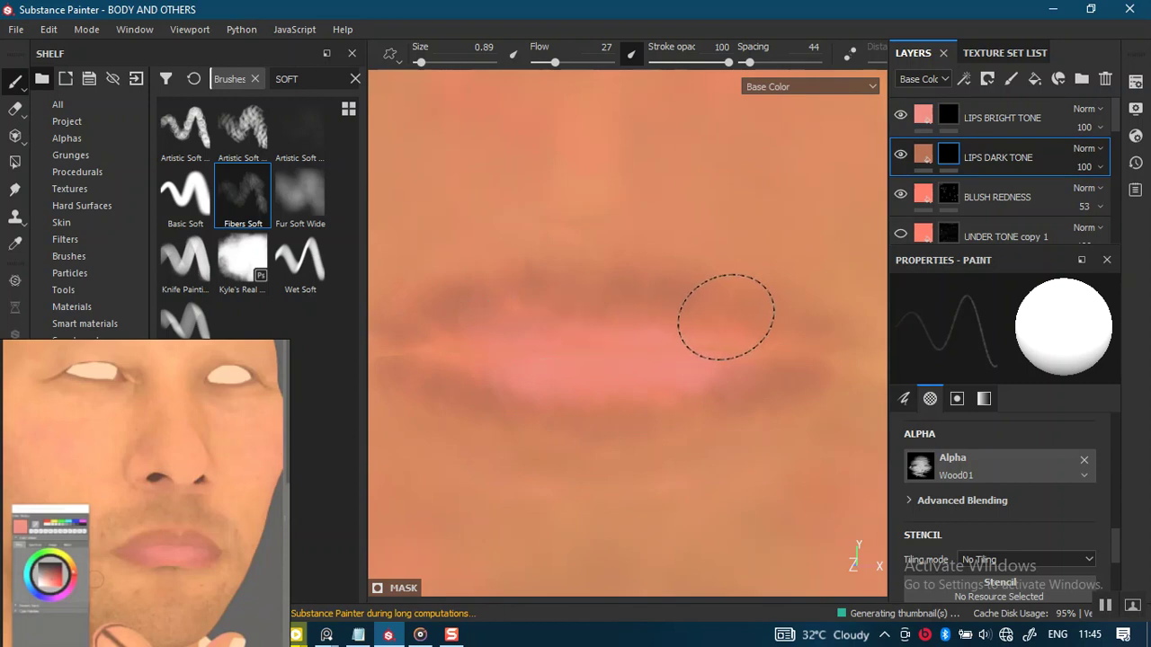
{"action": "left_click", "coordinate": [949, 116]}
{"action": "right_click", "coordinate": [948, 113]}
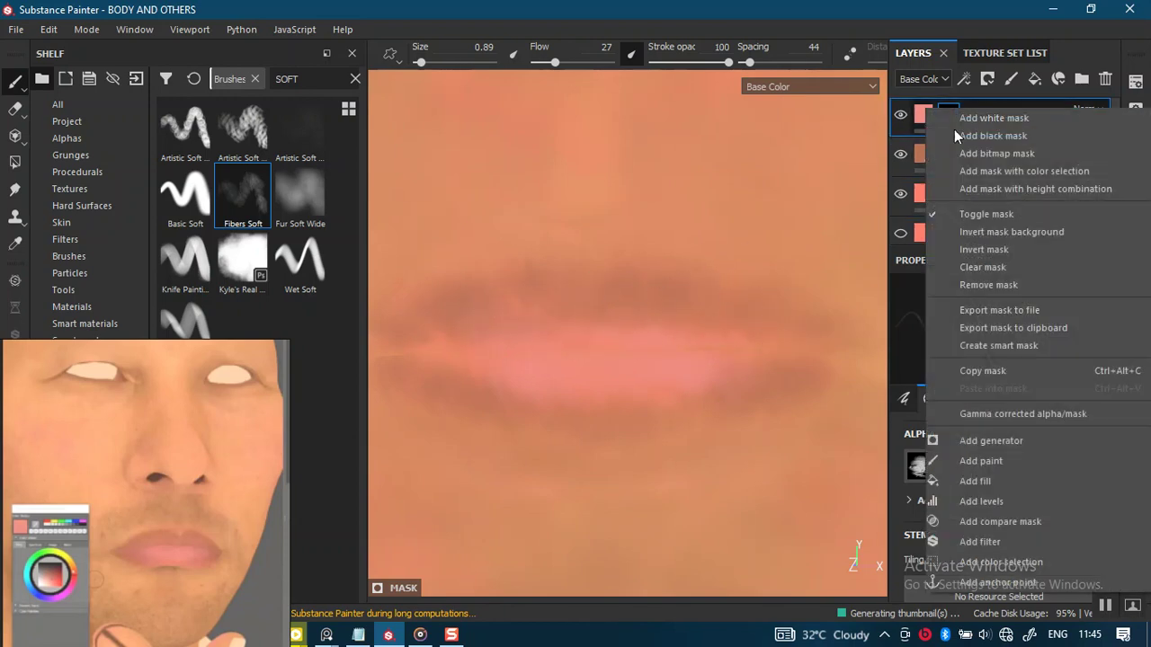
Step: Add a Blur filter to the LIPS BRIGHT TONE mask and review the lips in Material view
{"action": "left_click", "coordinate": [989, 542]}
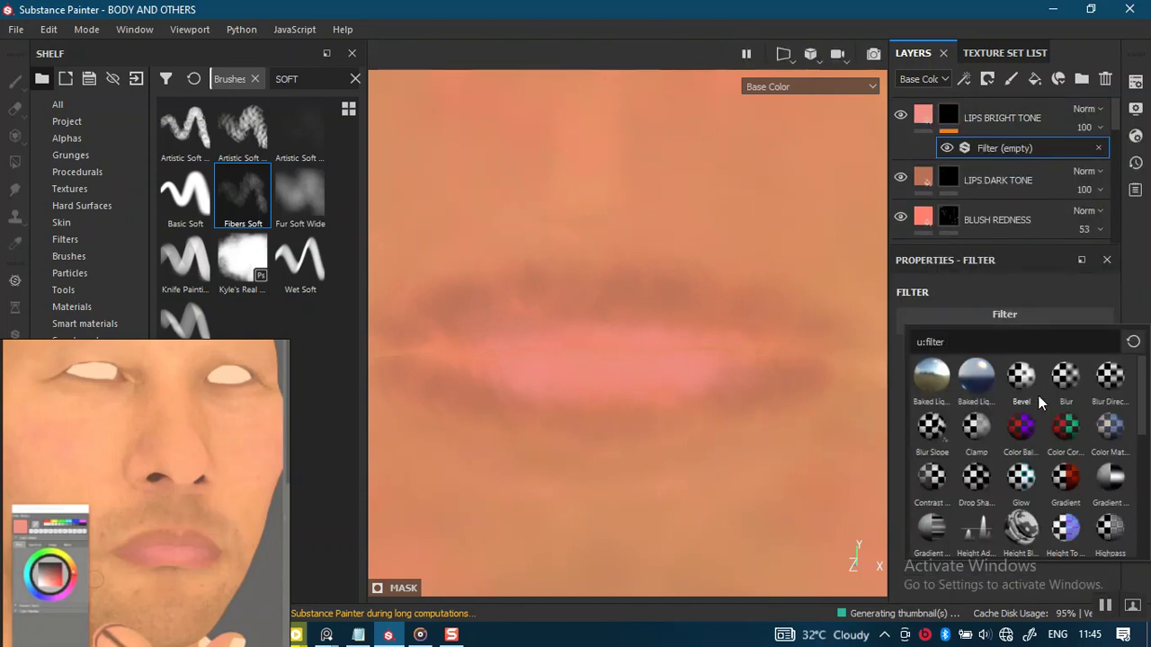
{"action": "left_click", "coordinate": [1064, 383]}
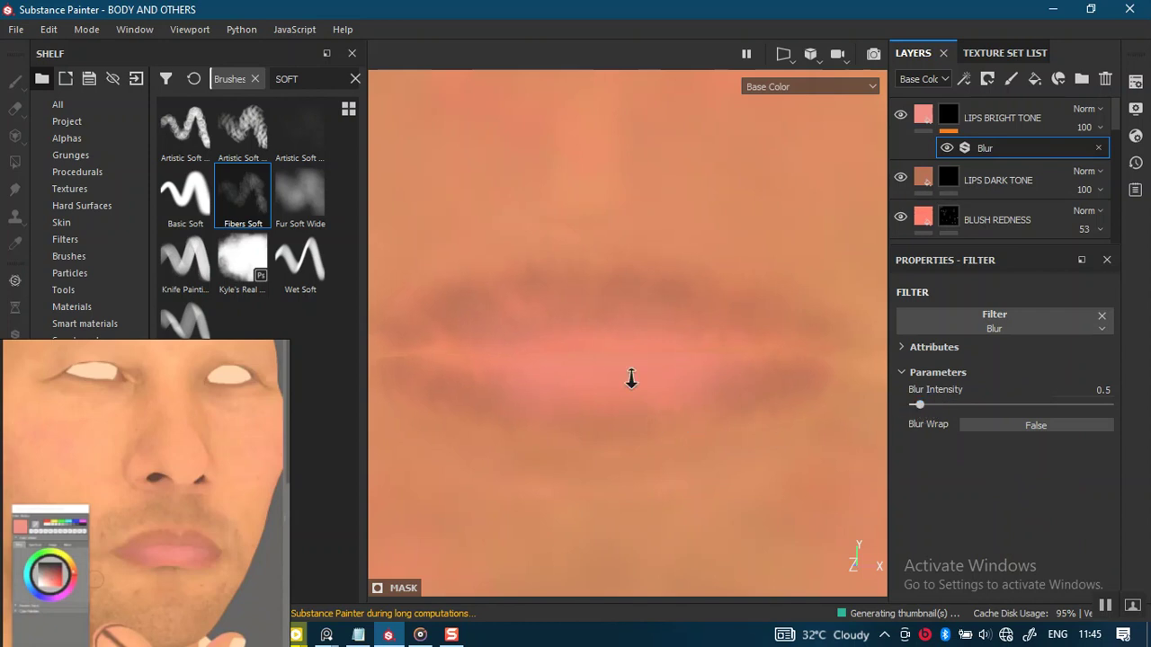
{"action": "right_click_drag", "start_coordinate": [631, 379], "coordinate": [658, 389], "text": "alt"}
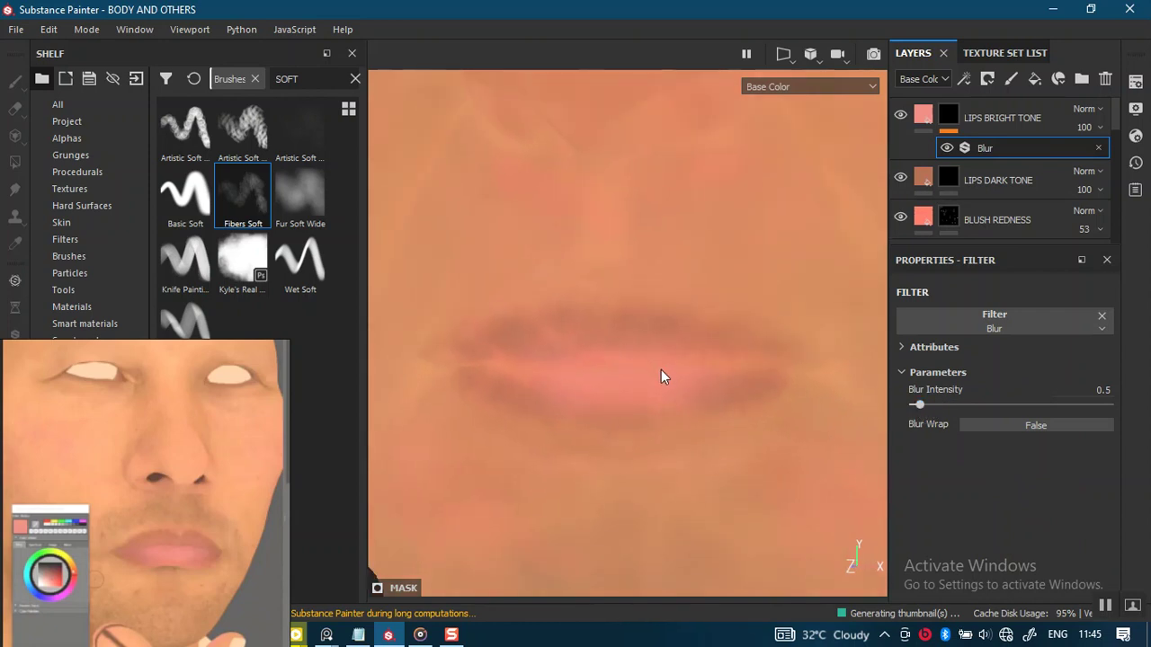
{"action": "key", "text": "m"}
{"action": "right_click_drag", "start_coordinate": [697, 393], "coordinate": [725, 351], "text": "alt"}
{"action": "mouse_move", "coordinate": [724, 352]}
{"action": "left_mouse_down", "text": "alt"}
{"action": "mouse_move", "coordinate": [781, 381]}
{"action": "mouse_move", "coordinate": [873, 488]}
{"action": "left_mouse_up", "text": "alt"}
{"action": "mouse_move", "coordinate": [873, 488]}
{"action": "right_mouse_down", "text": "alt"}
{"action": "mouse_move", "coordinate": [747, 509]}
{"action": "mouse_move", "coordinate": [749, 393]}
{"action": "right_mouse_up", "text": "alt"}
{"action": "mouse_move", "coordinate": [749, 393]}
{"action": "left_mouse_down", "text": "alt"}
{"action": "mouse_move", "coordinate": [688, 372]}
{"action": "mouse_move", "coordinate": [684, 416]}
{"action": "left_mouse_up", "text": "alt"}
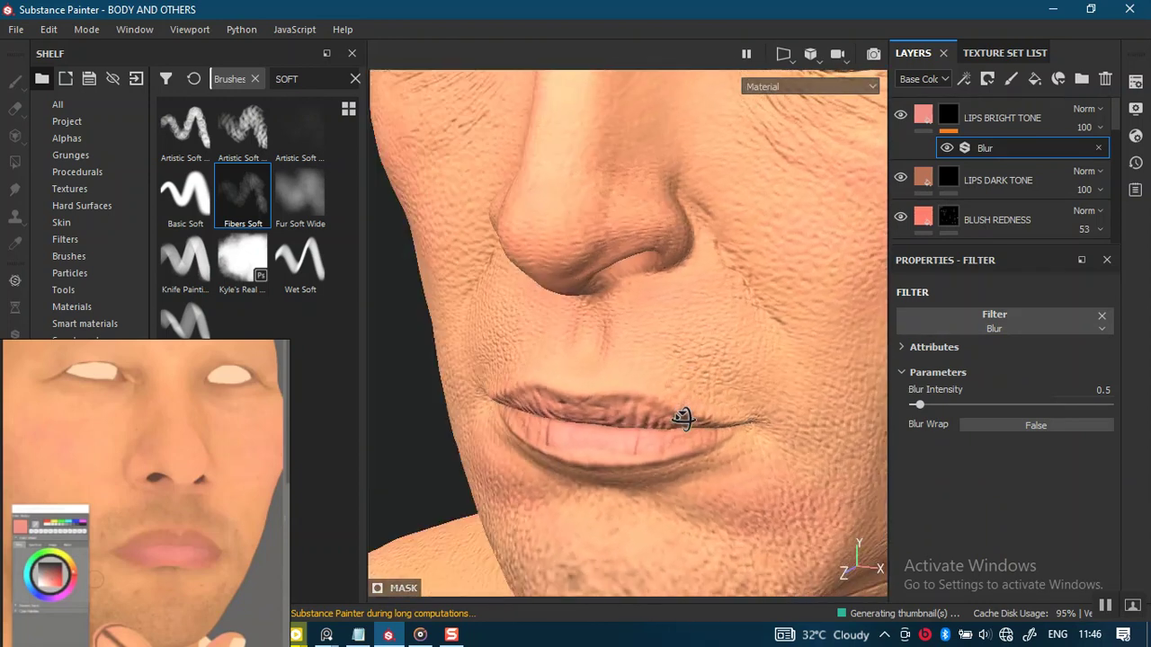
Step: Switch the viewport environment map to Panorama and rotate it to about 292
{"action": "left_click", "coordinate": [1138, 110]}
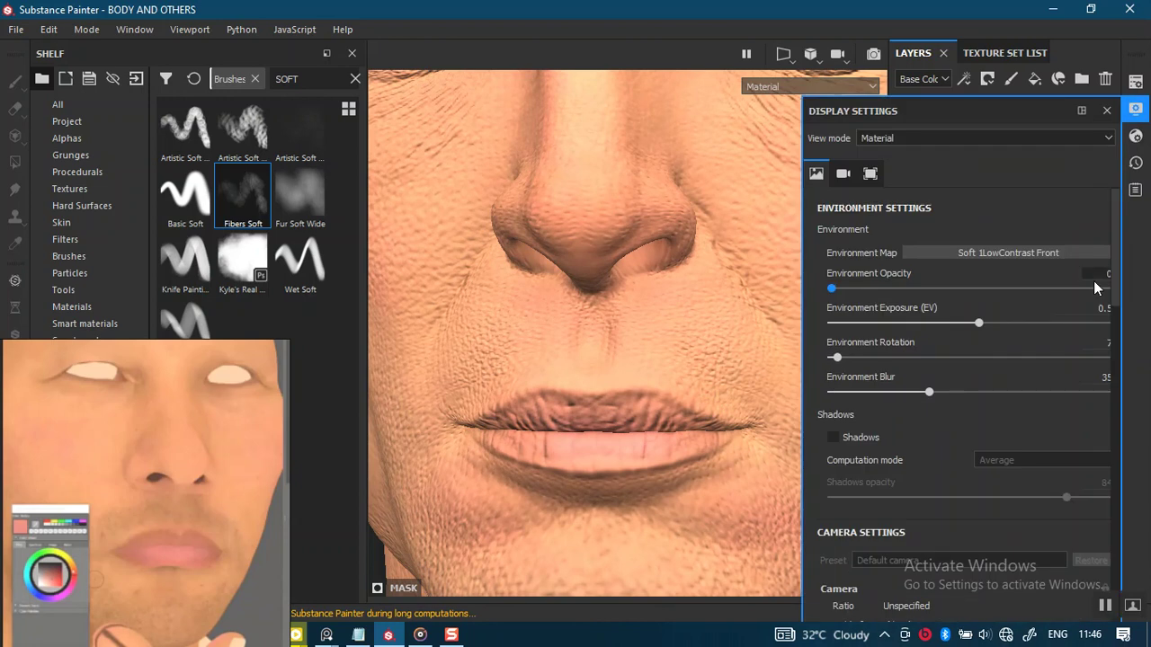
{"action": "left_click", "coordinate": [1045, 253]}
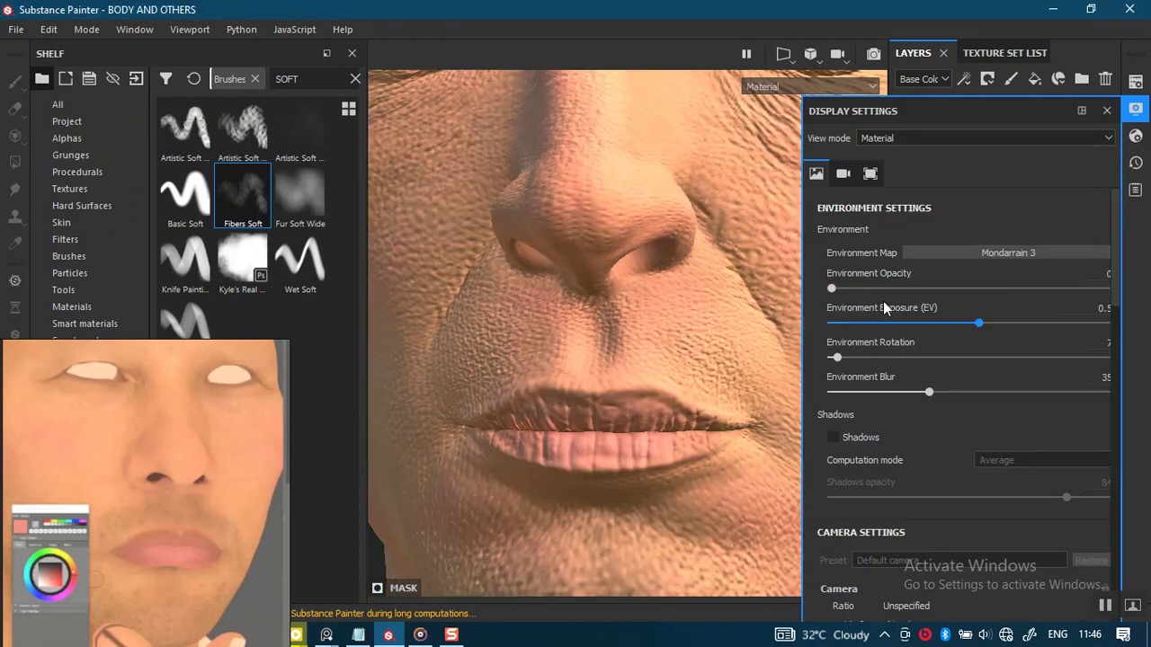
{"action": "left_click", "coordinate": [943, 255]}
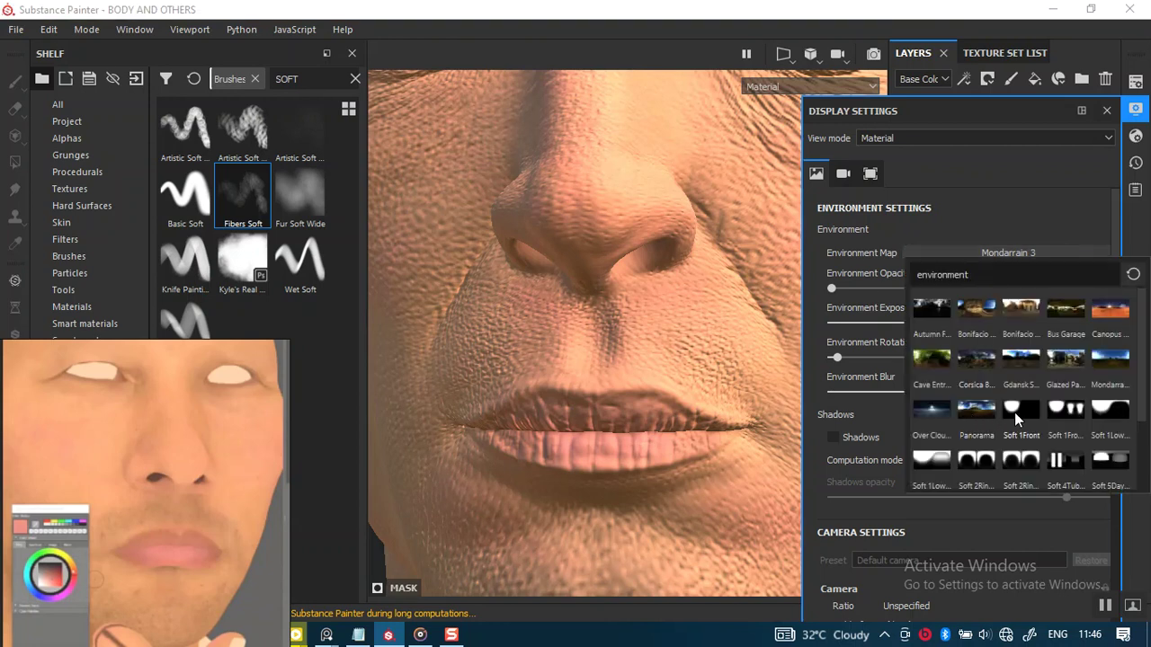
{"action": "left_click", "coordinate": [973, 412]}
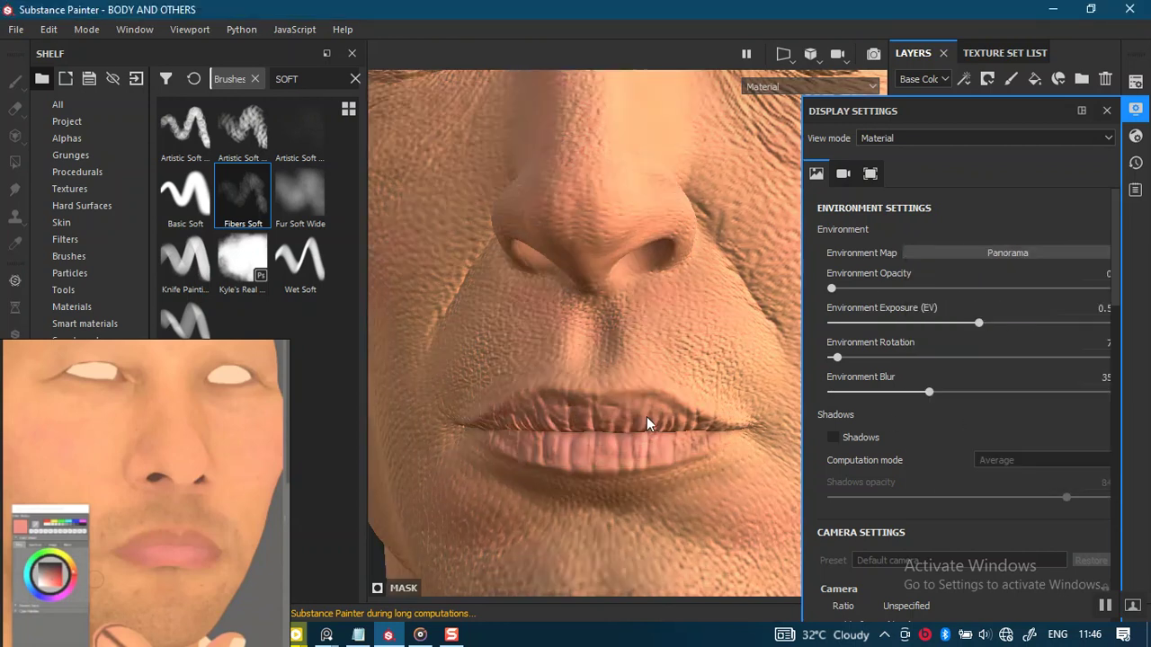
{"action": "scroll", "coordinate": [620, 323], "scroll_direction": "down", "scroll_amount": 3}
{"action": "scroll", "coordinate": [616, 315], "scroll_direction": "down", "scroll_amount": 4}
{"action": "scroll", "coordinate": [630, 310], "scroll_direction": "down", "scroll_amount": 3}
{"action": "right_click_drag", "start_coordinate": [633, 306], "coordinate": [662, 360], "text": "shift"}
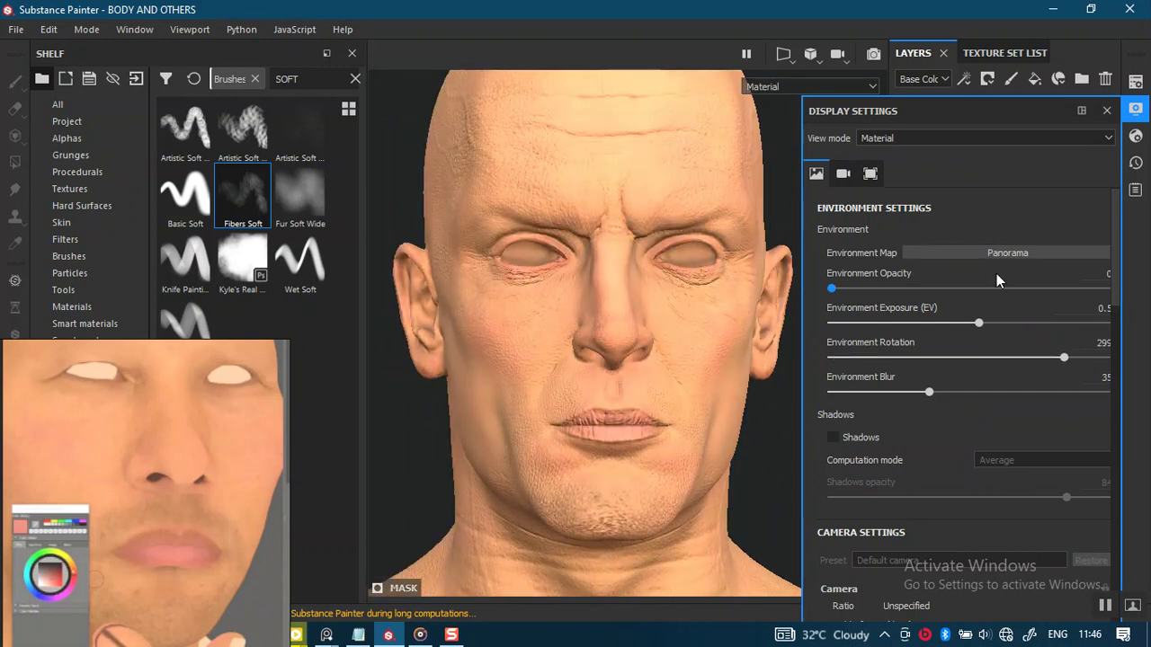
{"action": "left_click", "coordinate": [1107, 110]}
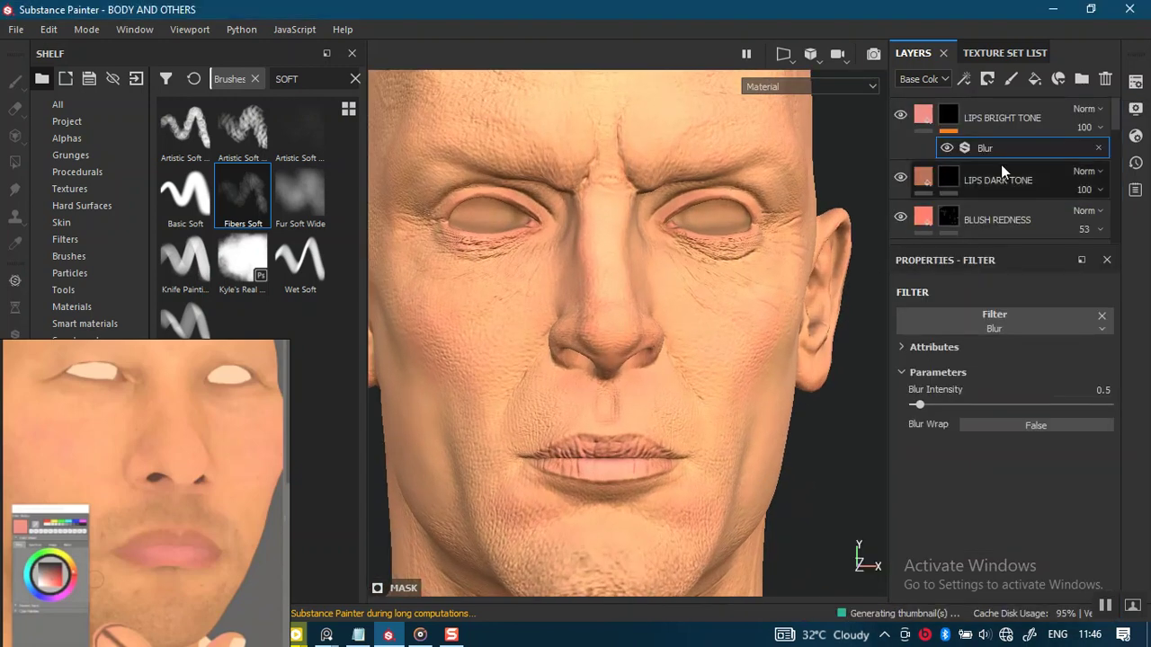
Step: Select the LIPS DARK TONE layer and look over the head from several angles
{"action": "left_click", "coordinate": [997, 180]}
{"action": "mouse_move", "coordinate": [650, 380]}
{"action": "right_mouse_down", "text": "alt"}
{"action": "mouse_move", "coordinate": [676, 409]}
{"action": "mouse_move", "coordinate": [687, 463]}
{"action": "right_mouse_up", "text": "alt"}
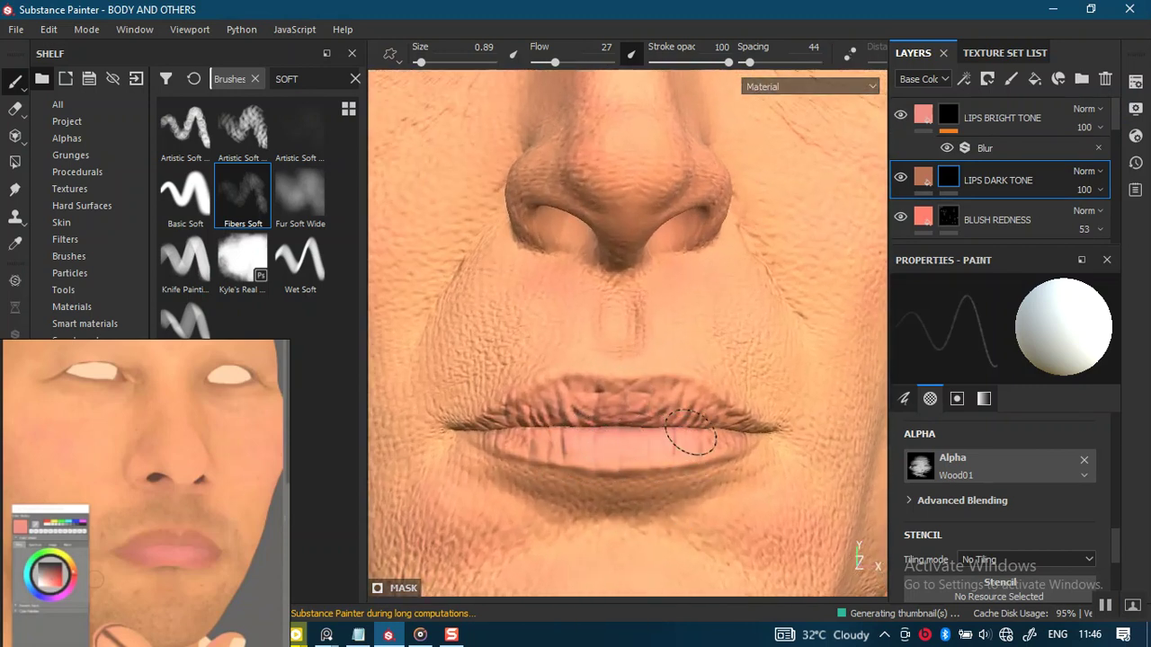
{"action": "mouse_move", "coordinate": [640, 162]}
{"action": "right_mouse_down", "text": "alt"}
{"action": "mouse_move", "coordinate": [672, 270]}
{"action": "mouse_move", "coordinate": [647, 398]}
{"action": "right_mouse_up", "text": "alt"}
{"action": "middle_click_drag", "start_coordinate": [630, 372], "coordinate": [645, 332], "text": "alt"}
{"action": "right_click_drag", "start_coordinate": [655, 342], "coordinate": [608, 277], "text": "alt"}
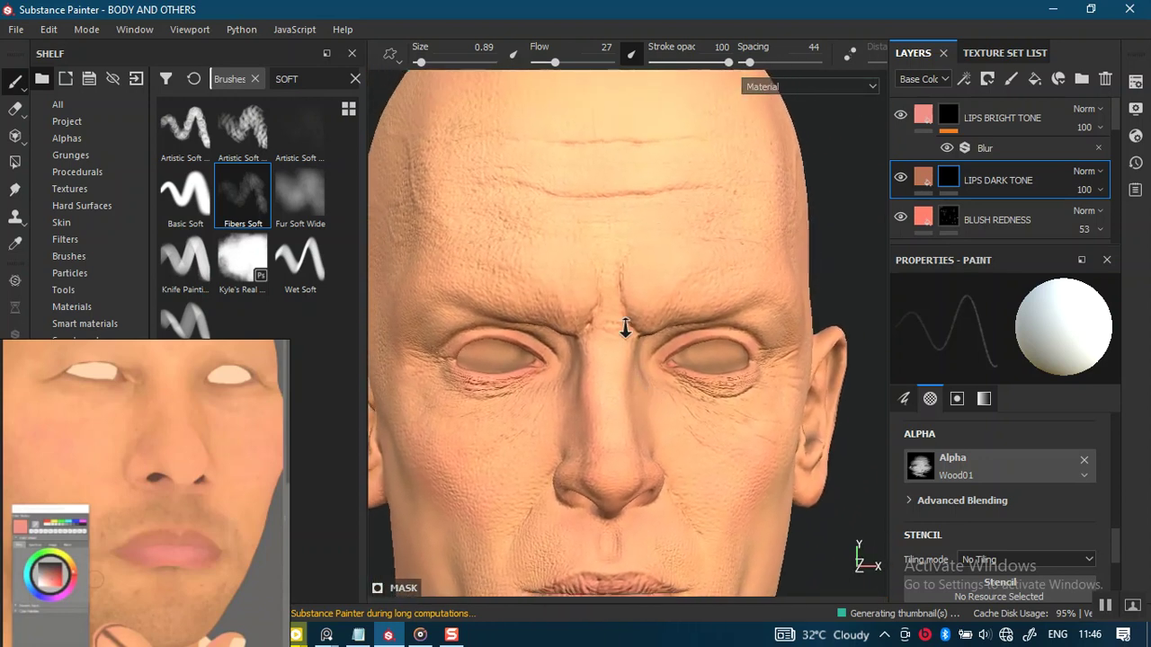
{"action": "right_click_drag", "start_coordinate": [604, 278], "coordinate": [556, 362], "text": "alt"}
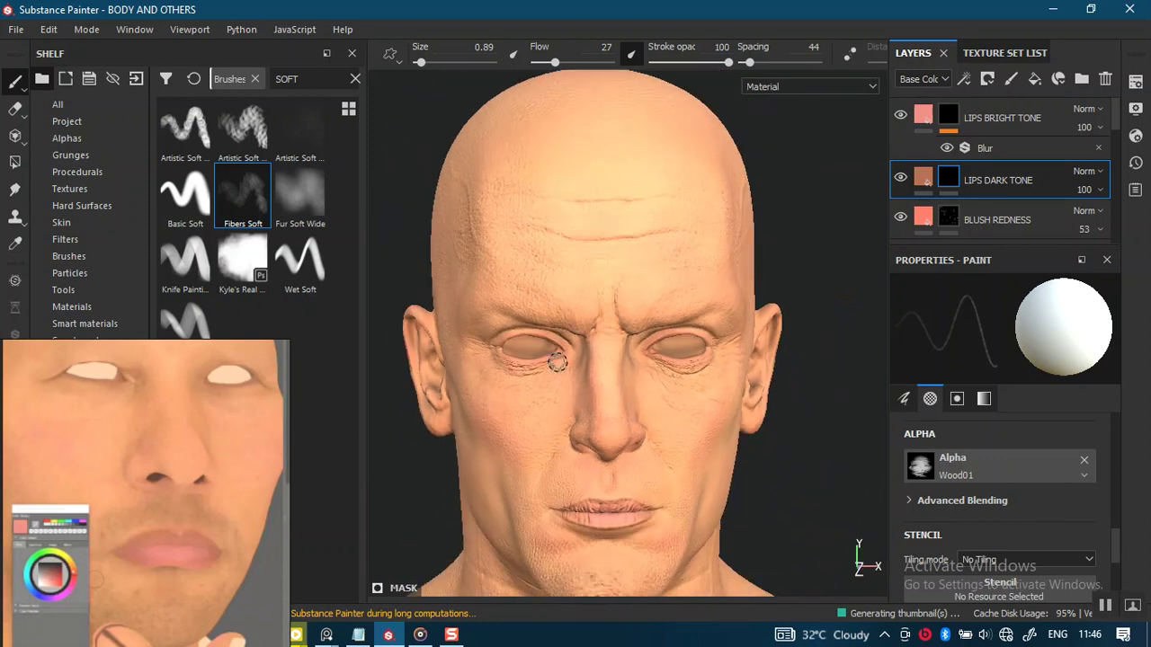
{"action": "mouse_move", "coordinate": [637, 297]}
{"action": "left_mouse_down", "text": "alt"}
{"action": "mouse_move", "coordinate": [660, 302]}
{"action": "mouse_move", "coordinate": [621, 381]}
{"action": "mouse_move", "coordinate": [629, 334]}
{"action": "mouse_move", "coordinate": [342, 423]}
{"action": "left_mouse_up", "text": "alt"}
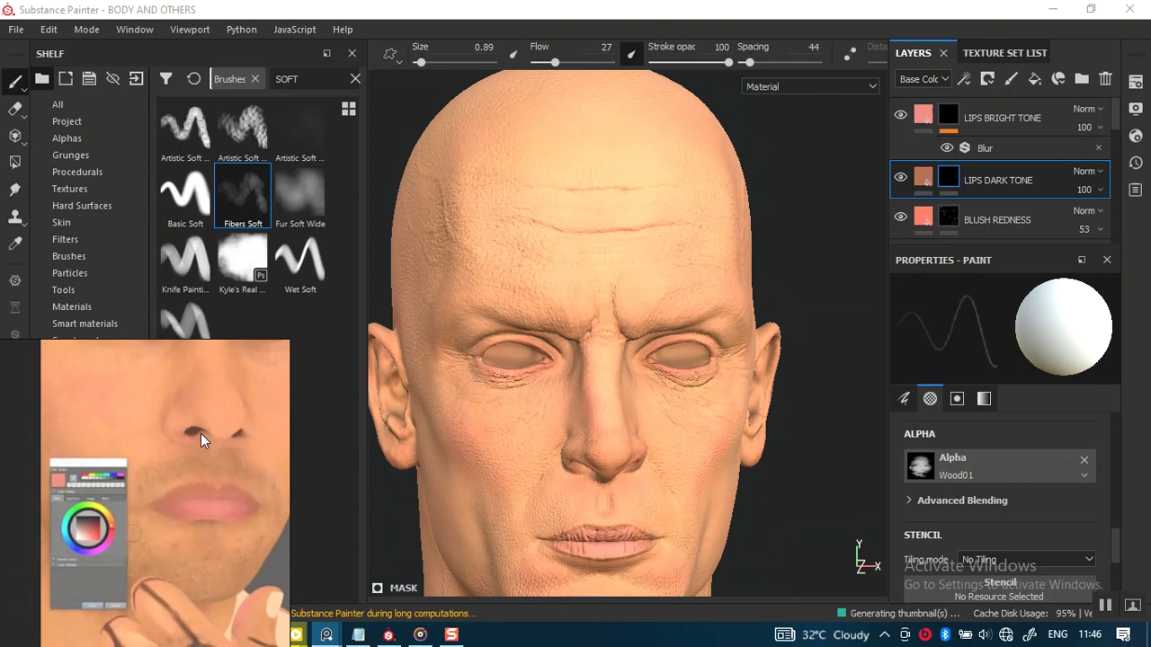
{"action": "mouse_move", "coordinate": [622, 428]}
{"action": "left_mouse_down", "text": "alt"}
{"action": "mouse_move", "coordinate": [575, 326]}
{"action": "mouse_move", "coordinate": [563, 391]}
{"action": "mouse_move", "coordinate": [580, 334]}
{"action": "mouse_move", "coordinate": [640, 376]}
{"action": "mouse_move", "coordinate": [585, 362]}
{"action": "mouse_move", "coordinate": [575, 396]}
{"action": "left_mouse_up", "text": "alt"}
{"action": "left_click", "coordinate": [195, 461]}
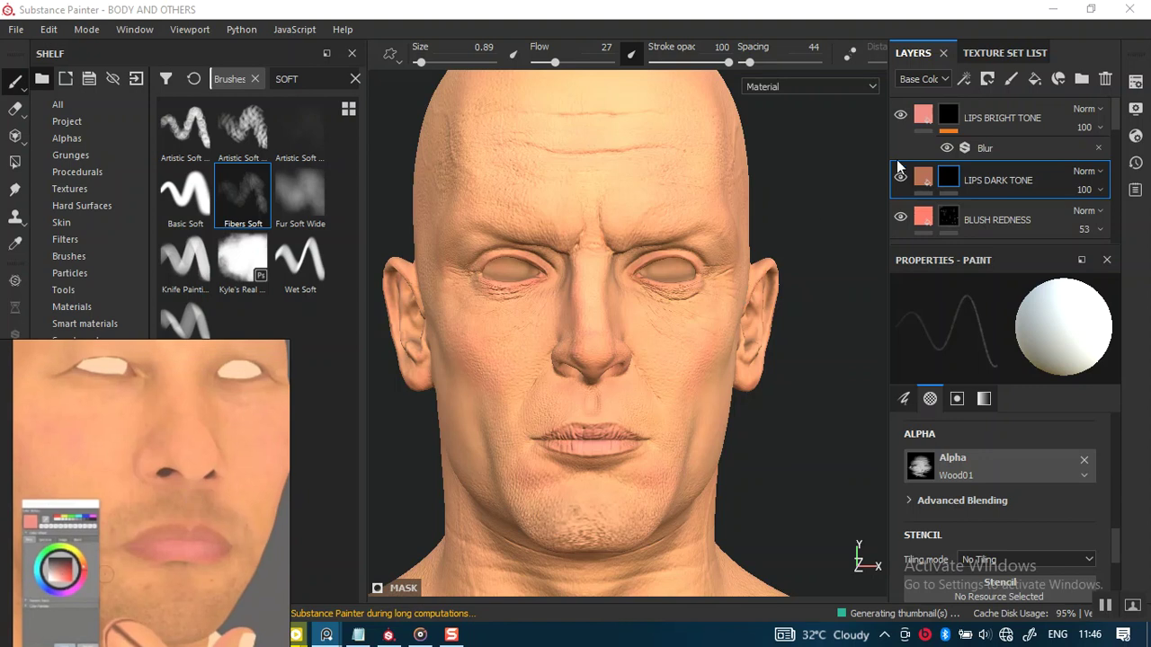
Step: Enlarge the brush from 0.89 to 2.39
{"action": "left_click", "coordinate": [924, 176]}
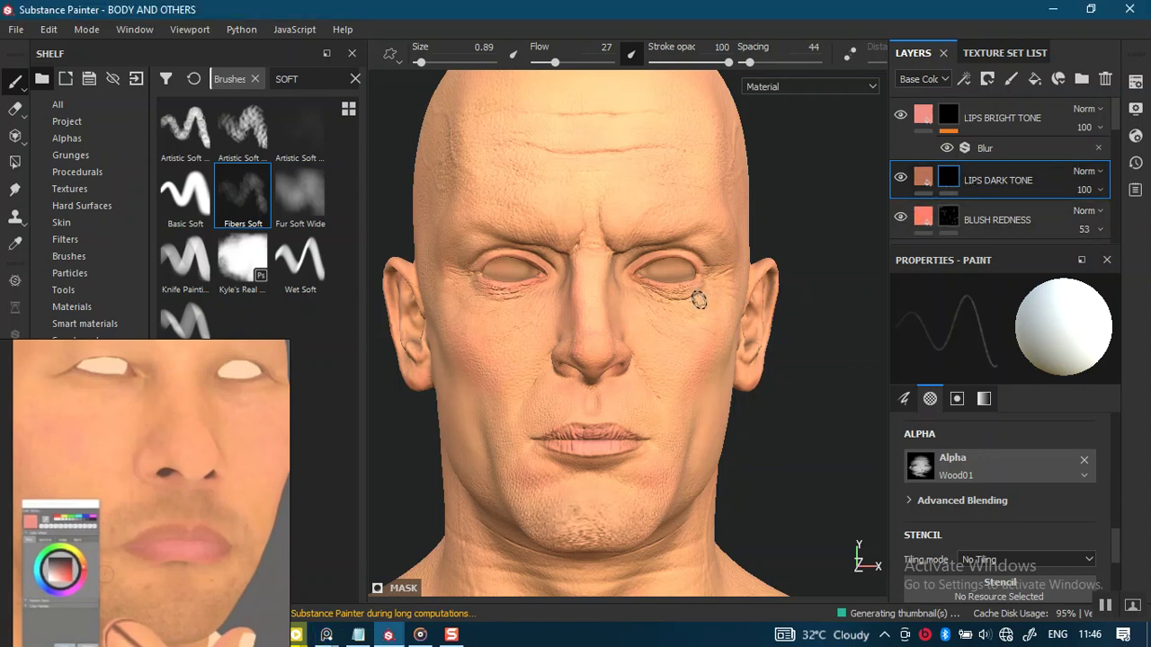
{"action": "scroll", "coordinate": [699, 300], "scroll_direction": "up", "scroll_amount": 3}
{"action": "scroll", "coordinate": [650, 304], "scroll_direction": "up", "scroll_amount": 1}
{"action": "scroll", "coordinate": [664, 418], "scroll_direction": "up", "scroll_amount": 2}
{"action": "right_click_drag", "start_coordinate": [659, 380], "coordinate": [710, 380], "text": "ctrl"}
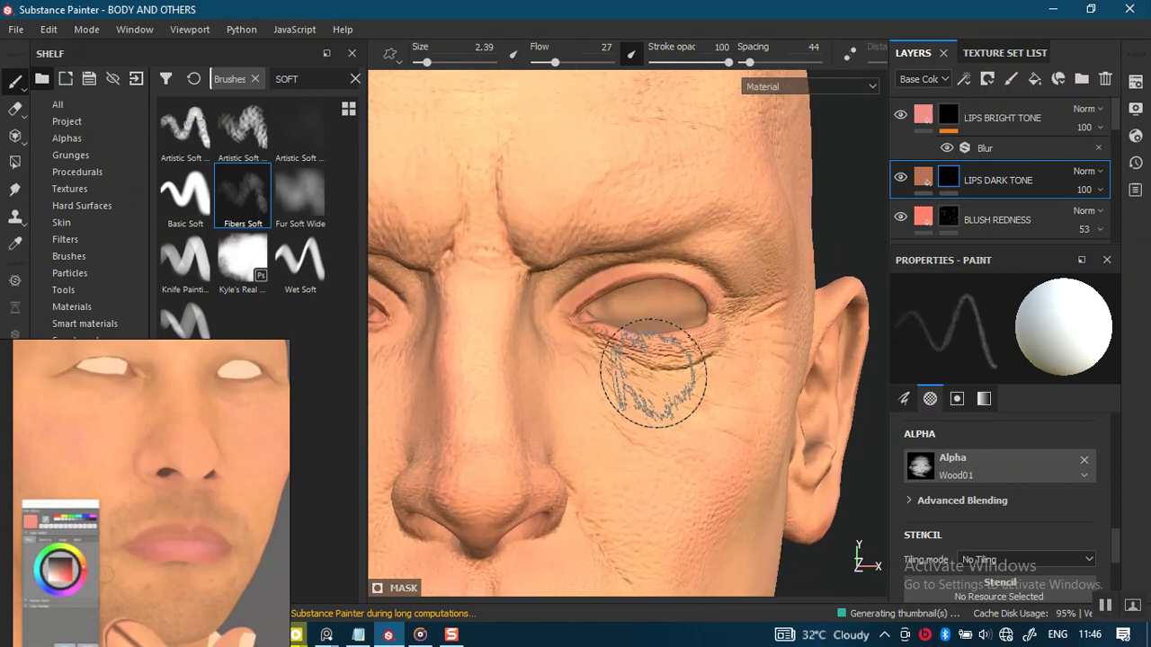
Step: Duplicate LIPS DARK TONE and move the copy to the top of the layer stack
{"action": "mouse_move", "coordinate": [641, 360]}
{"action": "left_mouse_down", "text": "alt"}
{"action": "mouse_move", "coordinate": [575, 320]}
{"action": "mouse_move", "coordinate": [548, 330]}
{"action": "left_mouse_up", "text": "alt"}
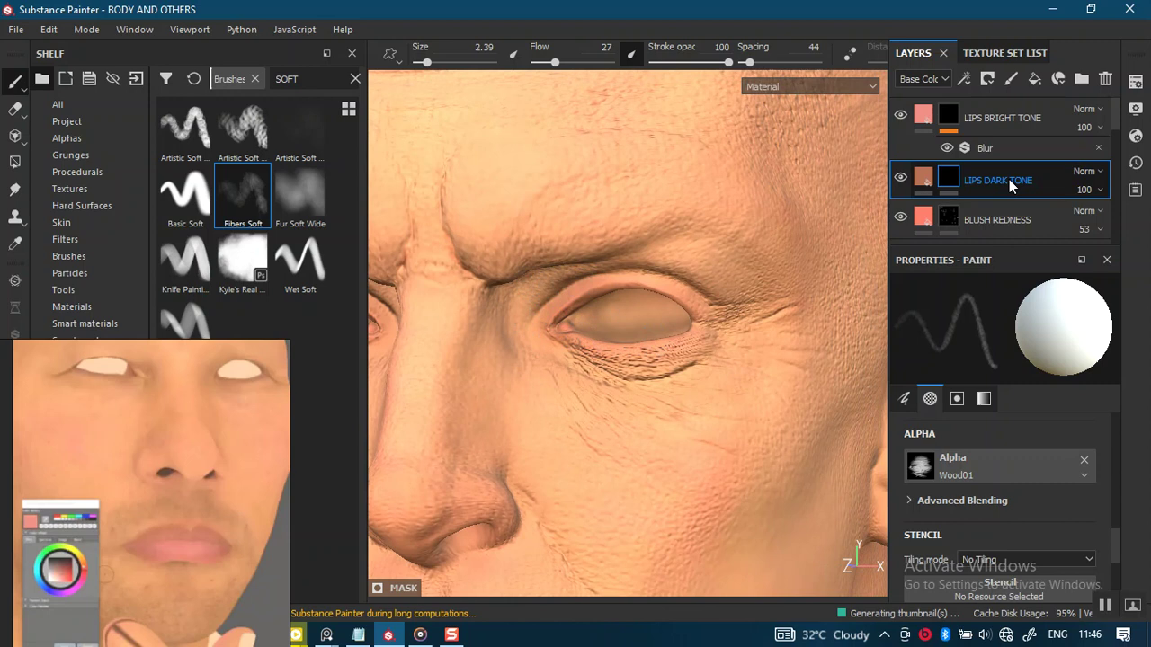
{"action": "key", "text": "ctrl+d"}
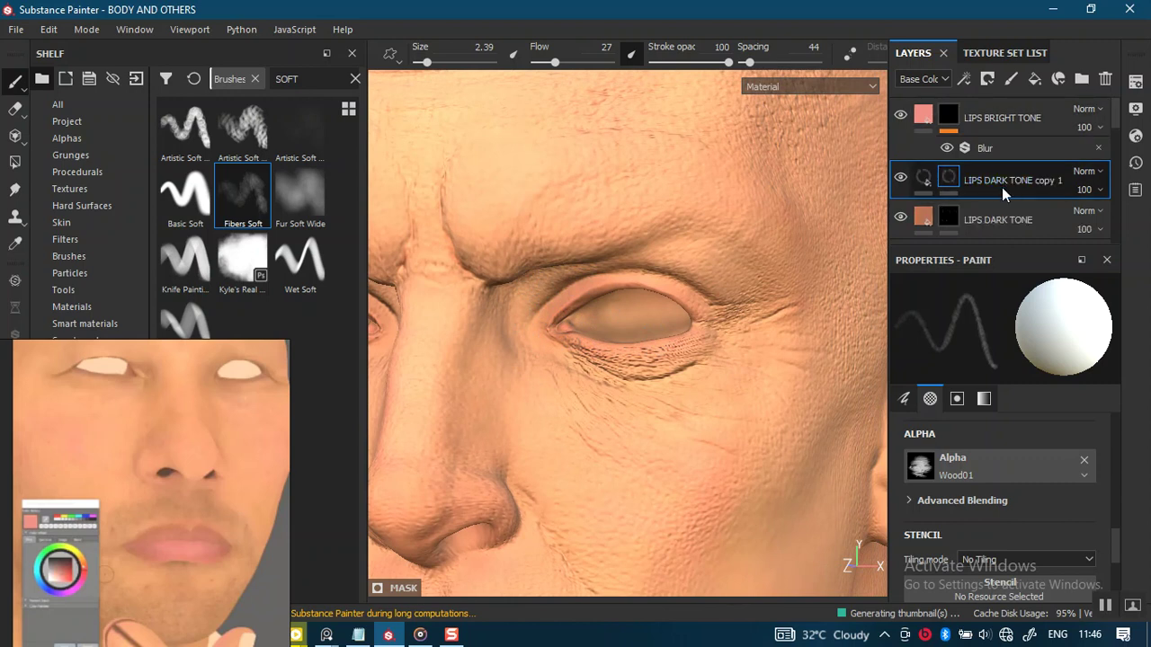
{"action": "left_click_drag", "start_coordinate": [1011, 180], "coordinate": [1009, 118]}
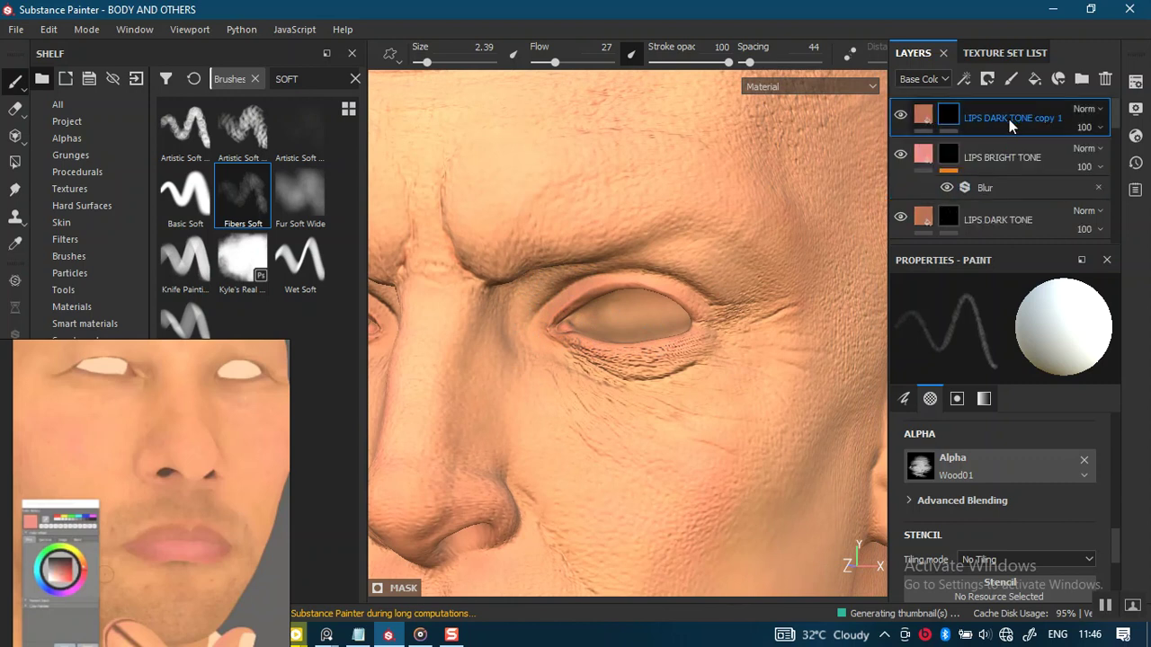
Step: Rename the copied layer to EYE BROWN and zoom in close on the eye
{"action": "double_click", "coordinate": [999, 117]}
{"action": "type", "text": "EYE BROWN"}
{"action": "mouse_move", "coordinate": [540, 372]}
{"action": "right_mouse_down", "text": "alt"}
{"action": "mouse_move", "coordinate": [638, 440]}
{"action": "mouse_move", "coordinate": [591, 456]}
{"action": "right_mouse_up", "text": "alt"}
{"action": "mouse_move", "coordinate": [654, 411]}
{"action": "right_mouse_down", "text": "alt"}
{"action": "mouse_move", "coordinate": [710, 346]}
{"action": "mouse_move", "coordinate": [689, 319]}
{"action": "right_mouse_up", "text": "alt"}
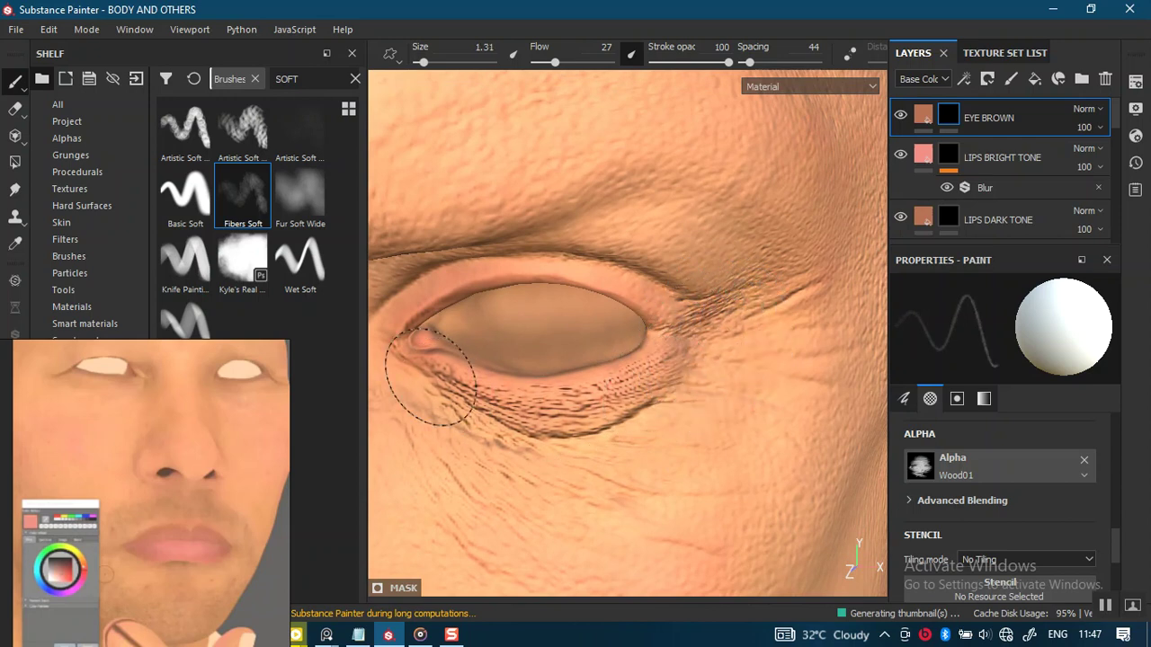
{"action": "mouse_move", "coordinate": [578, 410]}
{"action": "left_mouse_down", "text": "alt"}
{"action": "mouse_move", "coordinate": [586, 403]}
{"action": "mouse_move", "coordinate": [488, 411]}
{"action": "left_mouse_up", "text": "alt"}
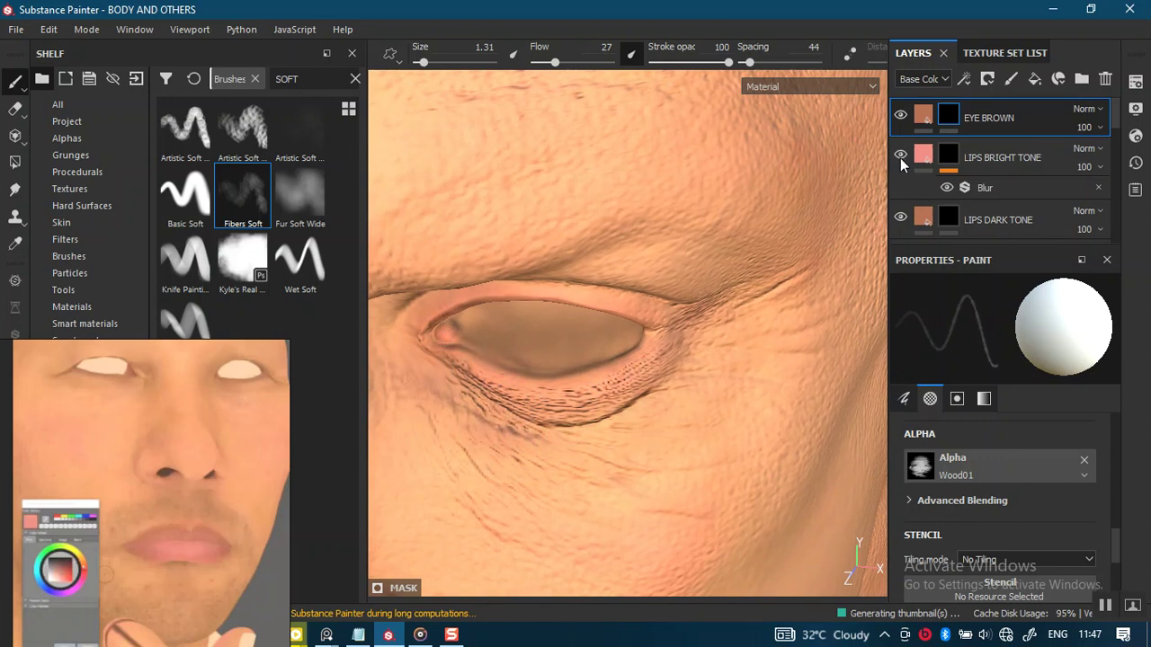
Step: Give the EYE BROWN layer a black mask and orbit around the eyes and nose bridge
{"action": "right_click", "coordinate": [951, 120]}
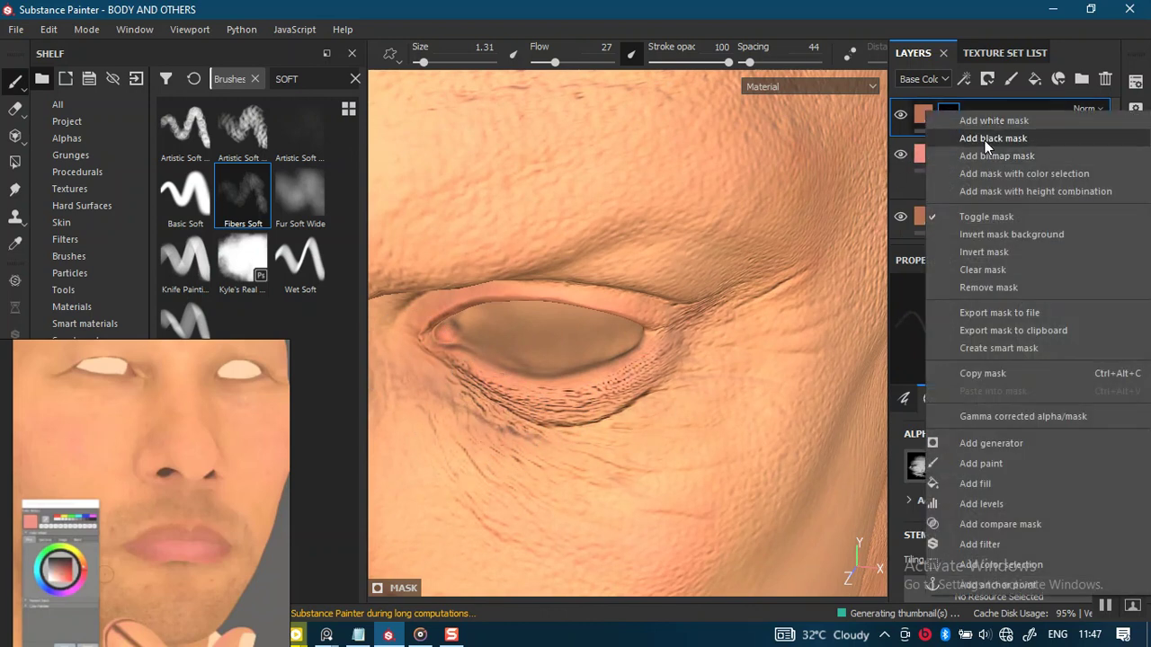
{"action": "left_click", "coordinate": [984, 143]}
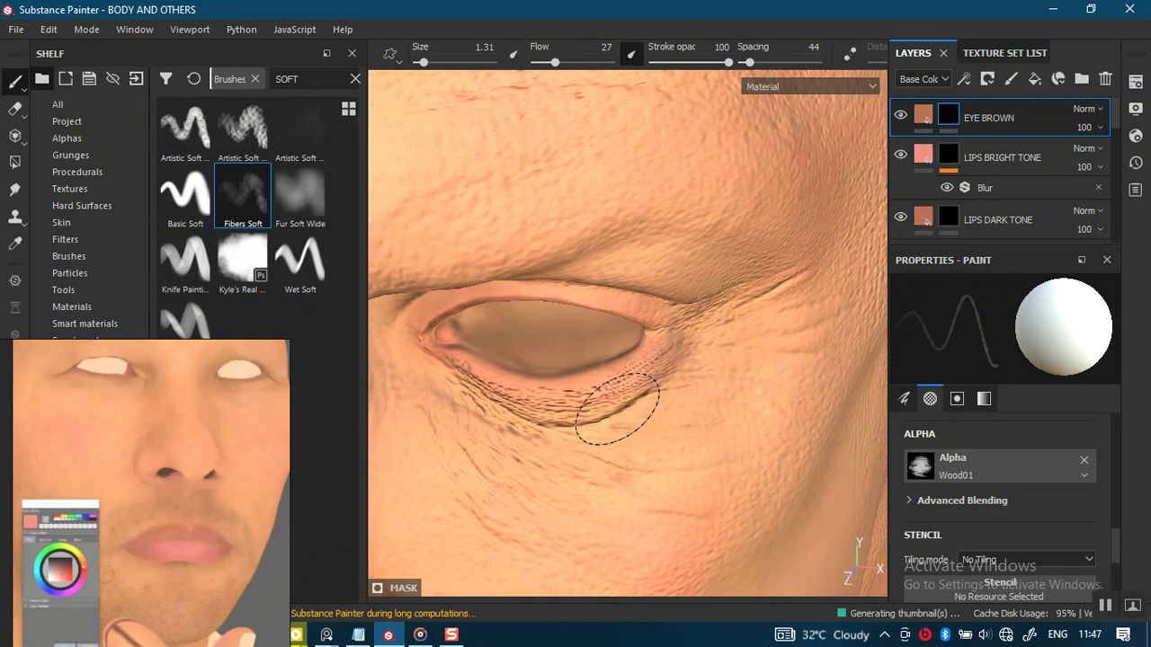
{"action": "mouse_move", "coordinate": [409, 319]}
{"action": "left_mouse_down", "text": "alt"}
{"action": "mouse_move", "coordinate": [616, 354]}
{"action": "mouse_move", "coordinate": [677, 338]}
{"action": "left_mouse_up", "text": "alt"}
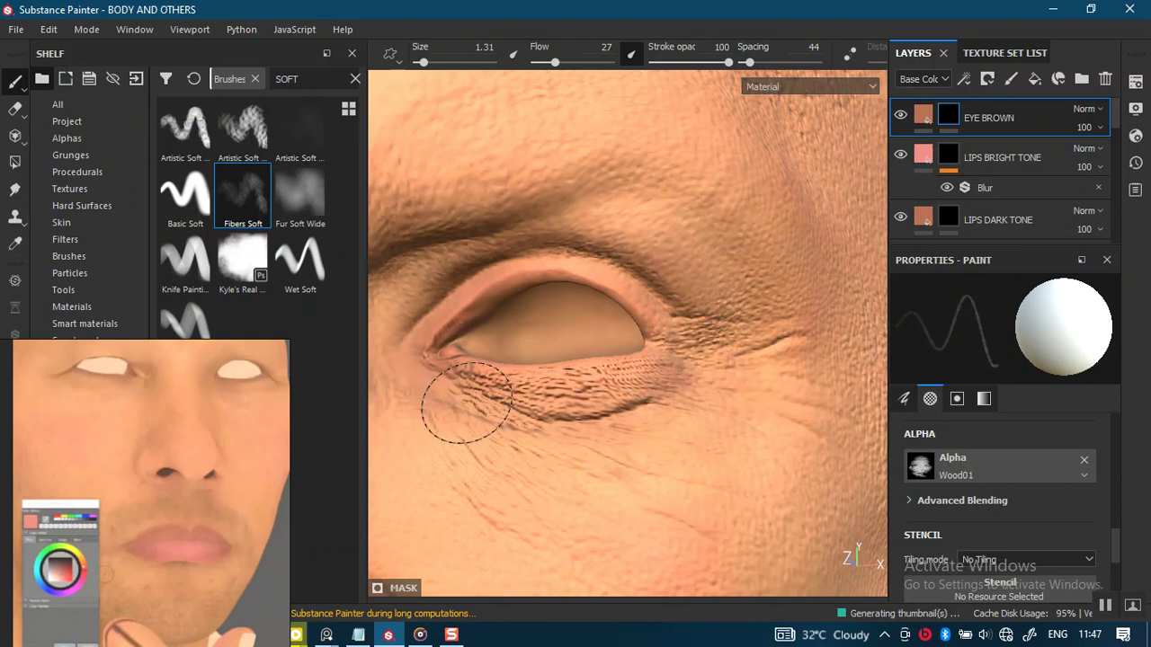
{"action": "mouse_move", "coordinate": [675, 367]}
{"action": "right_mouse_down", "text": "alt"}
{"action": "mouse_move", "coordinate": [585, 347]}
{"action": "mouse_move", "coordinate": [596, 305]}
{"action": "mouse_move", "coordinate": [616, 478]}
{"action": "mouse_move", "coordinate": [598, 506]}
{"action": "mouse_move", "coordinate": [599, 393]}
{"action": "mouse_move", "coordinate": [772, 353]}
{"action": "right_mouse_up", "text": "alt"}
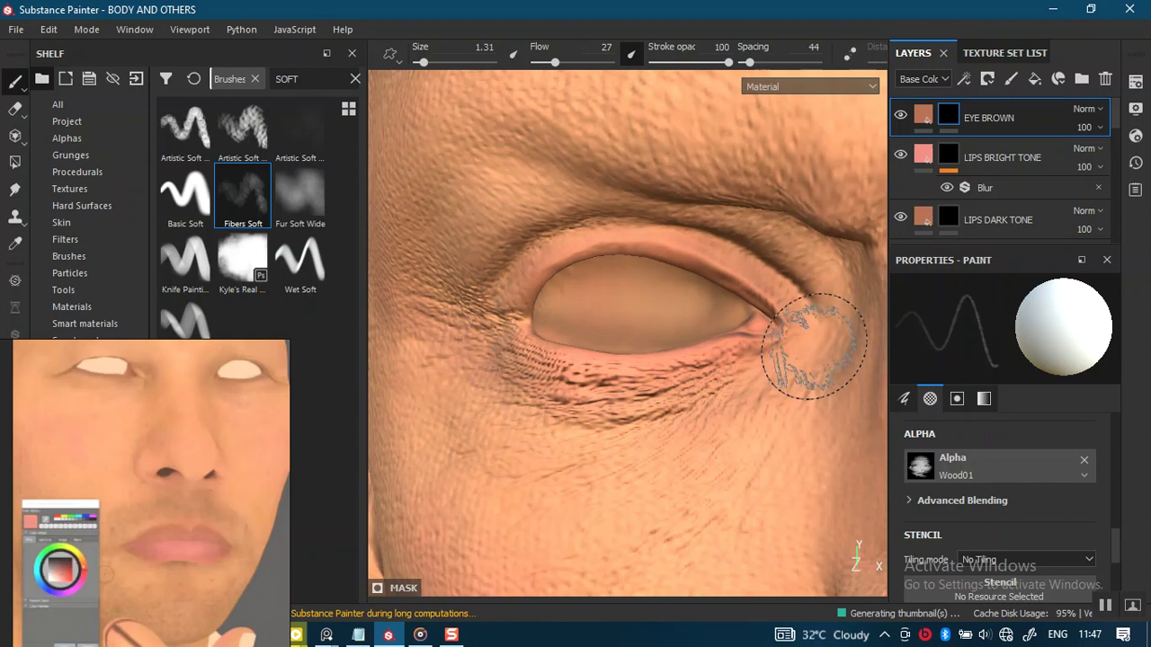
{"action": "mouse_move", "coordinate": [627, 293]}
{"action": "left_mouse_down", "text": "alt"}
{"action": "mouse_move", "coordinate": [710, 321]}
{"action": "mouse_move", "coordinate": [534, 339]}
{"action": "mouse_move", "coordinate": [676, 334]}
{"action": "left_mouse_up", "text": "alt"}
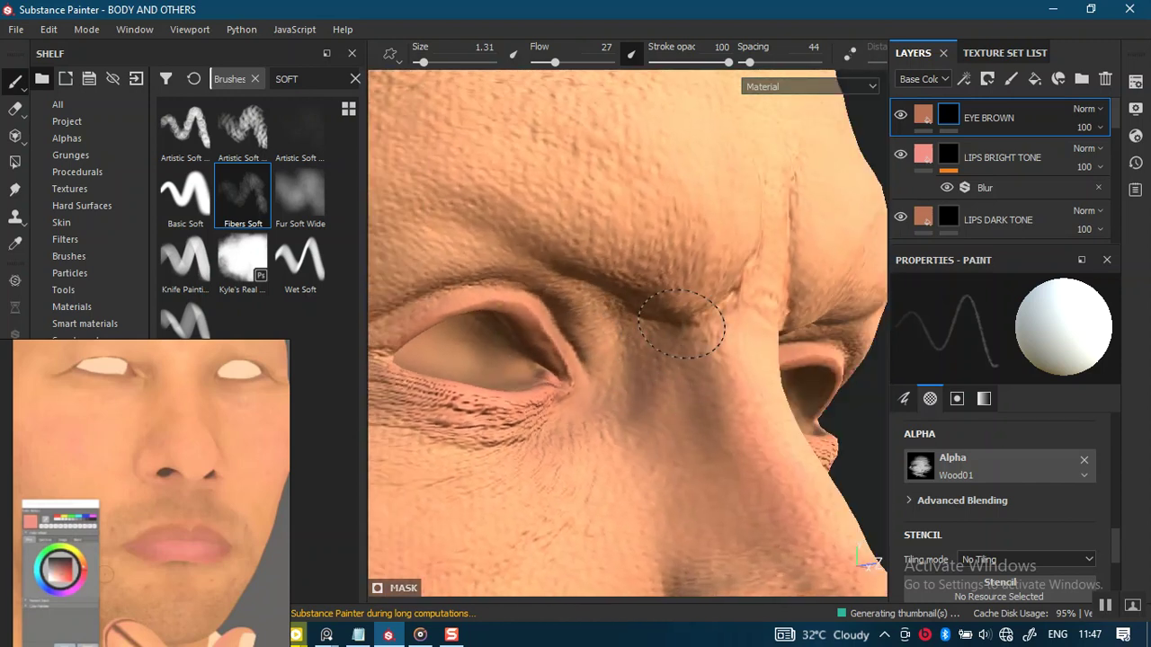
{"action": "mouse_move", "coordinate": [630, 461]}
{"action": "left_mouse_down", "text": "alt"}
{"action": "mouse_move", "coordinate": [701, 334]}
{"action": "mouse_move", "coordinate": [689, 381]}
{"action": "left_mouse_up", "text": "alt"}
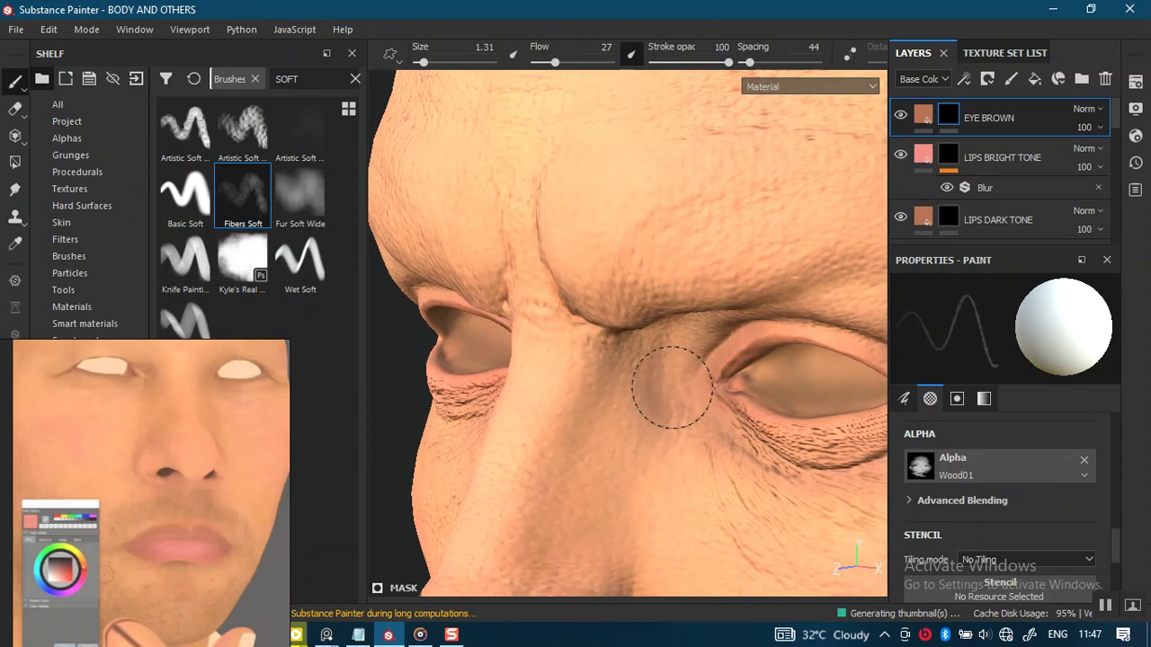
{"action": "mouse_move", "coordinate": [662, 308]}
{"action": "left_mouse_down", "text": "alt"}
{"action": "mouse_move", "coordinate": [563, 257]}
{"action": "mouse_move", "coordinate": [624, 318]}
{"action": "mouse_move", "coordinate": [614, 267]}
{"action": "left_mouse_up", "text": "alt"}
{"action": "mouse_move", "coordinate": [614, 267]}
{"action": "right_mouse_down", "text": "alt"}
{"action": "mouse_move", "coordinate": [642, 416]}
{"action": "mouse_move", "coordinate": [683, 360]}
{"action": "right_mouse_up", "text": "alt"}
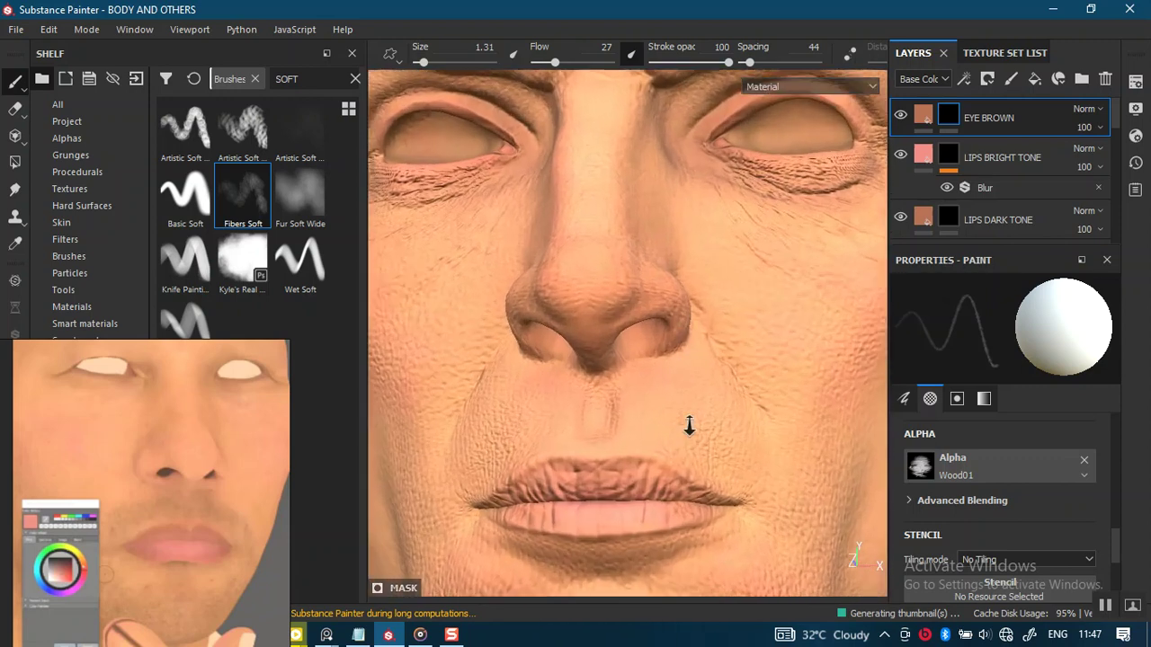
{"action": "mouse_move", "coordinate": [683, 359]}
{"action": "left_mouse_down", "text": "alt"}
{"action": "mouse_move", "coordinate": [696, 354]}
{"action": "mouse_move", "coordinate": [533, 398]}
{"action": "mouse_move", "coordinate": [607, 418]}
{"action": "left_mouse_up", "text": "alt"}
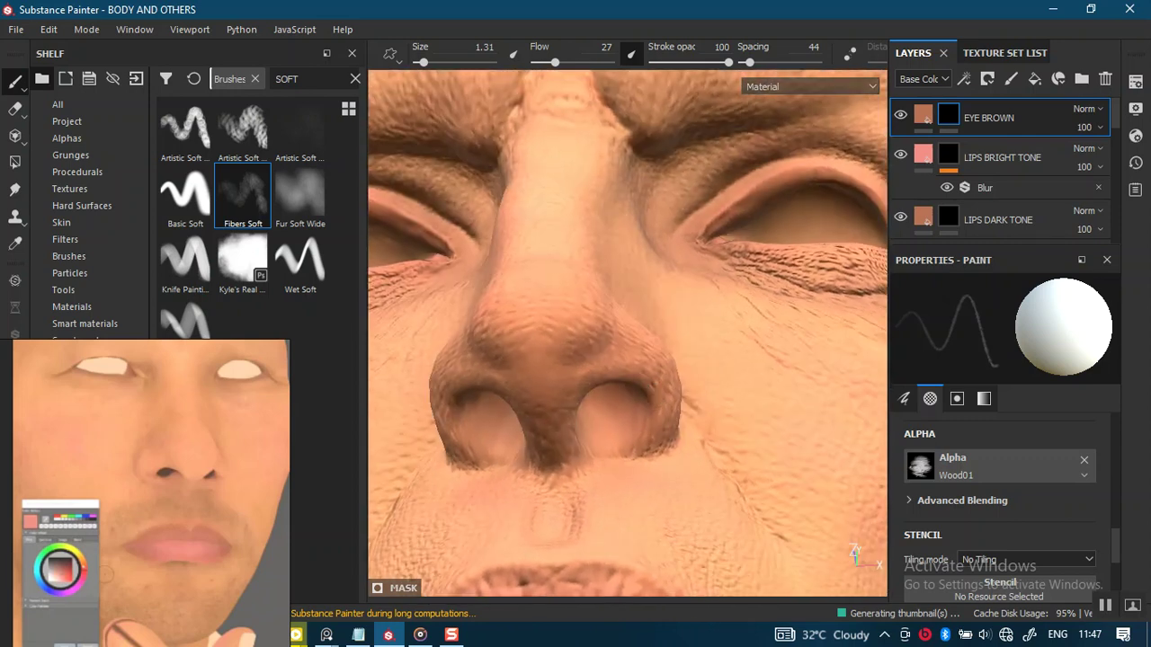
Step: Paint soft brownish darkening around both eyes and set EYE BROWN opacity to 70
{"action": "scroll", "coordinate": [619, 367], "scroll_direction": "down", "scroll_amount": 5}
{"action": "left_click_drag", "start_coordinate": [620, 368], "coordinate": [686, 103], "text": "alt"}
{"action": "left_click_drag", "start_coordinate": [602, 215], "coordinate": [599, 470], "text": "alt"}
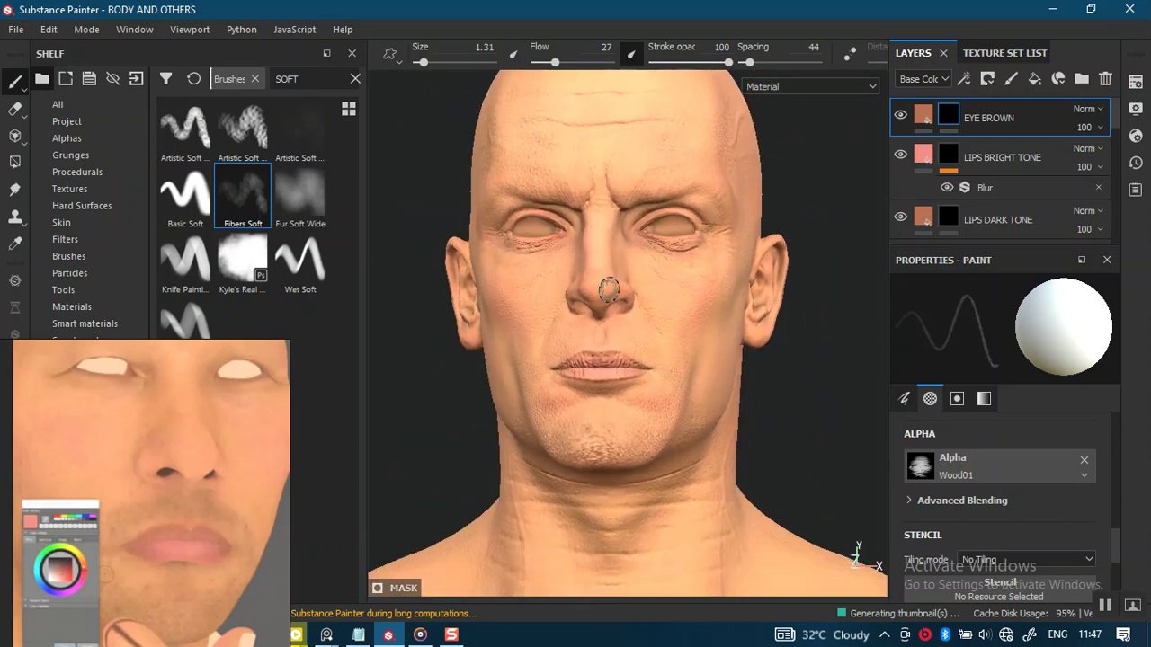
{"action": "scroll", "coordinate": [611, 341], "scroll_direction": "up", "scroll_amount": 3}
{"action": "mouse_move", "coordinate": [569, 297]}
{"action": "left_mouse_down", "text": "alt"}
{"action": "mouse_move", "coordinate": [668, 327]}
{"action": "mouse_move", "coordinate": [580, 275]}
{"action": "left_mouse_up", "text": "alt"}
{"action": "scroll", "coordinate": [608, 391], "scroll_direction": "up", "scroll_amount": 2}
{"action": "left_click_drag", "start_coordinate": [607, 390], "coordinate": [622, 360], "text": "alt"}
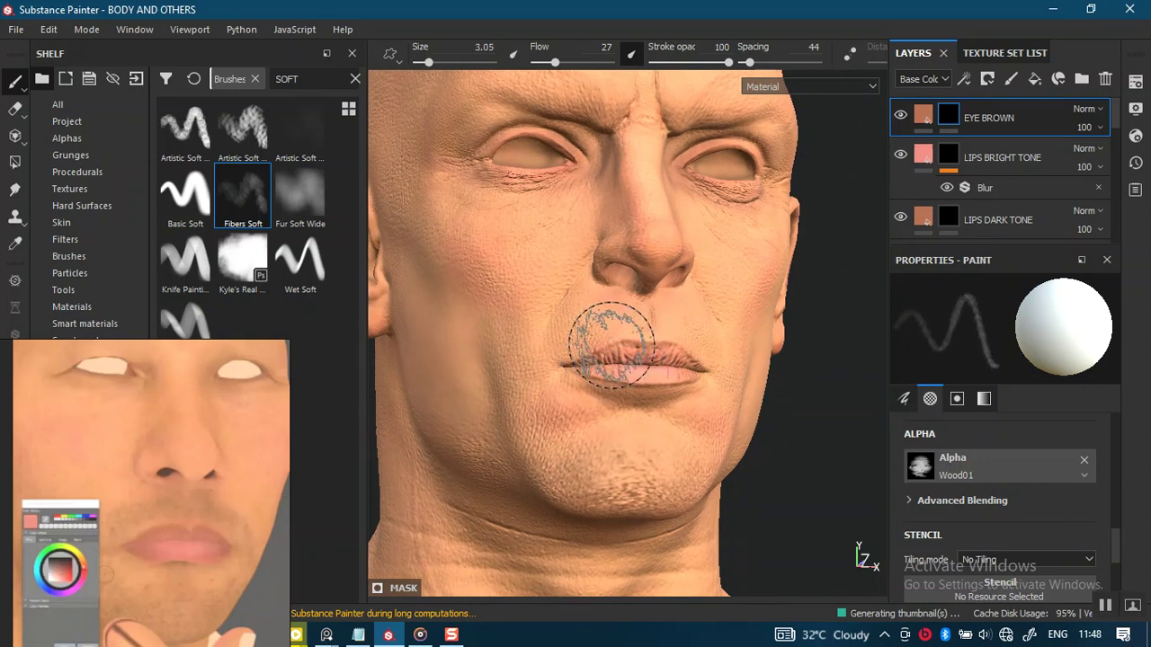
{"action": "mouse_move", "coordinate": [598, 335]}
{"action": "left_mouse_down", "text": "alt"}
{"action": "mouse_move", "coordinate": [581, 398]}
{"action": "mouse_move", "coordinate": [567, 365]}
{"action": "mouse_move", "coordinate": [473, 372]}
{"action": "left_mouse_up", "text": "alt"}
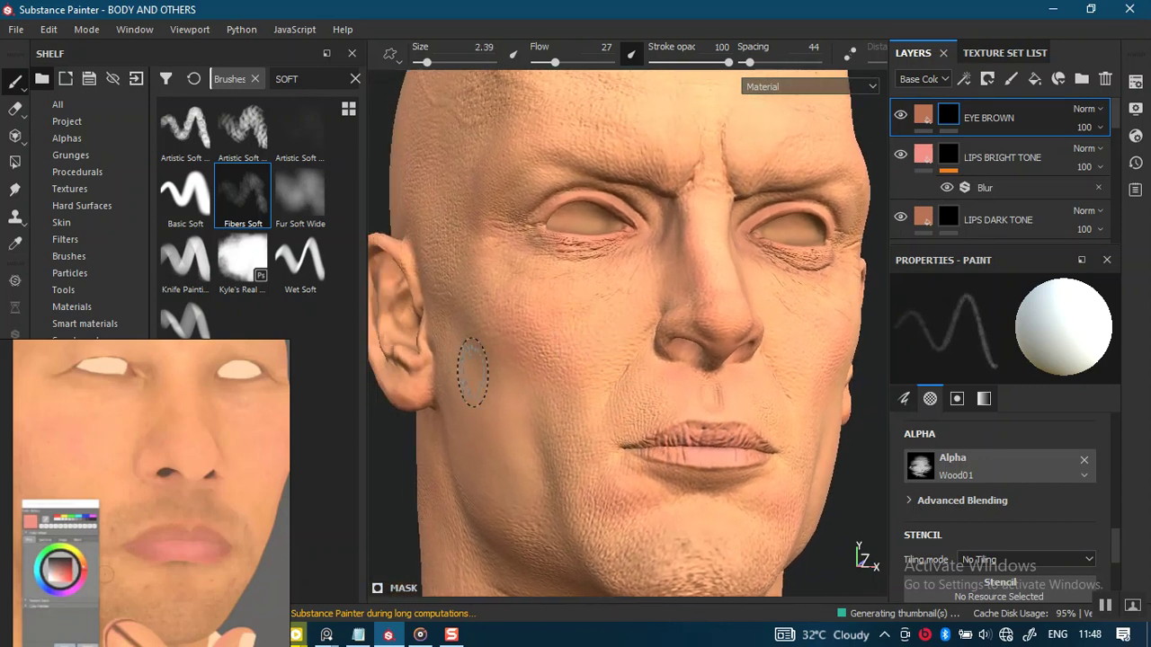
{"action": "mouse_move", "coordinate": [606, 329]}
{"action": "left_mouse_down", "text": "alt"}
{"action": "mouse_move", "coordinate": [586, 321]}
{"action": "mouse_move", "coordinate": [564, 357]}
{"action": "mouse_move", "coordinate": [585, 381]}
{"action": "mouse_move", "coordinate": [739, 350]}
{"action": "left_mouse_up", "text": "alt"}
{"action": "mouse_move", "coordinate": [561, 329]}
{"action": "left_mouse_down", "text": "alt"}
{"action": "mouse_move", "coordinate": [611, 303]}
{"action": "mouse_move", "coordinate": [640, 310]}
{"action": "left_mouse_up", "text": "alt"}
{"action": "key", "text": "ctrl"}
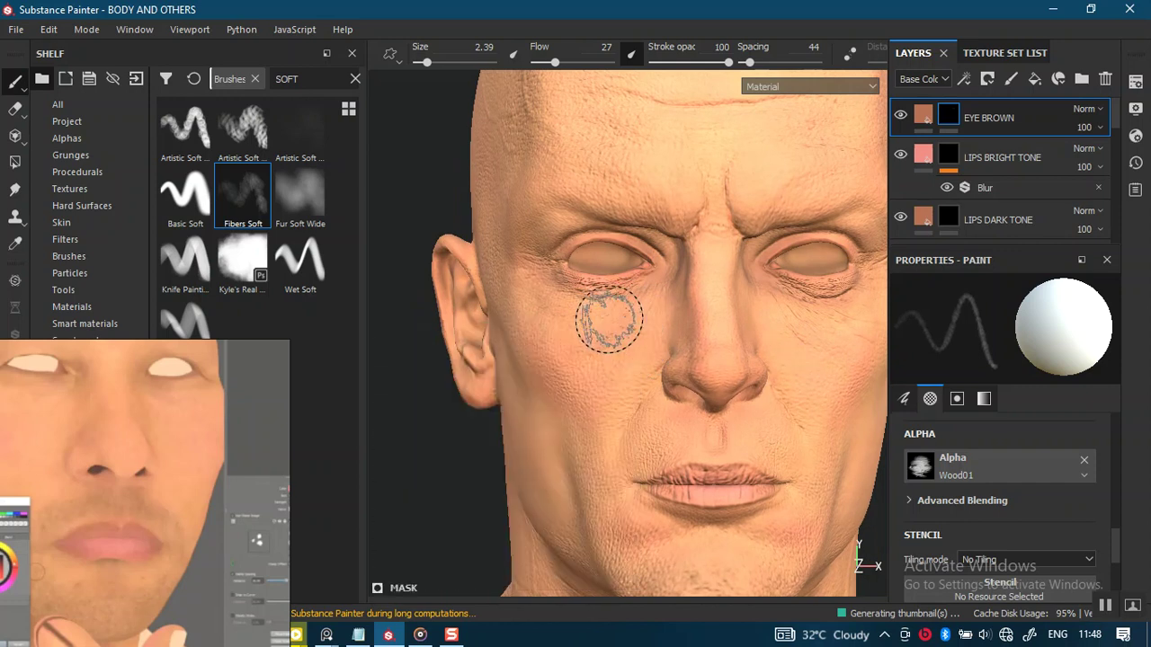
{"action": "left_click_drag", "start_coordinate": [610, 323], "coordinate": [504, 301], "text": "alt"}
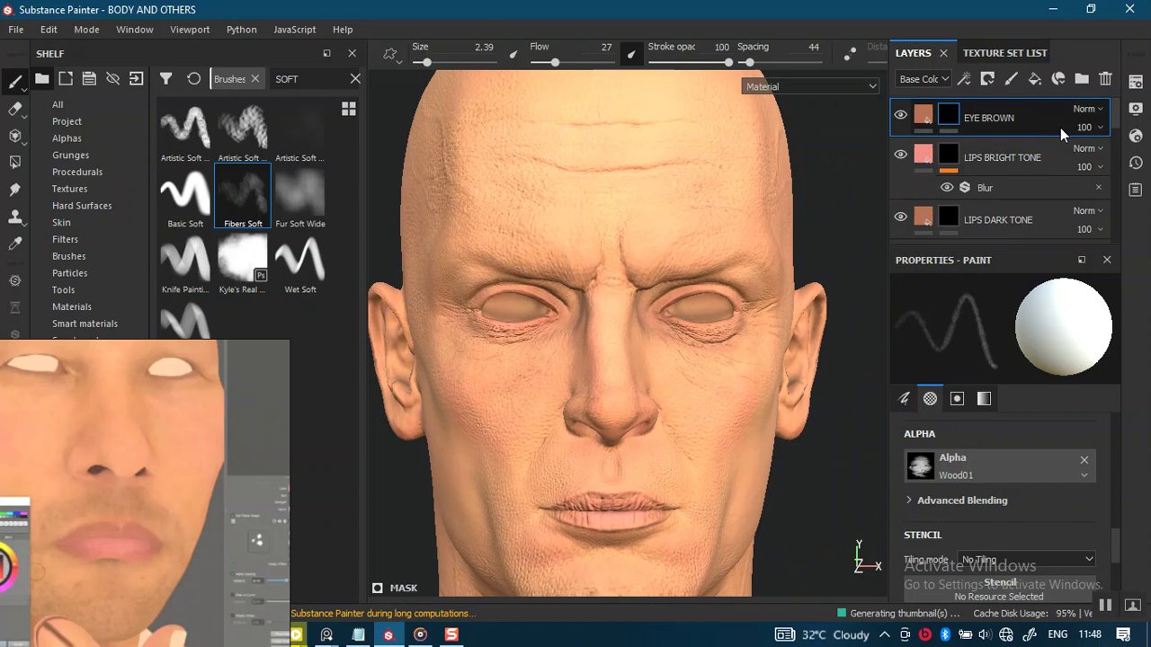
{"action": "left_click", "coordinate": [1099, 128]}
{"action": "left_click_drag", "start_coordinate": [1103, 156], "coordinate": [1126, 160]}
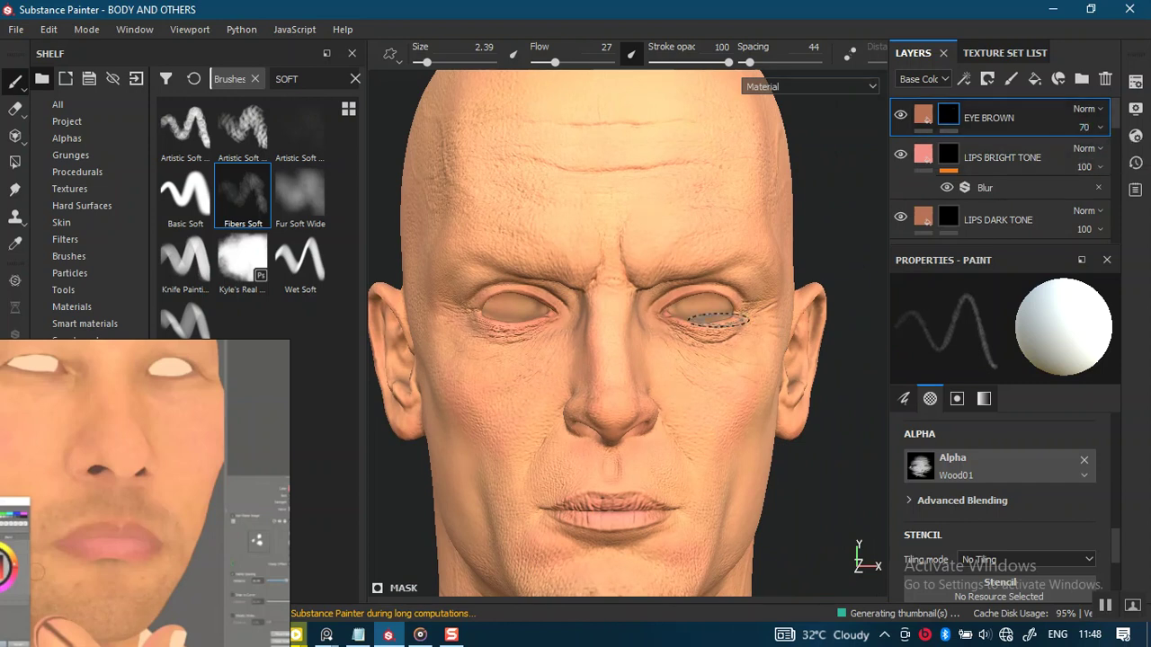
{"action": "scroll", "coordinate": [835, 269], "scroll_direction": "down", "scroll_amount": 5}
{"action": "scroll", "coordinate": [538, 232], "scroll_direction": "up", "scroll_amount": 3}
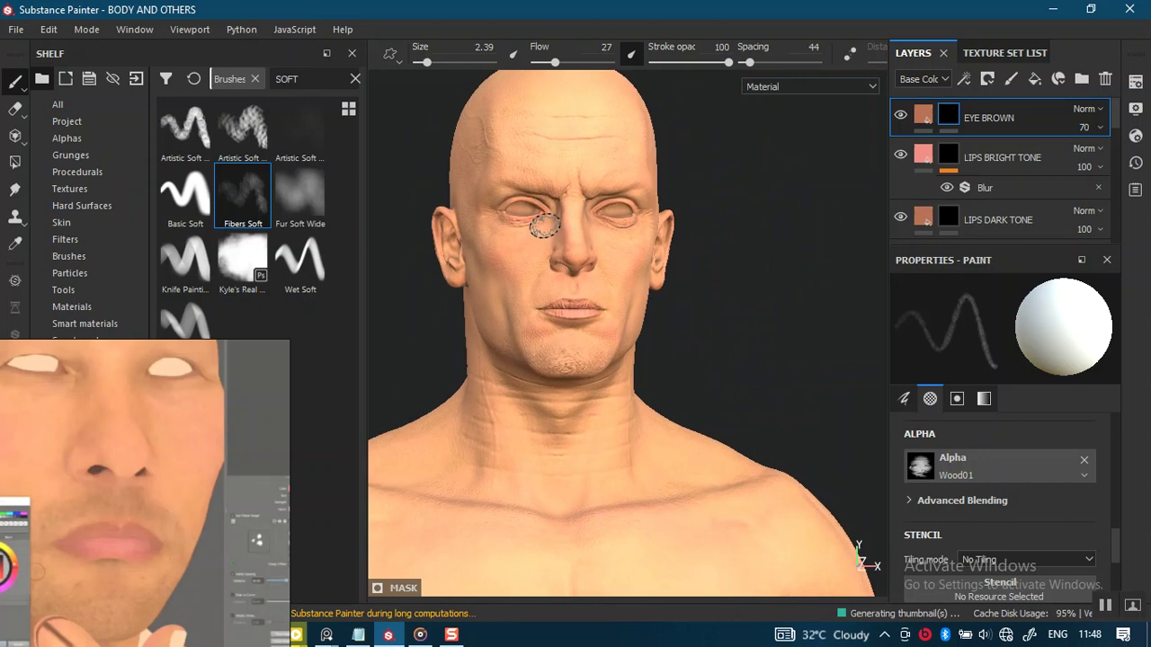
{"action": "left_click_drag", "start_coordinate": [588, 313], "coordinate": [597, 273], "text": "alt"}
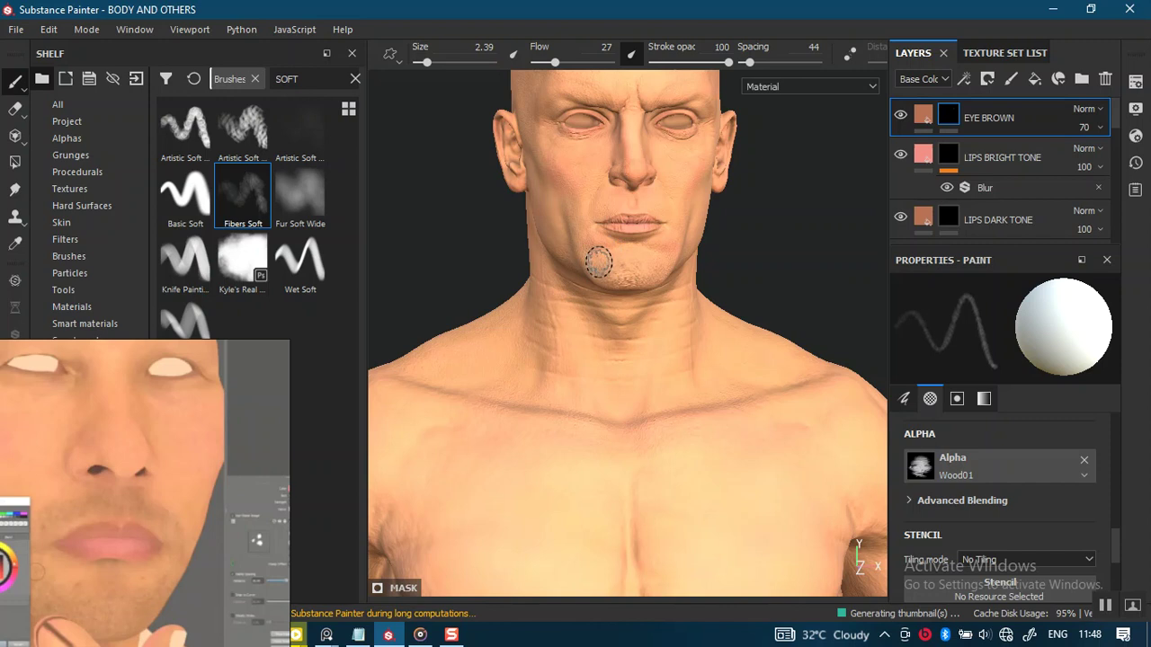
{"action": "left_click_drag", "start_coordinate": [626, 284], "coordinate": [647, 360], "text": "alt"}
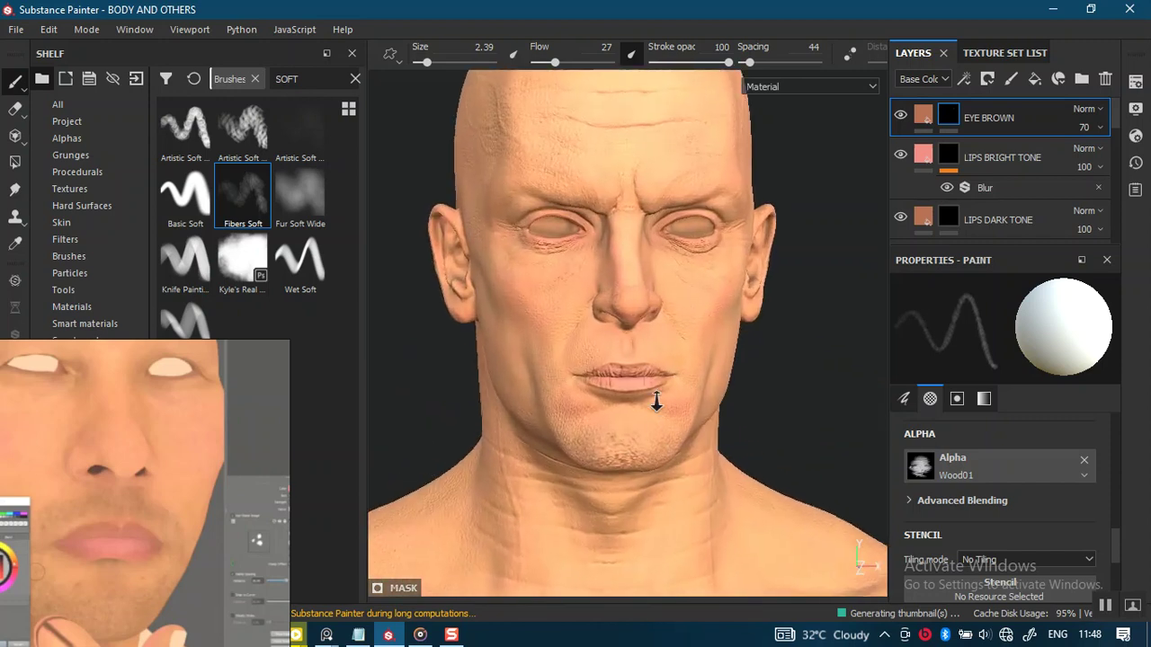
{"action": "right_click_drag", "start_coordinate": [647, 360], "coordinate": [653, 405], "text": "alt"}
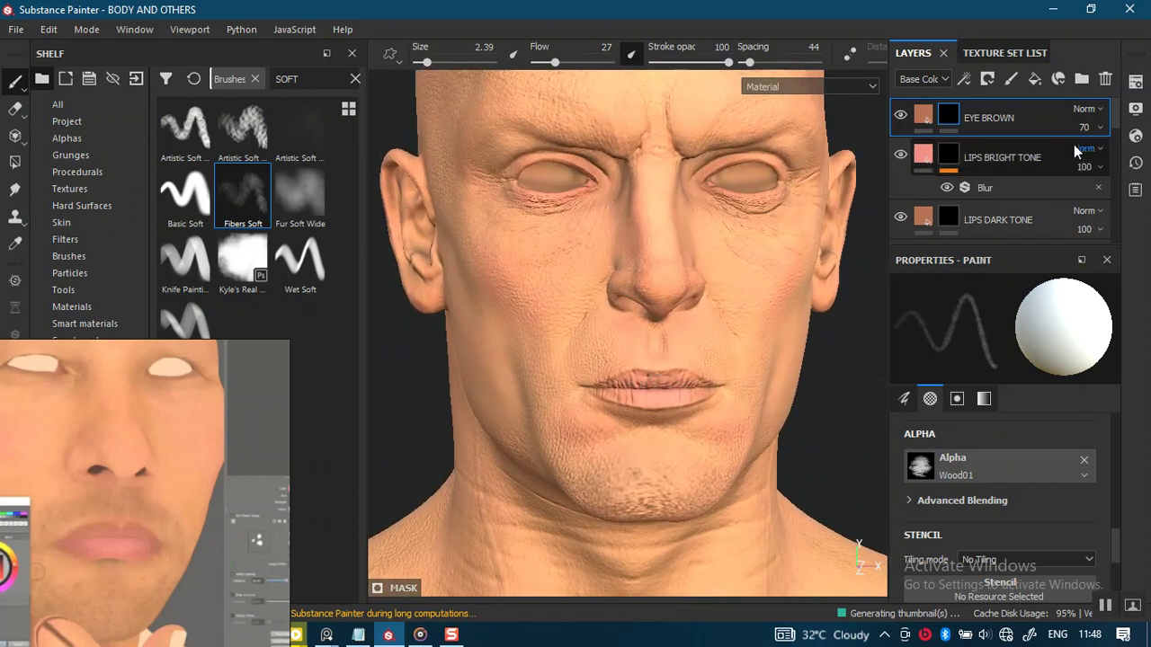
{"action": "scroll", "coordinate": [652, 437], "scroll_direction": "up", "scroll_amount": 2}
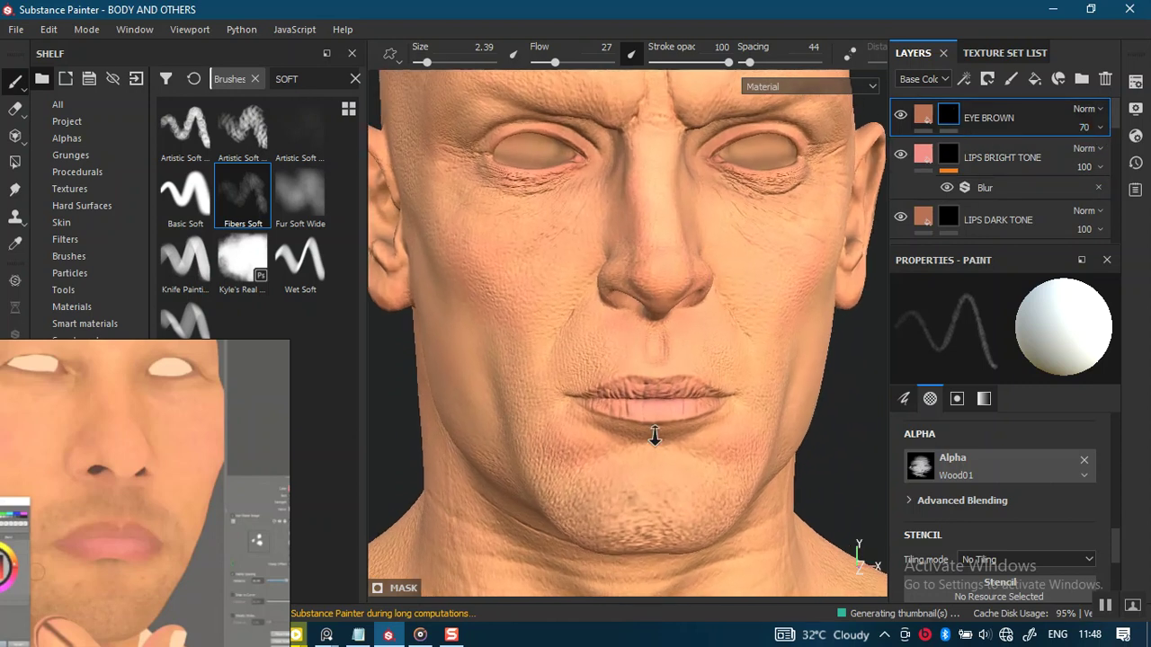
{"action": "scroll", "coordinate": [636, 347], "scroll_direction": "up", "scroll_amount": 2}
{"action": "scroll", "coordinate": [625, 321], "scroll_direction": "up", "scroll_amount": 2}
{"action": "mouse_move", "coordinate": [625, 322]}
{"action": "left_mouse_down", "text": "alt"}
{"action": "mouse_move", "coordinate": [577, 346]}
{"action": "mouse_move", "coordinate": [662, 359]}
{"action": "left_mouse_up", "text": "alt"}
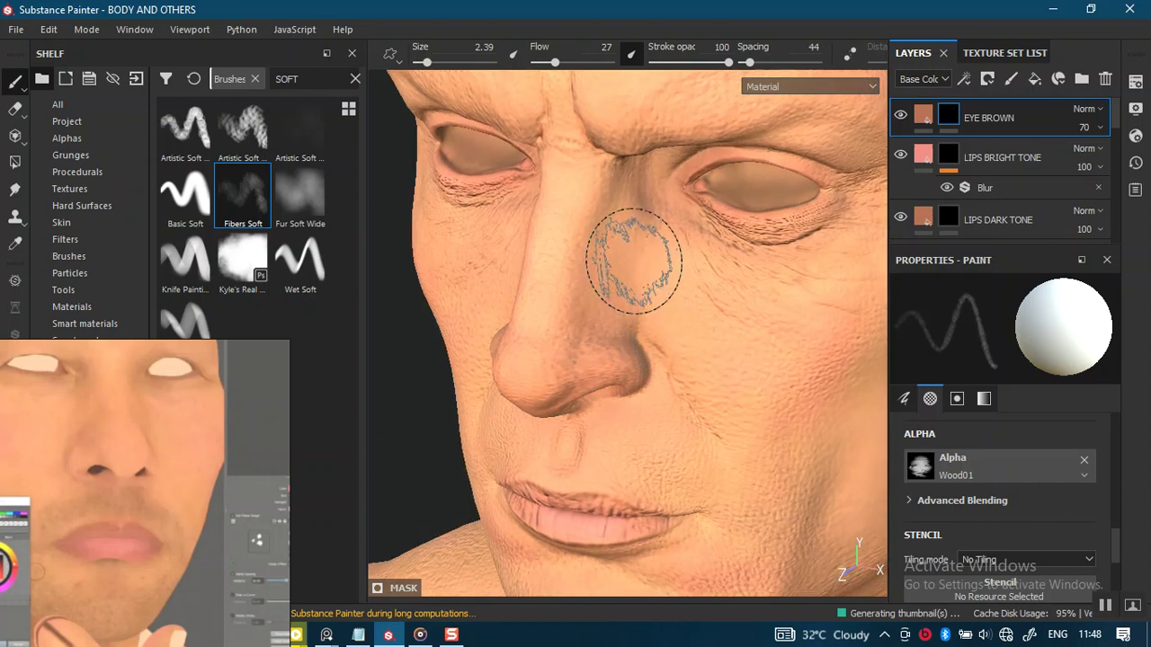
{"action": "left_click_drag", "start_coordinate": [642, 270], "coordinate": [508, 292], "text": "alt"}
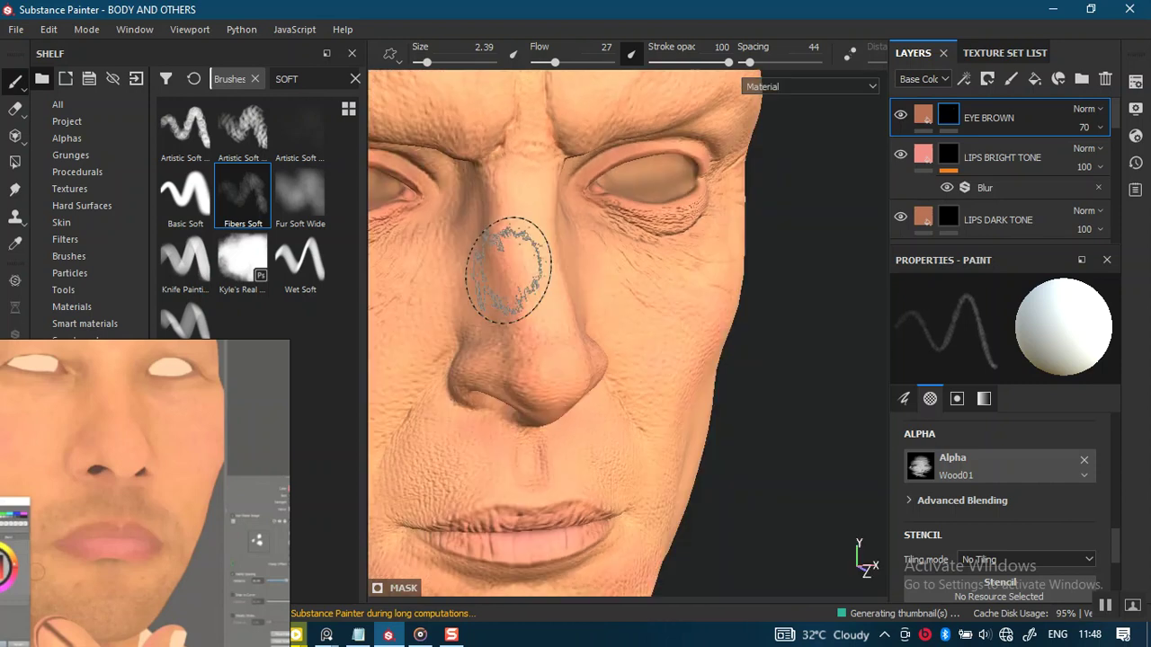
{"action": "scroll", "coordinate": [608, 273], "scroll_direction": "down", "scroll_amount": 5}
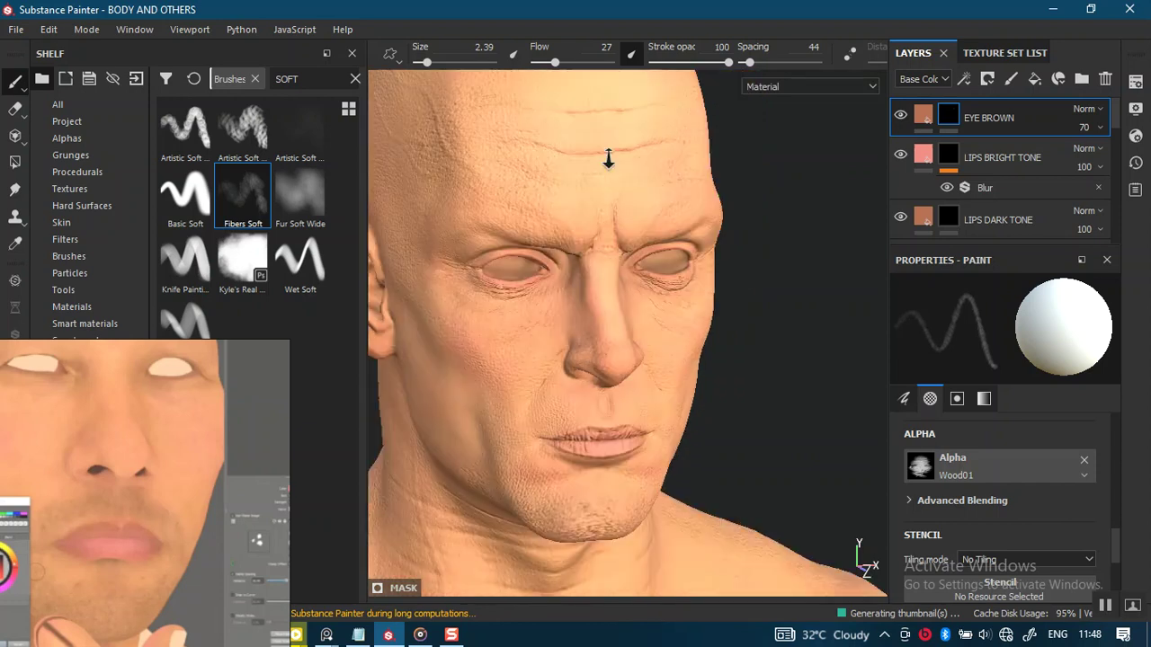
{"action": "left_click_drag", "start_coordinate": [609, 159], "coordinate": [646, 225], "text": "alt"}
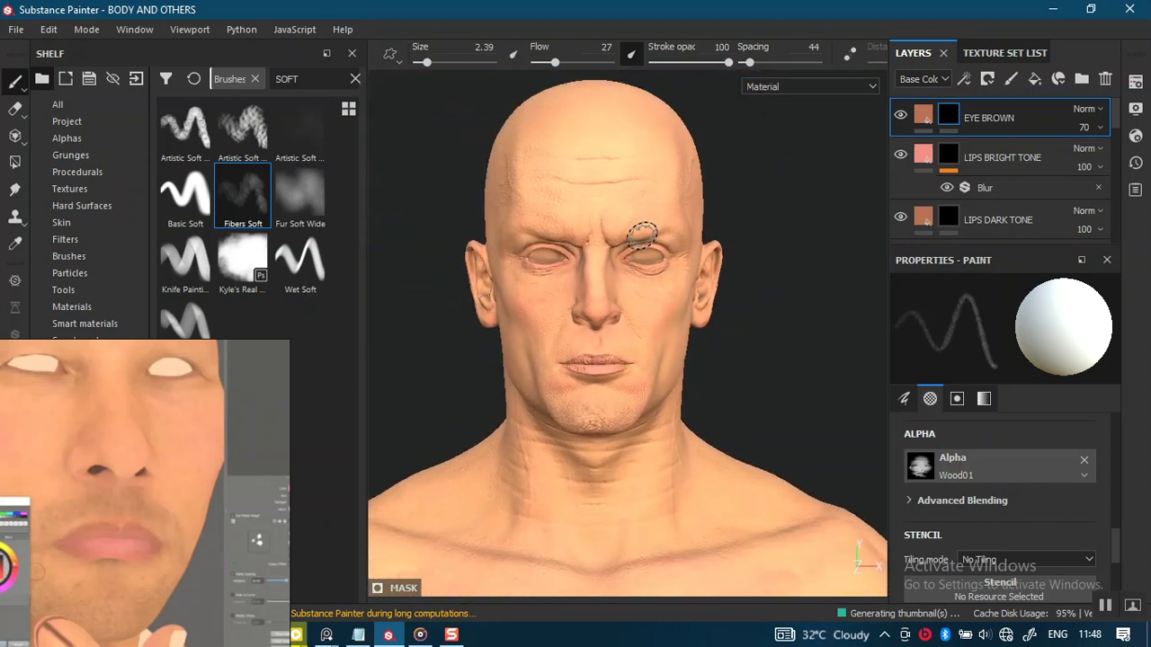
{"action": "scroll", "coordinate": [665, 354], "scroll_direction": "down", "scroll_amount": 1}
{"action": "scroll", "coordinate": [671, 308], "scroll_direction": "down", "scroll_amount": 1}
{"action": "scroll", "coordinate": [674, 249], "scroll_direction": "down", "scroll_amount": 2}
{"action": "scroll", "coordinate": [681, 329], "scroll_direction": "down", "scroll_amount": 1}
{"action": "mouse_move", "coordinate": [679, 347]}
{"action": "left_mouse_down", "text": "alt"}
{"action": "mouse_move", "coordinate": [698, 321]}
{"action": "mouse_move", "coordinate": [632, 318]}
{"action": "mouse_move", "coordinate": [617, 411]}
{"action": "left_mouse_up", "text": "alt"}
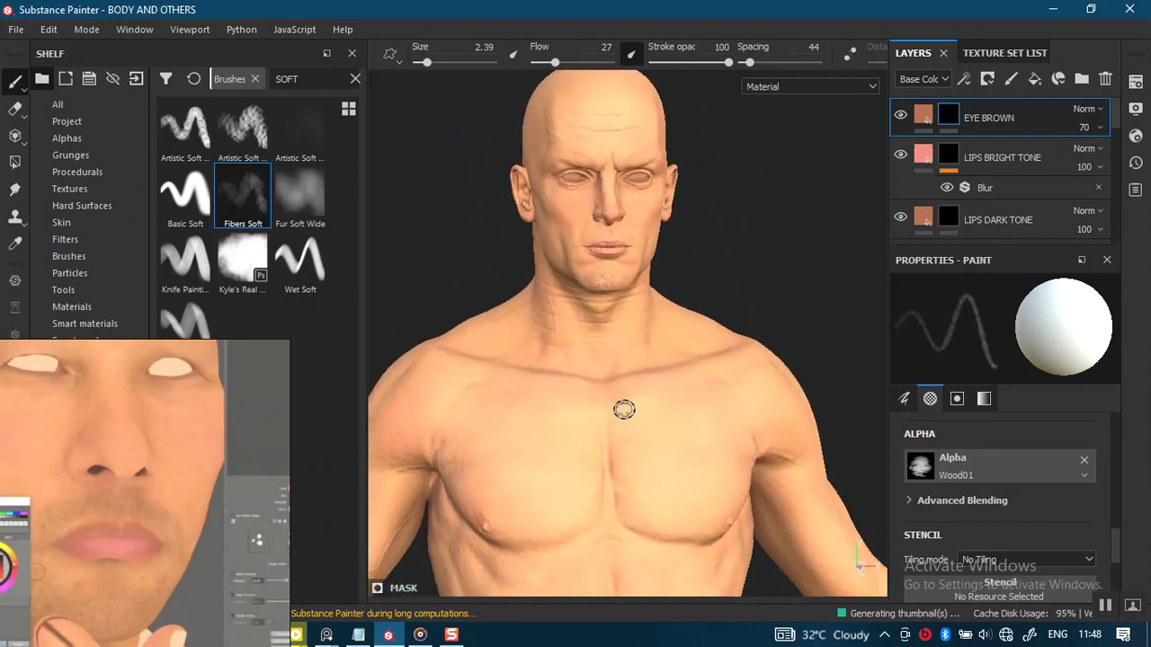
{"action": "middle_click_drag", "start_coordinate": [617, 411], "coordinate": [609, 348], "text": "alt"}
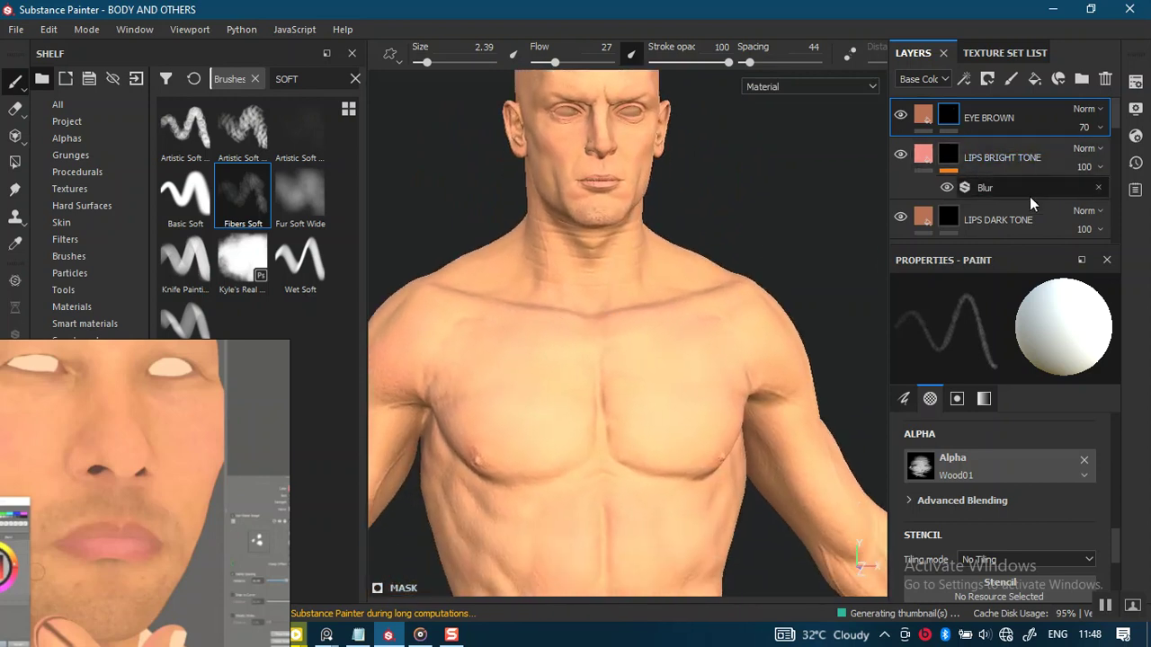
{"action": "scroll", "coordinate": [1115, 135], "scroll_direction": "down", "scroll_amount": 1}
{"action": "scroll", "coordinate": [1114, 142], "scroll_direction": "down", "scroll_amount": 5}
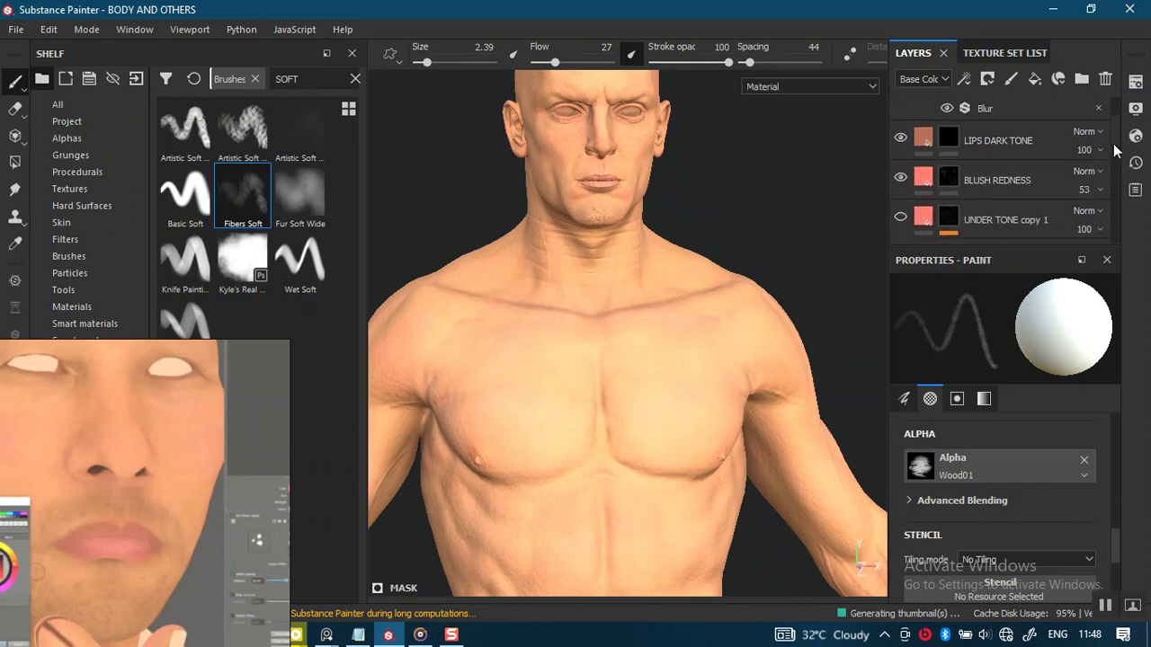
Step: Select the BLUSH REDNESS layer and check the nipple redness in base colour view
{"action": "left_click", "coordinate": [999, 162]}
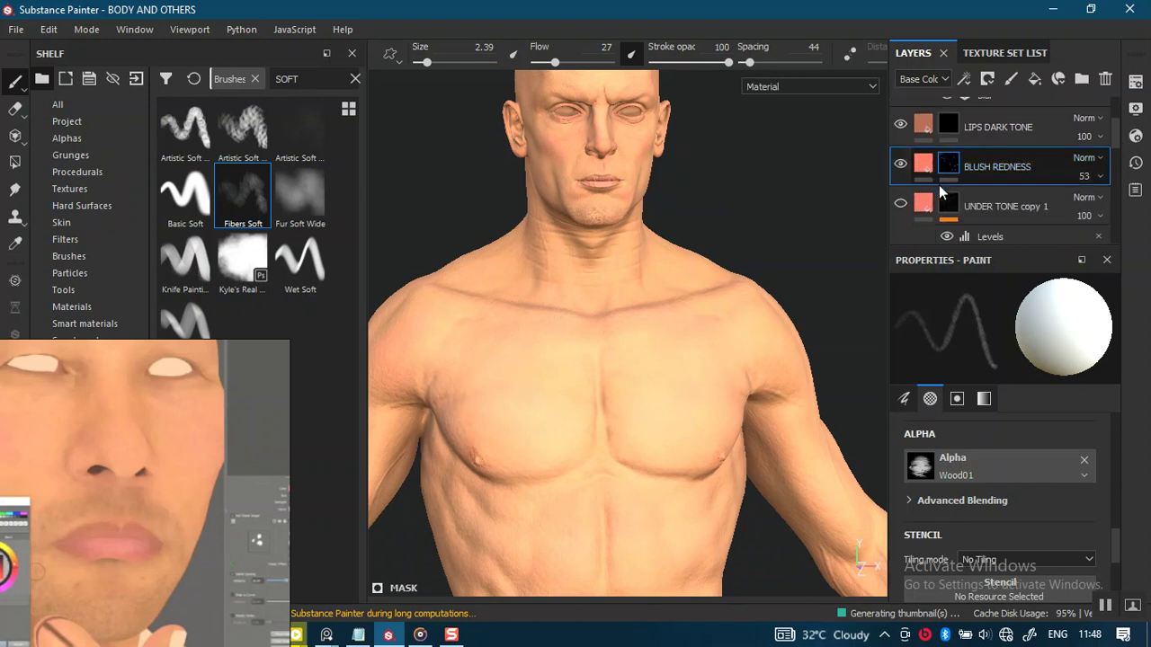
{"action": "scroll", "coordinate": [689, 398], "scroll_direction": "up", "scroll_amount": 3}
{"action": "scroll", "coordinate": [609, 351], "scroll_direction": "up", "scroll_amount": 3}
{"action": "mouse_move", "coordinate": [620, 399]}
{"action": "left_mouse_down", "text": "alt"}
{"action": "mouse_move", "coordinate": [693, 337]}
{"action": "mouse_move", "coordinate": [627, 303]}
{"action": "left_mouse_up", "text": "alt"}
{"action": "scroll", "coordinate": [627, 236], "scroll_direction": "up", "scroll_amount": 2}
{"action": "scroll", "coordinate": [620, 398], "scroll_direction": "up", "scroll_amount": 2}
{"action": "scroll", "coordinate": [619, 398], "scroll_direction": "up", "scroll_amount": 2}
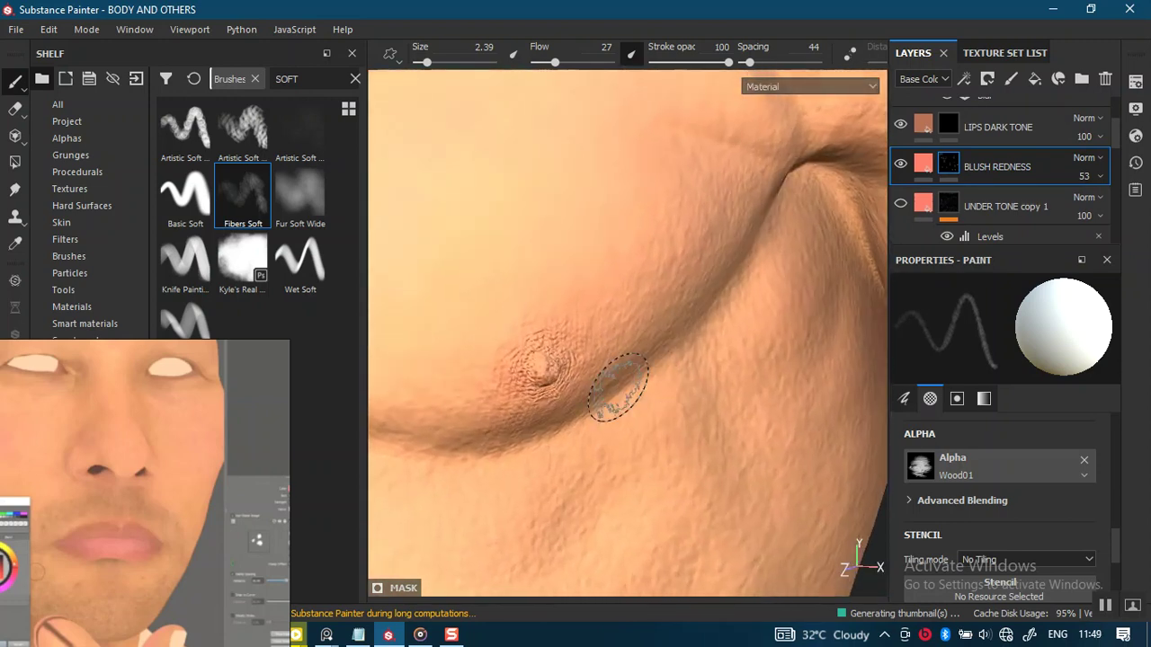
{"action": "left_click_drag", "start_coordinate": [599, 405], "coordinate": [606, 406], "text": "alt"}
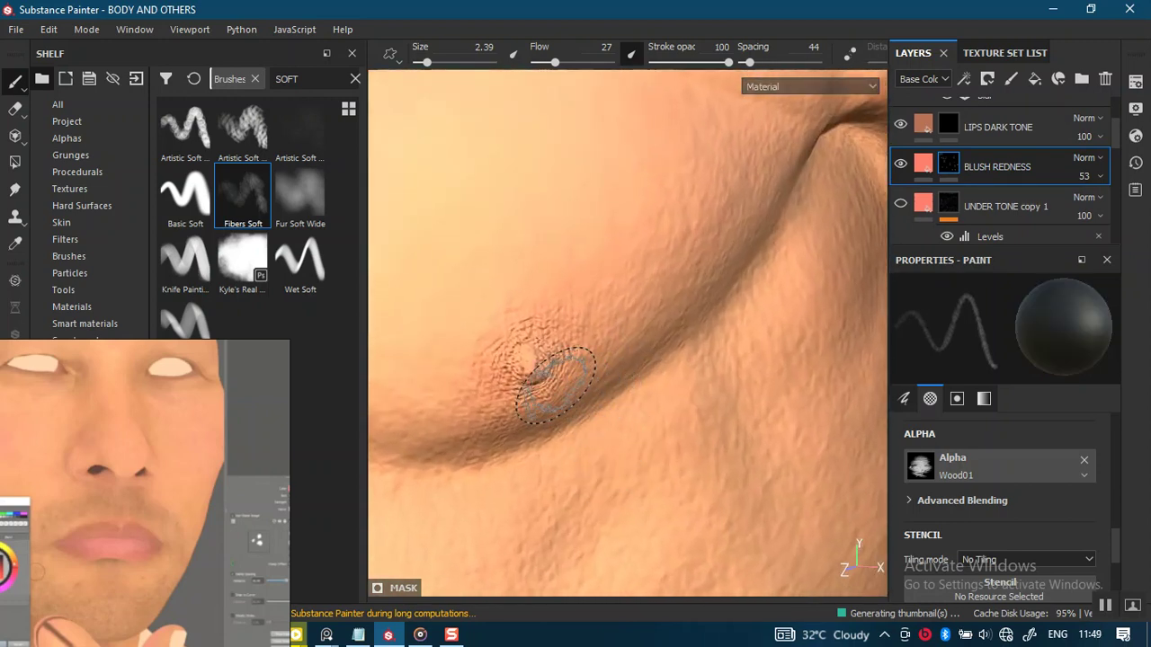
{"action": "key", "text": "c"}
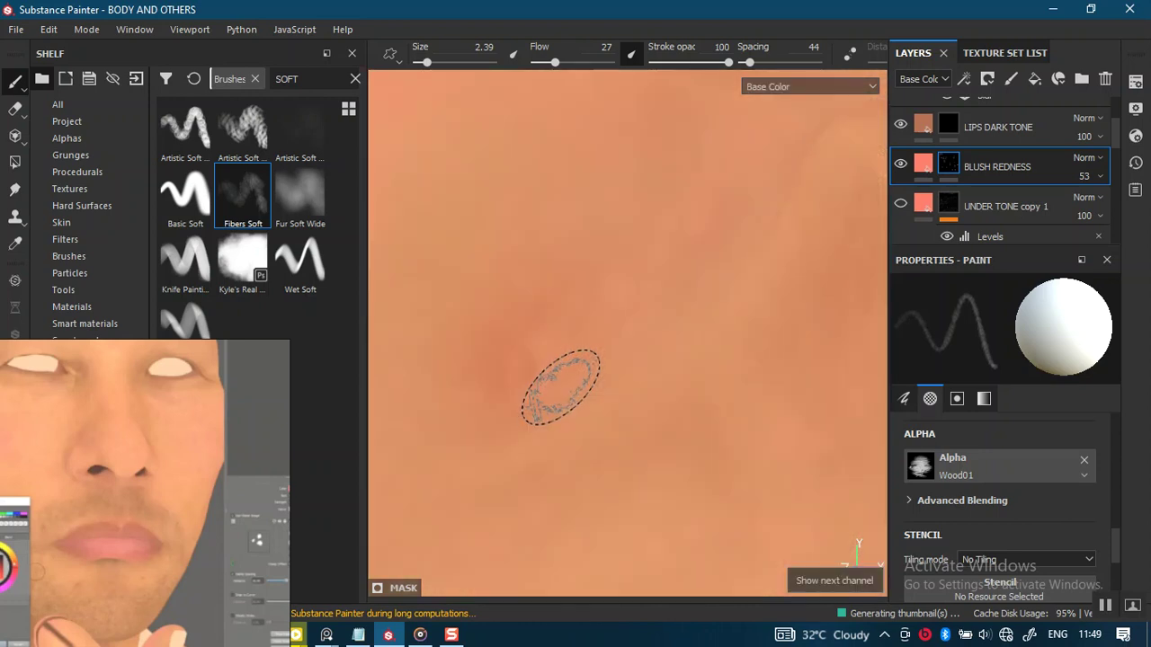
{"action": "middle_click_drag", "start_coordinate": [573, 375], "coordinate": [669, 351], "text": "alt"}
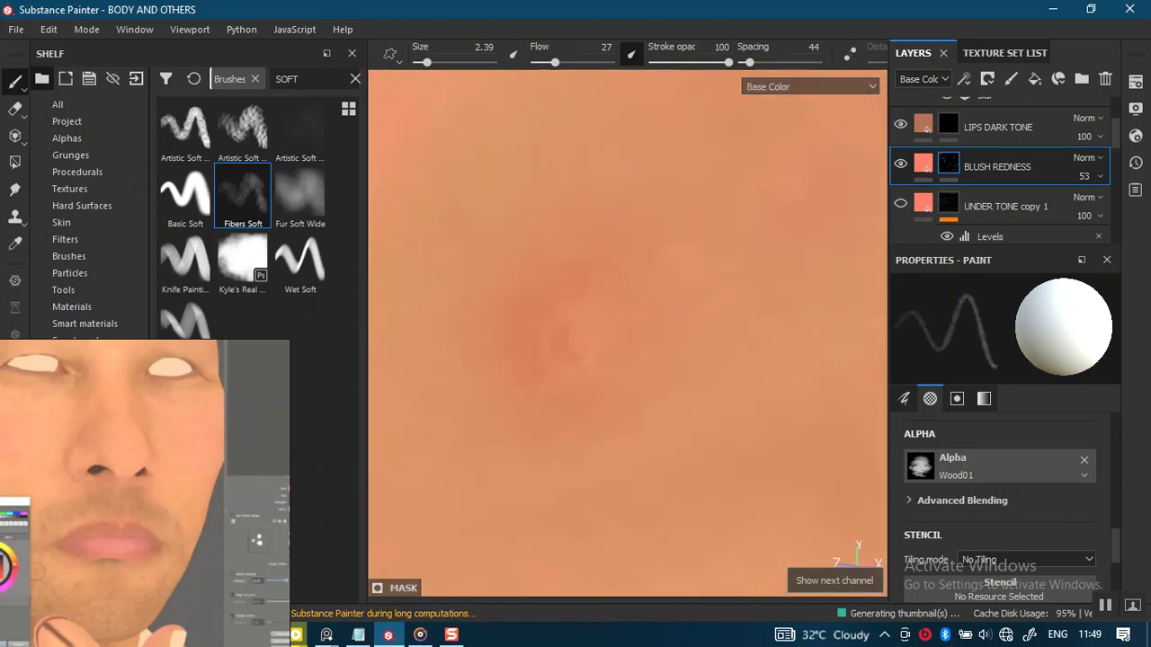
{"action": "key", "text": "m"}
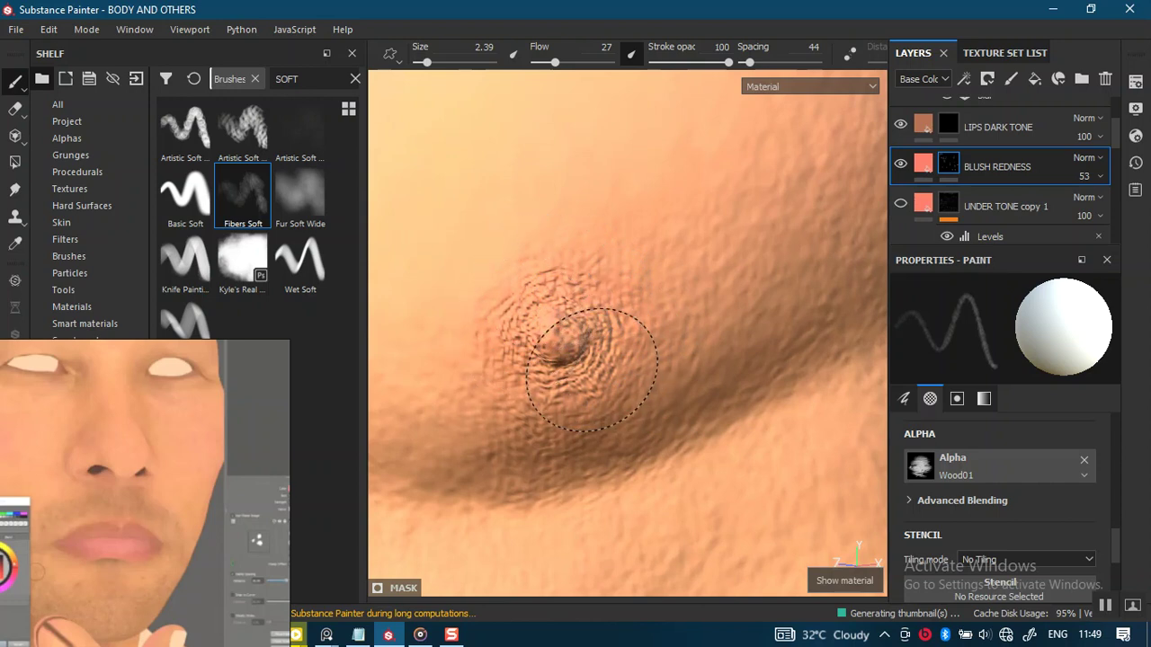
Step: Paint soft redness around the nipples from side and frontal views
{"action": "scroll", "coordinate": [635, 216], "scroll_direction": "down", "scroll_amount": 3}
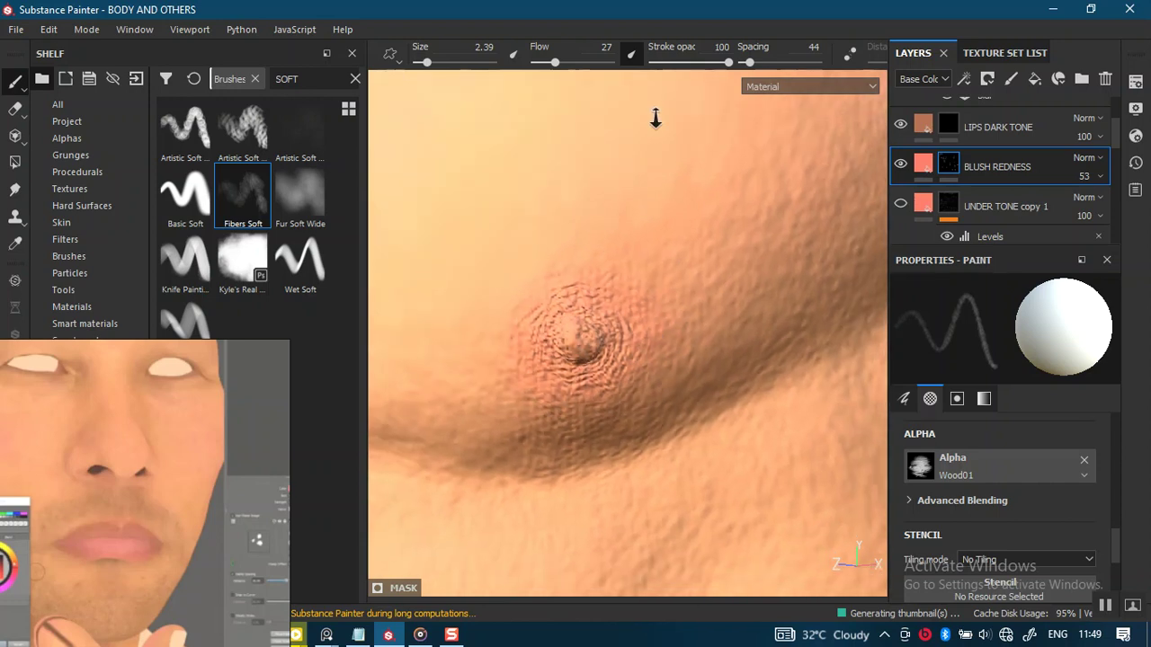
{"action": "scroll", "coordinate": [585, 242], "scroll_direction": "up", "scroll_amount": 1}
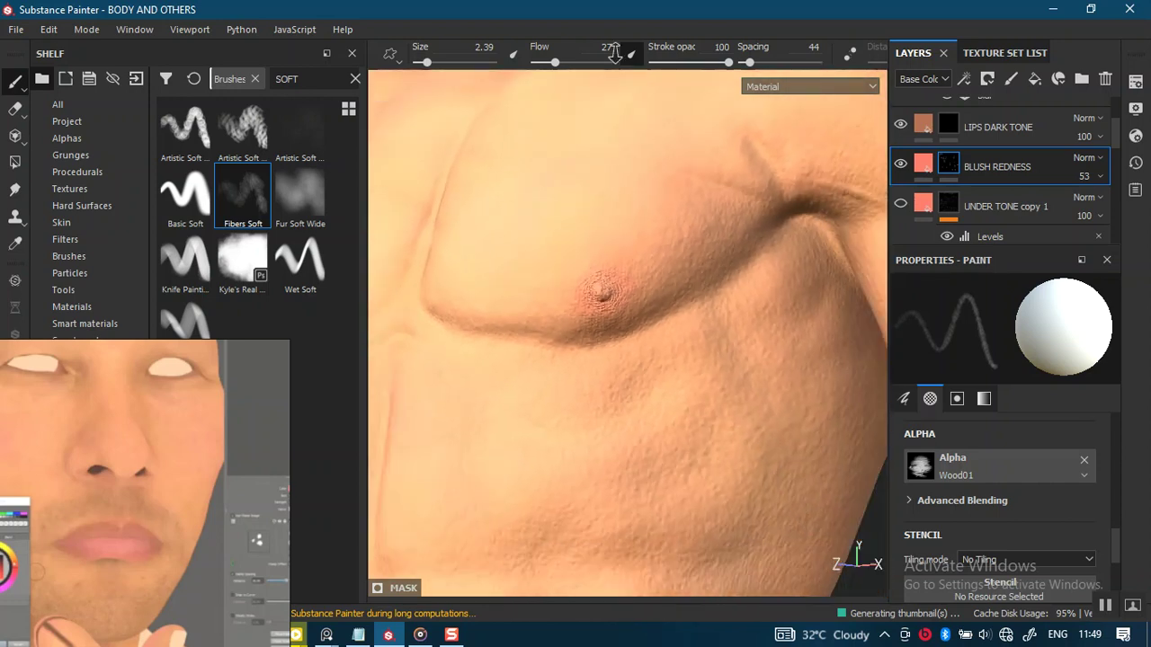
{"action": "scroll", "coordinate": [681, 308], "scroll_direction": "down", "scroll_amount": 2}
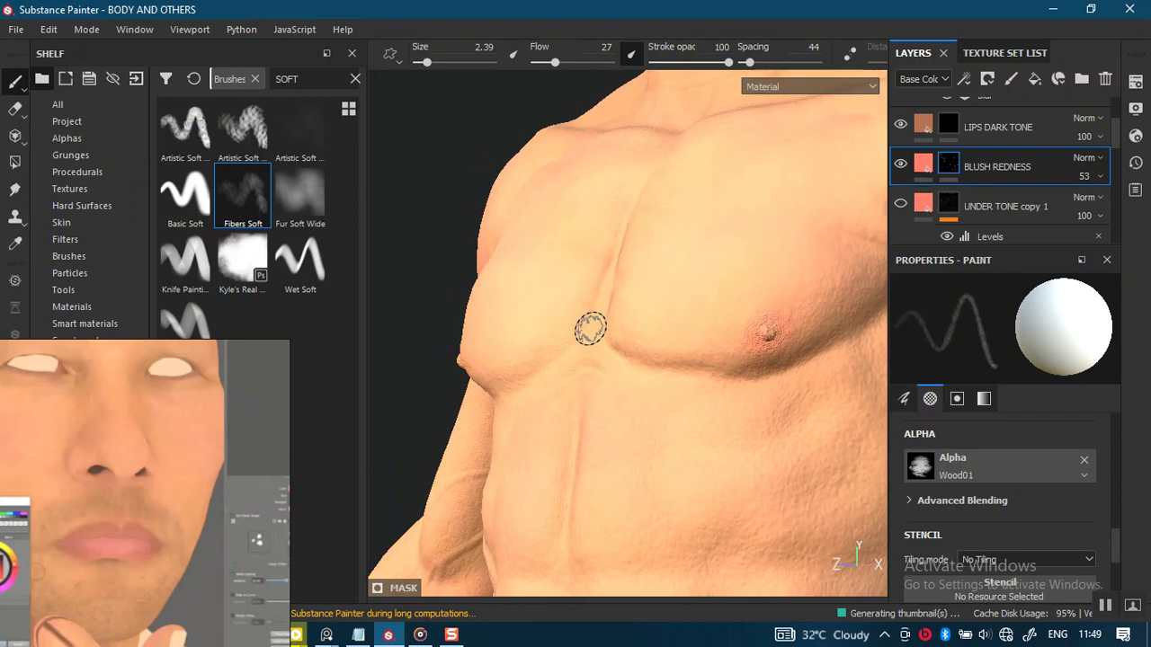
{"action": "left_click_drag", "start_coordinate": [681, 308], "coordinate": [606, 441], "text": "alt"}
{"action": "scroll", "coordinate": [585, 256], "scroll_direction": "up", "scroll_amount": 2}
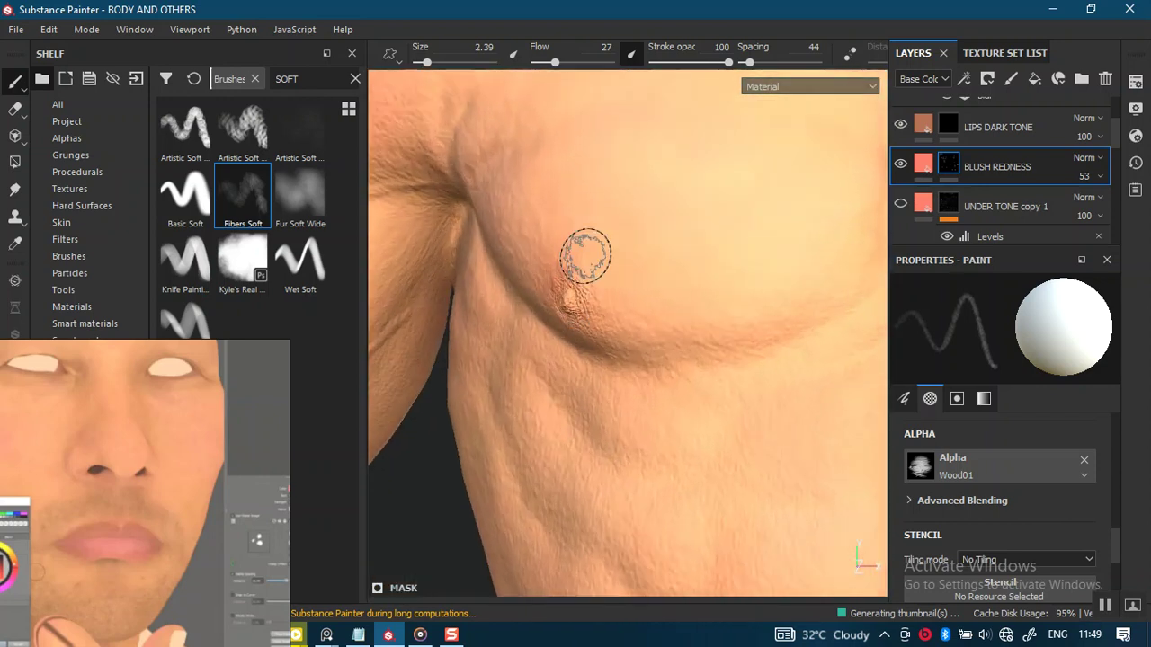
{"action": "left_click_drag", "start_coordinate": [585, 256], "coordinate": [663, 431], "text": "alt"}
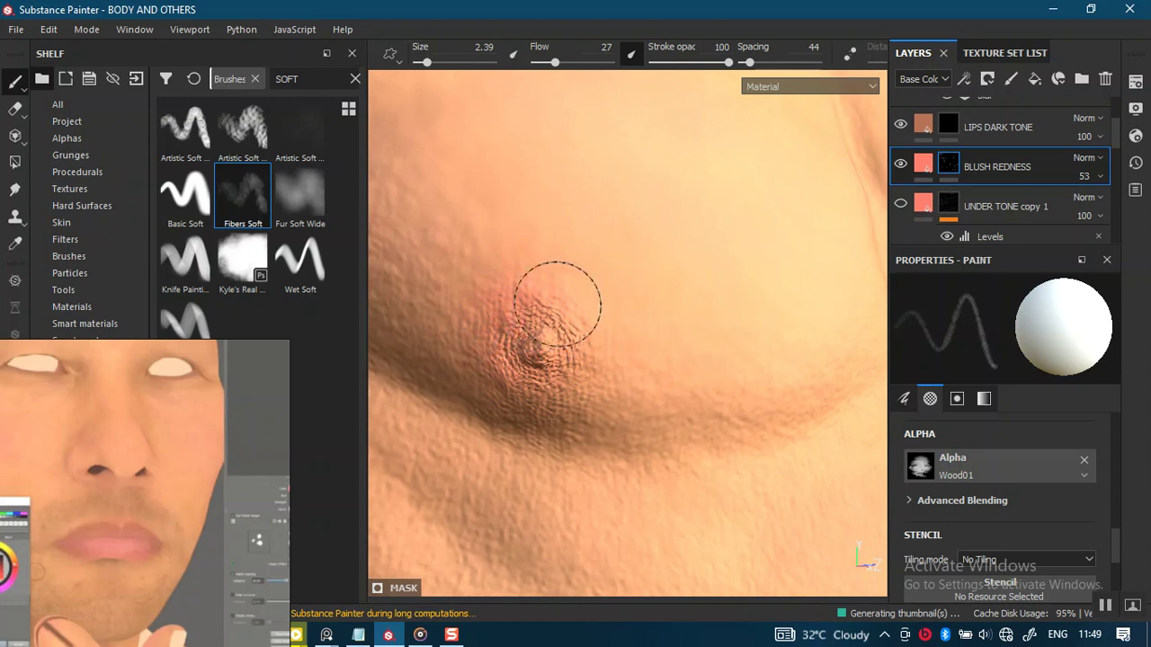
{"action": "scroll", "coordinate": [629, 296], "scroll_direction": "down", "scroll_amount": 2}
{"action": "scroll", "coordinate": [647, 270], "scroll_direction": "down", "scroll_amount": 3}
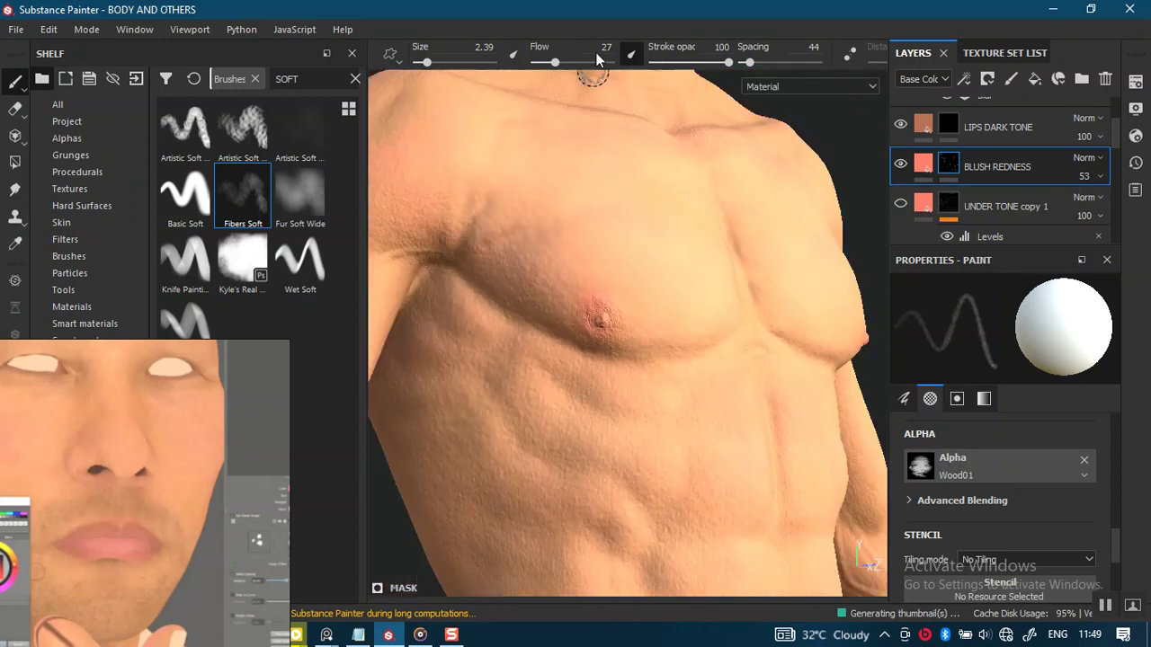
{"action": "scroll", "coordinate": [624, 249], "scroll_direction": "down", "scroll_amount": 1}
Step: Frame the forehead and enlarge the Fibers Soft brush to 4.61
{"action": "middle_click_drag", "start_coordinate": [629, 99], "coordinate": [630, 200], "text": "alt"}
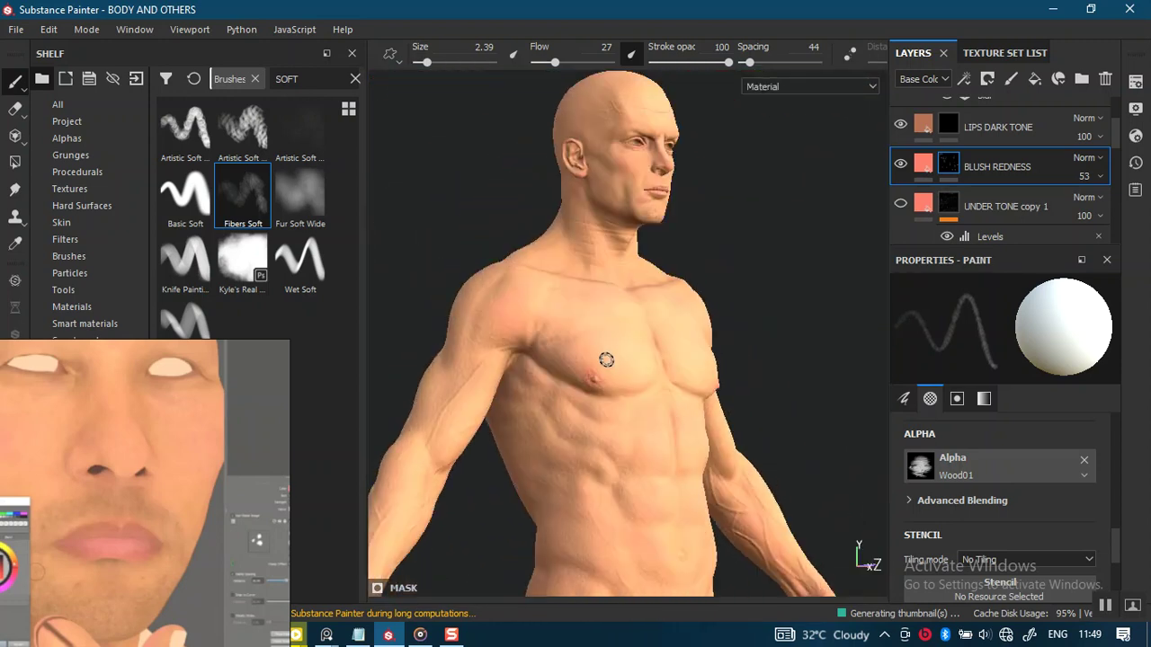
{"action": "left_click_drag", "start_coordinate": [606, 359], "coordinate": [580, 411], "text": "alt"}
{"action": "scroll", "coordinate": [619, 452], "scroll_direction": "up", "scroll_amount": 1}
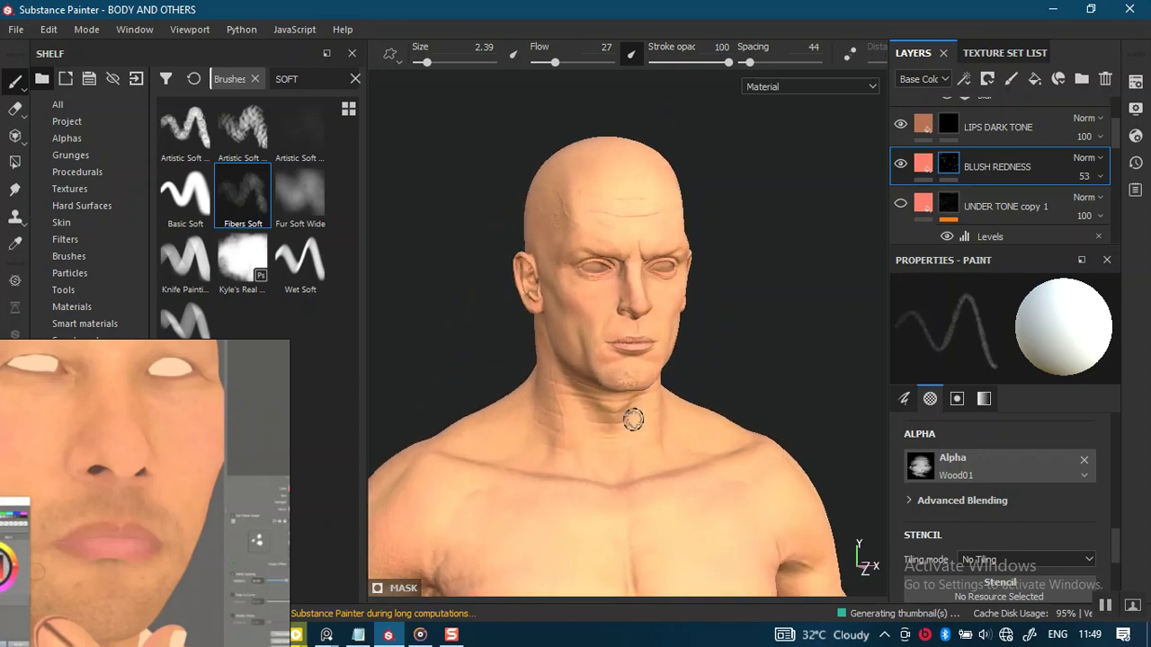
{"action": "left_click_drag", "start_coordinate": [619, 452], "coordinate": [629, 341], "text": "alt"}
{"action": "right_click_drag", "start_coordinate": [629, 341], "coordinate": [607, 461], "text": "alt"}
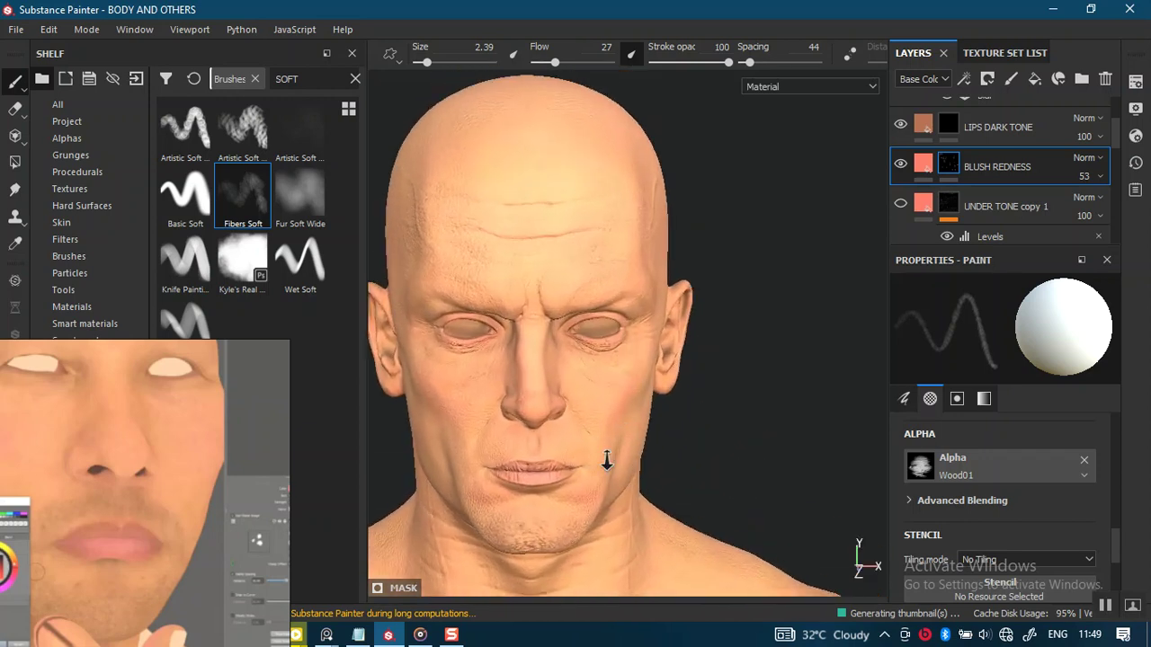
{"action": "mouse_move", "coordinate": [607, 460]}
{"action": "left_mouse_down", "text": "alt"}
{"action": "mouse_move", "coordinate": [627, 462]}
{"action": "mouse_move", "coordinate": [663, 354]}
{"action": "left_mouse_up", "text": "alt"}
{"action": "right_click_drag", "start_coordinate": [663, 354], "coordinate": [584, 458], "text": "alt"}
{"action": "mouse_move", "coordinate": [584, 456]}
{"action": "left_mouse_down", "text": "alt"}
{"action": "mouse_move", "coordinate": [621, 288]}
{"action": "mouse_move", "coordinate": [724, 303]}
{"action": "mouse_move", "coordinate": [539, 267]}
{"action": "mouse_move", "coordinate": [560, 273]}
{"action": "left_mouse_up", "text": "alt"}
{"action": "right_click_drag", "start_coordinate": [566, 273], "coordinate": [624, 399], "text": "alt"}
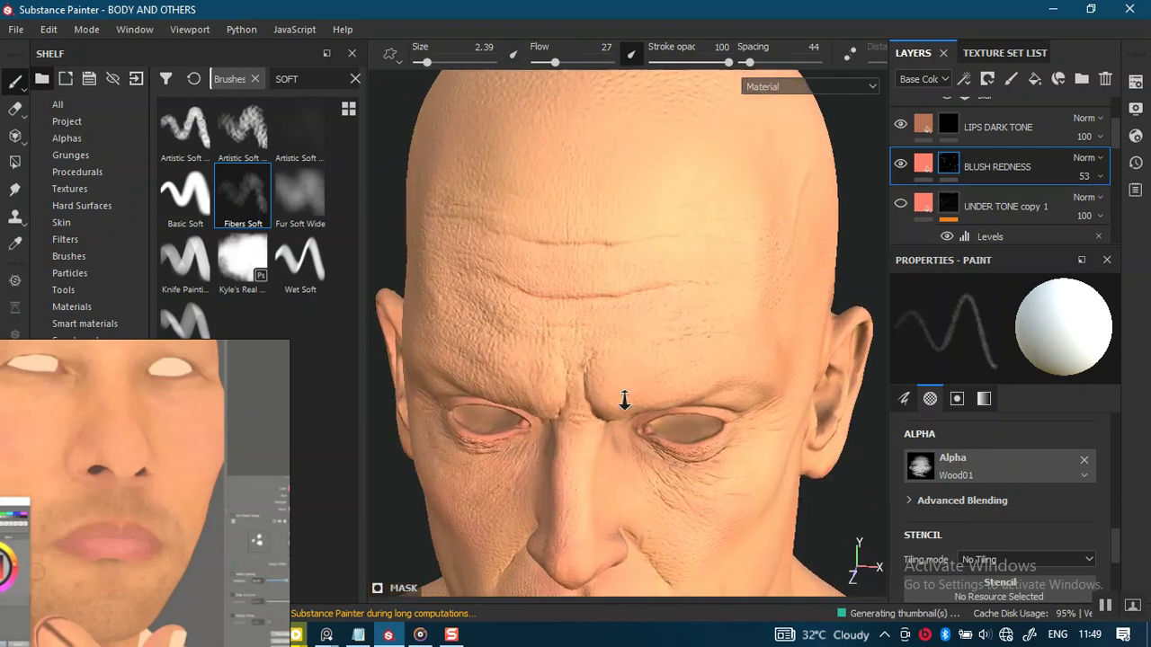
{"action": "left_click_drag", "start_coordinate": [624, 399], "coordinate": [630, 313], "text": "alt"}
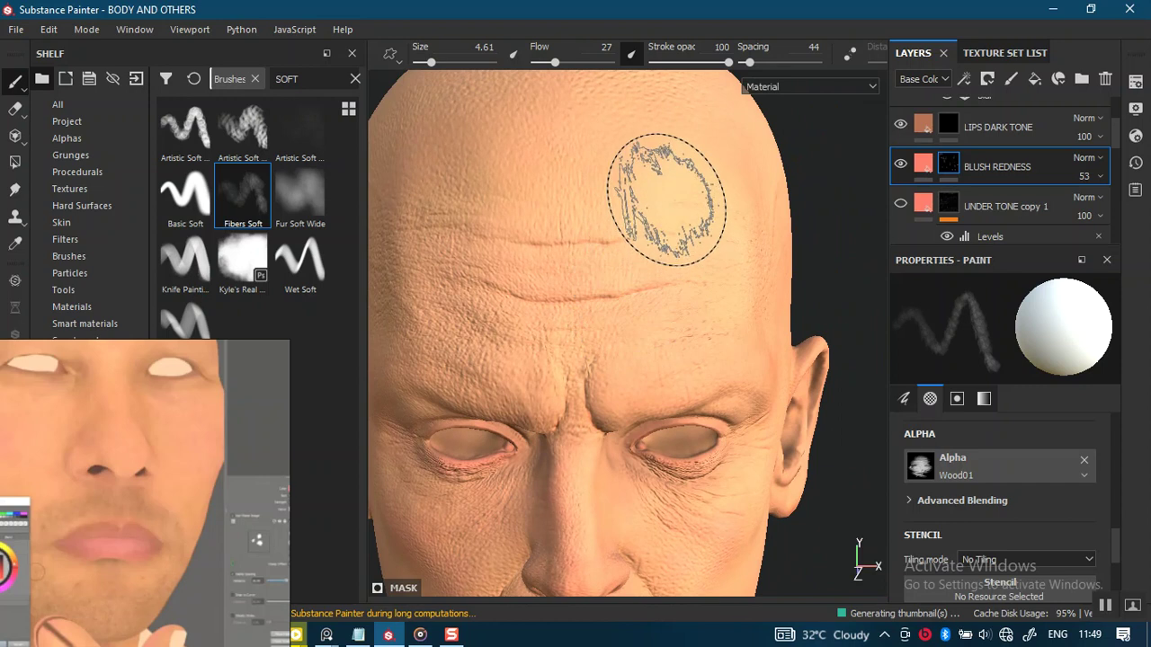
{"action": "key", "text": "bracketright"}
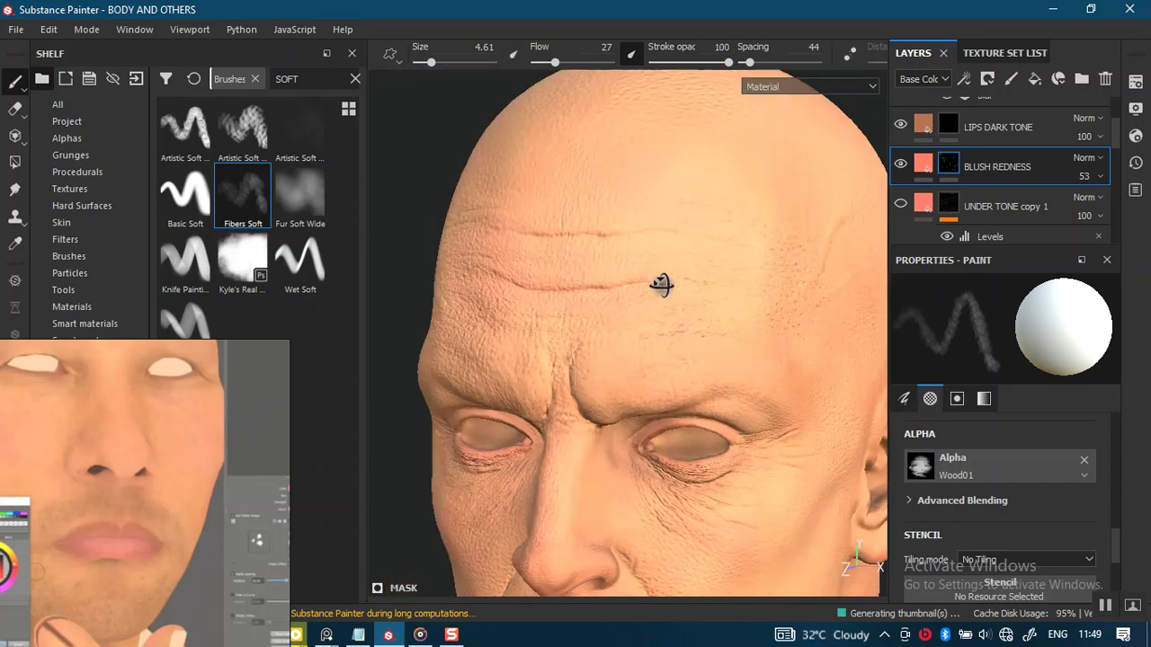
Step: Add soft blush redness across the forehead
{"action": "left_click_drag", "start_coordinate": [549, 340], "coordinate": [596, 329], "text": "alt"}
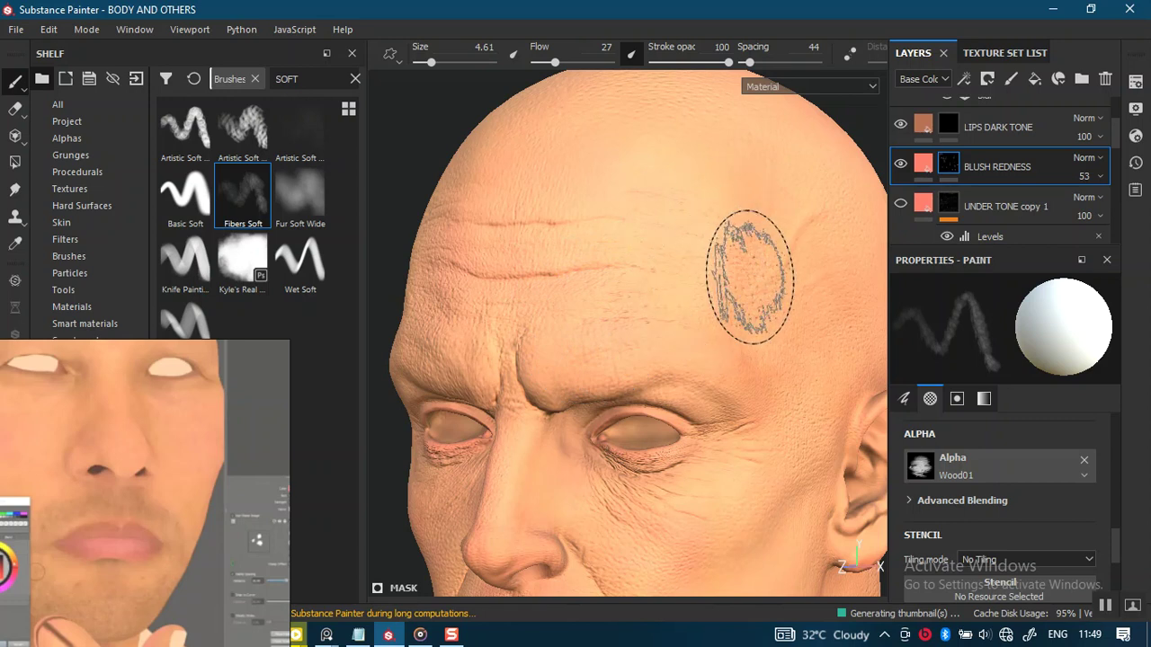
{"action": "left_click_drag", "start_coordinate": [711, 279], "coordinate": [854, 552], "text": "alt"}
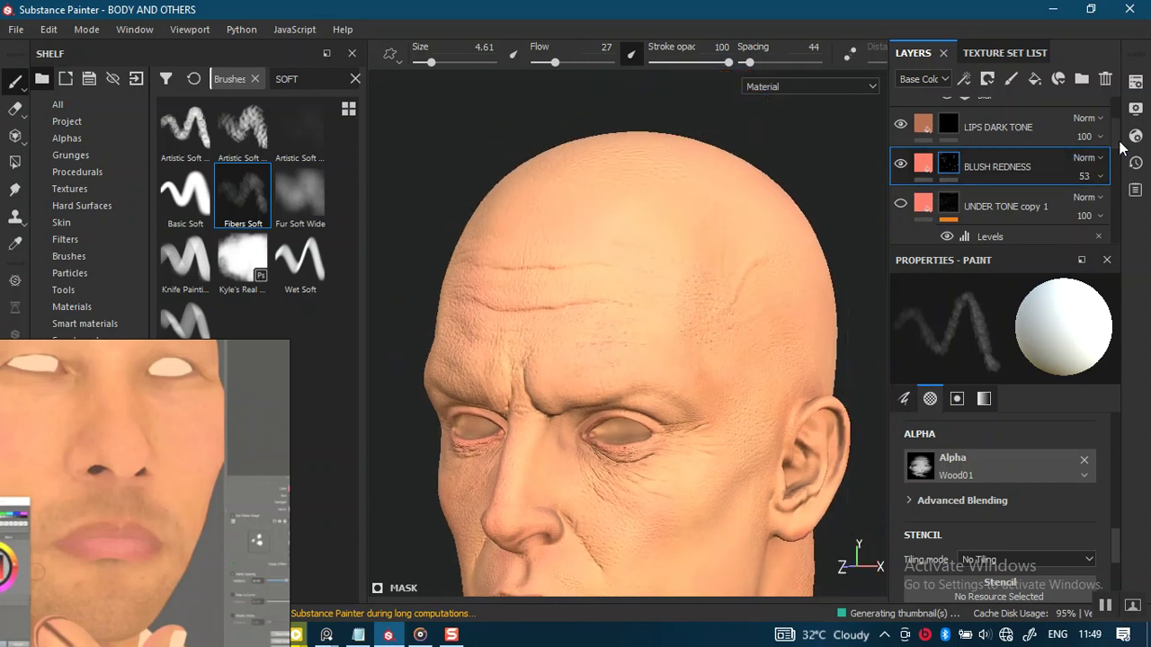
{"action": "scroll", "coordinate": [1096, 167], "scroll_direction": "up", "scroll_amount": 2}
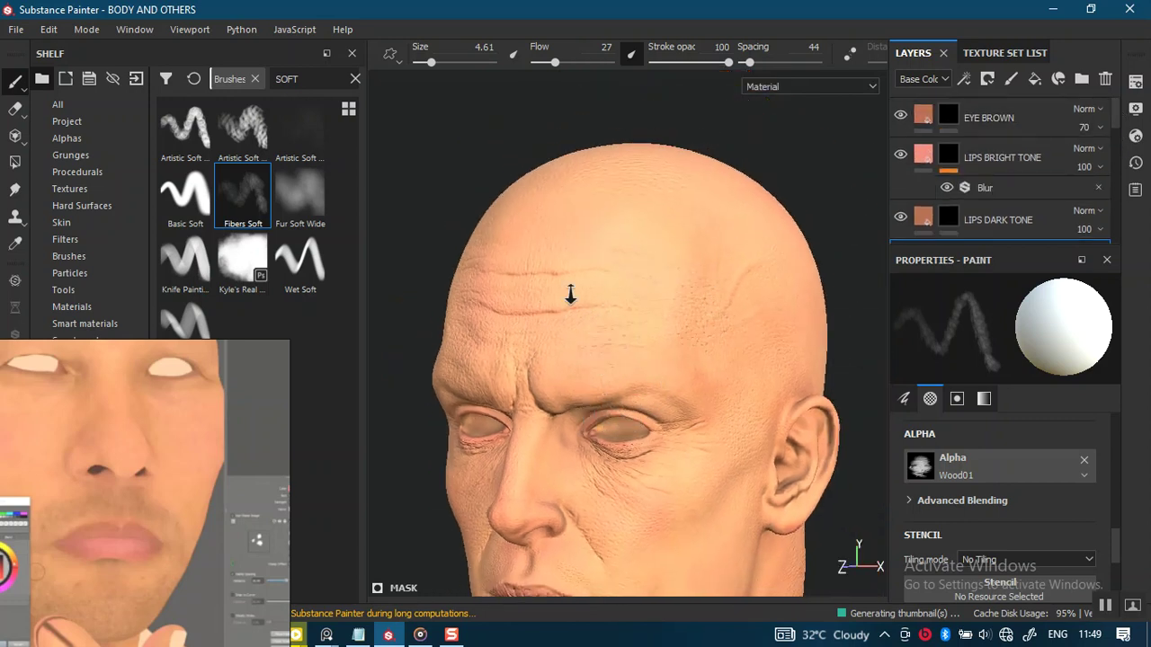
{"action": "scroll", "coordinate": [570, 290], "scroll_direction": "down", "scroll_amount": 3}
{"action": "scroll", "coordinate": [599, 341], "scroll_direction": "up", "scroll_amount": 3}
{"action": "middle_click_drag", "start_coordinate": [599, 342], "coordinate": [556, 171], "text": "alt"}
Step: Move down to the right hand's thumb and fingernails, then select the EYE BROWN layer
{"action": "scroll", "coordinate": [567, 197], "scroll_direction": "down", "scroll_amount": 2}
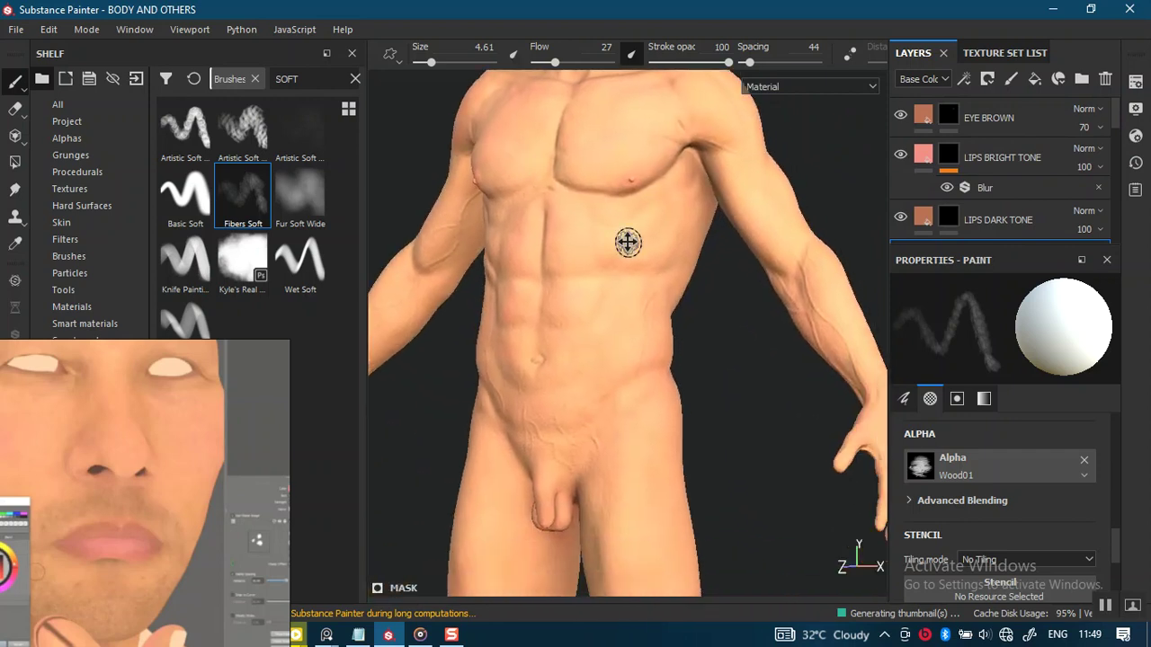
{"action": "middle_click_drag", "start_coordinate": [585, 221], "coordinate": [611, 242], "text": "alt"}
{"action": "left_click_drag", "start_coordinate": [612, 241], "coordinate": [655, 282], "text": "alt"}
{"action": "mouse_move", "coordinate": [655, 282]}
{"action": "right_mouse_down", "text": "alt"}
{"action": "mouse_move", "coordinate": [684, 364]}
{"action": "mouse_move", "coordinate": [662, 458]}
{"action": "right_mouse_up", "text": "alt"}
{"action": "mouse_move", "coordinate": [663, 458]}
{"action": "left_mouse_down", "text": "alt"}
{"action": "mouse_move", "coordinate": [642, 347]}
{"action": "mouse_move", "coordinate": [624, 333]}
{"action": "left_mouse_up", "text": "alt"}
{"action": "right_click_drag", "start_coordinate": [624, 333], "coordinate": [661, 483], "text": "alt"}
{"action": "left_click_drag", "start_coordinate": [661, 483], "coordinate": [642, 432], "text": "alt"}
{"action": "right_click_drag", "start_coordinate": [641, 431], "coordinate": [635, 488], "text": "alt"}
{"action": "mouse_move", "coordinate": [635, 488]}
{"action": "middle_mouse_down", "text": "alt"}
{"action": "mouse_move", "coordinate": [690, 319]}
{"action": "mouse_move", "coordinate": [670, 304]}
{"action": "middle_mouse_up", "text": "alt"}
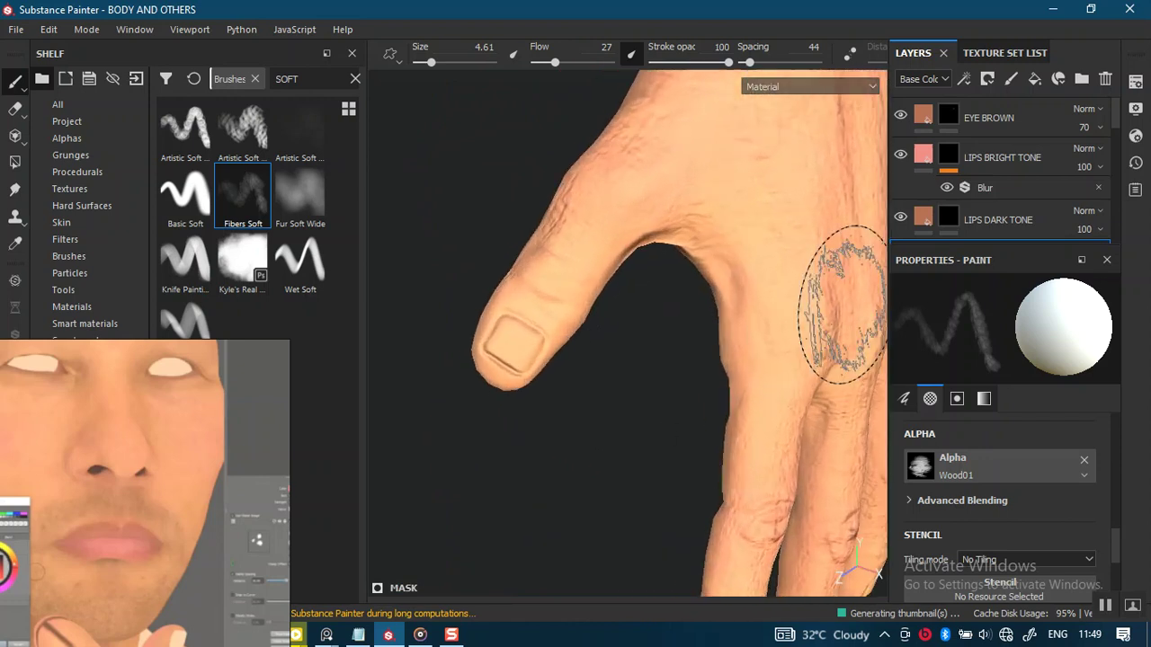
{"action": "left_click", "coordinate": [1041, 121]}
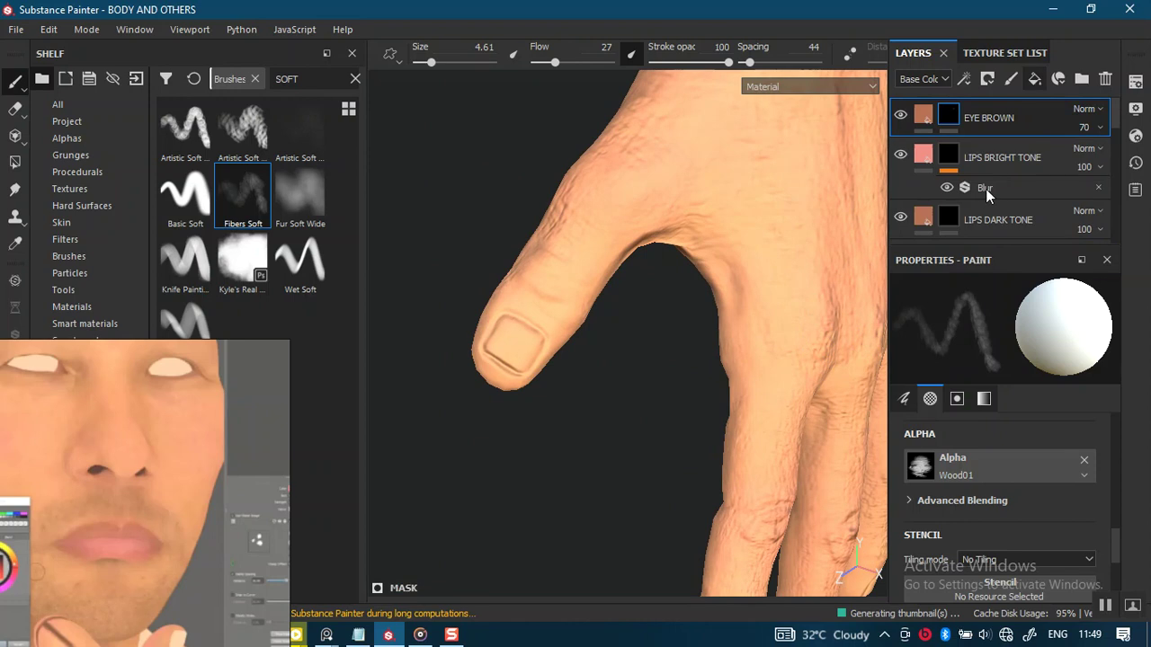
Step: Add a pale pink (RGB 0.880, 0.377, 0.351) FIGER NAILS fill layer with a black mask
{"action": "left_click", "coordinate": [1034, 78]}
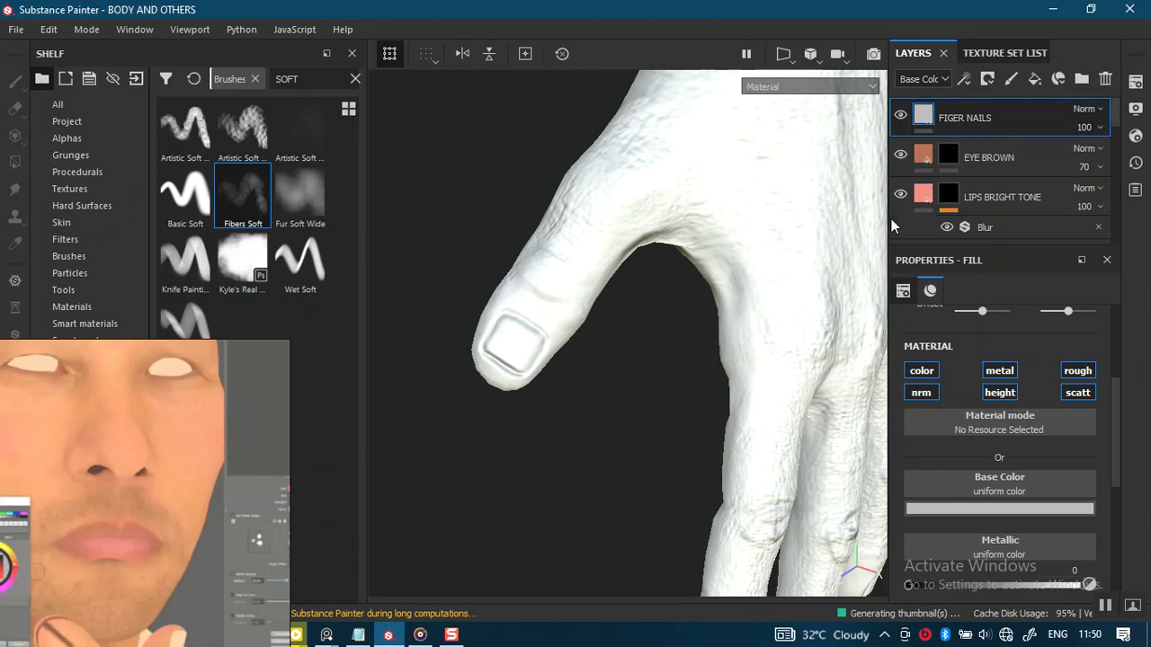
{"action": "type", "text": "FIGER NAILS"}
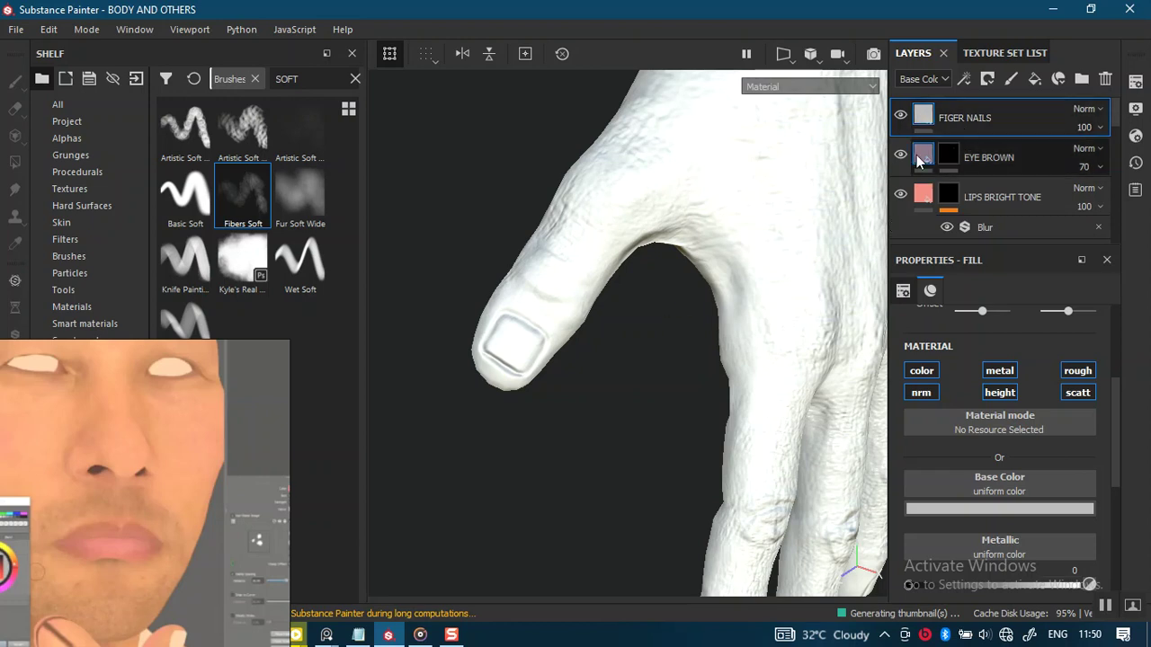
{"action": "left_click", "coordinate": [952, 508]}
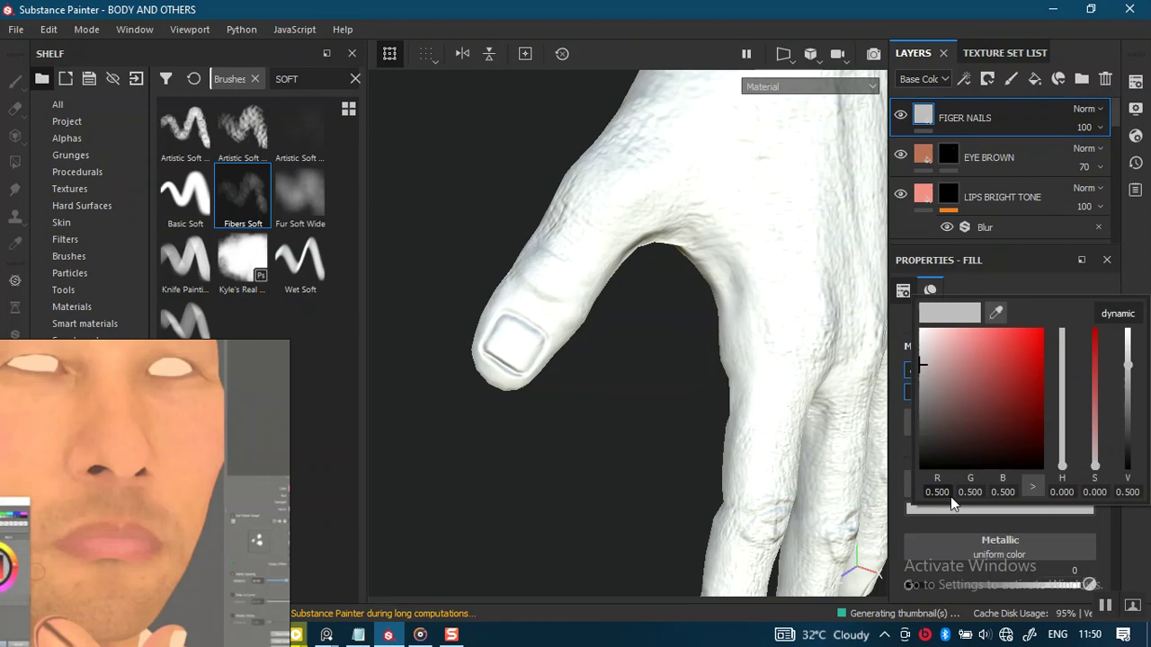
{"action": "left_click", "coordinate": [975, 335]}
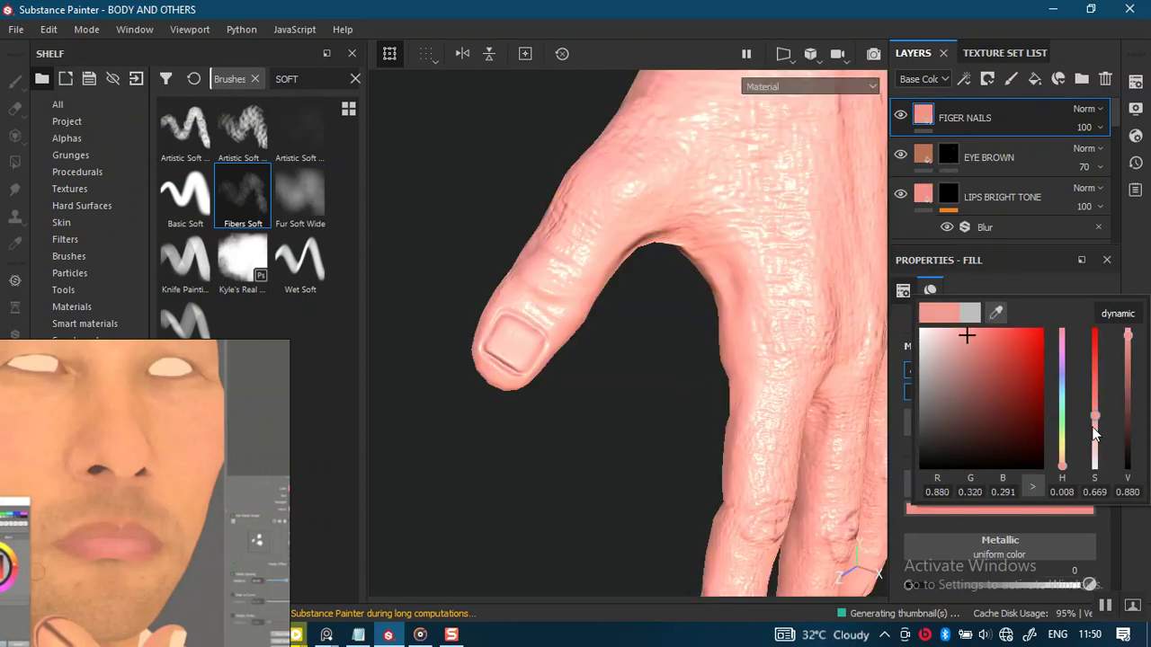
{"action": "left_click_drag", "start_coordinate": [1094, 435], "coordinate": [1095, 430]}
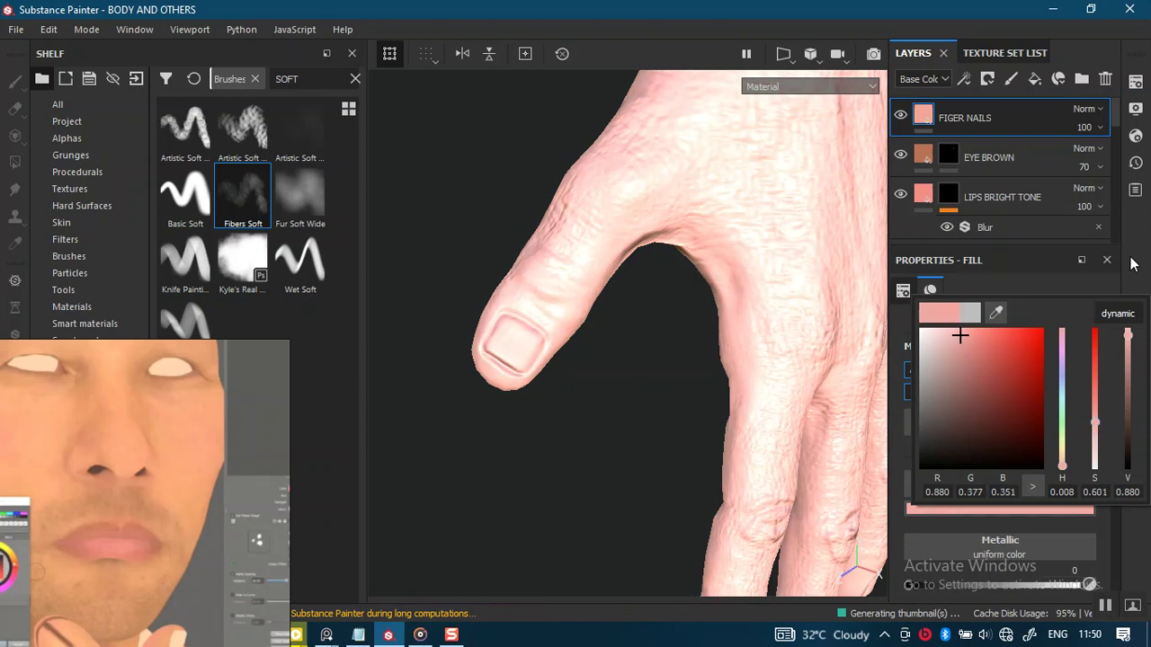
{"action": "right_click", "coordinate": [919, 111]}
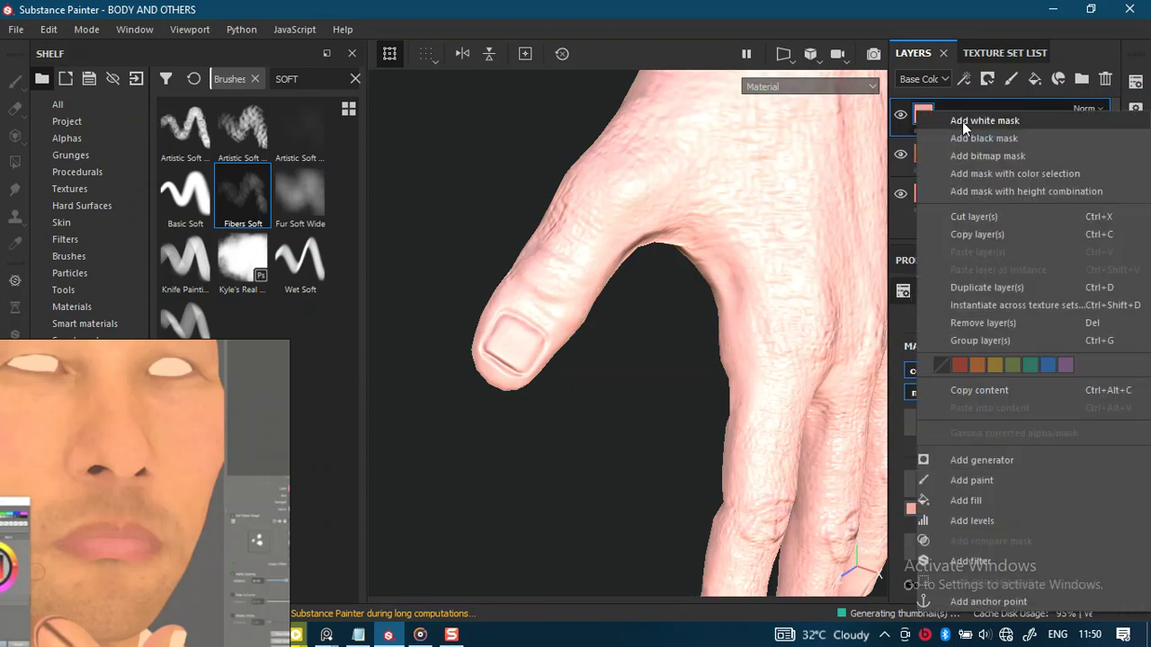
{"action": "left_click", "coordinate": [983, 139]}
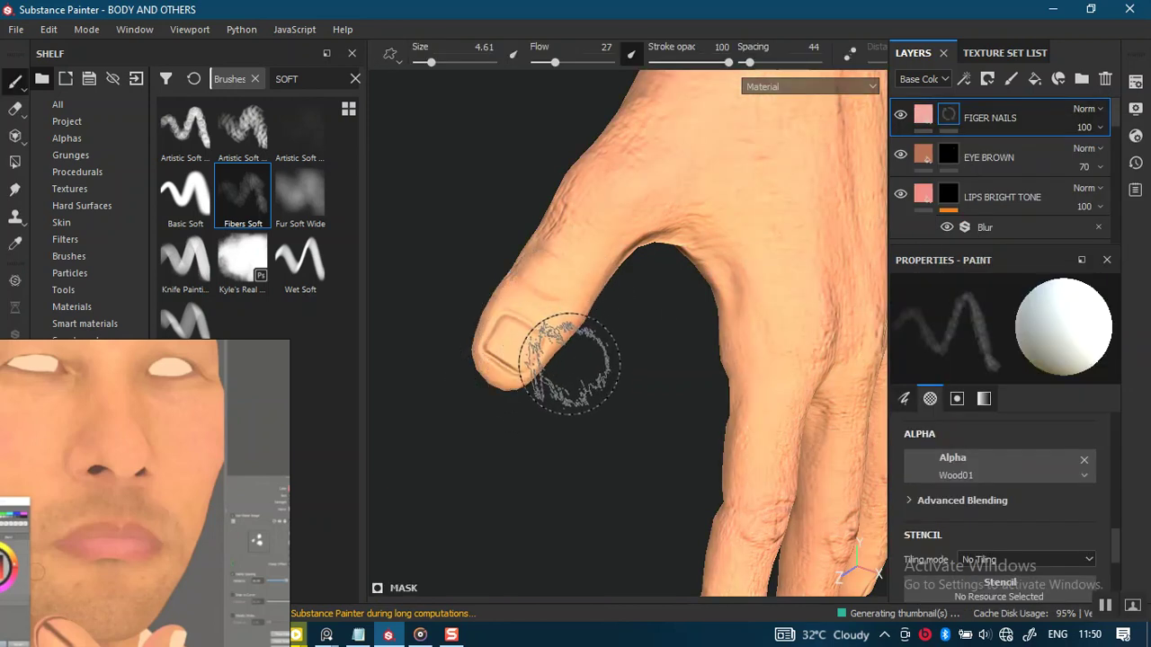
Step: Paint the pink nail colour onto the thumbnail with a small Basic Soft brush
{"action": "left_click", "coordinate": [185, 194]}
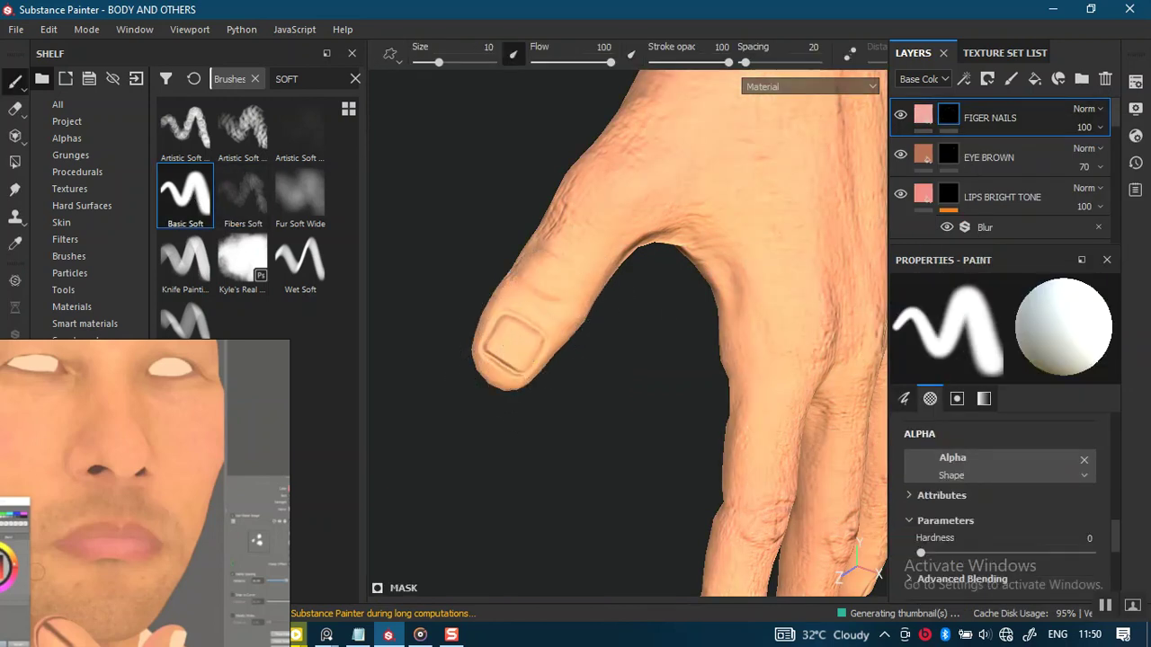
{"action": "right_click_drag", "start_coordinate": [526, 334], "coordinate": [523, 350], "text": "ctrl"}
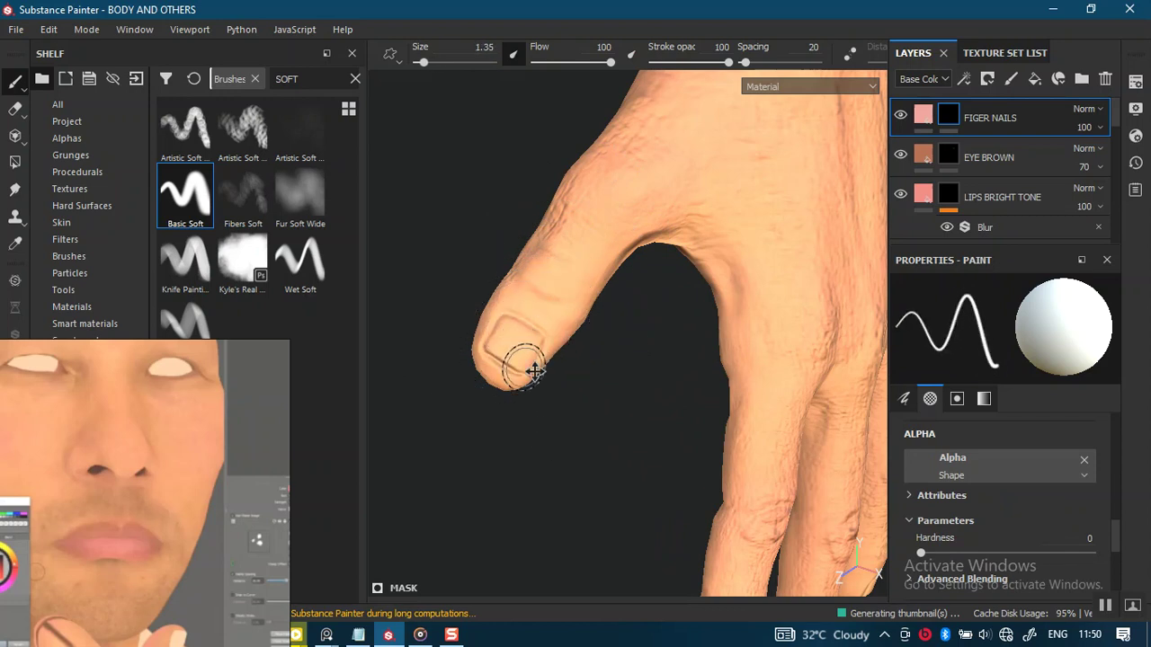
{"action": "left_click_drag", "start_coordinate": [521, 364], "coordinate": [614, 444], "text": "alt"}
{"action": "scroll", "coordinate": [588, 406], "scroll_direction": "up", "scroll_amount": 2}
{"action": "mouse_move", "coordinate": [557, 335]}
{"action": "left_mouse_down"}
{"action": "mouse_move", "coordinate": [527, 372]}
{"action": "mouse_move", "coordinate": [545, 341]}
{"action": "mouse_move", "coordinate": [527, 360]}
{"action": "mouse_move", "coordinate": [552, 359]}
{"action": "mouse_move", "coordinate": [554, 372]}
{"action": "left_mouse_up"}
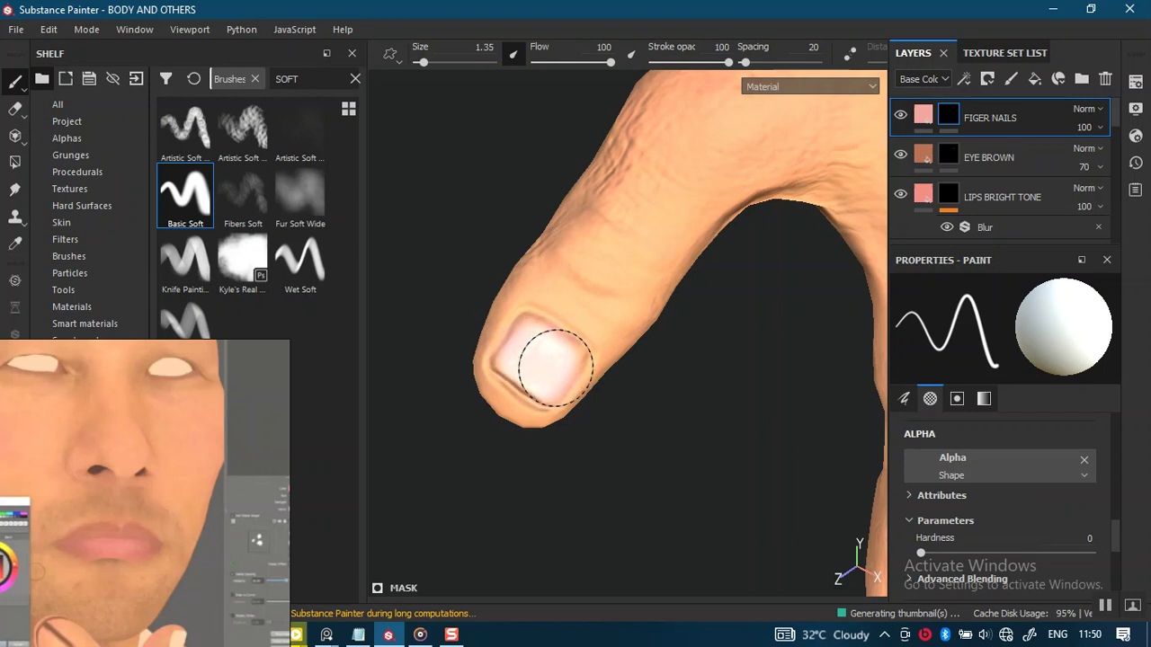
{"action": "mouse_move", "coordinate": [632, 371]}
{"action": "left_mouse_down", "text": "alt"}
{"action": "mouse_move", "coordinate": [693, 278]}
{"action": "mouse_move", "coordinate": [599, 288]}
{"action": "mouse_move", "coordinate": [642, 257]}
{"action": "mouse_move", "coordinate": [725, 265]}
{"action": "mouse_move", "coordinate": [804, 359]}
{"action": "left_mouse_up", "text": "alt"}
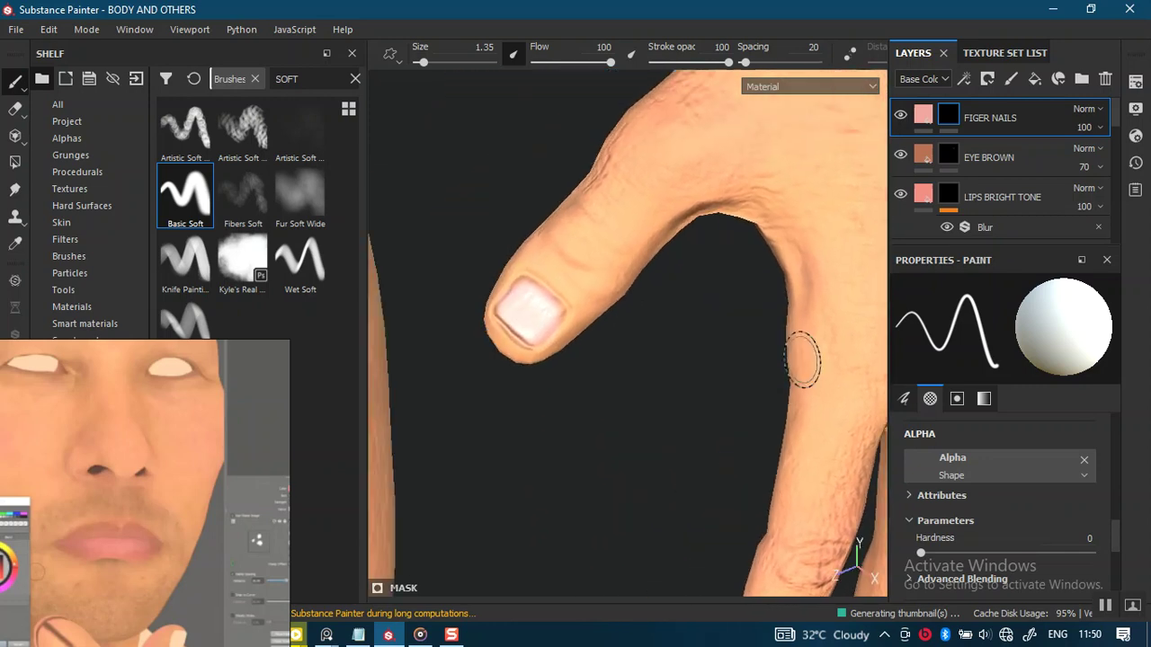
Step: Lower the FIGER NAILS layer opacity to 27
{"action": "left_click", "coordinate": [1000, 133]}
{"action": "left_click", "coordinate": [1098, 127]}
{"action": "left_click", "coordinate": [1099, 159]}
{"action": "left_click_drag", "start_coordinate": [1099, 160], "coordinate": [1092, 160]}
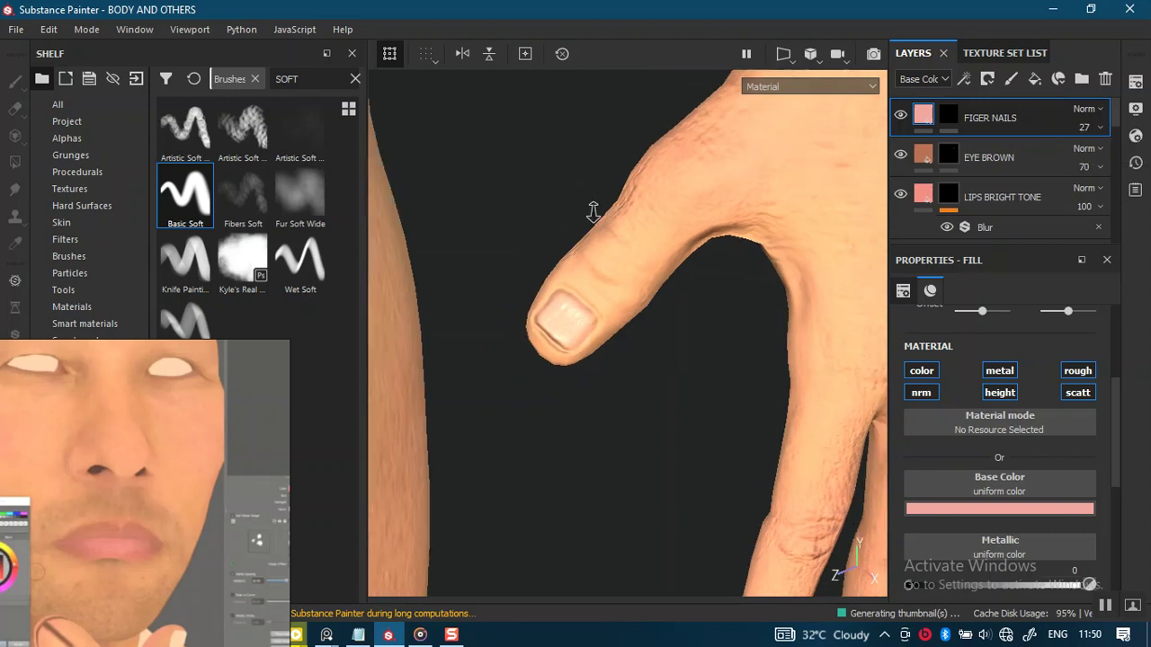
{"action": "left_click_drag", "start_coordinate": [594, 207], "coordinate": [741, 366], "text": "alt"}
Step: Check the faint nail tint along the hand and maximise the 3D view
{"action": "mouse_move", "coordinate": [827, 424]}
{"action": "left_mouse_down", "text": "alt"}
{"action": "mouse_move", "coordinate": [668, 444]}
{"action": "mouse_move", "coordinate": [804, 395]}
{"action": "mouse_move", "coordinate": [688, 362]}
{"action": "left_mouse_up", "text": "alt"}
{"action": "mouse_move", "coordinate": [688, 363]}
{"action": "middle_mouse_down", "text": "alt"}
{"action": "mouse_move", "coordinate": [655, 372]}
{"action": "mouse_move", "coordinate": [653, 249]}
{"action": "mouse_move", "coordinate": [709, 179]}
{"action": "middle_mouse_up", "text": "alt"}
{"action": "scroll", "coordinate": [742, 476], "scroll_direction": "up", "scroll_amount": 1}
{"action": "scroll", "coordinate": [765, 282], "scroll_direction": "up", "scroll_amount": 2}
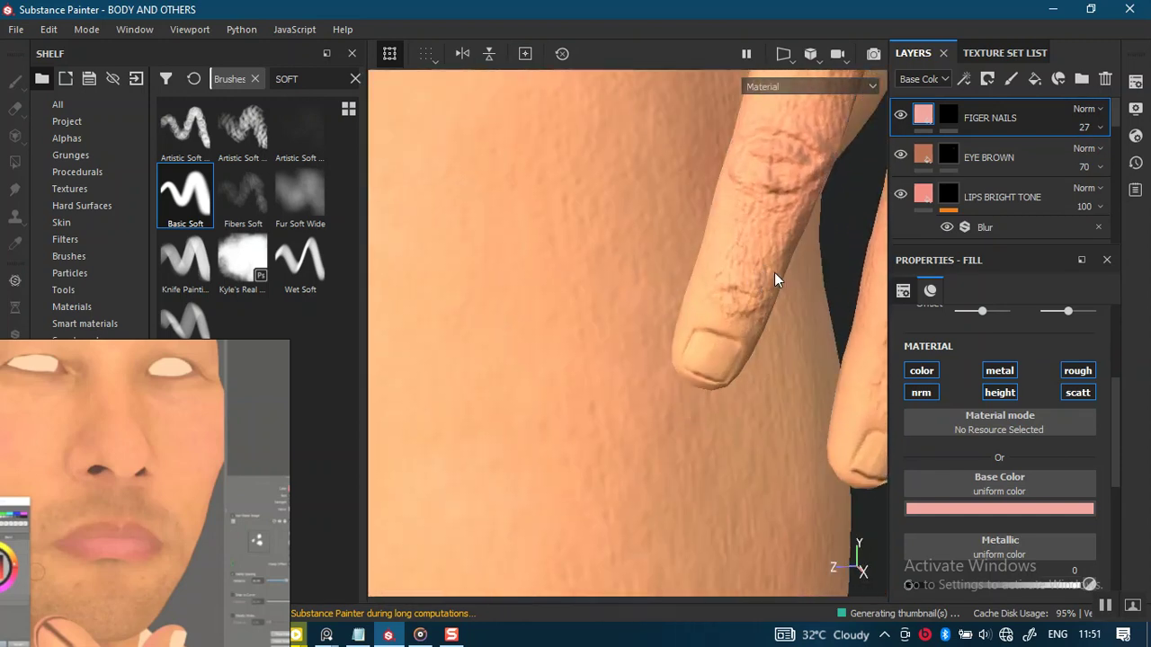
{"action": "scroll", "coordinate": [787, 349], "scroll_direction": "up", "scroll_amount": 2}
{"action": "scroll", "coordinate": [784, 423], "scroll_direction": "up", "scroll_amount": 3}
{"action": "scroll", "coordinate": [784, 423], "scroll_direction": "up", "scroll_amount": 2}
{"action": "mouse_move", "coordinate": [683, 389]}
{"action": "middle_mouse_down", "text": "alt"}
{"action": "mouse_move", "coordinate": [743, 413]}
{"action": "mouse_move", "coordinate": [746, 171]}
{"action": "mouse_move", "coordinate": [770, 215]}
{"action": "mouse_move", "coordinate": [709, 384]}
{"action": "mouse_move", "coordinate": [757, 290]}
{"action": "mouse_move", "coordinate": [760, 329]}
{"action": "middle_mouse_up", "text": "alt"}
{"action": "scroll", "coordinate": [754, 289], "scroll_direction": "down", "scroll_amount": 2}
{"action": "scroll", "coordinate": [707, 303], "scroll_direction": "down", "scroll_amount": 2}
{"action": "scroll", "coordinate": [683, 221], "scroll_direction": "down", "scroll_amount": 2}
{"action": "mouse_move", "coordinate": [682, 292]}
{"action": "left_mouse_down", "text": "alt"}
{"action": "mouse_move", "coordinate": [732, 295]}
{"action": "mouse_move", "coordinate": [677, 297]}
{"action": "mouse_move", "coordinate": [755, 168]}
{"action": "left_mouse_up", "text": "alt"}
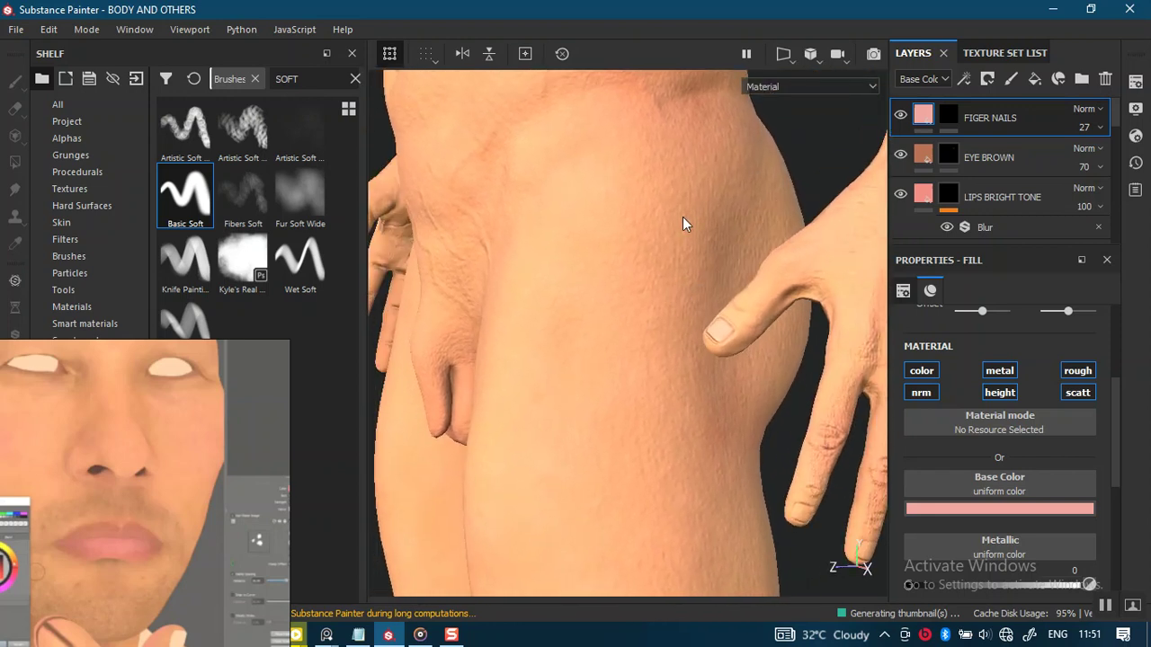
{"action": "key", "text": "Tab"}
{"action": "mouse_move", "coordinate": [670, 244]}
{"action": "left_mouse_down", "text": "alt"}
{"action": "mouse_move", "coordinate": [642, 265]}
{"action": "mouse_move", "coordinate": [662, 262]}
{"action": "left_mouse_up", "text": "alt"}
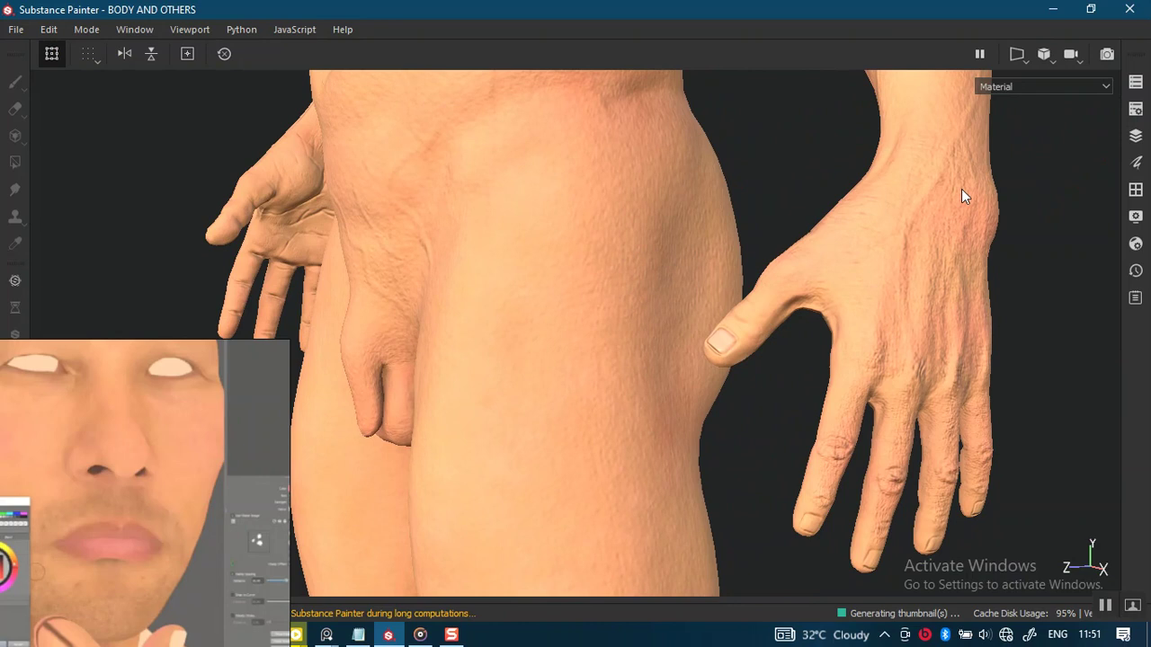
Step: Select the FIGER NAILS layer's mask in the layer stack for painting
{"action": "left_click", "coordinate": [1135, 137]}
{"action": "left_click", "coordinate": [866, 205]}
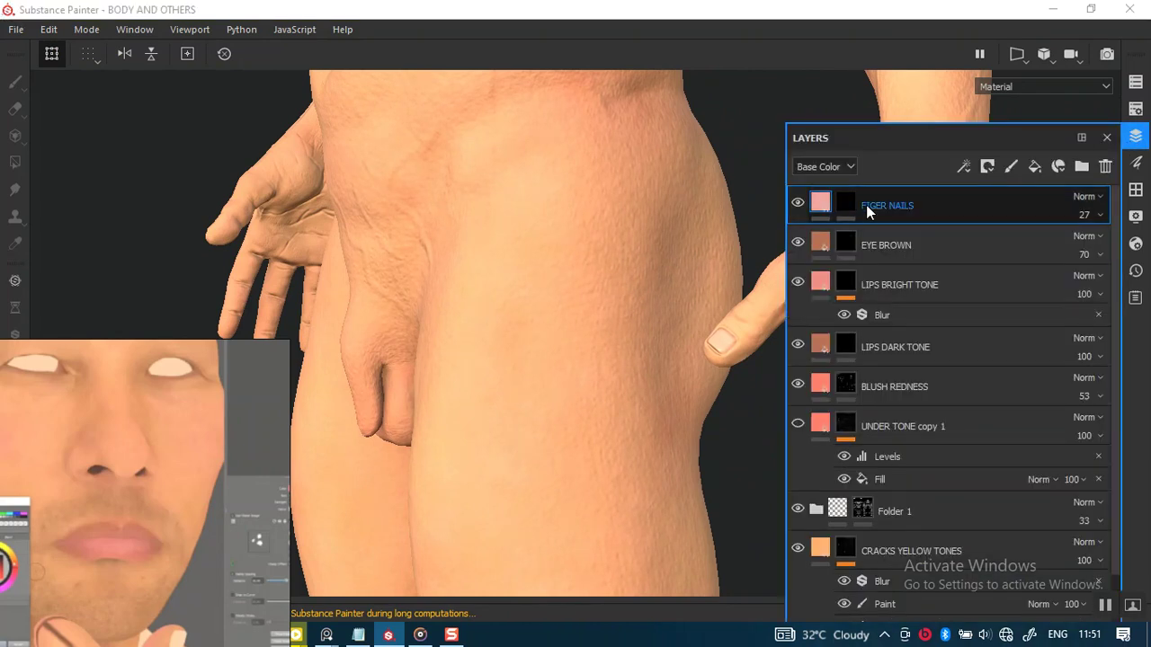
{"action": "left_click", "coordinate": [848, 199]}
{"action": "right_click", "coordinate": [852, 201]}
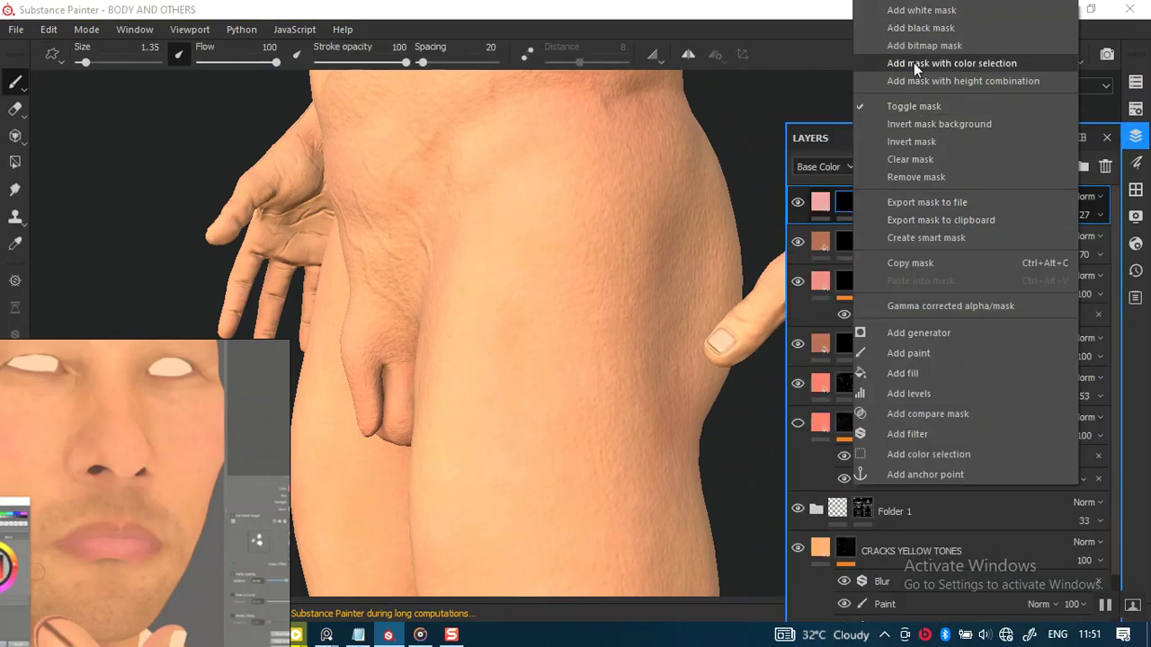
{"action": "left_click", "coordinate": [920, 29]}
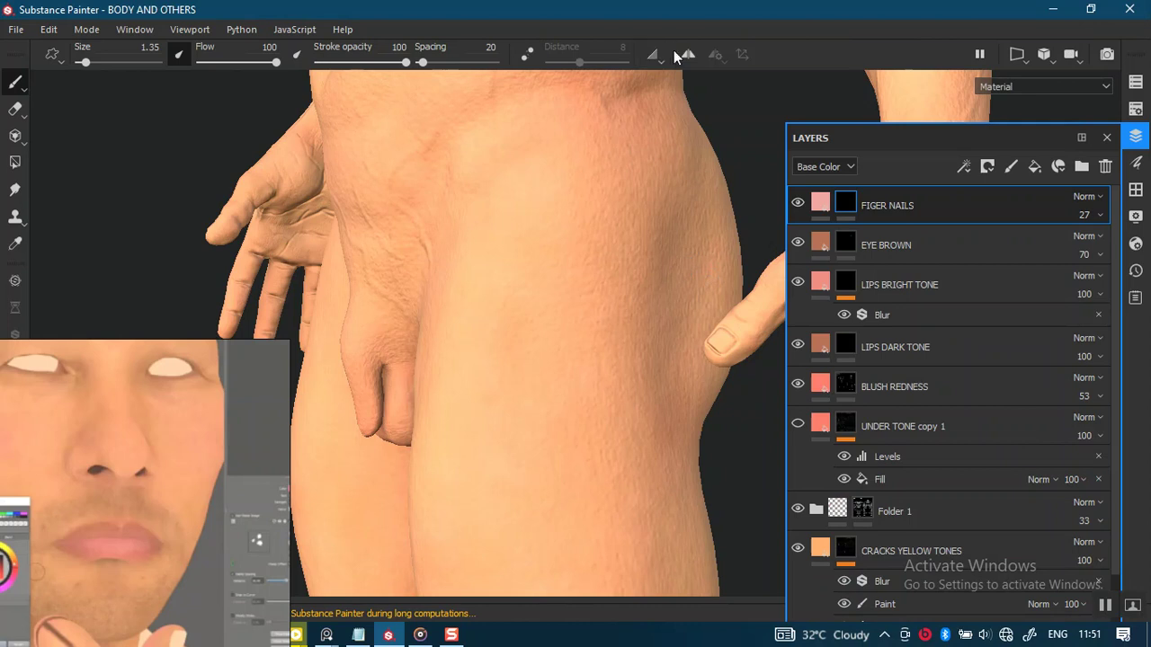
Step: Paint the thumbnail pale pink on the nail mask
{"action": "scroll", "coordinate": [667, 279], "scroll_direction": "up", "scroll_amount": 2}
{"action": "scroll", "coordinate": [629, 278], "scroll_direction": "up", "scroll_amount": 3}
{"action": "scroll", "coordinate": [650, 386], "scroll_direction": "up", "scroll_amount": 3}
{"action": "scroll", "coordinate": [606, 411], "scroll_direction": "up", "scroll_amount": 2}
{"action": "left_click_drag", "start_coordinate": [630, 388], "coordinate": [600, 381]}
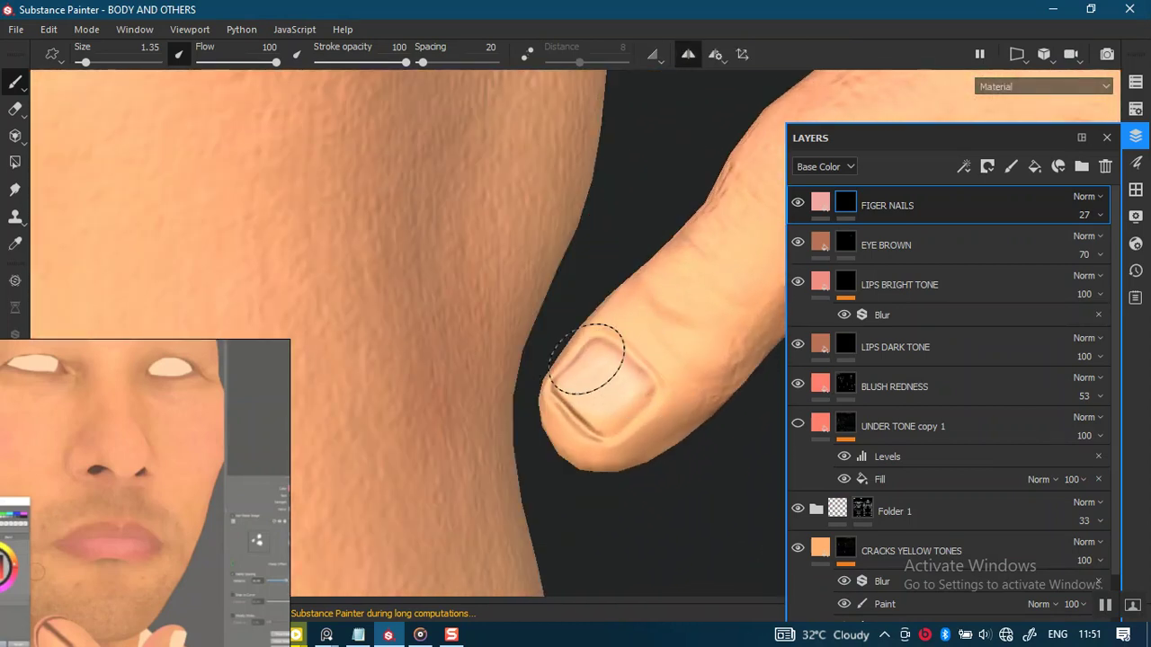
Step: Tint each of the remaining fingernails pale pink with the soft brush
{"action": "mouse_move", "coordinate": [591, 400]}
{"action": "middle_mouse_down"}
{"action": "mouse_move", "coordinate": [543, 243]}
{"action": "mouse_move", "coordinate": [585, 334]}
{"action": "middle_mouse_up"}
{"action": "scroll", "coordinate": [540, 321], "scroll_direction": "up", "scroll_amount": 2}
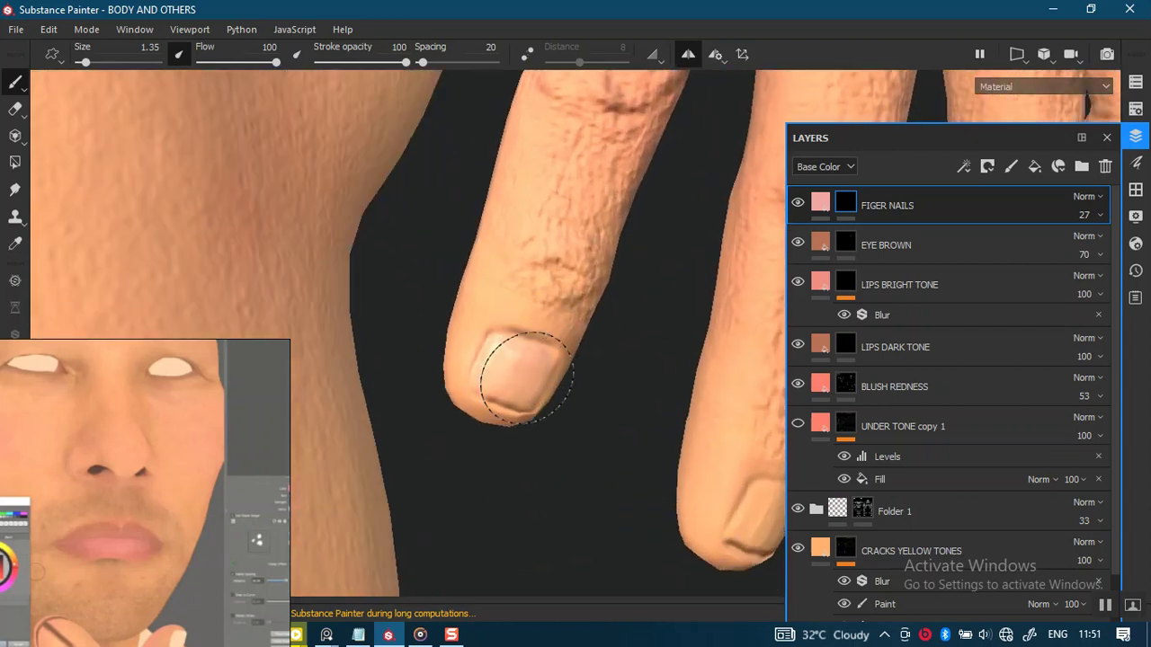
{"action": "mouse_move", "coordinate": [531, 385]}
{"action": "left_mouse_down", "text": "alt"}
{"action": "mouse_move", "coordinate": [588, 327]}
{"action": "mouse_move", "coordinate": [567, 333]}
{"action": "left_mouse_up", "text": "alt"}
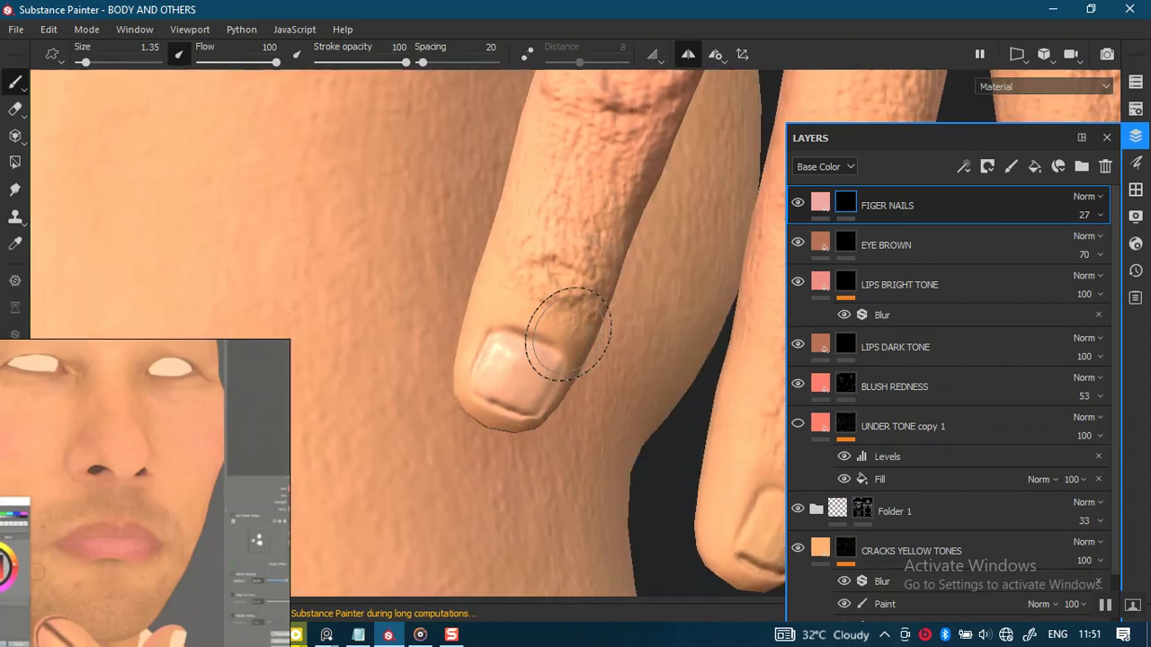
{"action": "left_click_drag", "start_coordinate": [517, 297], "coordinate": [329, 200], "text": "alt"}
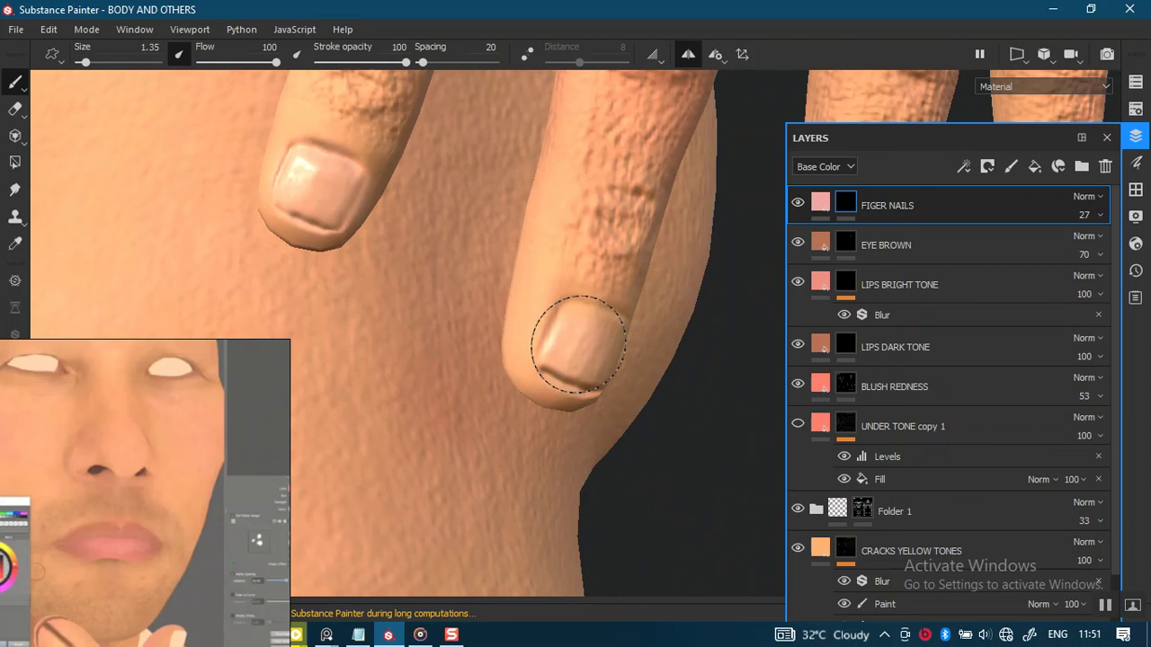
{"action": "mouse_move", "coordinate": [595, 347]}
{"action": "left_mouse_down", "text": "alt"}
{"action": "mouse_move", "coordinate": [586, 300]}
{"action": "mouse_move", "coordinate": [773, 418]}
{"action": "left_mouse_up", "text": "alt"}
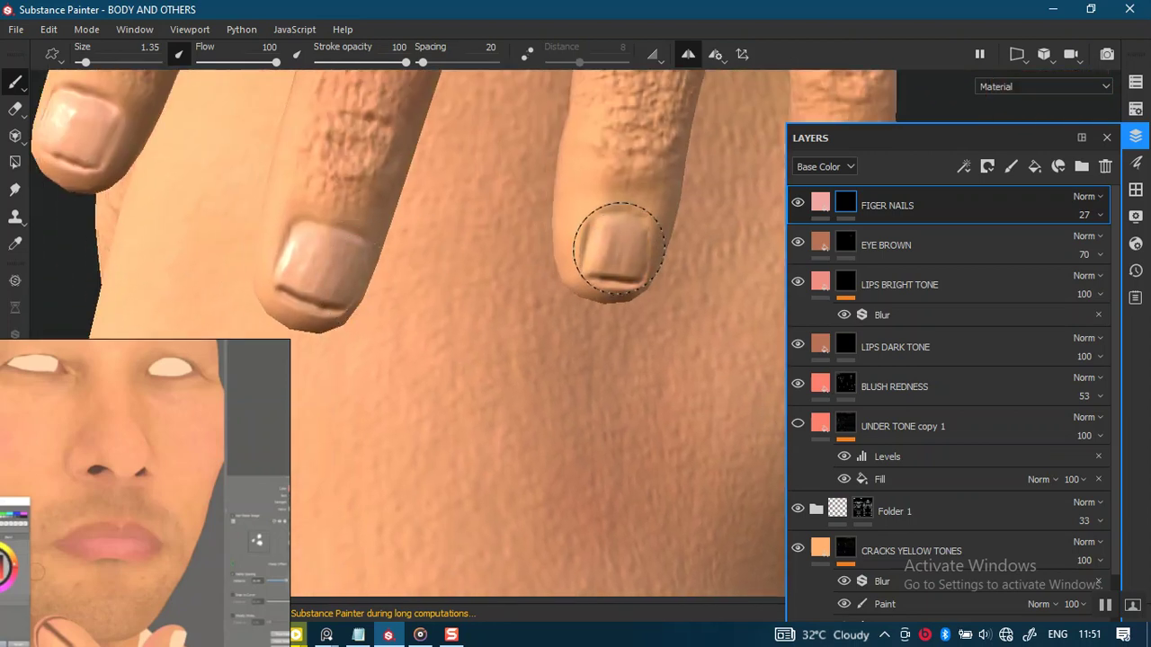
{"action": "mouse_move", "coordinate": [609, 261]}
{"action": "left_mouse_down", "text": "alt"}
{"action": "mouse_move", "coordinate": [398, 321]}
{"action": "mouse_move", "coordinate": [587, 259]}
{"action": "left_mouse_up", "text": "alt"}
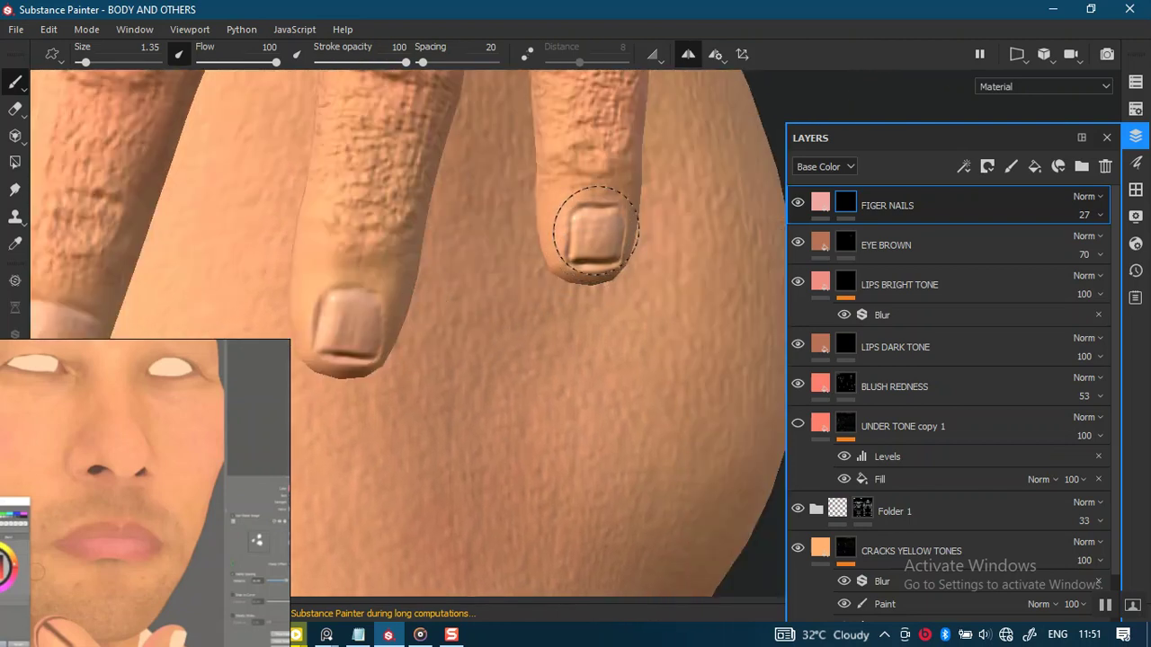
Step: Return the view to the torso and head, close the layer stack, and restore the side panels
{"action": "right_click_drag", "start_coordinate": [593, 237], "coordinate": [466, 254], "text": "alt"}
{"action": "mouse_move", "coordinate": [465, 254]}
{"action": "left_mouse_down", "text": "alt"}
{"action": "mouse_move", "coordinate": [539, 243]}
{"action": "mouse_move", "coordinate": [637, 252]}
{"action": "mouse_move", "coordinate": [667, 282]}
{"action": "mouse_move", "coordinate": [505, 116]}
{"action": "mouse_move", "coordinate": [457, 225]}
{"action": "mouse_move", "coordinate": [481, 367]}
{"action": "mouse_move", "coordinate": [509, 282]}
{"action": "mouse_move", "coordinate": [603, 296]}
{"action": "left_mouse_up", "text": "alt"}
{"action": "mouse_move", "coordinate": [591, 249]}
{"action": "left_mouse_down", "text": "alt"}
{"action": "mouse_move", "coordinate": [629, 298]}
{"action": "mouse_move", "coordinate": [544, 210]}
{"action": "mouse_move", "coordinate": [559, 273]}
{"action": "left_mouse_up", "text": "alt"}
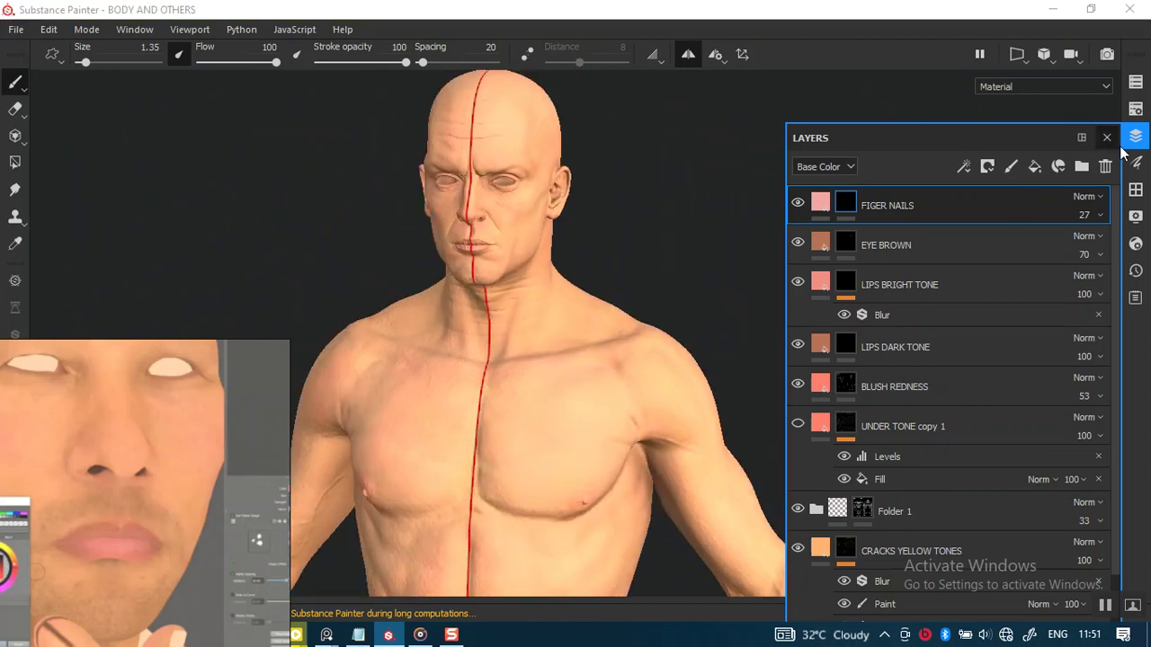
{"action": "left_click", "coordinate": [1106, 137]}
{"action": "scroll", "coordinate": [596, 192], "scroll_direction": "down", "scroll_amount": 3}
{"action": "scroll", "coordinate": [648, 274], "scroll_direction": "up", "scroll_amount": 4}
{"action": "mouse_move", "coordinate": [645, 266]}
{"action": "left_mouse_down", "text": "alt"}
{"action": "mouse_move", "coordinate": [612, 257]}
{"action": "mouse_move", "coordinate": [667, 255]}
{"action": "left_mouse_up", "text": "alt"}
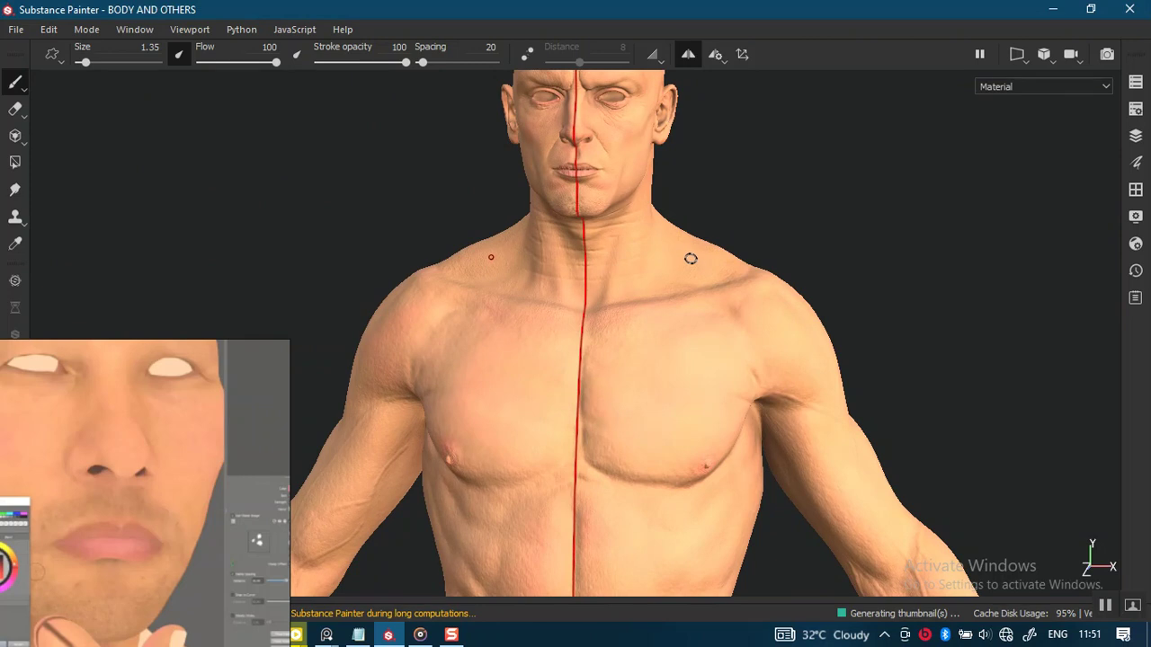
{"action": "key", "text": "Tab"}
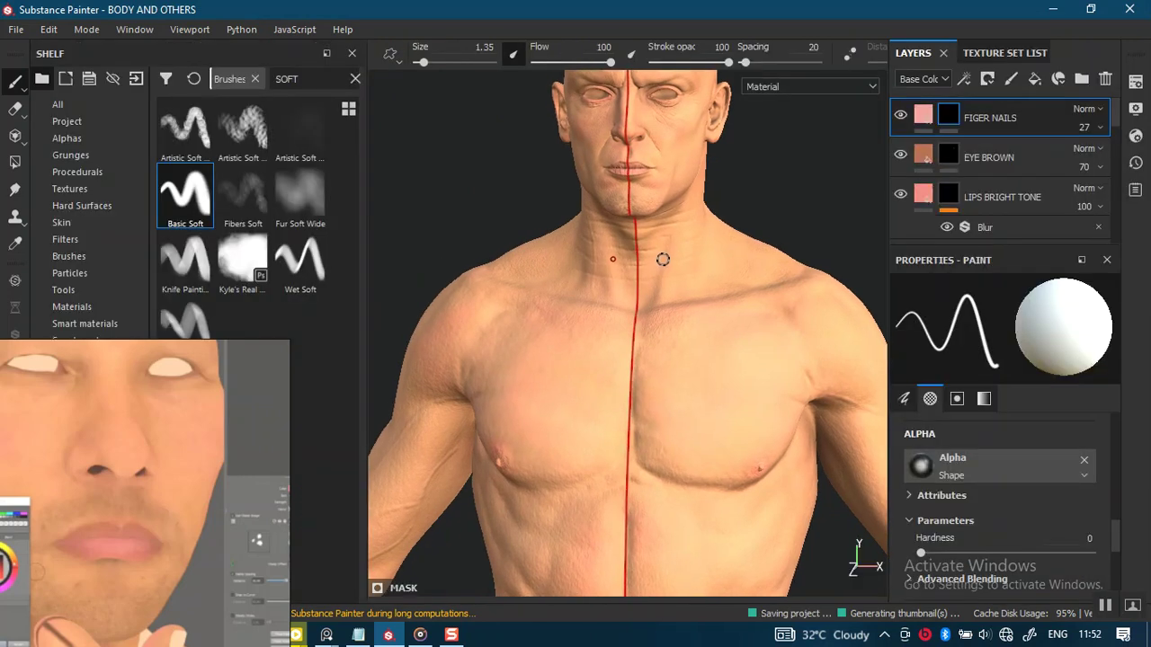
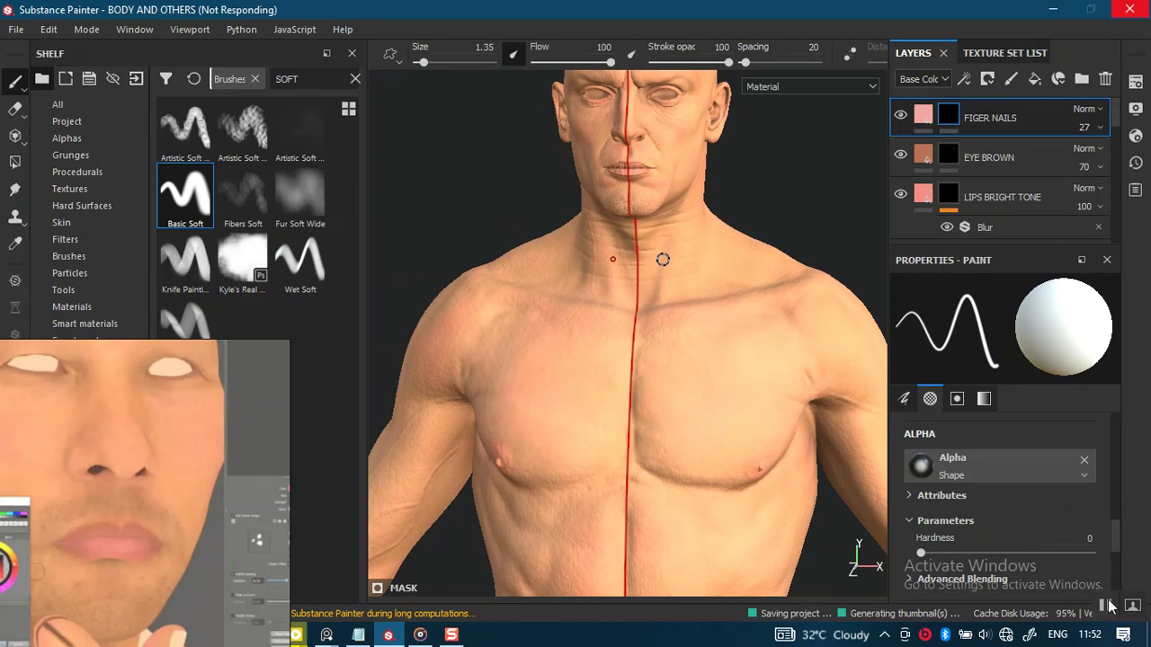
Step: Switch off mirrored symmetry and duplicate FIGER NAILS into a new copy layer
{"action": "mouse_move", "coordinate": [636, 334]}
{"action": "left_mouse_down", "text": "alt"}
{"action": "mouse_move", "coordinate": [624, 411]}
{"action": "mouse_move", "coordinate": [776, 294]}
{"action": "left_mouse_up", "text": "alt"}
{"action": "key", "text": "Tab"}
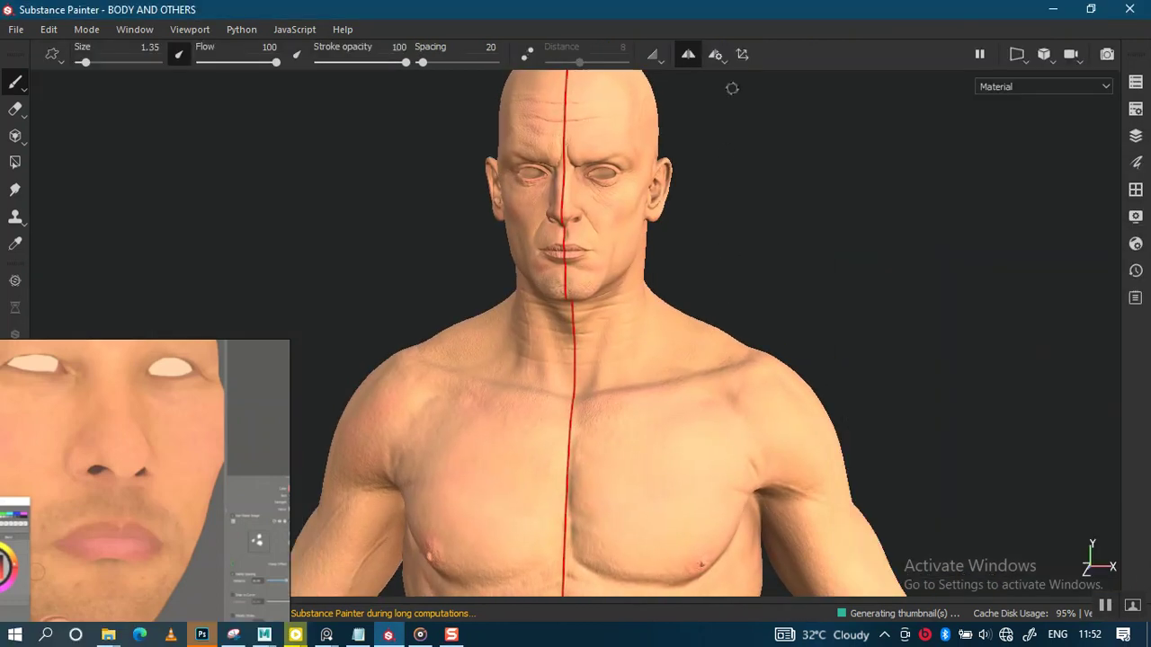
{"action": "left_click", "coordinate": [689, 56]}
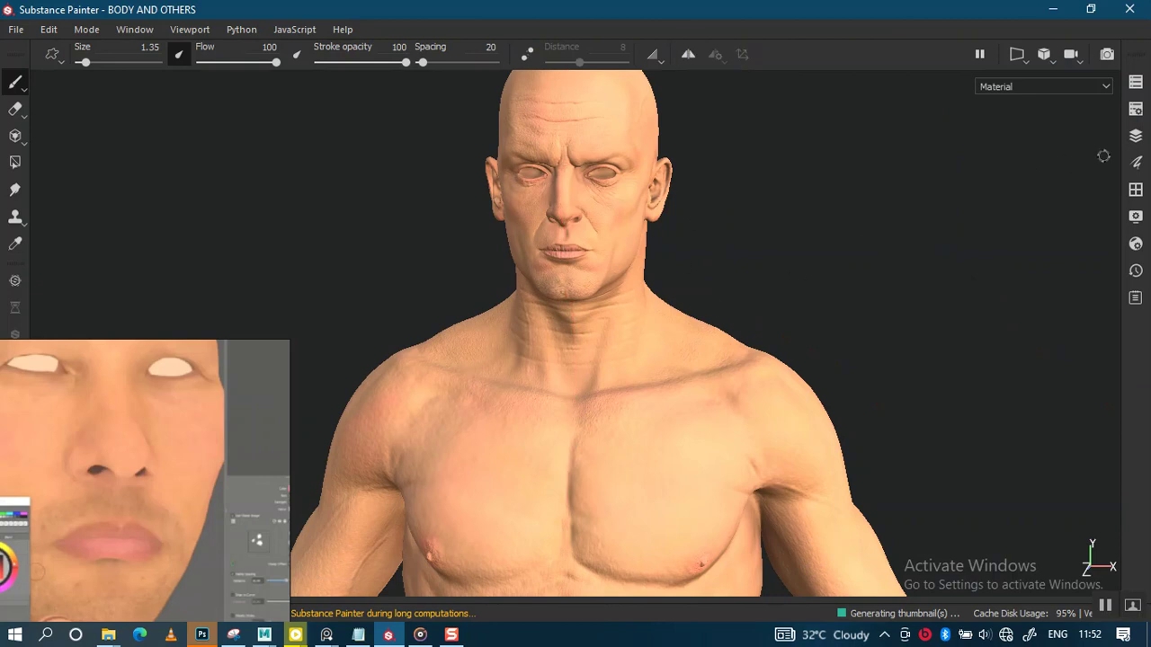
{"action": "key", "text": "Tab"}
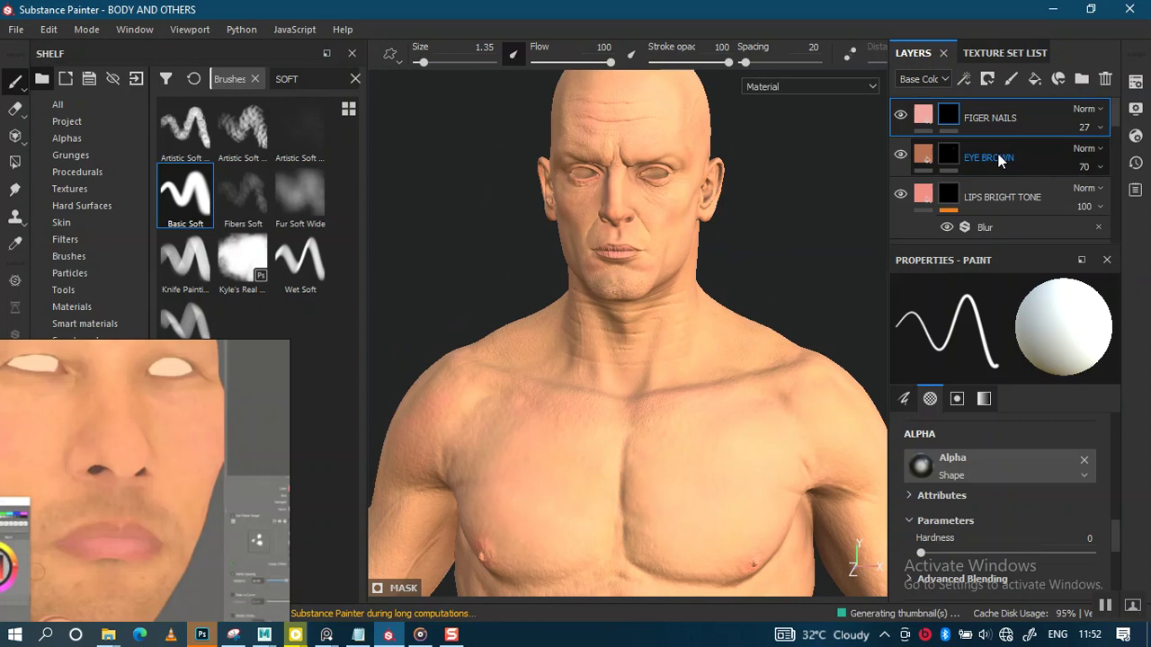
{"action": "key", "text": "ctrl+d"}
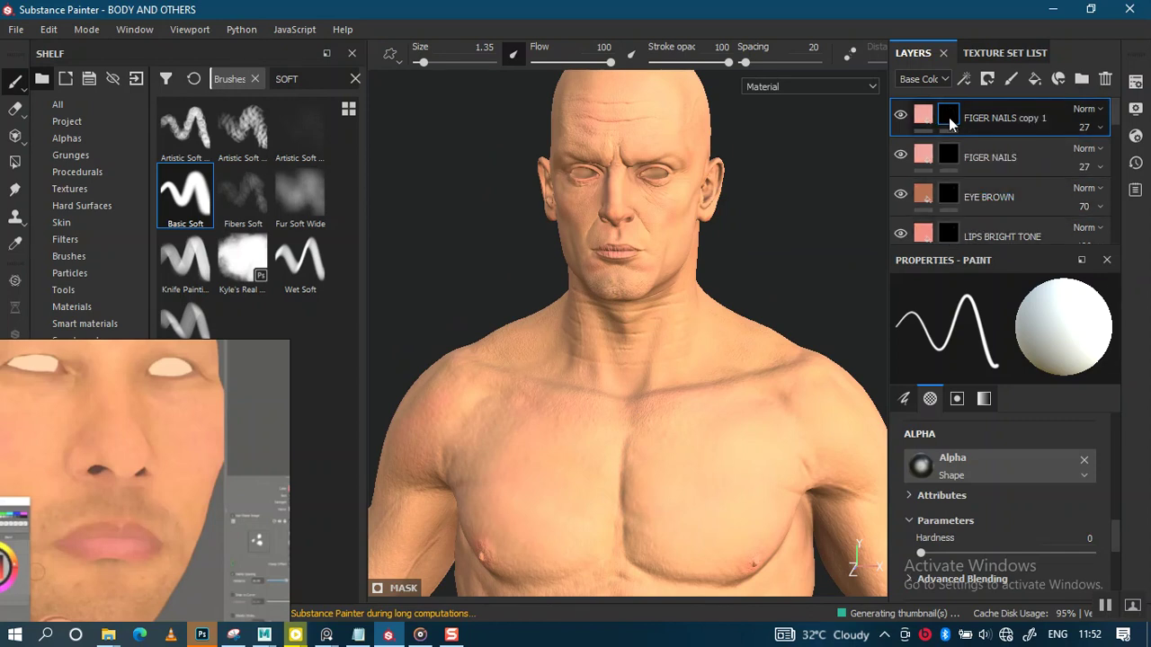
{"action": "right_click", "coordinate": [952, 121]}
Step: Raise FIGER NAILS copy 1 to 100 opacity and change its base colour from pink to dark green
{"action": "left_click", "coordinate": [1095, 111]}
{"action": "left_click_drag", "start_coordinate": [1101, 148], "coordinate": [1135, 162]}
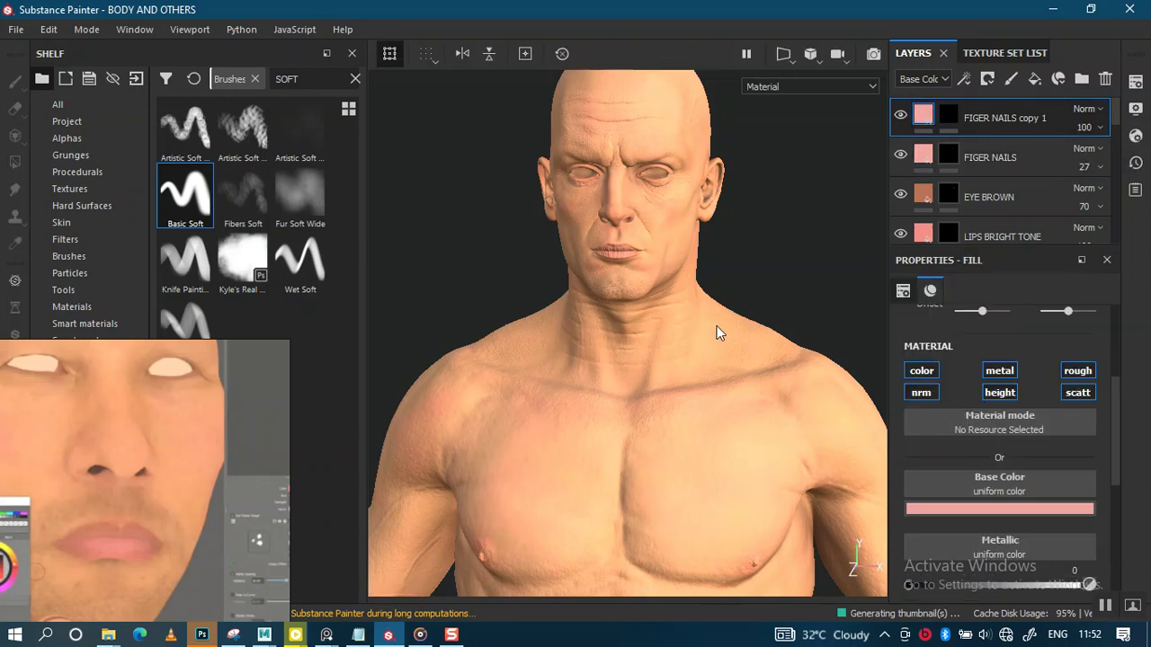
{"action": "left_click", "coordinate": [948, 508]}
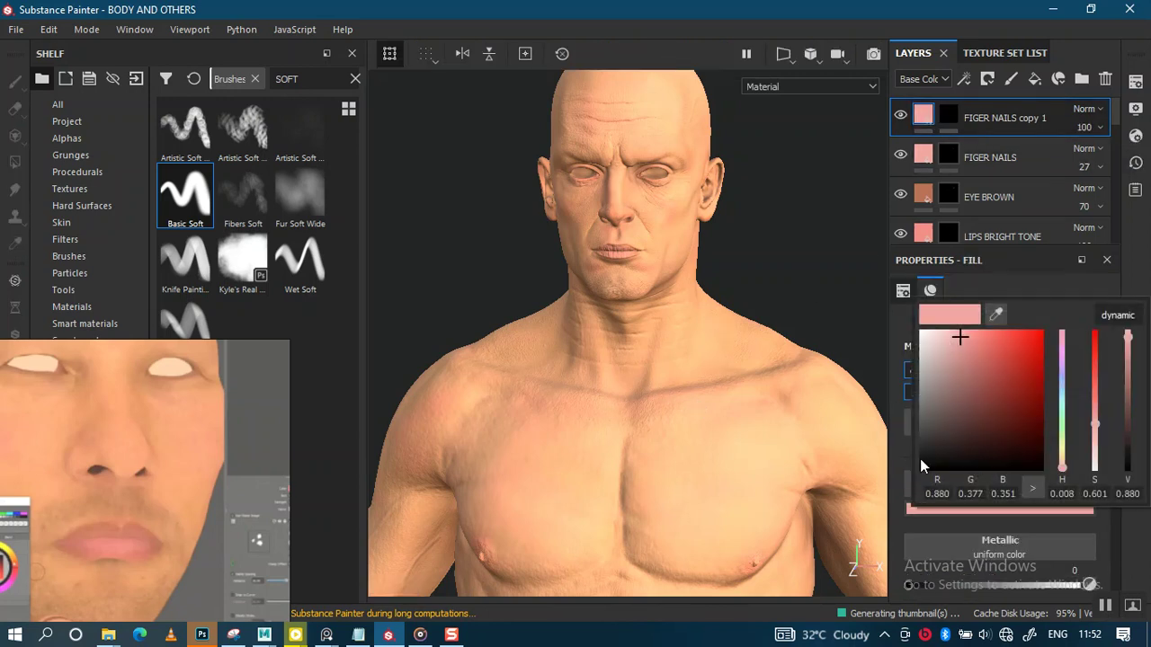
{"action": "left_click_drag", "start_coordinate": [1062, 412], "coordinate": [1063, 333]}
{"action": "left_click", "coordinate": [1037, 336]}
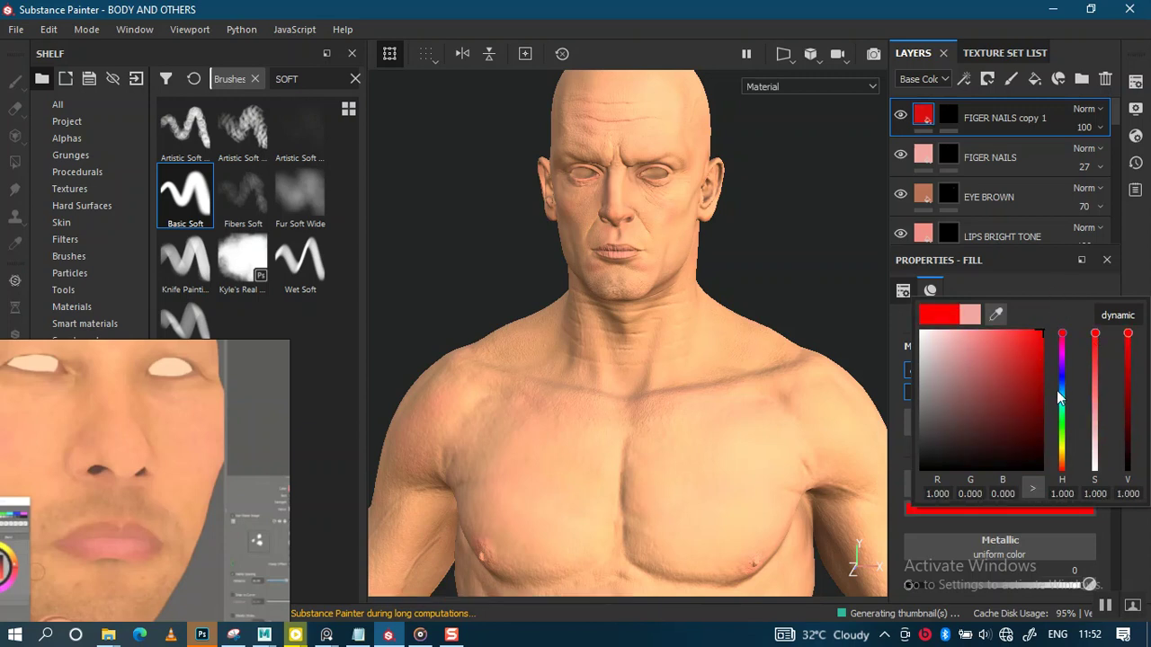
{"action": "left_click_drag", "start_coordinate": [1062, 418], "coordinate": [1062, 428]}
{"action": "left_click_drag", "start_coordinate": [1027, 376], "coordinate": [986, 438]}
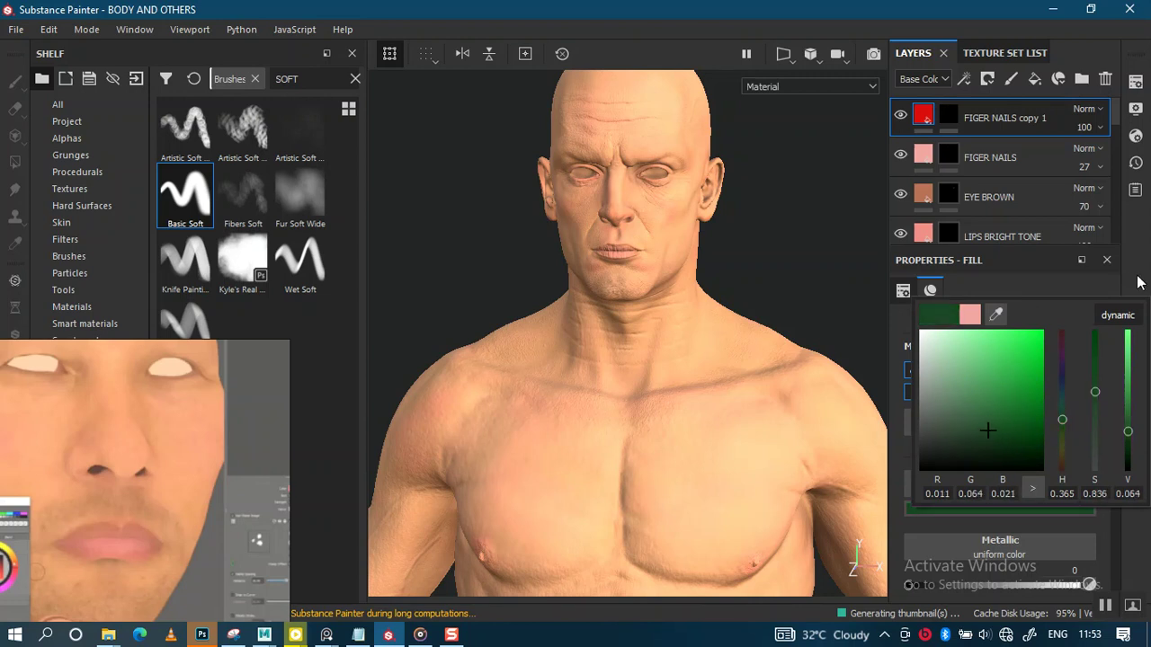
{"action": "mouse_move", "coordinate": [616, 321]}
{"action": "left_mouse_down", "text": "alt"}
{"action": "mouse_move", "coordinate": [598, 360]}
{"action": "mouse_move", "coordinate": [614, 326]}
{"action": "mouse_move", "coordinate": [599, 331]}
{"action": "mouse_move", "coordinate": [635, 313]}
{"action": "mouse_move", "coordinate": [657, 368]}
{"action": "left_mouse_up", "text": "alt"}
Step: Zoom in on the head and shrink the brush to size 0.58, undoing a test stroke
{"action": "key", "text": "1"}
{"action": "mouse_move", "coordinate": [608, 334]}
{"action": "left_mouse_down", "text": "alt"}
{"action": "mouse_move", "coordinate": [629, 346]}
{"action": "mouse_move", "coordinate": [635, 334]}
{"action": "mouse_move", "coordinate": [689, 334]}
{"action": "mouse_move", "coordinate": [701, 314]}
{"action": "mouse_move", "coordinate": [678, 432]}
{"action": "mouse_move", "coordinate": [686, 328]}
{"action": "left_mouse_up", "text": "alt"}
{"action": "scroll", "coordinate": [686, 328], "scroll_direction": "up", "scroll_amount": 1}
{"action": "scroll", "coordinate": [674, 351], "scroll_direction": "up", "scroll_amount": 1}
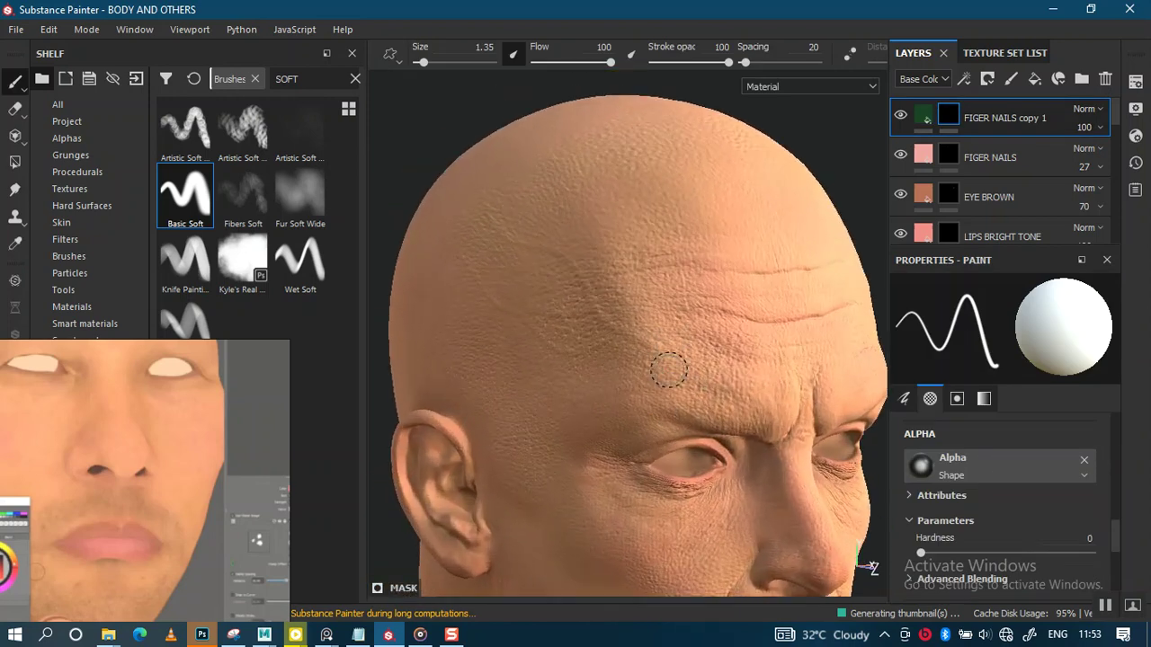
{"action": "scroll", "coordinate": [710, 334], "scroll_direction": "up", "scroll_amount": 2}
{"action": "scroll", "coordinate": [684, 344], "scroll_direction": "up", "scroll_amount": 1}
{"action": "scroll", "coordinate": [674, 338], "scroll_direction": "up", "scroll_amount": 1}
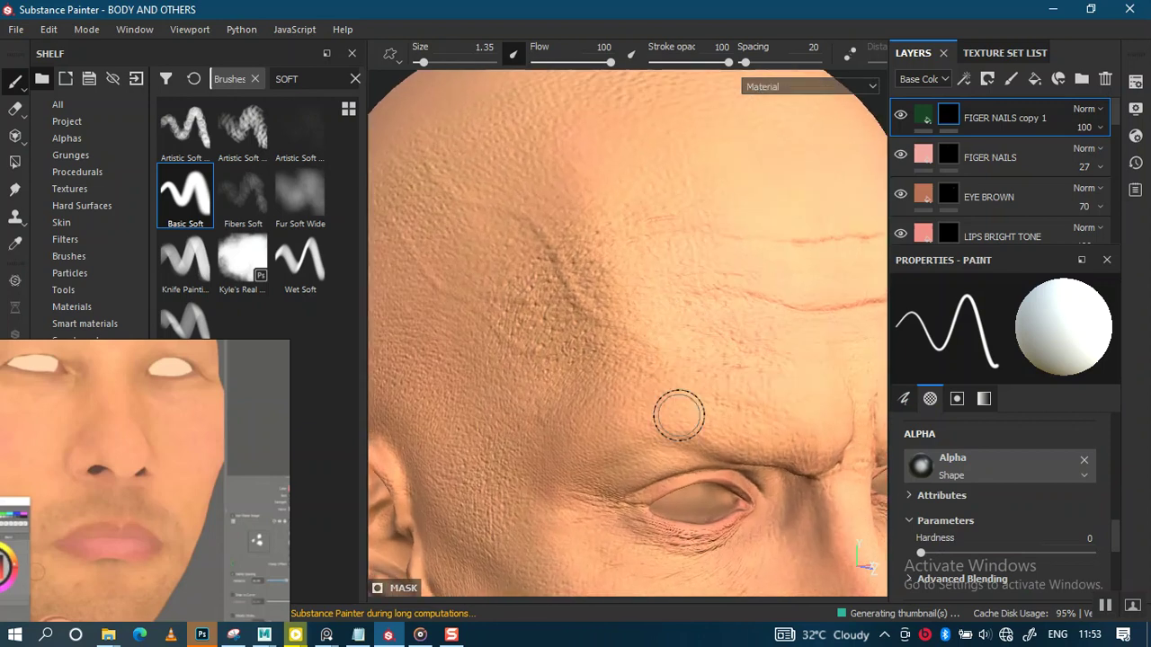
{"action": "key", "text": "bracketleft"}
{"action": "key", "text": "bracketleft"}
{"action": "left_click_drag", "start_coordinate": [649, 331], "coordinate": [610, 324]}
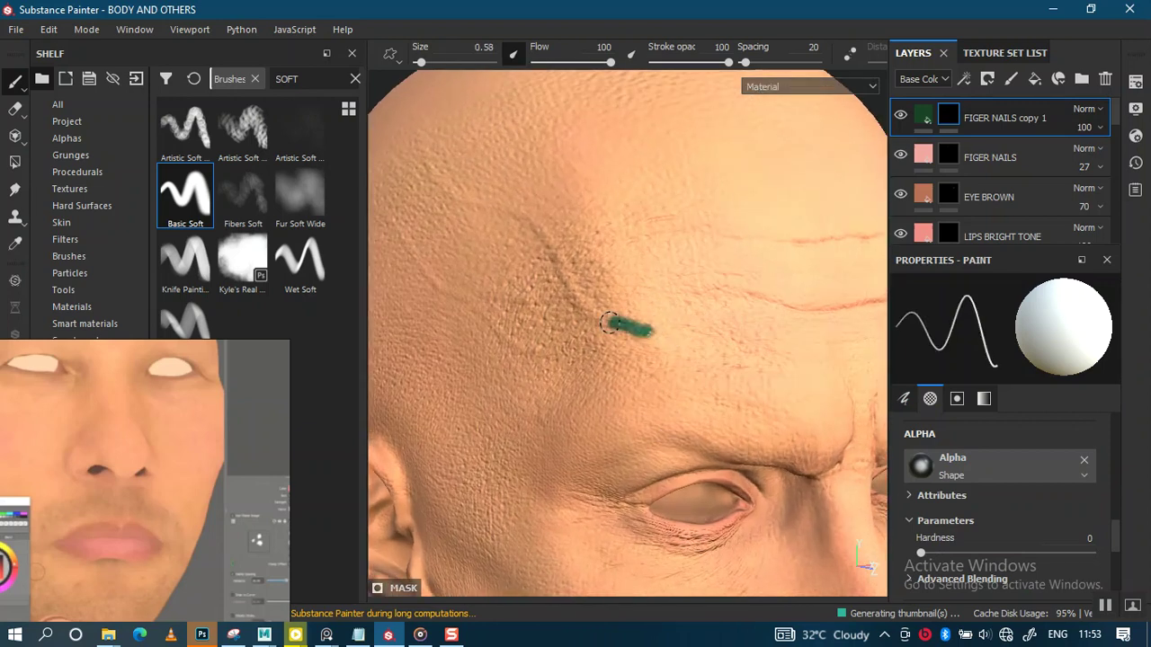
{"action": "key", "text": "ctrl+z"}
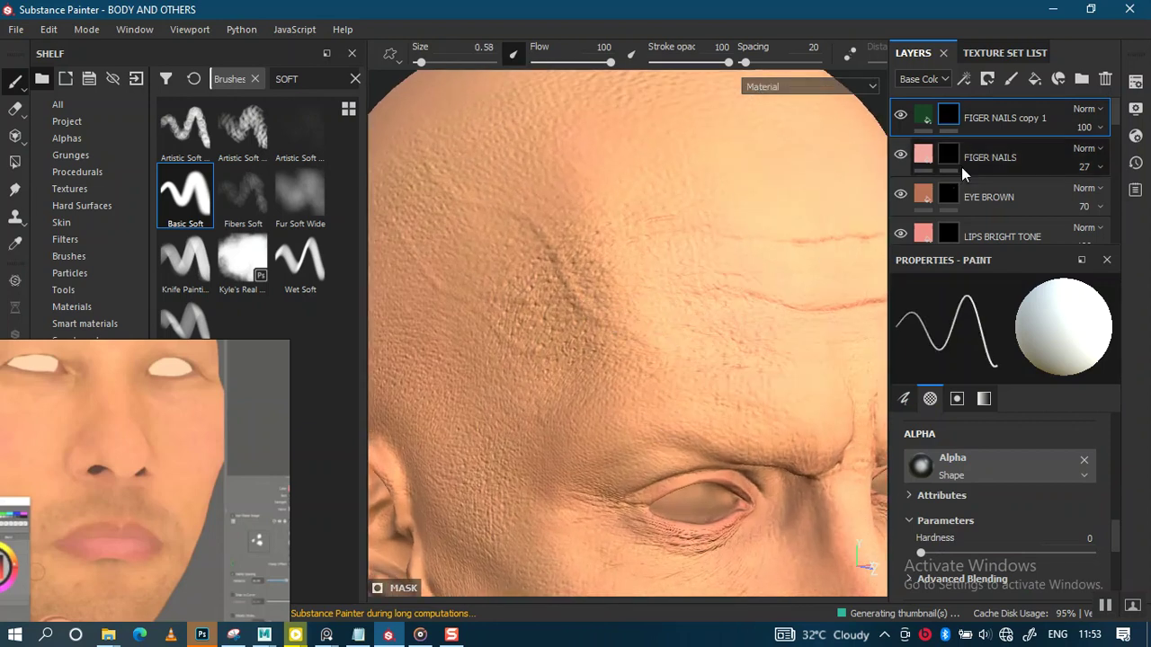
Step: Turn off the green layer's roughness channel and target its mask for painting
{"action": "left_click", "coordinate": [1076, 374]}
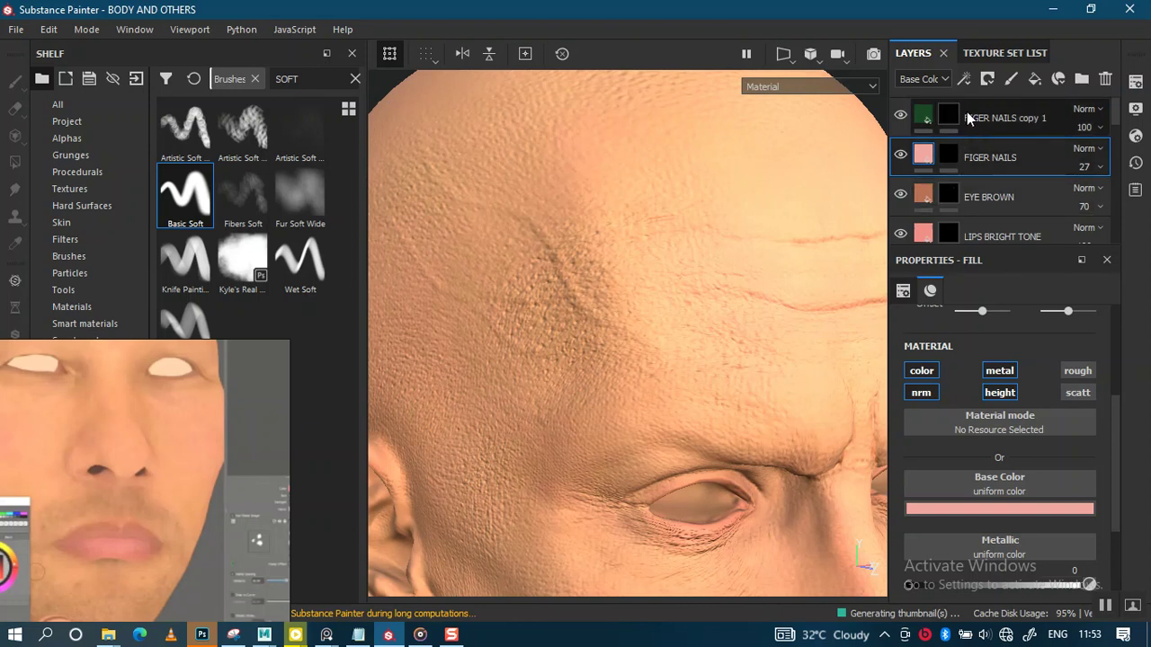
{"action": "left_click", "coordinate": [926, 117]}
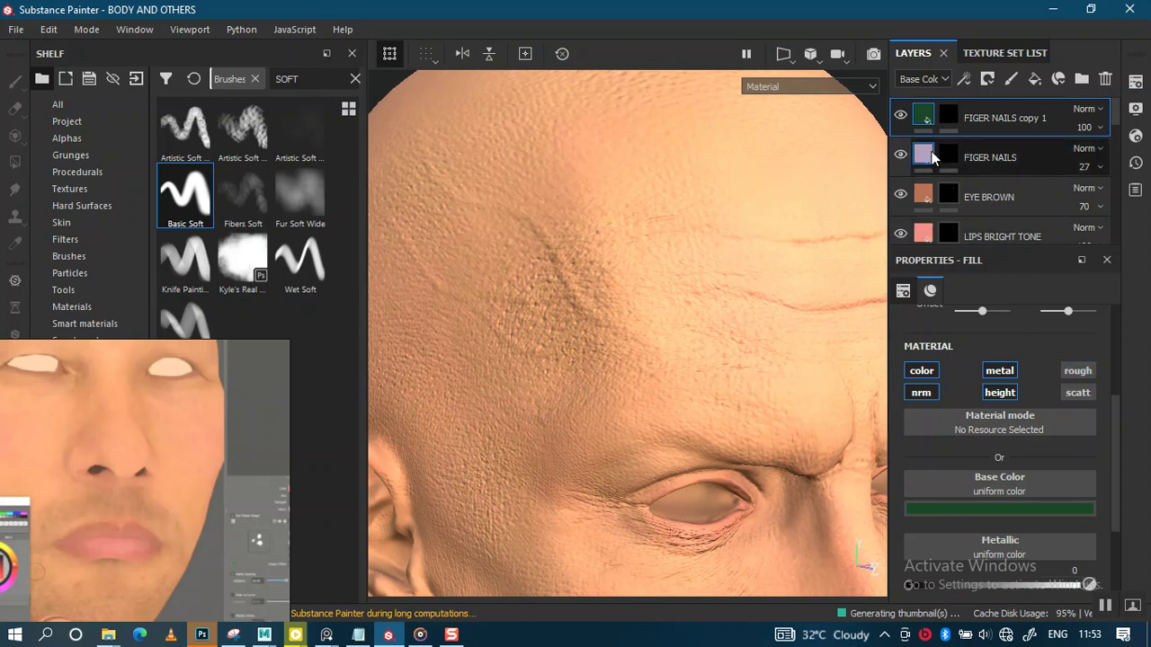
{"action": "left_click", "coordinate": [1097, 128]}
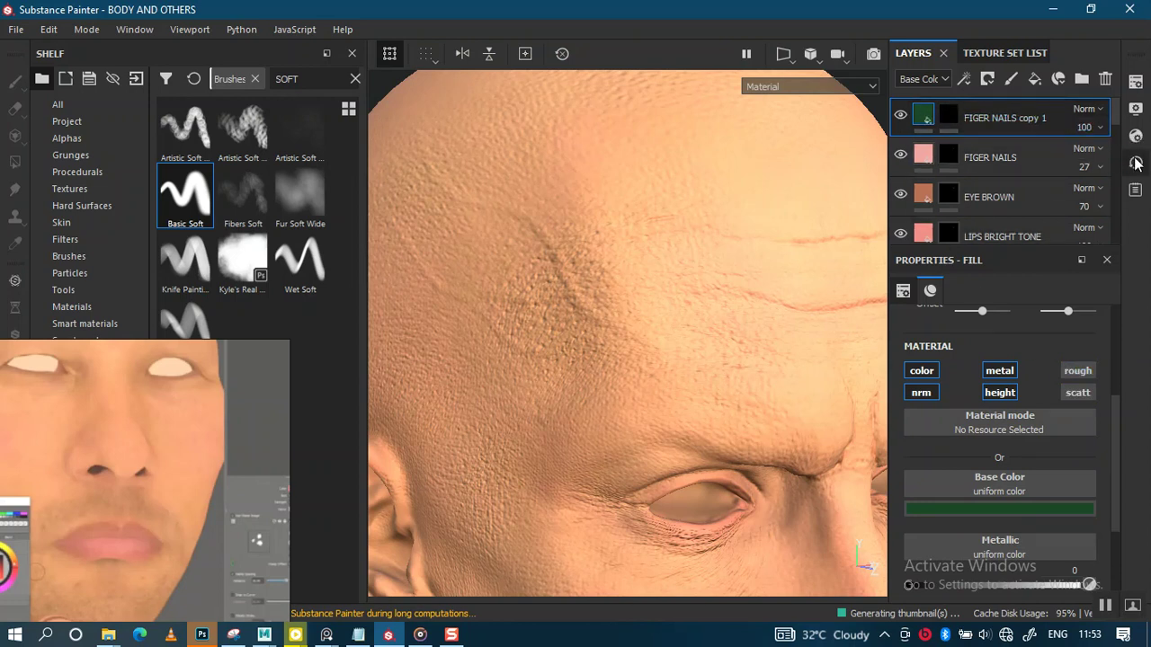
{"action": "right_click_drag", "start_coordinate": [629, 341], "coordinate": [674, 333], "text": "alt"}
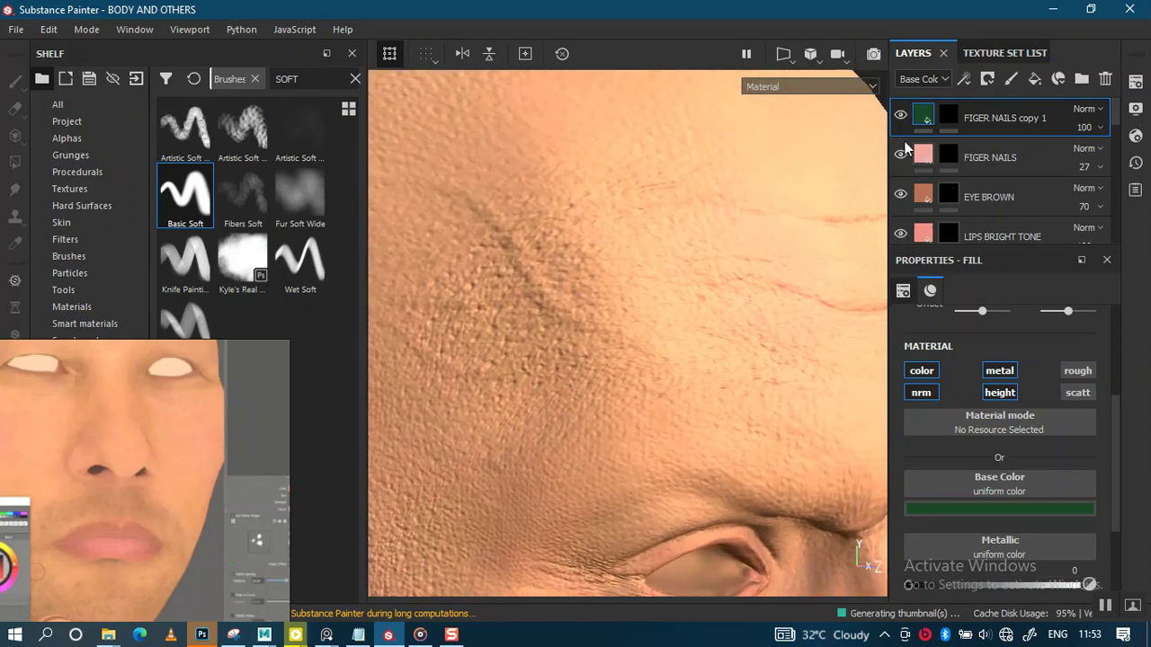
{"action": "left_click", "coordinate": [947, 116]}
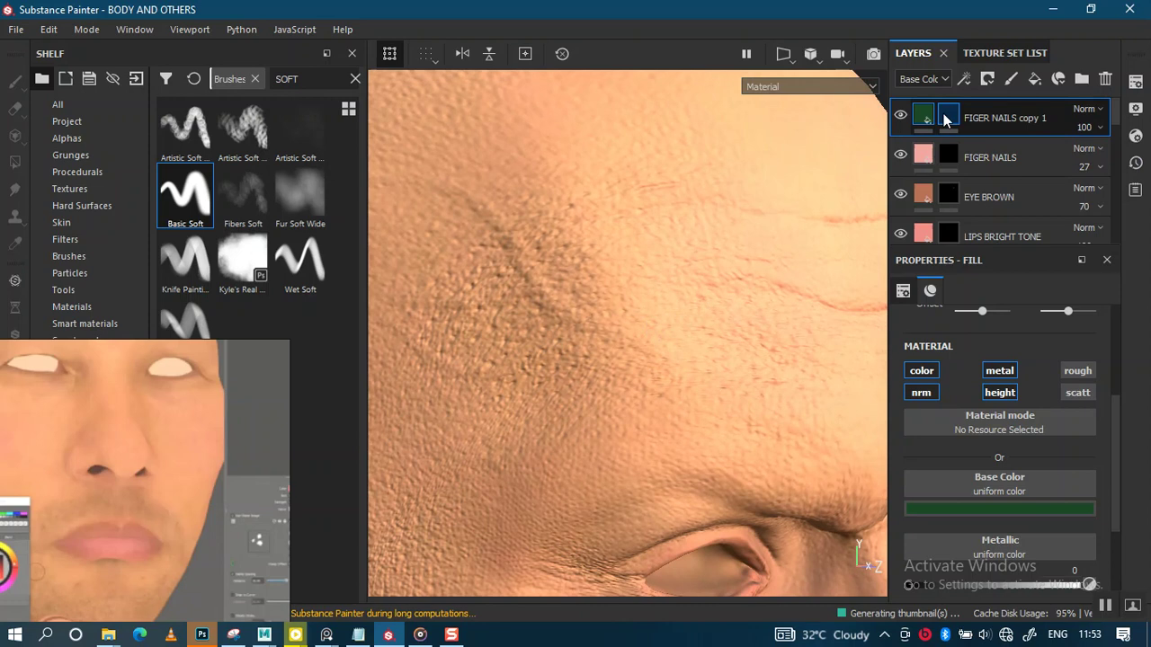
Step: Paint two branching green vein lines across the forehead
{"action": "key", "text": "1"}
{"action": "left_click", "coordinate": [655, 350]}
{"action": "left_click_drag", "start_coordinate": [656, 350], "coordinate": [470, 206]}
{"action": "mouse_move", "coordinate": [578, 296]}
{"action": "left_mouse_down", "text": "alt"}
{"action": "mouse_move", "coordinate": [717, 278]}
{"action": "mouse_move", "coordinate": [530, 224]}
{"action": "mouse_move", "coordinate": [486, 175]}
{"action": "left_mouse_up", "text": "alt"}
{"action": "left_click_drag", "start_coordinate": [624, 269], "coordinate": [639, 297], "text": "alt"}
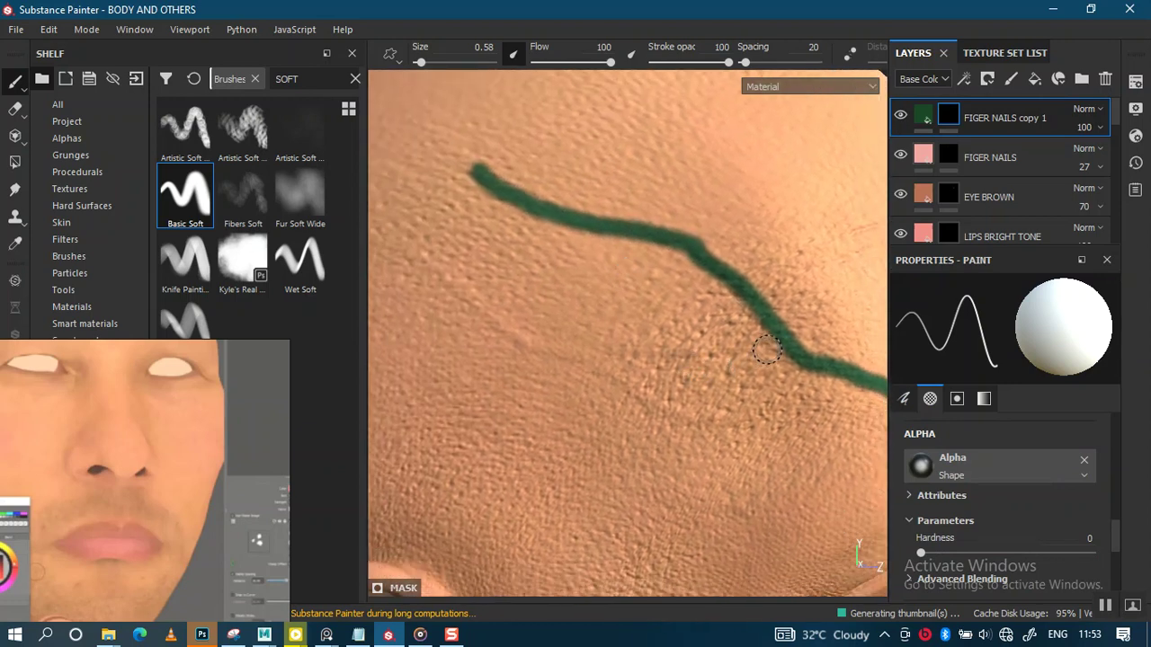
{"action": "mouse_move", "coordinate": [780, 340]}
{"action": "left_mouse_down"}
{"action": "mouse_move", "coordinate": [534, 354]}
{"action": "mouse_move", "coordinate": [403, 271]}
{"action": "left_mouse_up"}
{"action": "left_click_drag", "start_coordinate": [519, 264], "coordinate": [576, 257], "text": "alt"}
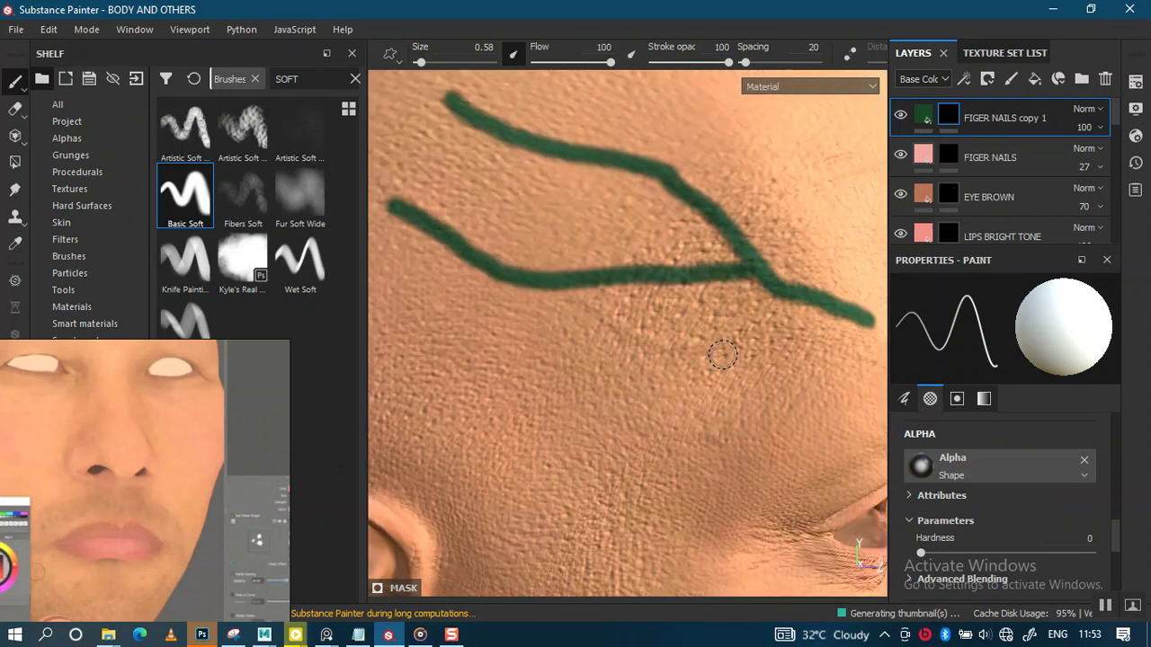
{"action": "mouse_move", "coordinate": [725, 351]}
{"action": "left_mouse_down"}
{"action": "mouse_move", "coordinate": [631, 340]}
{"action": "mouse_move", "coordinate": [552, 289]}
{"action": "left_mouse_up"}
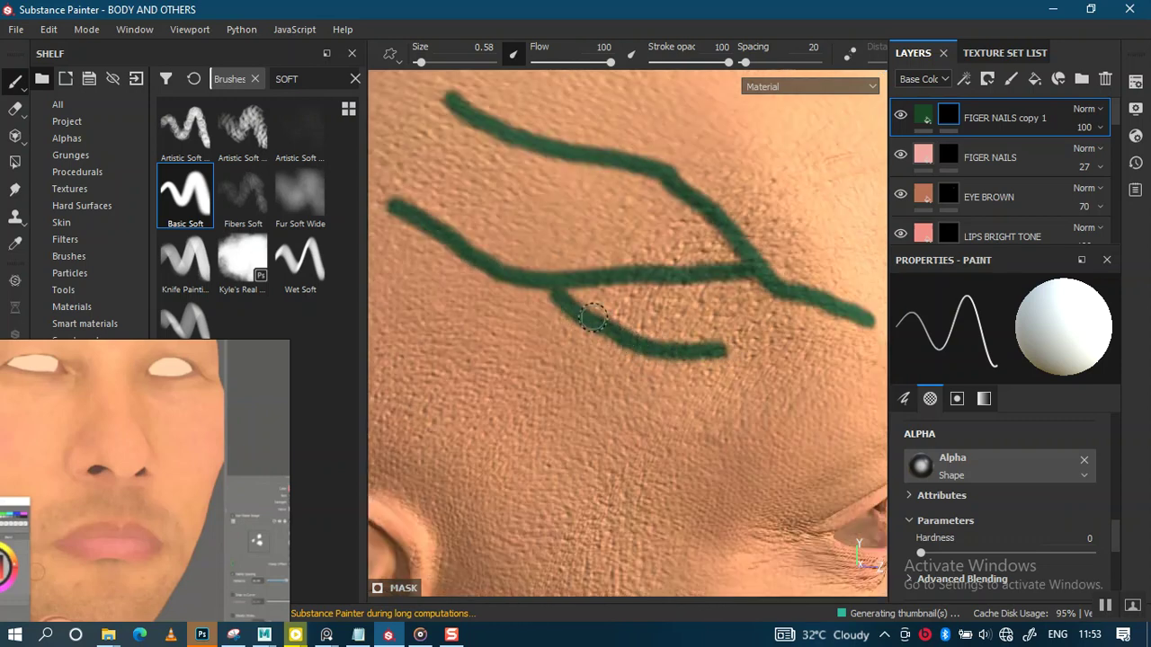
Step: Paint a green vein down the side of the neck and lower the layer opacity to 34
{"action": "scroll", "coordinate": [592, 316], "scroll_direction": "down", "scroll_amount": 2}
{"action": "scroll", "coordinate": [576, 306], "scroll_direction": "down", "scroll_amount": 1}
{"action": "scroll", "coordinate": [593, 292], "scroll_direction": "down", "scroll_amount": 1}
{"action": "scroll", "coordinate": [588, 302], "scroll_direction": "down", "scroll_amount": 1}
{"action": "left_click_drag", "start_coordinate": [588, 302], "coordinate": [596, 390], "text": "alt"}
{"action": "mouse_move", "coordinate": [596, 390]}
{"action": "right_mouse_down", "text": "alt"}
{"action": "mouse_move", "coordinate": [603, 274]}
{"action": "mouse_move", "coordinate": [596, 294]}
{"action": "right_mouse_up", "text": "alt"}
{"action": "mouse_move", "coordinate": [596, 294]}
{"action": "left_mouse_down", "text": "alt"}
{"action": "mouse_move", "coordinate": [637, 271]}
{"action": "mouse_move", "coordinate": [607, 271]}
{"action": "mouse_move", "coordinate": [593, 329]}
{"action": "mouse_move", "coordinate": [629, 296]}
{"action": "mouse_move", "coordinate": [617, 221]}
{"action": "mouse_move", "coordinate": [615, 322]}
{"action": "mouse_move", "coordinate": [580, 231]}
{"action": "mouse_move", "coordinate": [601, 395]}
{"action": "mouse_move", "coordinate": [552, 258]}
{"action": "left_mouse_up", "text": "alt"}
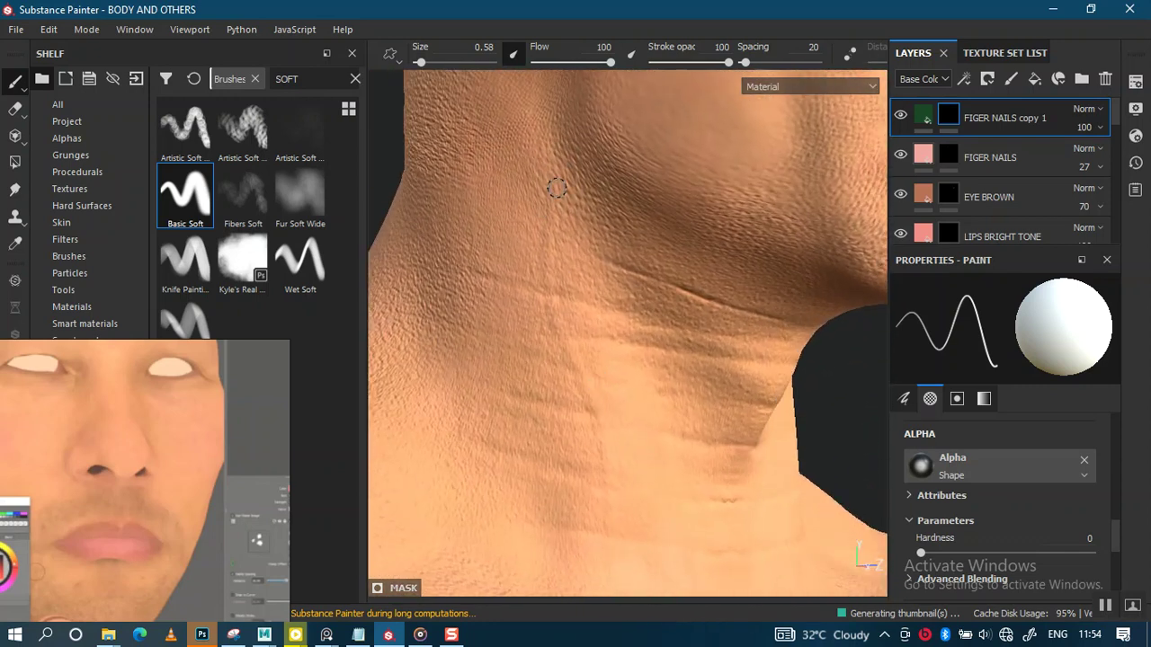
{"action": "mouse_move", "coordinate": [550, 189]}
{"action": "left_mouse_down"}
{"action": "mouse_move", "coordinate": [555, 333]}
{"action": "mouse_move", "coordinate": [603, 441]}
{"action": "mouse_move", "coordinate": [599, 552]}
{"action": "left_mouse_up"}
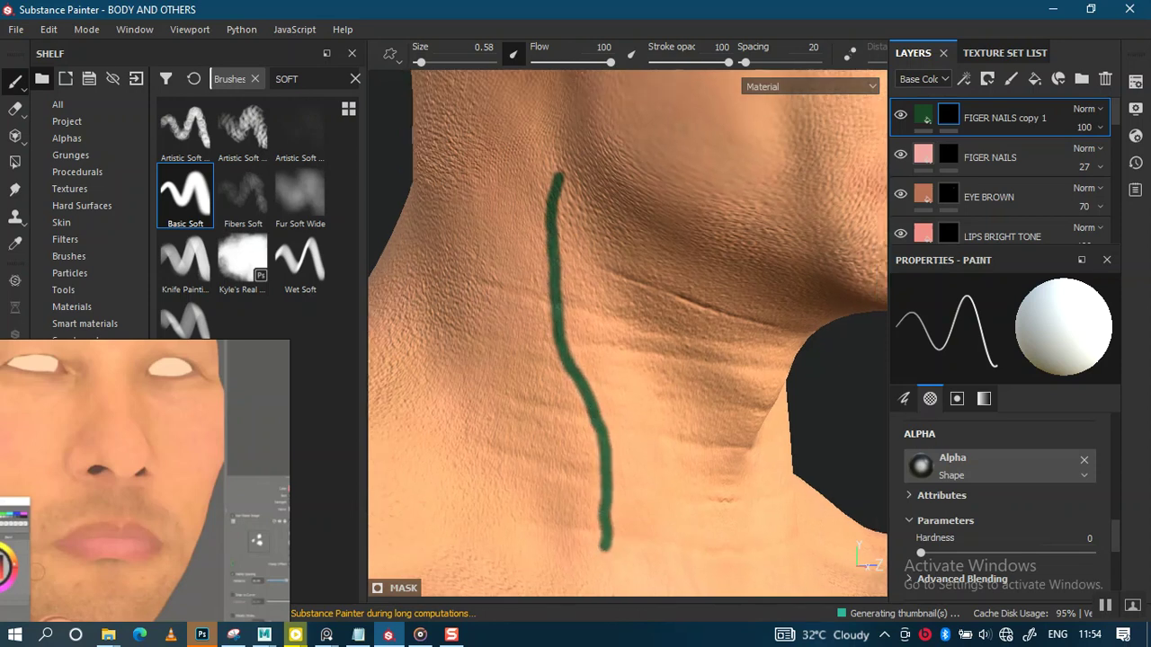
{"action": "scroll", "coordinate": [593, 378], "scroll_direction": "down", "scroll_amount": 3}
{"action": "mouse_move", "coordinate": [593, 378]}
{"action": "left_mouse_down", "text": "alt"}
{"action": "mouse_move", "coordinate": [565, 321]}
{"action": "mouse_move", "coordinate": [540, 368]}
{"action": "mouse_move", "coordinate": [570, 431]}
{"action": "mouse_move", "coordinate": [527, 373]}
{"action": "mouse_move", "coordinate": [674, 302]}
{"action": "mouse_move", "coordinate": [641, 327]}
{"action": "left_mouse_up", "text": "alt"}
{"action": "scroll", "coordinate": [557, 386], "scroll_direction": "up", "scroll_amount": 1}
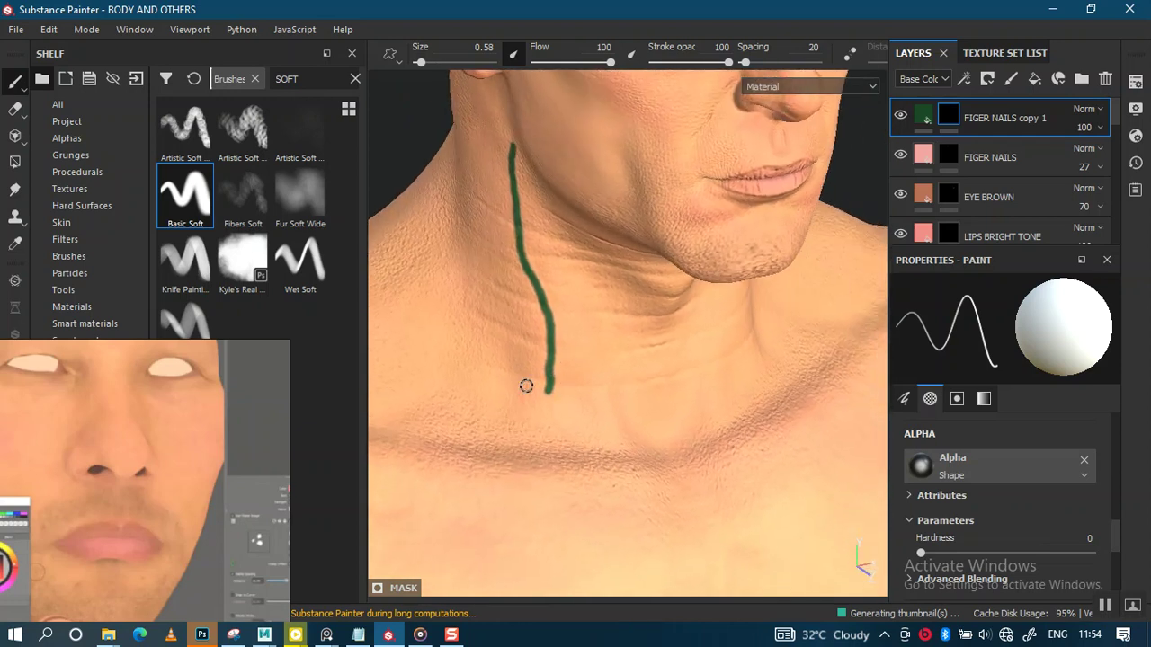
{"action": "left_click", "coordinate": [1086, 127]}
{"action": "left_click", "coordinate": [1095, 160]}
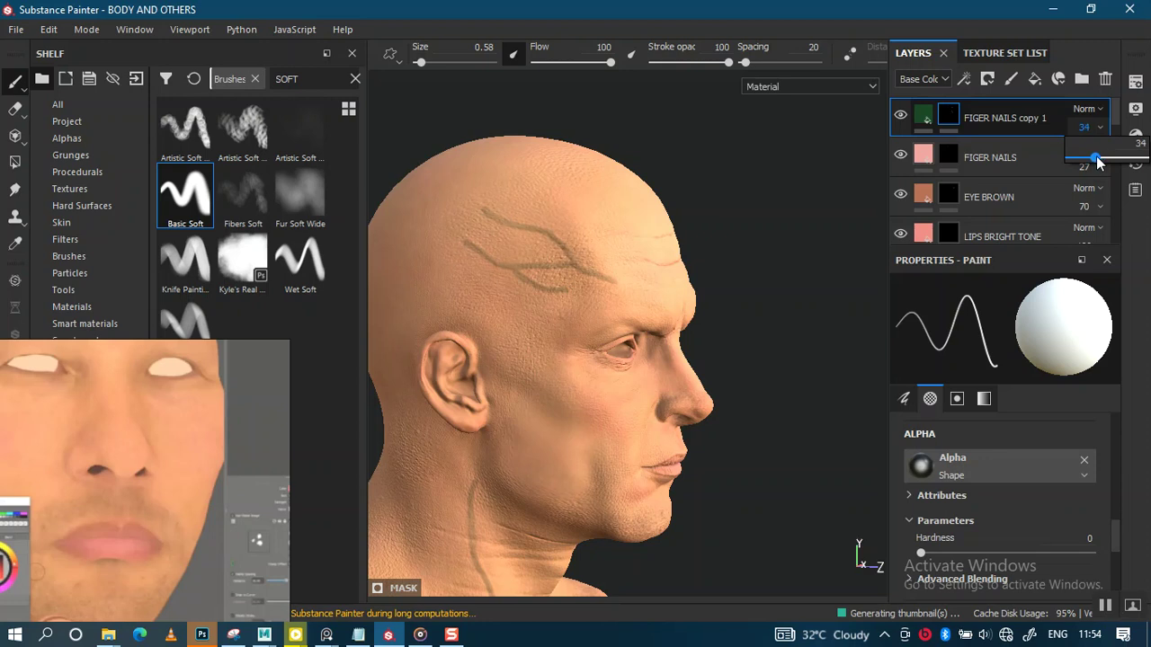
Step: Restore the green layer to 100 opacity and paint a first vein down the upper arm
{"action": "left_click_drag", "start_coordinate": [1103, 161], "coordinate": [1145, 162]}
{"action": "left_click_drag", "start_coordinate": [593, 432], "coordinate": [590, 417], "text": "alt"}
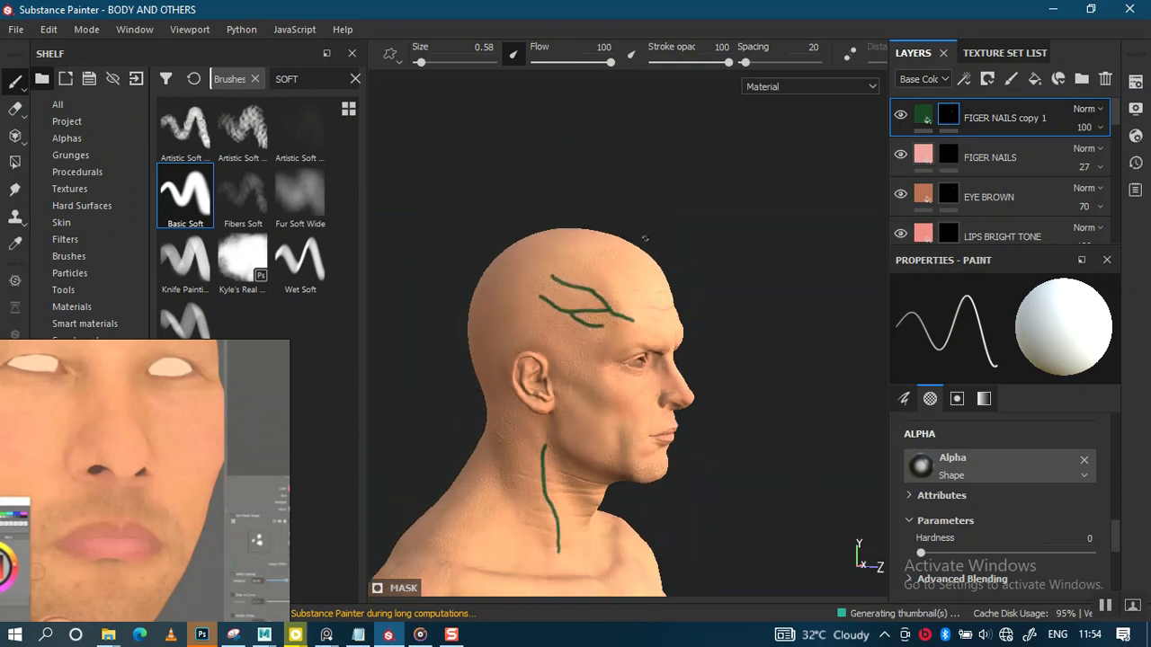
{"action": "middle_click_drag", "start_coordinate": [591, 416], "coordinate": [693, 278], "text": "alt"}
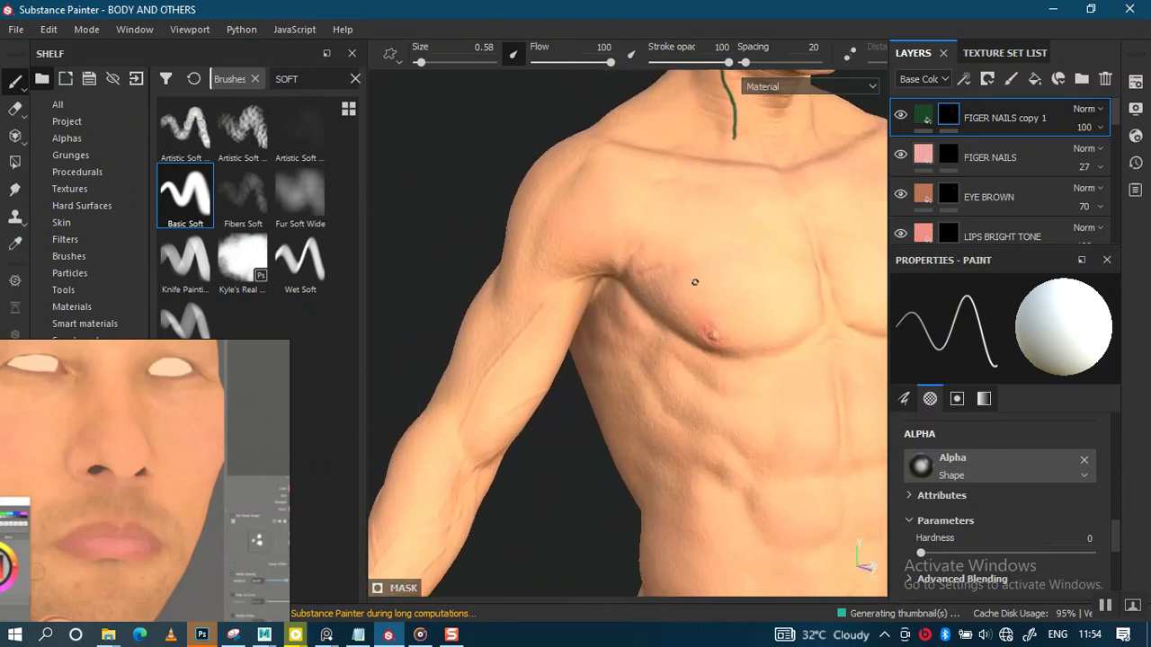
{"action": "scroll", "coordinate": [693, 277], "scroll_direction": "up", "scroll_amount": 3}
{"action": "middle_click_drag", "start_coordinate": [593, 297], "coordinate": [621, 321], "text": "alt"}
{"action": "scroll", "coordinate": [621, 321], "scroll_direction": "up", "scroll_amount": 3}
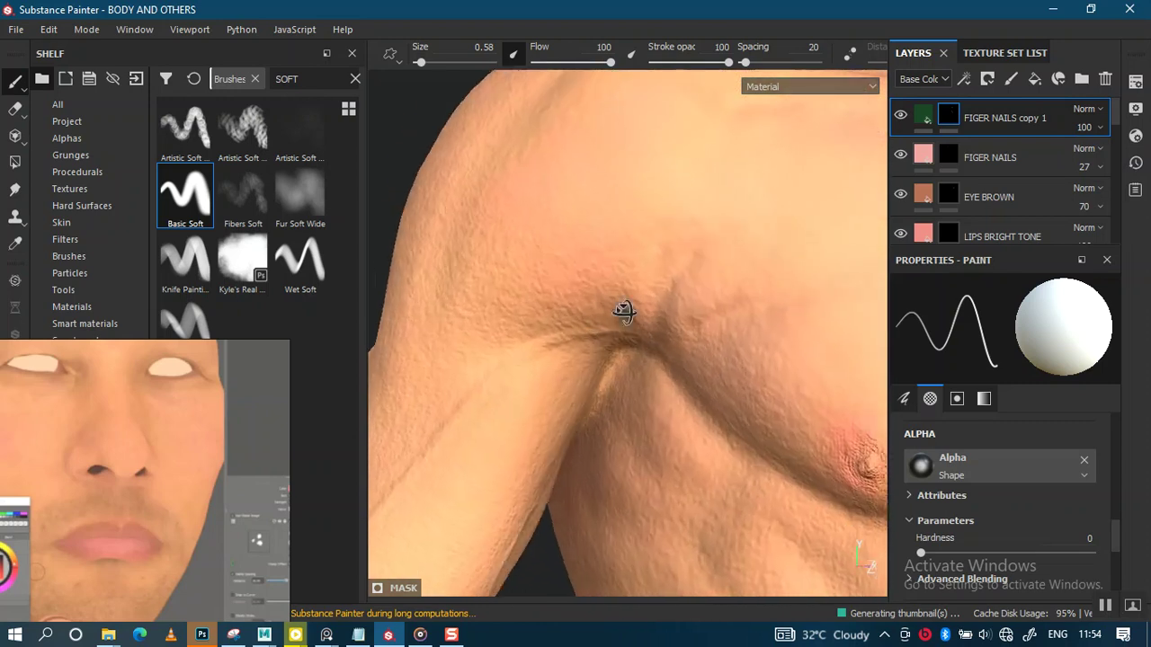
{"action": "left_click_drag", "start_coordinate": [621, 321], "coordinate": [708, 329], "text": "alt"}
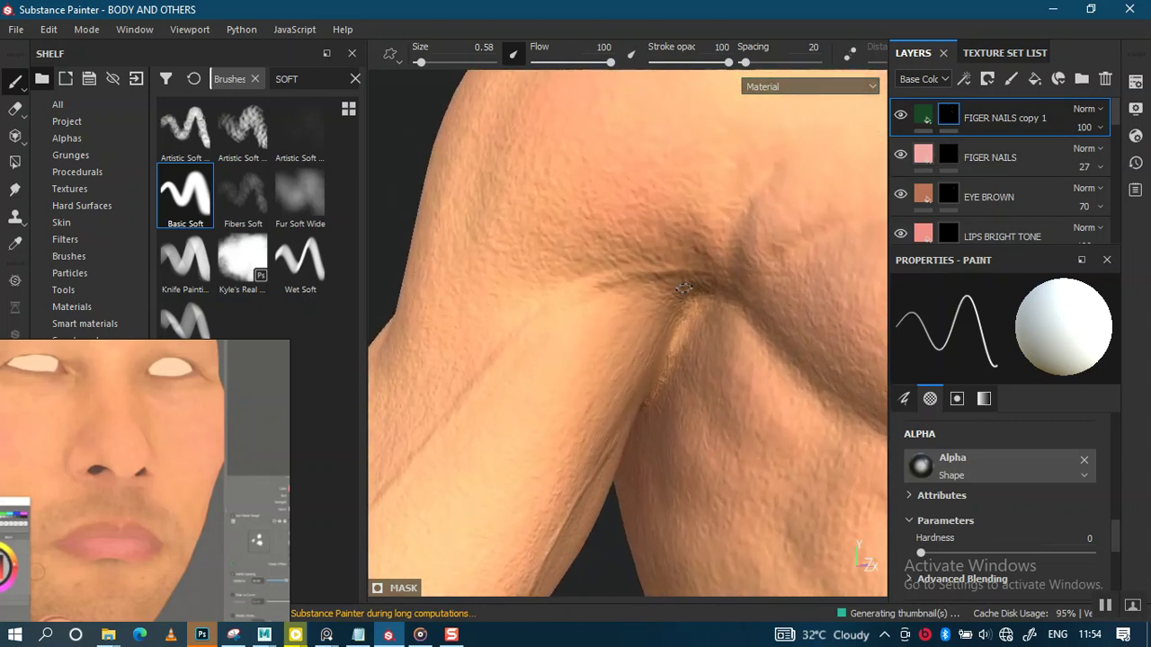
{"action": "mouse_move", "coordinate": [690, 286]}
{"action": "left_mouse_down", "text": "alt"}
{"action": "mouse_move", "coordinate": [699, 267]}
{"action": "mouse_move", "coordinate": [569, 286]}
{"action": "left_mouse_up", "text": "alt"}
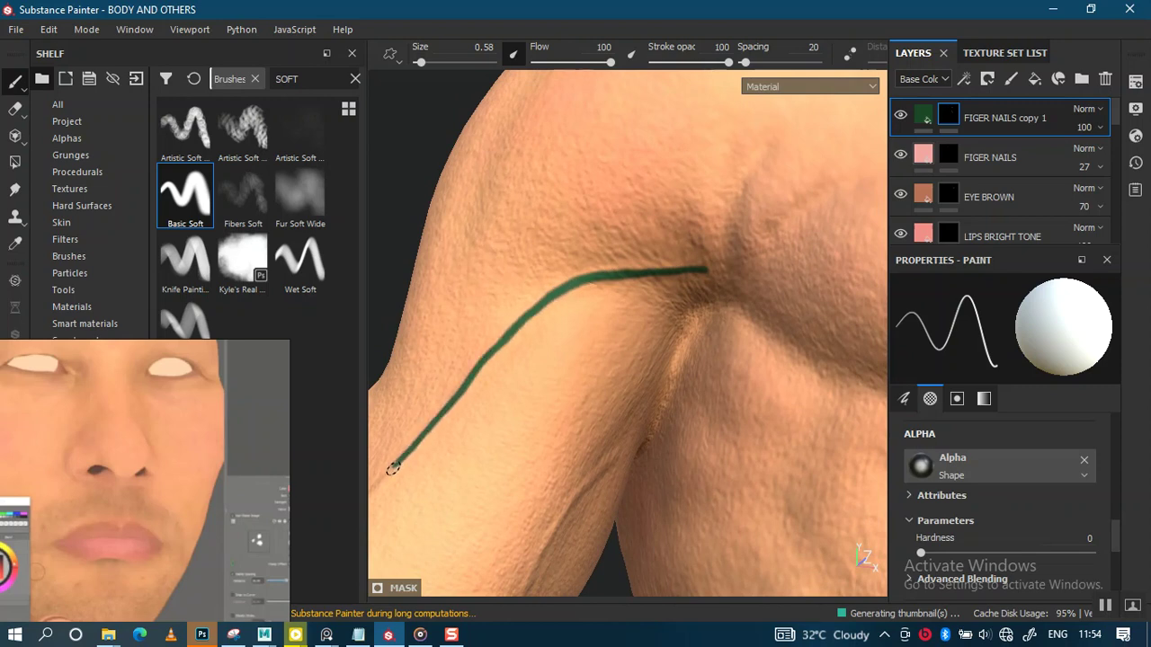
{"action": "left_click_drag", "start_coordinate": [515, 418], "coordinate": [585, 314], "text": "alt"}
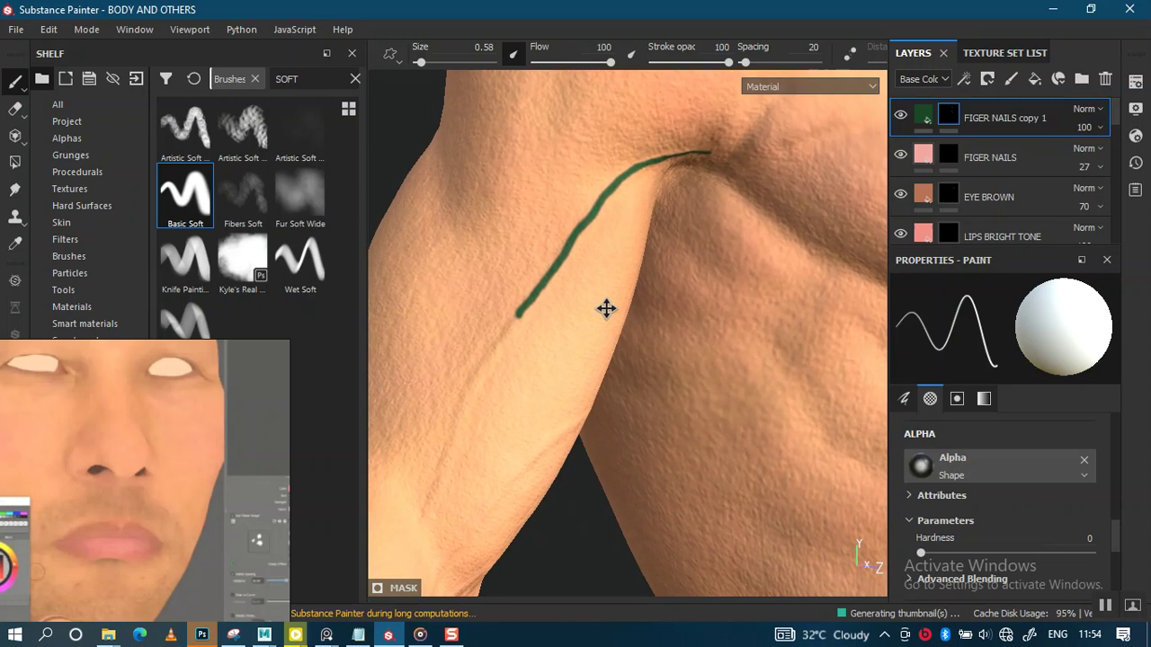
{"action": "middle_click_drag", "start_coordinate": [606, 308], "coordinate": [522, 317], "text": "alt"}
{"action": "mouse_move", "coordinate": [522, 317]}
{"action": "left_mouse_down", "text": "alt"}
{"action": "mouse_move", "coordinate": [521, 416]}
{"action": "mouse_move", "coordinate": [551, 342]}
{"action": "left_mouse_up", "text": "alt"}
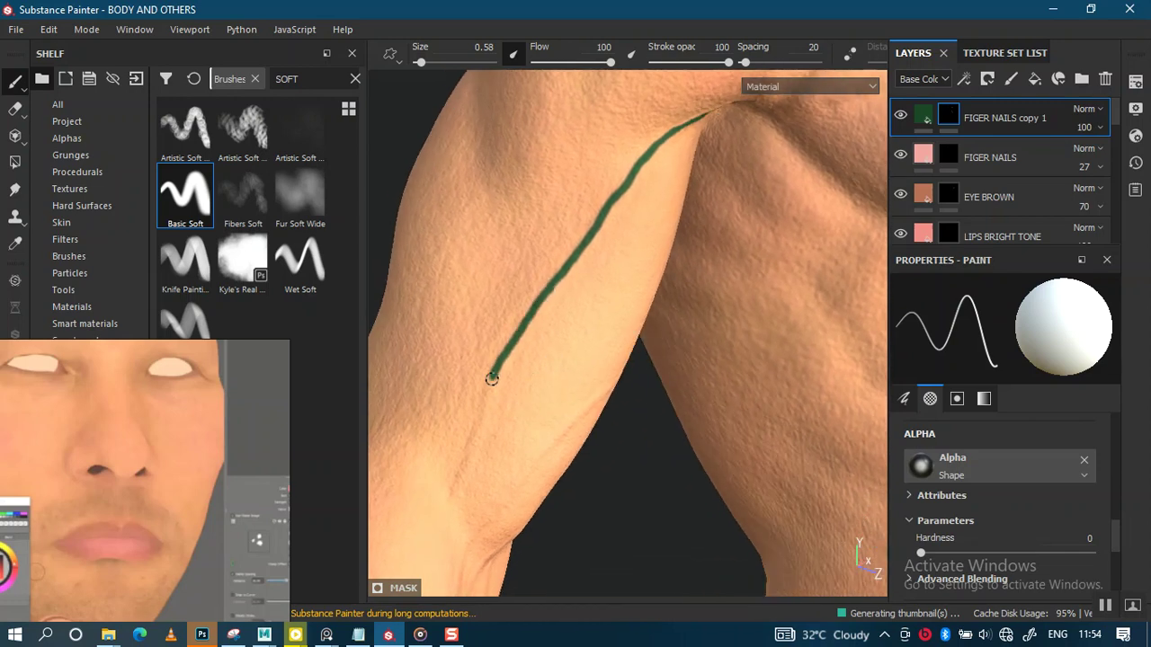
{"action": "left_click_drag", "start_coordinate": [477, 424], "coordinate": [458, 466]}
Step: Paint several more green vein lines down the arm, including a long diagonal forearm vein
{"action": "mouse_move", "coordinate": [441, 511]}
{"action": "left_mouse_down", "text": "alt"}
{"action": "mouse_move", "coordinate": [557, 411]}
{"action": "mouse_move", "coordinate": [526, 398]}
{"action": "mouse_move", "coordinate": [616, 296]}
{"action": "mouse_move", "coordinate": [601, 257]}
{"action": "mouse_move", "coordinate": [656, 368]}
{"action": "mouse_move", "coordinate": [647, 350]}
{"action": "mouse_move", "coordinate": [587, 366]}
{"action": "left_mouse_up", "text": "alt"}
{"action": "left_click_drag", "start_coordinate": [537, 429], "coordinate": [521, 479]}
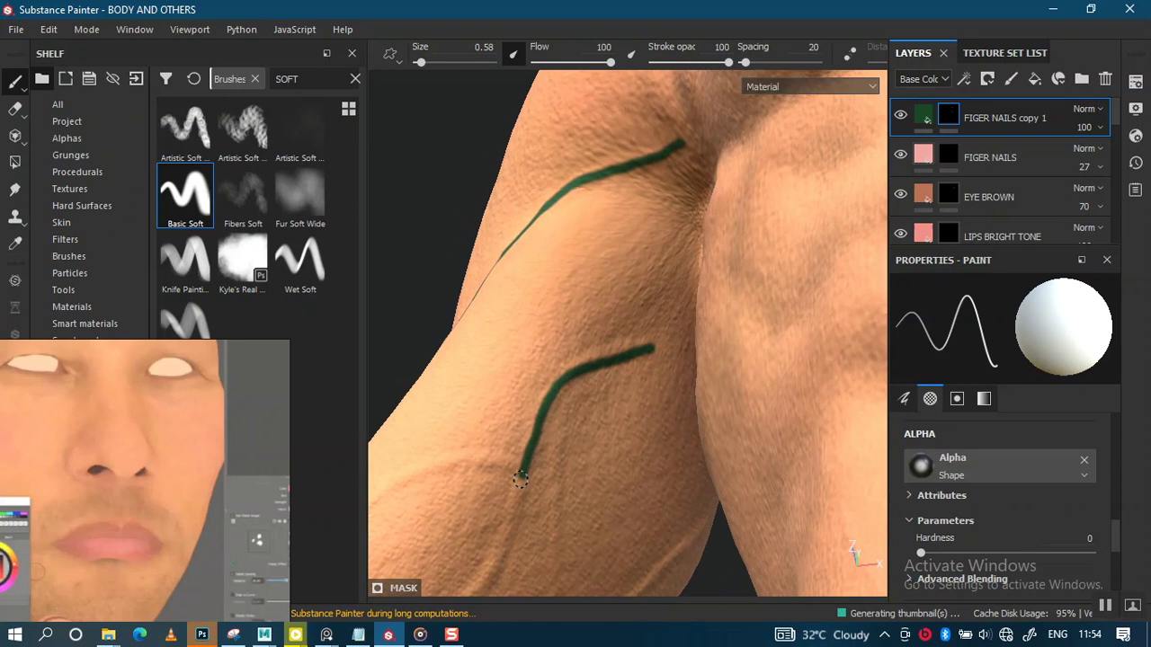
{"action": "mouse_move", "coordinate": [507, 539]}
{"action": "left_mouse_down", "text": "alt"}
{"action": "mouse_move", "coordinate": [639, 290]}
{"action": "mouse_move", "coordinate": [605, 303]}
{"action": "left_mouse_up", "text": "alt"}
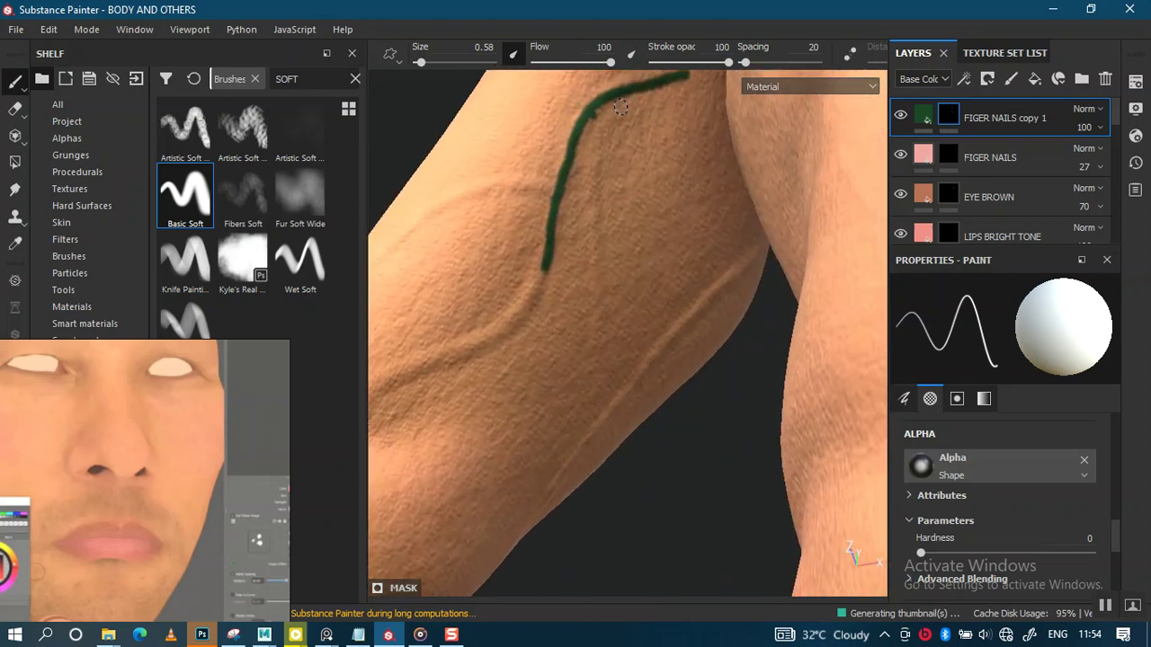
{"action": "left_click_drag", "start_coordinate": [601, 119], "coordinate": [590, 263]}
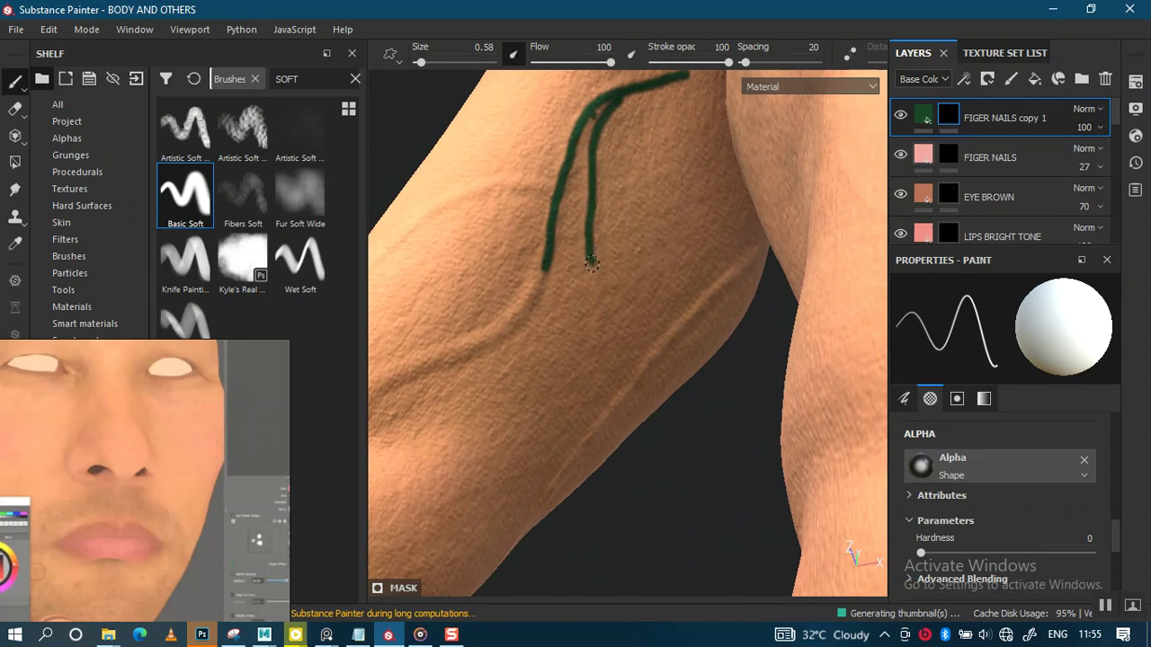
{"action": "left_click_drag", "start_coordinate": [593, 324], "coordinate": [683, 155], "text": "alt"}
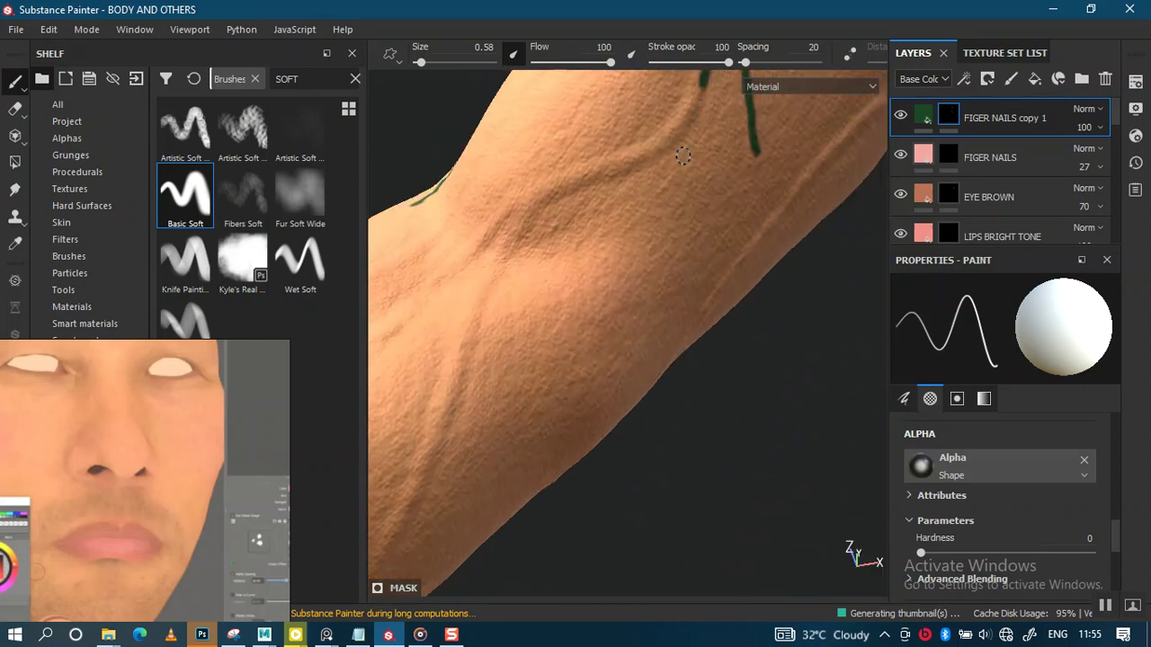
{"action": "left_click_drag", "start_coordinate": [703, 81], "coordinate": [457, 263]}
{"action": "mouse_move", "coordinate": [523, 249]}
{"action": "middle_mouse_down"}
{"action": "mouse_move", "coordinate": [596, 207]}
{"action": "mouse_move", "coordinate": [583, 213]}
{"action": "mouse_move", "coordinate": [572, 149]}
{"action": "middle_mouse_up"}
{"action": "mouse_move", "coordinate": [573, 159]}
{"action": "left_mouse_down"}
{"action": "mouse_move", "coordinate": [525, 257]}
{"action": "mouse_move", "coordinate": [449, 522]}
{"action": "left_mouse_up"}
{"action": "left_click_drag", "start_coordinate": [530, 387], "coordinate": [661, 248], "text": "alt"}
{"action": "mouse_move", "coordinate": [665, 132]}
{"action": "left_mouse_down"}
{"action": "mouse_move", "coordinate": [598, 231]}
{"action": "mouse_move", "coordinate": [545, 261]}
{"action": "mouse_move", "coordinate": [401, 264]}
{"action": "left_mouse_up"}
{"action": "mouse_move", "coordinate": [631, 217]}
{"action": "left_mouse_down"}
{"action": "mouse_move", "coordinate": [526, 326]}
{"action": "mouse_move", "coordinate": [442, 393]}
{"action": "left_mouse_up"}
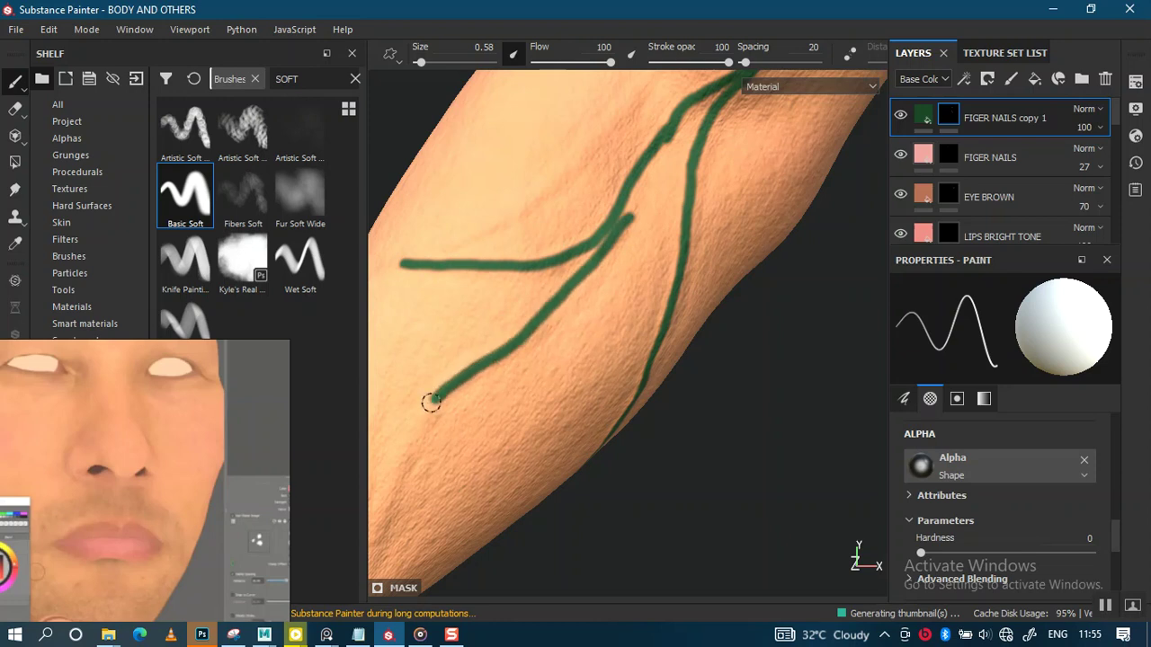
{"action": "middle_click_drag", "start_coordinate": [449, 403], "coordinate": [677, 160]}
{"action": "mouse_move", "coordinate": [677, 160]}
{"action": "left_mouse_down", "text": "alt"}
{"action": "mouse_move", "coordinate": [555, 243]}
{"action": "mouse_move", "coordinate": [566, 241]}
{"action": "mouse_move", "coordinate": [533, 241]}
{"action": "mouse_move", "coordinate": [563, 280]}
{"action": "mouse_move", "coordinate": [531, 428]}
{"action": "left_mouse_up", "text": "alt"}
Step: Extend the green veins down the forearm toward the wrist and back of the hand
{"action": "mouse_move", "coordinate": [559, 271]}
{"action": "left_mouse_down", "text": "alt"}
{"action": "mouse_move", "coordinate": [648, 390]}
{"action": "mouse_move", "coordinate": [606, 380]}
{"action": "mouse_move", "coordinate": [638, 271]}
{"action": "mouse_move", "coordinate": [596, 247]}
{"action": "mouse_move", "coordinate": [557, 290]}
{"action": "mouse_move", "coordinate": [459, 517]}
{"action": "left_mouse_up", "text": "alt"}
{"action": "mouse_move", "coordinate": [542, 459]}
{"action": "left_mouse_down", "text": "alt"}
{"action": "mouse_move", "coordinate": [578, 378]}
{"action": "mouse_move", "coordinate": [548, 241]}
{"action": "mouse_move", "coordinate": [519, 262]}
{"action": "left_mouse_up", "text": "alt"}
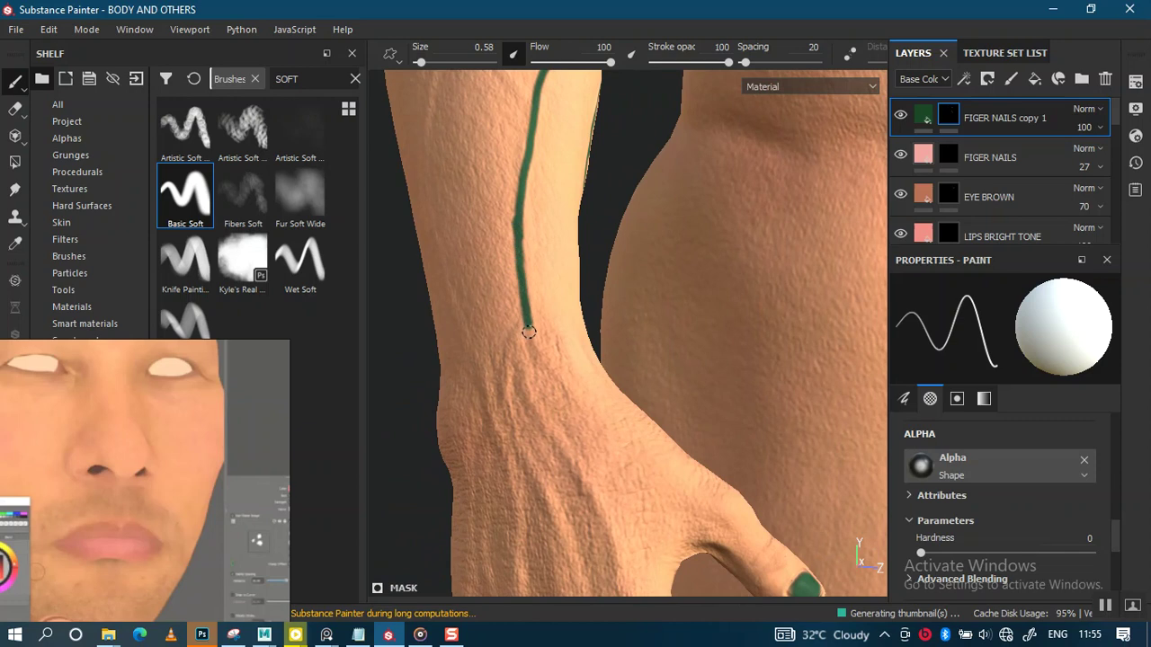
{"action": "mouse_move", "coordinate": [631, 431]}
{"action": "left_mouse_down", "text": "alt"}
{"action": "mouse_move", "coordinate": [586, 336]}
{"action": "mouse_move", "coordinate": [532, 310]}
{"action": "mouse_move", "coordinate": [514, 353]}
{"action": "left_mouse_up", "text": "alt"}
{"action": "left_click_drag", "start_coordinate": [536, 400], "coordinate": [553, 440]}
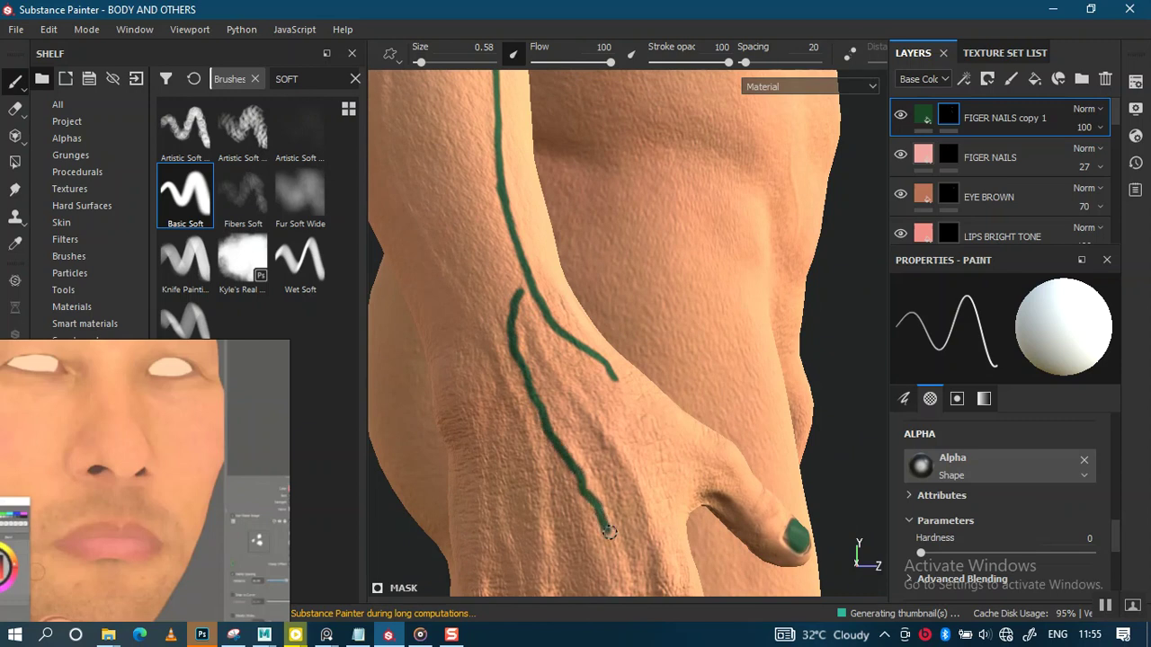
{"action": "mouse_move", "coordinate": [629, 503]}
{"action": "left_mouse_down", "text": "alt"}
{"action": "mouse_move", "coordinate": [547, 180]}
{"action": "mouse_move", "coordinate": [560, 318]}
{"action": "mouse_move", "coordinate": [629, 337]}
{"action": "left_mouse_up", "text": "alt"}
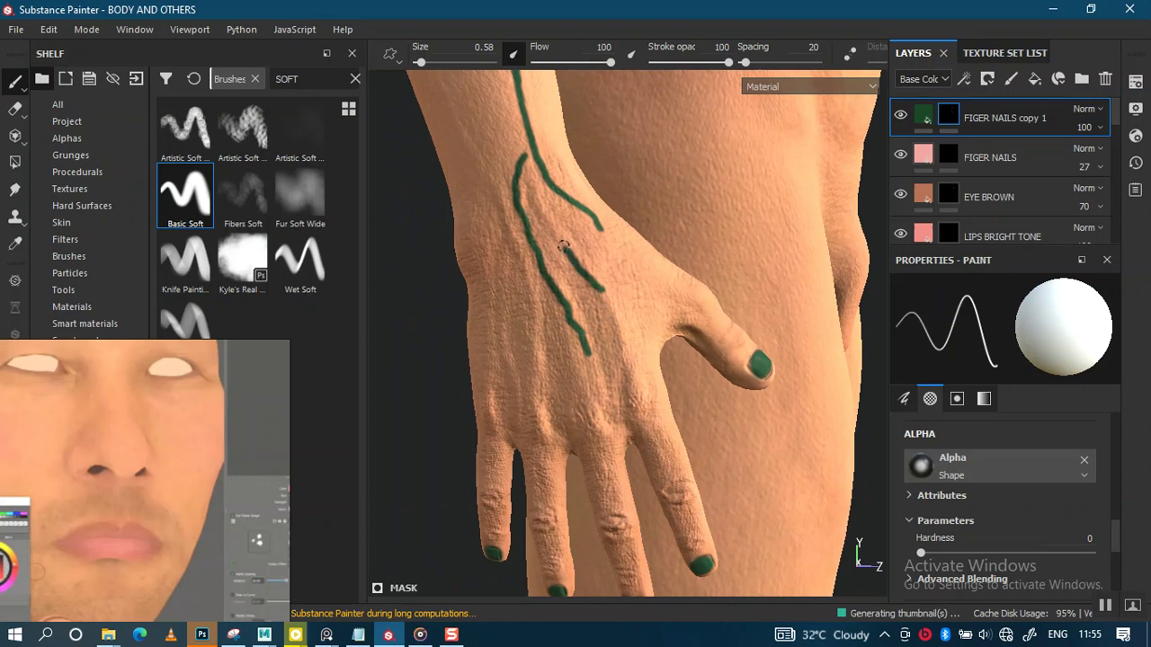
{"action": "mouse_move", "coordinate": [548, 213]}
{"action": "left_mouse_down", "text": "alt"}
{"action": "mouse_move", "coordinate": [569, 244]}
{"action": "mouse_move", "coordinate": [514, 247]}
{"action": "left_mouse_up", "text": "alt"}
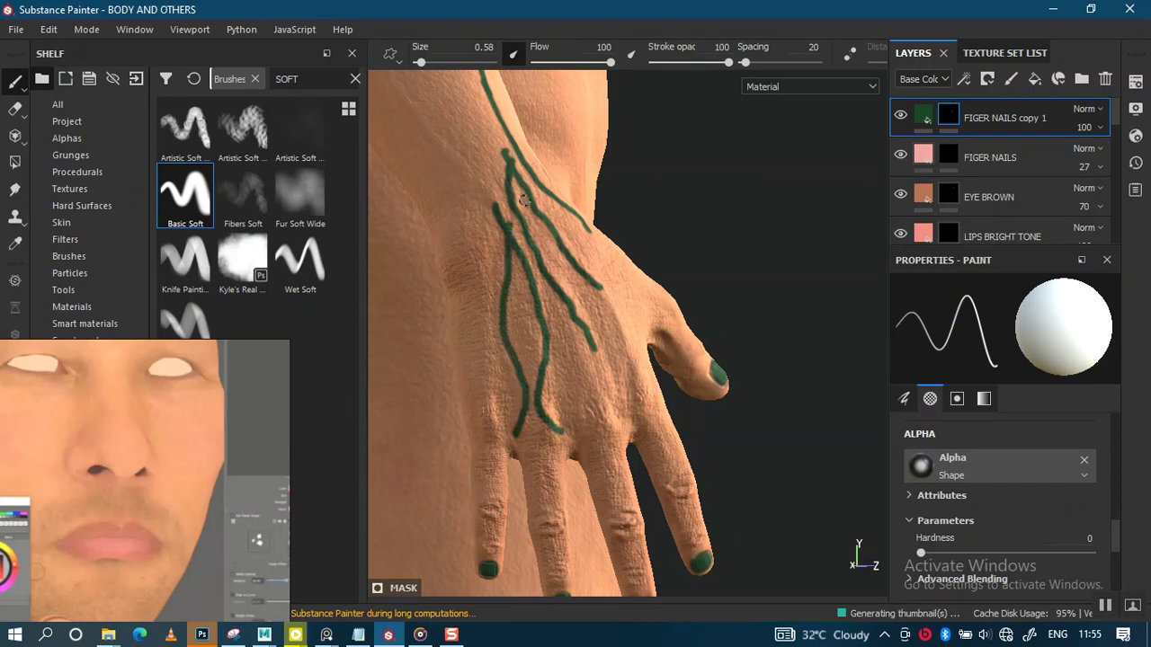
Step: Orbit from the forearm and inner elbow up to a close side view of the head
{"action": "middle_click_drag", "start_coordinate": [557, 232], "coordinate": [588, 413], "text": "alt"}
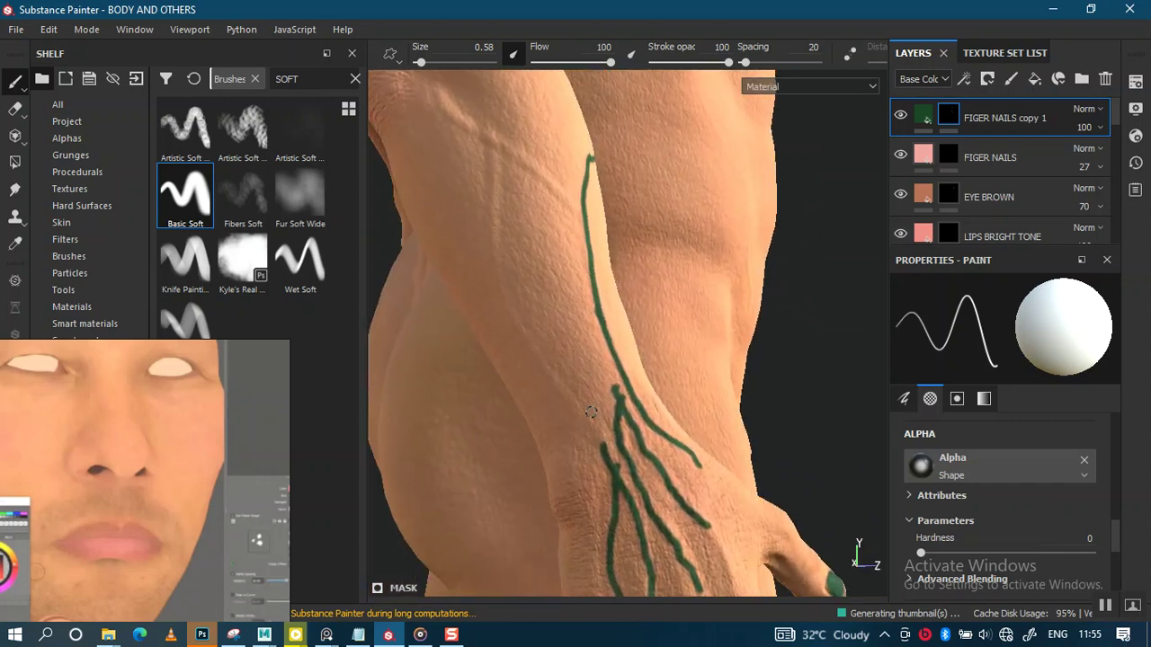
{"action": "mouse_move", "coordinate": [624, 359]}
{"action": "left_mouse_down", "text": "alt"}
{"action": "mouse_move", "coordinate": [608, 398]}
{"action": "mouse_move", "coordinate": [633, 391]}
{"action": "left_mouse_up", "text": "alt"}
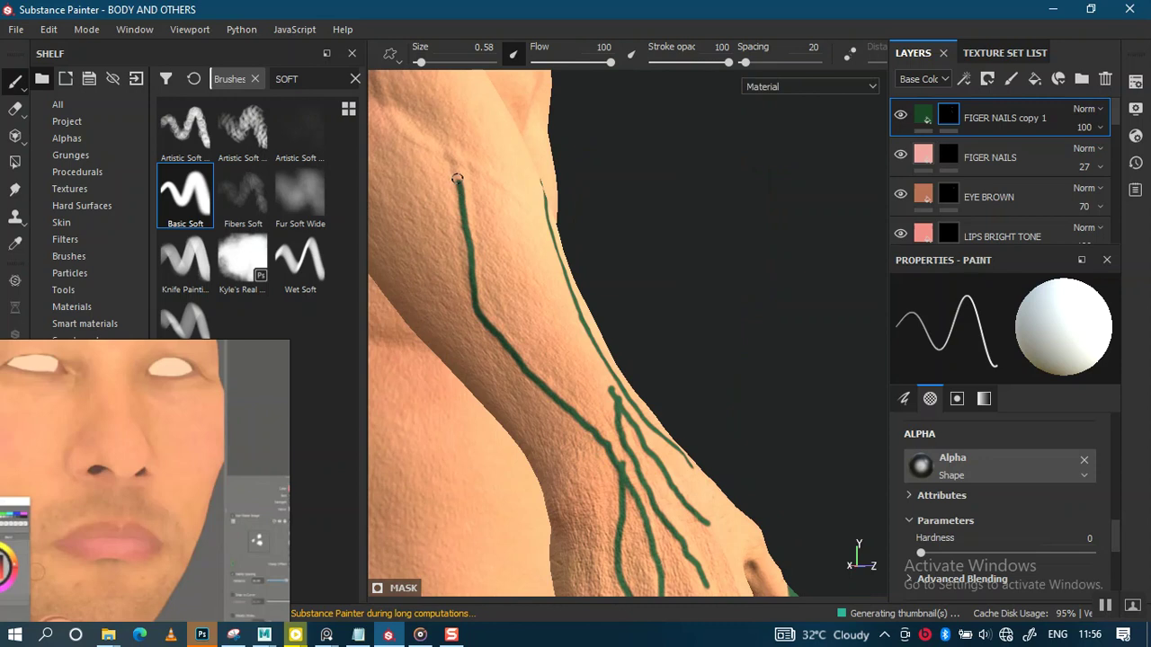
{"action": "mouse_move", "coordinate": [522, 209]}
{"action": "left_mouse_down", "text": "alt"}
{"action": "mouse_move", "coordinate": [527, 329]}
{"action": "mouse_move", "coordinate": [578, 303]}
{"action": "mouse_move", "coordinate": [552, 342]}
{"action": "mouse_move", "coordinate": [591, 312]}
{"action": "left_mouse_up", "text": "alt"}
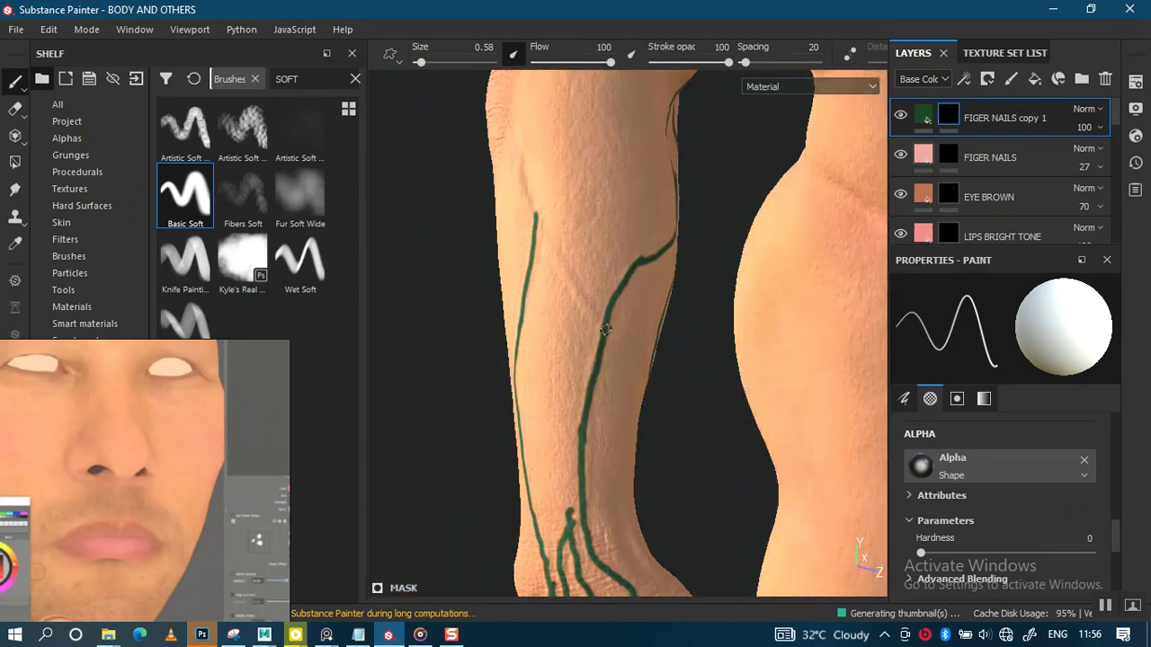
{"action": "mouse_move", "coordinate": [511, 212]}
{"action": "left_mouse_down", "text": "alt"}
{"action": "mouse_move", "coordinate": [653, 275]}
{"action": "mouse_move", "coordinate": [635, 329]}
{"action": "mouse_move", "coordinate": [620, 311]}
{"action": "left_mouse_up", "text": "alt"}
{"action": "mouse_move", "coordinate": [619, 311]}
{"action": "right_mouse_down", "text": "shift"}
{"action": "mouse_move", "coordinate": [612, 297]}
{"action": "mouse_move", "coordinate": [581, 315]}
{"action": "right_mouse_up", "text": "shift"}
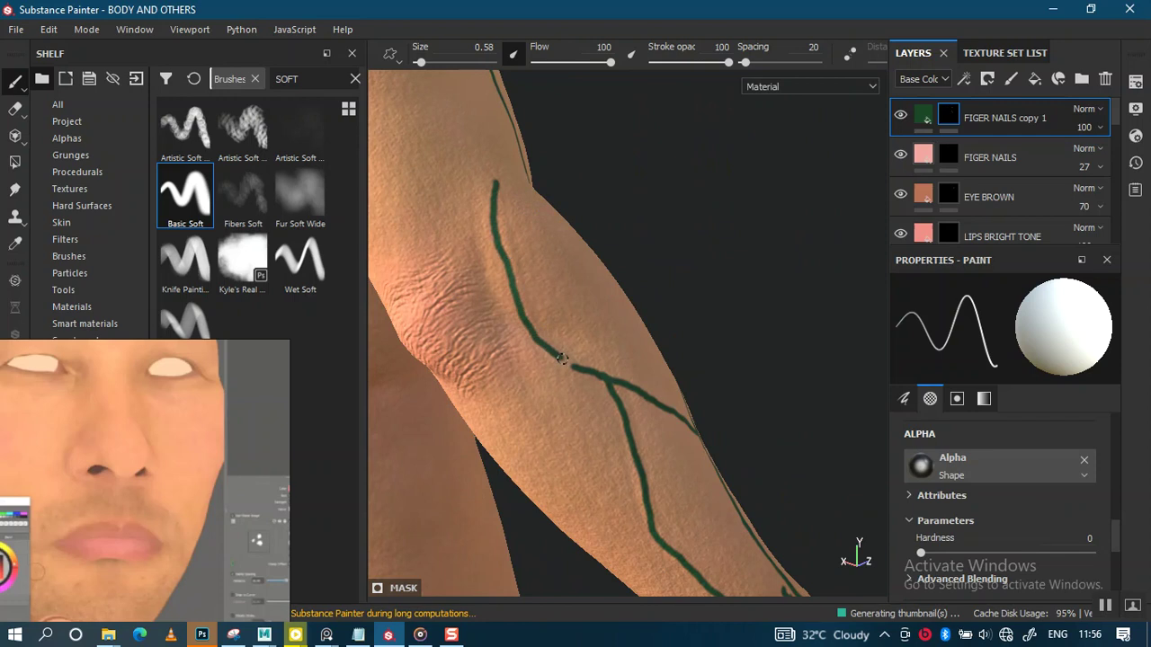
{"action": "left_click_drag", "start_coordinate": [593, 369], "coordinate": [604, 363], "text": "alt"}
{"action": "mouse_move", "coordinate": [606, 321]}
{"action": "left_mouse_down", "text": "alt"}
{"action": "mouse_move", "coordinate": [470, 311]}
{"action": "mouse_move", "coordinate": [516, 342]}
{"action": "left_mouse_up", "text": "alt"}
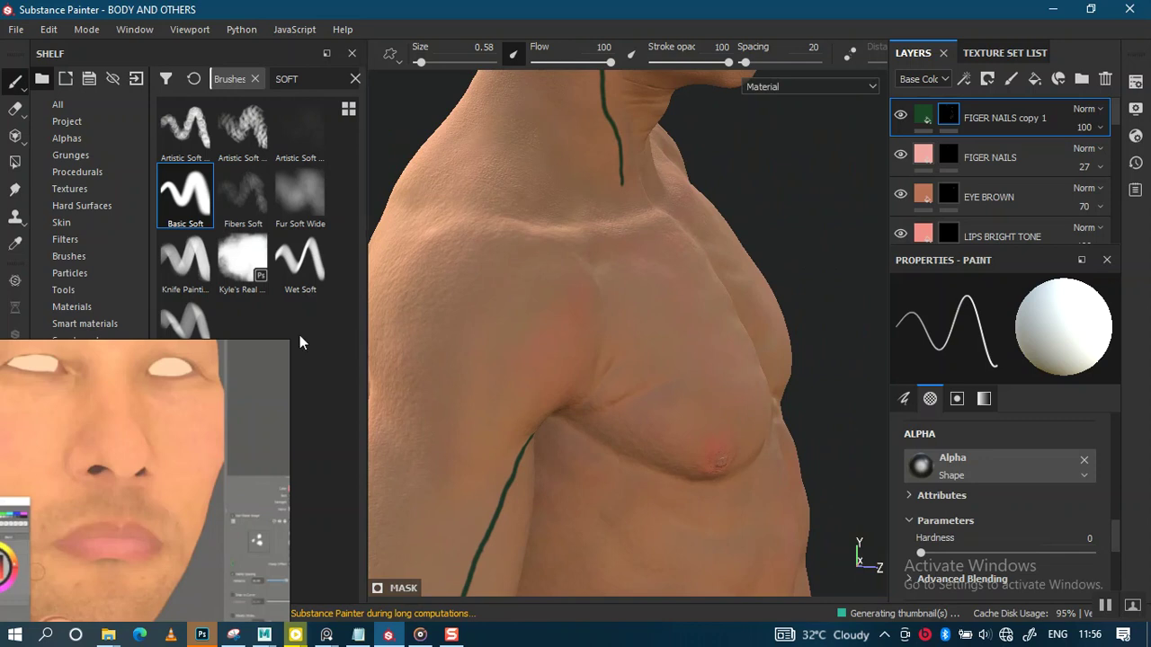
{"action": "mouse_move", "coordinate": [707, 312]}
{"action": "left_mouse_down", "text": "alt"}
{"action": "mouse_move", "coordinate": [638, 301]}
{"action": "mouse_move", "coordinate": [650, 398]}
{"action": "mouse_move", "coordinate": [585, 337]}
{"action": "mouse_move", "coordinate": [629, 359]}
{"action": "mouse_move", "coordinate": [534, 352]}
{"action": "left_mouse_up", "text": "alt"}
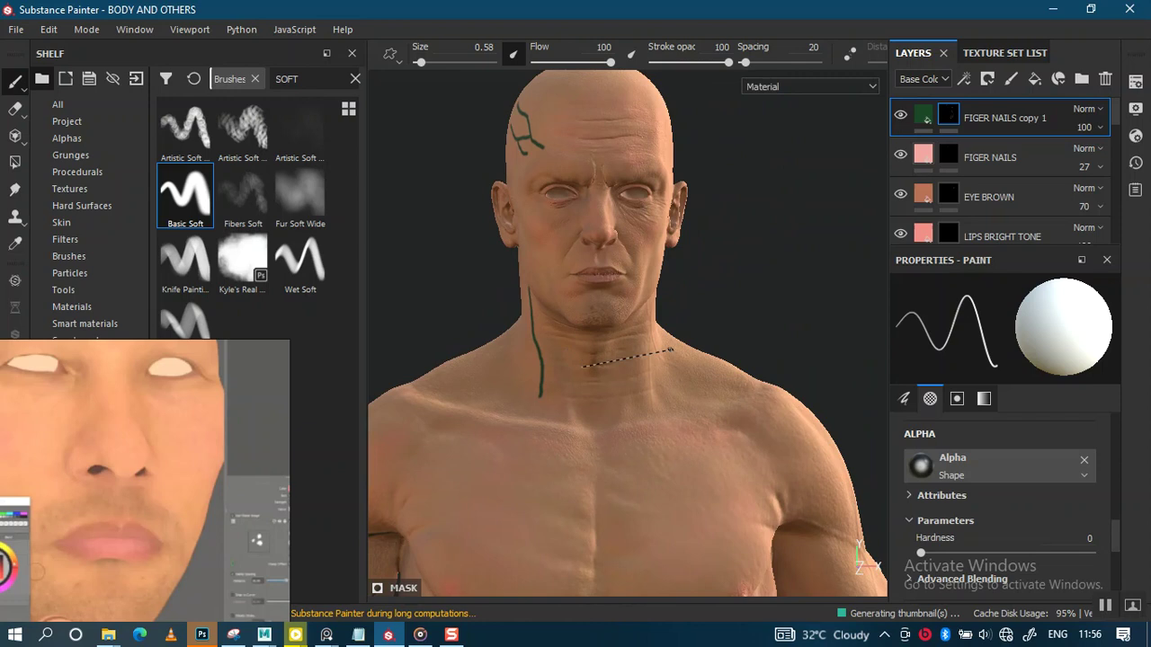
{"action": "right_click_drag", "start_coordinate": [551, 354], "coordinate": [615, 353], "text": "alt"}
{"action": "mouse_move", "coordinate": [634, 333]}
{"action": "left_mouse_down", "text": "alt"}
{"action": "mouse_move", "coordinate": [585, 477]}
{"action": "mouse_move", "coordinate": [526, 385]}
{"action": "left_mouse_up", "text": "alt"}
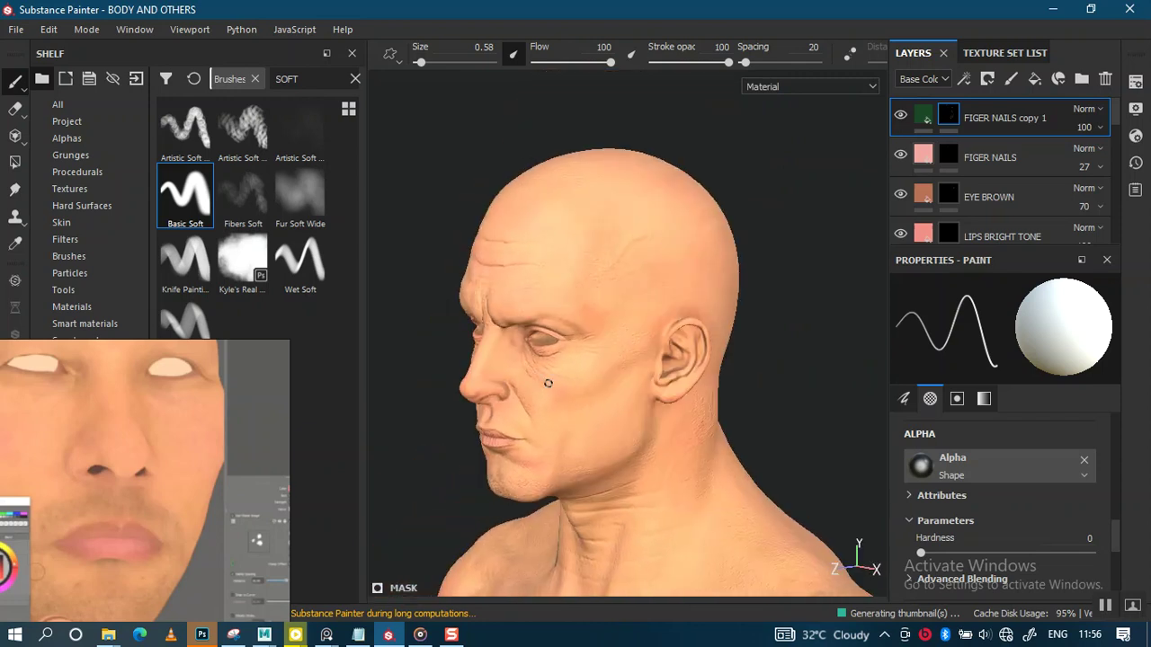
{"action": "mouse_move", "coordinate": [624, 332]}
{"action": "right_mouse_down", "text": "alt"}
{"action": "mouse_move", "coordinate": [634, 402]}
{"action": "mouse_move", "coordinate": [606, 437]}
{"action": "mouse_move", "coordinate": [623, 351]}
{"action": "mouse_move", "coordinate": [606, 342]}
{"action": "right_mouse_up", "text": "alt"}
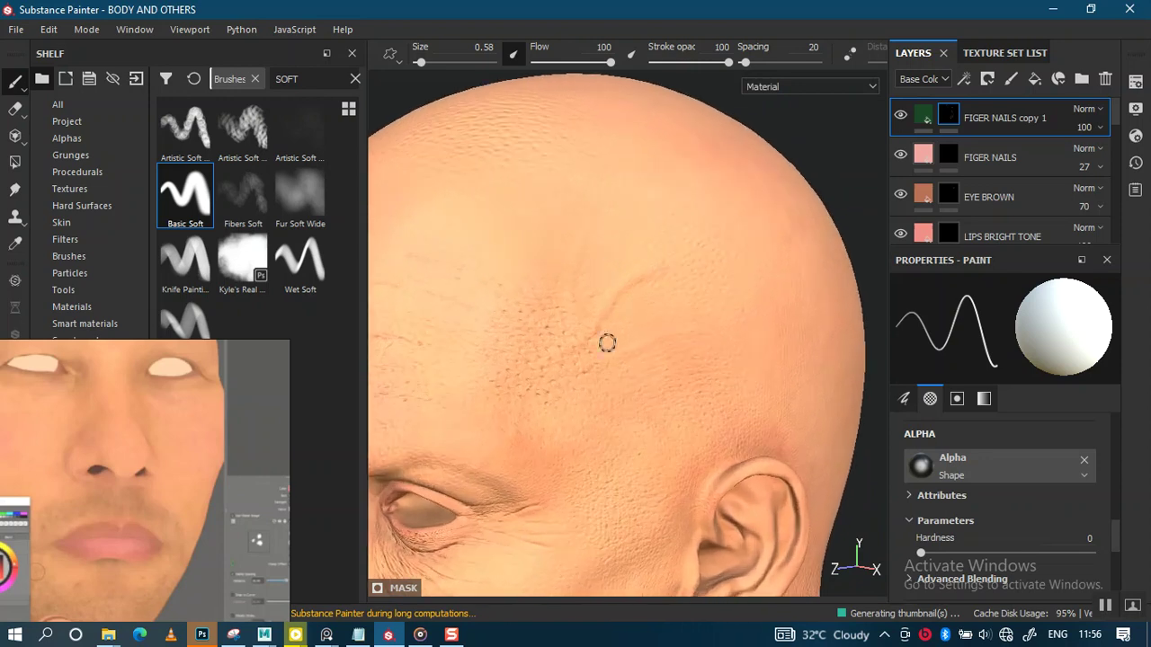
Step: Try a green vein stroke on the forehead, undo it, and switch to colour picking
{"action": "left_click_drag", "start_coordinate": [594, 200], "coordinate": [582, 313]}
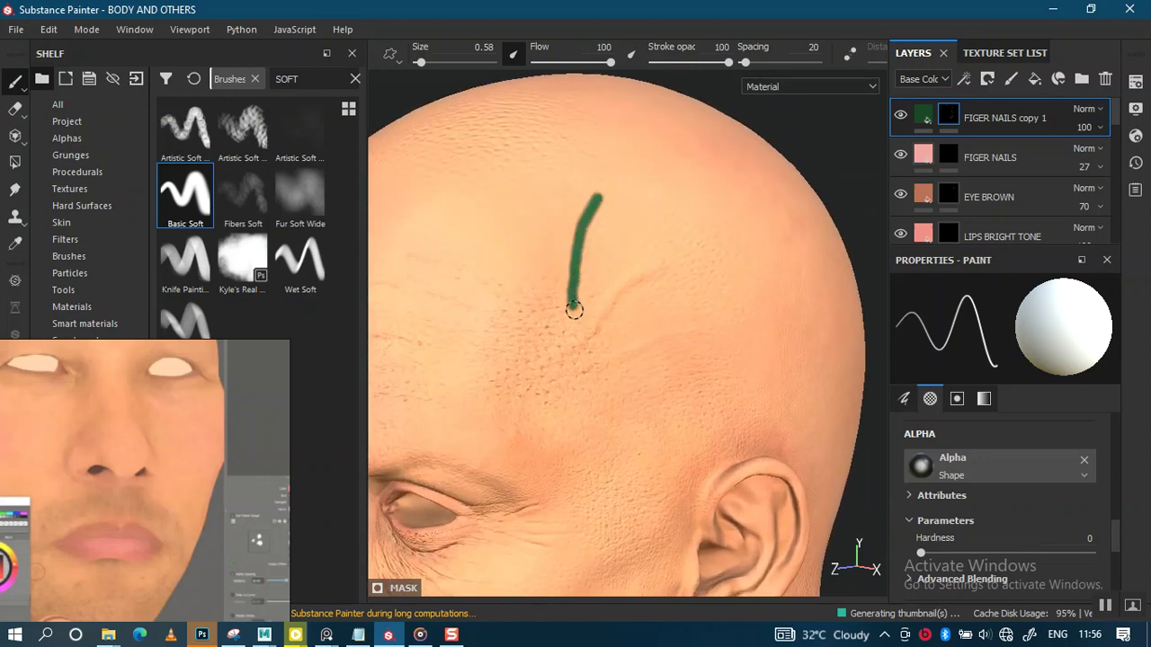
{"action": "key", "text": "ctrl+z"}
{"action": "key", "text": "p"}
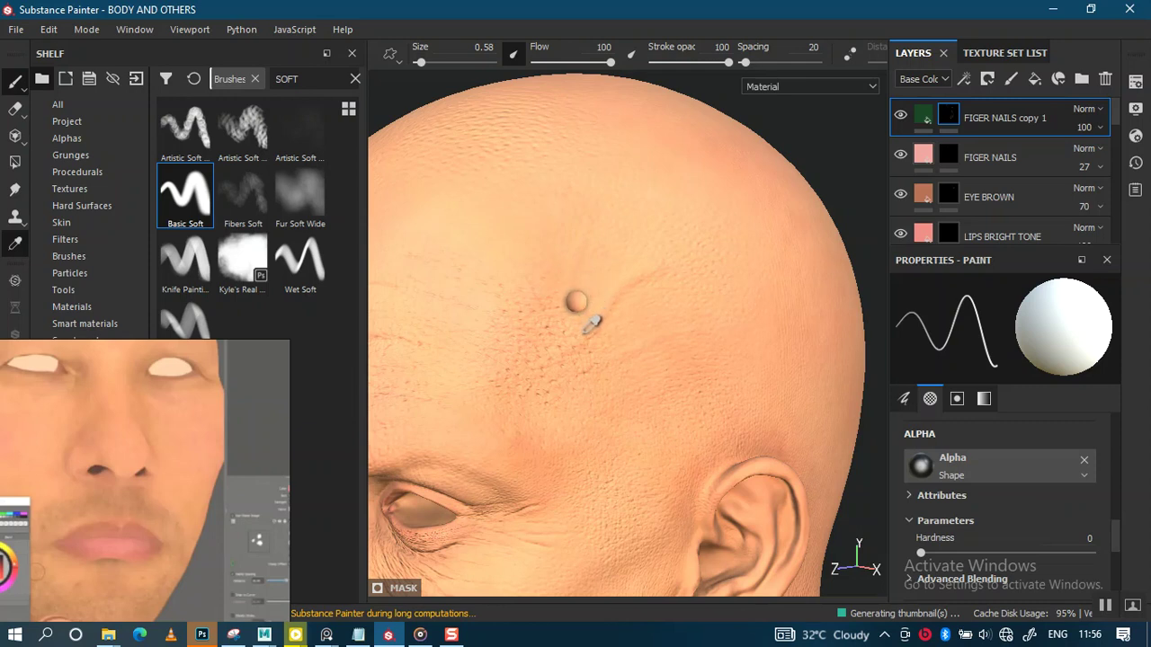
Step: Sample the skin tone from the forehead and shrink the brush to 0.32, undoing a test stroke
{"action": "left_click", "coordinate": [597, 310]}
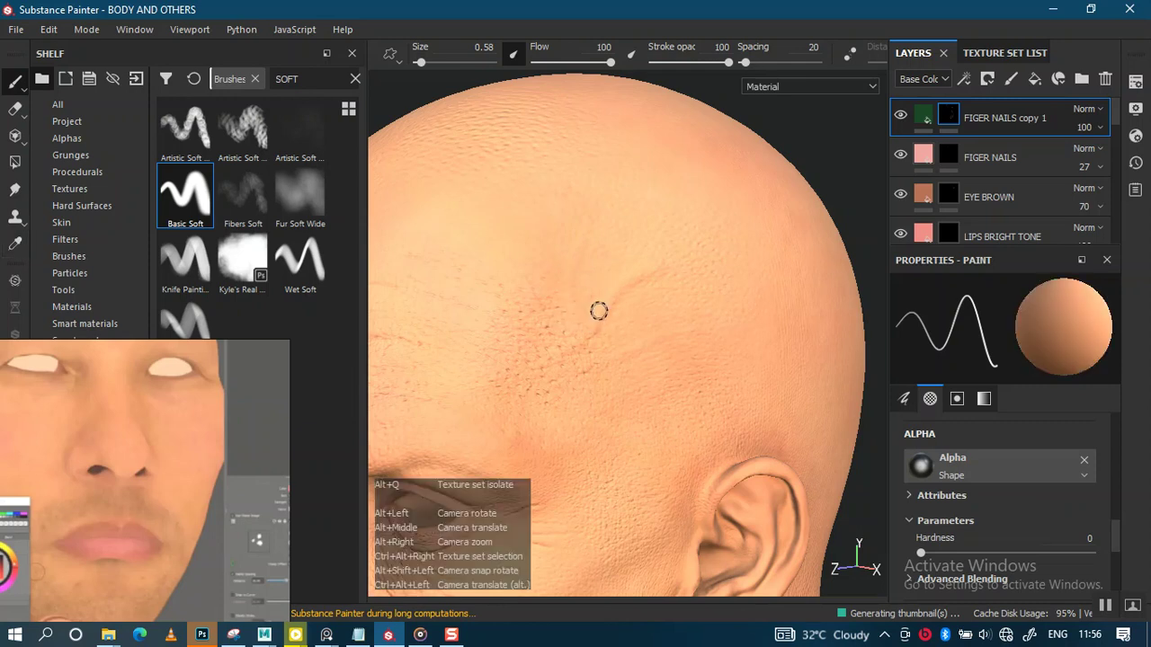
{"action": "left_click", "coordinate": [925, 115]}
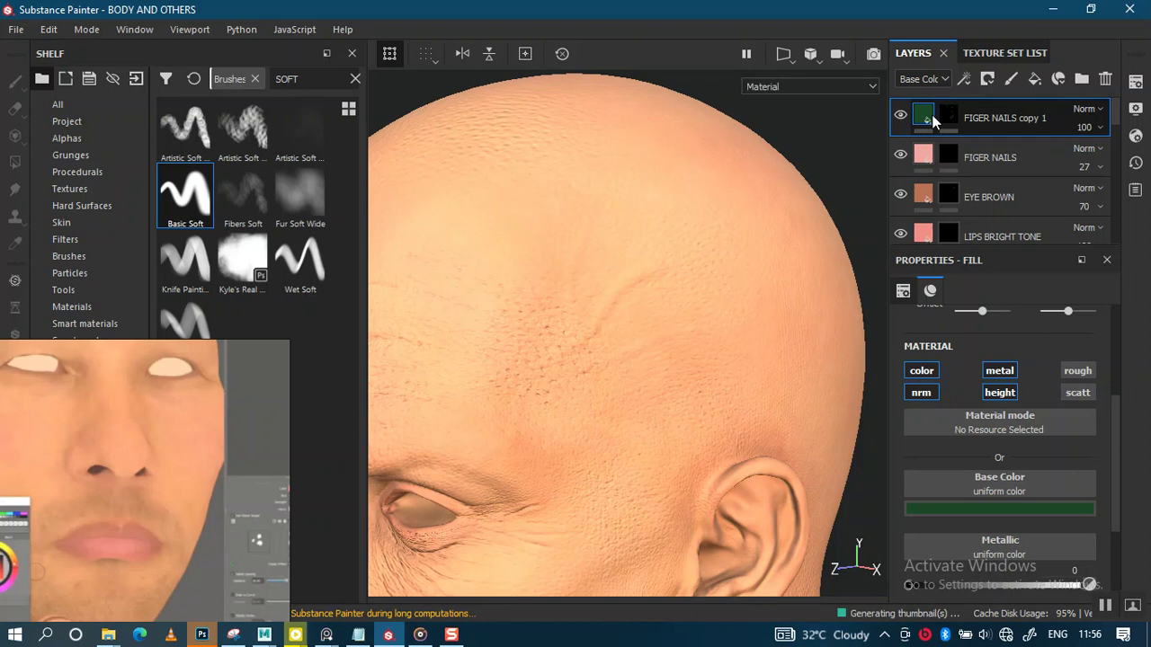
{"action": "key", "text": "1"}
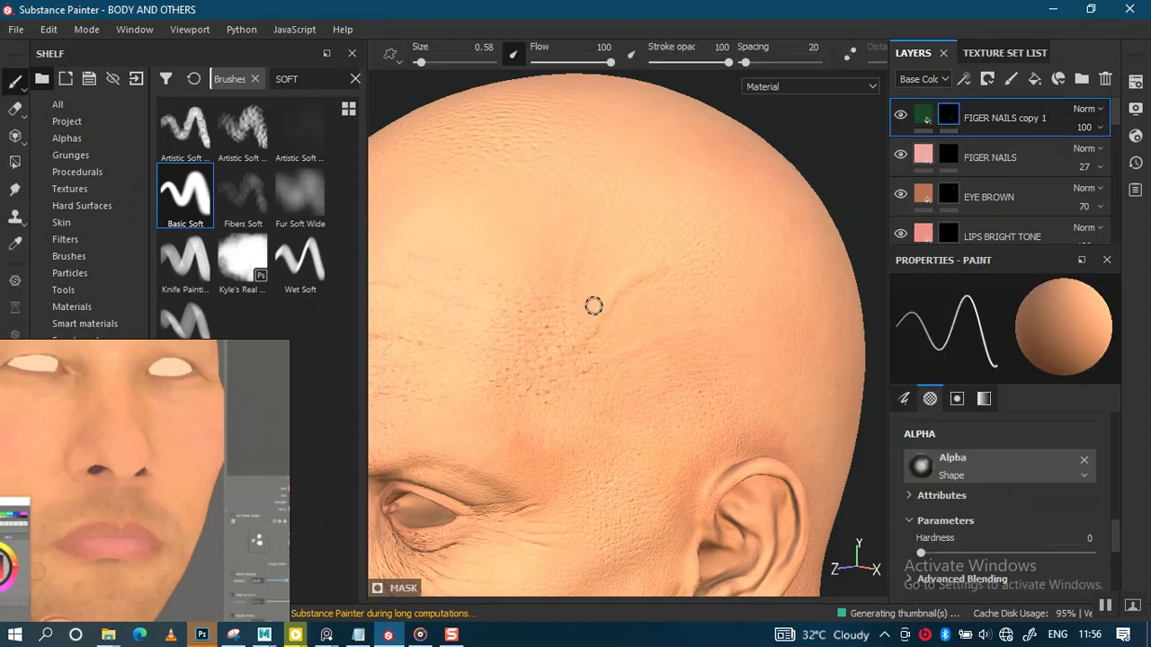
{"action": "key", "text": "bracketleft"}
{"action": "key", "text": "bracketleft"}
{"action": "key", "text": "bracketleft"}
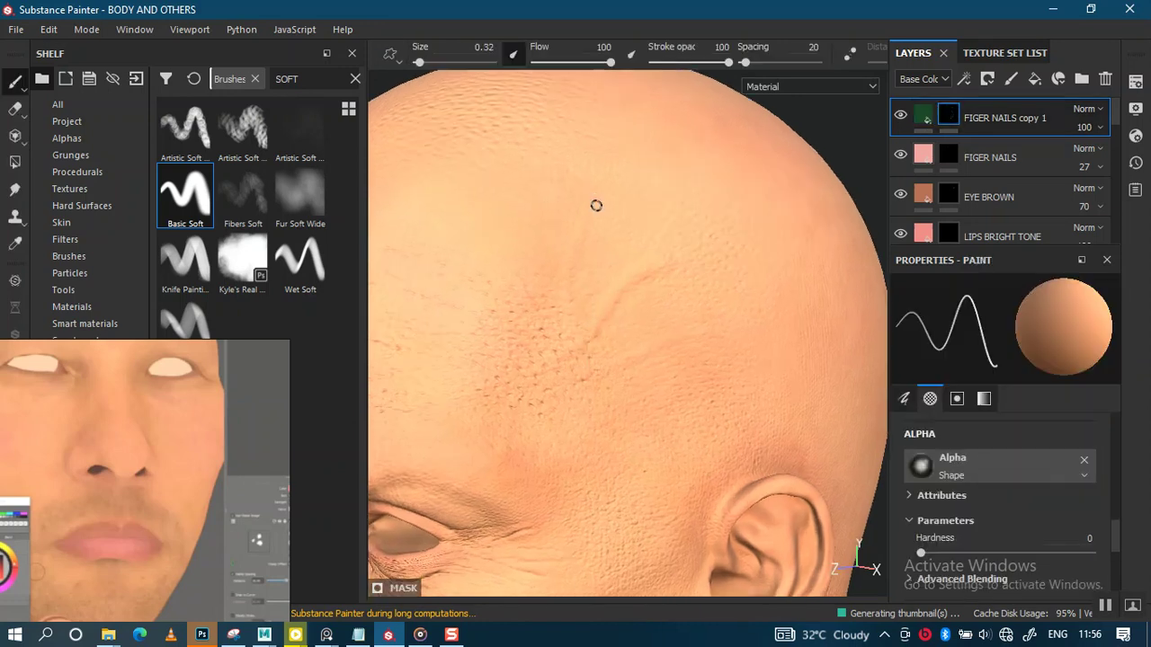
{"action": "left_click_drag", "start_coordinate": [583, 207], "coordinate": [565, 294]}
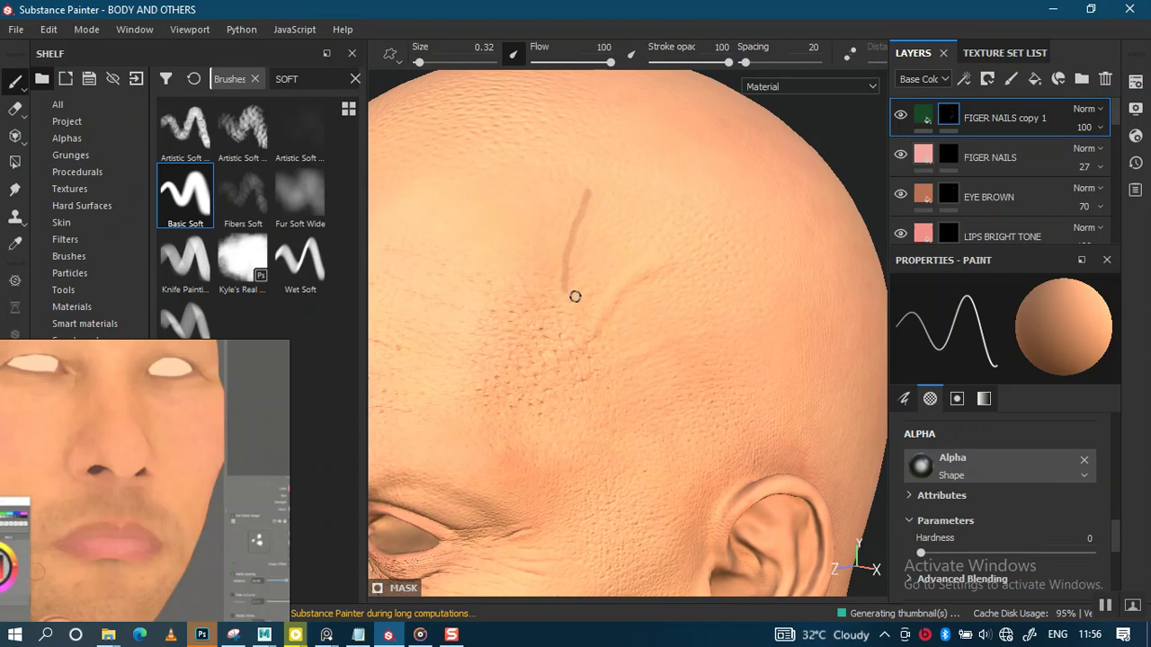
{"action": "key", "text": "ctrl+z"}
Step: Test skin-tone strokes on the forehead on the layer's mask and fill, undoing them
{"action": "left_click", "coordinate": [1004, 118]}
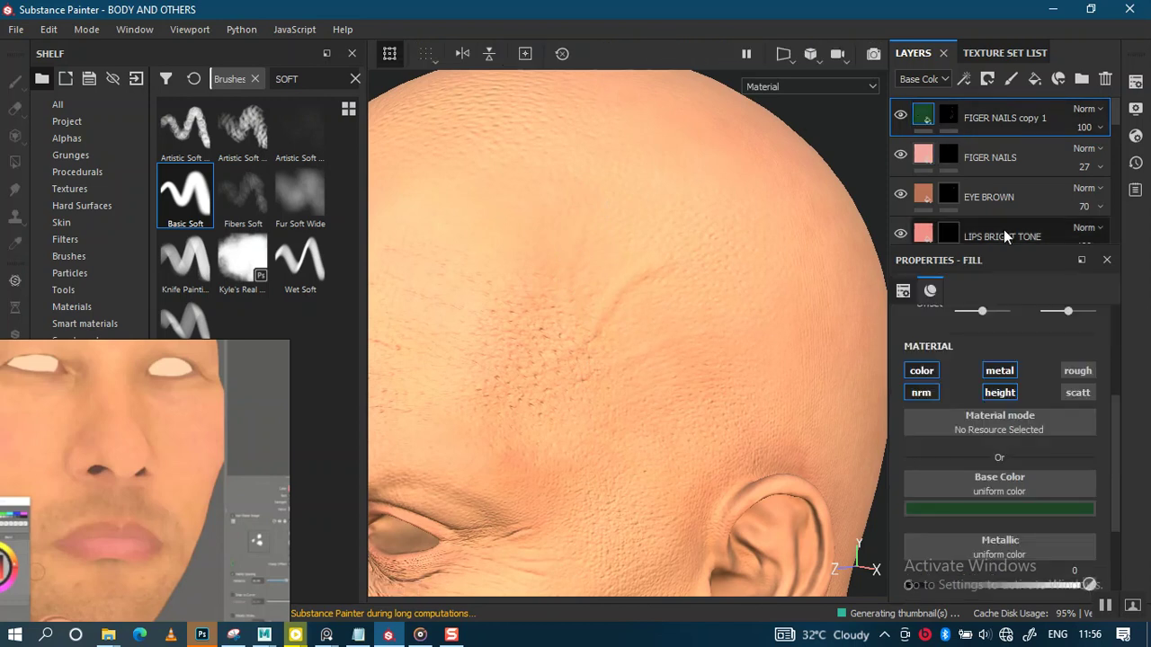
{"action": "left_click", "coordinate": [950, 117]}
{"action": "mouse_move", "coordinate": [592, 199]}
{"action": "left_mouse_down"}
{"action": "mouse_move", "coordinate": [563, 305]}
{"action": "mouse_move", "coordinate": [569, 352]}
{"action": "left_mouse_up"}
{"action": "key", "text": "ctrl+z"}
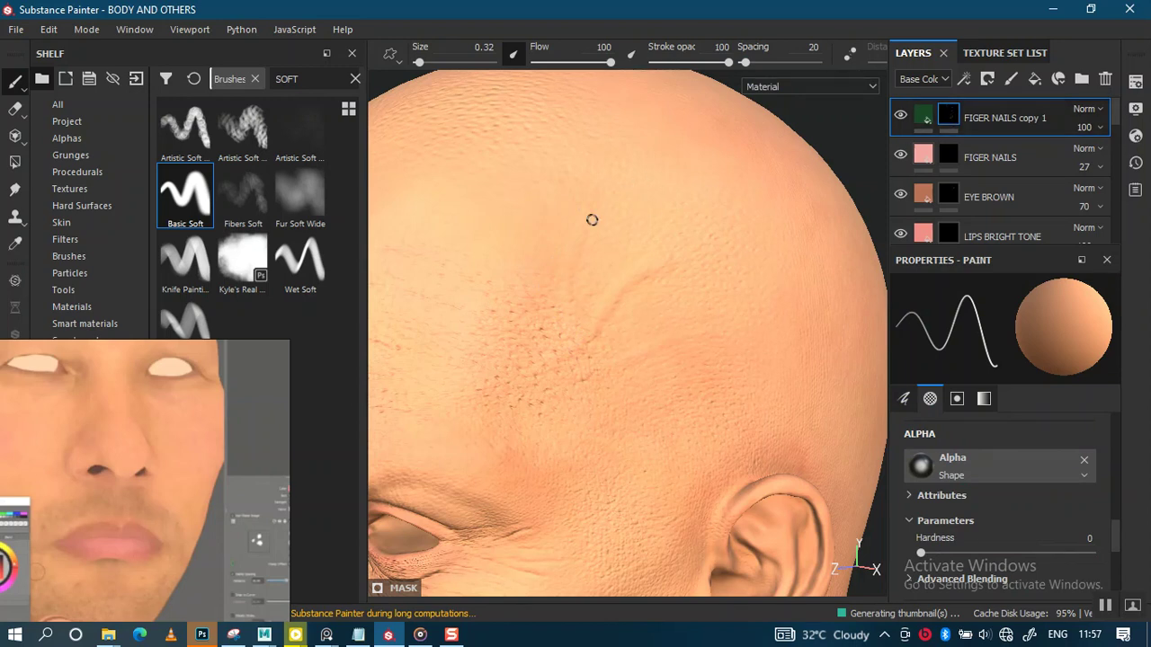
{"action": "mouse_move", "coordinate": [681, 260]}
{"action": "left_mouse_down"}
{"action": "mouse_move", "coordinate": [608, 296]}
{"action": "mouse_move", "coordinate": [569, 363]}
{"action": "left_mouse_up"}
{"action": "key", "text": "p"}
{"action": "left_click", "coordinate": [921, 125]}
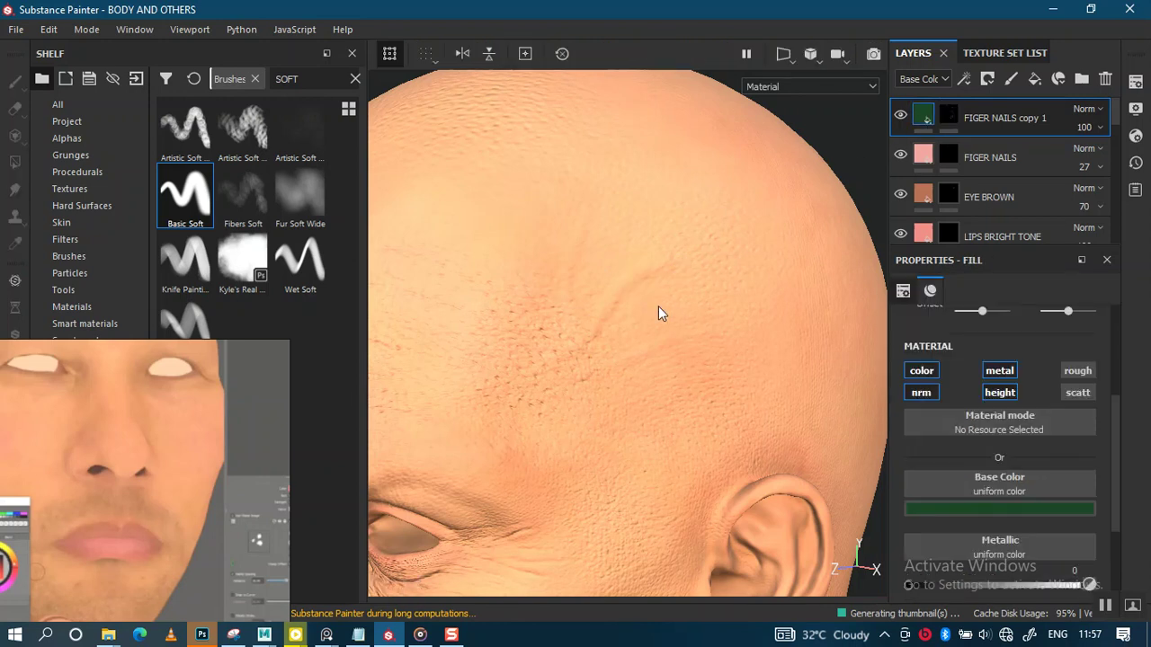
{"action": "left_click", "coordinate": [647, 273]}
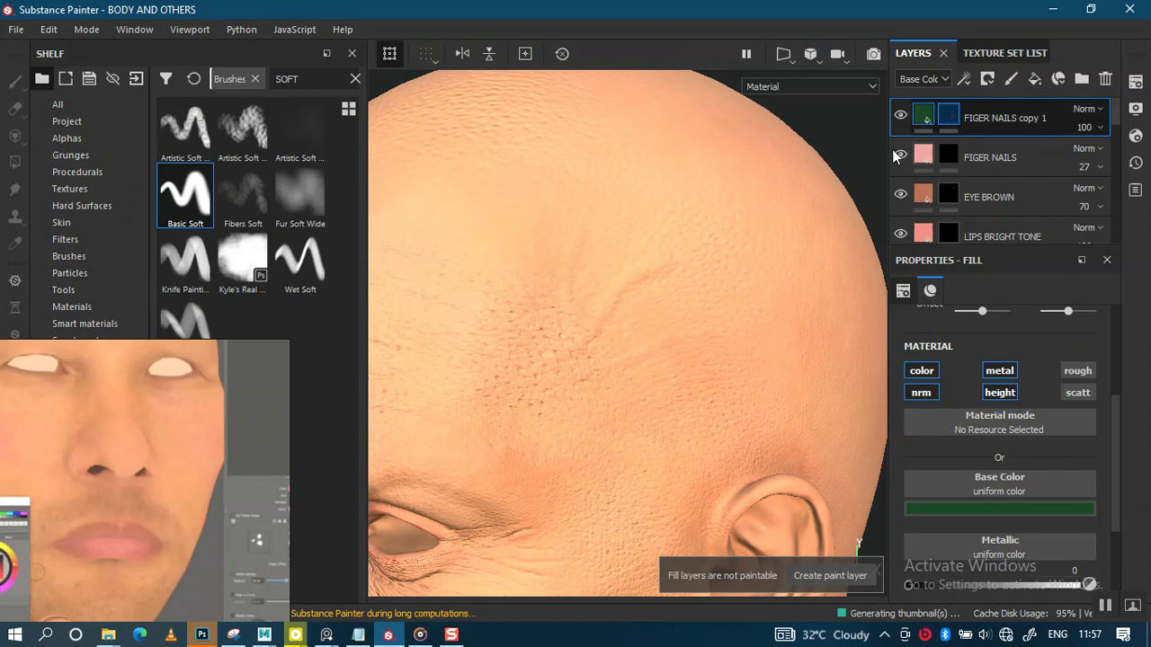
{"action": "key", "text": "1"}
{"action": "left_click_drag", "start_coordinate": [659, 265], "coordinate": [568, 357]}
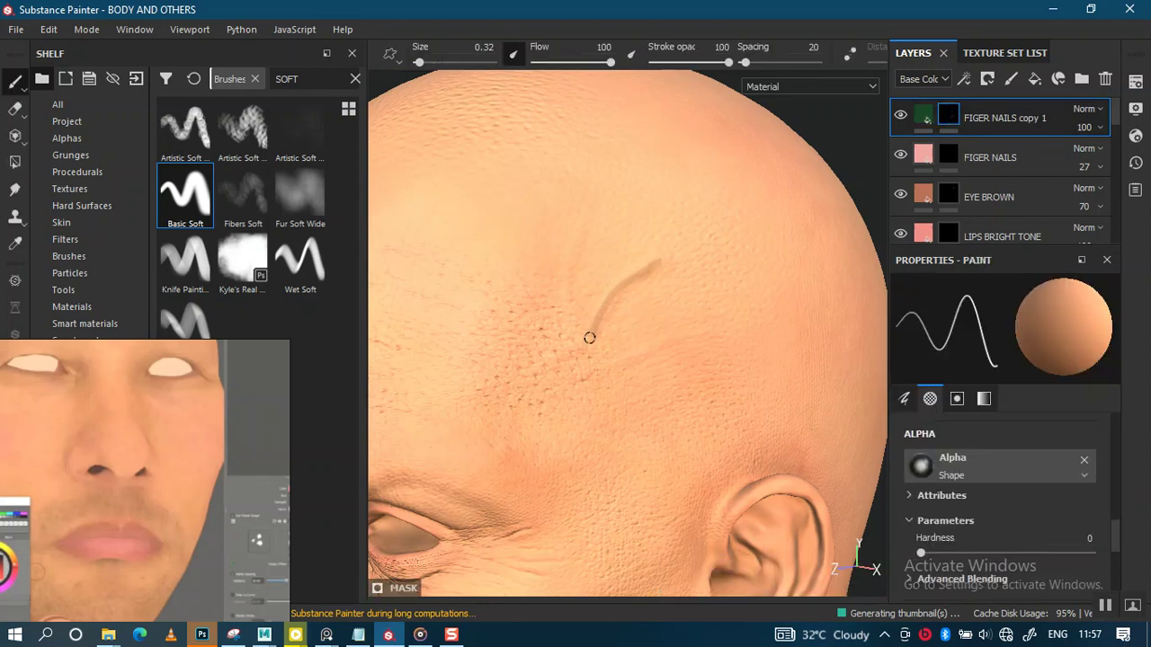
{"action": "key", "text": "ctrl+z"}
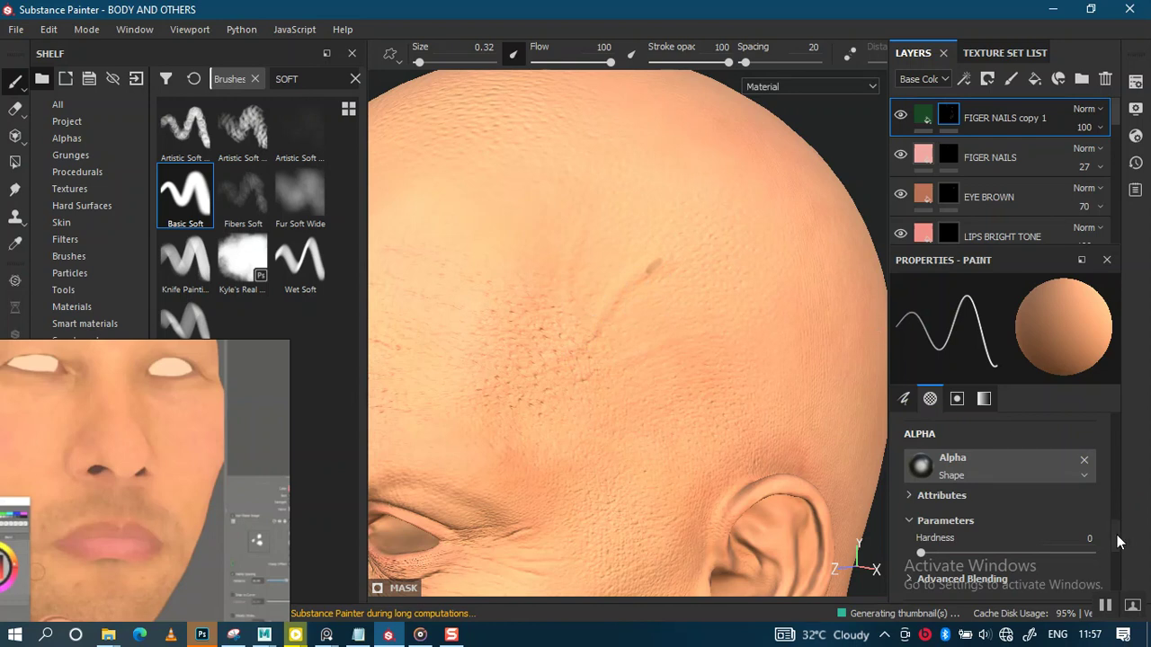
Step: Scroll the layer panel and orbit out to a front view of the face
{"action": "left_click_drag", "start_coordinate": [1115, 535], "coordinate": [1107, 465]}
{"action": "scroll", "coordinate": [1104, 426], "scroll_direction": "up", "scroll_amount": 1}
{"action": "scroll", "coordinate": [1103, 459], "scroll_direction": "down", "scroll_amount": 1}
{"action": "scroll", "coordinate": [1103, 459], "scroll_direction": "down", "scroll_amount": 4}
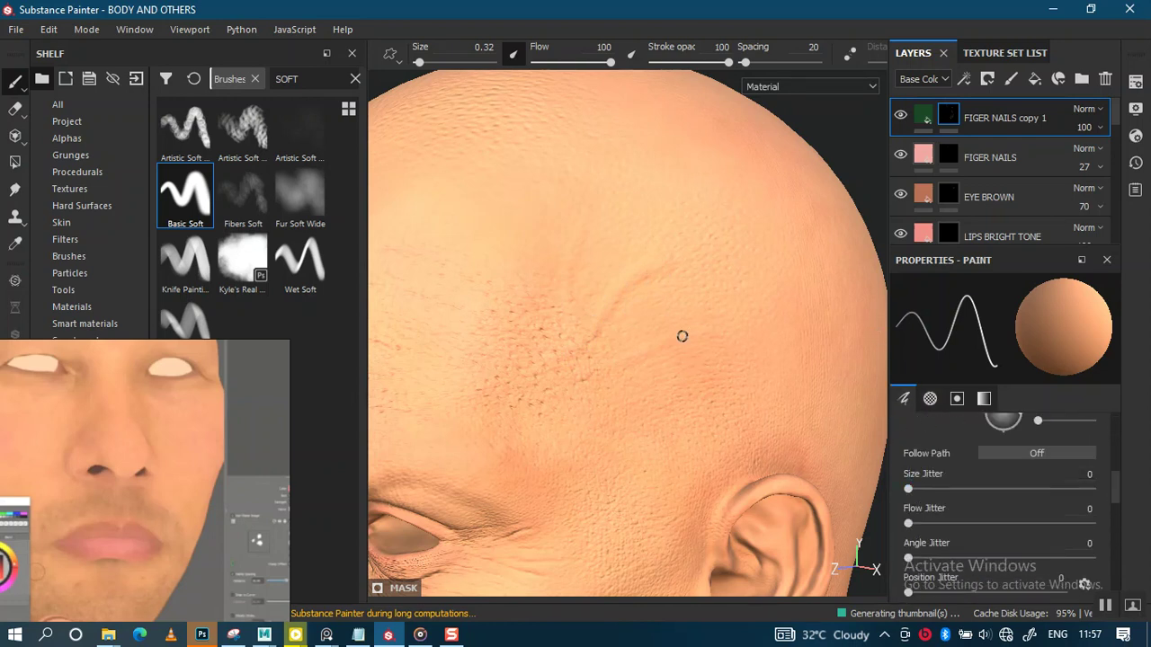
{"action": "key", "text": "ctrl"}
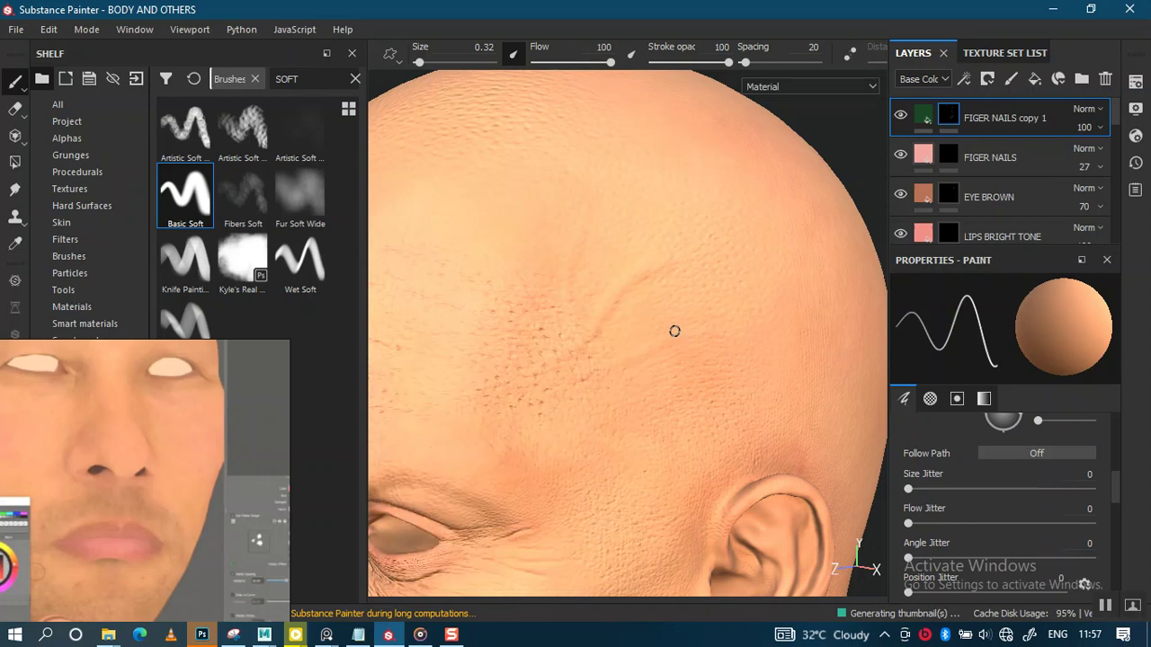
{"action": "key", "text": "ctrl"}
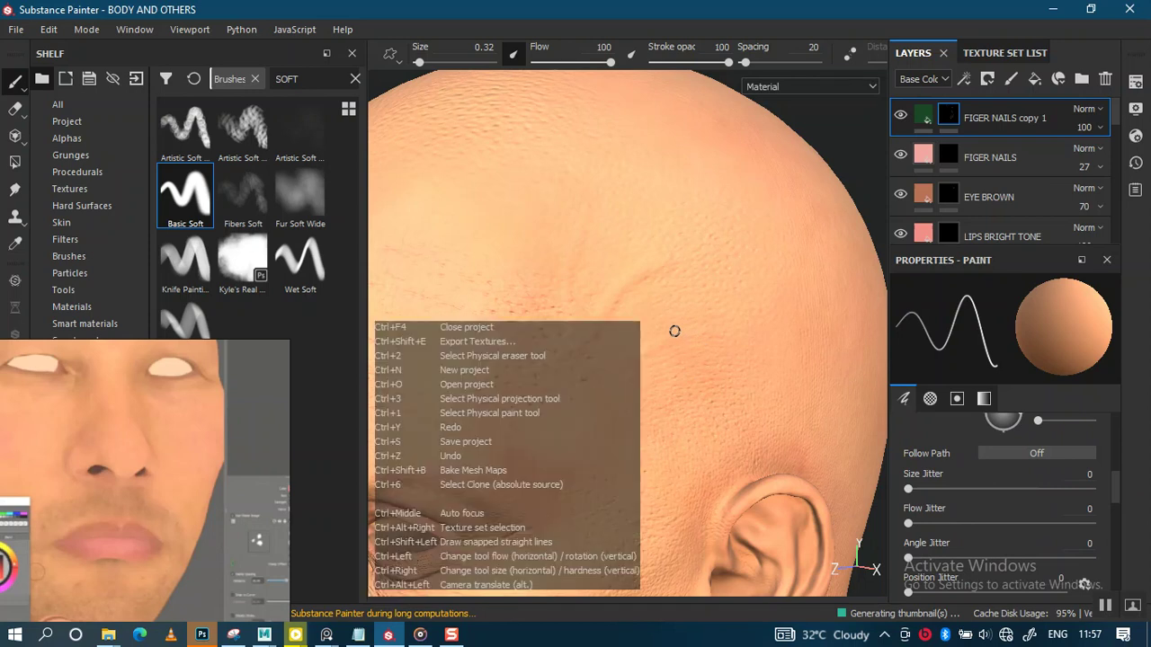
{"action": "mouse_move", "coordinate": [672, 360]}
{"action": "left_mouse_down", "text": "alt"}
{"action": "mouse_move", "coordinate": [593, 257]}
{"action": "mouse_move", "coordinate": [647, 329]}
{"action": "mouse_move", "coordinate": [716, 315]}
{"action": "left_mouse_up", "text": "alt"}
Step: Orbit to the arm and redo with Ctrl+Y the undone green forearm vein strokes
{"action": "scroll", "coordinate": [716, 315], "scroll_direction": "down", "scroll_amount": 3}
{"action": "scroll", "coordinate": [711, 324], "scroll_direction": "down", "scroll_amount": 2}
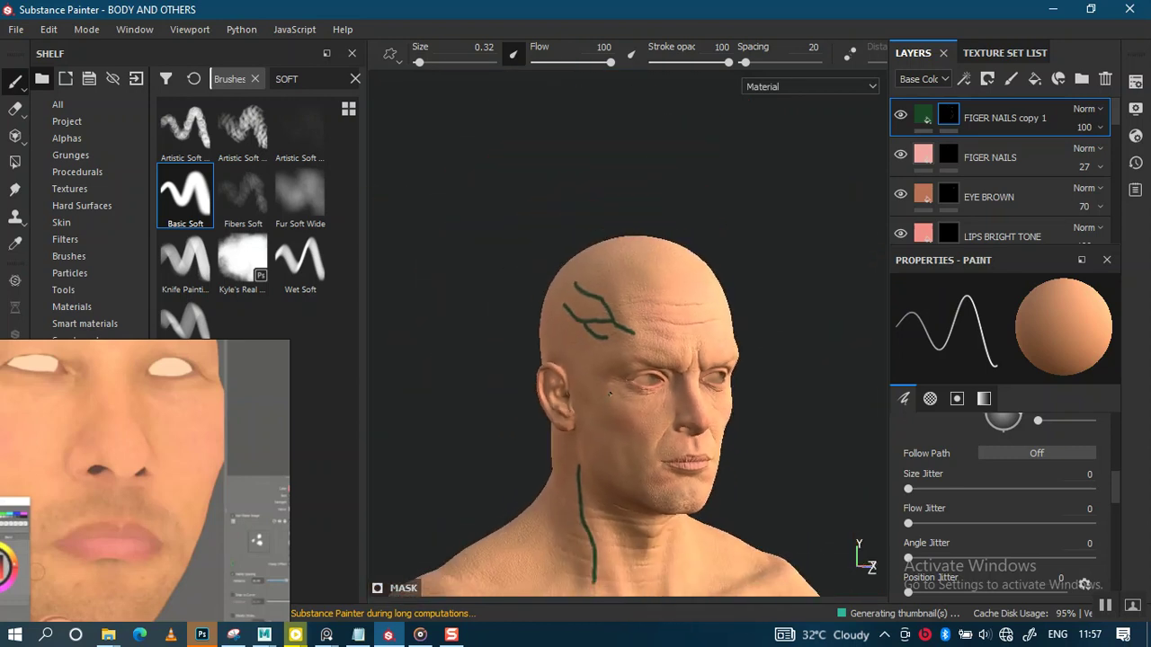
{"action": "middle_click_drag", "start_coordinate": [683, 504], "coordinate": [620, 360], "text": "alt"}
{"action": "scroll", "coordinate": [612, 389], "scroll_direction": "up", "scroll_amount": 3}
{"action": "mouse_move", "coordinate": [612, 389]}
{"action": "left_mouse_down", "text": "alt"}
{"action": "mouse_move", "coordinate": [608, 338]}
{"action": "mouse_move", "coordinate": [592, 342]}
{"action": "mouse_move", "coordinate": [612, 329]}
{"action": "mouse_move", "coordinate": [671, 329]}
{"action": "mouse_move", "coordinate": [642, 347]}
{"action": "mouse_move", "coordinate": [678, 360]}
{"action": "left_mouse_up", "text": "alt"}
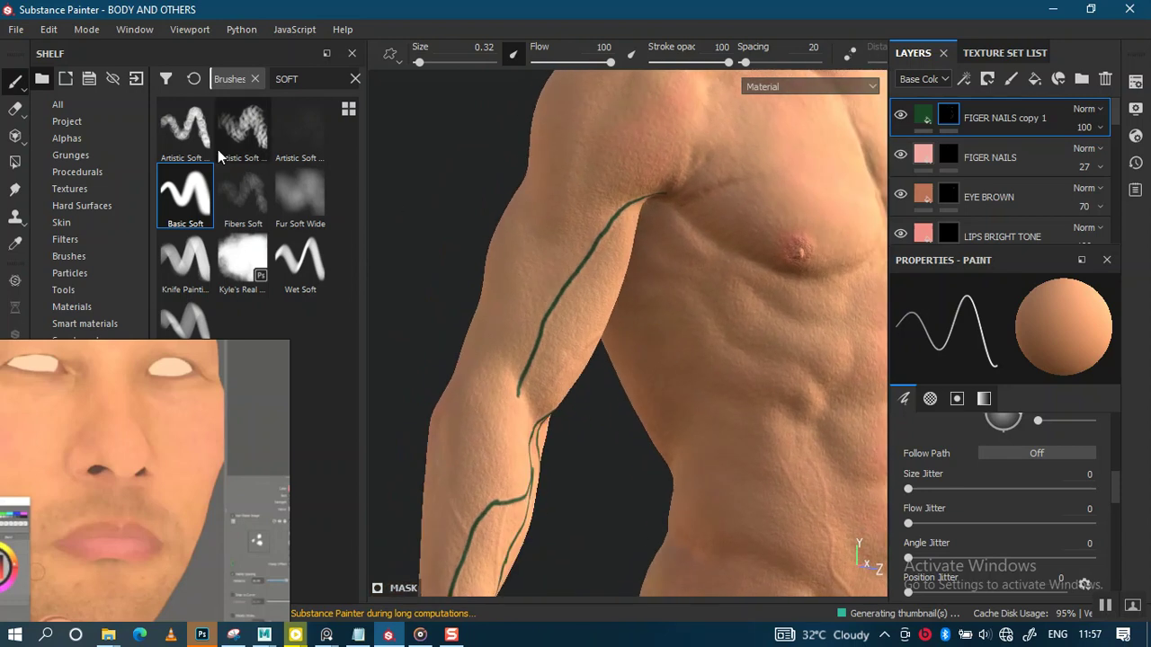
{"action": "left_click", "coordinate": [47, 33]}
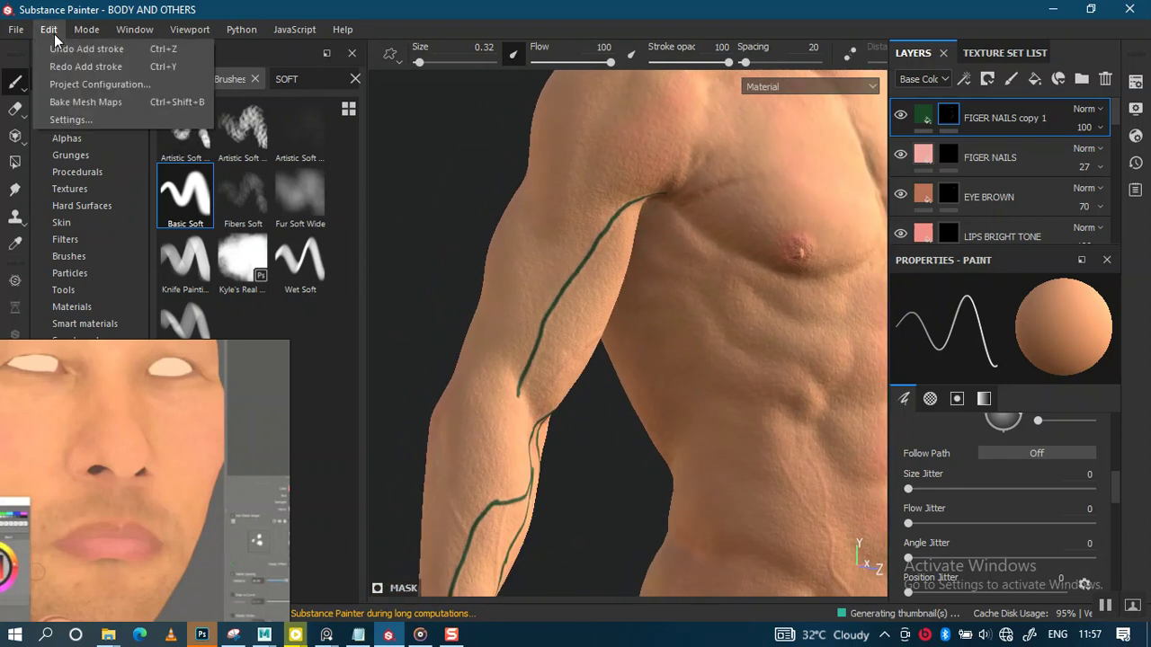
{"action": "left_click", "coordinate": [495, 324]}
{"action": "mouse_move", "coordinate": [495, 324]}
{"action": "left_mouse_down", "text": "alt"}
{"action": "mouse_move", "coordinate": [527, 380]}
{"action": "mouse_move", "coordinate": [551, 359]}
{"action": "left_mouse_up", "text": "alt"}
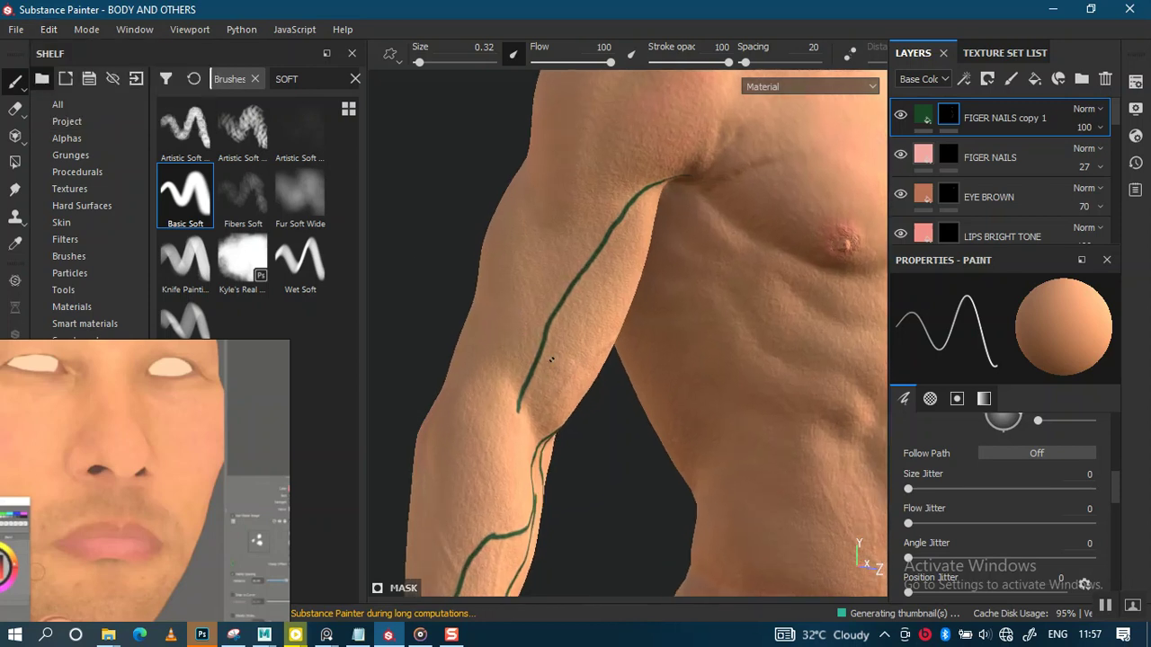
{"action": "key", "text": "ctrl"}
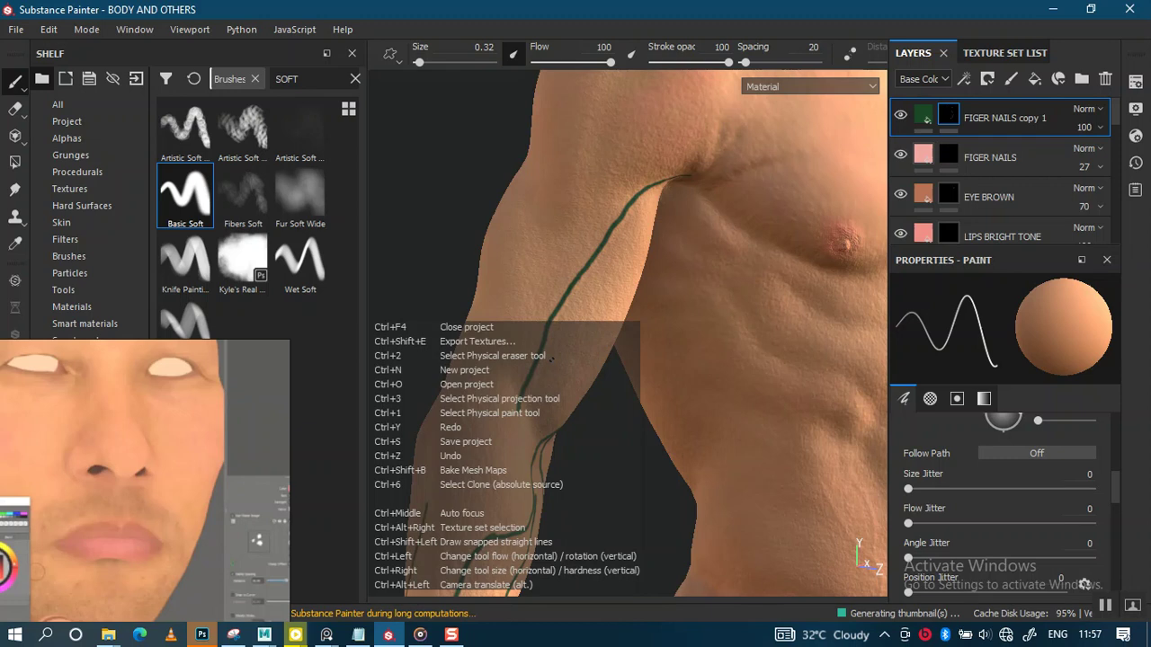
{"action": "key", "text": "ctrl+y"}
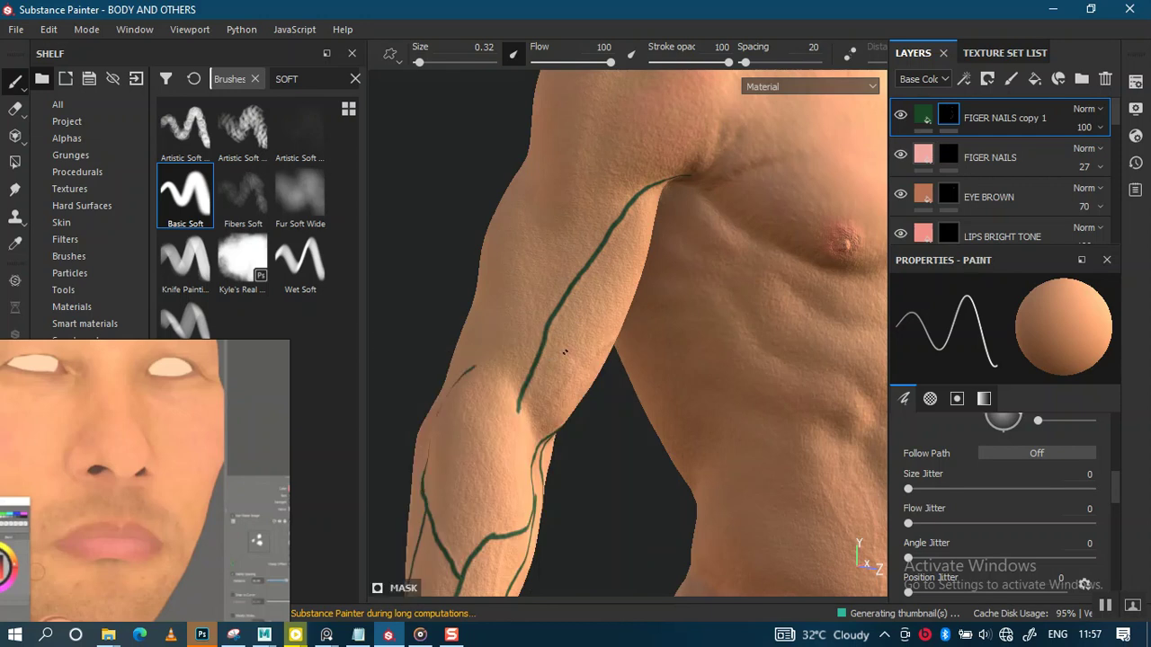
{"action": "mouse_move", "coordinate": [494, 420]}
{"action": "left_mouse_down", "text": "alt"}
{"action": "mouse_move", "coordinate": [564, 355]}
{"action": "mouse_move", "coordinate": [545, 230]}
{"action": "mouse_move", "coordinate": [534, 308]}
{"action": "mouse_move", "coordinate": [570, 347]}
{"action": "mouse_move", "coordinate": [583, 303]}
{"action": "mouse_move", "coordinate": [596, 325]}
{"action": "mouse_move", "coordinate": [591, 290]}
{"action": "mouse_move", "coordinate": [599, 308]}
{"action": "mouse_move", "coordinate": [703, 342]}
{"action": "left_mouse_up", "text": "alt"}
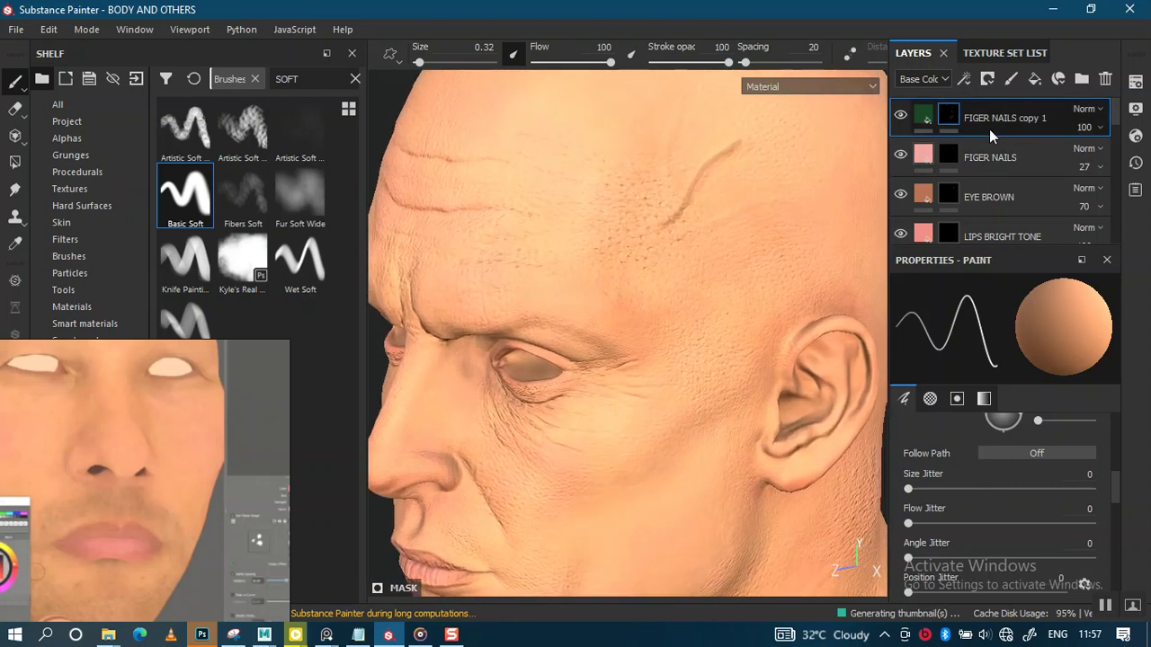
Step: Duplicate the vein layer into FIGER NAILS copy 2, undoing a stray forehead stroke
{"action": "key", "text": "ctrl+d"}
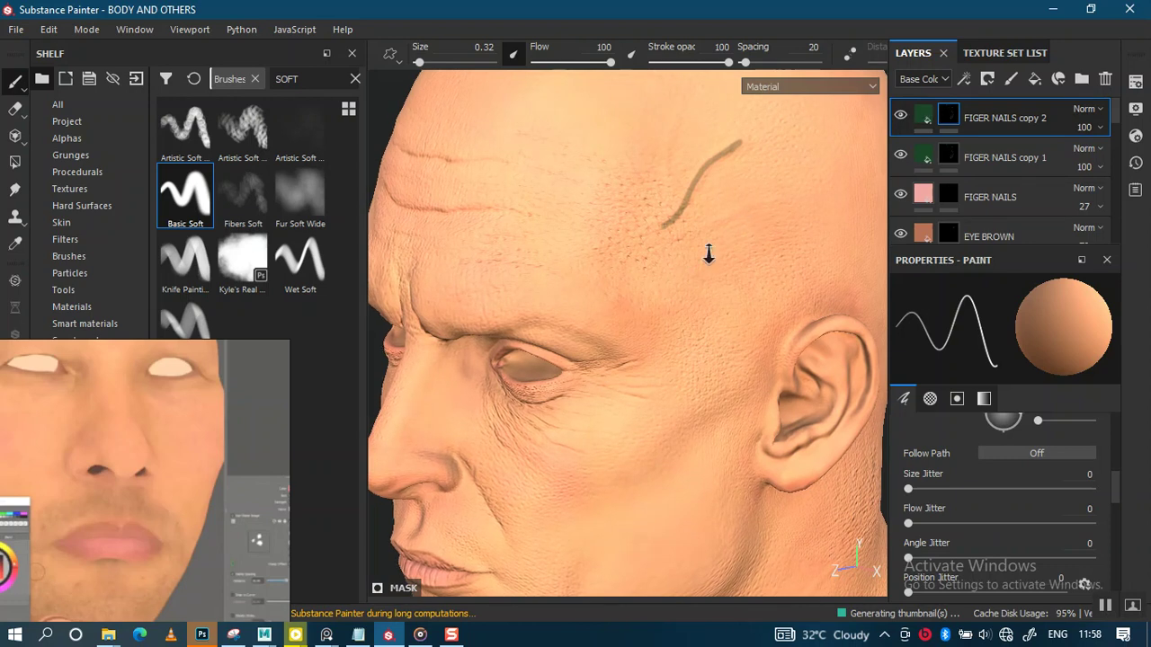
{"action": "scroll", "coordinate": [710, 251], "scroll_direction": "up", "scroll_amount": 2}
{"action": "scroll", "coordinate": [683, 323], "scroll_direction": "up", "scroll_amount": 1}
{"action": "mouse_move", "coordinate": [717, 238]}
{"action": "left_mouse_down"}
{"action": "mouse_move", "coordinate": [737, 235]}
{"action": "mouse_move", "coordinate": [650, 258]}
{"action": "mouse_move", "coordinate": [598, 299]}
{"action": "left_mouse_up"}
{"action": "key", "text": "ctrl+z"}
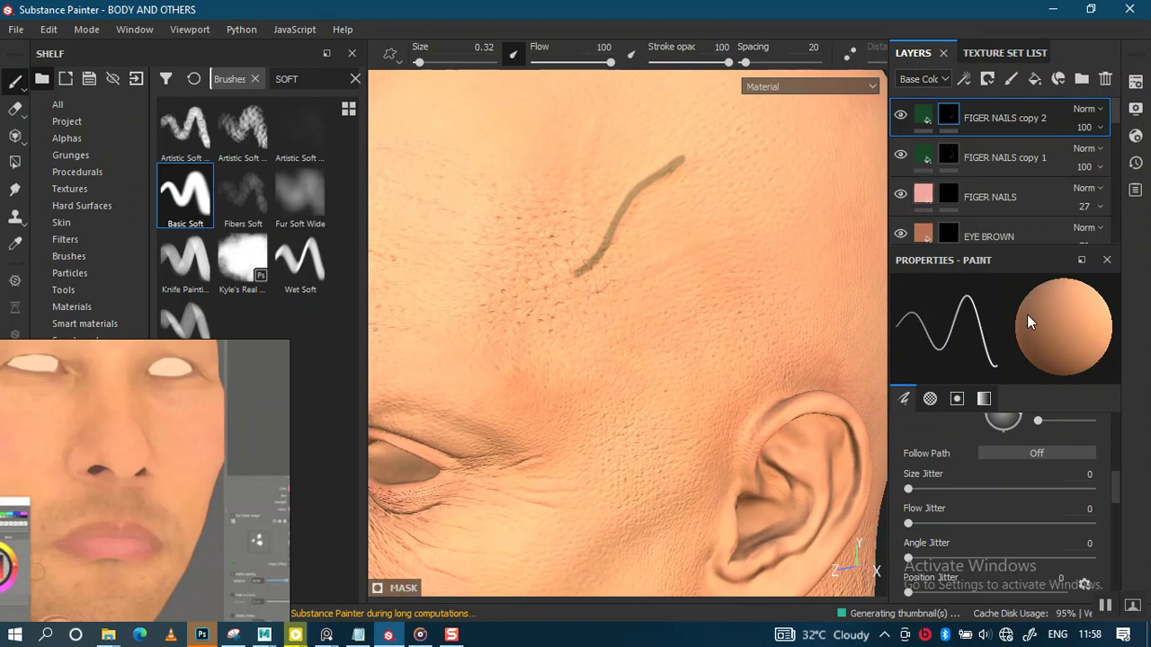
Step: Add a black mask to the FIGER NAILS copy 2 layer
{"action": "left_click_drag", "start_coordinate": [1111, 491], "coordinate": [1106, 444]}
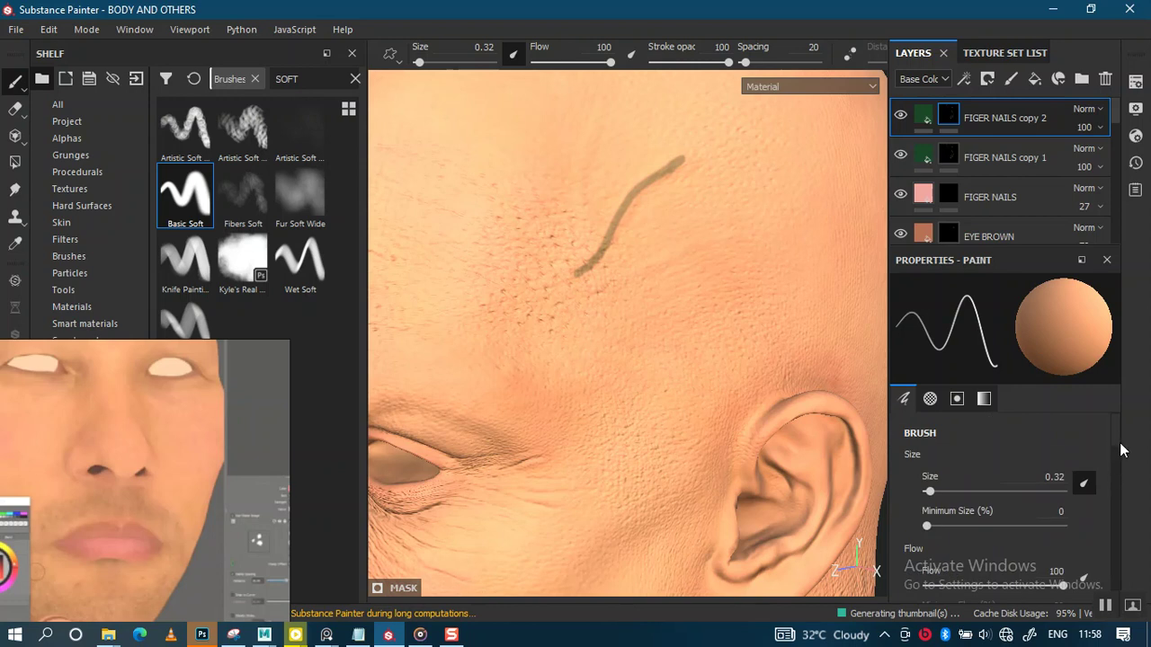
{"action": "right_click", "coordinate": [952, 121]}
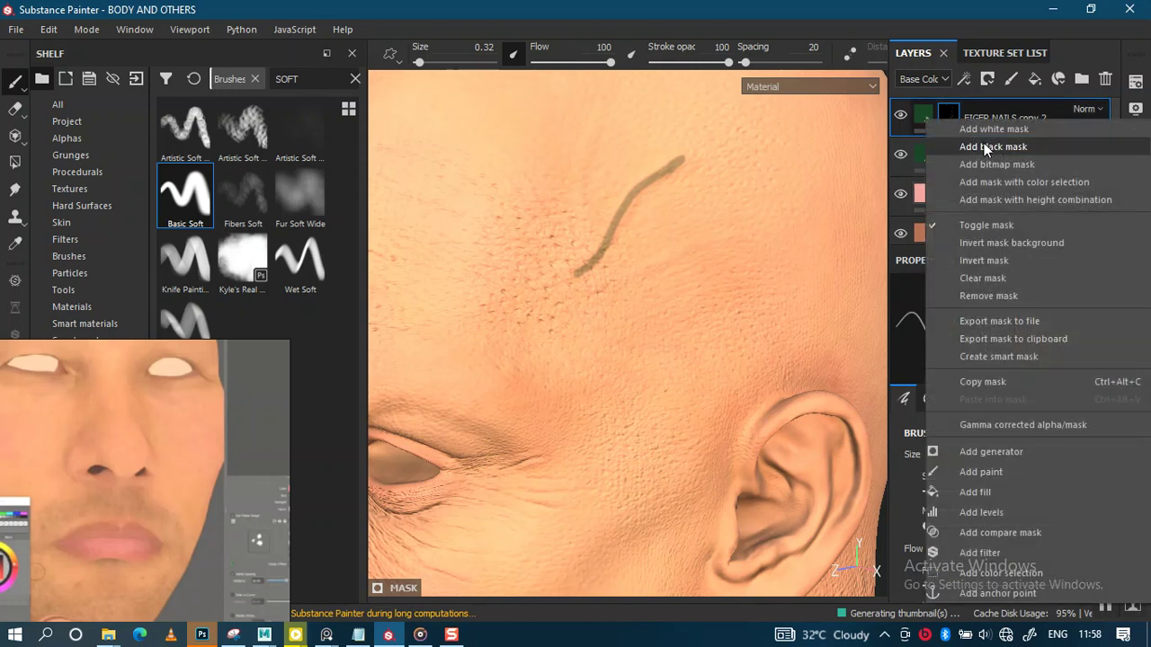
{"action": "left_click", "coordinate": [992, 148]}
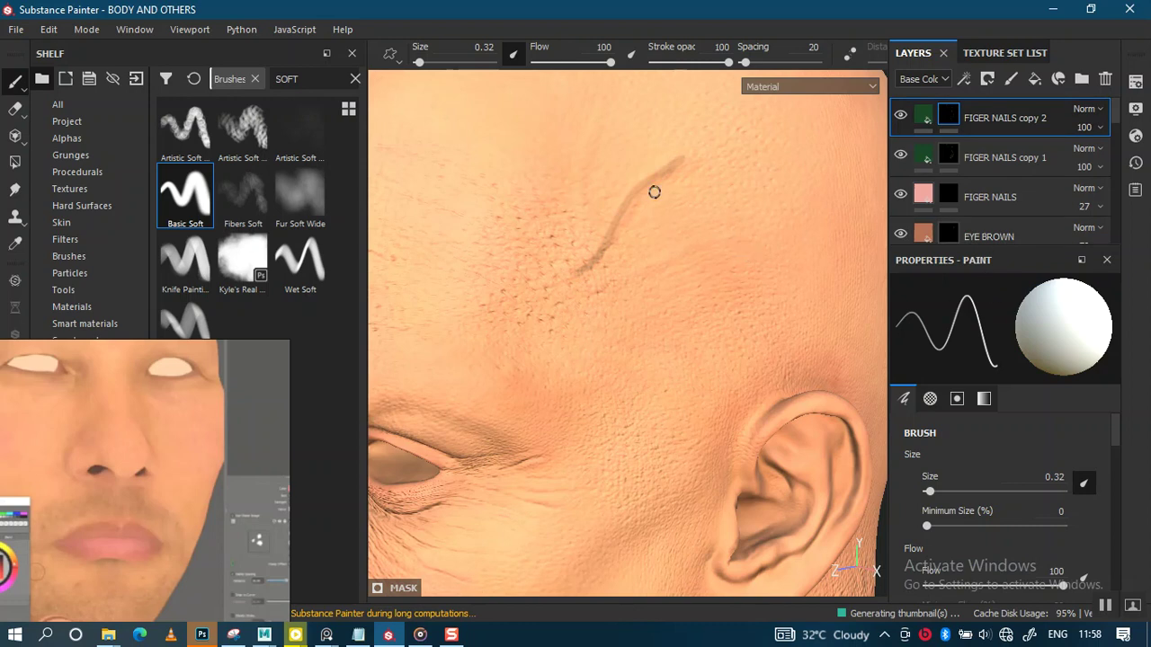
Step: Paint green vein lines across the forehead, undoing the strokes that missed
{"action": "left_click_drag", "start_coordinate": [673, 169], "coordinate": [630, 219]}
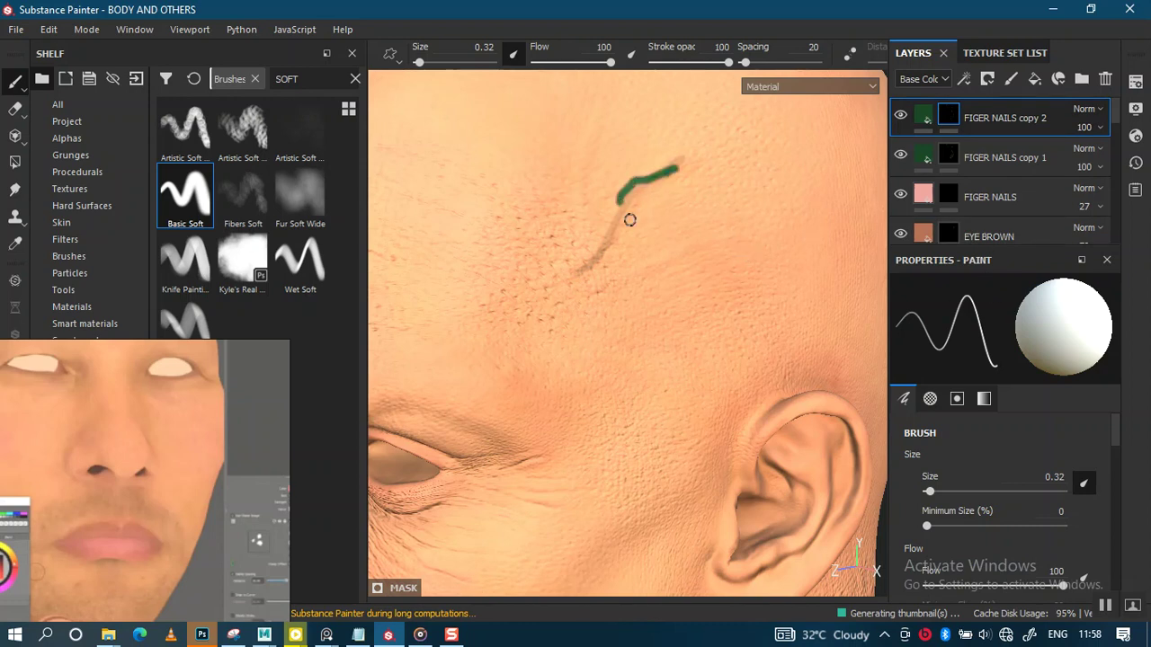
{"action": "key", "text": "ctrl+z"}
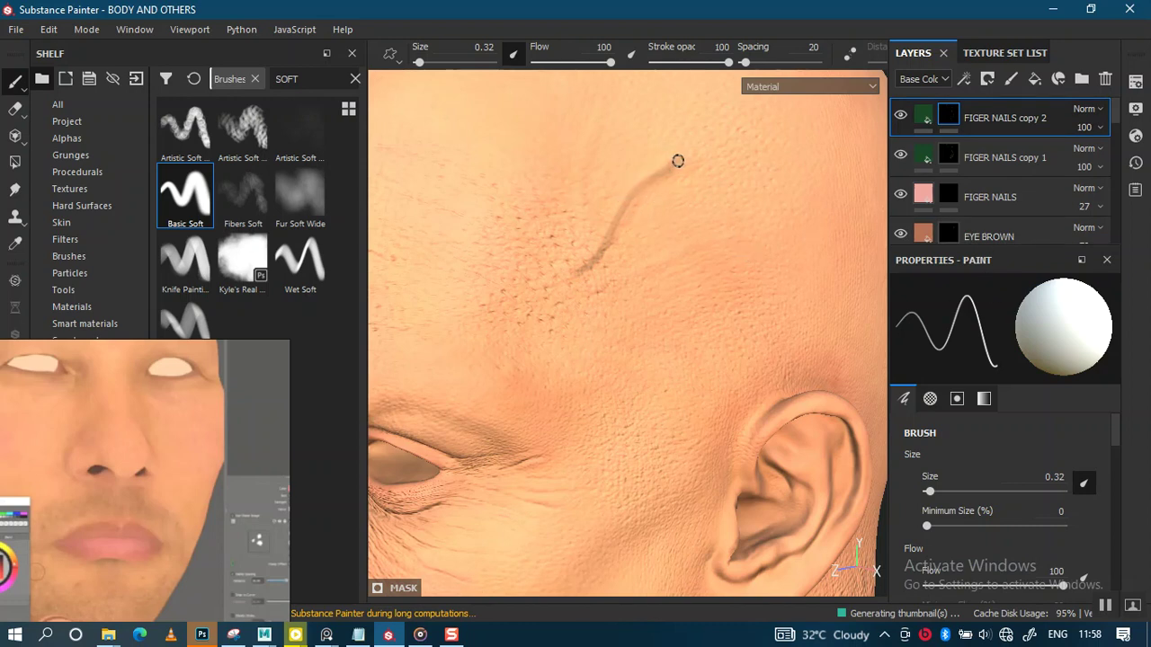
{"action": "mouse_move", "coordinate": [678, 160]}
{"action": "left_mouse_down"}
{"action": "mouse_move", "coordinate": [557, 284]}
{"action": "mouse_move", "coordinate": [734, 249]}
{"action": "mouse_move", "coordinate": [786, 256]}
{"action": "left_mouse_up"}
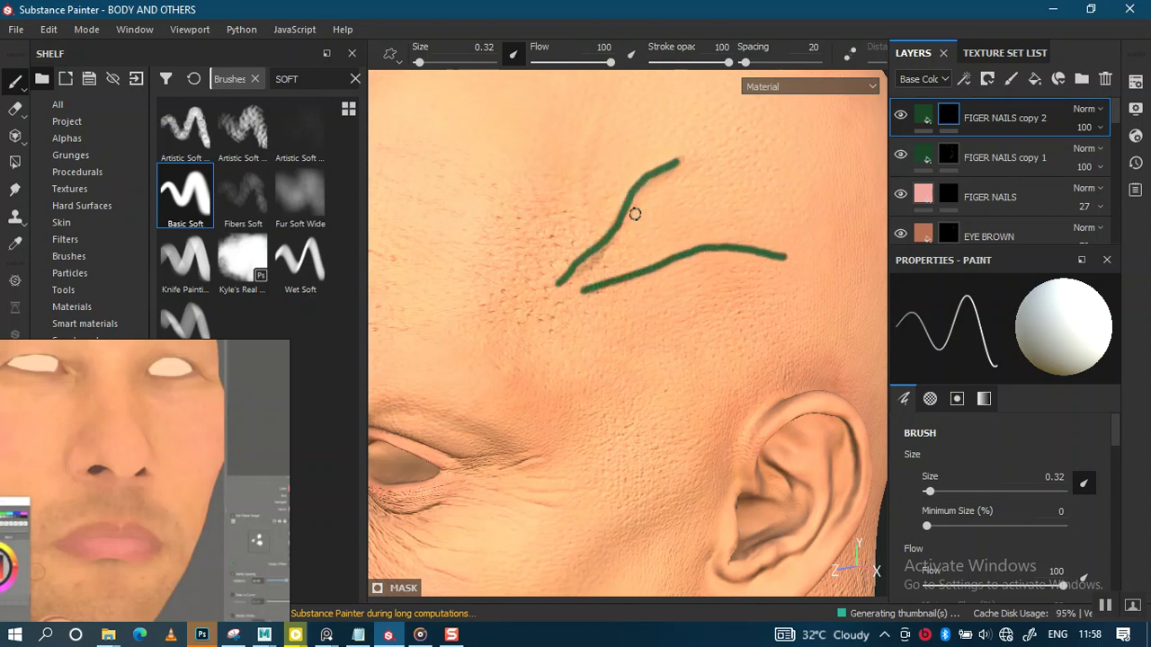
{"action": "mouse_move", "coordinate": [582, 250]}
{"action": "left_mouse_down"}
{"action": "mouse_move", "coordinate": [599, 140]}
{"action": "mouse_move", "coordinate": [657, 81]}
{"action": "left_mouse_up"}
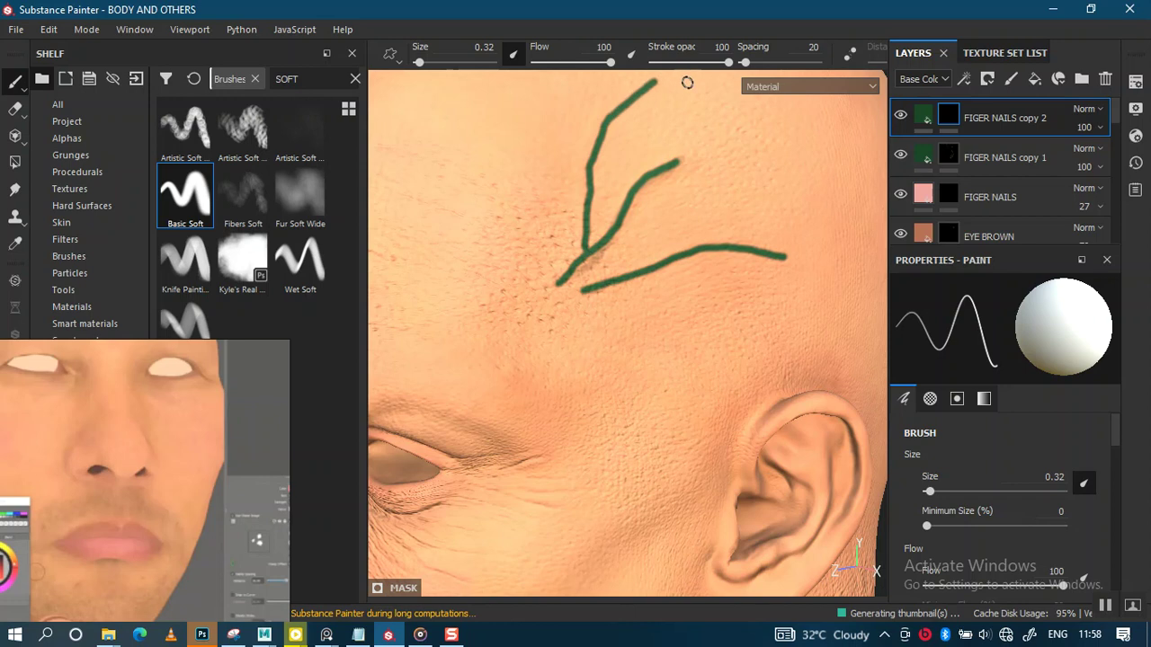
{"action": "key", "text": "ctrl+z"}
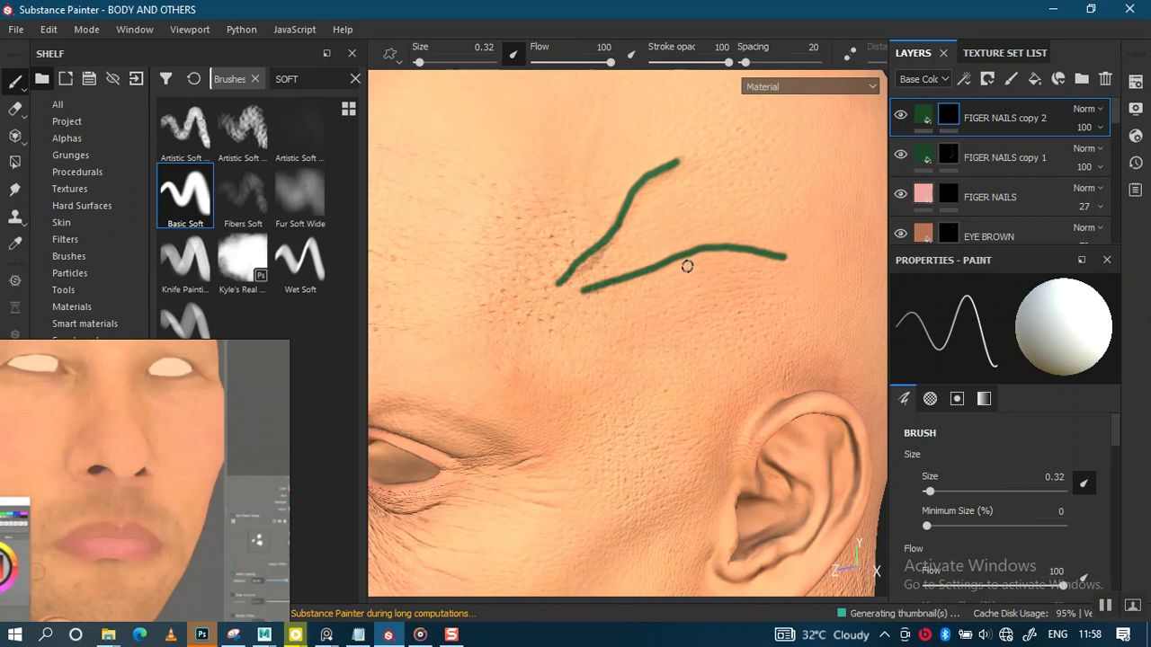
{"action": "middle_click_drag", "start_coordinate": [686, 260], "coordinate": [668, 314], "text": "alt"}
{"action": "mouse_move", "coordinate": [611, 201]}
{"action": "left_mouse_down"}
{"action": "mouse_move", "coordinate": [588, 218]}
{"action": "mouse_move", "coordinate": [557, 296]}
{"action": "mouse_move", "coordinate": [556, 391]}
{"action": "left_mouse_up"}
Step: Paint several vein lines running down the neck
{"action": "scroll", "coordinate": [621, 390], "scroll_direction": "down", "scroll_amount": 3}
{"action": "mouse_move", "coordinate": [603, 397]}
{"action": "middle_mouse_down", "text": "alt"}
{"action": "mouse_move", "coordinate": [585, 313]}
{"action": "mouse_move", "coordinate": [660, 273]}
{"action": "mouse_move", "coordinate": [707, 278]}
{"action": "mouse_move", "coordinate": [709, 267]}
{"action": "middle_mouse_up", "text": "alt"}
{"action": "mouse_move", "coordinate": [740, 264]}
{"action": "left_mouse_down"}
{"action": "mouse_move", "coordinate": [706, 283]}
{"action": "mouse_move", "coordinate": [670, 337]}
{"action": "left_mouse_up"}
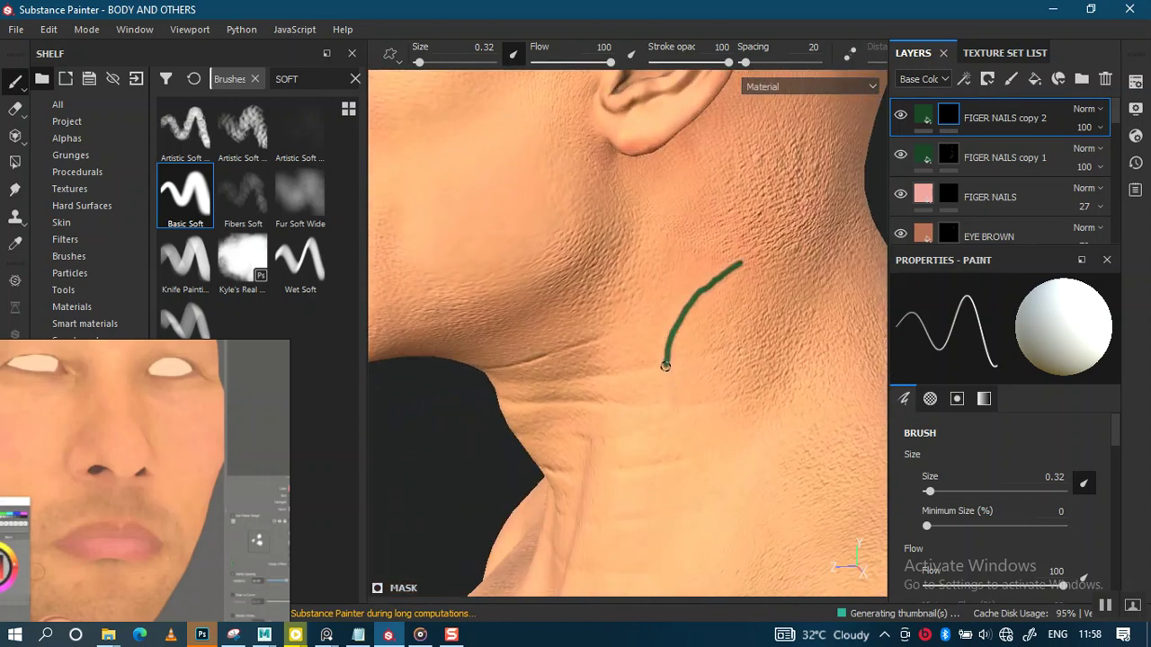
{"action": "right_click_drag", "start_coordinate": [686, 365], "coordinate": [667, 367], "text": "shift"}
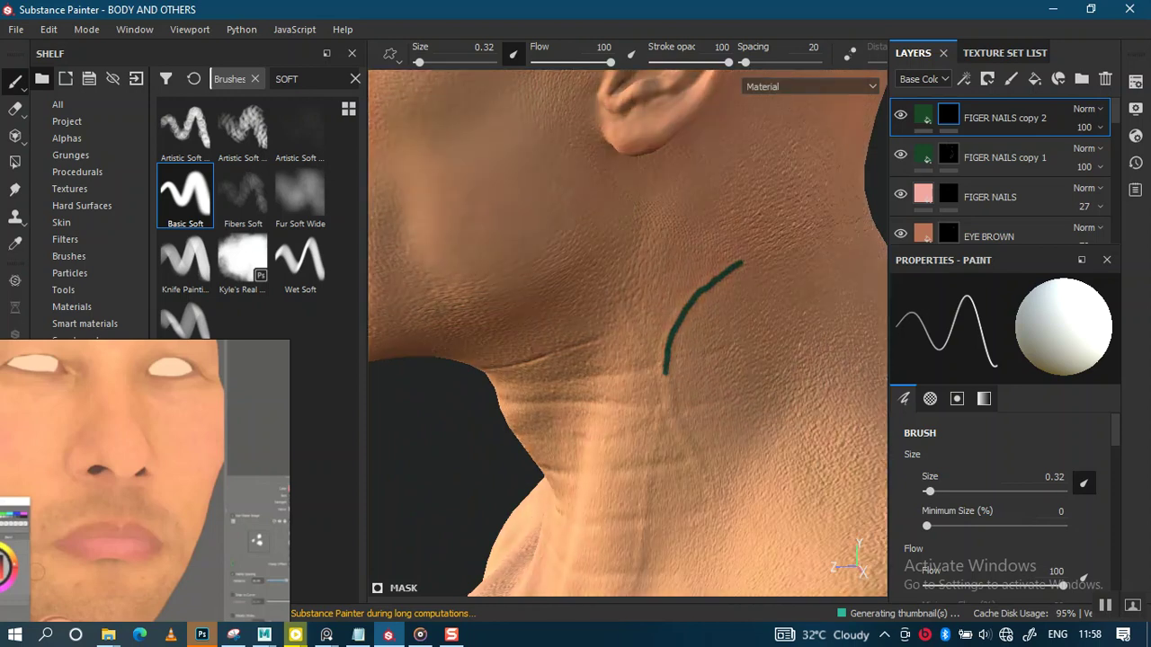
{"action": "left_click_drag", "start_coordinate": [602, 264], "coordinate": [643, 346]}
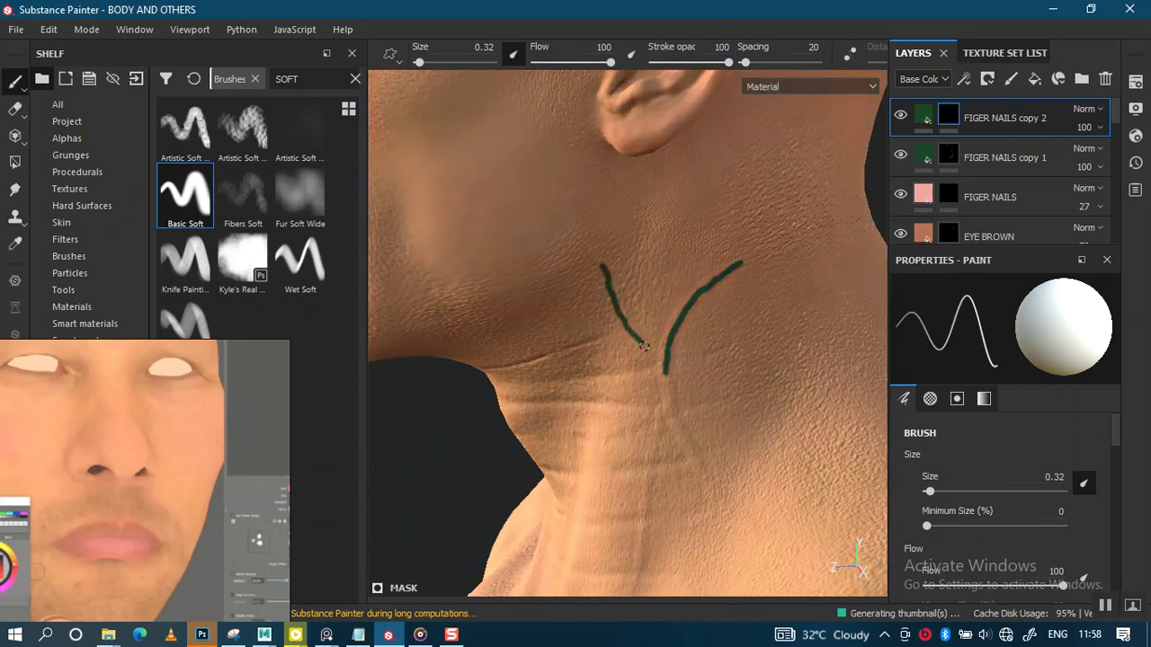
{"action": "mouse_move", "coordinate": [668, 409]}
{"action": "left_mouse_down"}
{"action": "mouse_move", "coordinate": [717, 491]}
{"action": "mouse_move", "coordinate": [760, 518]}
{"action": "left_mouse_up"}
{"action": "mouse_move", "coordinate": [710, 243]}
{"action": "middle_mouse_down", "text": "alt"}
{"action": "mouse_move", "coordinate": [710, 218]}
{"action": "mouse_move", "coordinate": [694, 232]}
{"action": "middle_mouse_up", "text": "alt"}
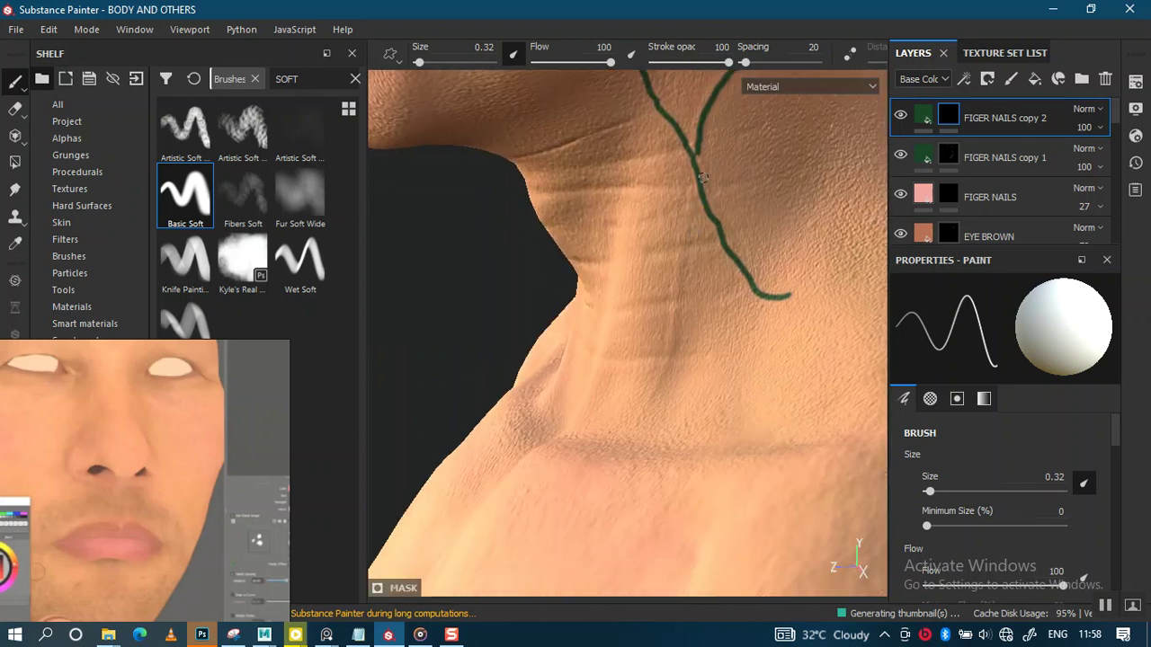
{"action": "mouse_move", "coordinate": [697, 175]}
{"action": "left_mouse_down"}
{"action": "mouse_move", "coordinate": [662, 371]}
{"action": "mouse_move", "coordinate": [617, 450]}
{"action": "left_mouse_up"}
Step: Paint a short vein along the shoulder and lengthen it
{"action": "mouse_move", "coordinate": [616, 450]}
{"action": "middle_mouse_down", "text": "alt"}
{"action": "mouse_move", "coordinate": [578, 330]}
{"action": "mouse_move", "coordinate": [485, 294]}
{"action": "middle_mouse_up", "text": "alt"}
{"action": "left_click_drag", "start_coordinate": [485, 294], "coordinate": [701, 326], "text": "alt"}
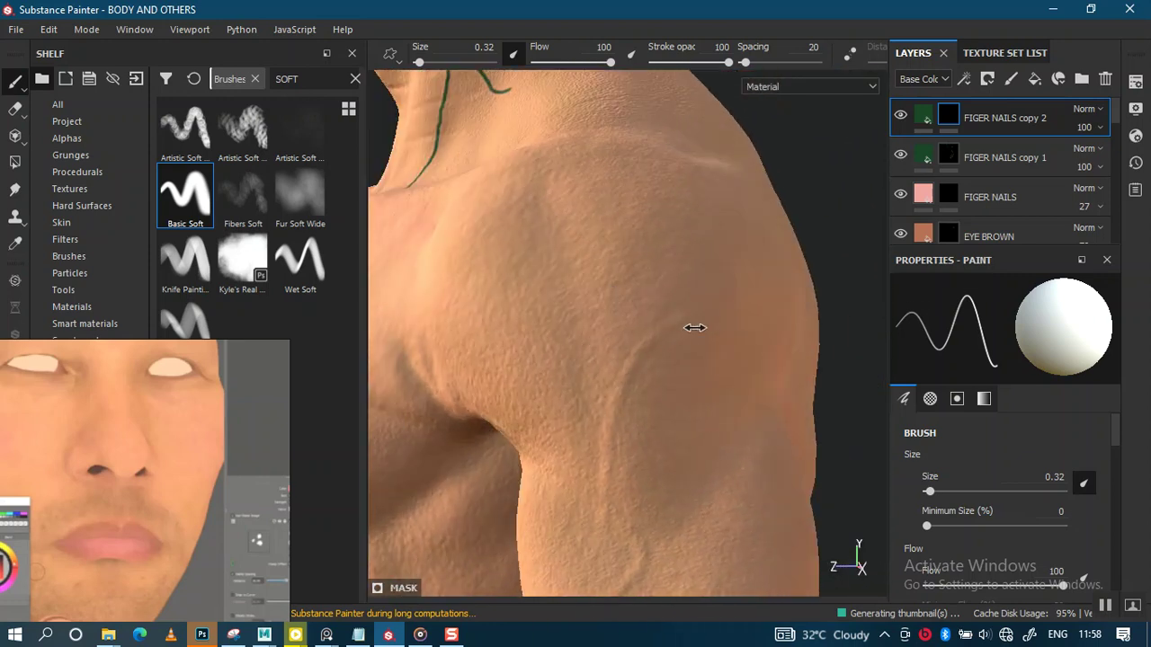
{"action": "right_click_drag", "start_coordinate": [701, 326], "coordinate": [617, 328], "text": "alt"}
{"action": "left_click_drag", "start_coordinate": [691, 316], "coordinate": [660, 337]}
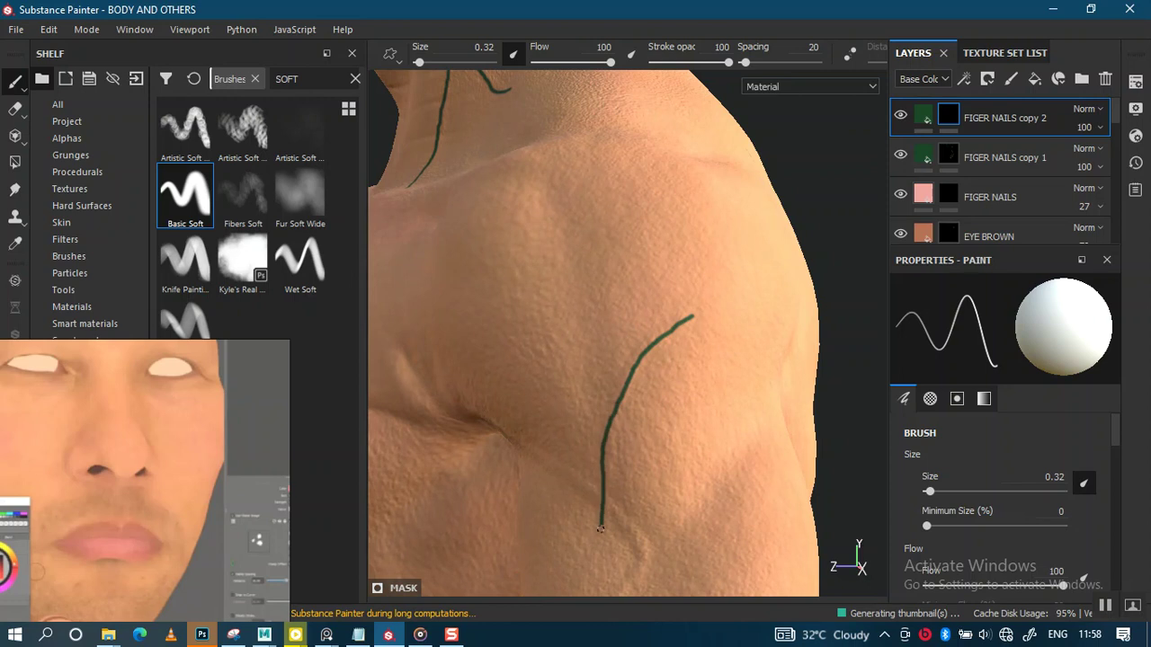
{"action": "mouse_move", "coordinate": [600, 538]}
{"action": "left_mouse_down", "text": "alt"}
{"action": "mouse_move", "coordinate": [693, 364]}
{"action": "mouse_move", "coordinate": [661, 361]}
{"action": "left_mouse_up", "text": "alt"}
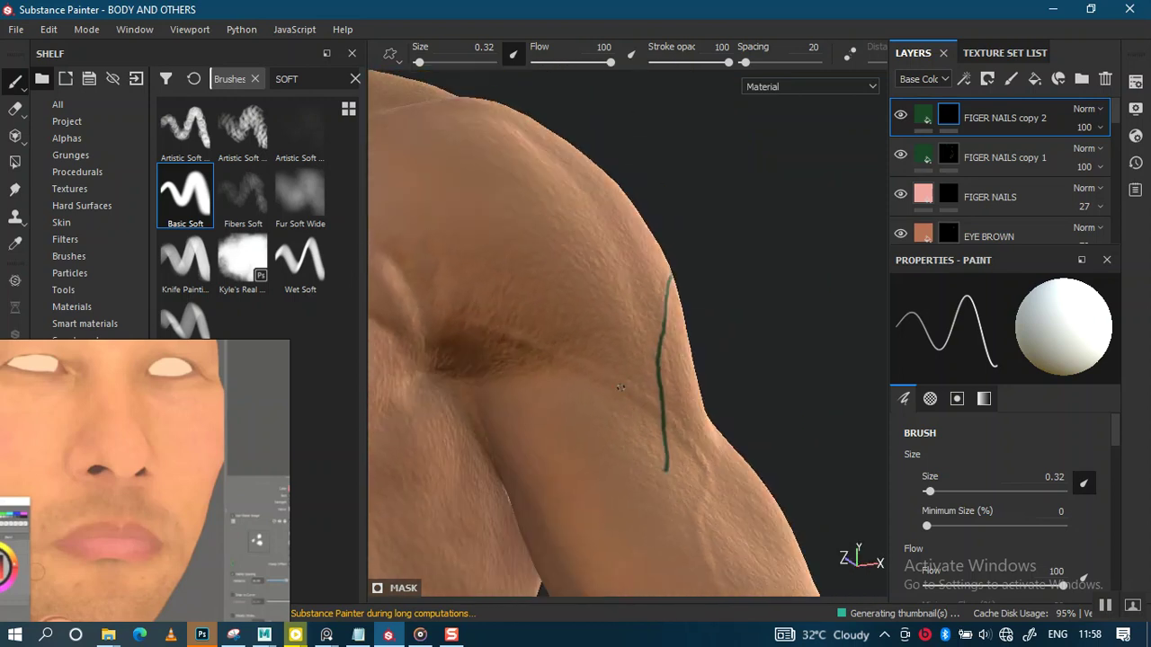
{"action": "right_click_drag", "start_coordinate": [661, 361], "coordinate": [612, 341], "text": "shift"}
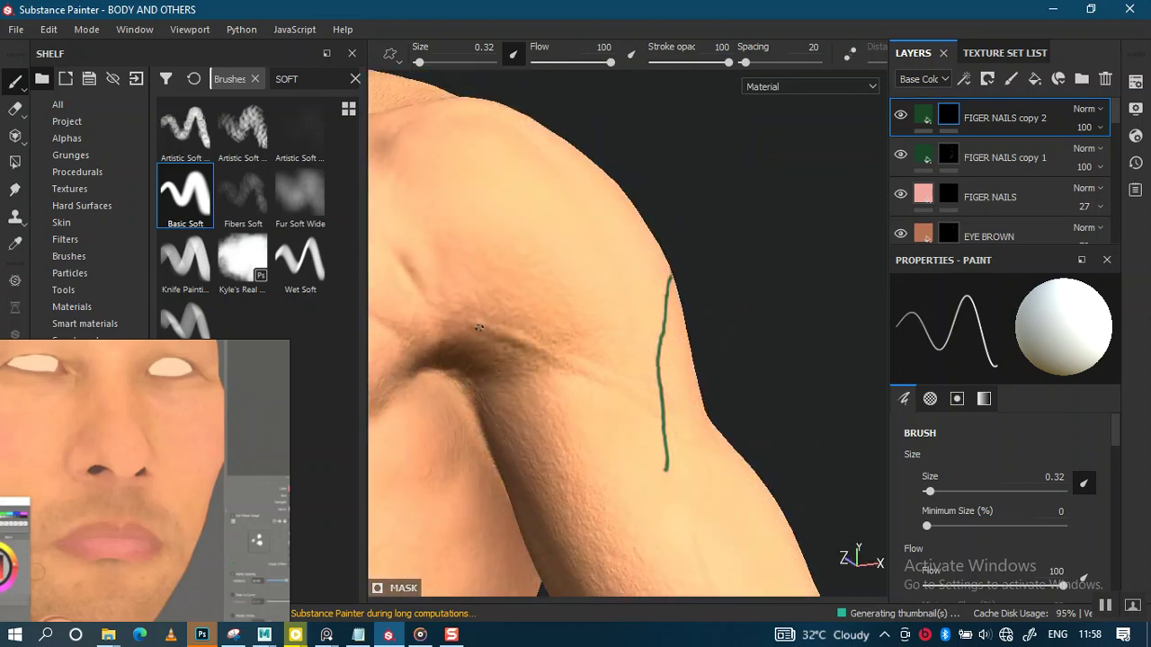
{"action": "left_click_drag", "start_coordinate": [532, 353], "coordinate": [581, 367]}
{"action": "mouse_move", "coordinate": [683, 369]}
{"action": "left_mouse_down", "text": "alt"}
{"action": "mouse_move", "coordinate": [606, 405]}
{"action": "mouse_move", "coordinate": [601, 363]}
{"action": "mouse_move", "coordinate": [626, 433]}
{"action": "left_mouse_up", "text": "alt"}
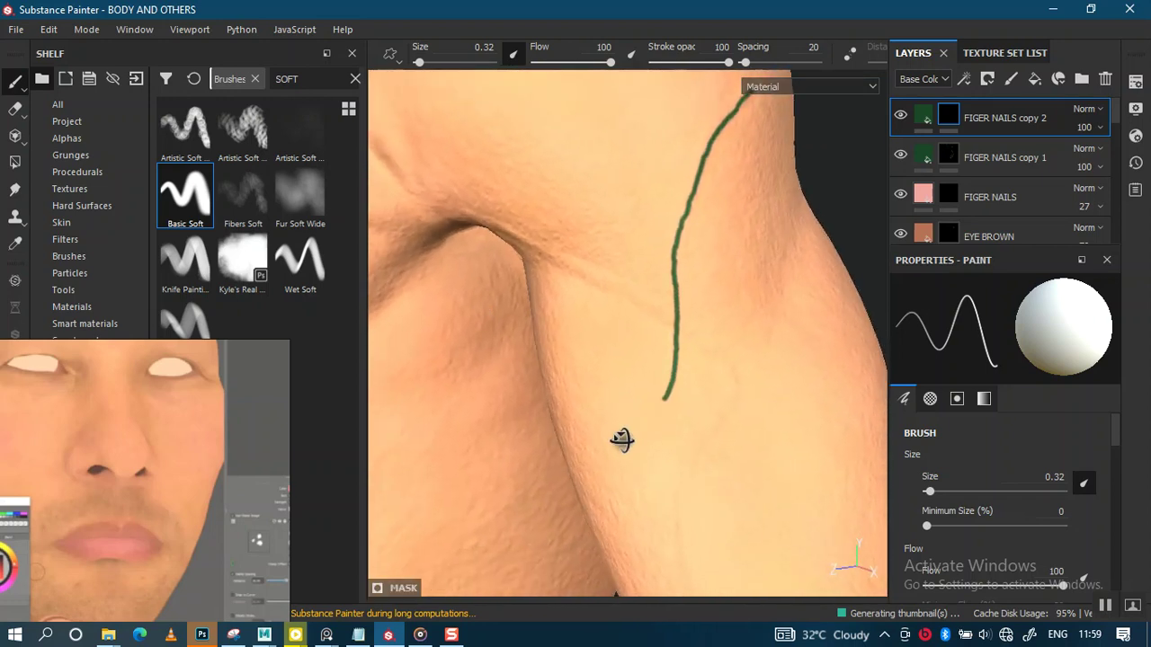
Step: Paint a crossing vein on the upper arm, then a thicker vein down the arm at brush size 0.59
{"action": "mouse_move", "coordinate": [728, 361]}
{"action": "left_mouse_down"}
{"action": "mouse_move", "coordinate": [693, 327]}
{"action": "mouse_move", "coordinate": [539, 252]}
{"action": "left_mouse_up"}
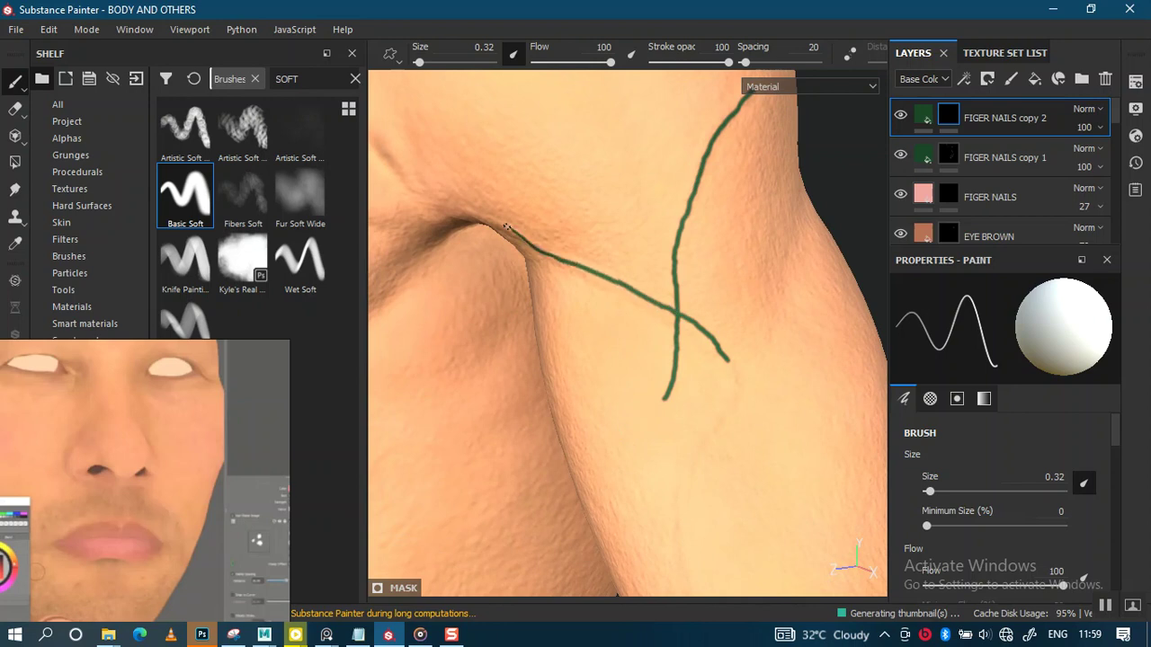
{"action": "mouse_move", "coordinate": [606, 221]}
{"action": "left_mouse_down", "text": "alt"}
{"action": "mouse_move", "coordinate": [647, 313]}
{"action": "mouse_move", "coordinate": [593, 285]}
{"action": "left_mouse_up", "text": "alt"}
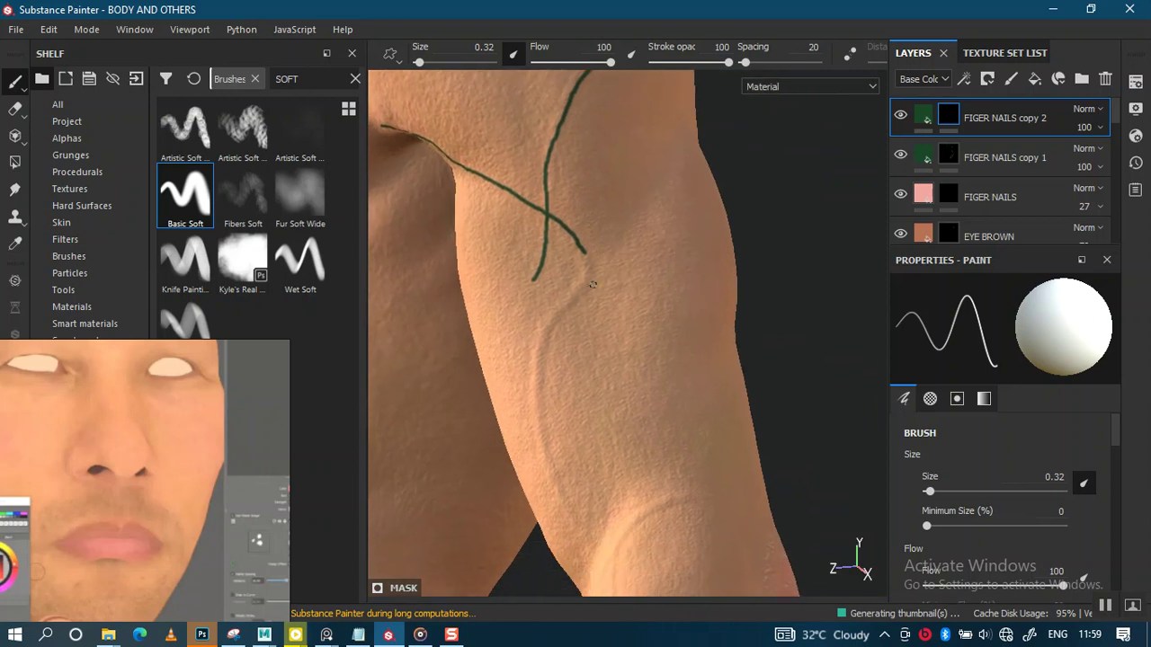
{"action": "right_click_drag", "start_coordinate": [578, 257], "coordinate": [583, 253], "text": "ctrl"}
{"action": "mouse_move", "coordinate": [581, 263]}
{"action": "left_mouse_down"}
{"action": "mouse_move", "coordinate": [544, 334]}
{"action": "mouse_move", "coordinate": [535, 418]}
{"action": "mouse_move", "coordinate": [546, 472]}
{"action": "mouse_move", "coordinate": [599, 566]}
{"action": "left_mouse_up"}
{"action": "mouse_move", "coordinate": [661, 521]}
{"action": "left_mouse_down", "text": "alt"}
{"action": "mouse_move", "coordinate": [670, 540]}
{"action": "mouse_move", "coordinate": [663, 386]}
{"action": "mouse_move", "coordinate": [642, 390]}
{"action": "mouse_move", "coordinate": [627, 373]}
{"action": "mouse_move", "coordinate": [632, 399]}
{"action": "mouse_move", "coordinate": [614, 423]}
{"action": "mouse_move", "coordinate": [627, 395]}
{"action": "mouse_move", "coordinate": [615, 372]}
{"action": "mouse_move", "coordinate": [558, 379]}
{"action": "left_mouse_up", "text": "alt"}
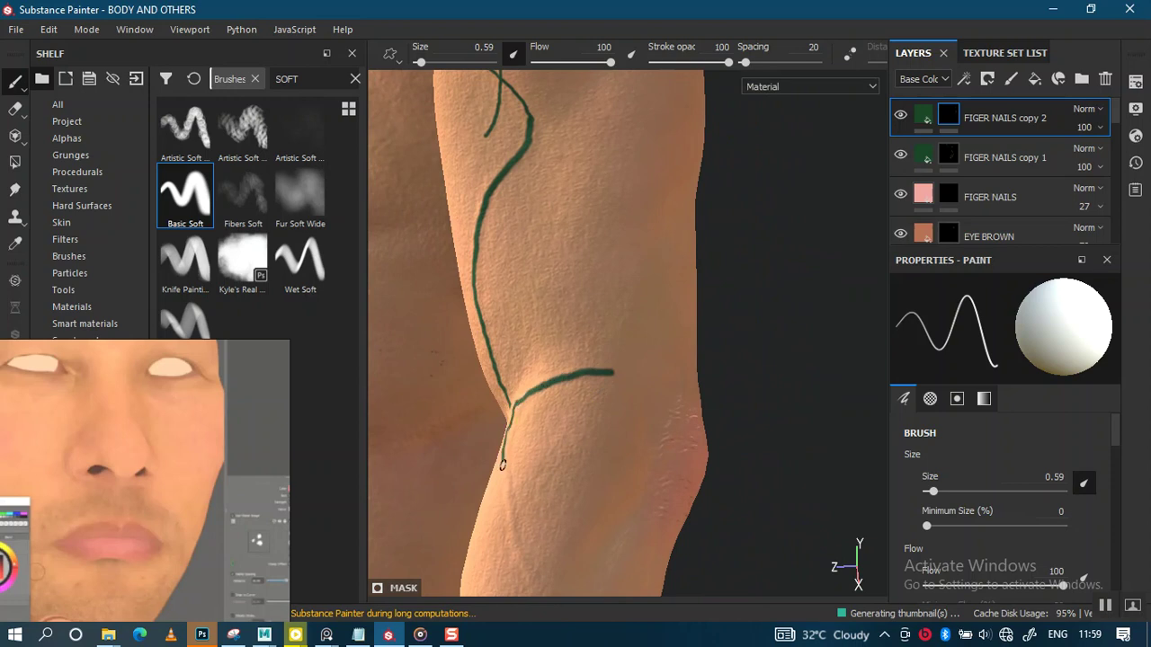
Step: Undo the last arm strokes and paint a short vein up the forearm
{"action": "left_click_drag", "start_coordinate": [501, 504], "coordinate": [508, 550]}
{"action": "key", "text": "ctrl+z"}
{"action": "mouse_move", "coordinate": [605, 465]}
{"action": "left_mouse_down", "text": "alt"}
{"action": "mouse_move", "coordinate": [668, 419]}
{"action": "mouse_move", "coordinate": [652, 362]}
{"action": "mouse_move", "coordinate": [550, 356]}
{"action": "mouse_move", "coordinate": [527, 375]}
{"action": "mouse_move", "coordinate": [513, 432]}
{"action": "mouse_move", "coordinate": [546, 450]}
{"action": "mouse_move", "coordinate": [571, 493]}
{"action": "left_mouse_up", "text": "alt"}
{"action": "key", "text": "ctrl+z"}
{"action": "mouse_move", "coordinate": [621, 452]}
{"action": "left_mouse_down", "text": "alt"}
{"action": "mouse_move", "coordinate": [609, 354]}
{"action": "mouse_move", "coordinate": [644, 531]}
{"action": "left_mouse_up", "text": "alt"}
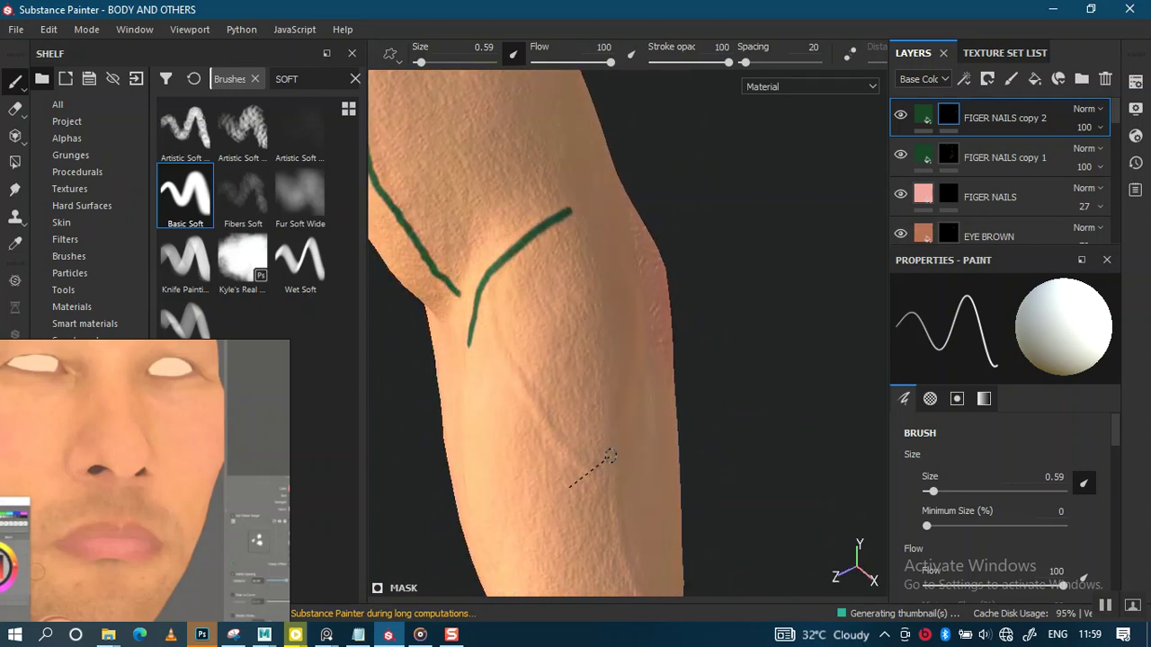
{"action": "left_click_drag", "start_coordinate": [615, 483], "coordinate": [578, 457]}
{"action": "mouse_move", "coordinate": [549, 420]}
{"action": "left_mouse_down"}
{"action": "mouse_move", "coordinate": [491, 288]}
{"action": "mouse_move", "coordinate": [624, 368]}
{"action": "mouse_move", "coordinate": [619, 347]}
{"action": "mouse_move", "coordinate": [659, 372]}
{"action": "mouse_move", "coordinate": [685, 336]}
{"action": "left_mouse_up"}
Step: Paint long veins along the forearm, redoing the strokes that went wrong
{"action": "right_click_drag", "start_coordinate": [686, 336], "coordinate": [671, 351], "text": "shift"}
{"action": "mouse_move", "coordinate": [671, 351]}
{"action": "left_mouse_down", "text": "alt"}
{"action": "mouse_move", "coordinate": [601, 334]}
{"action": "mouse_move", "coordinate": [658, 357]}
{"action": "left_mouse_up", "text": "alt"}
{"action": "mouse_move", "coordinate": [763, 550]}
{"action": "left_mouse_down"}
{"action": "mouse_move", "coordinate": [748, 490]}
{"action": "mouse_move", "coordinate": [685, 385]}
{"action": "mouse_move", "coordinate": [576, 290]}
{"action": "mouse_move", "coordinate": [523, 172]}
{"action": "left_mouse_up"}
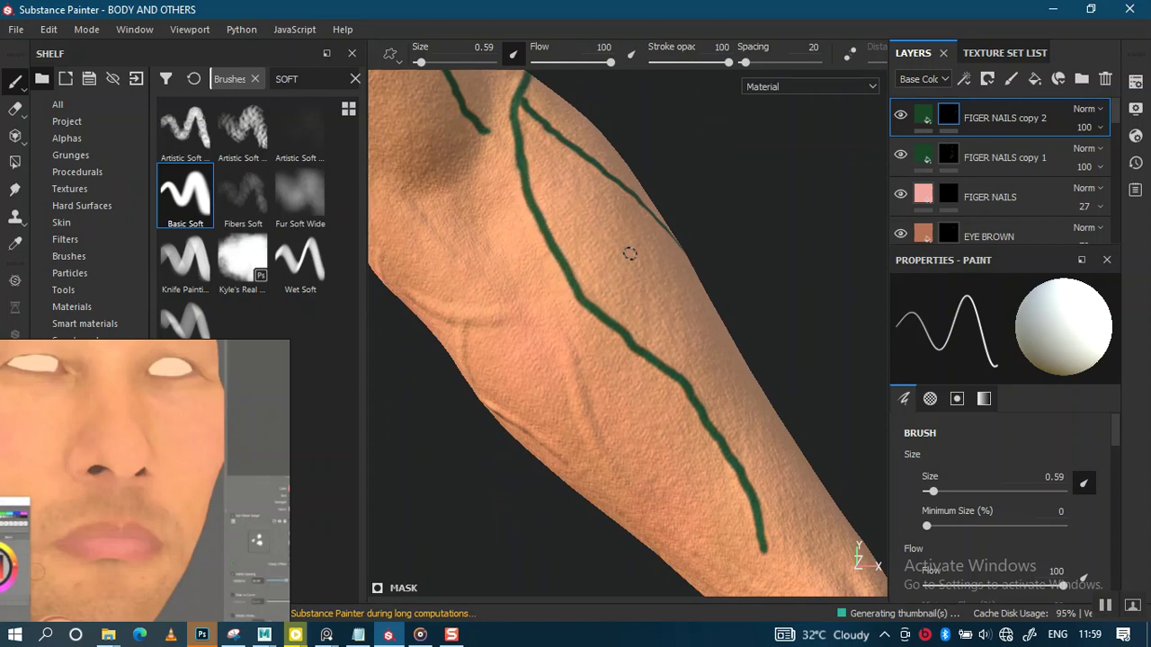
{"action": "mouse_move", "coordinate": [679, 366]}
{"action": "left_mouse_down", "text": "alt"}
{"action": "mouse_move", "coordinate": [688, 336]}
{"action": "mouse_move", "coordinate": [671, 369]}
{"action": "left_mouse_up", "text": "alt"}
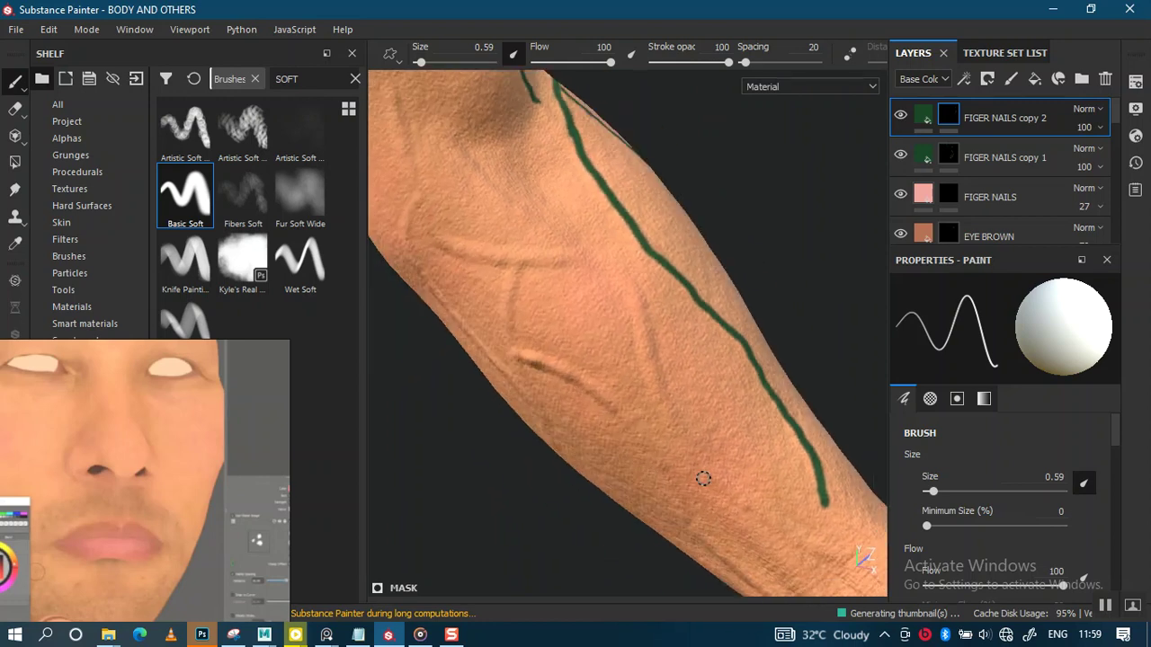
{"action": "mouse_move", "coordinate": [839, 557]}
{"action": "left_mouse_down"}
{"action": "mouse_move", "coordinate": [739, 509]}
{"action": "mouse_move", "coordinate": [666, 452]}
{"action": "mouse_move", "coordinate": [638, 395]}
{"action": "mouse_move", "coordinate": [639, 347]}
{"action": "left_mouse_up"}
{"action": "key", "text": "ctrl+z"}
{"action": "mouse_move", "coordinate": [611, 254]}
{"action": "left_mouse_down"}
{"action": "mouse_move", "coordinate": [665, 411]}
{"action": "mouse_move", "coordinate": [714, 490]}
{"action": "mouse_move", "coordinate": [868, 564]}
{"action": "left_mouse_up"}
{"action": "mouse_move", "coordinate": [689, 470]}
{"action": "left_mouse_down", "text": "alt"}
{"action": "mouse_move", "coordinate": [686, 429]}
{"action": "mouse_move", "coordinate": [646, 462]}
{"action": "mouse_move", "coordinate": [621, 334]}
{"action": "mouse_move", "coordinate": [492, 320]}
{"action": "left_mouse_up", "text": "alt"}
{"action": "key", "text": "ctrl+z"}
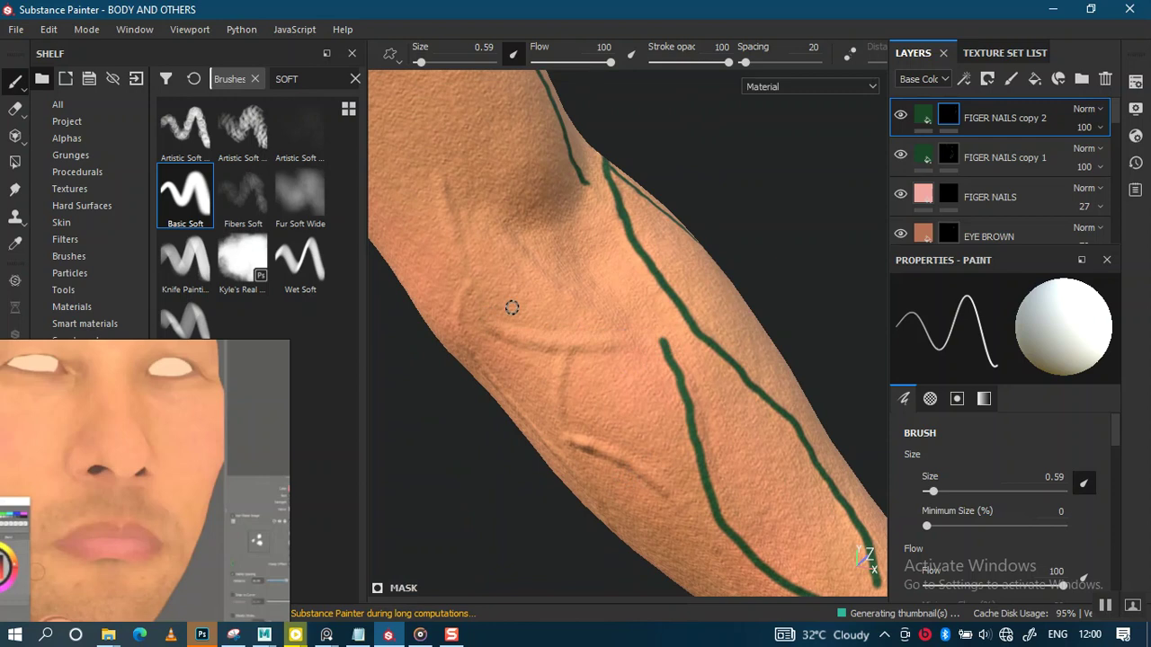
Step: Paint a straight vein and two curved veins across the arm, then inspect the arm skin closely
{"action": "left_click_drag", "start_coordinate": [435, 176], "coordinate": [459, 268]}
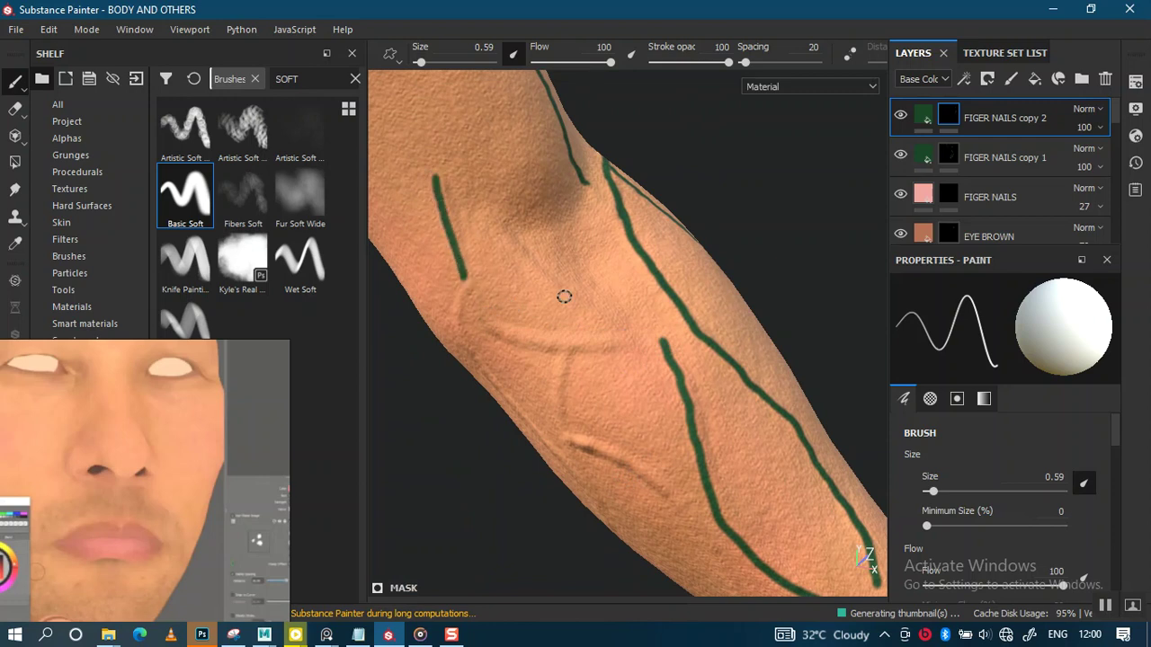
{"action": "mouse_move", "coordinate": [624, 324]}
{"action": "left_mouse_down"}
{"action": "mouse_move", "coordinate": [542, 287]}
{"action": "mouse_move", "coordinate": [509, 204]}
{"action": "left_mouse_up"}
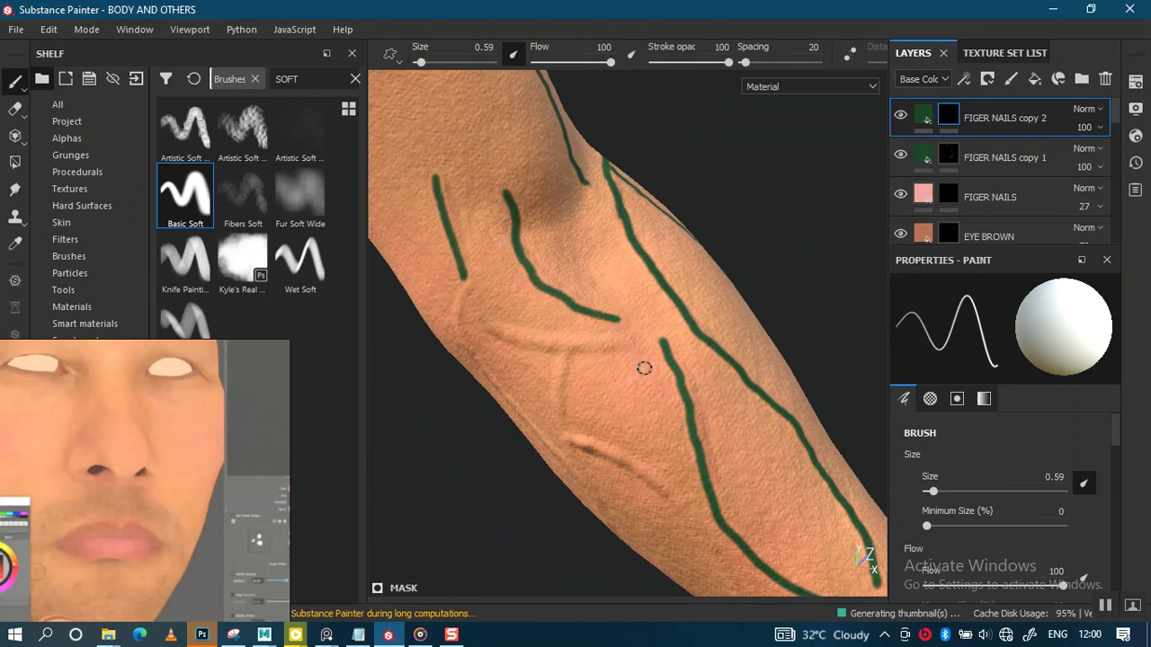
{"action": "mouse_move", "coordinate": [670, 353]}
{"action": "left_mouse_down"}
{"action": "mouse_move", "coordinate": [611, 336]}
{"action": "mouse_move", "coordinate": [542, 339]}
{"action": "mouse_move", "coordinate": [469, 313]}
{"action": "left_mouse_up"}
{"action": "mouse_move", "coordinate": [569, 360]}
{"action": "left_mouse_down", "text": "alt"}
{"action": "mouse_move", "coordinate": [647, 403]}
{"action": "mouse_move", "coordinate": [621, 386]}
{"action": "mouse_move", "coordinate": [675, 452]}
{"action": "mouse_move", "coordinate": [535, 368]}
{"action": "mouse_move", "coordinate": [547, 259]}
{"action": "mouse_move", "coordinate": [617, 308]}
{"action": "left_mouse_up", "text": "alt"}
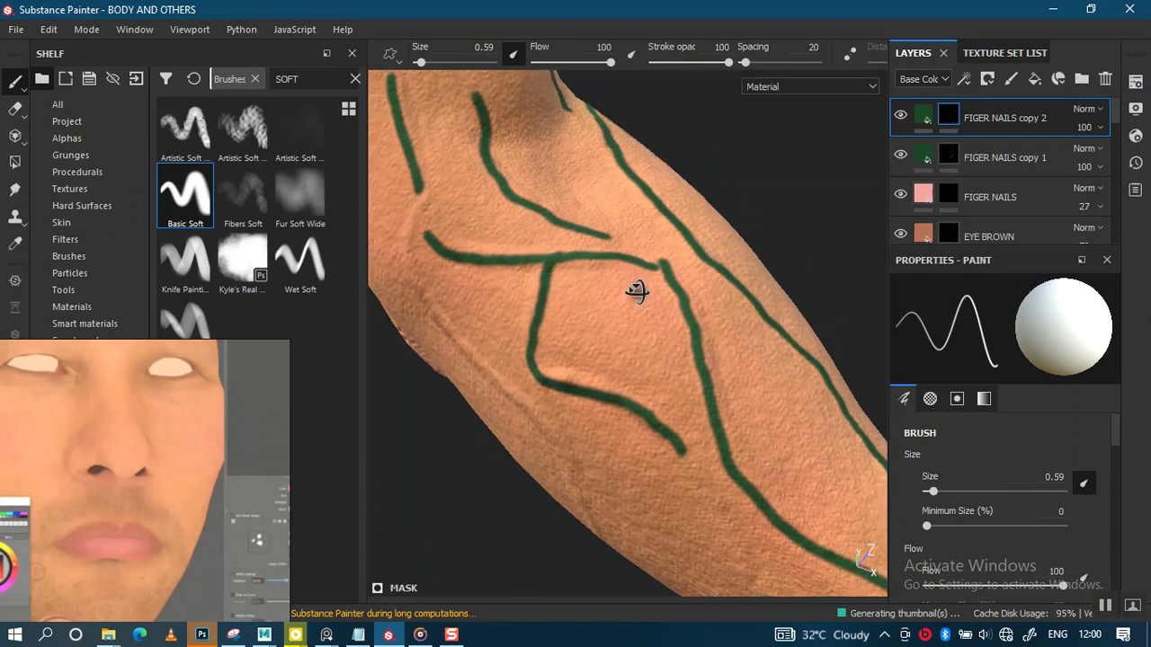
{"action": "right_click_drag", "start_coordinate": [617, 308], "coordinate": [634, 380], "text": "alt"}
{"action": "left_click_drag", "start_coordinate": [642, 411], "coordinate": [475, 436], "text": "alt"}
{"action": "right_click_drag", "start_coordinate": [474, 437], "coordinate": [568, 90], "text": "alt"}
{"action": "mouse_move", "coordinate": [567, 90]}
{"action": "left_mouse_down", "text": "alt"}
{"action": "mouse_move", "coordinate": [644, 370]}
{"action": "mouse_move", "coordinate": [650, 300]}
{"action": "mouse_move", "coordinate": [742, 387]}
{"action": "mouse_move", "coordinate": [675, 404]}
{"action": "mouse_move", "coordinate": [612, 467]}
{"action": "mouse_move", "coordinate": [617, 393]}
{"action": "mouse_move", "coordinate": [688, 375]}
{"action": "mouse_move", "coordinate": [662, 372]}
{"action": "mouse_move", "coordinate": [712, 386]}
{"action": "mouse_move", "coordinate": [612, 419]}
{"action": "mouse_move", "coordinate": [608, 432]}
{"action": "mouse_move", "coordinate": [524, 424]}
{"action": "mouse_move", "coordinate": [737, 373]}
{"action": "mouse_move", "coordinate": [641, 393]}
{"action": "mouse_move", "coordinate": [728, 228]}
{"action": "left_mouse_up", "text": "alt"}
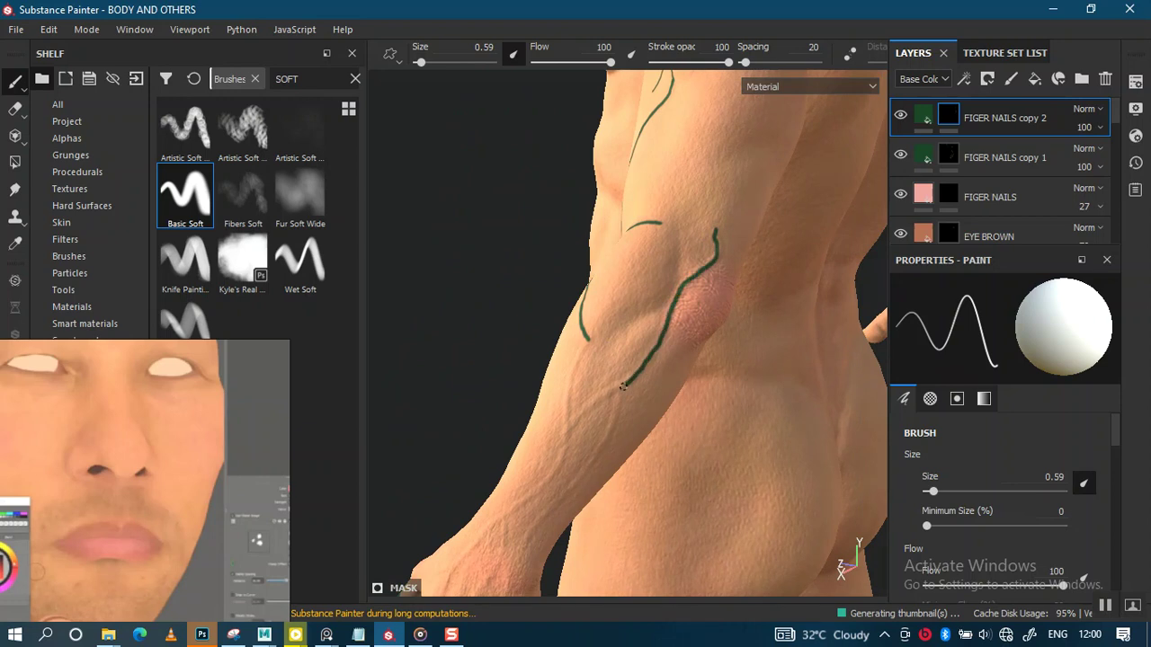
Step: Paint vein branches down the forearm toward the wrist and back of the hand
{"action": "mouse_move", "coordinate": [612, 431]}
{"action": "left_mouse_down", "text": "alt"}
{"action": "mouse_move", "coordinate": [588, 404]}
{"action": "mouse_move", "coordinate": [609, 288]}
{"action": "mouse_move", "coordinate": [609, 478]}
{"action": "left_mouse_up", "text": "alt"}
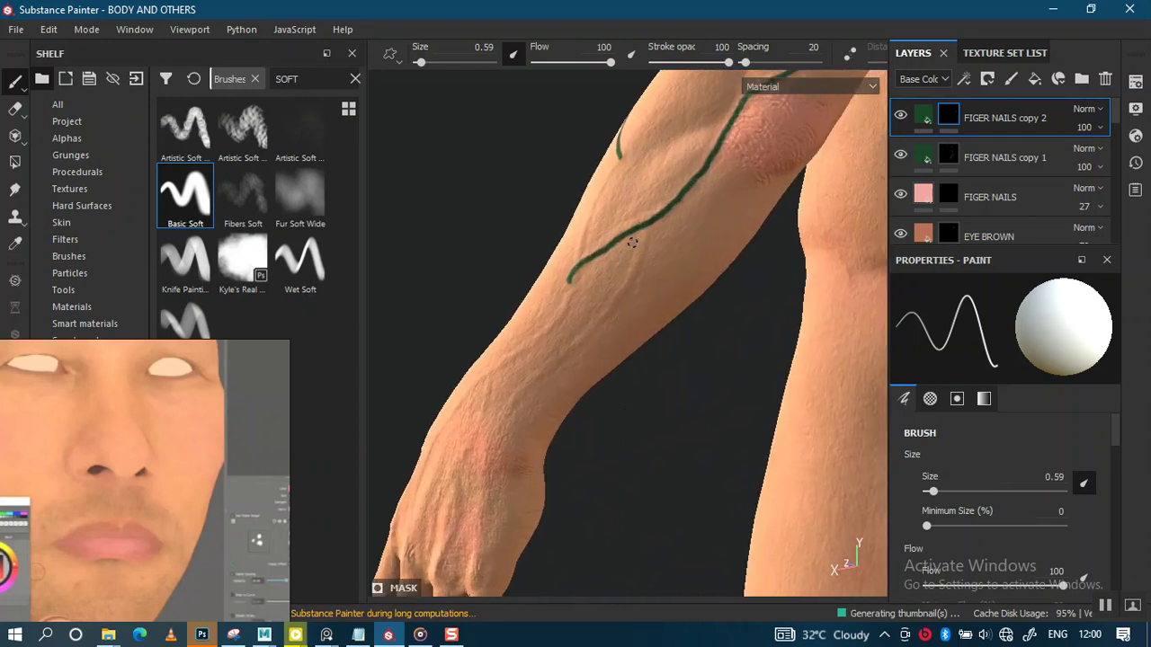
{"action": "left_click_drag", "start_coordinate": [642, 225], "coordinate": [632, 265]}
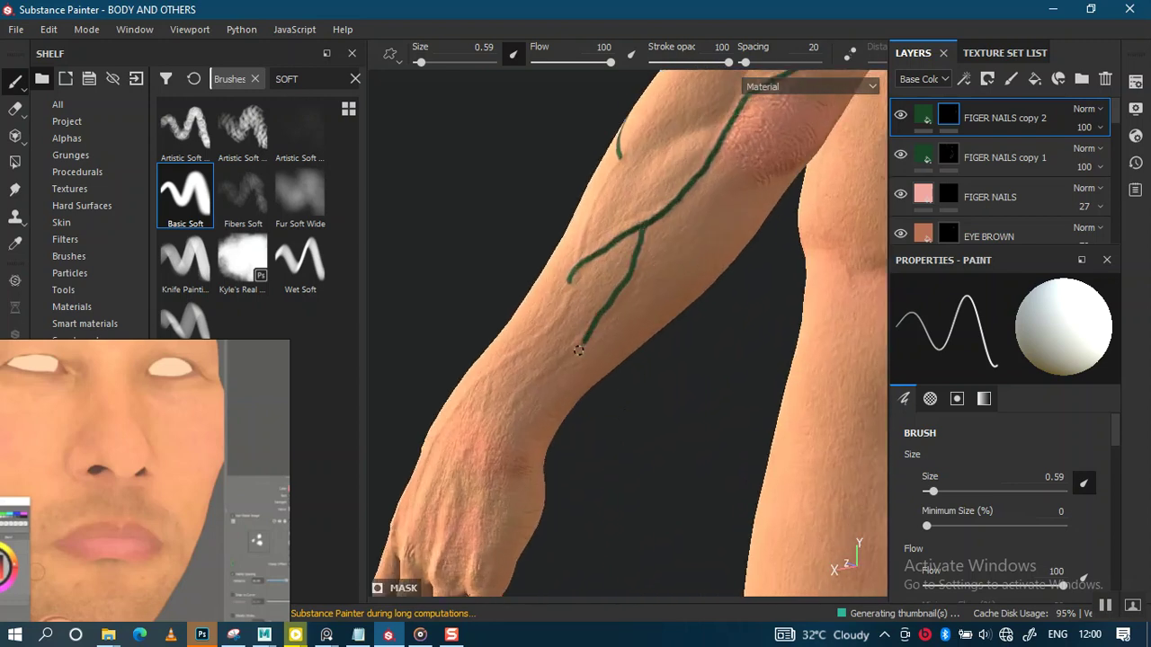
{"action": "mouse_move", "coordinate": [486, 448]}
{"action": "left_mouse_down", "text": "alt"}
{"action": "mouse_move", "coordinate": [539, 444]}
{"action": "mouse_move", "coordinate": [497, 471]}
{"action": "left_mouse_up", "text": "alt"}
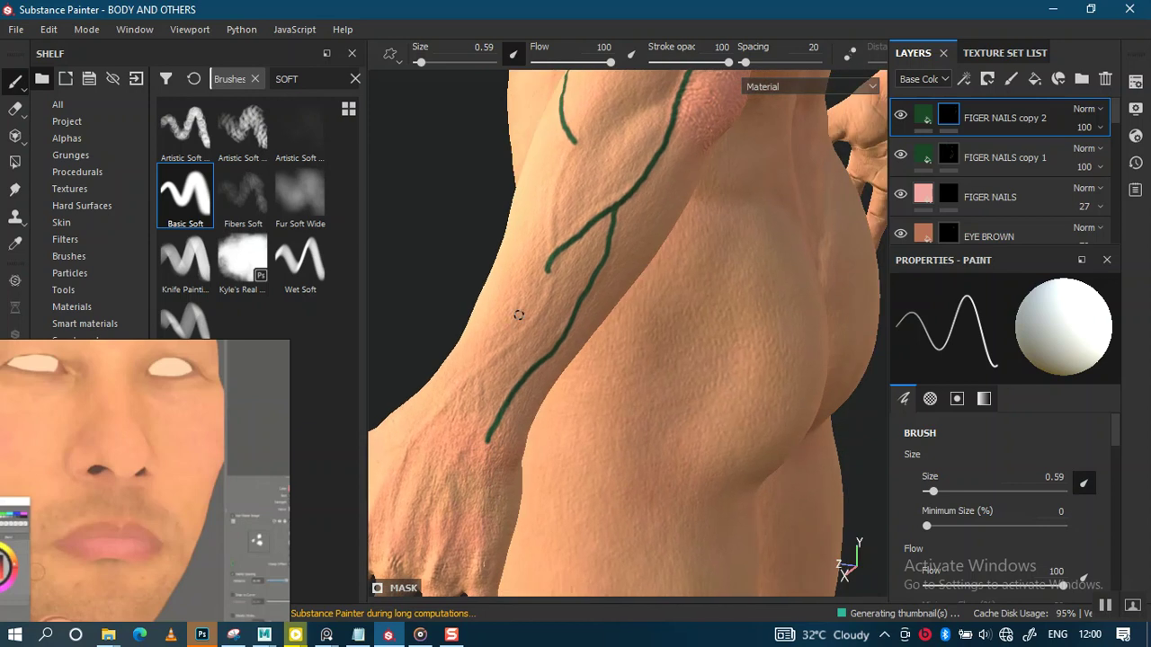
{"action": "middle_click_drag", "start_coordinate": [558, 221], "coordinate": [603, 278], "text": "alt"}
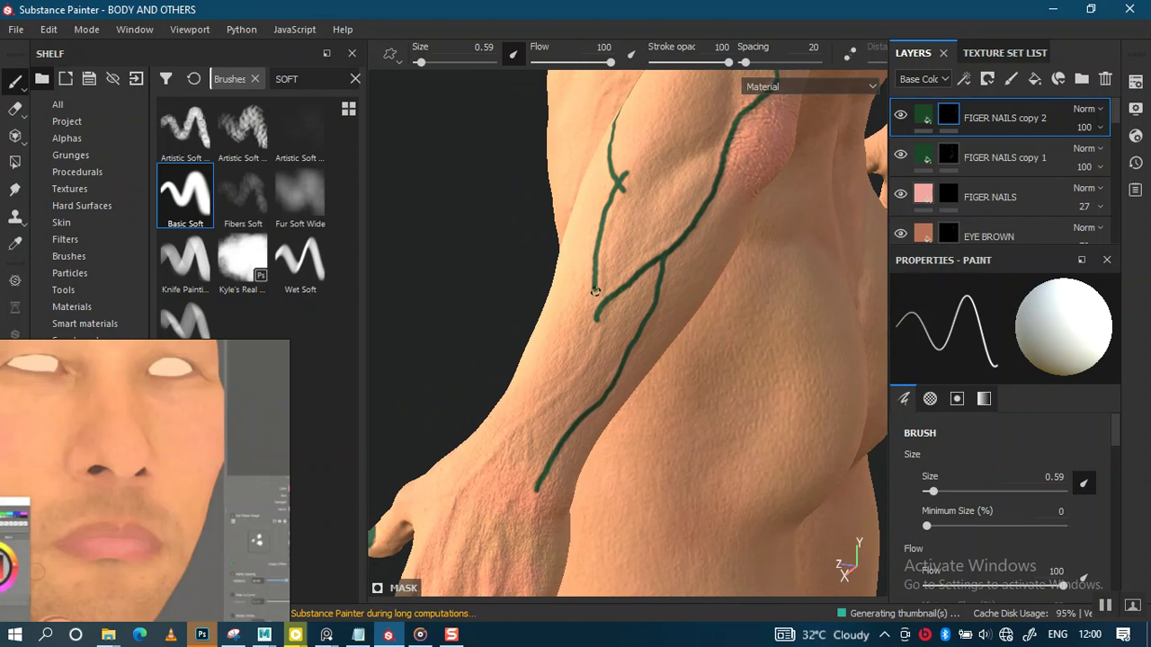
{"action": "left_click_drag", "start_coordinate": [567, 379], "coordinate": [461, 492]}
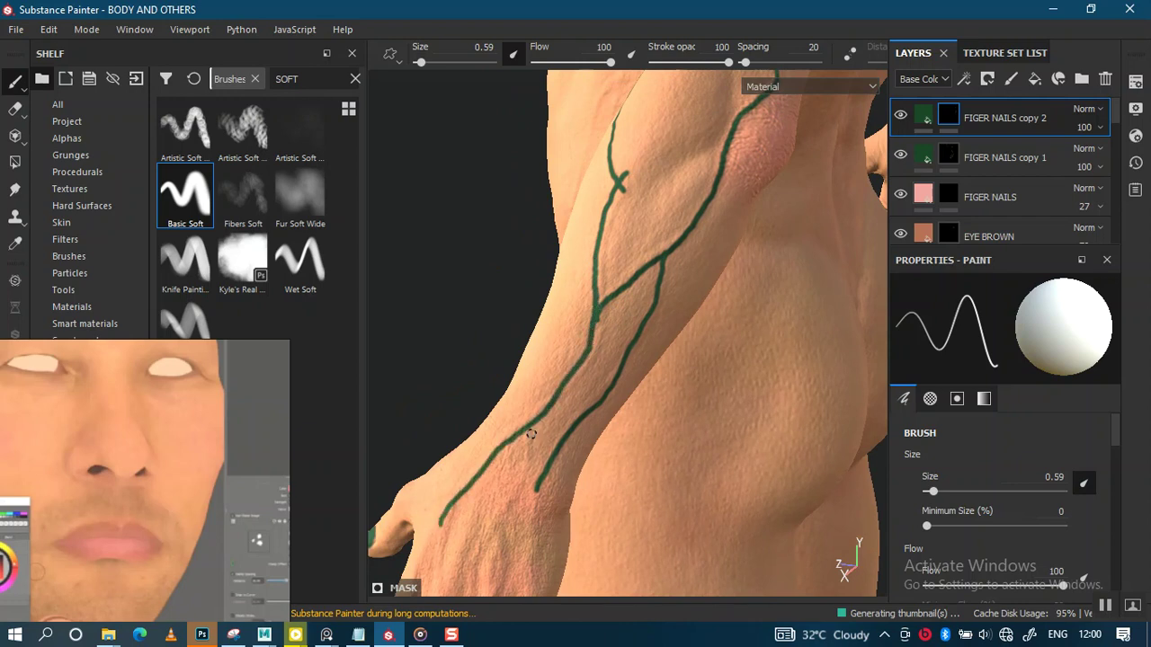
{"action": "left_click_drag", "start_coordinate": [521, 469], "coordinate": [474, 544]}
{"action": "mouse_move", "coordinate": [550, 370]}
{"action": "left_mouse_down", "text": "alt"}
{"action": "mouse_move", "coordinate": [660, 342]}
{"action": "mouse_move", "coordinate": [514, 323]}
{"action": "mouse_move", "coordinate": [566, 165]}
{"action": "left_mouse_up", "text": "alt"}
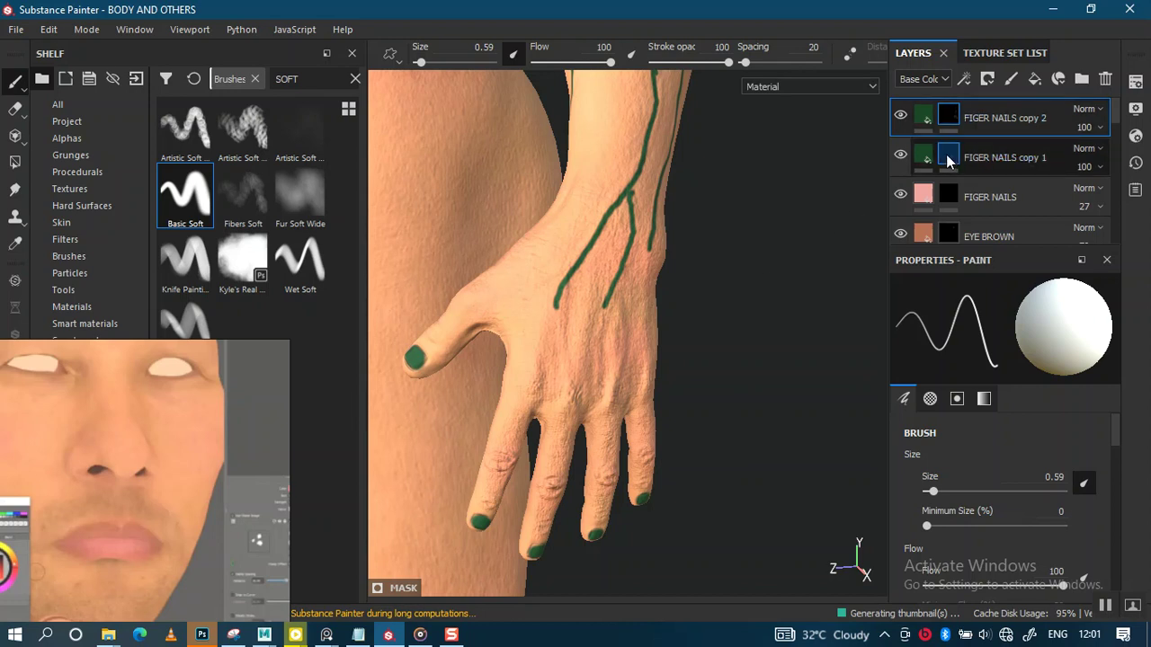
{"action": "left_click", "coordinate": [945, 158]}
Step: Add a paint effect to the FIGER NAILS copy 1 mask and paint out the green nails at brush size 1.88
{"action": "right_click", "coordinate": [952, 153]}
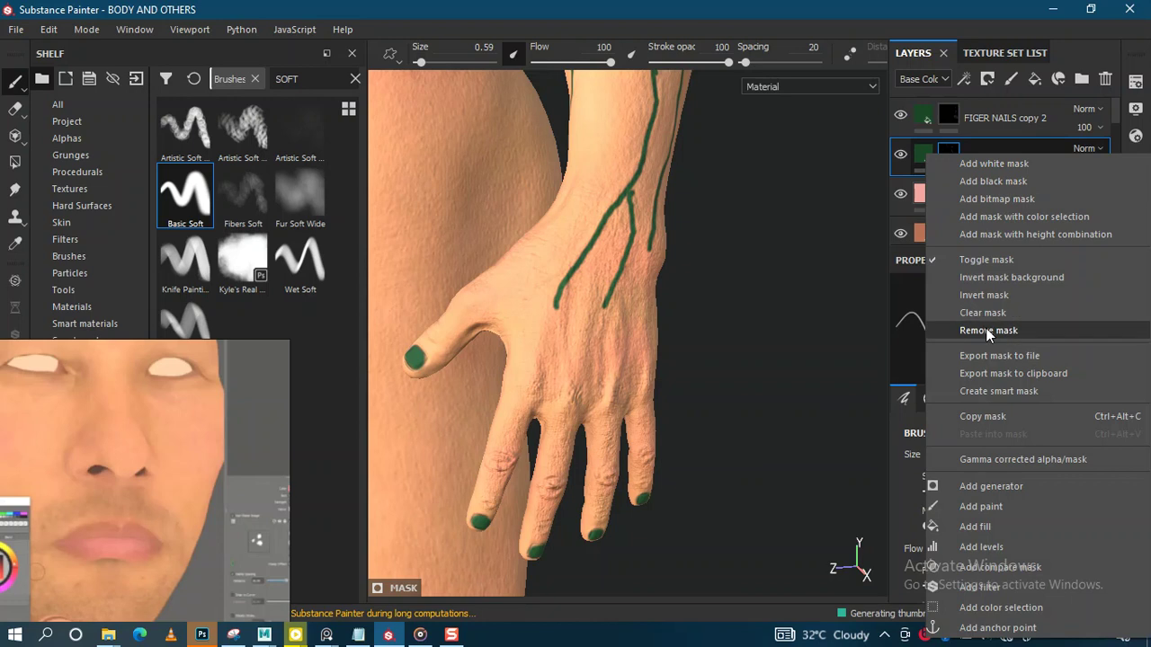
{"action": "left_click", "coordinate": [981, 506]}
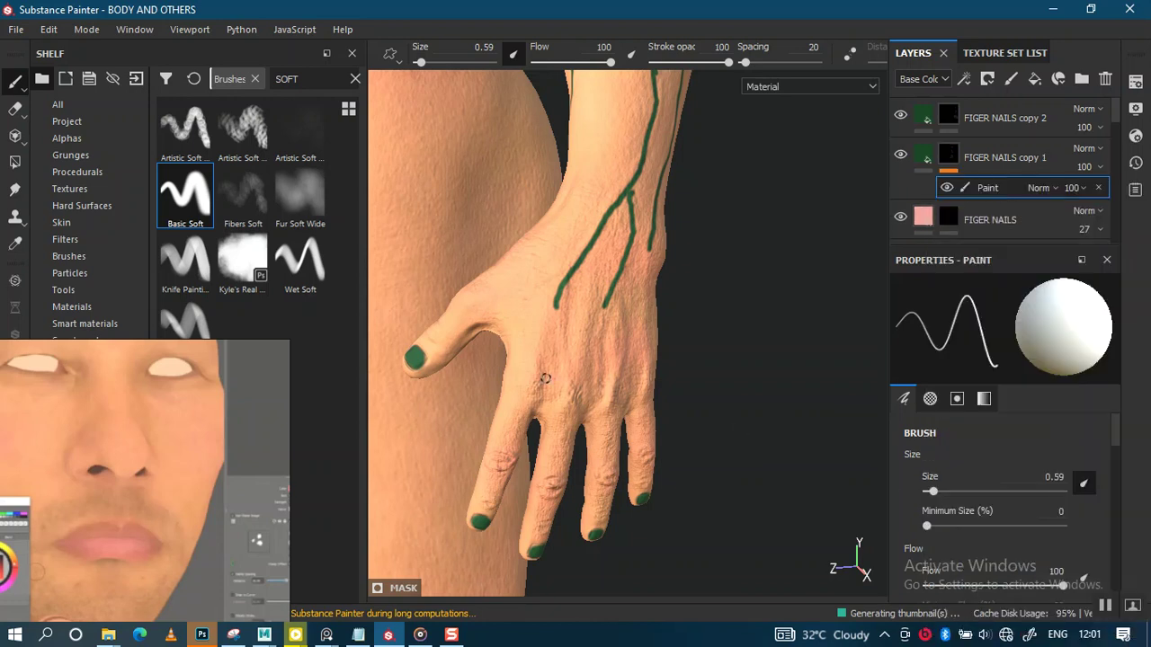
{"action": "mouse_move", "coordinate": [527, 411]}
{"action": "left_mouse_down", "text": "alt"}
{"action": "mouse_move", "coordinate": [577, 299]}
{"action": "mouse_move", "coordinate": [472, 352]}
{"action": "left_mouse_up", "text": "alt"}
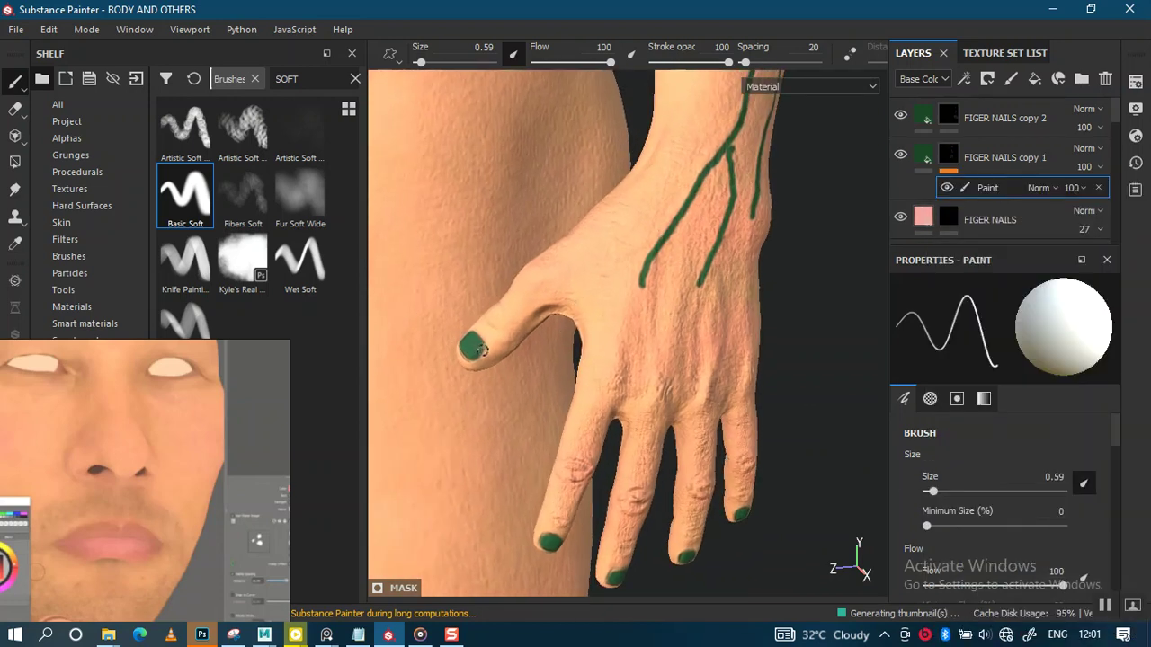
{"action": "right_click_drag", "start_coordinate": [485, 338], "coordinate": [494, 338], "text": "ctrl"}
{"action": "left_click_drag", "start_coordinate": [481, 334], "coordinate": [460, 347]}
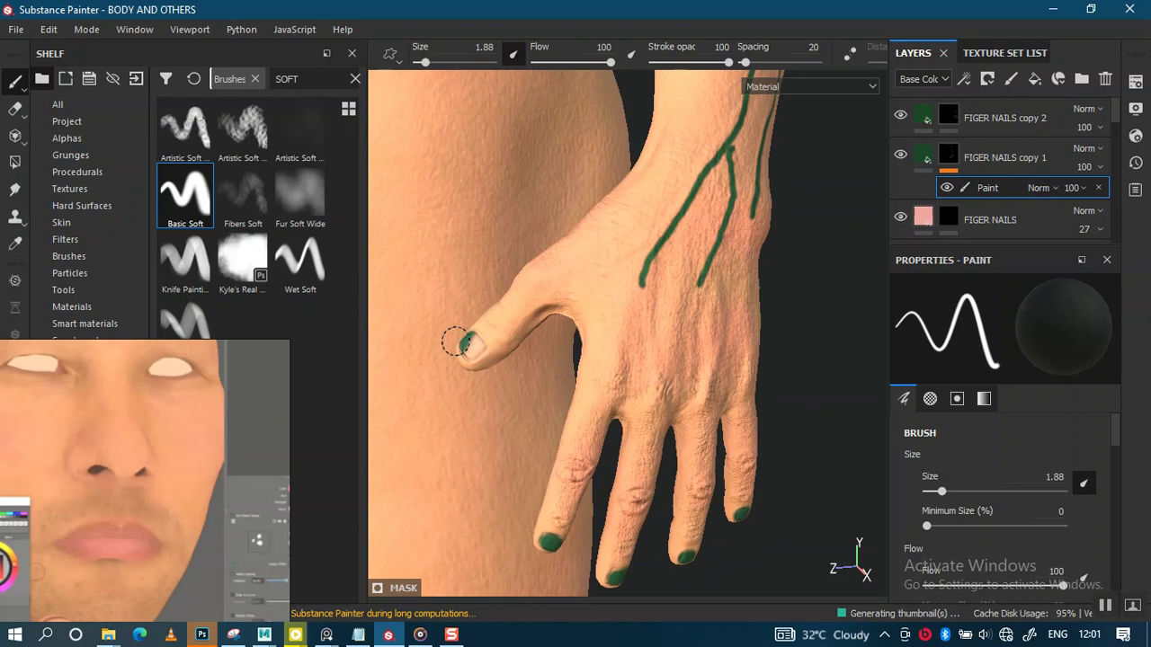
{"action": "mouse_move", "coordinate": [540, 513]}
{"action": "left_mouse_down"}
{"action": "mouse_move", "coordinate": [554, 543]}
{"action": "mouse_move", "coordinate": [625, 578]}
{"action": "mouse_move", "coordinate": [694, 551]}
{"action": "mouse_move", "coordinate": [749, 509]}
{"action": "left_mouse_up"}
Step: Undo a stray stroke and check the hand and painted arm from other angles
{"action": "mouse_move", "coordinate": [707, 386]}
{"action": "left_mouse_down", "text": "alt"}
{"action": "mouse_move", "coordinate": [693, 226]}
{"action": "mouse_move", "coordinate": [668, 303]}
{"action": "mouse_move", "coordinate": [638, 298]}
{"action": "mouse_move", "coordinate": [714, 363]}
{"action": "left_mouse_up", "text": "alt"}
{"action": "mouse_move", "coordinate": [728, 457]}
{"action": "left_mouse_down", "text": "alt"}
{"action": "mouse_move", "coordinate": [566, 388]}
{"action": "mouse_move", "coordinate": [680, 365]}
{"action": "mouse_move", "coordinate": [437, 360]}
{"action": "mouse_move", "coordinate": [692, 345]}
{"action": "mouse_move", "coordinate": [624, 334]}
{"action": "mouse_move", "coordinate": [674, 476]}
{"action": "mouse_move", "coordinate": [636, 360]}
{"action": "left_mouse_up", "text": "alt"}
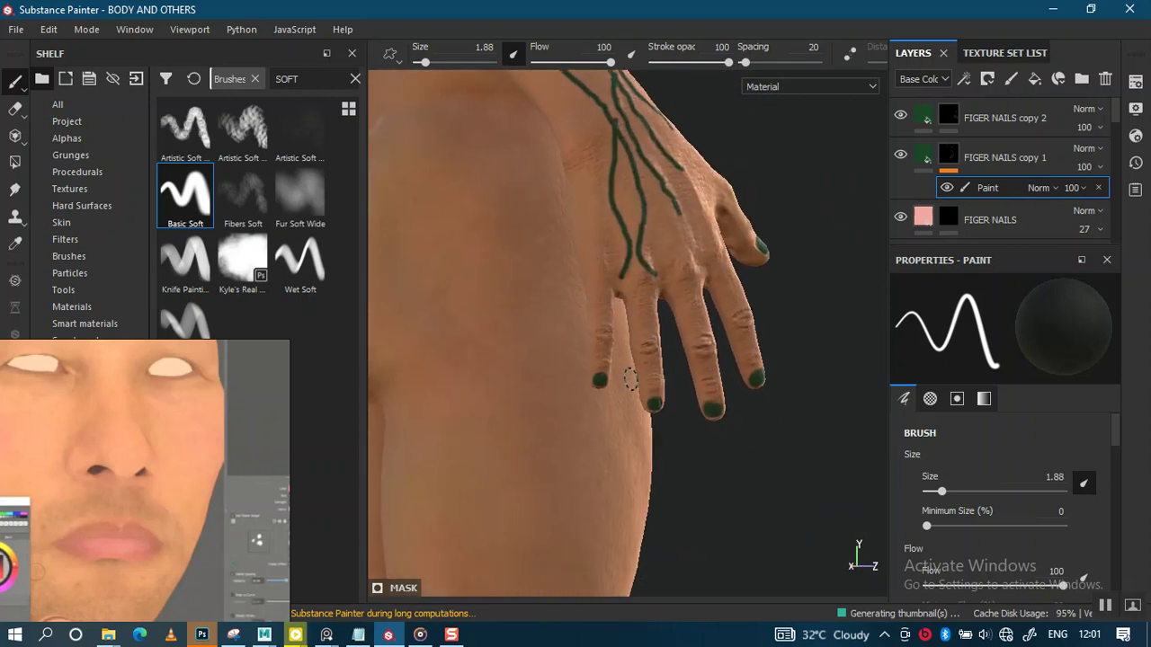
{"action": "key", "text": "ctrl+z"}
{"action": "key", "text": "ctrl+z"}
{"action": "mouse_move", "coordinate": [760, 242]}
{"action": "left_mouse_down", "text": "alt"}
{"action": "mouse_move", "coordinate": [647, 398]}
{"action": "mouse_move", "coordinate": [544, 430]}
{"action": "left_mouse_up", "text": "alt"}
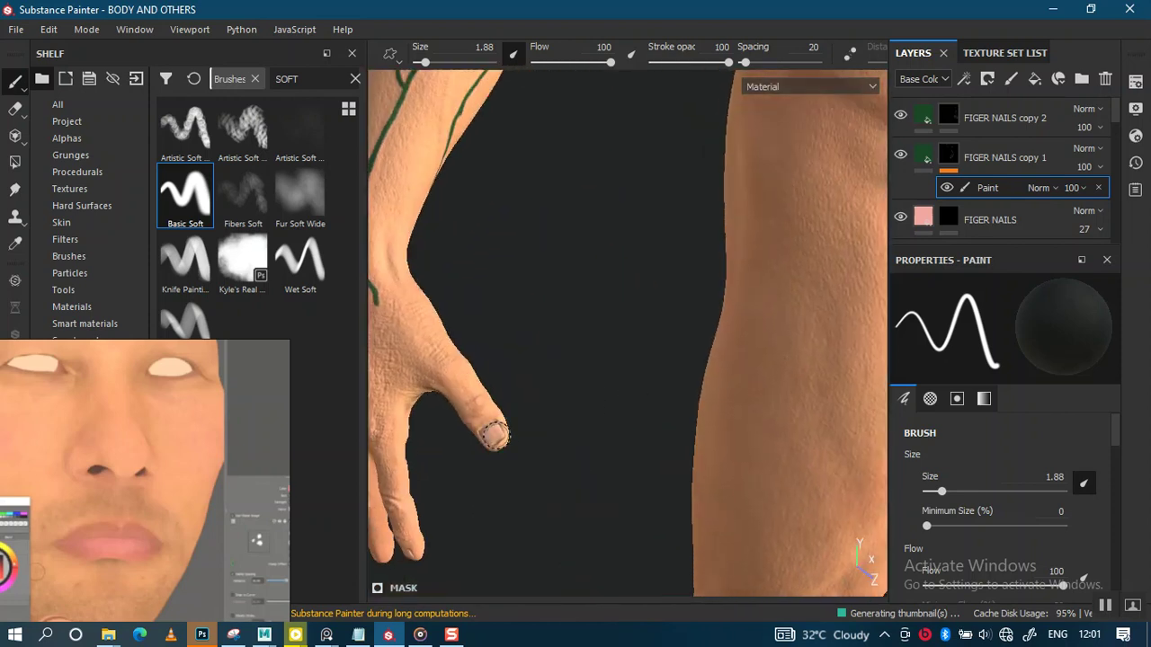
{"action": "middle_click_drag", "start_coordinate": [545, 399], "coordinate": [469, 450], "text": "alt"}
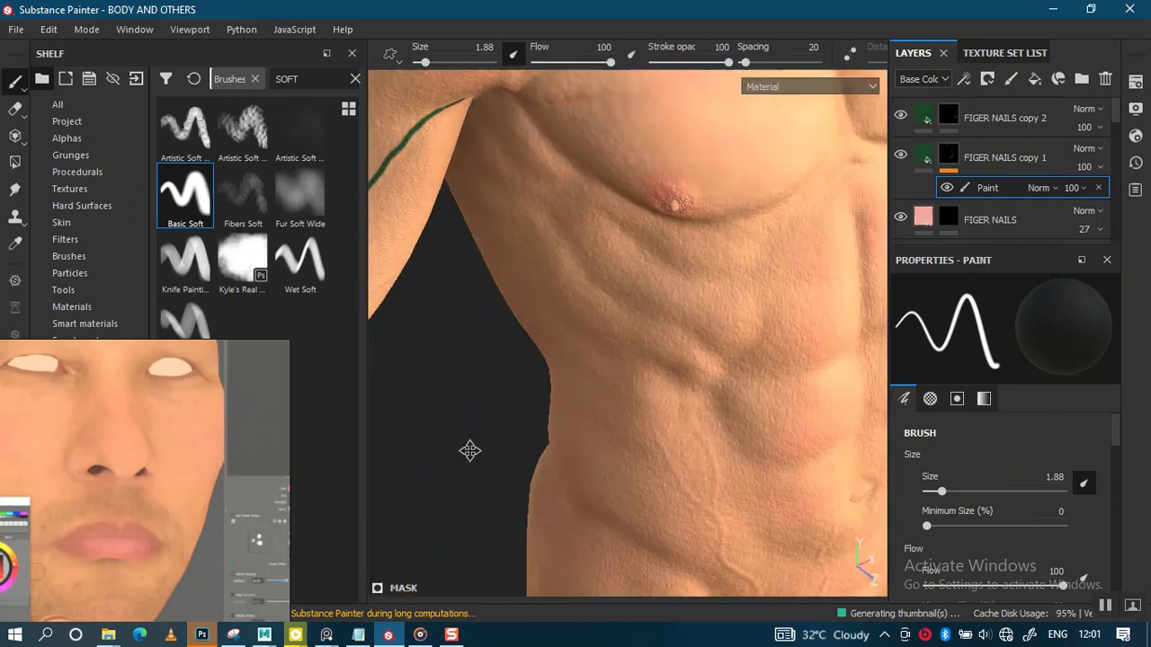
{"action": "mouse_move", "coordinate": [470, 451]}
{"action": "left_mouse_down", "text": "alt"}
{"action": "mouse_move", "coordinate": [722, 278]}
{"action": "mouse_move", "coordinate": [639, 291]}
{"action": "mouse_move", "coordinate": [722, 251]}
{"action": "mouse_move", "coordinate": [653, 248]}
{"action": "mouse_move", "coordinate": [650, 221]}
{"action": "mouse_move", "coordinate": [773, 279]}
{"action": "mouse_move", "coordinate": [675, 290]}
{"action": "left_mouse_up", "text": "alt"}
Step: Switch back to FIGER NAILS copy 2 with brush size 0.32 and frame the torso front
{"action": "left_click", "coordinate": [953, 119]}
{"action": "scroll", "coordinate": [675, 290], "scroll_direction": "up", "scroll_amount": 2}
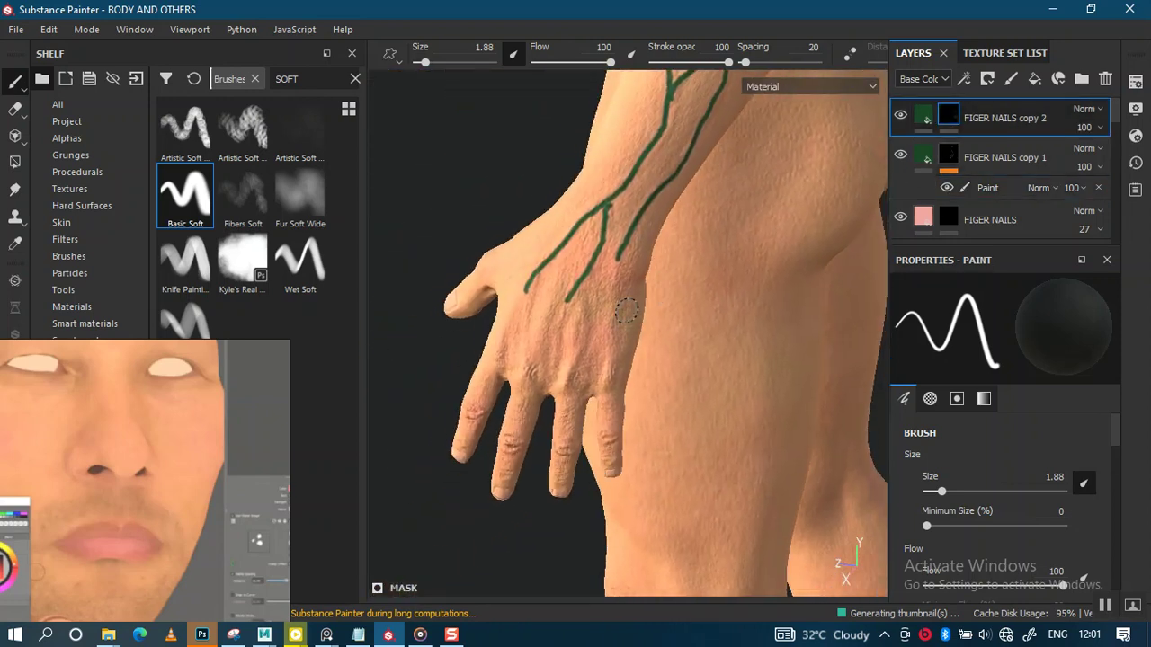
{"action": "right_click_drag", "start_coordinate": [627, 310], "coordinate": [604, 305], "text": "ctrl"}
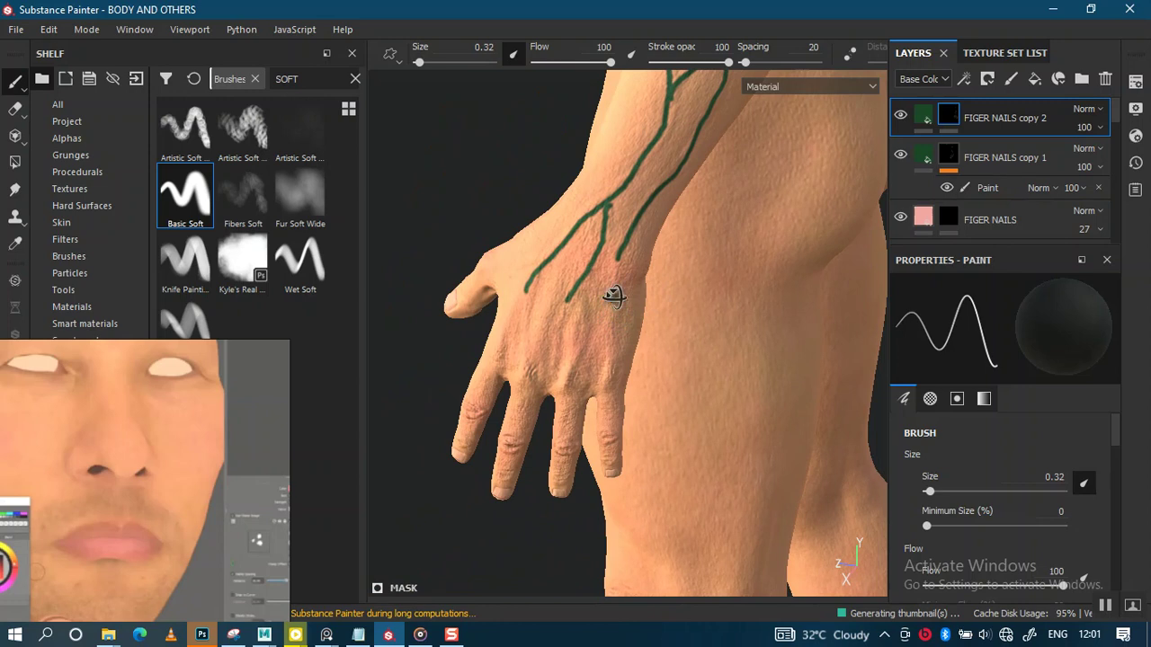
{"action": "left_click_drag", "start_coordinate": [611, 296], "coordinate": [576, 297], "text": "alt"}
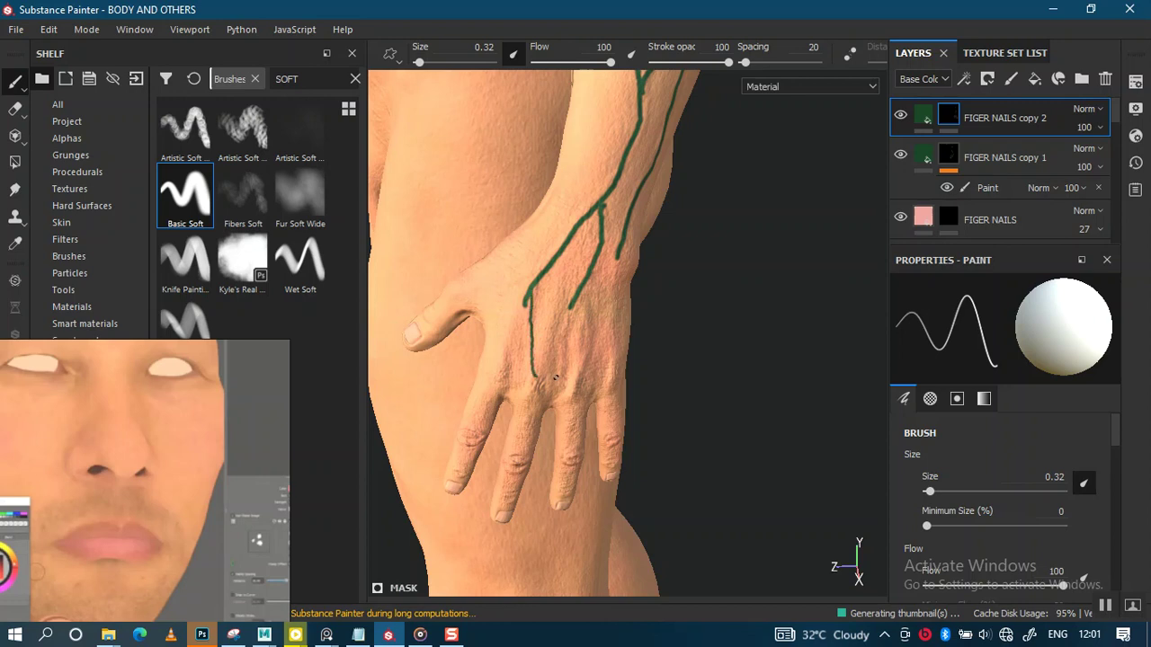
{"action": "mouse_move", "coordinate": [612, 344]}
{"action": "left_mouse_down", "text": "alt"}
{"action": "mouse_move", "coordinate": [591, 314]}
{"action": "mouse_move", "coordinate": [624, 372]}
{"action": "mouse_move", "coordinate": [662, 259]}
{"action": "mouse_move", "coordinate": [606, 288]}
{"action": "left_mouse_up", "text": "alt"}
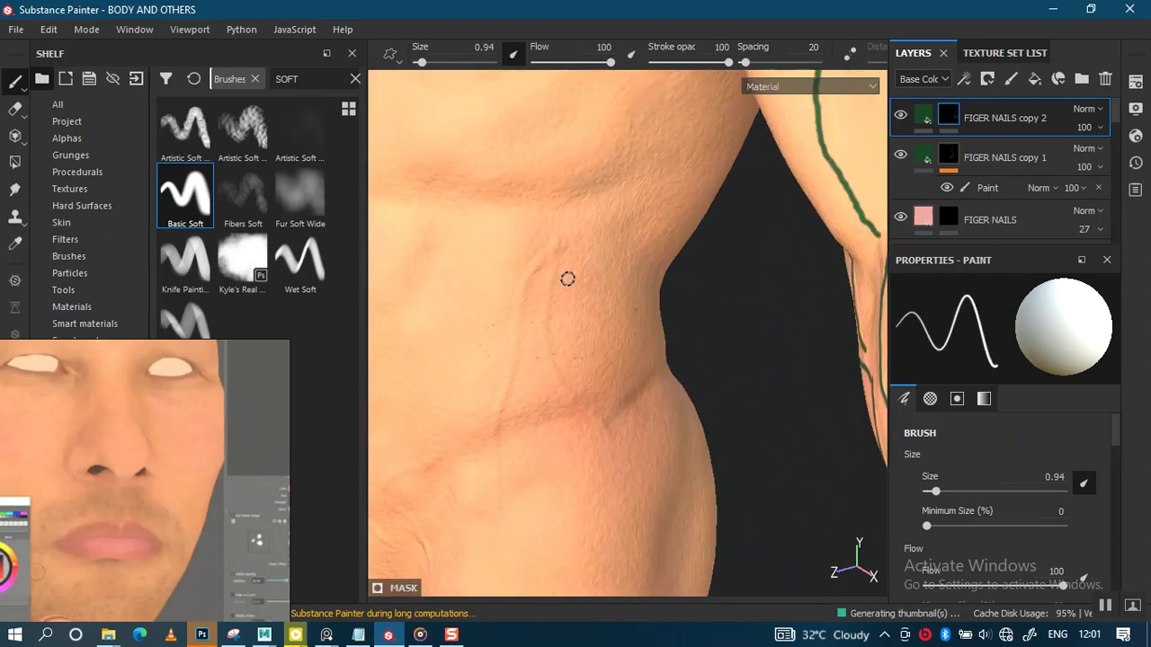
Step: Darken the lighting and paint two vein branches down the side of the torso
{"action": "left_click_drag", "start_coordinate": [537, 261], "coordinate": [564, 271], "text": "alt"}
{"action": "right_click_drag", "start_coordinate": [581, 279], "coordinate": [560, 275], "text": "shift"}
{"action": "middle_click_drag", "start_coordinate": [560, 275], "coordinate": [609, 213], "text": "alt"}
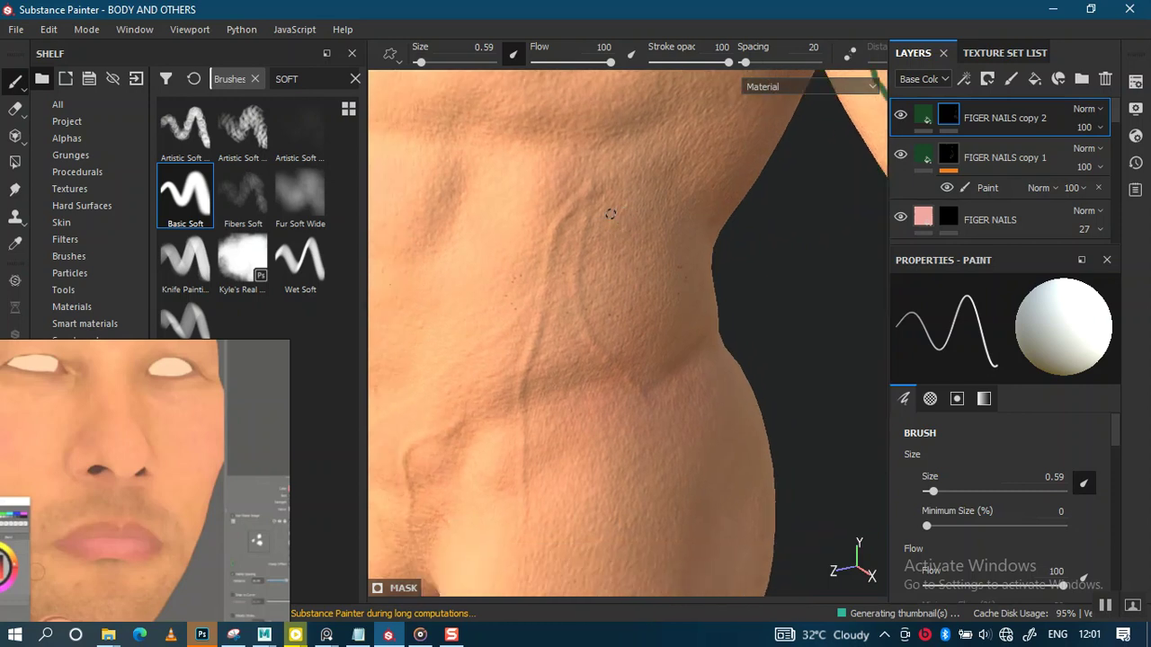
{"action": "left_click_drag", "start_coordinate": [601, 185], "coordinate": [567, 202]}
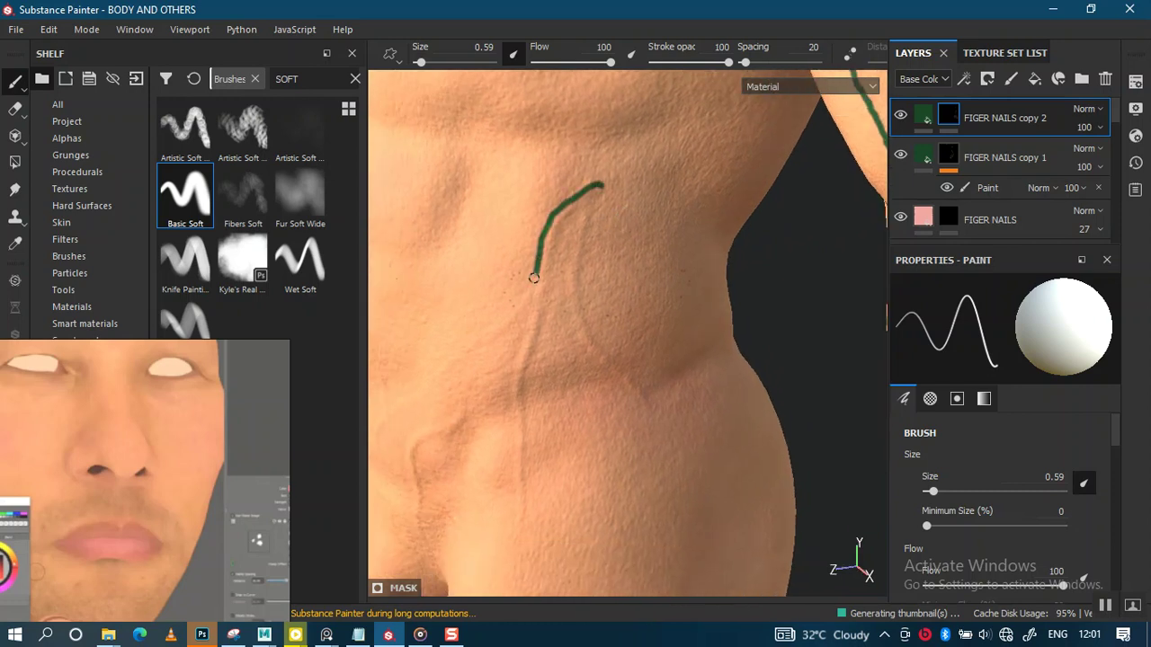
{"action": "left_click_drag", "start_coordinate": [520, 362], "coordinate": [519, 450]}
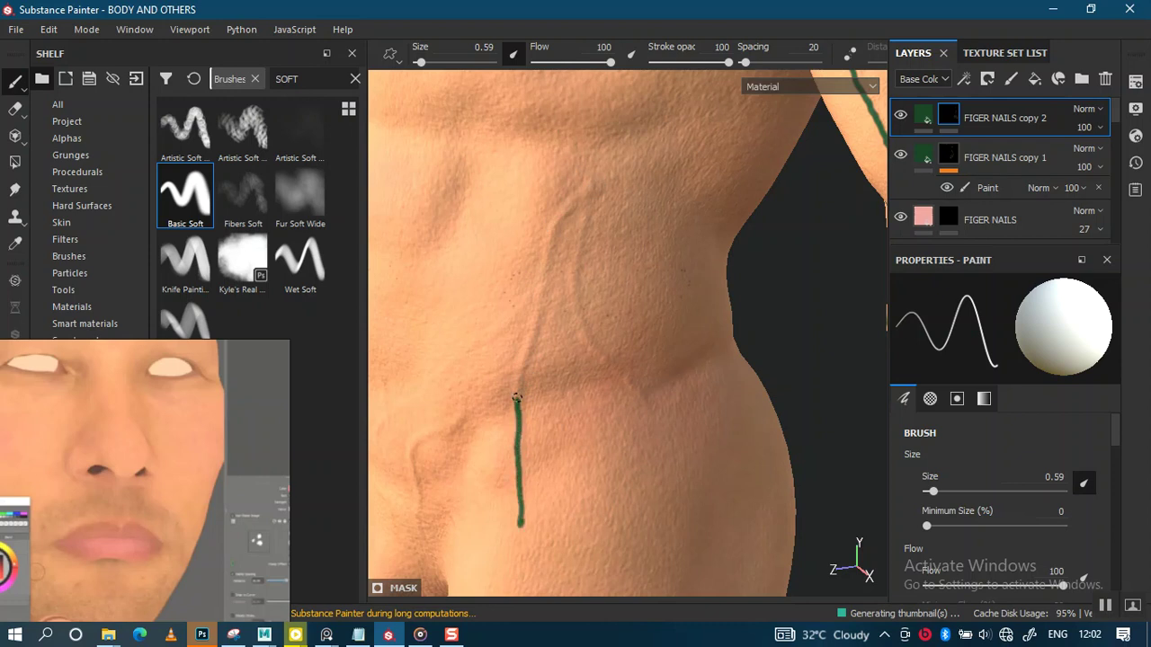
{"action": "left_click_drag", "start_coordinate": [542, 287], "coordinate": [549, 239]}
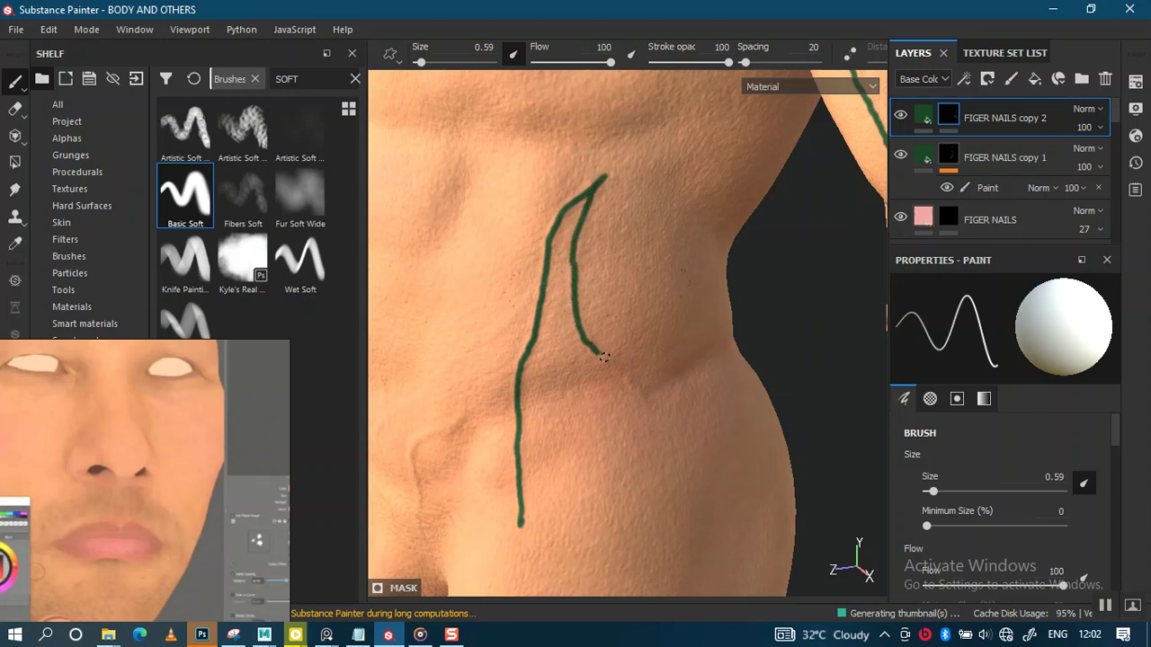
Step: Paint veins branching across the lower abdomen and curving toward the groin
{"action": "left_click_drag", "start_coordinate": [659, 424], "coordinate": [659, 196], "text": "alt"}
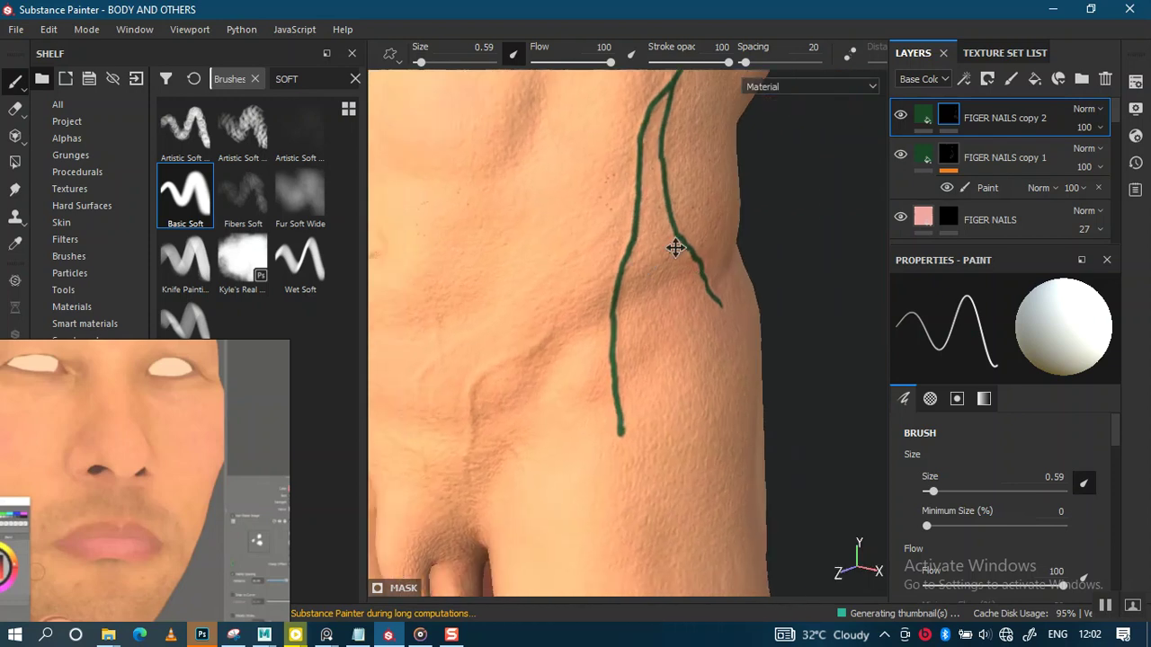
{"action": "mouse_move", "coordinate": [718, 140]}
{"action": "left_mouse_down"}
{"action": "mouse_move", "coordinate": [668, 201]}
{"action": "mouse_move", "coordinate": [545, 299]}
{"action": "left_mouse_up"}
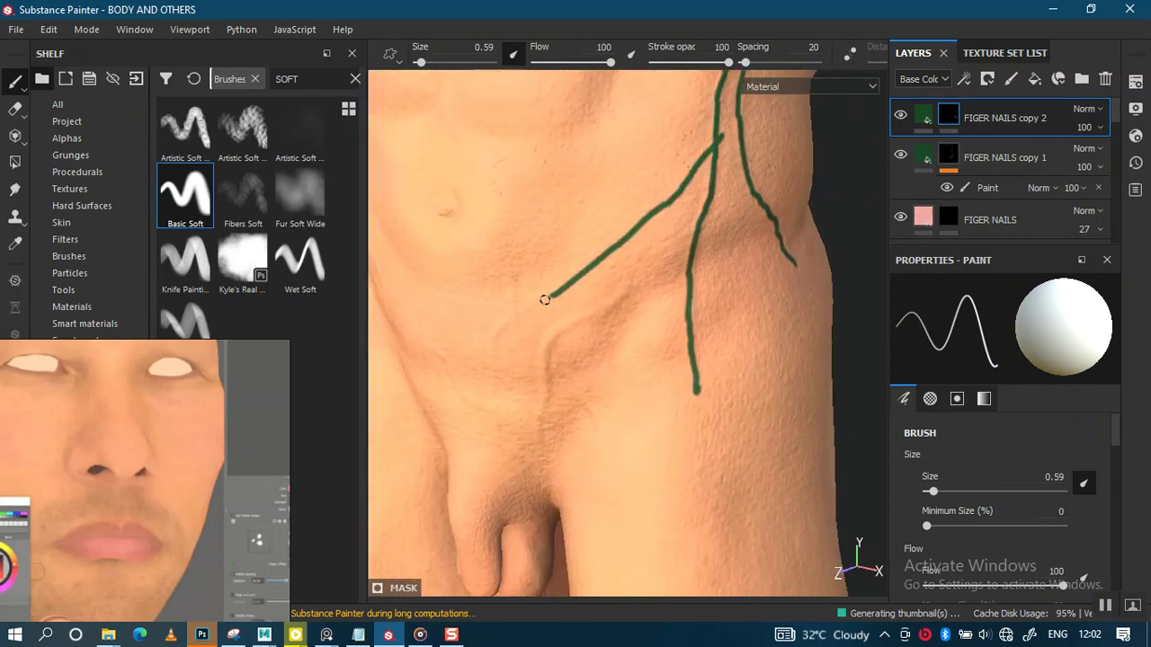
{"action": "left_click_drag", "start_coordinate": [484, 359], "coordinate": [484, 367]}
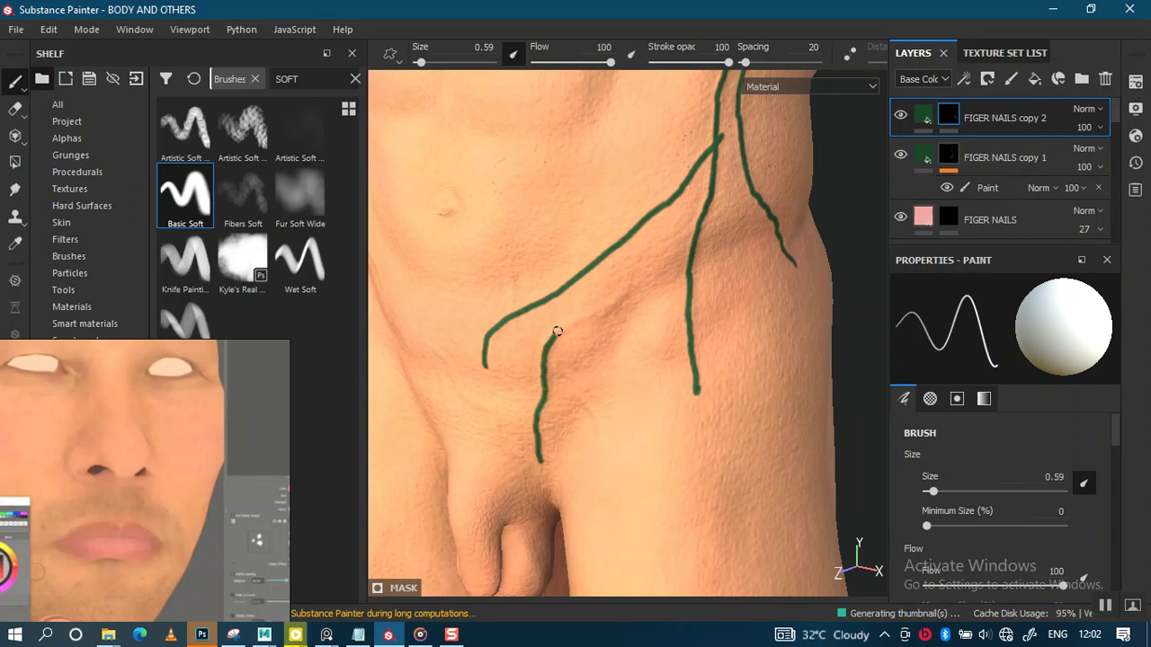
{"action": "mouse_move", "coordinate": [595, 311]}
{"action": "left_mouse_down"}
{"action": "mouse_move", "coordinate": [659, 261]}
{"action": "mouse_move", "coordinate": [642, 273]}
{"action": "mouse_move", "coordinate": [634, 321]}
{"action": "left_mouse_up"}
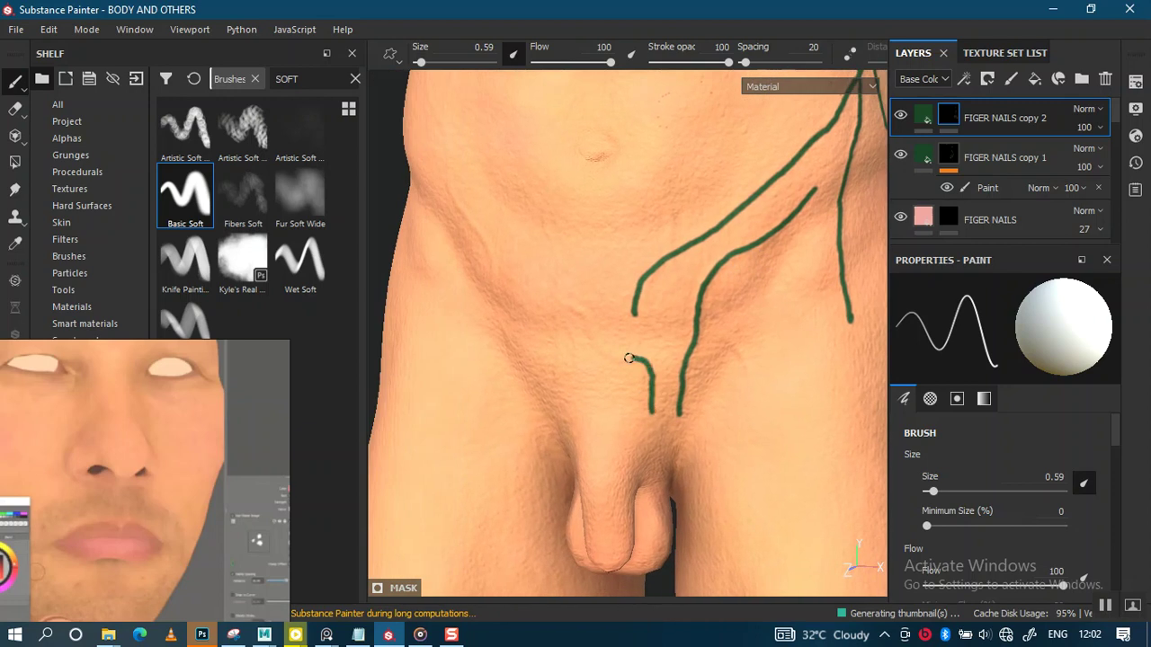
{"action": "mouse_move", "coordinate": [550, 275]}
{"action": "left_mouse_down"}
{"action": "mouse_move", "coordinate": [551, 252]}
{"action": "mouse_move", "coordinate": [546, 300]}
{"action": "mouse_move", "coordinate": [688, 360]}
{"action": "mouse_move", "coordinate": [595, 408]}
{"action": "left_mouse_up"}
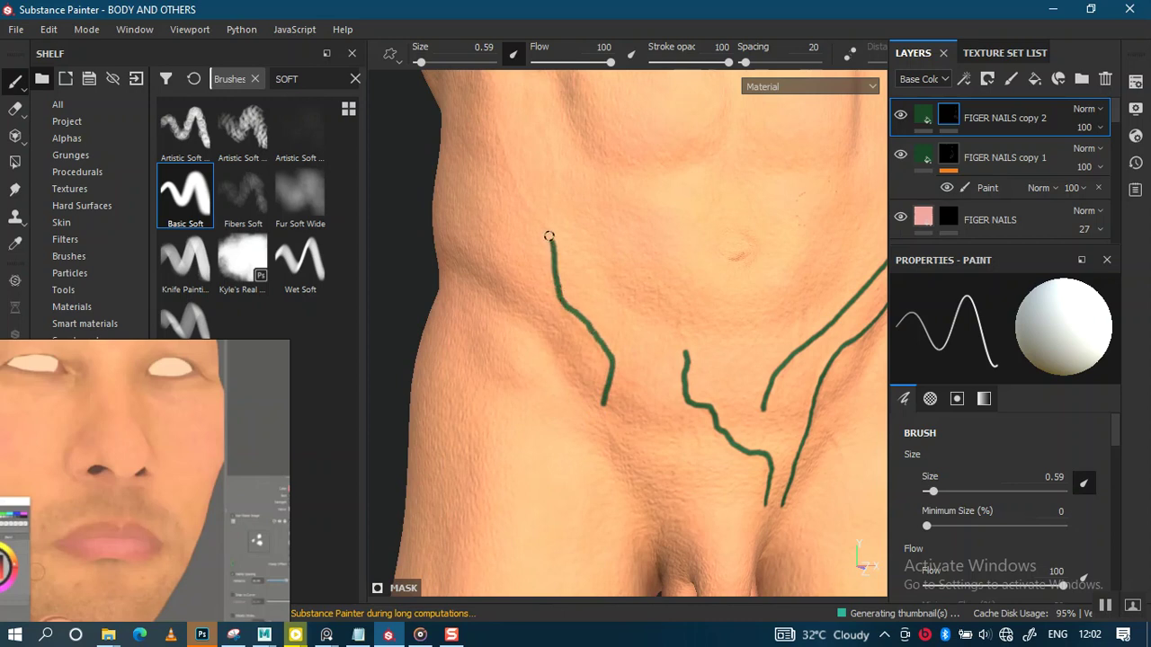
{"action": "mouse_move", "coordinate": [535, 120]}
{"action": "left_mouse_down"}
{"action": "mouse_move", "coordinate": [555, 174]}
{"action": "mouse_move", "coordinate": [540, 229]}
{"action": "left_mouse_up"}
{"action": "mouse_move", "coordinate": [591, 265]}
{"action": "left_mouse_down", "text": "alt"}
{"action": "mouse_move", "coordinate": [616, 278]}
{"action": "mouse_move", "coordinate": [531, 301]}
{"action": "mouse_move", "coordinate": [617, 293]}
{"action": "mouse_move", "coordinate": [521, 357]}
{"action": "mouse_move", "coordinate": [504, 341]}
{"action": "mouse_move", "coordinate": [585, 424]}
{"action": "mouse_move", "coordinate": [659, 263]}
{"action": "mouse_move", "coordinate": [727, 329]}
{"action": "mouse_move", "coordinate": [670, 267]}
{"action": "mouse_move", "coordinate": [719, 297]}
{"action": "mouse_move", "coordinate": [744, 280]}
{"action": "mouse_move", "coordinate": [729, 246]}
{"action": "mouse_move", "coordinate": [743, 300]}
{"action": "mouse_move", "coordinate": [755, 270]}
{"action": "left_mouse_up", "text": "alt"}
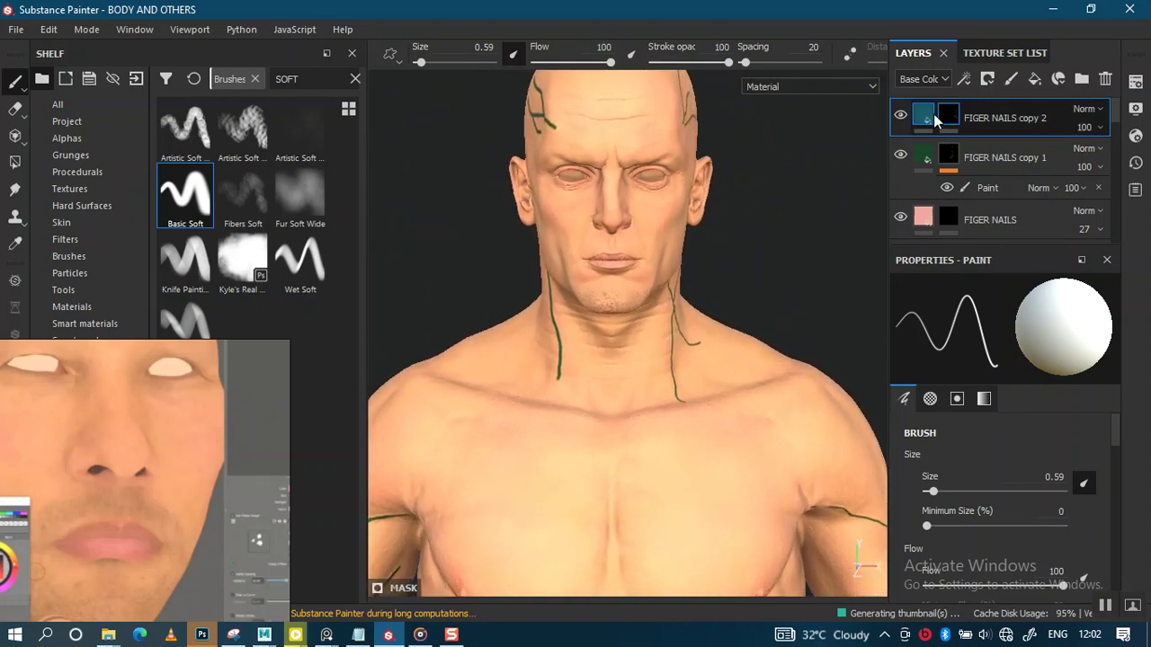
Step: Try Overlay and Multiply blend modes on the top vein layer, checking the head each time
{"action": "left_click", "coordinate": [1096, 126]}
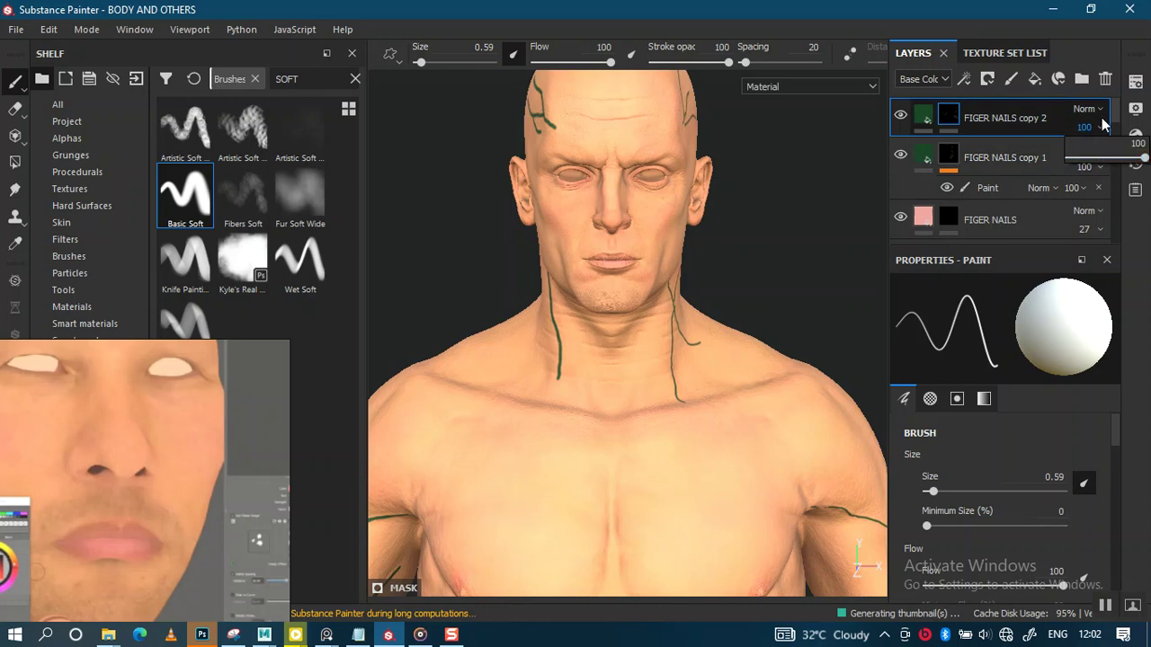
{"action": "left_click", "coordinate": [1087, 109]}
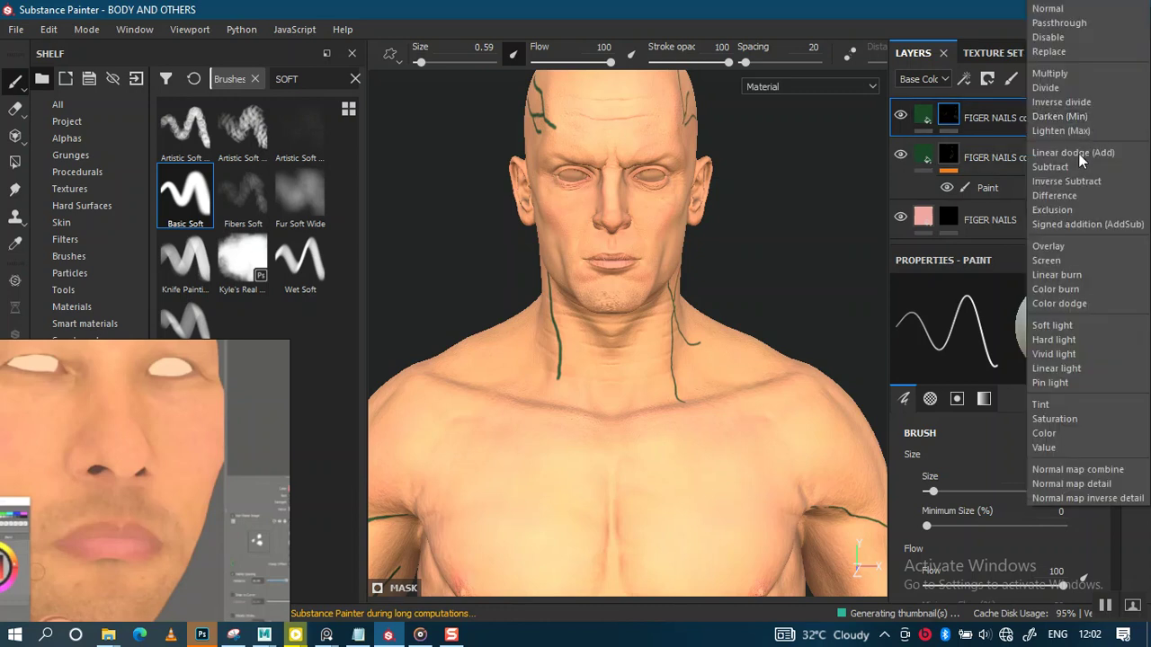
{"action": "left_click", "coordinate": [1048, 247]}
{"action": "mouse_move", "coordinate": [684, 233]}
{"action": "left_mouse_down", "text": "alt"}
{"action": "mouse_move", "coordinate": [727, 205]}
{"action": "mouse_move", "coordinate": [783, 200]}
{"action": "left_mouse_up", "text": "alt"}
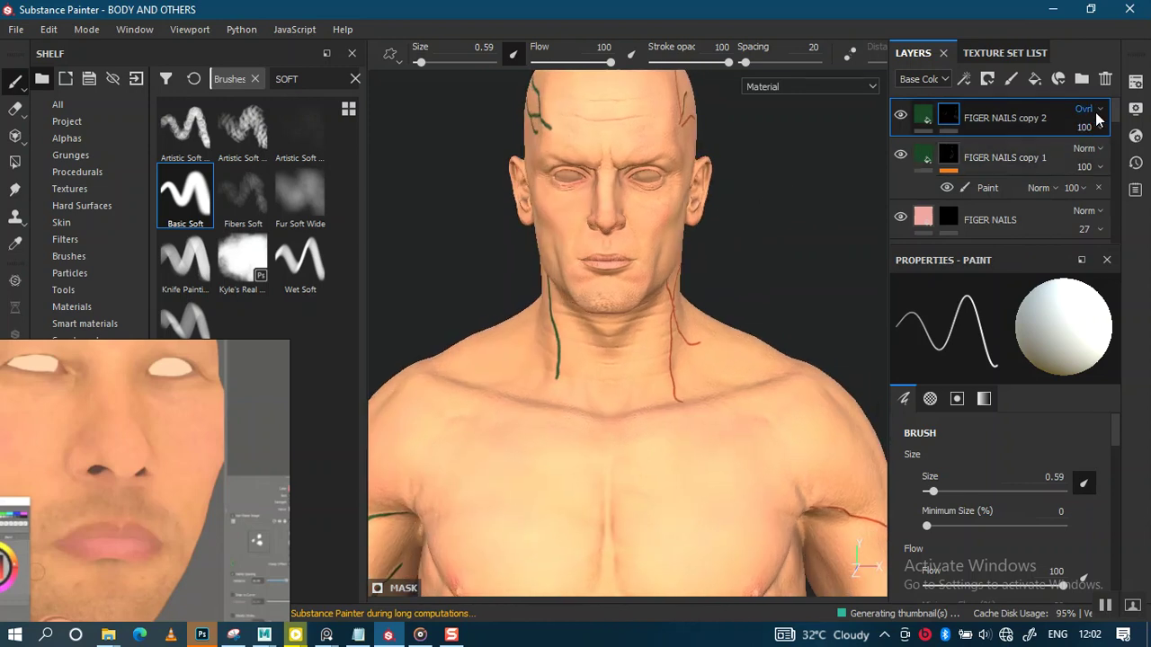
{"action": "left_click", "coordinate": [1096, 117]}
{"action": "left_click", "coordinate": [1056, 73]}
{"action": "mouse_move", "coordinate": [750, 241]}
{"action": "left_mouse_down", "text": "alt"}
{"action": "mouse_move", "coordinate": [724, 342]}
{"action": "mouse_move", "coordinate": [701, 252]}
{"action": "mouse_move", "coordinate": [763, 285]}
{"action": "left_mouse_up", "text": "alt"}
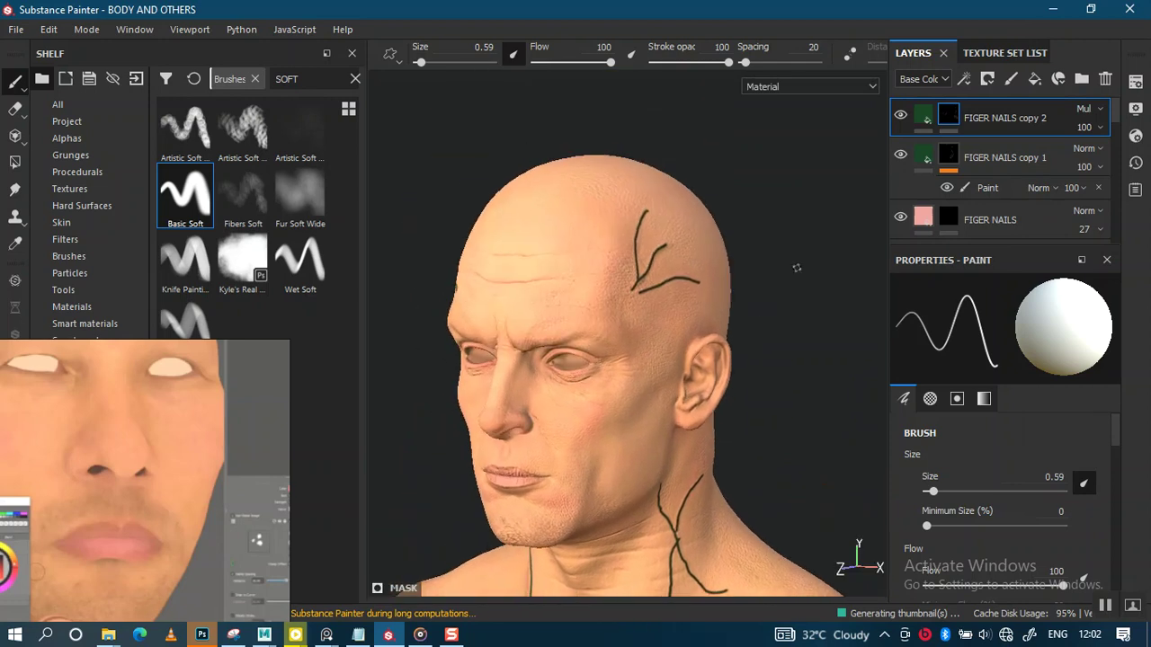
{"action": "scroll", "coordinate": [1100, 109], "scroll_direction": "down", "scroll_amount": 2}
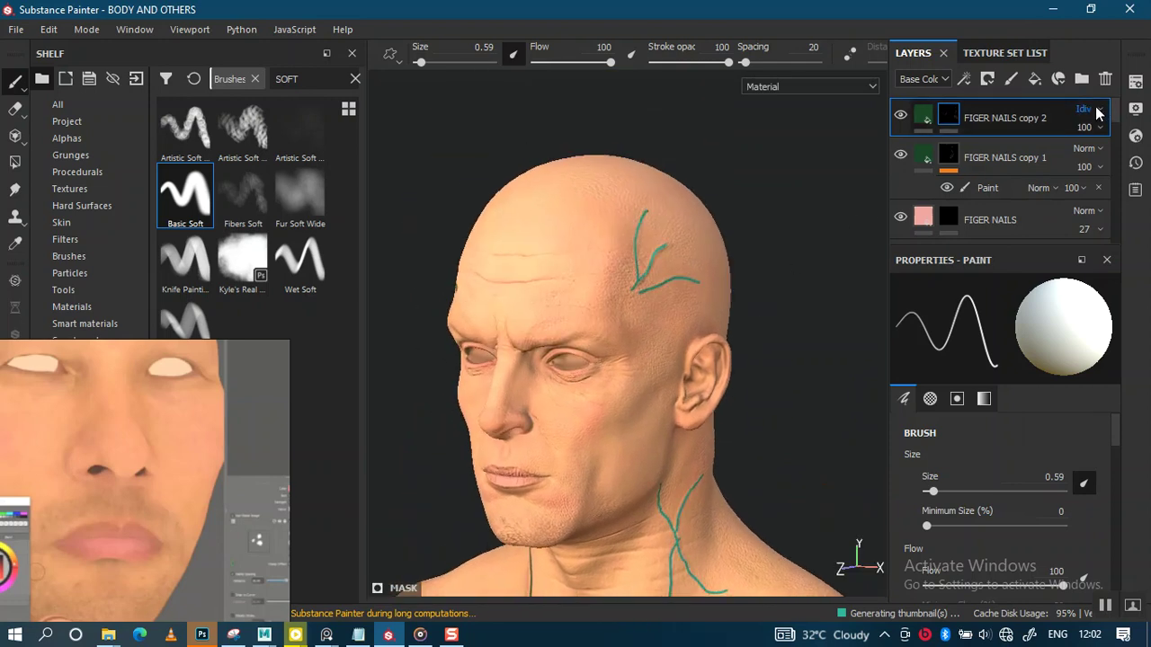
{"action": "left_click", "coordinate": [1097, 110]}
Step: Set the top vein layer to Normal blending at 41 opacity
{"action": "left_click", "coordinate": [1050, 9]}
{"action": "left_click", "coordinate": [1098, 128]}
{"action": "left_click", "coordinate": [1104, 159]}
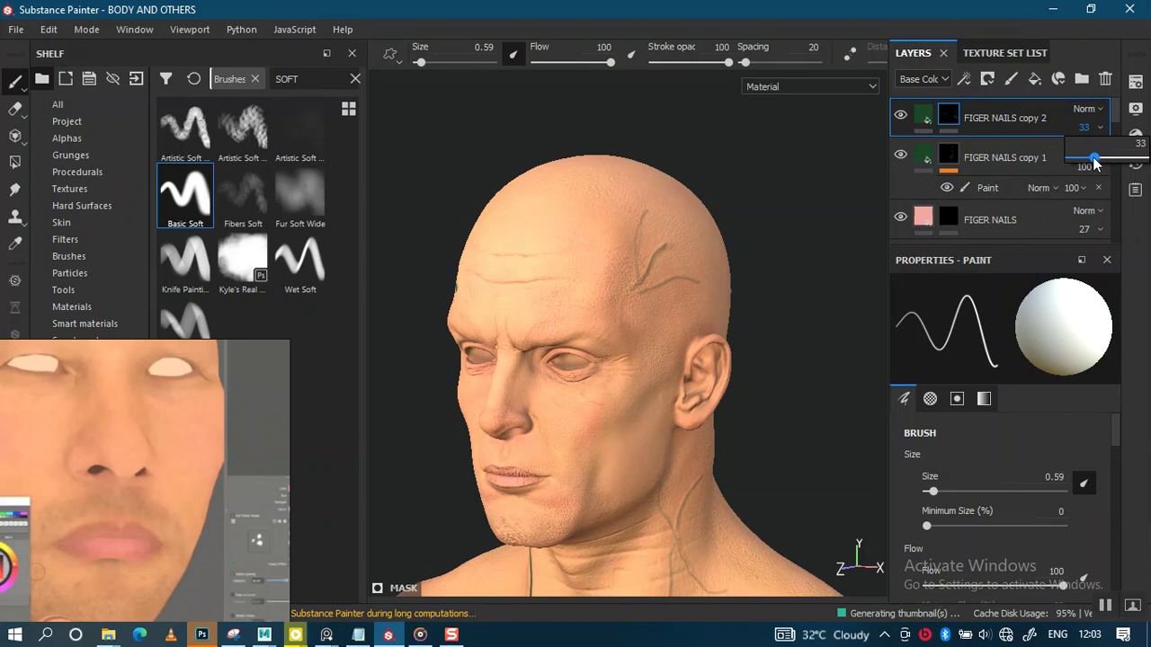
{"action": "left_click_drag", "start_coordinate": [1096, 162], "coordinate": [1097, 163]}
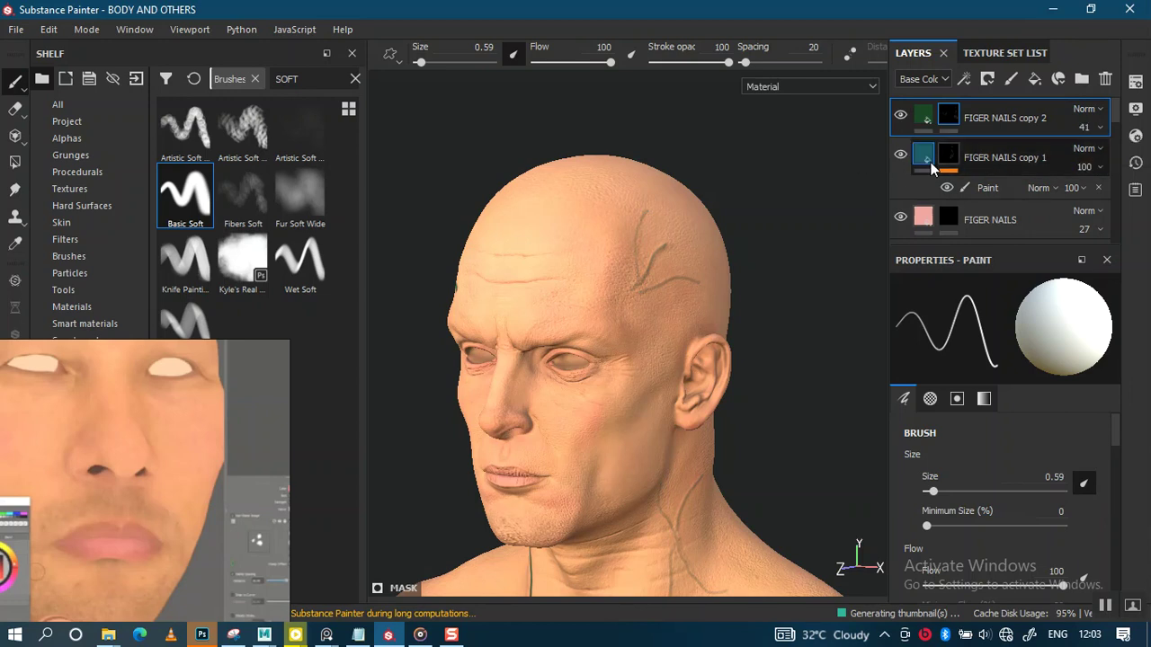
{"action": "left_click", "coordinate": [998, 153]}
Step: Rename the top layer VEINS and FIGER NAILS copy 1 VIENS
{"action": "double_click", "coordinate": [996, 116]}
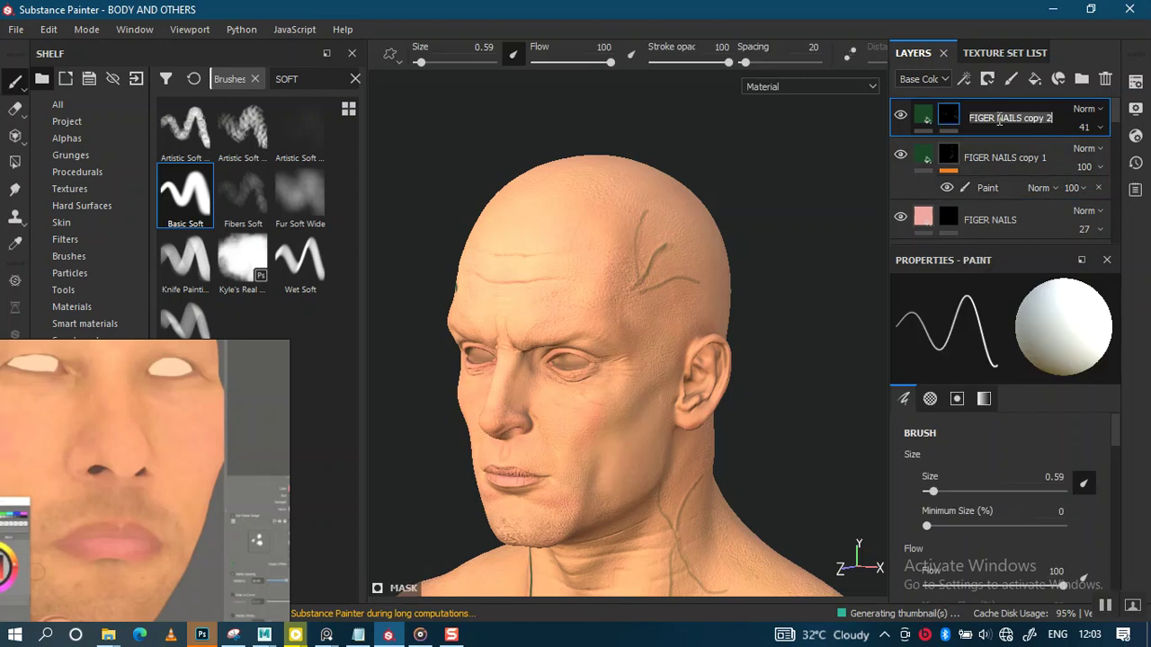
{"action": "type", "text": "v"}
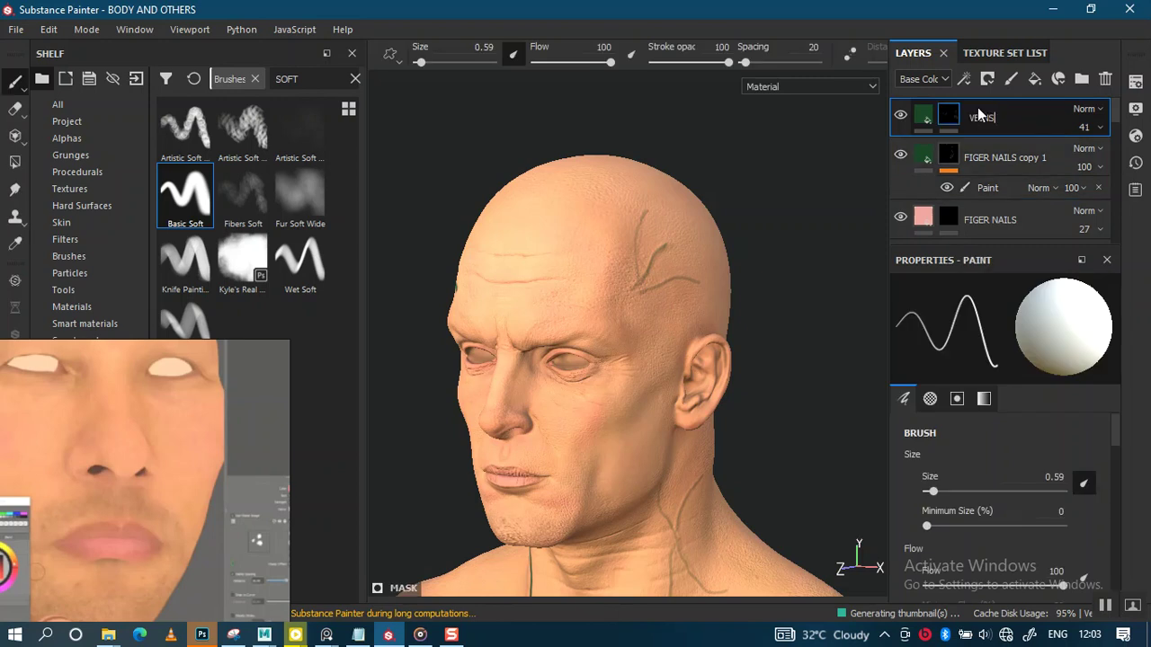
{"action": "key", "text": "Return"}
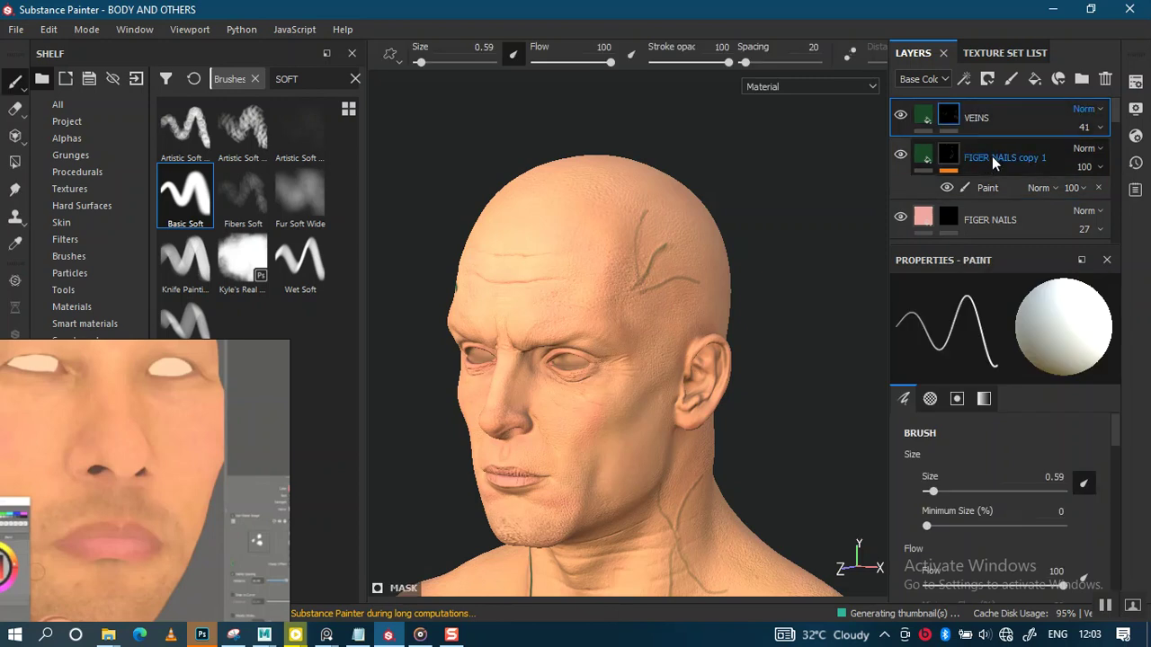
{"action": "double_click", "coordinate": [992, 156]}
{"action": "type", "text": "v"}
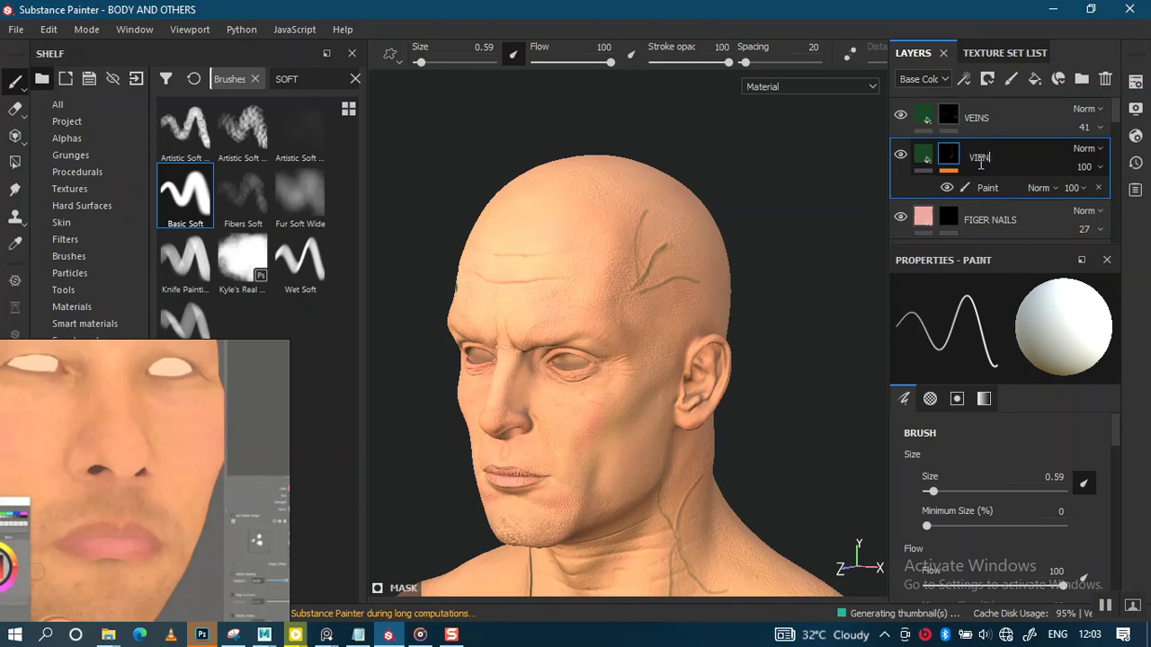
{"action": "key", "text": "Return"}
Step: Change the VIENS base colour from green to a dark teal
{"action": "left_click", "coordinate": [1034, 508]}
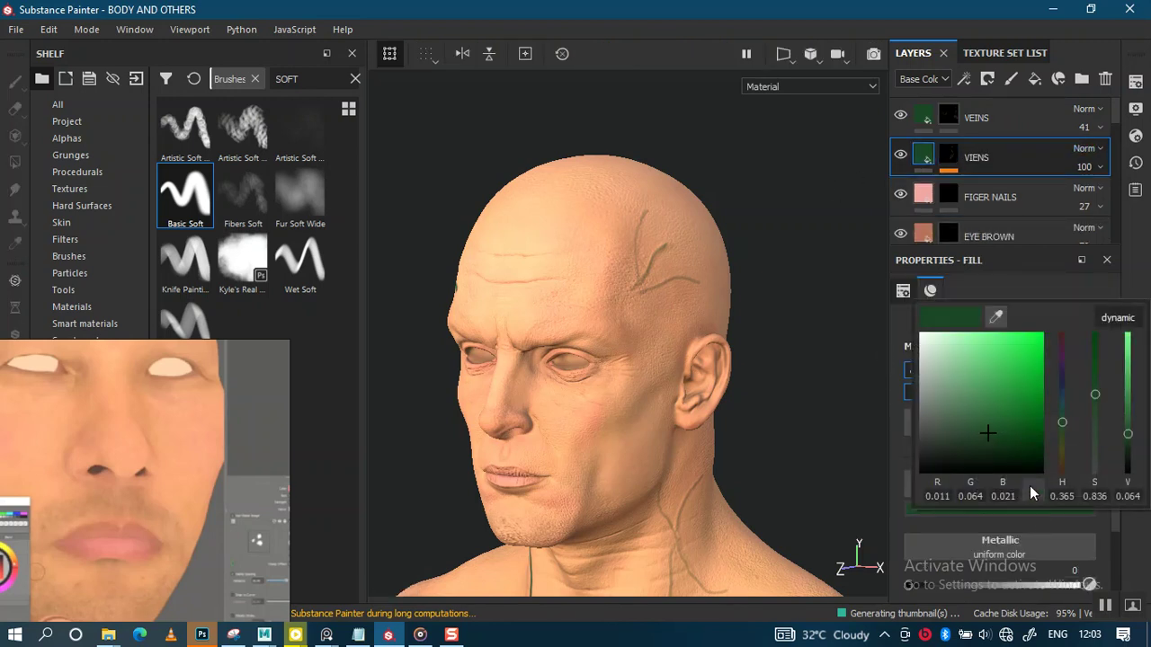
{"action": "left_click_drag", "start_coordinate": [1069, 420], "coordinate": [1063, 401]}
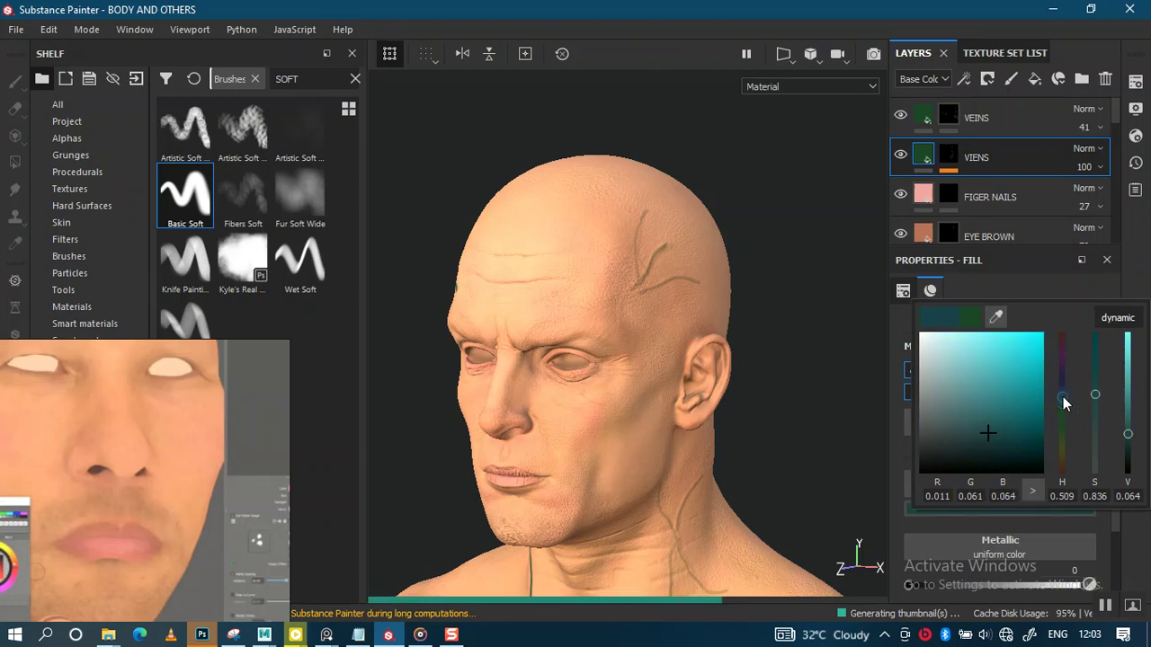
{"action": "mouse_move", "coordinate": [677, 367]}
{"action": "left_mouse_down", "text": "alt"}
{"action": "mouse_move", "coordinate": [779, 367]}
{"action": "mouse_move", "coordinate": [796, 303]}
{"action": "mouse_move", "coordinate": [725, 334]}
{"action": "mouse_move", "coordinate": [677, 237]}
{"action": "mouse_move", "coordinate": [815, 226]}
{"action": "left_mouse_up", "text": "alt"}
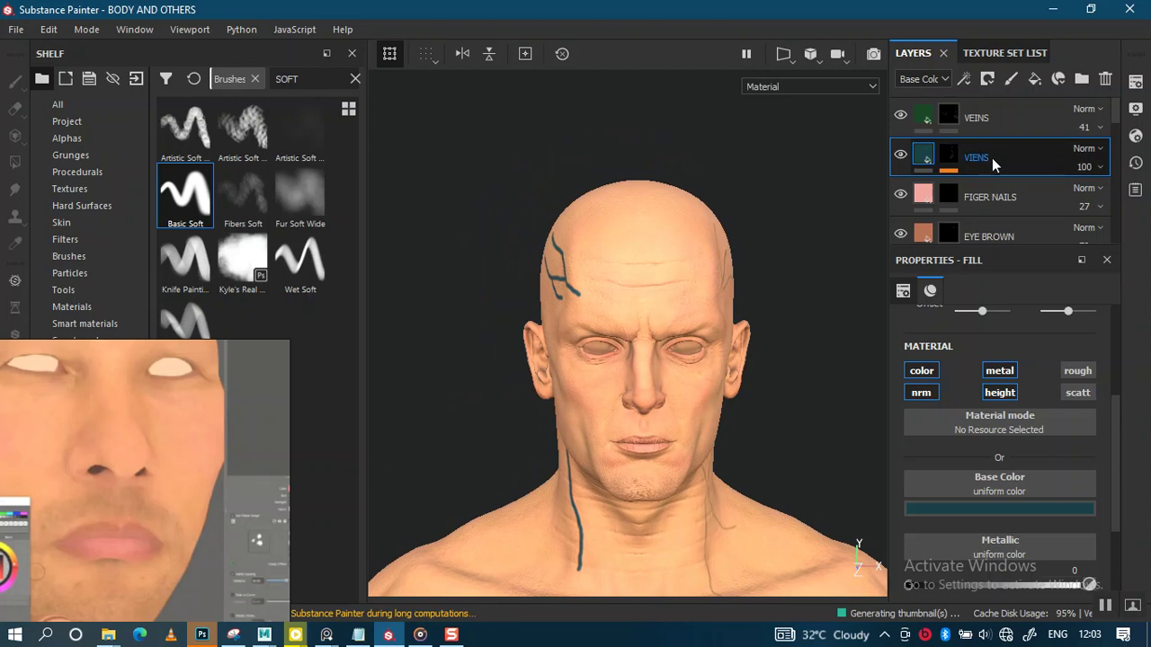
Step: Select both VEINS and VIENS and drag them lower in the layer stack
{"action": "left_click", "coordinate": [1020, 121], "text": "ctrl"}
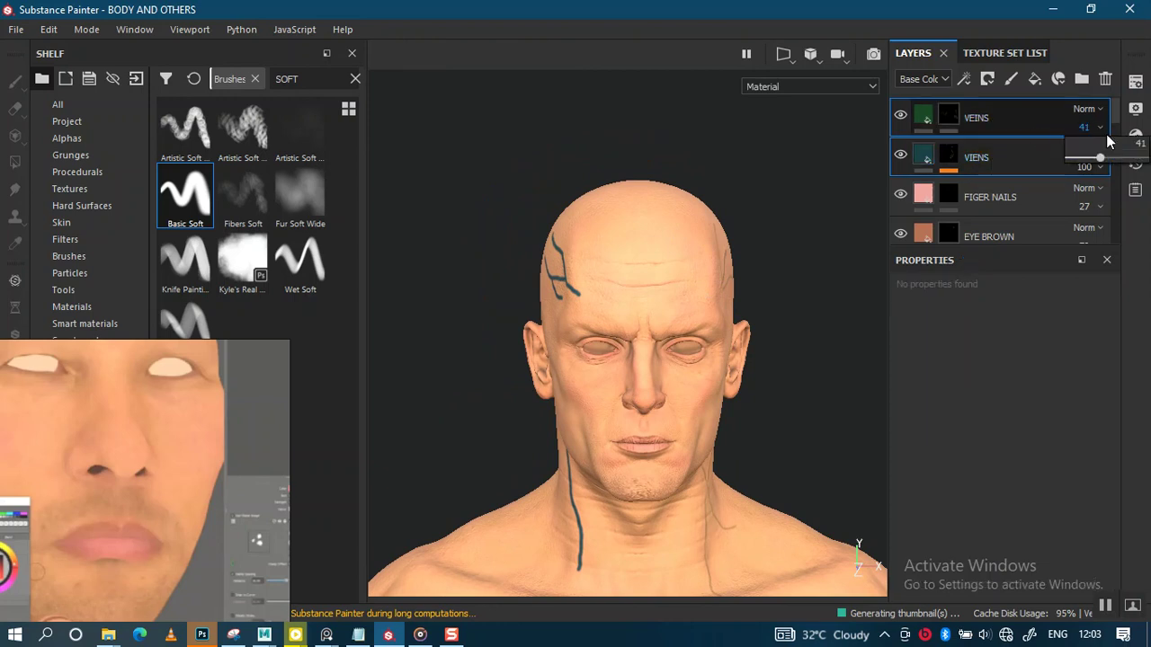
{"action": "mouse_move", "coordinate": [1013, 162]}
{"action": "left_mouse_down"}
{"action": "mouse_move", "coordinate": [1018, 268]}
{"action": "mouse_move", "coordinate": [1011, 239]}
{"action": "left_mouse_up"}
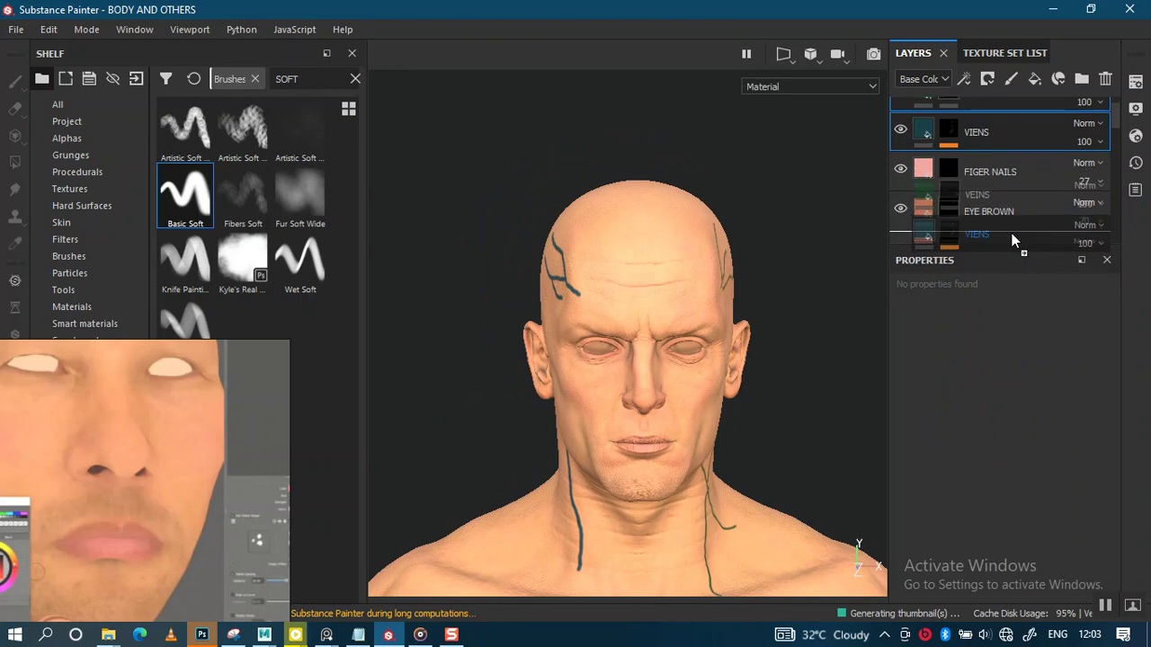
{"action": "left_click_drag", "start_coordinate": [1011, 232], "coordinate": [1017, 180]}
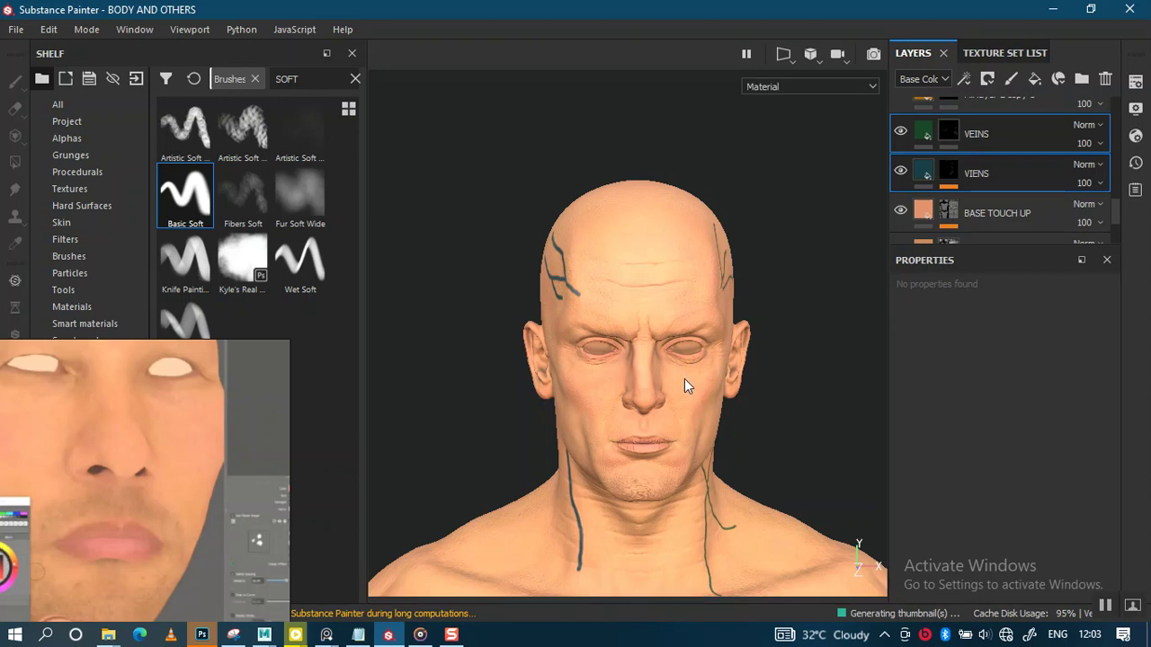
Step: Drop the vein layers above Fill layer 1 and try VEINS opacity at 18
{"action": "mouse_move", "coordinate": [1010, 180]}
{"action": "left_mouse_down"}
{"action": "mouse_move", "coordinate": [1013, 242]}
{"action": "mouse_move", "coordinate": [1014, 211]}
{"action": "left_mouse_up"}
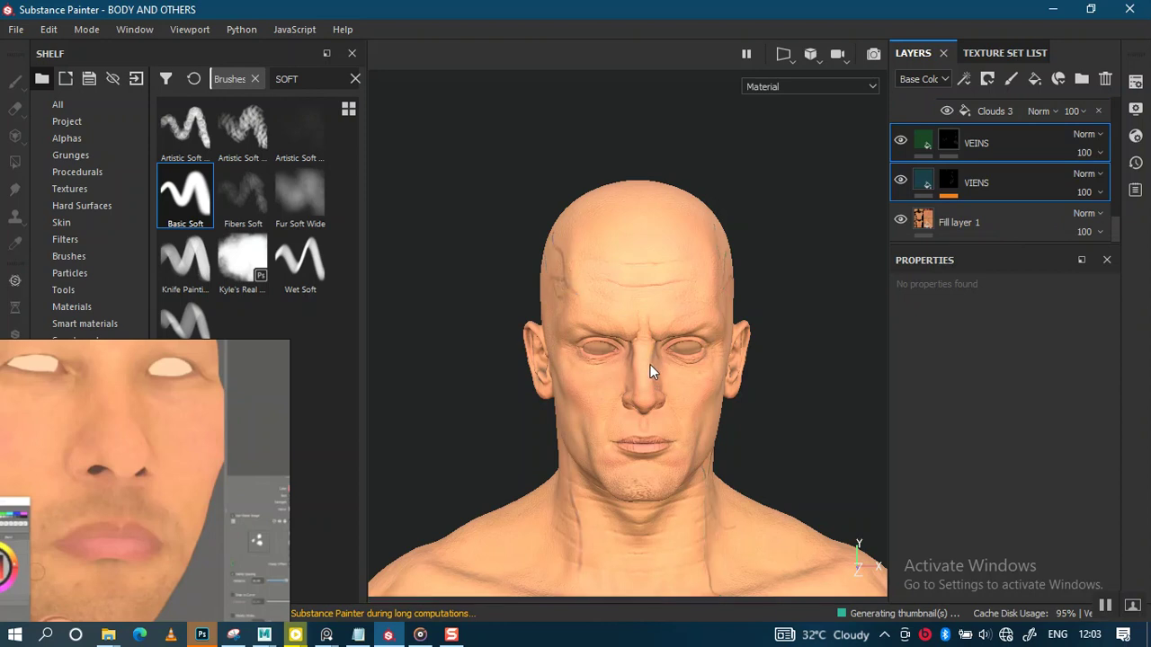
{"action": "scroll", "coordinate": [645, 370], "scroll_direction": "up", "scroll_amount": 1}
{"action": "mouse_move", "coordinate": [635, 382]}
{"action": "left_mouse_down", "text": "alt"}
{"action": "mouse_move", "coordinate": [667, 257]}
{"action": "mouse_move", "coordinate": [694, 380]}
{"action": "mouse_move", "coordinate": [710, 336]}
{"action": "mouse_move", "coordinate": [631, 328]}
{"action": "mouse_move", "coordinate": [727, 349]}
{"action": "mouse_move", "coordinate": [729, 294]}
{"action": "mouse_move", "coordinate": [757, 342]}
{"action": "mouse_move", "coordinate": [715, 340]}
{"action": "left_mouse_up", "text": "alt"}
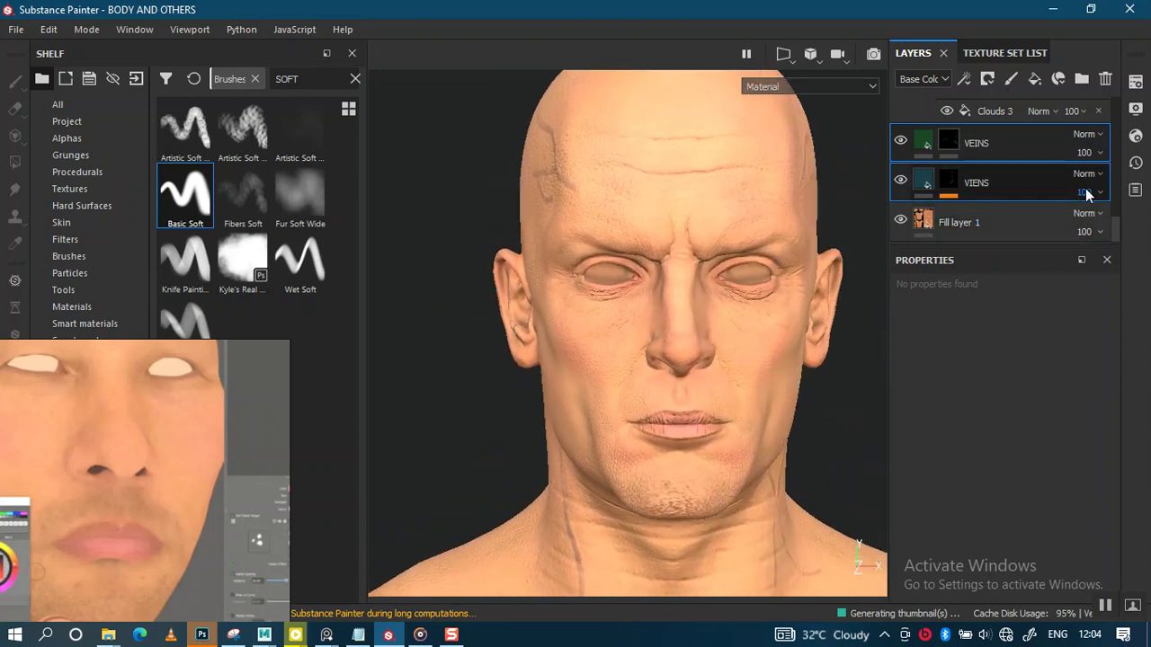
{"action": "left_click", "coordinate": [1098, 155]}
{"action": "left_click_drag", "start_coordinate": [1098, 187], "coordinate": [1080, 185]}
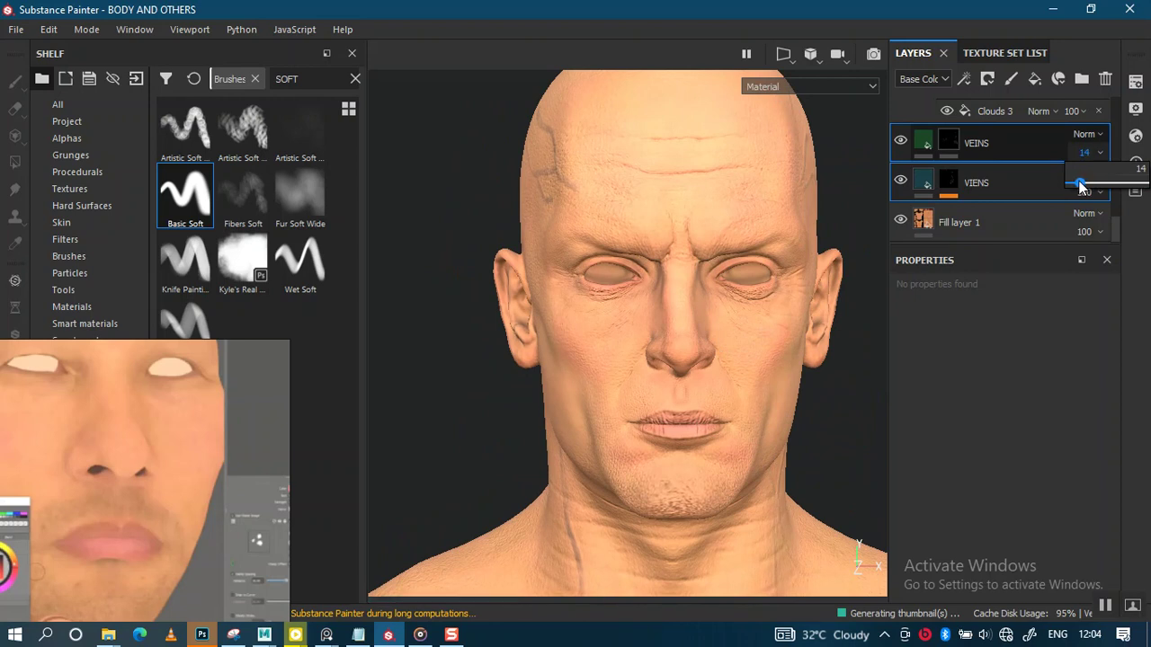
{"action": "left_click_drag", "start_coordinate": [1082, 187], "coordinate": [1086, 186]}
{"action": "mouse_move", "coordinate": [719, 303]}
{"action": "left_mouse_down", "text": "alt"}
{"action": "mouse_move", "coordinate": [656, 292]}
{"action": "mouse_move", "coordinate": [625, 310]}
{"action": "left_mouse_up", "text": "alt"}
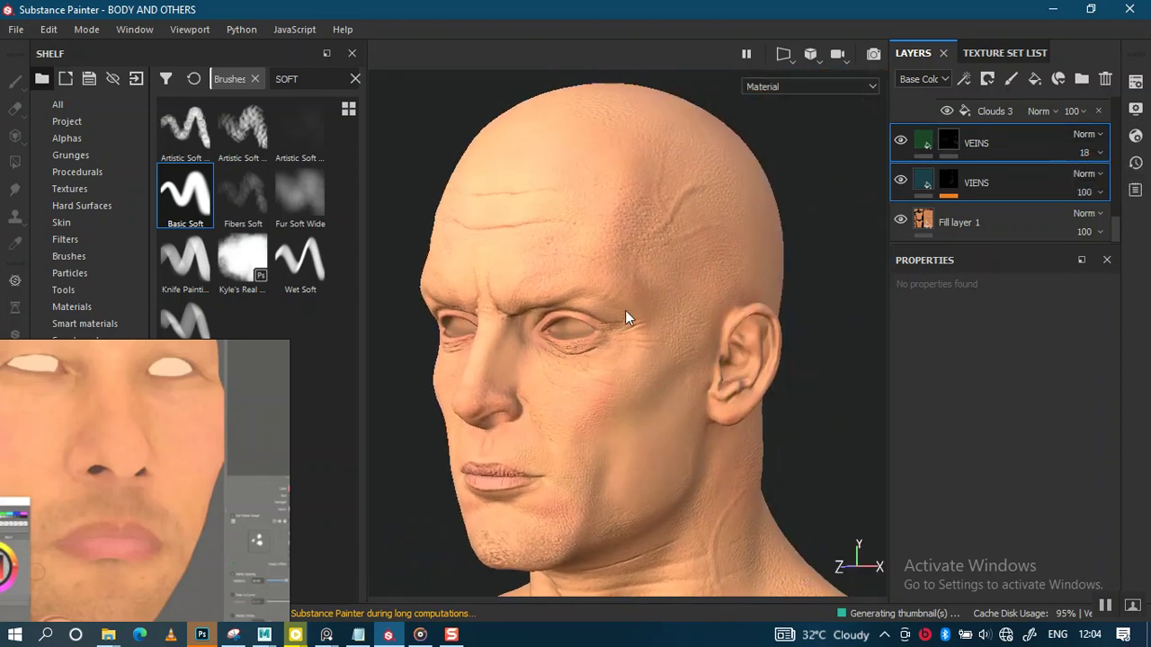
{"action": "right_click_drag", "start_coordinate": [625, 310], "coordinate": [763, 377], "text": "alt"}
Step: Raise VEINS opacity to 76 and orbit the head to check the subtler veins
{"action": "left_click", "coordinate": [1098, 152]}
{"action": "left_click_drag", "start_coordinate": [1093, 181], "coordinate": [1125, 186]}
{"action": "mouse_move", "coordinate": [693, 310]}
{"action": "left_mouse_down", "text": "alt"}
{"action": "mouse_move", "coordinate": [664, 316]}
{"action": "mouse_move", "coordinate": [721, 224]}
{"action": "left_mouse_up", "text": "alt"}
{"action": "mouse_move", "coordinate": [722, 224]}
{"action": "right_mouse_down", "text": "alt"}
{"action": "mouse_move", "coordinate": [760, 341]}
{"action": "mouse_move", "coordinate": [707, 231]}
{"action": "right_mouse_up", "text": "alt"}
{"action": "mouse_move", "coordinate": [706, 231]}
{"action": "left_mouse_down", "text": "alt"}
{"action": "mouse_move", "coordinate": [745, 277]}
{"action": "mouse_move", "coordinate": [854, 277]}
{"action": "mouse_move", "coordinate": [809, 359]}
{"action": "mouse_move", "coordinate": [799, 303]}
{"action": "left_mouse_up", "text": "alt"}
{"action": "right_click_drag", "start_coordinate": [799, 303], "coordinate": [776, 372], "text": "alt"}
{"action": "mouse_move", "coordinate": [776, 371]}
{"action": "left_mouse_down", "text": "alt"}
{"action": "mouse_move", "coordinate": [835, 264]}
{"action": "mouse_move", "coordinate": [817, 270]}
{"action": "left_mouse_up", "text": "alt"}
{"action": "left_click", "coordinate": [1101, 192]}
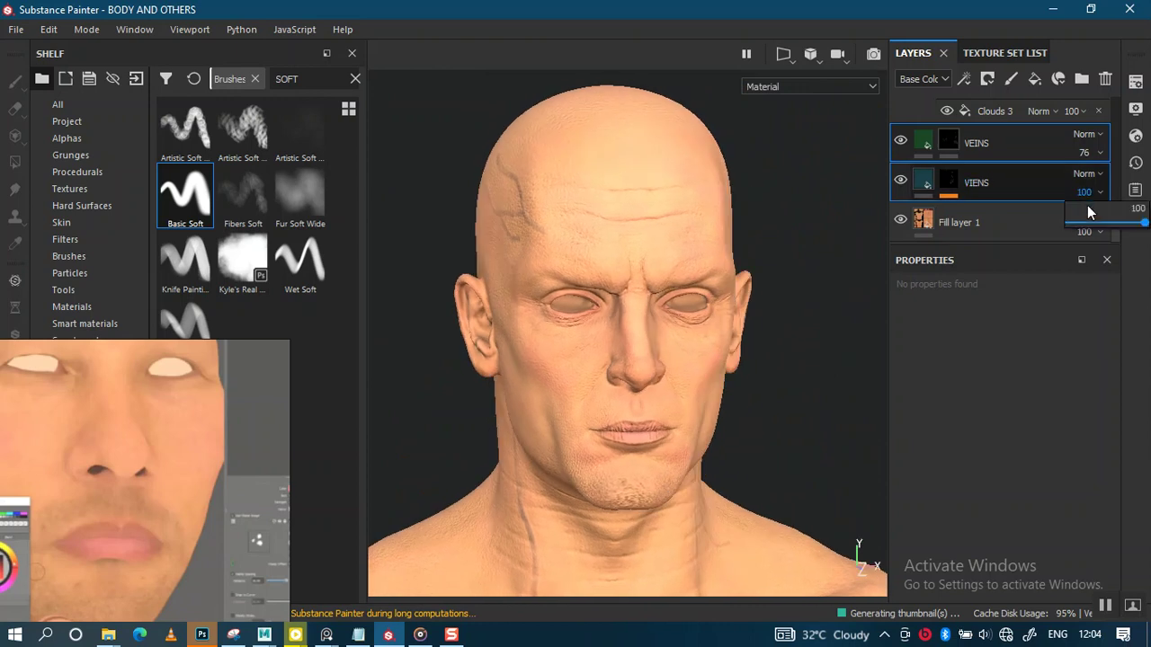
{"action": "left_click", "coordinate": [1095, 223]}
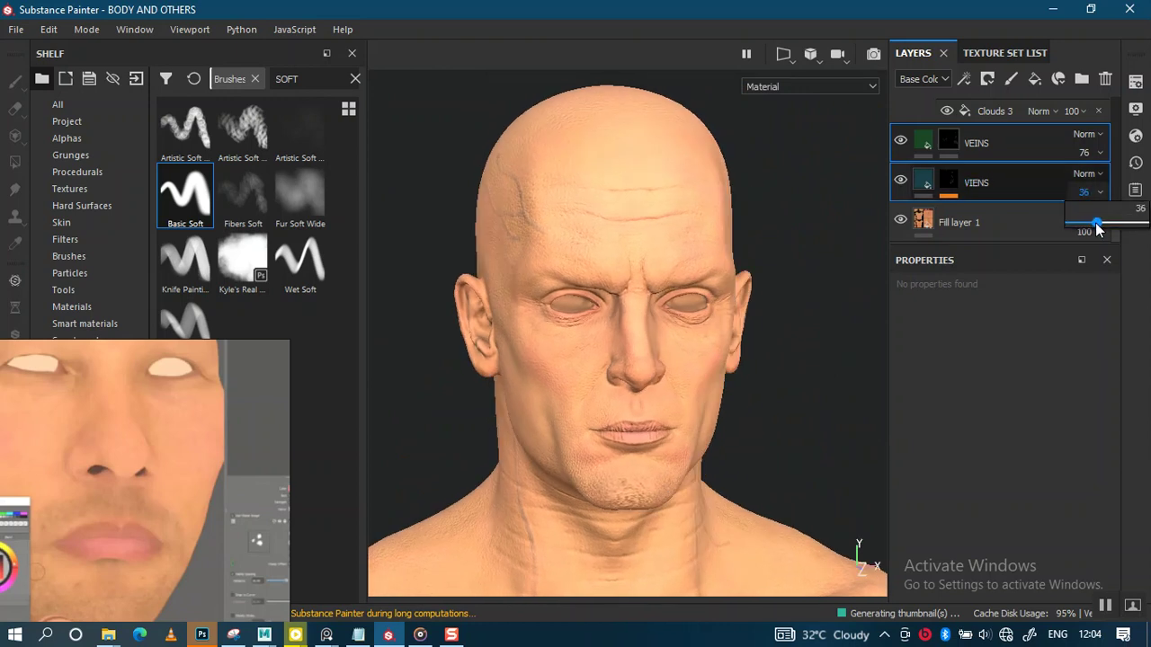
{"action": "scroll", "coordinate": [617, 325], "scroll_direction": "down", "scroll_amount": 2}
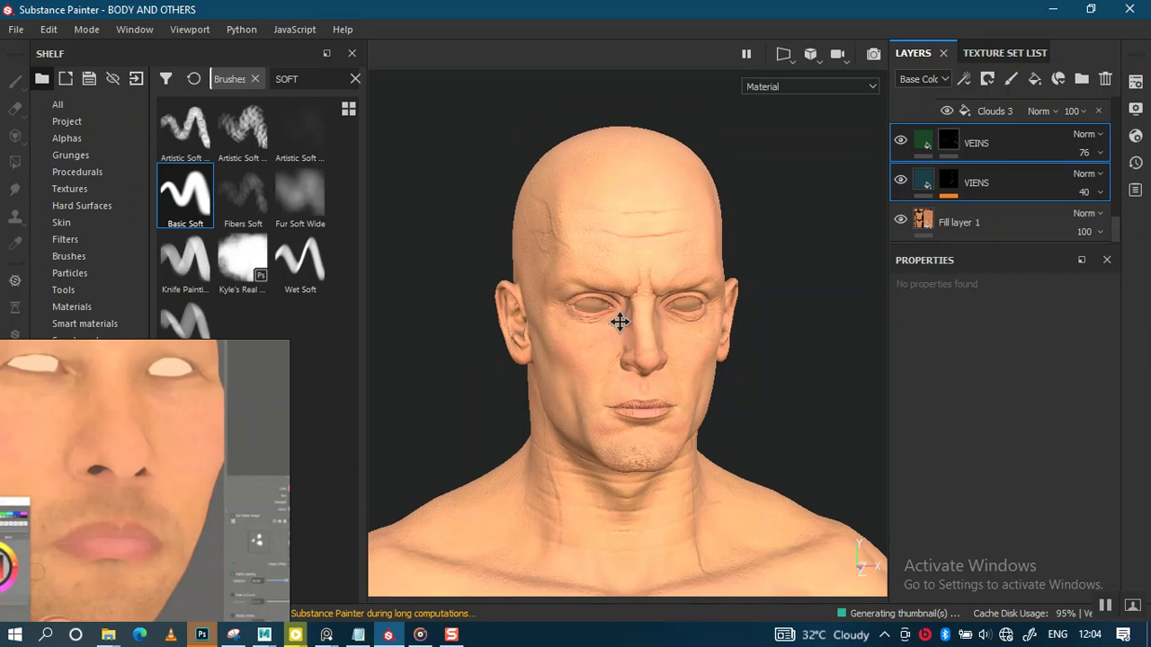
{"action": "scroll", "coordinate": [637, 303], "scroll_direction": "up", "scroll_amount": 5}
{"action": "middle_click_drag", "start_coordinate": [637, 303], "coordinate": [717, 337], "text": "alt"}
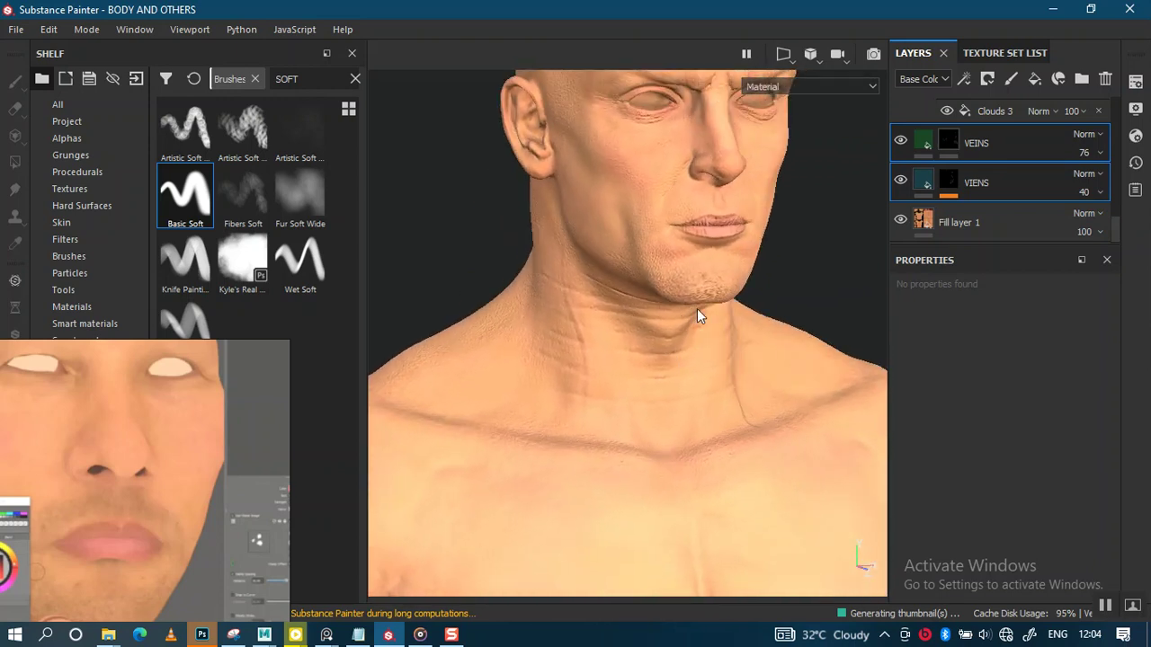
{"action": "left_click_drag", "start_coordinate": [717, 337], "coordinate": [663, 362], "text": "alt"}
{"action": "scroll", "coordinate": [653, 385], "scroll_direction": "up", "scroll_amount": 2}
{"action": "middle_click_drag", "start_coordinate": [654, 385], "coordinate": [667, 469], "text": "alt"}
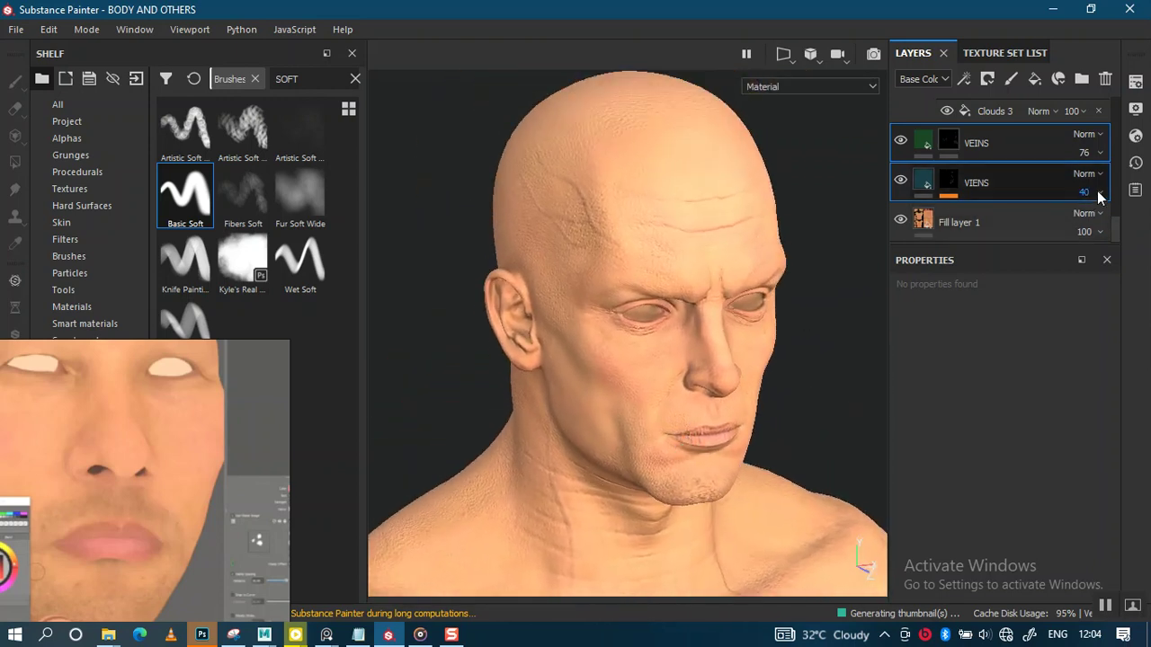
{"action": "left_click_drag", "start_coordinate": [1102, 216], "coordinate": [1137, 225]}
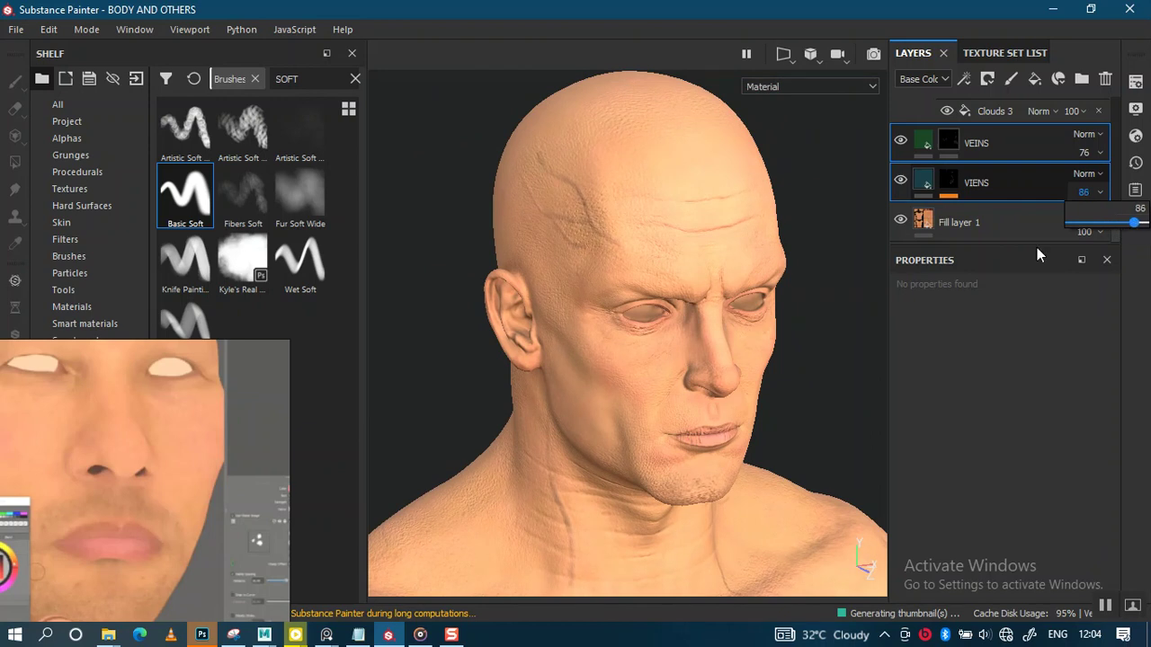
{"action": "scroll", "coordinate": [588, 191], "scroll_direction": "down", "scroll_amount": 3}
{"action": "scroll", "coordinate": [630, 318], "scroll_direction": "down", "scroll_amount": 3}
{"action": "scroll", "coordinate": [690, 343], "scroll_direction": "up", "scroll_amount": 2}
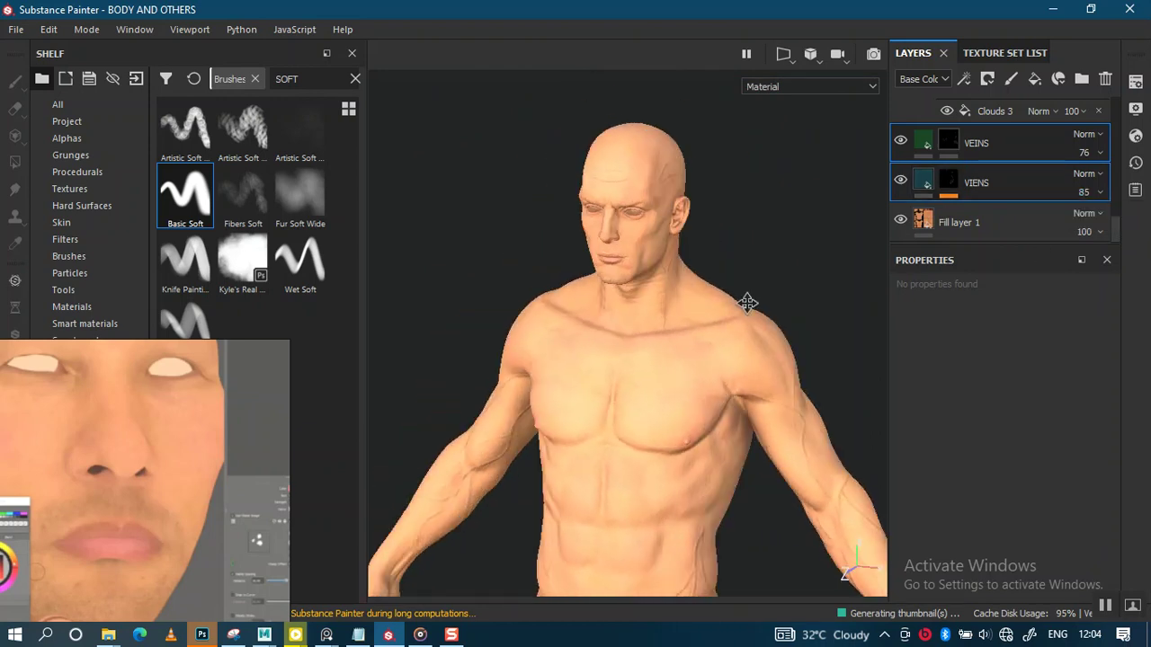
{"action": "middle_click_drag", "start_coordinate": [729, 305], "coordinate": [717, 238], "text": "alt"}
{"action": "scroll", "coordinate": [755, 365], "scroll_direction": "up", "scroll_amount": 1}
{"action": "left_click_drag", "start_coordinate": [755, 365], "coordinate": [674, 346], "text": "alt"}
{"action": "left_click_drag", "start_coordinate": [659, 181], "coordinate": [689, 241], "text": "alt"}
{"action": "scroll", "coordinate": [694, 303], "scroll_direction": "up", "scroll_amount": 1}
{"action": "scroll", "coordinate": [707, 398], "scroll_direction": "up", "scroll_amount": 1}
{"action": "mouse_move", "coordinate": [707, 398]}
{"action": "left_mouse_down", "text": "alt"}
{"action": "mouse_move", "coordinate": [780, 367]}
{"action": "mouse_move", "coordinate": [688, 351]}
{"action": "mouse_move", "coordinate": [791, 347]}
{"action": "mouse_move", "coordinate": [659, 358]}
{"action": "left_mouse_up", "text": "alt"}
{"action": "mouse_move", "coordinate": [659, 358]}
{"action": "right_mouse_down", "text": "alt"}
{"action": "mouse_move", "coordinate": [637, 386]}
{"action": "mouse_move", "coordinate": [631, 359]}
{"action": "right_mouse_up", "text": "alt"}
{"action": "mouse_move", "coordinate": [631, 359]}
{"action": "left_mouse_down", "text": "alt"}
{"action": "mouse_move", "coordinate": [794, 267]}
{"action": "mouse_move", "coordinate": [725, 314]}
{"action": "left_mouse_up", "text": "alt"}
{"action": "scroll", "coordinate": [673, 376], "scroll_direction": "up", "scroll_amount": 1}
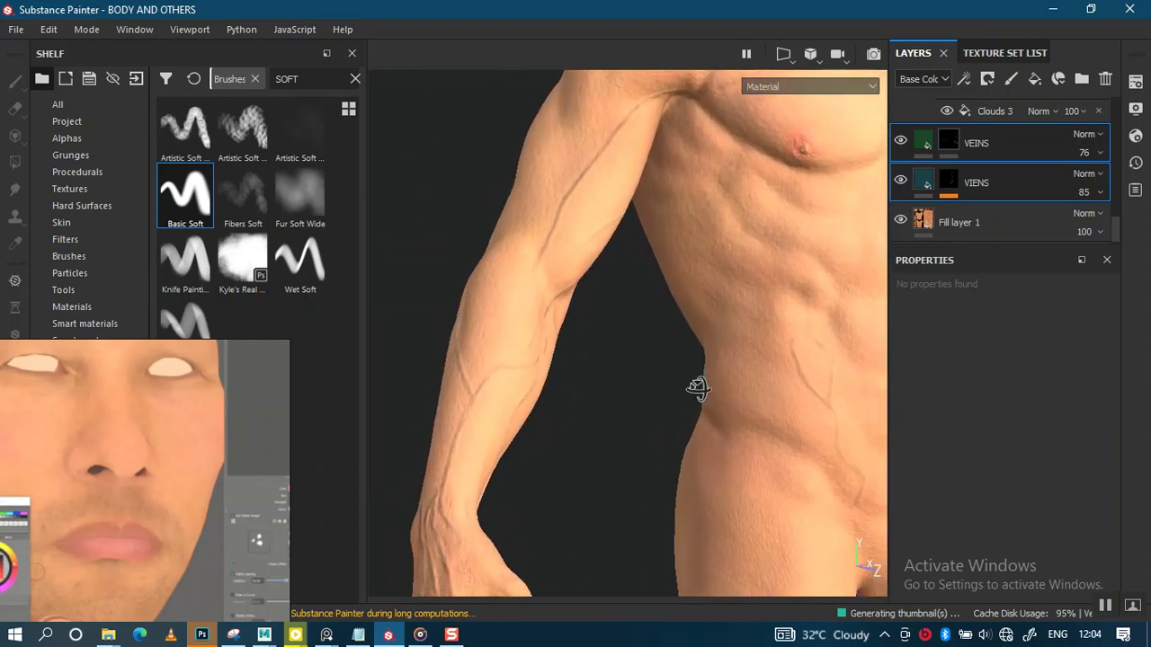
{"action": "left_click_drag", "start_coordinate": [673, 377], "coordinate": [761, 347], "text": "alt"}
{"action": "mouse_move", "coordinate": [760, 347]}
{"action": "right_mouse_down", "text": "alt"}
{"action": "mouse_move", "coordinate": [706, 342]}
{"action": "mouse_move", "coordinate": [706, 416]}
{"action": "right_mouse_up", "text": "alt"}
{"action": "mouse_move", "coordinate": [706, 416]}
{"action": "left_mouse_down", "text": "alt"}
{"action": "mouse_move", "coordinate": [740, 380]}
{"action": "mouse_move", "coordinate": [735, 341]}
{"action": "left_mouse_up", "text": "alt"}
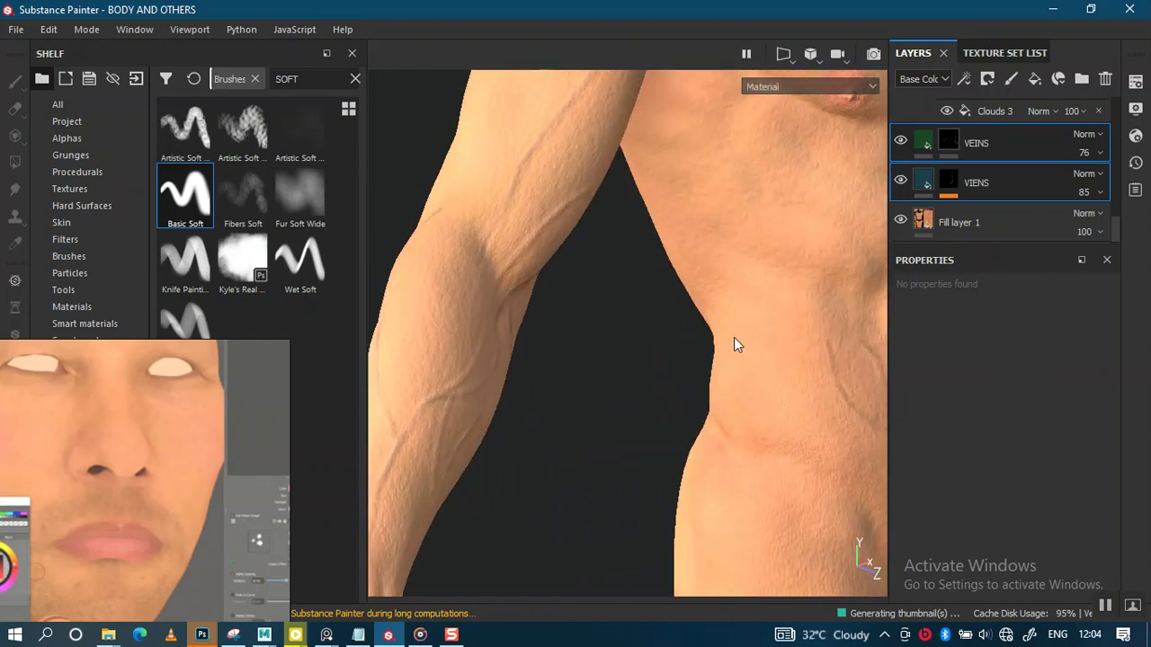
{"action": "left_click_drag", "start_coordinate": [1135, 222], "coordinate": [1150, 227]}
{"action": "left_click", "coordinate": [1091, 193]}
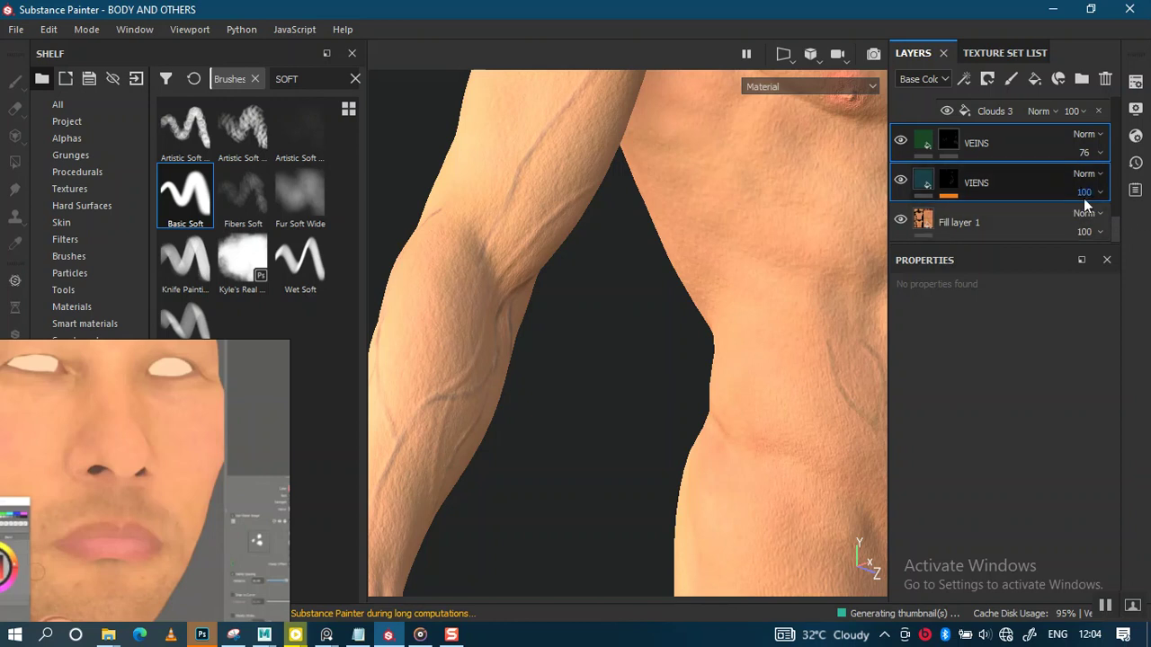
{"action": "scroll", "coordinate": [616, 147], "scroll_direction": "down", "scroll_amount": 3}
{"action": "mouse_move", "coordinate": [617, 147]}
{"action": "left_mouse_down", "text": "alt"}
{"action": "mouse_move", "coordinate": [680, 249]}
{"action": "mouse_move", "coordinate": [681, 278]}
{"action": "mouse_move", "coordinate": [551, 315]}
{"action": "mouse_move", "coordinate": [599, 279]}
{"action": "mouse_move", "coordinate": [604, 318]}
{"action": "mouse_move", "coordinate": [620, 291]}
{"action": "mouse_move", "coordinate": [580, 290]}
{"action": "left_mouse_up", "text": "alt"}
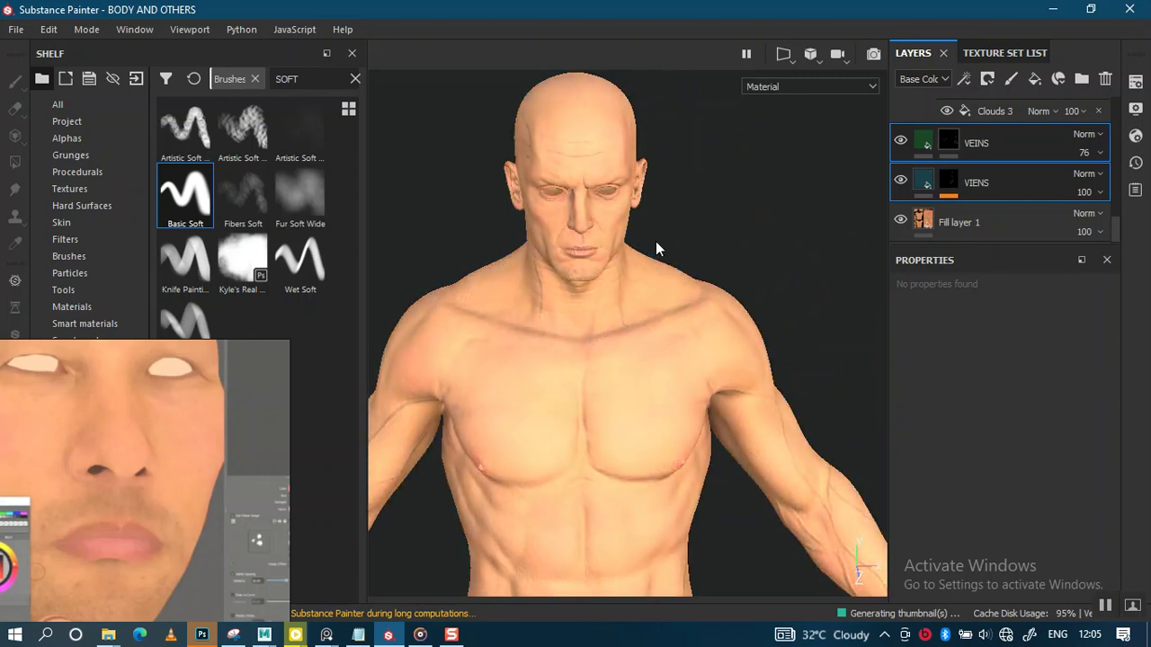
{"action": "mouse_move", "coordinate": [655, 250]}
{"action": "left_mouse_down", "text": "alt"}
{"action": "mouse_move", "coordinate": [670, 365]}
{"action": "mouse_move", "coordinate": [663, 303]}
{"action": "mouse_move", "coordinate": [660, 347]}
{"action": "mouse_move", "coordinate": [624, 334]}
{"action": "mouse_move", "coordinate": [680, 303]}
{"action": "mouse_move", "coordinate": [675, 347]}
{"action": "left_mouse_up", "text": "alt"}
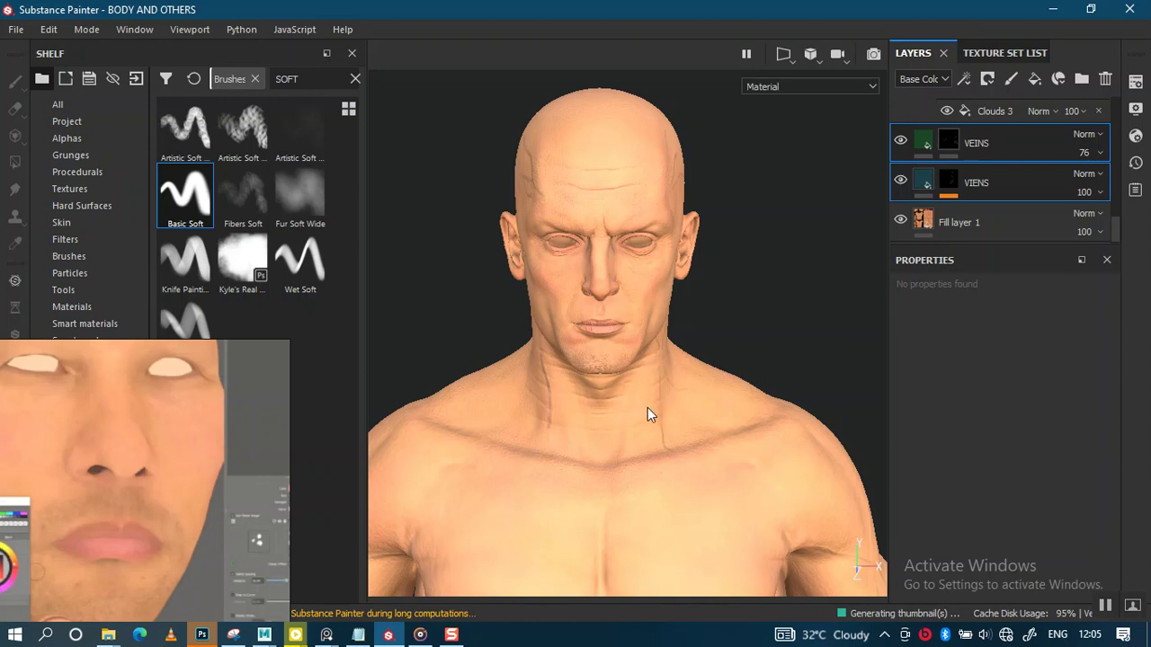
{"action": "left_click_drag", "start_coordinate": [644, 396], "coordinate": [638, 329], "text": "alt"}
{"action": "scroll", "coordinate": [1112, 237], "scroll_direction": "down", "scroll_amount": 1}
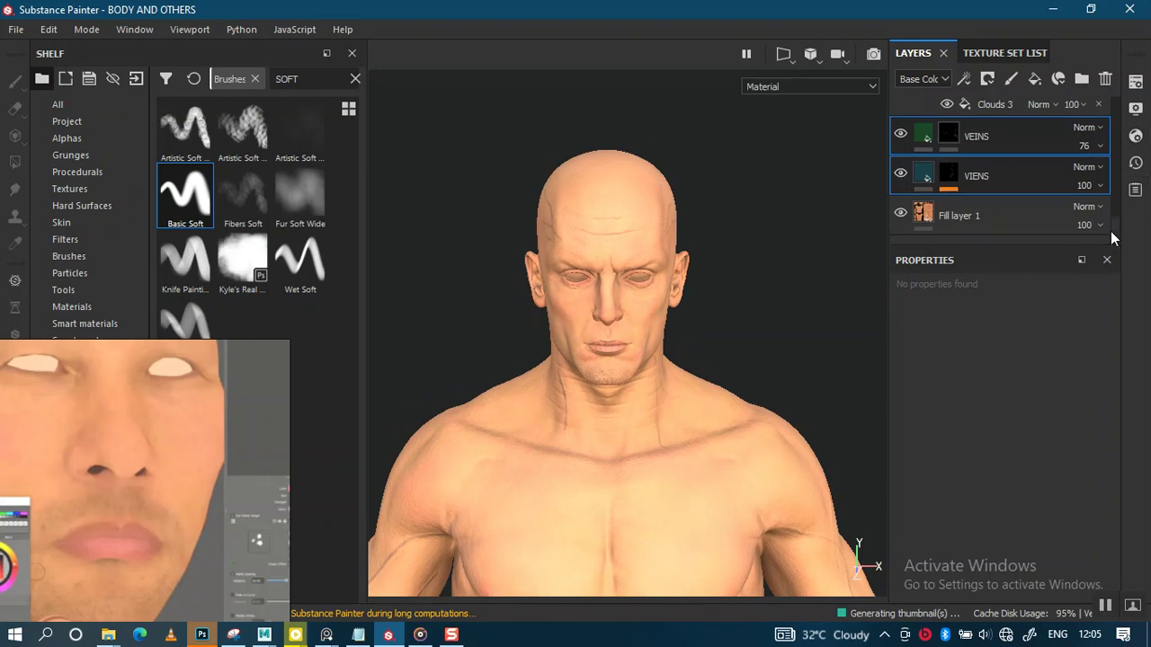
{"action": "left_click_drag", "start_coordinate": [1110, 231], "coordinate": [1111, 159]}
Step: Duplicate Folder 1, name the copy ROUGHNESS, and drag it above CAVITY REDNESS
{"action": "scroll", "coordinate": [1111, 160], "scroll_direction": "down", "scroll_amount": 1}
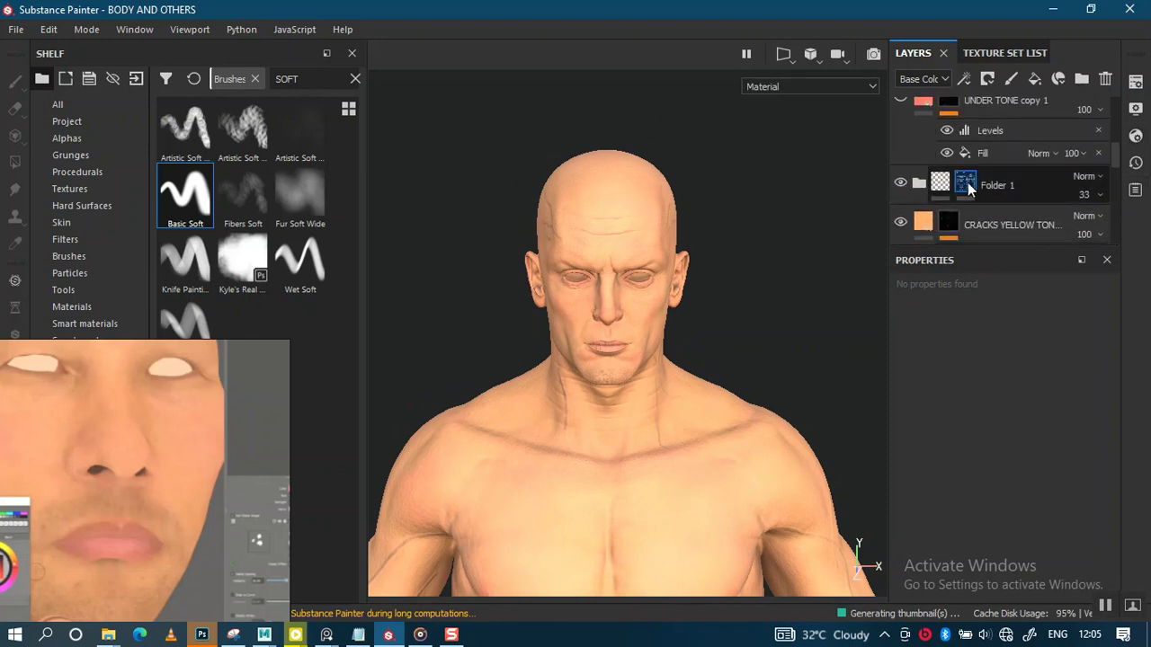
{"action": "left_click", "coordinate": [1017, 183]}
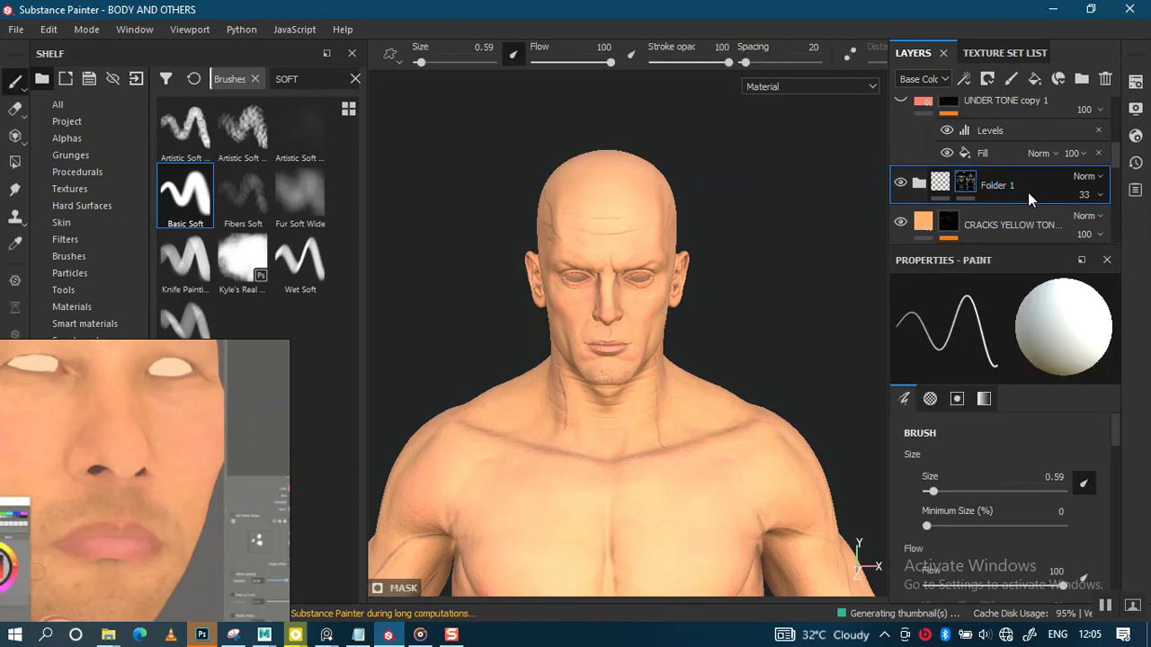
{"action": "key", "text": "ctrl+d"}
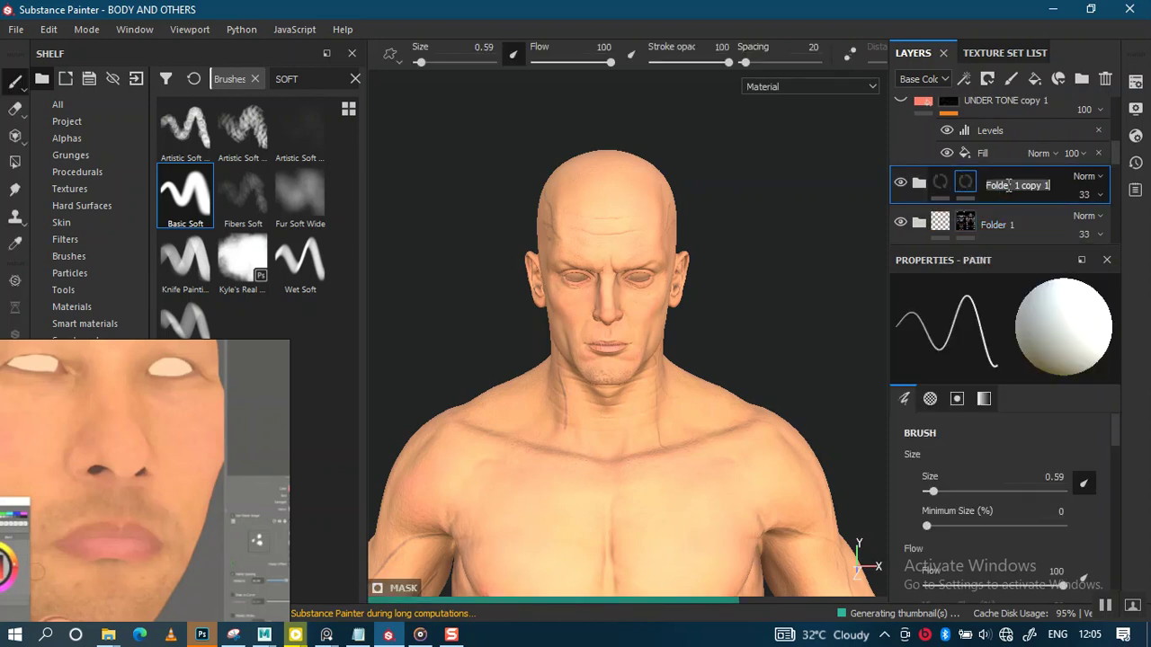
{"action": "type", "text": "ROU"}
{"action": "type", "text": "GHNE"}
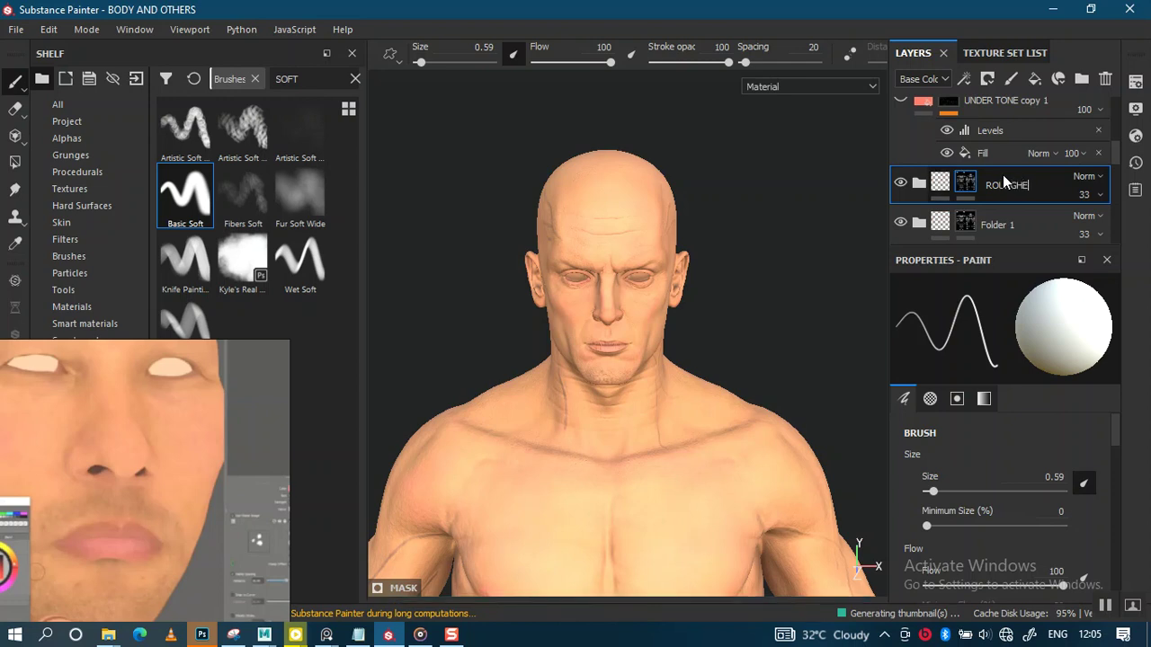
{"action": "type", "text": "S"}
{"action": "key", "text": "Return"}
{"action": "mouse_move", "coordinate": [1005, 184]}
{"action": "left_mouse_down"}
{"action": "mouse_move", "coordinate": [1015, 95]}
{"action": "mouse_move", "coordinate": [997, 135]}
{"action": "mouse_move", "coordinate": [997, 101]}
{"action": "left_mouse_up"}
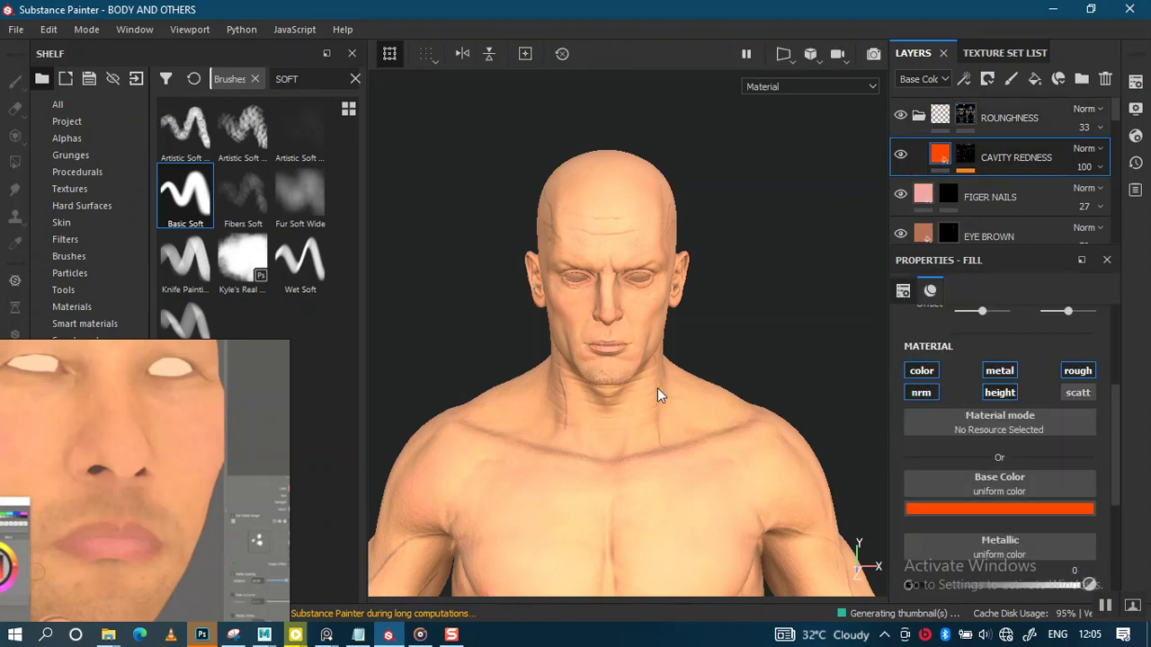
Step: Select the CAVITY REDNESS mask and cycle the viewport to the mask channel
{"action": "scroll", "coordinate": [683, 432], "scroll_direction": "up", "scroll_amount": 5}
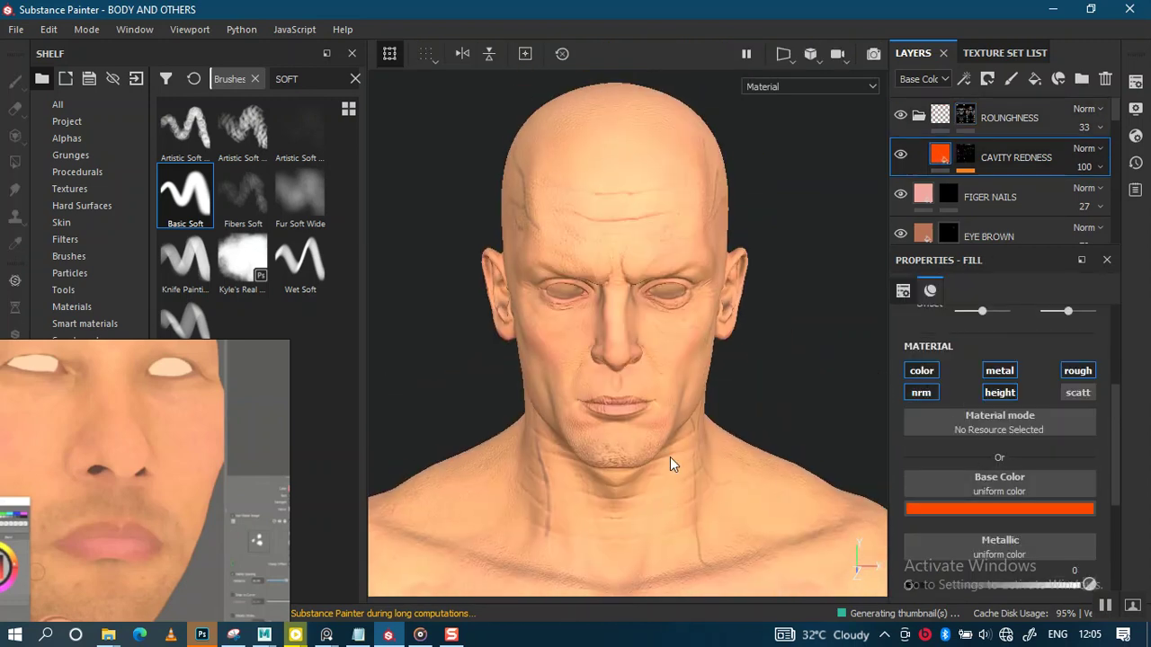
{"action": "left_click_drag", "start_coordinate": [694, 381], "coordinate": [677, 376], "text": "alt"}
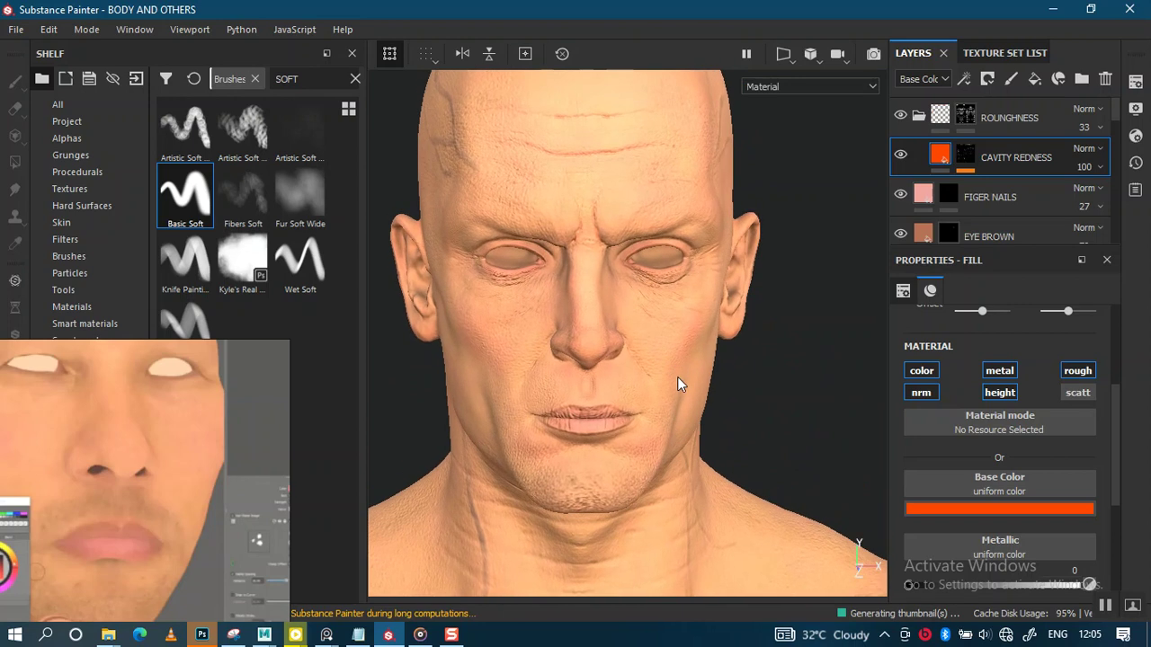
{"action": "left_click", "coordinate": [965, 157]}
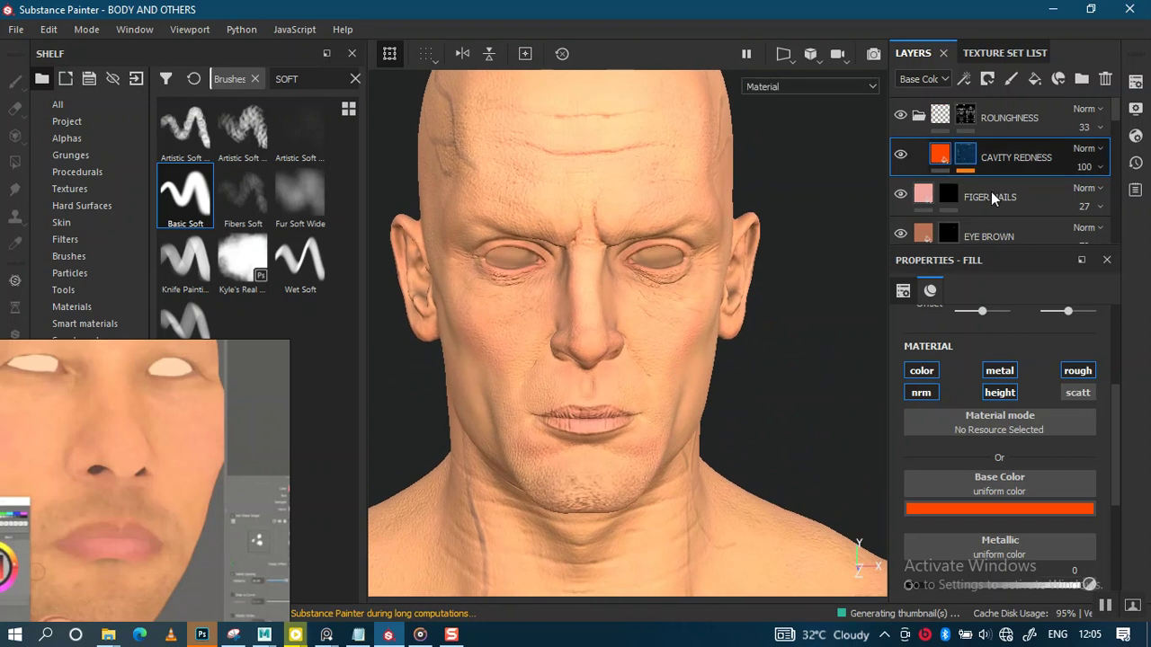
{"action": "left_click", "coordinate": [991, 239]}
{"action": "key", "text": "c"}
{"action": "key", "text": "c"}
{"action": "key", "text": "c"}
{"action": "key", "text": "c"}
{"action": "key", "text": "c"}
{"action": "key", "text": "c"}
{"action": "key", "text": "c"}
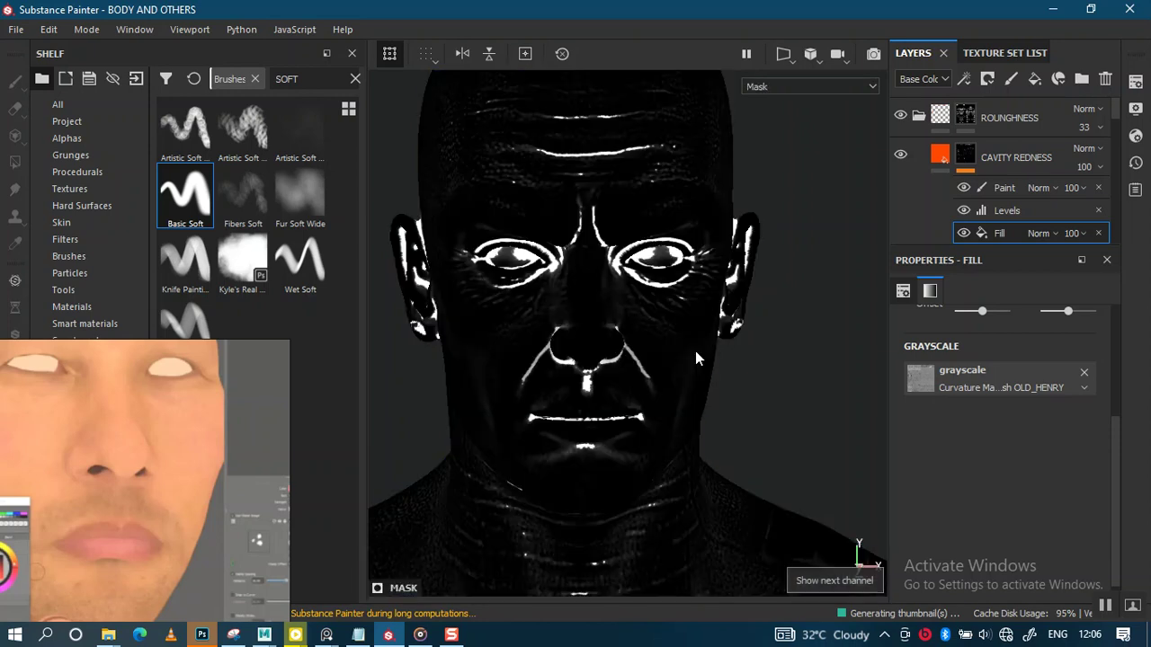
{"action": "key", "text": "c"}
{"action": "key", "text": "c"}
{"action": "key", "text": "c"}
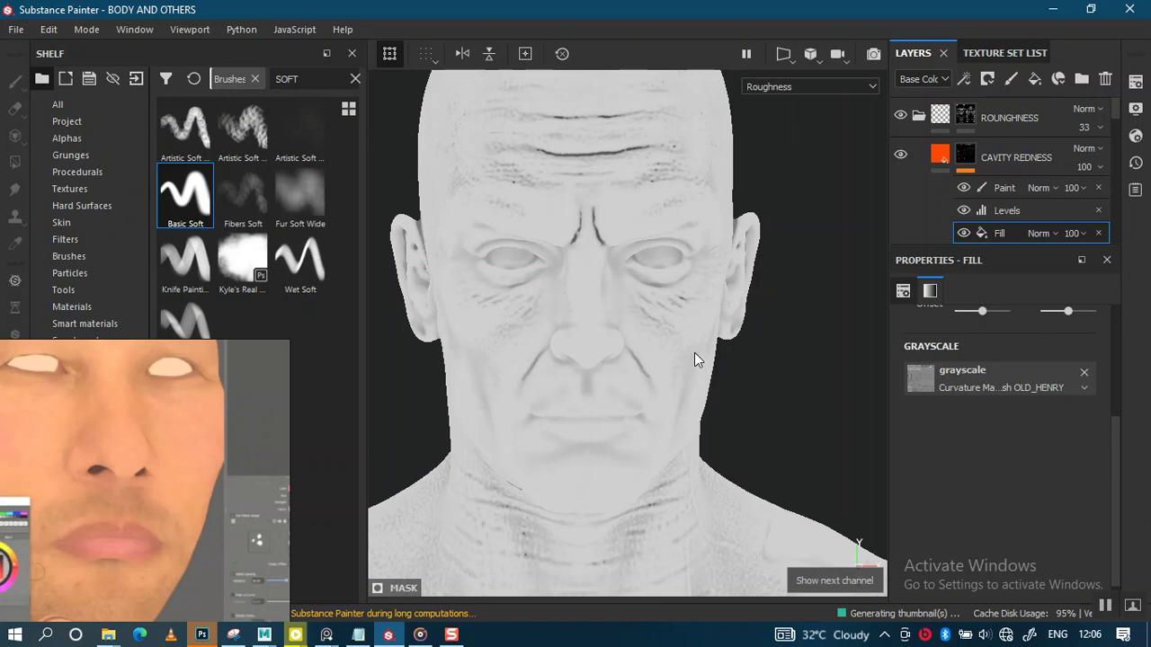
{"action": "key", "text": "c"}
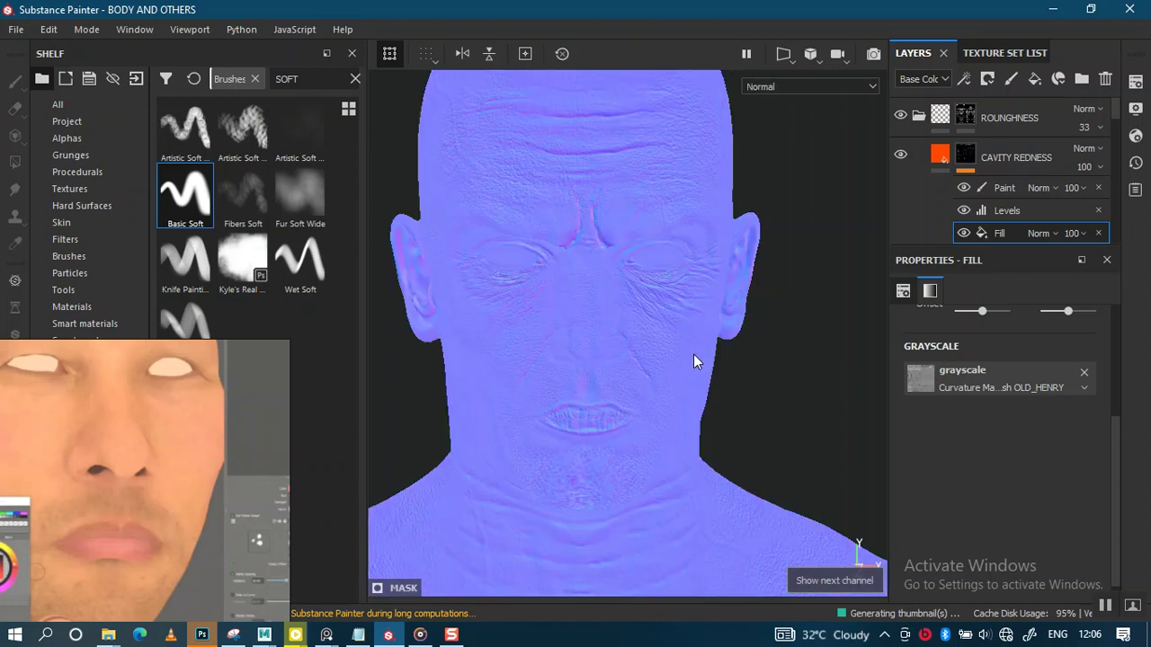
{"action": "key", "text": "c"}
{"action": "key", "text": "c"}
{"action": "key", "text": "c"}
{"action": "key", "text": "c"}
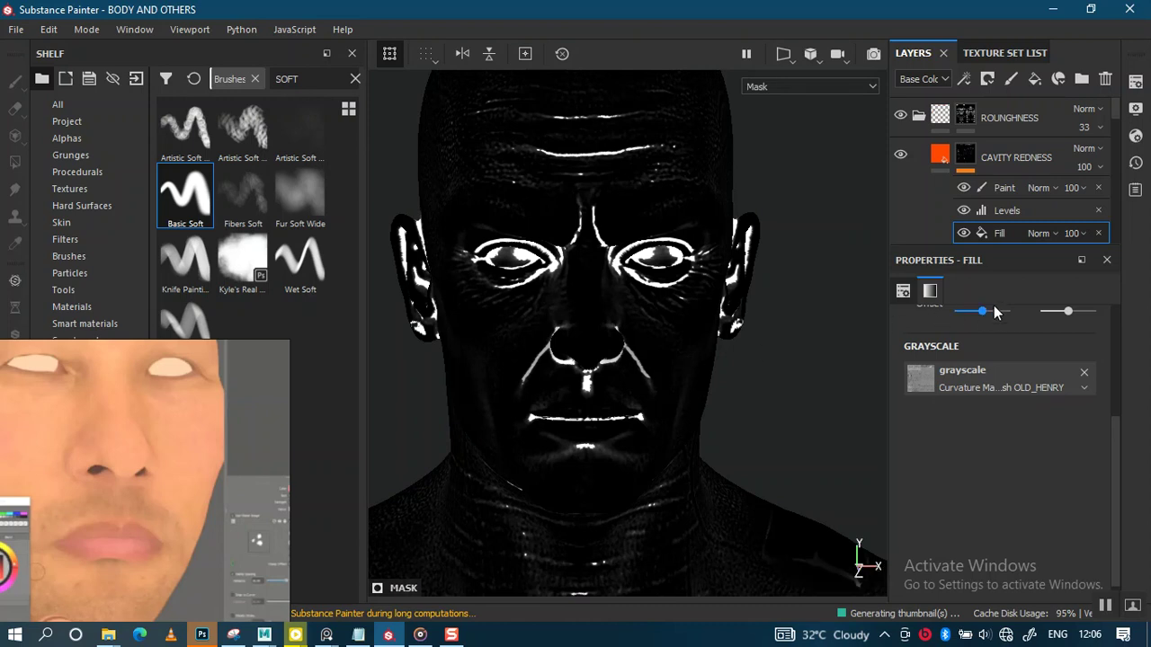
Step: Drag the mask's Levels midpoint right so cavity detail spreads across head, neck and chest
{"action": "left_click", "coordinate": [1003, 210]}
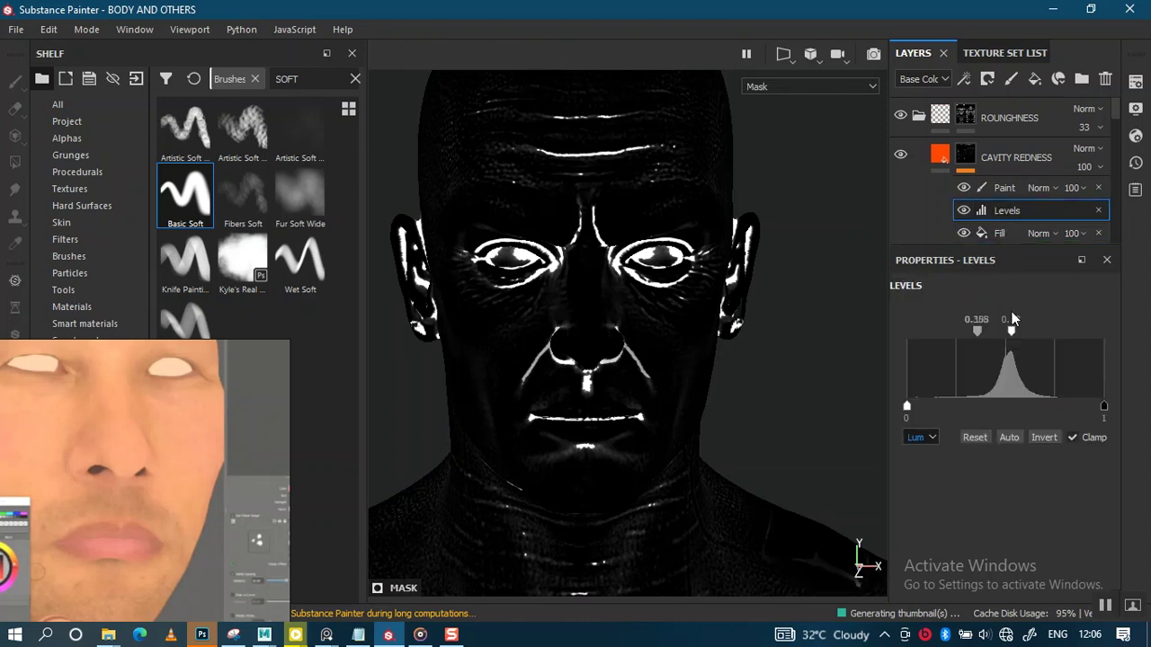
{"action": "left_click_drag", "start_coordinate": [660, 293], "coordinate": [697, 337], "text": "alt"}
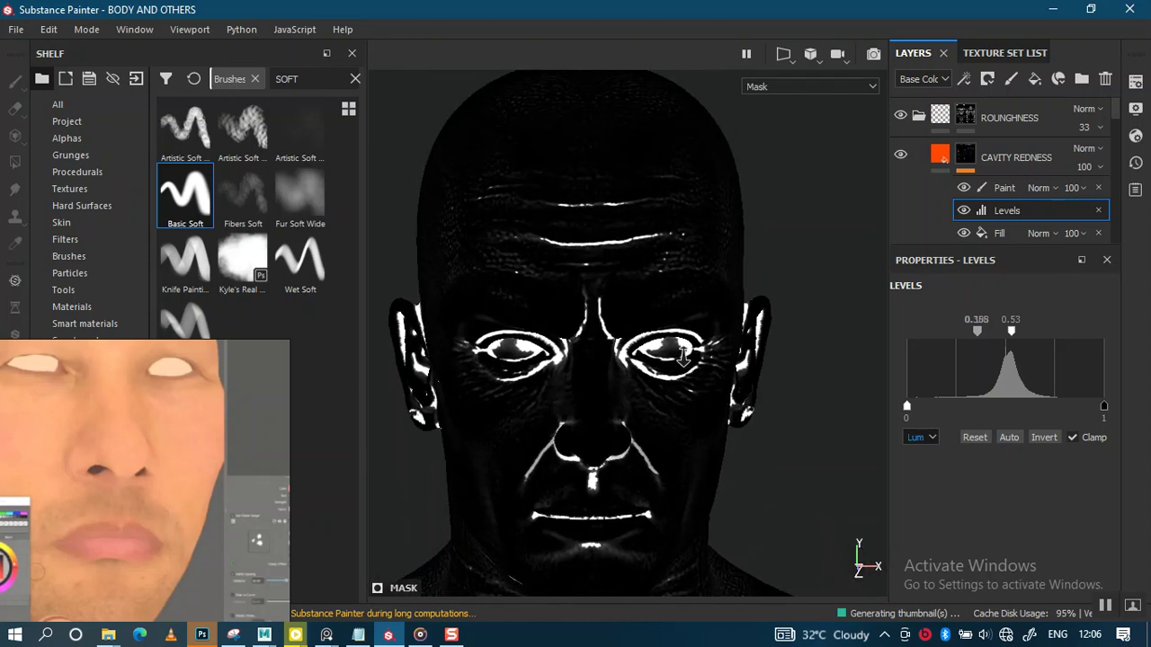
{"action": "left_click_drag", "start_coordinate": [978, 332], "coordinate": [997, 340]}
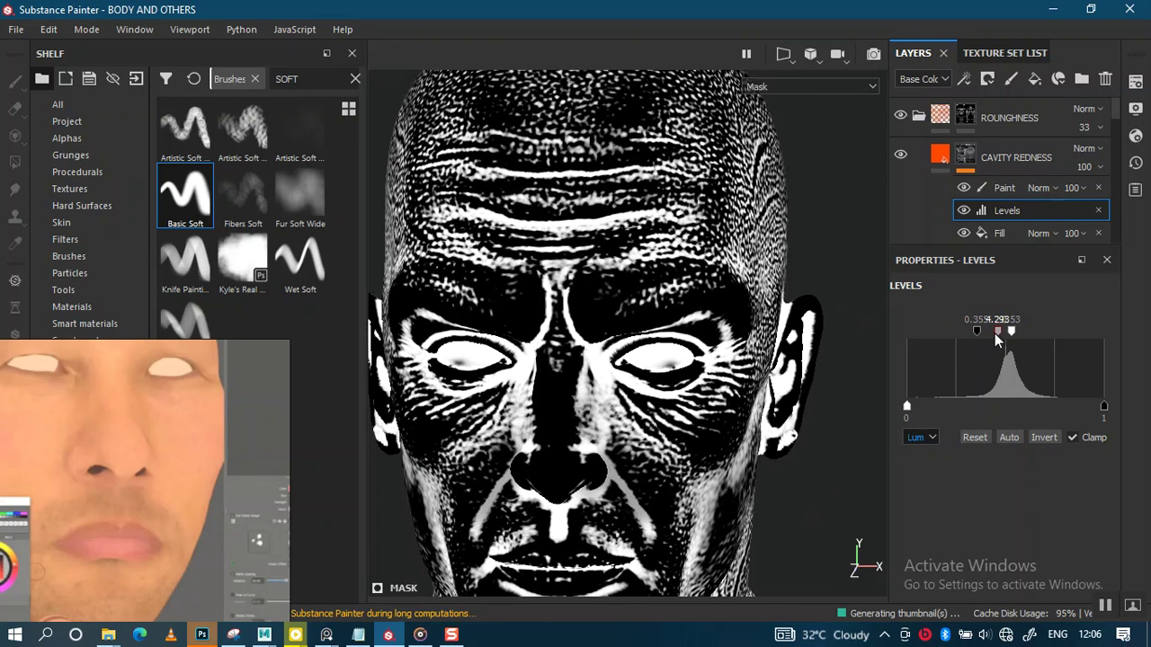
{"action": "scroll", "coordinate": [636, 353], "scroll_direction": "down", "scroll_amount": 2}
{"action": "scroll", "coordinate": [635, 354], "scroll_direction": "down", "scroll_amount": 3}
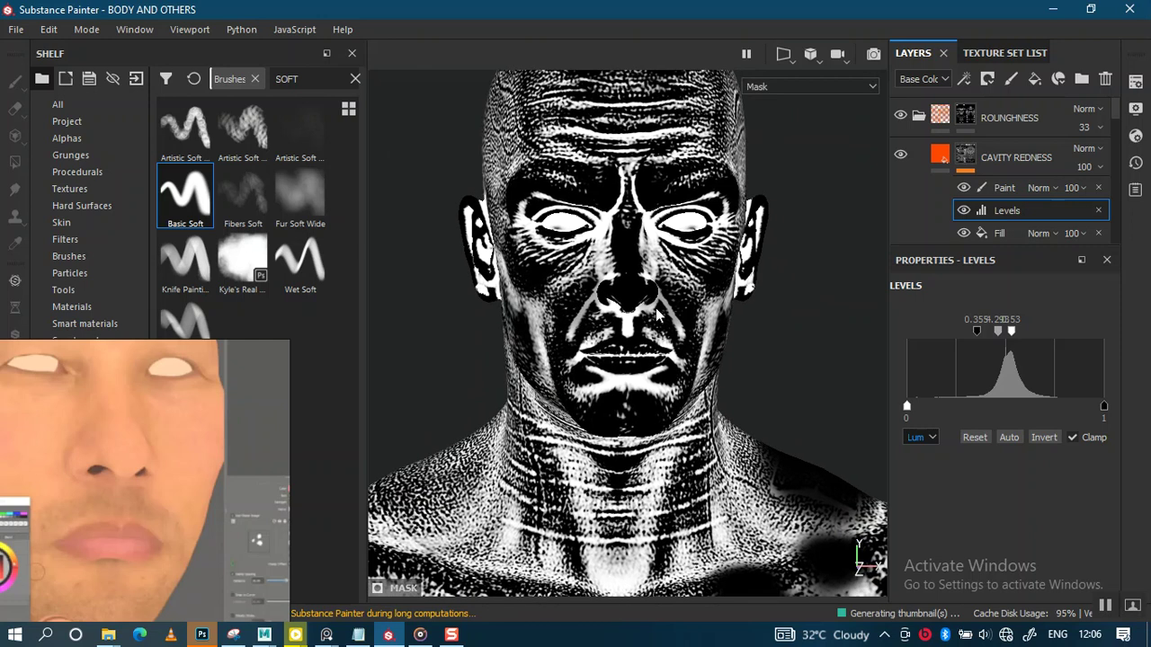
{"action": "mouse_move", "coordinate": [636, 353]}
{"action": "middle_mouse_down"}
{"action": "mouse_move", "coordinate": [634, 167]}
{"action": "mouse_move", "coordinate": [658, 340]}
{"action": "middle_mouse_up"}
{"action": "scroll", "coordinate": [658, 340], "scroll_direction": "up", "scroll_amount": 2}
{"action": "scroll", "coordinate": [657, 338], "scroll_direction": "up", "scroll_amount": 2}
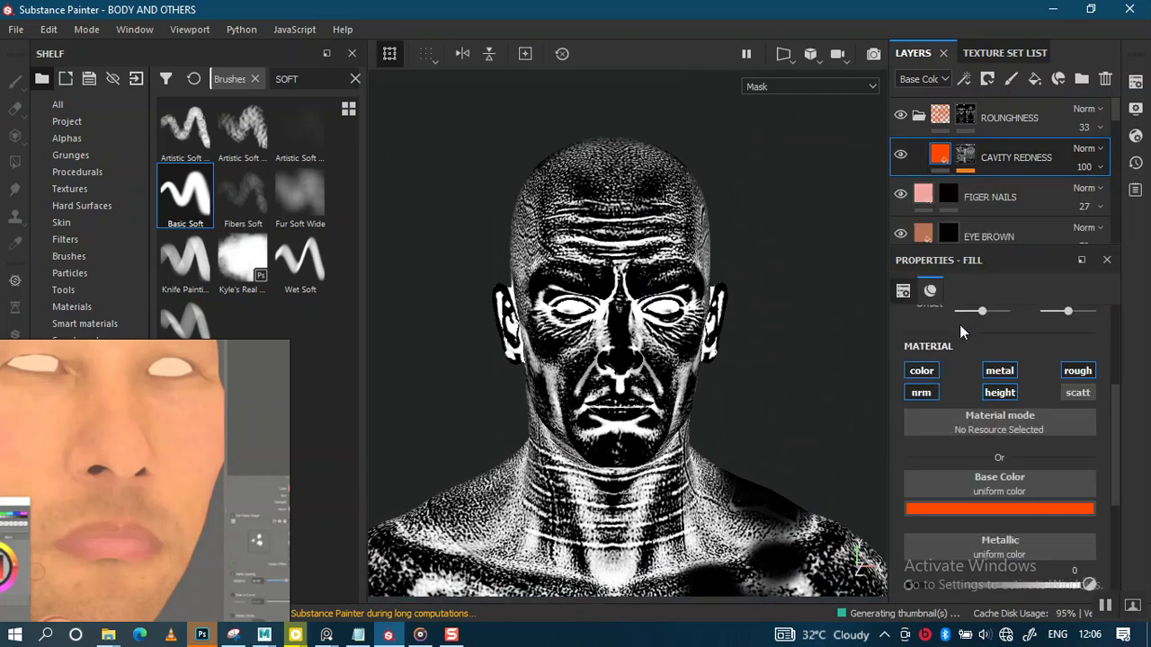
Step: Disable color, metal, normal and height on the CAVITY REDNESS fill, leaving only roughness
{"action": "left_click", "coordinate": [920, 393]}
{"action": "left_click", "coordinate": [999, 393]}
{"action": "left_click", "coordinate": [999, 370]}
{"action": "left_click", "coordinate": [922, 370]}
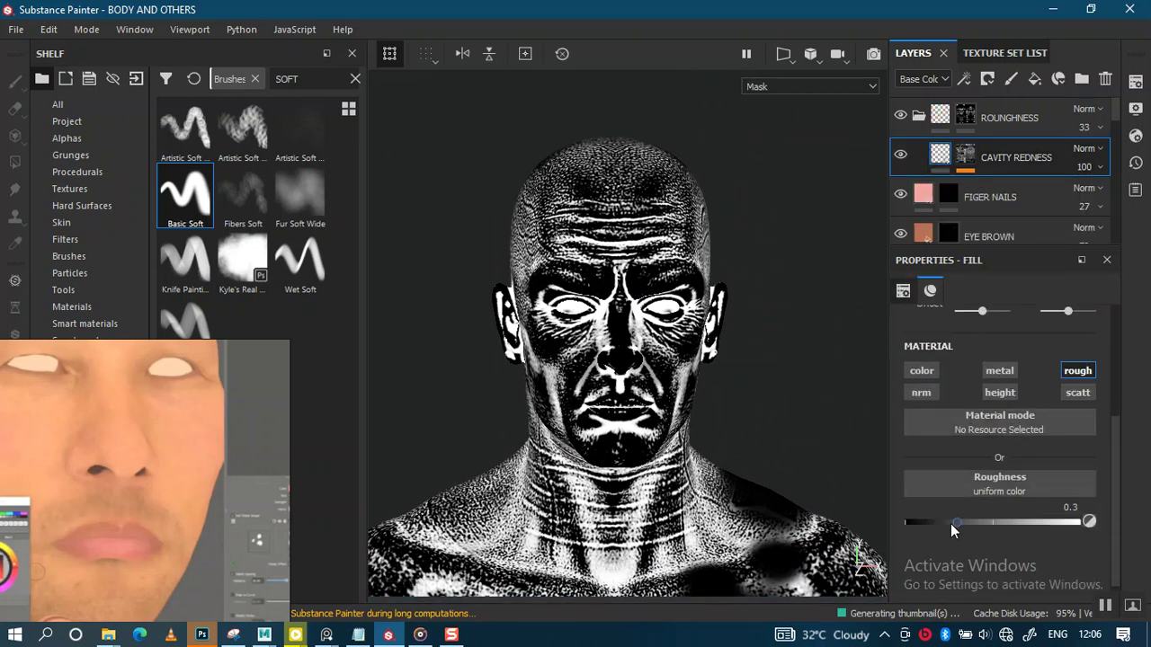
{"action": "left_click_drag", "start_coordinate": [952, 521], "coordinate": [939, 525]}
Step: Settle the cavity roughness at 0.2464 under rotated lighting, then add a new fill layer
{"action": "key", "text": "m"}
{"action": "scroll", "coordinate": [640, 368], "scroll_direction": "up", "scroll_amount": 5}
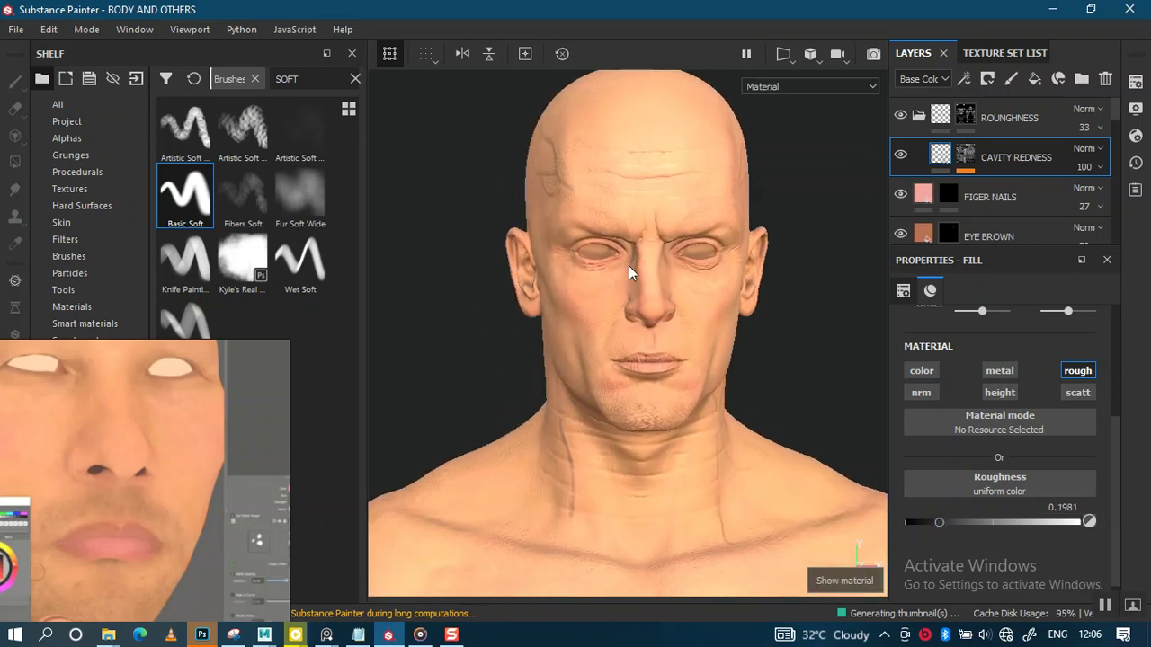
{"action": "mouse_move", "coordinate": [674, 379]}
{"action": "left_mouse_down", "text": "alt"}
{"action": "mouse_move", "coordinate": [642, 411]}
{"action": "mouse_move", "coordinate": [668, 380]}
{"action": "mouse_move", "coordinate": [706, 378]}
{"action": "mouse_move", "coordinate": [697, 394]}
{"action": "mouse_move", "coordinate": [716, 327]}
{"action": "mouse_move", "coordinate": [711, 474]}
{"action": "mouse_move", "coordinate": [744, 376]}
{"action": "left_mouse_up", "text": "alt"}
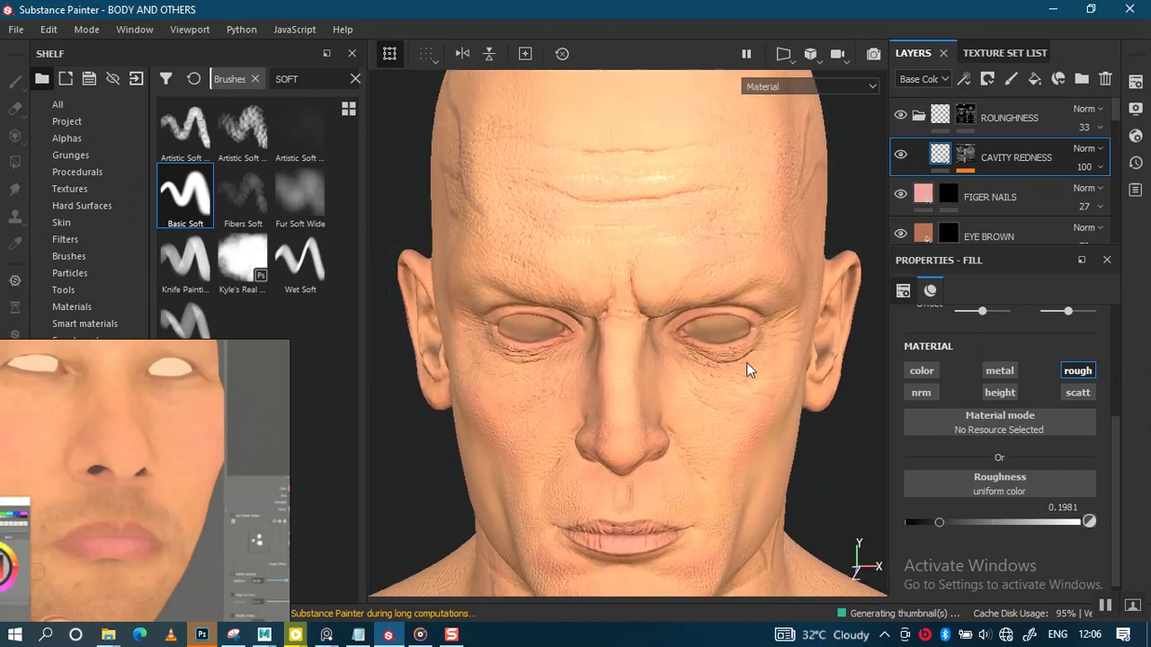
{"action": "right_click_drag", "start_coordinate": [755, 344], "coordinate": [709, 343], "text": "shift"}
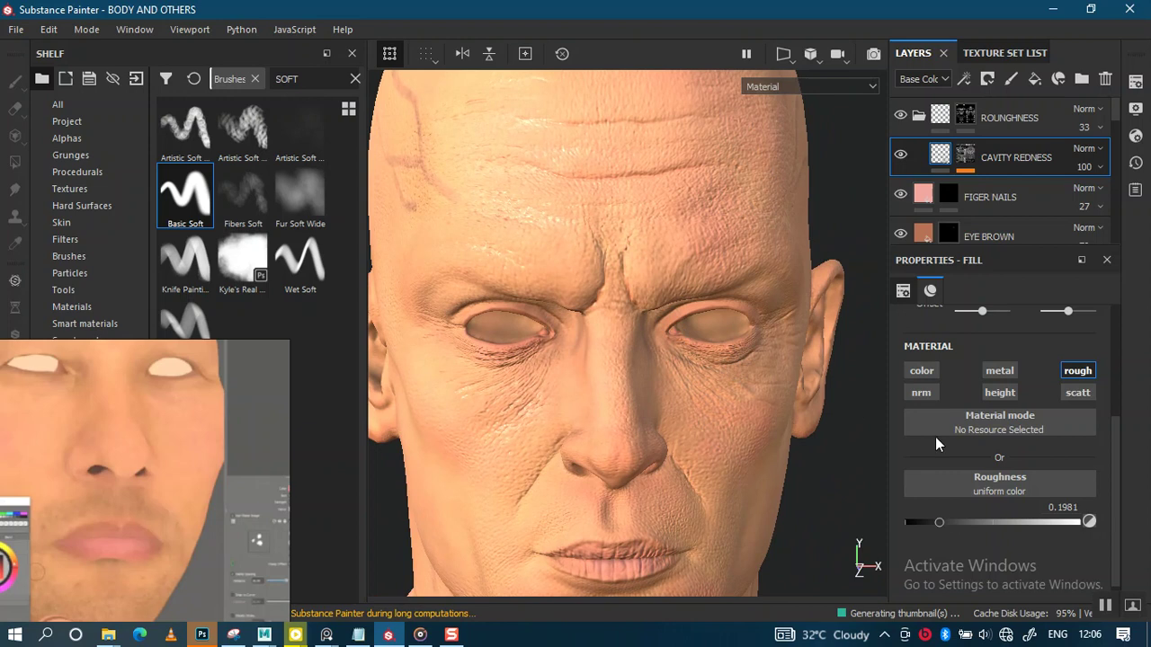
{"action": "left_click_drag", "start_coordinate": [938, 522], "coordinate": [969, 519]}
{"action": "left_click_drag", "start_coordinate": [942, 517], "coordinate": [948, 518]}
{"action": "right_click_drag", "start_coordinate": [625, 310], "coordinate": [698, 304], "text": "shift"}
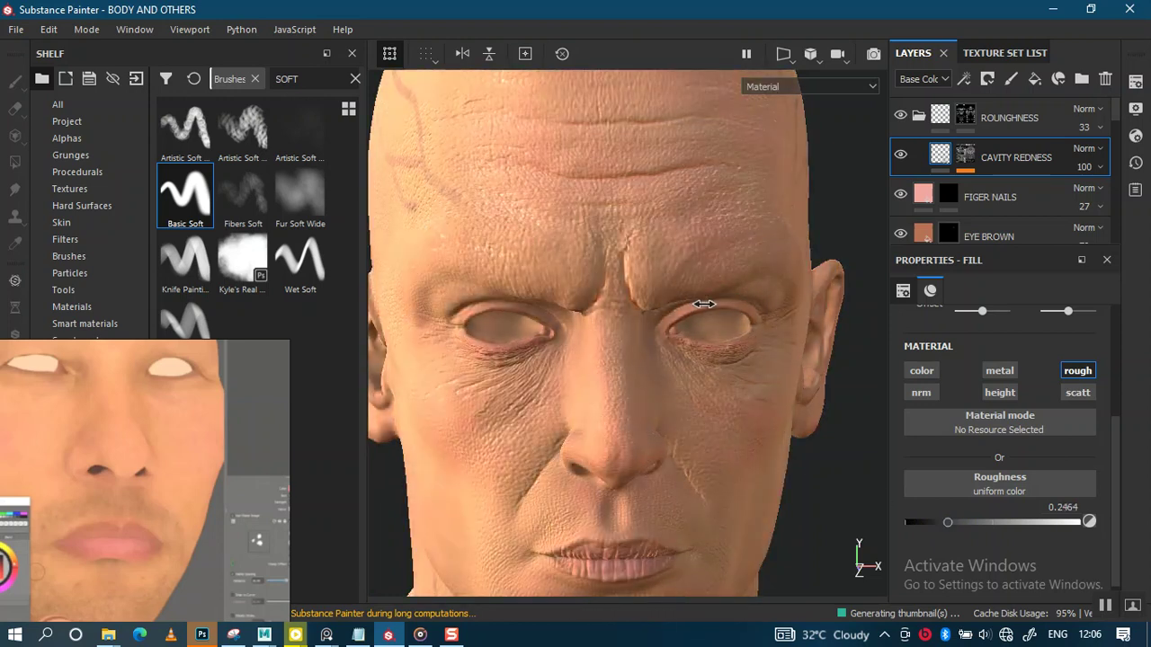
{"action": "left_click", "coordinate": [998, 115]}
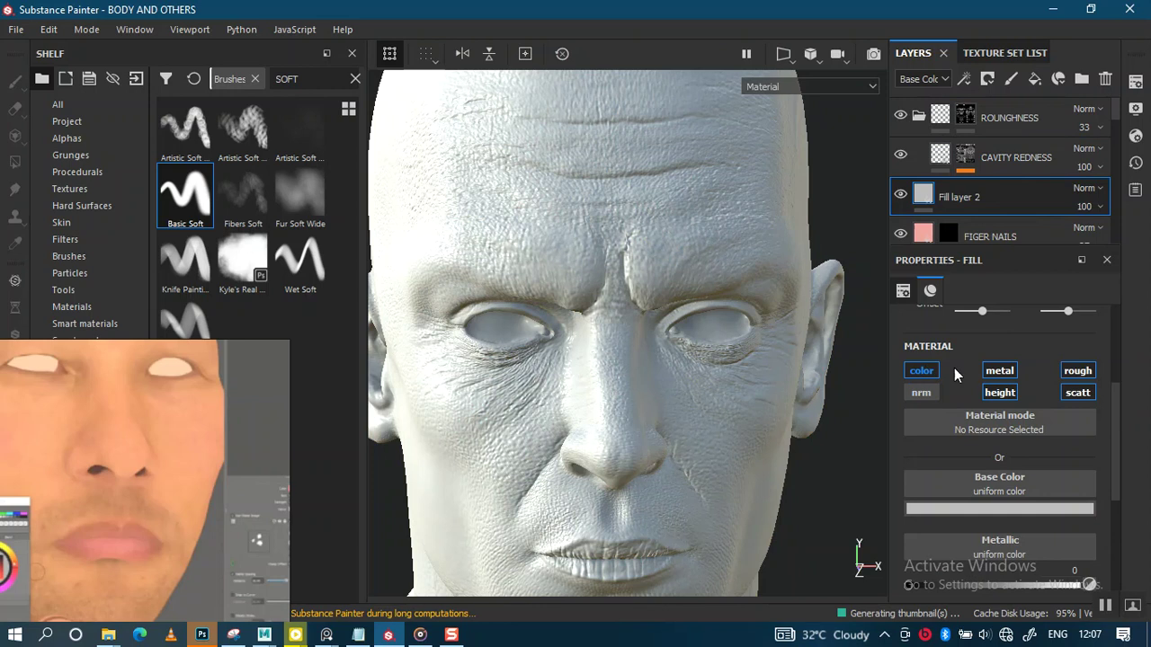
Step: Make Fill layer 2 roughness-only, disabling color, metal and height, with roughness 0.5797
{"action": "left_click", "coordinate": [921, 370]}
{"action": "left_click", "coordinate": [999, 371]}
{"action": "left_click", "coordinate": [1004, 396]}
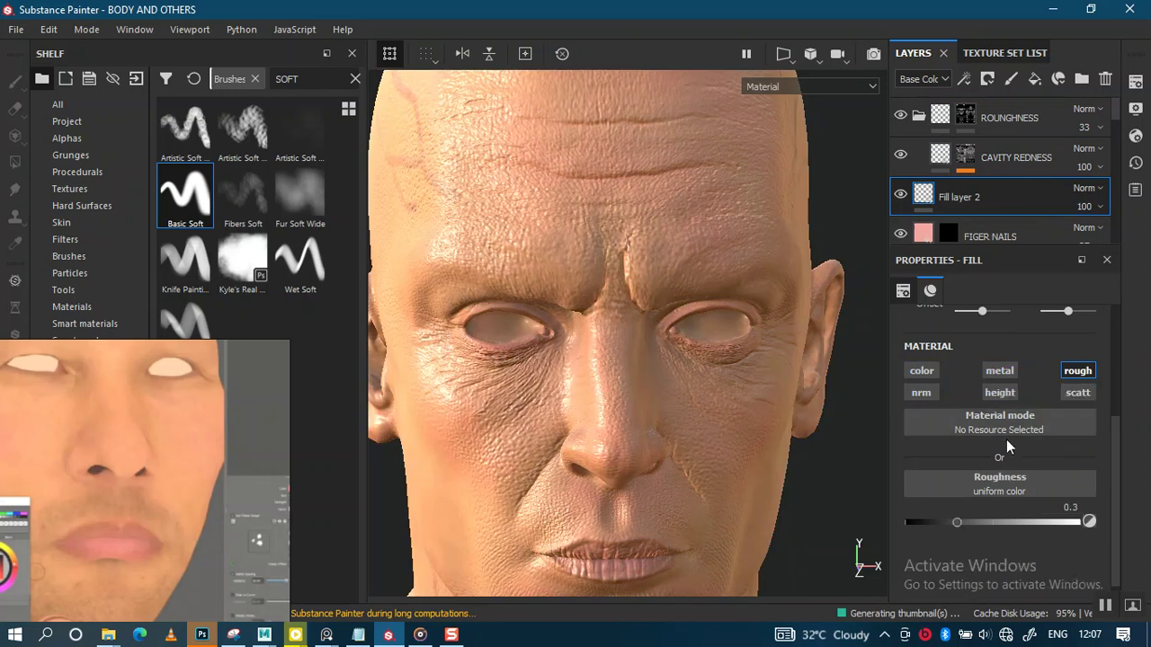
{"action": "left_click_drag", "start_coordinate": [959, 522], "coordinate": [1003, 522]}
{"action": "right_click_drag", "start_coordinate": [706, 417], "coordinate": [585, 411], "text": "shift"}
{"action": "middle_click_drag", "start_coordinate": [656, 483], "coordinate": [644, 415]}
{"action": "left_click_drag", "start_coordinate": [644, 414], "coordinate": [752, 460], "text": "alt"}
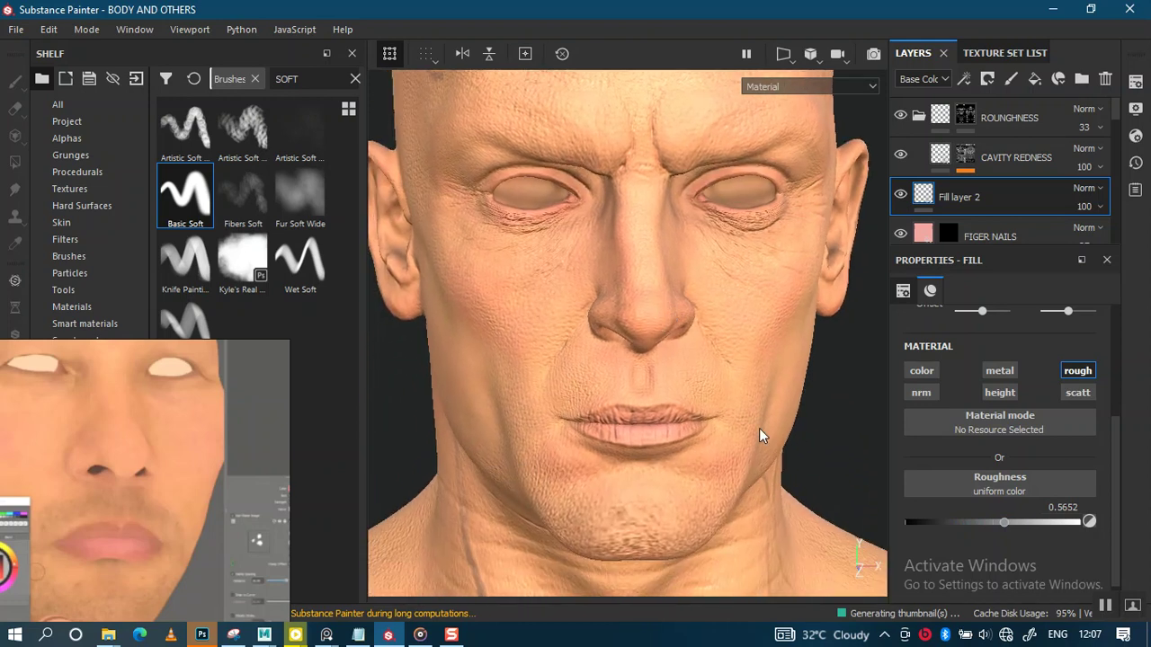
{"action": "middle_click_drag", "start_coordinate": [765, 458], "coordinate": [727, 347]}
{"action": "mouse_move", "coordinate": [716, 428]}
{"action": "middle_mouse_down"}
{"action": "mouse_move", "coordinate": [660, 237]}
{"action": "mouse_move", "coordinate": [662, 354]}
{"action": "middle_mouse_up"}
{"action": "mouse_move", "coordinate": [746, 411]}
{"action": "right_mouse_down", "text": "alt"}
{"action": "mouse_move", "coordinate": [663, 425]}
{"action": "mouse_move", "coordinate": [702, 426]}
{"action": "right_mouse_up", "text": "alt"}
{"action": "left_click_drag", "start_coordinate": [994, 530], "coordinate": [1006, 522]}
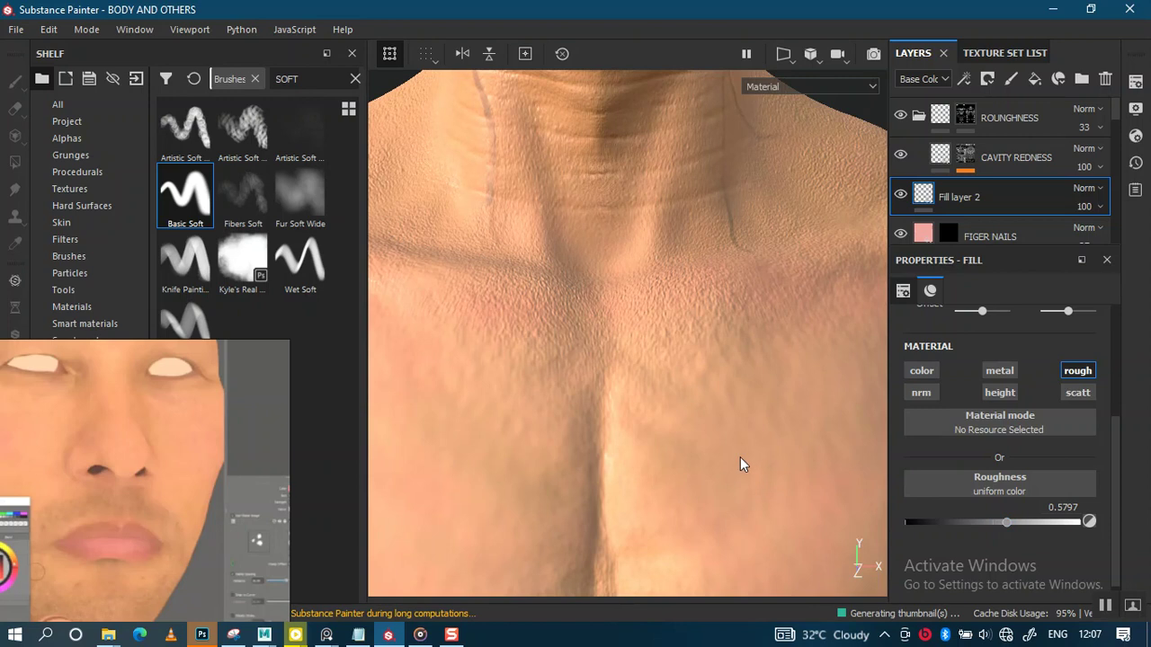
{"action": "right_click_drag", "start_coordinate": [740, 464], "coordinate": [634, 438], "text": "shift"}
Step: Retune the CAVITY REDNESS layer's roughness to 0.2319
{"action": "scroll", "coordinate": [701, 397], "scroll_direction": "down", "scroll_amount": 3}
{"action": "scroll", "coordinate": [701, 462], "scroll_direction": "down", "scroll_amount": 3}
{"action": "scroll", "coordinate": [728, 418], "scroll_direction": "down", "scroll_amount": 3}
{"action": "scroll", "coordinate": [751, 346], "scroll_direction": "down", "scroll_amount": 1}
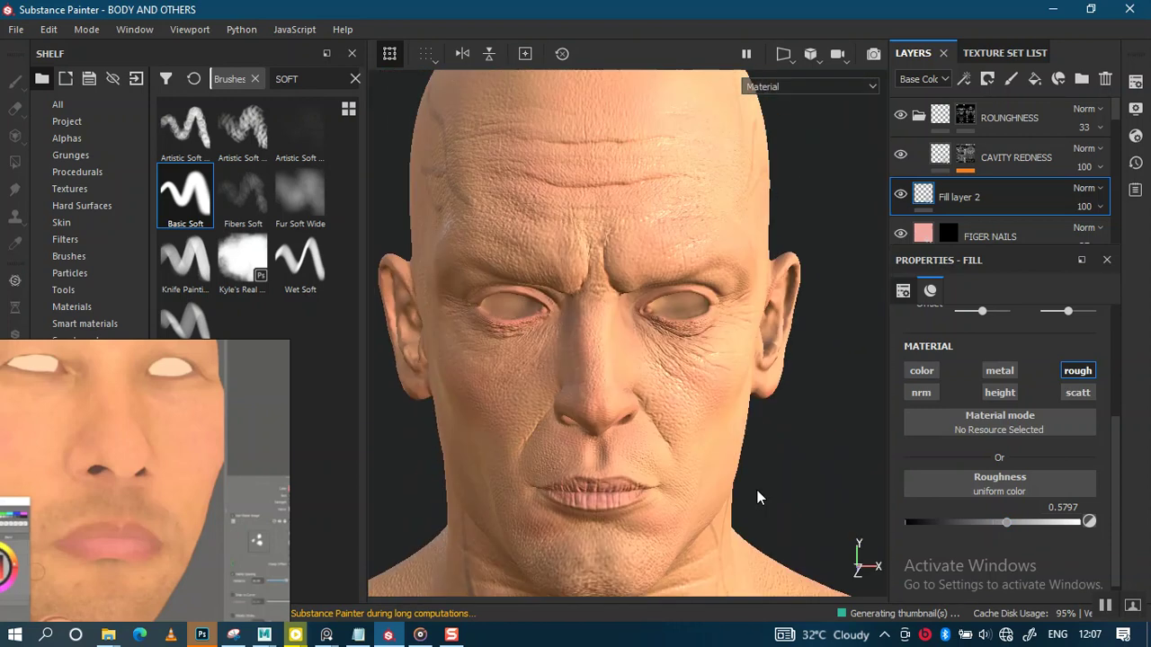
{"action": "left_click", "coordinate": [934, 158]}
{"action": "left_click_drag", "start_coordinate": [957, 521], "coordinate": [990, 520]}
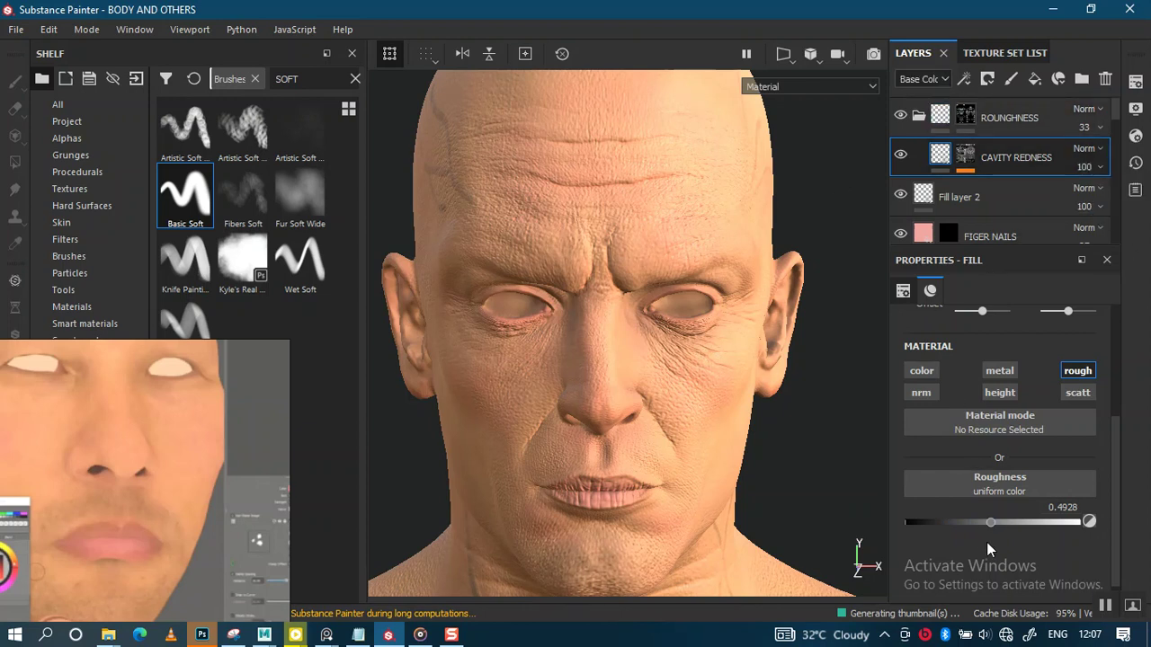
{"action": "left_click_drag", "start_coordinate": [968, 522], "coordinate": [944, 521]}
{"action": "left_click", "coordinate": [921, 79]}
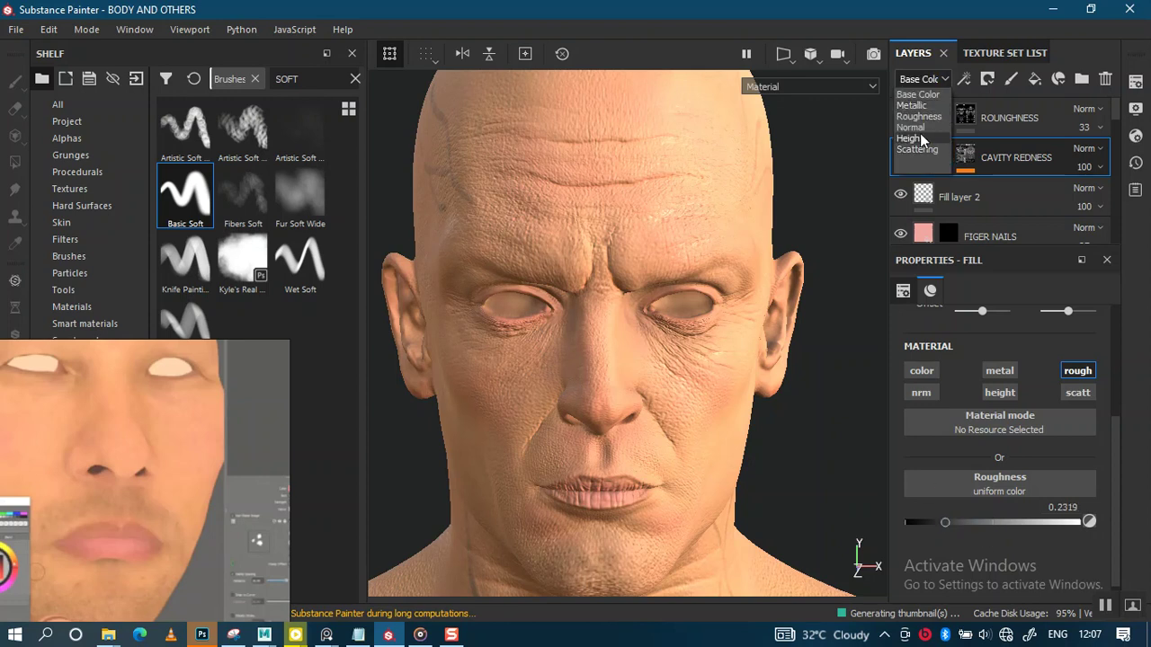
Step: Show the layer stack's Roughness channel and set CAVITY REDNESS opacity to 47
{"action": "left_click", "coordinate": [918, 117]}
{"action": "left_click", "coordinate": [1092, 168]}
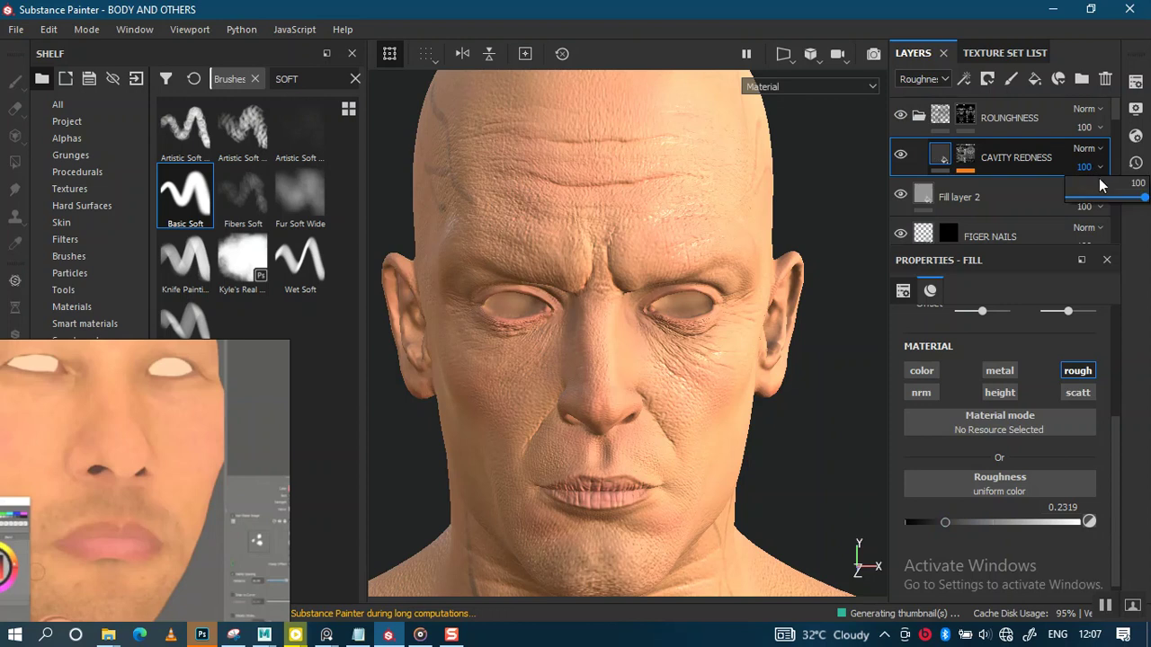
{"action": "left_click", "coordinate": [1104, 198]}
{"action": "left_click_drag", "start_coordinate": [1104, 200], "coordinate": [1106, 198]}
{"action": "scroll", "coordinate": [692, 413], "scroll_direction": "up", "scroll_amount": 2}
{"action": "scroll", "coordinate": [701, 333], "scroll_direction": "up", "scroll_amount": 2}
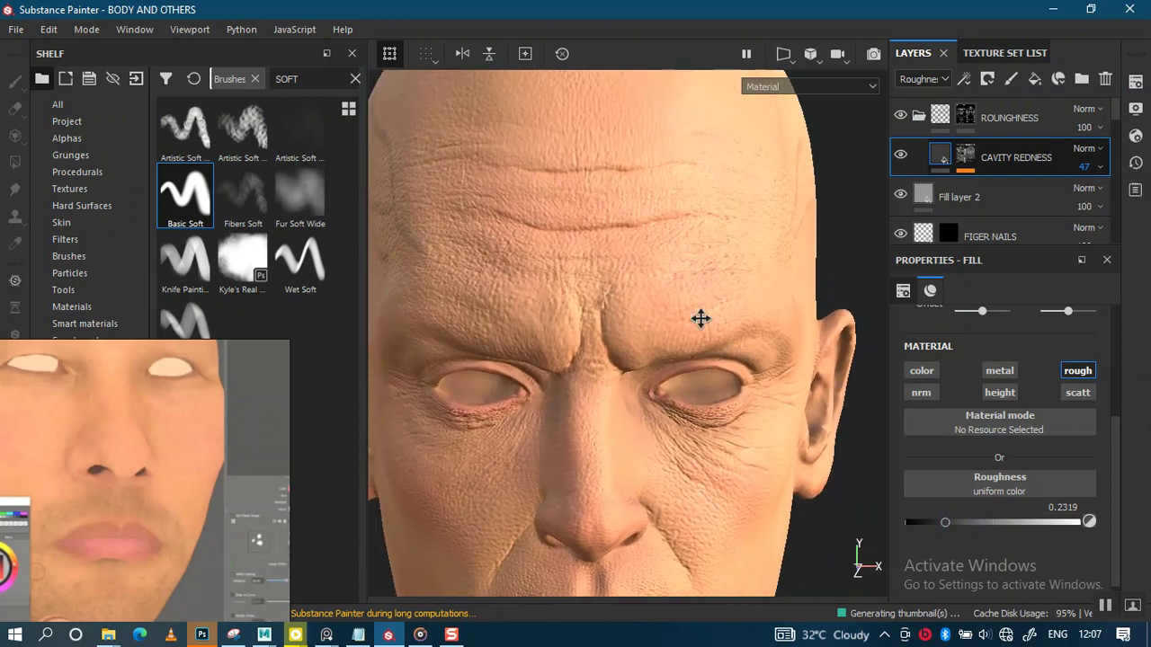
{"action": "scroll", "coordinate": [680, 326], "scroll_direction": "up", "scroll_amount": 2}
{"action": "scroll", "coordinate": [680, 327], "scroll_direction": "down", "scroll_amount": 2}
{"action": "scroll", "coordinate": [706, 333], "scroll_direction": "down", "scroll_amount": 1}
{"action": "scroll", "coordinate": [727, 333], "scroll_direction": "down", "scroll_amount": 2}
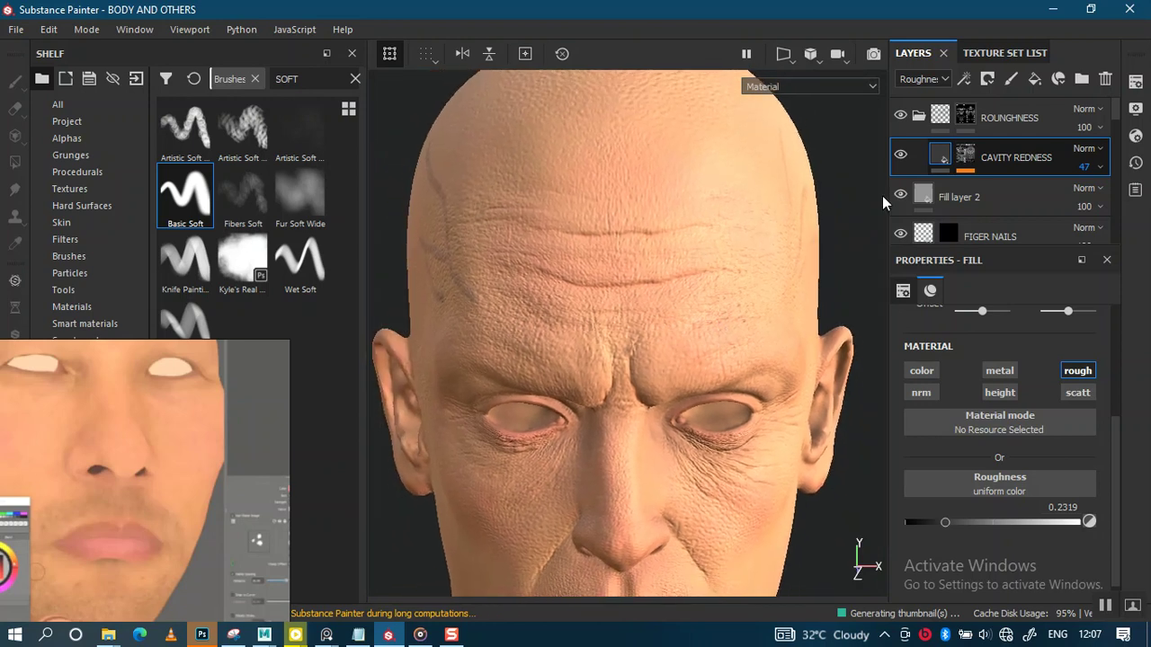
Step: Rename Fill layer 2 to ROUGHNESS BASE and duplicate it as ROUGHNESS BASE copy 1
{"action": "double_click", "coordinate": [961, 198]}
{"action": "type", "text": "ROUGHNESS BASE"}
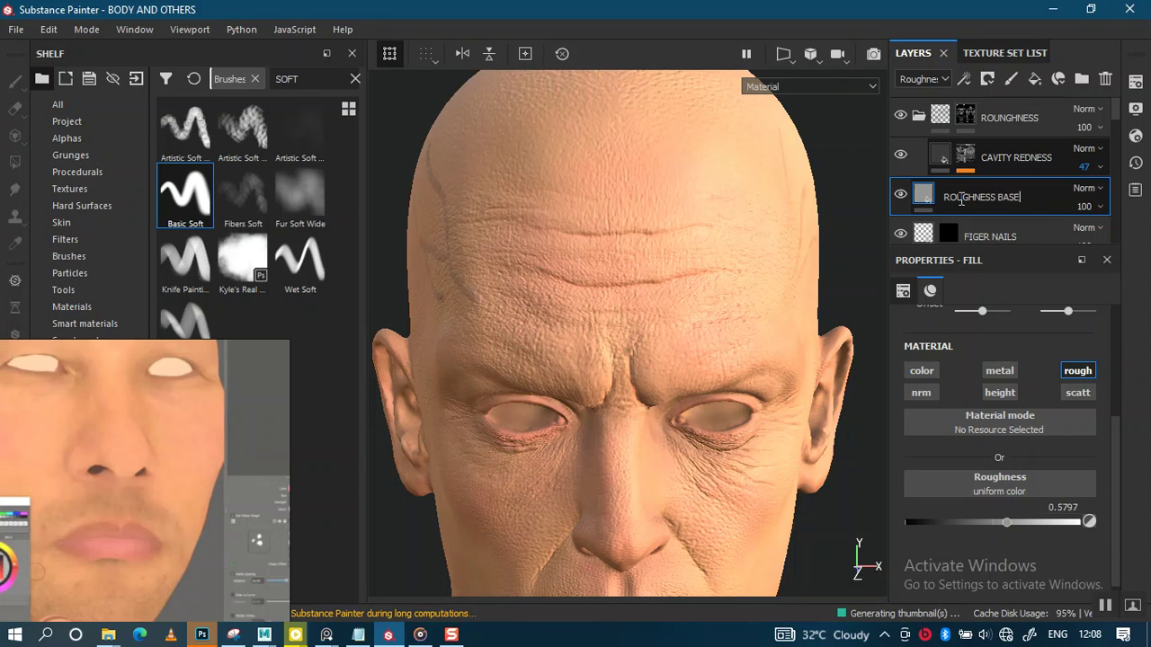
{"action": "key", "text": "Return"}
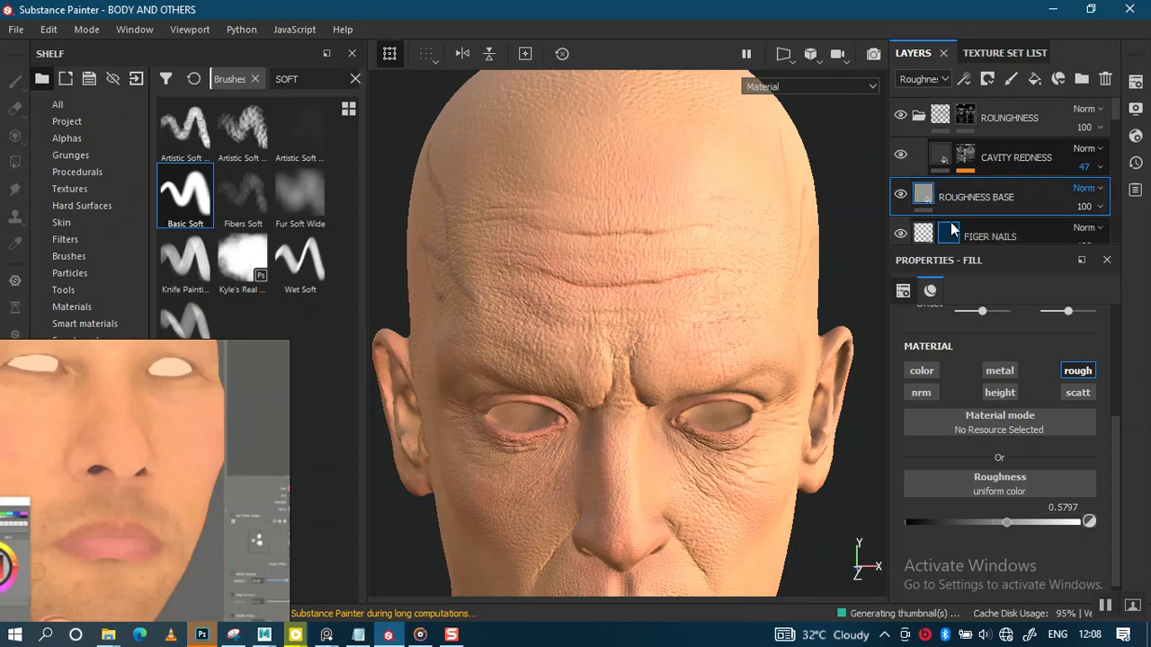
{"action": "key", "text": "ctrl+d"}
{"action": "double_click", "coordinate": [959, 195]}
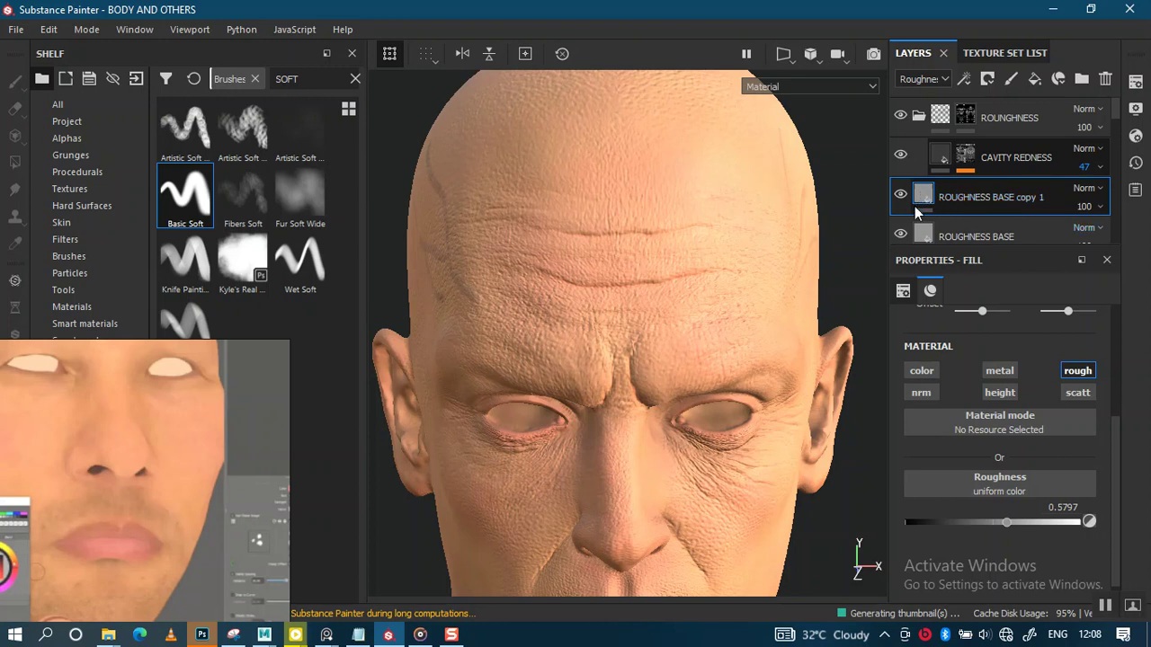
{"action": "right_click", "coordinate": [926, 197]}
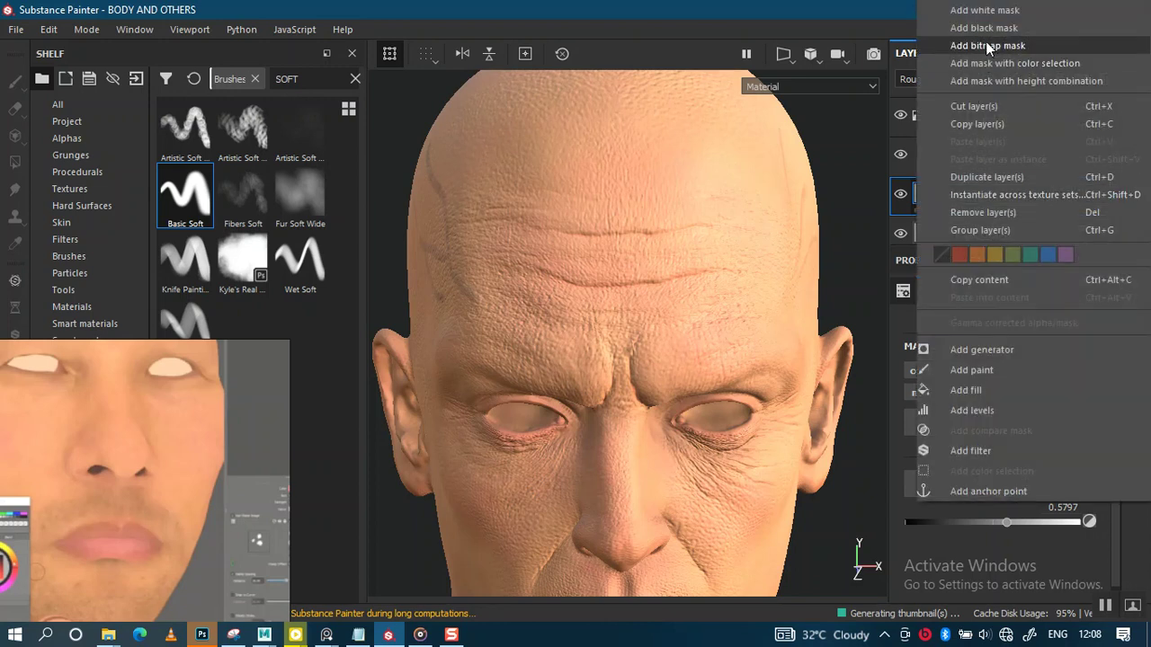
Step: Add a black mask with a fill effect to ROUGHNESS BASE copy 1
{"action": "left_click", "coordinate": [989, 30]}
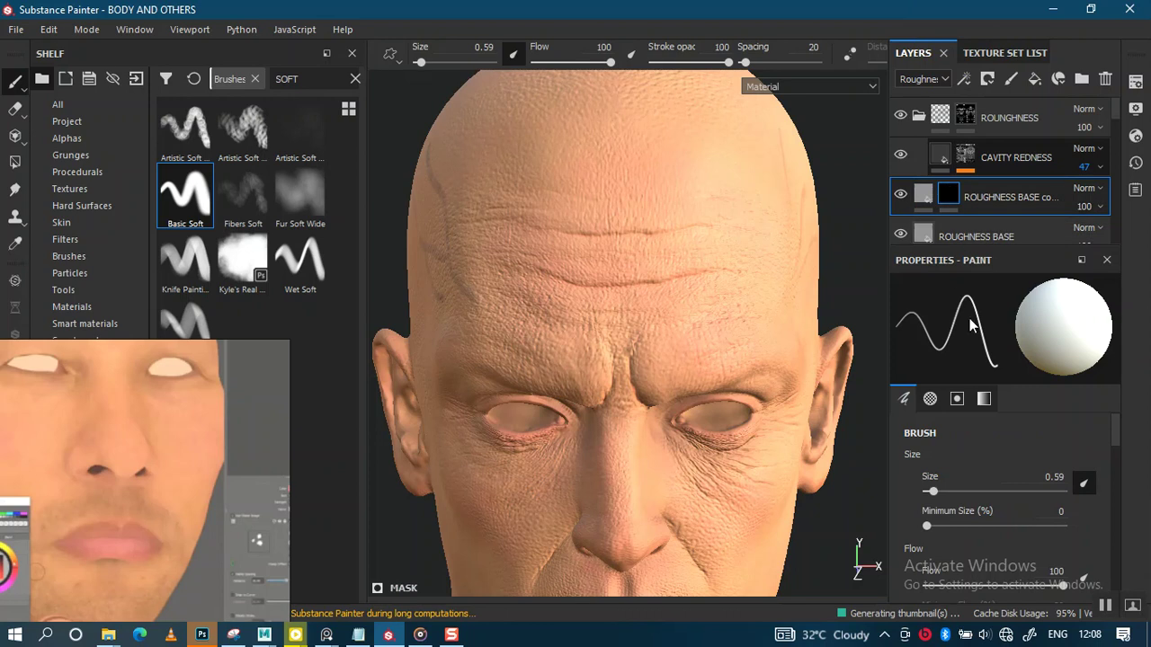
{"action": "right_click", "coordinate": [950, 190]}
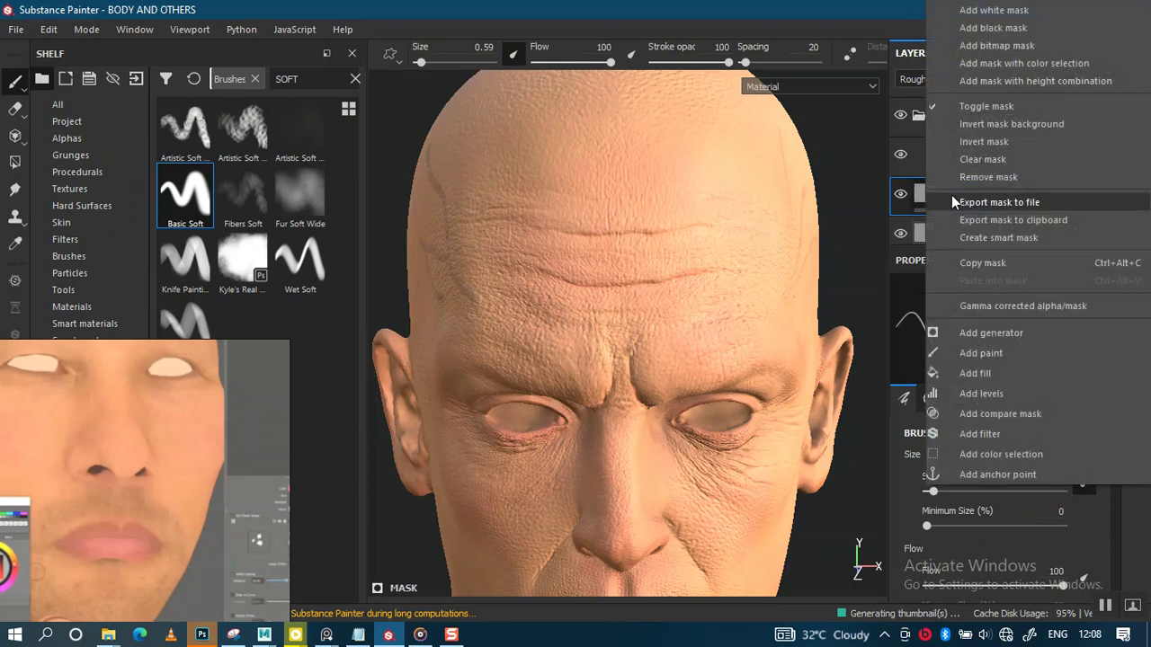
{"action": "left_click", "coordinate": [639, 330]}
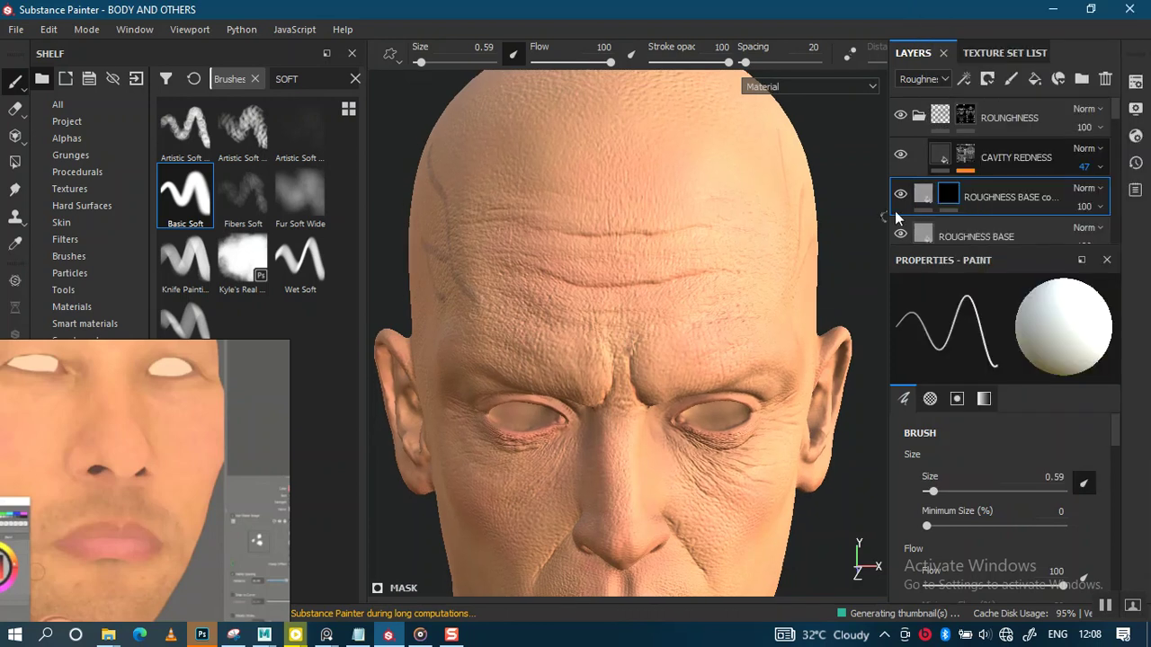
{"action": "right_click", "coordinate": [949, 195]}
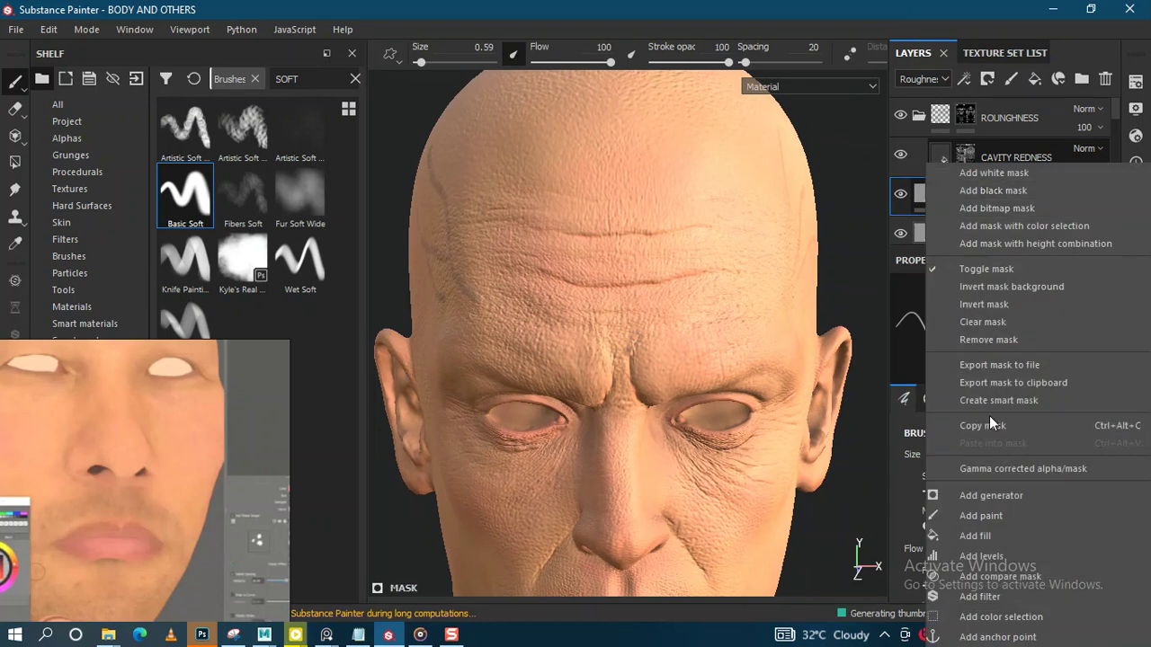
{"action": "left_click", "coordinate": [992, 532]}
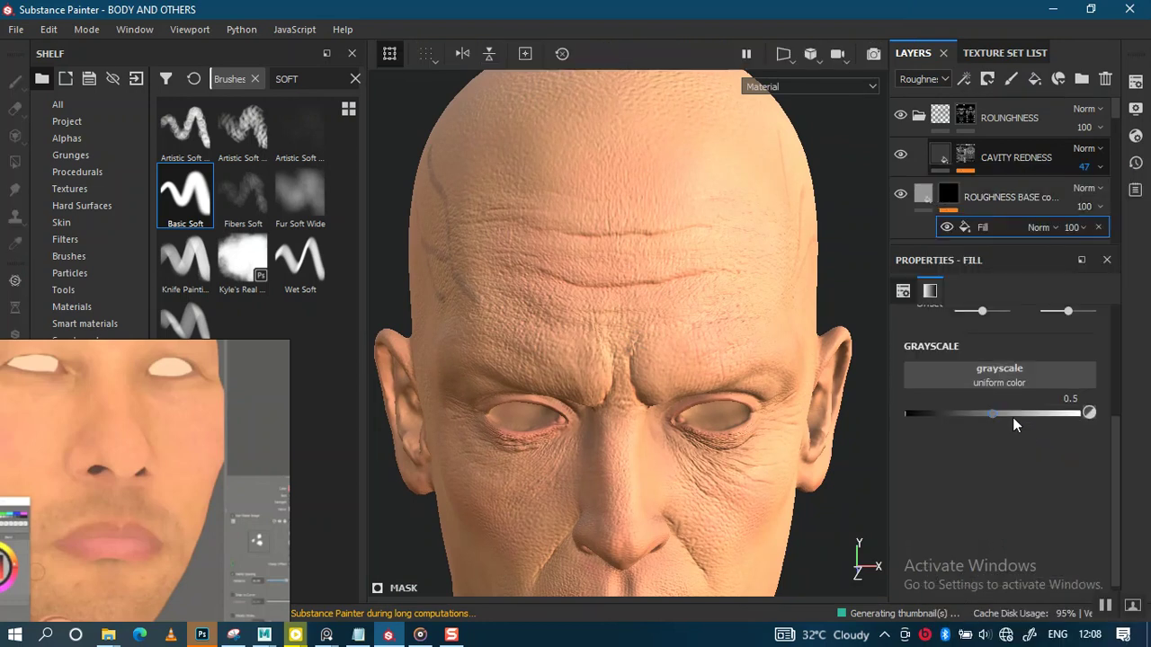
Step: Search 'noise' in the mask fill's grayscale slot and pick Cells 4
{"action": "left_click", "coordinate": [993, 373]}
{"action": "key", "text": "BackSpace"}
{"action": "key", "text": "BackSpace"}
{"action": "key", "text": "BackSpace"}
{"action": "key", "text": "BackSpace"}
{"action": "key", "text": "BackSpace"}
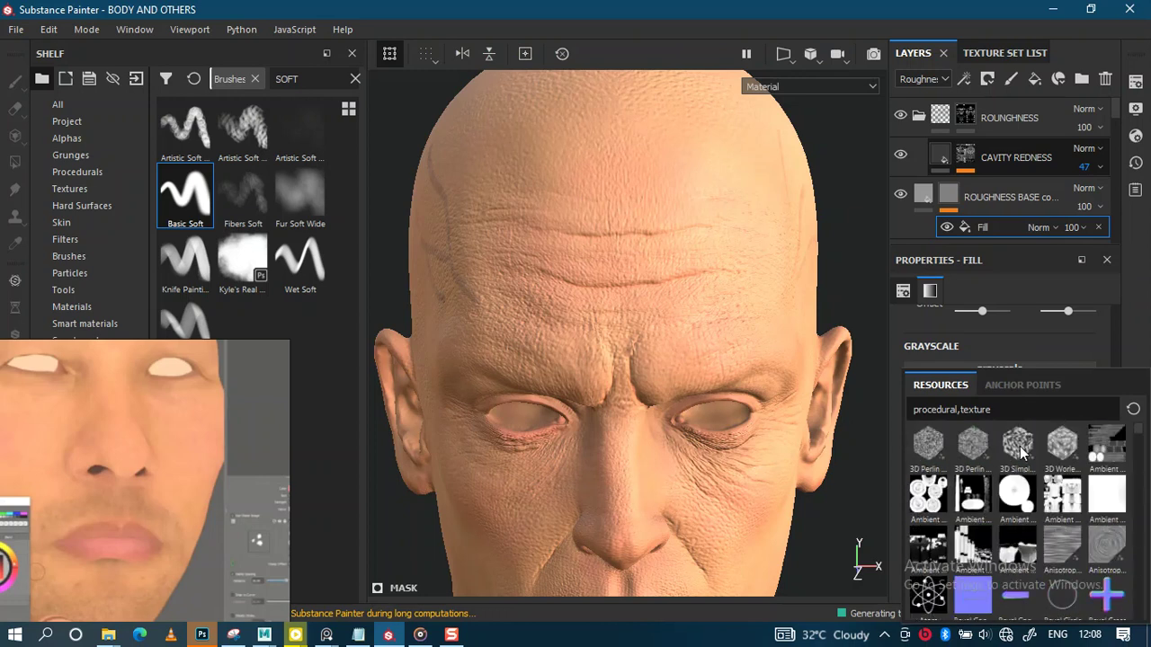
{"action": "type", "text": " NOISE"}
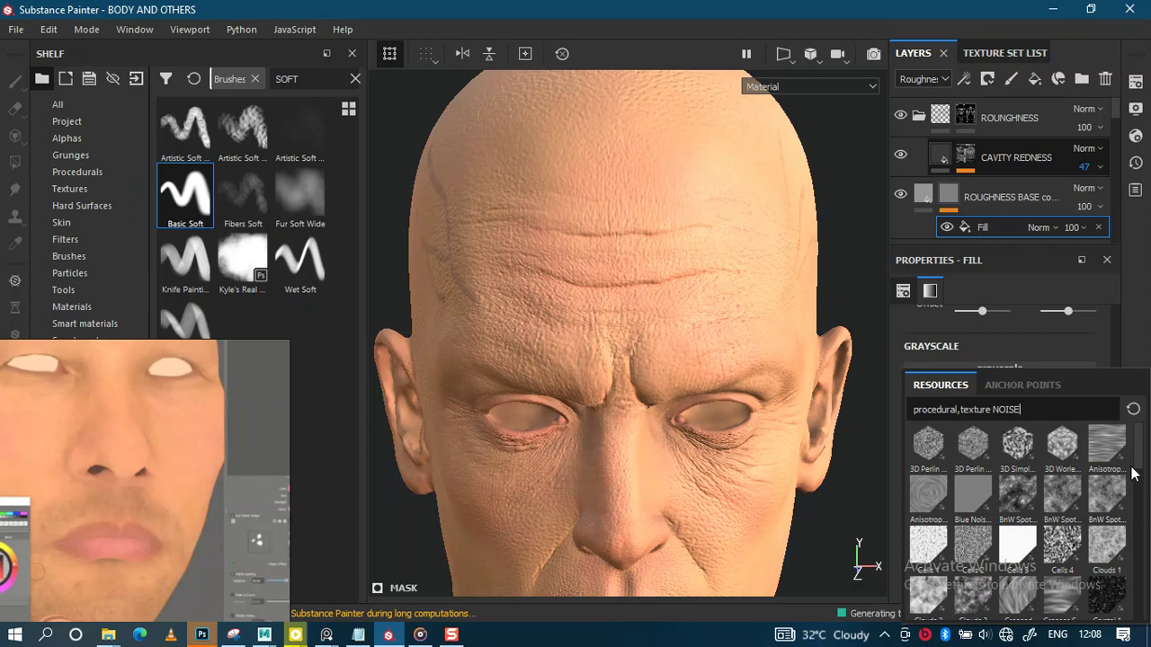
{"action": "mouse_move", "coordinate": [1137, 458]}
{"action": "left_mouse_down"}
{"action": "mouse_move", "coordinate": [1141, 615]}
{"action": "mouse_move", "coordinate": [1142, 449]}
{"action": "left_mouse_up"}
{"action": "left_click", "coordinate": [1062, 544]}
Step: View the mask channel and raise the Cells 4 UV Scale to 44.6
{"action": "key", "text": "c"}
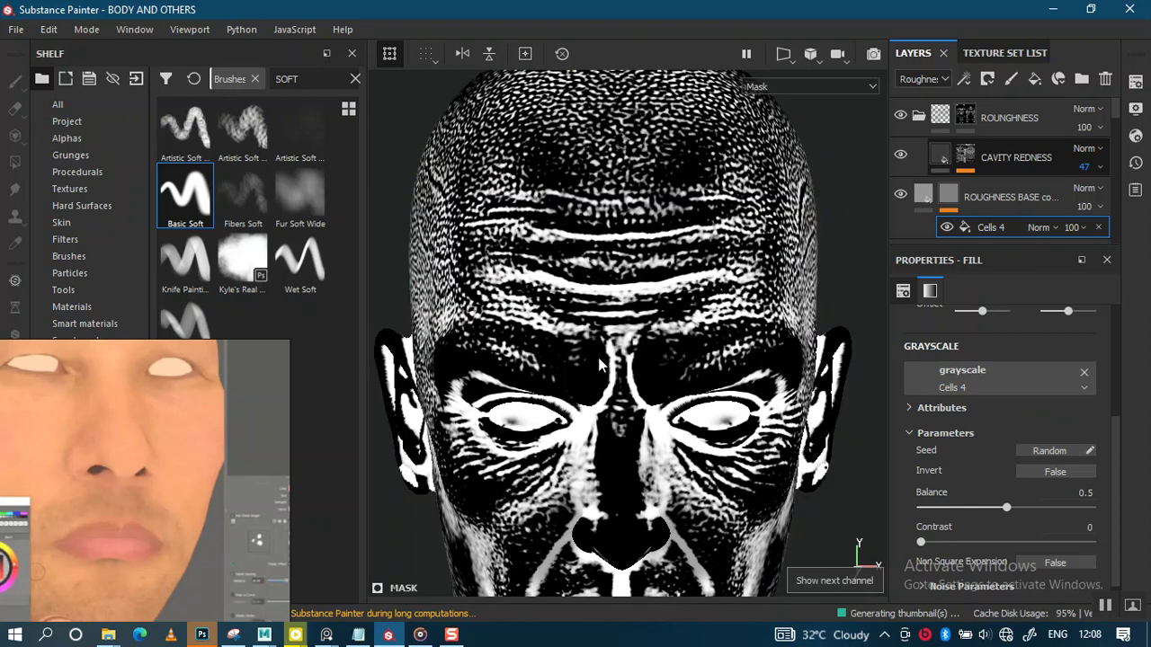
{"action": "key", "text": "c"}
{"action": "key", "text": "c"}
{"action": "key", "text": "c"}
{"action": "key", "text": "c"}
{"action": "key", "text": "c"}
{"action": "key", "text": "c"}
{"action": "key", "text": "c"}
{"action": "key", "text": "c"}
{"action": "key", "text": "c"}
{"action": "key", "text": "c"}
{"action": "key", "text": "c"}
{"action": "key", "text": "c"}
{"action": "key", "text": "c"}
{"action": "key", "text": "c"}
{"action": "key", "text": "c"}
{"action": "key", "text": "c"}
{"action": "key", "text": "c"}
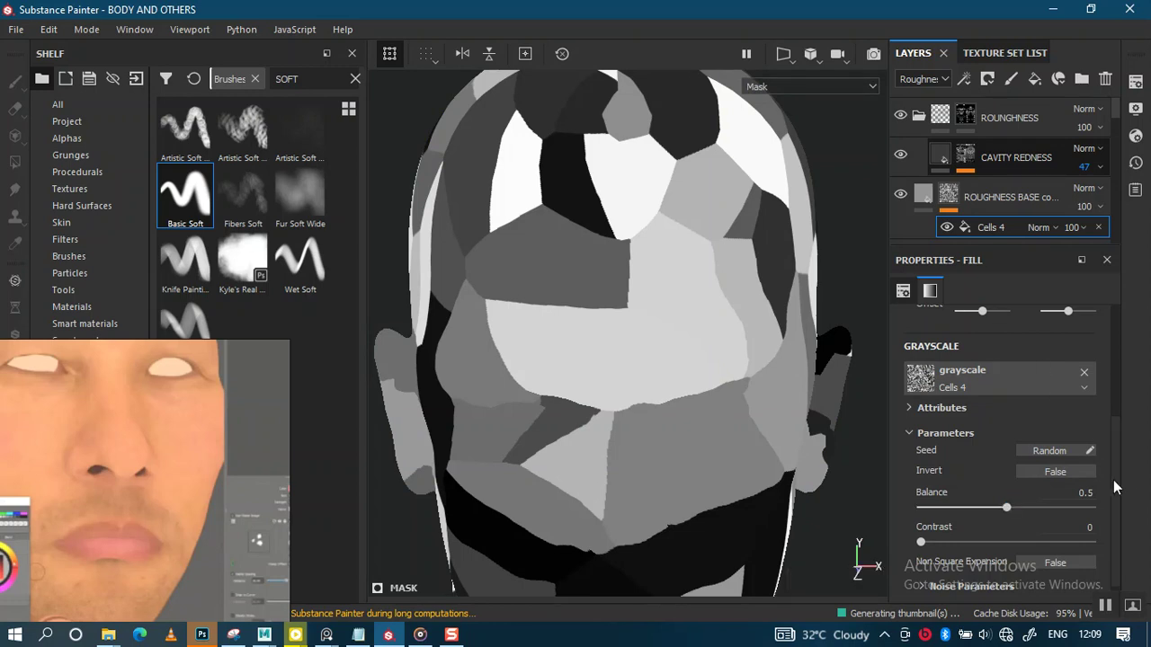
{"action": "scroll", "coordinate": [1121, 402], "scroll_direction": "up", "scroll_amount": 3}
{"action": "scroll", "coordinate": [1121, 401], "scroll_direction": "up", "scroll_amount": 1}
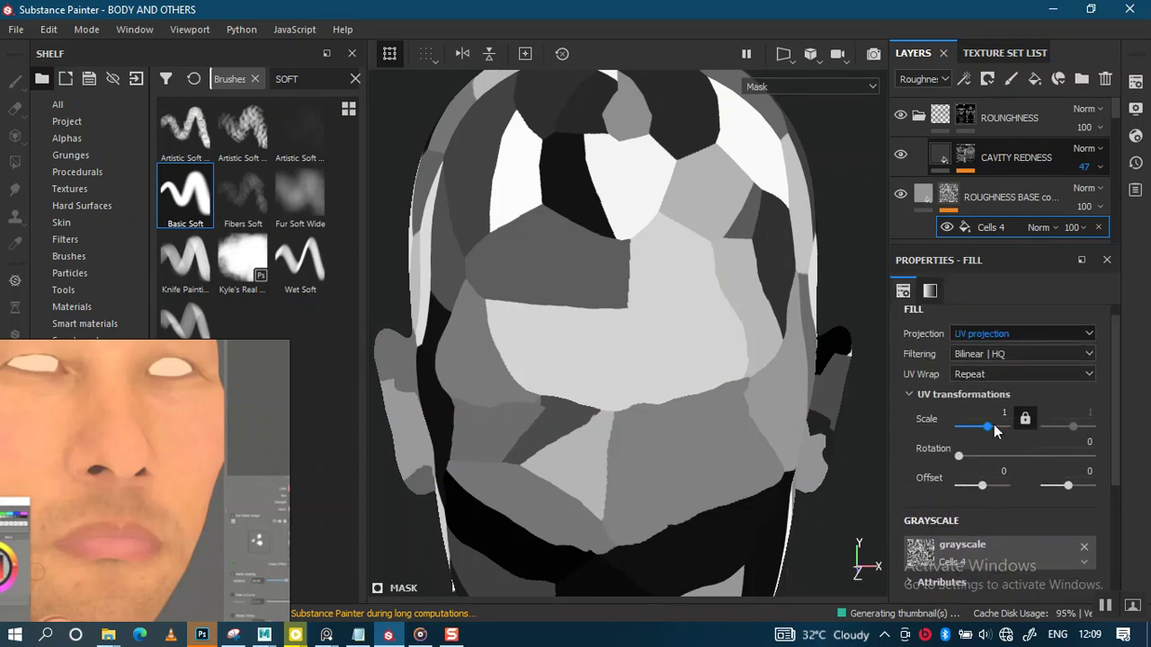
{"action": "left_click_drag", "start_coordinate": [989, 432], "coordinate": [999, 435]}
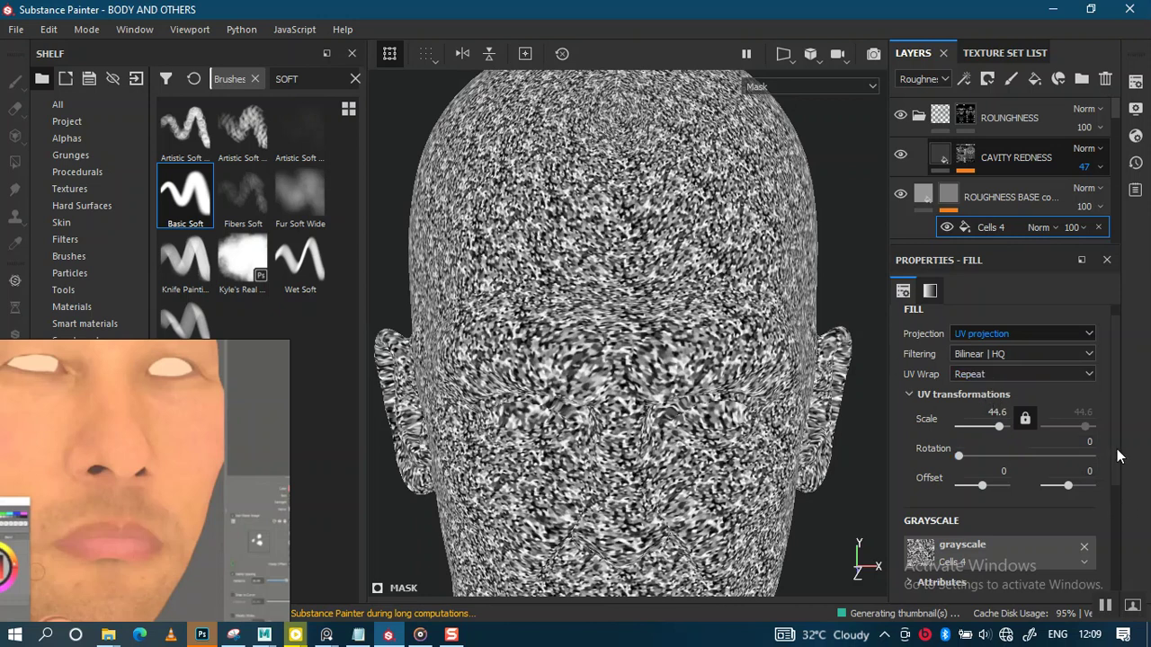
{"action": "left_click_drag", "start_coordinate": [1116, 447], "coordinate": [1115, 498]}
Step: Set Cells 4 Balance 0.3 and Contrast 0.1, and increase the Noise Parameters Scale
{"action": "scroll", "coordinate": [1022, 540], "scroll_direction": "down", "scroll_amount": 2}
{"action": "scroll", "coordinate": [1023, 539], "scroll_direction": "down", "scroll_amount": 1}
{"action": "mouse_move", "coordinate": [1007, 506]}
{"action": "left_mouse_down"}
{"action": "mouse_move", "coordinate": [1039, 508]}
{"action": "mouse_move", "coordinate": [958, 492]}
{"action": "left_mouse_up"}
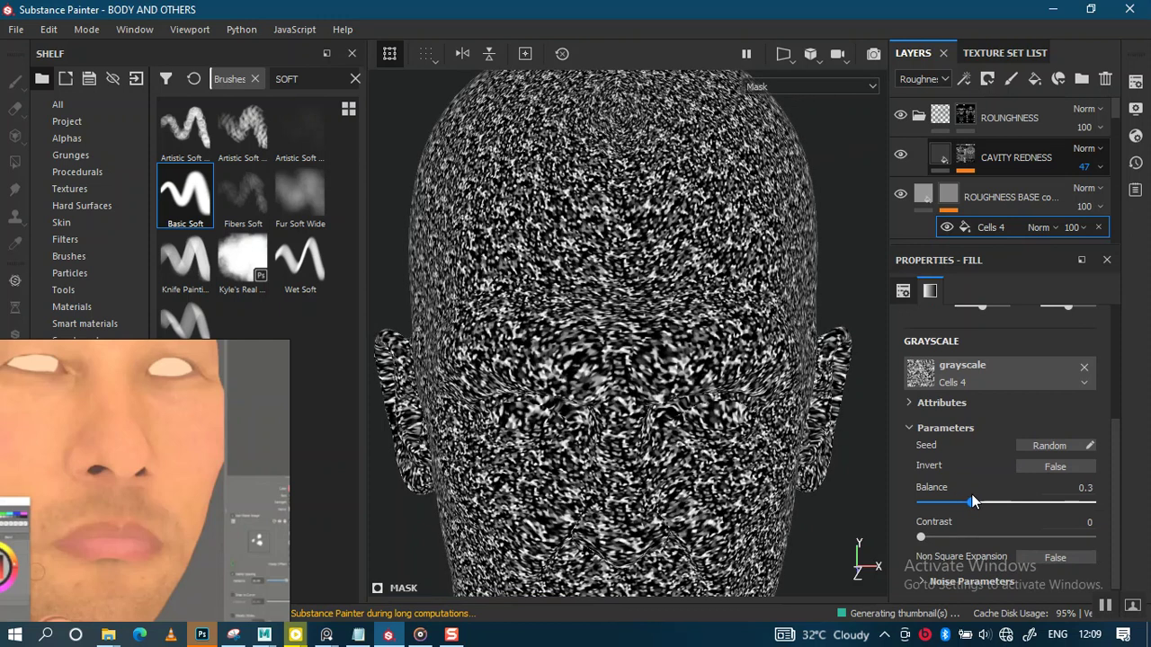
{"action": "left_click_drag", "start_coordinate": [938, 540], "coordinate": [937, 538]}
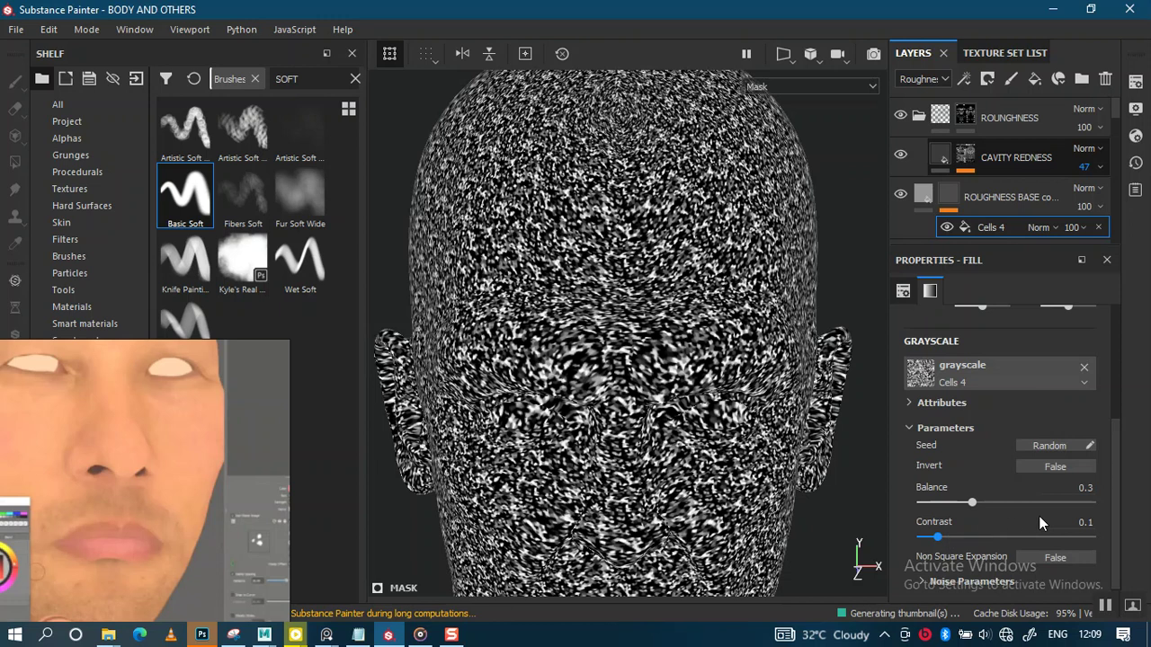
{"action": "scroll", "coordinate": [1107, 538], "scroll_direction": "down", "scroll_amount": 1}
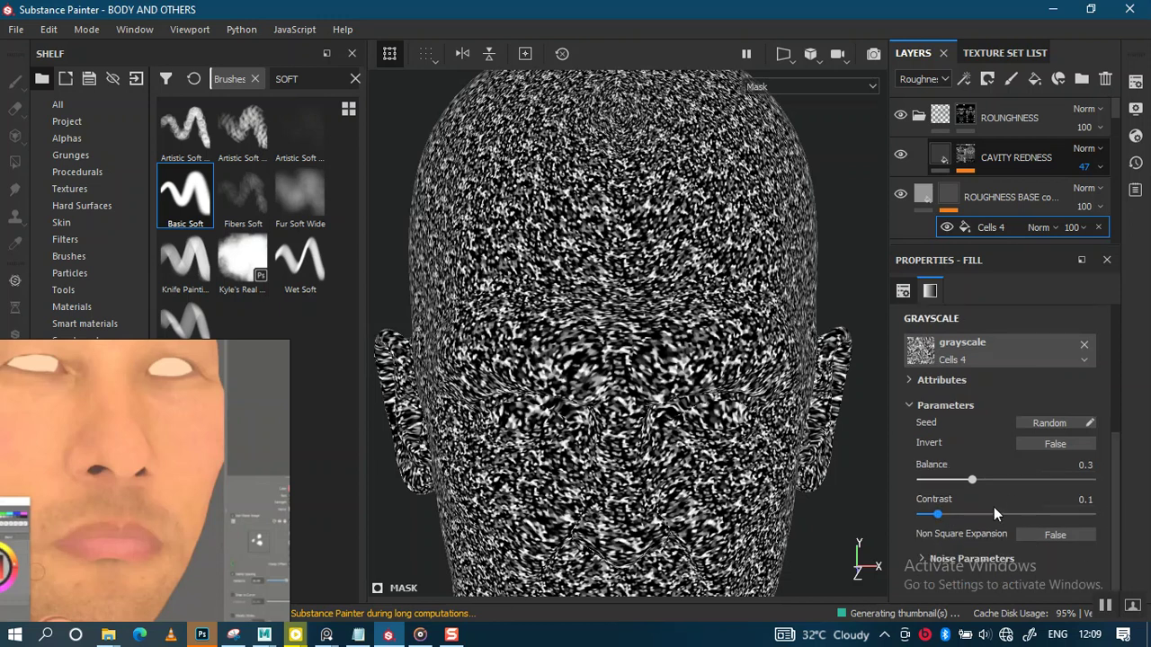
{"action": "left_click", "coordinate": [932, 559]}
{"action": "left_click_drag", "start_coordinate": [957, 588], "coordinate": [949, 586]}
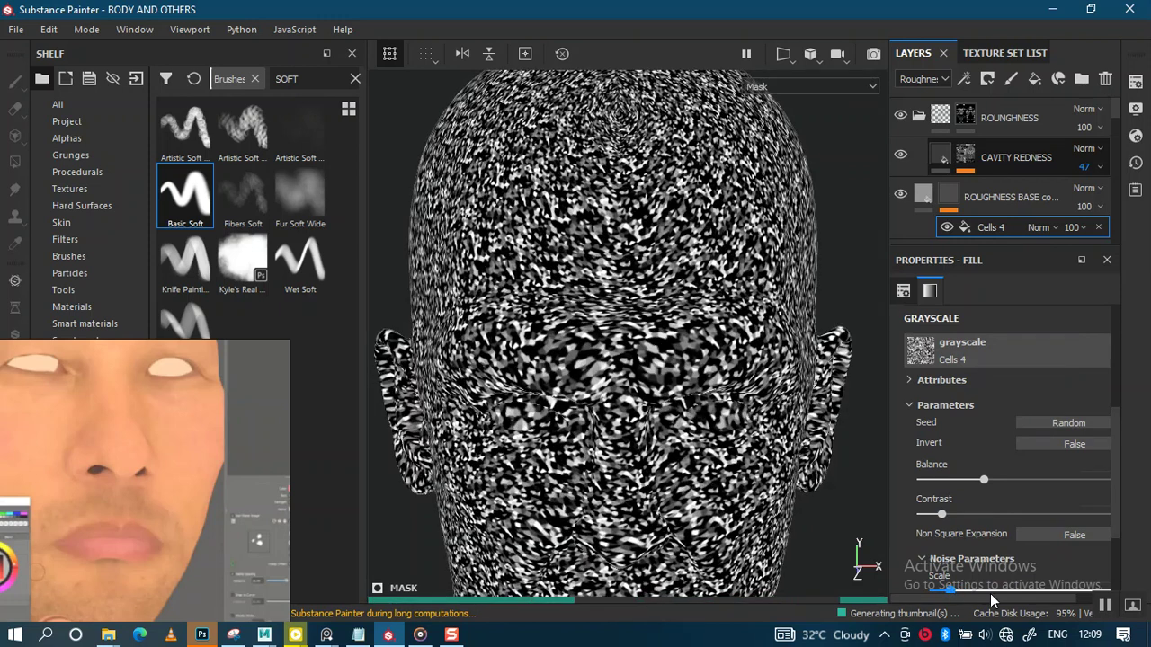
{"action": "left_click", "coordinate": [998, 590]}
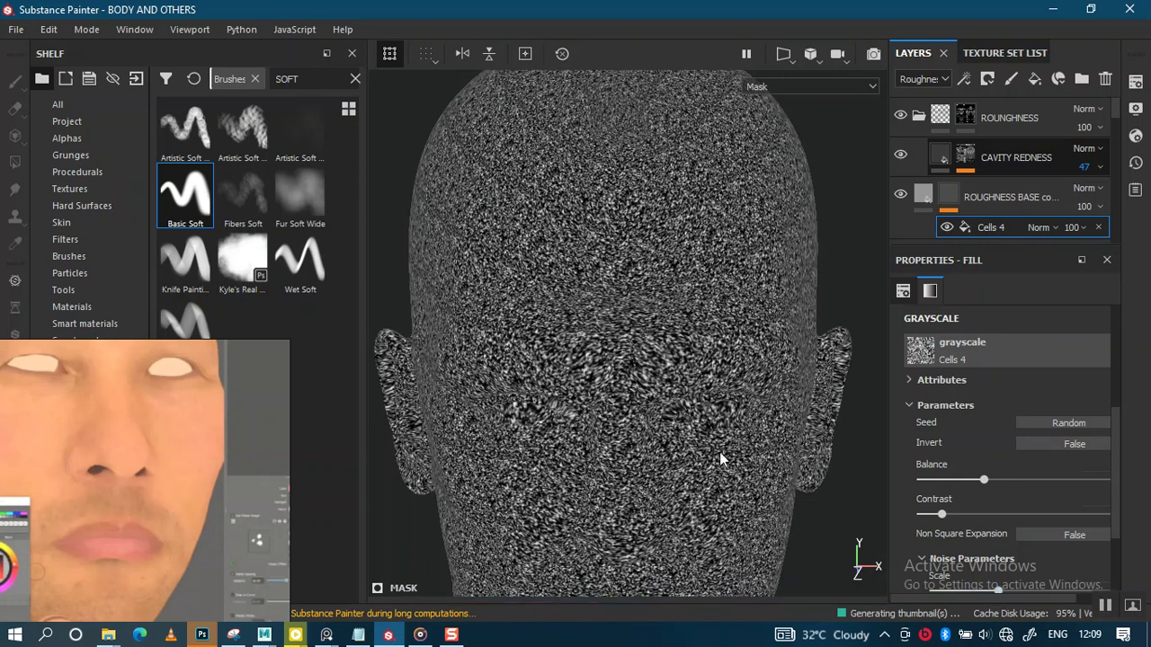
Step: Back in material view, zoom on the forehead and set the copy's roughness to 0.5459
{"action": "key", "text": "m"}
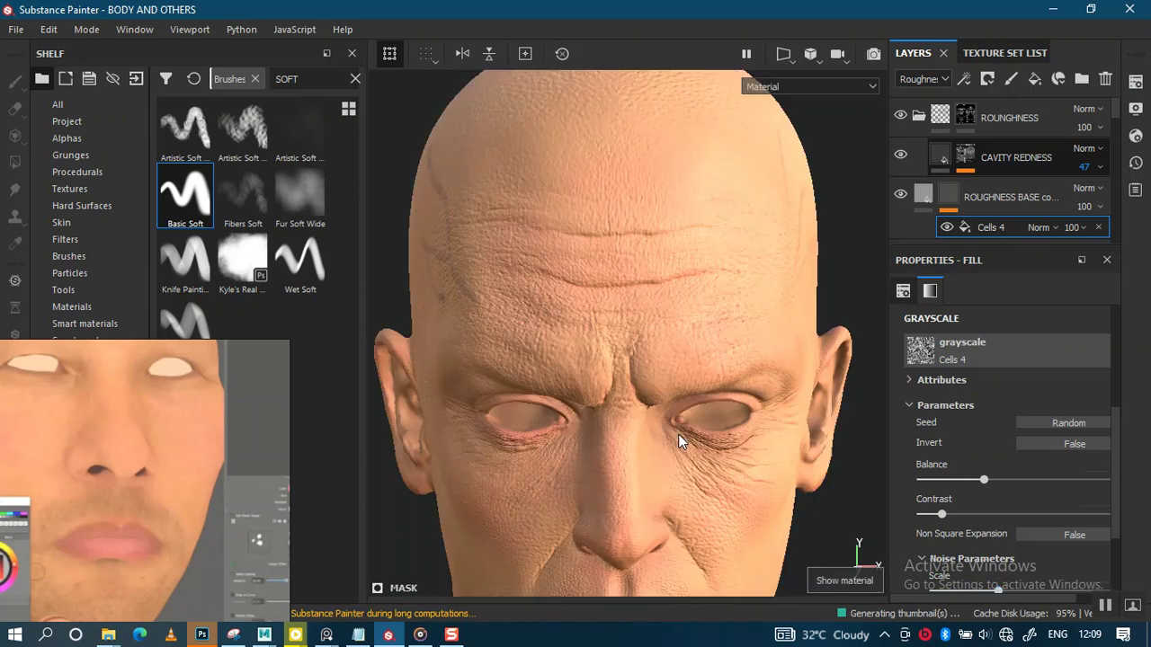
{"action": "mouse_move", "coordinate": [685, 335]}
{"action": "right_mouse_down", "text": "alt"}
{"action": "mouse_move", "coordinate": [747, 367]}
{"action": "mouse_move", "coordinate": [760, 326]}
{"action": "right_mouse_up", "text": "alt"}
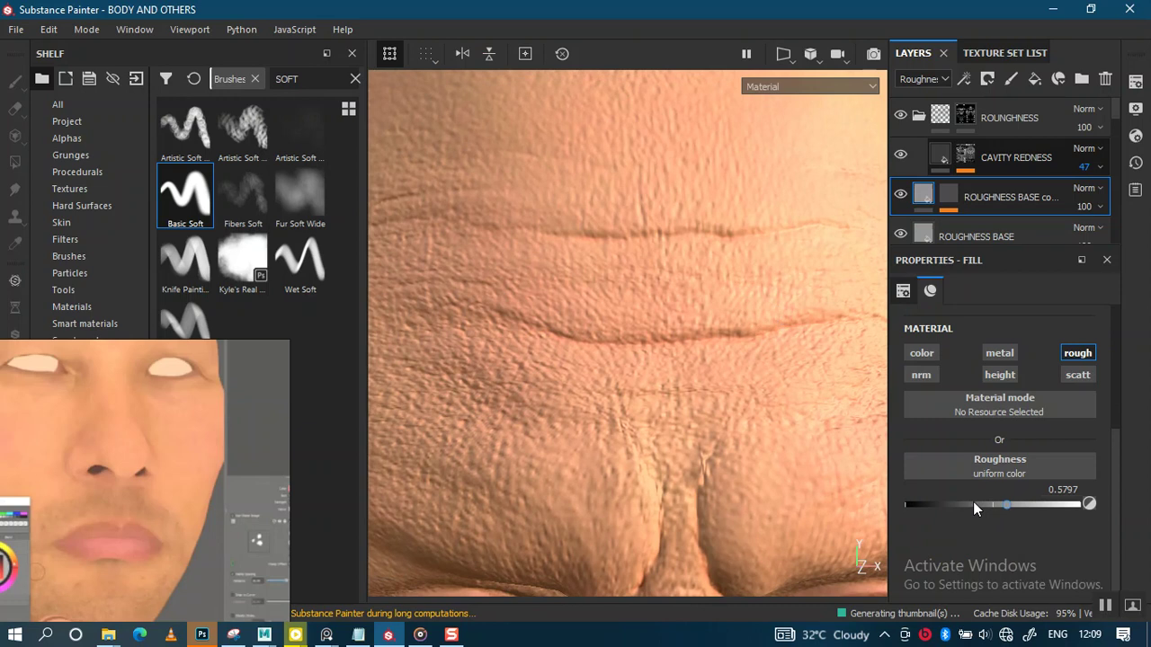
{"action": "left_click", "coordinate": [966, 503]}
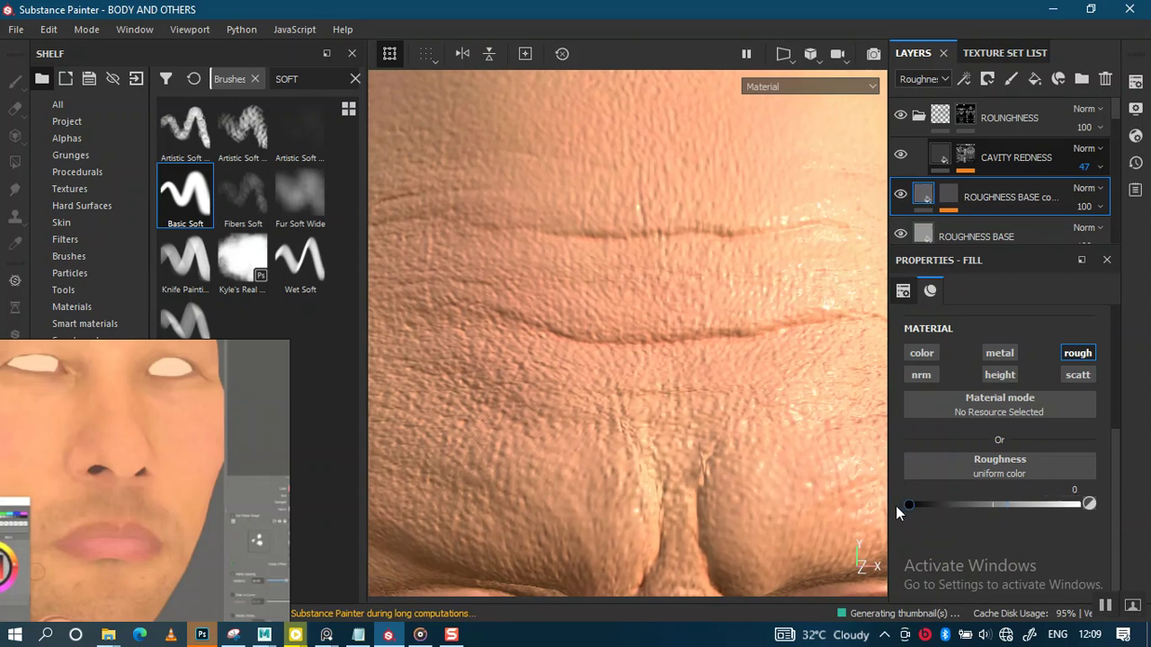
{"action": "scroll", "coordinate": [766, 426], "scroll_direction": "down", "scroll_amount": 3}
{"action": "scroll", "coordinate": [727, 334], "scroll_direction": "down", "scroll_amount": 2}
{"action": "scroll", "coordinate": [755, 348], "scroll_direction": "up", "scroll_amount": 1}
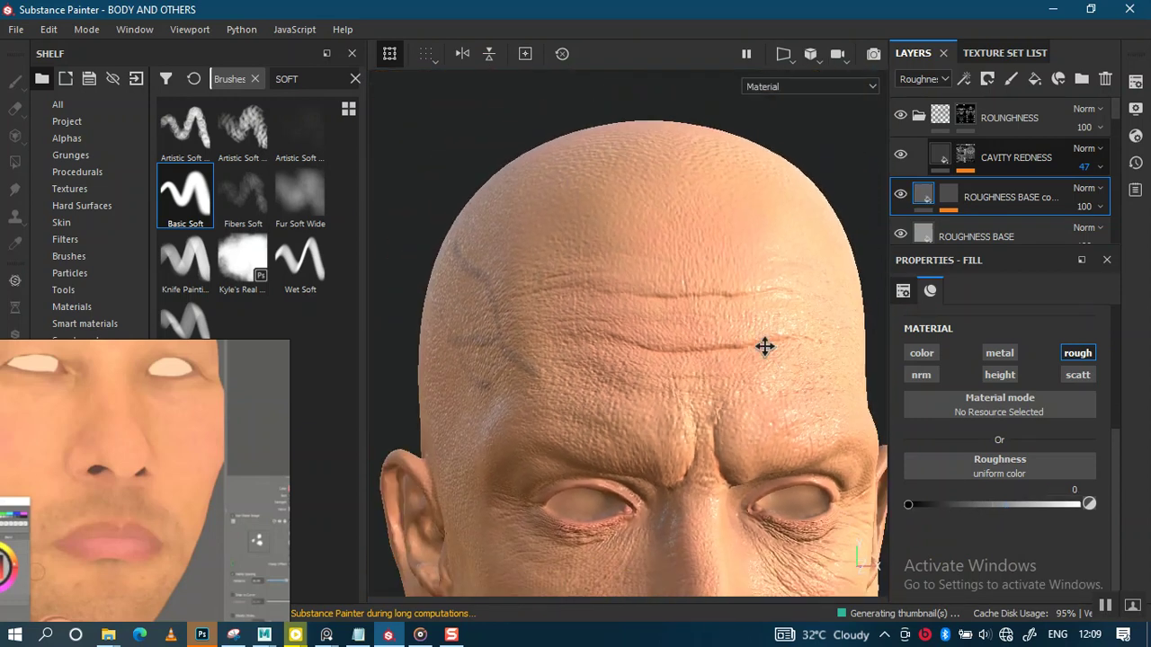
{"action": "scroll", "coordinate": [764, 344], "scroll_direction": "up", "scroll_amount": 2}
{"action": "scroll", "coordinate": [778, 373], "scroll_direction": "up", "scroll_amount": 2}
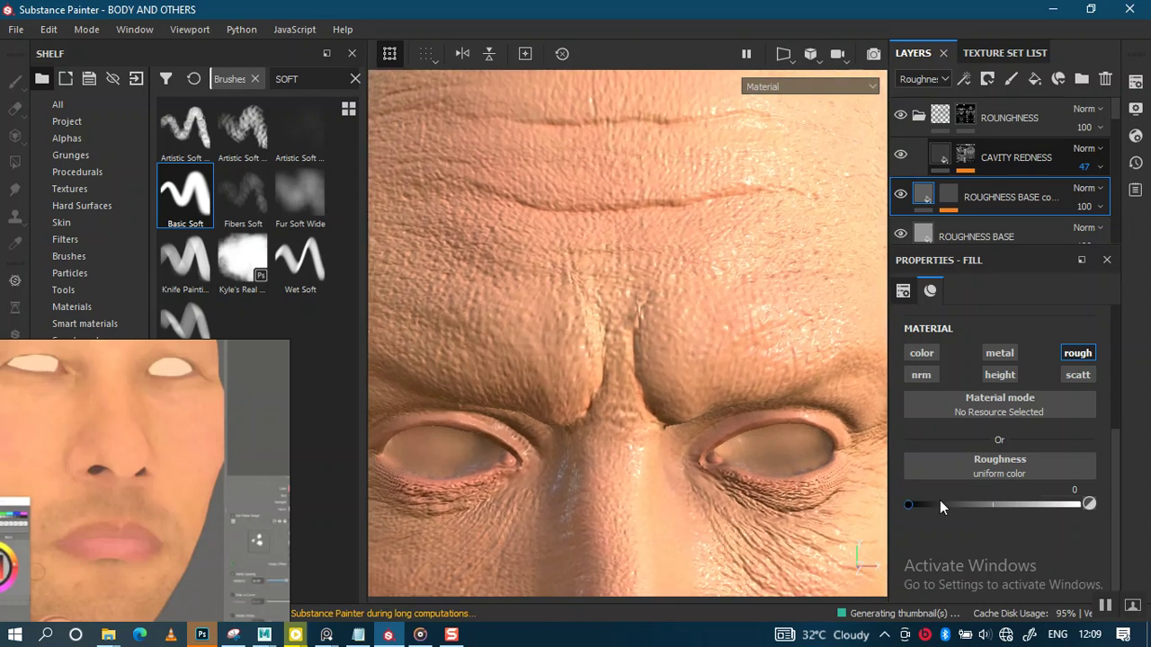
{"action": "left_click_drag", "start_coordinate": [926, 506], "coordinate": [975, 507]}
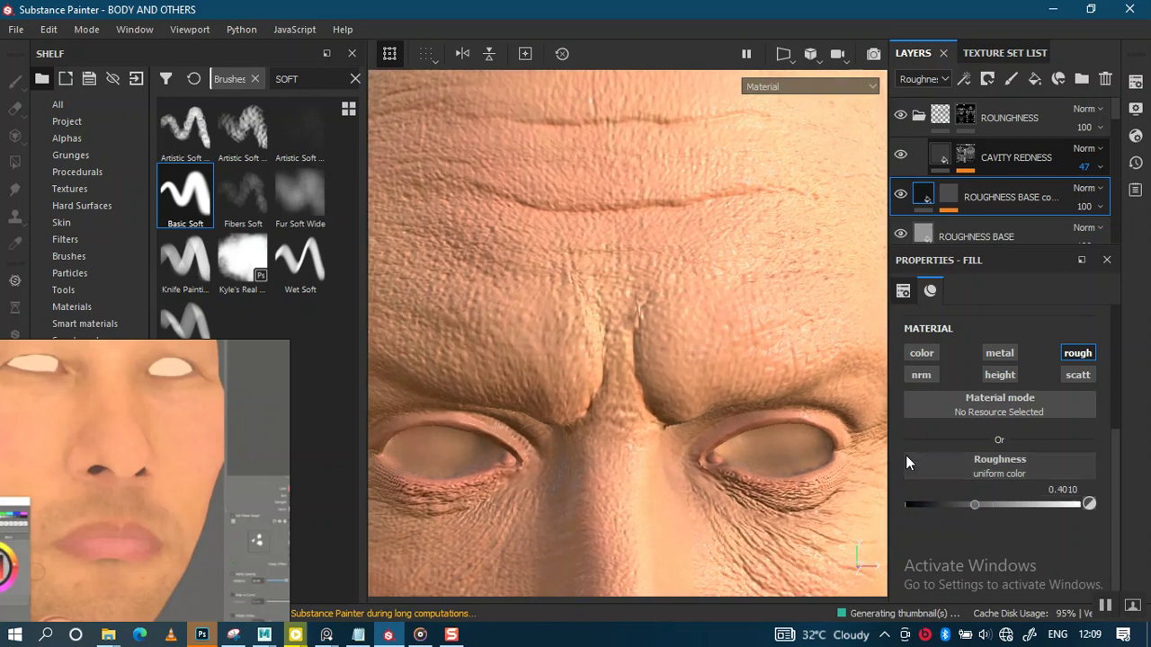
{"action": "left_click", "coordinate": [985, 504]}
{"action": "left_click_drag", "start_coordinate": [986, 504], "coordinate": [1001, 507]}
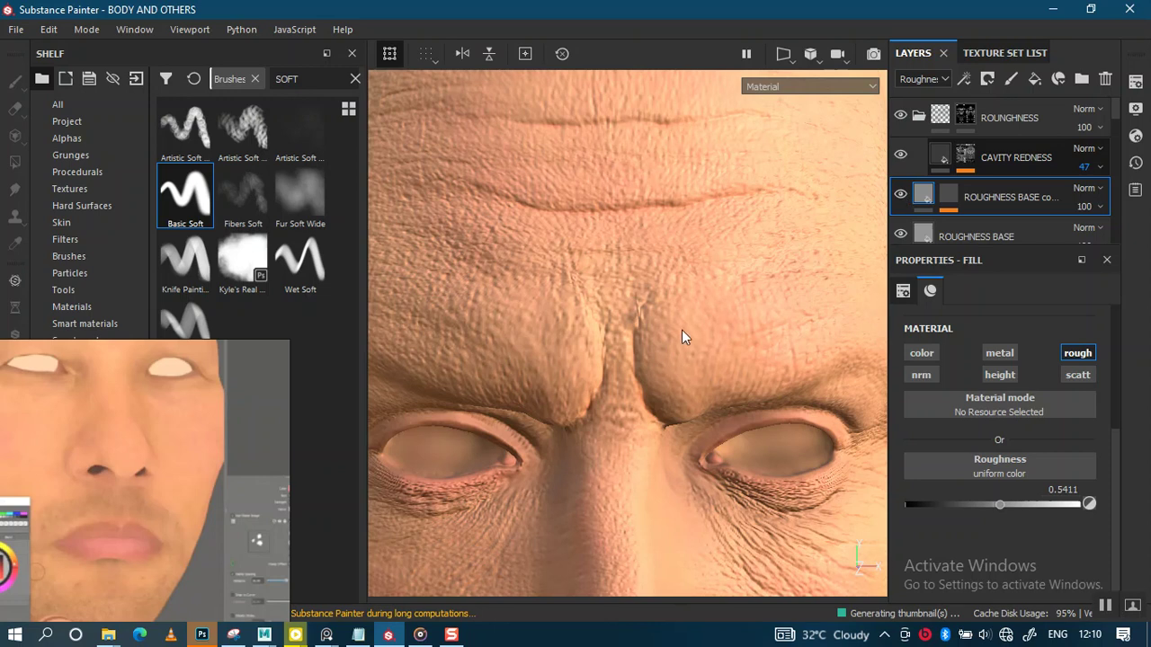
Step: Zoom out to the whole head, rotate the lighting and orbit to a side view, then scroll to the VEINS layers
{"action": "scroll", "coordinate": [683, 337], "scroll_direction": "down", "scroll_amount": 5}
{"action": "mouse_move", "coordinate": [668, 224]}
{"action": "left_mouse_down", "text": "alt"}
{"action": "mouse_move", "coordinate": [673, 257]}
{"action": "mouse_move", "coordinate": [755, 279]}
{"action": "left_mouse_up", "text": "alt"}
{"action": "right_click_drag", "start_coordinate": [755, 279], "coordinate": [683, 301], "text": "shift"}
{"action": "mouse_move", "coordinate": [683, 301]}
{"action": "left_mouse_down", "text": "alt"}
{"action": "mouse_move", "coordinate": [753, 296]}
{"action": "mouse_move", "coordinate": [790, 268]}
{"action": "mouse_move", "coordinate": [726, 290]}
{"action": "mouse_move", "coordinate": [816, 253]}
{"action": "left_mouse_up", "text": "alt"}
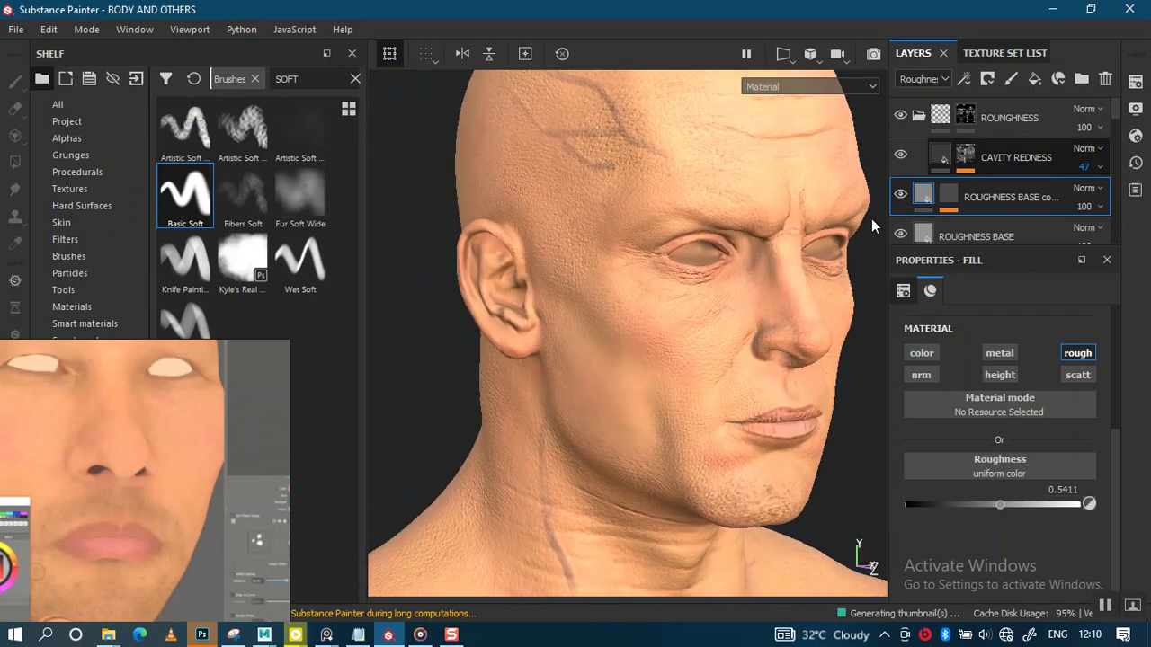
{"action": "left_click_drag", "start_coordinate": [1112, 119], "coordinate": [1104, 225]}
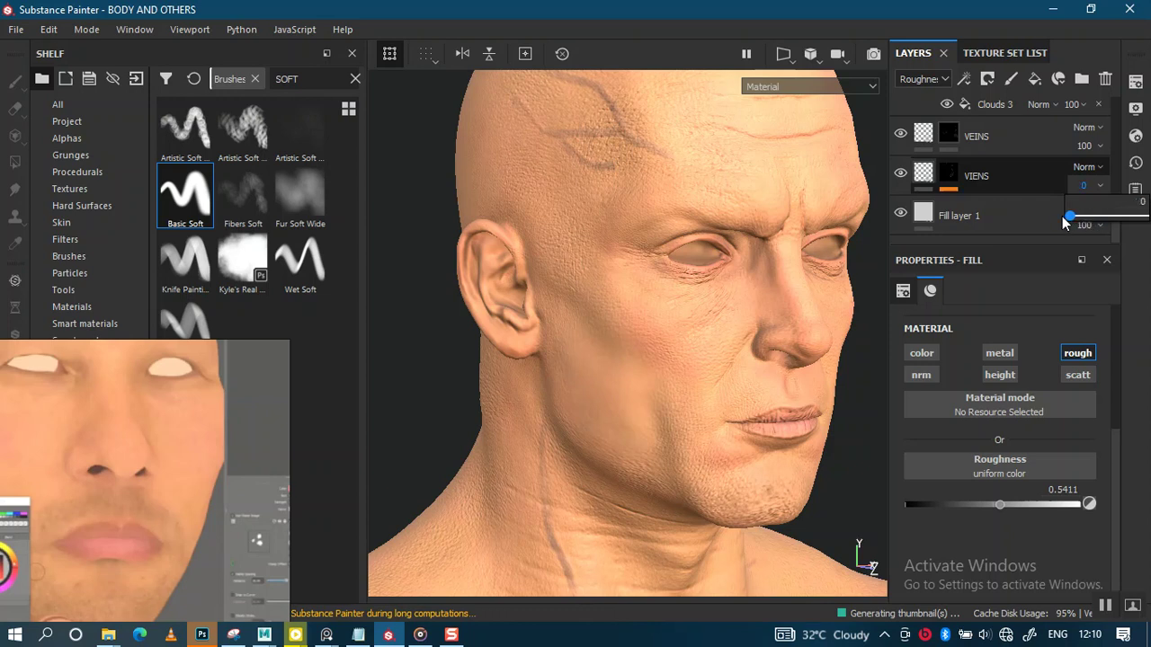
Step: Show the Base Color channel in the Layers panel and set the VIENS layer opacity to 36
{"action": "left_click", "coordinate": [918, 79]}
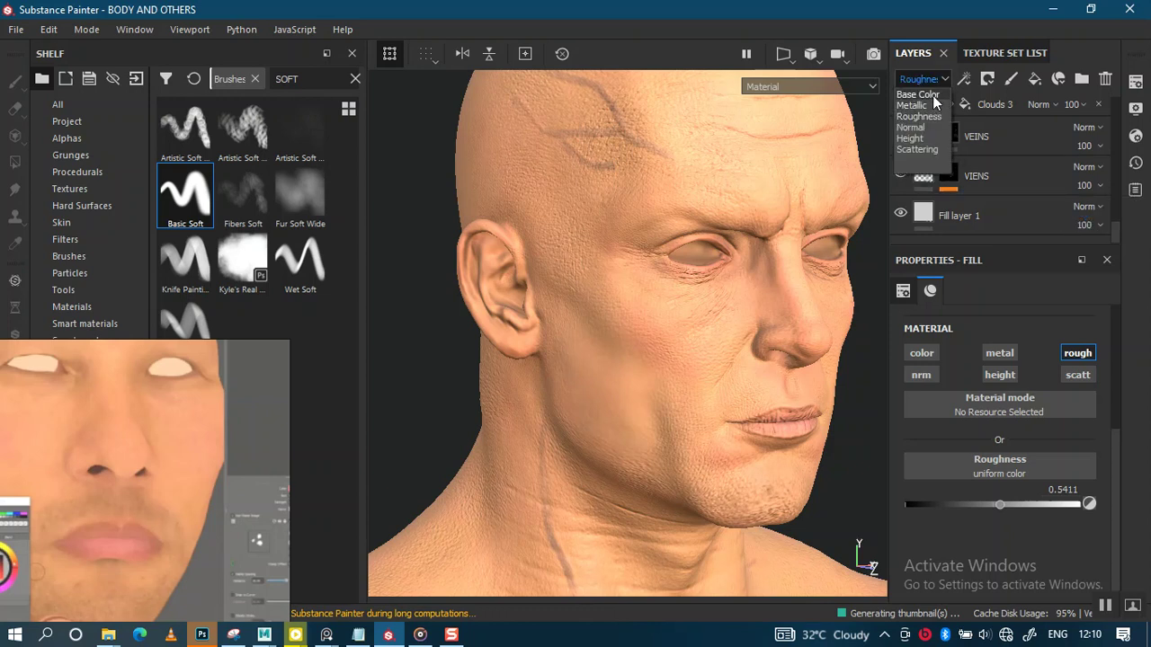
{"action": "left_click", "coordinate": [933, 97]}
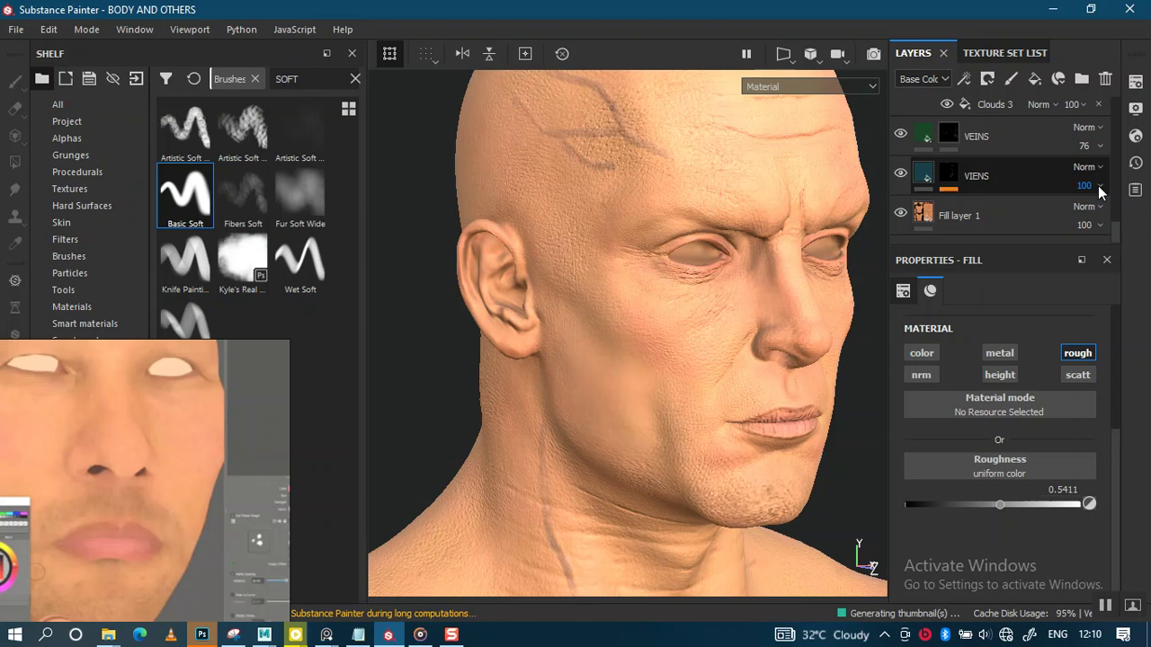
{"action": "left_click", "coordinate": [1099, 185]}
{"action": "left_click", "coordinate": [1096, 218]}
{"action": "type", "text": "36"}
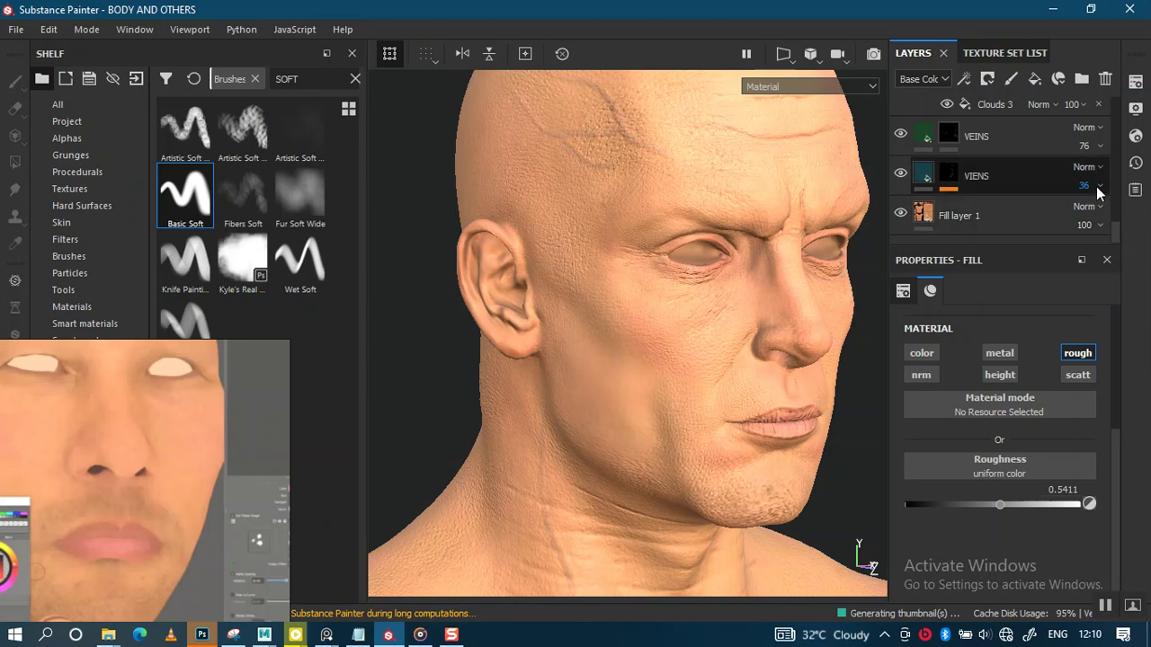
Step: Orbit and zoom to a frontal close-up of the face to check the subtler veins
{"action": "mouse_move", "coordinate": [626, 282]}
{"action": "left_mouse_down", "text": "alt"}
{"action": "mouse_move", "coordinate": [695, 271]}
{"action": "mouse_move", "coordinate": [707, 249]}
{"action": "mouse_move", "coordinate": [673, 295]}
{"action": "left_mouse_up", "text": "alt"}
{"action": "mouse_move", "coordinate": [673, 296]}
{"action": "right_mouse_down", "text": "alt"}
{"action": "mouse_move", "coordinate": [683, 275]}
{"action": "mouse_move", "coordinate": [668, 381]}
{"action": "mouse_move", "coordinate": [670, 350]}
{"action": "right_mouse_up", "text": "alt"}
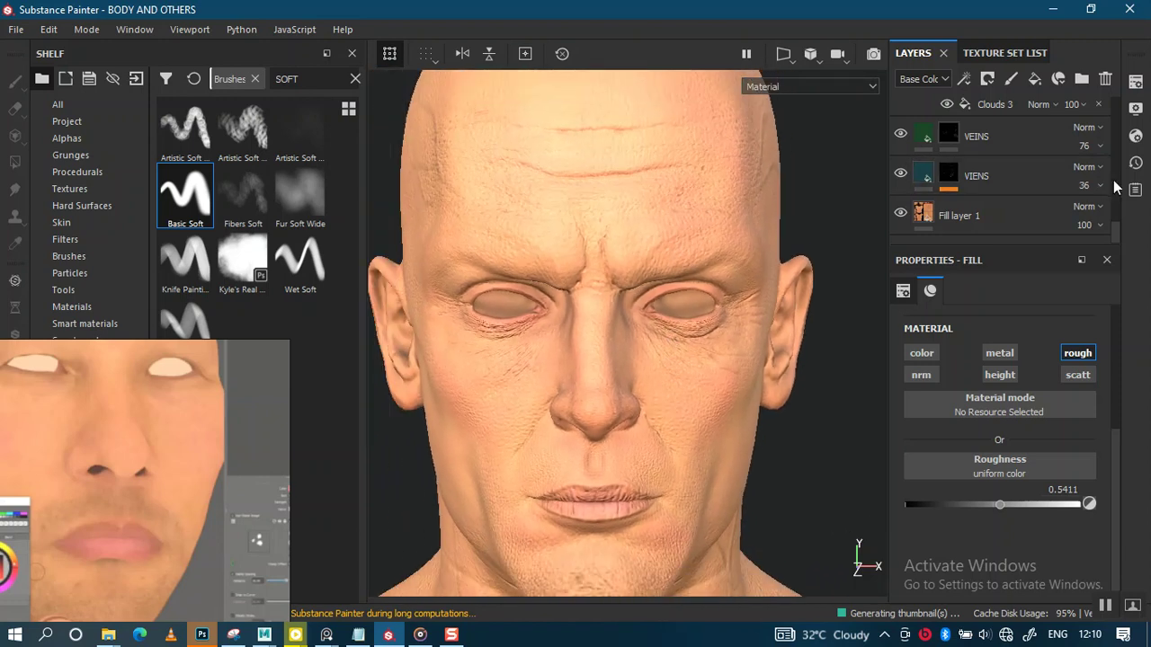
{"action": "left_click_drag", "start_coordinate": [1113, 228], "coordinate": [1122, 117]}
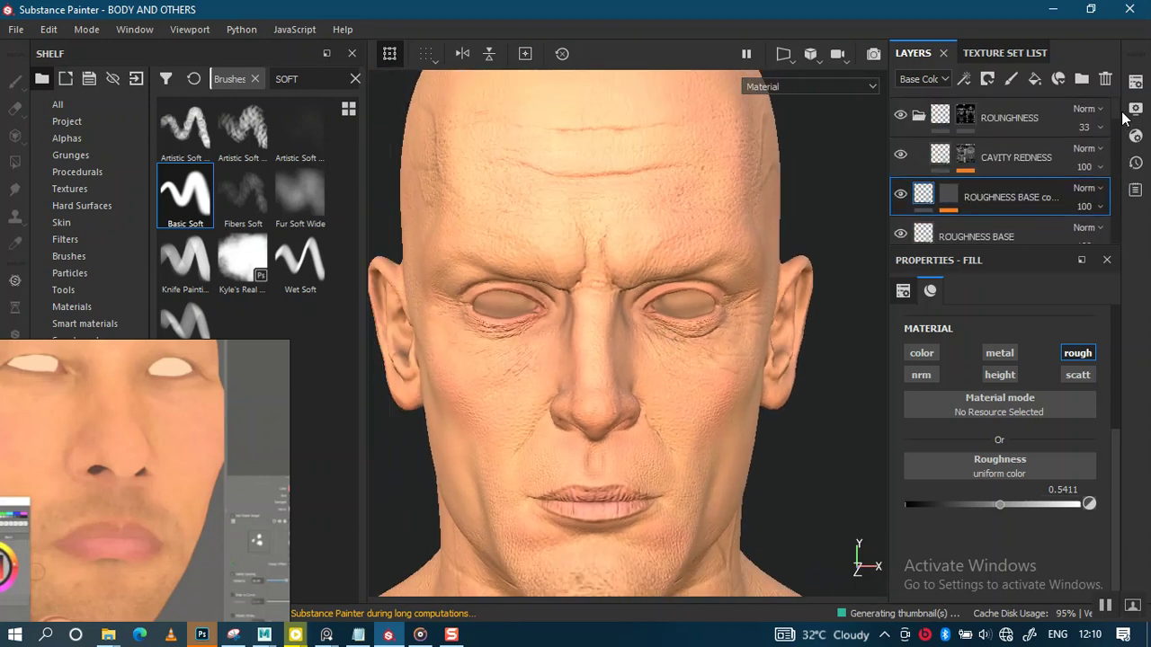
Step: Rename the copied roughness layer to ROUGHNESS NOISE
{"action": "right_click_drag", "start_coordinate": [734, 306], "coordinate": [718, 296], "text": "shift"}
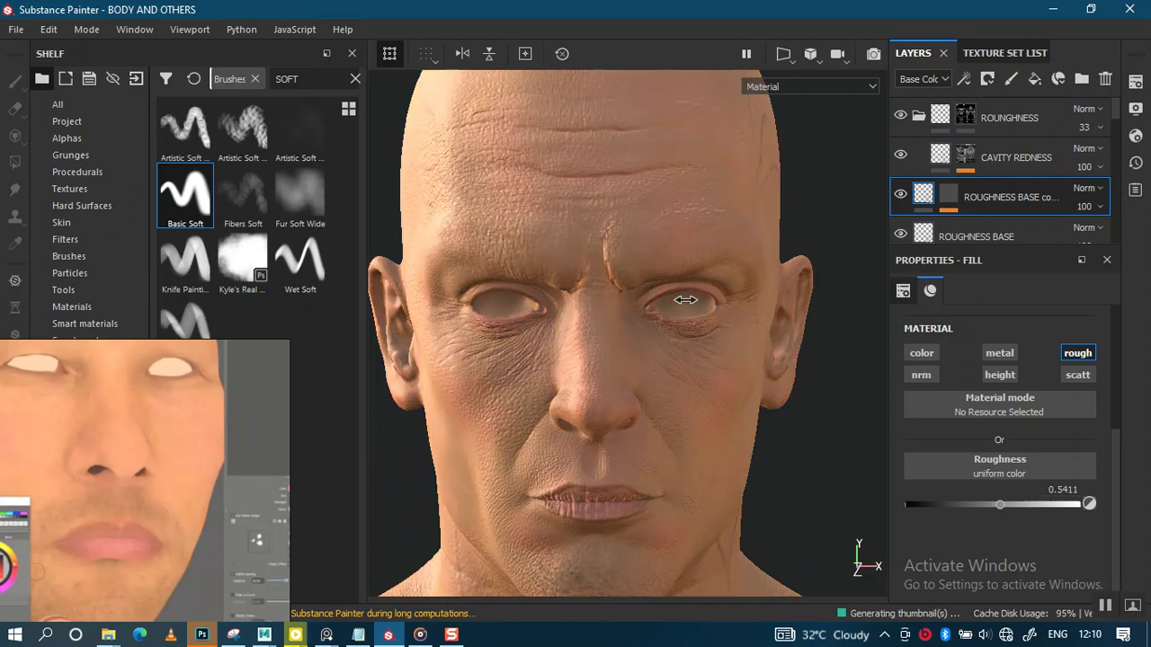
{"action": "mouse_move", "coordinate": [689, 323]}
{"action": "left_mouse_down", "text": "alt"}
{"action": "mouse_move", "coordinate": [716, 275]}
{"action": "mouse_move", "coordinate": [750, 329]}
{"action": "mouse_move", "coordinate": [720, 304]}
{"action": "left_mouse_up", "text": "alt"}
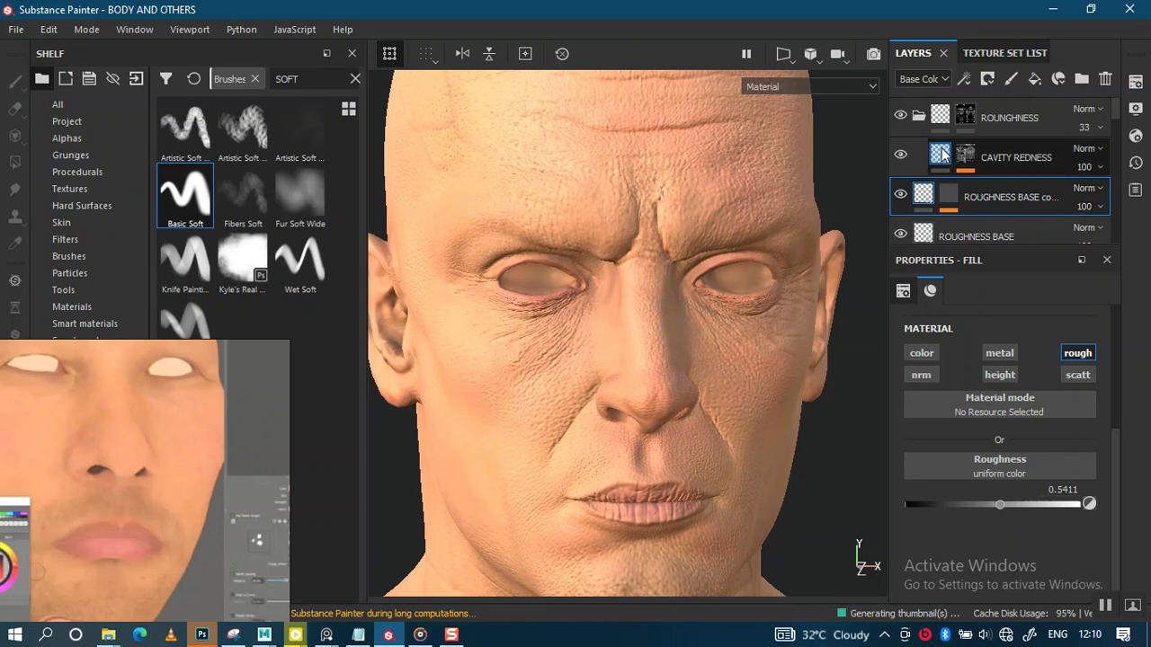
{"action": "double_click", "coordinate": [1005, 196]}
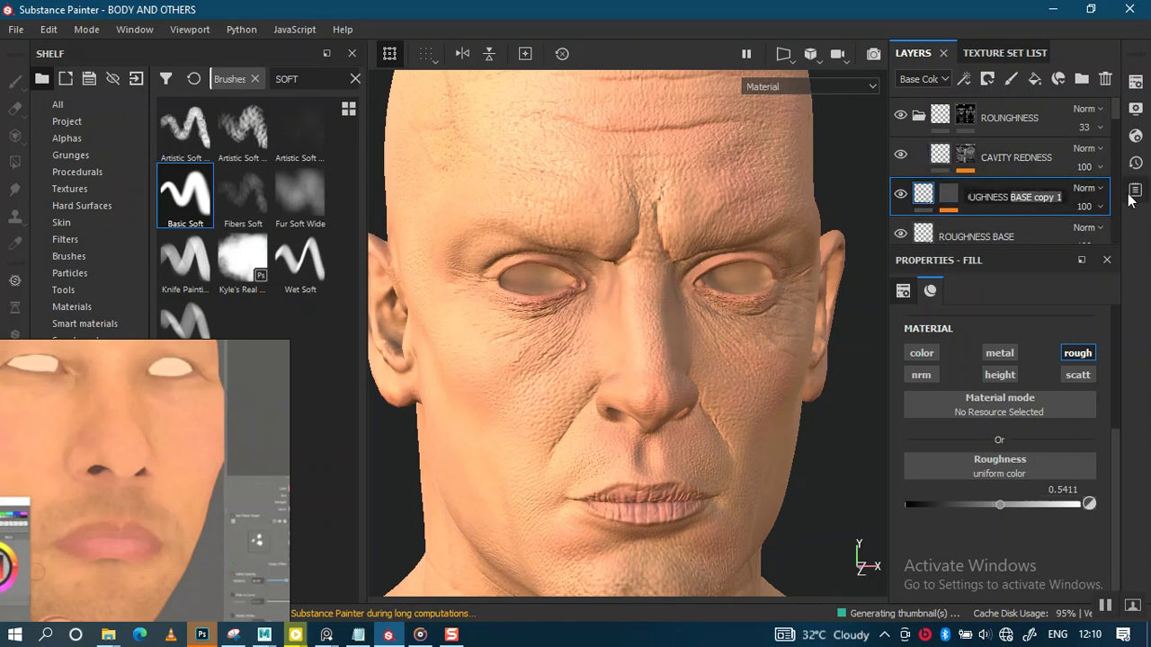
{"action": "type", "text": "NOI"}
{"action": "key", "text": "Return"}
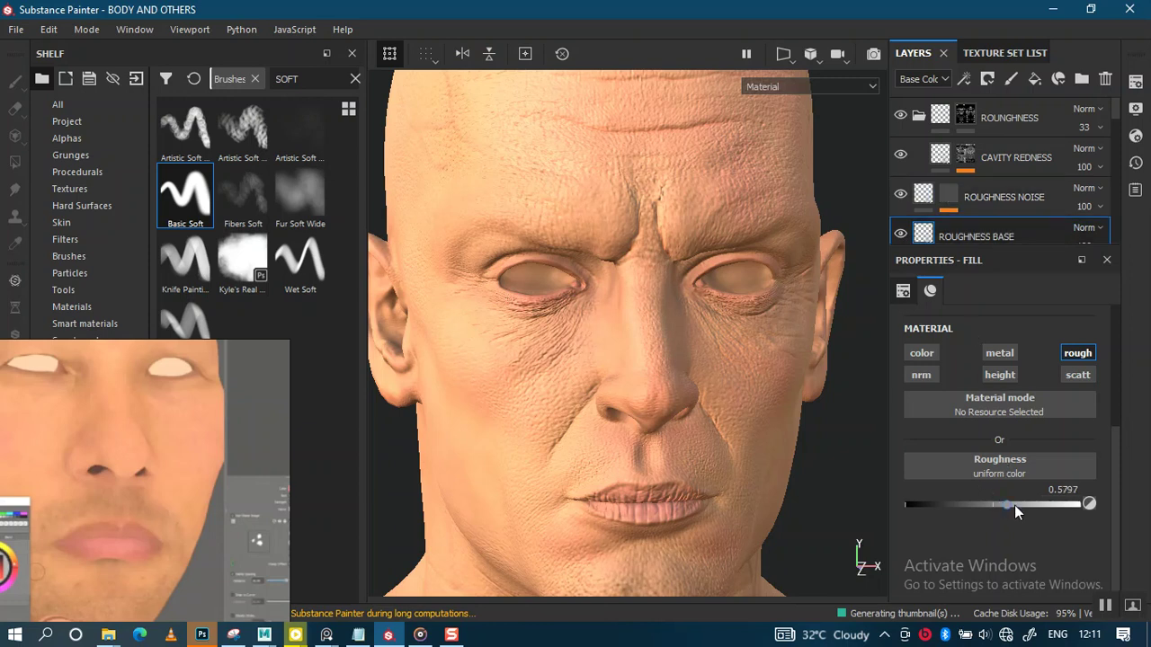
Step: Raise the ROUGHNESS BASE roughness to 0.7391, review the face, and select ROUGHNESS NOISE
{"action": "left_click_drag", "start_coordinate": [1030, 504], "coordinate": [1033, 504]}
{"action": "mouse_move", "coordinate": [749, 357]}
{"action": "left_mouse_down", "text": "alt"}
{"action": "mouse_move", "coordinate": [743, 347]}
{"action": "mouse_move", "coordinate": [795, 361]}
{"action": "mouse_move", "coordinate": [686, 350]}
{"action": "mouse_move", "coordinate": [698, 350]}
{"action": "left_mouse_up", "text": "alt"}
{"action": "mouse_move", "coordinate": [698, 350]}
{"action": "right_mouse_down", "text": "shift"}
{"action": "mouse_move", "coordinate": [729, 343]}
{"action": "mouse_move", "coordinate": [680, 342]}
{"action": "right_mouse_up", "text": "shift"}
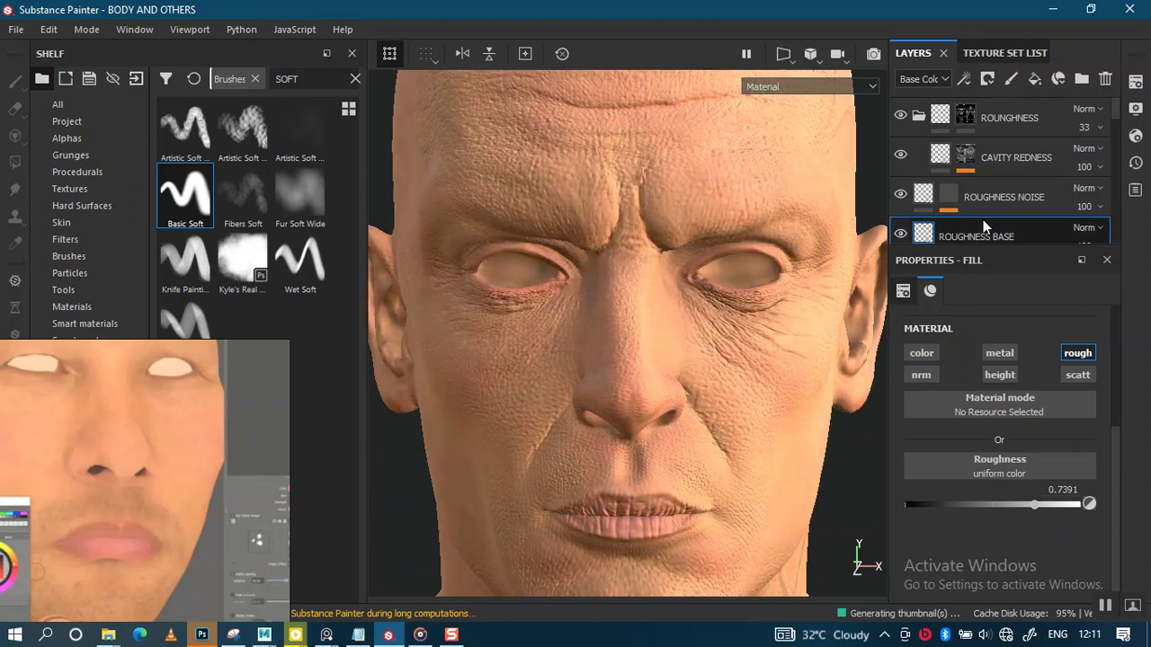
{"action": "left_click", "coordinate": [980, 205]}
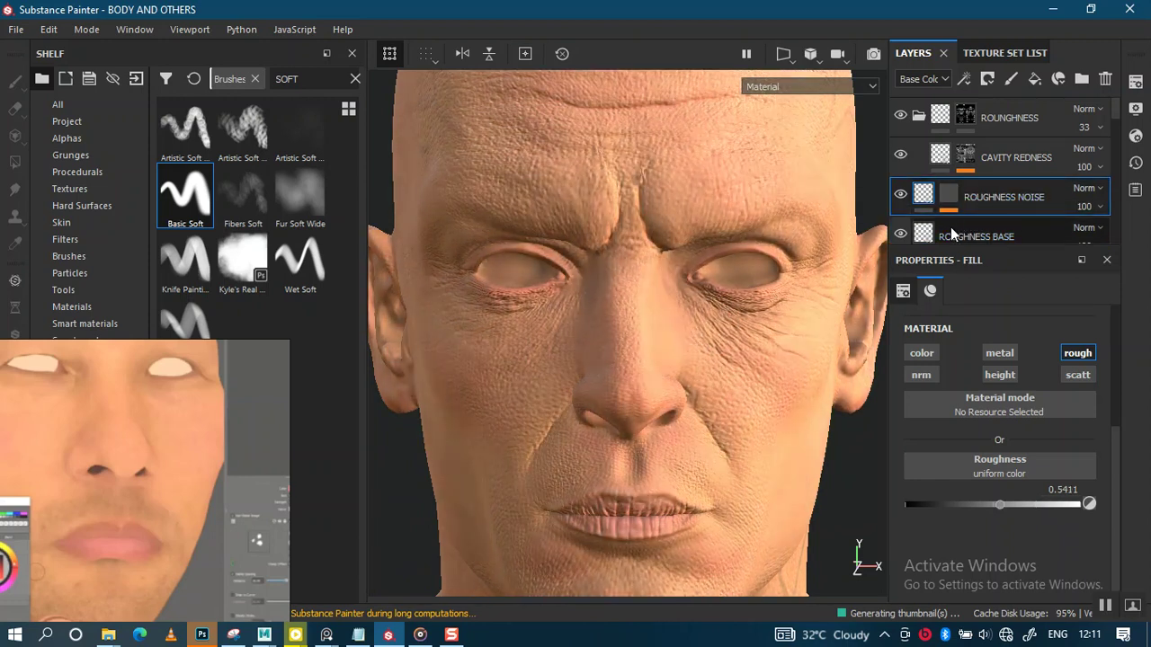
Step: Duplicate ROUGHNESS NOISE and give the copy a black mask
{"action": "key", "text": "ctrl+d"}
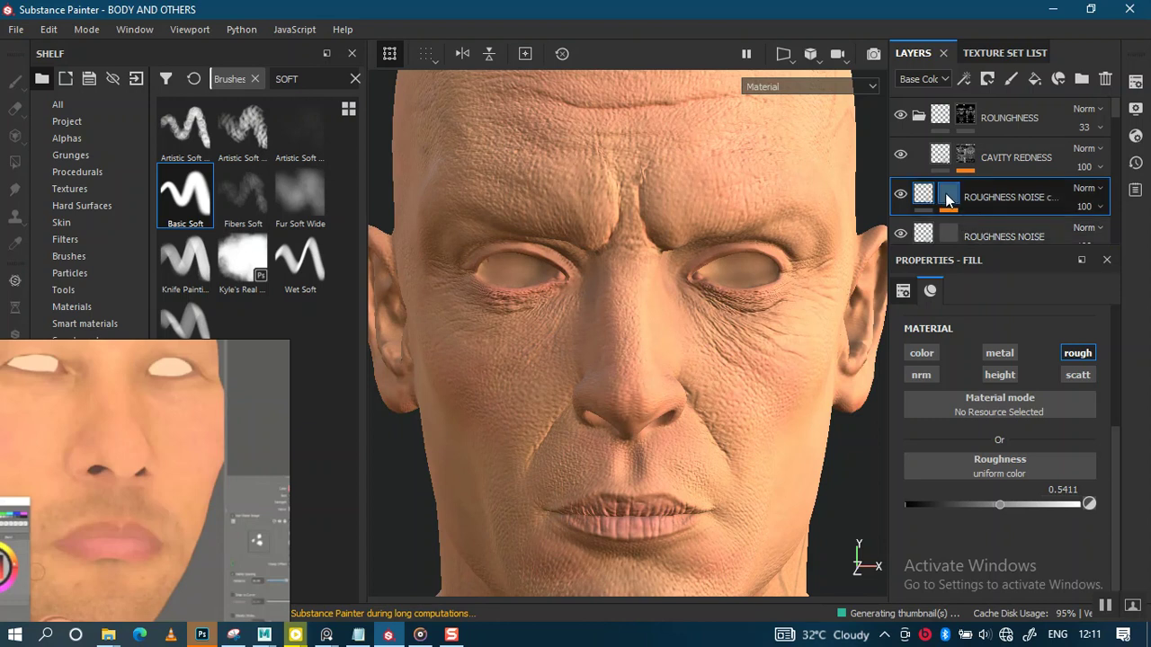
{"action": "right_click", "coordinate": [951, 196]}
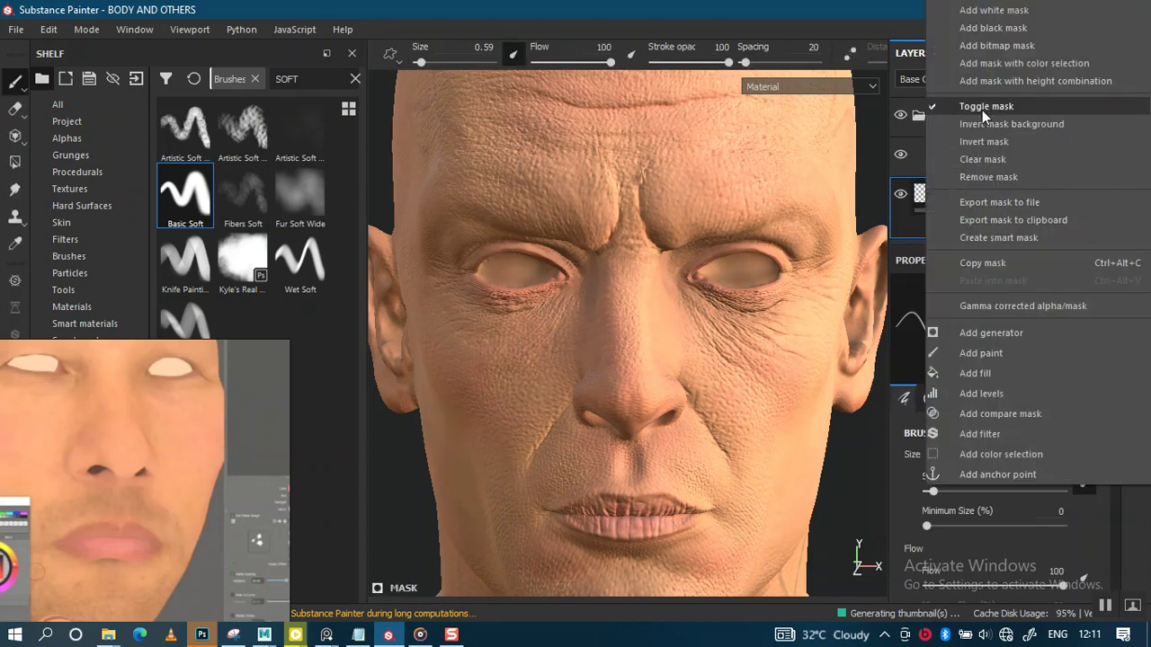
{"action": "left_click", "coordinate": [1005, 30]}
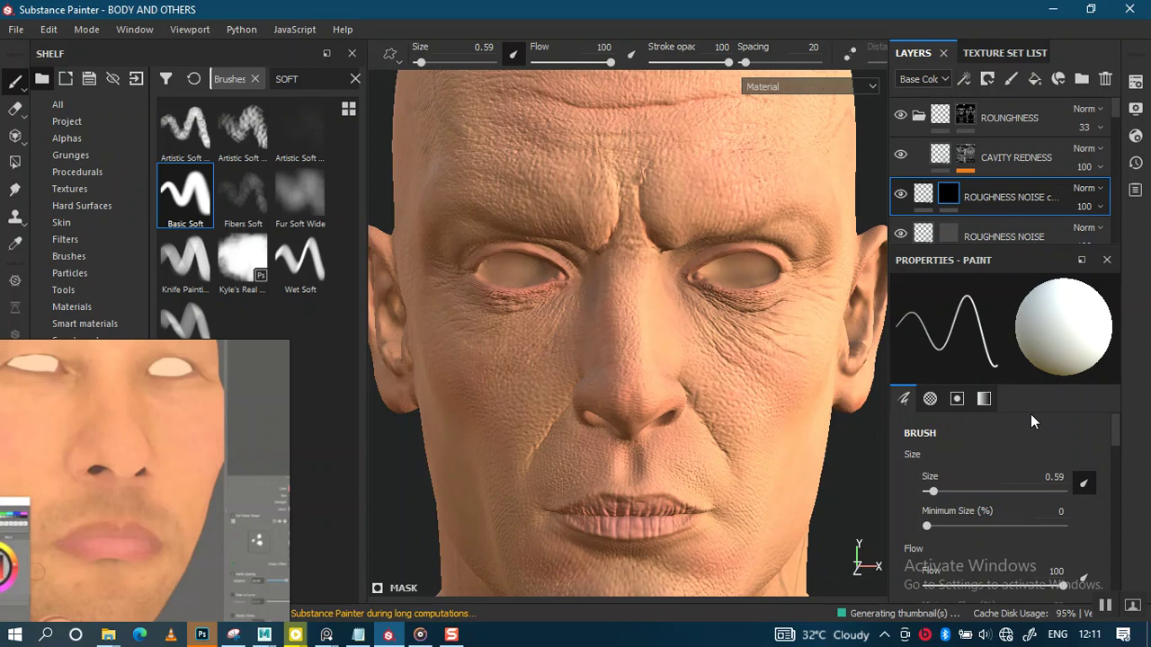
{"action": "left_click", "coordinate": [925, 196]}
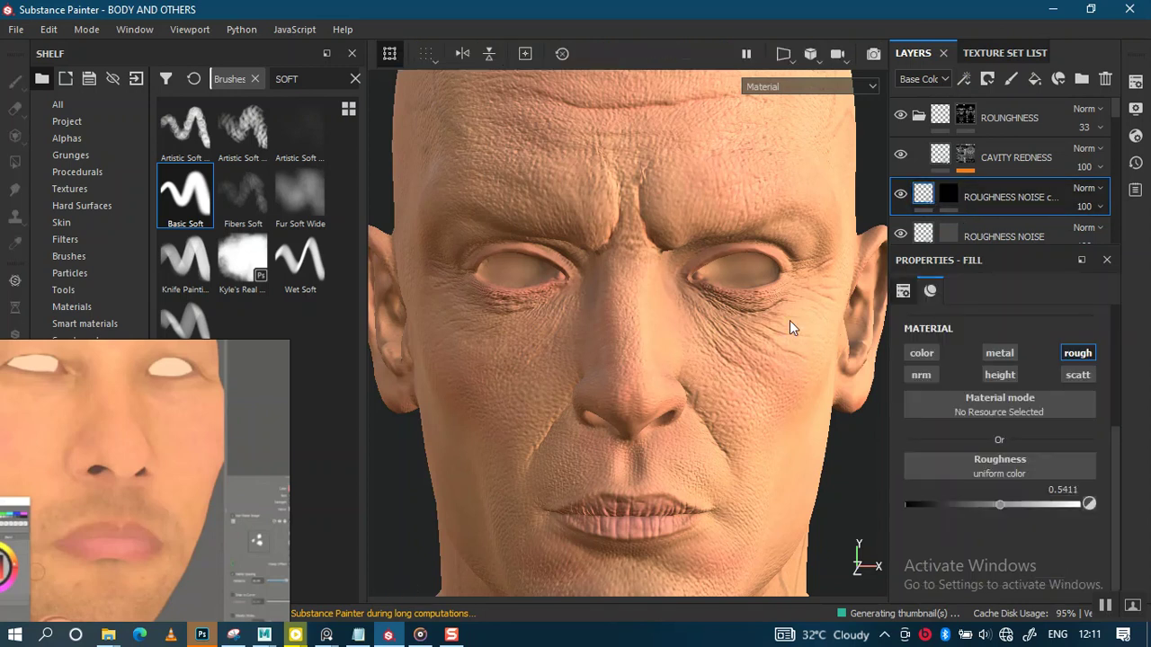
{"action": "left_click", "coordinate": [949, 198]}
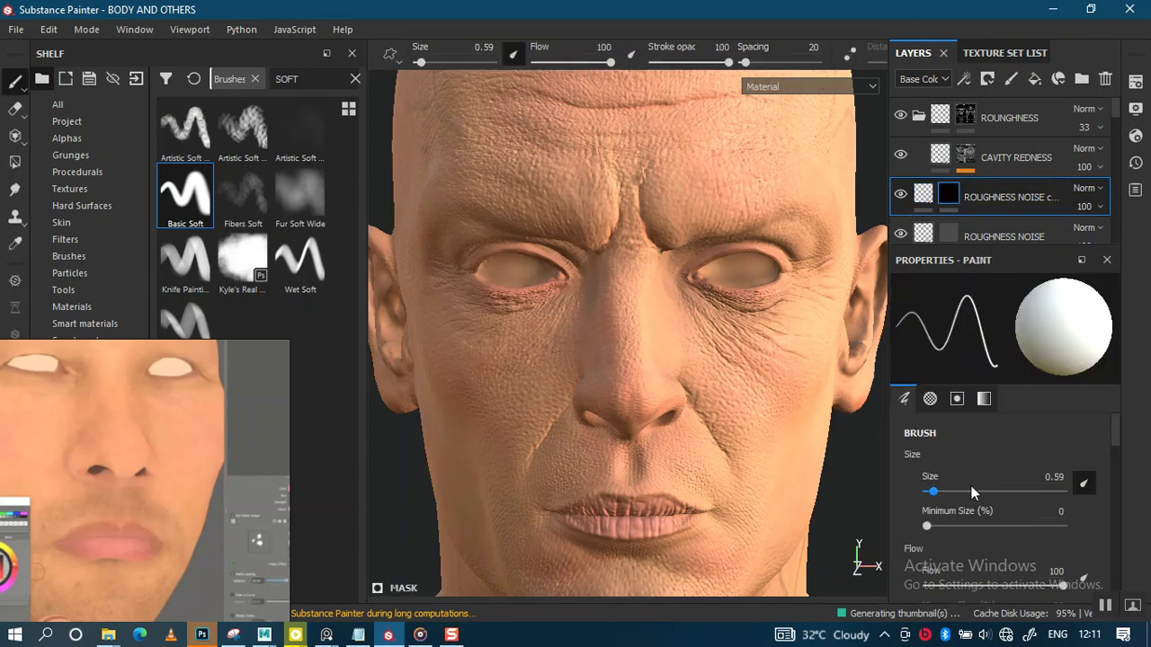
{"action": "left_click", "coordinate": [926, 195]}
Step: Set the copy's roughness to 0.2657 and target its mask with brush size 5.63
{"action": "left_click_drag", "start_coordinate": [954, 506], "coordinate": [950, 506]}
{"action": "scroll", "coordinate": [619, 403], "scroll_direction": "down", "scroll_amount": 2}
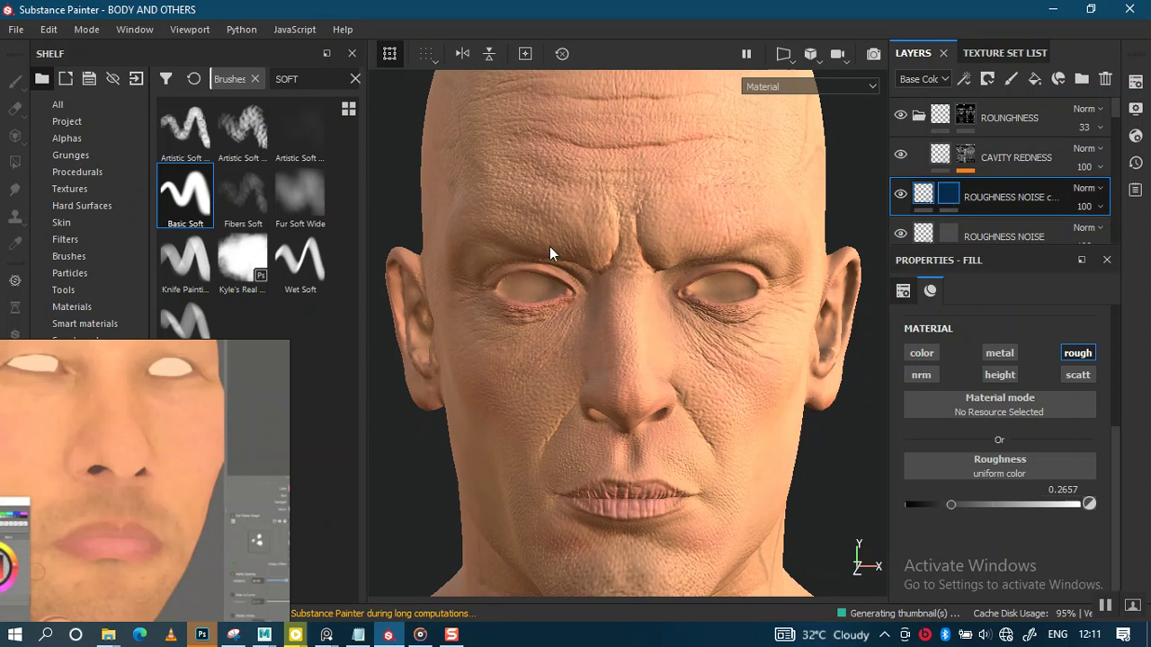
{"action": "left_click", "coordinate": [202, 190]}
{"action": "right_click_drag", "start_coordinate": [618, 258], "coordinate": [670, 258], "text": "ctrl"}
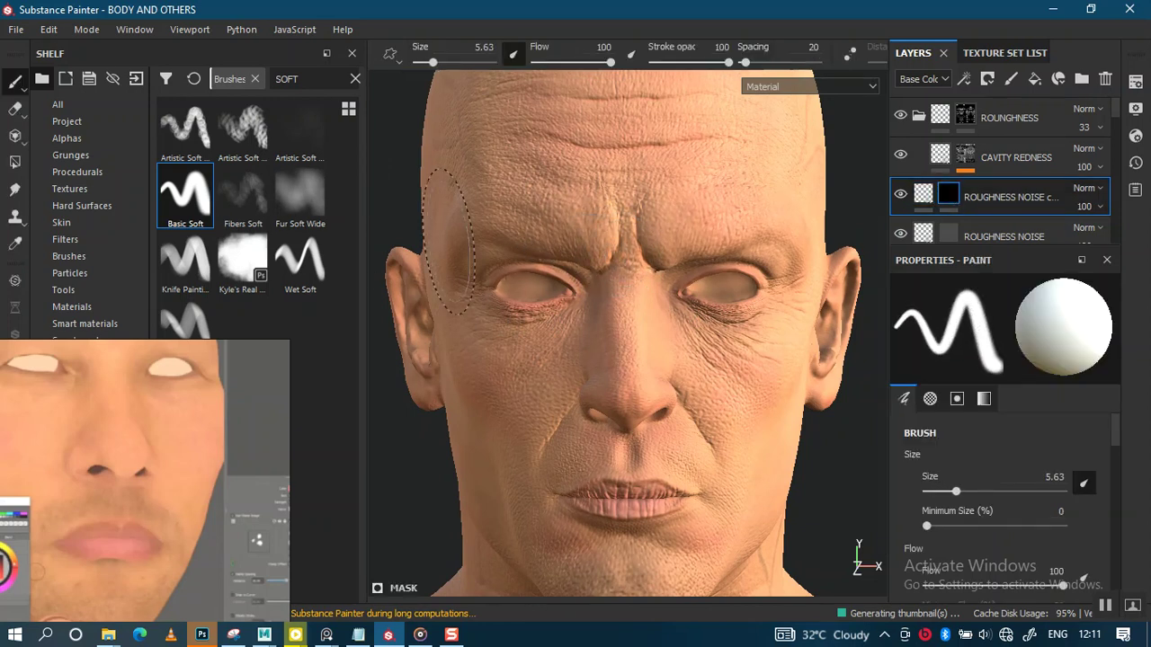
{"action": "left_click", "coordinate": [191, 137]}
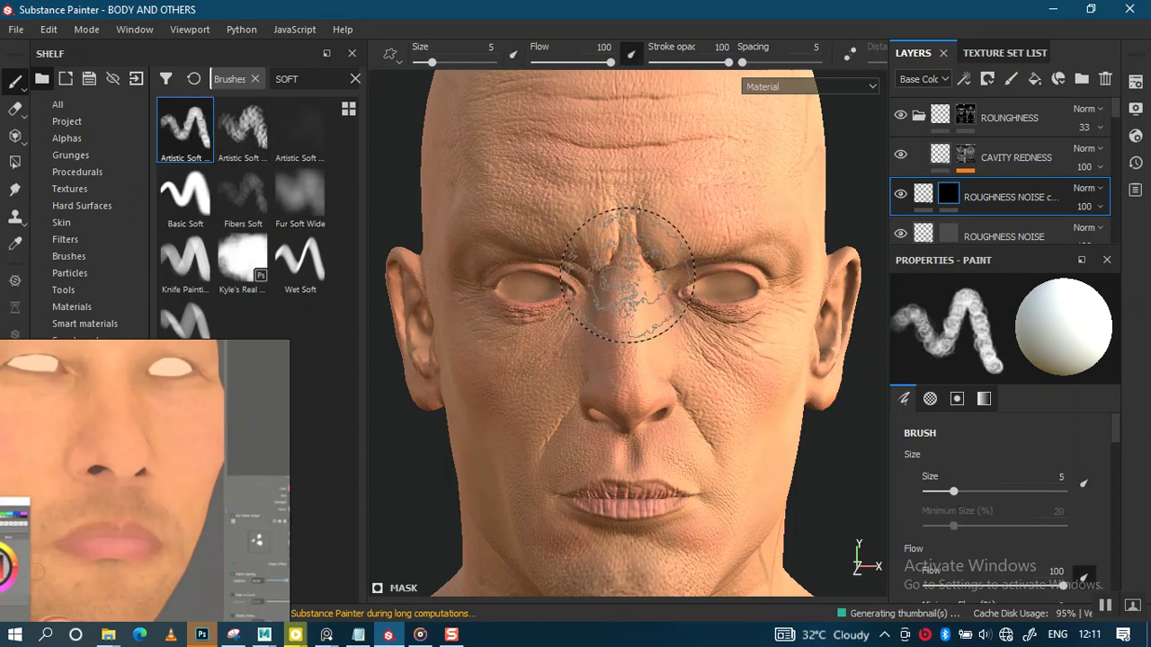
Step: Paint glossy mask patches over the forehead and brow, checking them in the mask view
{"action": "mouse_move", "coordinate": [623, 289]}
{"action": "middle_mouse_down"}
{"action": "mouse_move", "coordinate": [621, 312]}
{"action": "mouse_move", "coordinate": [663, 354]}
{"action": "middle_mouse_up"}
{"action": "scroll", "coordinate": [655, 282], "scroll_direction": "up", "scroll_amount": 1}
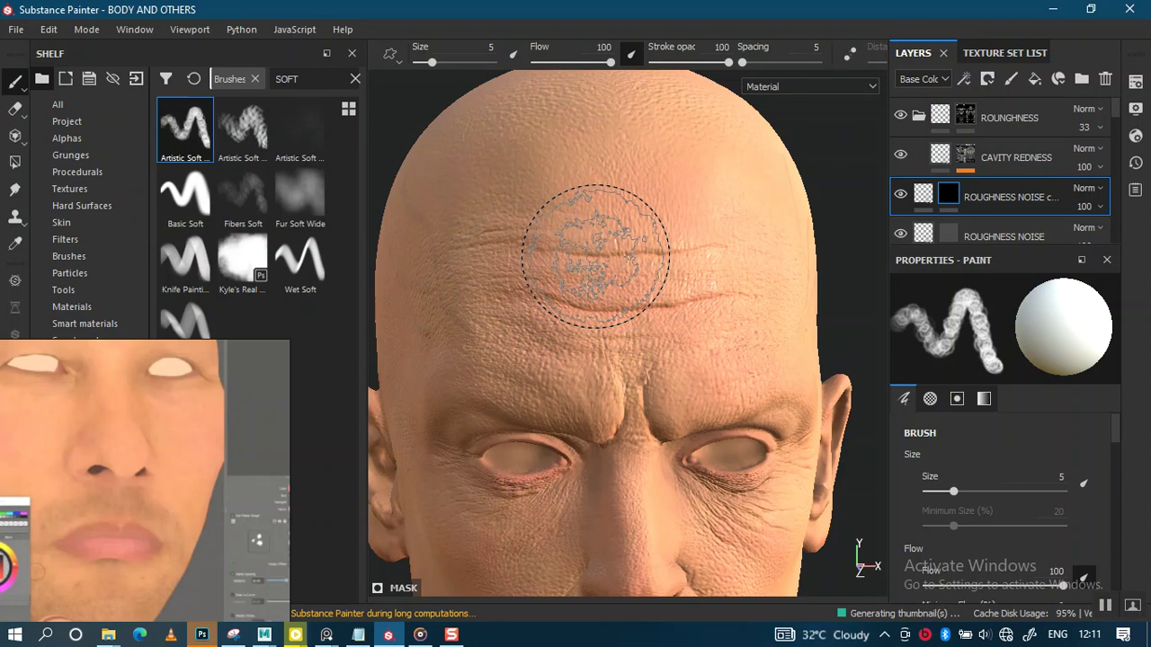
{"action": "key", "text": "m"}
{"action": "left_click_drag", "start_coordinate": [631, 258], "coordinate": [546, 265], "text": "alt"}
{"action": "mouse_move", "coordinate": [581, 217]}
{"action": "left_mouse_down"}
{"action": "mouse_move", "coordinate": [665, 237]}
{"action": "mouse_move", "coordinate": [619, 305]}
{"action": "mouse_move", "coordinate": [537, 311]}
{"action": "mouse_move", "coordinate": [594, 205]}
{"action": "left_mouse_up"}
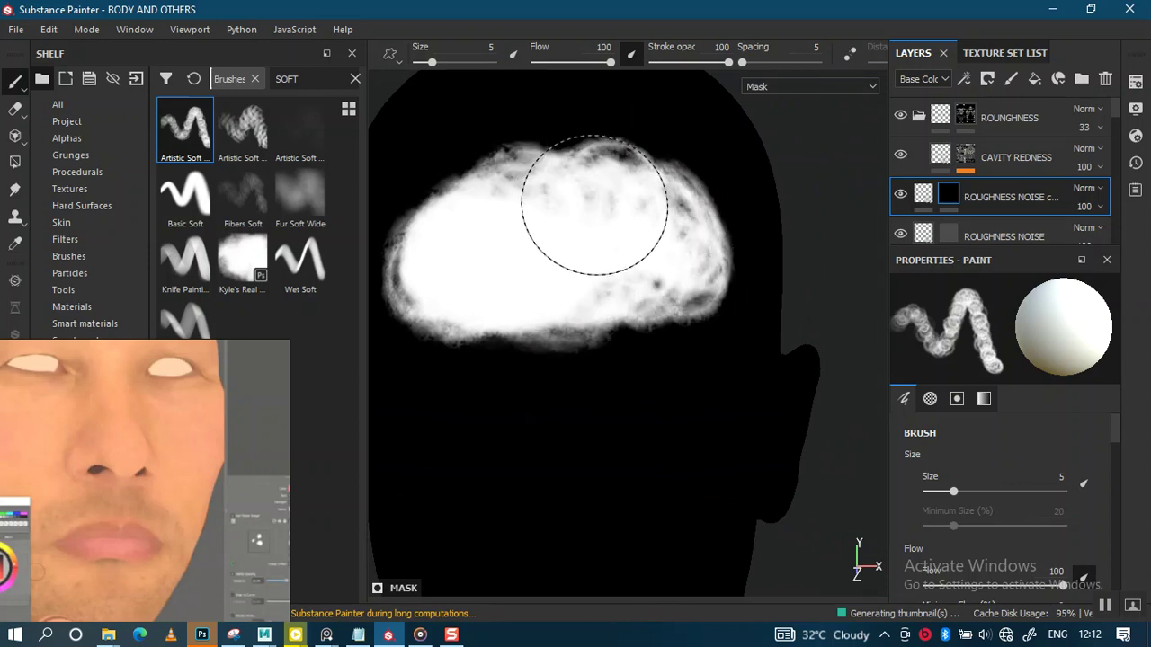
{"action": "mouse_move", "coordinate": [681, 296]}
{"action": "left_mouse_down", "text": "alt"}
{"action": "mouse_move", "coordinate": [663, 185]}
{"action": "mouse_move", "coordinate": [629, 269]}
{"action": "mouse_move", "coordinate": [635, 261]}
{"action": "mouse_move", "coordinate": [621, 265]}
{"action": "mouse_move", "coordinate": [611, 367]}
{"action": "mouse_move", "coordinate": [573, 208]}
{"action": "left_mouse_up", "text": "alt"}
Step: Return to the material view and reduce the brush size to 3.38
{"action": "key", "text": "m"}
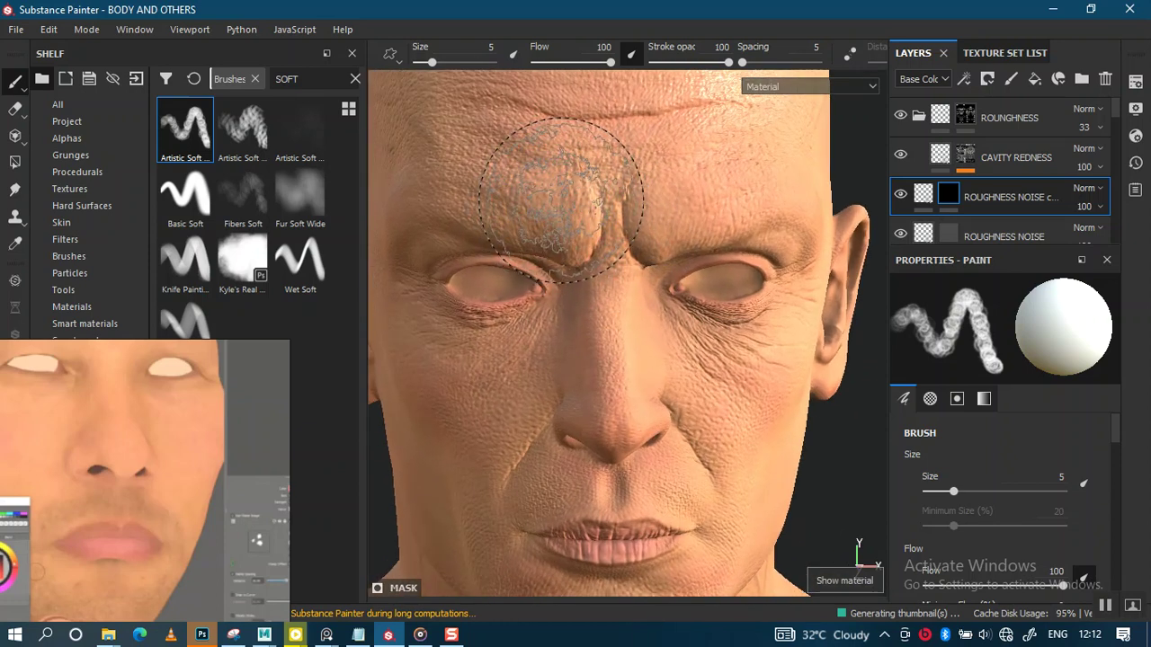
{"action": "right_click_drag", "start_coordinate": [488, 158], "coordinate": [457, 188], "text": "ctrl"}
{"action": "mouse_move", "coordinate": [512, 199]}
{"action": "left_mouse_down", "text": "alt"}
{"action": "mouse_move", "coordinate": [596, 185]}
{"action": "mouse_move", "coordinate": [578, 185]}
{"action": "left_mouse_up", "text": "alt"}
{"action": "mouse_move", "coordinate": [699, 174]}
{"action": "left_mouse_down", "text": "alt"}
{"action": "mouse_move", "coordinate": [624, 154]}
{"action": "mouse_move", "coordinate": [585, 231]}
{"action": "mouse_move", "coordinate": [525, 264]}
{"action": "mouse_move", "coordinate": [578, 257]}
{"action": "mouse_move", "coordinate": [570, 293]}
{"action": "mouse_move", "coordinate": [596, 252]}
{"action": "left_mouse_up", "text": "alt"}
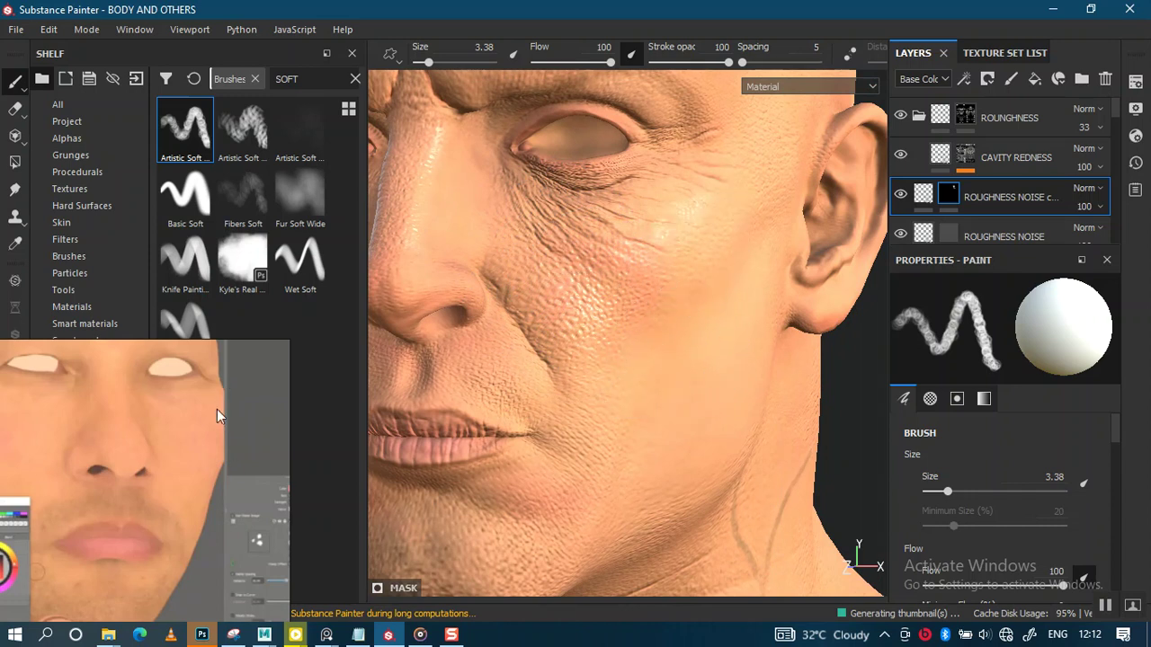
Step: Zoom out and back in, then turn the head to show its left cheek
{"action": "scroll", "coordinate": [217, 409], "scroll_direction": "down", "scroll_amount": 2}
{"action": "scroll", "coordinate": [217, 409], "scroll_direction": "down", "scroll_amount": 2}
{"action": "scroll", "coordinate": [206, 450], "scroll_direction": "down", "scroll_amount": 2}
{"action": "scroll", "coordinate": [205, 460], "scroll_direction": "down", "scroll_amount": 2}
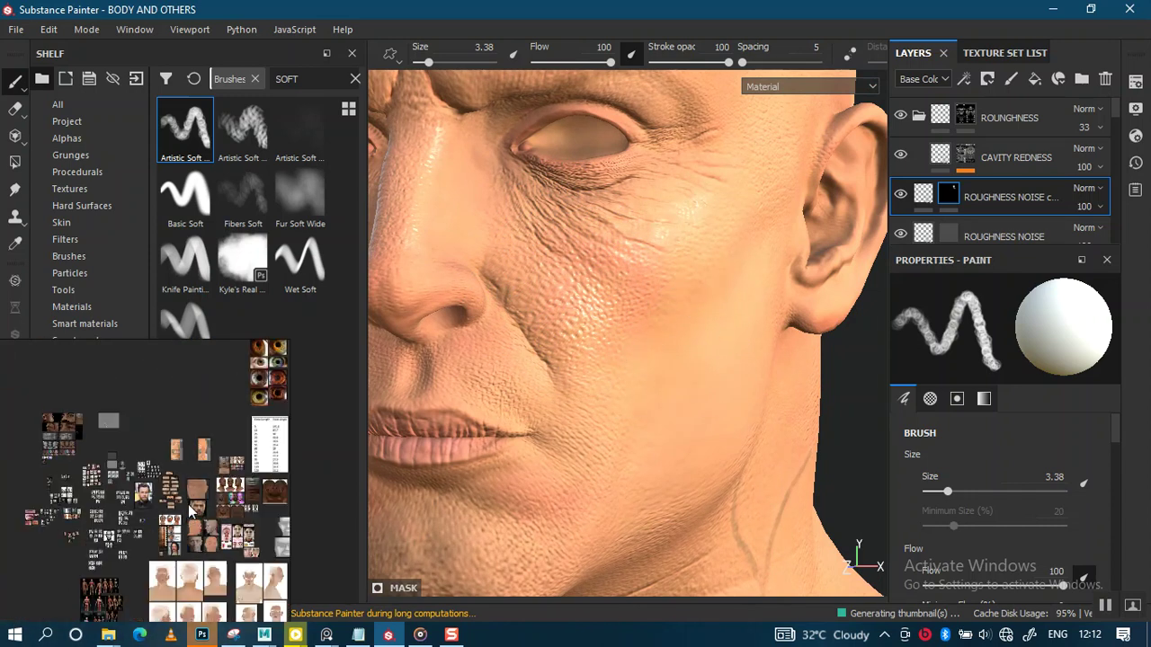
{"action": "scroll", "coordinate": [203, 449], "scroll_direction": "down", "scroll_amount": 2}
{"action": "scroll", "coordinate": [202, 440], "scroll_direction": "down", "scroll_amount": 1}
{"action": "scroll", "coordinate": [201, 438], "scroll_direction": "up", "scroll_amount": 2}
{"action": "scroll", "coordinate": [145, 431], "scroll_direction": "up", "scroll_amount": 2}
{"action": "scroll", "coordinate": [161, 437], "scroll_direction": "up", "scroll_amount": 2}
{"action": "scroll", "coordinate": [110, 472], "scroll_direction": "up", "scroll_amount": 2}
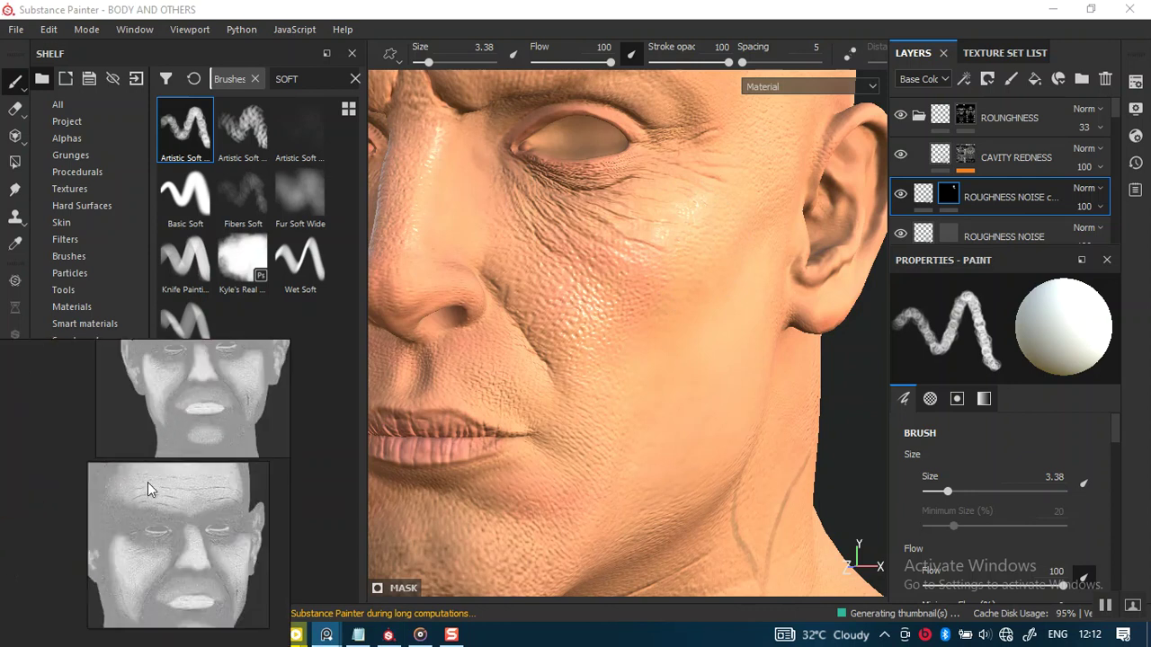
{"action": "scroll", "coordinate": [135, 476], "scroll_direction": "up", "scroll_amount": 2}
{"action": "scroll", "coordinate": [86, 460], "scroll_direction": "up", "scroll_amount": 1}
{"action": "mouse_move", "coordinate": [680, 385]}
{"action": "left_mouse_down", "text": "alt"}
{"action": "mouse_move", "coordinate": [663, 321]}
{"action": "mouse_move", "coordinate": [616, 334]}
{"action": "mouse_move", "coordinate": [634, 333]}
{"action": "mouse_move", "coordinate": [632, 317]}
{"action": "mouse_move", "coordinate": [707, 318]}
{"action": "mouse_move", "coordinate": [698, 331]}
{"action": "left_mouse_up", "text": "alt"}
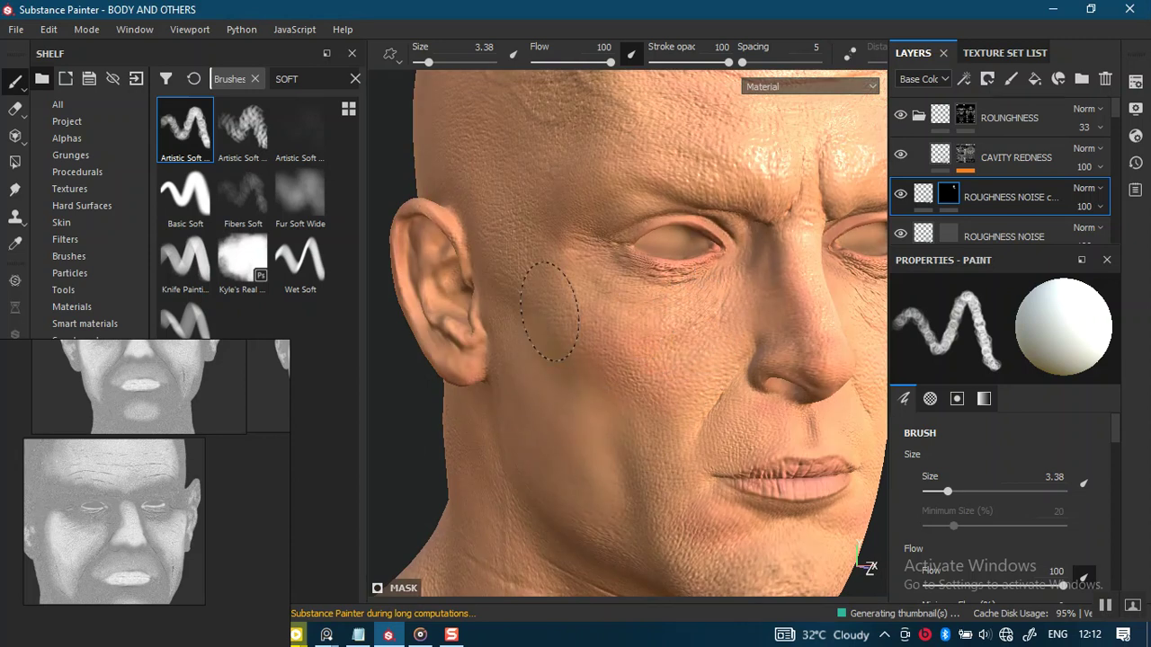
Step: Zoom close on the eye and shrink the brush to about 0.41
{"action": "mouse_move", "coordinate": [686, 342]}
{"action": "right_mouse_down", "text": "alt"}
{"action": "mouse_move", "coordinate": [689, 372]}
{"action": "mouse_move", "coordinate": [653, 486]}
{"action": "right_mouse_up", "text": "alt"}
{"action": "key", "text": "bracketleft"}
{"action": "key", "text": "bracketleft"}
{"action": "key", "text": "bracketleft"}
{"action": "scroll", "coordinate": [681, 281], "scroll_direction": "up", "scroll_amount": 2}
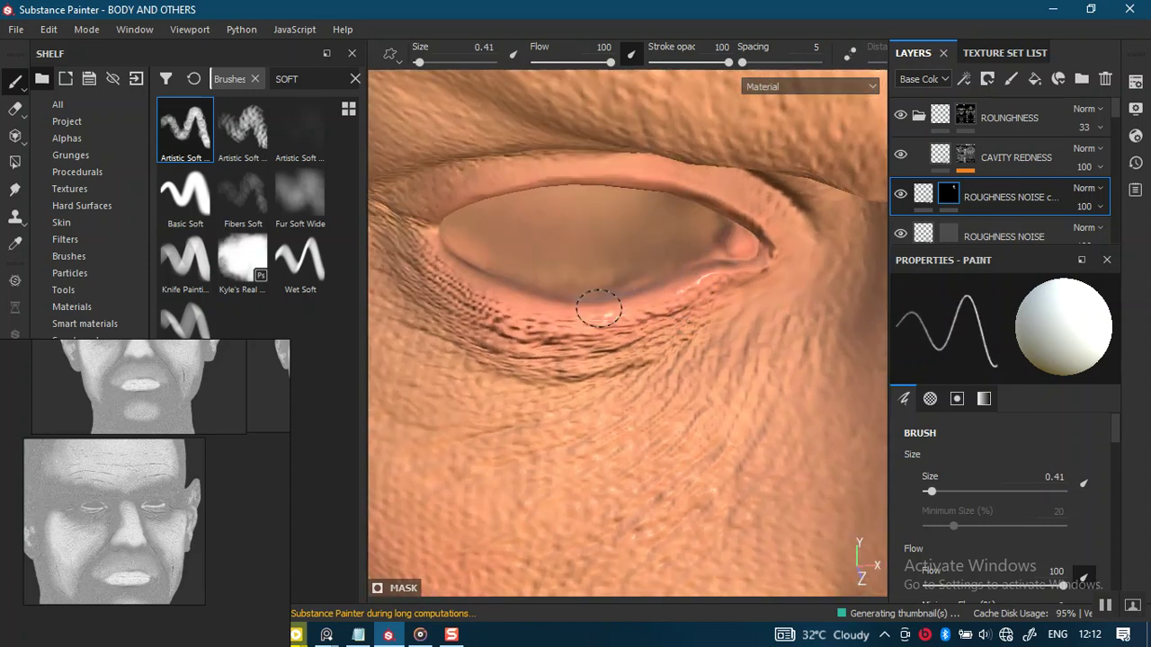
Step: Frame the eye and paint roughness mask into the inner eye corner and lower lid
{"action": "mouse_move", "coordinate": [545, 274]}
{"action": "left_mouse_down", "text": "alt"}
{"action": "mouse_move", "coordinate": [608, 246]}
{"action": "mouse_move", "coordinate": [634, 441]}
{"action": "mouse_move", "coordinate": [660, 318]}
{"action": "mouse_move", "coordinate": [755, 342]}
{"action": "left_mouse_up", "text": "alt"}
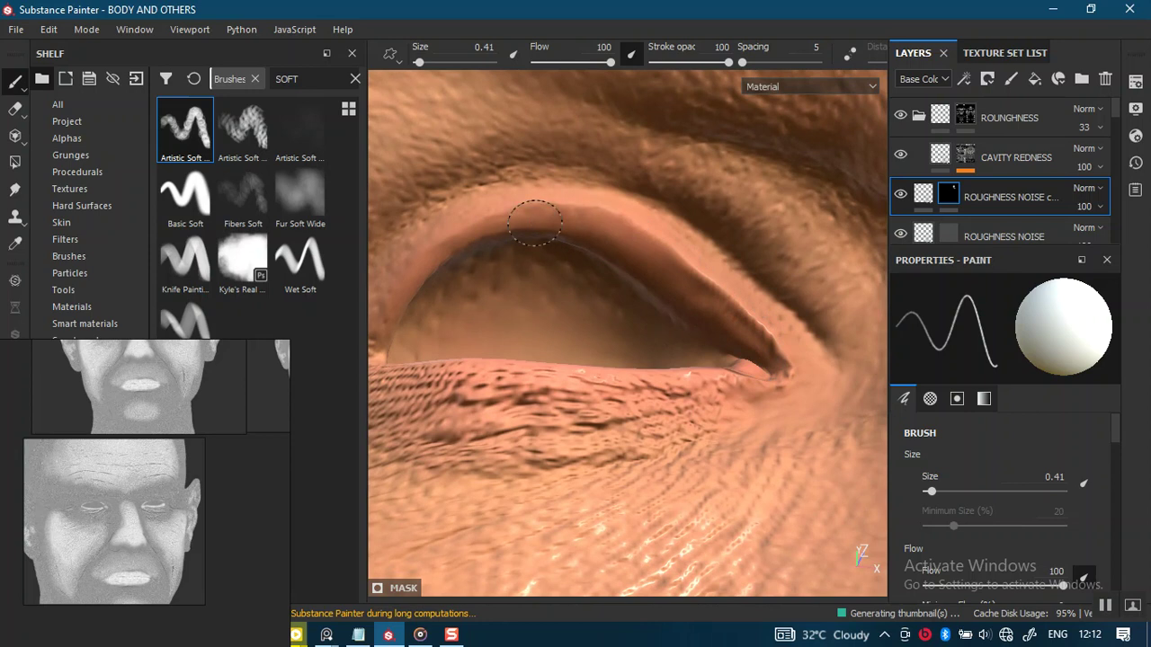
{"action": "mouse_move", "coordinate": [405, 292]}
{"action": "left_mouse_down", "text": "alt"}
{"action": "mouse_move", "coordinate": [650, 283]}
{"action": "mouse_move", "coordinate": [537, 355]}
{"action": "left_mouse_up", "text": "alt"}
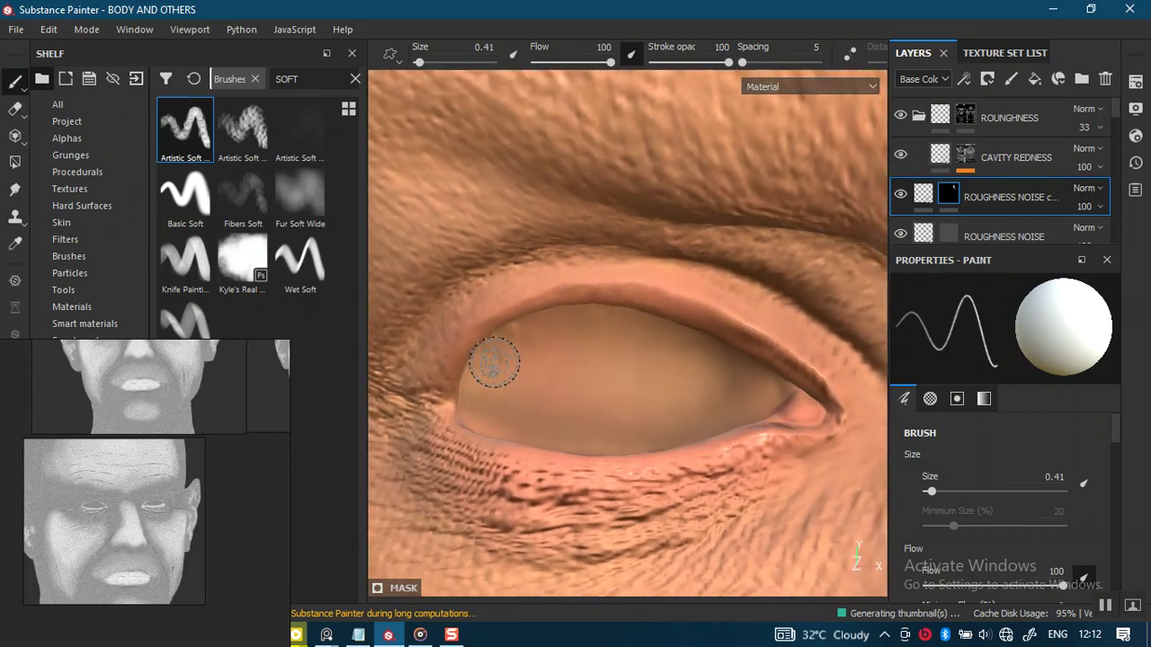
{"action": "scroll", "coordinate": [574, 413], "scroll_direction": "down", "scroll_amount": 2}
{"action": "left_click_drag", "start_coordinate": [596, 174], "coordinate": [625, 433], "text": "alt"}
{"action": "scroll", "coordinate": [624, 432], "scroll_direction": "up", "scroll_amount": 2}
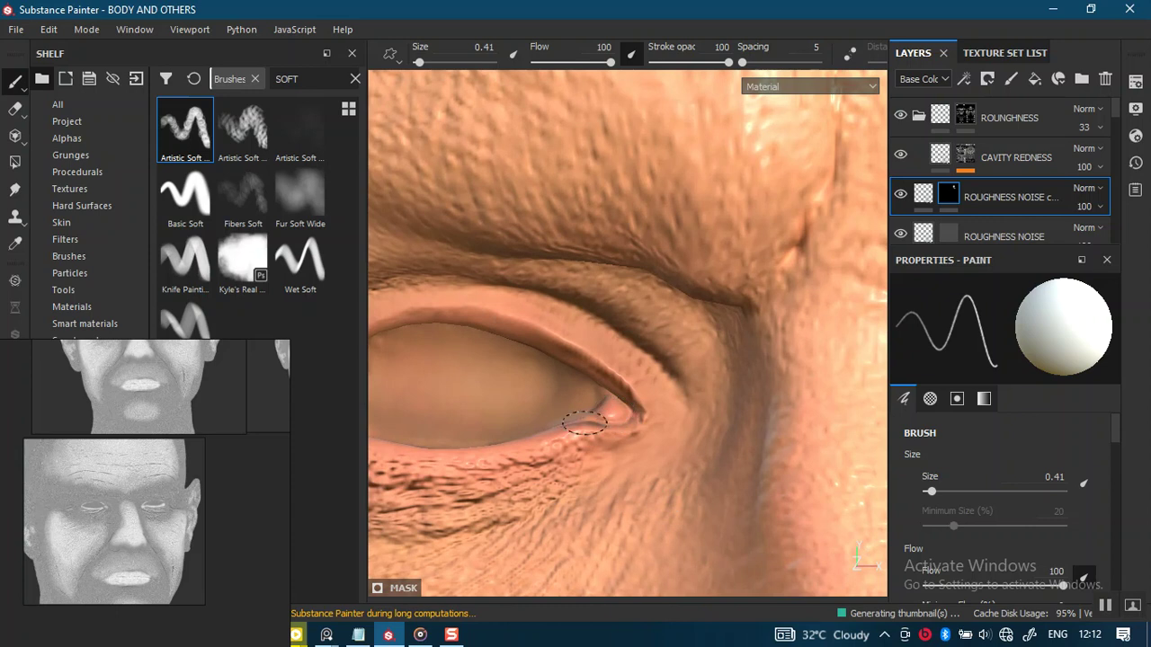
{"action": "left_click_drag", "start_coordinate": [596, 421], "coordinate": [659, 480], "text": "alt"}
{"action": "middle_click_drag", "start_coordinate": [660, 480], "coordinate": [608, 332], "text": "alt"}
{"action": "left_click_drag", "start_coordinate": [608, 332], "coordinate": [631, 449], "text": "alt"}
{"action": "left_click_drag", "start_coordinate": [500, 398], "coordinate": [513, 398]}
Step: Paint along the lower eyelid rim, then orbit to view the upper eyelid
{"action": "mouse_move", "coordinate": [690, 479]}
{"action": "left_mouse_down", "text": "alt"}
{"action": "mouse_move", "coordinate": [660, 413]}
{"action": "mouse_move", "coordinate": [650, 444]}
{"action": "mouse_move", "coordinate": [531, 477]}
{"action": "left_mouse_up", "text": "alt"}
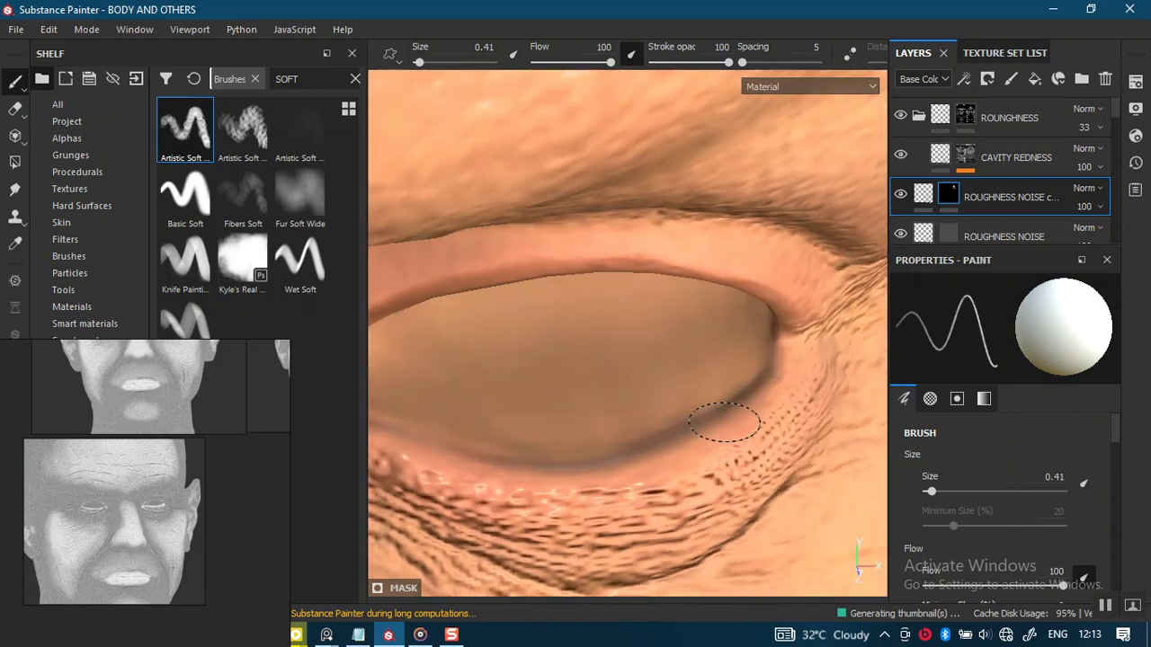
{"action": "mouse_move", "coordinate": [783, 347]}
{"action": "left_mouse_down", "text": "alt"}
{"action": "mouse_move", "coordinate": [775, 288]}
{"action": "mouse_move", "coordinate": [789, 303]}
{"action": "left_mouse_up", "text": "alt"}
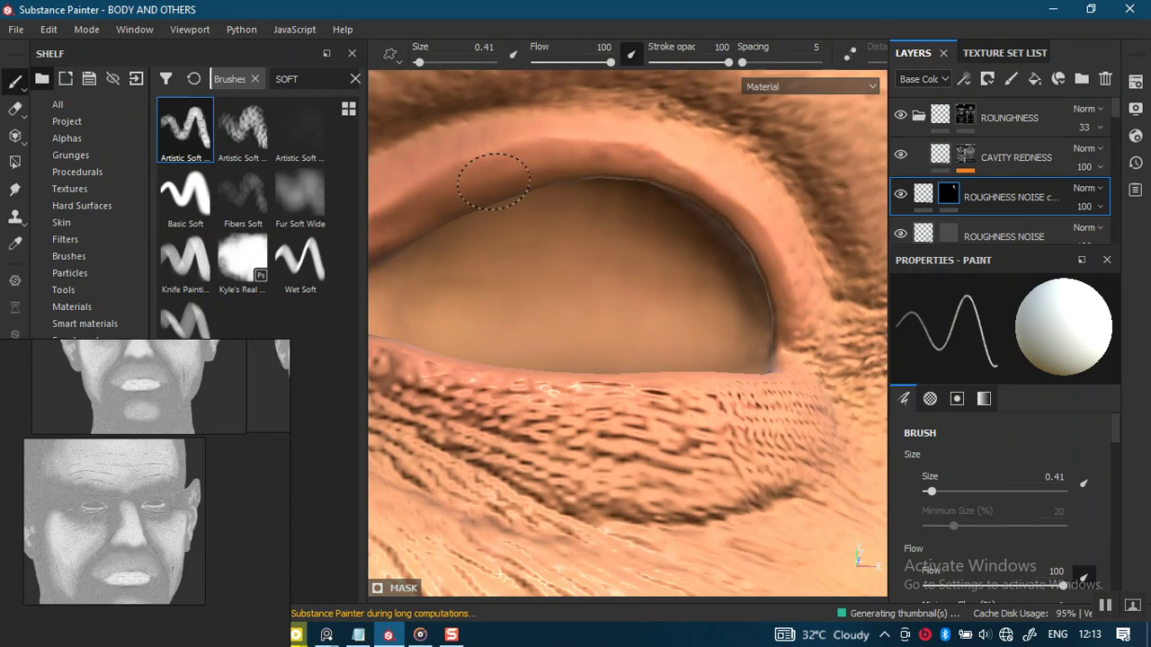
{"action": "left_click_drag", "start_coordinate": [476, 192], "coordinate": [655, 257], "text": "alt"}
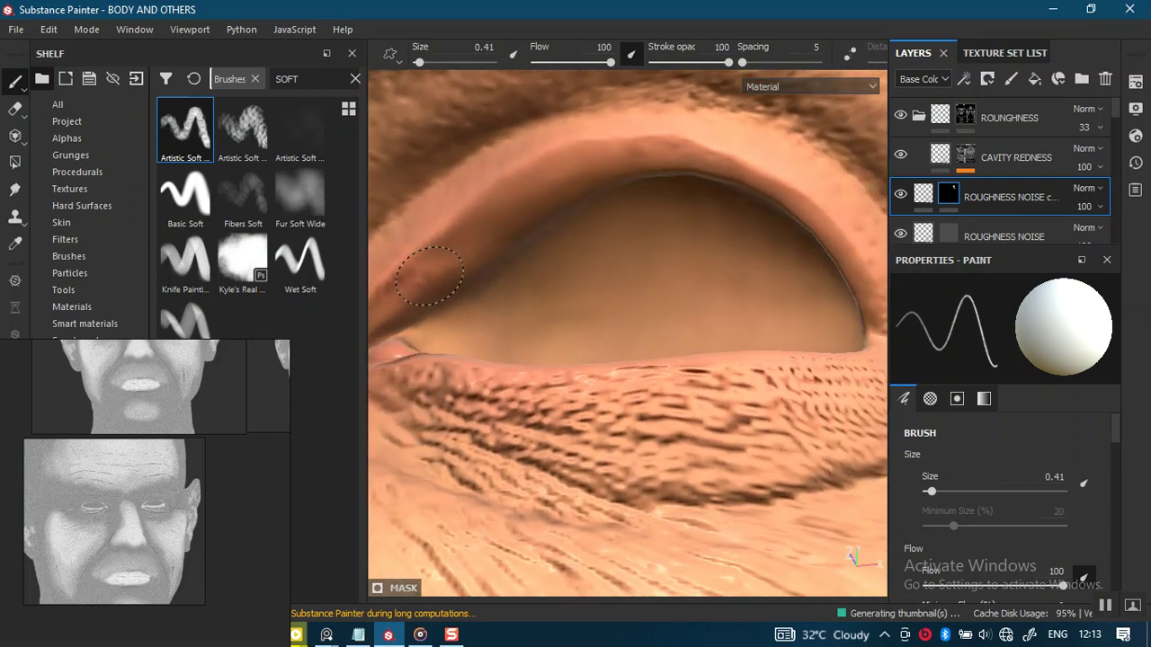
{"action": "mouse_move", "coordinate": [404, 297]}
{"action": "left_mouse_down", "text": "alt"}
{"action": "mouse_move", "coordinate": [685, 270]}
{"action": "mouse_move", "coordinate": [593, 308]}
{"action": "left_mouse_up", "text": "alt"}
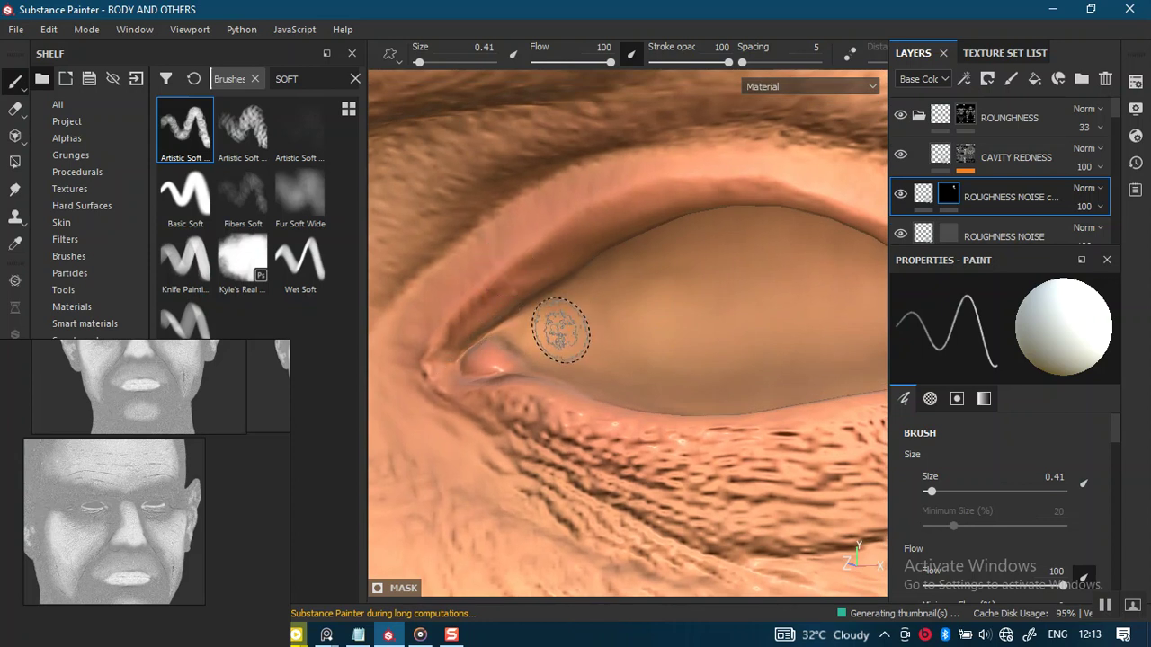
{"action": "scroll", "coordinate": [620, 341], "scroll_direction": "down", "scroll_amount": 2}
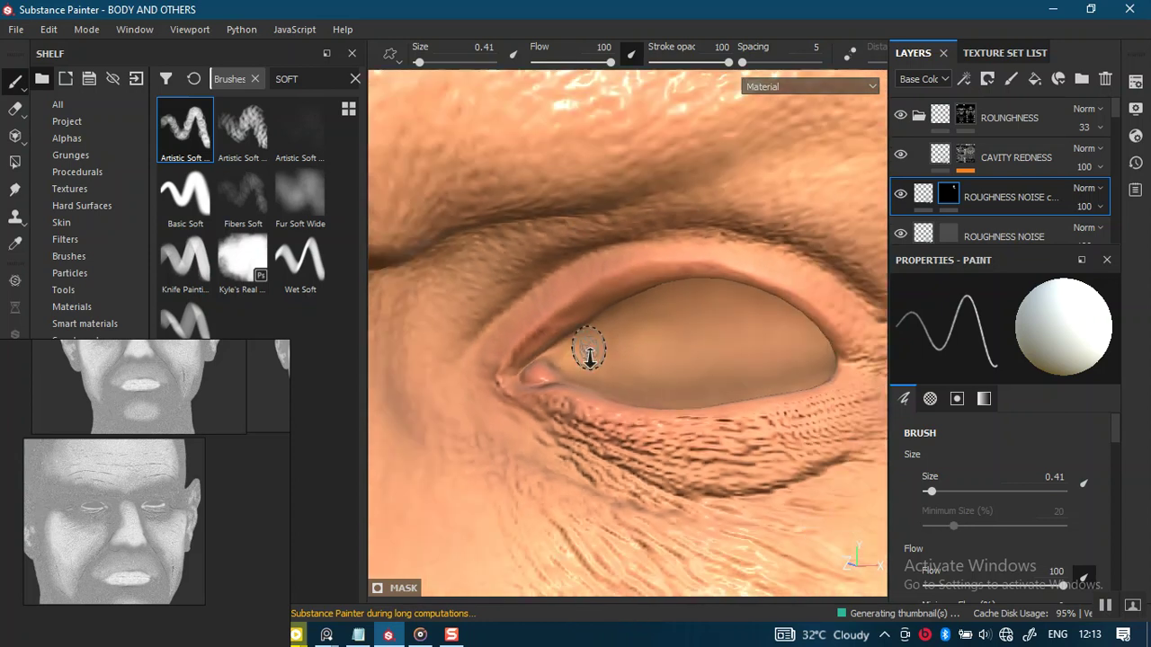
{"action": "scroll", "coordinate": [616, 216], "scroll_direction": "down", "scroll_amount": 2}
{"action": "scroll", "coordinate": [611, 270], "scroll_direction": "down", "scroll_amount": 2}
{"action": "scroll", "coordinate": [586, 374], "scroll_direction": "down", "scroll_amount": 1}
{"action": "scroll", "coordinate": [611, 360], "scroll_direction": "up", "scroll_amount": 2}
{"action": "scroll", "coordinate": [643, 378], "scroll_direction": "up", "scroll_amount": 2}
{"action": "scroll", "coordinate": [657, 411], "scroll_direction": "up", "scroll_amount": 2}
{"action": "scroll", "coordinate": [660, 321], "scroll_direction": "up", "scroll_amount": 2}
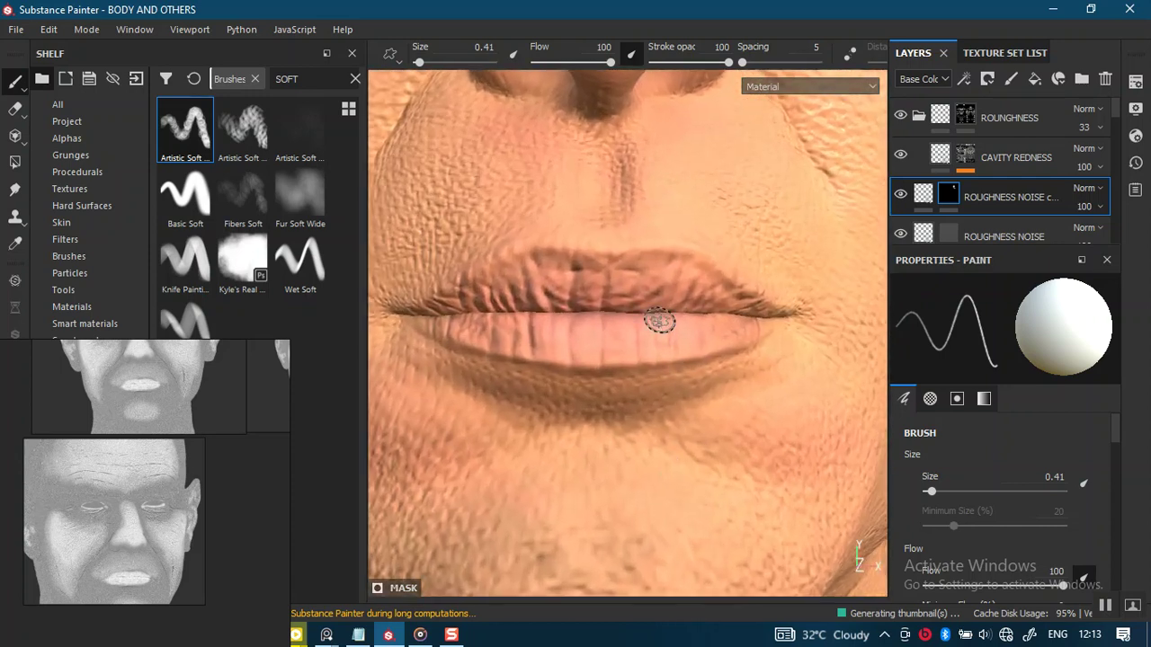
Step: Set stroke opacity to 69, enlarge the brush and paint soft roughness over the chin
{"action": "scroll", "coordinate": [665, 336], "scroll_direction": "down", "scroll_amount": 1}
{"action": "scroll", "coordinate": [642, 338], "scroll_direction": "up", "scroll_amount": 2}
{"action": "mouse_move", "coordinate": [729, 62]}
{"action": "left_mouse_down"}
{"action": "mouse_move", "coordinate": [685, 63]}
{"action": "mouse_move", "coordinate": [705, 63]}
{"action": "left_mouse_up"}
{"action": "right_click_drag", "start_coordinate": [625, 238], "coordinate": [549, 315], "text": "ctrl"}
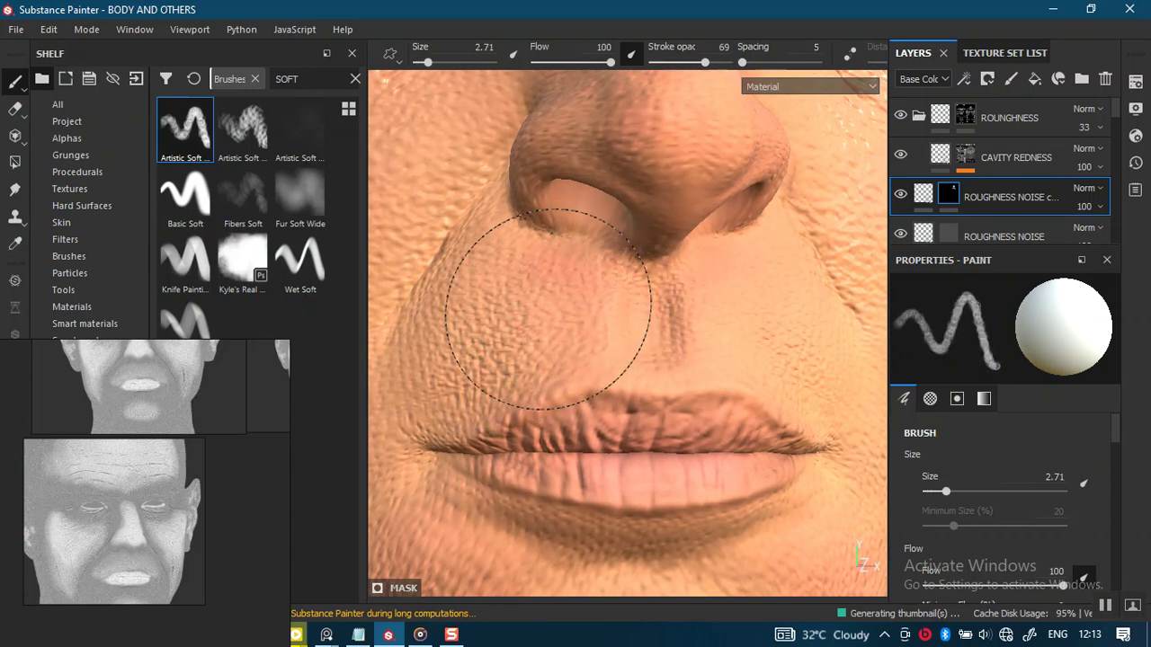
{"action": "left_click_drag", "start_coordinate": [668, 308], "coordinate": [660, 322], "text": "alt"}
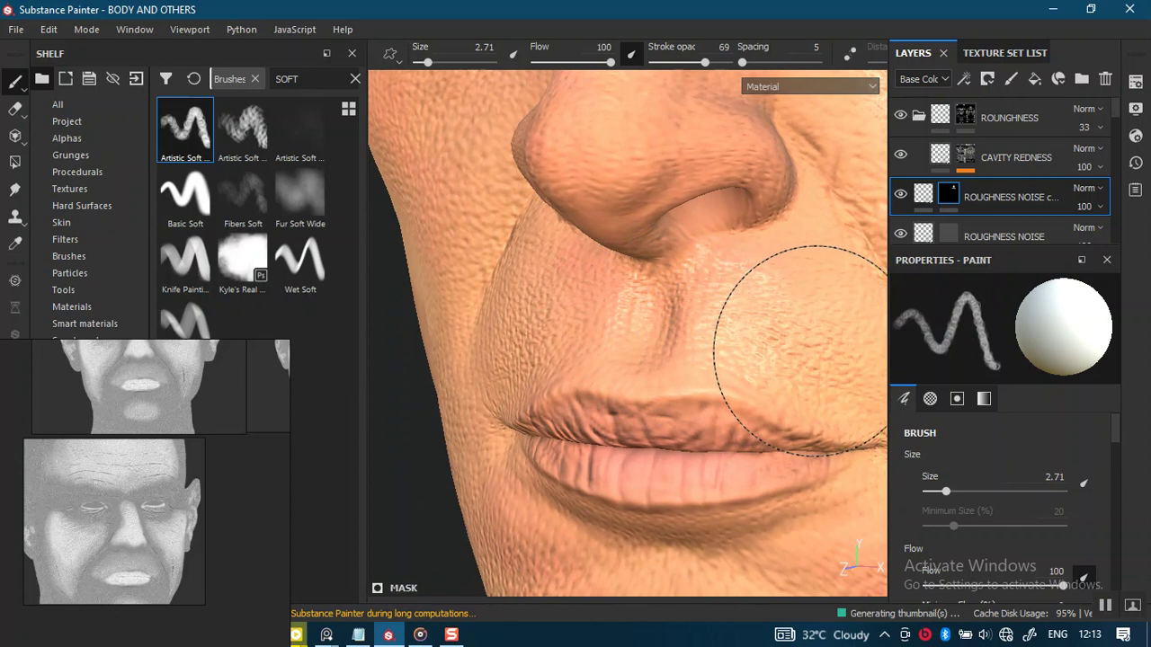
{"action": "left_click_drag", "start_coordinate": [566, 295], "coordinate": [657, 296], "text": "alt"}
{"action": "mouse_move", "coordinate": [657, 296]}
{"action": "right_mouse_down", "text": "alt"}
{"action": "mouse_move", "coordinate": [644, 159]}
{"action": "mouse_move", "coordinate": [585, 206]}
{"action": "right_mouse_up", "text": "alt"}
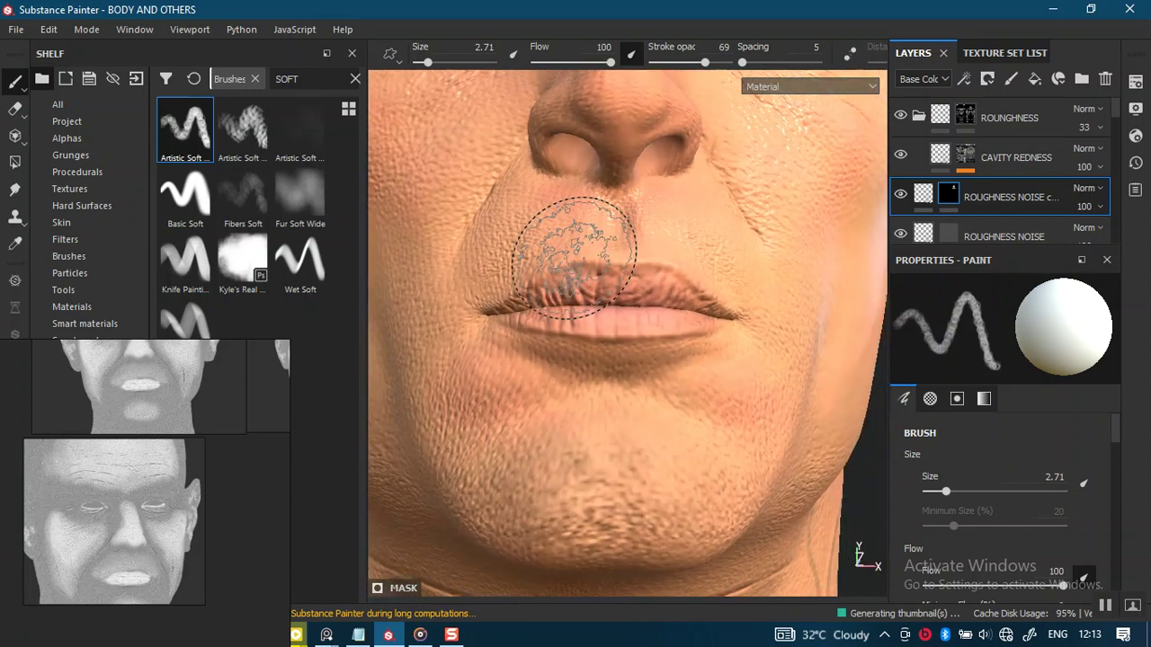
{"action": "middle_click_drag", "start_coordinate": [585, 206], "coordinate": [593, 117], "text": "alt"}
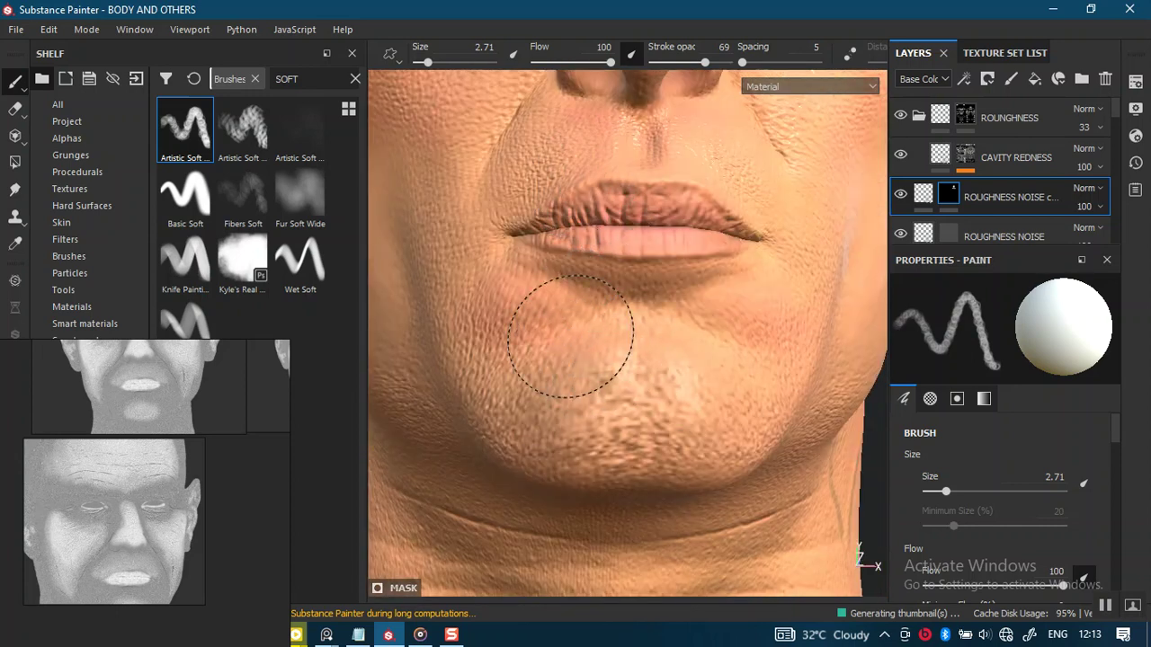
{"action": "mouse_move", "coordinate": [560, 405]}
{"action": "left_mouse_down", "text": "alt"}
{"action": "mouse_move", "coordinate": [699, 217]}
{"action": "mouse_move", "coordinate": [611, 385]}
{"action": "left_mouse_up", "text": "alt"}
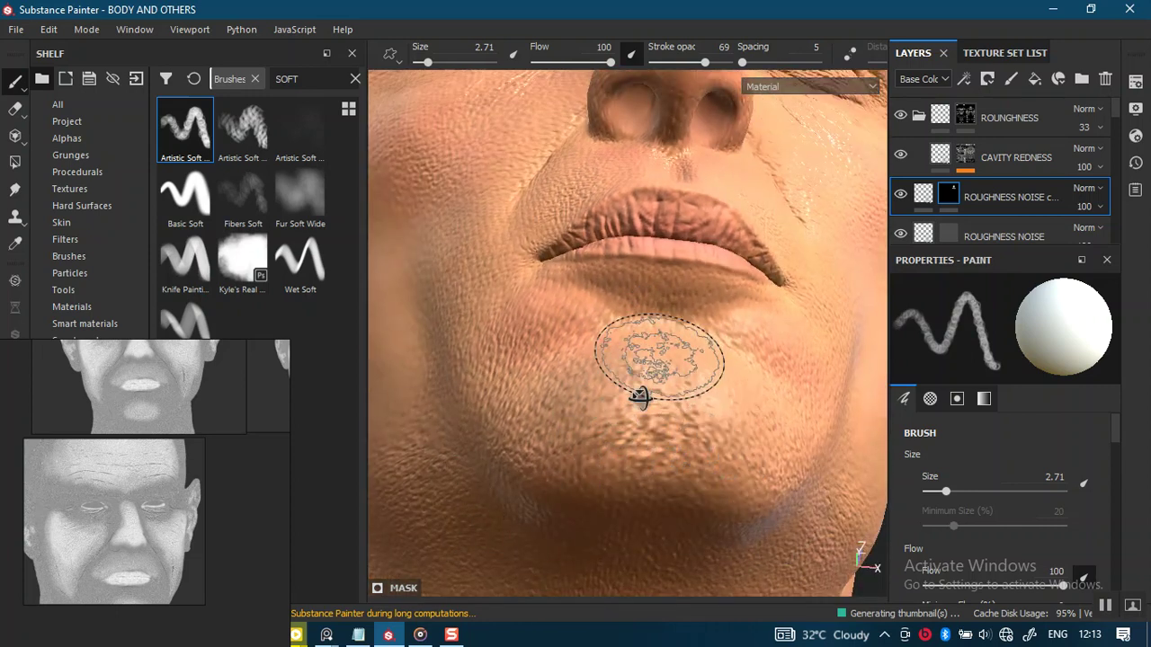
Step: Shrink the brush to a fine tip and paint along the lower lip and mouth corners
{"action": "left_click_drag", "start_coordinate": [616, 333], "coordinate": [603, 398], "text": "alt"}
{"action": "key", "text": "bracketleft"}
{"action": "key", "text": "bracketleft"}
{"action": "key", "text": "bracketleft"}
{"action": "key", "text": "bracketleft"}
{"action": "right_click_drag", "start_coordinate": [617, 411], "coordinate": [645, 329], "text": "alt"}
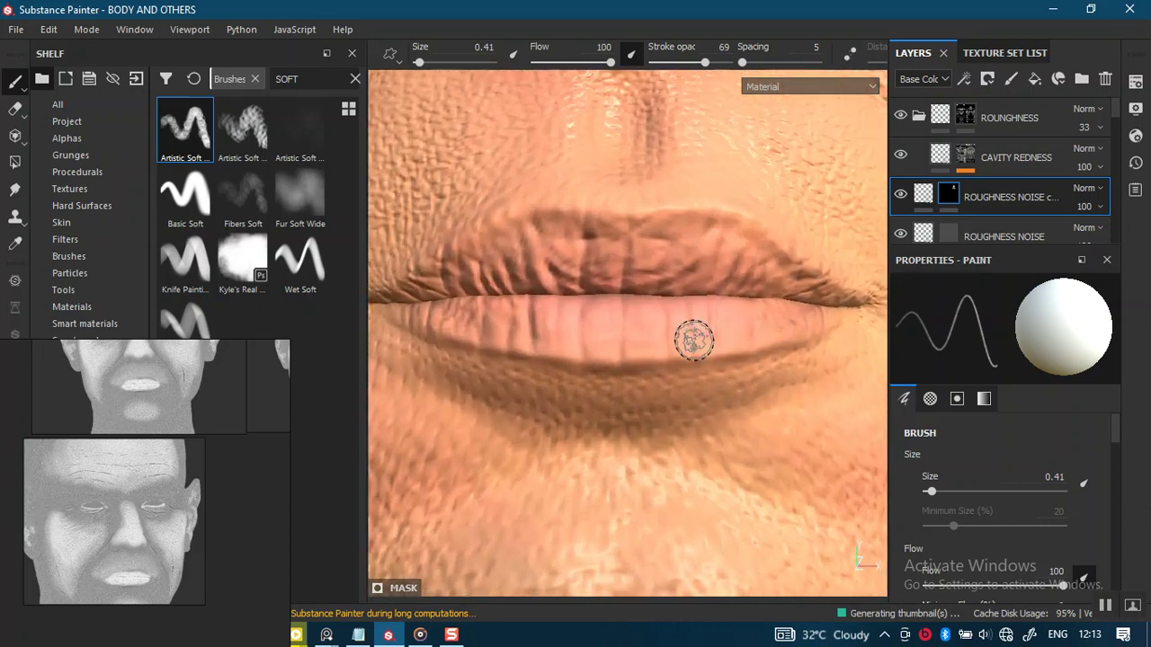
{"action": "left_click_drag", "start_coordinate": [614, 338], "coordinate": [499, 319]}
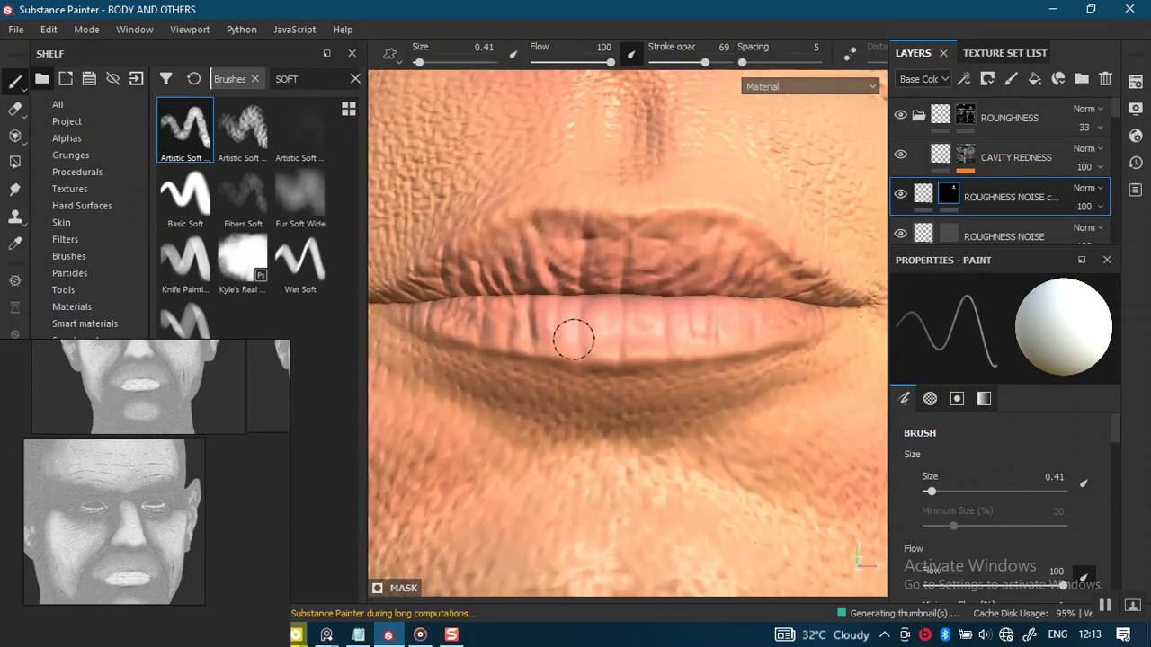
{"action": "left_click_drag", "start_coordinate": [693, 318], "coordinate": [686, 365], "text": "alt"}
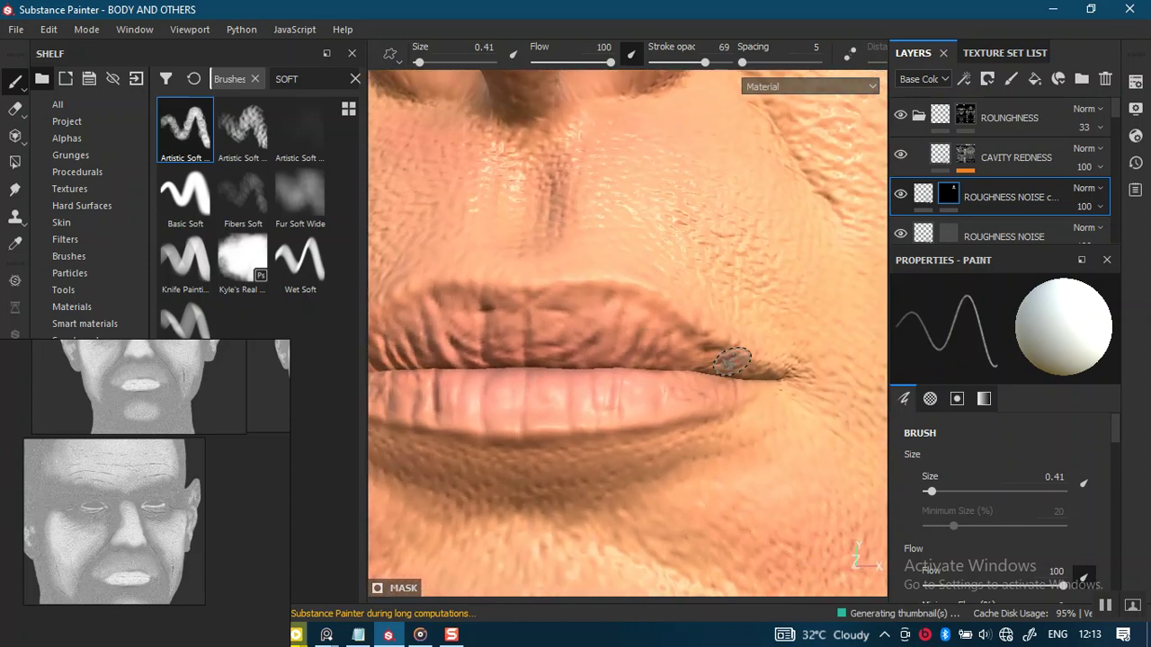
{"action": "mouse_move", "coordinate": [508, 352]}
{"action": "left_mouse_down", "text": "alt"}
{"action": "mouse_move", "coordinate": [680, 318]}
{"action": "mouse_move", "coordinate": [580, 305]}
{"action": "left_mouse_up", "text": "alt"}
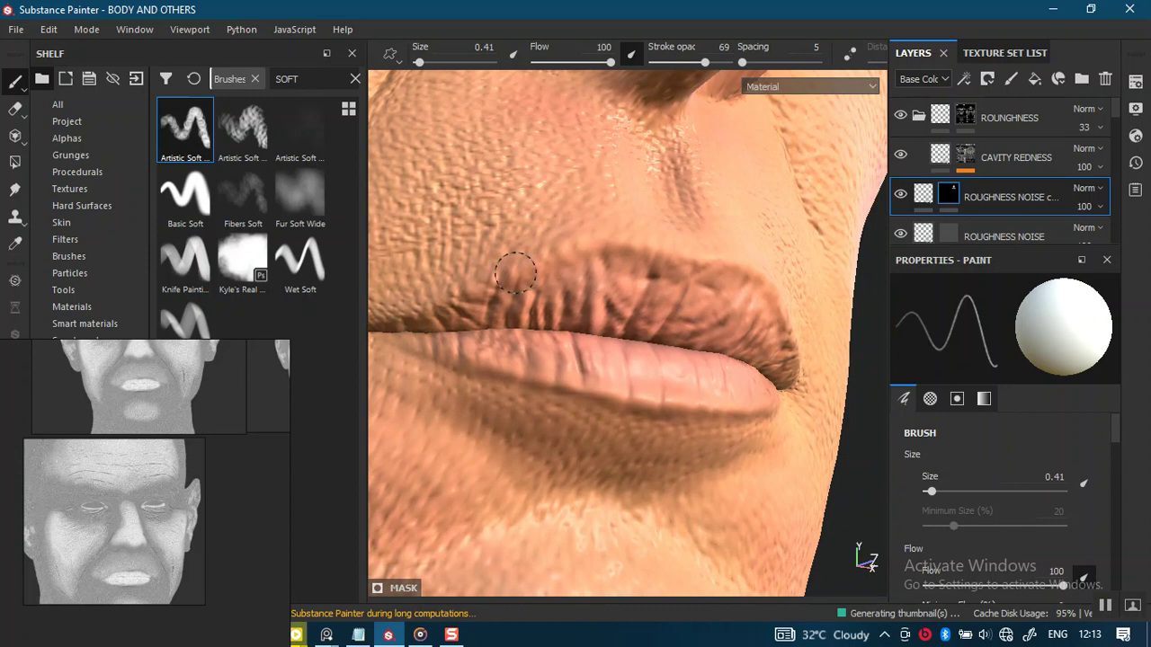
{"action": "left_click_drag", "start_coordinate": [656, 256], "coordinate": [642, 296], "text": "alt"}
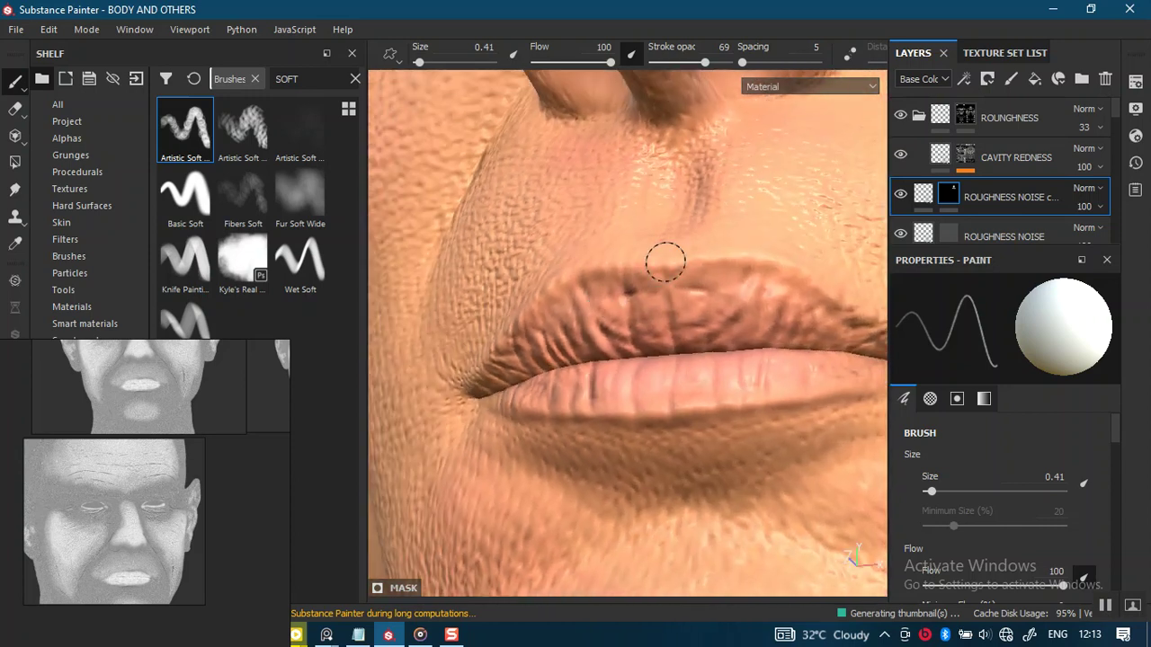
{"action": "mouse_move", "coordinate": [770, 296]}
{"action": "left_mouse_down", "text": "alt"}
{"action": "mouse_move", "coordinate": [549, 341]}
{"action": "mouse_move", "coordinate": [596, 300]}
{"action": "left_mouse_up", "text": "alt"}
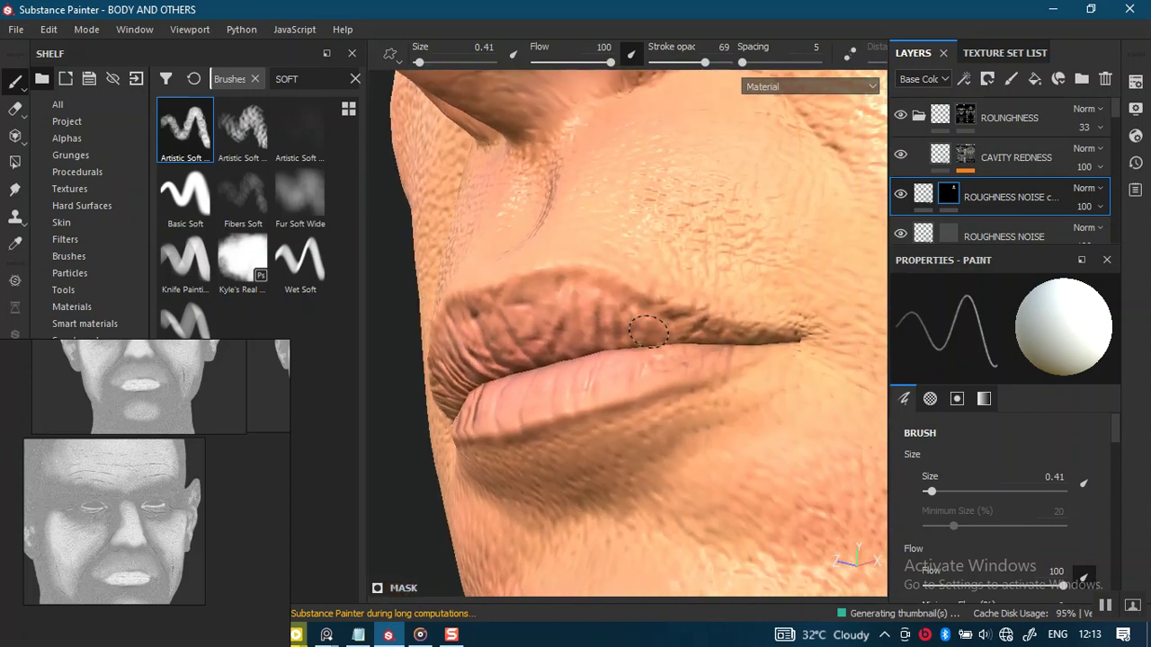
Step: Switch to the mask channel view and paint along the lip line
{"action": "key", "text": "c"}
{"action": "mouse_move", "coordinate": [534, 329]}
{"action": "left_mouse_down", "text": "alt"}
{"action": "mouse_move", "coordinate": [596, 334]}
{"action": "mouse_move", "coordinate": [627, 389]}
{"action": "mouse_move", "coordinate": [642, 314]}
{"action": "left_mouse_up", "text": "alt"}
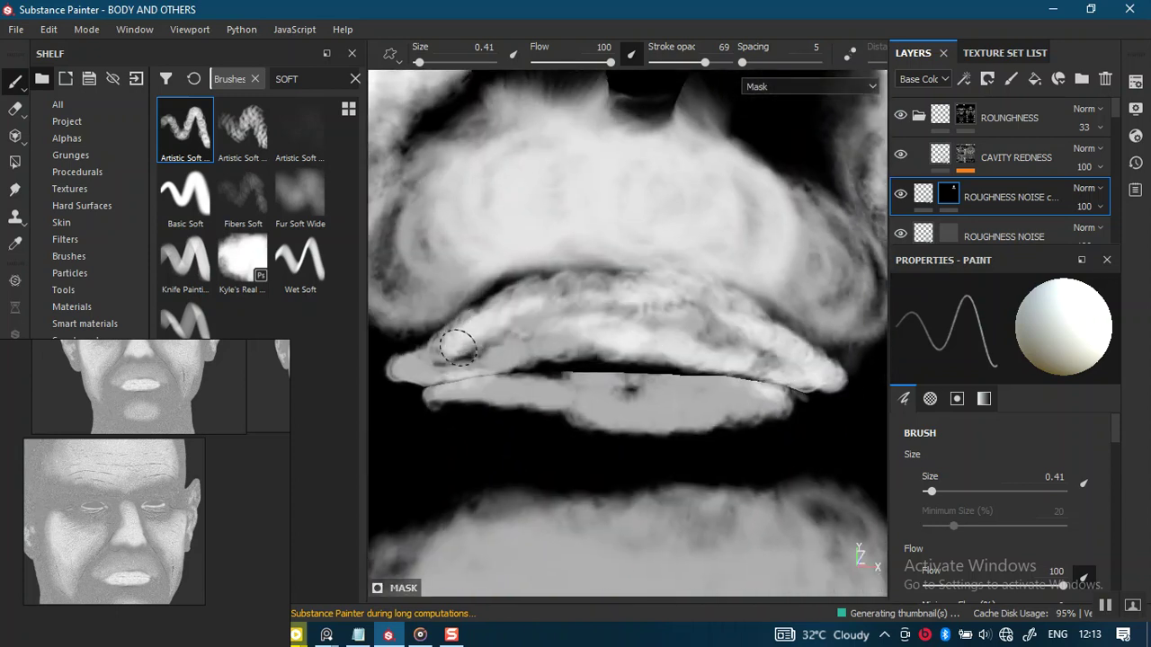
{"action": "left_click_drag", "start_coordinate": [619, 363], "coordinate": [641, 409], "text": "alt"}
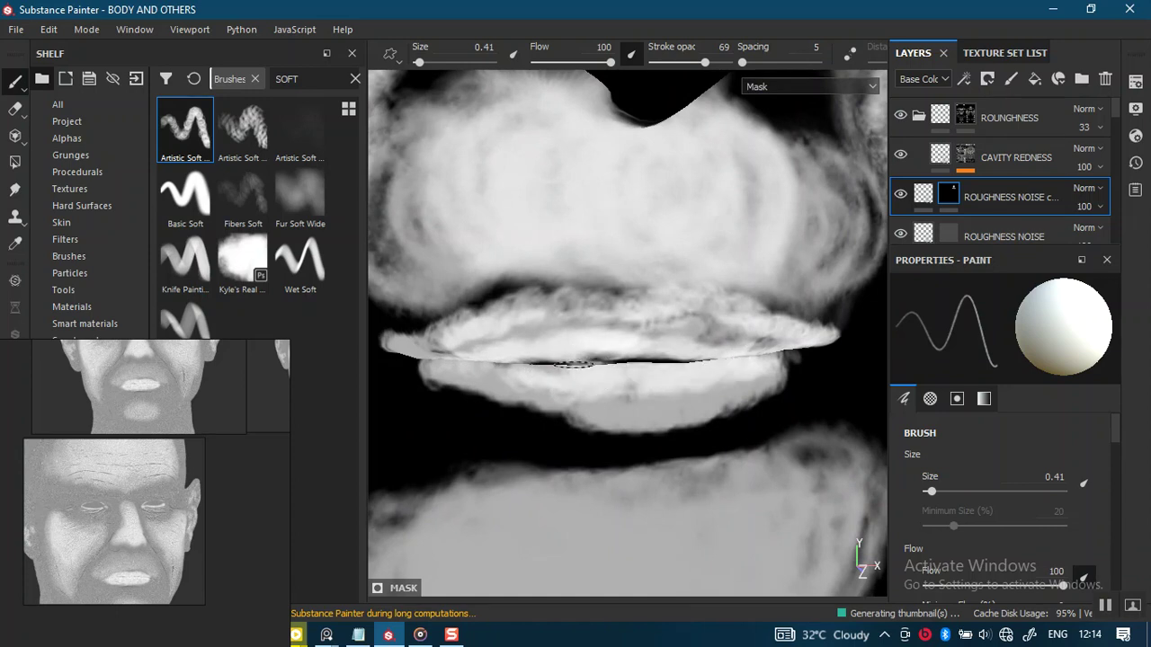
{"action": "mouse_move", "coordinate": [646, 329]}
{"action": "left_mouse_down", "text": "alt"}
{"action": "mouse_move", "coordinate": [588, 303]}
{"action": "mouse_move", "coordinate": [616, 301]}
{"action": "left_mouse_up", "text": "alt"}
{"action": "scroll", "coordinate": [616, 334], "scroll_direction": "down", "scroll_amount": 3}
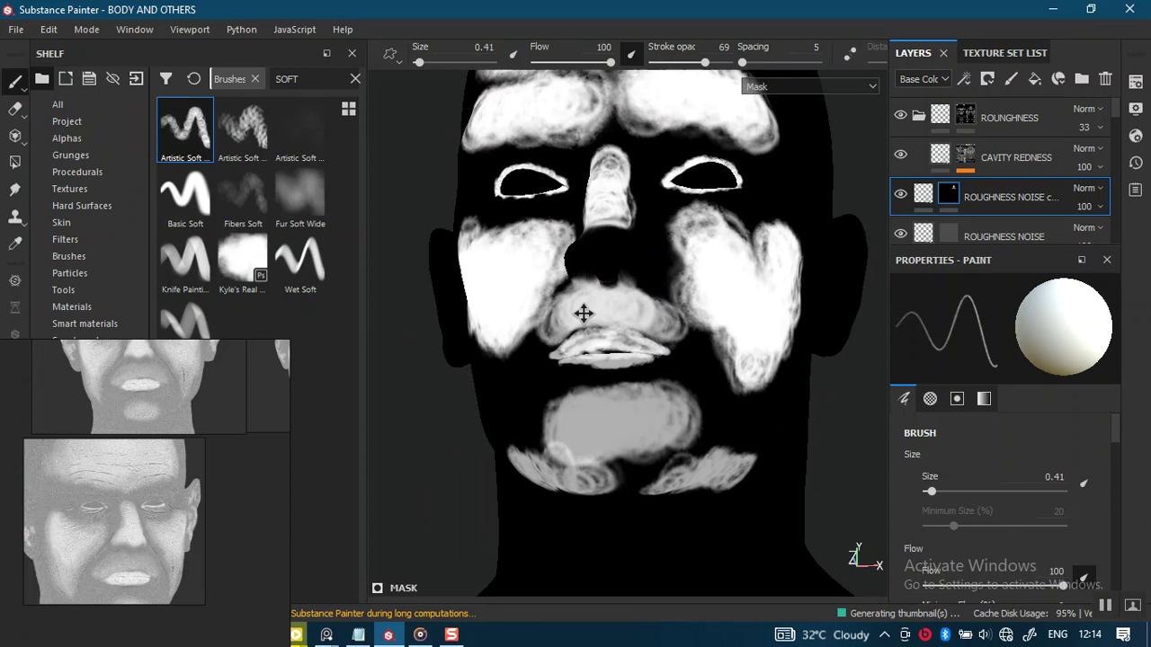
{"action": "scroll", "coordinate": [617, 302], "scroll_direction": "up", "scroll_amount": 2}
{"action": "left_click_drag", "start_coordinate": [617, 303], "coordinate": [693, 322], "text": "alt"}
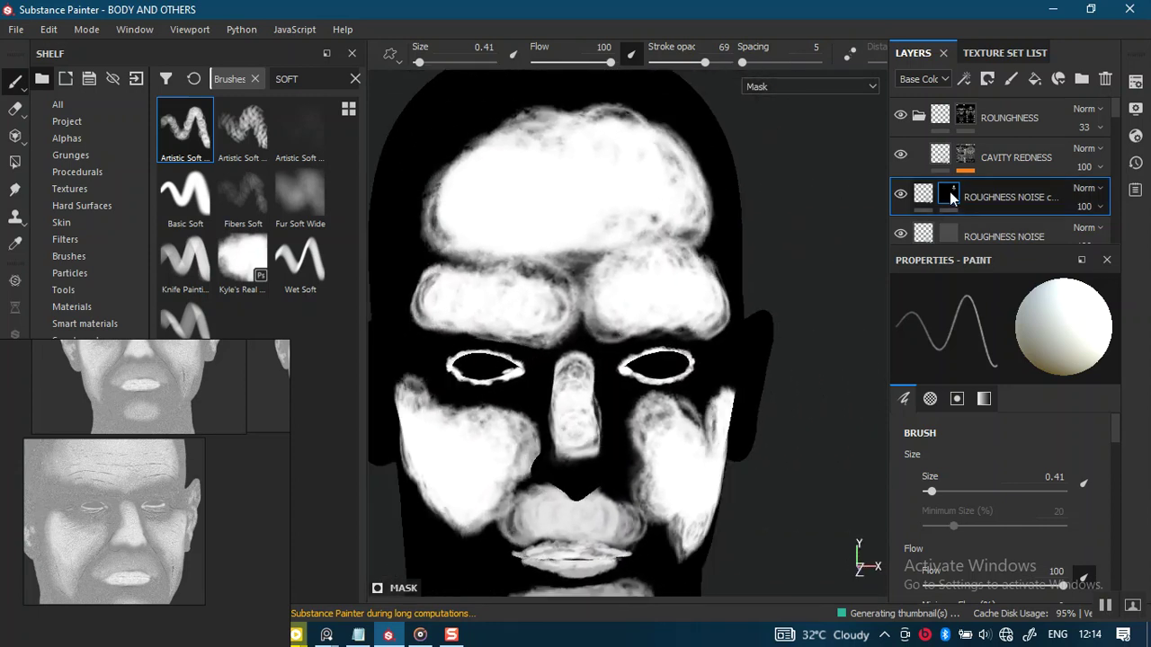
Step: Add a Blur filter to the ROUGHNESS NOISE copy's mask at 0.76 intensity
{"action": "right_click", "coordinate": [951, 198]}
{"action": "left_click", "coordinate": [989, 434]}
{"action": "left_click", "coordinate": [1004, 315]}
{"action": "left_click", "coordinate": [1061, 373]}
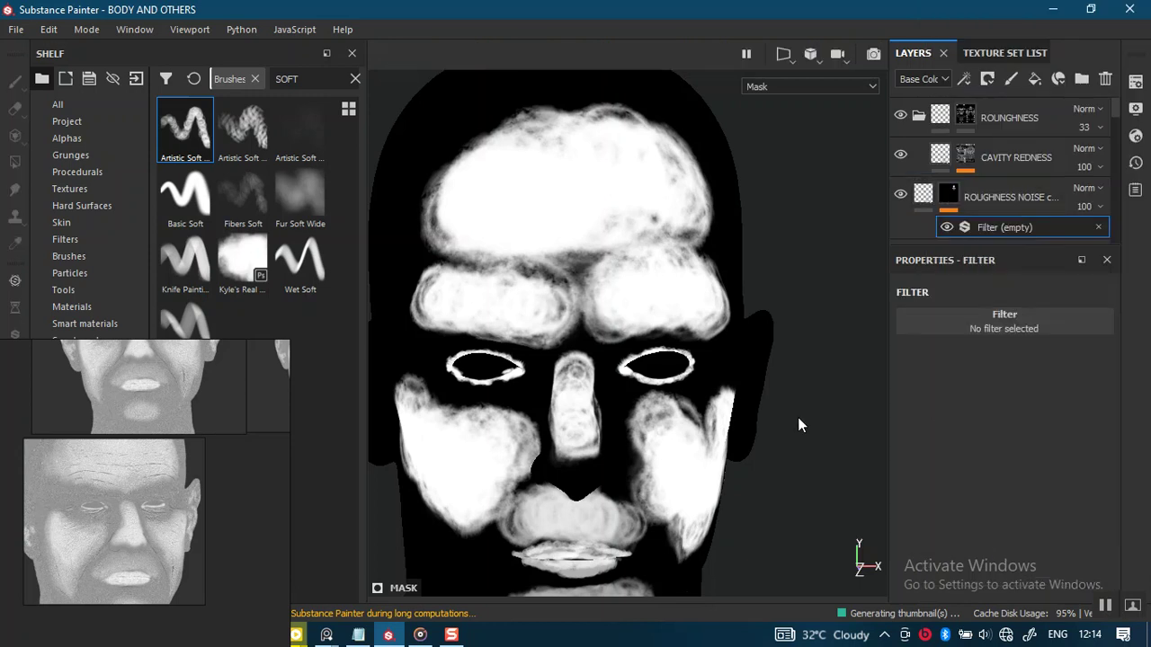
{"action": "left_click_drag", "start_coordinate": [924, 409], "coordinate": [921, 404]}
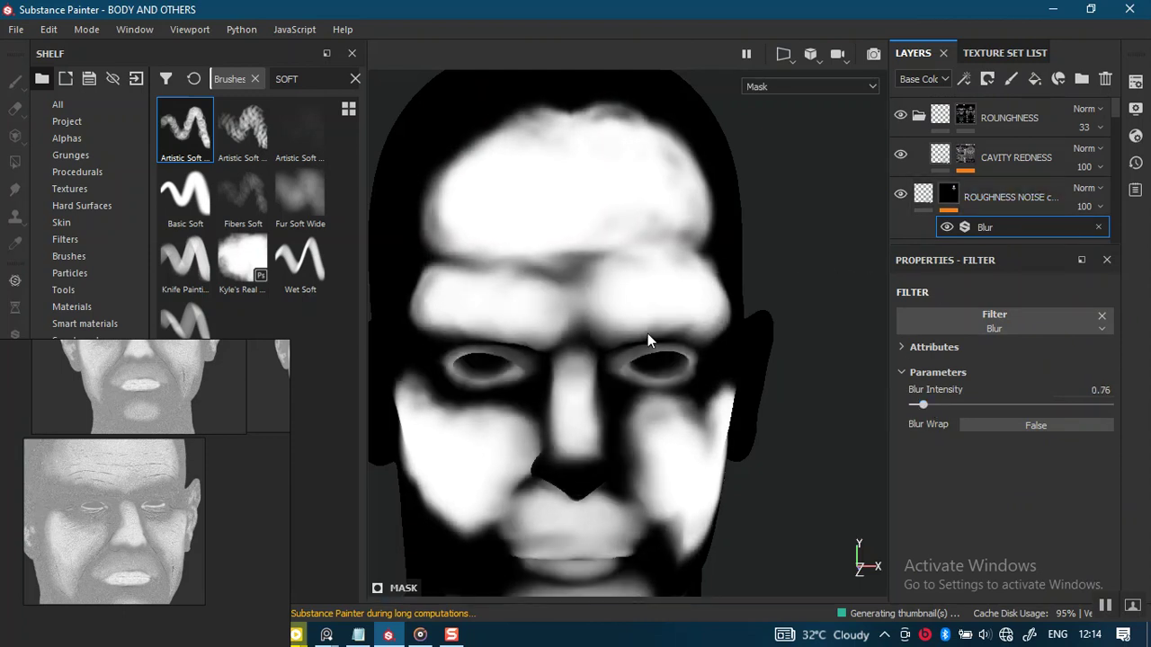
Step: Lower the ROUGHNESS NOISE layer opacity to 84 and return to the material view
{"action": "left_click", "coordinate": [1095, 209]}
{"action": "left_click_drag", "start_coordinate": [1097, 235], "coordinate": [1149, 237]}
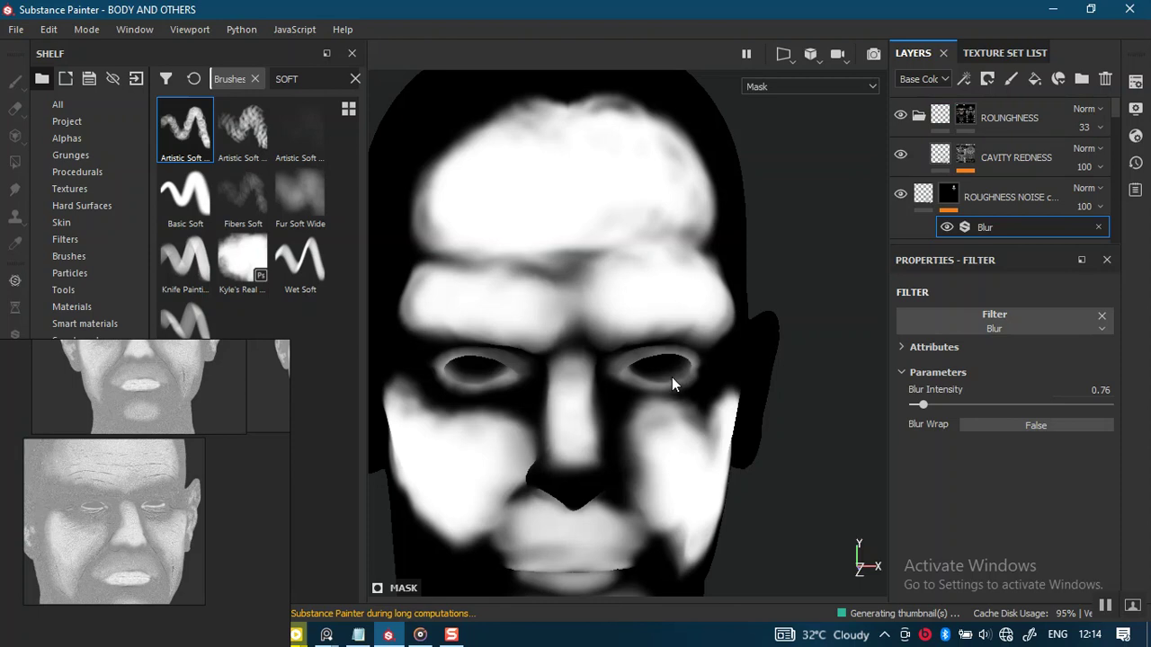
{"action": "key", "text": "m"}
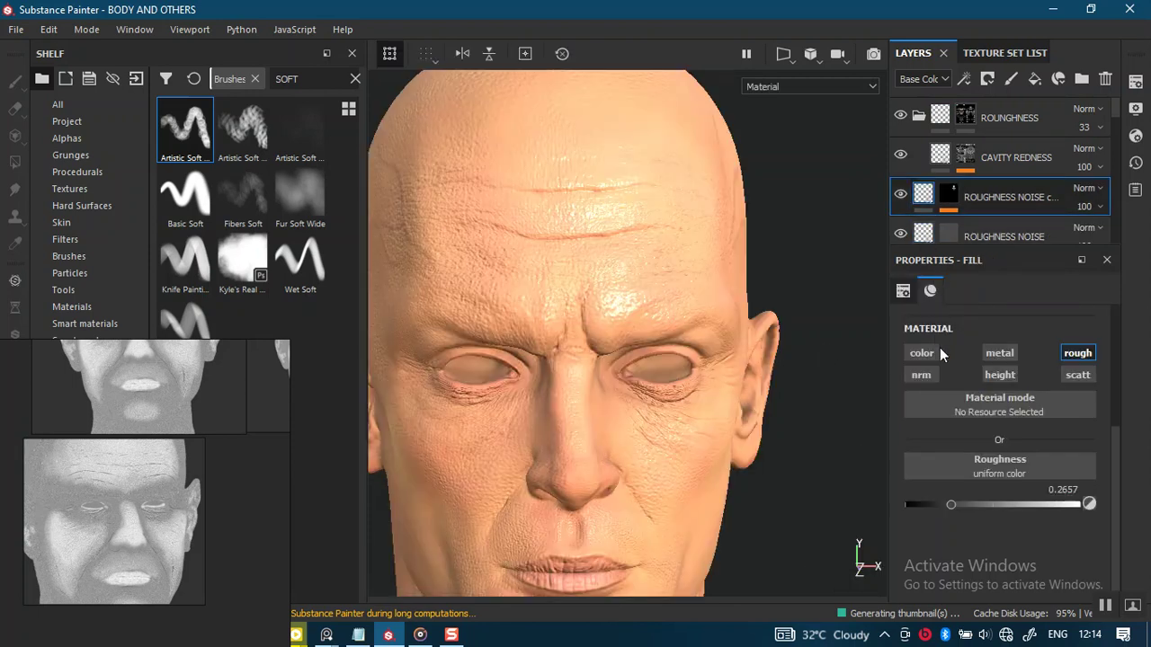
Step: Raise the noise fill's roughness to 0.3478 and review the head under rotated lighting
{"action": "left_click_drag", "start_coordinate": [950, 504], "coordinate": [964, 504]}
{"action": "left_click_drag", "start_coordinate": [844, 470], "coordinate": [712, 327], "text": "alt"}
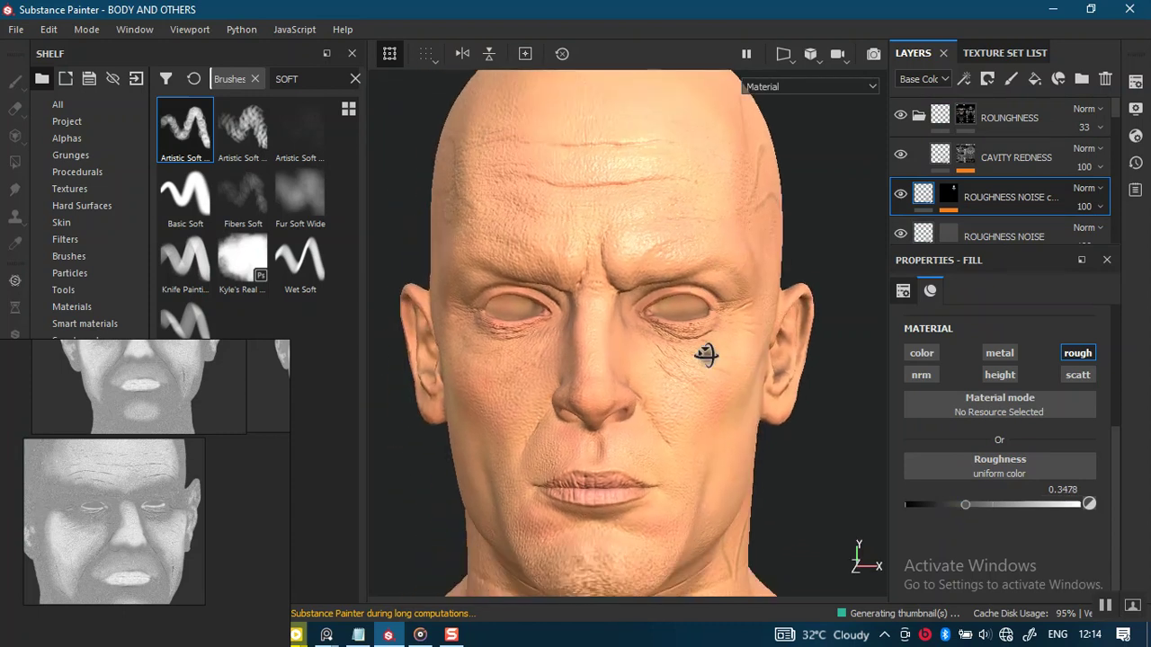
{"action": "mouse_move", "coordinate": [706, 354]}
{"action": "right_mouse_down", "text": "shift"}
{"action": "mouse_move", "coordinate": [722, 403]}
{"action": "mouse_move", "coordinate": [740, 354]}
{"action": "mouse_move", "coordinate": [627, 352]}
{"action": "mouse_move", "coordinate": [642, 362]}
{"action": "mouse_move", "coordinate": [738, 358]}
{"action": "right_mouse_up", "text": "shift"}
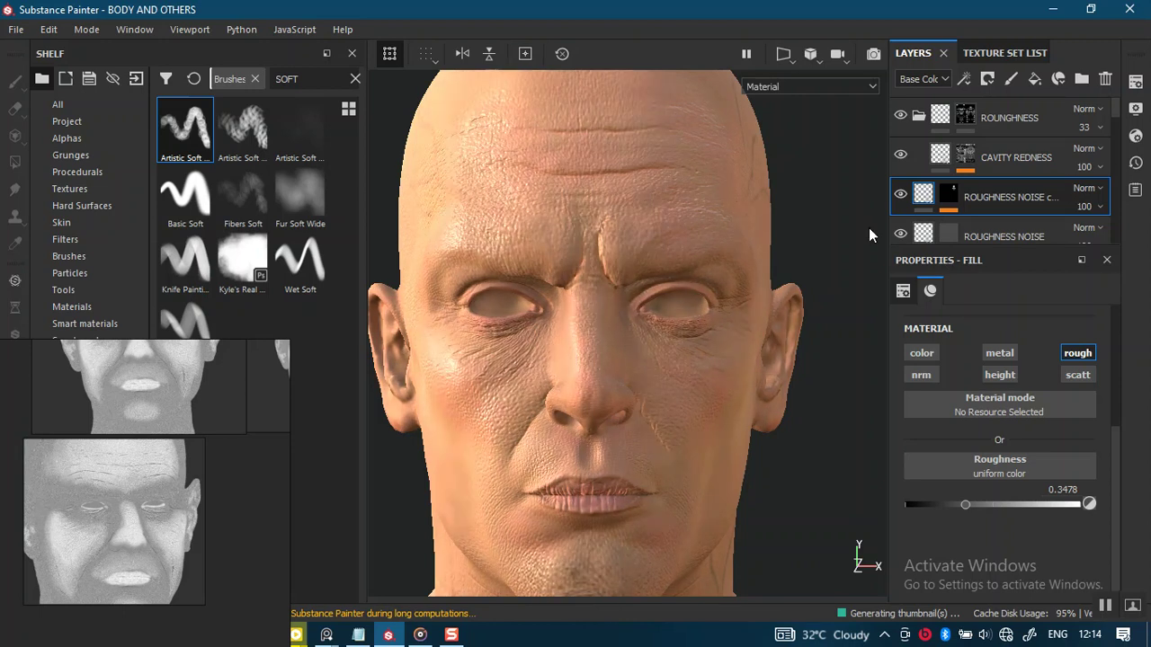
Step: Show the Roughness channel in the Layers panel and set ROUGHNESS NOISE opacity to 53
{"action": "left_click", "coordinate": [929, 83]}
{"action": "key", "text": "Escape"}
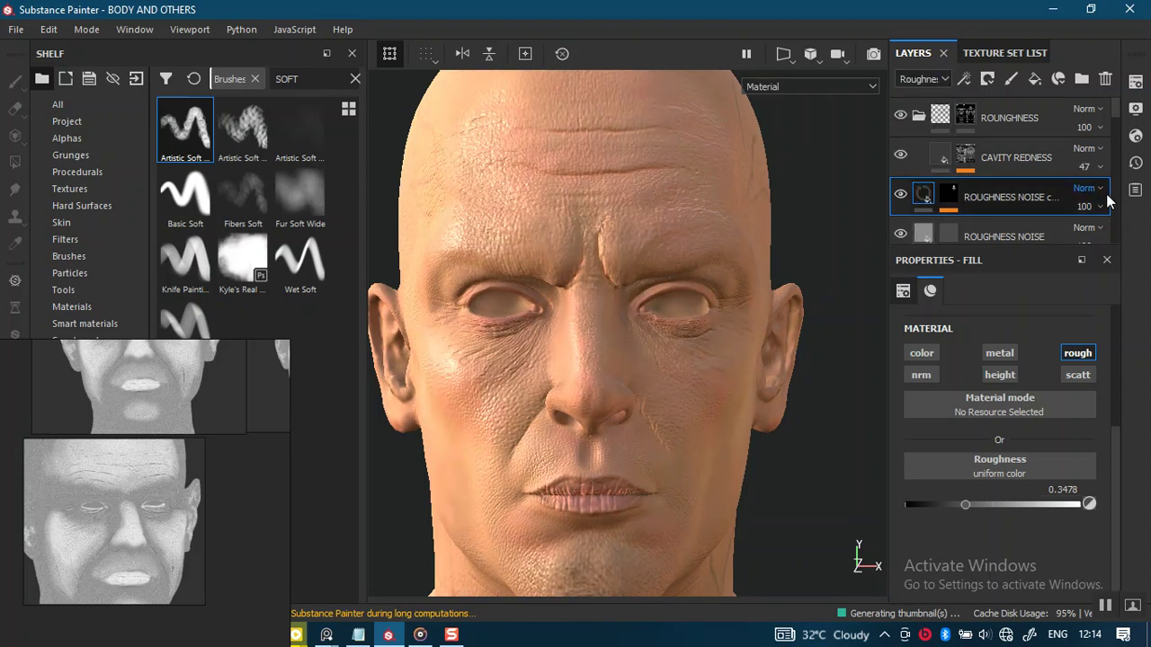
{"action": "left_click", "coordinate": [1098, 206]}
{"action": "left_click_drag", "start_coordinate": [1103, 239], "coordinate": [1109, 243]}
{"action": "scroll", "coordinate": [624, 291], "scroll_direction": "down", "scroll_amount": 2}
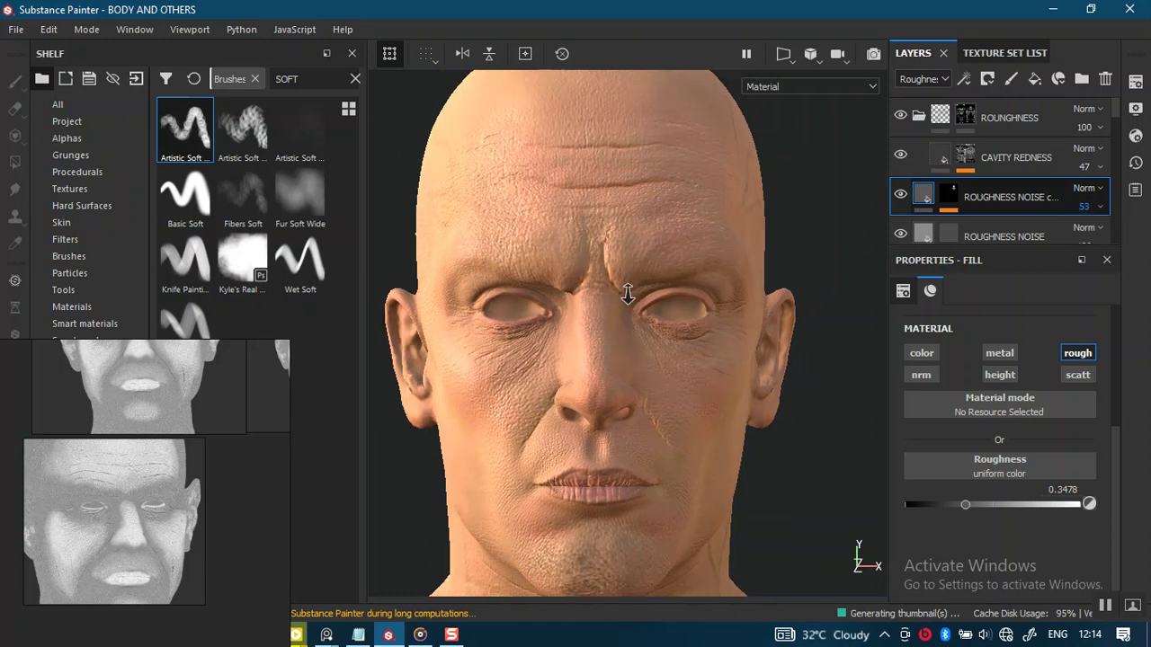
{"action": "scroll", "coordinate": [674, 277], "scroll_direction": "down", "scroll_amount": 2}
{"action": "scroll", "coordinate": [703, 307], "scroll_direction": "down", "scroll_amount": 2}
{"action": "scroll", "coordinate": [719, 290], "scroll_direction": "down", "scroll_amount": 2}
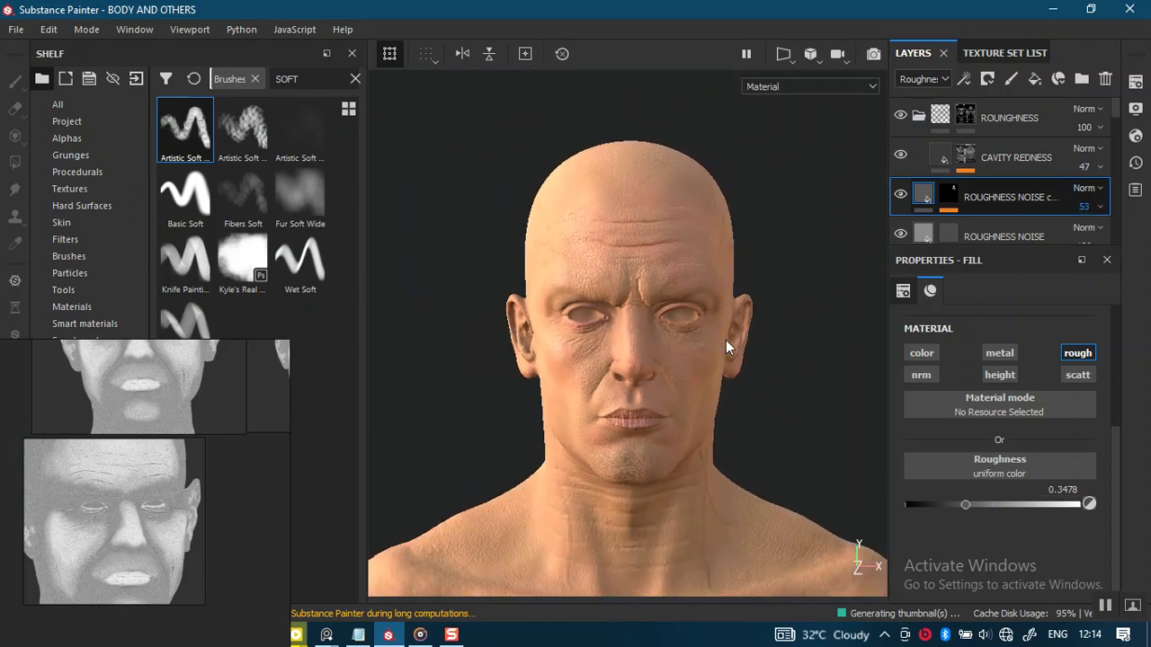
{"action": "right_click_drag", "start_coordinate": [760, 335], "coordinate": [644, 338], "text": "shift"}
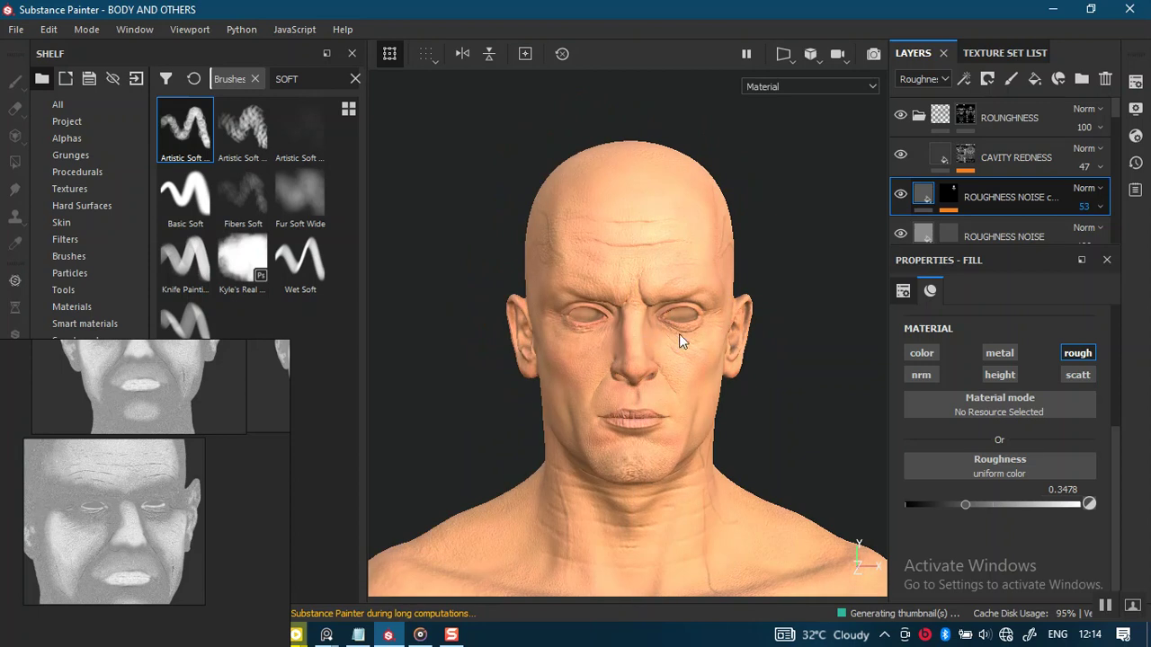
{"action": "middle_click_drag", "start_coordinate": [658, 341], "coordinate": [629, 290]}
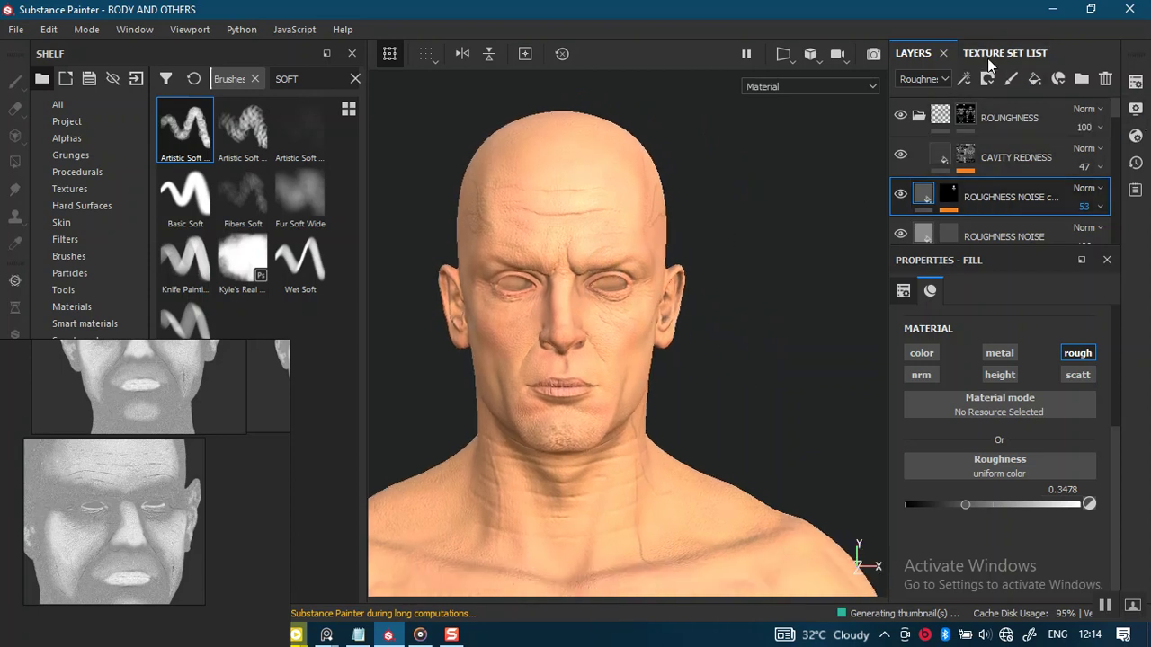
Step: Save the project and make every texture set visible to show the whole character
{"action": "left_click", "coordinate": [987, 57]}
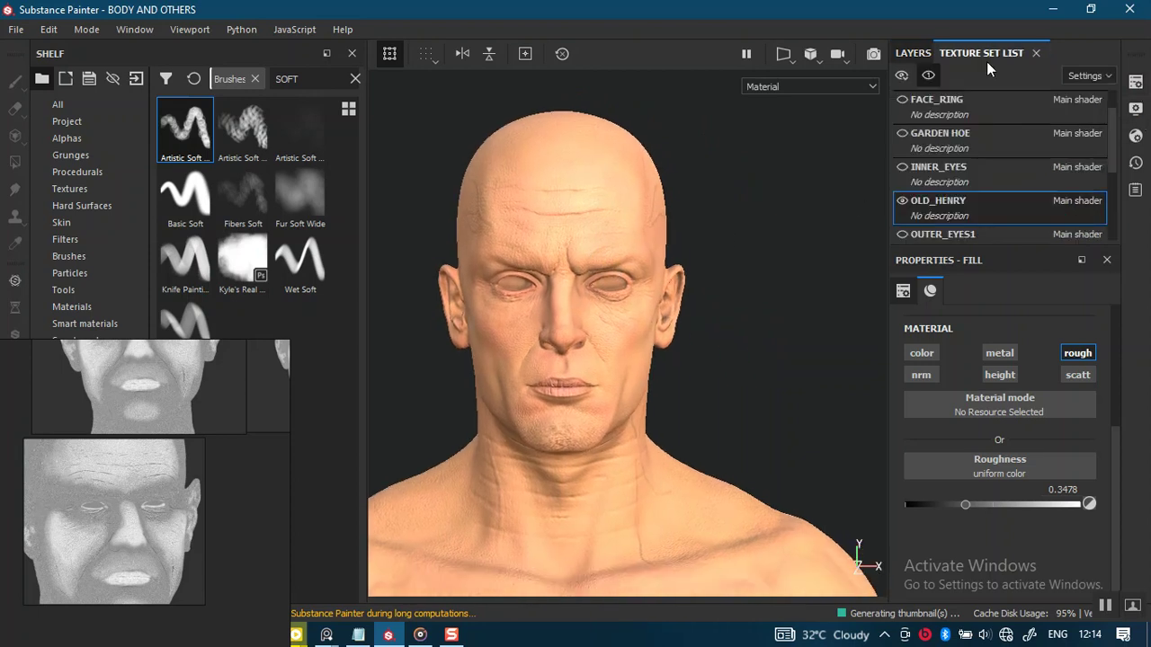
{"action": "left_click", "coordinate": [900, 78]}
{"action": "key", "text": "ctrl+s"}
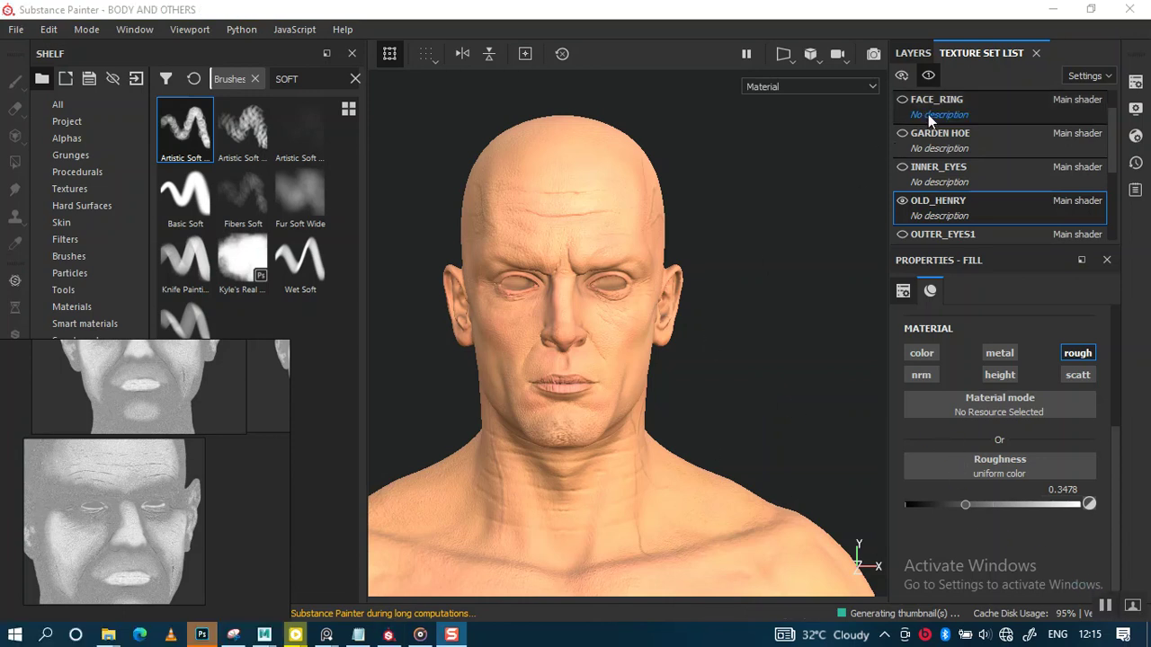
{"action": "left_click", "coordinate": [902, 77]}
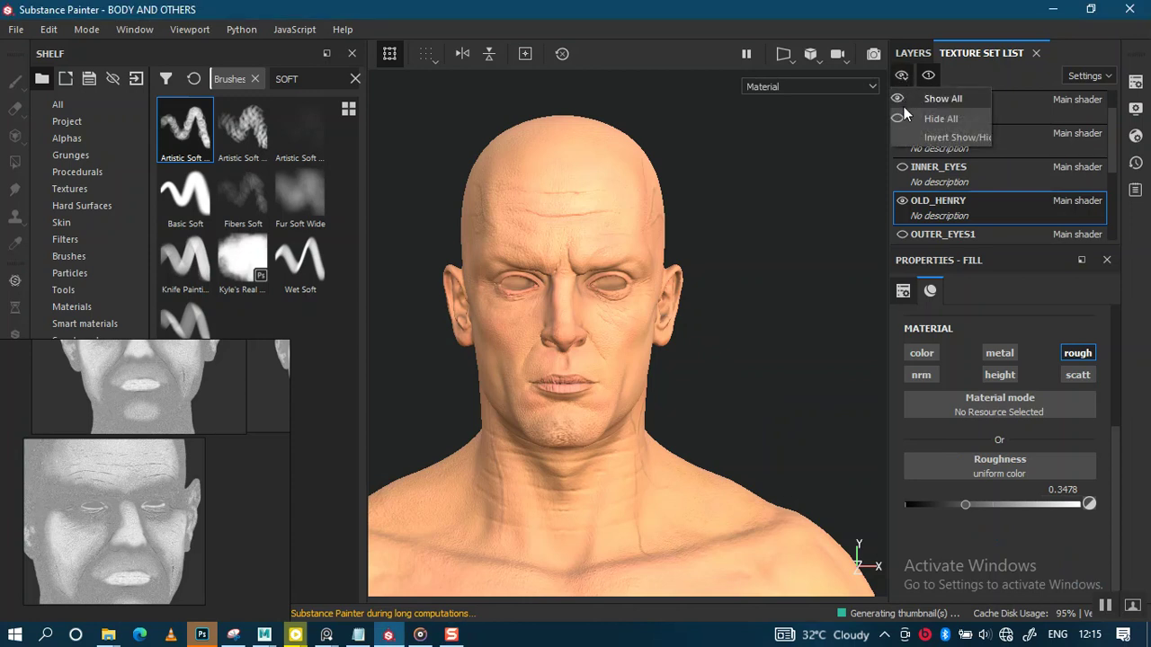
{"action": "left_click", "coordinate": [910, 99]}
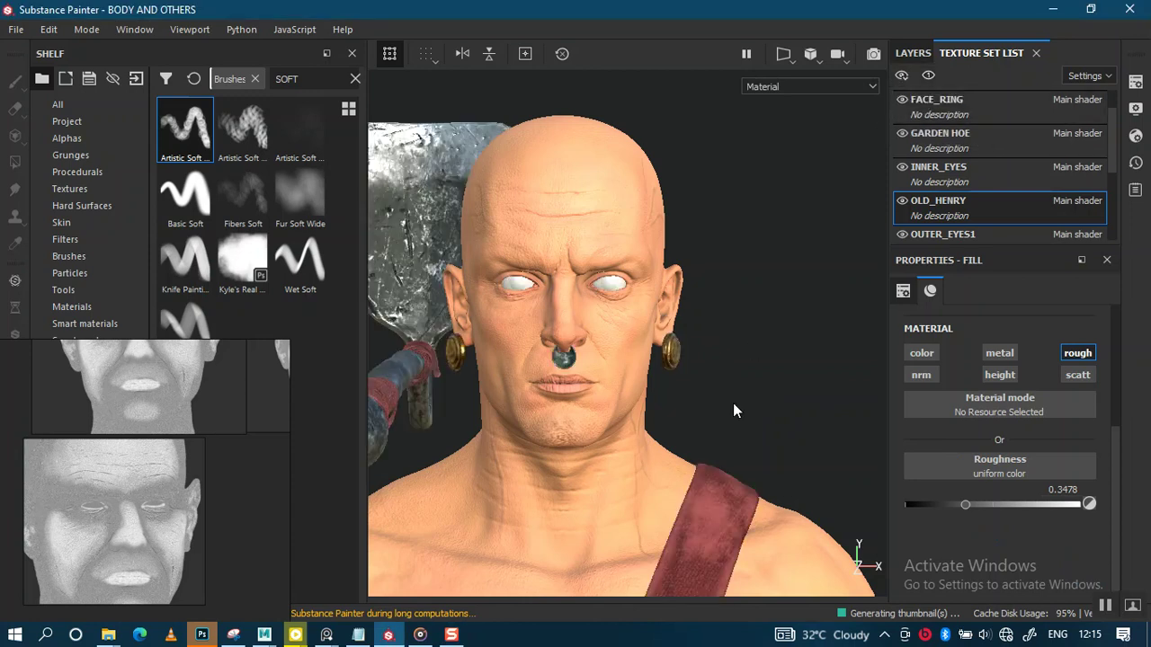
{"action": "left_click_drag", "start_coordinate": [733, 410], "coordinate": [635, 410], "text": "alt"}
{"action": "mouse_move", "coordinate": [635, 410]}
{"action": "right_mouse_down", "text": "alt"}
{"action": "mouse_move", "coordinate": [646, 230]}
{"action": "mouse_move", "coordinate": [658, 245]}
{"action": "right_mouse_up", "text": "alt"}
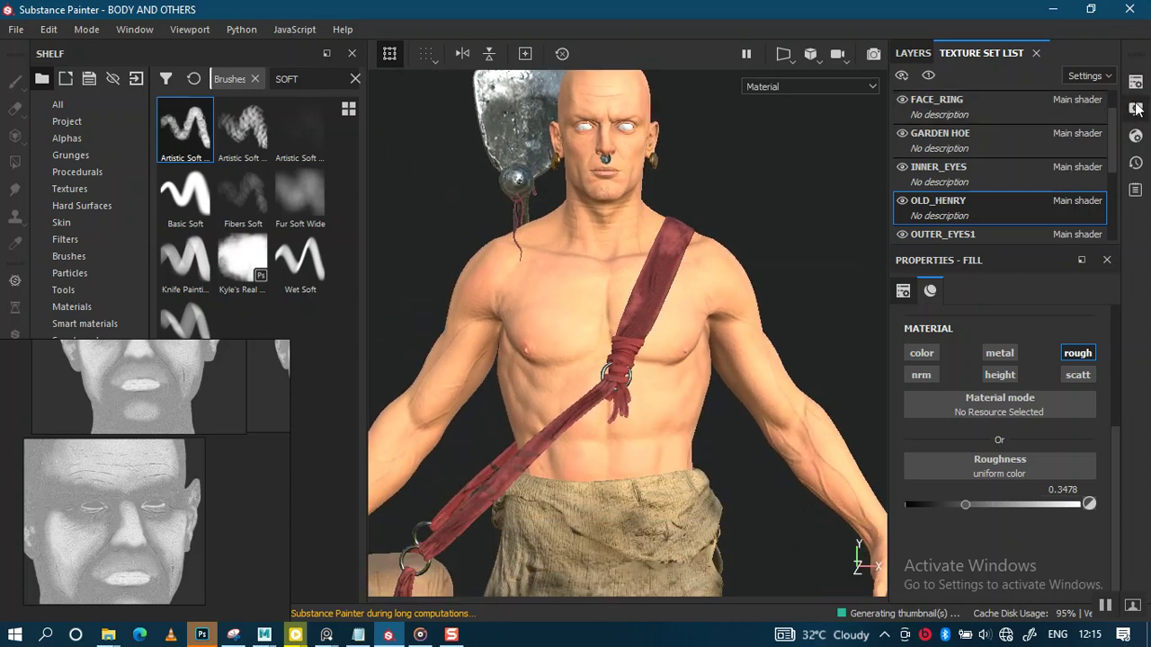
Step: Turn on viewport shadows and inspect the torso, side and face
{"action": "left_click", "coordinate": [1135, 108]}
{"action": "left_click", "coordinate": [836, 435]}
{"action": "left_click", "coordinate": [1107, 111]}
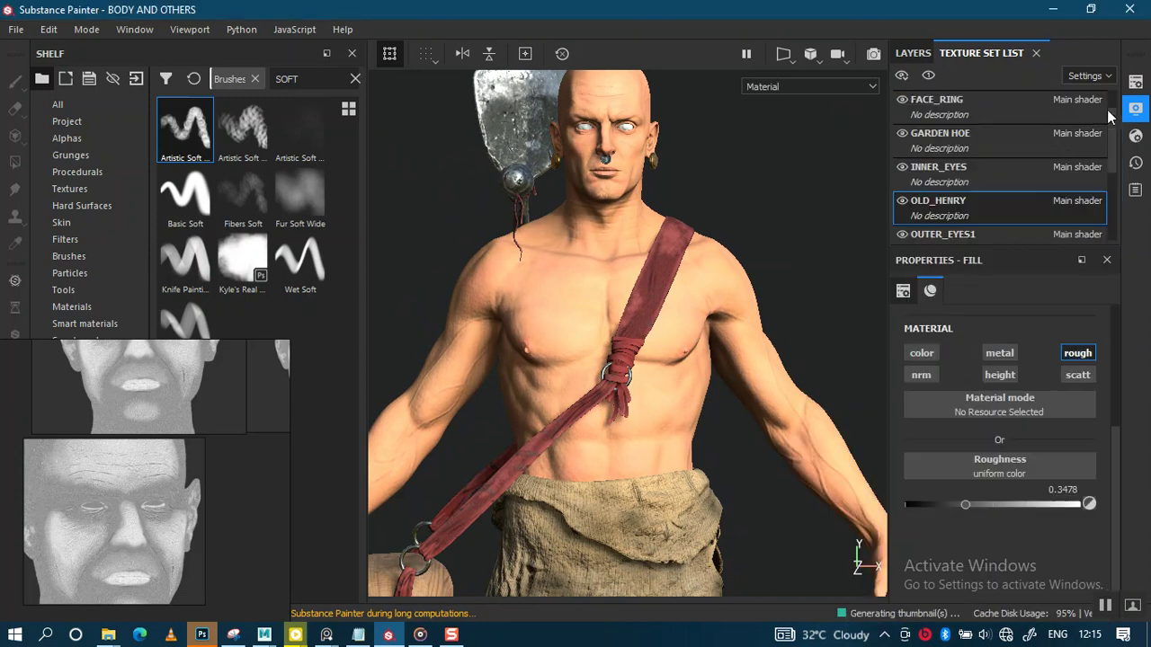
{"action": "middle_click_drag", "start_coordinate": [673, 295], "coordinate": [720, 220], "text": "alt"}
{"action": "left_click_drag", "start_coordinate": [720, 221], "coordinate": [726, 233], "text": "alt"}
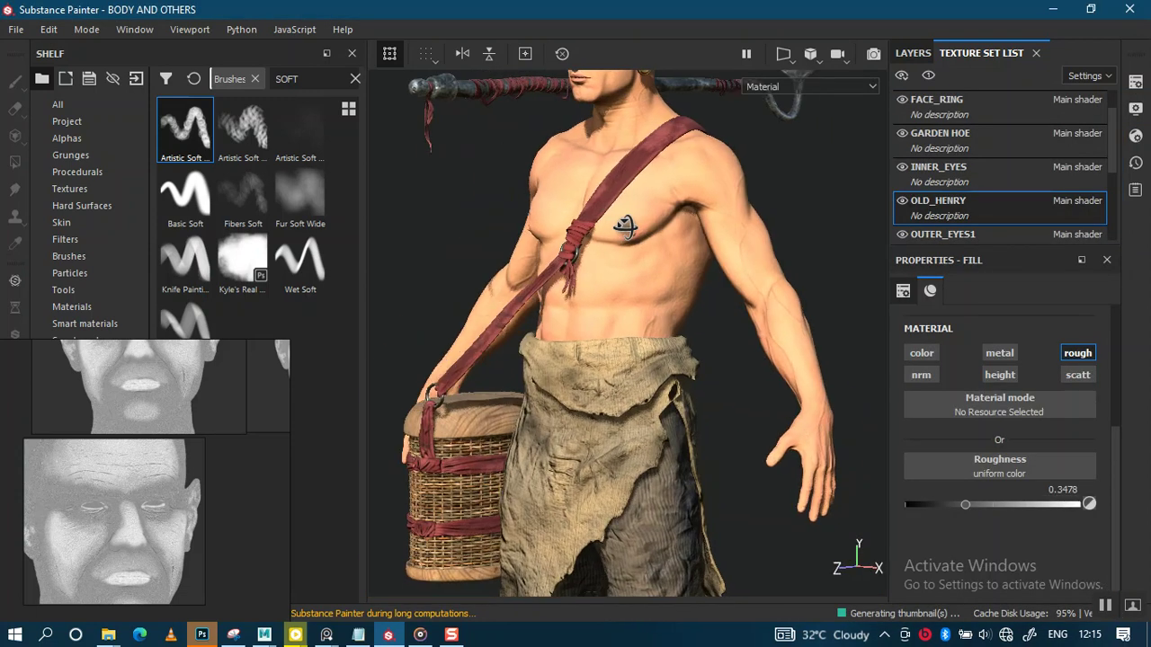
{"action": "middle_click_drag", "start_coordinate": [725, 232], "coordinate": [750, 367], "text": "alt"}
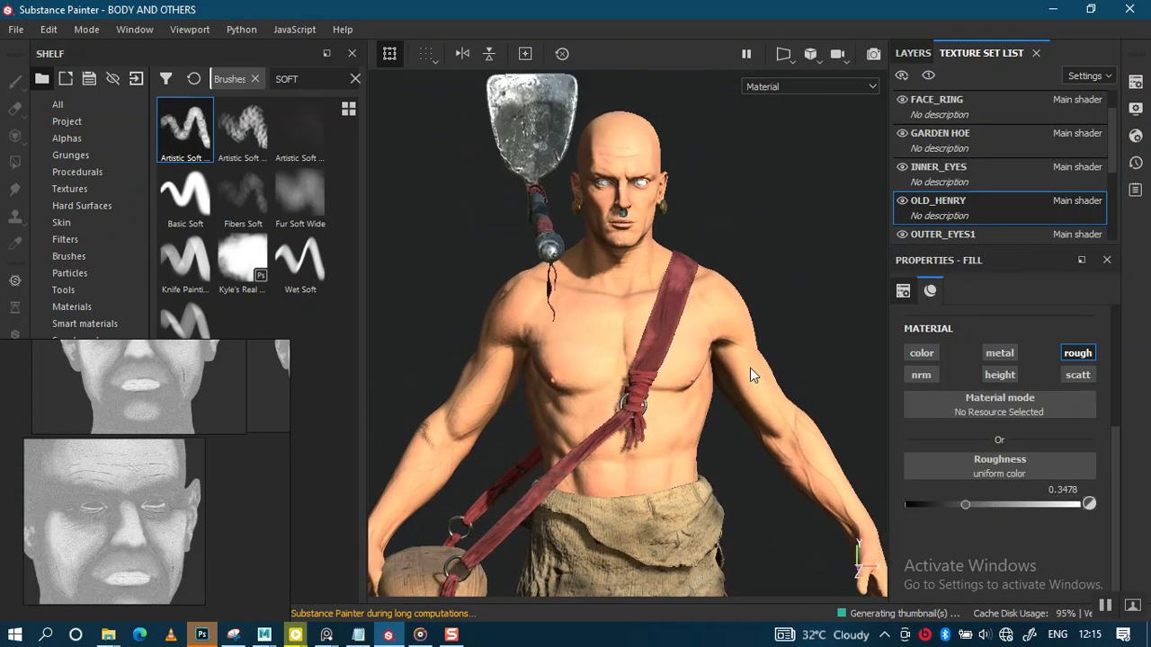
{"action": "mouse_move", "coordinate": [750, 366]}
{"action": "left_mouse_down", "text": "alt"}
{"action": "mouse_move", "coordinate": [700, 477]}
{"action": "mouse_move", "coordinate": [670, 376]}
{"action": "mouse_move", "coordinate": [723, 378]}
{"action": "left_mouse_up", "text": "alt"}
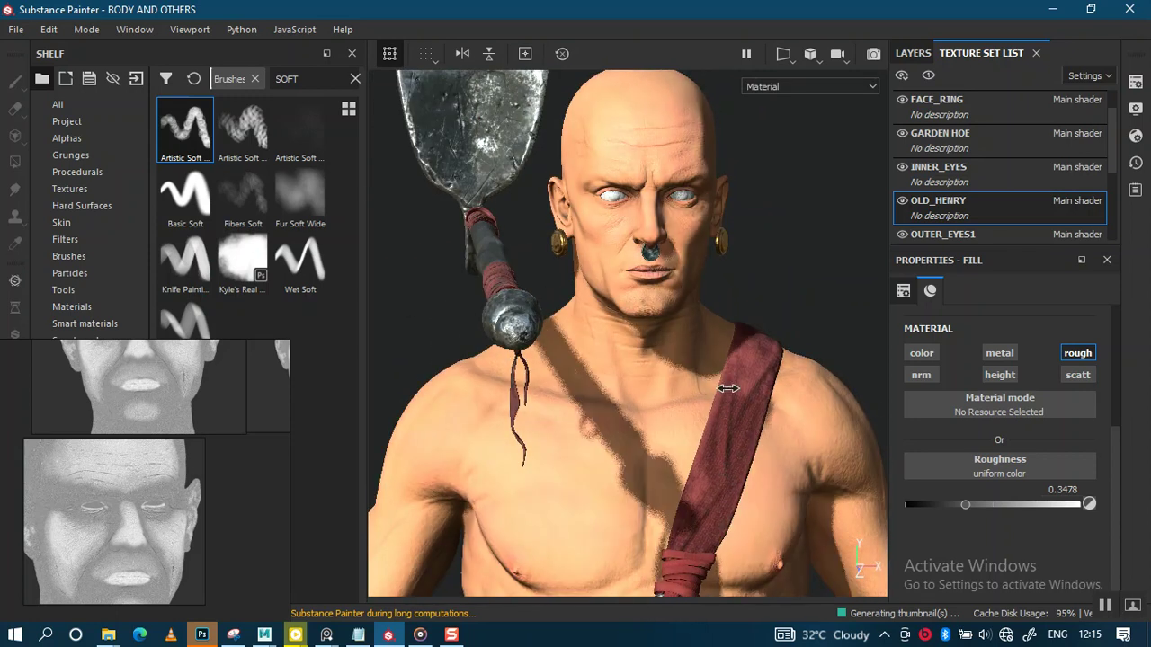
Step: Rotate the environment lighting so the character is evenly lit
{"action": "right_click_drag", "start_coordinate": [724, 377], "coordinate": [773, 378], "text": "shift"}
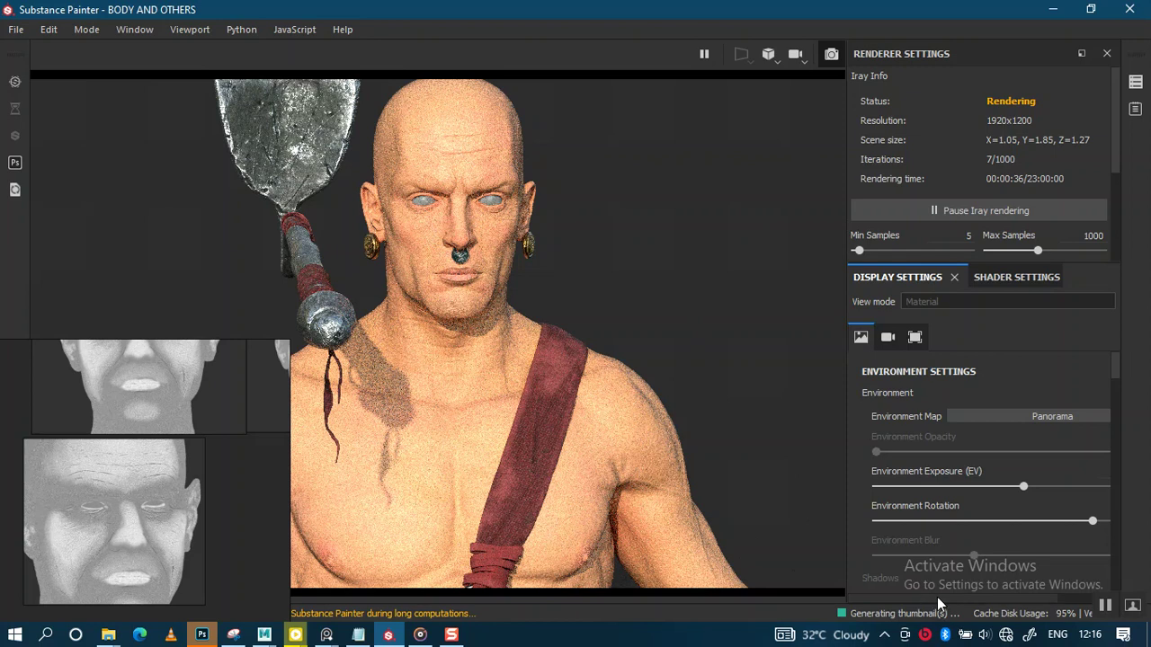
Step: Scroll through the environment maps available in Display Settings
{"action": "left_click_drag", "start_coordinate": [936, 597], "coordinate": [1055, 602]}
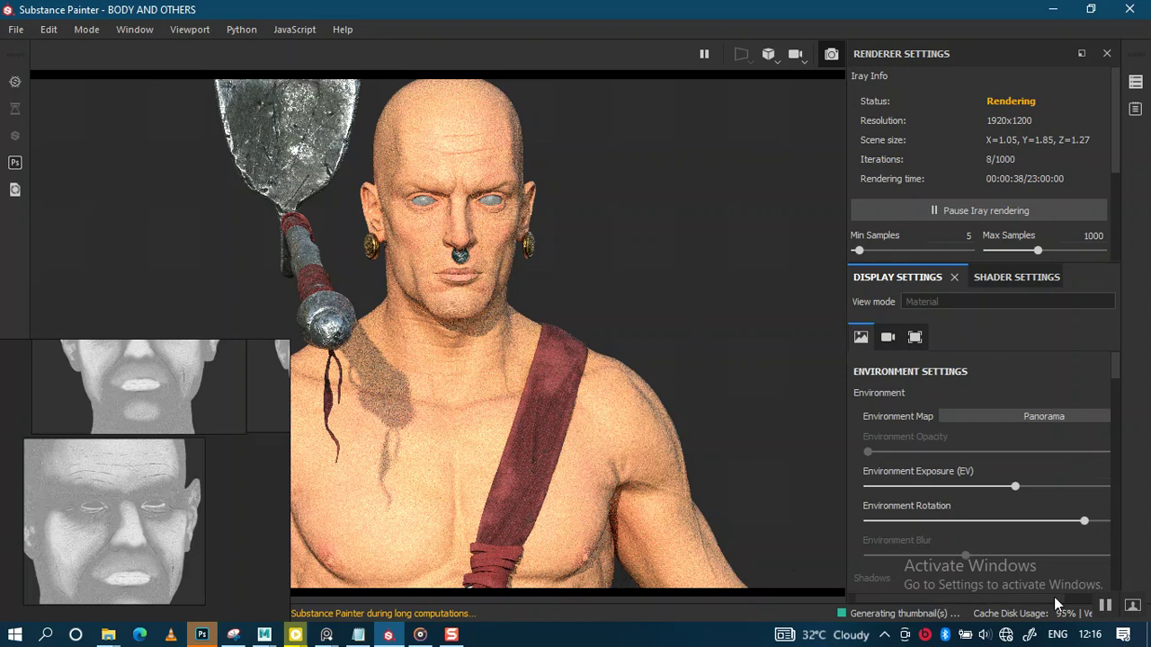
{"action": "scroll", "coordinate": [1054, 597], "scroll_direction": "right", "scroll_amount": 2}
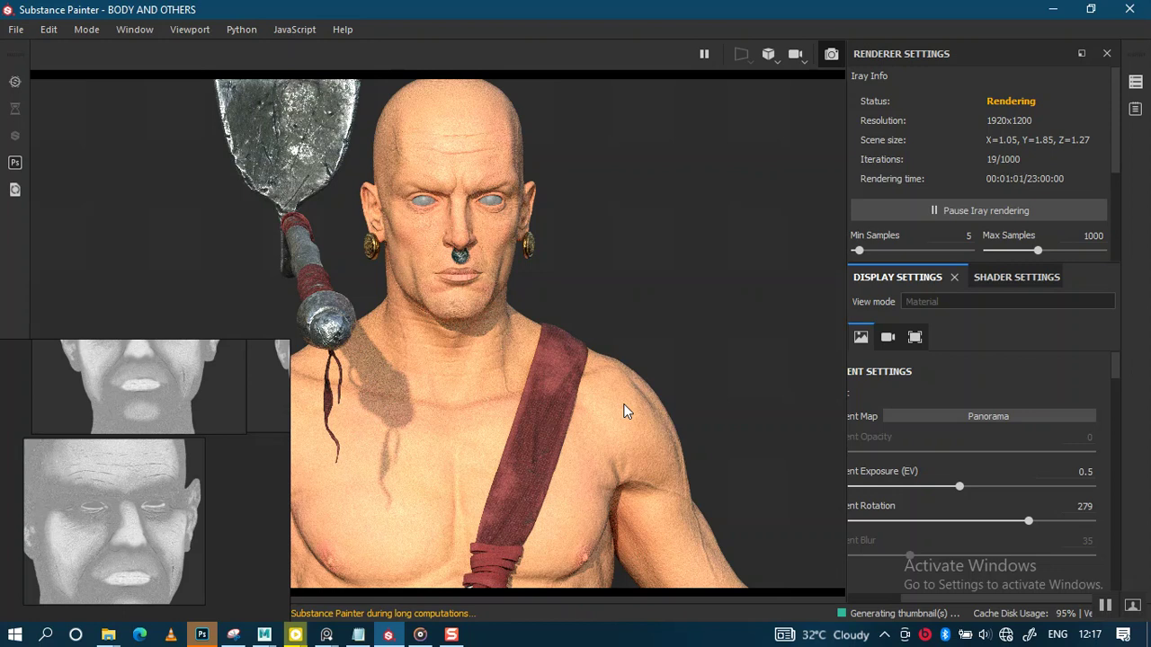
{"action": "scroll", "coordinate": [921, 575], "scroll_direction": "down", "scroll_amount": 2}
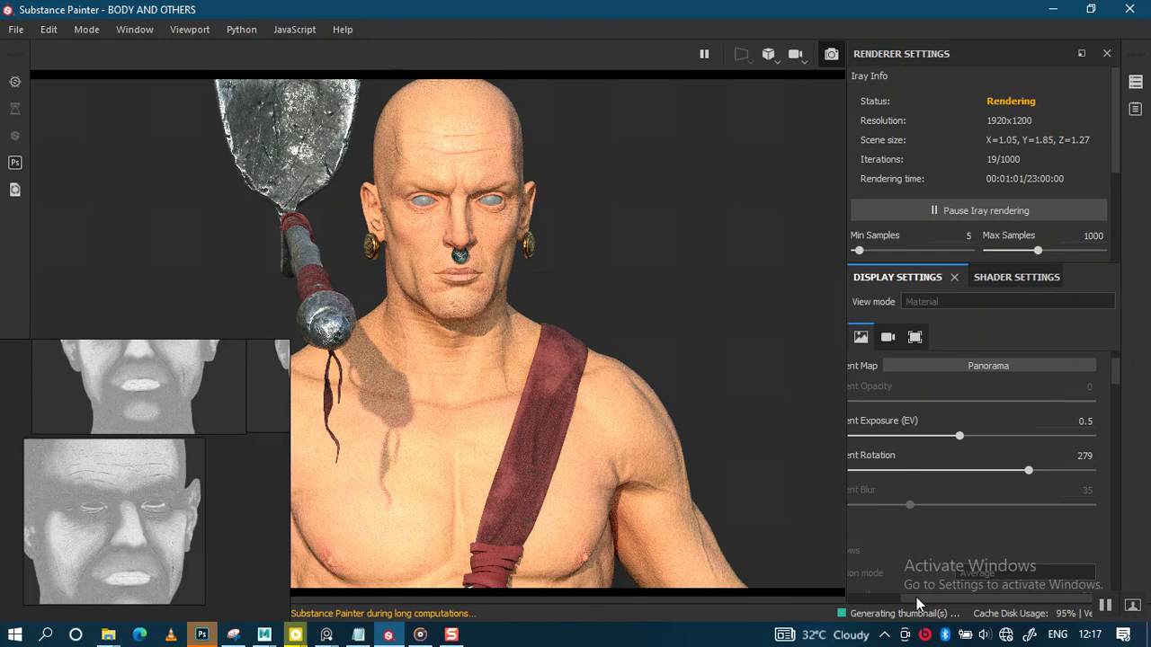
{"action": "scroll", "coordinate": [890, 549], "scroll_direction": "down", "scroll_amount": 4}
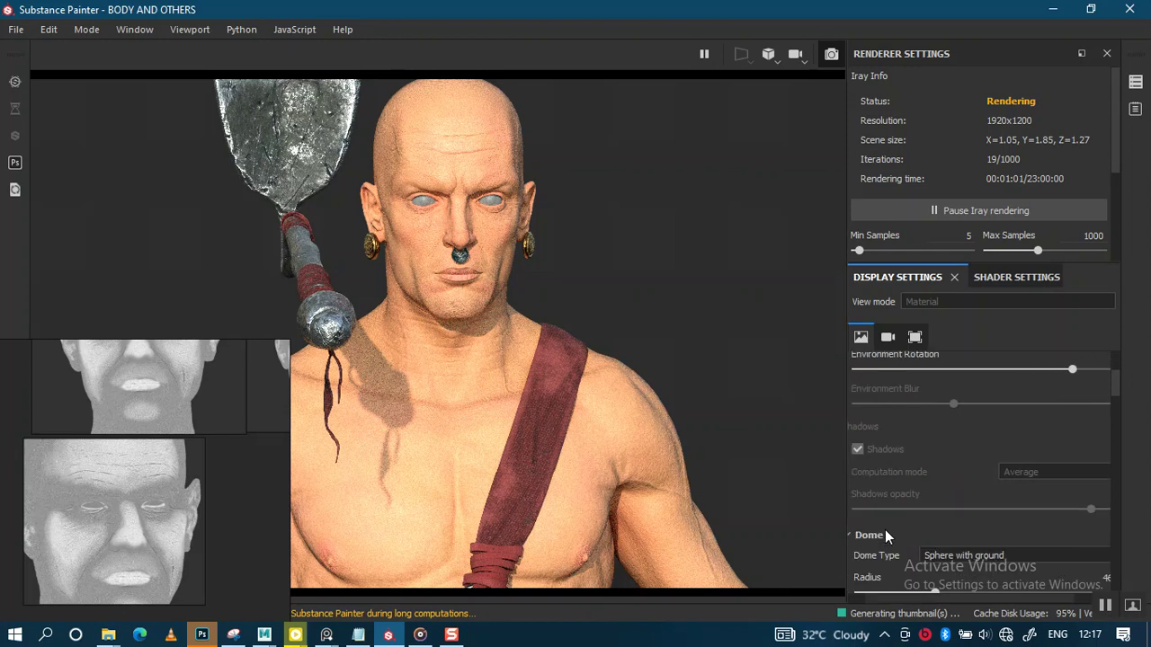
{"action": "scroll", "coordinate": [885, 529], "scroll_direction": "down", "scroll_amount": 4}
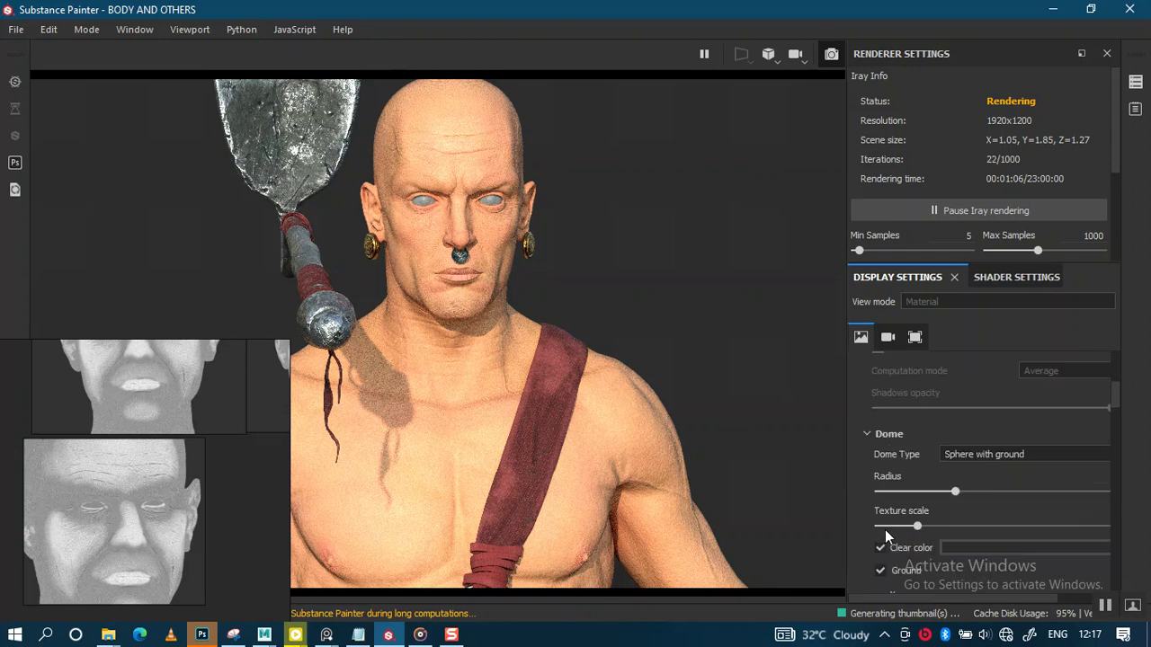
{"action": "scroll", "coordinate": [885, 530], "scroll_direction": "down", "scroll_amount": 10}
{"action": "scroll", "coordinate": [884, 530], "scroll_direction": "down", "scroll_amount": 4}
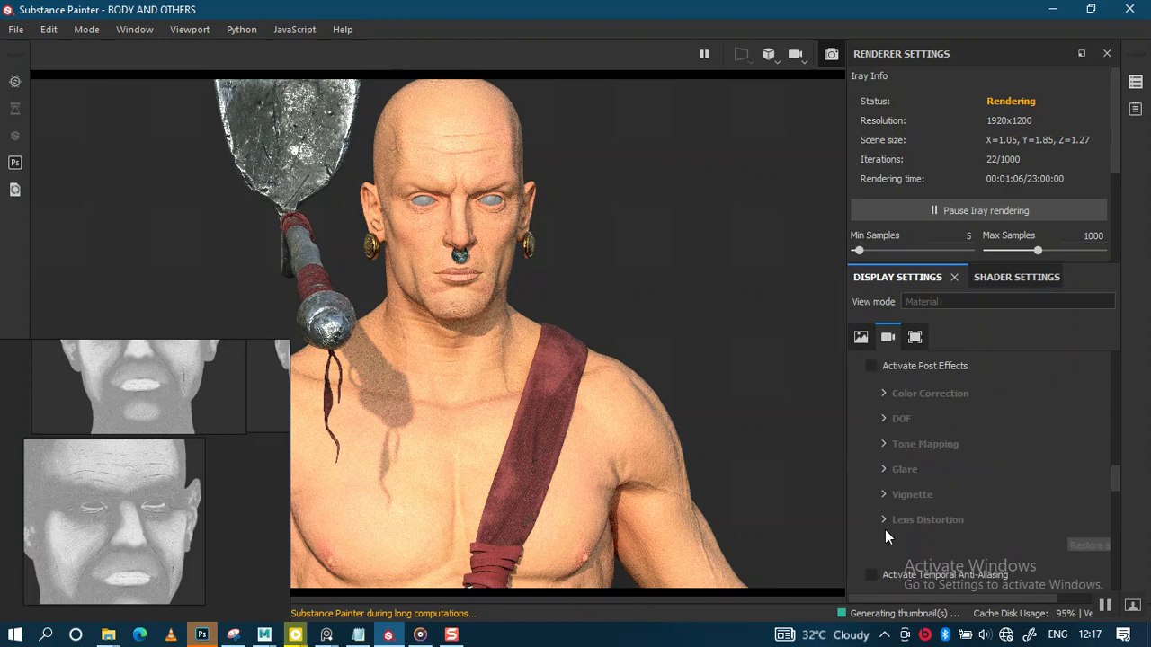
{"action": "scroll", "coordinate": [884, 529], "scroll_direction": "down", "scroll_amount": 4}
{"action": "scroll", "coordinate": [884, 530], "scroll_direction": "down", "scroll_amount": 1}
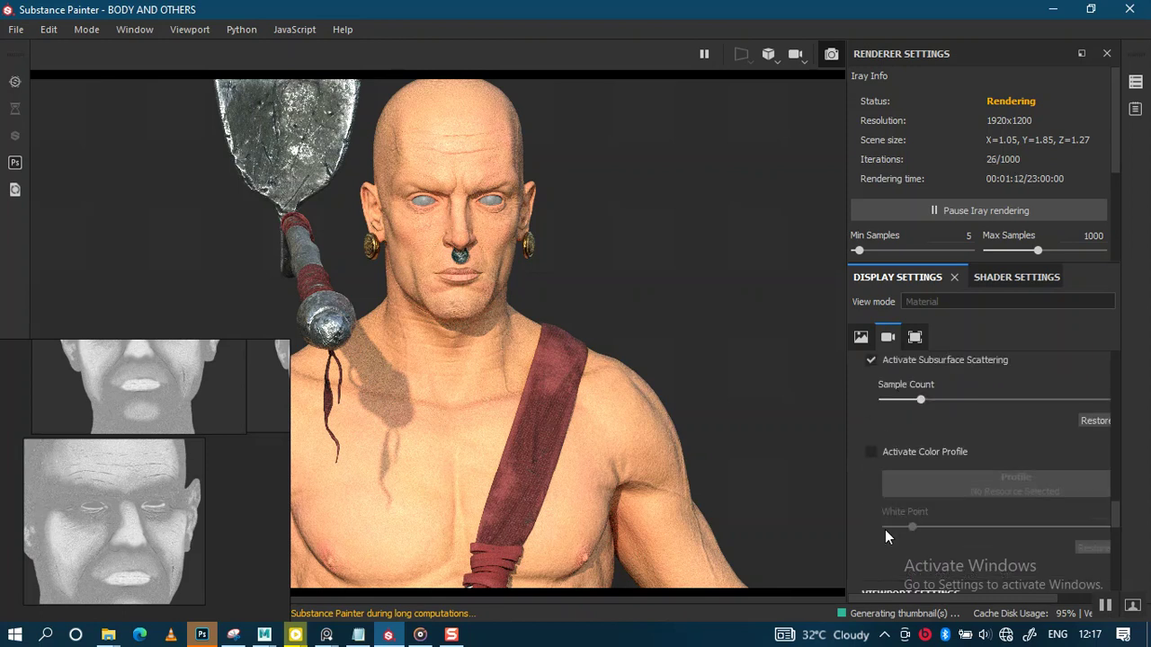
{"action": "scroll", "coordinate": [884, 529], "scroll_direction": "down", "scroll_amount": 3}
{"action": "scroll", "coordinate": [885, 529], "scroll_direction": "down", "scroll_amount": 2}
{"action": "scroll", "coordinate": [884, 530], "scroll_direction": "down", "scroll_amount": 2}
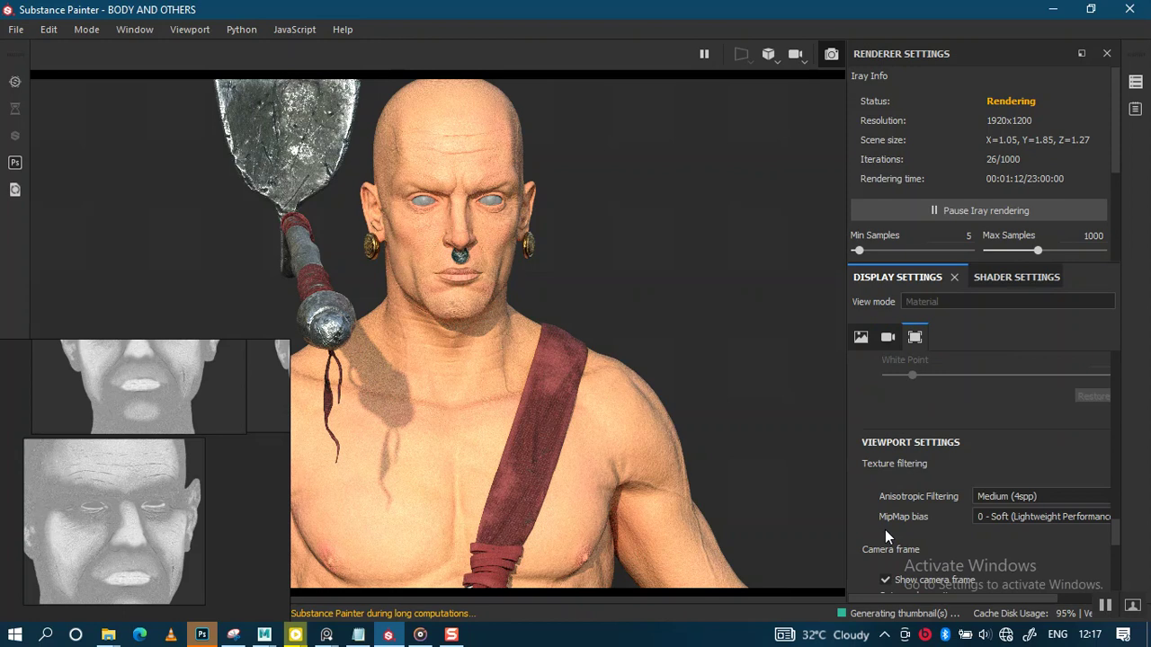
Step: Apply the Mondarrain 3 environment map and exit Iray back to painting with F10
{"action": "scroll", "coordinate": [884, 529], "scroll_direction": "up", "scroll_amount": 3}
{"action": "scroll", "coordinate": [885, 529], "scroll_direction": "up", "scroll_amount": 3}
{"action": "scroll", "coordinate": [885, 529], "scroll_direction": "up", "scroll_amount": 3}
{"action": "scroll", "coordinate": [884, 530], "scroll_direction": "up", "scroll_amount": 3}
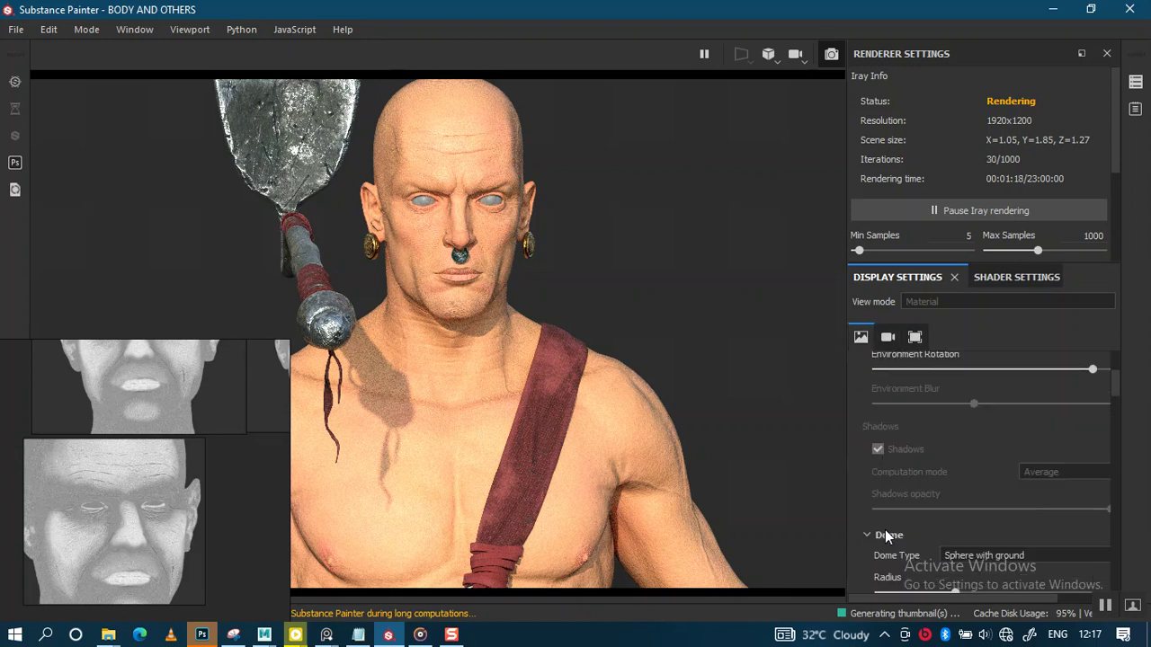
{"action": "scroll", "coordinate": [884, 529], "scroll_direction": "up", "scroll_amount": 3}
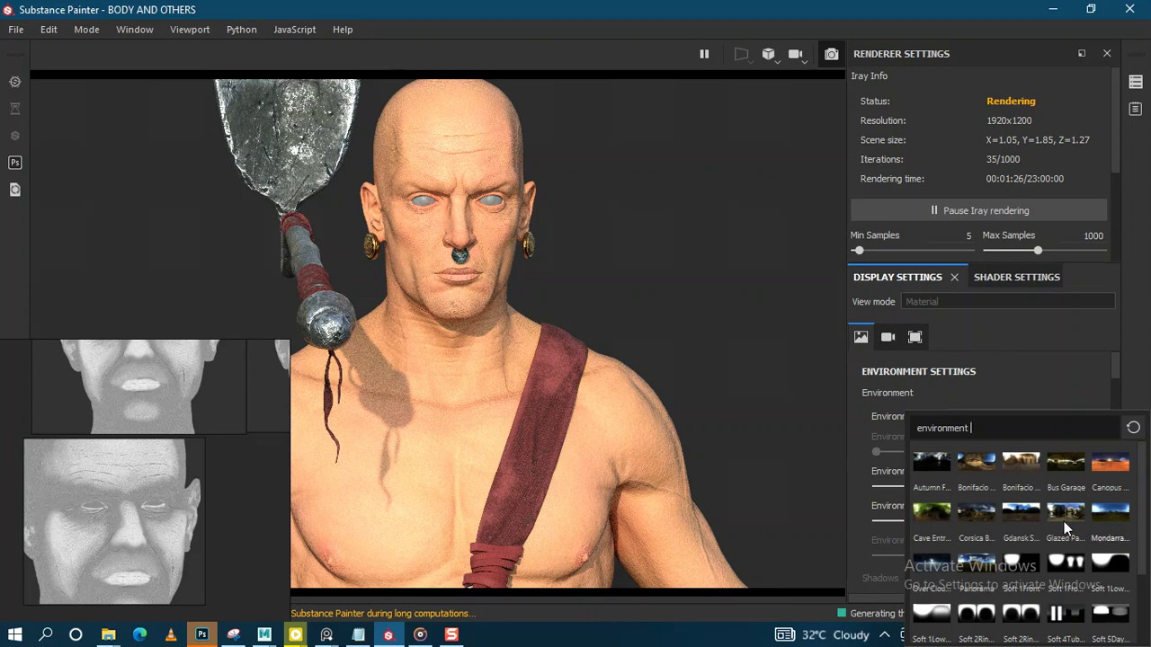
{"action": "left_click", "coordinate": [833, 521]}
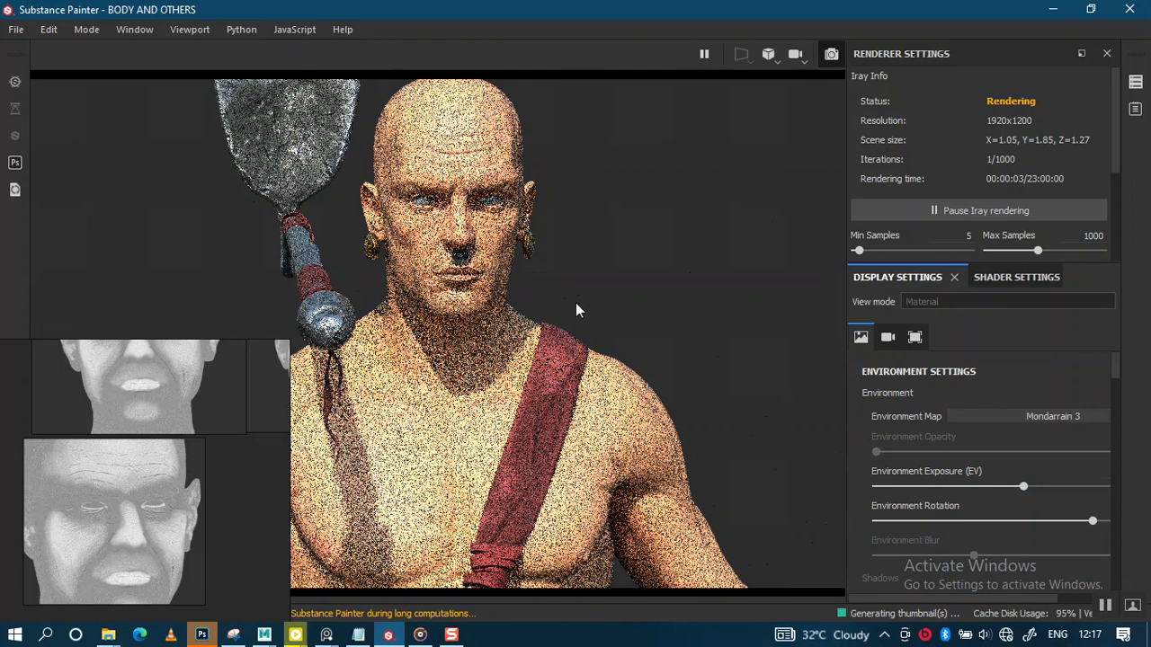
{"action": "key", "text": "F10"}
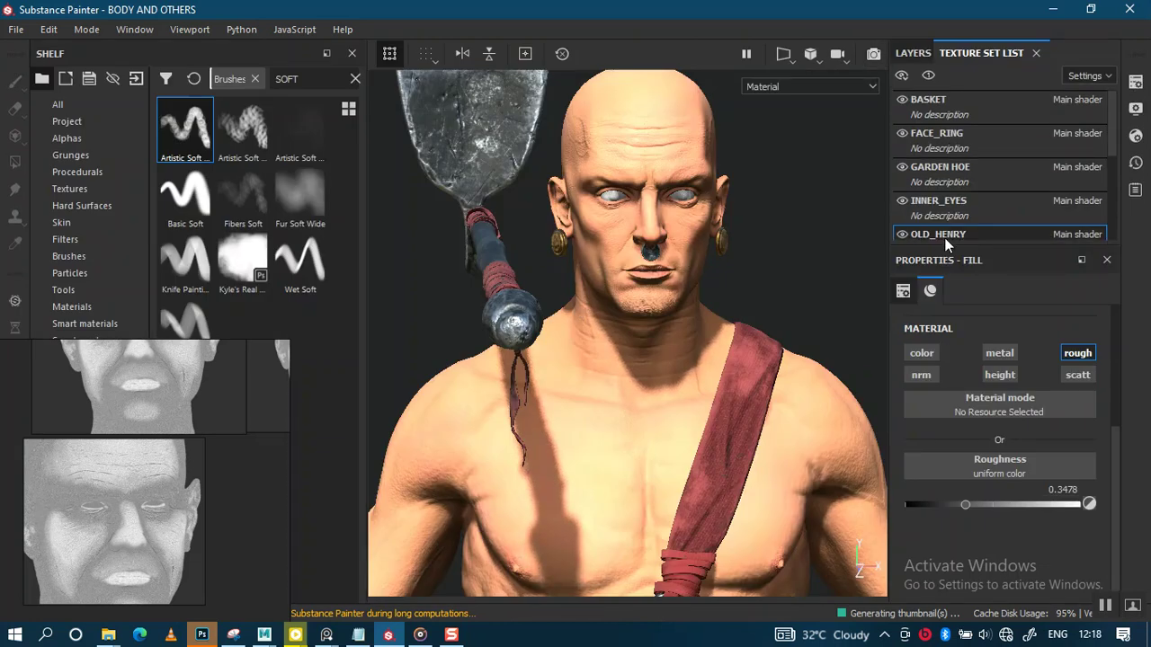
Step: Isolate the OLD_HENRY body texture set, hiding all other texture sets
{"action": "left_click", "coordinate": [920, 55]}
{"action": "scroll", "coordinate": [966, 204], "scroll_direction": "down", "scroll_amount": 2}
{"action": "scroll", "coordinate": [965, 204], "scroll_direction": "down", "scroll_amount": 2}
{"action": "scroll", "coordinate": [966, 204], "scroll_direction": "up", "scroll_amount": 4}
{"action": "left_click", "coordinate": [998, 52]}
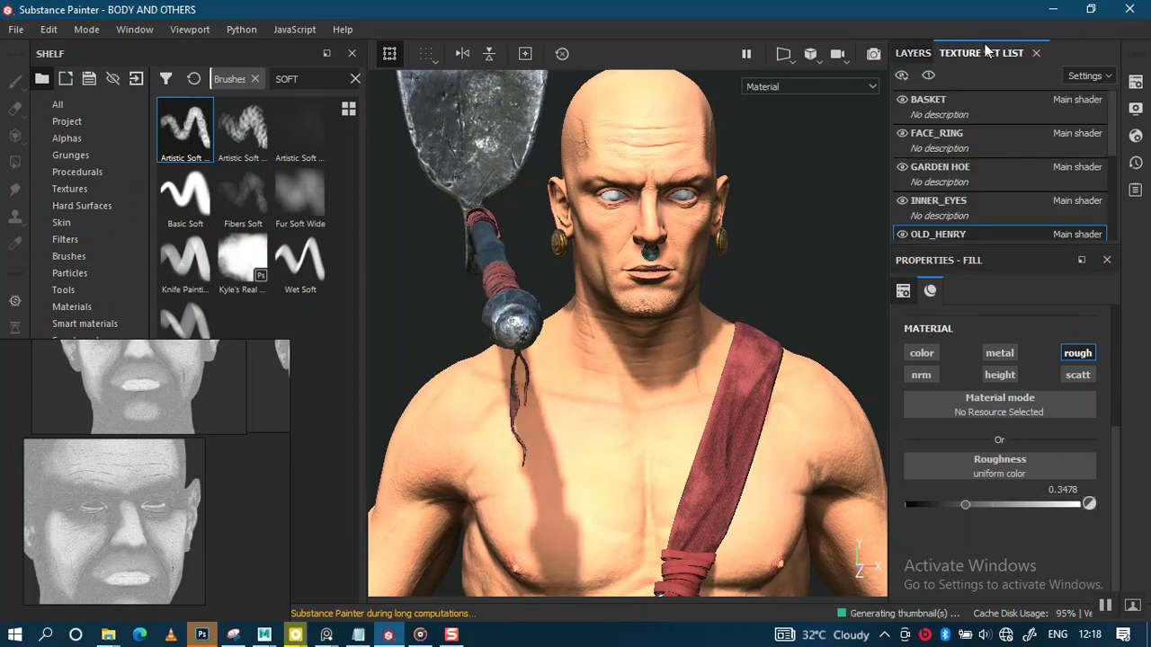
{"action": "left_click", "coordinate": [928, 76]}
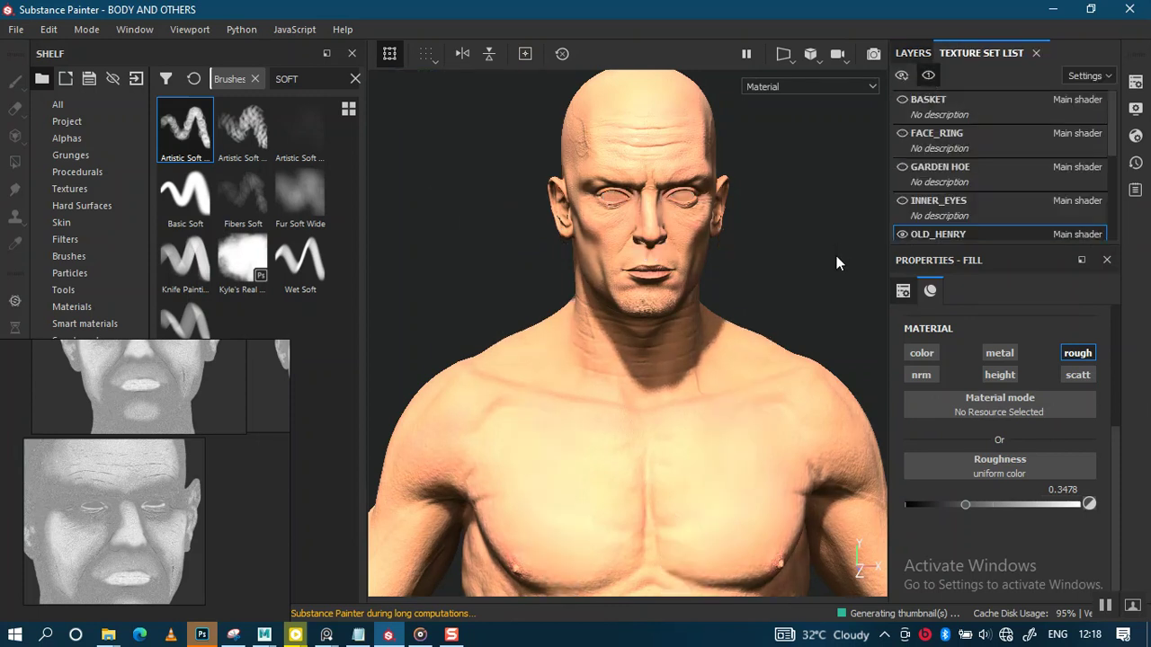
Step: Turn off viewport shadows and return to the OLD_HENRY layer stack
{"action": "left_click", "coordinate": [1135, 109]}
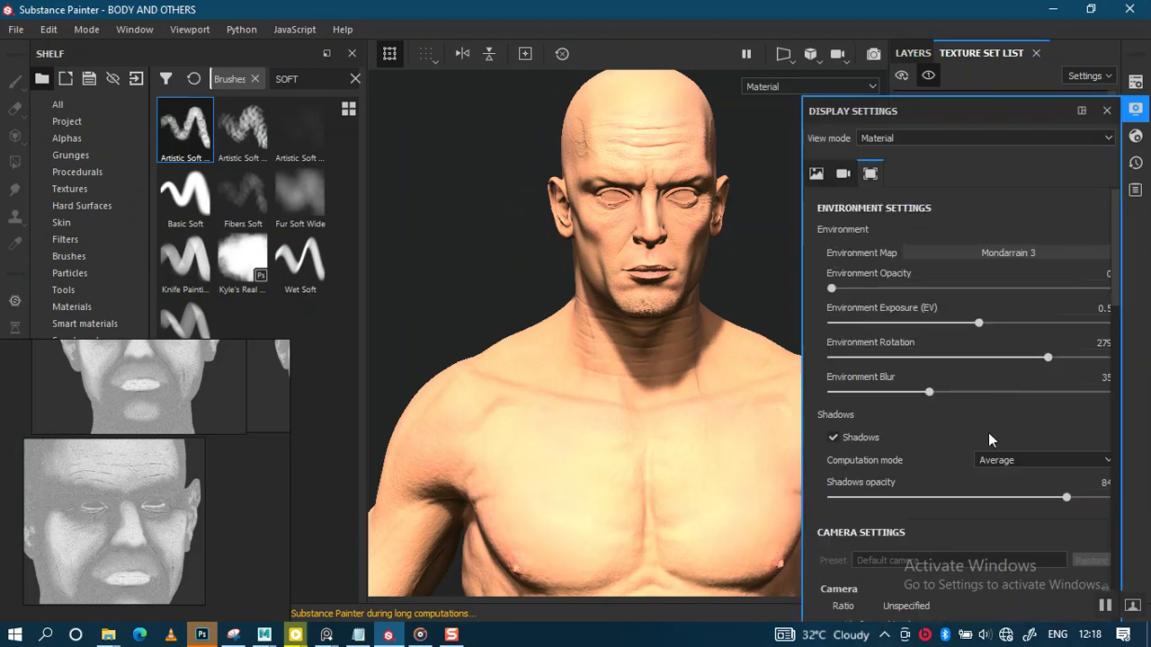
{"action": "left_click", "coordinate": [833, 437]}
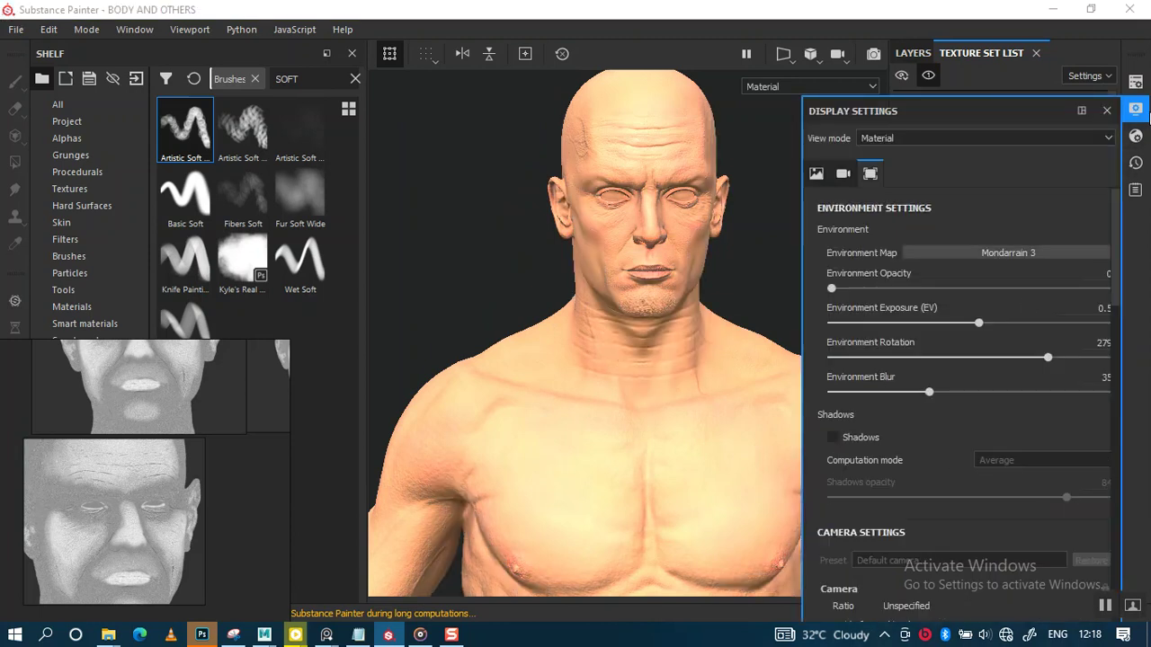
{"action": "left_click", "coordinate": [1105, 111]}
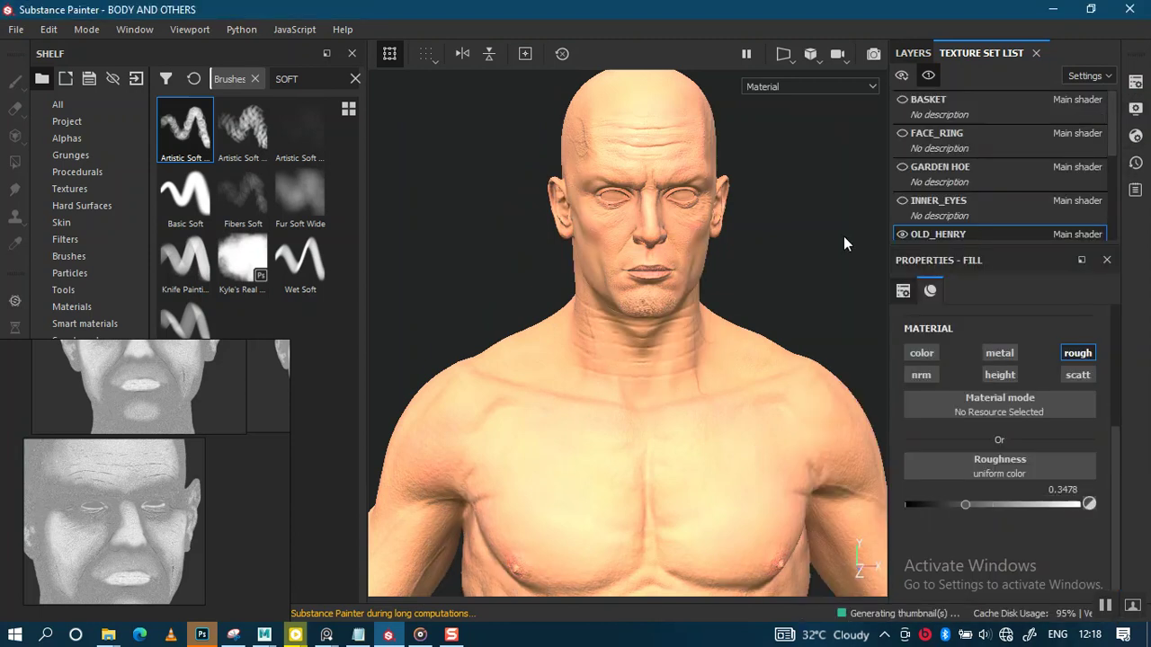
{"action": "left_click", "coordinate": [926, 53]}
{"action": "scroll", "coordinate": [929, 178], "scroll_direction": "down", "scroll_amount": 5}
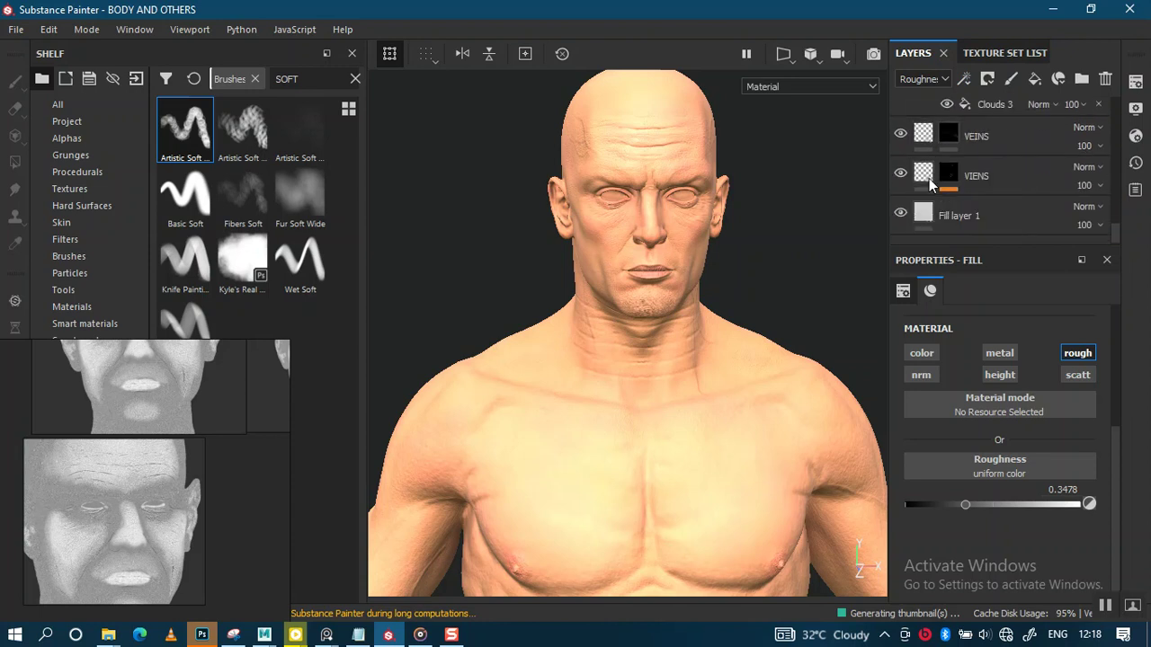
Step: Preview the layer thumbnails in the Base Color channel
{"action": "left_click", "coordinate": [919, 79]}
{"action": "left_click", "coordinate": [919, 79]}
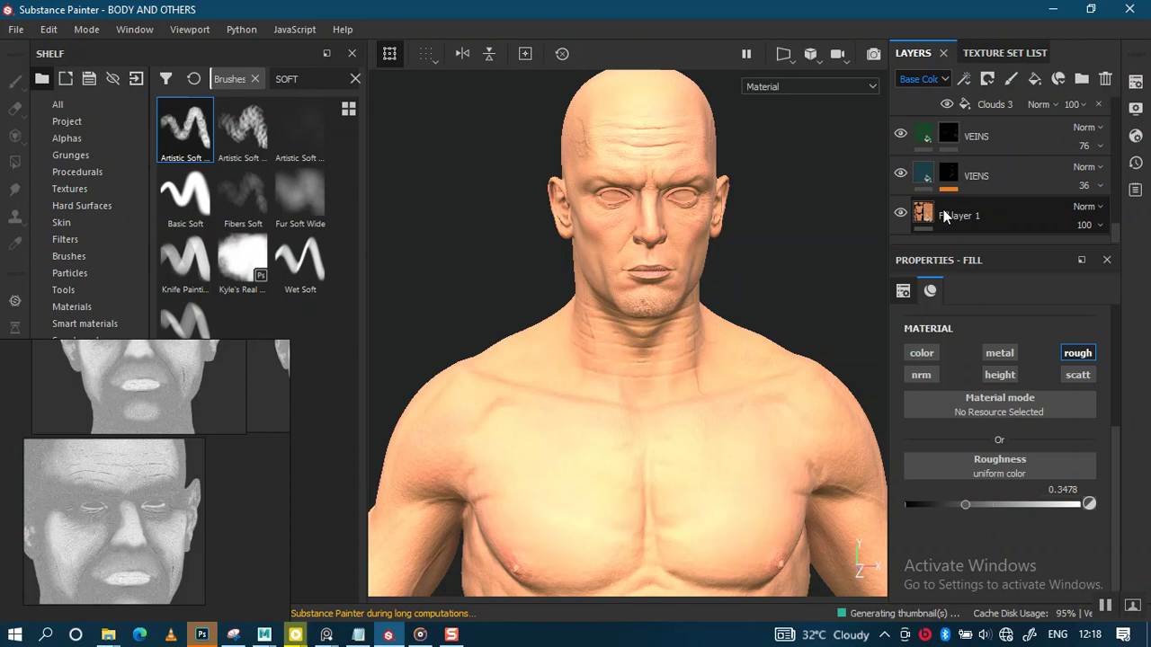
{"action": "scroll", "coordinate": [943, 213], "scroll_direction": "up", "scroll_amount": 1}
{"action": "scroll", "coordinate": [943, 214], "scroll_direction": "up", "scroll_amount": 1}
{"action": "scroll", "coordinate": [943, 213], "scroll_direction": "up", "scroll_amount": 2}
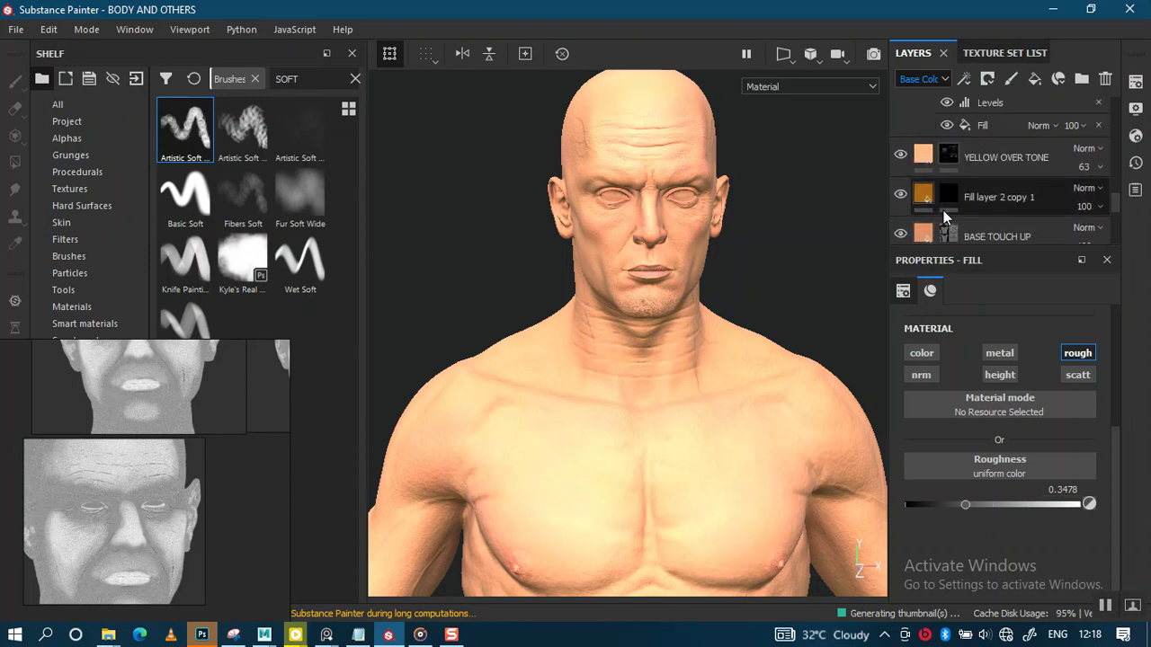
{"action": "scroll", "coordinate": [943, 210], "scroll_direction": "down", "scroll_amount": 1}
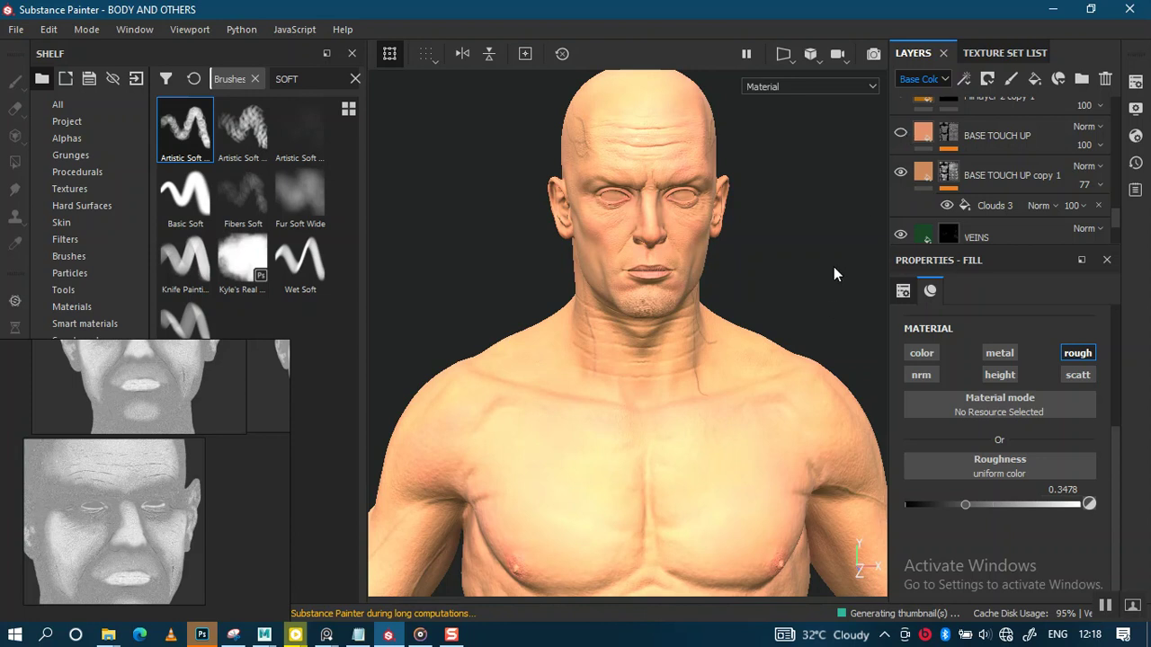
Step: Rotate the environment lighting to 225 and switch the environment map to Panorama
{"action": "right_click_drag", "start_coordinate": [783, 331], "coordinate": [761, 324], "text": "shift"}
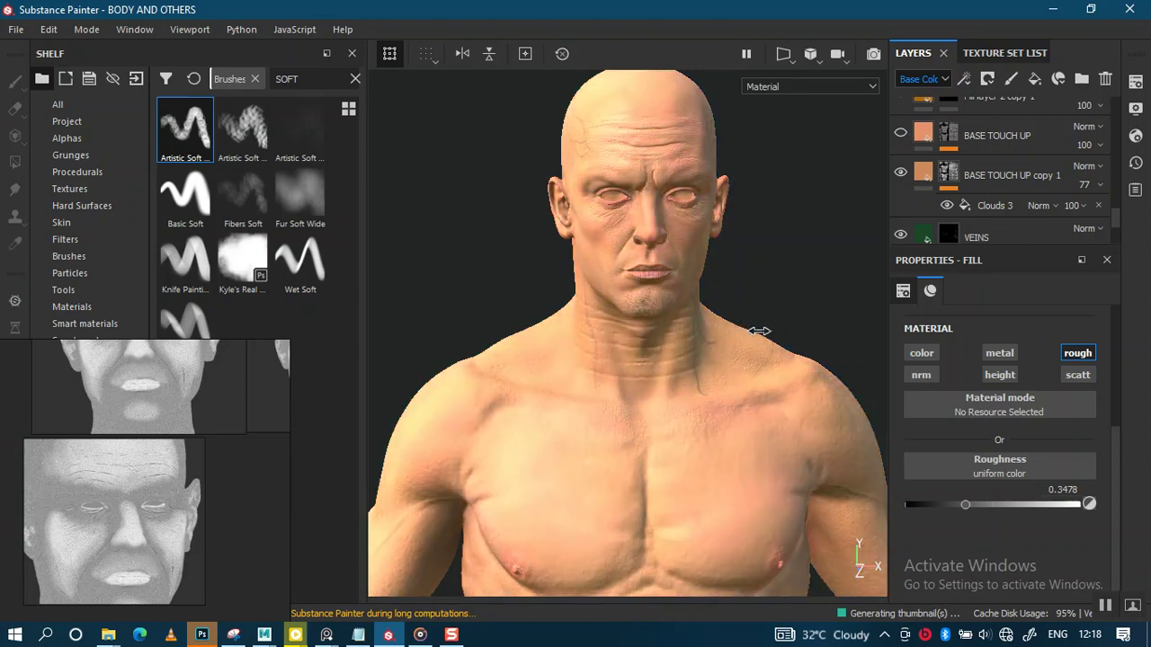
{"action": "left_click", "coordinate": [1135, 109]}
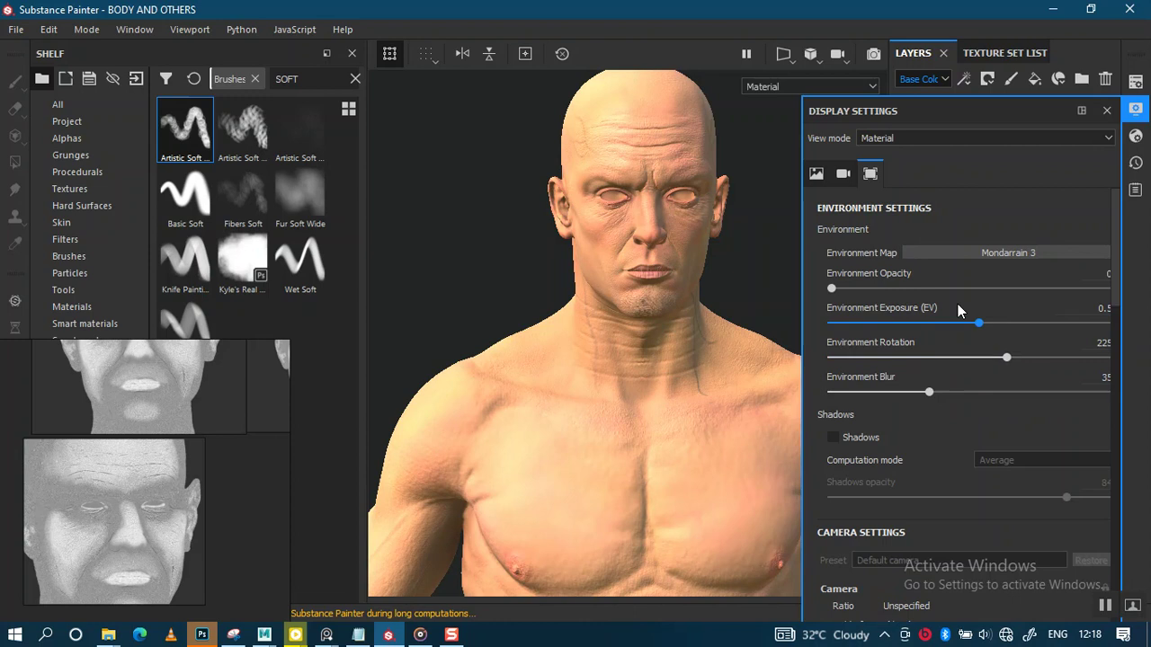
{"action": "left_click", "coordinate": [979, 254]}
{"action": "left_click", "coordinate": [976, 409]}
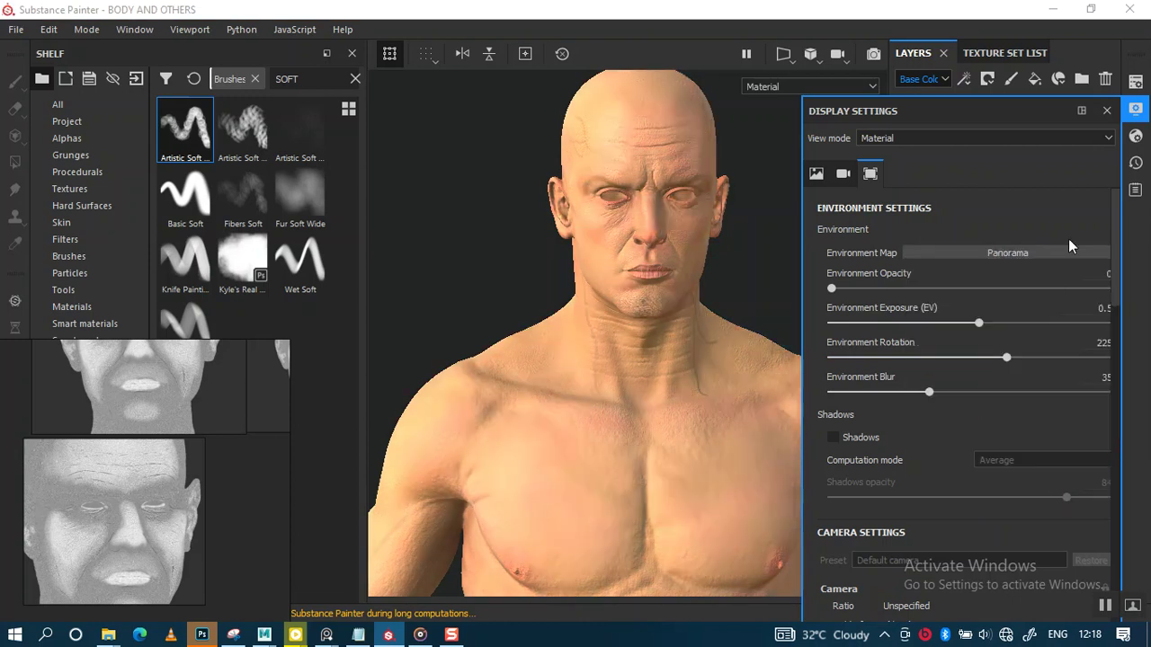
{"action": "left_click", "coordinate": [1104, 109]}
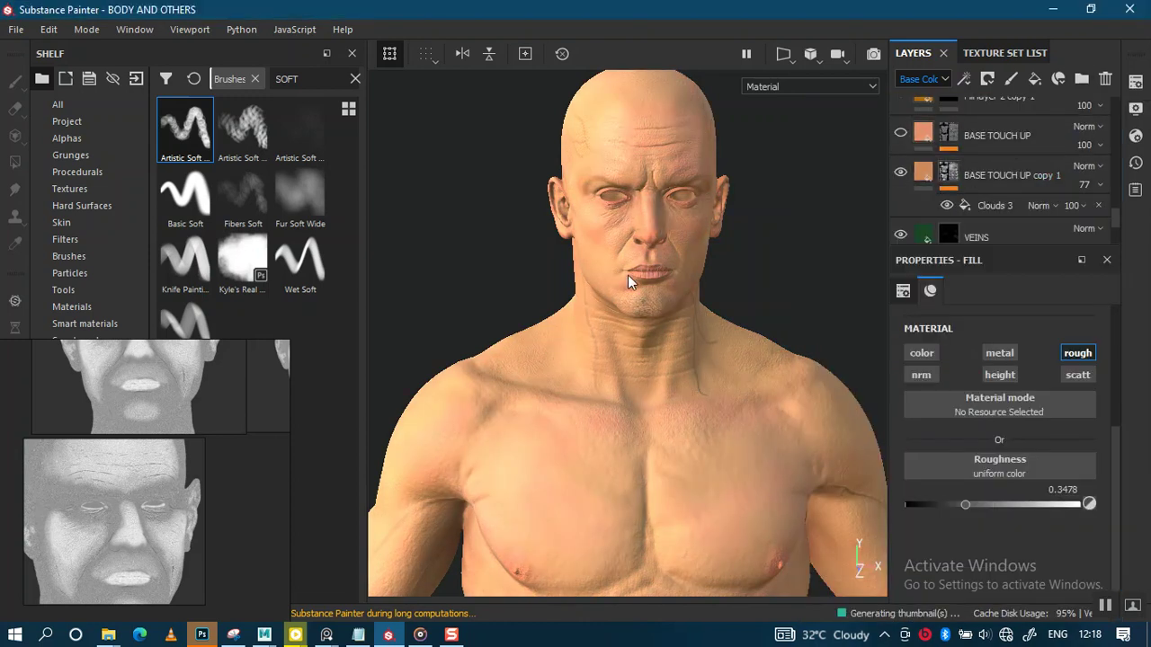
{"action": "scroll", "coordinate": [630, 329], "scroll_direction": "up", "scroll_amount": 2}
{"action": "scroll", "coordinate": [652, 335], "scroll_direction": "up", "scroll_amount": 2}
Step: Lower BASE TOUCH UP opacity to 52 and YELLOW OVER TONE opacity to 31
{"action": "mouse_move", "coordinate": [651, 335]}
{"action": "right_mouse_down", "text": "alt"}
{"action": "mouse_move", "coordinate": [632, 347]}
{"action": "mouse_move", "coordinate": [636, 492]}
{"action": "mouse_move", "coordinate": [660, 406]}
{"action": "mouse_move", "coordinate": [665, 447]}
{"action": "mouse_move", "coordinate": [732, 357]}
{"action": "mouse_move", "coordinate": [614, 339]}
{"action": "right_mouse_up", "text": "alt"}
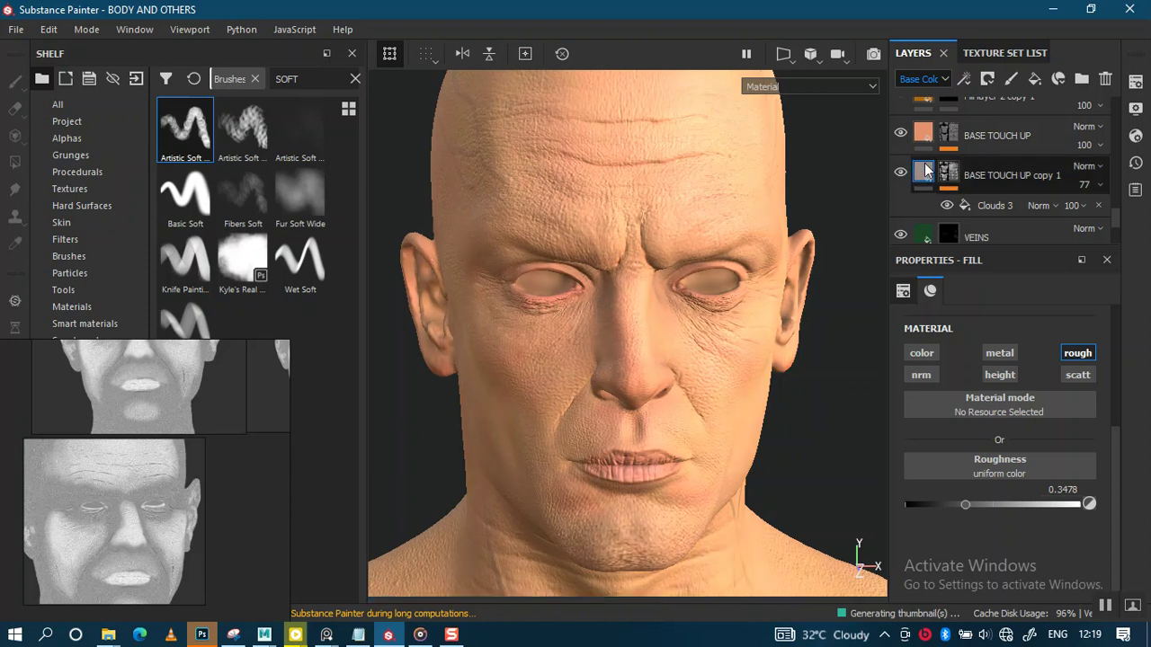
{"action": "left_click", "coordinate": [1089, 144]}
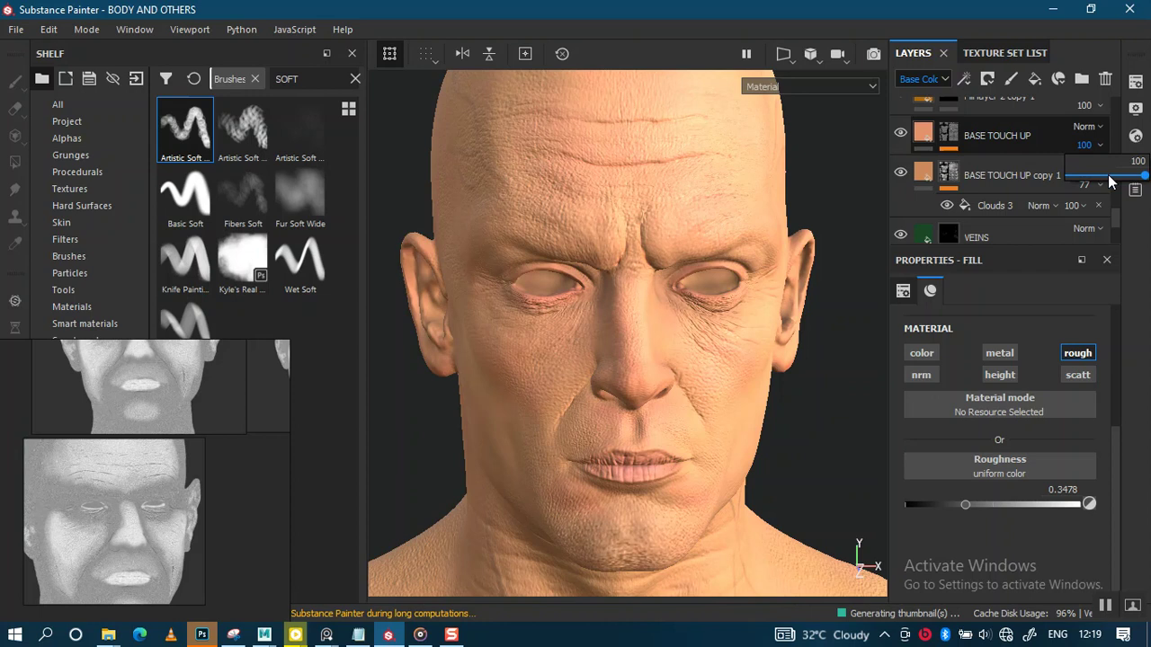
{"action": "left_click", "coordinate": [1107, 174]}
{"action": "scroll", "coordinate": [1109, 162], "scroll_direction": "up", "scroll_amount": 1}
{"action": "scroll", "coordinate": [1108, 173], "scroll_direction": "up", "scroll_amount": 1}
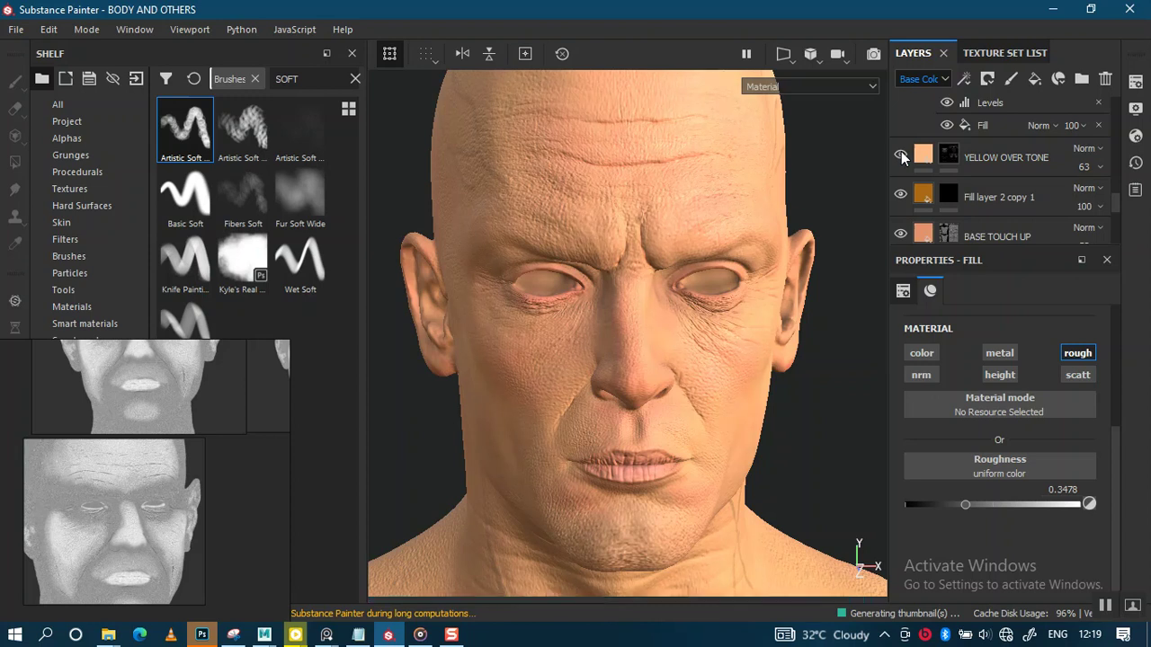
{"action": "left_click", "coordinate": [1083, 169]}
{"action": "left_click", "coordinate": [1094, 169]}
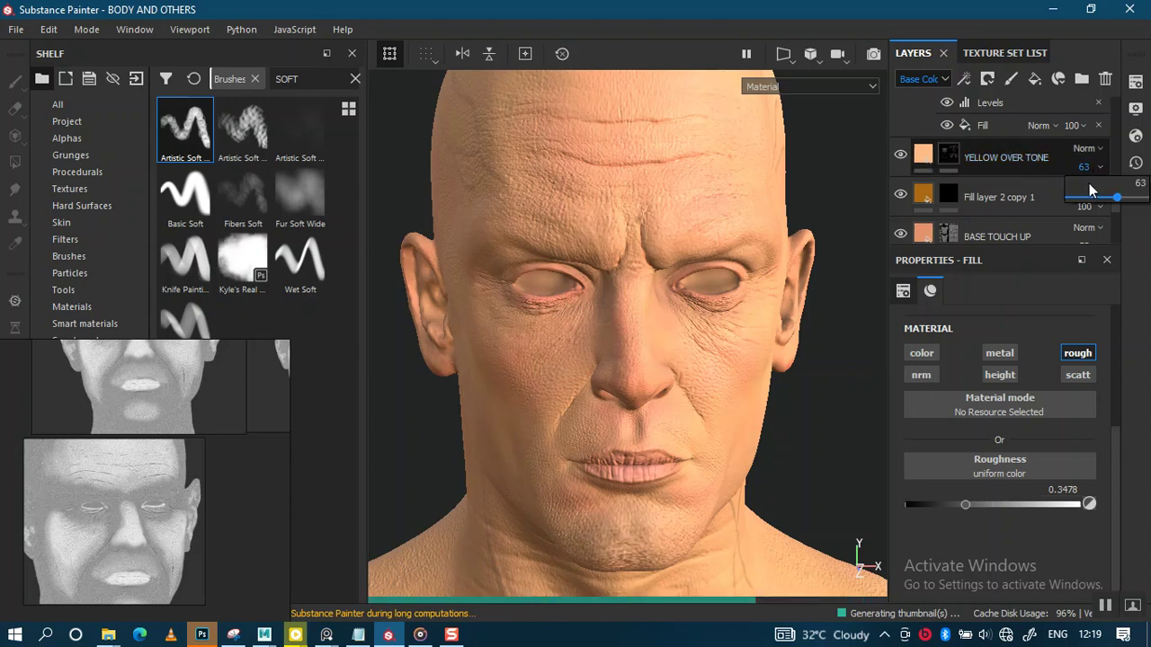
{"action": "left_click", "coordinate": [1091, 198]}
{"action": "left_click_drag", "start_coordinate": [1090, 199], "coordinate": [1092, 200]}
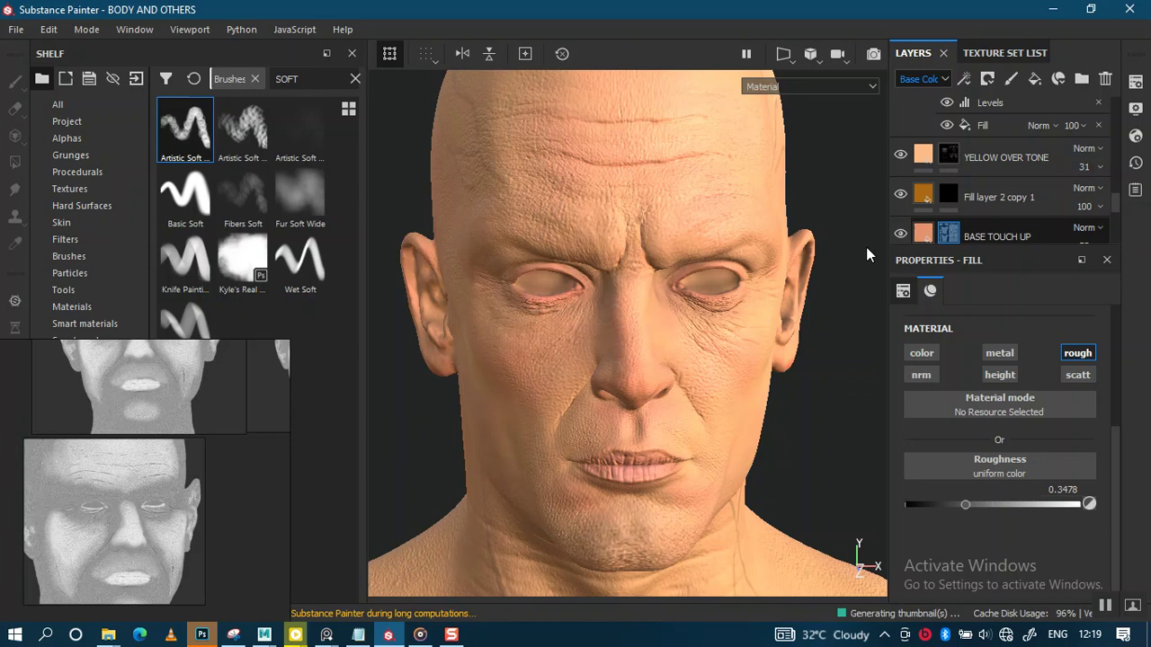
Step: Recentre the view on the head with F and duplicate Fill layer 1 with Ctrl+D
{"action": "key", "text": "f"}
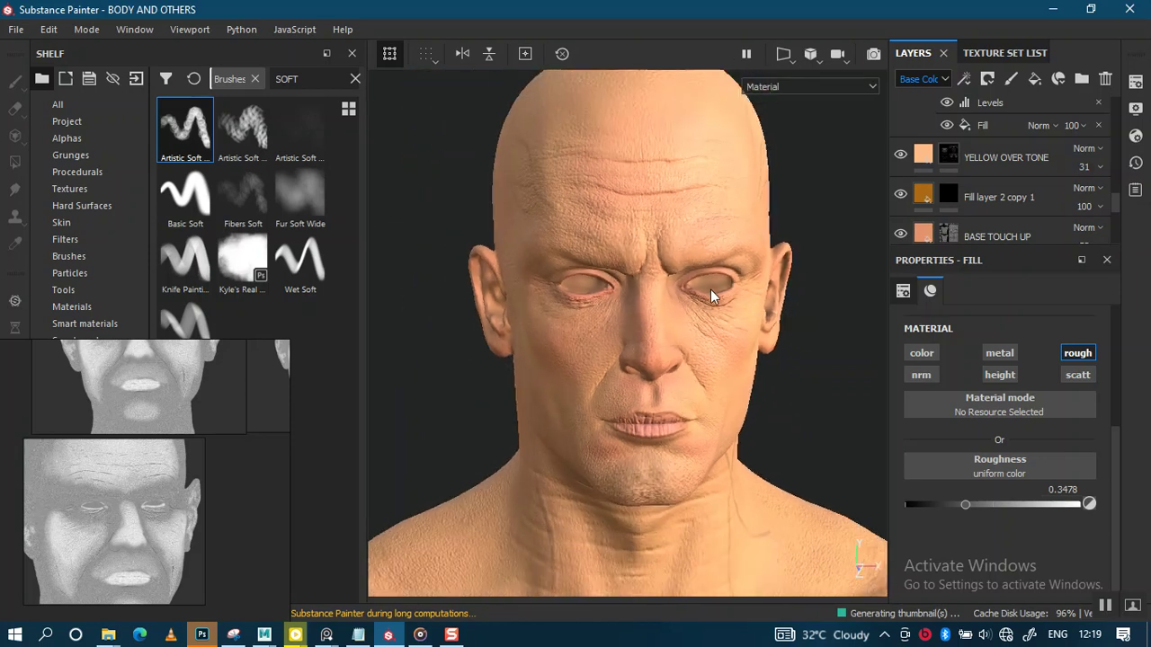
{"action": "scroll", "coordinate": [998, 224], "scroll_direction": "down", "scroll_amount": 2}
{"action": "scroll", "coordinate": [998, 225], "scroll_direction": "down", "scroll_amount": 2}
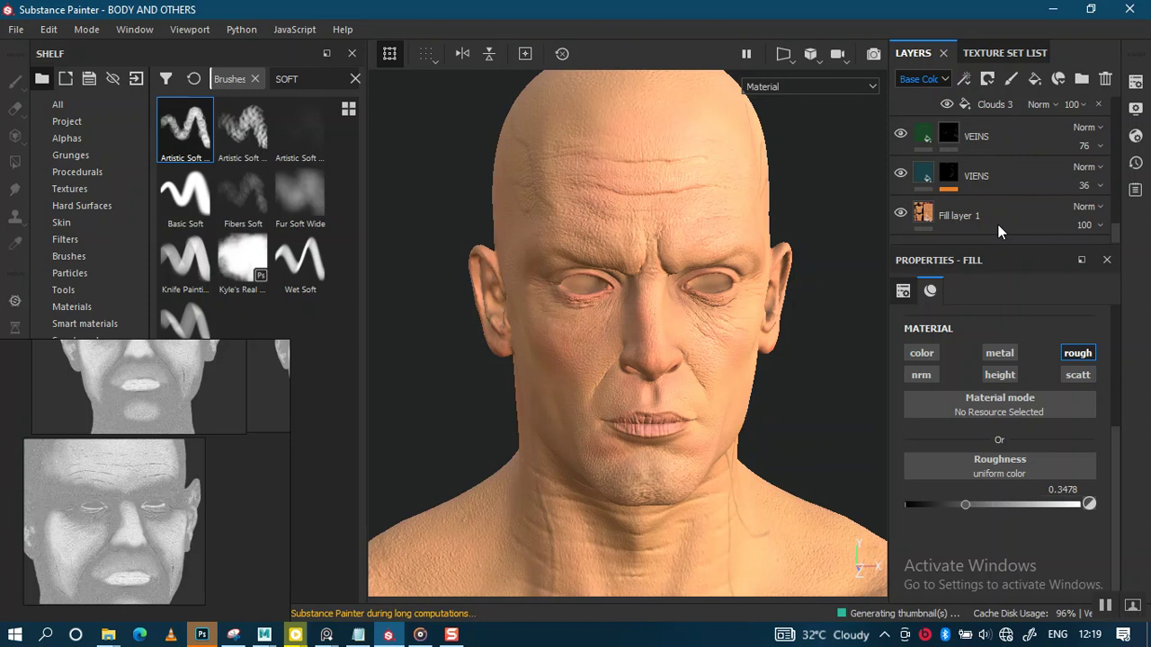
{"action": "left_click", "coordinate": [997, 225]}
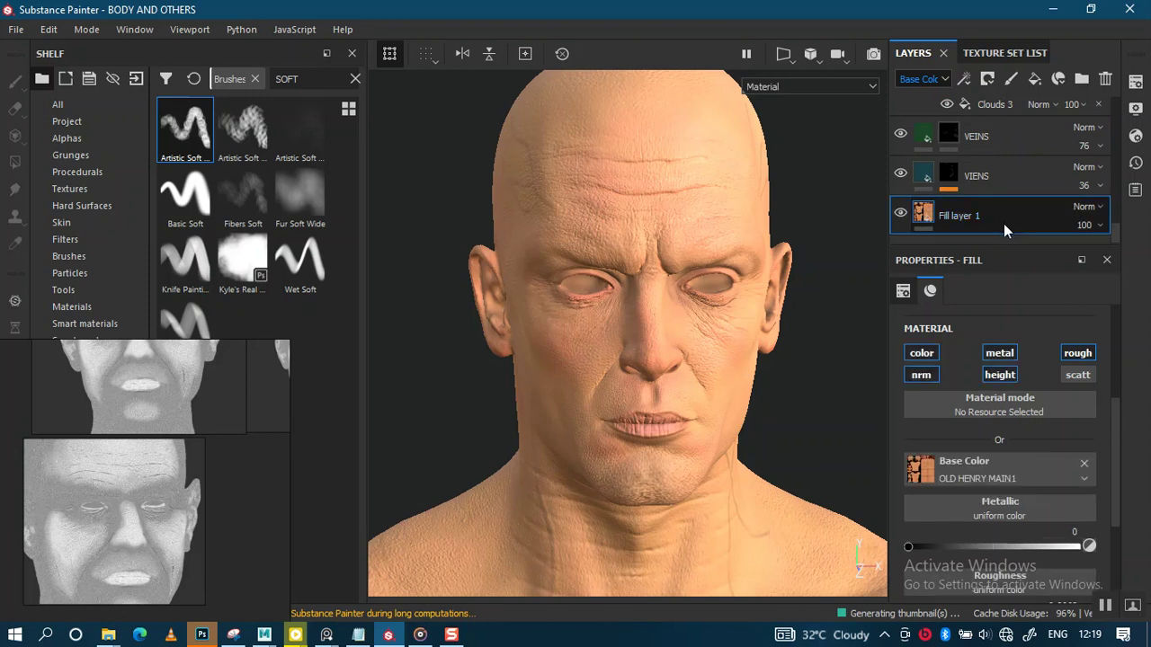
{"action": "key", "text": "ctrl+d"}
{"action": "scroll", "coordinate": [1004, 224], "scroll_direction": "up", "scroll_amount": 1}
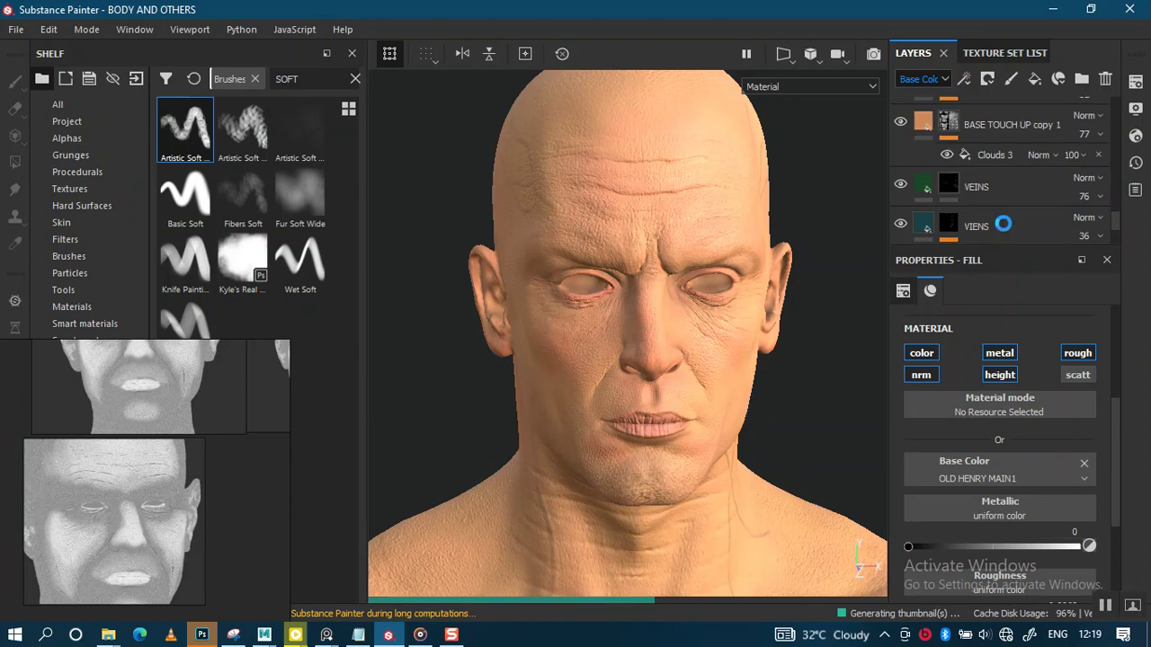
{"action": "scroll", "coordinate": [1004, 223], "scroll_direction": "down", "scroll_amount": 1}
{"action": "scroll", "coordinate": [1003, 223], "scroll_direction": "down", "scroll_amount": 1}
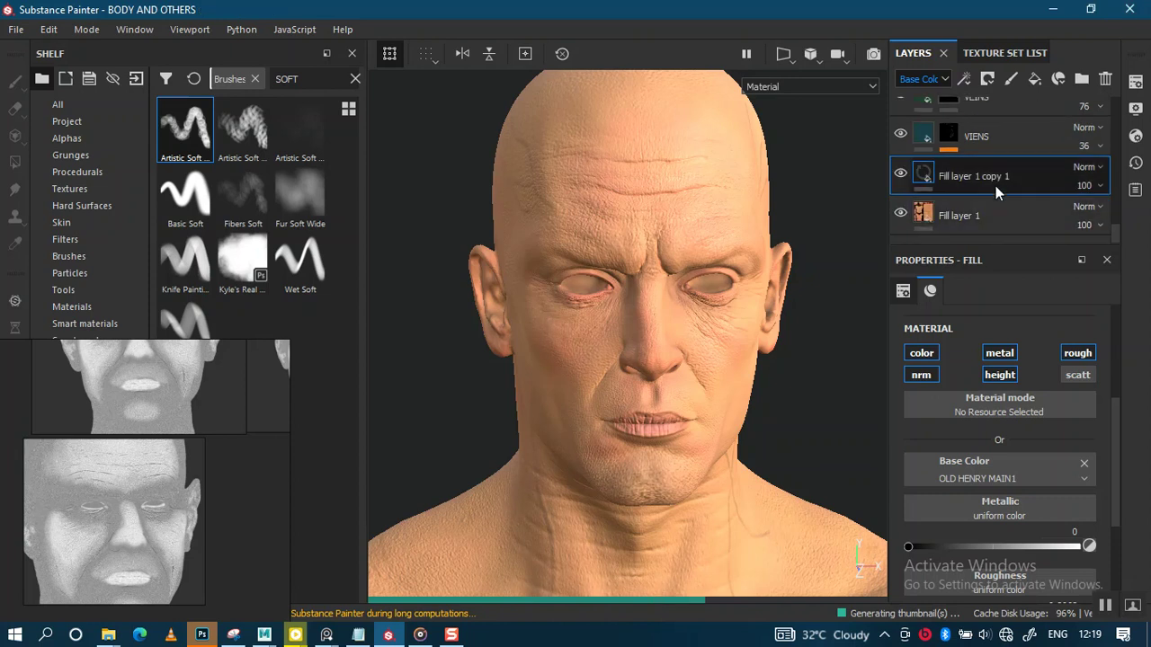
Step: Move Fill layer 1 copy 1 just below YELLOW OVER TONE and disable its roughness channel
{"action": "mouse_move", "coordinate": [996, 188]}
{"action": "left_mouse_down"}
{"action": "mouse_move", "coordinate": [990, 113]}
{"action": "mouse_move", "coordinate": [994, 162]}
{"action": "left_mouse_up"}
{"action": "left_click", "coordinate": [994, 135]}
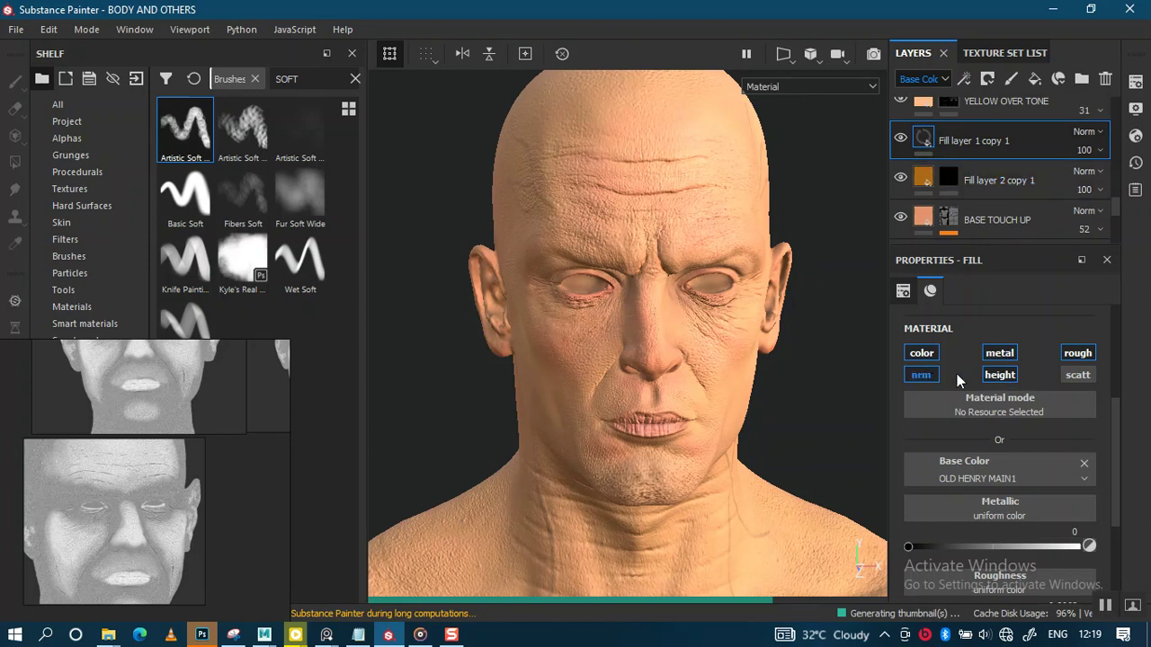
{"action": "left_click", "coordinate": [1081, 352]}
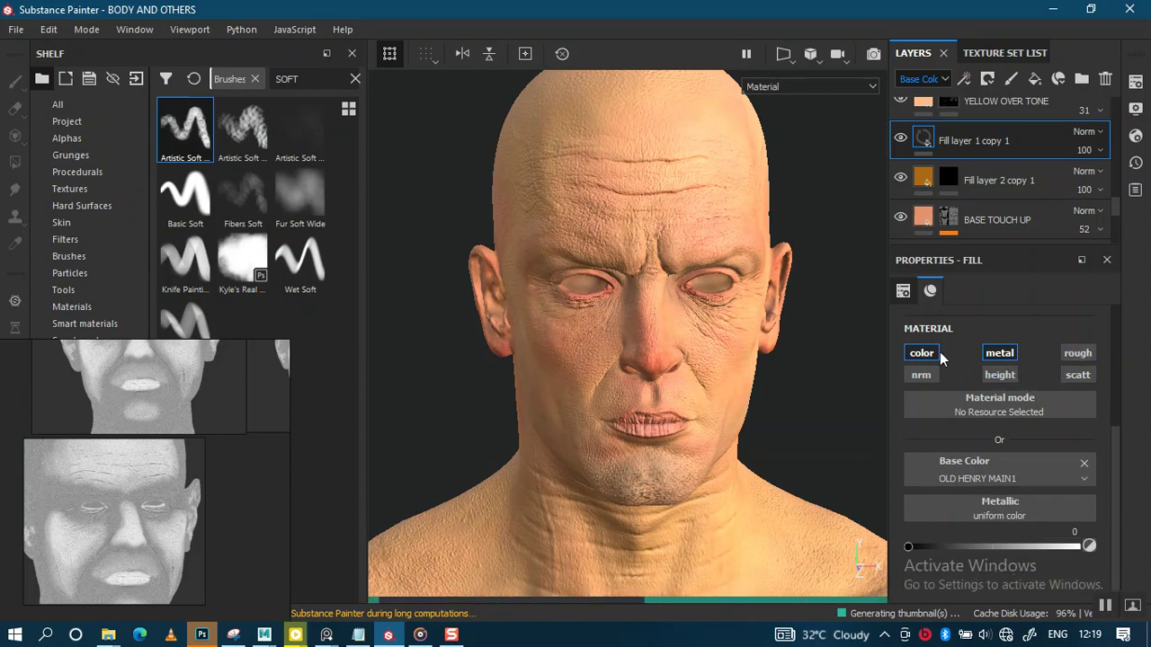
Step: Try Multiply, Overlay and Divide blend modes on Fill layer 1 copy 1
{"action": "left_click", "coordinate": [1097, 131]}
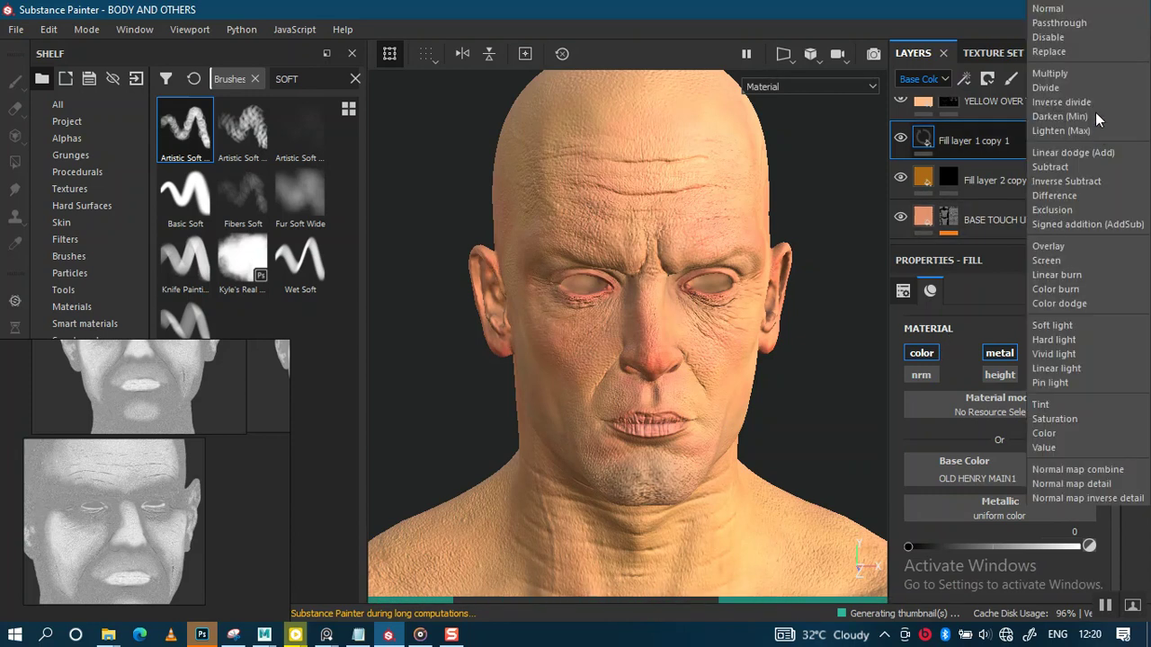
{"action": "left_click", "coordinate": [1062, 74]}
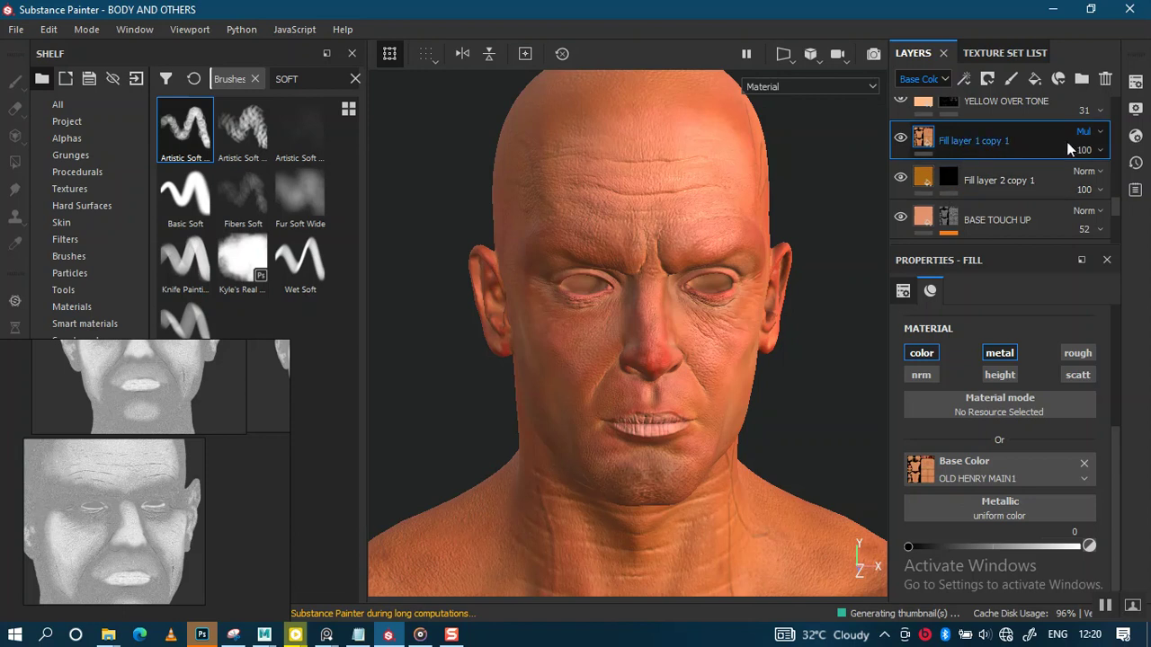
{"action": "left_click", "coordinate": [1095, 133]}
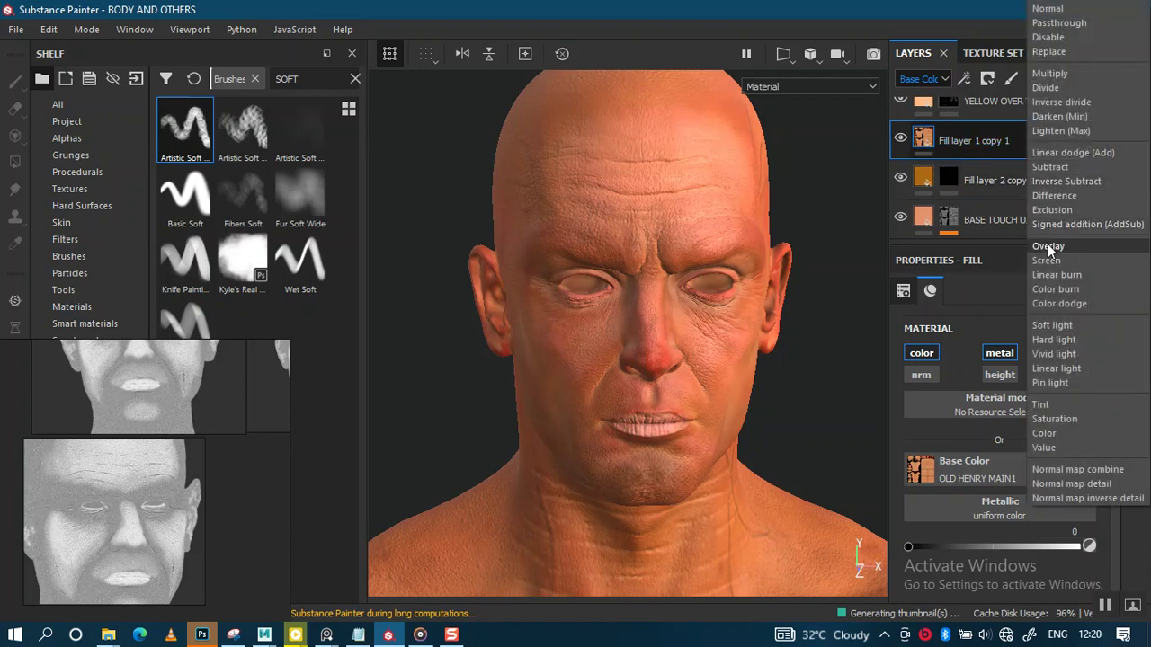
{"action": "left_click", "coordinate": [1047, 246]}
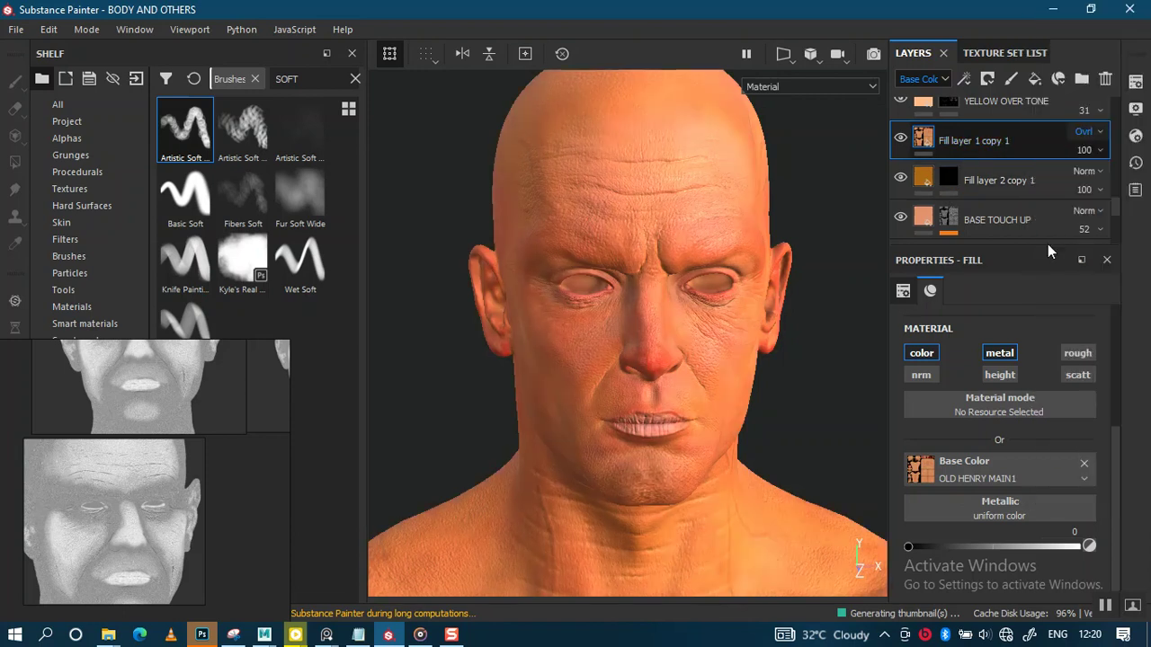
{"action": "left_click", "coordinate": [1090, 131]}
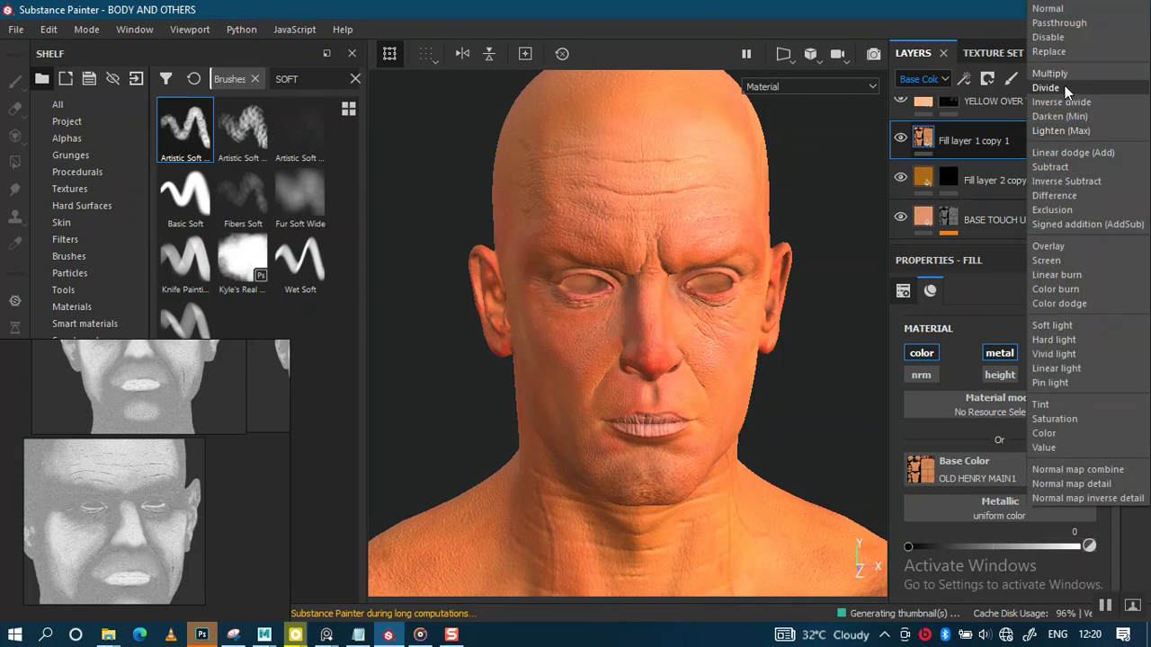
{"action": "left_click", "coordinate": [1064, 86]}
{"action": "left_click", "coordinate": [1090, 183]}
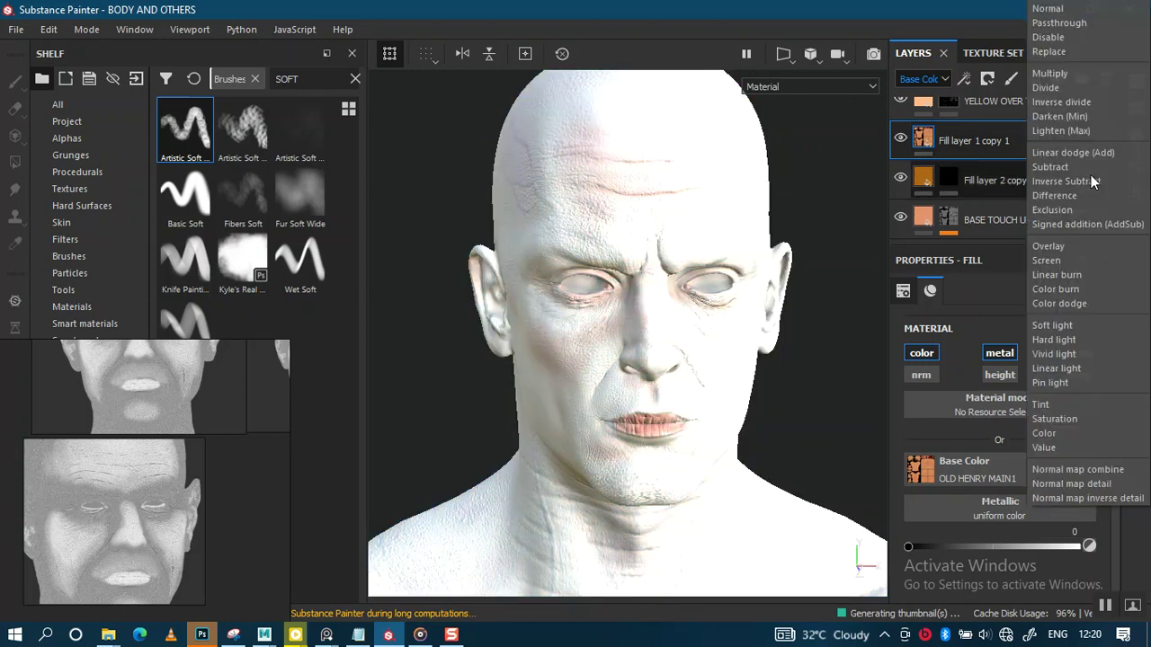
{"action": "left_click", "coordinate": [972, 36]}
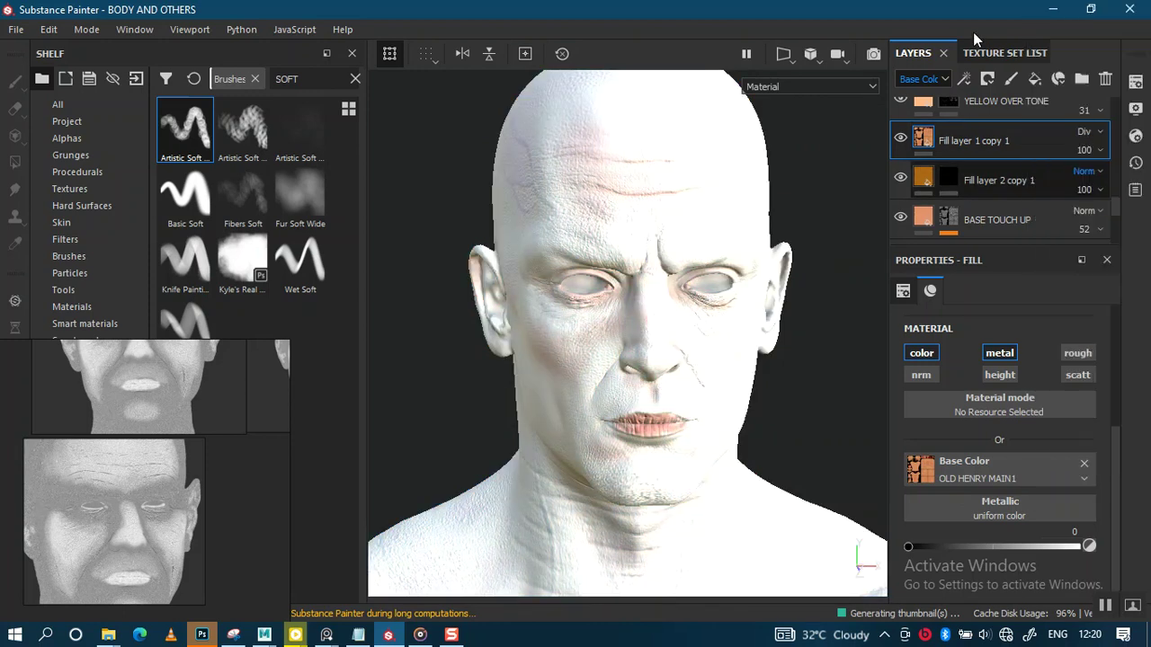
Step: Switch the copy to Passthrough blending and toggle its visibility to compare
{"action": "left_click", "coordinate": [1097, 133]}
{"action": "left_click", "coordinate": [1064, 28]}
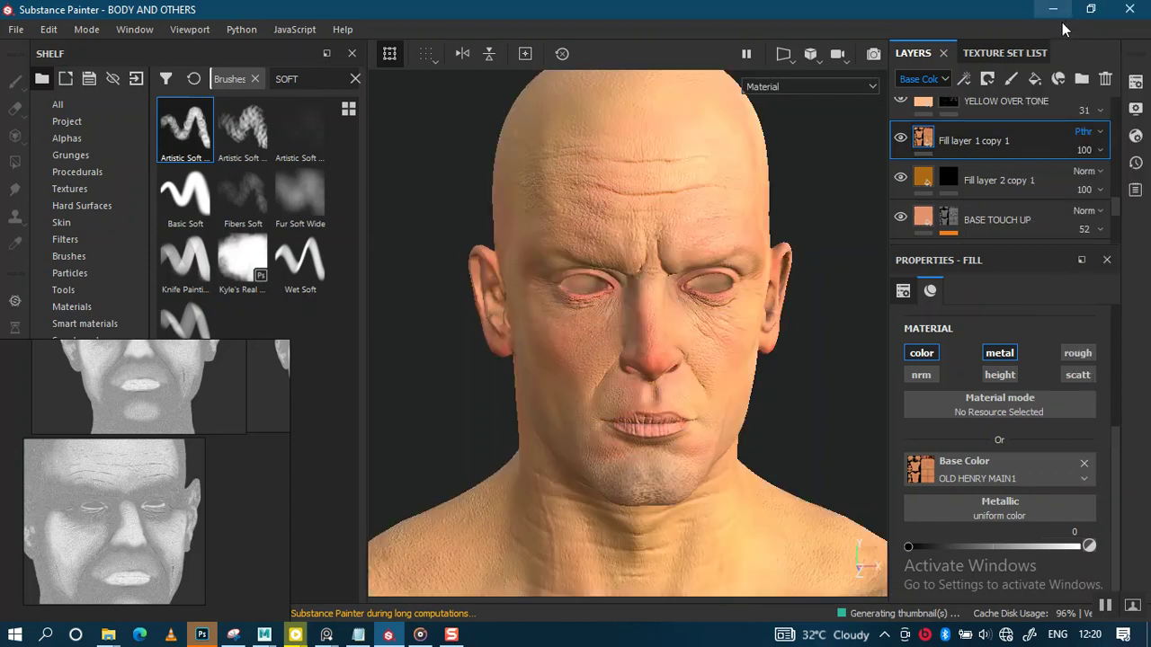
{"action": "left_click", "coordinate": [898, 141]}
{"action": "left_click", "coordinate": [898, 141]}
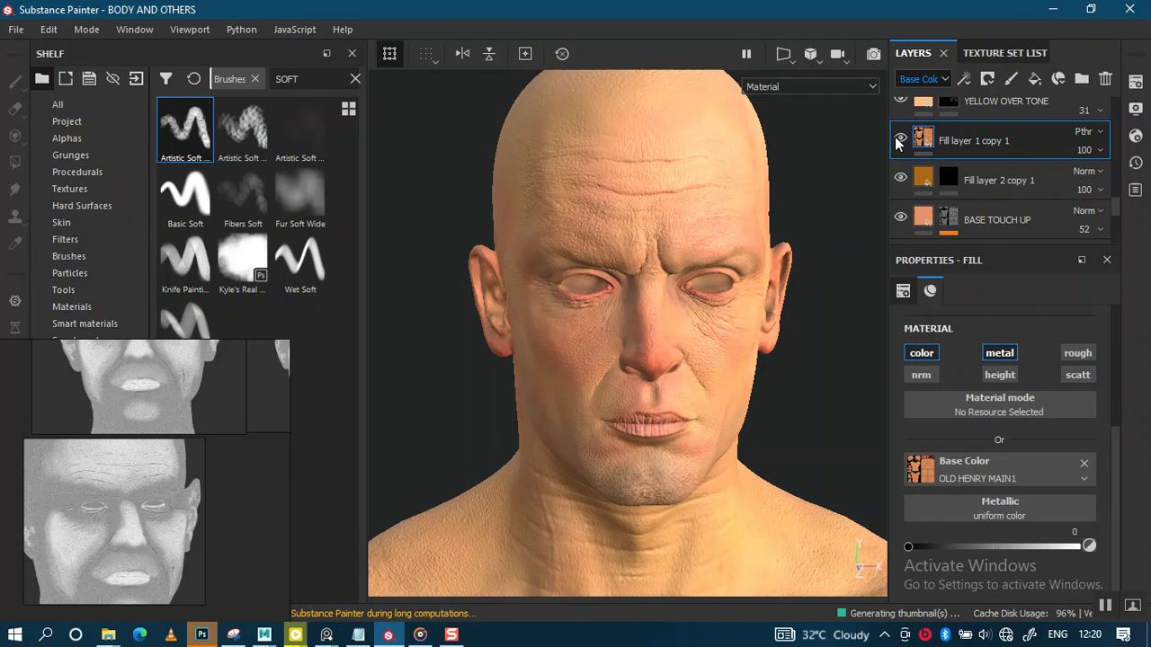
{"action": "left_click", "coordinate": [898, 142]}
{"action": "left_click", "coordinate": [898, 141]}
Step: Set Fill layer 1 copy 1 to Normal blending at 34 opacity
{"action": "left_click", "coordinate": [1104, 132]}
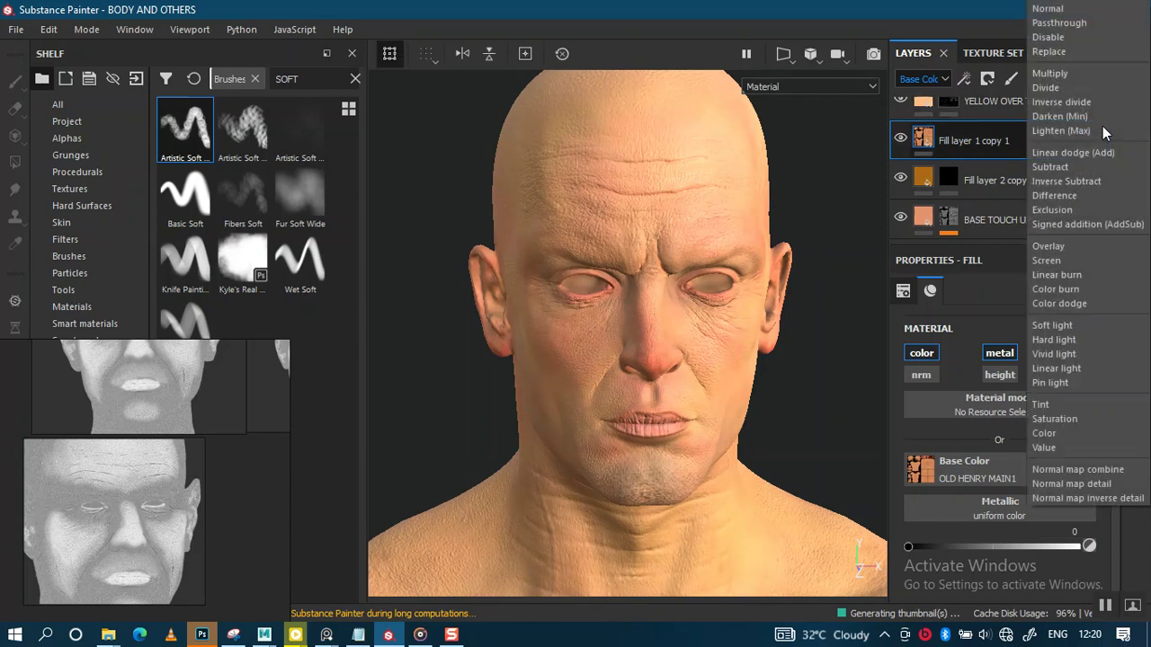
{"action": "left_click", "coordinate": [1056, 9]}
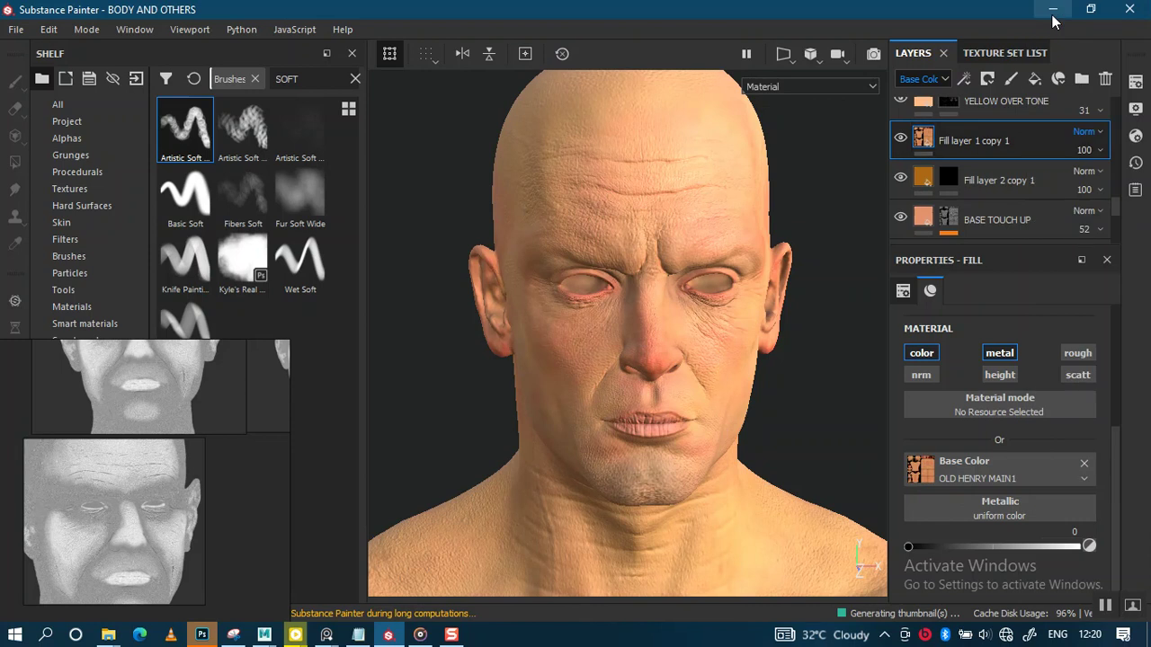
{"action": "left_click", "coordinate": [1098, 151]}
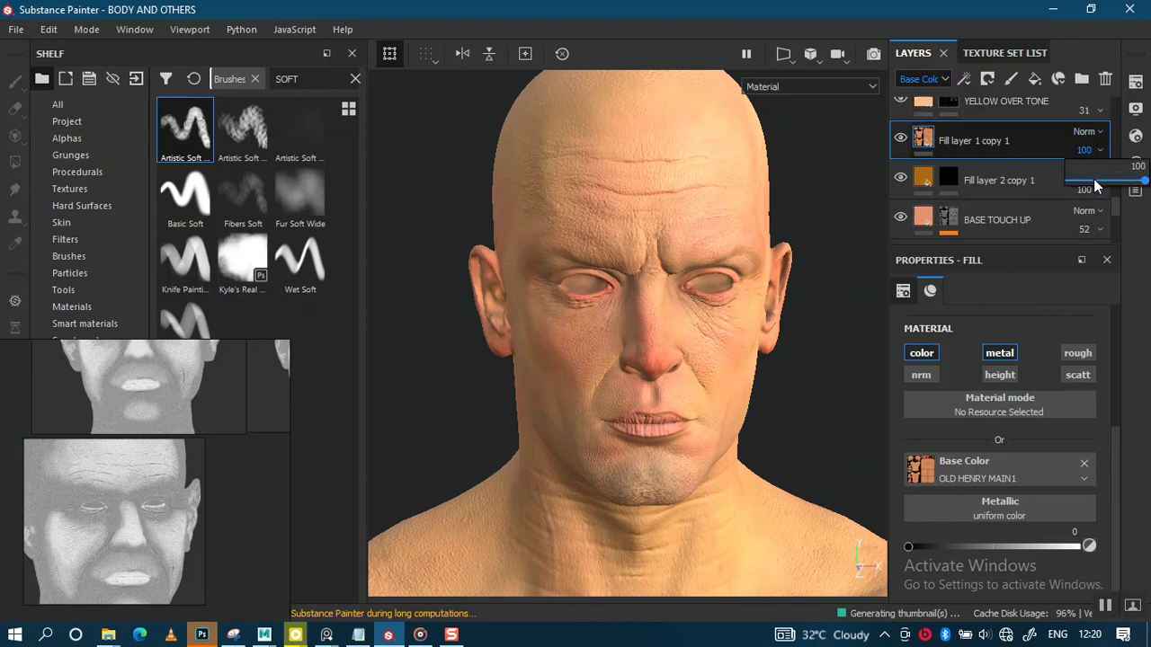
{"action": "left_click", "coordinate": [1094, 180]}
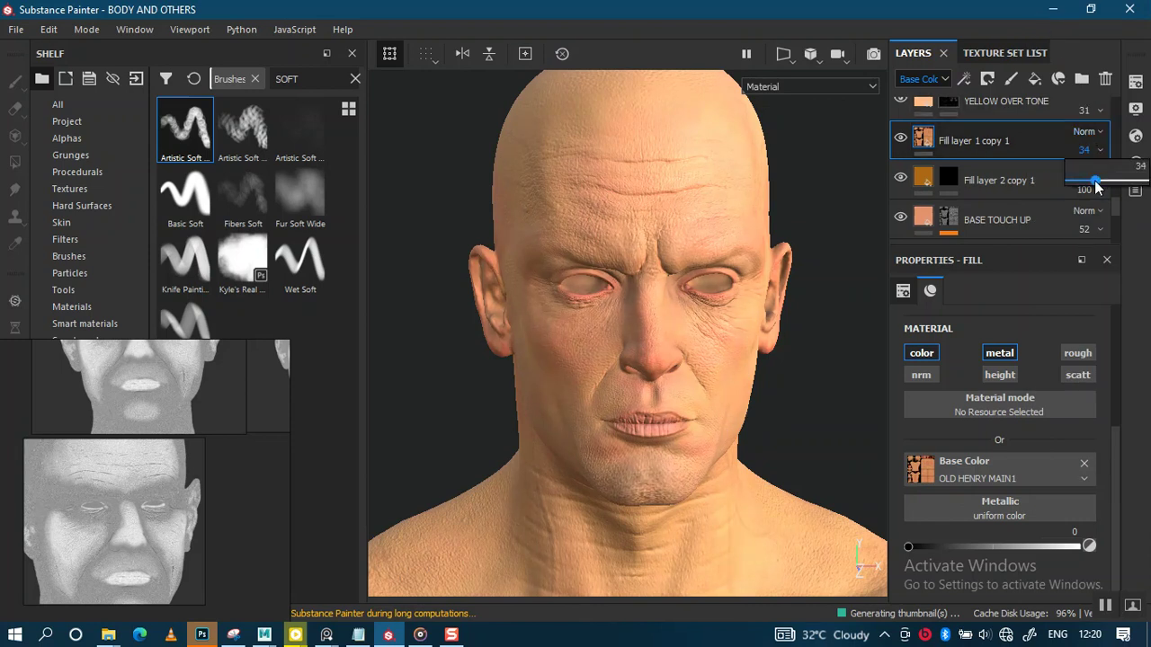
{"action": "scroll", "coordinate": [728, 344], "scroll_direction": "down", "scroll_amount": 4}
{"action": "mouse_move", "coordinate": [726, 402]}
{"action": "middle_mouse_down"}
{"action": "mouse_move", "coordinate": [678, 309]}
{"action": "mouse_move", "coordinate": [713, 311]}
{"action": "middle_mouse_up"}
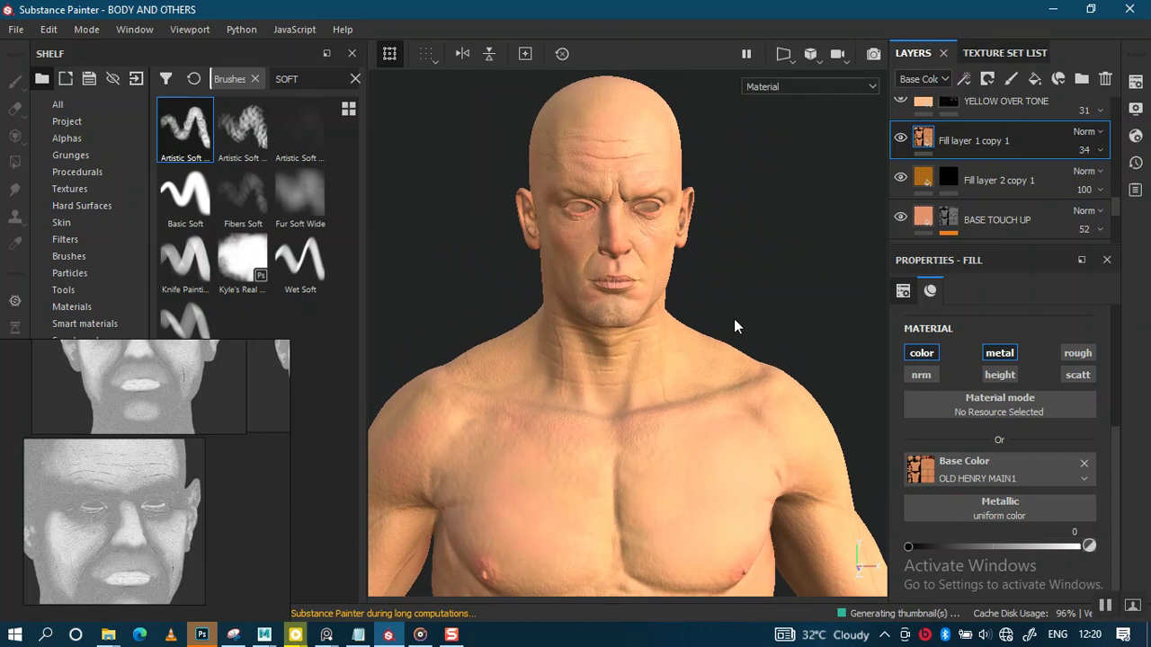
Step: Choose the Soft 5DaylightStudio environment map in Display Settings
{"action": "left_click", "coordinate": [1136, 82]}
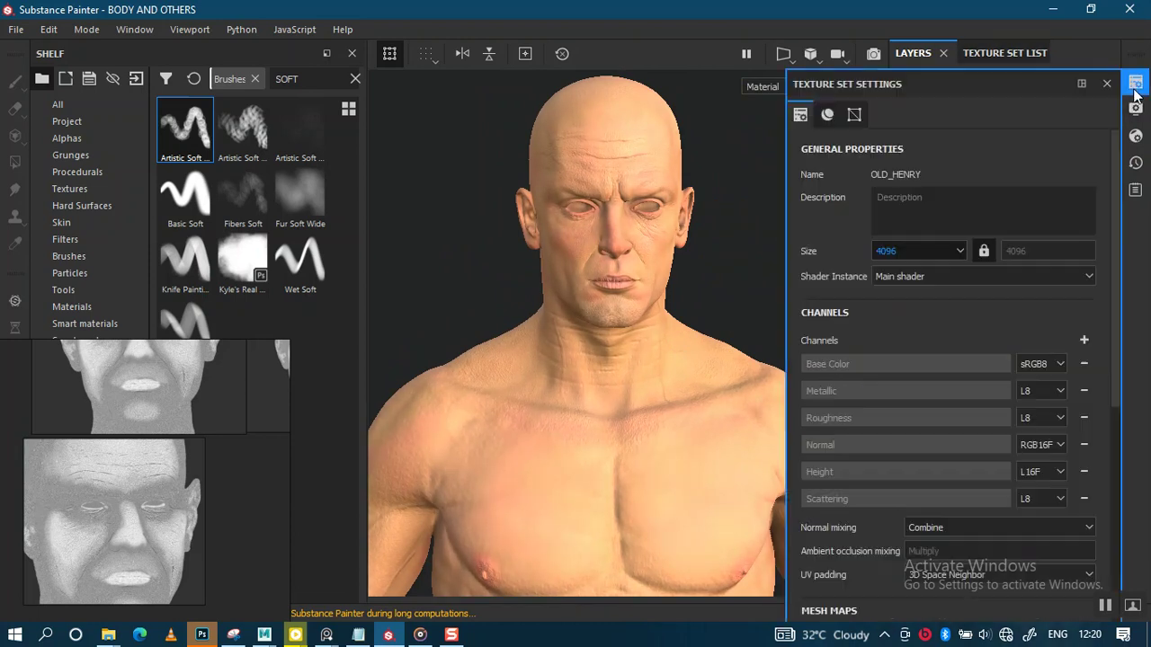
{"action": "left_click", "coordinate": [1135, 110]}
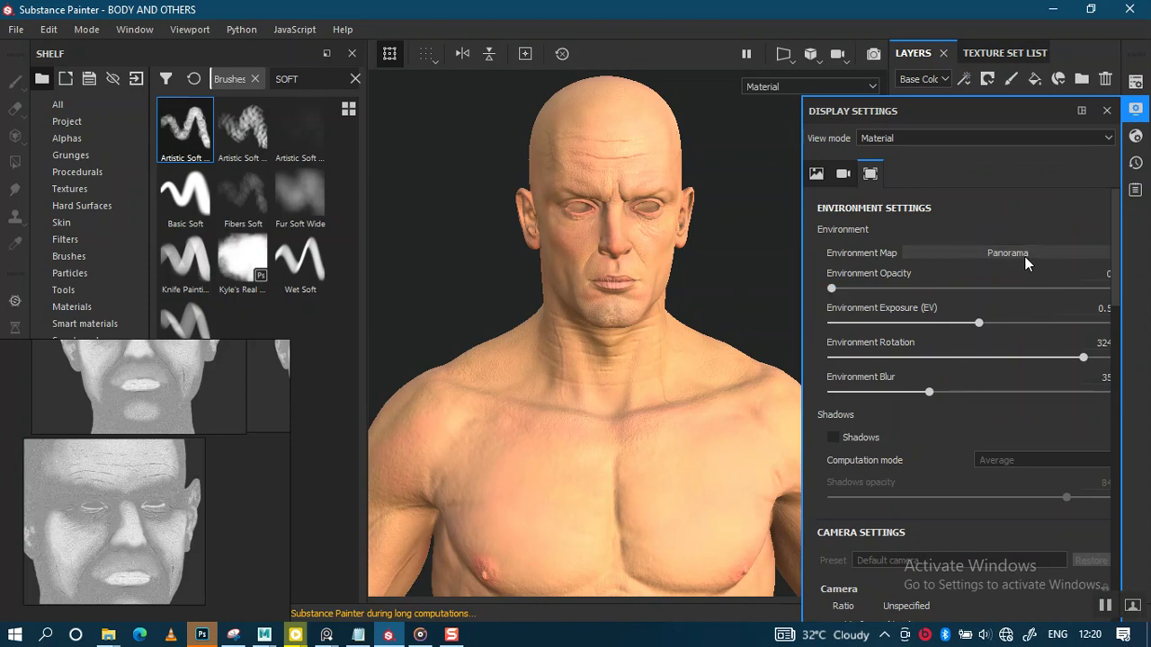
{"action": "left_click", "coordinate": [1023, 256]}
{"action": "scroll", "coordinate": [1012, 422], "scroll_direction": "down", "scroll_amount": 2}
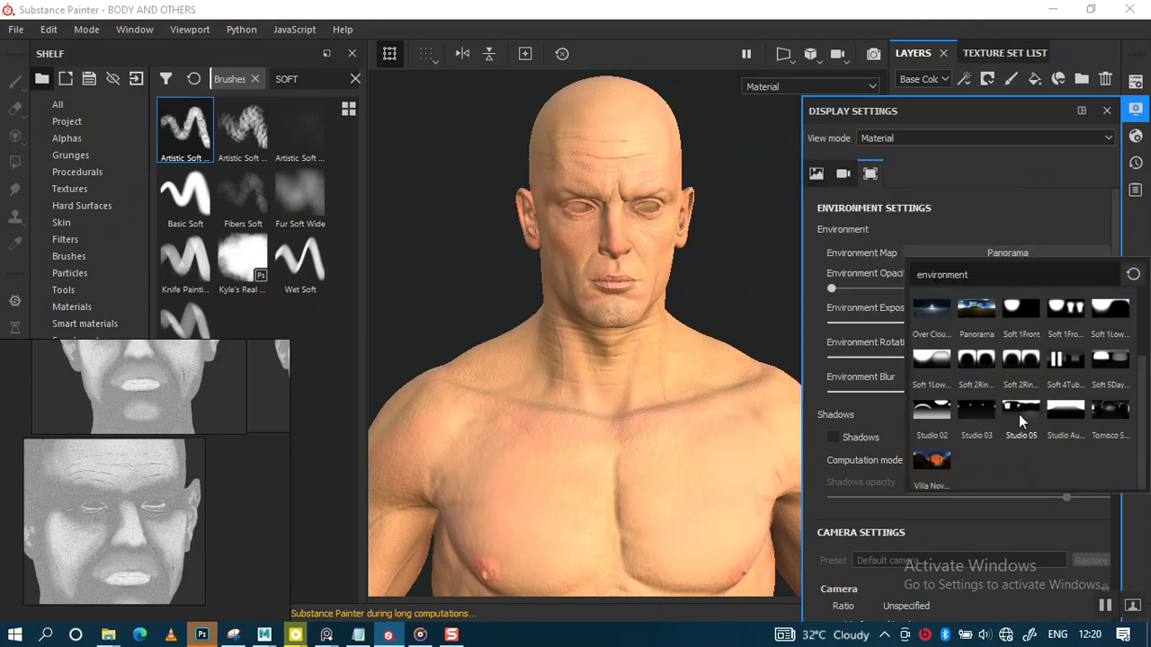
{"action": "key", "text": "Escape"}
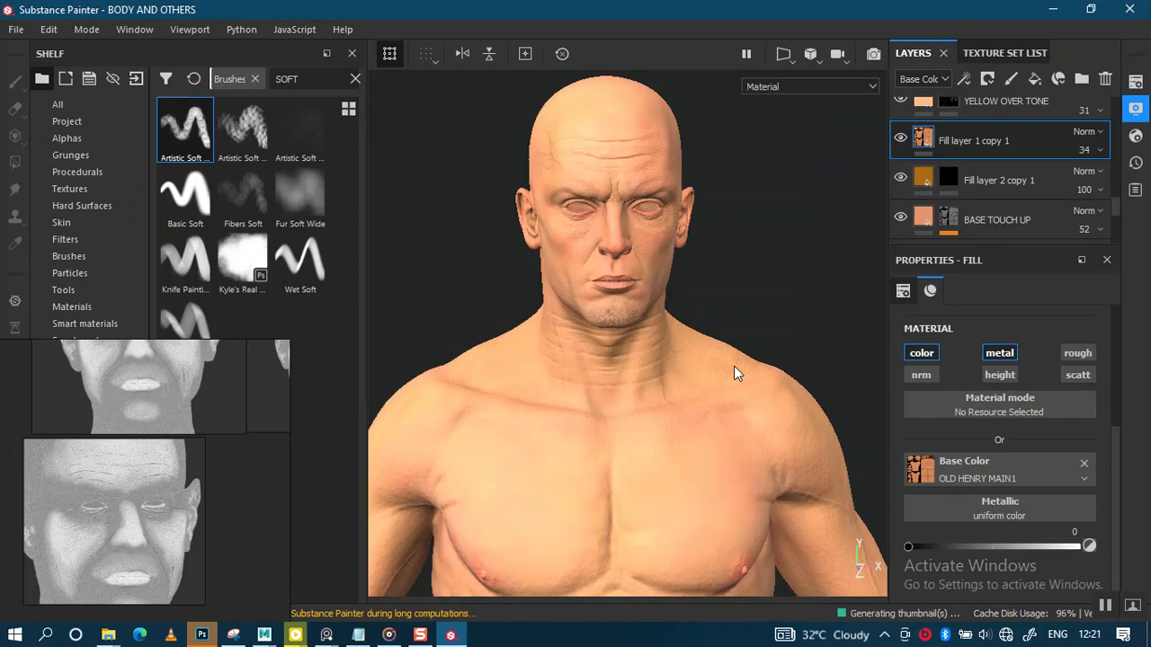
Step: Turn on viewport shadows and rotate the lighting so the face is shaded
{"action": "left_click", "coordinate": [1134, 109]}
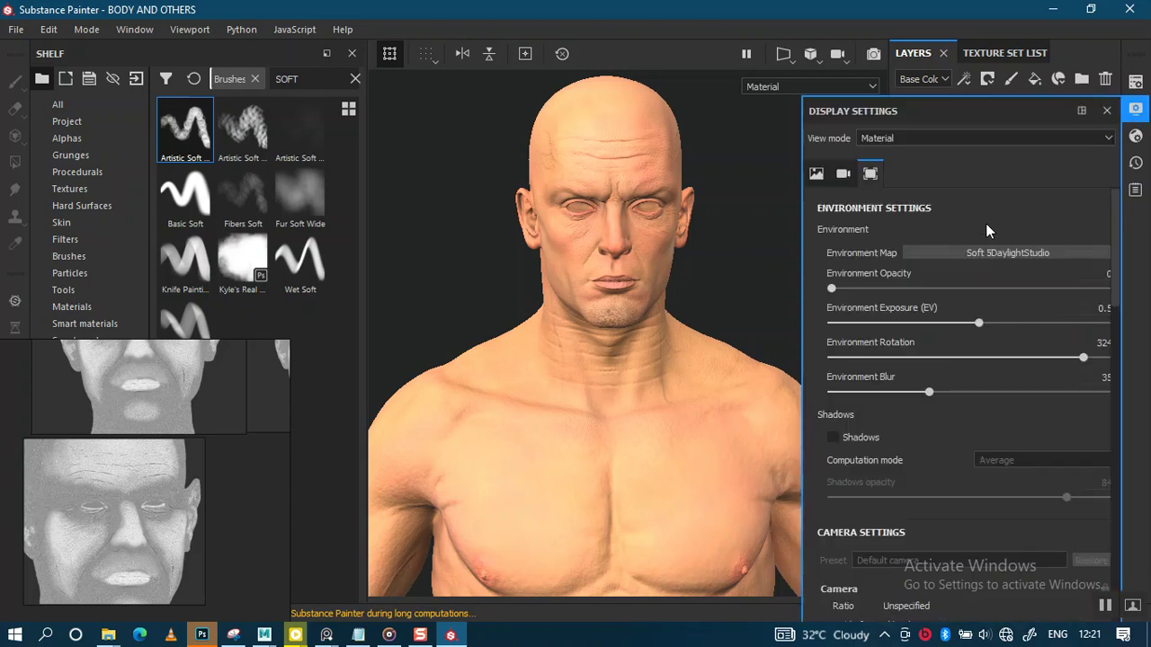
{"action": "left_click", "coordinate": [834, 438]}
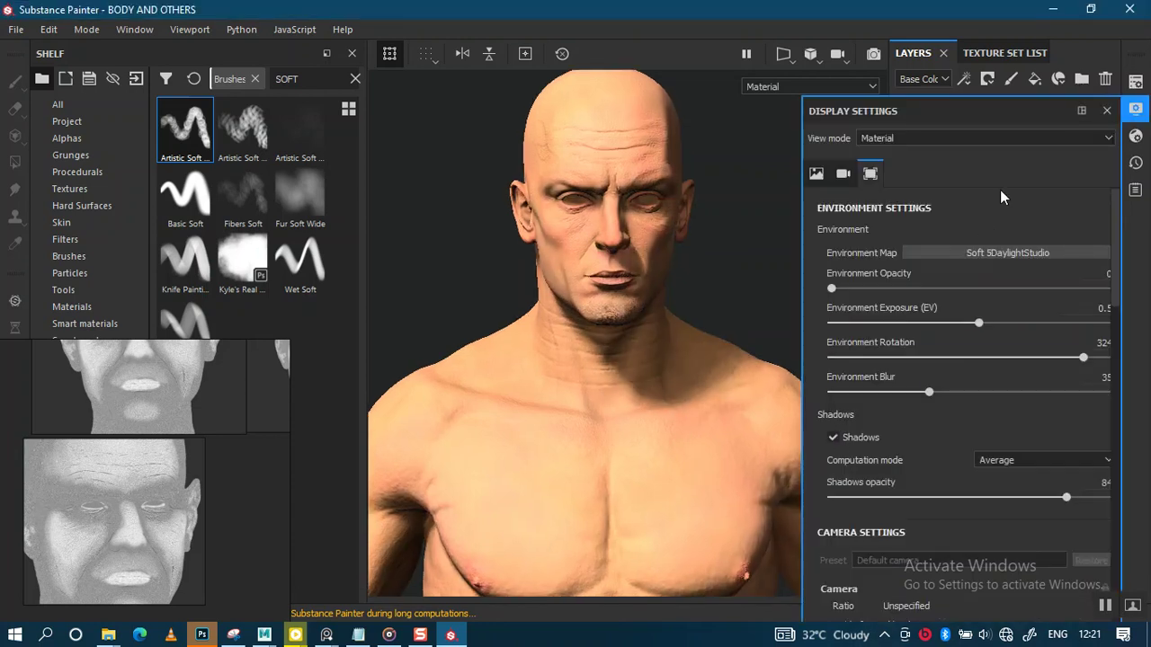
{"action": "left_click", "coordinate": [1136, 83]}
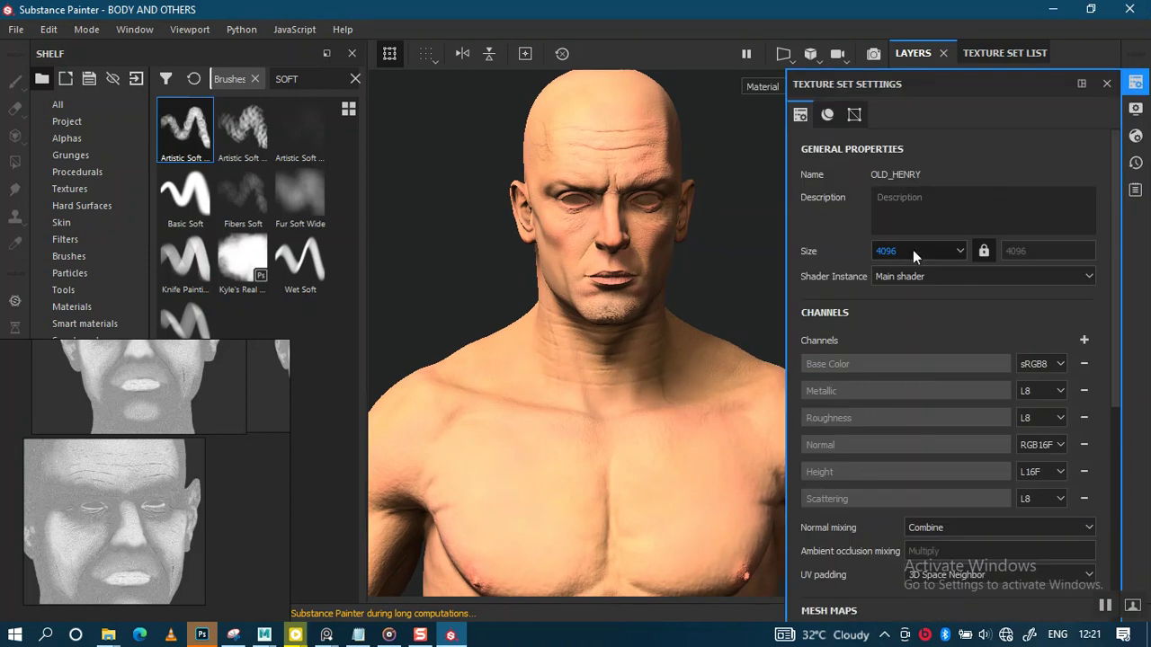
{"action": "mouse_move", "coordinate": [751, 225]}
{"action": "left_mouse_down", "text": "alt"}
{"action": "mouse_move", "coordinate": [636, 441]}
{"action": "mouse_move", "coordinate": [644, 398]}
{"action": "mouse_move", "coordinate": [689, 416]}
{"action": "mouse_move", "coordinate": [717, 404]}
{"action": "left_mouse_up", "text": "alt"}
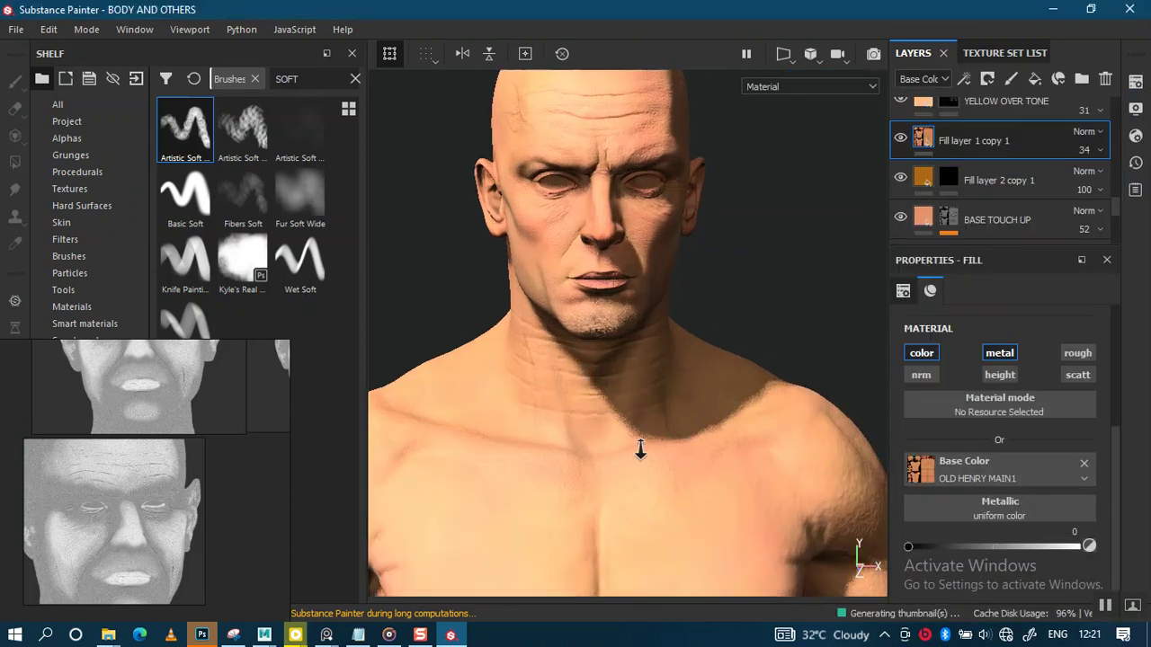
{"action": "right_click_drag", "start_coordinate": [717, 405], "coordinate": [714, 398], "text": "shift"}
{"action": "mouse_move", "coordinate": [714, 464]}
{"action": "right_mouse_down", "text": "alt"}
{"action": "mouse_move", "coordinate": [668, 455]}
{"action": "mouse_move", "coordinate": [649, 139]}
{"action": "right_mouse_up", "text": "alt"}
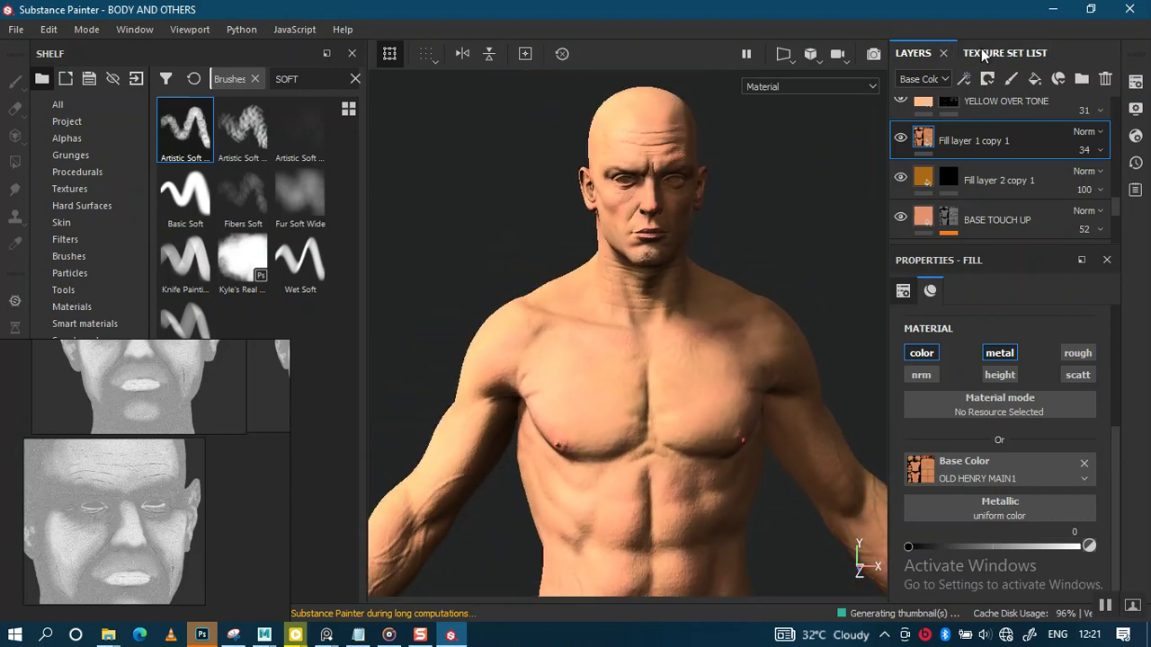
Step: Render the character in Iray and orbit to frame its upper body
{"action": "left_click", "coordinate": [877, 55]}
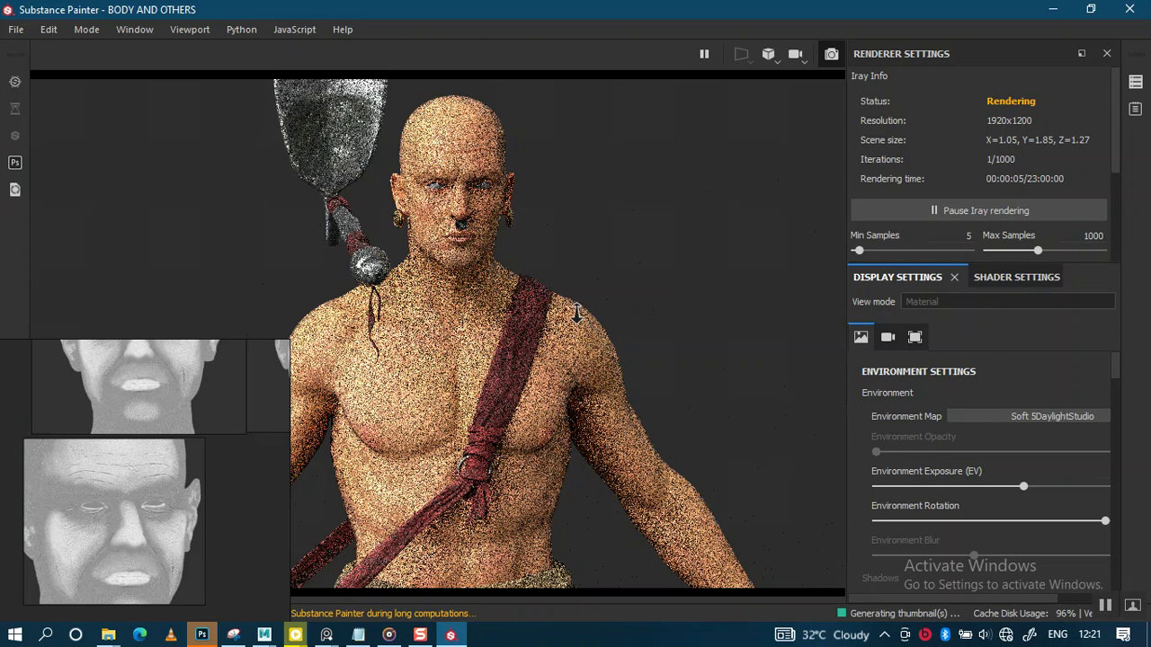
{"action": "mouse_move", "coordinate": [564, 301]}
{"action": "right_mouse_down", "text": "alt"}
{"action": "mouse_move", "coordinate": [555, 286]}
{"action": "mouse_move", "coordinate": [485, 325]}
{"action": "right_mouse_up", "text": "alt"}
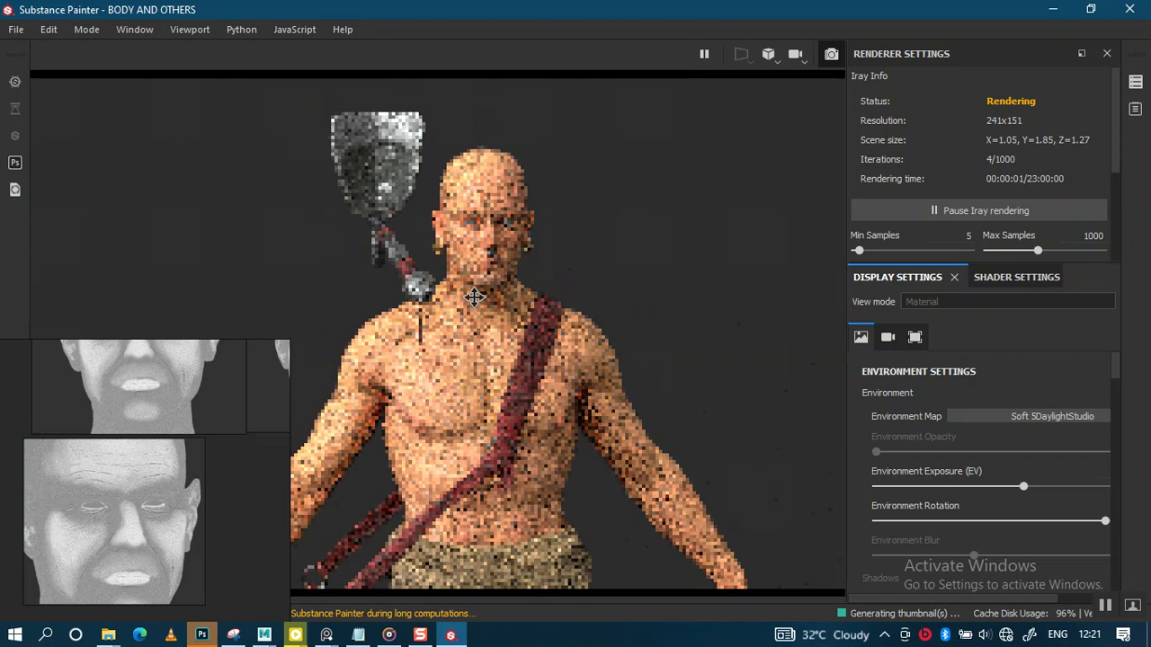
{"action": "left_click_drag", "start_coordinate": [468, 292], "coordinate": [657, 295], "text": "alt"}
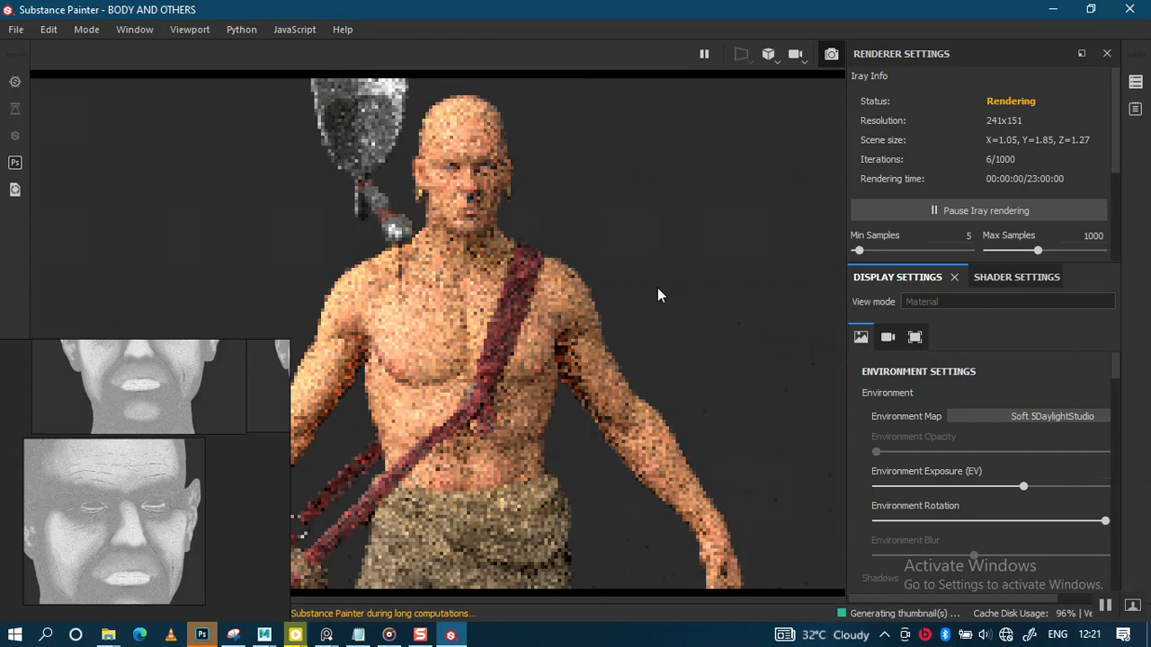